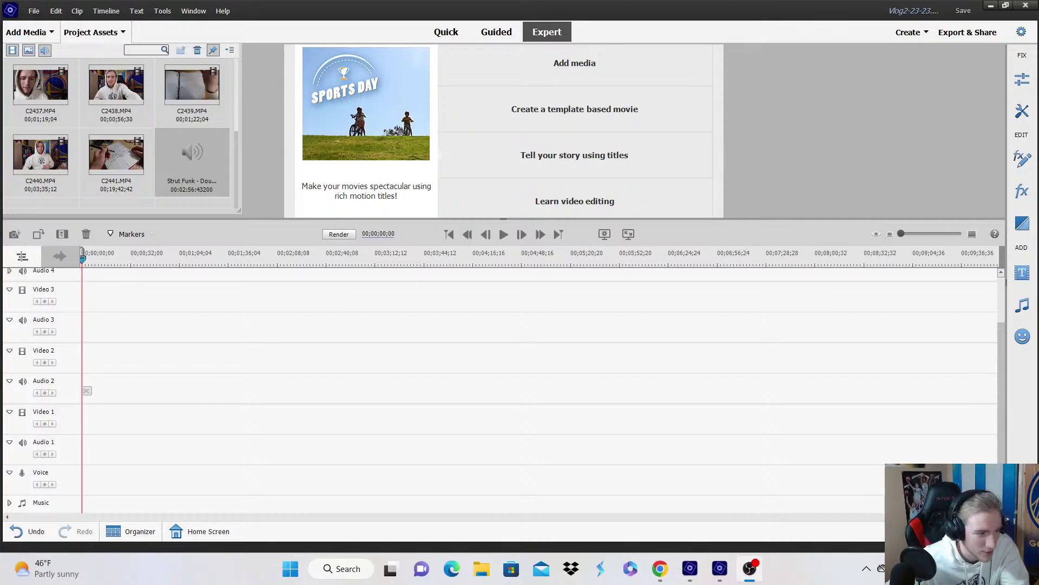
pyautogui.hotkey('alt', 'Tab')
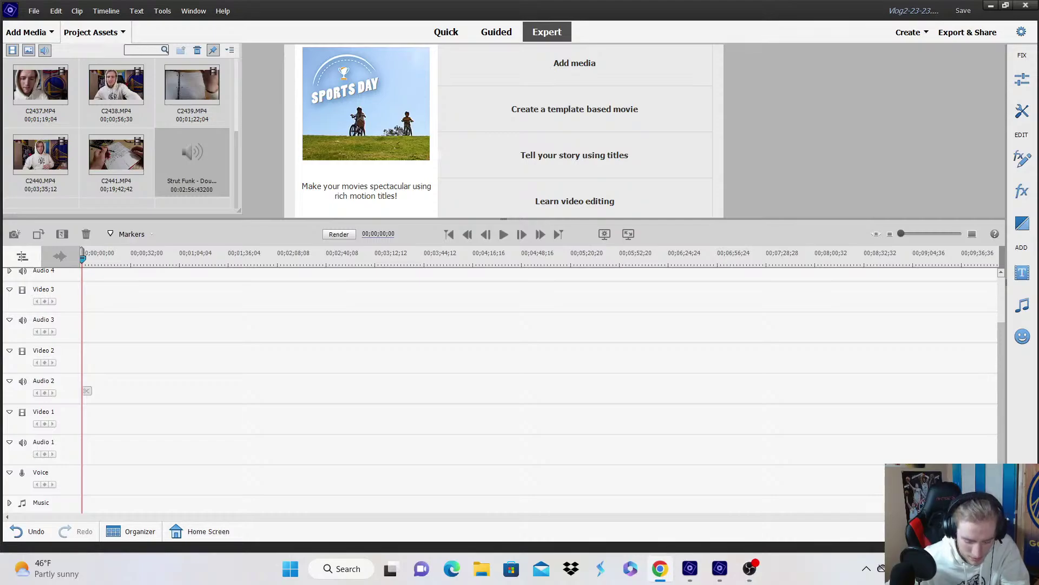
pyautogui.hotkey('alt', 'Tab')
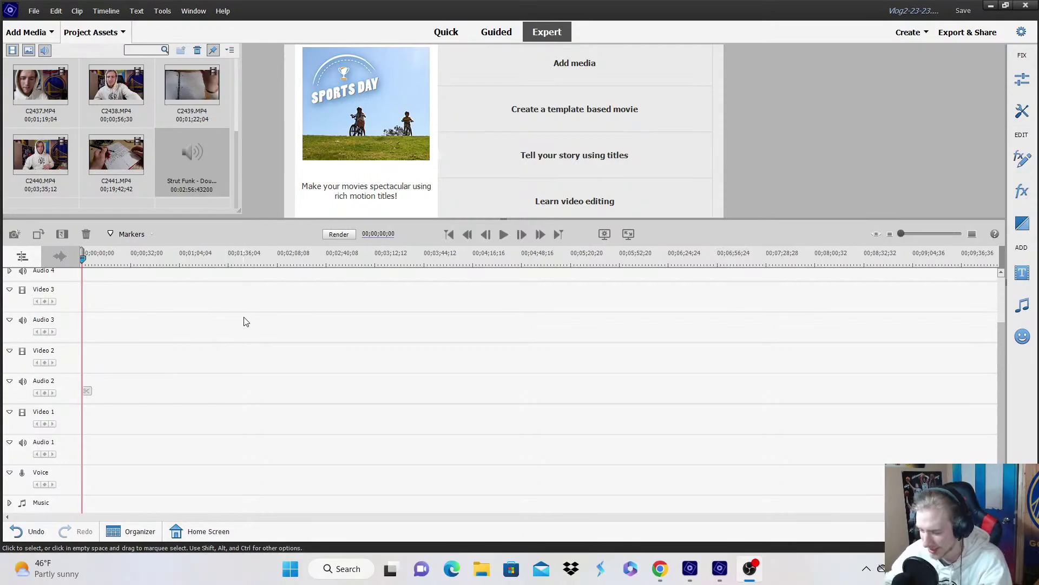
pyautogui.click(365, 418)
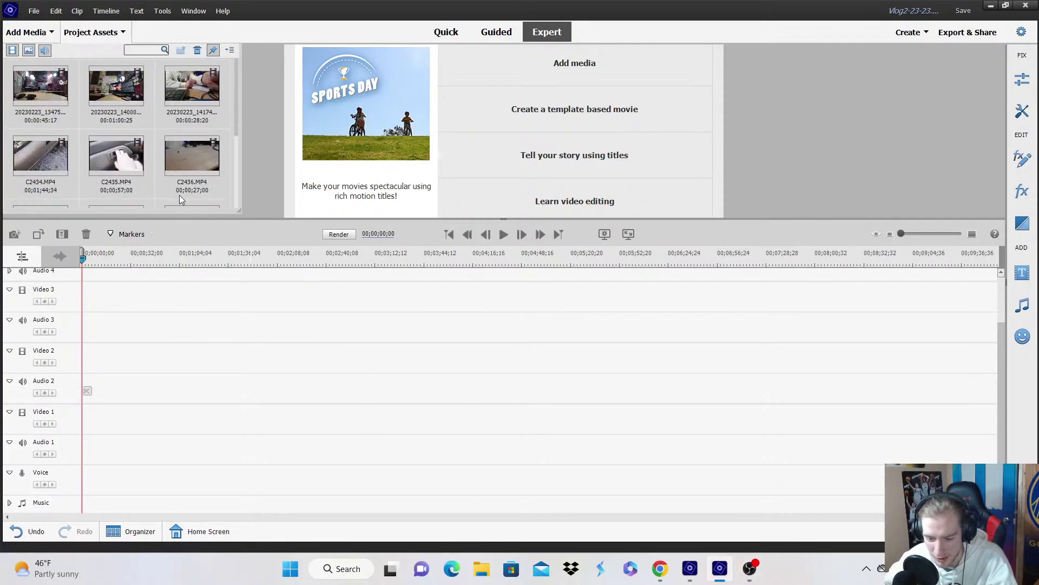
# Place clips C2434, C2435, C2436, C2437, C2438 and C2439 end to end on Video 1 from the start of the timeline.
pyautogui.moveTo(40, 160); pyautogui.dragTo(84, 428)
pyautogui.moveTo(138, 169); pyautogui.dragTo(244, 422)
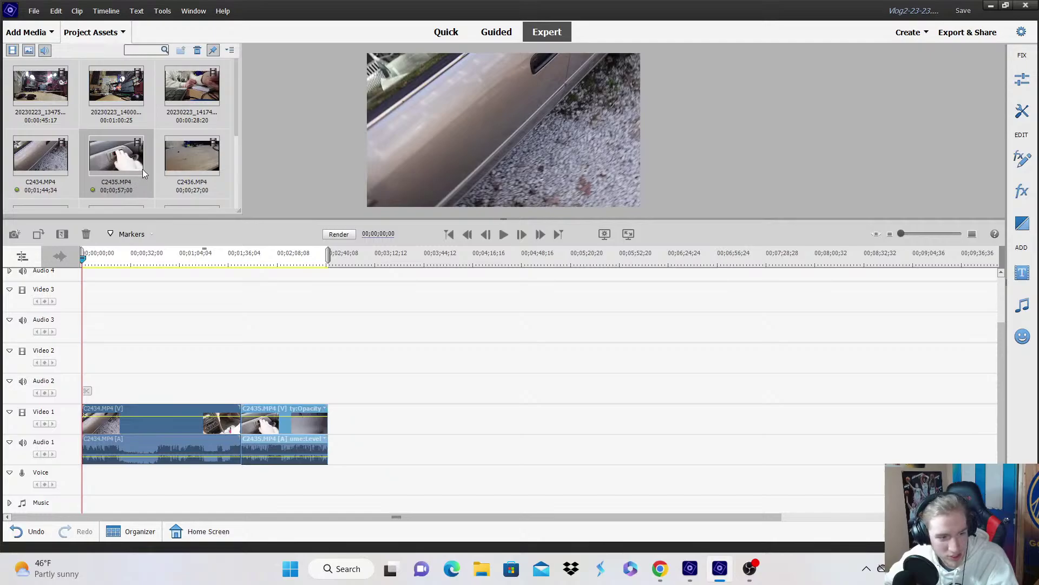
pyautogui.moveTo(172, 162); pyautogui.dragTo(333, 441)
pyautogui.scroll(-2, 187, 184)
pyautogui.scroll(-1, 60, 164)
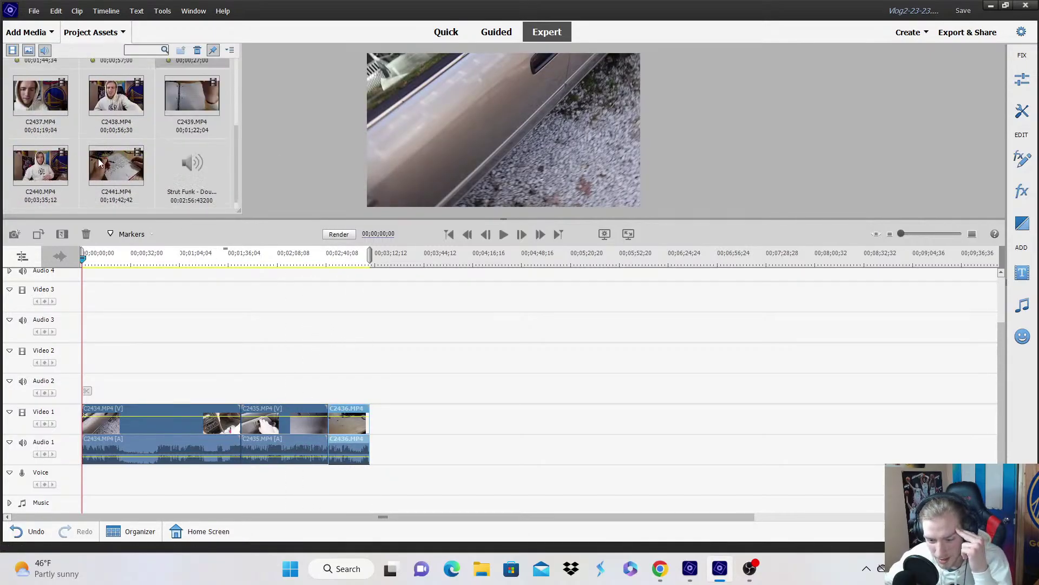
pyautogui.moveTo(51, 129); pyautogui.dragTo(373, 422)
pyautogui.moveTo(116, 96); pyautogui.dragTo(497, 418)
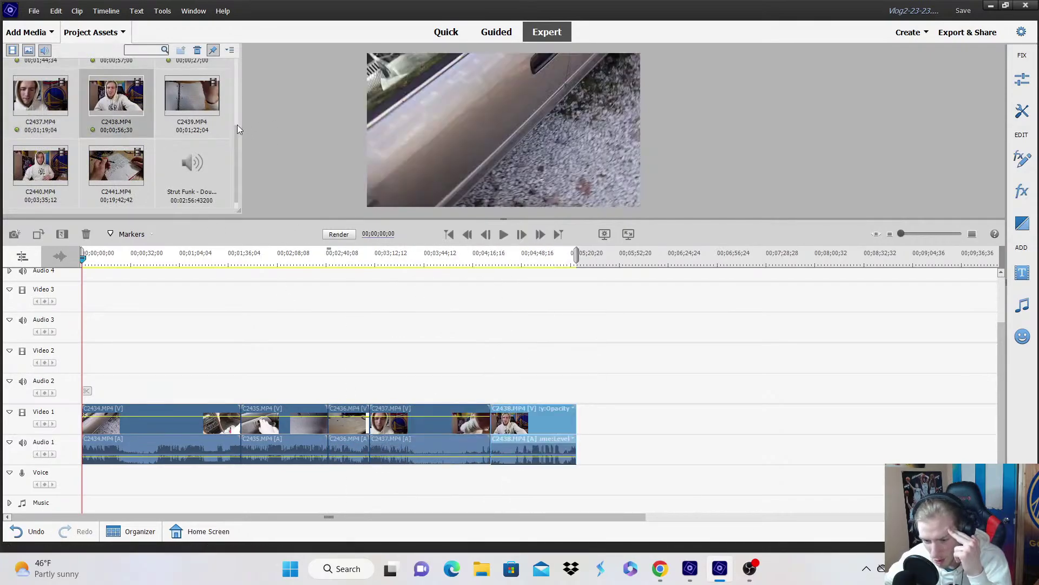
pyautogui.moveTo(192, 97); pyautogui.dragTo(580, 428)
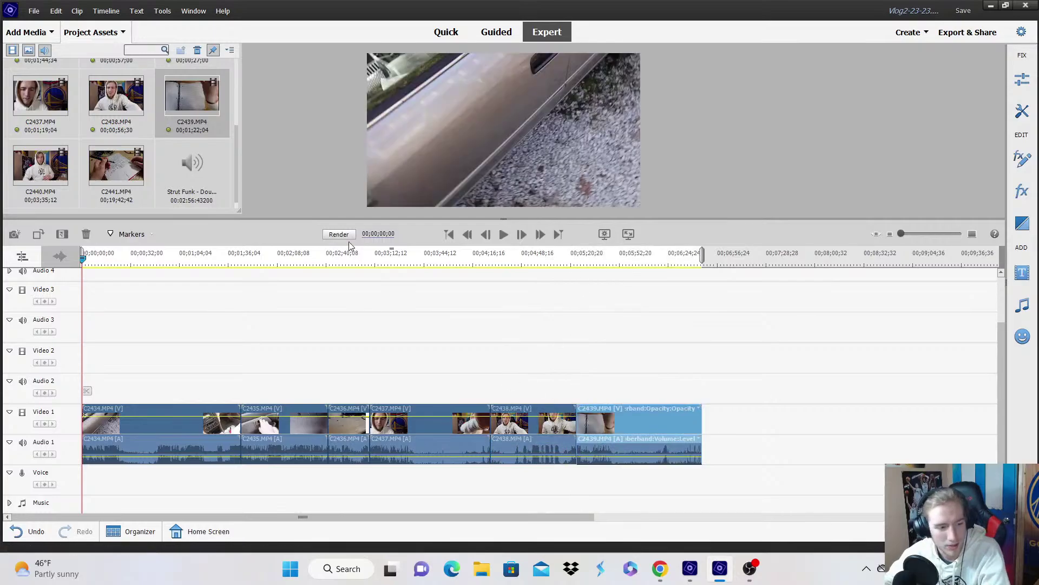
# Append C2440 and C2441 after C2439 on Video 1 and place the Strut Funk music at the start of the Voice track.
pyautogui.scroll(-1, 125, 194)
pyautogui.click(125, 193)
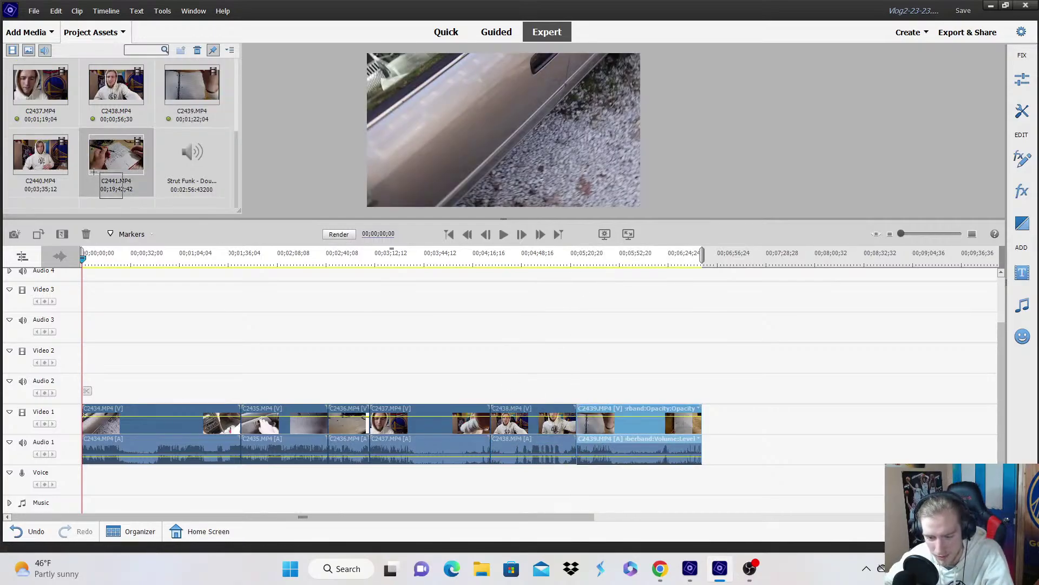
pyautogui.keyDown('shift'); pyautogui.click(49, 166); pyautogui.keyUp('shift')
pyautogui.moveTo(49, 167); pyautogui.dragTo(704, 455)
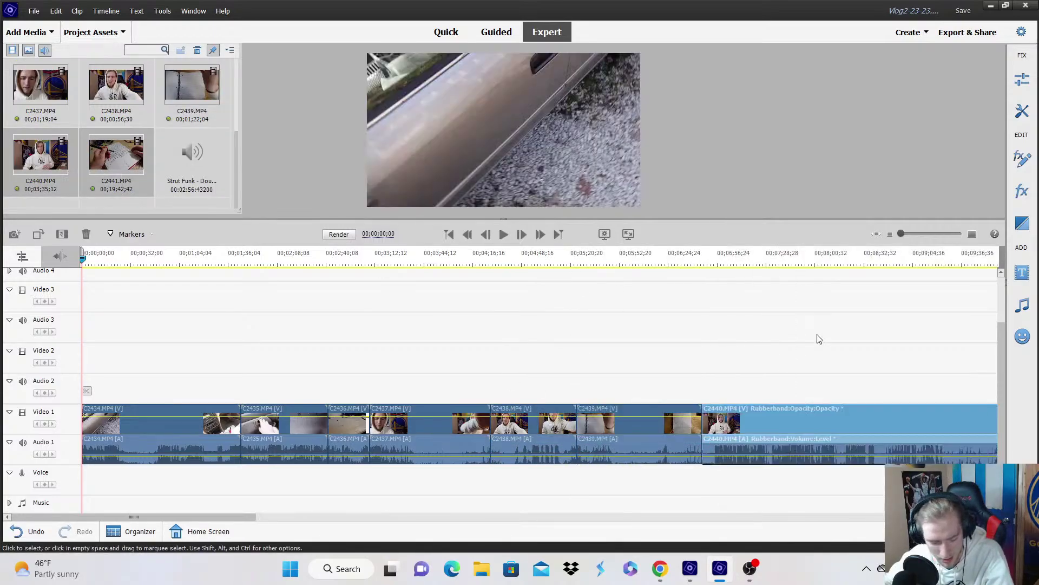
pyautogui.moveTo(190, 158); pyautogui.dragTo(70, 474)
pyautogui.moveTo(44, 420); pyautogui.dragTo(46, 366)
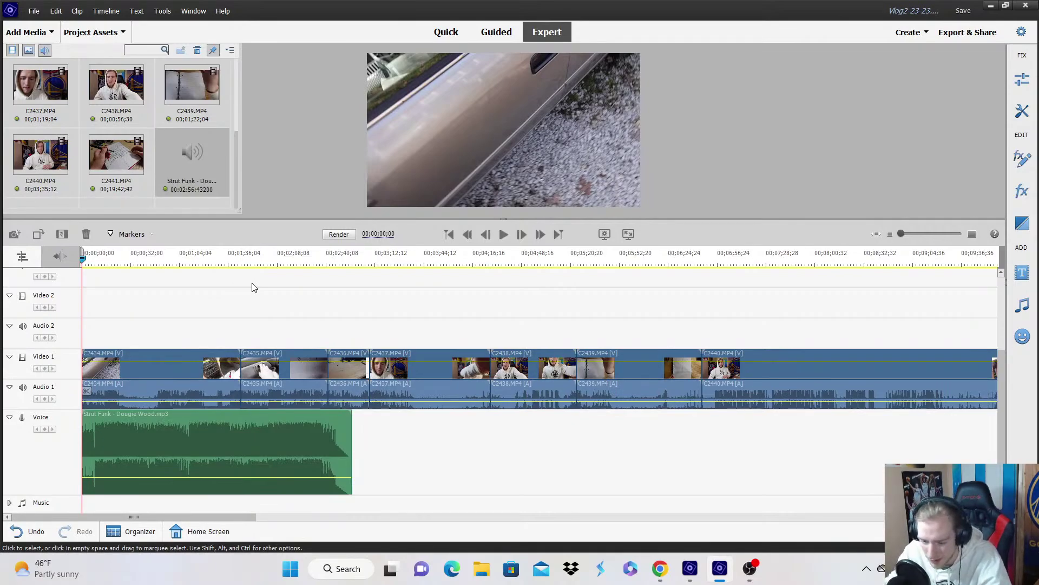
# Move the Strut Funk music on the Voice track so it starts where clip C2435 begins.
pyautogui.click(973, 234)
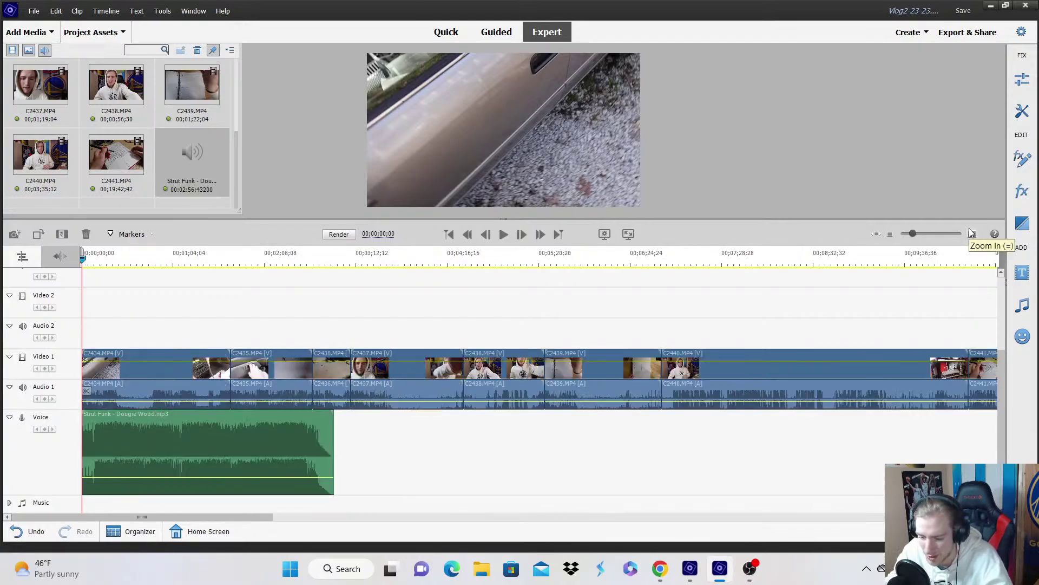
pyautogui.click(973, 234)
pyautogui.click(972, 234)
pyautogui.click(972, 234)
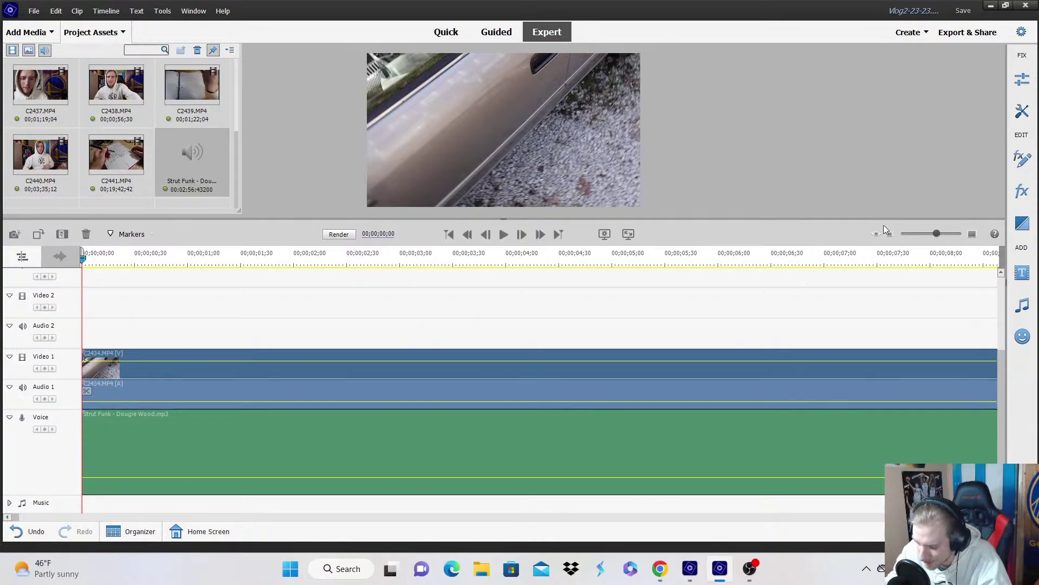
pyautogui.click(958, 234)
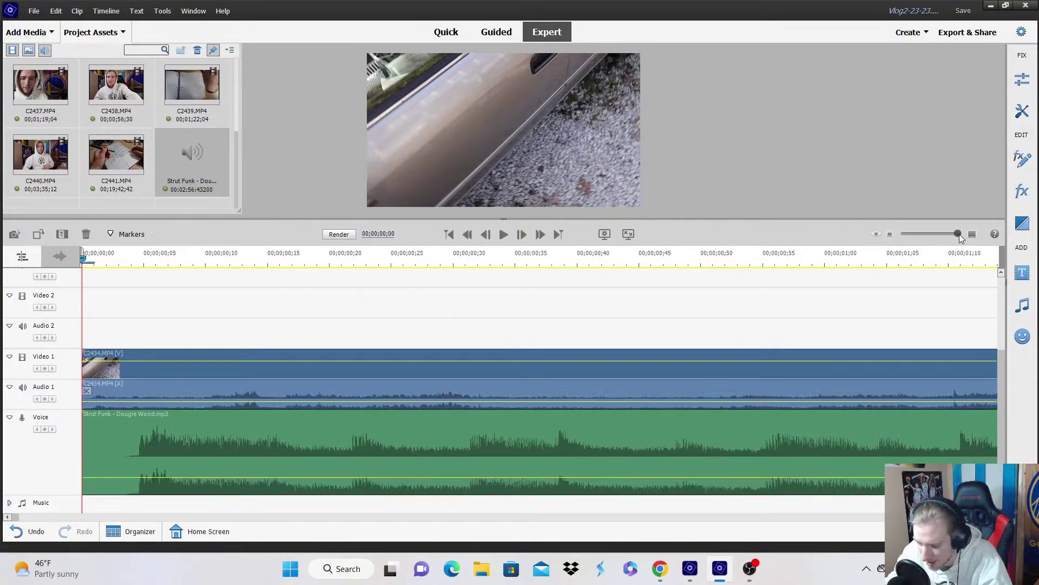
pyautogui.click(903, 233)
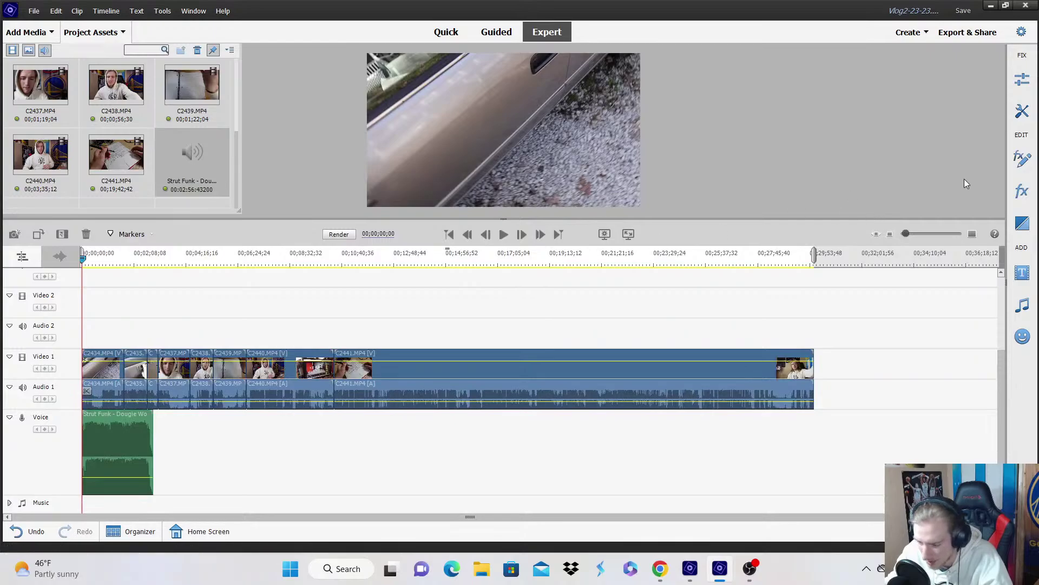
pyautogui.click(973, 235)
pyautogui.moveTo(284, 440); pyautogui.dragTo(786, 446)
pyautogui.click(892, 236)
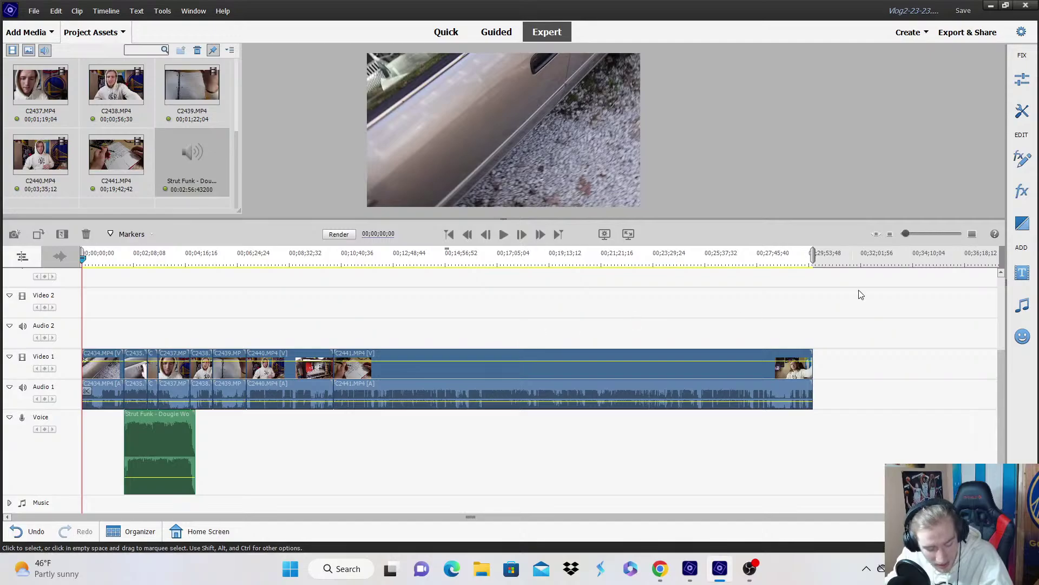
# Play the opening seconds of clip C2434 to review the footage.
pyautogui.click(972, 234)
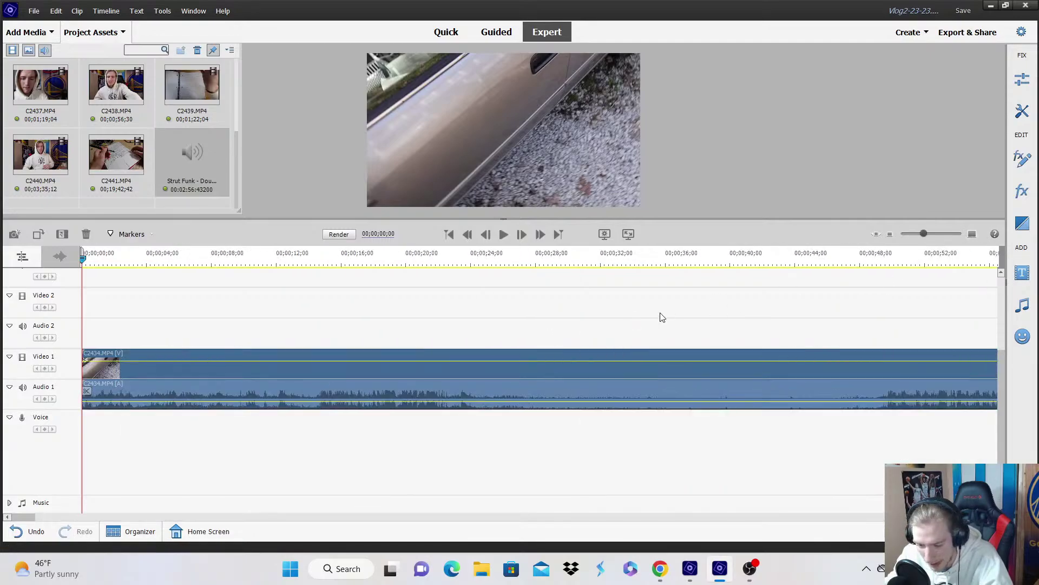
pyautogui.press('space')
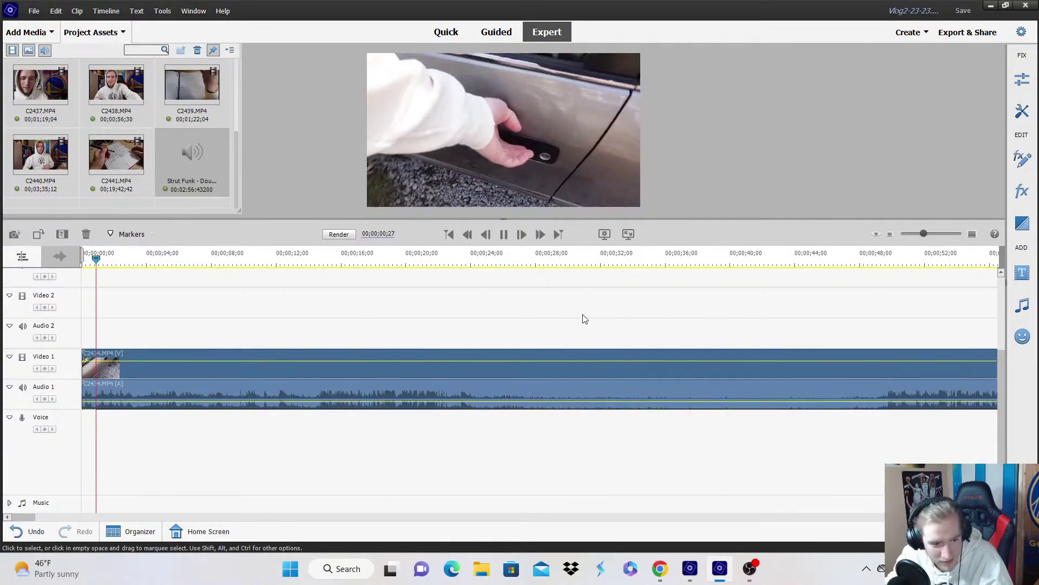
pyautogui.press('space')
pyautogui.hotkey('ctrl', 'a')
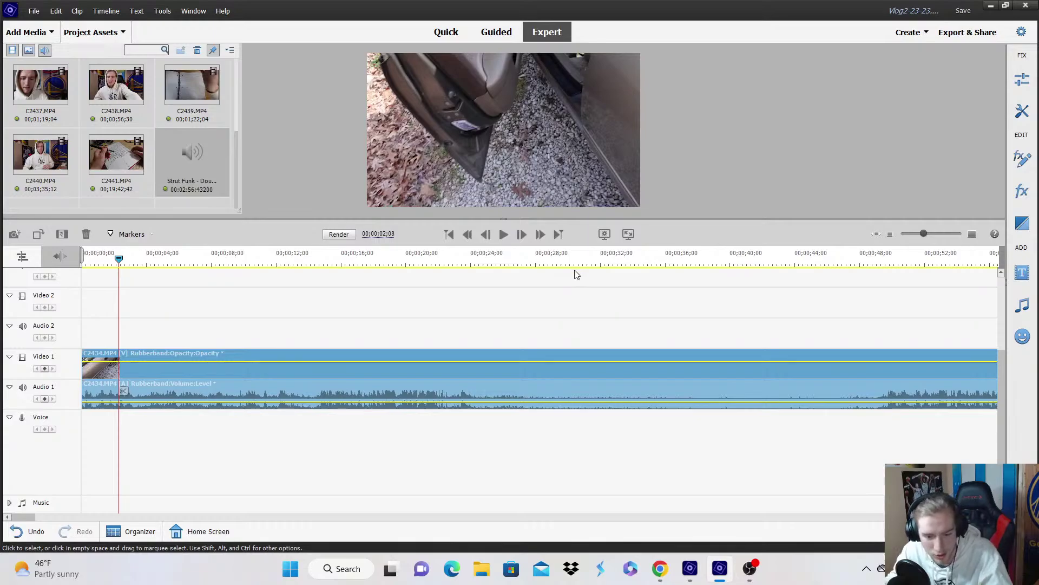
pyautogui.click(460, 338)
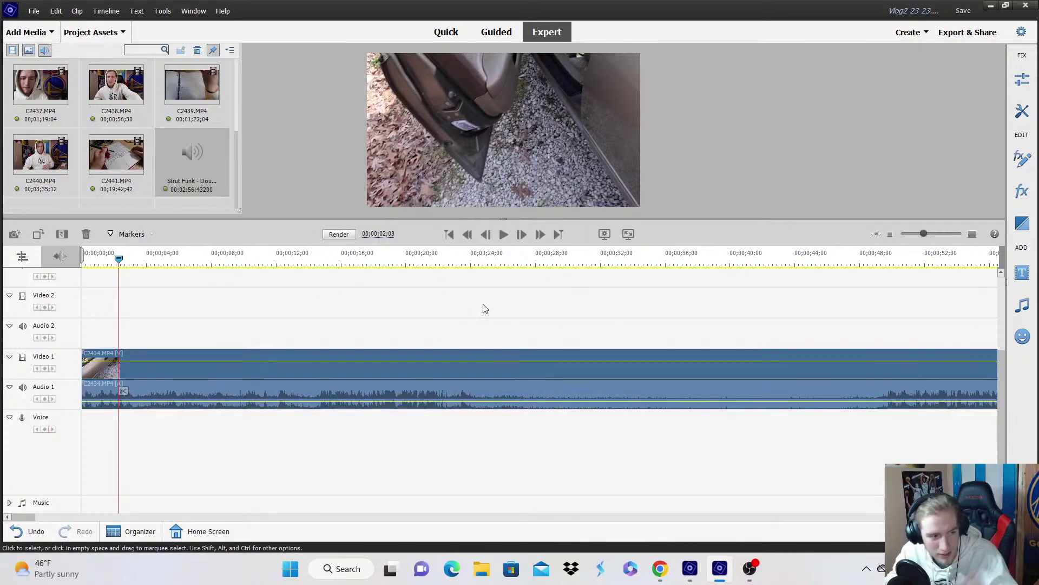
pyautogui.press('-')
pyautogui.press('space')
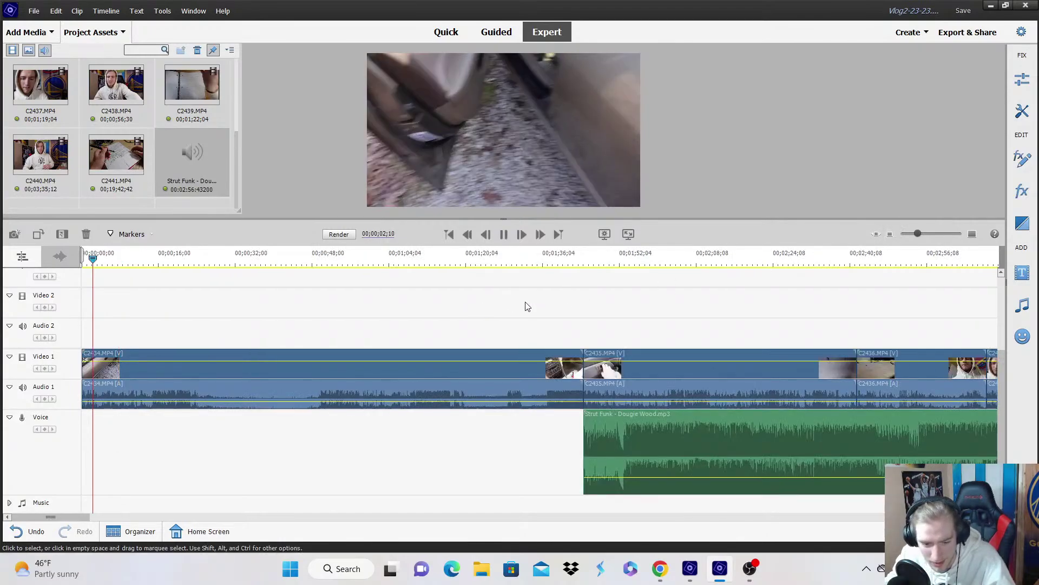
# Play C2434 from about 46 seconds to find where the talking starts and split the clip at 00;00;52;25.
pyautogui.click(973, 234)
pyautogui.moveTo(180, 260); pyautogui.dragTo(838, 274)
pyautogui.press('space')
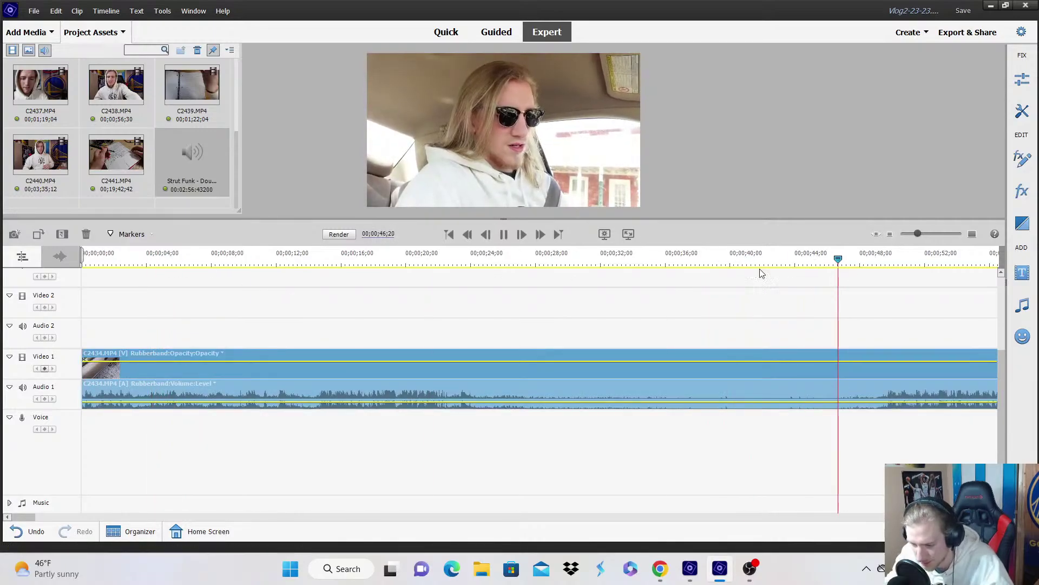
pyautogui.press('-')
pyautogui.press('=')
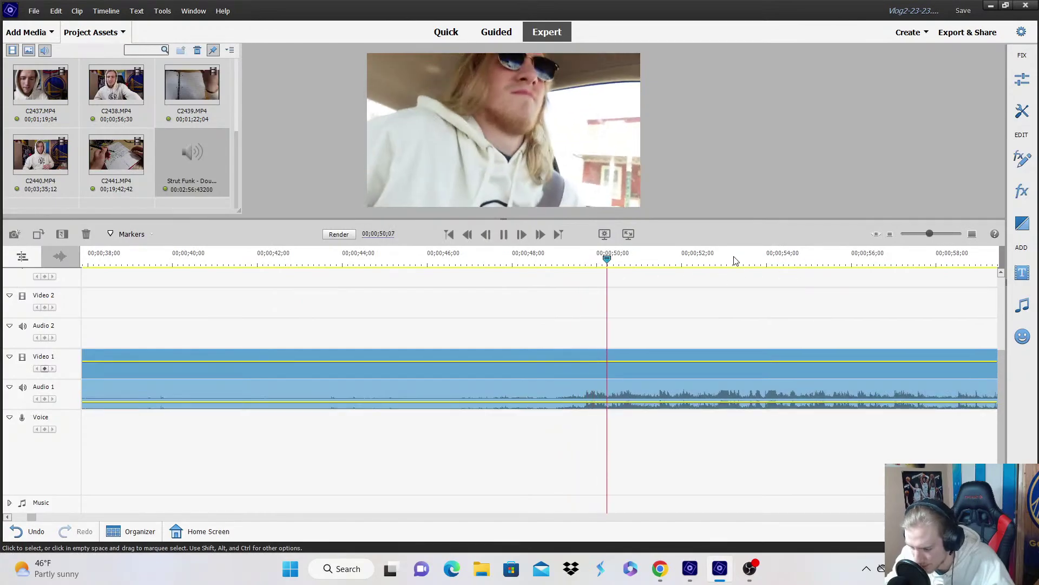
pyautogui.click(715, 260)
pyautogui.moveTo(715, 260)
pyautogui.mouseDown()
pyautogui.moveTo(731, 262)
pyautogui.moveTo(718, 265)
pyautogui.mouseUp()
pyautogui.click(721, 391)
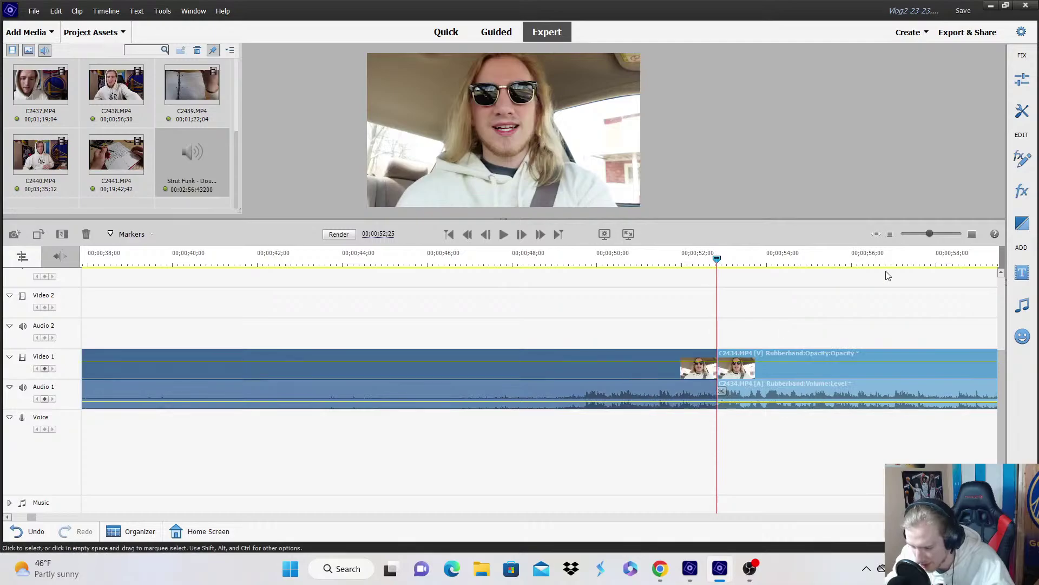
# Play on from the first cut and split C2434 again at 00;00;54;27.
pyautogui.click(891, 234)
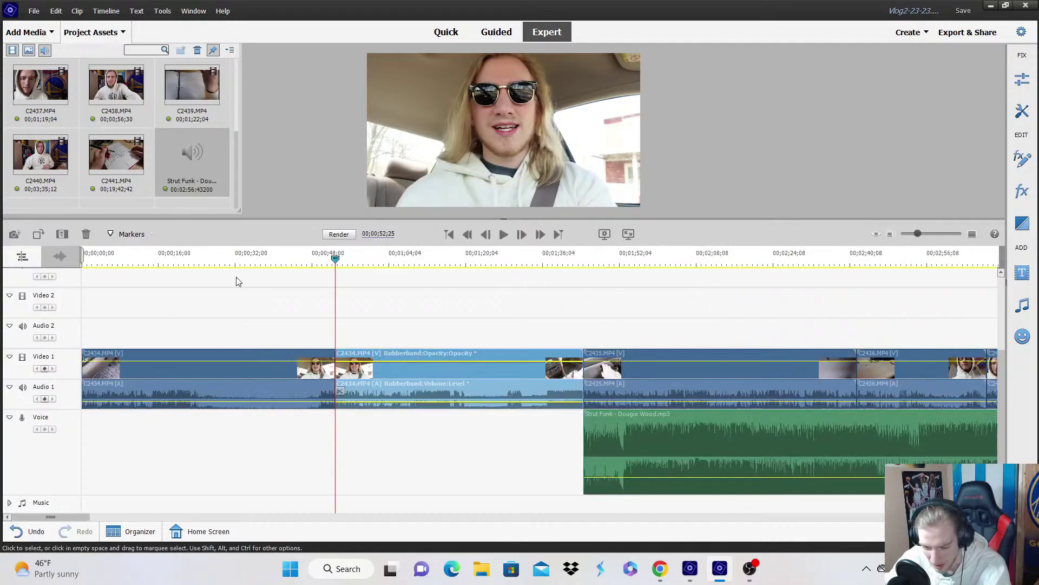
pyautogui.press('space')
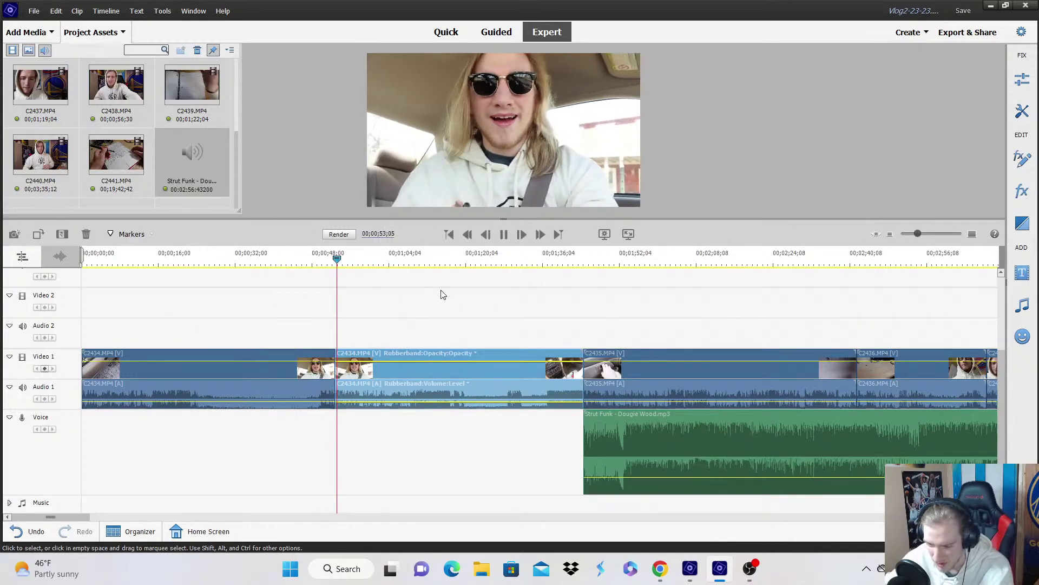
pyautogui.click(972, 234)
pyautogui.click(972, 235)
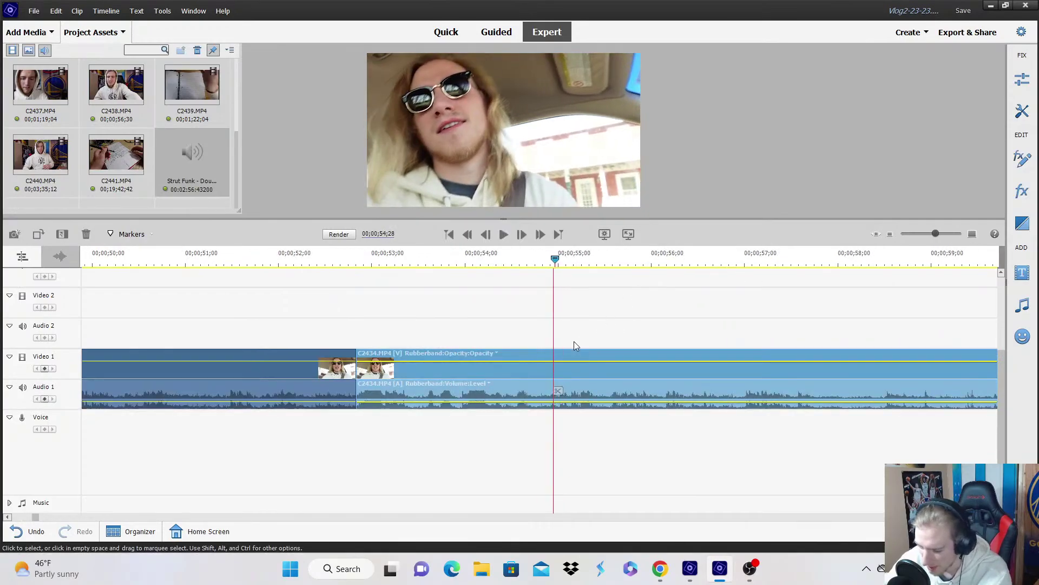
pyautogui.click(554, 391)
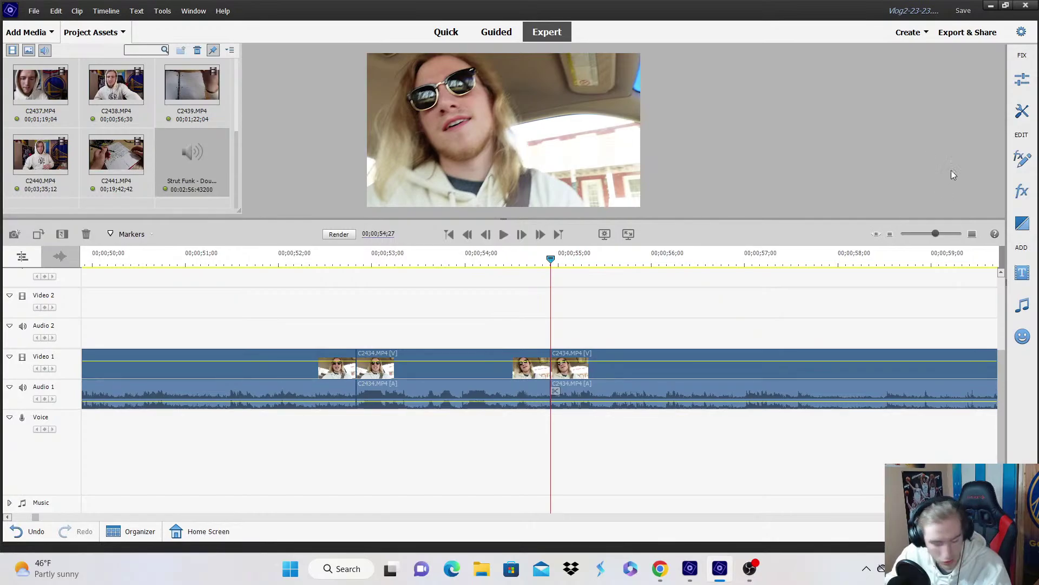
# Review the footage in the first C2434 segment between about 15 and 20 seconds.
pyautogui.click(892, 234)
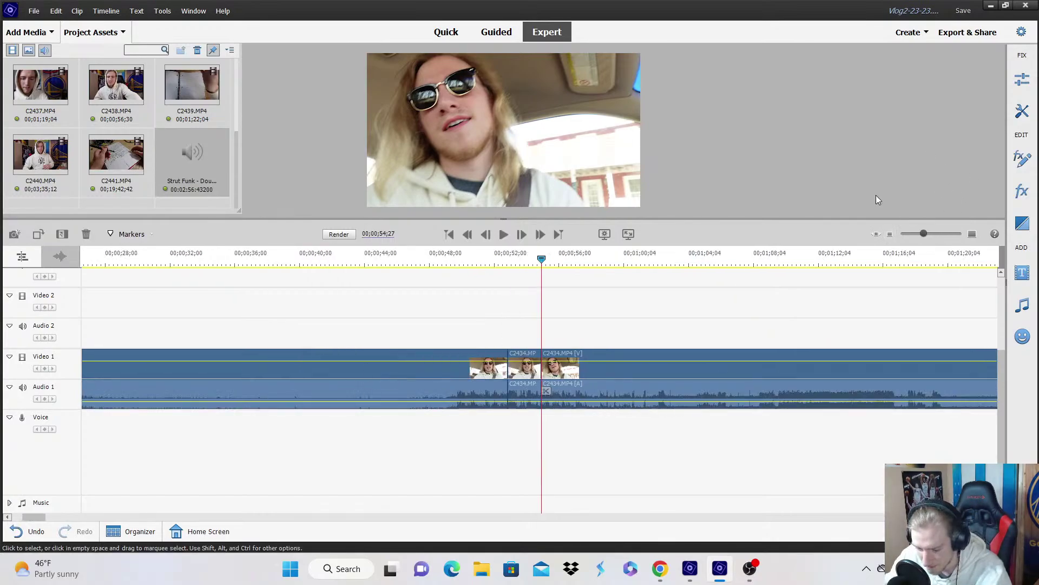
pyautogui.click(891, 234)
pyautogui.click(890, 233)
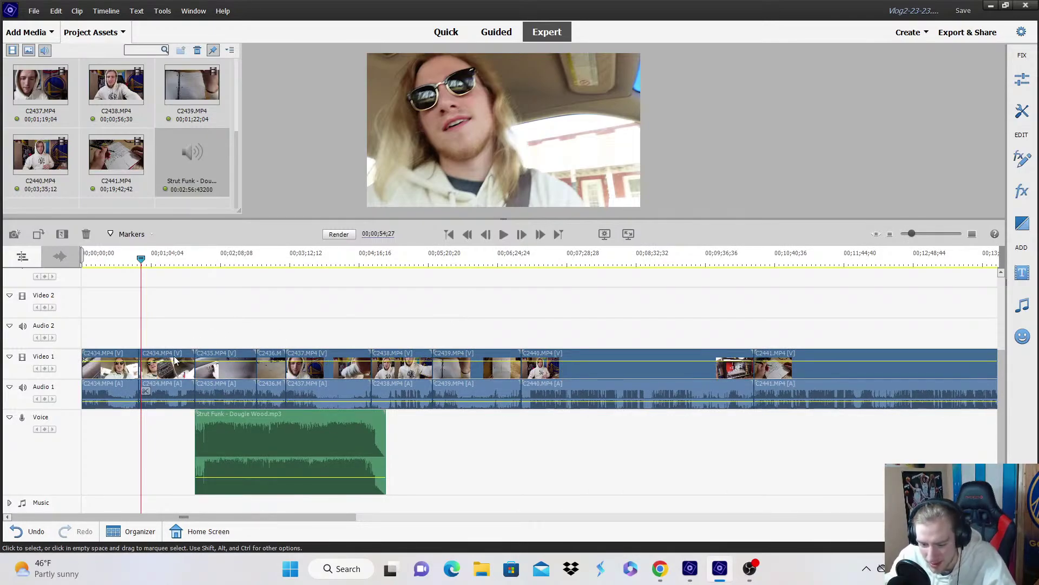
pyautogui.click(100, 263)
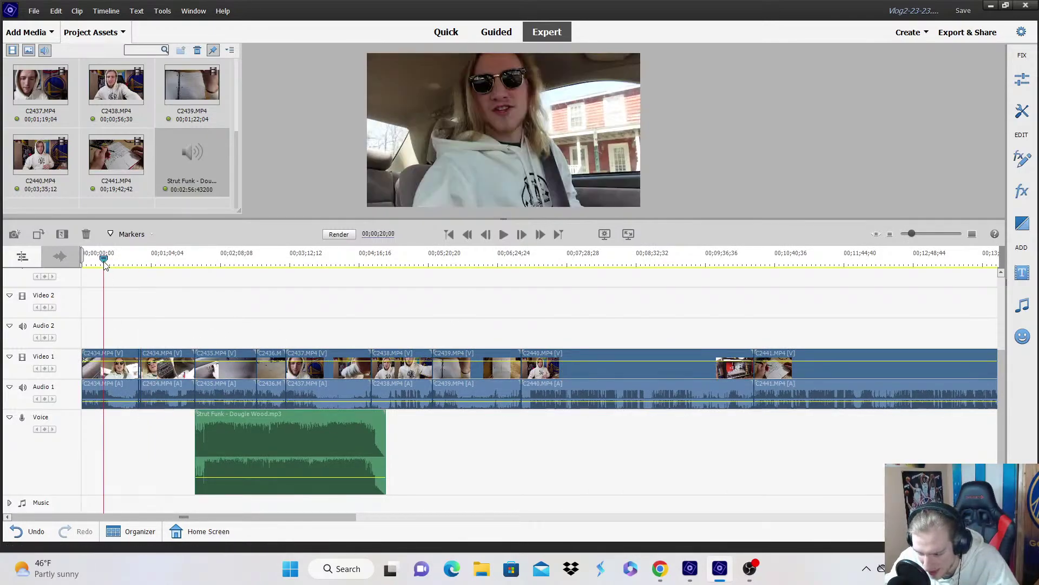
pyautogui.press('space')
pyautogui.press('=')
pyautogui.press('=')
pyautogui.press('=')
pyautogui.press('=')
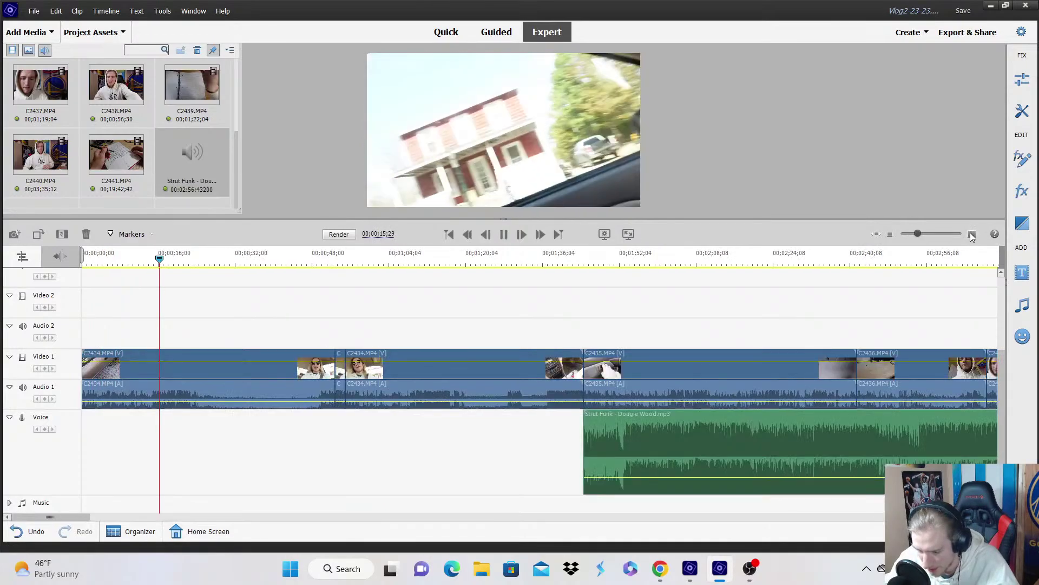
pyautogui.click(631, 260)
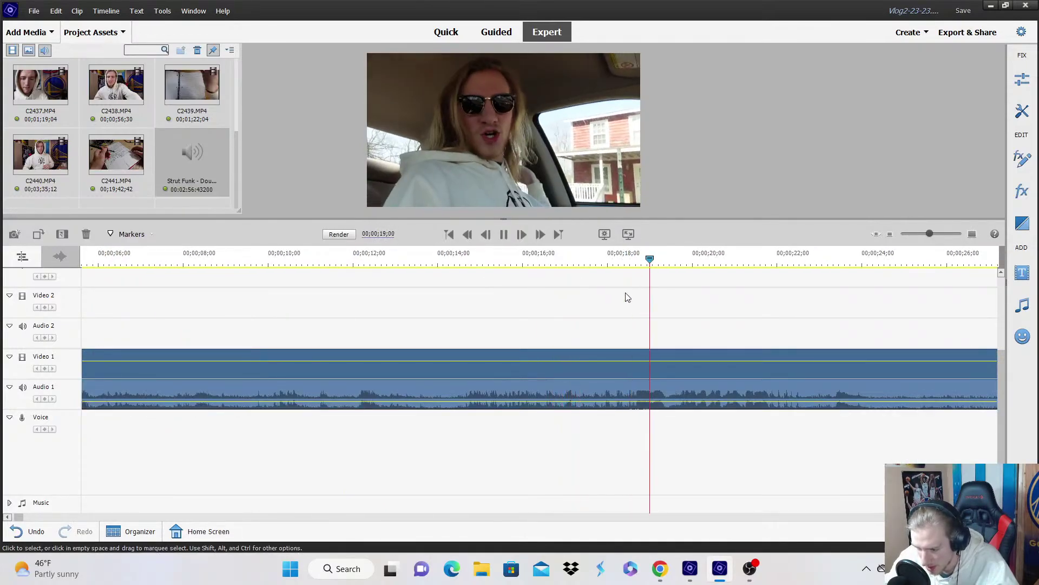
pyautogui.click(636, 261)
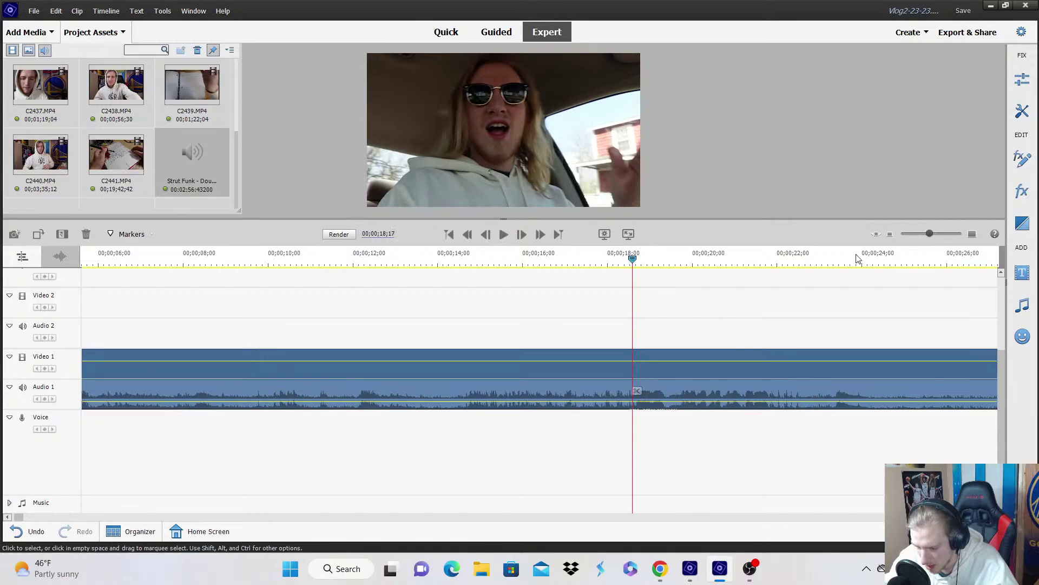
# Delete the first C2434 segment, before the 00;00;52;25 cut, and close the gap.
pyautogui.click(889, 234)
pyautogui.rightClick(123, 379)
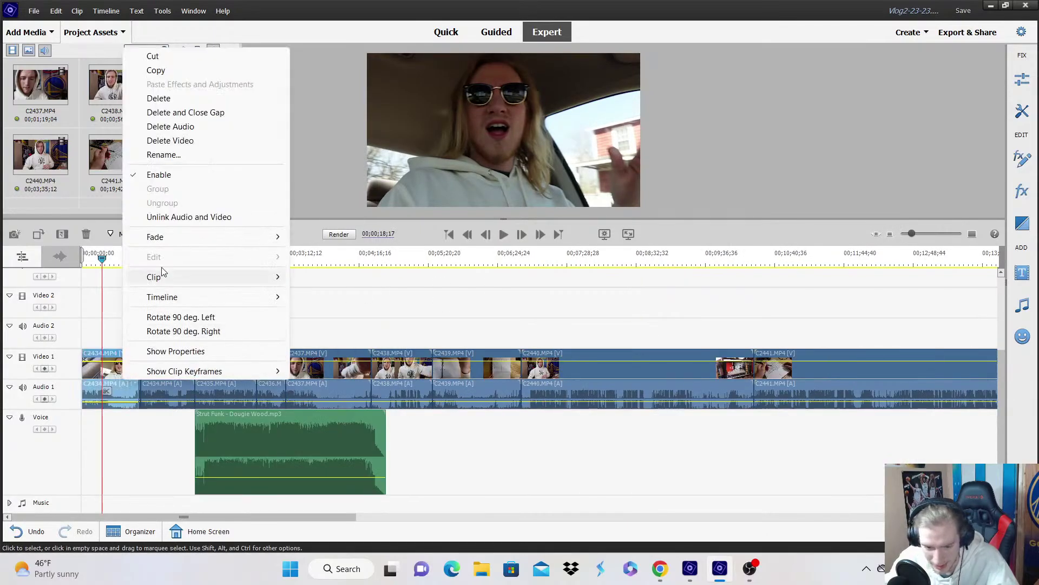
pyautogui.click(205, 113)
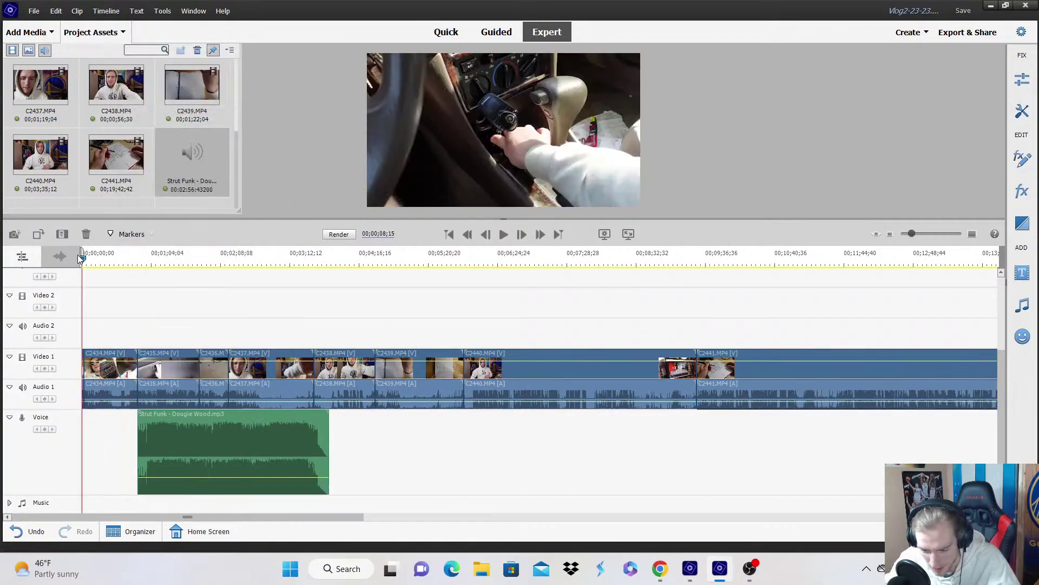
# Play the opening C2434 segment and move it up to Video 3 and Audio 3 at the start of the timeline.
pyautogui.click(972, 234)
pyautogui.click(972, 234)
pyautogui.click(972, 234)
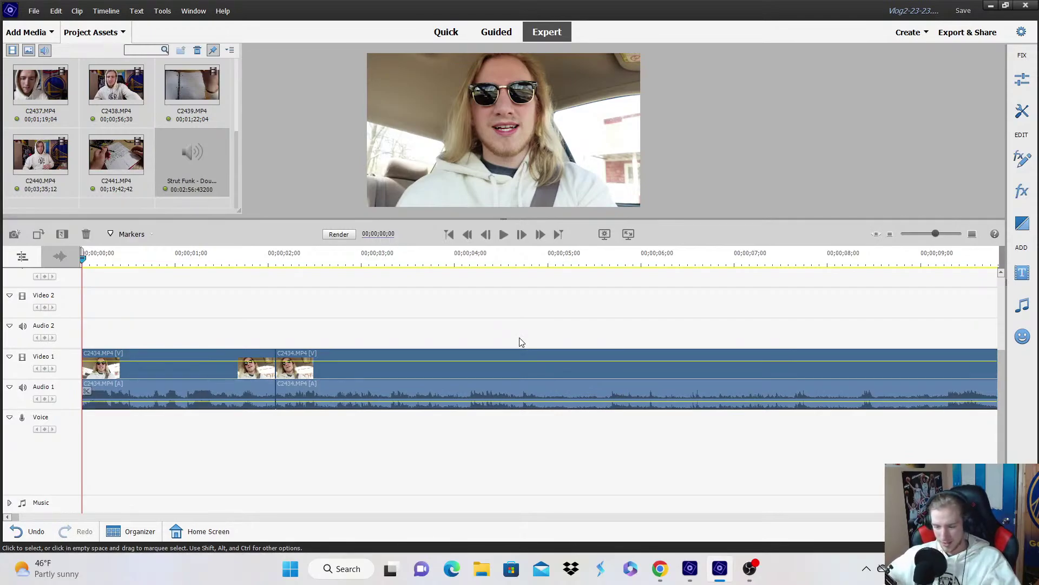
pyautogui.press('space')
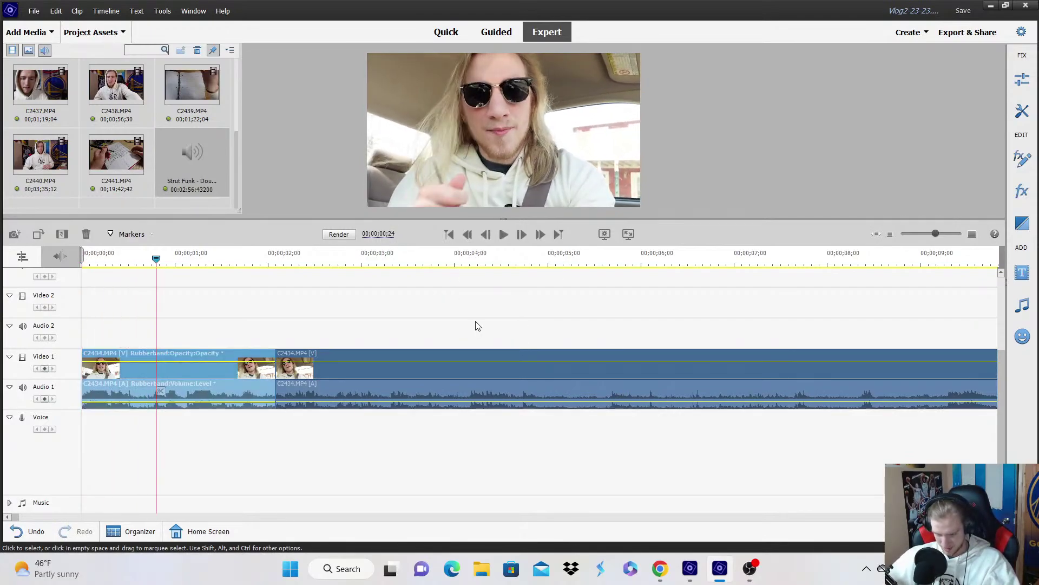
pyautogui.scroll(1, 144, 367)
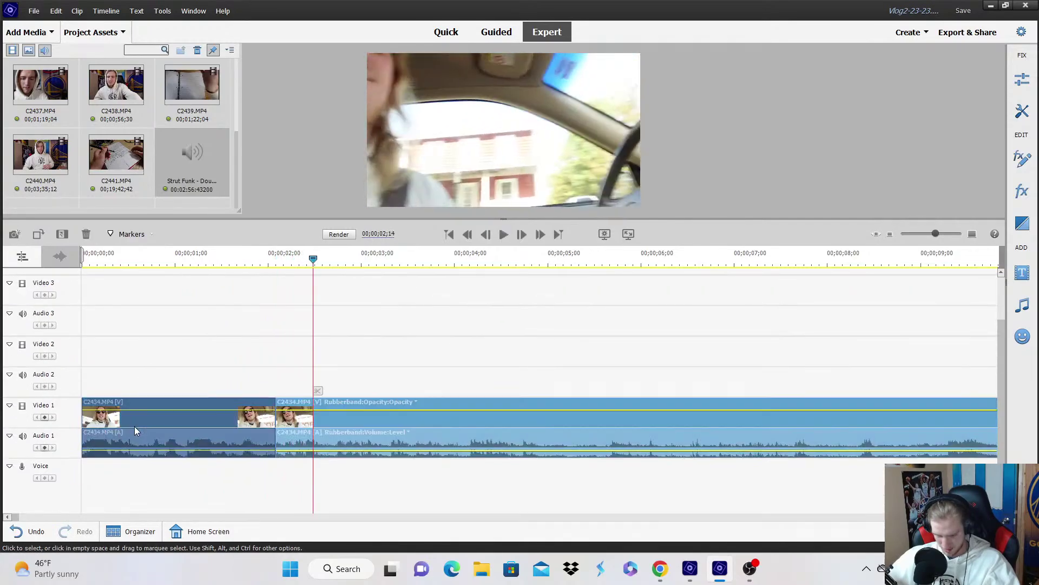
pyautogui.moveTo(135, 427); pyautogui.dragTo(120, 304)
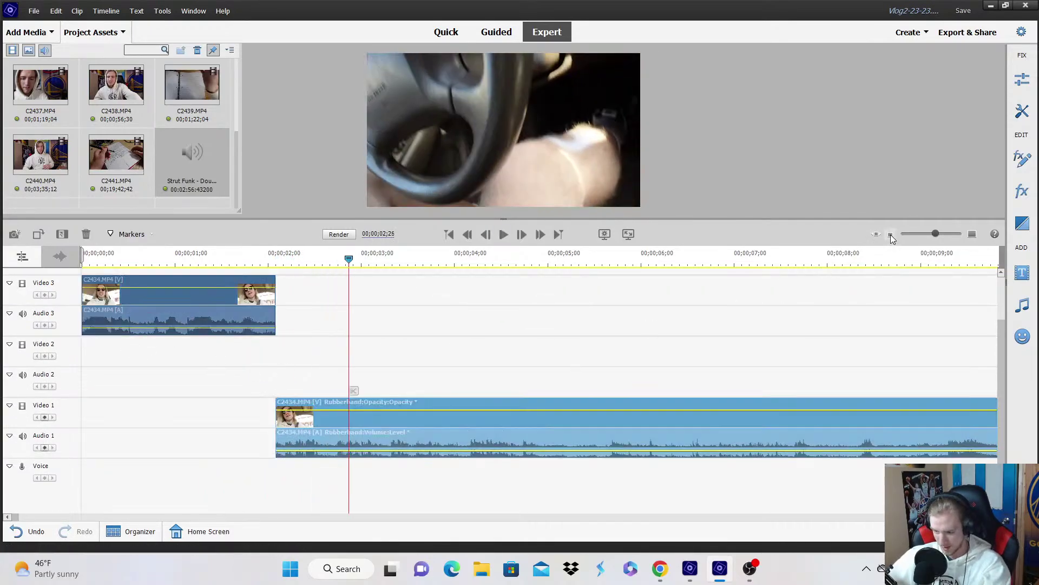
# Split the remaining C2434 clip on Video 1 at 00;00;08;04 and delete the part before the cut, closing the gap.
pyautogui.click(891, 235)
pyautogui.moveTo(348, 261); pyautogui.dragTo(330, 261)
pyautogui.press('space')
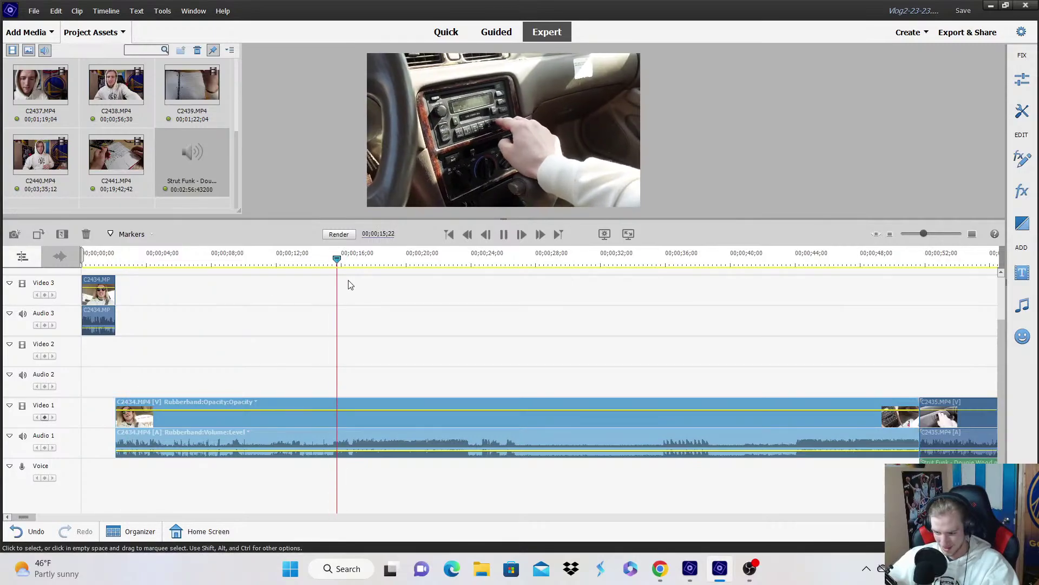
pyautogui.click(205, 262)
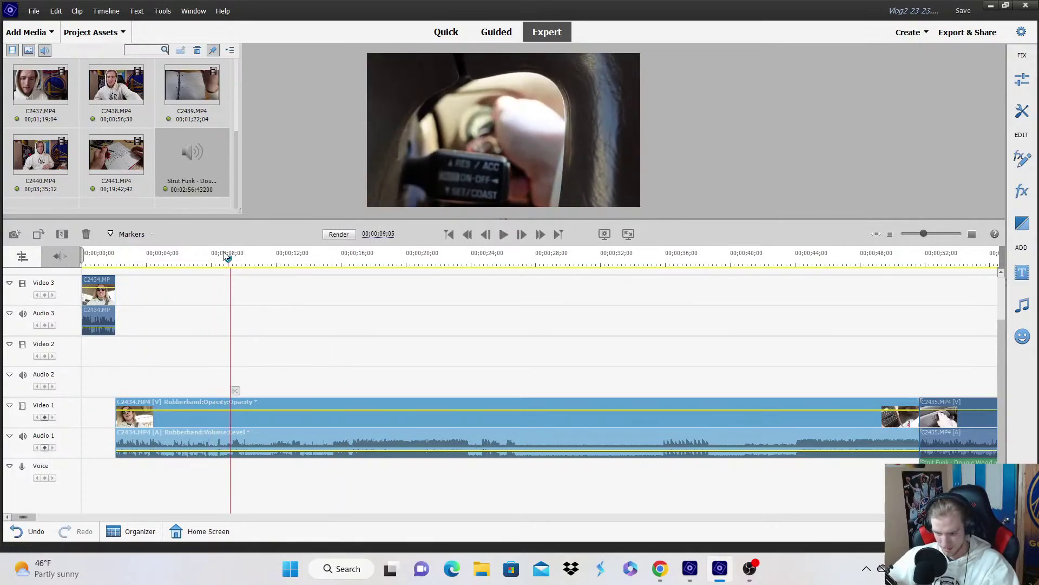
pyautogui.moveTo(223, 259); pyautogui.dragTo(213, 264)
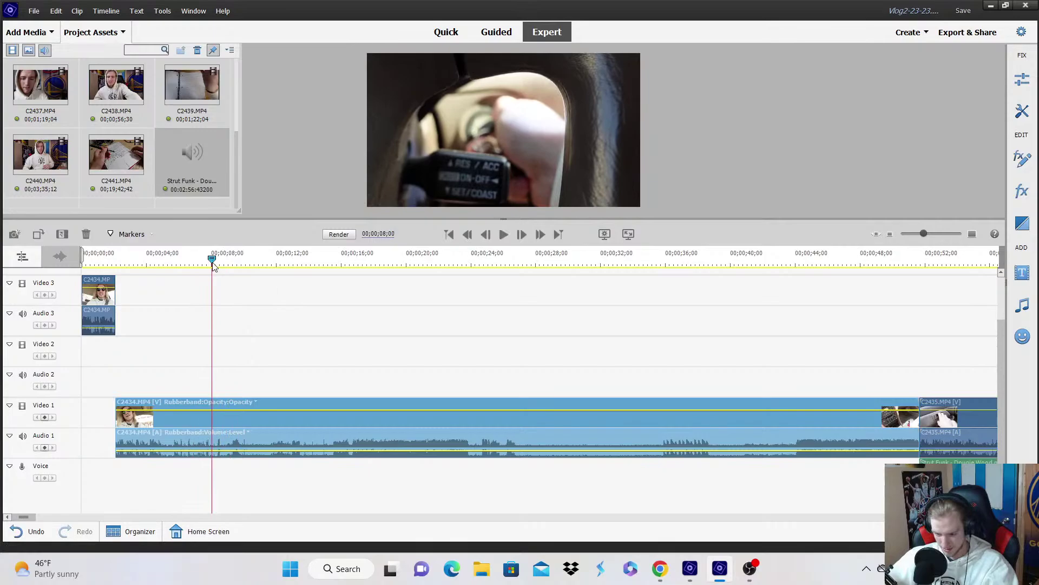
pyautogui.click(973, 234)
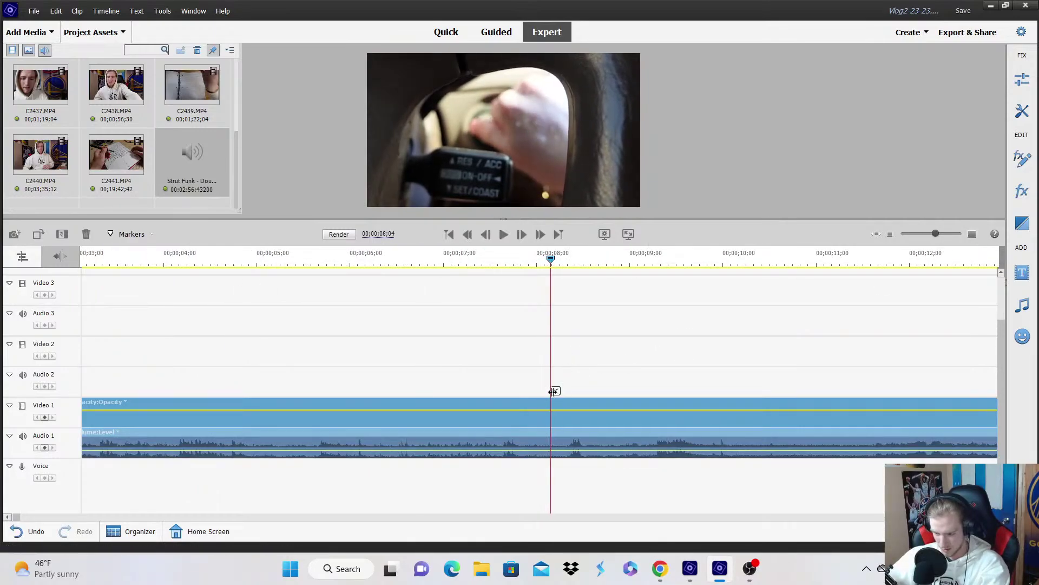
pyautogui.rightClick(513, 401)
pyautogui.click(566, 137)
pyautogui.press('-')
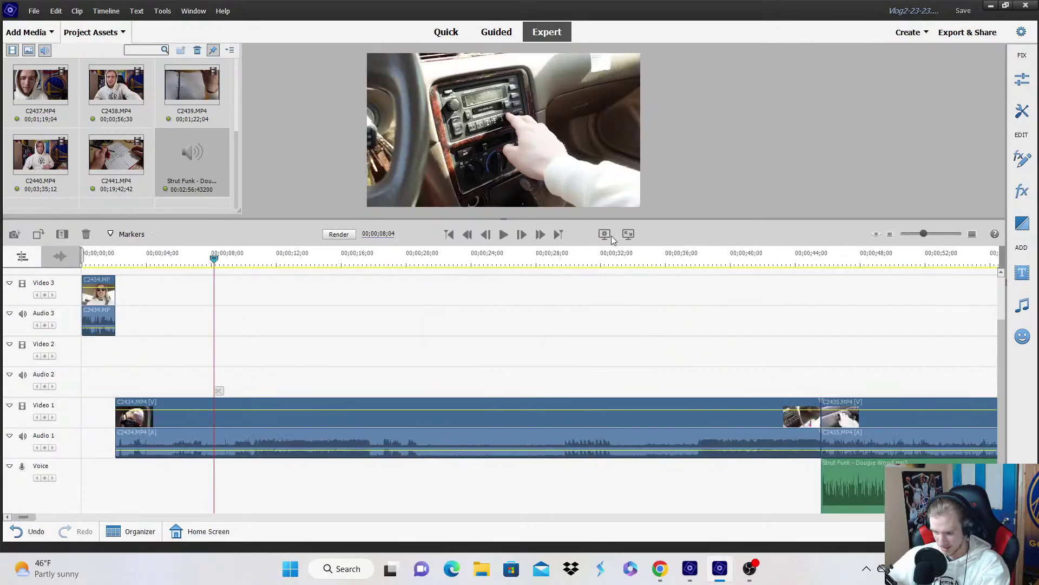
# Save the project and move the remaining C2434 clip to Video 2 so it slightly overlaps the end of the Video 3 segment.
pyautogui.press('Home')
pyautogui.hotkey('ctrl', 's')
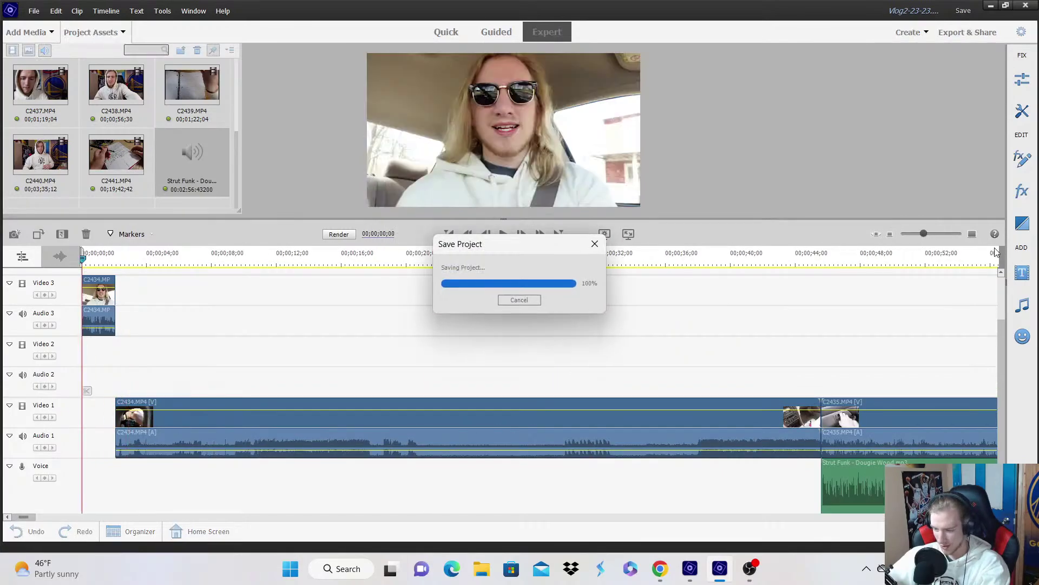
pyautogui.click(972, 234)
pyautogui.moveTo(422, 259); pyautogui.dragTo(431, 258)
pyautogui.moveTo(502, 402); pyautogui.dragTo(429, 352)
pyautogui.click(509, 371)
pyautogui.press('Escape')
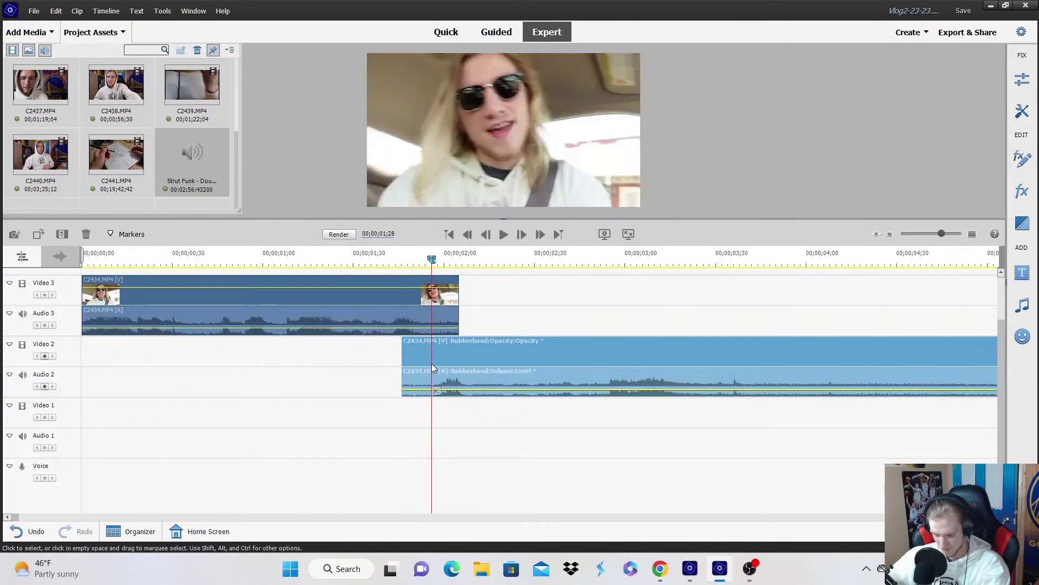
# Play across the overlap and split the Video 2 C2434 clip at 00;00;03;20.
pyautogui.click(361, 267)
pyautogui.press('space')
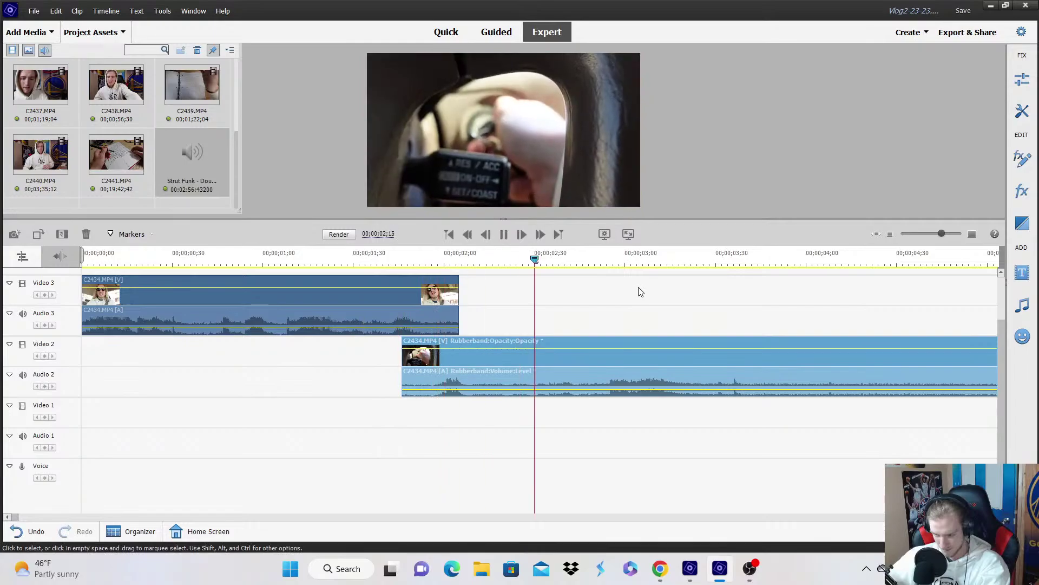
pyautogui.press('space')
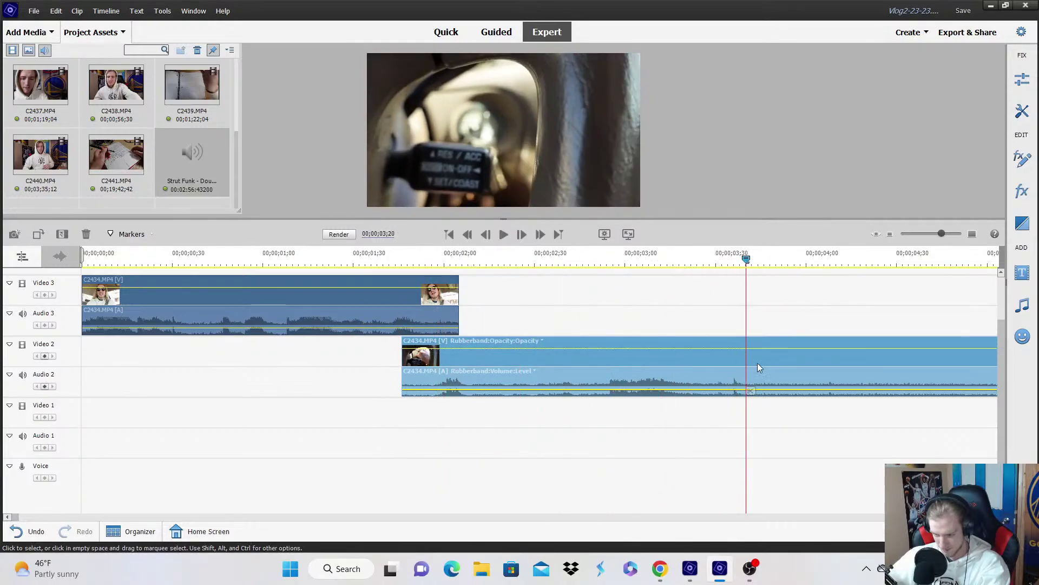
pyautogui.click(753, 391)
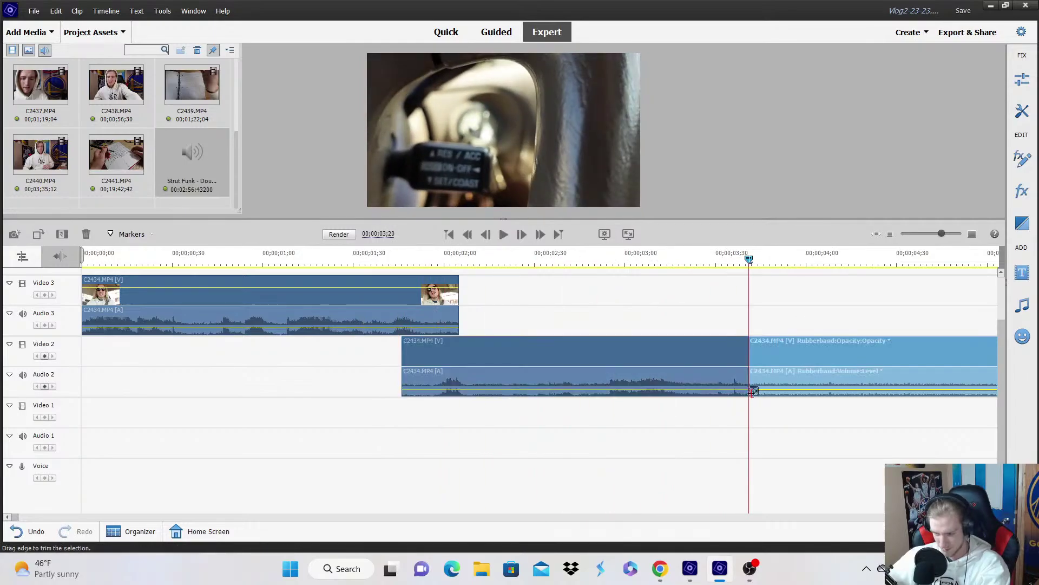
# Split C2434 on Video 2 again at 00;00;18;06 and delete the section between the two cuts, leaving the gap open.
pyautogui.click(890, 234)
pyautogui.click(448, 284)
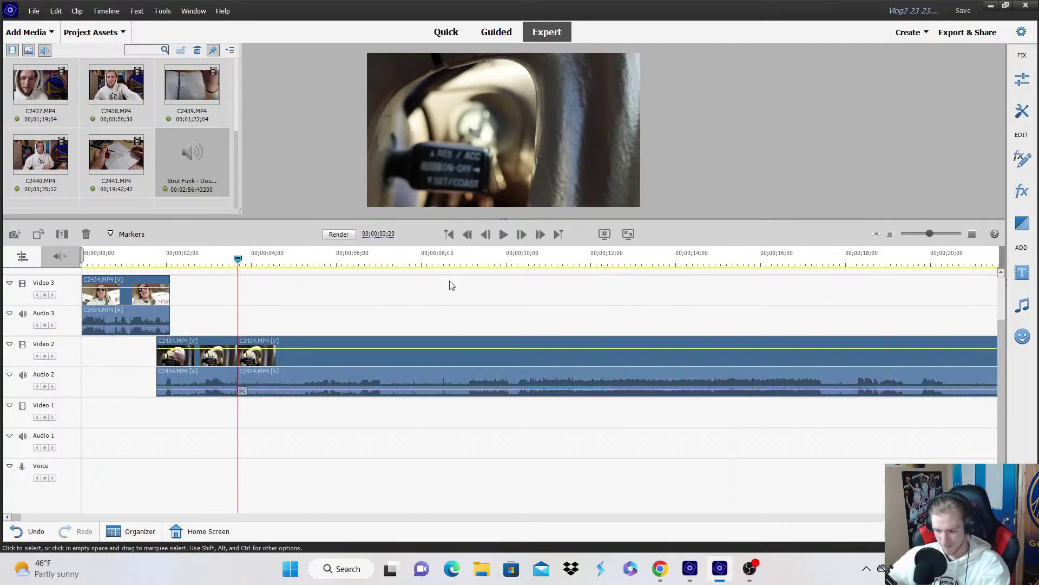
pyautogui.click(467, 266)
pyautogui.press('space')
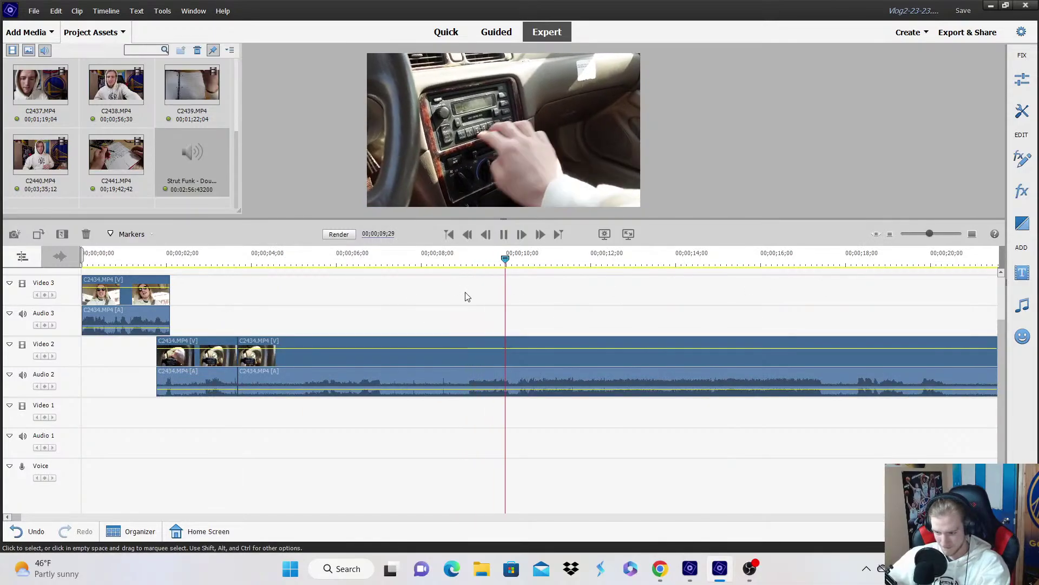
pyautogui.click(348, 265)
pyautogui.click(555, 265)
pyautogui.moveTo(593, 295); pyautogui.dragTo(861, 271)
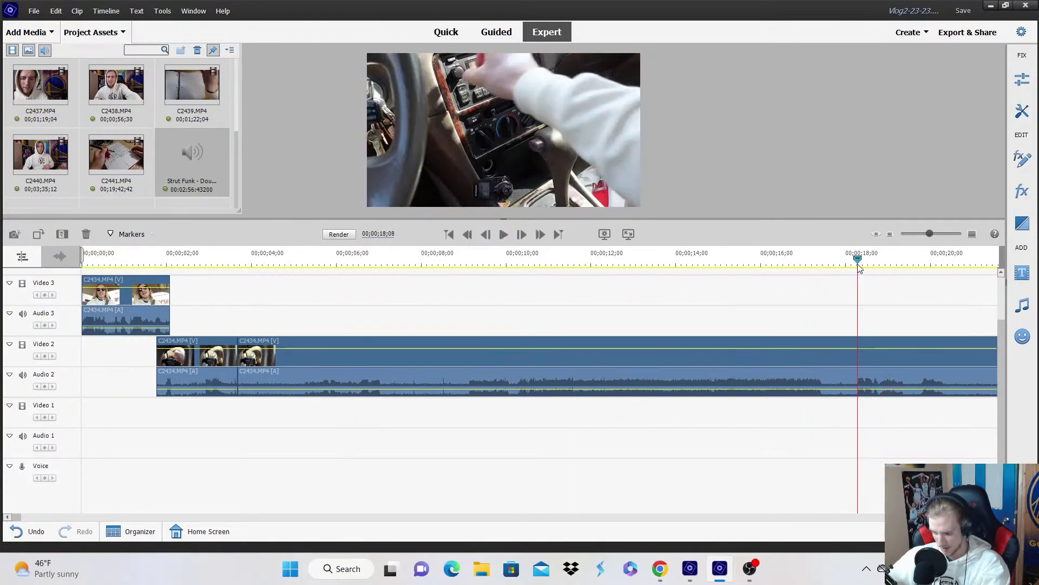
pyautogui.click(861, 392)
pyautogui.rightClick(855, 385)
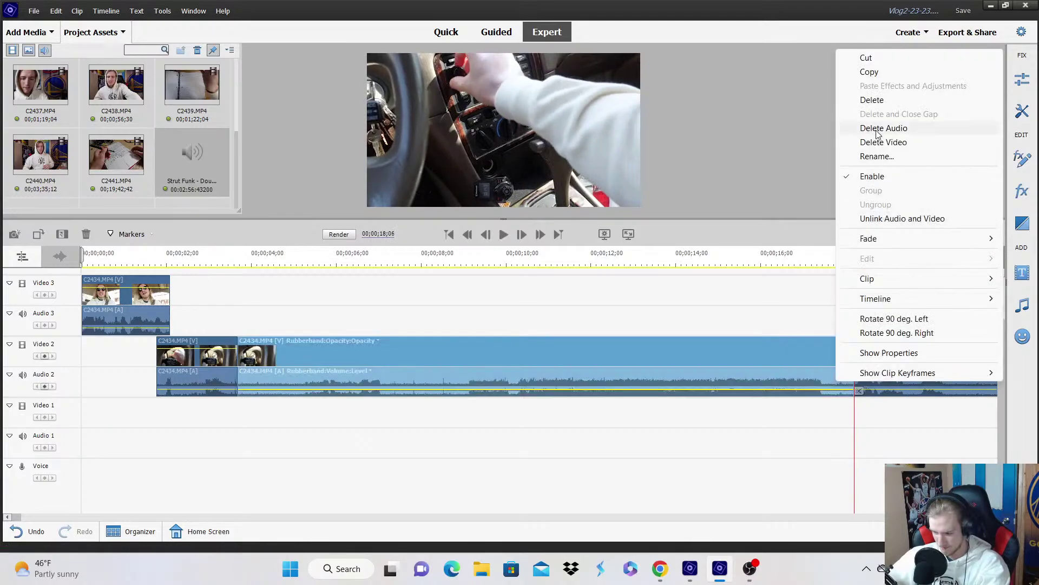
pyautogui.click(892, 98)
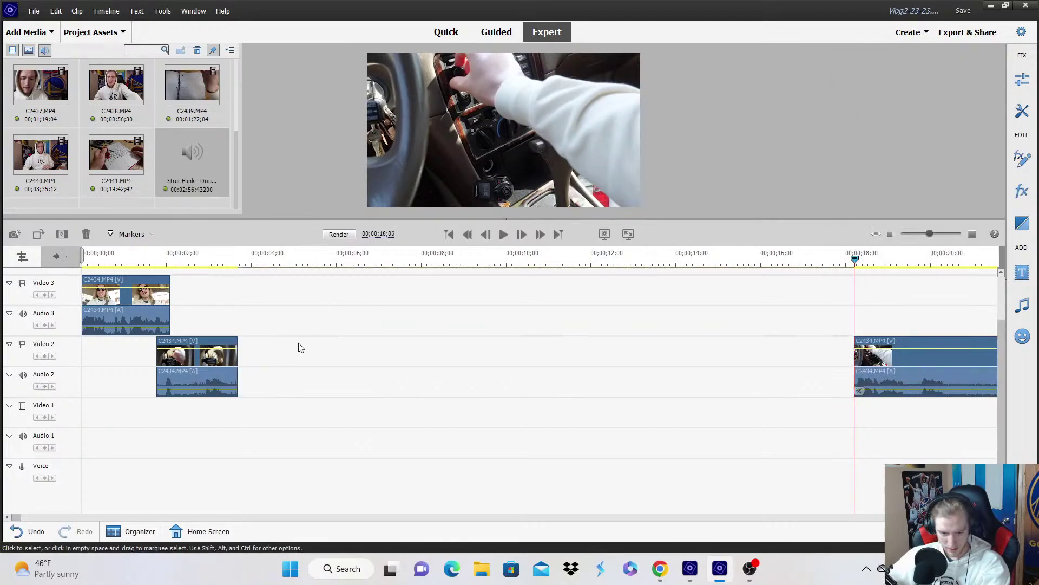
# Move the last C2434 segment to Video 1 so it slightly overlaps the end of the Video 2 segment, and play the transition.
pyautogui.moveTo(891, 369); pyautogui.dragTo(270, 409)
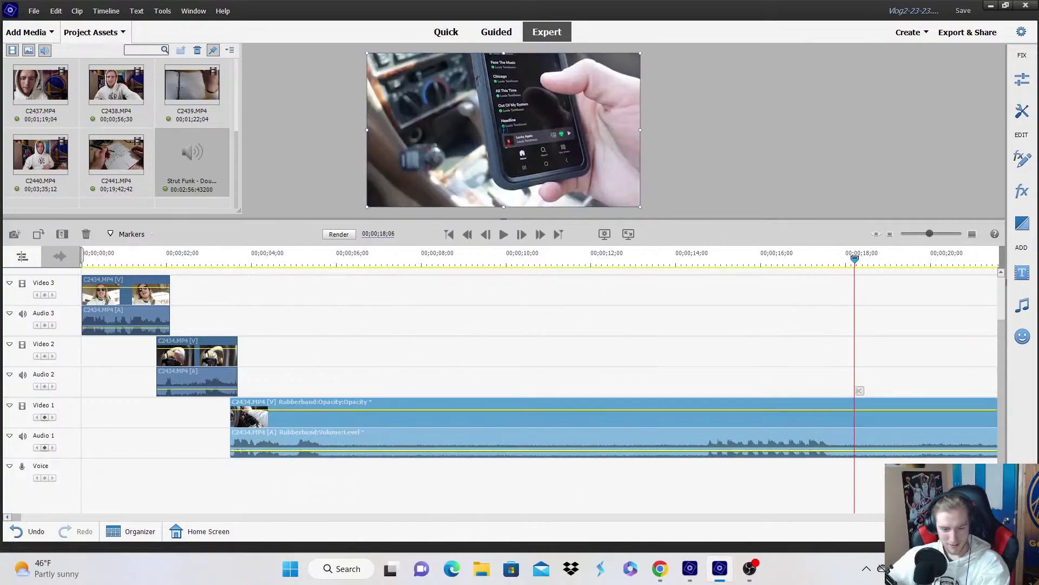
pyautogui.click(169, 256)
pyautogui.press('space')
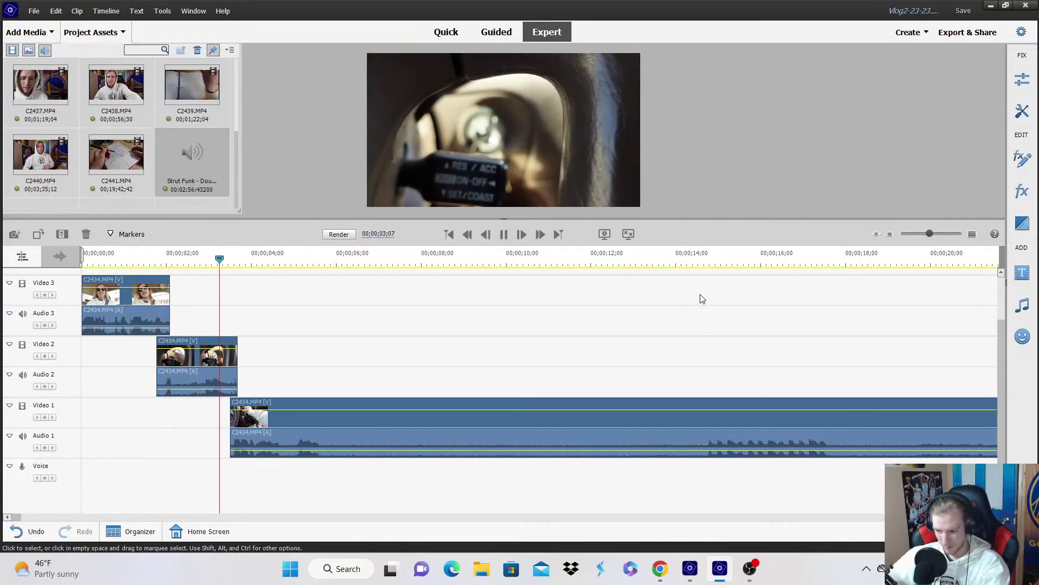
pyautogui.press('space')
pyautogui.press('=')
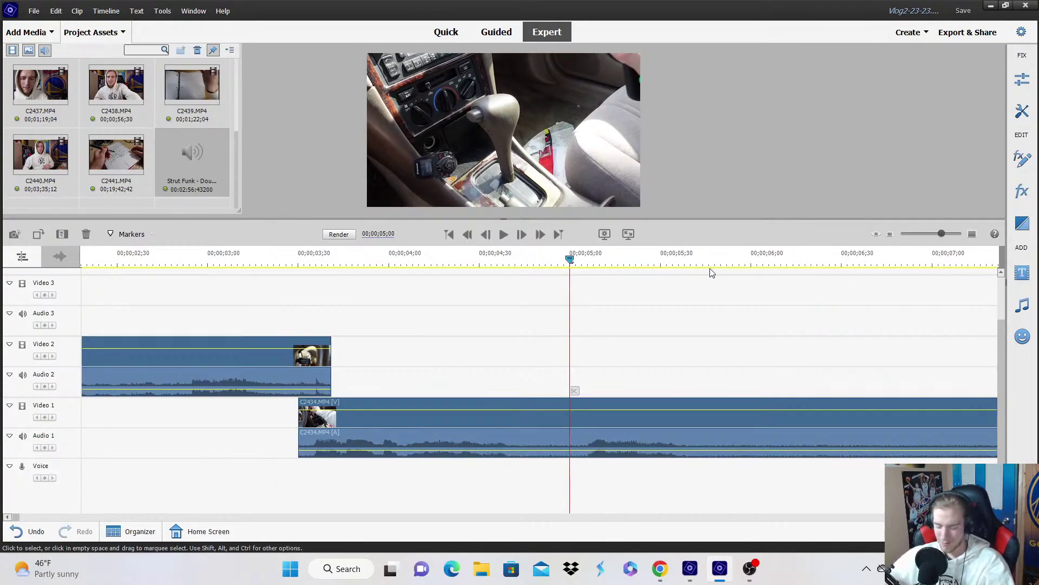
# Replay the transition from 00;00;03;13 and split the Video 1 C2434 segment at 00;00;04;20.
pyautogui.click(287, 266)
pyautogui.click(890, 234)
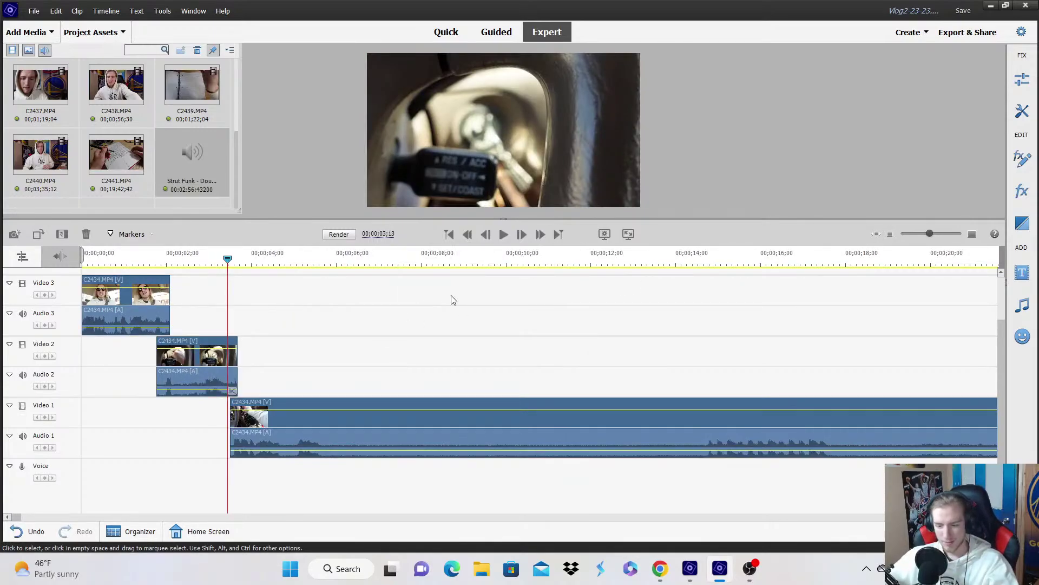
pyautogui.press('space')
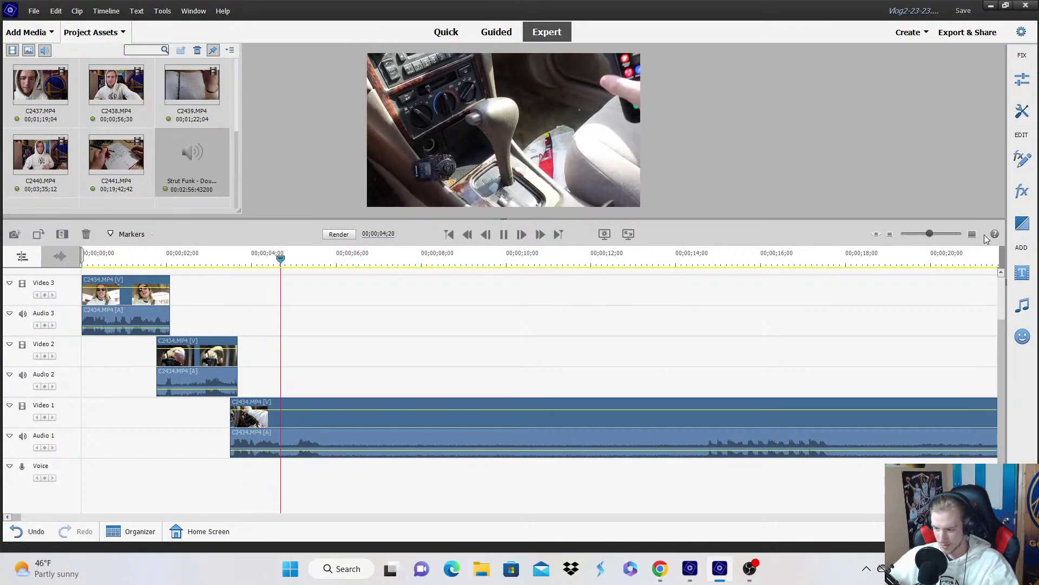
pyautogui.click(937, 234)
pyautogui.press('Left')
pyautogui.press('Left')
pyautogui.press('Left')
pyautogui.press('Left')
pyautogui.press('Left')
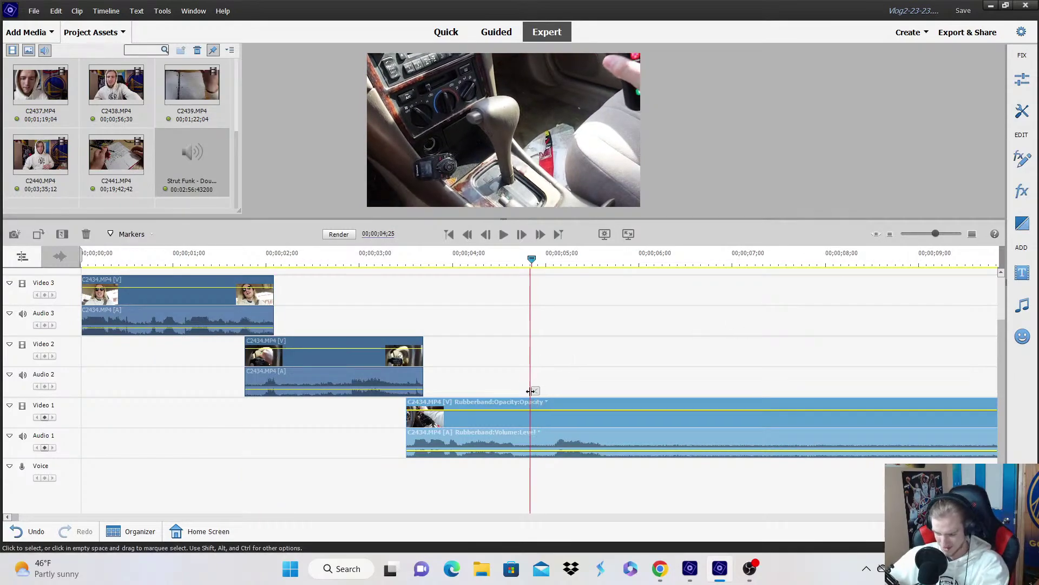
pyautogui.press('Left')
pyautogui.press('Left')
pyautogui.press('Left')
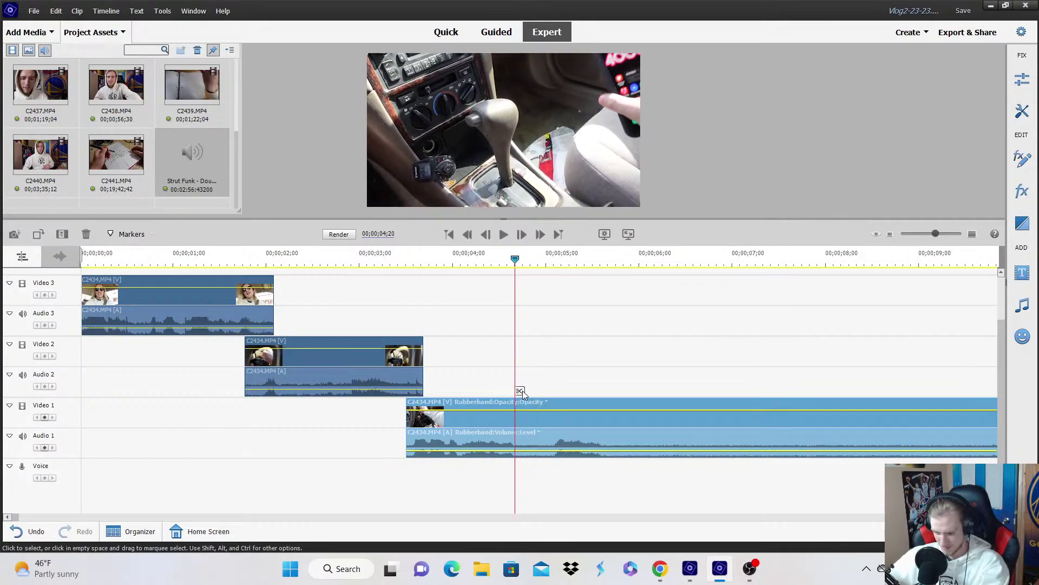
pyautogui.click(521, 392)
# Split C2434 on Video 1 at about 00;00;14;21 and delete the section back to the 00;00;04;20 cut, closing the gap.
pyautogui.click(890, 235)
pyautogui.click(889, 235)
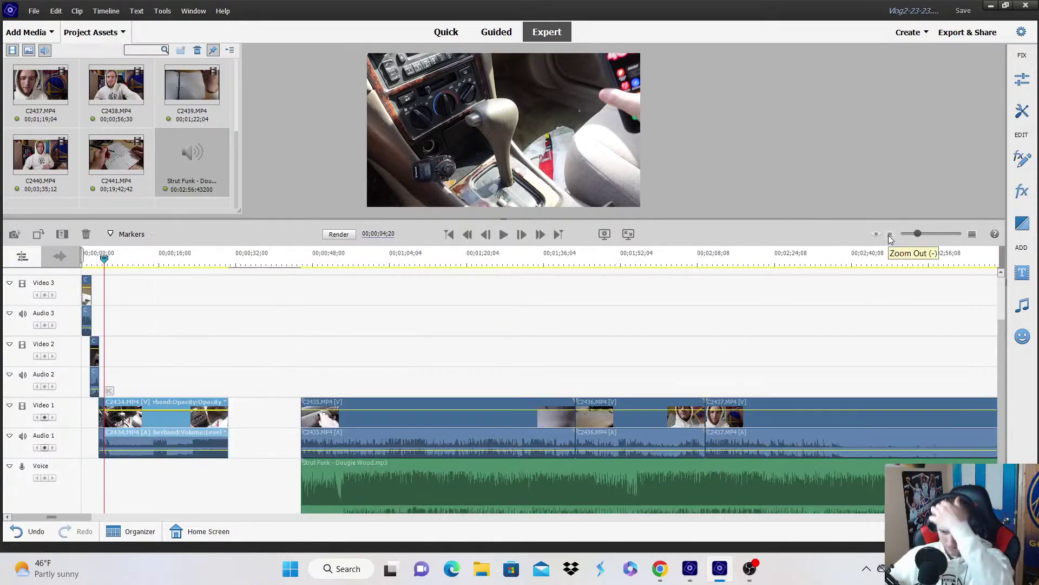
pyautogui.click(972, 234)
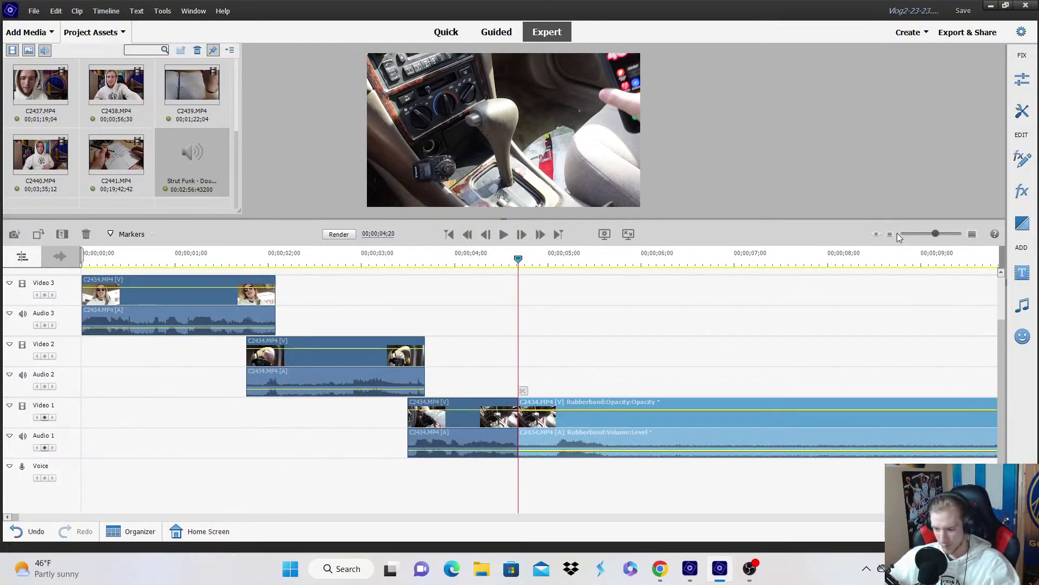
pyautogui.click(890, 234)
pyautogui.click(709, 260)
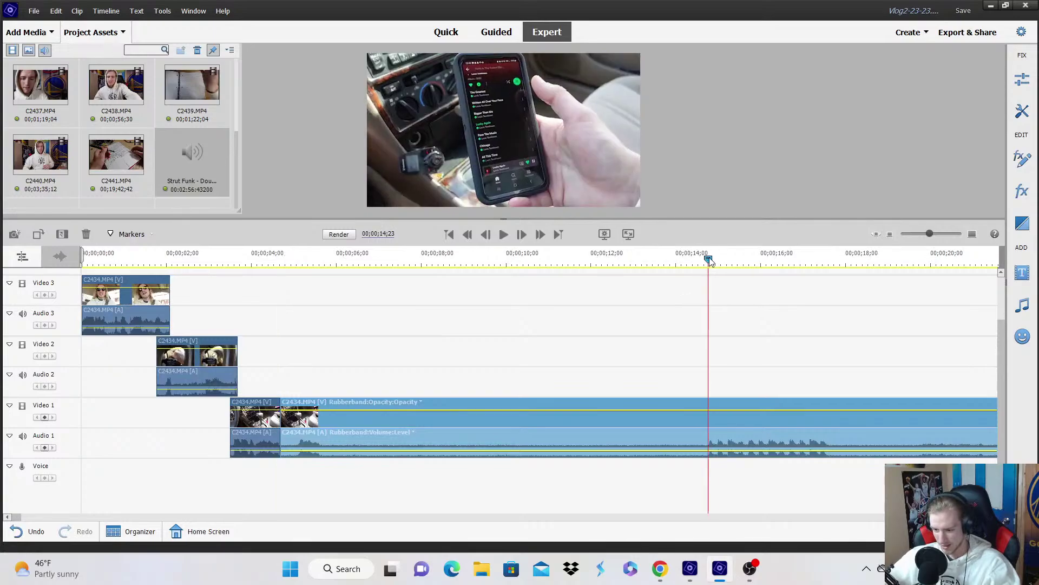
pyautogui.click(890, 235)
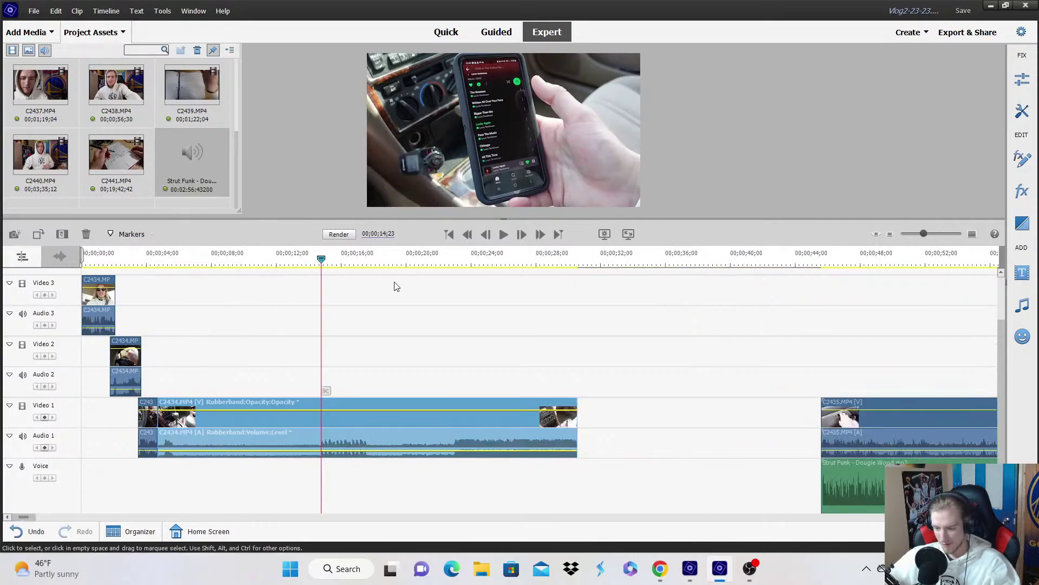
pyautogui.click(455, 293)
pyautogui.press('space')
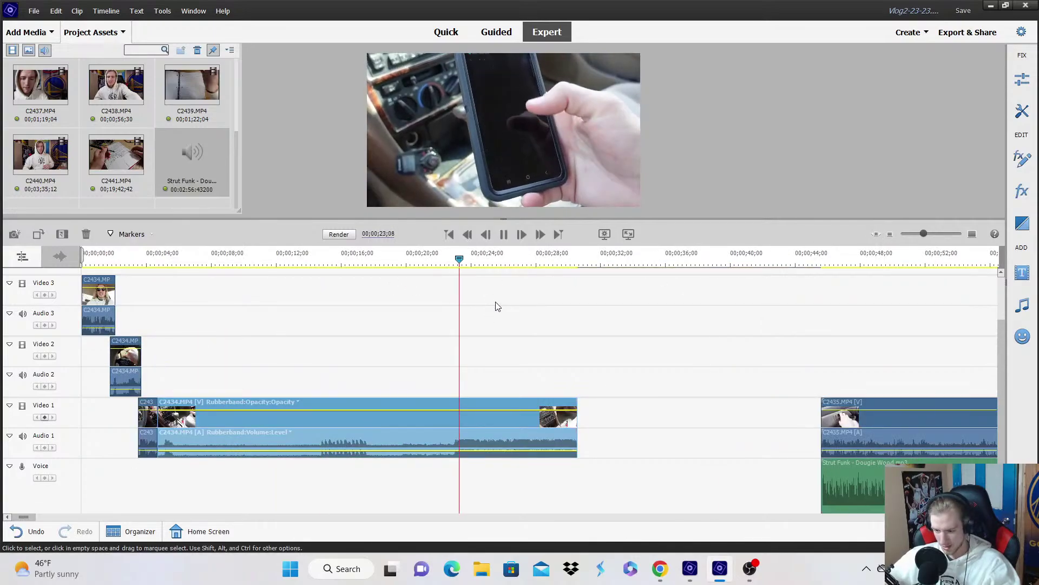
pyautogui.click(318, 272)
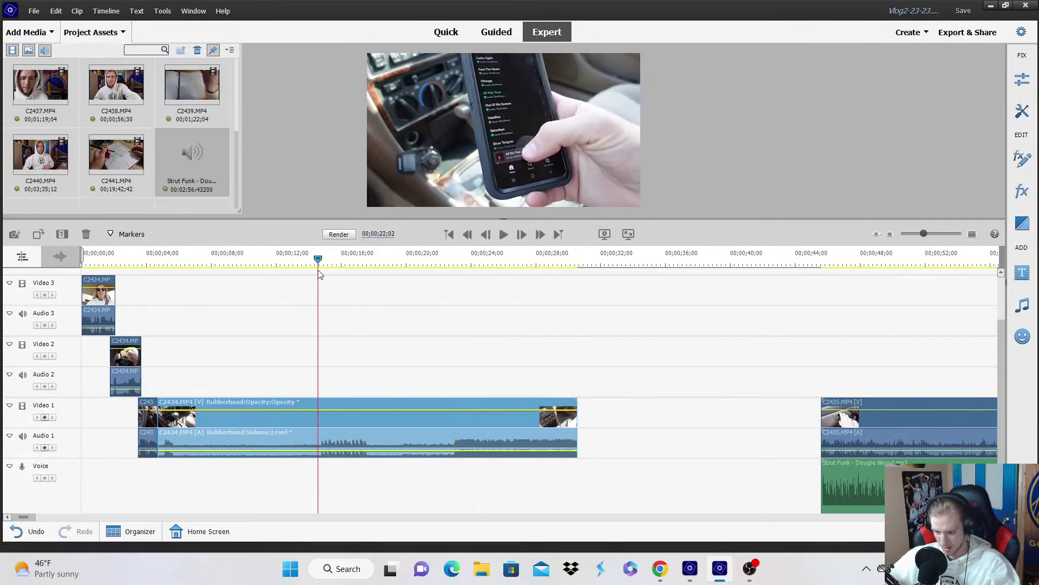
pyautogui.click(326, 399)
pyautogui.rightClick(292, 424)
pyautogui.click(390, 155)
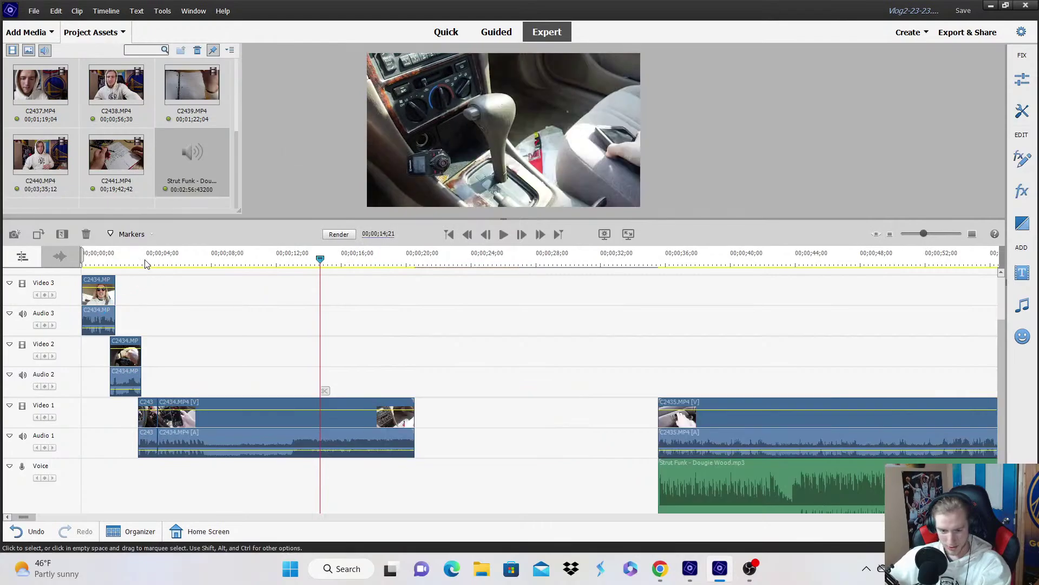
# Play the cut between the C2434 segments on Video 1 from 00;00;03;21.
pyautogui.click(143, 263)
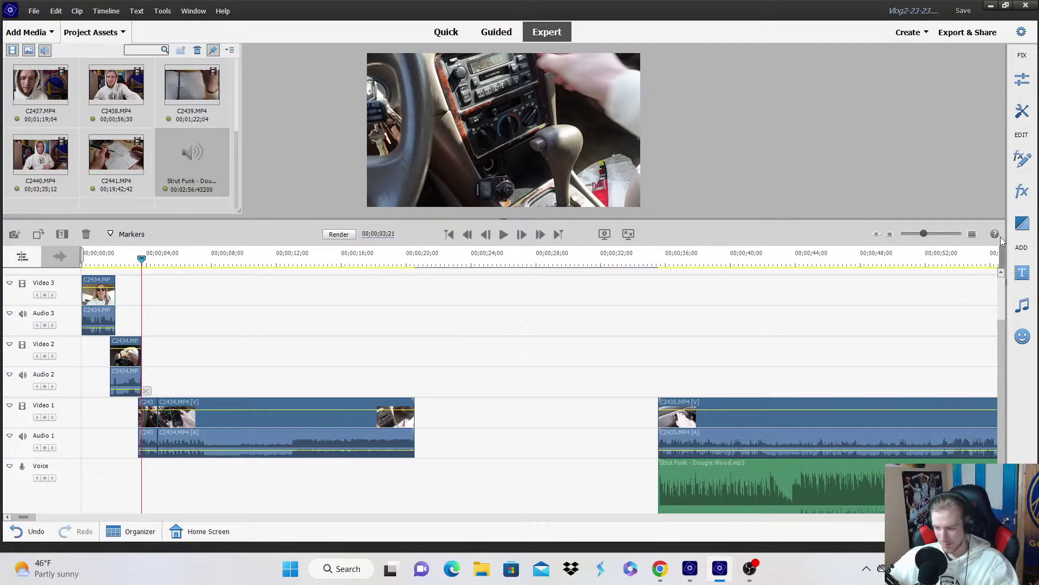
pyautogui.click(972, 234)
pyautogui.click(972, 233)
pyautogui.click(972, 233)
pyautogui.press('space')
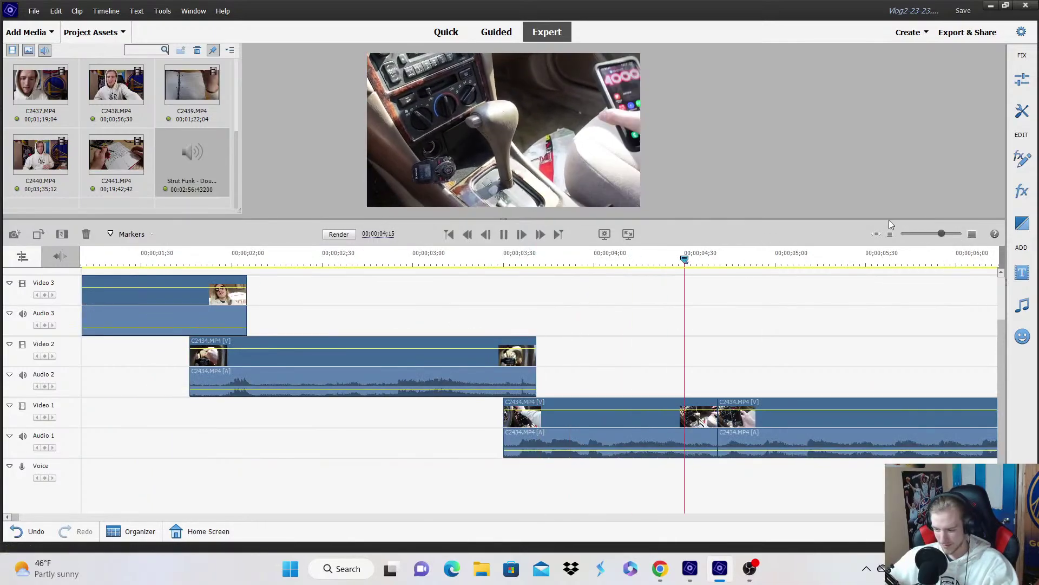
# Move the long C2434 segment from Video 1 to Video 3 so it starts slightly before the short Video 1 segment ends.
pyautogui.click(759, 415)
pyautogui.scroll(2, 759, 409)
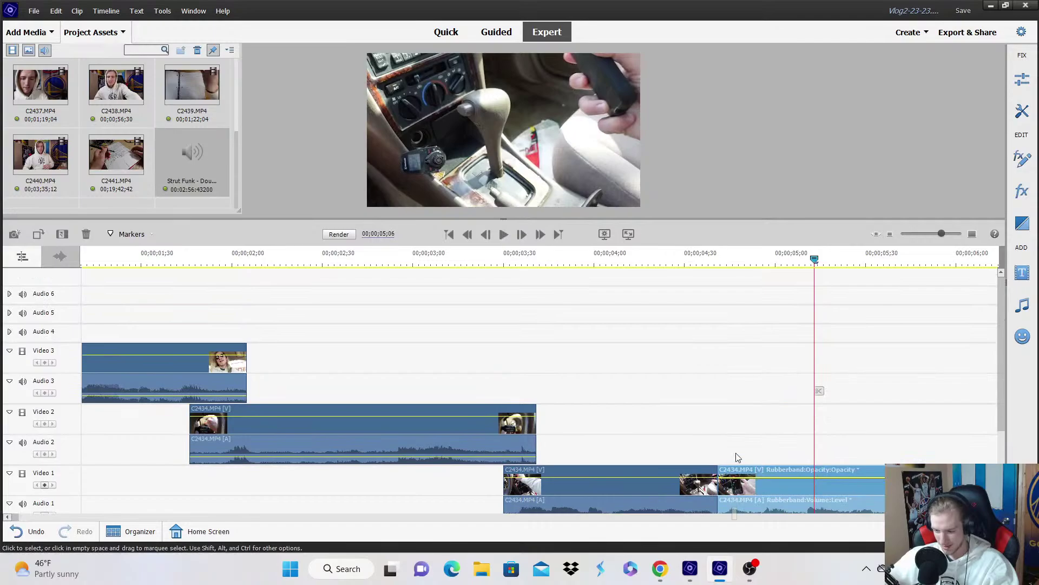
pyautogui.moveTo(736, 476); pyautogui.dragTo(705, 353)
# Play the transition into the Video 3 C2434 segment from 00;00;04;08 and scrub through the rest of that segment.
pyautogui.click(643, 258)
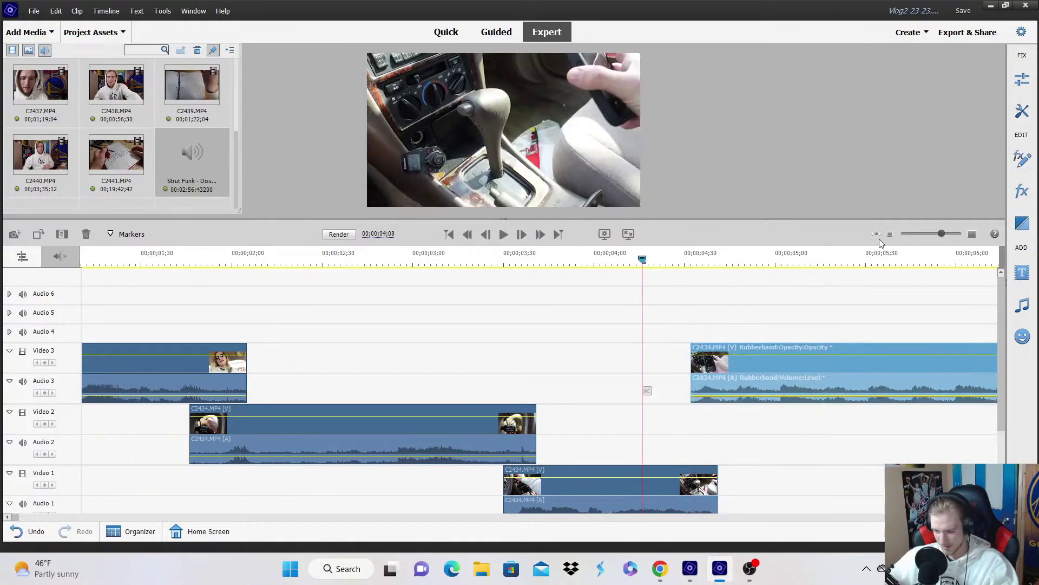
pyautogui.press('space')
pyautogui.click(877, 234)
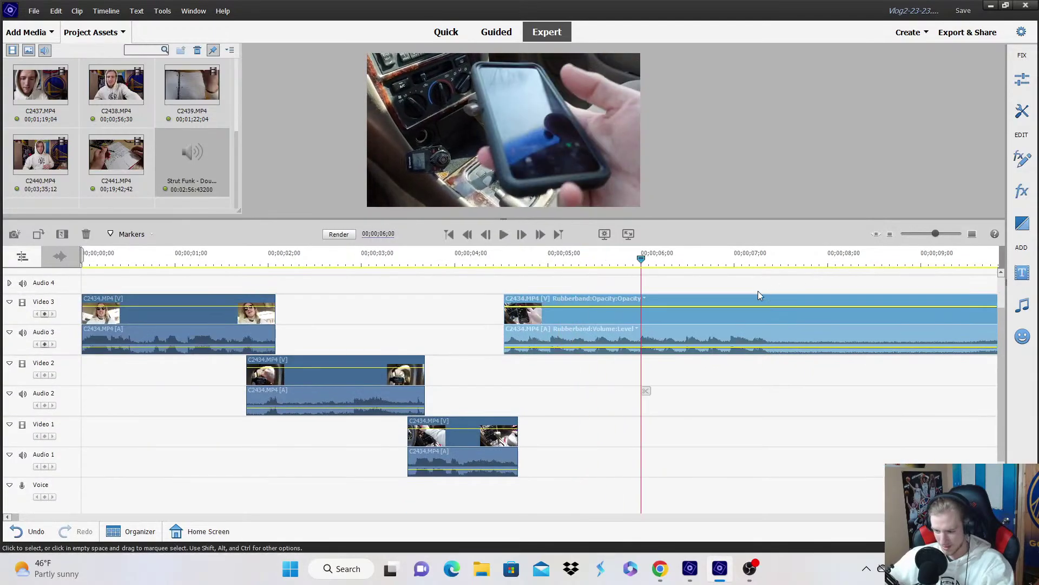
pyautogui.press('space')
pyautogui.press('space')
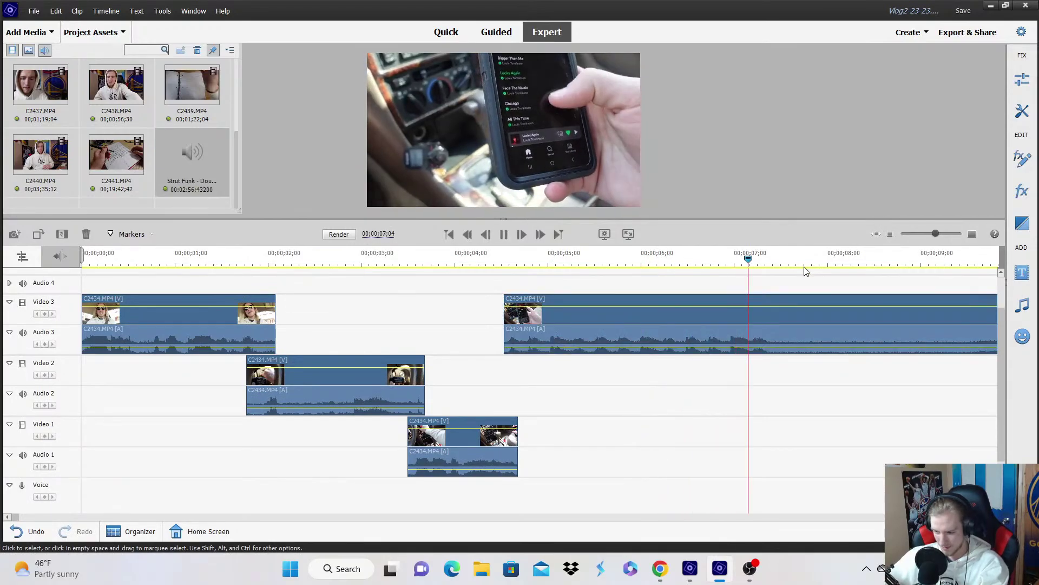
pyautogui.press('space')
pyautogui.click(890, 234)
pyautogui.click(889, 234)
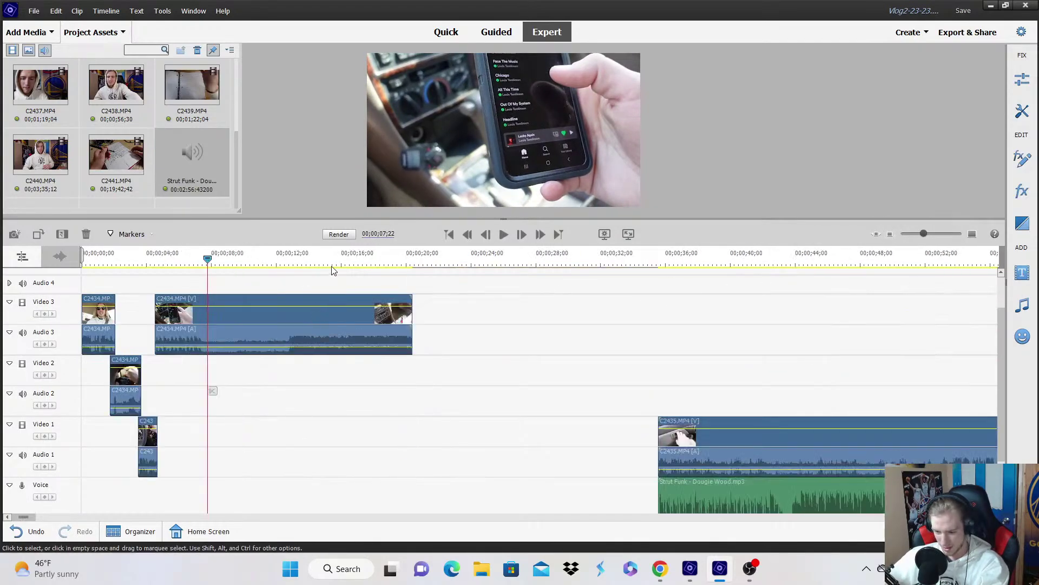
pyautogui.moveTo(334, 271)
pyautogui.mouseDown()
pyautogui.moveTo(384, 269)
pyautogui.moveTo(323, 270)
pyautogui.mouseUp()
# Delete the audio of the long C2434 segment and move its video down to Video 2.
pyautogui.rightClick(266, 311)
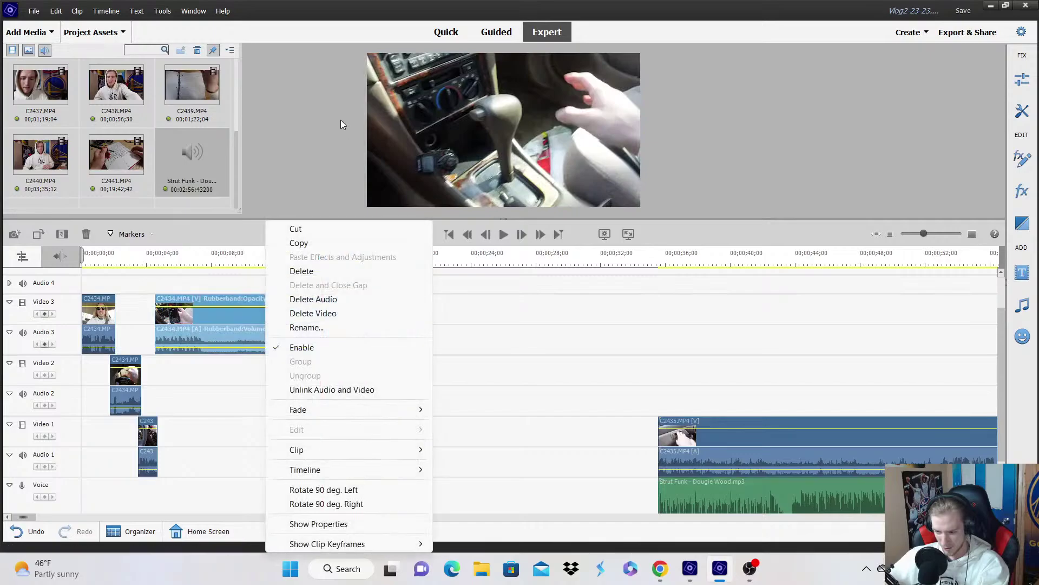
pyautogui.click(213, 326)
pyautogui.moveTo(216, 320); pyautogui.dragTo(203, 369)
# Close up the empty gap before C2435 on Video 1 and trim the start of the long C2434 video to 00;00;08;20.
pyautogui.rightClick(242, 437)
pyautogui.click(322, 181)
pyautogui.moveTo(181, 263); pyautogui.dragTo(223, 265)
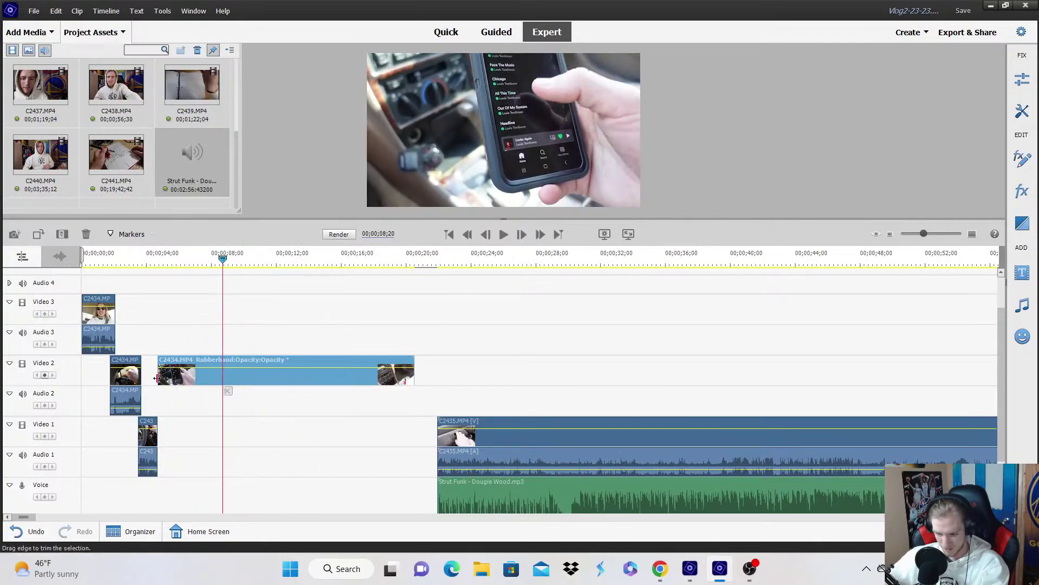
pyautogui.moveTo(157, 378); pyautogui.dragTo(222, 378)
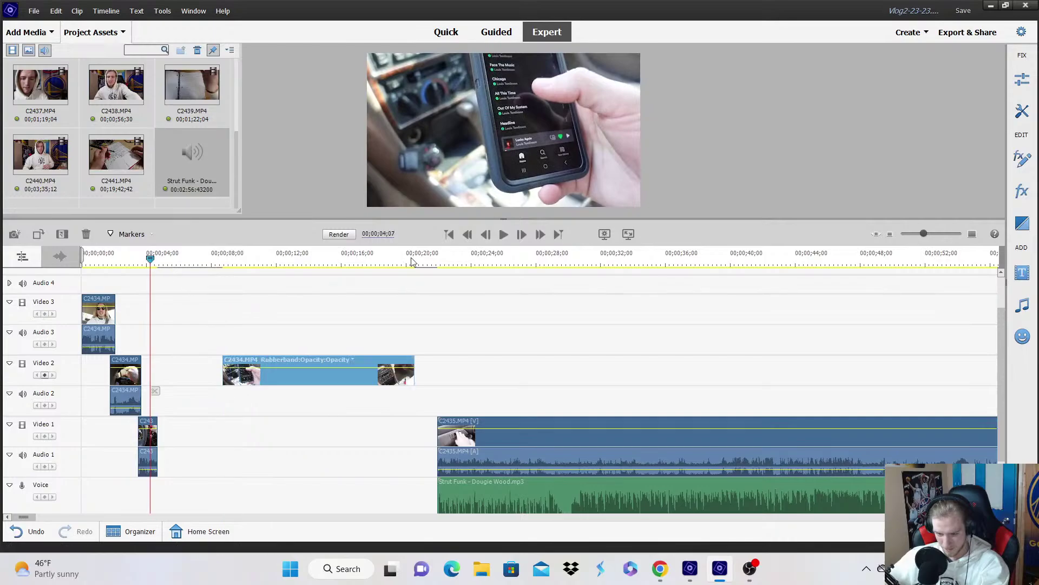
# Move the trimmed C2434 video to Video 1, directly after the short C2434 segment, and check its opening frames.
pyautogui.click(972, 234)
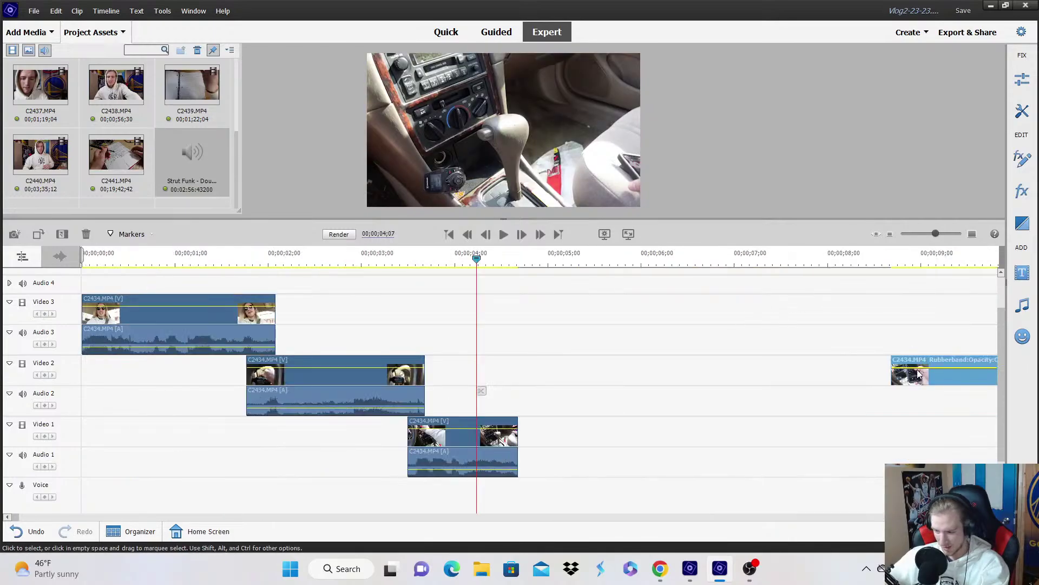
pyautogui.moveTo(917, 381); pyautogui.dragTo(525, 348)
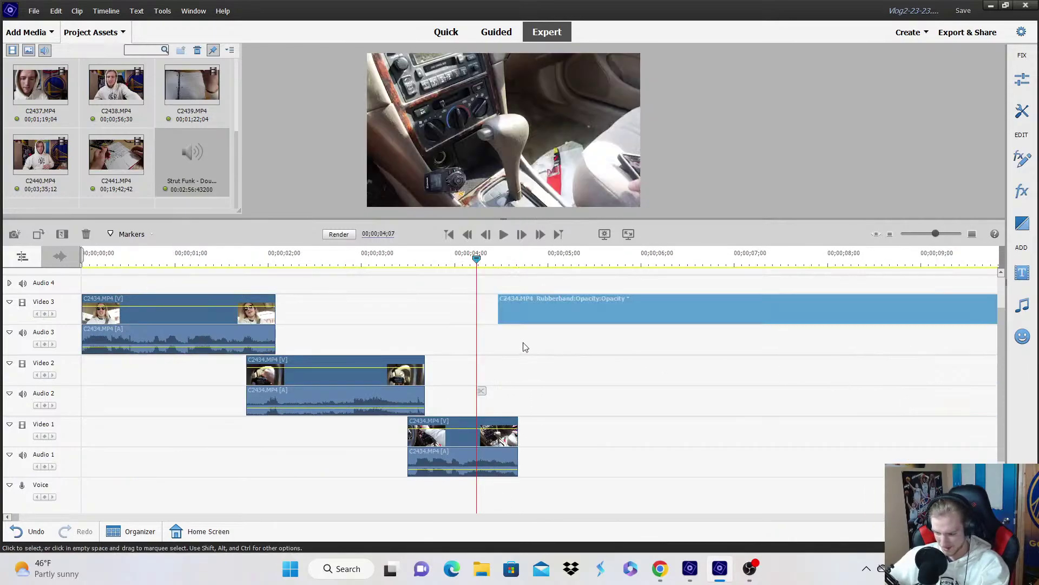
pyautogui.press('space')
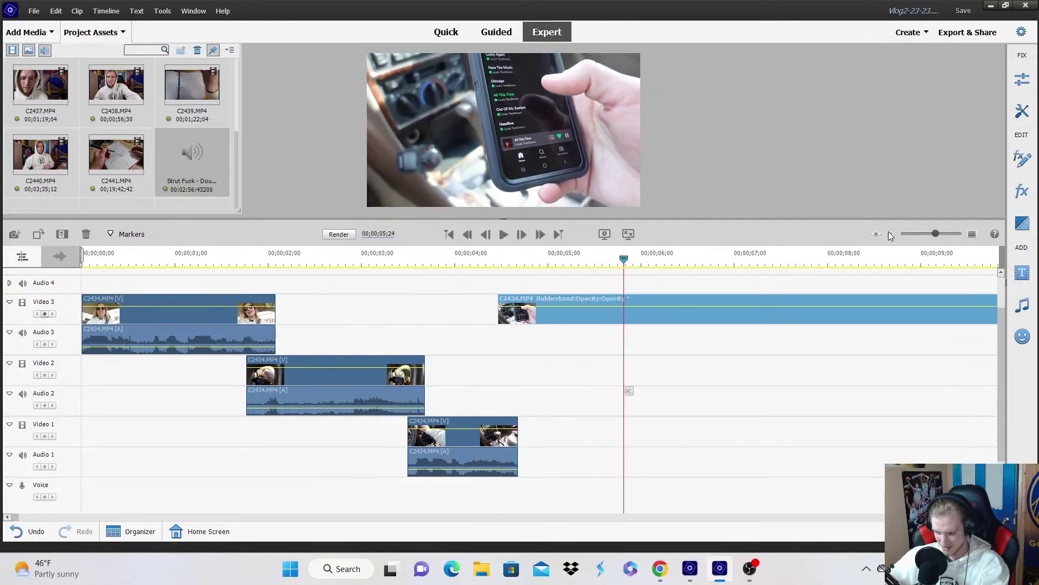
pyautogui.press('space')
pyautogui.press('-')
pyautogui.moveTo(311, 314); pyautogui.dragTo(320, 431)
pyautogui.moveTo(290, 264); pyautogui.dragTo(313, 264)
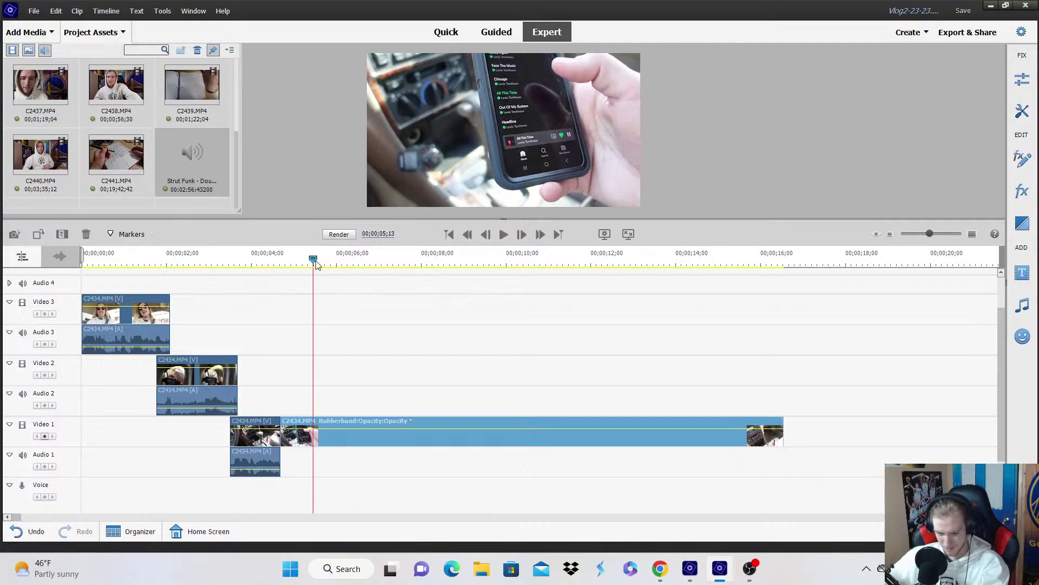
# Move the Strut Funk music on the Voice track so it starts together with the trimmed C2434 video.
pyautogui.click(877, 234)
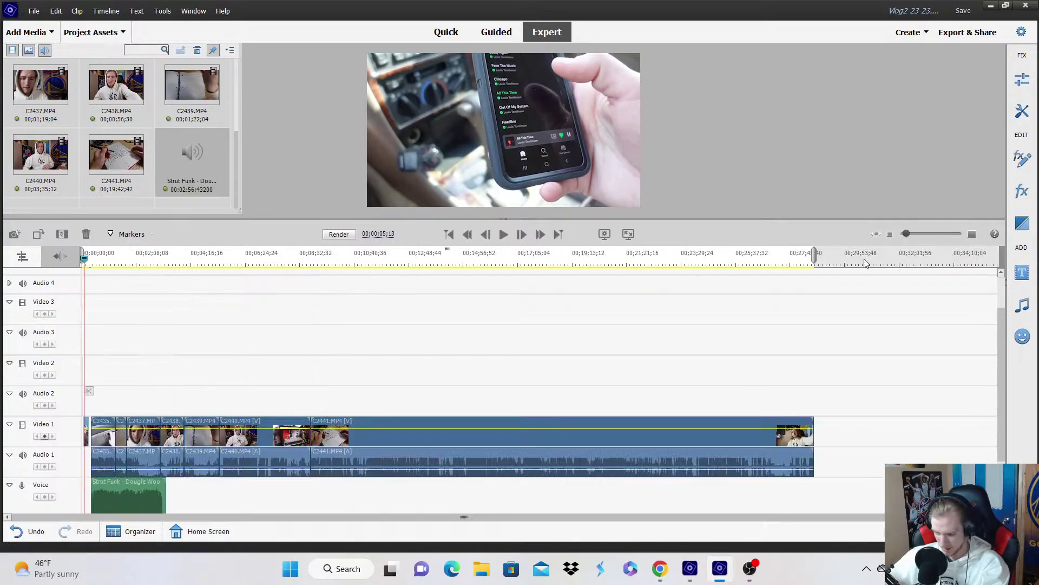
pyautogui.scroll(-3, 929, 292)
pyautogui.click(976, 233)
pyautogui.click(978, 235)
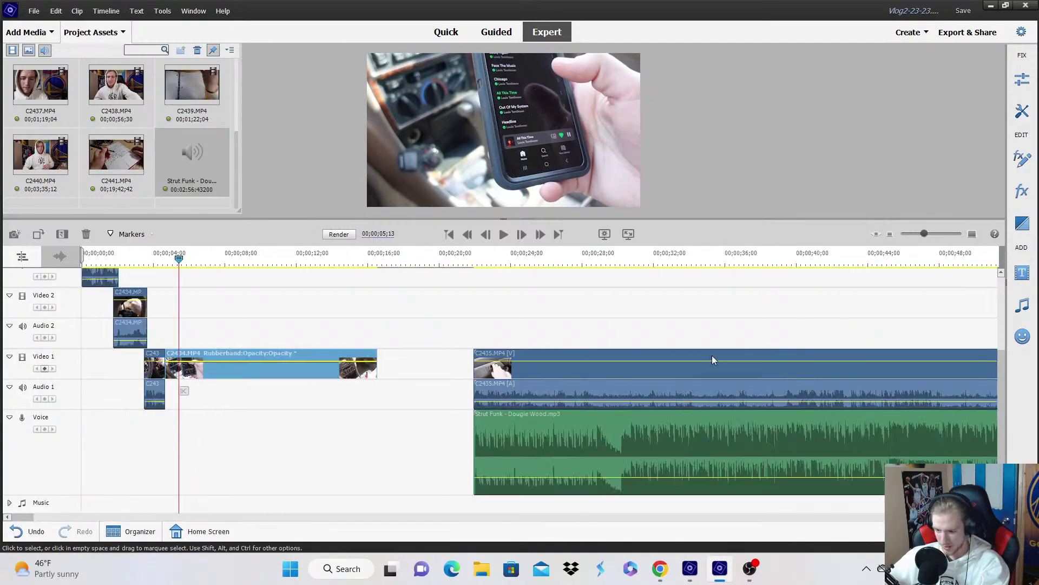
pyautogui.moveTo(541, 451); pyautogui.dragTo(259, 465)
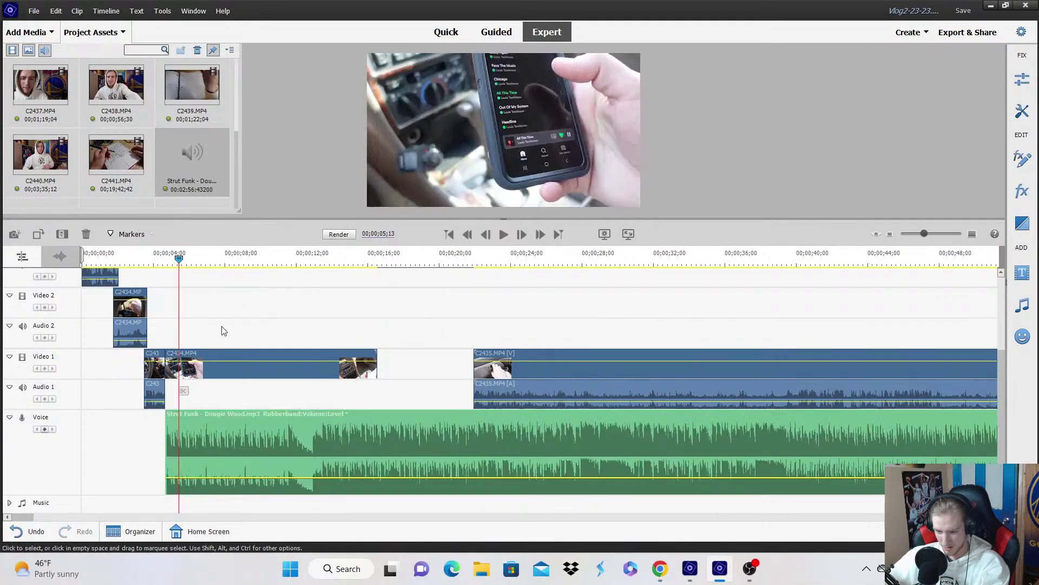
pyautogui.click(251, 312)
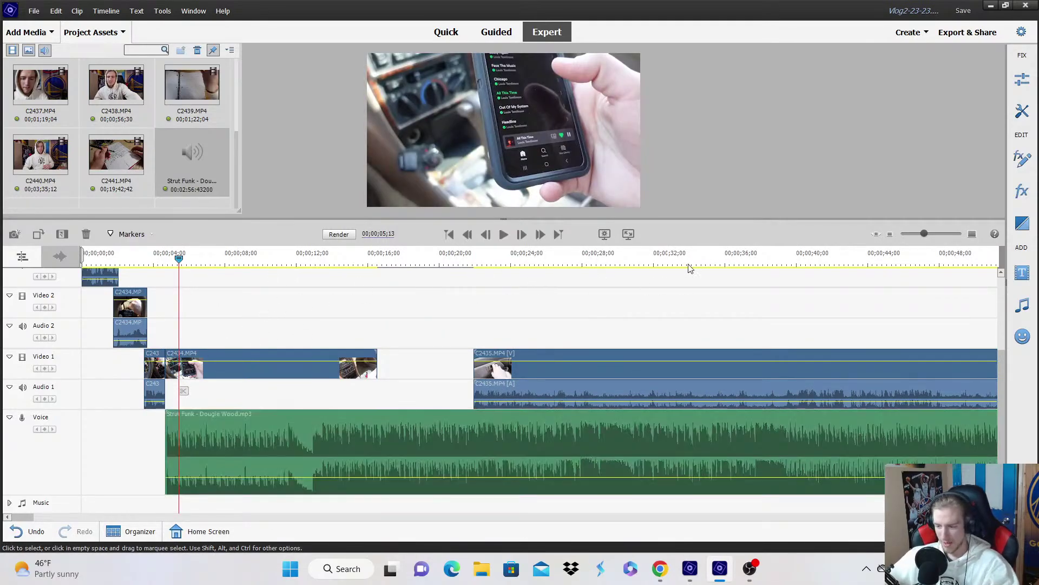
# Play from 00;00;04;12 and shift the Strut Funk music so it starts at that time.
pyautogui.click(160, 263)
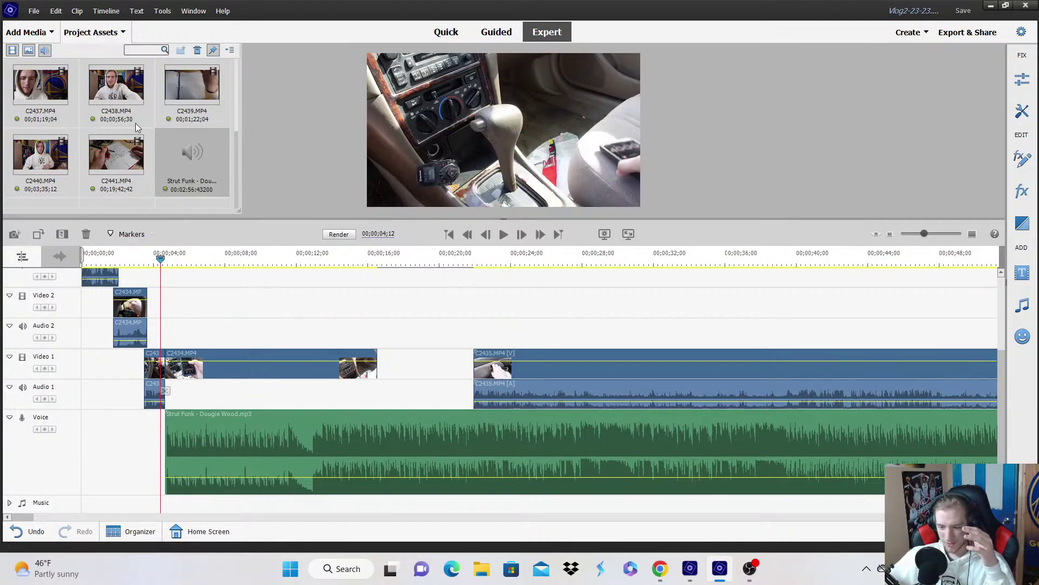
pyautogui.scroll(3, 130, 113)
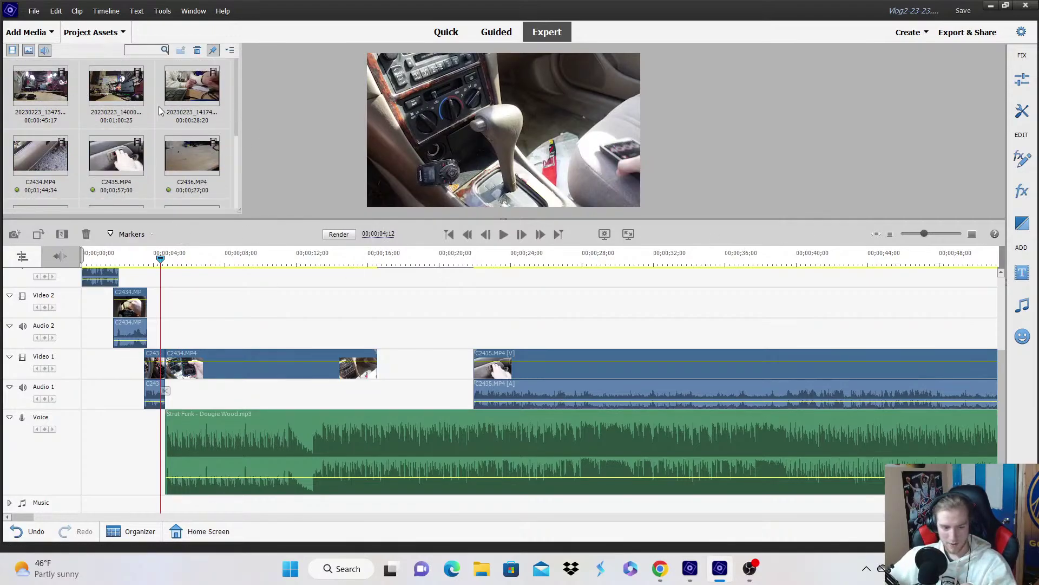
pyautogui.click(890, 234)
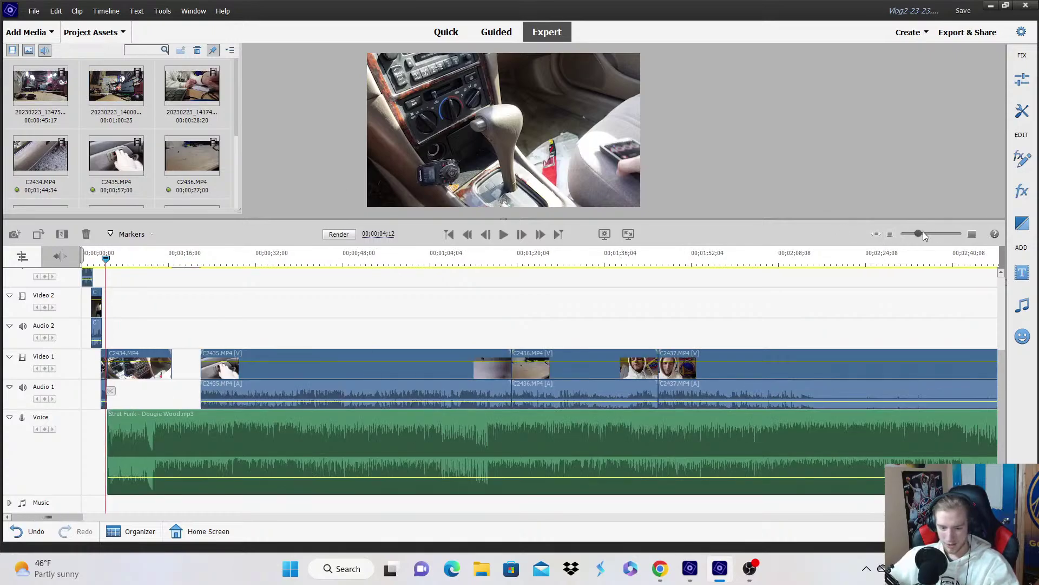
pyautogui.click(973, 234)
pyautogui.click(973, 234)
pyautogui.press('space')
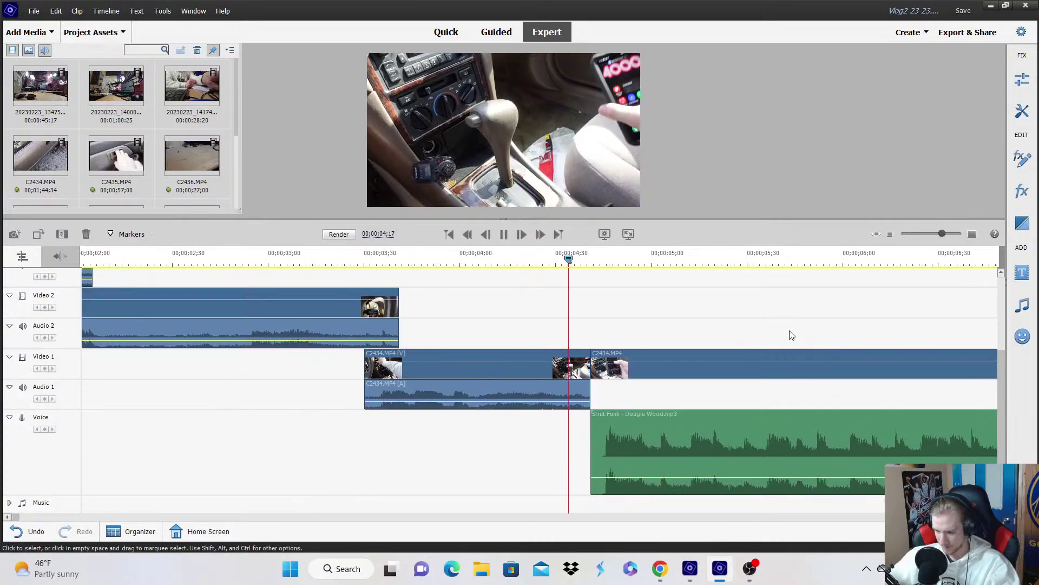
pyautogui.moveTo(609, 427); pyautogui.dragTo(584, 439)
pyautogui.click(542, 261)
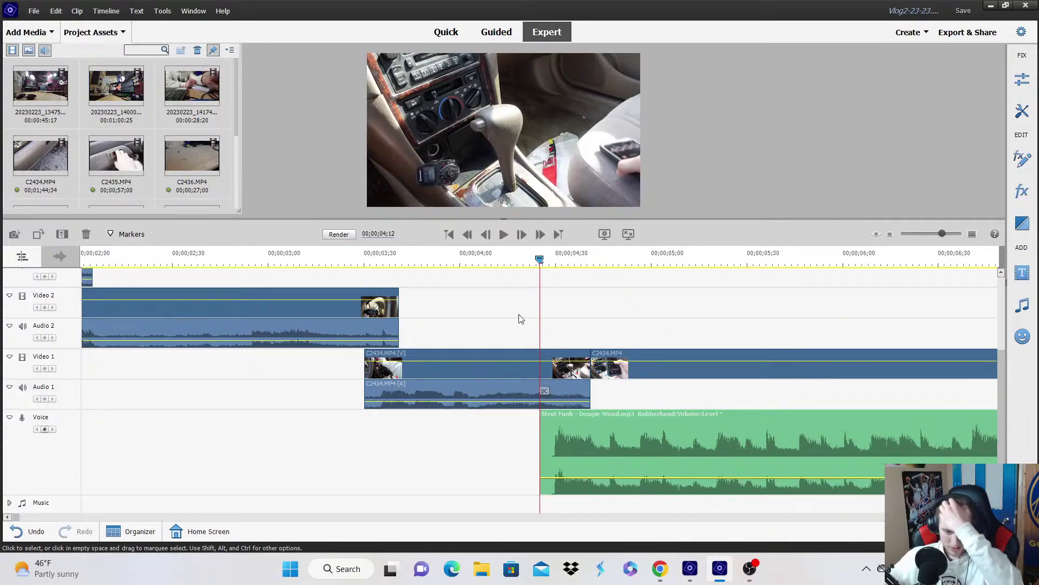
pyautogui.click(588, 296)
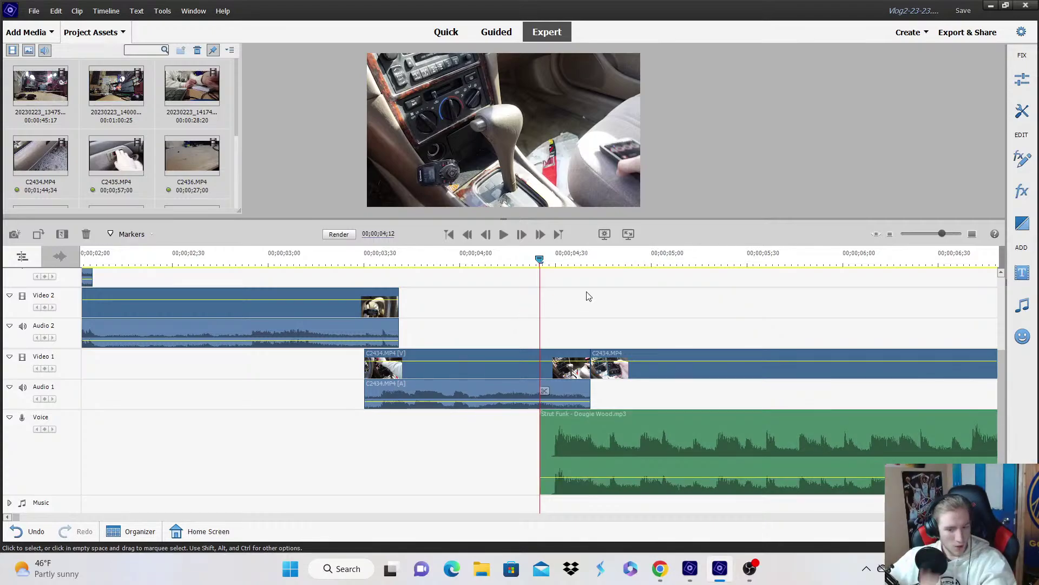
# Move C2435 from Video 1 to Video 2, keeping it between the C2434 video and C2436.
pyautogui.scroll(2, 612, 335)
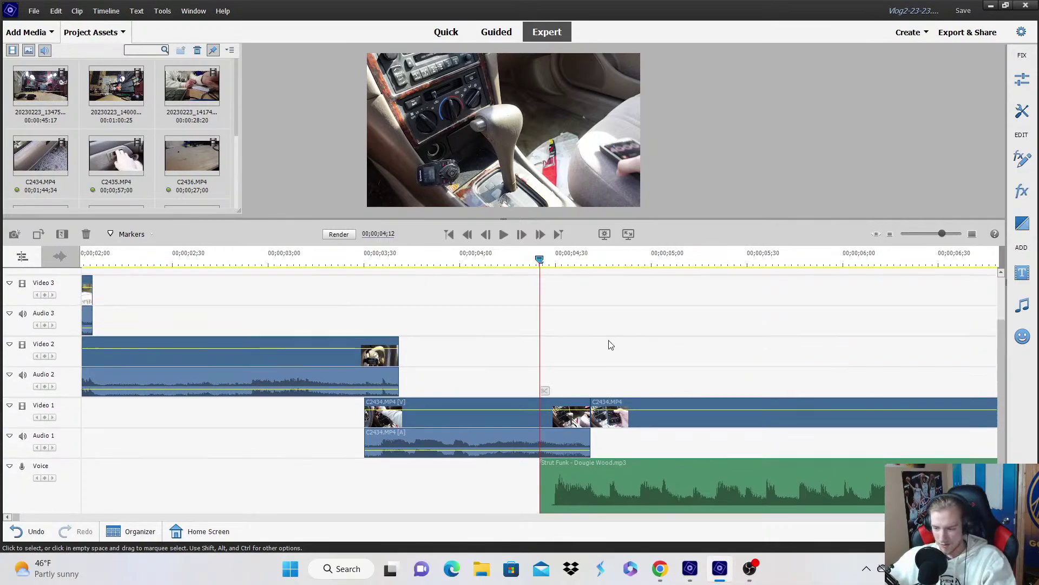
pyautogui.click(890, 235)
pyautogui.click(889, 235)
pyautogui.click(889, 235)
pyautogui.click(889, 235)
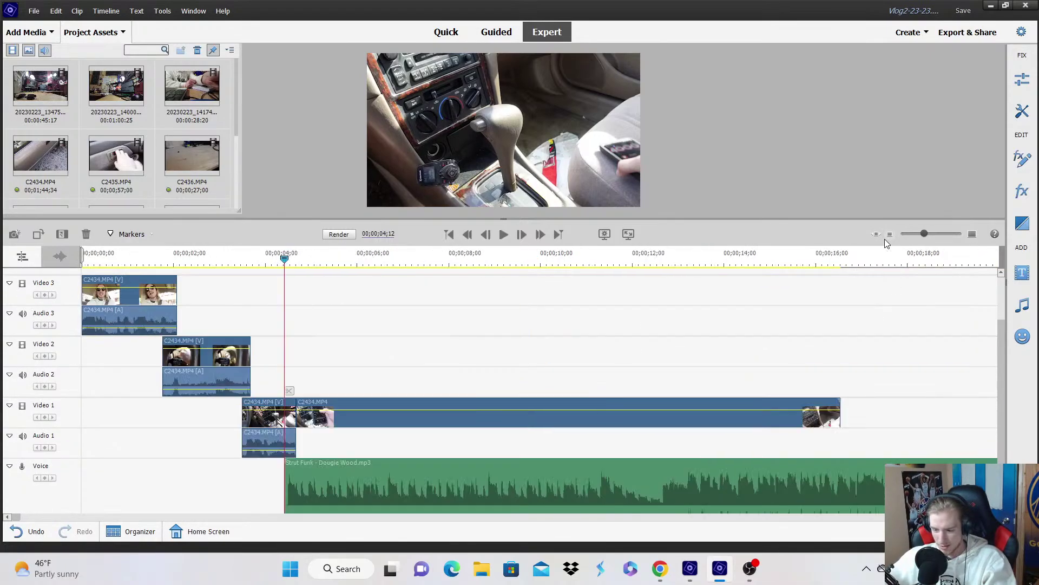
pyautogui.click(890, 235)
pyautogui.moveTo(281, 410); pyautogui.dragTo(261, 352)
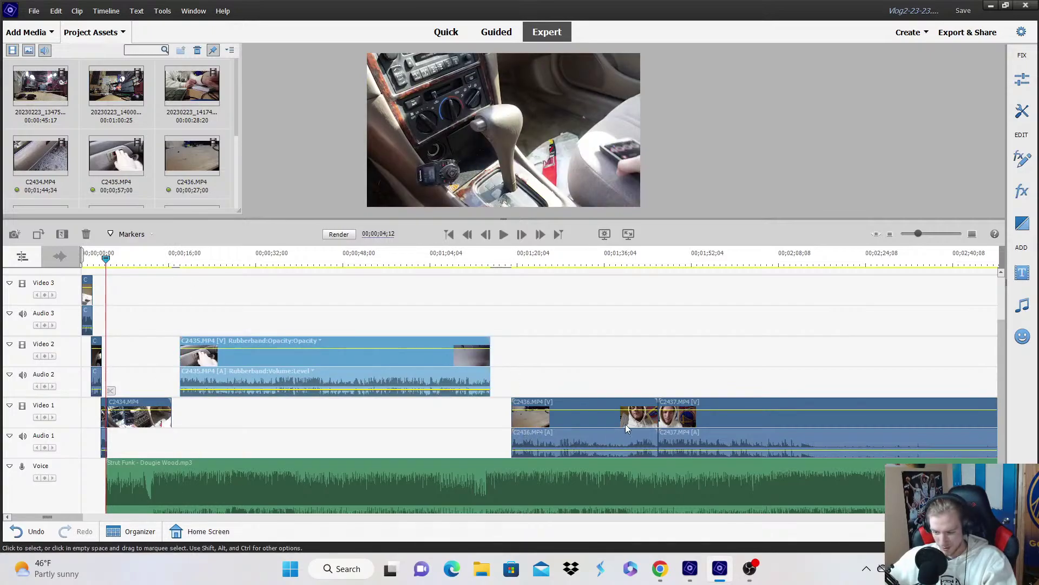
# Move C2435 back to Video 1, starting where the trimmed C2434 video ends, and move that C2434 video up to Video 2.
pyautogui.press('-')
pyautogui.press('-')
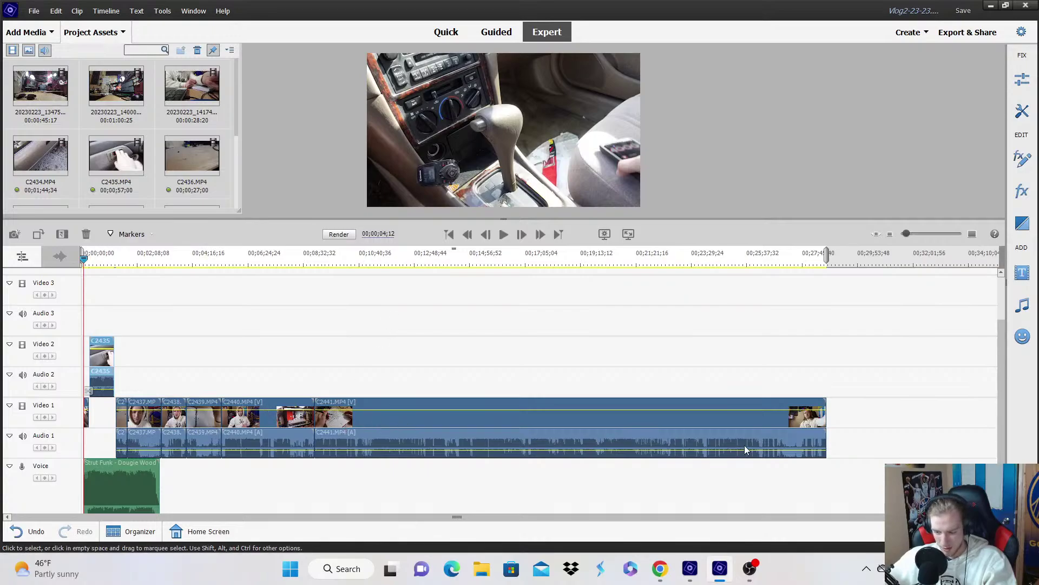
pyautogui.click(972, 234)
pyautogui.moveTo(443, 364); pyautogui.dragTo(416, 419)
pyautogui.moveTo(268, 420); pyautogui.dragTo(279, 383)
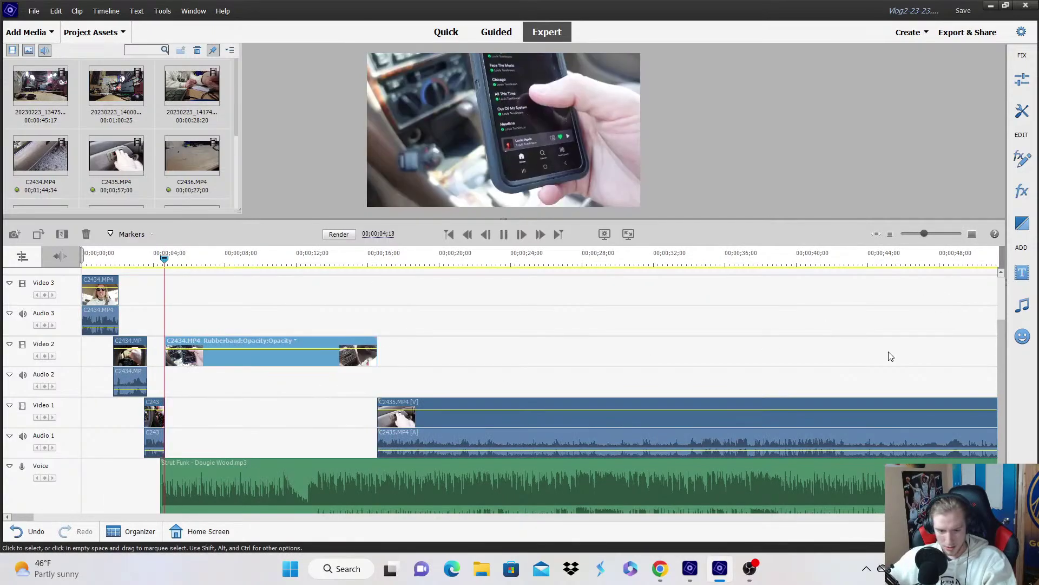
# Replay the music start and the cut to the Video 2 C2434 segment from 00;00;04;11.
pyautogui.click(539, 355)
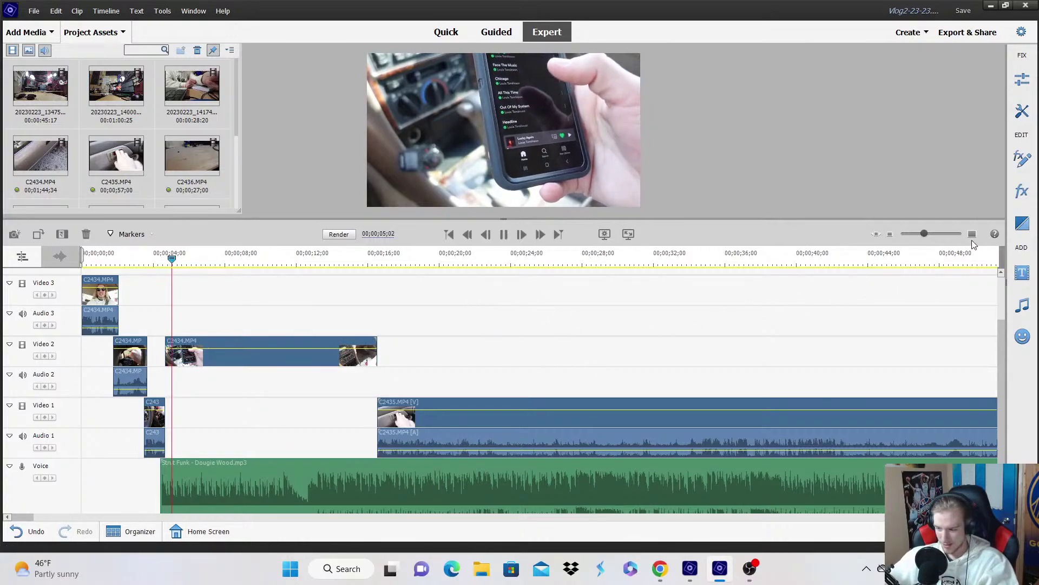
pyautogui.press('=')
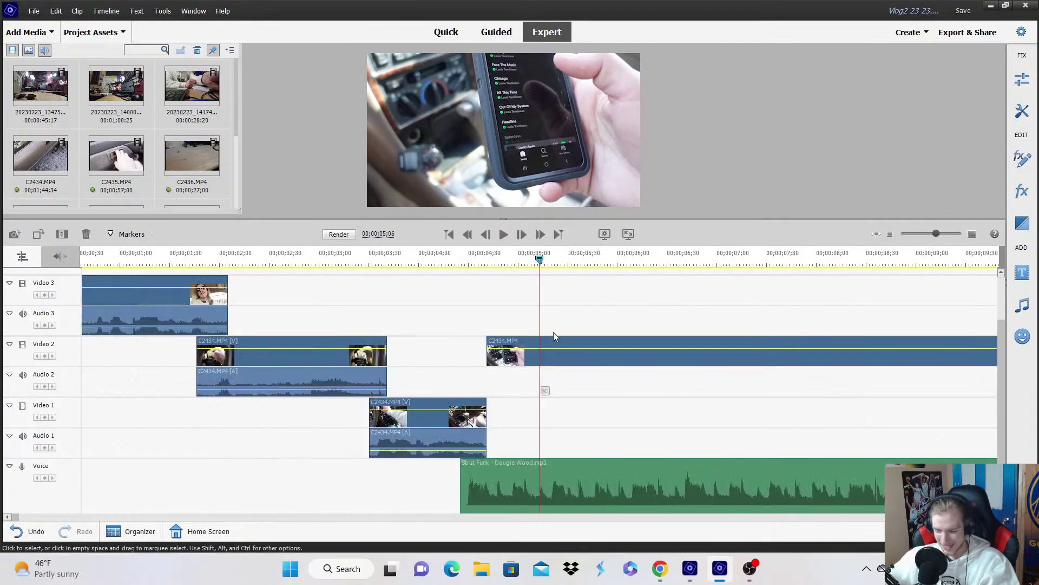
pyautogui.click(455, 265)
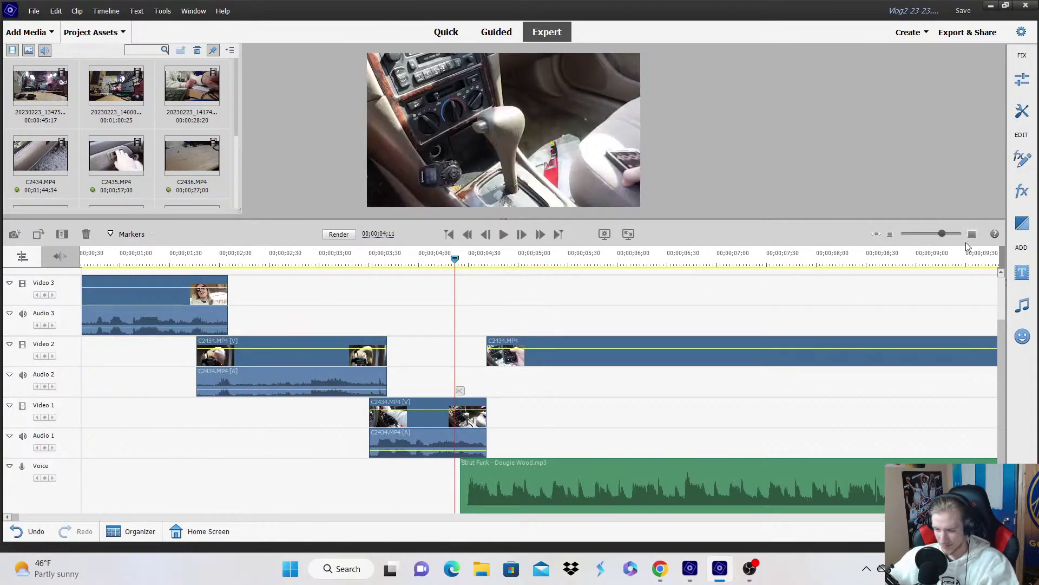
pyautogui.press('=')
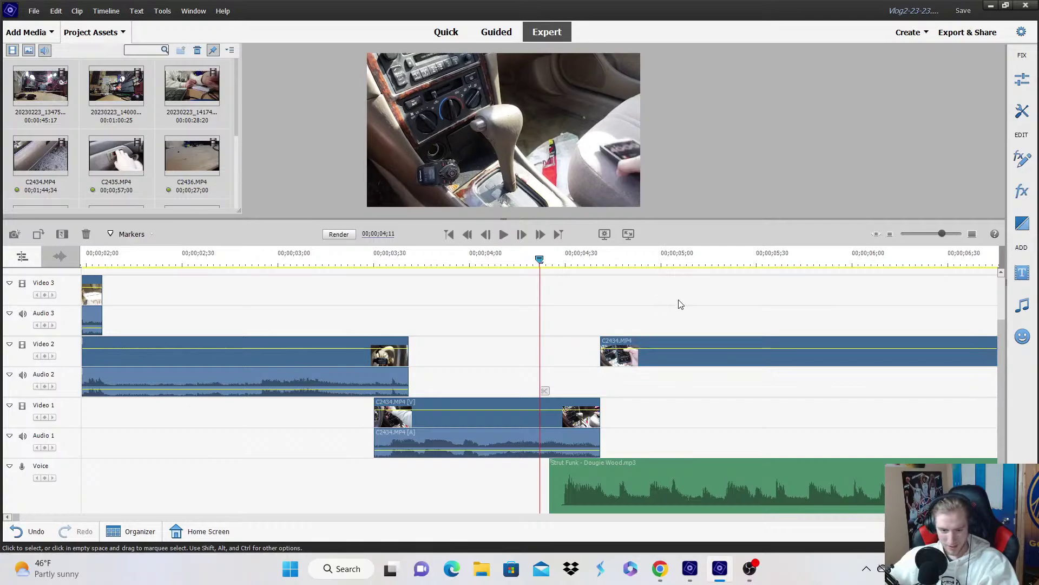
pyautogui.press('space')
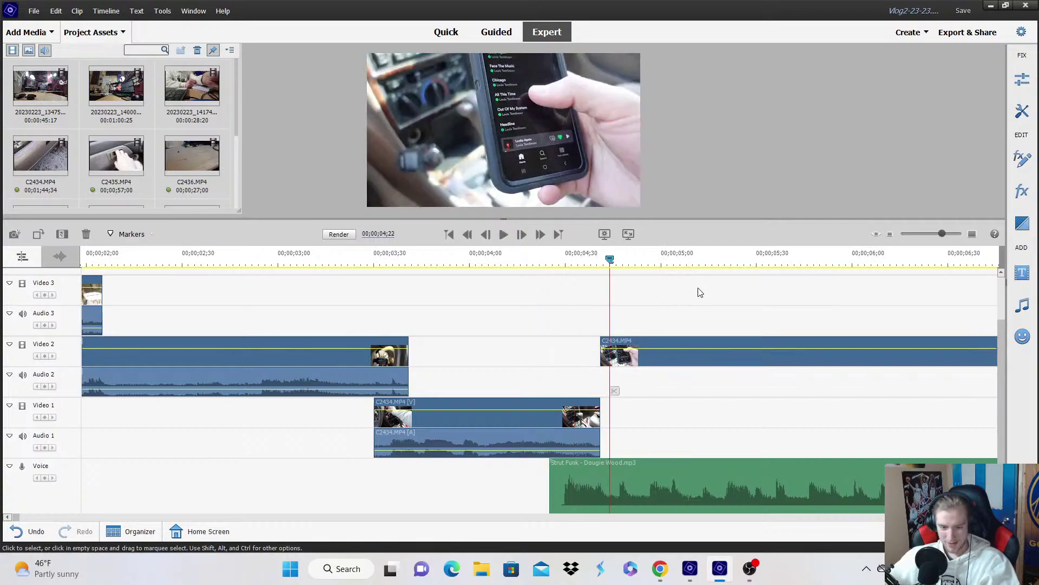
pyautogui.click(519, 268)
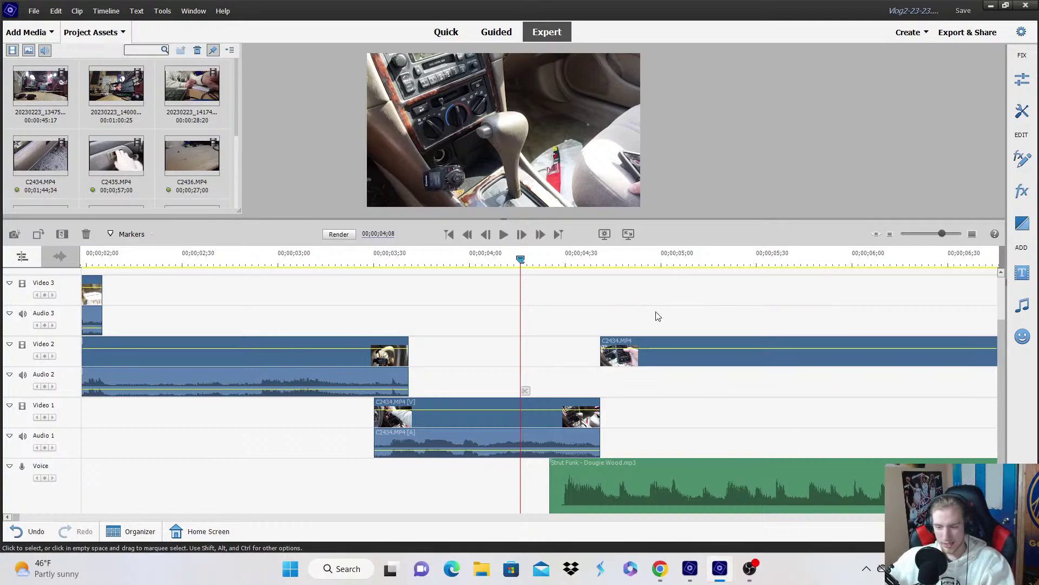
# Move the C2434 segment on Video 2 earlier so it starts on the first beat of the Strut Funk music.
pyautogui.scroll(-1, 688, 325)
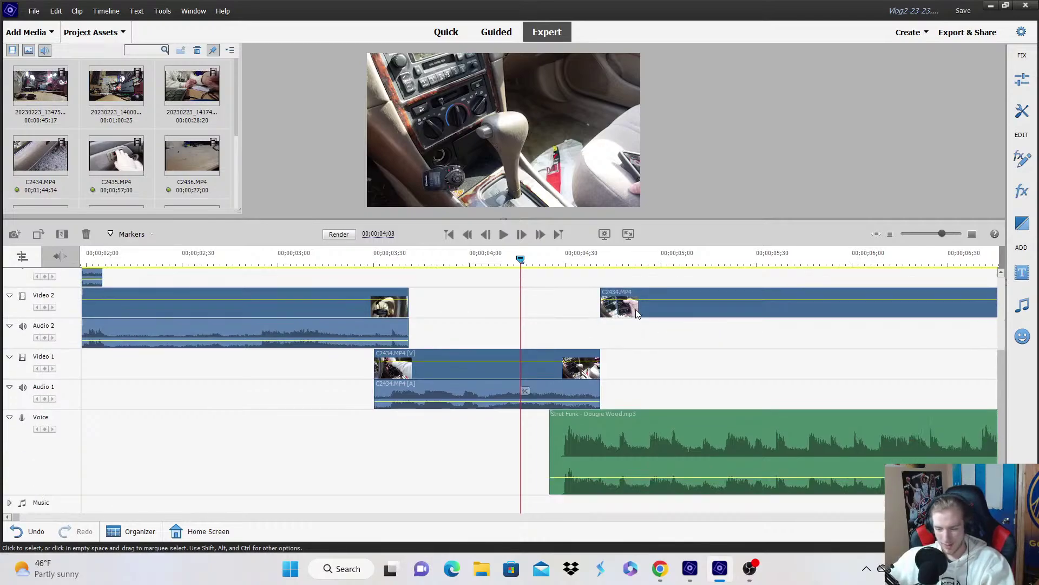
pyautogui.moveTo(638, 314); pyautogui.dragTo(599, 318)
pyautogui.moveTo(600, 319); pyautogui.dragTo(601, 317)
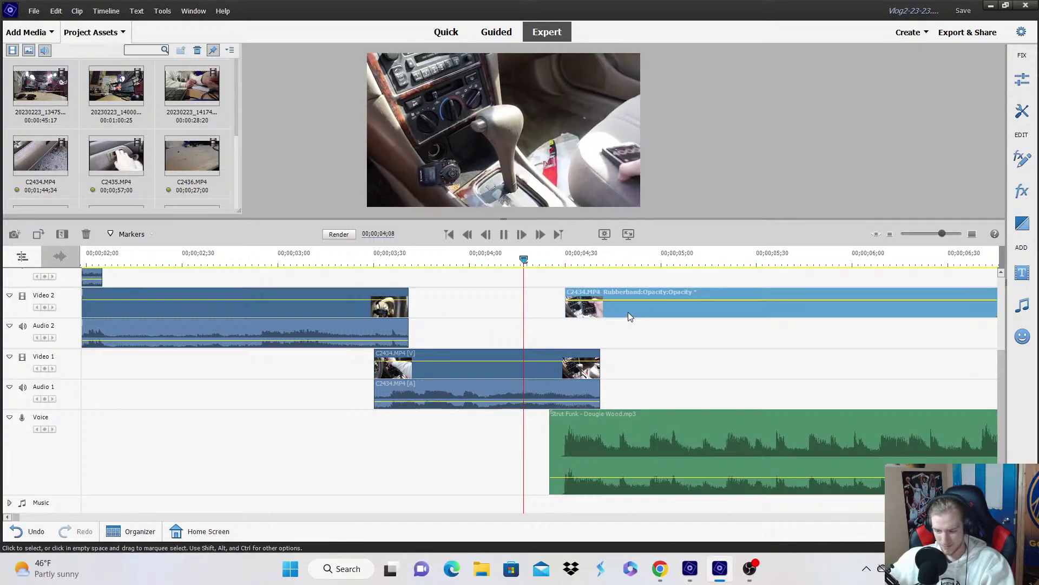
# Play the cut into the music, raise the Strut Funk volume level slightly, and replay it.
pyautogui.press('space')
pyautogui.press('-')
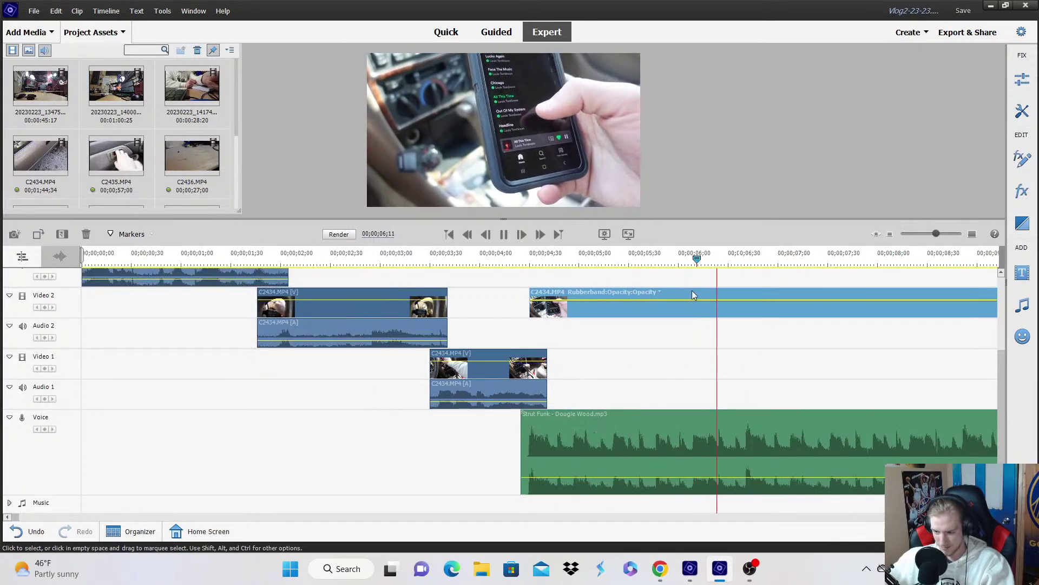
pyautogui.press('space')
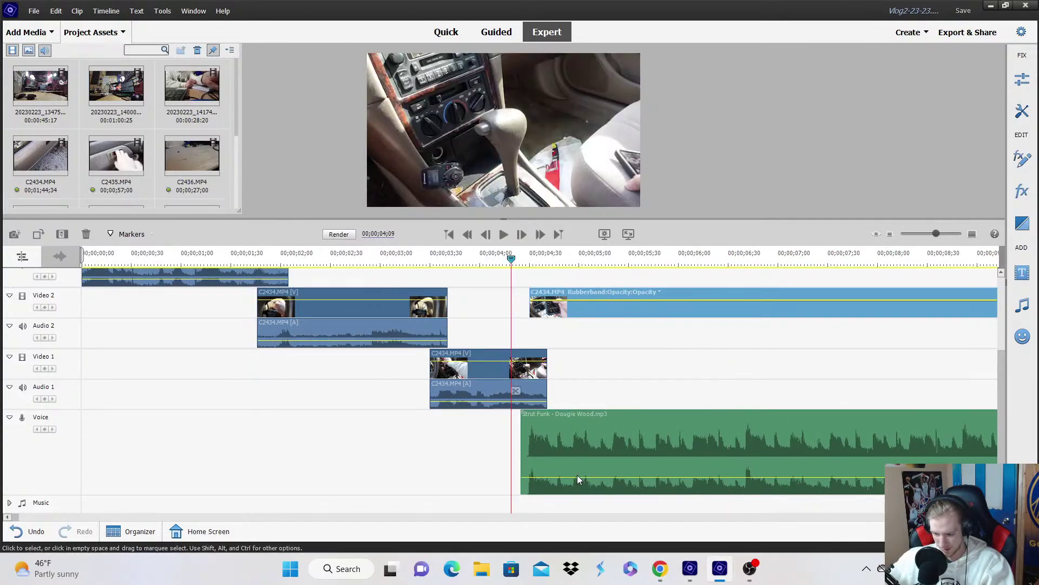
pyautogui.moveTo(577, 477); pyautogui.dragTo(576, 469)
pyautogui.press('space')
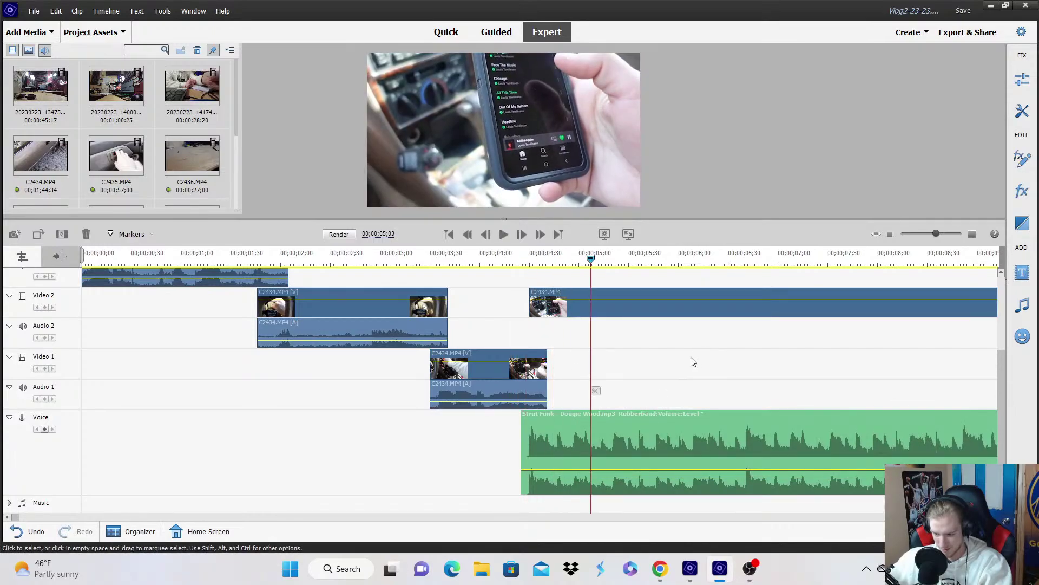
# Play from 00;00;04;13 and split the C2434 segment on Video 2 at 00;00;05;01.
pyautogui.click(972, 234)
pyautogui.click(409, 259)
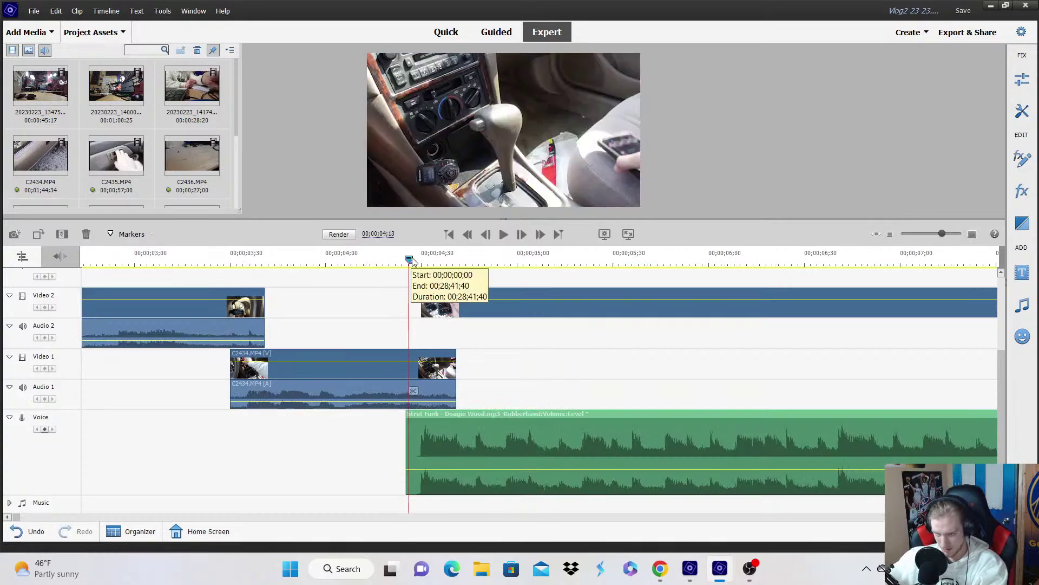
pyautogui.press('space')
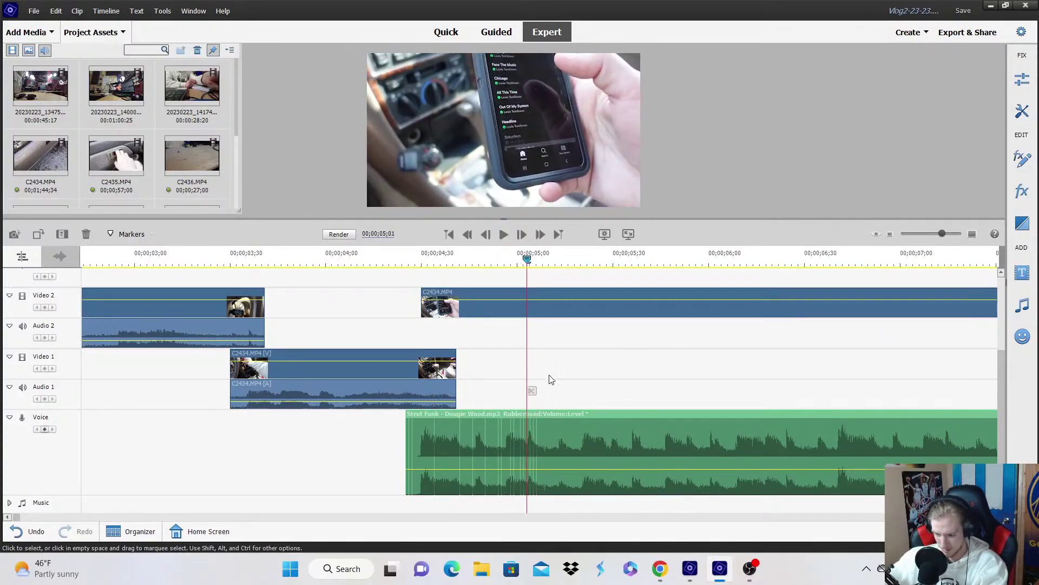
pyautogui.click(547, 297)
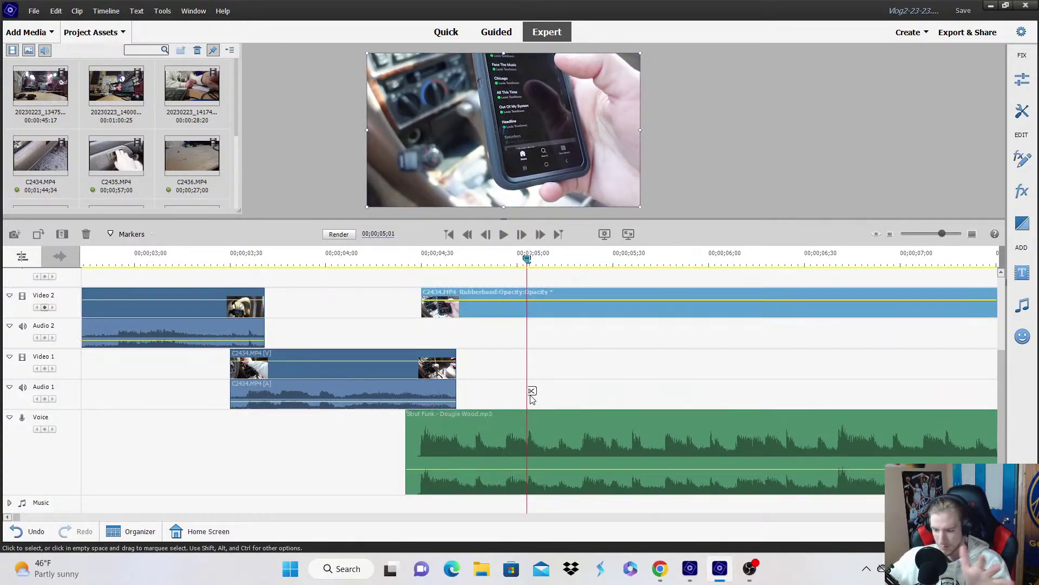
pyautogui.click(531, 390)
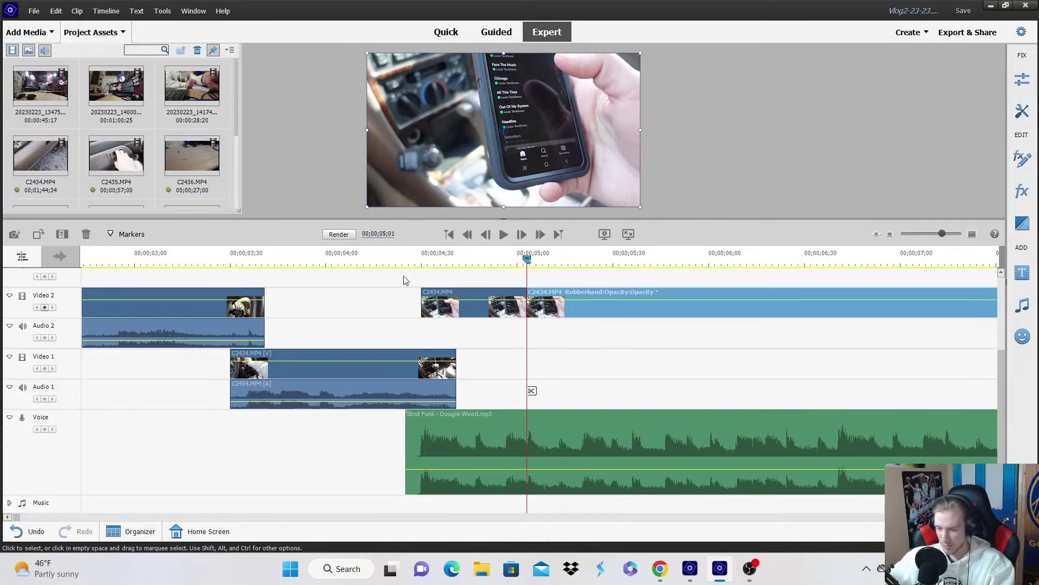
# Look further along the C2434 remainder on Video 2 and split it at 00;00;11;11.
pyautogui.click(891, 234)
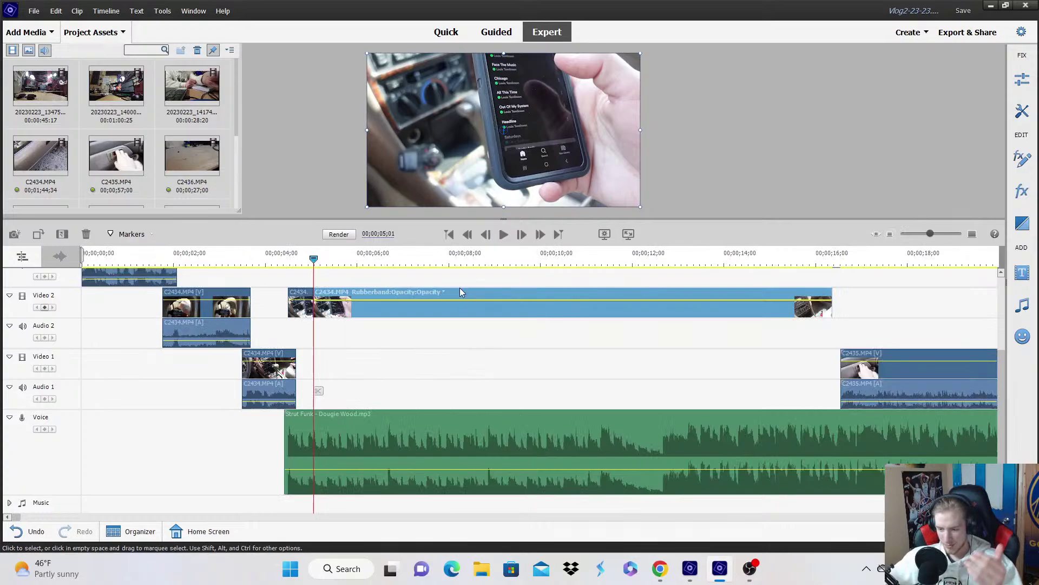
pyautogui.click(972, 235)
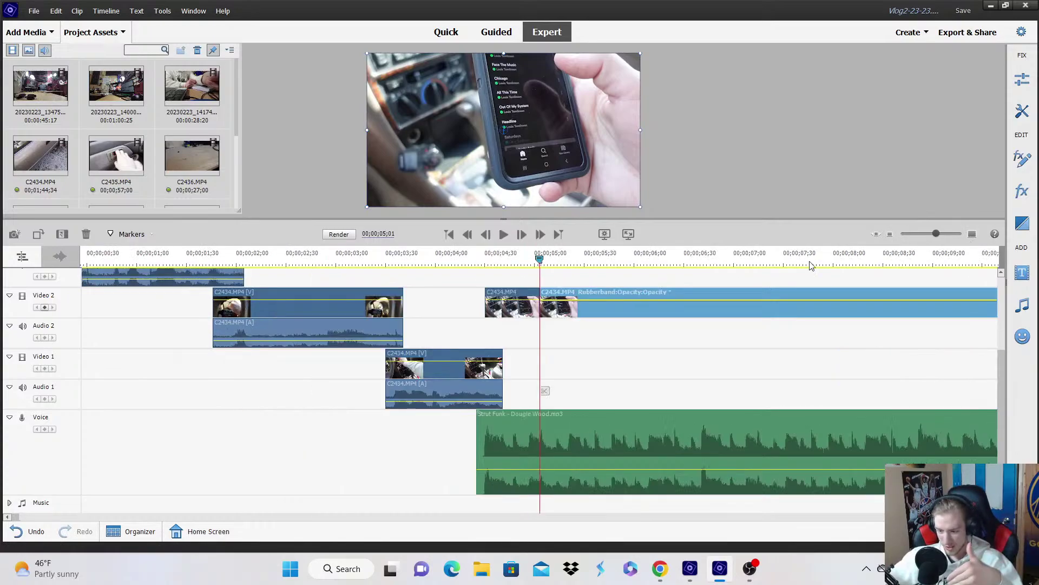
pyautogui.click(692, 265)
pyautogui.click(826, 265)
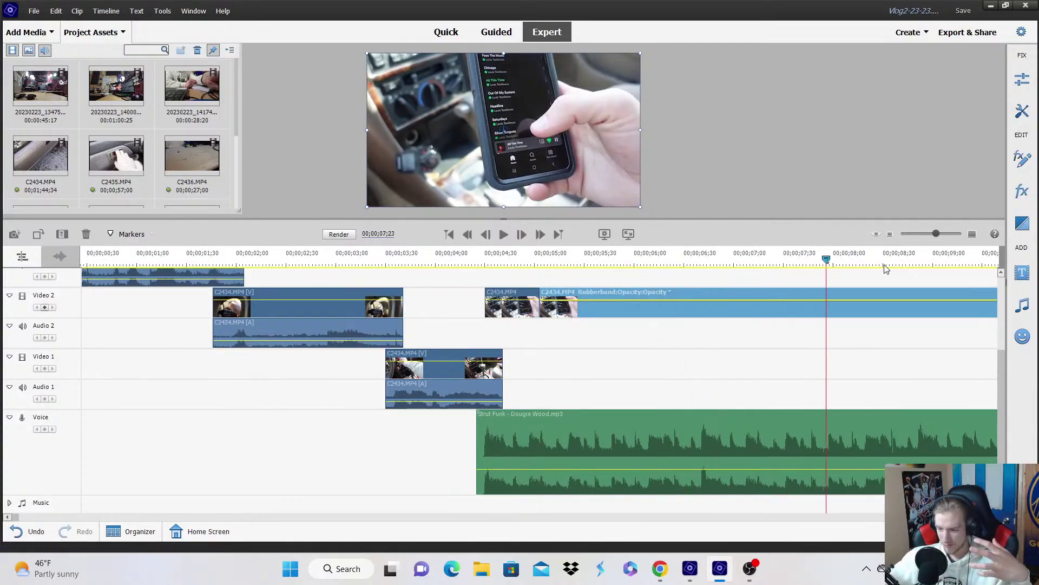
pyautogui.click(891, 233)
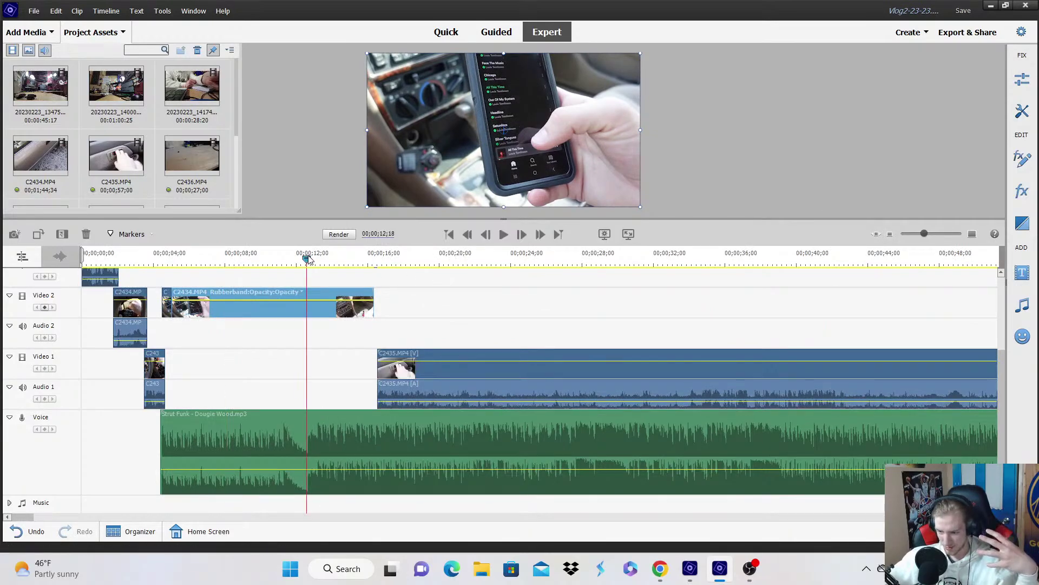
pyautogui.moveTo(307, 260); pyautogui.dragTo(285, 262)
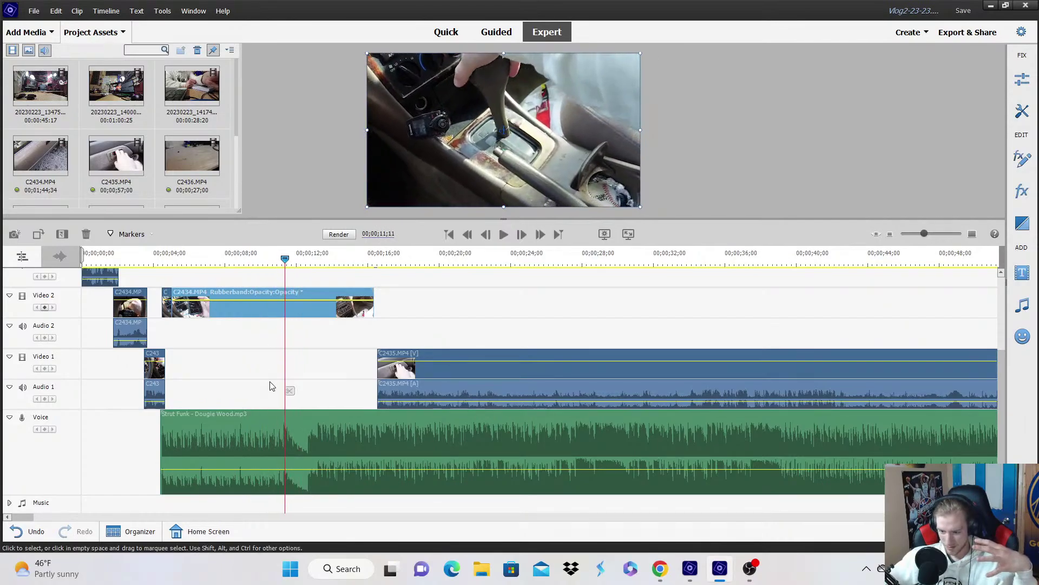
pyautogui.click(291, 391)
# Delete the middle C2434 piece and move the tail piece to Video 1, starting where the short Video 2 segment ends.
pyautogui.rightClick(255, 320)
pyautogui.rightClick(252, 312)
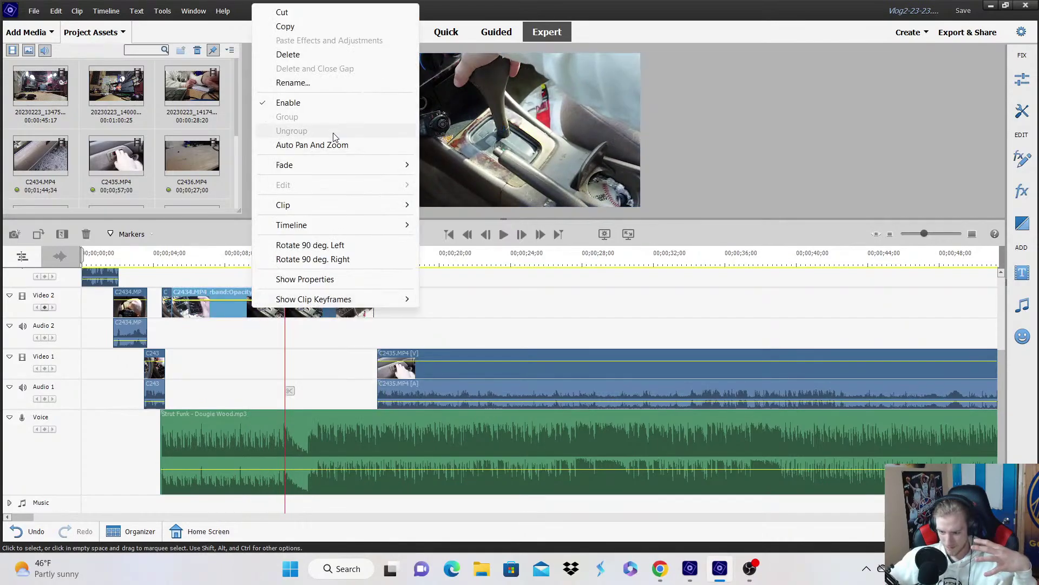
pyautogui.click(303, 55)
pyautogui.moveTo(321, 311); pyautogui.dragTo(208, 363)
# Review the cut to the C2434 piece on Video 1 against the music beats, replaying from 00;00;04;12.
pyautogui.click(165, 264)
pyautogui.click(211, 296)
pyautogui.press('space')
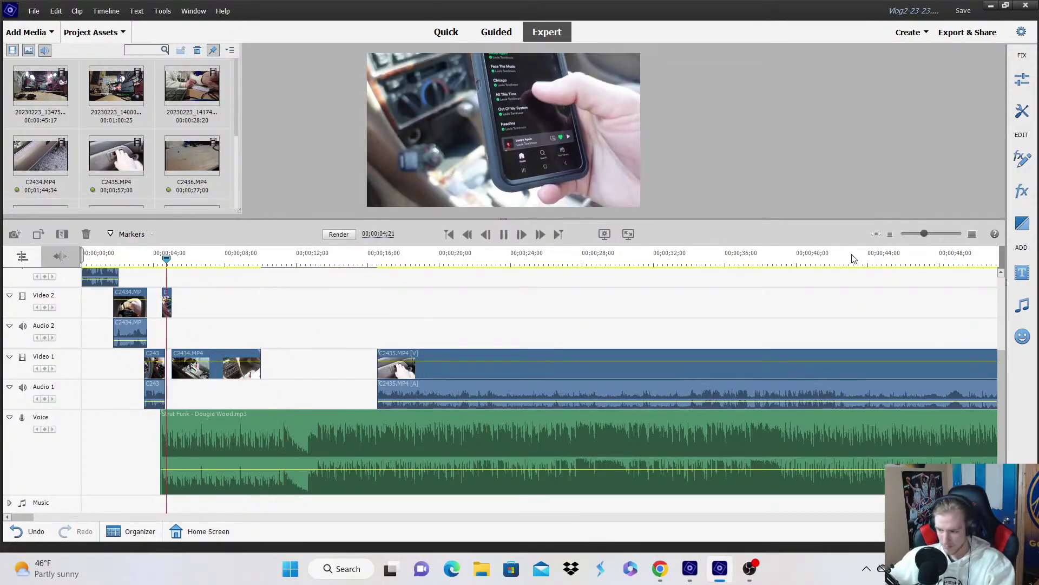
pyautogui.click(972, 234)
pyautogui.click(379, 363)
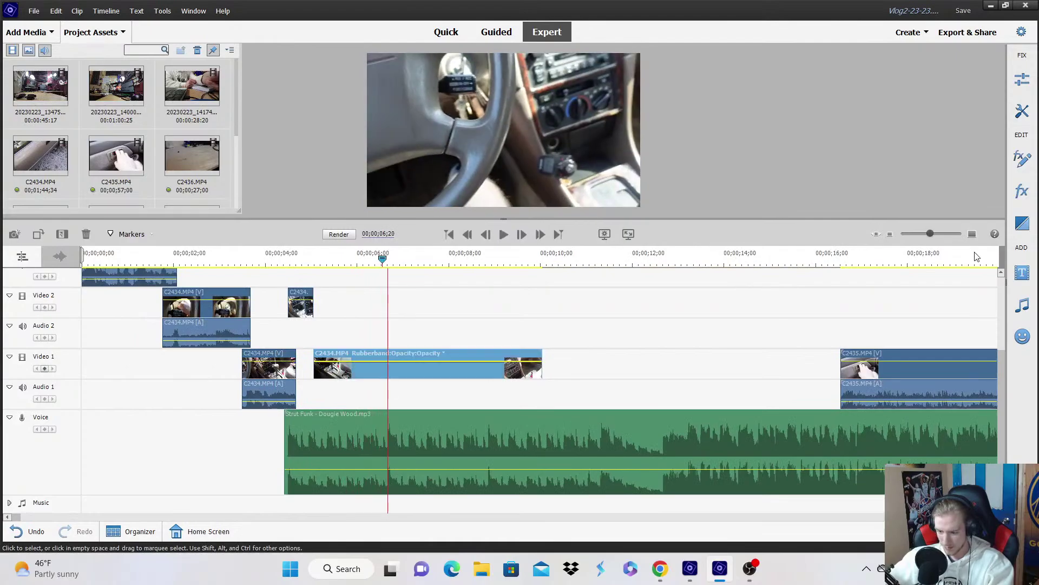
pyautogui.click(953, 236)
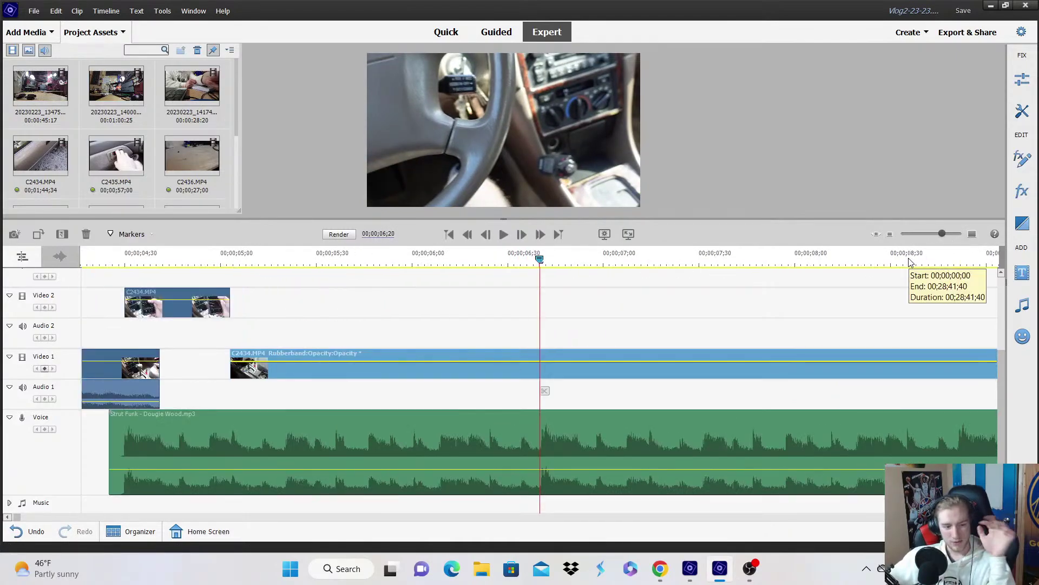
pyautogui.click(890, 234)
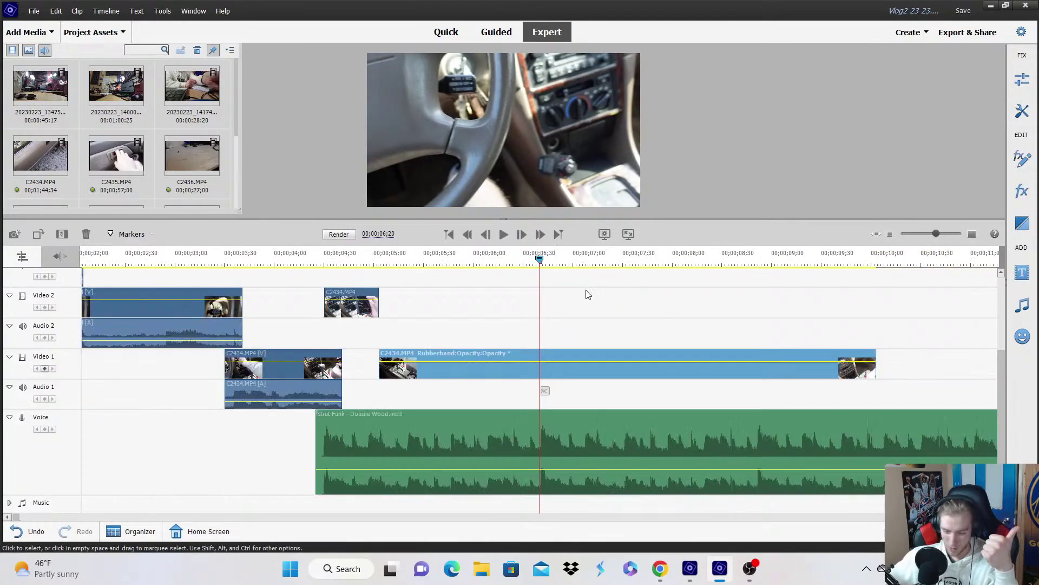
pyautogui.click(654, 275)
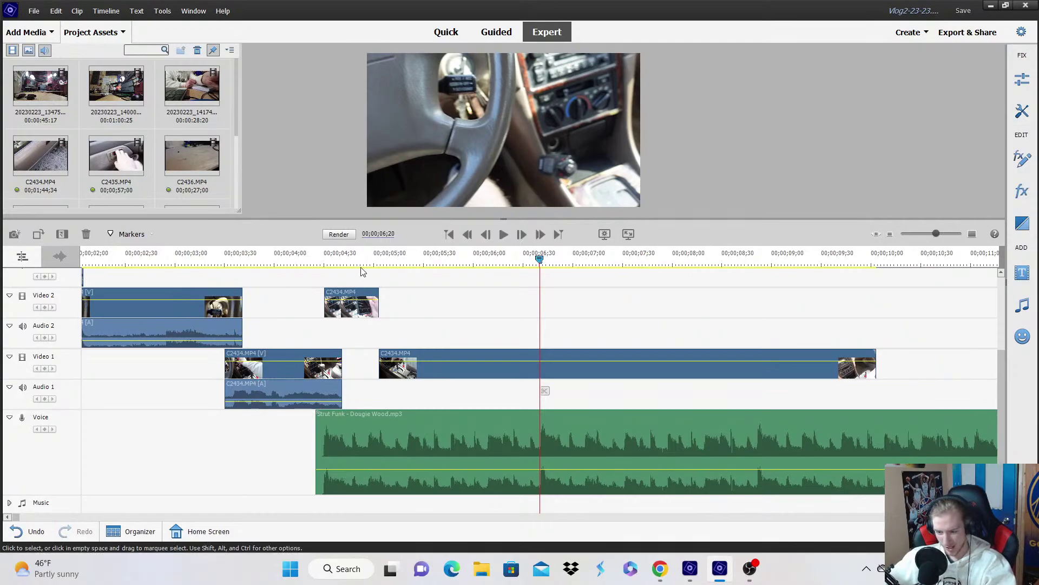
pyautogui.click(316, 260)
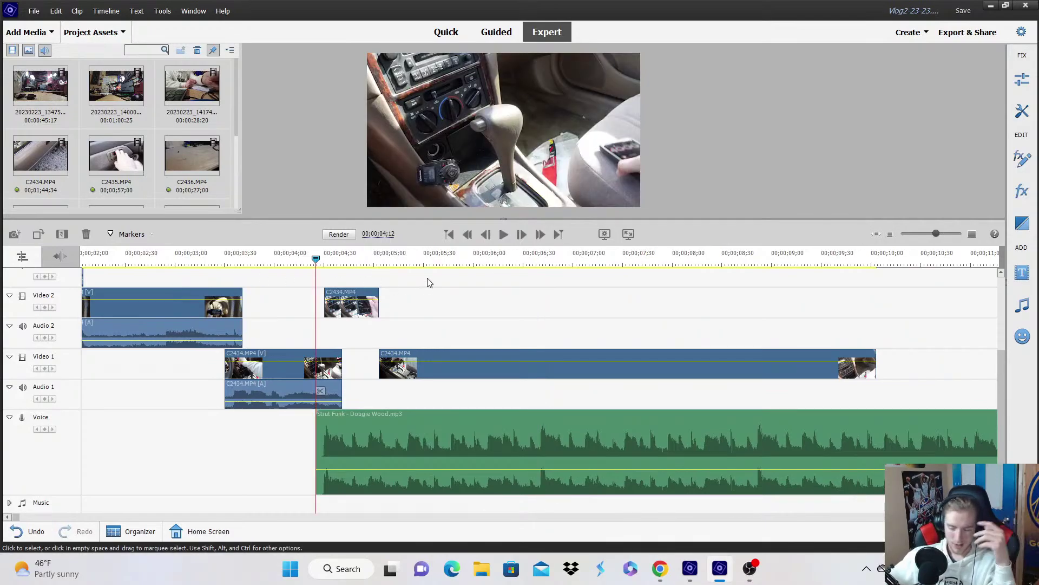
pyautogui.click(429, 282)
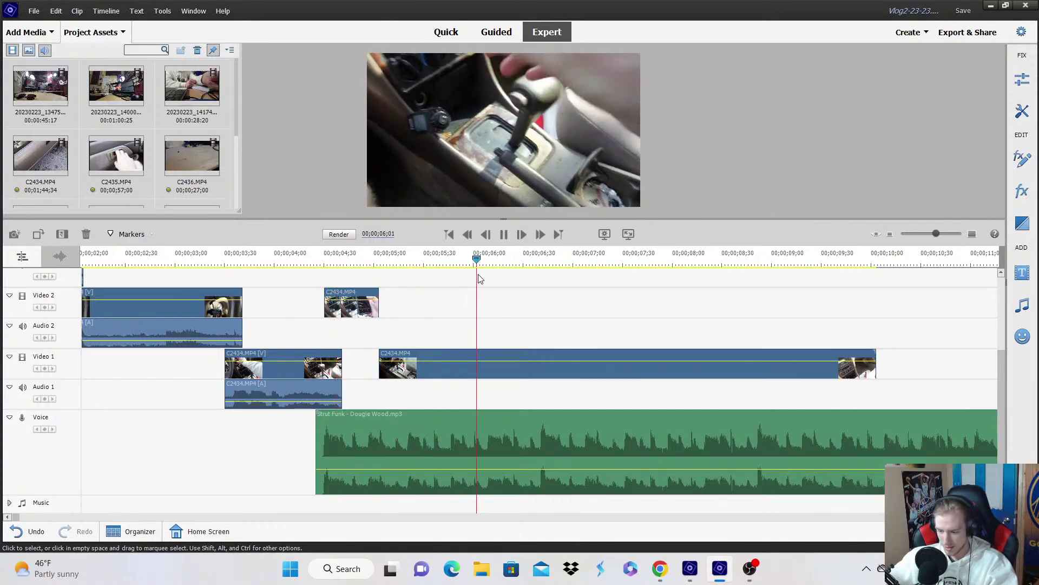
# Split the last C2434 piece on Video 1 at 00;00;05;18 and remove the part after it with Delete and Close Gap.
pyautogui.click(436, 349)
pyautogui.click(325, 259)
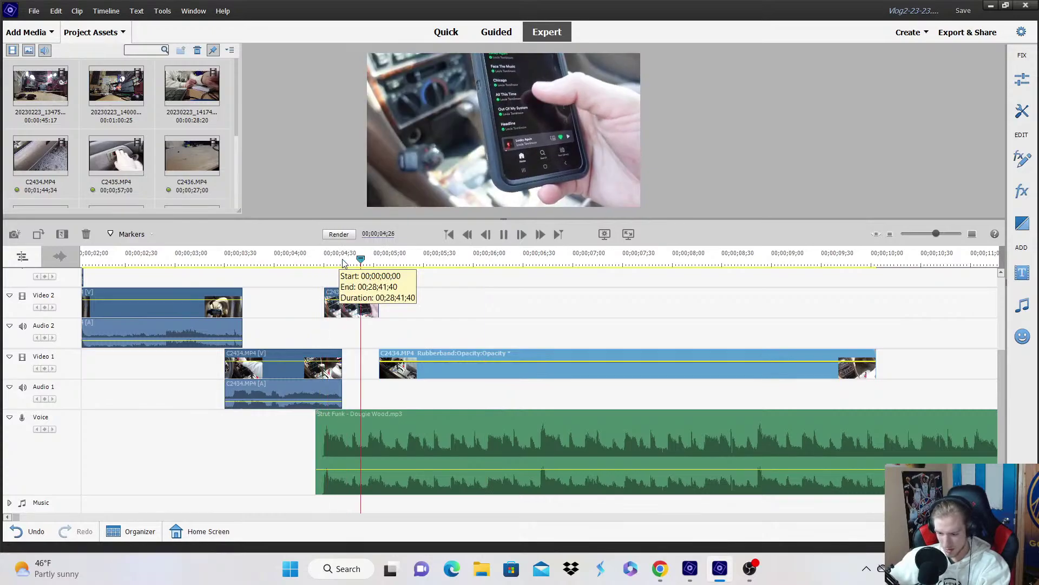
pyautogui.press('space')
pyautogui.press('space')
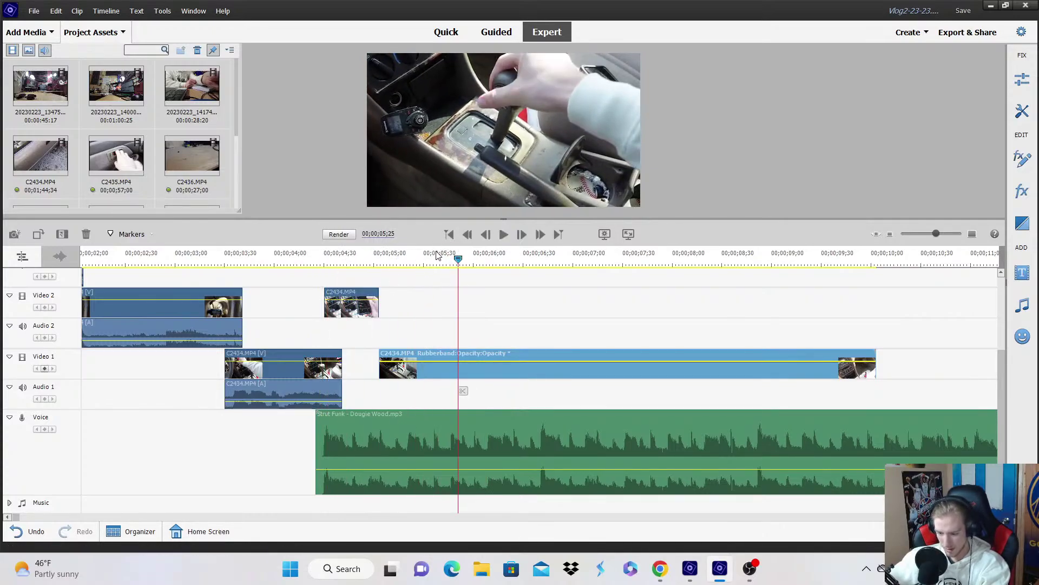
pyautogui.click(436, 258)
pyautogui.click(438, 391)
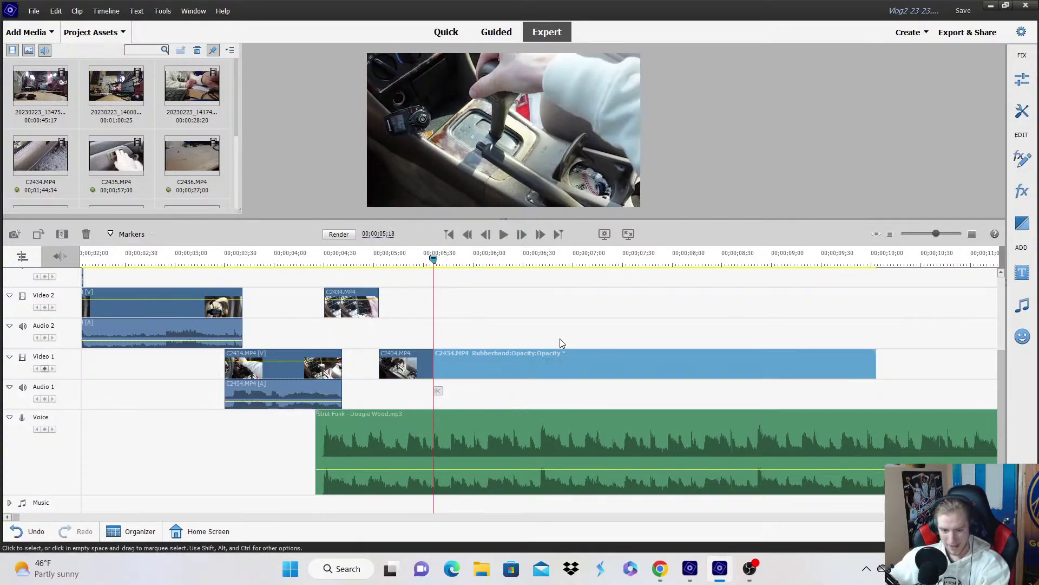
pyautogui.rightClick(604, 380)
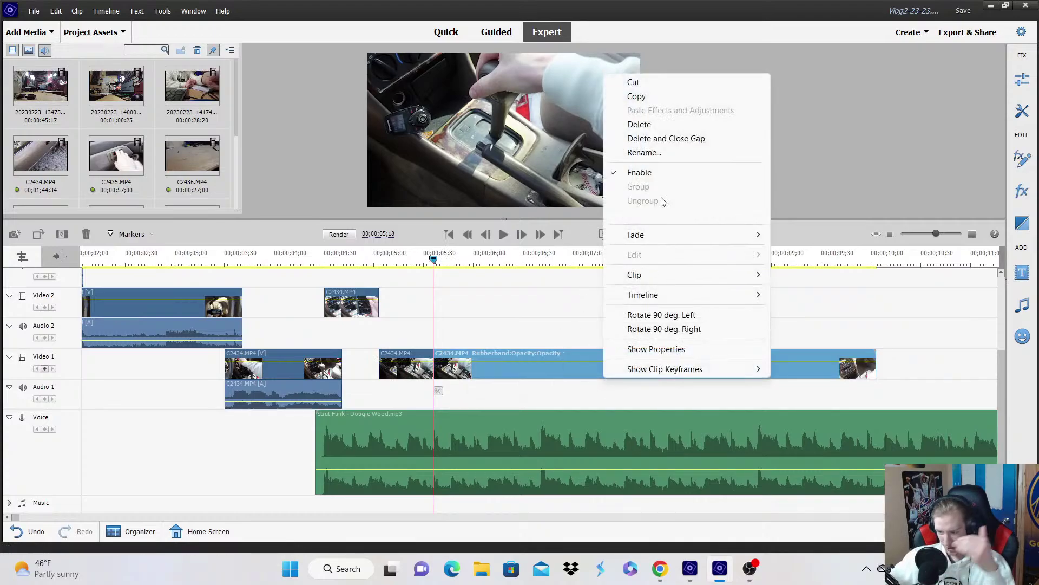
pyautogui.click(665, 139)
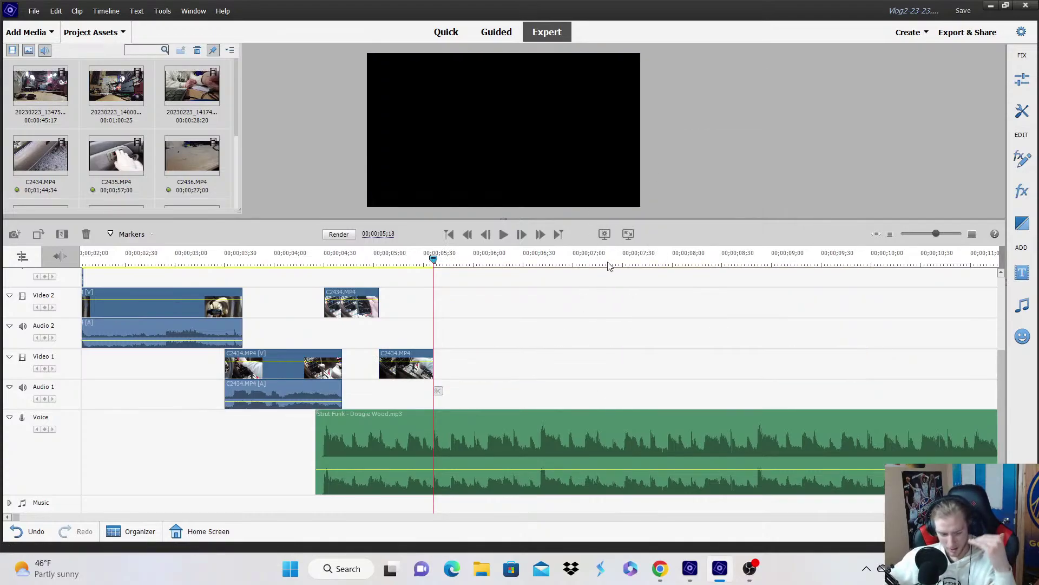
# Remove the gap on Video 1 before C2435 so it starts at 00;00;05;18.
pyautogui.click(889, 234)
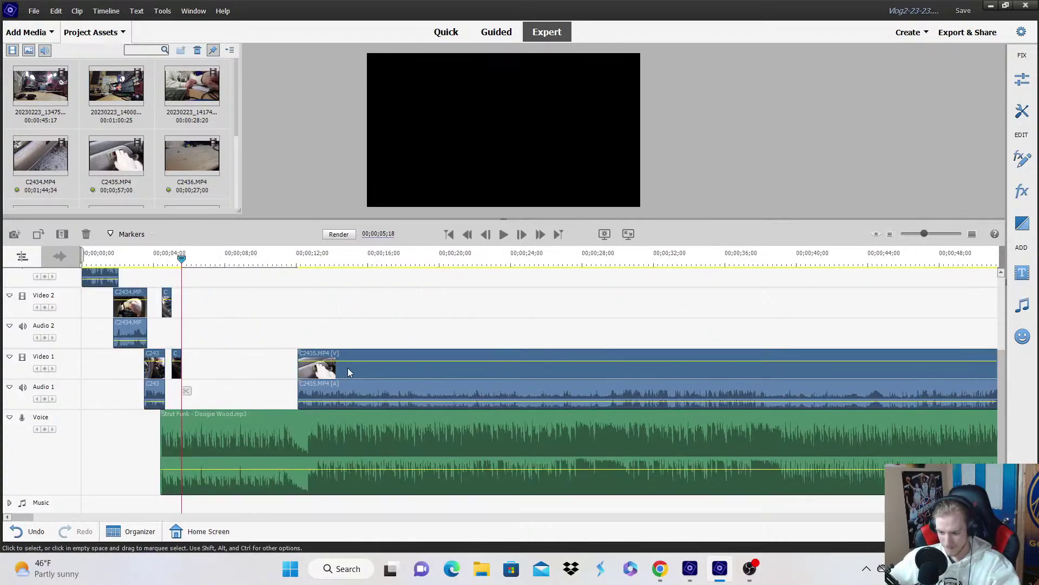
pyautogui.rightClick(270, 374)
pyautogui.click(282, 381)
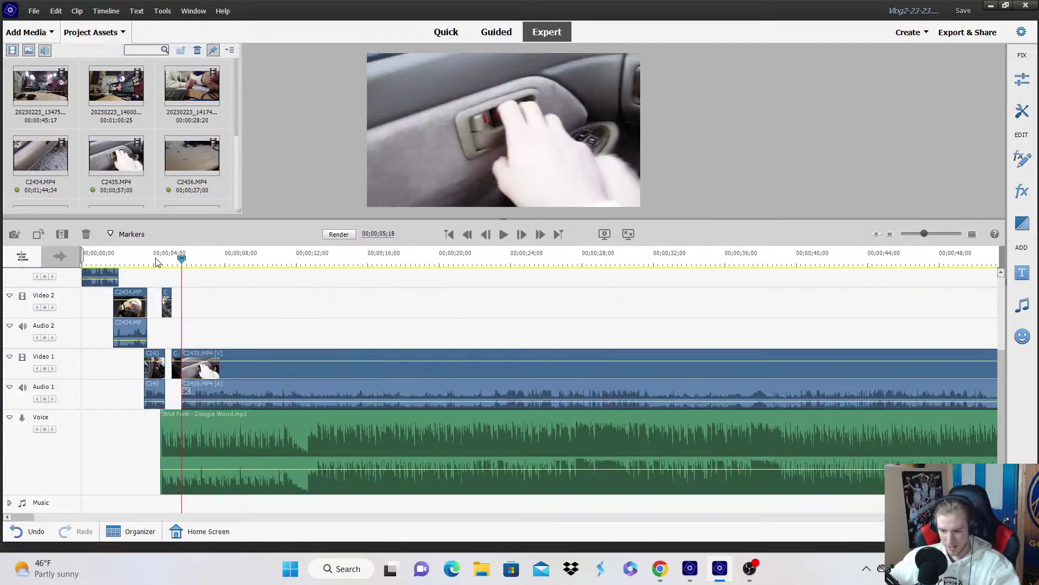
# Replay the opening, split the first C2434 clip on Video 2 at 00;00;02;22, and delete the part after the split.
pyautogui.press('Home')
pyautogui.press('space')
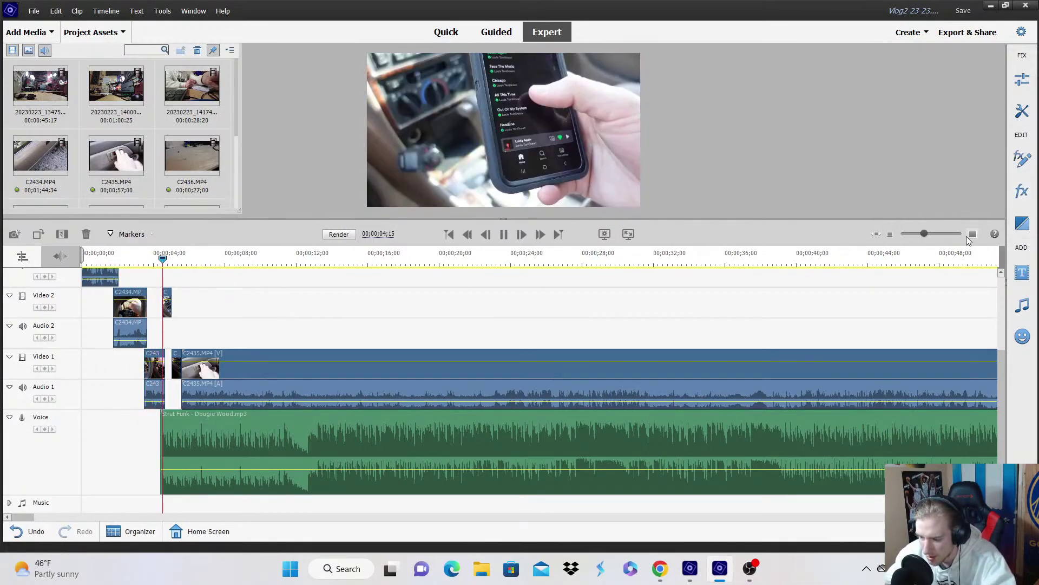
pyautogui.press('=')
pyautogui.press('=')
pyautogui.press('space')
pyautogui.click(216, 312)
pyautogui.press('space')
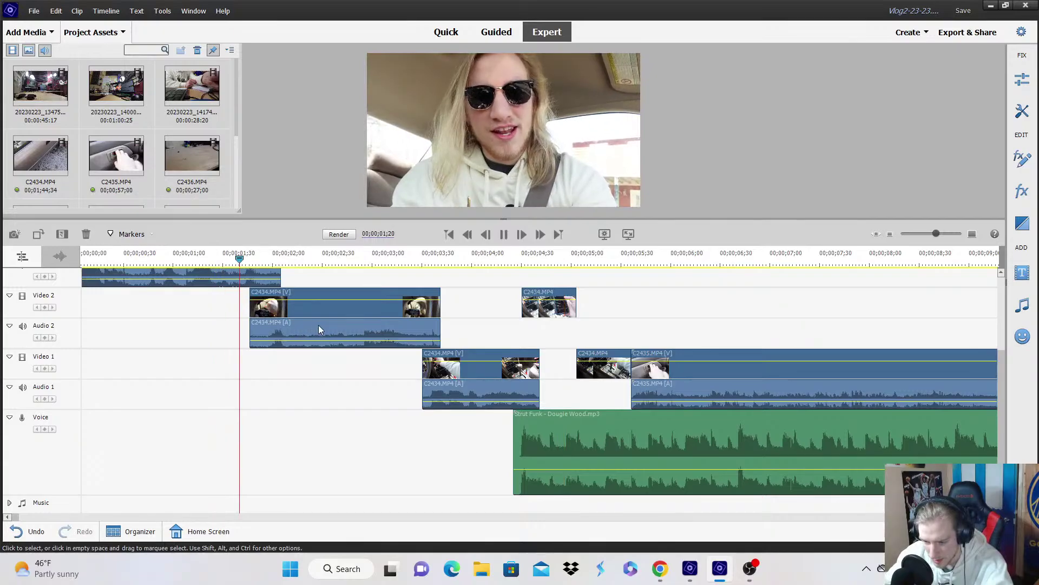
pyautogui.press('space')
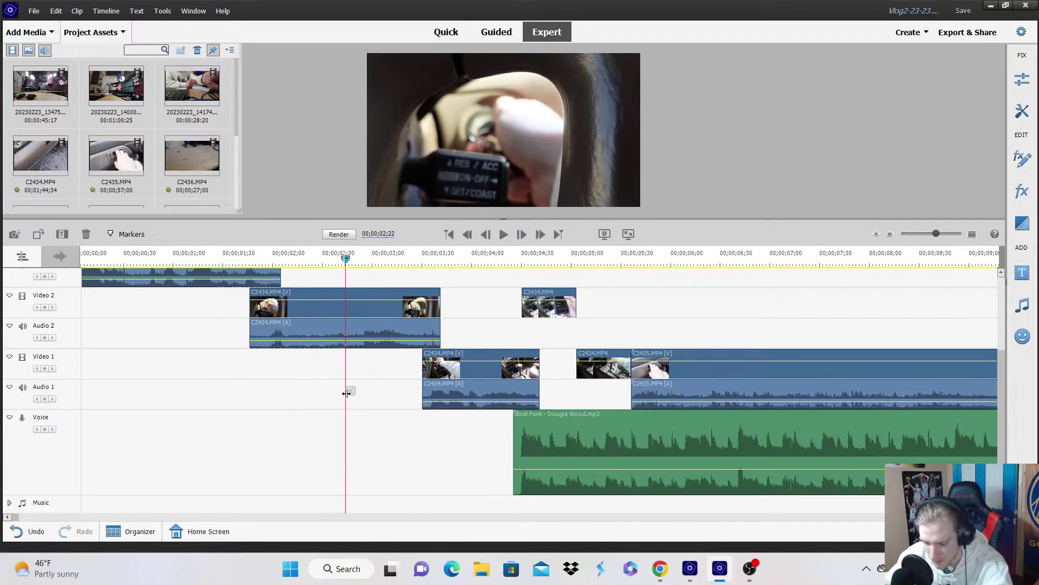
pyautogui.click(352, 390)
pyautogui.rightClick(369, 325)
pyautogui.click(425, 63)
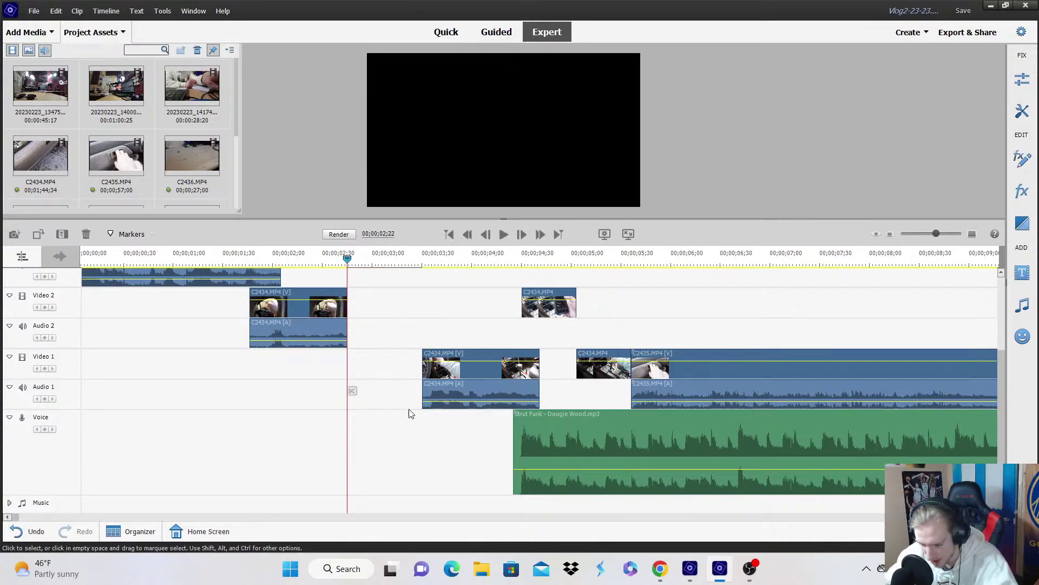
# Move the first Video 1 C2434 clip earlier to overlap the trimmed Video 2 clip's end, and shift Strut Funk to start shortly before it ends.
pyautogui.moveTo(464, 373); pyautogui.dragTo(377, 381)
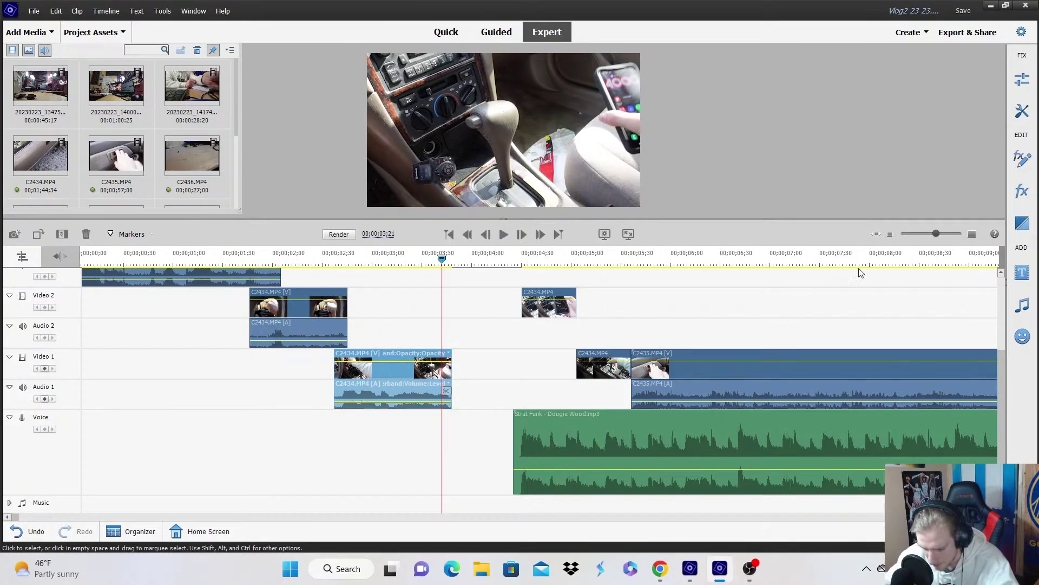
pyautogui.click(973, 234)
pyautogui.moveTo(746, 425); pyautogui.dragTo(575, 435)
pyautogui.click(460, 270)
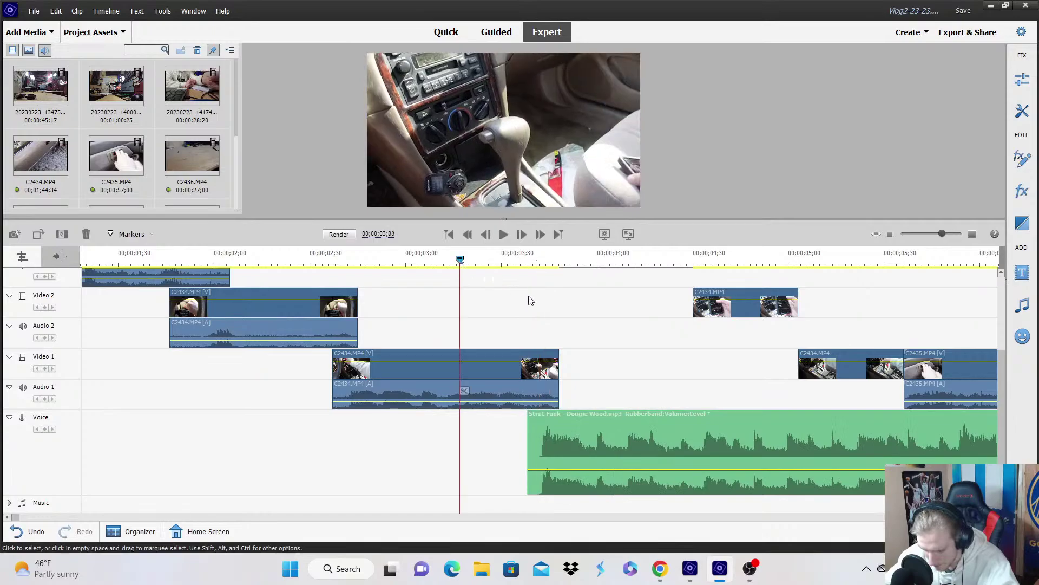
# Move the short Video 2 C2434 clip earlier to overlap the first Video 1 clip's end, and shift the following Video 1 clips to start where it ends.
pyautogui.press('space')
pyautogui.moveTo(762, 319); pyautogui.dragTo(565, 313)
pyautogui.moveTo(826, 372); pyautogui.dragTo(677, 375)
pyautogui.rightClick(778, 372)
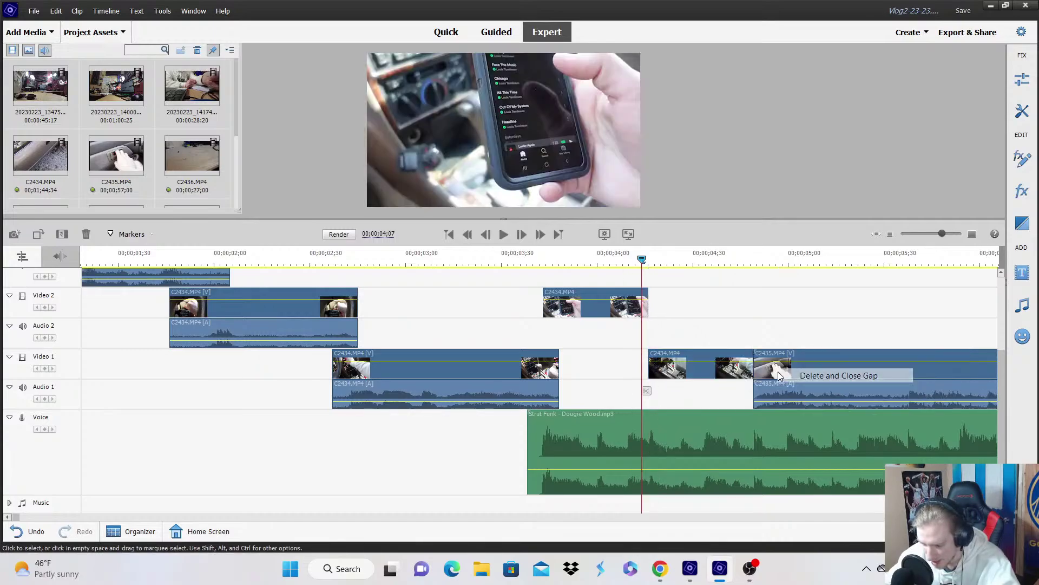
pyautogui.press('Escape')
# Replay the section from 00;00;03;17 and split the C2435 clip on Video 1 at 00;00;05;11.
pyautogui.click(514, 265)
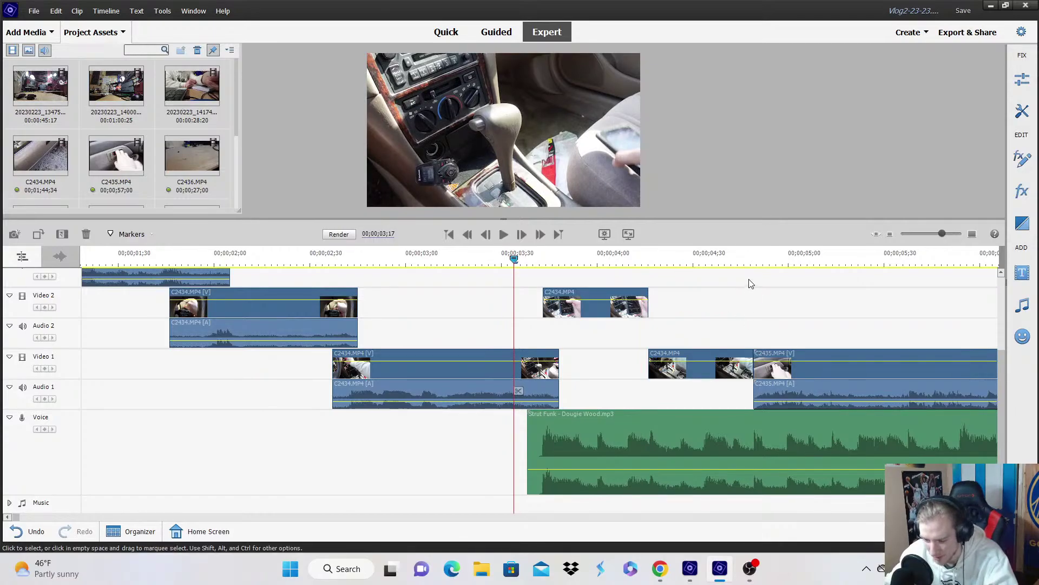
pyautogui.click(877, 234)
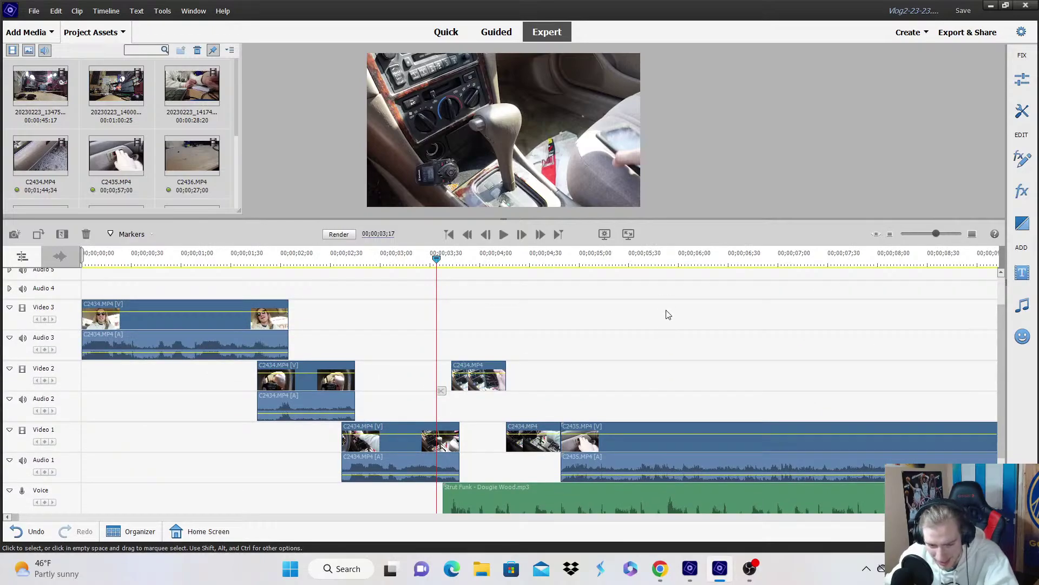
pyautogui.press('space')
pyautogui.scroll(-1, 697, 311)
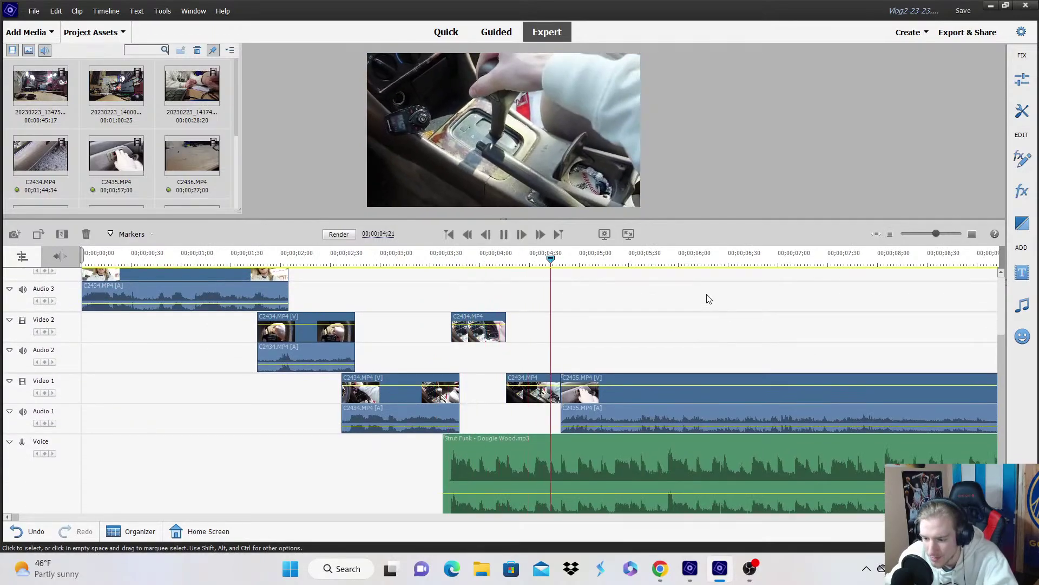
pyautogui.press('space')
pyautogui.click(957, 234)
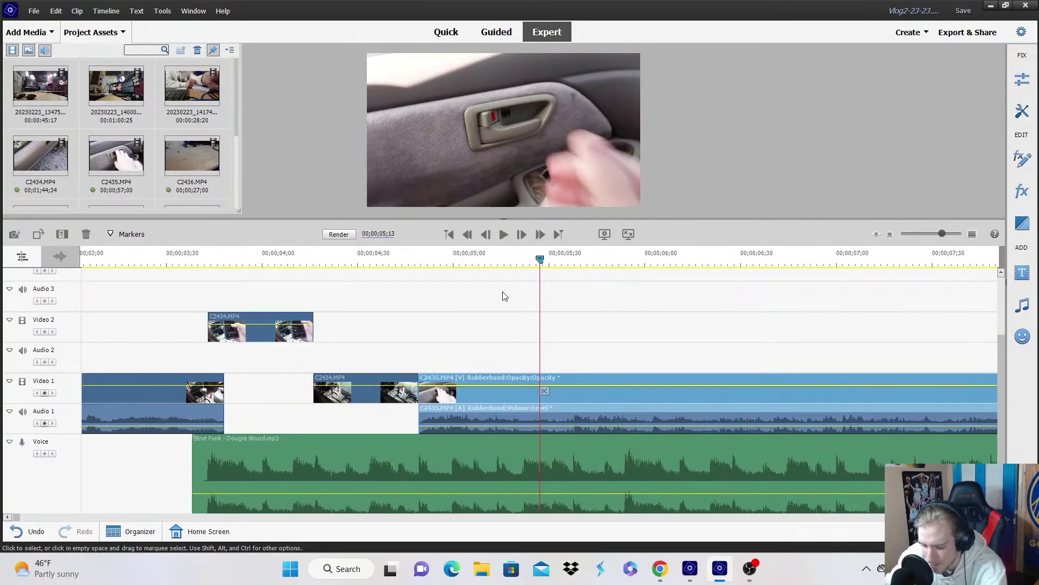
pyautogui.press('Left')
pyautogui.press('Left')
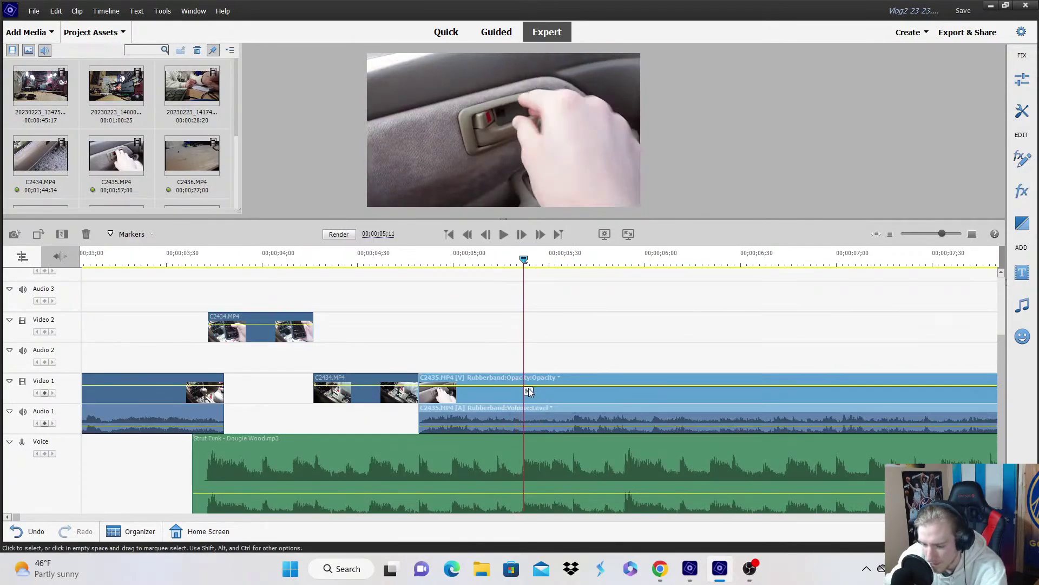
pyautogui.click(529, 391)
# Split the remaining C2435 clip on Video 1 at 00;00;27;20, where the key meets the car door, and remove the part before it with Delete and Close Gap.
pyautogui.press('space')
pyautogui.press('-')
pyautogui.press('-')
pyautogui.press('space')
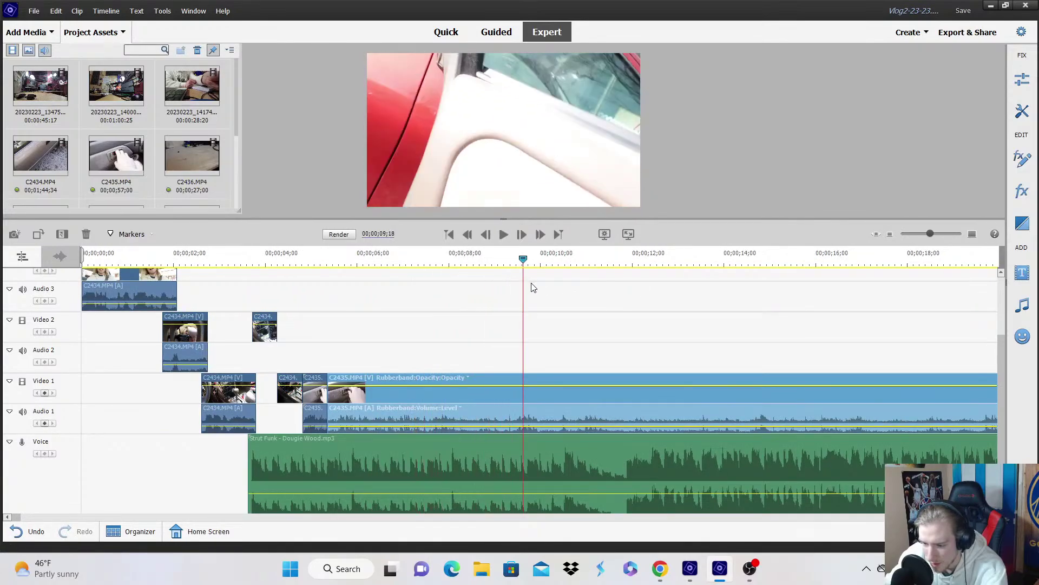
pyautogui.press('space')
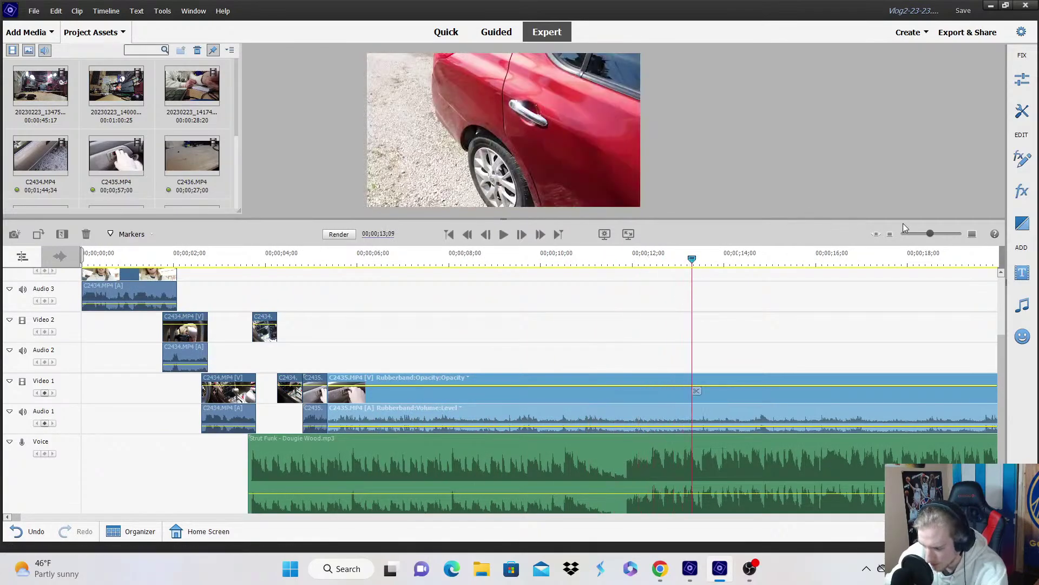
pyautogui.click(890, 235)
pyautogui.click(362, 263)
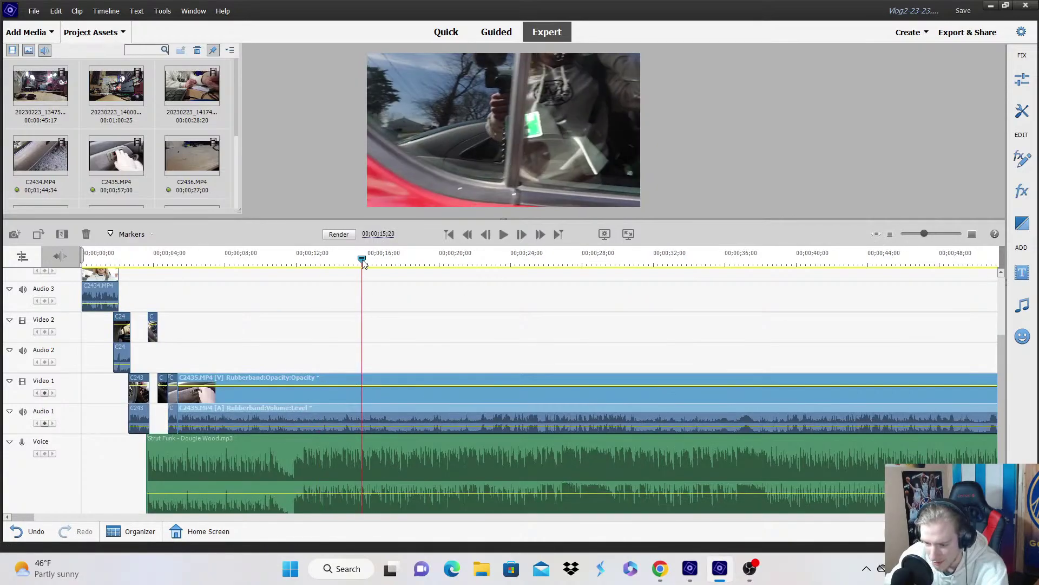
pyautogui.moveTo(372, 262); pyautogui.dragTo(575, 262)
pyautogui.click(575, 382)
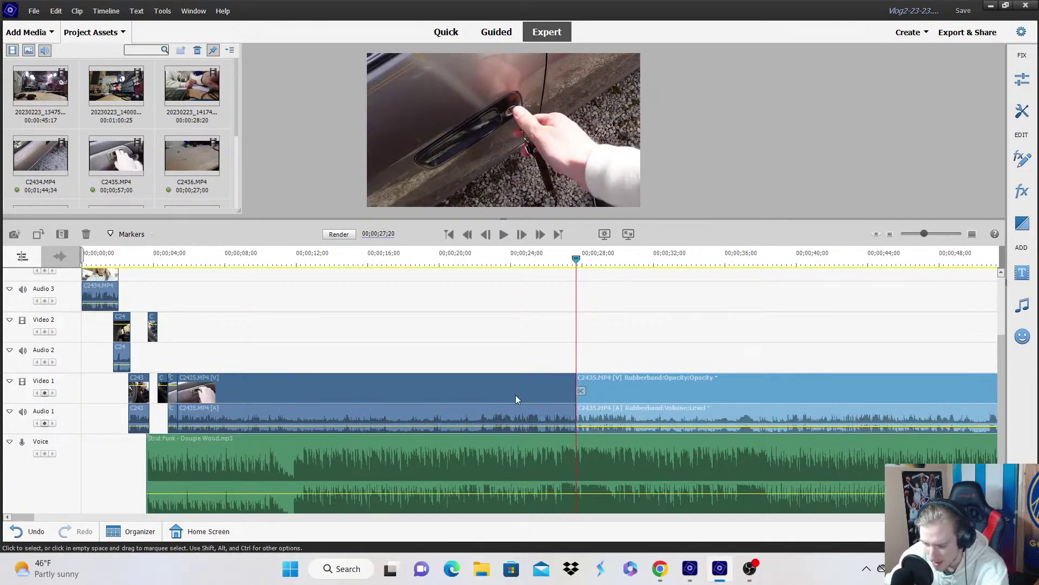
pyautogui.rightClick(575, 383)
pyautogui.click(617, 125)
# Play back the new cut between the two C2435 pieces on Video 1 and check its timing against the music.
pyautogui.click(167, 258)
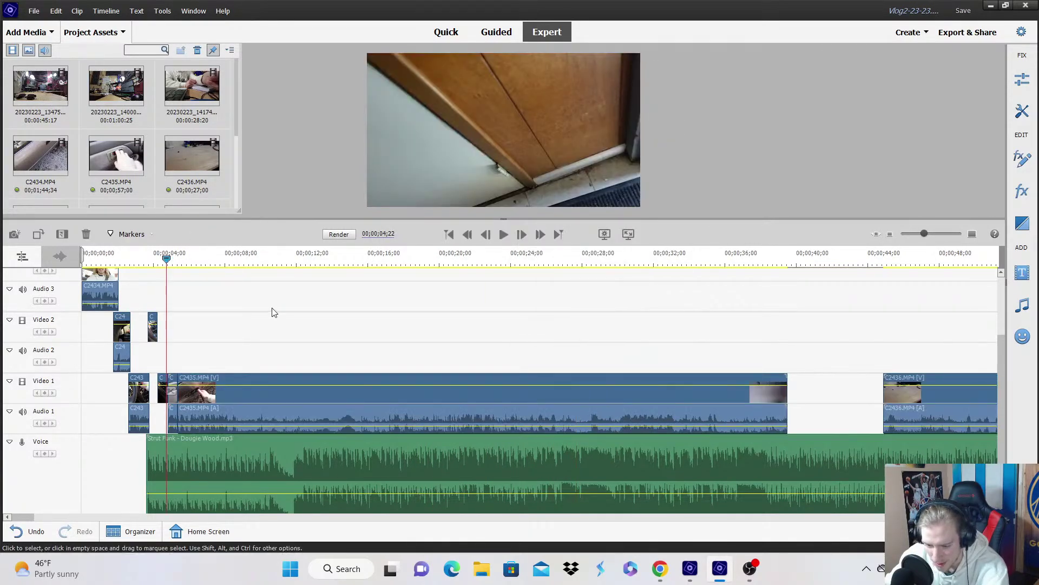
pyautogui.click(972, 235)
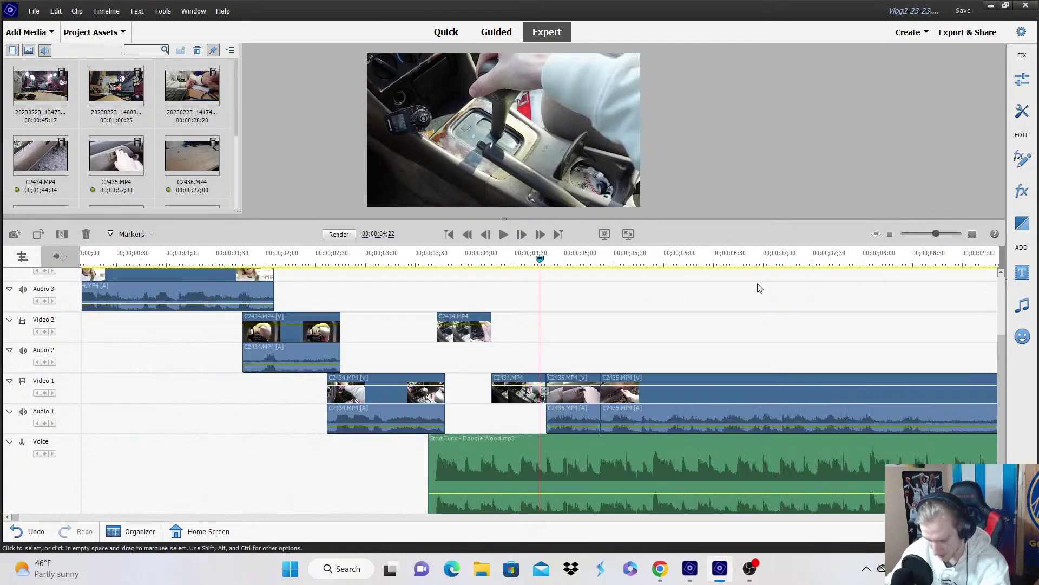
pyautogui.press('space')
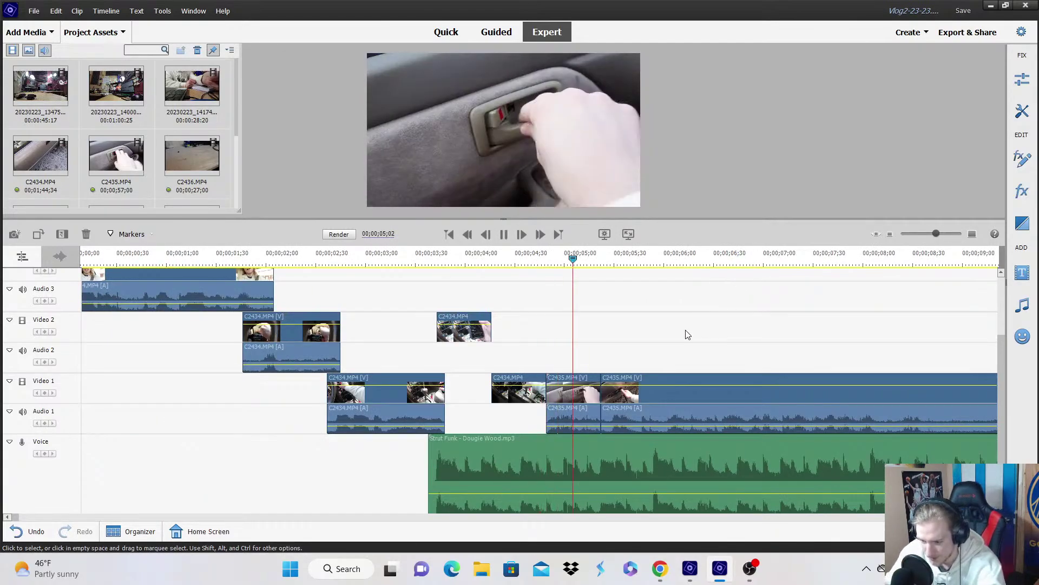
pyautogui.press('space')
pyautogui.click(973, 233)
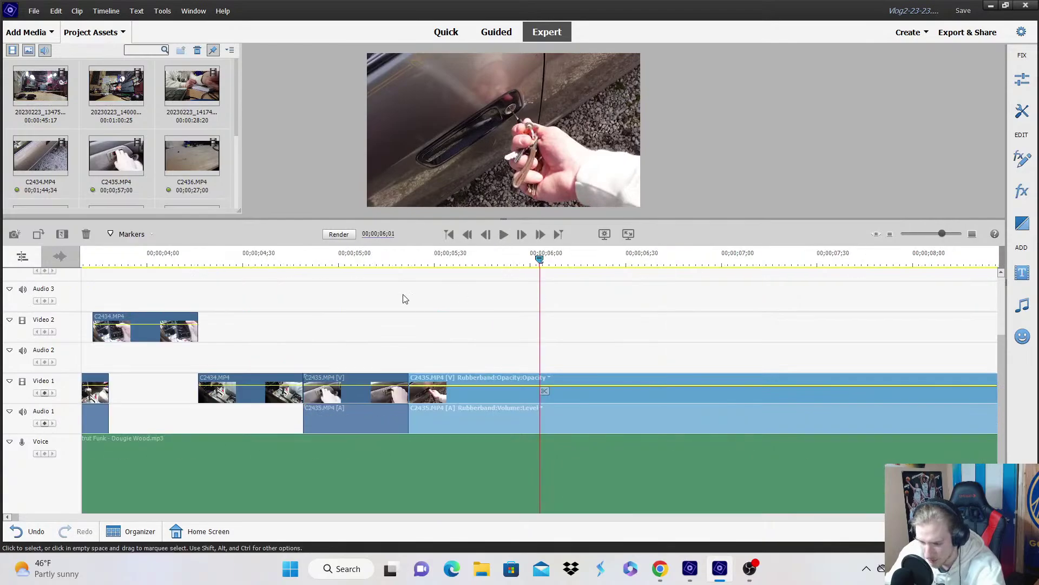
pyautogui.click(390, 261)
pyautogui.press('space')
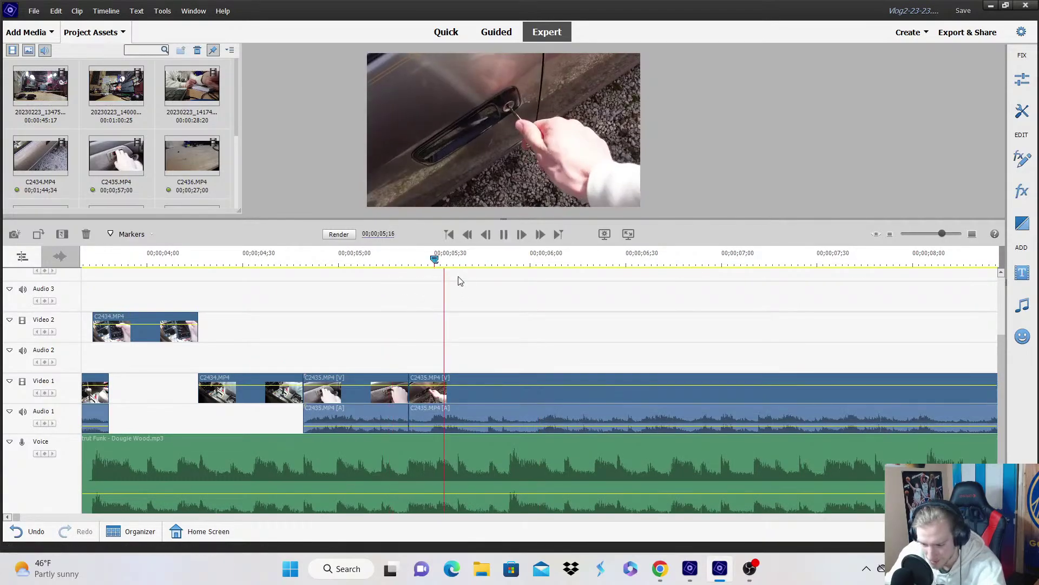
pyautogui.press('space')
pyautogui.click(168, 260)
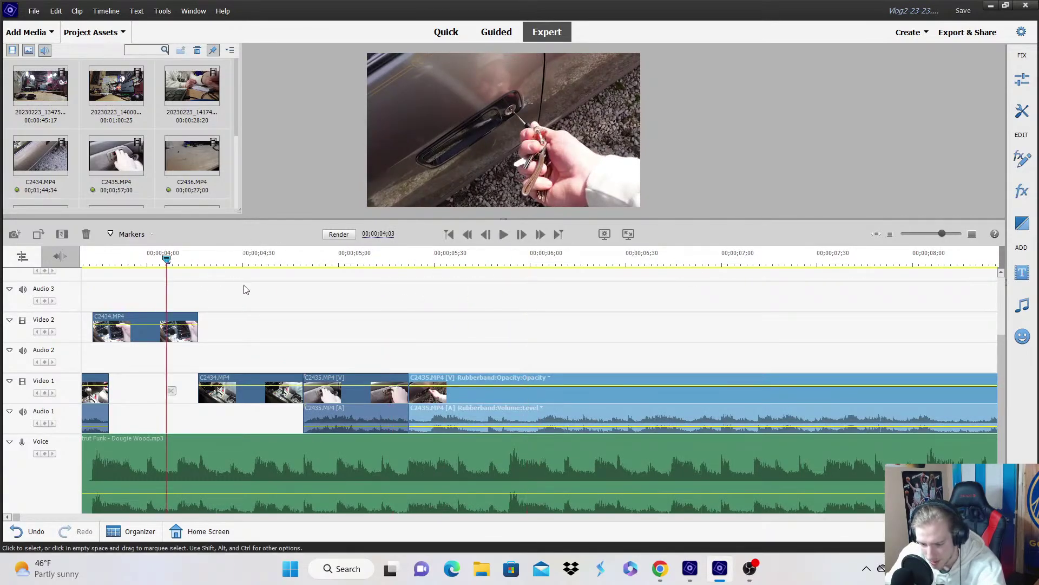
pyautogui.press('space')
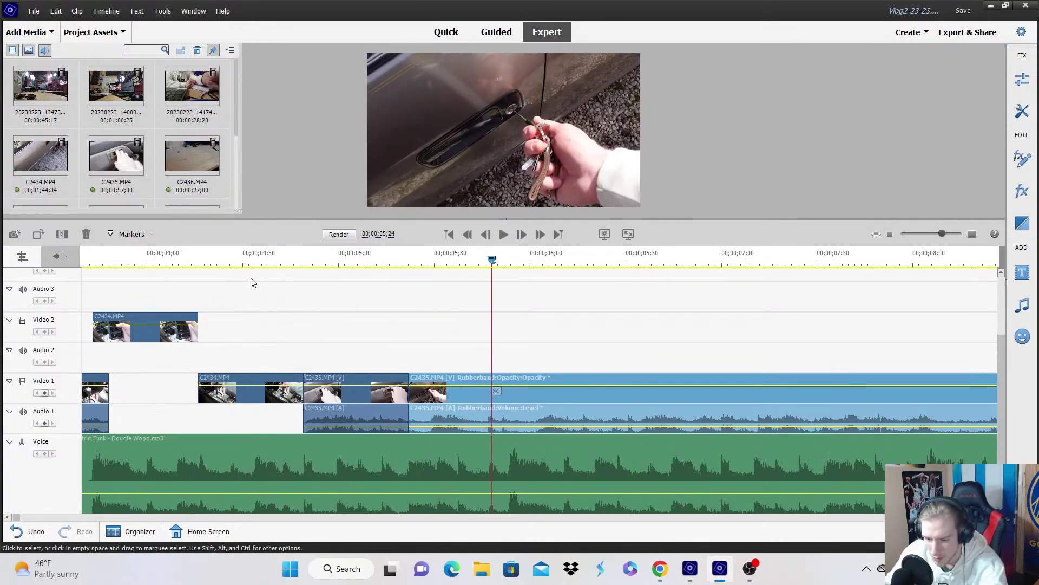
# Shorten the first C2435 piece on Video 1 by trimming its end earlier, keeping the next piece directly behind it, and replay the cut.
pyautogui.click(262, 283)
pyautogui.click(405, 392)
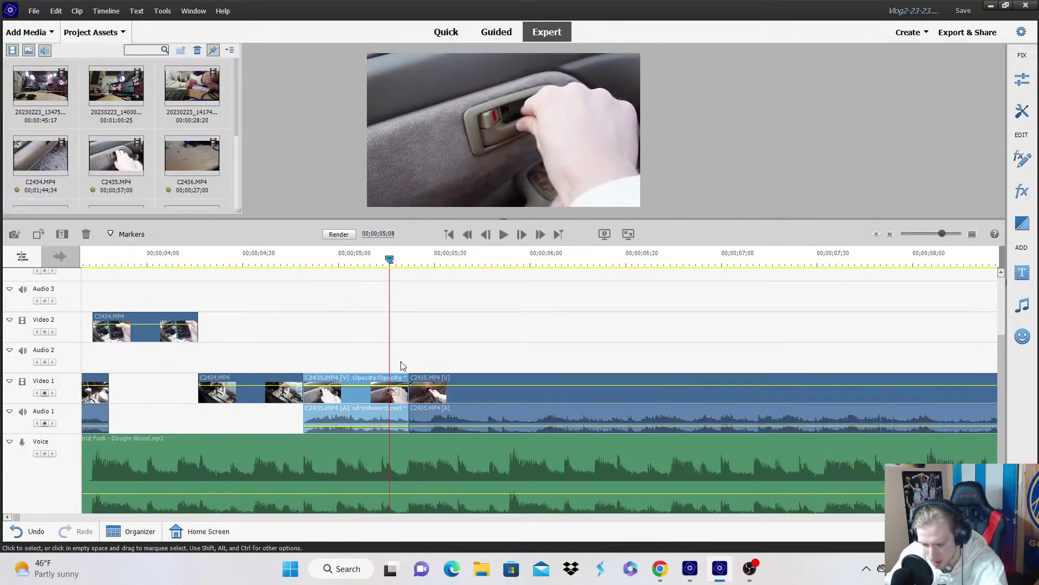
pyautogui.press('space')
pyautogui.moveTo(406, 397); pyautogui.dragTo(380, 397)
pyautogui.press('space')
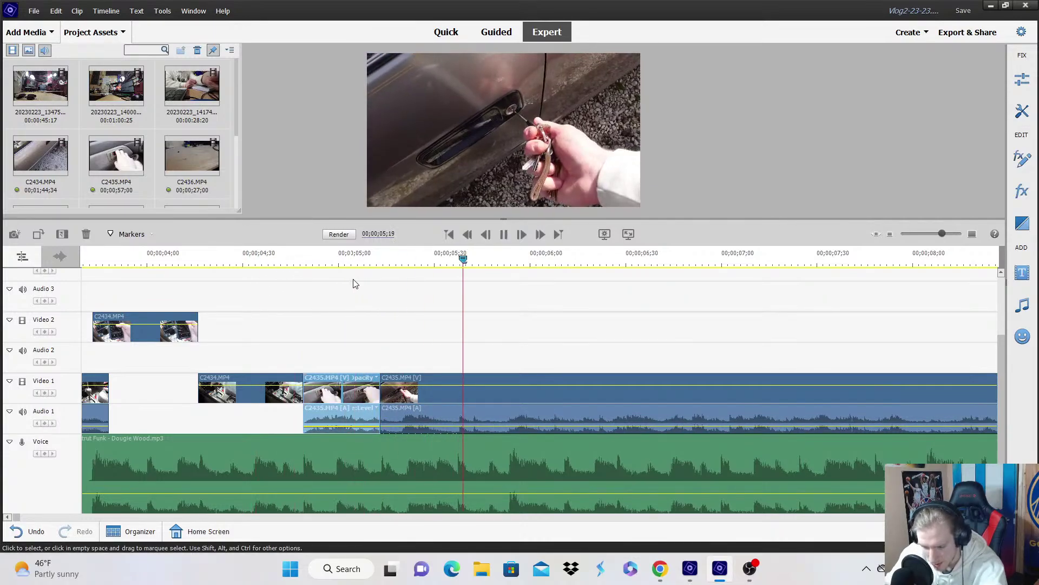
pyautogui.press('space')
# Split the car-door key piece of C2435 on Video 1 at 00;00;05;18.
pyautogui.press('Left')
pyautogui.press('Left')
pyautogui.press('Right')
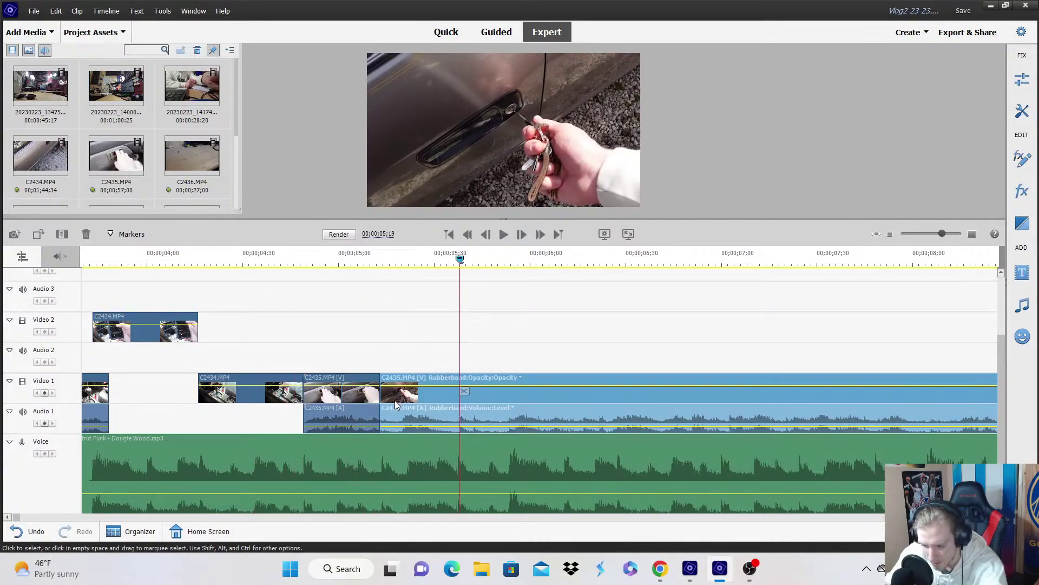
pyautogui.moveTo(371, 259); pyautogui.dragTo(460, 271)
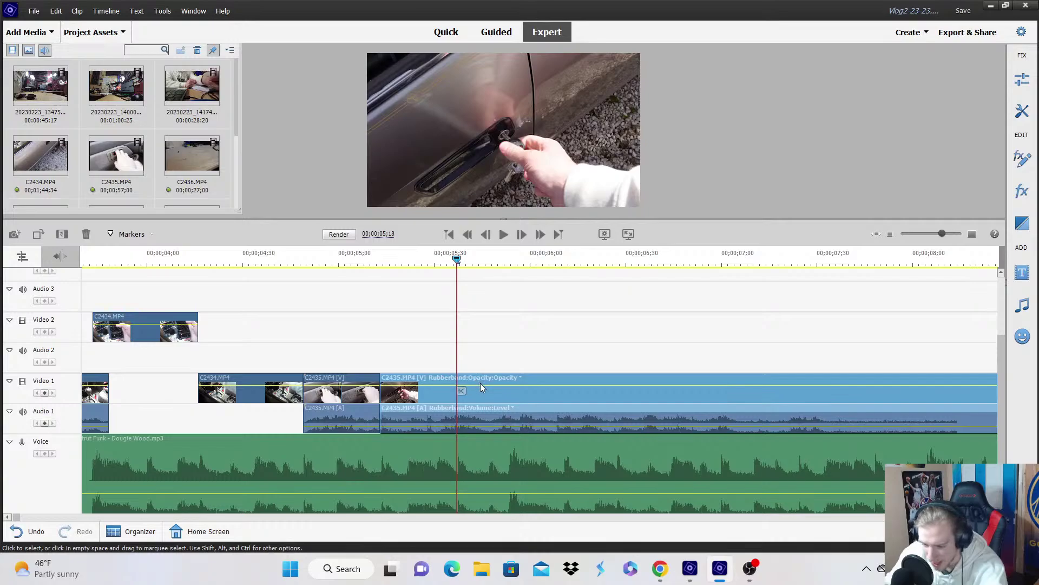
pyautogui.click(461, 390)
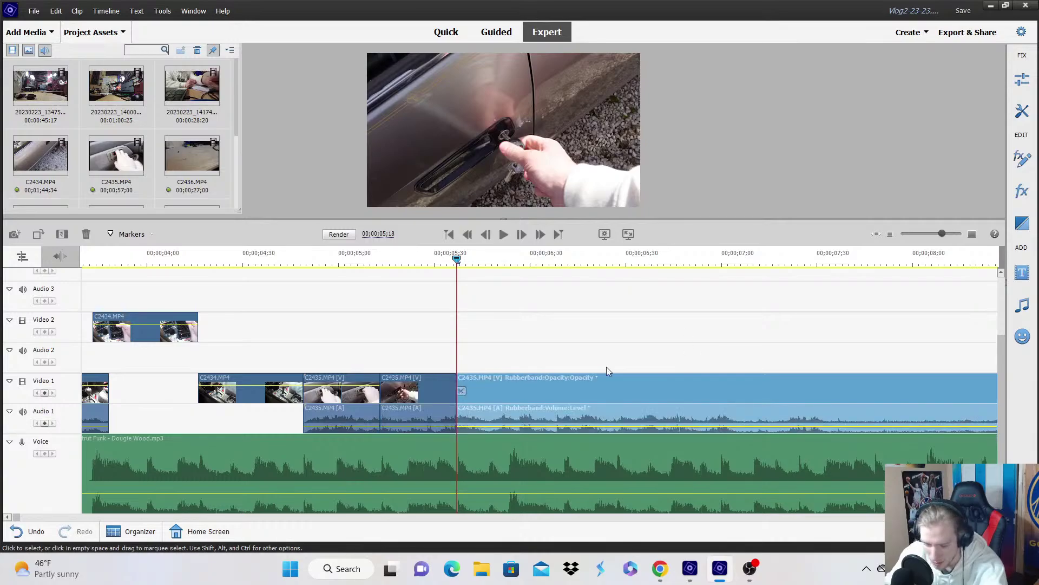
# Split the remaining C2435 clip at 00;00;19;22, where the key enters the door knob, and remove the part before it with Delete and Close Gap.
pyautogui.click(877, 234)
pyautogui.click(876, 234)
pyautogui.click(435, 259)
pyautogui.moveTo(435, 258); pyautogui.dragTo(535, 260)
pyautogui.click(693, 262)
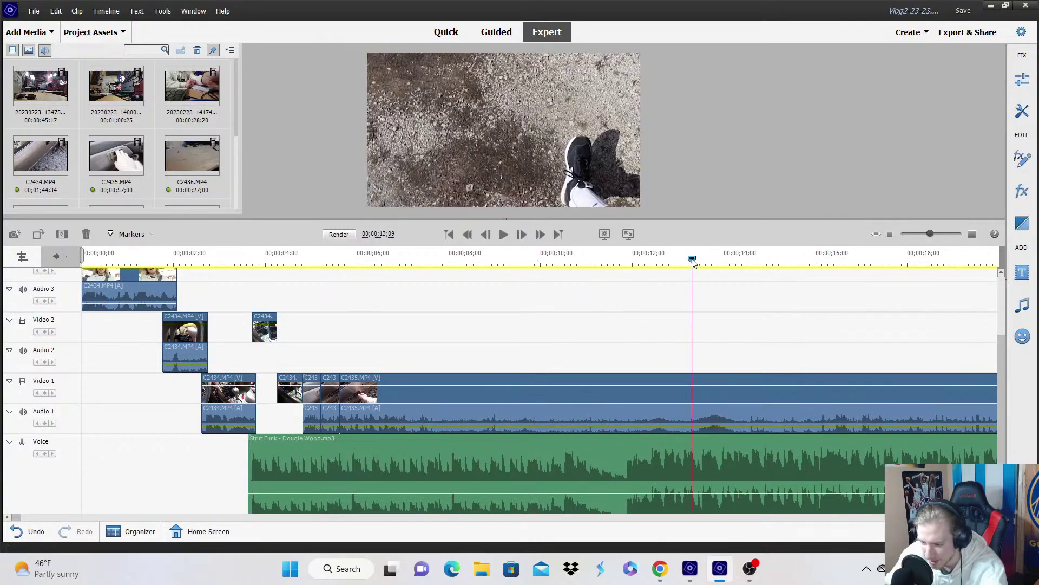
pyautogui.moveTo(628, 261); pyautogui.dragTo(790, 282)
pyautogui.click(890, 235)
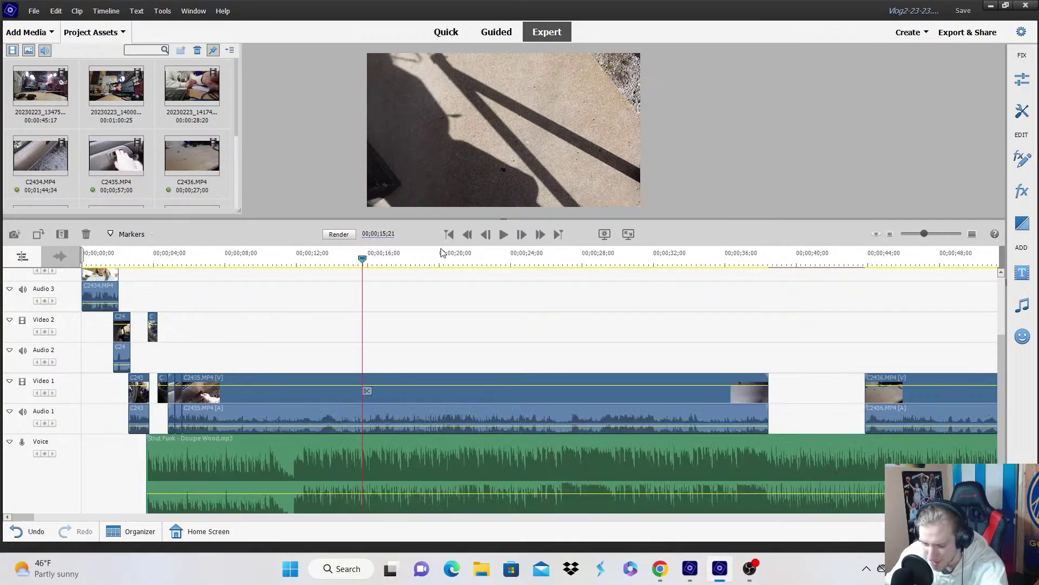
pyautogui.moveTo(410, 261); pyautogui.dragTo(435, 263)
pyautogui.click(438, 390)
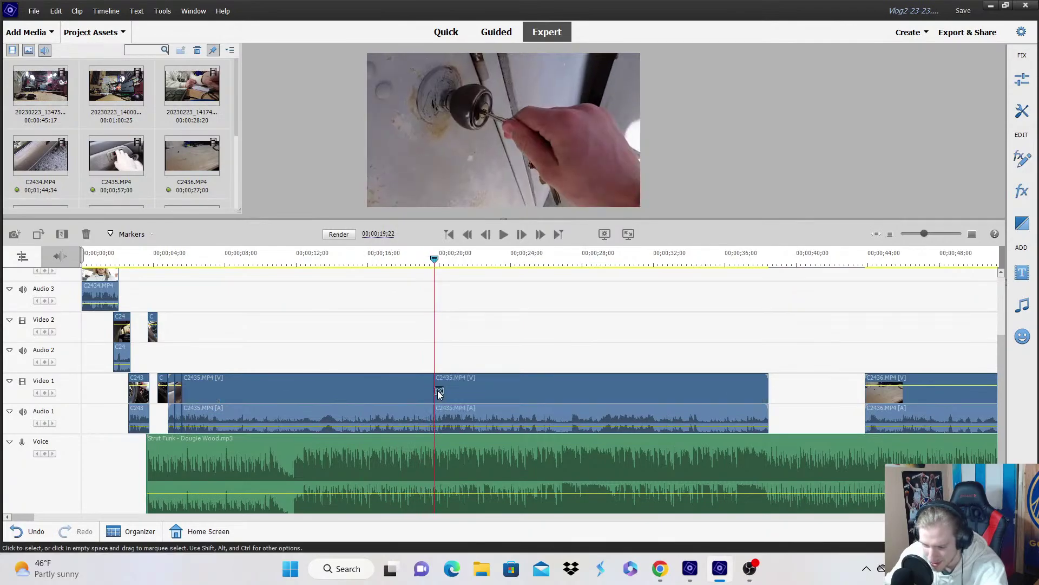
pyautogui.rightClick(437, 390)
pyautogui.click(491, 123)
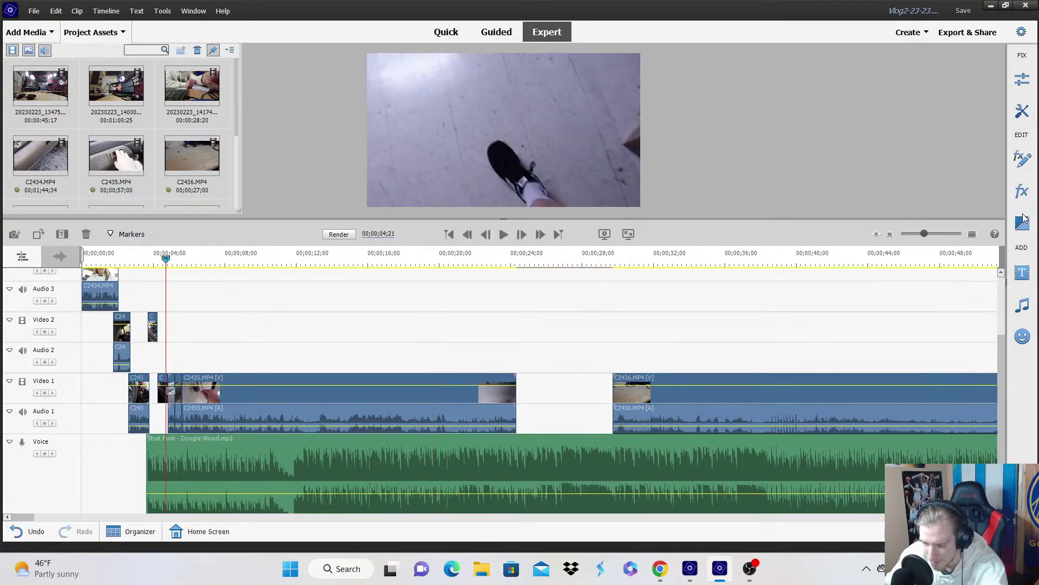
# Replay the sequence from the start of Strut Funk and check the C2434 and C2435 cuts against the beat.
pyautogui.press('space')
pyautogui.press('=')
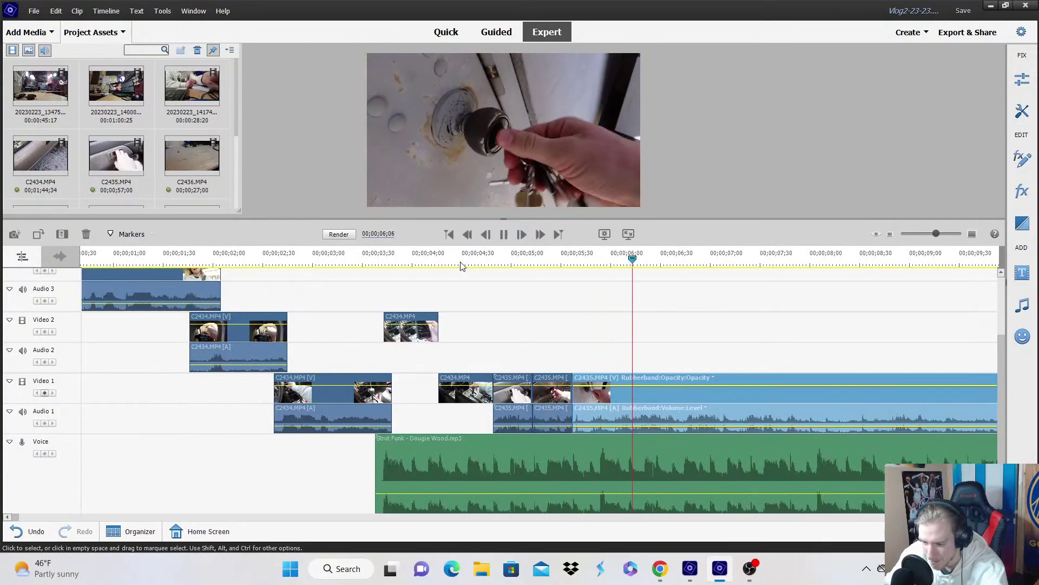
pyautogui.click(373, 259)
pyautogui.press('space')
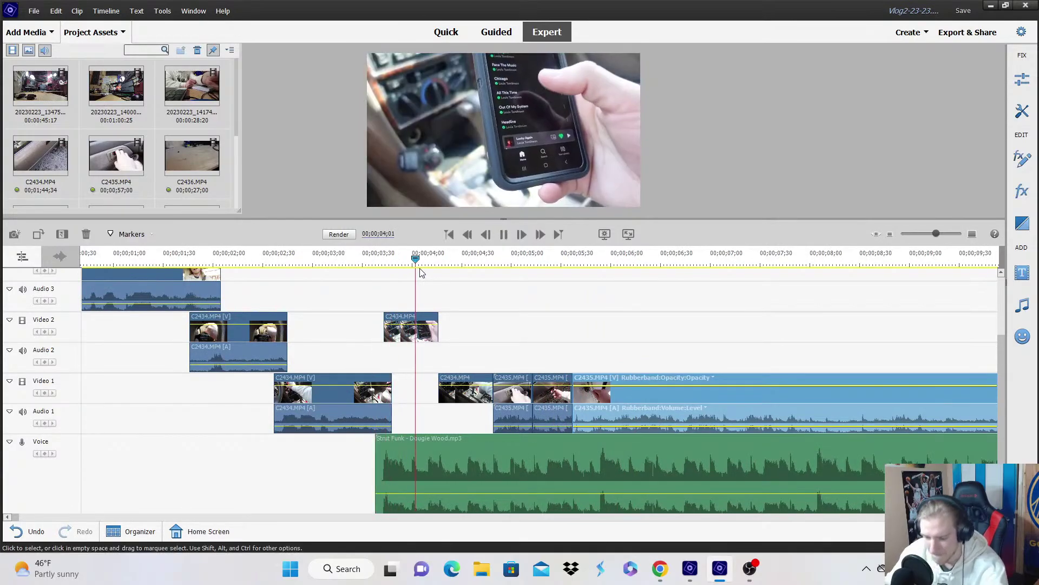
pyautogui.click(377, 268)
pyautogui.press('space')
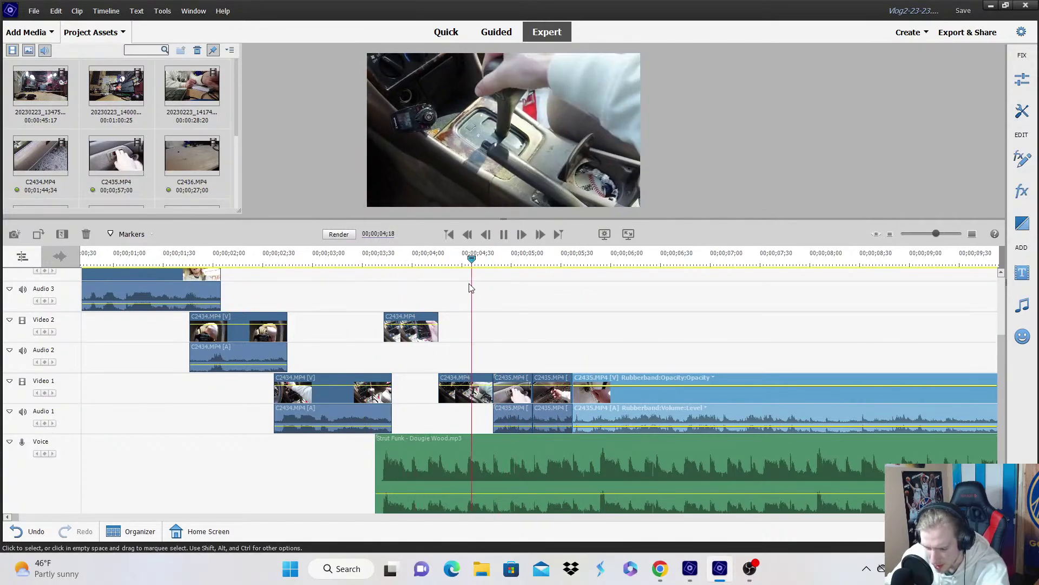
pyautogui.press('space')
# Trim the short Video 2 C2434 clip to end at 00;00;04;05 and move the second Video 1 C2434 clip to start there.
pyautogui.click(375, 268)
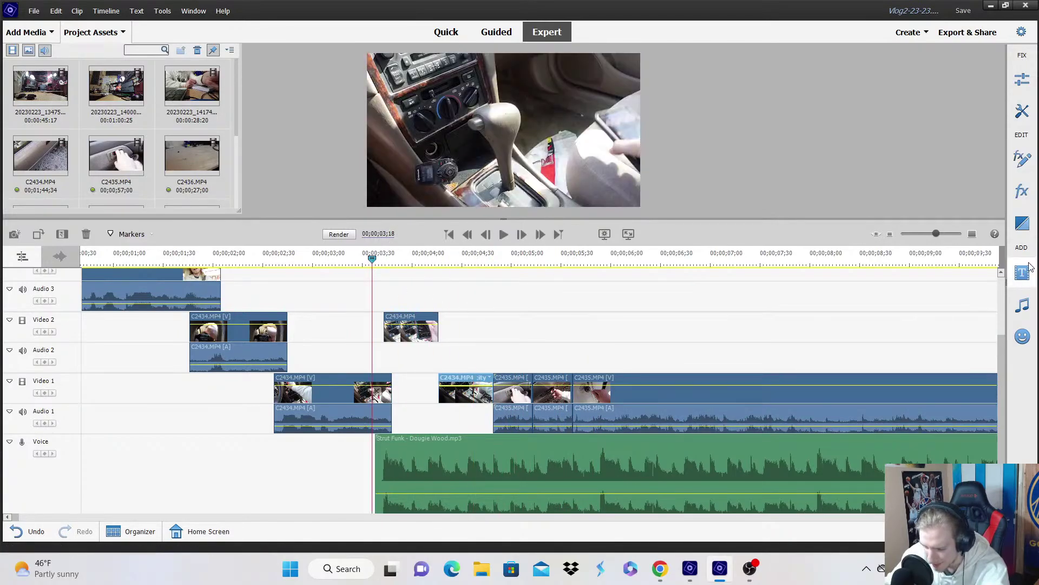
pyautogui.click(972, 234)
pyautogui.scroll(-1, 712, 319)
pyautogui.press('space')
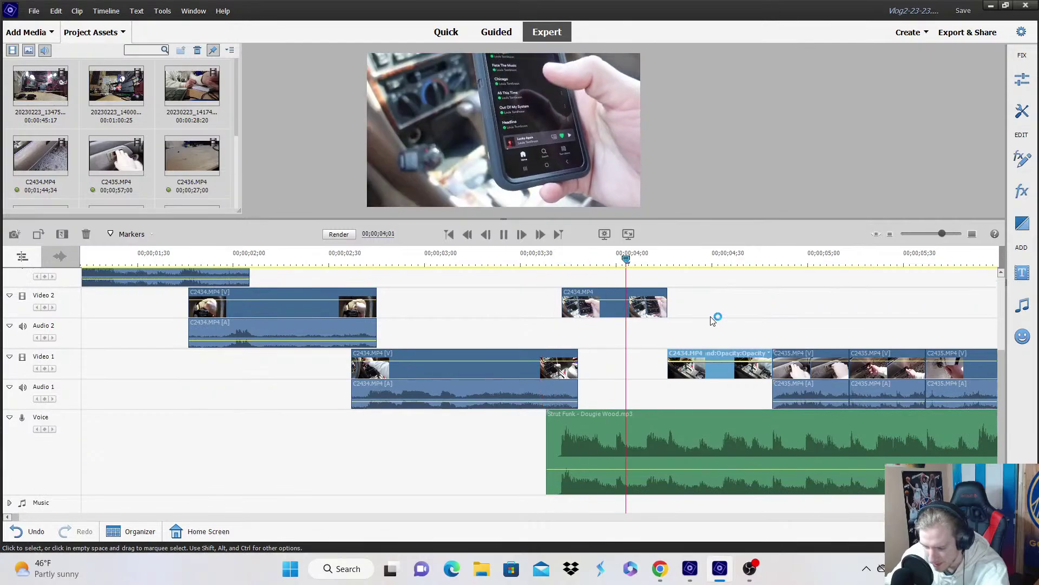
pyautogui.press('space')
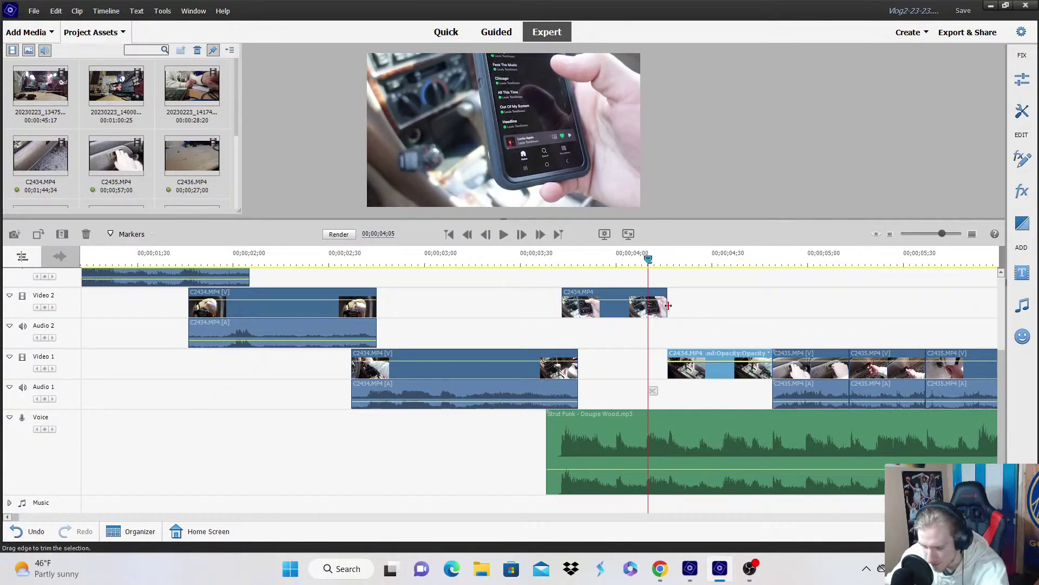
pyautogui.moveTo(668, 305); pyautogui.dragTo(660, 374)
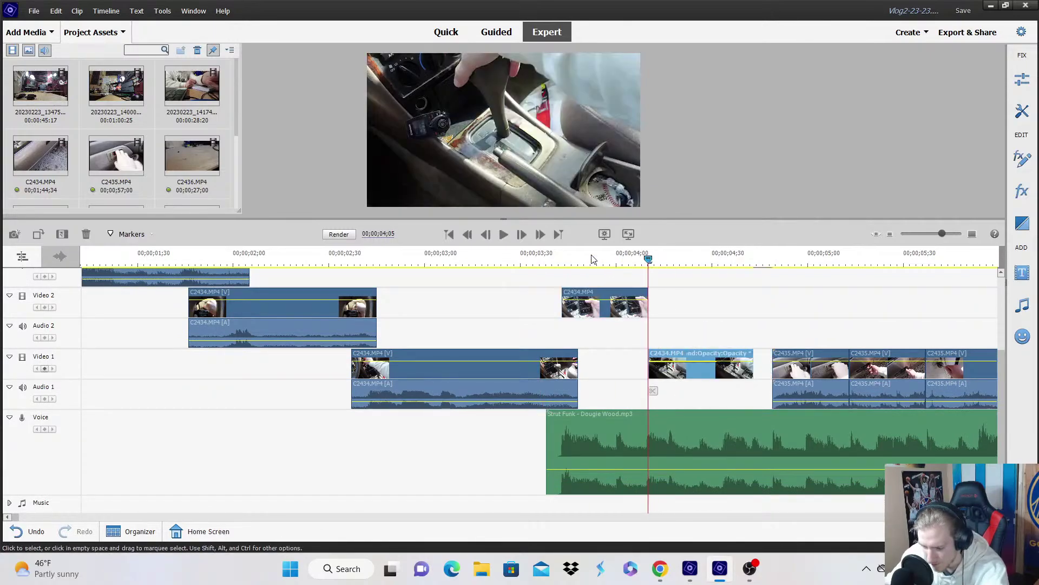
pyautogui.click(592, 260)
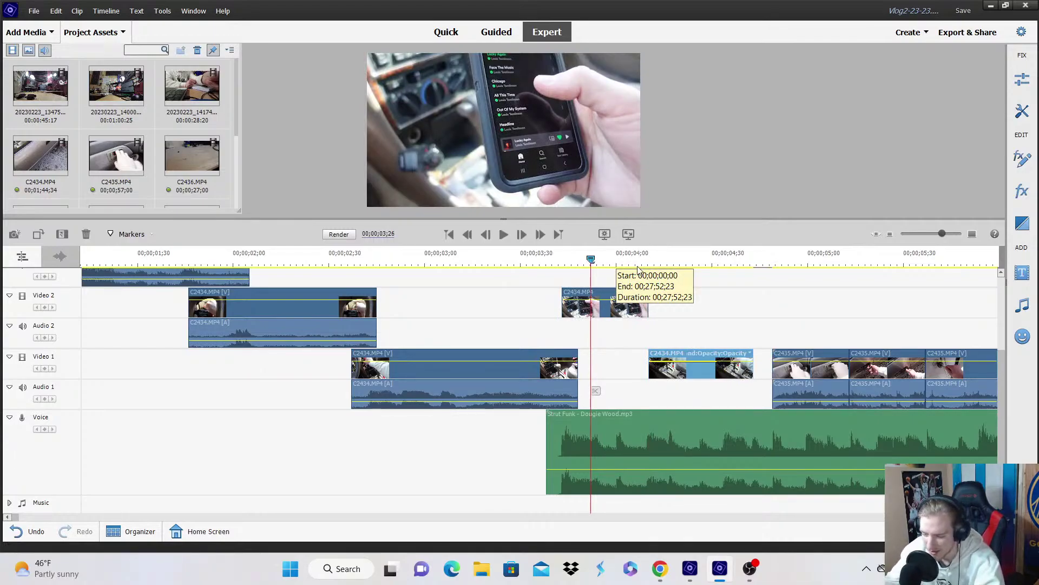
pyautogui.click(713, 275)
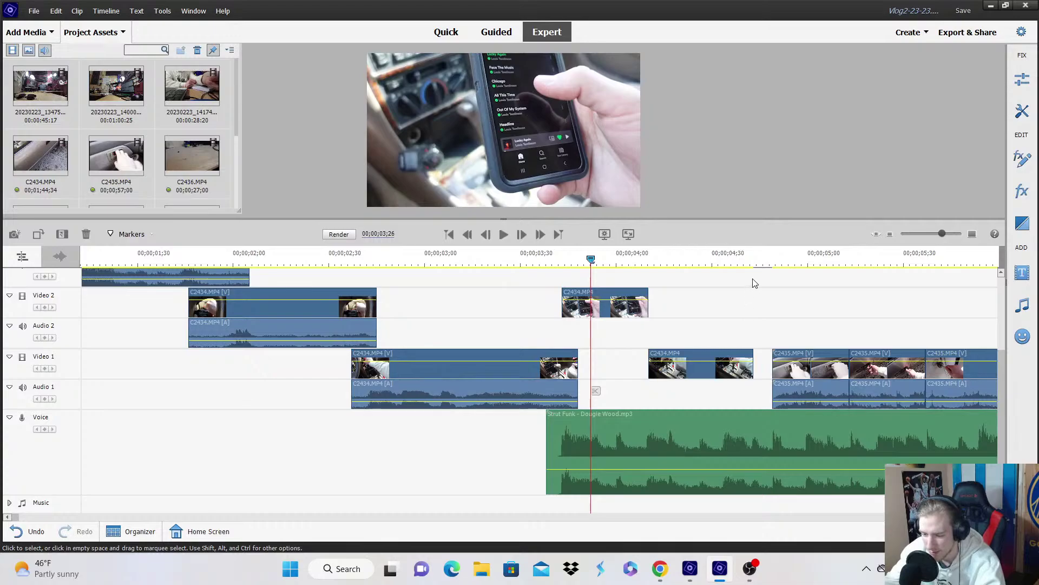
# Trim the second Video 1 C2434 clip to end at 00;00;04;17, close the gap before the C2435 clips and replay the cuts.
pyautogui.press('space')
pyautogui.moveTo(752, 370); pyautogui.dragTo(723, 370)
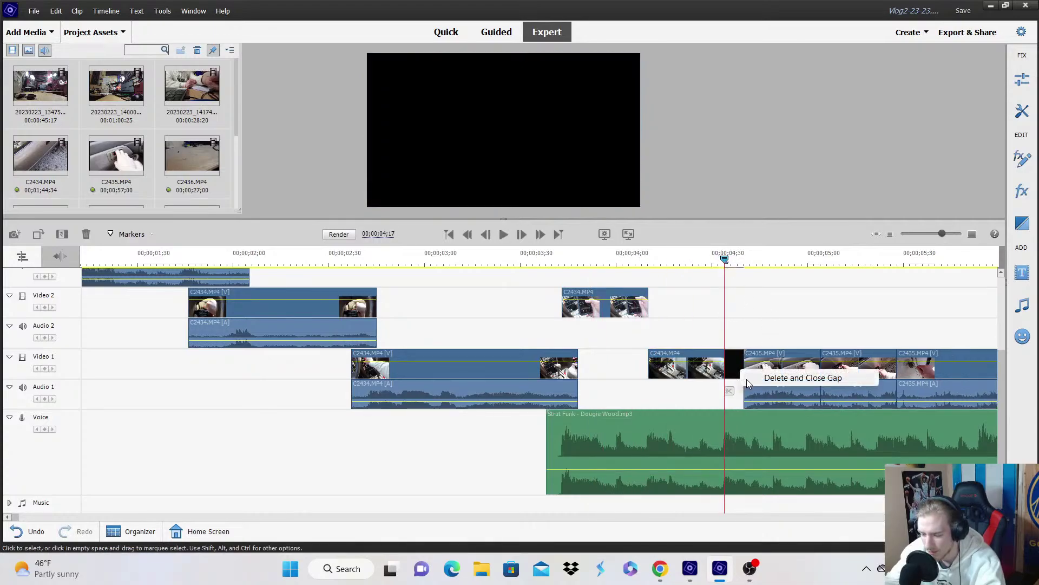
pyautogui.click(517, 260)
pyautogui.press('space')
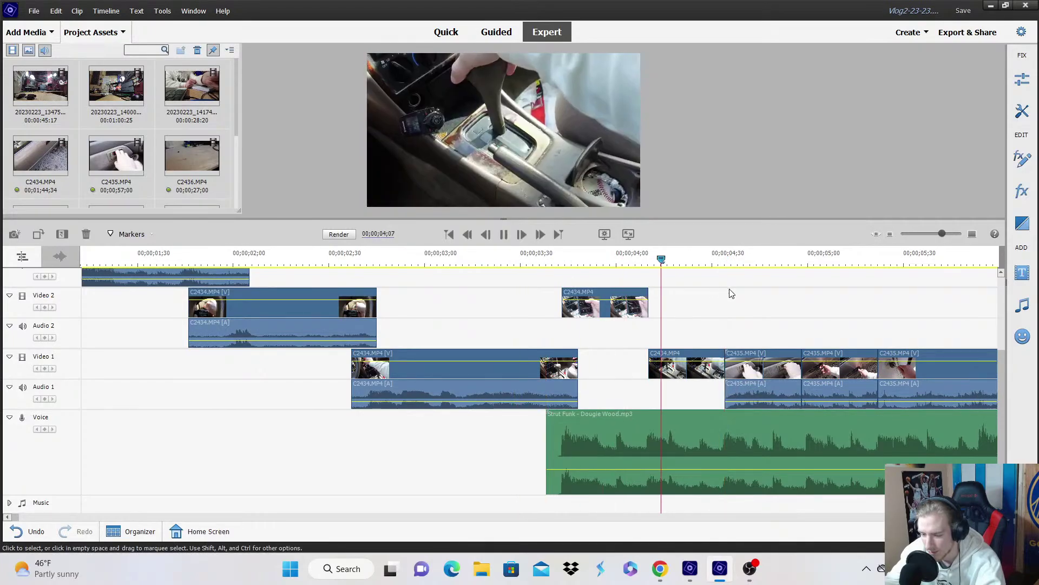
pyautogui.press('space')
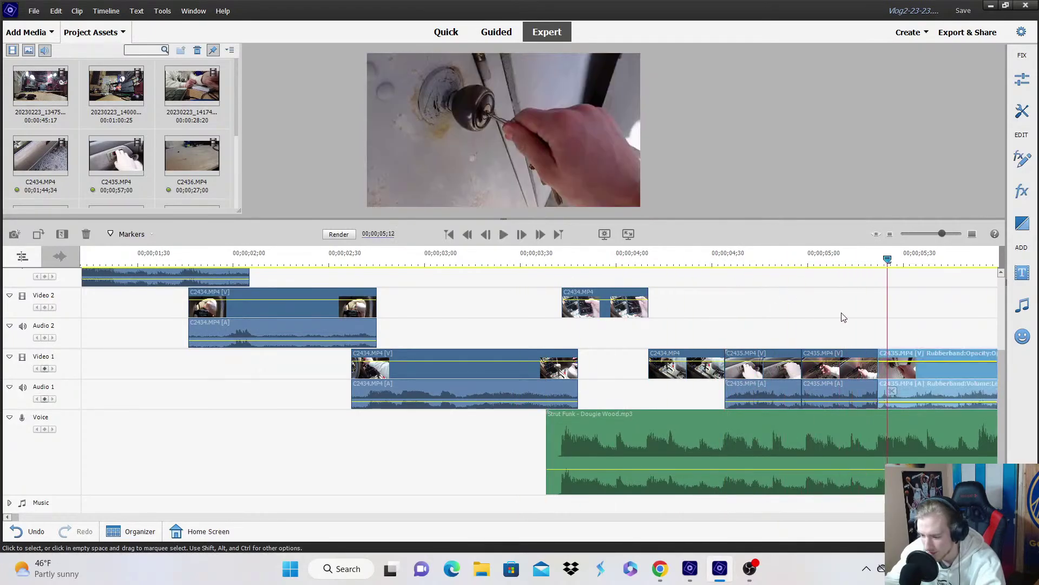
# Extend the first C2435 clip on Video 1 slightly and shorten the second one so both cuts land on the music beats.
pyautogui.click(788, 261)
pyautogui.click(974, 234)
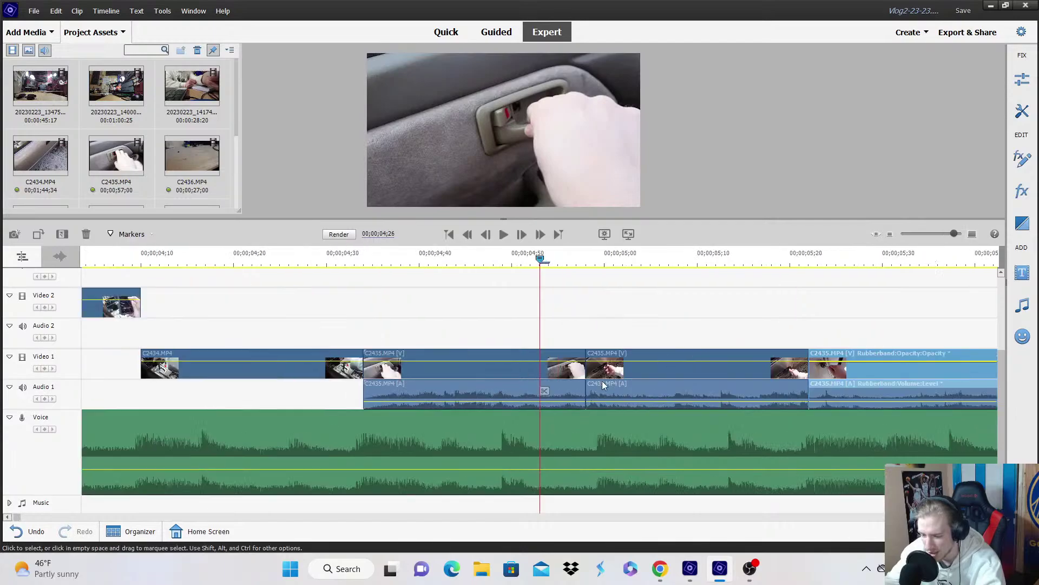
pyautogui.moveTo(589, 385); pyautogui.dragTo(597, 386)
pyautogui.press('space')
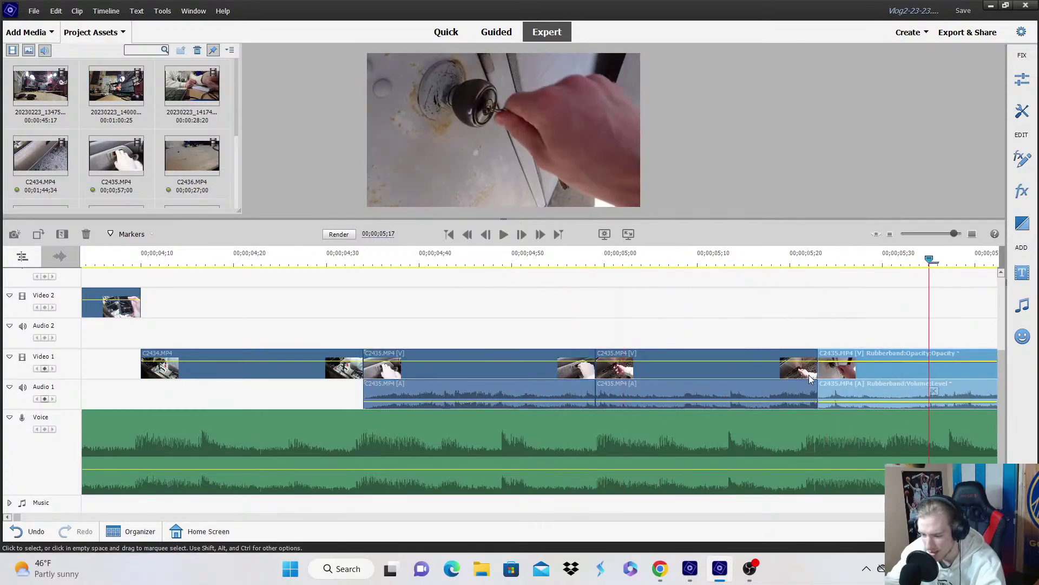
pyautogui.moveTo(811, 378); pyautogui.dragTo(801, 378)
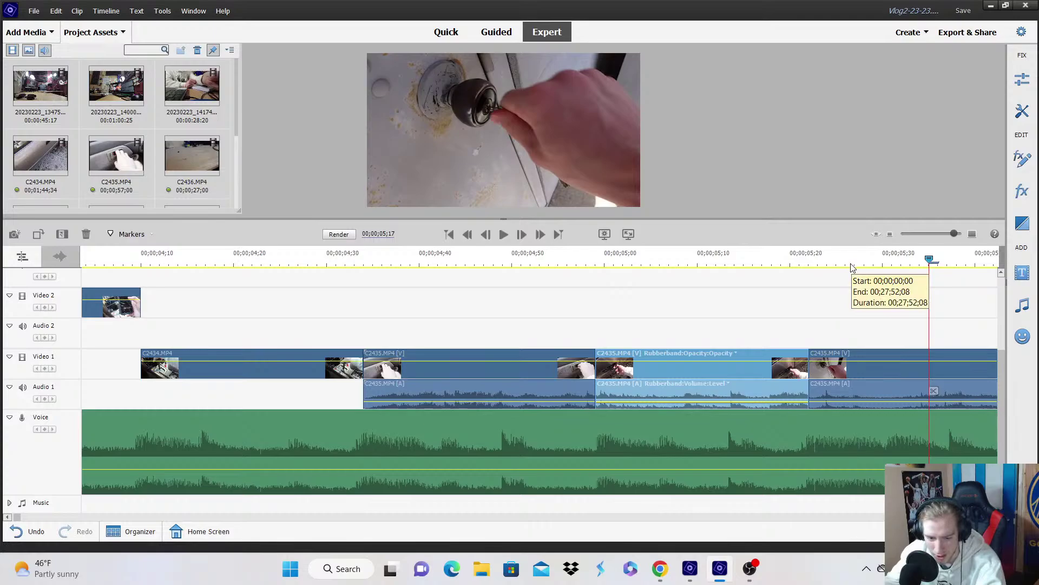
# Replay the sequence from just before Strut Funk and check the retimed C2435 cuts against the beat.
pyautogui.press('-')
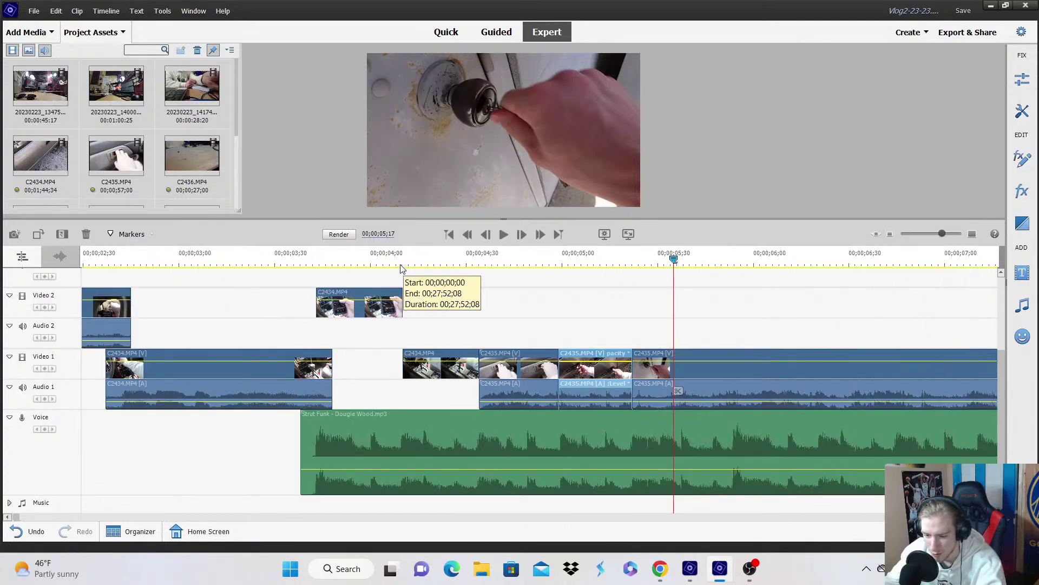
pyautogui.click(288, 265)
pyautogui.click(473, 282)
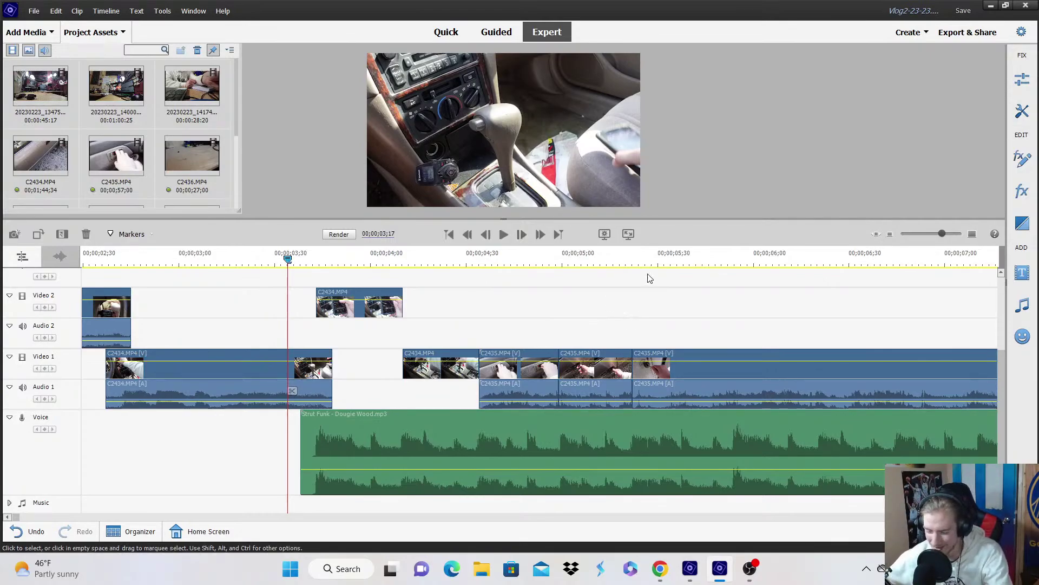
pyautogui.press('space')
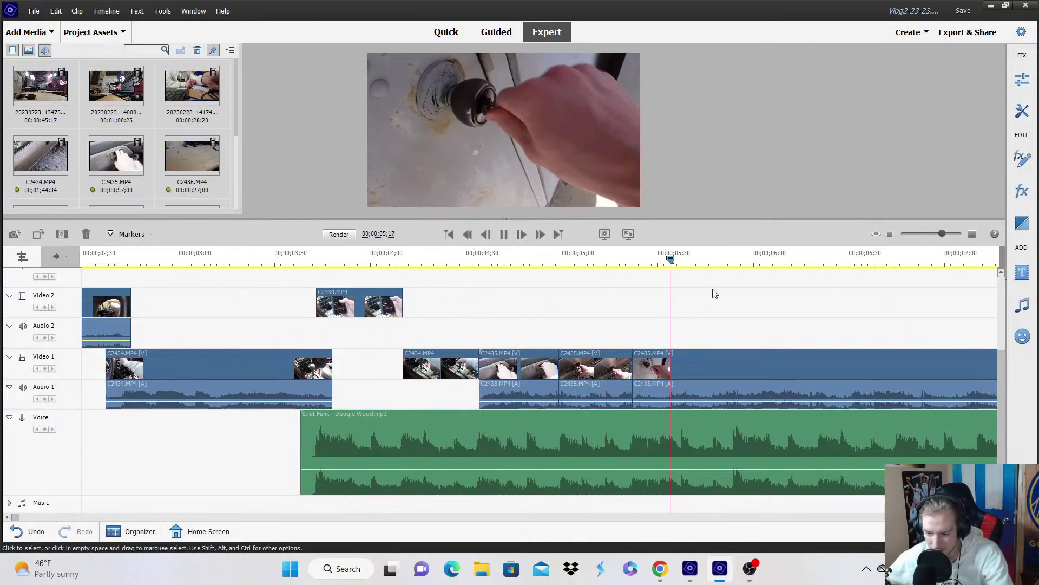
pyautogui.press('space')
# Split the door-knob piece of C2435 on Video 1 at the beat at 00;00;05;27.
pyautogui.click(732, 263)
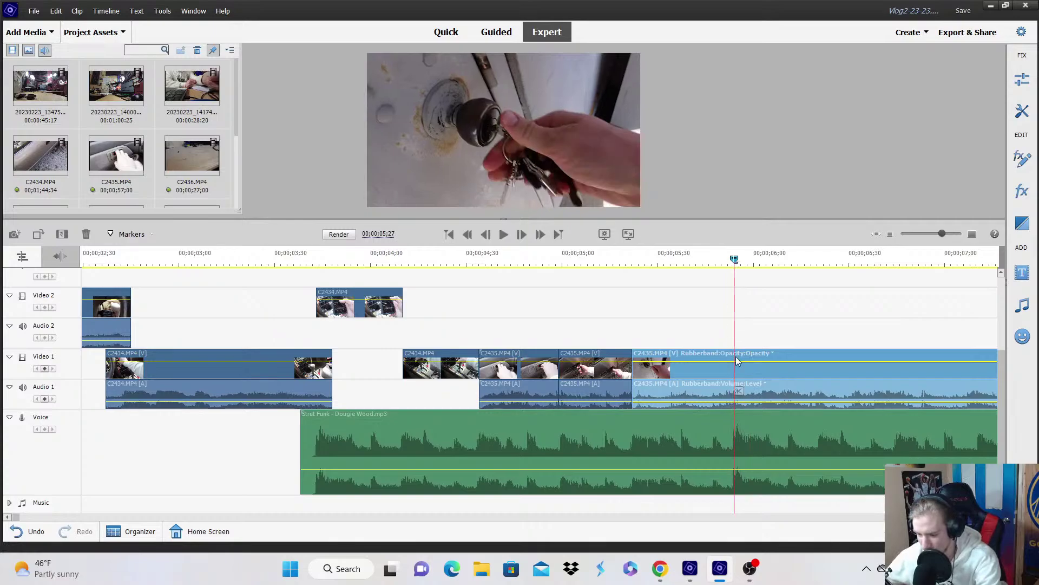
pyautogui.click(739, 390)
pyautogui.click(890, 237)
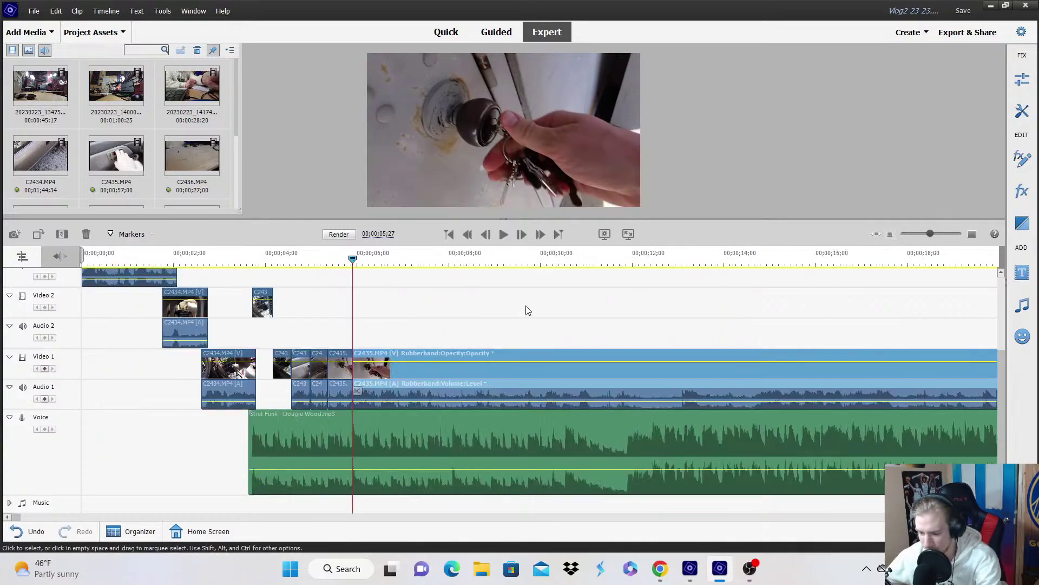
# Look through the rest of C2435, delete it, and close the gap so C2436 directly follows the door-knob piece on Video 1.
pyautogui.moveTo(354, 259); pyautogui.dragTo(724, 295)
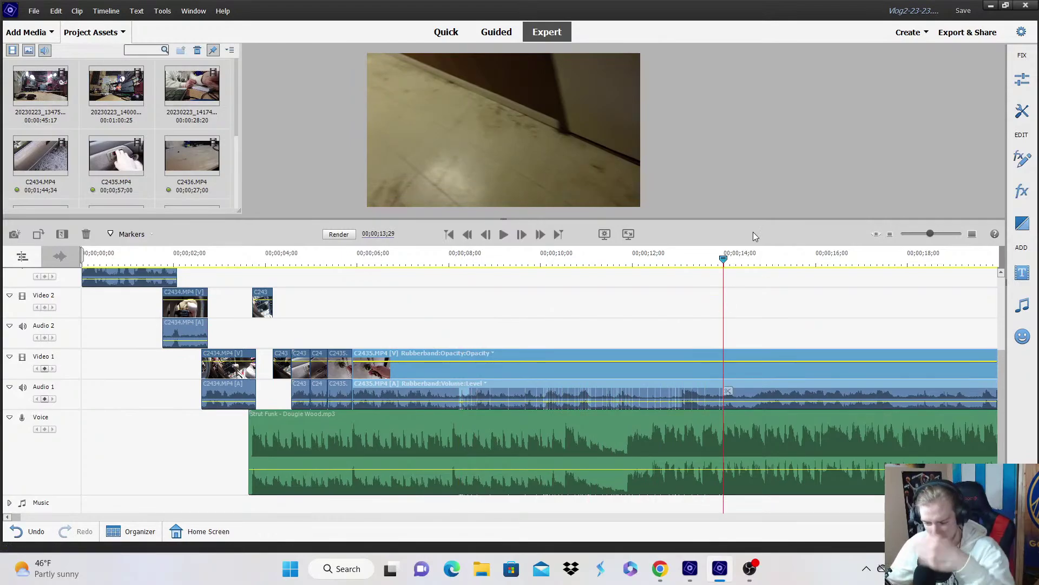
pyautogui.moveTo(726, 259); pyautogui.dragTo(905, 261)
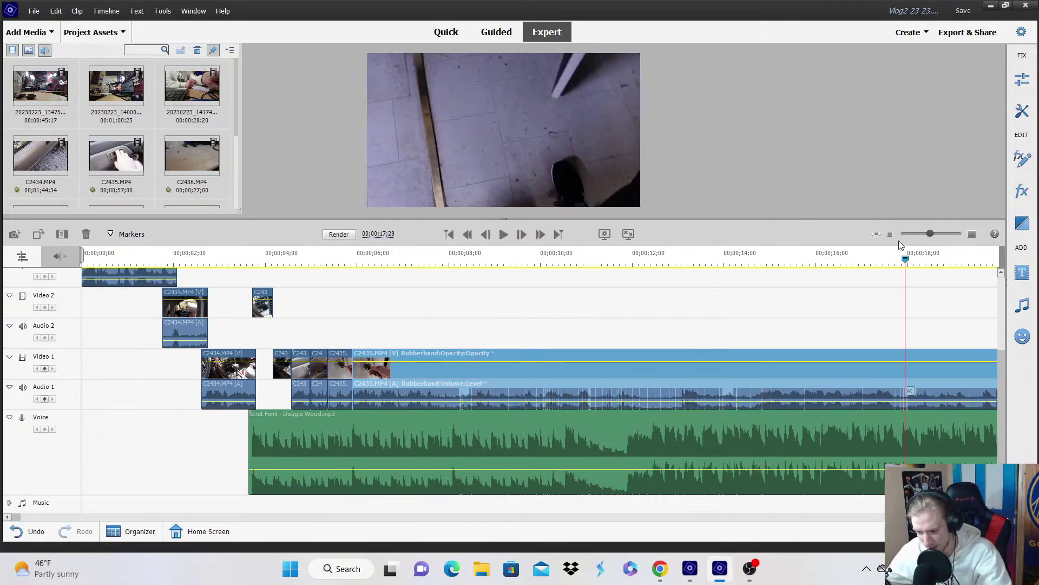
pyautogui.press('-')
pyautogui.click(435, 261)
pyautogui.click(443, 263)
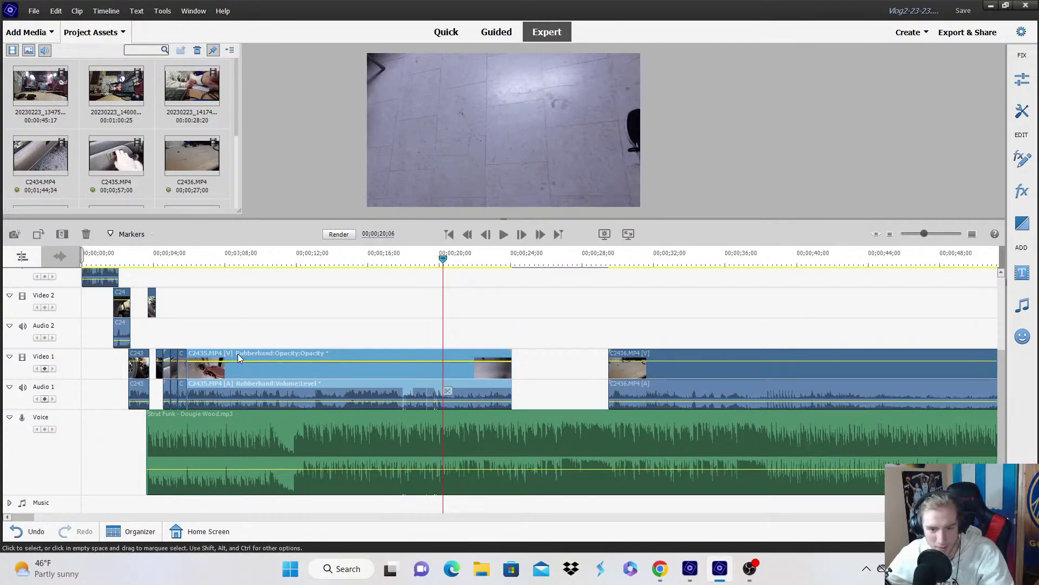
pyautogui.rightClick(407, 362)
pyautogui.click(469, 78)
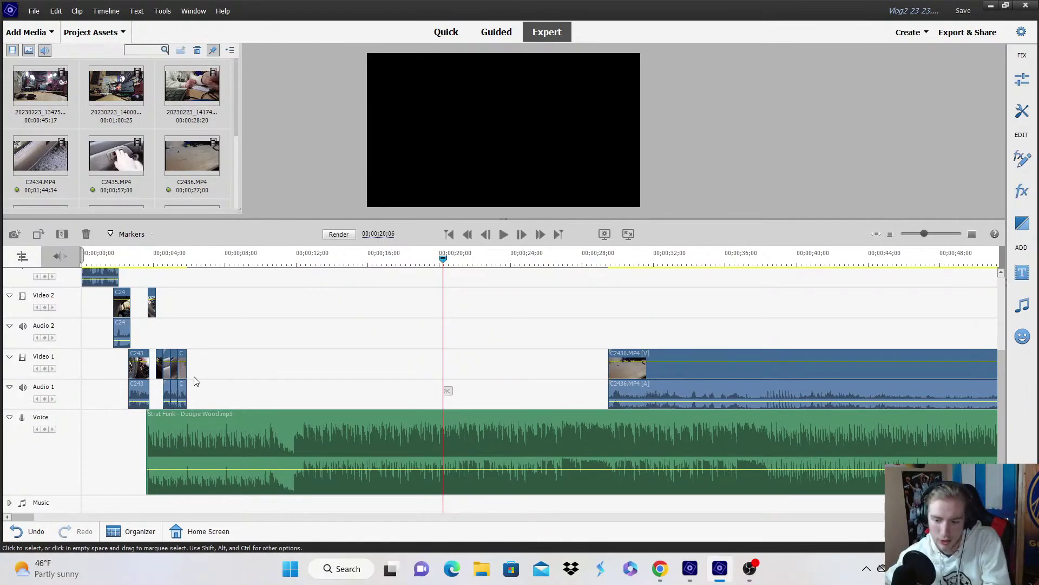
pyautogui.rightClick(238, 377)
pyautogui.click(256, 379)
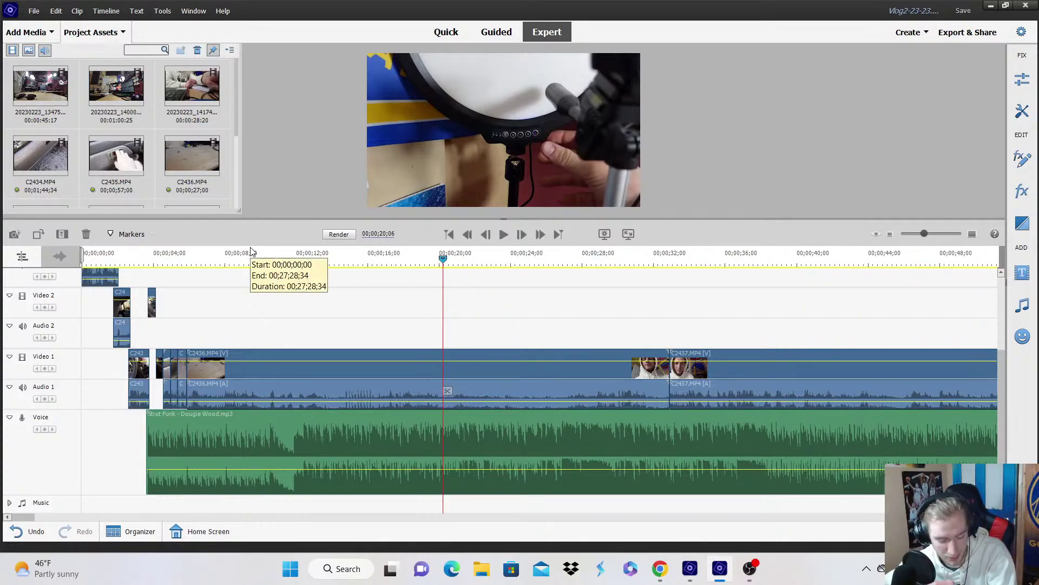
# Trim C2436 to start where the hand reaches for the jar and place it on Video 1 directly after the door-knob clip.
pyautogui.moveTo(201, 268); pyautogui.dragTo(182, 269)
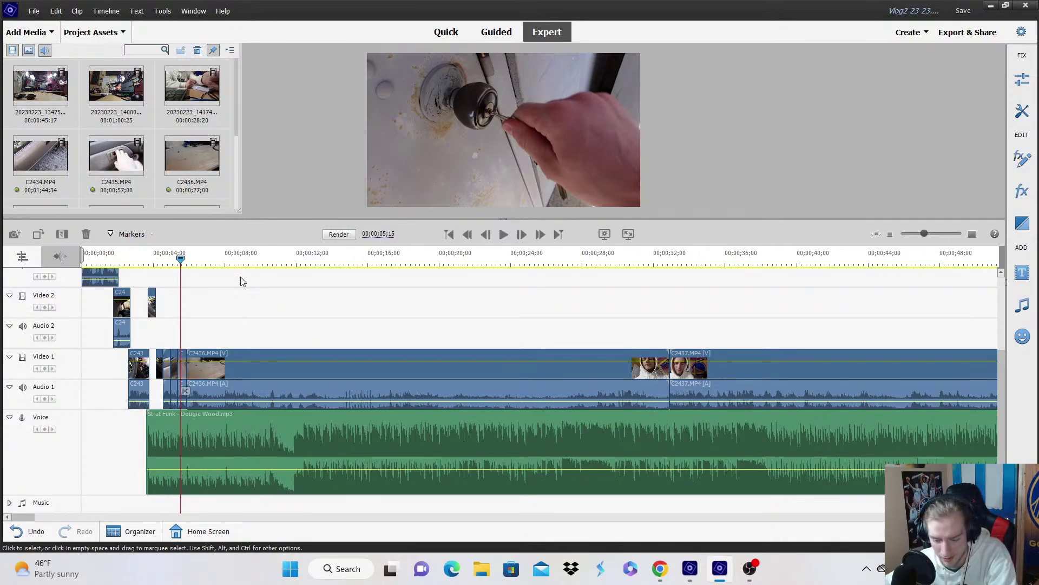
pyautogui.moveTo(924, 233); pyautogui.dragTo(936, 234)
pyautogui.press('space')
pyautogui.press('space')
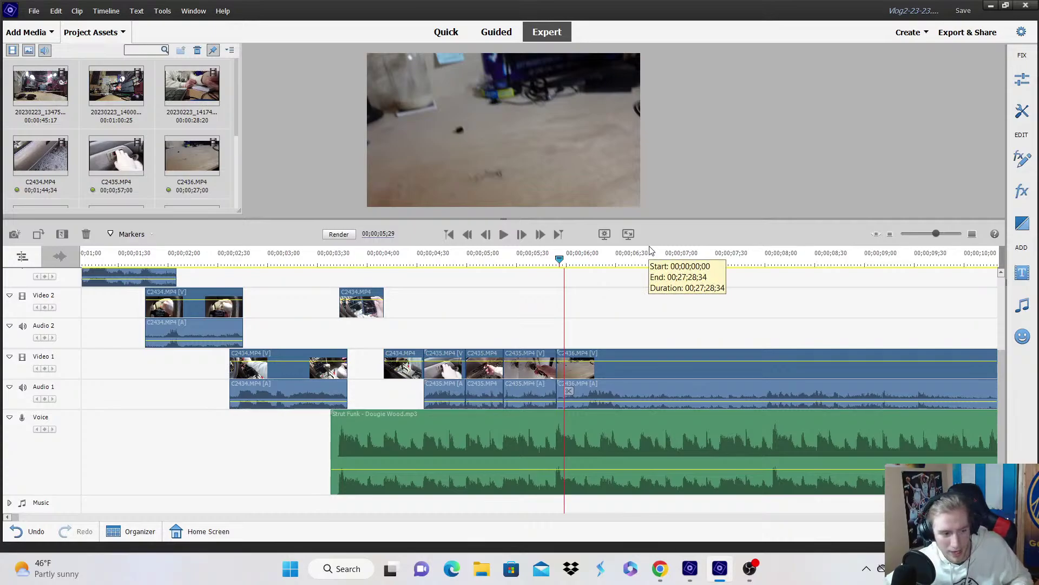
pyautogui.press('space')
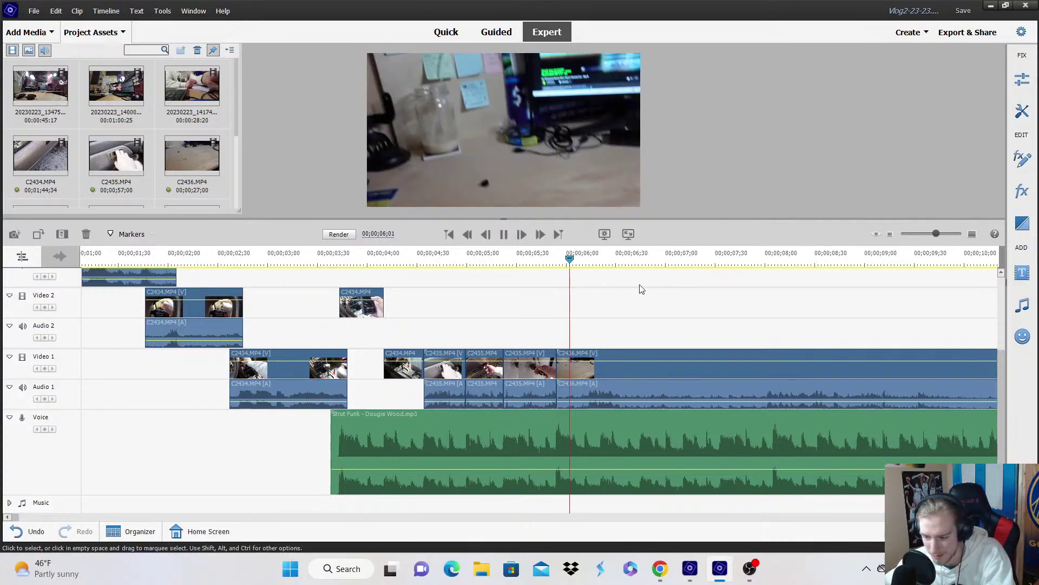
pyautogui.click(563, 386)
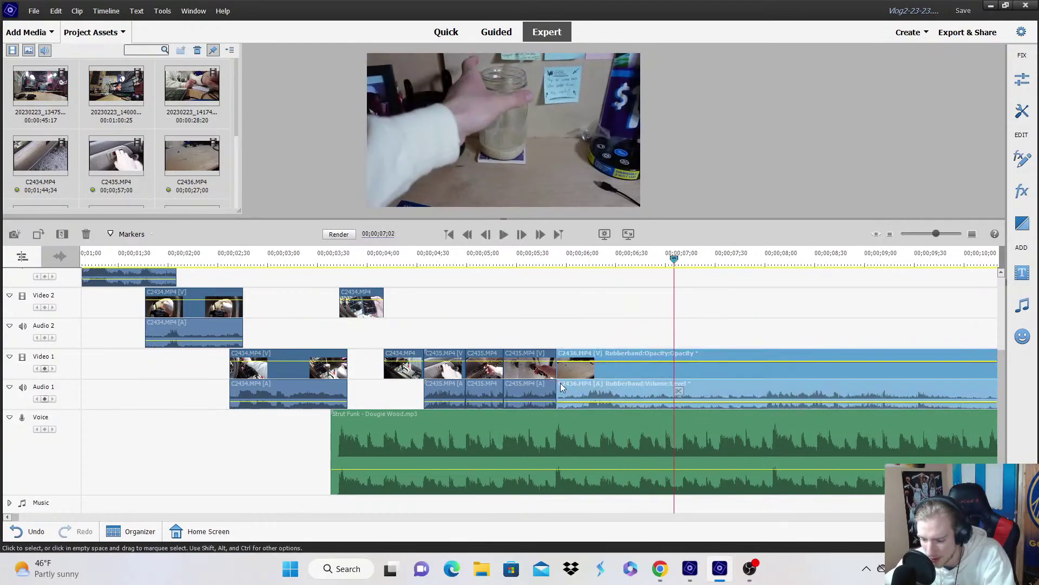
pyautogui.moveTo(560, 383); pyautogui.dragTo(566, 283)
pyautogui.click(973, 234)
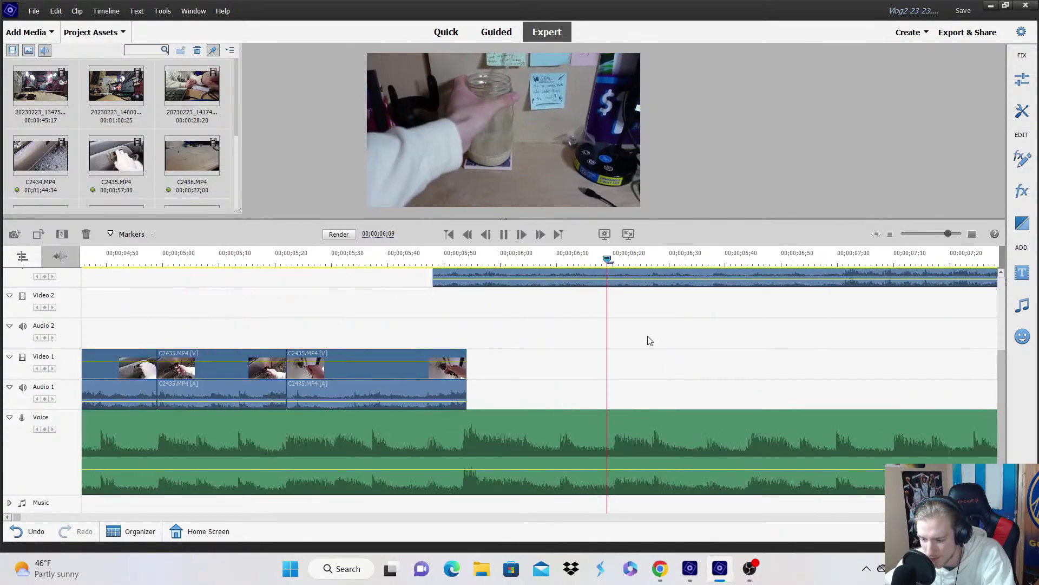
pyautogui.scroll(2, 426, 307)
pyautogui.moveTo(438, 296); pyautogui.dragTo(472, 416)
# Split the C2436 jar clip on Video 1 at the beat at 00;00;06;10.
pyautogui.click(446, 263)
pyautogui.click(534, 263)
pyautogui.click(658, 263)
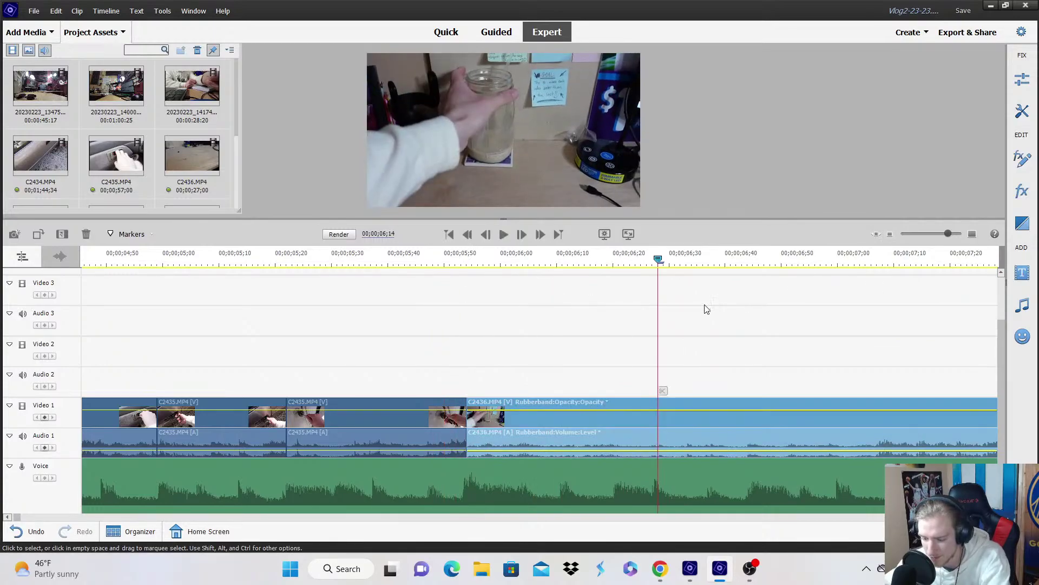
pyautogui.click(621, 265)
pyautogui.click(618, 390)
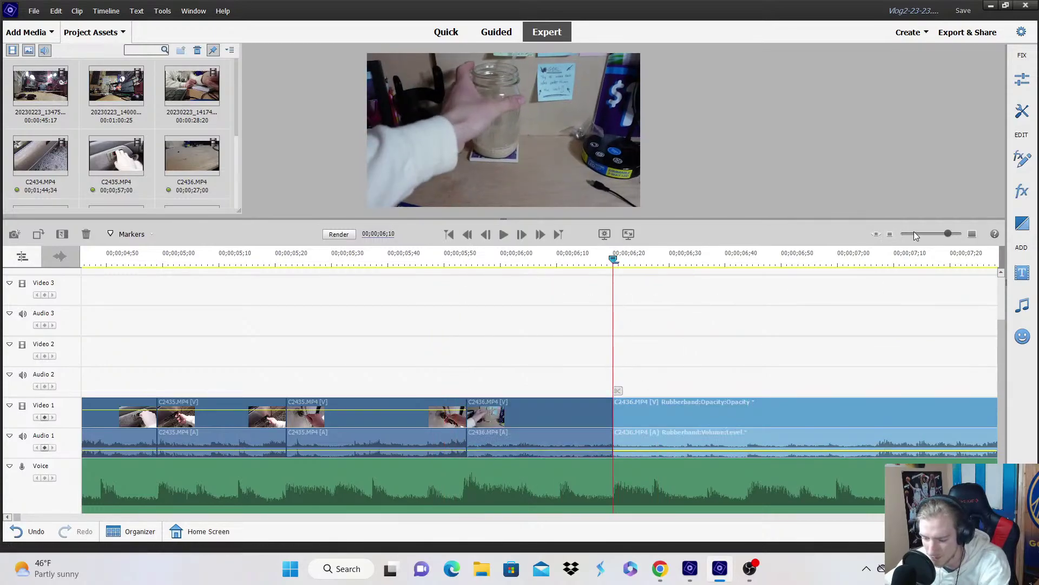
# Ripple-trim the start of the remaining C2436 clip by 00;00;02;14, to the shot of drinking through the straw.
pyautogui.click(888, 234)
pyautogui.click(675, 263)
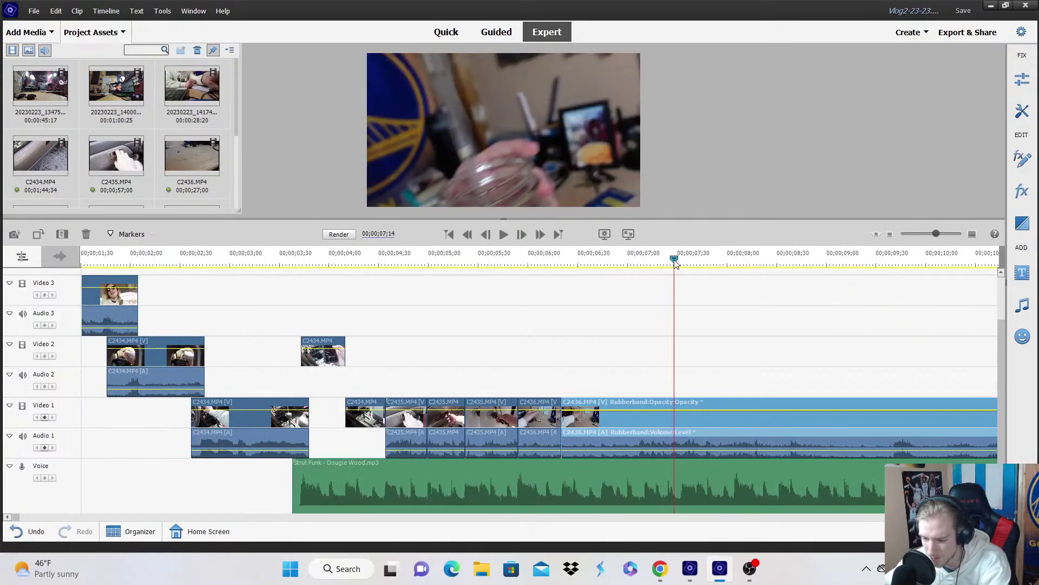
pyautogui.click(710, 264)
pyautogui.moveTo(710, 264); pyautogui.dragTo(784, 265)
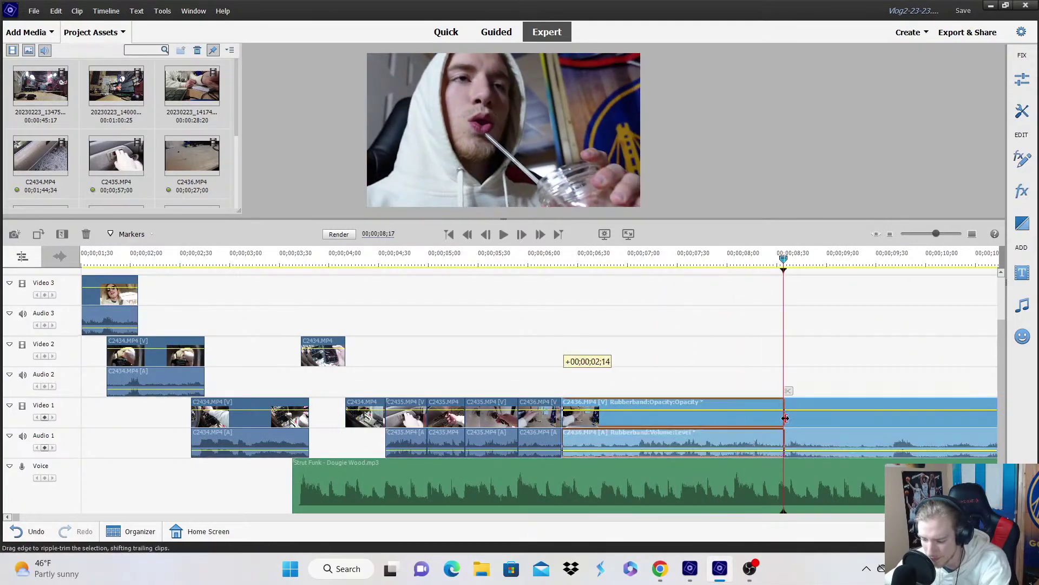
# Play the drinking shot and ripple-trim about one more second from the start of that C2436 clip.
pyautogui.click(545, 264)
pyautogui.scroll(-1, 698, 311)
pyautogui.press('space')
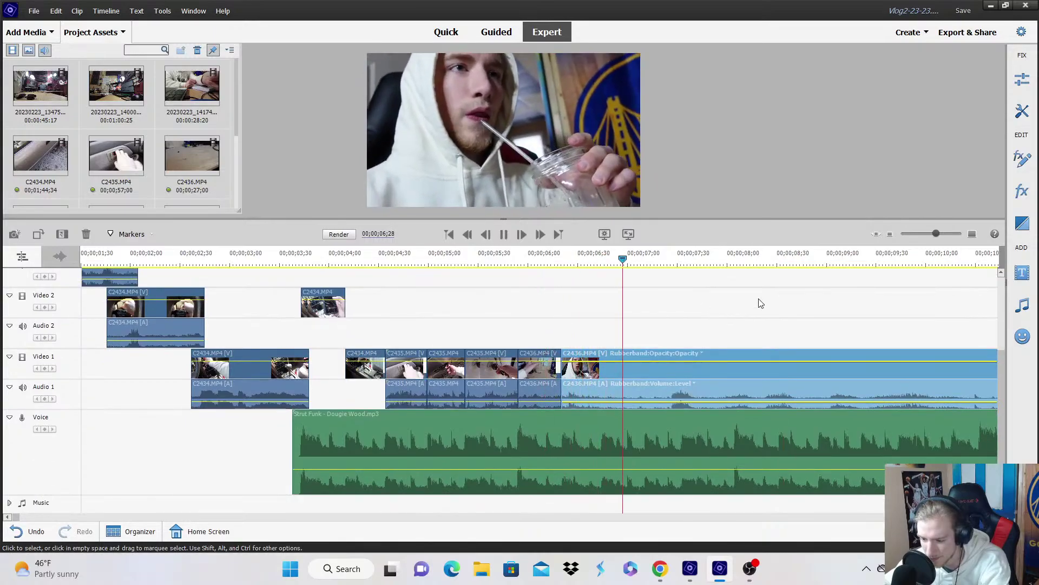
pyautogui.press('space')
pyautogui.moveTo(564, 390); pyautogui.dragTo(670, 385)
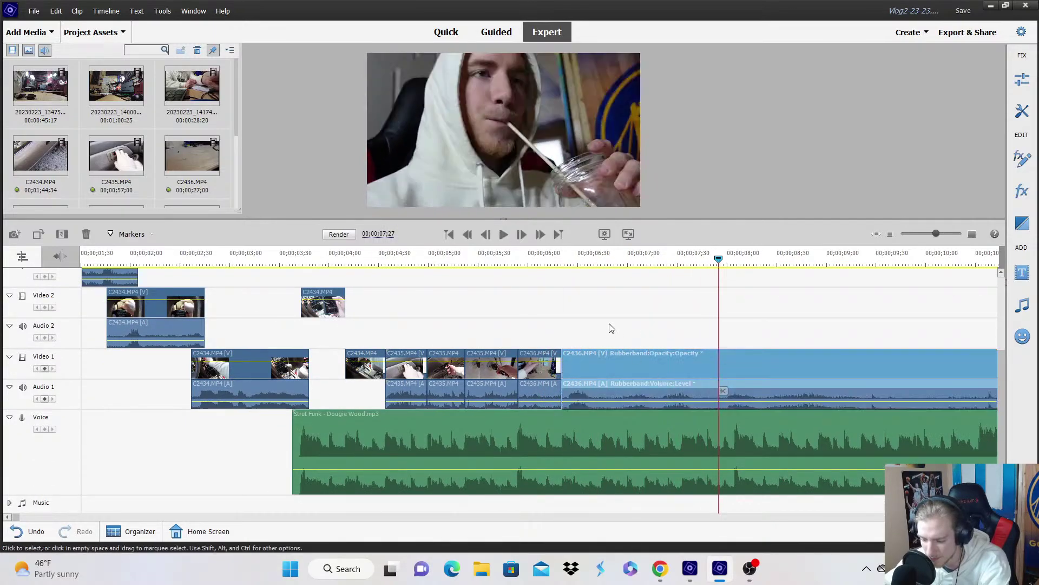
# Replay the sequence from the second Video 1 C2434 clip and check the C2435 and C2436 cuts against the beat.
pyautogui.click(359, 257)
pyautogui.press('space')
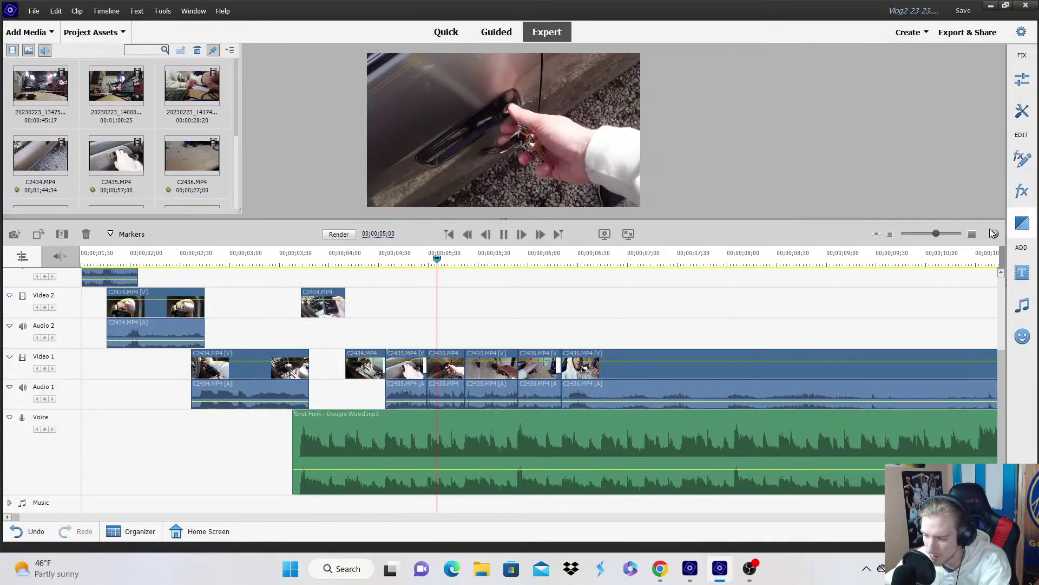
pyautogui.moveTo(936, 234); pyautogui.dragTo(963, 233)
pyautogui.press('-')
pyautogui.press('-')
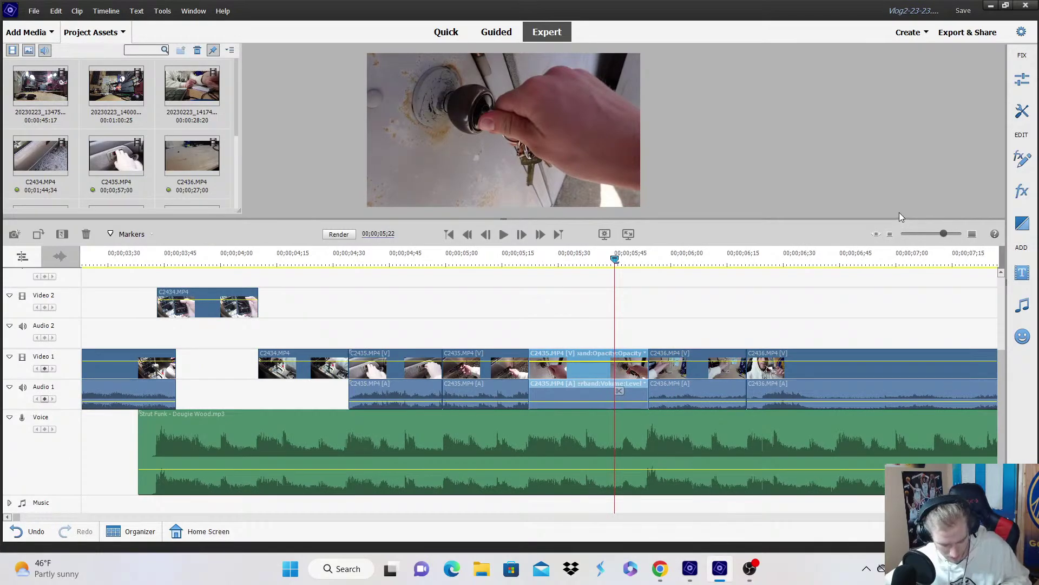
pyautogui.press('space')
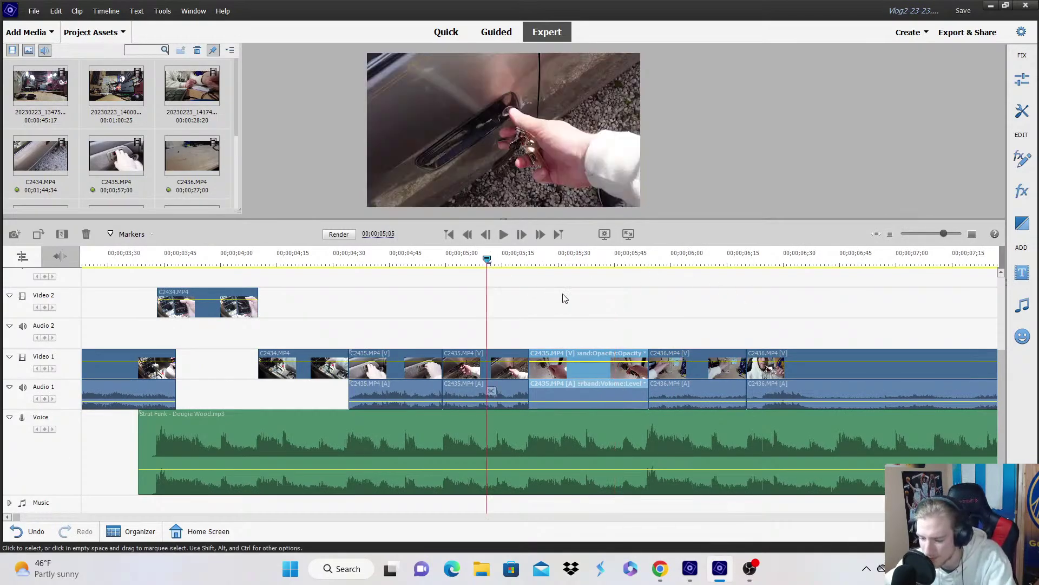
pyautogui.press('space')
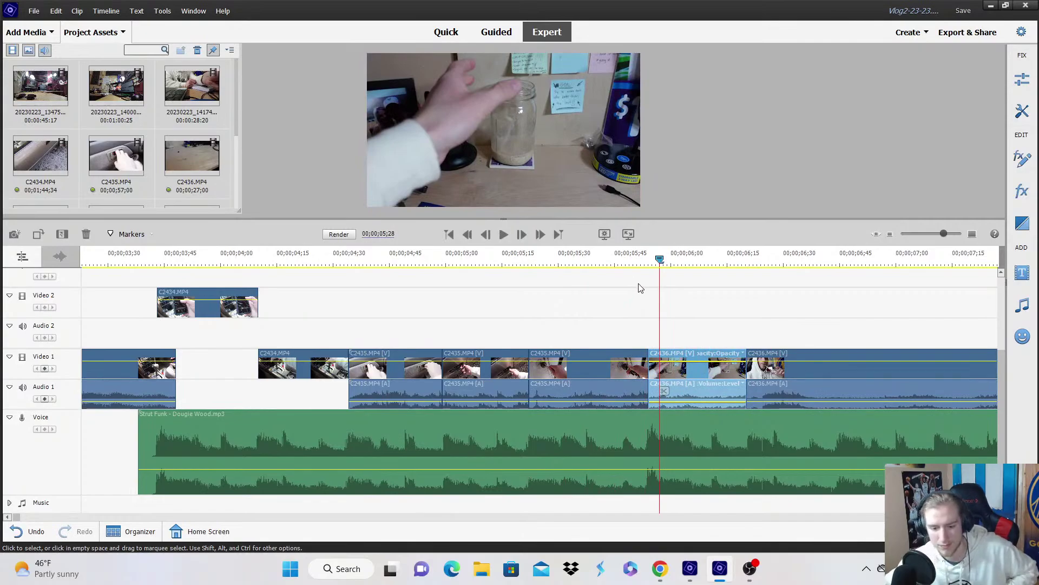
pyautogui.press('space')
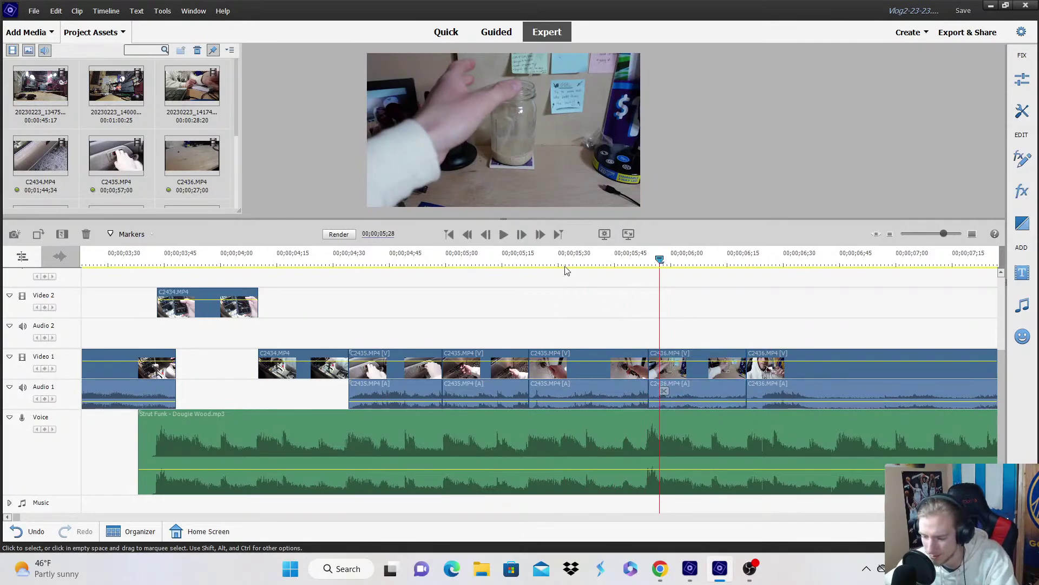
pyautogui.press('space')
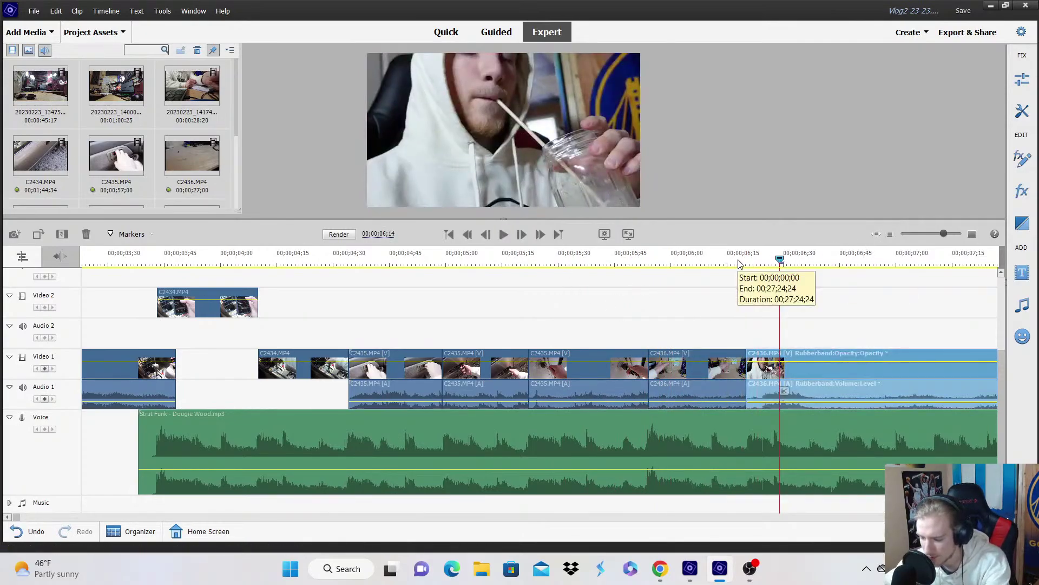
# Split the Strut Funk music on the Voice track at 00;00;06;10, where the drinking shot begins.
pyautogui.moveTo(739, 263); pyautogui.dragTo(746, 264)
pyautogui.click(760, 422)
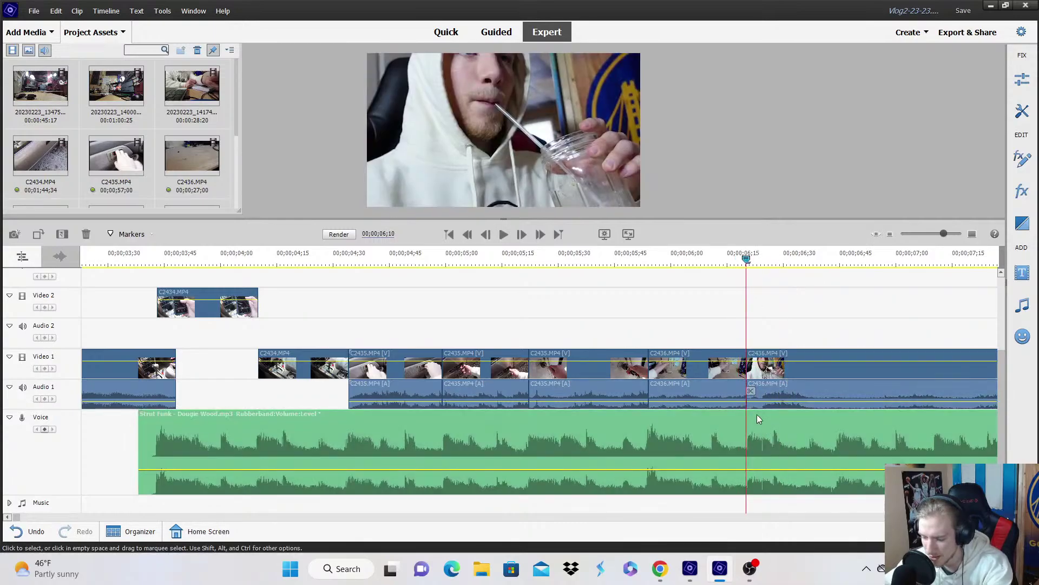
pyautogui.click(751, 391)
pyautogui.press('-')
pyautogui.press('-')
pyautogui.press('-')
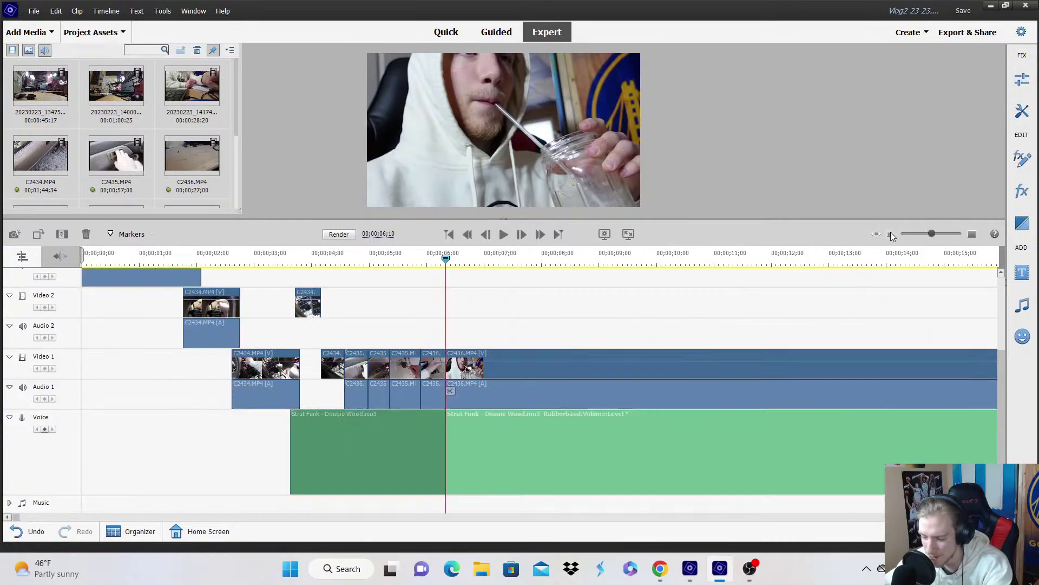
# Move the remaining Strut Funk music on the Voice track to the start of C2437, and replay the opening cuts.
pyautogui.moveTo(210, 427); pyautogui.dragTo(373, 434)
pyautogui.click(101, 260)
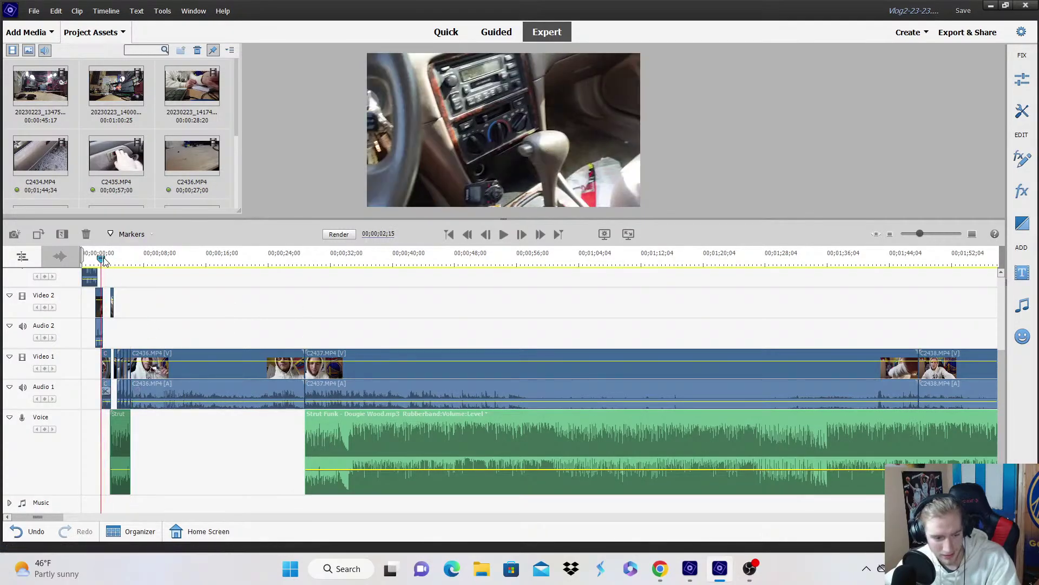
pyautogui.press('space')
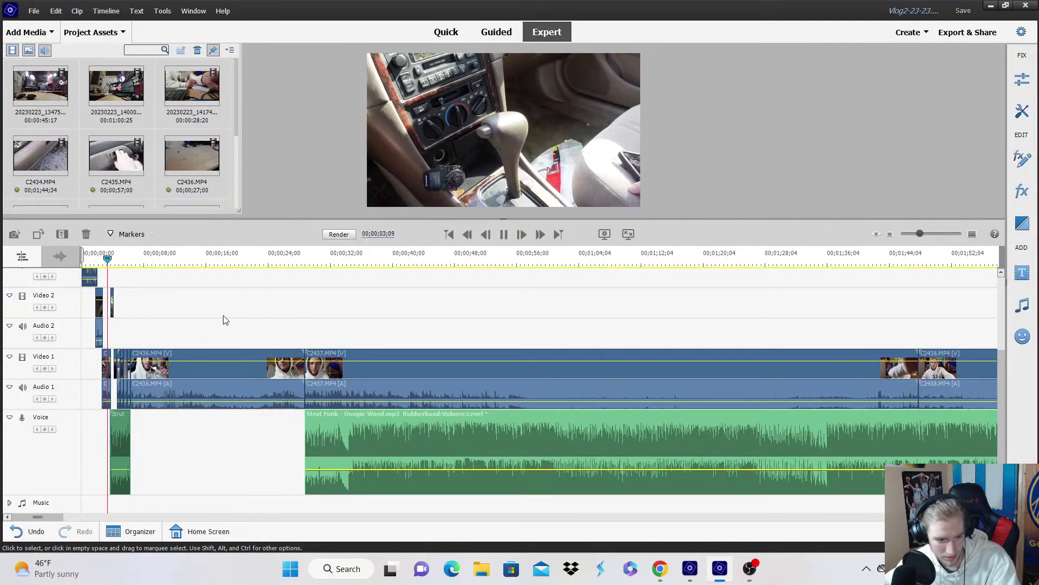
pyautogui.press('space')
pyautogui.hotkey('alt', 'Tab')
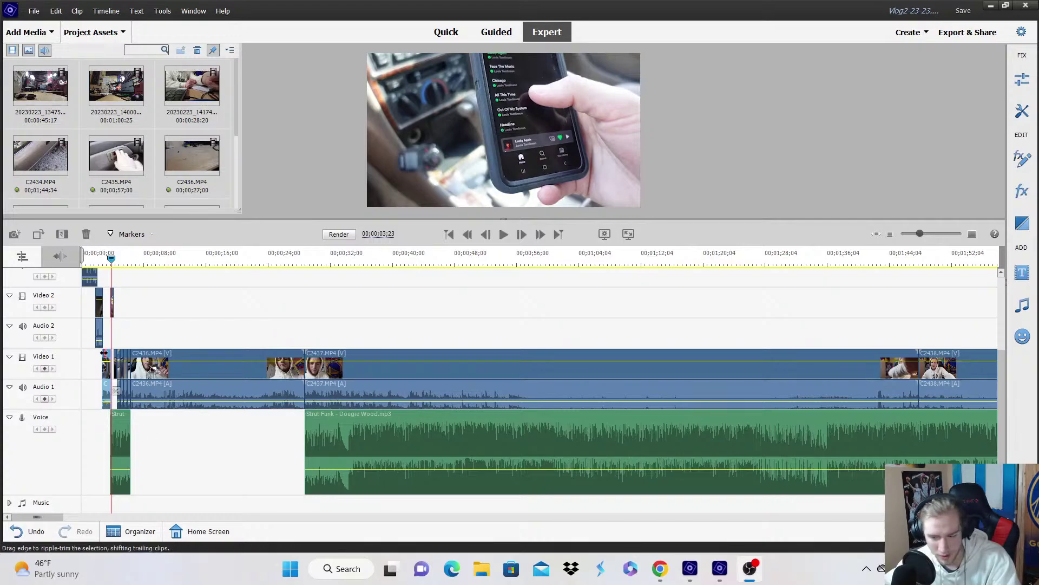
pyautogui.click(141, 279)
pyautogui.click(972, 234)
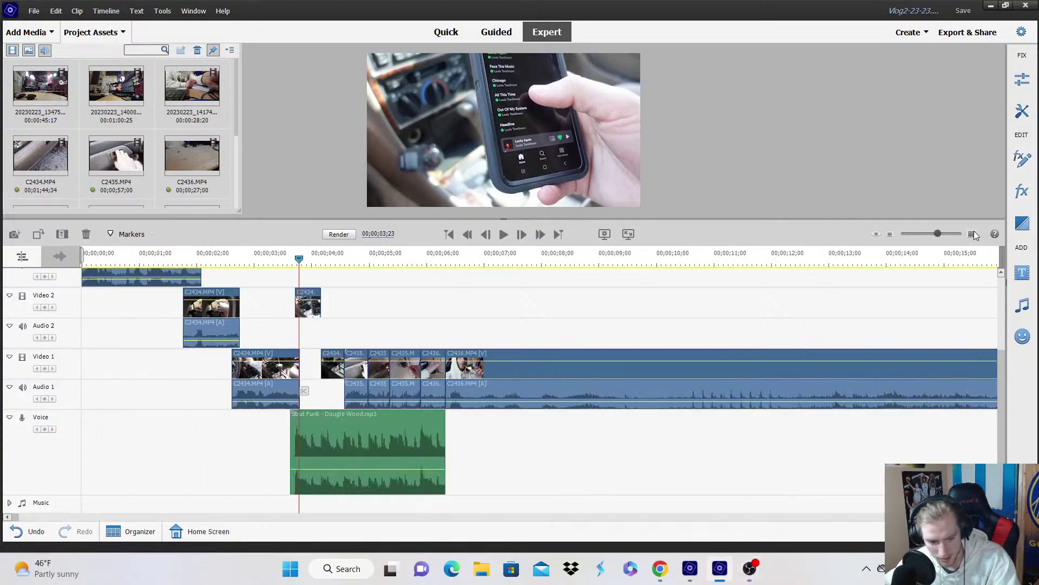
pyautogui.press('space')
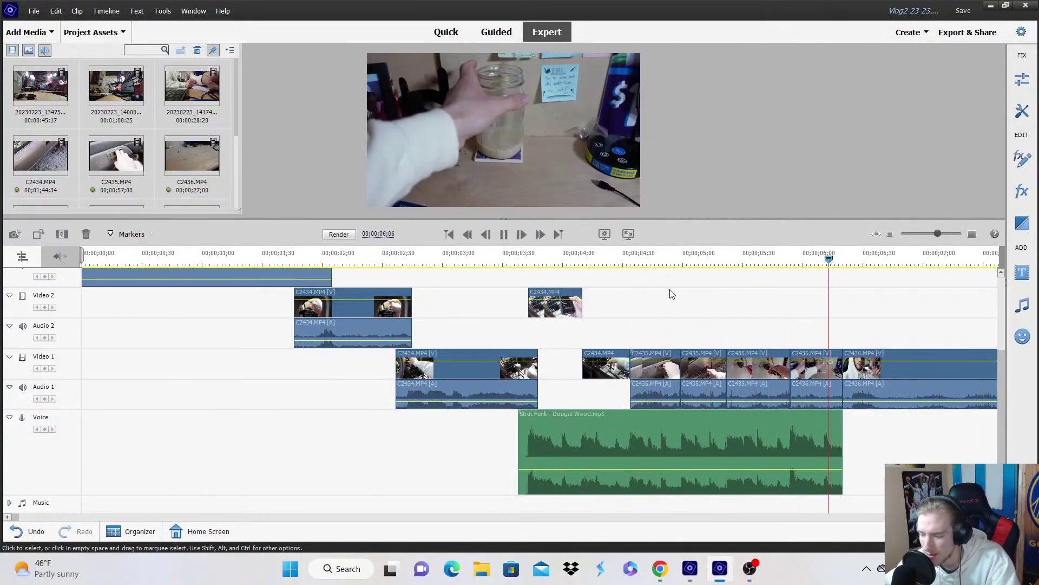
pyautogui.press('space')
# Split the C2436 clip at 00;00;07;26 and move the drinking segment up to Video 3.
pyautogui.click(889, 234)
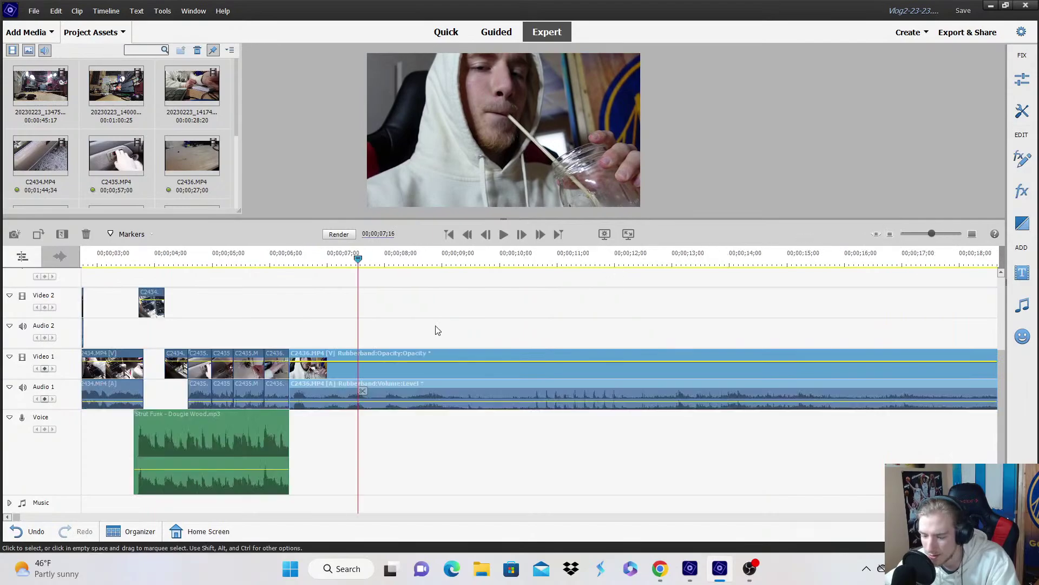
pyautogui.click(378, 397)
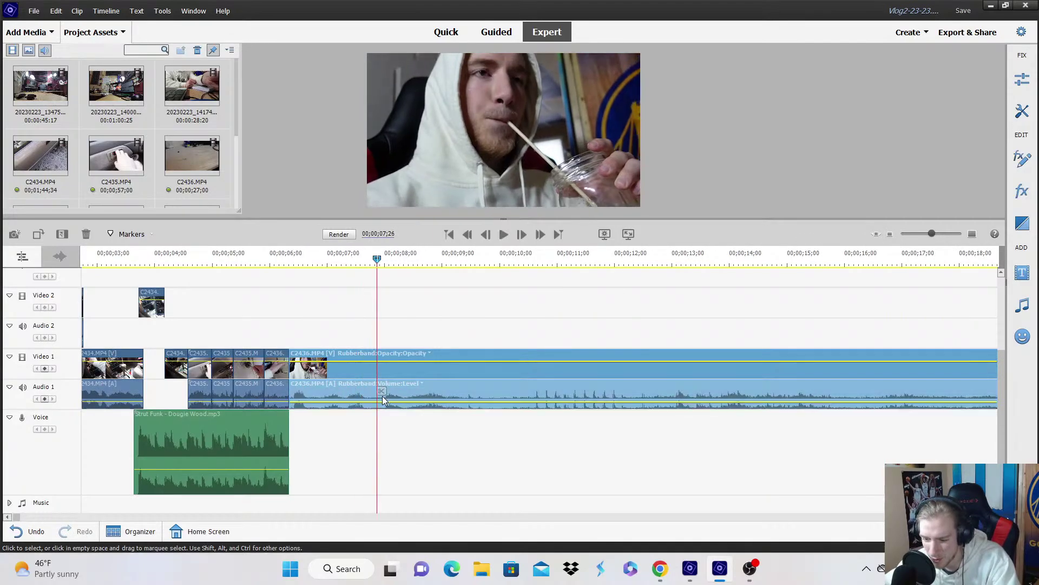
pyautogui.click(383, 390)
pyautogui.moveTo(330, 368); pyautogui.dragTo(330, 285)
# Ripple-trim the remaining C2436 clip's start to the talking shot at 00;00;10;18, and move it to Video 2, slightly overlapping the drinking segment.
pyautogui.moveTo(571, 289); pyautogui.dragTo(532, 282)
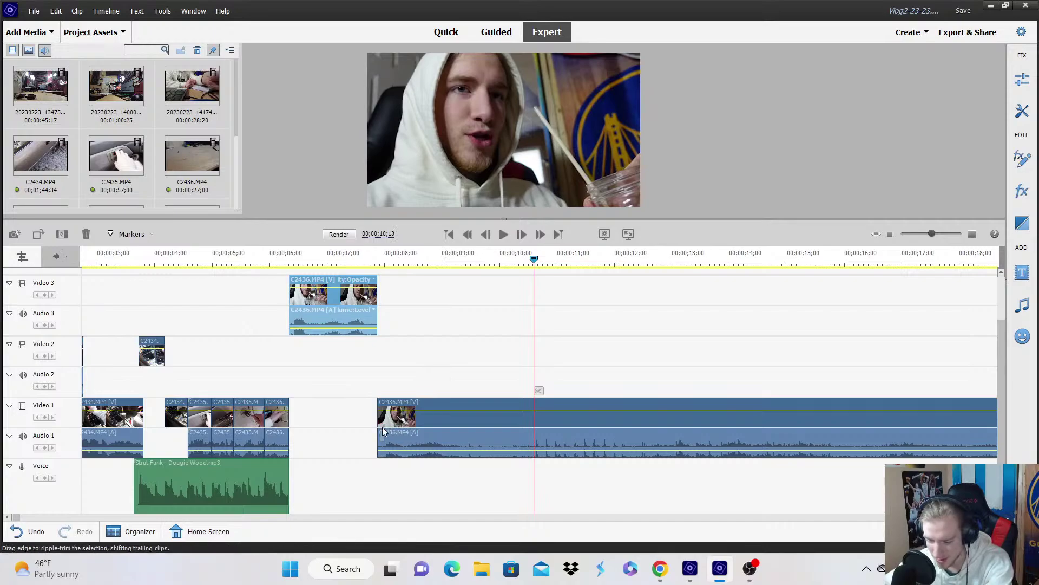
pyautogui.click(413, 418)
pyautogui.moveTo(413, 418); pyautogui.dragTo(396, 356)
# Play the transition into the talking shot and split the Video 2 C2436 clip at 00;00;09;09.
pyautogui.click(357, 254)
pyautogui.press('space')
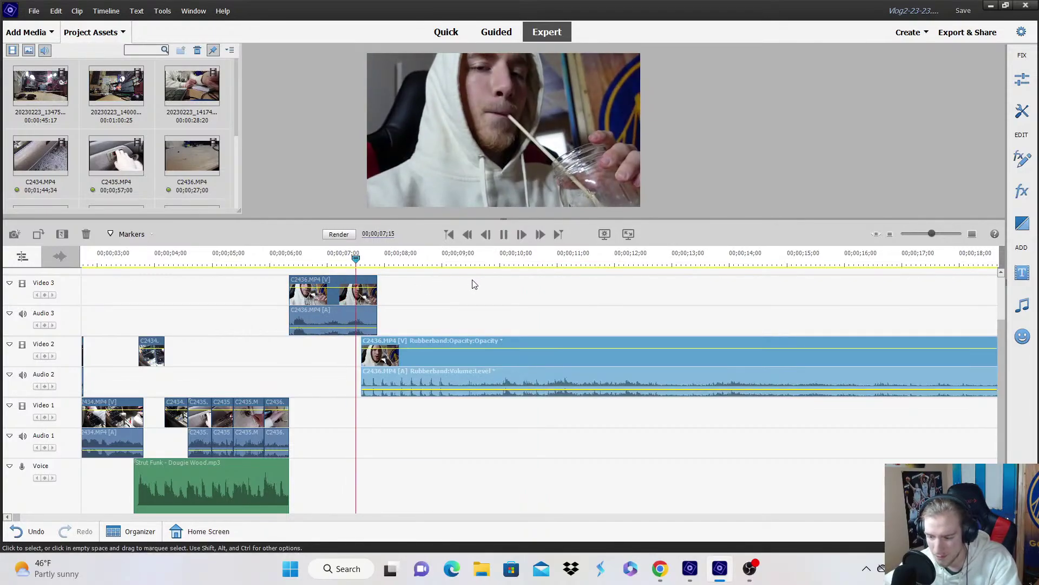
pyautogui.press('space')
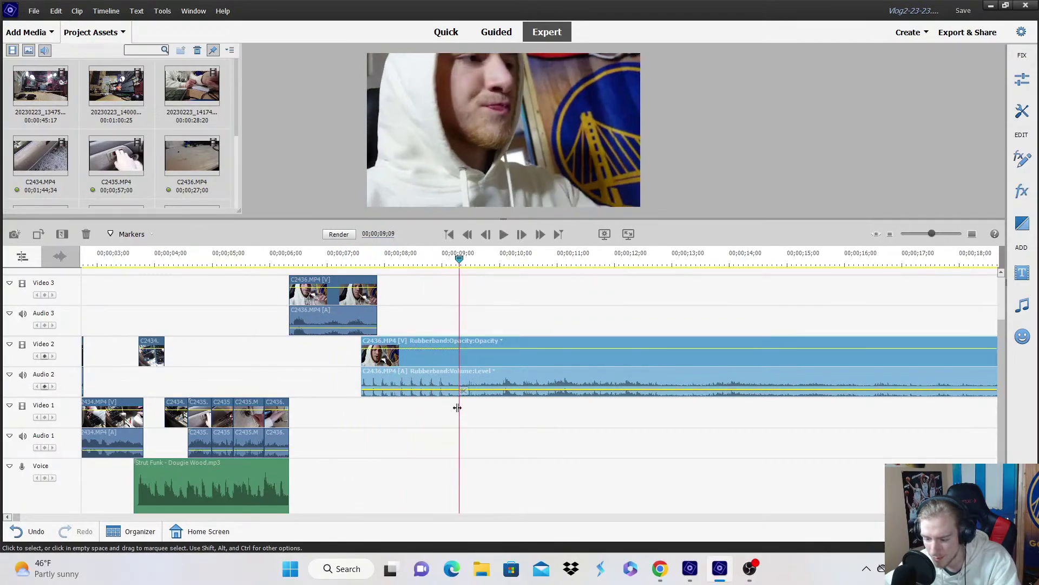
pyautogui.click(464, 391)
pyautogui.click(471, 286)
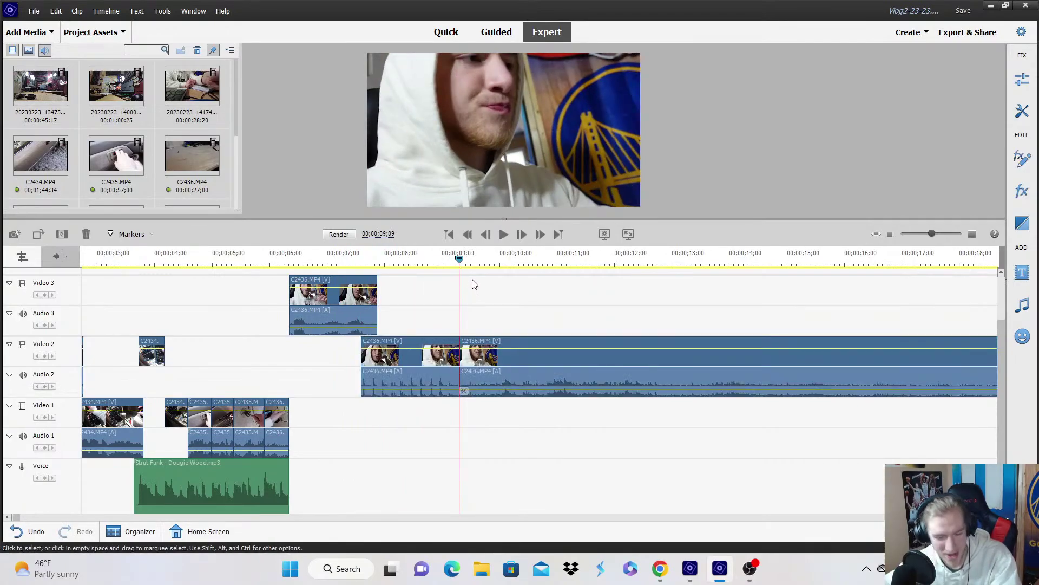
# Split the rest of C2436 on Video 2 at the ring light shot at 00;00;18;09, and delete the section before it.
pyautogui.click(889, 234)
pyautogui.click(889, 234)
pyautogui.rightClick(254, 370)
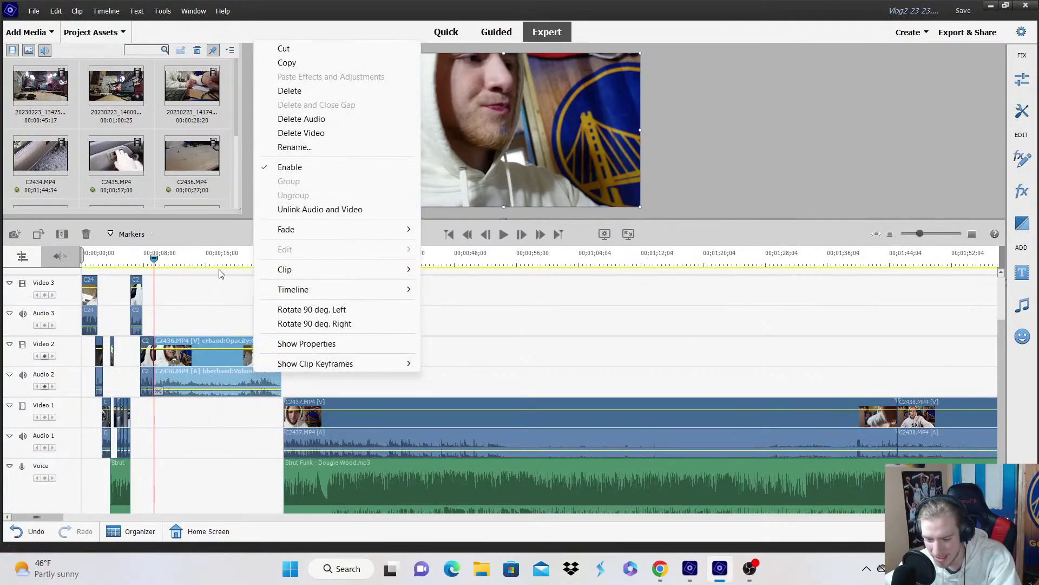
pyautogui.moveTo(177, 263); pyautogui.dragTo(225, 273)
pyautogui.hotkey('ctrl', 'k')
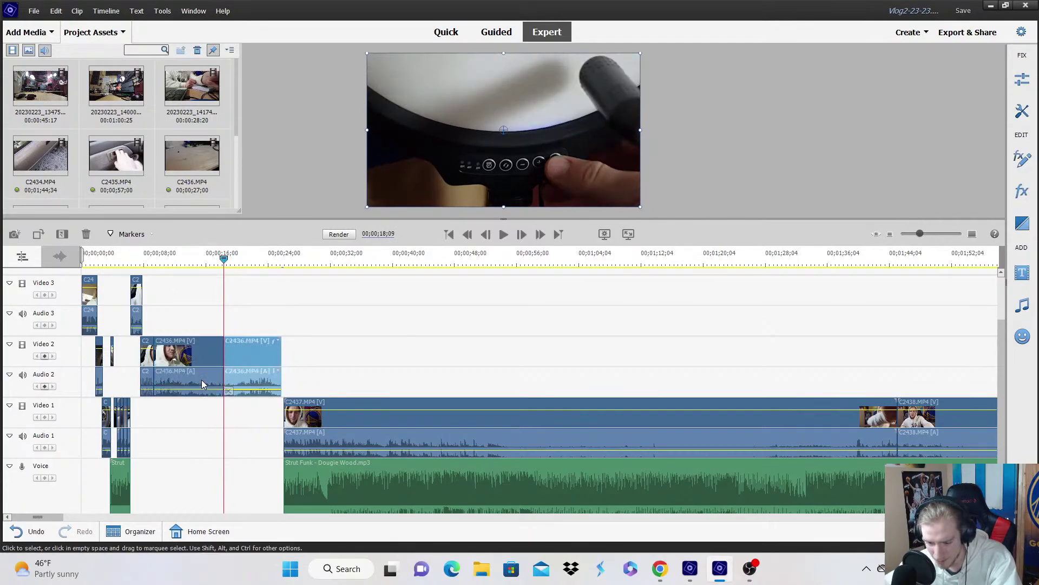
pyautogui.rightClick(203, 384)
pyautogui.click(273, 98)
# Move the ring light segment to Video 1 directly after the talking shot, and play through the new cut.
pyautogui.moveTo(260, 364); pyautogui.dragTo(188, 422)
pyautogui.press('space')
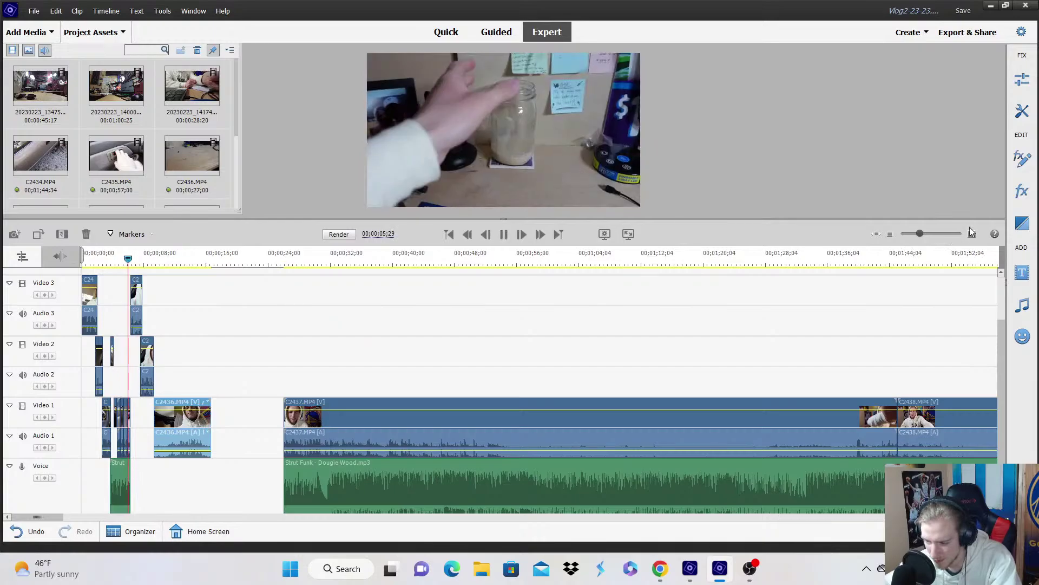
pyautogui.click(972, 234)
pyautogui.click(973, 234)
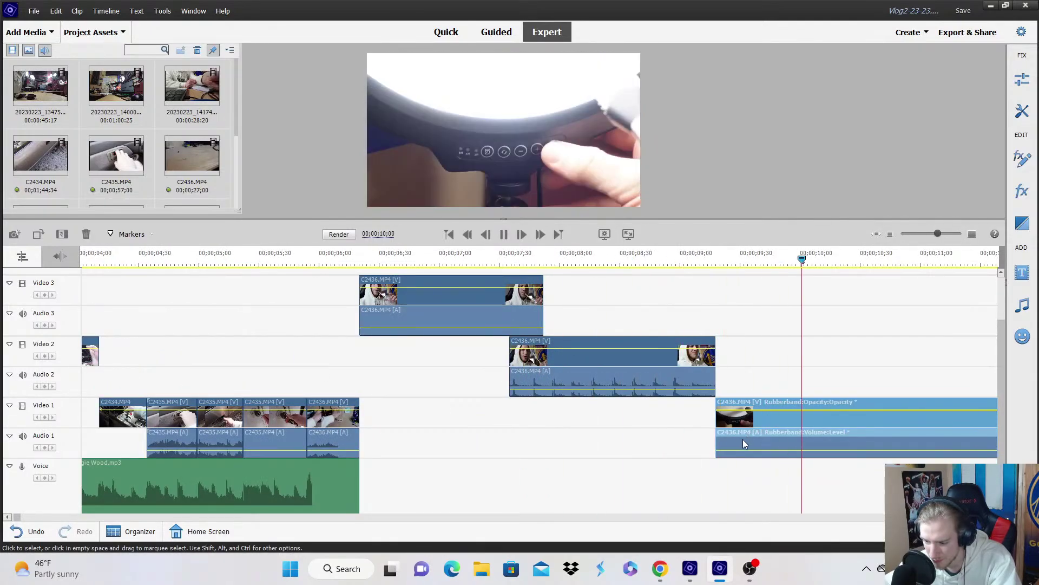
# Ripple-trim a fraction of a second from the start of the ring light segment and replay it.
pyautogui.moveTo(758, 450); pyautogui.dragTo(761, 447)
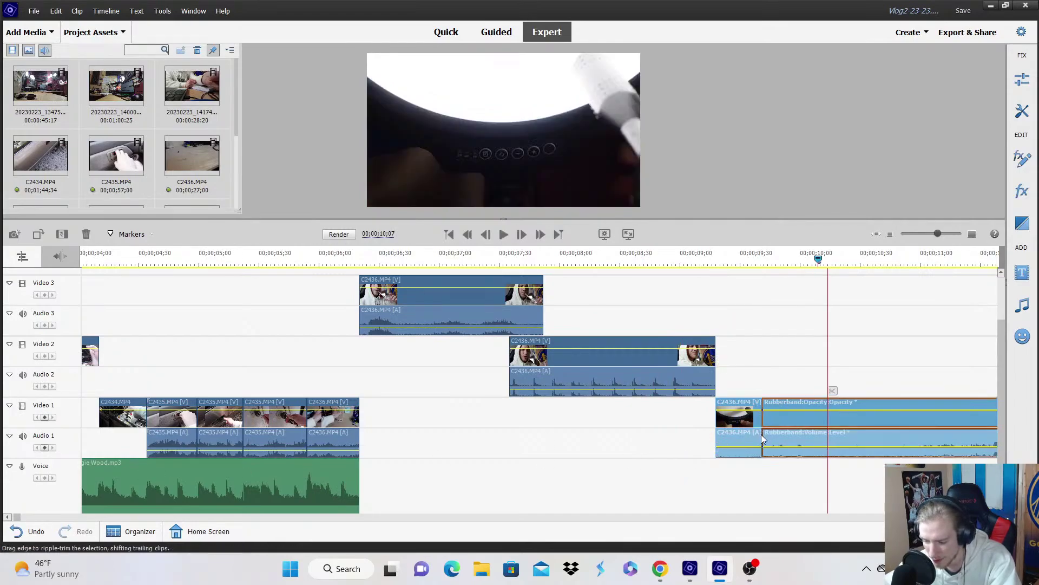
pyautogui.click(689, 266)
pyautogui.scroll(-1, 742, 268)
pyautogui.press('space')
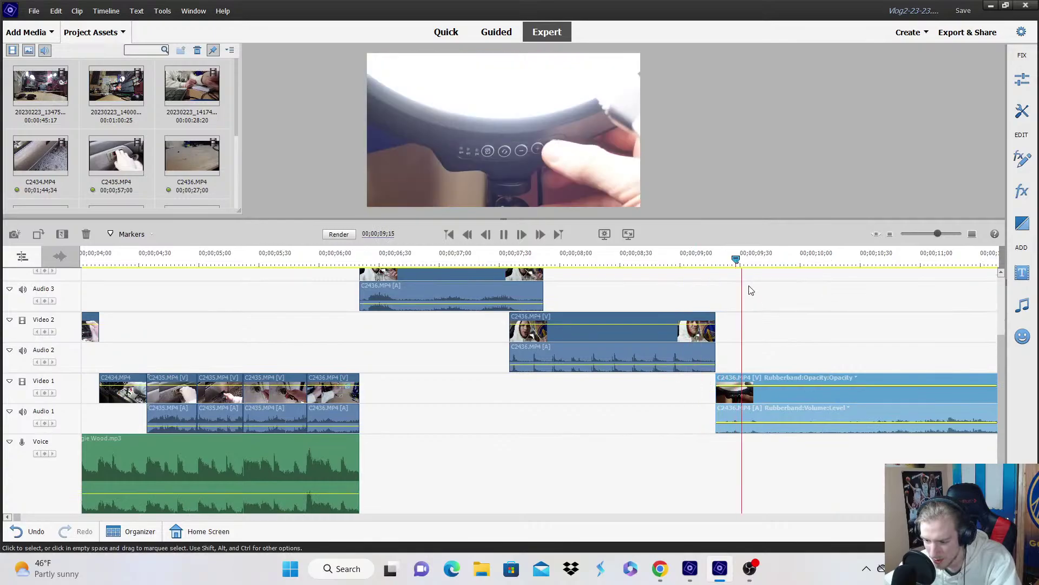
# Split the ring light segment at 00;00;09;27 and delete the rest of C2436, closing the gap to C2437.
pyautogui.press('-')
pyautogui.press('-')
pyautogui.press('-')
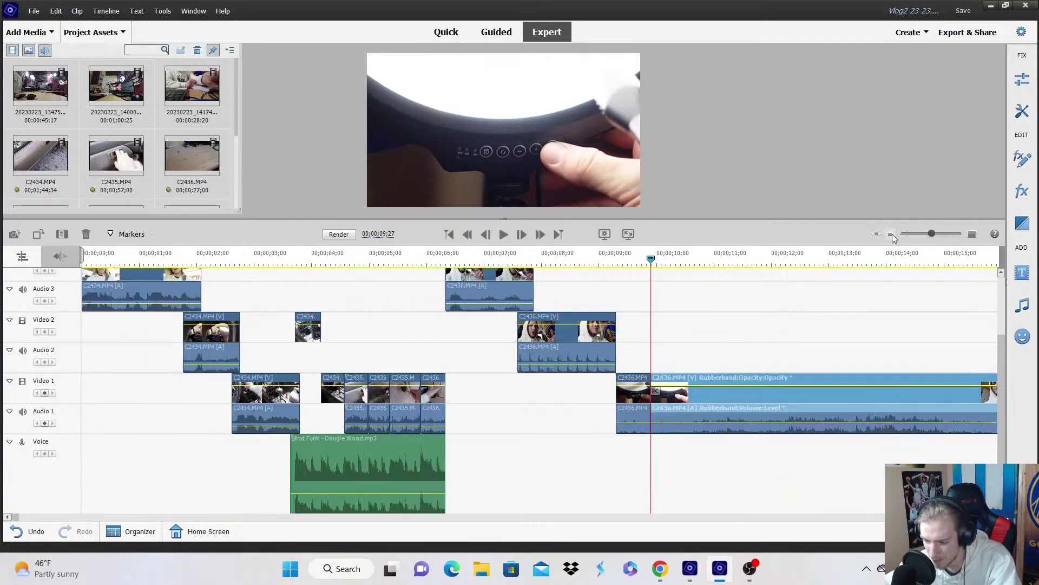
pyautogui.rightClick(358, 398)
pyautogui.click(505, 133)
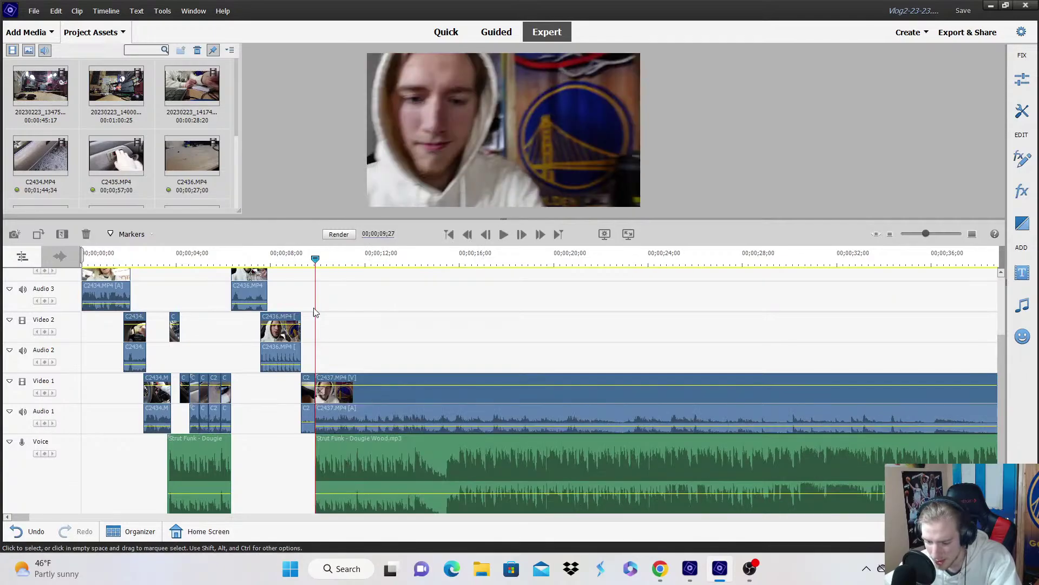
# Save the project, and replay from 00;00;05;20 and from 00;00;09;23 to check the new cuts into C2437.
pyautogui.hotkey('shift', 'Left')
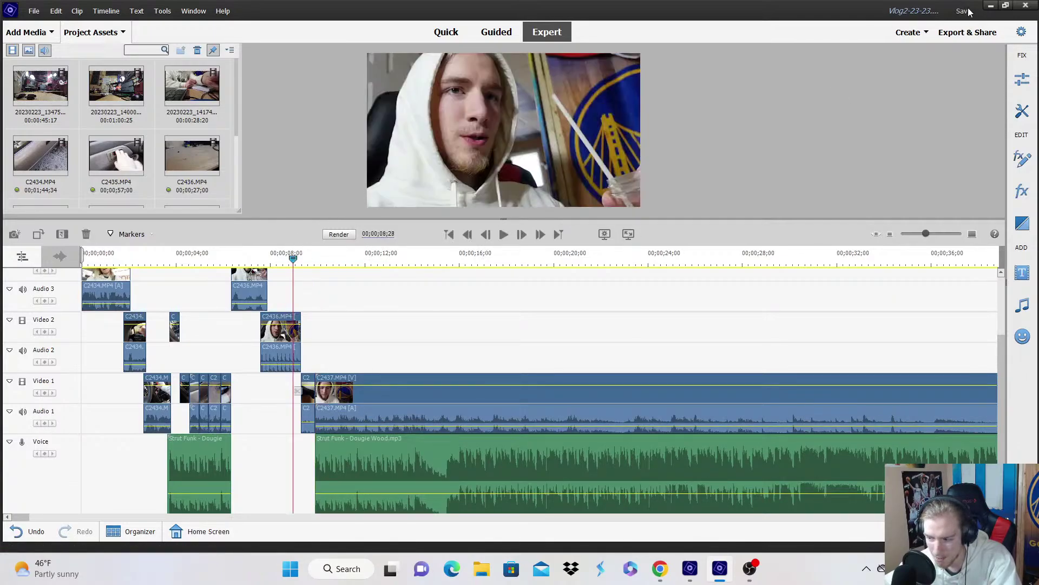
pyautogui.click(967, 11)
pyautogui.press('=')
pyautogui.press('=')
pyautogui.press('=')
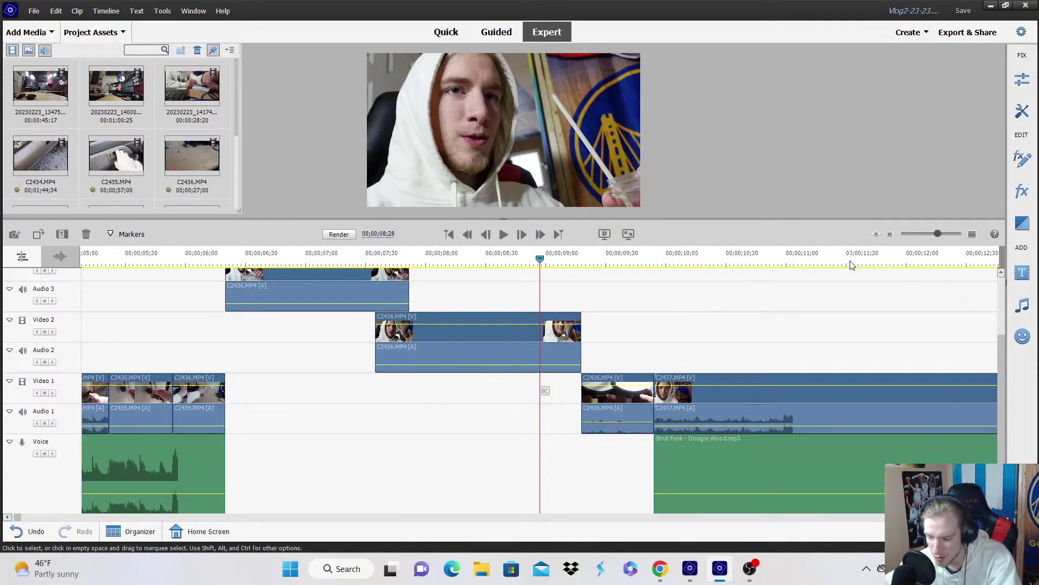
pyautogui.press('-')
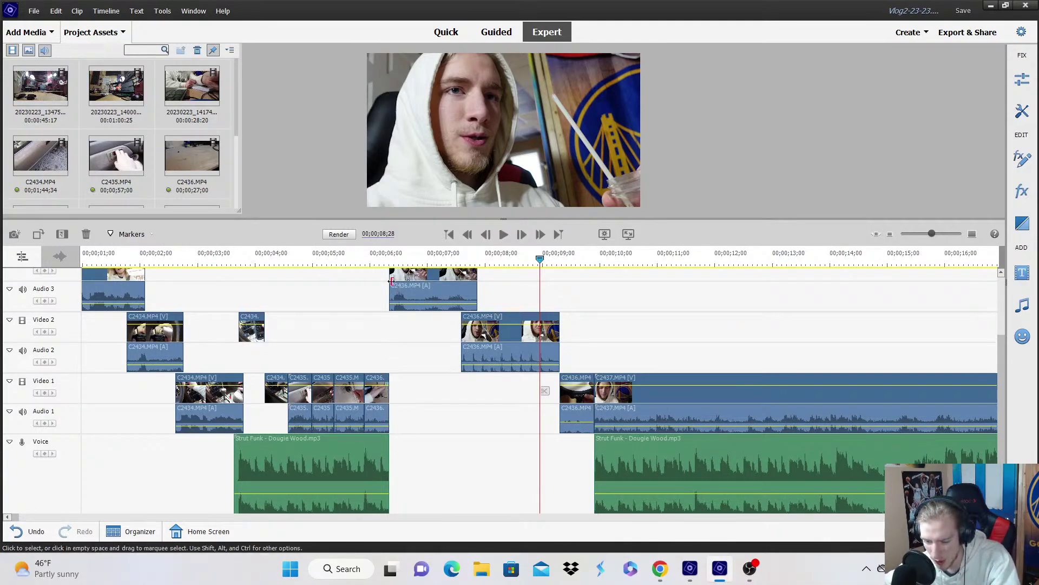
pyautogui.moveTo(361, 259); pyautogui.dragTo(351, 259)
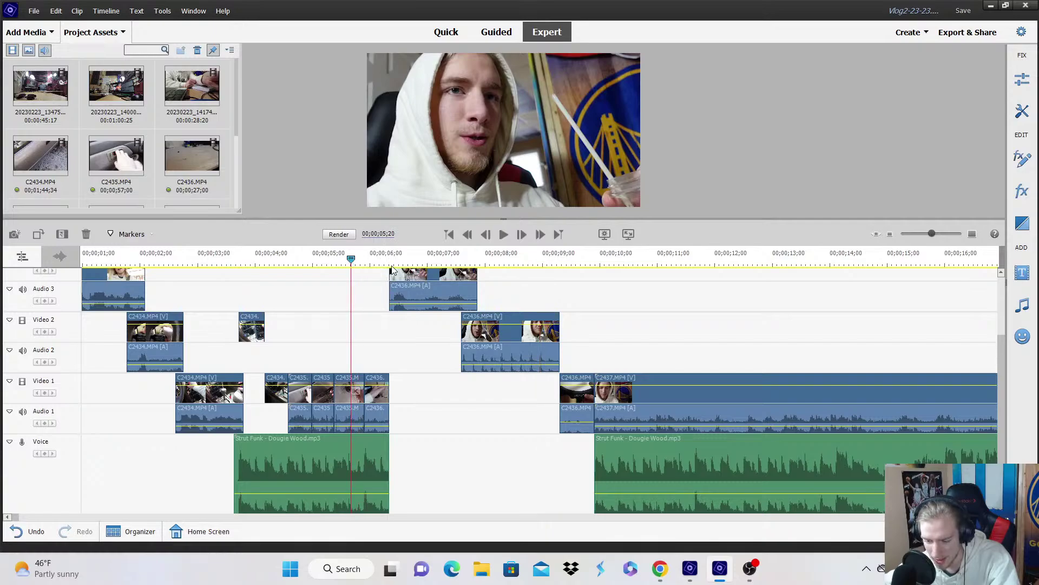
pyautogui.press('space')
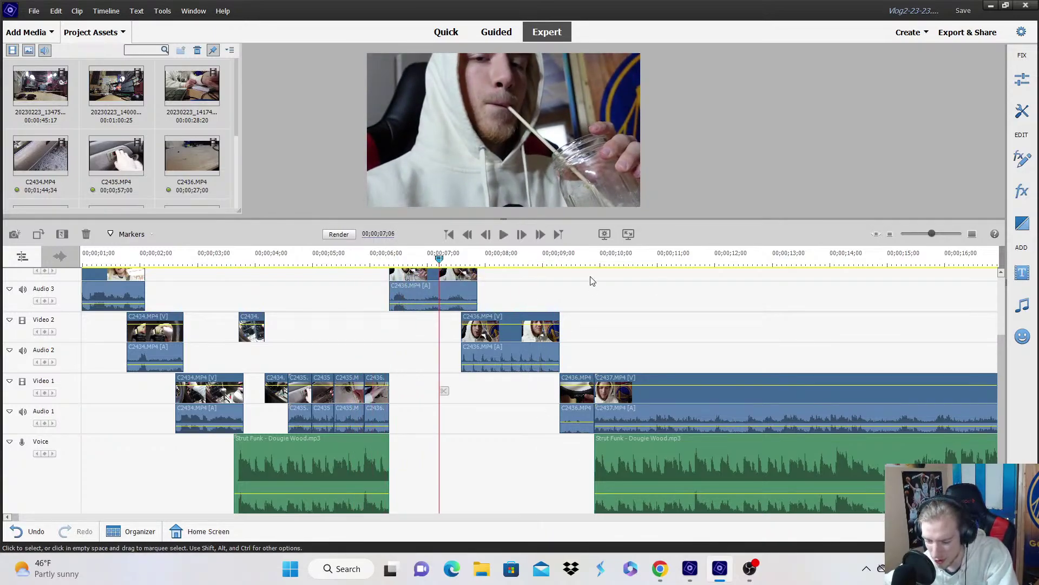
pyautogui.click(587, 260)
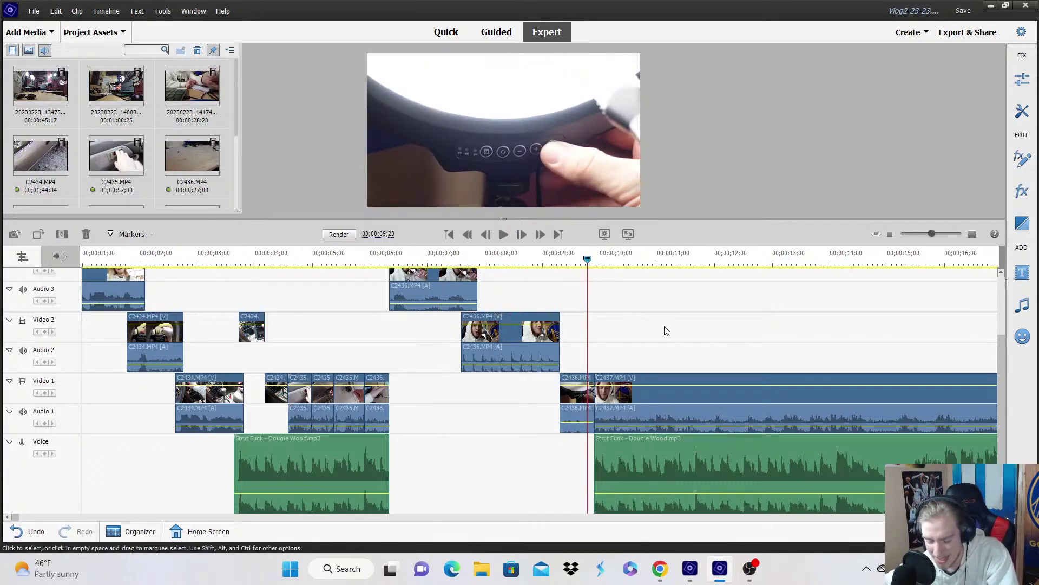
pyautogui.press('space')
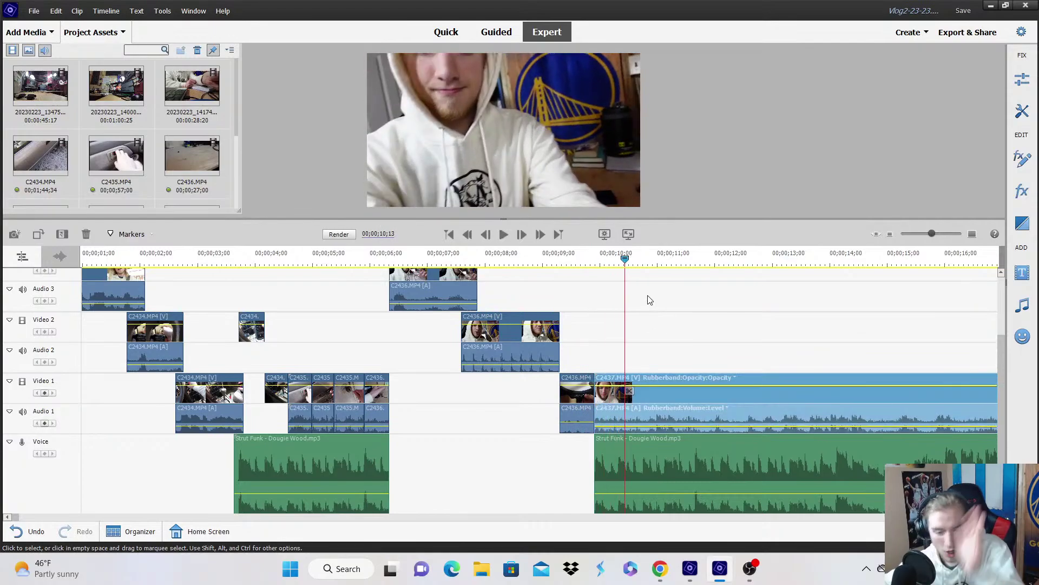
# Extend the start of the second Strut Funk clip back under the end of the ring light segment.
pyautogui.click(973, 235)
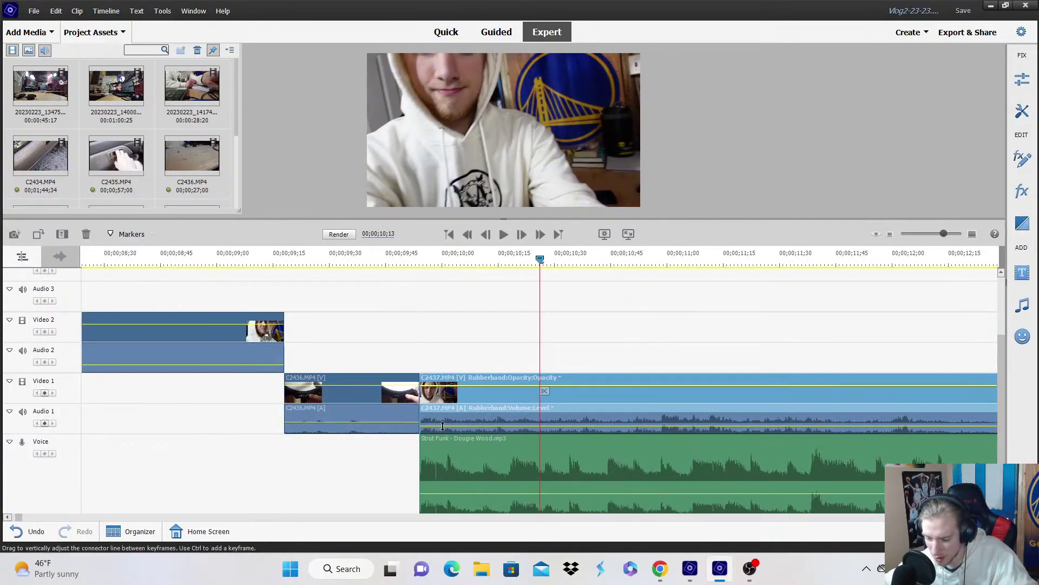
pyautogui.moveTo(422, 453); pyautogui.dragTo(394, 453)
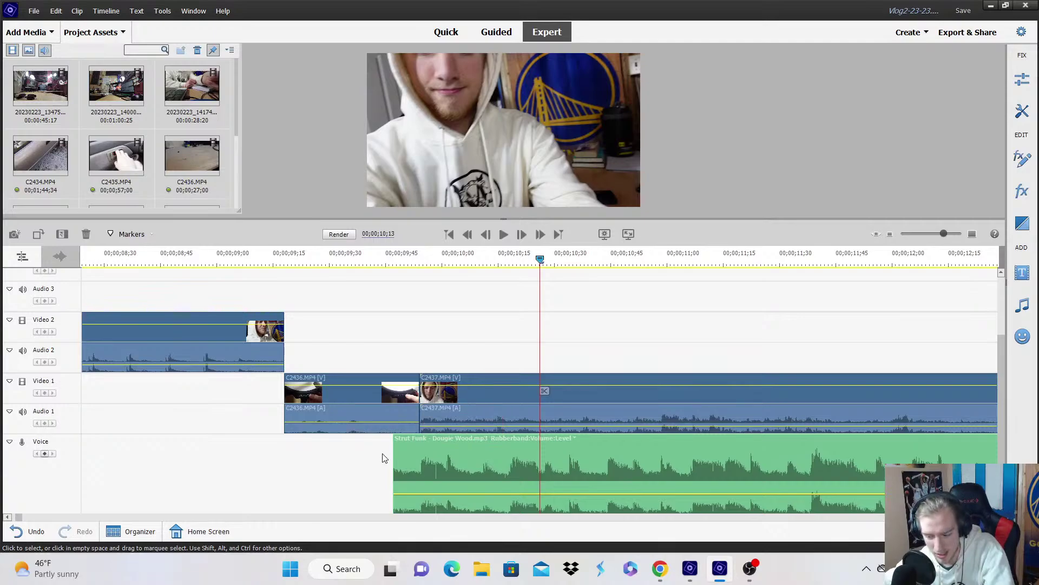
pyautogui.moveTo(393, 467)
pyautogui.mouseDown()
pyautogui.moveTo(359, 460)
pyautogui.moveTo(383, 458)
pyautogui.mouseUp()
# Add a volume keyframe to the second Strut Funk clip at 00;00;09;26 and lower the clip's starting level to create a fade-in.
pyautogui.click(420, 267)
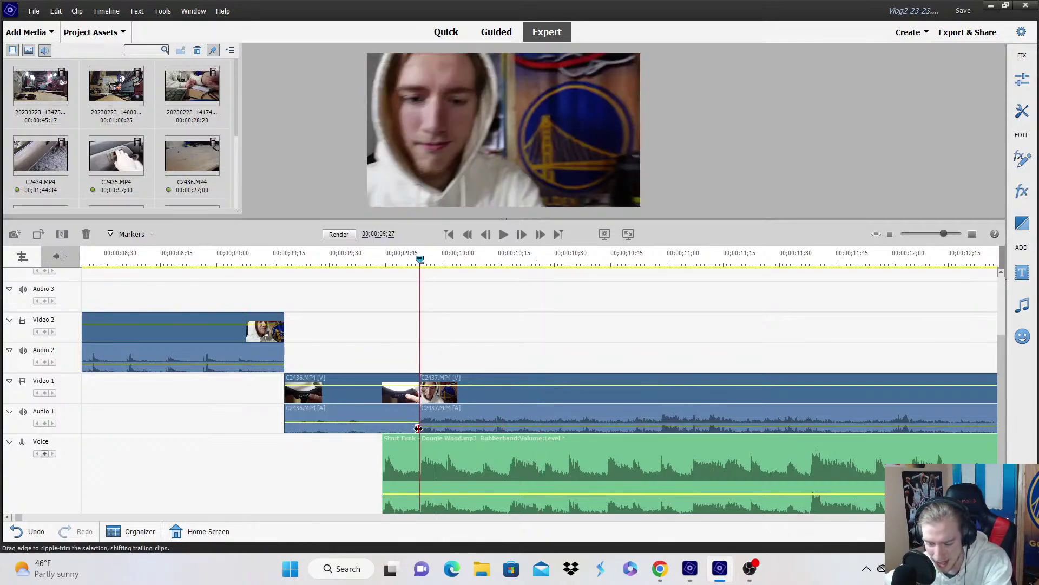
pyautogui.press('Left')
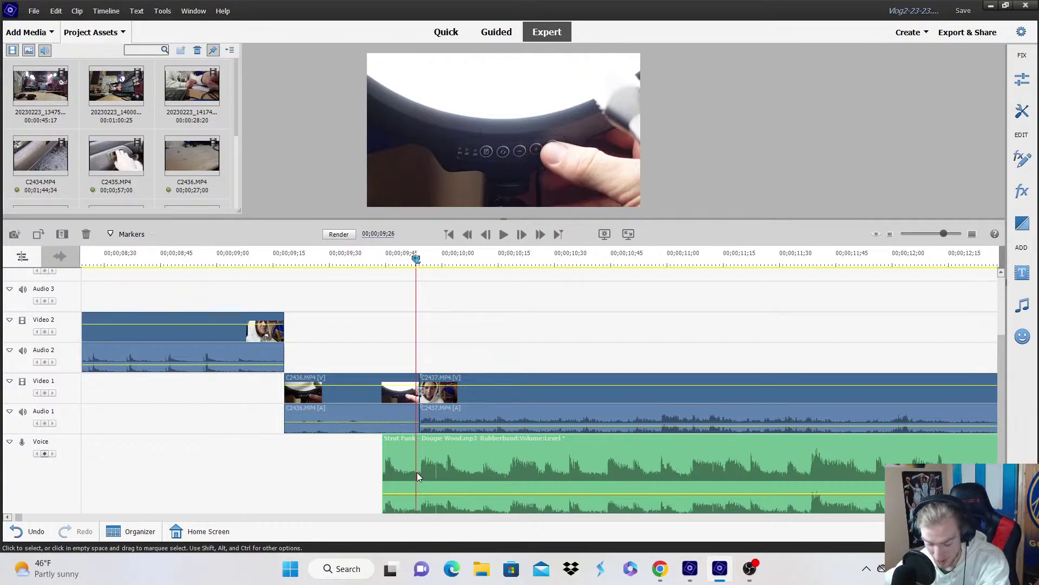
pyautogui.scroll(-1, 417, 472)
pyautogui.press('Left')
pyautogui.press('Left')
pyautogui.press('Left')
pyautogui.click(44, 429)
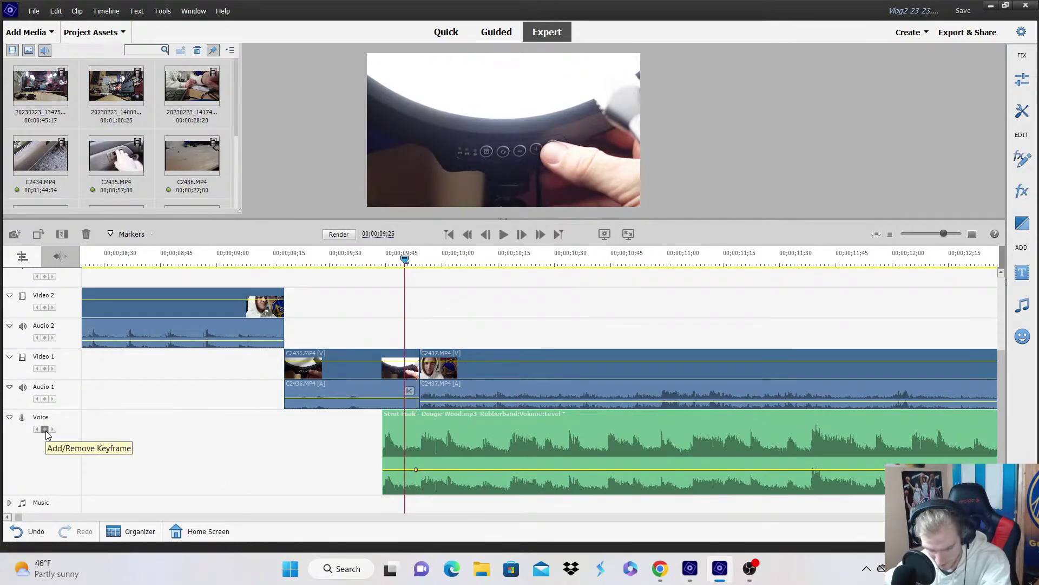
pyautogui.moveTo(380, 508); pyautogui.dragTo(381, 509)
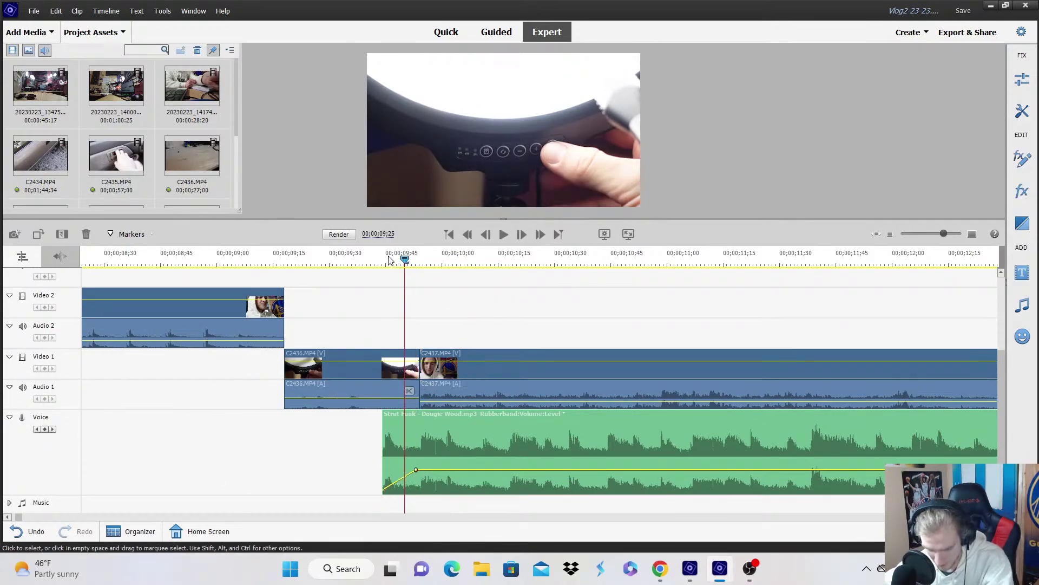
# Play from the ring light segment into C2437 up to 00;00;11;22 to check the music fade-in.
pyautogui.click(348, 258)
pyautogui.click(482, 316)
pyautogui.press('space')
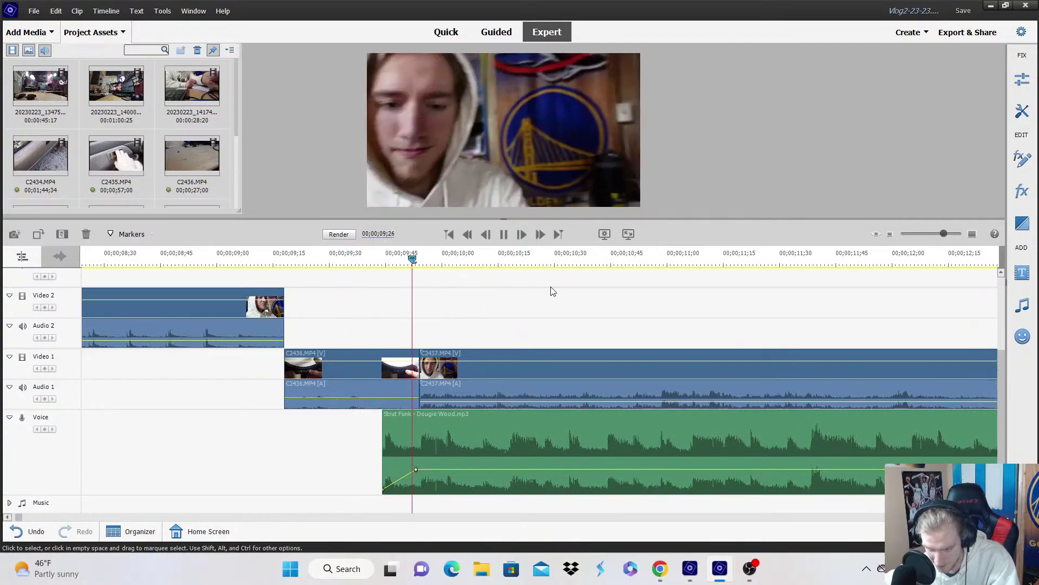
pyautogui.press('-')
pyautogui.press('-')
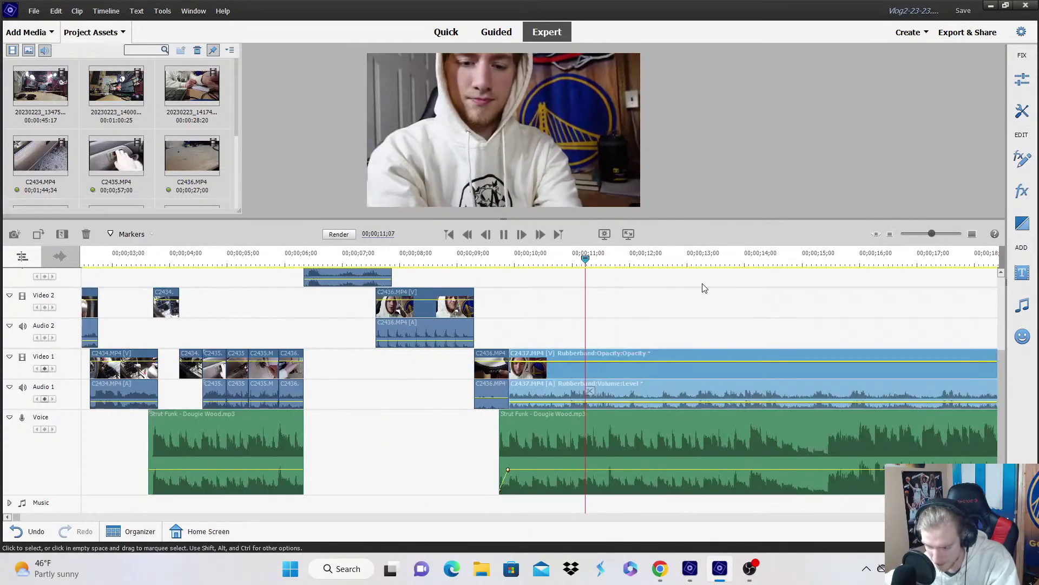
pyautogui.press('space')
pyautogui.click(973, 234)
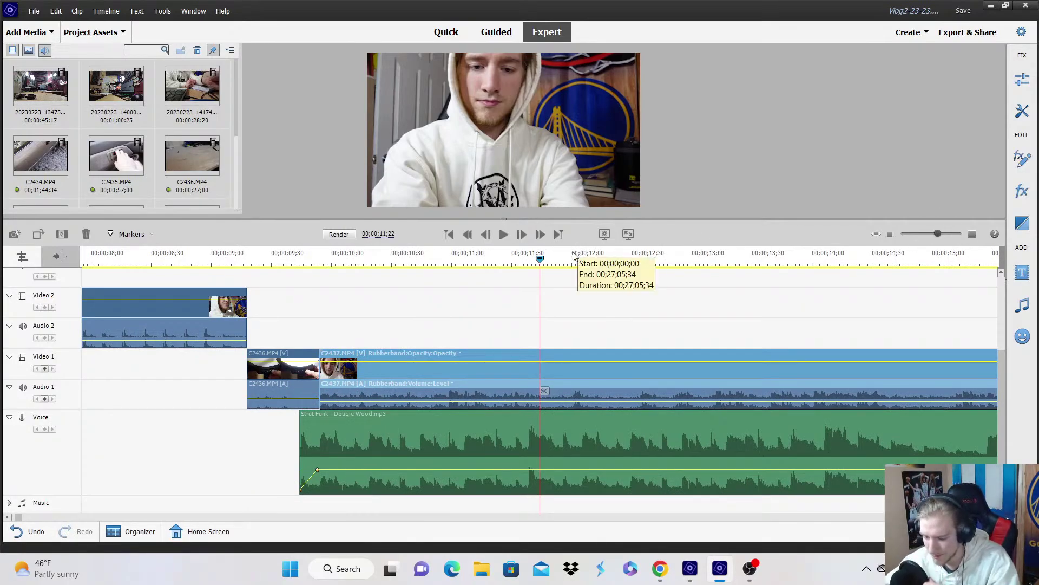
# Replay from the start of the second Strut Funk clip into C2437 to locate the next cut point.
pyautogui.click(310, 265)
pyautogui.press('space')
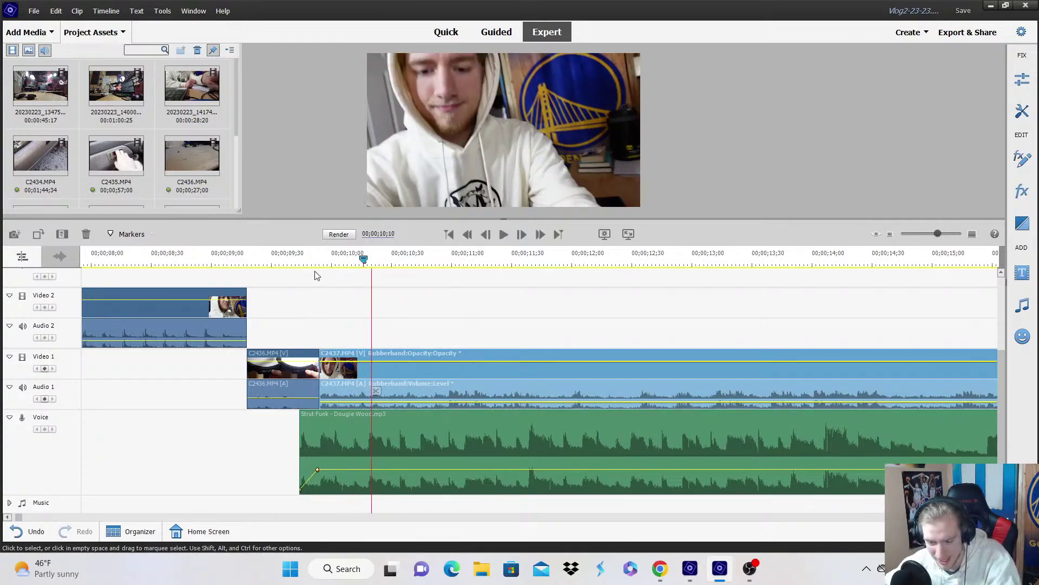
pyautogui.press('space')
pyautogui.click(340, 284)
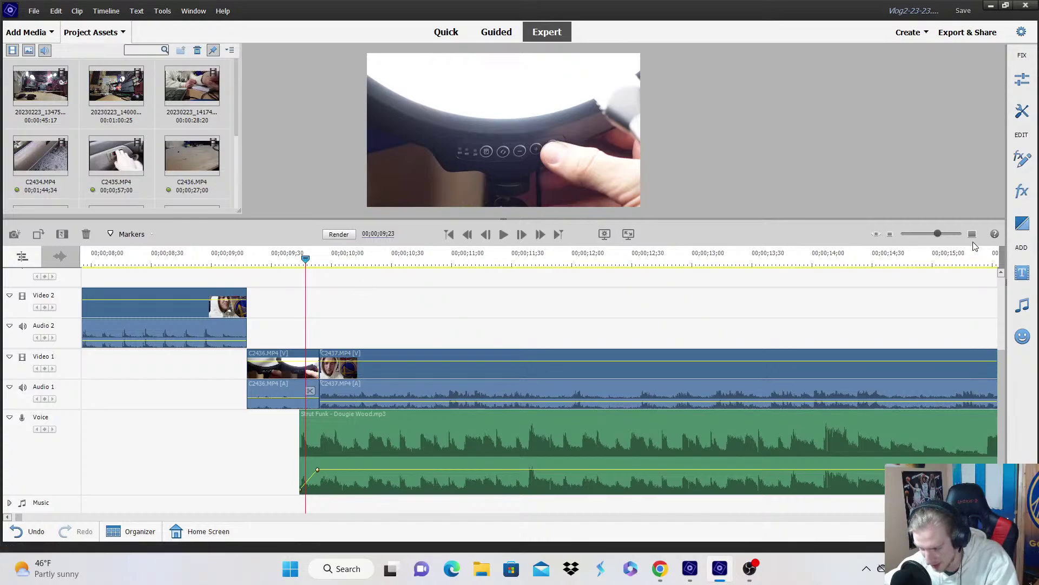
pyautogui.press('=')
pyautogui.press('space')
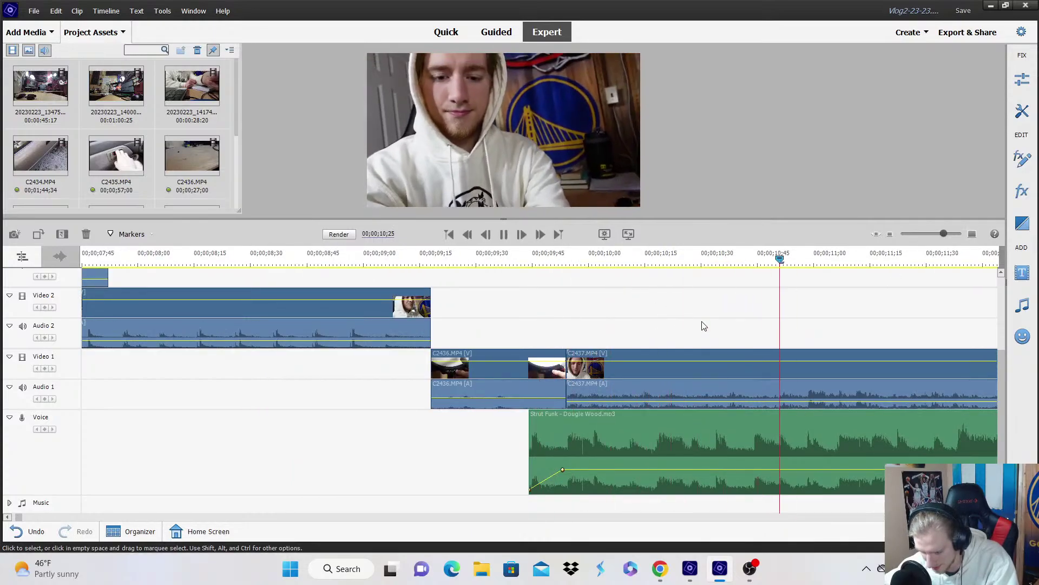
# Split C2437 at 00;00;11;03 and move its opening segment up to the Video 3 track.
pyautogui.click(738, 353)
pyautogui.click(844, 390)
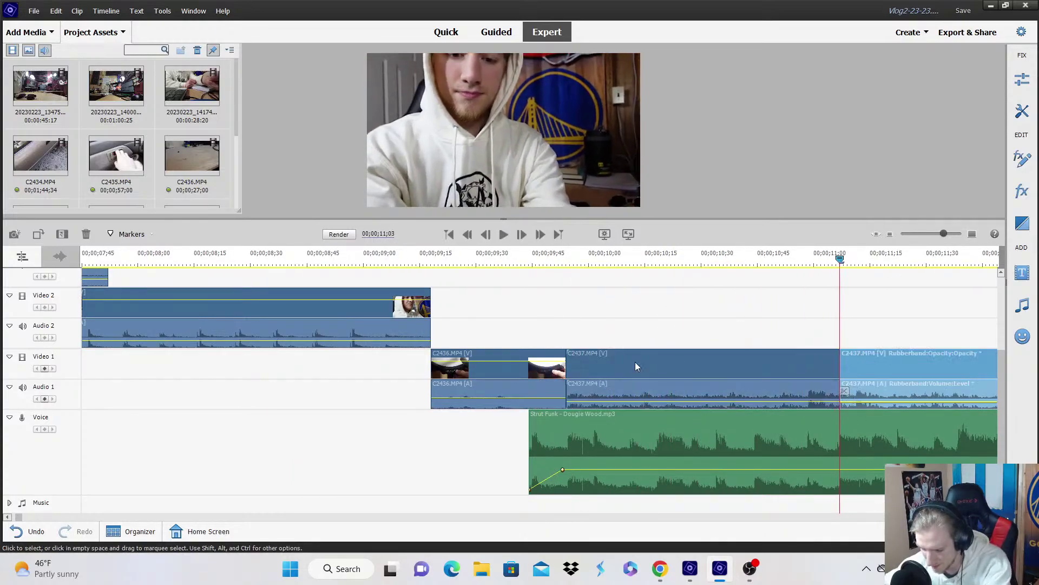
pyautogui.moveTo(635, 362); pyautogui.dragTo(607, 273)
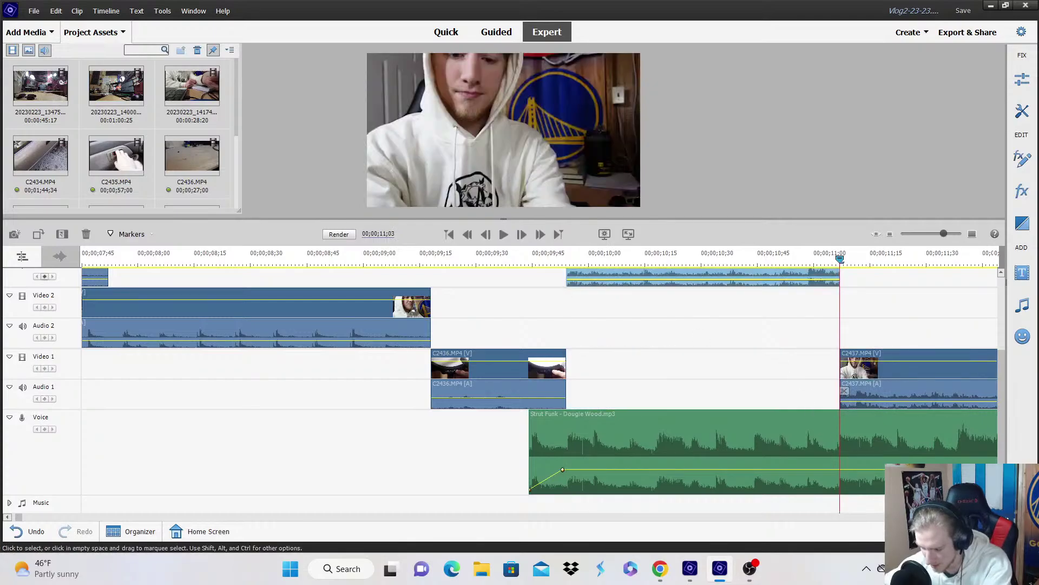
pyautogui.scroll(-10, 307, 357)
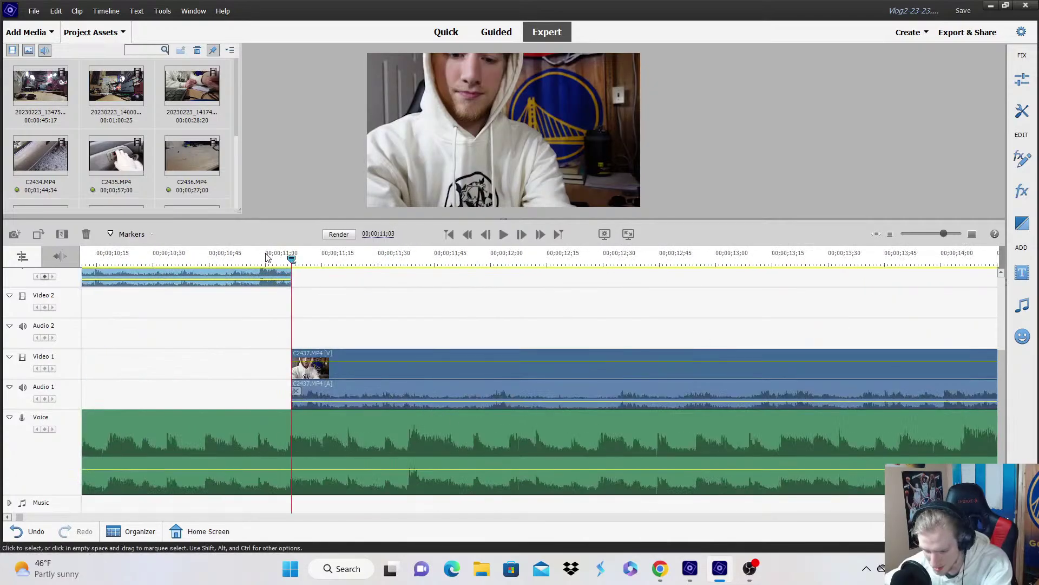
# Add two volume keyframes to the second Strut Funk clip just before 00;00;11;03 and lower the second to duck the music.
pyautogui.click(285, 437)
pyautogui.click(45, 431)
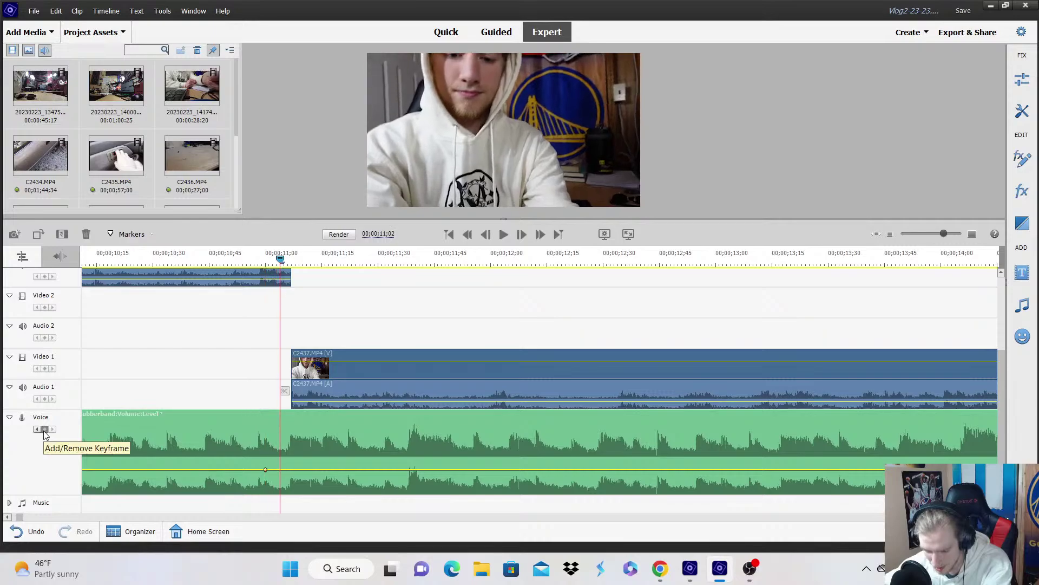
pyautogui.moveTo(302, 476); pyautogui.dragTo(295, 486)
pyautogui.press('space')
# Scrub through the rest of C2437 to look for footage worth keeping.
pyautogui.click(890, 234)
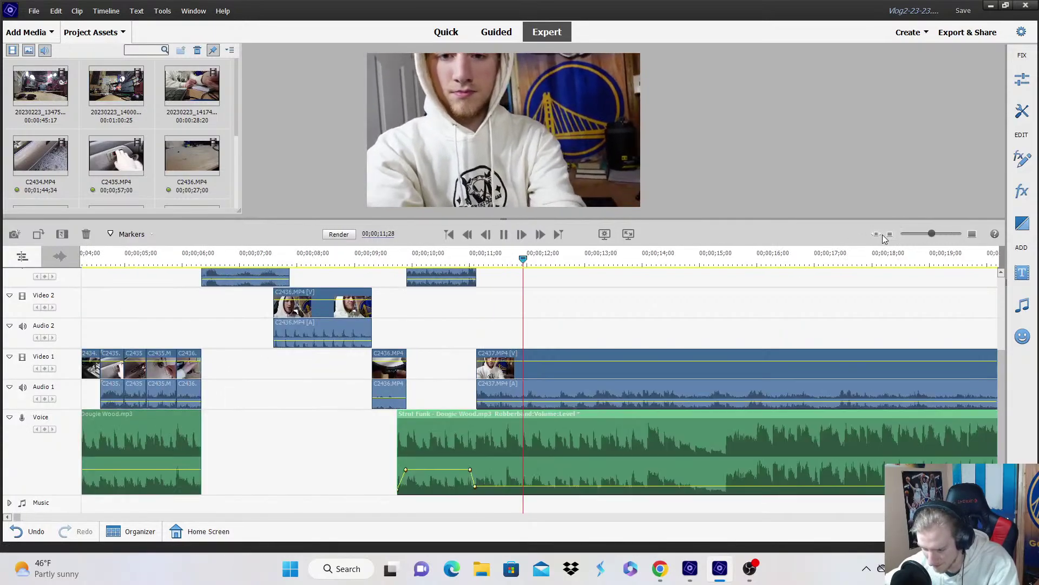
pyautogui.click(890, 234)
pyautogui.click(429, 264)
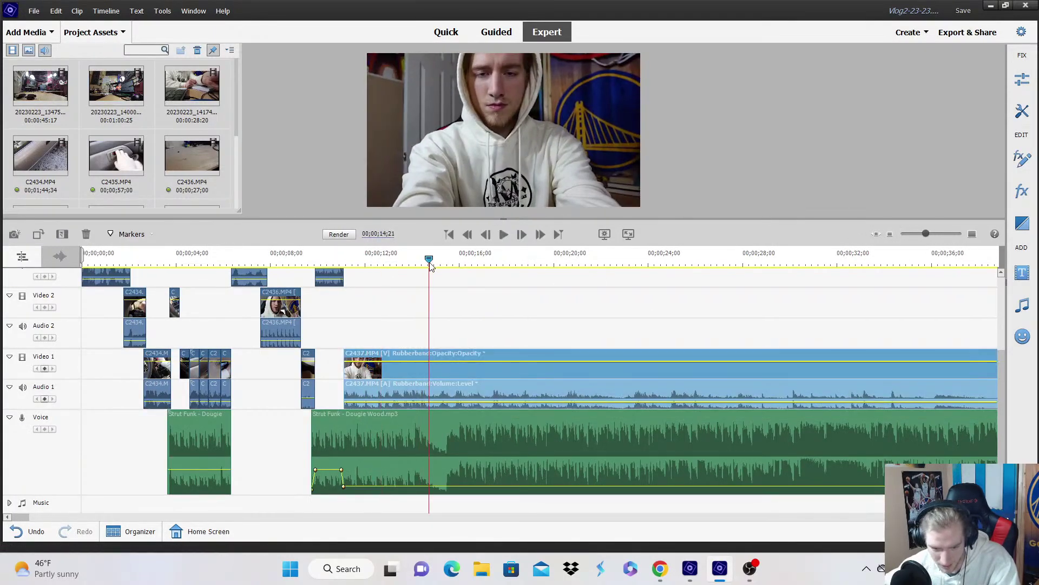
pyautogui.moveTo(430, 263); pyautogui.dragTo(447, 263)
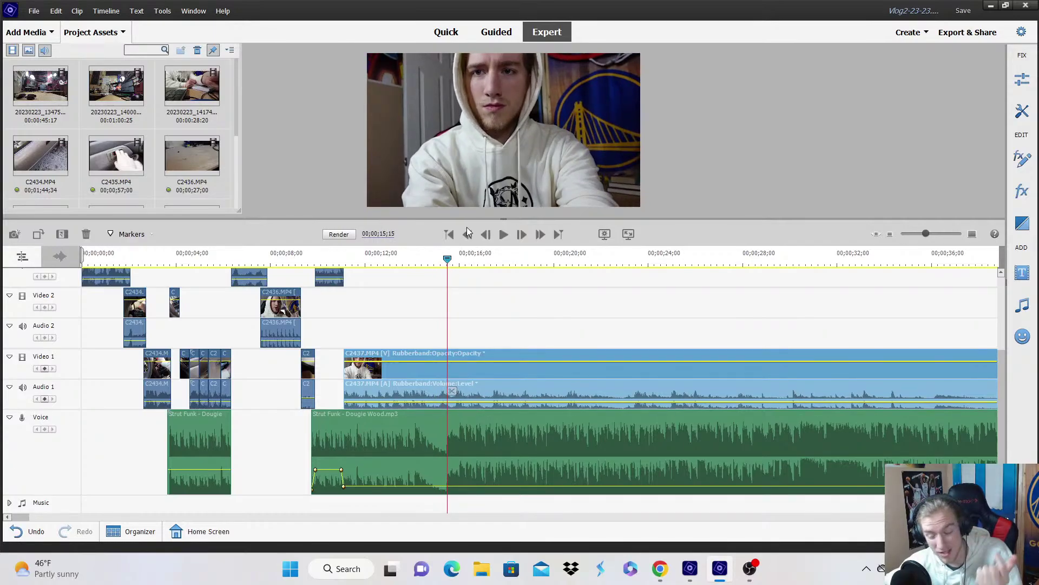
pyautogui.click(502, 306)
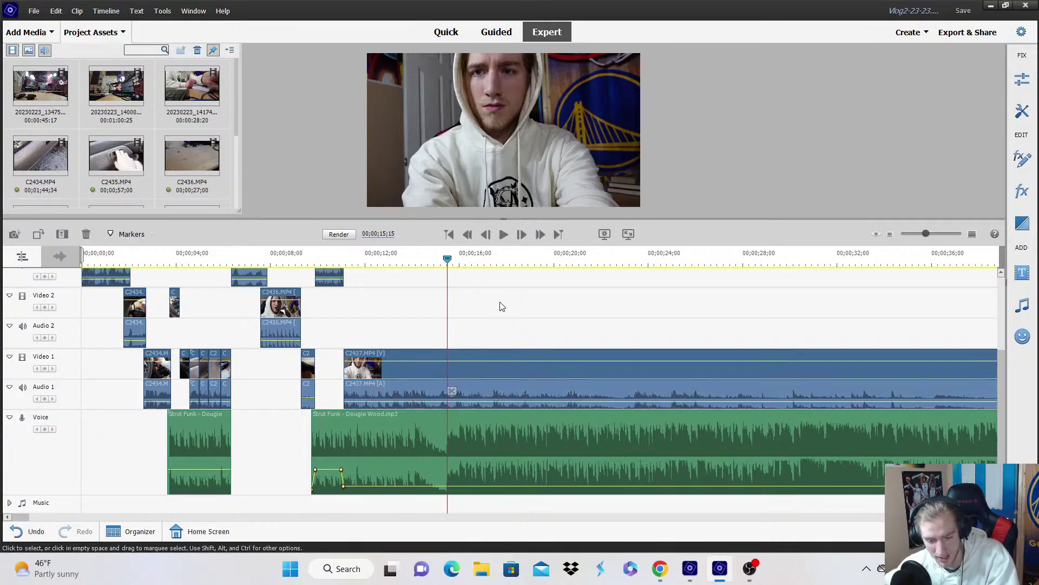
pyautogui.moveTo(495, 264); pyautogui.dragTo(824, 277)
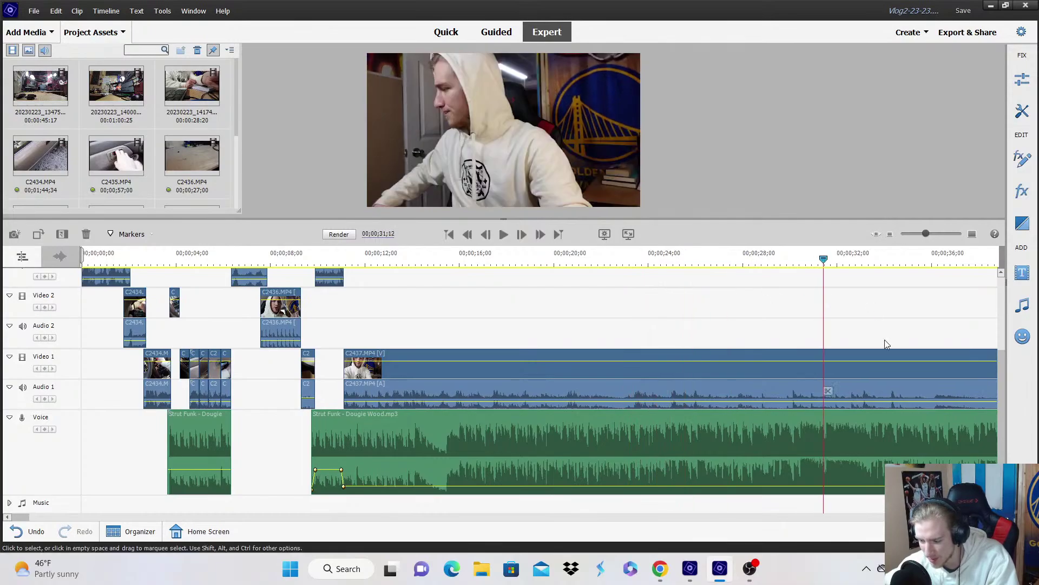
pyautogui.hscroll(5, 747, 341)
pyautogui.click(680, 271)
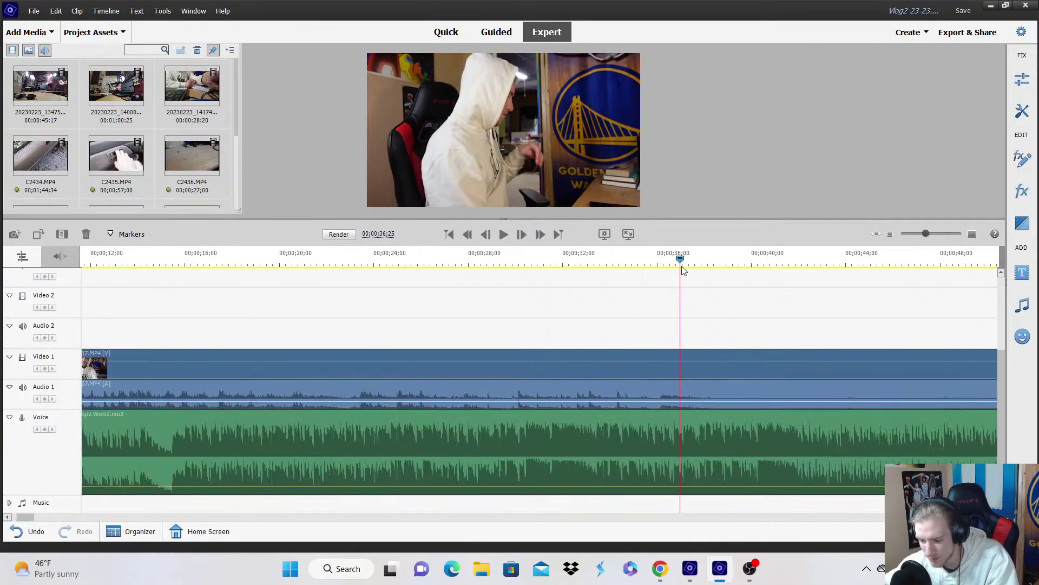
pyautogui.click(732, 264)
pyautogui.click(889, 234)
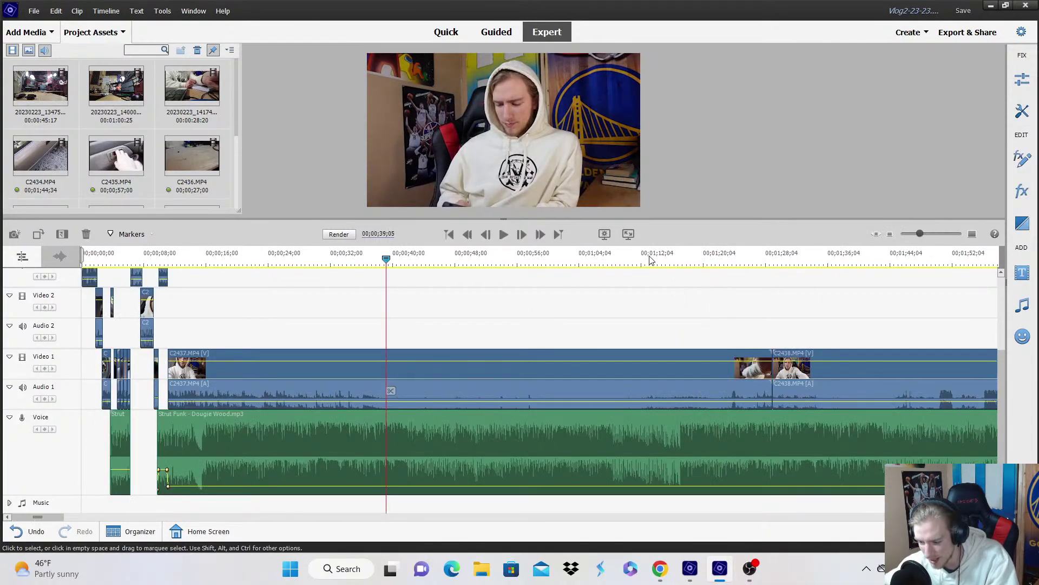
pyautogui.moveTo(582, 259); pyautogui.dragTo(477, 279)
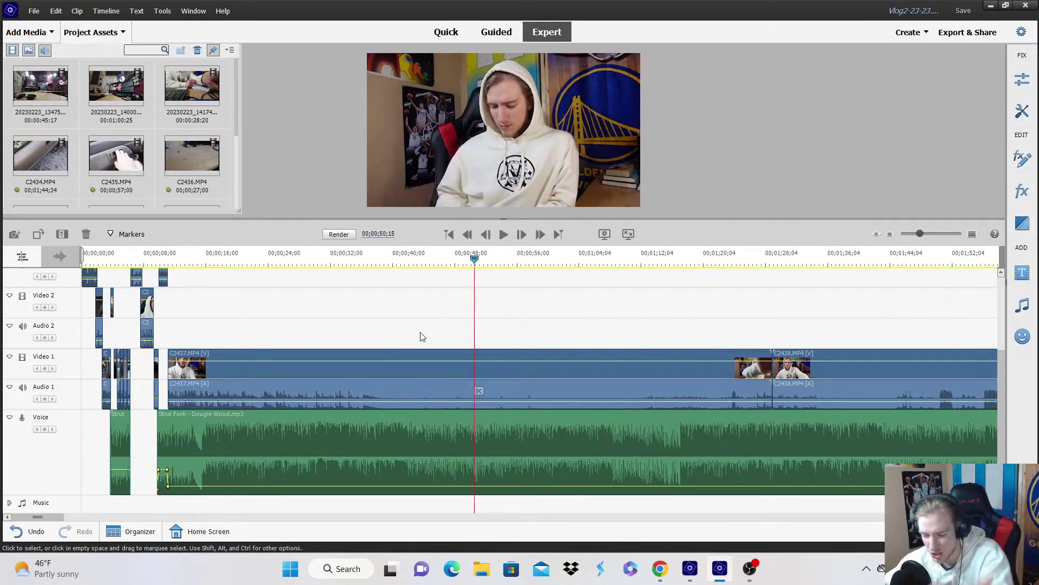
# Delete the remaining part of C2437 on Video 1 and close the gap.
pyautogui.click(714, 264)
pyautogui.rightClick(520, 382)
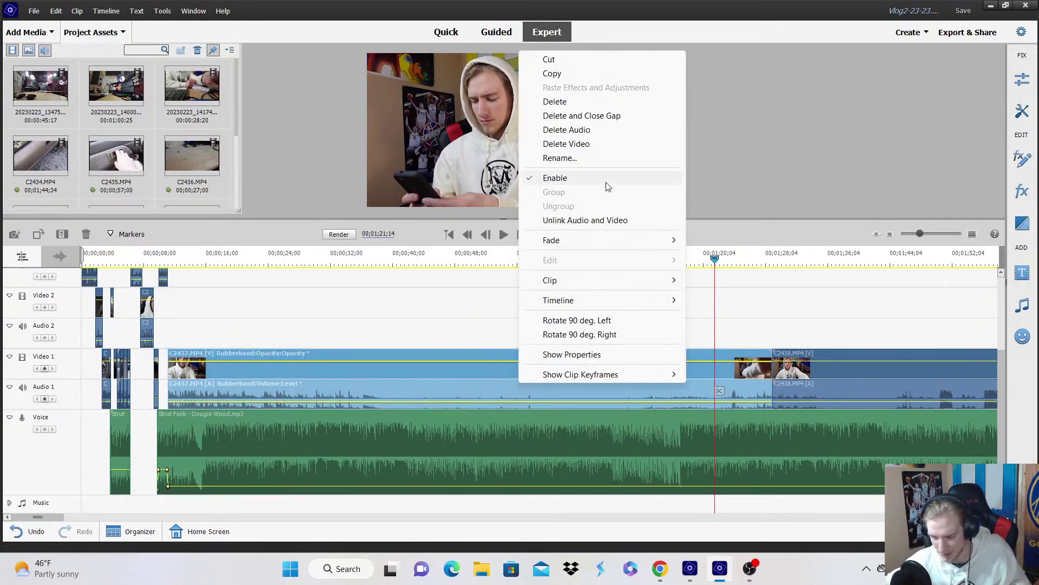
pyautogui.click(611, 115)
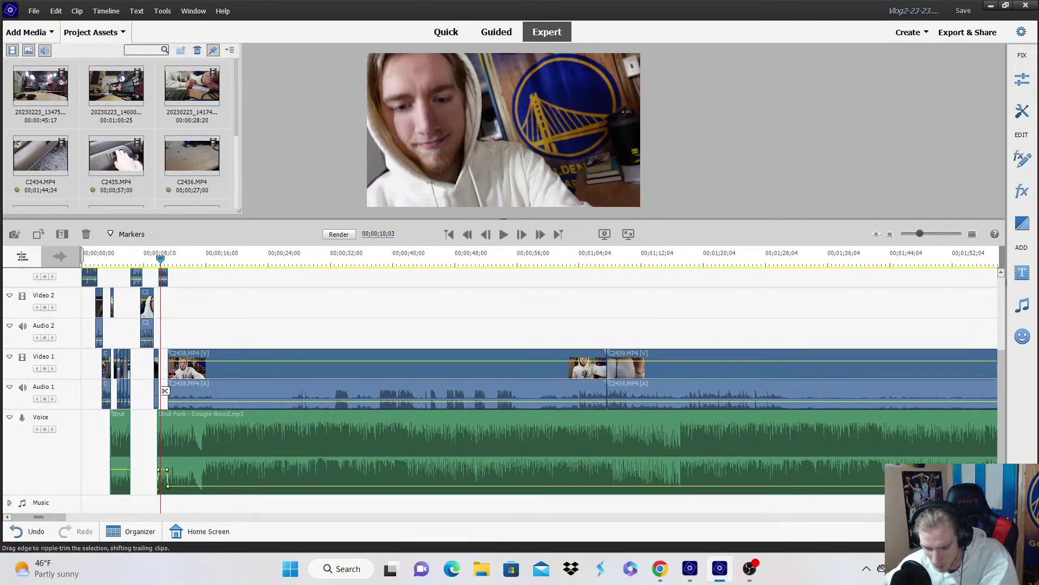
# Ripple-trim the unwanted opening of C2438, including a further trim of about 28 frames, to reach the first speech.
pyautogui.moveTo(169, 372); pyautogui.dragTo(332, 371)
pyautogui.click(974, 234)
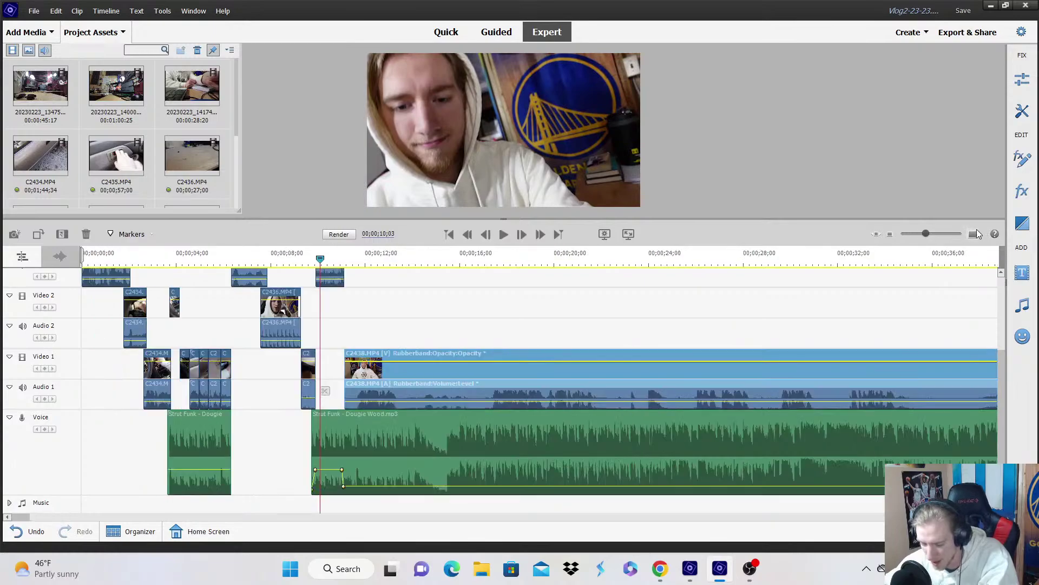
pyautogui.click(975, 234)
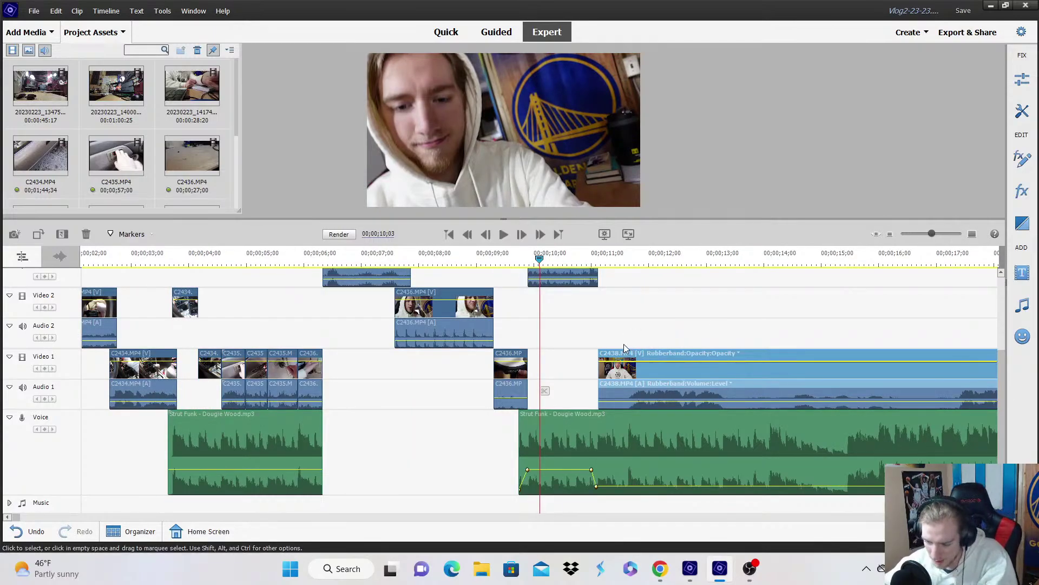
pyautogui.click(609, 374)
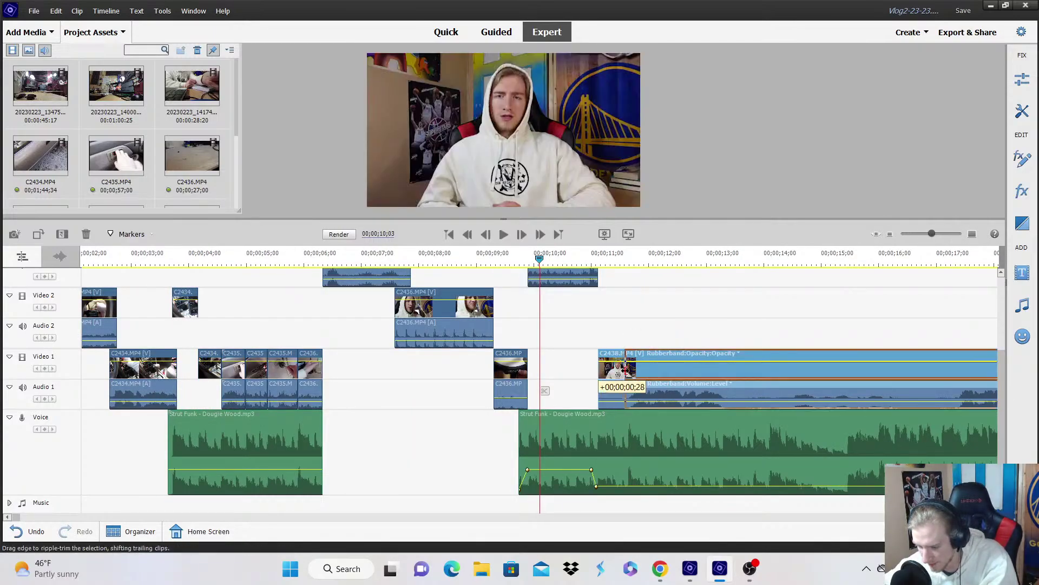
pyautogui.click(974, 234)
# Move C2438 slightly earlier so it starts under the end of the C2437 segment, and play the transition.
pyautogui.click(628, 260)
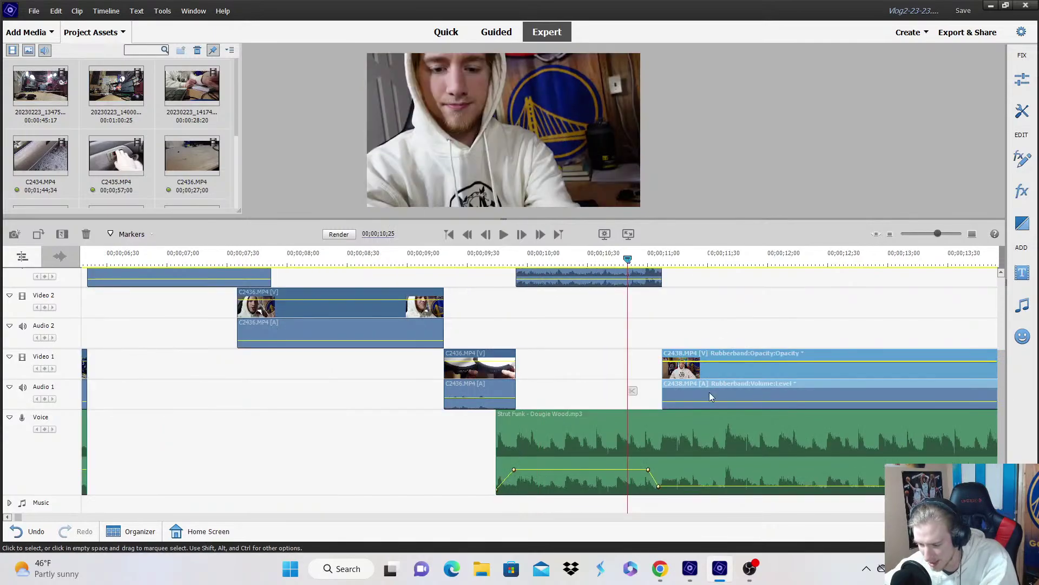
pyautogui.click(725, 330)
pyautogui.click(708, 372)
pyautogui.moveTo(708, 371); pyautogui.dragTo(694, 371)
pyautogui.click(712, 318)
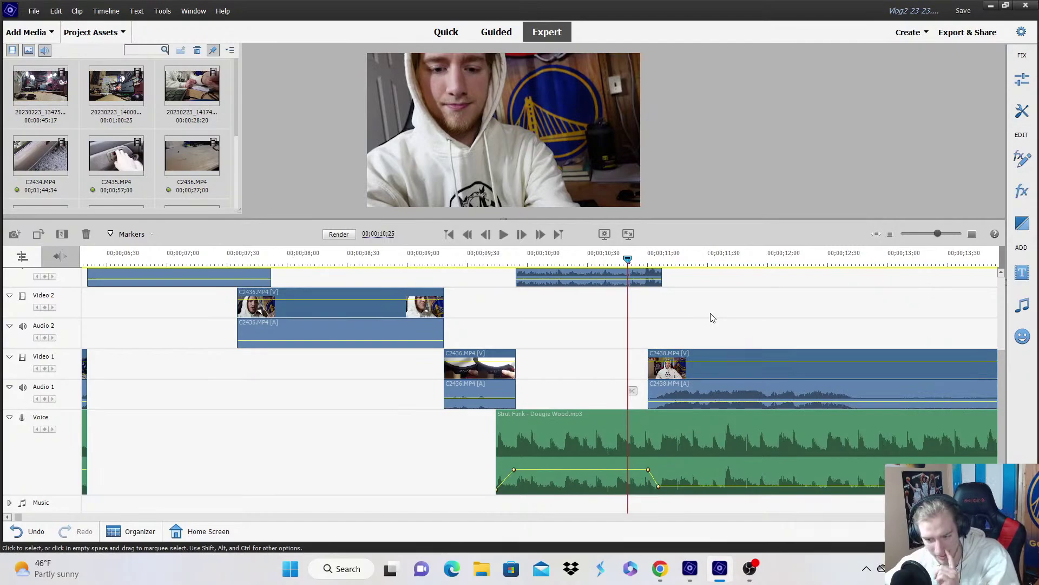
pyautogui.press('space')
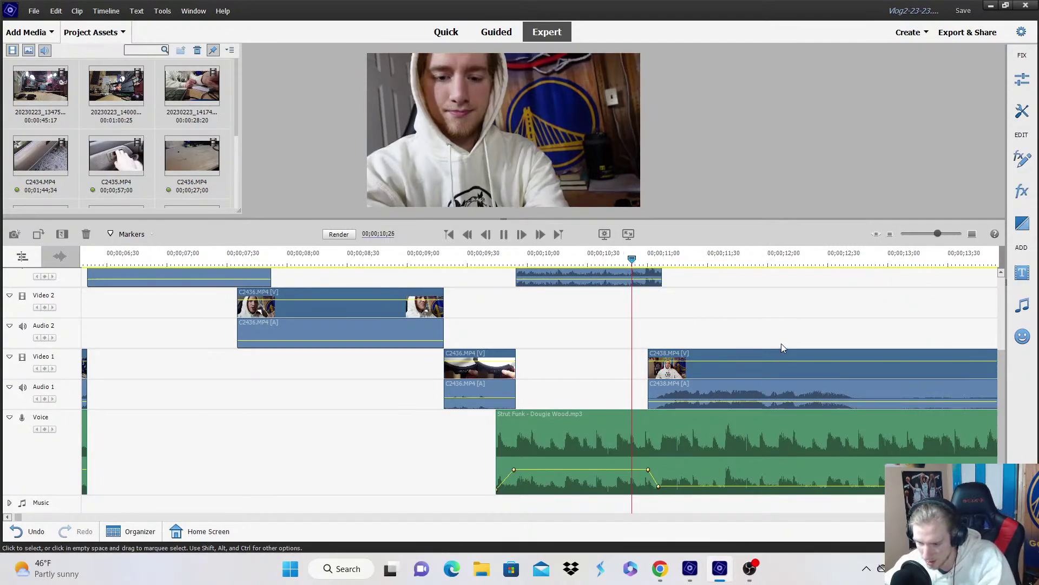
# Shift C2438 to start at 00;00;10;29, just ahead of the music volume drop.
pyautogui.click(972, 234)
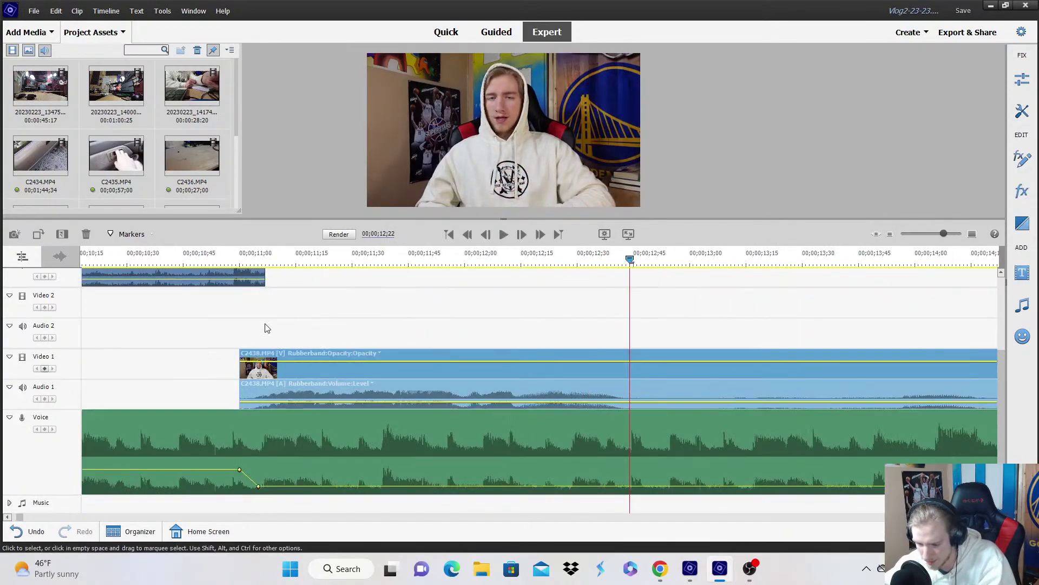
pyautogui.click(236, 265)
pyautogui.moveTo(275, 385); pyautogui.dragTo(268, 383)
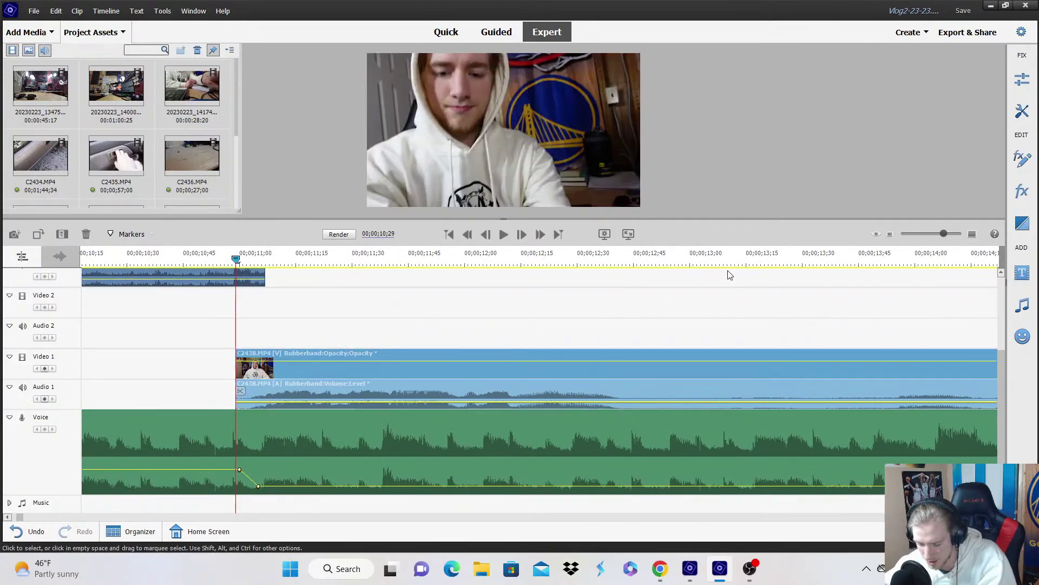
# Ripple-trim the start of C2438 up to its next stretch of speech, keeping it starting at 00;00;10;29.
pyautogui.click(889, 235)
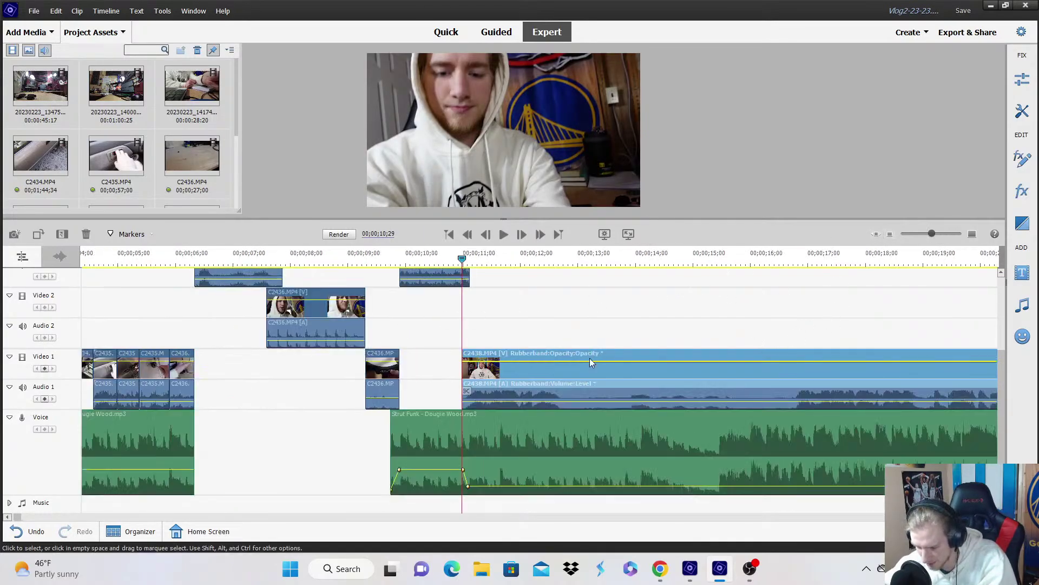
pyautogui.moveTo(801, 377); pyautogui.dragTo(773, 365)
pyautogui.click(976, 236)
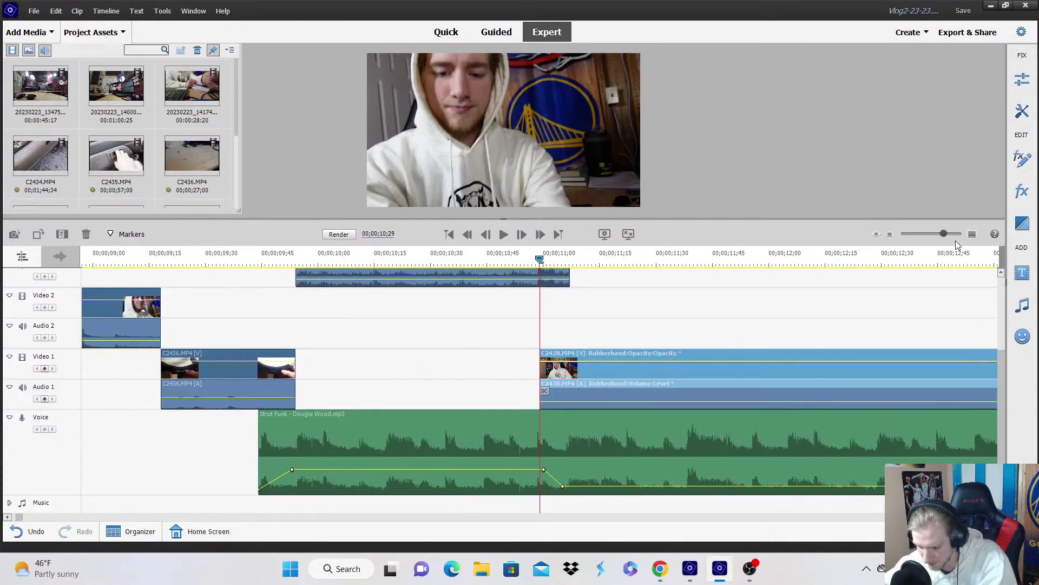
pyautogui.click(890, 234)
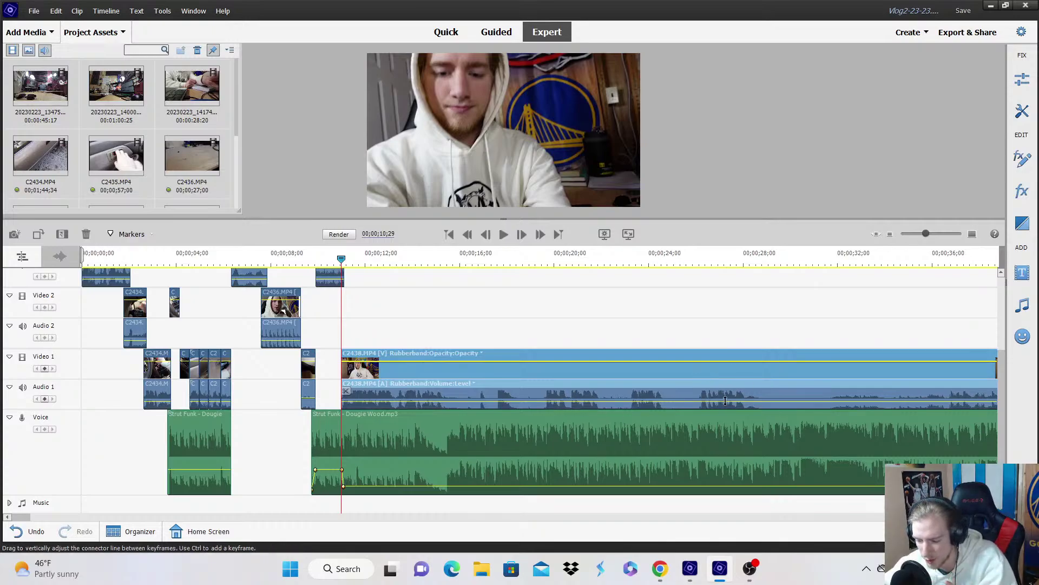
pyautogui.click(973, 234)
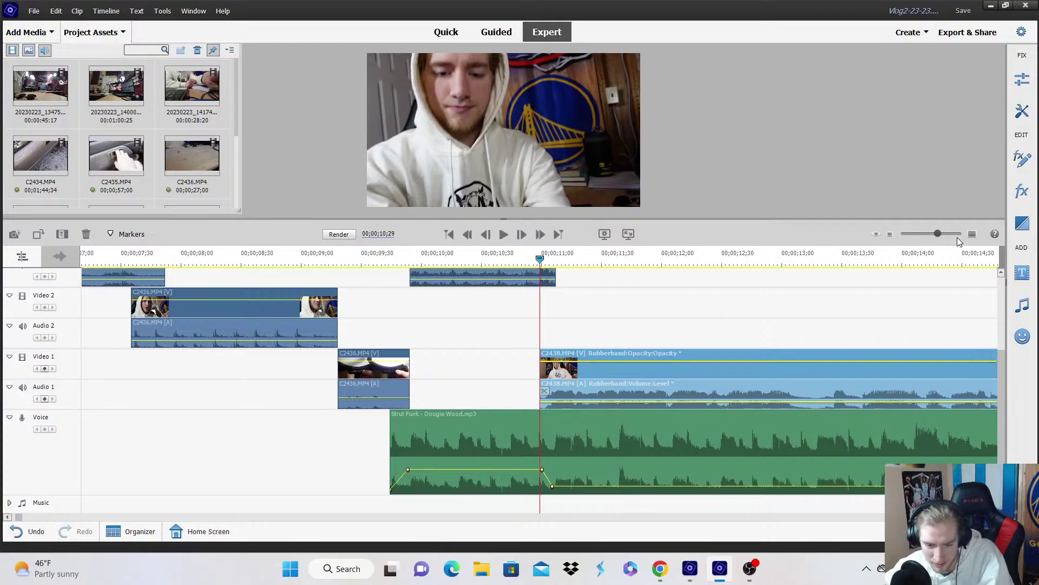
# Deselect the C2438 clip and save the project.
pyautogui.click(806, 279)
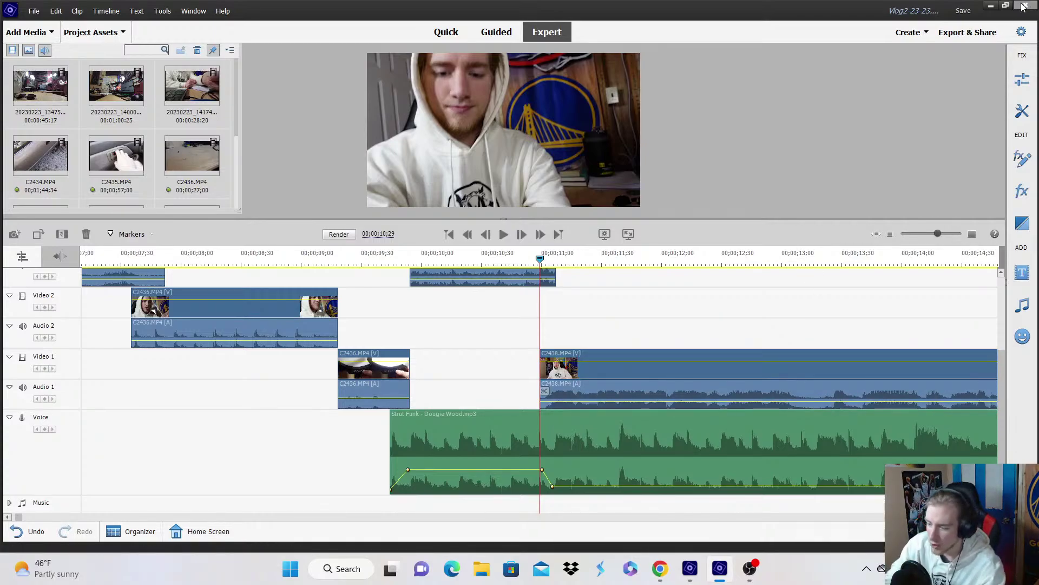
pyautogui.click(963, 10)
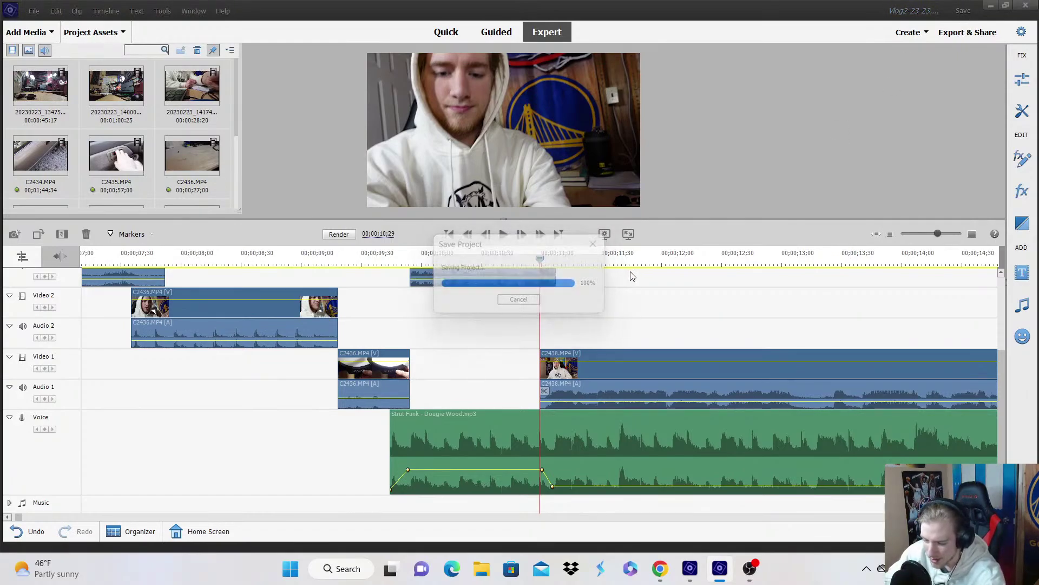
# Step frame by frame back to 00;00;10;21 and forward to 00;00;11;13 to examine the cut from C2437 to C2438.
pyautogui.scroll(1, 633, 274)
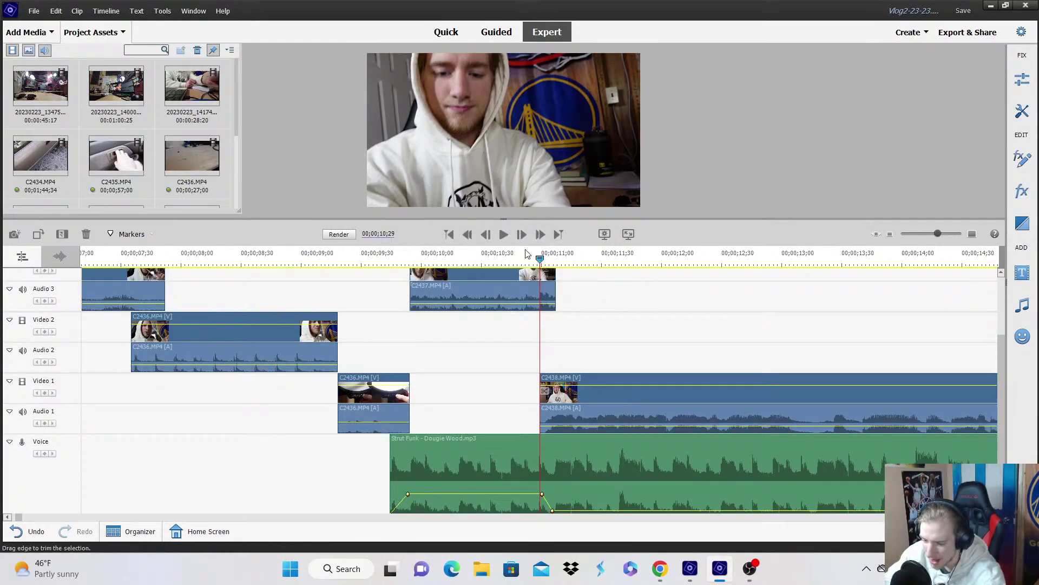
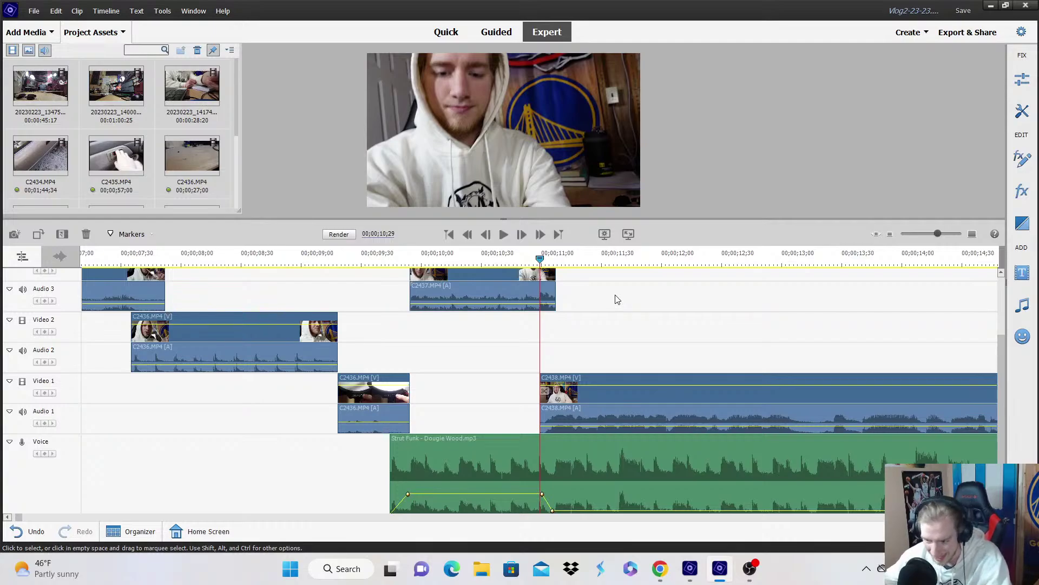
pyautogui.press('Left')
pyautogui.press('Left')
pyautogui.press('Left')
pyautogui.press('Left')
pyautogui.press('Left')
pyautogui.press('Left')
pyautogui.press('Left')
pyautogui.press('Left')
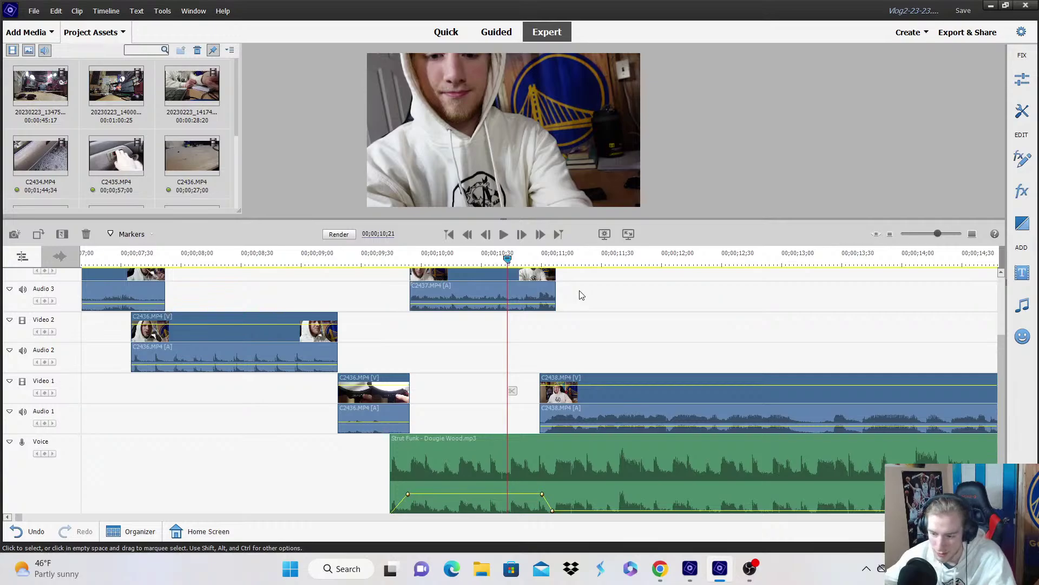
pyautogui.press('Right')
pyautogui.press('Right')
pyautogui.press('Right')
pyautogui.press('Right')
pyautogui.press('Right')
pyautogui.press('Right')
pyautogui.press('Right')
pyautogui.press('Right')
pyautogui.press('Right')
pyautogui.press('Right')
pyautogui.press('Right')
pyautogui.press('Right')
pyautogui.press('Right')
pyautogui.press('Right')
pyautogui.press('Right')
pyautogui.press('Right')
pyautogui.press('Right')
pyautogui.press('Right')
pyautogui.press('Right')
pyautogui.press('Right')
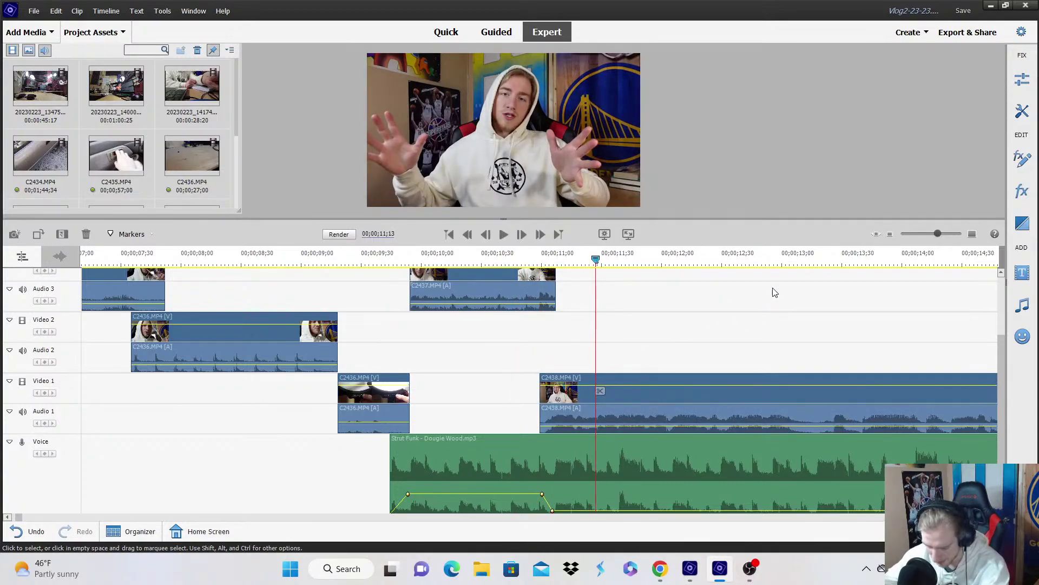
# Play through C2438 and split the clip on Video 1 at 00;00;15;13, where the music phrase ends.
pyautogui.press('space')
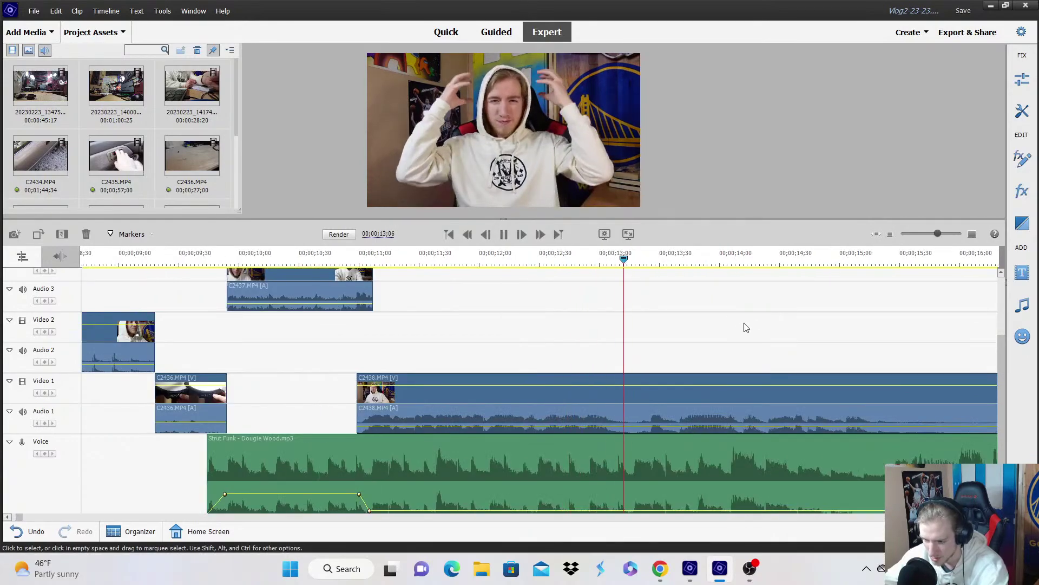
pyautogui.press('-')
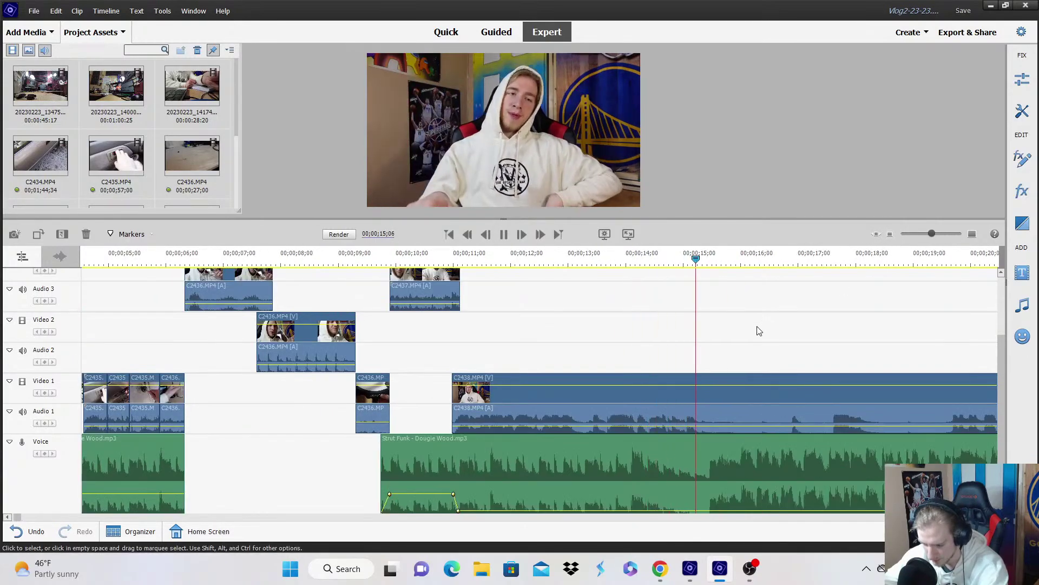
pyautogui.click(743, 379)
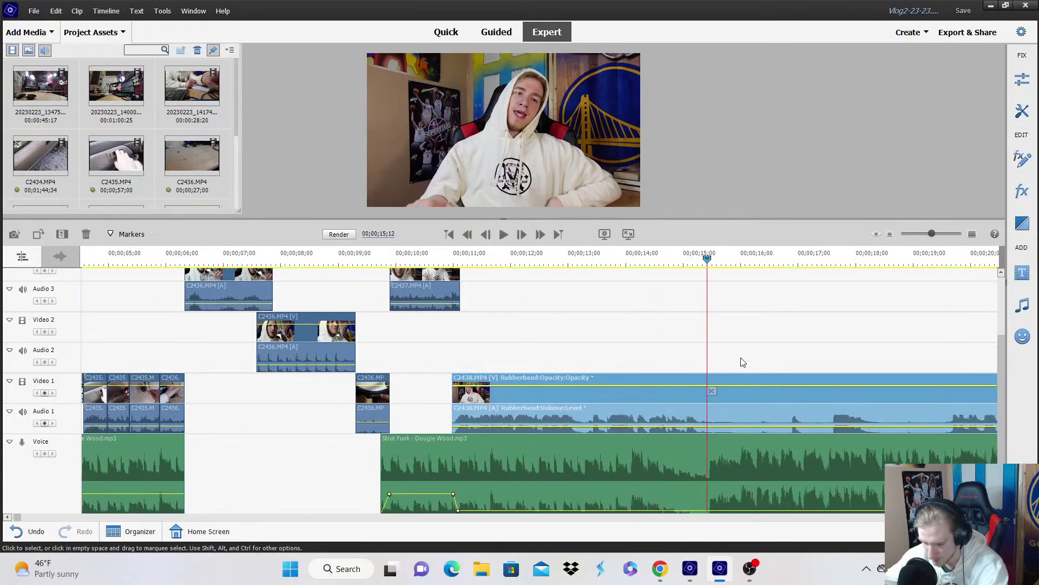
pyautogui.click(714, 391)
# Split the Strut Funk music at 00;00;15;13, in line with the cut in C2438.
pyautogui.click(723, 471)
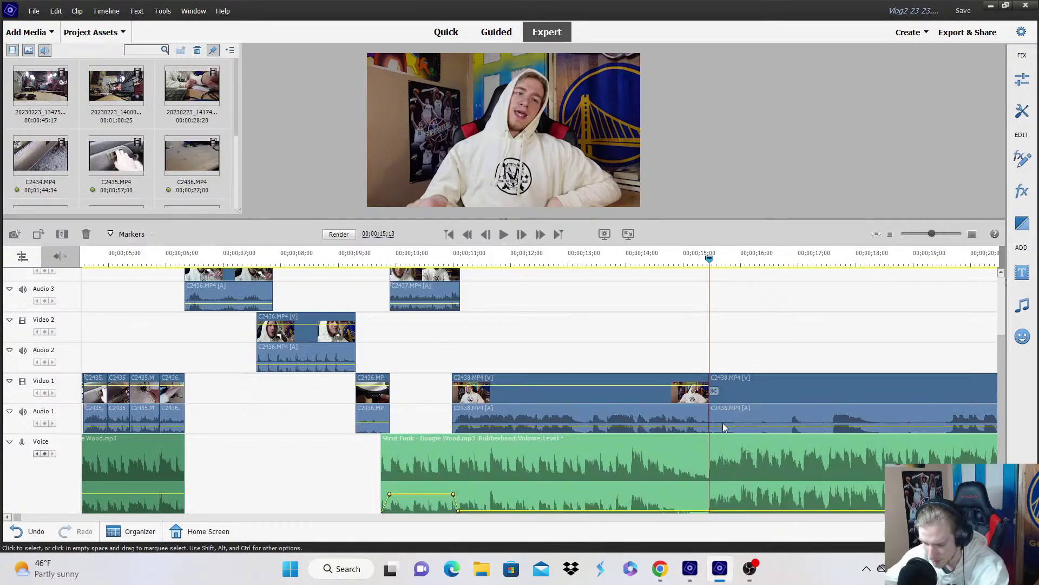
pyautogui.press('space')
pyautogui.click(723, 393)
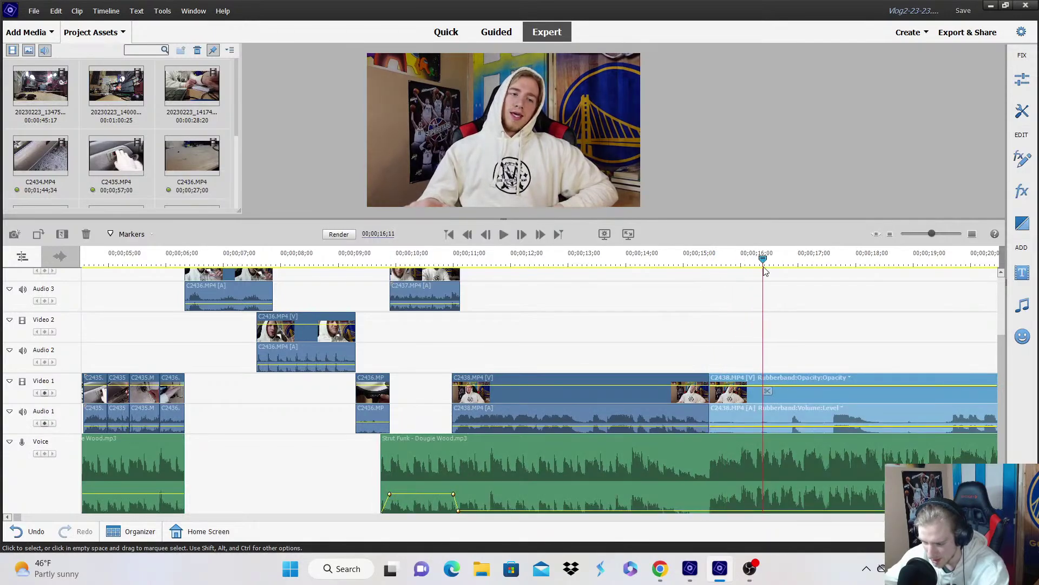
pyautogui.click(972, 234)
pyautogui.click(331, 267)
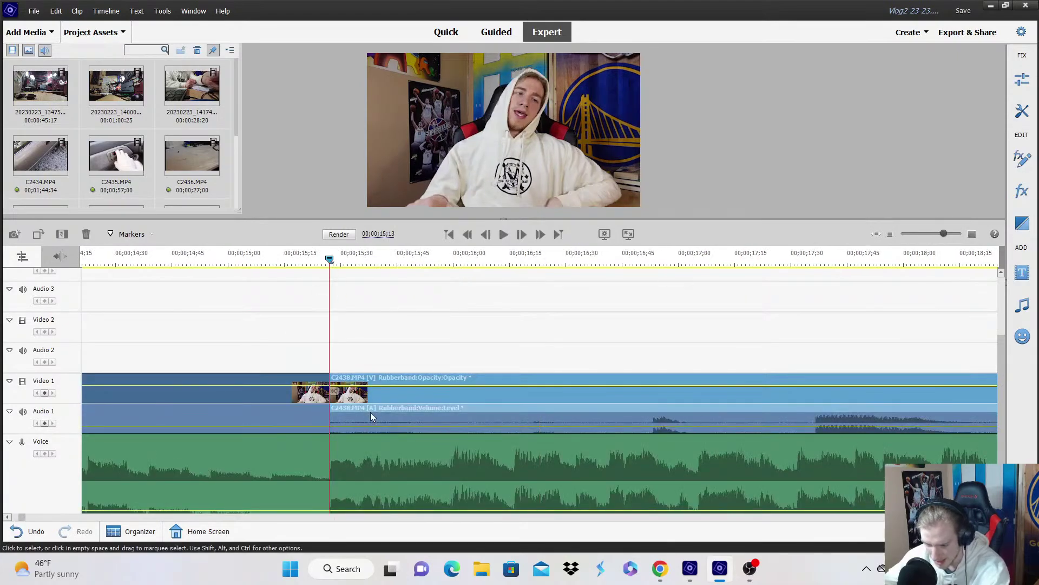
pyautogui.click(358, 450)
pyautogui.click(335, 391)
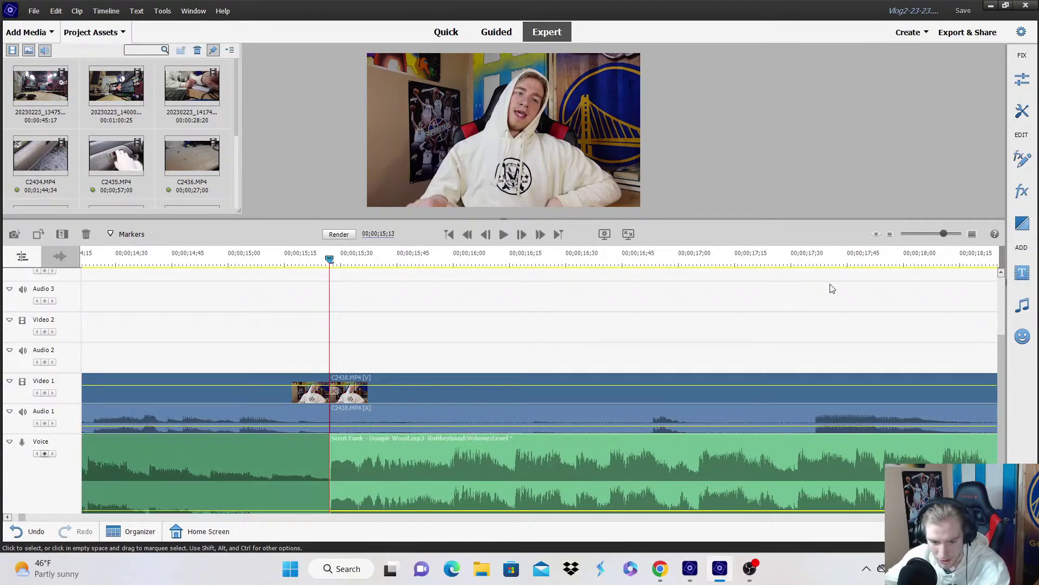
# Move the remaining Strut Funk music after the 00;00;15;13 cut much further along its track, to the start of C2440.
pyautogui.click(888, 234)
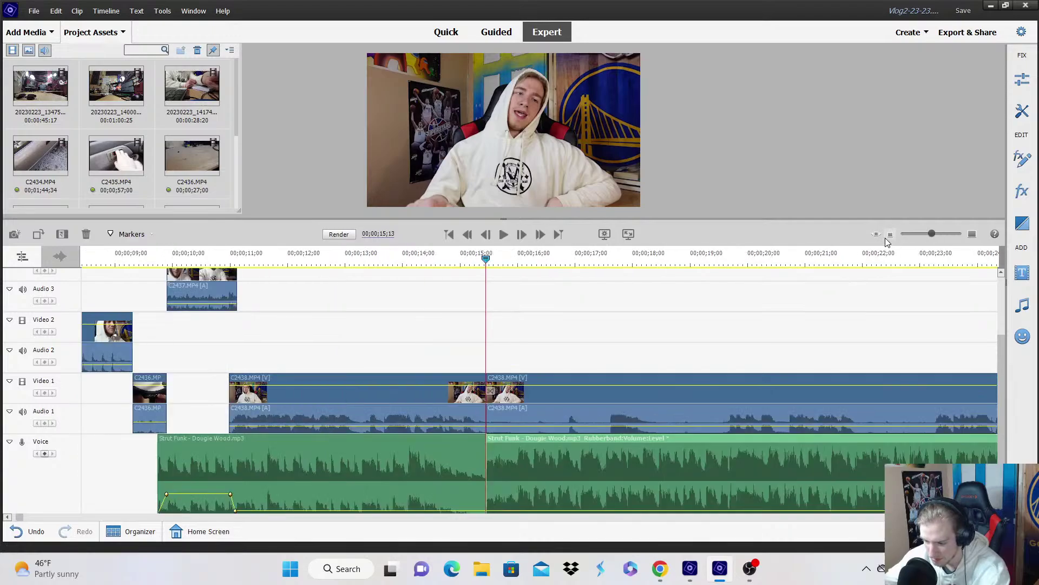
pyautogui.click(889, 235)
pyautogui.moveTo(128, 463); pyautogui.dragTo(338, 475)
pyautogui.press('=')
pyautogui.press('=')
pyautogui.press('=')
pyautogui.press('=')
pyautogui.press('=')
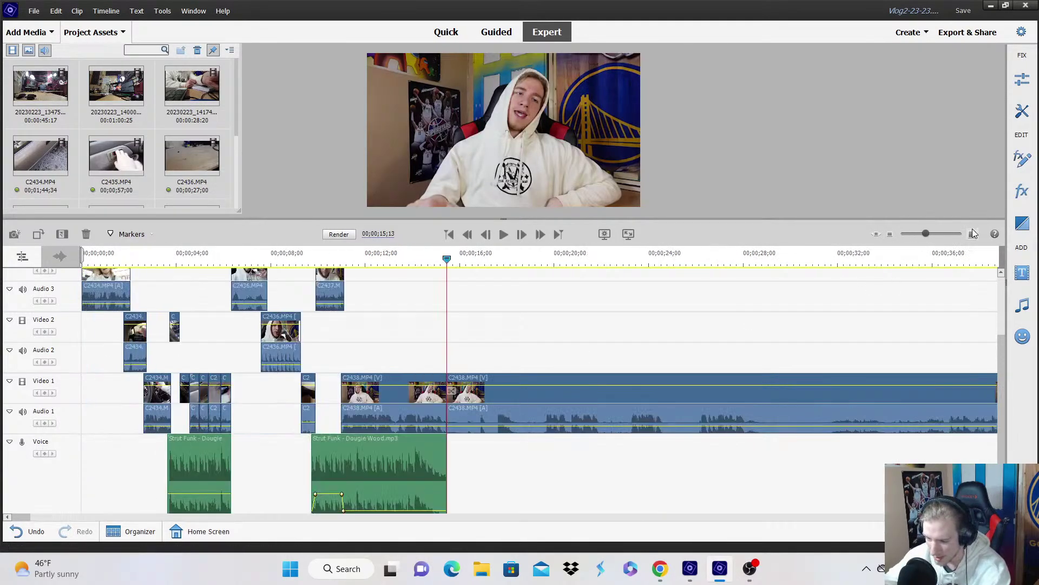
# Move the first C2438 segment from Video 1 up to Video 2, keeping its start time and its overlap with C2437, and deselect it.
pyautogui.click(889, 236)
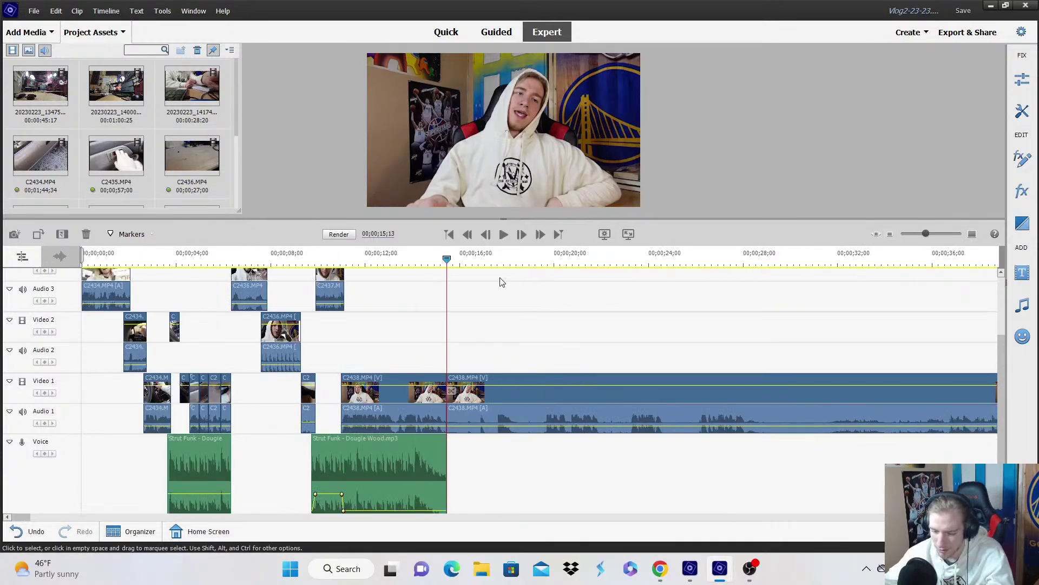
pyautogui.click(323, 259)
pyautogui.click(972, 234)
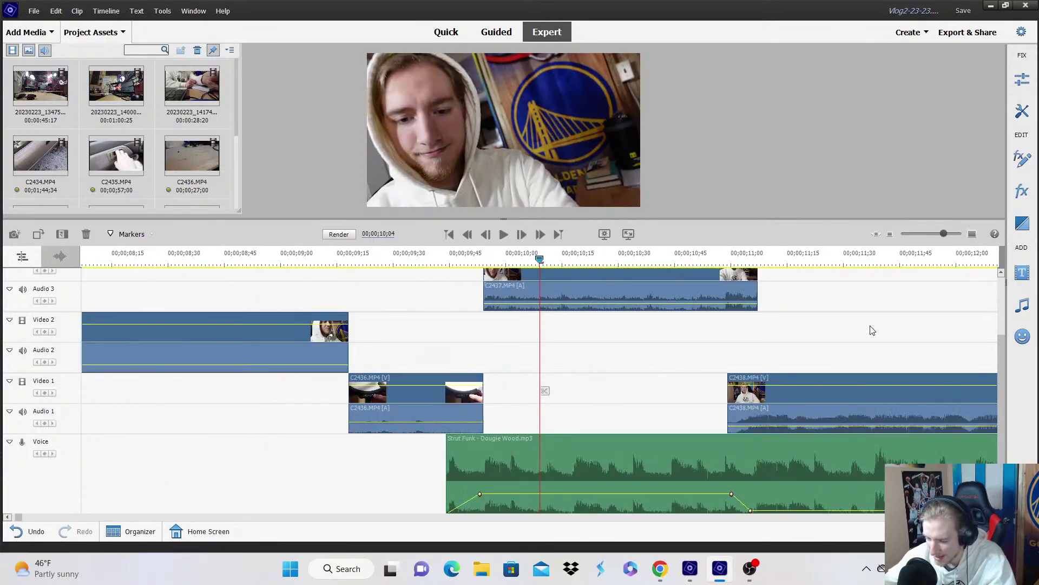
pyautogui.click(687, 254)
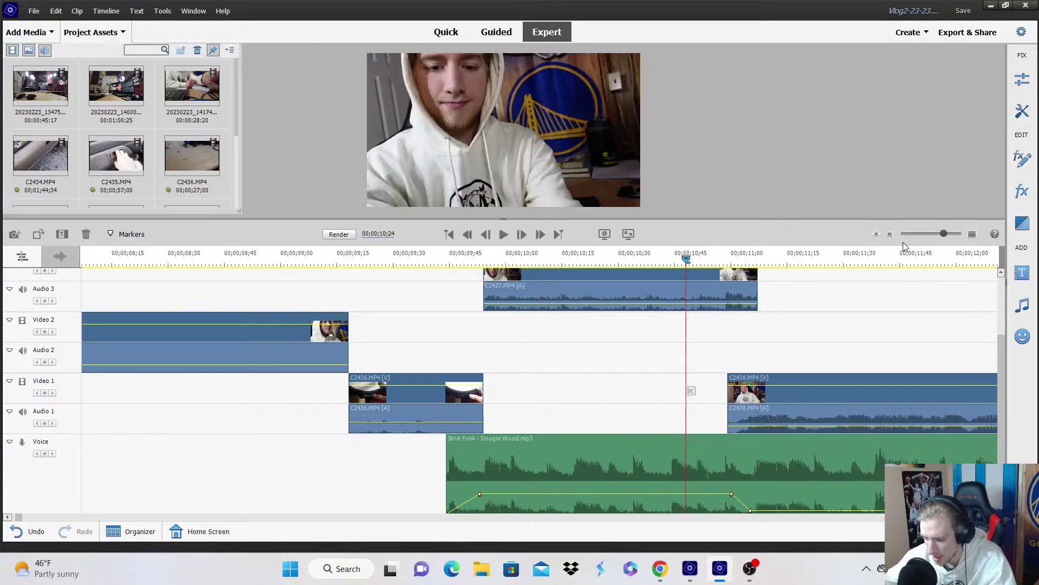
pyautogui.click(972, 234)
pyautogui.moveTo(675, 403); pyautogui.dragTo(674, 342)
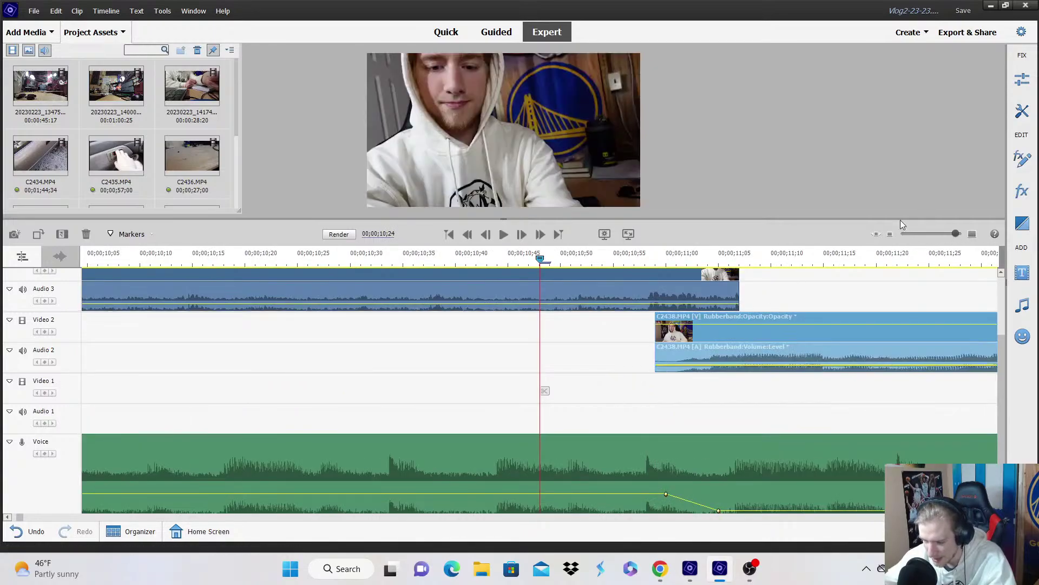
pyautogui.click(890, 234)
pyautogui.scroll(1, 639, 293)
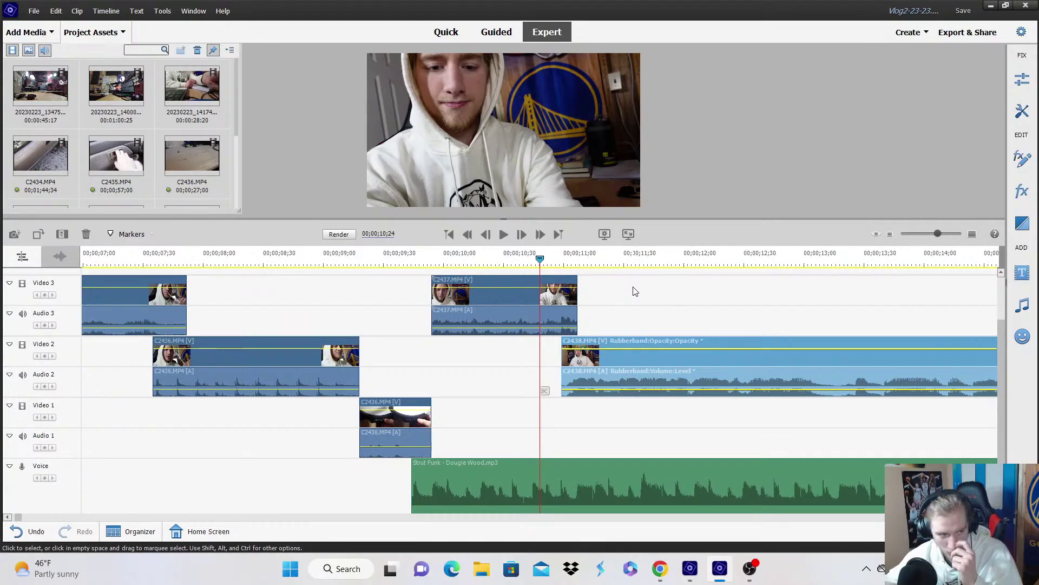
pyautogui.click(758, 311)
# Play from 00;00;10;24 through the moved C2438 segment to check the transition and the speech timing.
pyautogui.click(883, 235)
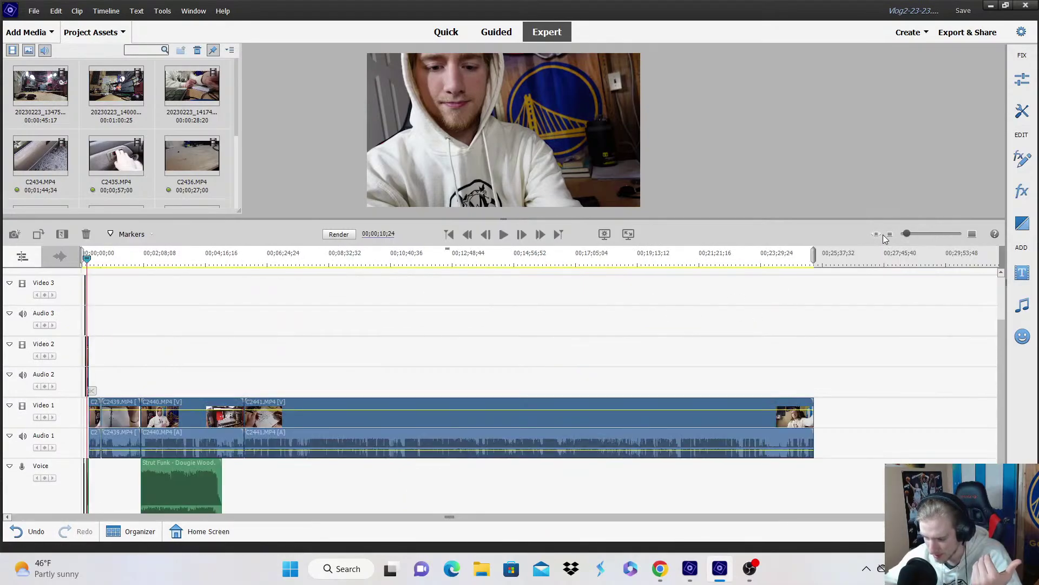
pyautogui.click(972, 234)
pyautogui.click(973, 234)
pyautogui.click(972, 234)
pyautogui.click(972, 234)
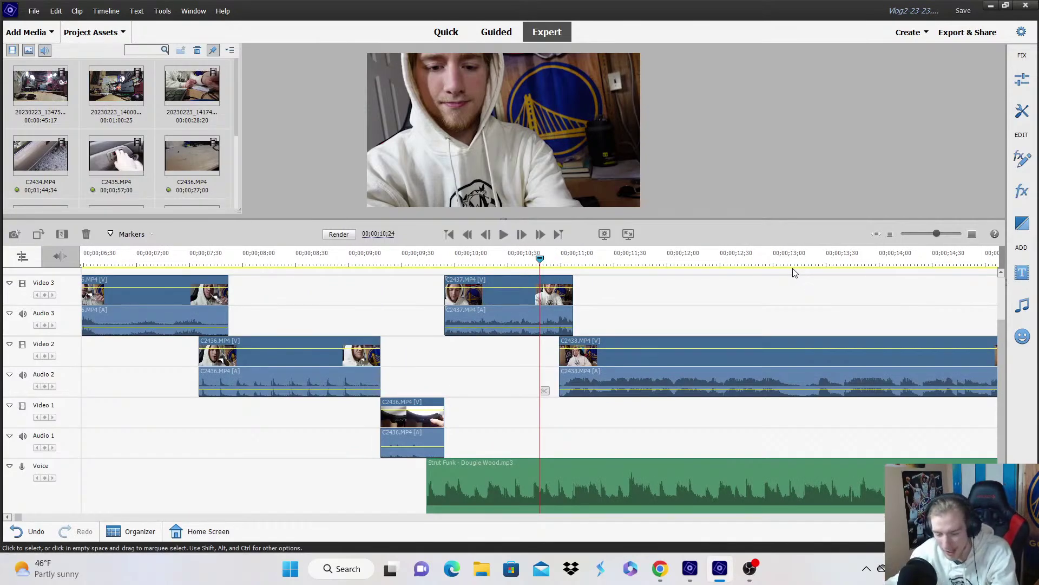
pyautogui.press('space')
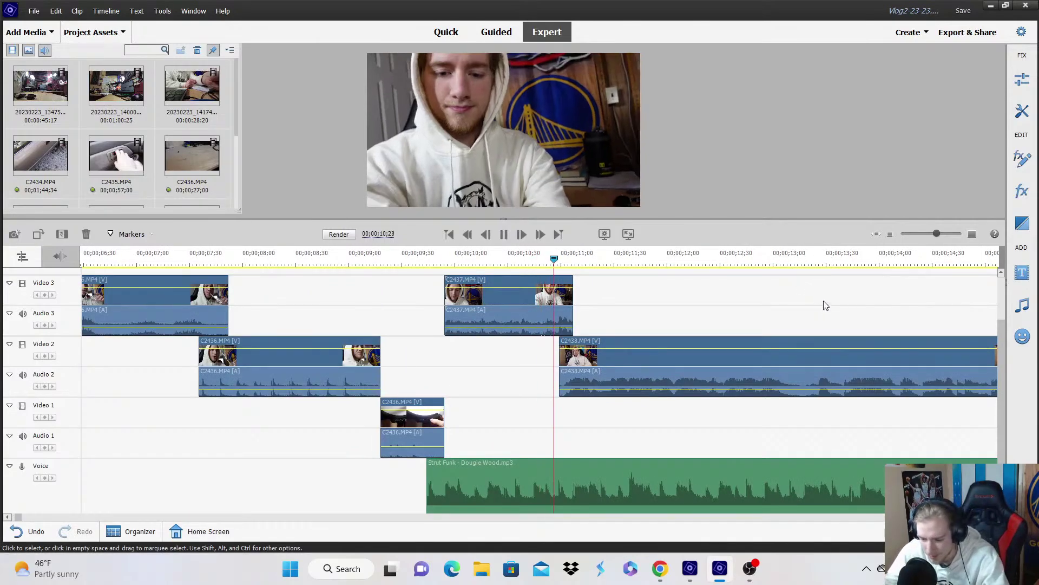
pyautogui.click(877, 233)
pyautogui.click(877, 234)
pyautogui.click(973, 234)
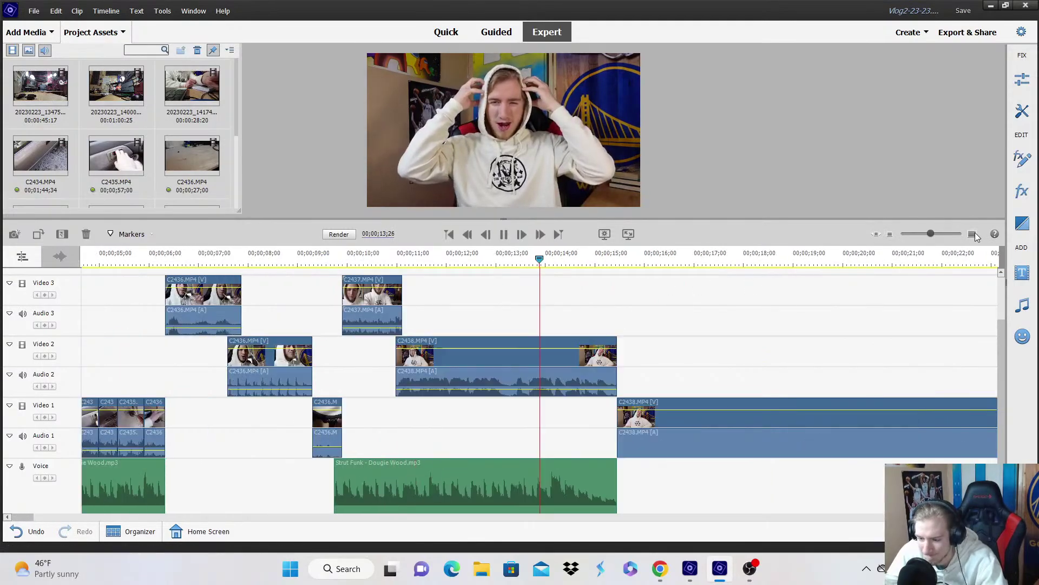
pyautogui.click(973, 234)
# Try splitting C2438 on Video 2 at 00;00;13;11 and slightly enlarging the picture of the part after the cut.
pyautogui.click(445, 262)
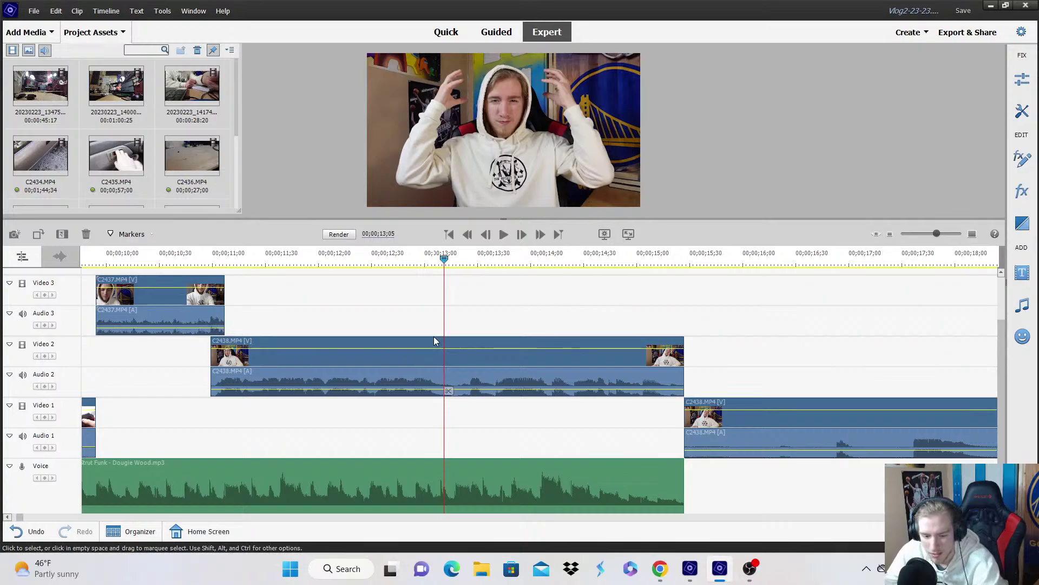
pyautogui.scroll(1, 434, 340)
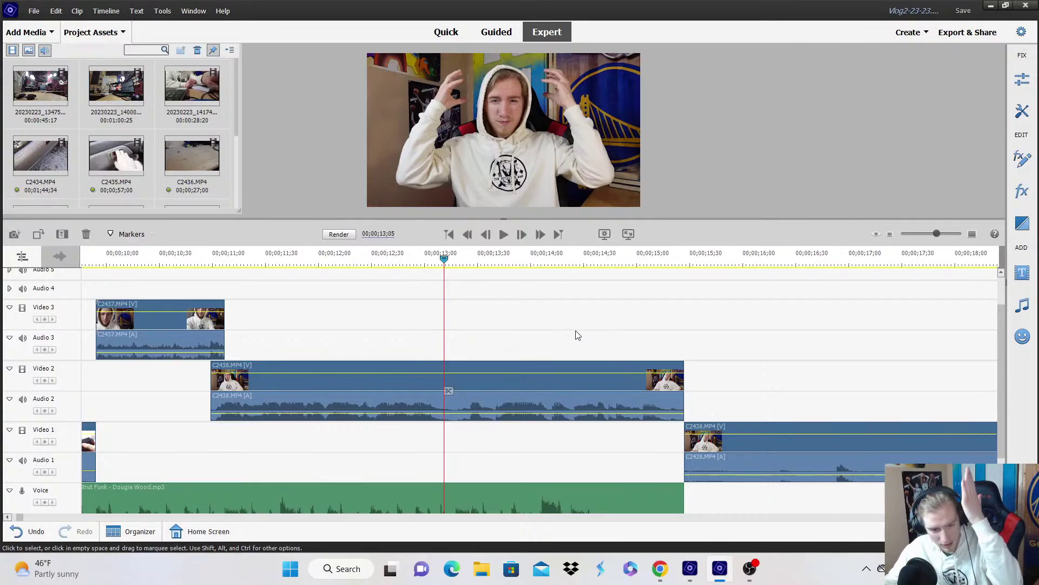
pyautogui.click(465, 267)
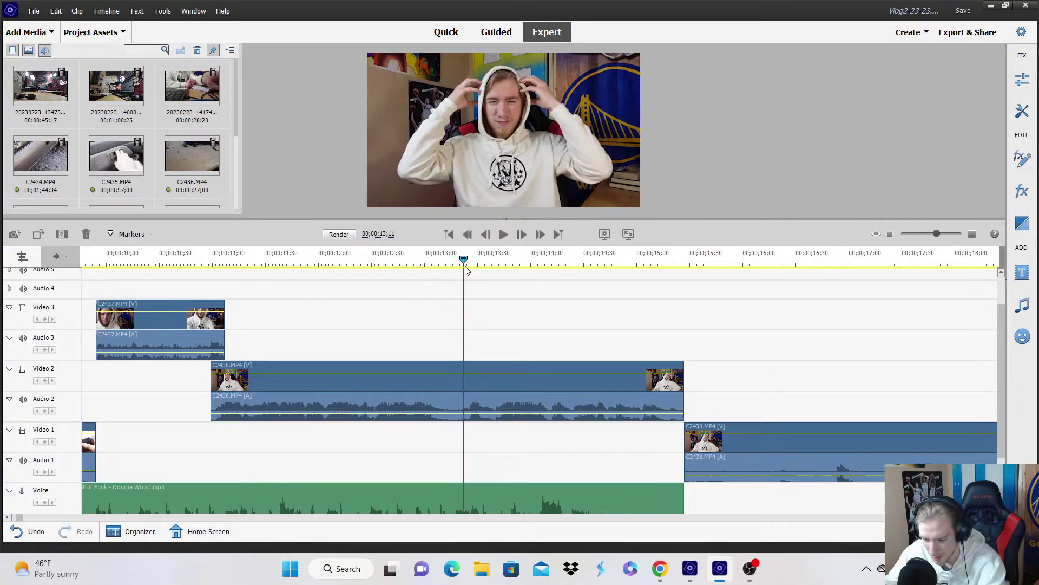
pyautogui.click(467, 391)
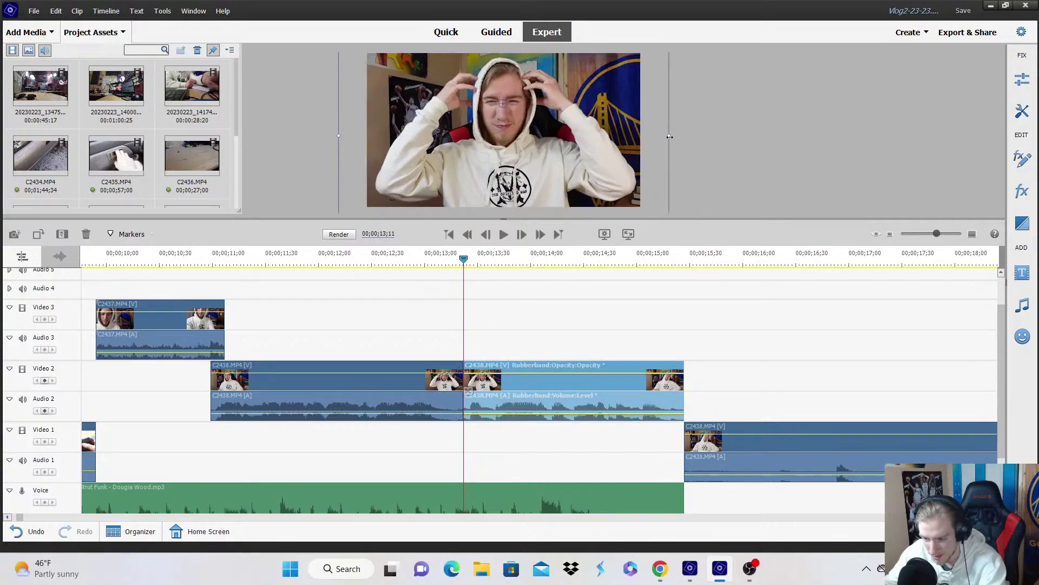
# Play the enlarged cut from 00;00;11;09 and undo both the enlargement and the split.
pyautogui.click(246, 264)
pyautogui.click(348, 283)
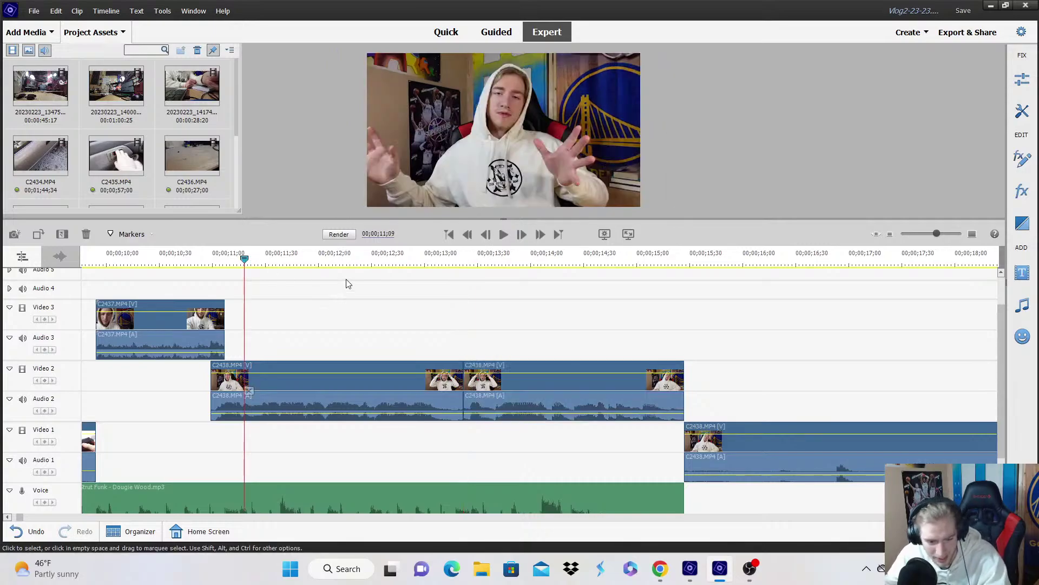
pyautogui.press('space')
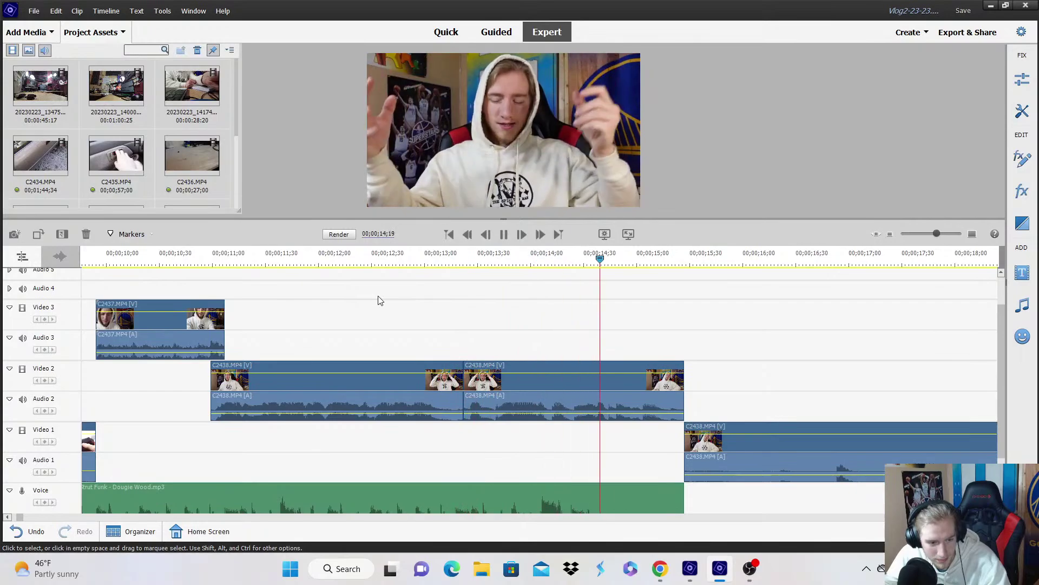
pyautogui.press('space')
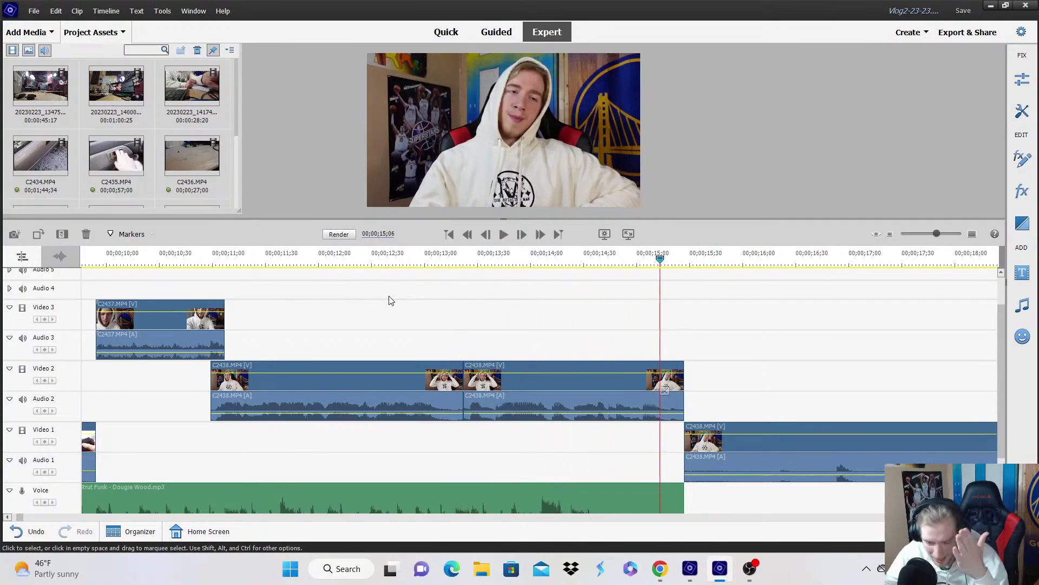
pyautogui.click(35, 535)
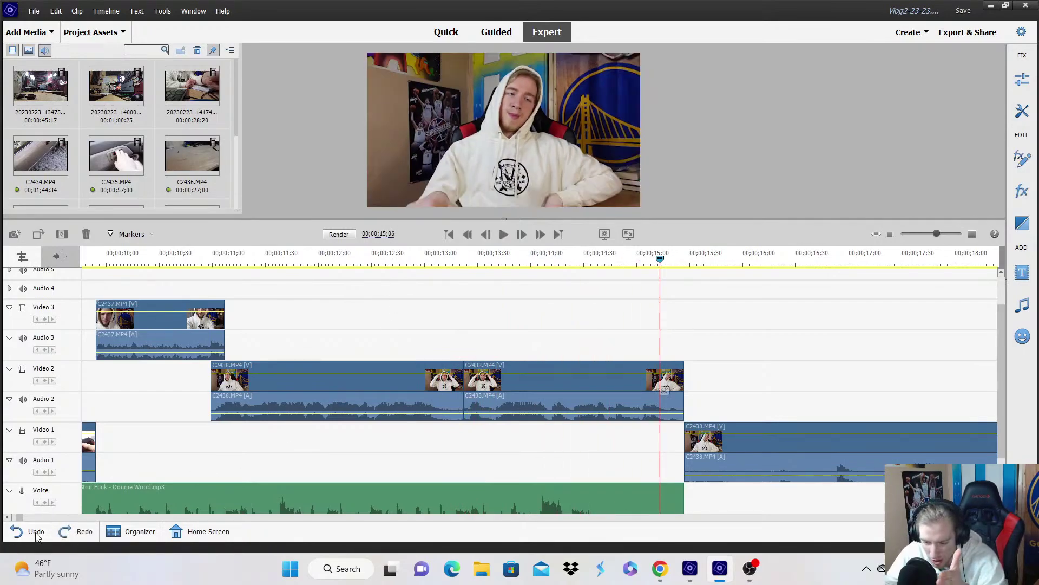
pyautogui.click(36, 535)
# Switch the keyframe line of the C2438 video on Video 2 to Motion: Scale.
pyautogui.click(441, 262)
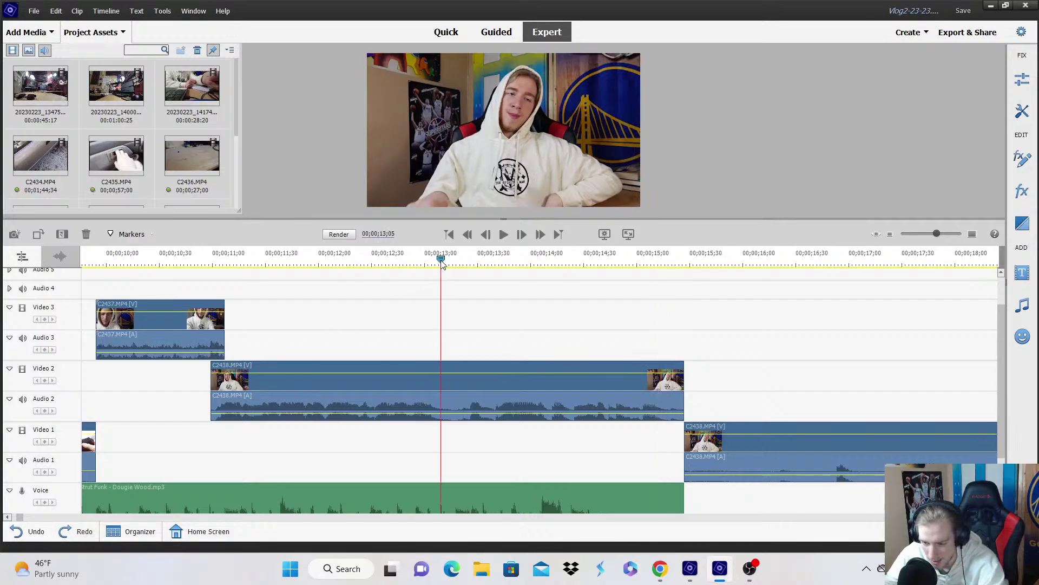
pyautogui.click(973, 234)
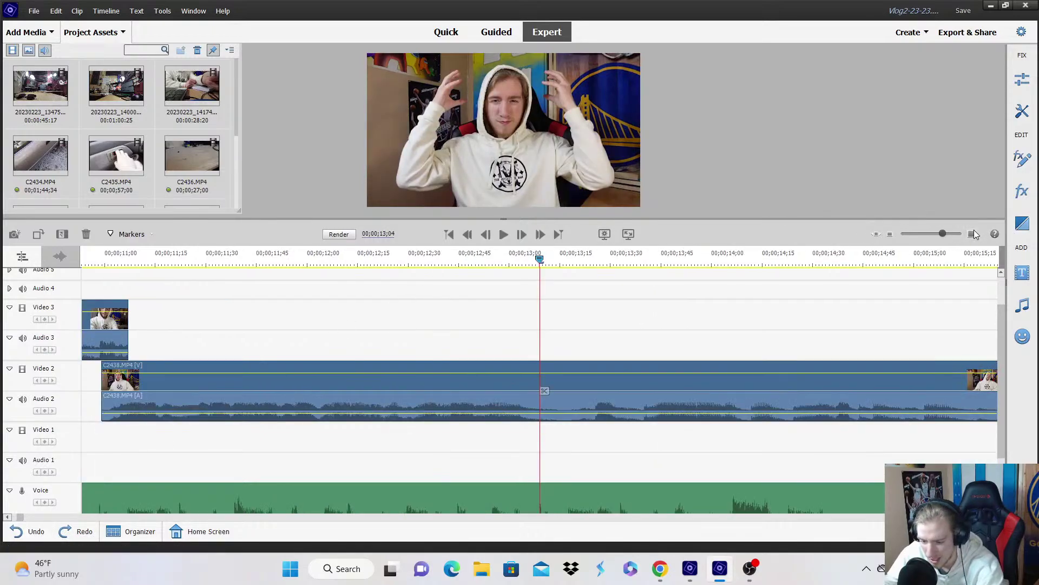
pyautogui.click(291, 373)
pyautogui.click(220, 365)
pyautogui.moveTo(222, 378)
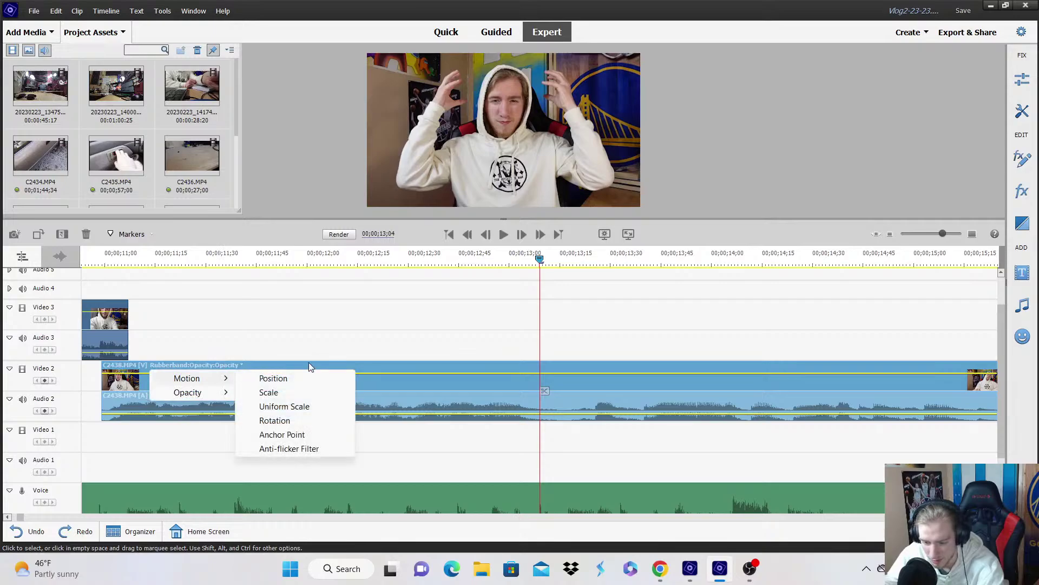
pyautogui.click(268, 392)
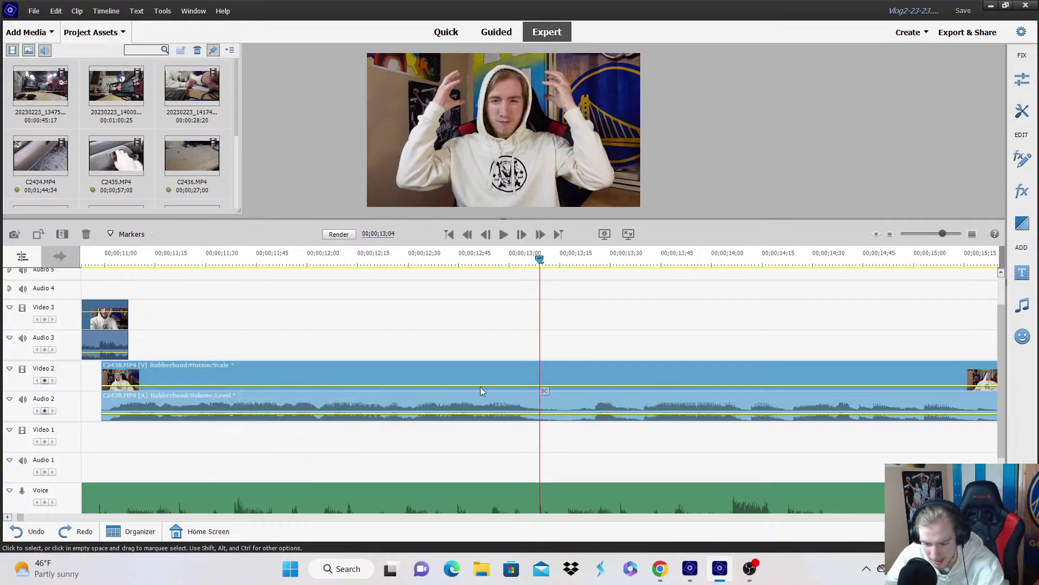
# Try a Scale keyframe on C2438 at 00;00;13;08, advance to 00;00;13;10 and undo the keyframe.
pyautogui.press('Right')
pyautogui.press('Right')
pyautogui.press('Right')
pyautogui.press('Right')
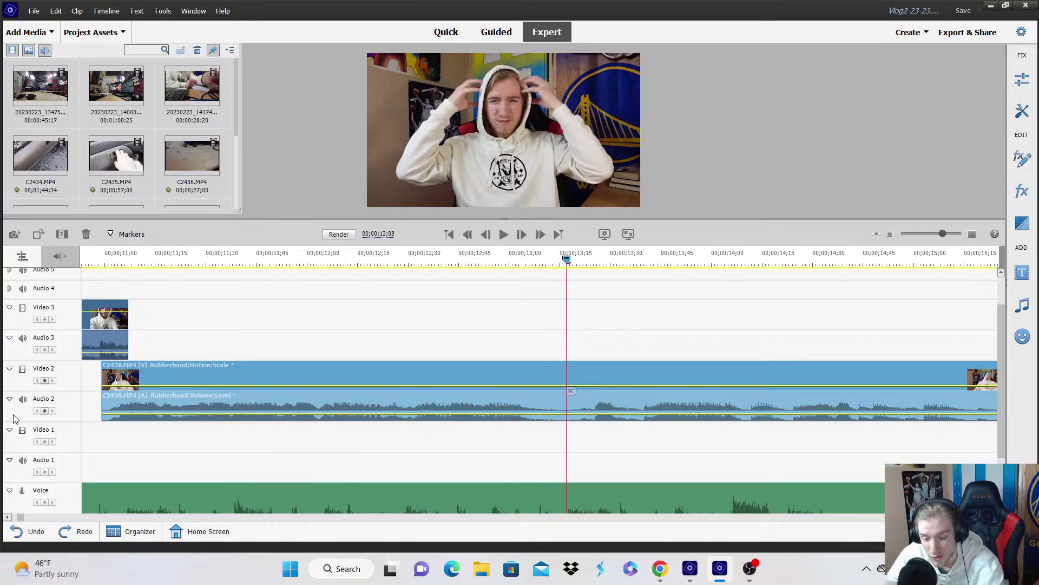
pyautogui.click(45, 380)
pyautogui.press('Right')
pyautogui.press('Right')
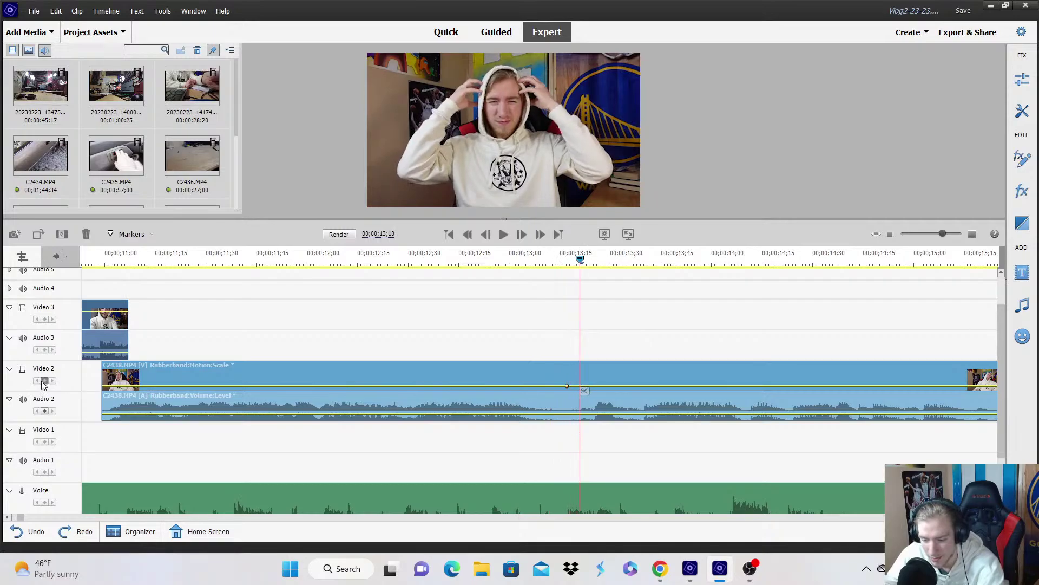
pyautogui.click(24, 530)
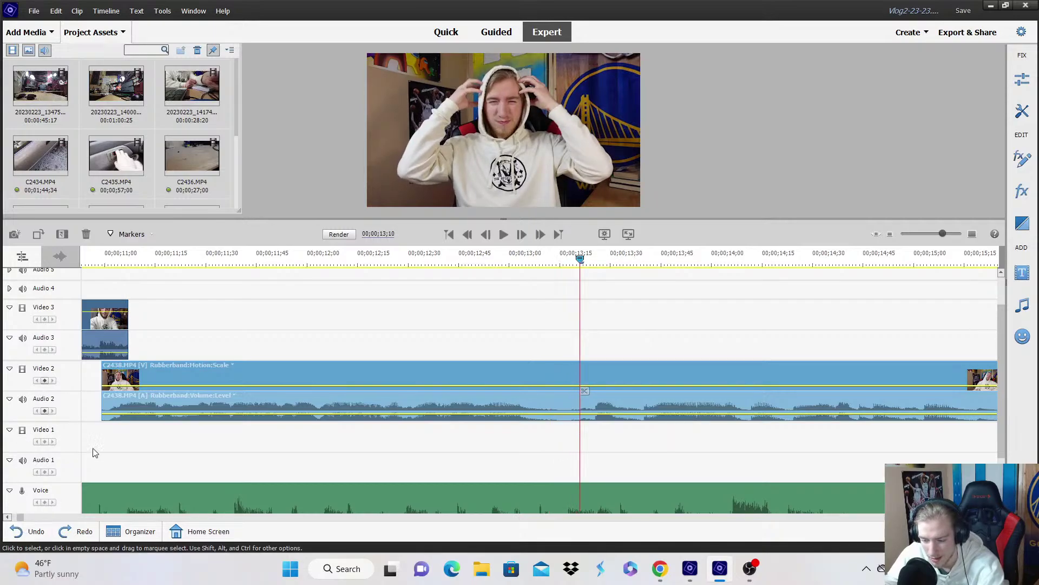
# Add Scale keyframes to C2438 on Video 2 at 00;00;13;10 and 00;00;13;13, slightly enlarging the picture at the second one.
pyautogui.click(48, 380)
pyautogui.press('Right')
pyautogui.press('Right')
pyautogui.press('Right')
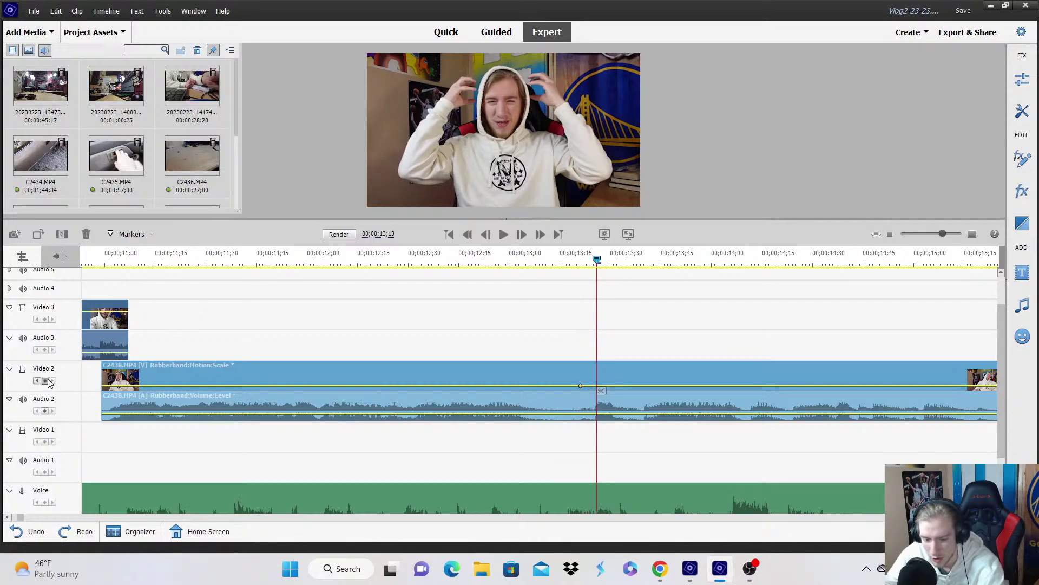
pyautogui.click(510, 146)
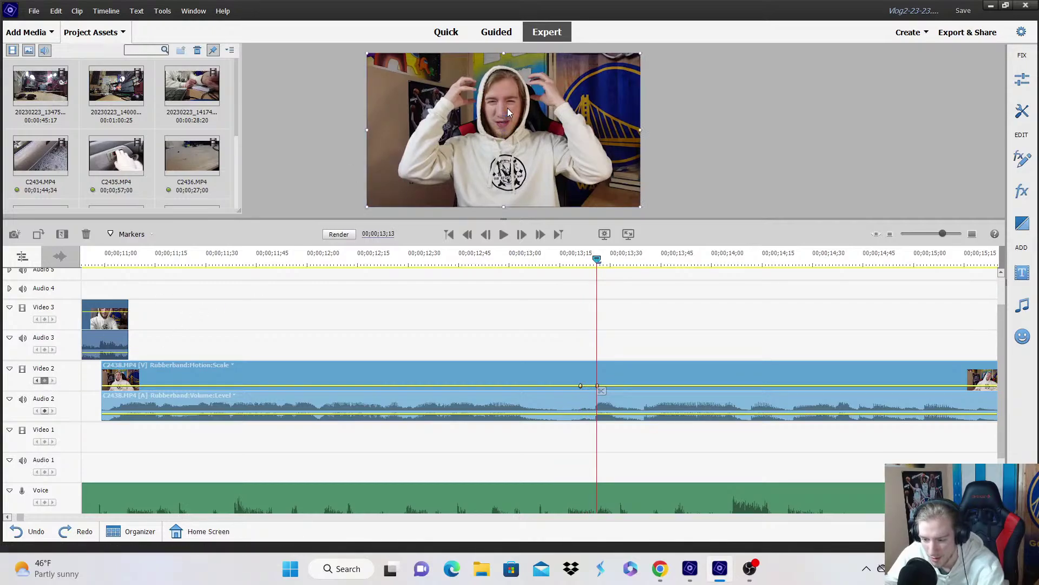
pyautogui.moveTo(640, 130); pyautogui.dragTo(662, 130)
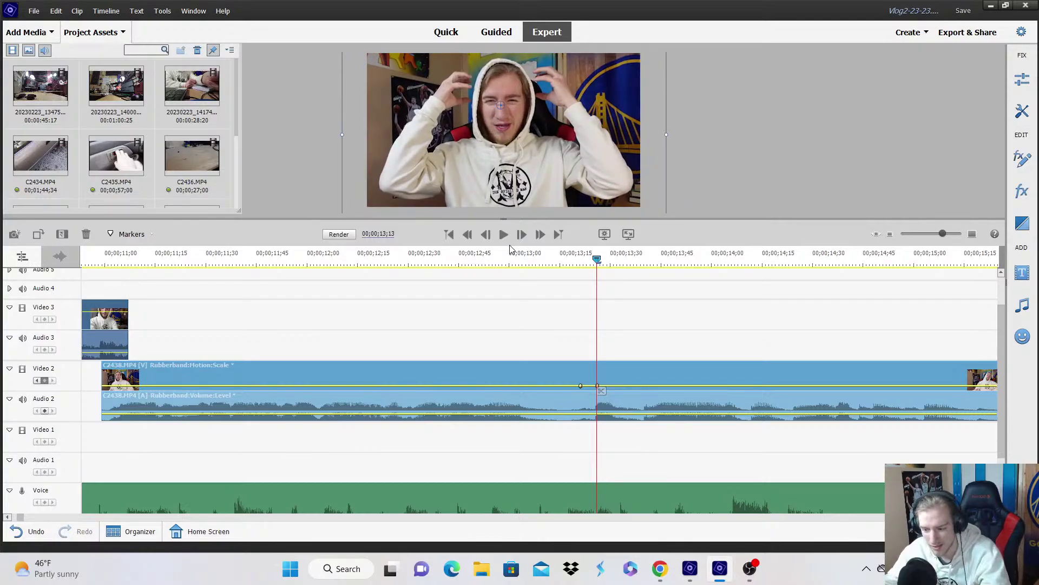
# Play C2438 on Video 2 from about 00;00;11;11 to check the keyframed zoom and the end of the clip.
pyautogui.click(134, 256)
pyautogui.click(262, 283)
pyautogui.press('space')
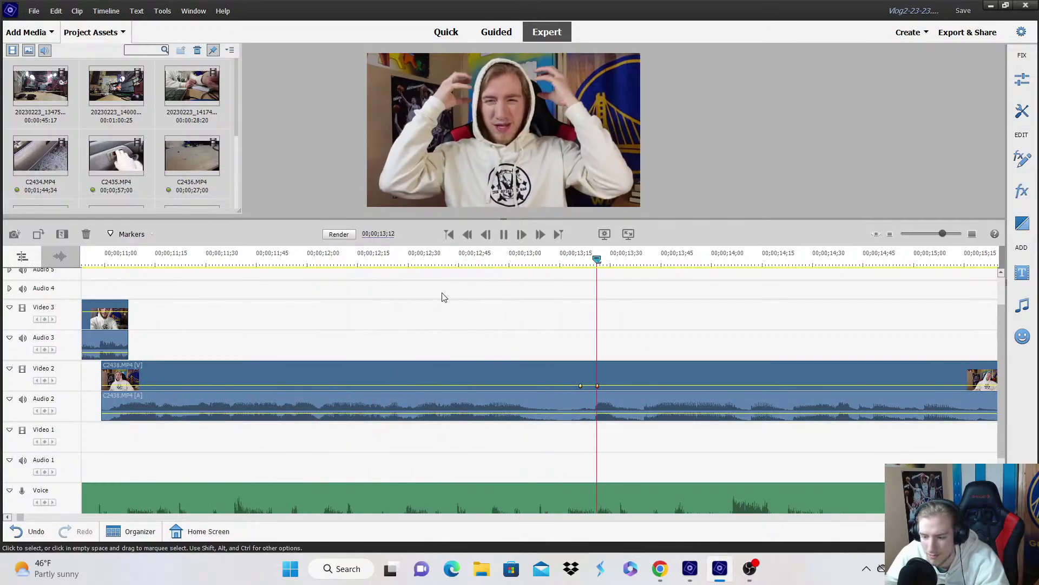
pyautogui.press('space')
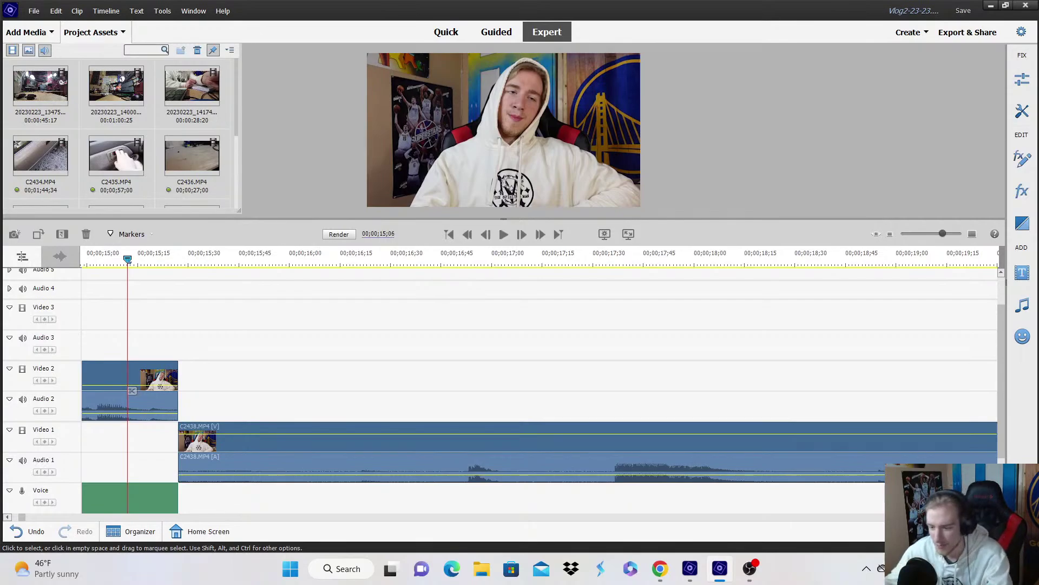
pyautogui.click(890, 234)
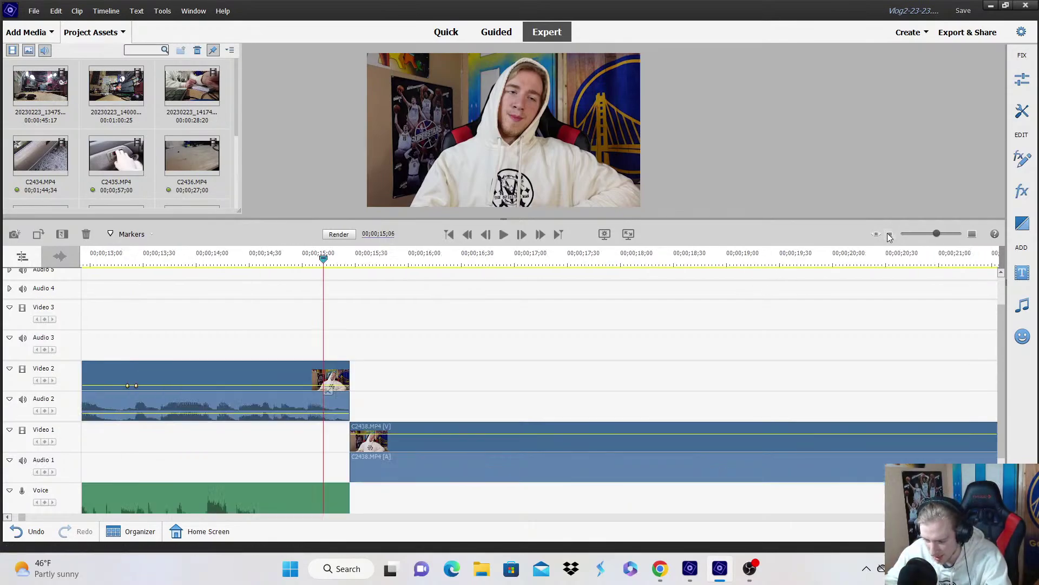
pyautogui.click(889, 234)
pyautogui.click(305, 261)
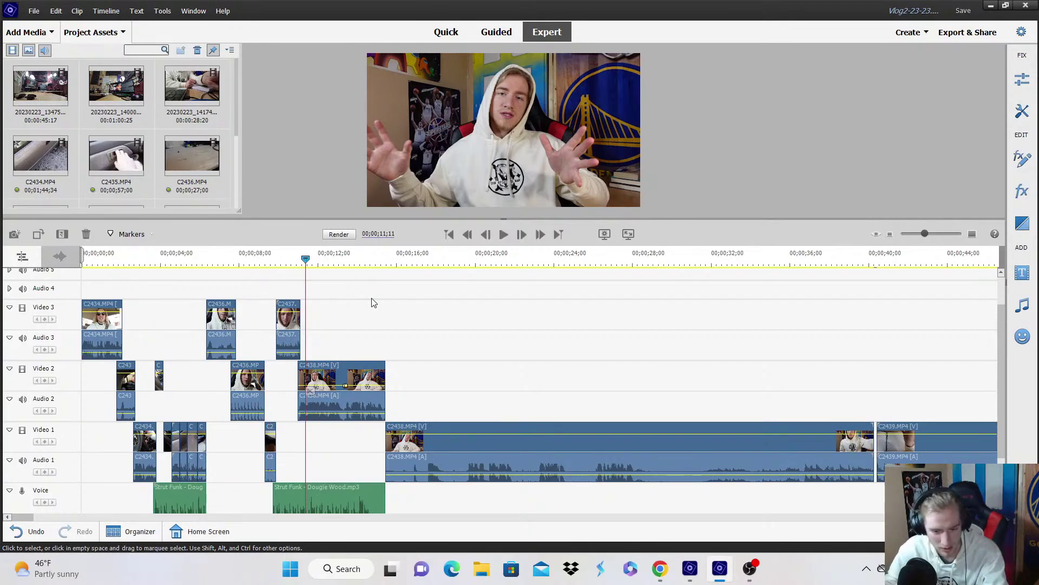
pyautogui.press('space')
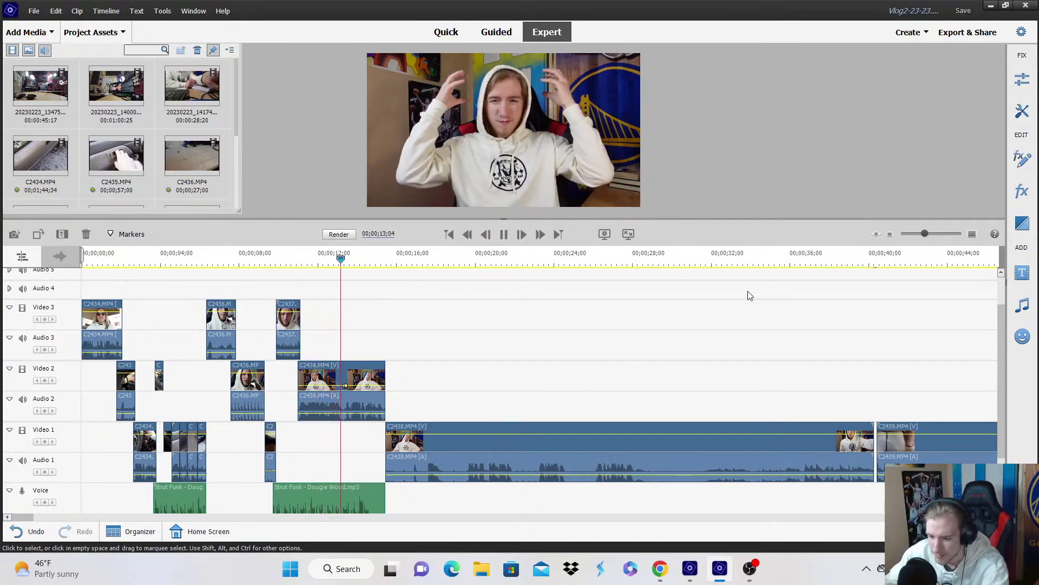
pyautogui.press('=')
pyautogui.press('=')
pyautogui.press('=')
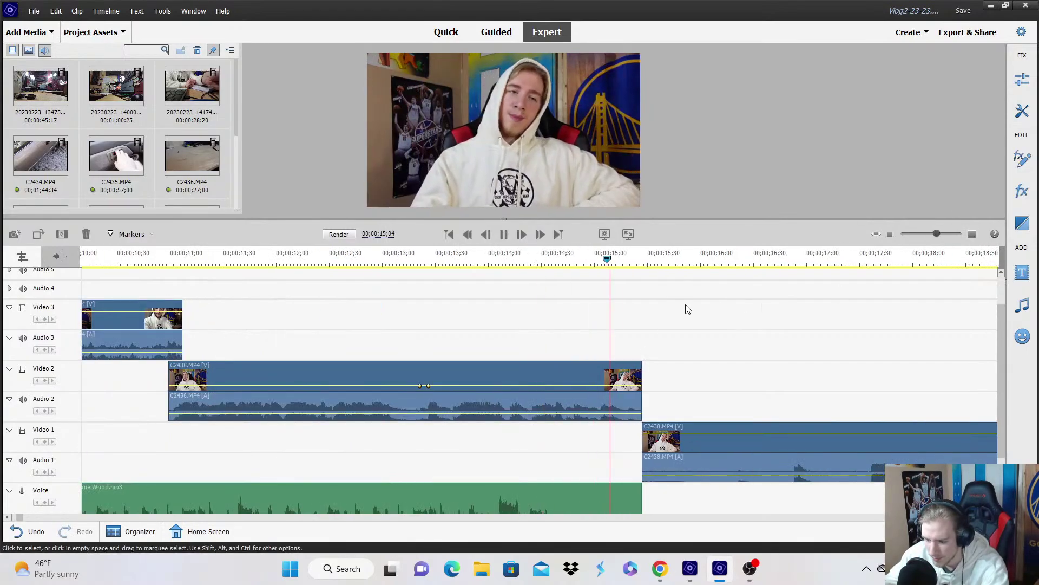
pyautogui.press('space')
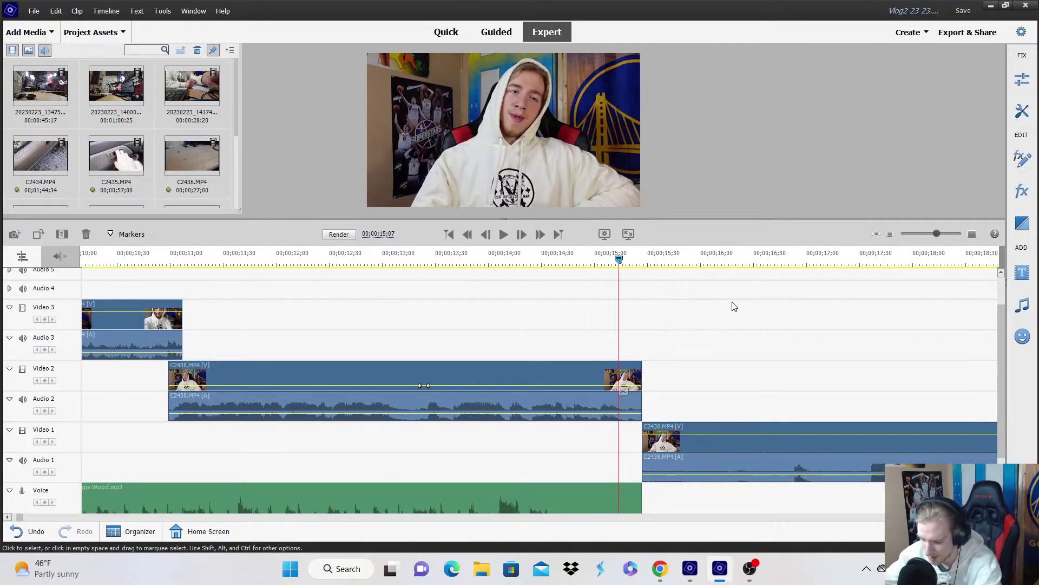
# Split C2438 on Video 1 at 00;00;19;17 and delete the part before the cut, closing the gap.
pyautogui.press('-')
pyautogui.press('-')
pyautogui.press('-')
pyautogui.press('space')
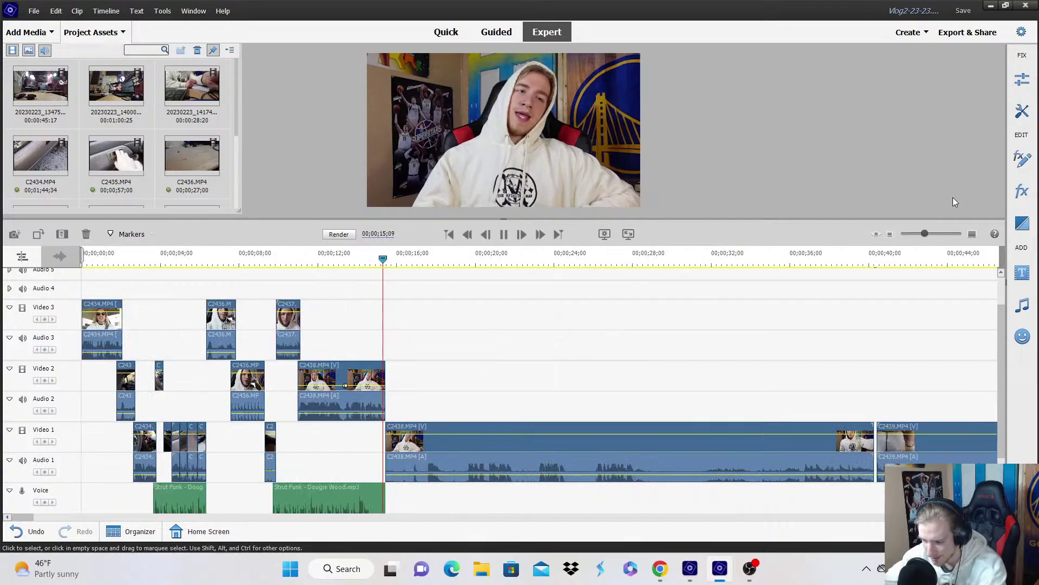
pyautogui.click(973, 234)
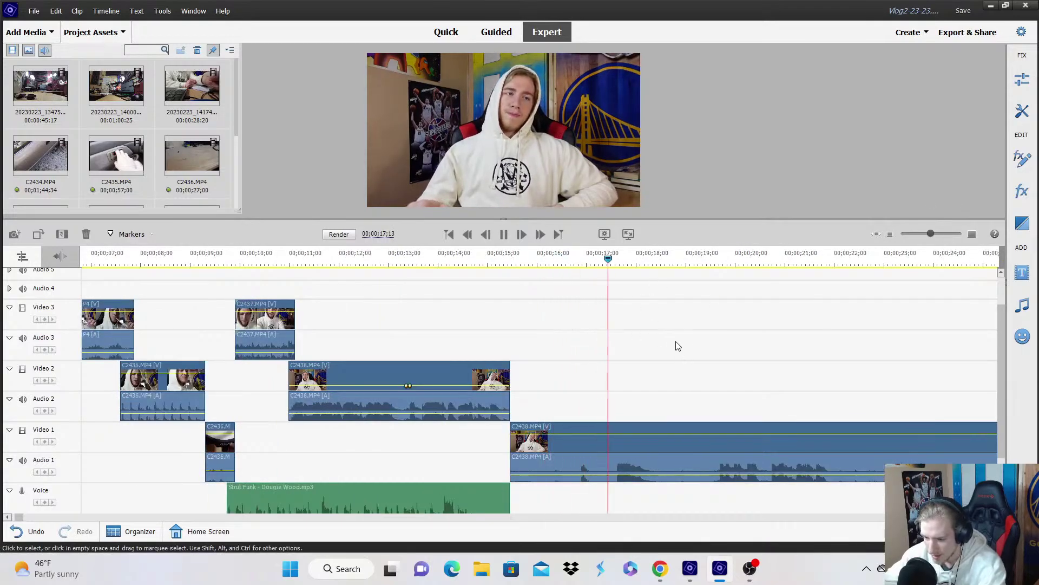
pyautogui.click(709, 261)
pyautogui.moveTo(709, 261); pyautogui.dragTo(716, 261)
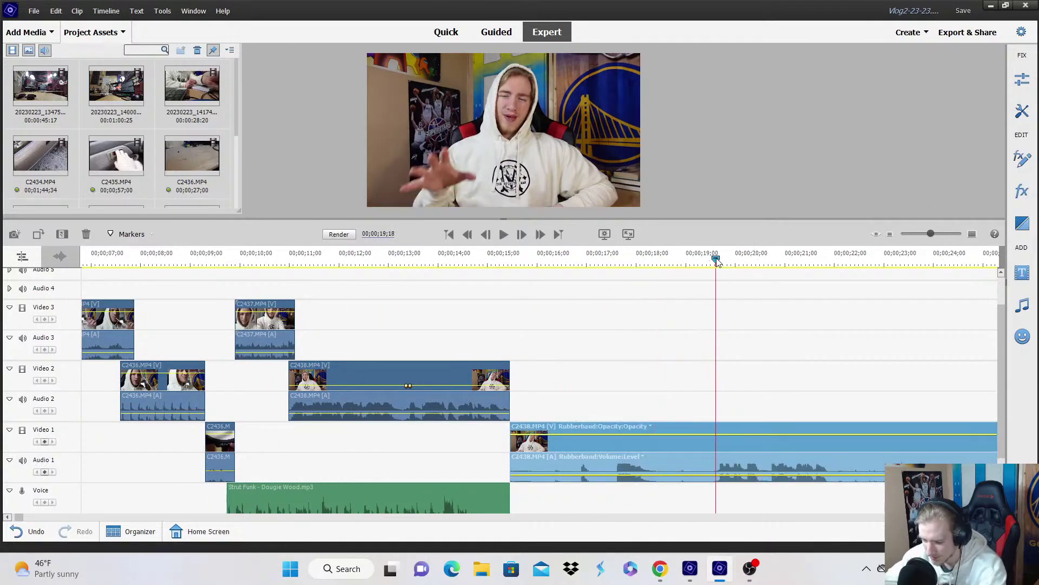
pyautogui.press('Left')
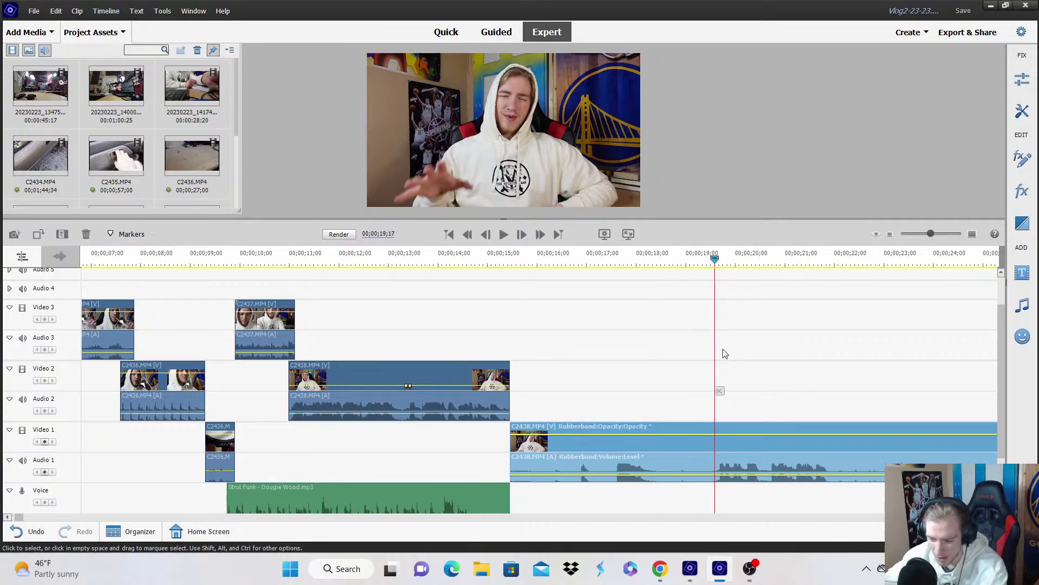
pyautogui.click(717, 386)
pyautogui.rightClick(616, 457)
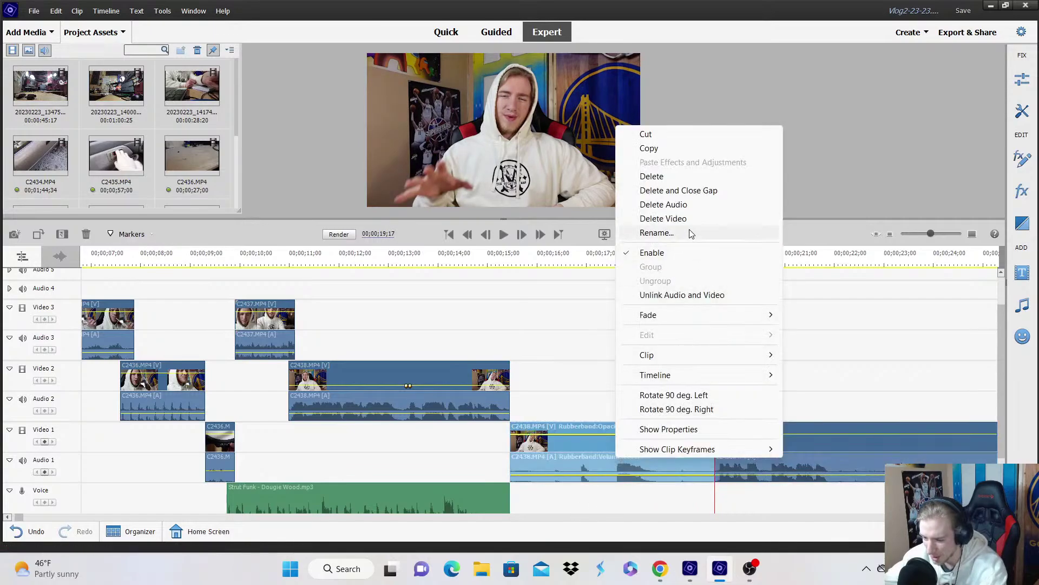
pyautogui.click(692, 193)
# Move the remaining C2438 clip on Video 1 slightly earlier to overlap the end of the Video 2 clip, and play the transition.
pyautogui.click(489, 262)
pyautogui.click(972, 234)
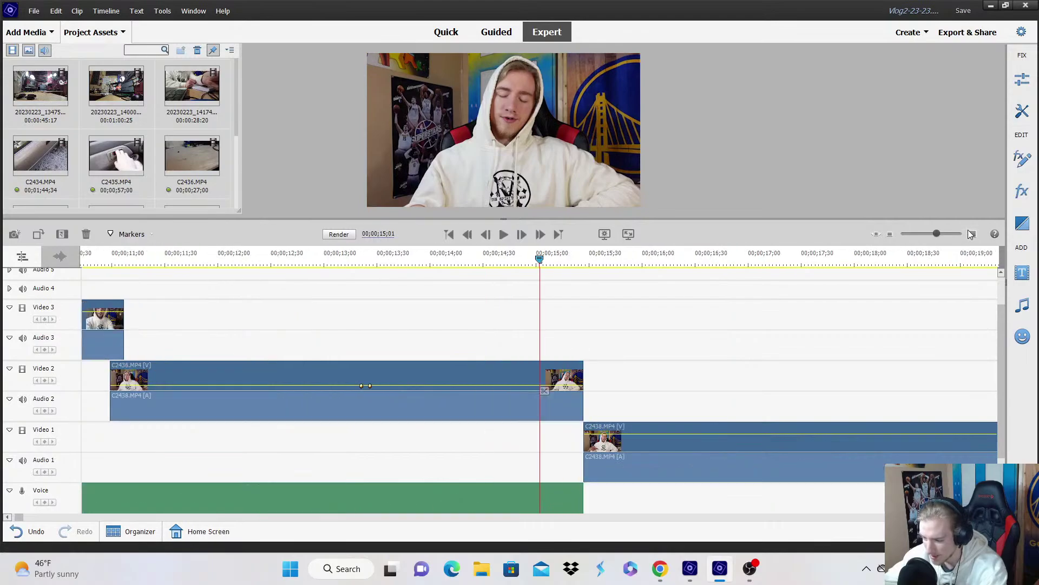
pyautogui.click(972, 234)
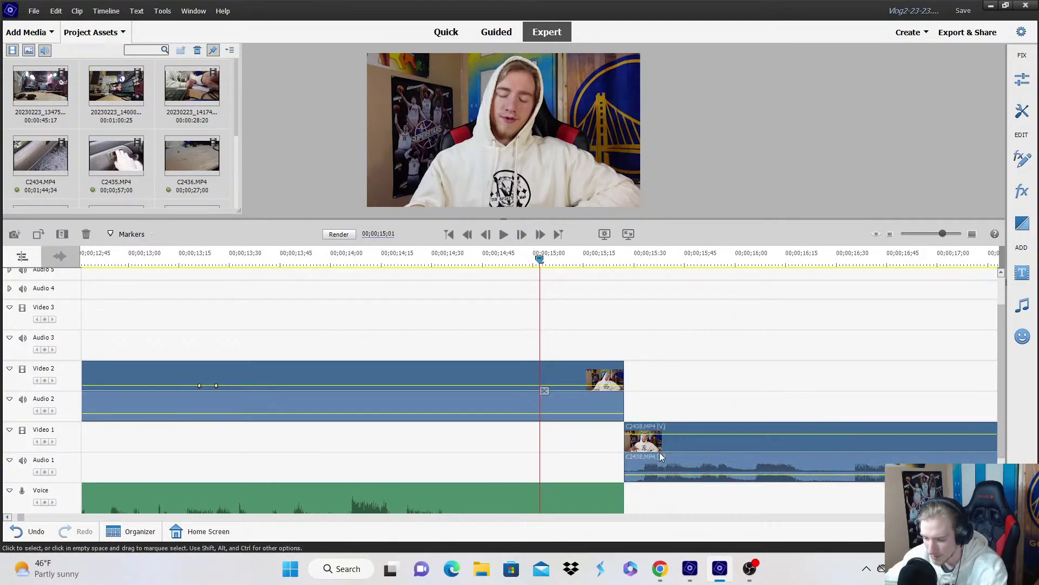
pyautogui.moveTo(661, 456); pyautogui.dragTo(646, 433)
pyautogui.press('space')
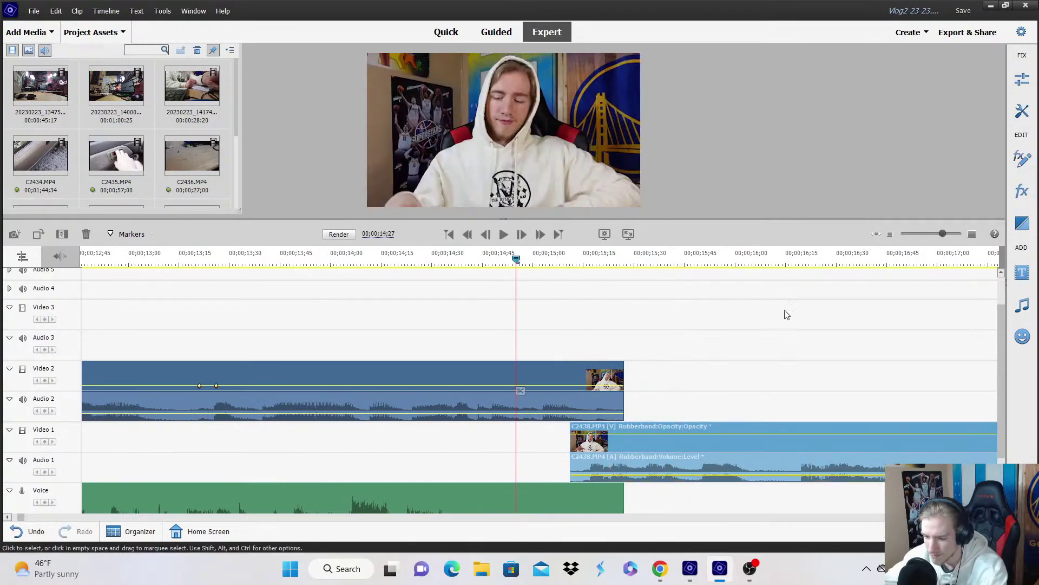
pyautogui.click(786, 314)
pyautogui.press('space')
# Split C2438 on Video 1 at 00;00;17;14 and move the second part up to Video 3, slightly overlapping the first part's end.
pyautogui.click(889, 234)
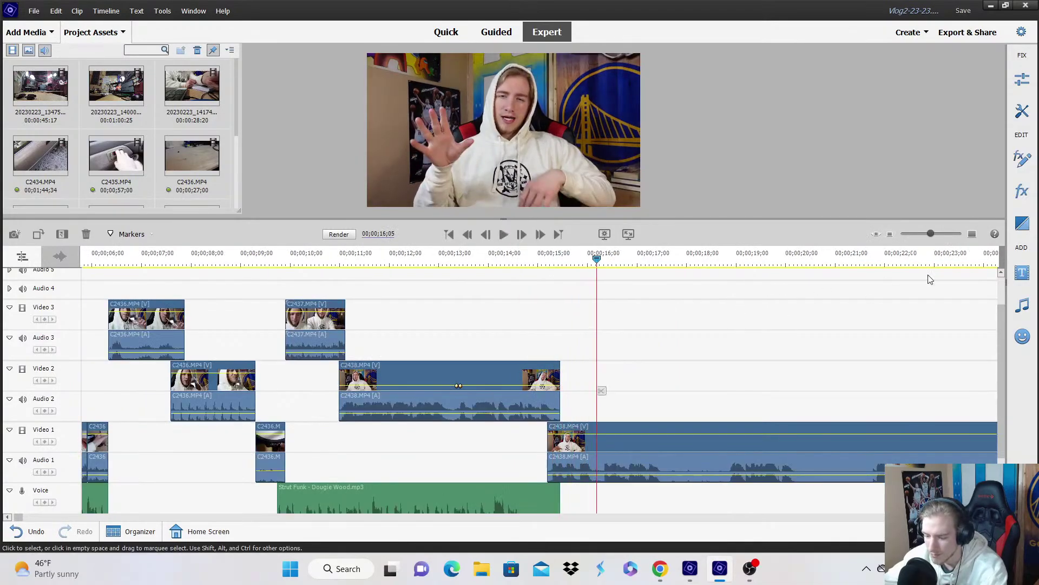
pyautogui.press('space')
pyautogui.press('=')
pyautogui.press('space')
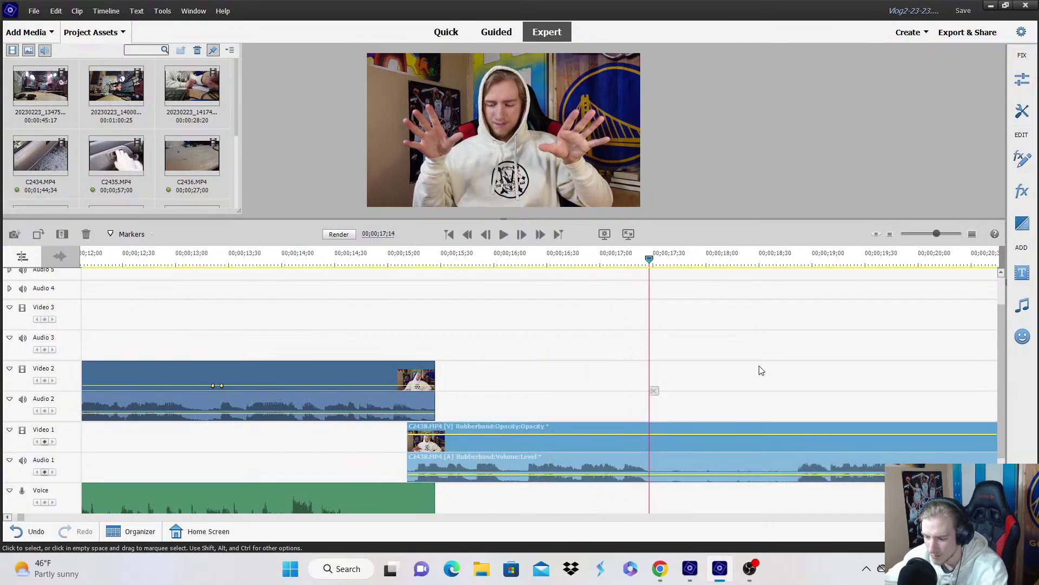
pyautogui.click(656, 391)
pyautogui.moveTo(654, 455); pyautogui.dragTo(651, 341)
# Play the C2438 clip on Video 3 and split it at 00;00;18;20, where the speech pauses.
pyautogui.press('space')
pyautogui.click(752, 283)
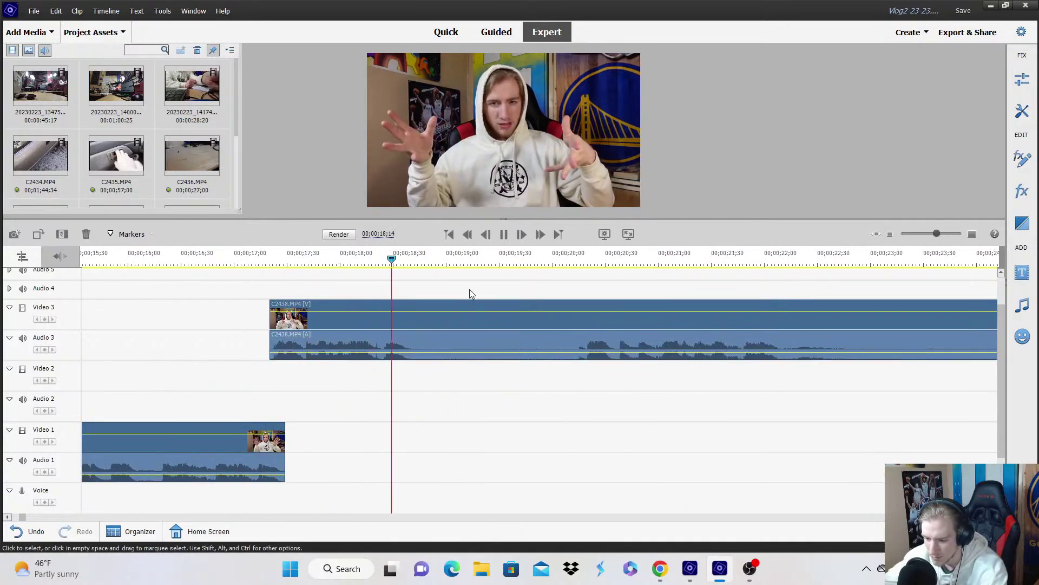
pyautogui.press('space')
pyautogui.click(578, 287)
pyautogui.press('space')
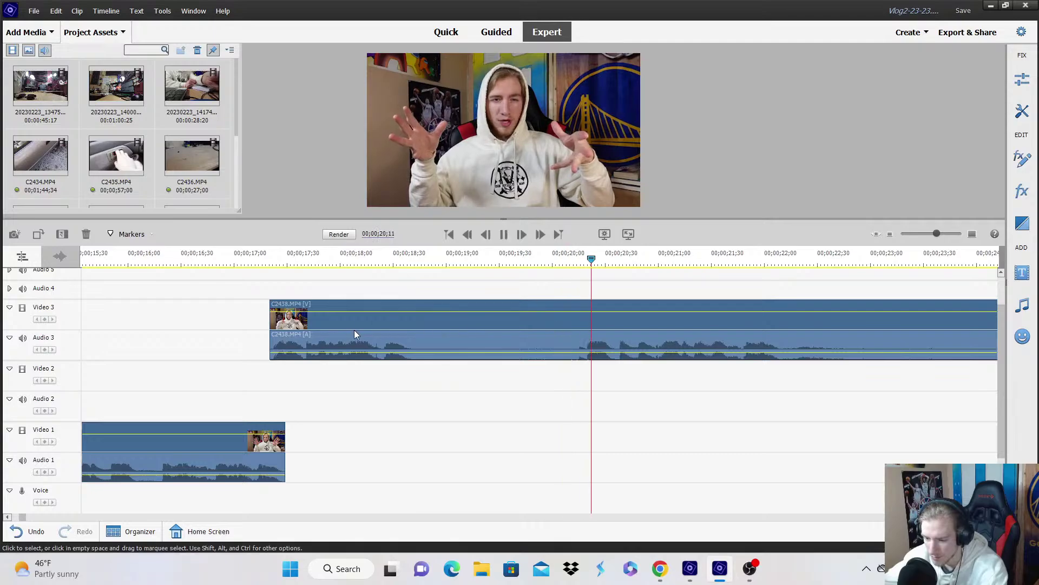
pyautogui.click(414, 263)
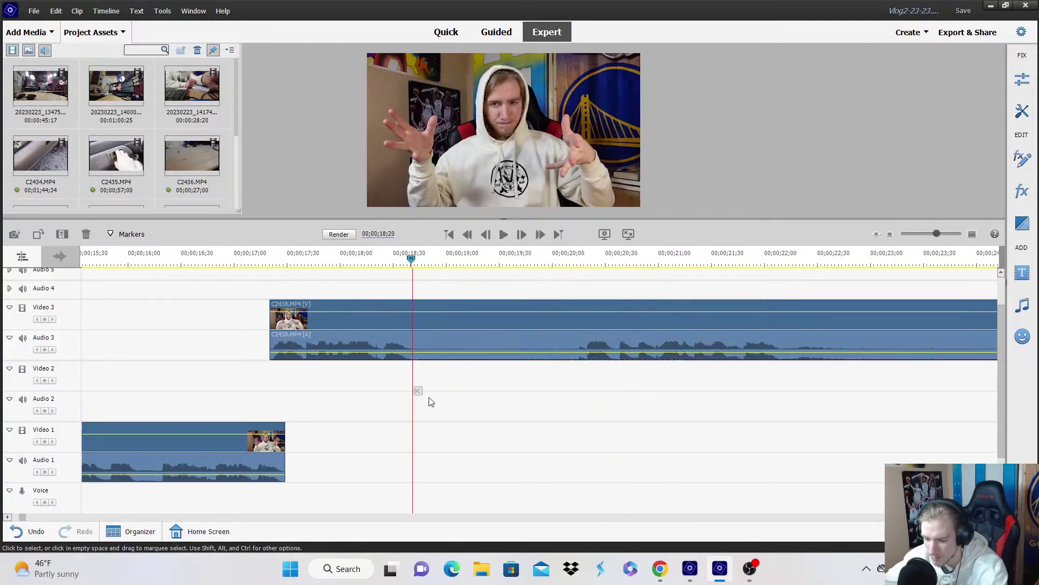
pyautogui.click(417, 391)
# Trim the pause off the second C2438 part's start and move it to Video 2, overlapping the end of the Video 3 part.
pyautogui.moveTo(417, 339); pyautogui.dragTo(576, 336)
pyautogui.moveTo(601, 336); pyautogui.dragTo(406, 386)
pyautogui.press('space')
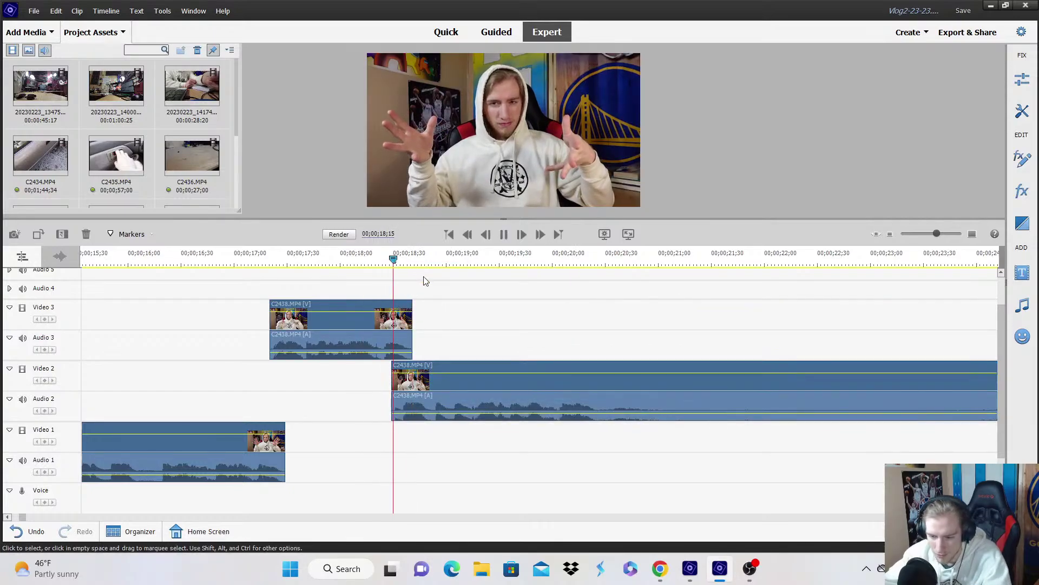
# Split C2438 on Video 2 at 00;00;20;14, where the speech ends, and save the project.
pyautogui.press('space')
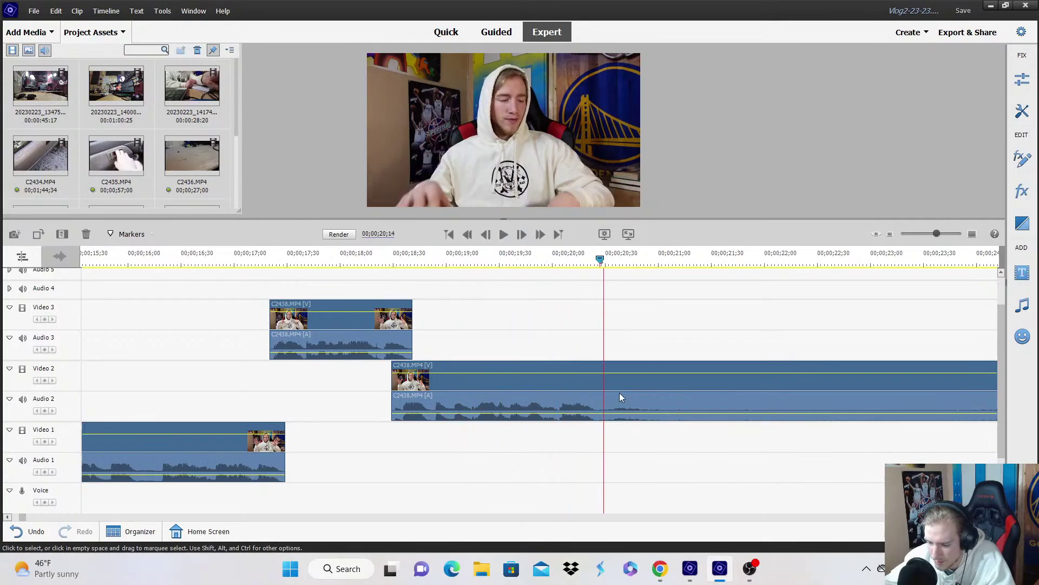
pyautogui.click(608, 391)
pyautogui.press('\\')
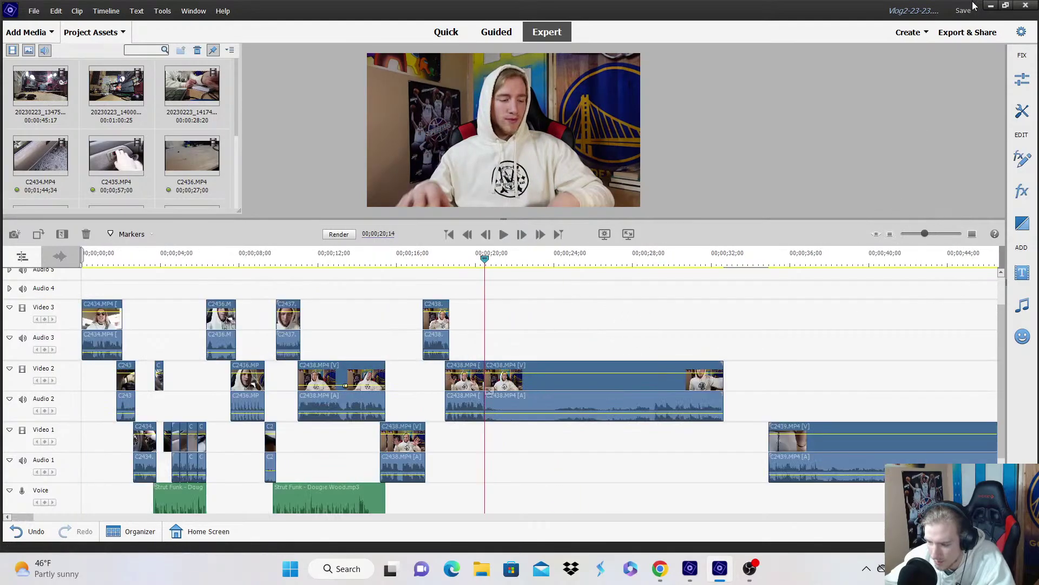
pyautogui.hotkey('ctrl', 's')
# Skim the leftover C2438 part after the last cut on Video 2 and delete it.
pyautogui.moveTo(649, 259); pyautogui.dragTo(688, 262)
pyautogui.rightClick(578, 376)
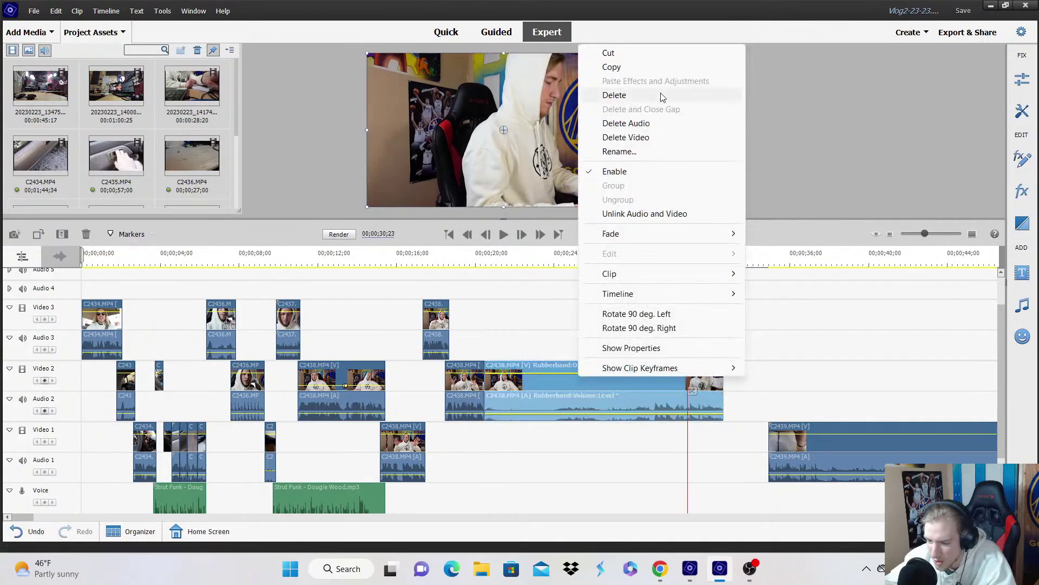
pyautogui.click(662, 98)
# Move C2439 on Video 1 back to start where the last C2438 clip ends, and save the project.
pyautogui.scroll(-1, 654, 350)
pyautogui.moveTo(793, 408); pyautogui.dragTo(510, 408)
pyautogui.click(890, 234)
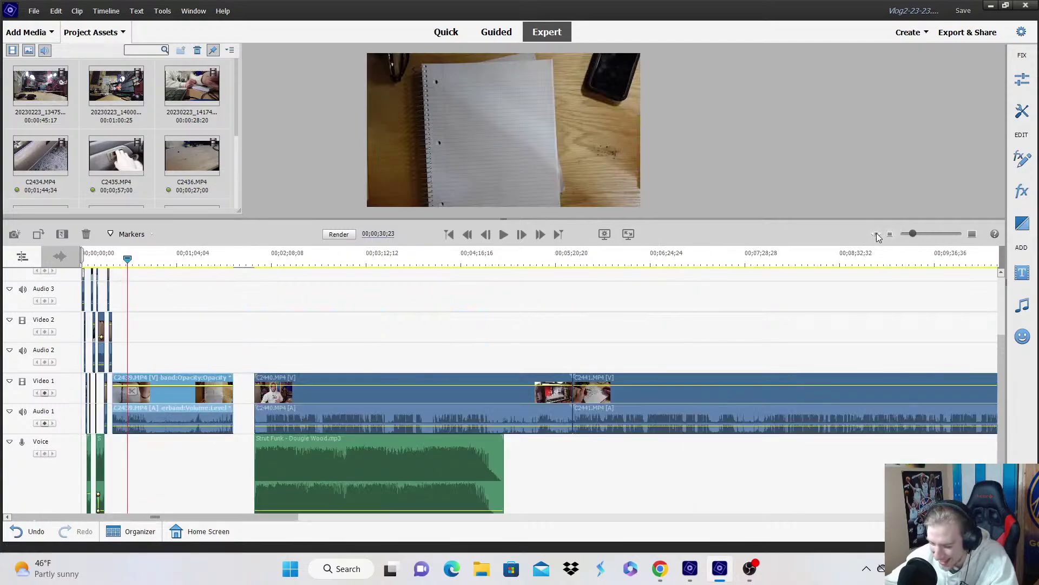
pyautogui.rightClick(174, 392)
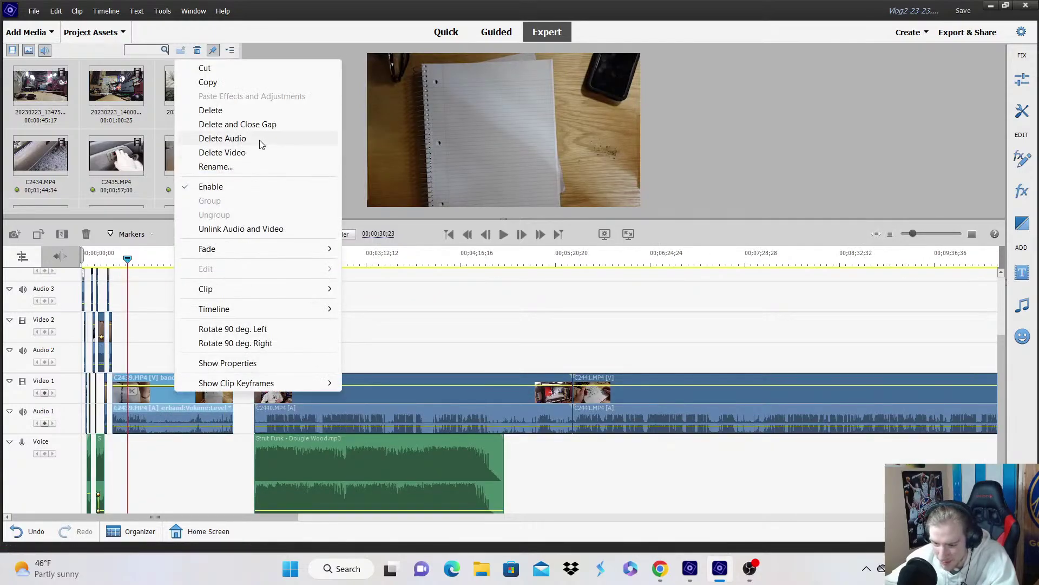
pyautogui.click(141, 302)
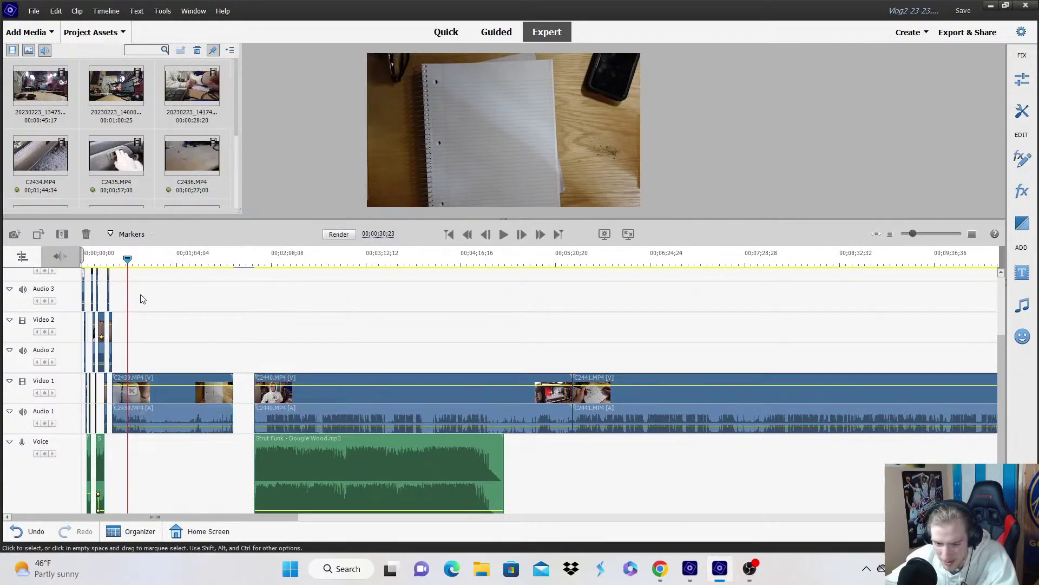
pyautogui.click(963, 12)
# Split C2439 on Video 1 at 00;00;37;28 and delete the part before the cut, closing the gap.
pyautogui.press('=')
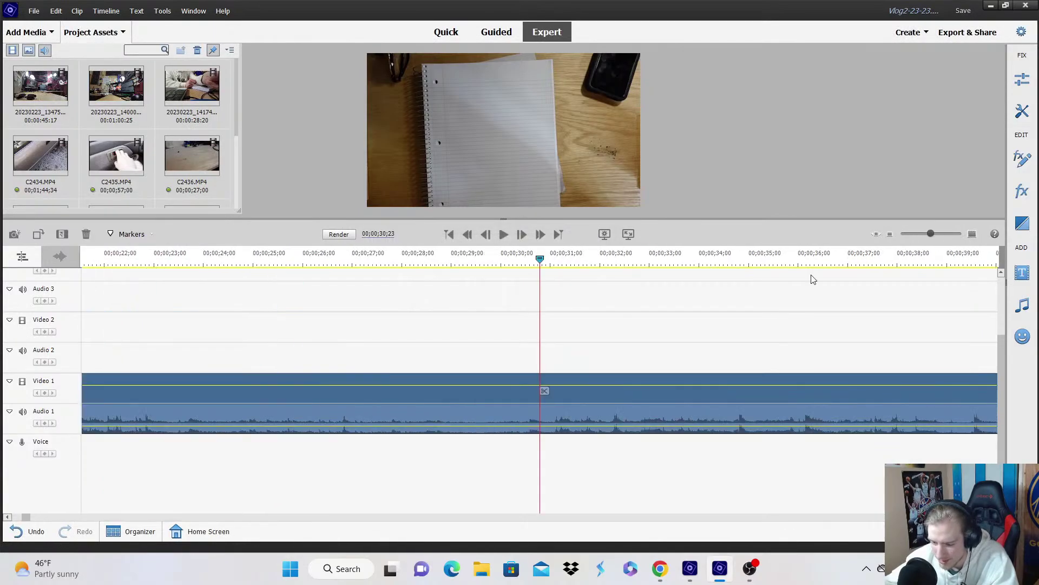
pyautogui.press('space')
pyautogui.click(877, 234)
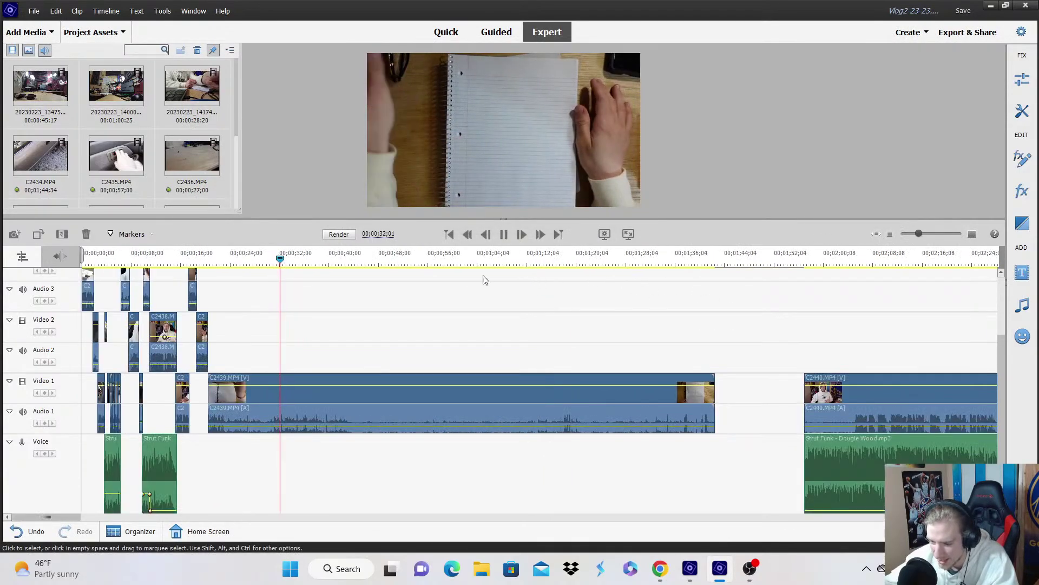
pyautogui.moveTo(320, 259)
pyautogui.mouseDown()
pyautogui.moveTo(336, 260)
pyautogui.moveTo(316, 259)
pyautogui.mouseUp()
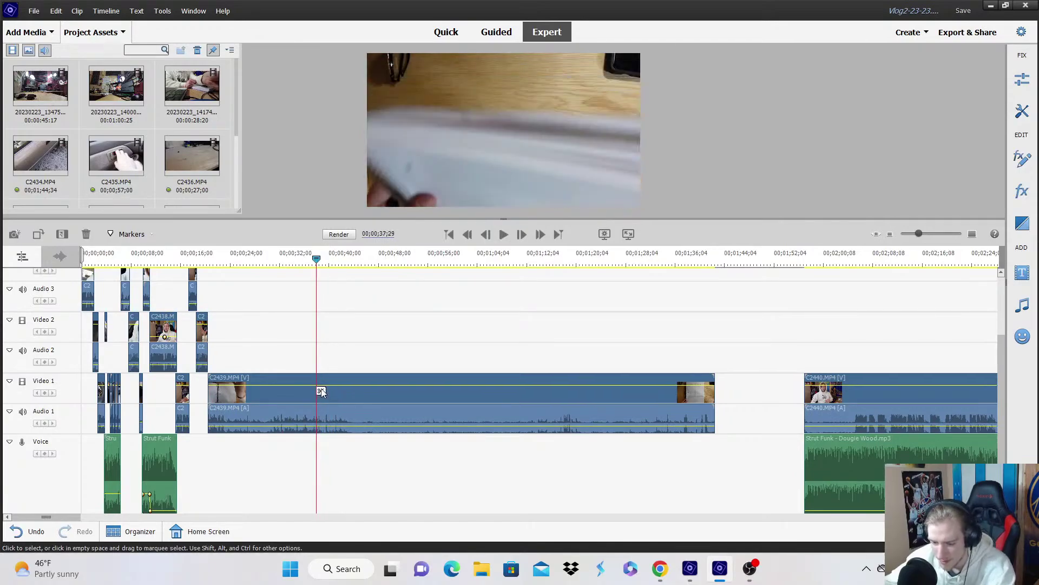
pyautogui.rightClick(255, 400)
pyautogui.click(366, 139)
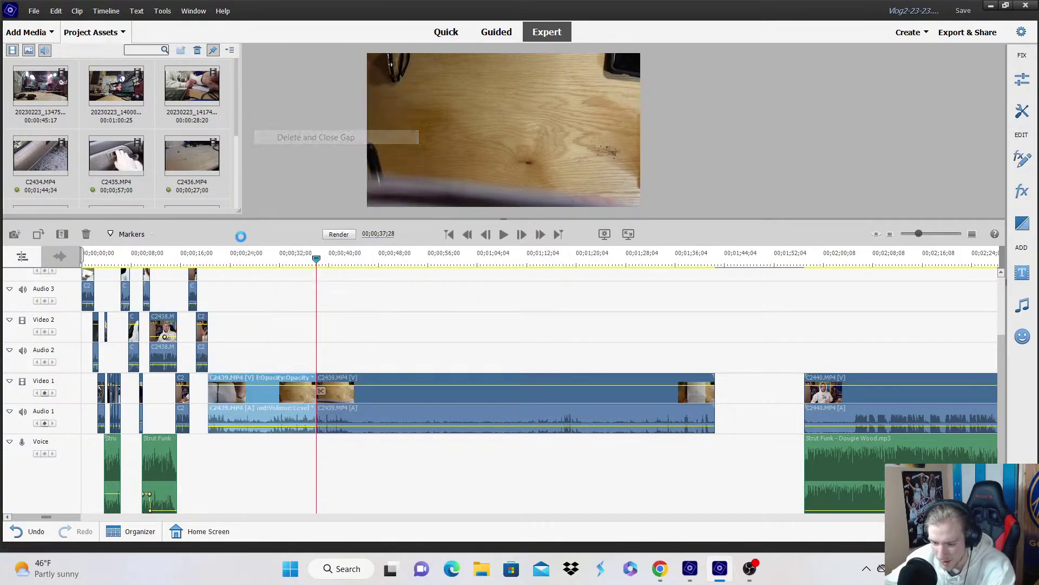
# Shift C2439 on Video 1 slightly earlier so its start overlaps the end of the last C2438 clip on Video 2.
pyautogui.click(193, 263)
pyautogui.click(973, 234)
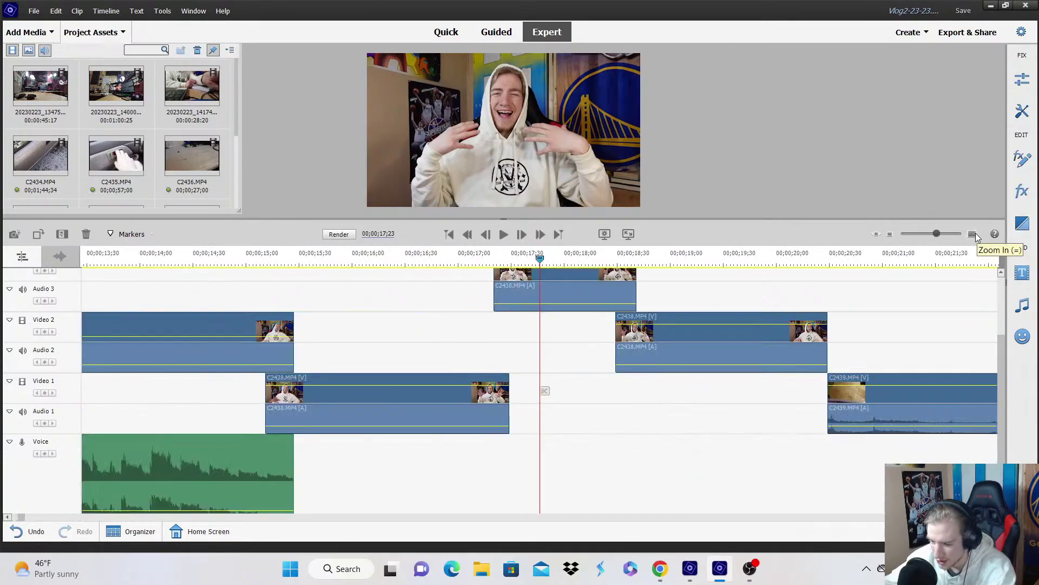
pyautogui.click(794, 262)
pyautogui.click(973, 235)
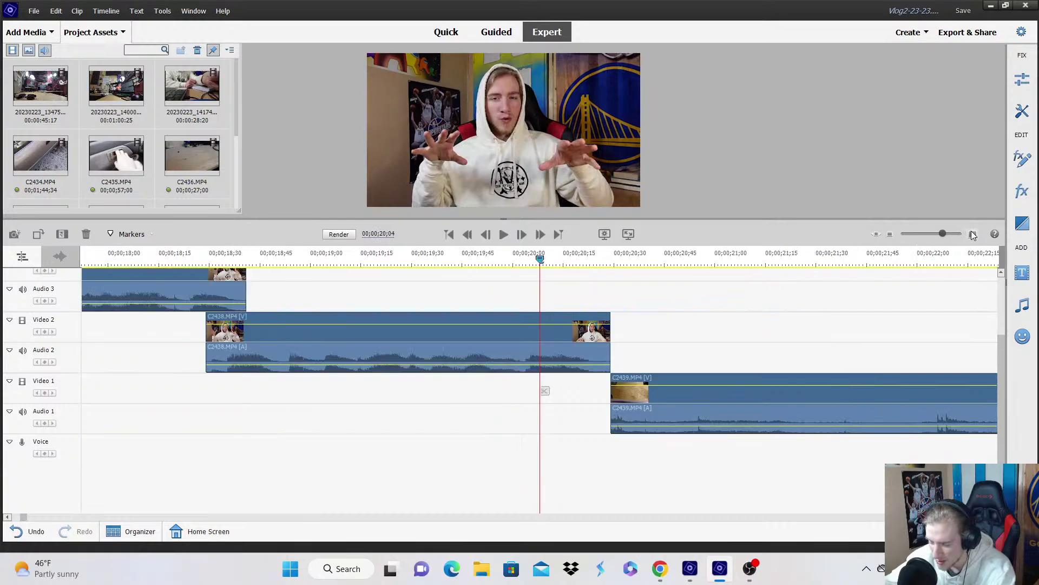
pyautogui.click(973, 235)
pyautogui.moveTo(672, 401); pyautogui.dragTo(612, 401)
pyautogui.press('space')
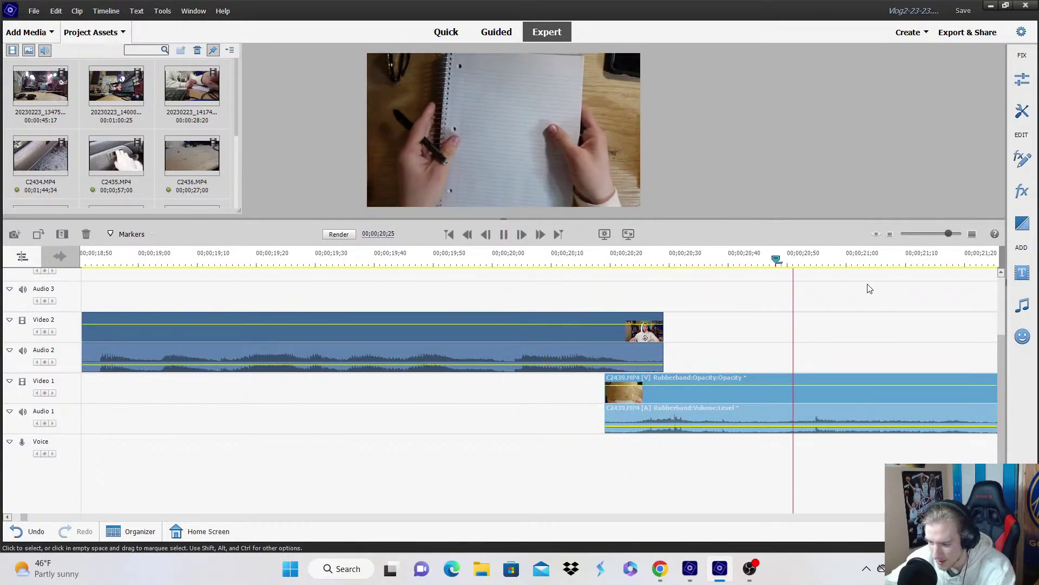
pyautogui.click(890, 234)
pyautogui.moveTo(612, 405); pyautogui.dragTo(603, 398)
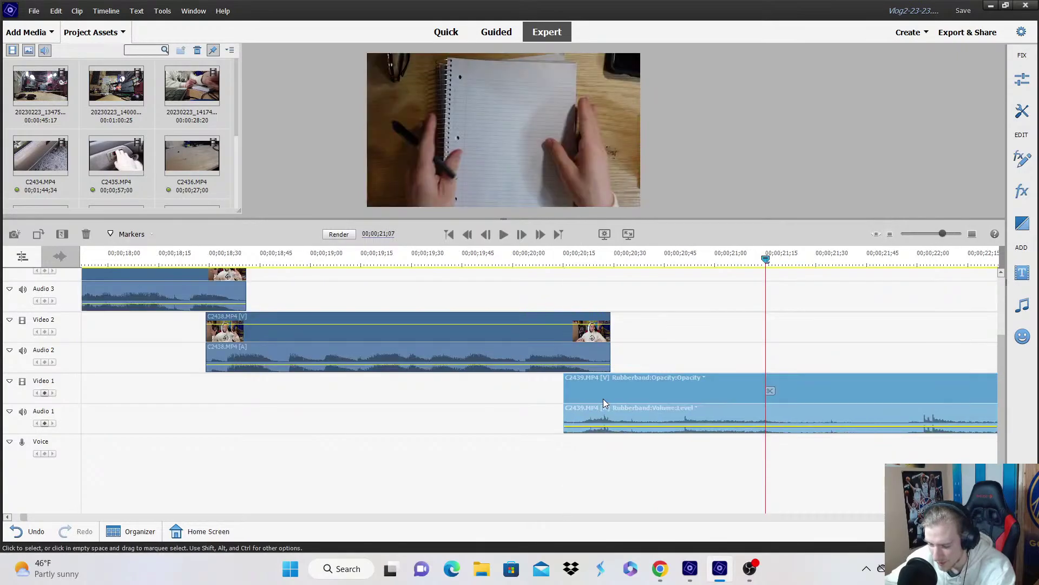
# Add volume keyframes to C2439 on Audio 1 at 00;00;20;16 and 00;00;20;17, and raise the level before them.
pyautogui.click(622, 260)
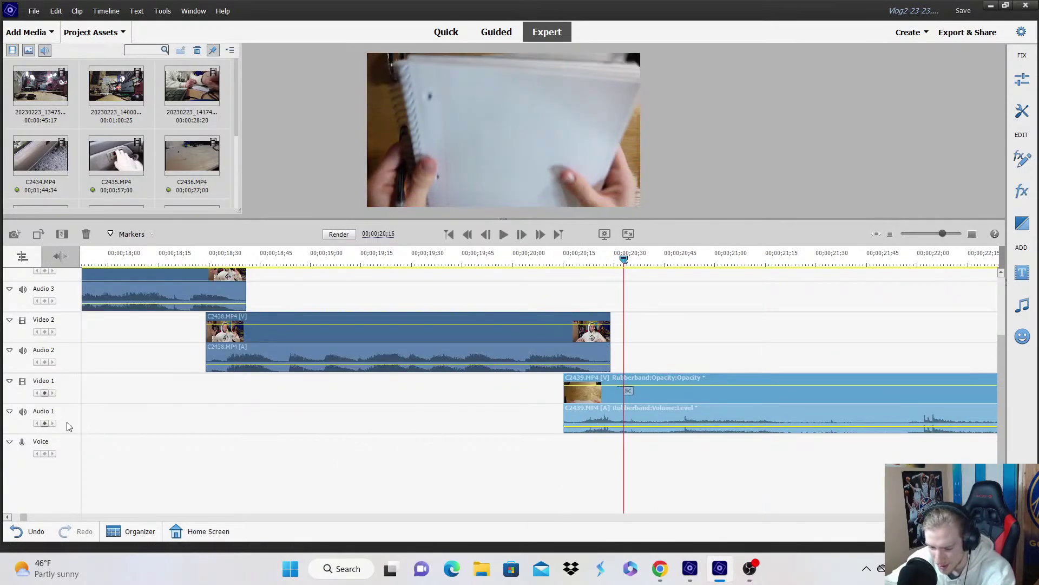
pyautogui.click(44, 423)
pyautogui.press('Right')
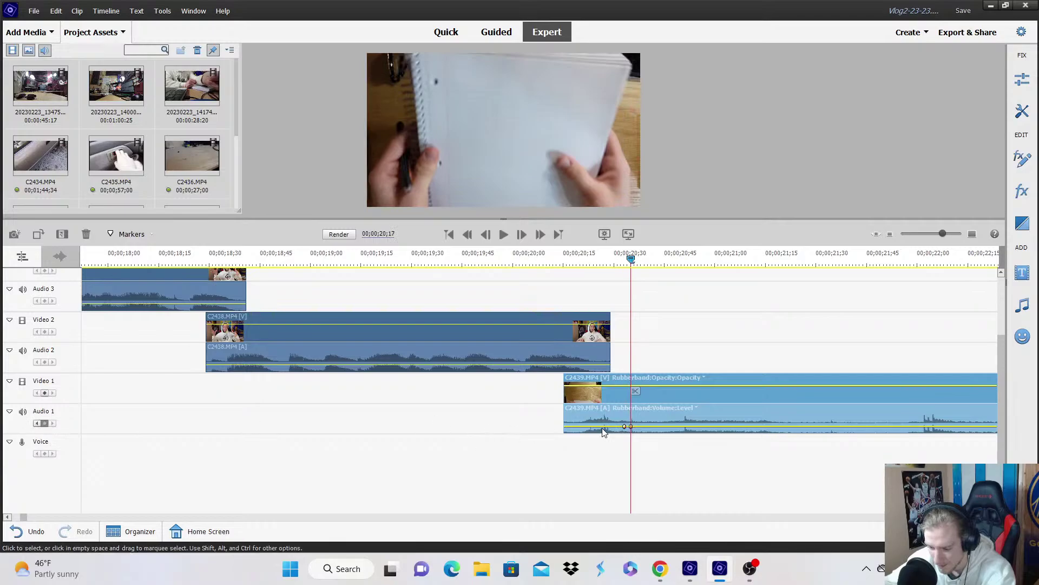
pyautogui.moveTo(601, 426); pyautogui.dragTo(601, 422)
pyautogui.press('space')
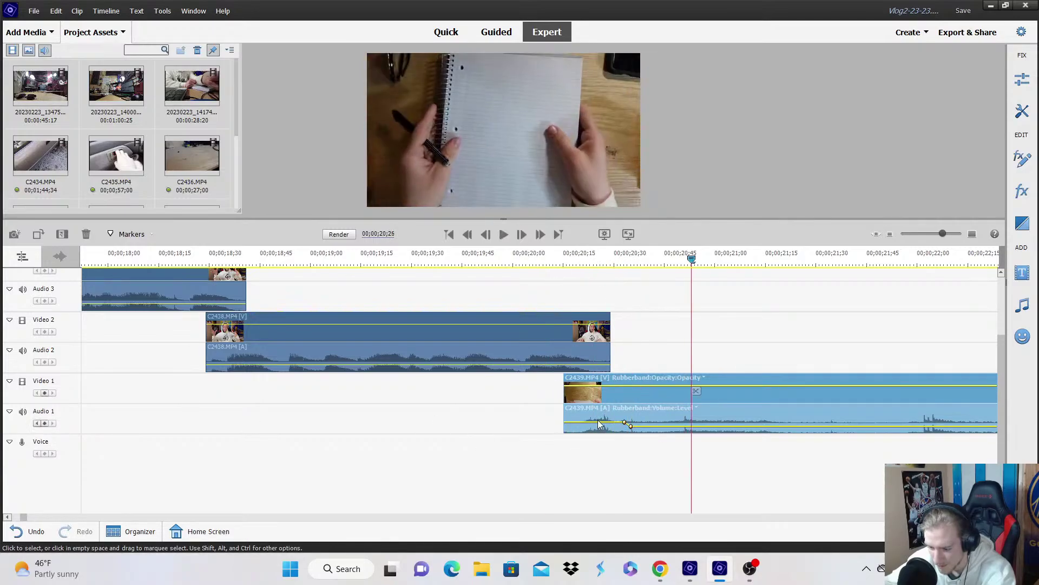
pyautogui.press('space')
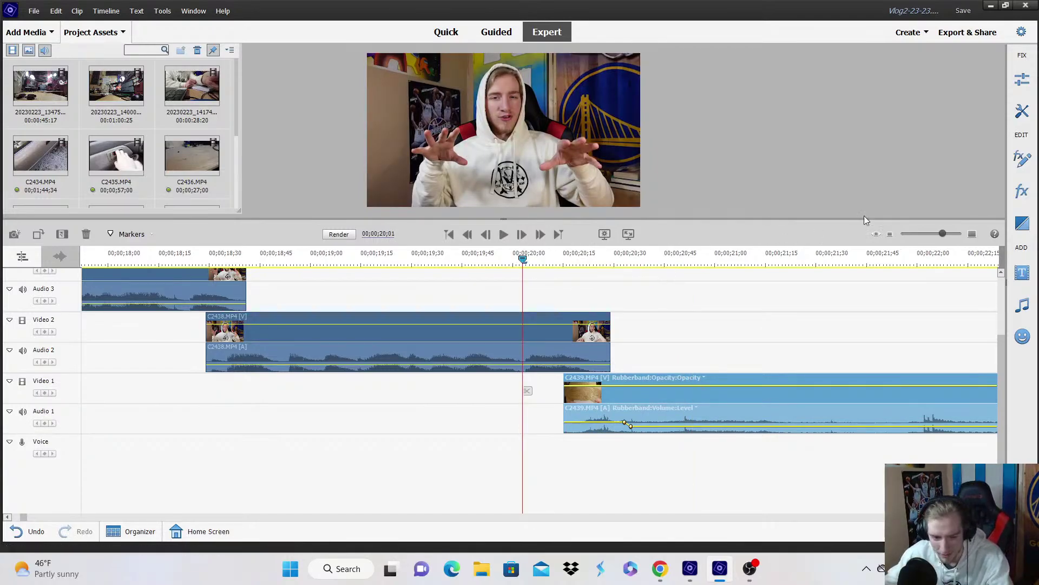
# Look over the edited clips and play back the transition from the last C2438 clip into C2439.
pyautogui.click(877, 234)
pyautogui.click(877, 234)
pyautogui.press('pageup')
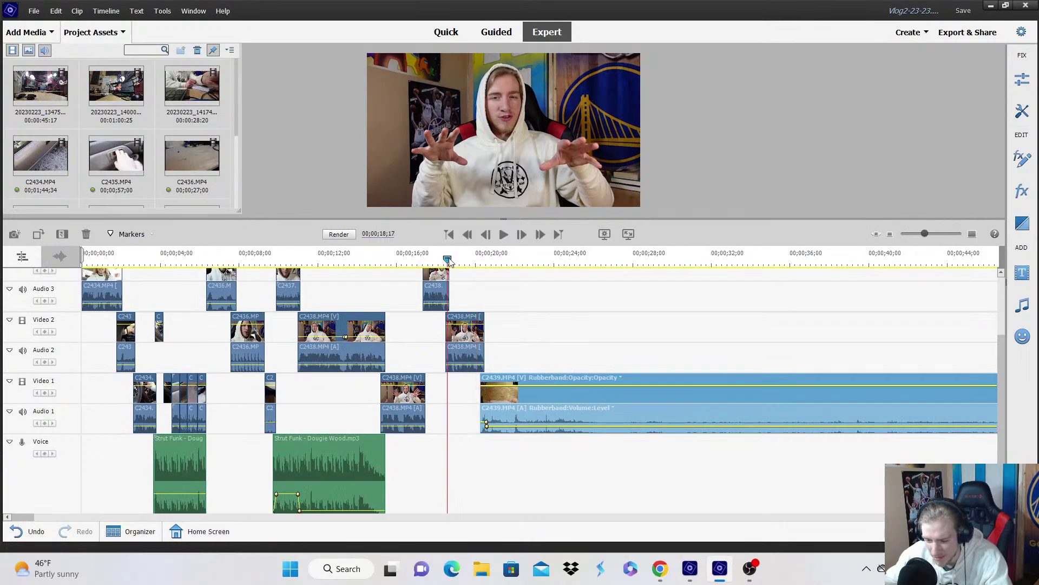
pyautogui.scroll(2, 482, 281)
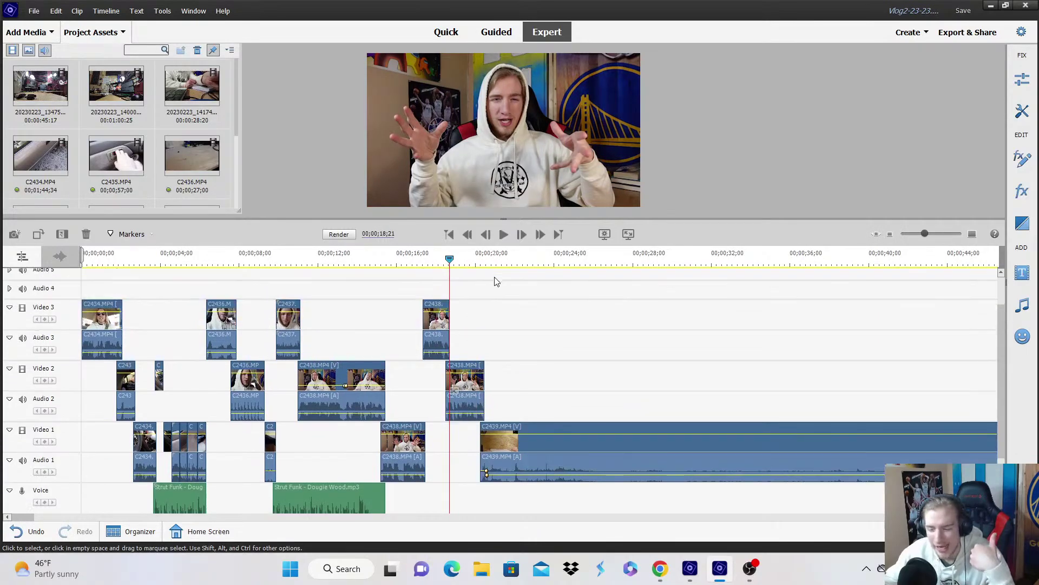
pyautogui.click(891, 234)
pyautogui.click(891, 234)
pyautogui.click(973, 234)
pyautogui.click(973, 234)
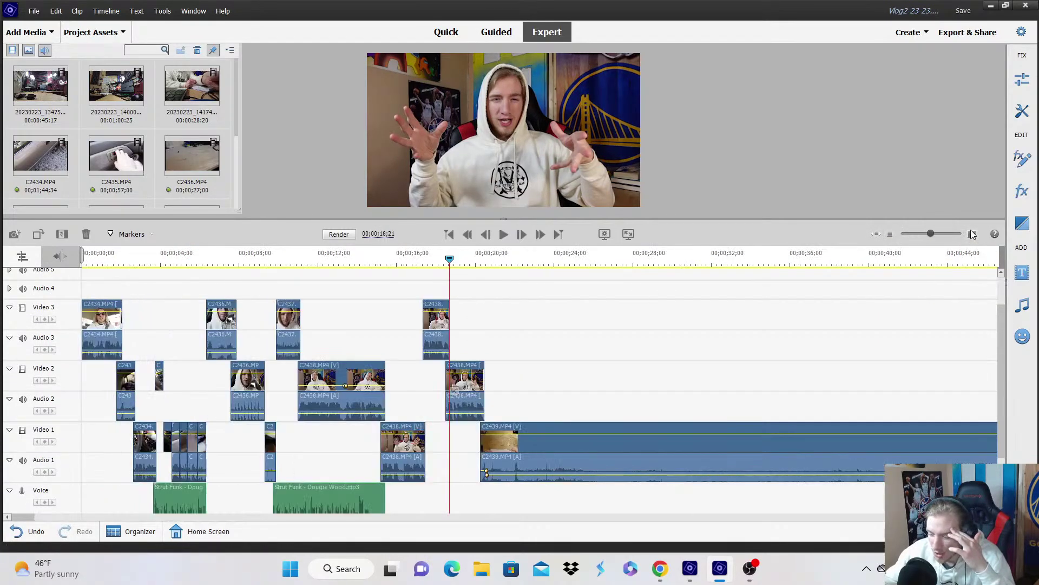
pyautogui.click(973, 234)
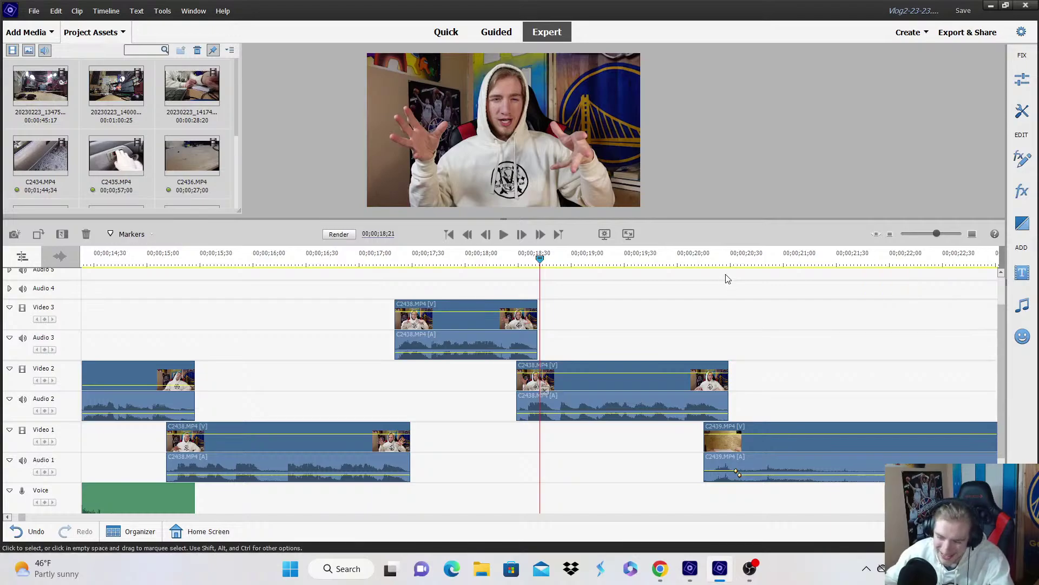
pyautogui.press('space')
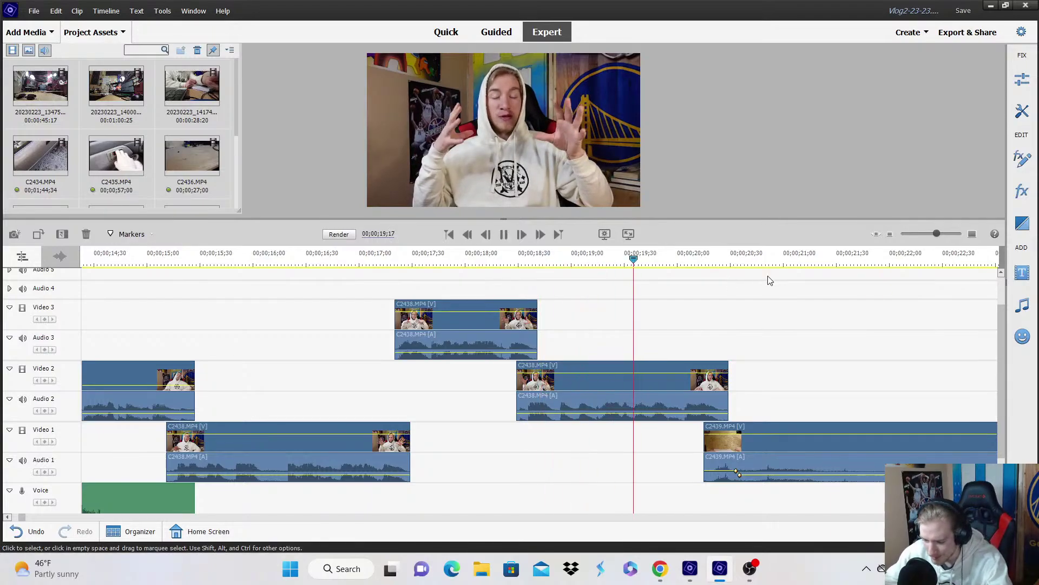
pyautogui.press('space')
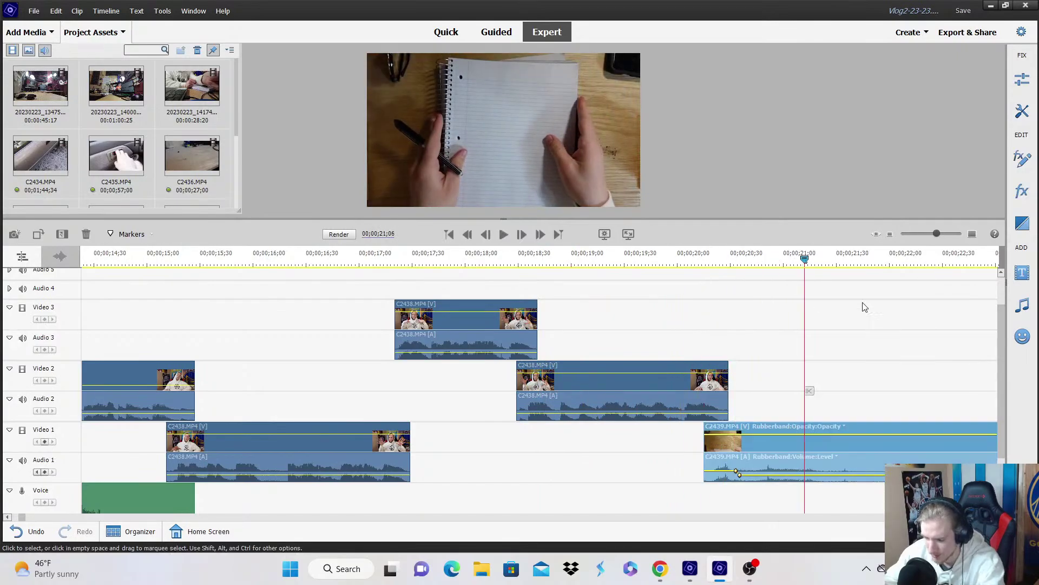
# Split C2439 on Video 1 at 00;00;20;15 and 00;00;20;19 to isolate the notebook movement.
pyautogui.moveTo(712, 258); pyautogui.dragTo(733, 271)
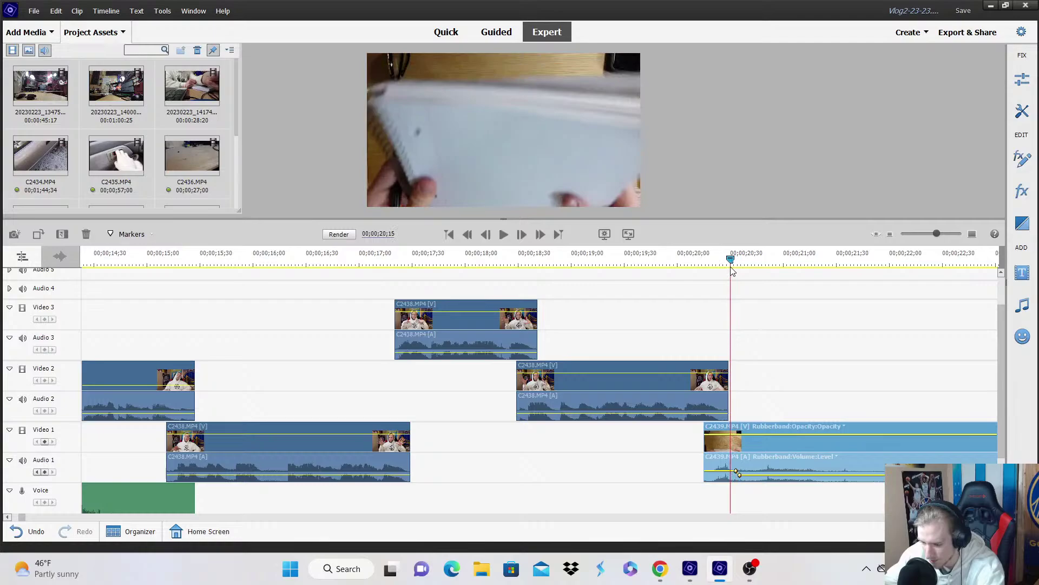
pyautogui.click(738, 390)
pyautogui.moveTo(738, 390); pyautogui.dragTo(748, 393)
# Speed up the short middle C2439 segment with Time Stretch and play back the transition.
pyautogui.rightClick(742, 458)
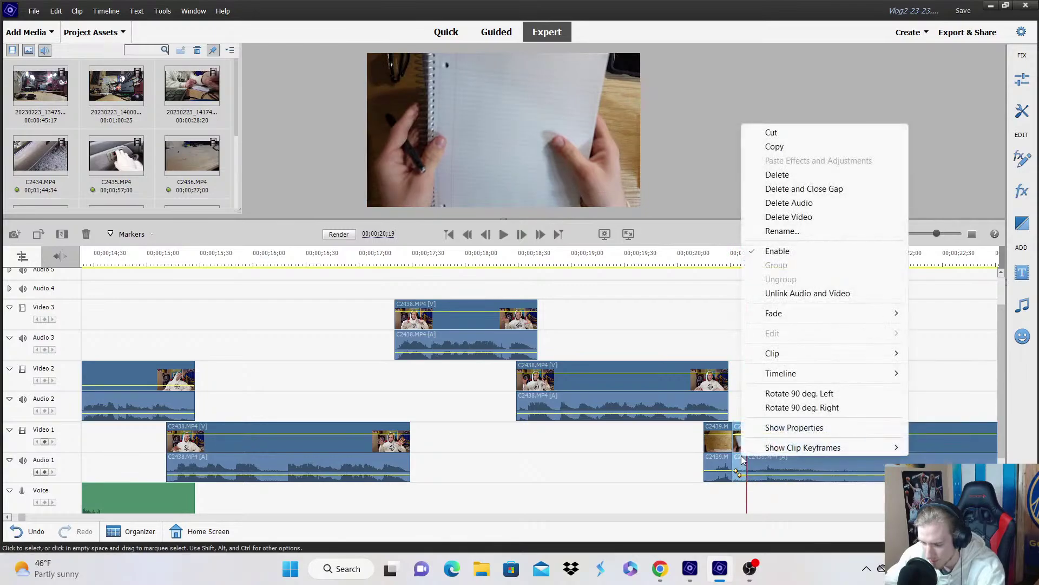
pyautogui.moveTo(774, 355)
pyautogui.click(639, 445)
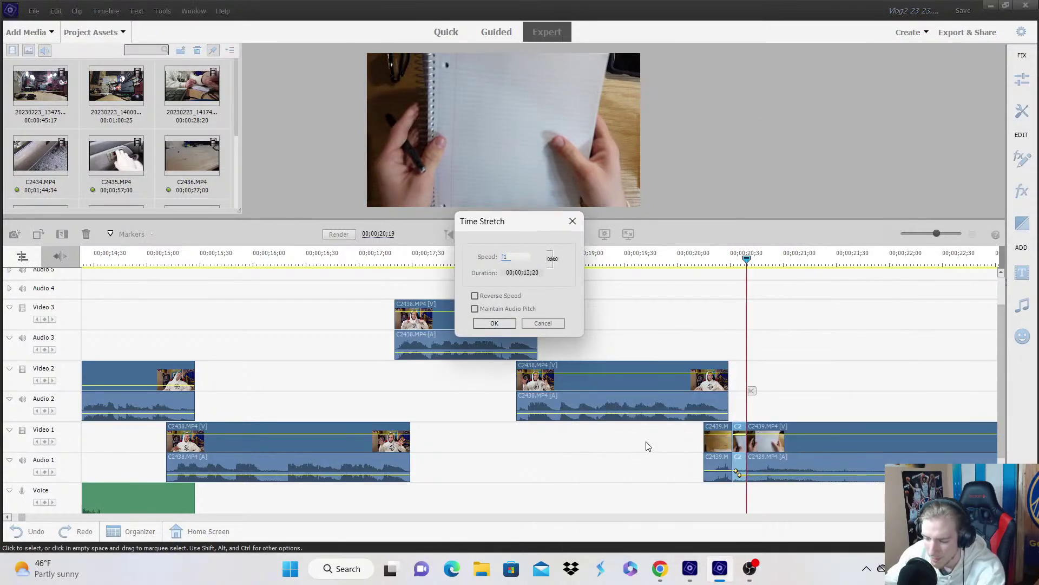
pyautogui.press('Return')
pyautogui.click(710, 259)
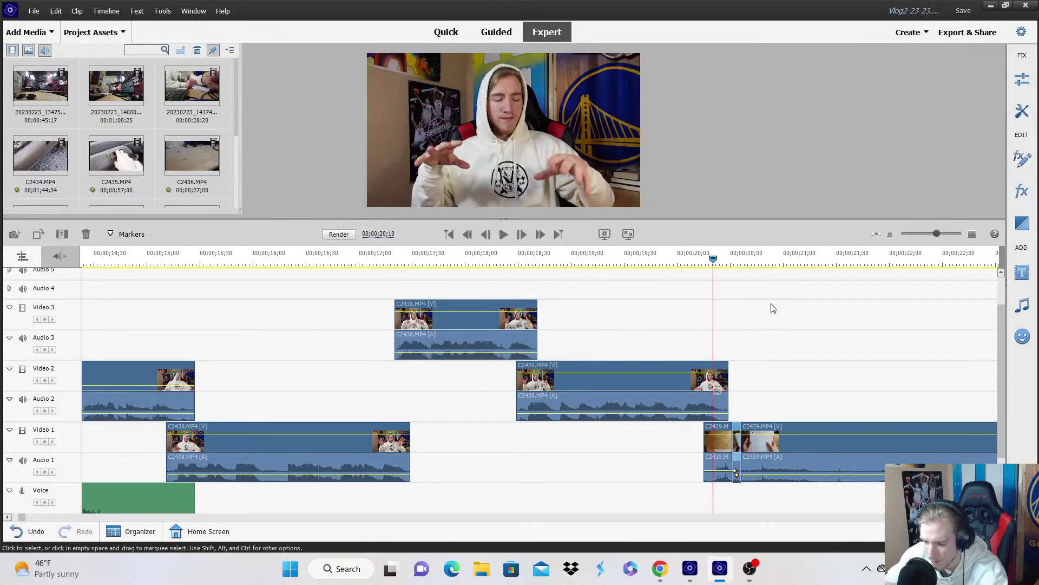
pyautogui.press('space')
pyautogui.press('space')
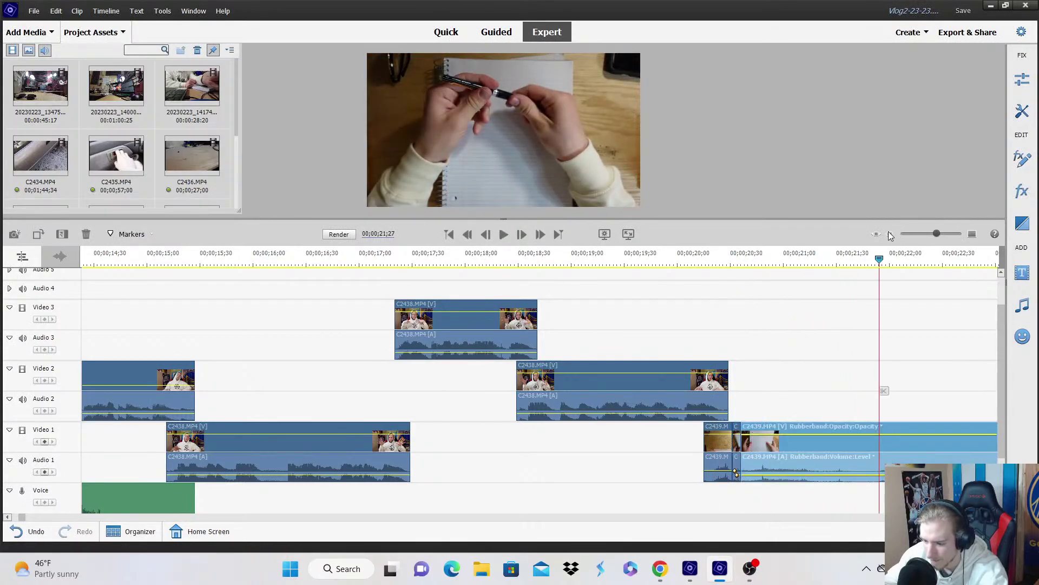
# Play back the start of C2439 and split the clip on Video 1 at 00;00;21;09.
pyautogui.moveTo(936, 234); pyautogui.dragTo(930, 234)
pyautogui.click(971, 235)
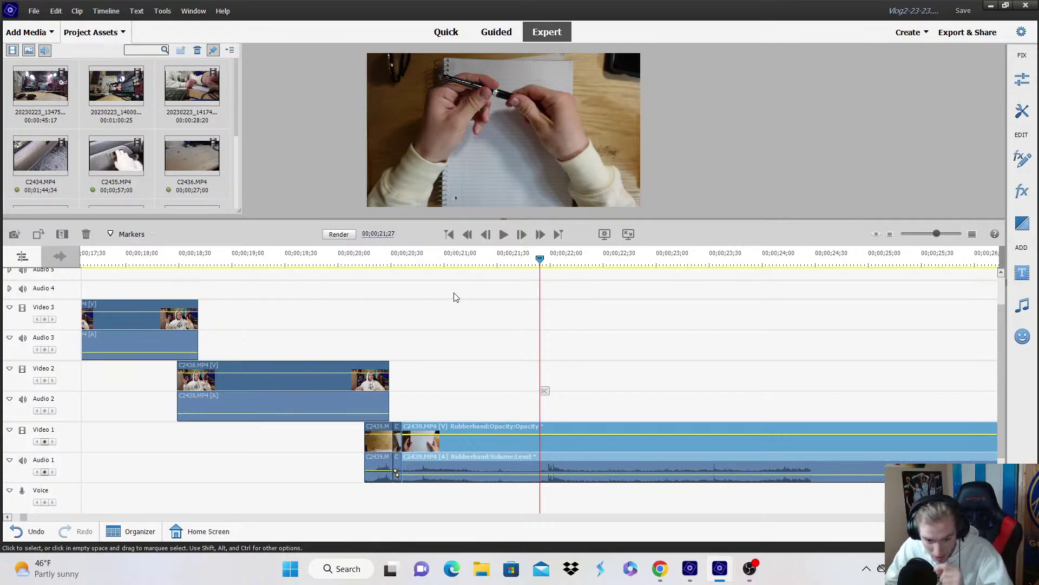
pyautogui.click(486, 318)
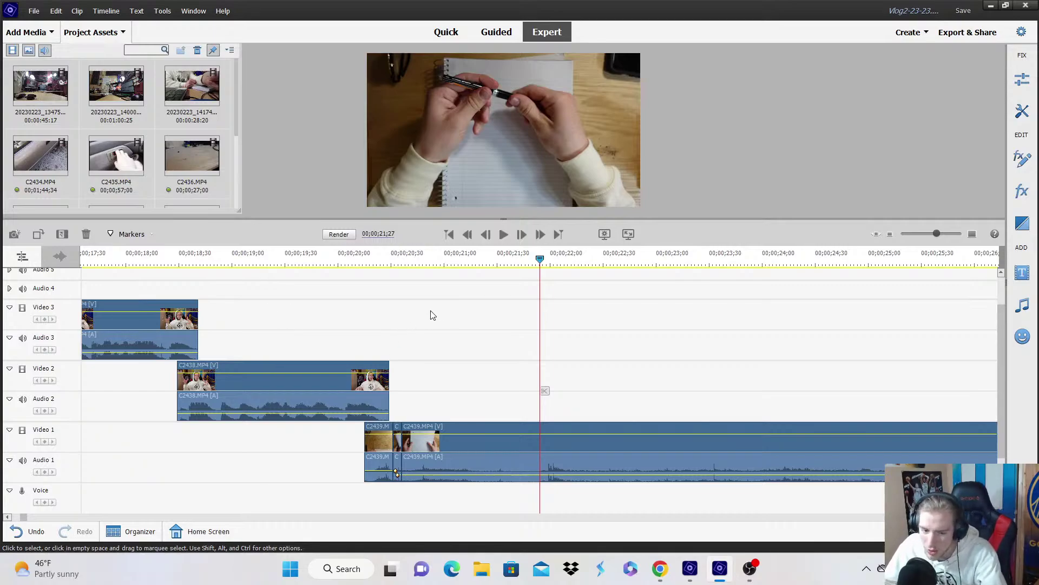
pyautogui.click(350, 258)
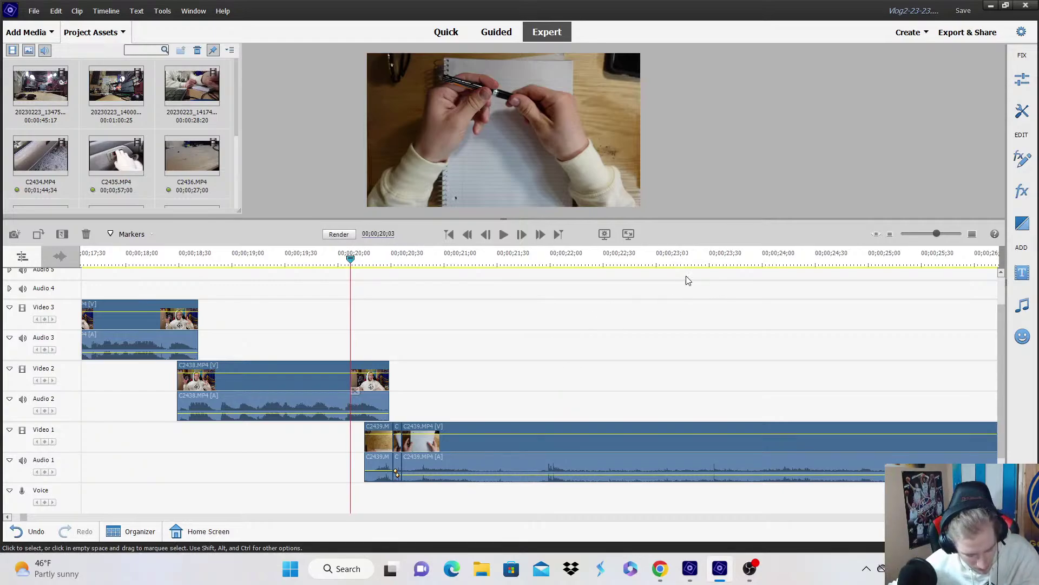
pyautogui.press('space')
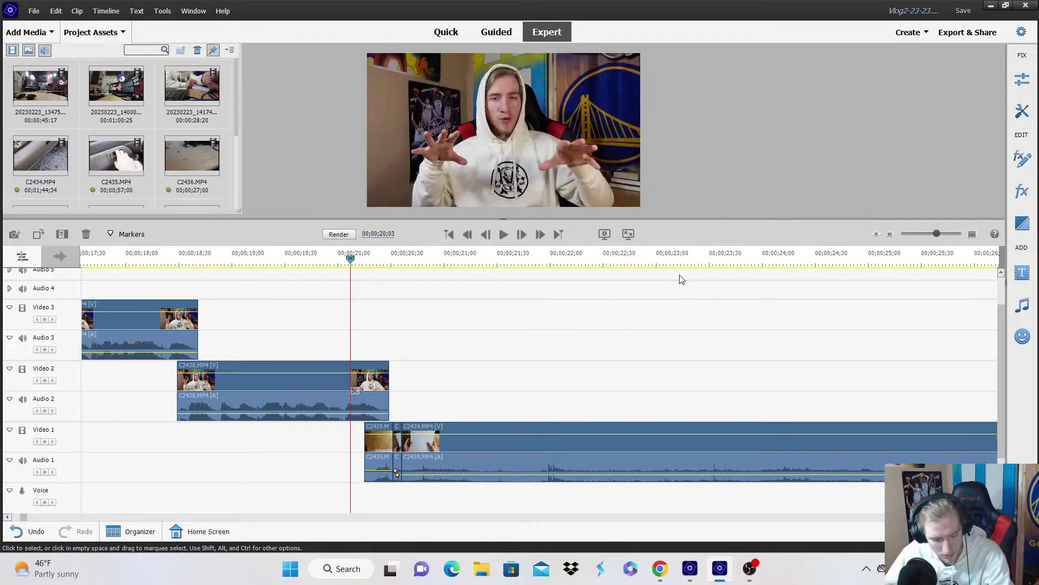
pyautogui.press('space')
pyautogui.press('space')
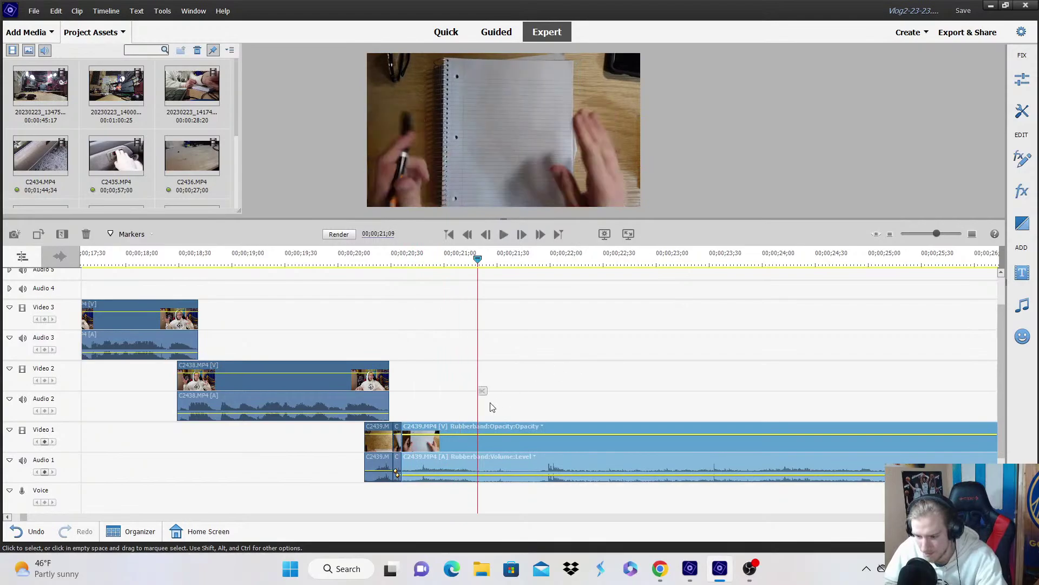
pyautogui.click(483, 391)
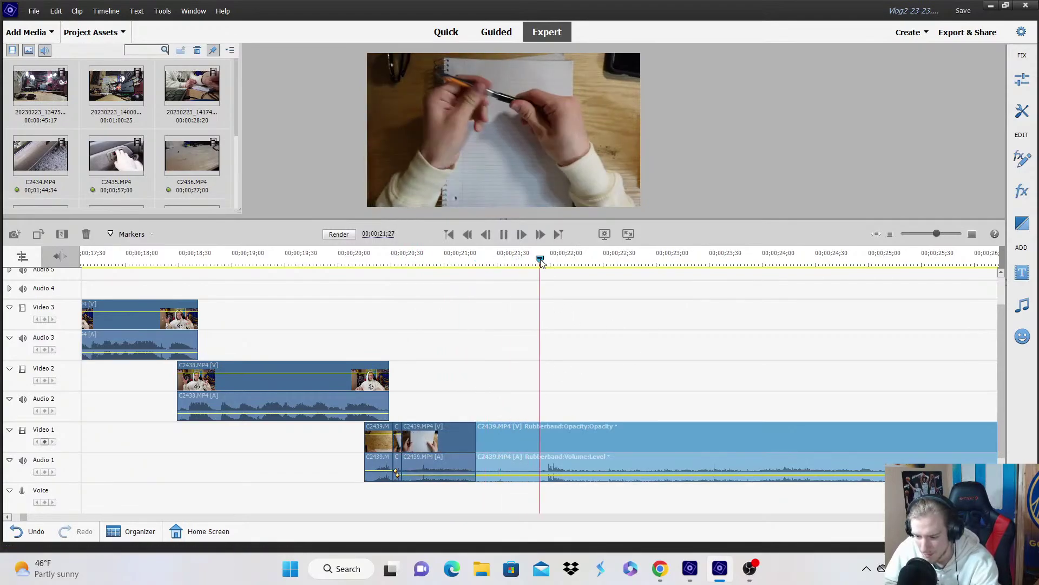
# Ripple-trim about 00;00;00;36 off the start of the C2439 part after the last cut, and play back the join.
pyautogui.press('space')
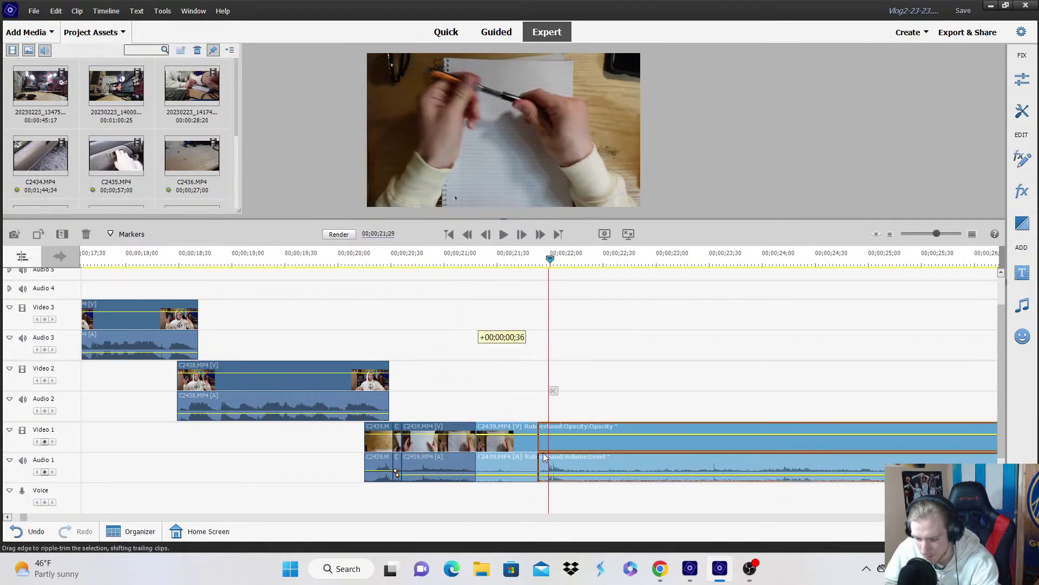
pyautogui.press('Left')
pyautogui.press('Left')
pyautogui.press('Left')
pyautogui.press('Left')
pyautogui.press('Left')
pyautogui.press('Left')
pyautogui.press('Left')
pyautogui.press('Left')
pyautogui.press('Left')
pyautogui.press('Left')
pyautogui.press('Left')
pyautogui.press('Left')
pyautogui.press('Left')
pyautogui.press('Left')
pyautogui.press('Left')
pyautogui.press('Left')
pyautogui.press('Left')
pyautogui.press('Left')
pyautogui.press('Left')
pyautogui.press('Left')
pyautogui.press('space')
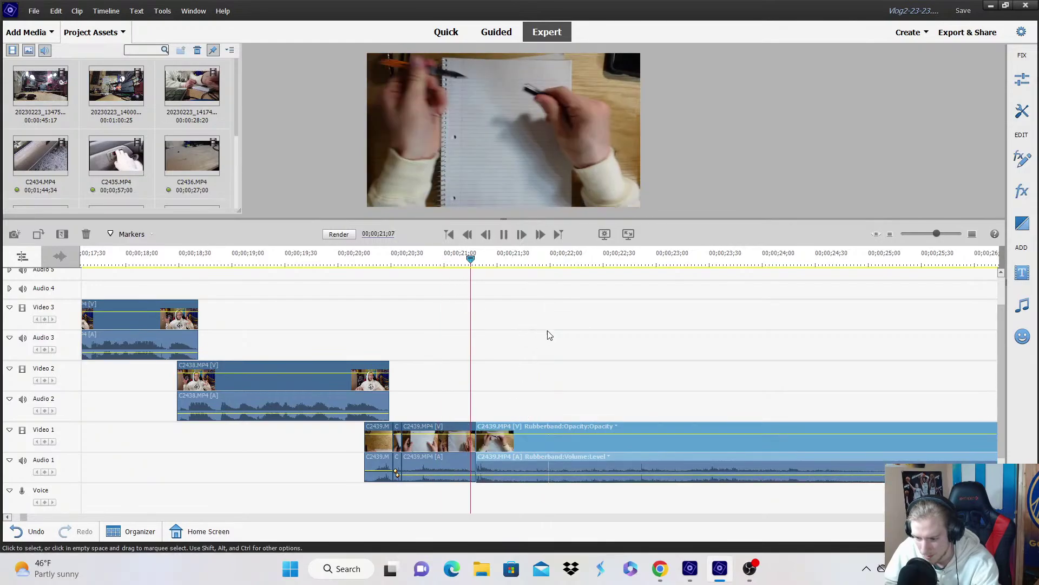
pyautogui.press('space')
pyautogui.press('pageup')
pyautogui.press('space')
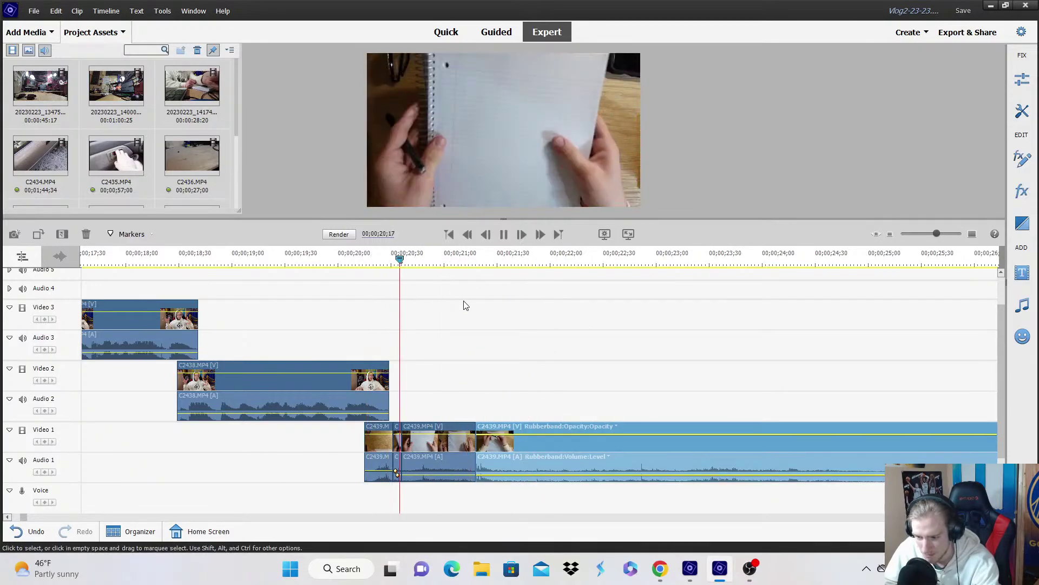
# Move the remaining C2439 part to Video 2, overlapping the piece on Video 1, and shorten that piece's end.
pyautogui.click(469, 436)
pyautogui.moveTo(477, 457); pyautogui.dragTo(456, 399)
pyautogui.moveTo(478, 436); pyautogui.dragTo(460, 436)
# Play back the overlap and split C2439 on Video 2 at 00;00;21;13.
pyautogui.press('pageup')
pyautogui.press('space')
pyautogui.press('space')
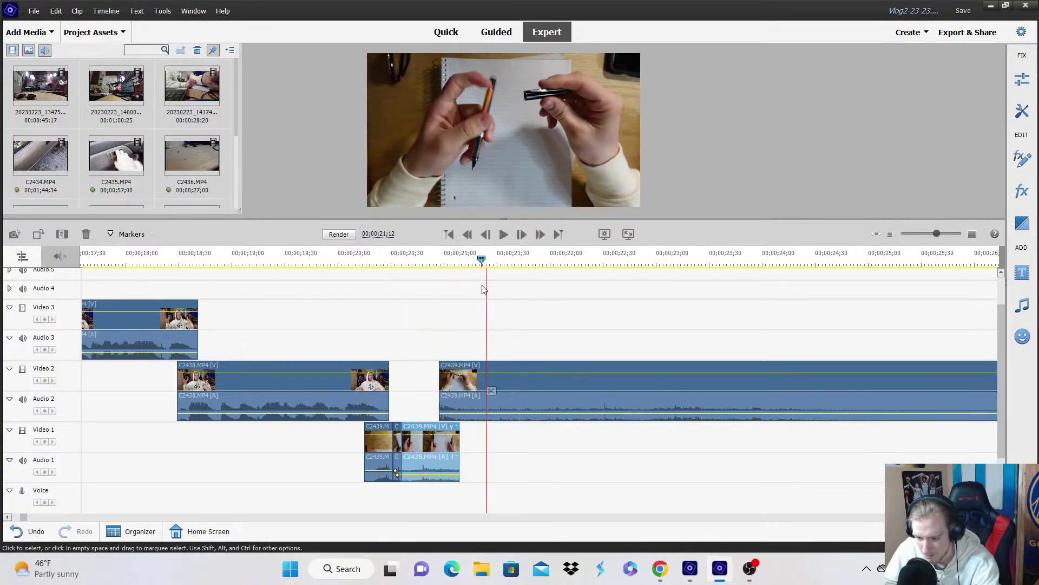
pyautogui.press('Right')
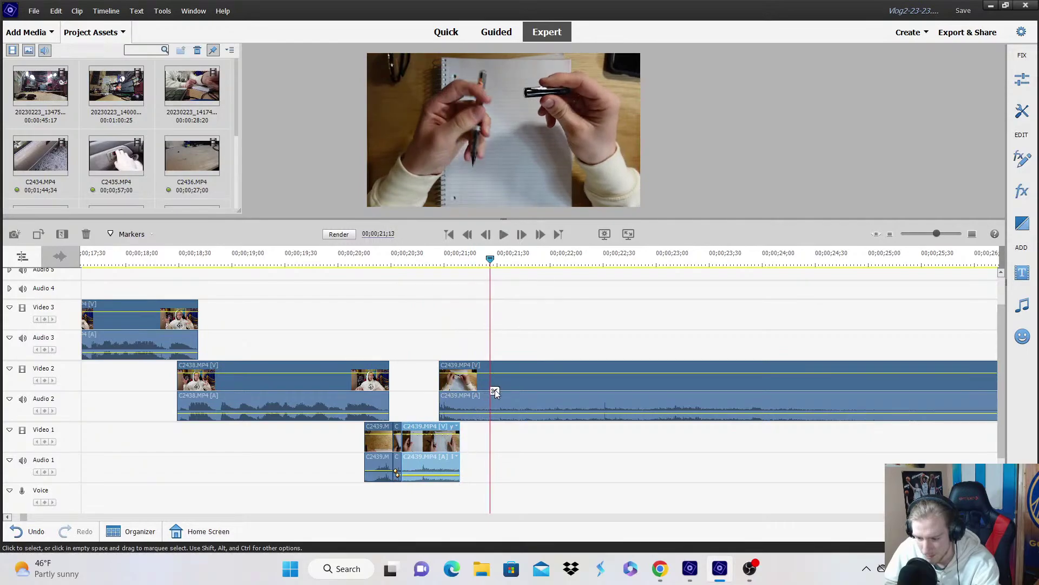
pyautogui.click(495, 391)
# Skim the rest of C2439 on Video 2 for the next writing moment.
pyautogui.moveTo(677, 262); pyautogui.dragTo(847, 287)
pyautogui.press('space')
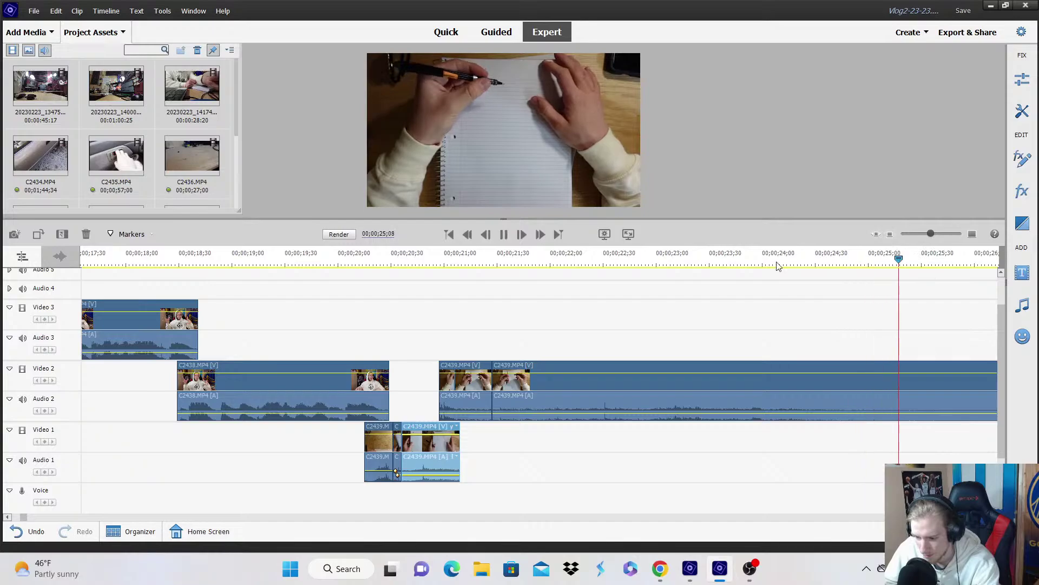
pyautogui.press('-')
pyautogui.press('-')
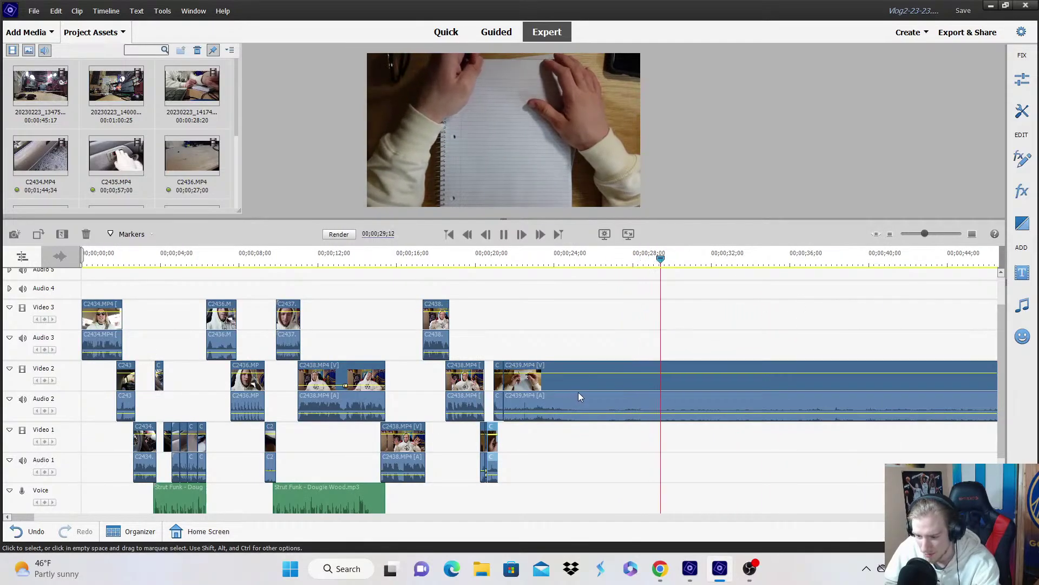
# Examine the C2439 notebook footage on Video 2 from about 00;00;29 to 00;00;57 for a cut point.
pyautogui.press('space')
pyautogui.moveTo(684, 261); pyautogui.dragTo(846, 288)
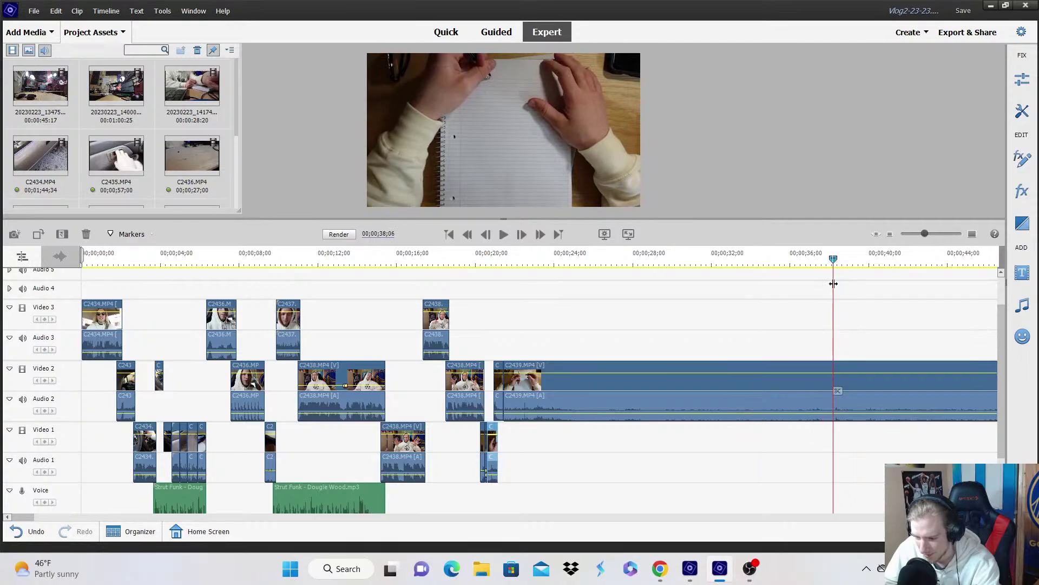
pyautogui.click(814, 263)
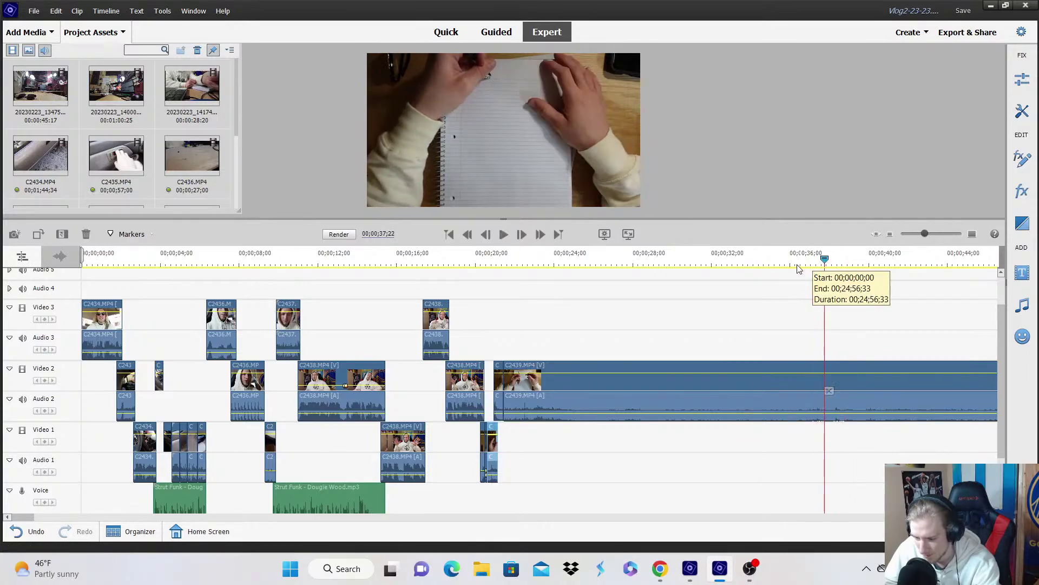
pyautogui.click(777, 263)
pyautogui.click(890, 234)
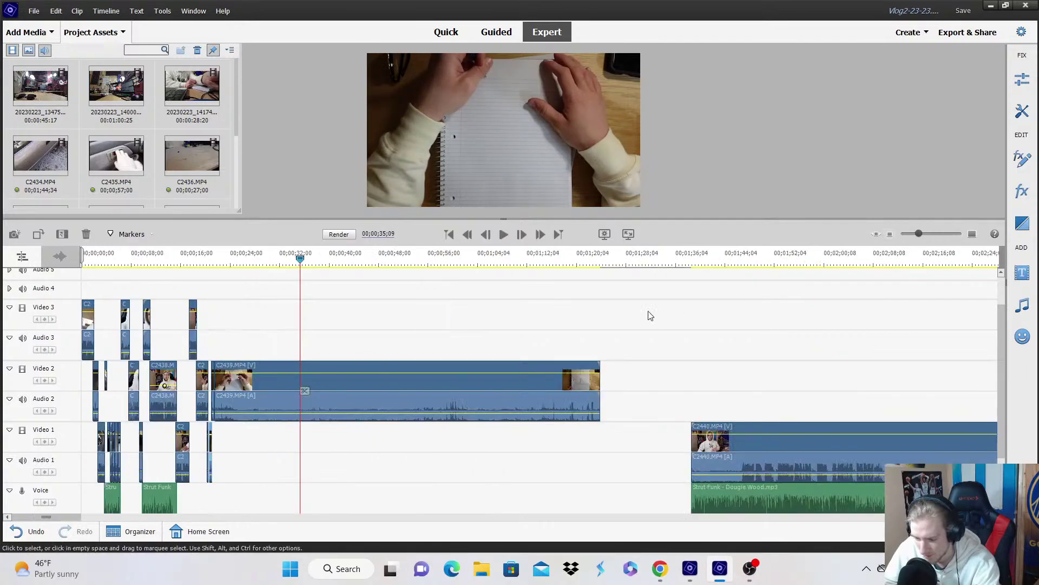
pyautogui.click(427, 259)
pyautogui.press('space')
pyautogui.press('=')
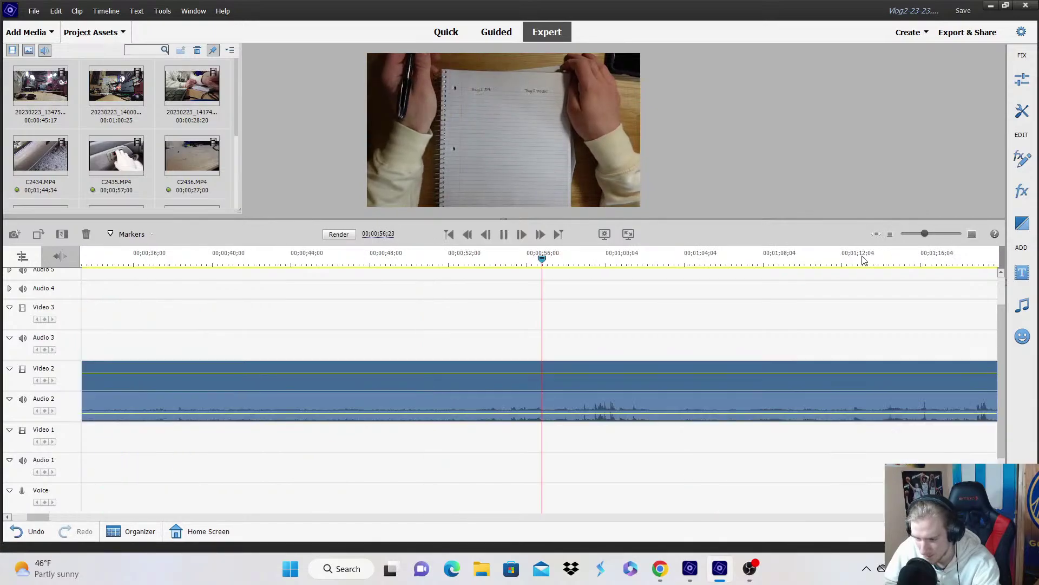
# Cut the C2439 clip on Video 2 at 00;00;55;02, delete the long segment before the cut and close the gap.
pyautogui.click(511, 282)
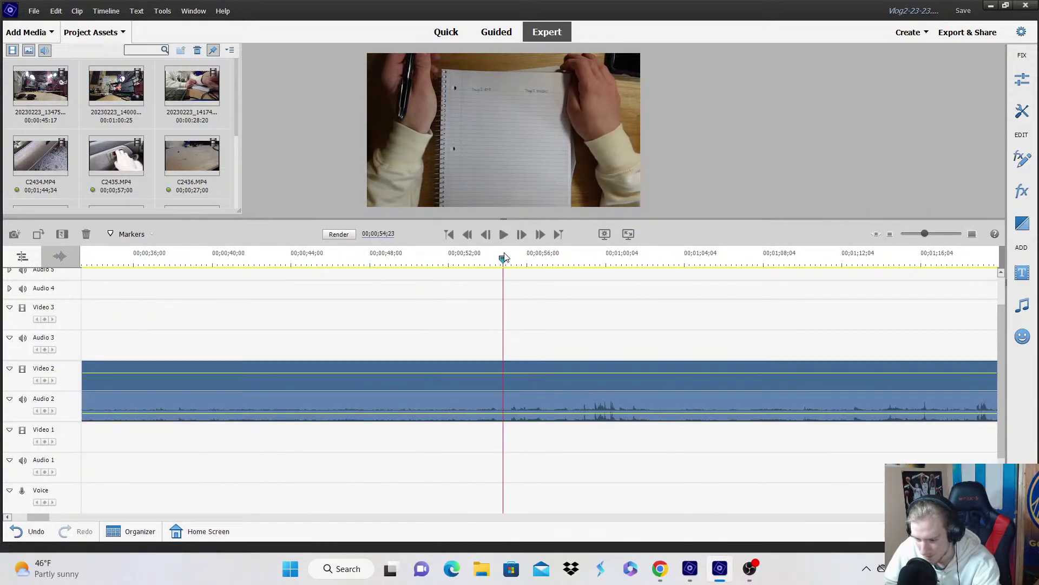
pyautogui.click(519, 391)
pyautogui.rightClick(511, 390)
pyautogui.rightClick(444, 388)
pyautogui.click(515, 103)
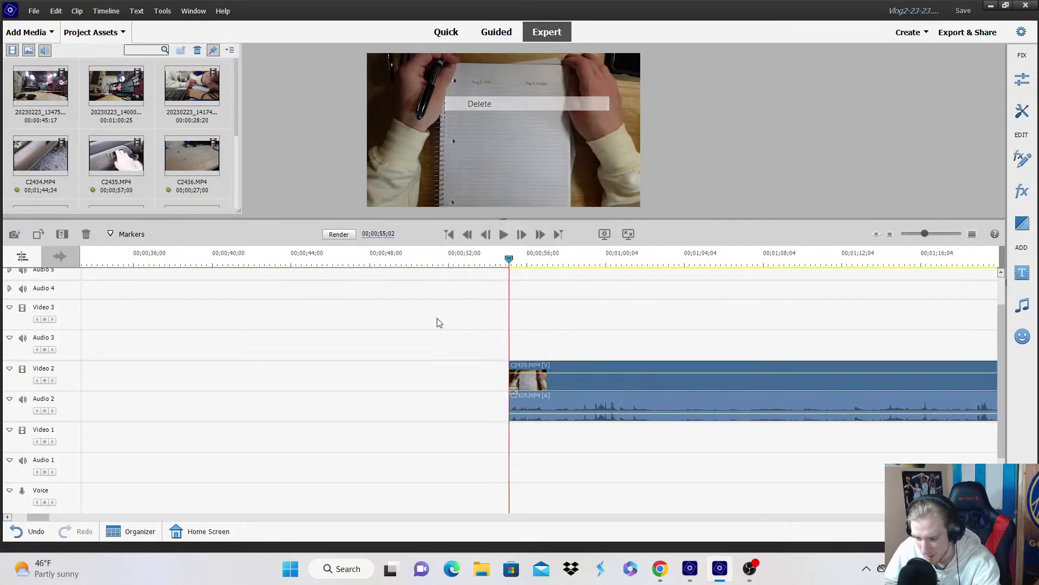
pyautogui.rightClick(434, 387)
pyautogui.click(455, 388)
# Play the edit from 00;00;18;26 and split the C2439 clip on Video 2 at 00;00;22;15.
pyautogui.click(894, 232)
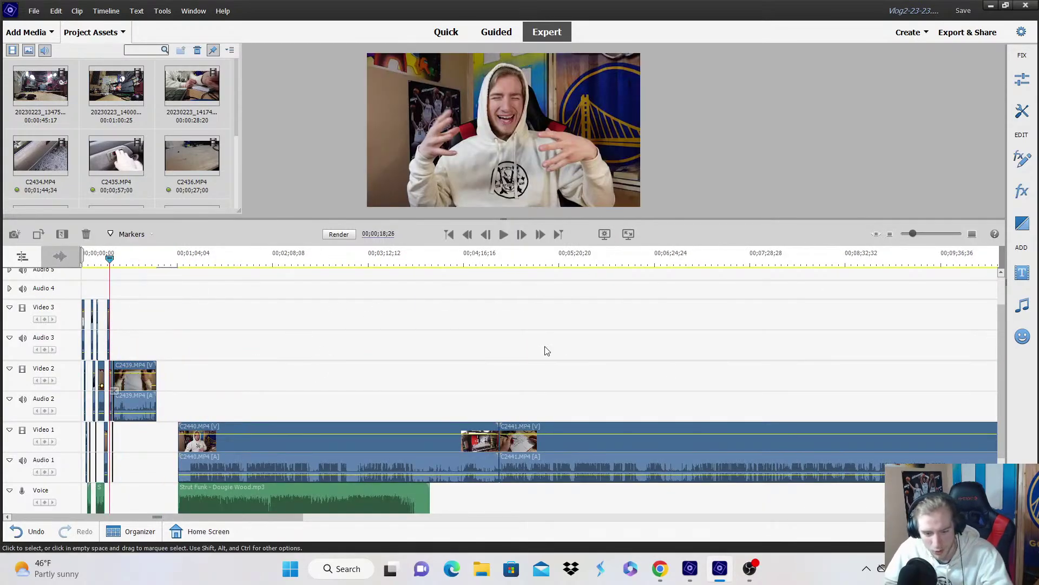
pyautogui.press('=')
pyautogui.press('=')
pyautogui.press('=')
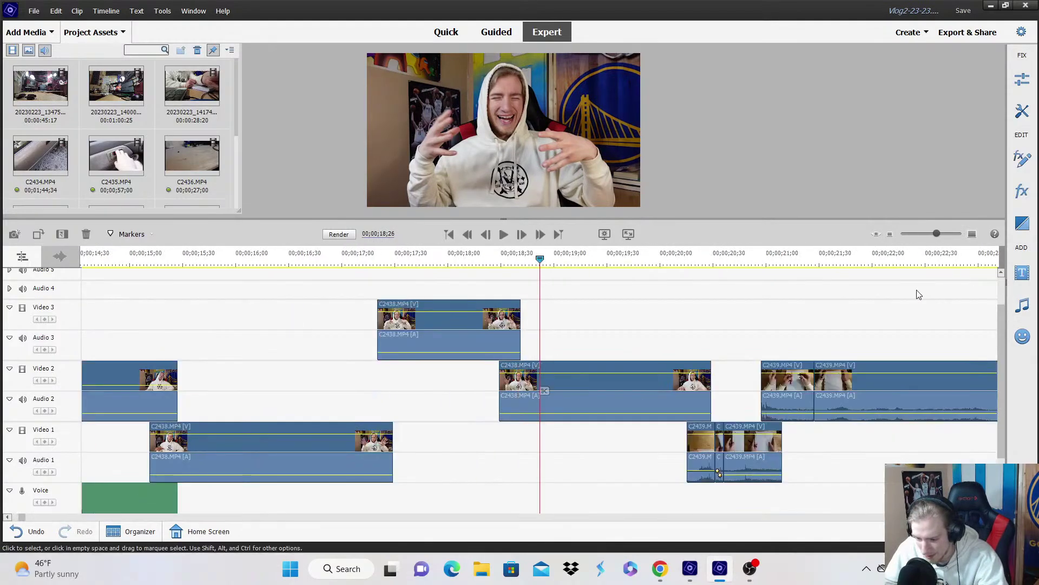
pyautogui.press('space')
pyautogui.scroll(-3, 816, 429)
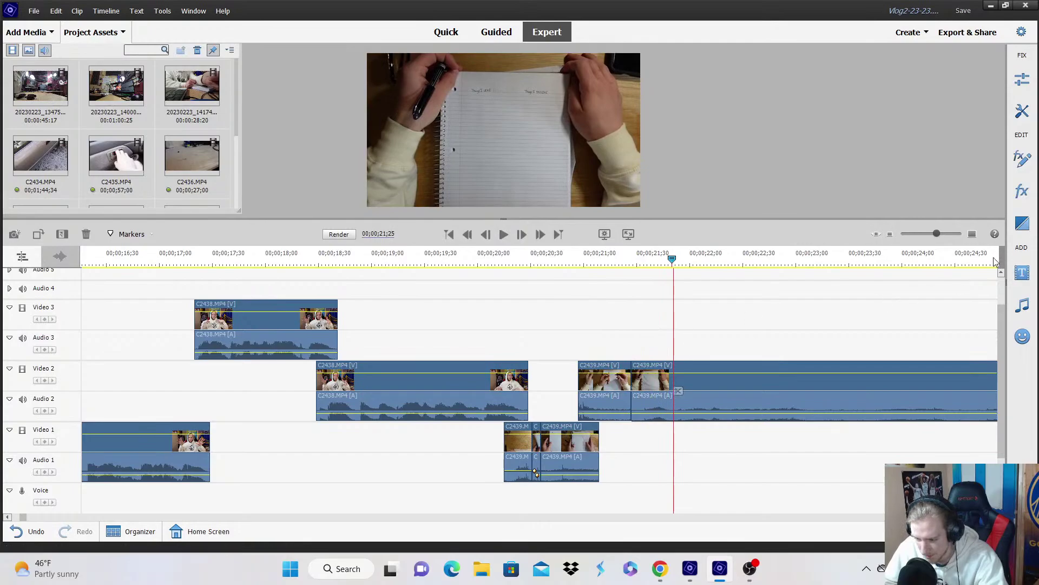
pyautogui.press('=')
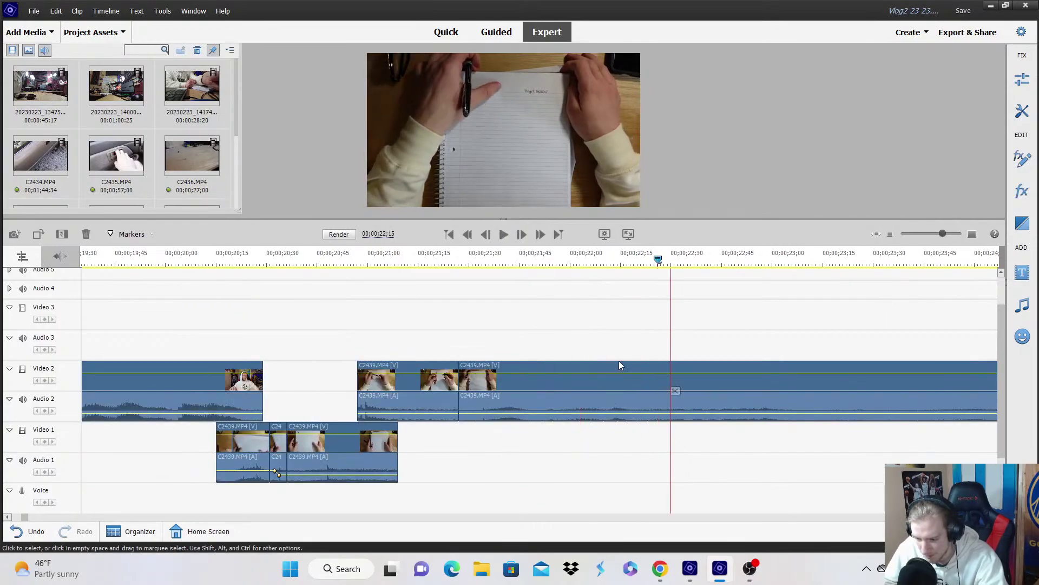
pyautogui.click(666, 394)
# Split the C2439 clip at 00;00;21;24 and move the segment after this cut to Video 1, slightly overlapping the preceding clip.
pyautogui.click(534, 276)
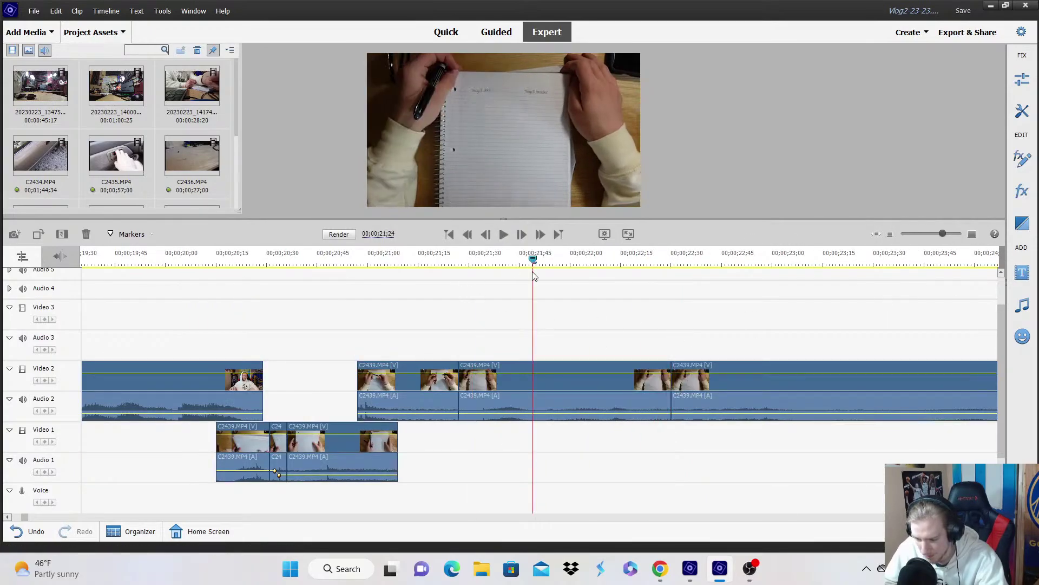
pyautogui.click(542, 388)
pyautogui.moveTo(538, 380); pyautogui.dragTo(503, 452)
pyautogui.press('space')
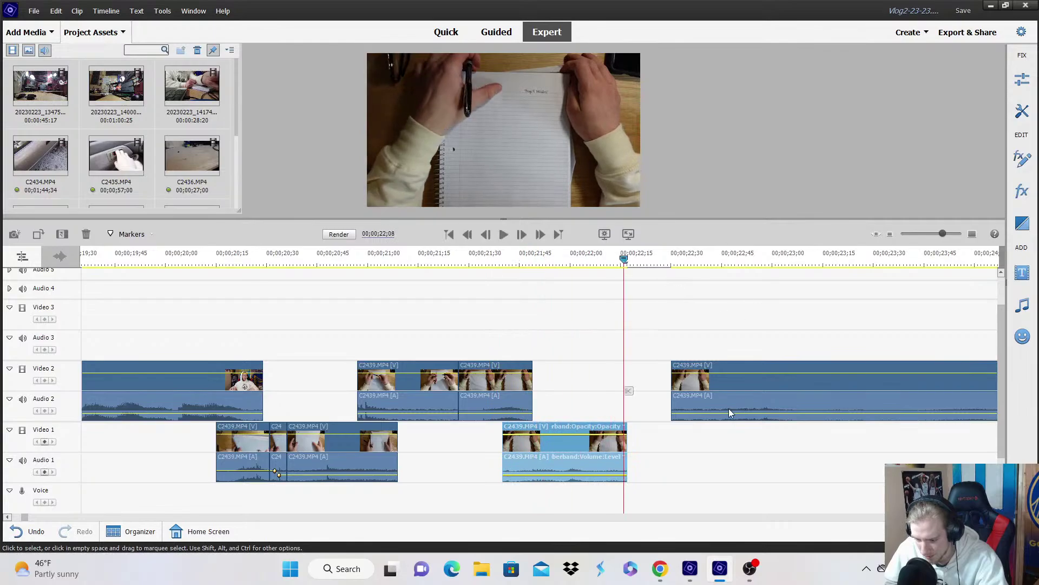
# Copy the first C2439 clip on Video 1 and paste its effects and adjustments onto the three newest C2439 segments.
pyautogui.rightClick(316, 456)
pyautogui.click(269, 303)
pyautogui.rightClick(255, 460)
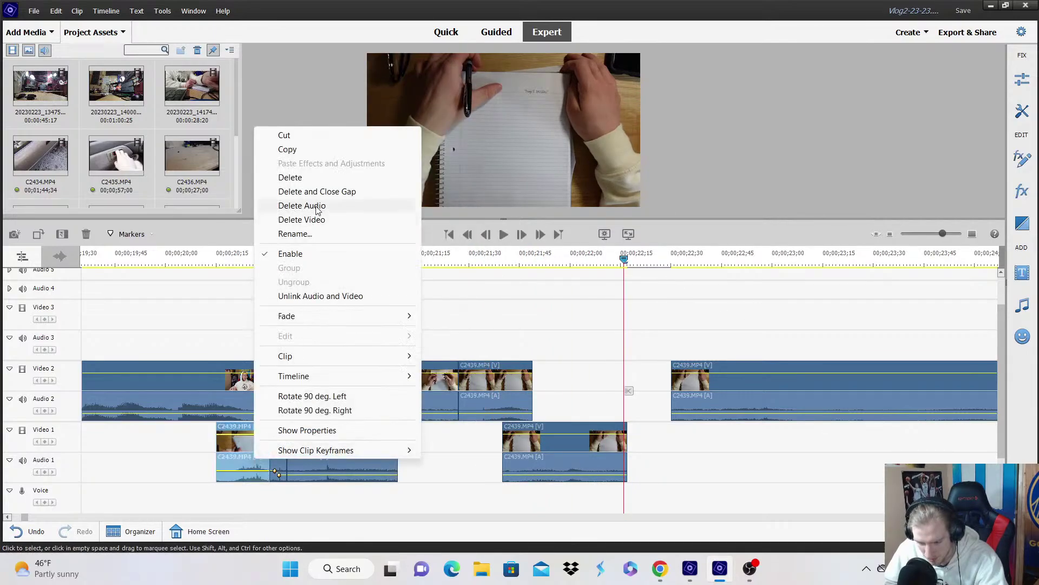
pyautogui.click(321, 154)
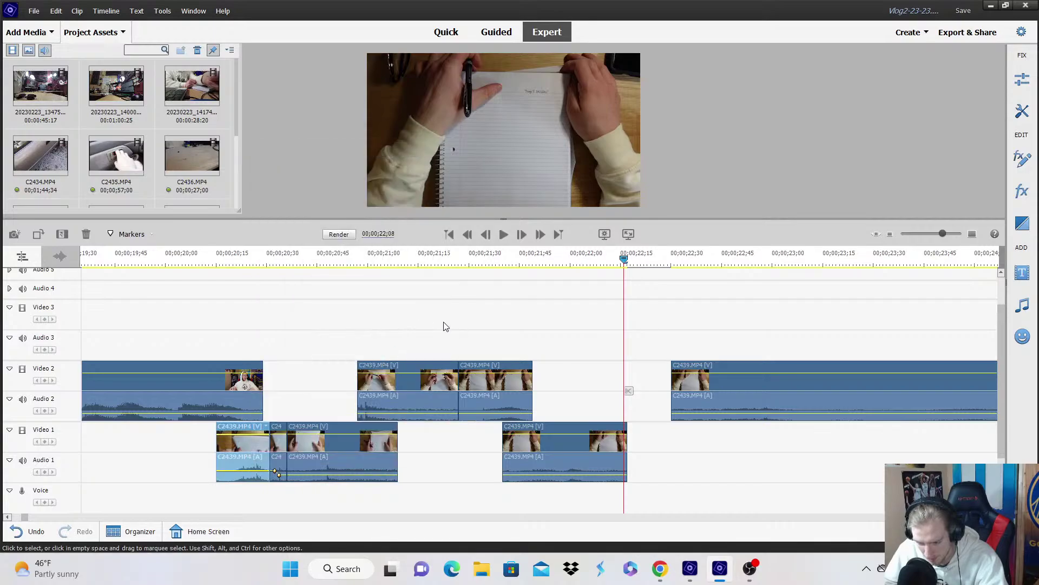
pyautogui.moveTo(445, 326); pyautogui.dragTo(532, 439)
pyautogui.rightClick(533, 439)
pyautogui.click(660, 169)
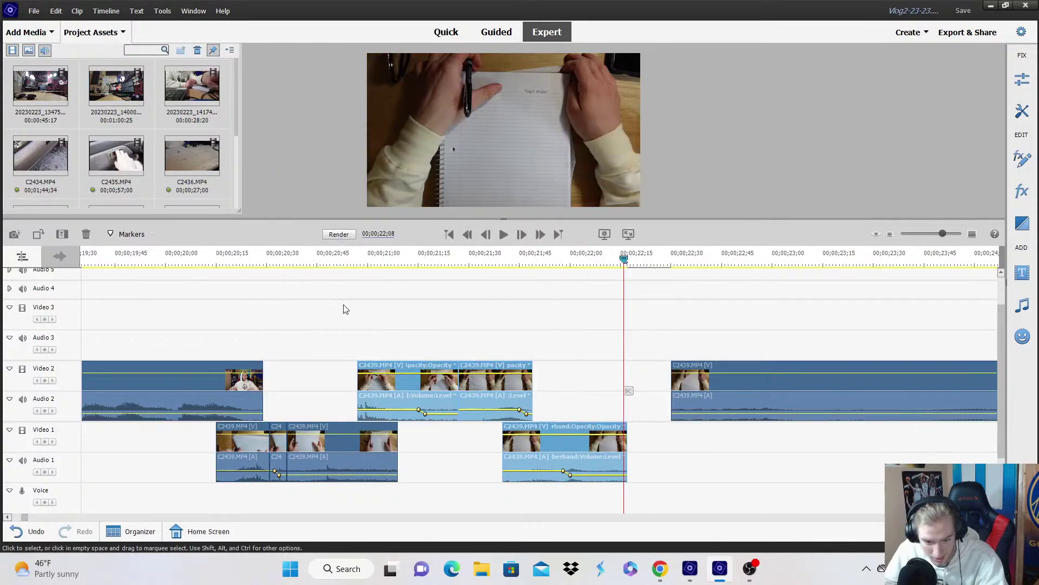
# Play the notebook sequence from about 00;00;20;04 to check the pasted audio adjustments.
pyautogui.click(196, 263)
pyautogui.click(300, 313)
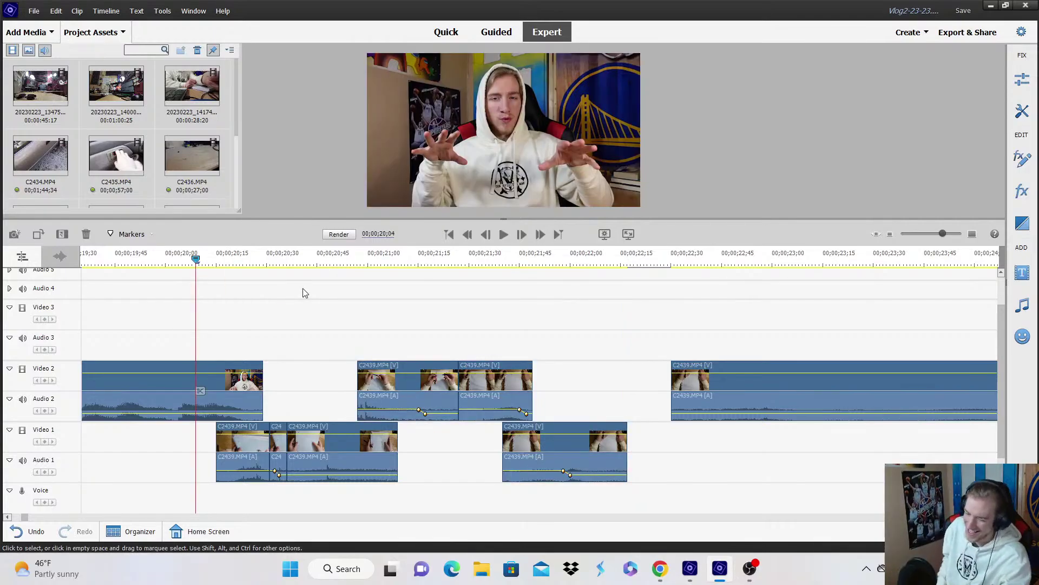
pyautogui.press('space')
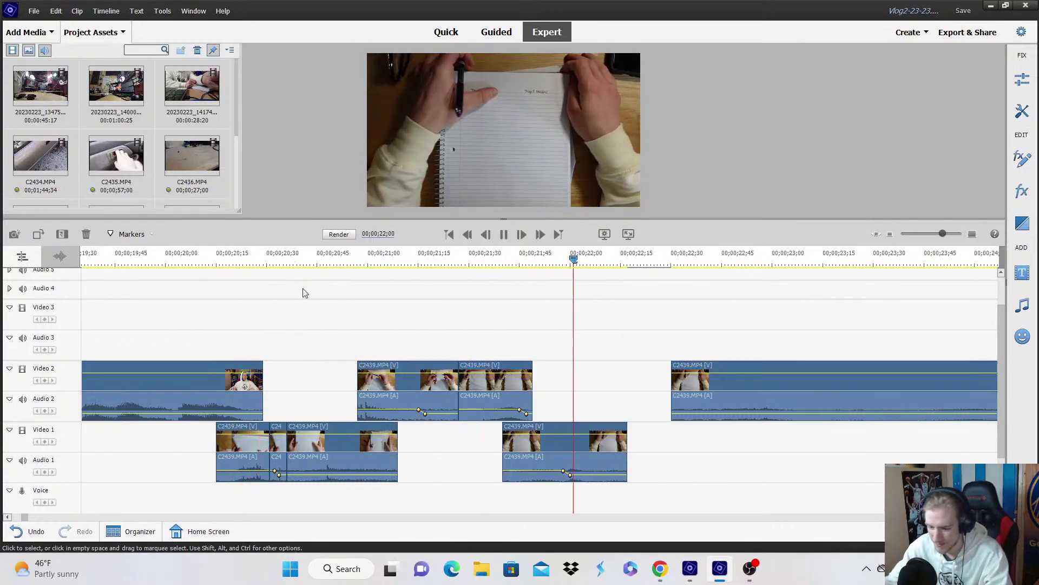
pyautogui.click(267, 256)
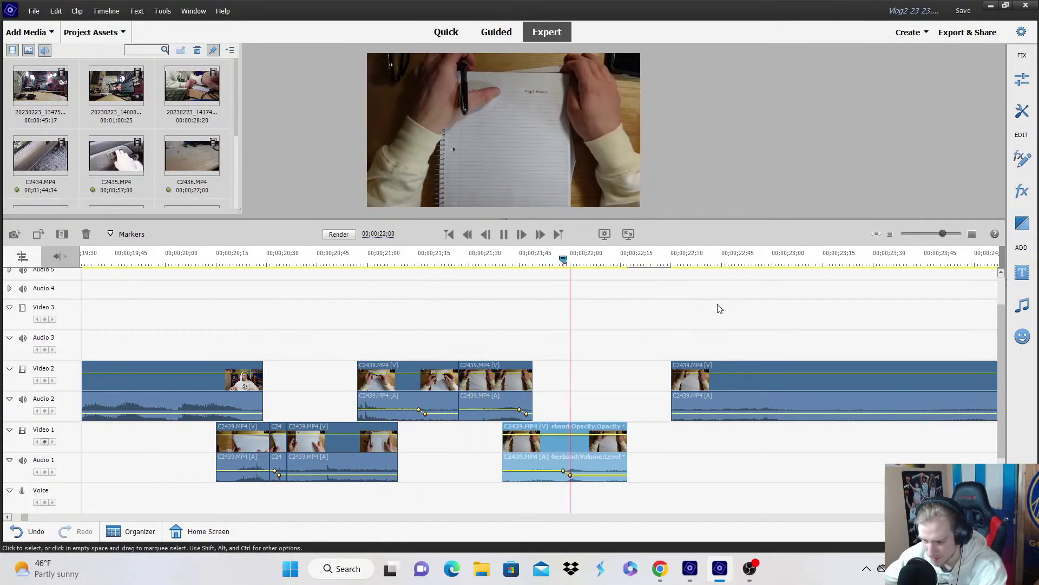
pyautogui.press('space')
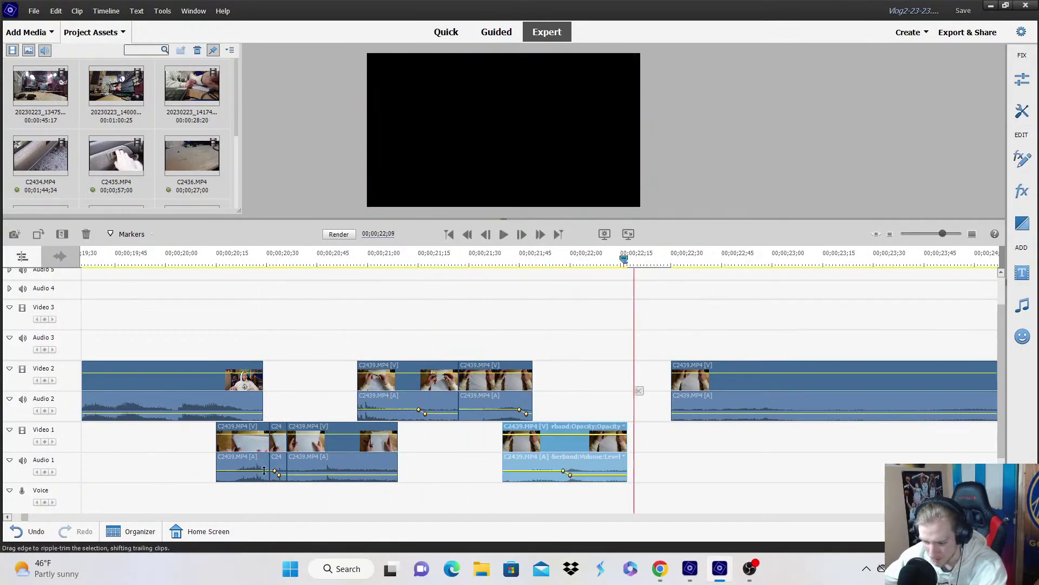
# Try deleting the first volume keyframe on the first C2439 clip of Audio 2, and undo the deletion.
pyautogui.rightClick(431, 392)
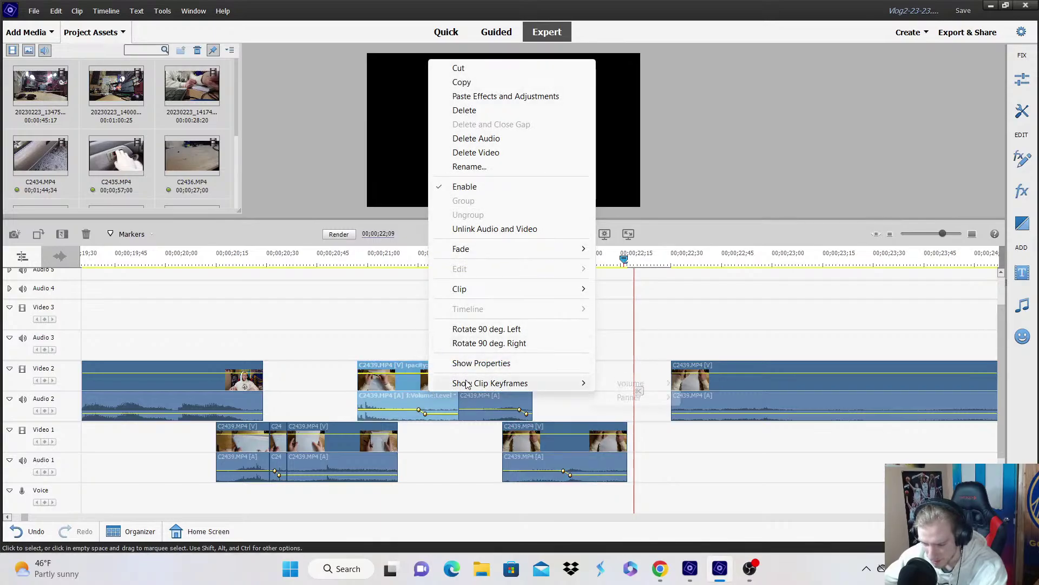
pyautogui.moveTo(616, 387)
pyautogui.click(361, 309)
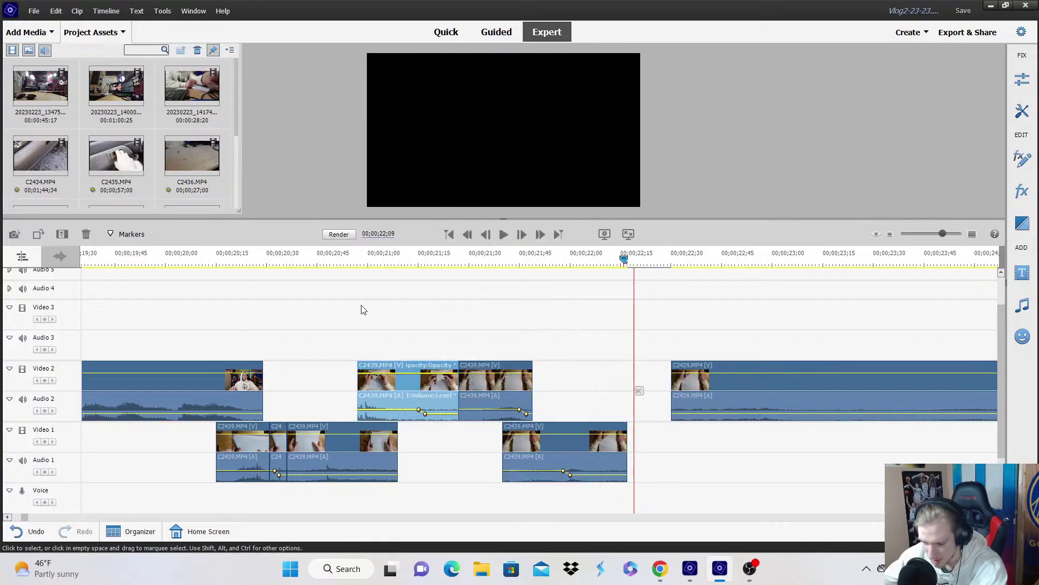
pyautogui.rightClick(421, 413)
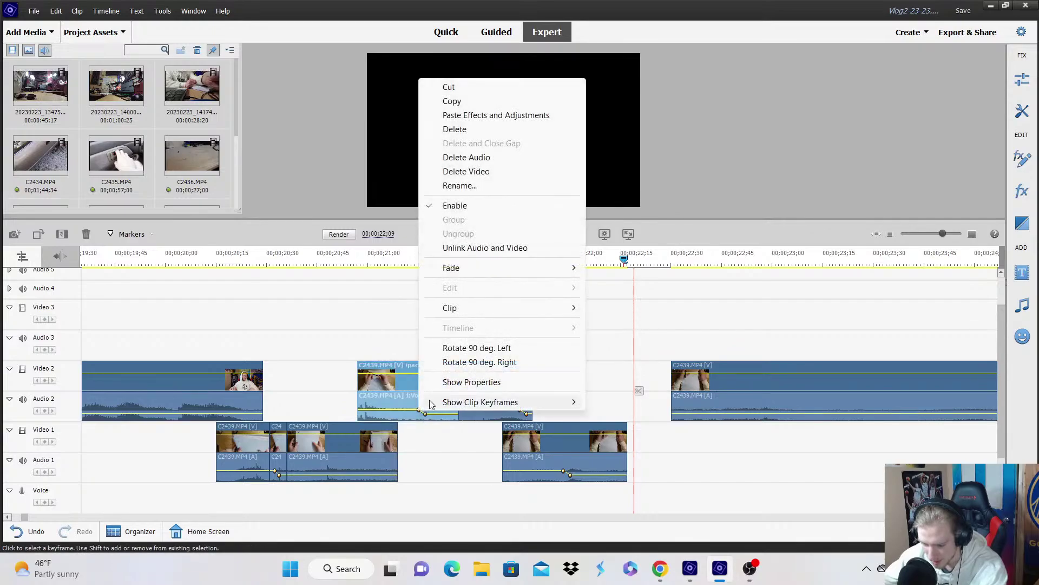
pyautogui.click(422, 414)
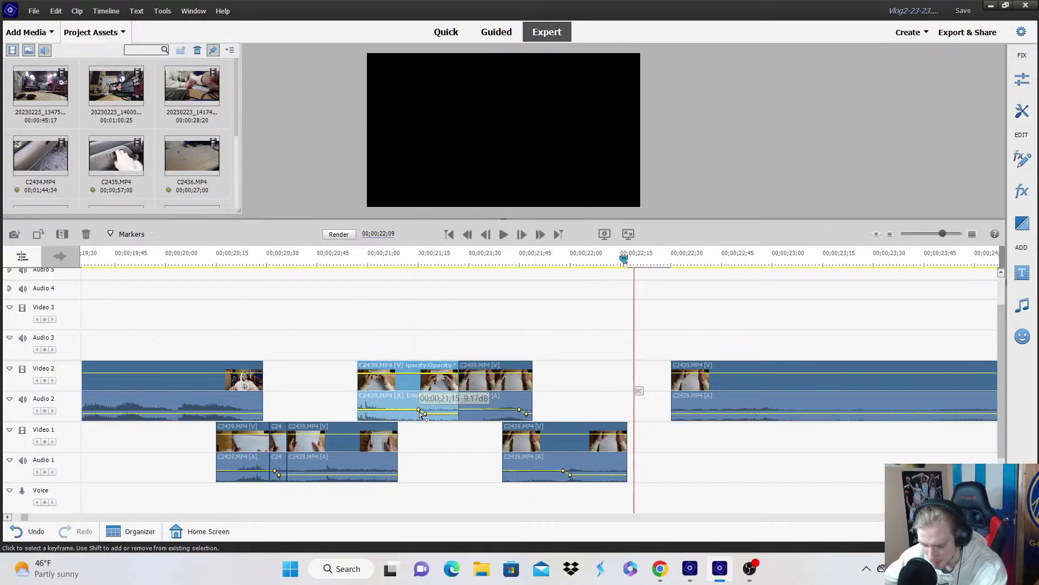
pyautogui.rightClick(422, 414)
pyautogui.click(469, 530)
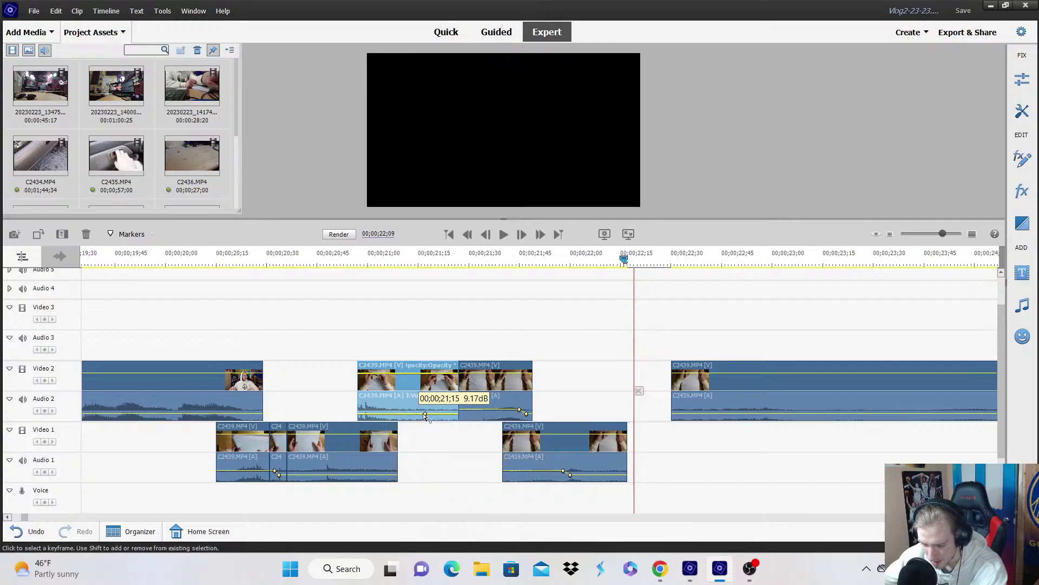
pyautogui.click(43, 536)
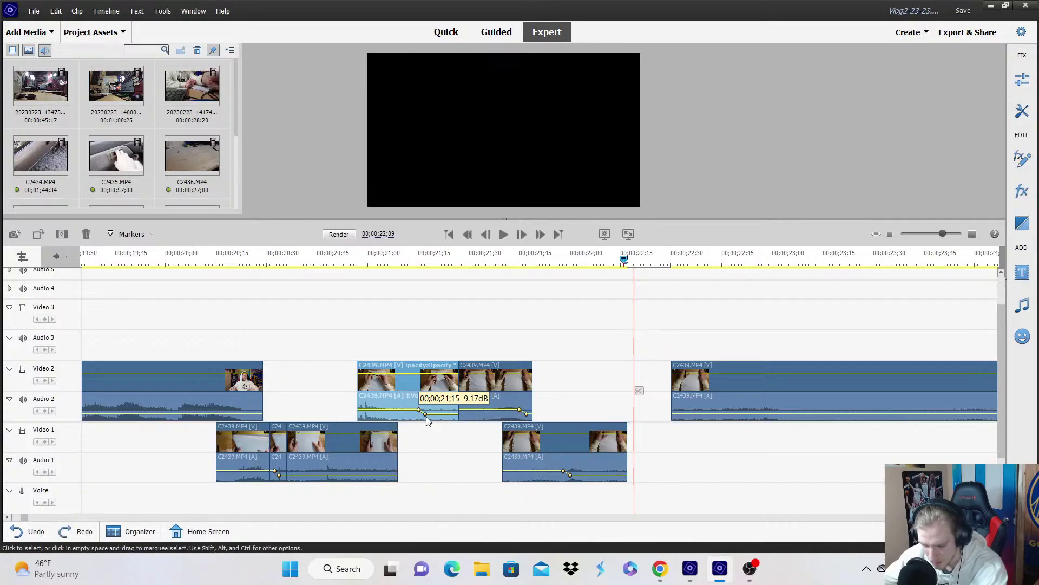
# Delete the second volume keyframe from both adjusted C2439 clips on Audio 2 and from the last C2439 clip on Audio 1.
pyautogui.rightClick(427, 417)
pyautogui.click(457, 533)
pyautogui.rightClick(527, 417)
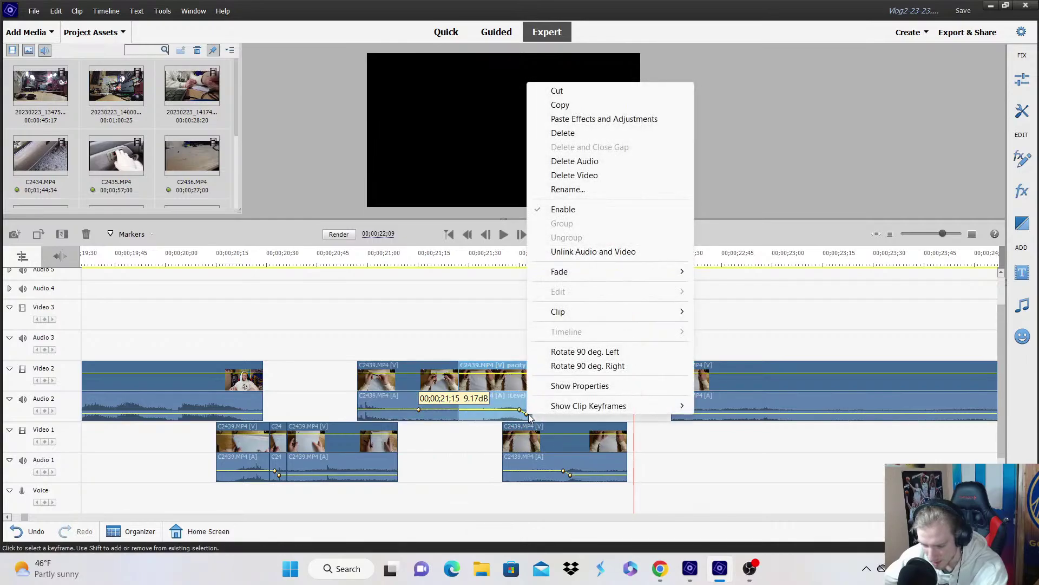
pyautogui.rightClick(526, 414)
pyautogui.click(563, 533)
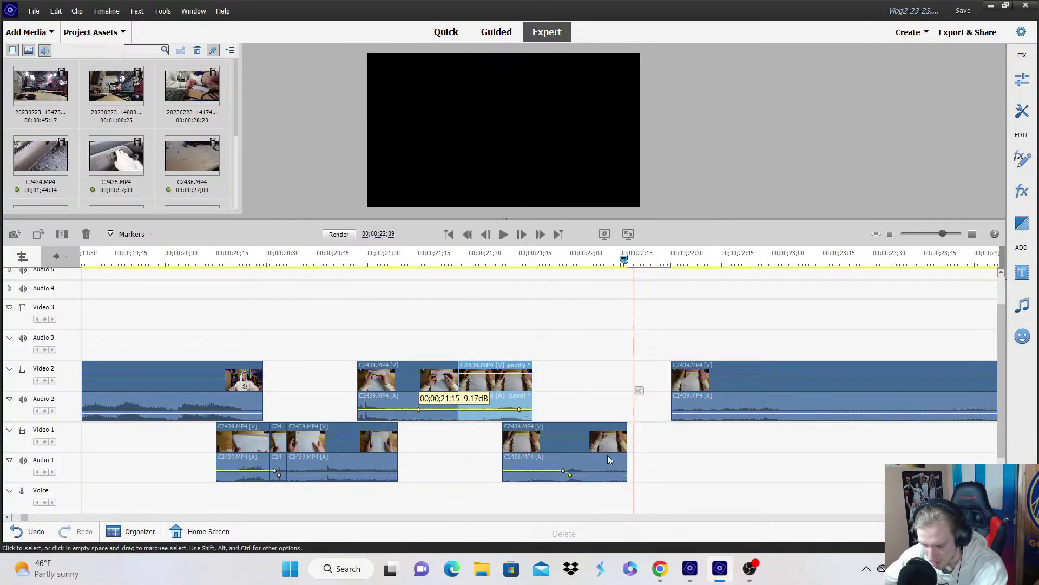
pyautogui.rightClick(572, 479)
pyautogui.click(573, 476)
pyautogui.rightClick(570, 475)
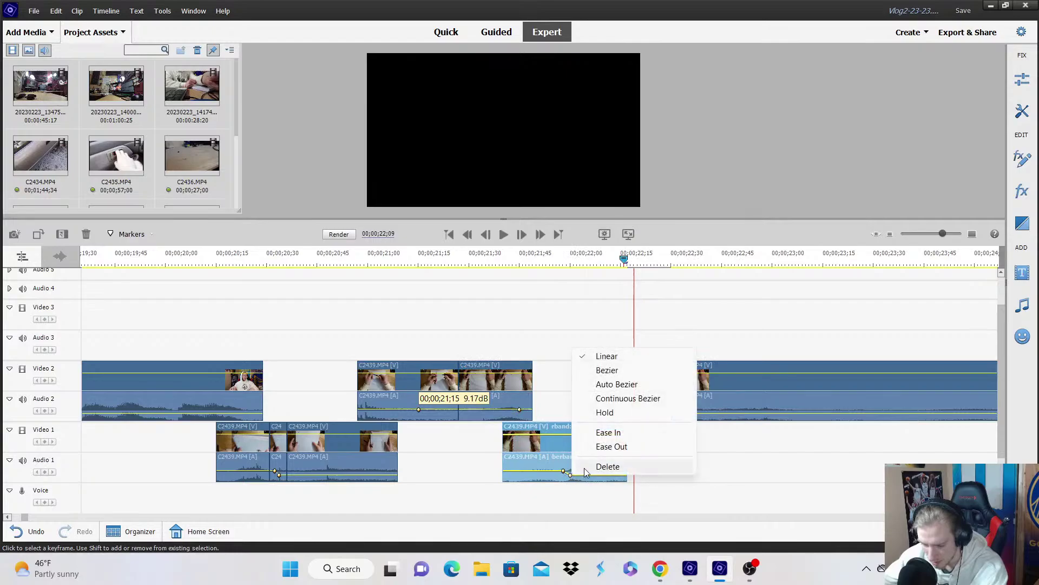
pyautogui.click(575, 466)
# Play the notebook sequence from 00;00;20;07 and replay it from 00;00;21;07 to check the audio and cuts.
pyautogui.click(212, 284)
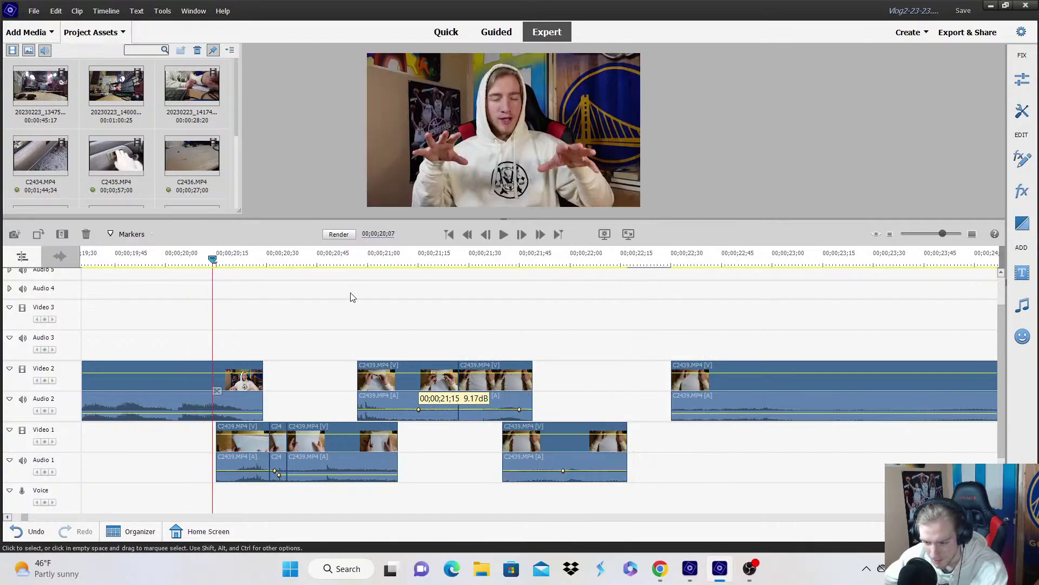
pyautogui.press('space')
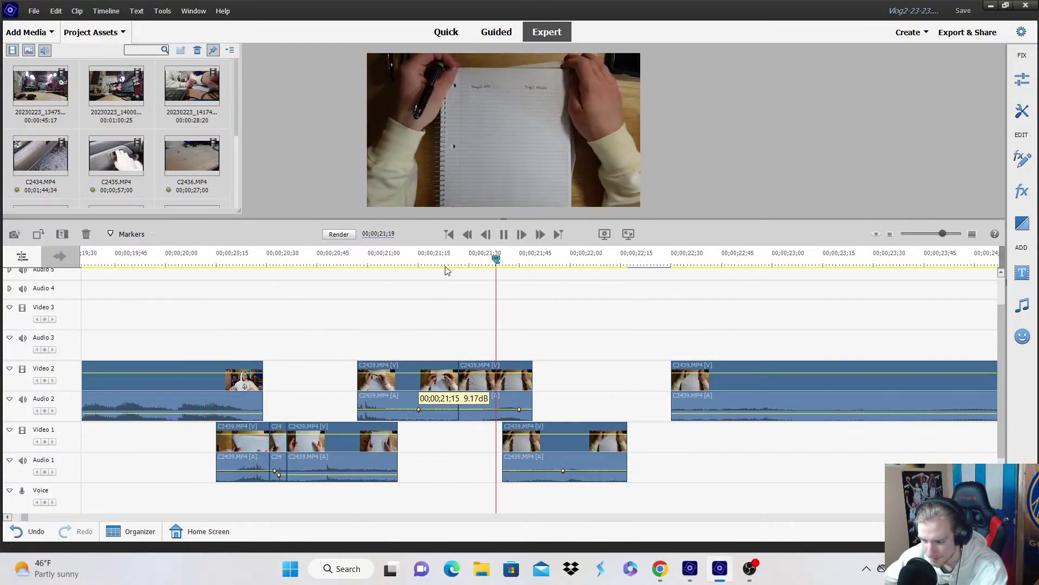
pyautogui.press('space')
pyautogui.click(417, 259)
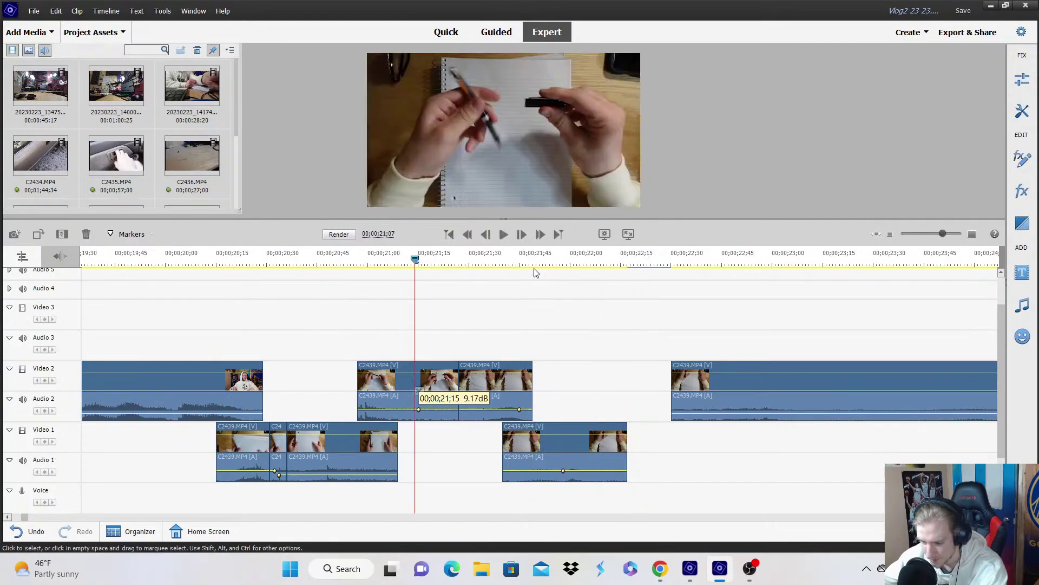
pyautogui.press('space')
# Display the Motion Scale keyframes on the second C2439 clip of Video 2, with the playhead at 00;00;21;15.
pyautogui.click(467, 258)
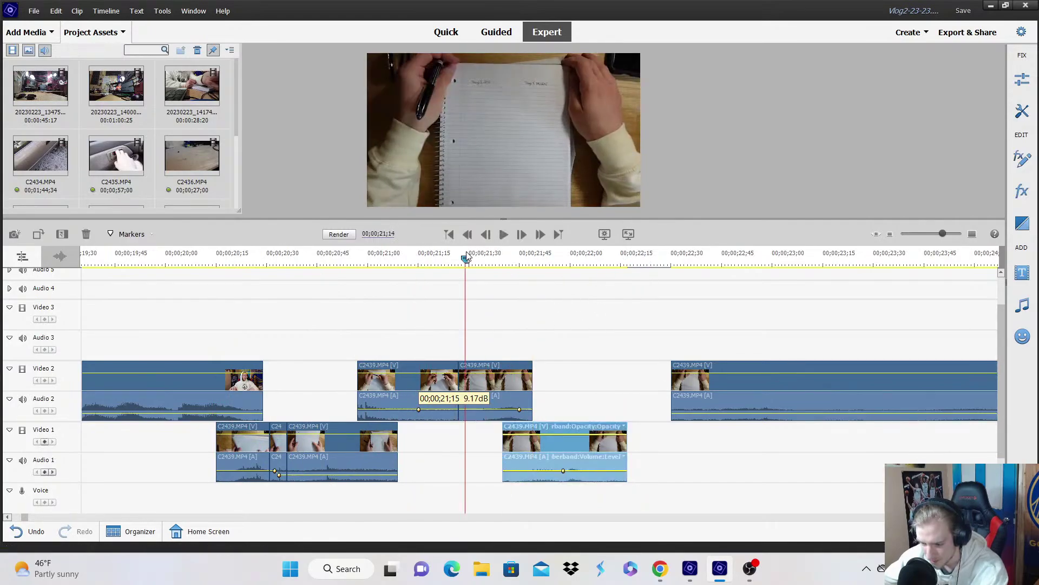
pyautogui.click(487, 377)
pyautogui.click(528, 366)
pyautogui.moveTo(543, 376)
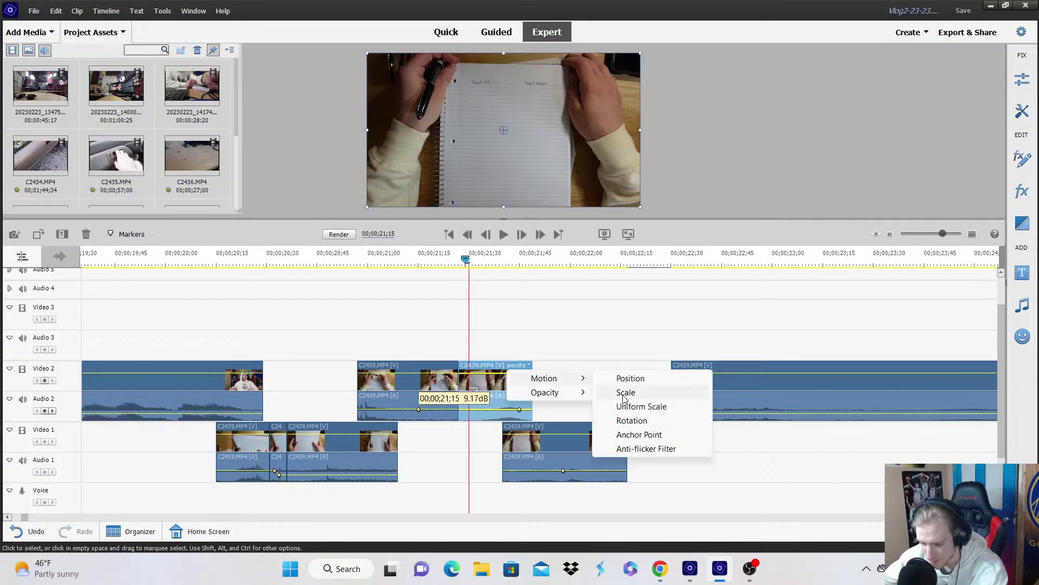
pyautogui.click(623, 392)
pyautogui.press('Left')
pyautogui.press('Left')
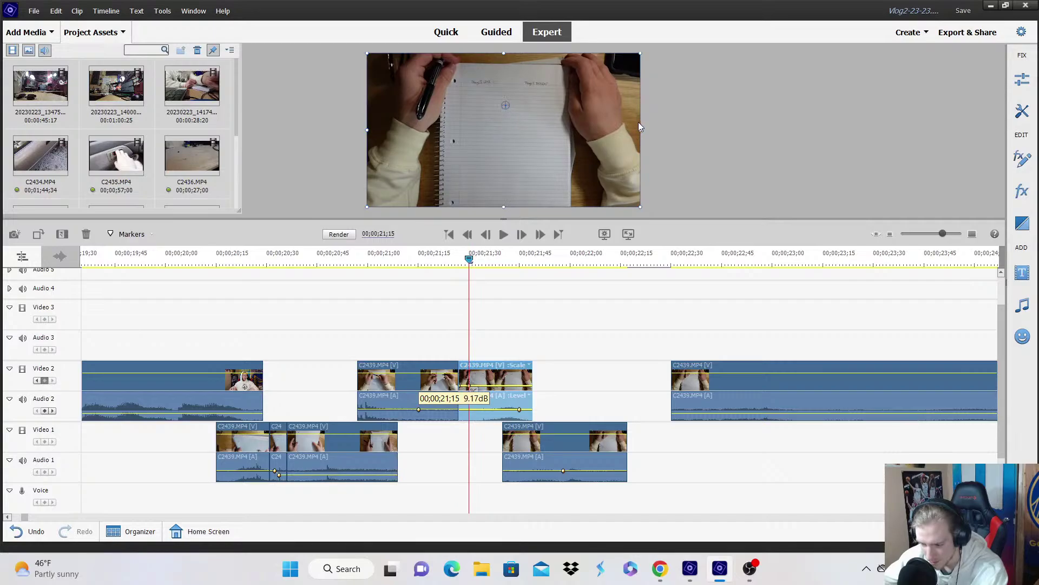
# Preview from 00;00;21;05, and enlarge the second Video 2 C2439 clip's frame at 00;00;21;15 to zoom in on the notebook page.
pyautogui.click(401, 262)
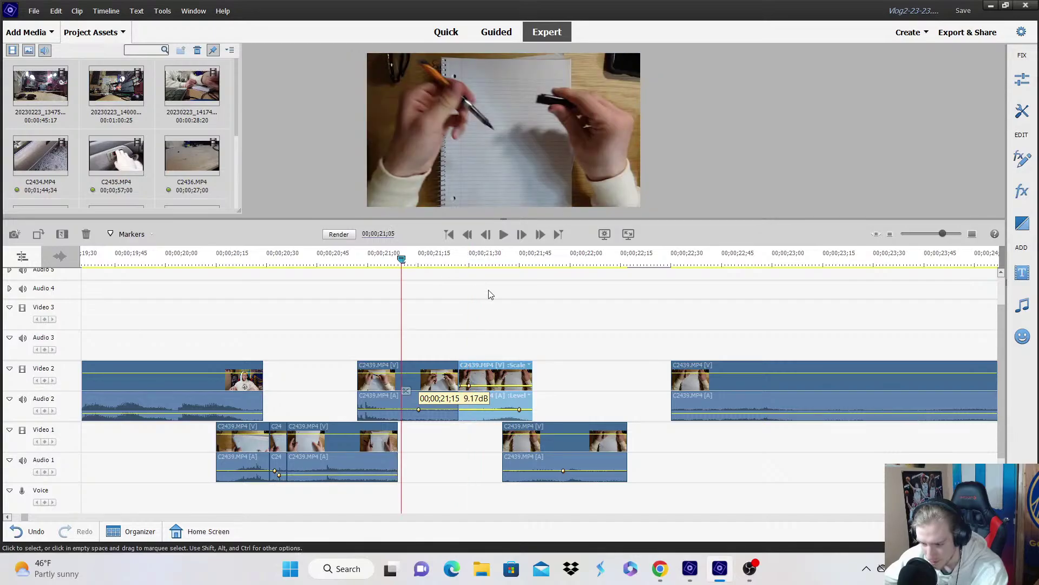
pyautogui.press('space')
pyautogui.click(469, 261)
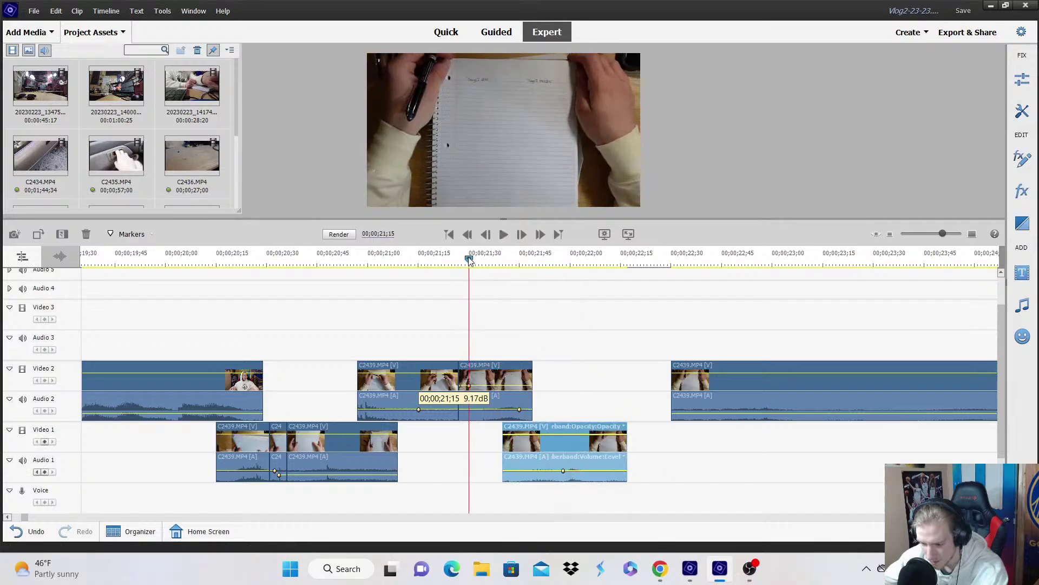
pyautogui.click(636, 145)
pyautogui.moveTo(653, 135); pyautogui.dragTo(746, 149)
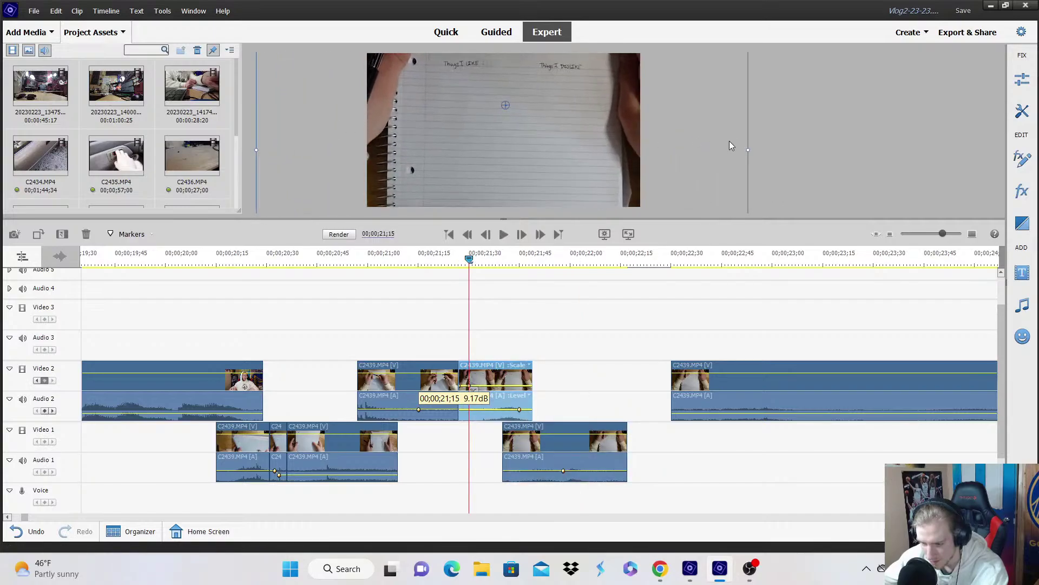
# Play the sequence from 00;00;21;08 to check the zoom on the notebook page.
pyautogui.click(441, 264)
pyautogui.click(498, 279)
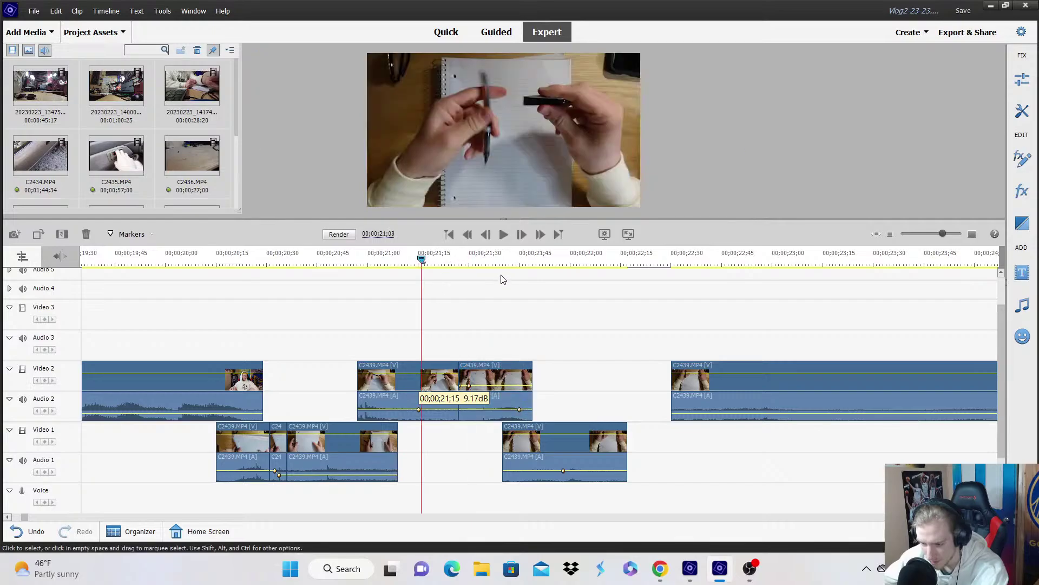
pyautogui.press('space')
pyautogui.press('space')
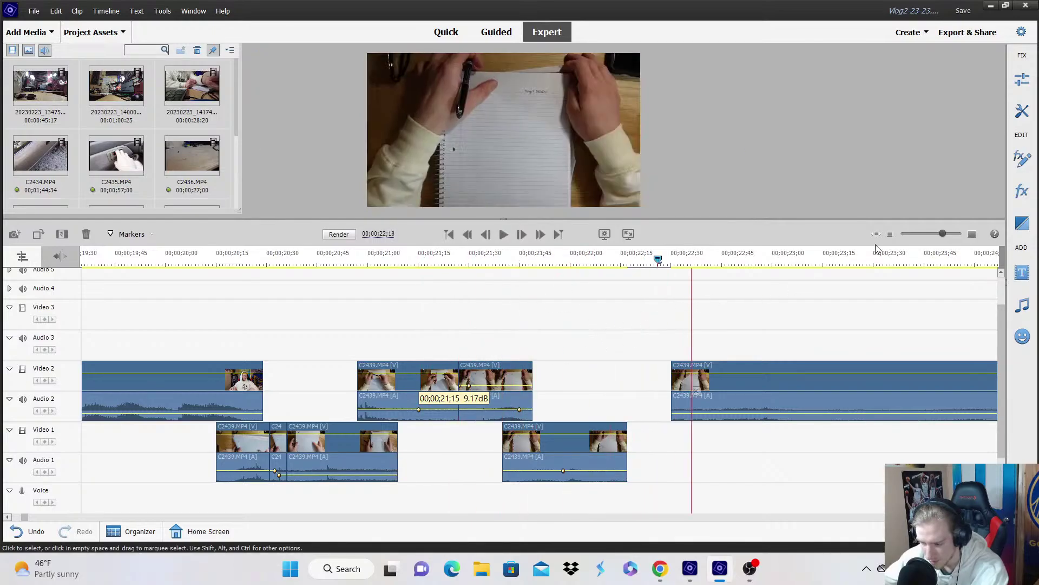
# Split the long C2439 clip on Video 2 at 00;00;26;09, delete its first part and move the remainder close to the preceding clips.
pyautogui.click(889, 234)
pyautogui.moveTo(575, 259); pyautogui.dragTo(761, 258)
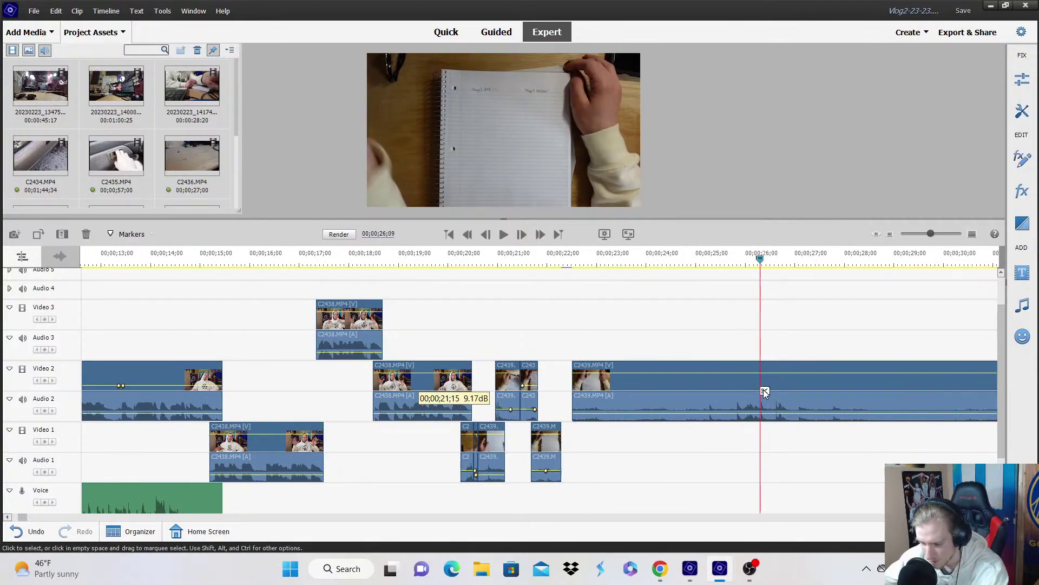
pyautogui.rightClick(764, 392)
pyautogui.click(784, 104)
pyautogui.moveTo(794, 386); pyautogui.dragTo(580, 397)
pyautogui.moveTo(551, 219); pyautogui.dragTo(551, 219)
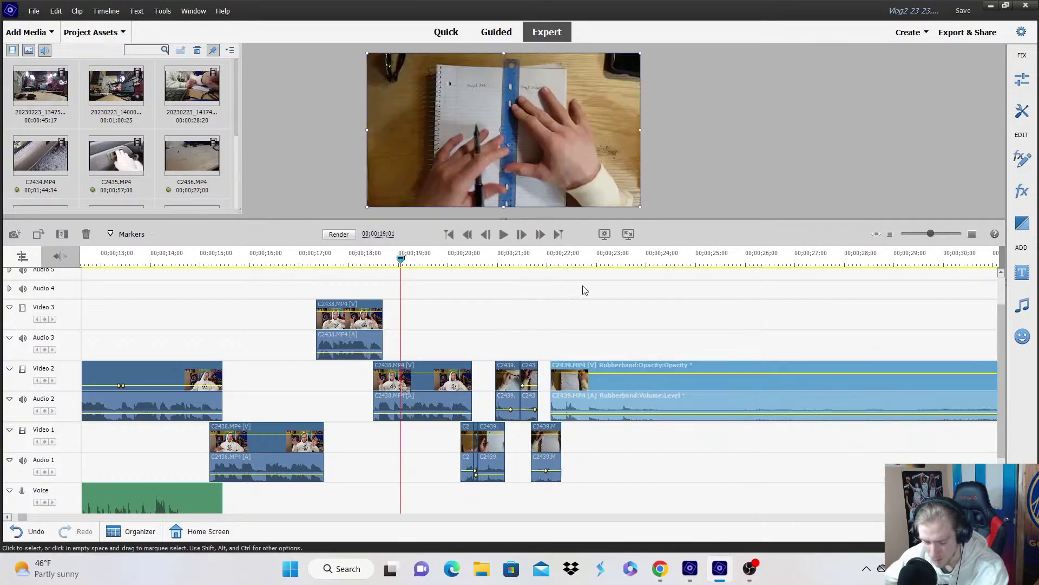
# Play the notebook sequence into the moved C2439 clip and replay the transition from 00;00;21;29.
pyautogui.press('space')
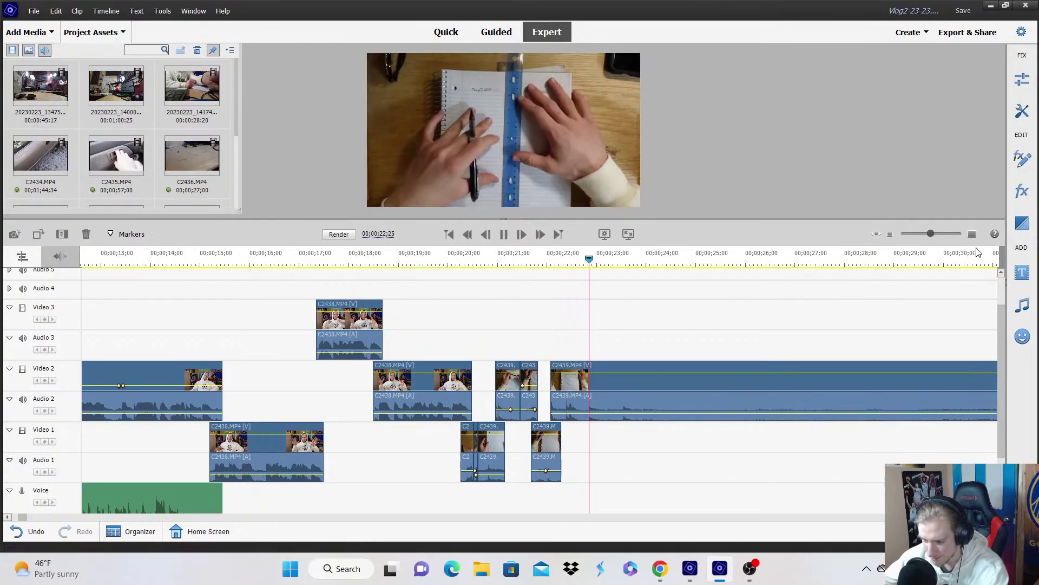
pyautogui.press('space')
pyautogui.press('=')
pyautogui.click(351, 261)
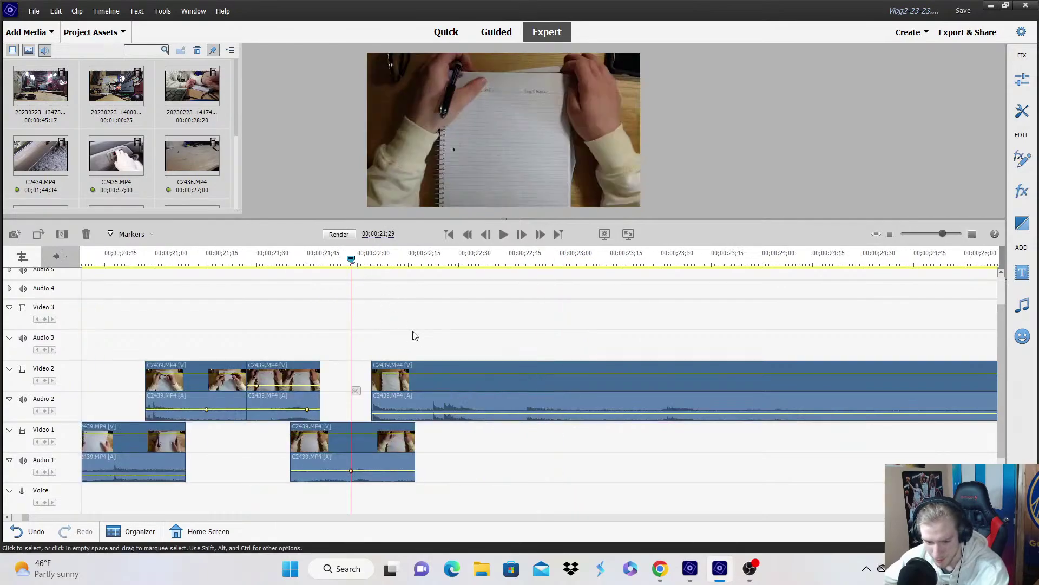
pyautogui.press('space')
# Move the last C2439 clip from Video 1 up to Video 3, shift the long Video 2 clip slightly later and preview the overlap.
pyautogui.moveTo(388, 400); pyautogui.dragTo(309, 340)
pyautogui.moveTo(440, 391); pyautogui.dragTo(382, 389)
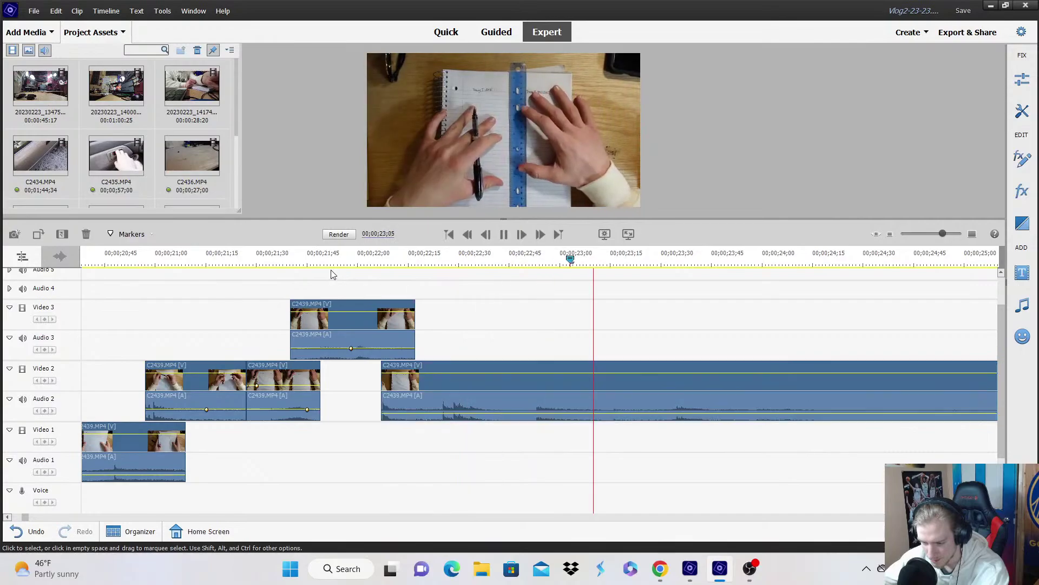
pyautogui.click(331, 266)
pyautogui.press('space')
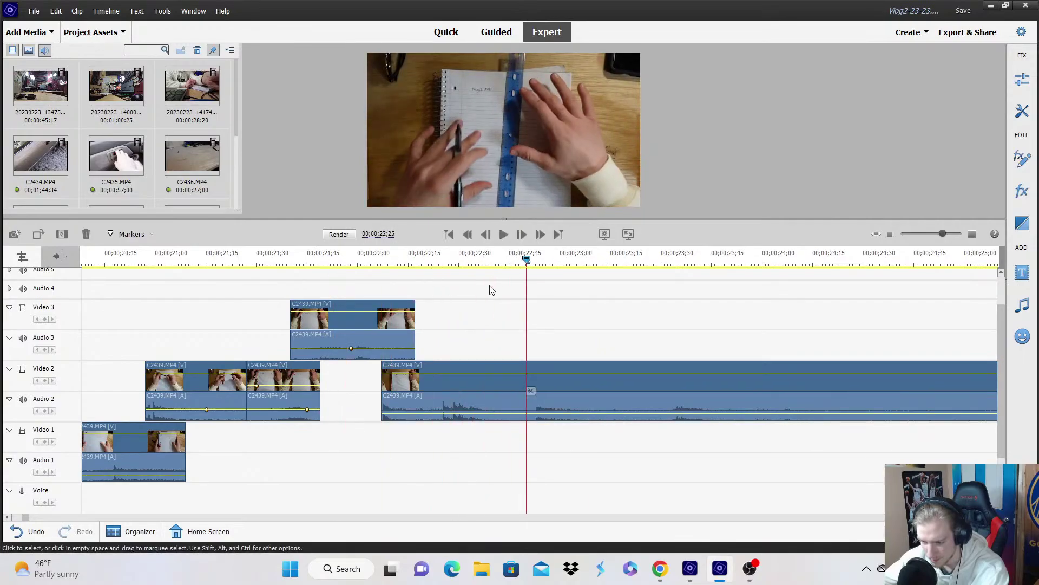
pyautogui.click(349, 257)
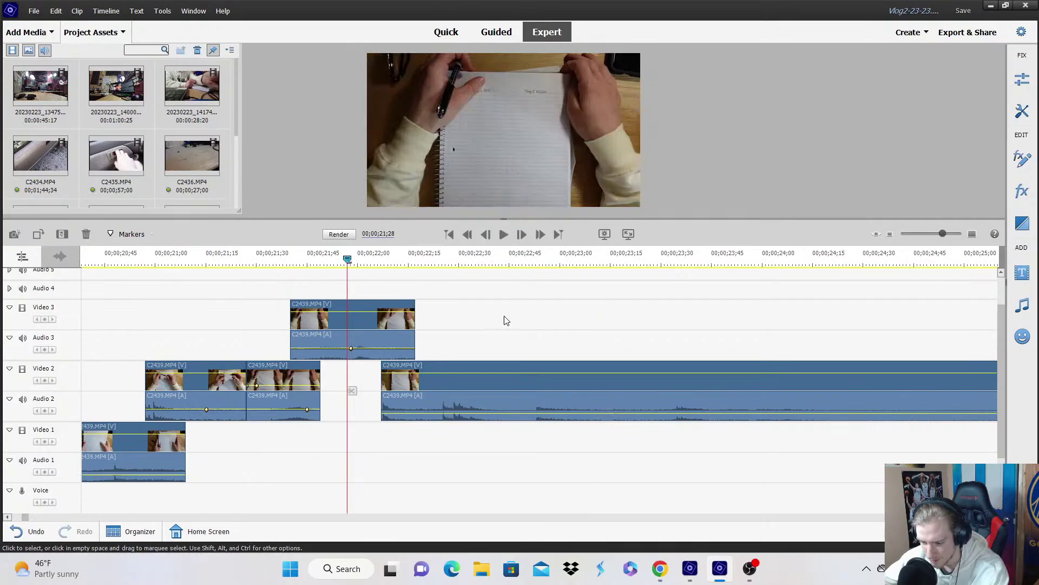
# Split the long Video 2 clip at 00;00;22;23, paste the copied effects and adjustments onto its first part and delete the second volume keyframe.
pyautogui.click(516, 392)
pyautogui.rightClick(475, 391)
pyautogui.click(542, 94)
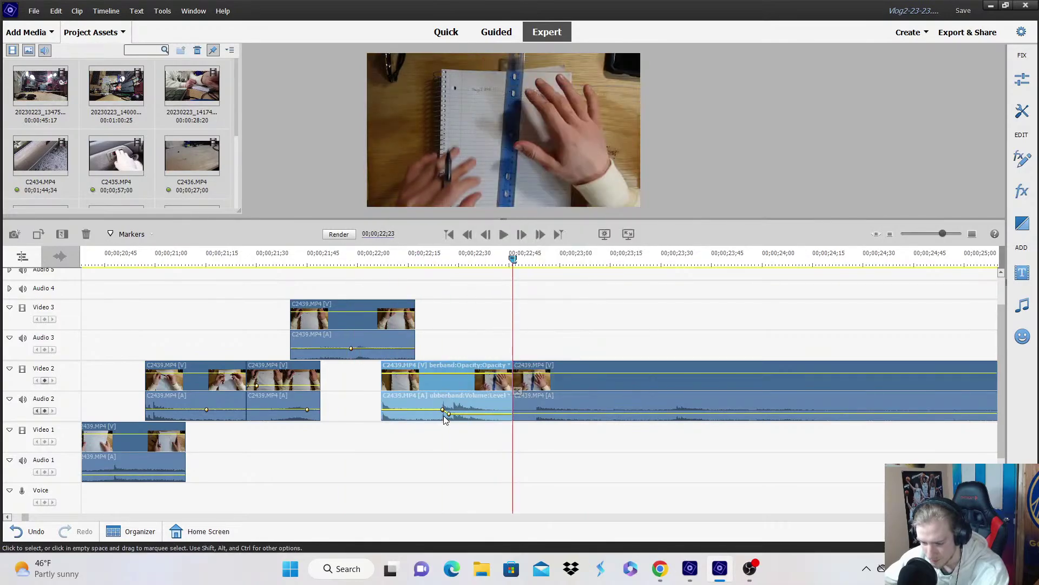
pyautogui.rightClick(448, 418)
pyautogui.click(484, 534)
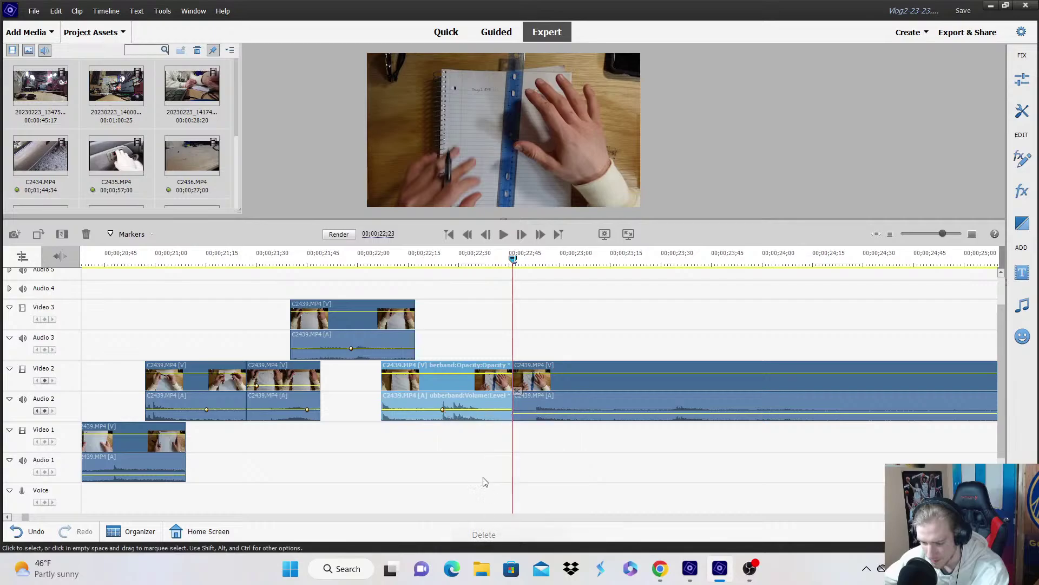
# Play the sequence from 00;00;22;23 to find where the next part of the ruler footage should be cut.
pyautogui.click(899, 235)
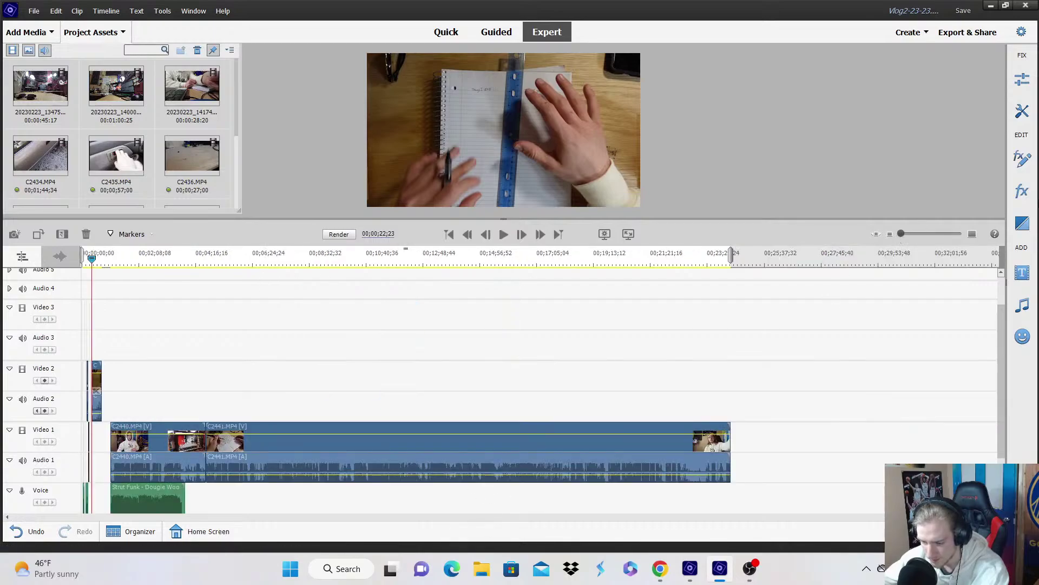
pyautogui.click(968, 235)
pyautogui.click(894, 235)
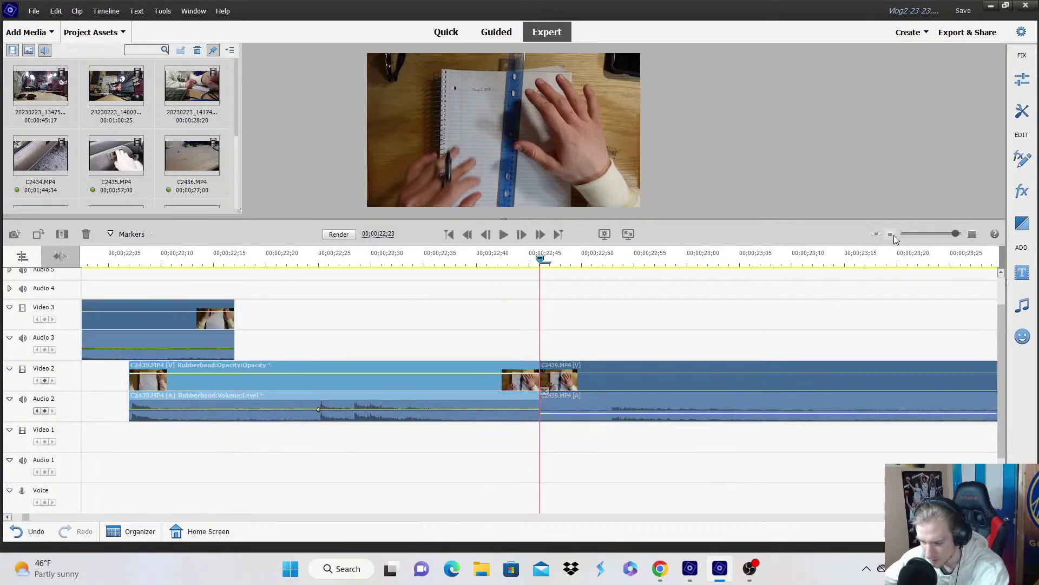
pyautogui.click(894, 235)
pyautogui.press('space')
pyautogui.press('-')
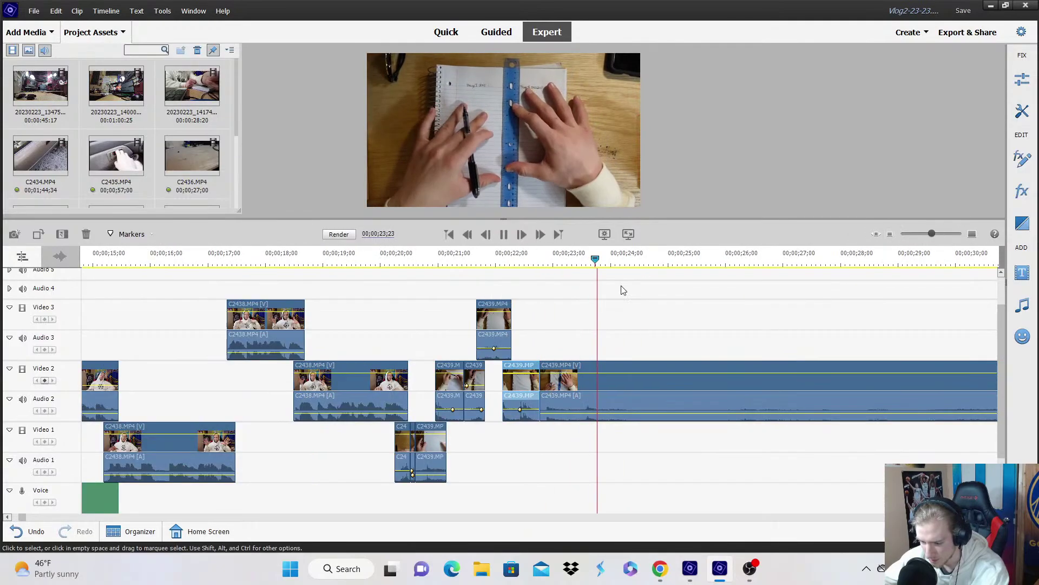
pyautogui.press('space')
# Split the remaining C2439 clip at 00;00;29;11, delete its first part and move the rest to Video 1 under the last Video 2 clip.
pyautogui.click(889, 235)
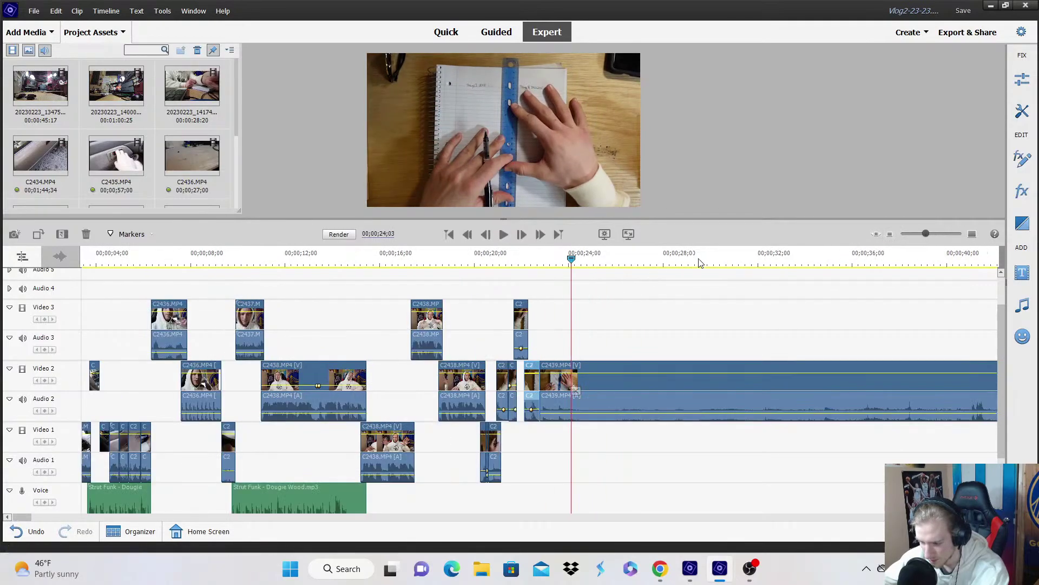
pyautogui.moveTo(710, 263)
pyautogui.mouseDown()
pyautogui.moveTo(738, 265)
pyautogui.moveTo(698, 269)
pyautogui.mouseUp()
pyautogui.rightClick(700, 394)
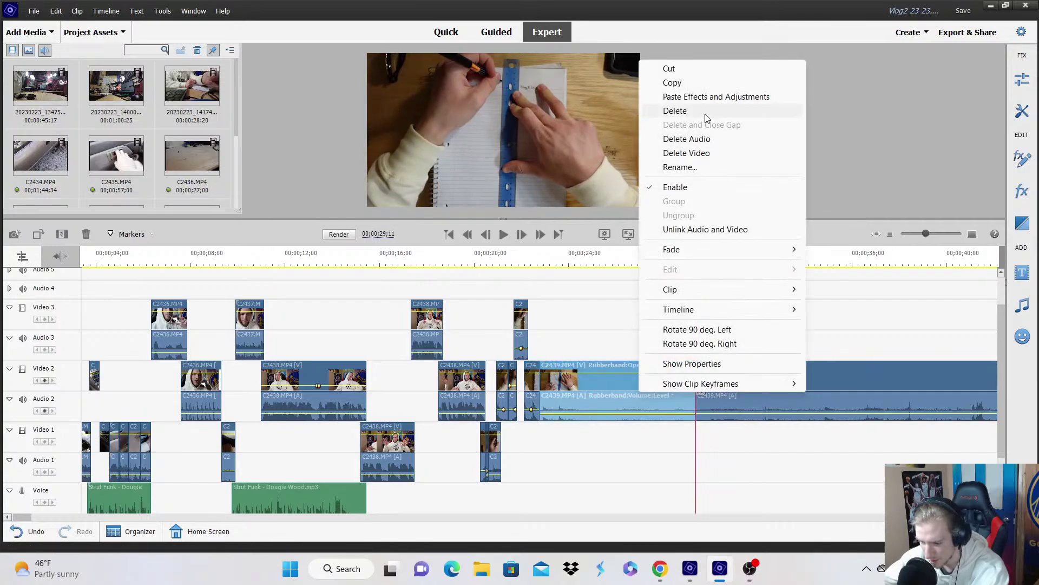
pyautogui.click(773, 110)
pyautogui.moveTo(720, 398); pyautogui.dragTo(555, 434)
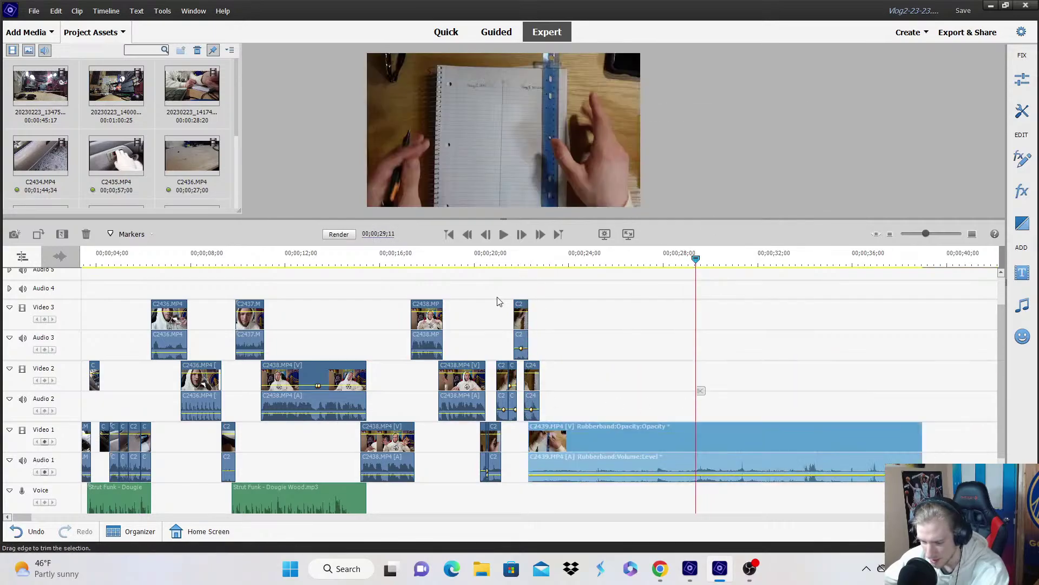
# Play the notebook sequence through to 00;00;22;10 to check the repositioned clip on Video 1.
pyautogui.press('space')
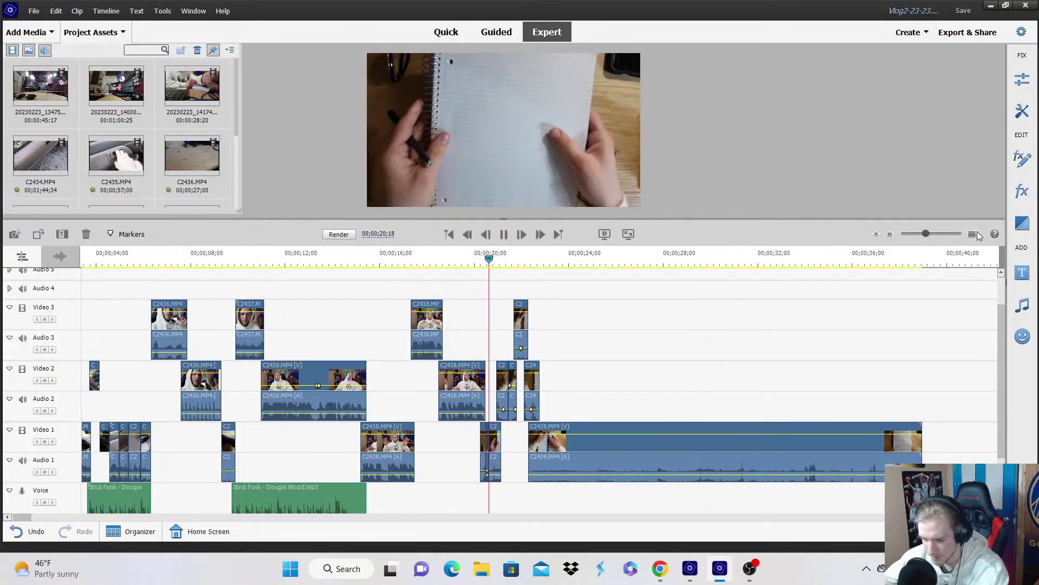
pyautogui.click(939, 234)
pyautogui.press('space')
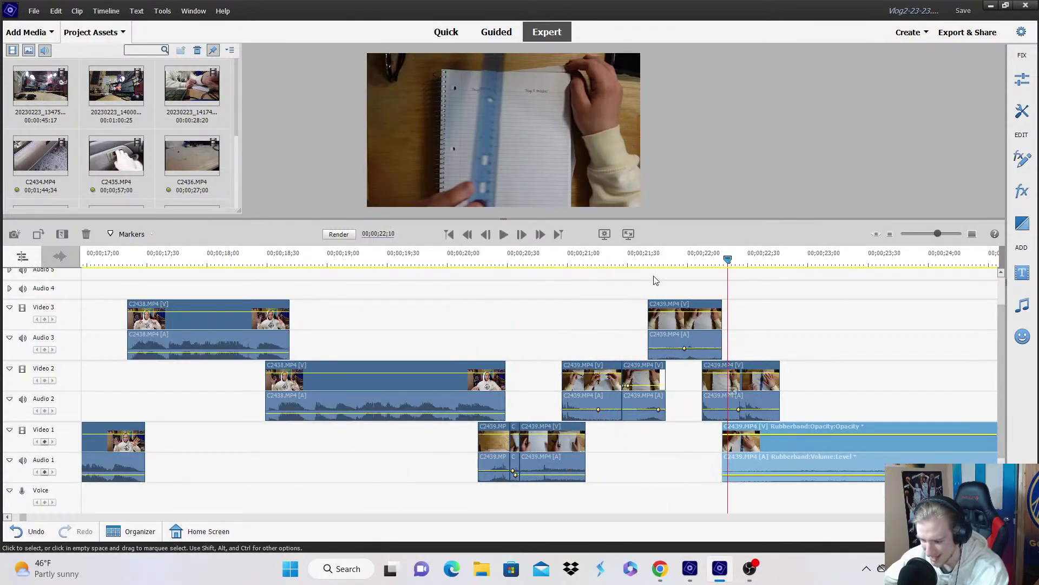
# Rework the Scale keyframes of the second C2439 clip on Video 2, returning the frame to full size at 00;00;21;16.
pyautogui.click(628, 260)
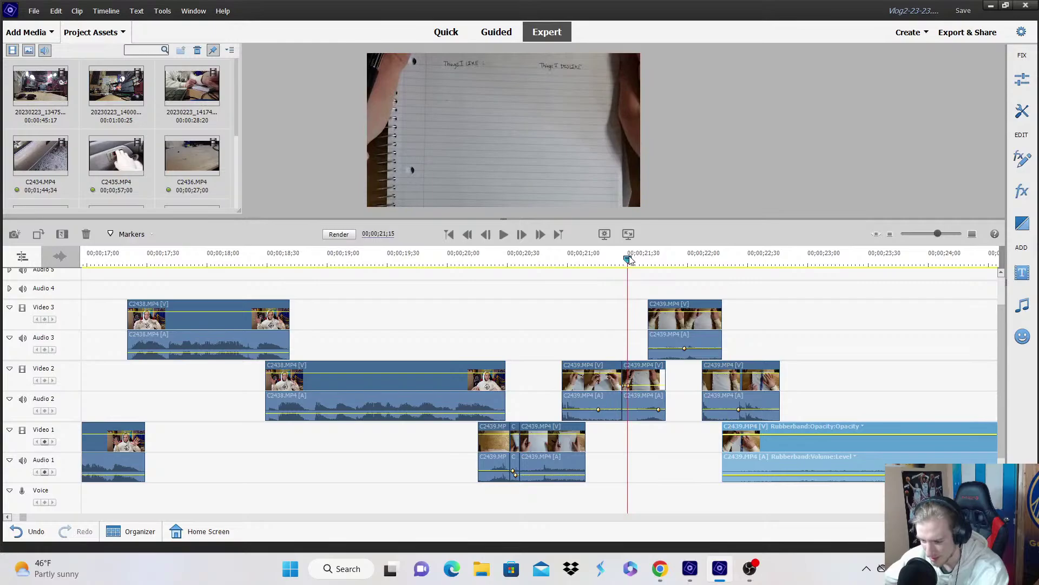
pyautogui.click(977, 233)
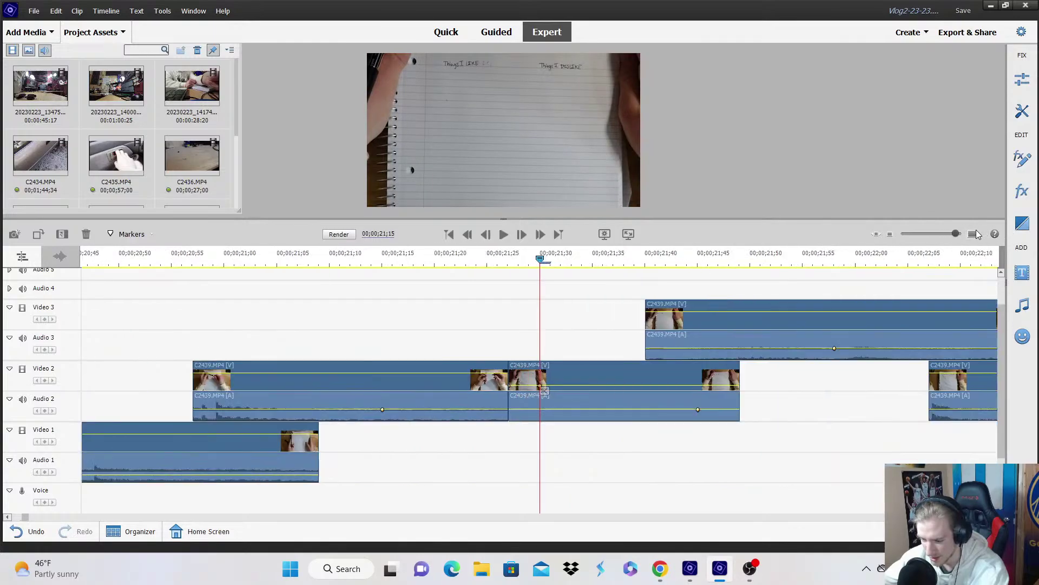
pyautogui.click(498, 383)
pyautogui.click(514, 379)
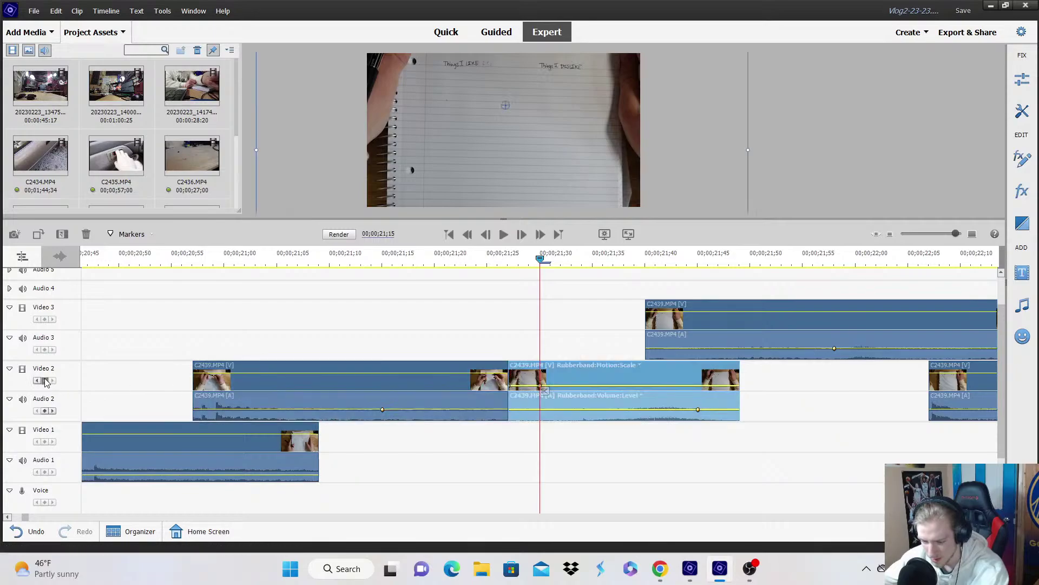
pyautogui.click(46, 381)
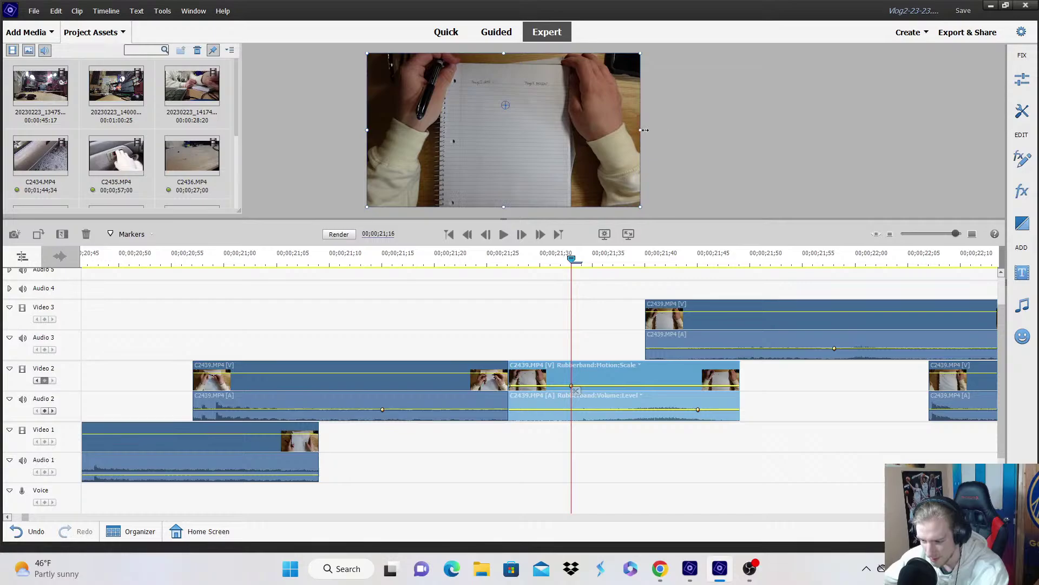
# Play across the cut on Video 2 and inspect the scaled frame at 00;00;21;15.
pyautogui.click(412, 283)
pyautogui.press('space')
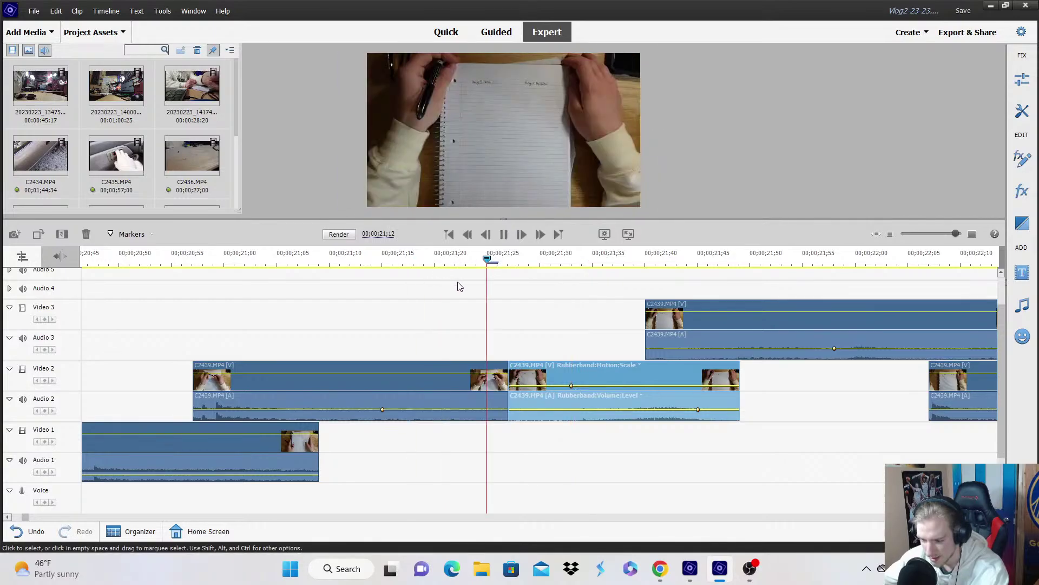
pyautogui.press('space')
pyautogui.click(550, 284)
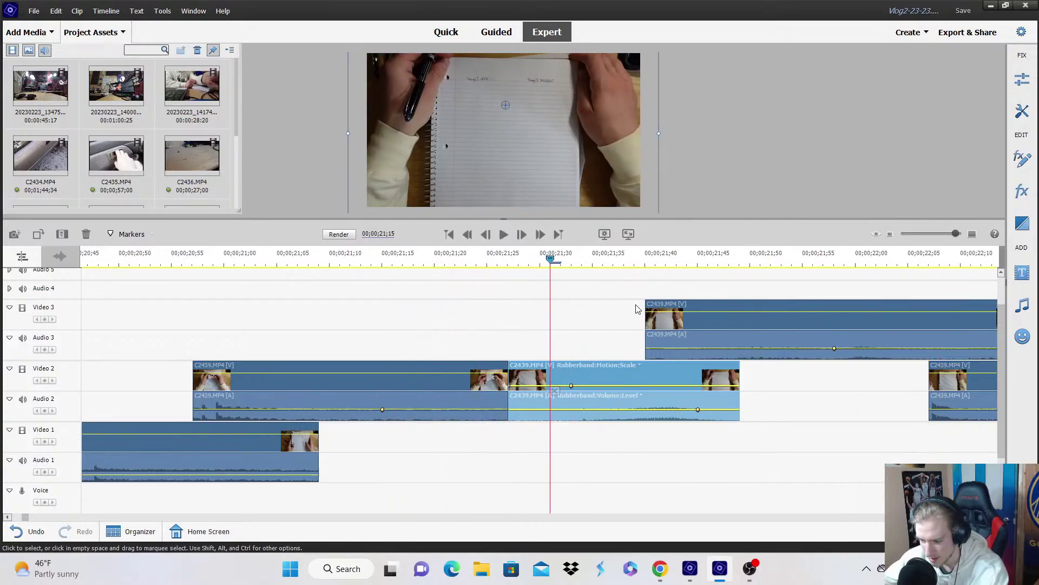
# Split the last C2439 clip on Video 3 where the second Video 2 clip ends, and place its first part on Video 1.
pyautogui.moveTo(646, 319); pyautogui.dragTo(693, 439)
pyautogui.click(757, 256)
pyautogui.press('Left')
pyautogui.click(745, 391)
# Play the layered notebook clips and replay them from about 00;00;21;16 to check the zoom and cuts.
pyautogui.click(371, 257)
pyautogui.press('space')
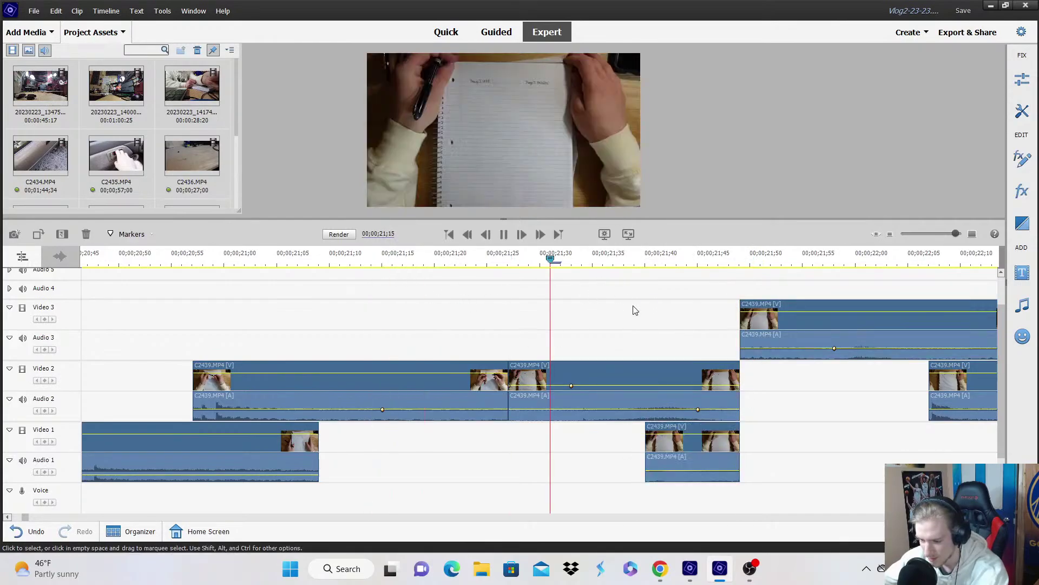
pyautogui.click(891, 234)
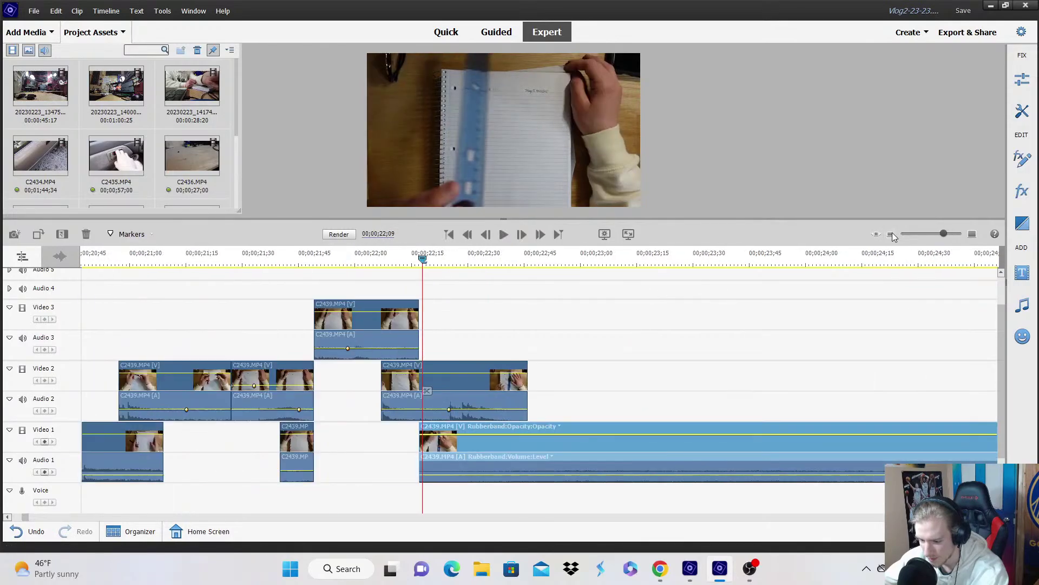
pyautogui.click(973, 235)
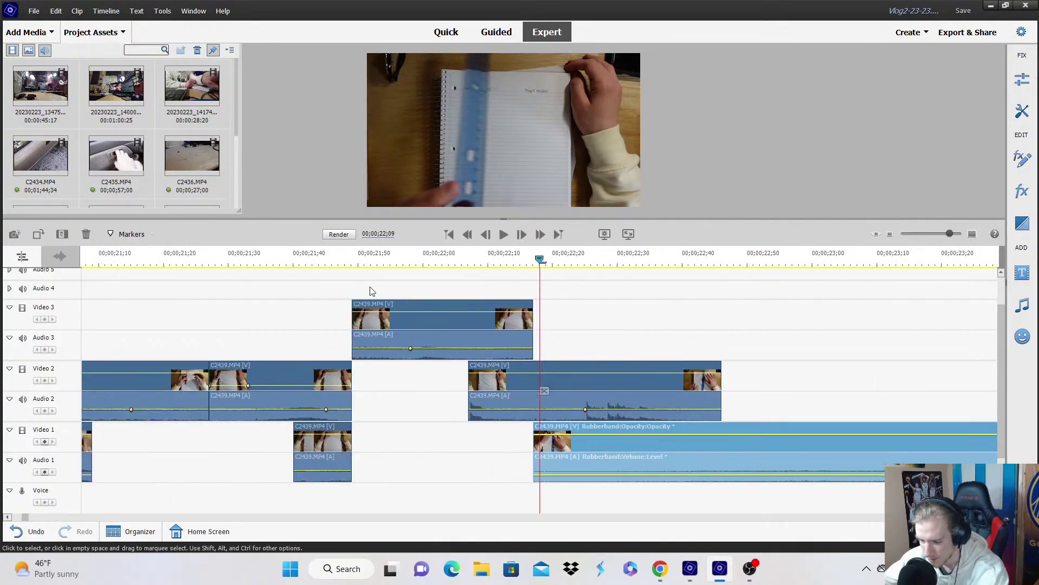
pyautogui.click(260, 257)
pyautogui.press('space')
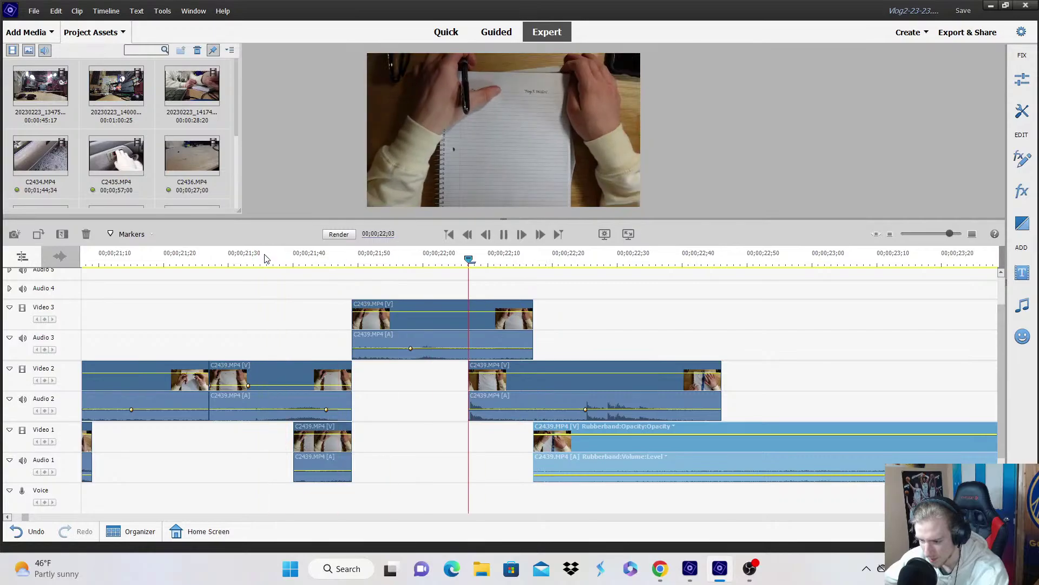
# Split the long C2439 clip on Video 1 at 00;00;24;01 and adjust the audio level of its first part.
pyautogui.click(891, 234)
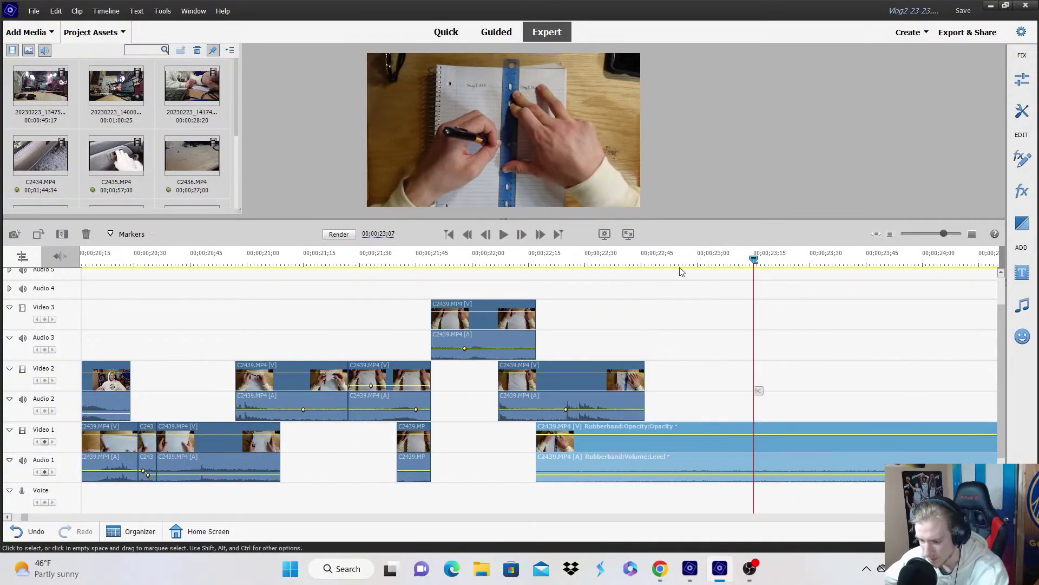
pyautogui.press('space')
pyautogui.click(890, 233)
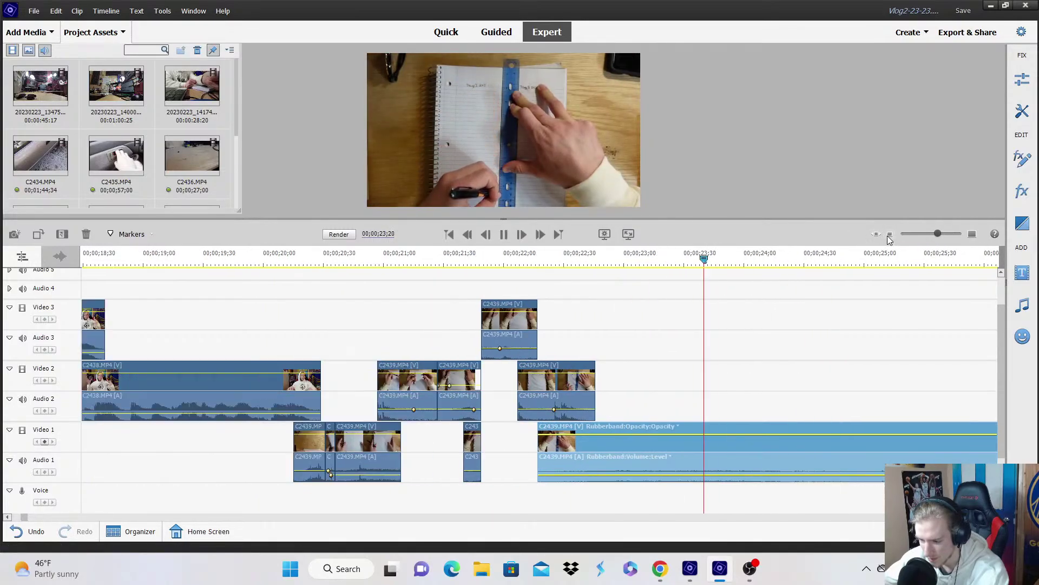
pyautogui.click(752, 391)
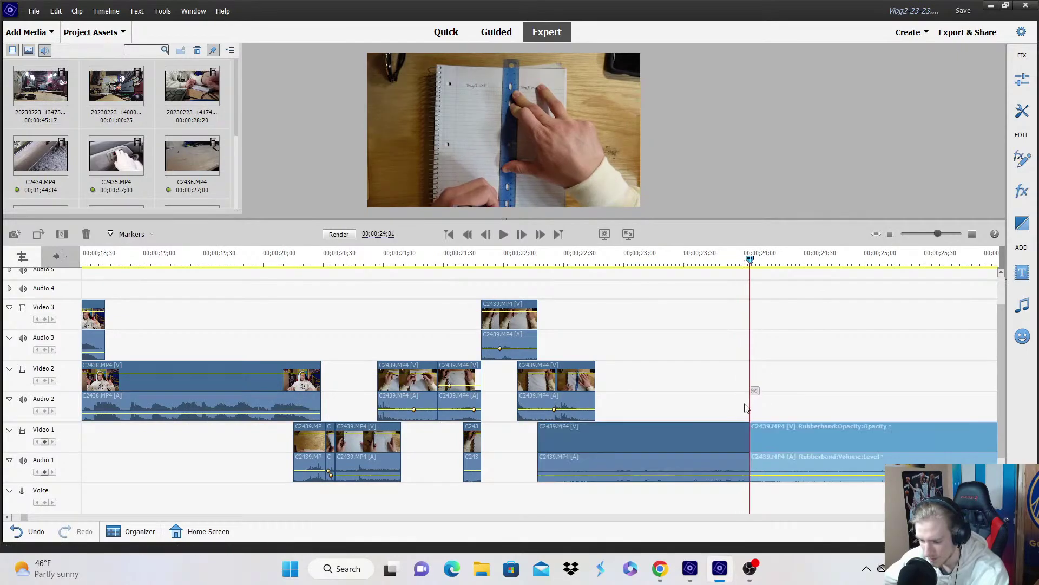
pyautogui.click(638, 300)
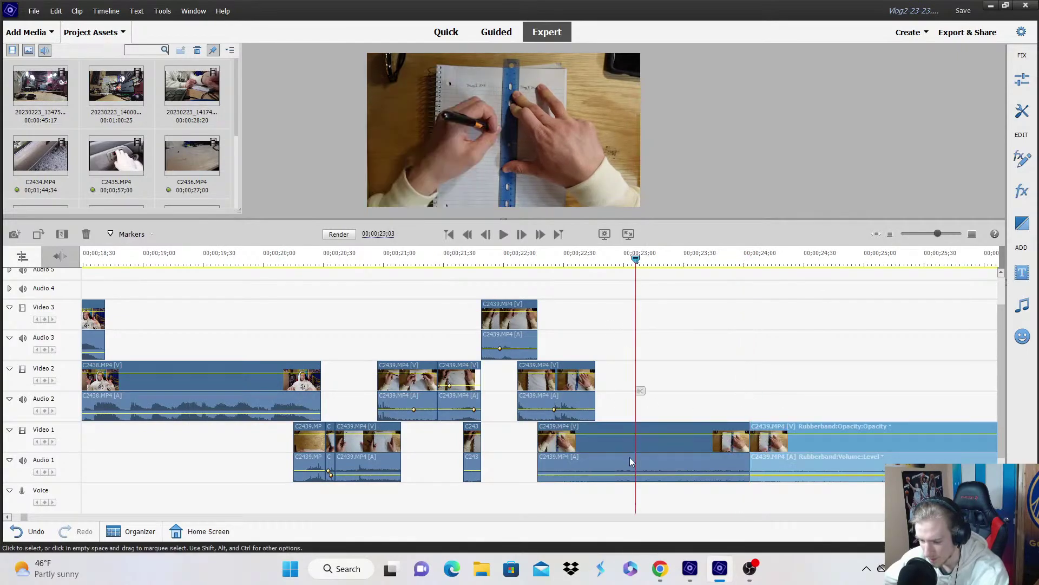
pyautogui.click(624, 479)
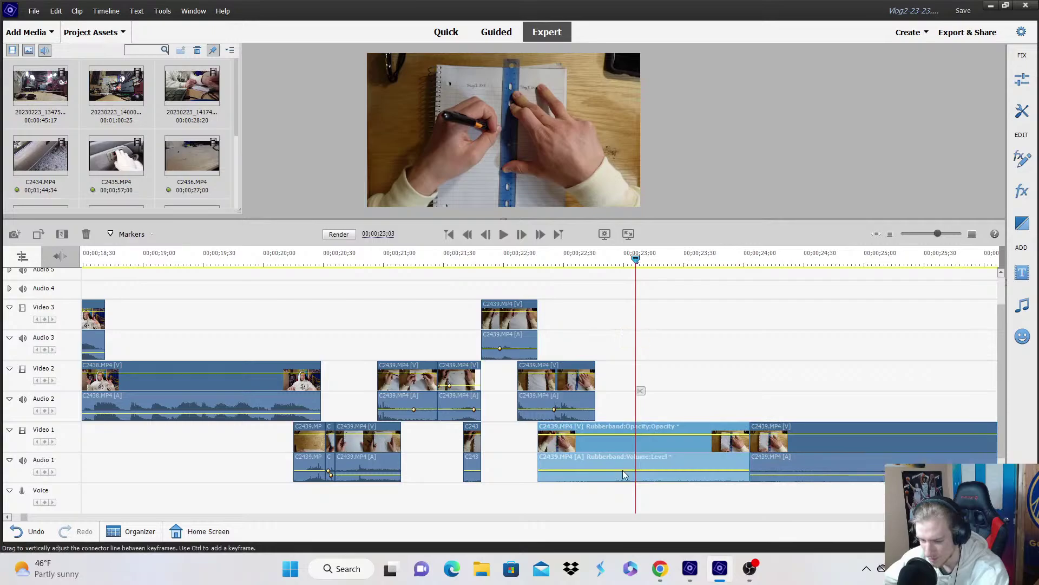
# Apply Pan & Zoom to the first part of the split C2439 clip, enlarging its second focus frame.
pyautogui.click(607, 262)
pyautogui.click(1021, 112)
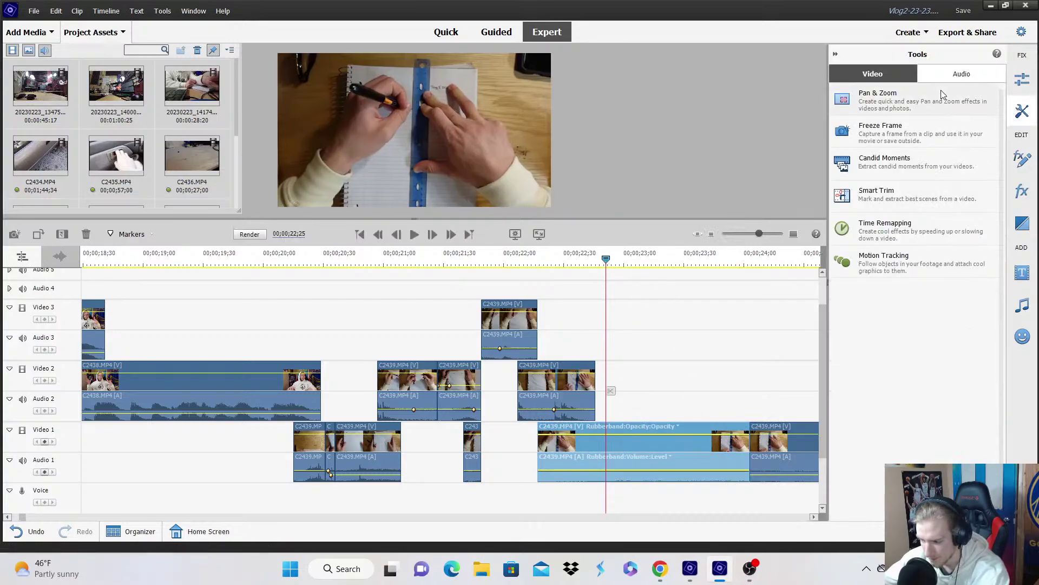
pyautogui.click(942, 95)
pyautogui.click(567, 169)
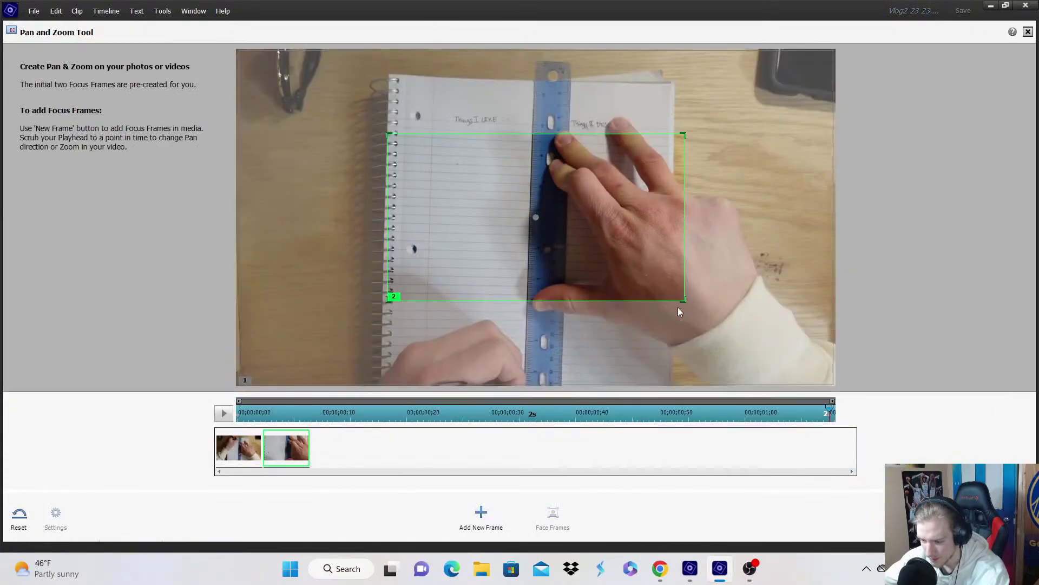
pyautogui.moveTo(678, 307); pyautogui.dragTo(796, 360)
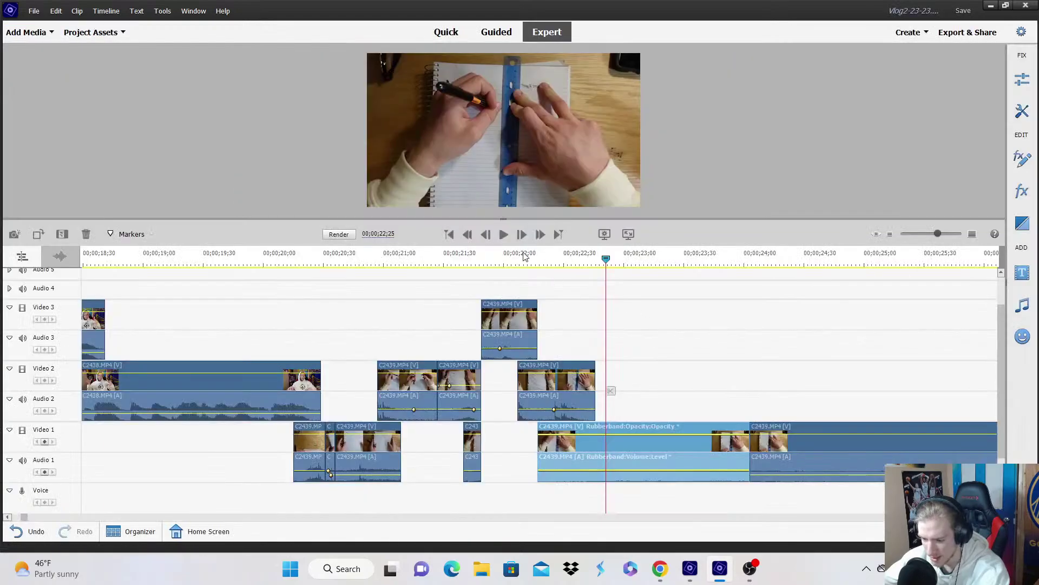
# Replay the notebook footage from about 00;00;22;00 to check the gradual zoom on the Video 1 clip.
pyautogui.click(516, 258)
pyautogui.click(598, 290)
pyautogui.press('space')
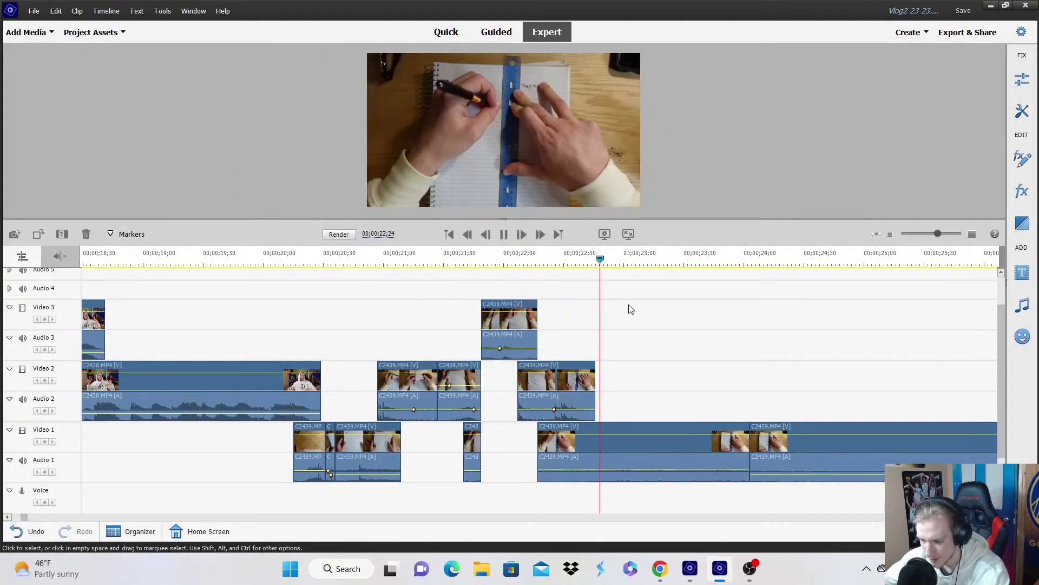
pyautogui.press('space')
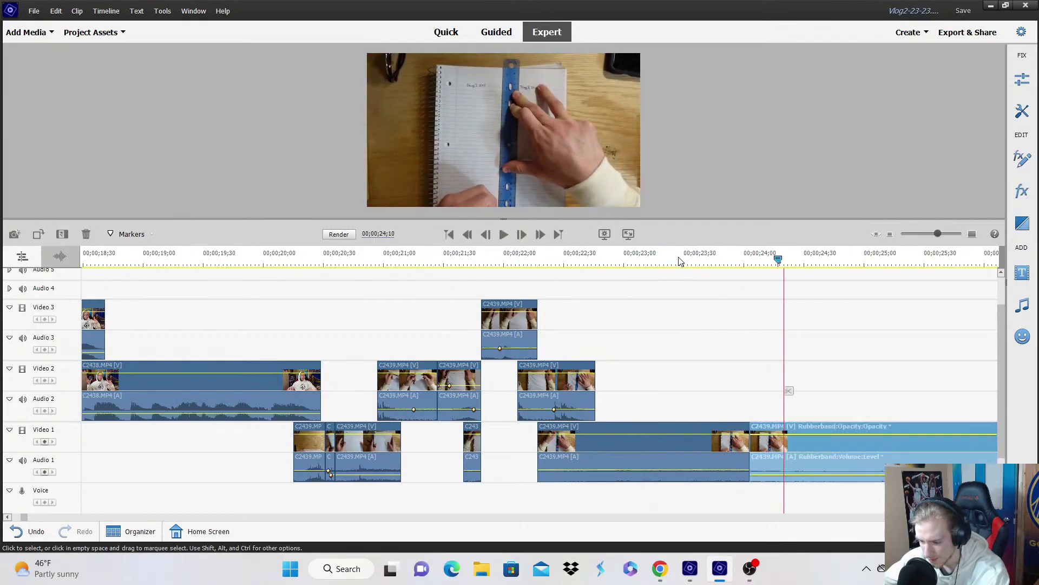
# Split the zoomed C2439 clip on Video 1 at 00;00;23;11 and move its second part up to Video 3.
pyautogui.click(667, 259)
pyautogui.click(672, 390)
pyautogui.moveTo(684, 463); pyautogui.dragTo(812, 282)
# Delete the leftover C2439 clip on Video 1 after the Video 3 notebook piece, leaving its gap open.
pyautogui.press('-')
pyautogui.press('-')
pyautogui.press('-')
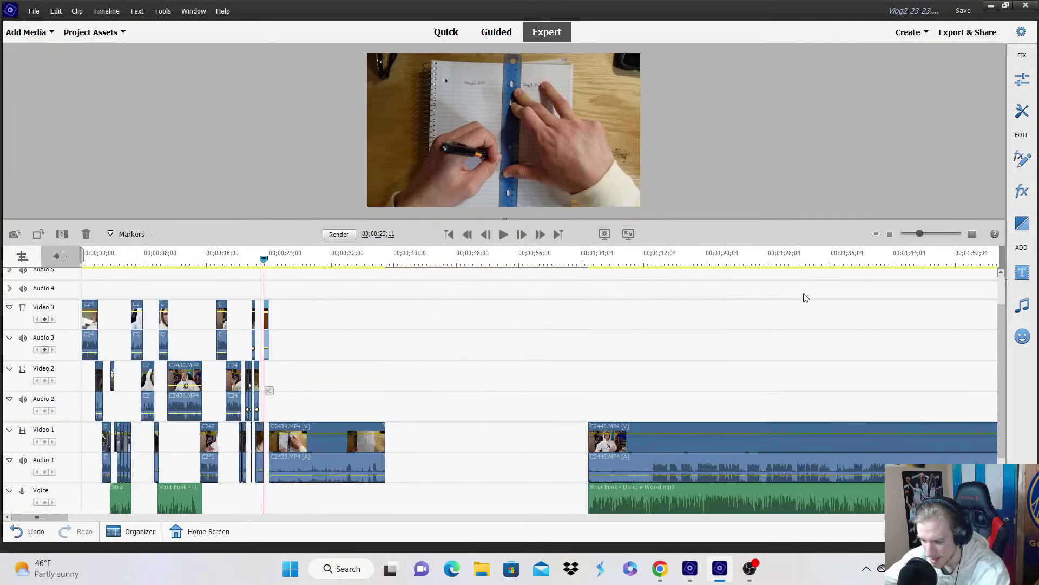
pyautogui.rightClick(302, 468)
pyautogui.click(394, 182)
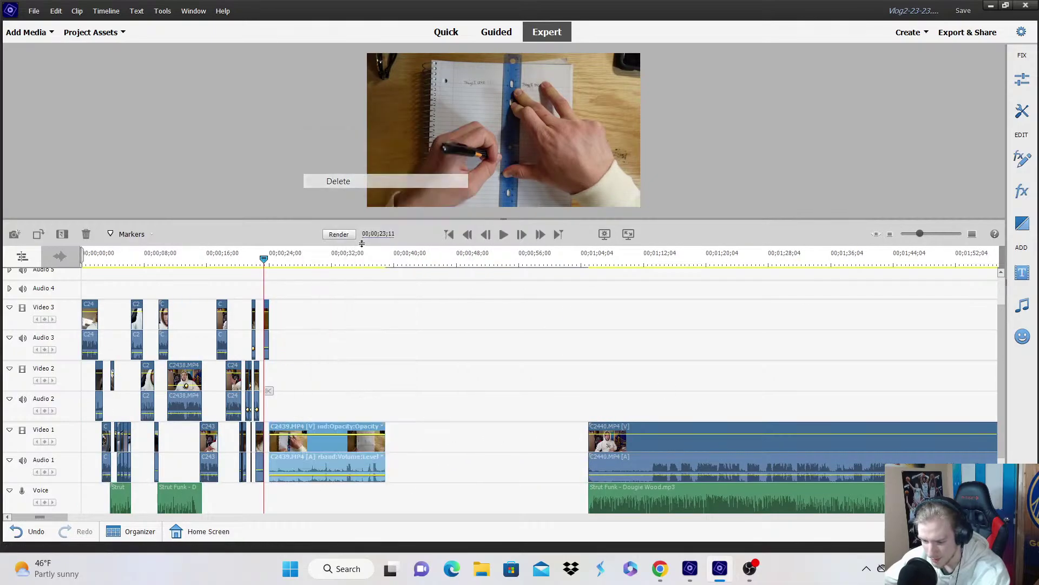
# Move the C2440 clip on Video 1 back to the end of the notebook footage and save the project.
pyautogui.moveTo(593, 443); pyautogui.dragTo(315, 443)
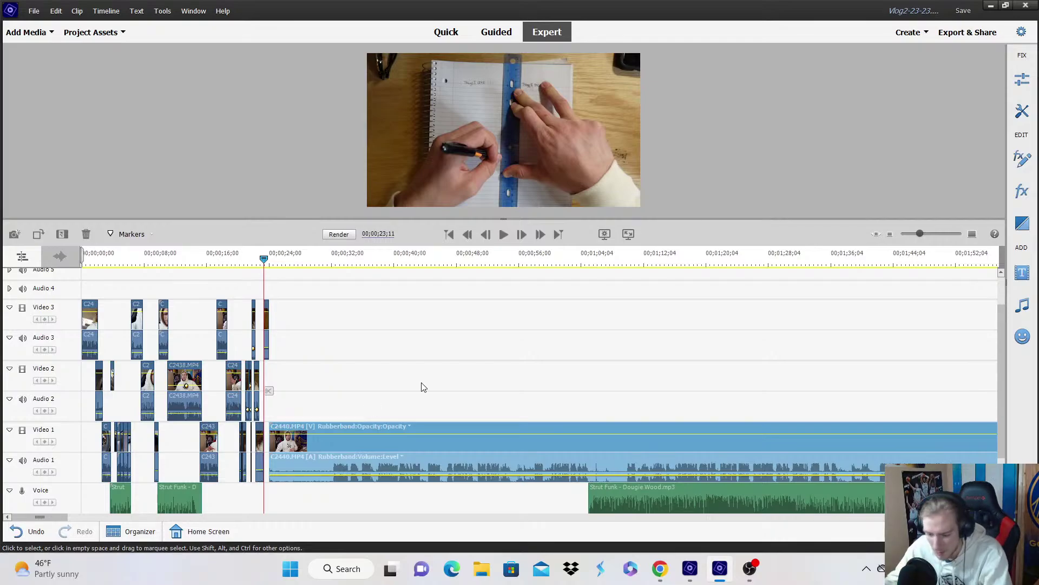
pyautogui.press('=')
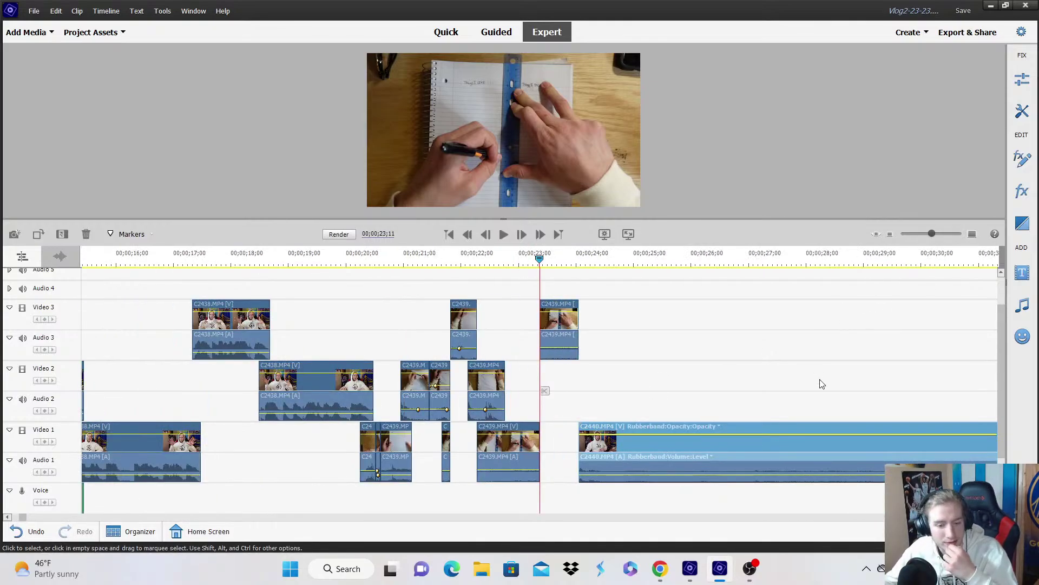
pyautogui.click(718, 294)
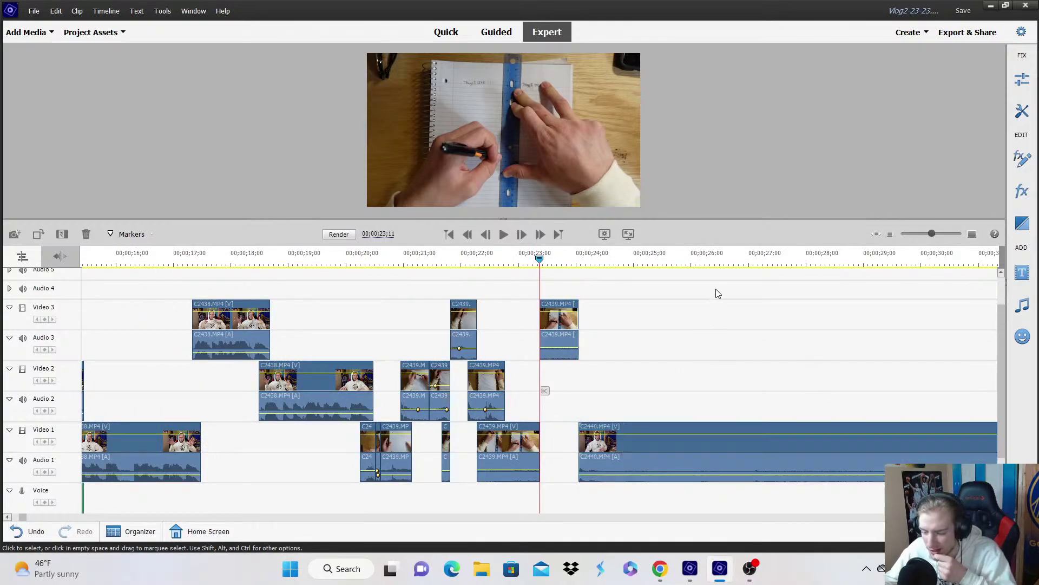
pyautogui.click(962, 10)
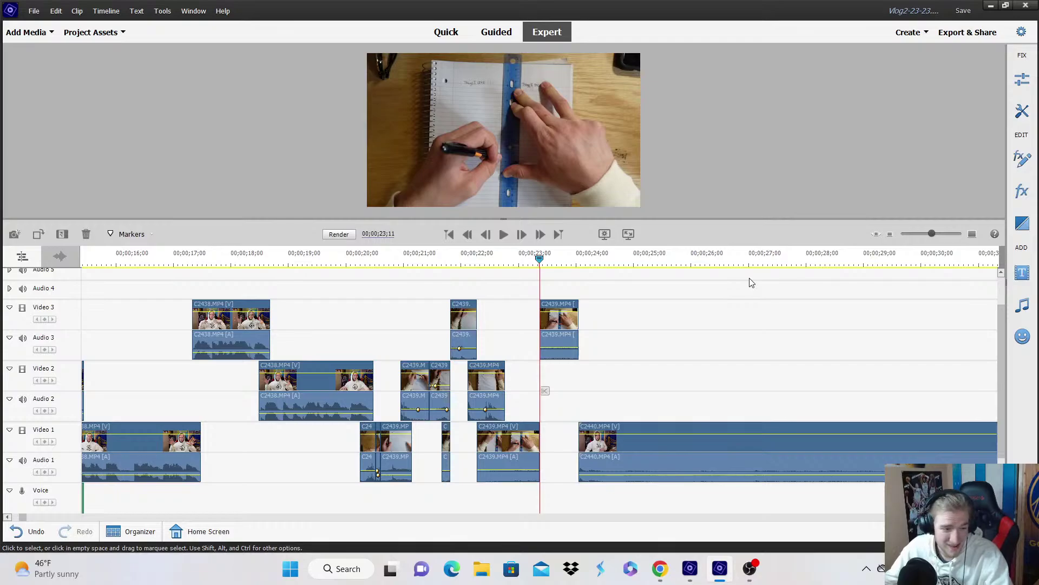
# Find where the usable speech in C2440 begins, split the clip at 00;00;37;28, and delete its first part with the gap closed.
pyautogui.press('space')
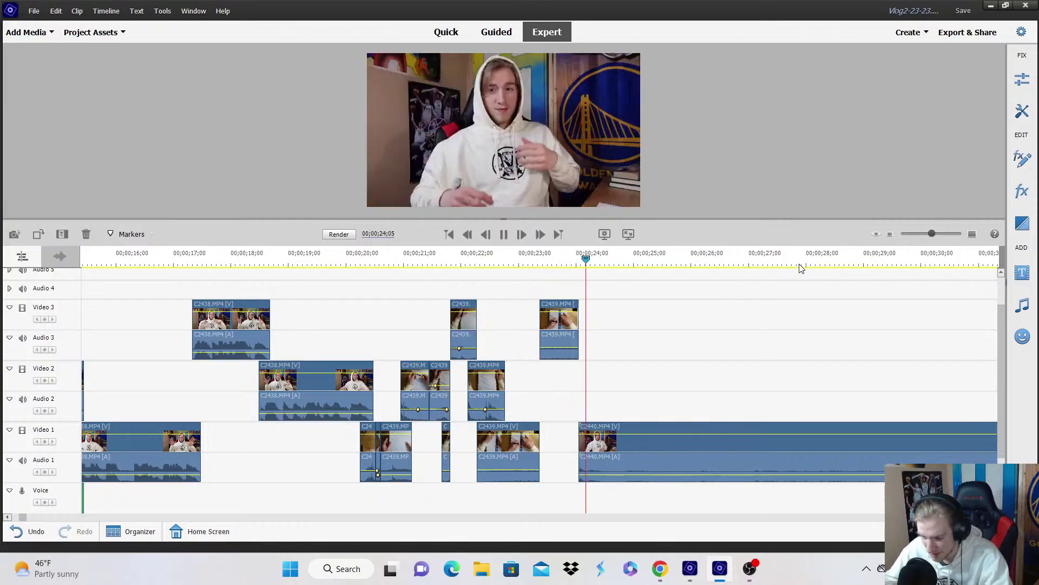
pyautogui.click(890, 234)
pyautogui.press('space')
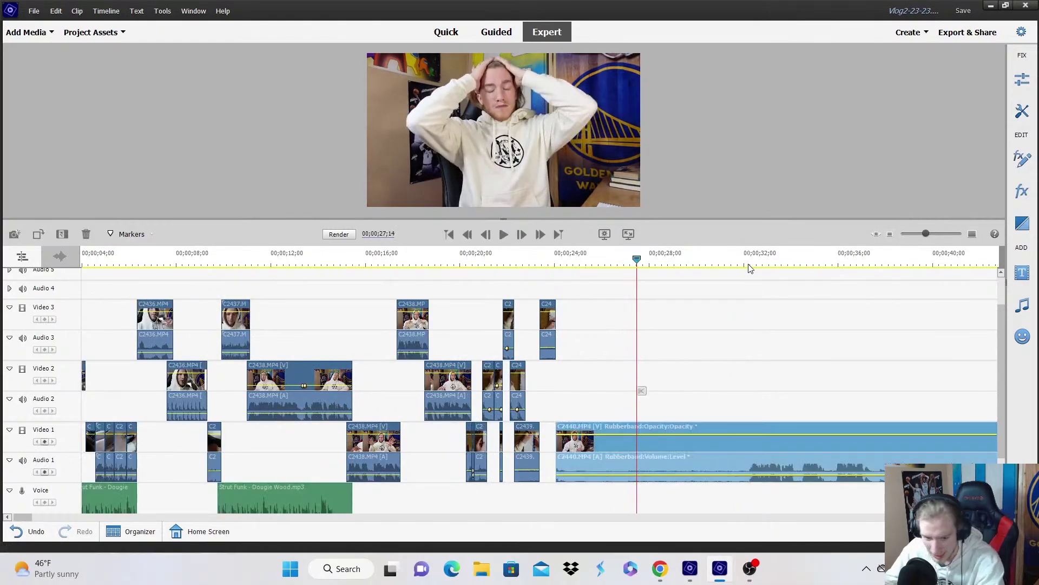
pyautogui.moveTo(718, 265); pyautogui.dragTo(749, 274)
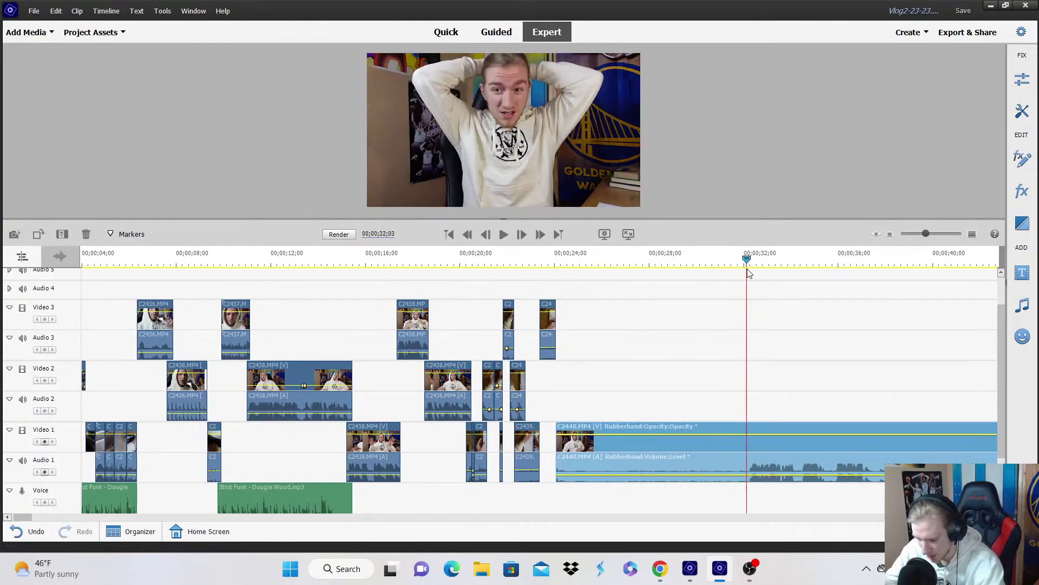
pyautogui.press('space')
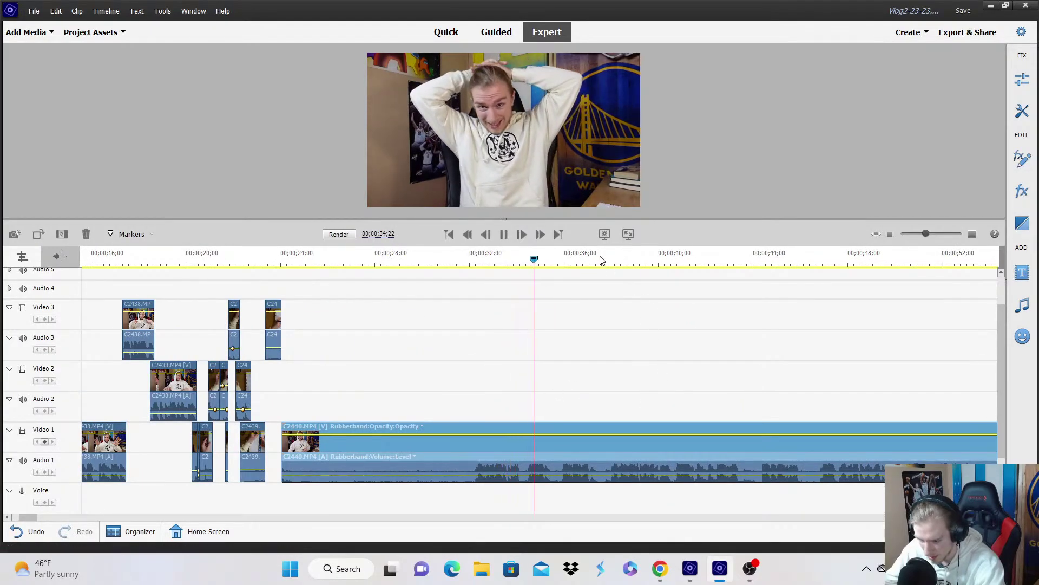
pyautogui.click(616, 294)
pyautogui.click(614, 262)
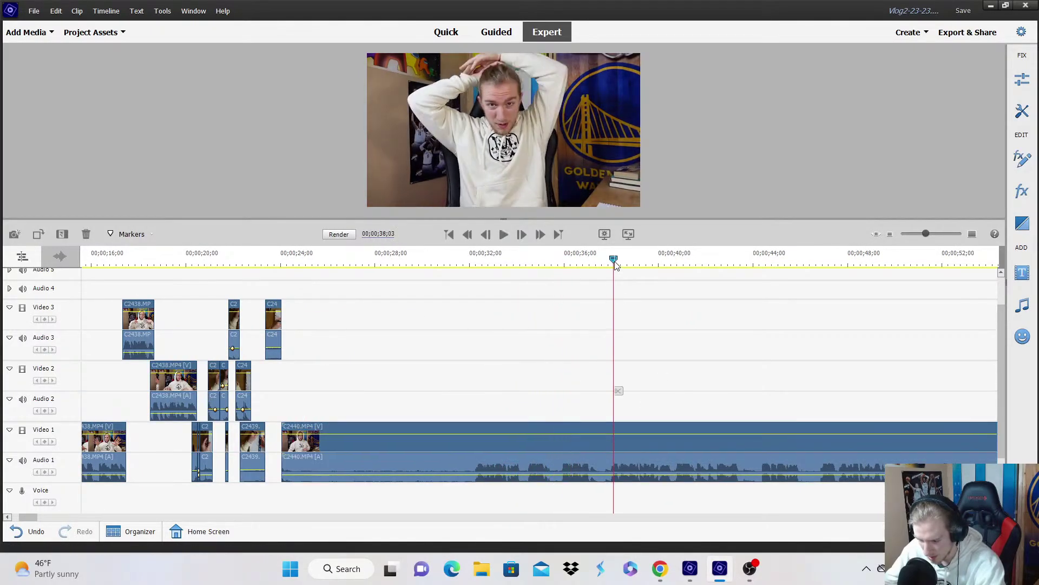
pyautogui.click(610, 263)
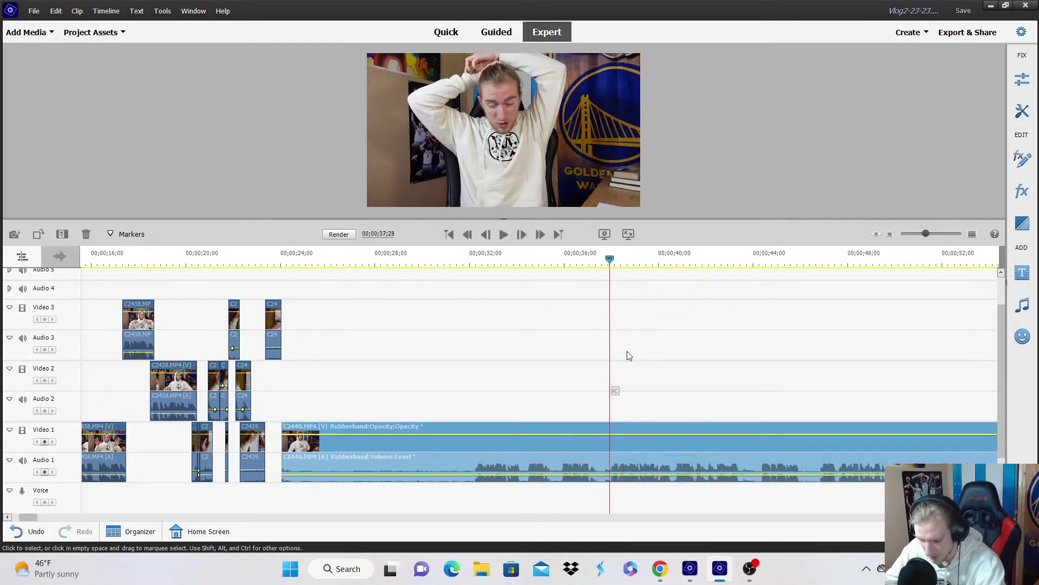
pyautogui.click(616, 390)
pyautogui.rightClick(570, 455)
pyautogui.click(632, 187)
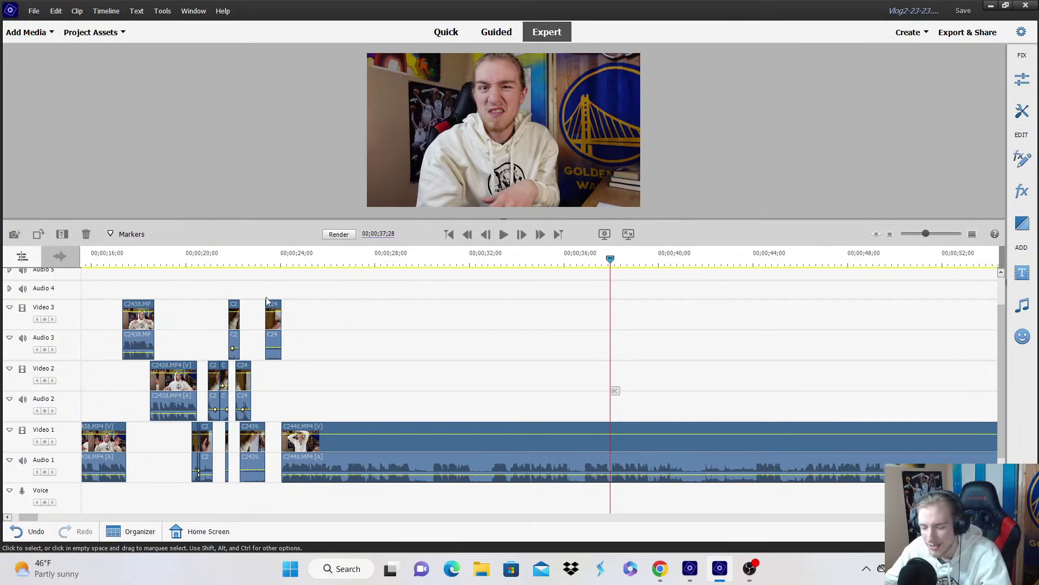
# Move the C2440 clip earlier on Video 1 to about 00;00;23;22, overlapping the end of the last Video 3 notebook clip.
pyautogui.click(272, 261)
pyautogui.click(973, 234)
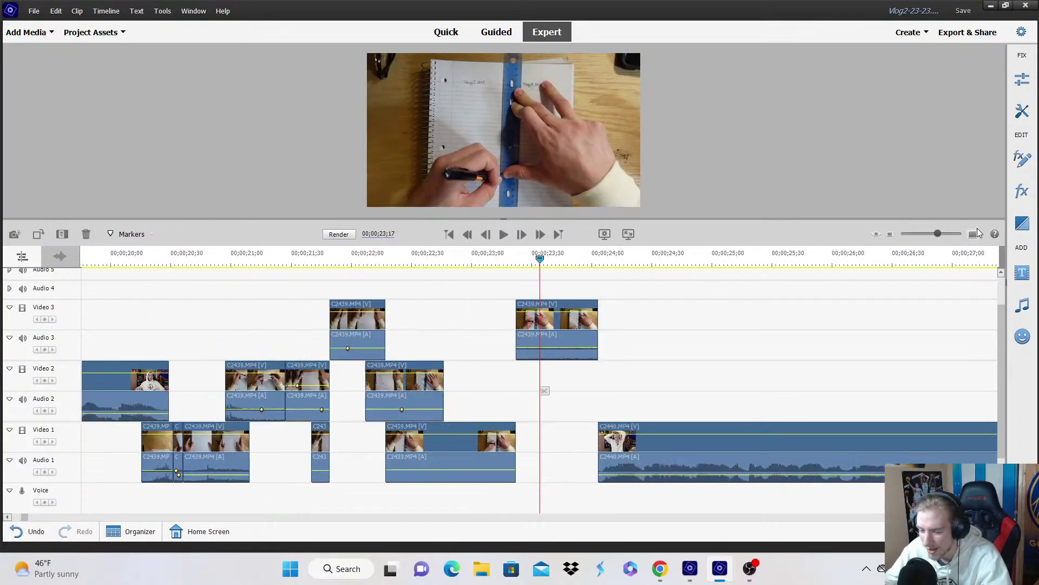
pyautogui.click(973, 234)
pyautogui.click(612, 426)
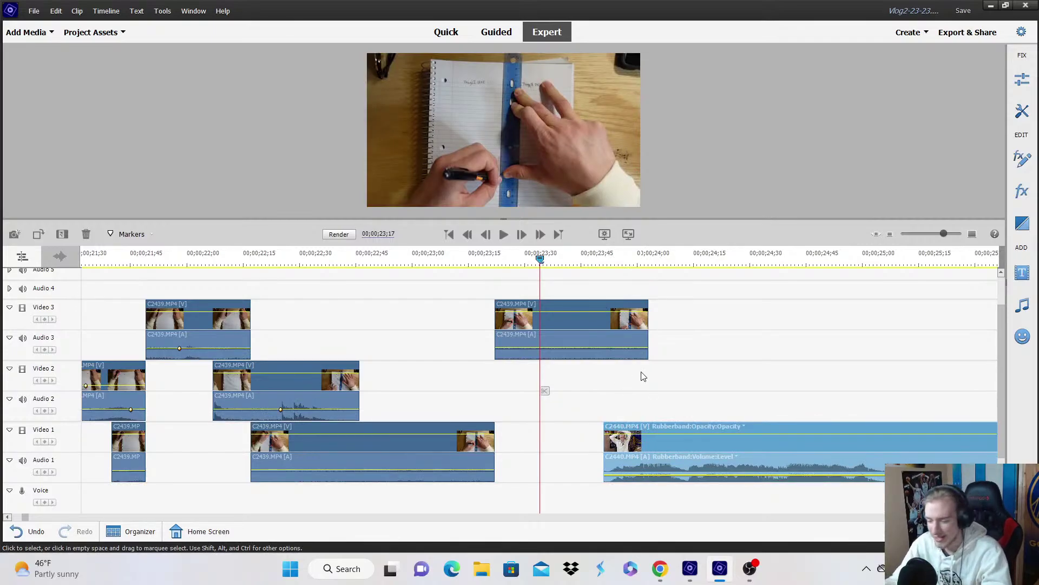
pyautogui.click(734, 298)
pyautogui.scroll(-1, 750, 287)
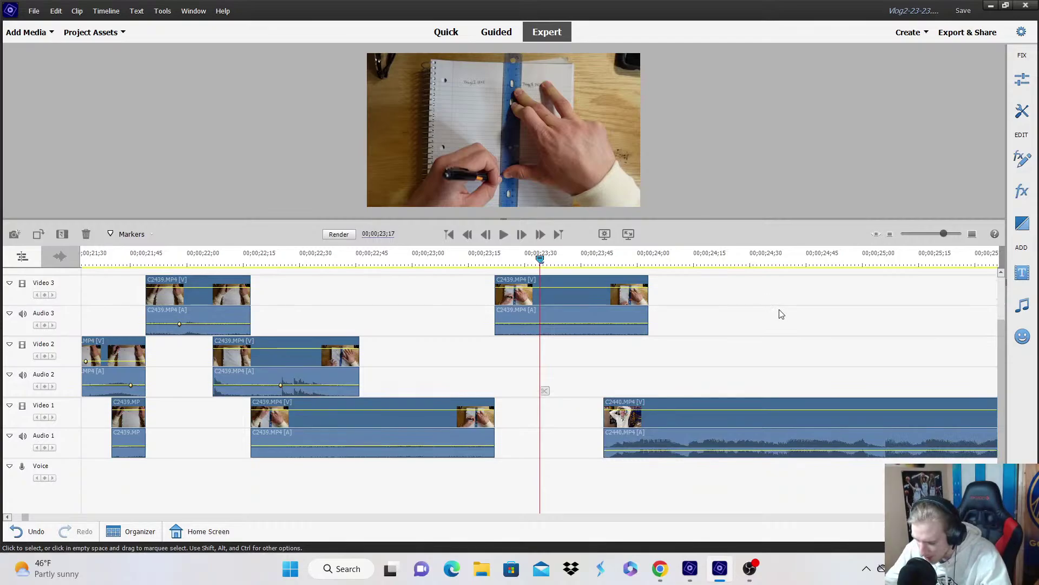
pyautogui.press('space')
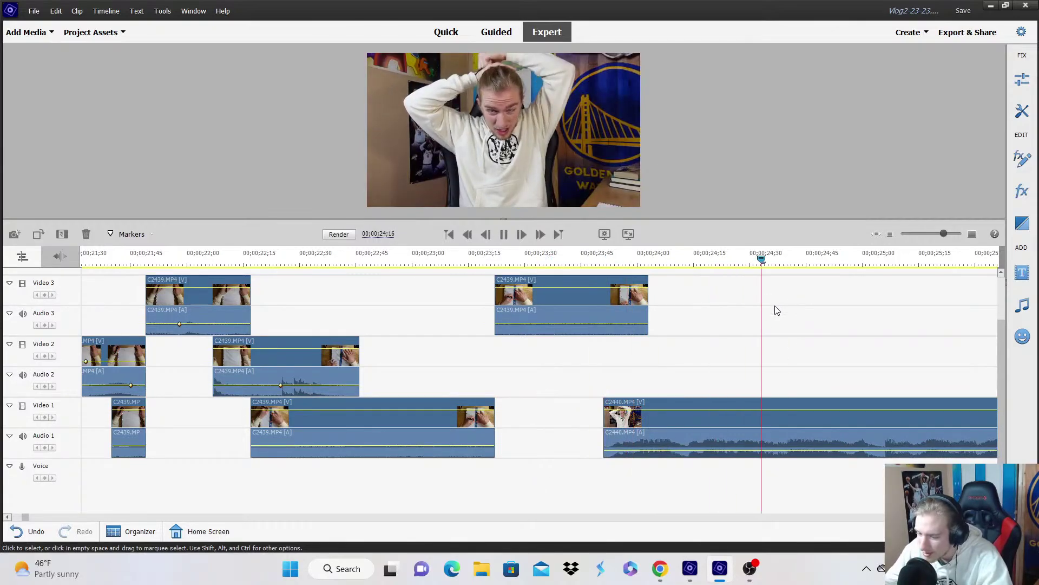
pyautogui.click(632, 420)
pyautogui.moveTo(632, 420); pyautogui.dragTo(606, 420)
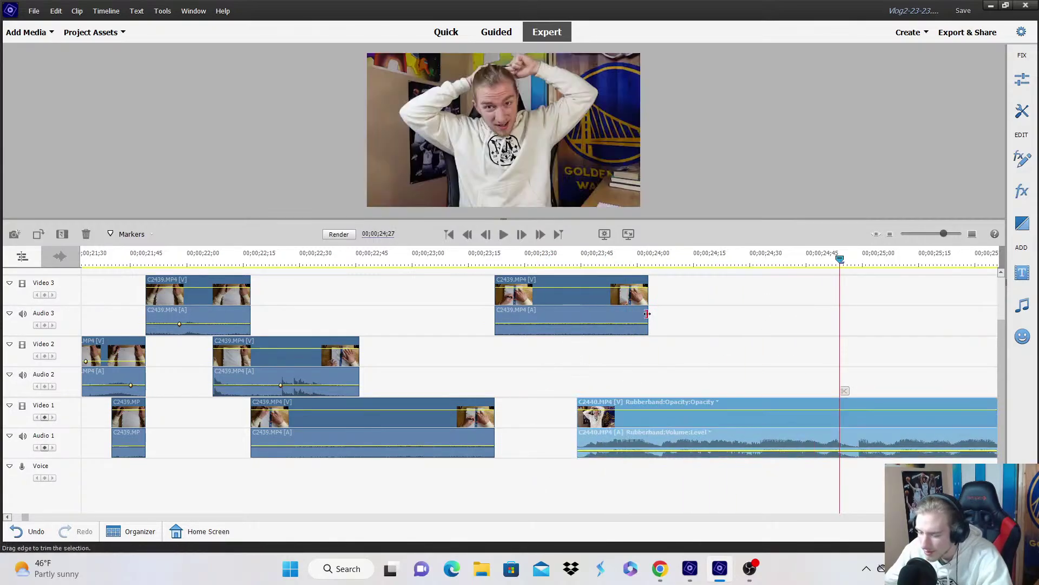
# Adjust the end of the last C2439 clip on Video 3 to about 00;00;24;02, replaying the transition into C2440.
pyautogui.moveTo(648, 320); pyautogui.dragTo(704, 319)
pyautogui.moveTo(607, 283); pyautogui.dragTo(696, 280)
pyautogui.click(629, 275)
pyautogui.press('space')
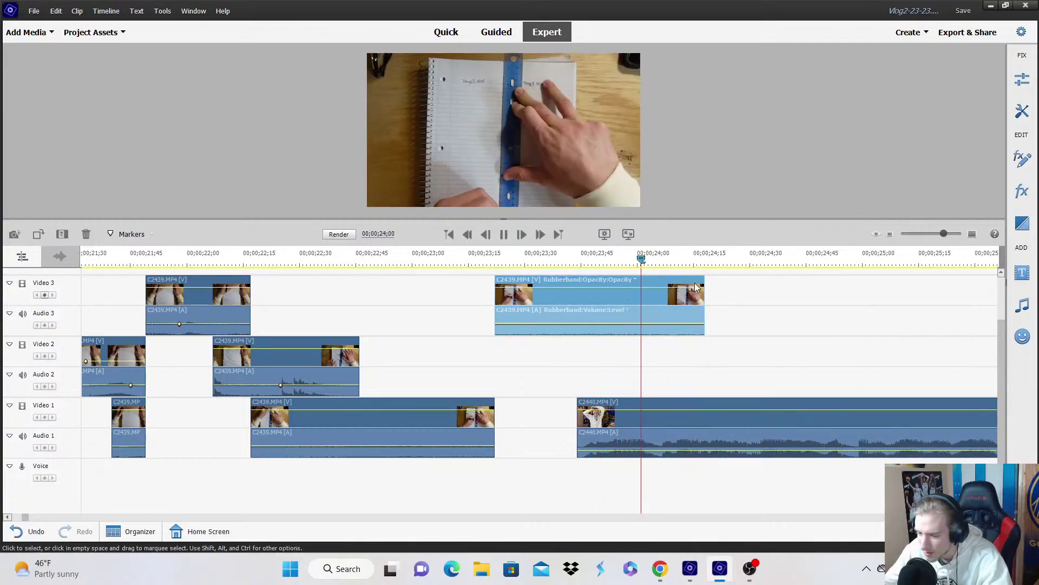
pyautogui.moveTo(704, 283); pyautogui.dragTo(664, 283)
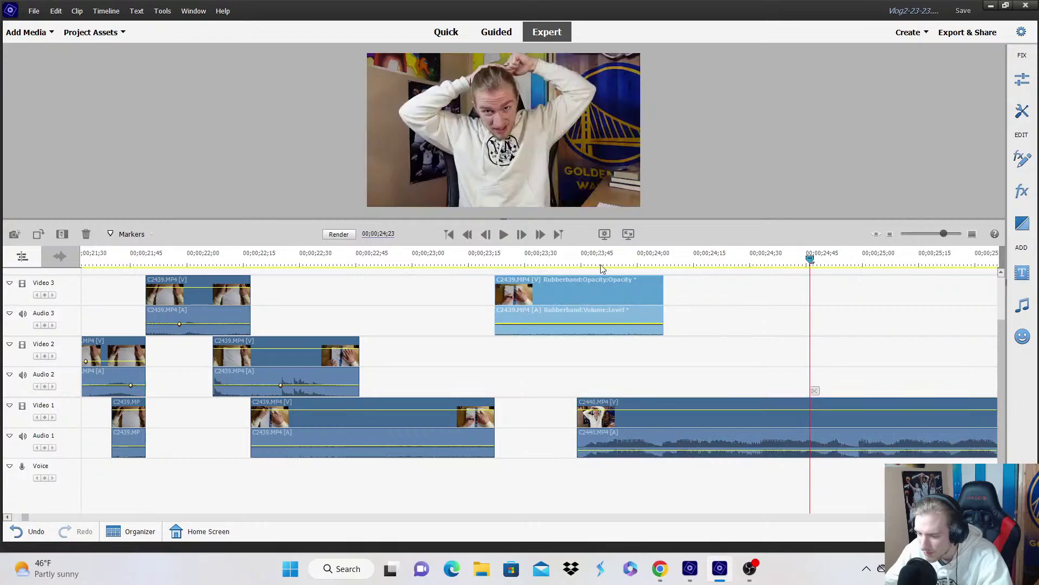
pyautogui.press('space')
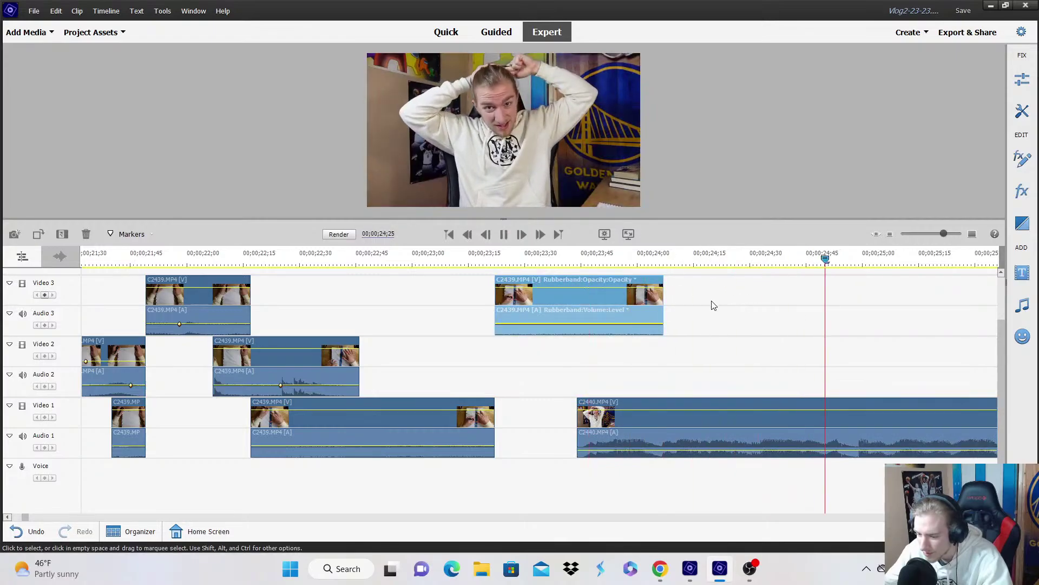
pyautogui.moveTo(665, 306); pyautogui.dragTo(652, 306)
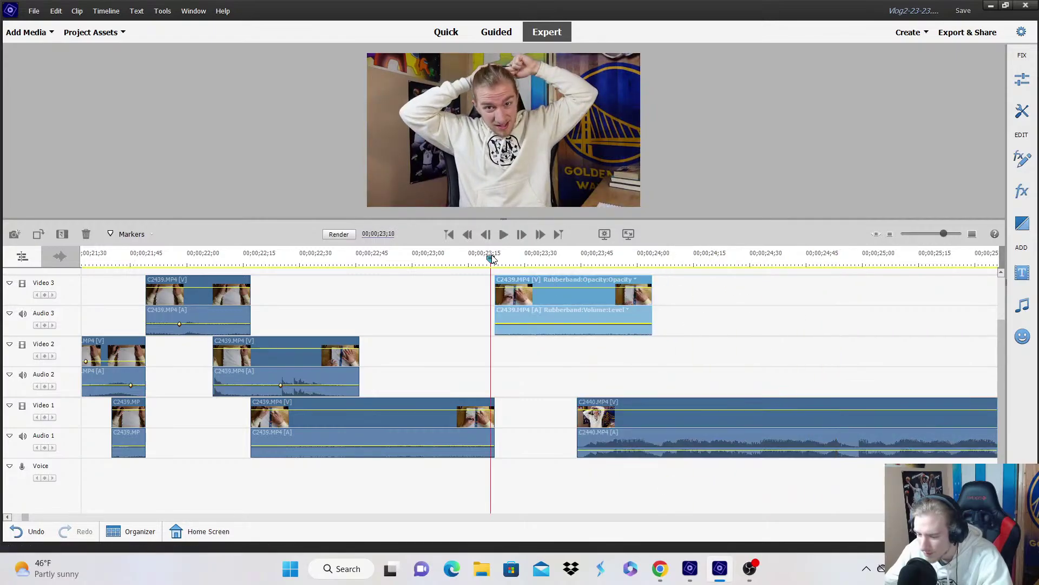
pyautogui.press('space')
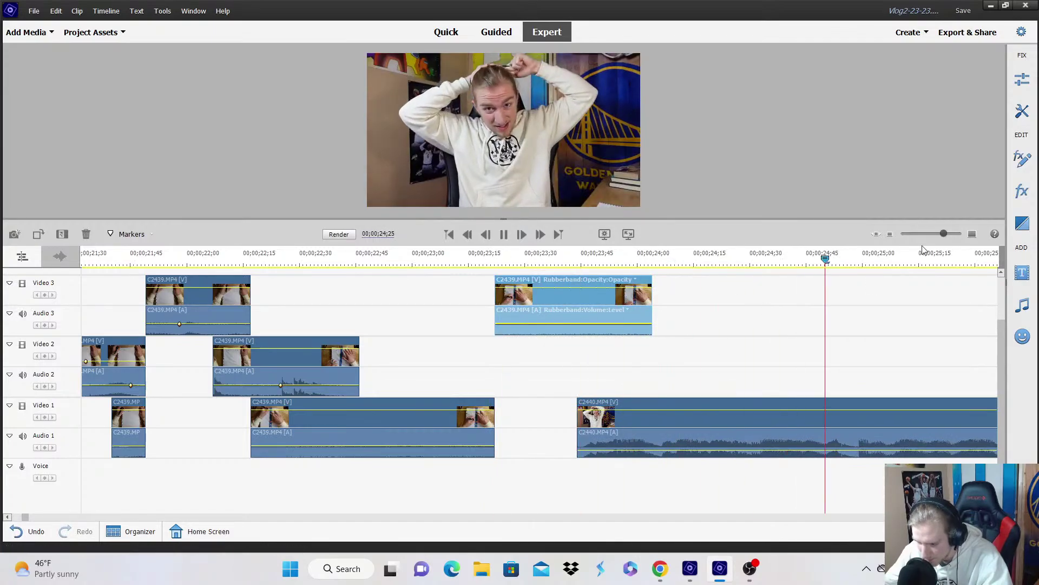
# Play through the C2440 clip to find the first pause in speech and place the playhead there, at 00;00;26;12.
pyautogui.click(891, 234)
pyautogui.press('space')
pyautogui.click(561, 403)
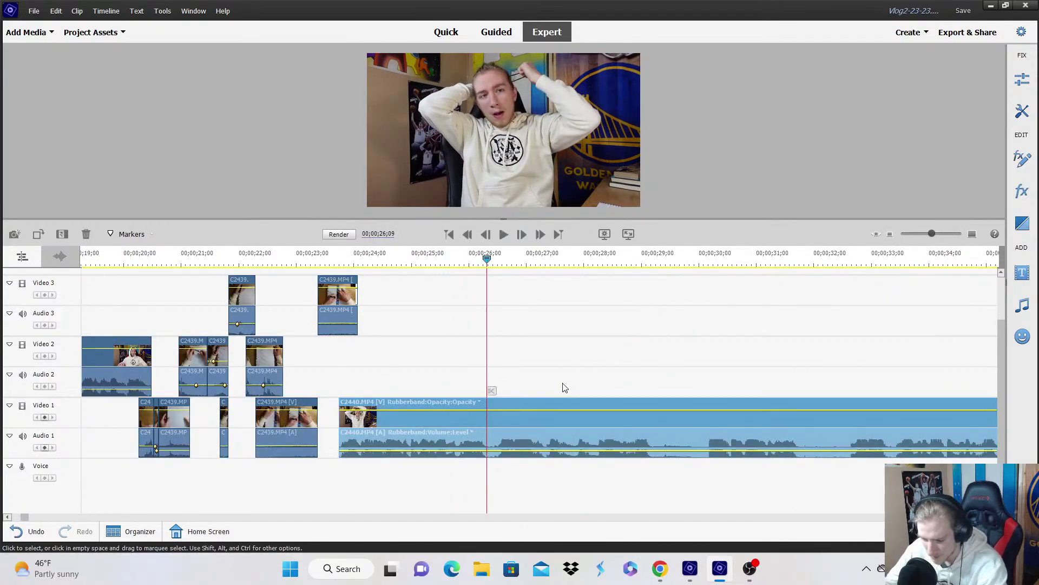
pyautogui.click(972, 234)
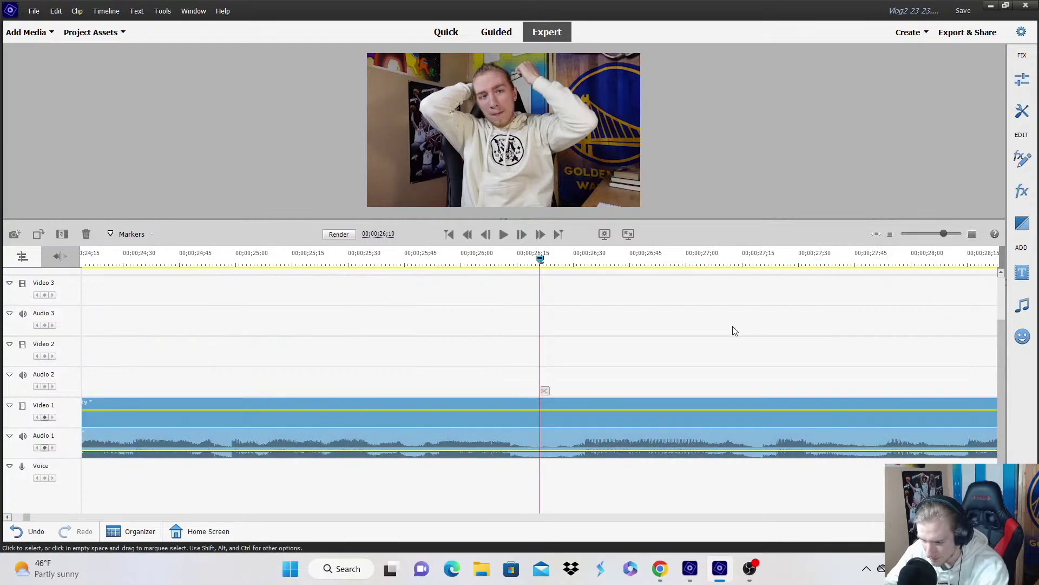
pyautogui.press('space')
pyautogui.press('space')
pyautogui.click(525, 264)
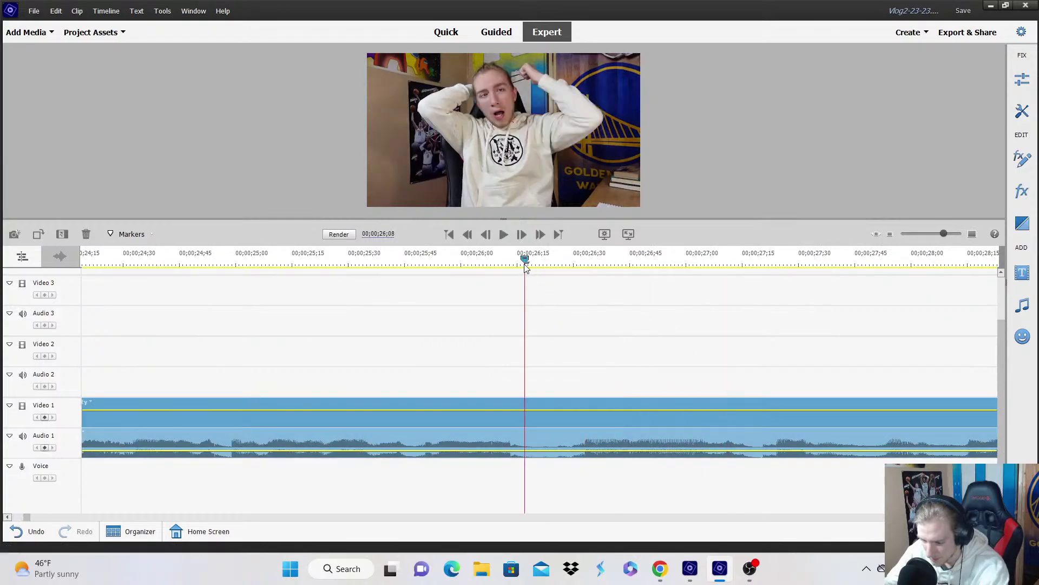
pyautogui.moveTo(526, 265); pyautogui.dragTo(552, 264)
pyautogui.click(395, 381)
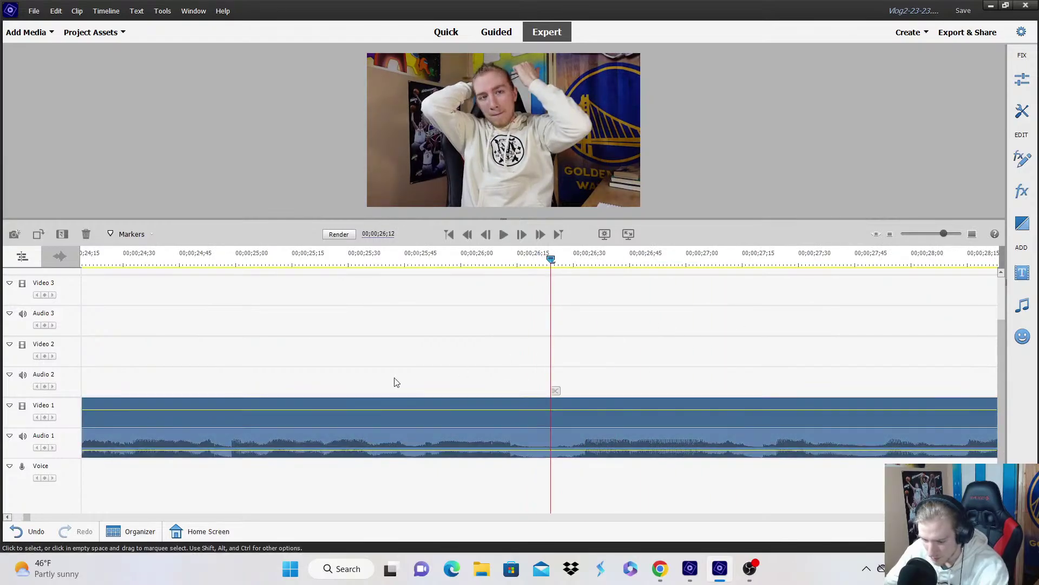
# Display the Motion Scale line on the C2440 clip and add two keyframes a few frames apart, the second at 00;00;26;15.
pyautogui.click(277, 418)
pyautogui.click(890, 234)
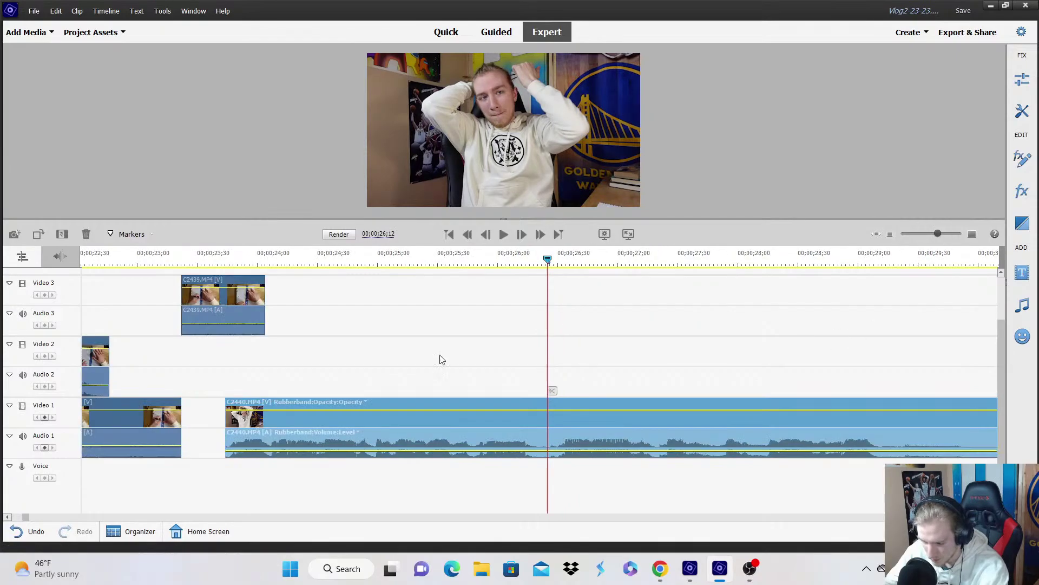
pyautogui.click(359, 402)
pyautogui.moveTo(341, 415)
pyautogui.click(373, 430)
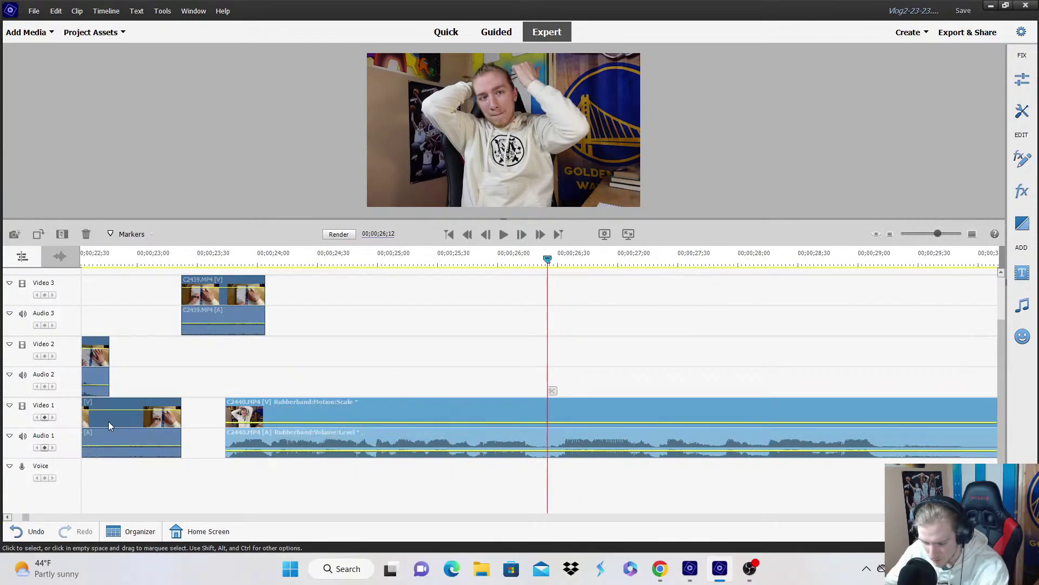
pyautogui.click(44, 418)
pyautogui.press('Right')
pyautogui.press('Right')
pyautogui.click(44, 417)
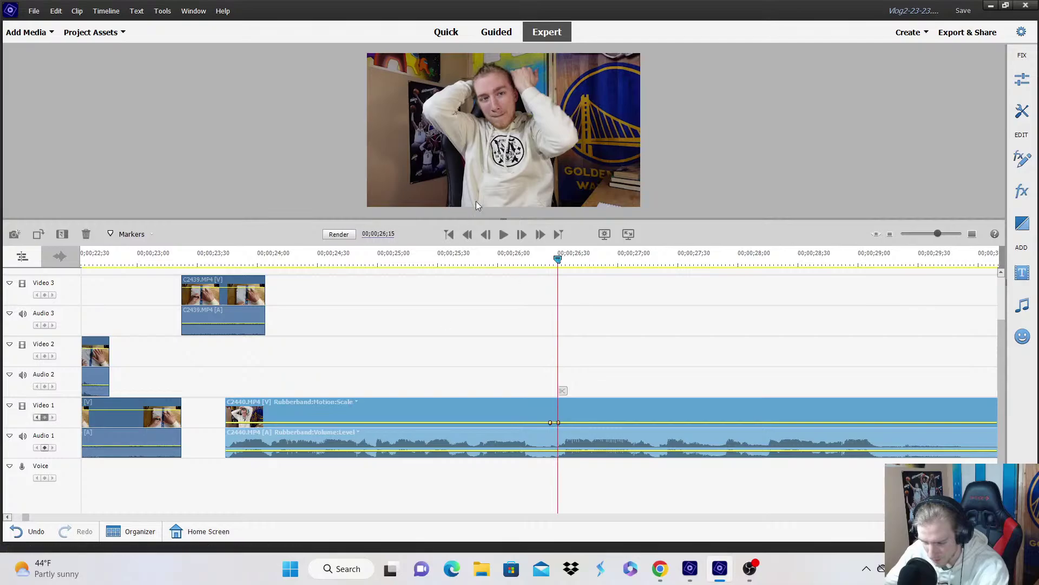
# Enlarge the C2440 picture slightly beyond the frame at the 00;00;26;15 scale keyframe.
pyautogui.press('space')
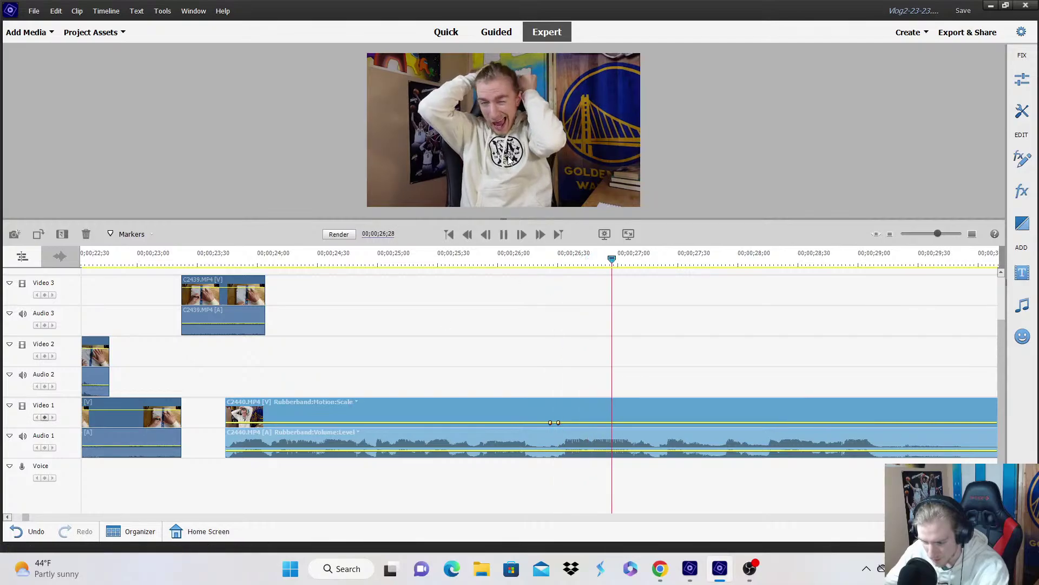
pyautogui.press('space')
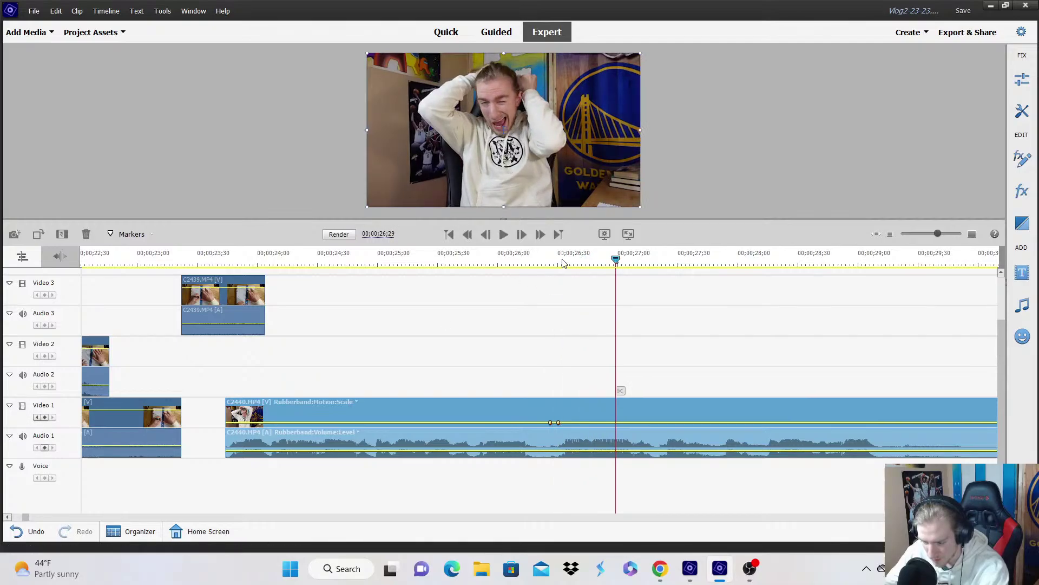
pyautogui.click(560, 258)
pyautogui.click(511, 135)
pyautogui.press('Left')
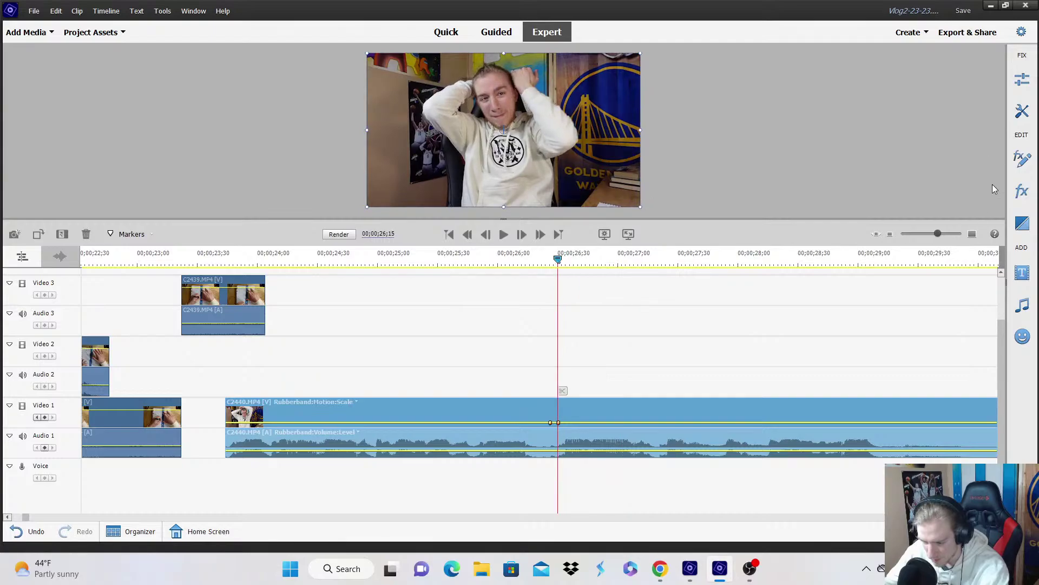
pyautogui.click(972, 234)
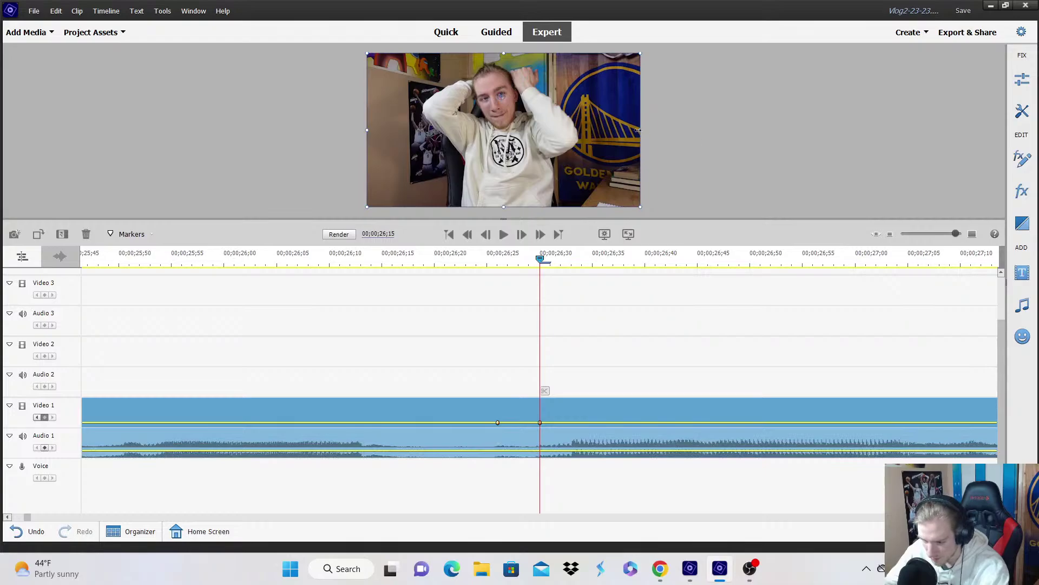
pyautogui.moveTo(641, 130); pyautogui.dragTo(654, 131)
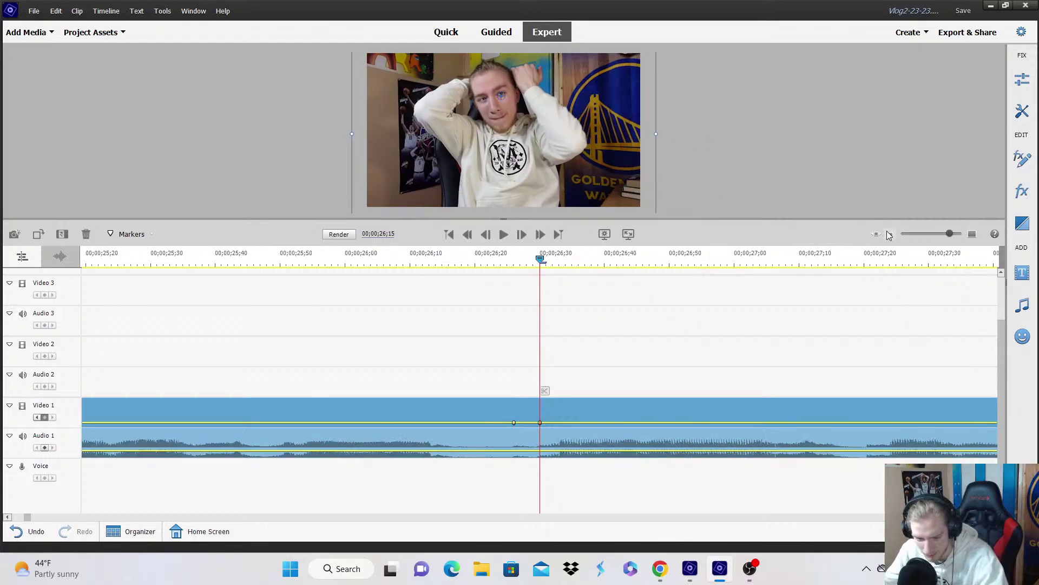
# Replay the zoom and add another pair of scale keyframes on C2440 at 00;00;27;25 and 00;00;27;26.
pyautogui.press('-')
pyautogui.click(546, 296)
pyautogui.press('space')
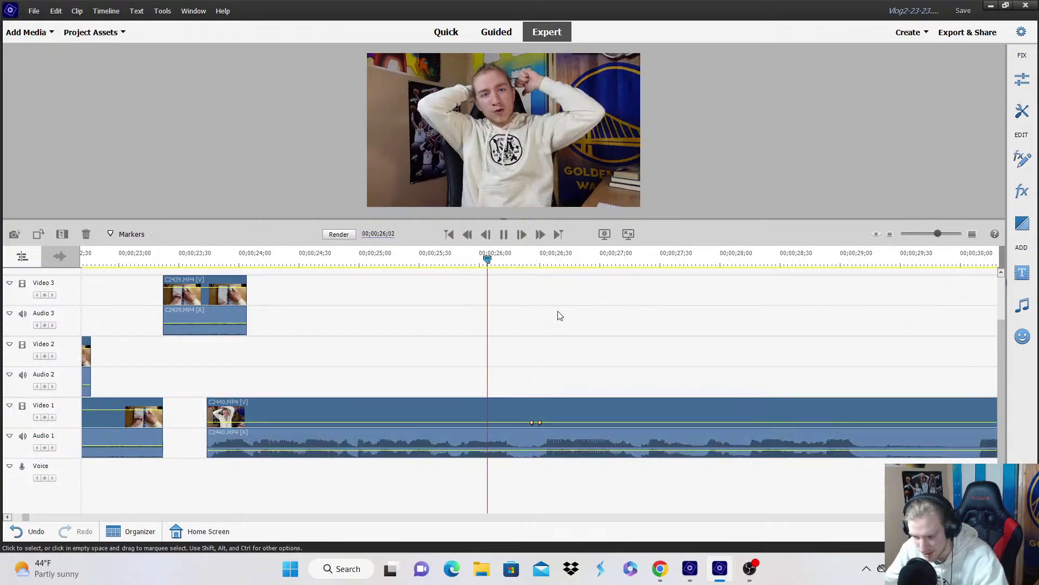
pyautogui.press('space')
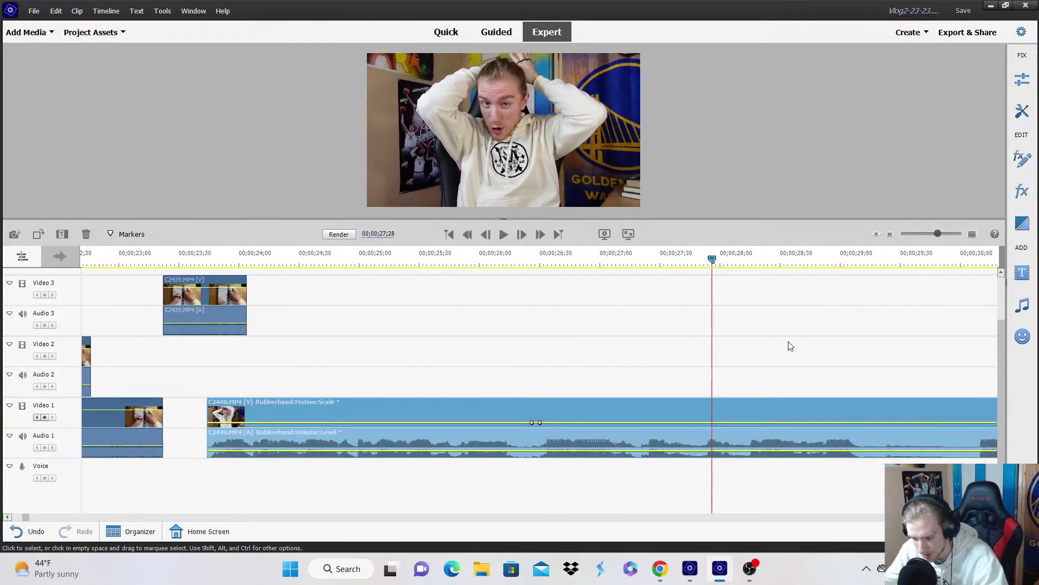
pyautogui.click(700, 260)
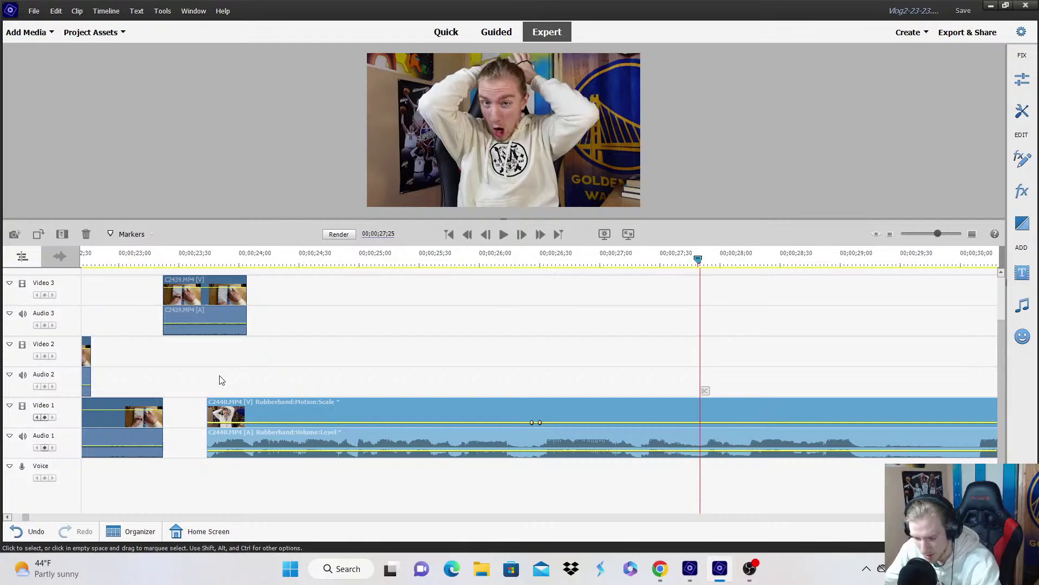
pyautogui.click(44, 418)
pyautogui.press('Right')
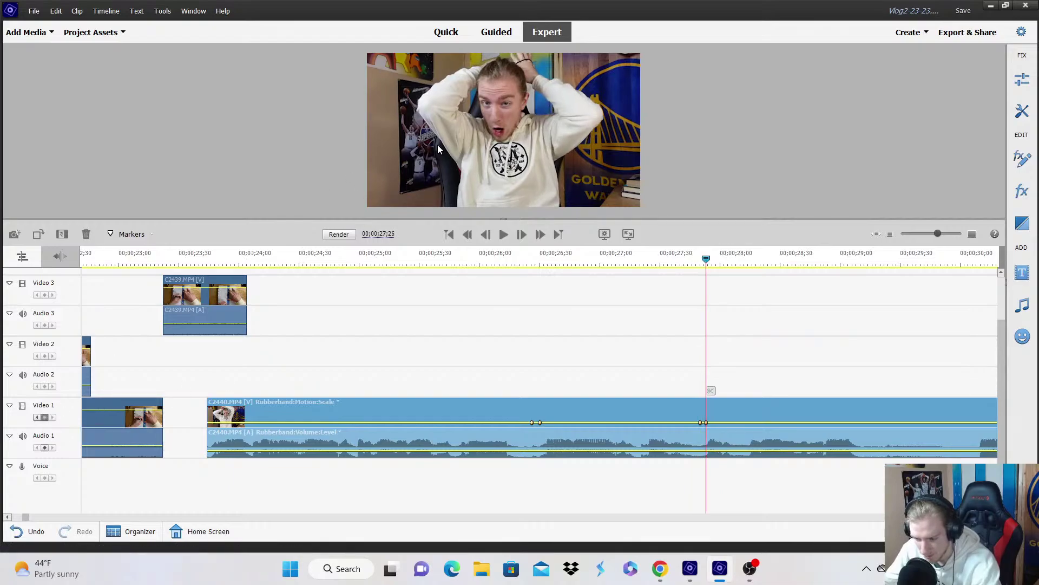
# Enlarge the C2440 picture a little further at the 00;00;27;26 scale keyframe.
pyautogui.press('Right')
pyautogui.press('Right')
pyautogui.press('Right')
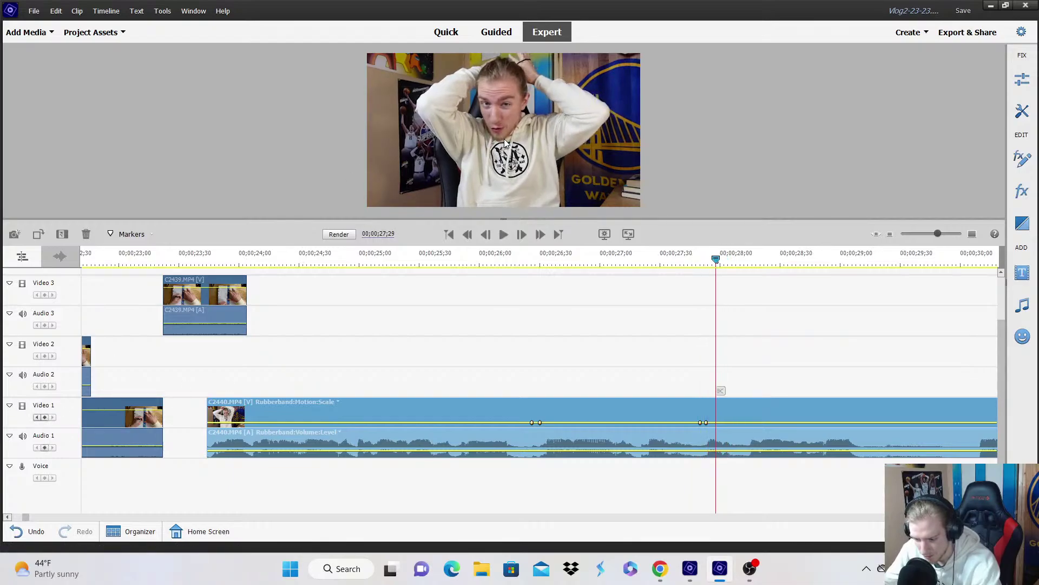
pyautogui.press('Right')
pyautogui.press('Right')
pyautogui.press('Right')
pyautogui.press('Right')
pyautogui.press('Right')
pyautogui.press('Right')
pyautogui.press('Right')
pyautogui.press('Right')
pyautogui.press('Right')
pyautogui.press('Right')
pyautogui.press('Right')
pyautogui.press('Right')
pyautogui.press('Right')
pyautogui.press('Right')
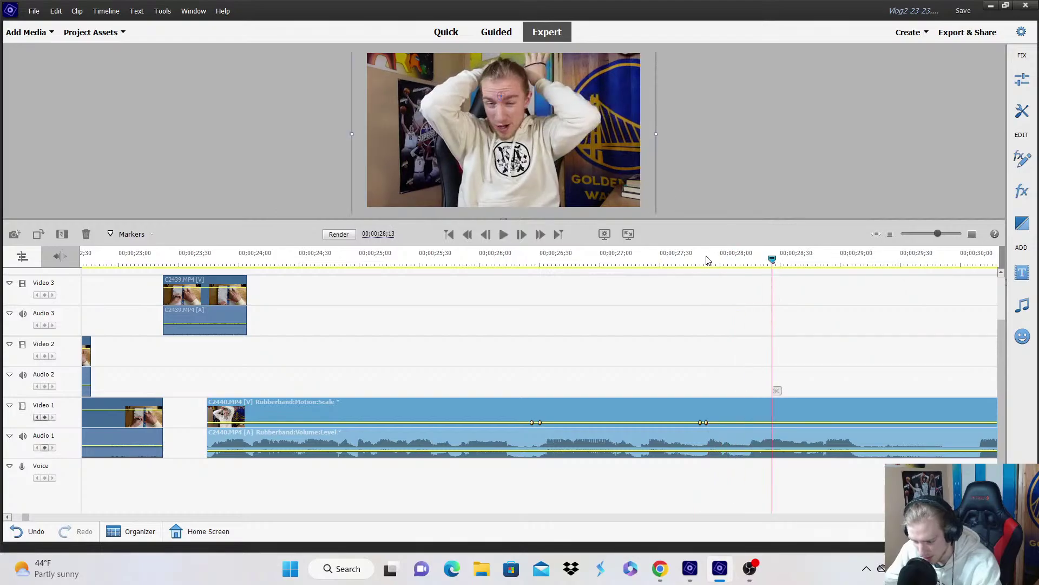
pyautogui.click(706, 259)
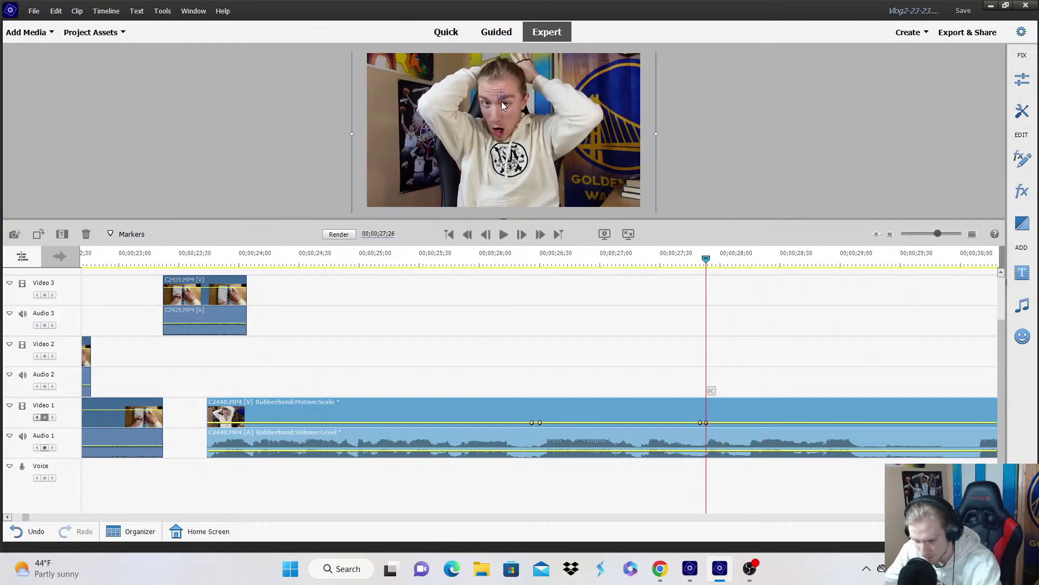
pyautogui.moveTo(656, 134); pyautogui.dragTo(670, 139)
# Replay both zooms and split the C2440 clip at 00;00;29;05, where the speech pauses.
pyautogui.click(512, 259)
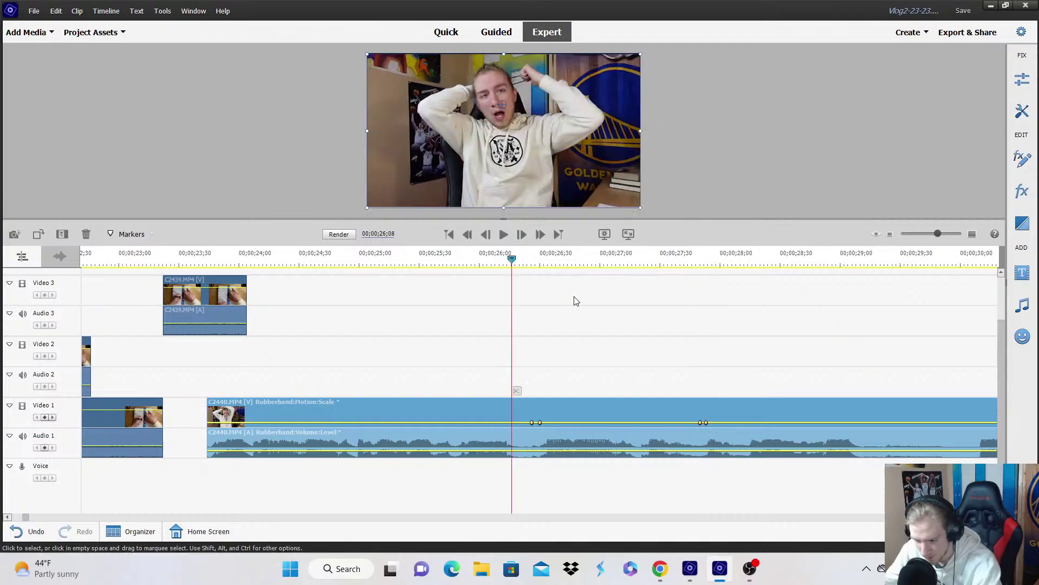
pyautogui.click(573, 299)
pyautogui.press('space')
pyautogui.click(510, 263)
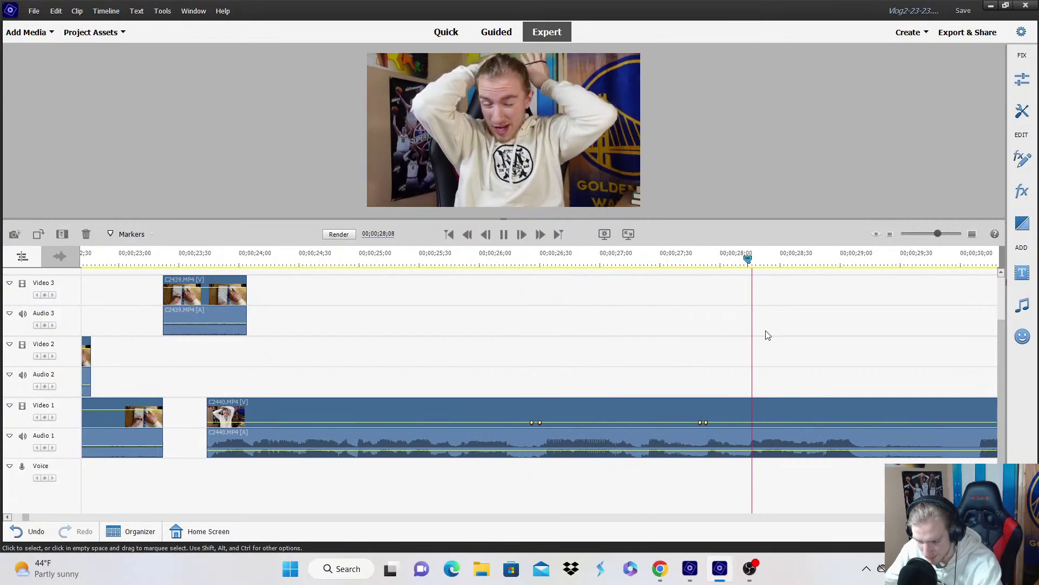
pyautogui.click(877, 390)
pyautogui.press('Right')
pyautogui.press('Right')
pyautogui.press('Right')
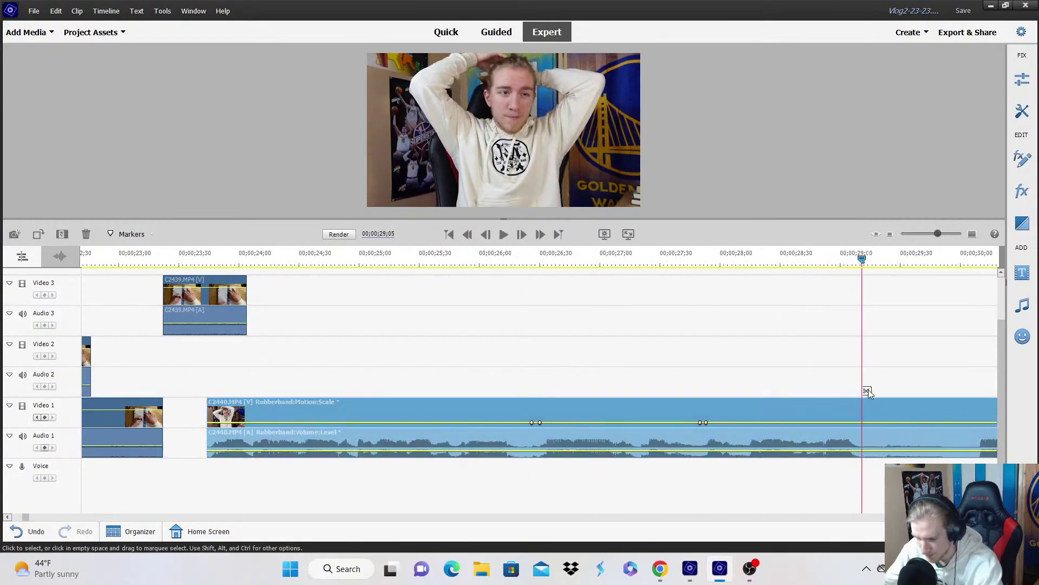
pyautogui.click(867, 391)
# Trim the silent start off the second C2440 part and move it to Video 3, slightly overlapping the end of the first part.
pyautogui.click(890, 234)
pyautogui.doubleClick(973, 234)
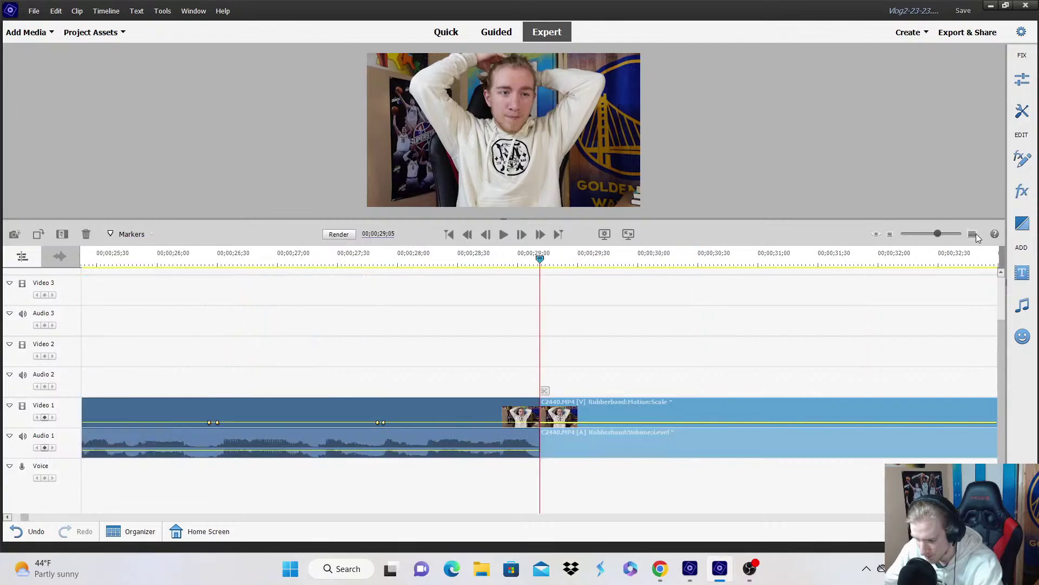
pyautogui.moveTo(543, 431); pyautogui.dragTo(751, 440)
pyautogui.moveTo(609, 439); pyautogui.dragTo(538, 304)
pyautogui.click(448, 257)
pyautogui.press('space')
pyautogui.scroll(2, 615, 285)
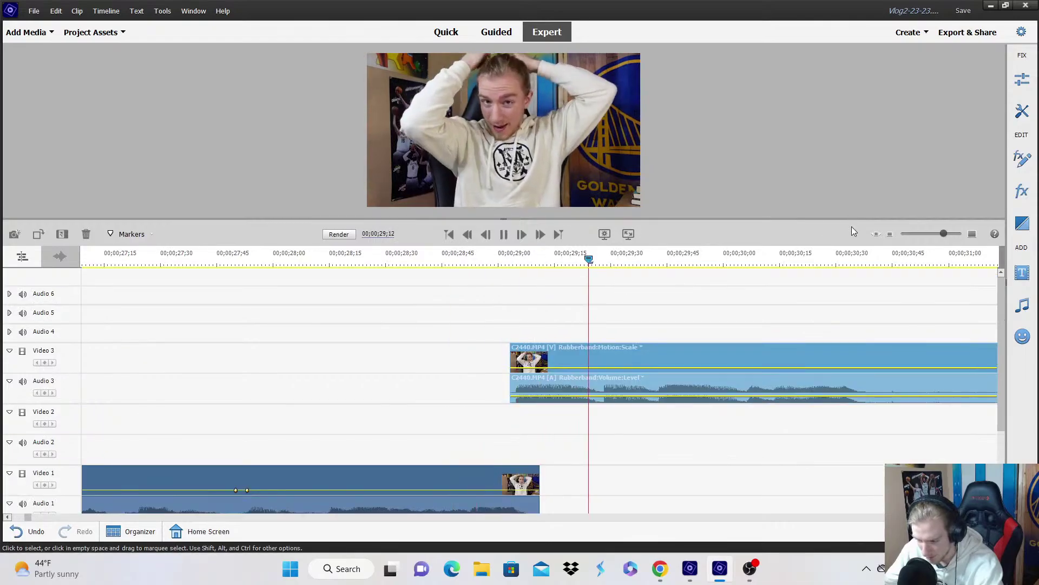
# Split the Video 3 C2440 clip at 00;00;30;19 and move the remainder to Video 2, slightly overlapping it, replaying the transition.
pyautogui.click(899, 235)
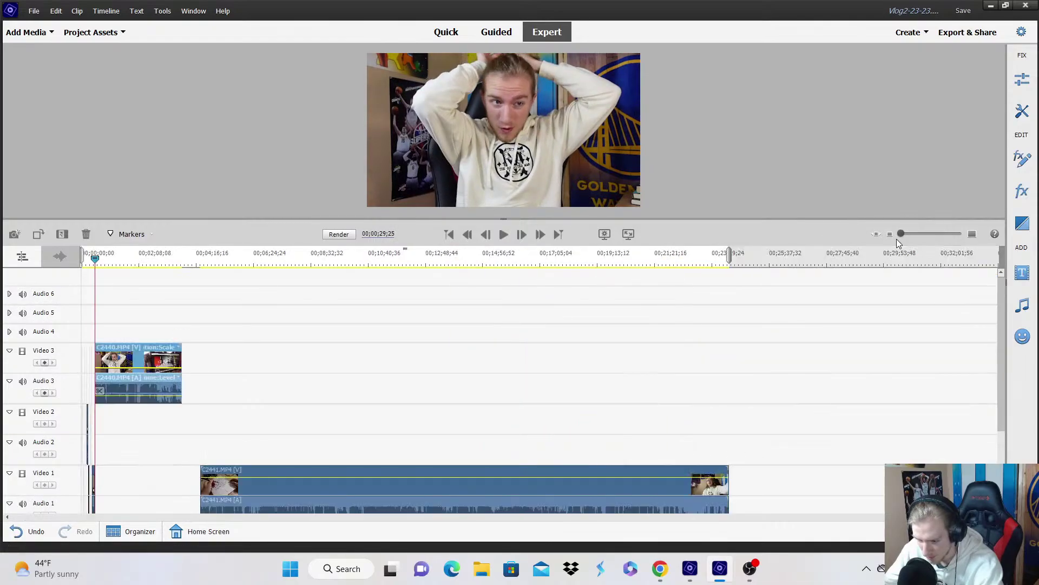
pyautogui.click(972, 234)
pyautogui.press('space')
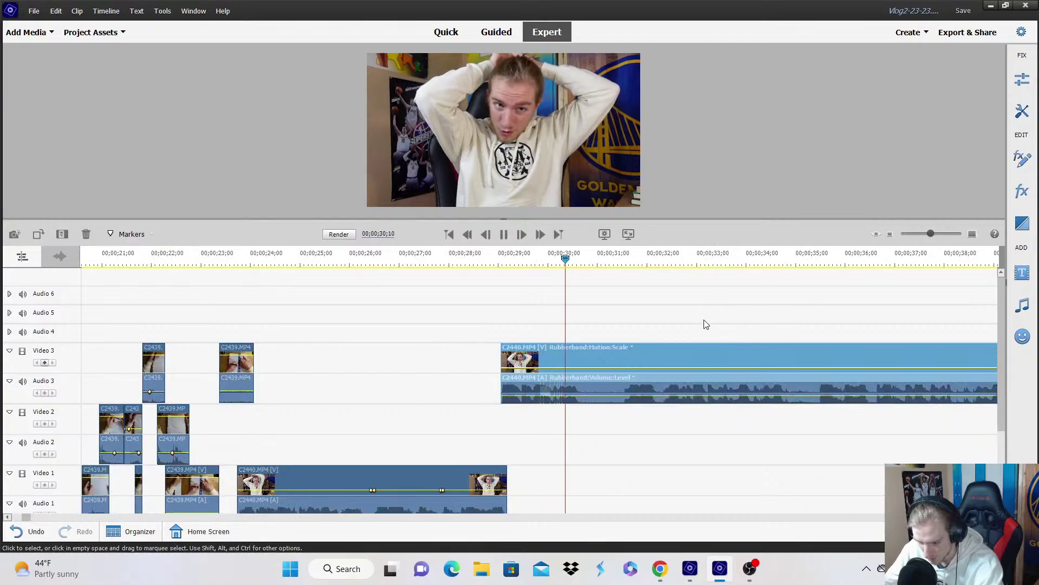
pyautogui.press('space')
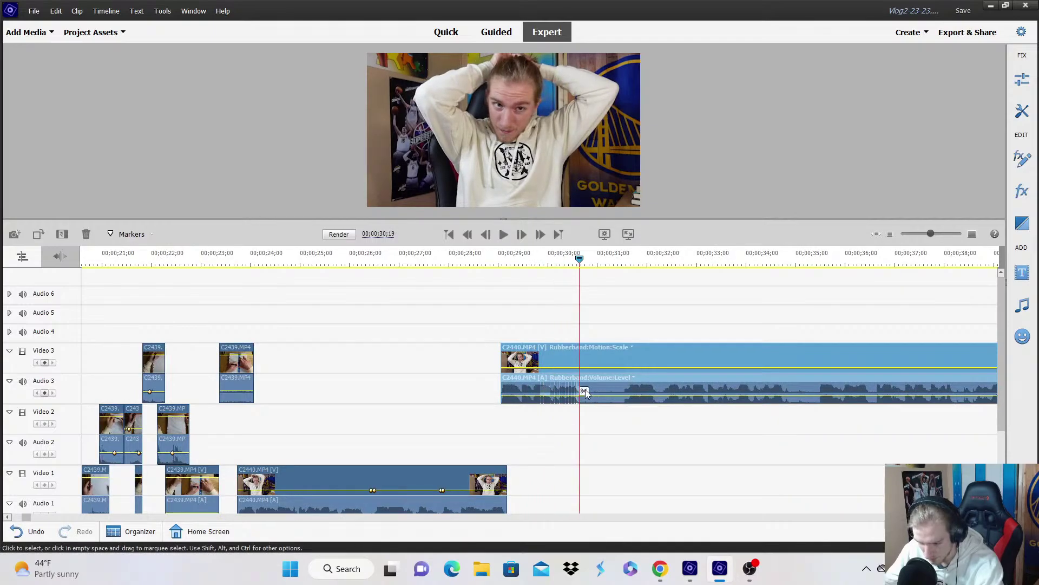
pyautogui.click(586, 389)
pyautogui.moveTo(584, 374); pyautogui.dragTo(591, 425)
pyautogui.click(524, 264)
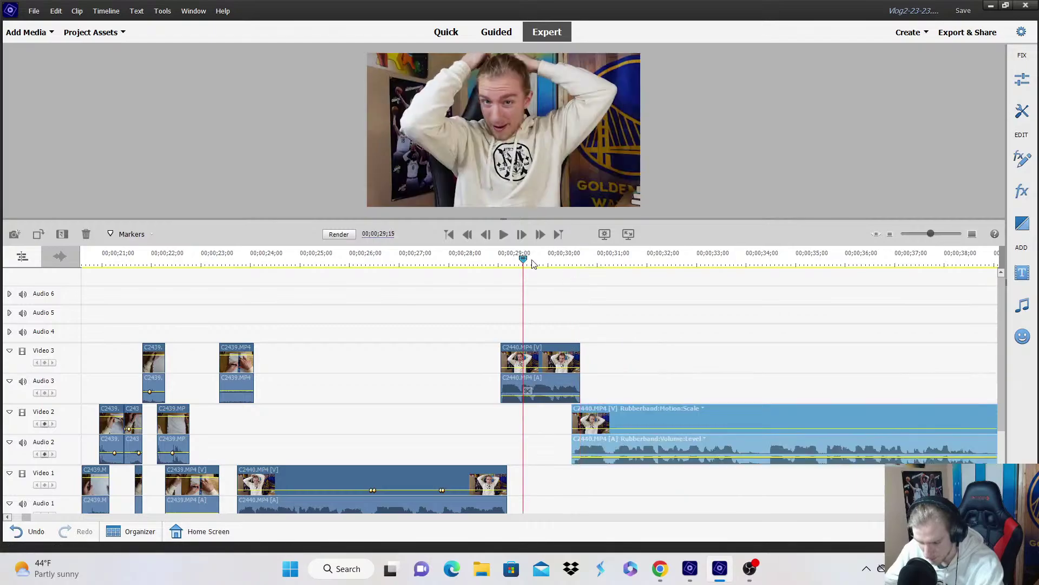
pyautogui.press('space')
pyautogui.click(973, 231)
pyautogui.press('space')
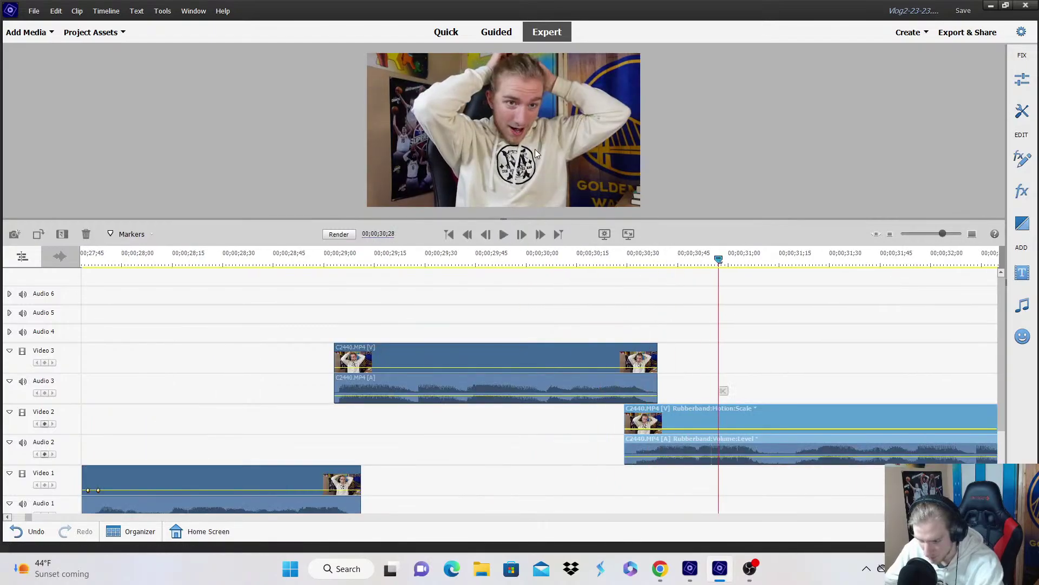
# Try reducing the picture size of the Video 2 C2440 clip at 00;00;30;28 and undo the change.
pyautogui.click(535, 148)
pyautogui.moveTo(673, 139); pyautogui.dragTo(659, 145)
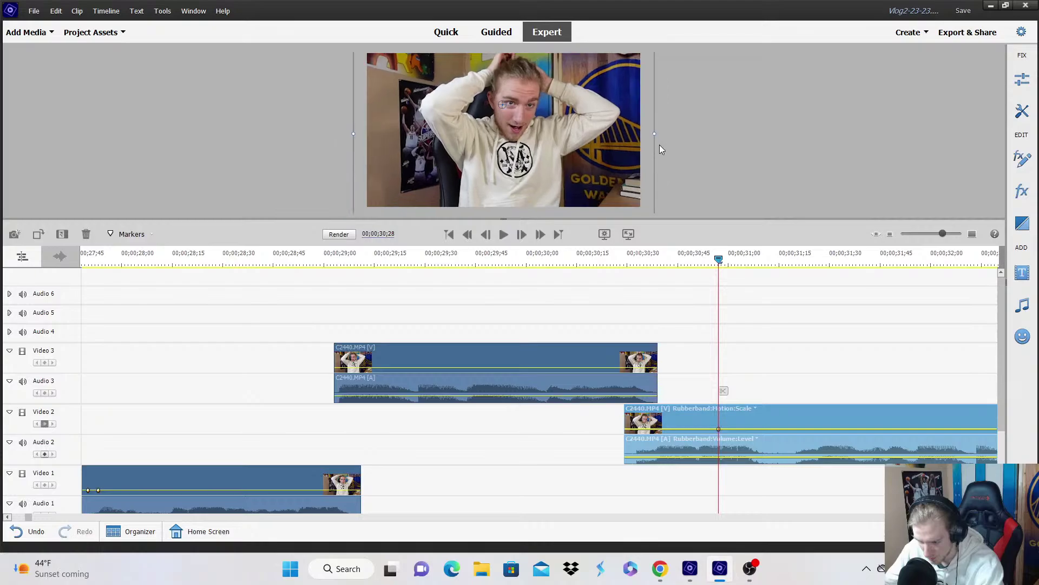
pyautogui.click(644, 265)
pyautogui.press('space')
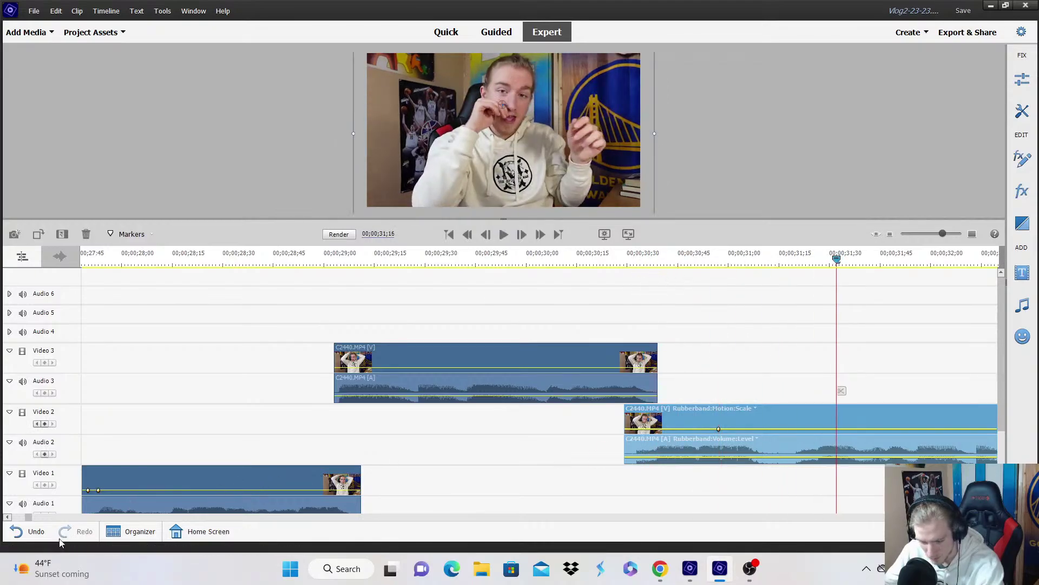
pyautogui.click(35, 534)
# Add two scale keyframes to the Video 2 C2440 clip at 00;00;31;05 and 00;00;31;10, around the pause in speech.
pyautogui.click(654, 261)
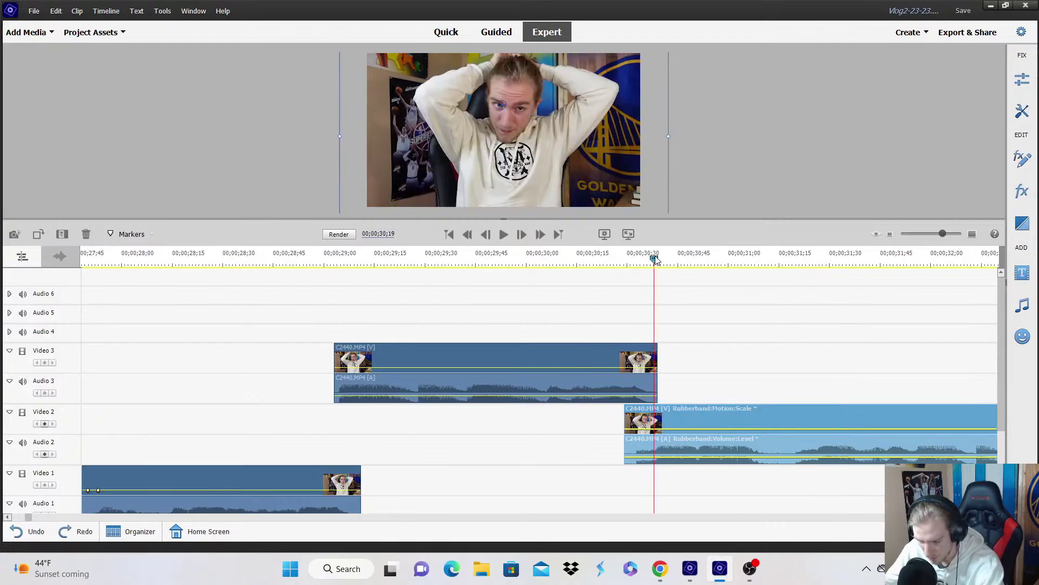
pyautogui.scroll(-3, 816, 368)
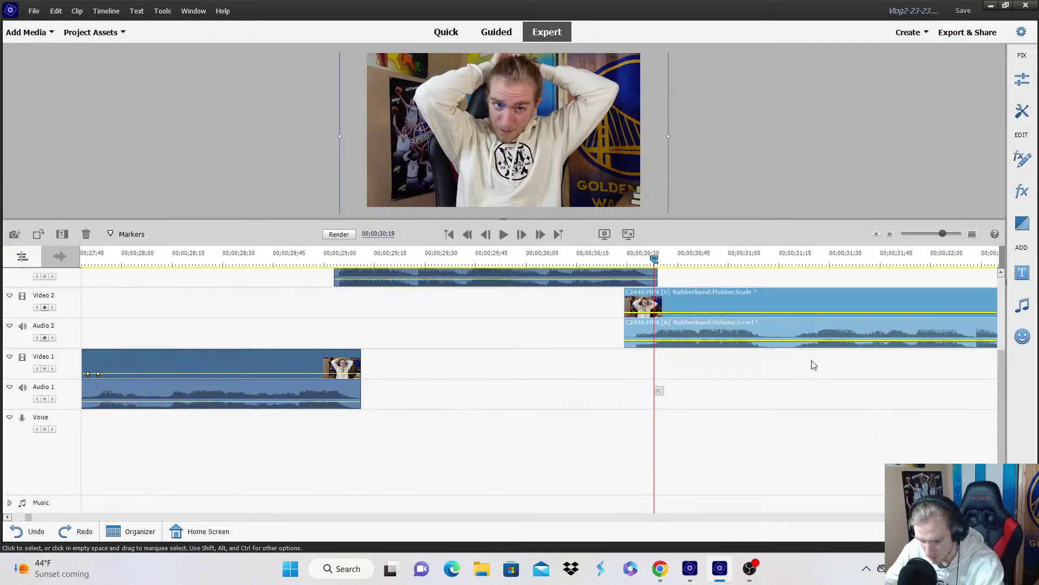
pyautogui.press('space')
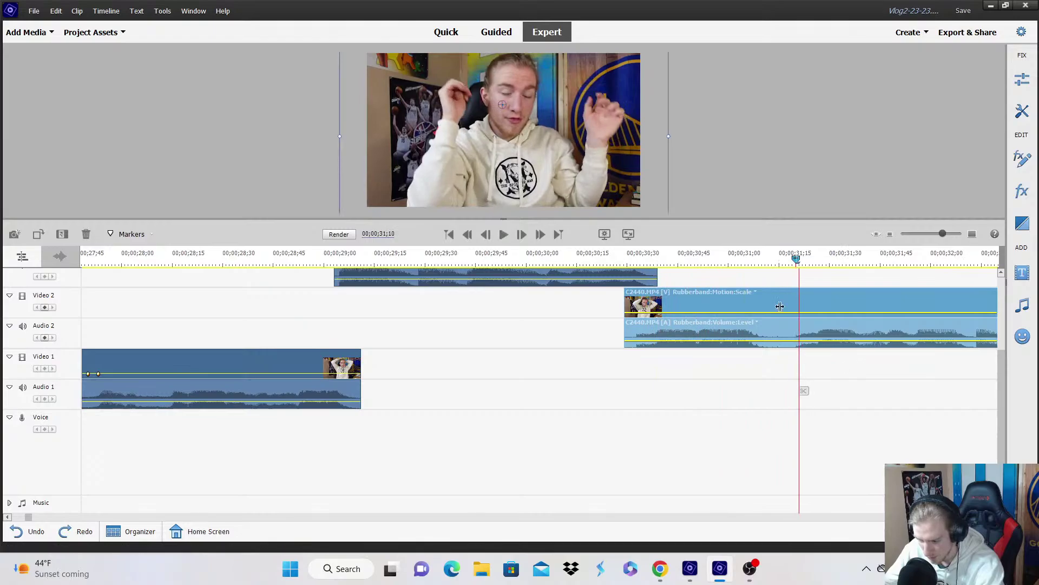
pyautogui.press('space')
pyautogui.click(761, 252)
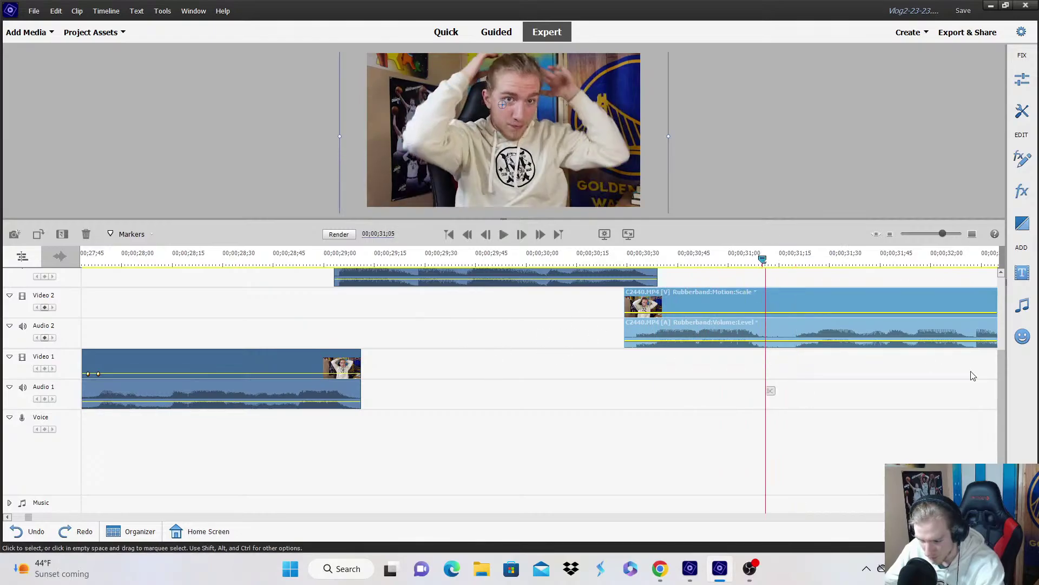
pyautogui.hscroll(5, 974, 376)
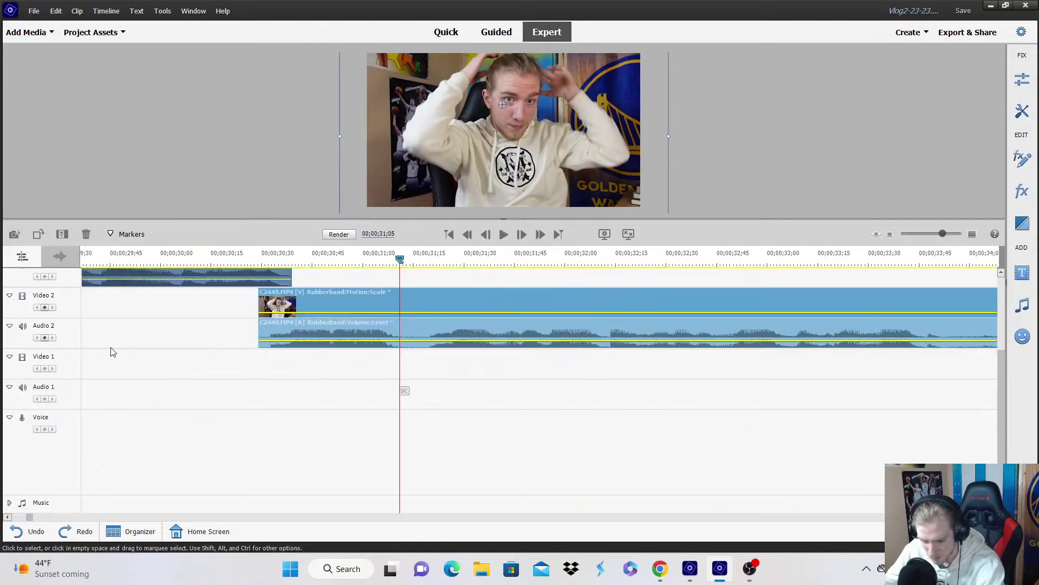
pyautogui.click(45, 307)
pyautogui.press('space')
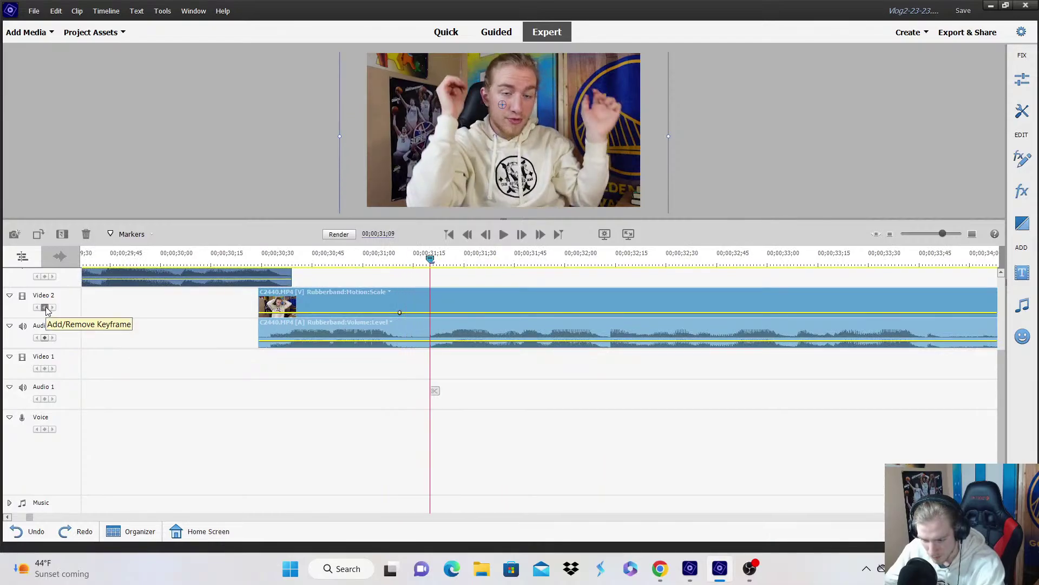
pyautogui.click(45, 307)
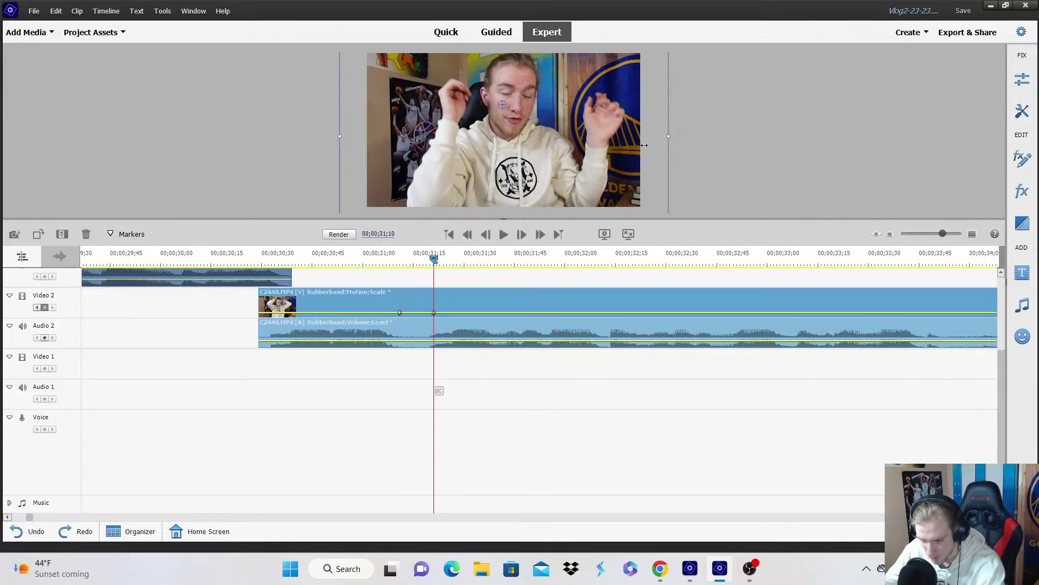
# Reduce the picture size at the 00;00;31;10 keyframe to zoom back out, and replay the change.
pyautogui.moveTo(644, 145); pyautogui.dragTo(646, 146)
pyautogui.press('space')
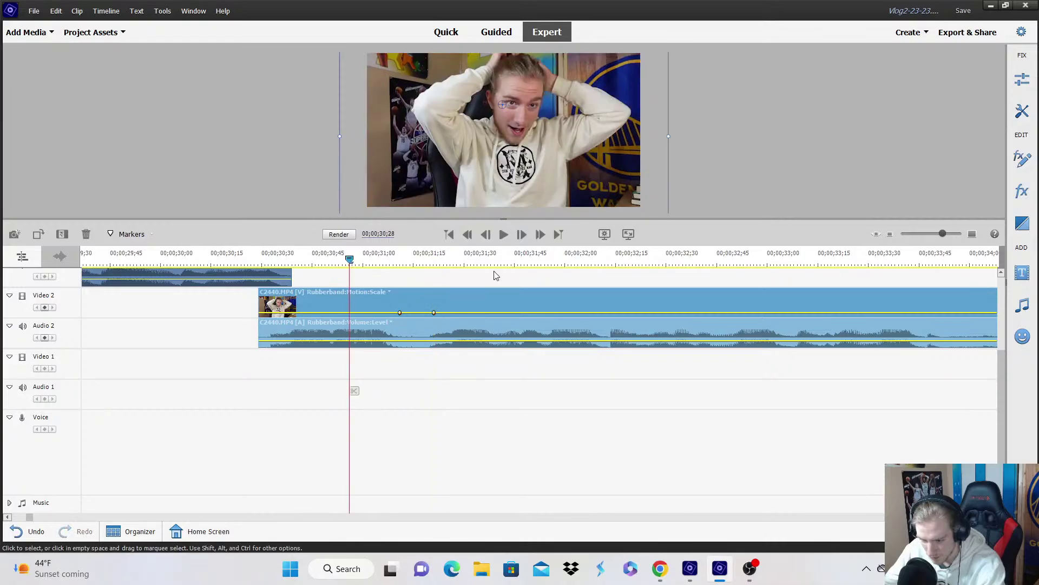
pyautogui.scroll(3, 531, 313)
# Play on to the next pause and split the Video 2 C2440 clip at 00;00;33;29.
pyautogui.click(903, 239)
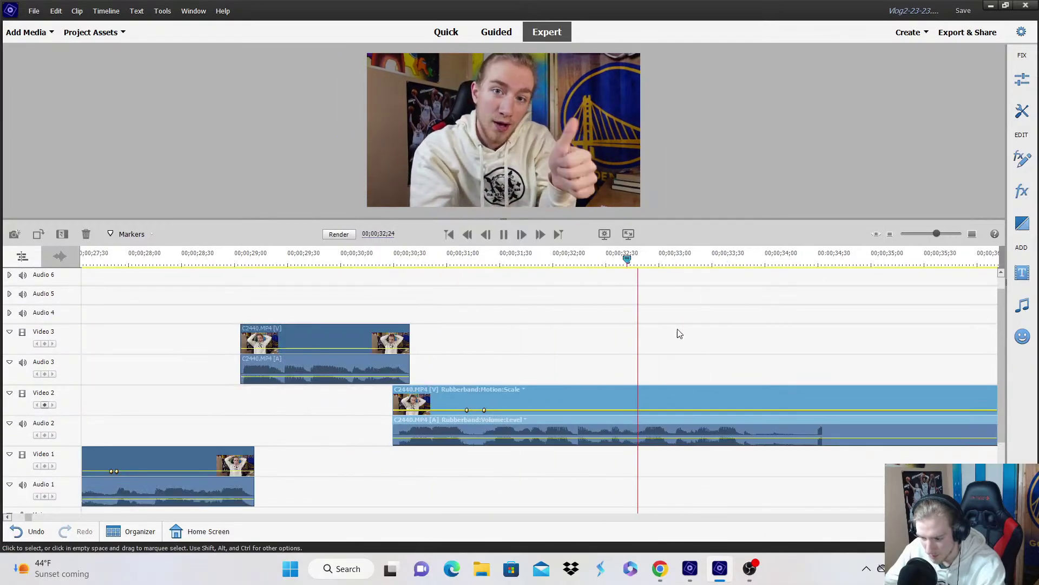
pyautogui.click(757, 339)
pyautogui.press('space')
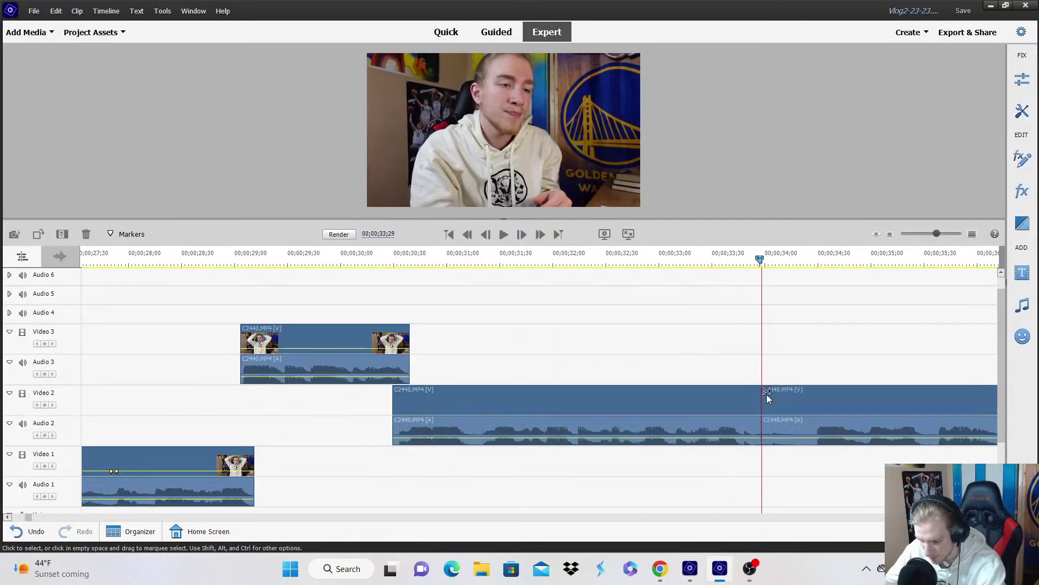
pyautogui.click(766, 390)
# Trim the silent start off the second part and move it to Video 1, slightly overlapping the Video 2 clip, replaying the transition.
pyautogui.moveTo(767, 401); pyautogui.dragTo(816, 414)
pyautogui.scroll(-1, 817, 414)
pyautogui.scroll(-1, 817, 414)
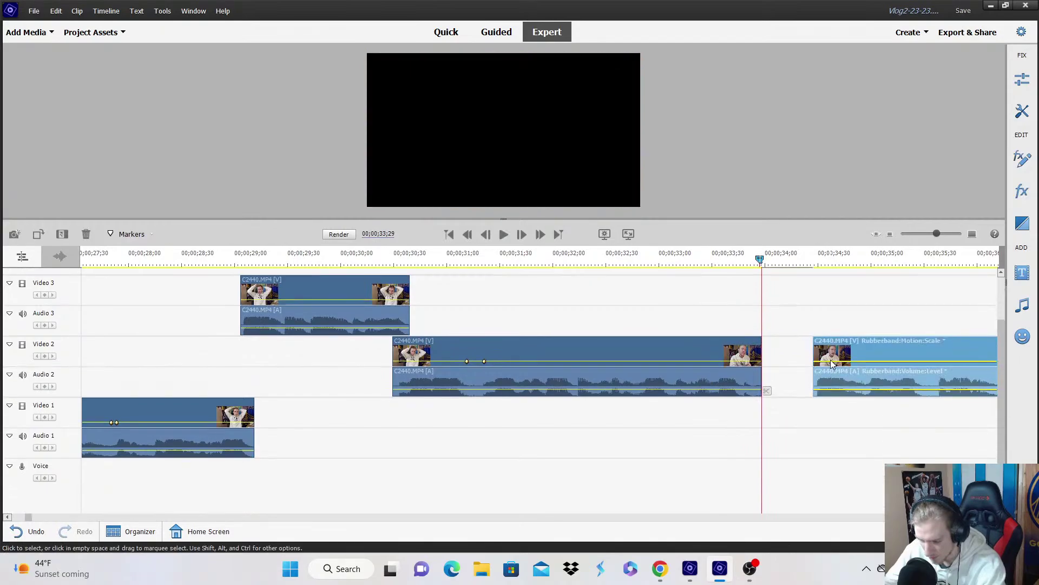
pyautogui.moveTo(834, 368); pyautogui.dragTo(767, 425)
pyautogui.click(708, 258)
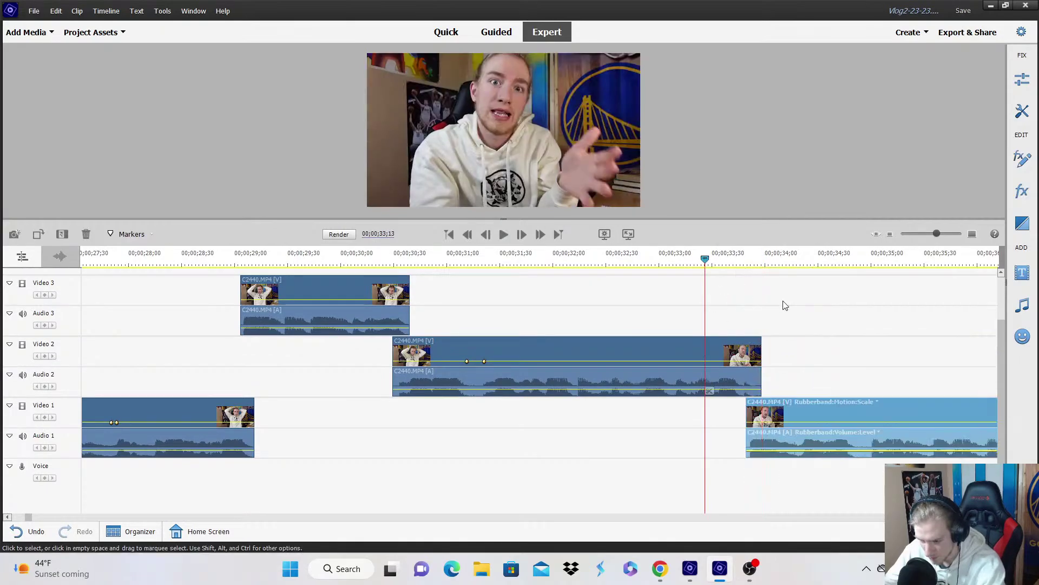
pyautogui.click(785, 303)
pyautogui.press('space')
pyautogui.scroll(-1, 812, 312)
pyautogui.press('space')
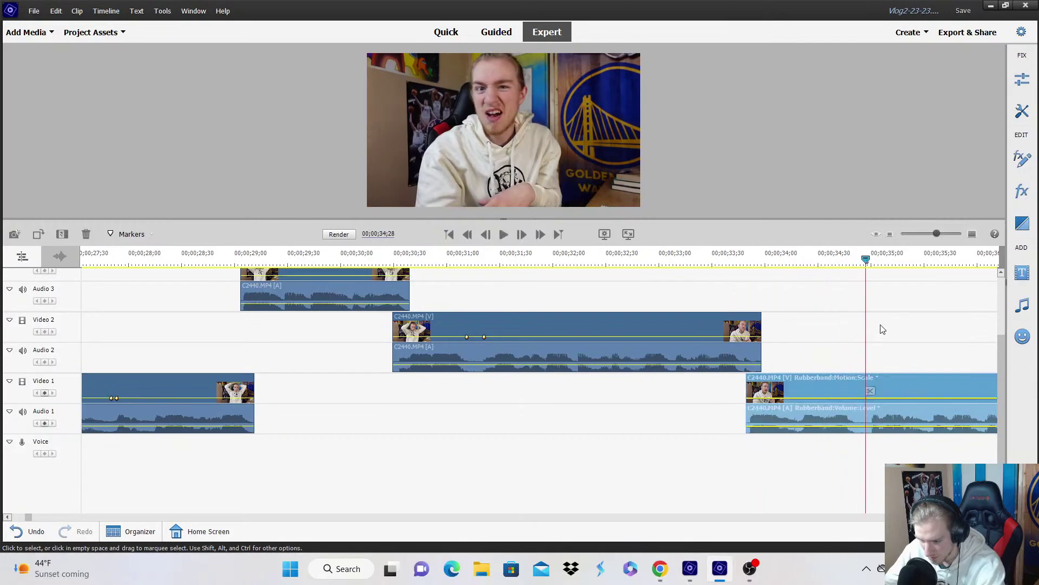
# Add two scale keyframes to the last Video 1 C2440 clip at 00;00;34;27 and 00;00;34;29.
pyautogui.press('space')
pyautogui.press('space')
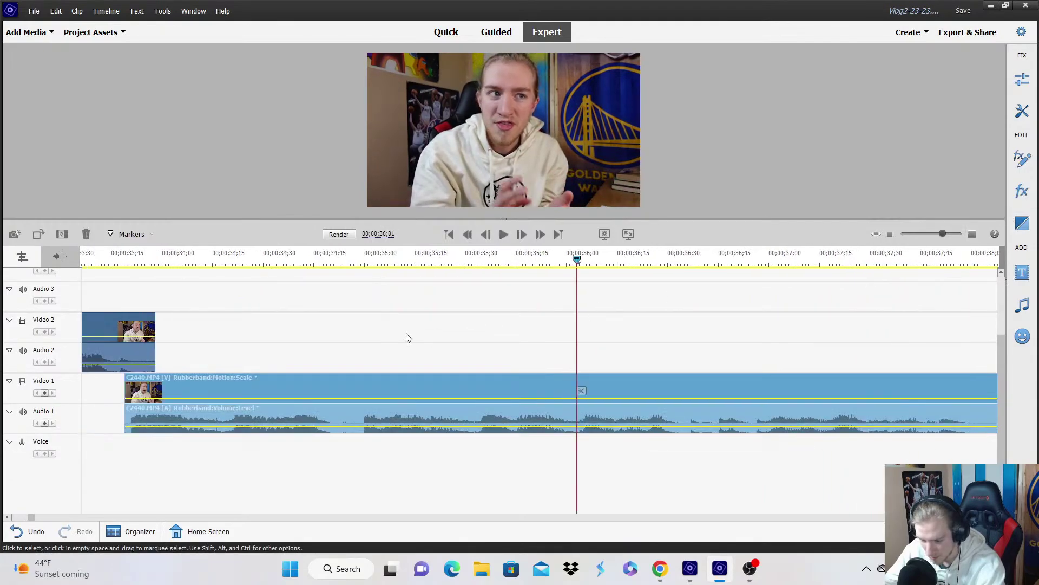
pyautogui.click(341, 264)
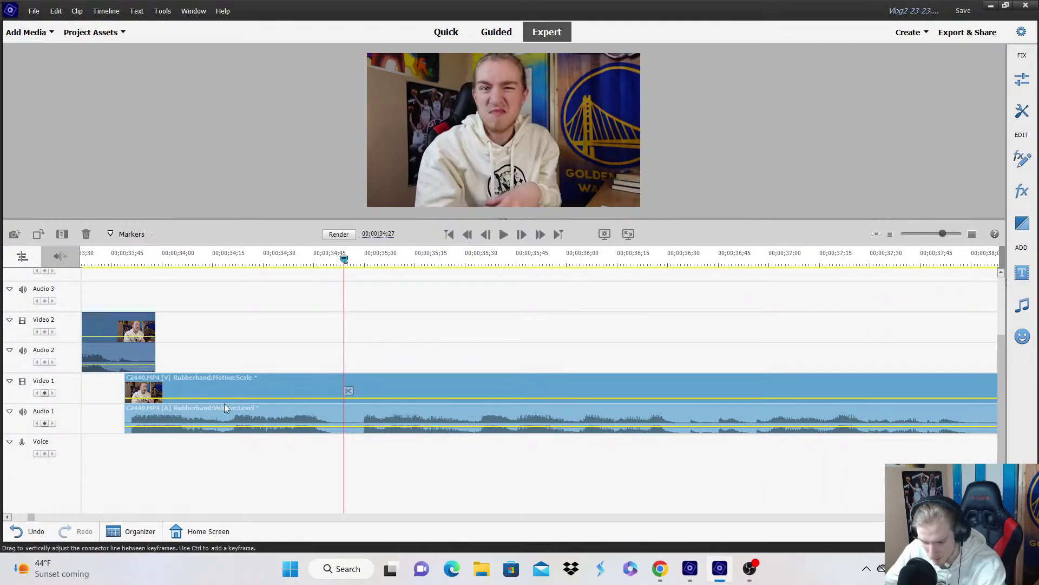
pyautogui.click(45, 393)
pyautogui.press('Right')
pyautogui.press('Right')
pyautogui.click(45, 393)
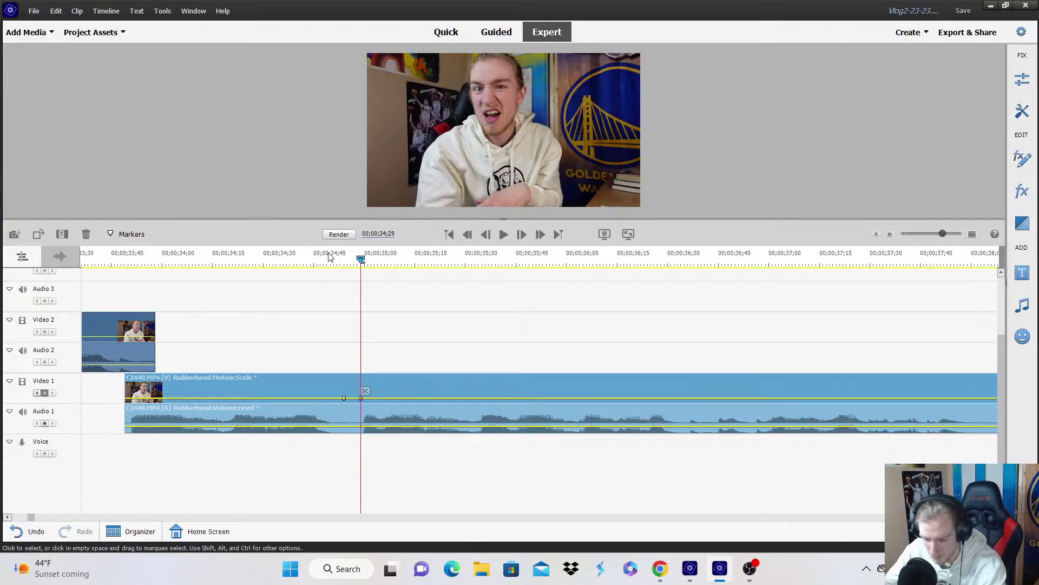
# Enlarge the picture at the 00;00;34;29 keyframe to zoom in on the speaker, and replay the zoom.
pyautogui.press('space')
pyautogui.click(520, 130)
pyautogui.press('Left')
pyautogui.press('Left')
pyautogui.press('Left')
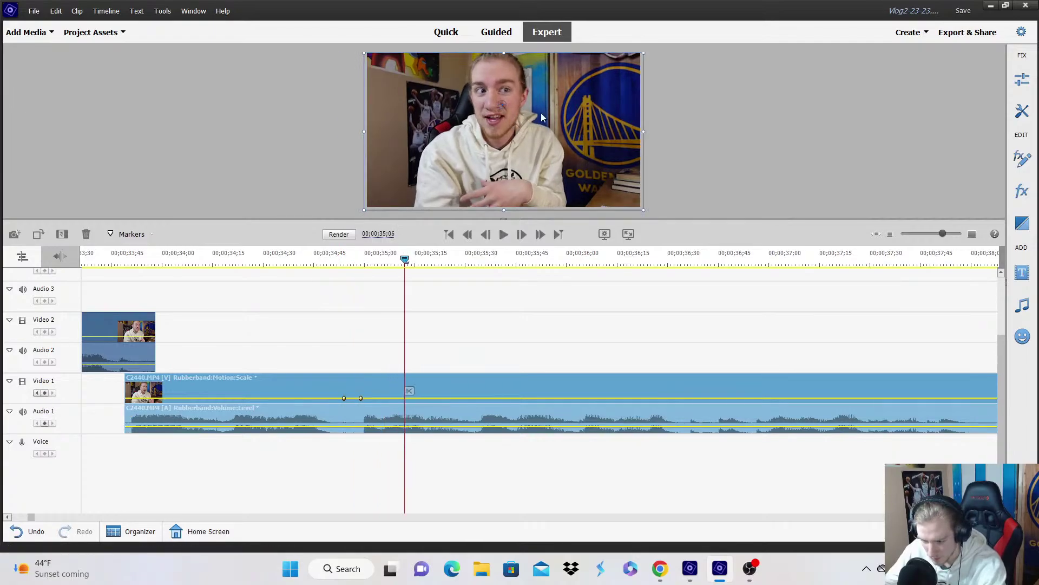
pyautogui.press('Left')
pyautogui.press('Left')
pyautogui.press('Left')
pyautogui.press('Left')
pyautogui.press('Left')
pyautogui.press('Left')
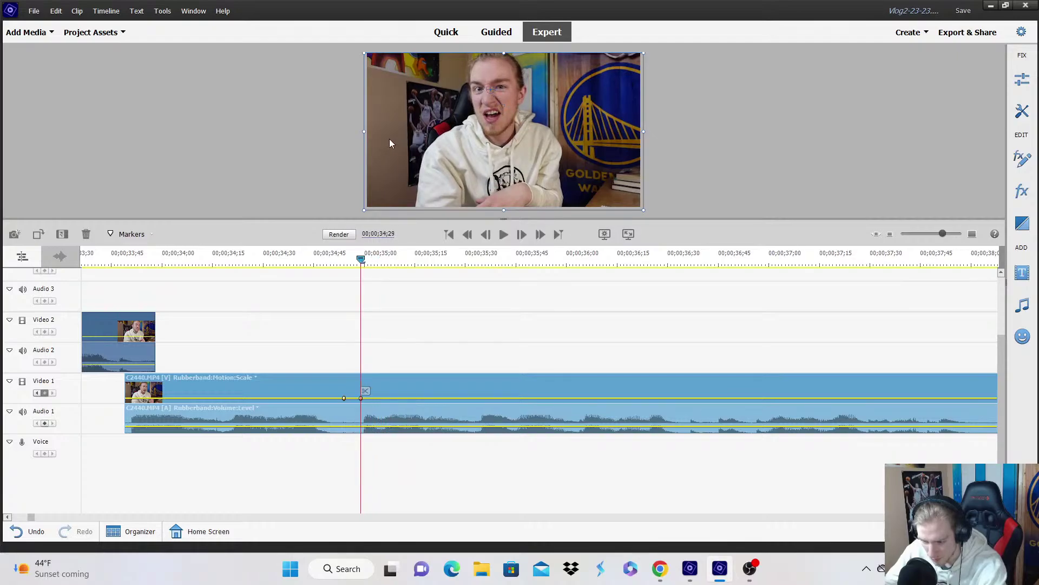
pyautogui.moveTo(363, 131); pyautogui.dragTo(340, 139)
pyautogui.click(297, 259)
pyautogui.press('space')
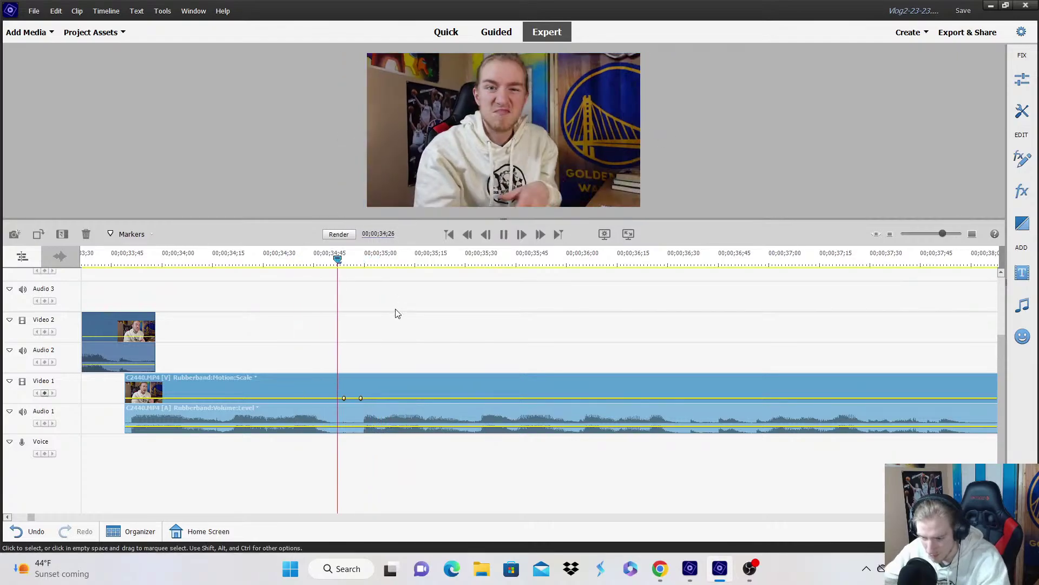
# Split the Video 1 C2440 clip at 00;00;38;00 and 00;00;41;02, and delete the section between the cuts, closing the gap.
pyautogui.click(890, 234)
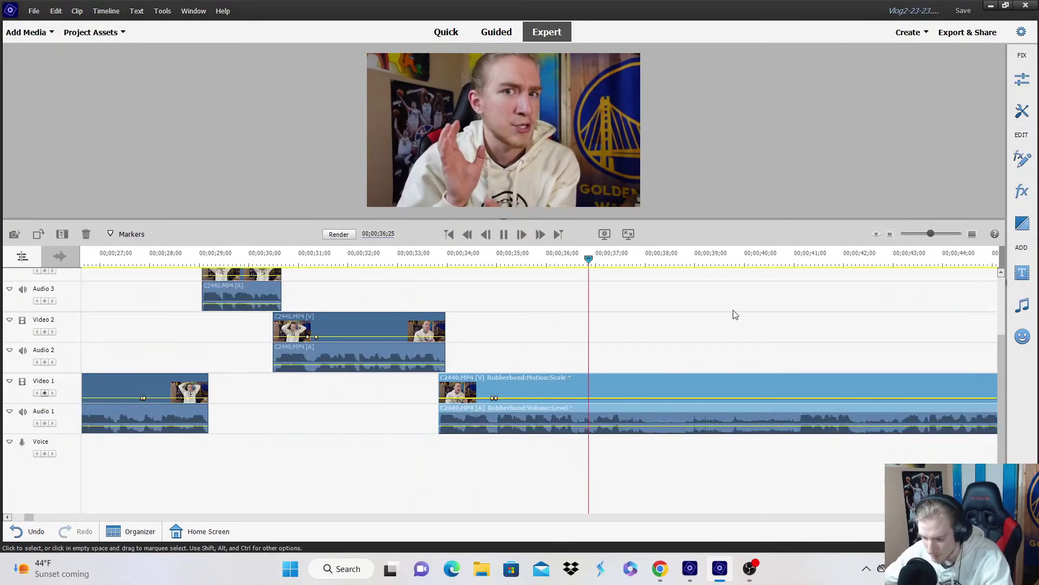
pyautogui.press('space')
pyautogui.press('Right')
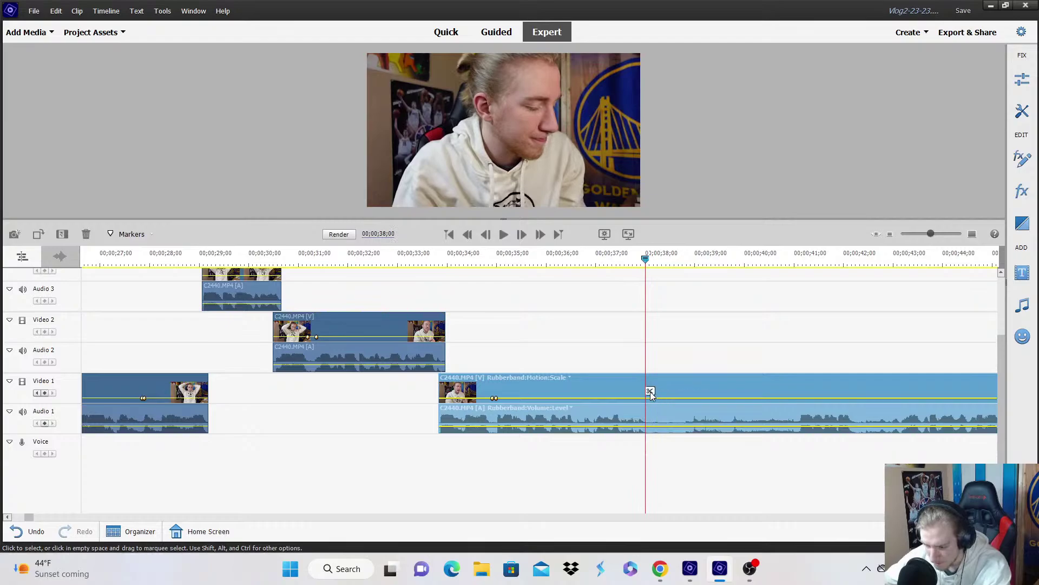
pyautogui.click(651, 391)
pyautogui.click(795, 257)
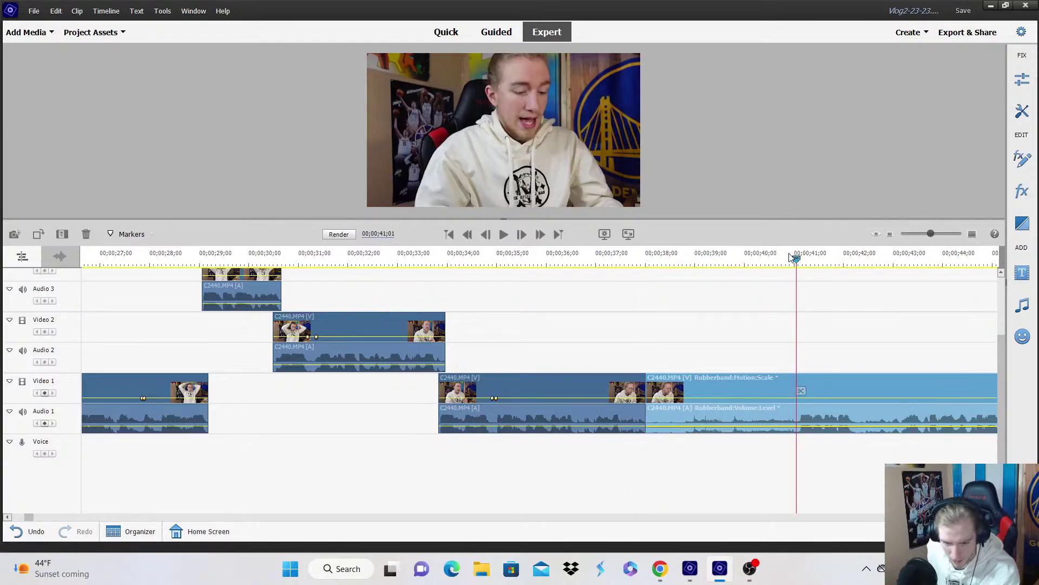
pyautogui.click(798, 257)
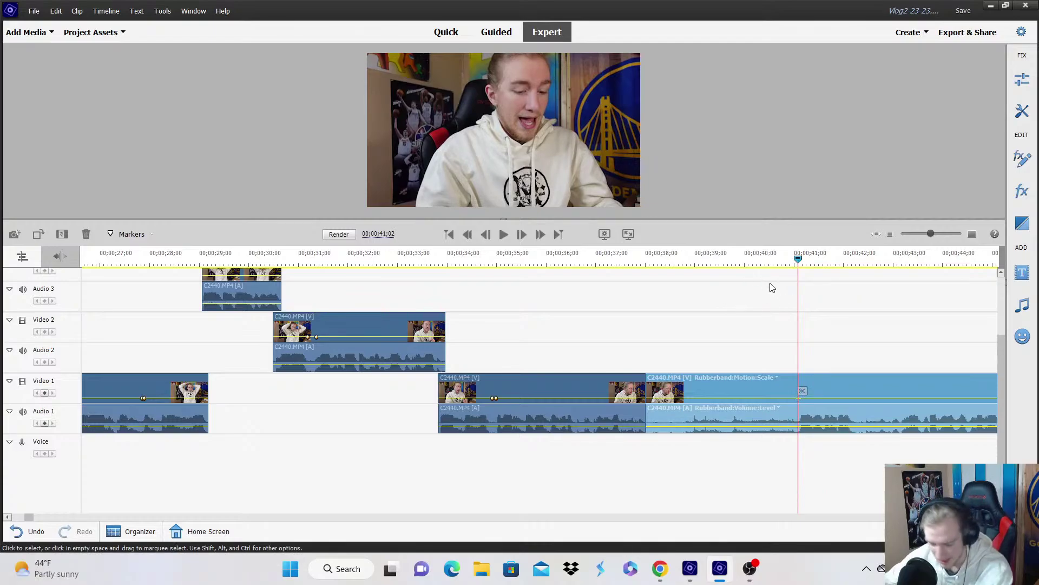
pyautogui.click(803, 391)
pyautogui.rightClick(770, 403)
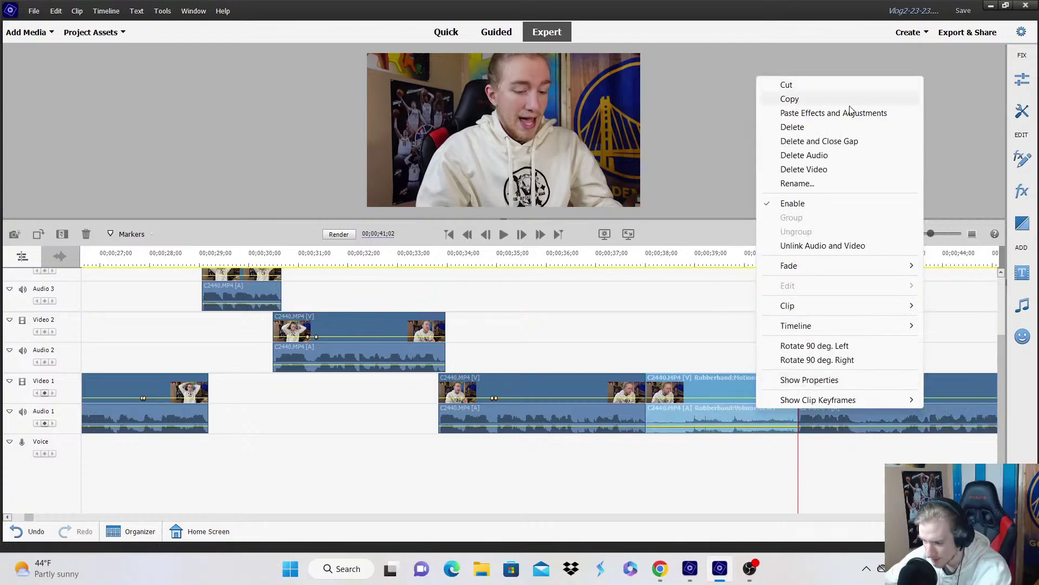
pyautogui.click(838, 140)
# Examine the whole timeline and replay the new cut at 00;00;38;00 to check the picture size.
pyautogui.click(890, 238)
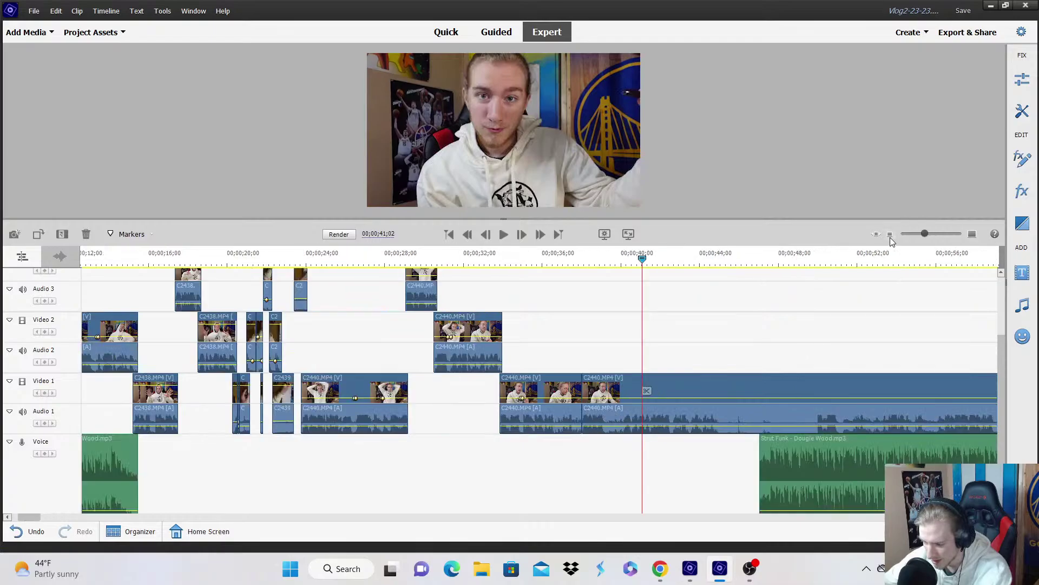
pyautogui.click(890, 237)
pyautogui.click(890, 237)
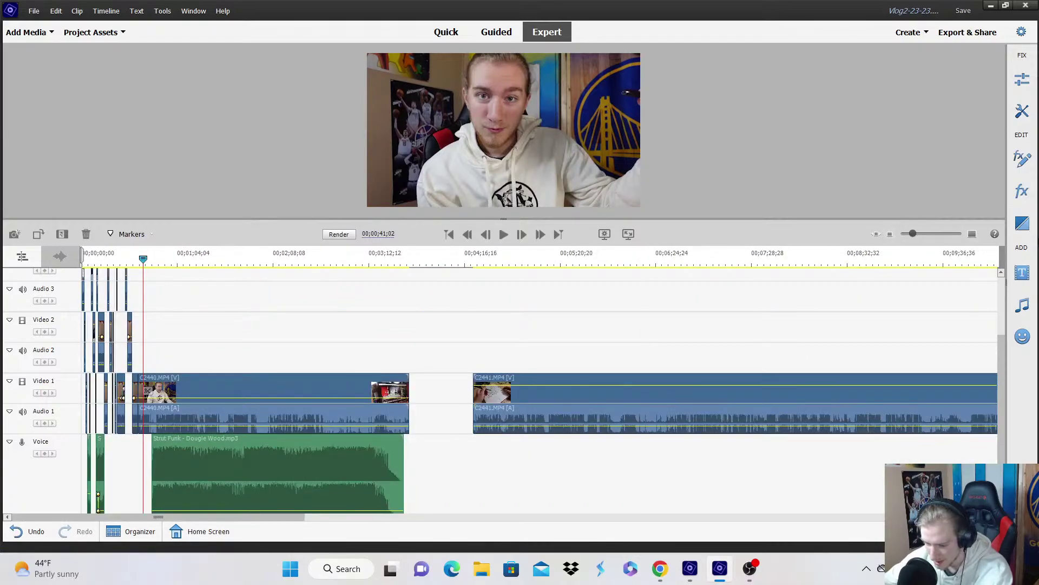
pyautogui.click(975, 234)
pyautogui.click(975, 234)
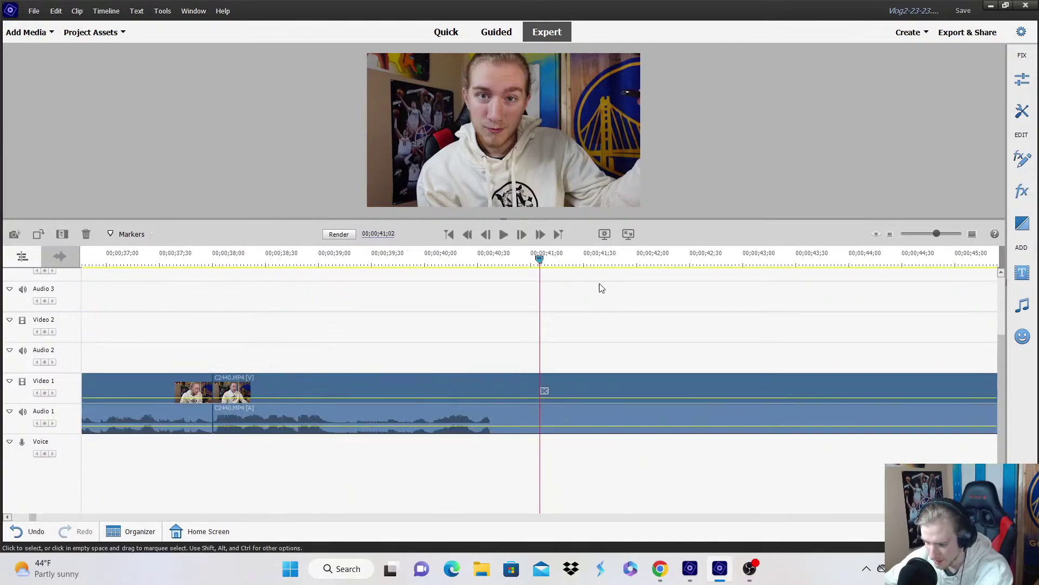
pyautogui.click(170, 259)
pyautogui.press('space')
pyautogui.scroll(-1, 344, 302)
pyautogui.press('space')
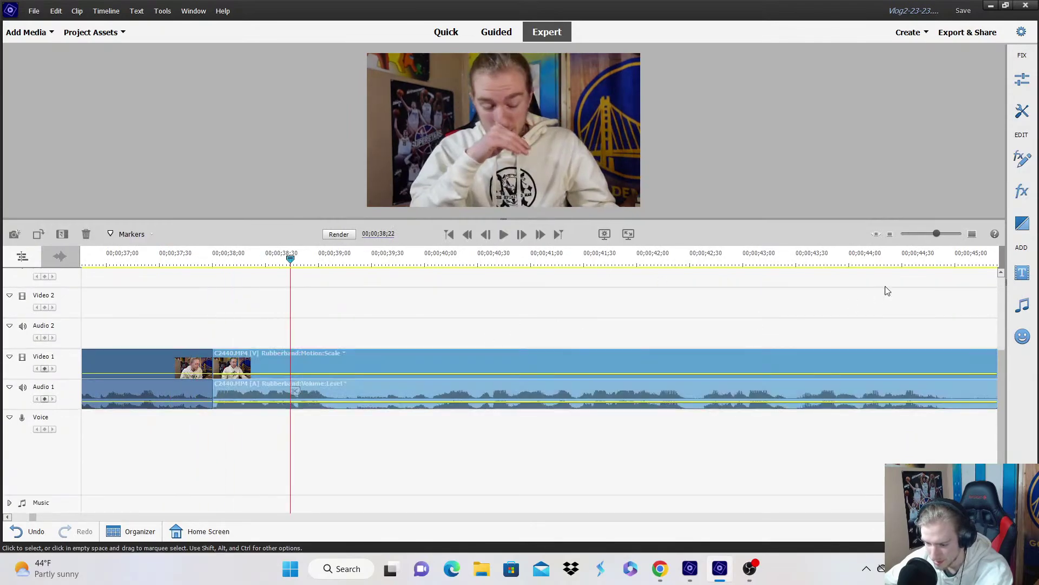
# Paste the C2441 clip's effects and adjustments onto the remaining C2440 clip after 00;00;38;00, and replay the cut.
pyautogui.click(890, 234)
pyautogui.click(890, 234)
pyautogui.rightClick(525, 376)
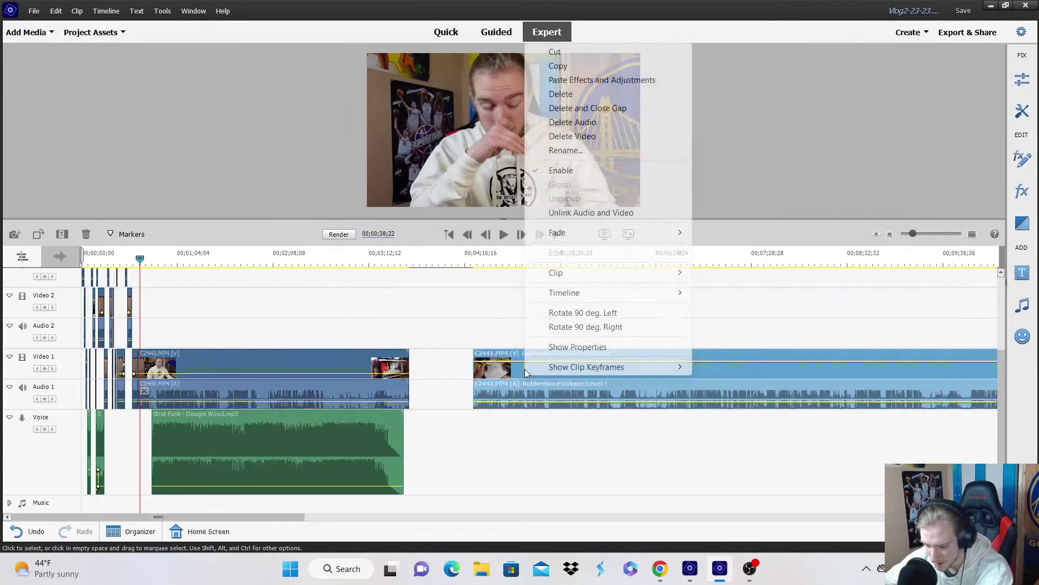
pyautogui.click(556, 67)
pyautogui.rightClick(243, 379)
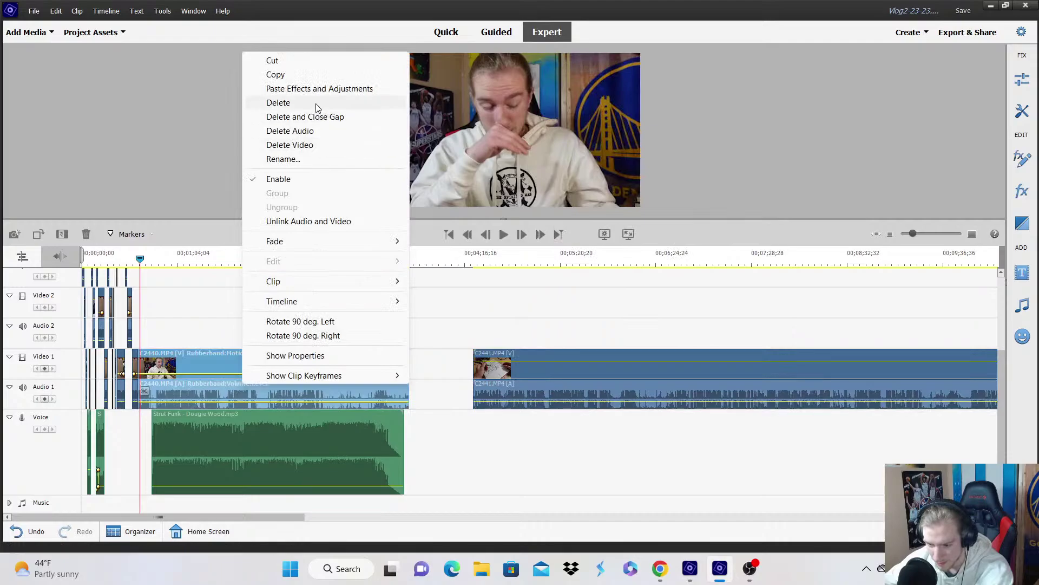
pyautogui.click(324, 90)
pyautogui.click(960, 233)
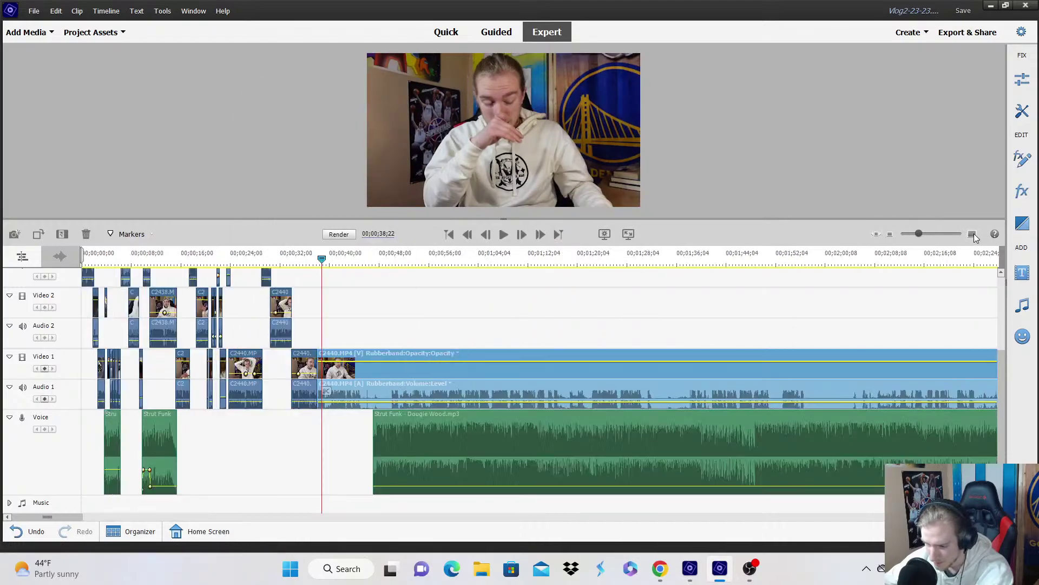
pyautogui.click(467, 262)
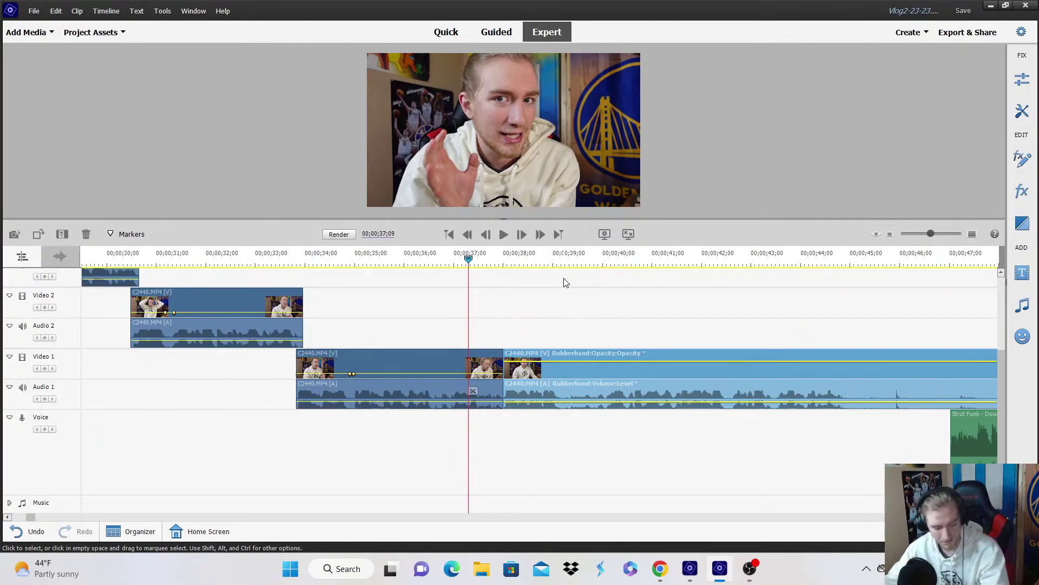
pyautogui.press('space')
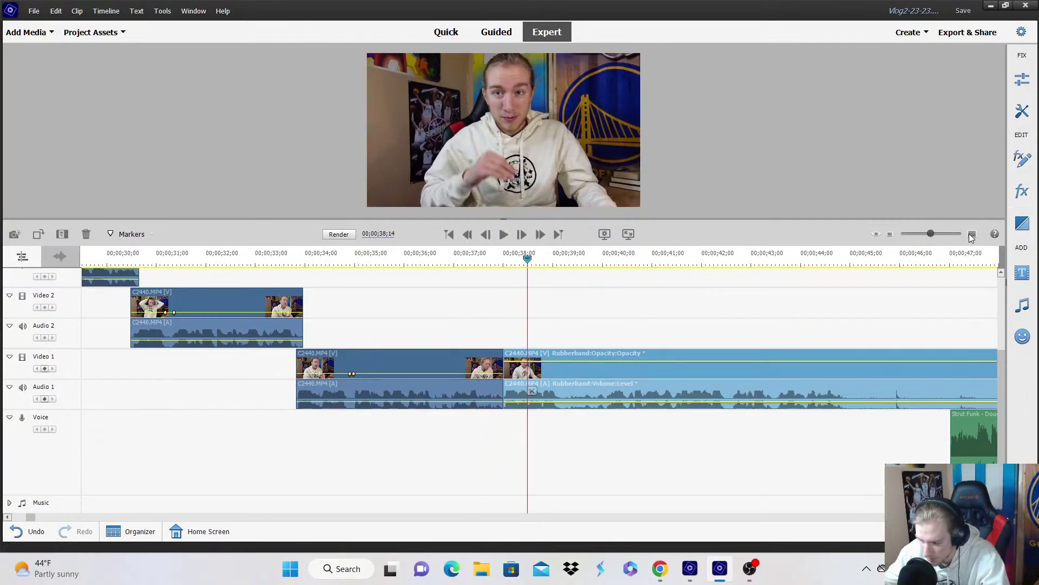
# Move the remaining C2440 clip to Video 3, slightly overlapping the end of the Video 1 part, and replay the transition.
pyautogui.click(971, 233)
pyautogui.moveTo(476, 358); pyautogui.dragTo(464, 279)
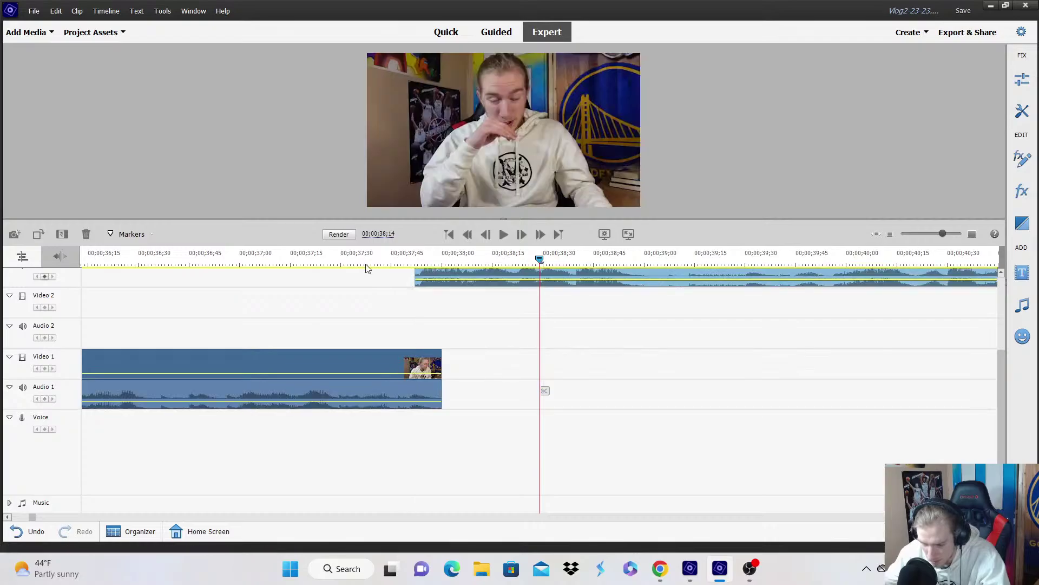
pyautogui.click(364, 260)
pyautogui.scroll(3, 478, 303)
pyautogui.press('space')
pyautogui.press('space')
pyautogui.click(363, 260)
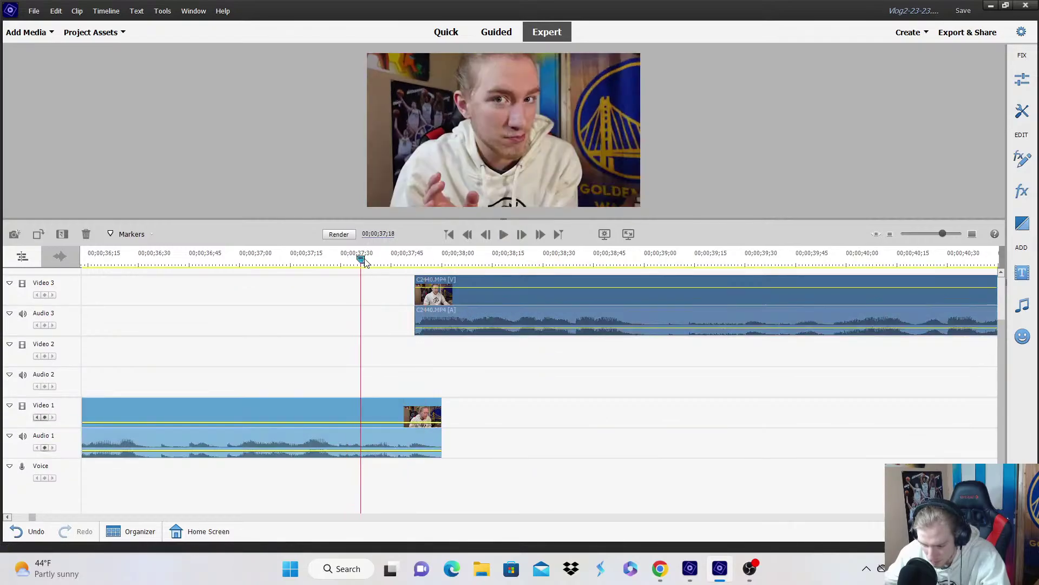
# Shift the Video 3 C2440 clip slightly earlier for more overlap with the end of the Video 1 clip, and replay the transition.
pyautogui.moveTo(364, 262)
pyautogui.mouseDown()
pyautogui.moveTo(396, 261)
pyautogui.moveTo(370, 281)
pyautogui.mouseUp()
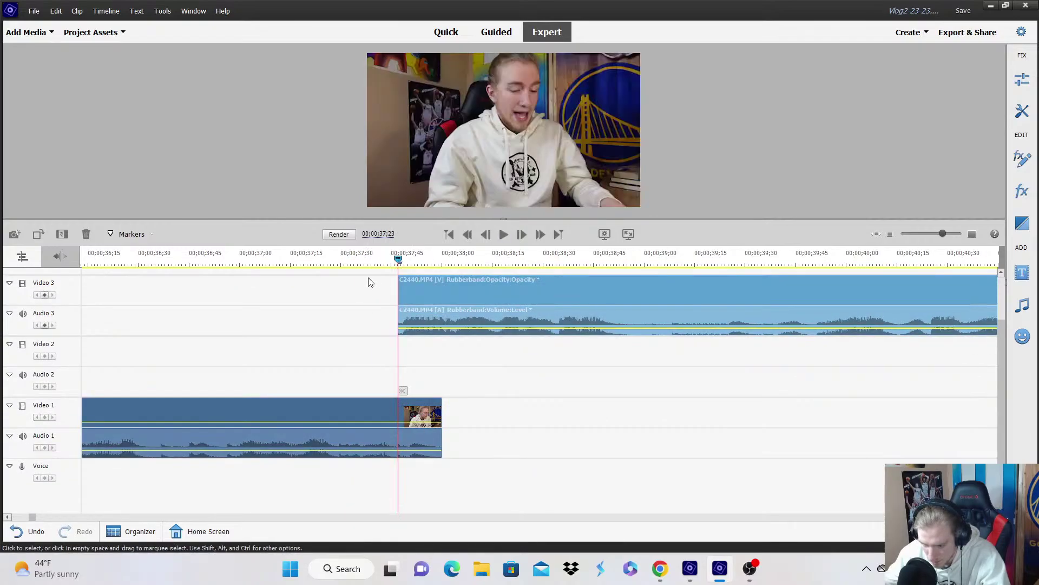
pyautogui.press('space')
pyautogui.scroll(2, 710, 318)
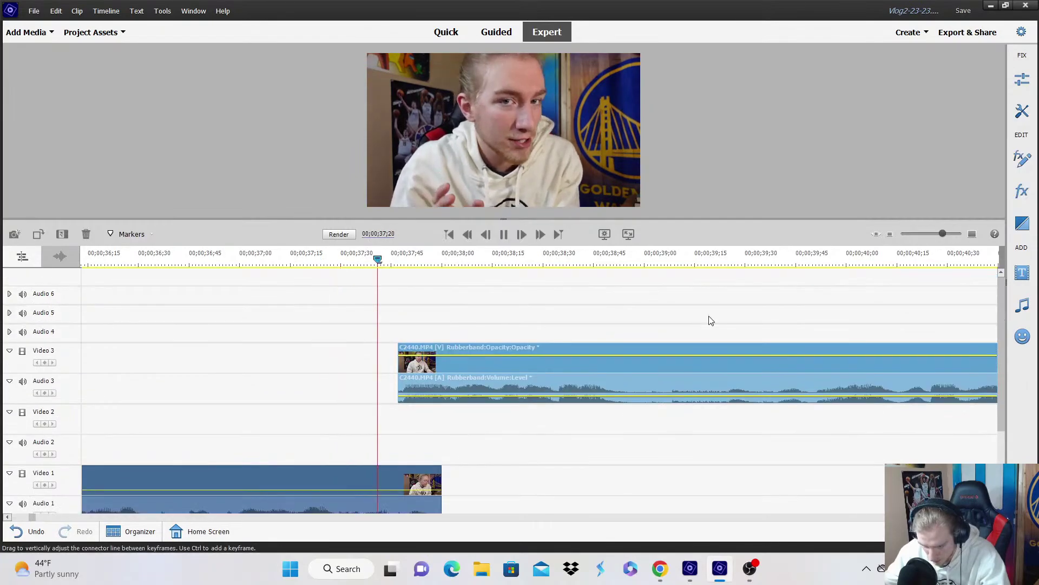
pyautogui.press('space')
# Split the Video 3 C2440 clip at 00;00;39;00 and trim the start of the later part to about 00;00;39;25.
pyautogui.click(890, 234)
pyautogui.click(599, 390)
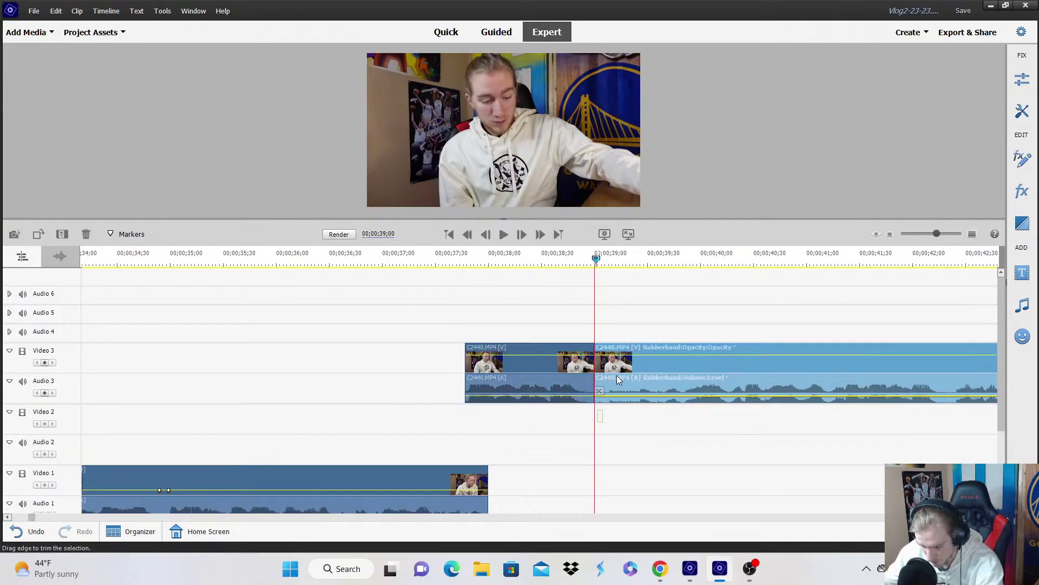
pyautogui.moveTo(616, 375); pyautogui.dragTo(683, 375)
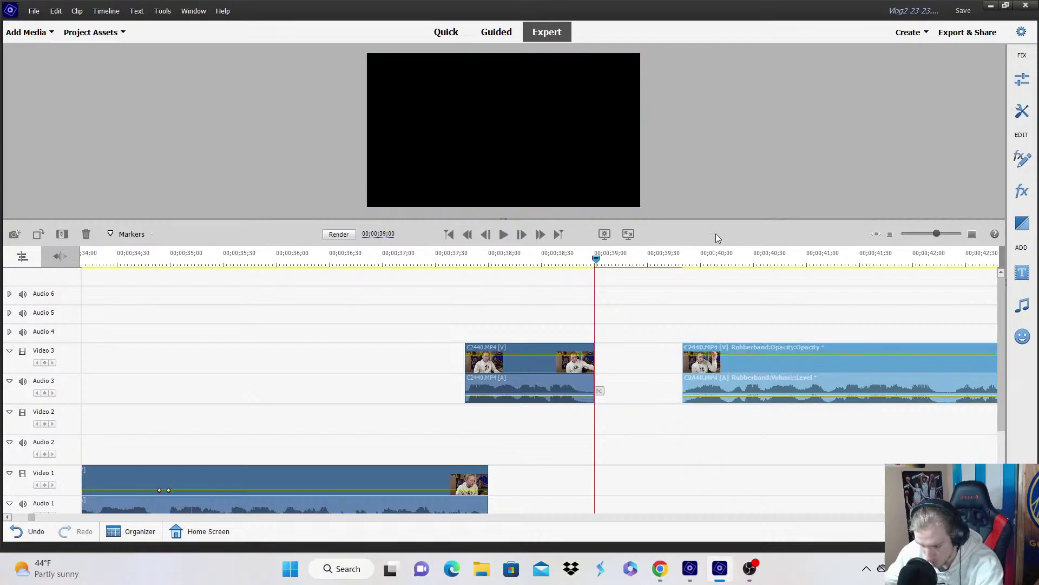
pyautogui.click(683, 255)
pyautogui.press('space')
pyautogui.scroll(-2, 733, 355)
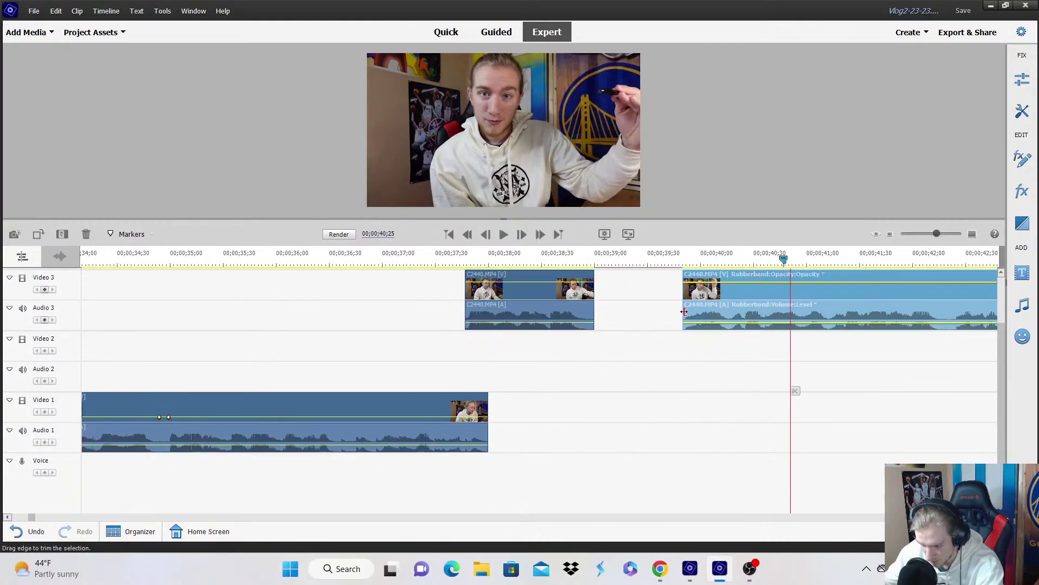
# Move the later C2440 part from Video 3 down to Video 2, slightly overlapping the end of the Video 3 part, and replay the transition.
pyautogui.moveTo(683, 311); pyautogui.dragTo(588, 375)
pyautogui.scroll(2, 746, 335)
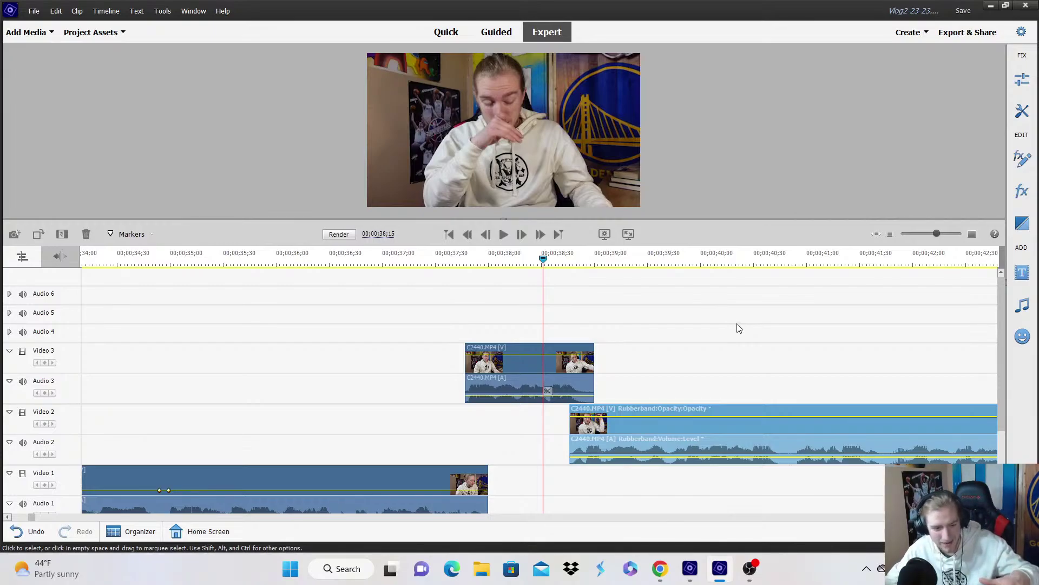
pyautogui.click(739, 327)
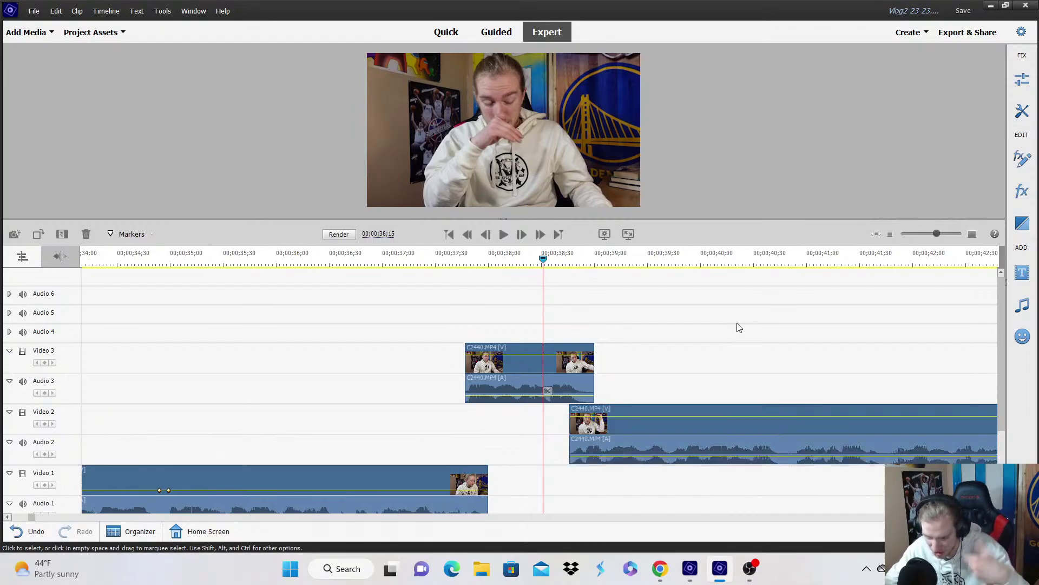
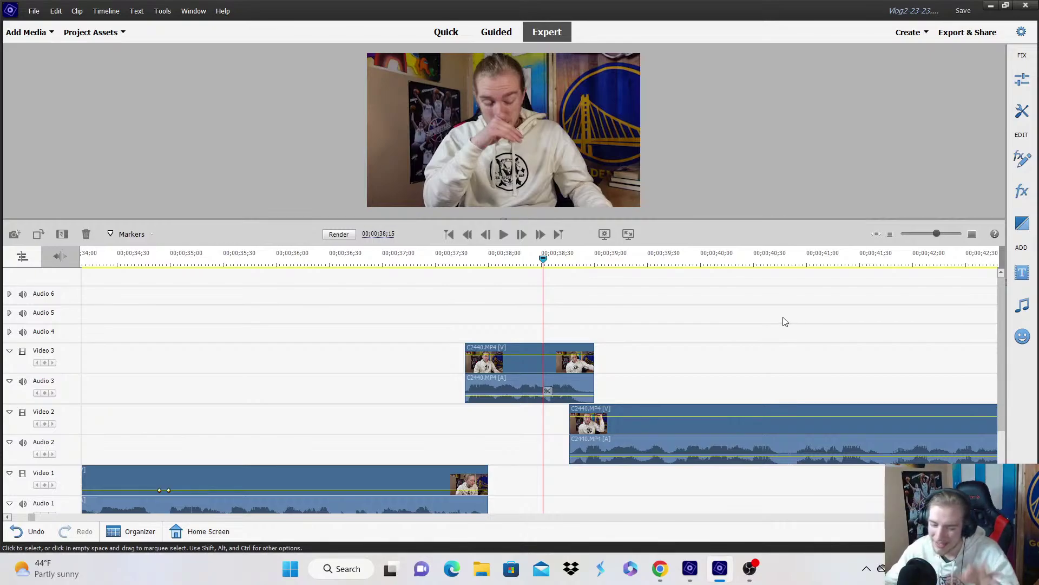
pyautogui.scroll(-3, 783, 322)
pyautogui.press('space')
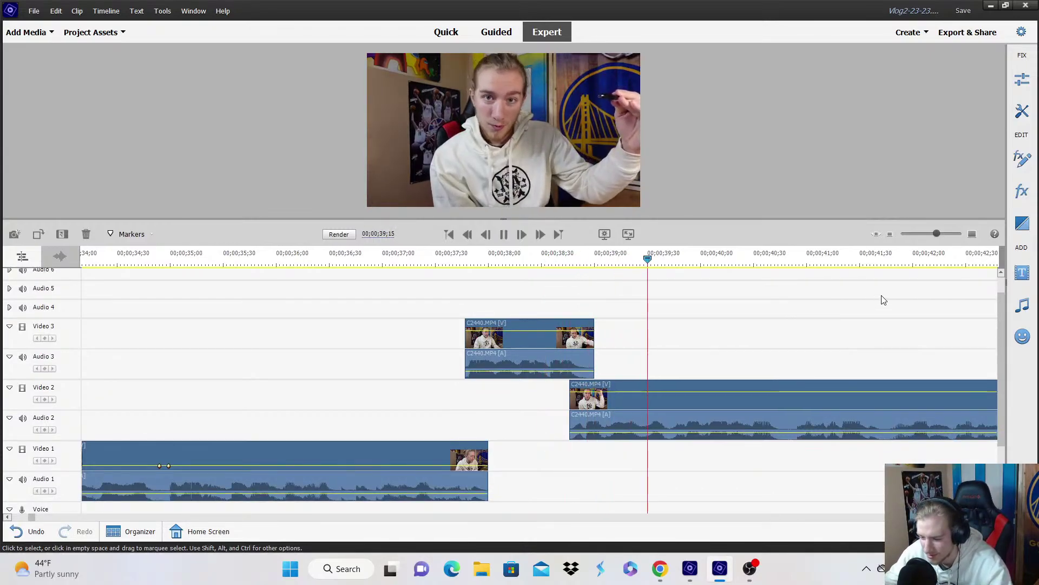
# Trim the start of the Video 2 C2440 clip, shift it slightly earlier under the Video 3 part, and replay the overlap.
pyautogui.moveTo(571, 372)
pyautogui.mouseDown()
pyautogui.moveTo(672, 364)
pyautogui.moveTo(575, 360)
pyautogui.mouseUp()
pyautogui.press('space')
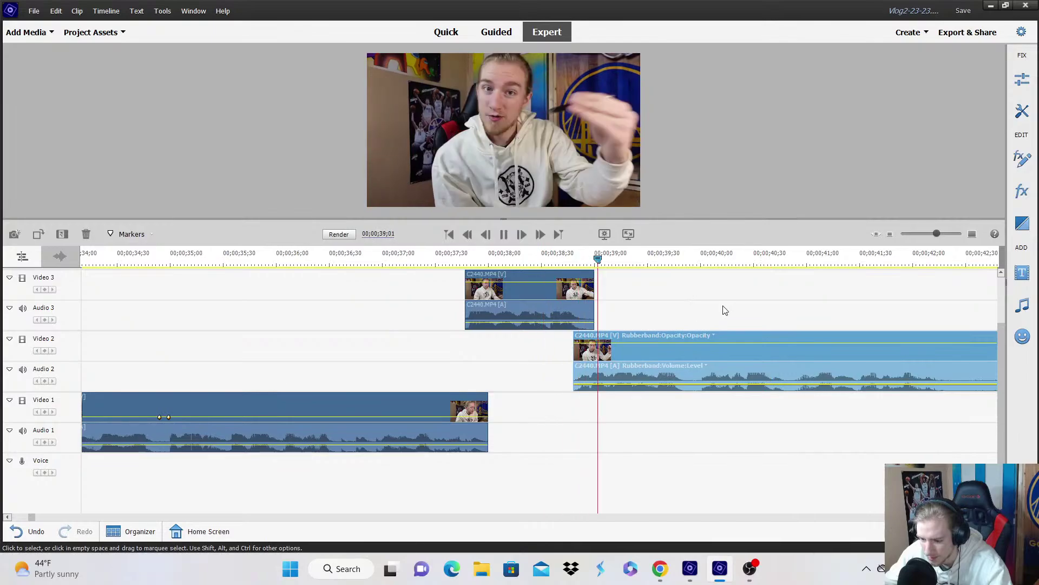
pyautogui.moveTo(573, 360); pyautogui.dragTo(562, 360)
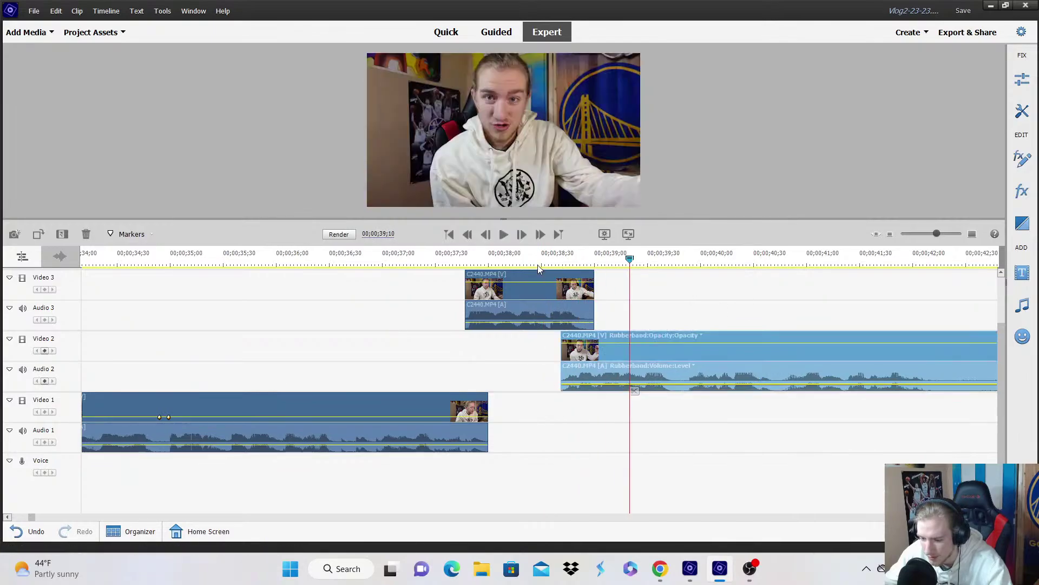
pyautogui.click(537, 263)
pyautogui.press('space')
pyautogui.press('space')
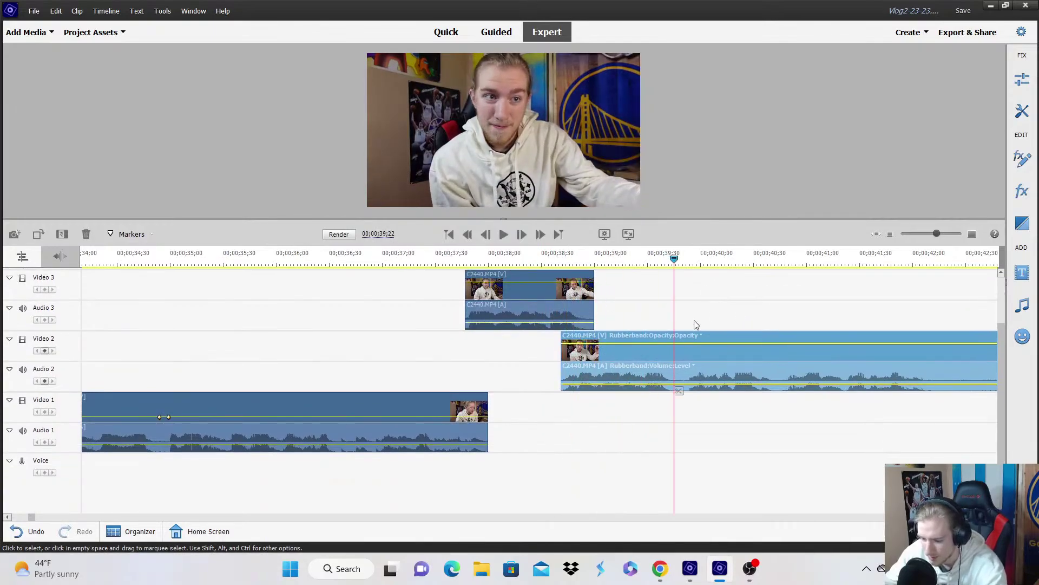
# Split the Video 2 C2440 clip at about 00;00;39;22 and place the start-trimmed remainder on Video 1, slightly overlapping the cut, checking the playback.
pyautogui.click(677, 392)
pyautogui.moveTo(674, 371); pyautogui.dragTo(686, 369)
pyautogui.moveTo(704, 368); pyautogui.dragTo(680, 409)
pyautogui.click(445, 260)
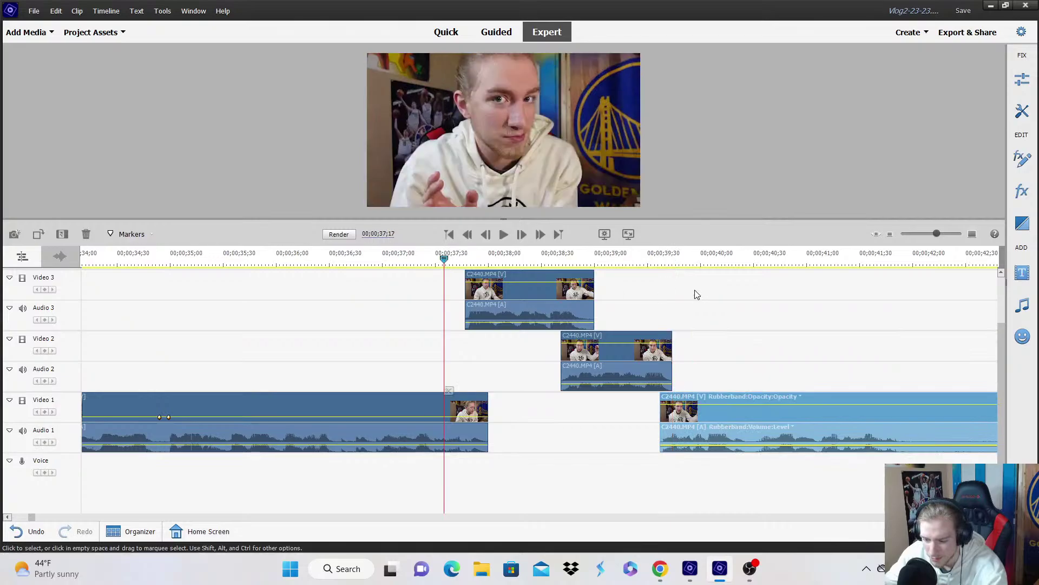
pyautogui.scroll(1, 697, 292)
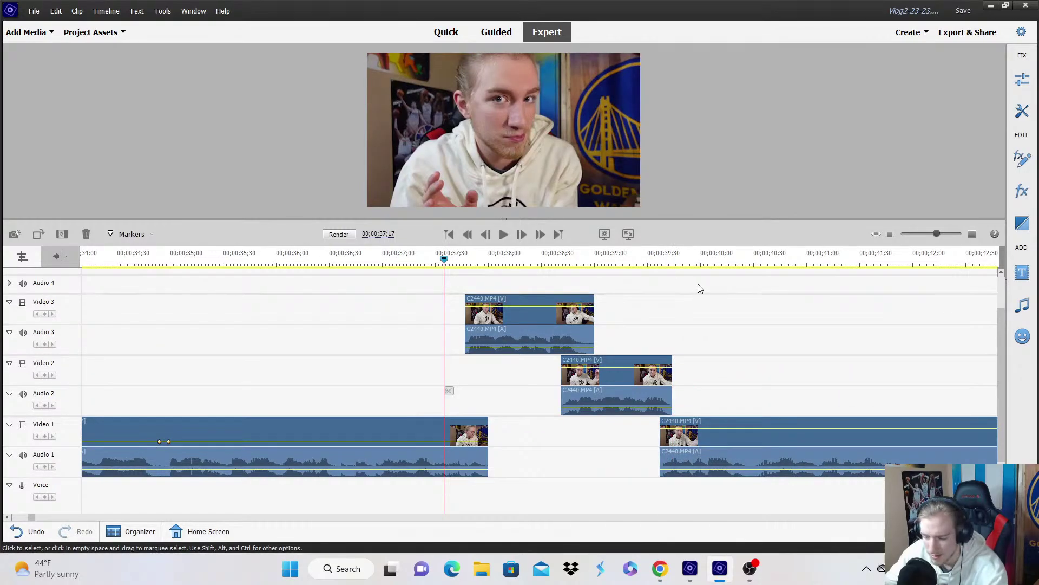
pyautogui.press('space')
pyautogui.scroll(-1, 697, 284)
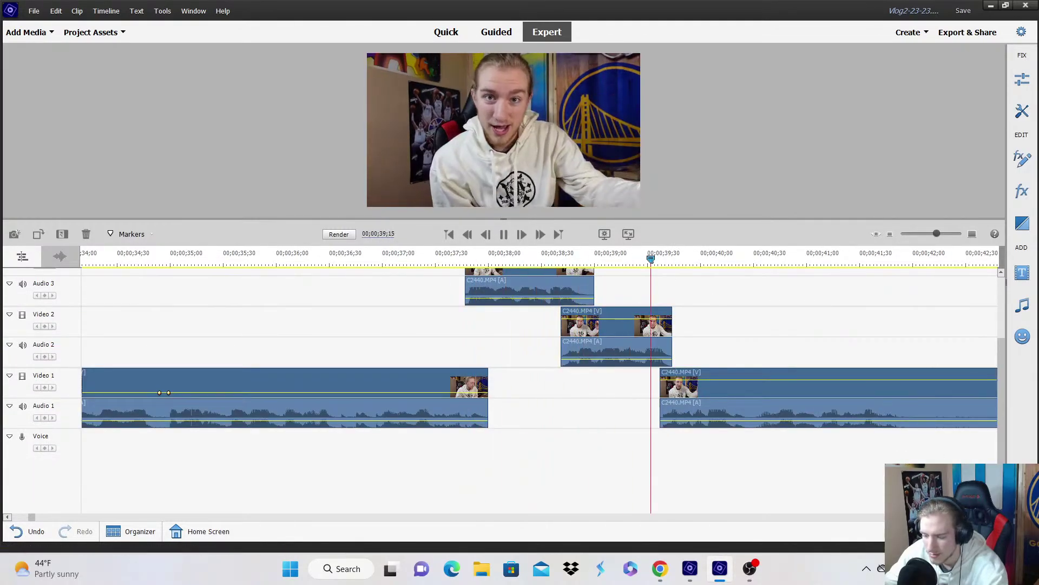
pyautogui.press('space')
# Split the Video 1 C2440 clip at 00;00;40;12 and place the start-trimmed remainder on Video 3, slightly overlapping the end of the Video 1 part.
pyautogui.click(662, 386)
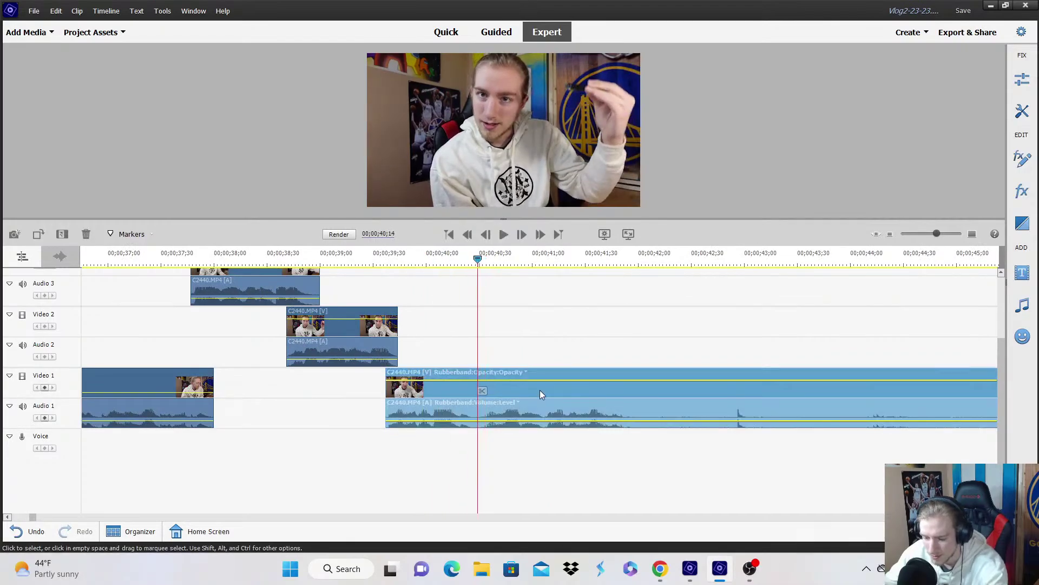
pyautogui.click(479, 391)
pyautogui.moveTo(471, 411); pyautogui.dragTo(478, 295)
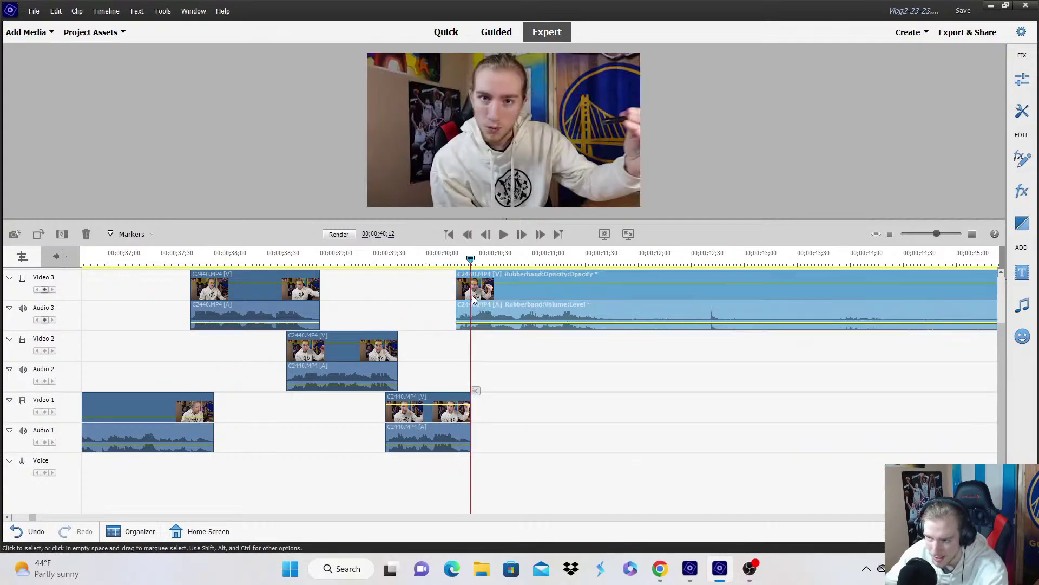
pyautogui.click(431, 261)
pyautogui.scroll(1, 457, 284)
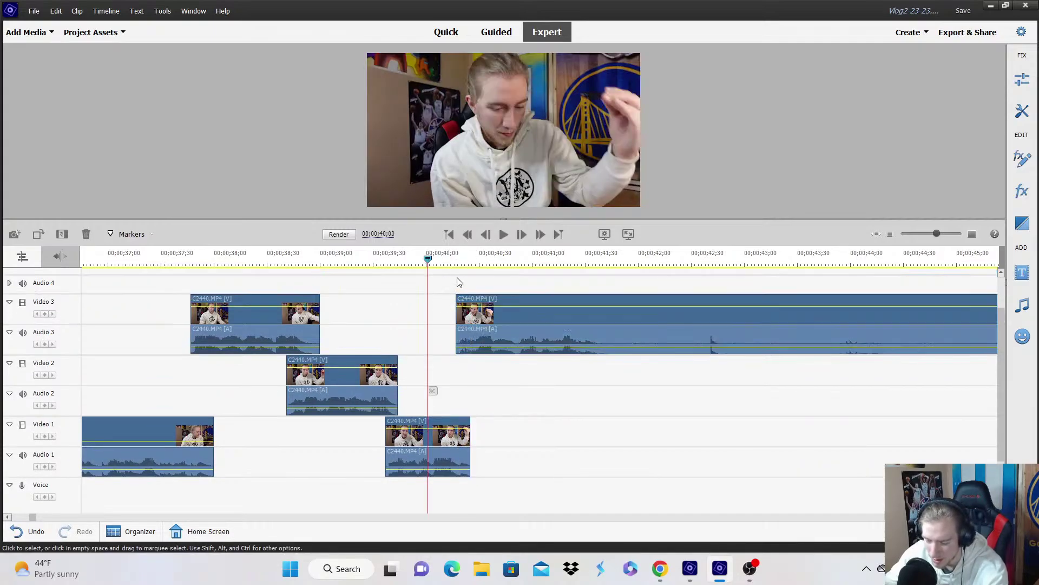
pyautogui.click(458, 282)
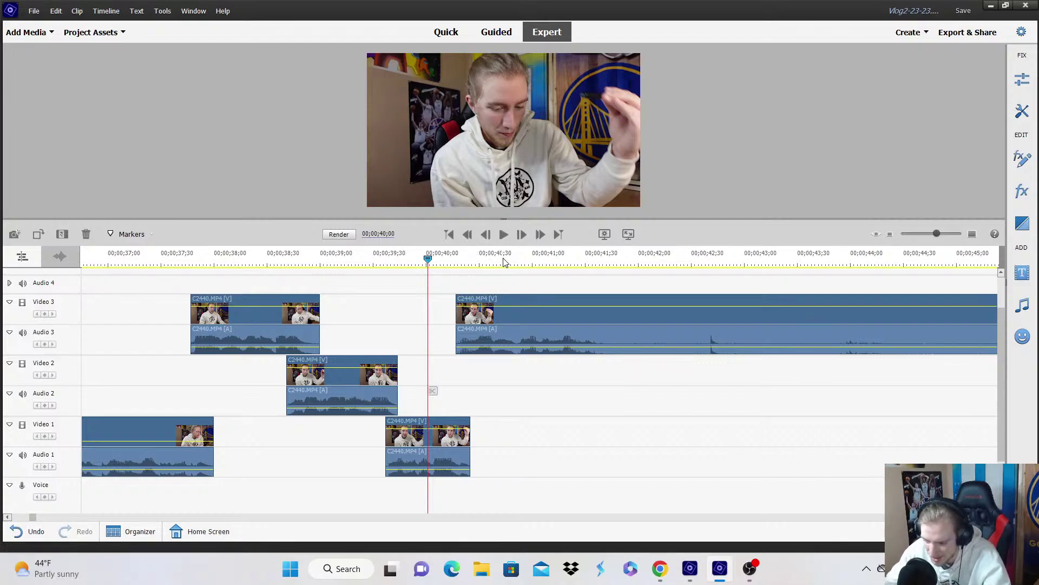
# Split the Video 3 C2440 clip at 00;00;41;19 and 00;00;46;21, and delete the section between the cuts, leaving the gap open.
pyautogui.press('space')
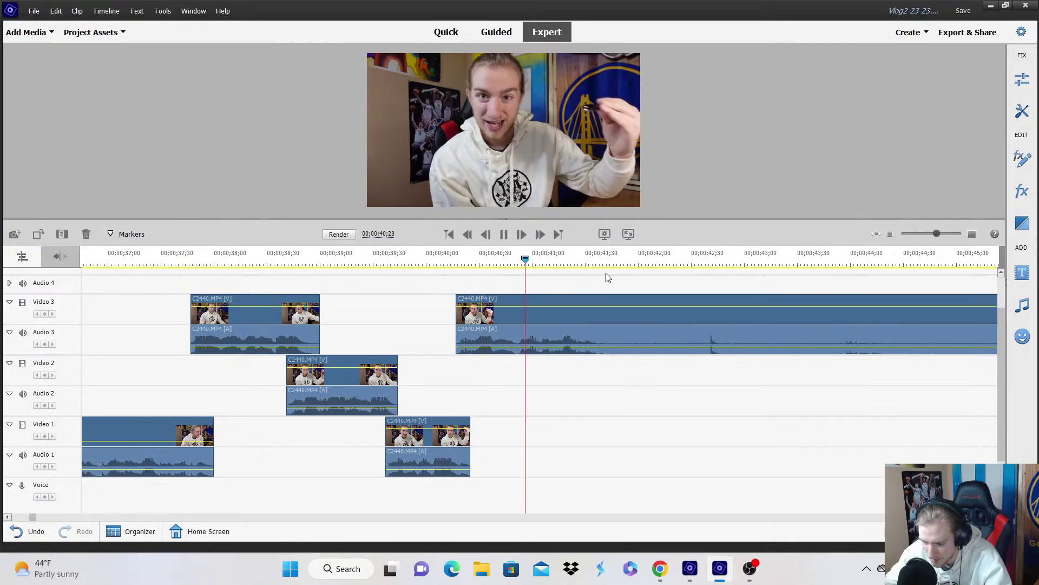
pyautogui.press('space')
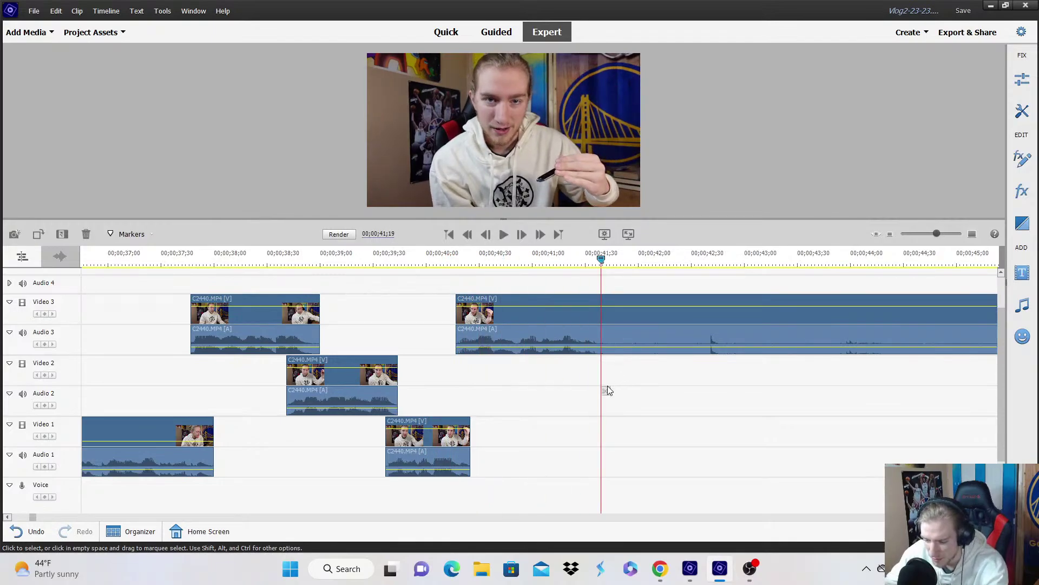
pyautogui.click(605, 392)
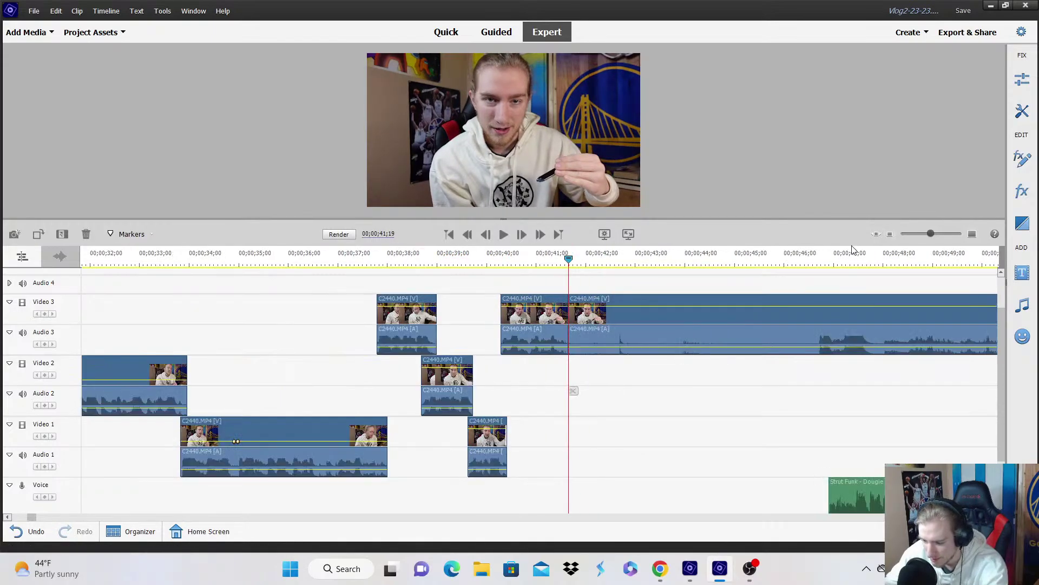
pyautogui.press('-')
pyautogui.click(815, 262)
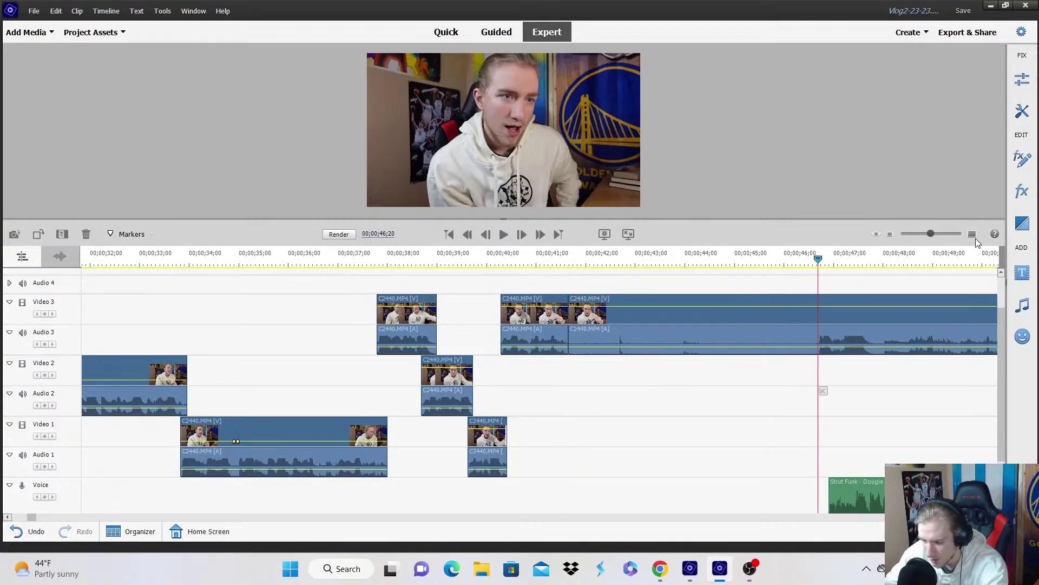
pyautogui.press('=')
pyautogui.press('Right')
pyautogui.click(548, 390)
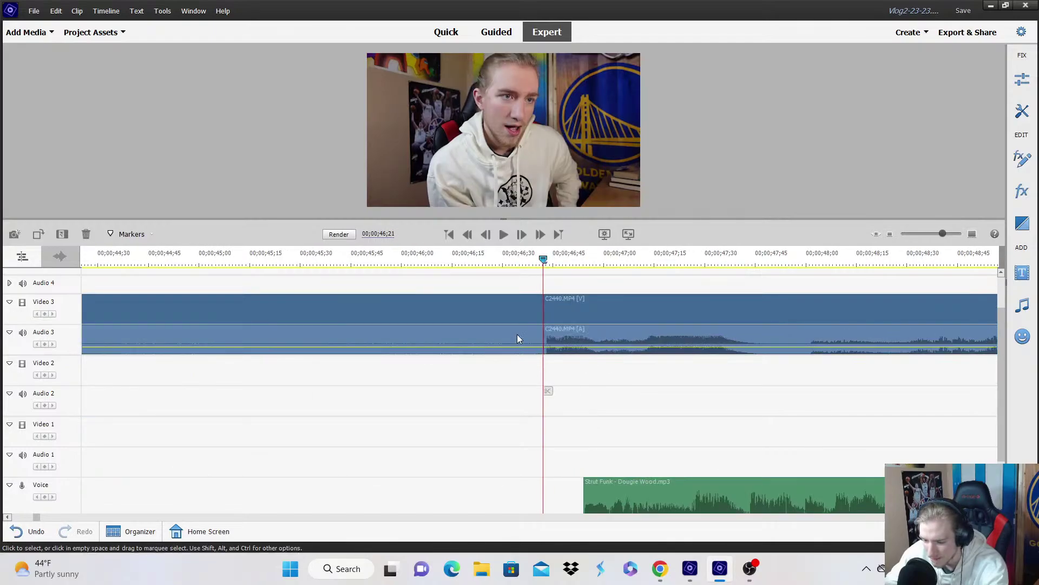
pyautogui.rightClick(517, 334)
pyautogui.click(558, 58)
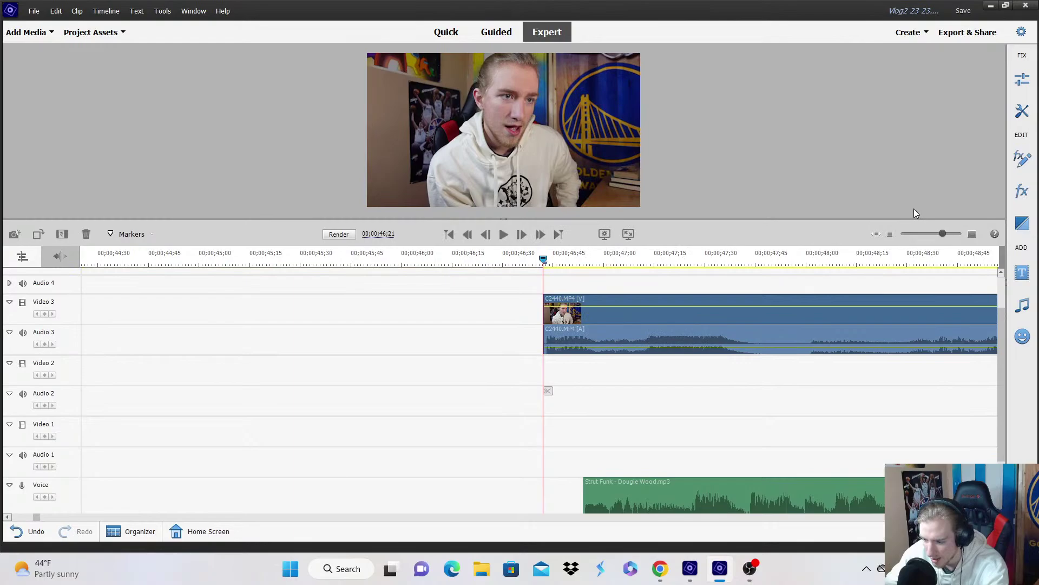
# Move the C2440 clip after the gap to Video 2, starting where the last Video 3 part ends, and replay the cut.
pyautogui.click(890, 235)
pyautogui.moveTo(563, 325); pyautogui.dragTo(304, 325)
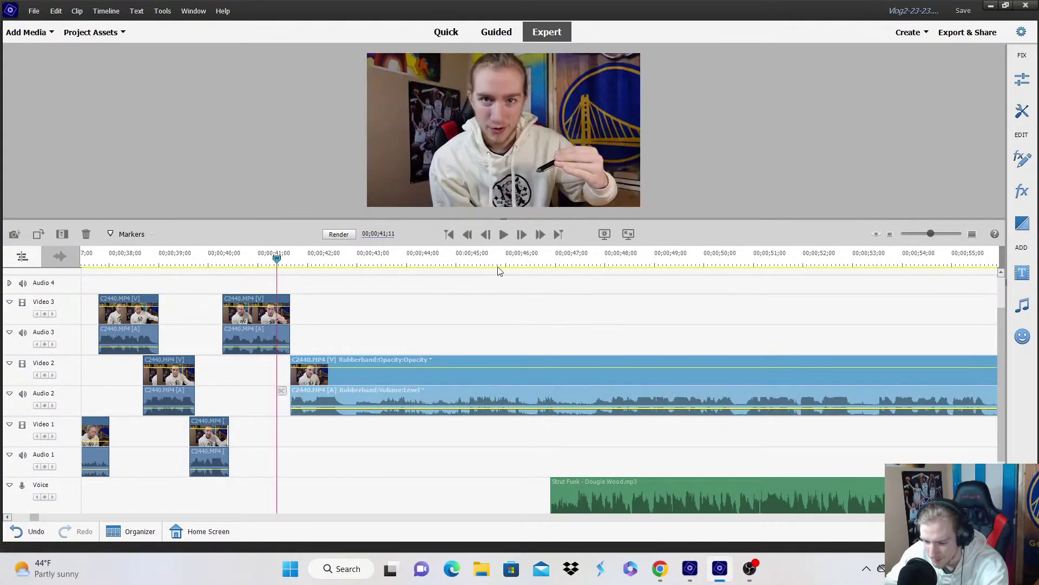
pyautogui.press('space')
pyautogui.press('=')
pyautogui.press('=')
pyautogui.press('space')
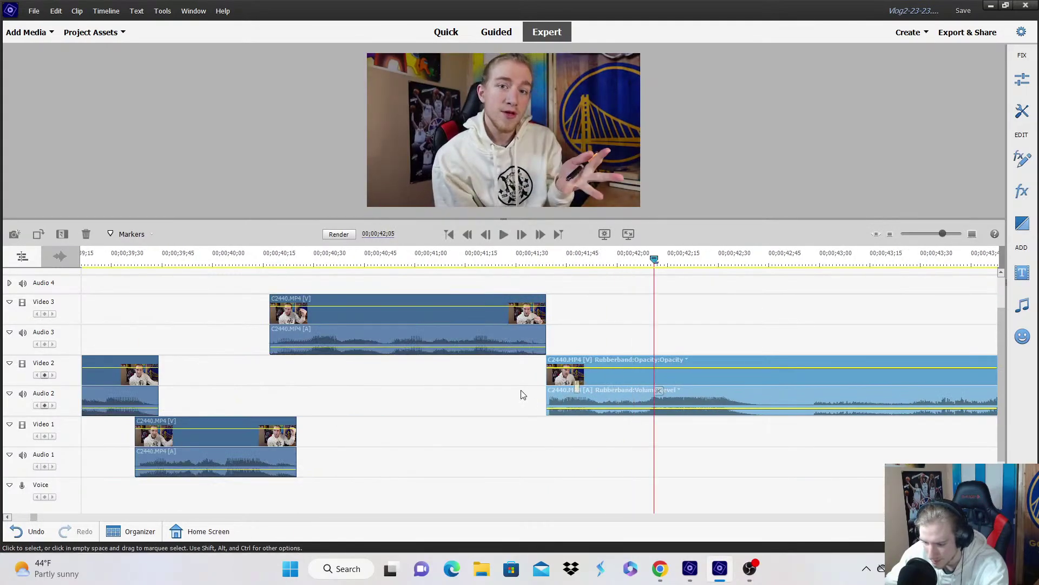
# Shift the Video 2 C2440 clip earlier to overlap the end of the Video 3 part, and split it at 00;00;42;16.
pyautogui.moveTo(521, 391); pyautogui.dragTo(536, 391)
pyautogui.click(169, 259)
pyautogui.click(763, 308)
pyautogui.press('space')
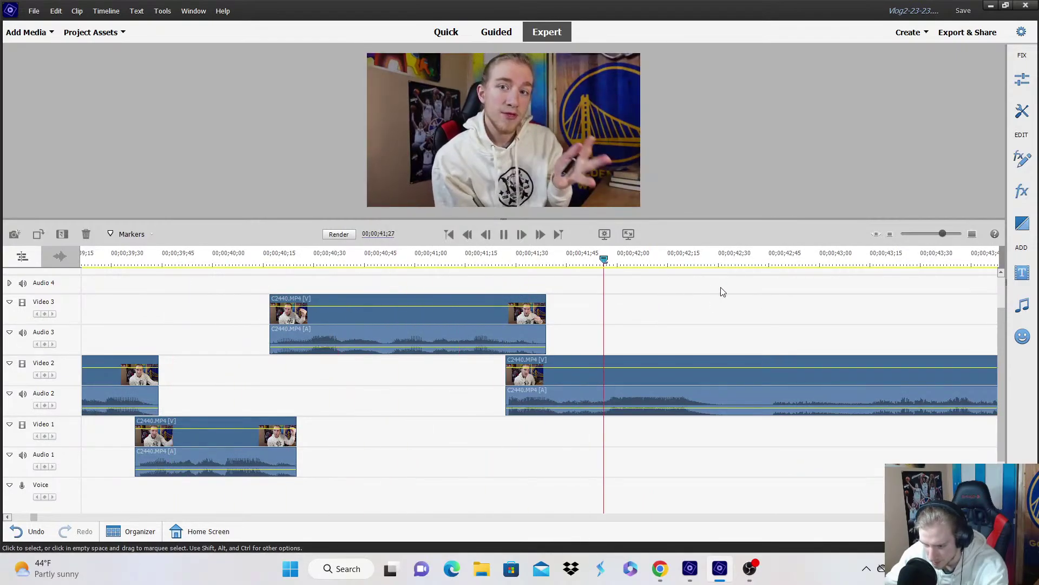
pyautogui.click(729, 389)
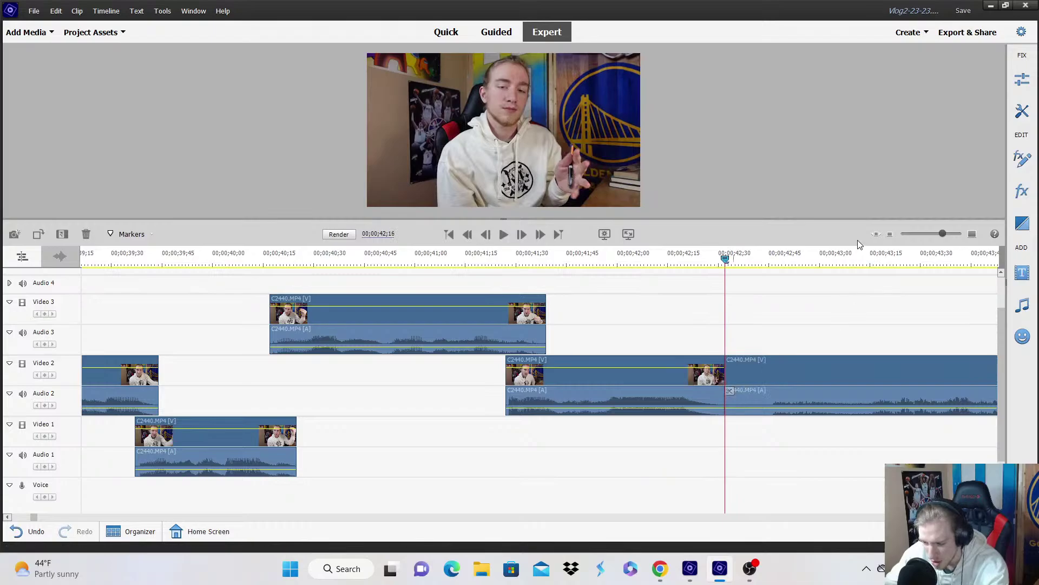
# Examine the layout of the whole timeline, and check the Video 2 footage following the cut at 00;00;42;16, up to 00;00;45;02.
pyautogui.press('-')
pyautogui.press('-')
pyautogui.press('-')
pyautogui.press('-')
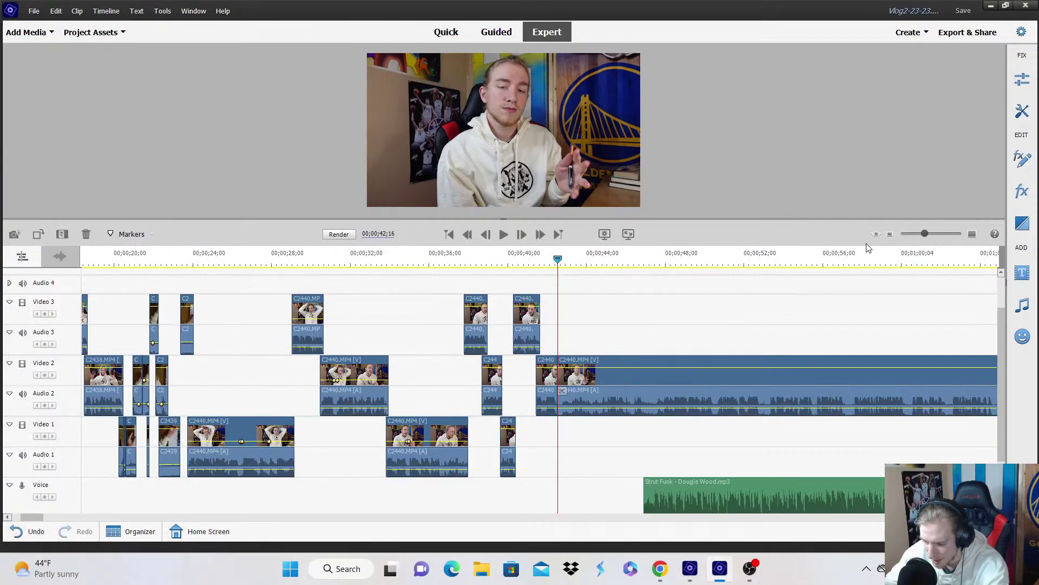
pyautogui.click(890, 234)
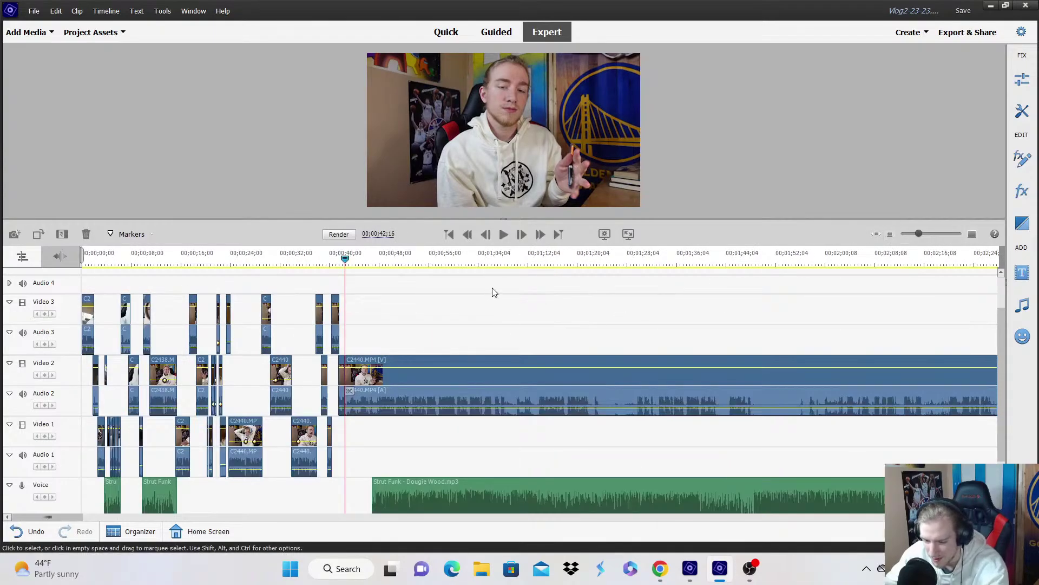
pyautogui.click(890, 235)
pyautogui.click(888, 235)
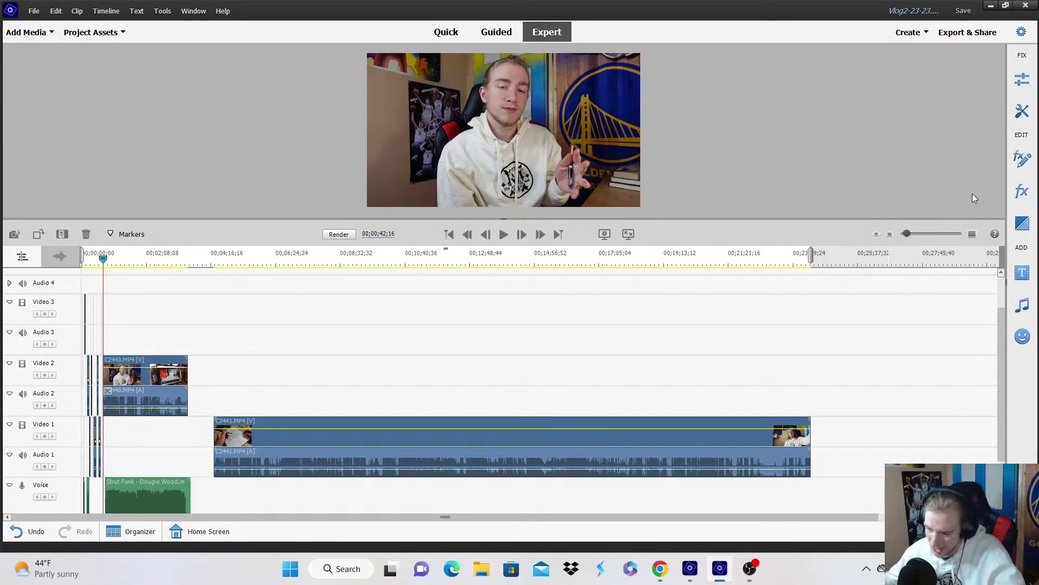
pyautogui.click(977, 233)
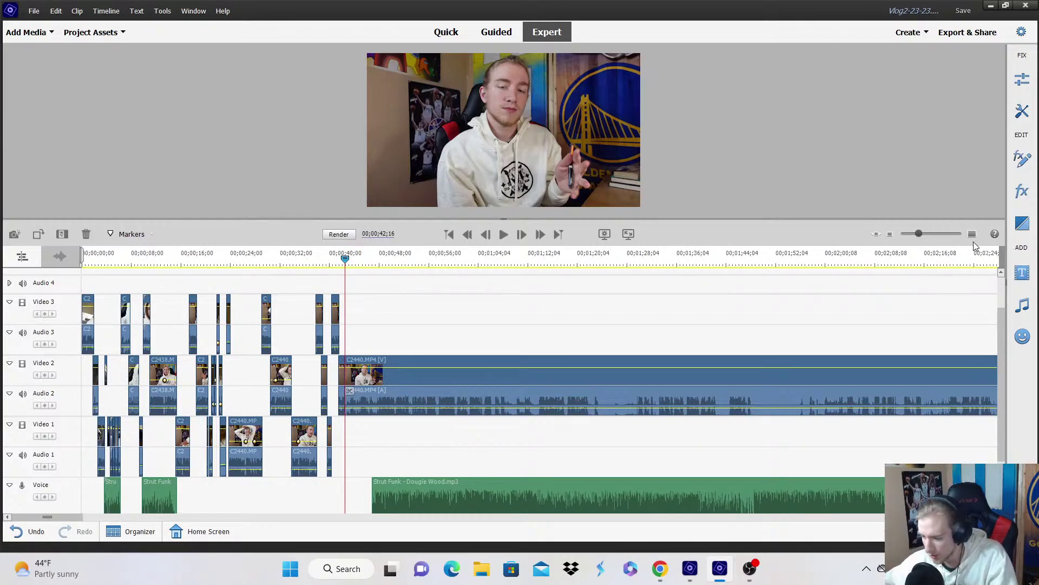
pyautogui.click(973, 234)
pyautogui.click(973, 234)
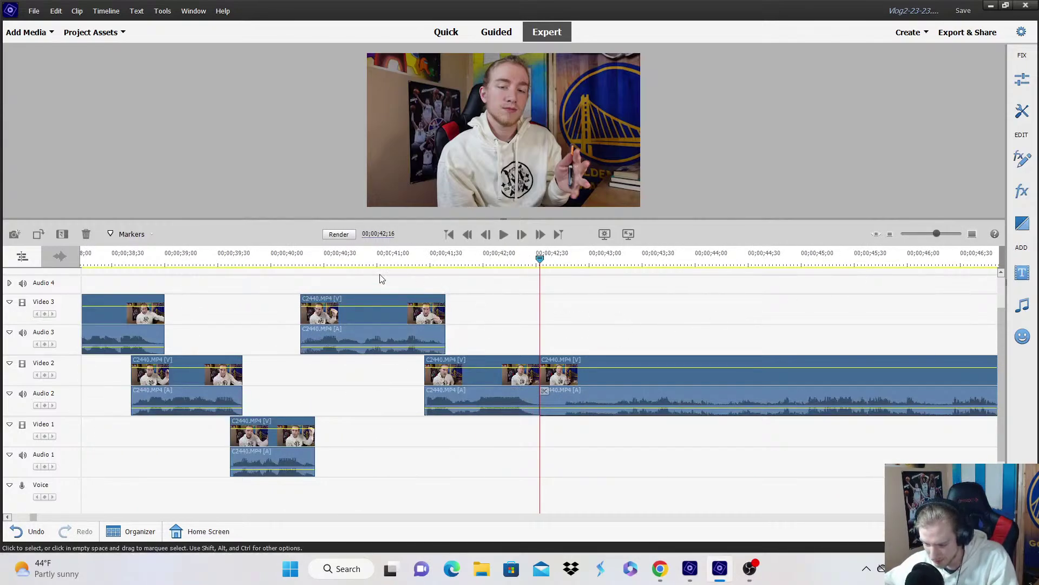
pyautogui.click(399, 265)
pyautogui.click(811, 262)
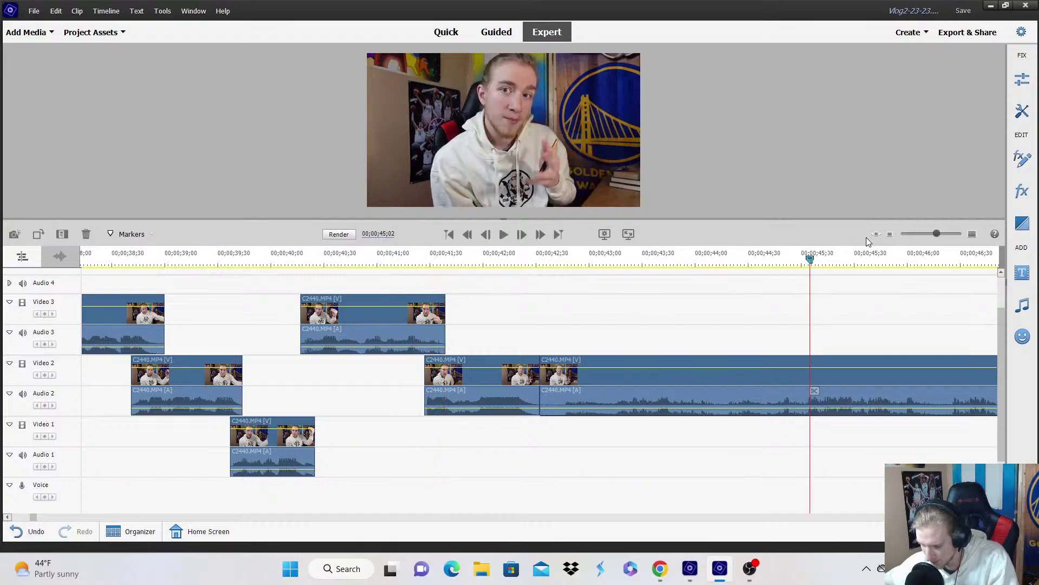
# Split the Video 2 C2440 clip at 00;00;47;15 and delete the section between the two cuts, leaving the gap open.
pyautogui.click(890, 234)
pyautogui.click(804, 255)
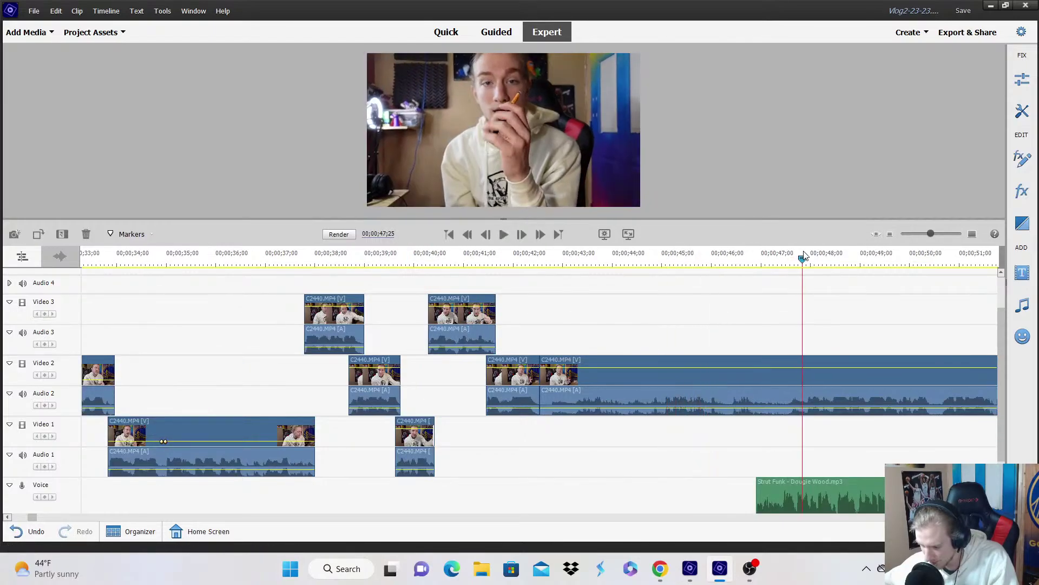
pyautogui.moveTo(810, 256); pyautogui.dragTo(787, 255)
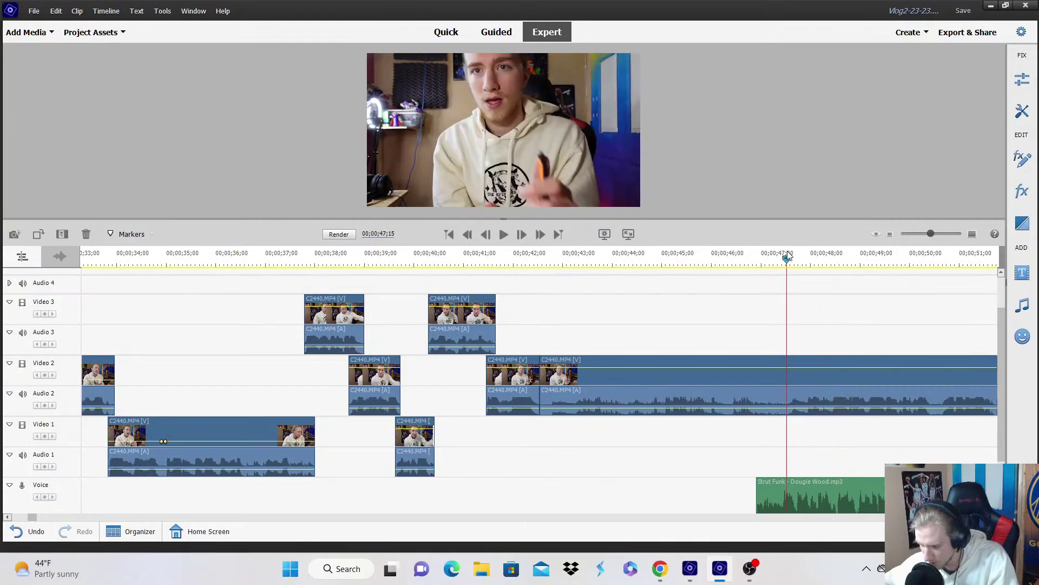
pyautogui.click(791, 391)
pyautogui.rightClick(770, 396)
pyautogui.click(799, 108)
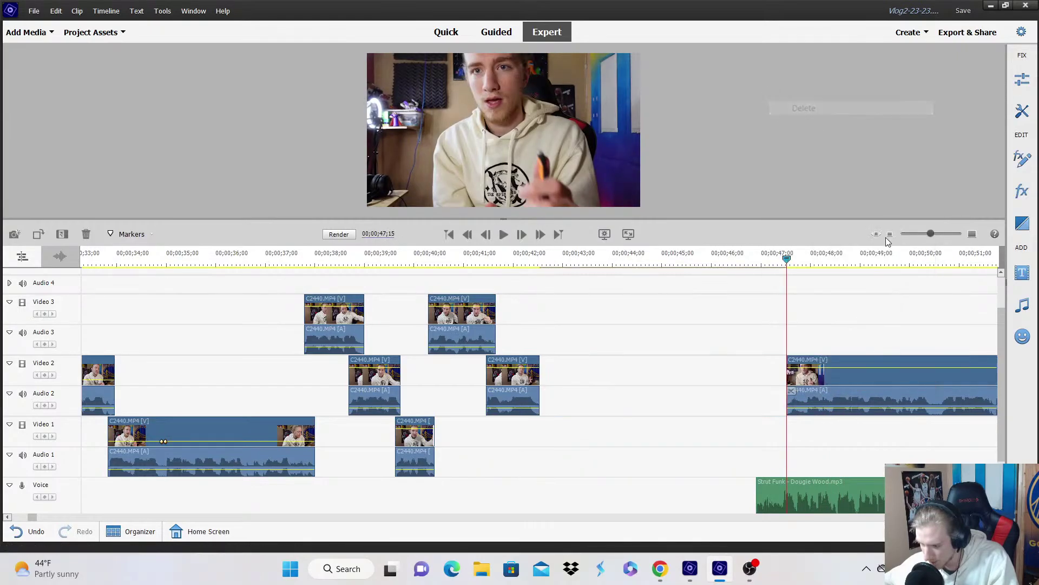
# Move the Strut Funk music clip on the Voice track later so it starts with the C2441 clip.
pyautogui.click(890, 234)
pyautogui.click(890, 234)
pyautogui.scroll(-1, 234, 414)
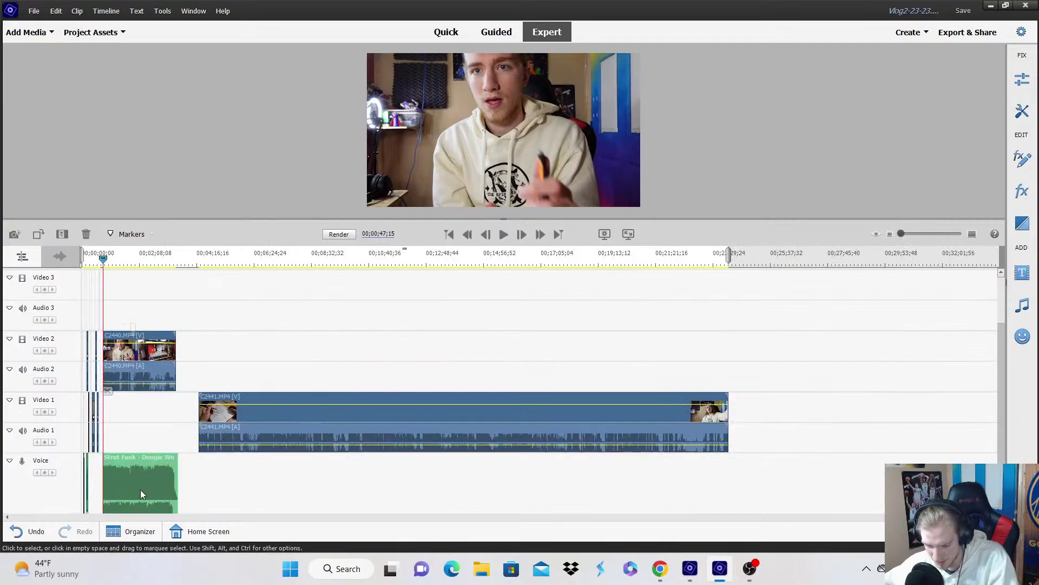
pyautogui.moveTo(141, 491); pyautogui.dragTo(237, 492)
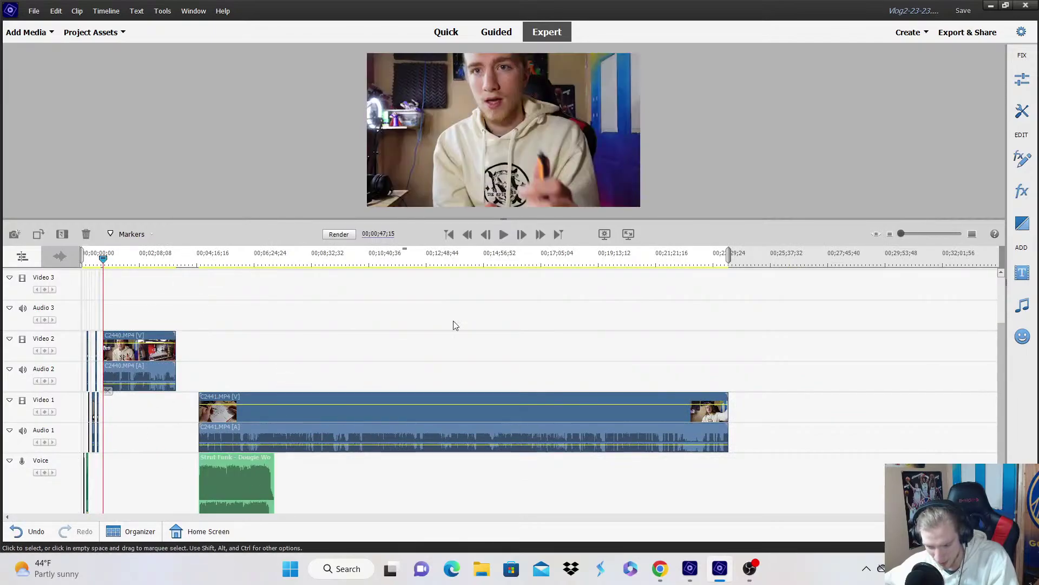
# Move the long Video 2 C2440 clip to Video 1, slightly overlapping the end of the short Video 2 part, and replay the join.
pyautogui.click(970, 234)
pyautogui.click(971, 234)
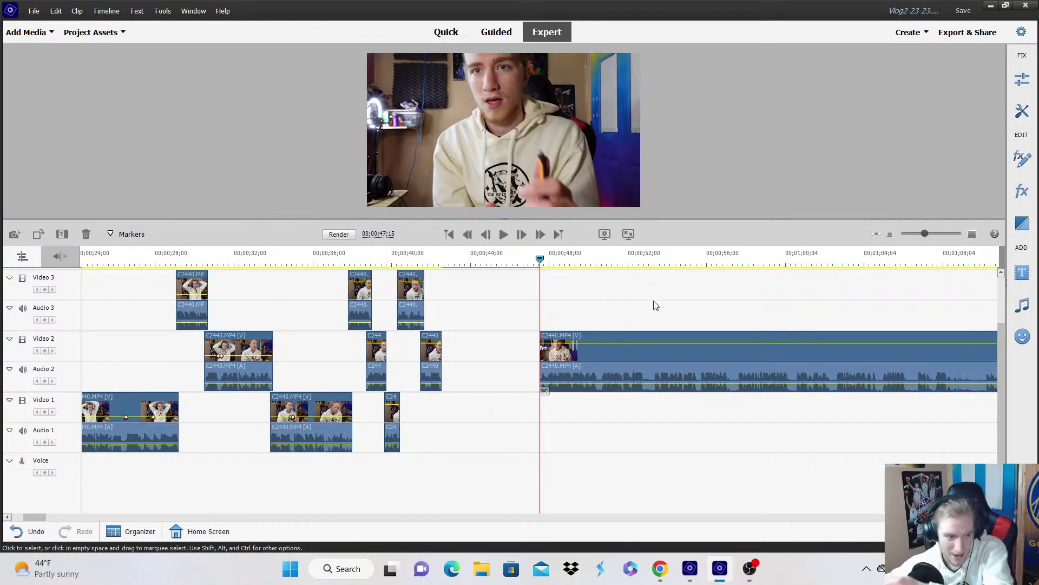
pyautogui.click(441, 265)
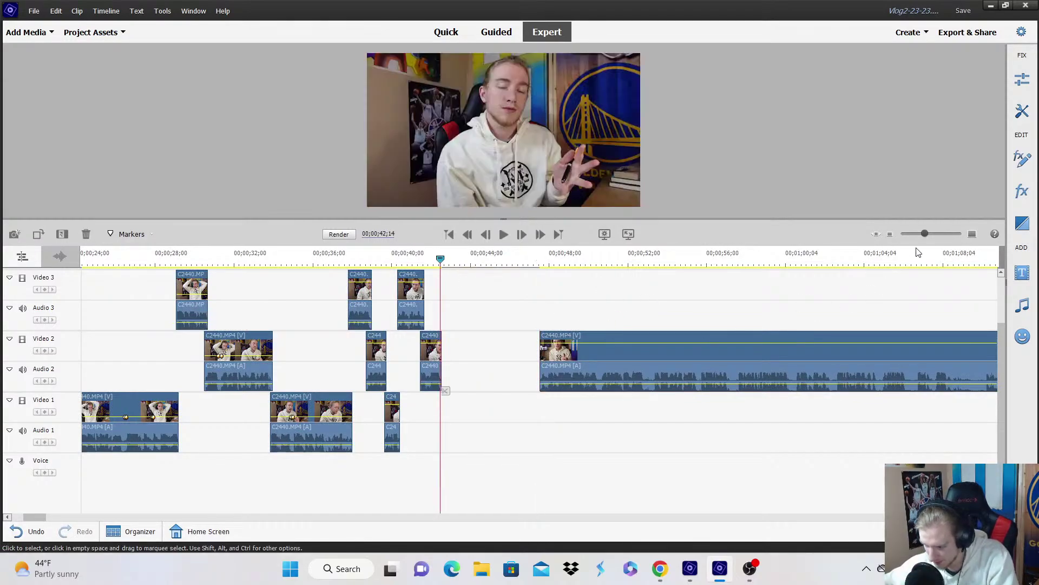
pyautogui.click(972, 234)
pyautogui.click(891, 235)
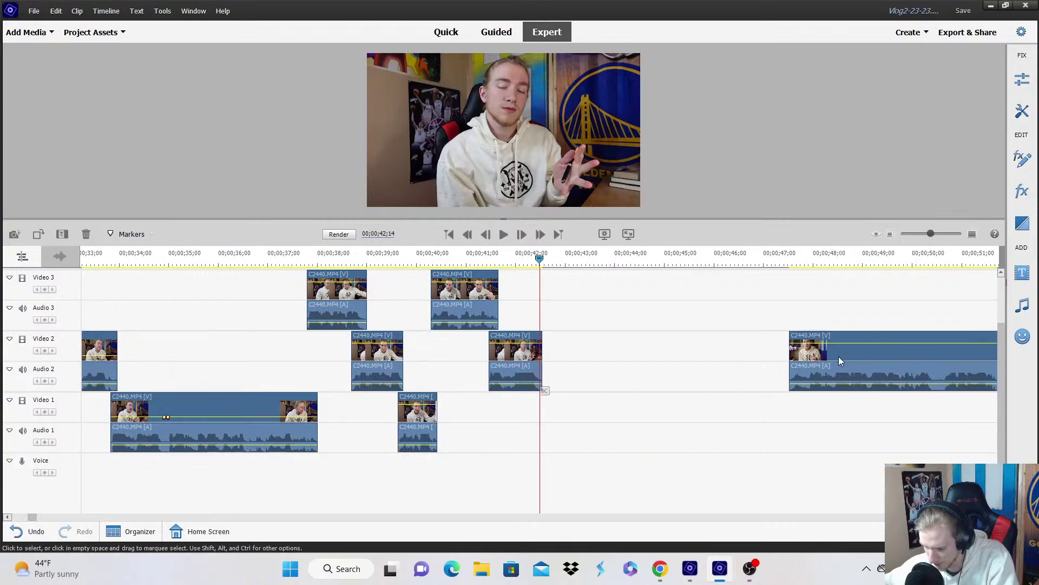
pyautogui.moveTo(839, 357); pyautogui.dragTo(576, 432)
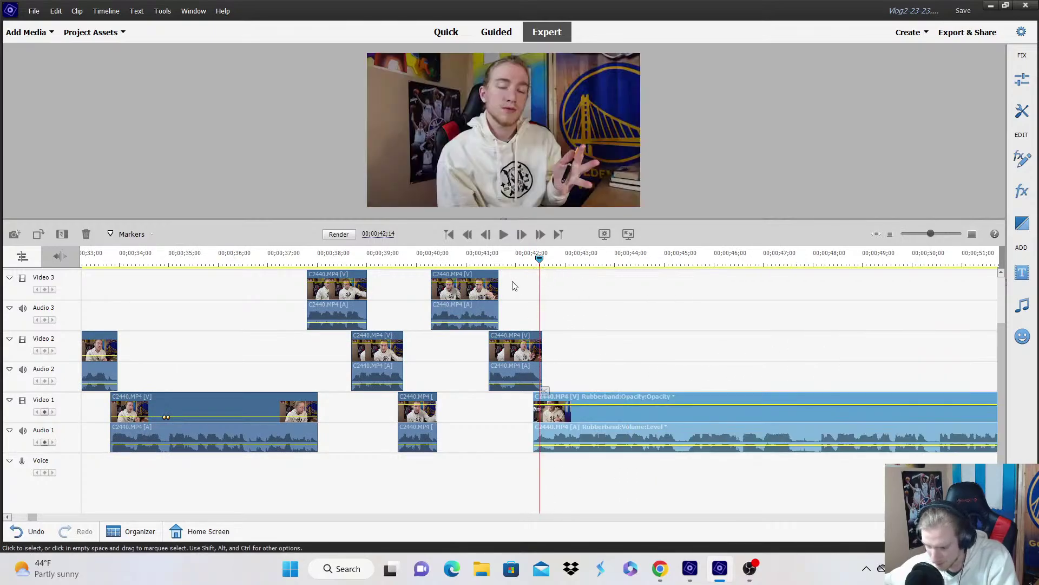
pyautogui.click(515, 285)
pyautogui.press('space')
# Delete the short Video 2 part before the long Video 1 C2440 clip, and move that clip to Video 2, overlapping the last Video 3 part's end.
pyautogui.click(971, 235)
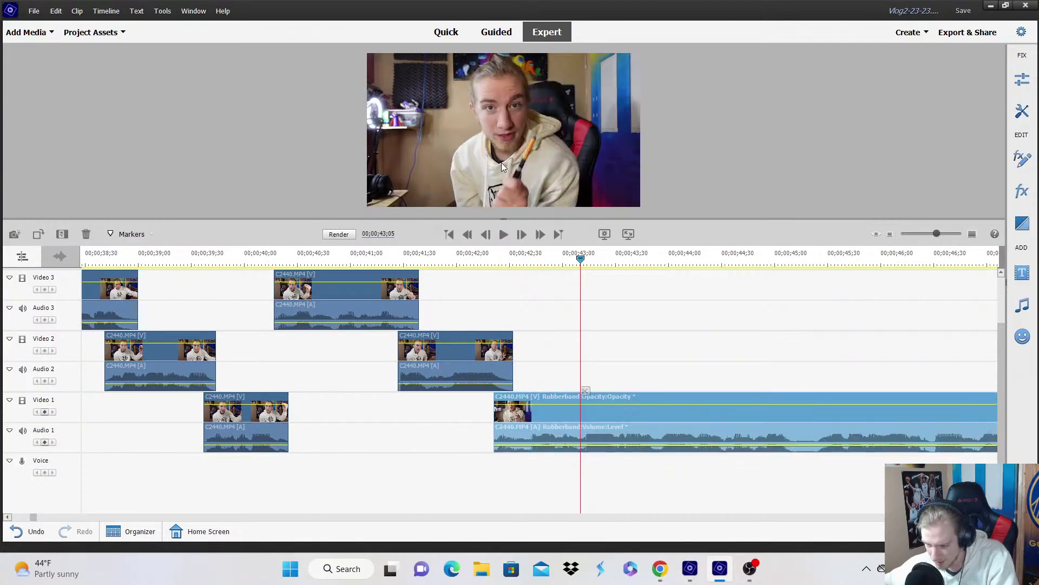
pyautogui.rightClick(443, 358)
pyautogui.click(498, 77)
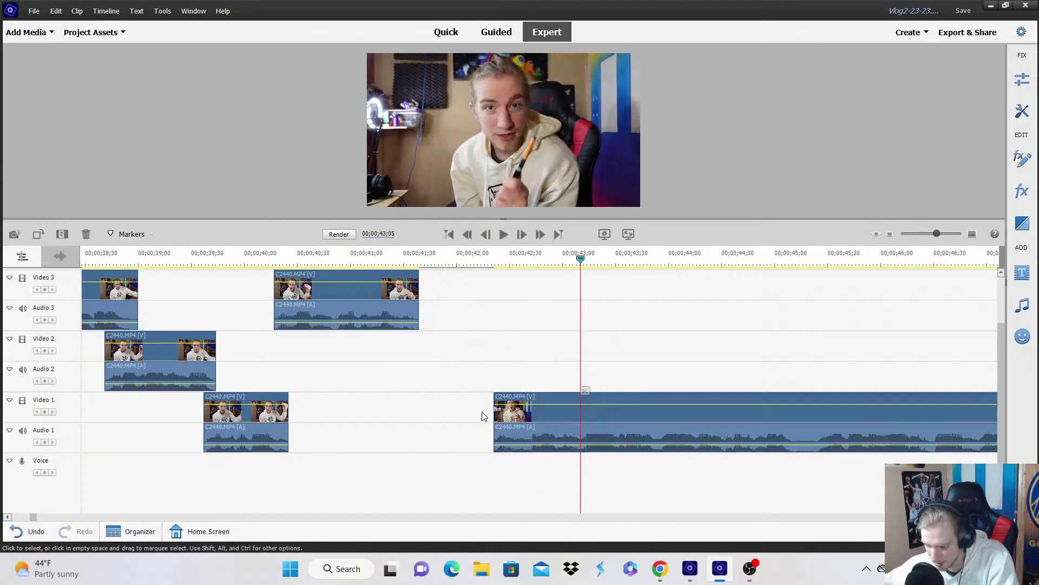
pyautogui.click(499, 431)
pyautogui.press('space')
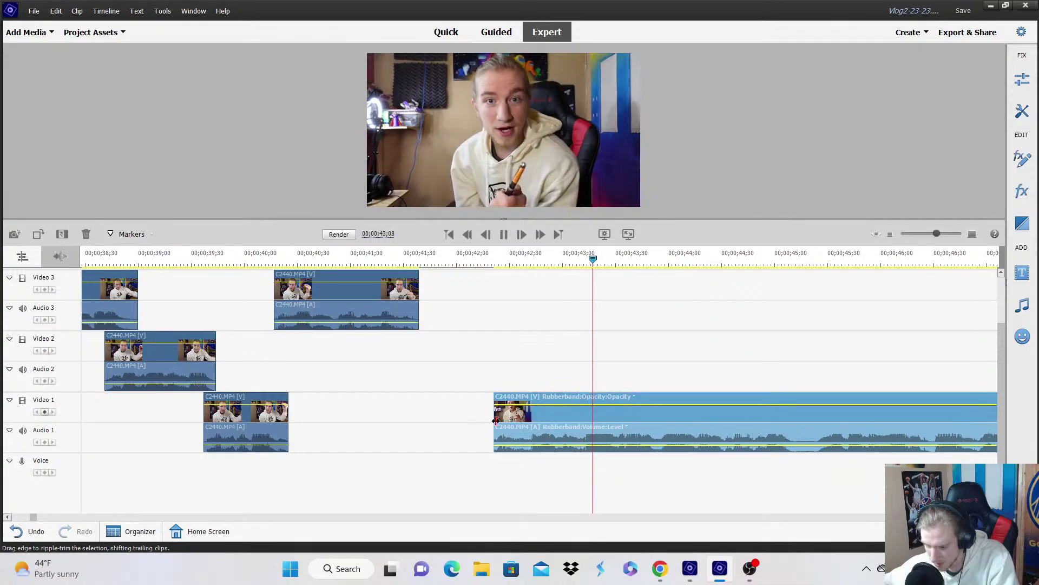
pyautogui.moveTo(529, 430); pyautogui.dragTo(415, 350)
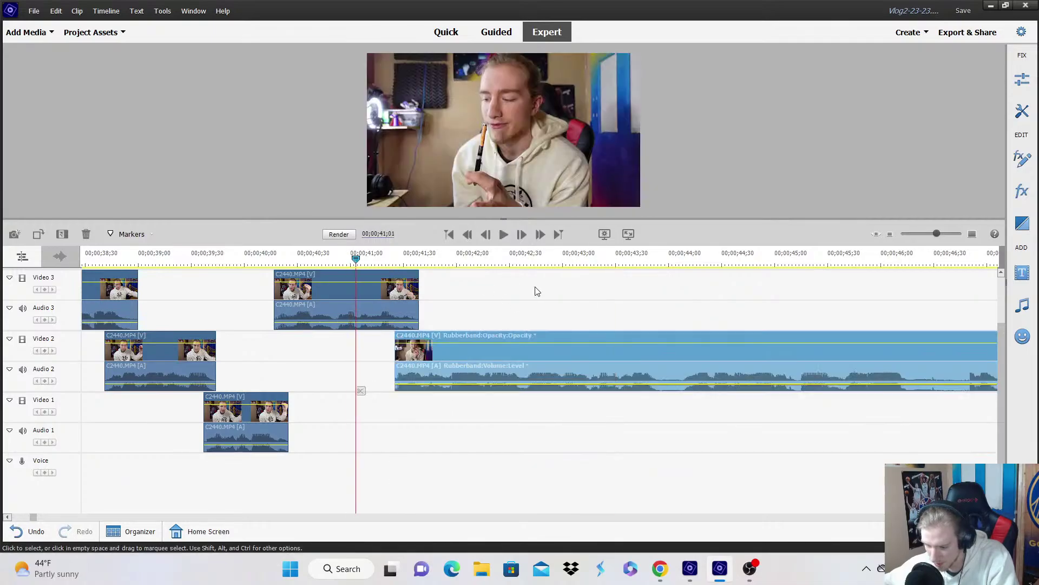
# Split the Video 2 C2440 clip at 00;00;43;29 and move the remainder to Video 1, overlapping the end of the Video 2 part.
pyautogui.scroll(-1, 612, 323)
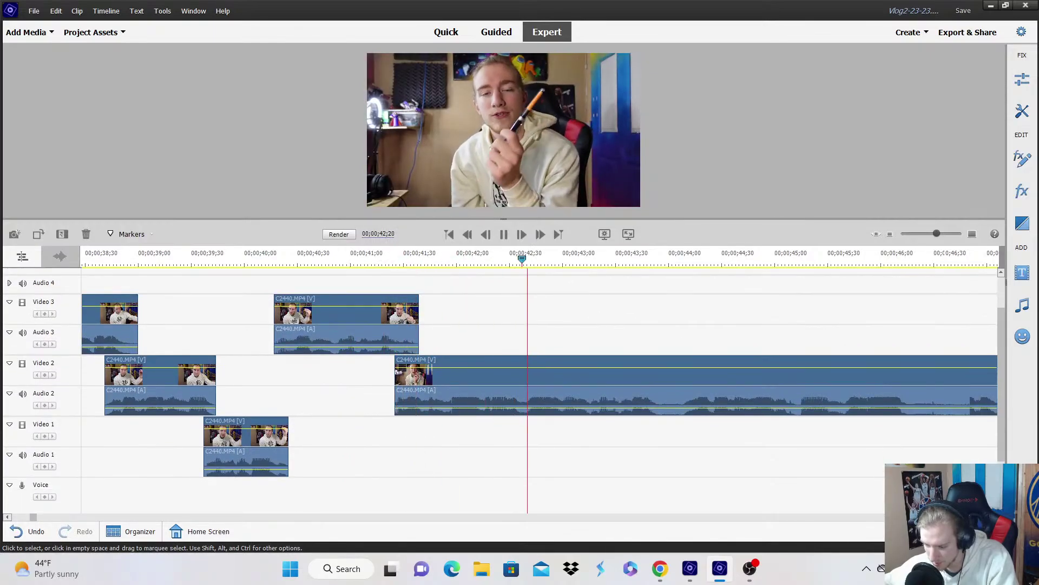
pyautogui.hscroll(3, 826, 451)
pyautogui.press('space')
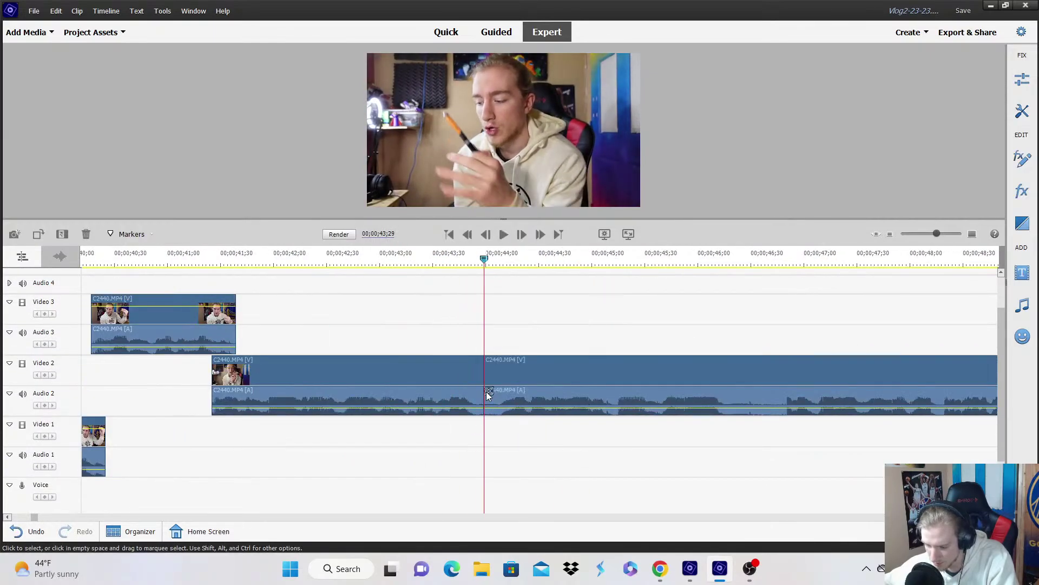
pyautogui.click(489, 390)
pyautogui.moveTo(504, 382); pyautogui.dragTo(465, 443)
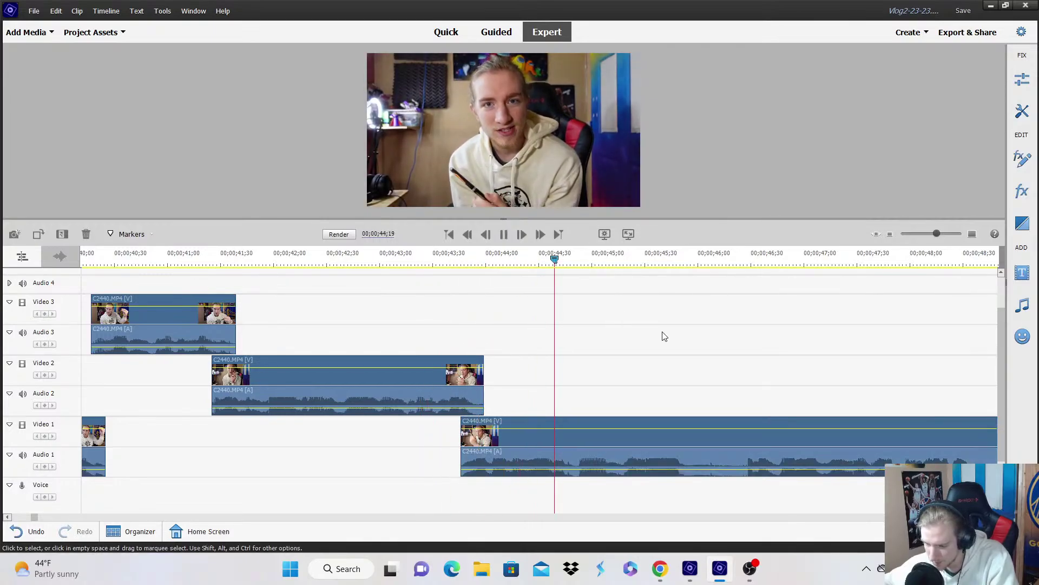
# Split the Video 1 C2440 clip at 00;00;45;29 and move the remainder to Video 3, overlapping the end of the Video 1 part.
pyautogui.press('space')
pyautogui.click(699, 390)
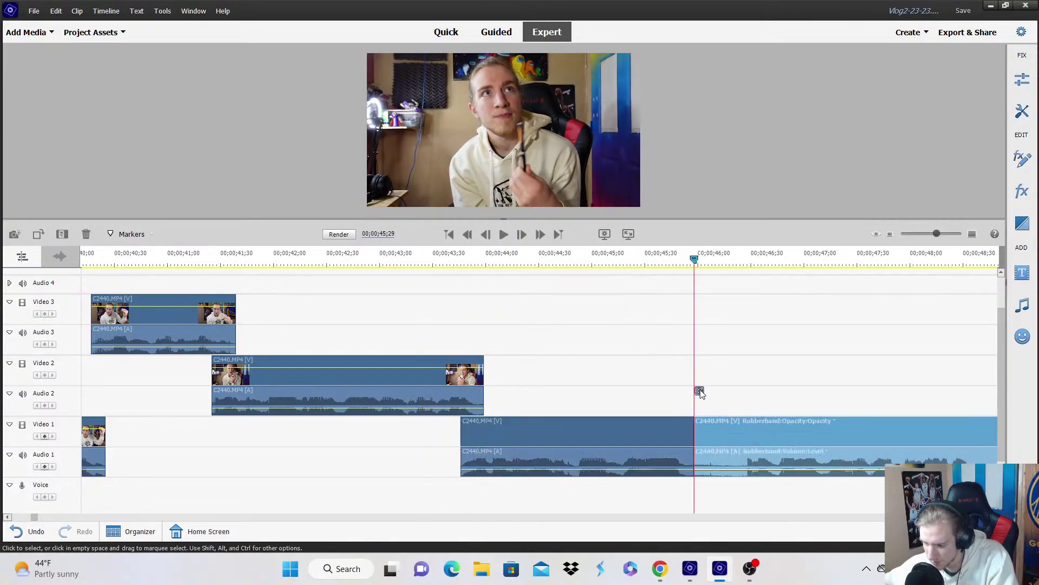
pyautogui.moveTo(698, 451); pyautogui.dragTo(703, 339)
# Split the Video 3 C2440 clip at 00;00;48;00, move the remainder to Video 2 with a slight overlap, and replay the join.
pyautogui.press('space')
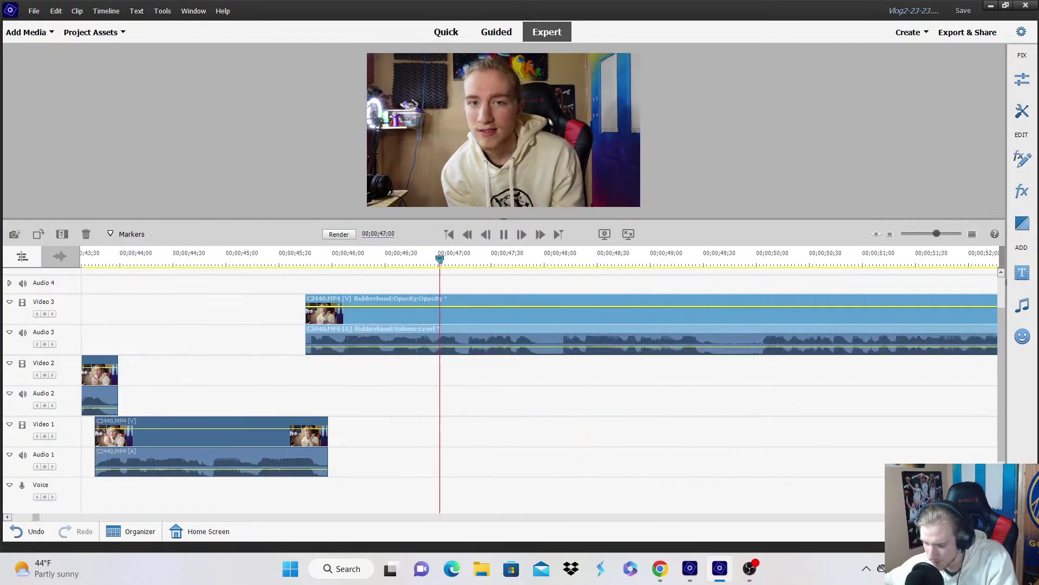
pyautogui.scroll(1, 644, 362)
pyautogui.press('Left')
pyautogui.press('Left')
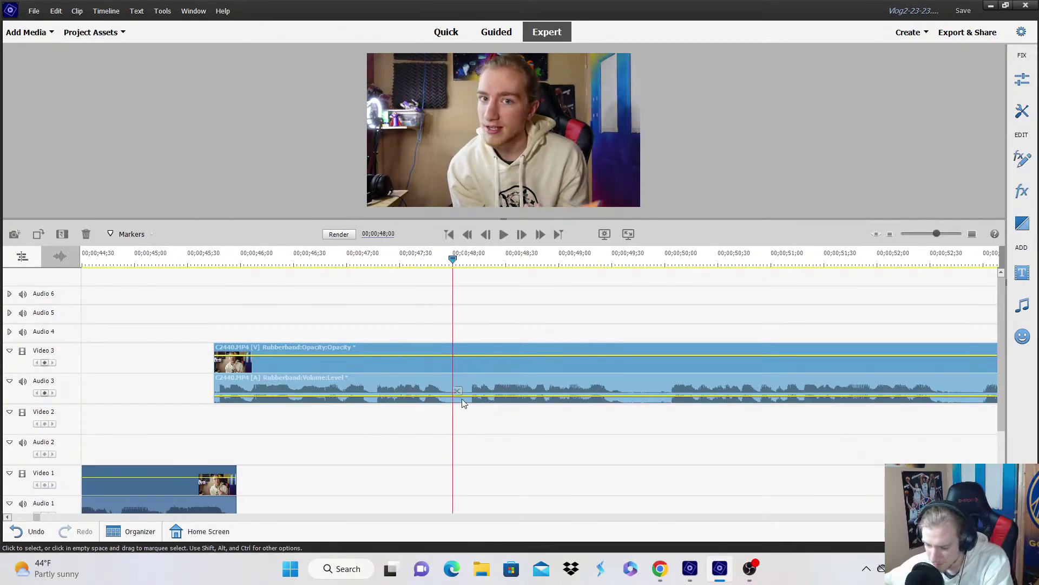
pyautogui.hotkey('ctrl', 'k')
pyautogui.moveTo(454, 379); pyautogui.dragTo(473, 375)
pyautogui.moveTo(477, 374); pyautogui.dragTo(453, 415)
pyautogui.click(424, 269)
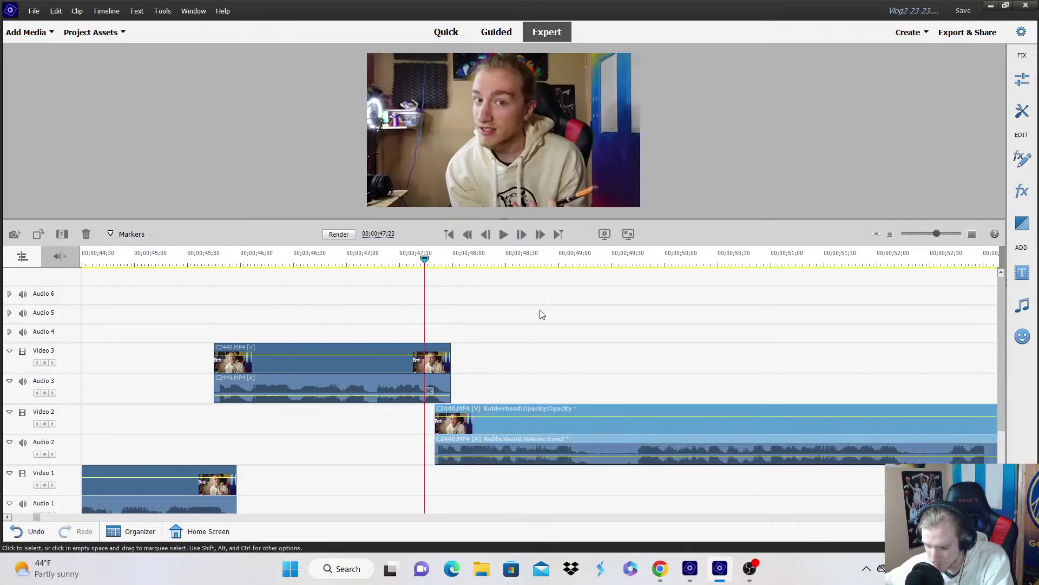
pyautogui.press('space')
# Split the Video 2 C2440 clip at 00;00;49;08, move the remainder to Video 1 with a slight overlap, and replay the join.
pyautogui.scroll(-1, 621, 335)
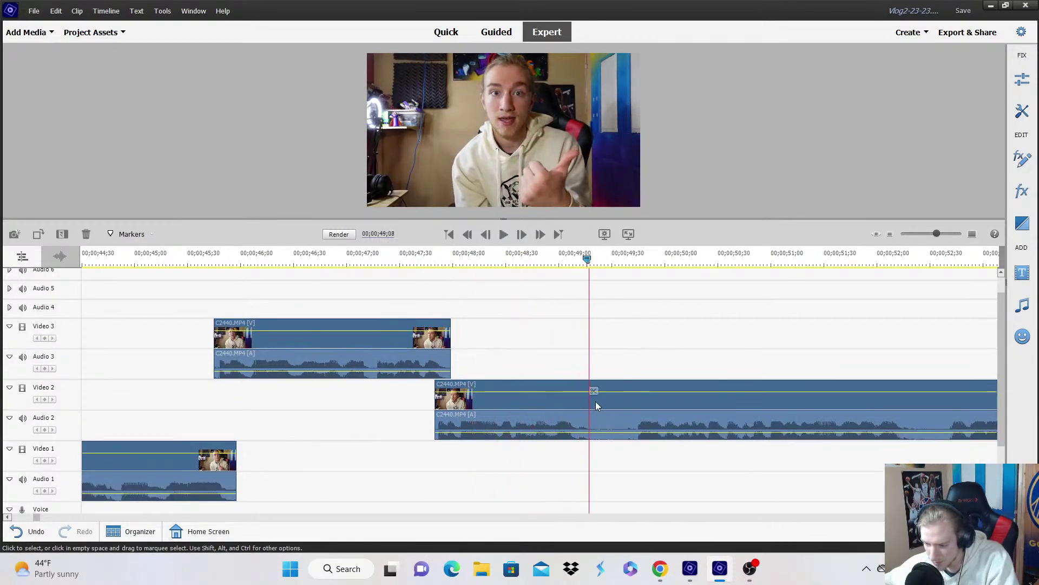
pyautogui.hotkey('ctrl', 'k')
pyautogui.click(633, 411)
pyautogui.moveTo(632, 410); pyautogui.dragTo(610, 481)
pyautogui.click(536, 260)
pyautogui.press('space')
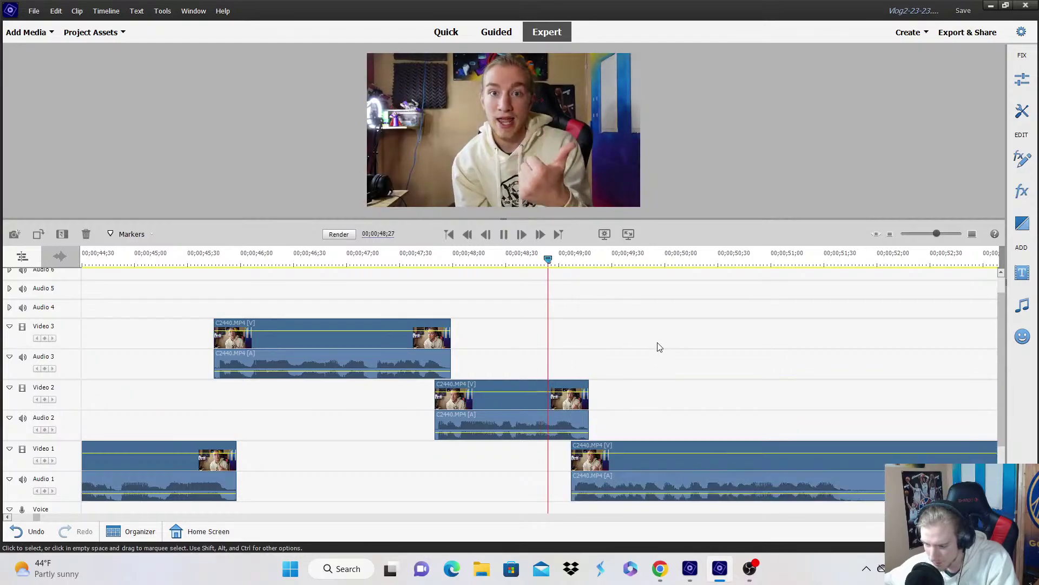
# Split the Video 1 C2440 clip at 00;00;51;21, move the remainder to Video 3 with a slight overlap, and replay the join.
pyautogui.scroll(-3, 659, 347)
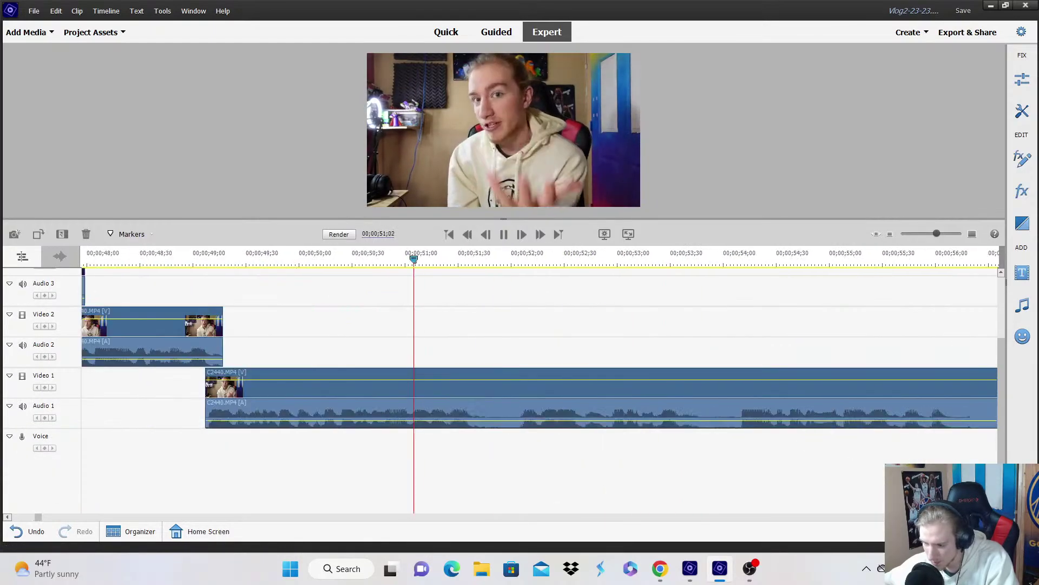
pyautogui.press('space')
pyautogui.hotkey('ctrl', 'k')
pyautogui.click(392, 391)
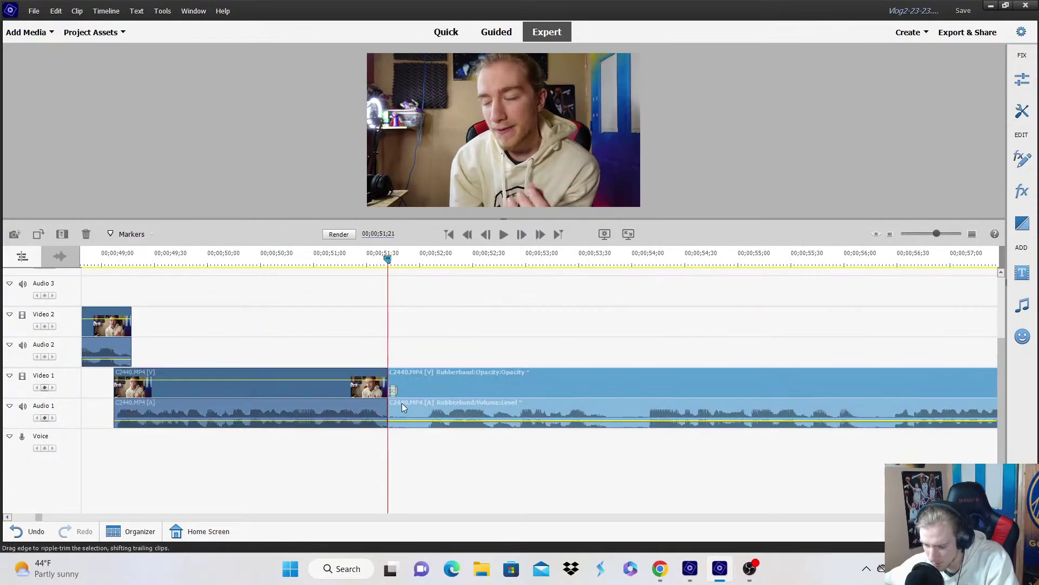
pyautogui.moveTo(402, 403); pyautogui.dragTo(363, 269)
pyautogui.press('space')
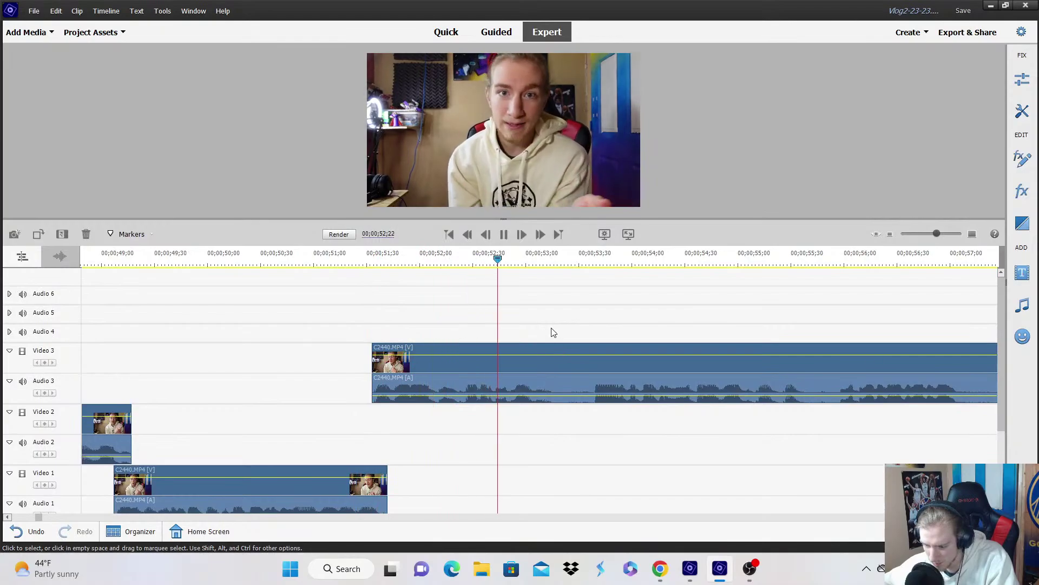
# Split the Video 3 C2440 clip at 00;00;53;07 and display the Motion Scale keyframe line on the part before the cut.
pyautogui.click(558, 391)
pyautogui.moveTo(430, 260); pyautogui.dragTo(451, 268)
pyautogui.click(439, 352)
pyautogui.click(442, 349)
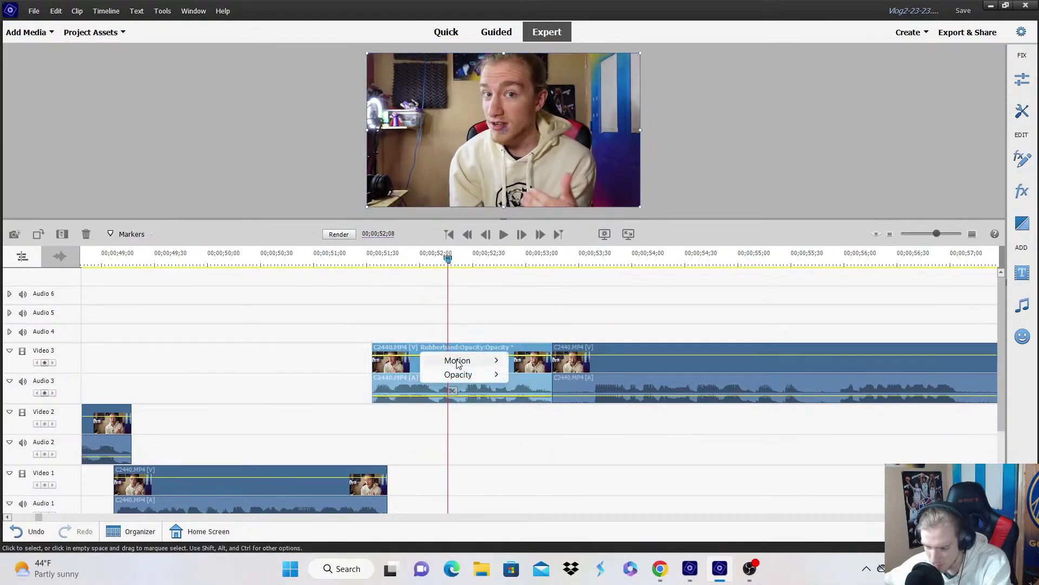
pyautogui.moveTo(458, 360)
pyautogui.click(540, 374)
# Add Scale keyframes at 00;00;52;11 and 00;00;52;13 on the Video 3 part, enlarge the frame at the second one, and replay the zoom.
pyautogui.press('Right')
pyautogui.press('Right')
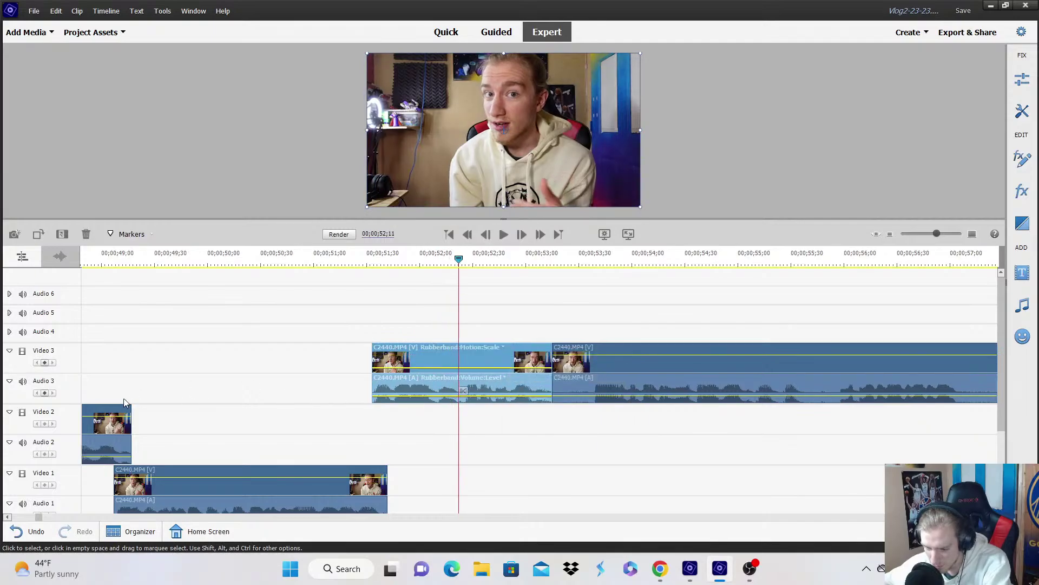
pyautogui.click(47, 365)
pyautogui.press('Right')
pyautogui.press('Right')
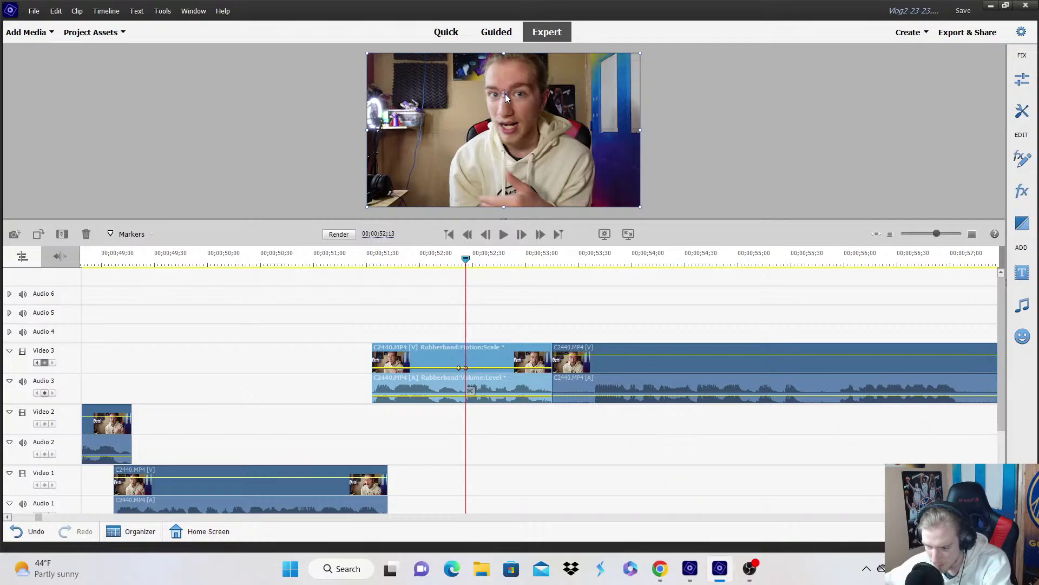
pyautogui.moveTo(642, 130); pyautogui.dragTo(667, 129)
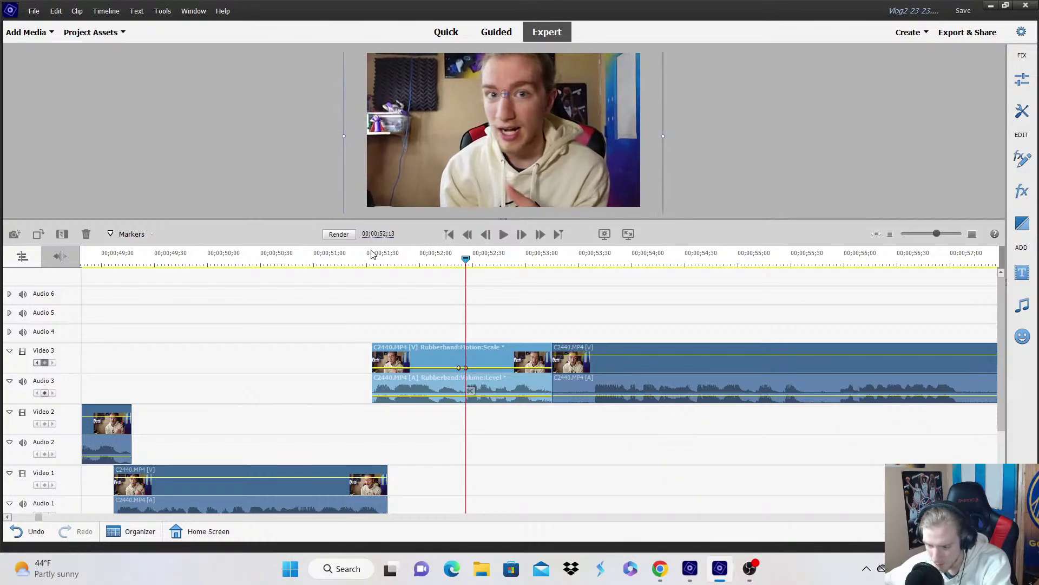
pyautogui.click(374, 257)
pyautogui.click(501, 236)
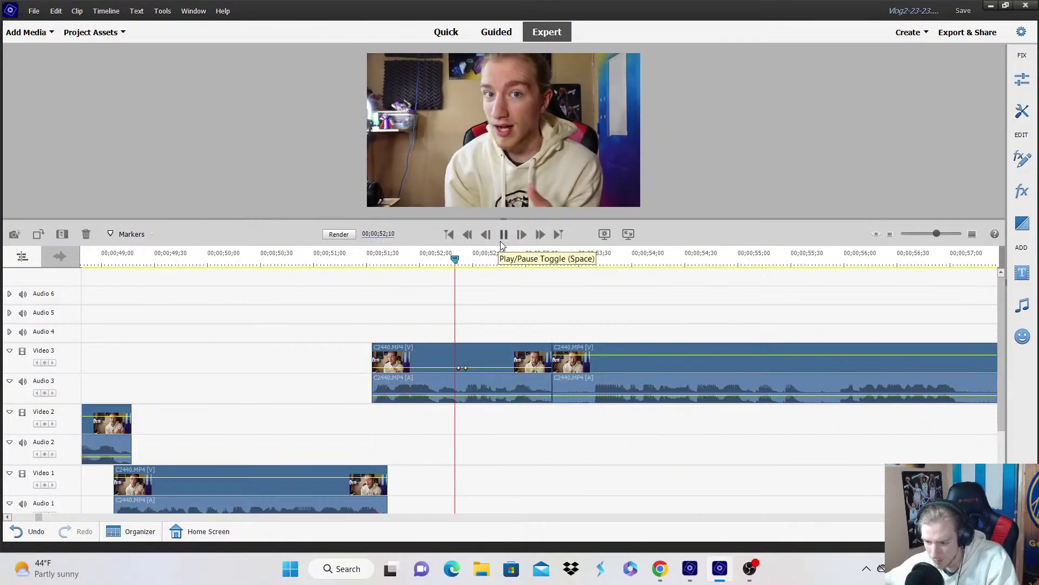
pyautogui.press('space')
# Move the C2440 clip following the zoomed part to Video 2, slightly overlapping the end of that part, and replay the join.
pyautogui.moveTo(563, 369); pyautogui.dragTo(563, 433)
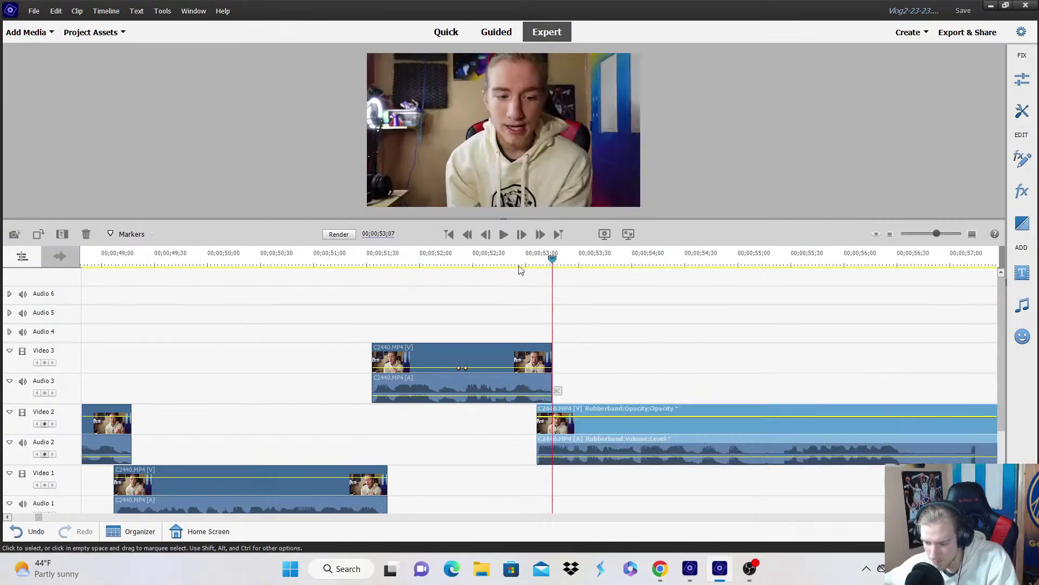
pyautogui.click(512, 259)
pyautogui.press('space')
# Split the Video 2 C2440 clip at 00;00;55;05, move the remainder to Video 1 with a slight overlap, and replay the join.
pyautogui.scroll(-1, 672, 351)
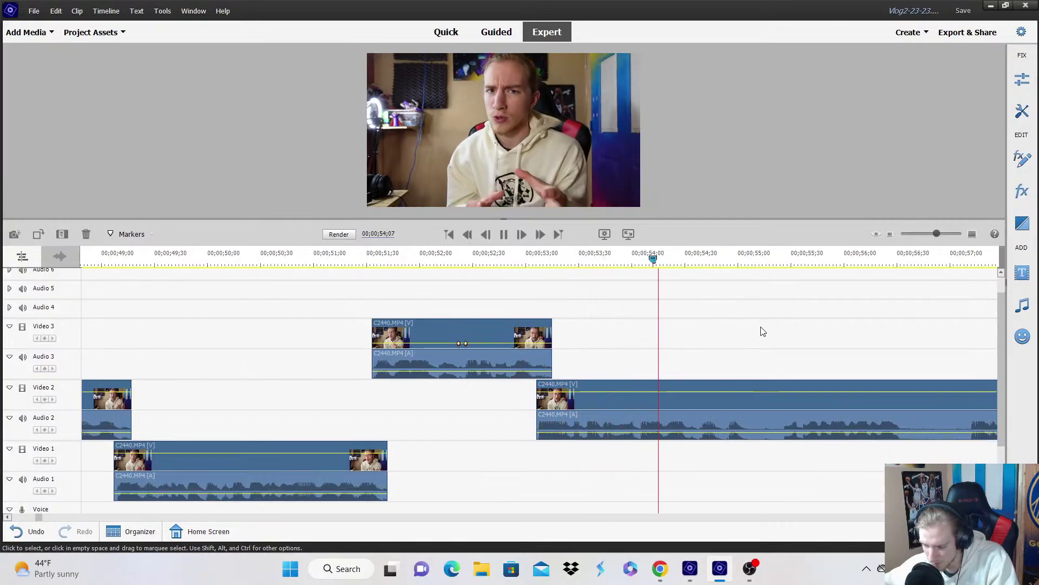
pyautogui.press('space')
pyautogui.click(762, 392)
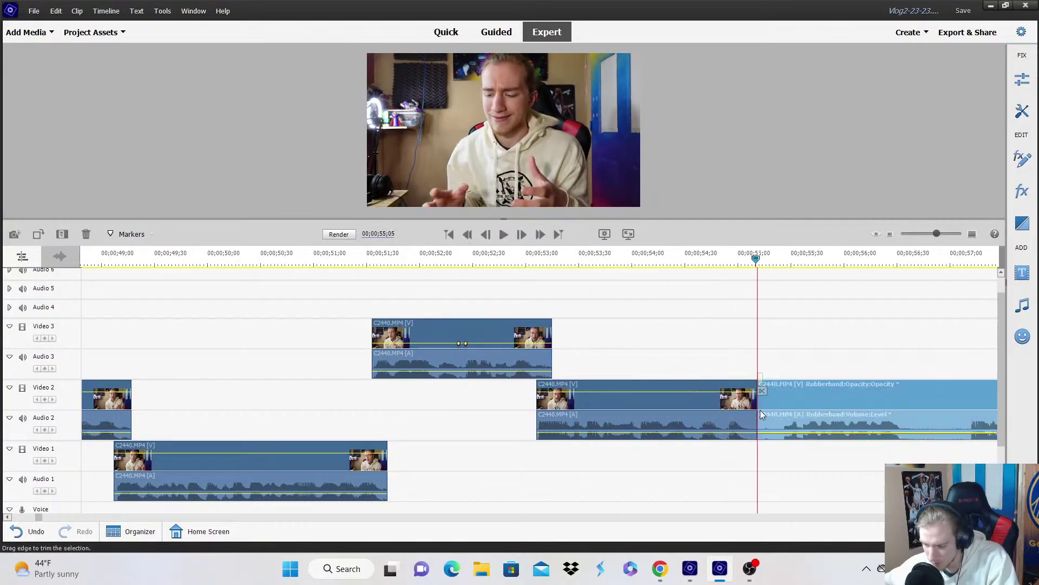
pyautogui.moveTo(760, 411); pyautogui.dragTo(784, 411)
pyautogui.scroll(-3, 800, 337)
pyautogui.moveTo(801, 337); pyautogui.dragTo(754, 398)
pyautogui.click(720, 258)
pyautogui.press('space')
# Split the Video 1 C2440 clip at 00;00;56;04, move the remainder to Video 3 with a slight overlap, and replay the join.
pyautogui.click(897, 233)
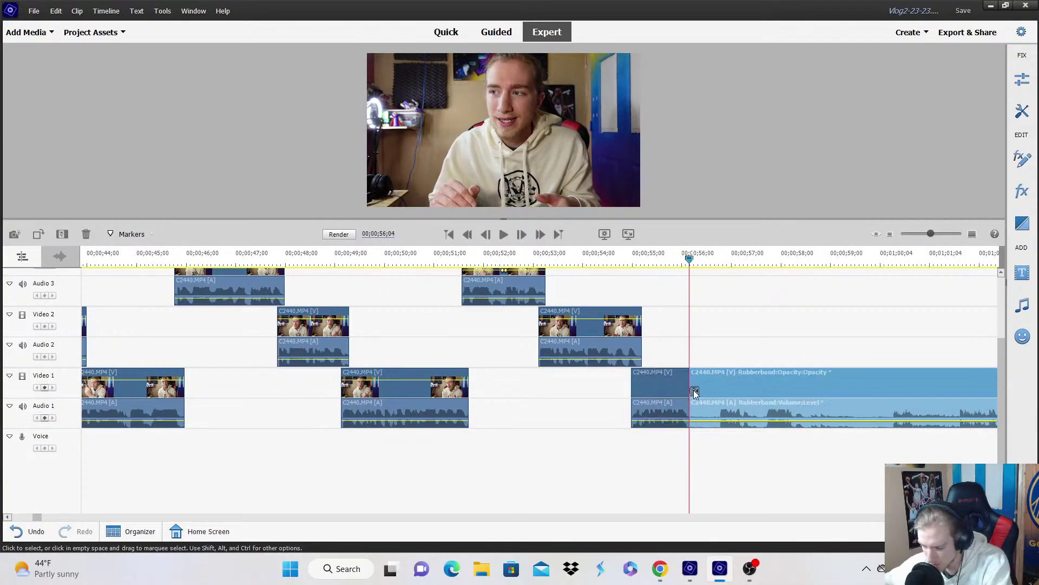
pyautogui.click(692, 389)
pyautogui.moveTo(691, 401); pyautogui.dragTo(703, 297)
pyautogui.press('space')
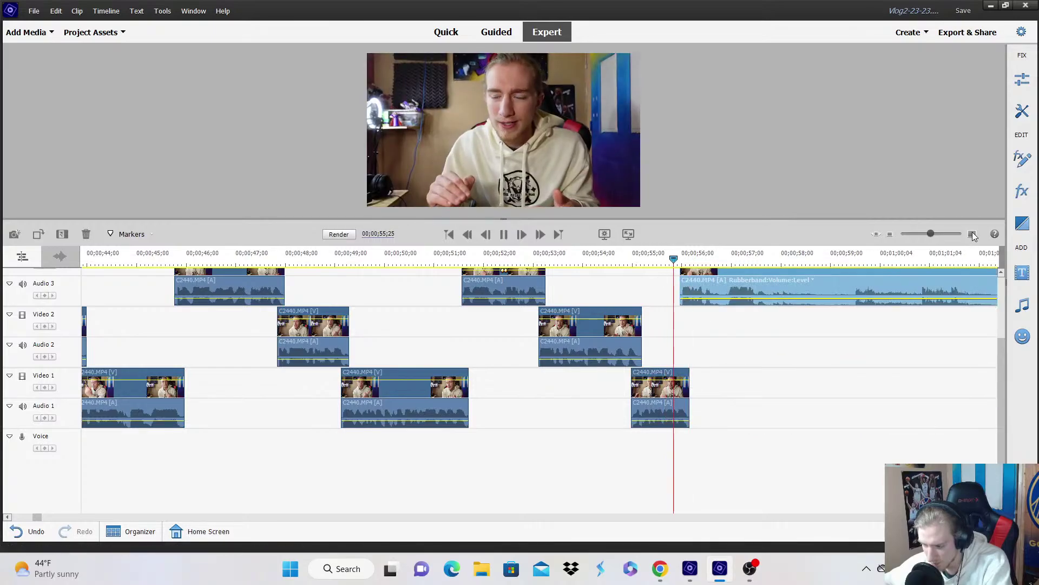
# Split the Video 3 C2440 clip at 00;00;56;21 and trim the start of the remainder to about 00;01;03.
pyautogui.press('=')
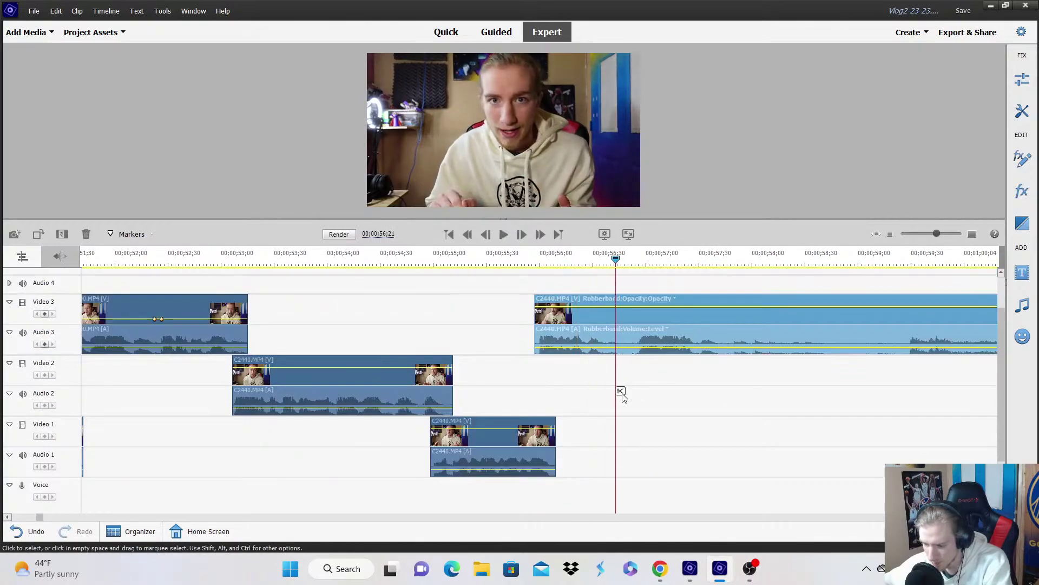
pyautogui.press('space')
pyautogui.press('-')
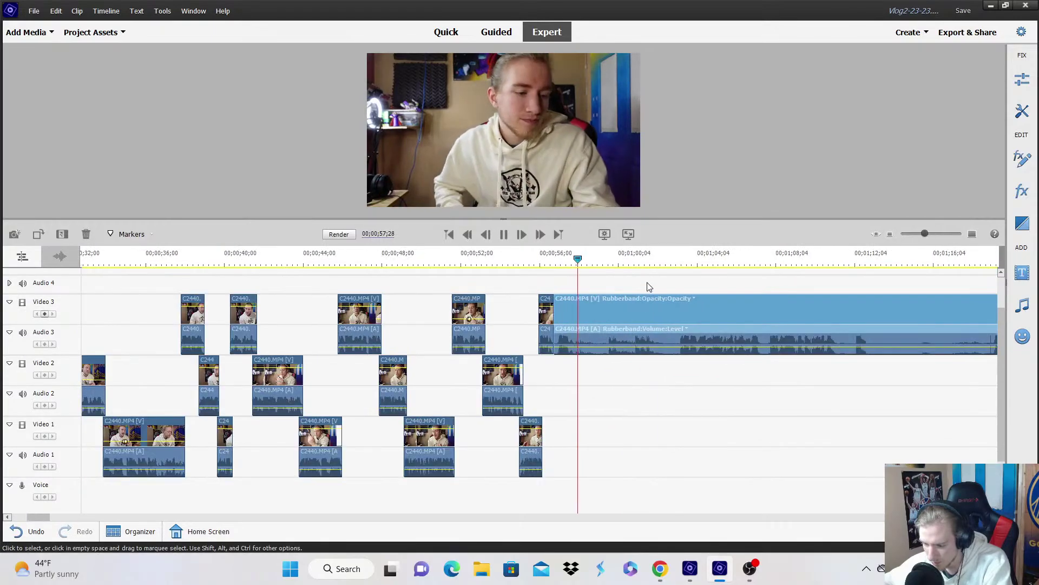
pyautogui.click(676, 260)
pyautogui.press('space')
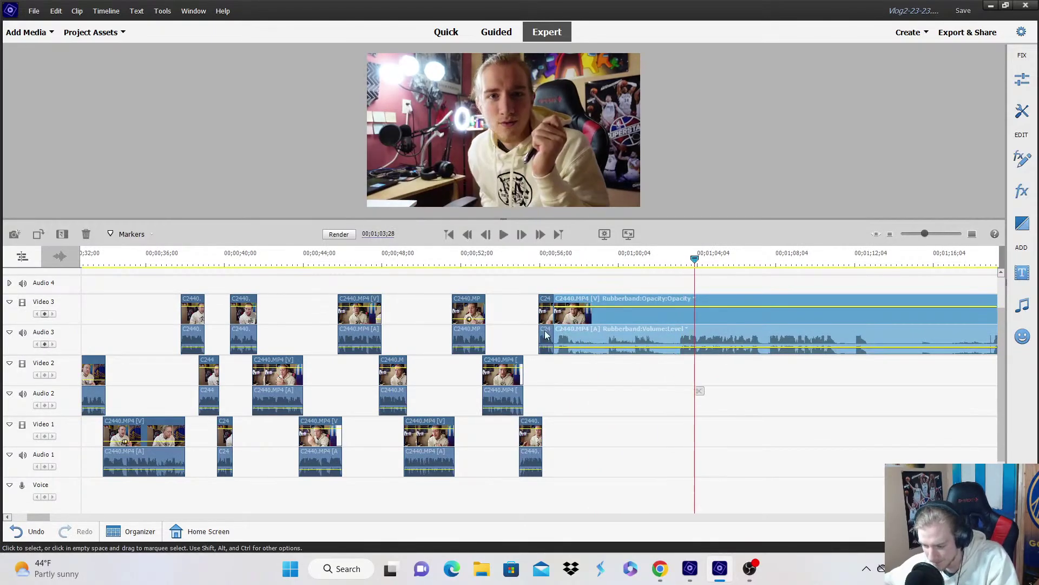
pyautogui.moveTo(557, 328); pyautogui.dragTo(680, 325)
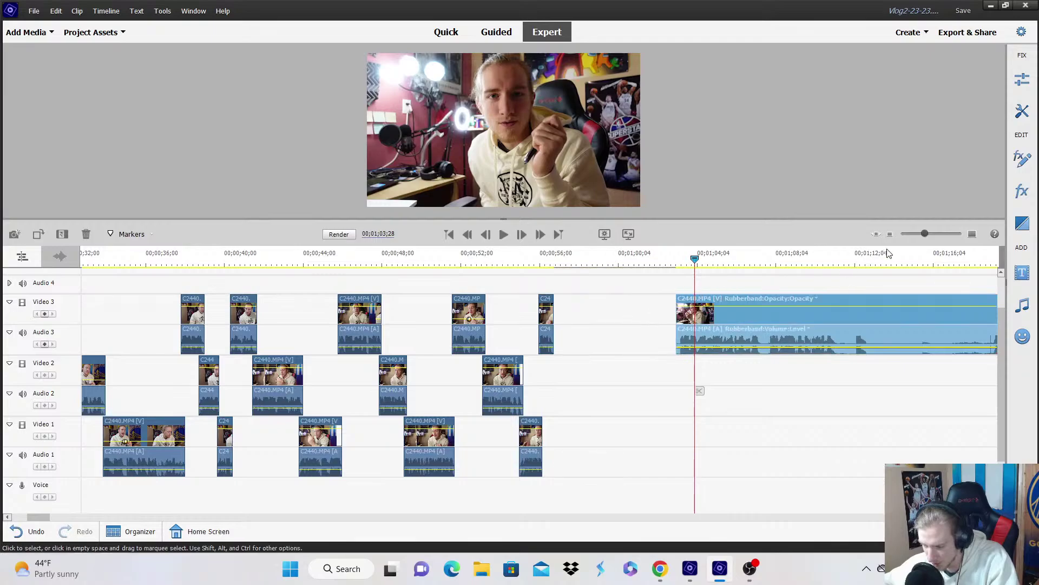
# Move the short last Video 3 piece to Video 2, slightly overlapping the end of the Video 1 piece, and replay the join.
pyautogui.moveTo(546, 323); pyautogui.dragTo(588, 391)
pyautogui.click(544, 265)
pyautogui.click(972, 234)
pyautogui.click(972, 234)
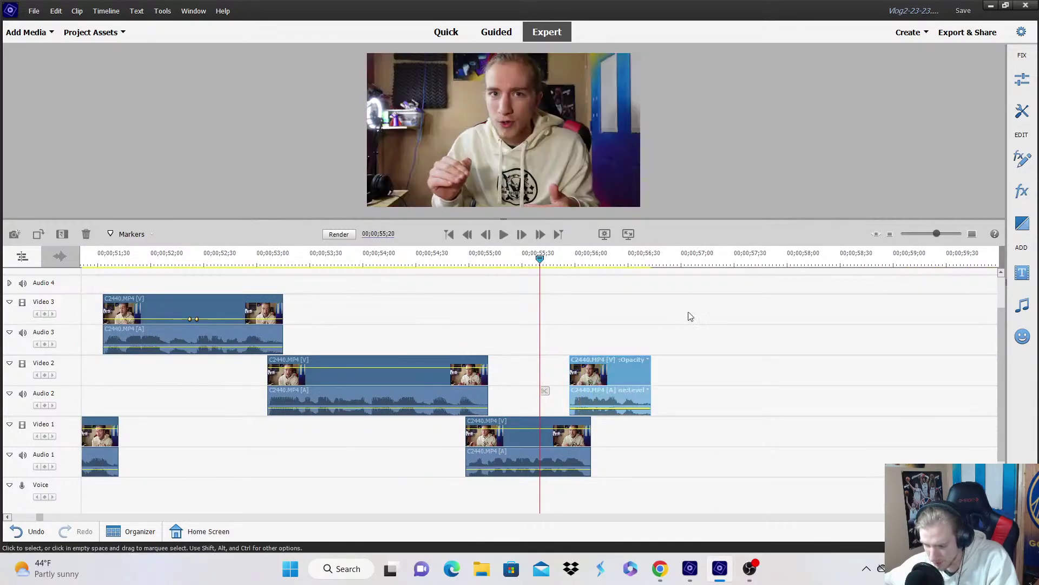
pyautogui.press('space')
# Move the trimmed Video 3 clip back to slightly overlap the end of the last Video 2 piece, and replay the join.
pyautogui.click(892, 235)
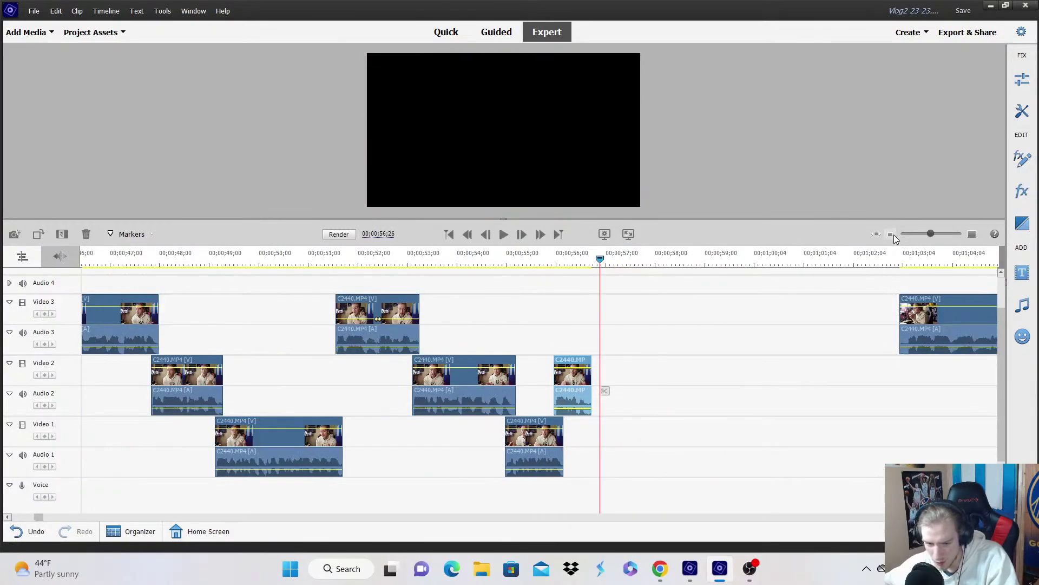
pyautogui.click(892, 234)
pyautogui.moveTo(729, 323); pyautogui.dragTo(589, 341)
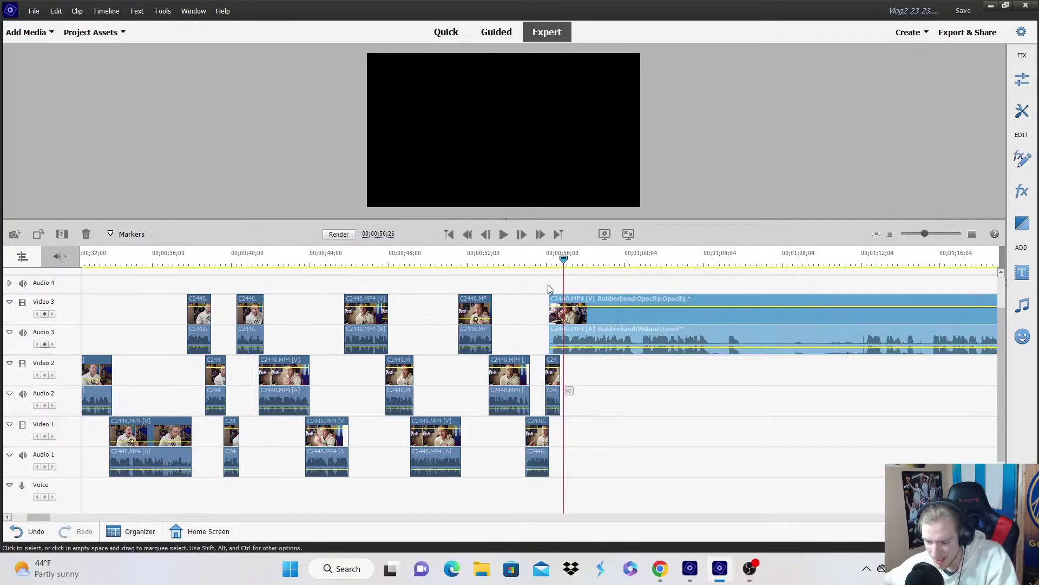
pyautogui.click(973, 234)
pyautogui.moveTo(648, 327); pyautogui.dragTo(635, 300)
pyautogui.click(586, 264)
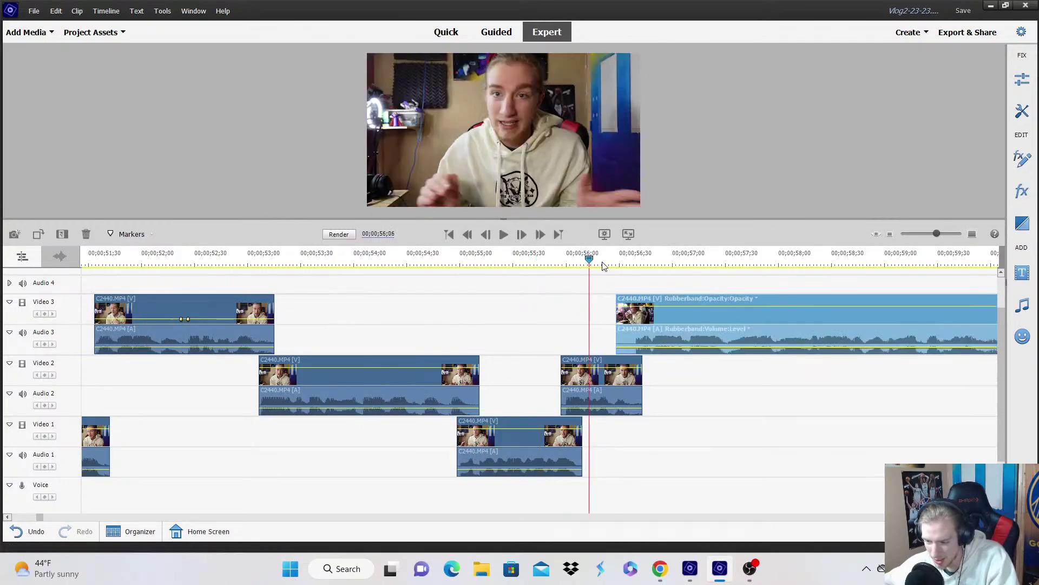
pyautogui.moveTo(604, 265); pyautogui.dragTo(624, 284)
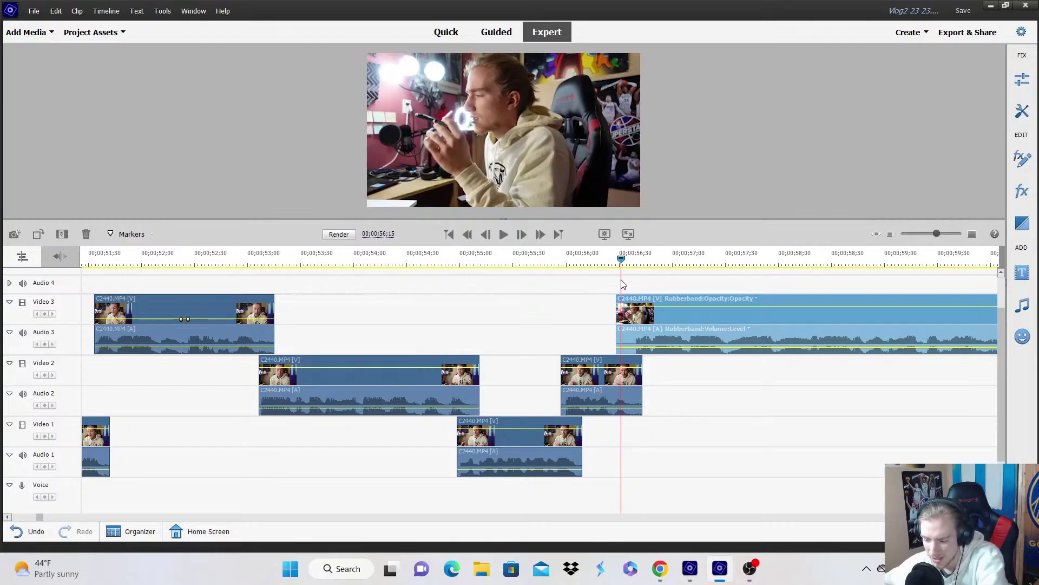
pyautogui.moveTo(622, 284); pyautogui.dragTo(610, 286)
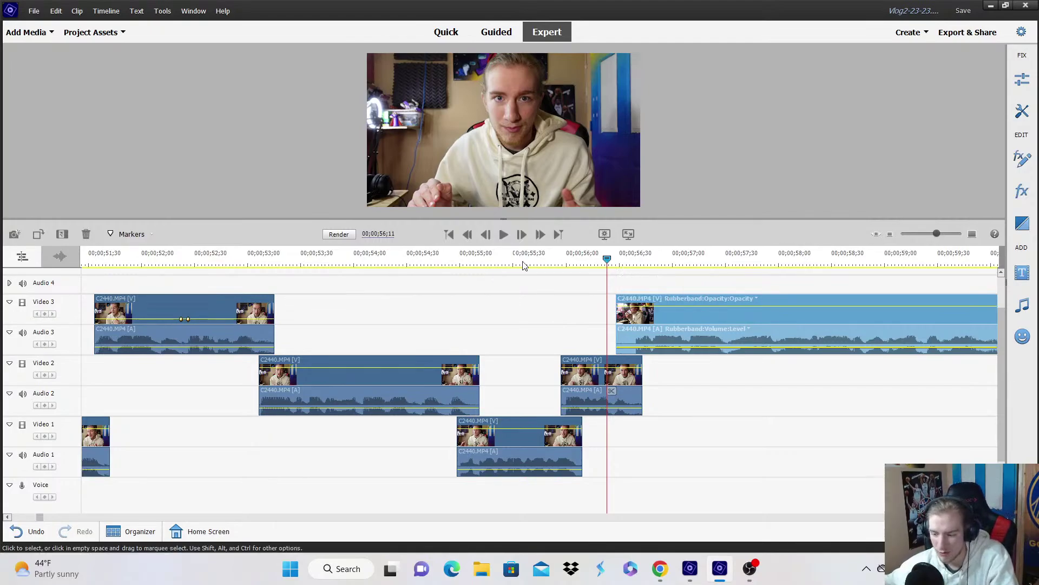
pyautogui.click(544, 263)
pyautogui.press('space')
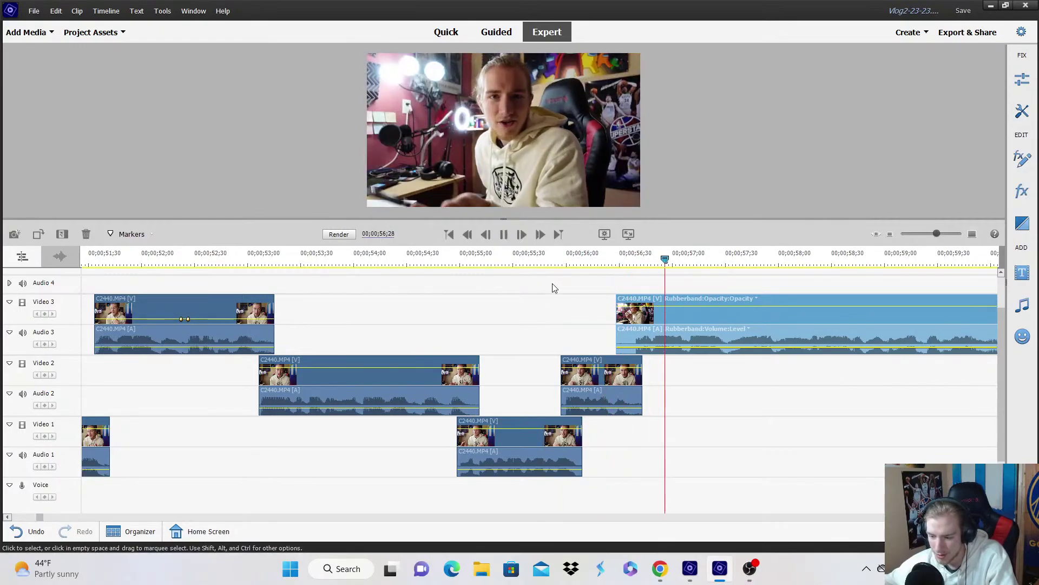
pyautogui.click(605, 263)
pyautogui.press('space')
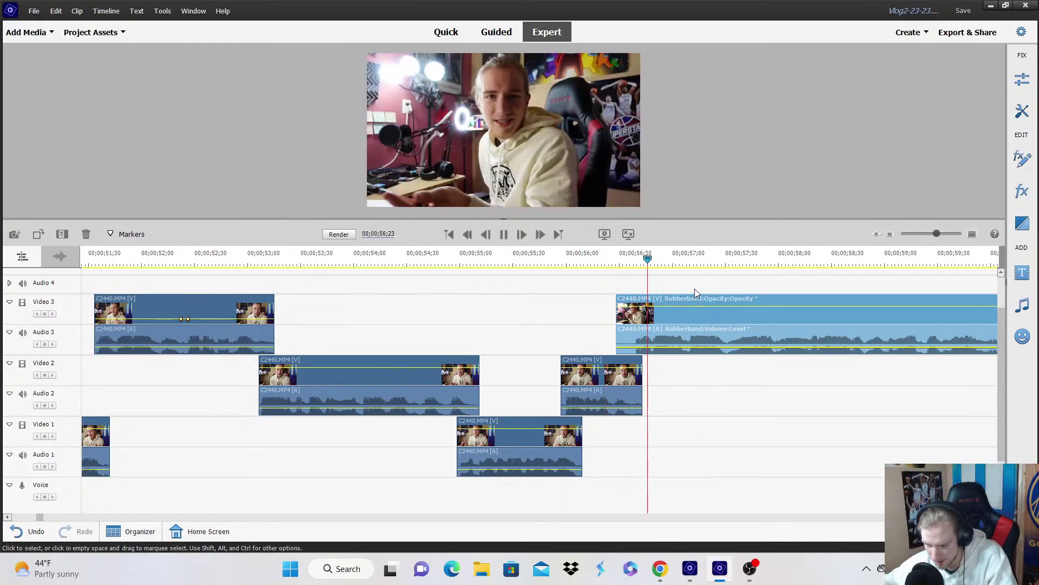
# Split the Video 3 C2440 clip at about 00;01;00;22, trim the pause off the remainder, and move it to Video 2 with a slight overlap.
pyautogui.press('space')
pyautogui.press('space')
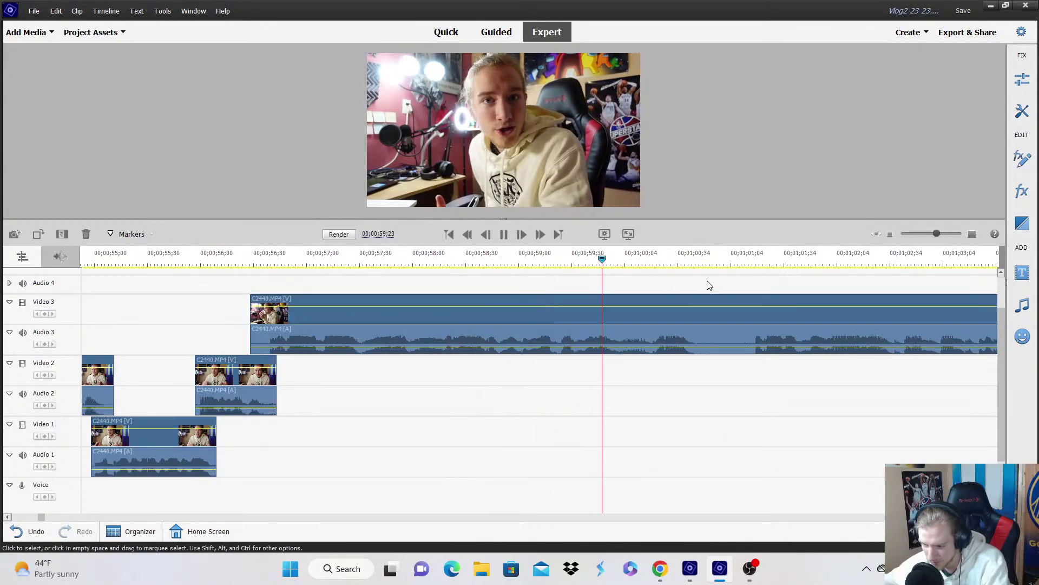
pyautogui.press('space')
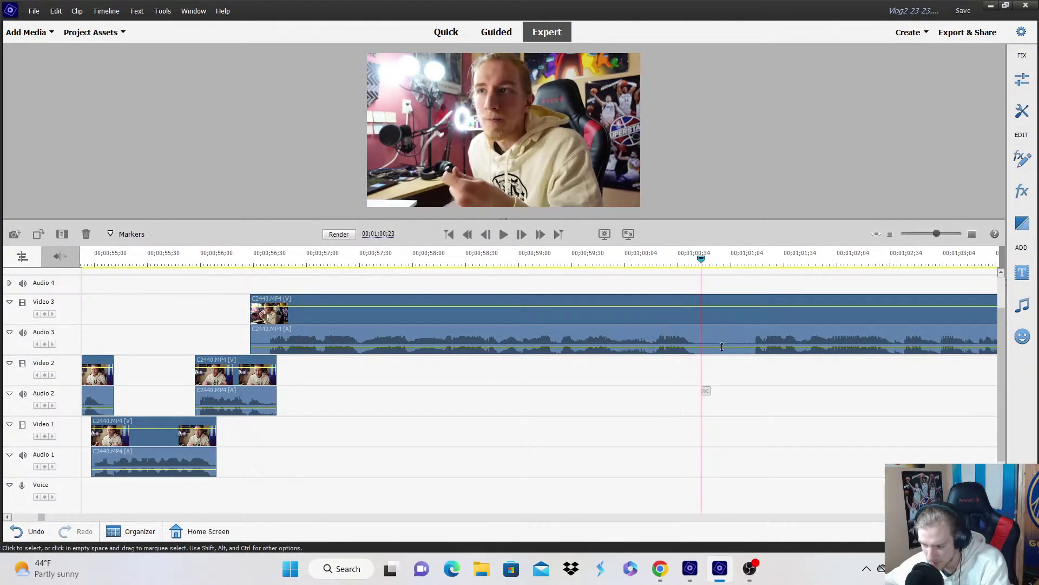
pyautogui.click(709, 390)
pyautogui.moveTo(707, 333); pyautogui.dragTo(752, 333)
pyautogui.moveTo(756, 314); pyautogui.dragTo(704, 373)
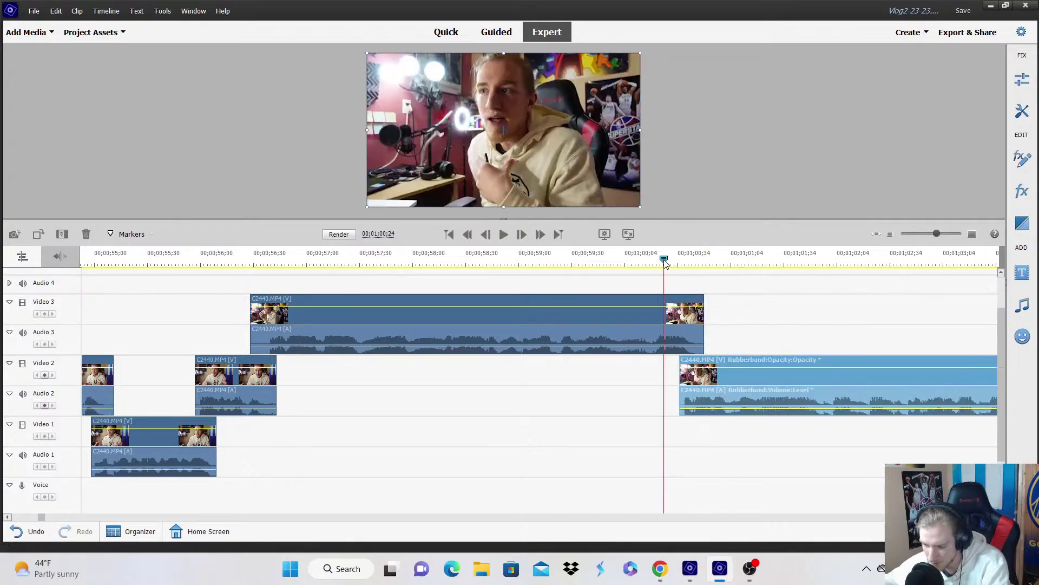
# Split the Video 2 C2440 clip at 00;01;04;01 and trim the start of the remainder to about 00;01;12.
pyautogui.press('space')
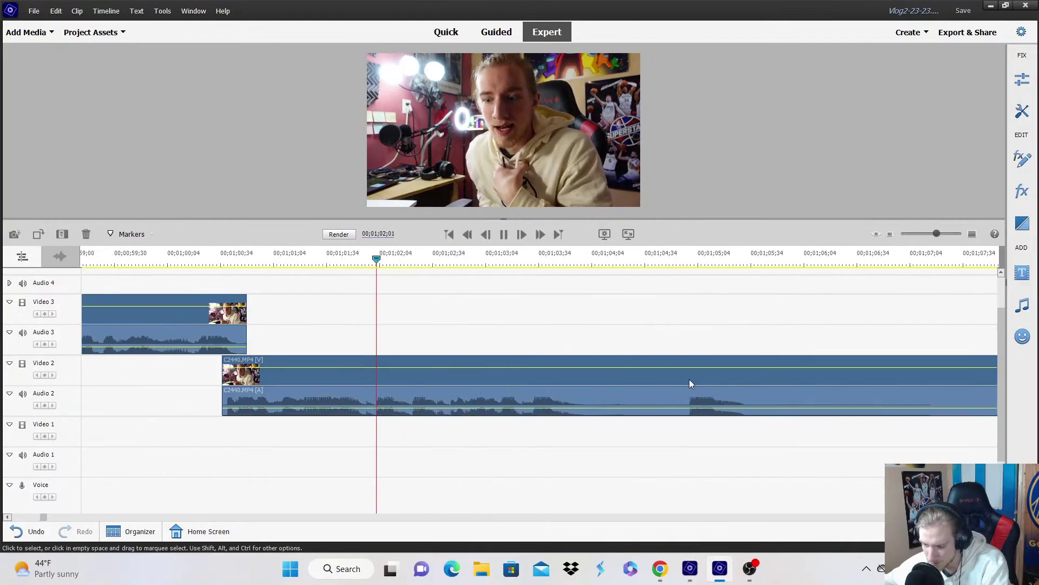
pyautogui.press('space')
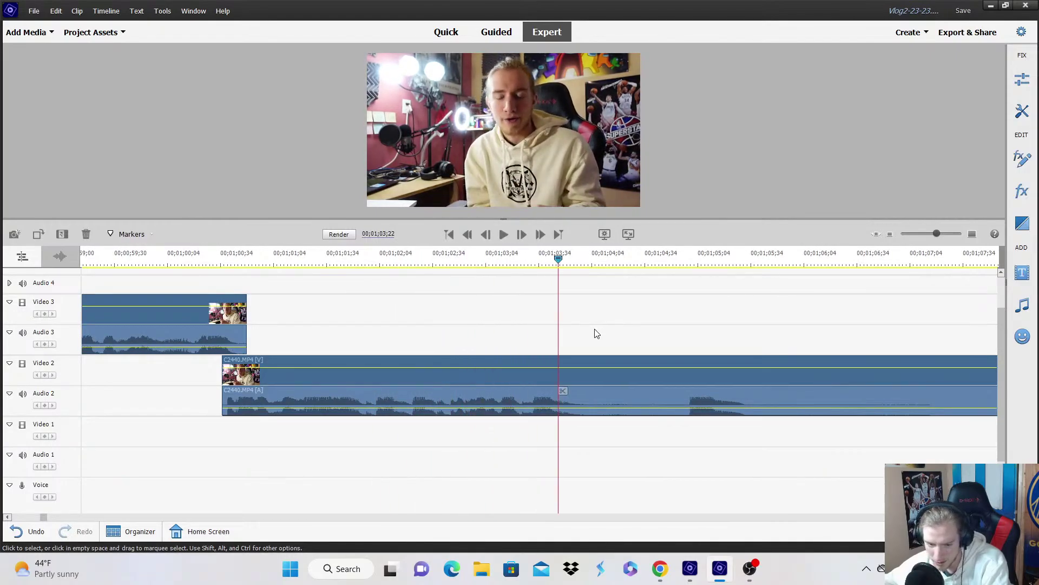
pyautogui.press('space')
pyautogui.press('space')
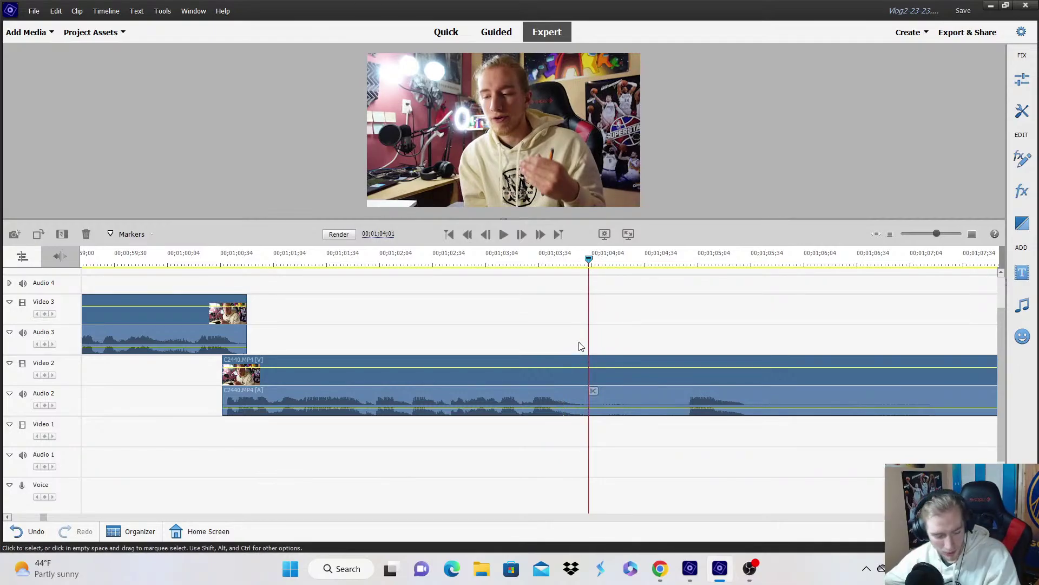
pyautogui.click(593, 391)
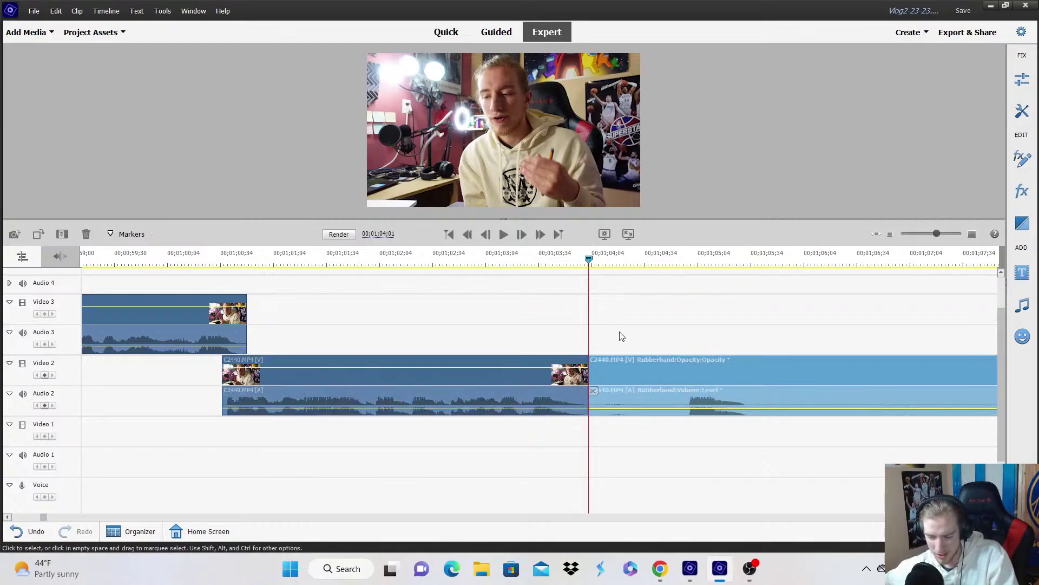
pyautogui.click(891, 235)
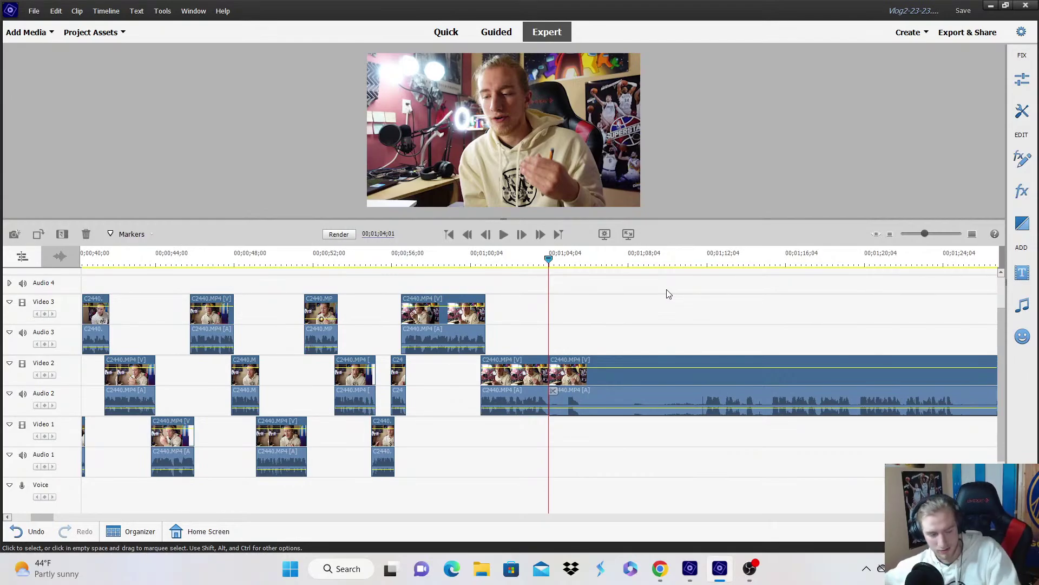
pyautogui.press('space')
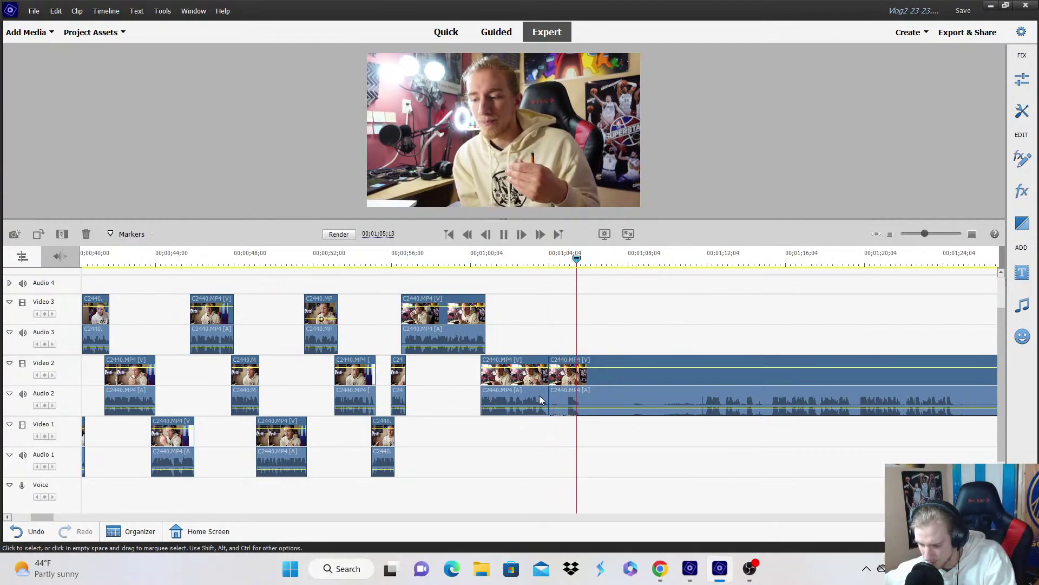
pyautogui.click(552, 388)
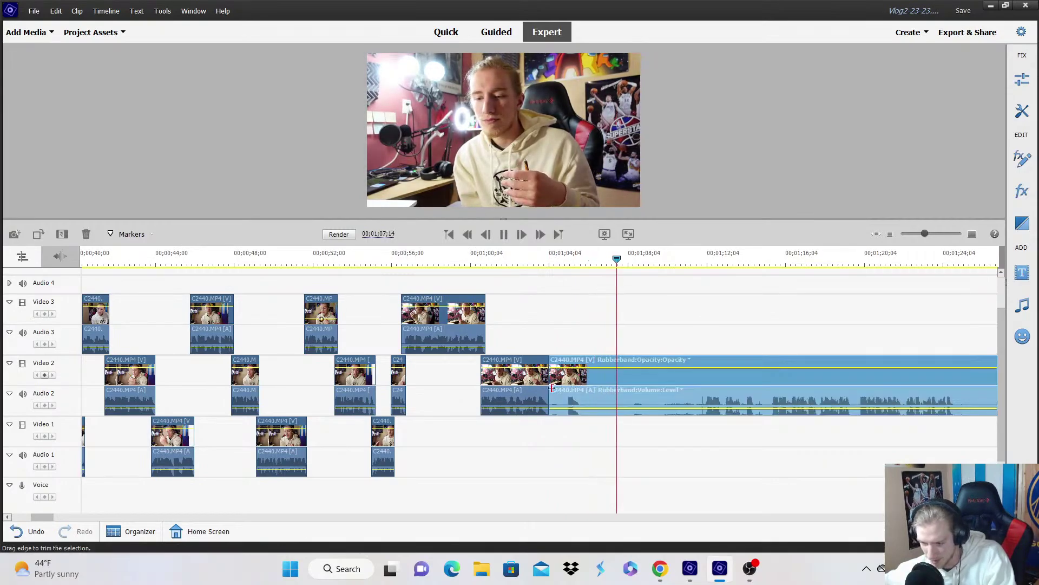
pyautogui.moveTo(552, 388); pyautogui.dragTo(707, 368)
# Move the trimmed remainder to Video 1, slightly overlapping the end of the last Video 2 piece, and replay the join.
pyautogui.click(970, 236)
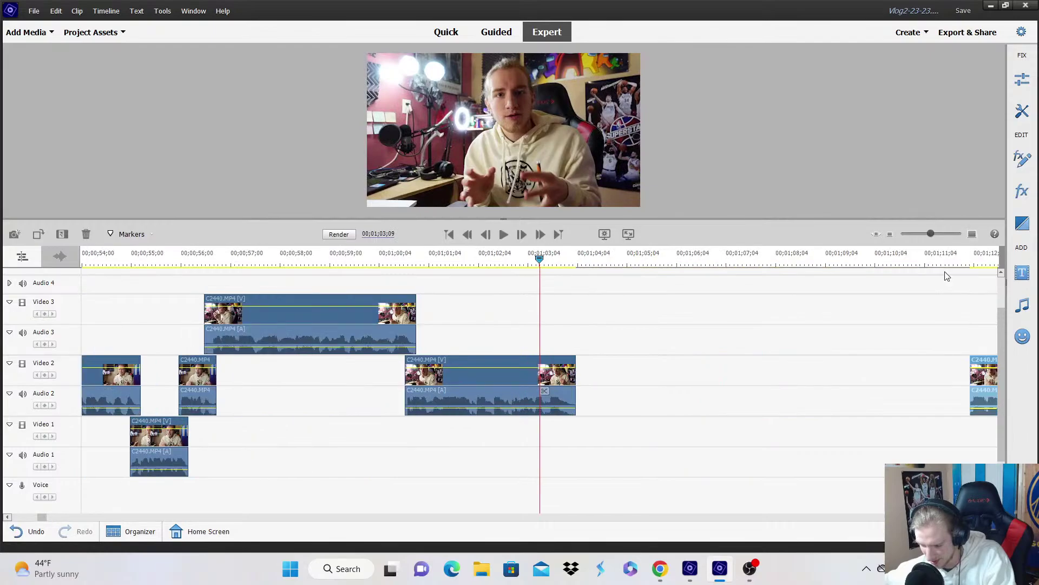
pyautogui.moveTo(972, 374); pyautogui.dragTo(558, 452)
pyautogui.press('space')
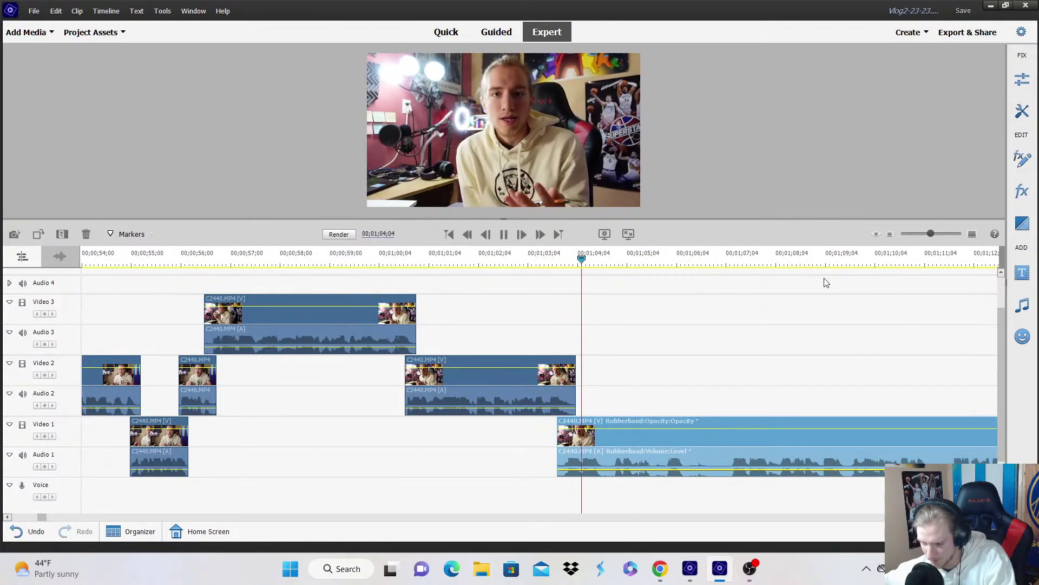
pyautogui.press('=')
pyautogui.press('space')
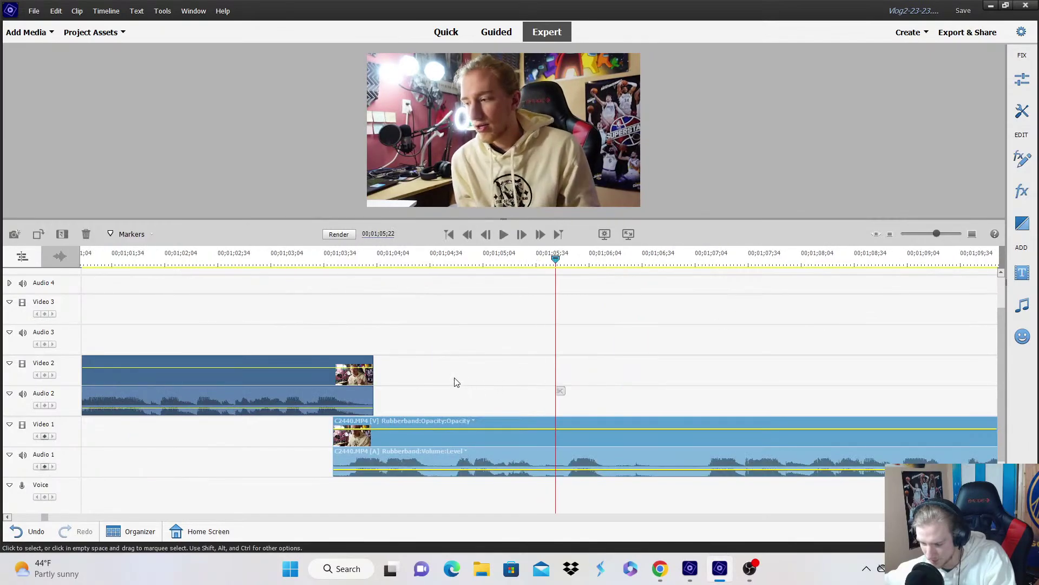
pyautogui.click(430, 263)
pyautogui.click(433, 390)
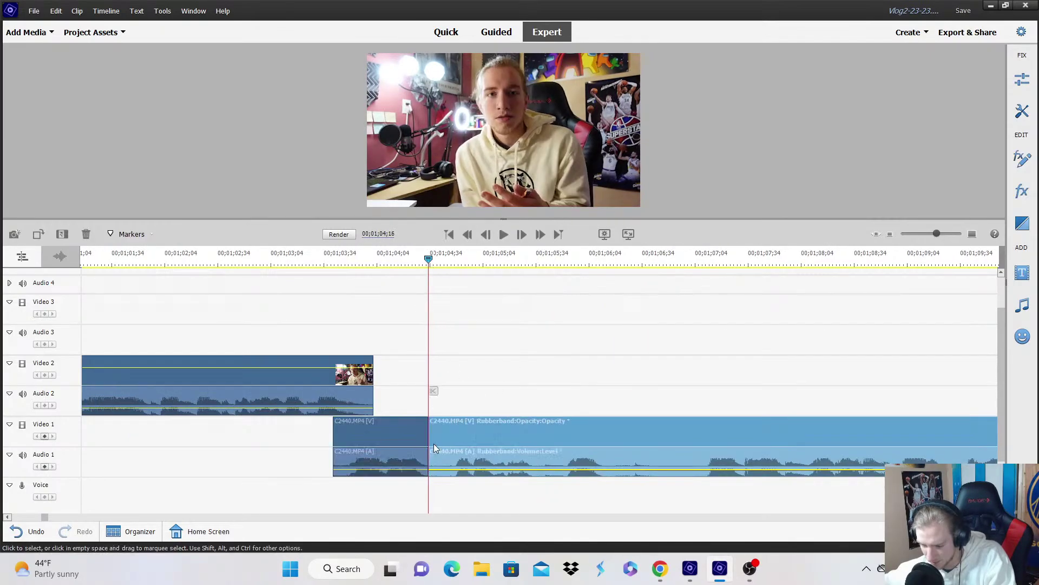
pyautogui.moveTo(431, 444); pyautogui.dragTo(454, 445)
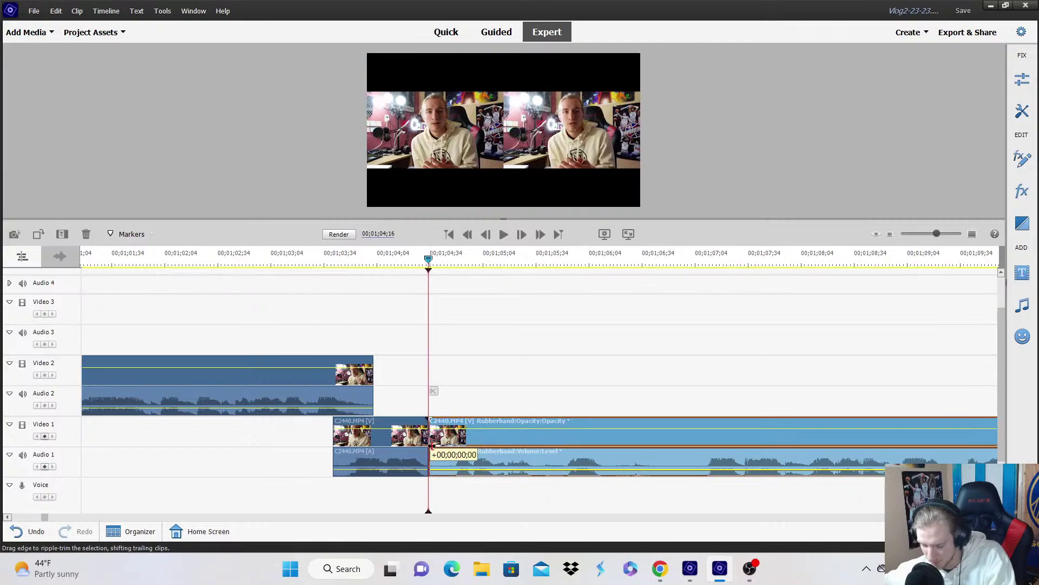
pyautogui.click(30, 531)
# Replay the Video 1 C2440 clip around 00;01;04;17 and split it at 00;01;06;15.
pyautogui.press('space')
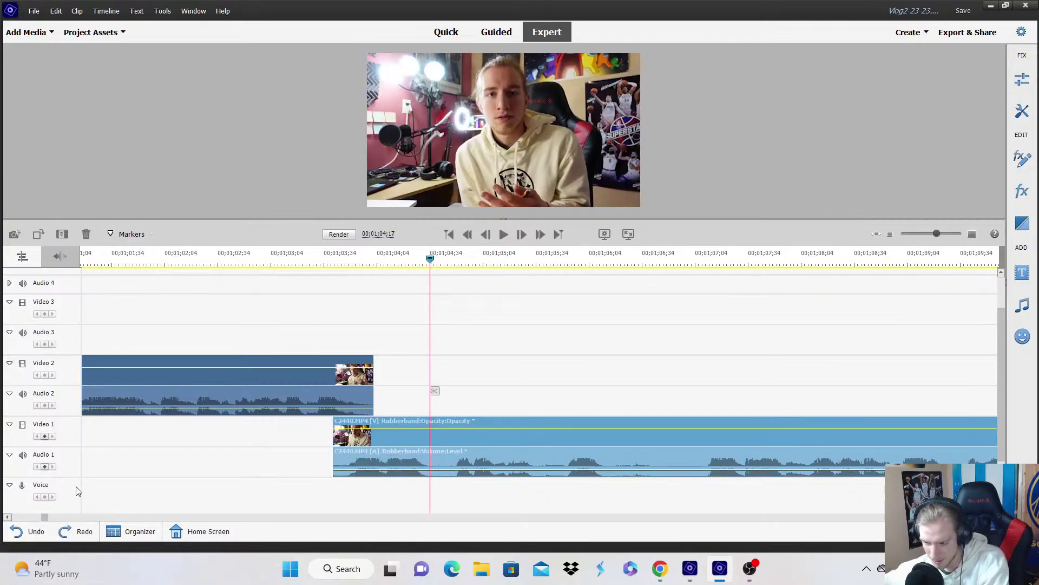
pyautogui.press('space')
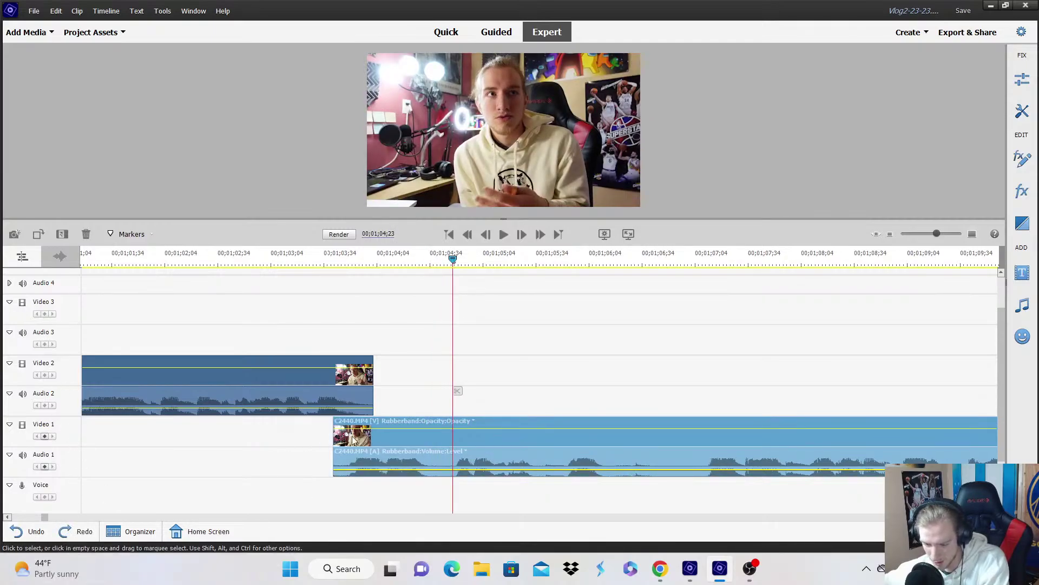
pyautogui.click(436, 420)
pyautogui.click(597, 314)
pyautogui.click(635, 379)
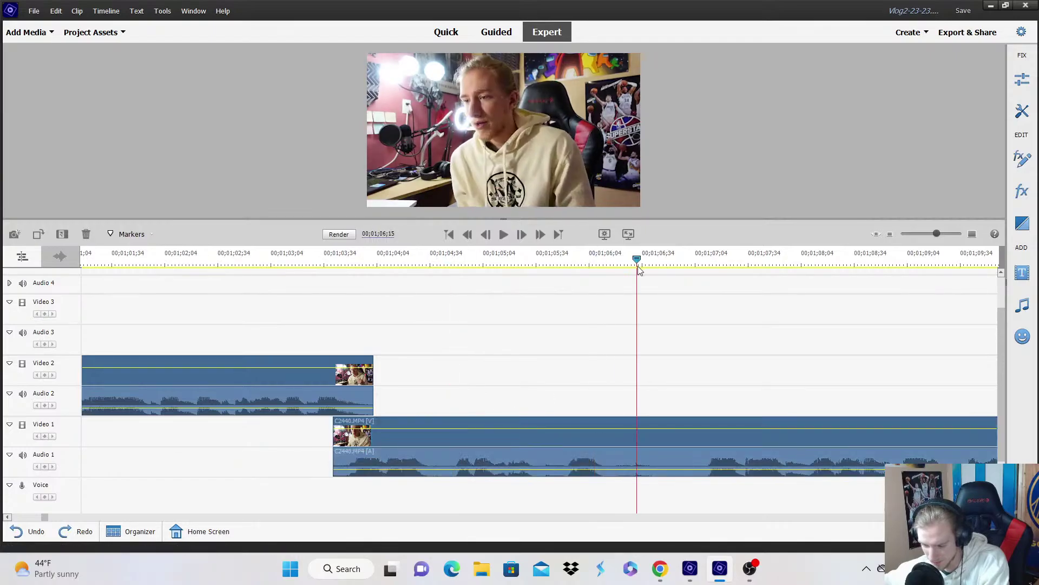
pyautogui.click(641, 391)
# Switch the keyframe graph of the Video 1 part ending at 00;01;06;15 to Motion Scale.
pyautogui.click(432, 280)
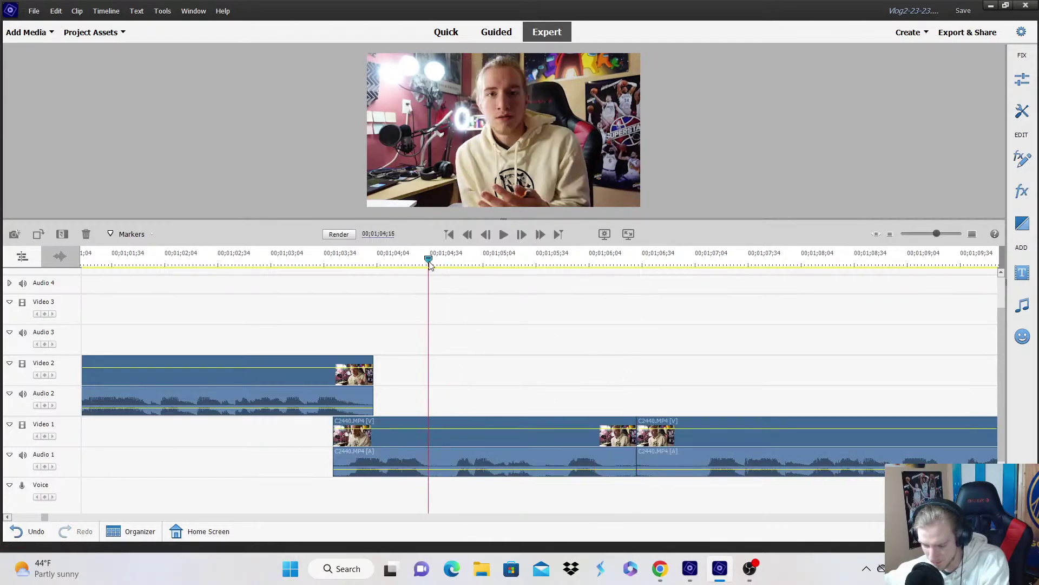
pyautogui.click(408, 425)
pyautogui.click(408, 420)
pyautogui.moveTo(441, 433)
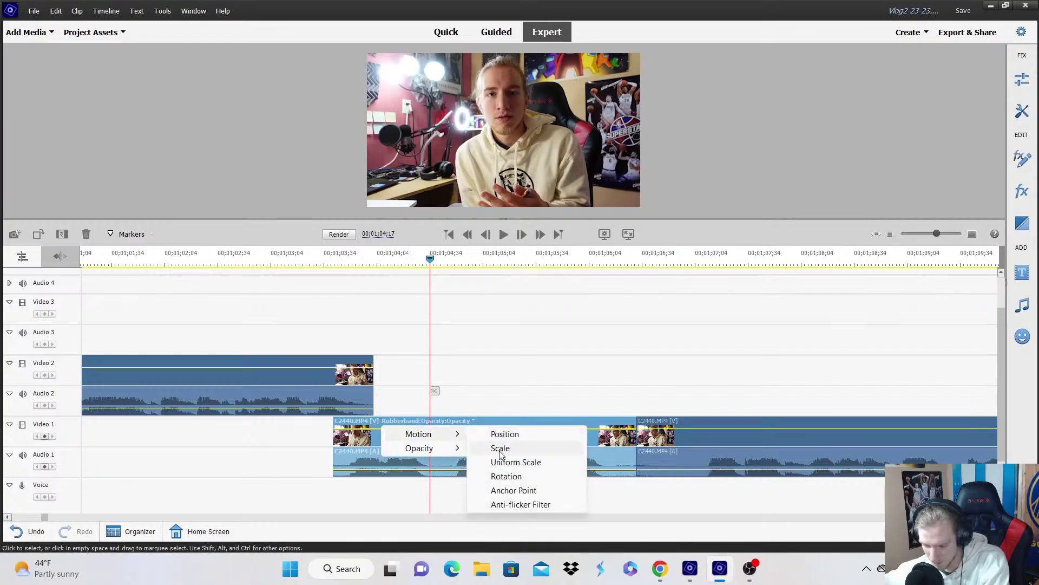
pyautogui.click(501, 447)
# Add a Scale keyframe to the Video 1 C2440 piece at 00;01;04;23.
pyautogui.press('Right')
pyautogui.press('Right')
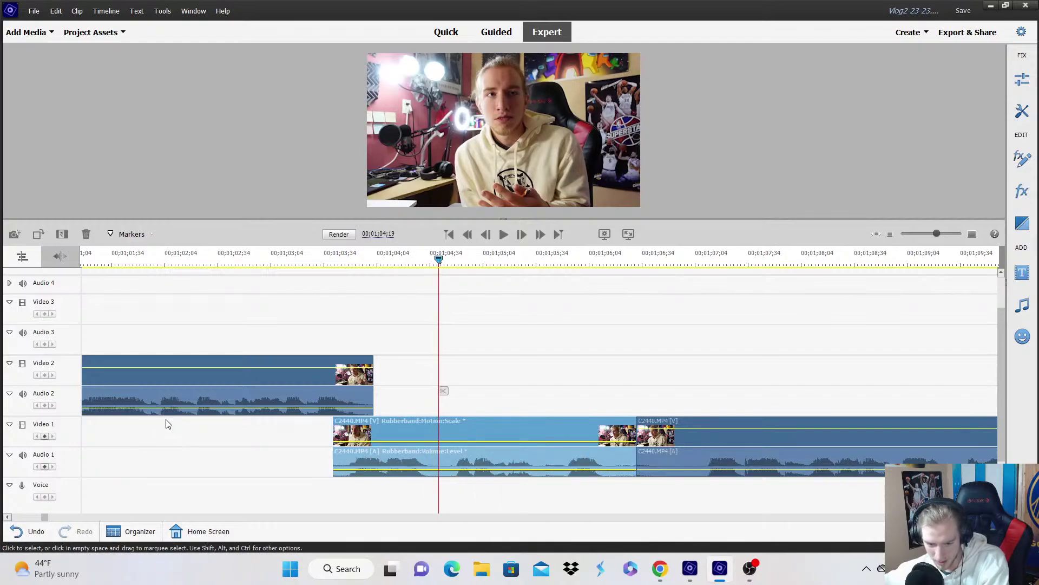
pyautogui.press('Right')
pyautogui.press('Right')
pyautogui.press('Right')
pyautogui.press('Right')
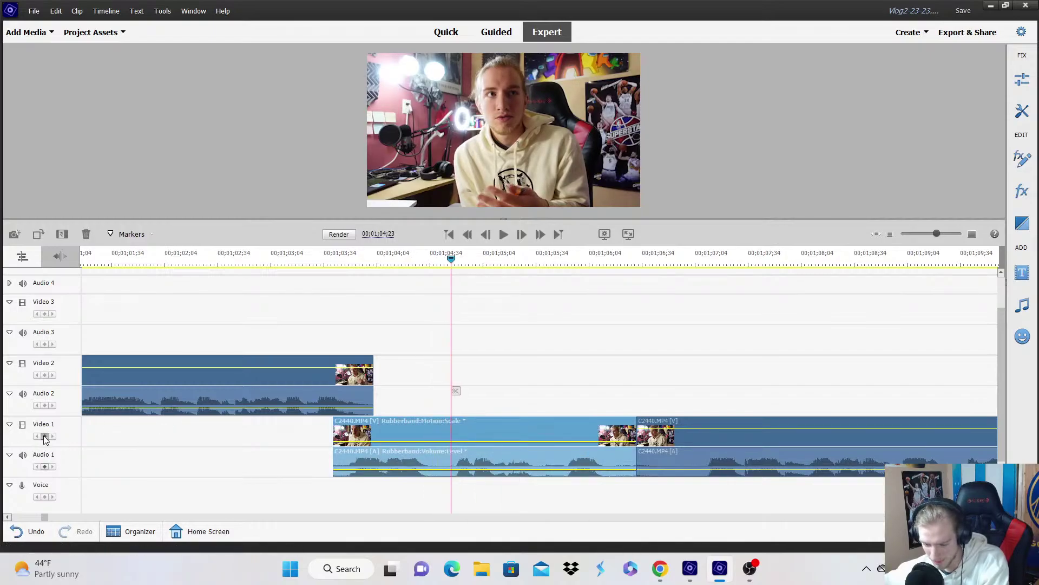
pyautogui.click(45, 437)
# Add a second Scale keyframe to the same Video 1 piece at 00;01;04;25.
pyautogui.press('Right')
pyautogui.press('Right')
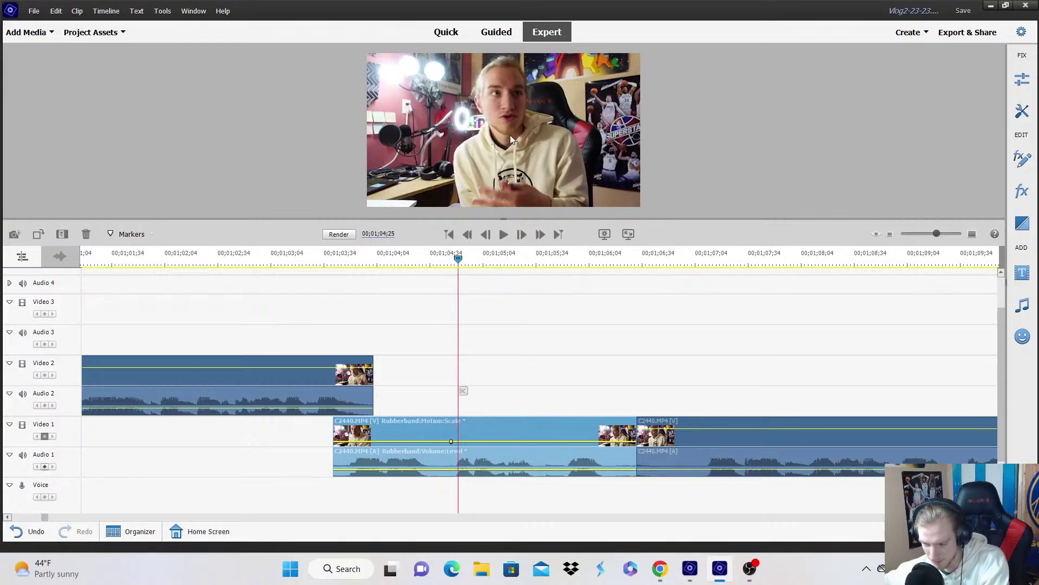
pyautogui.press('space')
pyautogui.click(458, 254)
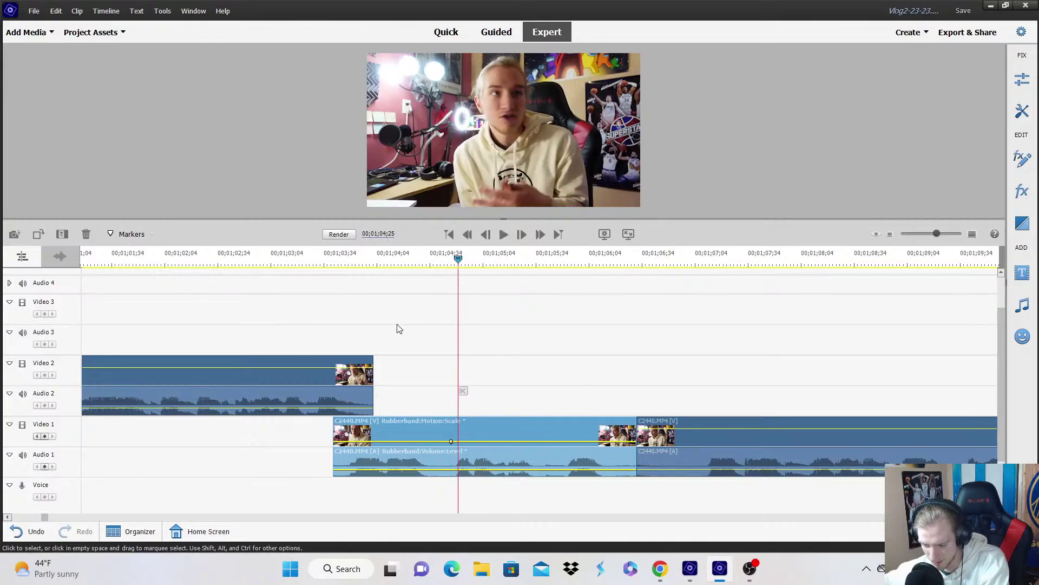
pyautogui.press('Left')
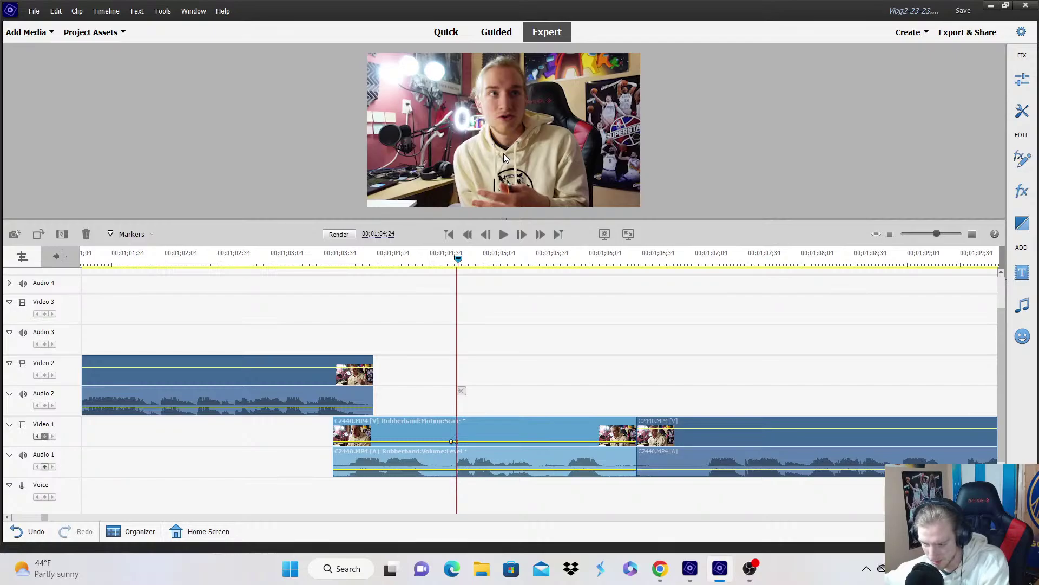
pyautogui.press('Left')
pyautogui.press('Left')
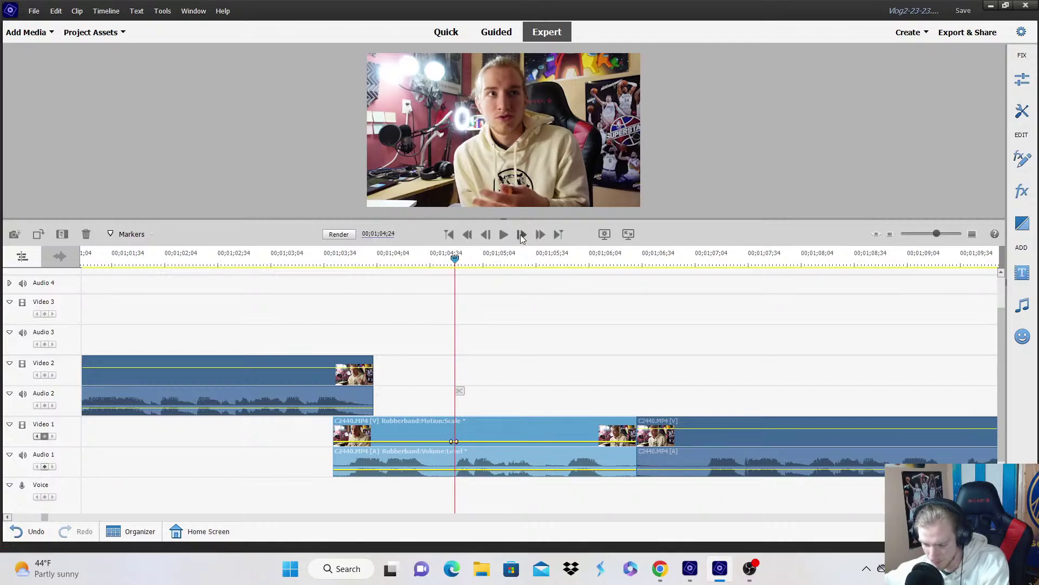
# Enlarge the picture at the 00;01;04;25 keyframe so the speaker is zoomed in, and replay the zoom.
pyautogui.click(524, 151)
pyautogui.press('Right')
pyautogui.press('Right')
pyautogui.press('Right')
pyautogui.press('Right')
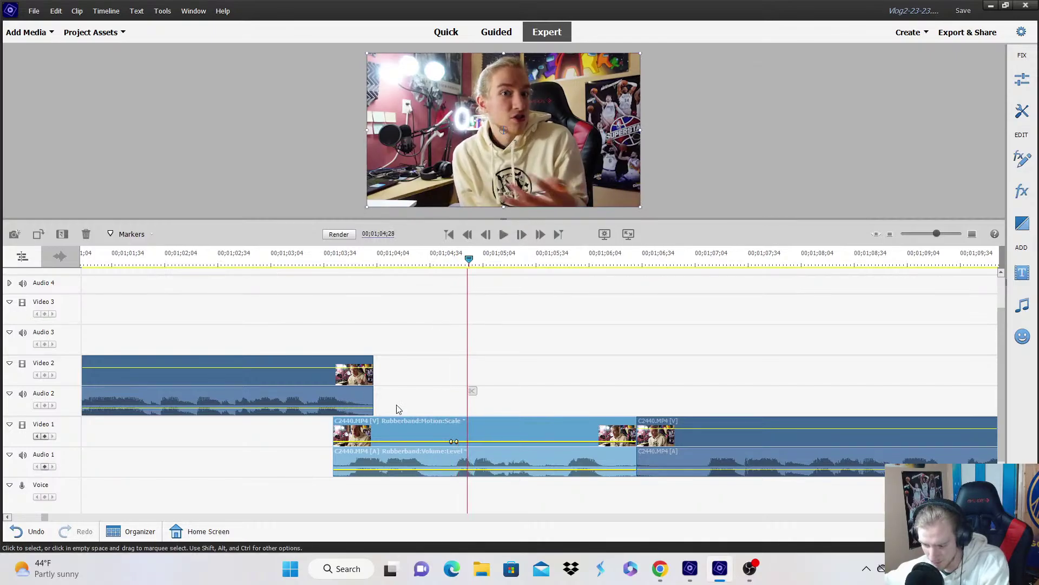
pyautogui.press('Left')
pyautogui.press('Left')
pyautogui.press('Left')
pyautogui.press('Left')
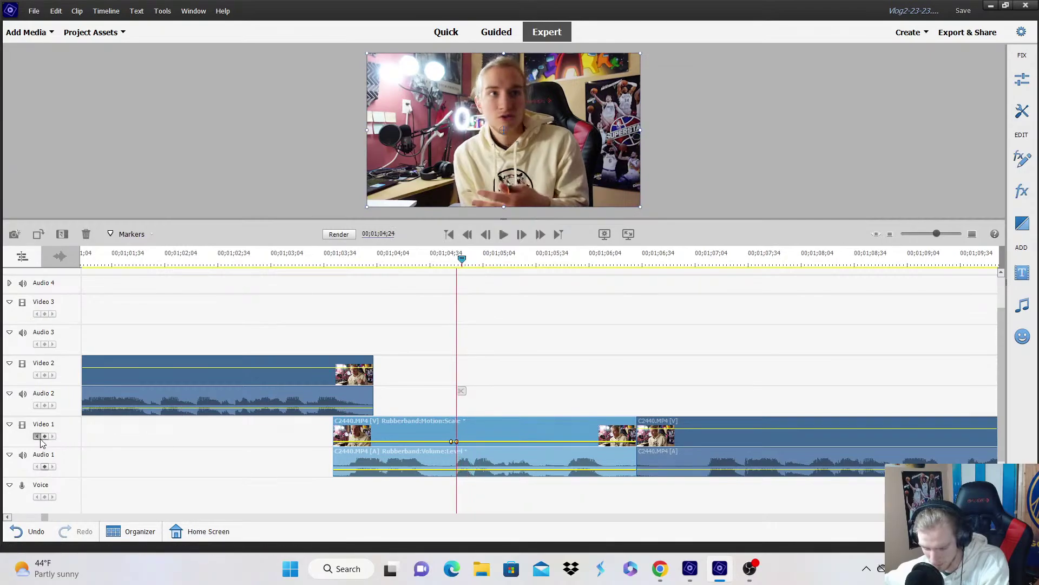
pyautogui.press('Right')
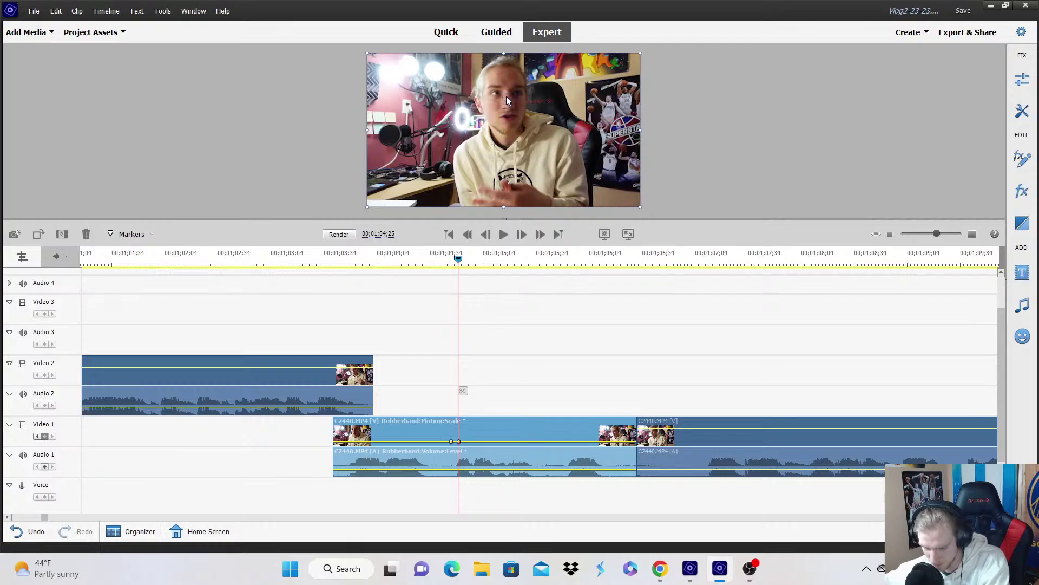
pyautogui.click(359, 273)
pyautogui.press('space')
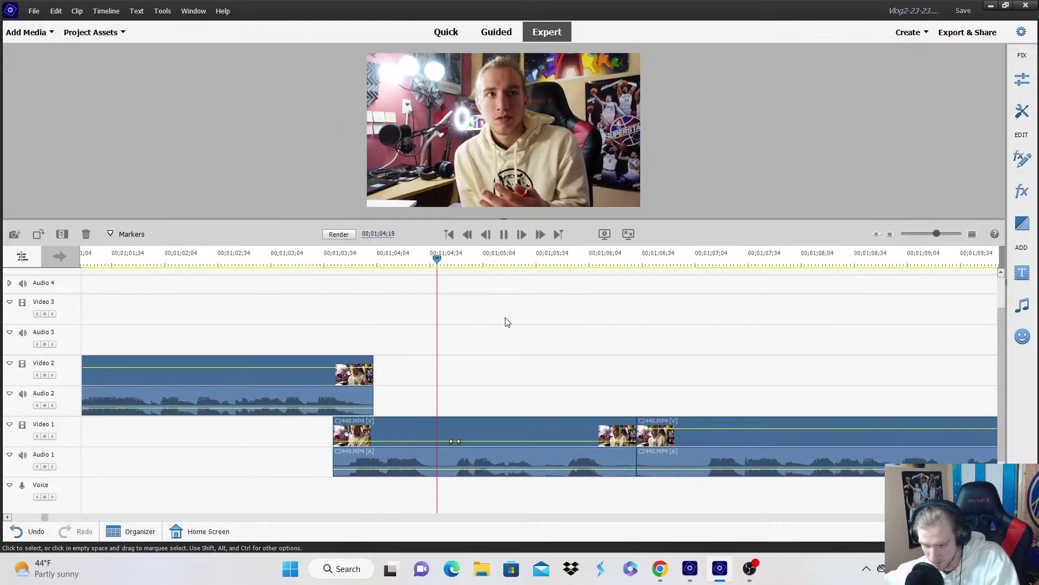
# Trim the pause around the 00;01;06;15 cut and move the following C2440 piece to Video 3, slightly overlapping the end of the Video 1 piece.
pyautogui.click(628, 445)
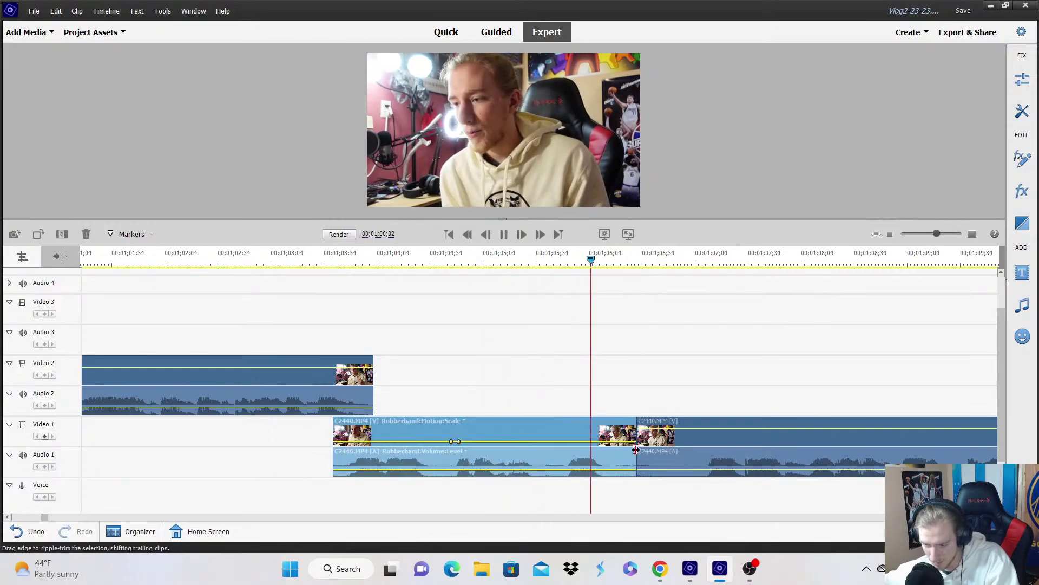
pyautogui.moveTo(636, 450); pyautogui.dragTo(551, 324)
pyautogui.click(490, 260)
pyautogui.press('space')
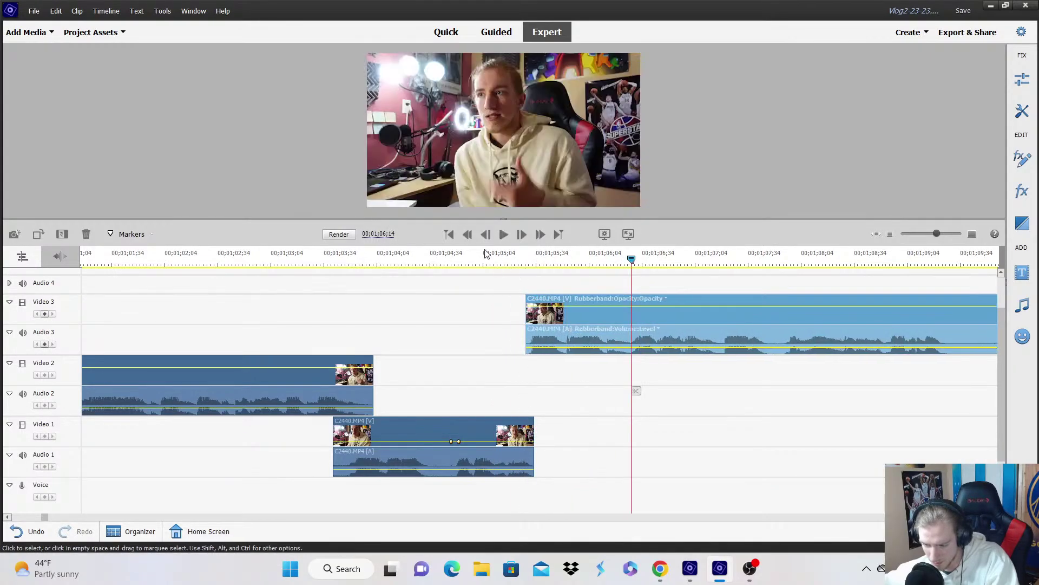
# Play the Video 3 C2440 clip on to its next pause and split it at about 00;01;09;15.
pyautogui.press('space')
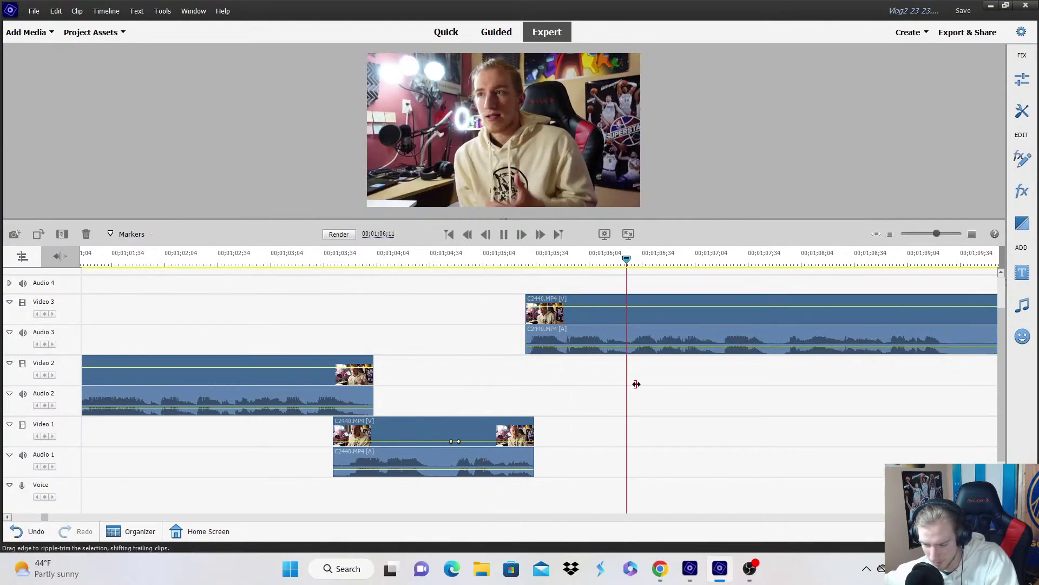
pyautogui.press('-')
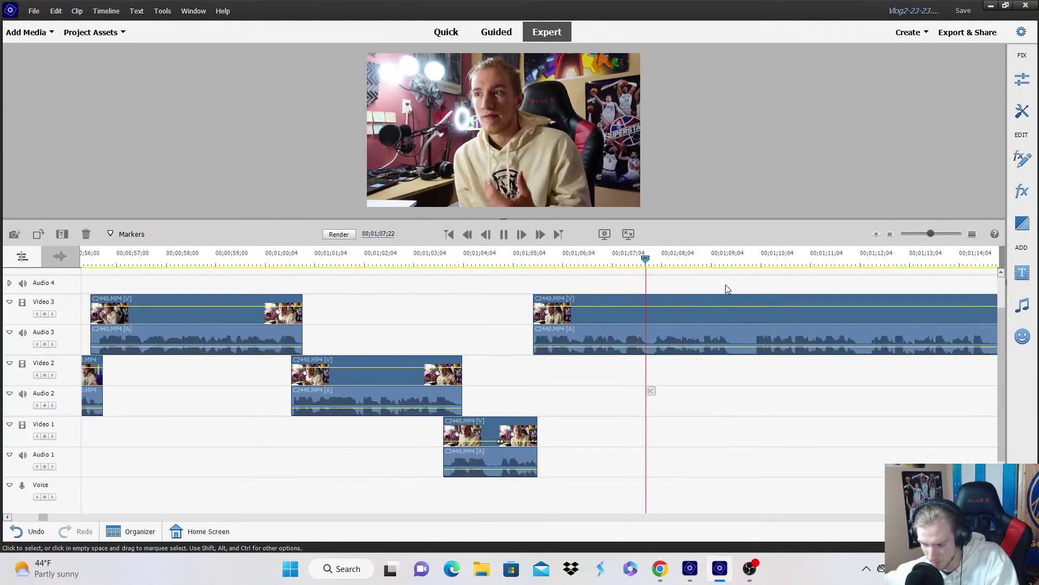
pyautogui.click(973, 234)
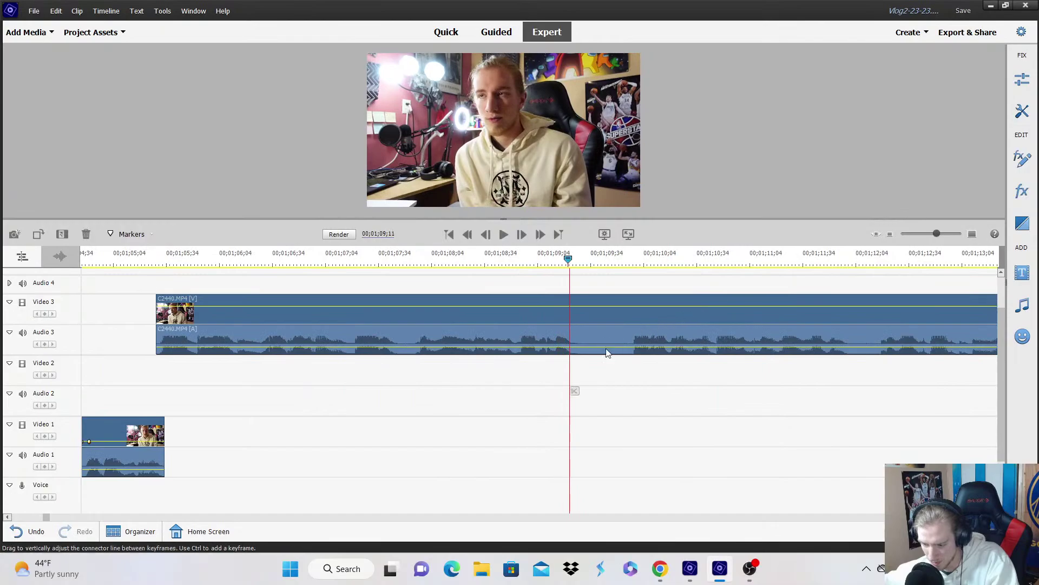
pyautogui.click(590, 390)
# Place the playhead at 00;01;07;26 and switch the keyframe graph of the Video 3 piece before the cut to Motion Scale.
pyautogui.moveTo(386, 263); pyautogui.dragTo(406, 265)
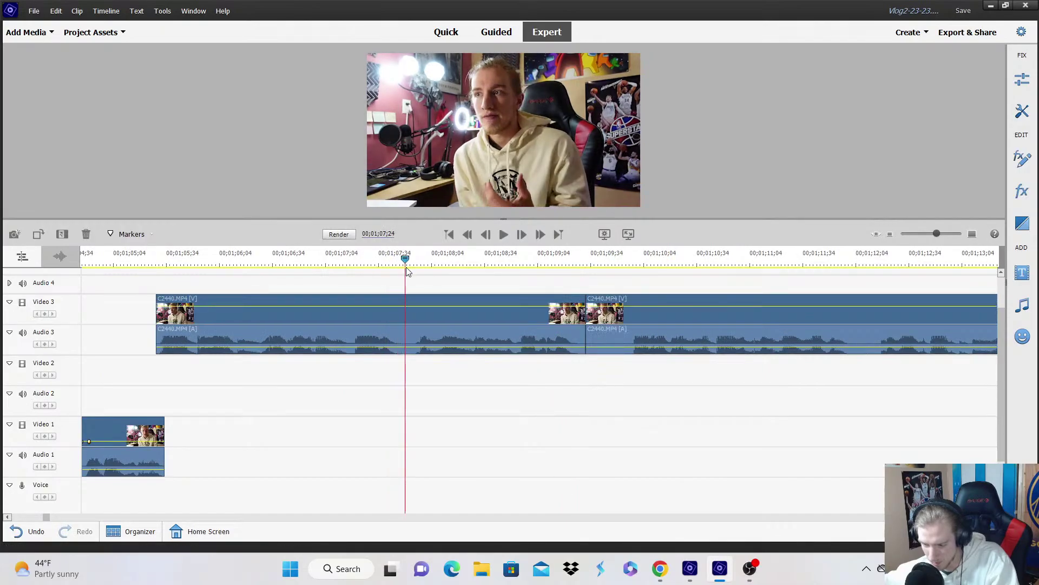
pyautogui.click(245, 330)
pyautogui.press('Right')
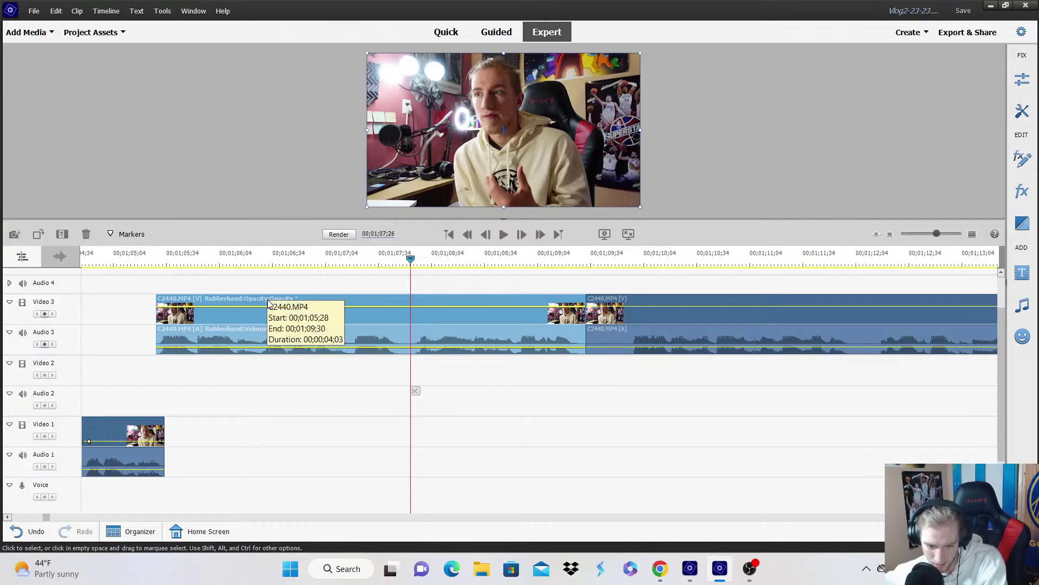
pyautogui.click(270, 299)
pyautogui.moveTo(238, 309)
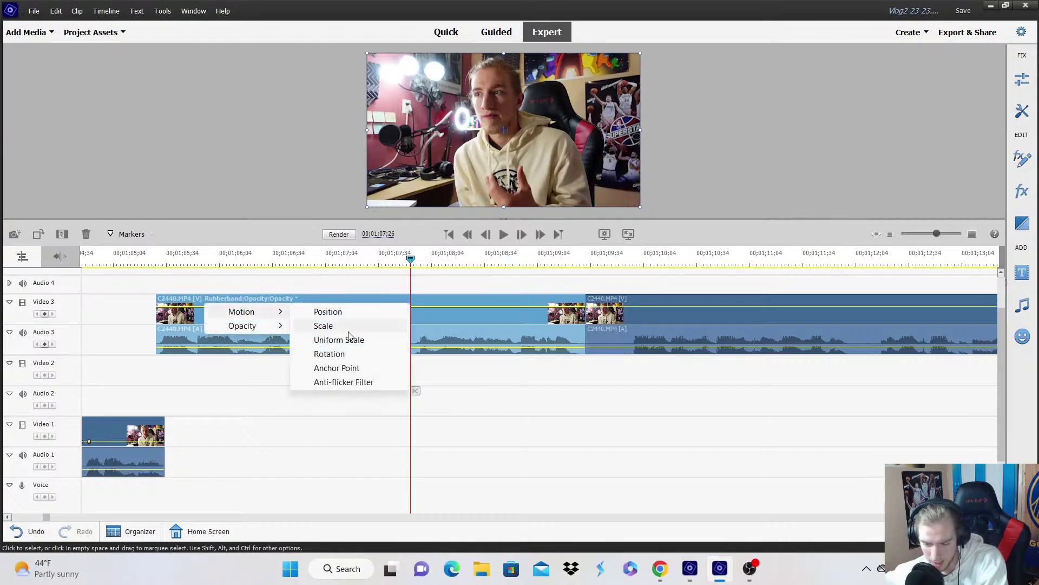
pyautogui.click(346, 327)
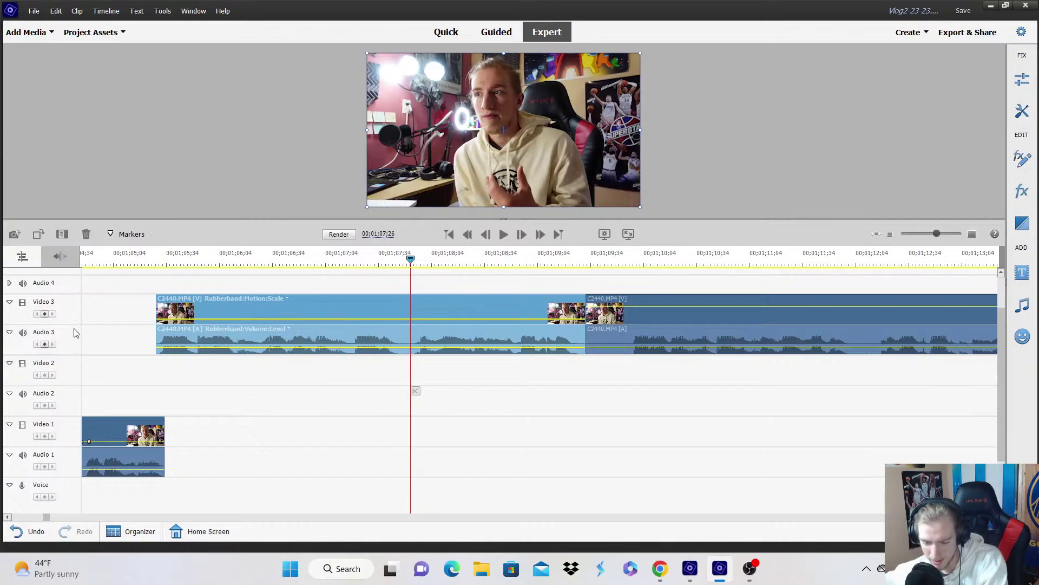
# Add Scale keyframes at 00;01;07;26 and 00;01;07;28, enlarge the picture at the second one, and replay the zoom.
pyautogui.click(44, 317)
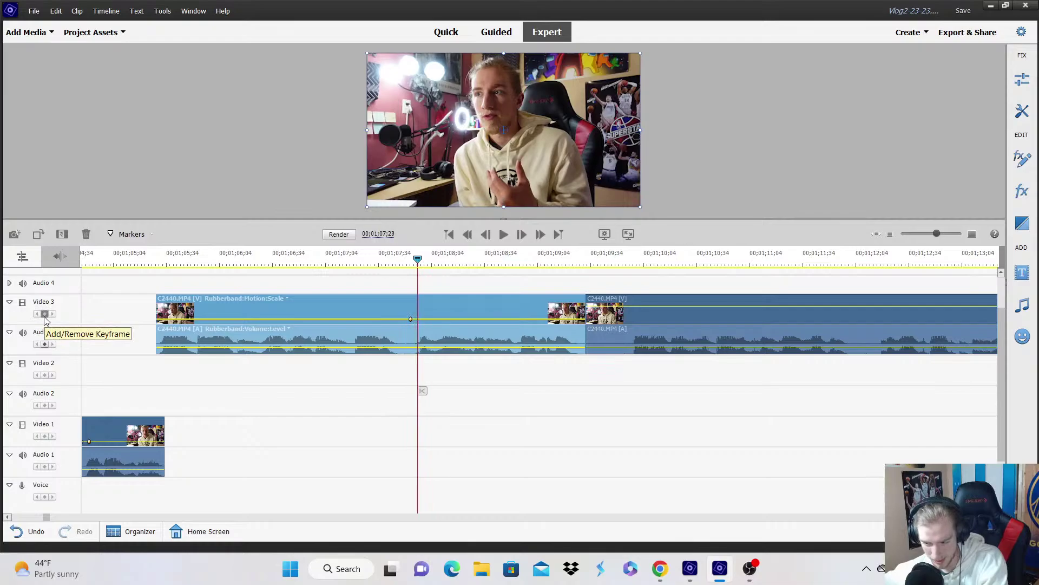
pyautogui.click(45, 316)
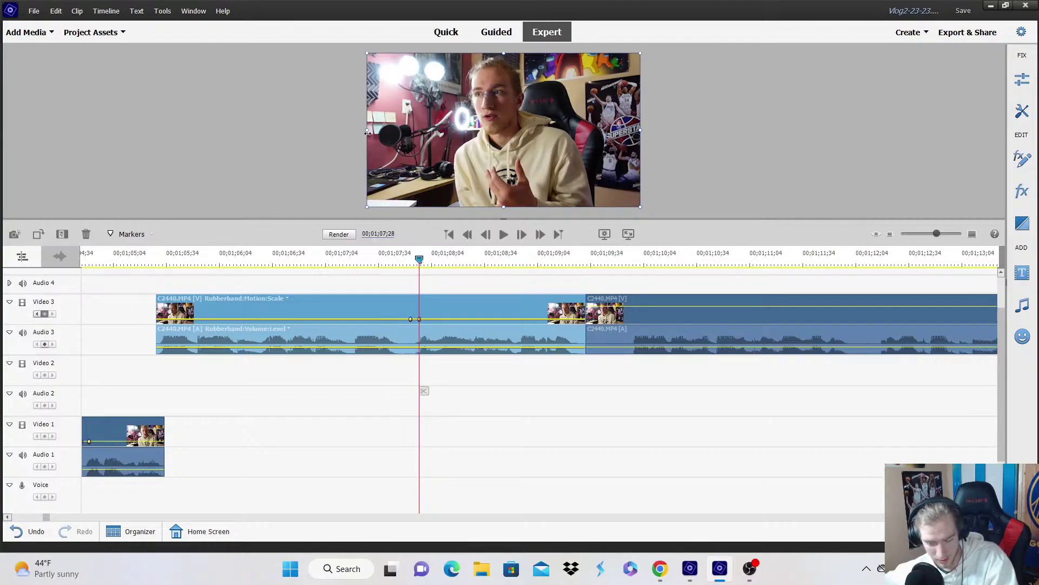
pyautogui.moveTo(368, 132); pyautogui.dragTo(340, 130)
pyautogui.click(319, 262)
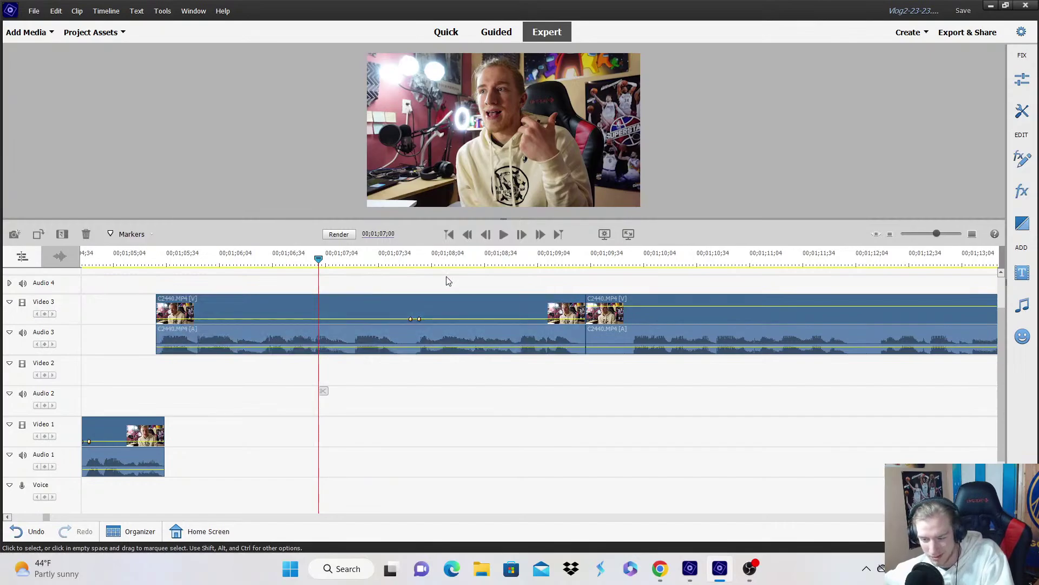
pyautogui.press('space')
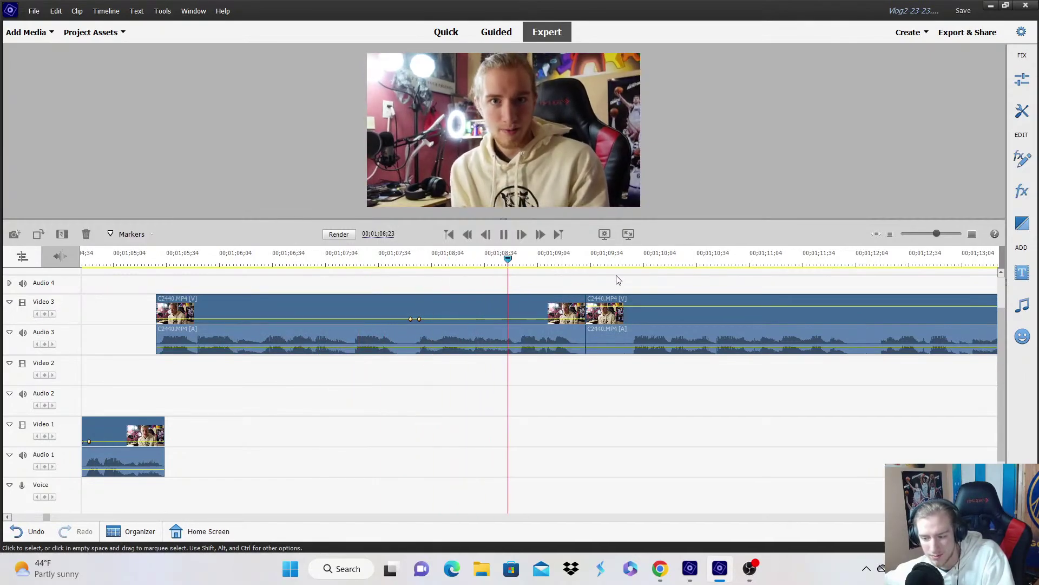
# Move the C2440 remainder after the Video 3 cut to Video 2, slightly overlapping the end of the Video 3 piece.
pyautogui.press('space')
pyautogui.moveTo(590, 328); pyautogui.dragTo(579, 385)
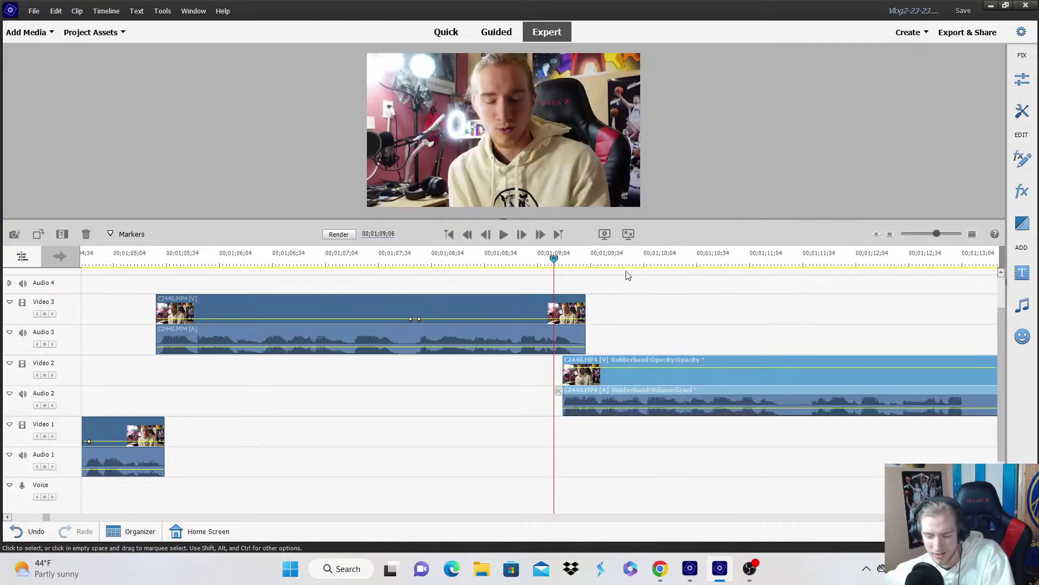
pyautogui.click(628, 275)
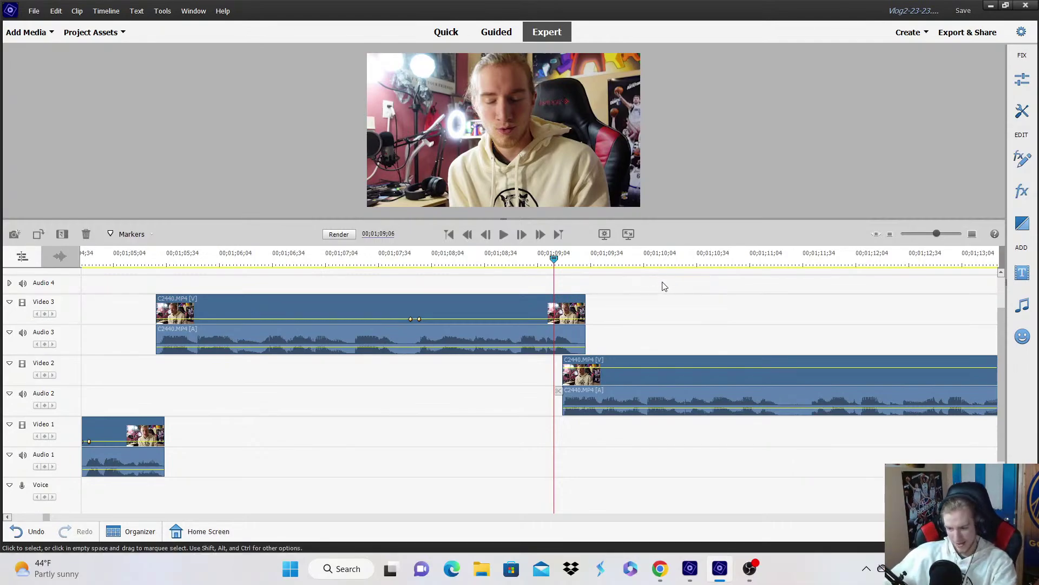
# Play across the join, split the Video 2 clip at 00;01;11;11, and trim about a quarter second off the remainder's start.
pyautogui.press('space')
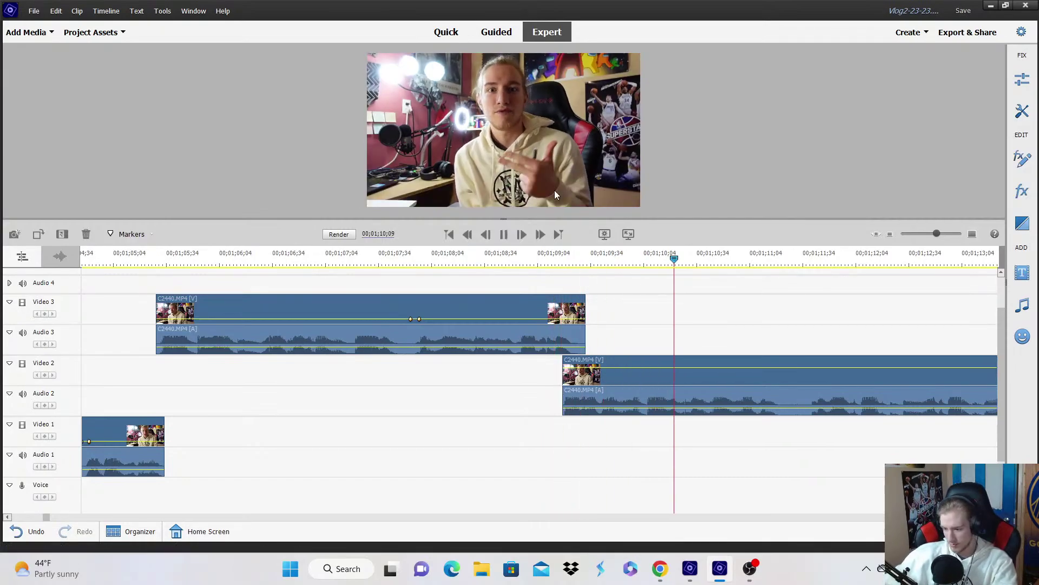
pyautogui.click(787, 390)
pyautogui.moveTo(783, 391); pyautogui.dragTo(806, 392)
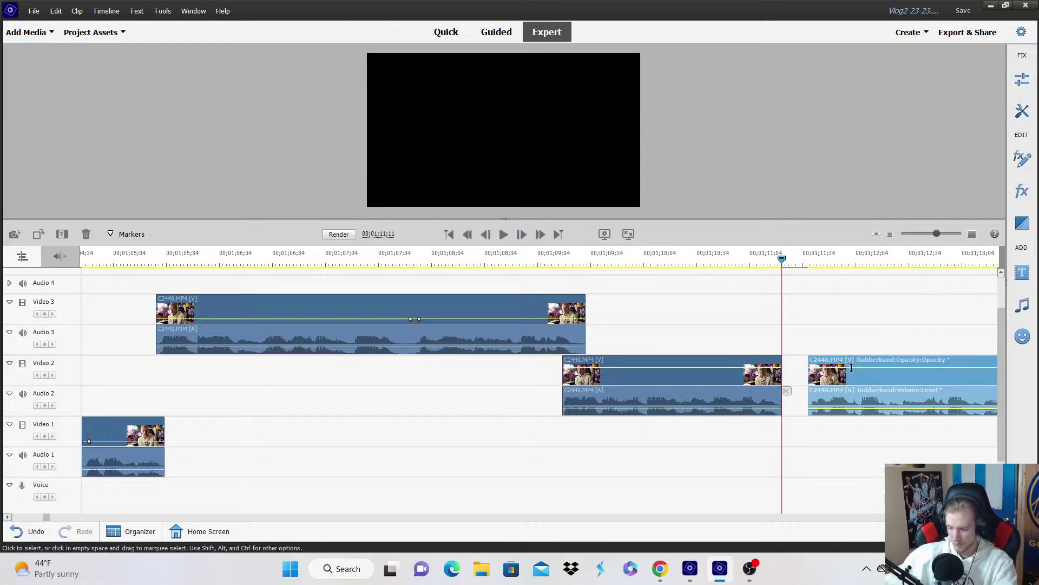
# Move the trimmed remainder to Video 1, slightly overlapping the end of the Video 2 piece, and return the playhead to 00;01;10;29.
pyautogui.moveTo(802, 426); pyautogui.dragTo(801, 430)
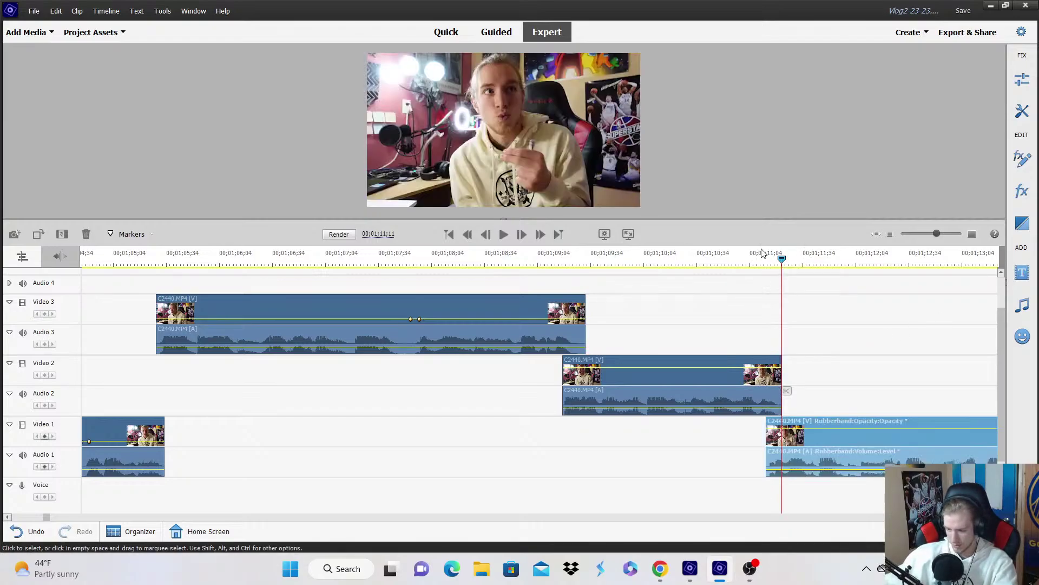
pyautogui.click(742, 259)
pyautogui.click(783, 287)
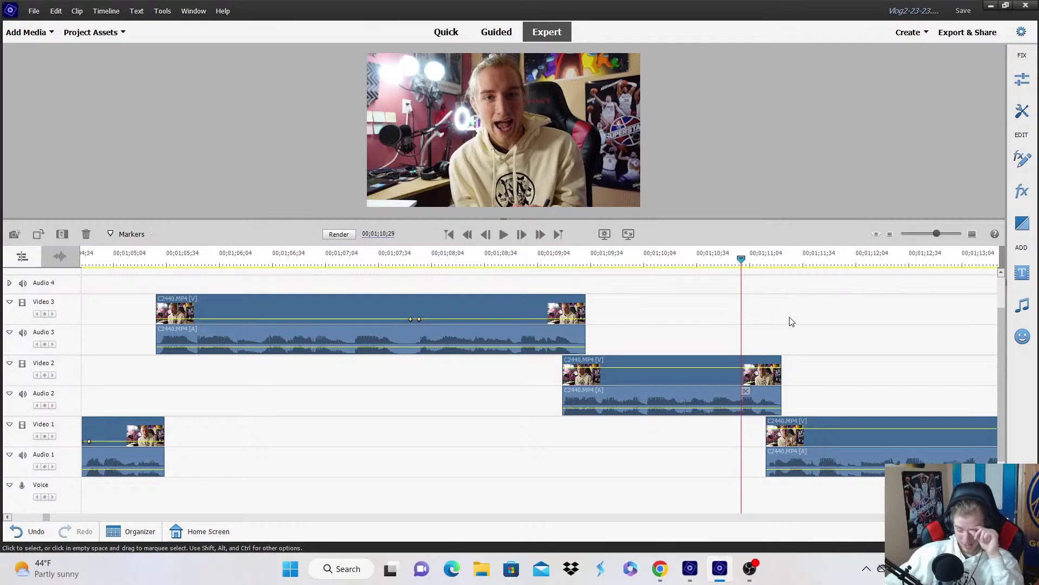
# Play from 00;01;10;29 across the join and split the Video 1 C2440 clip at 00;01;13;17.
pyautogui.scroll(-10, 862, 493)
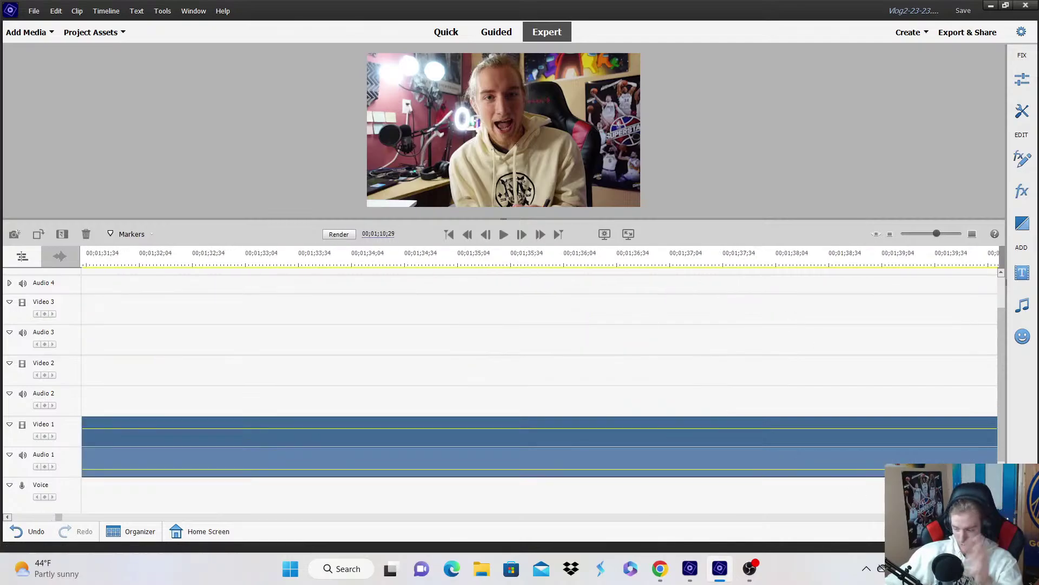
pyautogui.click(891, 234)
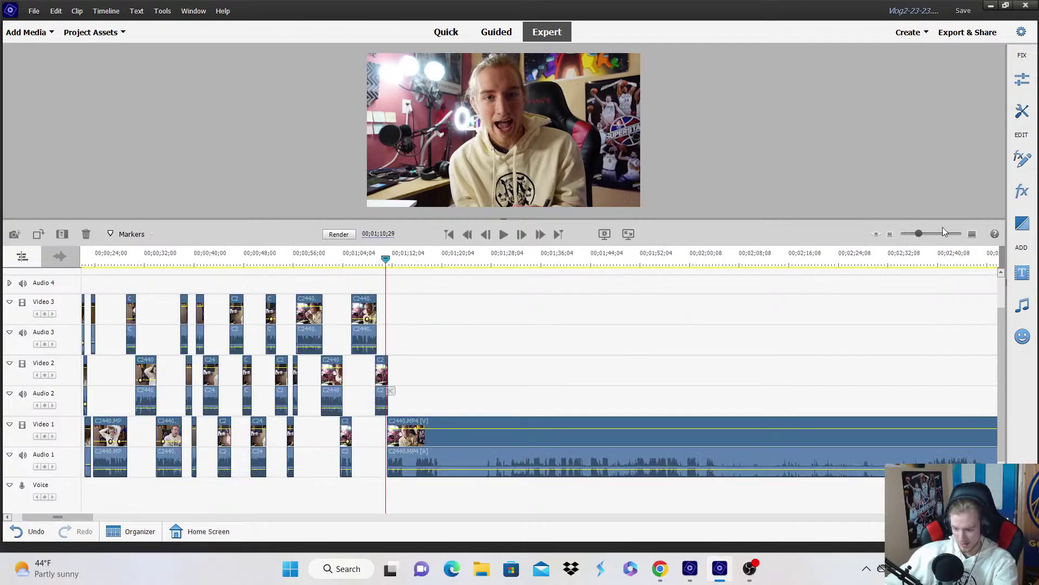
pyautogui.click(972, 233)
pyautogui.click(973, 234)
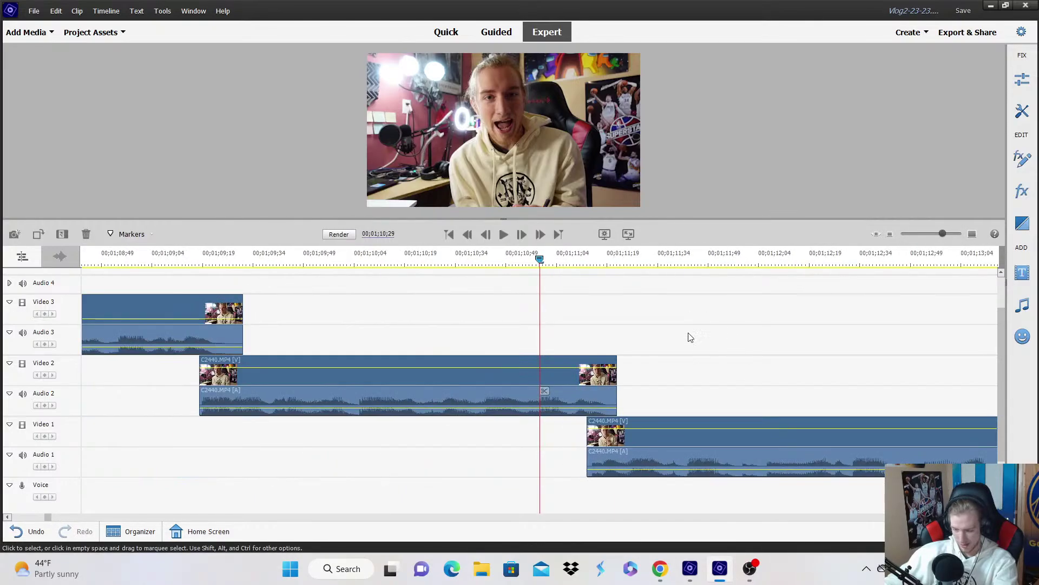
pyautogui.press('space')
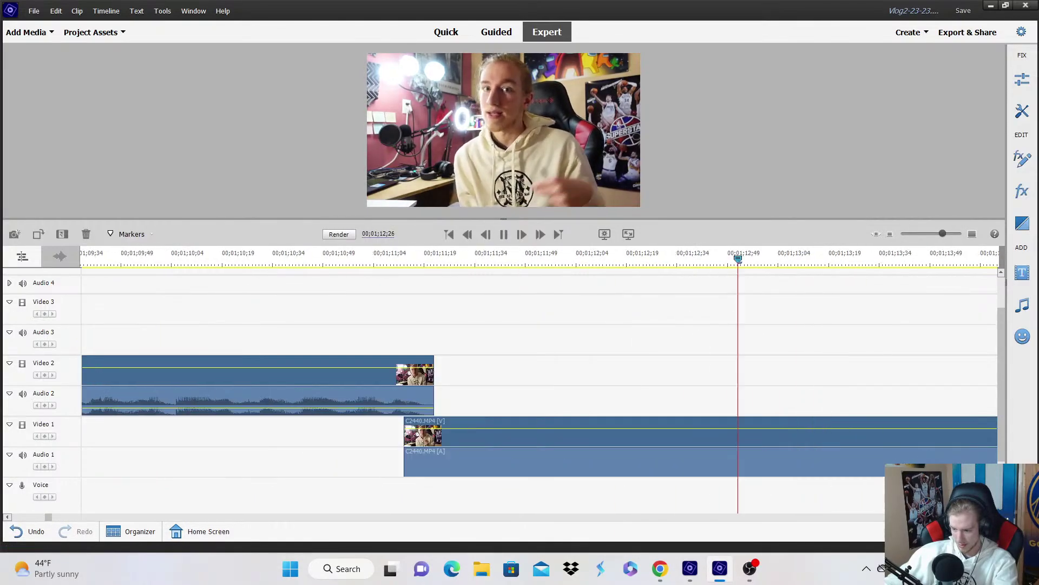
pyautogui.press('space')
pyautogui.hotkey('ctrl', 'k')
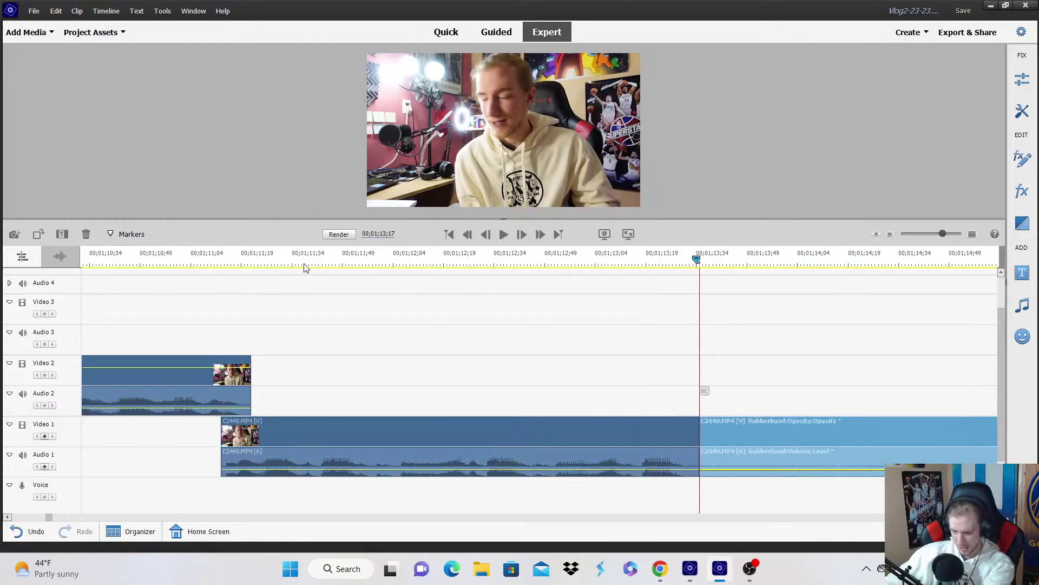
# Switch the Video 1 C2440 piece before the 00;01;13;17 cut to show its Motion Scale keyframe line.
pyautogui.moveTo(304, 263); pyautogui.dragTo(398, 277)
pyautogui.click(298, 432)
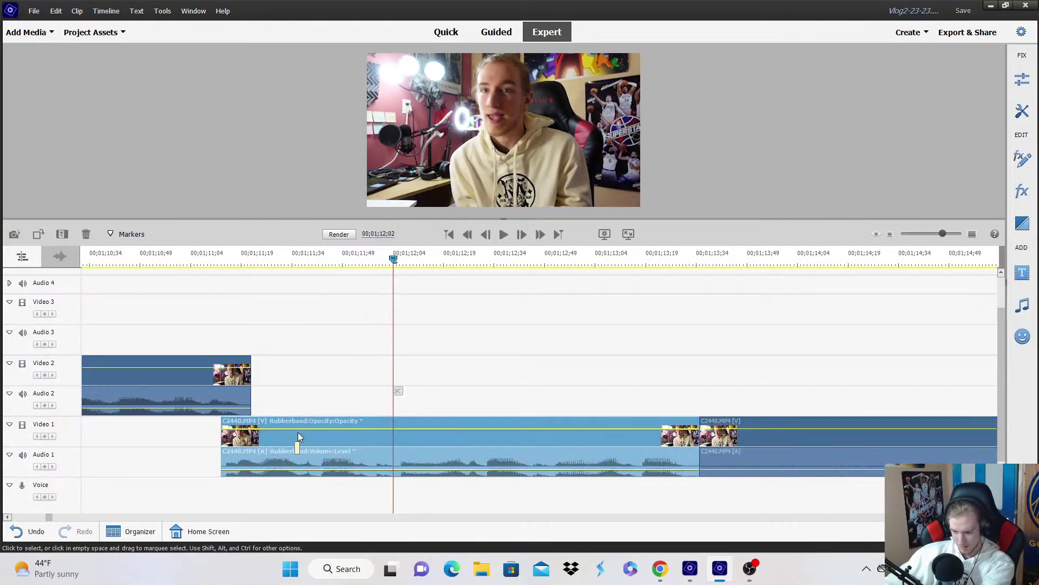
pyautogui.click(311, 421)
pyautogui.moveTo(307, 432)
pyautogui.click(387, 445)
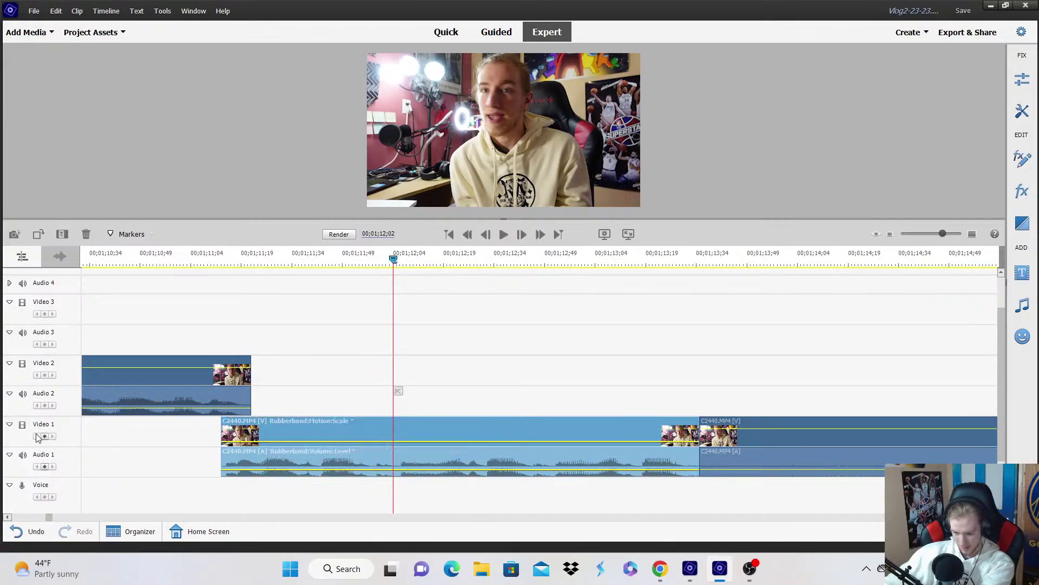
# Try scale keyframes at 00;01;12;02 and 00;01;12;04 on the Video 1 C2440 piece and preview the footage after them.
pyautogui.press('Right')
pyautogui.press('Right')
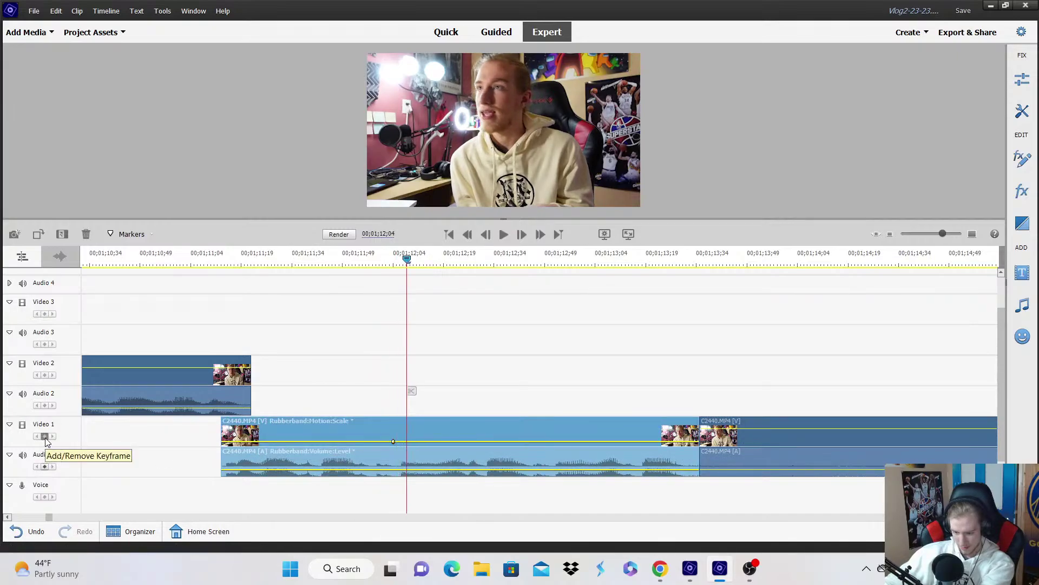
pyautogui.press('space')
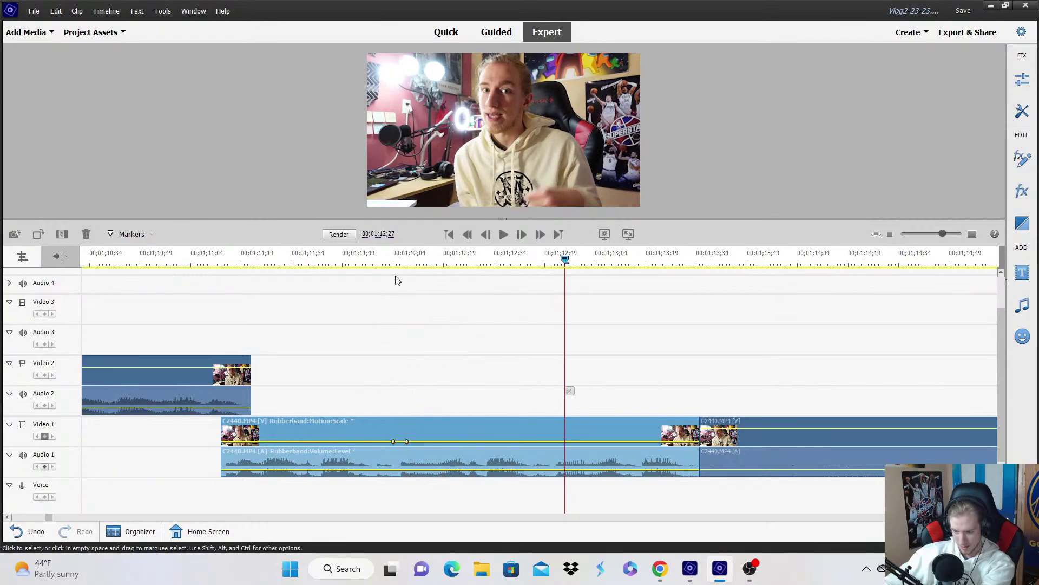
pyautogui.click(408, 261)
pyautogui.click(498, 136)
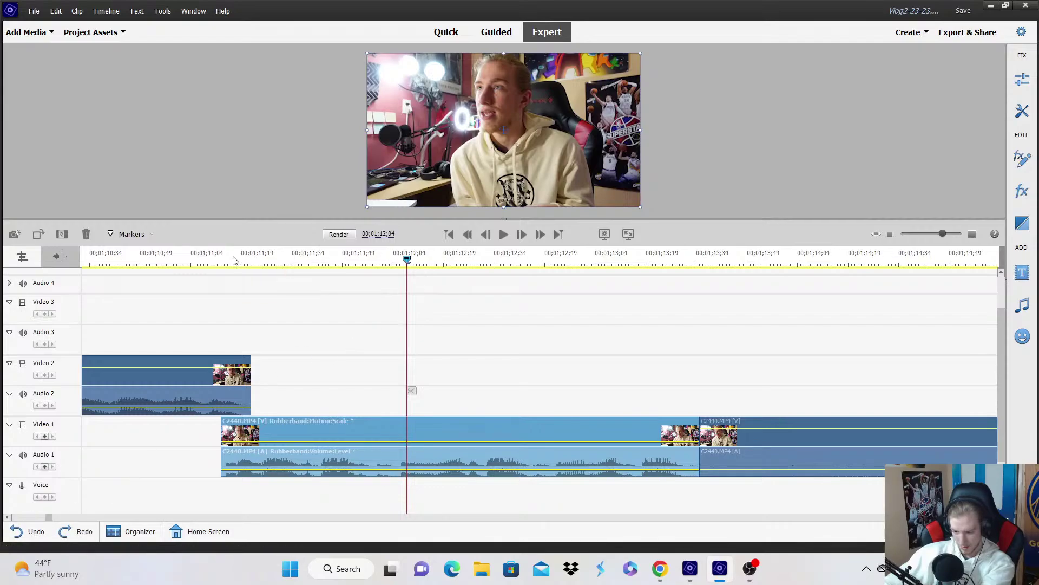
# Add scale keyframes at 00;01;11;20 and 00;01;11;22 on the Video 1 C2440 piece, enlarging the picture slightly at the second one.
pyautogui.moveTo(235, 261); pyautogui.dragTo(317, 318)
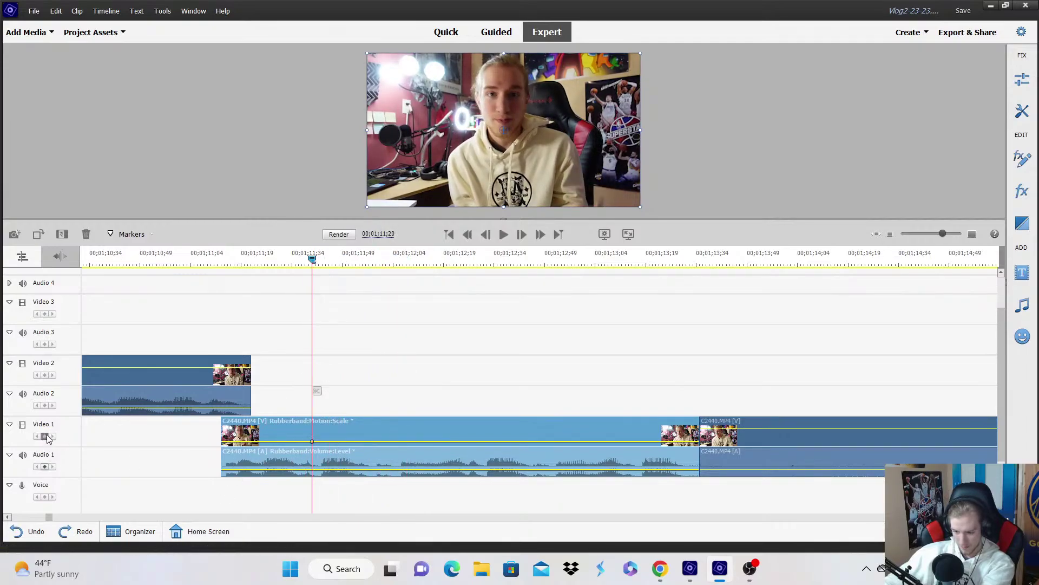
pyautogui.press('Right')
pyautogui.press('Right')
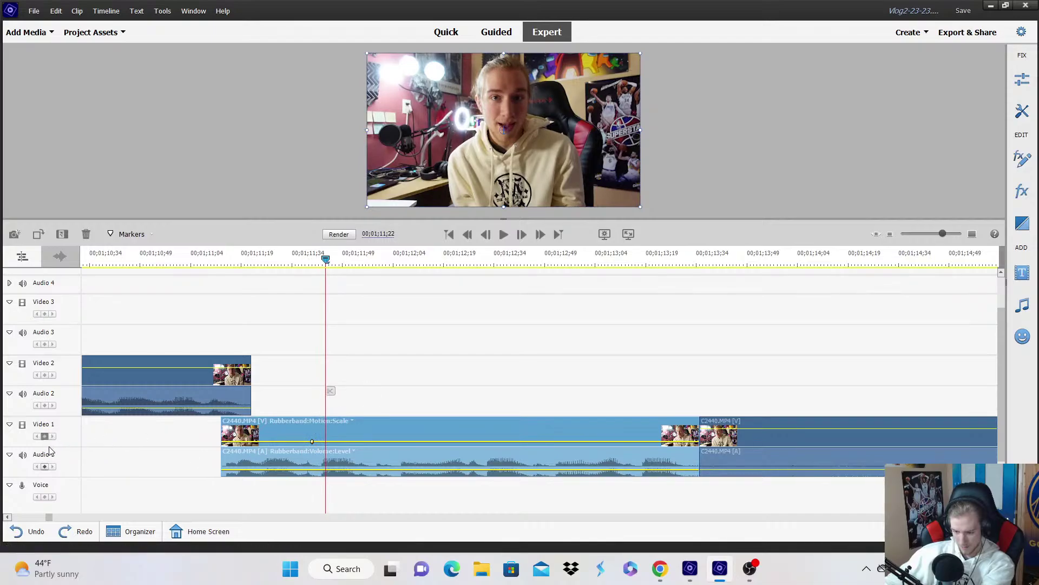
pyautogui.click(45, 437)
pyautogui.moveTo(648, 130); pyautogui.dragTo(653, 130)
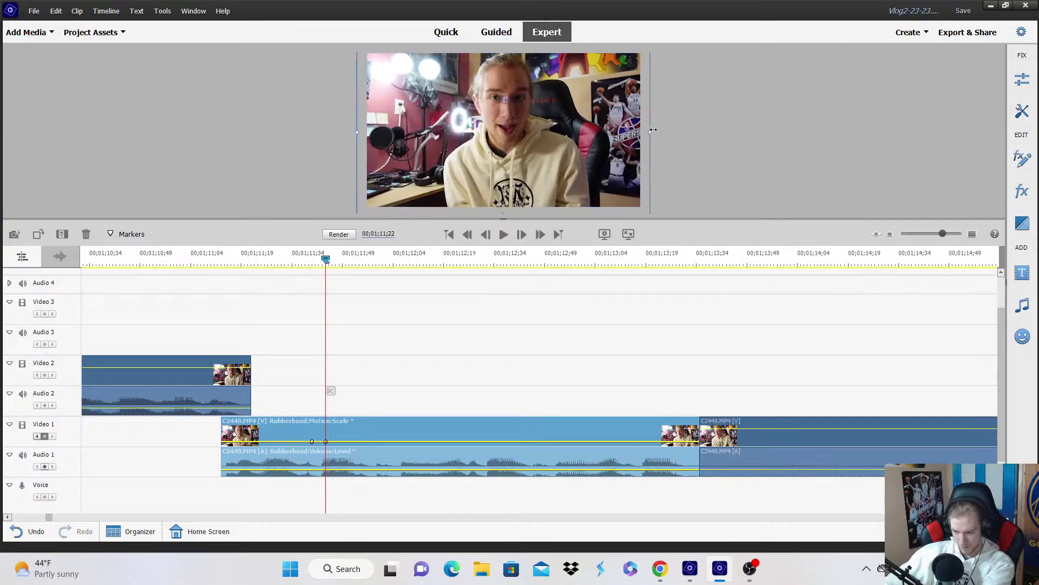
# Play ahead and add scale keyframes at 00;01;12;14 and 00;01;12;16, enlarging the picture further at the second one.
pyautogui.press('space')
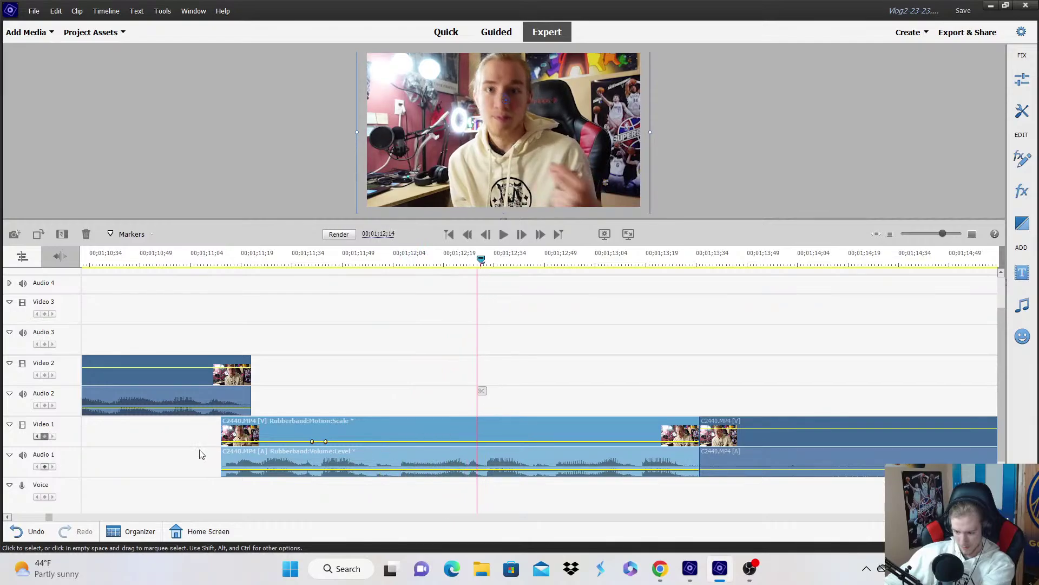
pyautogui.click(44, 436)
pyautogui.press('Right')
pyautogui.press('Right')
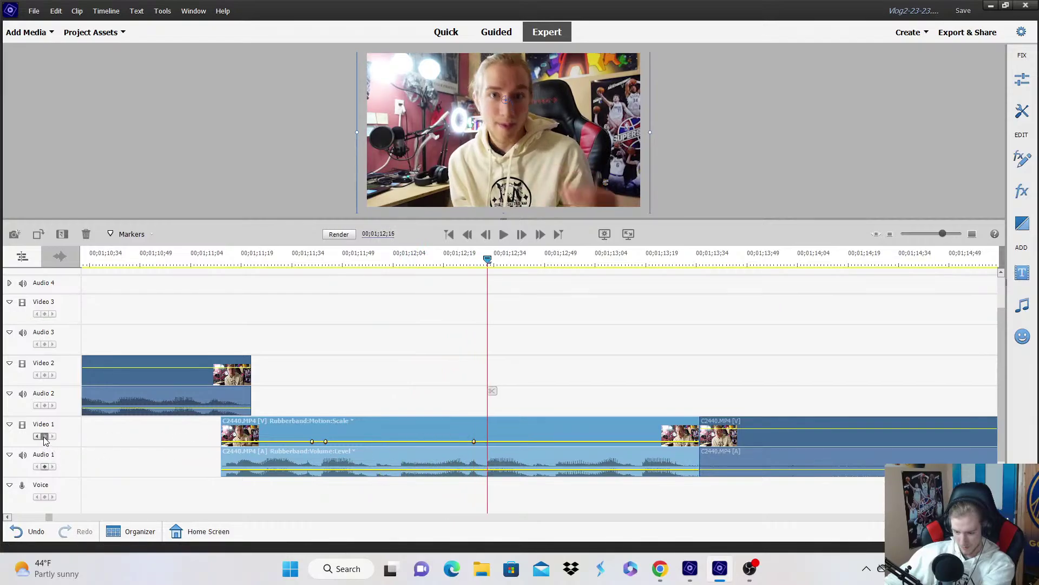
pyautogui.click(44, 436)
pyautogui.moveTo(651, 133); pyautogui.dragTo(669, 135)
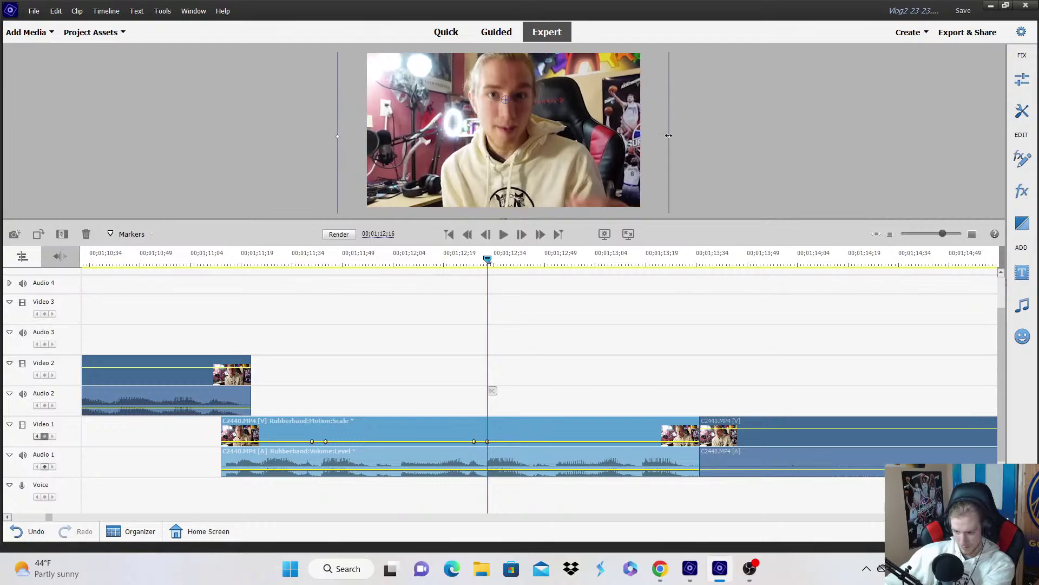
# Play ahead and add a pair of scale keyframes two frames apart, enlarging the picture again at the second one, 00;01;13;09.
pyautogui.press('Right')
pyautogui.press('Right')
pyautogui.press('Right')
pyautogui.press('space')
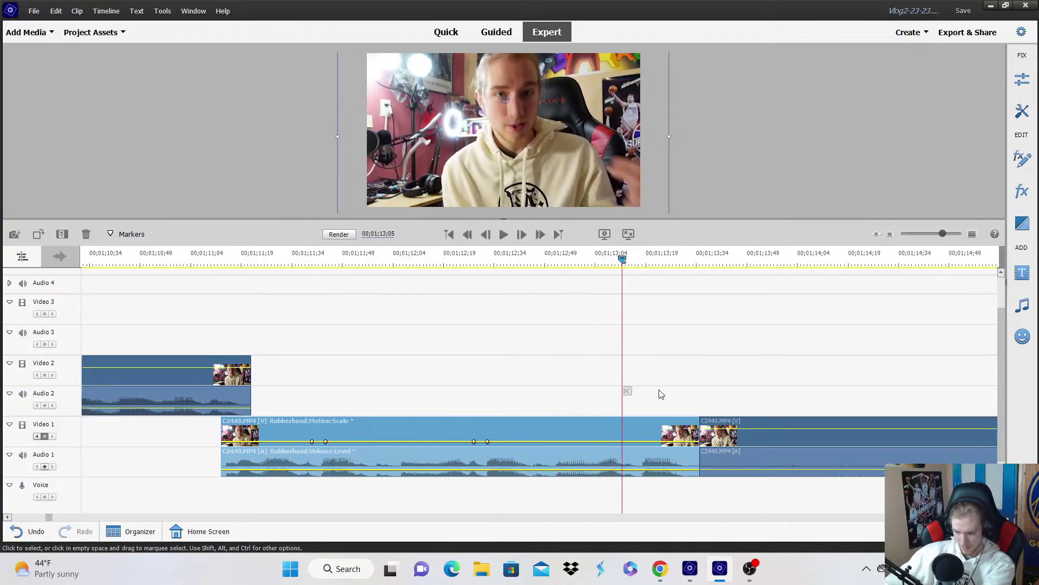
pyautogui.click(45, 441)
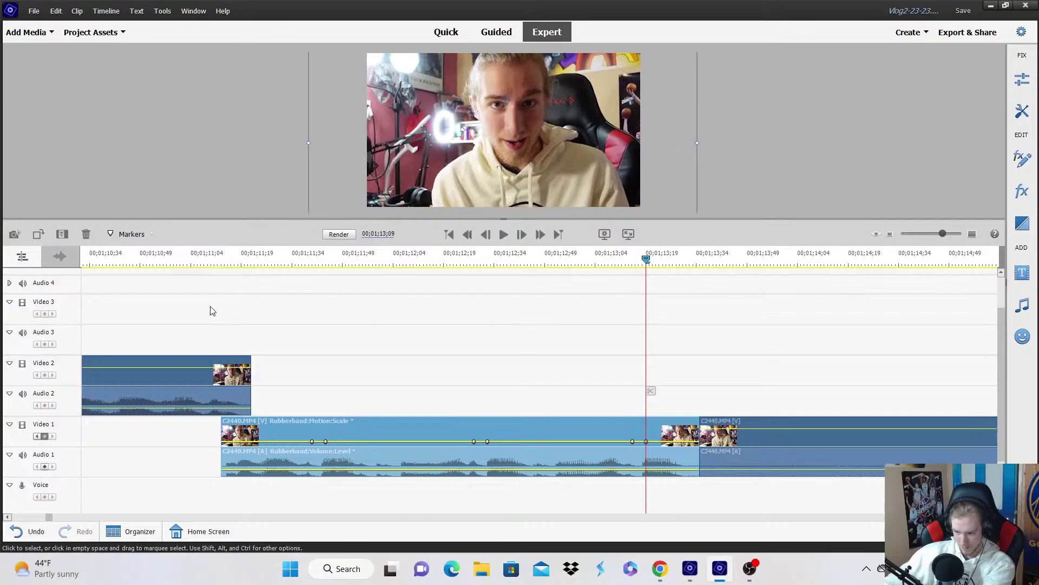
# Play back the three zooms in the Video 1 C2440 piece up to the cut.
pyautogui.press('pageup')
pyautogui.click(366, 306)
pyautogui.press('space')
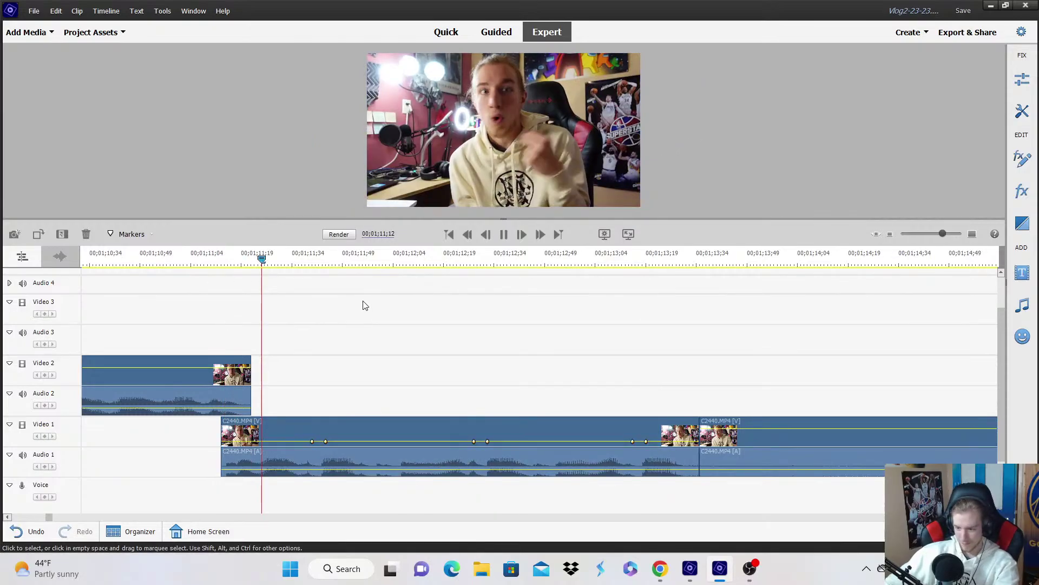
pyautogui.press('space')
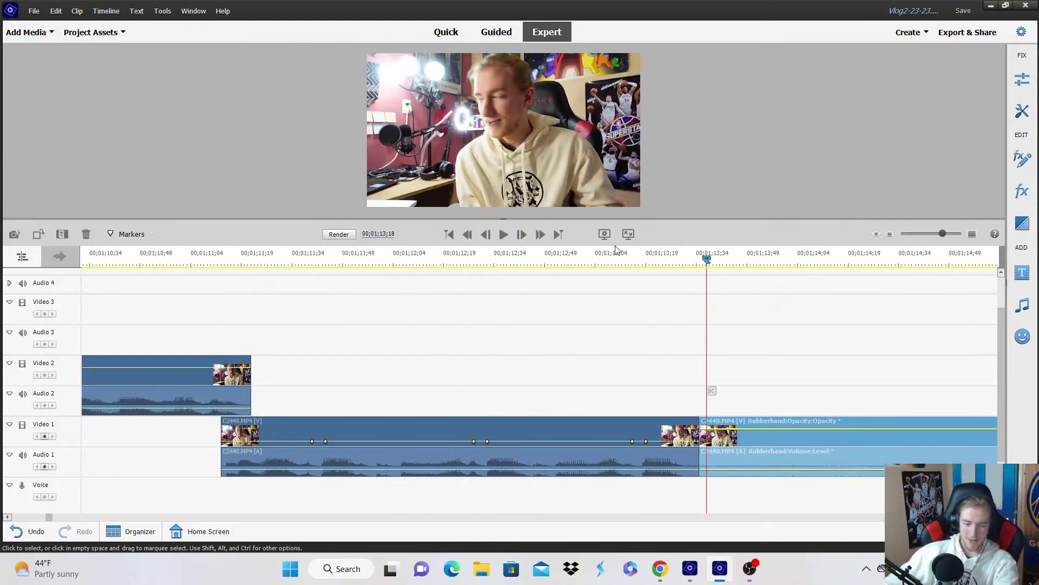
# Skim the long C2440 remainder on Video 1 after the 00;01;13;17 cut to decide which footage to keep.
pyautogui.click(890, 234)
pyautogui.click(890, 233)
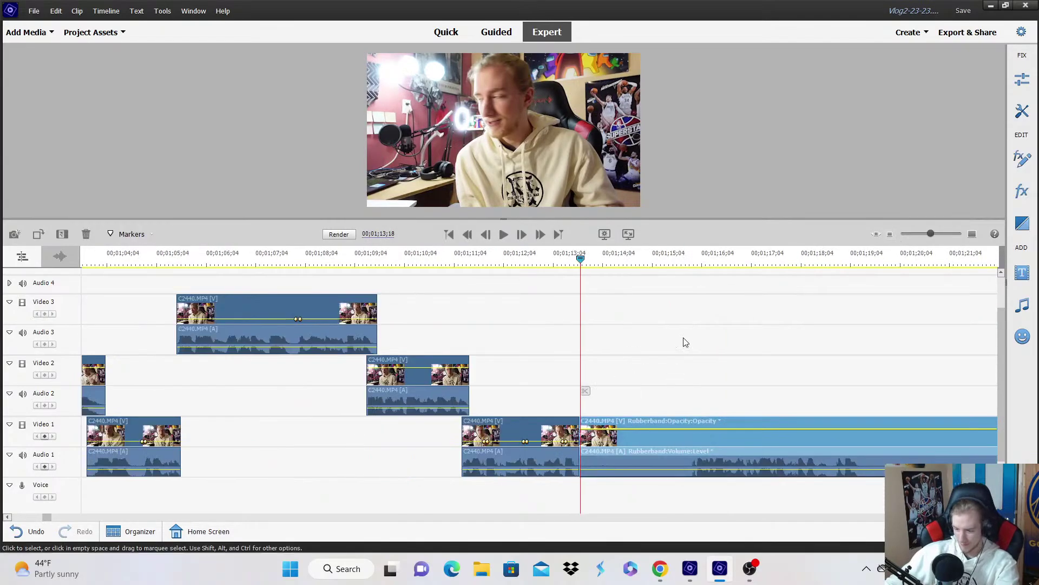
pyautogui.click(689, 262)
pyautogui.press('space')
pyautogui.click(976, 235)
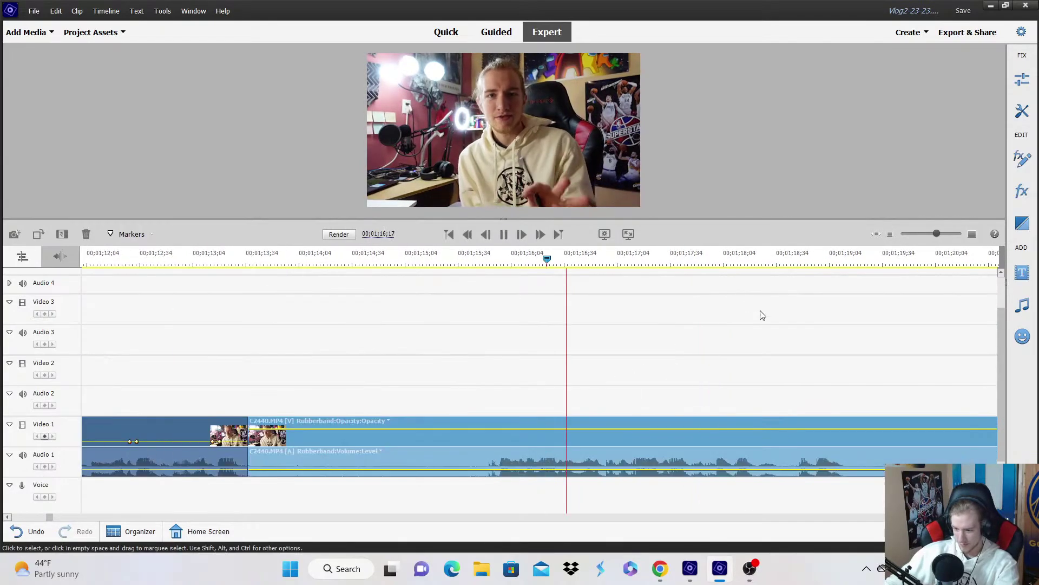
pyautogui.press('space')
pyautogui.click(890, 235)
pyautogui.click(890, 235)
pyautogui.click(890, 235)
pyautogui.click(689, 262)
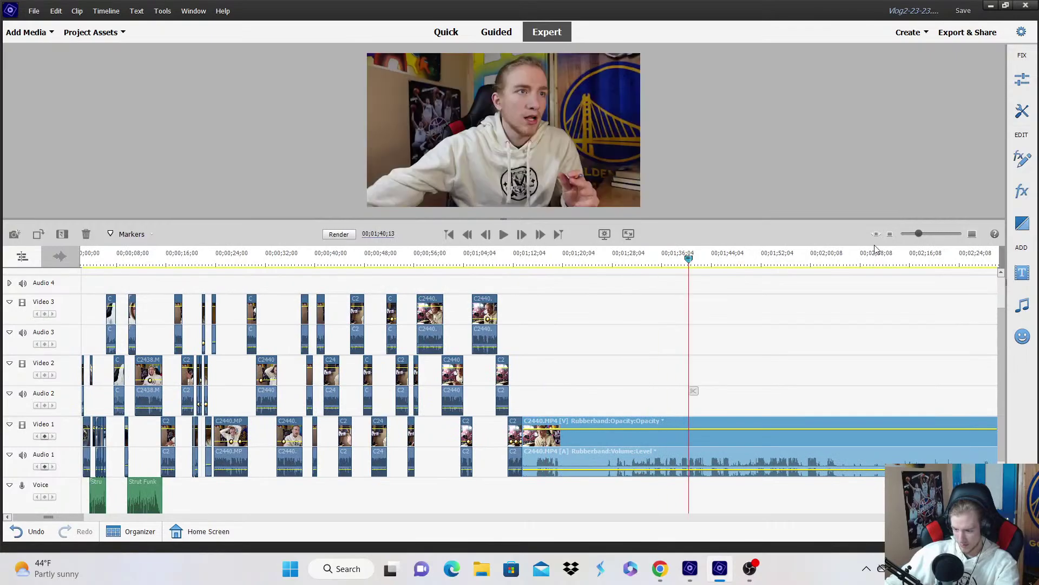
pyautogui.press('space')
pyautogui.click(890, 234)
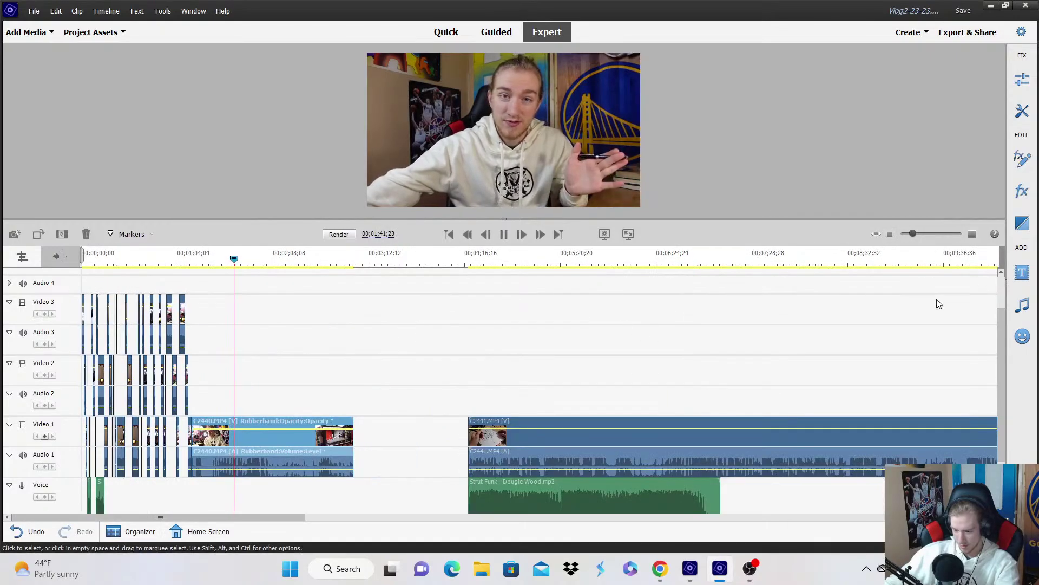
pyautogui.click(973, 234)
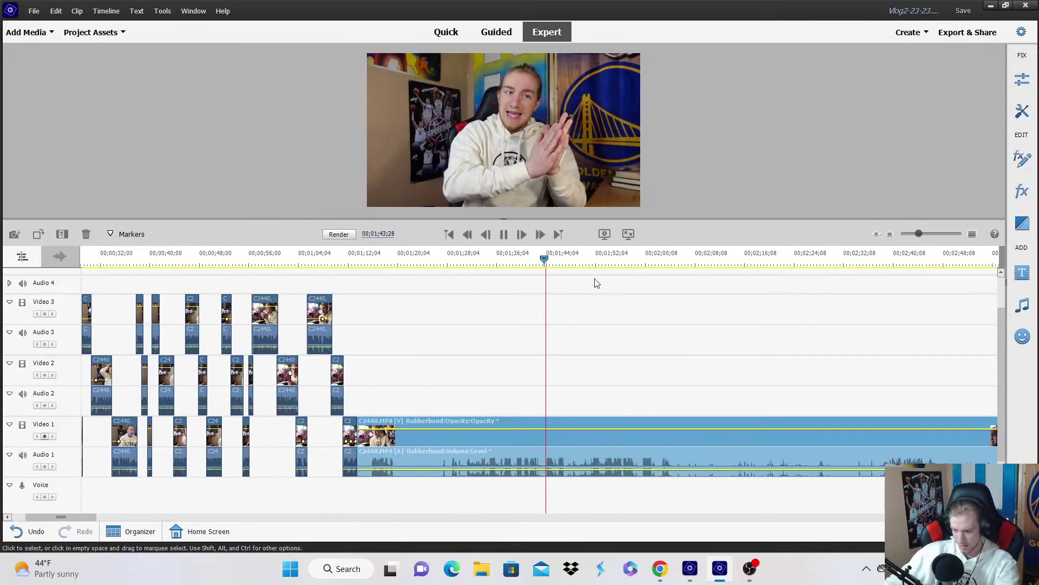
pyautogui.click(591, 261)
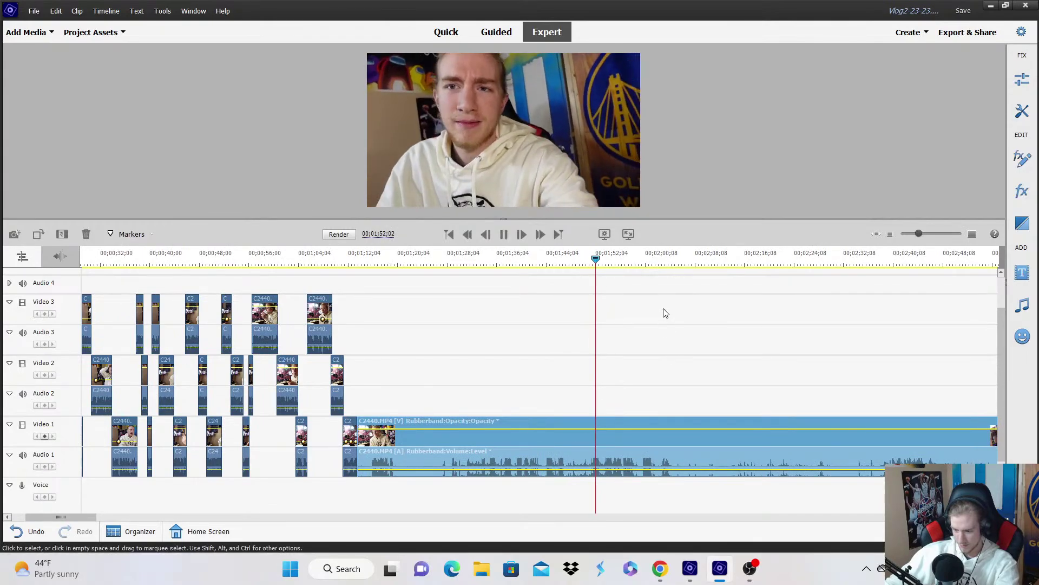
pyautogui.moveTo(590, 259); pyautogui.dragTo(624, 262)
pyautogui.click(530, 262)
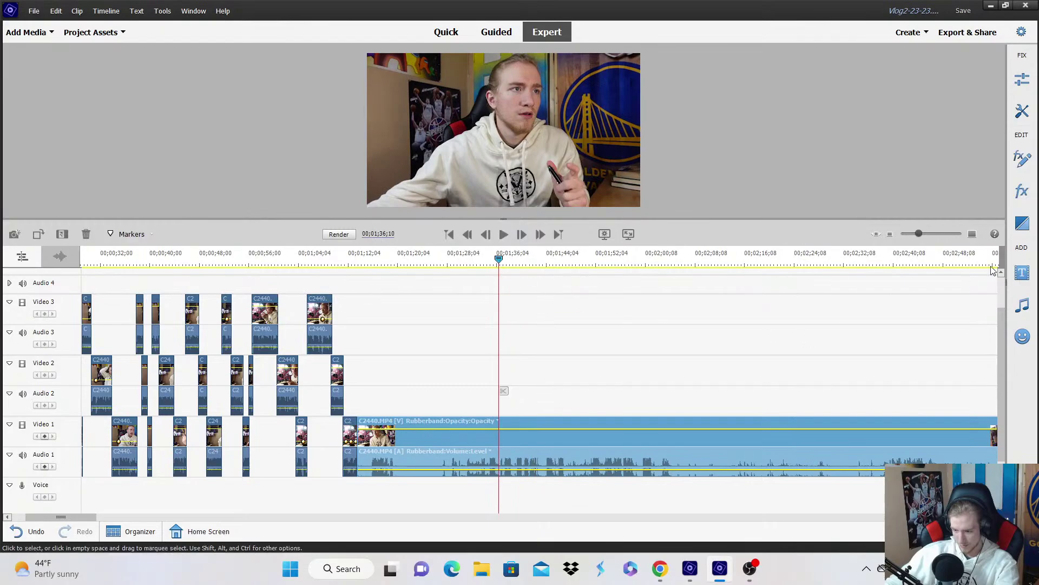
# Find the YouTube channel page shot, split the C2440 remainder at 00;02;47;22, and delete the section before it, closing the gap.
pyautogui.click(890, 233)
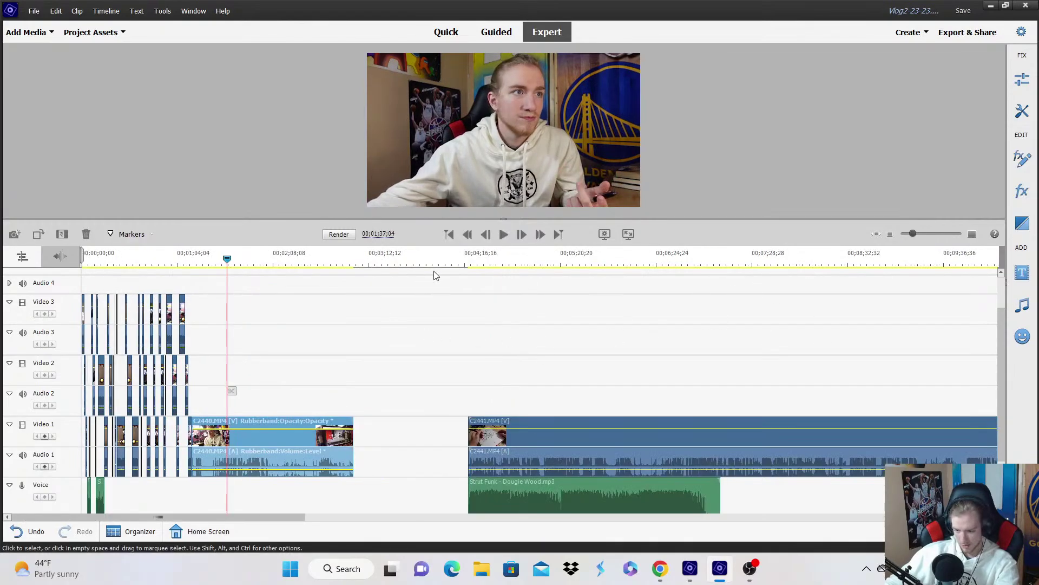
pyautogui.click(486, 262)
pyautogui.moveTo(486, 262); pyautogui.dragTo(320, 287)
pyautogui.press('space')
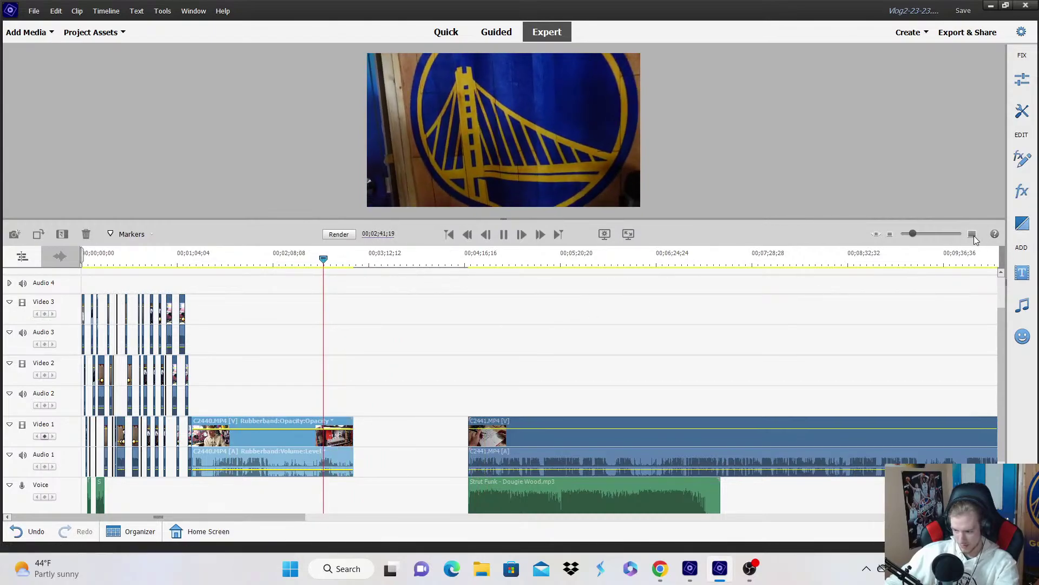
pyautogui.click(972, 234)
pyautogui.click(624, 259)
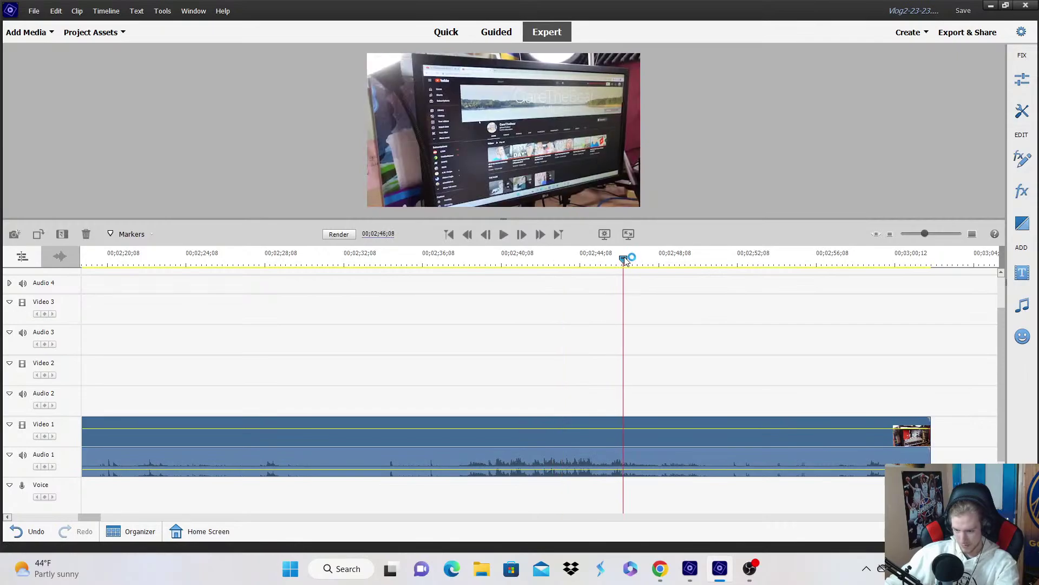
pyautogui.moveTo(638, 396); pyautogui.dragTo(655, 396)
pyautogui.rightClick(655, 414)
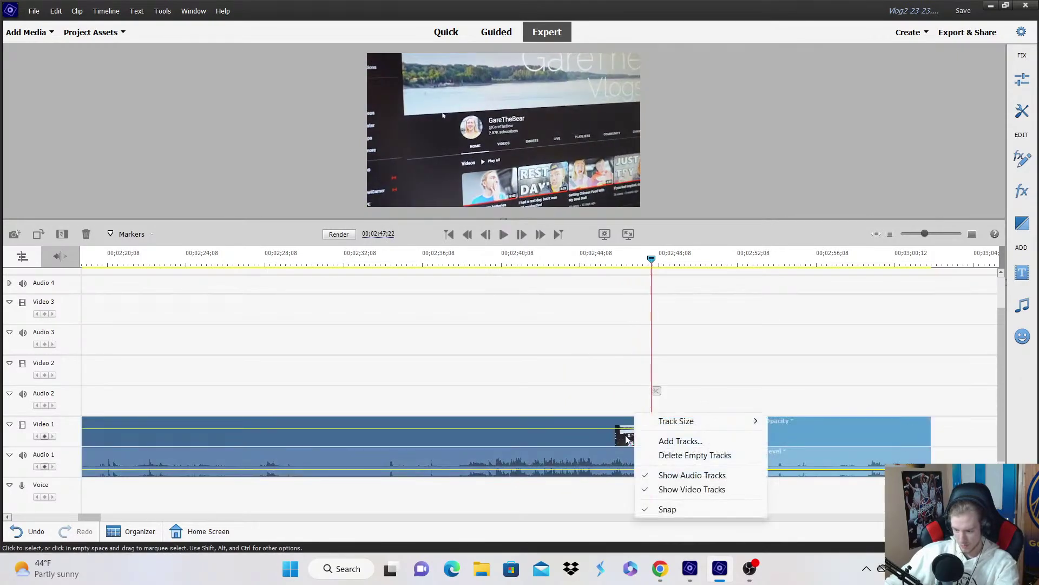
pyautogui.rightClick(626, 433)
pyautogui.click(673, 153)
# Delete the audio of the remaining C2440 channel page piece on Video 1.
pyautogui.click(890, 234)
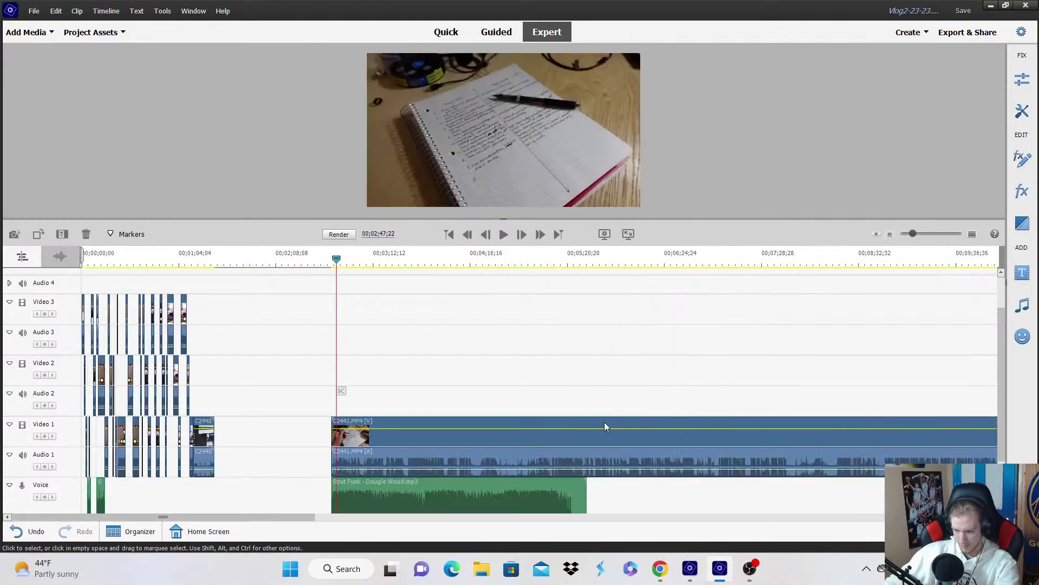
pyautogui.rightClick(198, 451)
pyautogui.click(275, 195)
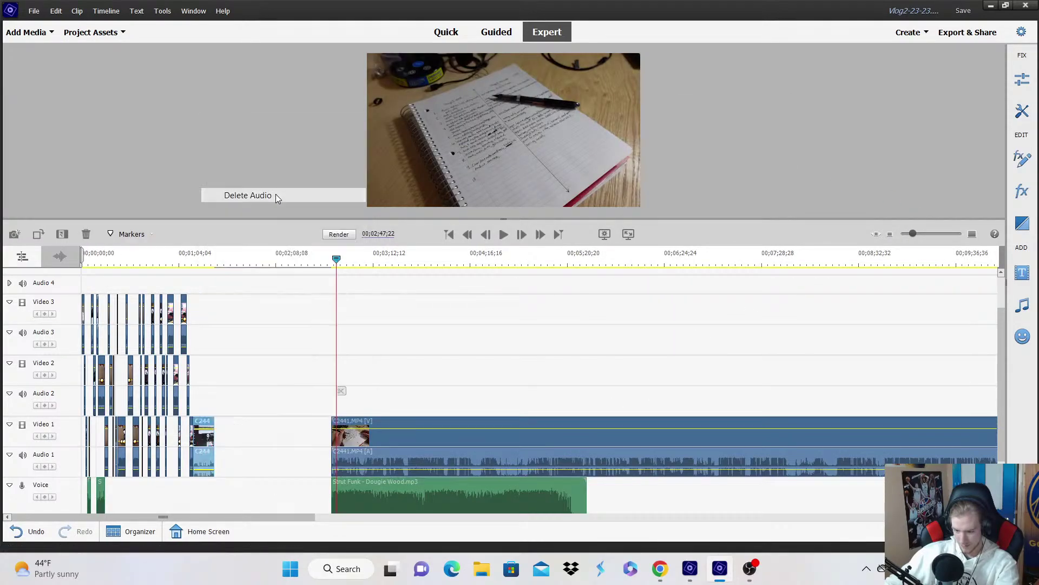
# Move the Strut Funk music clip on the Voice track to start with the C2440 channel page piece.
pyautogui.scroll(-3, 338, 466)
pyautogui.click(329, 447)
pyautogui.moveTo(330, 446); pyautogui.dragTo(220, 434)
# Extend the start of the Strut Funk clip slightly ahead of the cut to the channel page shot.
pyautogui.click(186, 264)
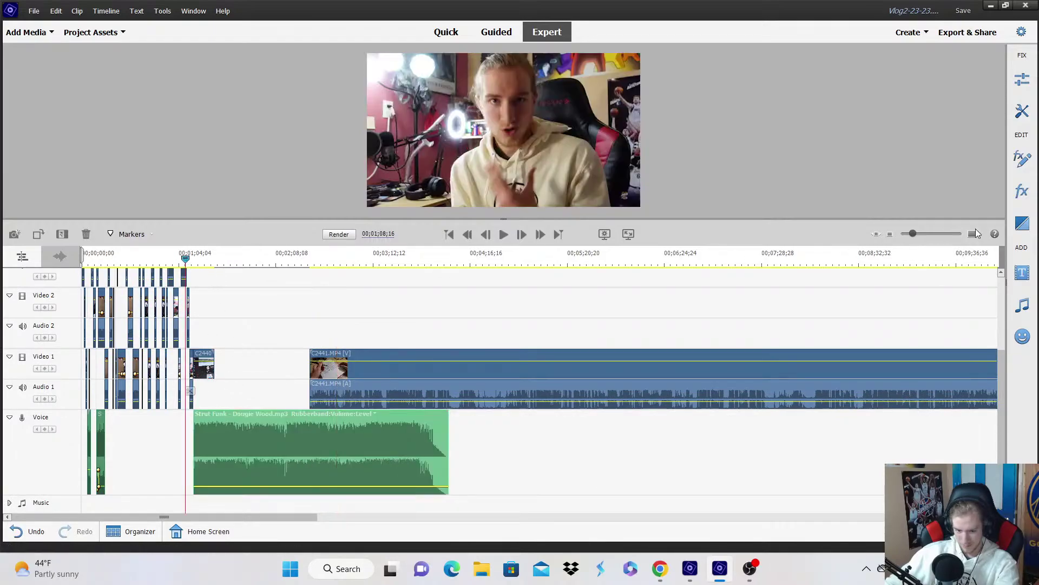
pyautogui.click(973, 238)
pyautogui.click(973, 236)
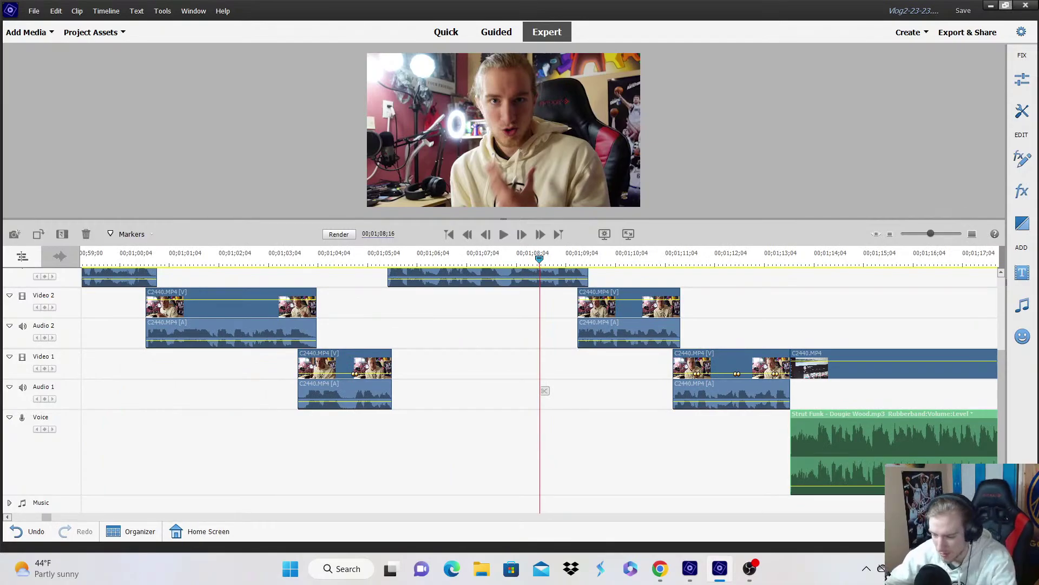
pyautogui.scroll(-3, 877, 420)
pyautogui.scroll(-3, 542, 379)
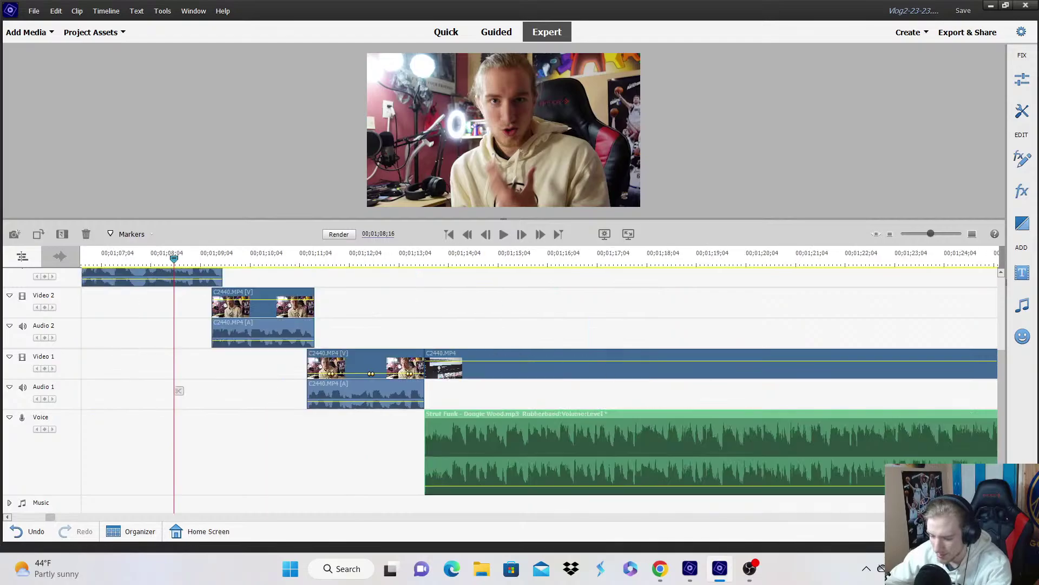
pyautogui.click(376, 265)
pyautogui.click(975, 234)
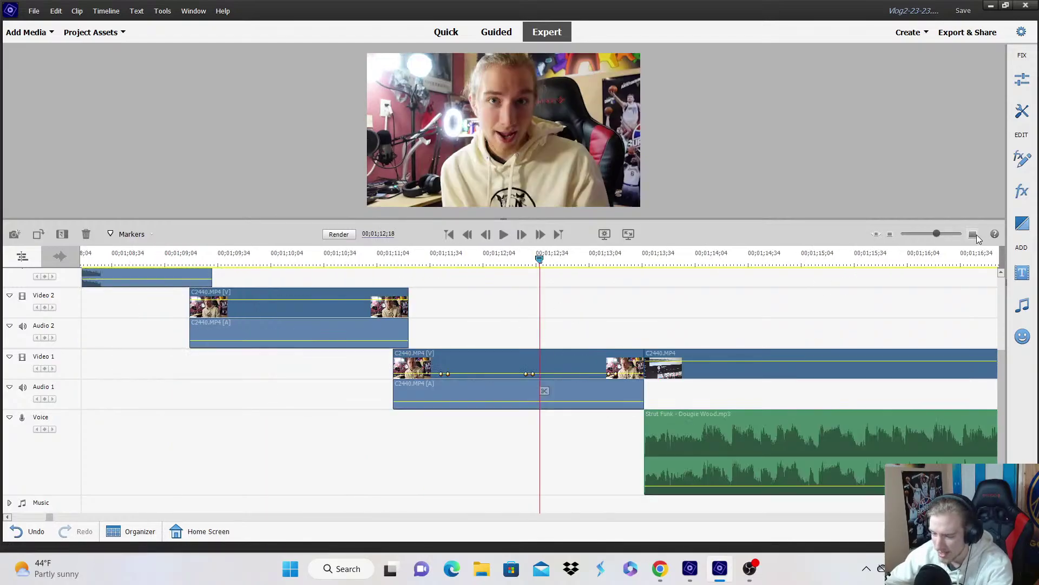
pyautogui.click(975, 234)
pyautogui.moveTo(740, 433); pyautogui.dragTo(710, 426)
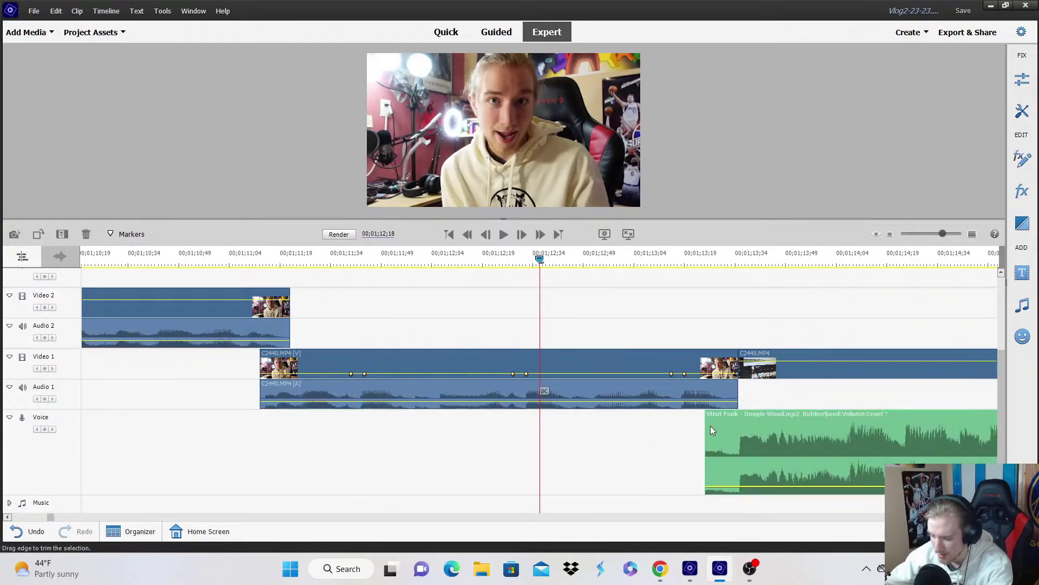
# Play across the cut and extend the music's start further, to the last scale keyframe about a quarter second before the cut.
pyautogui.press('space')
pyautogui.click(973, 234)
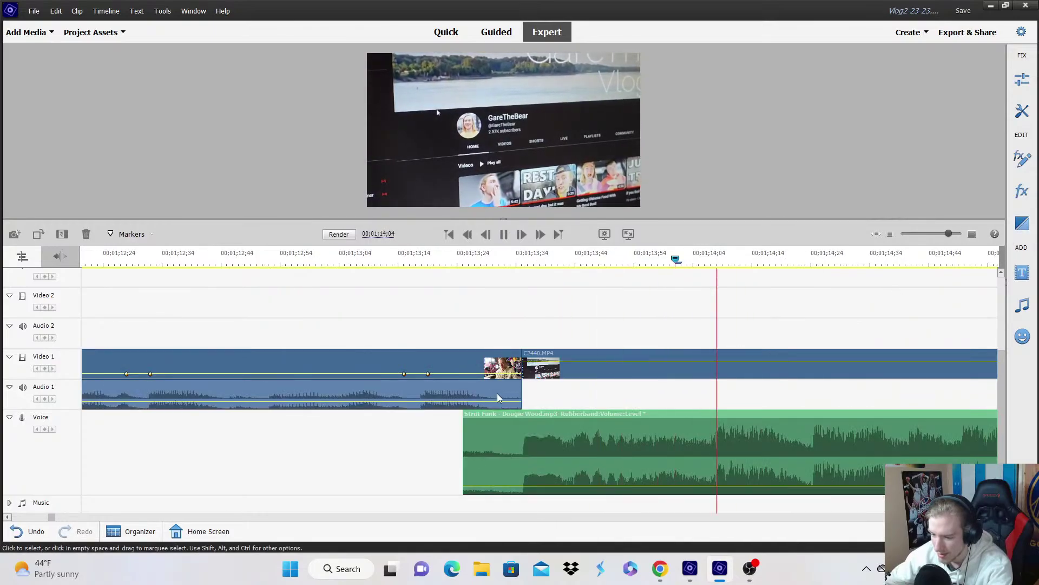
pyautogui.press('space')
pyautogui.moveTo(463, 449); pyautogui.dragTo(428, 450)
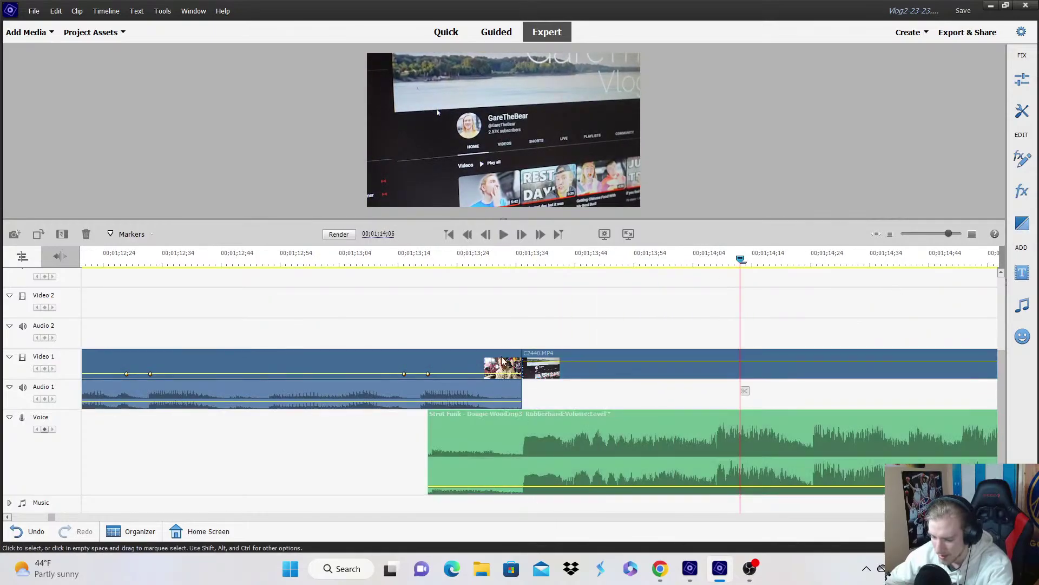
# Extend the start of the Strut Funk clip to about one second before the channel page cut and fade in its audio.
pyautogui.rightClick(478, 458)
pyautogui.moveTo(561, 350)
pyautogui.click(681, 350)
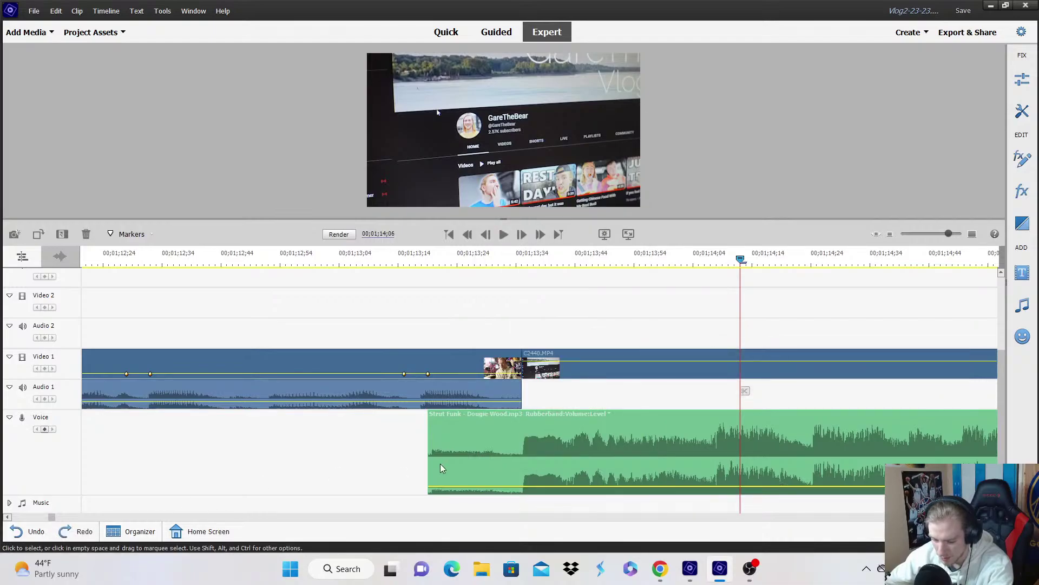
pyautogui.moveTo(429, 468); pyautogui.dragTo(162, 460)
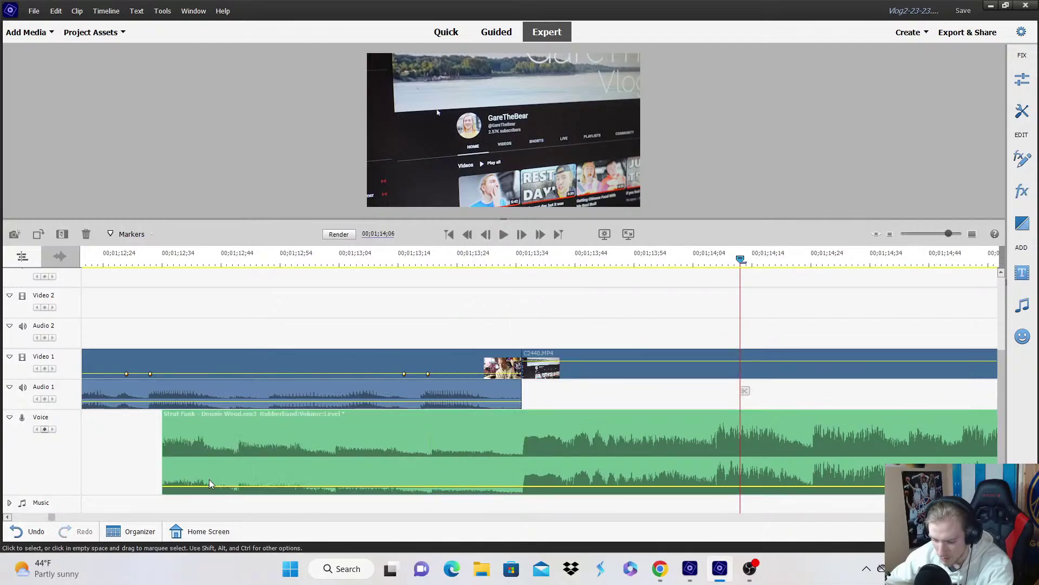
pyautogui.rightClick(242, 457)
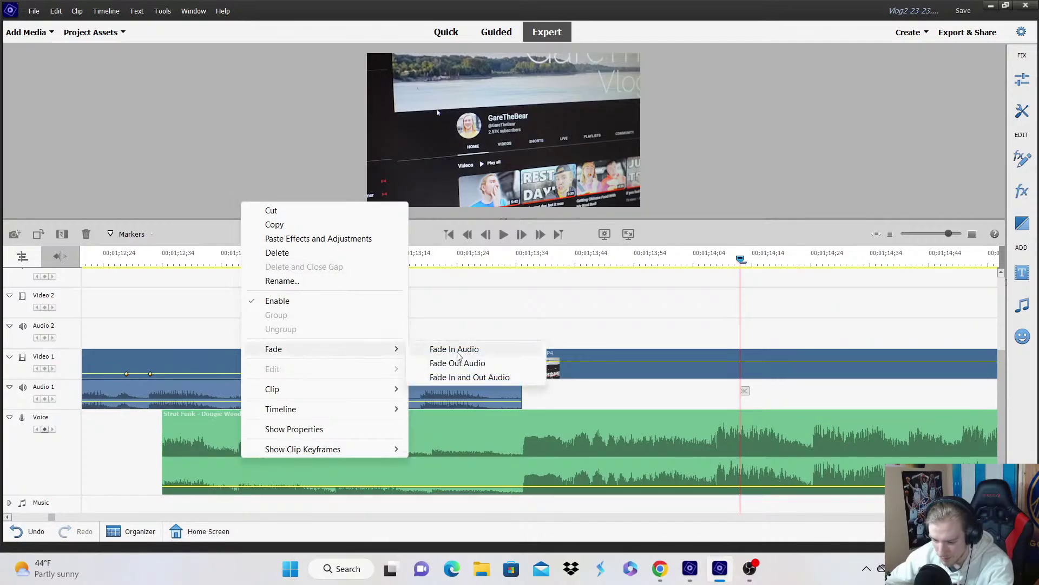
pyautogui.click(452, 350)
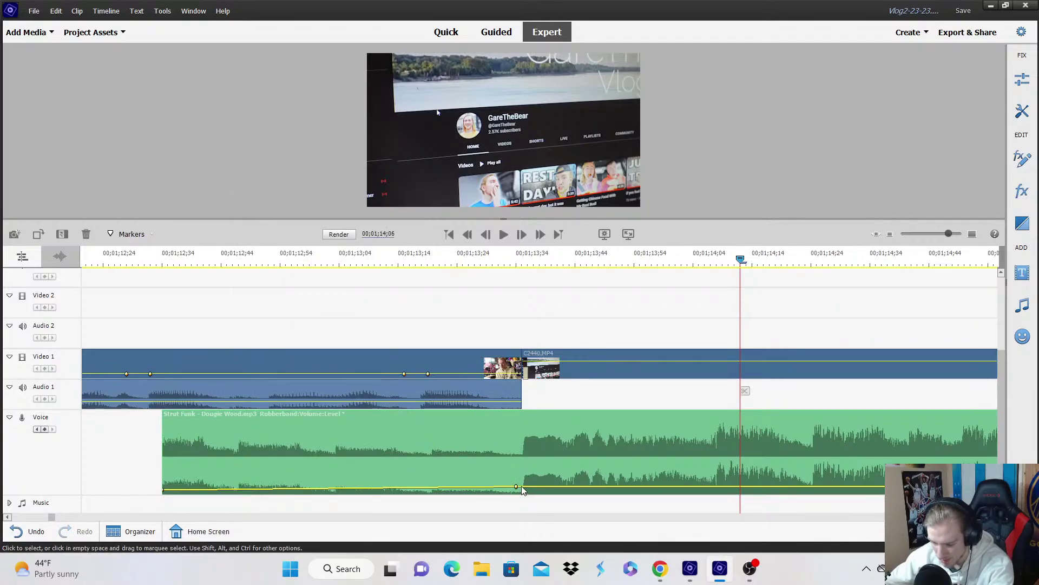
# Raise the volume keyframe at the end of the Strut Funk fade-in and play across the cut to check the level.
pyautogui.moveTo(522, 486); pyautogui.dragTo(526, 472)
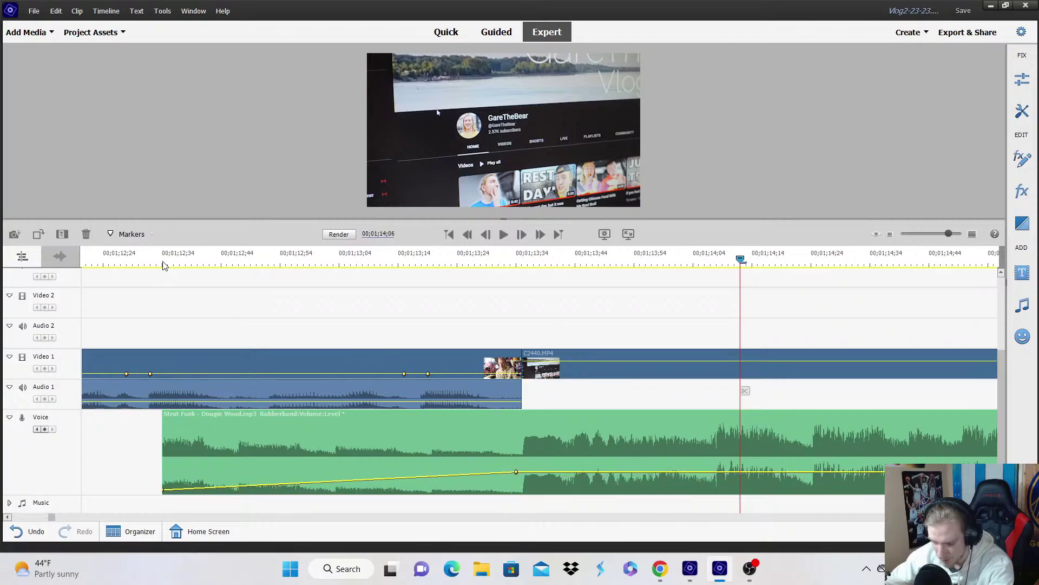
pyautogui.click(149, 264)
pyautogui.press('space')
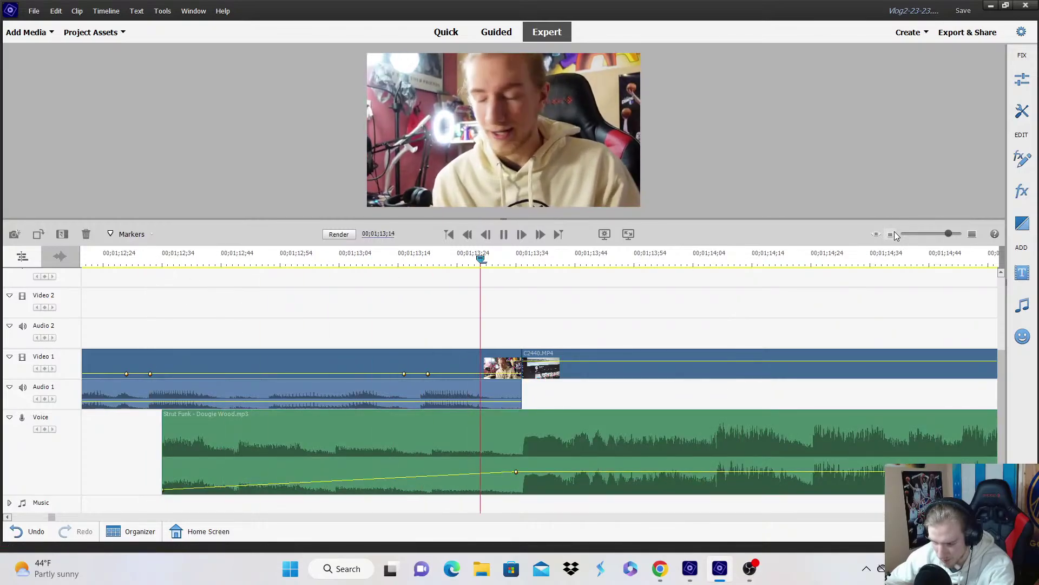
pyautogui.click(892, 234)
pyautogui.press('space')
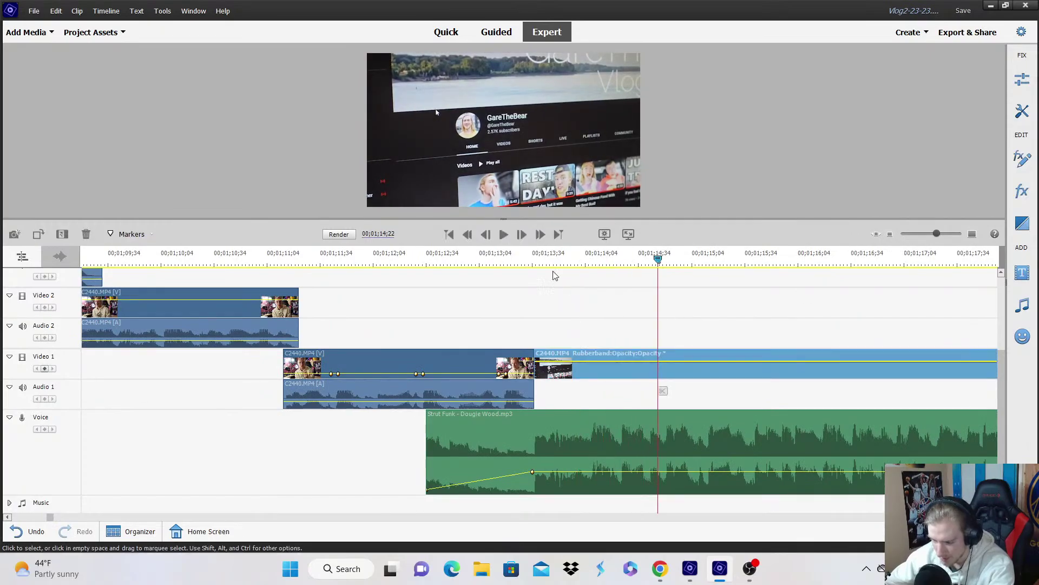
# Play the channel page shot again and split its C2440 clip on Video 1 at 00;01;14;04.
pyautogui.press('pageup')
pyautogui.press('space')
pyautogui.press('space')
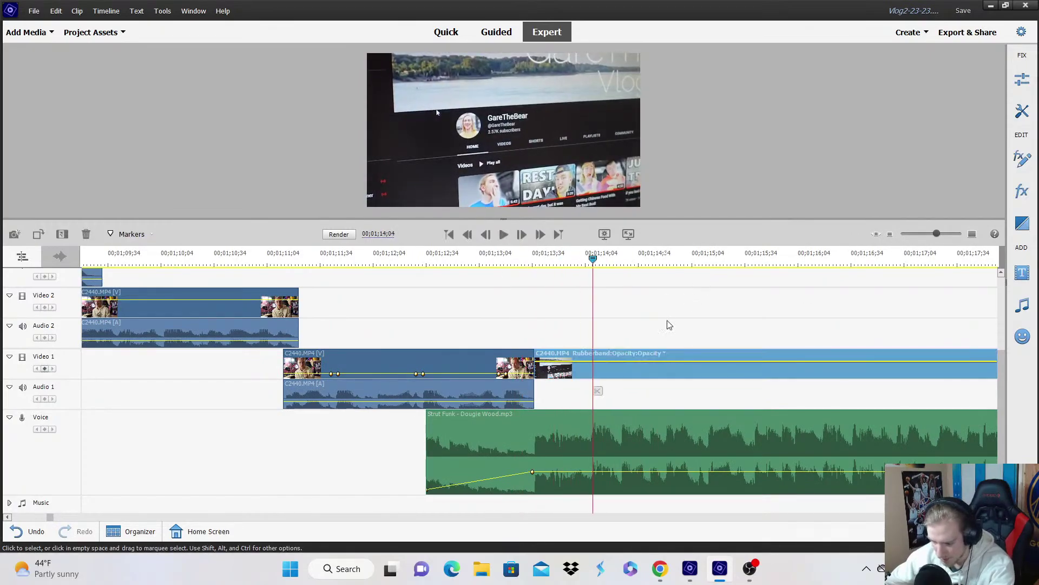
pyautogui.click(598, 392)
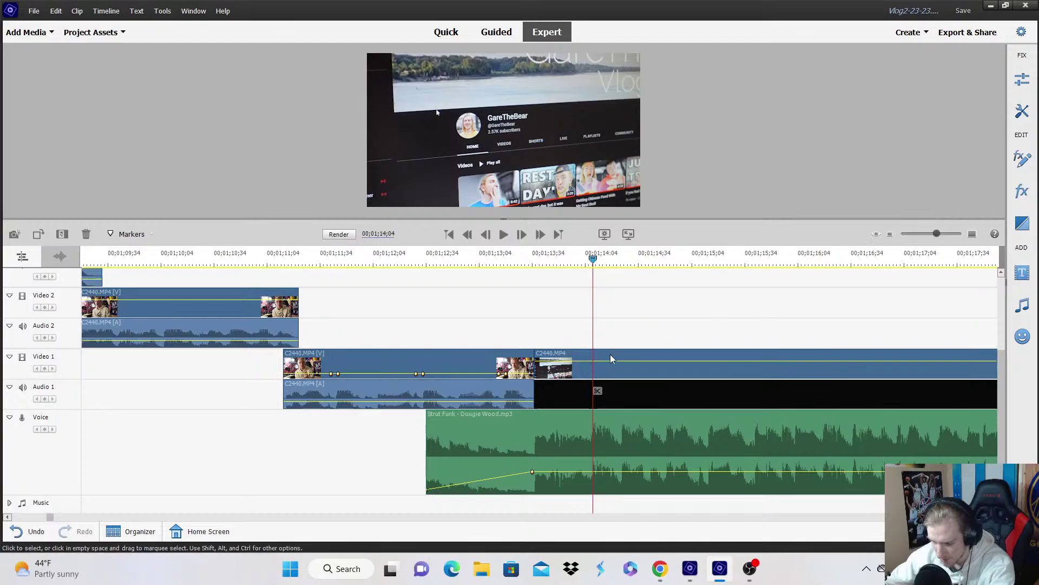
pyautogui.click(598, 389)
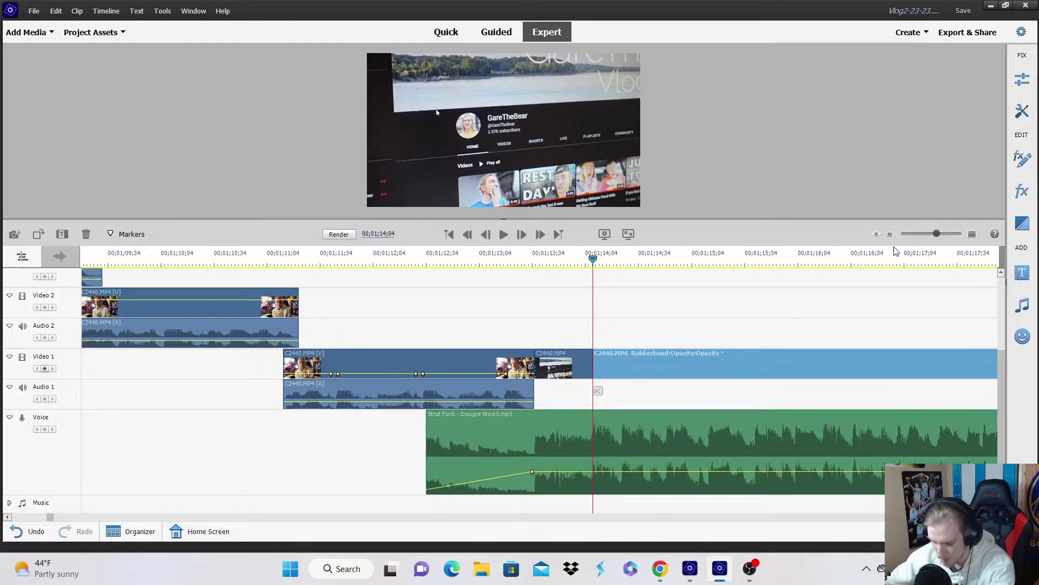
# Delete the remainder of the C2440 channel page clip after the new split.
pyautogui.press('-')
pyautogui.press('-')
pyautogui.press('space')
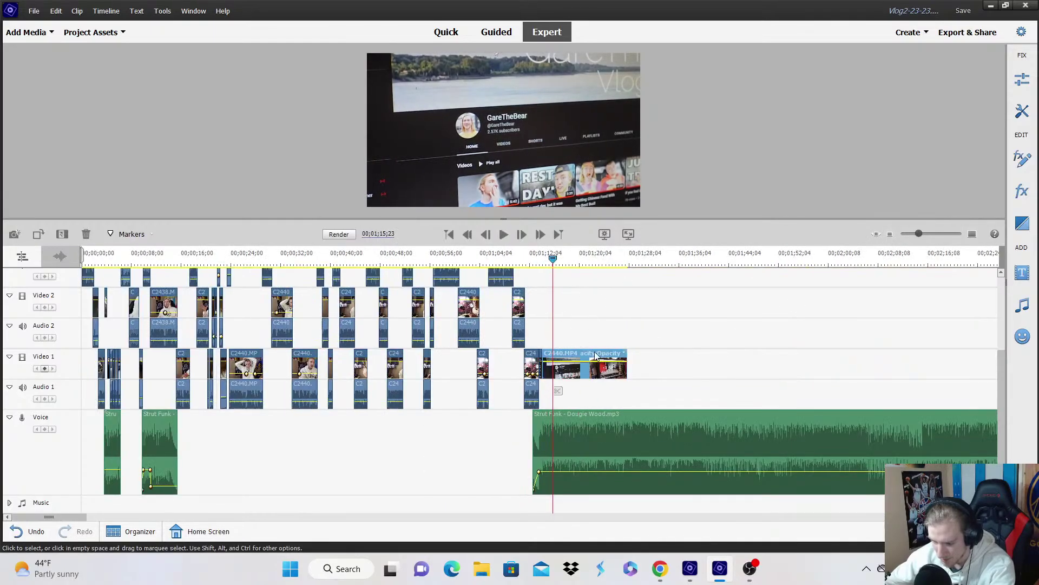
pyautogui.rightClick(595, 356)
pyautogui.click(660, 121)
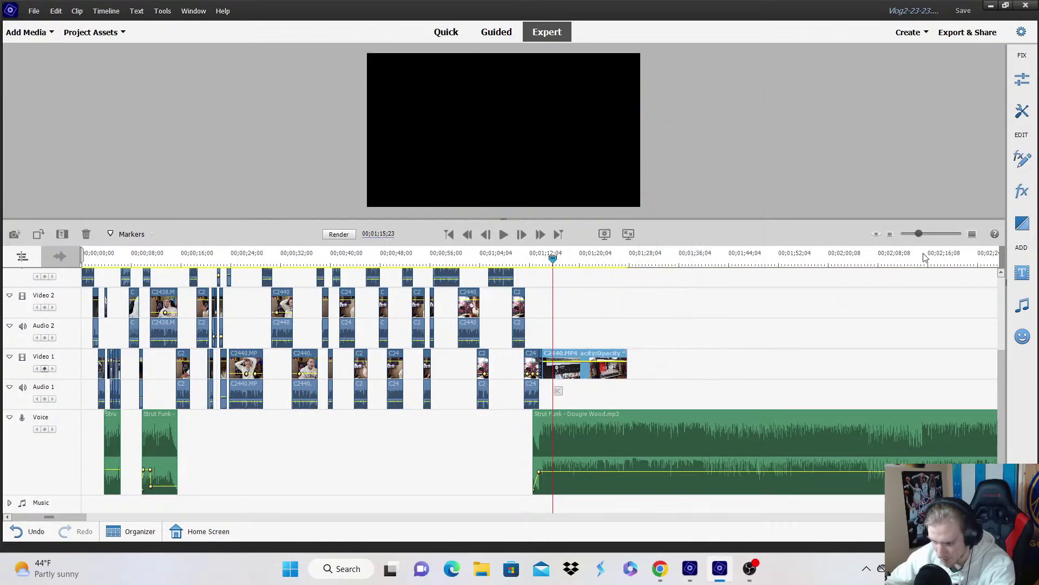
# Move the C2441 clip later on Video 1 and place the first three 20230223 project clips one after another ahead of it.
pyautogui.click(891, 234)
pyautogui.moveTo(251, 369); pyautogui.dragTo(388, 344)
pyautogui.click(102, 35)
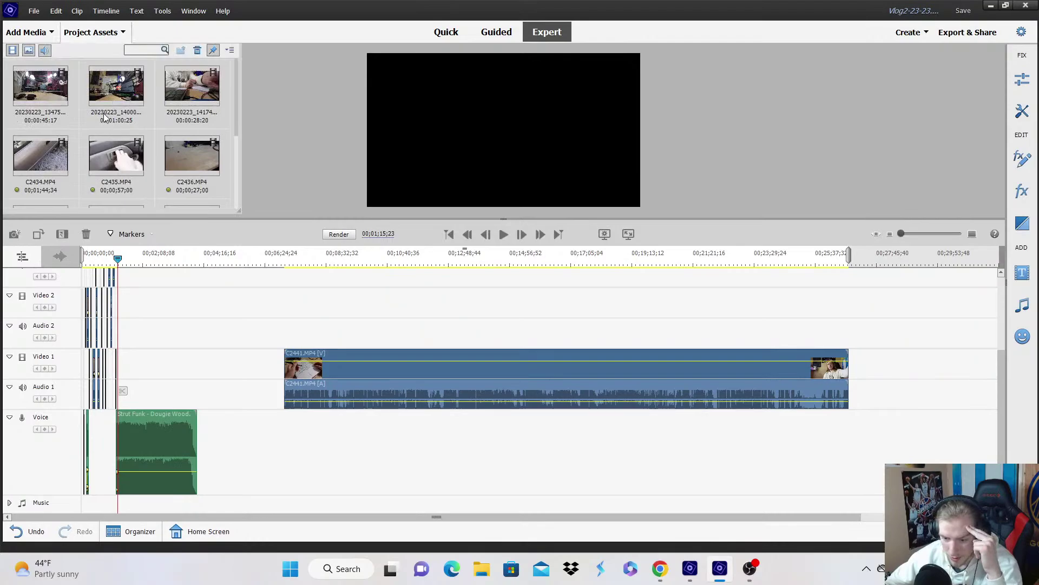
pyautogui.moveTo(39, 96); pyautogui.dragTo(136, 361)
pyautogui.moveTo(116, 85); pyautogui.dragTo(158, 363)
pyautogui.moveTo(191, 86); pyautogui.dragTo(197, 366)
# Close the gaps before the C2441 clip and before the first 20230223 clip on Video 1, and save the project.
pyautogui.rightClick(214, 364)
pyautogui.click(243, 367)
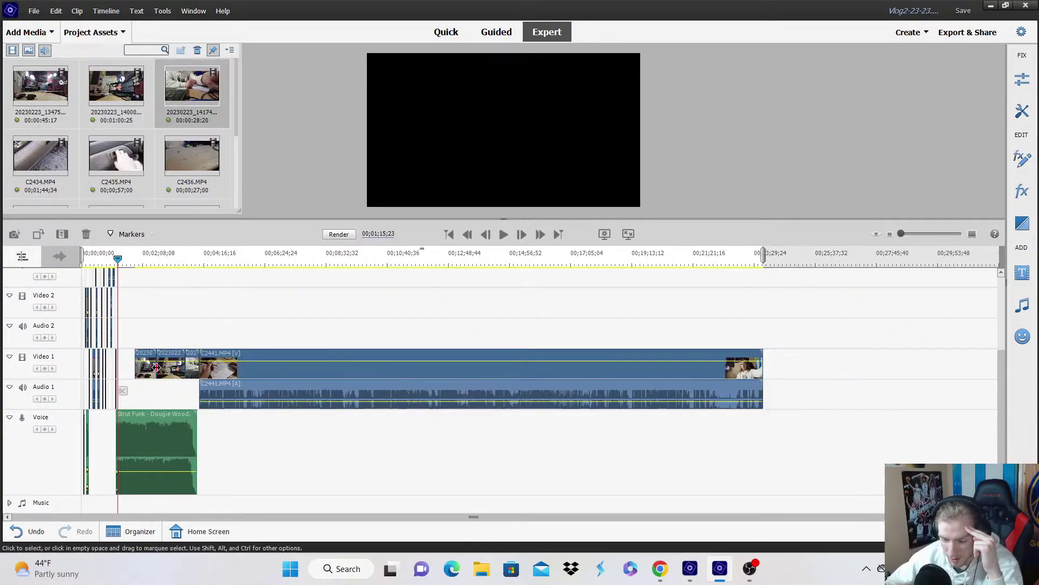
pyautogui.rightClick(125, 364)
pyautogui.click(178, 372)
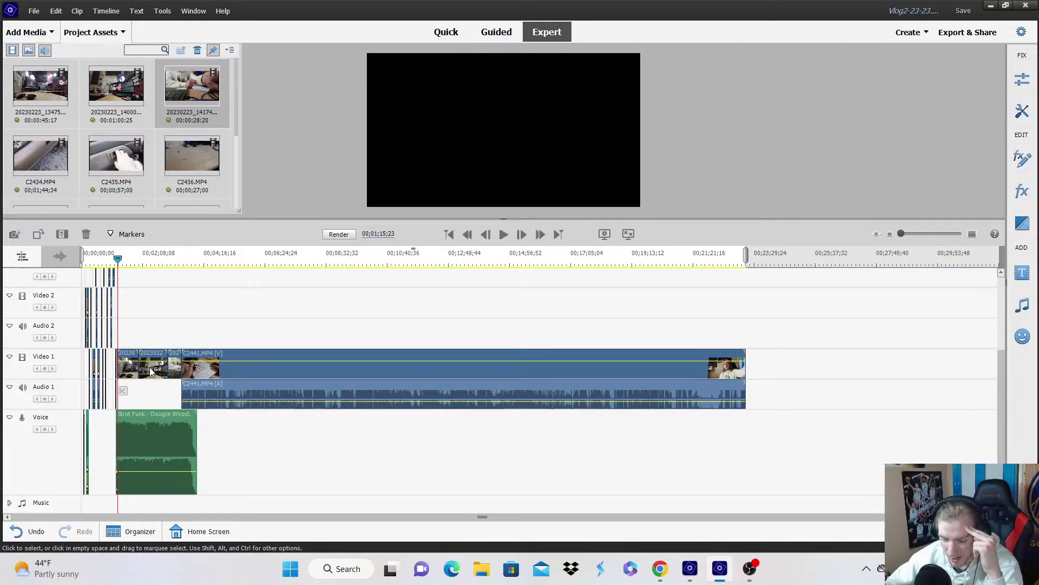
pyautogui.click(964, 11)
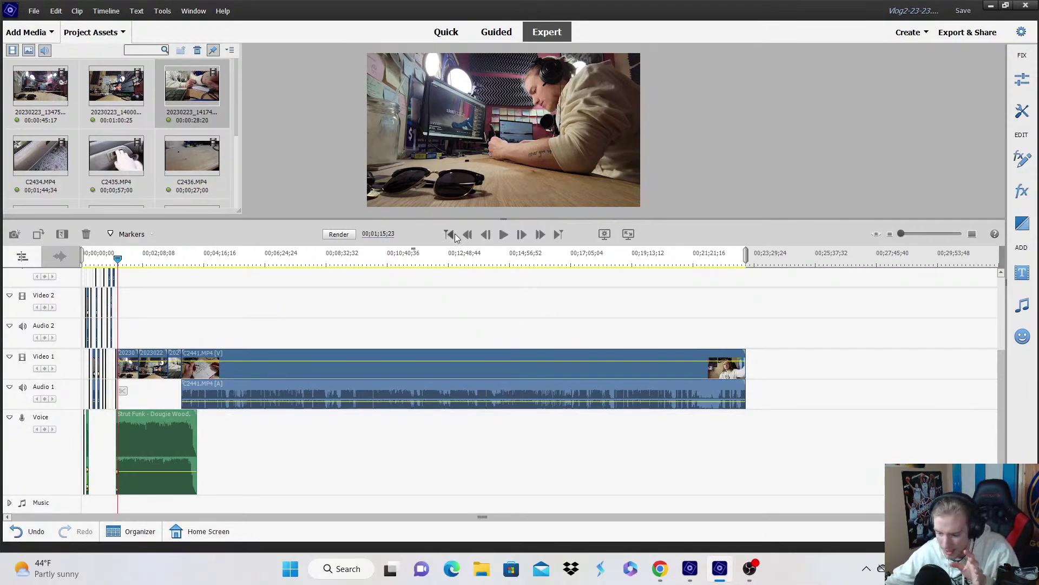
pyautogui.moveTo(289, 375); pyautogui.dragTo(321, 390)
pyautogui.rightClick(206, 372)
pyautogui.click(216, 378)
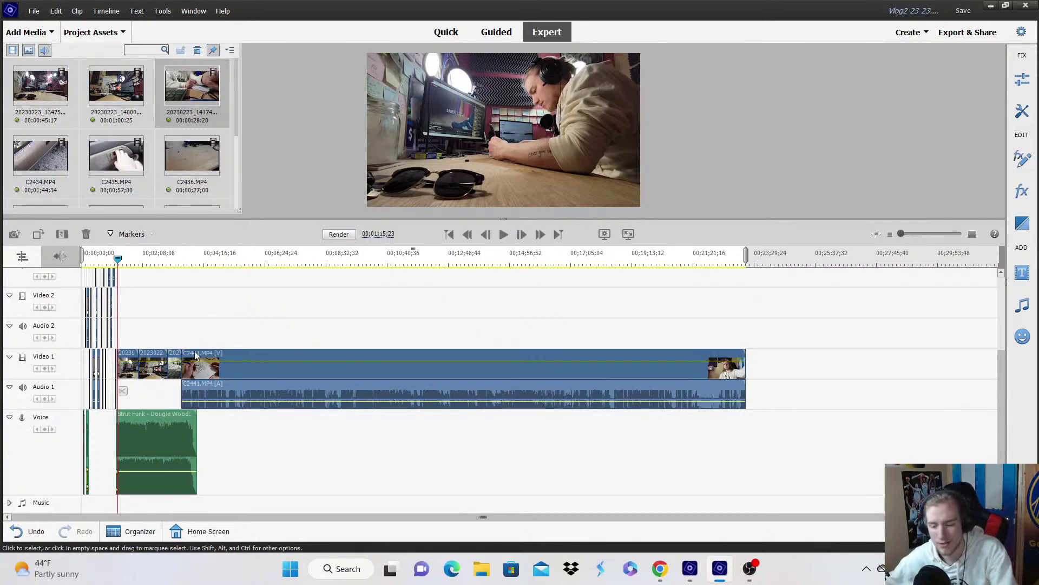
# Save the project with the new 20230223 clips in place.
pyautogui.press('=')
pyautogui.press('=')
pyautogui.press('=')
pyautogui.press('=')
pyautogui.press('=')
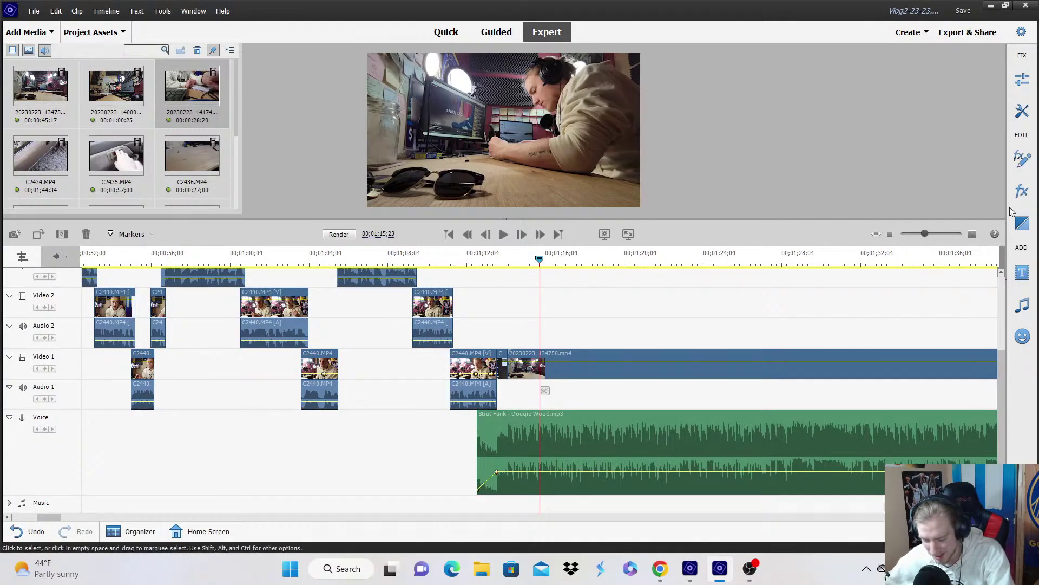
pyautogui.click(962, 11)
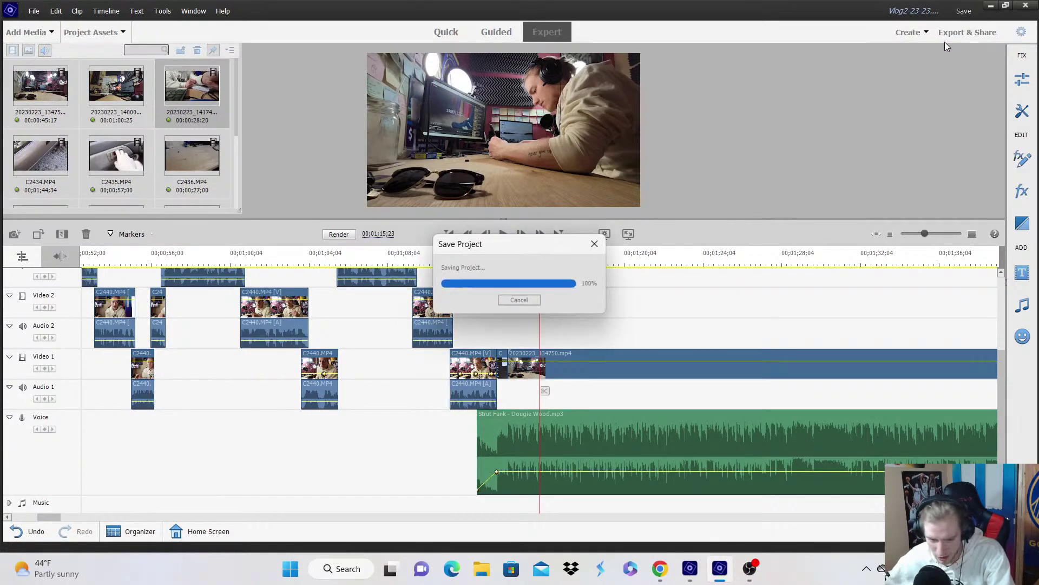
# Play from the talking shot into the 20230223_134750 clip and park the playhead at 00;01;15;20.
pyautogui.click(972, 234)
pyautogui.click(276, 257)
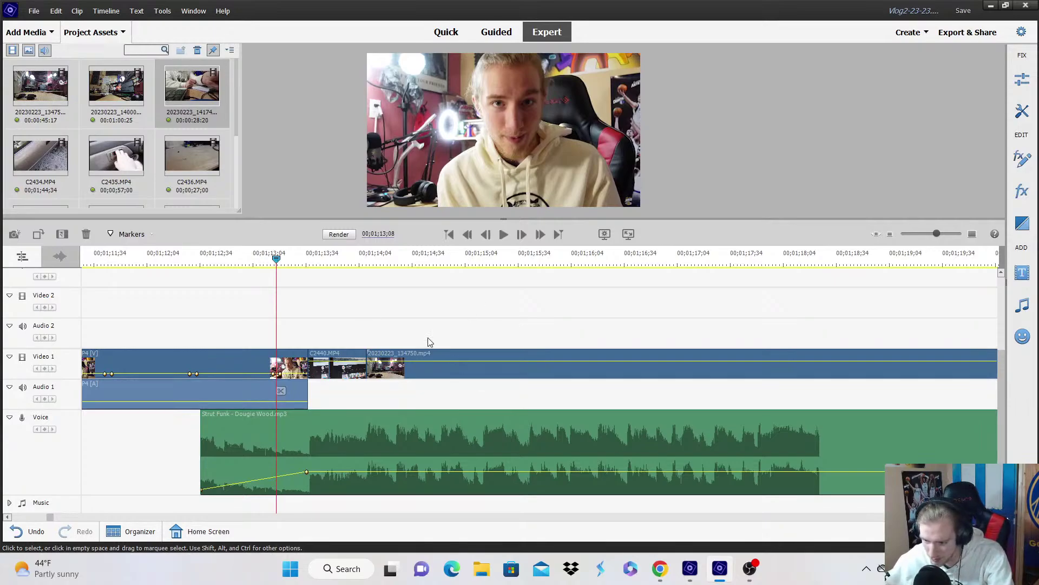
pyautogui.press('space')
pyautogui.press('space')
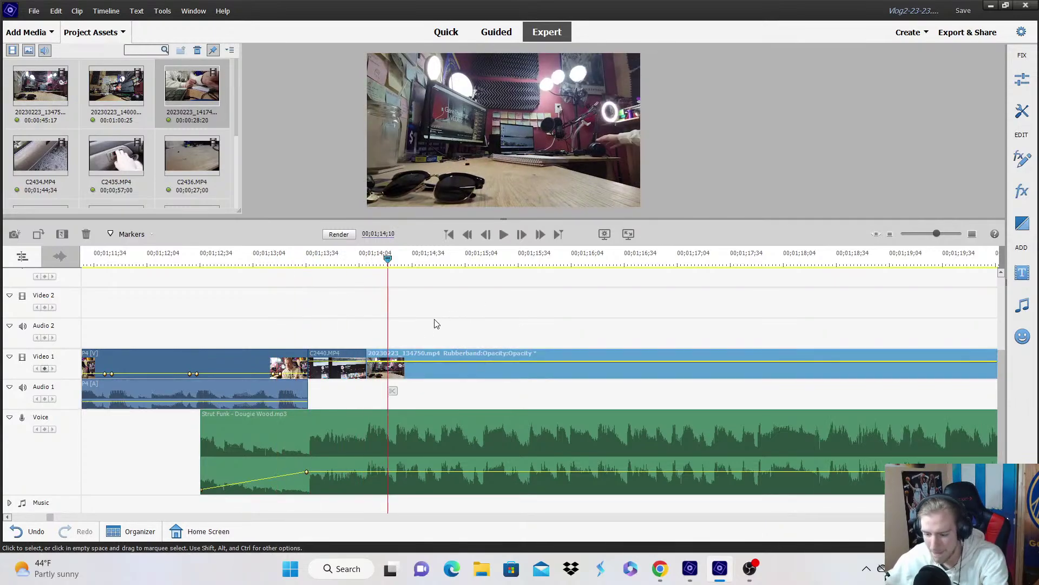
pyautogui.press('space')
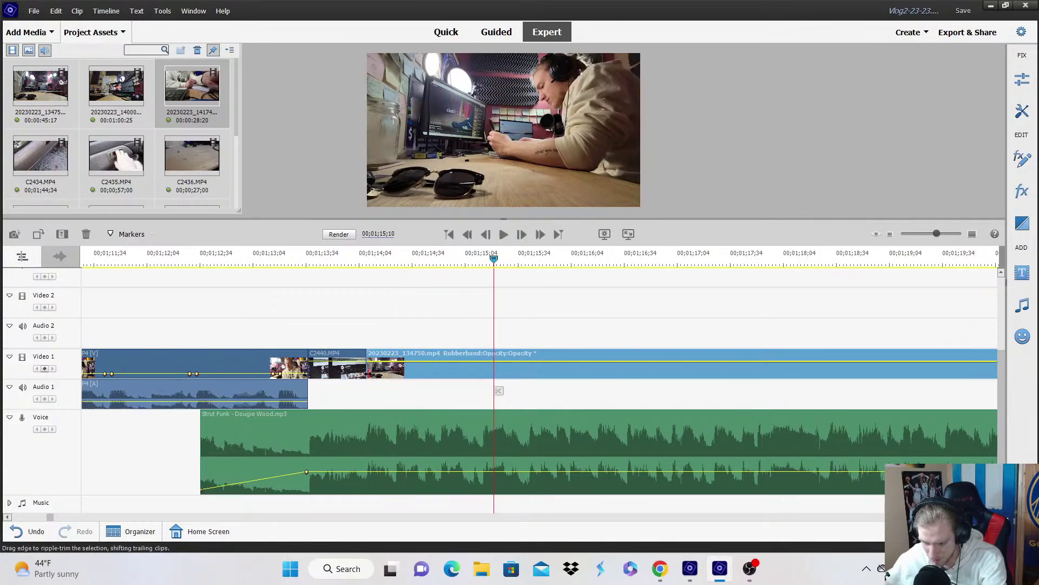
pyautogui.moveTo(367, 370)
pyautogui.mouseDown()
pyautogui.moveTo(511, 369)
pyautogui.moveTo(368, 371)
pyautogui.mouseUp()
pyautogui.click(478, 262)
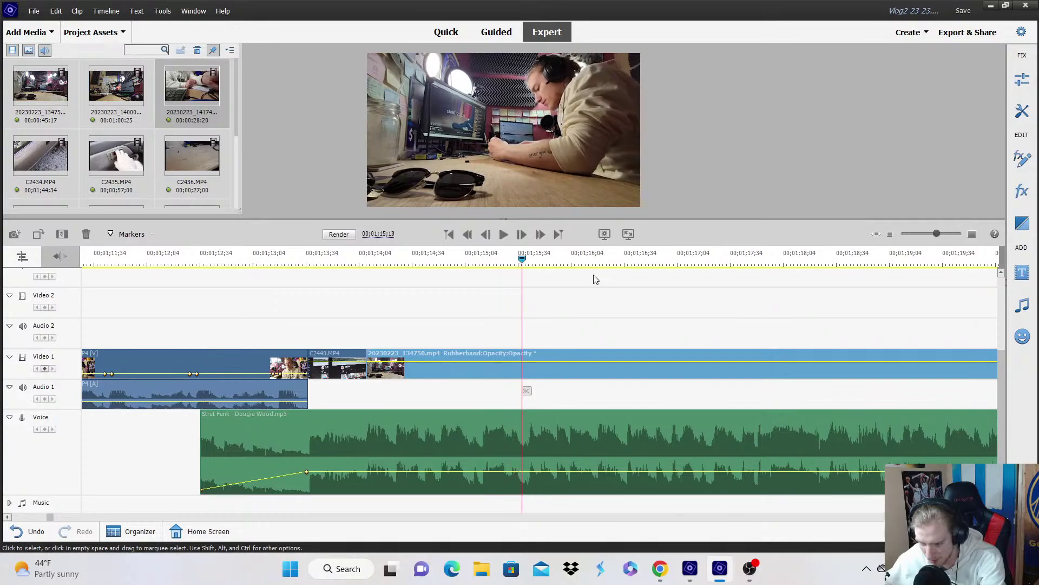
pyautogui.press('j')
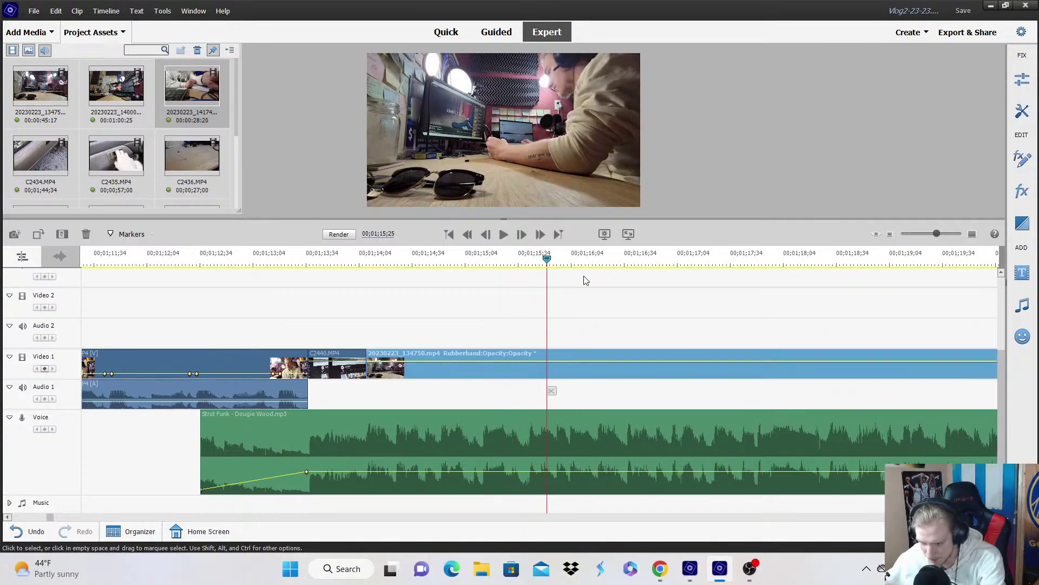
pyautogui.press('Right')
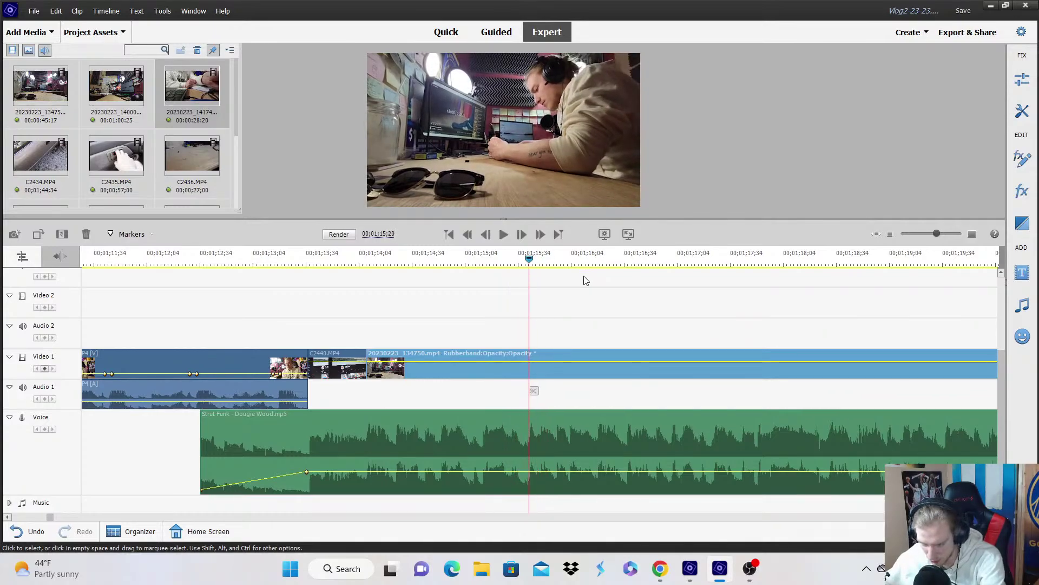
# Export a freeze frame of the current shot as JPEG Vlog2-23-23 to the SavedPictures folder on My Passport (D:).
pyautogui.click(1022, 111)
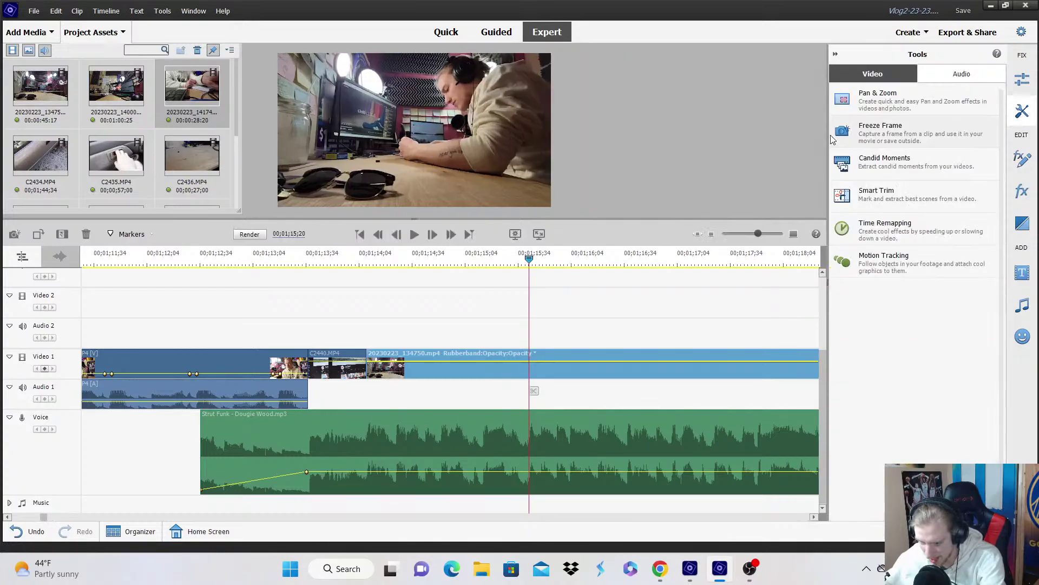
pyautogui.click(879, 135)
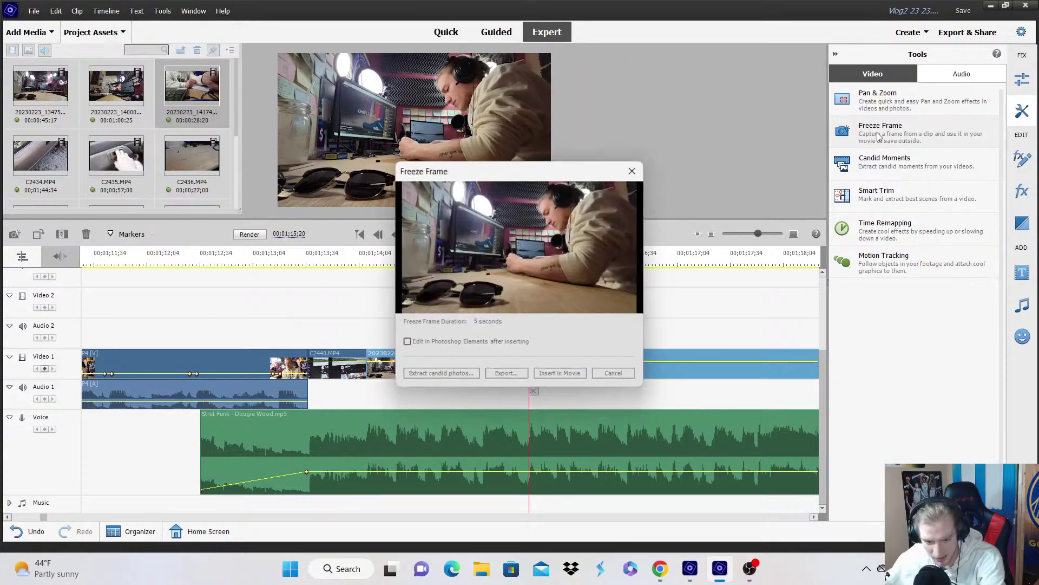
pyautogui.click(499, 372)
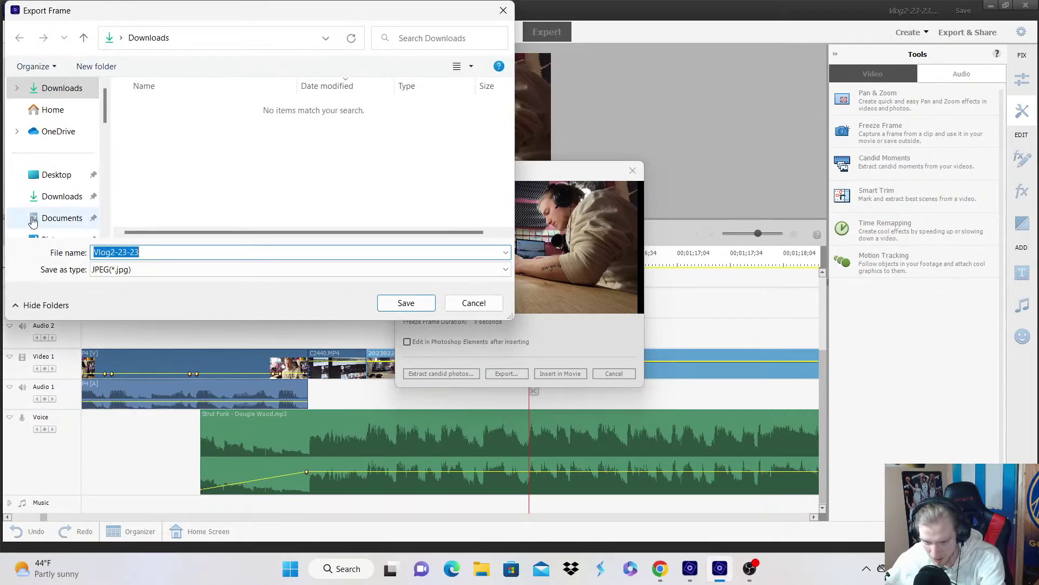
pyautogui.scroll(-4, 35, 213)
pyautogui.scroll(2, 41, 206)
pyautogui.scroll(-6, 47, 194)
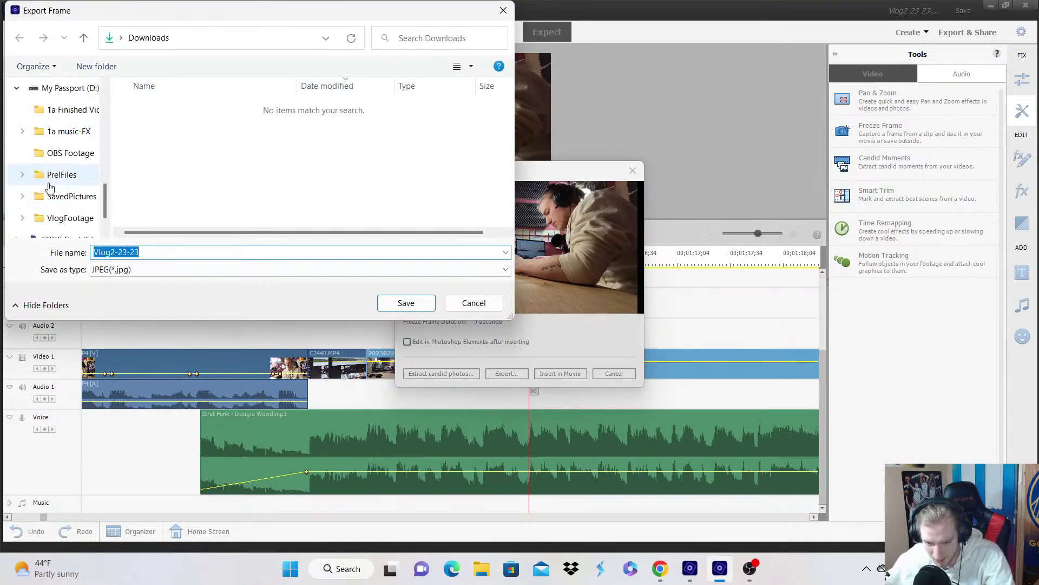
pyautogui.click(63, 196)
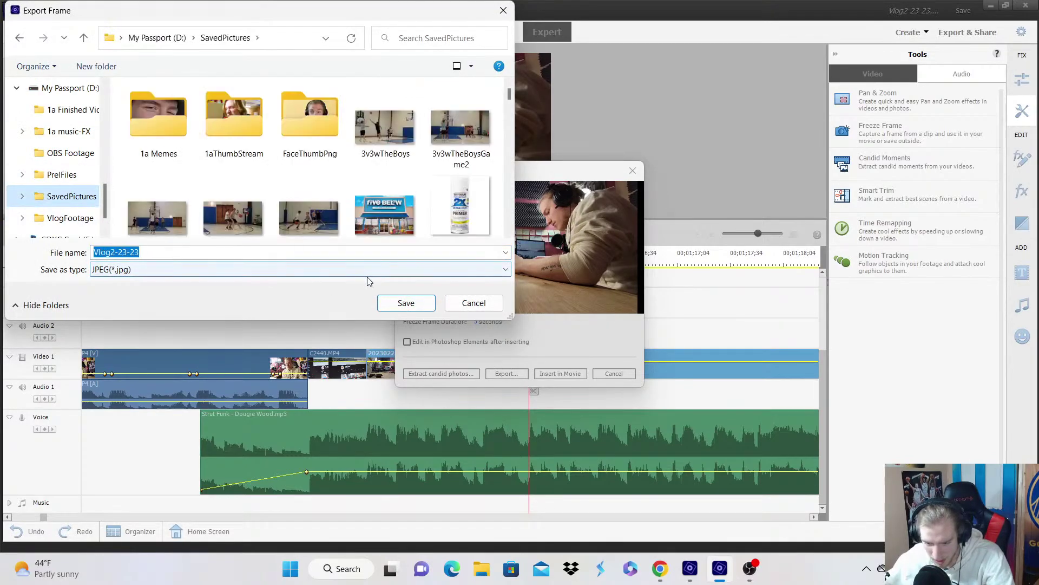
pyautogui.click(406, 303)
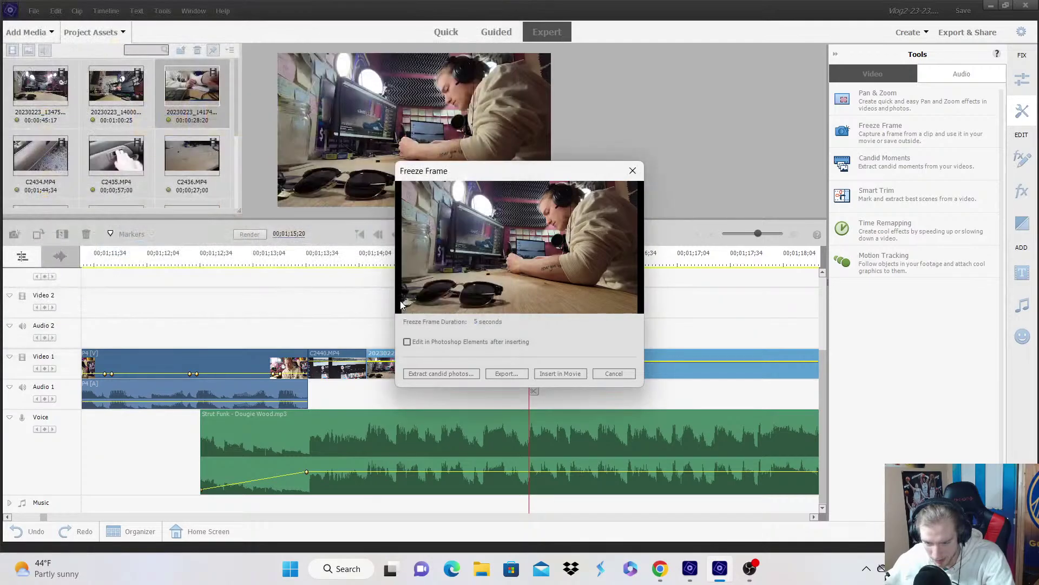
pyautogui.click(634, 172)
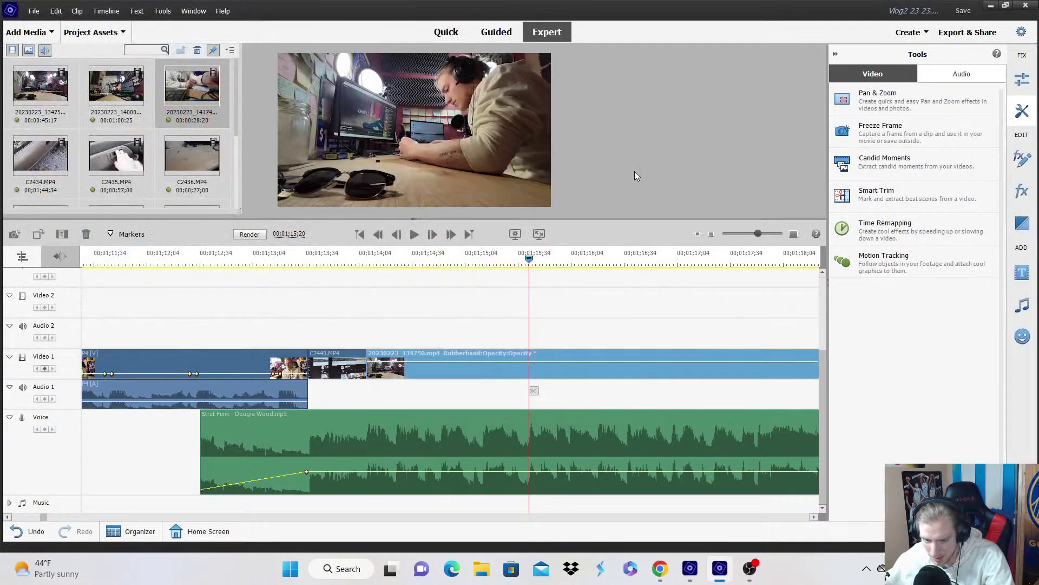
# Ripple-trim the start of the 20230223_134750 clip to the playhead at 00;01;15;20 and return to the channel page shot.
pyautogui.click(836, 53)
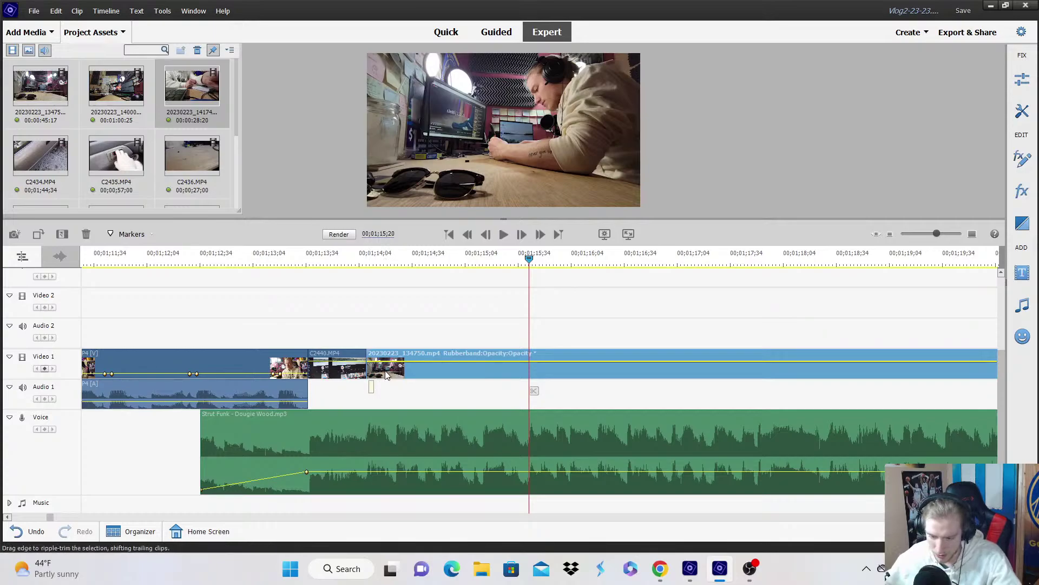
pyautogui.moveTo(368, 371); pyautogui.dragTo(528, 371)
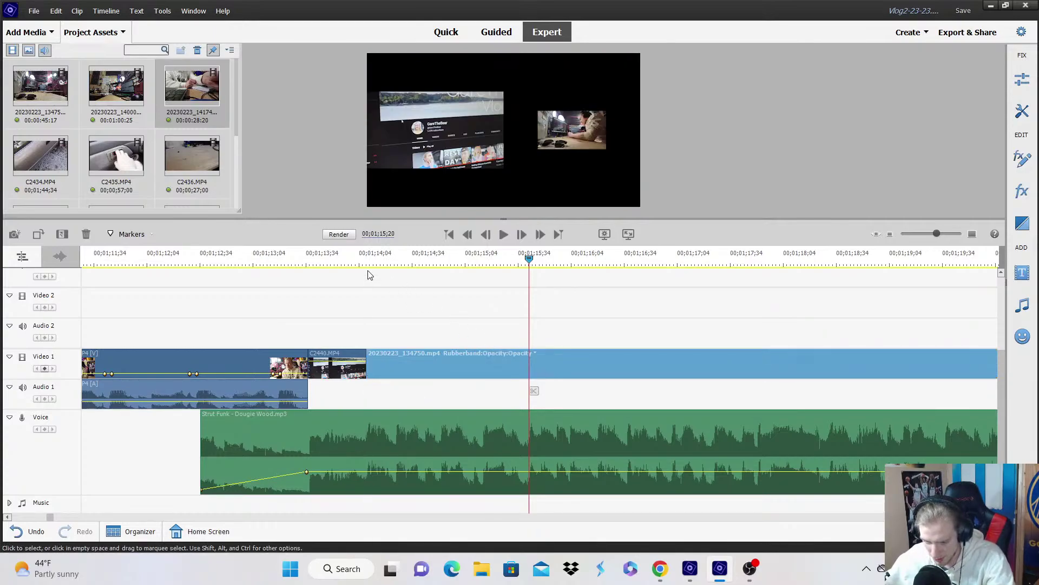
pyautogui.click(389, 286)
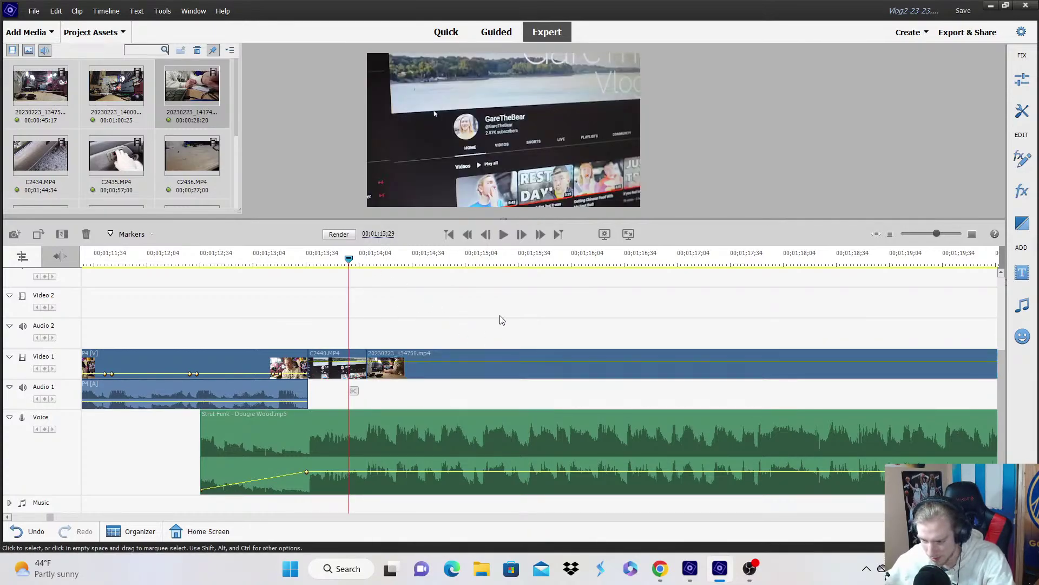
# Play from the channel page shot into the 20230223_134750 clip and return the playhead to 00;01;14;00.
pyautogui.press('space')
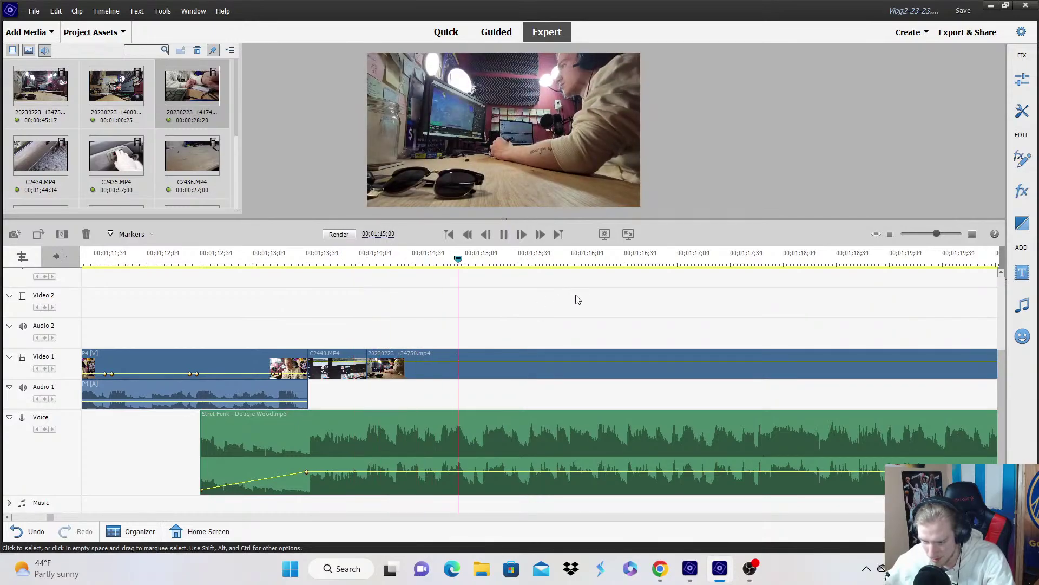
pyautogui.press('space')
pyautogui.click(972, 234)
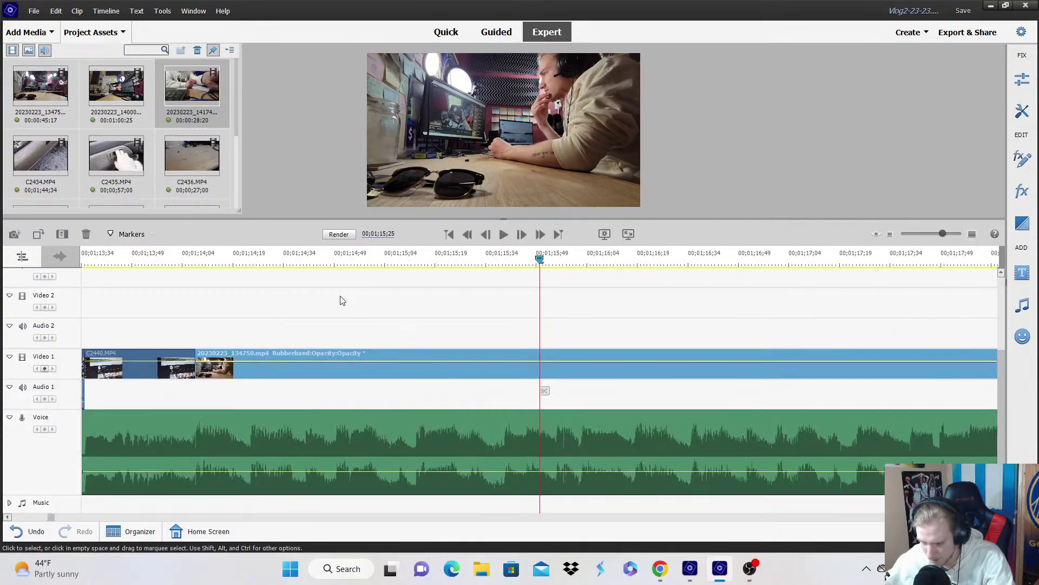
pyautogui.moveTo(201, 268); pyautogui.dragTo(167, 271)
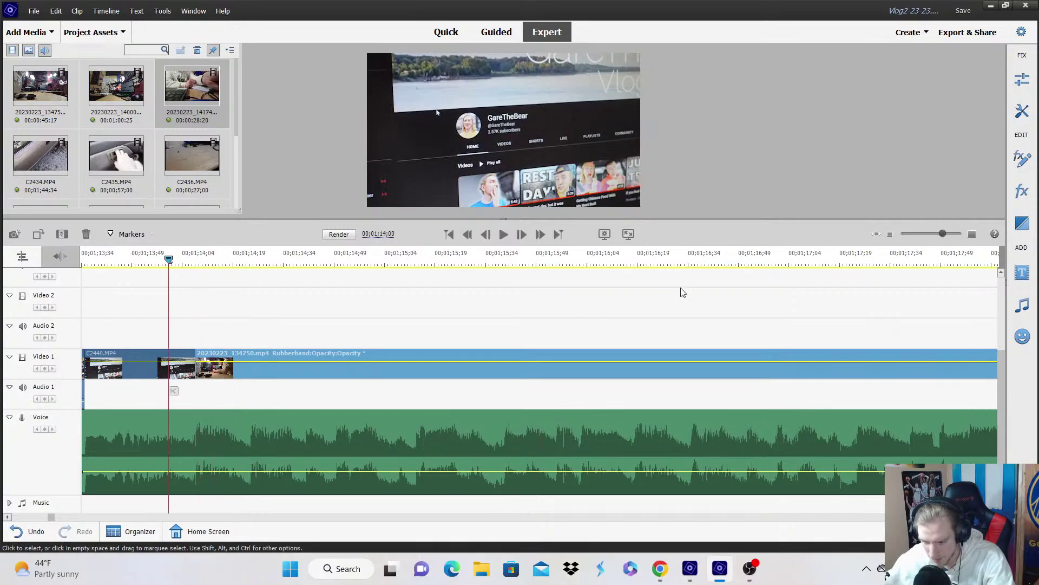
# Time-stretch the 20230223_134750 clip on Video 1 to a speed of 1000%.
pyautogui.click(890, 234)
pyautogui.click(531, 293)
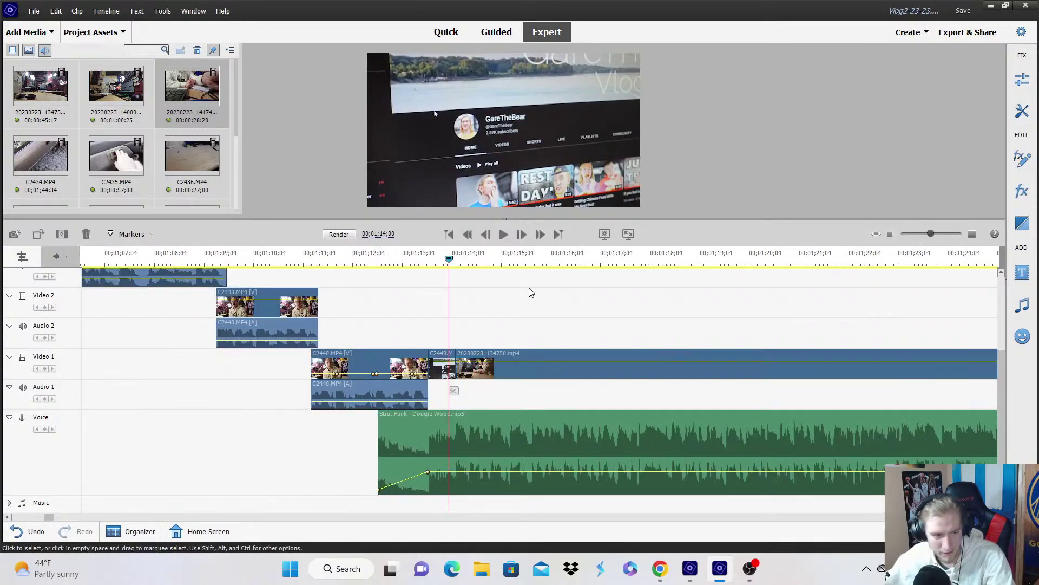
pyautogui.rightClick(502, 366)
pyautogui.moveTo(623, 264)
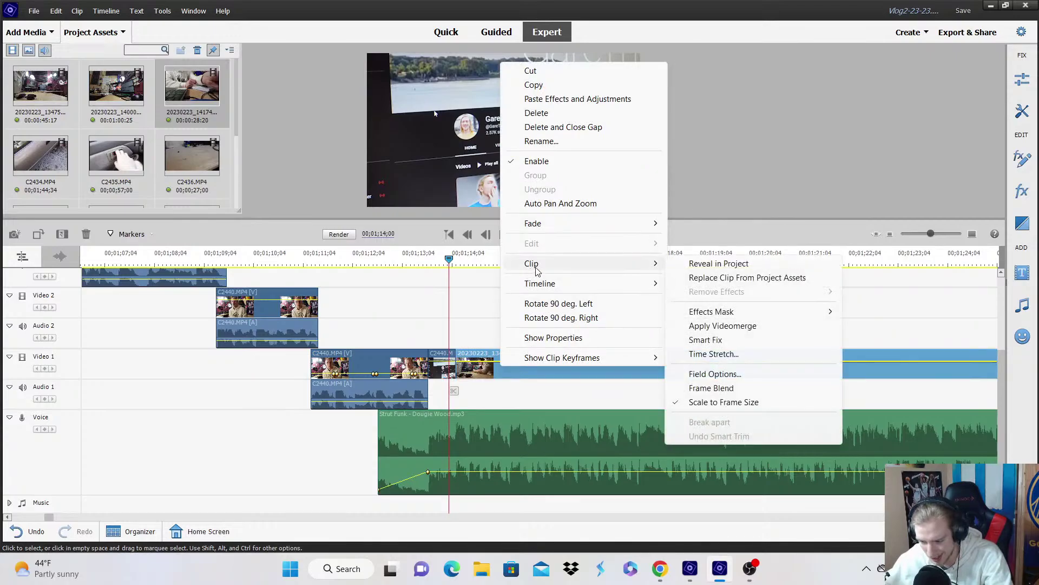
pyautogui.click(711, 354)
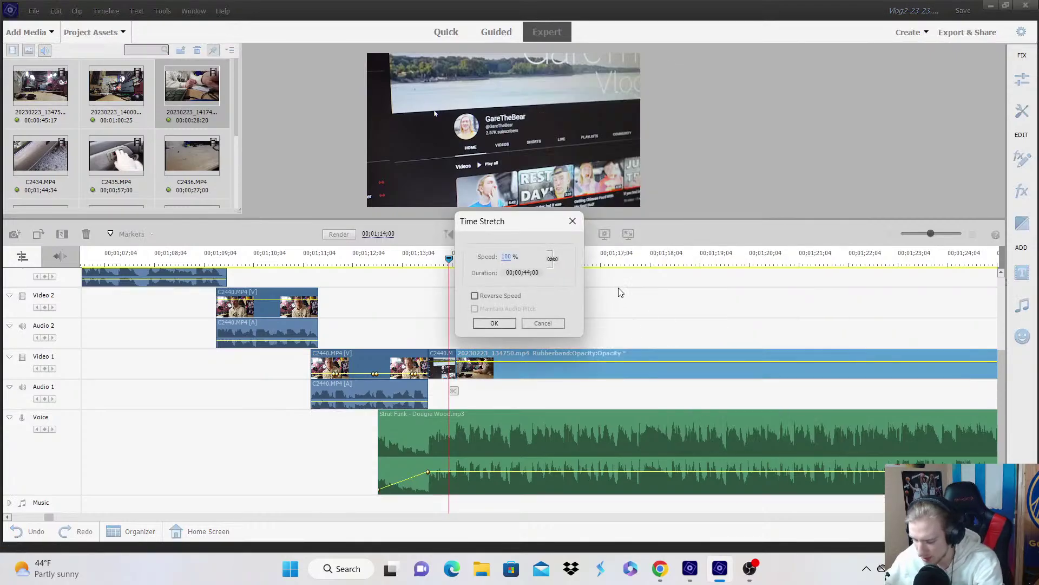
pyautogui.write('1000')
pyautogui.press('Return')
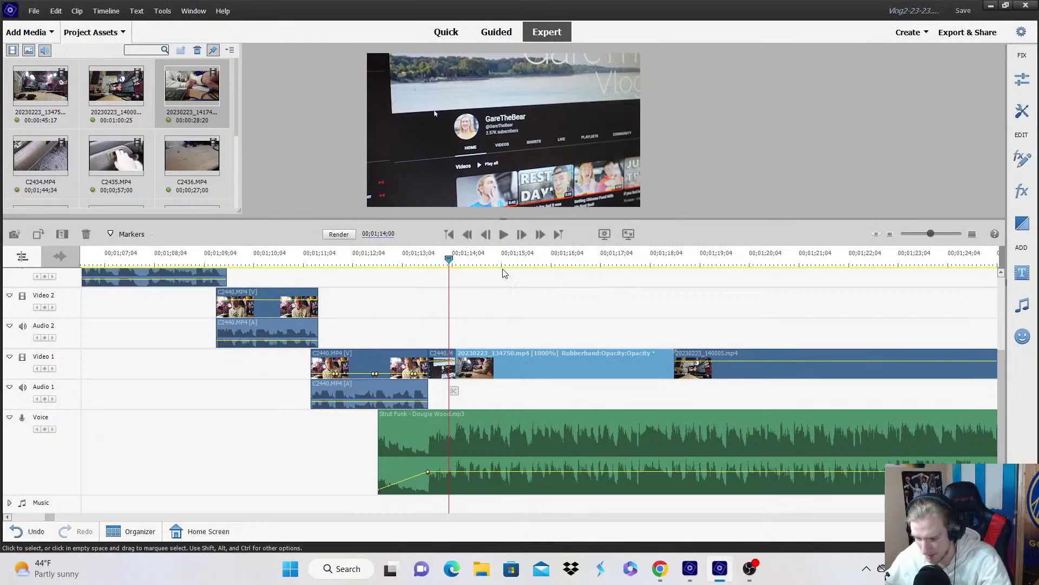
# Split the sped-up 20230223_134750.mp4 clip on Video 1 at 00;01;14;20 and save the project.
pyautogui.click(973, 237)
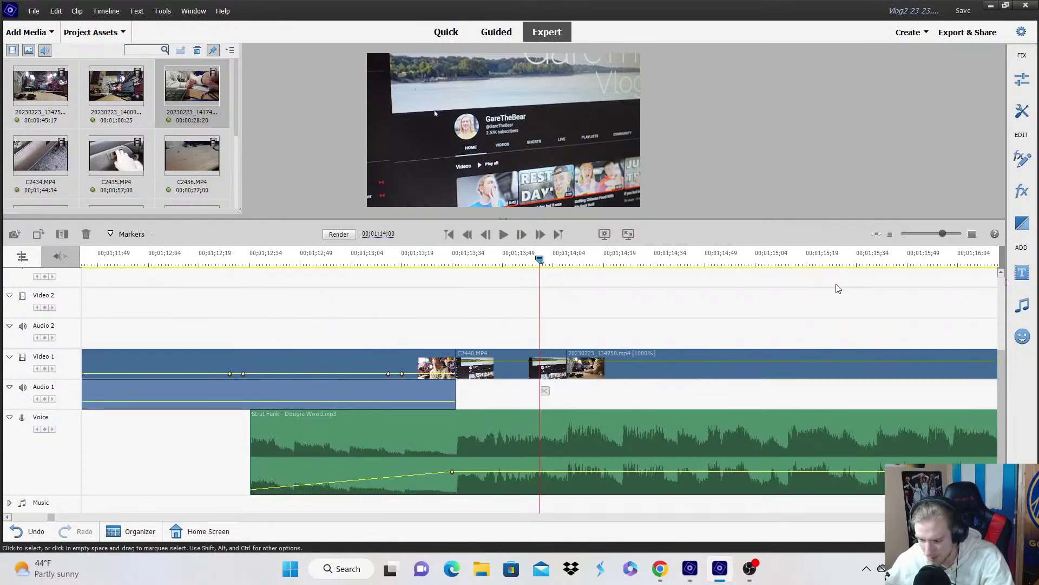
pyautogui.press('space')
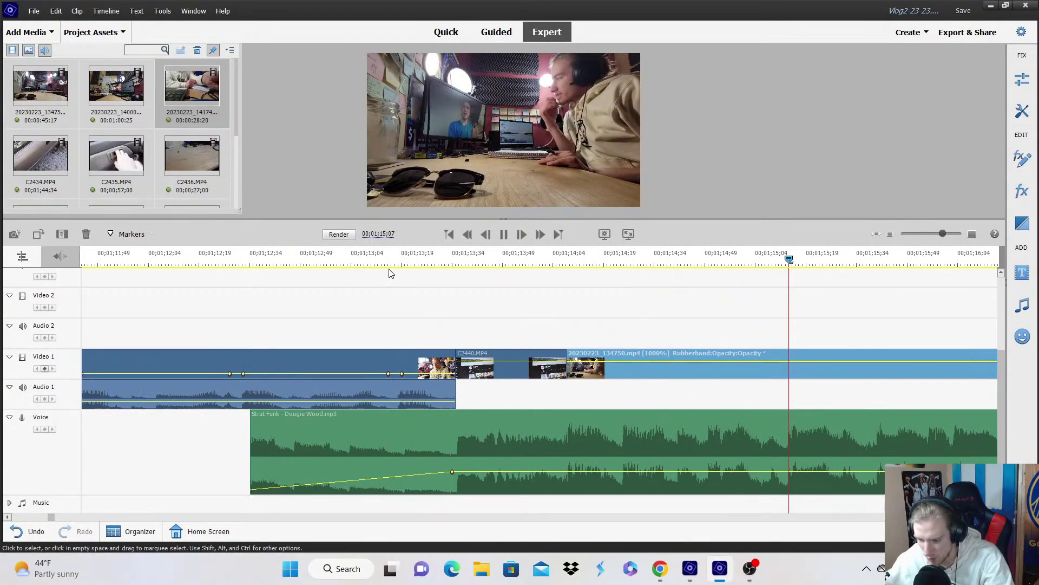
pyautogui.press('space')
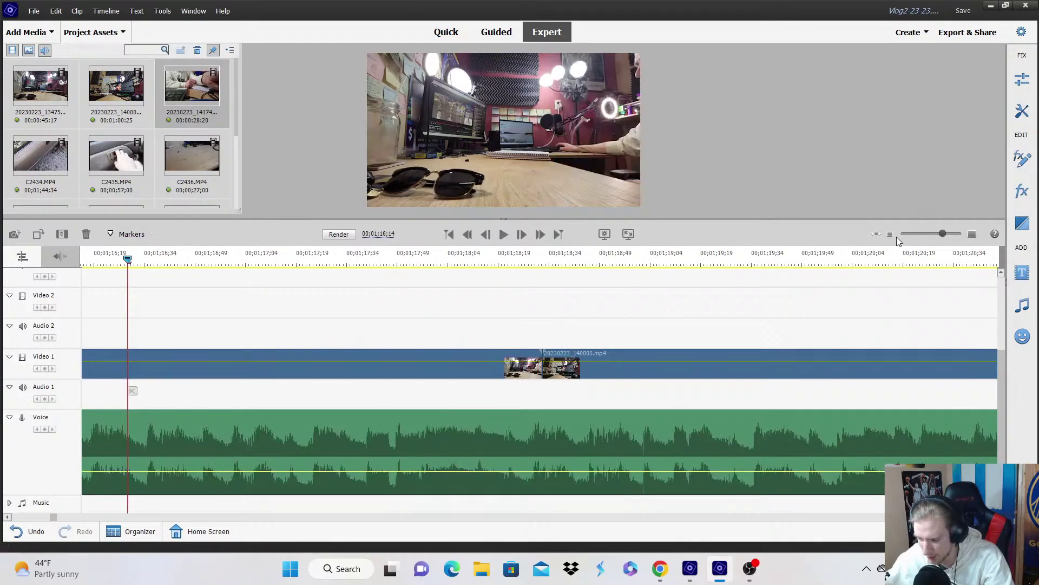
pyautogui.click(891, 235)
pyautogui.click(292, 260)
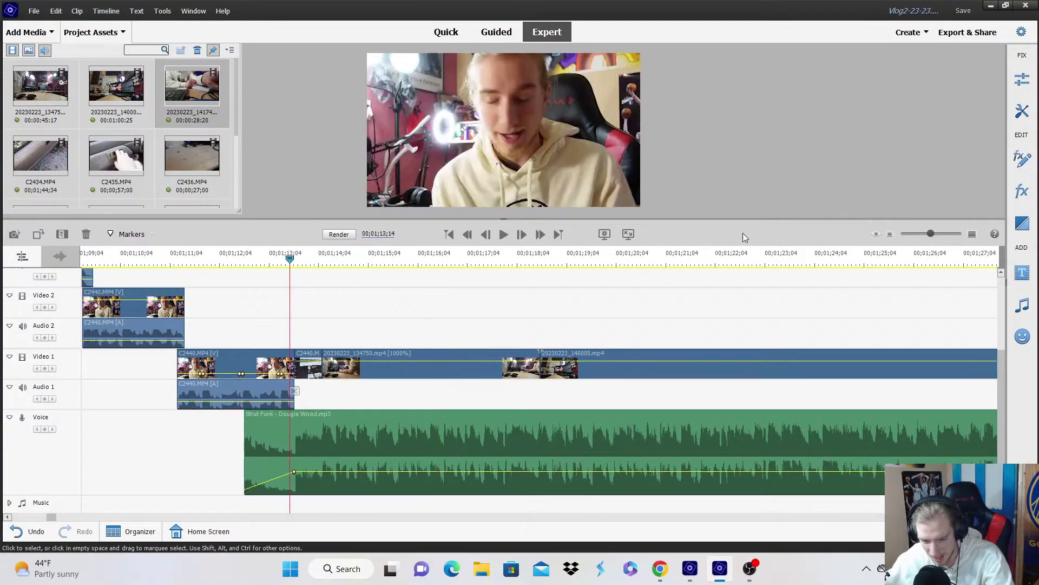
pyautogui.click(972, 236)
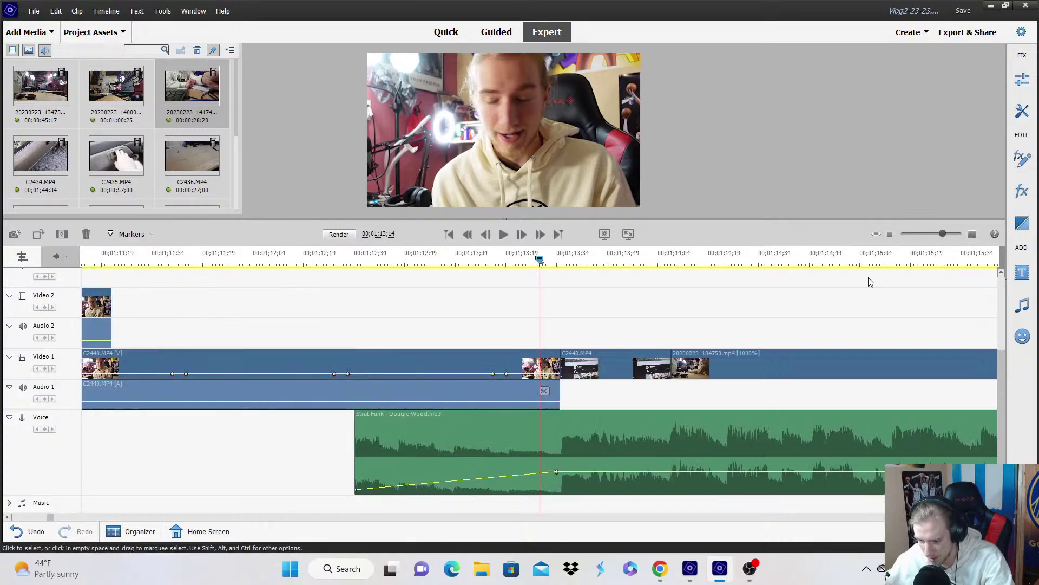
pyautogui.press('space')
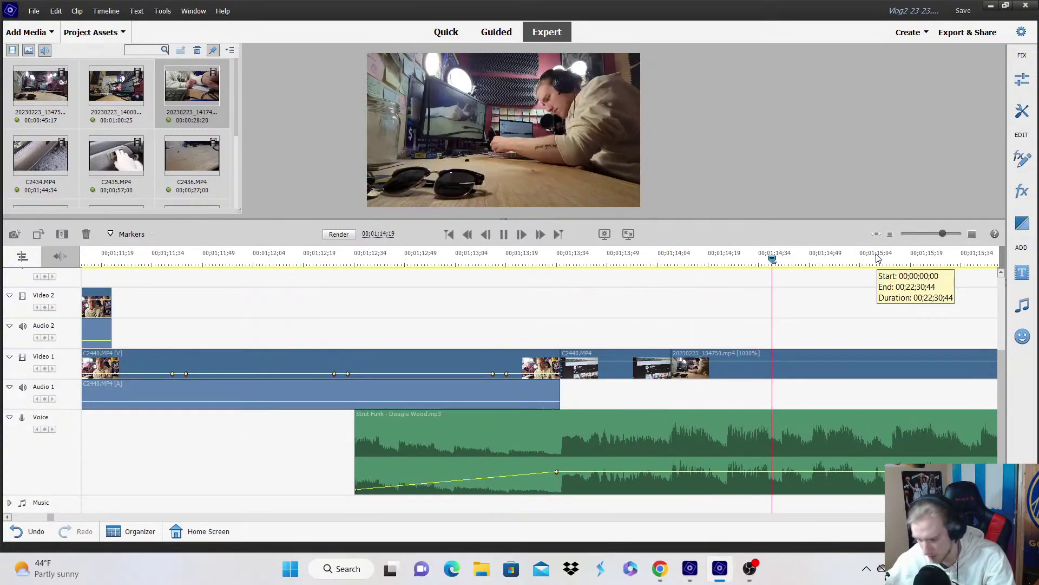
pyautogui.press('space')
pyautogui.press('Left')
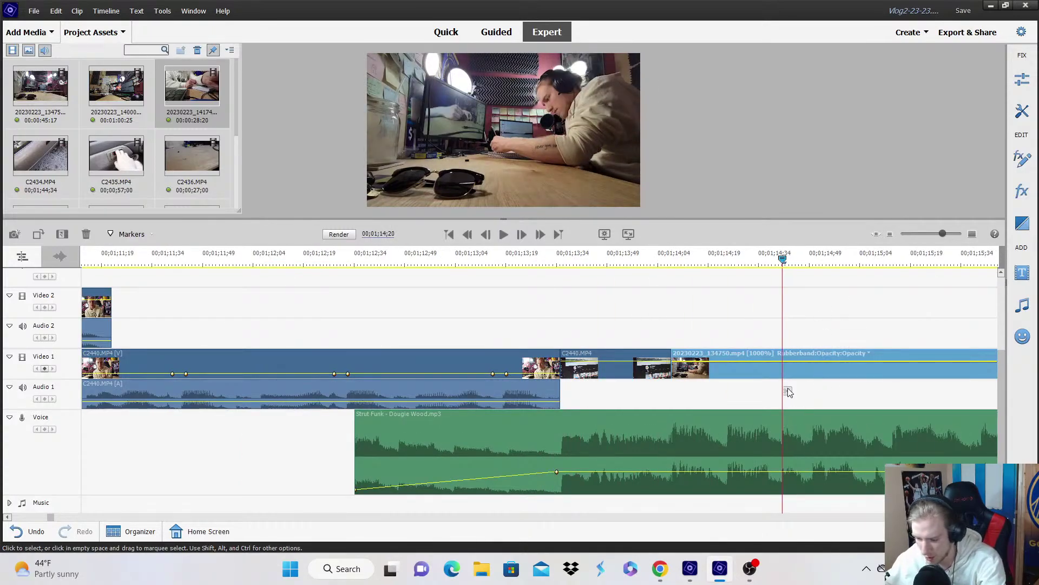
pyautogui.click(788, 390)
pyautogui.click(878, 233)
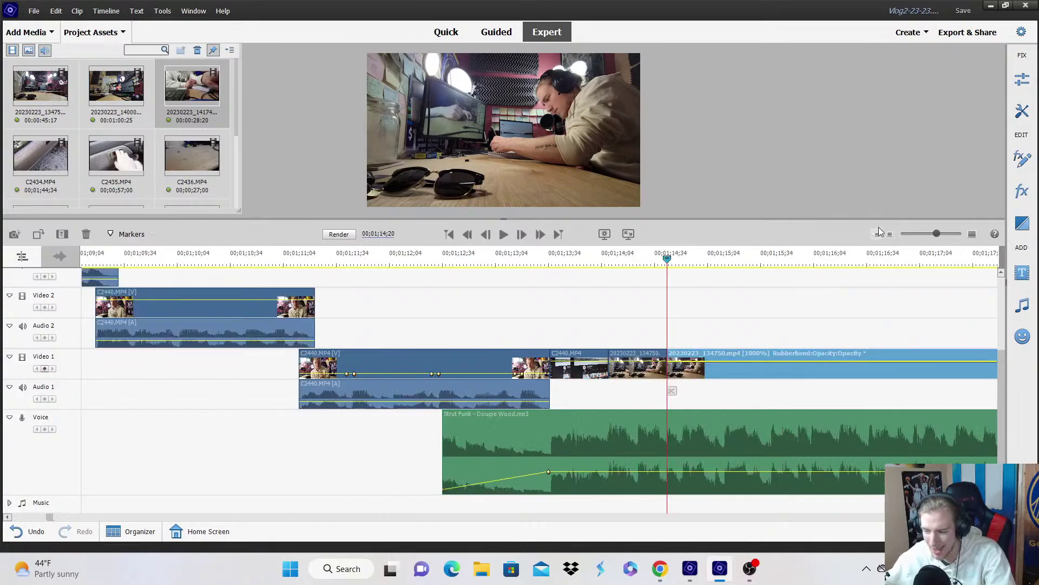
pyautogui.hotkey('ctrl', 's')
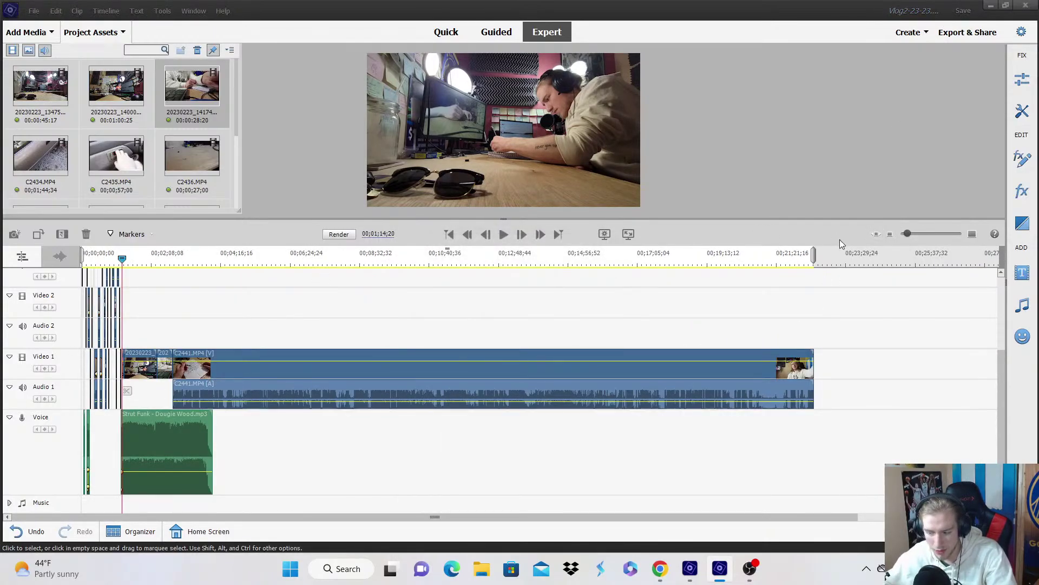
# Play back the transition from the short C2440.MP4 clip into the split 20230223_134750.mp4 footage to check its timing against the music.
pyautogui.click(973, 235)
pyautogui.click(972, 234)
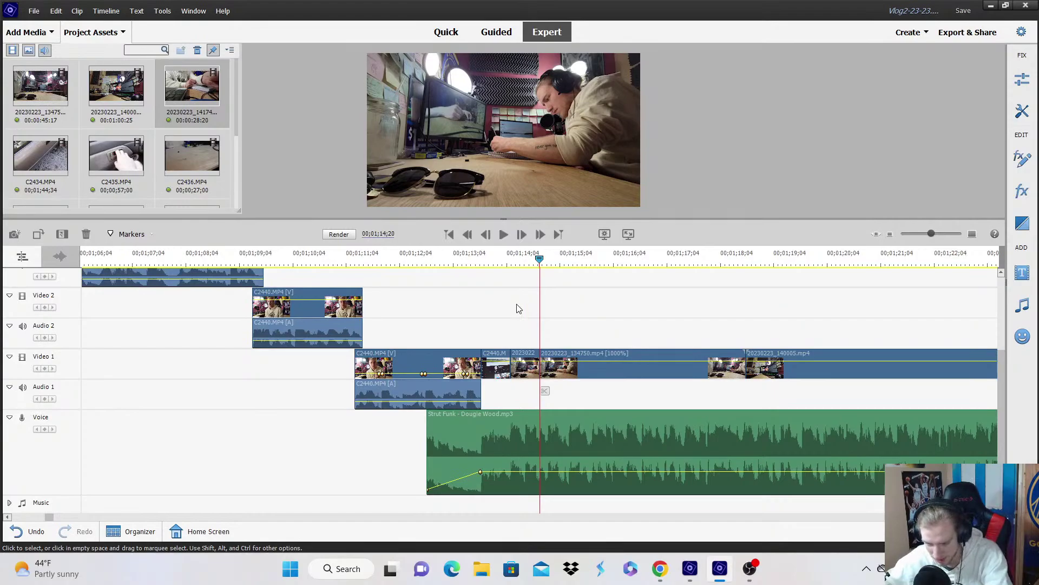
pyautogui.press('=')
pyautogui.press('space')
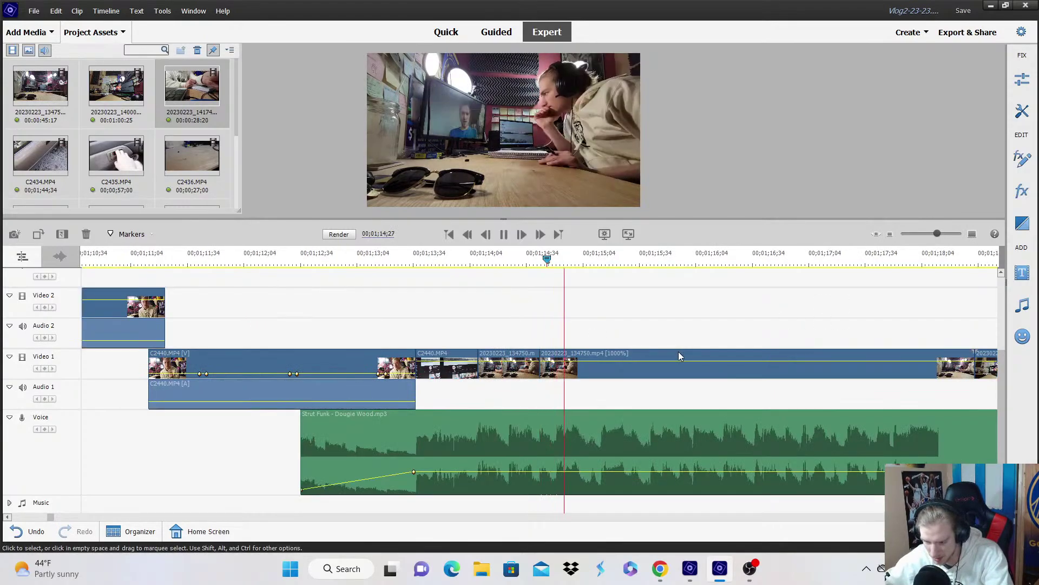
pyautogui.click(645, 358)
pyautogui.moveTo(414, 271); pyautogui.dragTo(466, 287)
pyautogui.press('space')
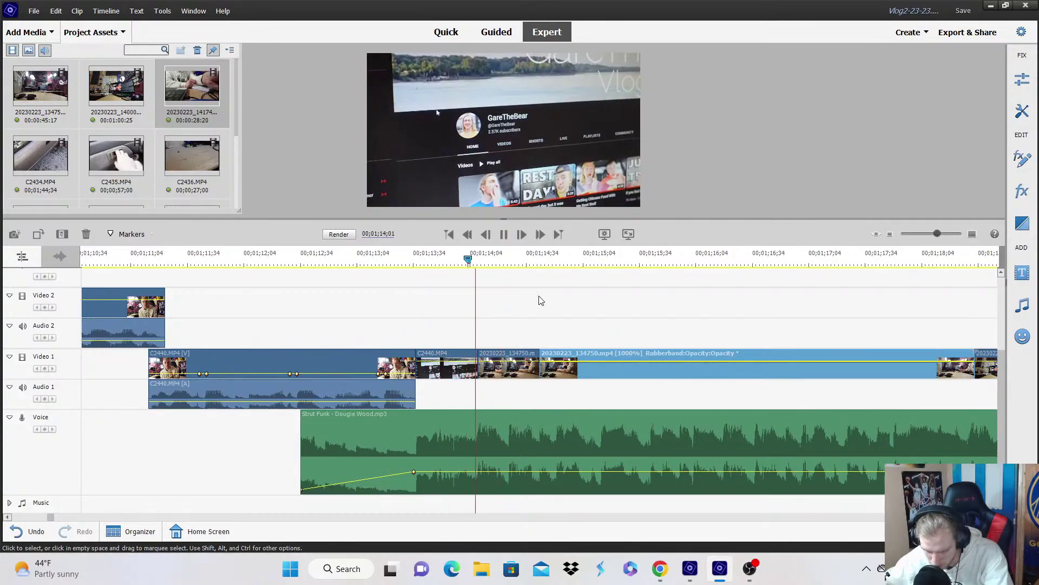
pyautogui.click(485, 282)
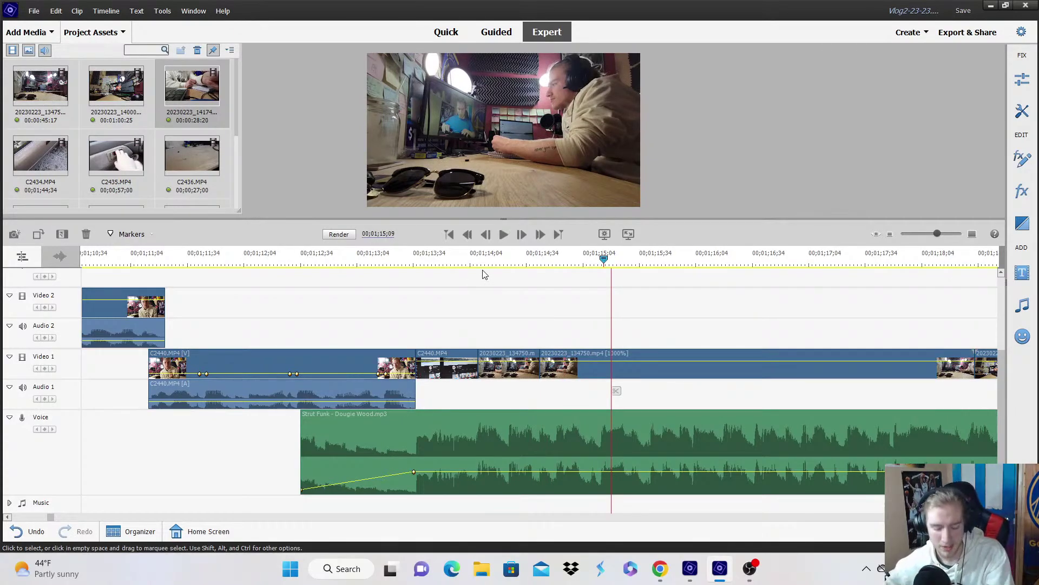
pyautogui.click(475, 264)
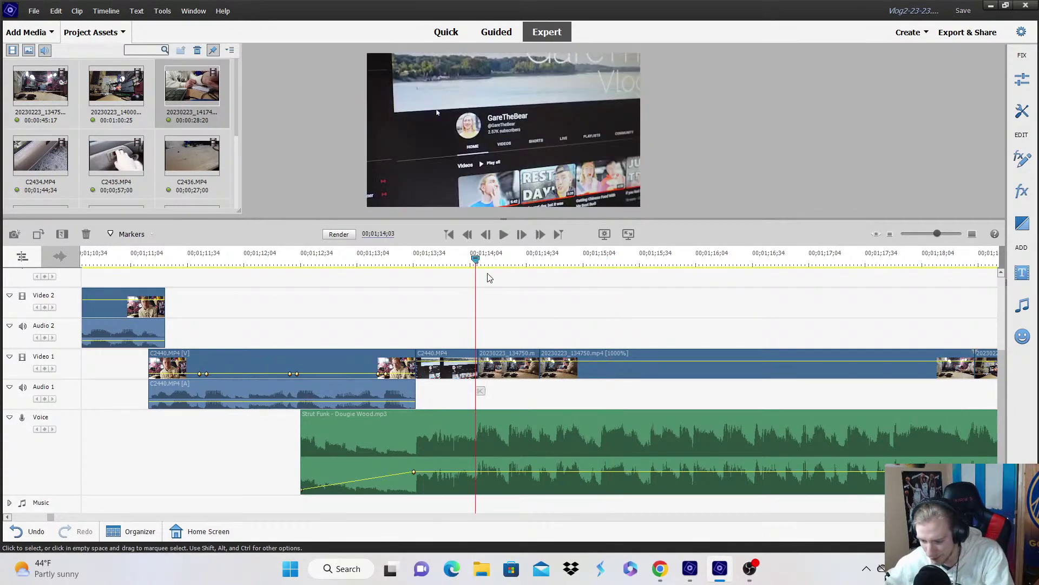
pyautogui.press('space')
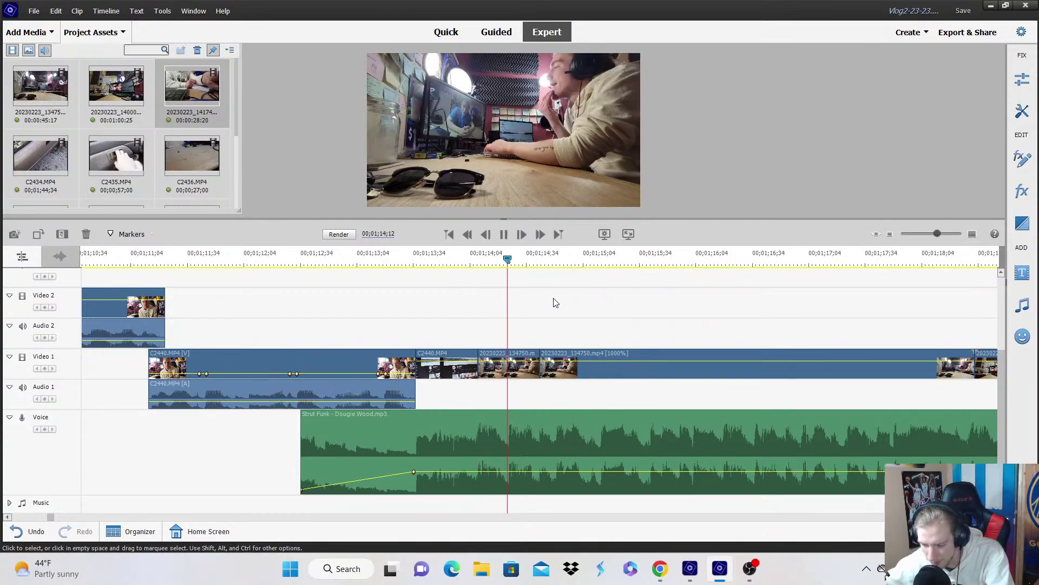
pyautogui.press('space')
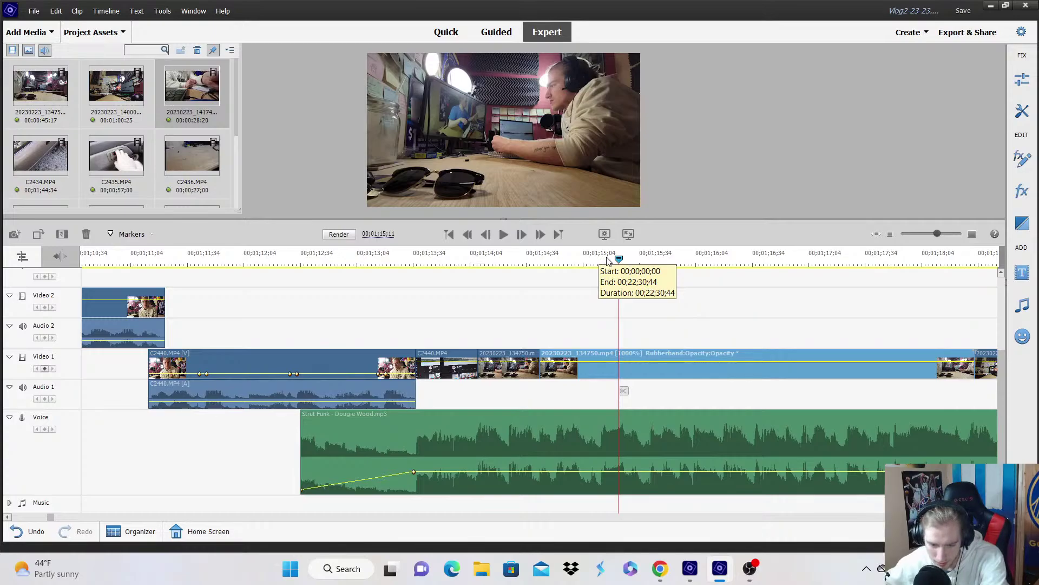
# Delete the second, longer 20230223_134750.mp4 segment on Video 1, closing the gap, and save the project.
pyautogui.click(606, 260)
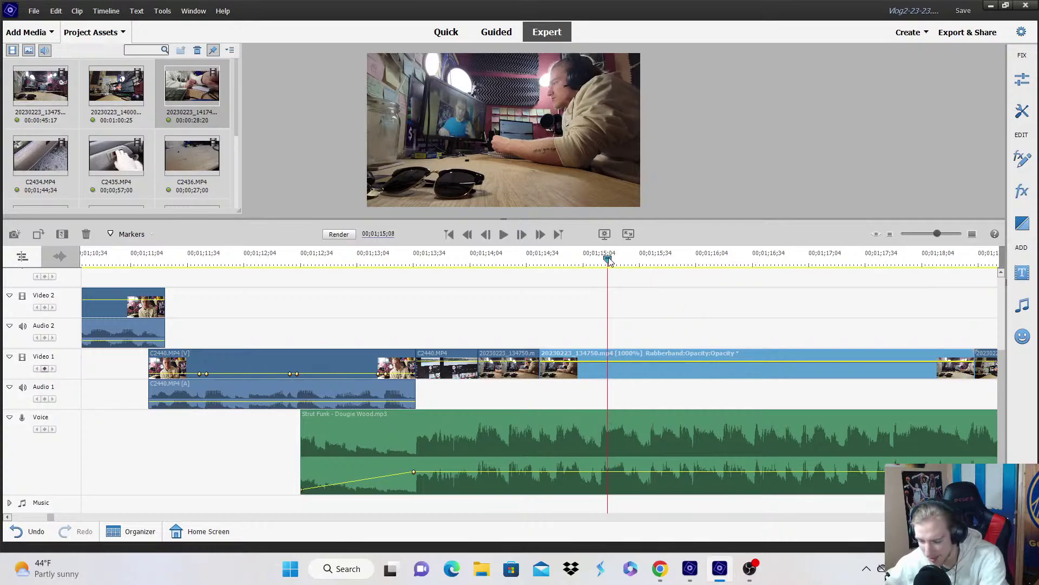
pyautogui.click(785, 266)
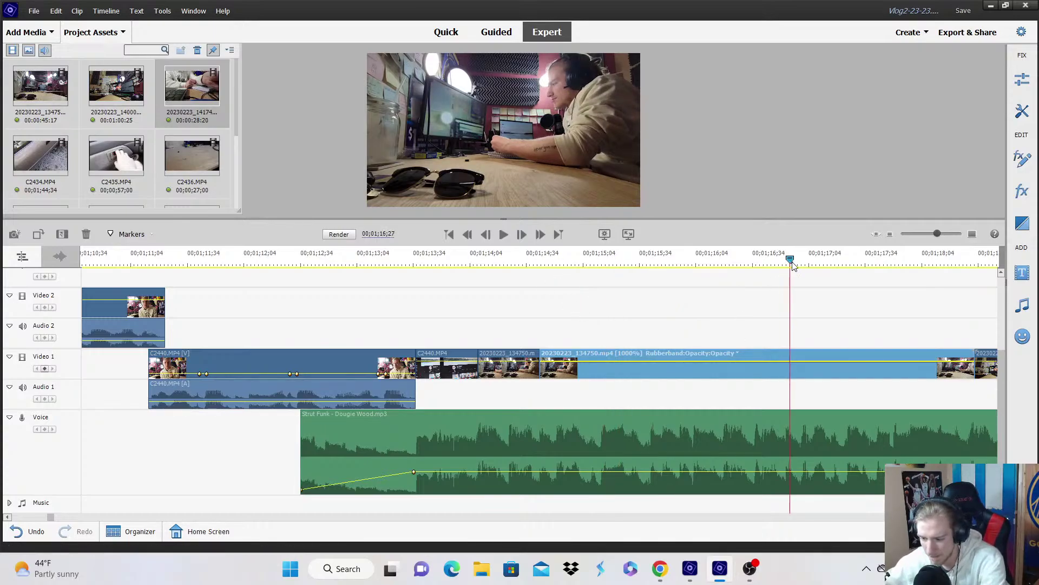
pyautogui.click(877, 234)
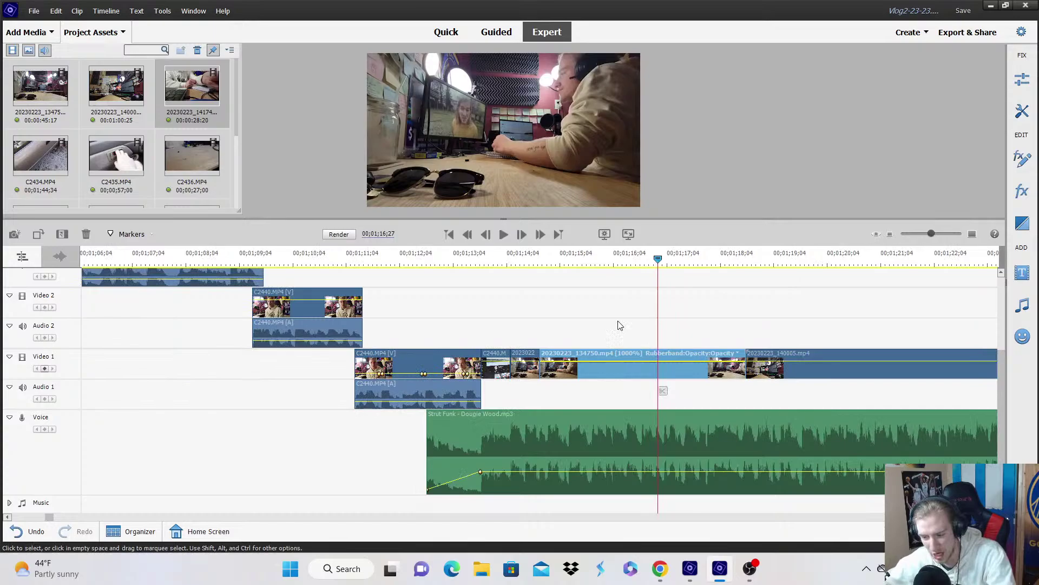
pyautogui.click(702, 257)
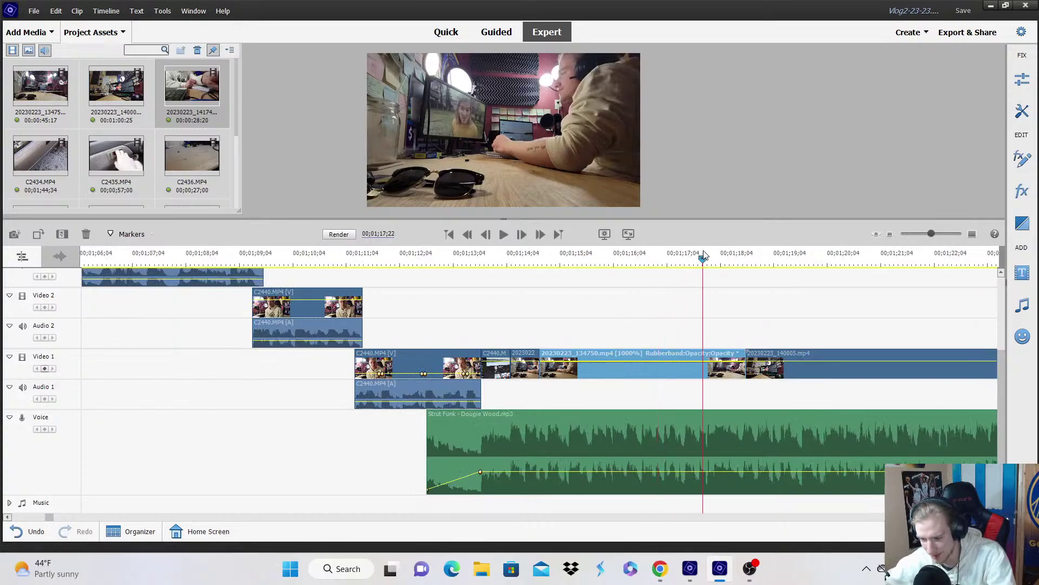
pyautogui.rightClick(568, 371)
pyautogui.click(687, 132)
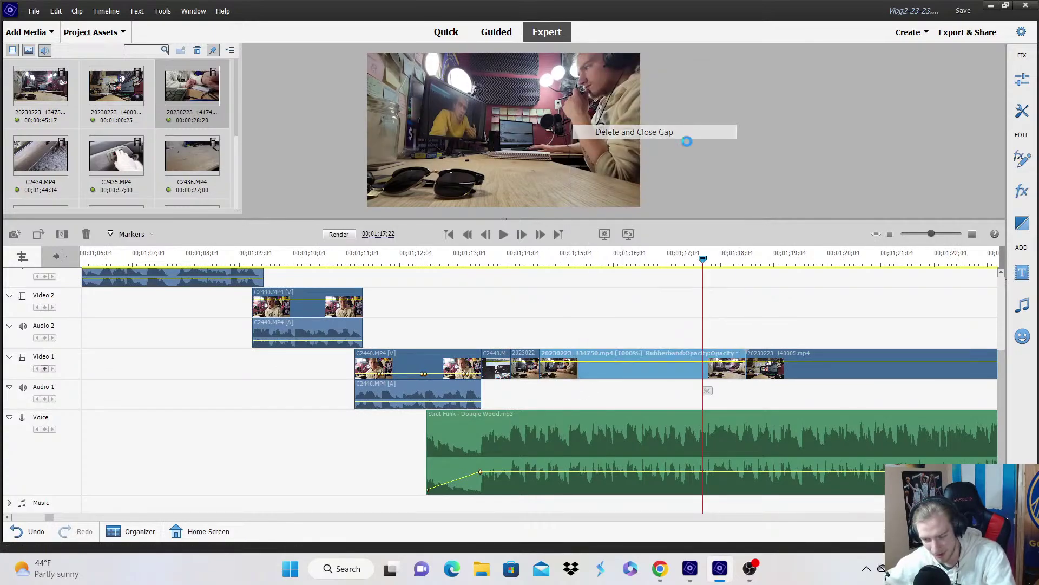
pyautogui.click(963, 11)
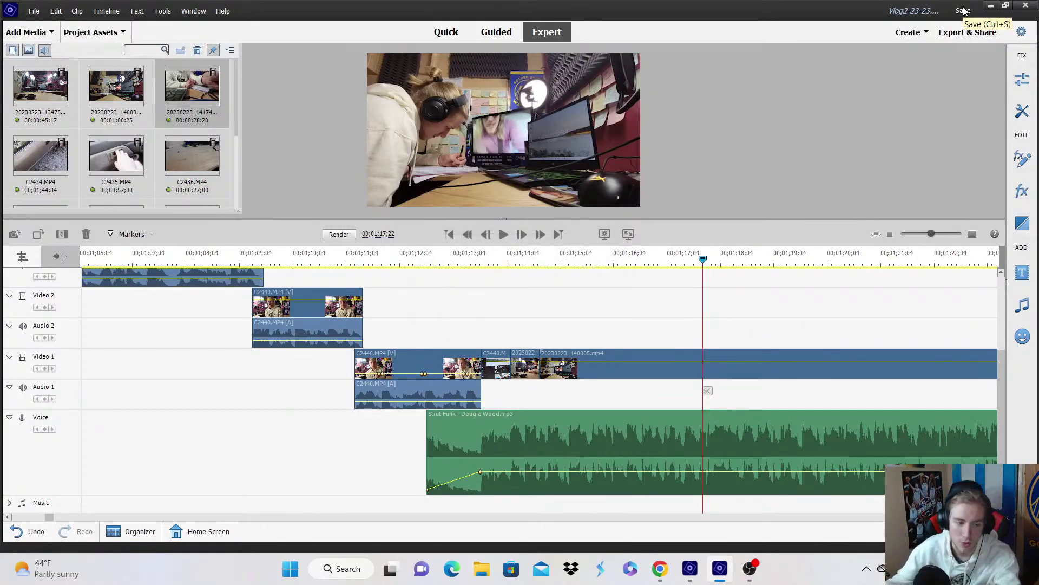
# Ripple-trim about one second off the start of the 20230223_140005.mp4 clip on Video 1.
pyautogui.click(891, 234)
pyautogui.click(652, 263)
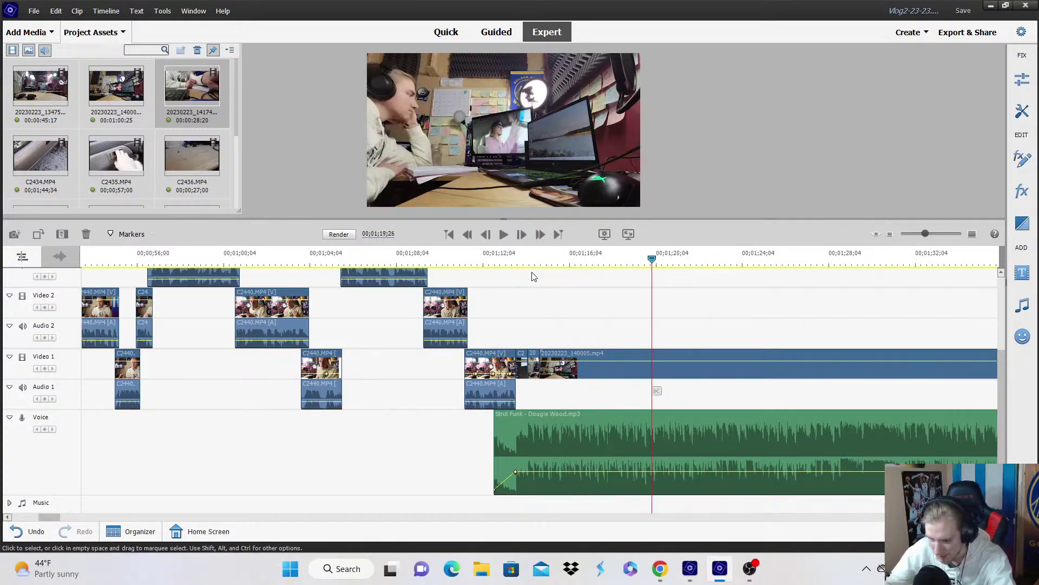
pyautogui.click(554, 261)
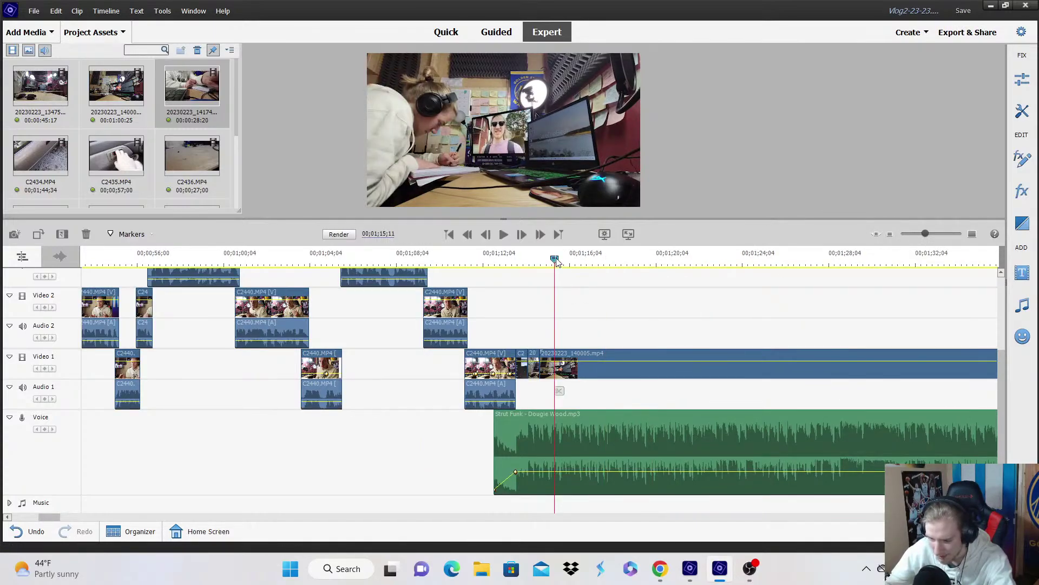
pyautogui.click(536, 370)
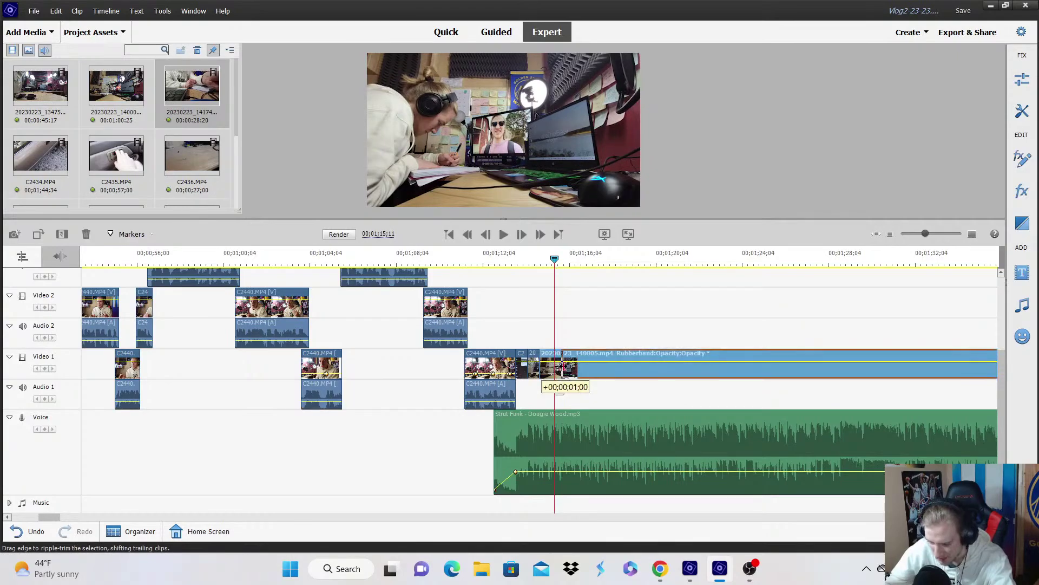
# Review the cuts from C2440.MP4 through the short 20230223_134750.mp4 segment to 20230223_140005.mp4 against the music beat.
pyautogui.click(531, 263)
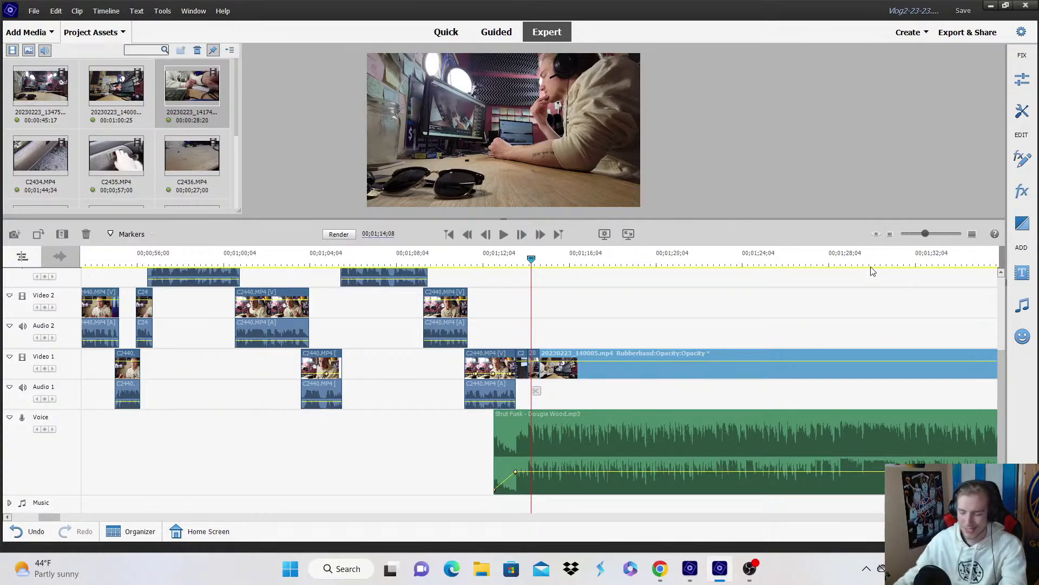
pyautogui.click(703, 287)
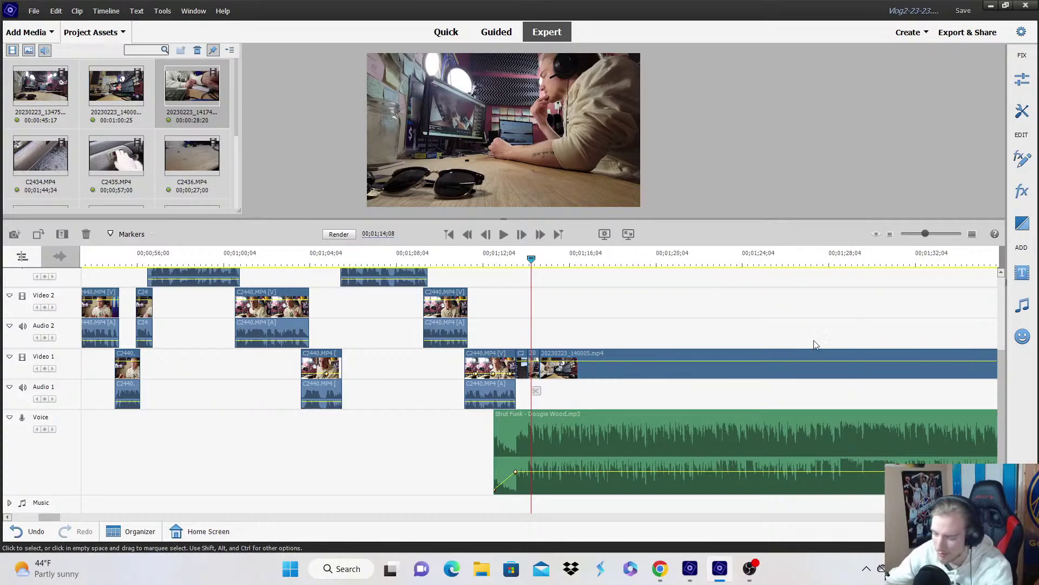
pyautogui.click(972, 234)
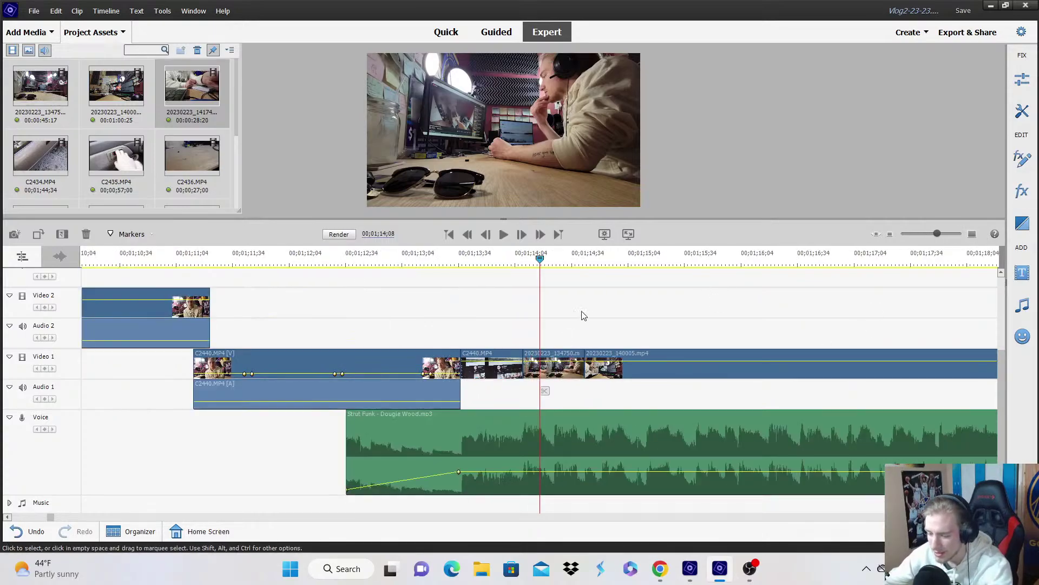
pyautogui.click(577, 263)
pyautogui.press('space')
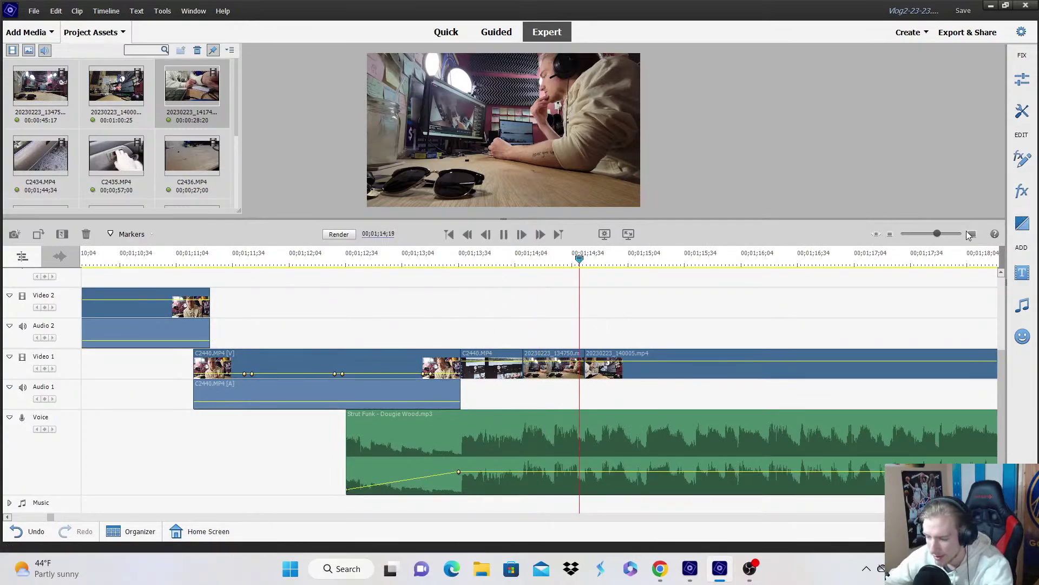
pyautogui.click(973, 233)
pyautogui.press('space')
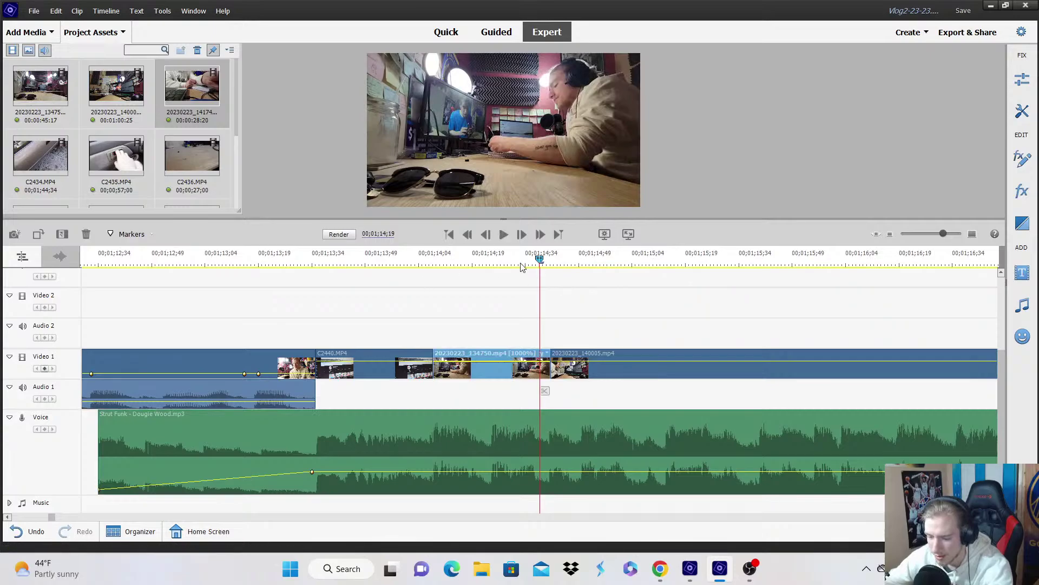
pyautogui.click(280, 263)
pyautogui.click(367, 297)
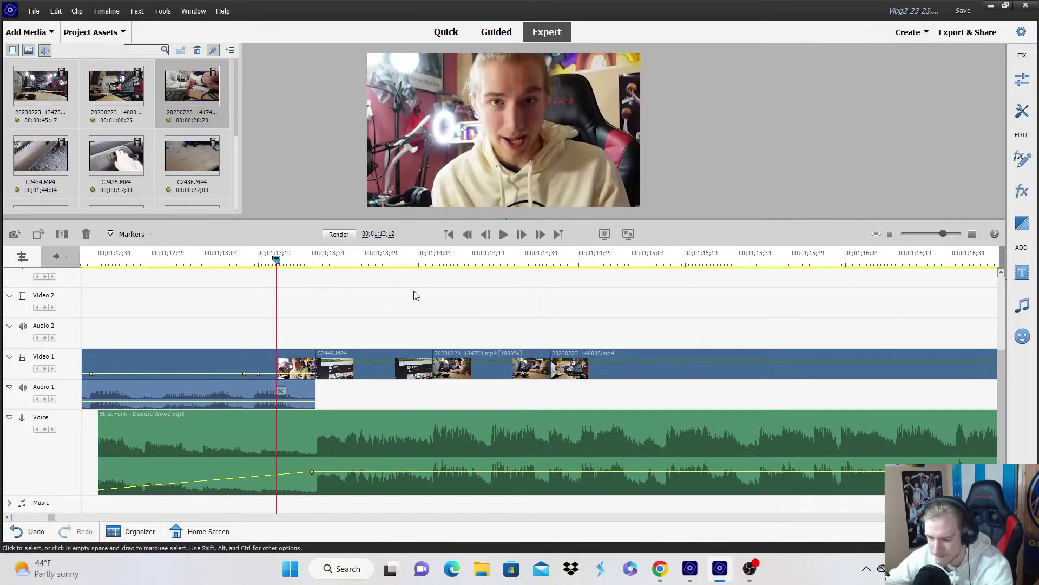
pyautogui.press('space')
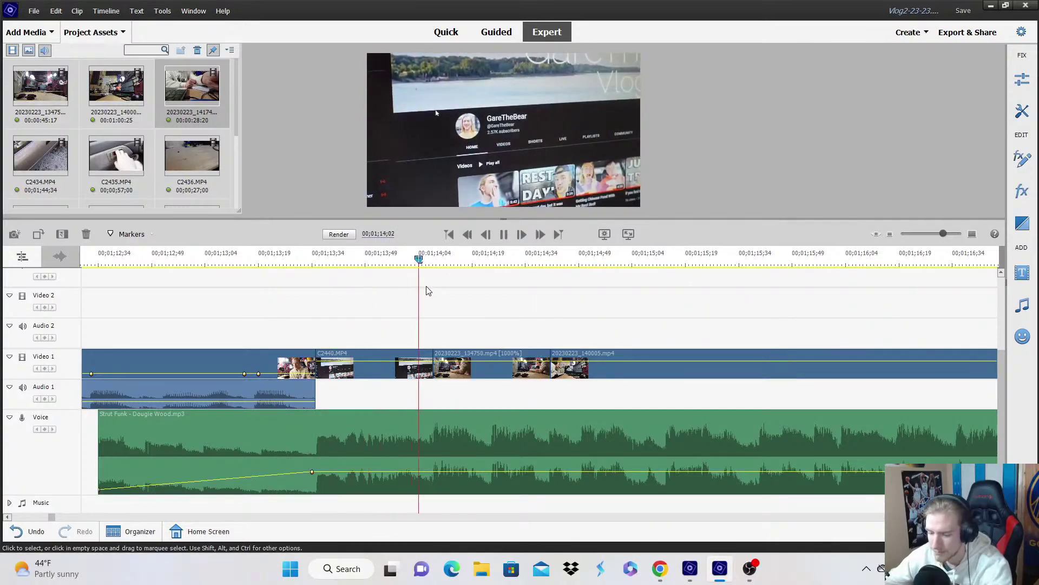
pyautogui.press('space')
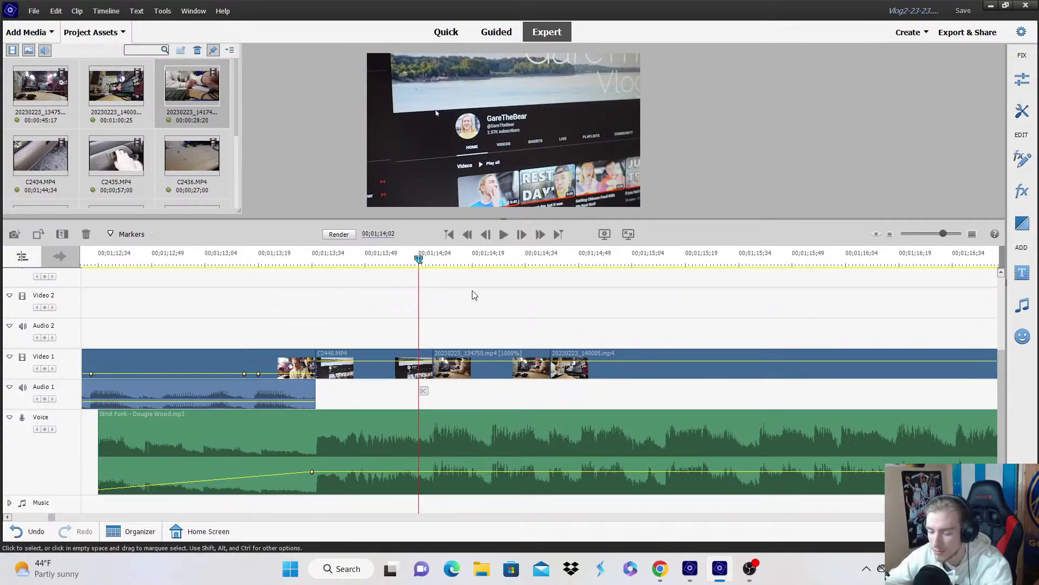
pyautogui.click(474, 293)
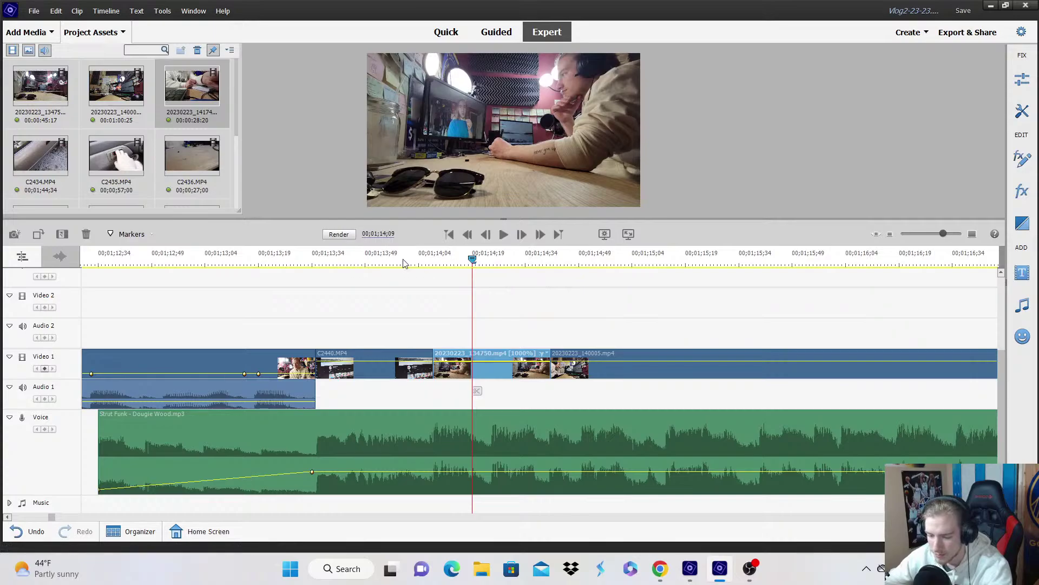
pyautogui.click(596, 295)
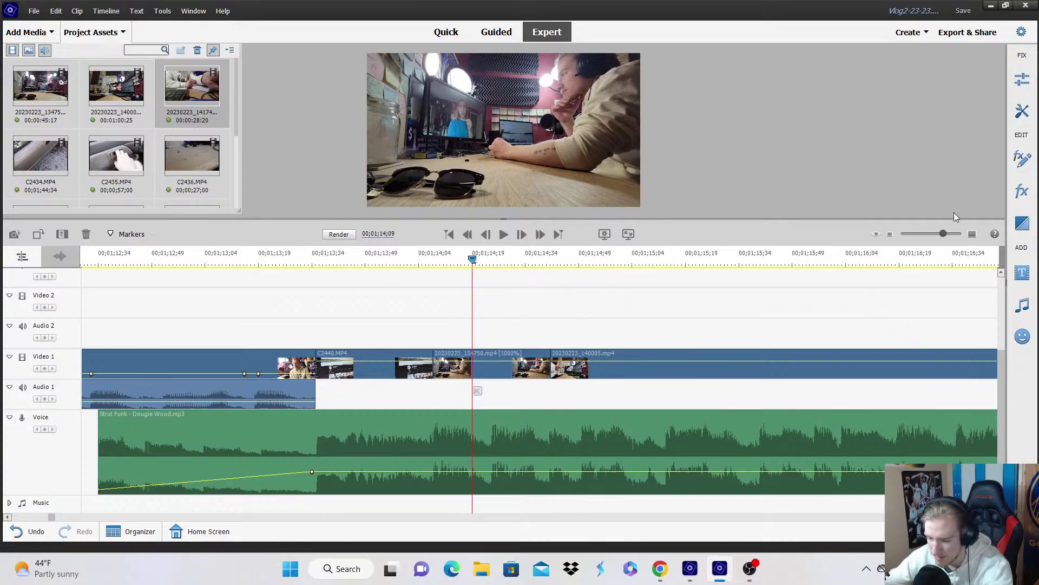
# Play the cuts against the music, then split the 20230223_140005.mp4 clip on Video 1 on the beat at 00;01;15;06.
pyautogui.moveTo(517, 264); pyautogui.dragTo(305, 281)
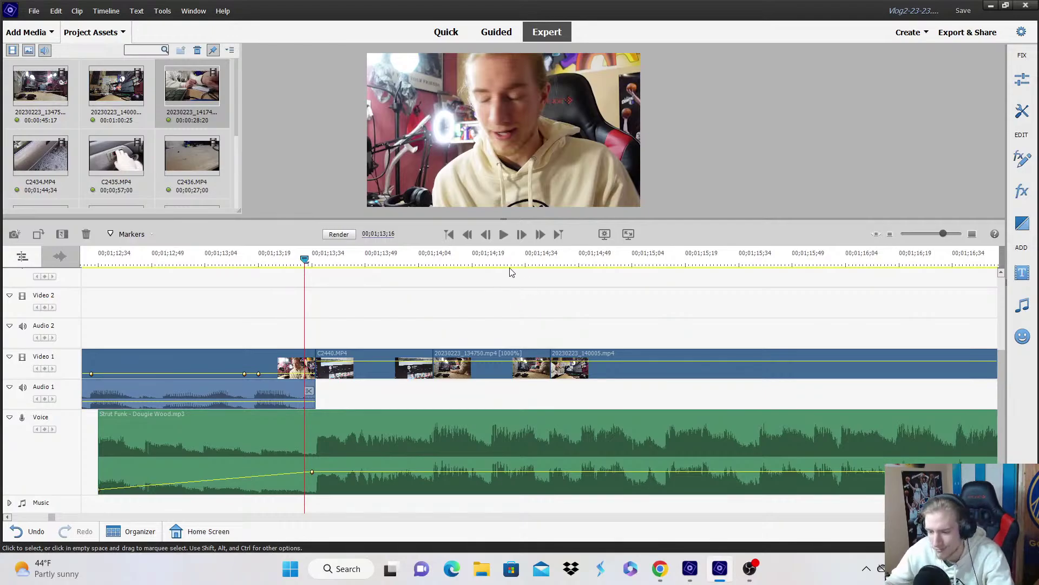
pyautogui.press('space')
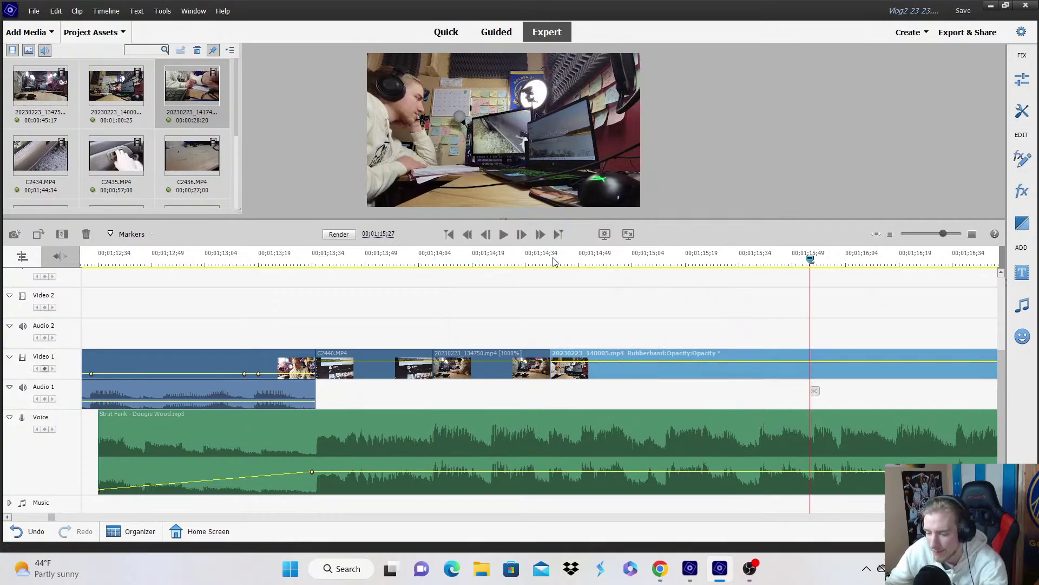
pyautogui.moveTo(552, 261); pyautogui.dragTo(665, 293)
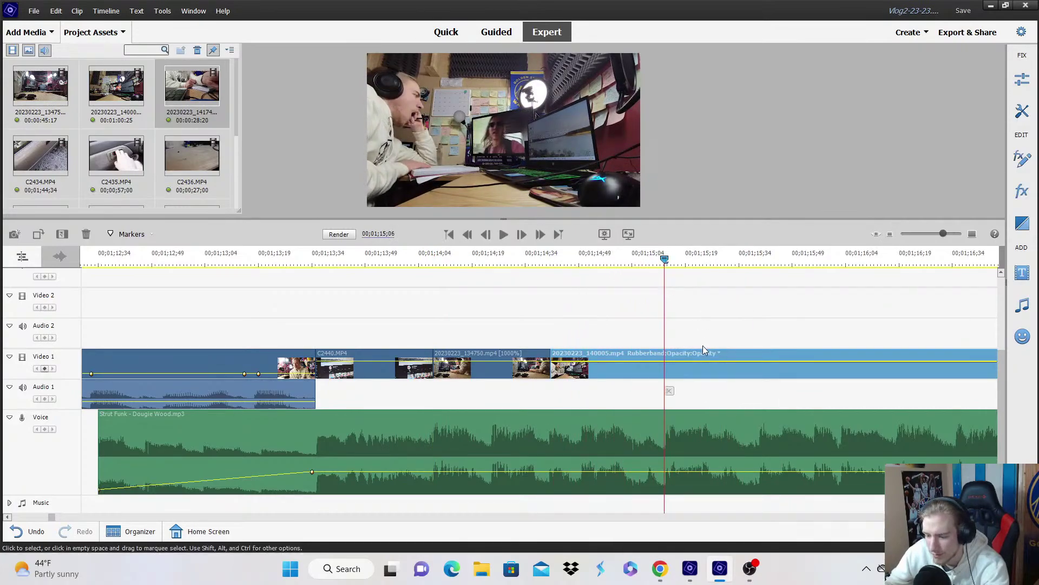
pyautogui.click(671, 391)
# Find a different moment in the second 20230223_140005.mp4 segment and ripple-trim about 32 seconds off its start, up to 00;01;47;00.
pyautogui.click(890, 234)
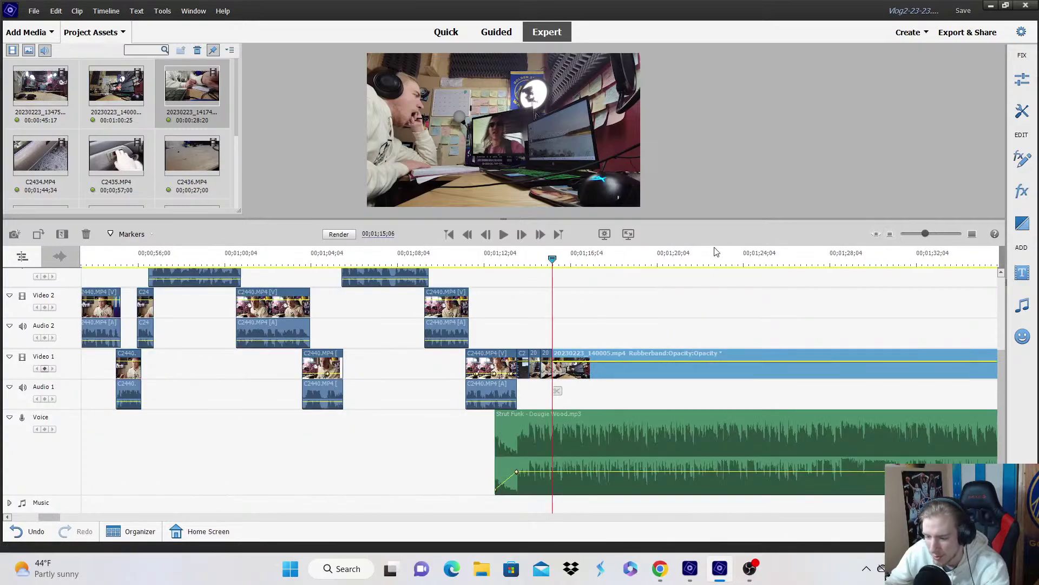
pyautogui.click(721, 255)
pyautogui.click(890, 234)
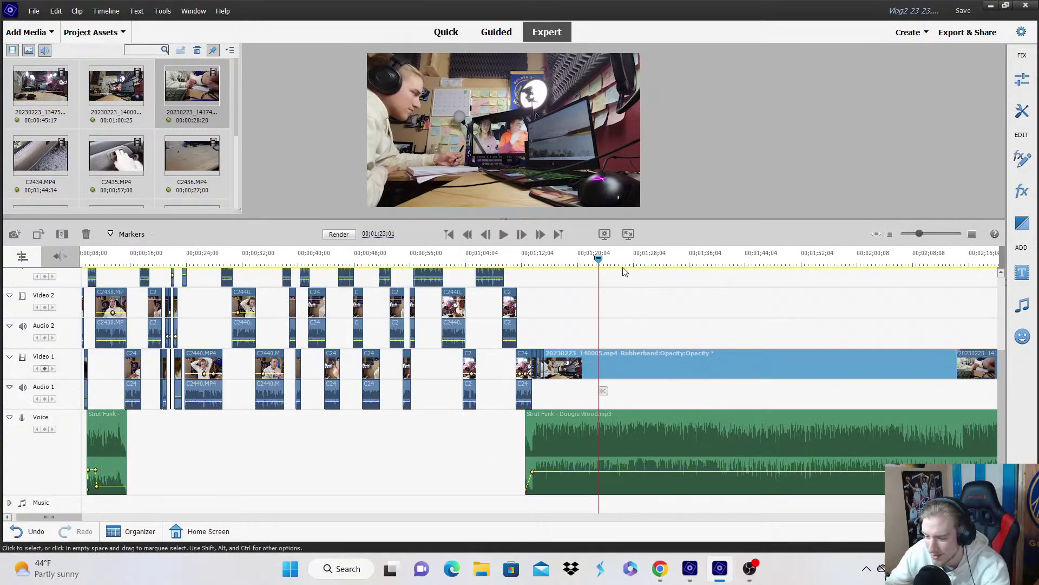
pyautogui.moveTo(625, 272); pyautogui.dragTo(765, 273)
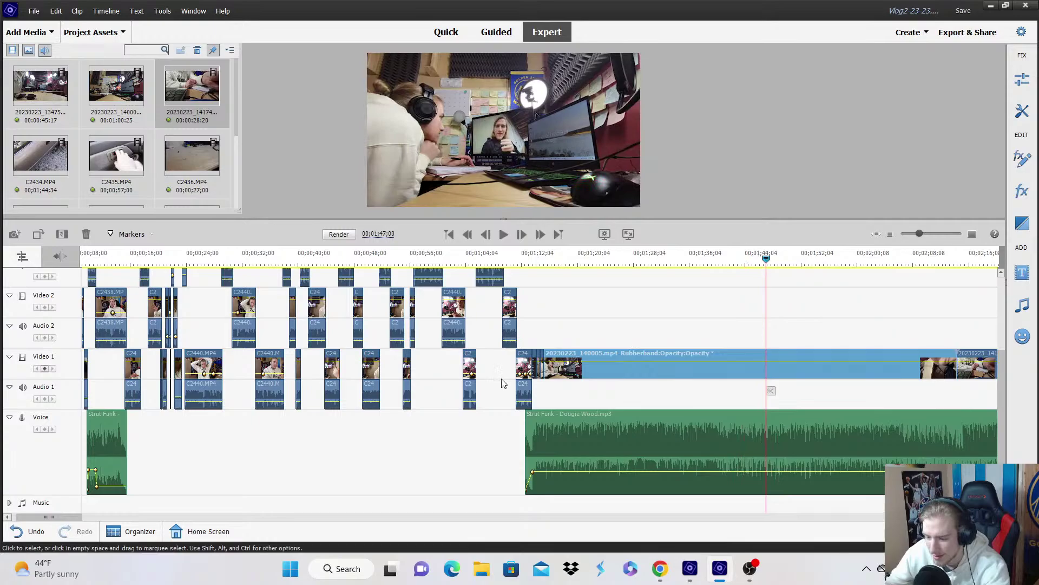
pyautogui.moveTo(546, 371); pyautogui.dragTo(736, 358)
# Split the second 20230223_140005.mp4 segment on Video 1 on the music beat at 00;01;15;20.
pyautogui.click(542, 255)
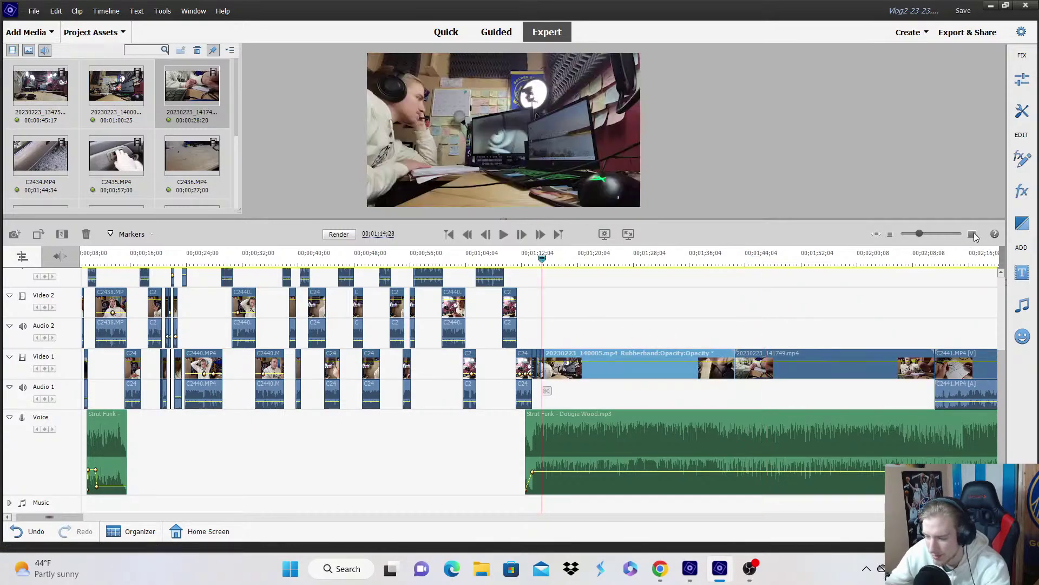
pyautogui.click(973, 234)
pyautogui.click(562, 261)
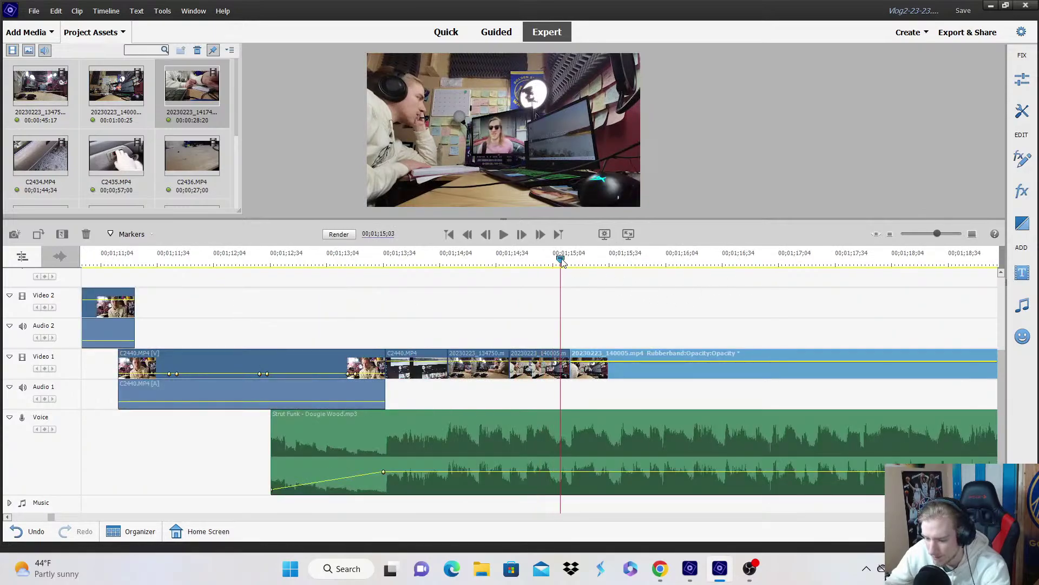
pyautogui.moveTo(562, 261); pyautogui.dragTo(626, 282)
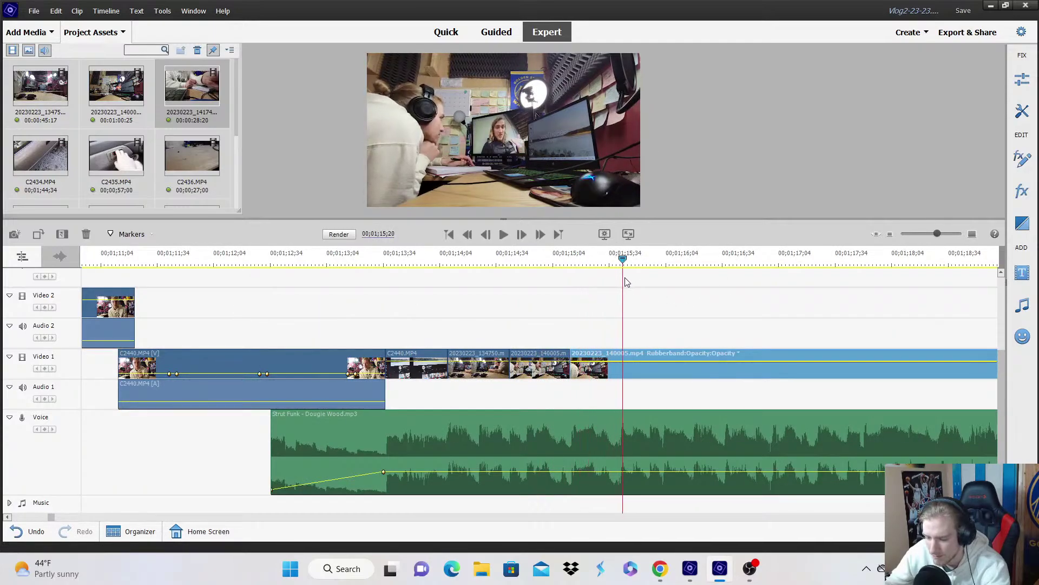
pyautogui.click(627, 390)
# Delete the 20230223_140005.mp4 footage after the 00;01;15;20 cut, closing the gap, and save the project.
pyautogui.rightClick(637, 372)
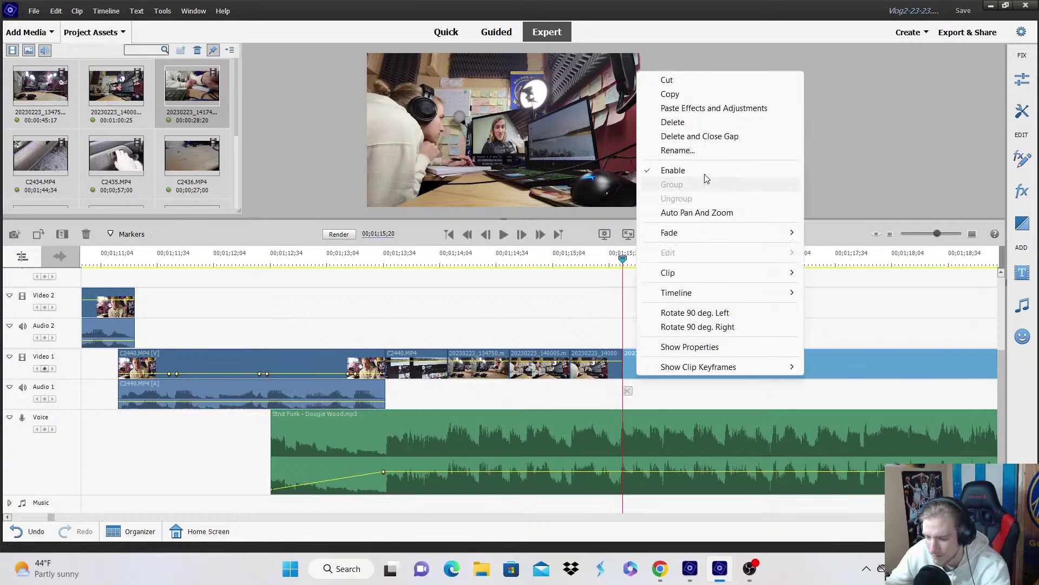
pyautogui.click(726, 136)
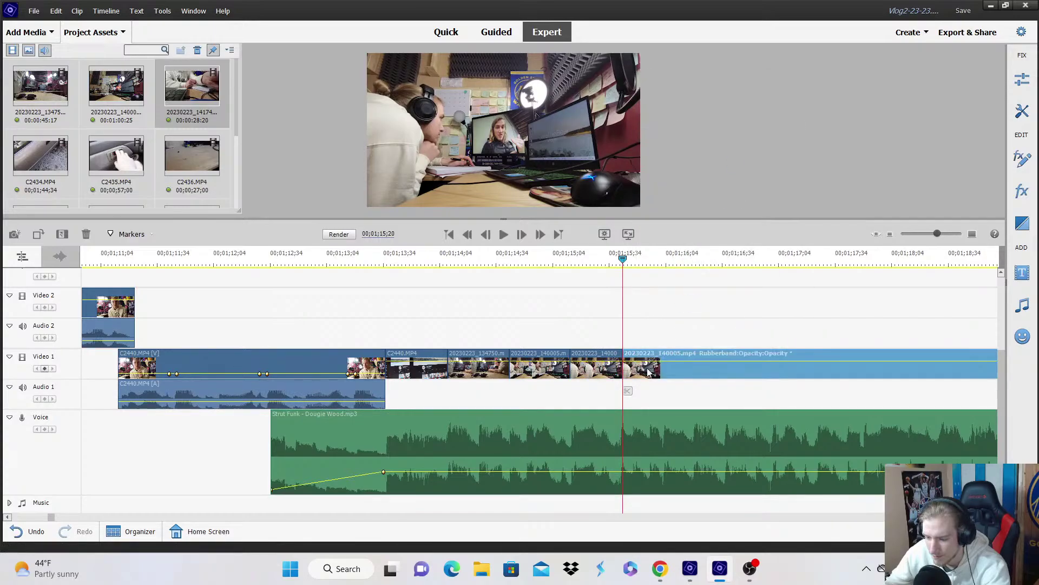
pyautogui.click(972, 234)
pyautogui.hotkey('ctrl', 's')
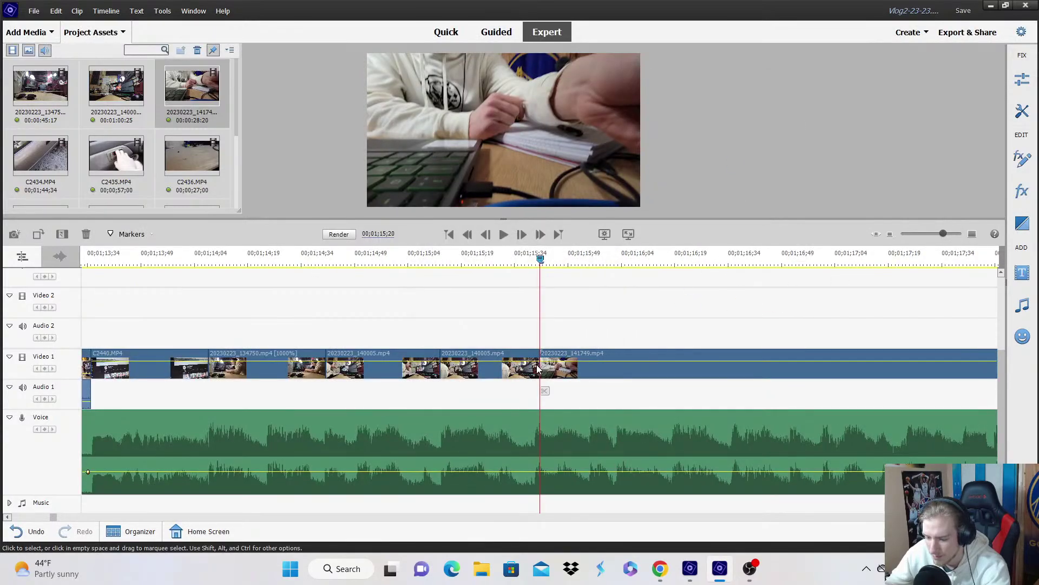
pyautogui.click(745, 368)
pyautogui.click(963, 11)
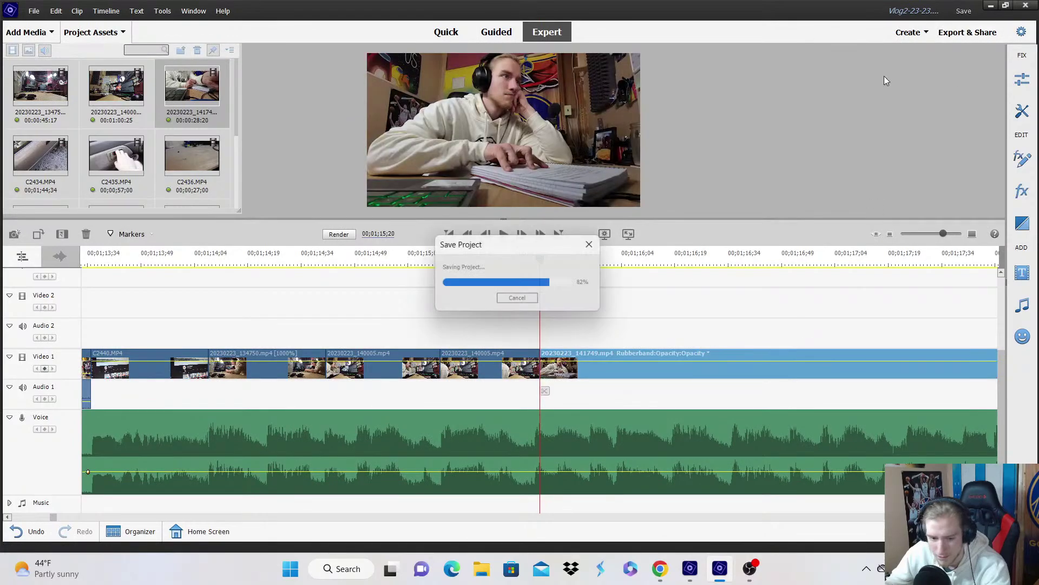
# Play back the montage from the end of the C2440.MP4 talking clip into 20230223_141749.mp4 to check the cuts against the beat.
pyautogui.moveTo(540, 261)
pyautogui.mouseDown()
pyautogui.moveTo(525, 262)
pyautogui.moveTo(539, 262)
pyautogui.mouseUp()
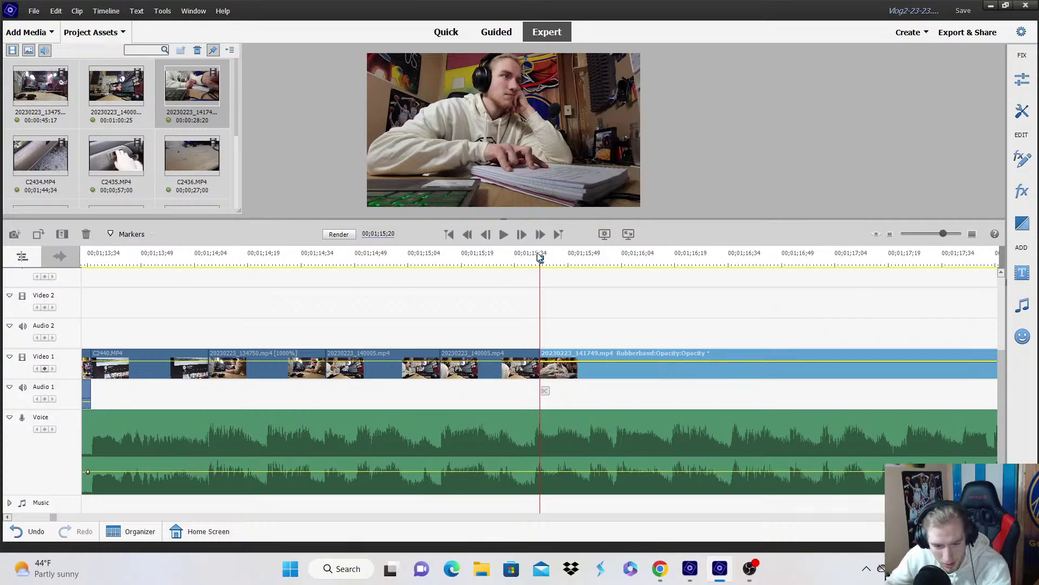
pyautogui.click(564, 302)
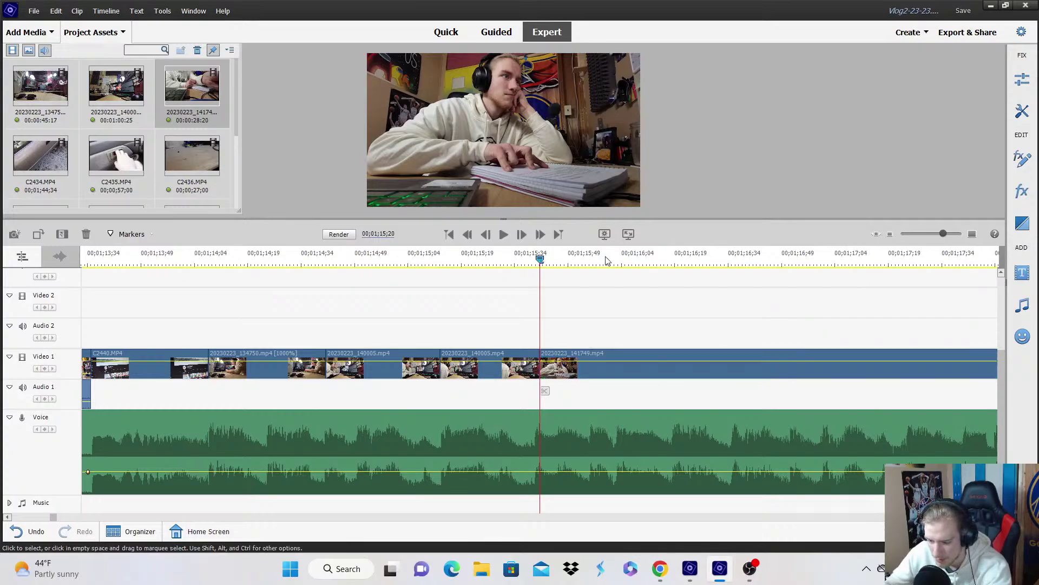
pyautogui.click(890, 234)
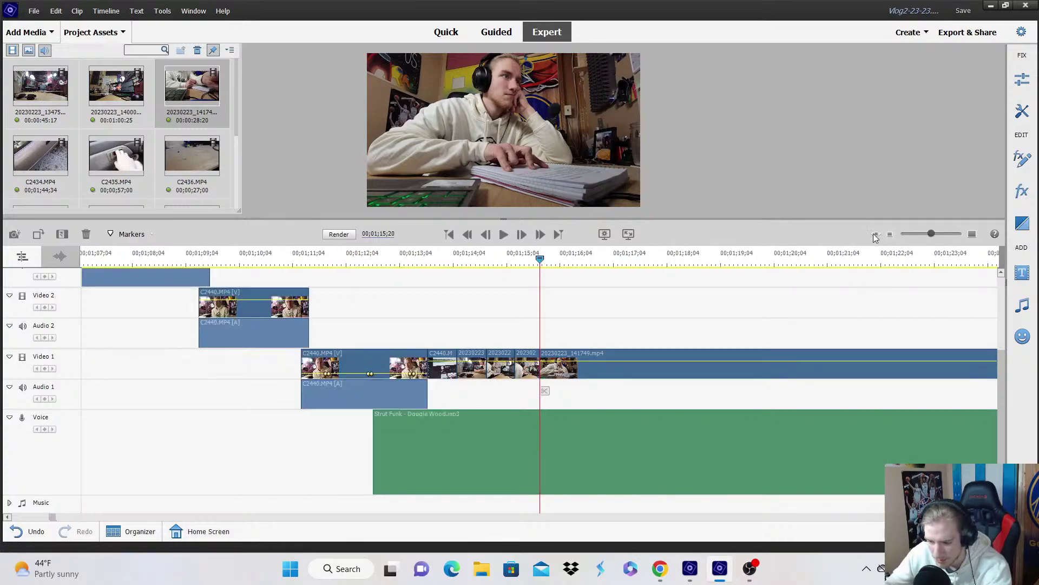
pyautogui.click(414, 261)
pyautogui.click(964, 11)
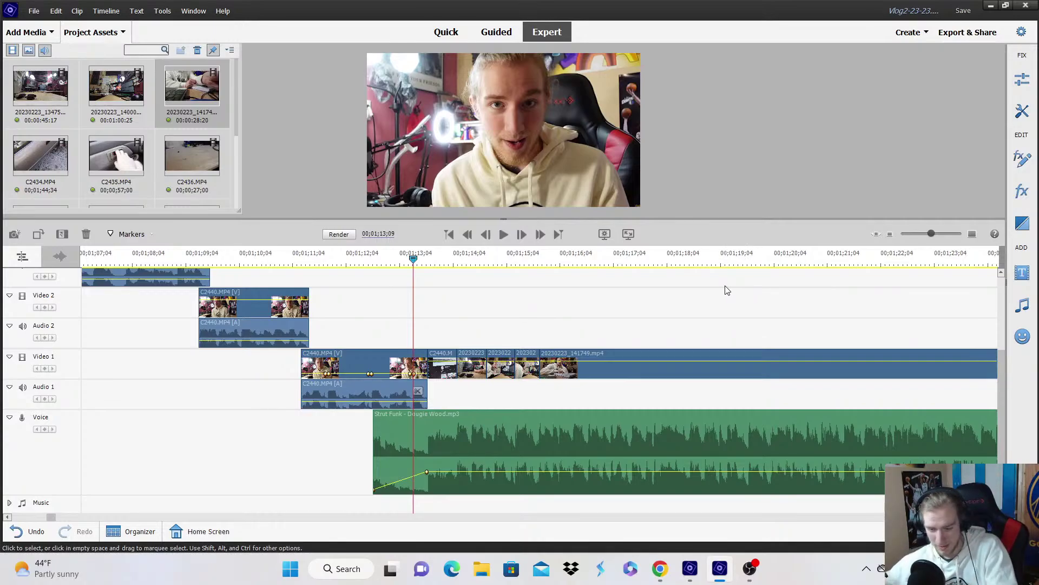
pyautogui.press('space')
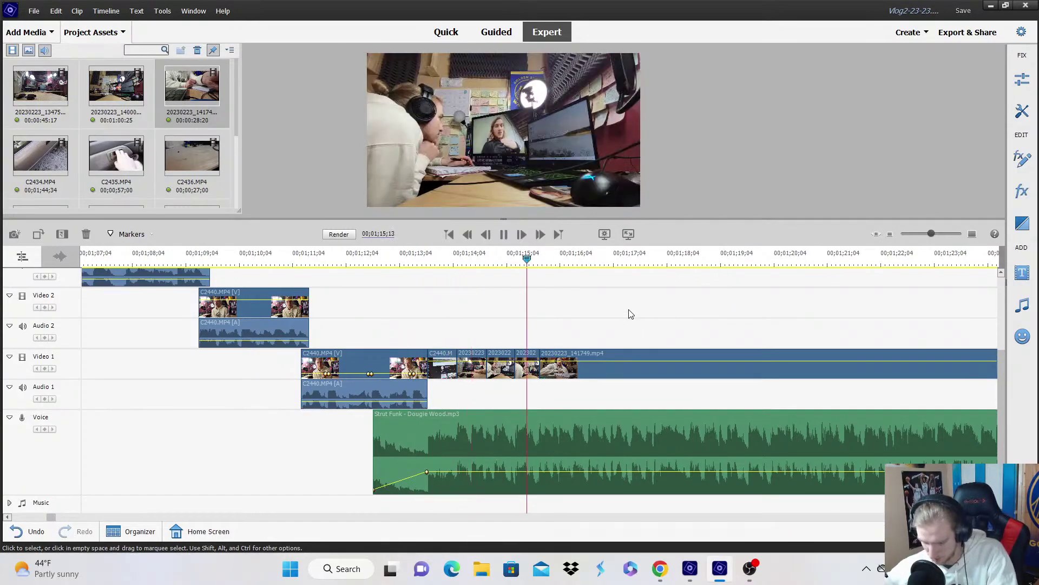
# Split the 20230223_141749.mp4 clip on Video 1 on the music beat at 00;01;16;09.
pyautogui.click(575, 364)
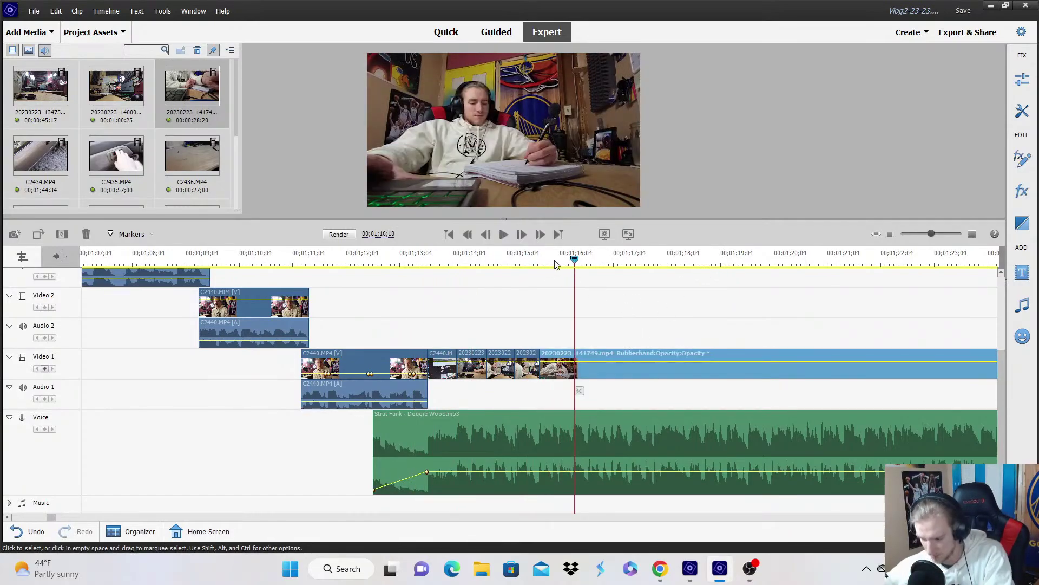
pyautogui.click(970, 235)
pyautogui.moveTo(416, 259); pyautogui.dragTo(457, 269)
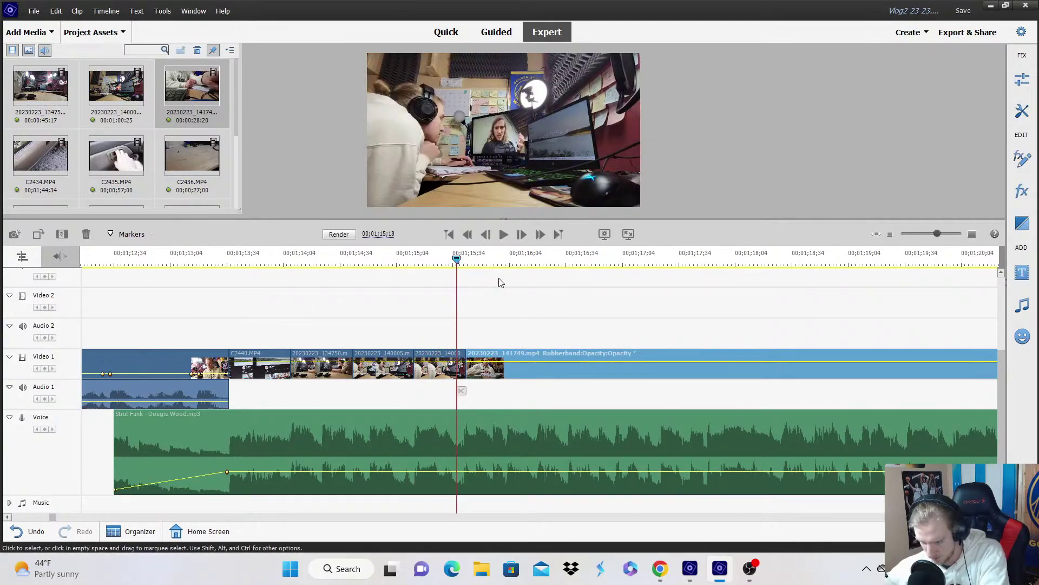
pyautogui.press('space')
pyautogui.press('space')
pyautogui.press('Right')
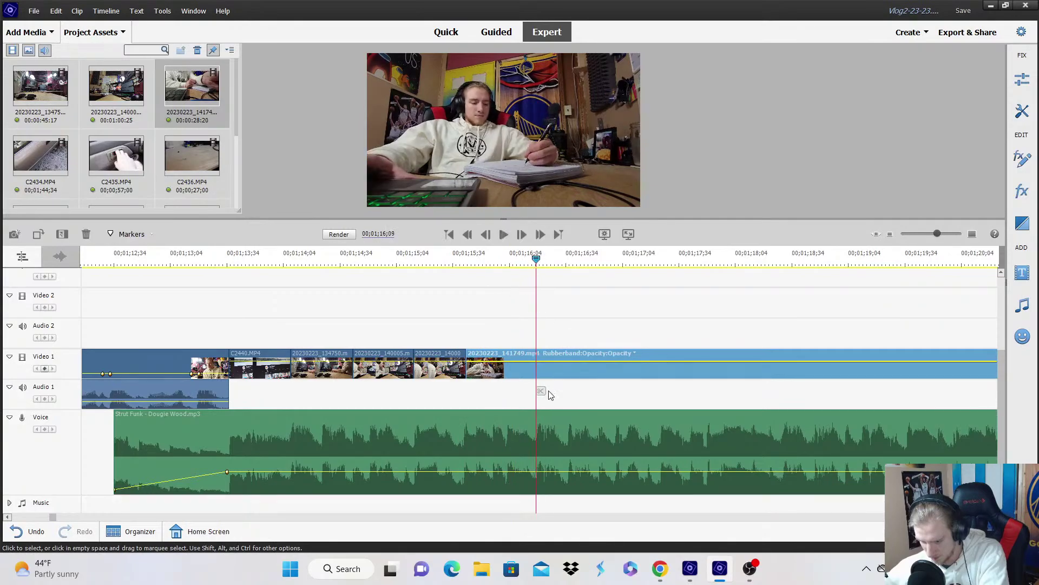
pyautogui.click(542, 392)
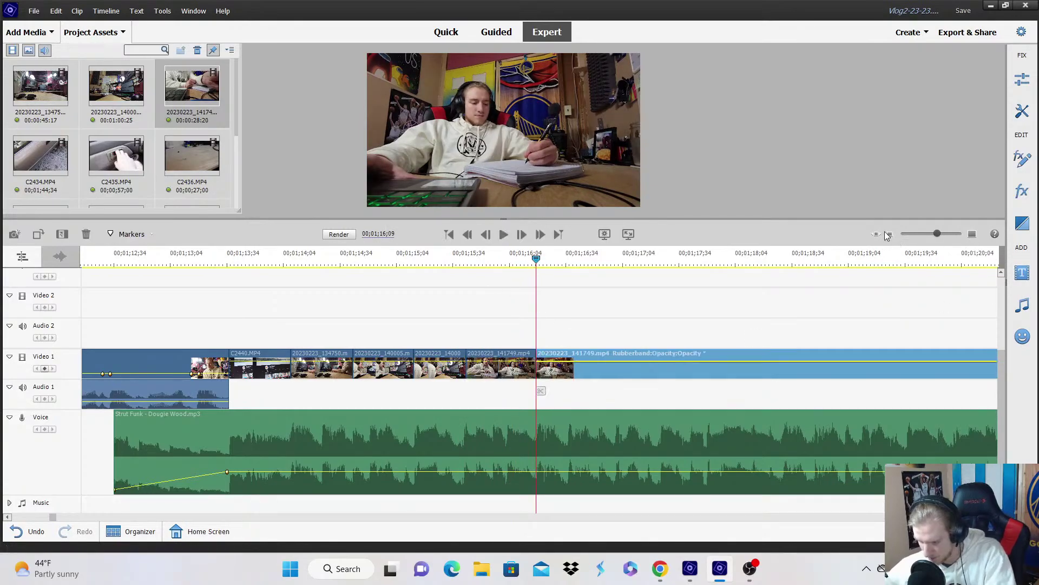
# Ripple-trim about 19 seconds off the start of the second 20230223_141749.mp4 segment and save the project.
pyautogui.press('-')
pyautogui.press('-')
pyautogui.press('-')
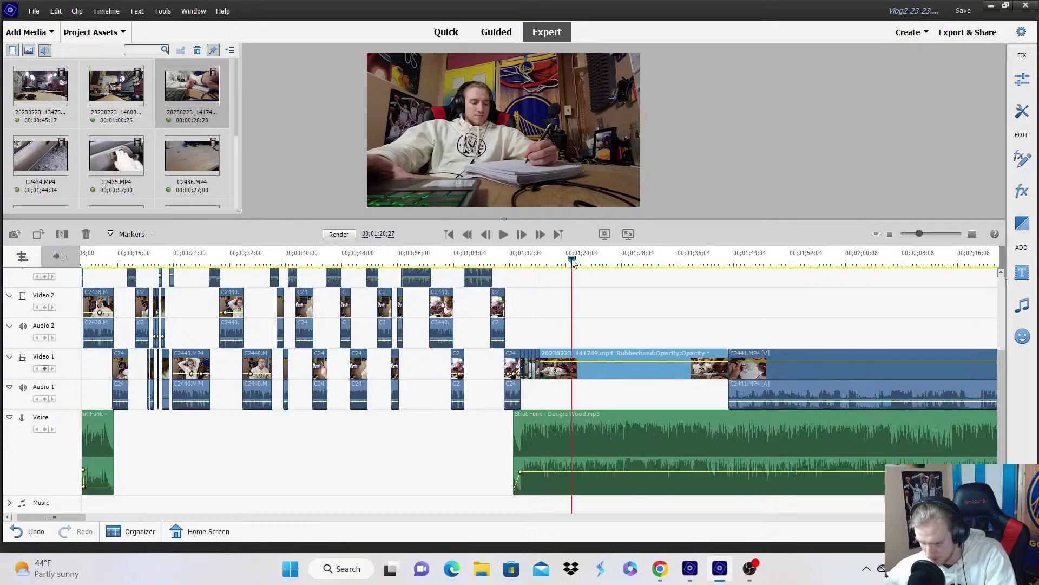
pyautogui.click(575, 262)
pyautogui.moveTo(583, 266); pyautogui.dragTo(680, 303)
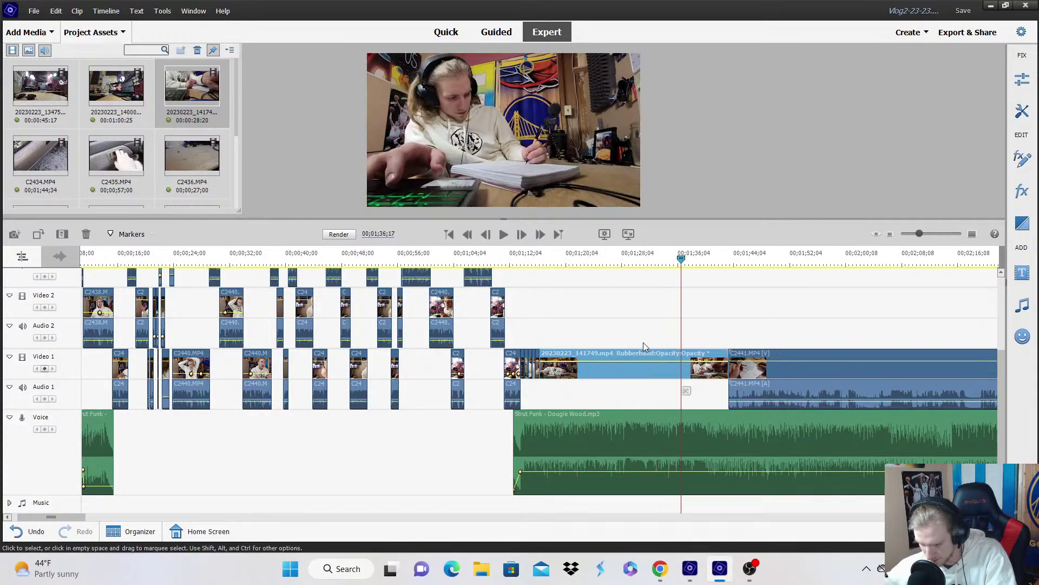
pyautogui.moveTo(542, 371); pyautogui.dragTo(679, 371)
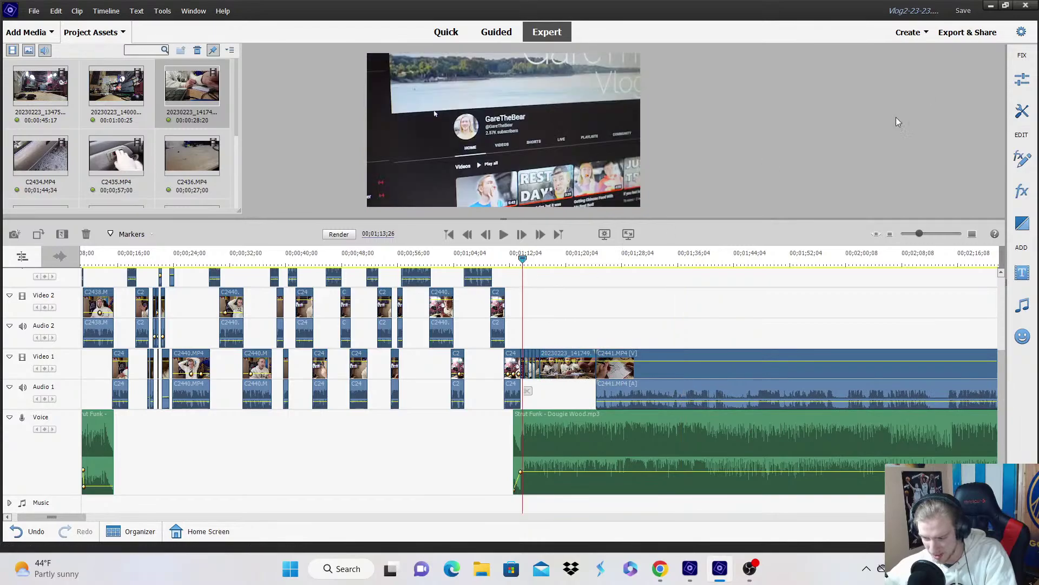
pyautogui.click(964, 11)
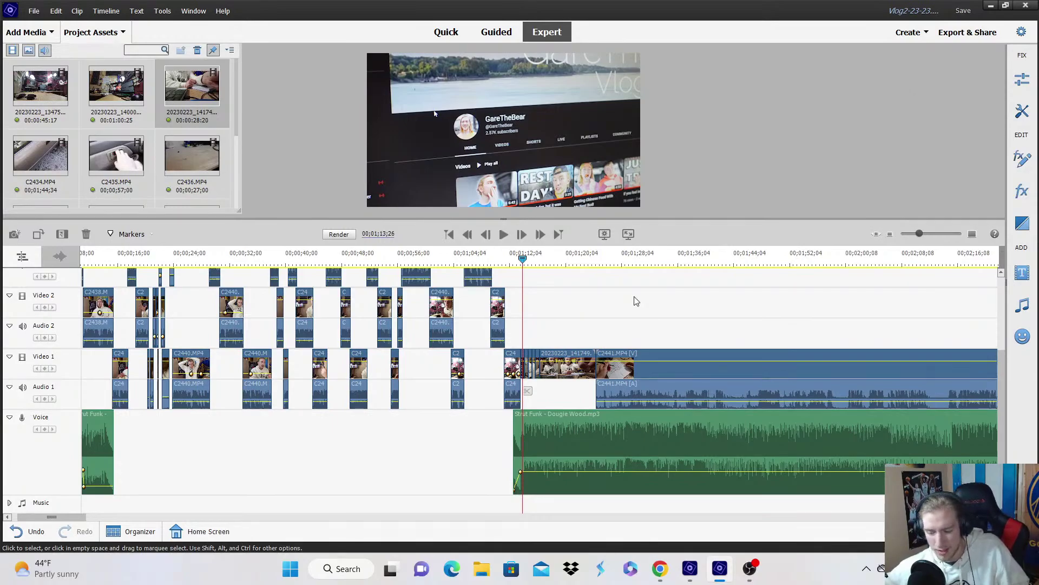
# Play back the montage from 00;01;13;16 through the second 20230223_141749.mp4 segment to check its timing against the music.
pyautogui.click(973, 234)
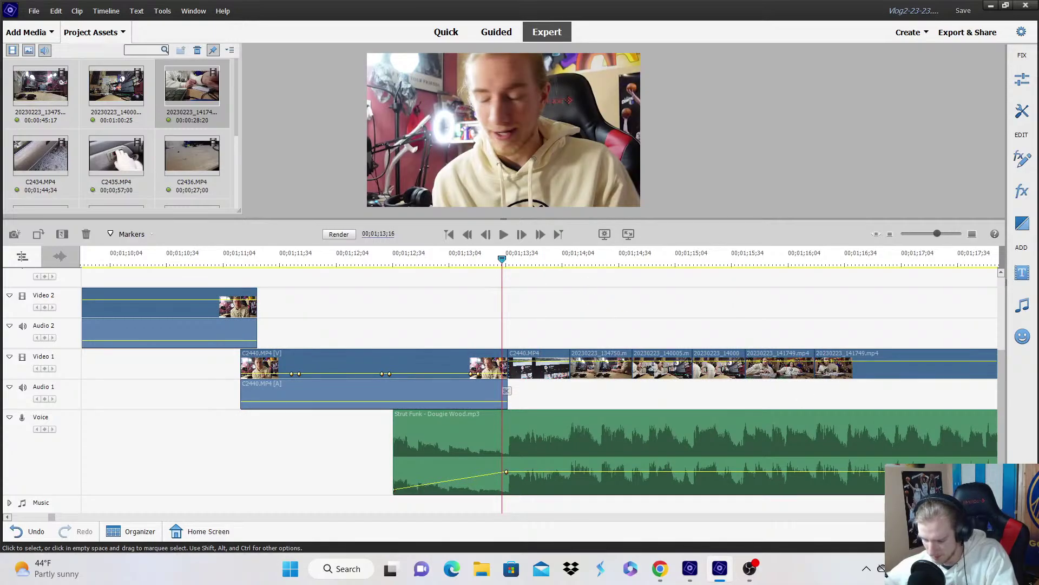
pyautogui.press('space')
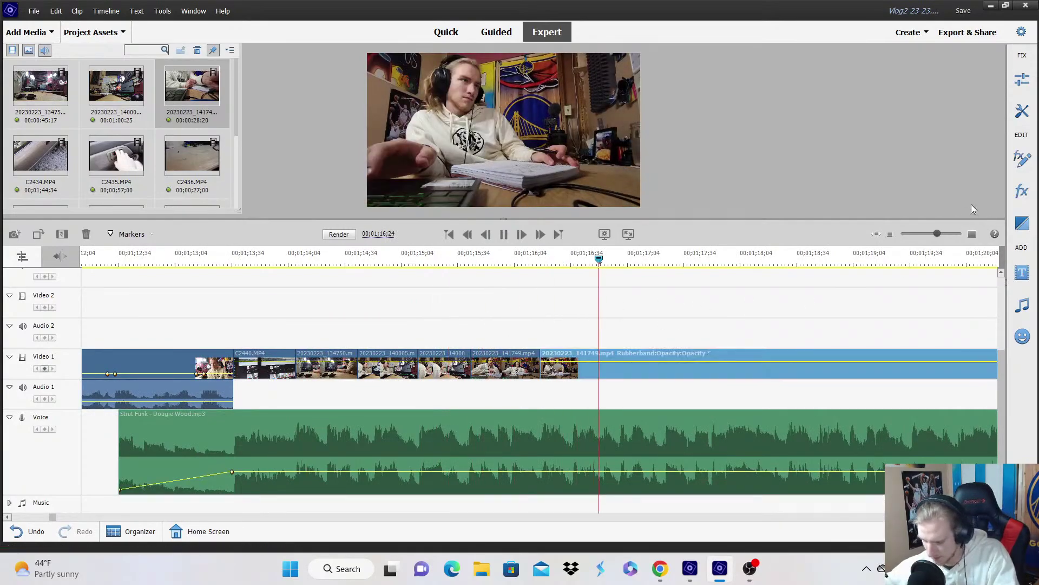
pyautogui.press('space')
pyautogui.press('-')
pyautogui.press('-')
# Delete the second 20230223_141749.mp4 segment on Video 1 so C2441.MP4 closes the gap, and save the project.
pyautogui.rightClick(582, 370)
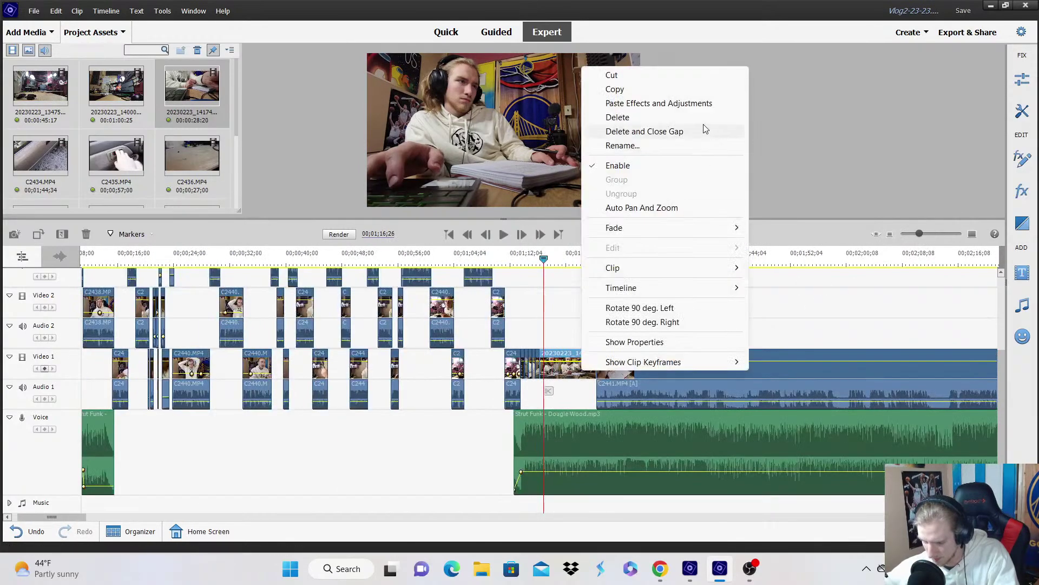
pyautogui.click(644, 131)
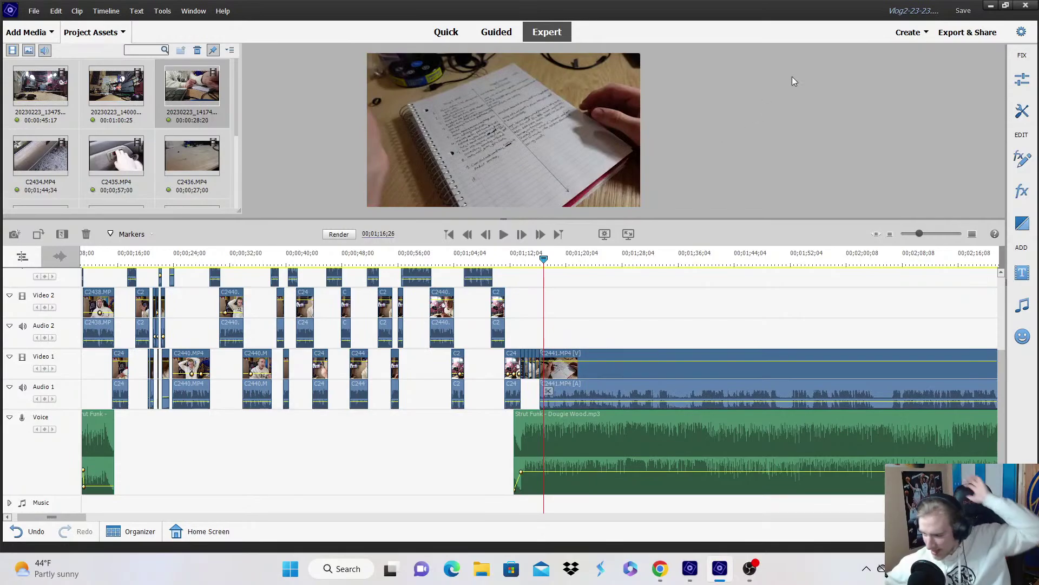
pyautogui.click(961, 11)
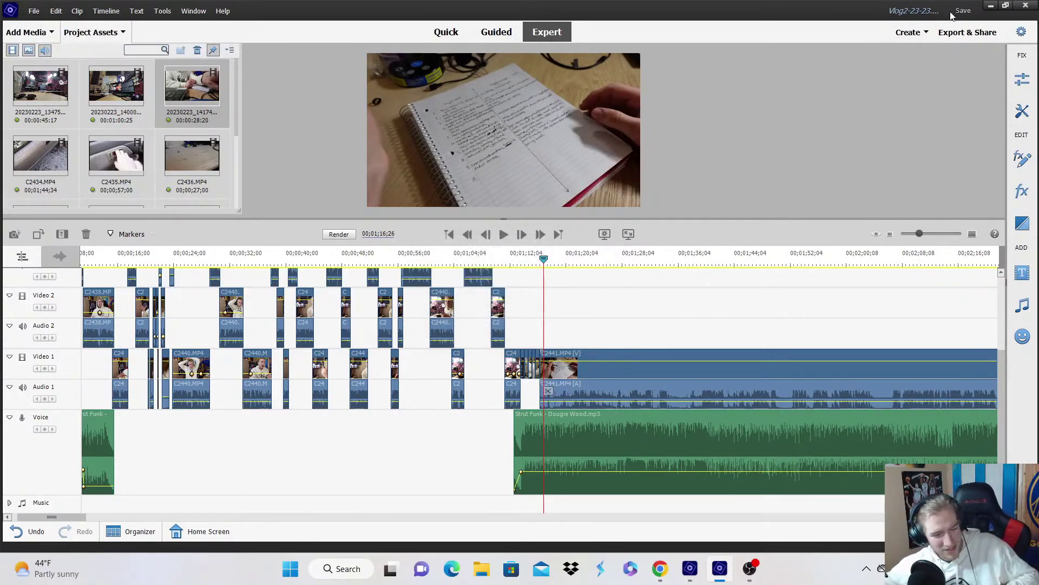
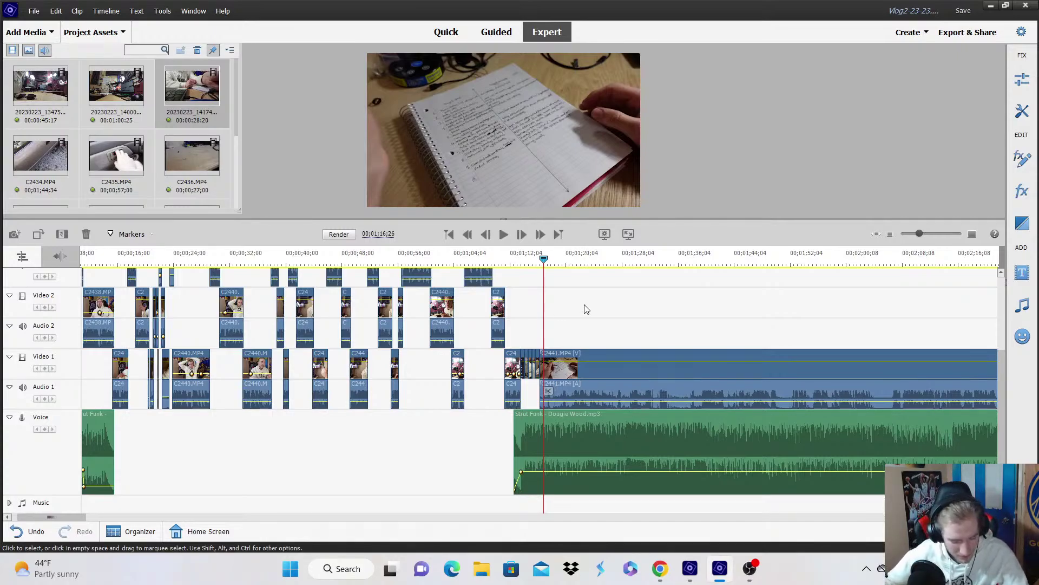
pyautogui.hotkey('ctrl', 's')
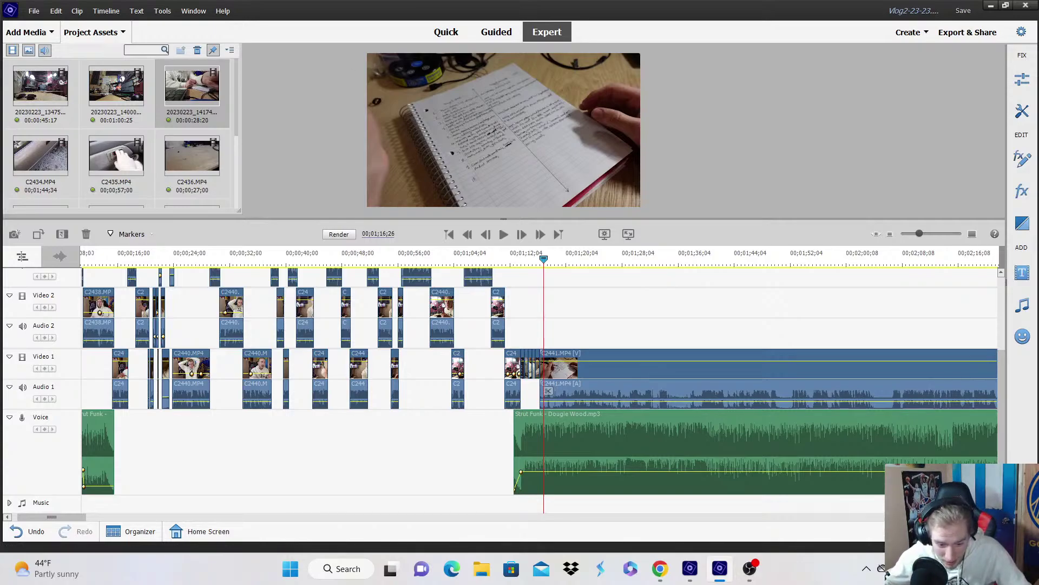
pyautogui.hotkey('alt', 'Tab')
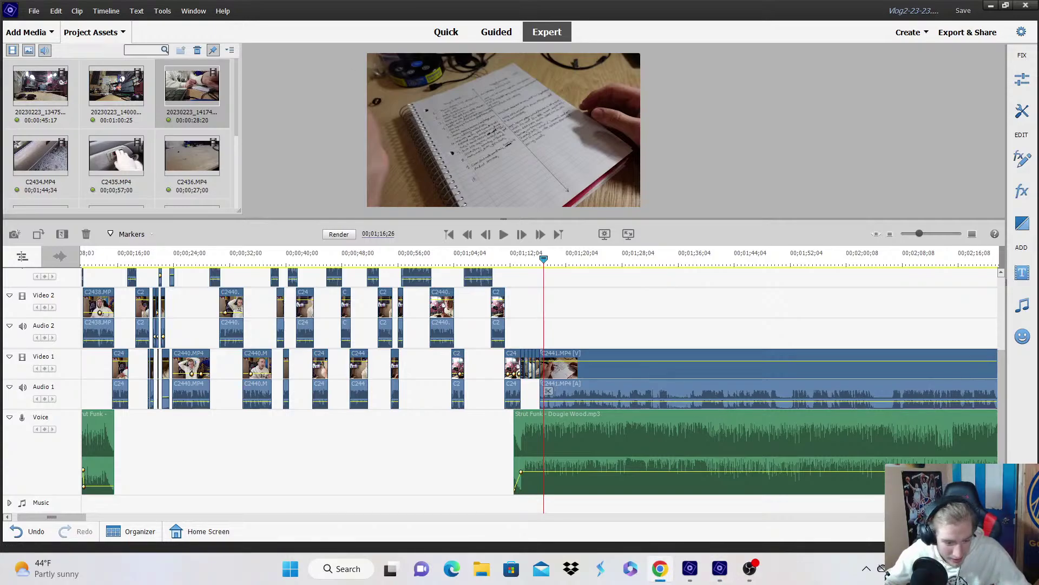
pyautogui.hotkey('alt', 'Tab')
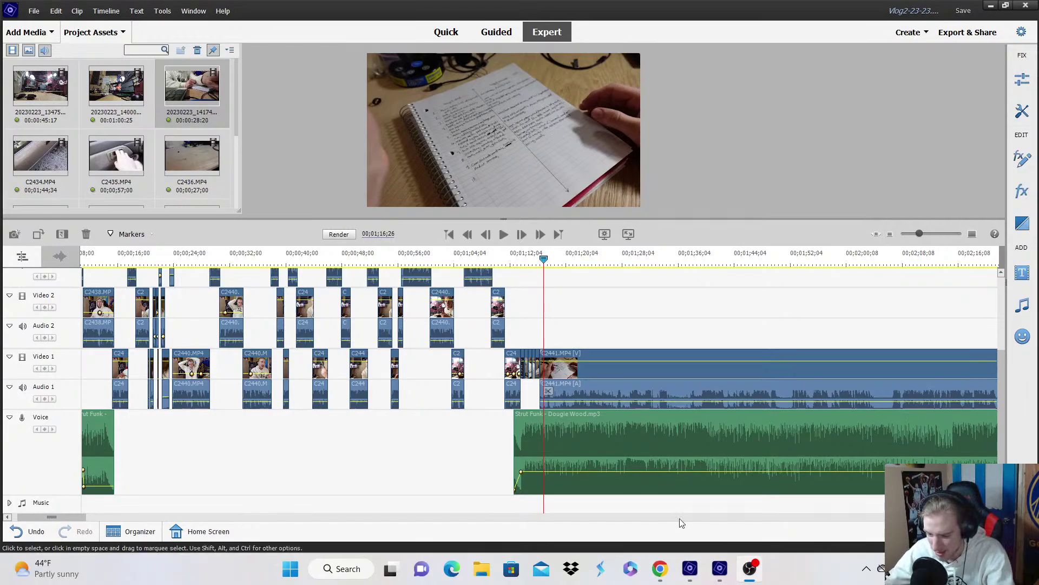
# Inspect the cut from 20230223_141749.mp4 into C2441.MP4 and save the project.
pyautogui.click(972, 233)
pyautogui.click(972, 234)
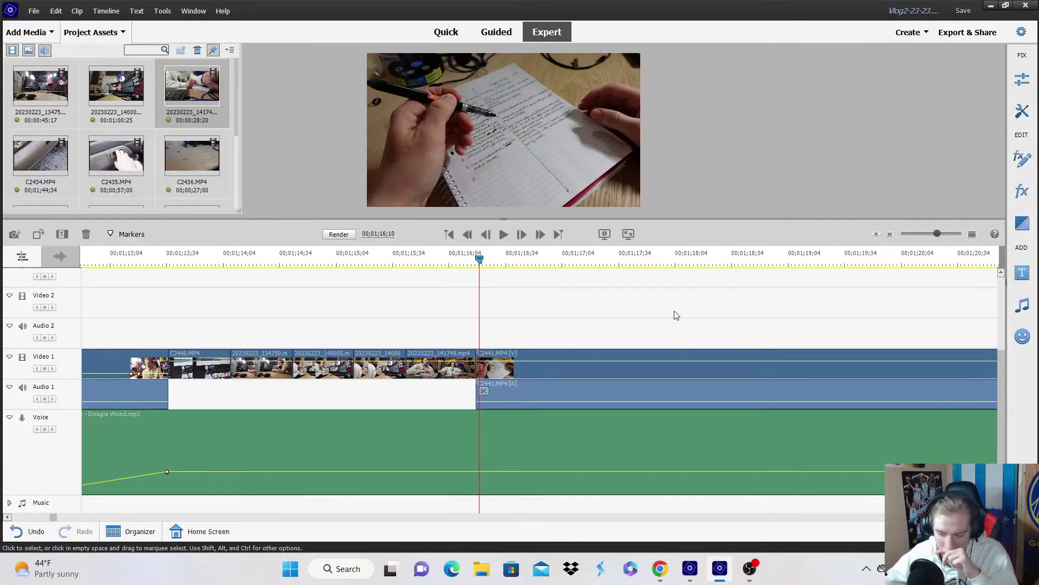
pyautogui.click(877, 234)
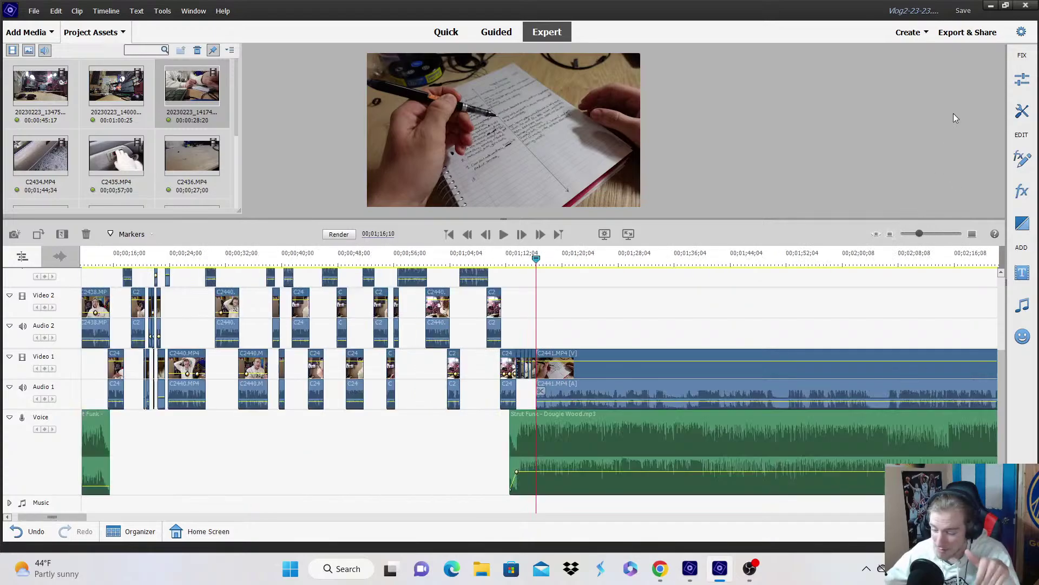
pyautogui.hotkey('ctrl', 's')
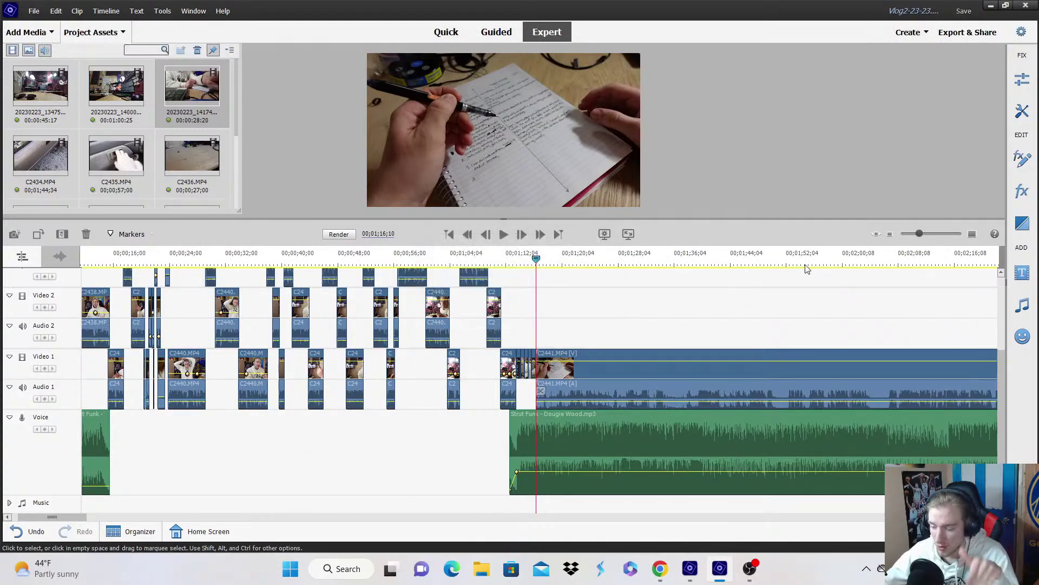
# Split C2441.MP4 on Video 1 at 00;01;17;12 and delete the part before the split so the gap closes.
pyautogui.click(975, 236)
pyautogui.click(973, 235)
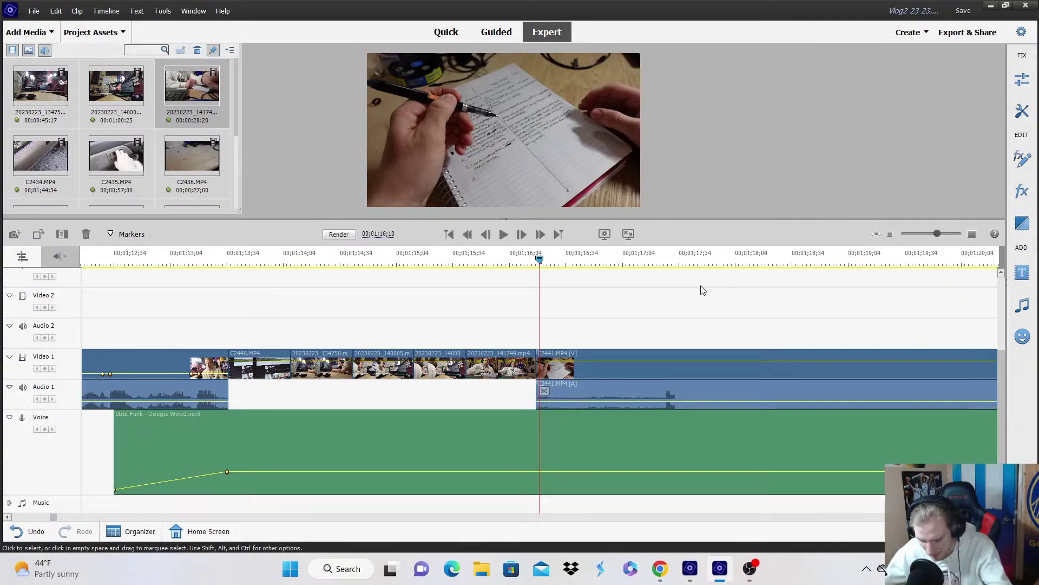
pyautogui.click(890, 234)
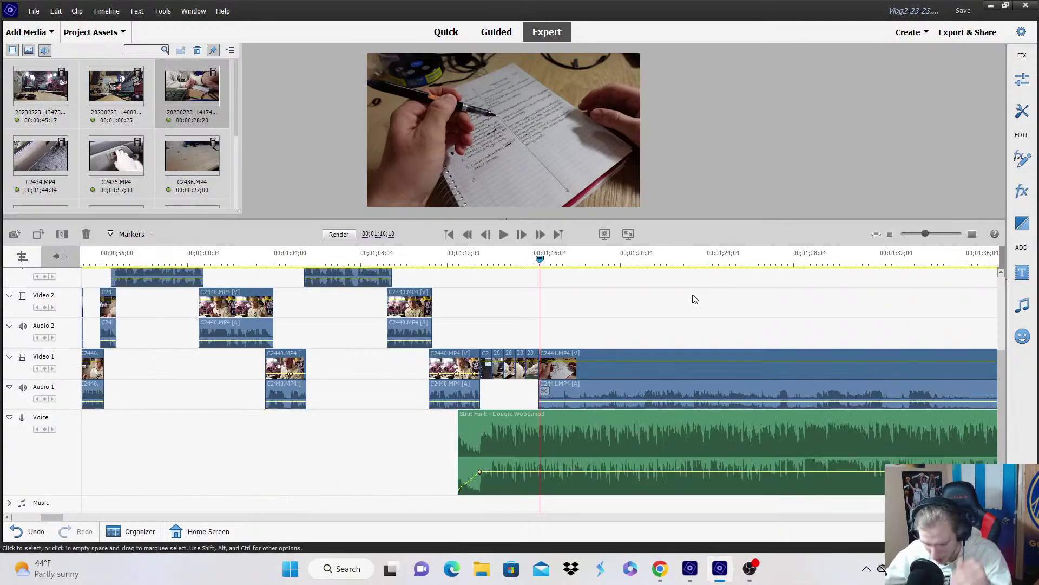
pyautogui.click(645, 262)
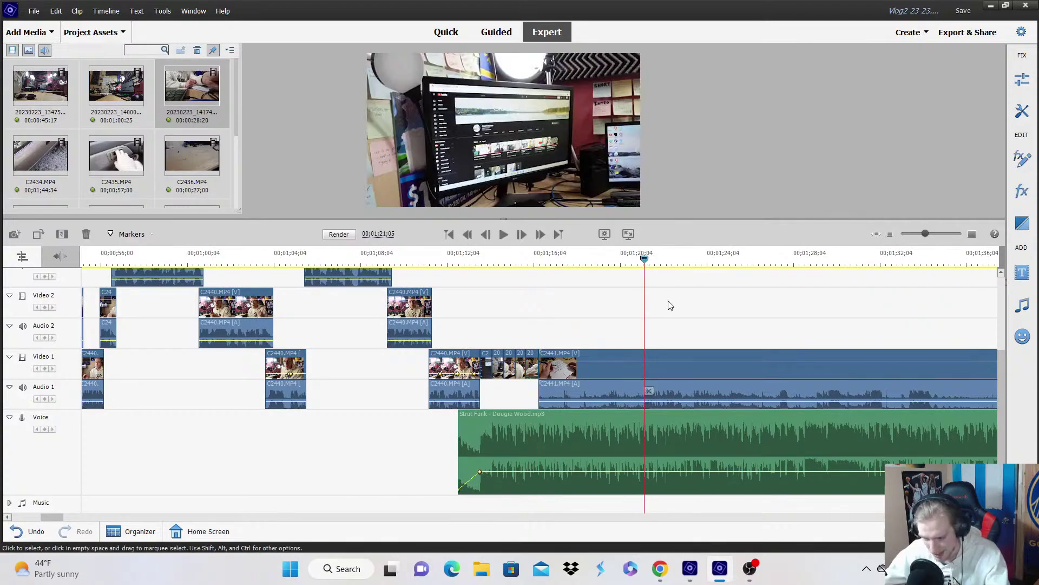
pyautogui.click(563, 265)
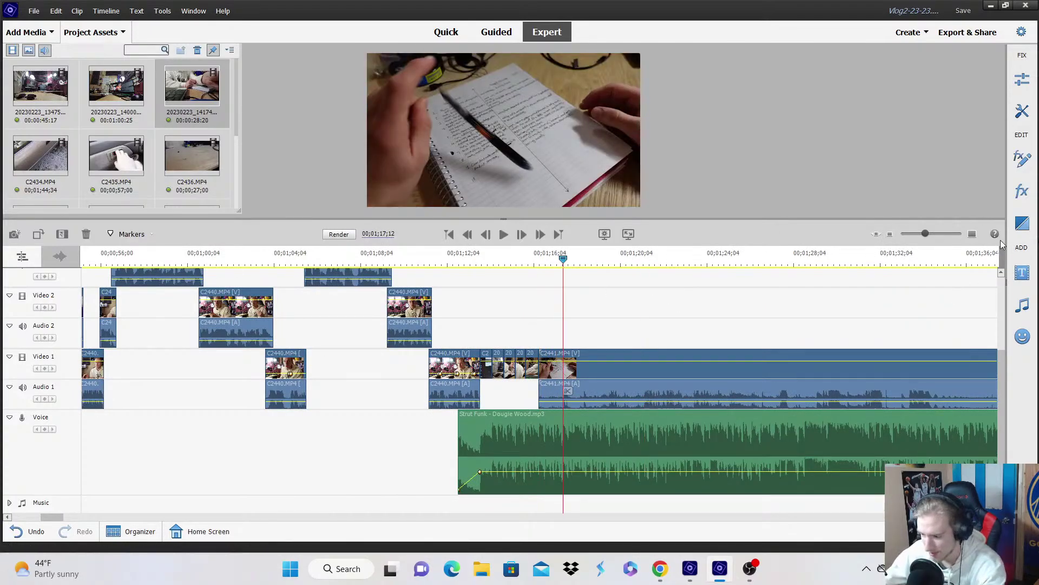
pyautogui.click(973, 237)
pyautogui.rightClick(514, 390)
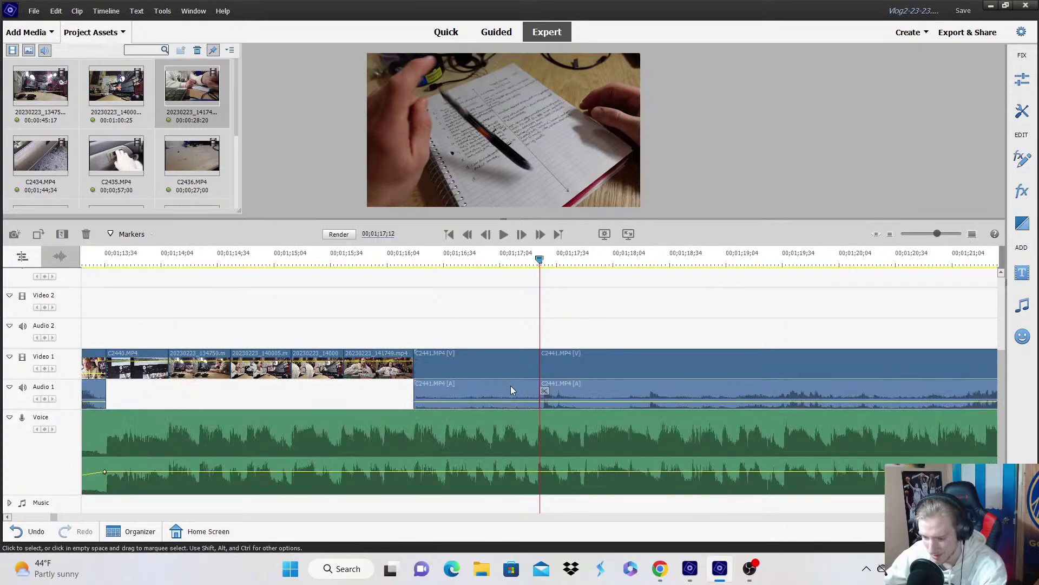
pyautogui.press('Escape')
pyautogui.click(410, 261)
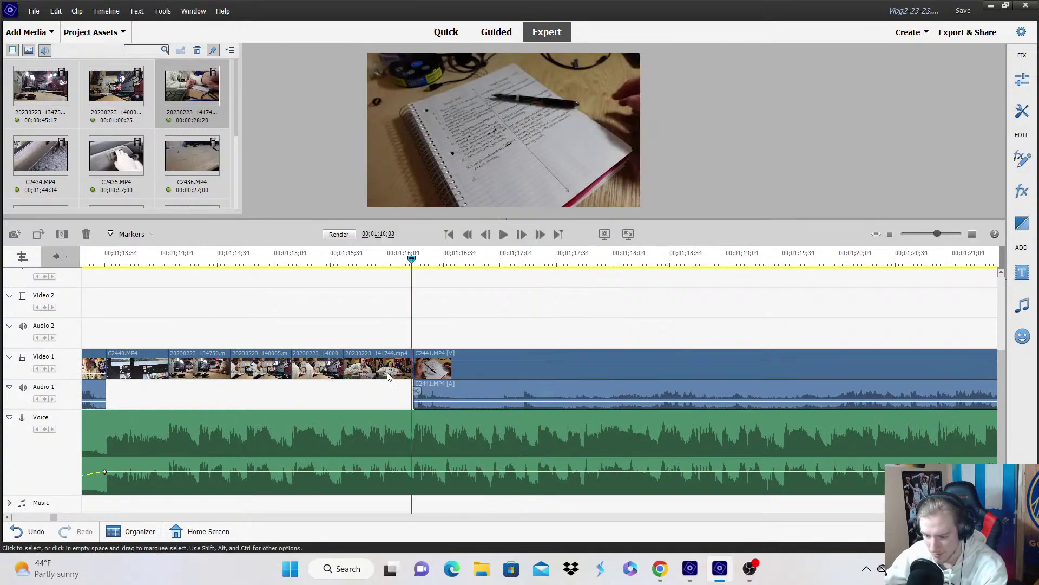
# Move the 20230223_141749.mp4 clip up to Video 2 and split the Strut Funk music at 00;01;16;09.
pyautogui.moveTo(389, 377); pyautogui.dragTo(375, 319)
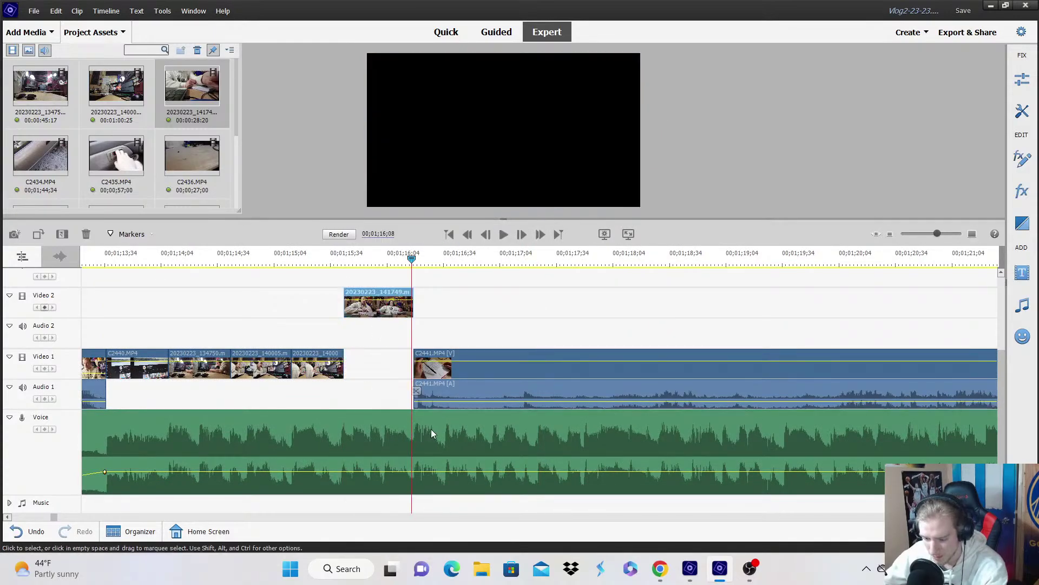
pyautogui.press('Right')
pyautogui.click(418, 398)
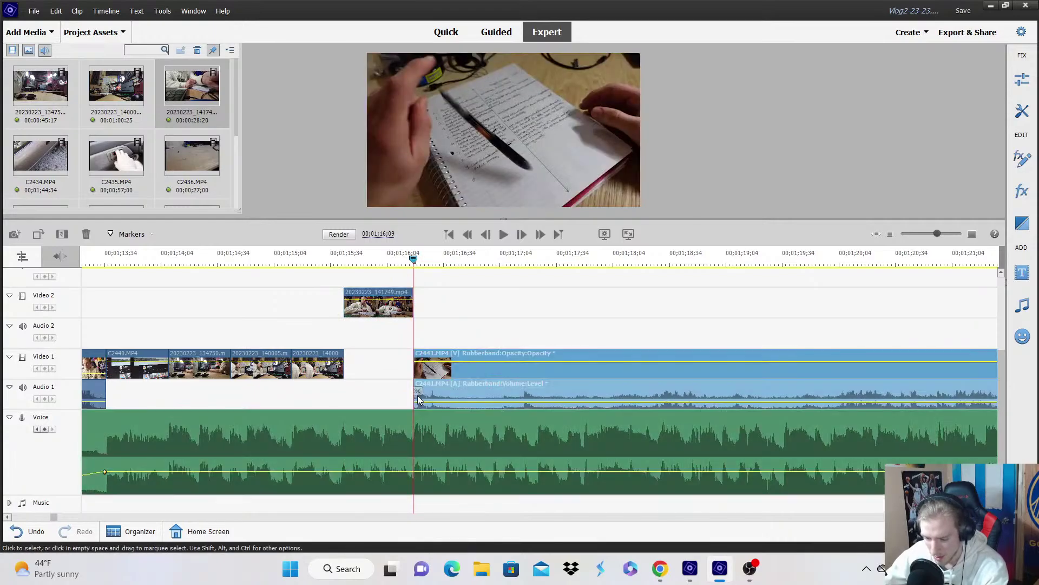
pyautogui.click(420, 431)
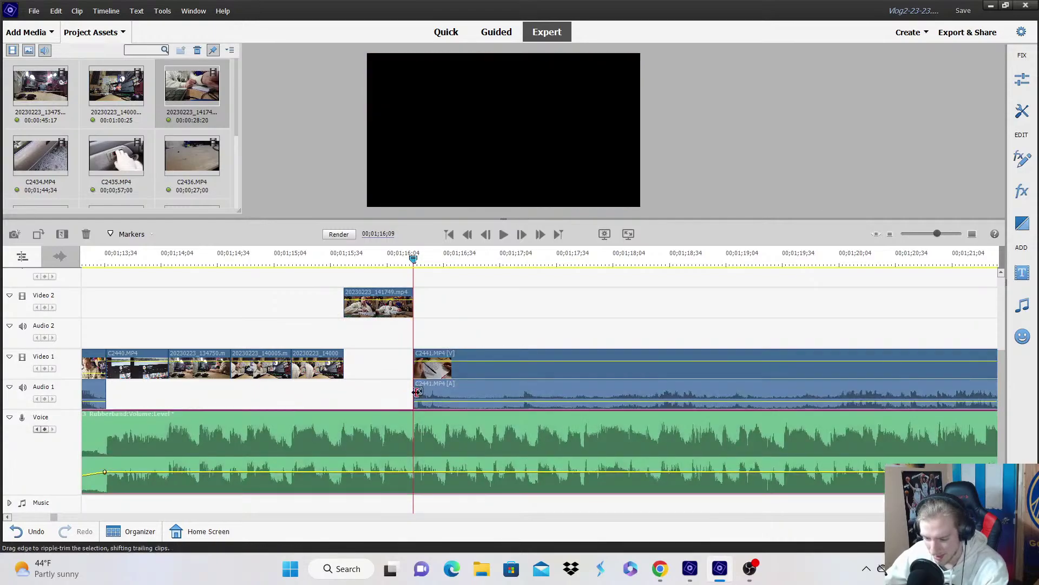
# Move the Strut Funk music after the split beyond the end of C2441.MP4 on the Voice track.
pyautogui.click(891, 234)
pyautogui.click(891, 234)
pyautogui.moveTo(187, 428); pyautogui.dragTo(868, 448)
# Shift C2441.MP4 earlier on Video 1 to slightly overlap the end of 20230223_141749.mp4, and play back the transition.
pyautogui.click(973, 234)
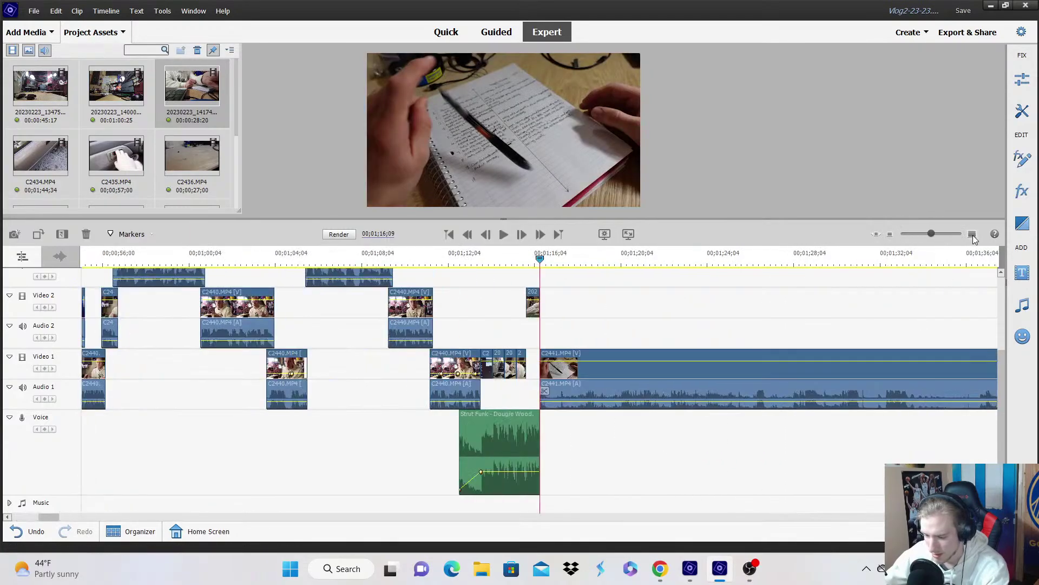
pyautogui.click(972, 234)
pyautogui.moveTo(588, 353); pyautogui.dragTo(551, 370)
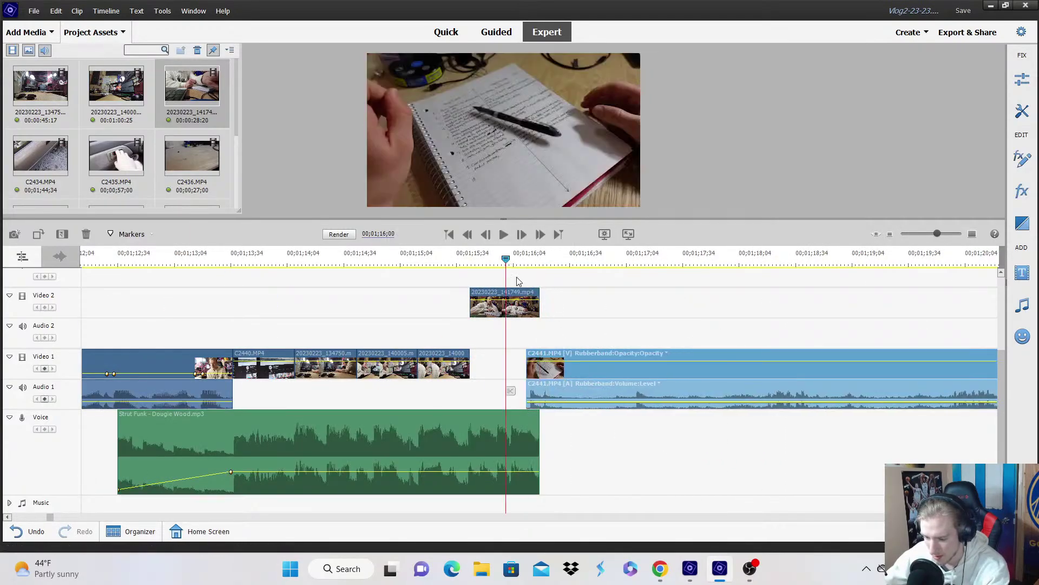
pyautogui.click(651, 312)
pyautogui.press('space')
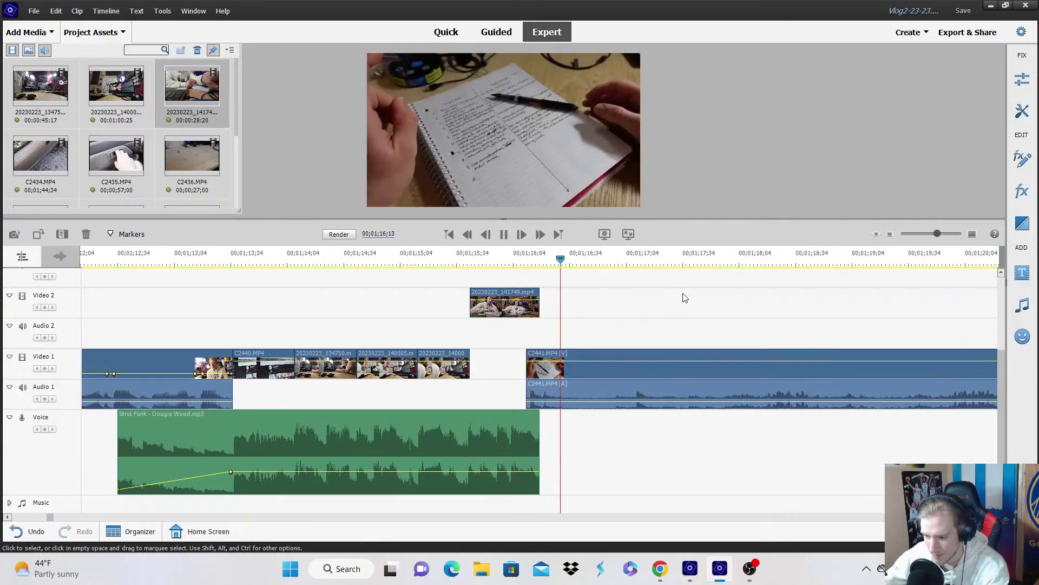
# Nudge C2441.MP4 on Video 1 slightly later to shorten its overlap with 20230223_141749.mp4.
pyautogui.click(543, 385)
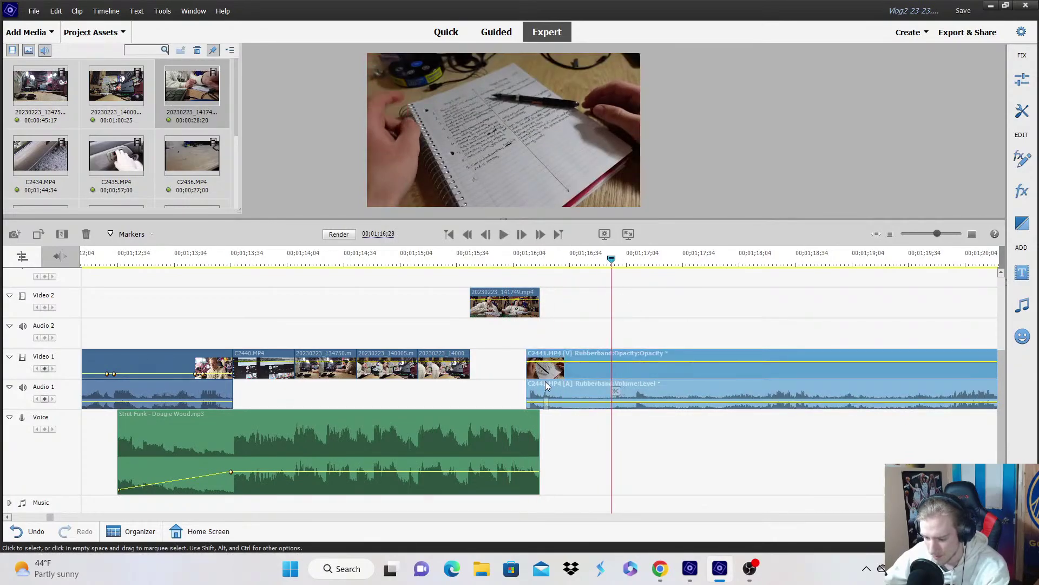
pyautogui.moveTo(545, 385); pyautogui.dragTo(547, 385)
pyautogui.click(973, 234)
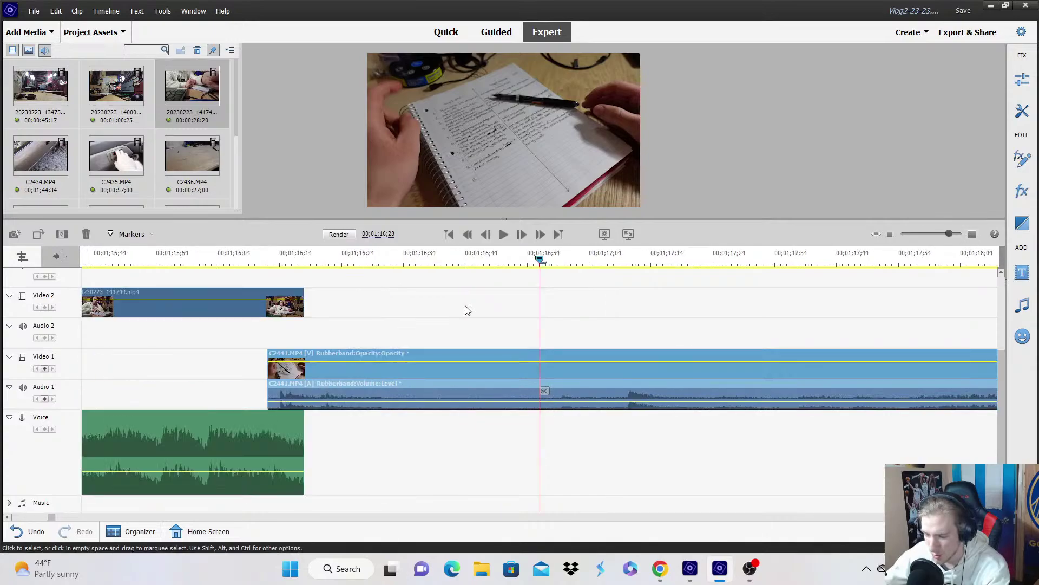
pyautogui.moveTo(304, 371); pyautogui.dragTo(309, 371)
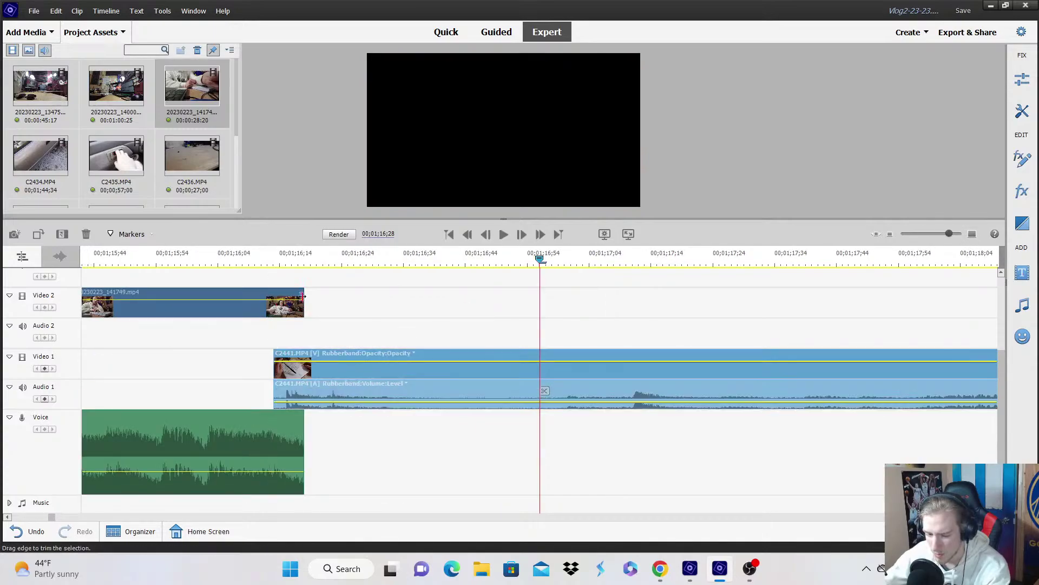
# Split C2441.MP4 at 00;01;16;26, and raise its first segment to Video 2 and 20230223_141749.mp4 to Video 3.
pyautogui.moveTo(284, 266); pyautogui.dragTo(514, 306)
pyautogui.click(526, 391)
pyautogui.scroll(2, 346, 352)
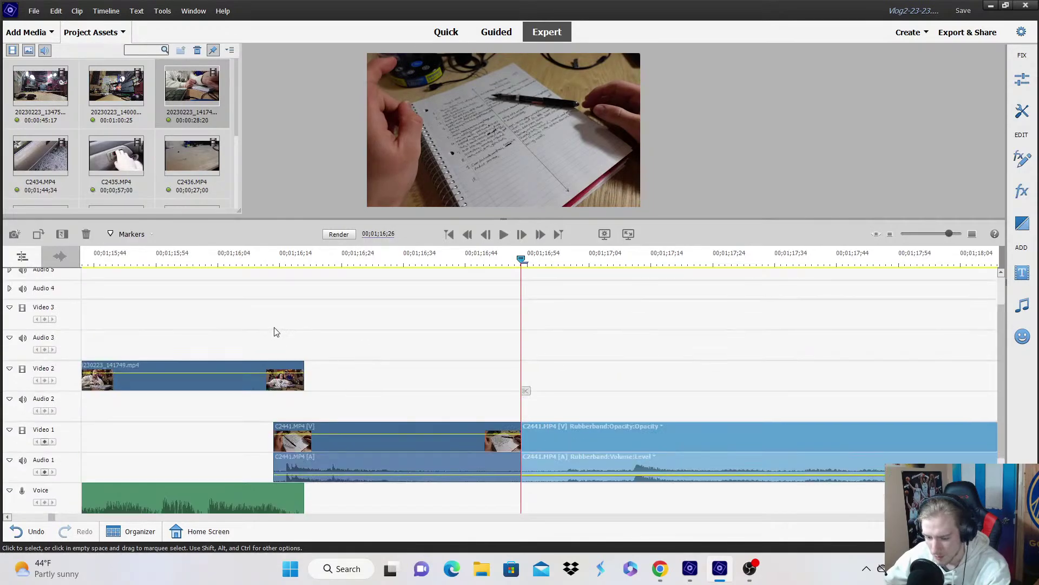
pyautogui.moveTo(275, 328); pyautogui.dragTo(292, 383)
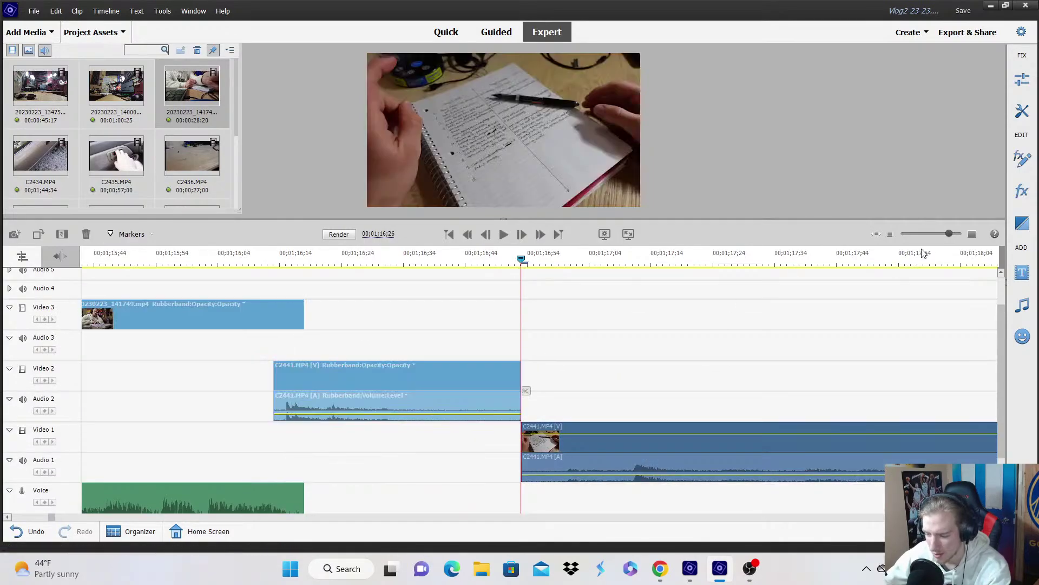
# Split the remaining C2441.MP4 on Video 1 at 00;01;27;07 and delete the part before the split, closing the gap.
pyautogui.click(890, 235)
pyautogui.click(701, 265)
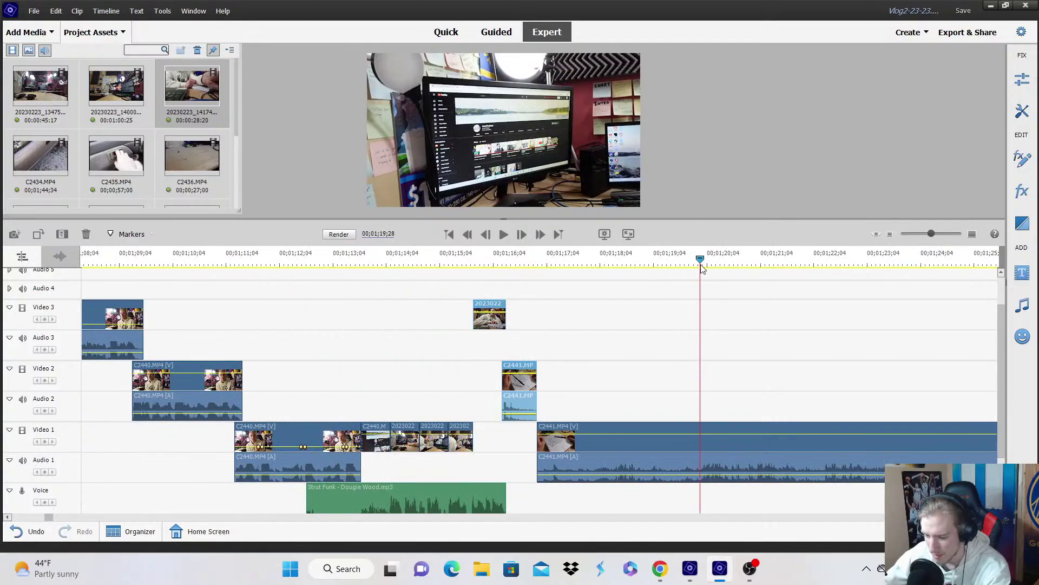
pyautogui.press('space')
pyautogui.click(890, 235)
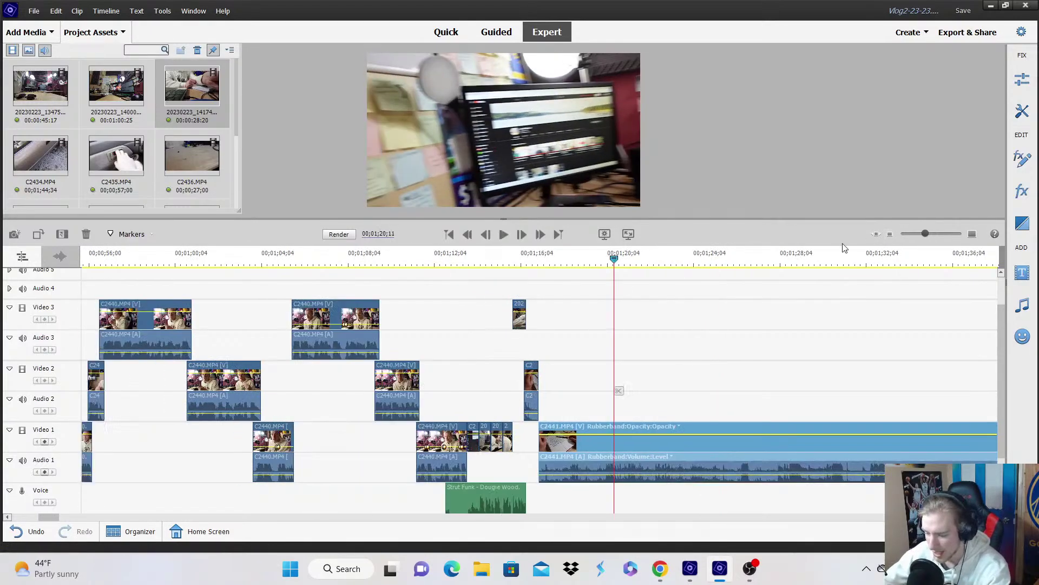
pyautogui.moveTo(643, 264); pyautogui.dragTo(764, 264)
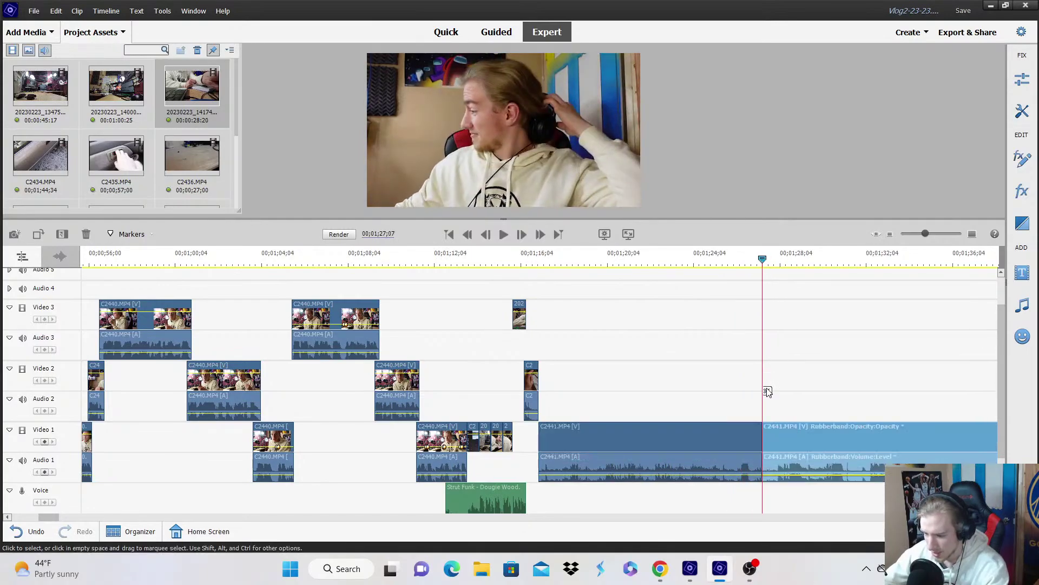
pyautogui.rightClick(719, 441)
pyautogui.click(758, 176)
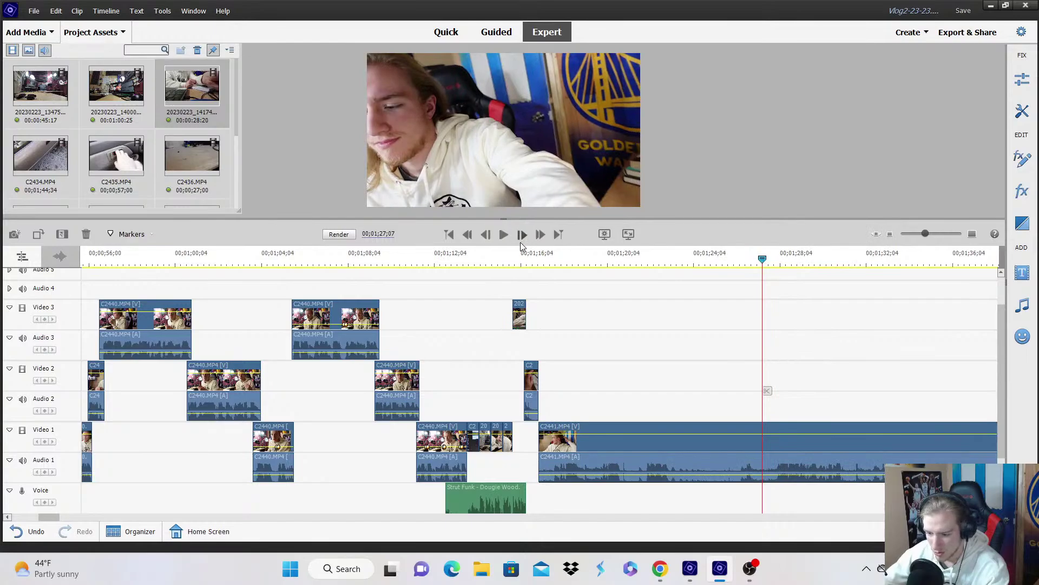
# Trim the start of C2441.MP4 on Video 1, overlap it with the end of the notebook segment on Video 2, and play back the transition.
pyautogui.click(972, 235)
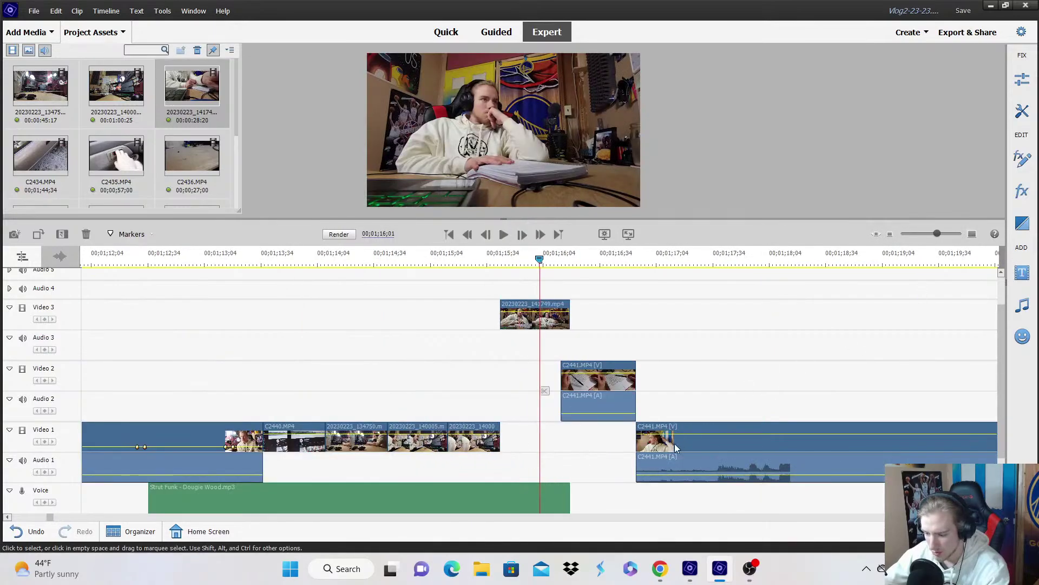
pyautogui.moveTo(676, 447); pyautogui.dragTo(612, 453)
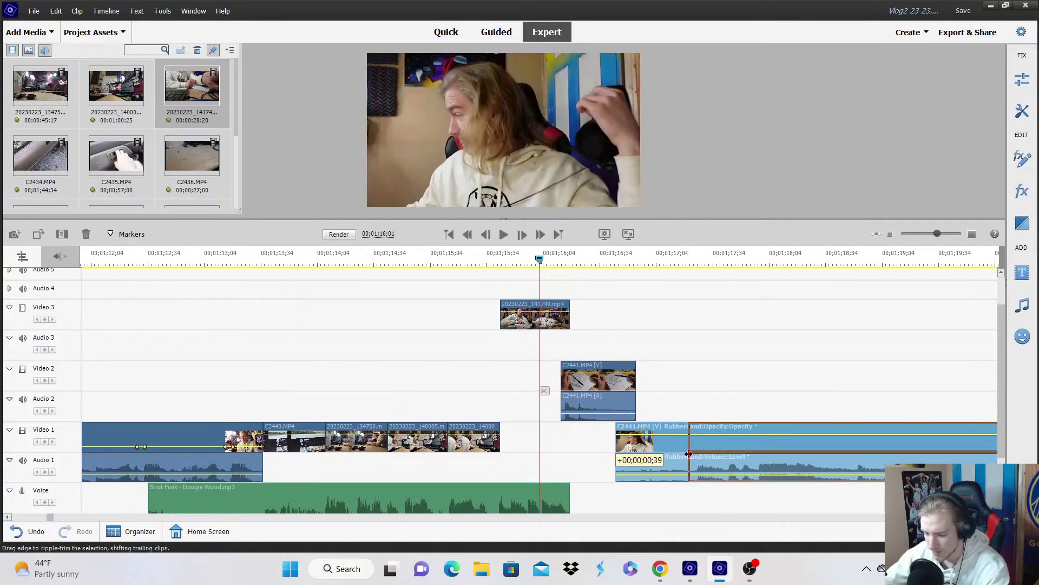
pyautogui.rightClick(664, 464)
pyautogui.press('Escape')
pyautogui.click(683, 377)
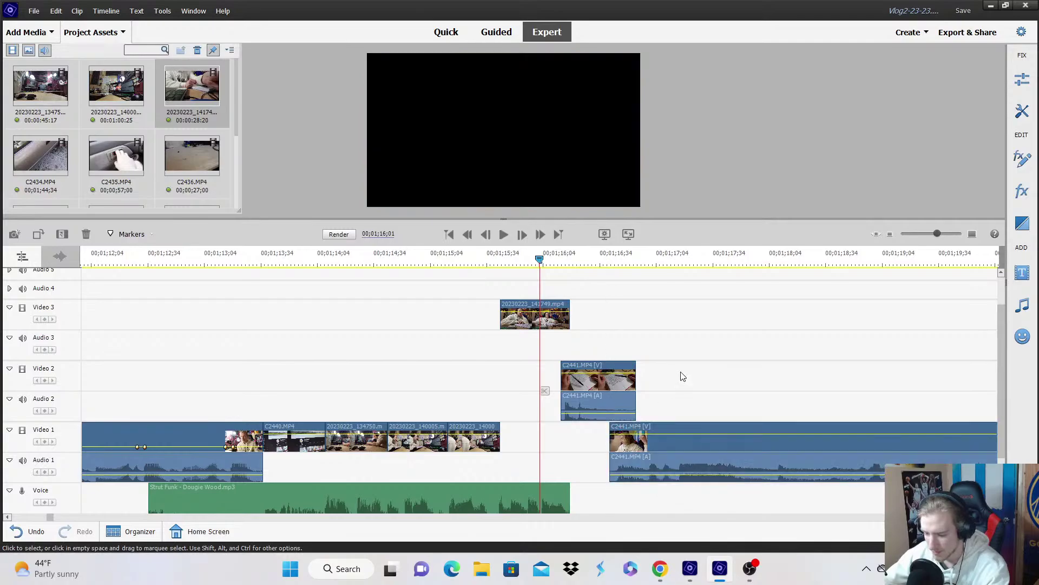
pyautogui.press('space')
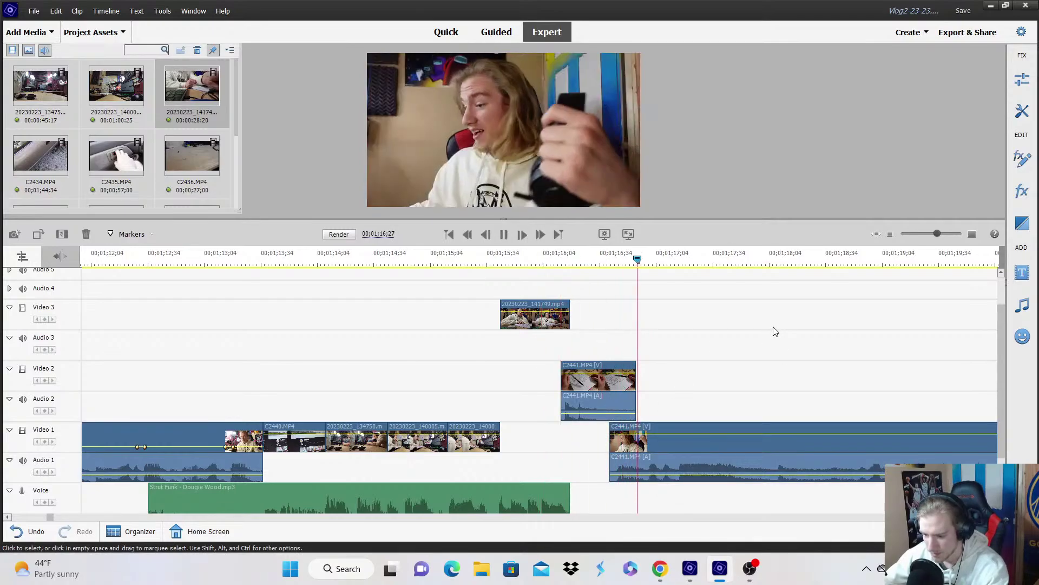
# Trim more off the start of C2441.MP4 on Video 1, shift it slightly earlier under the notebook segment, and replay the transition.
pyautogui.click(612, 444)
pyautogui.moveTo(653, 446); pyautogui.dragTo(634, 408)
pyautogui.click(549, 258)
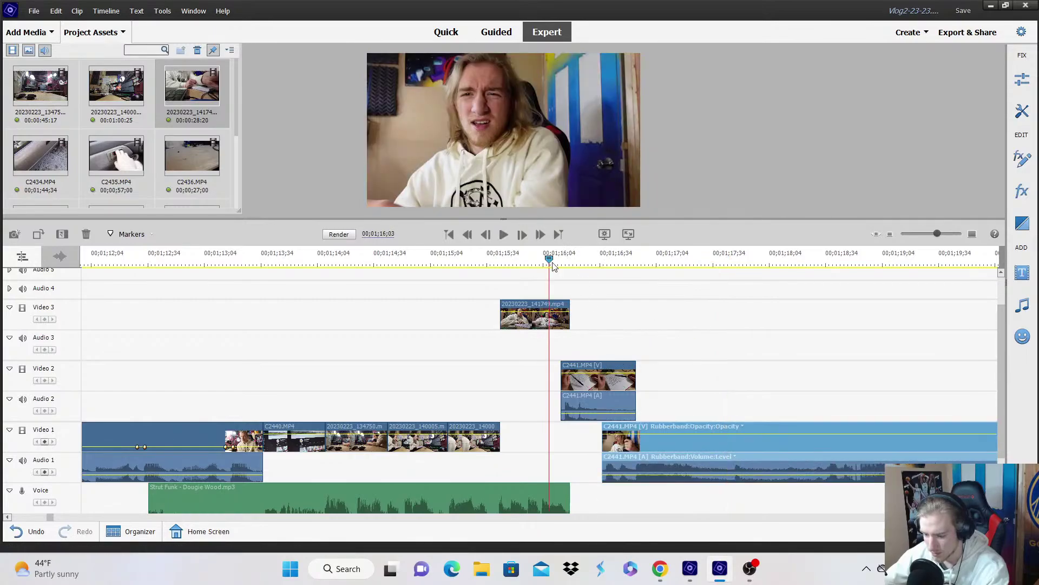
pyautogui.click(584, 278)
pyautogui.press('space')
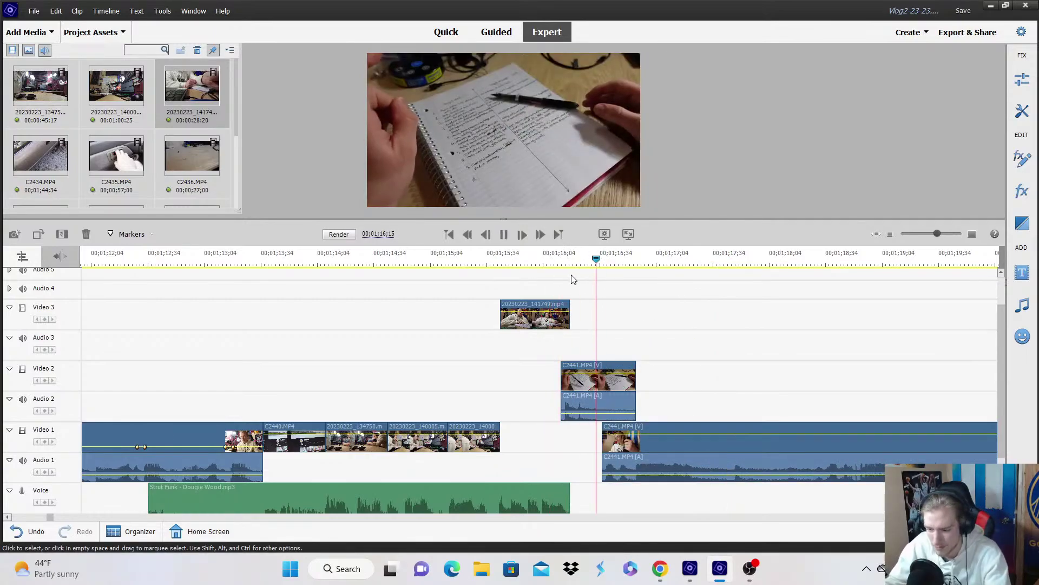
# Split C2441.MP4 on Video 1 at 00;01;17;17, and move the trimmed remainder to Video 3 with a slight overlap.
pyautogui.scroll(-1, 867, 368)
pyautogui.click(736, 415)
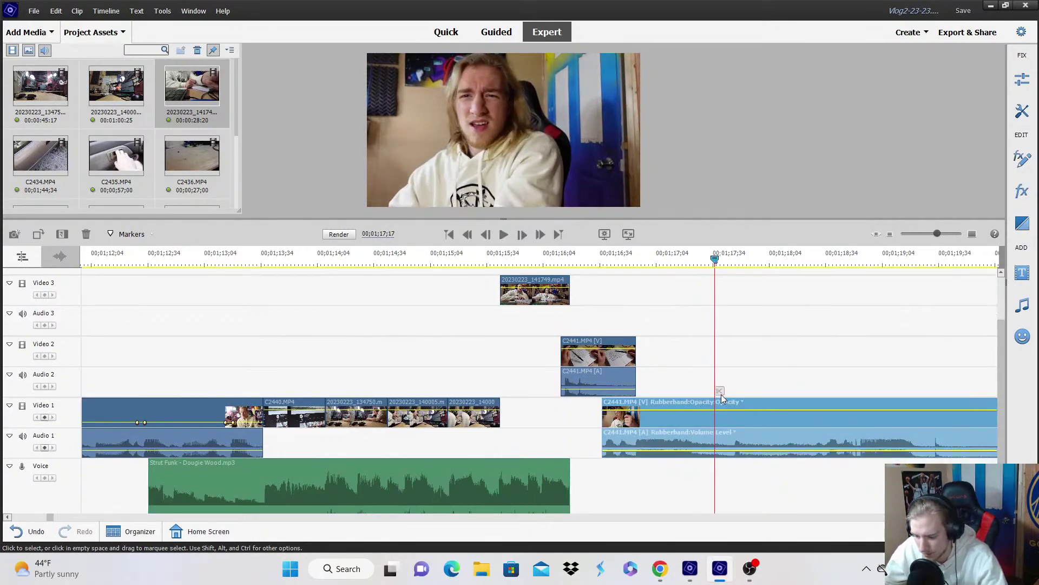
pyautogui.click(719, 390)
pyautogui.moveTo(717, 427); pyautogui.dragTo(748, 295)
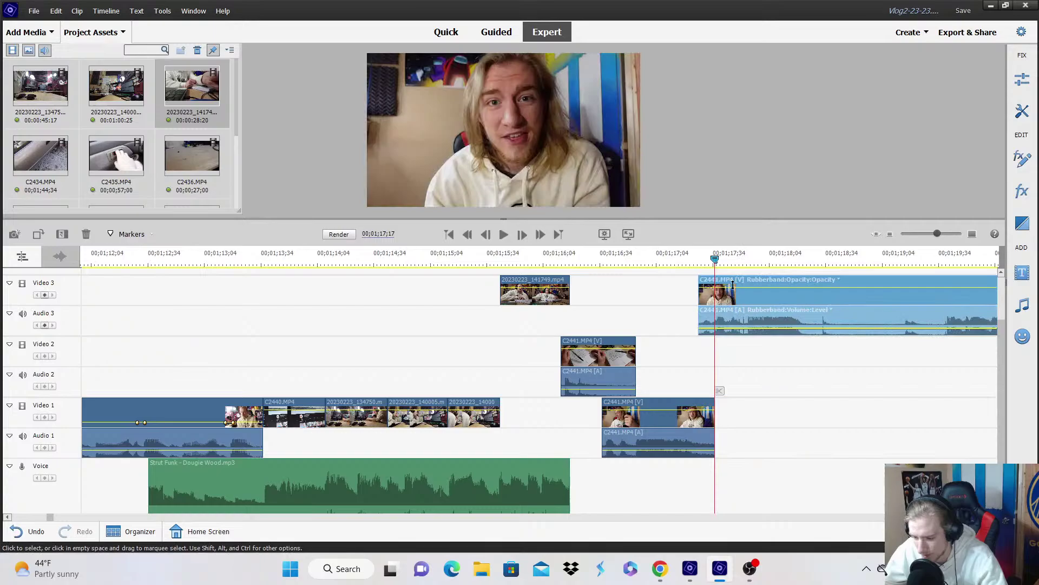
# Split C2441.MP4 on Video 3 at about 00;01;18;15, and move the trimmed remainder down to Video 2 with a slight overlap.
pyautogui.press('space')
pyautogui.click(796, 294)
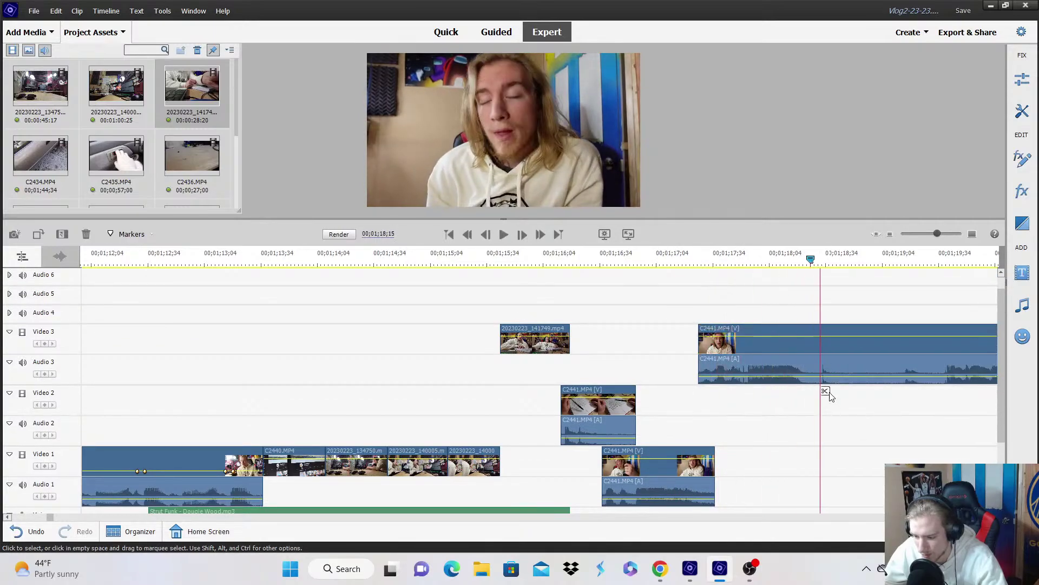
pyautogui.press('Left')
pyautogui.moveTo(828, 348); pyautogui.dragTo(813, 401)
pyautogui.click(763, 260)
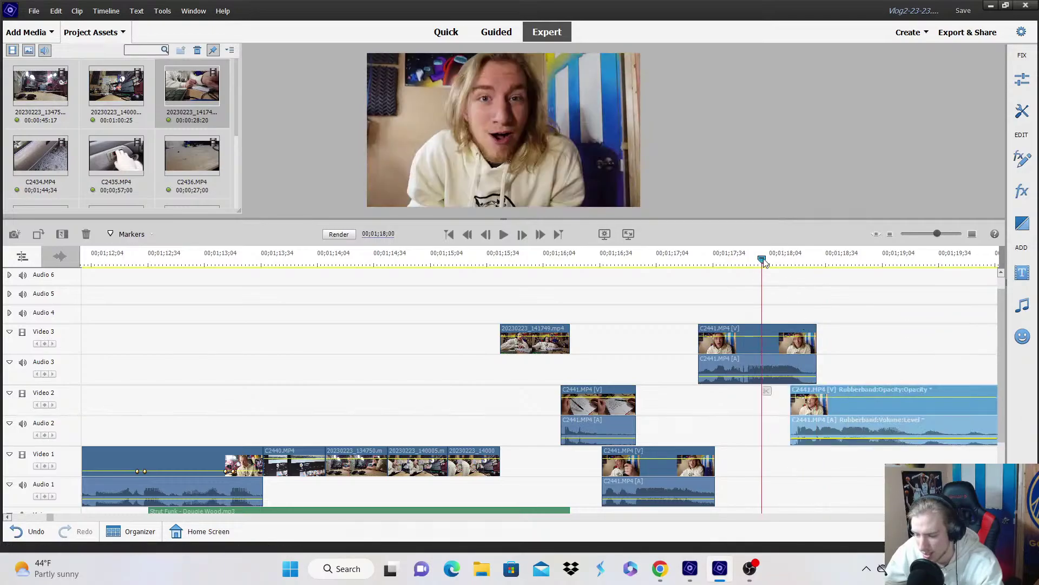
pyautogui.click(890, 234)
pyautogui.click(896, 234)
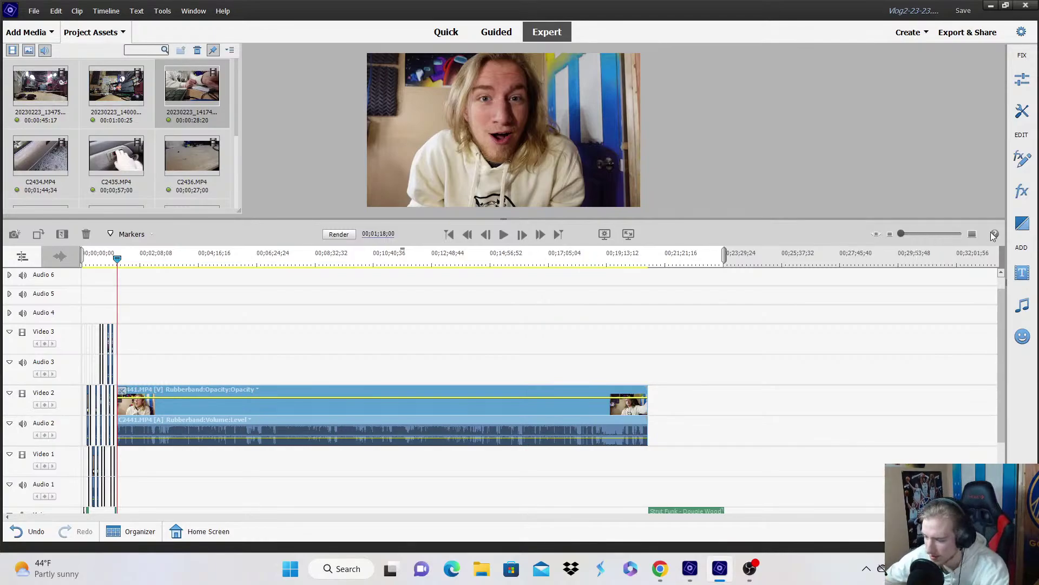
# Split C2441.MP4 on Video 2 at 00;01;20;08, and undo that split.
pyautogui.press('=')
pyautogui.press('=')
pyautogui.press('=')
pyautogui.press('space')
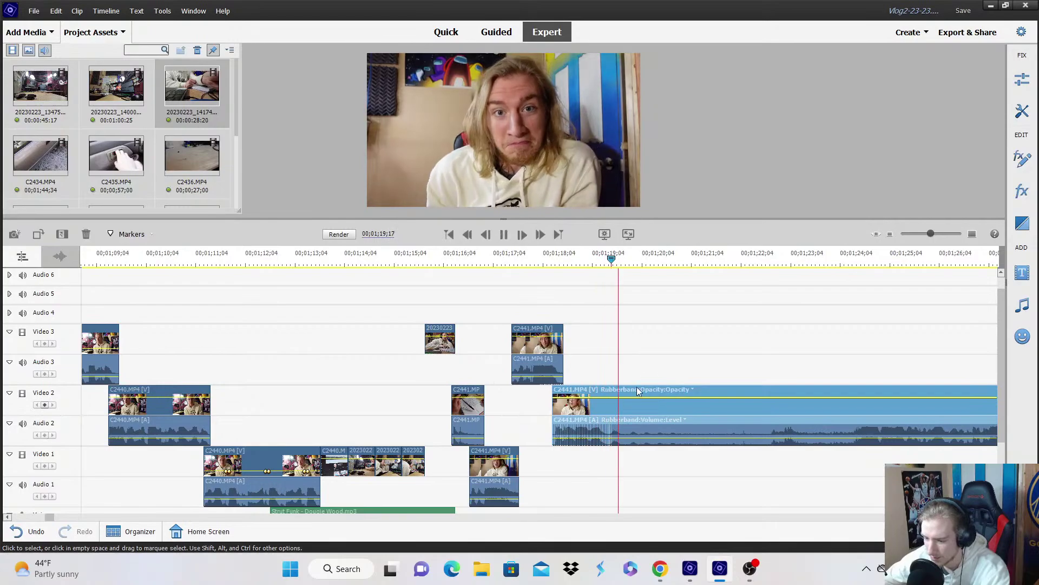
pyautogui.press('space')
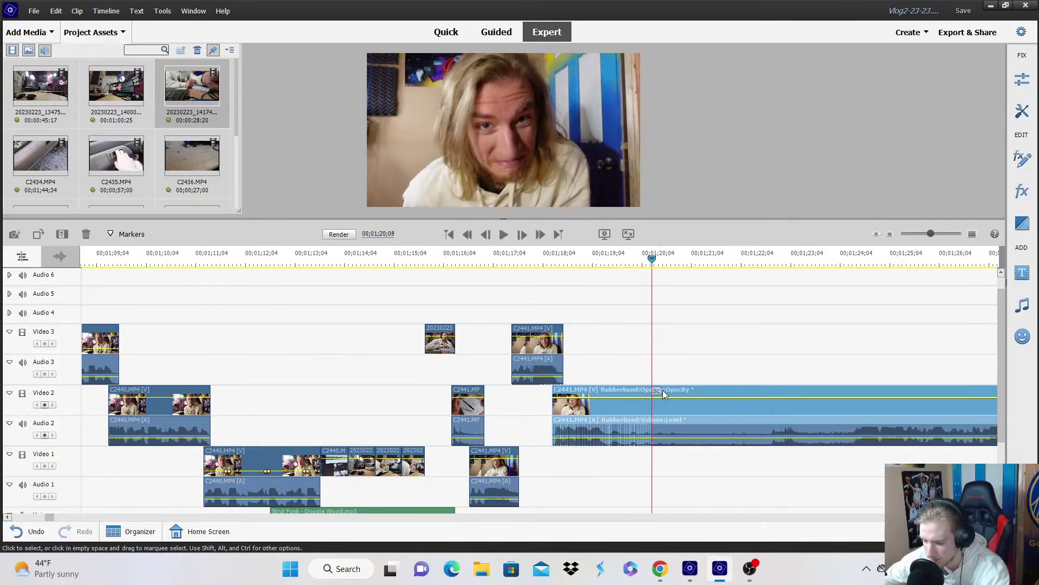
pyautogui.click(656, 391)
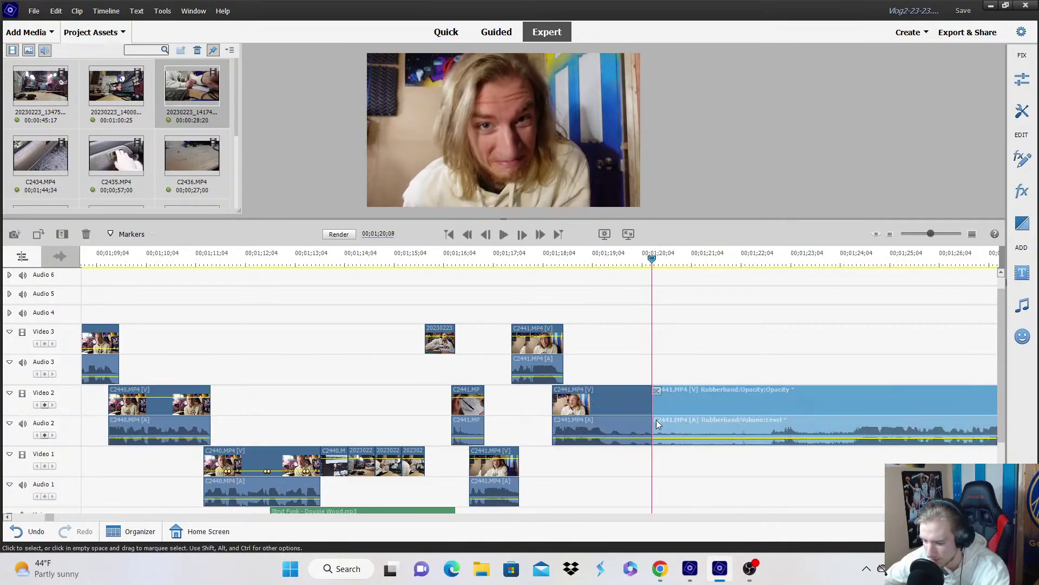
pyautogui.click(35, 534)
# Split C2441.MP4 on Video 2 at 00;01;20;25, move the trimmed remainder to Video 1 with a slight overlap, and play the cut.
pyautogui.press('space')
pyautogui.press('space')
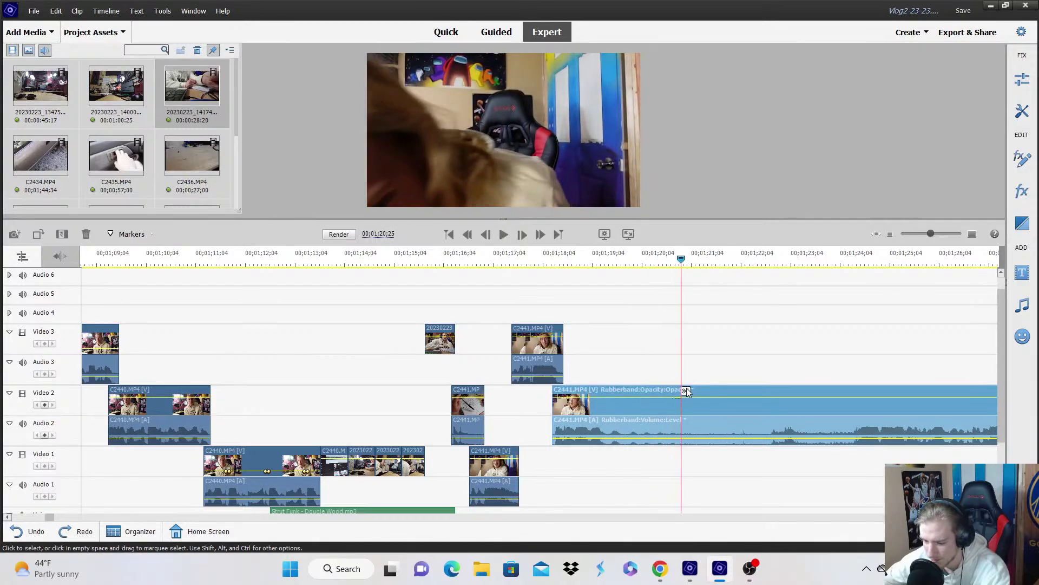
pyautogui.click(685, 389)
pyautogui.moveTo(807, 418); pyautogui.dragTo(852, 410)
pyautogui.moveTo(868, 407); pyautogui.dragTo(680, 477)
pyautogui.click(643, 260)
pyautogui.press('space')
# Trim the start of C2441.MP4 on Video 1 up to about 00;01;27;14, and replay from the beginning of that segment.
pyautogui.scroll(-1, 784, 324)
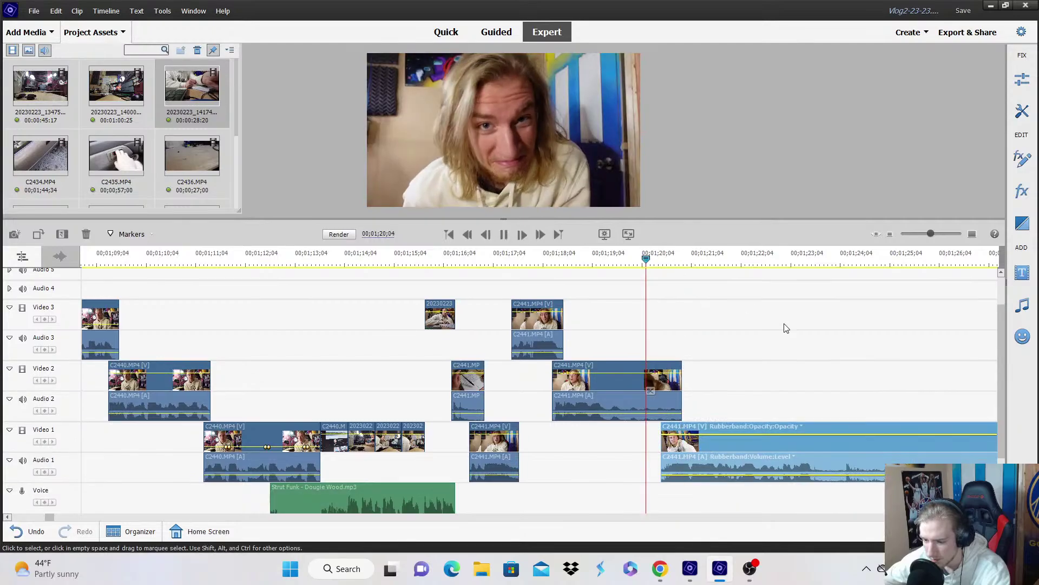
pyautogui.scroll(-2, 786, 329)
pyautogui.click(682, 381)
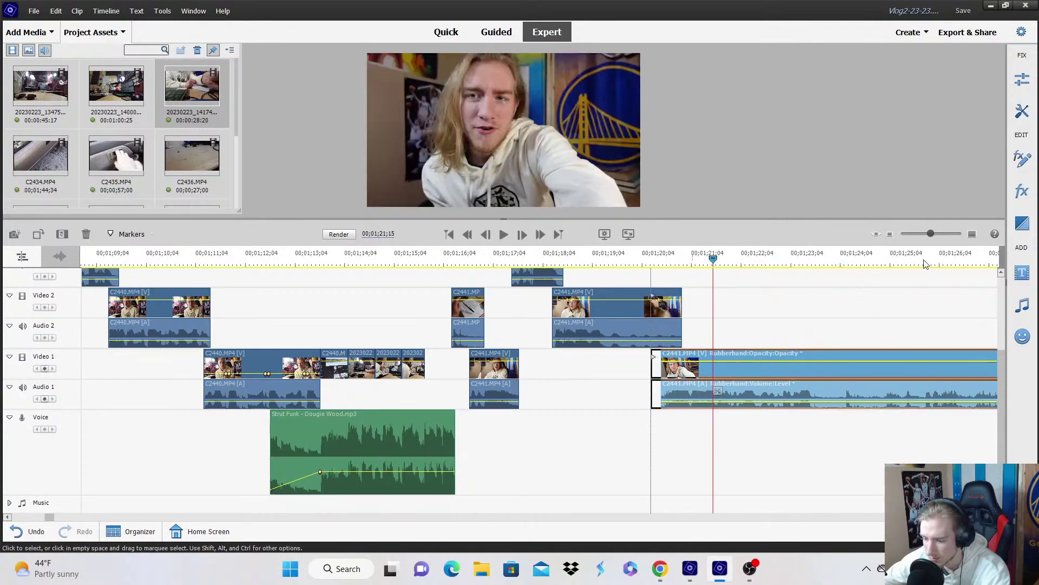
pyautogui.click(890, 234)
pyautogui.click(727, 260)
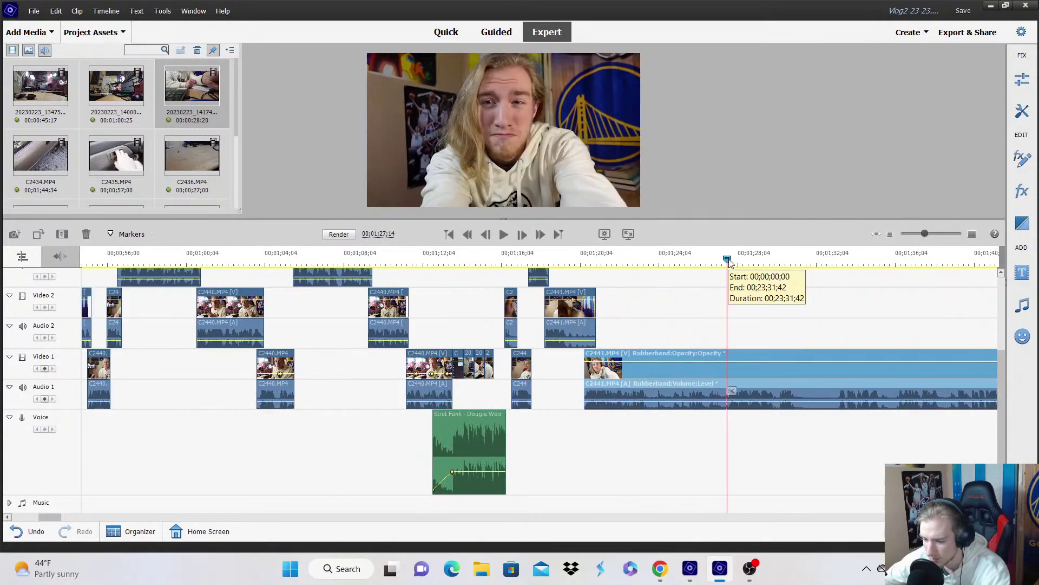
pyautogui.press('space')
pyautogui.moveTo(585, 381); pyautogui.dragTo(728, 383)
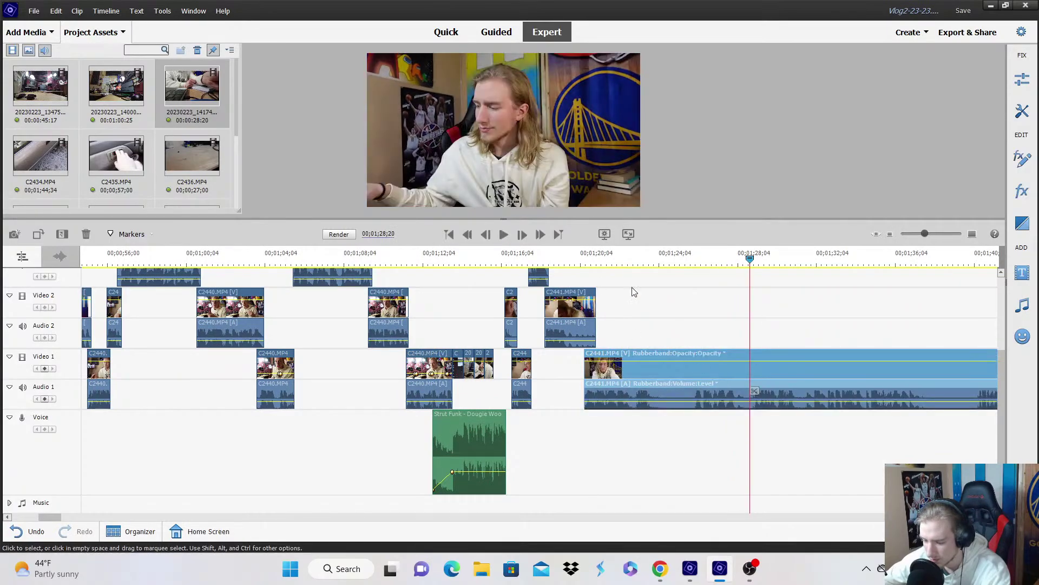
pyautogui.click(559, 234)
pyautogui.click(898, 237)
pyautogui.click(893, 234)
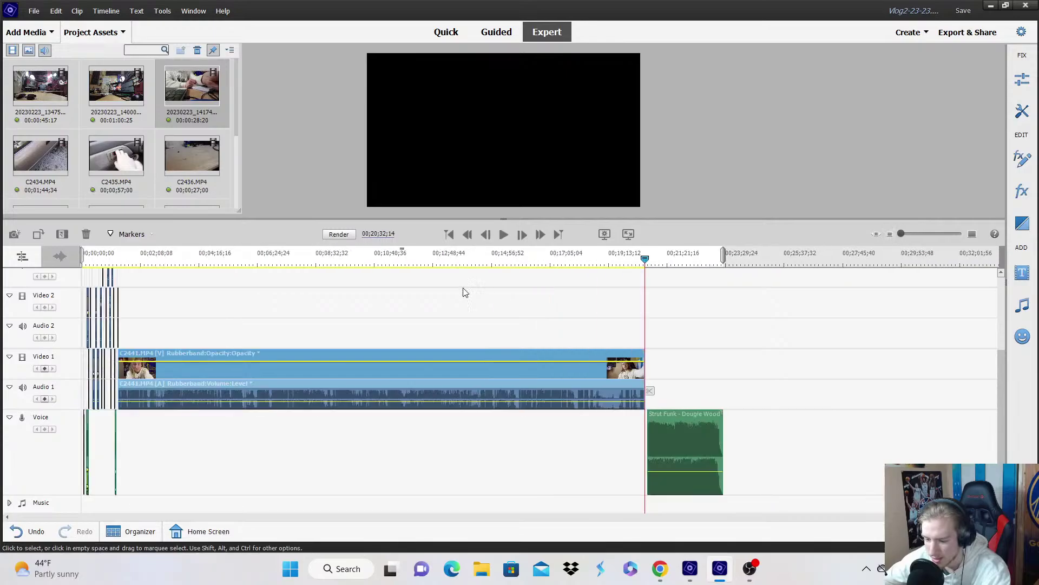
pyautogui.click(119, 267)
pyautogui.press('space')
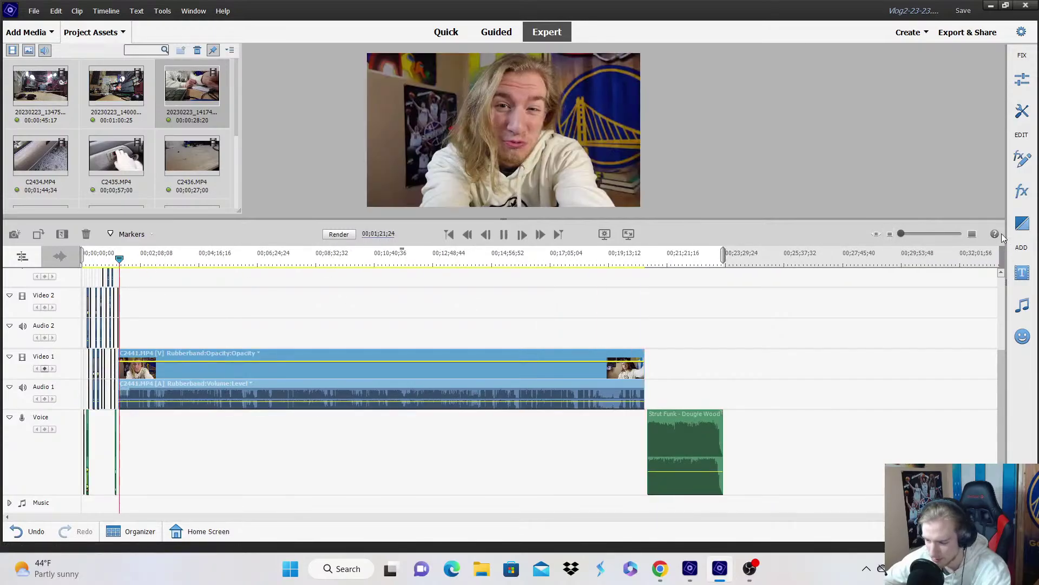
pyautogui.click(973, 234)
pyautogui.click(973, 234)
pyautogui.click(974, 234)
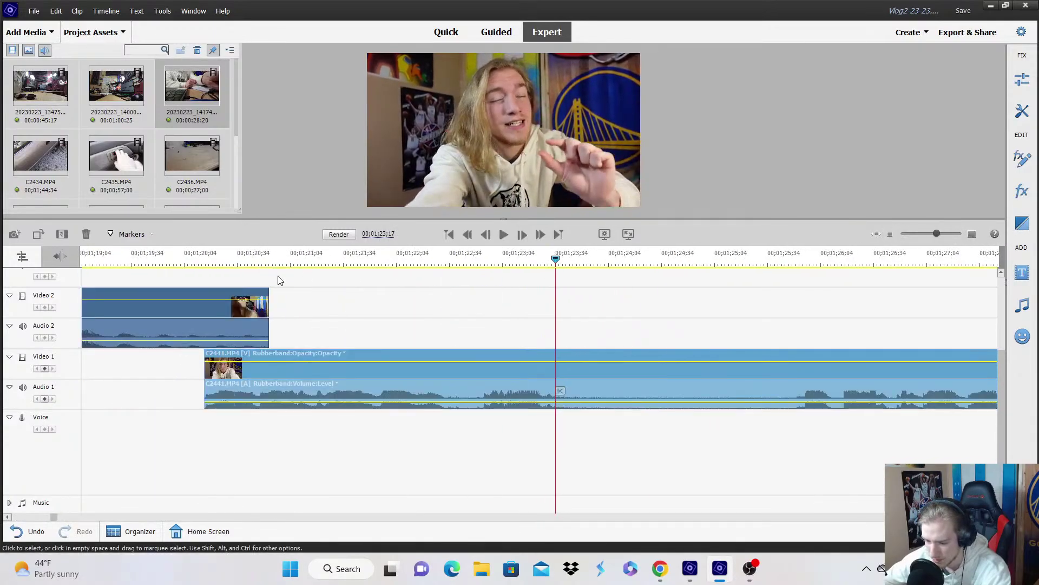
# Split C2441.MP4 on Video 1 at 00;01;23;18, move the trimmed remainder to Video 3 with a slight overlap, and play it back.
pyautogui.click(193, 255)
pyautogui.click(358, 297)
pyautogui.press('space')
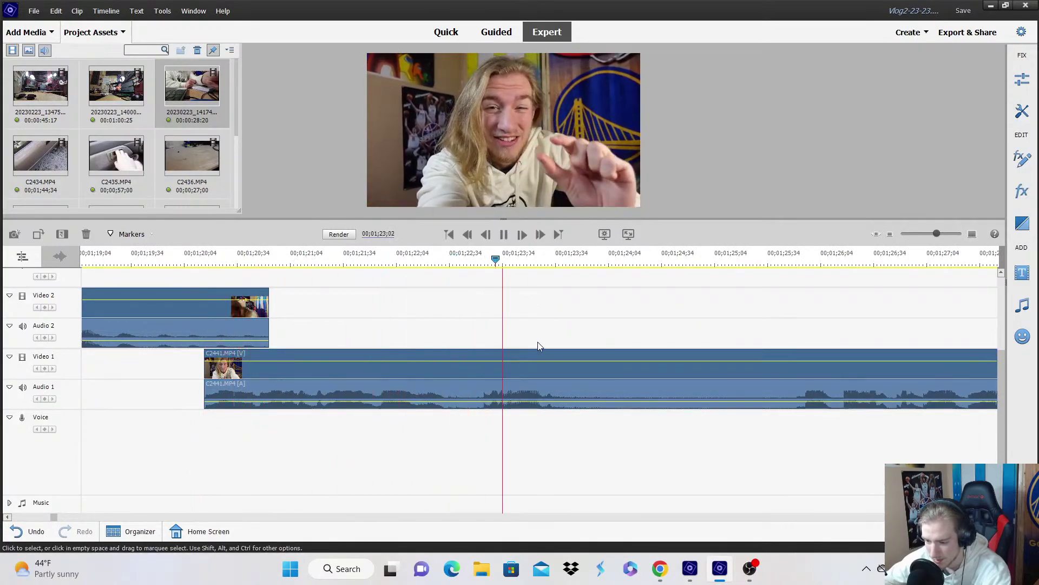
pyautogui.click(566, 391)
pyautogui.click(566, 391)
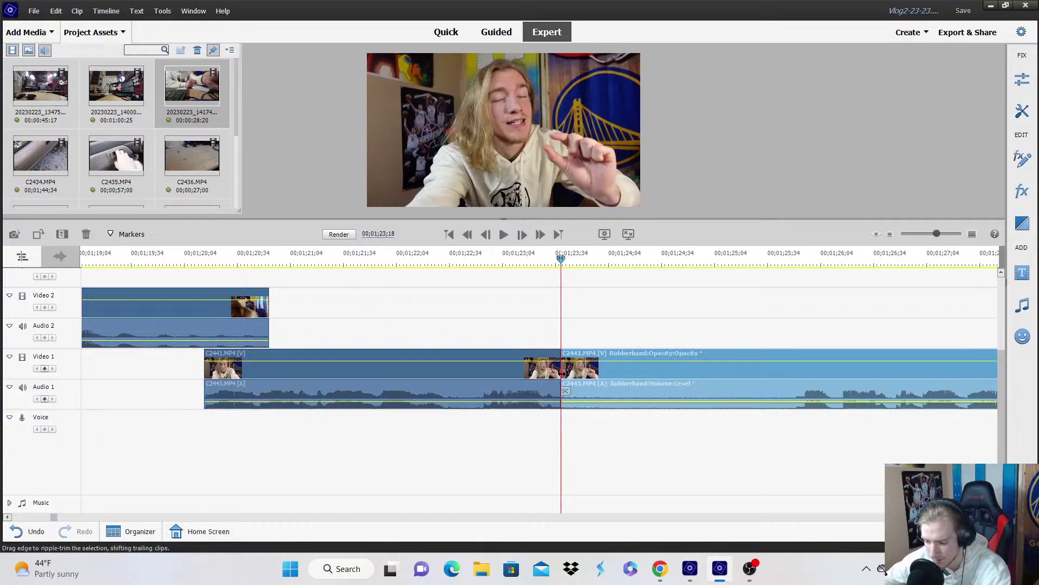
pyautogui.moveTo(563, 373); pyautogui.dragTo(573, 277)
pyautogui.press('space')
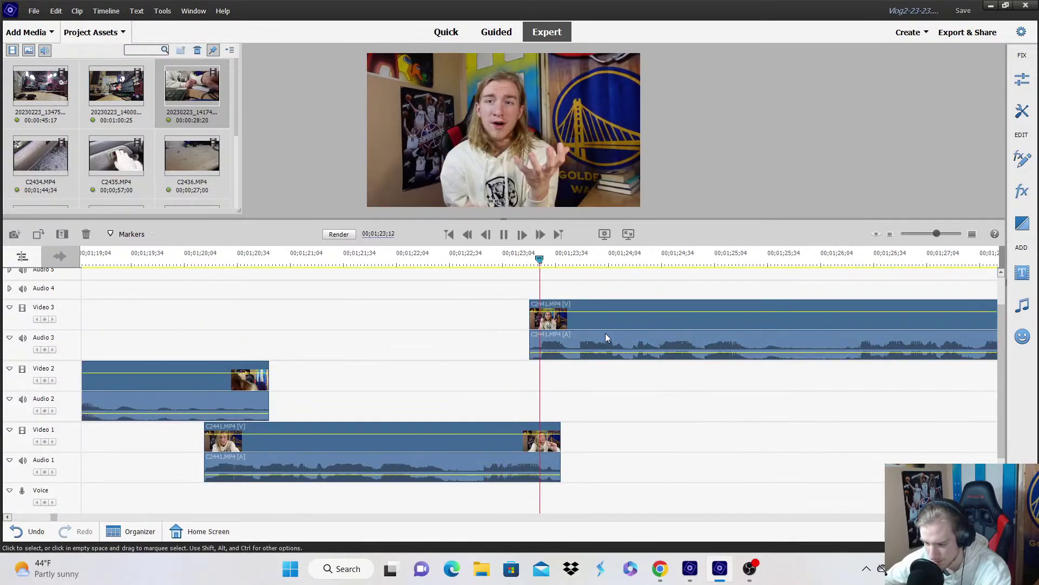
# Split C2441.MP4 on Video 3 at 00;01;25;13, move the remainder to Video 2 with a slight overlap, and replay the transition.
pyautogui.click(876, 234)
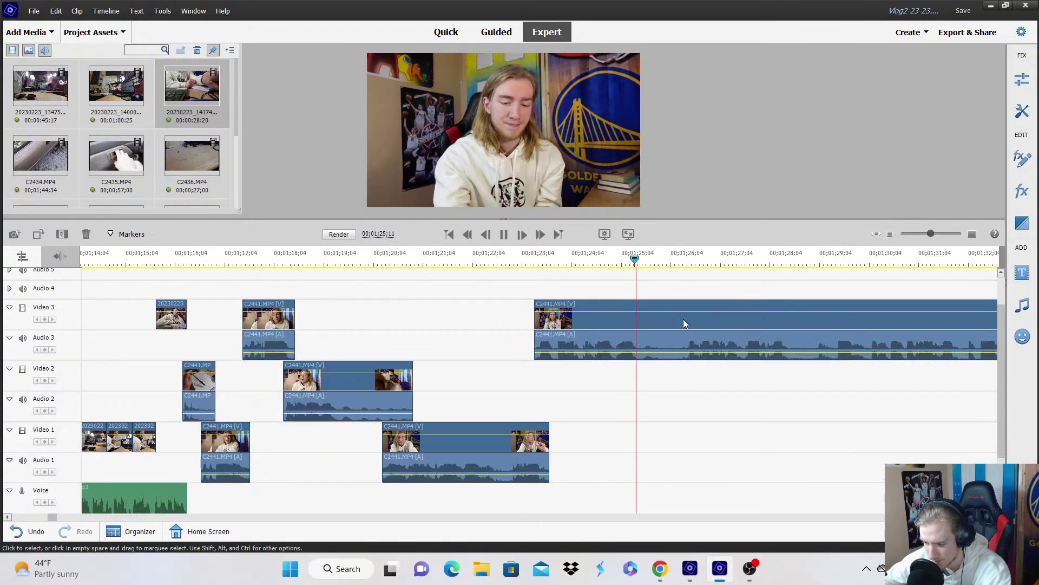
pyautogui.click(645, 390)
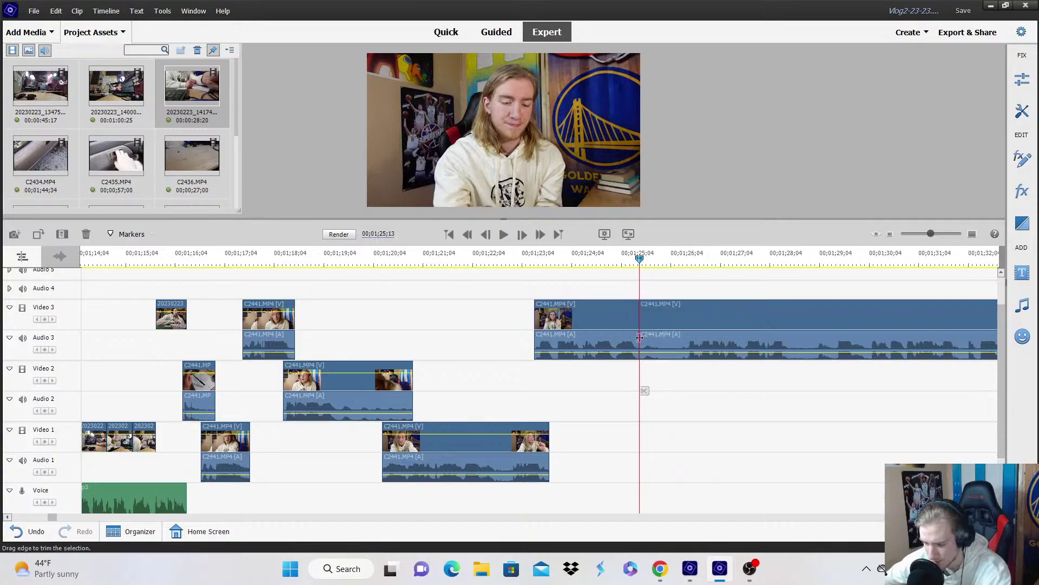
pyautogui.moveTo(640, 337); pyautogui.dragTo(647, 373)
pyautogui.click(610, 259)
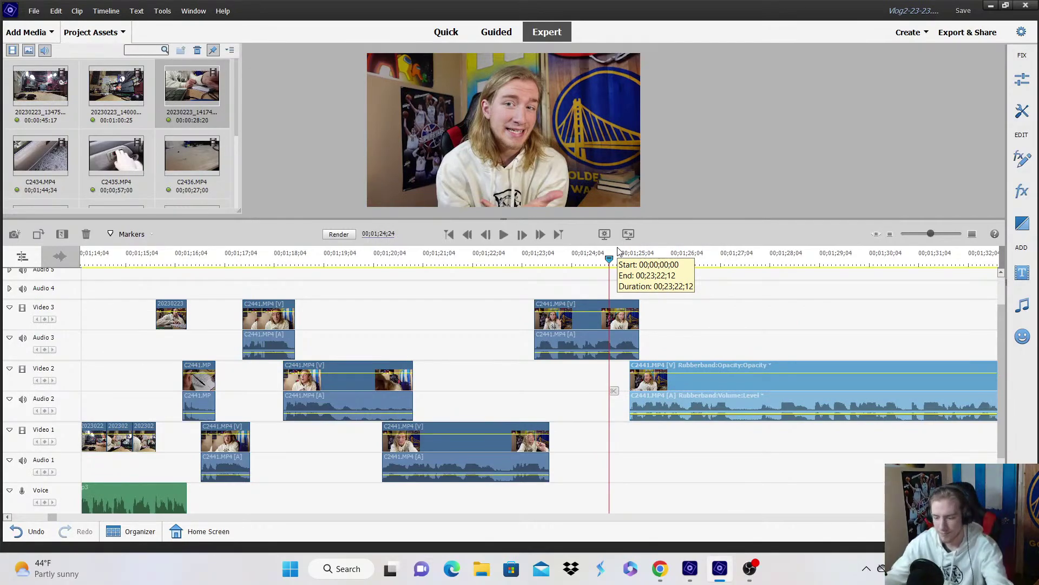
pyautogui.press('space')
pyautogui.click(844, 302)
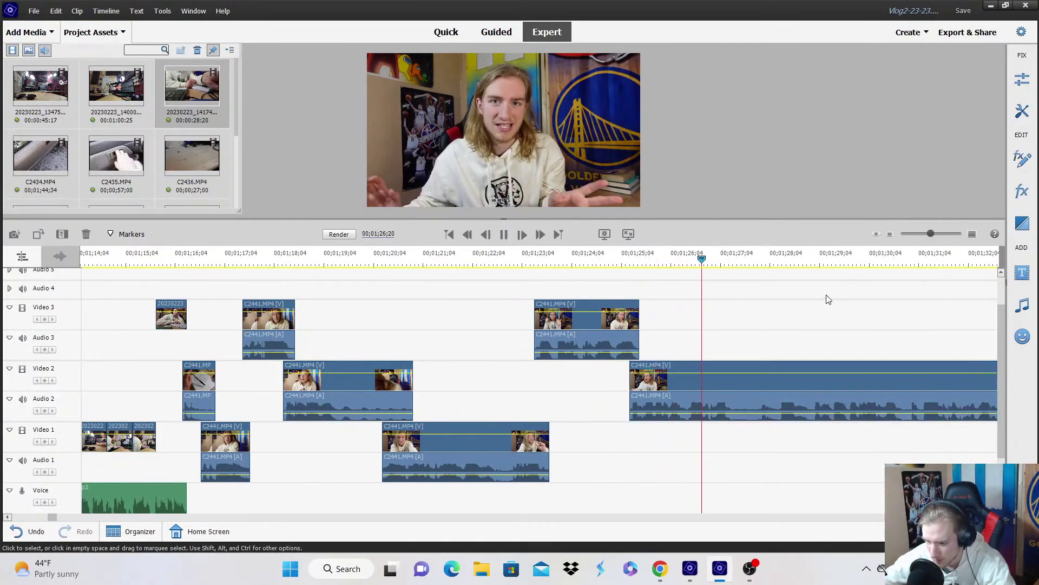
# Split C2441.MP4 on Video 2 at 00;01;27;12, and move the trimmed remainder down to Video 1.
pyautogui.press('space')
pyautogui.click(742, 392)
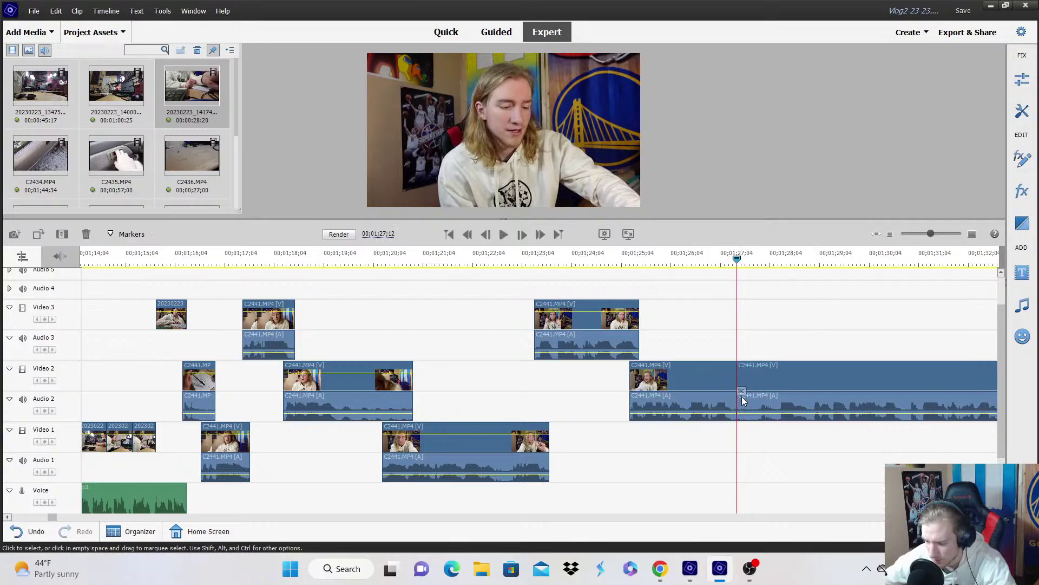
pyautogui.press('space')
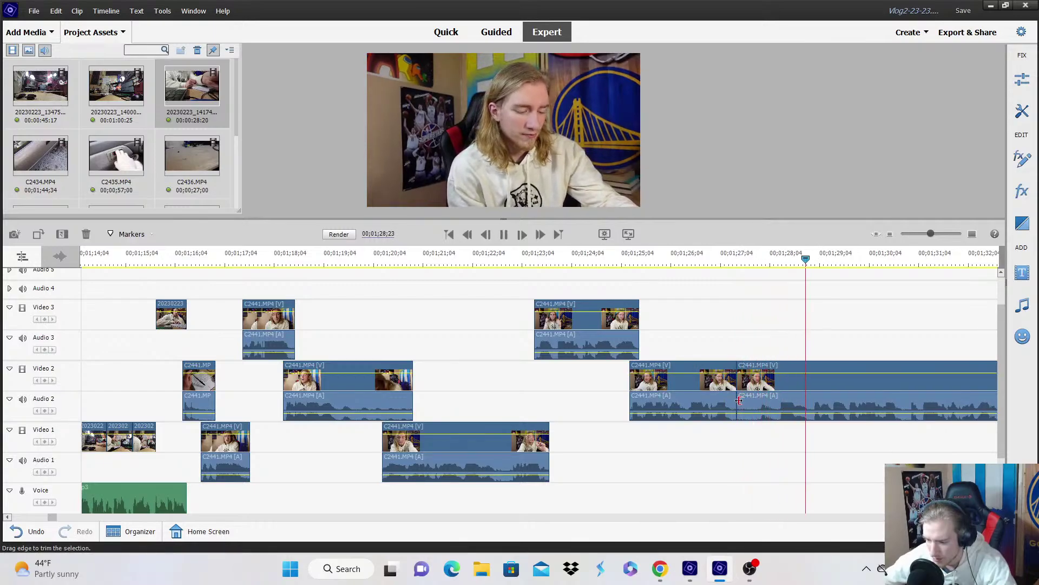
pyautogui.click(739, 401)
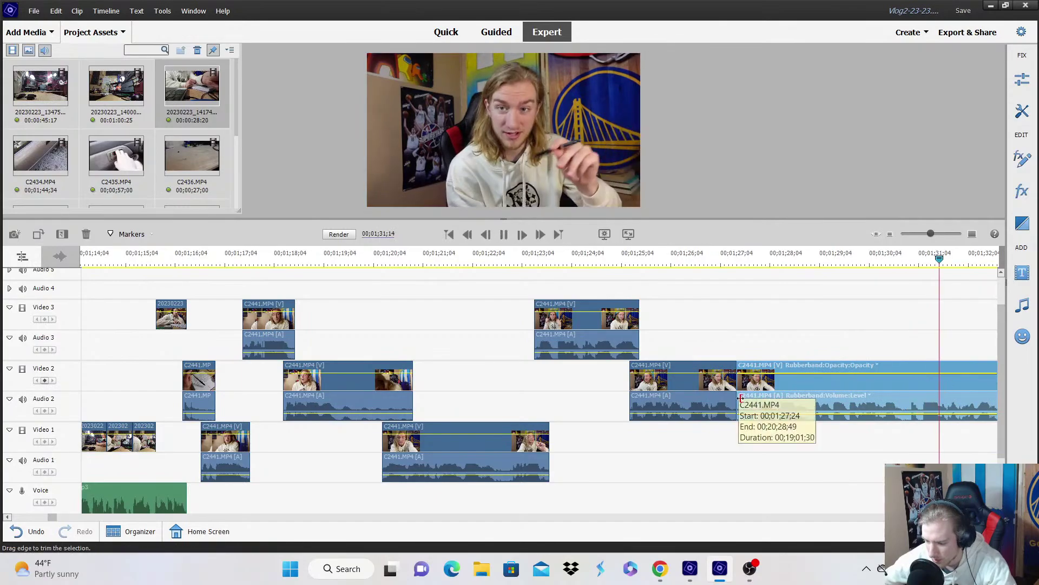
pyautogui.click(890, 234)
pyautogui.press('space')
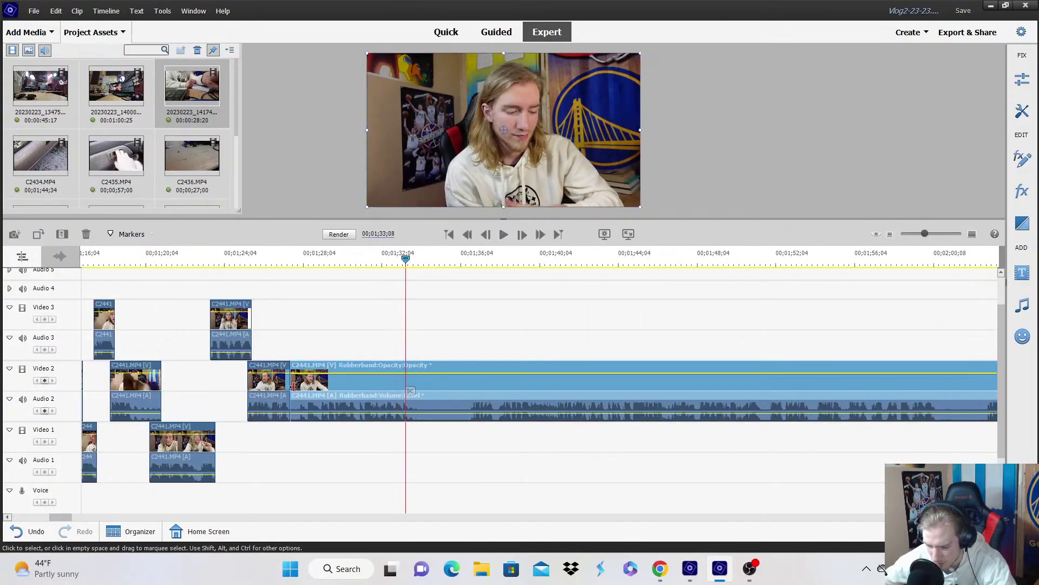
pyautogui.moveTo(413, 396); pyautogui.dragTo(325, 449)
# Shift C2441.MP4 on Video 1 slightly earlier to overlap the end of the Video 2 segment, and replay the cut.
pyautogui.click(277, 260)
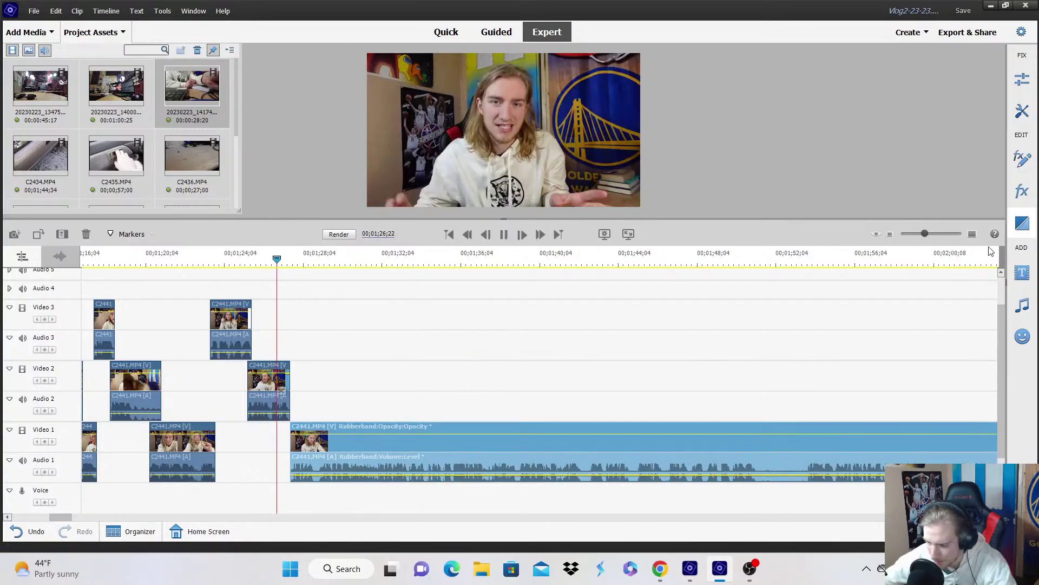
pyautogui.press('space')
pyautogui.click(973, 233)
pyautogui.moveTo(537, 452); pyautogui.dragTo(459, 452)
pyautogui.click(389, 260)
pyautogui.press('space')
pyautogui.click(891, 234)
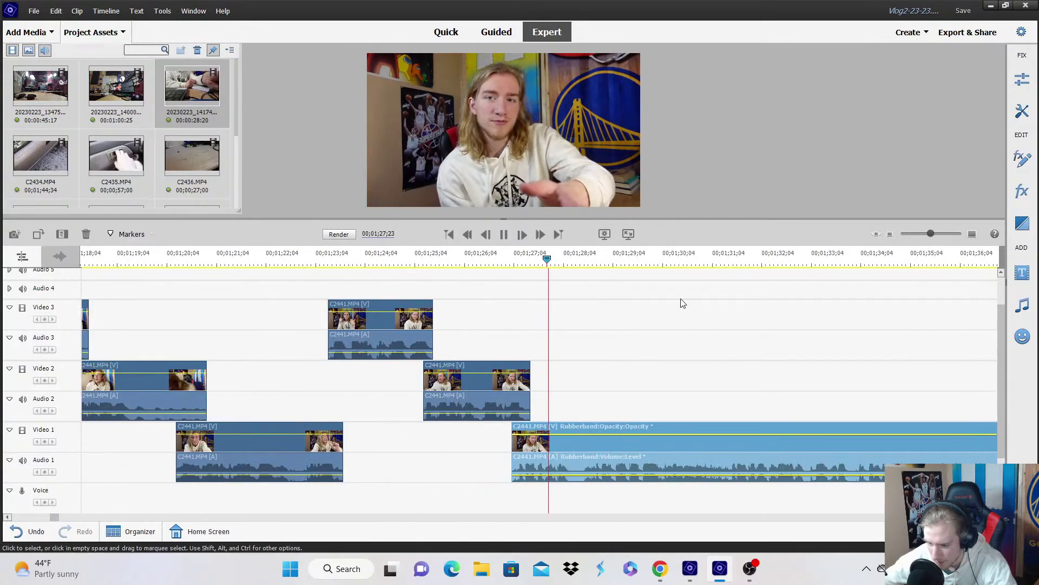
# Trim more off the start of the long C2441.MP4 clip on Video 1, and replay the transition from Video 2.
pyautogui.moveTo(513, 451); pyautogui.dragTo(585, 453)
pyautogui.click(504, 258)
pyautogui.press('space')
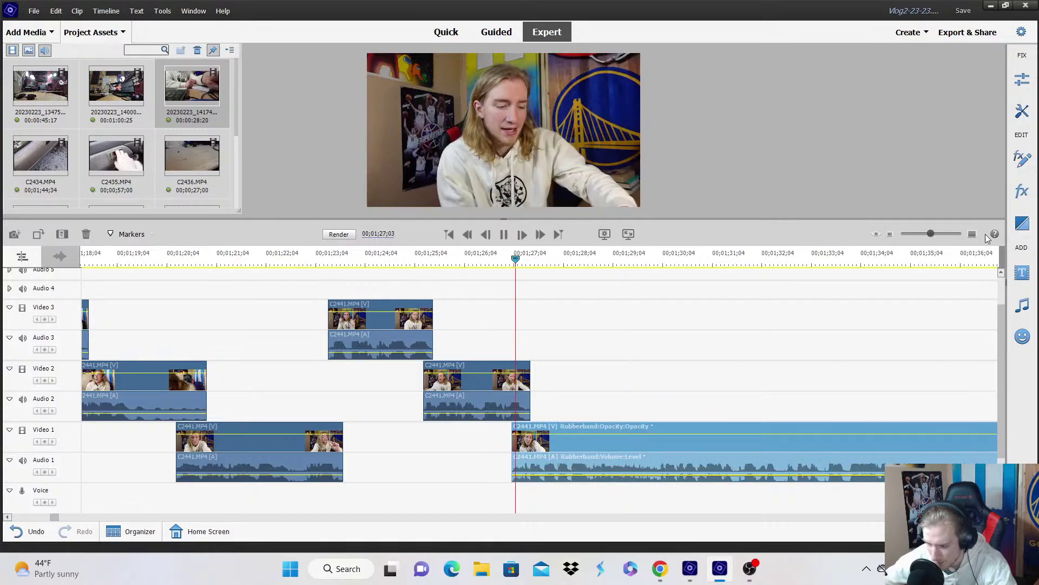
pyautogui.click(972, 234)
pyautogui.click(890, 235)
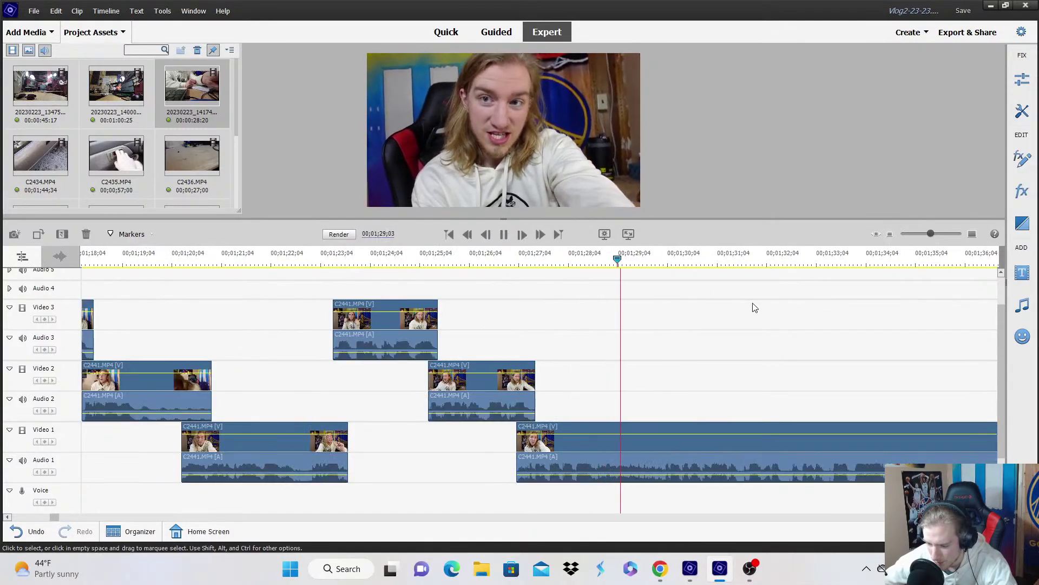
# Trim about another 00;00;02;35 off the start of the long C2441.MP4 clip on Video 1, and play it back.
pyautogui.click(524, 452)
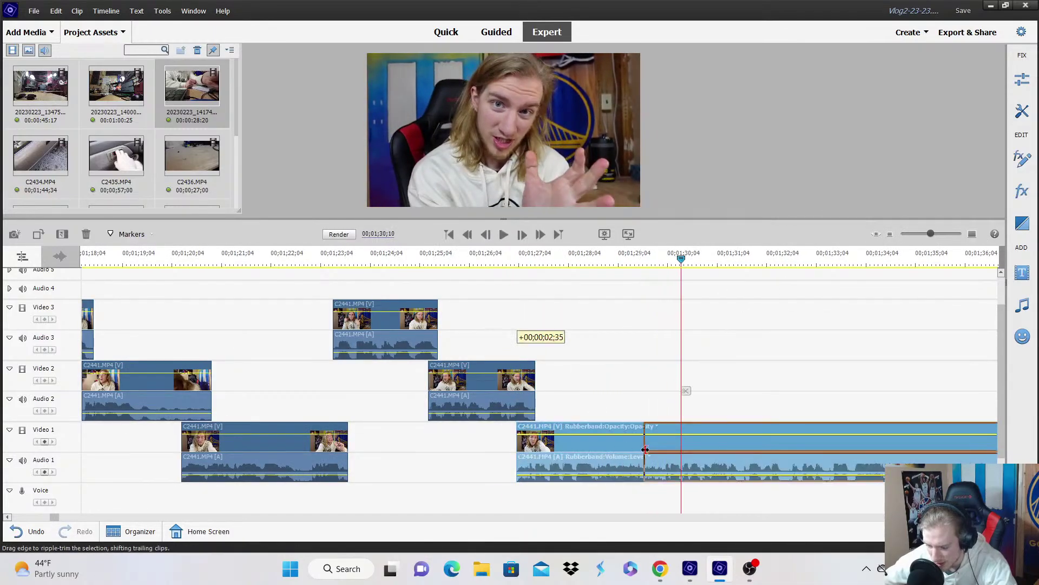
pyautogui.click(492, 258)
pyautogui.press('space')
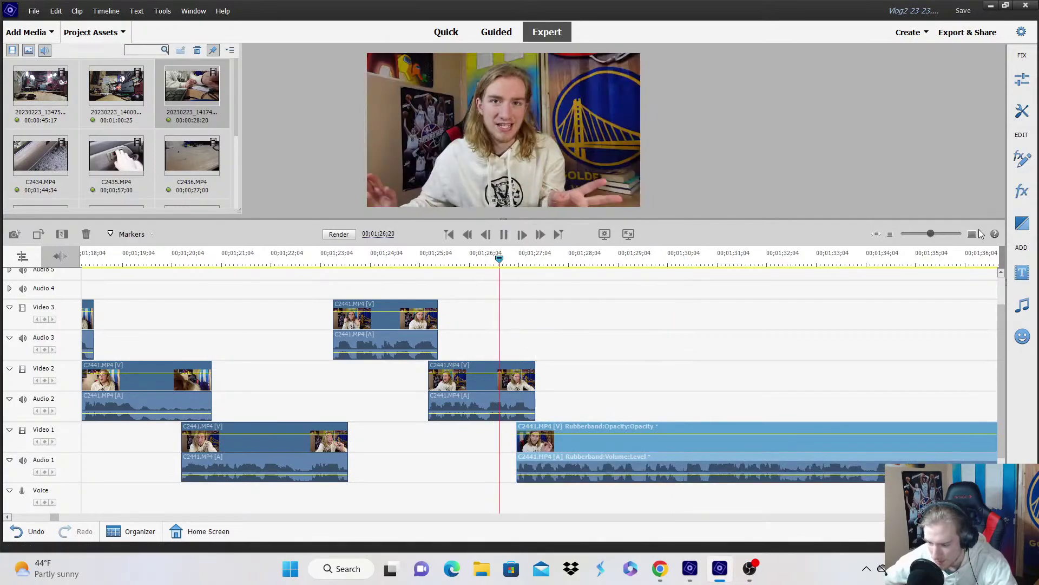
pyautogui.click(972, 234)
pyautogui.click(898, 235)
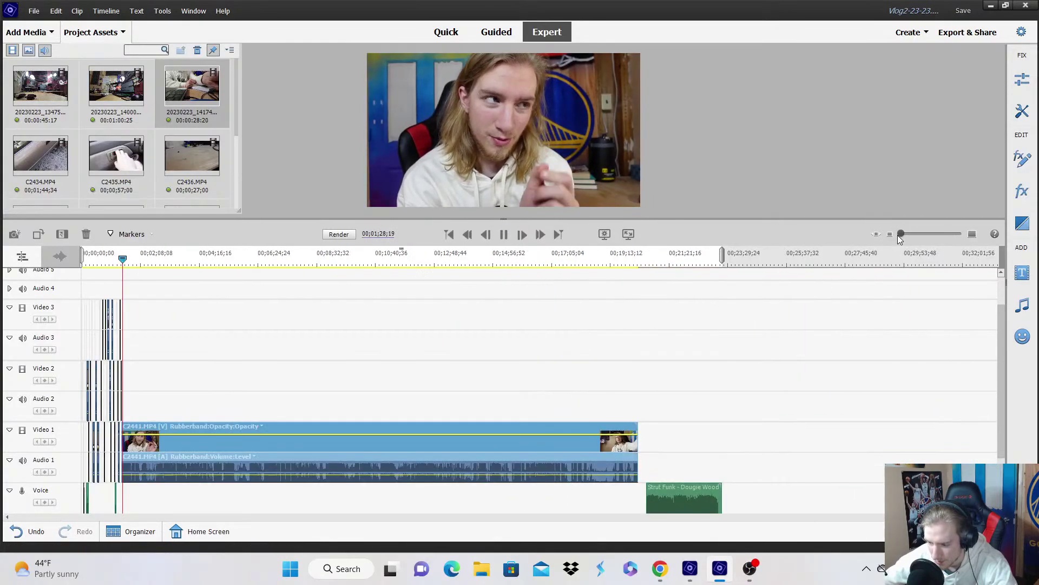
pyautogui.click(972, 234)
pyautogui.click(972, 235)
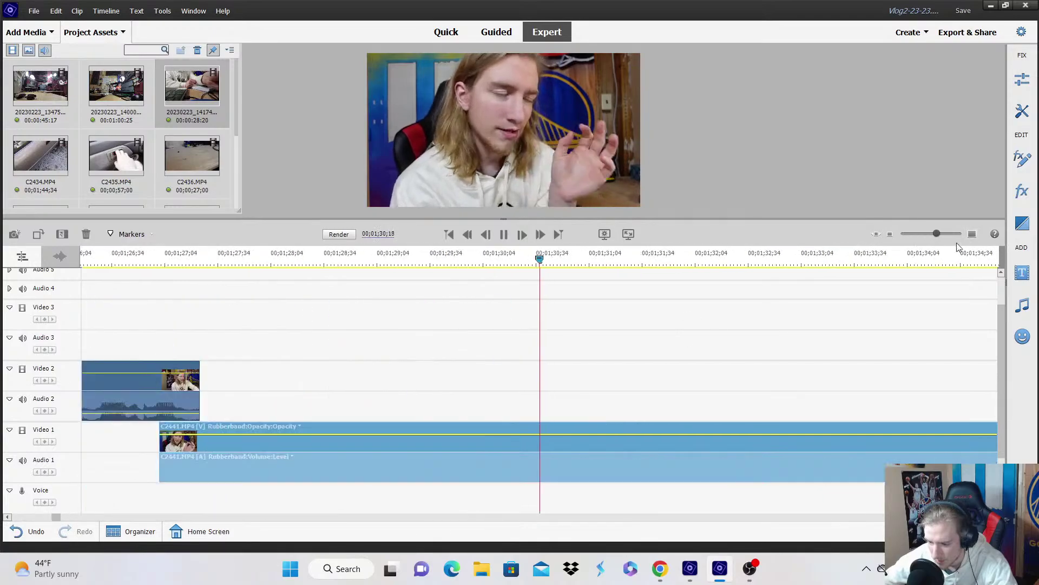
# Split C2441.MP4 on Video 1 at 00;01;32;14, move the trimmed remainder to Video 3 with a slight overlap, and replay the section.
pyautogui.press('space')
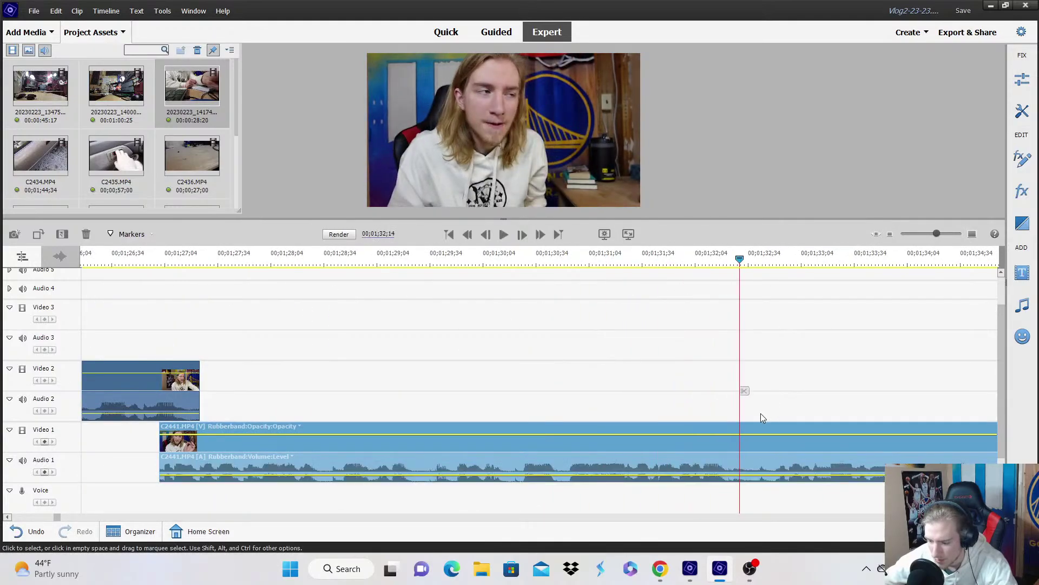
pyautogui.click(745, 392)
pyautogui.press('space')
pyautogui.press('space')
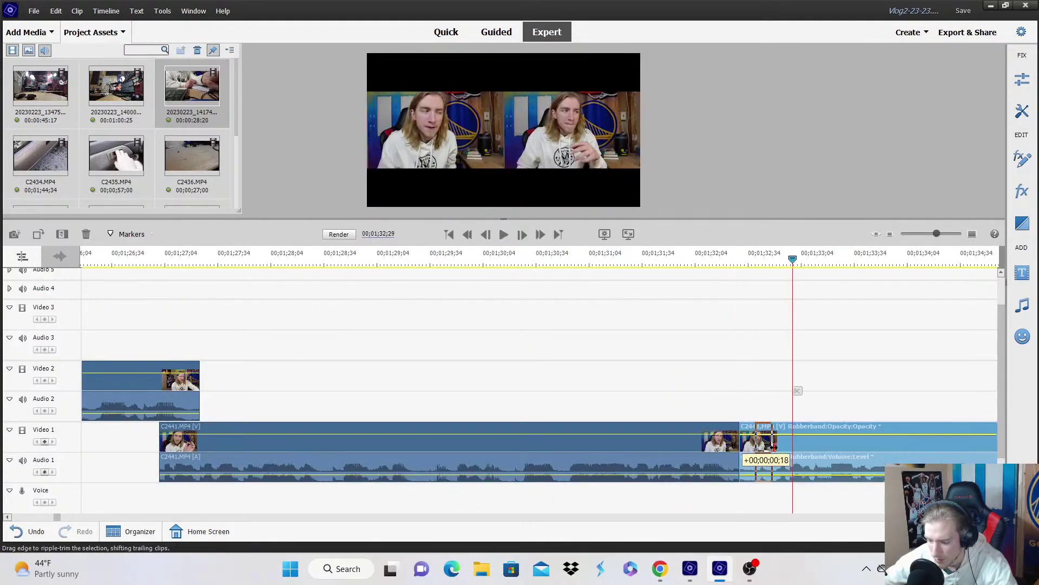
pyautogui.moveTo(769, 459); pyautogui.dragTo(742, 330)
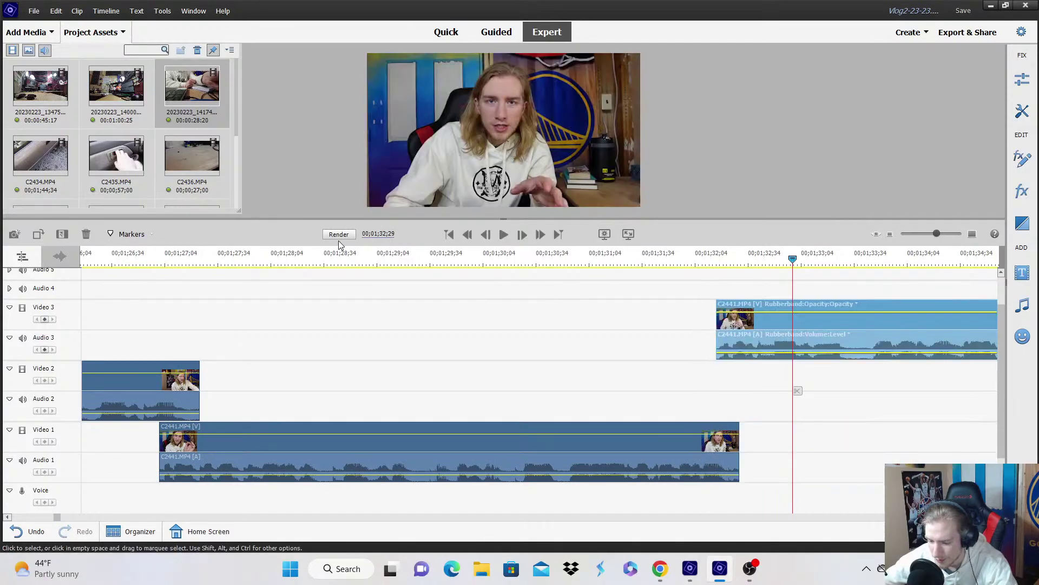
pyautogui.click(196, 264)
pyautogui.click(283, 290)
pyautogui.press('space')
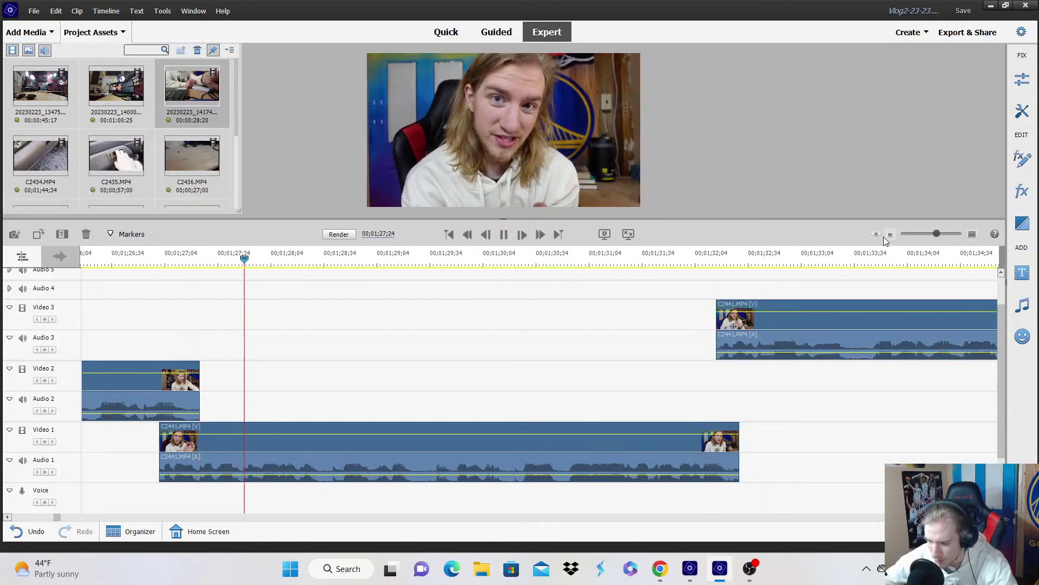
pyautogui.click(890, 234)
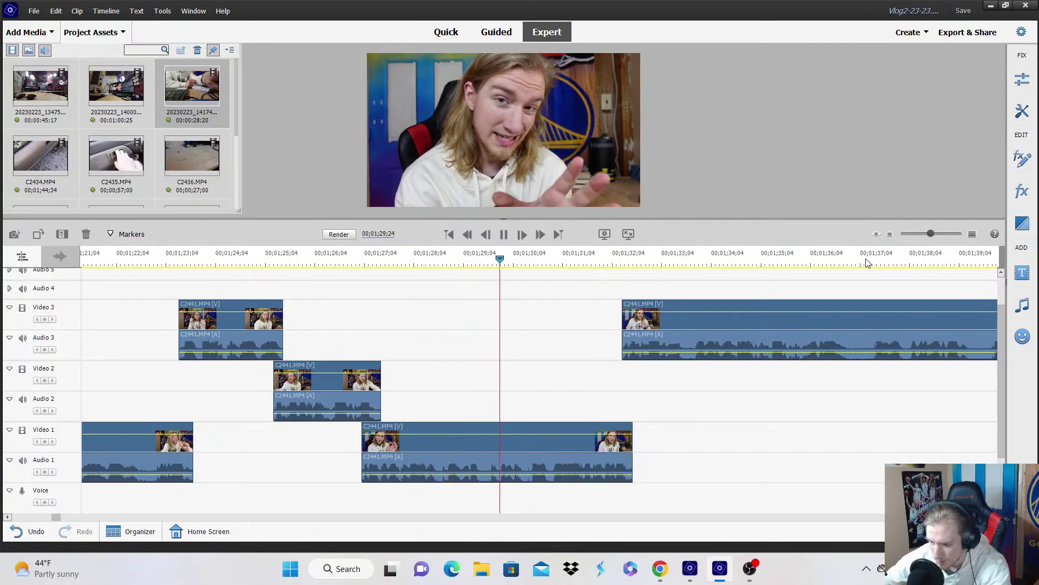
# Move the playhead to 00;01;29;16 and display the Motion Scale graph on the C2441.MP4 segment on Video 1.
pyautogui.press('space')
pyautogui.click(490, 260)
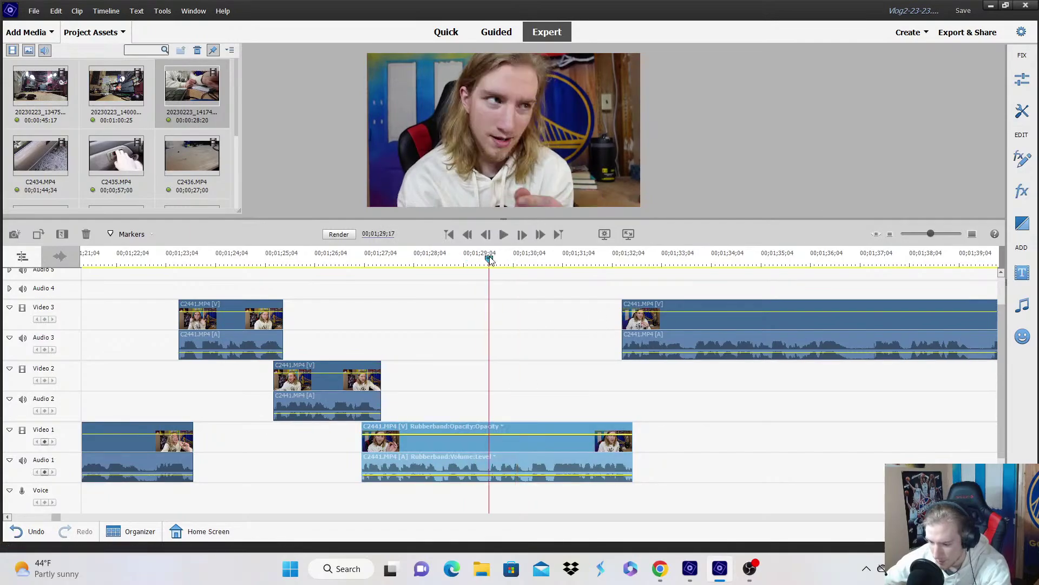
pyautogui.click(972, 233)
pyautogui.click(973, 234)
pyautogui.click(147, 432)
pyautogui.moveTo(151, 436)
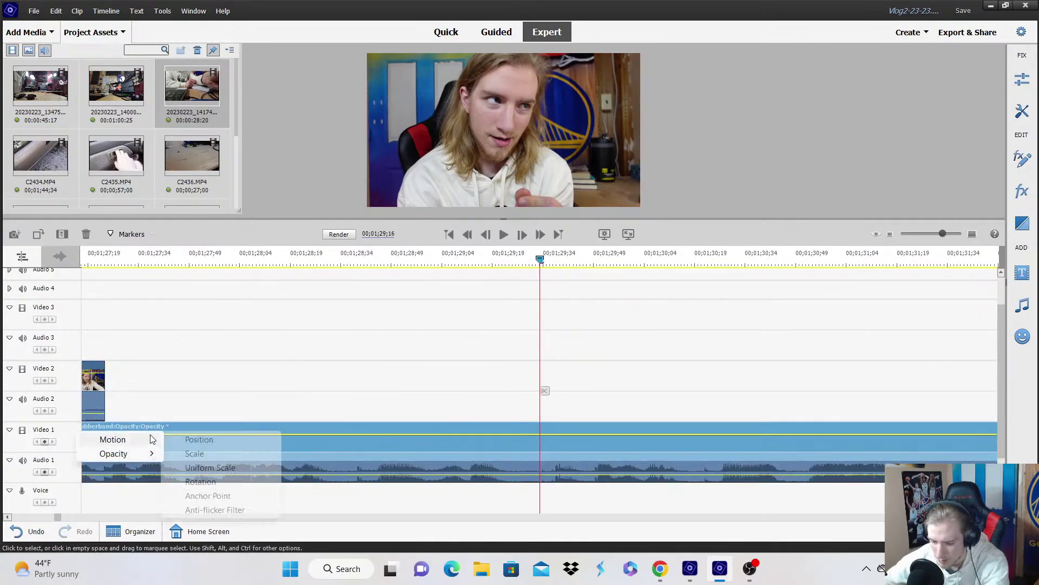
pyautogui.click(196, 452)
pyautogui.click(891, 233)
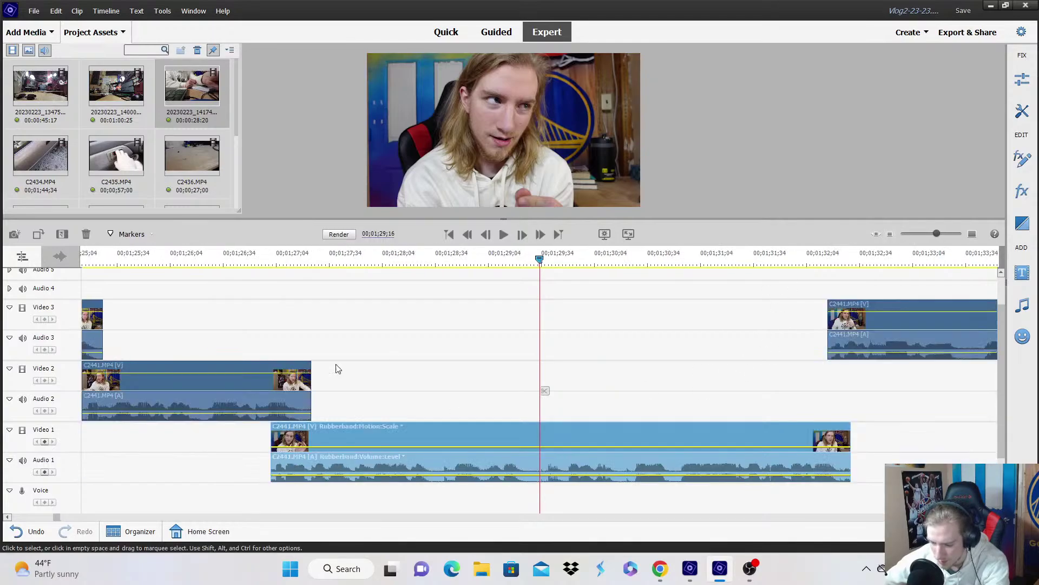
# Add Scale keyframes to the Video 1 segment at 00;01;29;16 and 00;01;29;19.
pyautogui.click(46, 442)
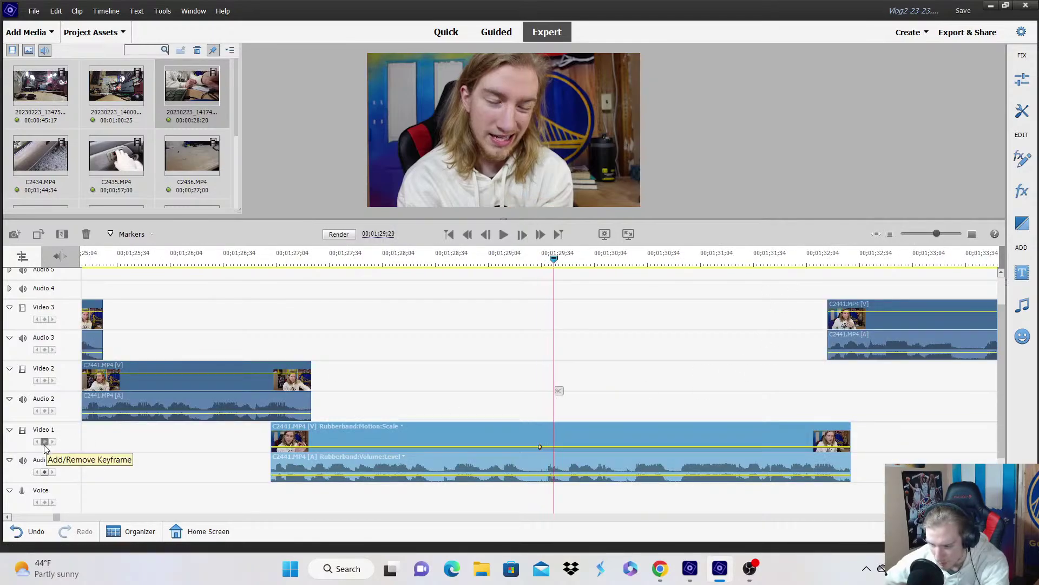
pyautogui.press('Left')
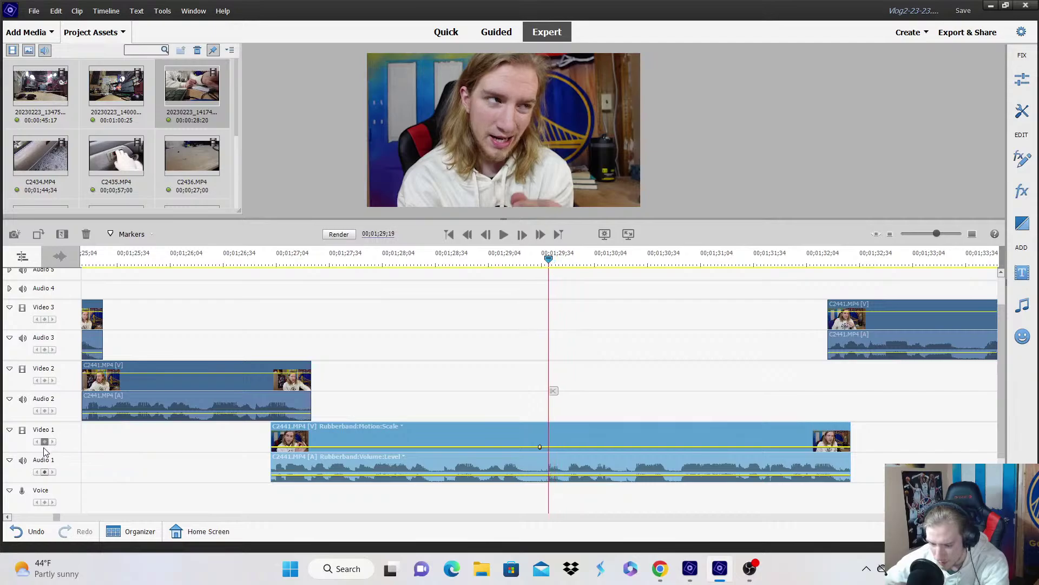
pyautogui.press('space')
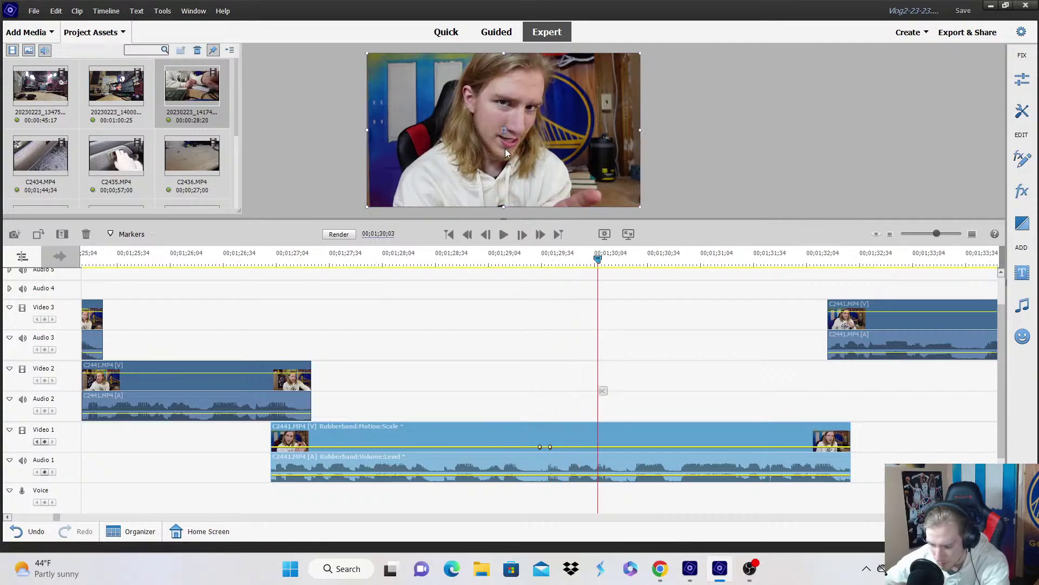
# Enlarge the picture slightly at the 00;01;29;19 Scale keyframe on the Video 1 segment, and replay the zoom-in.
pyautogui.press('Left')
pyautogui.press('Left')
pyautogui.press('Left')
pyautogui.press('Left')
pyautogui.press('Left')
pyautogui.press('Left')
pyautogui.press('Left')
pyautogui.press('Left')
pyautogui.press('Left')
pyautogui.press('Left')
pyautogui.press('Left')
pyautogui.press('Left')
pyautogui.press('Left')
pyautogui.press('Left')
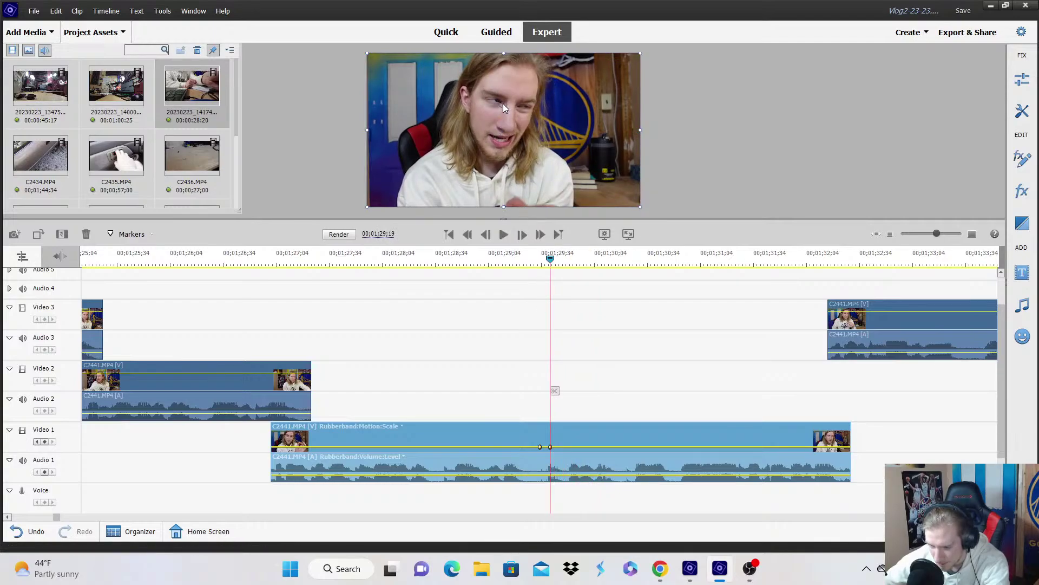
pyautogui.moveTo(640, 130)
pyautogui.mouseDown()
pyautogui.moveTo(673, 137)
pyautogui.moveTo(656, 141)
pyautogui.mouseUp()
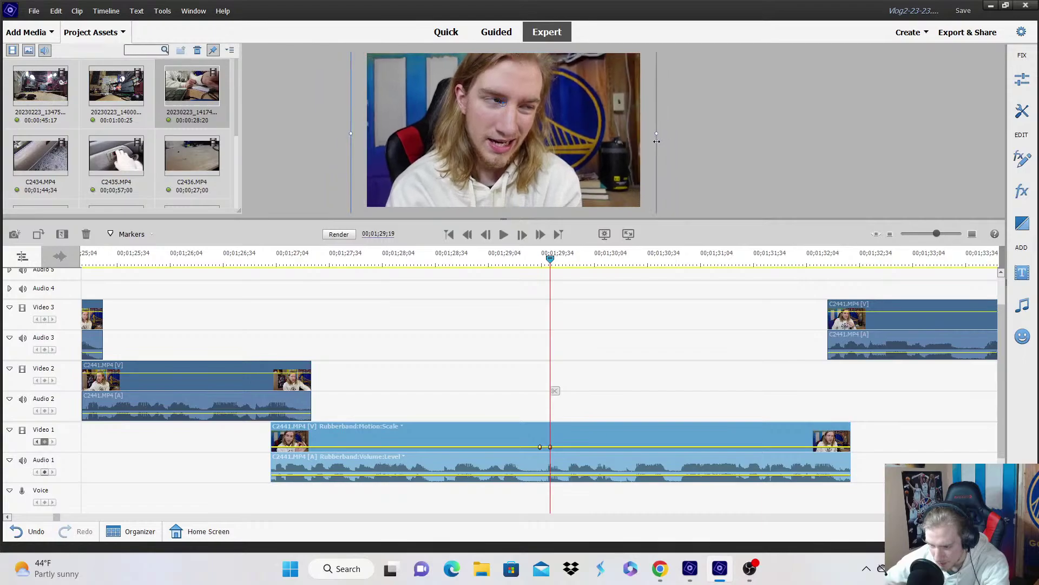
pyautogui.press('space')
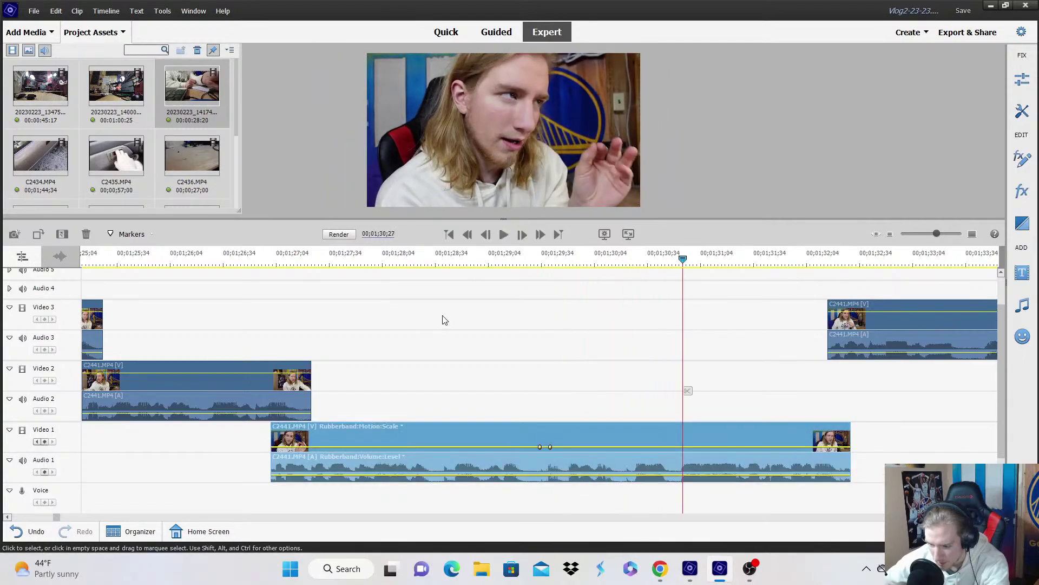
pyautogui.click(481, 262)
pyautogui.press('space')
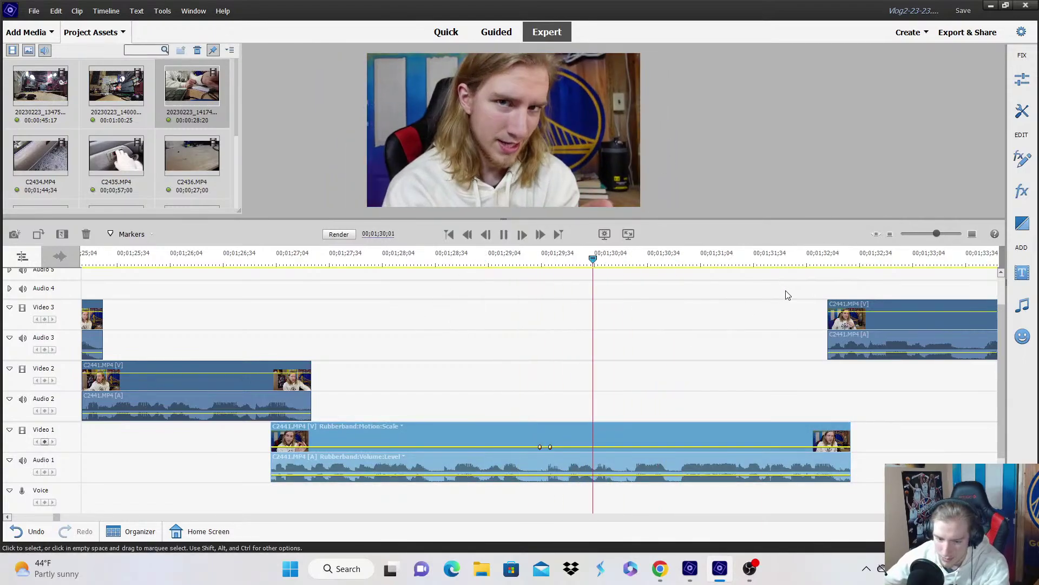
# Split C2441.MP4 on Video 3 at 00;01;33;17, move the remainder to Video 2 with a slight overlap, and play it back.
pyautogui.click(890, 233)
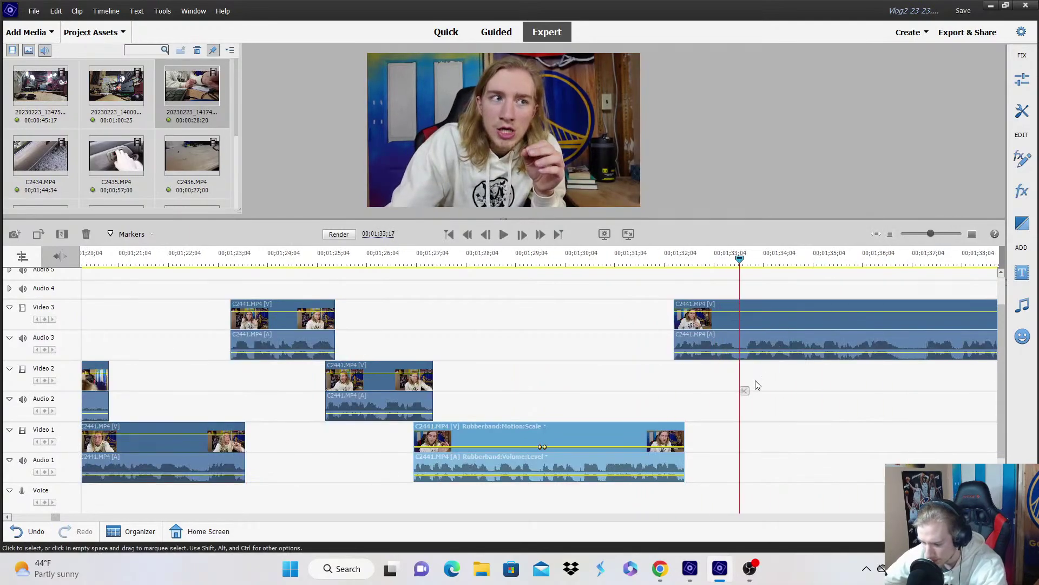
pyautogui.click(745, 390)
pyautogui.moveTo(742, 328); pyautogui.dragTo(734, 379)
pyautogui.press('space')
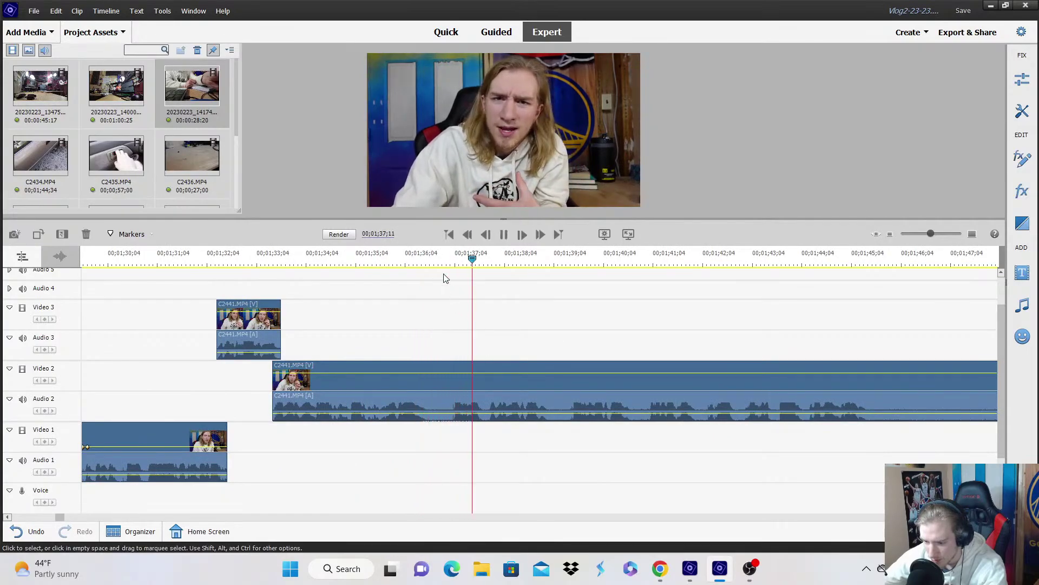
# Split C2441.MP4 on Video 2 just after 00;01;36;04, move the remainder to Video 1 with a slight overlap, and replay the cut.
pyautogui.press('space')
pyautogui.click(431, 390)
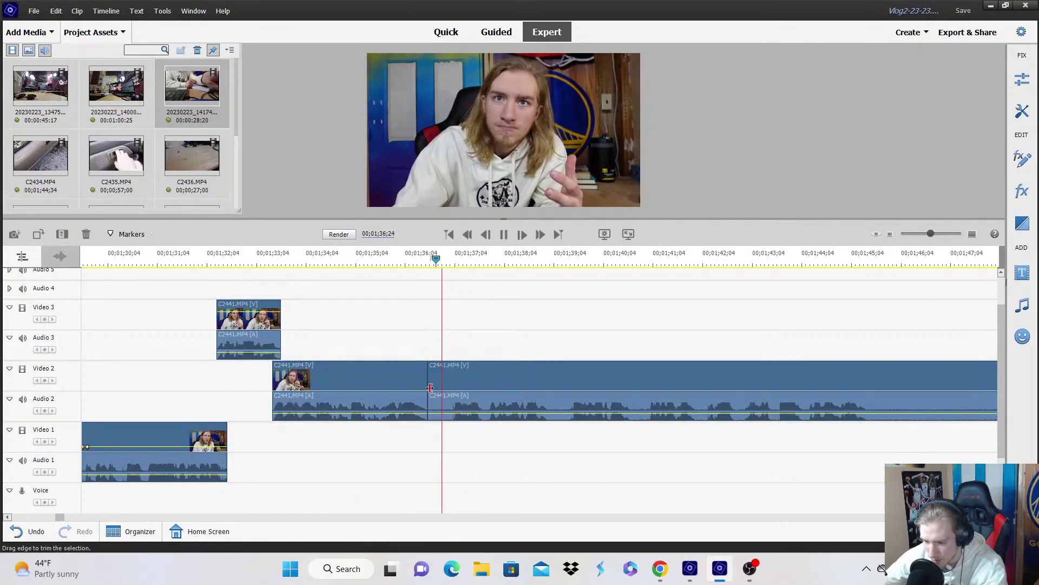
pyautogui.moveTo(431, 385); pyautogui.dragTo(425, 437)
pyautogui.click(409, 277)
pyautogui.press('space')
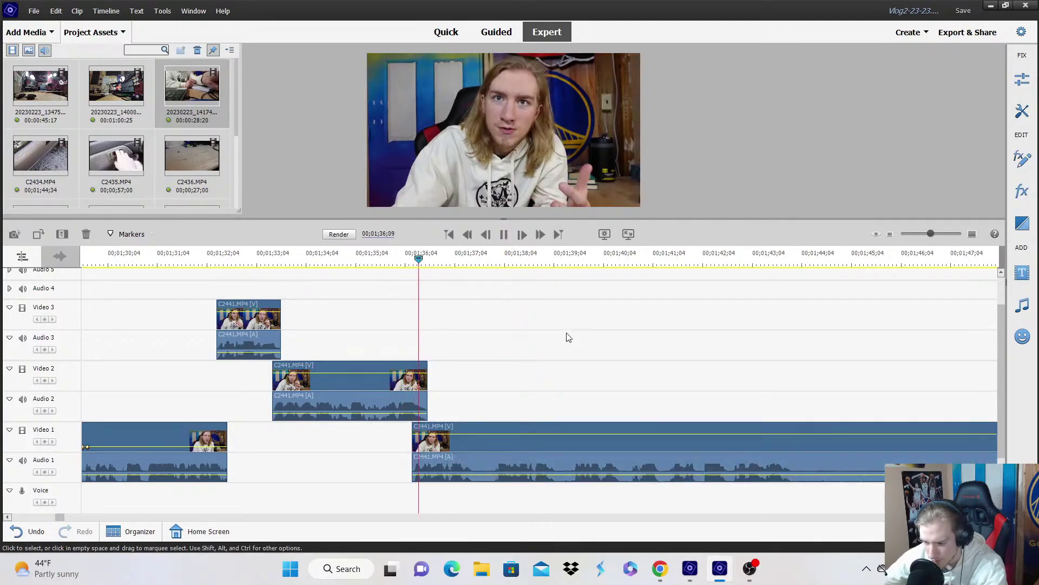
# Split C2441.MP4 on Video 1 at 00;01;37;13 and move the remainder to Video 3, slightly overlapping the Video 1 segment.
pyautogui.click(475, 447)
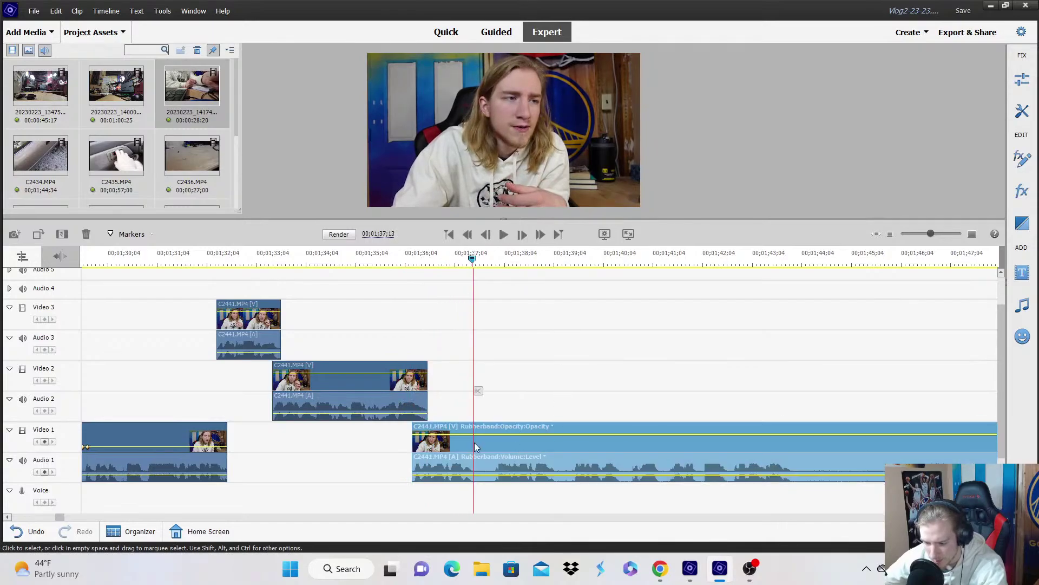
pyautogui.click(479, 391)
pyautogui.moveTo(475, 449); pyautogui.dragTo(469, 321)
pyautogui.click(451, 263)
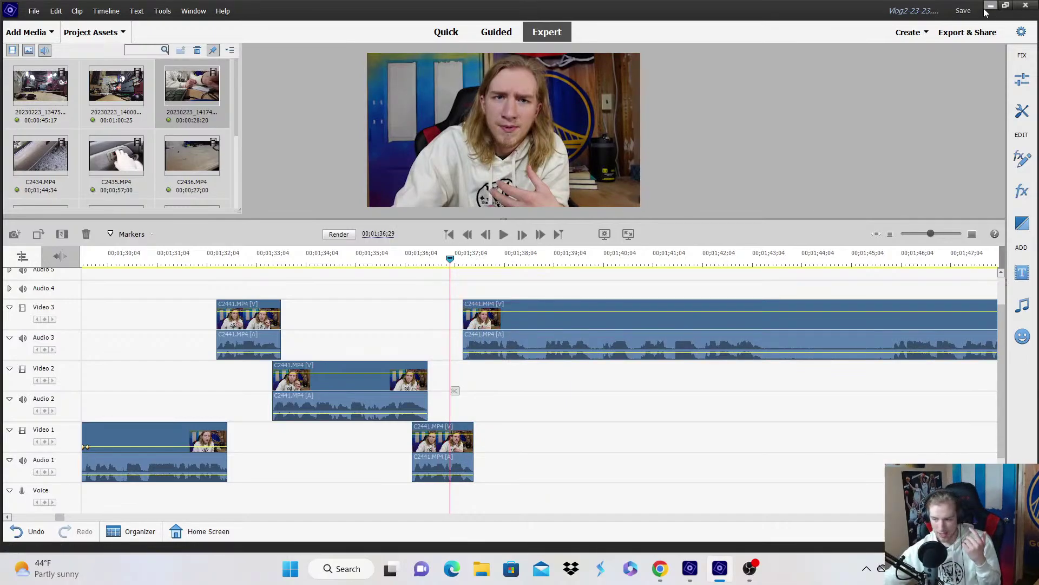
# Save the project and replay the transition from the Video 1 segment to the Video 3 clip.
pyautogui.click(965, 11)
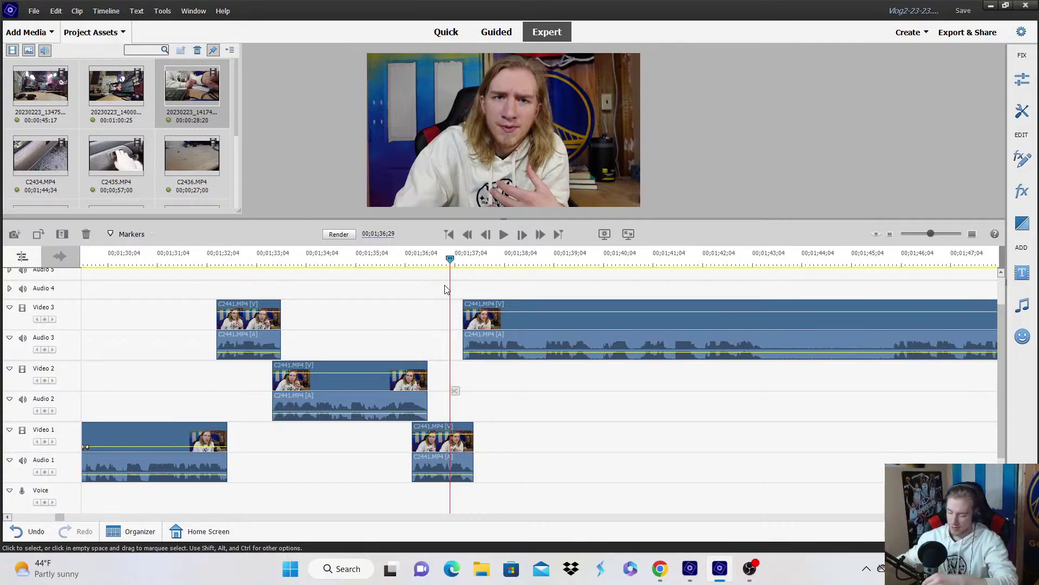
pyautogui.click(448, 284)
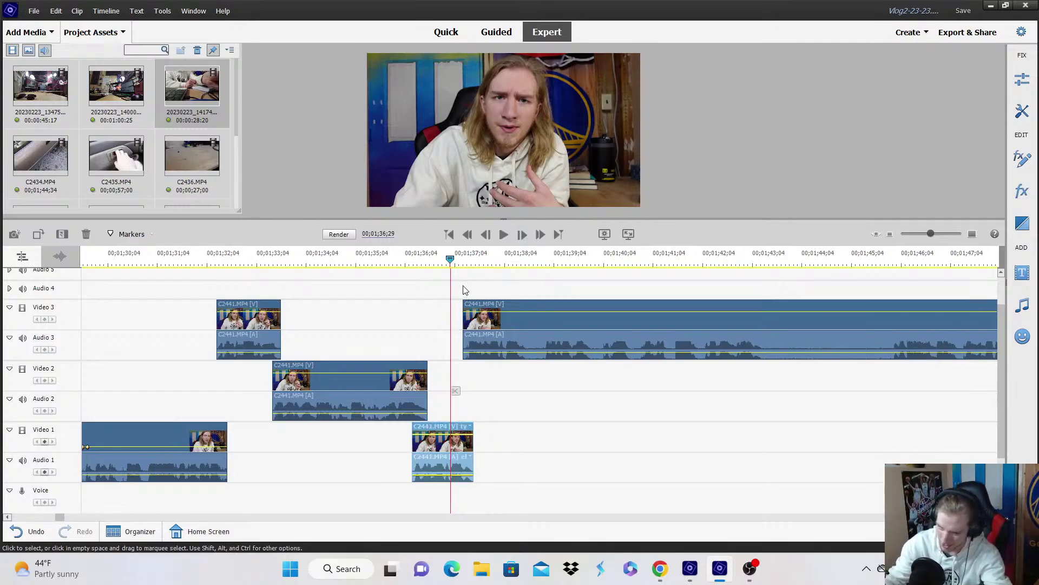
pyautogui.press('space')
pyautogui.press('space')
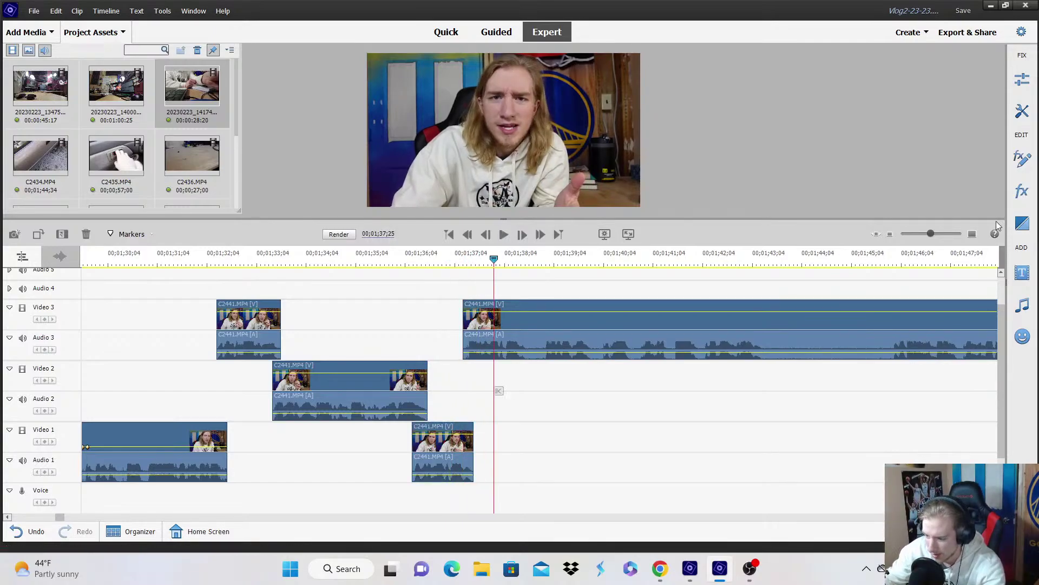
# Trim 00;00;00;02 off the start of the long C2441.MP4 clip on Video 3, and replay the transition from Video 1.
pyautogui.click(973, 234)
pyautogui.click(973, 234)
pyautogui.moveTo(428, 316); pyautogui.dragTo(408, 340)
pyautogui.click(338, 265)
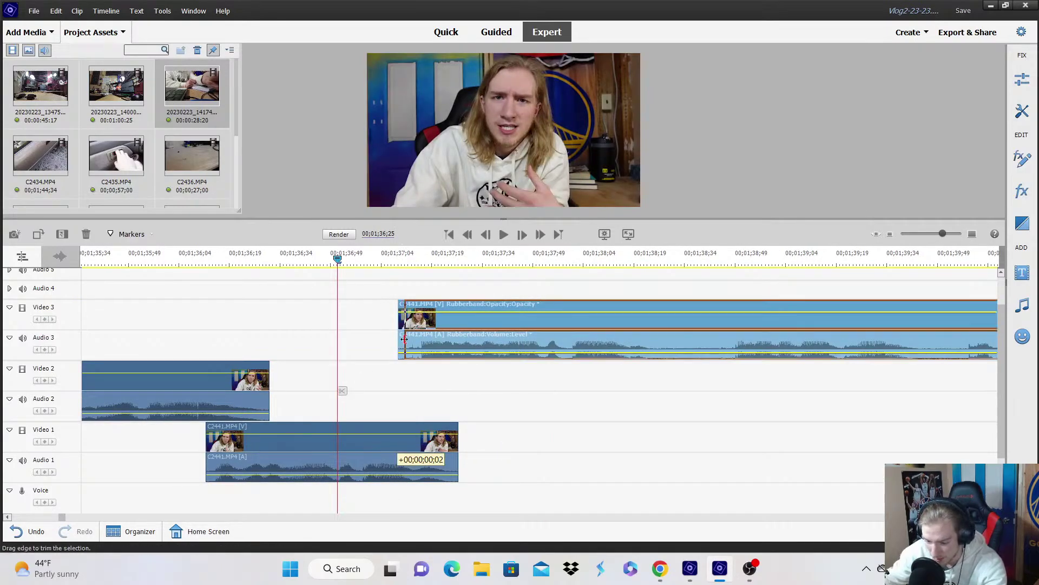
pyautogui.press('space')
pyautogui.press('space')
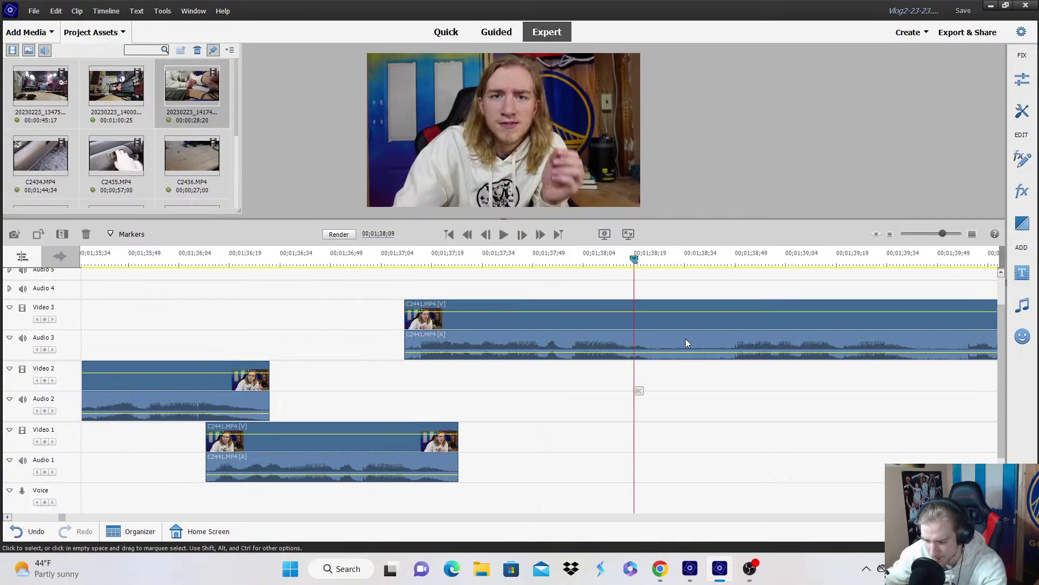
pyautogui.click(208, 253)
pyautogui.press('space')
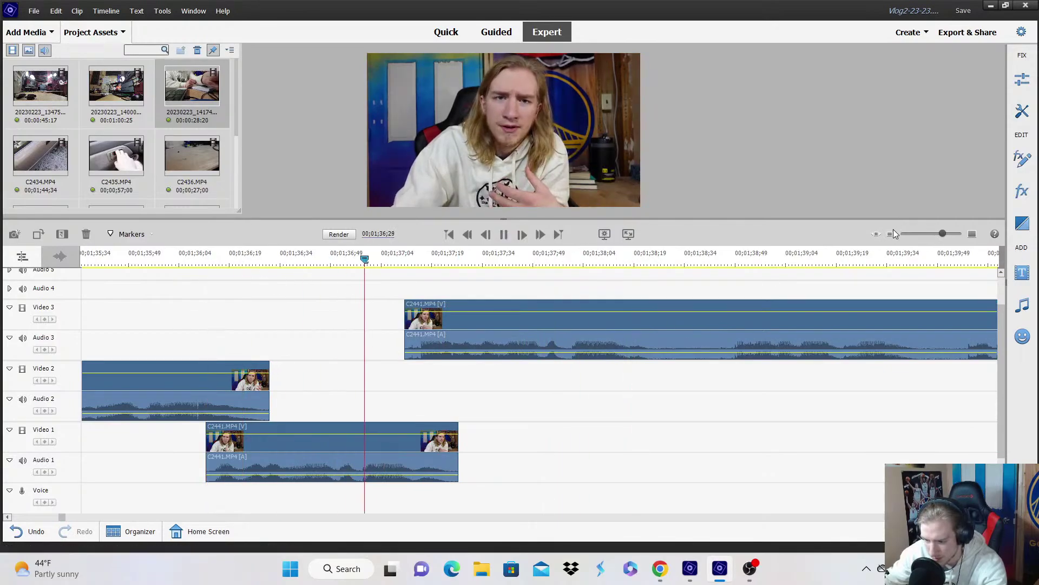
# Trim more off the start of the Video 3 clip, shift it back over the end of the Video 1 segment, and replay.
pyautogui.click(890, 234)
pyautogui.click(634, 265)
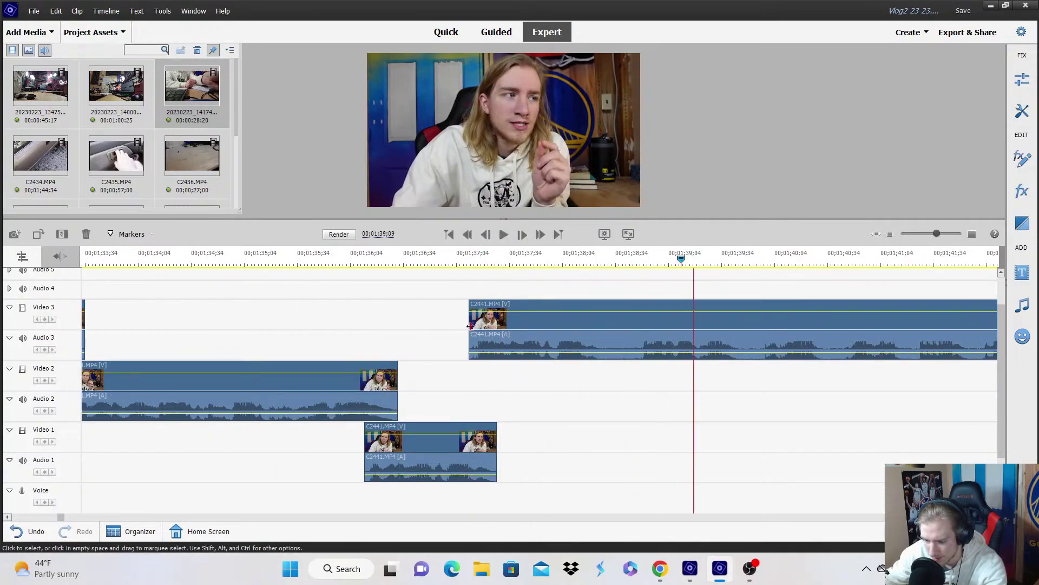
pyautogui.moveTo(469, 332); pyautogui.dragTo(509, 345)
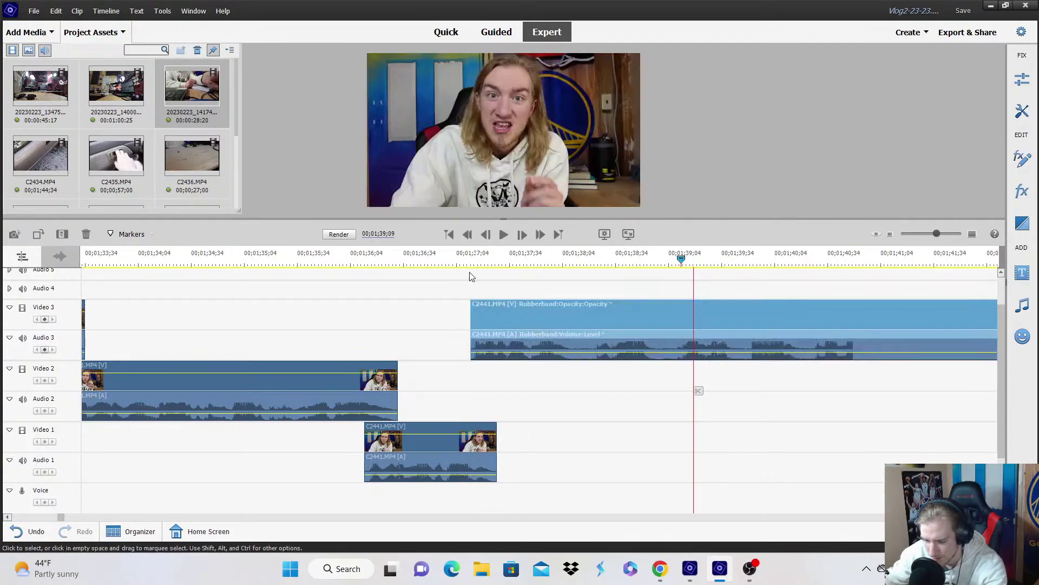
pyautogui.click(430, 259)
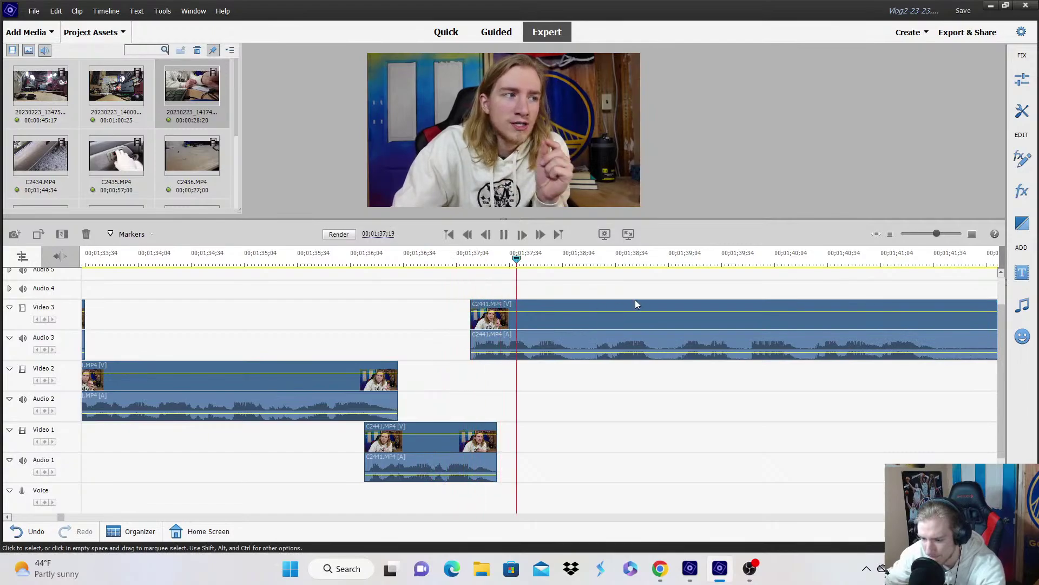
# Split C2441.MP4 on Video 3 at 00;01;38;05, move the remainder to Video 2 with a slight overlap, and play it back.
pyautogui.scroll(-2, 635, 300)
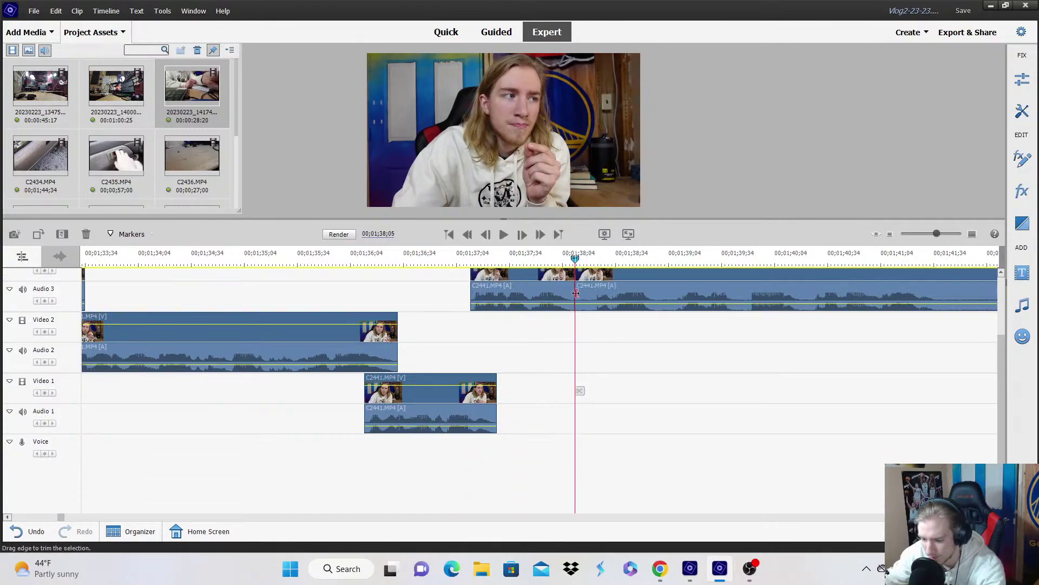
pyautogui.moveTo(590, 292); pyautogui.dragTo(574, 323)
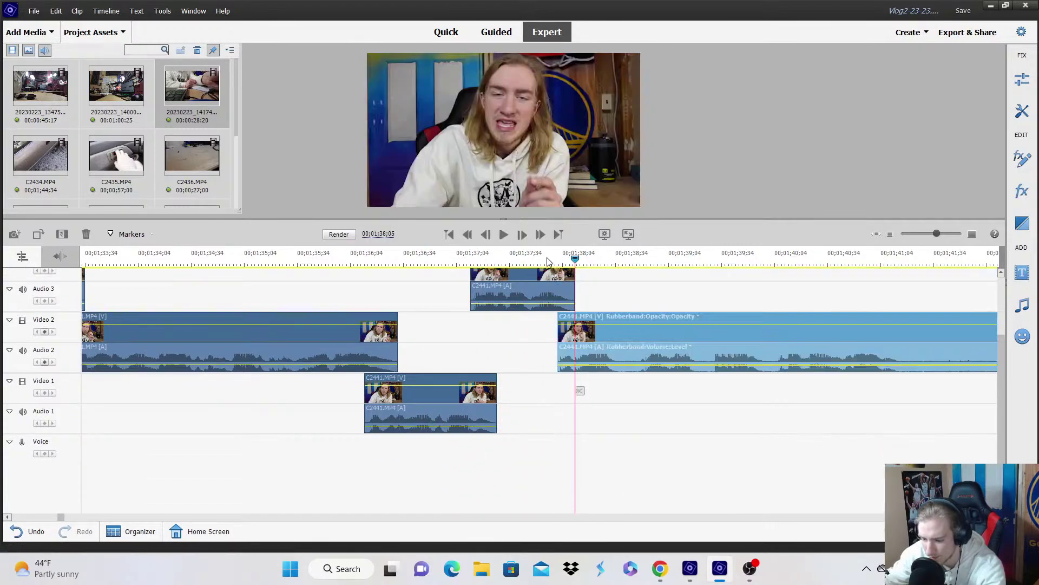
pyautogui.click(546, 261)
pyautogui.press('space')
pyautogui.scroll(3, 706, 291)
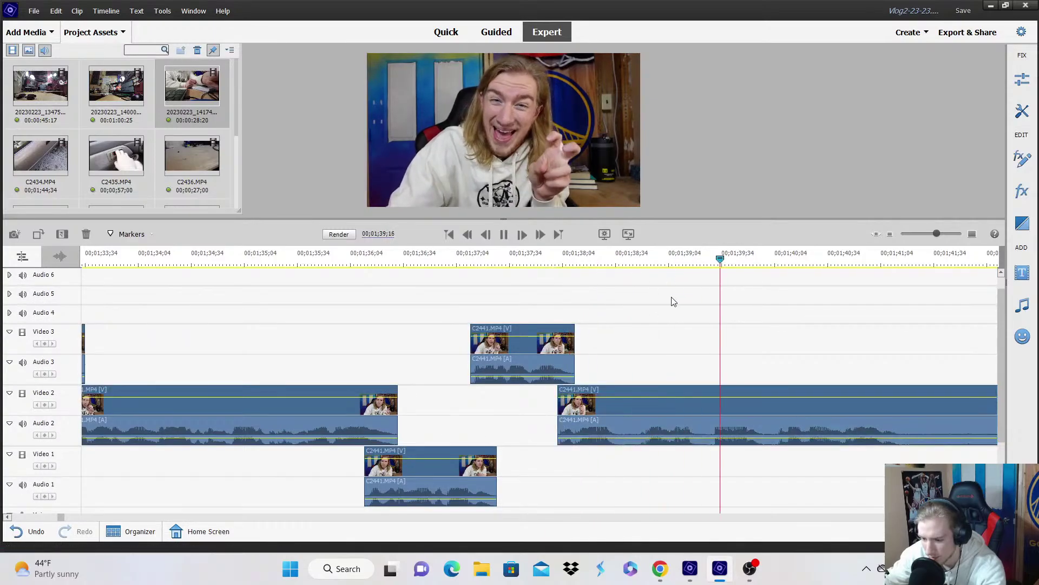
# Split C2441.MP4 on Video 2 at 00;01;39;29 and move the remainder to Video 1 with a slight overlap.
pyautogui.press('space')
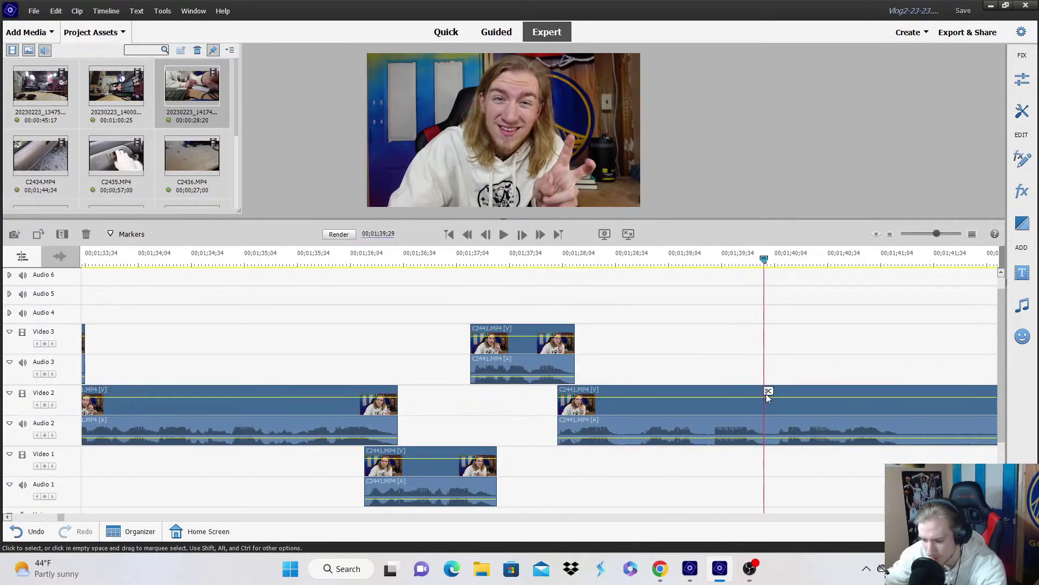
pyautogui.click(769, 391)
pyautogui.moveTo(774, 428); pyautogui.dragTo(756, 467)
# Move the playhead to 00;01;39;13 and display the Motion Scale graph on the last C2441.MP4 segment on Video 2.
pyautogui.click(707, 259)
pyautogui.click(643, 394)
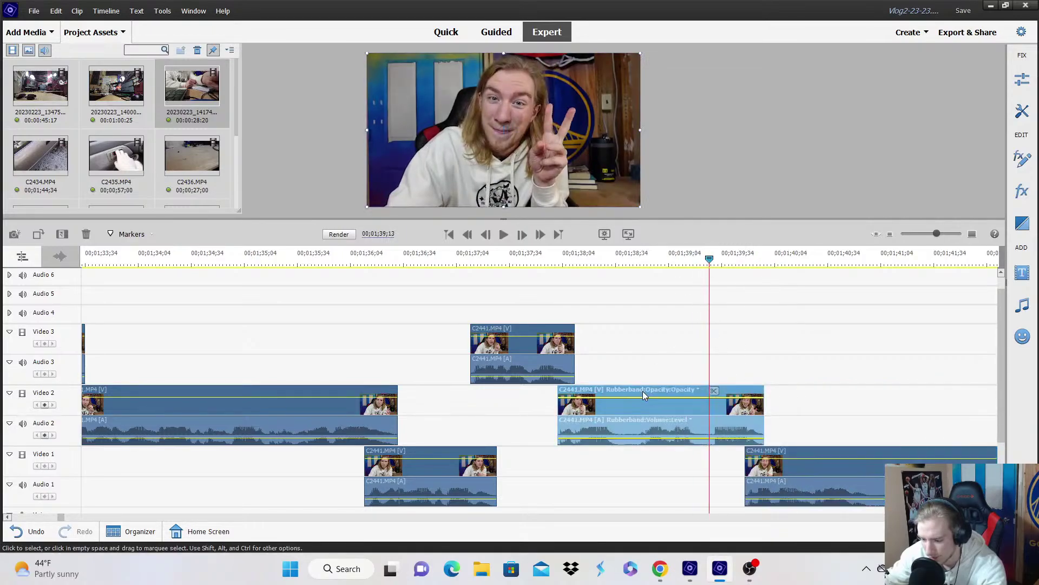
pyautogui.click(643, 391)
pyautogui.moveTo(666, 400)
pyautogui.click(729, 414)
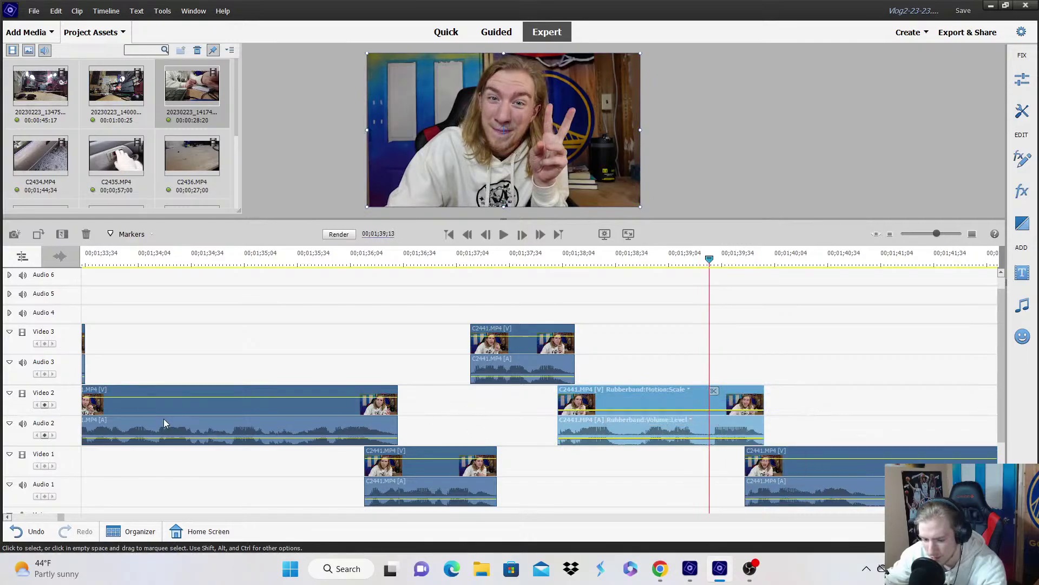
# Add Scale keyframes to the Video 2 segment at 00;01;39;13 and 00;01;39;15, and enlarge the picture at the second one.
pyautogui.press('Right')
pyautogui.press('Right')
pyautogui.click(45, 404)
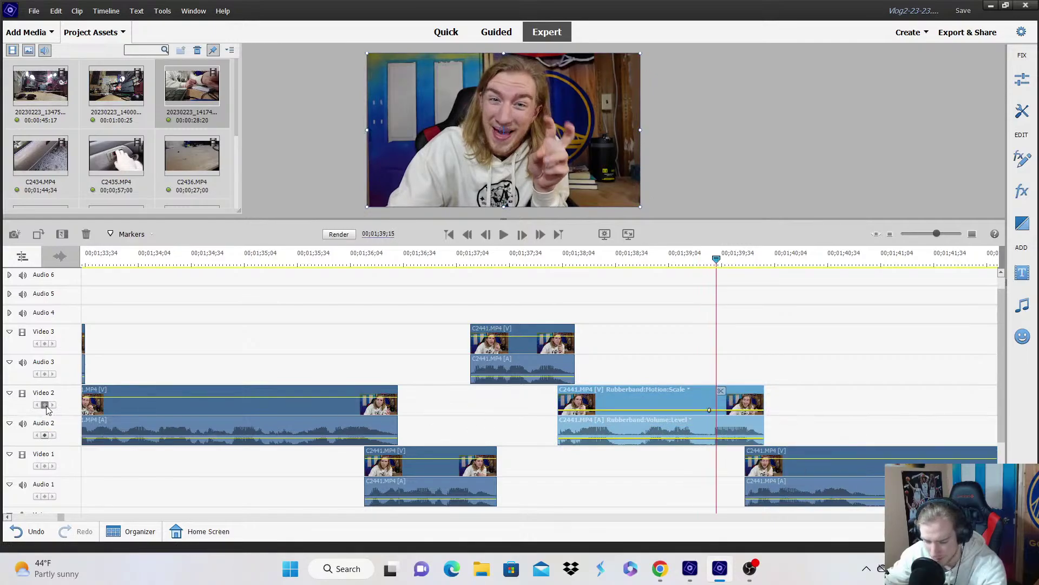
pyautogui.click(504, 131)
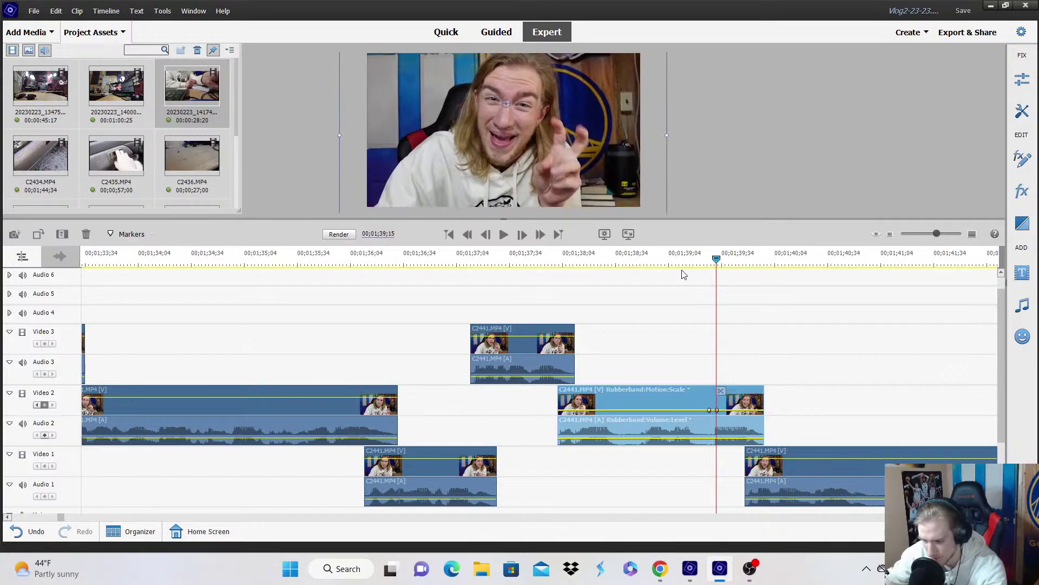
# Replay the zoom-in on the Video 2 segment and continue through the Video 1 clip to 00;01;40;28.
pyautogui.click(607, 273)
pyautogui.press('space')
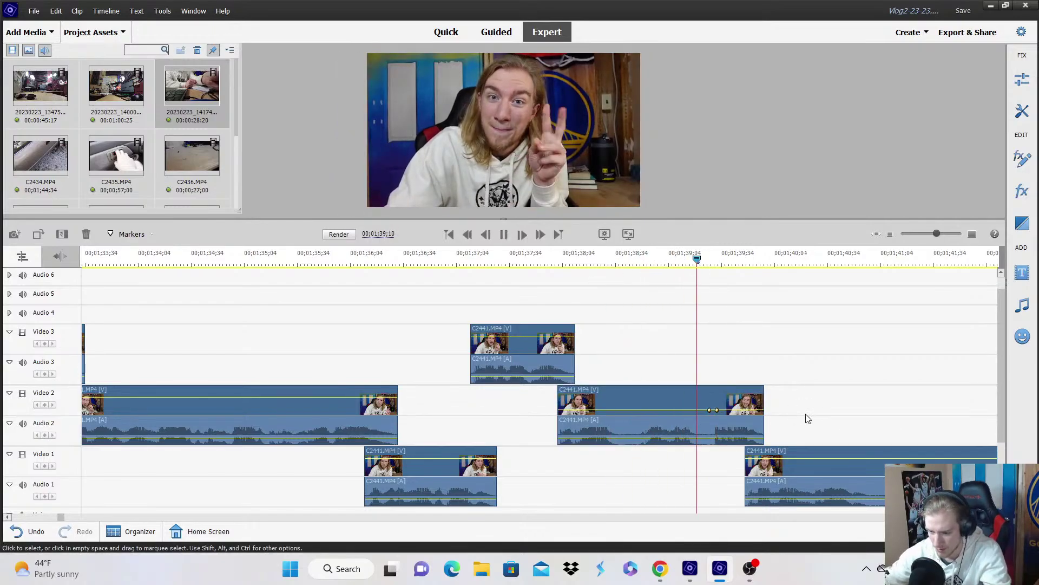
pyautogui.scroll(-1, 902, 367)
pyautogui.scroll(-1, 902, 366)
pyautogui.press('space')
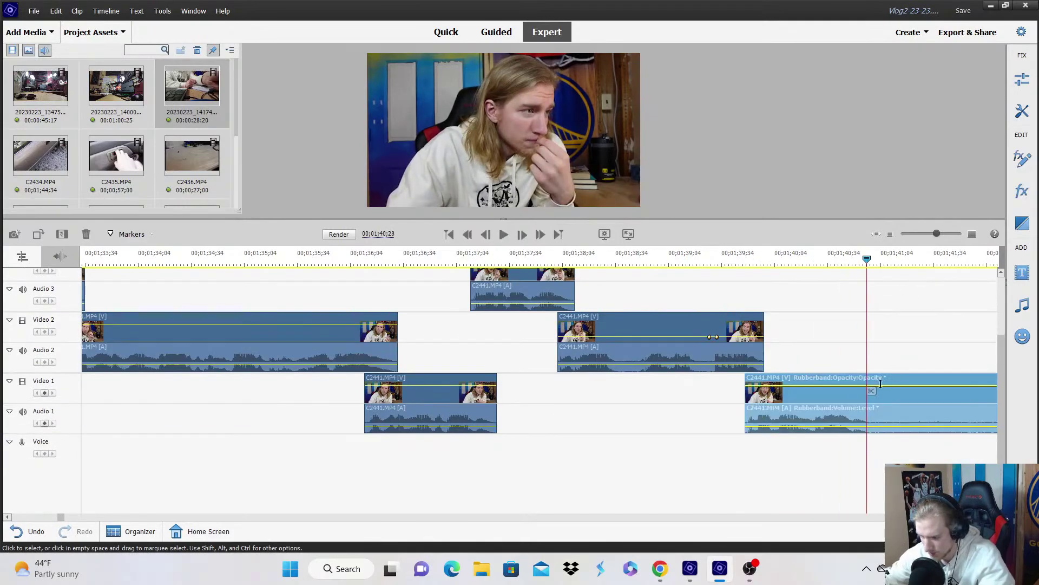
# Split the C2441.MP4 clip on Video 1 at 00;01;41;02.
pyautogui.click(881, 384)
pyautogui.click(885, 391)
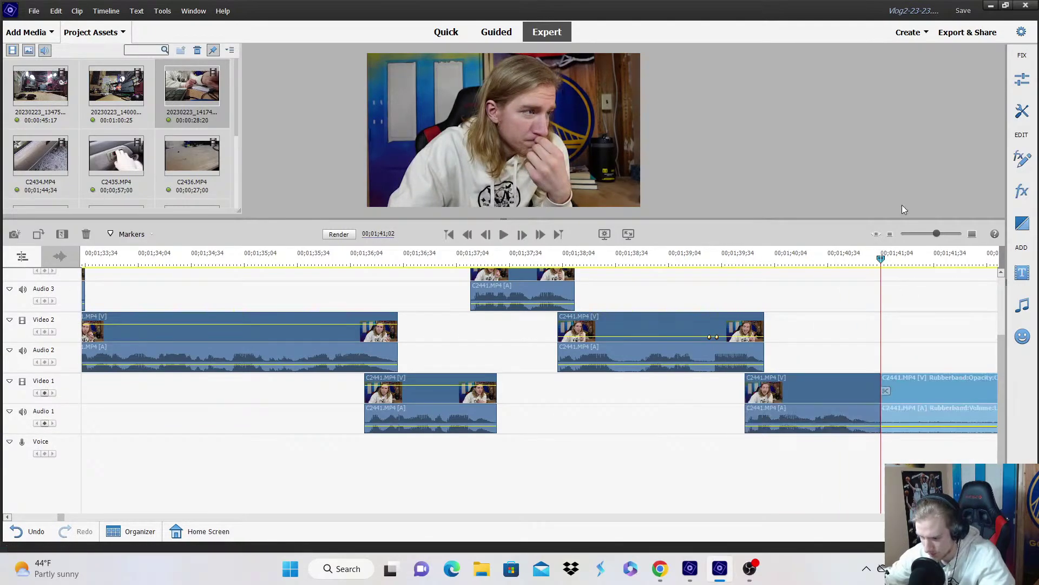
pyautogui.click(892, 233)
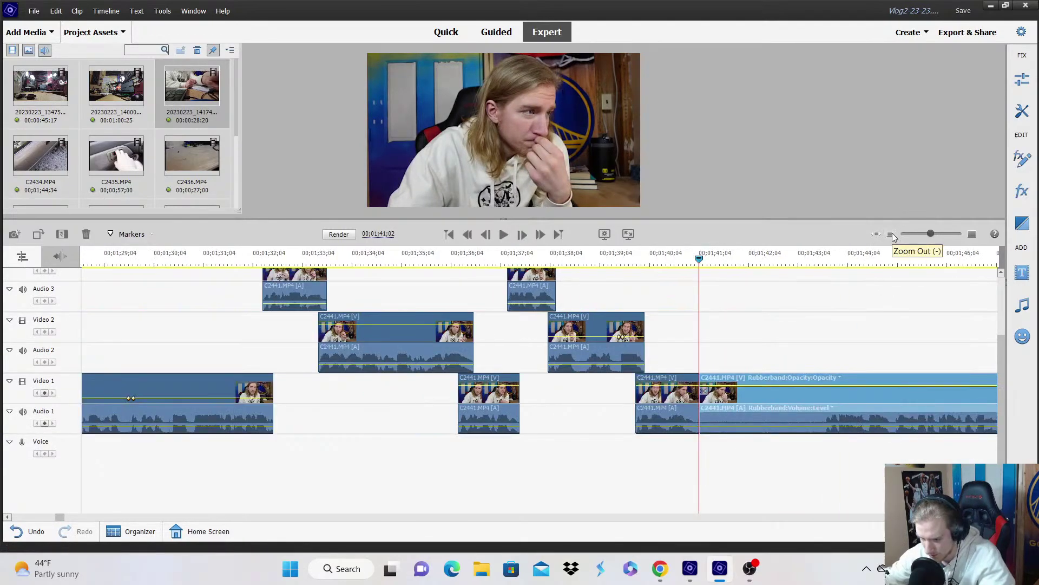
# Export a freeze frame at 00;01;41;02 as the JPEG Vlog2-23-23_1 in the SavedPictures folder and close the tool list.
pyautogui.click(1022, 109)
pyautogui.click(911, 135)
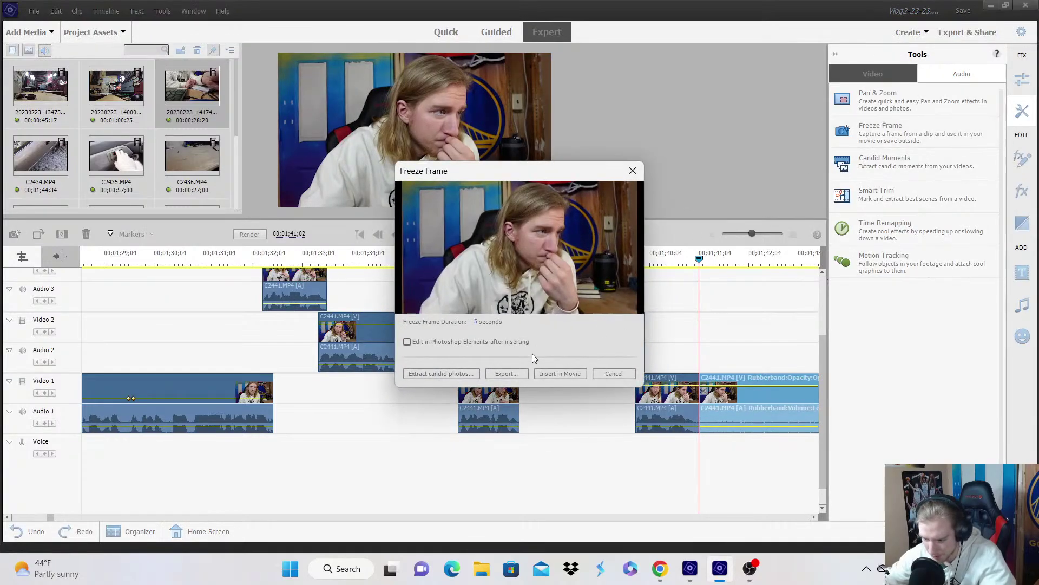
pyautogui.click(492, 374)
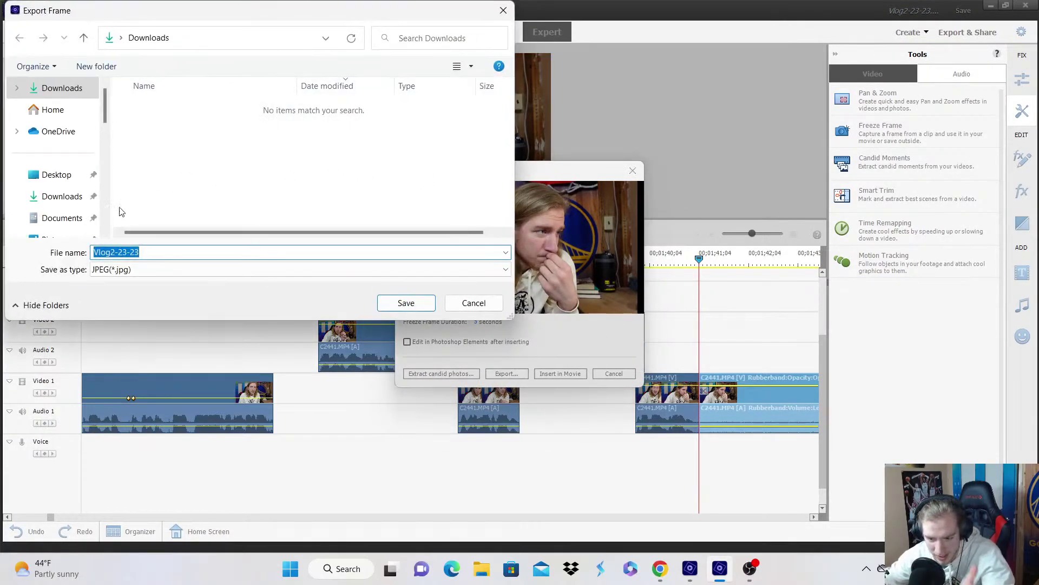
pyautogui.scroll(-4, 70, 176)
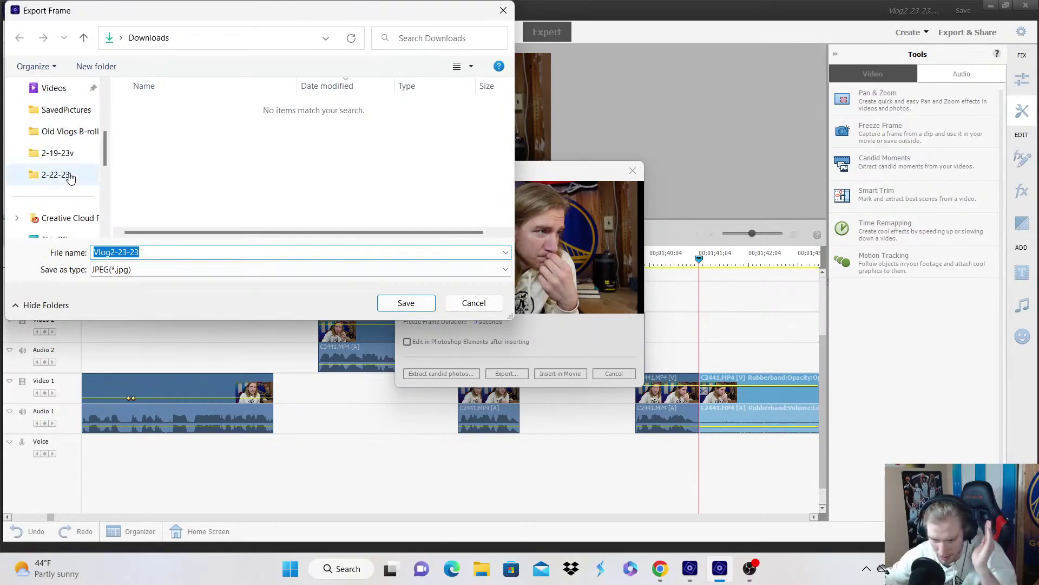
pyautogui.scroll(1, 70, 176)
pyautogui.scroll(-4, 76, 174)
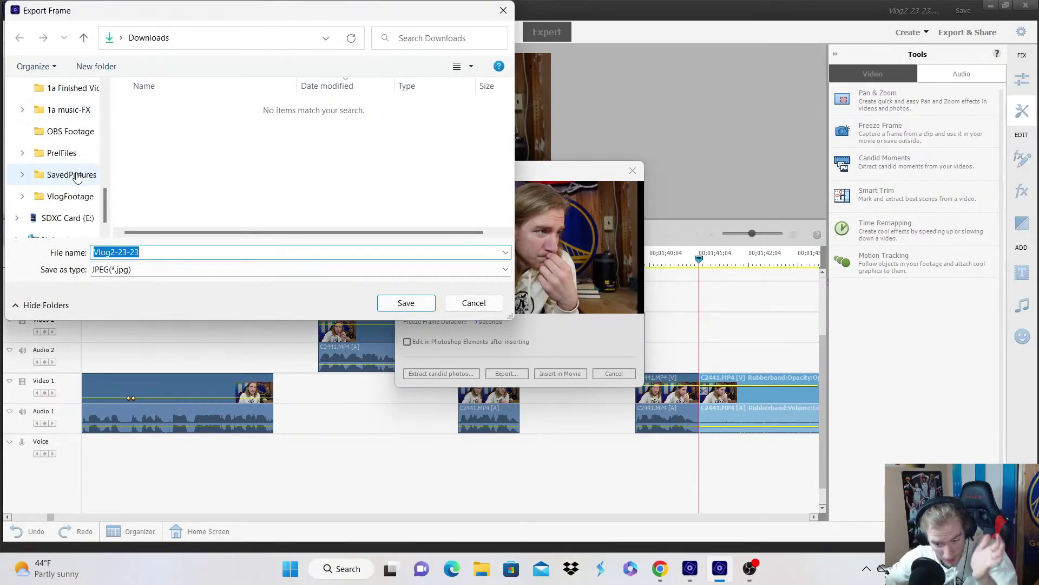
pyautogui.click(76, 174)
pyautogui.doubleClick(228, 251)
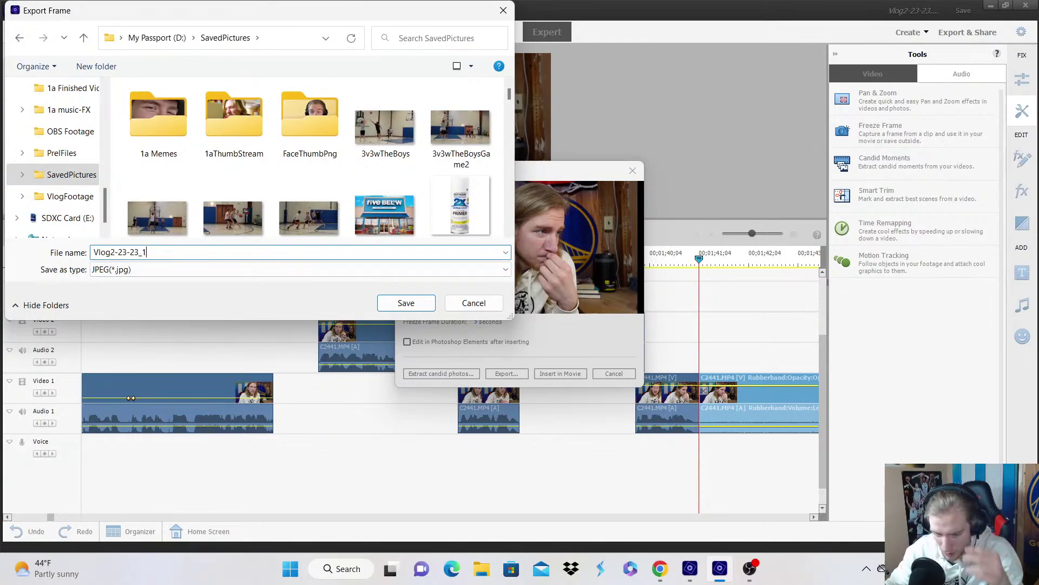
pyautogui.click(428, 304)
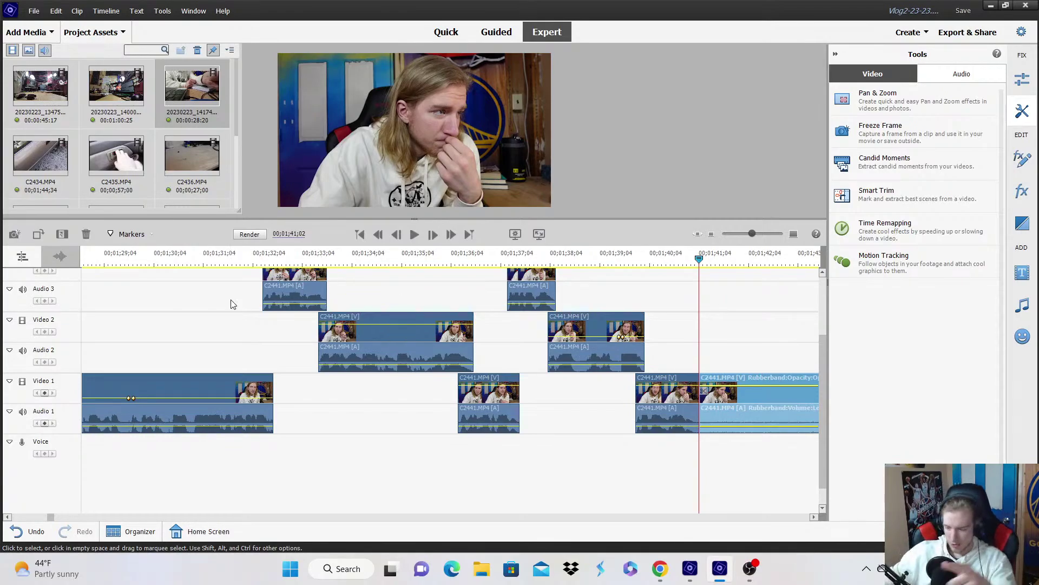
pyautogui.click(836, 55)
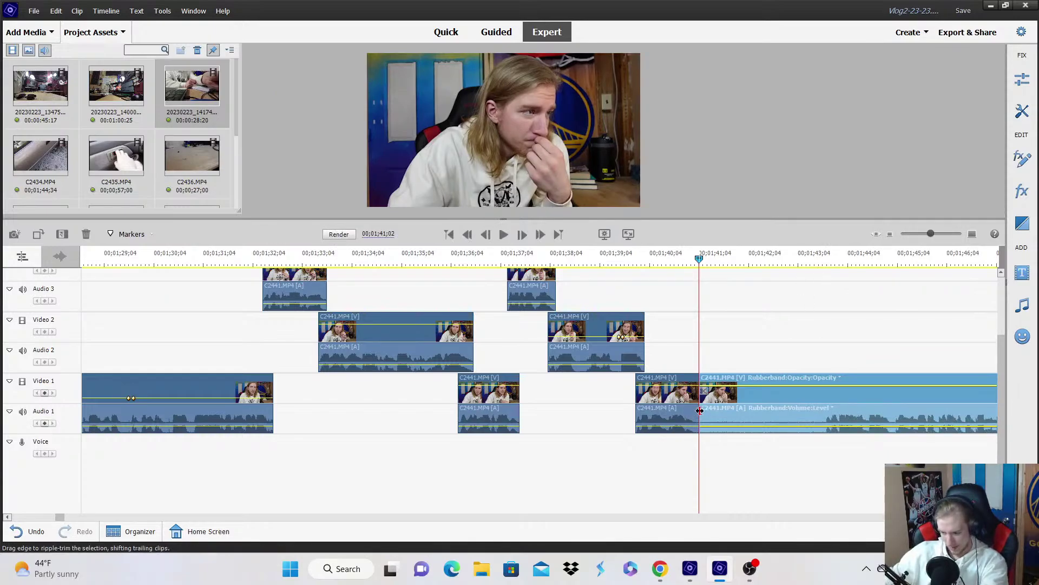
# Ripple-trim the quiet start of the remaining C2441.MP4 footage, move it to Video 3 overlapping the Video 1 segment, and play the transition.
pyautogui.moveTo(806, 410); pyautogui.dragTo(829, 405)
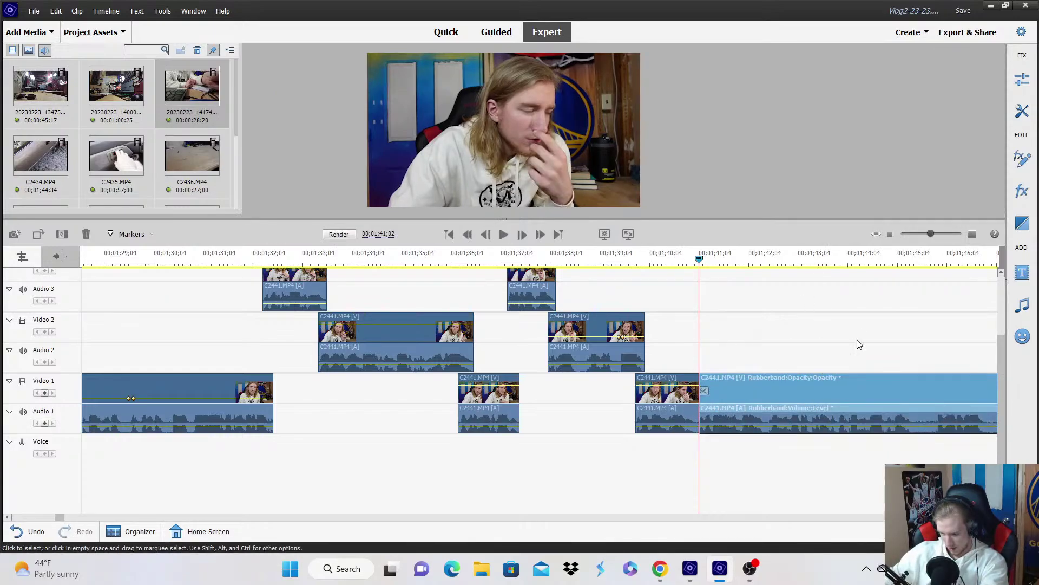
pyautogui.press('=')
pyautogui.moveTo(595, 406); pyautogui.dragTo(566, 299)
pyautogui.click(694, 326)
pyautogui.press('space')
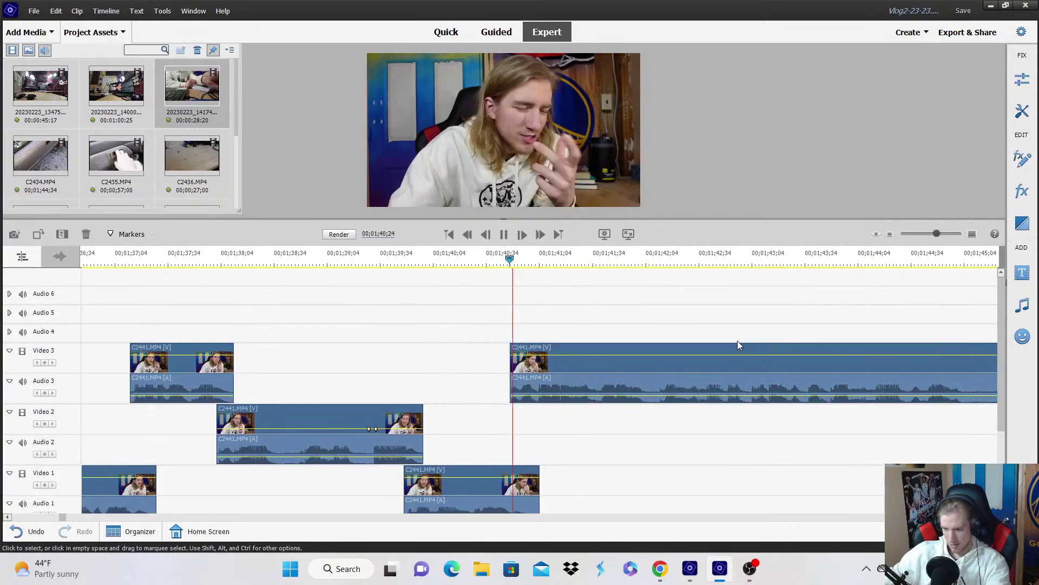
# Shift the long C2441.MP4 clip on Video 3 slightly earlier and play it through to 00;01;44;22.
pyautogui.scroll(-1, 461, 430)
pyautogui.moveTo(512, 347); pyautogui.dragTo(507, 347)
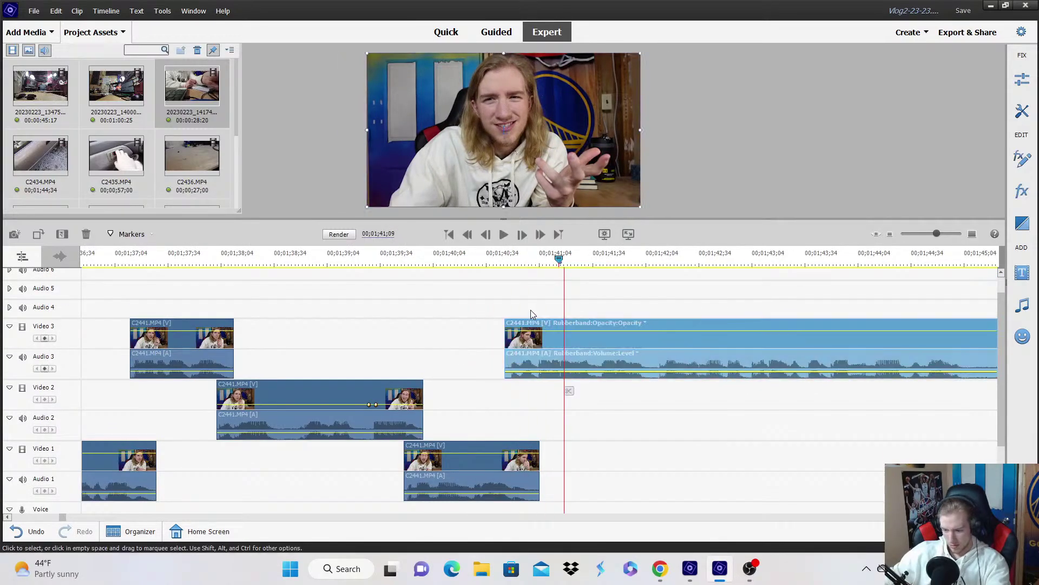
pyautogui.press('space')
pyautogui.scroll(-3, 903, 235)
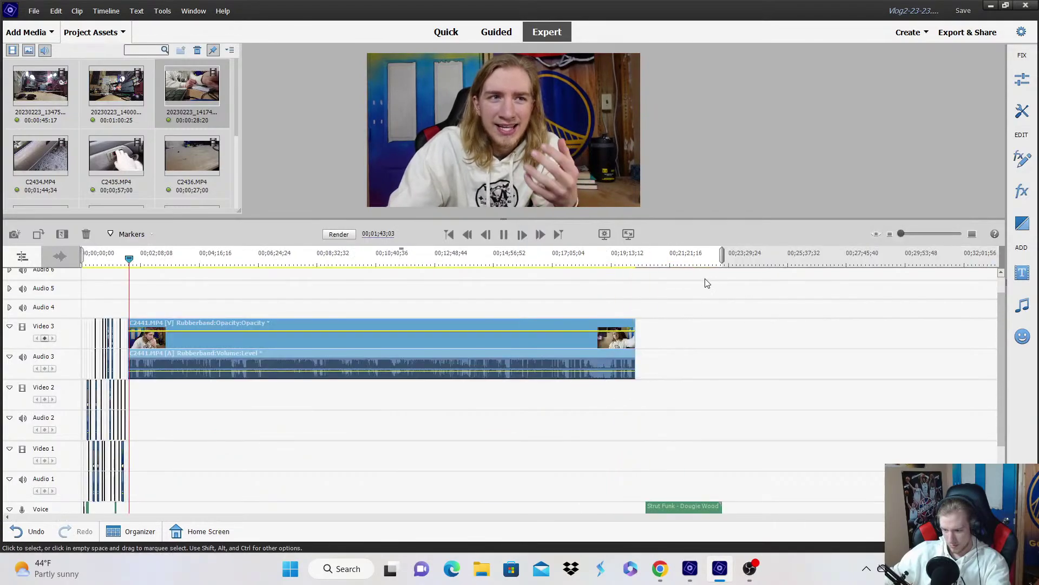
pyautogui.press('space')
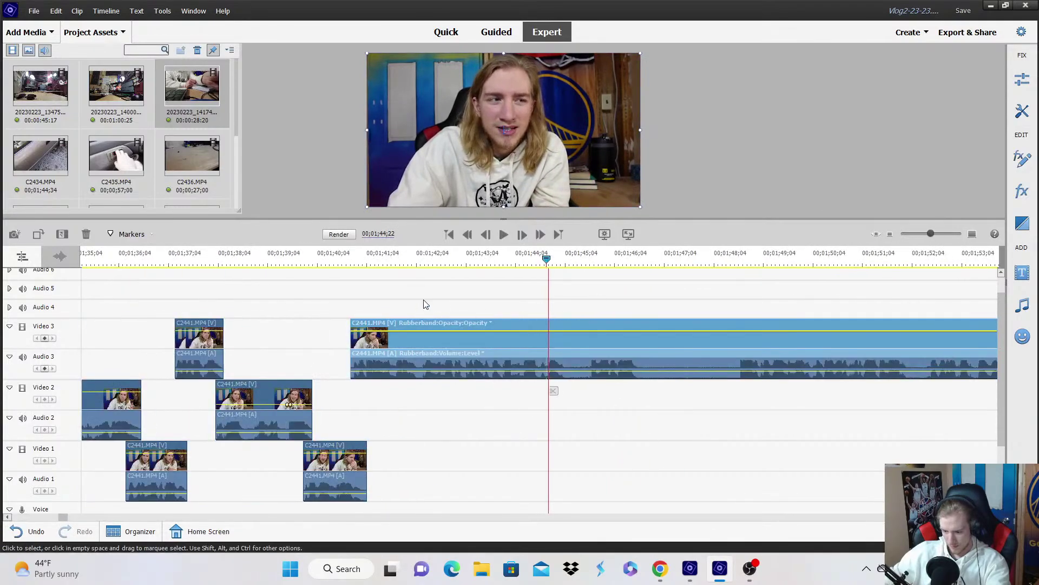
# Ripple-trim more footage from the start of the long Video 3 clip, checking the transition from 00;01;40;13 and keeping the Video 1 overlap.
pyautogui.moveTo(355, 342); pyautogui.dragTo(386, 362)
pyautogui.click(339, 259)
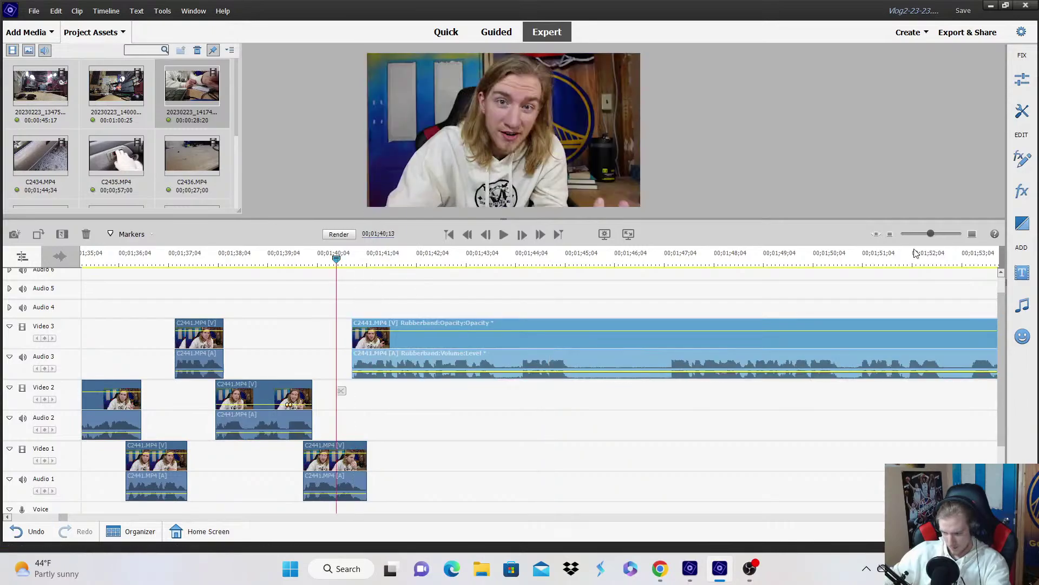
pyautogui.press('space')
pyautogui.press('=')
pyautogui.press('space')
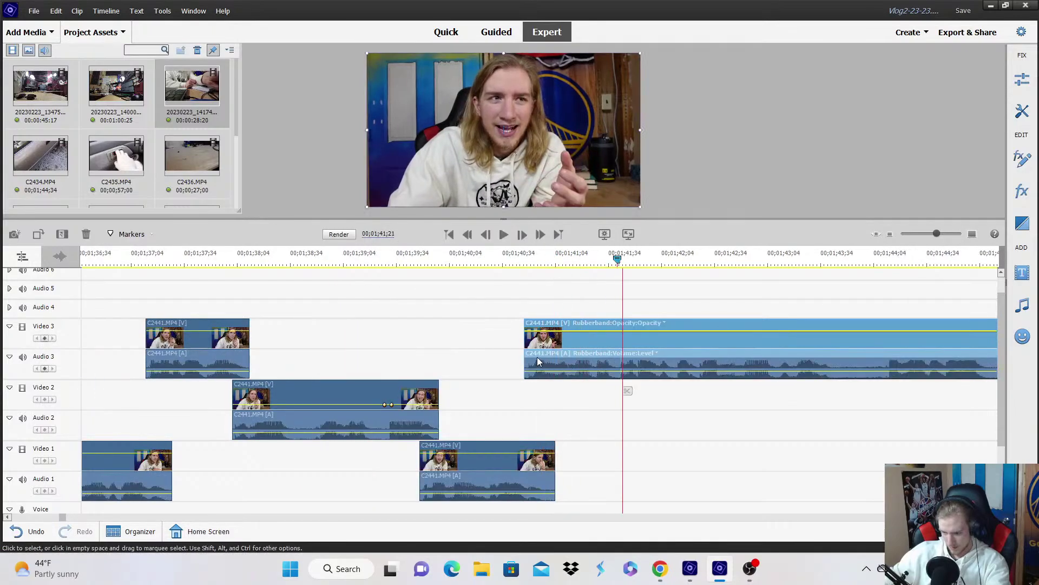
pyautogui.moveTo(587, 351); pyautogui.dragTo(623, 348)
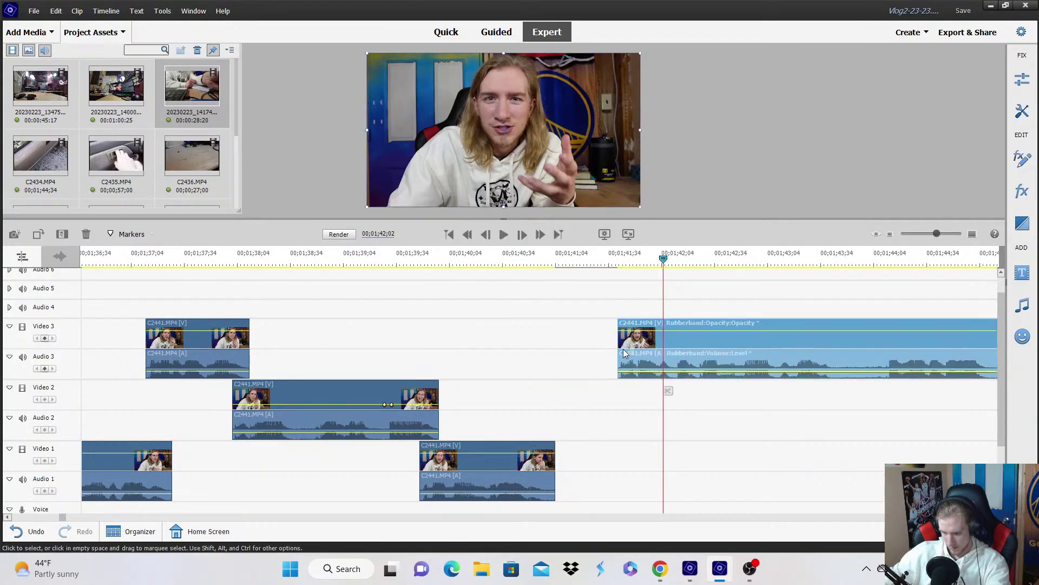
pyautogui.click(727, 307)
pyautogui.press('space')
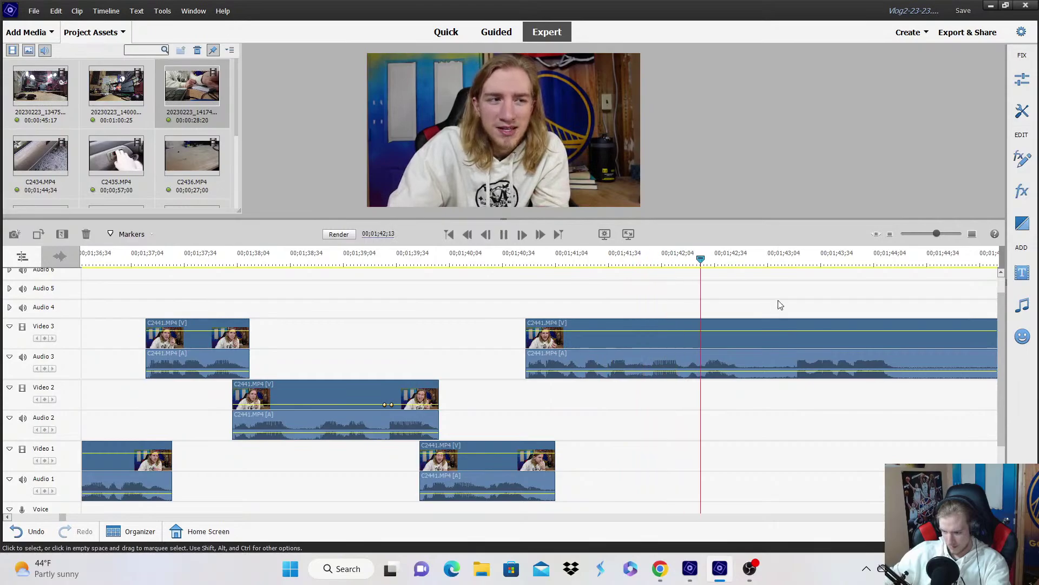
# Split the long Video 3 clip after its first phrase and move the remainder to Video 2 with a slight overlap.
pyautogui.click(746, 390)
pyautogui.click(744, 358)
pyautogui.moveTo(744, 358); pyautogui.dragTo(724, 393)
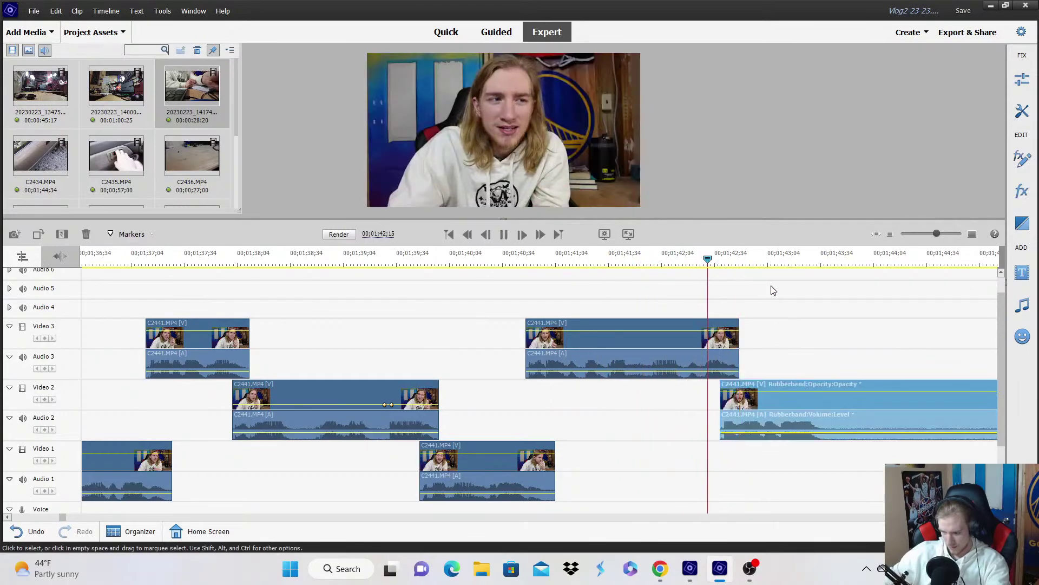
pyautogui.click(851, 311)
# Split the Video 2 clip at 00;01;43;19, move the remainder to Video 1 with a slight overlap, and replay the transition.
pyautogui.press('space')
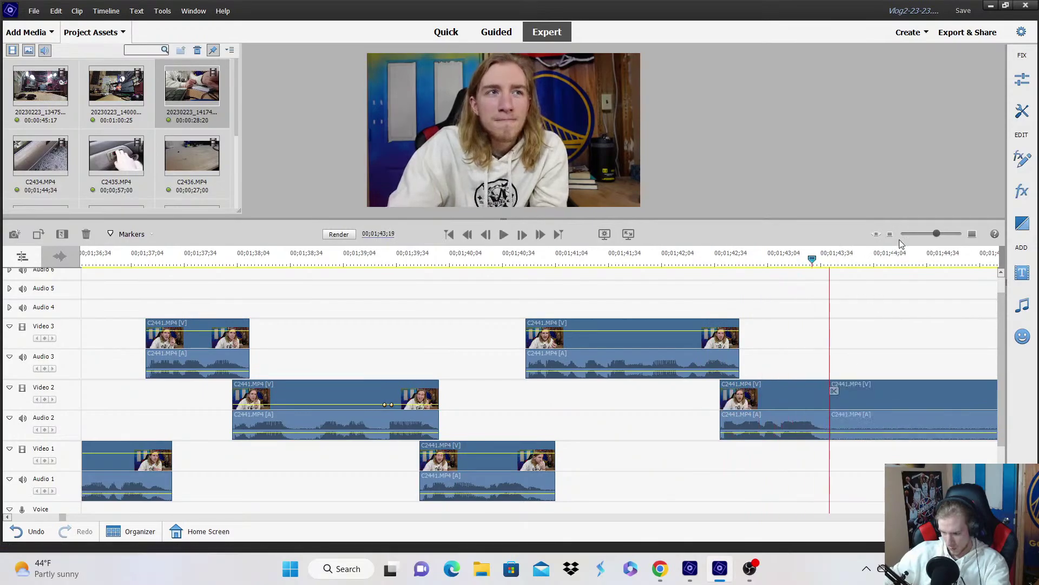
pyautogui.click(889, 234)
pyautogui.moveTo(677, 414); pyautogui.dragTo(679, 459)
pyautogui.click(654, 260)
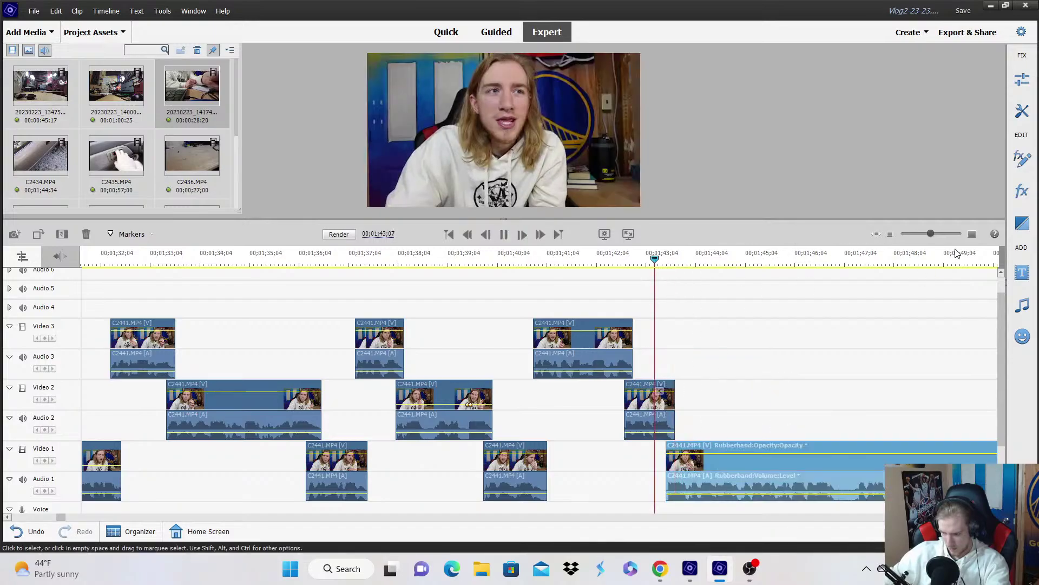
pyautogui.press('space')
# Shift the last Video 1 clip slightly earlier for more overlap and replay from 00;01;43;03.
pyautogui.press('=')
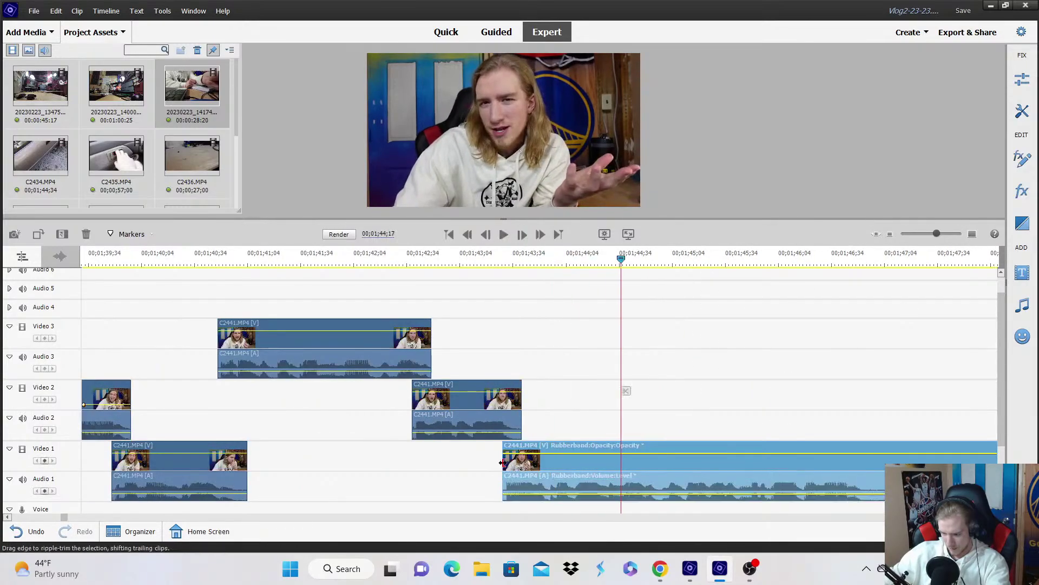
pyautogui.moveTo(501, 463); pyautogui.dragTo(492, 463)
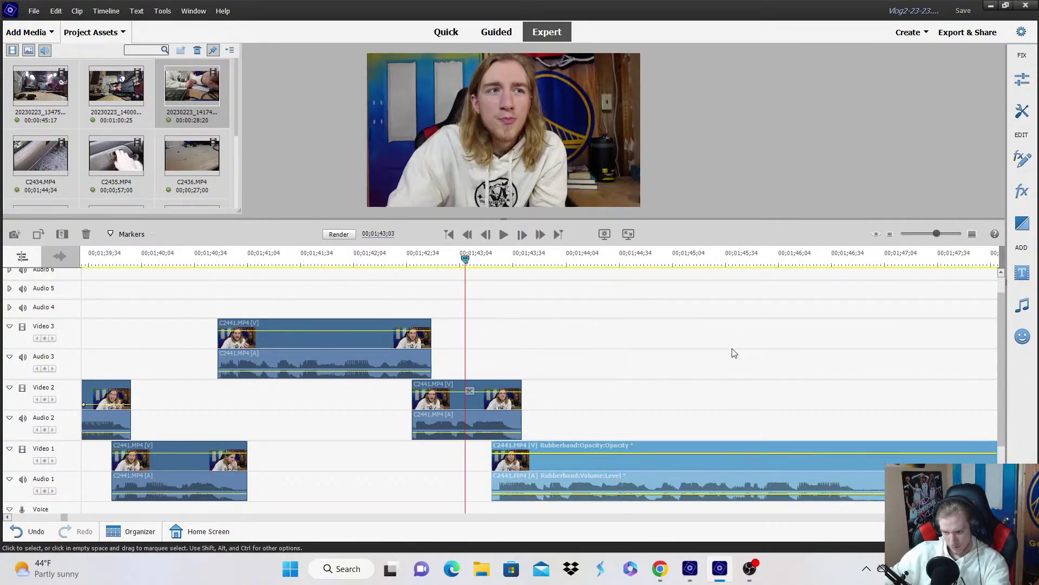
pyautogui.press('space')
pyautogui.click(777, 378)
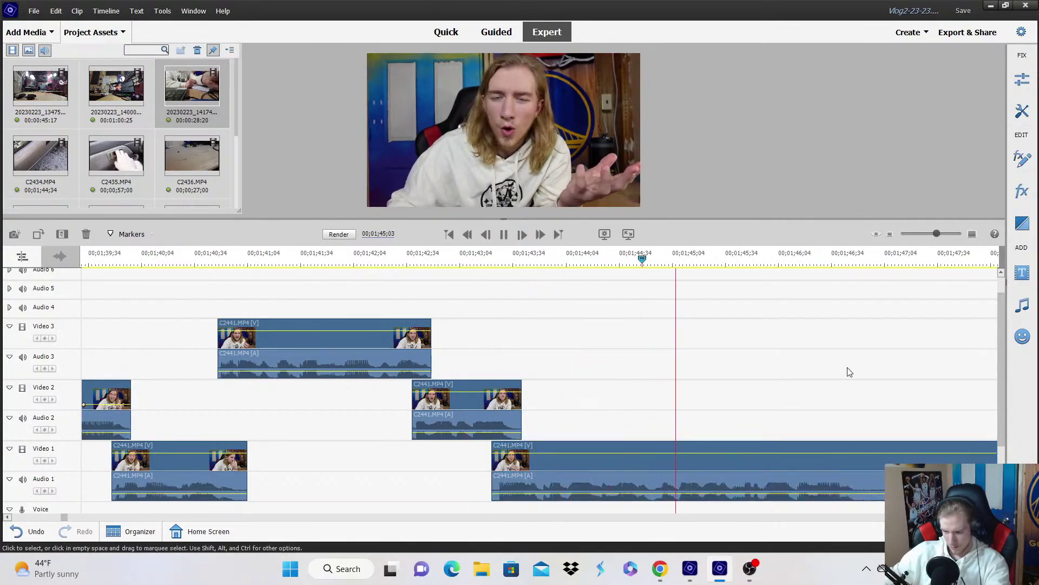
# Split the Video 1 clip at 00;01;46;26, ripple-trim the remainder's start, and move it to Video 3 with a slight overlap.
pyautogui.click(890, 234)
pyautogui.click(712, 448)
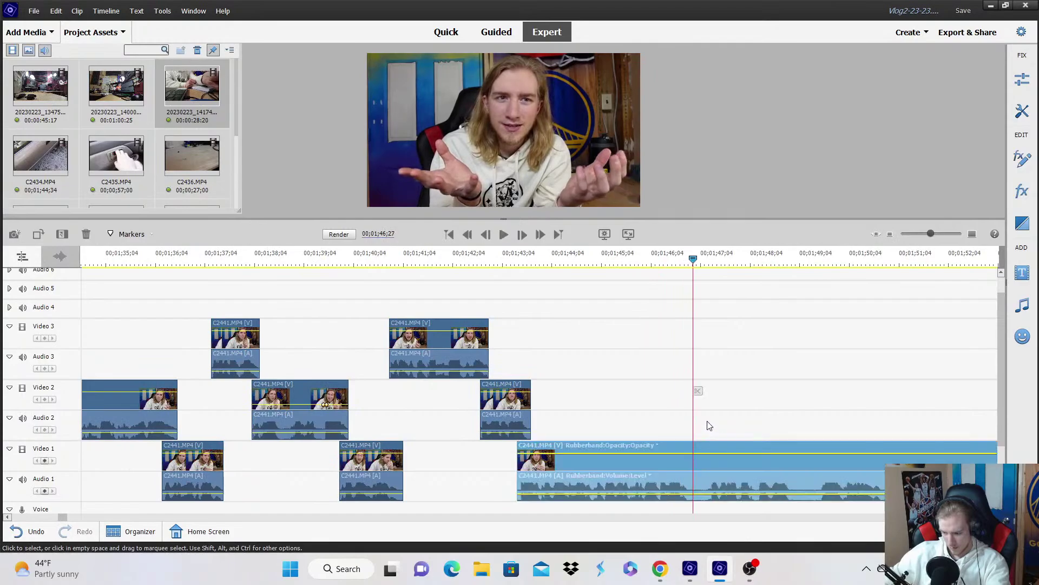
pyautogui.click(698, 391)
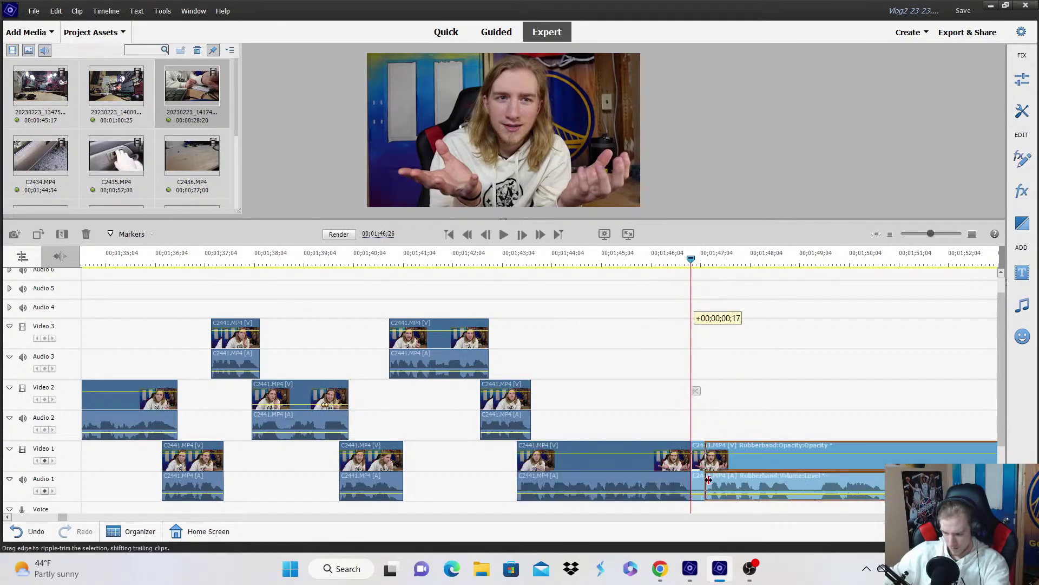
pyautogui.moveTo(696, 377); pyautogui.dragTo(695, 360)
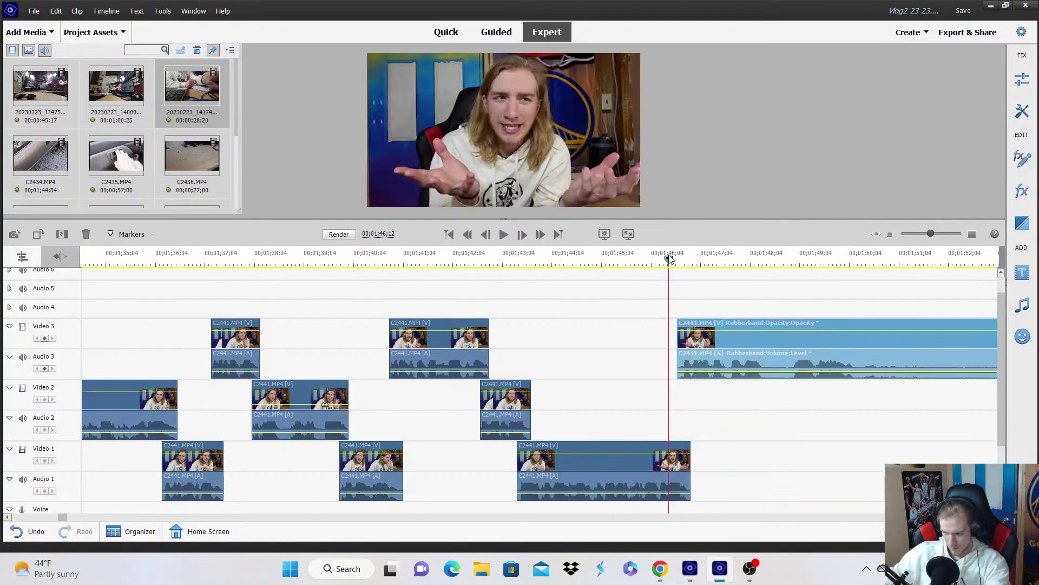
# Play the Video 3 clip from 00;01;46;12, split it after the phrase, and move the remainder to Video 2 with a slight overlap.
pyautogui.press('space')
pyautogui.press('=')
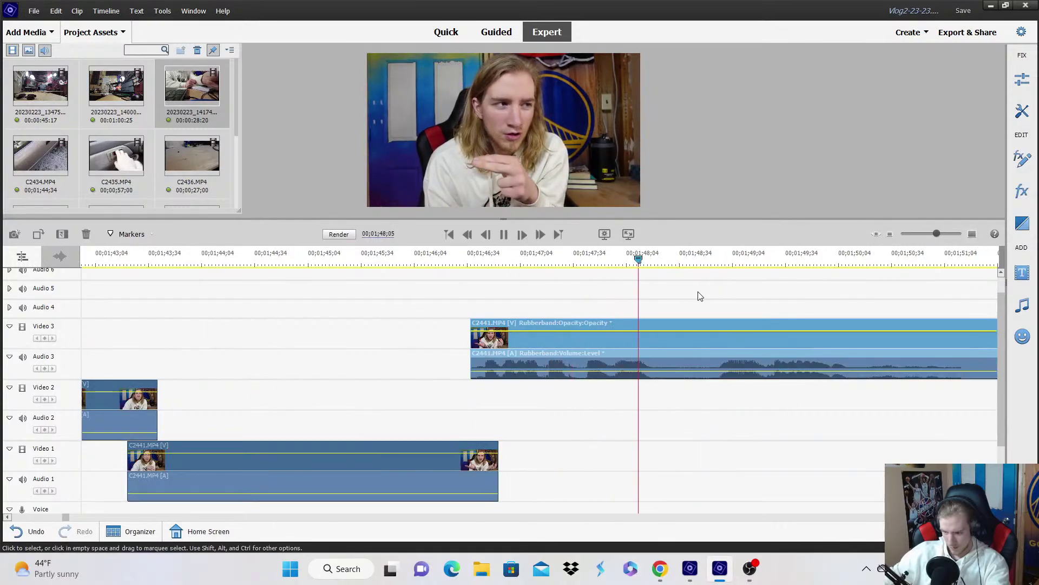
pyautogui.press('space')
pyautogui.click(667, 390)
pyautogui.moveTo(703, 359); pyautogui.dragTo(659, 417)
pyautogui.press('space')
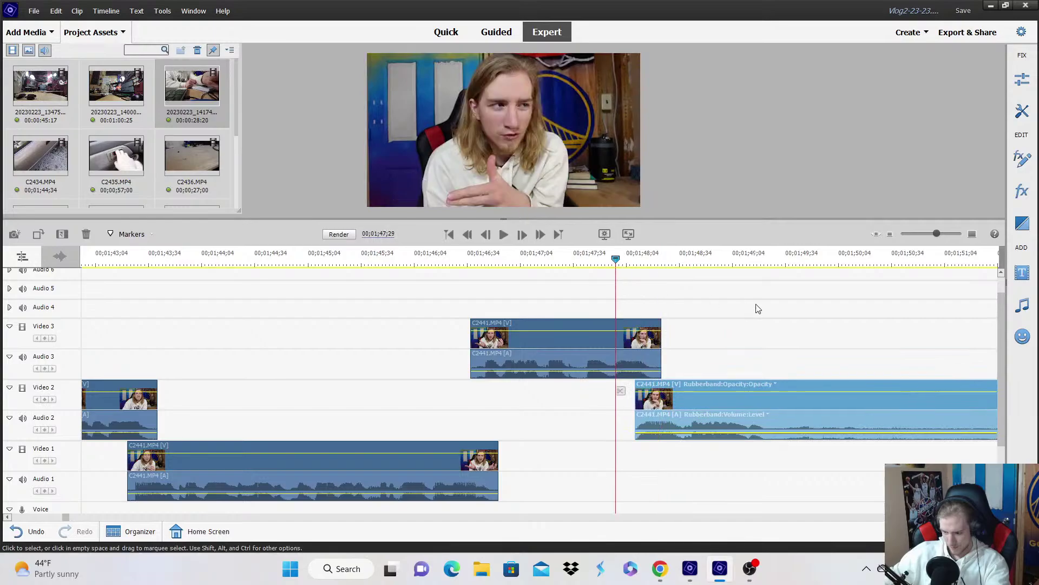
# Play on through the last Video 2 clip and split it at 00;01;49;12.
pyautogui.click(914, 348)
pyautogui.scroll(-1, 867, 335)
pyautogui.press('space')
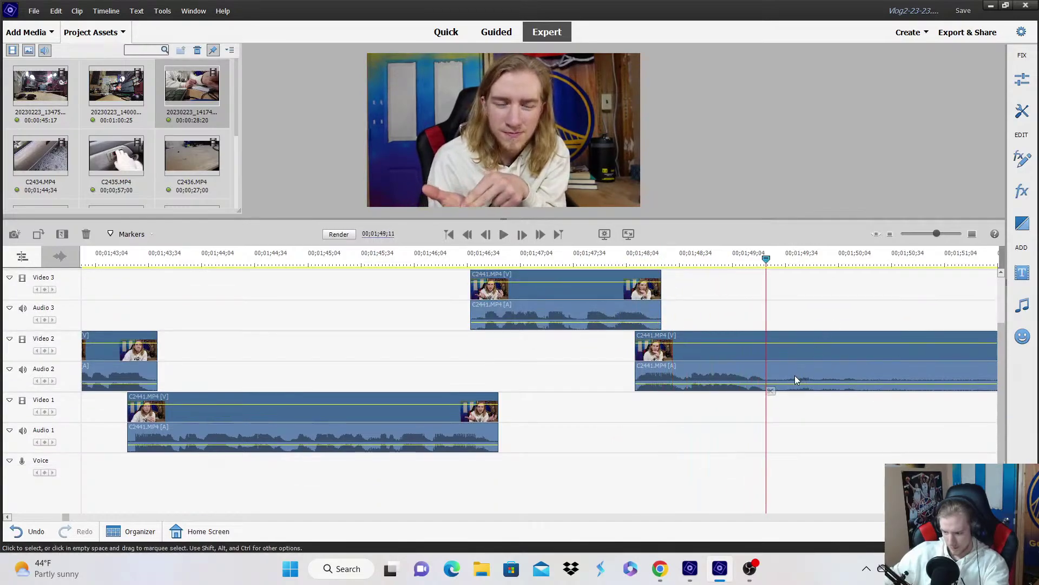
pyautogui.click(775, 391)
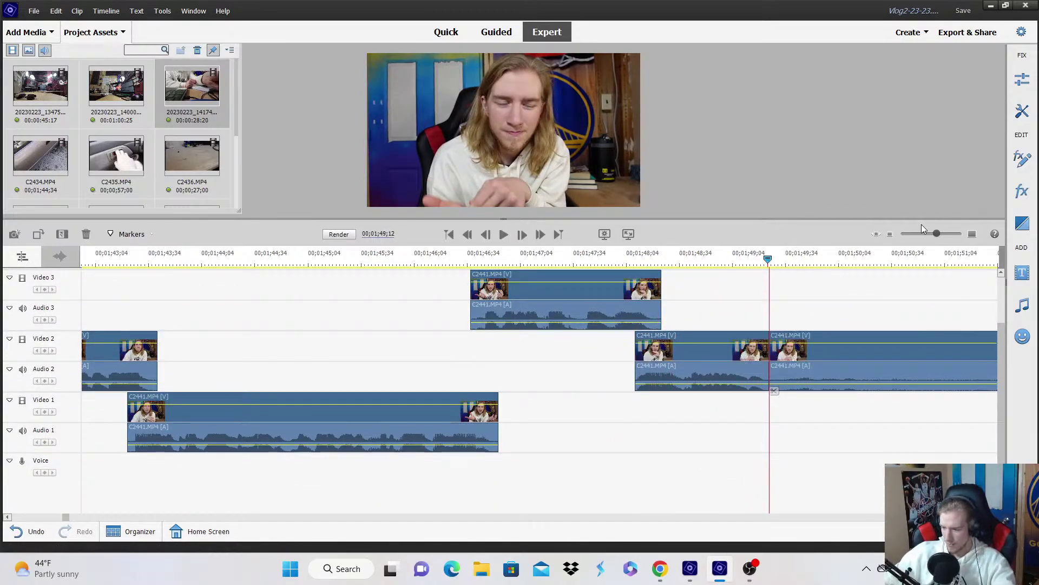
pyautogui.click(891, 233)
# Split the Video 2 footage at 00;01;58;29, delete the section between the two cuts, and close the gap.
pyautogui.click(772, 262)
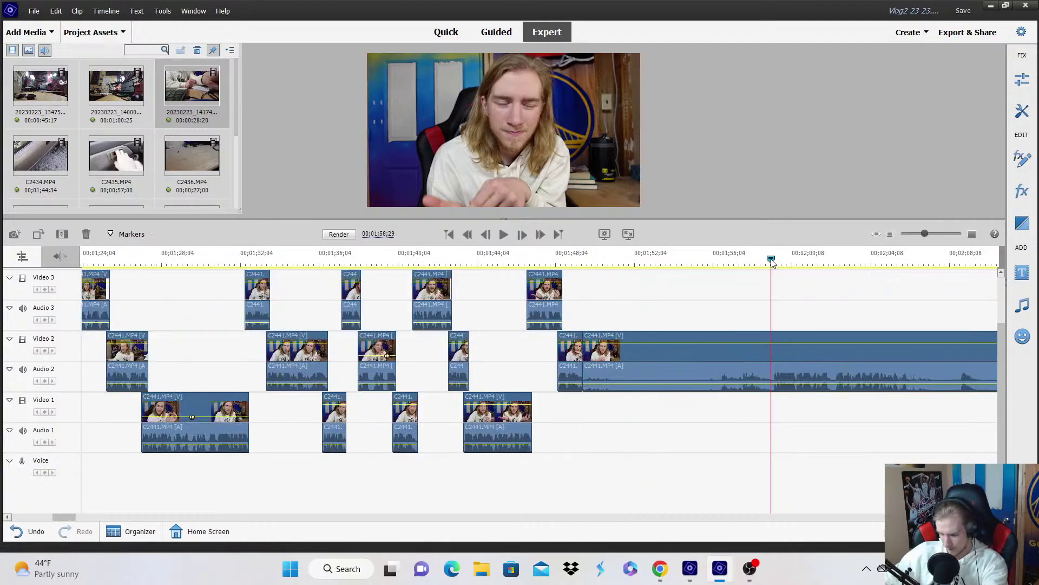
pyautogui.click(776, 390)
pyautogui.rightClick(726, 379)
pyautogui.click(805, 89)
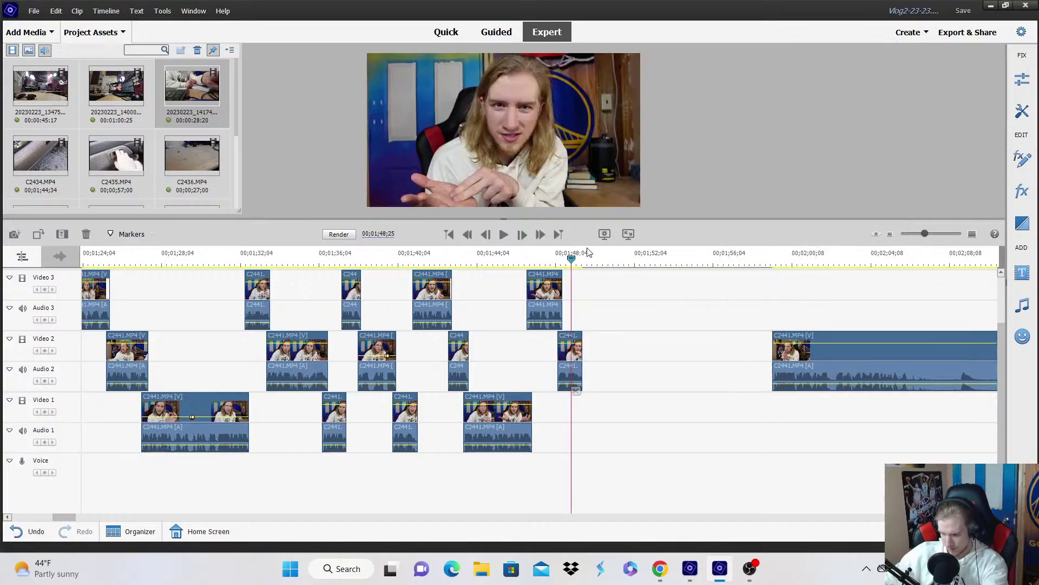
pyautogui.rightClick(698, 347)
pyautogui.click(726, 362)
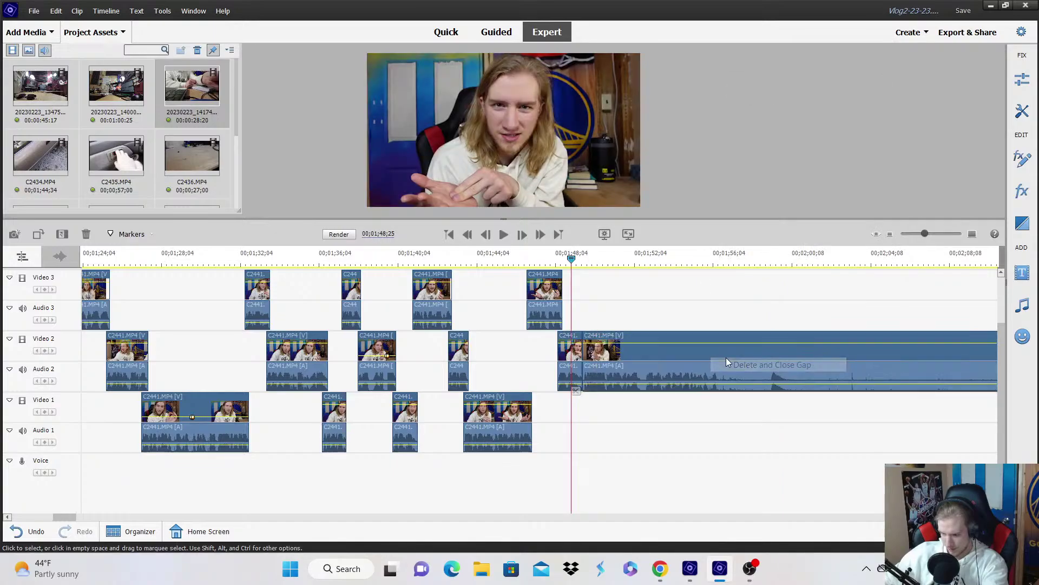
# Move the remaining C2441.MP4 footage from Video 2 to Video 3 with a slight overlap and play the transition to 00;01;49;25.
pyautogui.click(973, 233)
pyautogui.moveTo(666, 370); pyautogui.dragTo(591, 324)
pyautogui.press('space')
pyautogui.click(618, 325)
pyautogui.press('space')
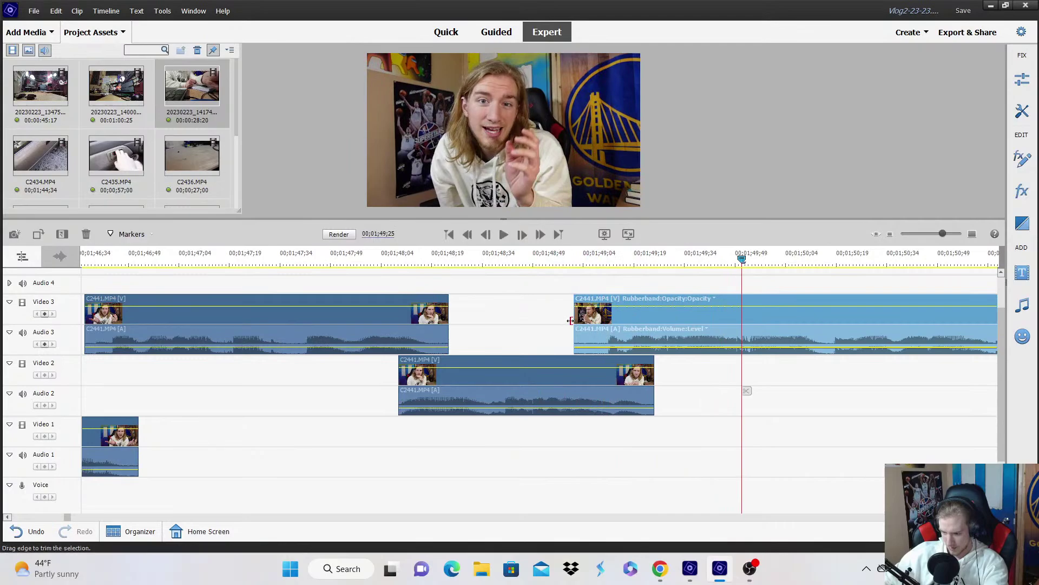
# Extend the start of the last Video 3 clip slightly earlier, and trim the end of the preceding Video 3 clip.
pyautogui.moveTo(571, 321); pyautogui.dragTo(547, 321)
pyautogui.press('space')
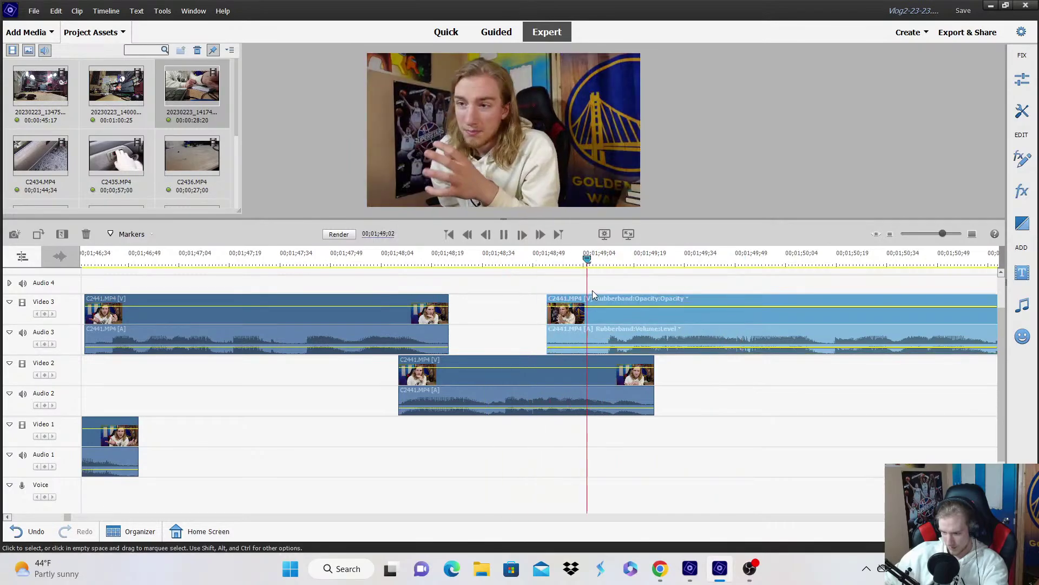
pyautogui.click(439, 341)
pyautogui.moveTo(447, 341); pyautogui.dragTo(429, 341)
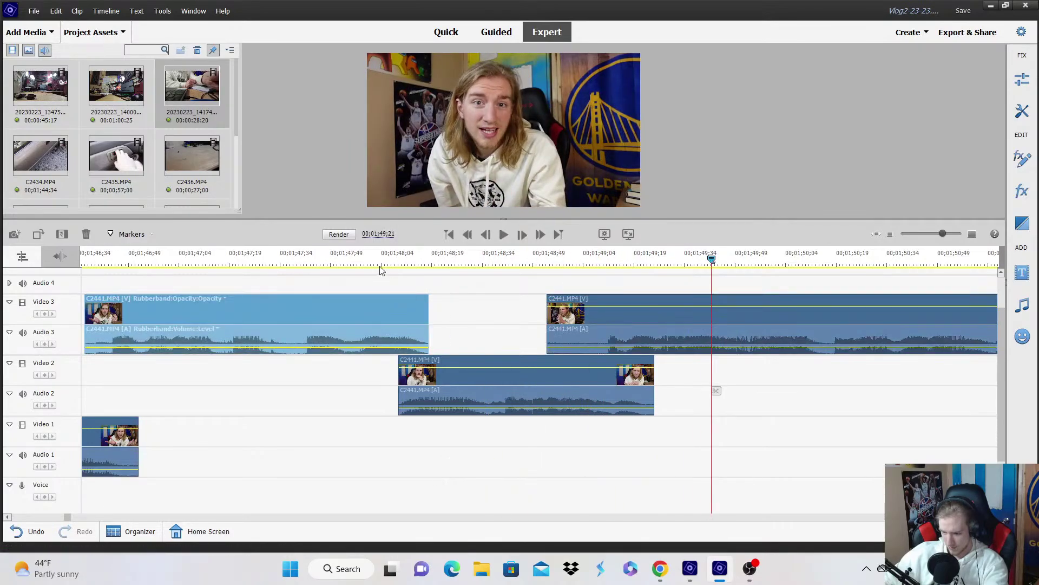
pyautogui.press('space')
pyautogui.click(487, 295)
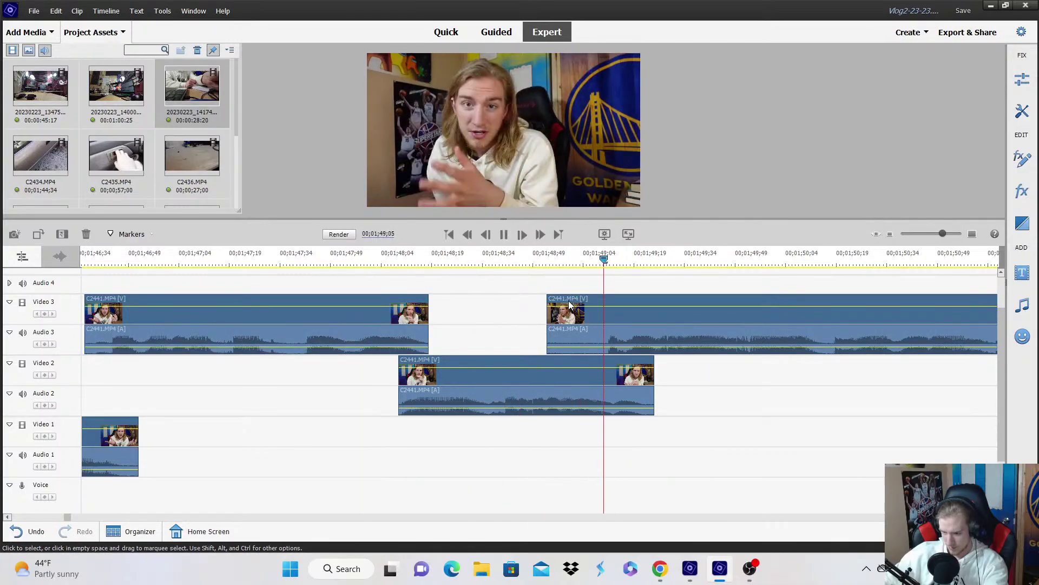
# Split the Video 3 footage at 00;01;52;03 and move the remainder to Video 2 with a slight overlap.
pyautogui.click(892, 235)
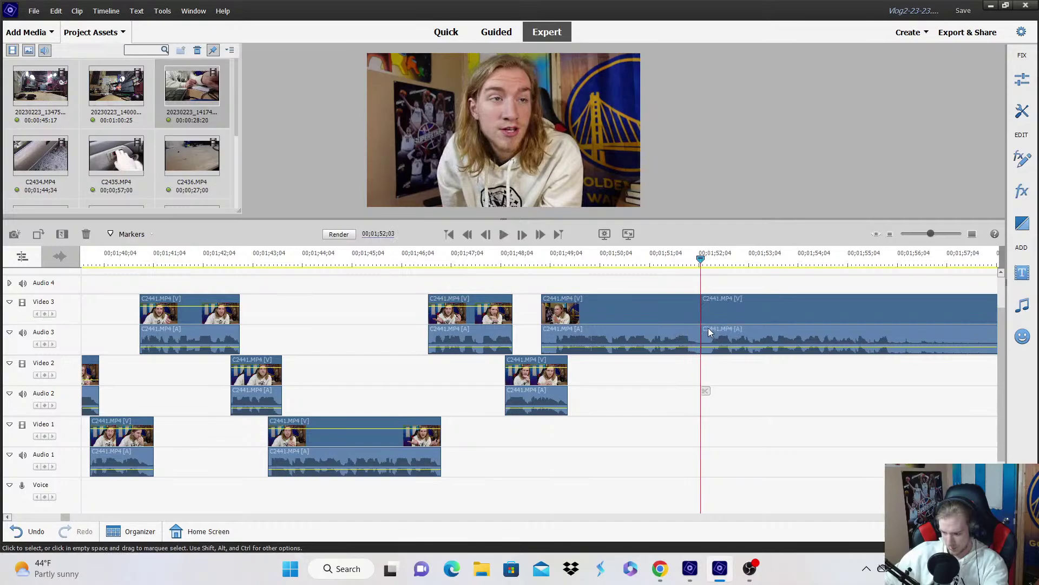
pyautogui.moveTo(708, 331); pyautogui.dragTo(705, 377)
pyautogui.scroll(-1, 789, 325)
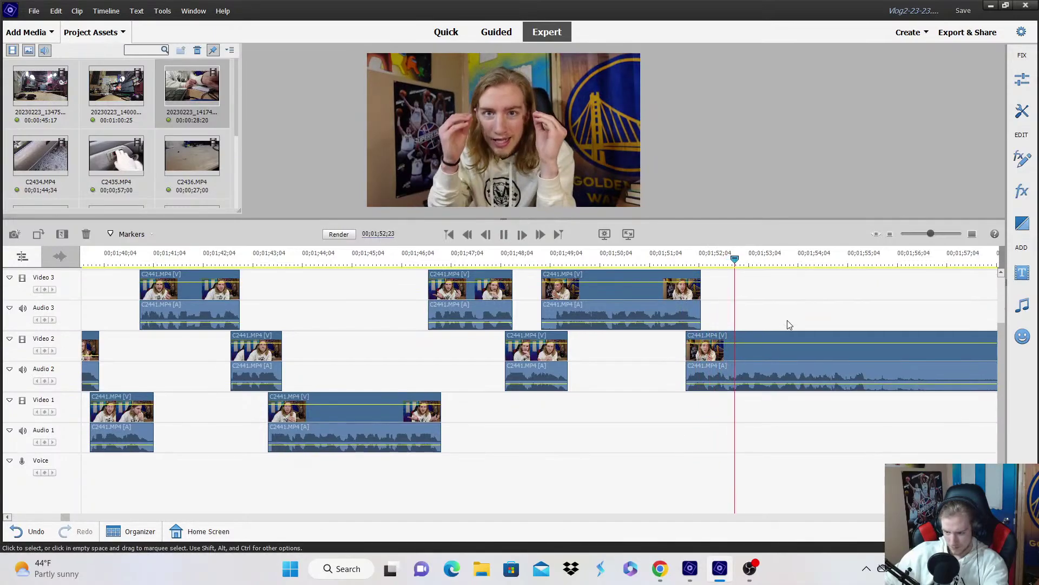
# Split the Video 2 footage at 00;01;55;16 and play the C2441.MP4 remainder from about 00;02;20;17.
pyautogui.scroll(-1, 789, 325)
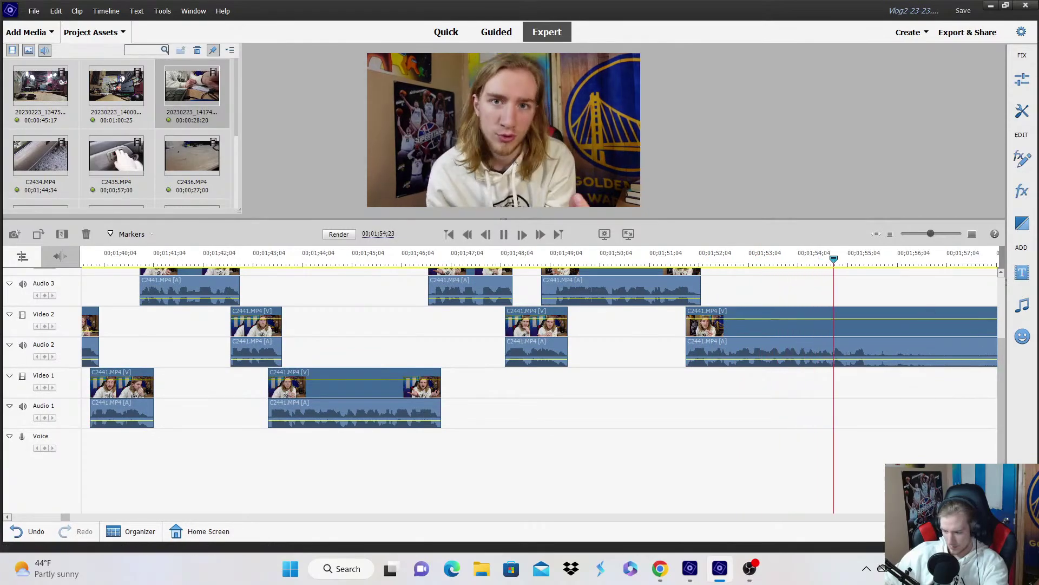
pyautogui.press('space')
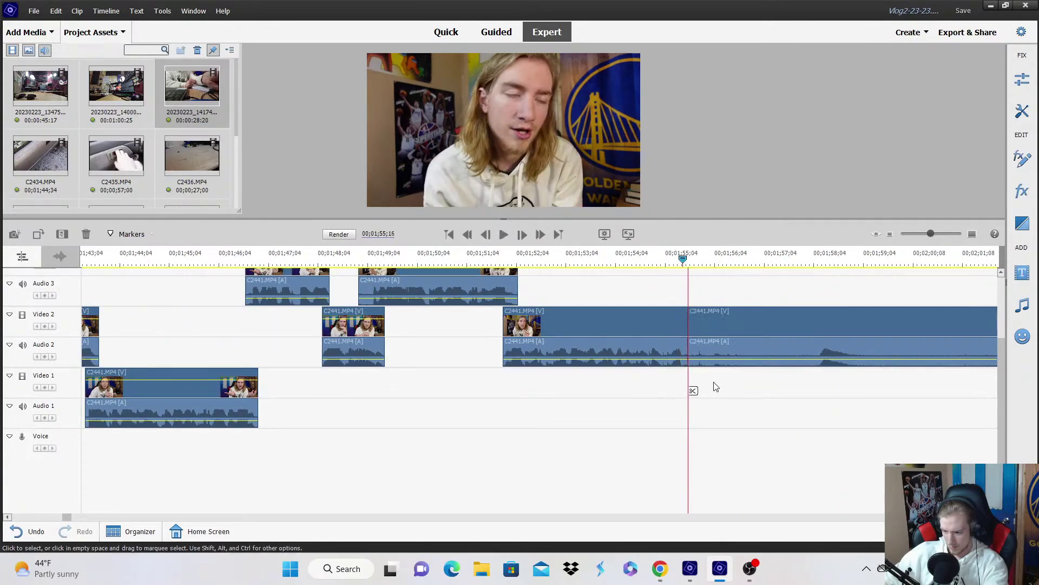
pyautogui.click(890, 234)
pyautogui.click(890, 234)
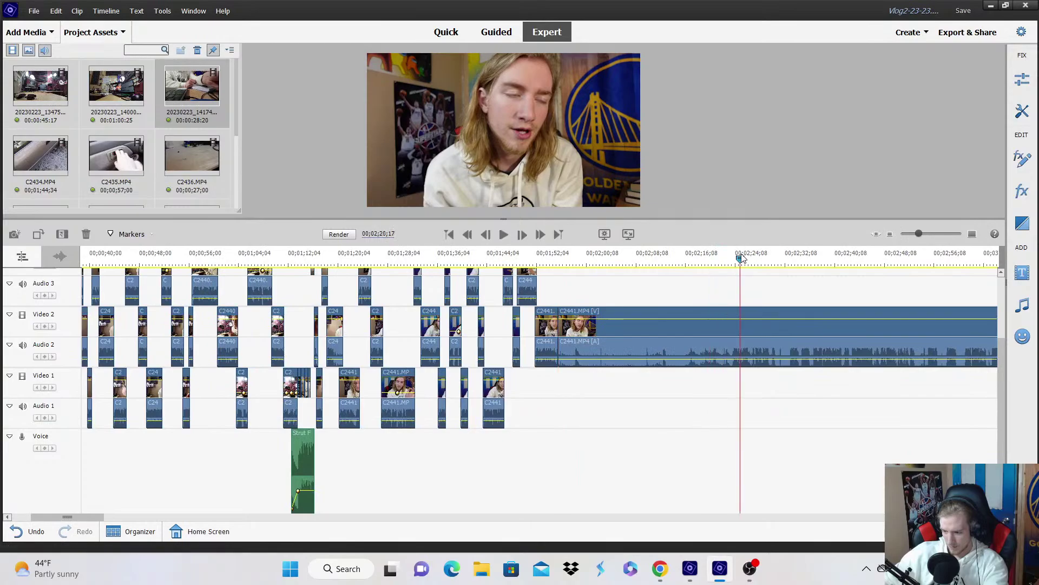
pyautogui.press('space')
pyautogui.moveTo(918, 234); pyautogui.dragTo(966, 234)
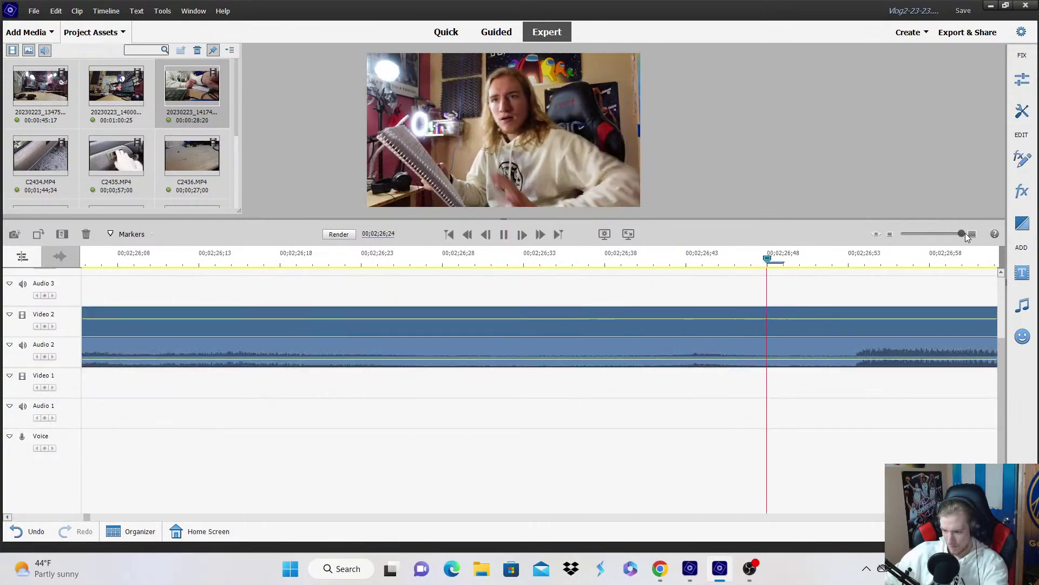
# Locate the start of the next take on Video 2 and split the footage at 00;02;23;14.
pyautogui.click(890, 234)
pyautogui.click(889, 234)
pyautogui.click(890, 234)
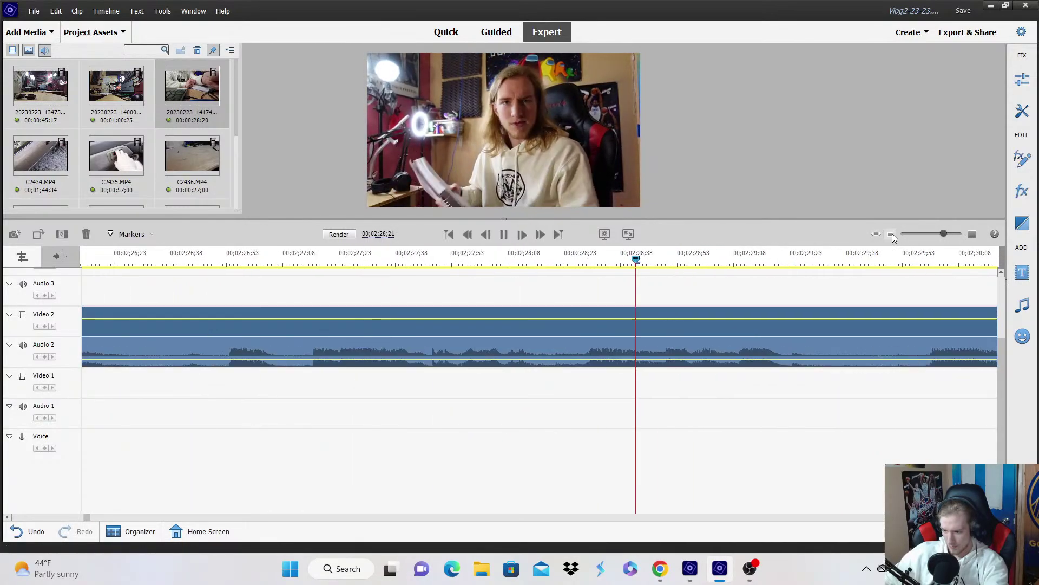
pyautogui.click(890, 234)
pyautogui.click(889, 234)
pyautogui.click(890, 234)
pyautogui.press('space')
pyautogui.click(426, 259)
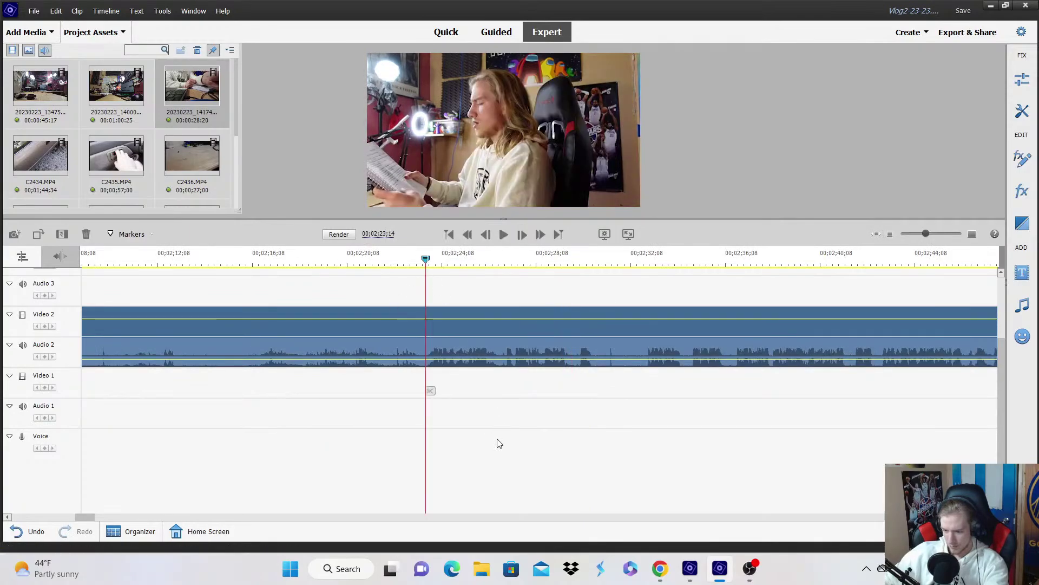
pyautogui.click(431, 390)
# Delete the Video 2 section between the cuts at 00;01;55;16 and 00;02;23;14.
pyautogui.press('space')
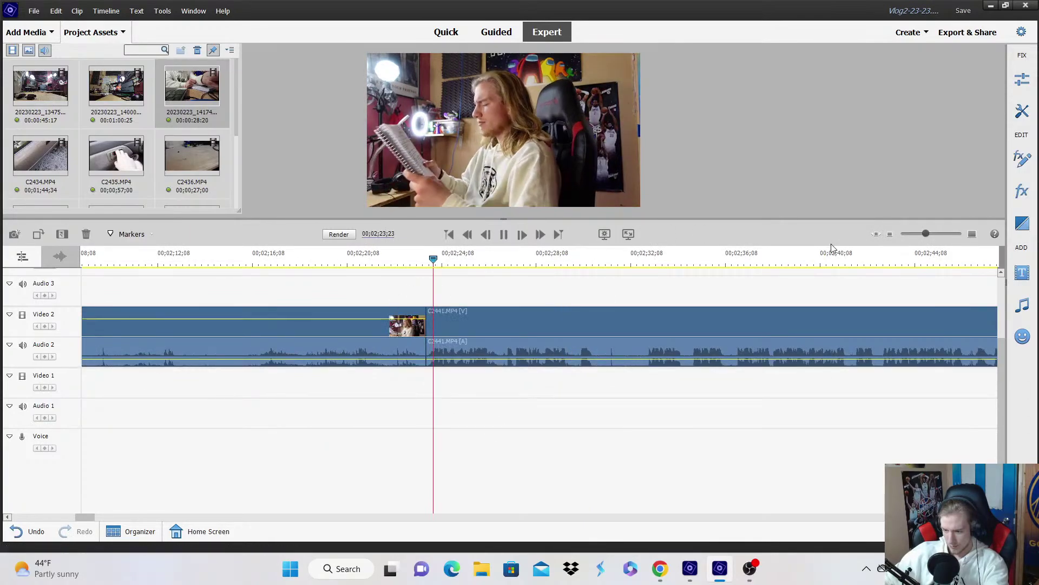
pyautogui.click(890, 234)
pyautogui.rightClick(441, 337)
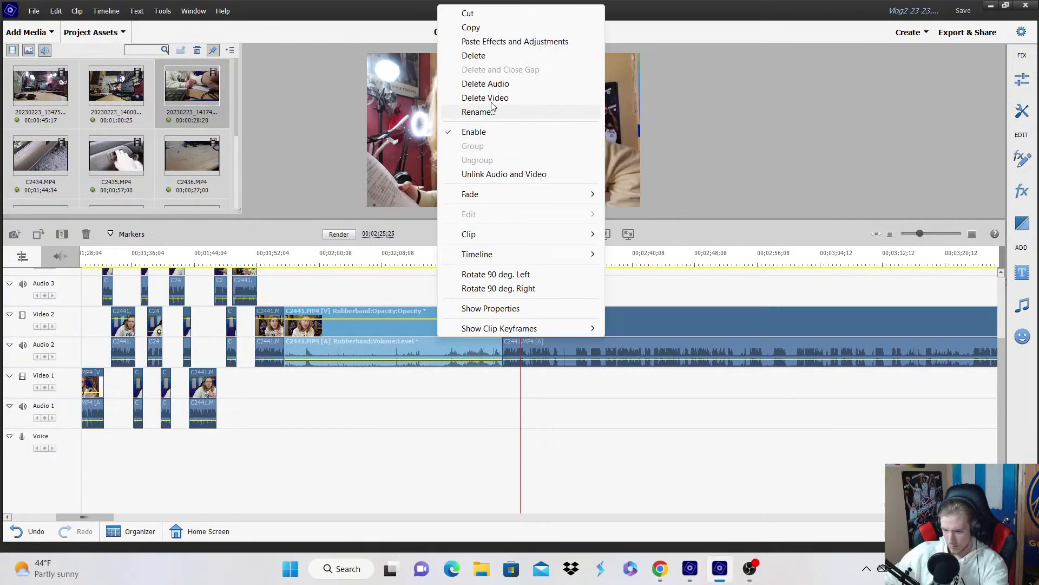
pyautogui.click(497, 56)
# Move the remaining footage to Video 1, slightly overlapping the end of the last Video 2 clip, and play the transition.
pyautogui.moveTo(506, 342); pyautogui.dragTo(295, 390)
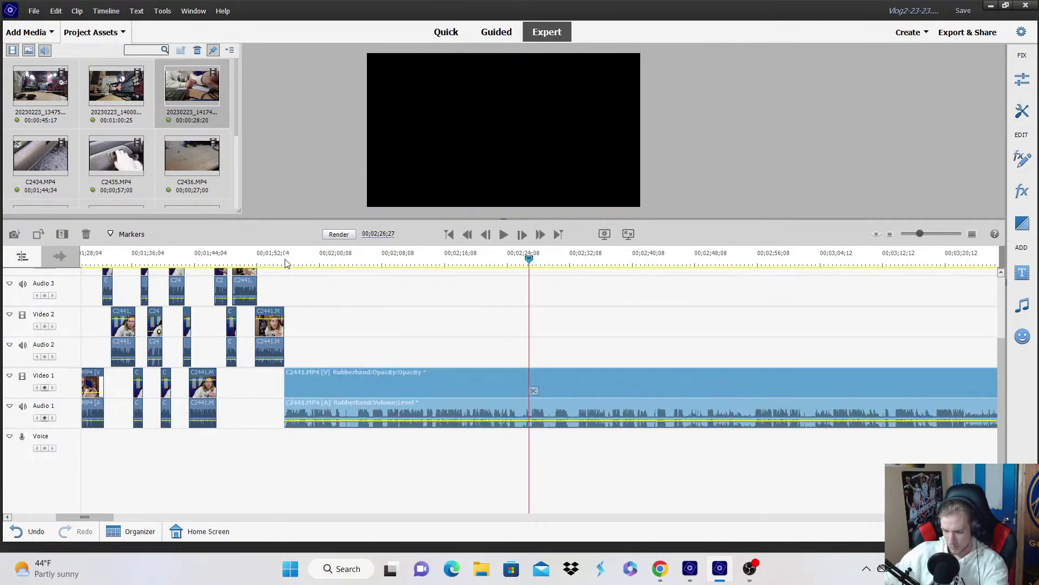
pyautogui.click(271, 260)
pyautogui.click(973, 234)
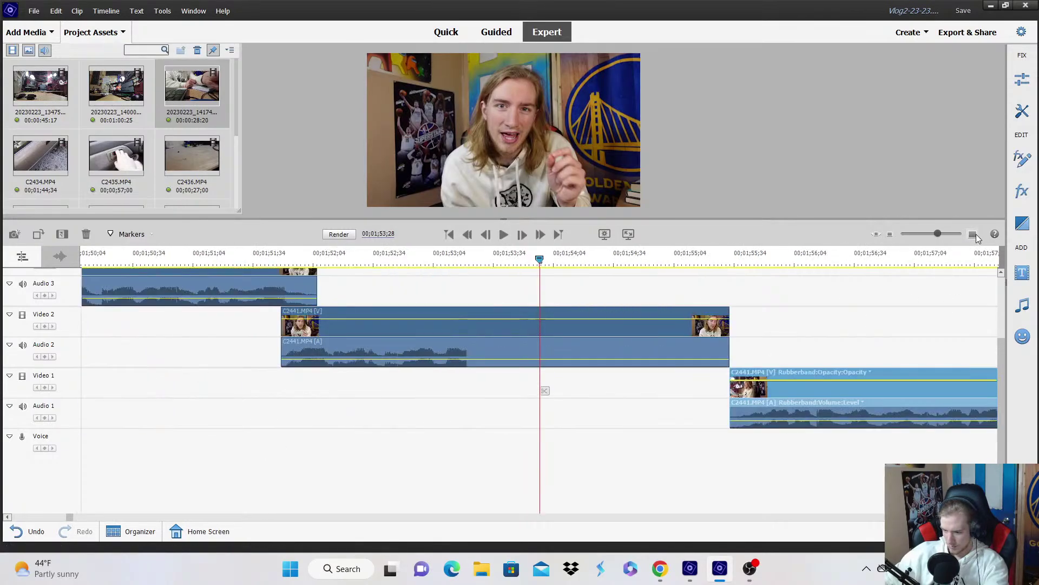
pyautogui.press('space')
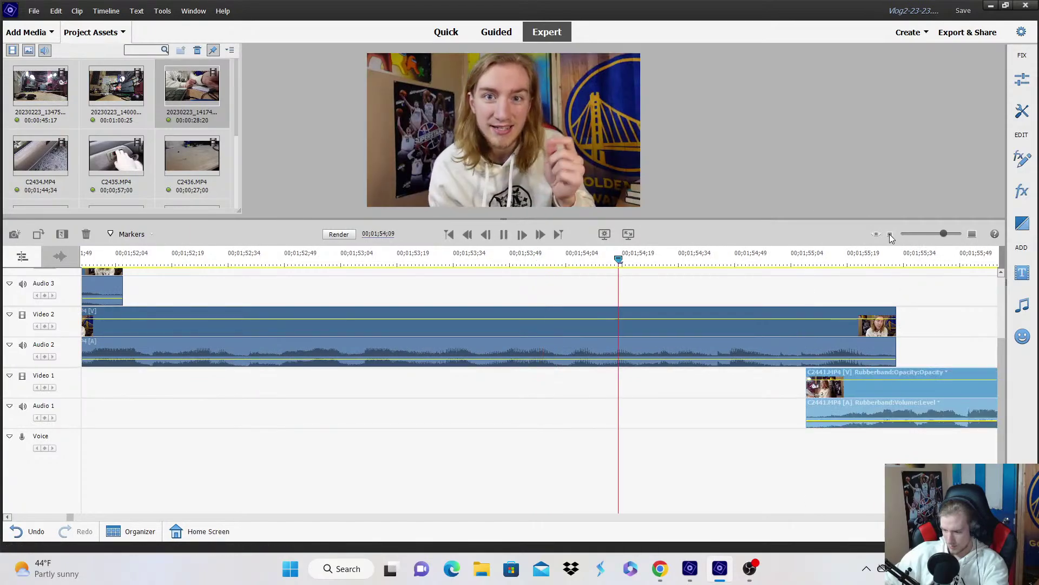
# Play the Video 1 footage and split it after the phrase at about 00;01;58.
pyautogui.click(890, 234)
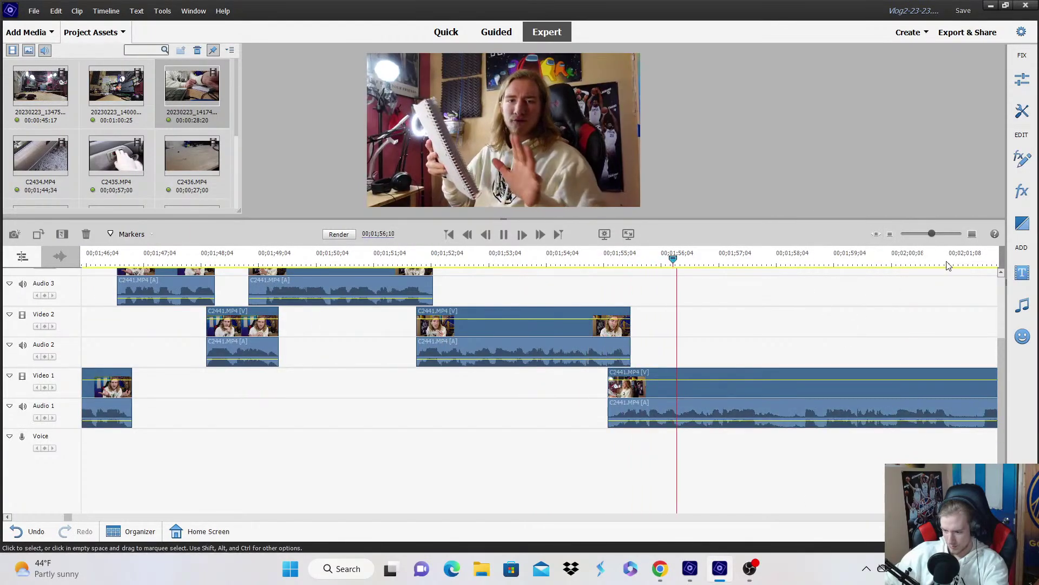
pyautogui.press('=')
pyautogui.click(671, 384)
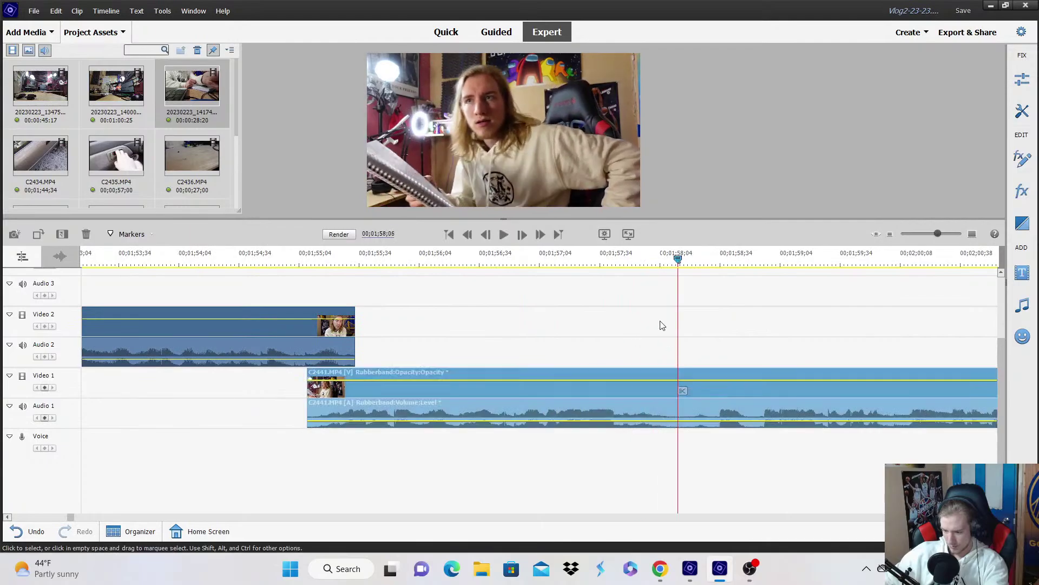
pyautogui.click(672, 391)
pyautogui.press('space')
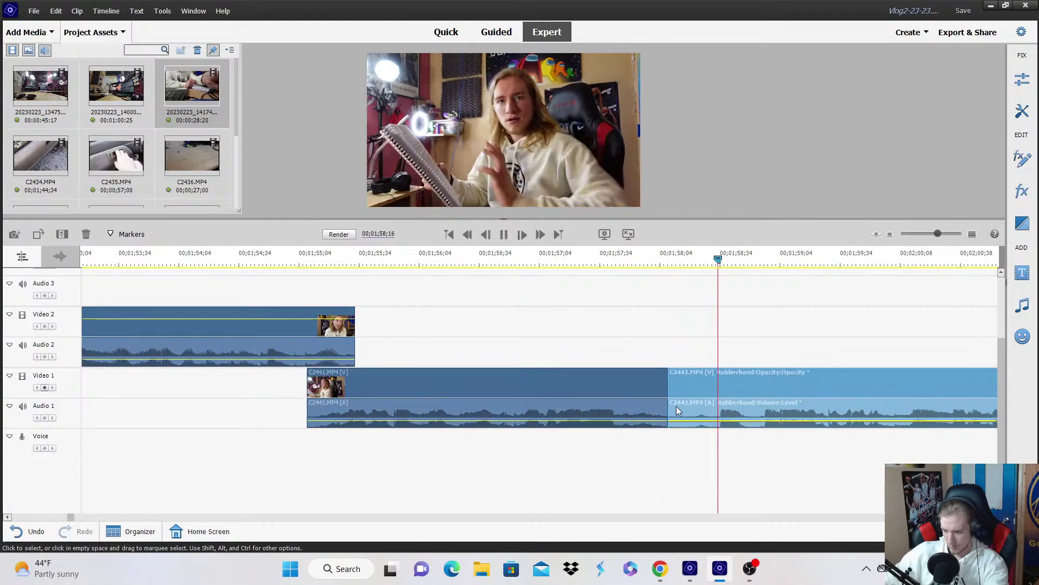
# Move the Video 1 remainder to Video 3 and shift it earlier in small amounts until it overlaps tightly with the previous clip.
pyautogui.moveTo(669, 407); pyautogui.dragTo(644, 295)
pyautogui.click(598, 266)
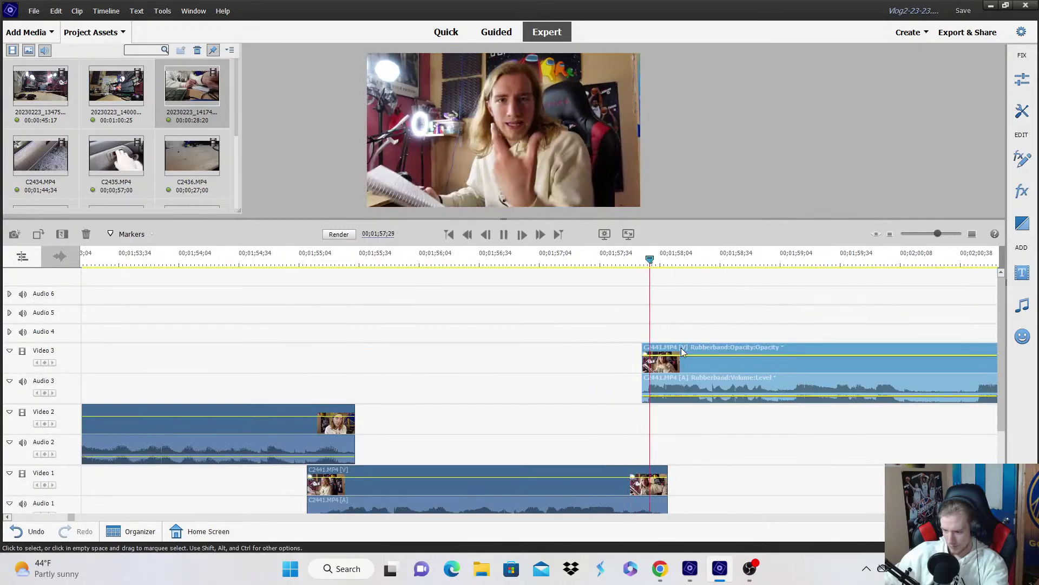
pyautogui.moveTo(668, 380); pyautogui.dragTo(642, 381)
pyautogui.click(590, 271)
pyautogui.press('space')
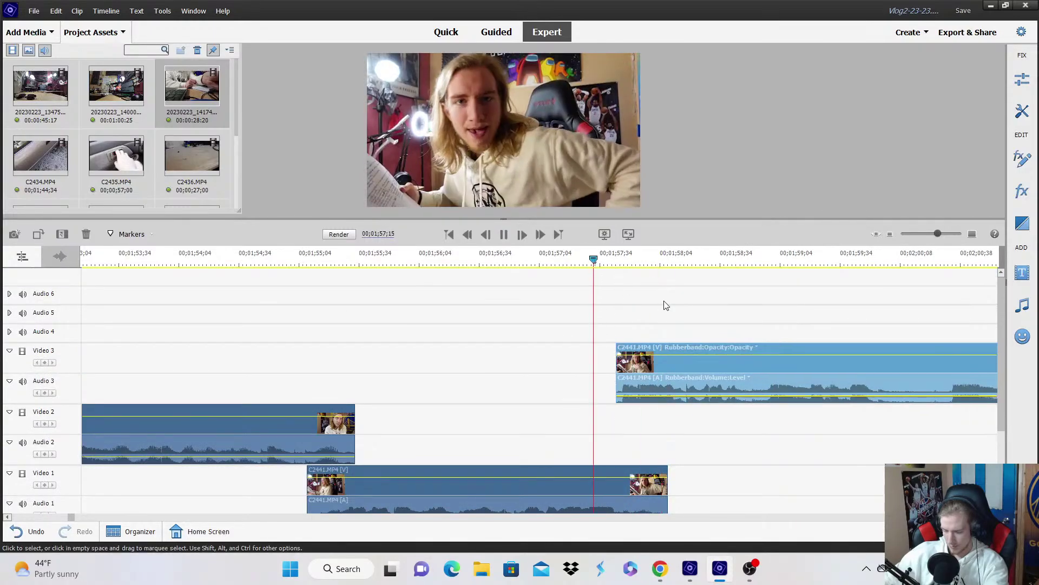
pyautogui.scroll(-3, 832, 299)
pyautogui.moveTo(642, 280); pyautogui.dragTo(628, 281)
pyautogui.press('space')
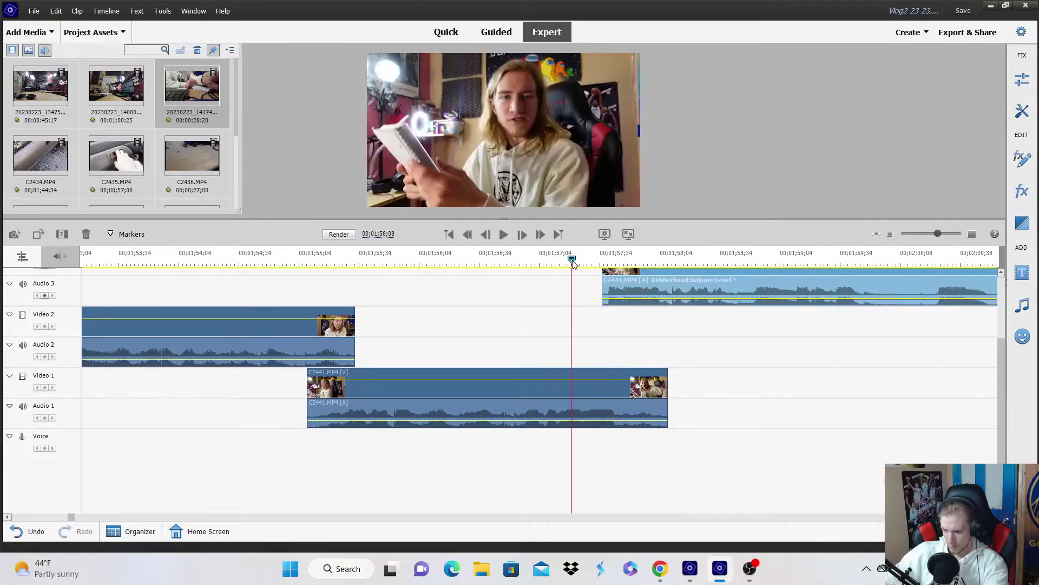
# Play on through the Video 3 footage and split it at 00;01;59;28.
pyautogui.scroll(3, 798, 318)
pyautogui.click(901, 320)
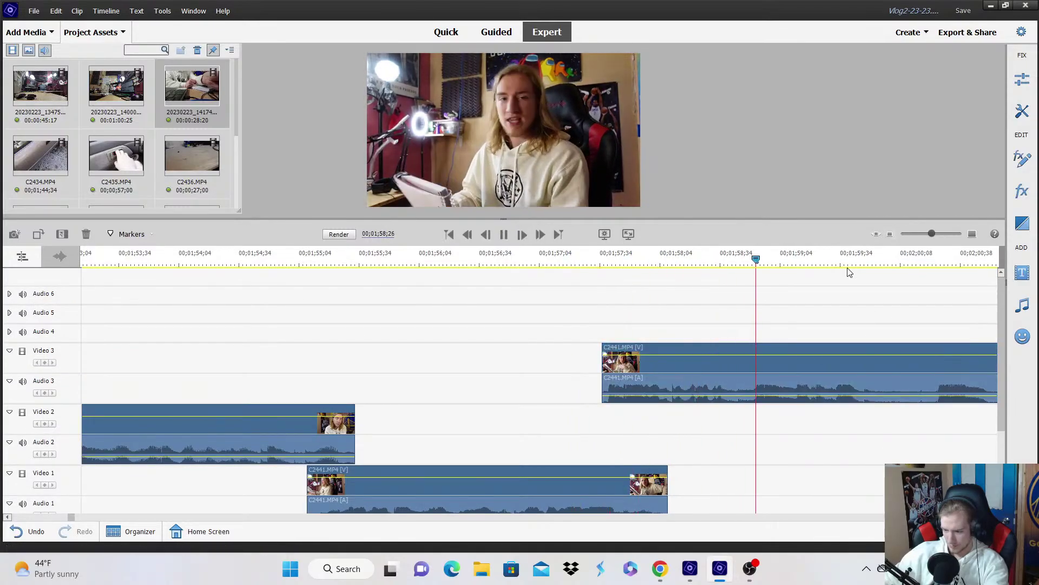
pyautogui.press('-')
pyautogui.click(709, 396)
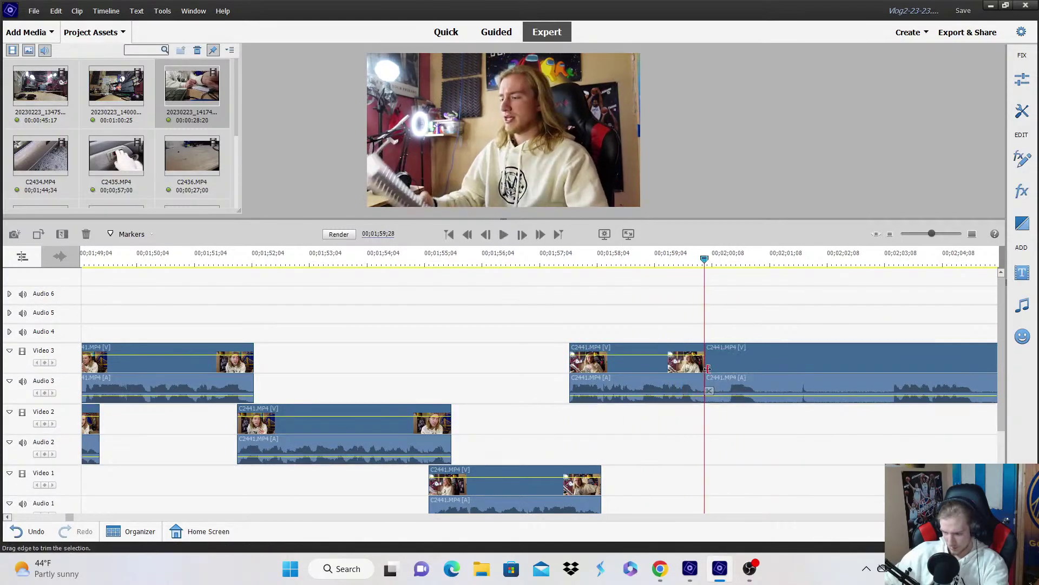
# Trim the start of the Video 3 remainder to the next spoken phrase and move it to Video 2 with a slight overlap.
pyautogui.moveTo(708, 396); pyautogui.dragTo(733, 391)
pyautogui.press('space')
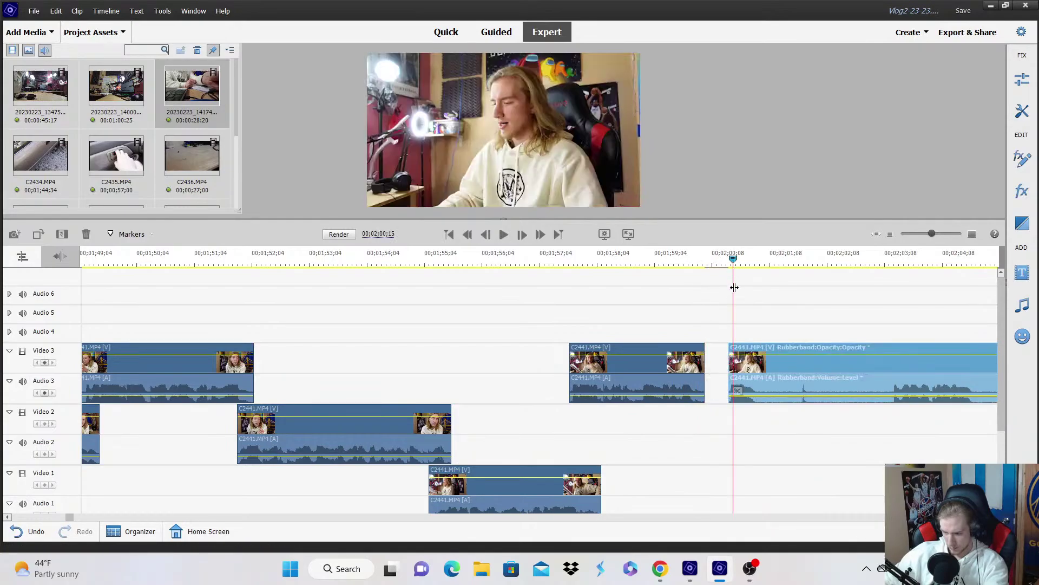
pyautogui.moveTo(892, 363); pyautogui.dragTo(892, 363)
pyautogui.moveTo(913, 353); pyautogui.dragTo(716, 417)
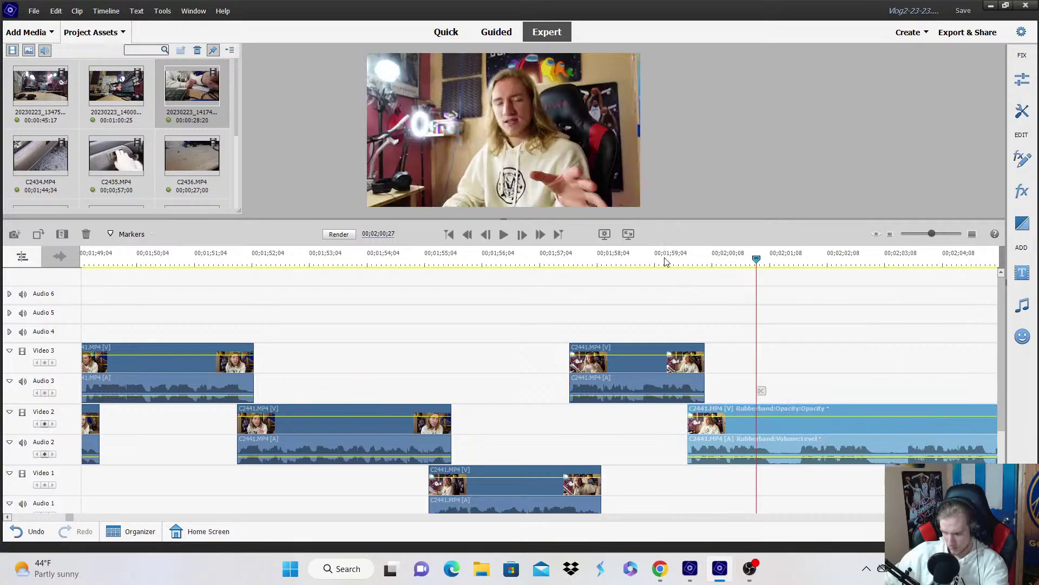
# Play the new Video 2 clip, split it at 00;02;01;04, and move the remainder to Video 1 with a slight overlap.
pyautogui.click(666, 261)
pyautogui.press('space')
pyautogui.scroll(-3, 877, 368)
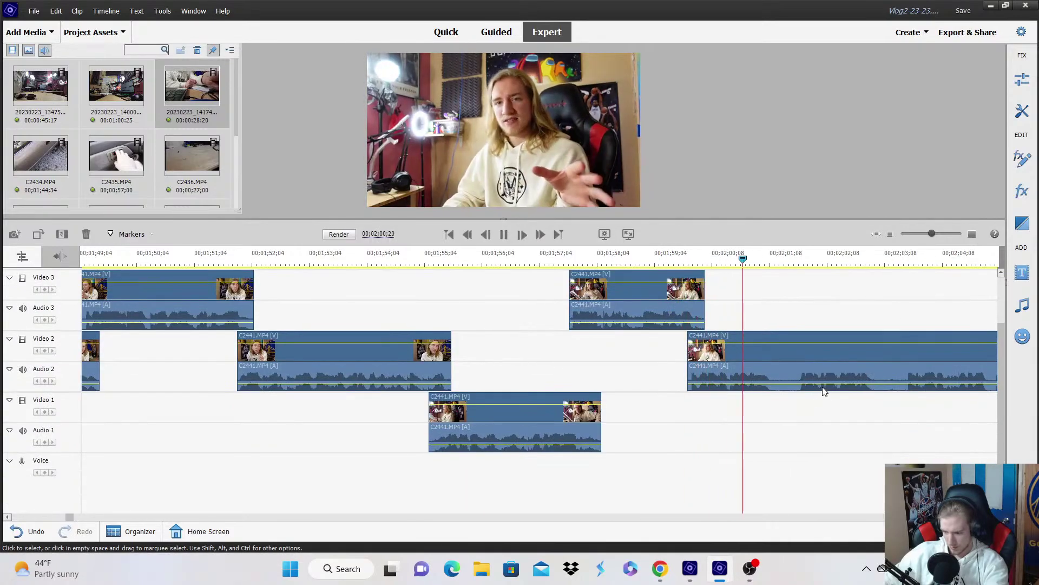
pyautogui.moveTo(777, 370); pyautogui.dragTo(795, 420)
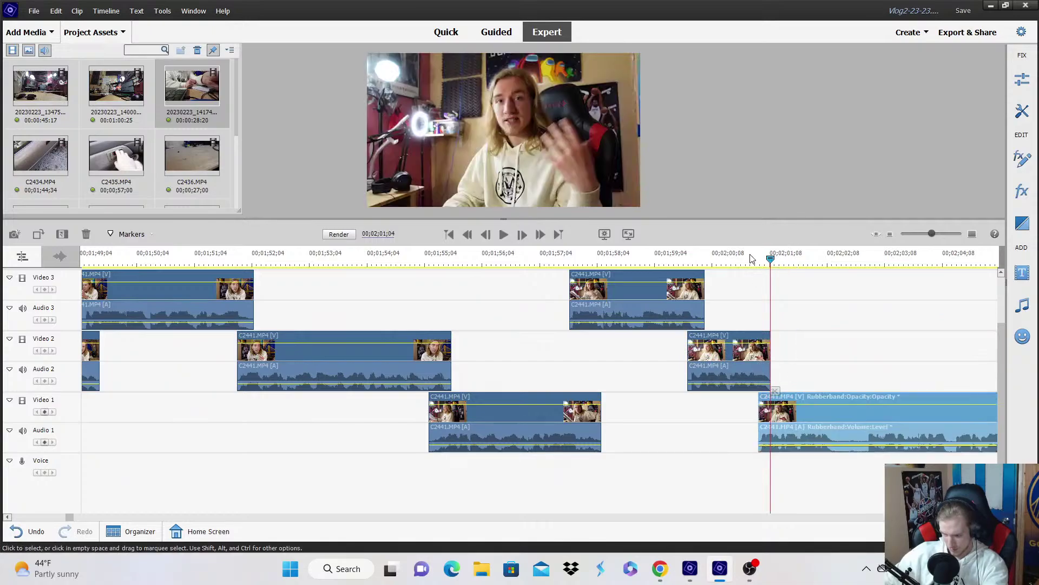
# Trim the unwanted opening off the last Video 1 clip and shift it back to overlap the end of the Video 2 clip.
pyautogui.press('space')
pyautogui.scroll(-2, 901, 336)
pyautogui.scroll(-5, 459, 390)
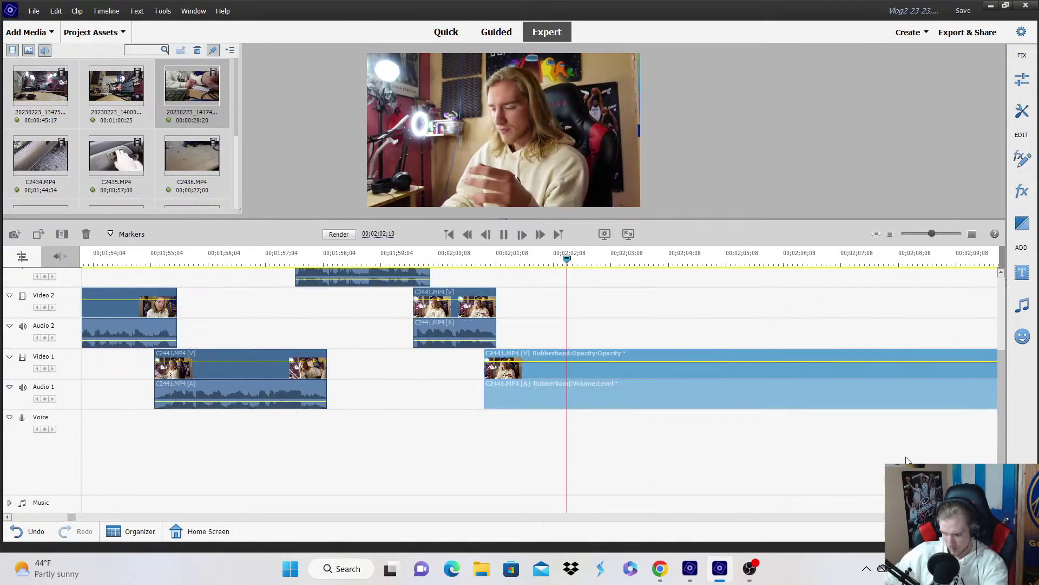
pyautogui.press('space')
pyautogui.moveTo(484, 383); pyautogui.dragTo(593, 379)
pyautogui.press('pageup')
pyautogui.click(576, 339)
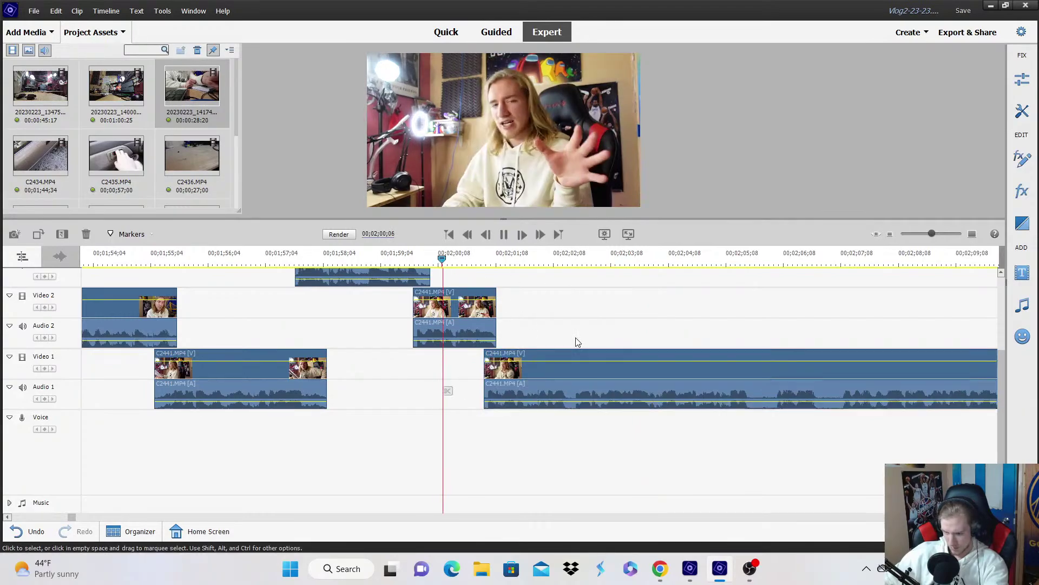
# Split the Video 1 footage at 00;02;02;11, move the remainder to Video 3 with a slight overlap, and play on.
pyautogui.press('space')
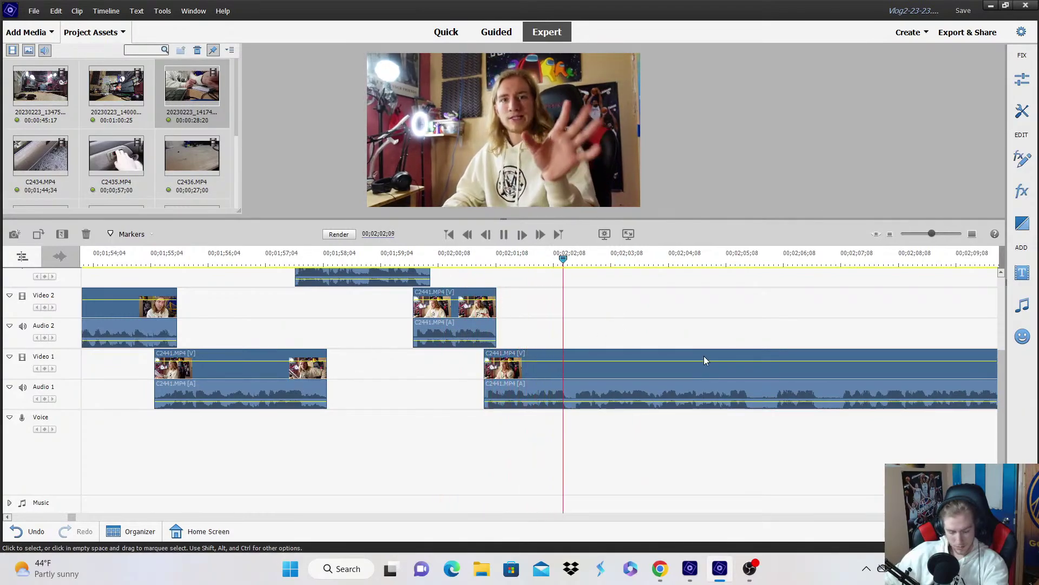
pyautogui.click(567, 262)
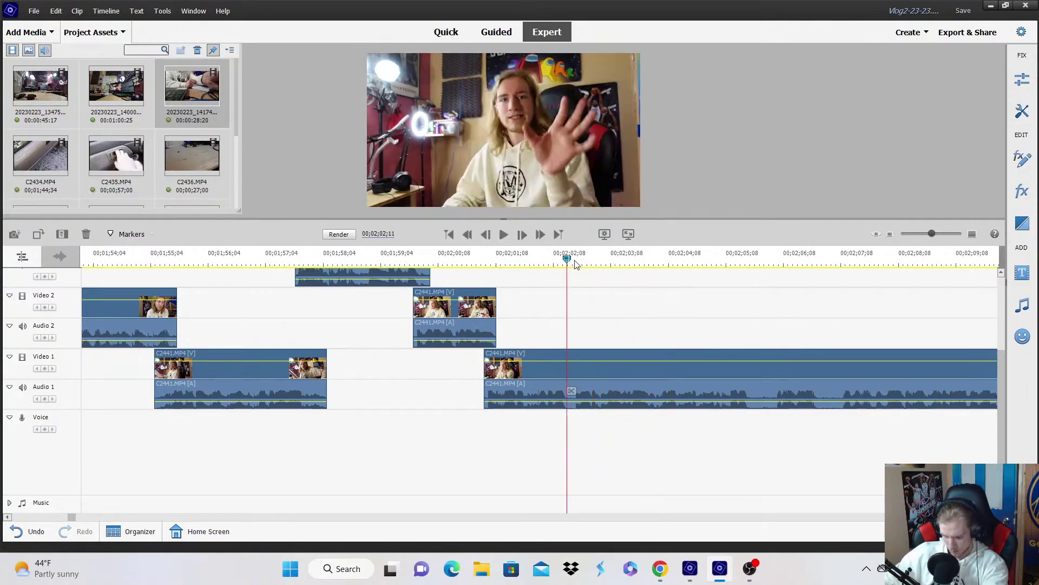
pyautogui.click(972, 236)
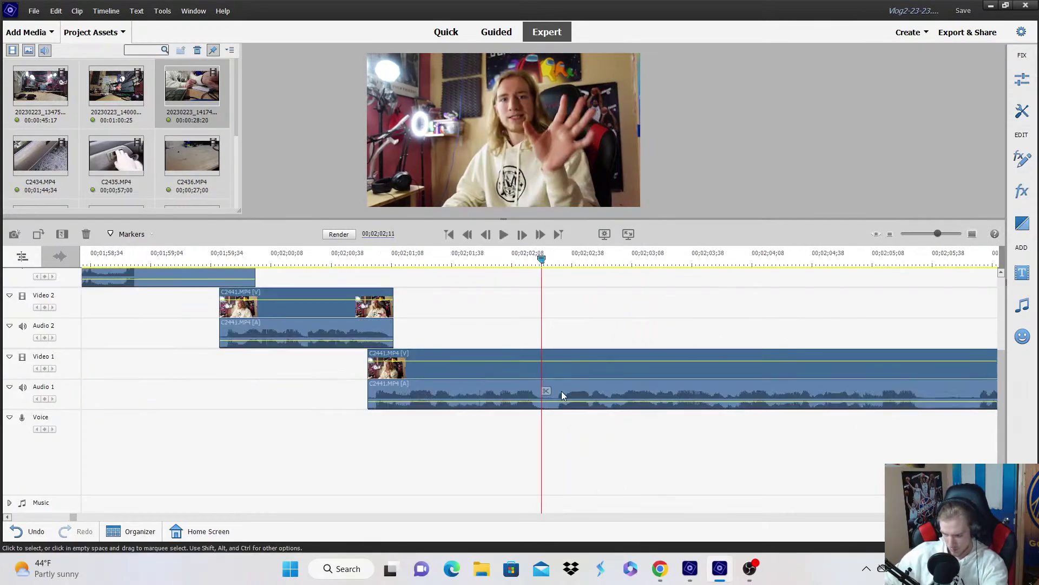
pyautogui.click(546, 399)
pyautogui.moveTo(547, 398); pyautogui.dragTo(532, 294)
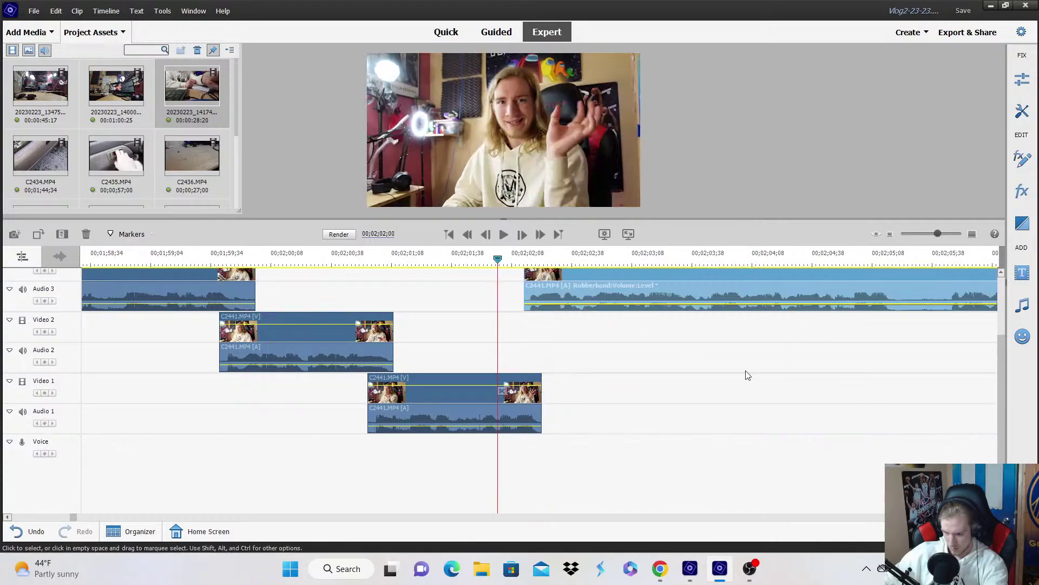
pyautogui.scroll(3, 745, 373)
pyautogui.press('space')
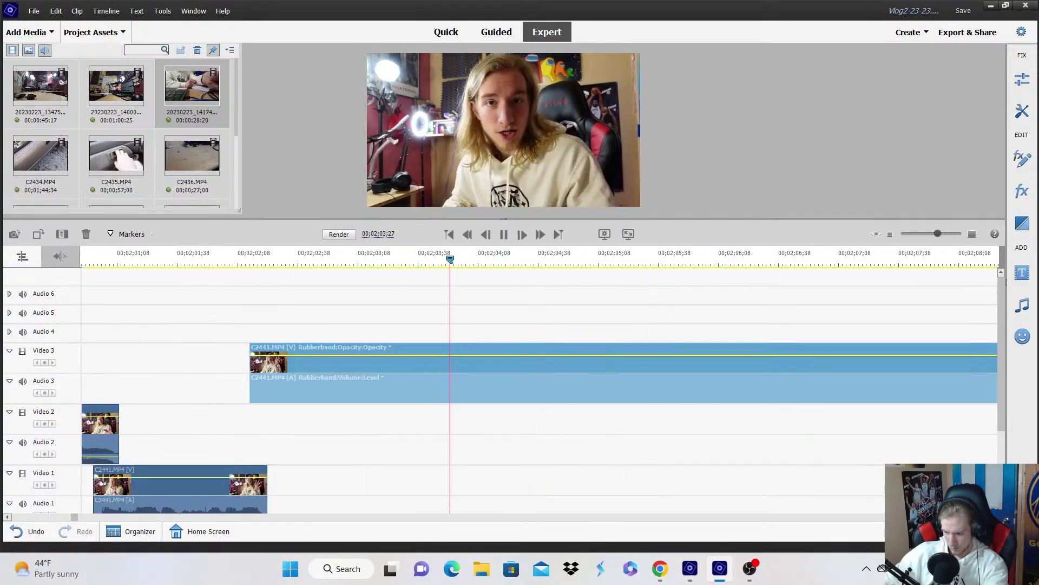
# Split the Video 3 clip at 00;02;05;10 and move the remainder to Video 2 with a slight overlap.
pyautogui.click(540, 391)
pyautogui.moveTo(535, 382); pyautogui.dragTo(522, 448)
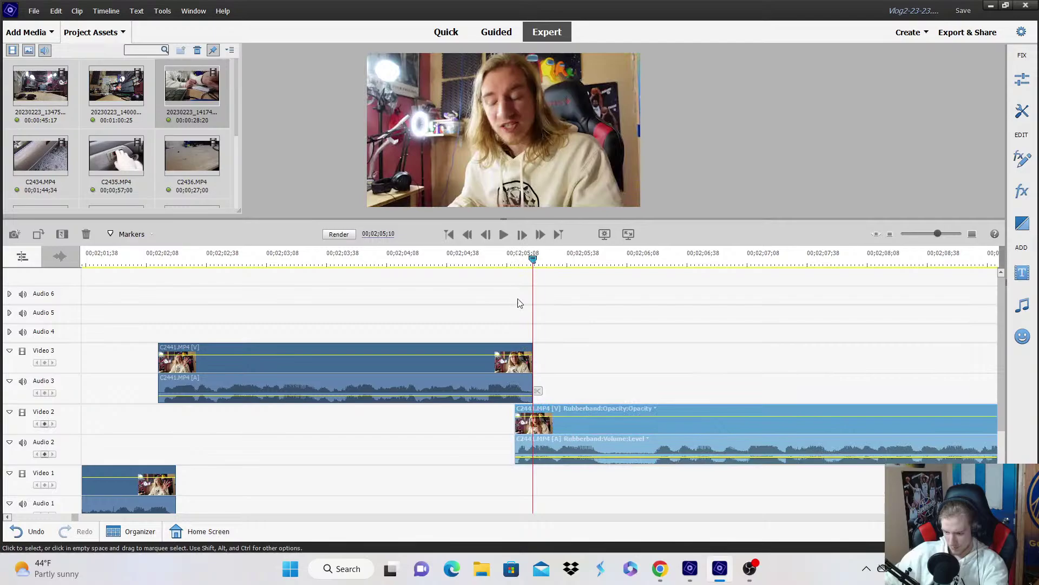
pyautogui.click(635, 307)
# Play on, split the Video 2 clip at 00;02;06;00, and move the remainder to Video 1 with a slight overlap.
pyautogui.press('space')
pyautogui.scroll(-1, 671, 324)
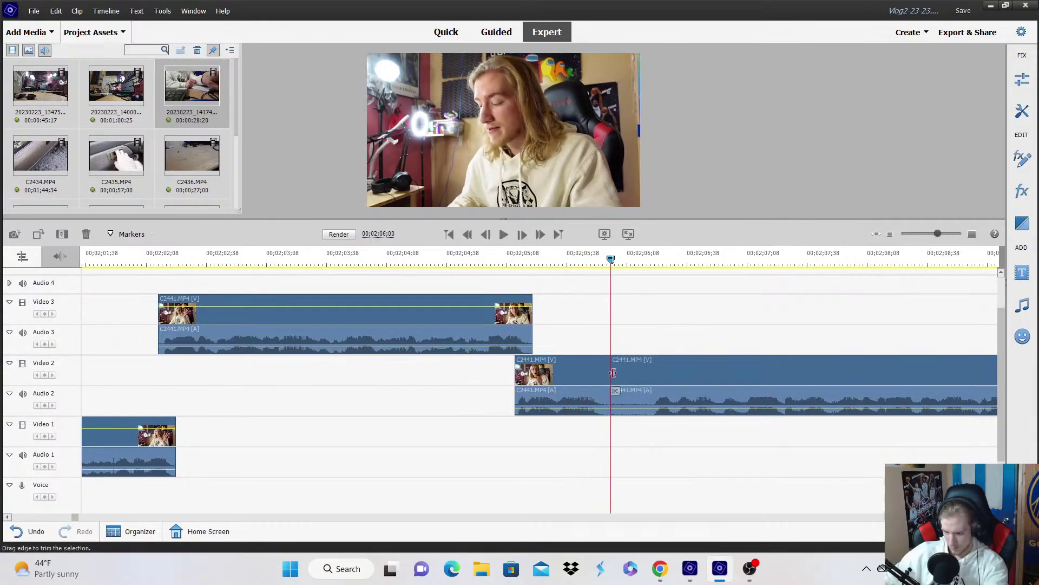
pyautogui.moveTo(613, 373); pyautogui.dragTo(591, 433)
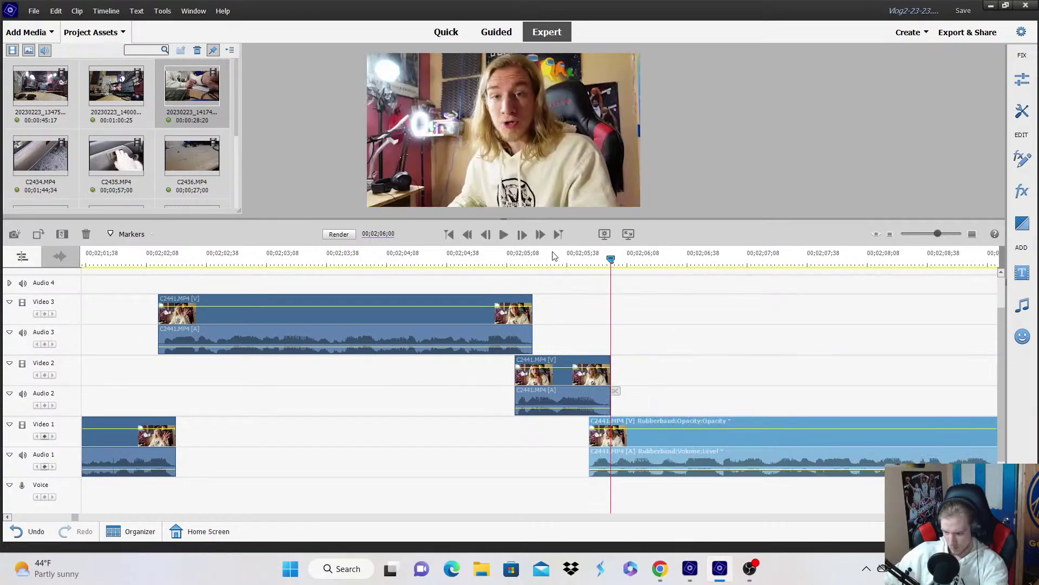
# Play the Video 1 footage and split it at the pause shortly after 00;02;09;00.
pyautogui.press('space')
pyautogui.click(708, 329)
pyautogui.scroll(-1, 707, 330)
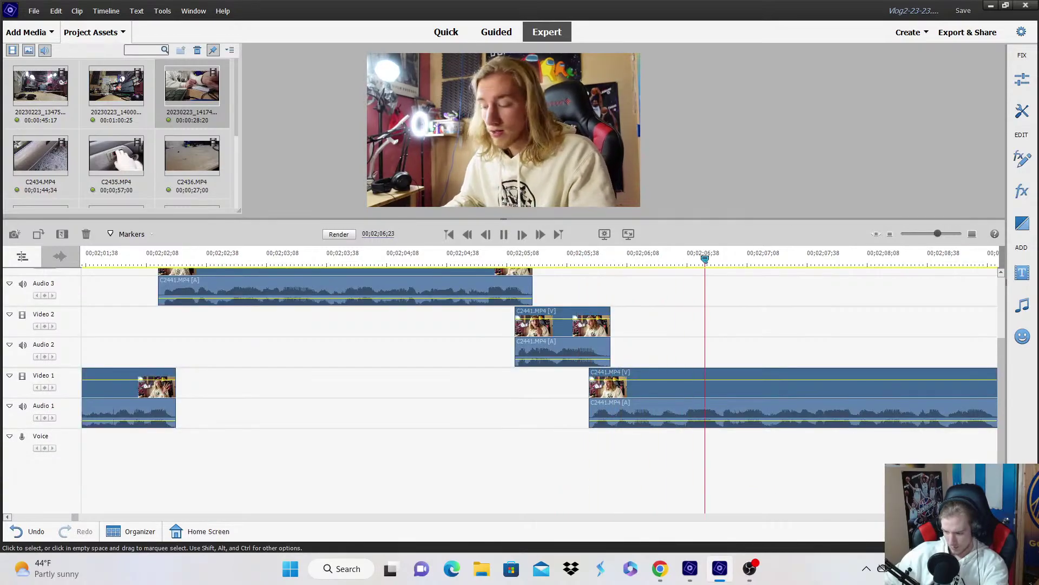
pyautogui.hscroll(5, 599, 330)
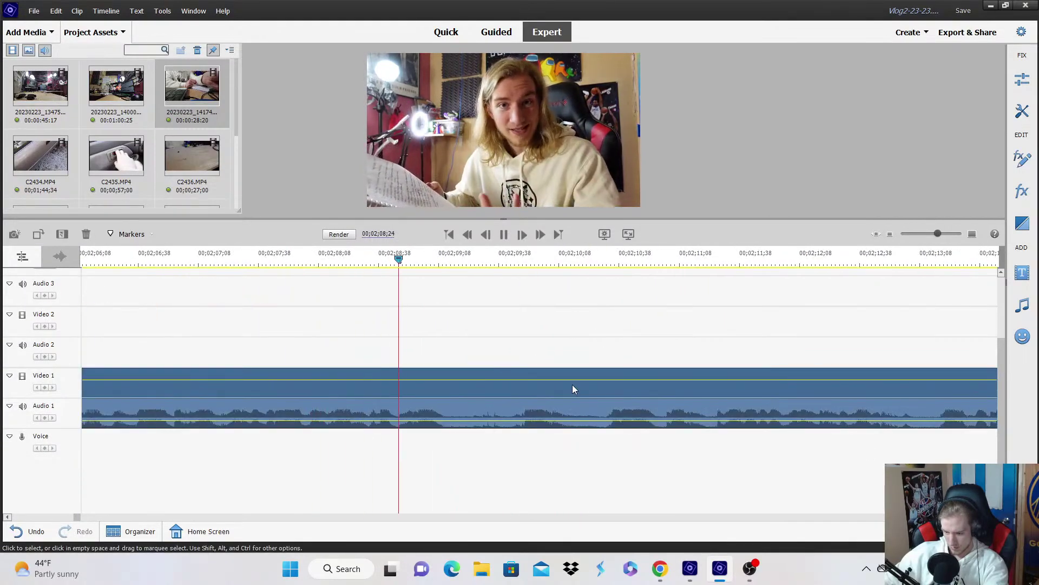
pyautogui.click(493, 400)
pyautogui.click(454, 390)
pyautogui.press('space')
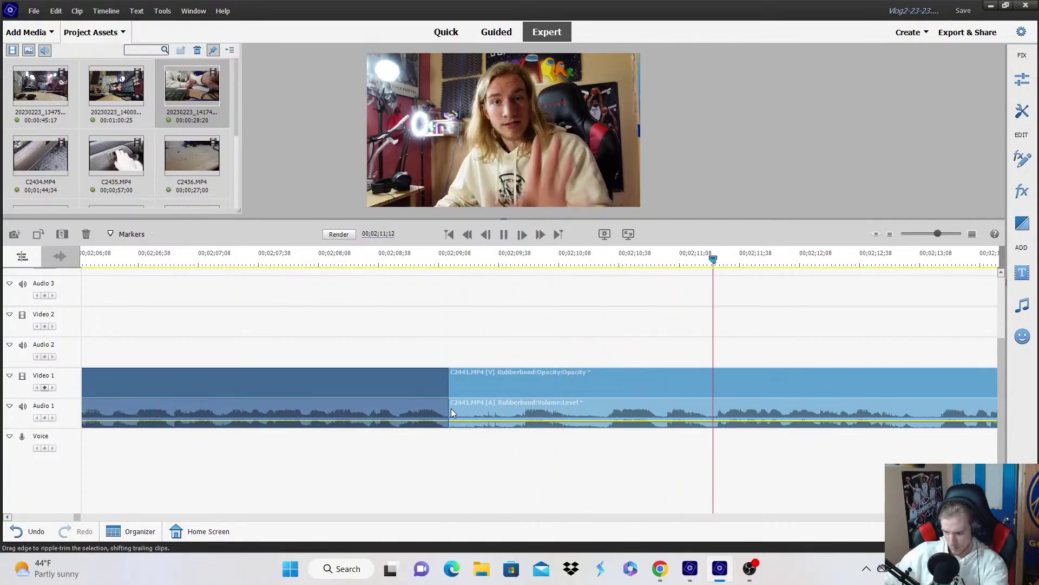
# Trim the unwanted opening off the Video 1 remainder and move it to Video 3, slightly overlapping the preceding clip.
pyautogui.moveTo(451, 410); pyautogui.dragTo(605, 426)
pyautogui.scroll(1, 438, 420)
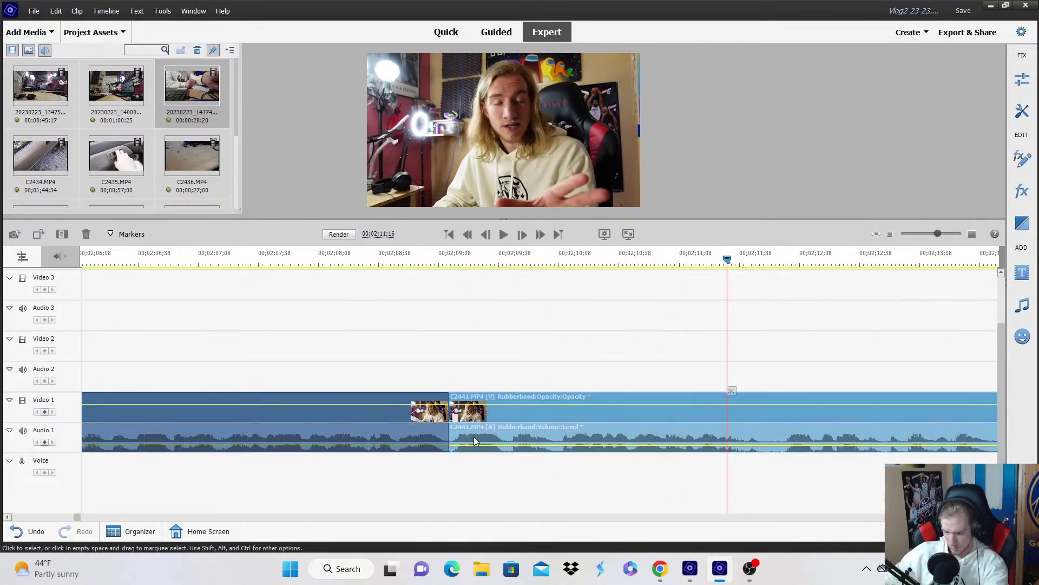
pyautogui.moveTo(473, 436); pyautogui.dragTo(451, 304)
pyautogui.press('space')
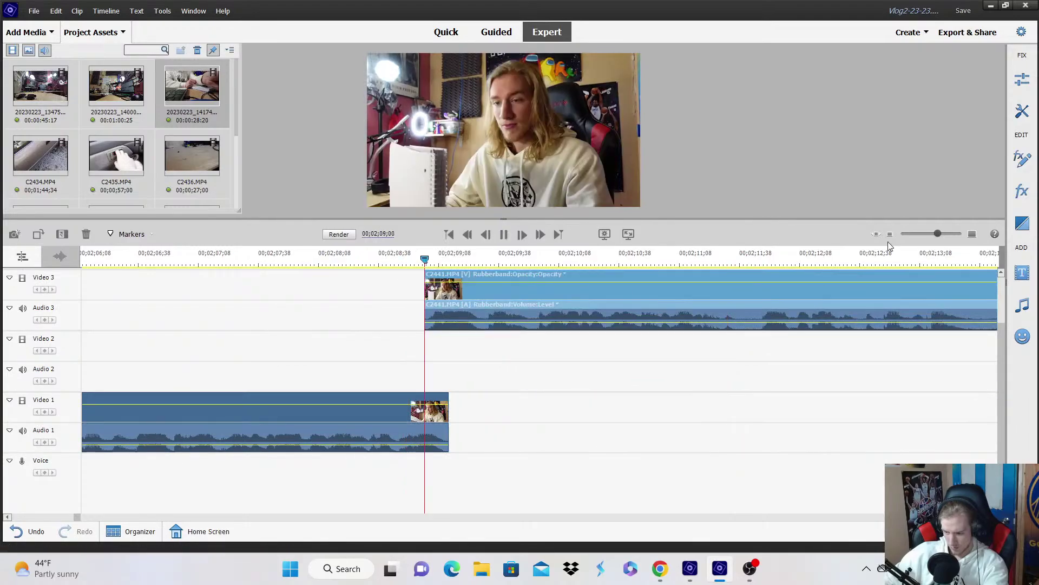
# Play back the recently arranged C2441.MP4 clips and the long Video 3 remainder to review the spoken takes.
pyautogui.click(889, 238)
pyautogui.click(889, 238)
pyautogui.scroll(2, 644, 291)
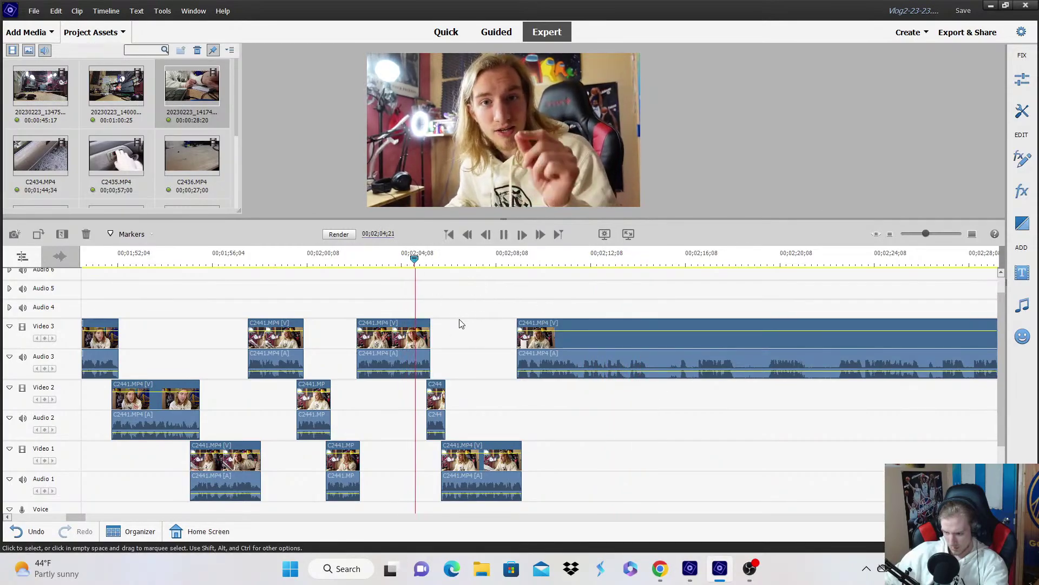
pyautogui.press('space')
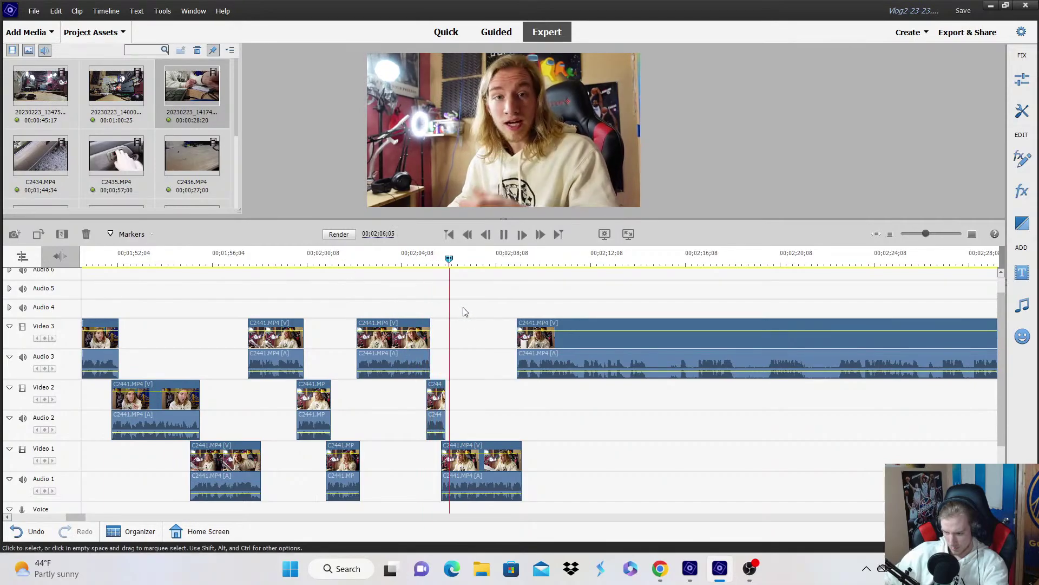
pyautogui.press('space')
pyautogui.click(326, 262)
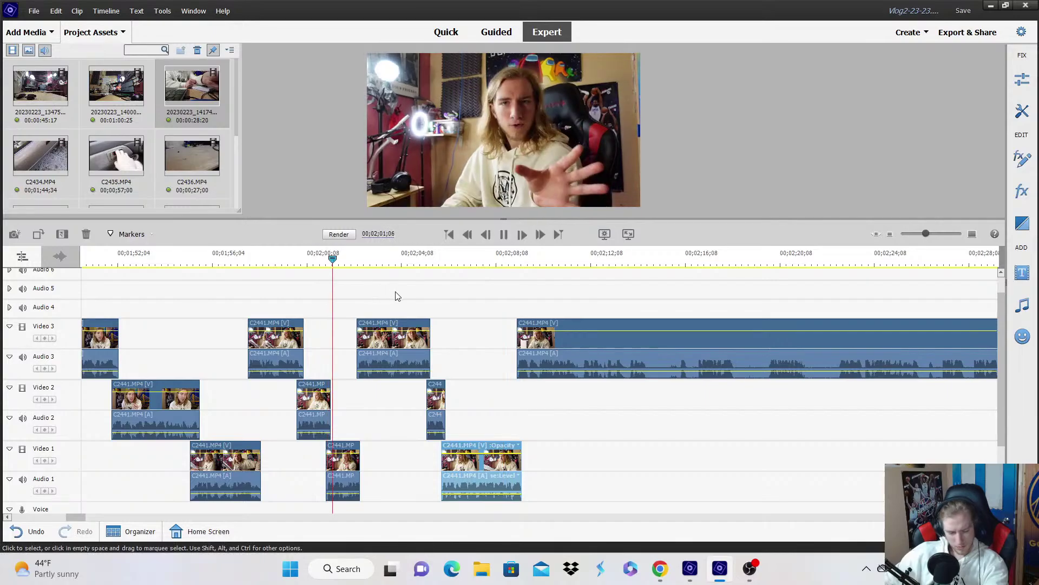
pyautogui.press('space')
pyautogui.press('space')
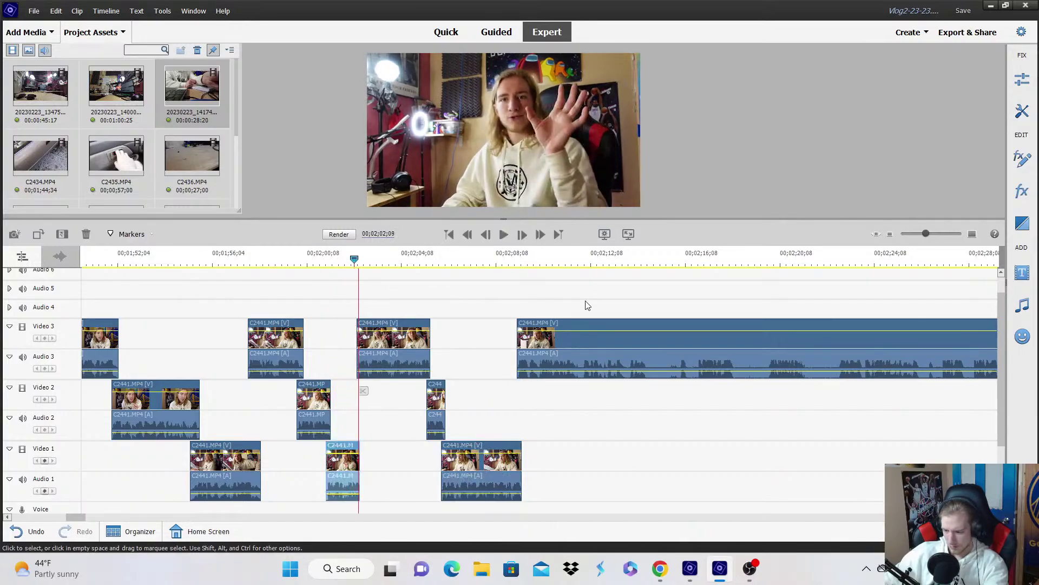
pyautogui.press('space')
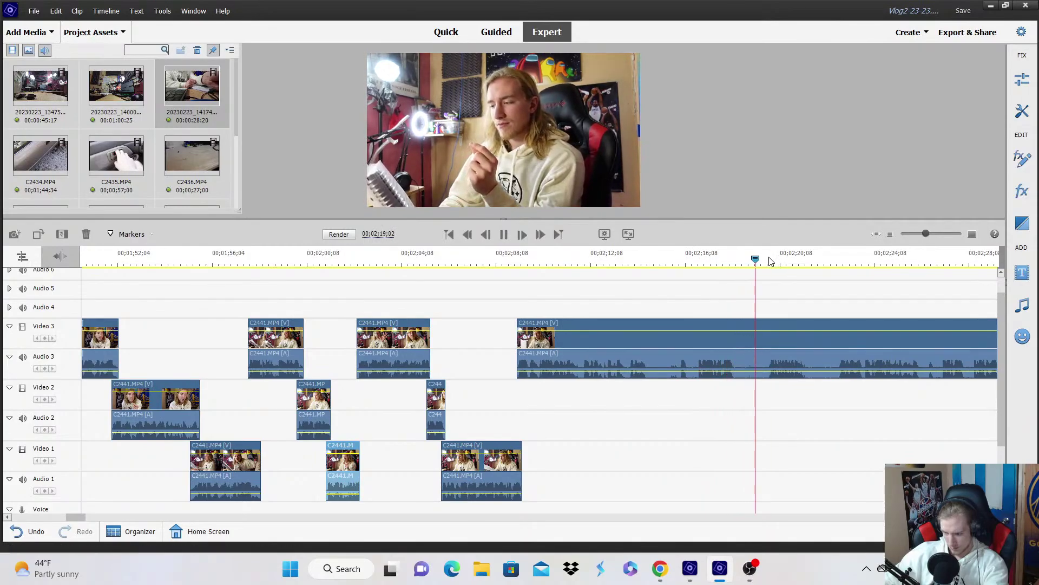
# Split the long Video 3 clip at 00;02;16;15 and replay the earlier take from about 00;02;00.
pyautogui.moveTo(712, 263); pyautogui.dragTo(696, 262)
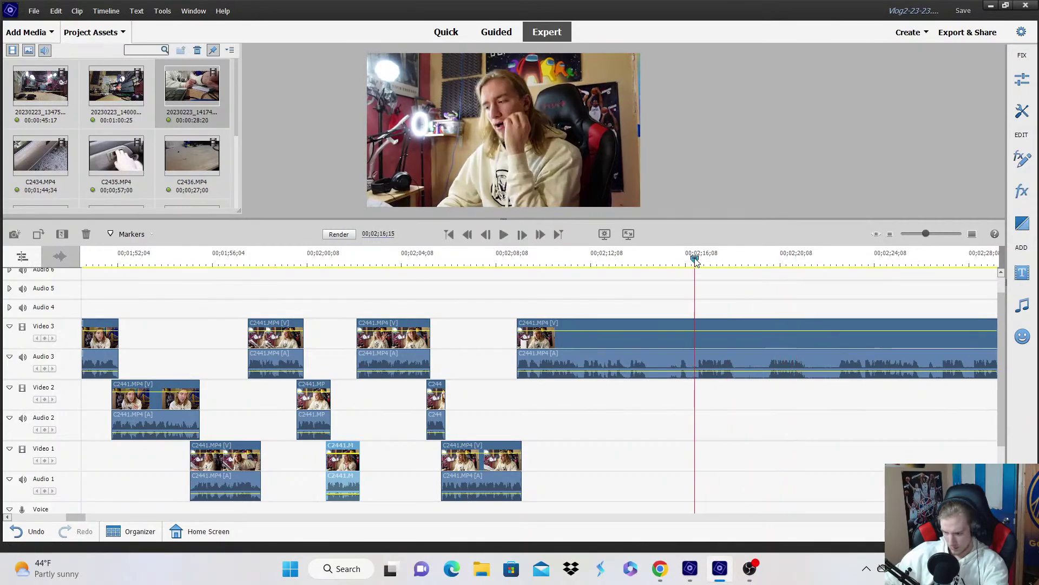
pyautogui.click(321, 262)
pyautogui.press('space')
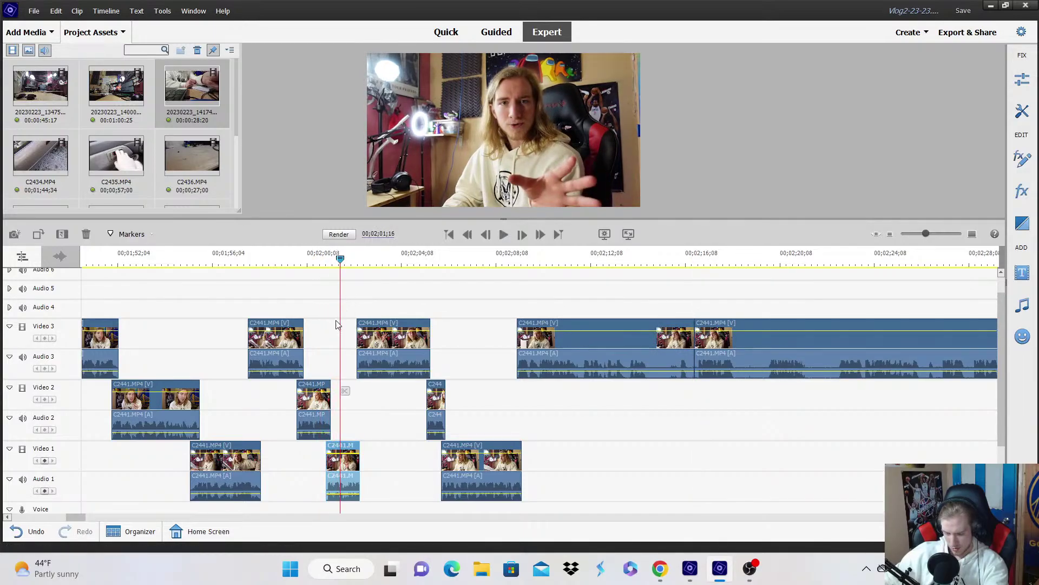
pyautogui.press('space')
# Check the cut at 00;01;59;28, delete all clips from there up to the 00;02;16;15 split, and close the gap.
pyautogui.click(284, 263)
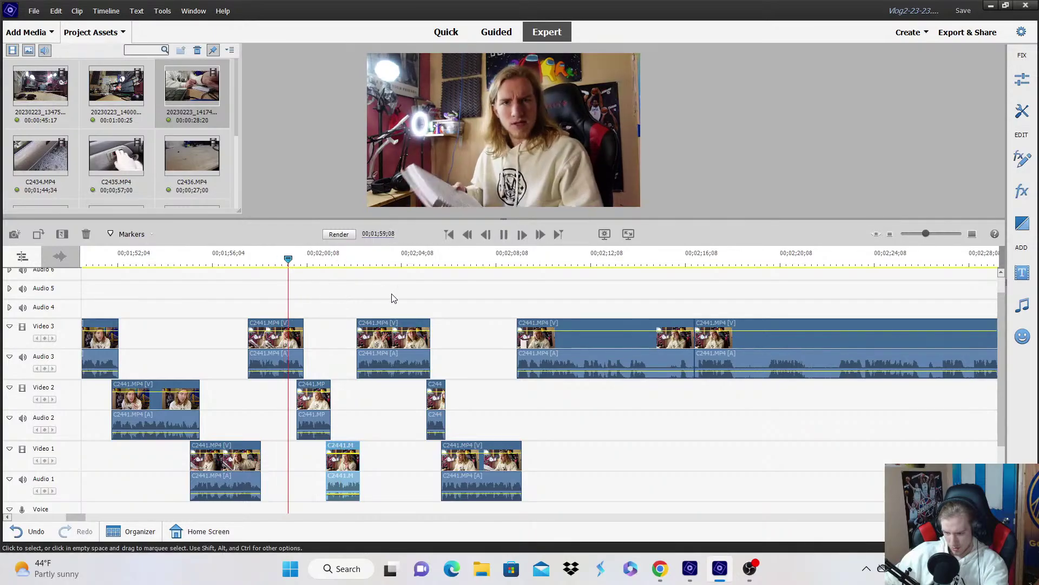
pyautogui.press('space')
pyautogui.moveTo(321, 295); pyautogui.dragTo(570, 470)
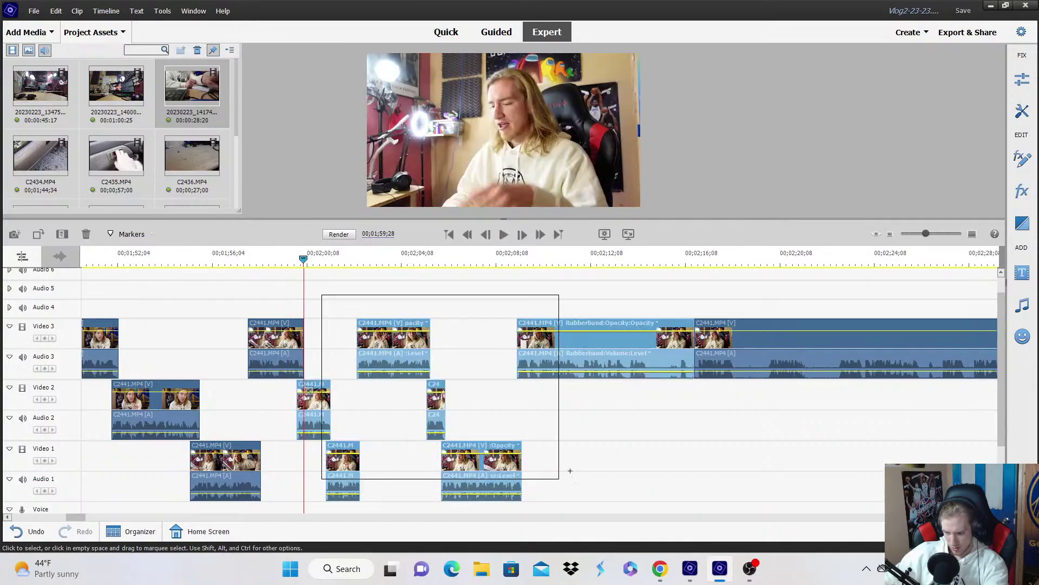
pyautogui.rightClick(586, 341)
pyautogui.click(639, 93)
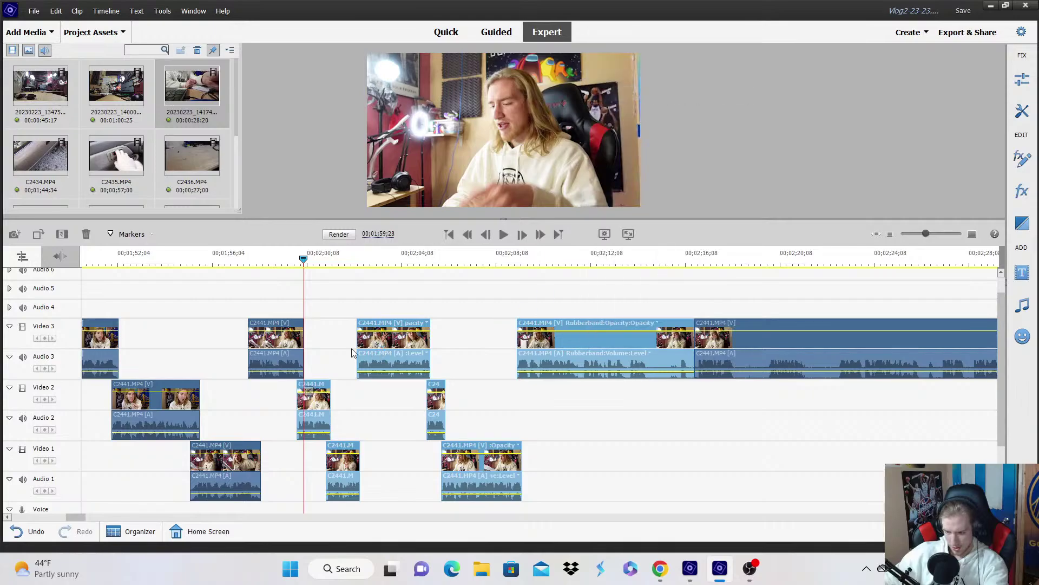
# Move the remaining Video 3 footage after 00;01;59;28 to Video 2 so it slightly overlaps the preceding clip.
pyautogui.click(973, 234)
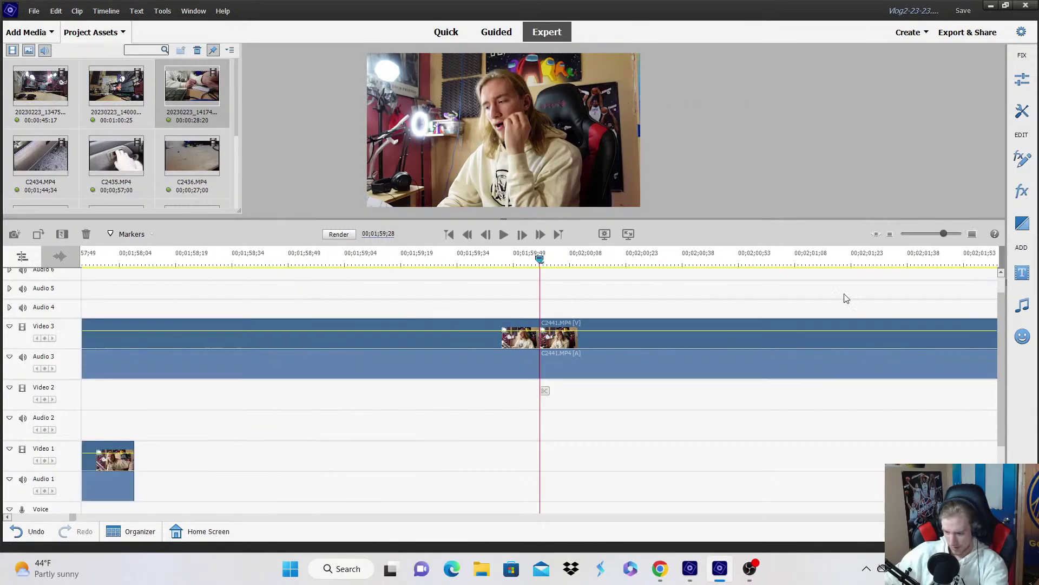
pyautogui.press('space')
pyautogui.moveTo(540, 355); pyautogui.dragTo(497, 425)
pyautogui.click(496, 295)
# Play the Video 2 footage, split it at 00;02;01;06, and trim 00;00;01;28 off the start of the remainder.
pyautogui.click(890, 234)
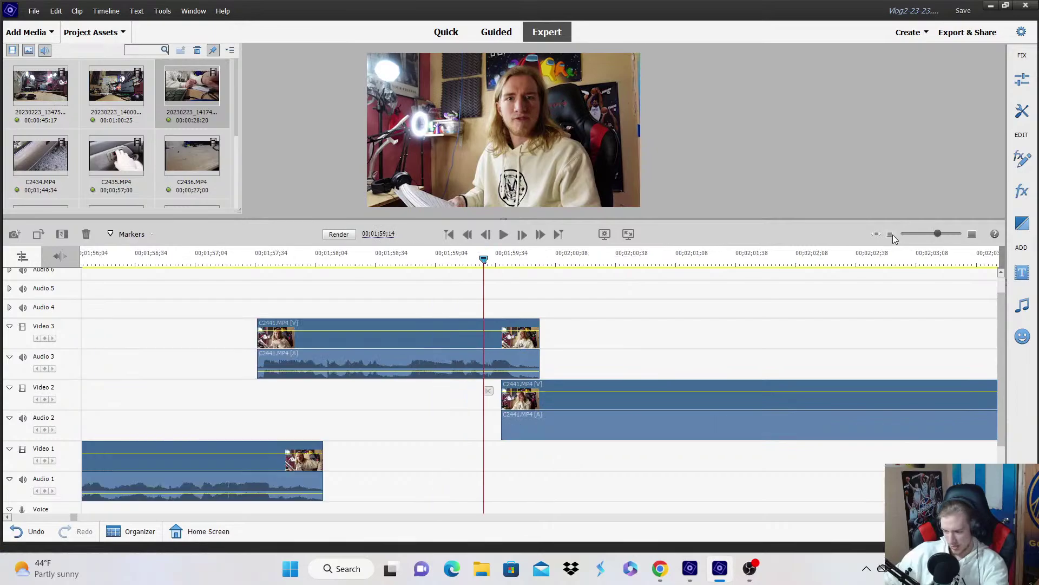
pyautogui.click(890, 234)
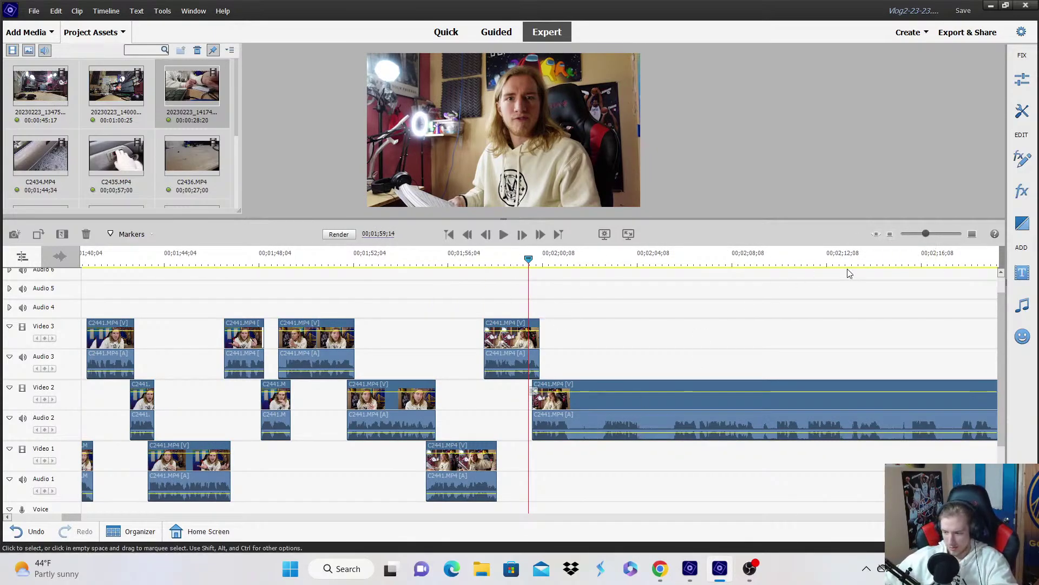
pyautogui.press('space')
pyautogui.press('=')
pyautogui.press('=')
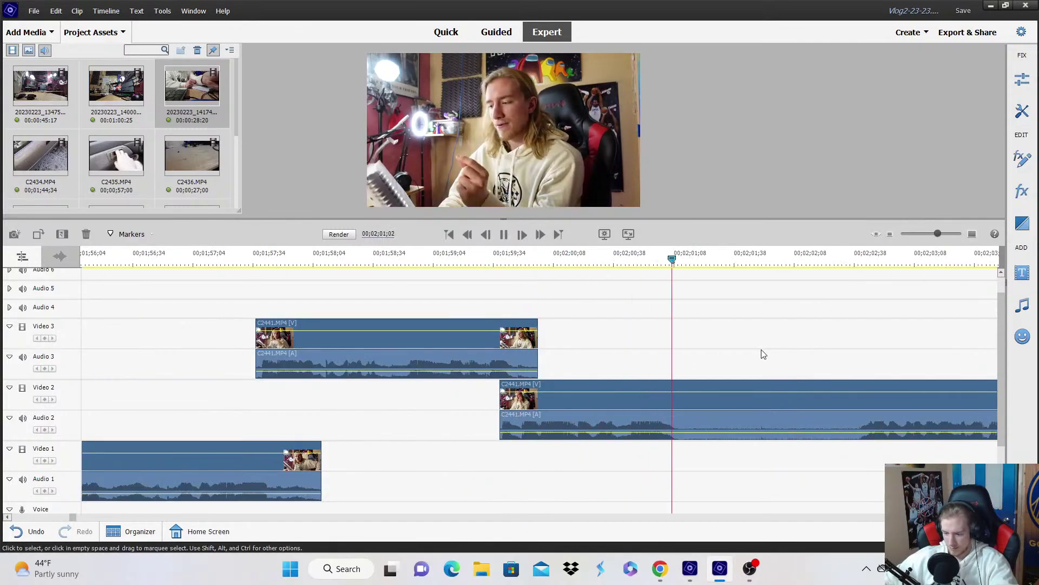
pyautogui.press('space')
pyautogui.click(686, 391)
pyautogui.moveTo(685, 391); pyautogui.dragTo(862, 414)
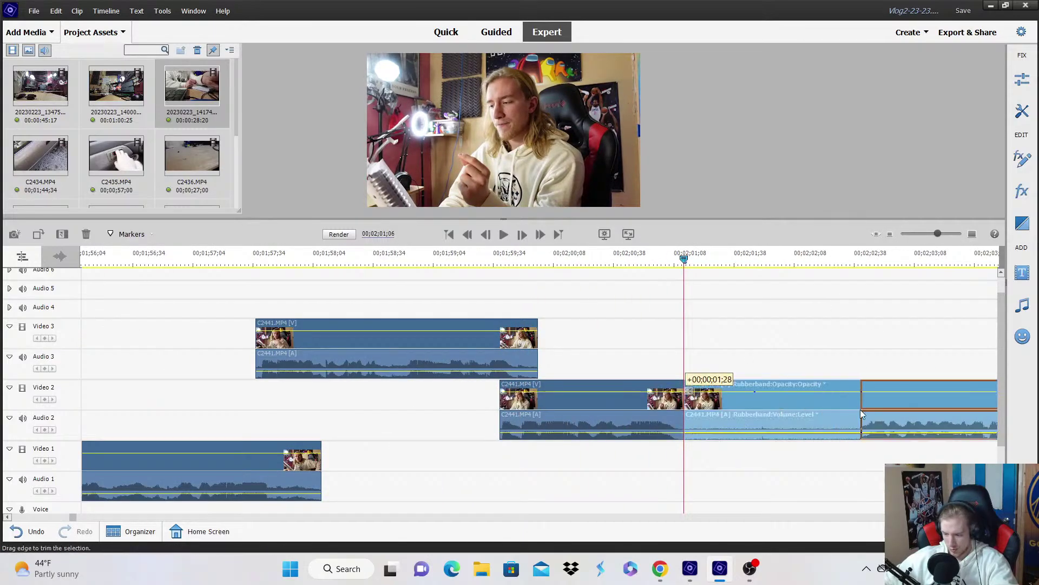
# Move the trimmed remainder to Video 1 so it slightly overlaps the end of the Video 2 clip.
pyautogui.scroll(-3, 864, 401)
pyautogui.moveTo(897, 346); pyautogui.dragTo(696, 423)
pyautogui.click(636, 261)
# Play on, split the Video 1 clip at 00;02;02;19, and move the remainder to Video 3 with a slight overlap.
pyautogui.press('space')
pyautogui.press('-')
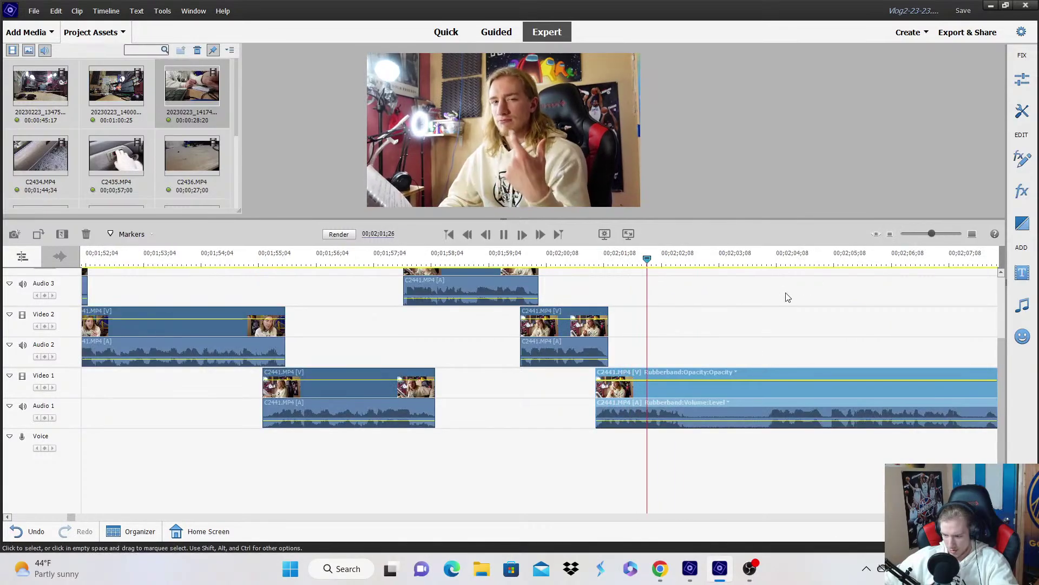
pyautogui.click(788, 297)
pyautogui.click(697, 414)
pyautogui.click(696, 393)
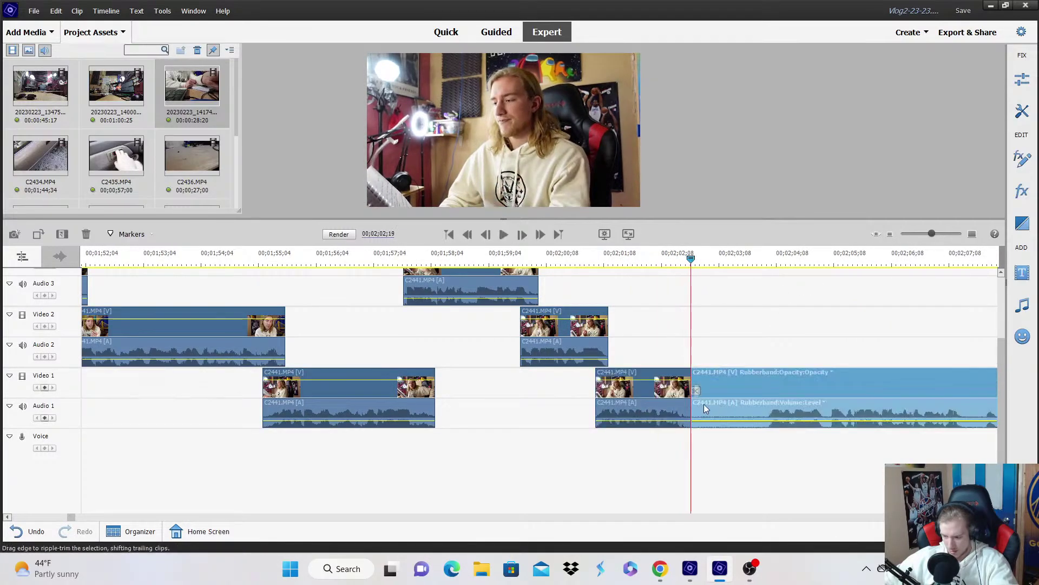
pyautogui.moveTo(693, 392); pyautogui.dragTo(666, 263)
# Play the new Video 3 clip, split it at 00;02;03;08, and move the remainder to Video 2 with a slight overlap.
pyautogui.scroll(3, 768, 296)
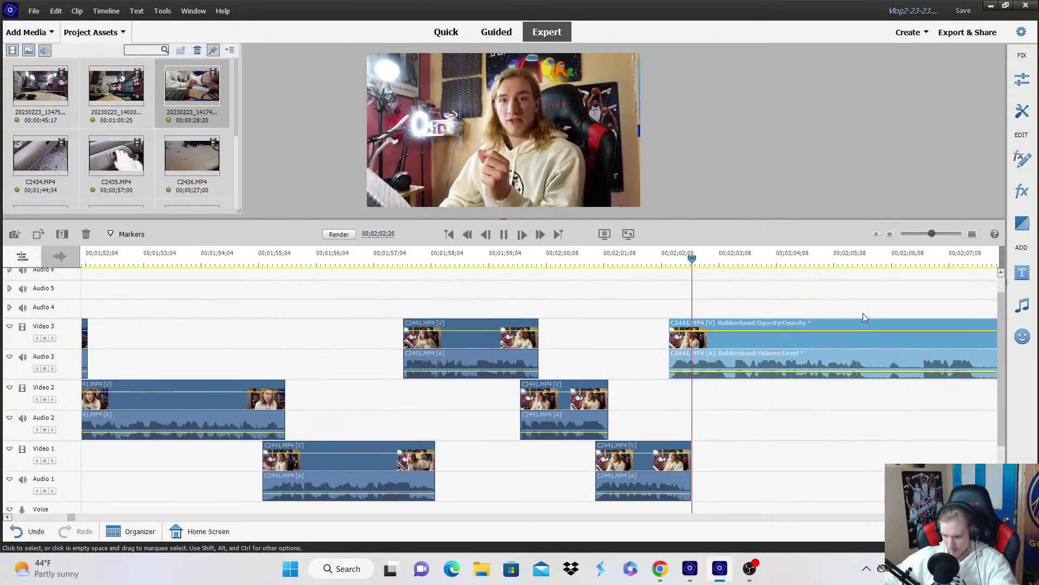
pyautogui.press('space')
pyautogui.click(973, 233)
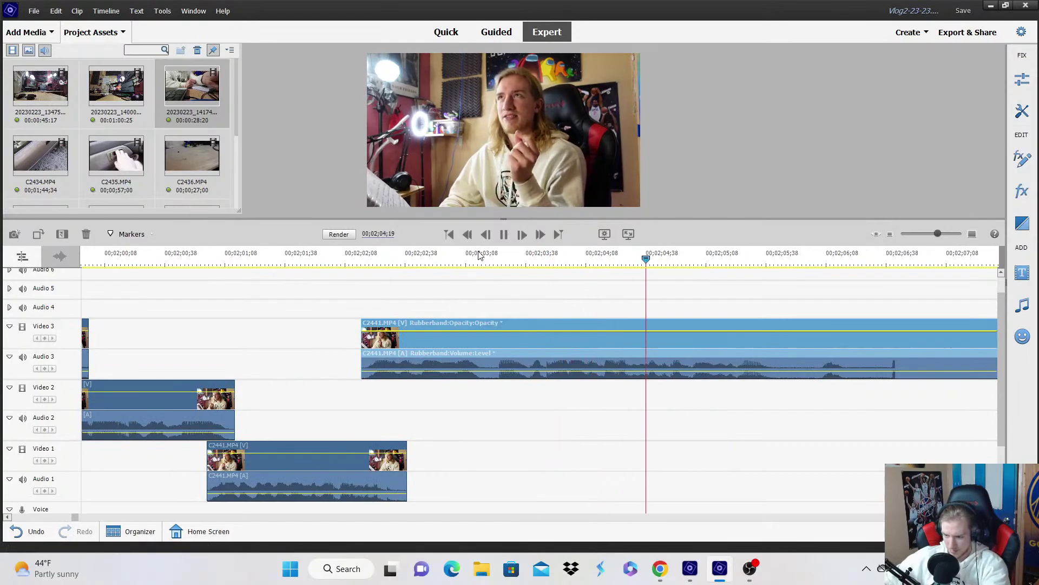
pyautogui.press('space')
pyautogui.click(491, 385)
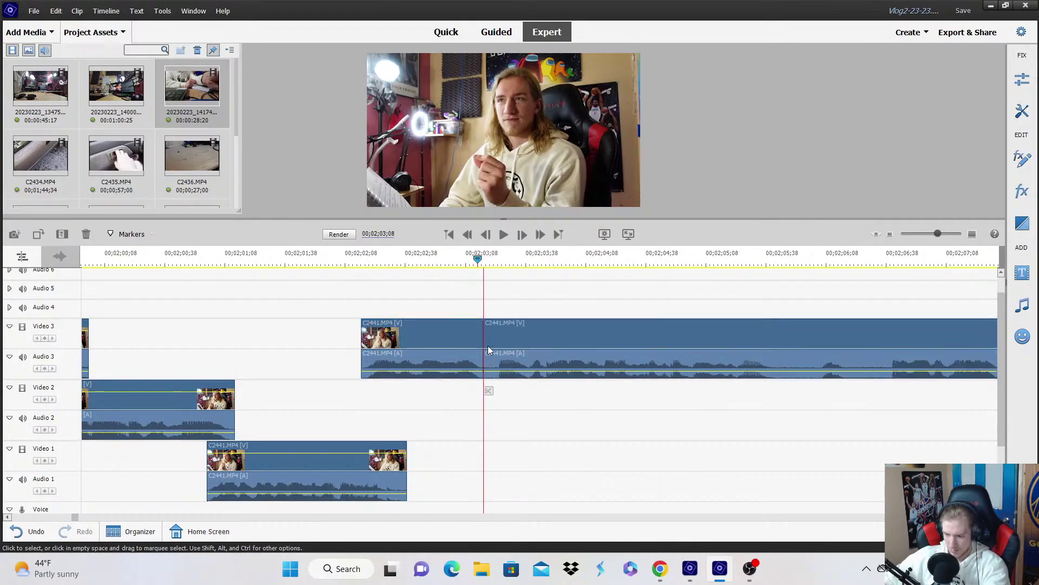
pyautogui.moveTo(489, 344); pyautogui.dragTo(476, 393)
# Play the Video 2 footage, split it at 00;02;05;15, and move the remainder to Video 1 with a slight overlap.
pyautogui.press('space')
pyautogui.scroll(-2, 794, 457)
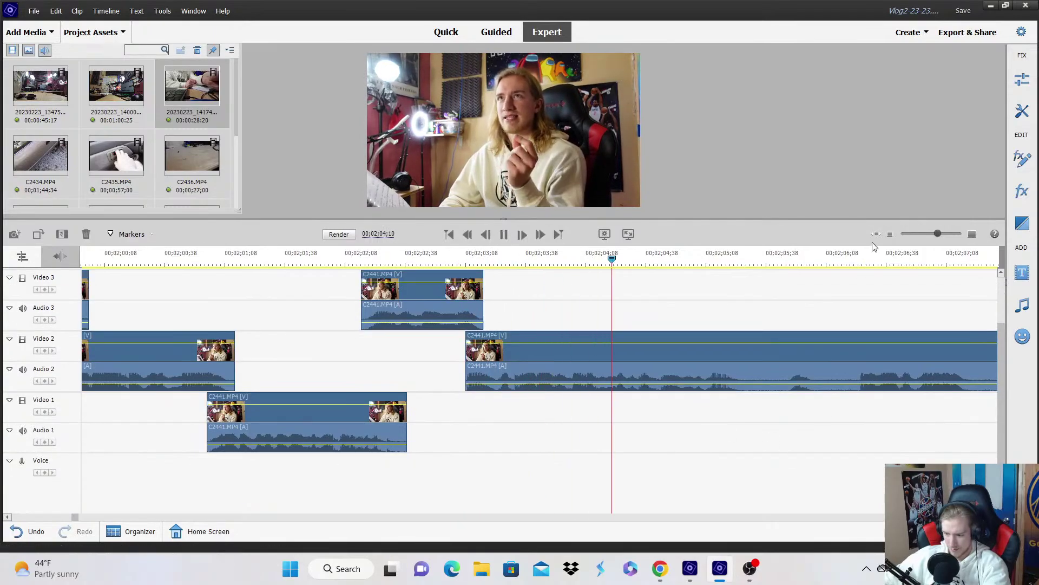
pyautogui.press('-')
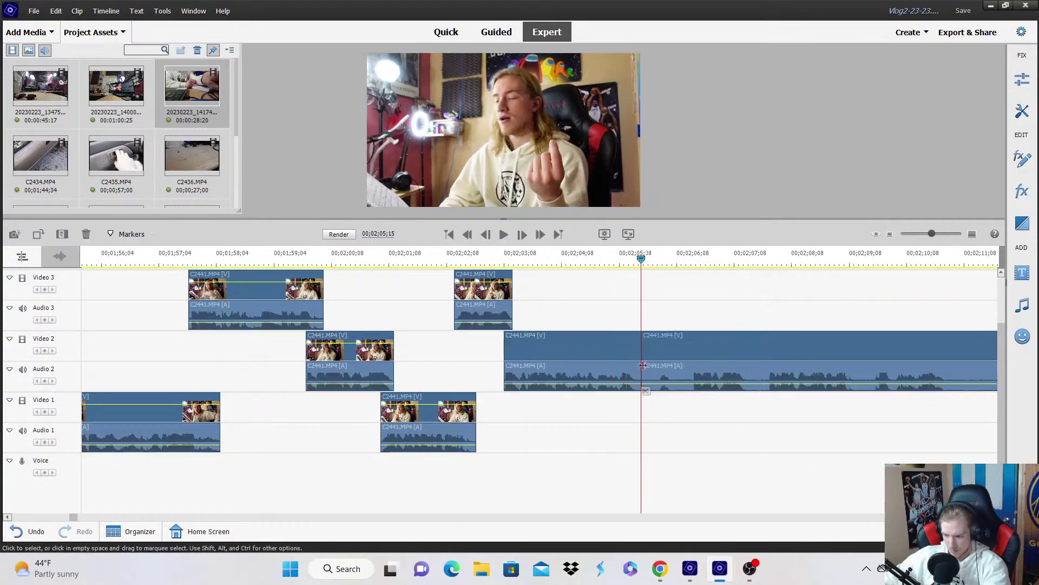
pyautogui.click(646, 390)
pyautogui.moveTo(649, 370); pyautogui.dragTo(638, 429)
# Replay the latest cut, split the Video 1 clip at 00;02;08;05, move the remainder to Video 3 with a slight overlap, and play on.
pyautogui.click(605, 233)
pyautogui.click(594, 260)
pyautogui.press('space')
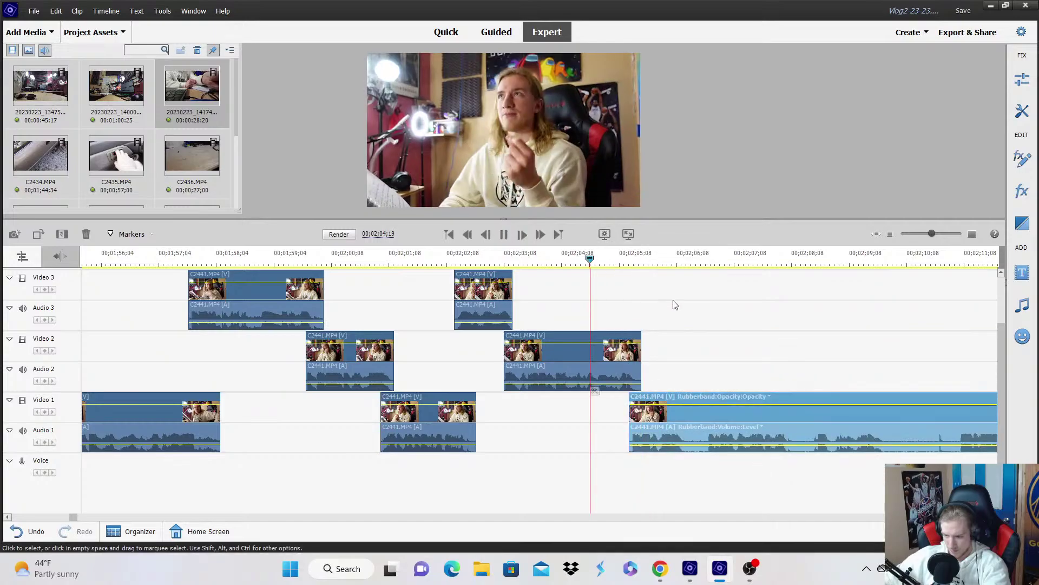
pyautogui.click(702, 319)
pyautogui.scroll(-1, 706, 325)
pyautogui.click(726, 379)
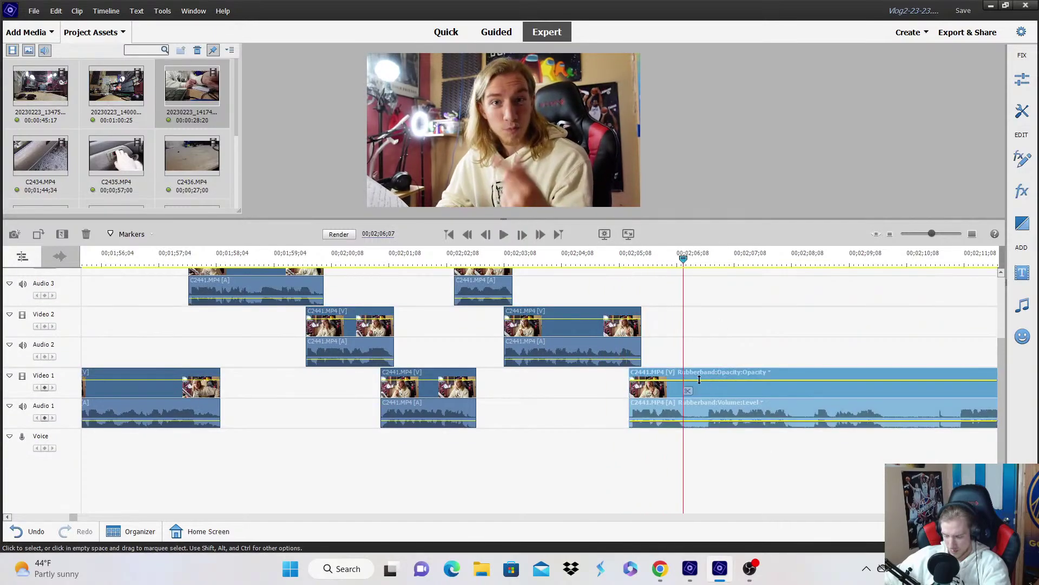
pyautogui.press('space')
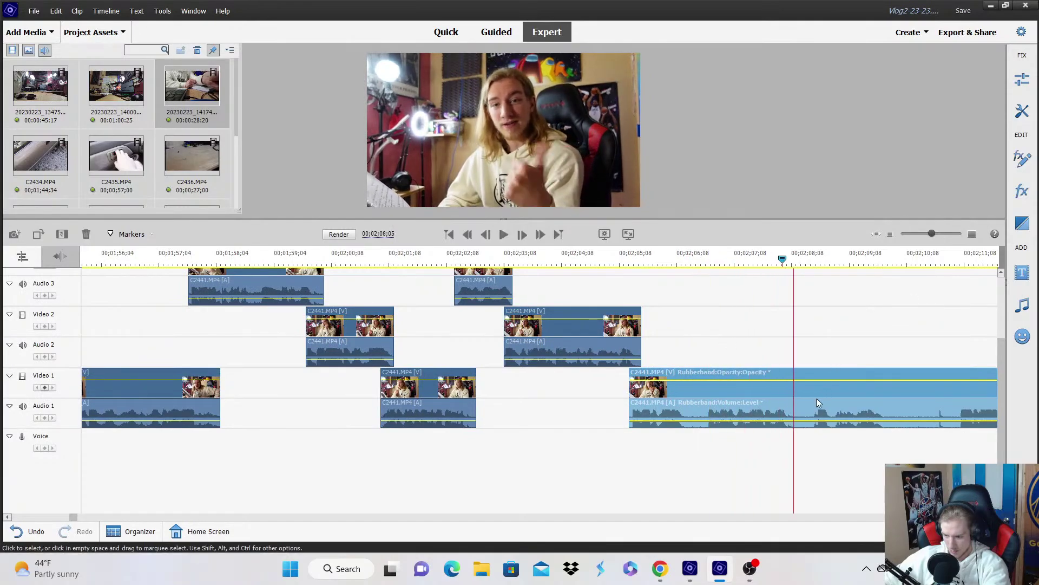
pyautogui.click(800, 398)
pyautogui.moveTo(796, 404); pyautogui.dragTo(805, 290)
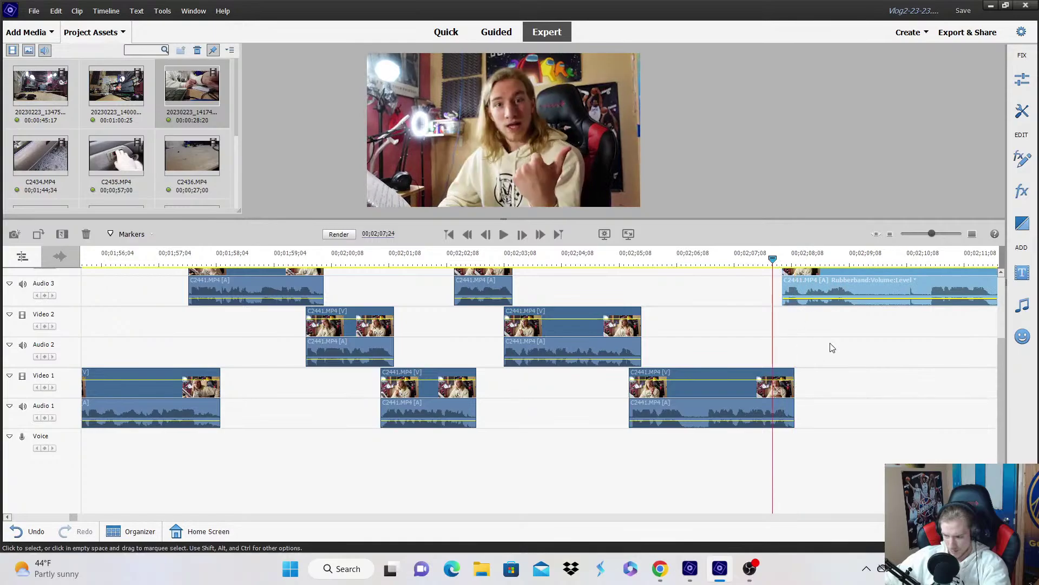
pyautogui.press('space')
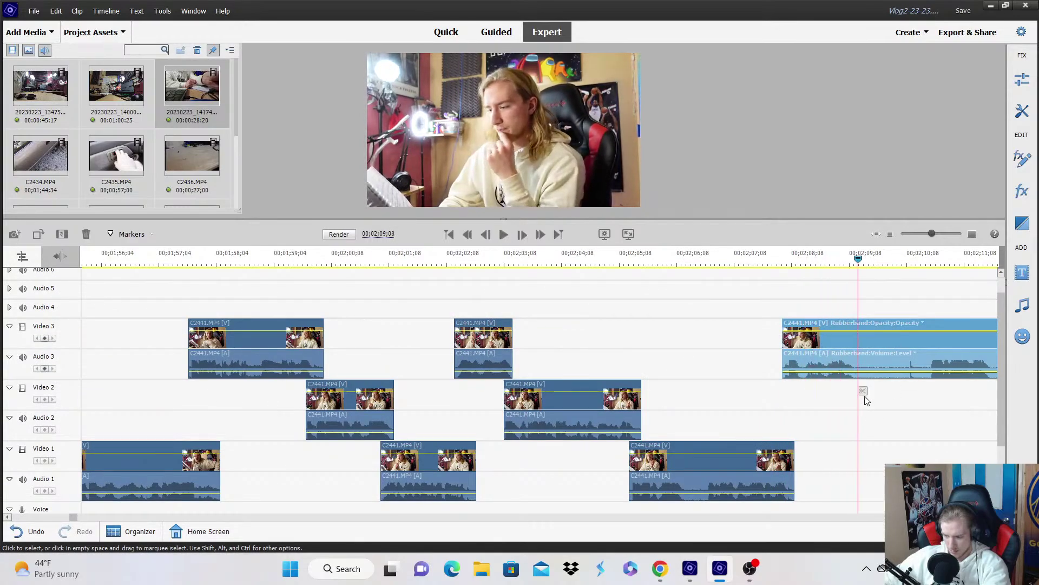
# Split the Video 3 clip at 00;02;09;08, move the remainder to Video 2 with a slight overlap, and replay the preceding cuts.
pyautogui.click(866, 401)
pyautogui.moveTo(863, 352); pyautogui.dragTo(866, 393)
pyautogui.click(601, 264)
pyautogui.press('space')
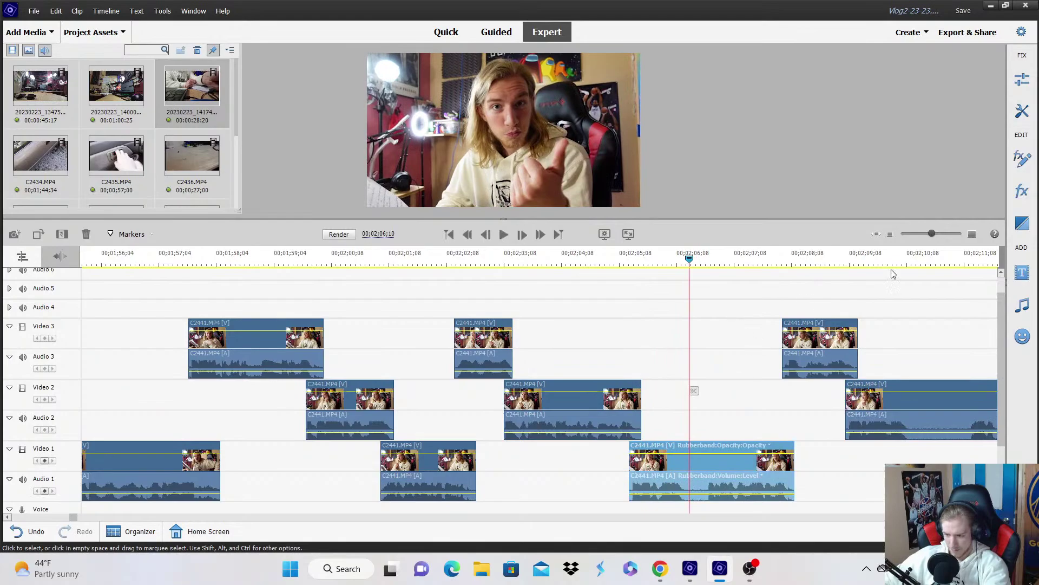
# Show the scale keyframes of the last Video 1 clip and add keyframes at 00;02;06;18 and 00;02;06;20.
pyautogui.press('=')
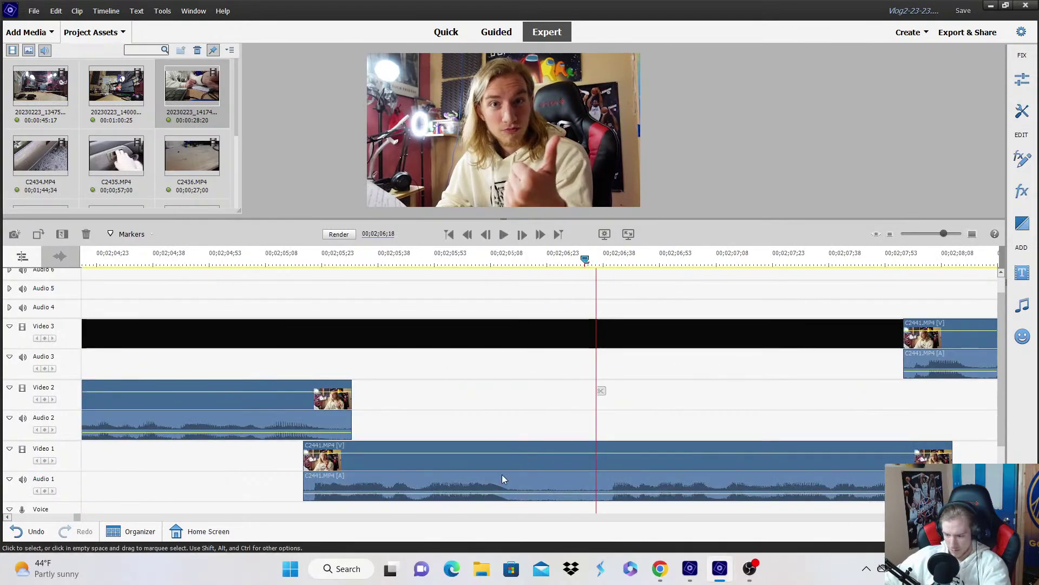
pyautogui.click(502, 475)
pyautogui.click(434, 454)
pyautogui.moveTo(434, 458)
pyautogui.click(470, 473)
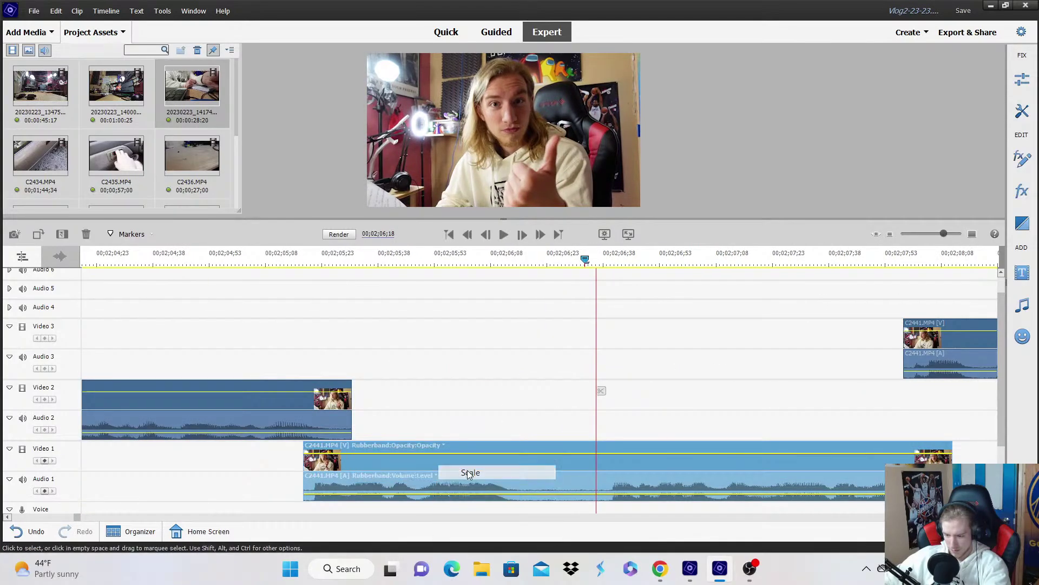
pyautogui.click(44, 460)
pyautogui.press('Right')
pyautogui.press('Right')
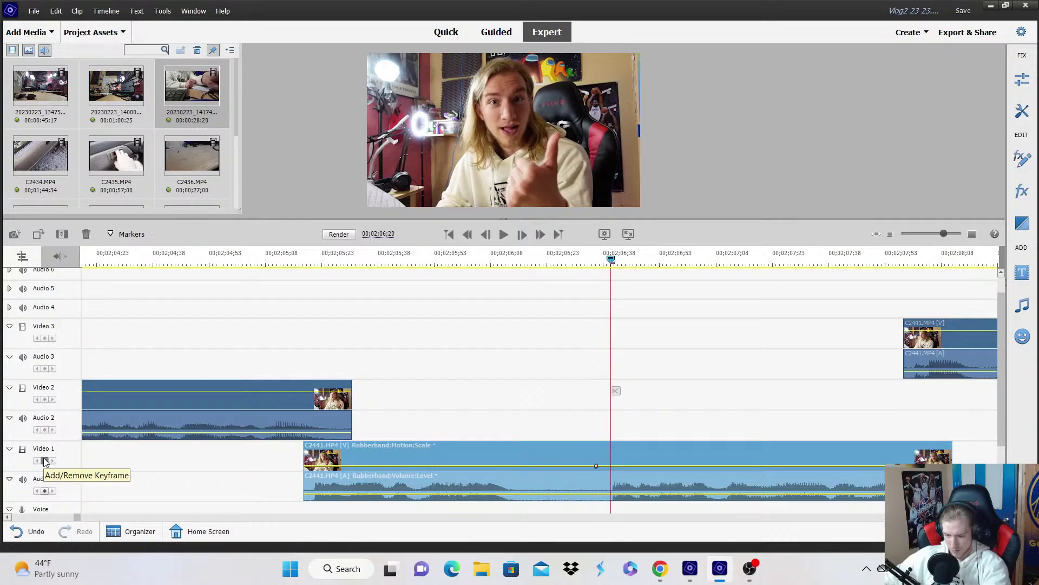
pyautogui.click(45, 460)
# Enlarge the picture slightly beyond the frame at the 00;02;06;20 scale keyframe and replay the zoom-in.
pyautogui.press('space')
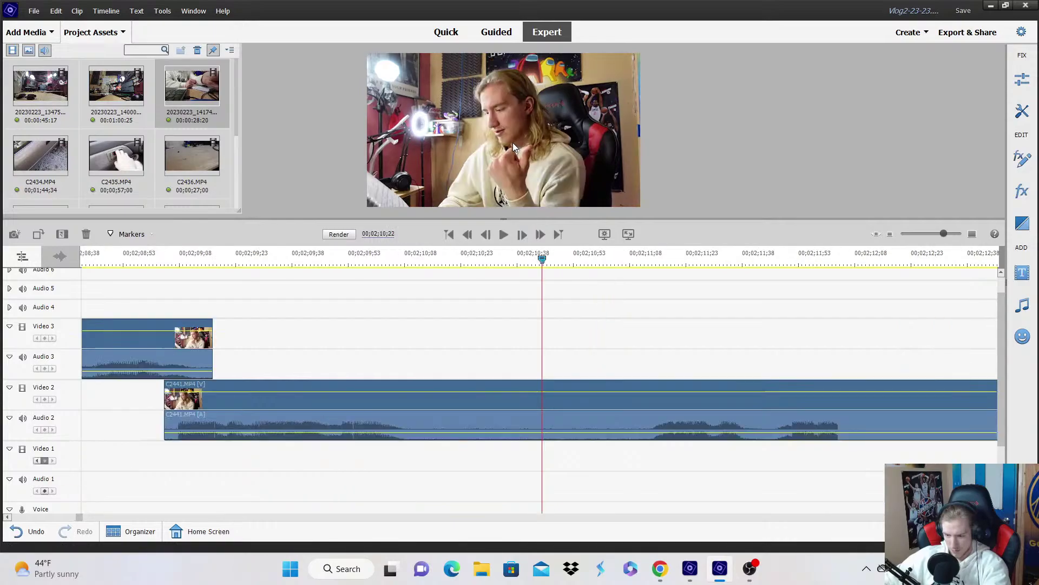
pyautogui.click(890, 234)
pyautogui.click(890, 234)
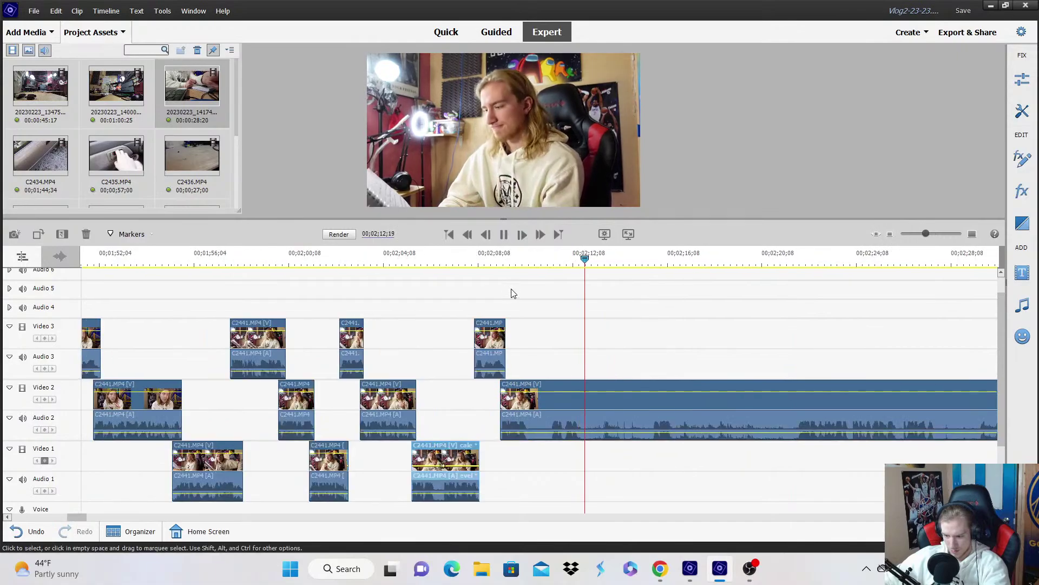
pyautogui.press('space')
pyautogui.click(968, 236)
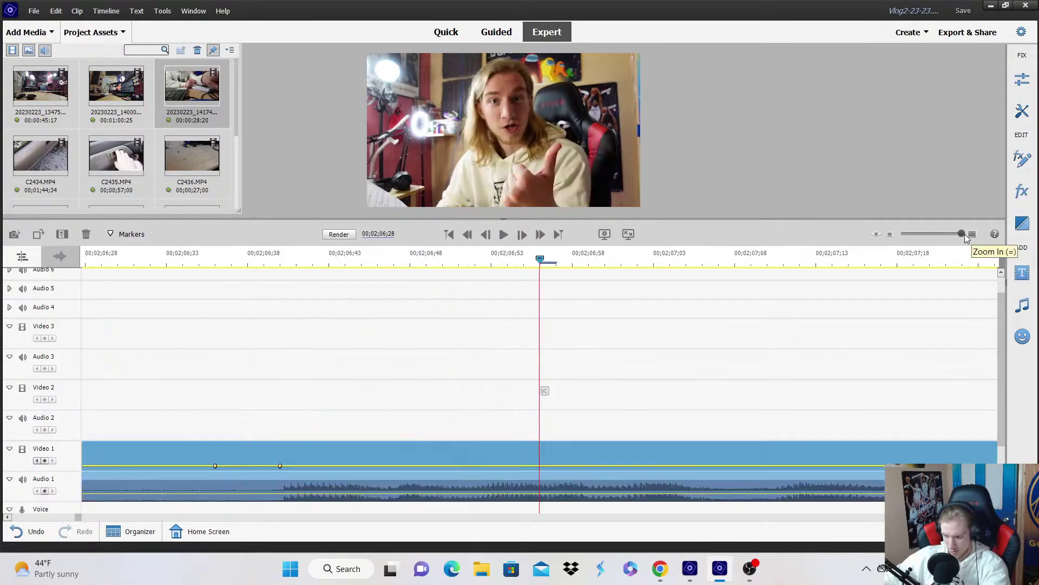
pyautogui.click(877, 233)
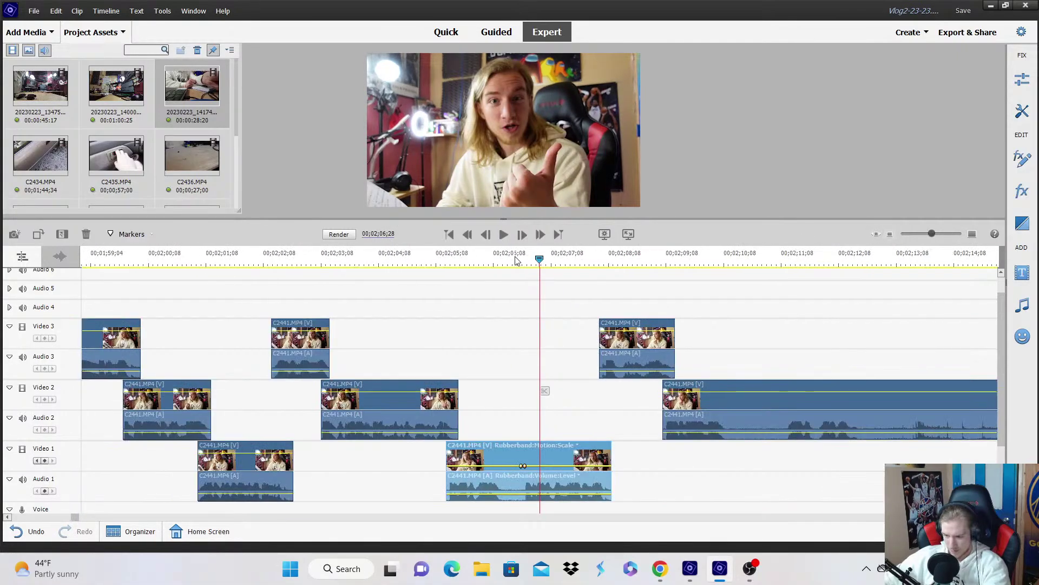
pyautogui.click(972, 234)
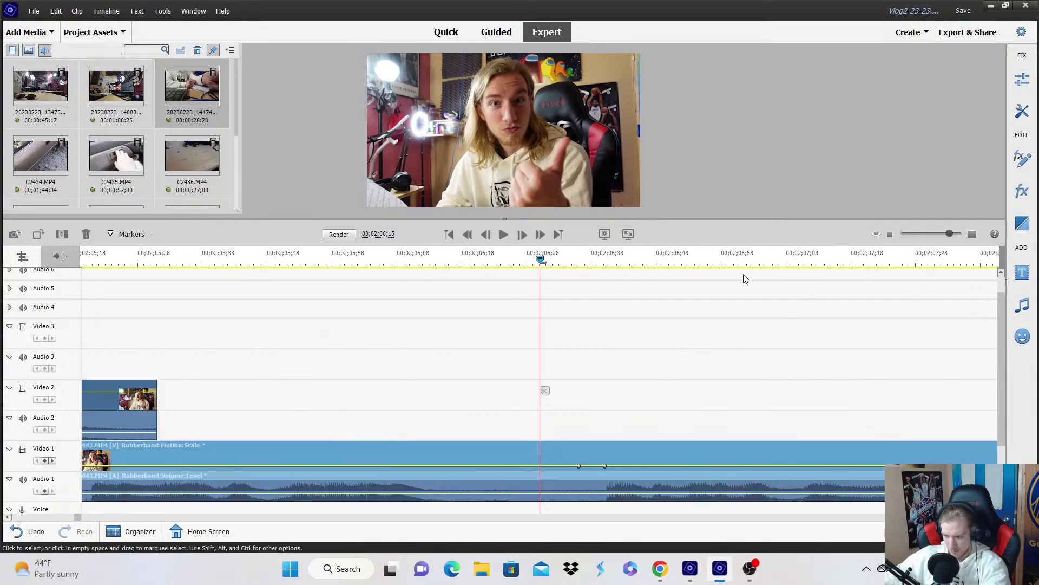
pyautogui.click(605, 265)
pyautogui.click(452, 120)
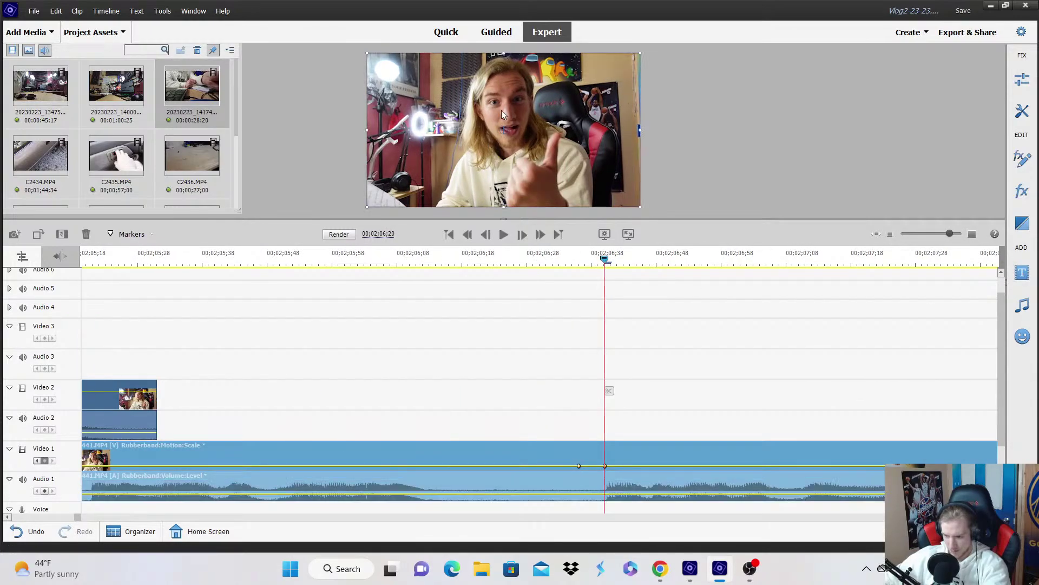
pyautogui.moveTo(641, 131); pyautogui.dragTo(662, 130)
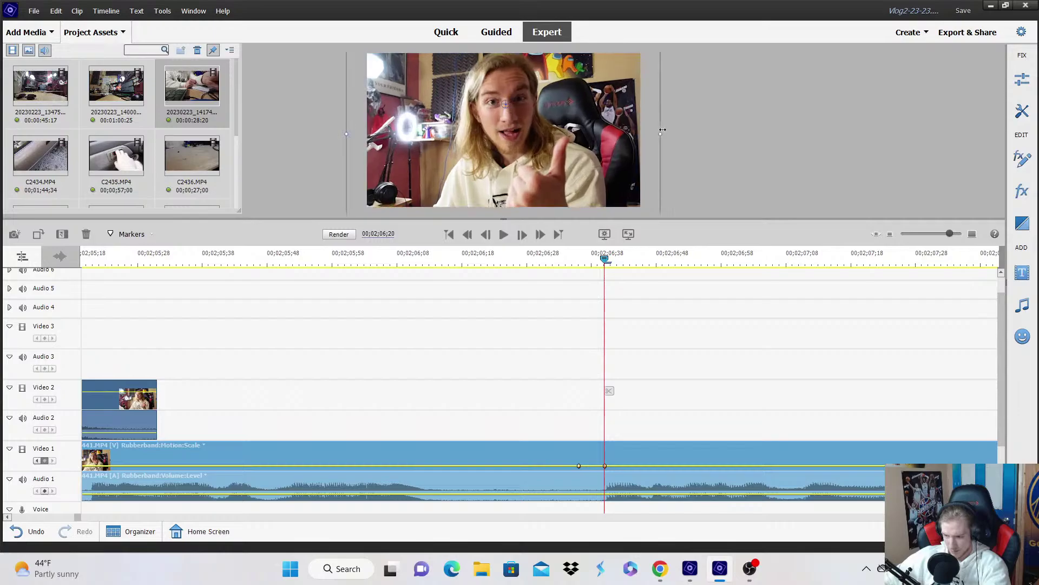
pyautogui.click(501, 259)
pyautogui.press('space')
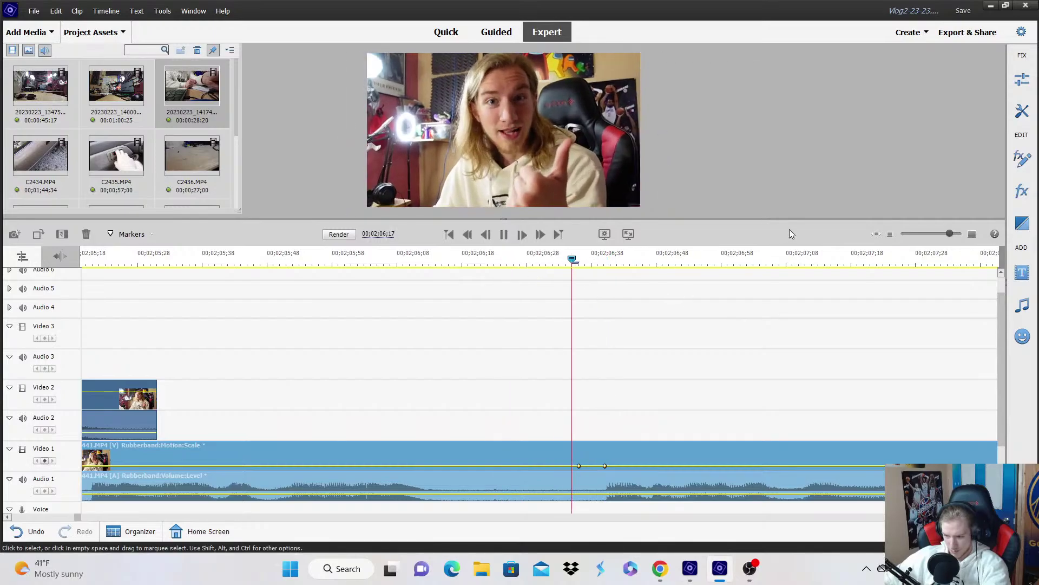
# Play on, split the Video 2 clip shortly after its first spoken phrase, and move the remainder to Video 1 with a slight overlap.
pyautogui.click(888, 234)
pyautogui.click(888, 234)
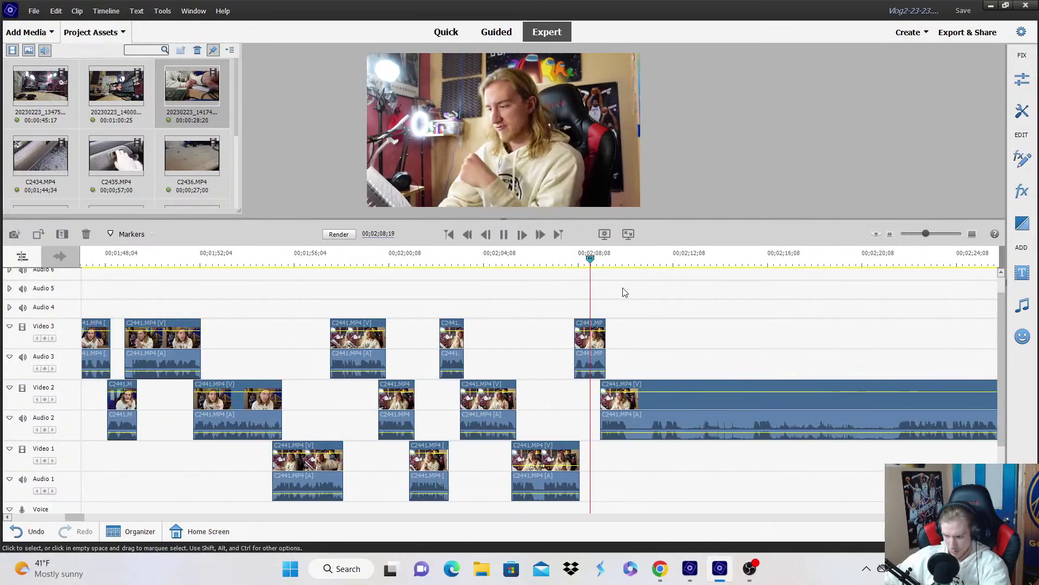
pyautogui.click(971, 232)
pyautogui.click(971, 232)
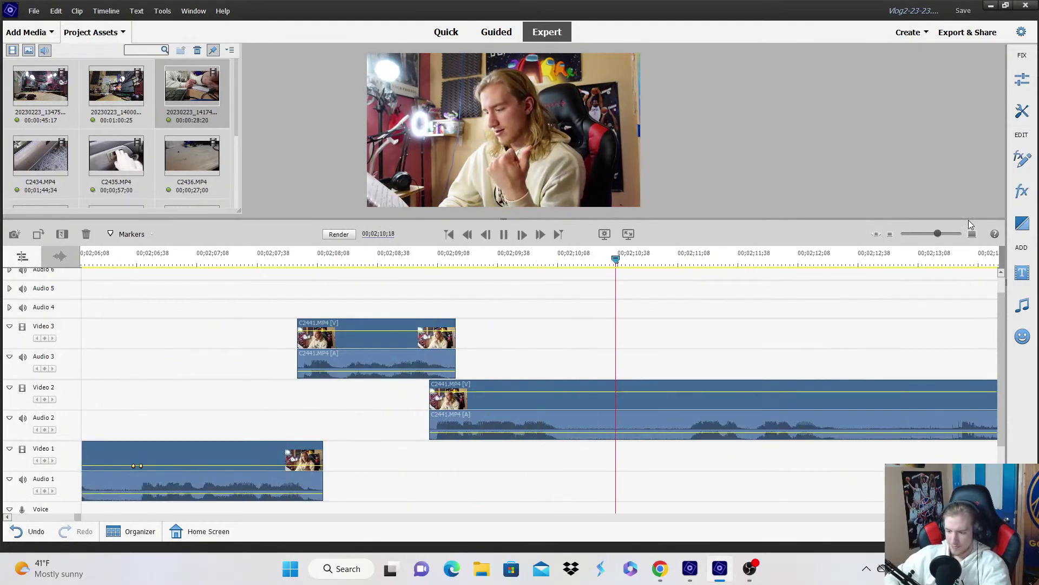
pyautogui.press('space')
pyautogui.press('space')
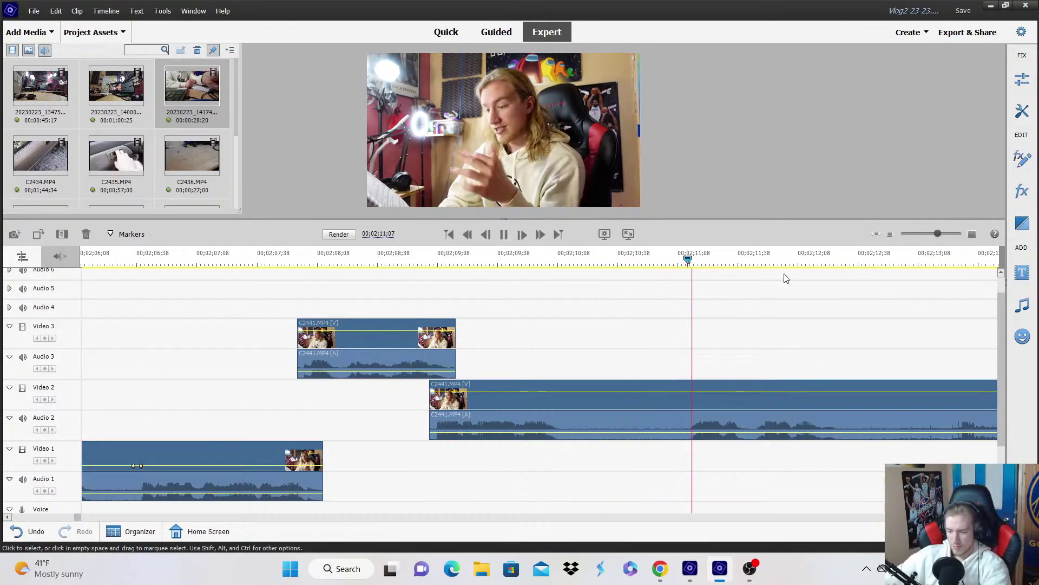
pyautogui.click(888, 234)
pyautogui.moveTo(594, 298); pyautogui.dragTo(543, 467)
pyautogui.click(556, 391)
pyautogui.click(570, 328)
pyautogui.press('space')
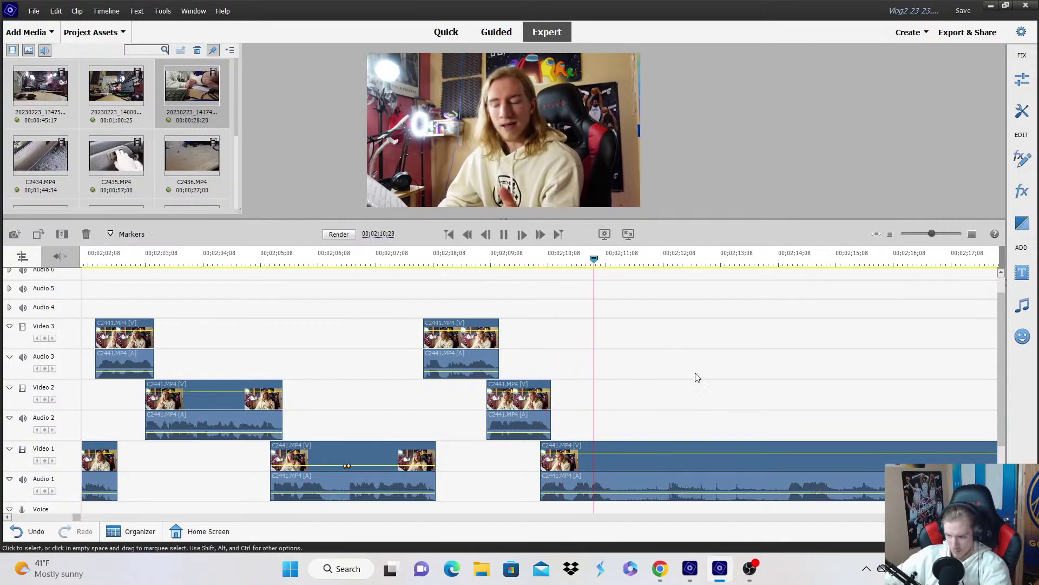
# Cut the unwanted take between 00;02;11;08 and 00;02;20;09 out of the Video 1 clip and close the gap.
pyautogui.click(609, 455)
pyautogui.click(620, 391)
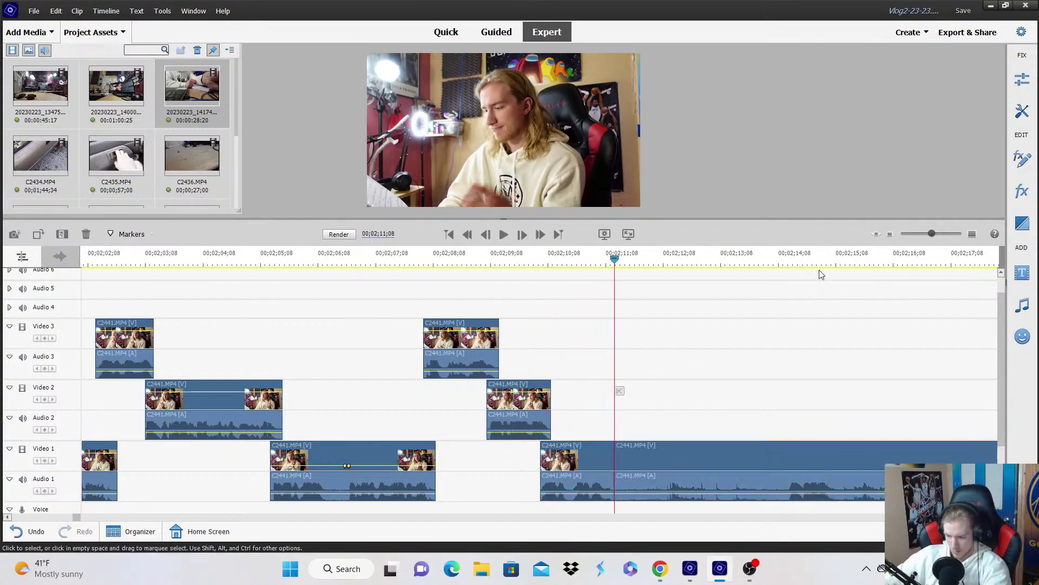
pyautogui.click(782, 267)
pyautogui.press('space')
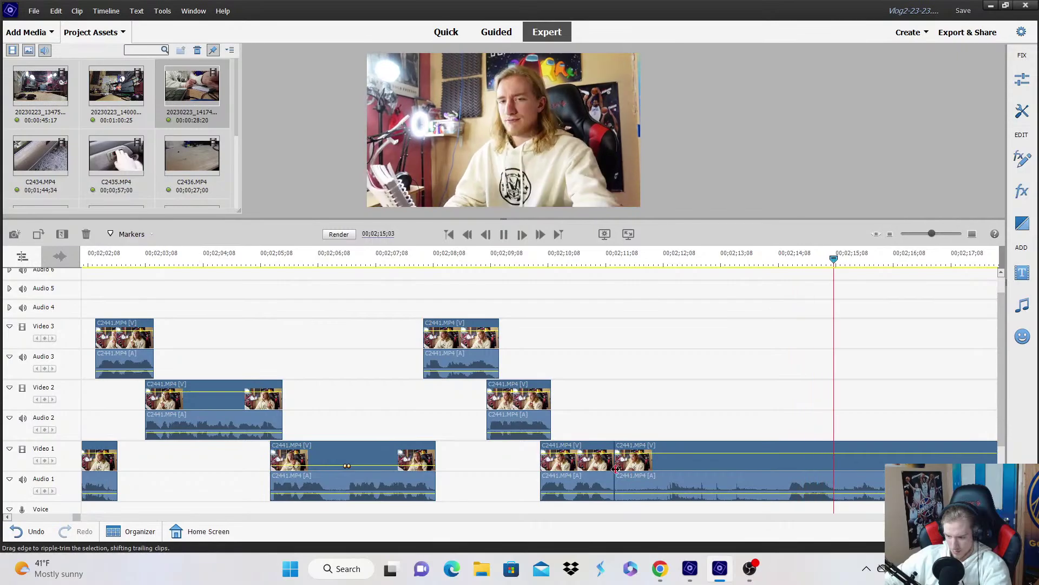
pyautogui.click(923, 234)
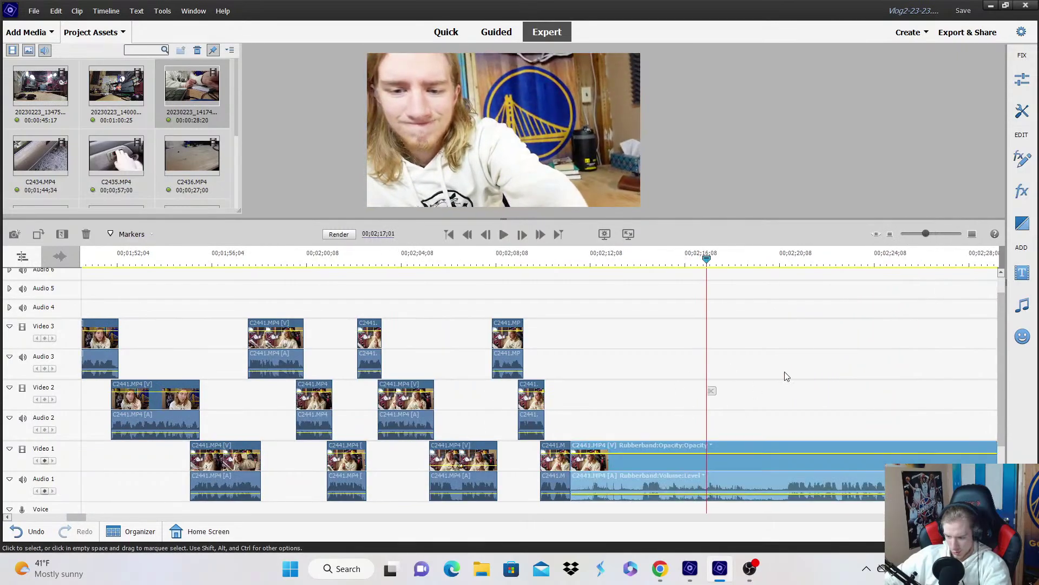
pyautogui.click(782, 266)
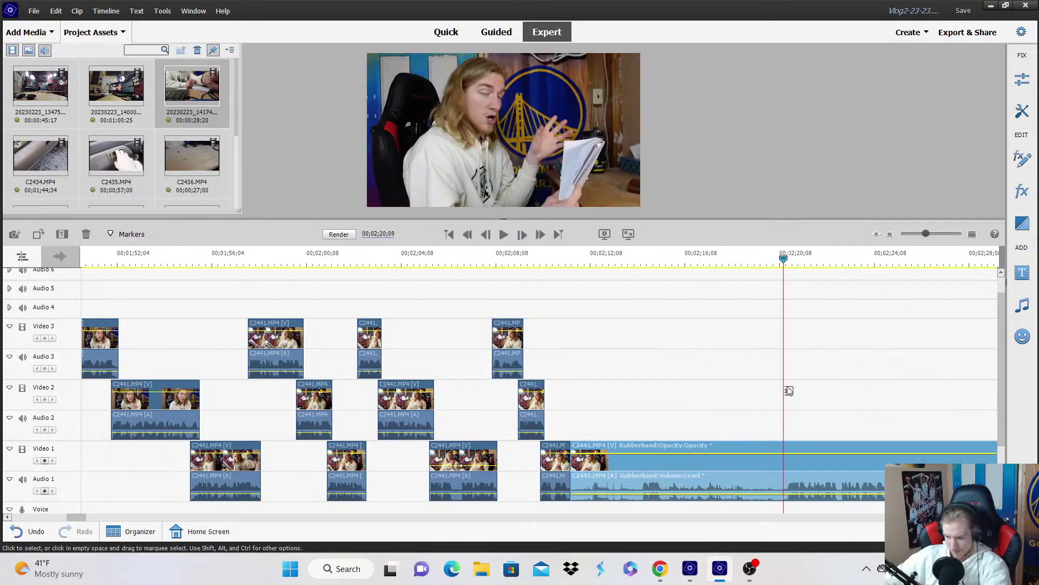
pyautogui.rightClick(739, 460)
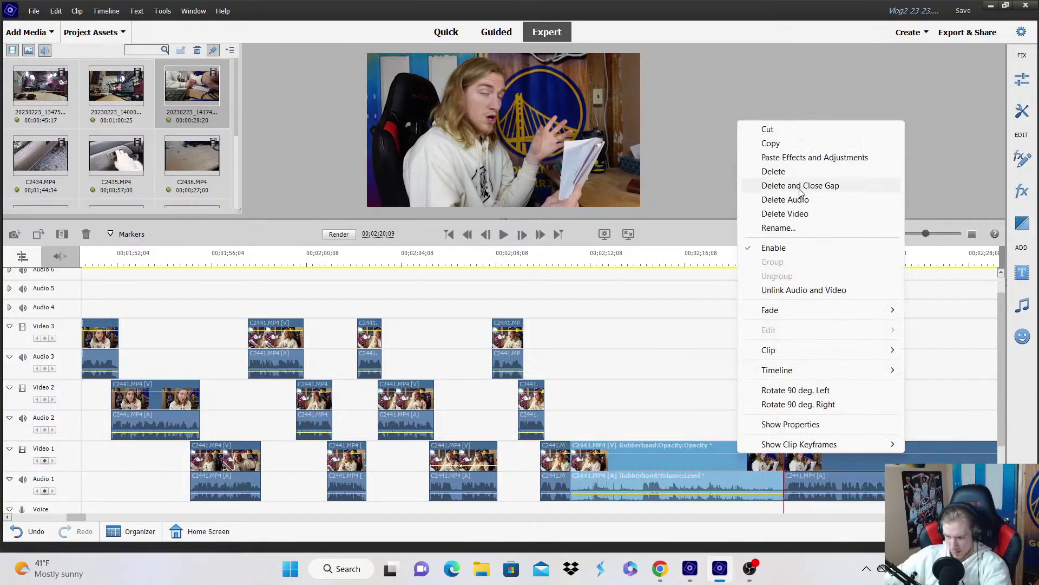
# Play across the new cut, move the following Video 1 clip to Video 3 with a slight overlap, and replay it.
pyautogui.click(547, 277)
pyautogui.click(547, 277)
pyautogui.press('space')
pyautogui.click(972, 234)
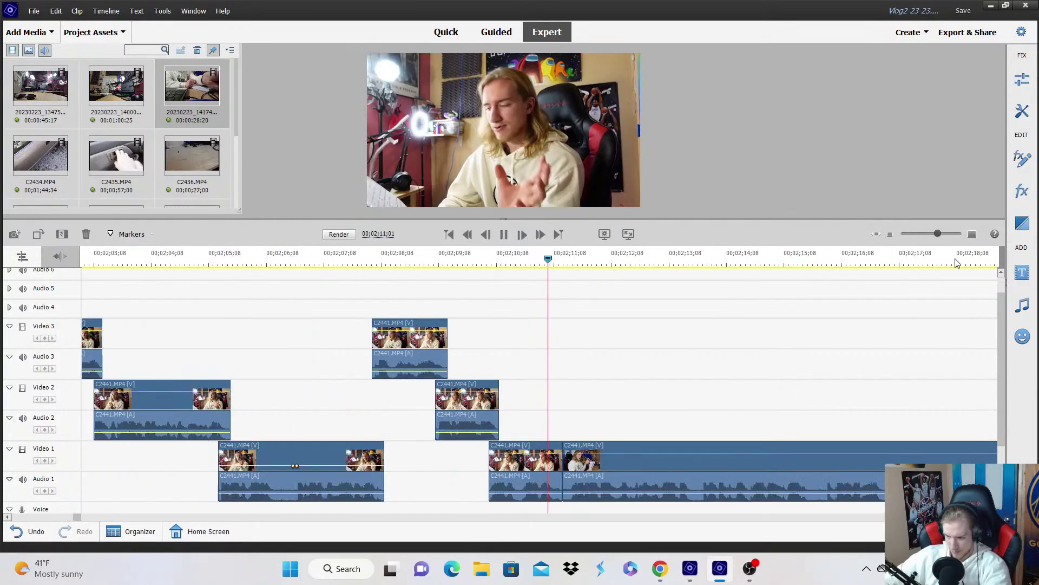
pyautogui.click(972, 233)
pyautogui.moveTo(595, 450); pyautogui.dragTo(561, 335)
pyautogui.click(506, 250)
pyautogui.press('space')
pyautogui.click(714, 315)
pyautogui.press('space')
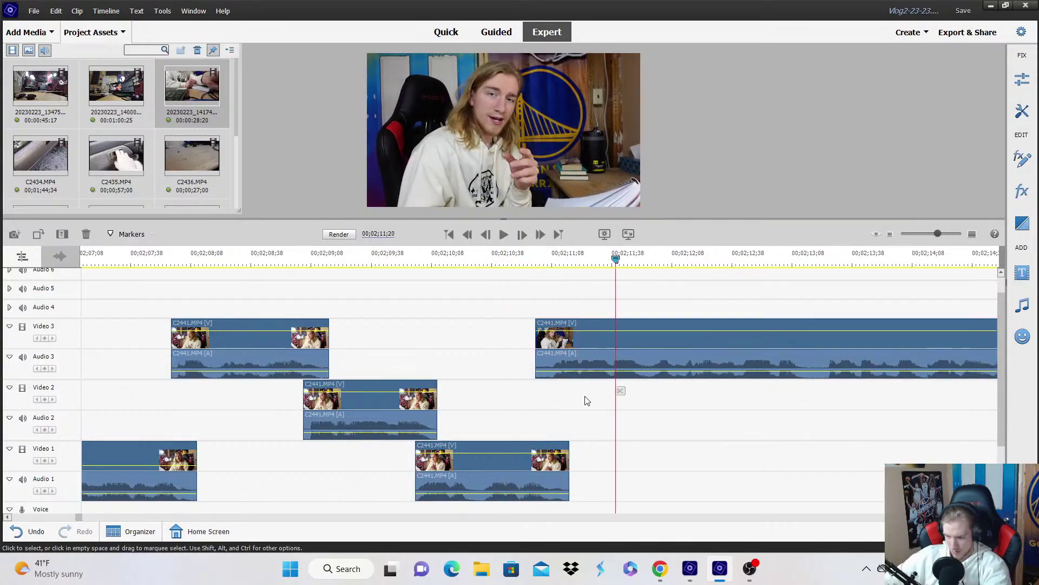
# Shift the last Video 3 clip slightly earlier to increase its overlap with the Video 1 clip, and play on.
pyautogui.click(541, 360)
pyautogui.moveTo(541, 364)
pyautogui.mouseDown()
pyautogui.moveTo(558, 353)
pyautogui.moveTo(548, 353)
pyautogui.mouseUp()
pyautogui.press('space')
pyautogui.press('space')
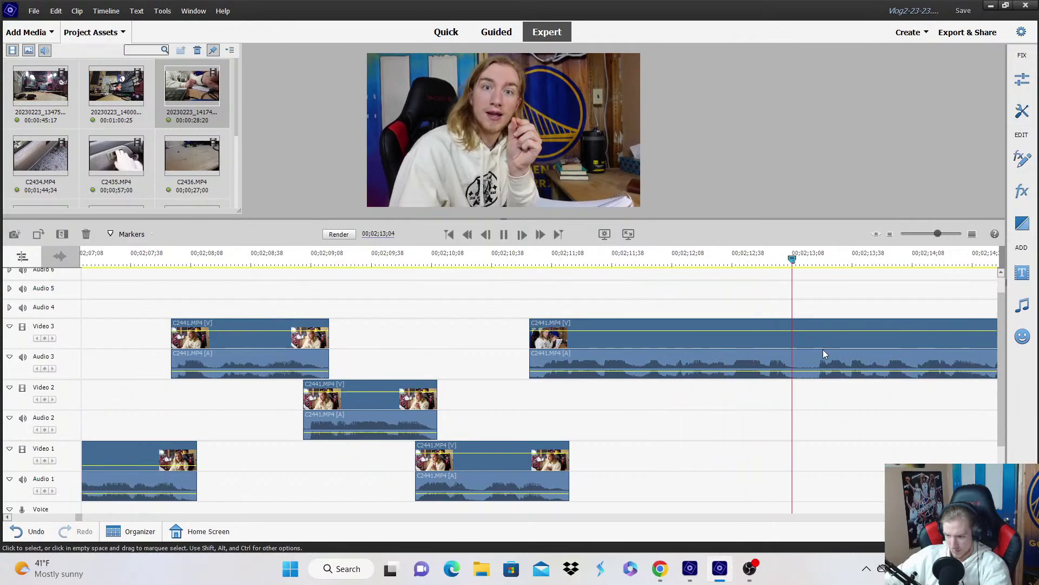
# Split the Video 3 clip at 00;02;13;04, move the remainder to Video 2 with a slight overlap, and play on.
pyautogui.click(812, 389)
pyautogui.press('Left')
pyautogui.press('Left')
pyautogui.press('Left')
pyautogui.press('Left')
pyautogui.press('Left')
pyautogui.press('Left')
pyautogui.press('Left')
pyautogui.press('Left')
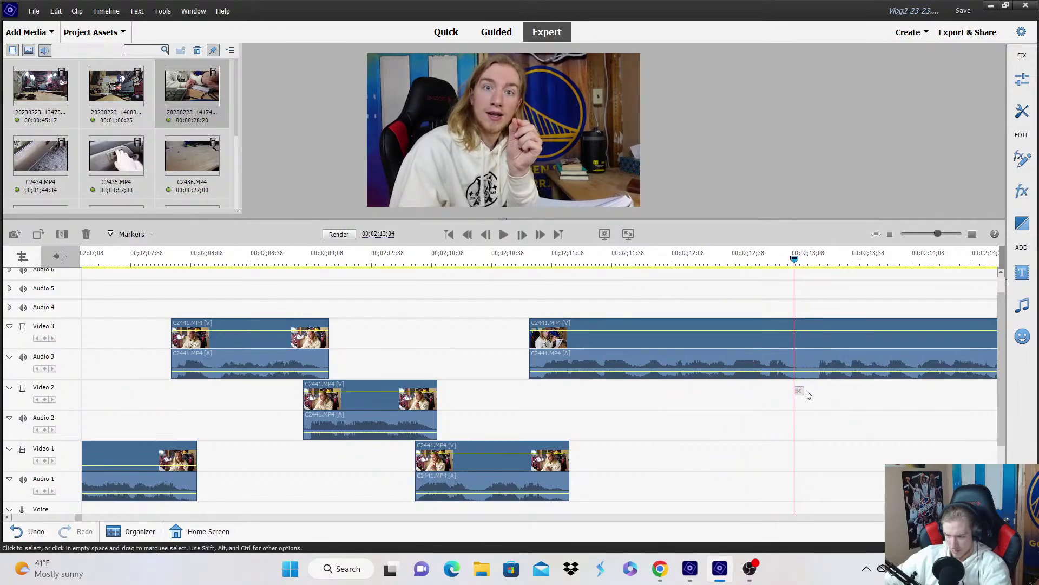
pyautogui.press('Left')
pyautogui.click(797, 390)
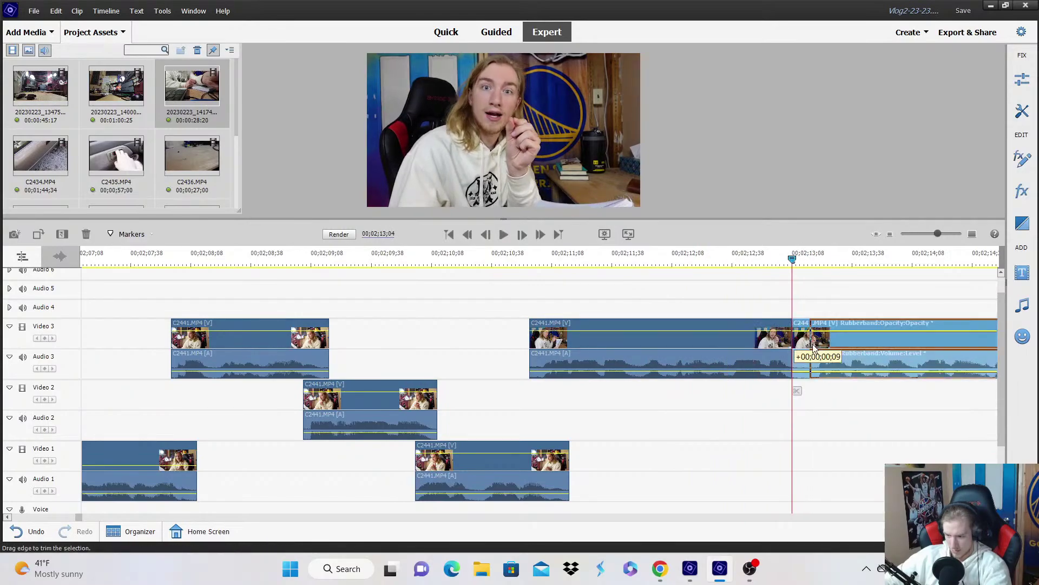
pyautogui.moveTo(814, 339); pyautogui.dragTo(809, 398)
pyautogui.press('space')
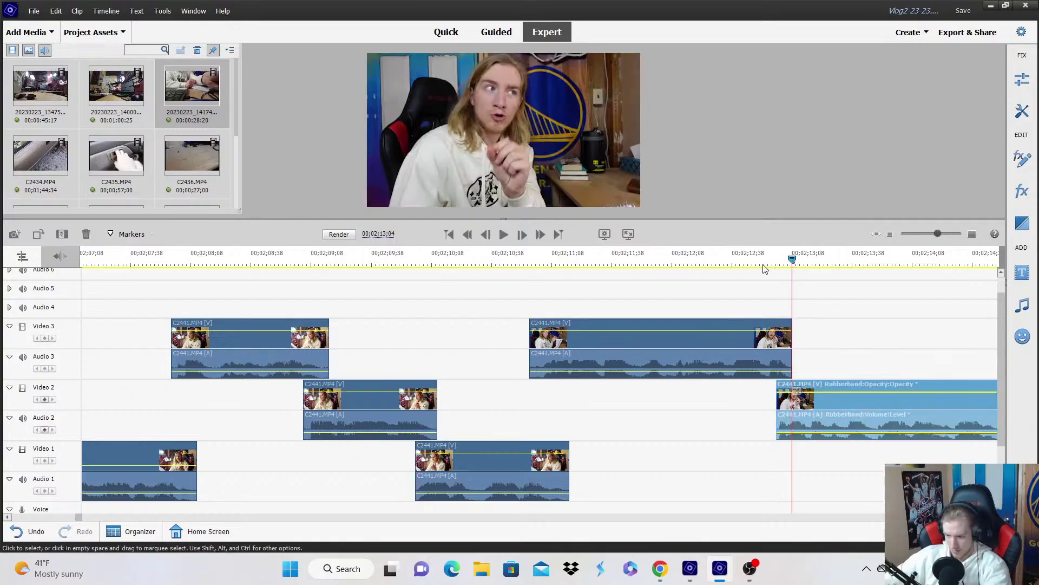
# Play the new Video 2 clip, split it at 00;02;14;26, and move the remainder to Video 1 with a slight overlap.
pyautogui.click(892, 236)
pyautogui.click(836, 317)
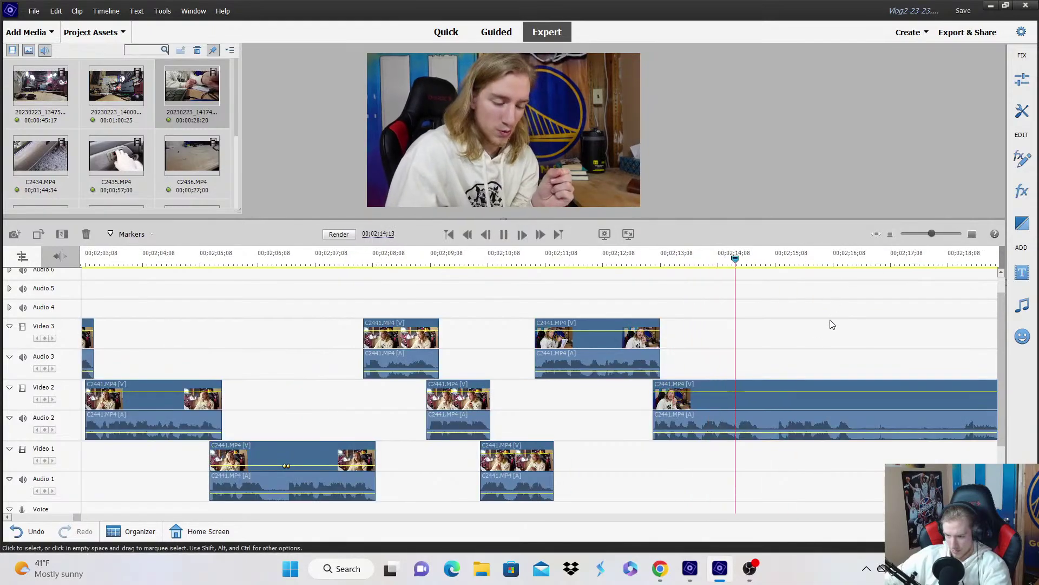
pyautogui.press('space')
pyautogui.click(764, 390)
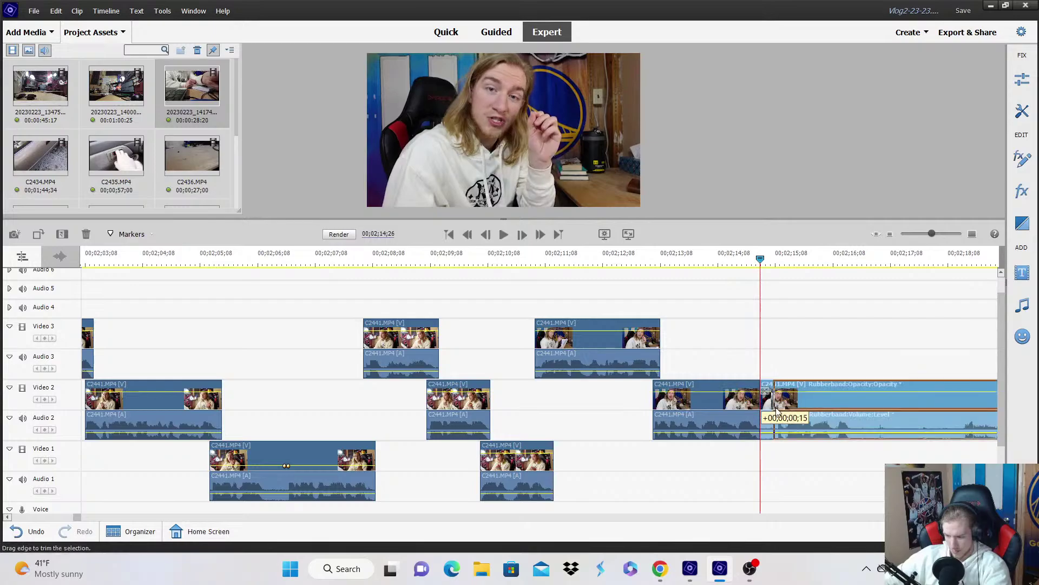
pyautogui.moveTo(764, 391); pyautogui.dragTo(769, 461)
# Replay the latest cut and split the Video 1 clip at 00;02;15;29.
pyautogui.click(744, 260)
pyautogui.press('space')
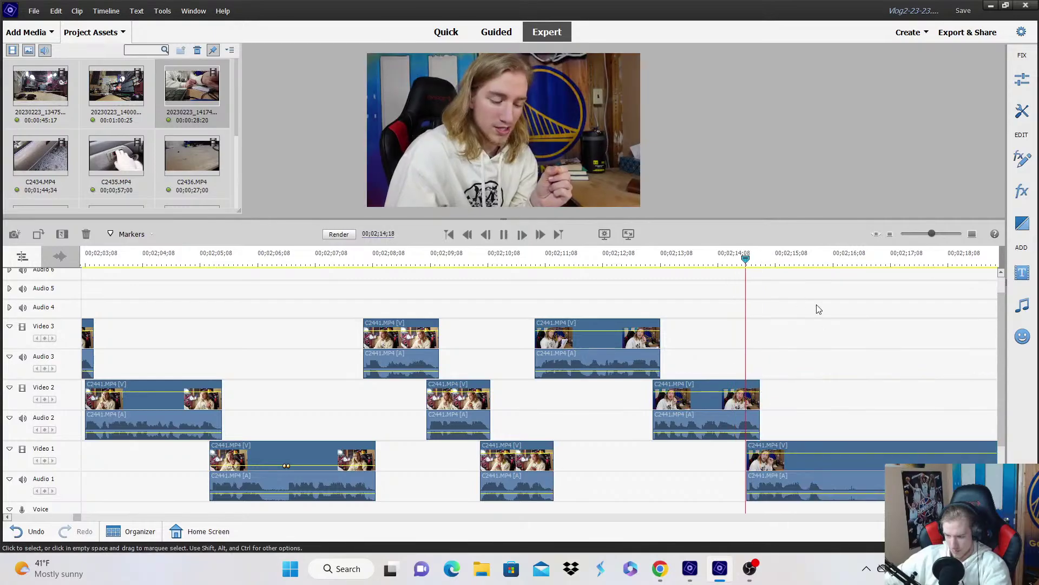
pyautogui.click(856, 447)
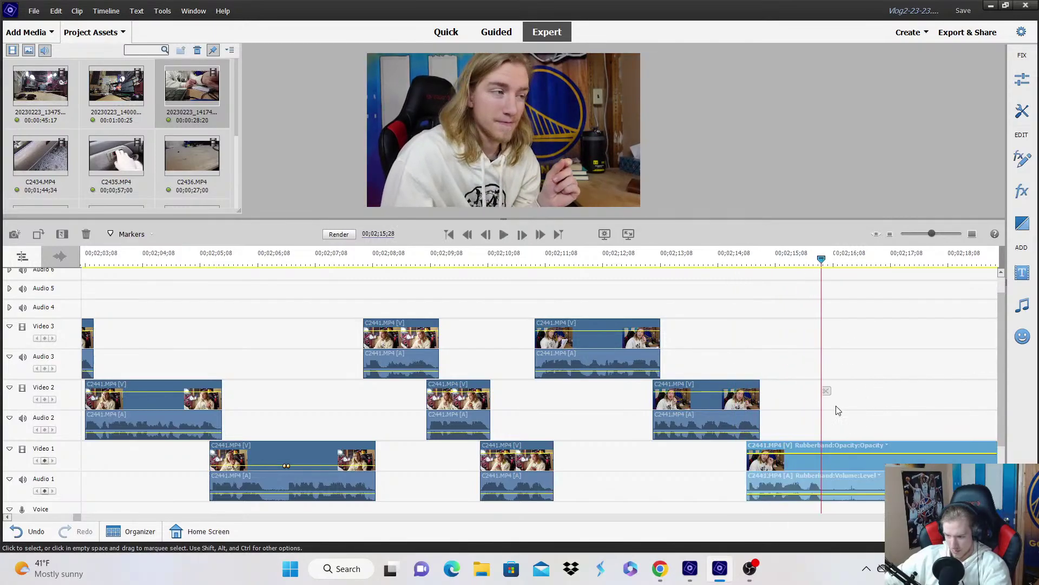
pyautogui.click(827, 391)
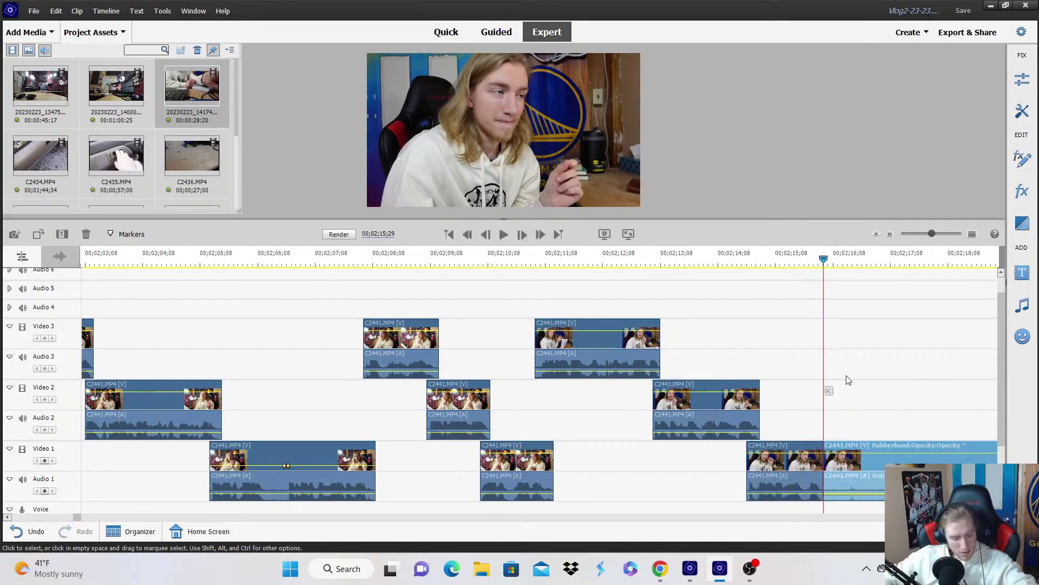
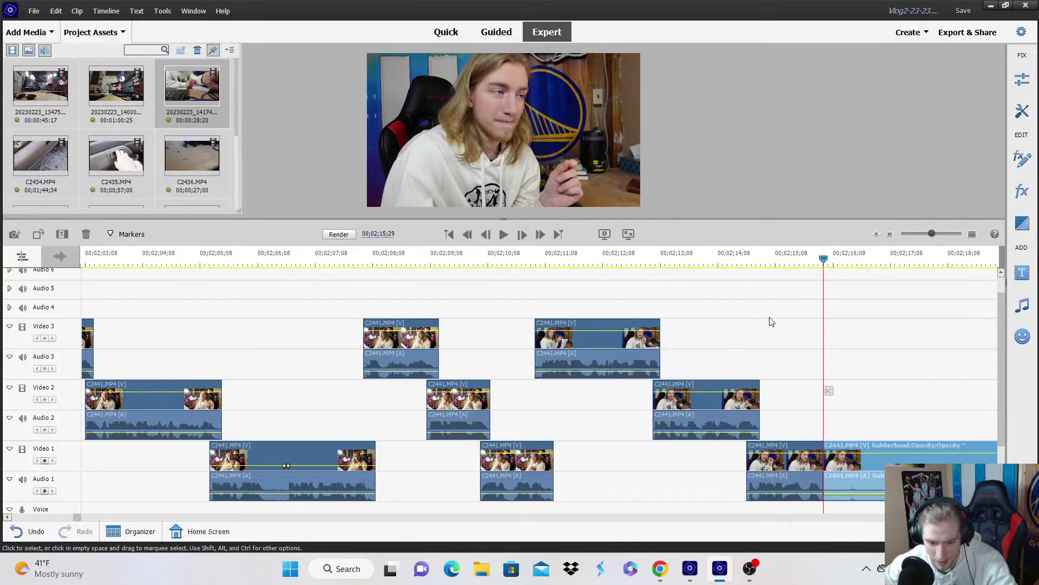
pyautogui.click(890, 234)
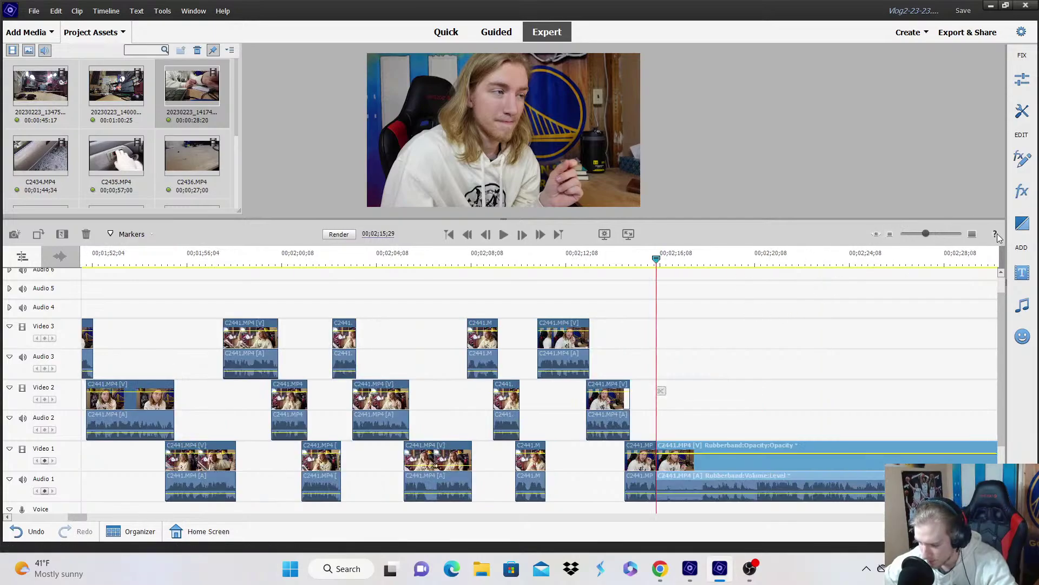
pyautogui.scroll(2, 857, 274)
pyautogui.scroll(-2, 752, 299)
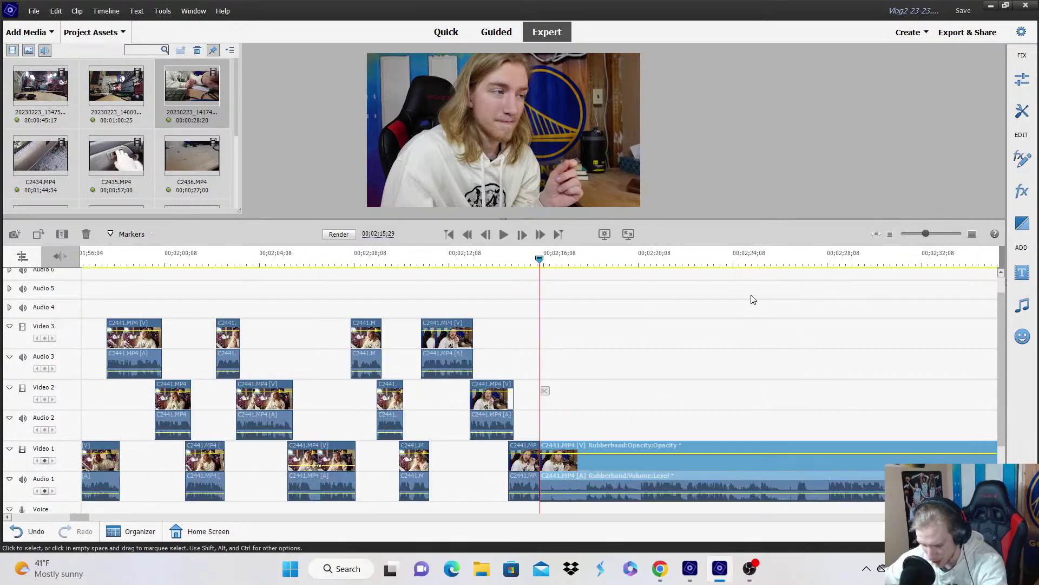
# Split the Video 1 clip at 00;02;20;05 and delete the unwanted take before the cut, closing the gap.
pyautogui.click(642, 262)
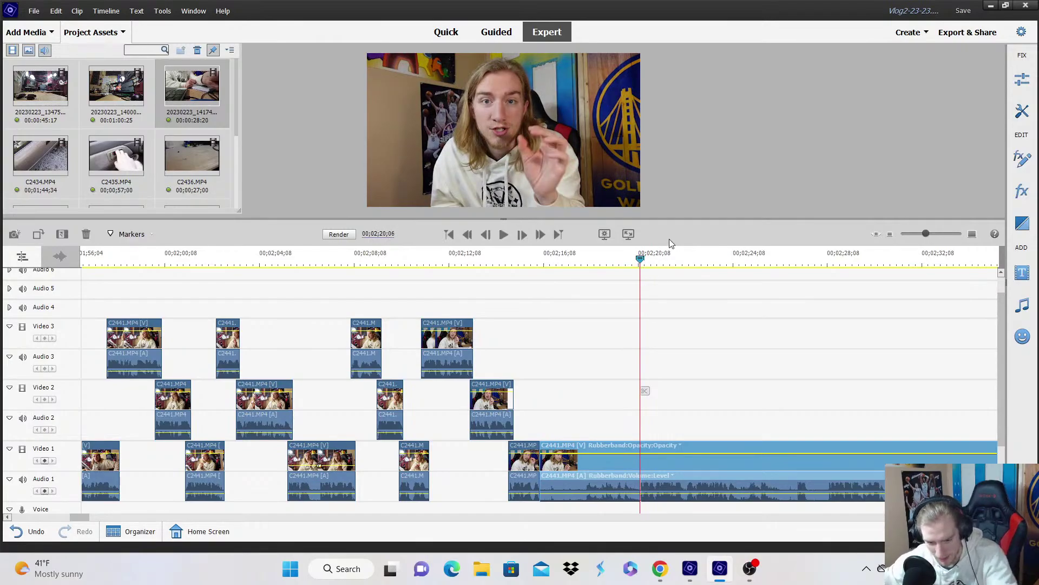
pyautogui.click(972, 234)
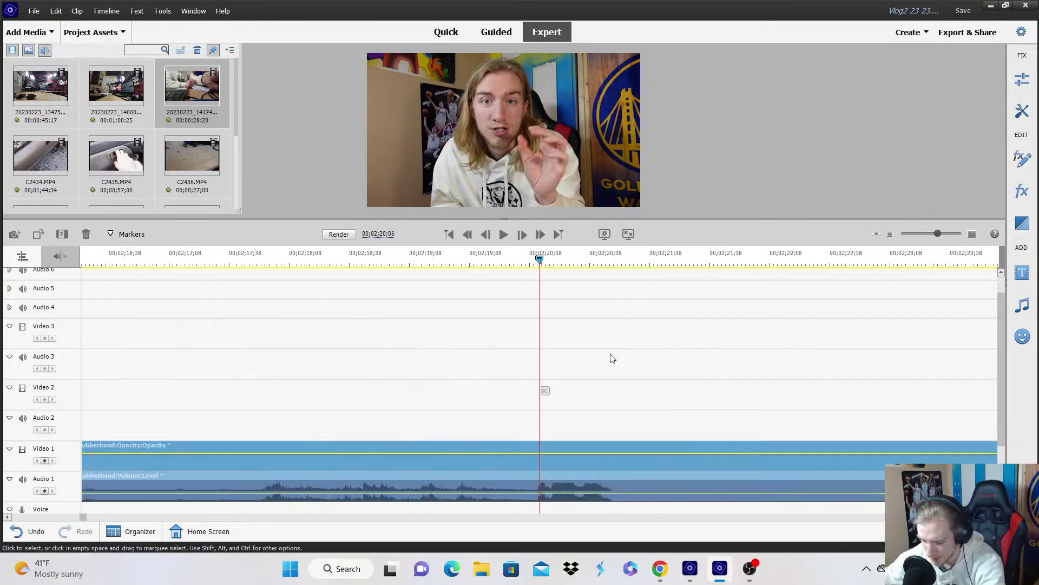
pyautogui.press('Left')
pyautogui.click(541, 391)
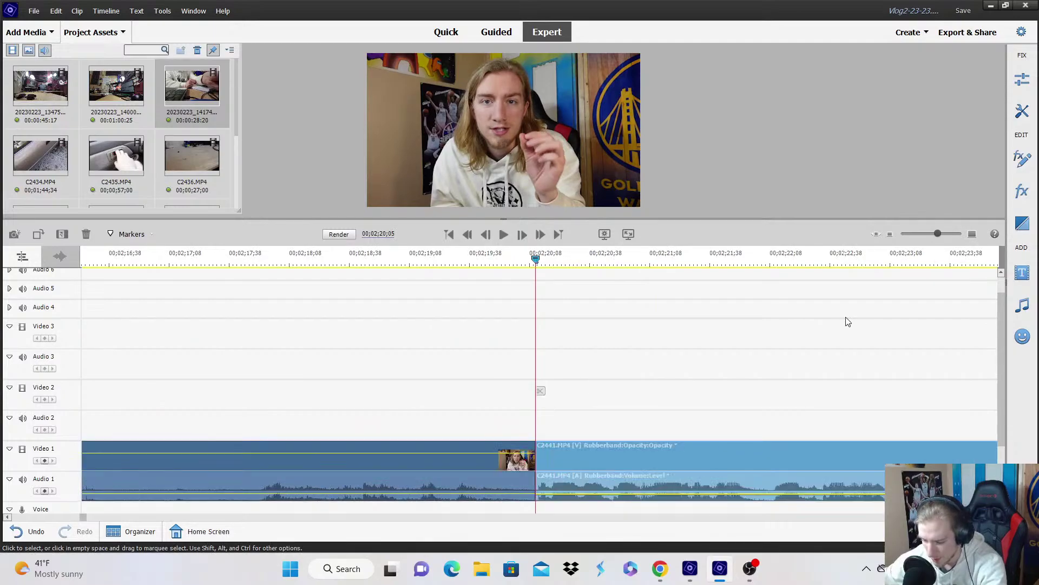
pyautogui.click(890, 235)
pyautogui.click(890, 235)
pyautogui.rightClick(501, 484)
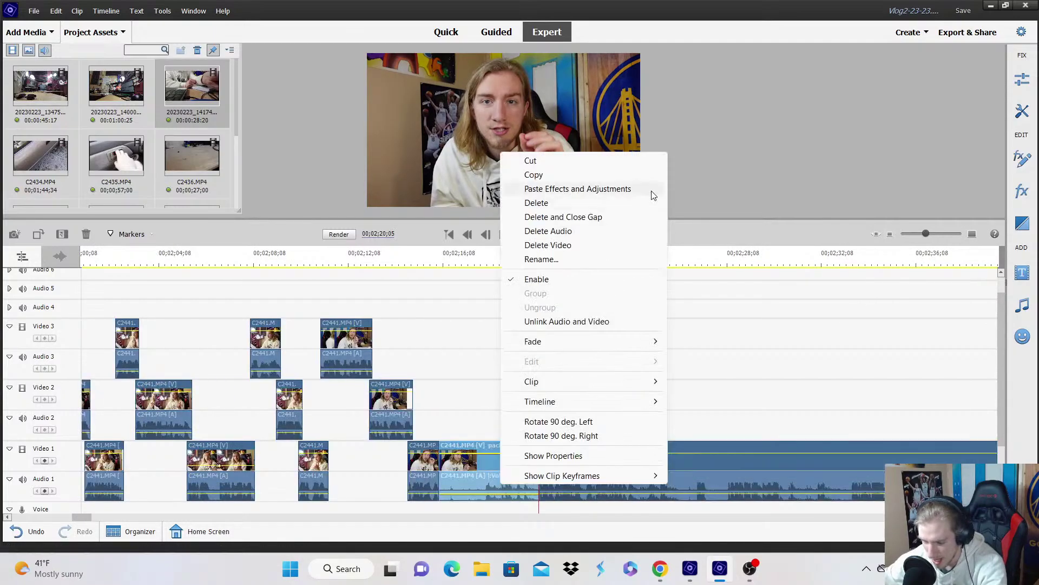
pyautogui.click(628, 223)
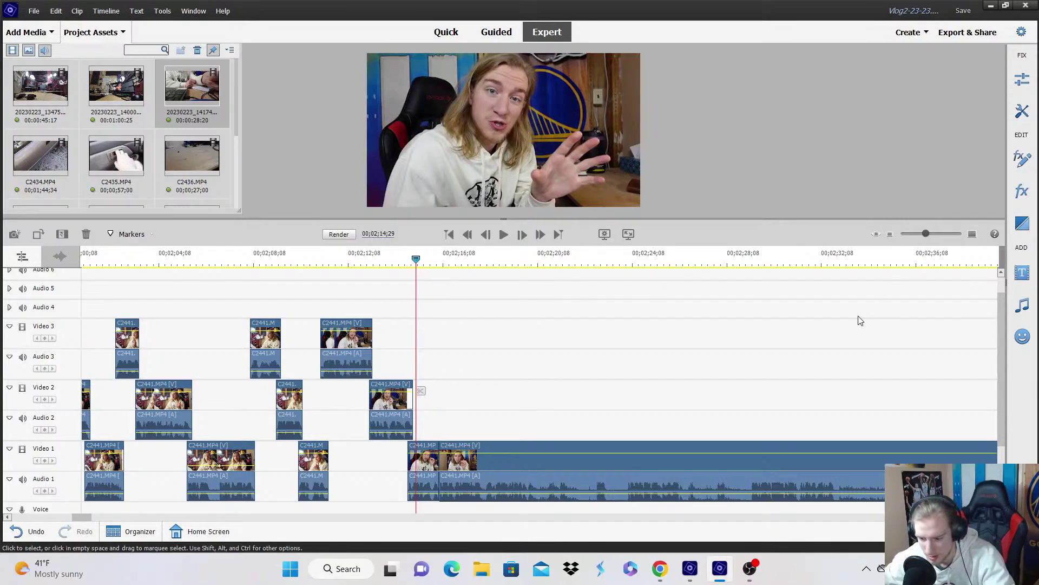
# Move the remaining Video 1 clip to Video 3, shift it slightly earlier for more overlap, and replay the cut.
pyautogui.click(972, 234)
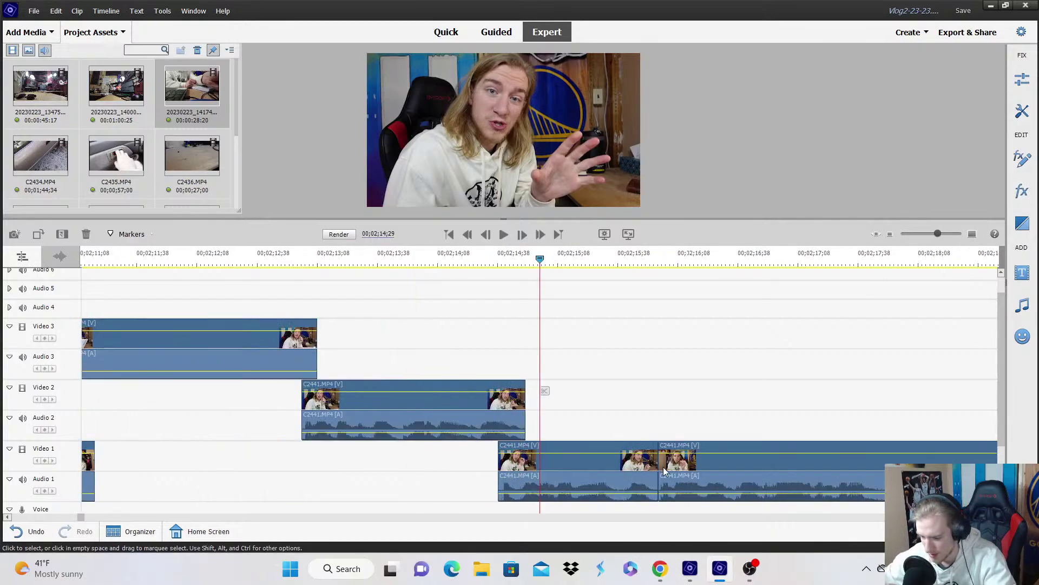
pyautogui.moveTo(683, 472); pyautogui.dragTo(677, 349)
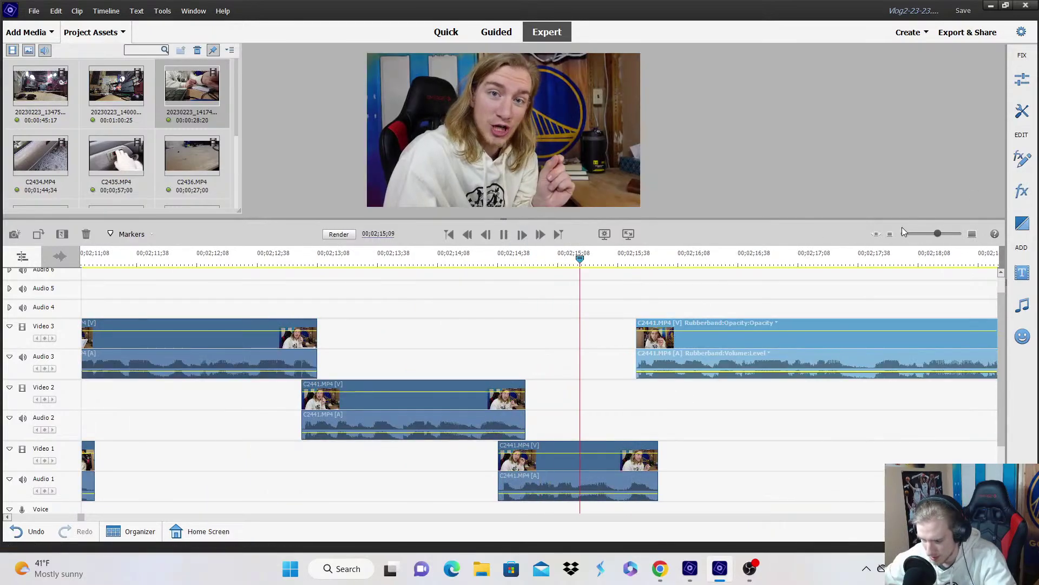
pyautogui.click(890, 234)
pyautogui.click(973, 234)
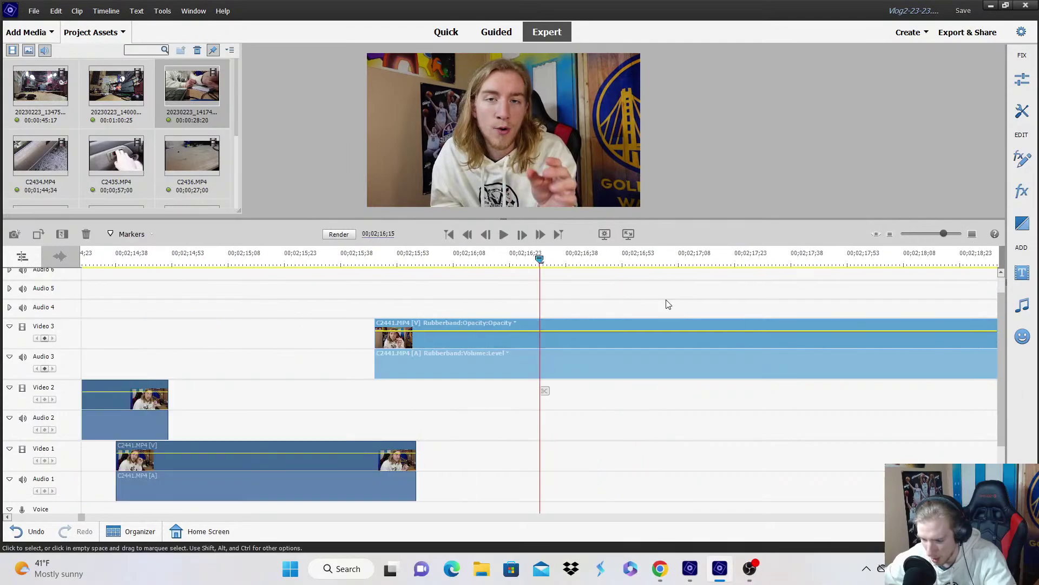
pyautogui.moveTo(453, 332); pyautogui.dragTo(438, 333)
pyautogui.click(325, 249)
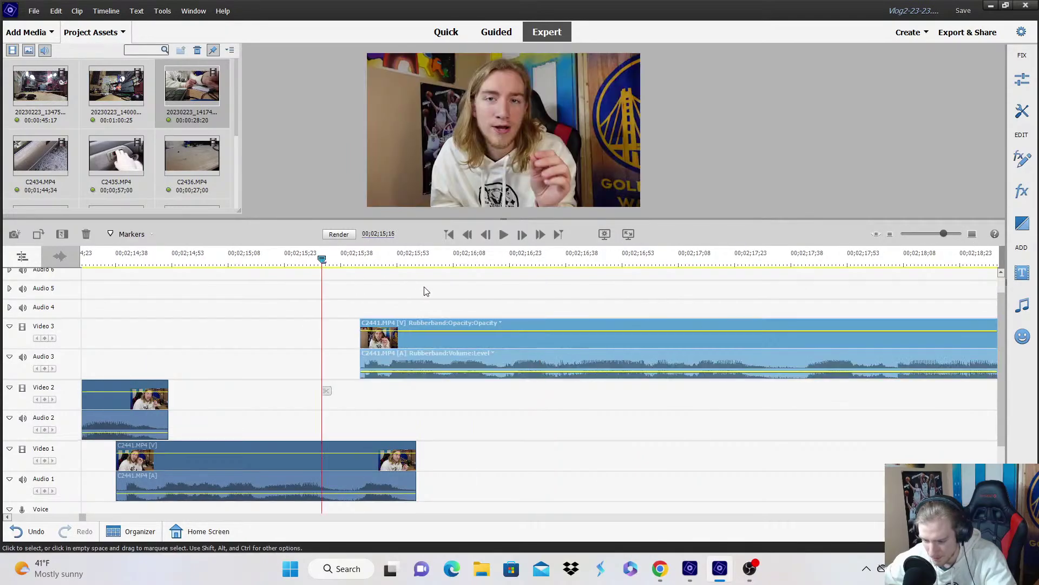
pyautogui.click(424, 290)
pyautogui.press('space')
# Split the Video 3 clip shortly after 00;02;17;08, move the remainder to Video 2 with a slight overlap, and replay.
pyautogui.click(889, 233)
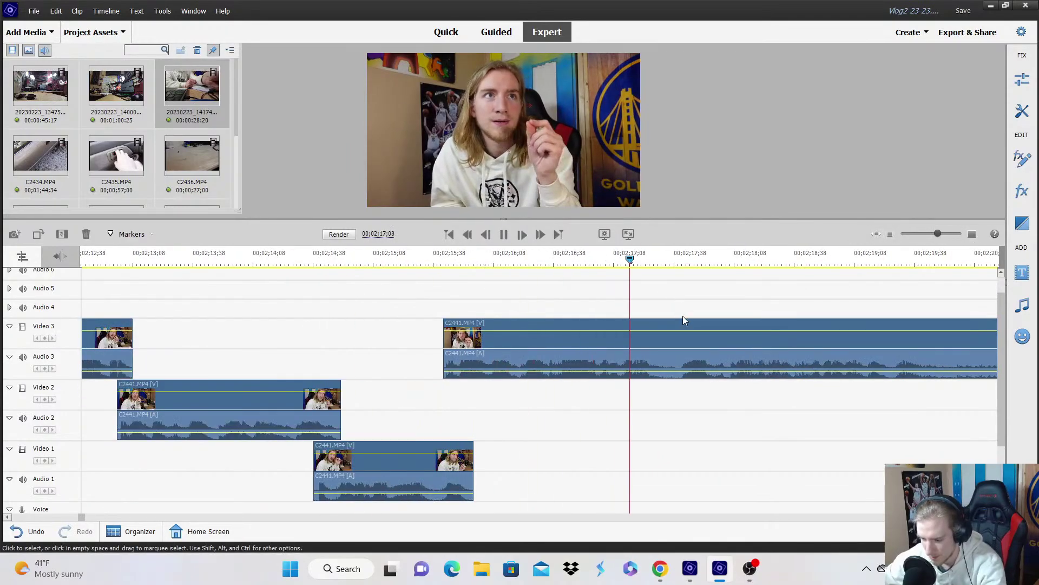
pyautogui.click(664, 358)
pyautogui.moveTo(667, 351); pyautogui.dragTo(670, 427)
pyautogui.click(635, 256)
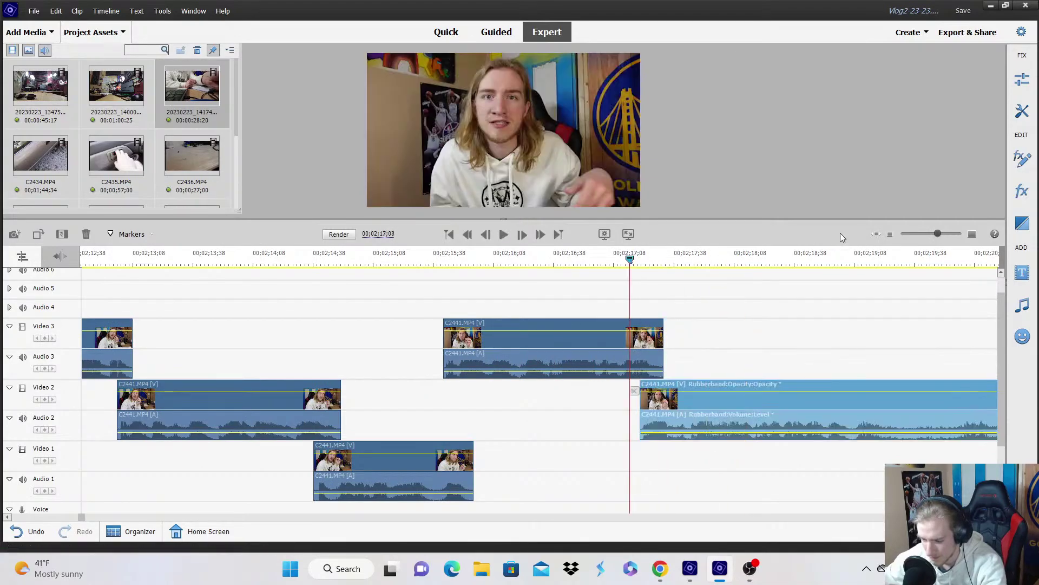
pyautogui.press('space')
# Split the Video 2 clip at 00;02;19;03, move the remainder to Video 1 with a slight overlap, and play on.
pyautogui.click(890, 234)
pyautogui.click(773, 288)
pyautogui.press('space')
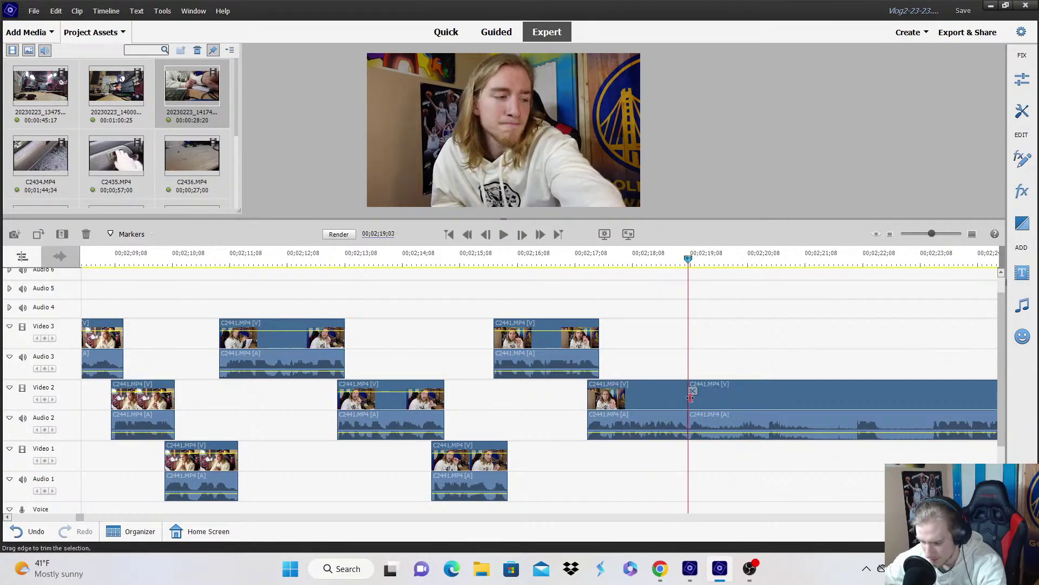
pyautogui.moveTo(693, 392); pyautogui.dragTo(699, 455)
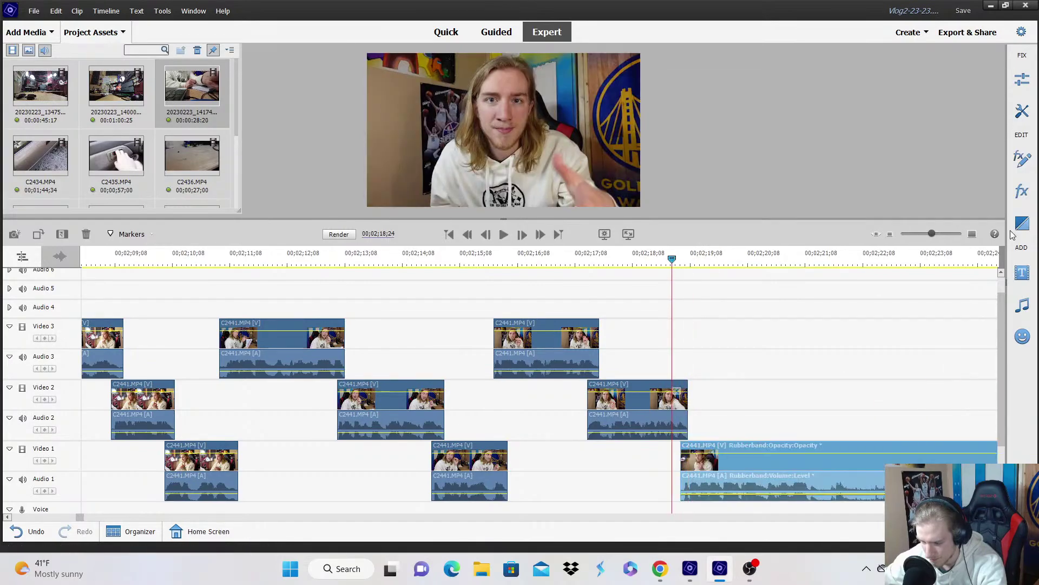
pyautogui.press('space')
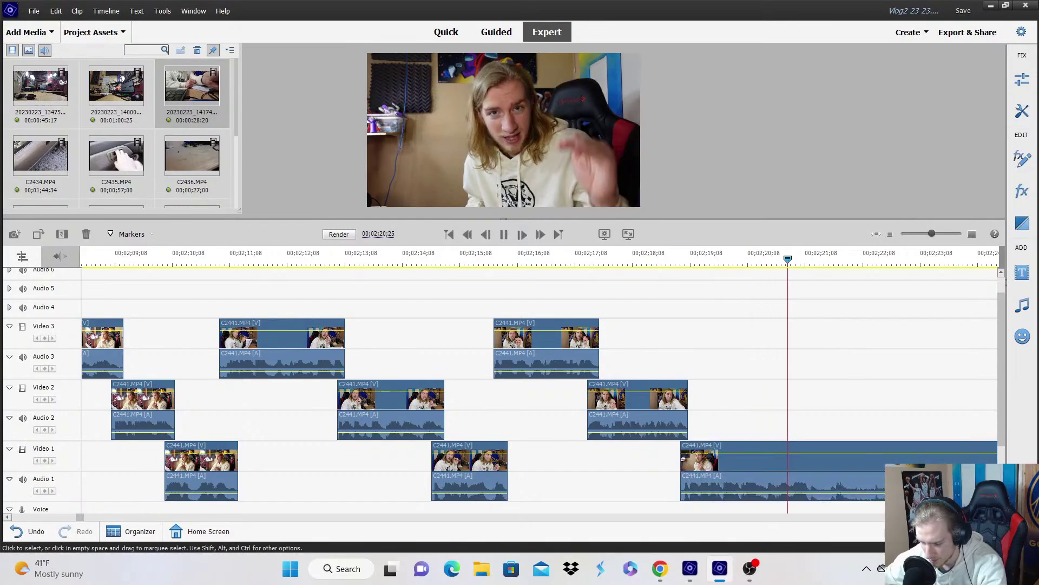
# Split the Video 1 clip at 00;02;21;12 and move the talking footage that follows to Video 3 with a slight overlap.
pyautogui.press('space')
pyautogui.hotkey('ctrl', 'k')
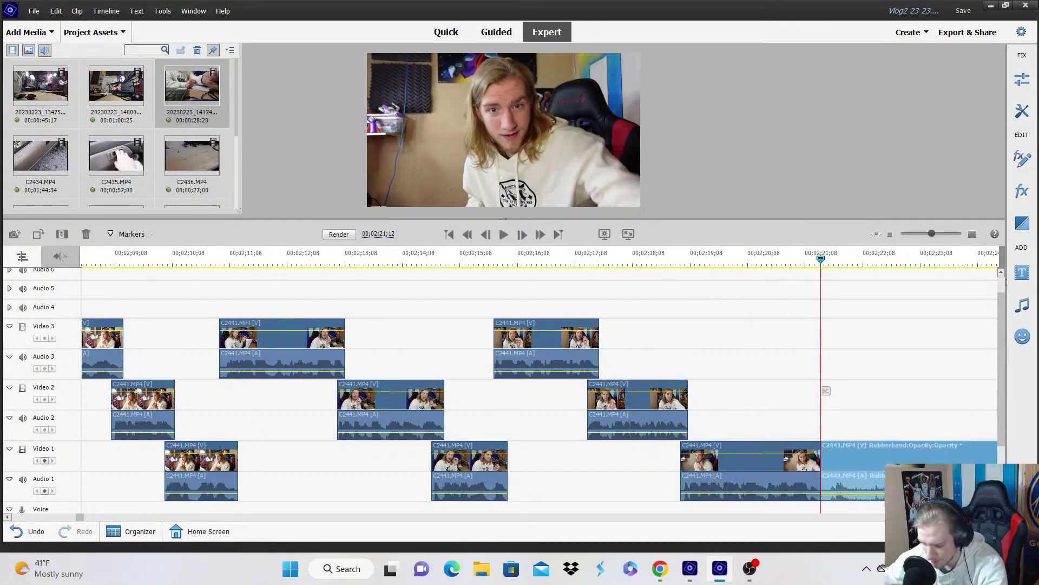
pyautogui.hscroll(5, 704, 433)
pyautogui.moveTo(548, 477); pyautogui.dragTo(713, 455)
pyautogui.moveTo(574, 457); pyautogui.dragTo(563, 364)
# Play the new Video 3 clip and split it at 00;02;24;21.
pyautogui.click(617, 305)
pyautogui.press('space')
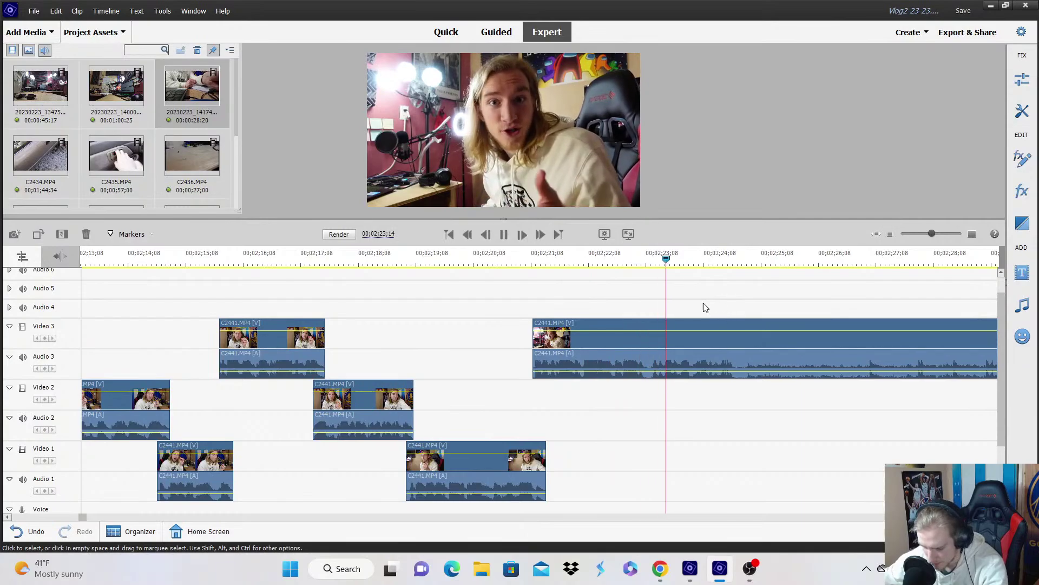
pyautogui.press('space')
pyautogui.click(739, 389)
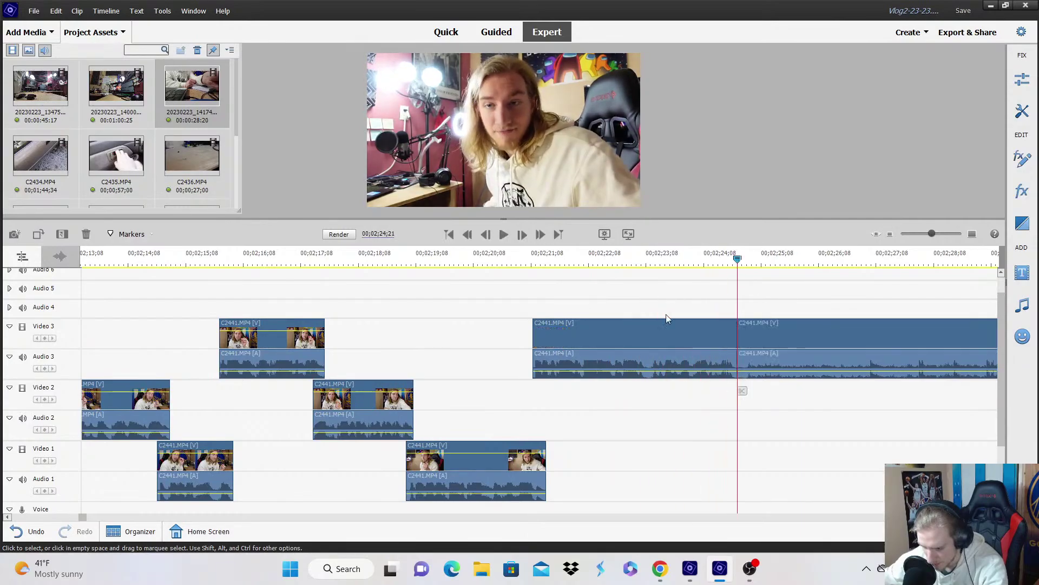
# Show the Motion Scale keyframes on the Video 3 clip before the cut and add a keyframe at 00;02;23;06.
pyautogui.click(639, 259)
pyautogui.click(648, 259)
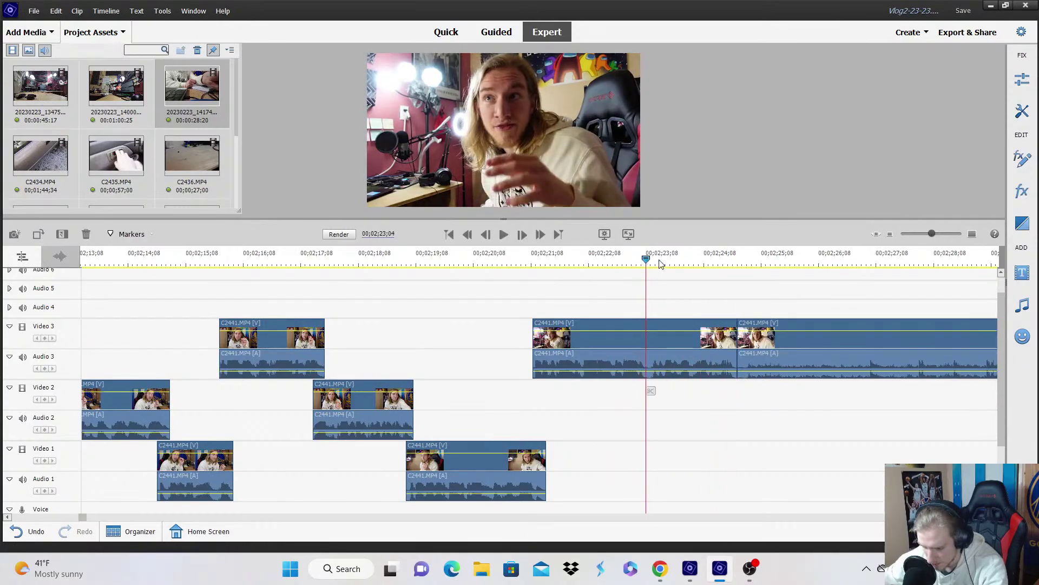
pyautogui.click(972, 234)
pyautogui.click(200, 329)
pyautogui.moveTo(176, 336)
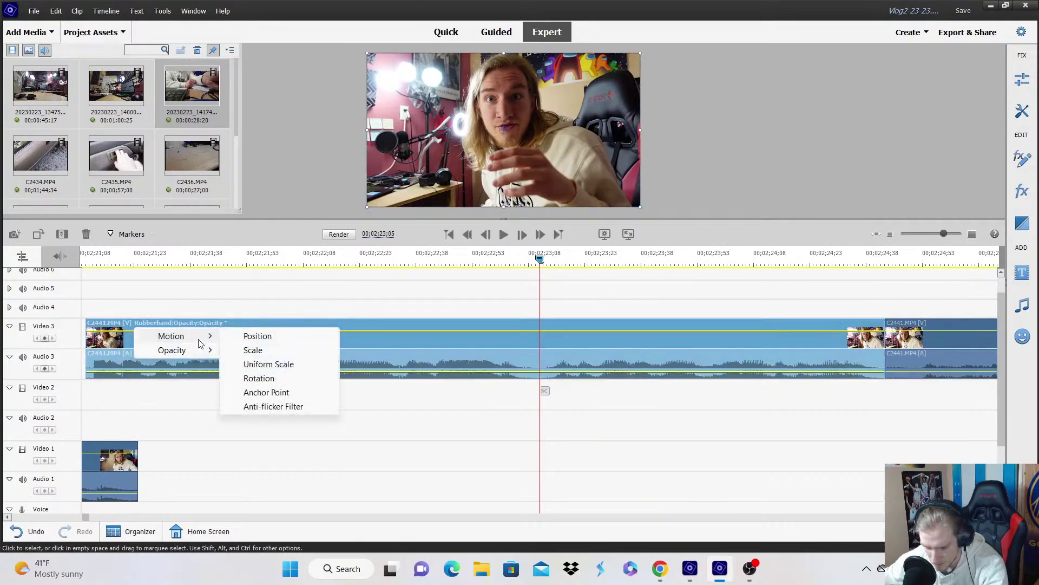
pyautogui.click(236, 351)
pyautogui.click(45, 337)
pyautogui.press('Right')
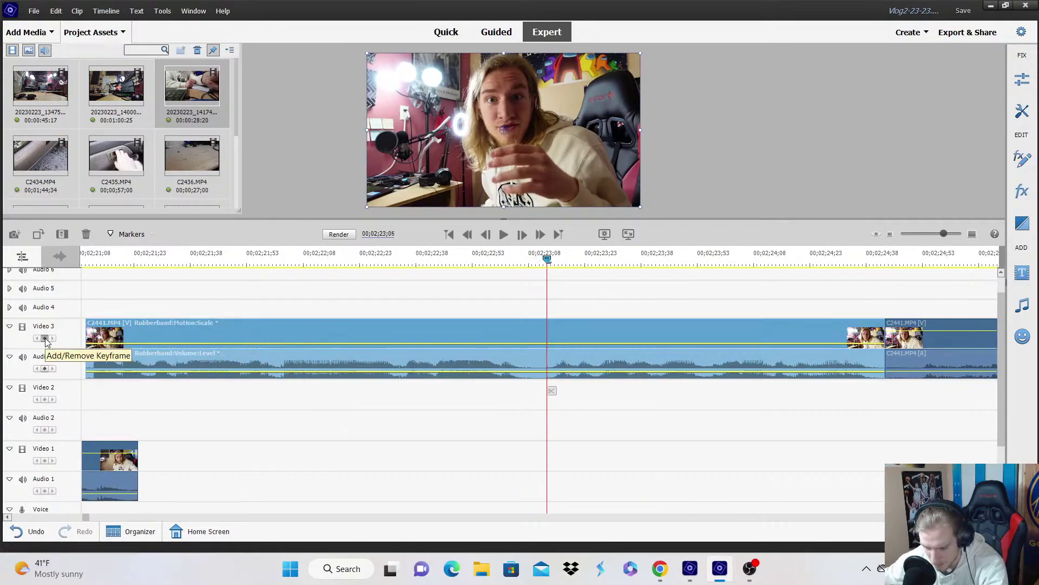
pyautogui.click(45, 338)
# Add a second Scale keyframe at 00;02;23;08, enlarge the picture slightly there, and replay the zoom-in.
pyautogui.press('Right')
pyautogui.press('Right')
pyautogui.click(45, 338)
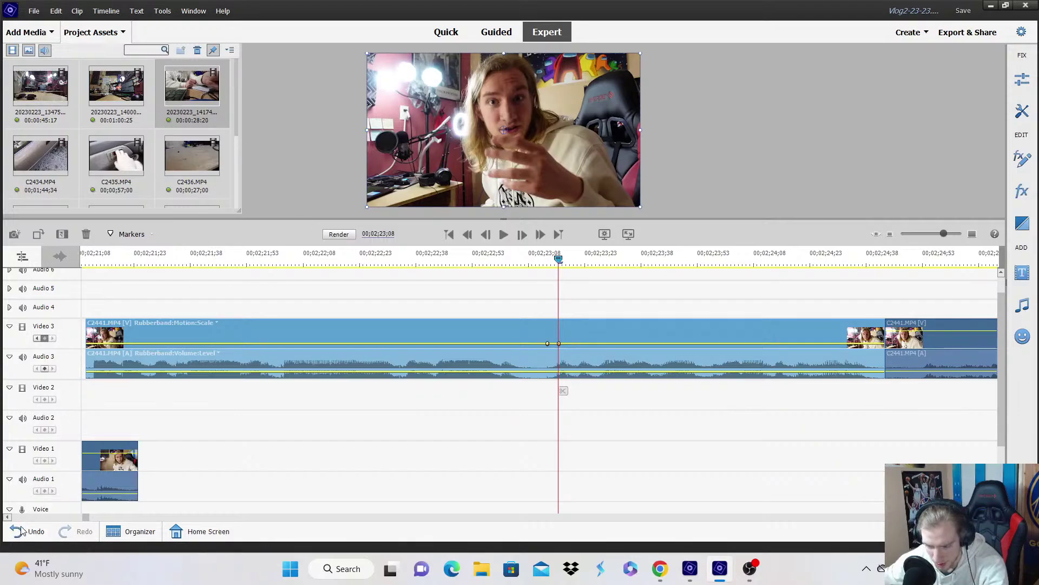
pyautogui.press('Right')
pyautogui.click(44, 338)
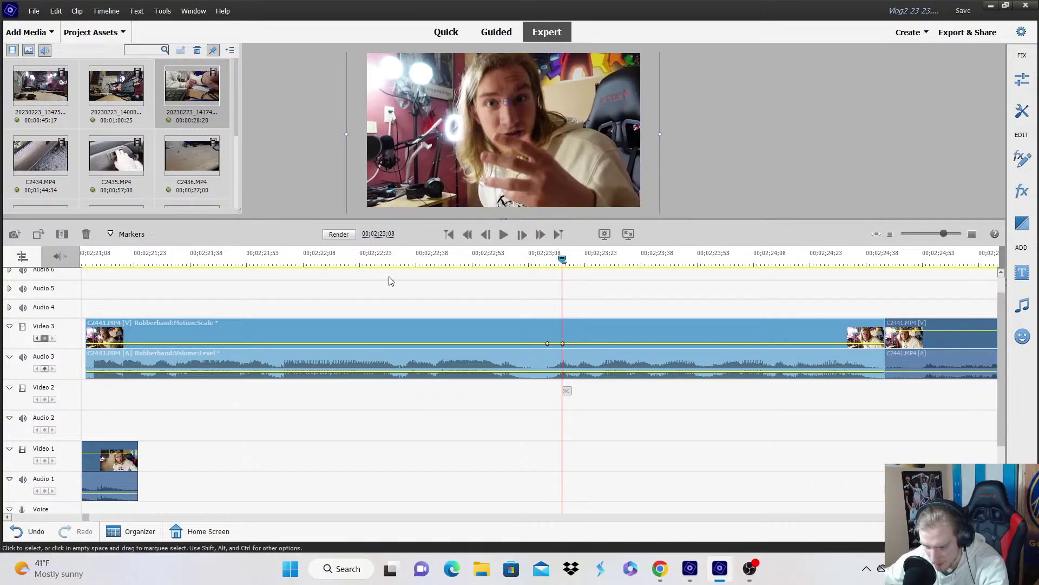
pyautogui.click(432, 252)
pyautogui.press('-')
pyautogui.press('-')
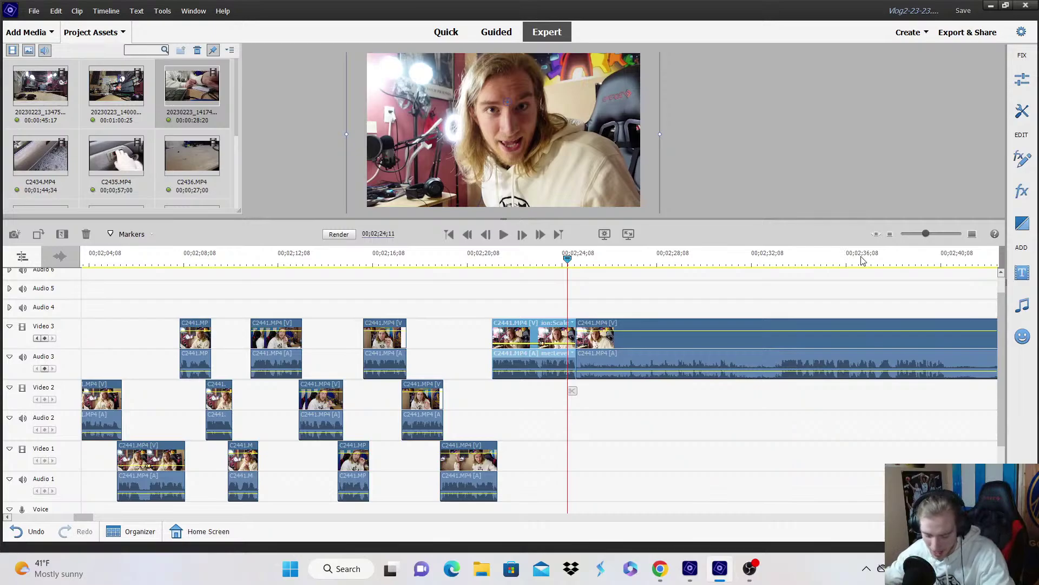
# Locate the start of the next spoken take in the last Video 3 clip around 00;02;33;03 and save the project.
pyautogui.click(743, 304)
pyautogui.click(774, 259)
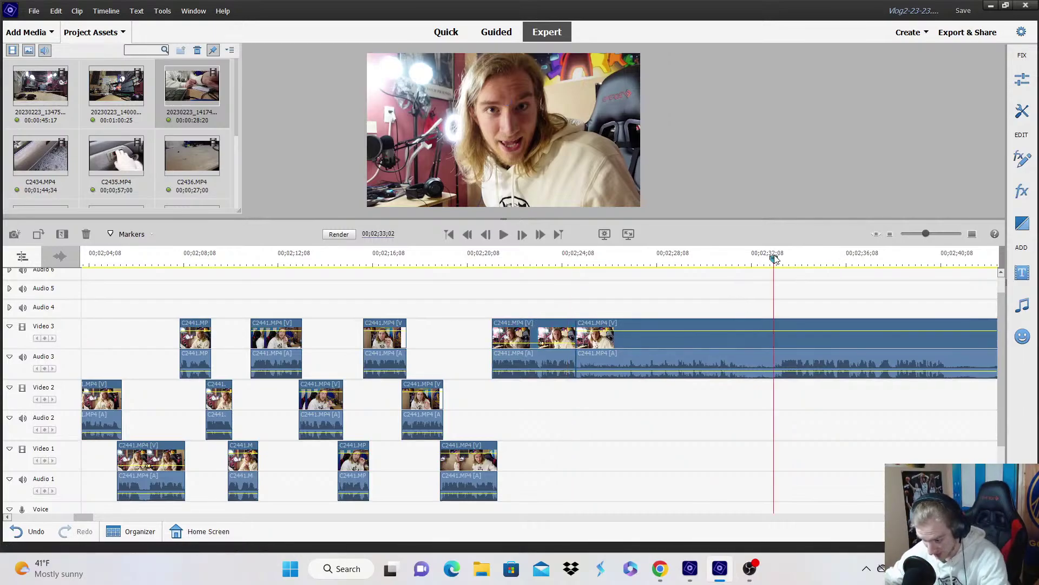
pyautogui.click(973, 233)
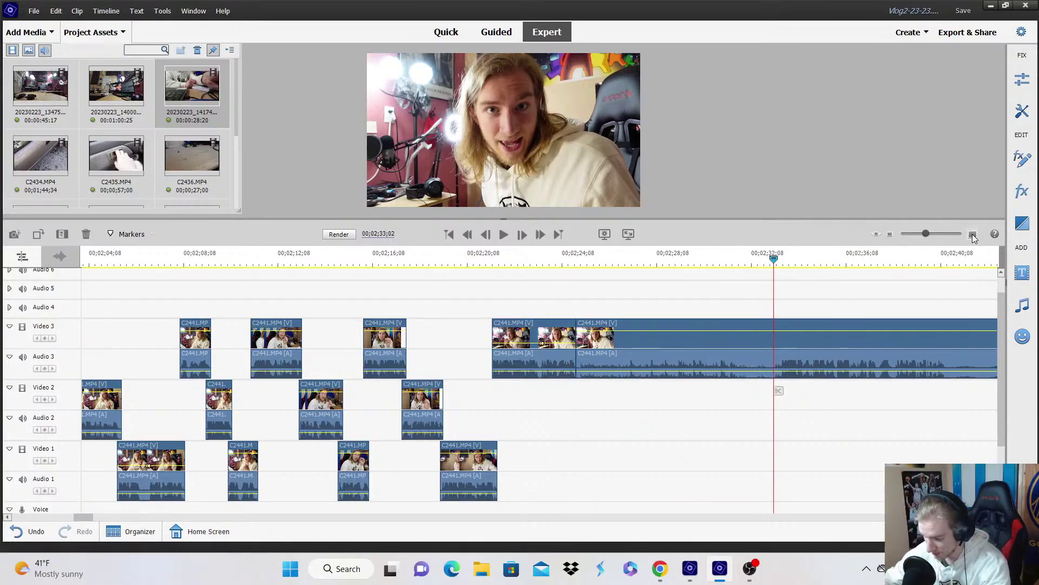
pyautogui.click(562, 281)
pyautogui.click(543, 279)
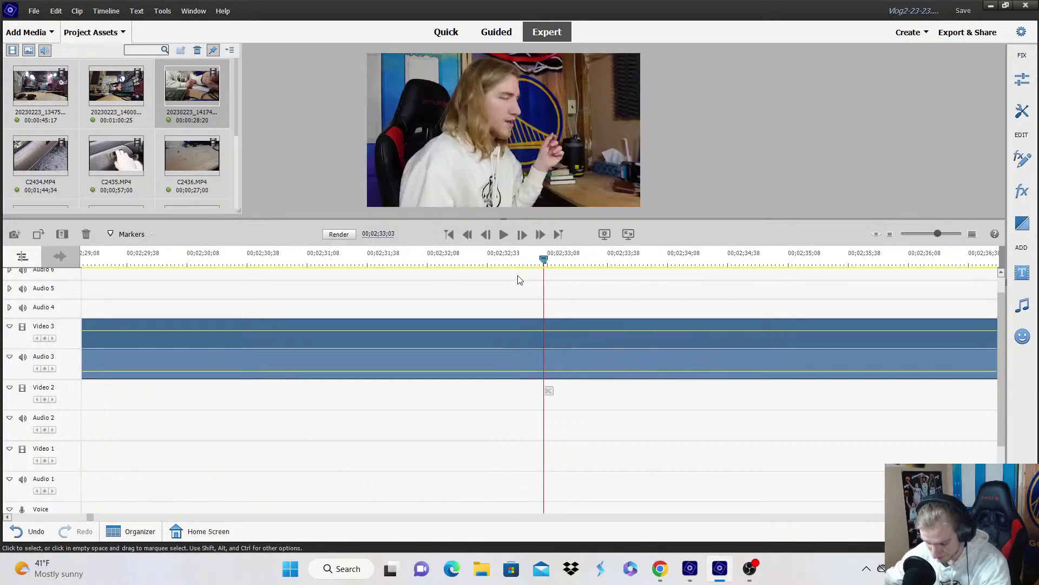
pyautogui.click(959, 12)
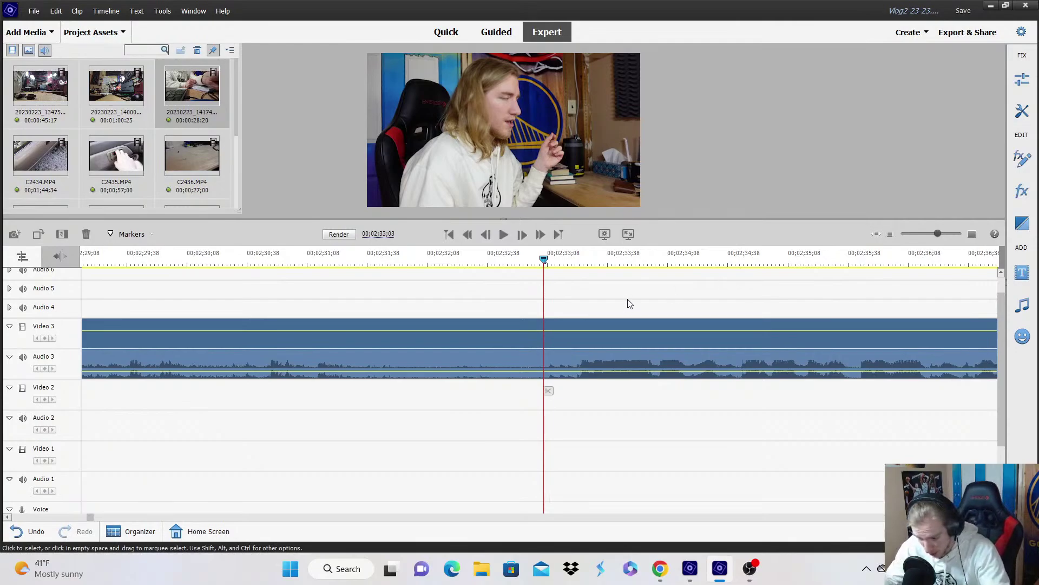
# Split the last Video 3 clip at 00;02;33;10 and delete the unwanted section before the cut.
pyautogui.click(576, 261)
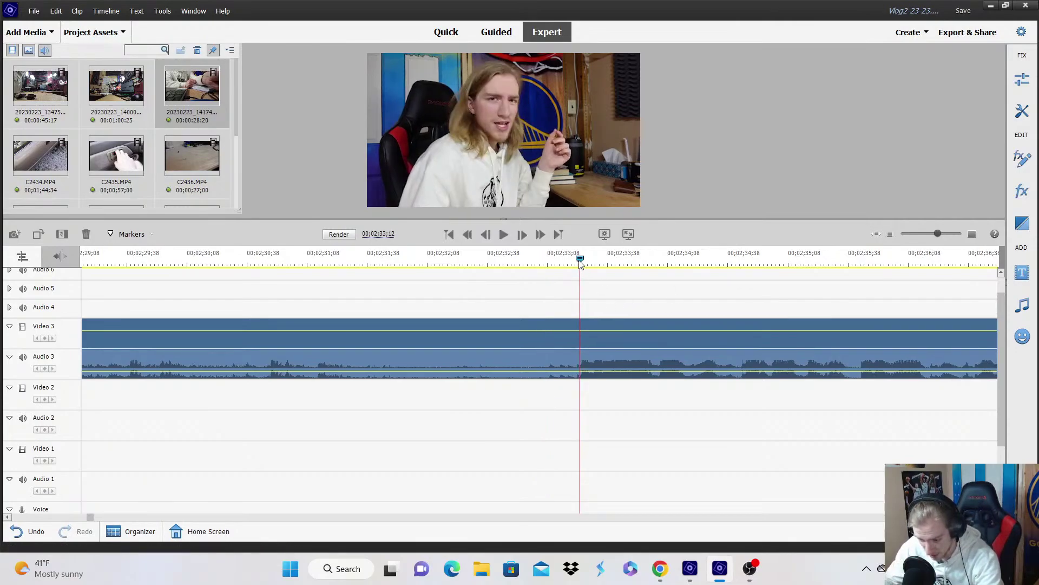
pyautogui.click(579, 391)
pyautogui.rightClick(571, 368)
pyautogui.click(623, 92)
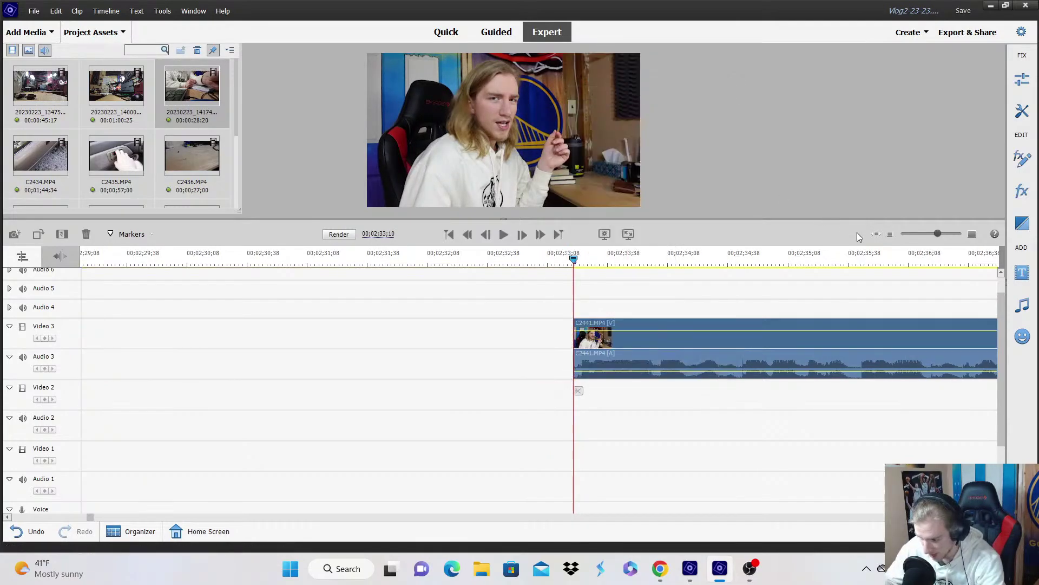
# Move the remaining Video 3 clip to Video 2, placing it at the end of the previous Video 3 clip.
pyautogui.click(890, 236)
pyautogui.moveTo(593, 350); pyautogui.dragTo(389, 406)
pyautogui.press('pageup')
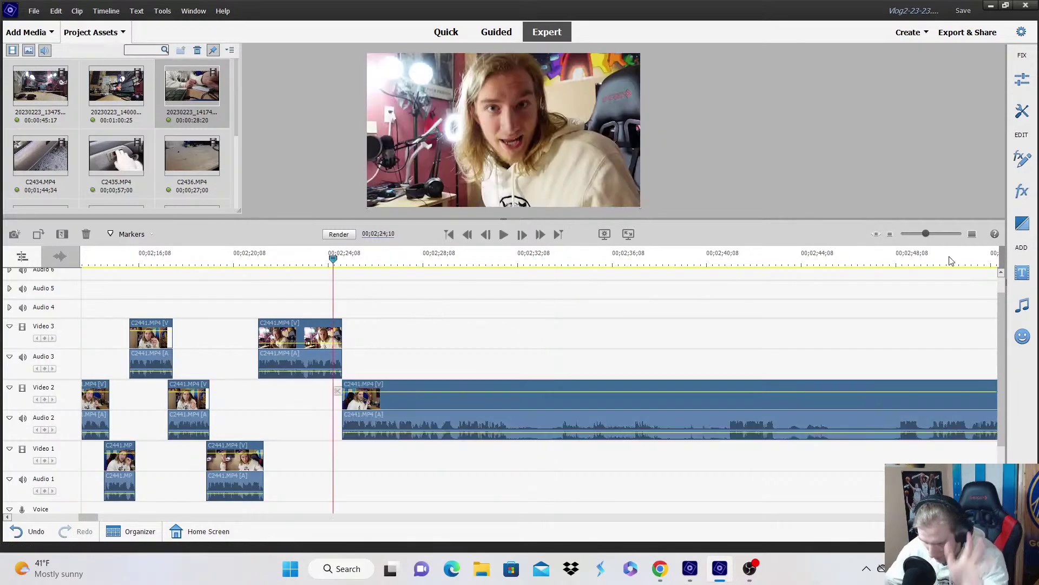
# Shift the new Video 2 clip slightly earlier so that it overlaps the end of the Video 3 clip.
pyautogui.click(972, 235)
pyautogui.moveTo(574, 396); pyautogui.dragTo(556, 395)
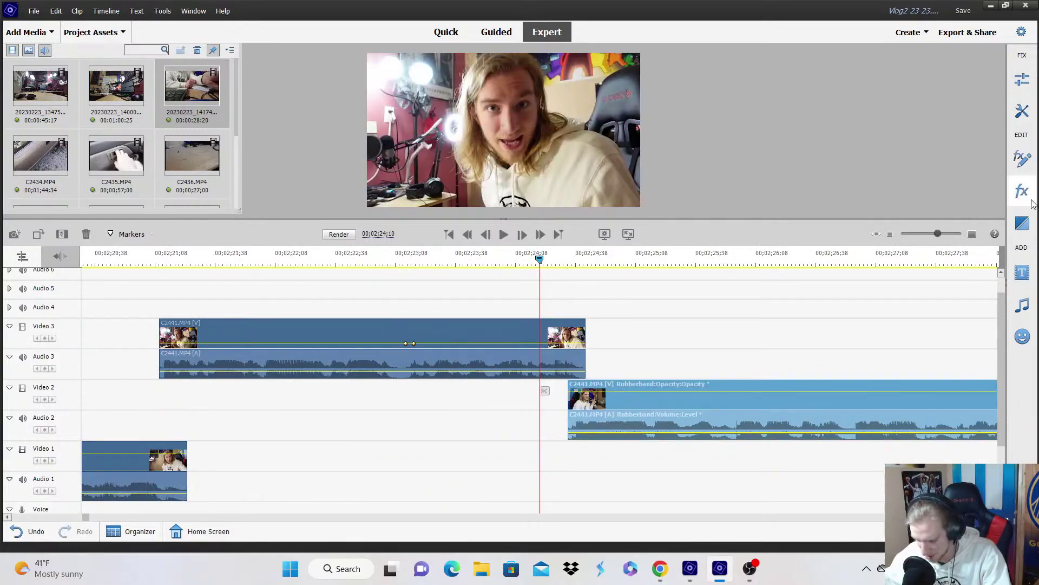
pyautogui.click(973, 234)
pyautogui.moveTo(675, 399); pyautogui.dragTo(671, 399)
pyautogui.click(689, 313)
pyautogui.click(889, 234)
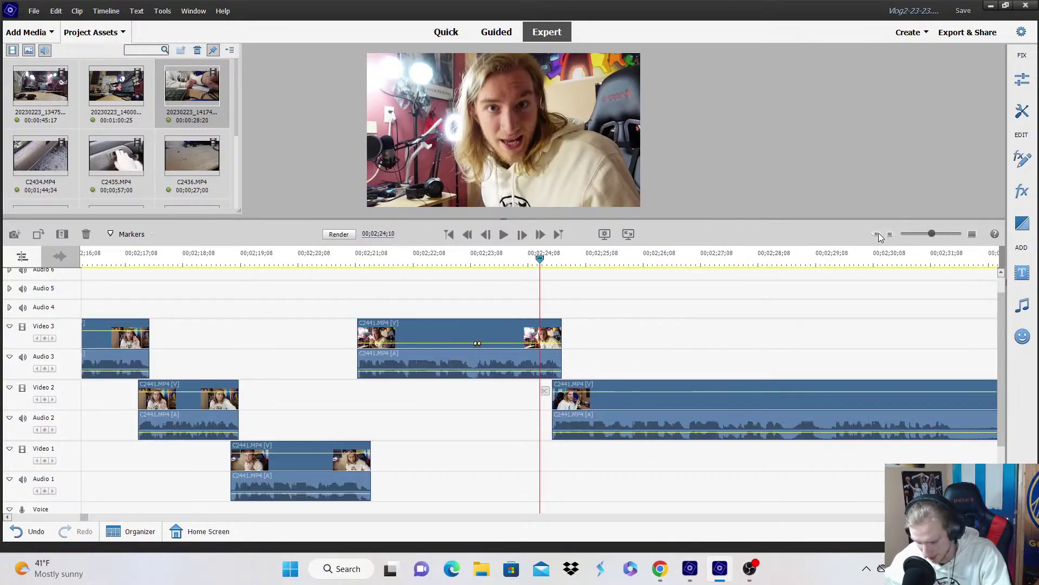
# Play through the last Video 2 clip to find the end of the spoken take and split it at 00;02;31;18.
pyautogui.press('space')
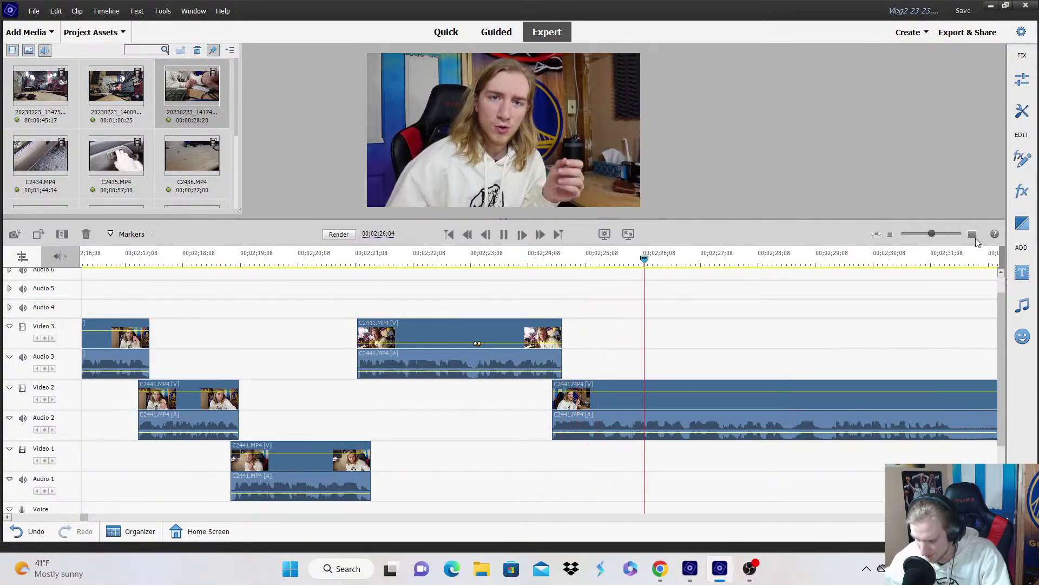
pyautogui.press('=')
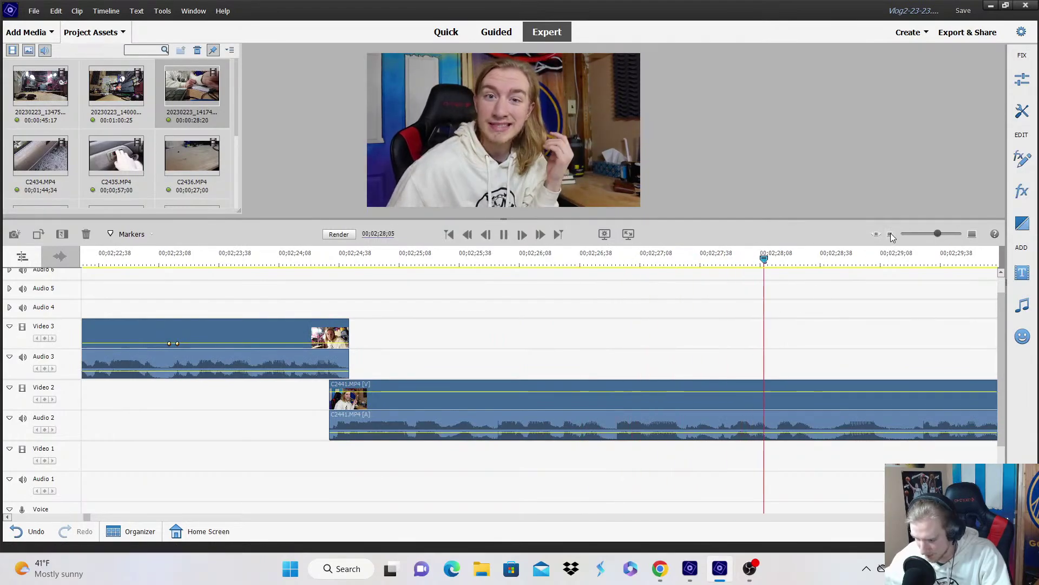
pyautogui.press('-')
pyautogui.press('space')
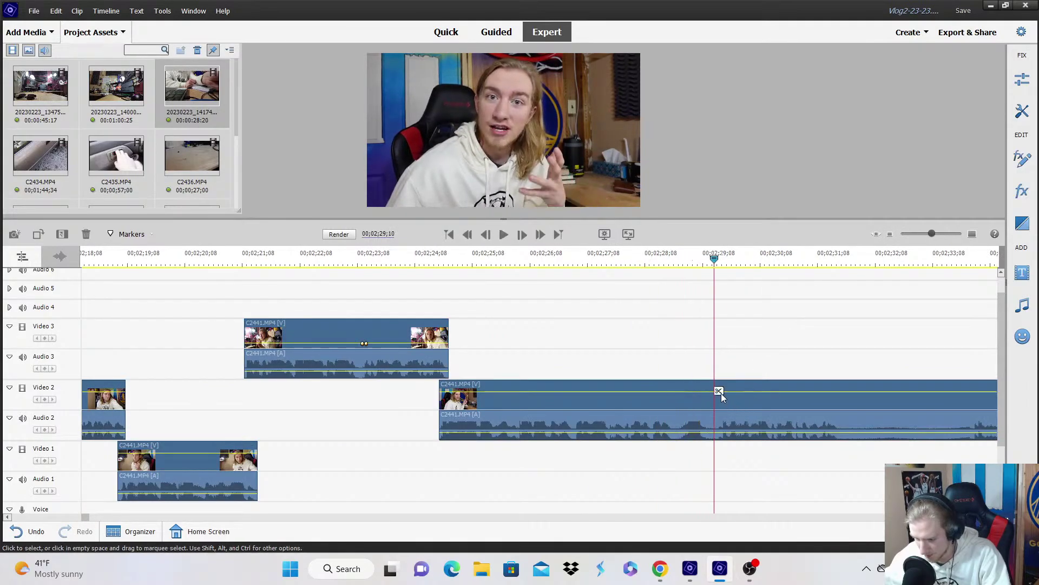
pyautogui.press('space')
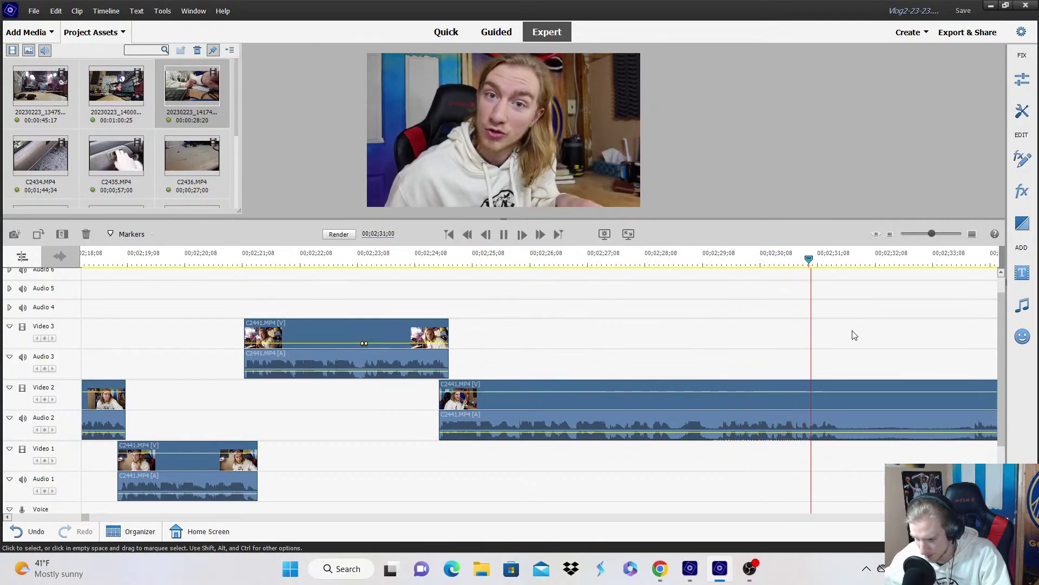
pyautogui.press('space')
pyautogui.click(845, 391)
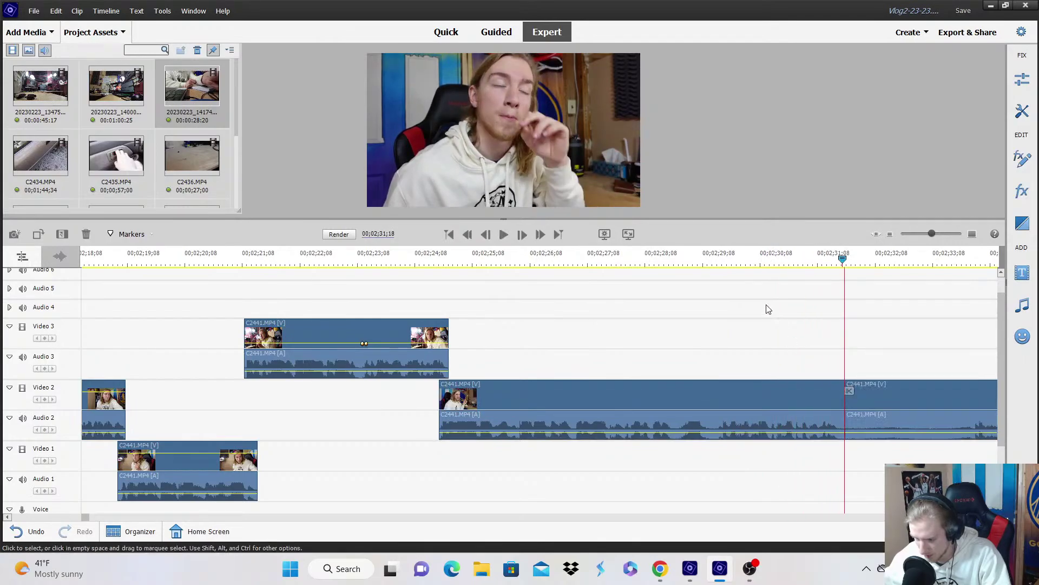
# Locate the zoom point around 00;02;29;09 in the Video 2 clip before the split and show the clip's Motion Scale keyframe line.
pyautogui.click(709, 258)
pyautogui.click(972, 234)
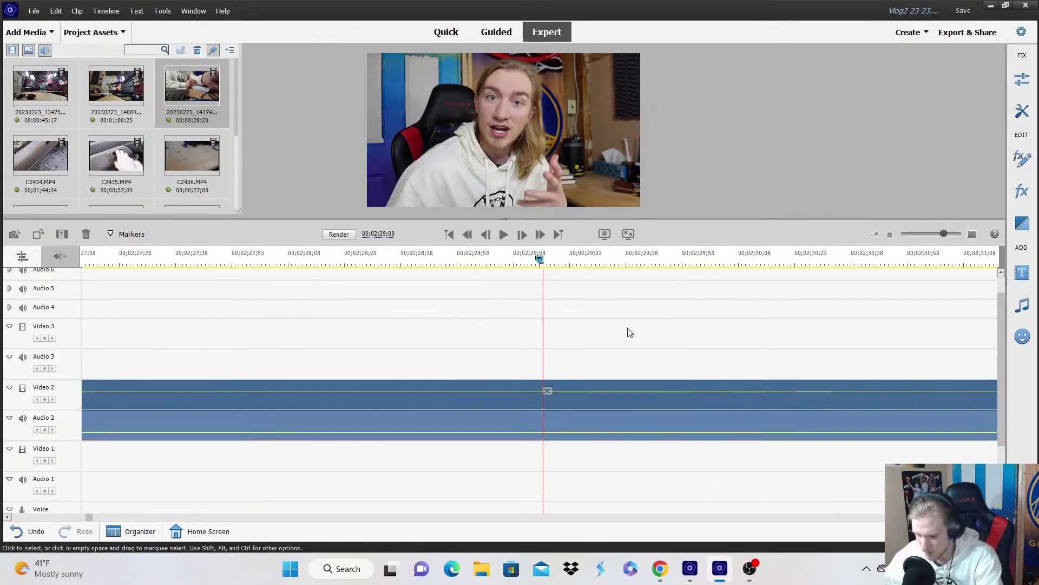
pyautogui.press('Right')
pyautogui.press('Right')
pyautogui.click(378, 390)
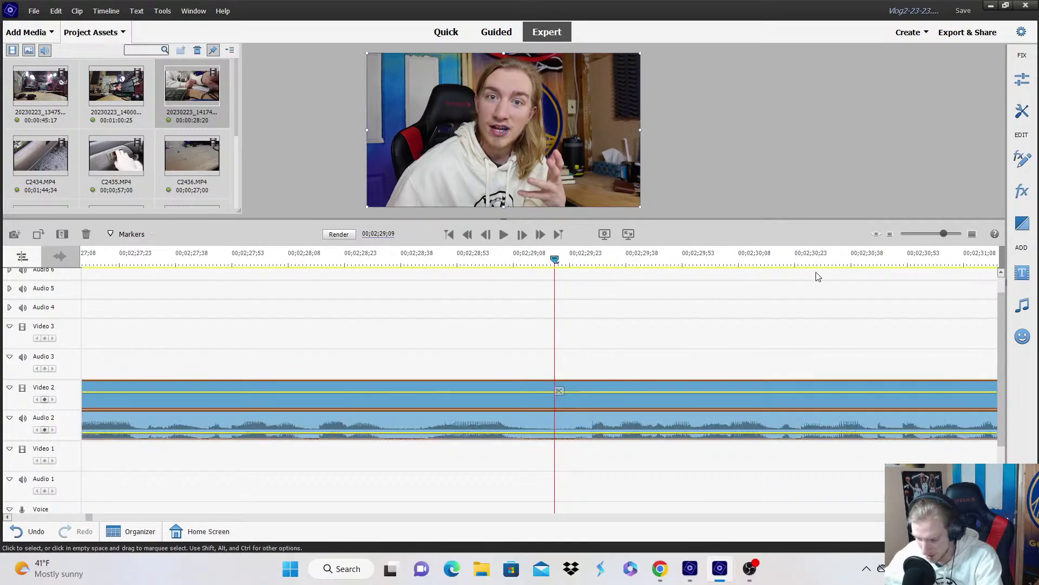
pyautogui.click(890, 234)
pyautogui.click(122, 384)
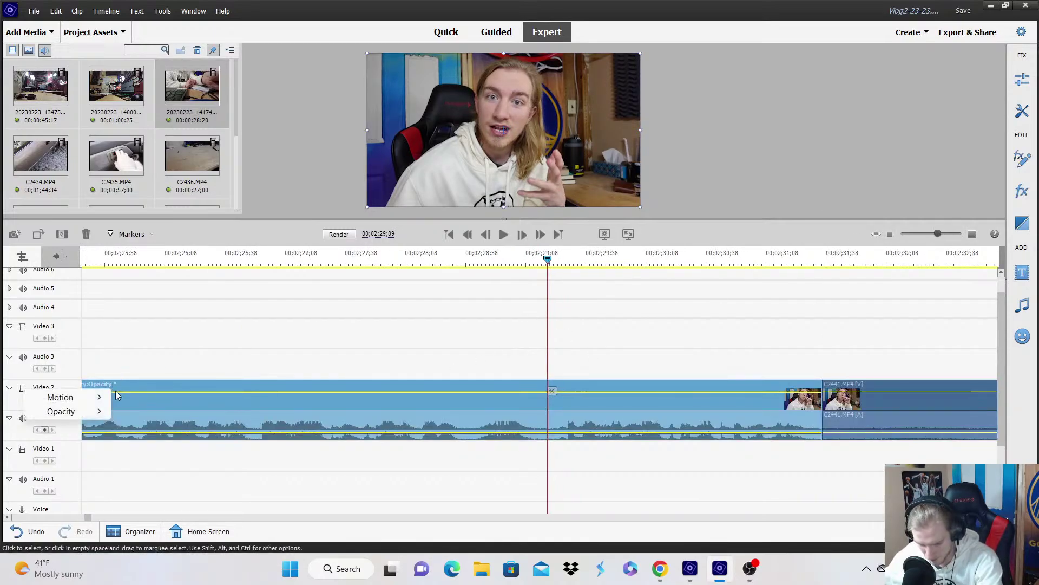
pyautogui.moveTo(99, 398)
pyautogui.click(141, 411)
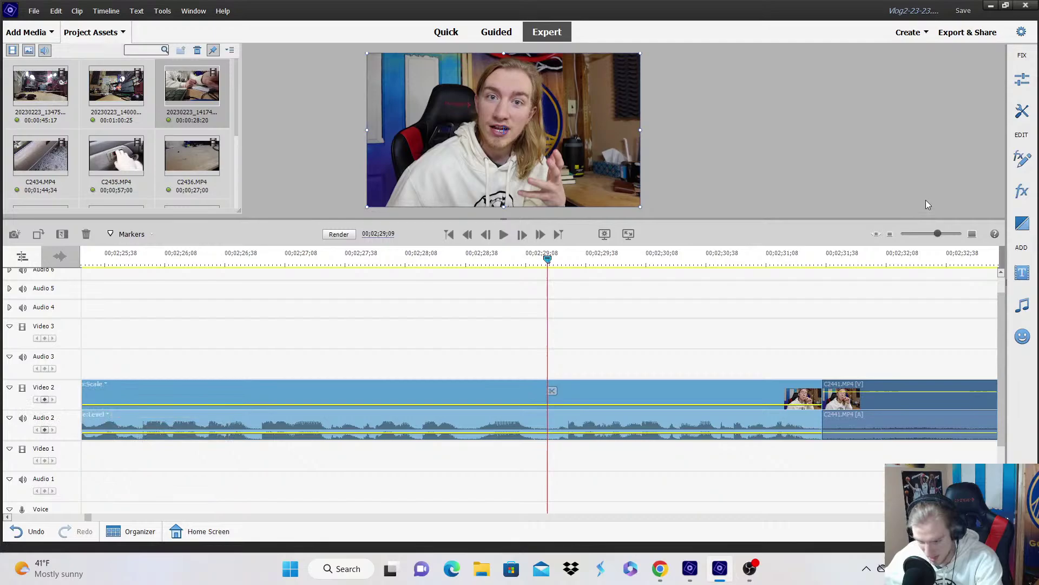
# Add Scale keyframes at 00;02;29;11 and 00;02;29;14 on the Video 2 clip and enlarge the picture at the second keyframe.
pyautogui.click(971, 235)
pyautogui.press('Right')
pyautogui.press('Right')
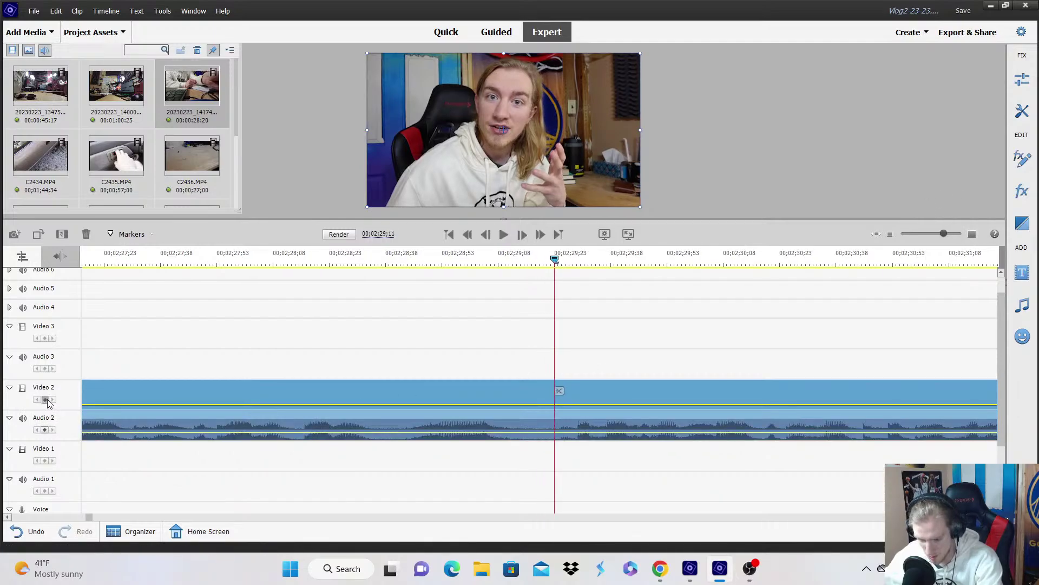
pyautogui.click(46, 401)
pyautogui.press('Right')
pyautogui.press('Right')
pyautogui.press('Right')
pyautogui.click(46, 400)
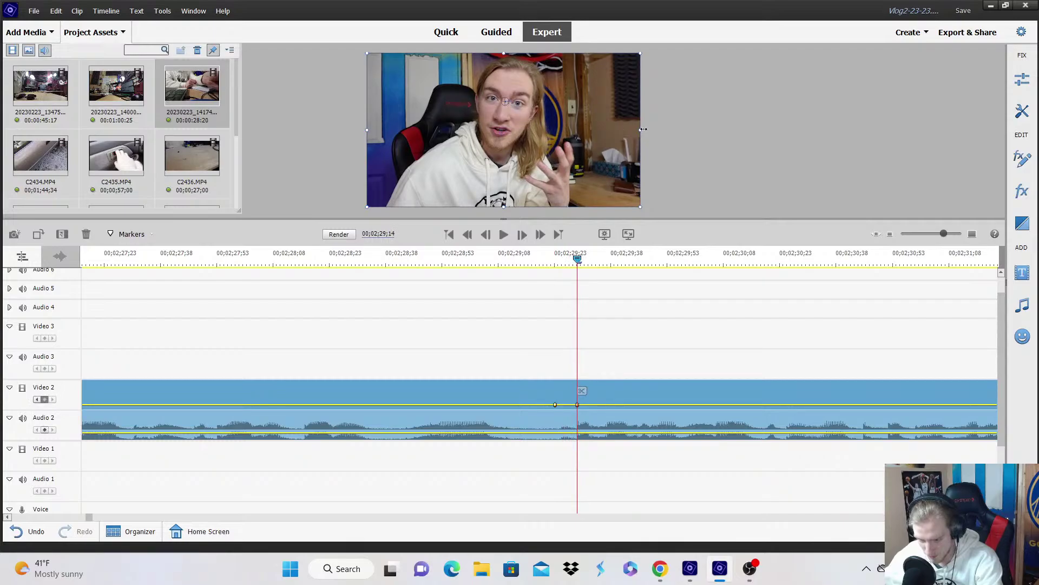
pyautogui.moveTo(643, 130); pyautogui.dragTo(677, 139)
# Play back the new zoom-in and the transition from the last Video 3 clip into the zoomed Video 2 clip.
pyautogui.click(505, 259)
pyautogui.press('space')
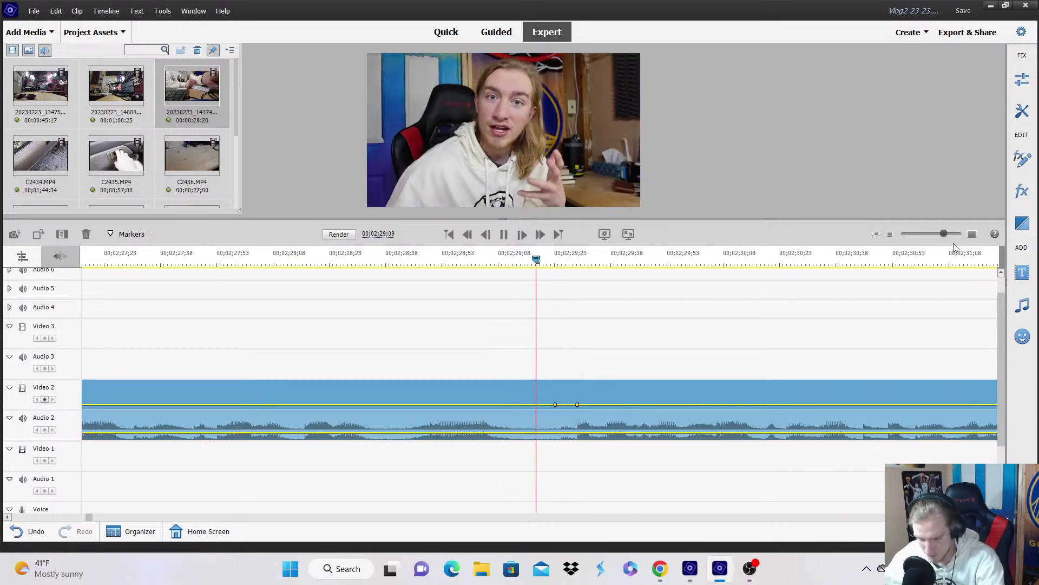
pyautogui.click(884, 236)
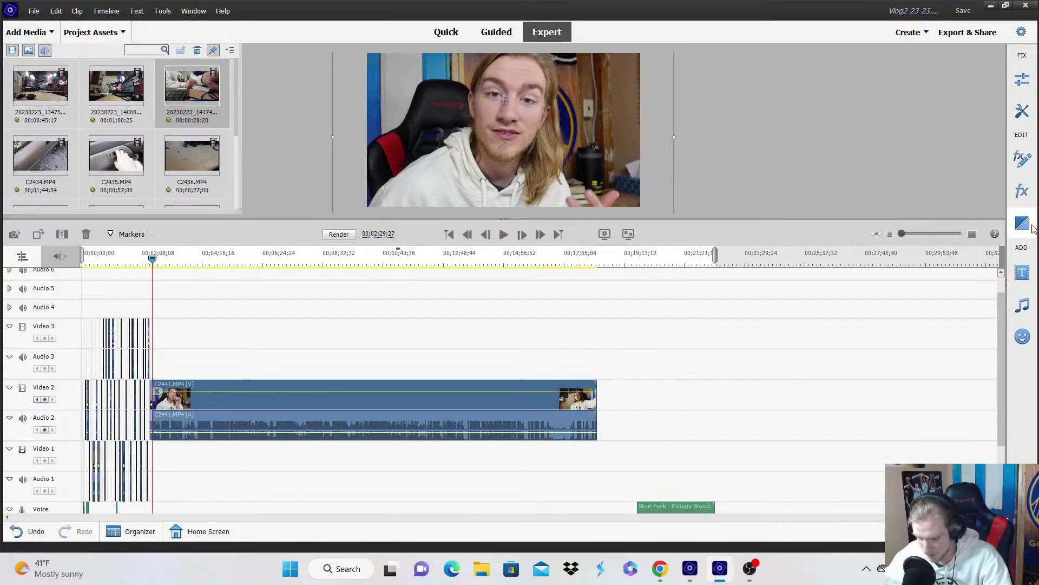
pyautogui.click(972, 235)
pyautogui.click(972, 235)
pyautogui.click(410, 274)
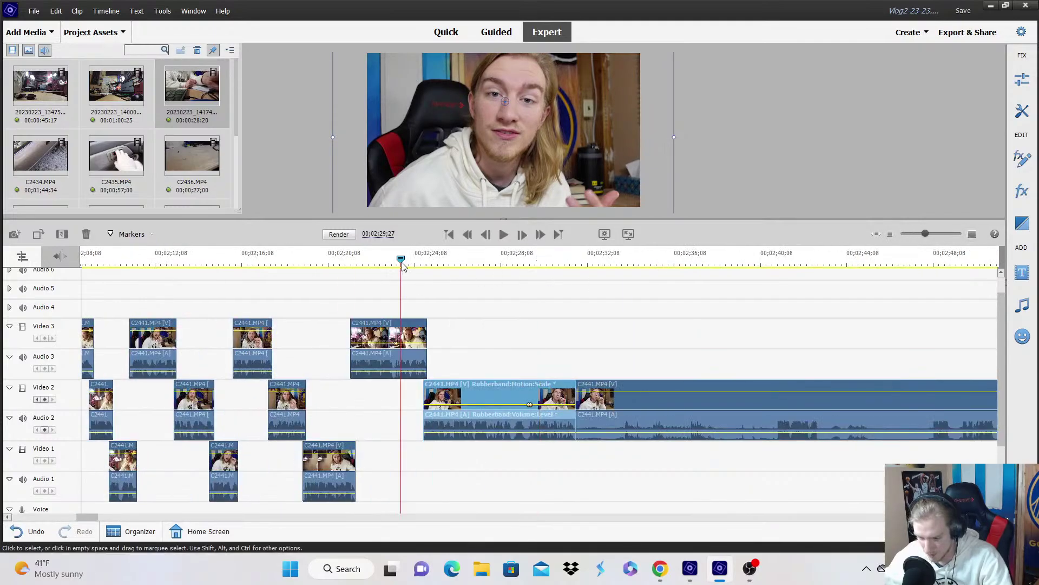
pyautogui.press('space')
pyautogui.click(972, 234)
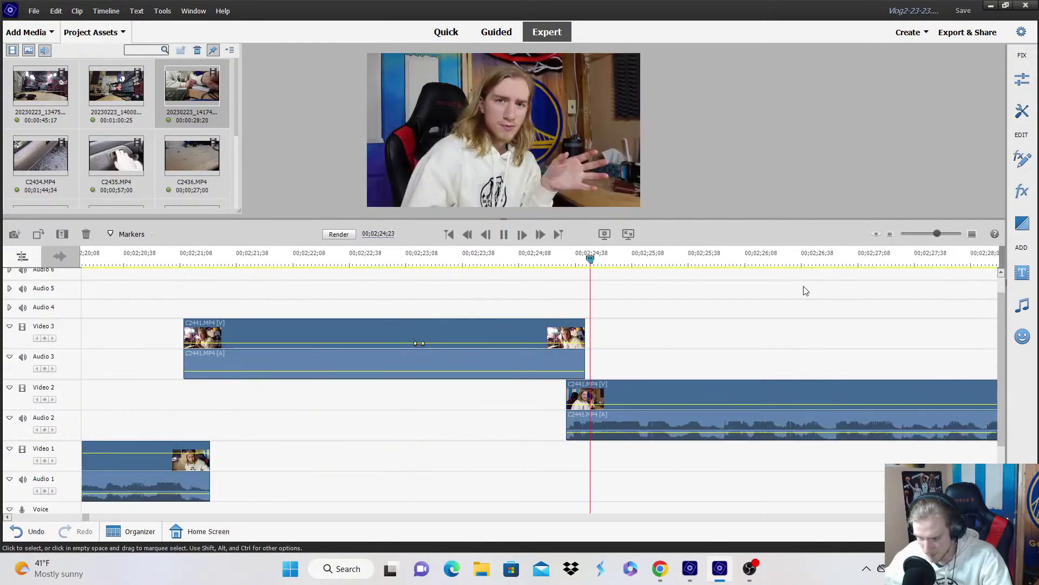
pyautogui.click(890, 234)
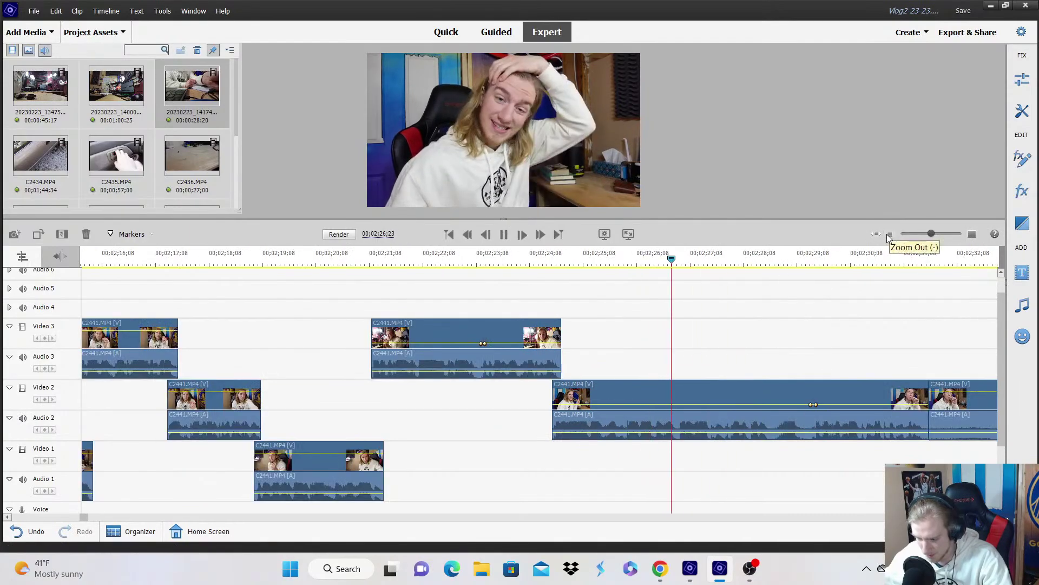
pyautogui.press('space')
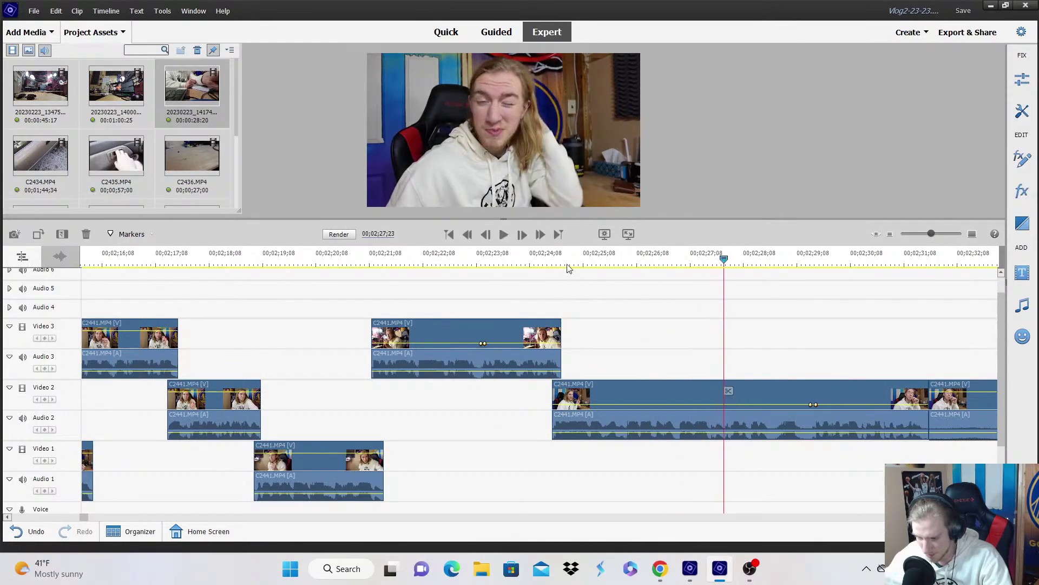
pyautogui.press('space')
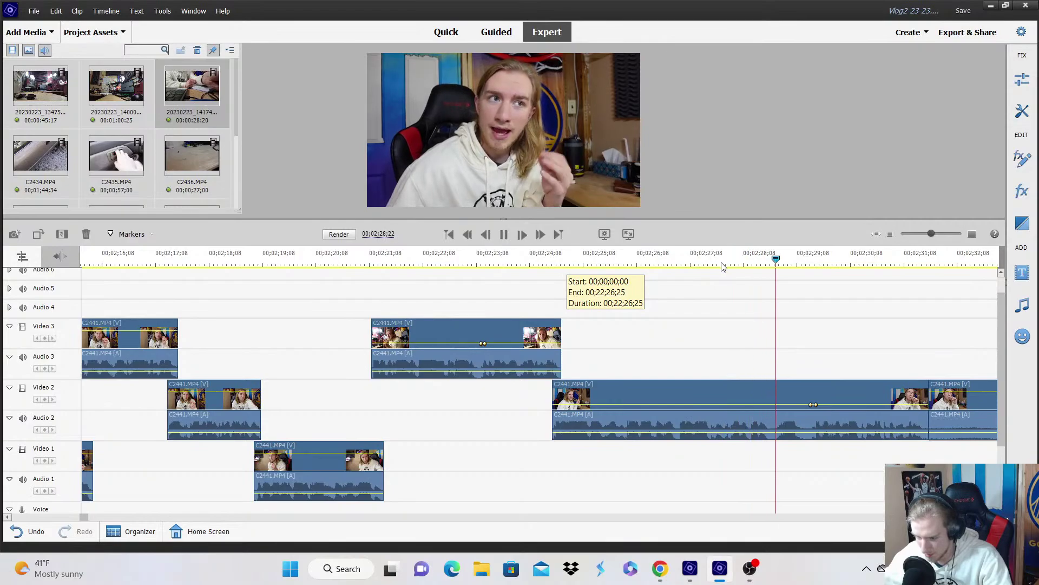
pyautogui.click(937, 234)
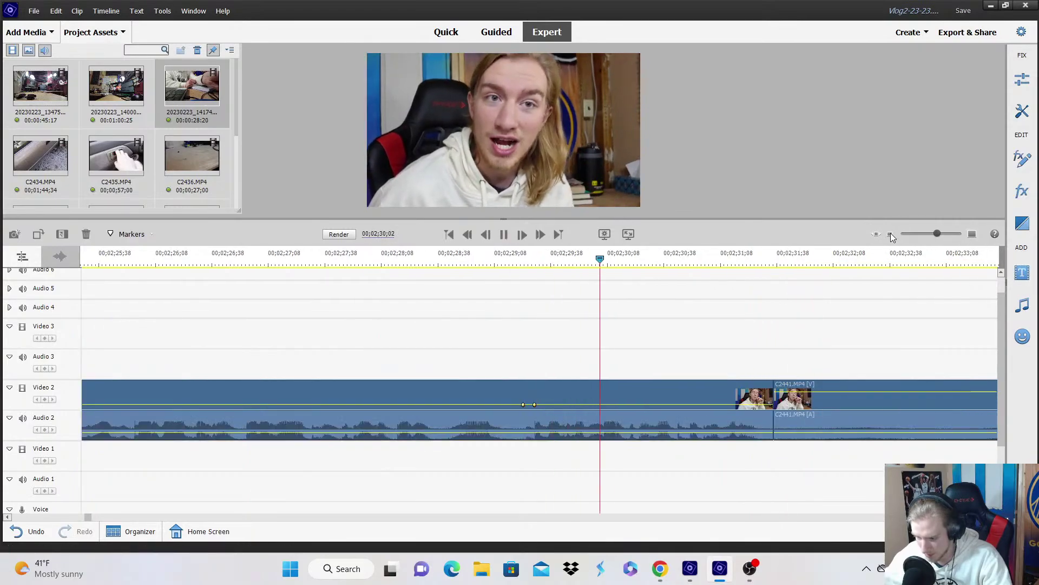
pyautogui.click(891, 234)
# Trim the unwanted start off the last Video 2 clip and move the clip to Video 1, starting at 00;02;31;15.
pyautogui.press('space')
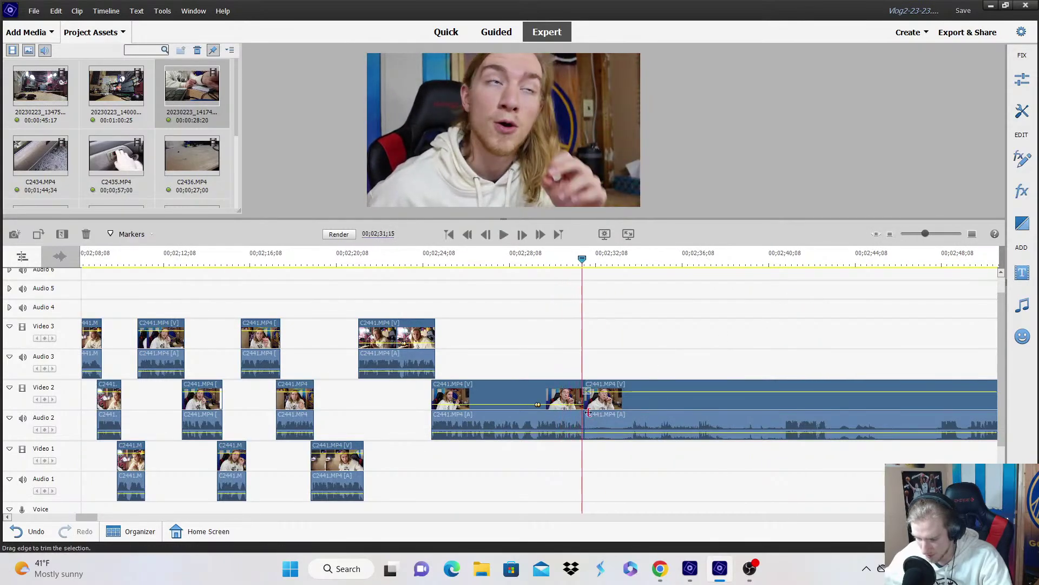
pyautogui.moveTo(589, 412); pyautogui.dragTo(787, 391)
pyautogui.moveTo(798, 426); pyautogui.dragTo(599, 487)
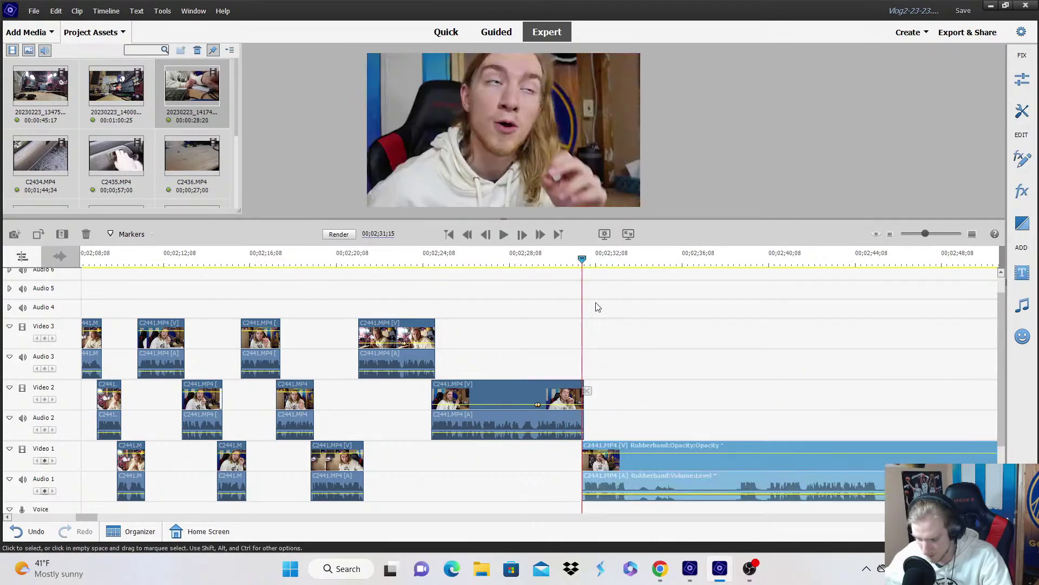
# Check the join and shift the last Video 1 clip slightly earlier so that it overlaps the end of the Video 2 clip more.
pyautogui.press('space')
pyautogui.click(972, 235)
pyautogui.click(972, 234)
pyautogui.press('space')
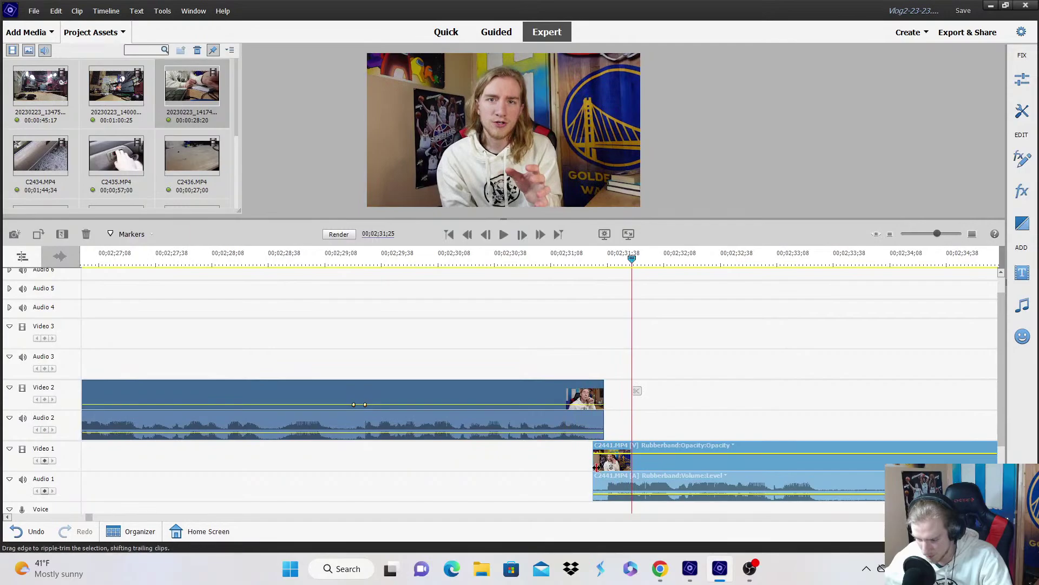
pyautogui.click(596, 467)
pyautogui.click(607, 190)
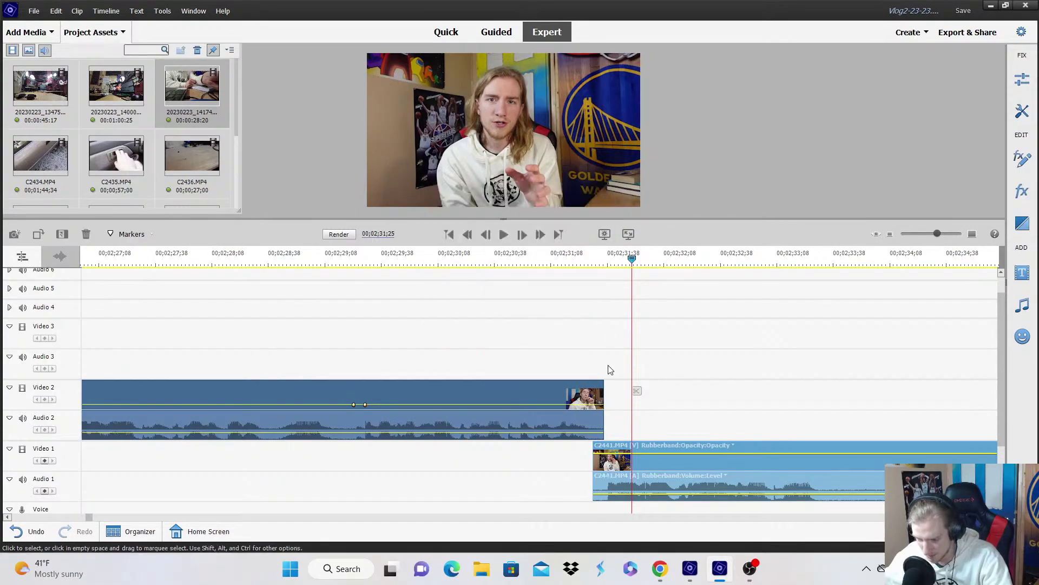
pyautogui.moveTo(626, 460); pyautogui.dragTo(602, 461)
# Play through the overlap and split the last Video 1 clip at 00;02;33;11, where the spoken phrase ends.
pyautogui.click(550, 262)
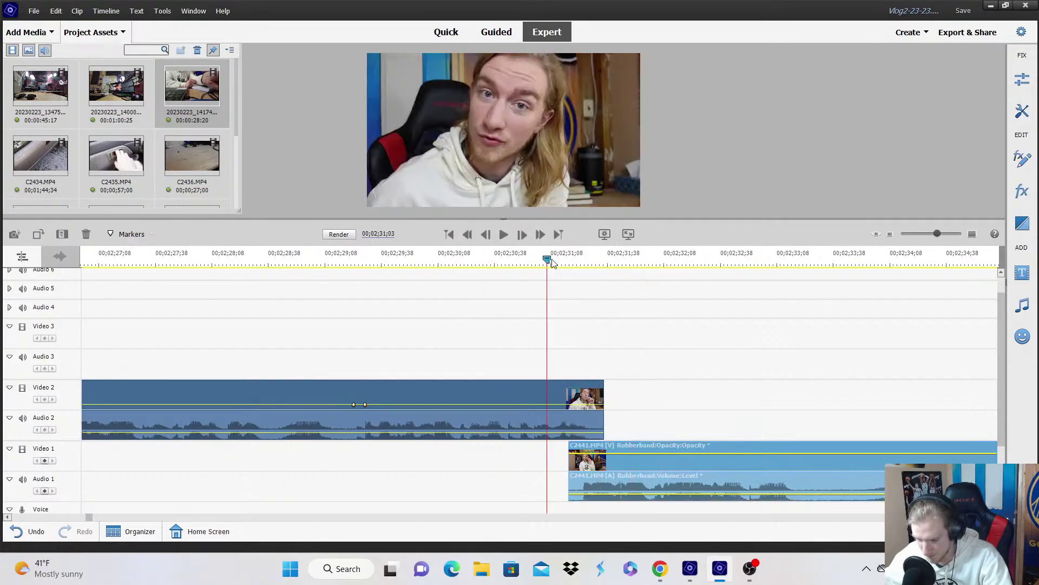
pyautogui.scroll(-2, 711, 323)
pyautogui.press('space')
pyautogui.press('-')
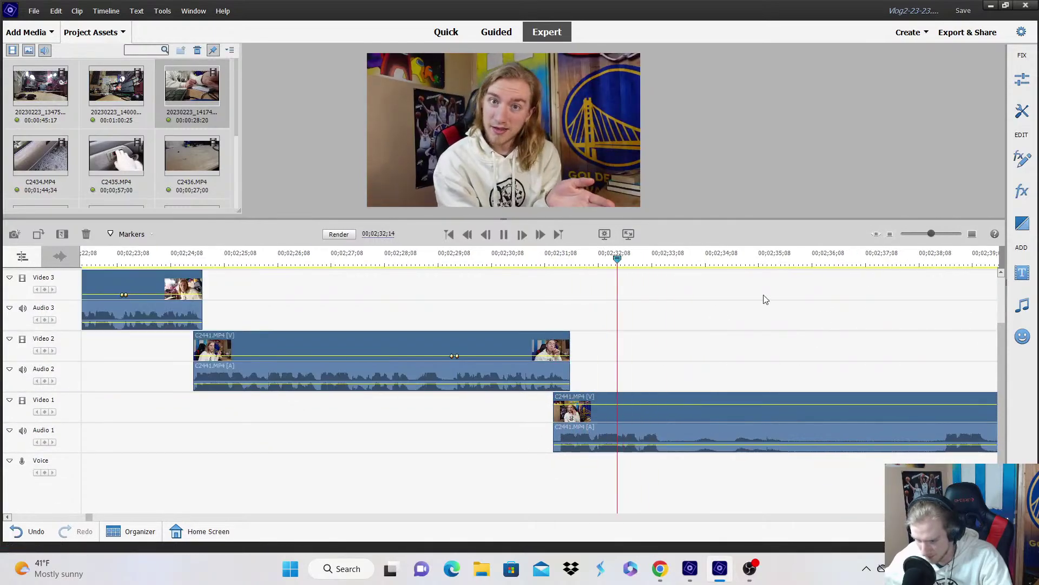
pyautogui.click(673, 399)
pyautogui.click(669, 390)
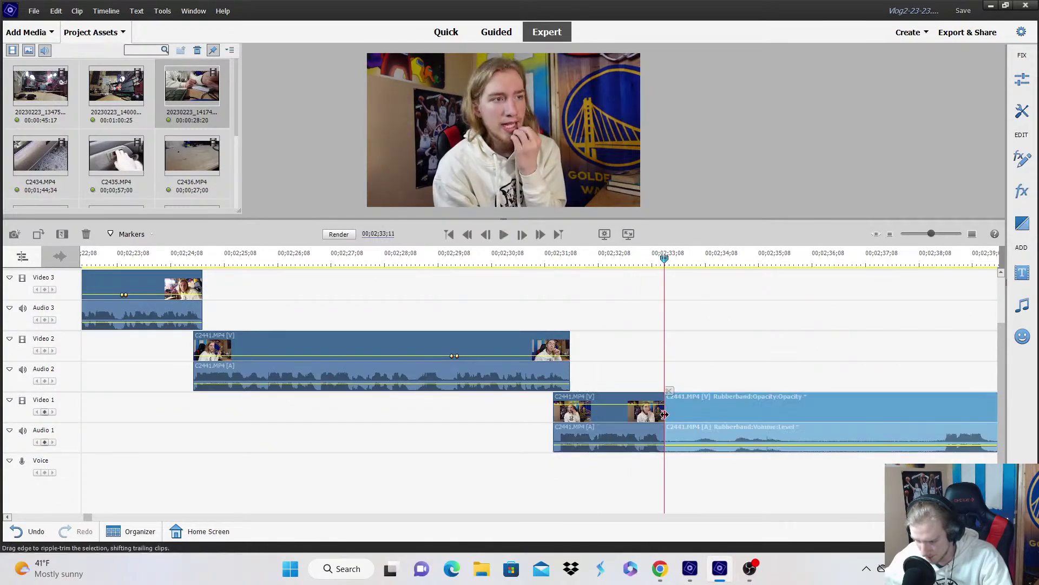
# Ripple-trim the last Video 1 clip's start to the next spoken take and move it to Video 3, overlapping the preceding clip's end.
pyautogui.moveTo(673, 417); pyautogui.dragTo(770, 424)
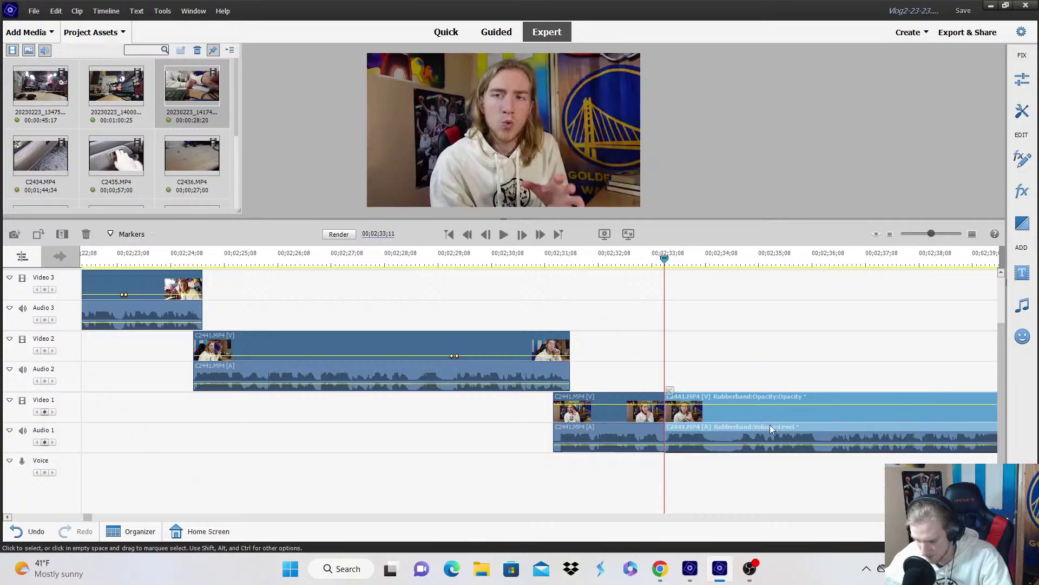
pyautogui.press('space')
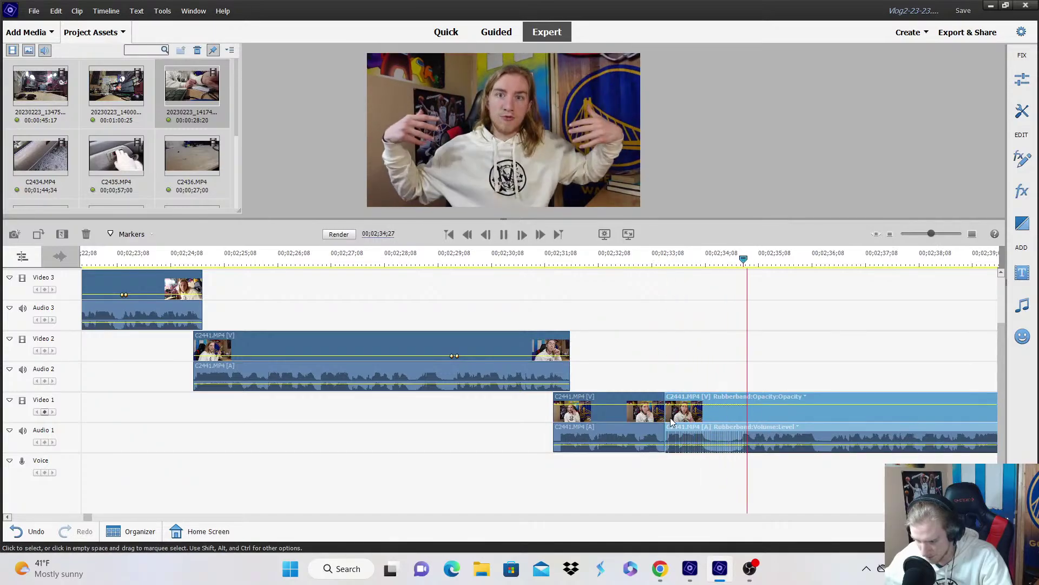
pyautogui.press('space')
pyautogui.moveTo(677, 414); pyautogui.dragTo(664, 287)
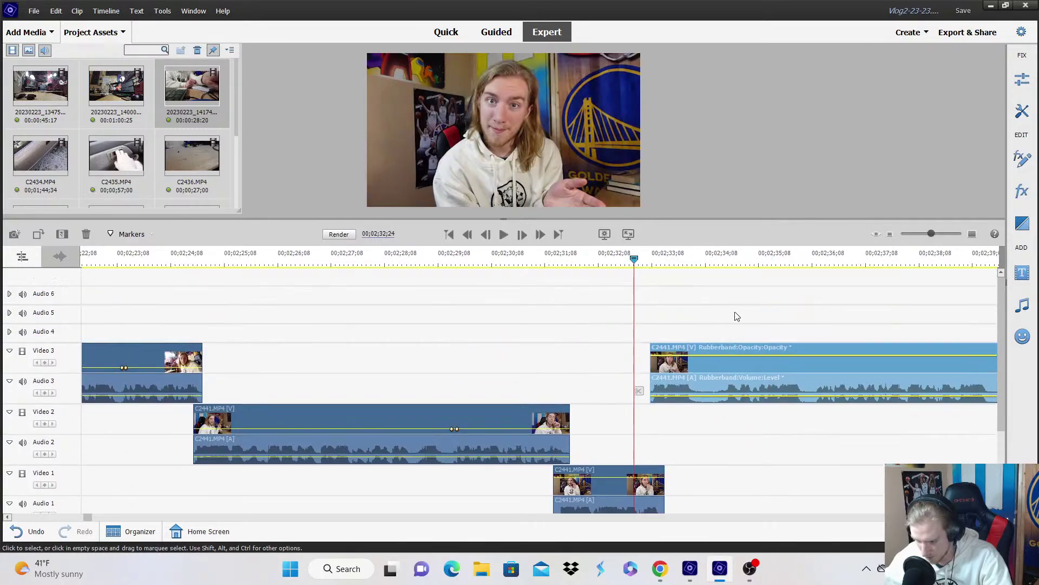
pyautogui.press('space')
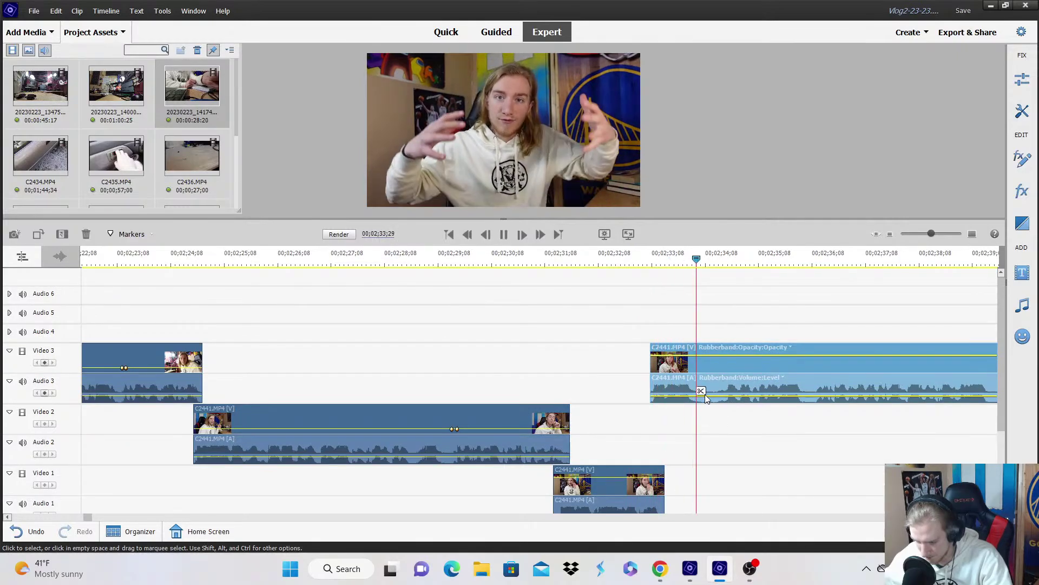
# Cut the section from about 00;02;34;02 to 00;02;34;23 out of the Video 3 clip and move the remainder to Video 2, overlapping the previous piece.
pyautogui.click(706, 391)
pyautogui.press('space')
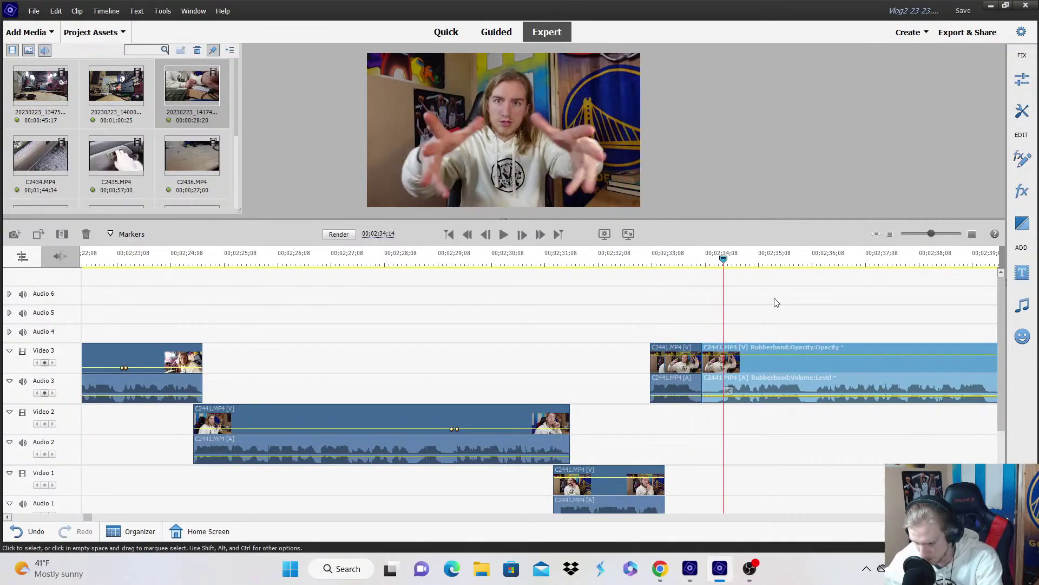
pyautogui.press('space')
pyautogui.click(745, 390)
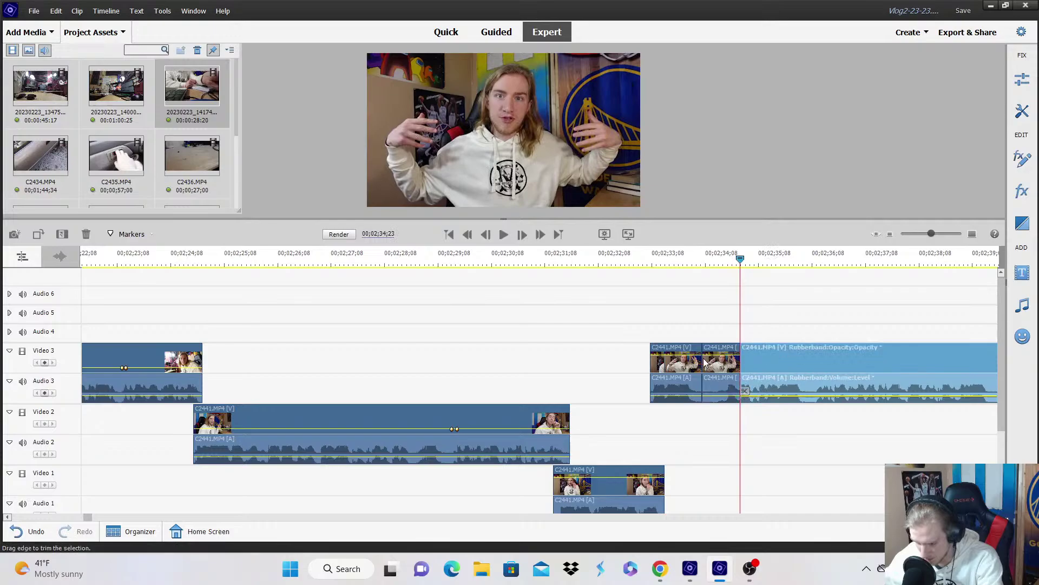
pyautogui.rightClick(731, 365)
pyautogui.click(791, 79)
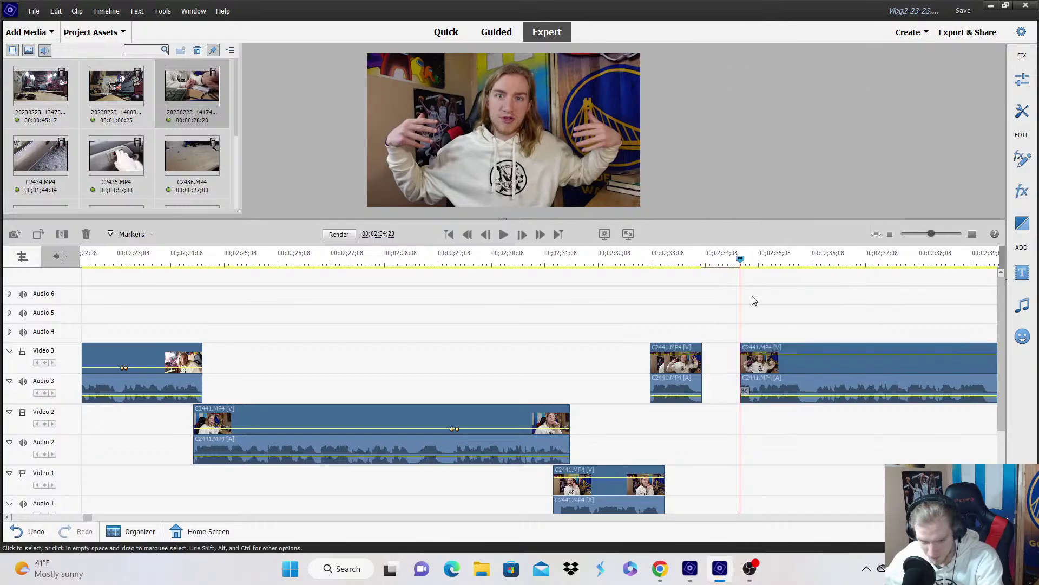
pyautogui.moveTo(756, 358); pyautogui.dragTo(704, 418)
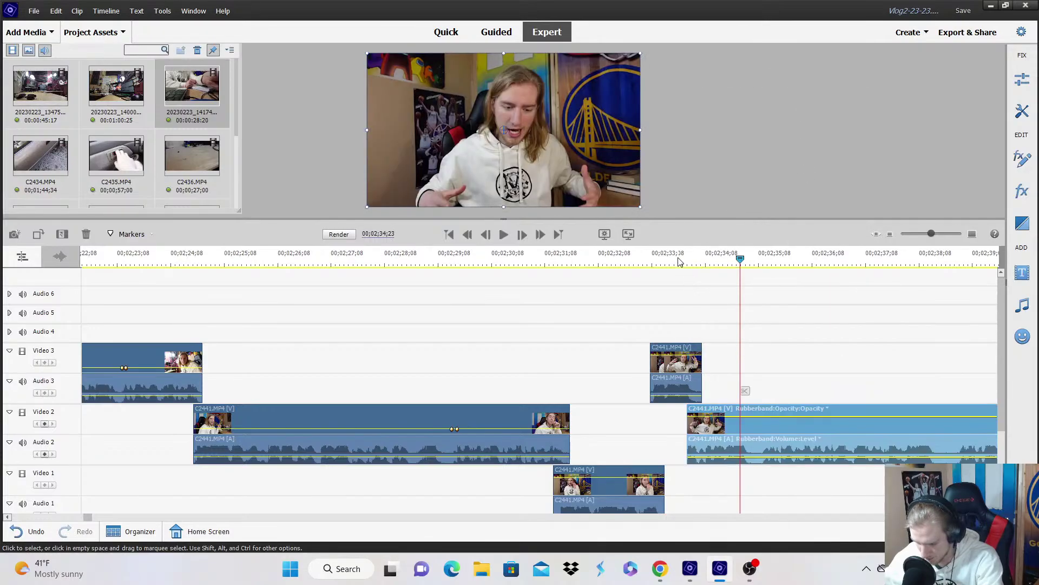
# Split the Video 2 clip at 00;02;35;00 and move the remainder down to Video 1, slightly overlapping the end of the previous piece.
pyautogui.click(689, 259)
pyautogui.press('space')
pyautogui.scroll(-2, 737, 297)
pyautogui.press('space')
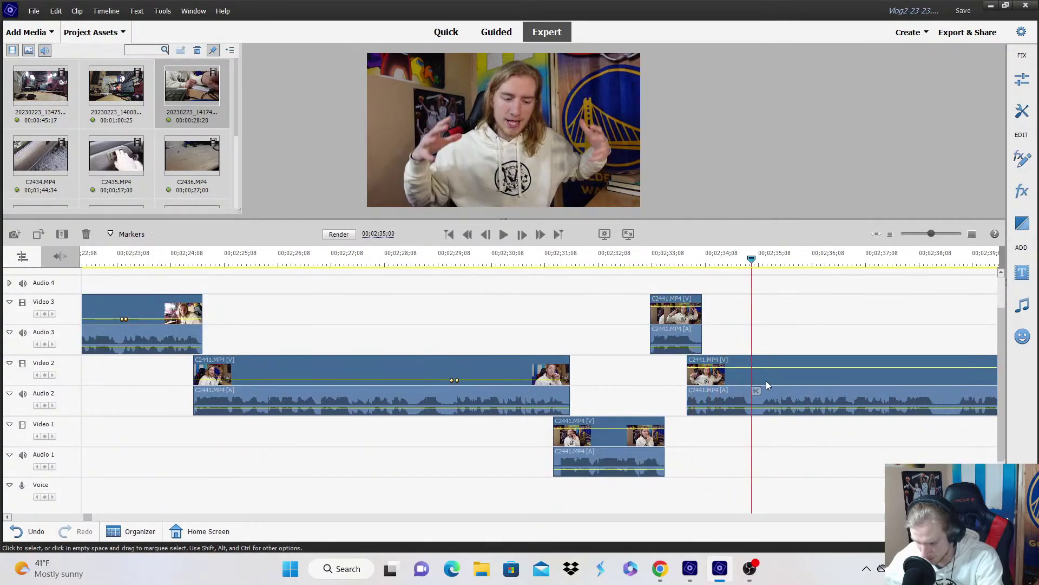
pyautogui.click(756, 391)
pyautogui.moveTo(757, 392); pyautogui.dragTo(737, 433)
# Split the Video 1 clip at 00;02;38;02 and move the remainder up to Video 3, slightly overlapping the end of the previous piece.
pyautogui.click(736, 259)
pyautogui.press('space')
pyautogui.scroll(-2, 840, 320)
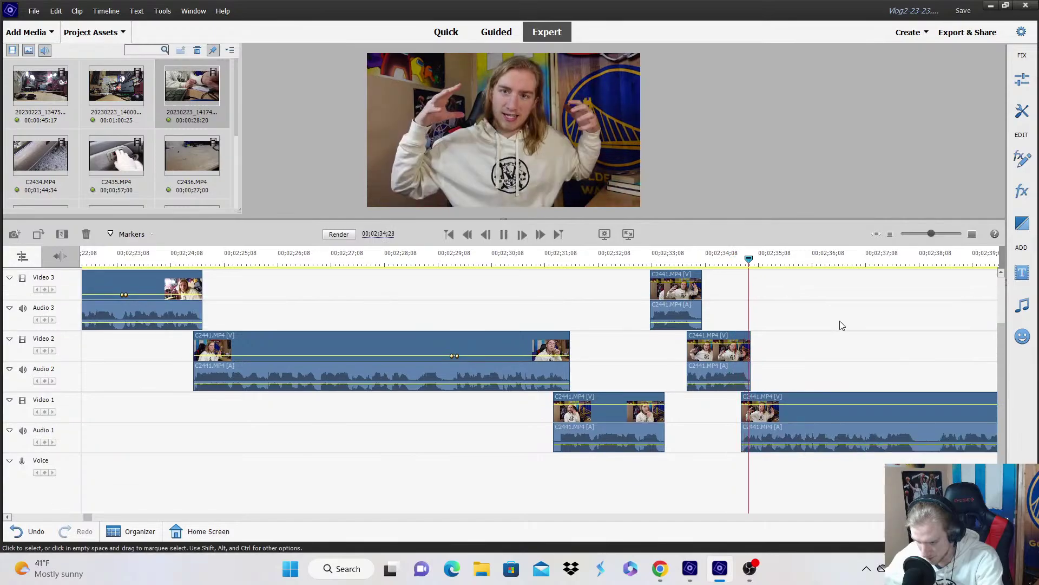
pyautogui.hscroll(4, 729, 286)
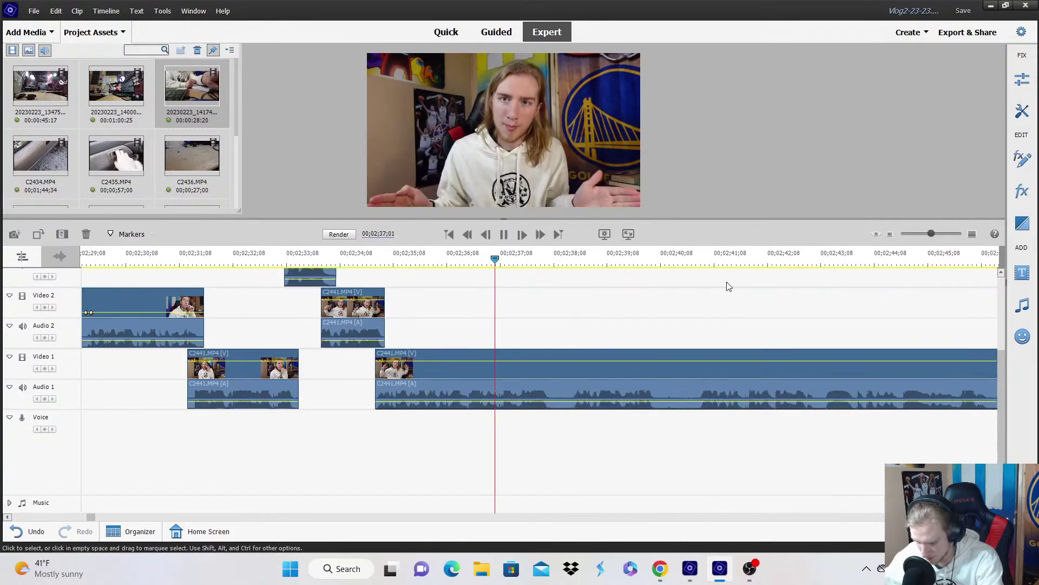
pyautogui.click(564, 369)
pyautogui.hotkey('ctrl', 'k')
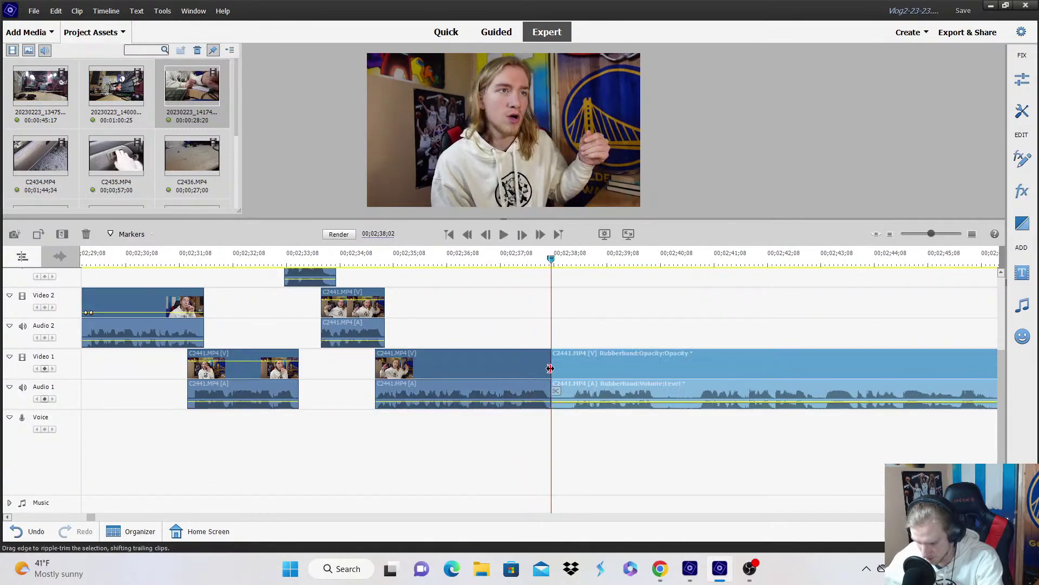
pyautogui.moveTo(572, 375); pyautogui.dragTo(535, 260)
# Split the Video 3 clip at 00;02;39;13 and move the remainder to Video 2, starting slightly before the previous piece ends.
pyautogui.press('space')
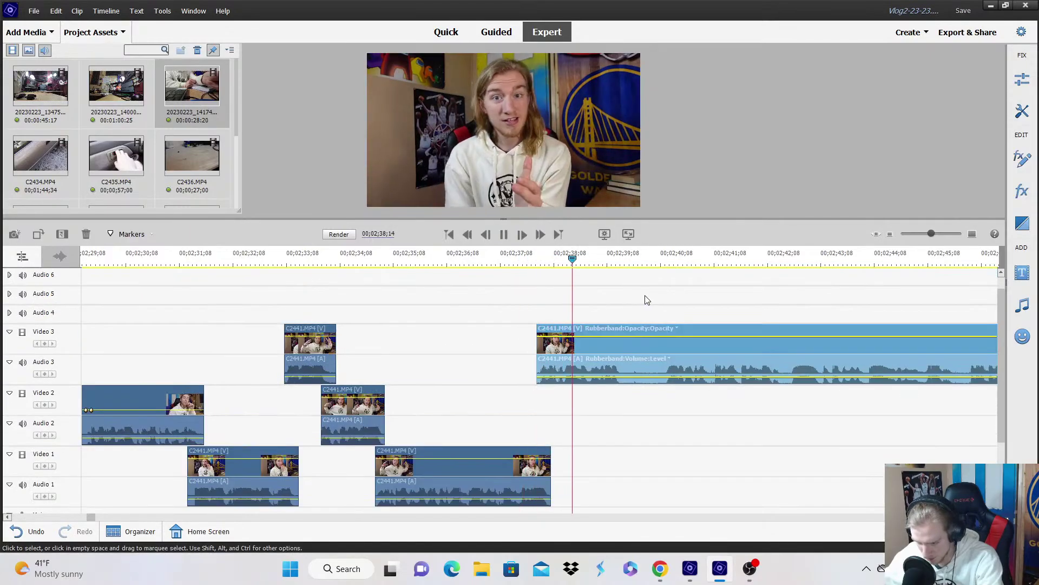
pyautogui.press('space')
pyautogui.moveTo(627, 365); pyautogui.dragTo(628, 395)
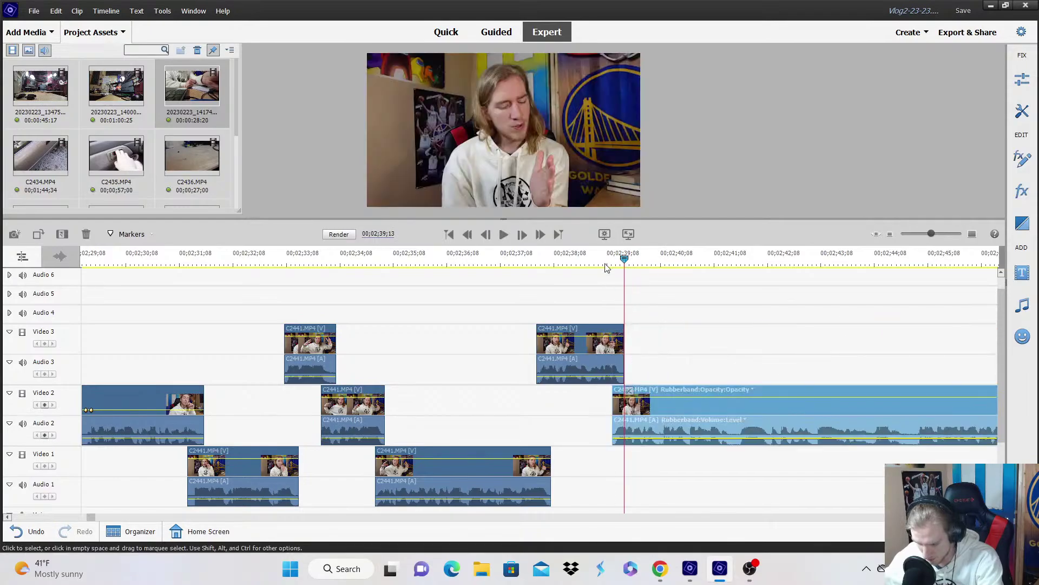
# Split the Video 2 clip at 00;02;41;13 and move the remainder to Video 1, slightly overlapping the end of the previous piece.
pyautogui.press('space')
pyautogui.scroll(-2, 747, 327)
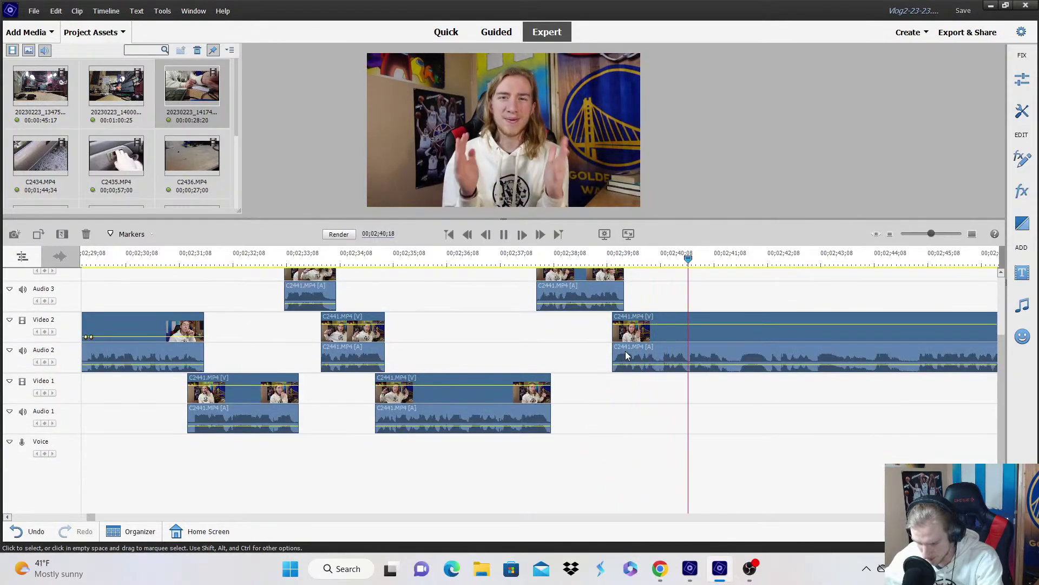
pyautogui.press('space')
pyautogui.hotkey('ctrl', 'k')
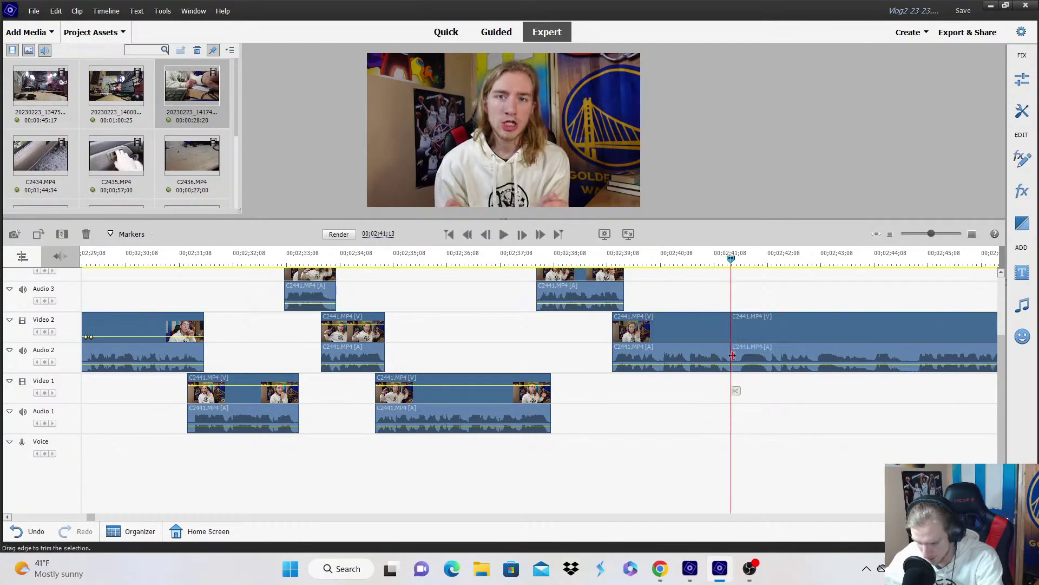
pyautogui.moveTo(750, 349); pyautogui.dragTo(735, 393)
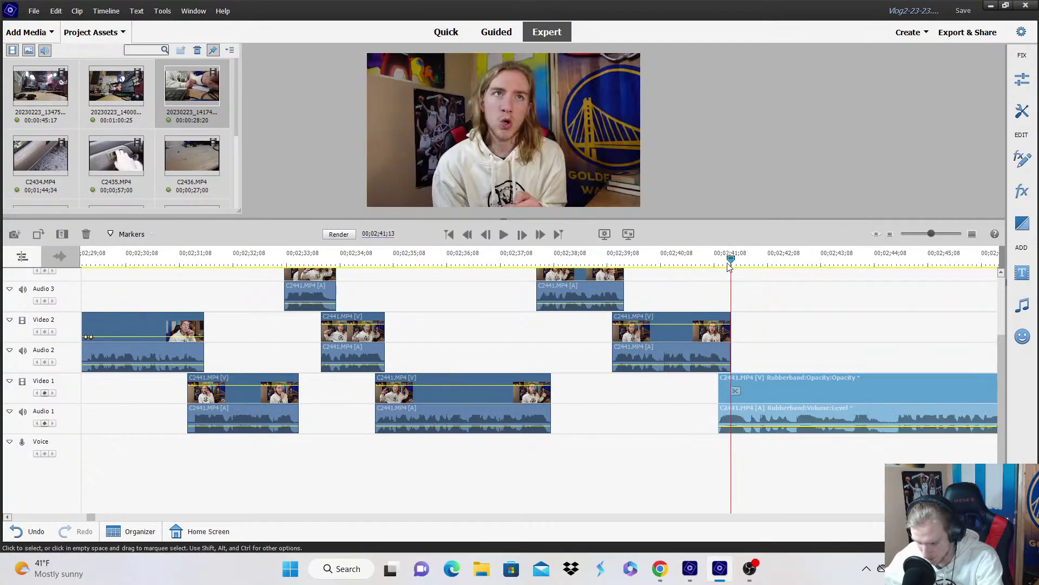
# Split the Video 1 clip just after 00;02;44;00 and move the remainder to Video 3, slightly overlapping the end of the previous piece.
pyautogui.scroll(-1, 807, 300)
pyautogui.press('space')
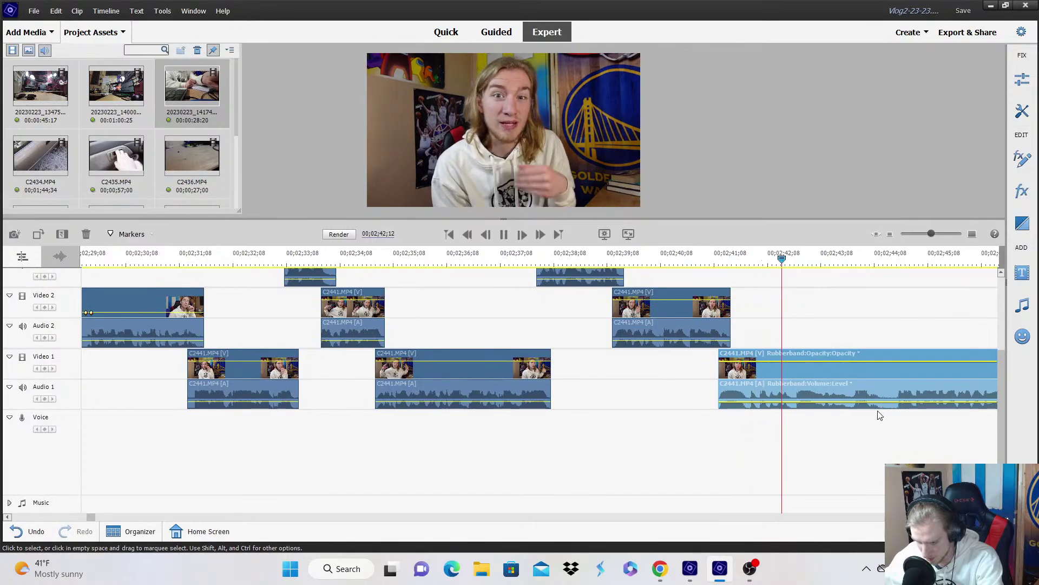
pyautogui.scroll(-3, 754, 365)
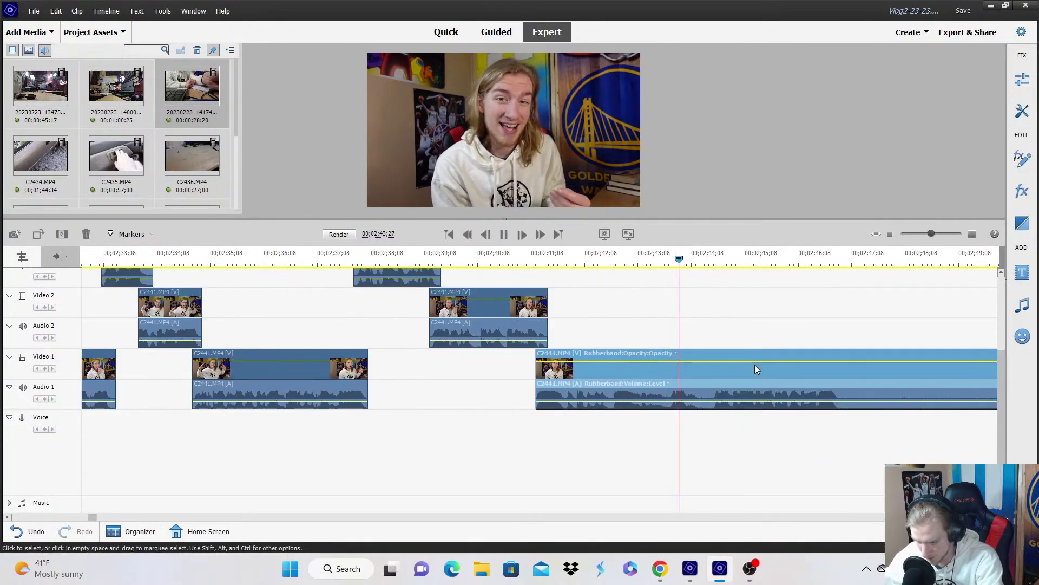
pyautogui.press('space')
pyautogui.click(703, 389)
pyautogui.moveTo(699, 380); pyautogui.dragTo(704, 292)
# Display the Motion Scale keyframe line on the last Video 1 clip, around 00;02;42;19.
pyautogui.scroll(1, 715, 380)
pyautogui.click(657, 264)
pyautogui.press('space')
pyautogui.scroll(2, 677, 281)
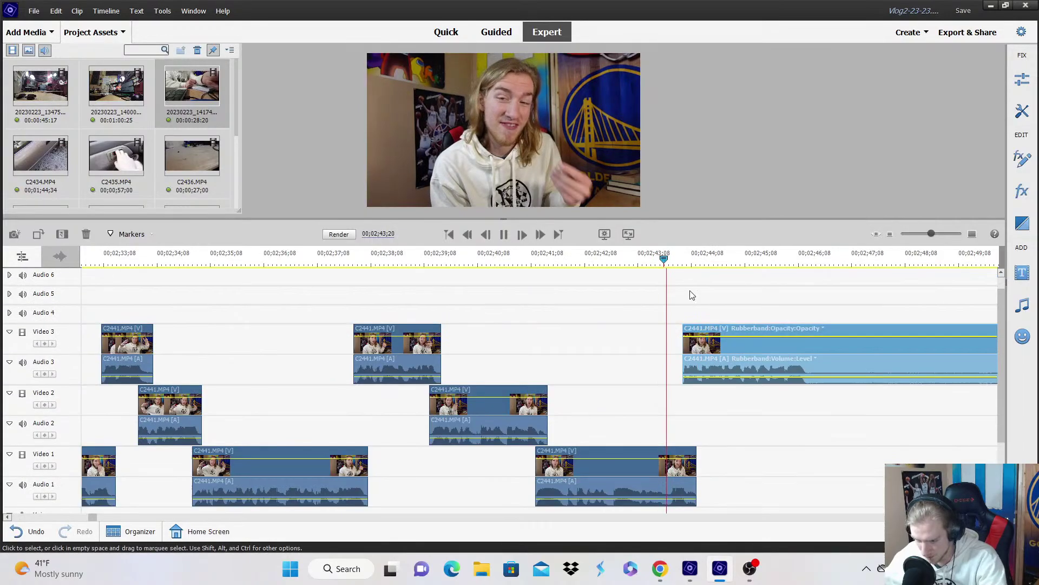
pyautogui.click(588, 262)
pyautogui.scroll(-2, 623, 300)
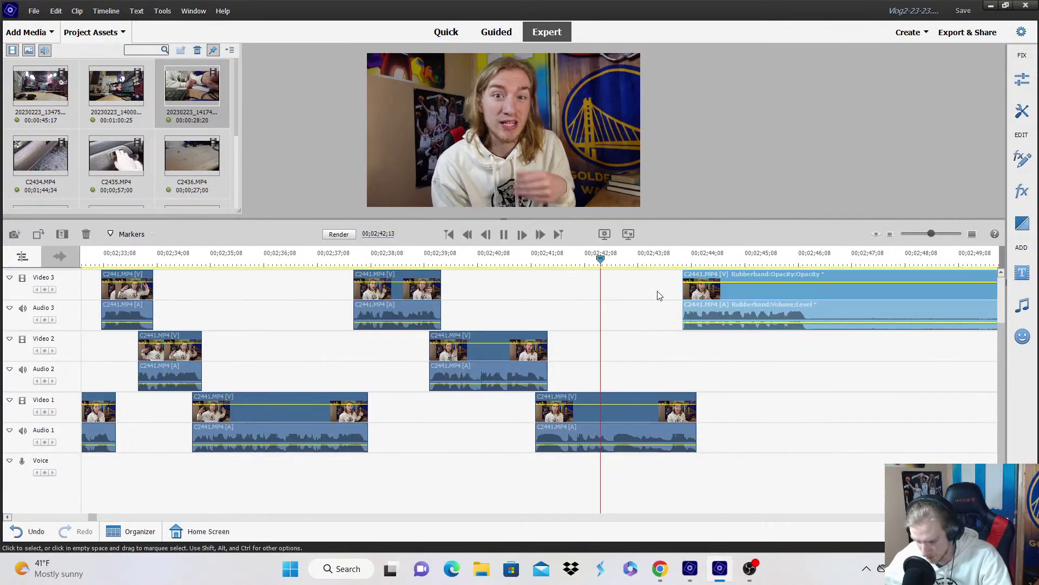
pyautogui.click(620, 411)
pyautogui.click(608, 259)
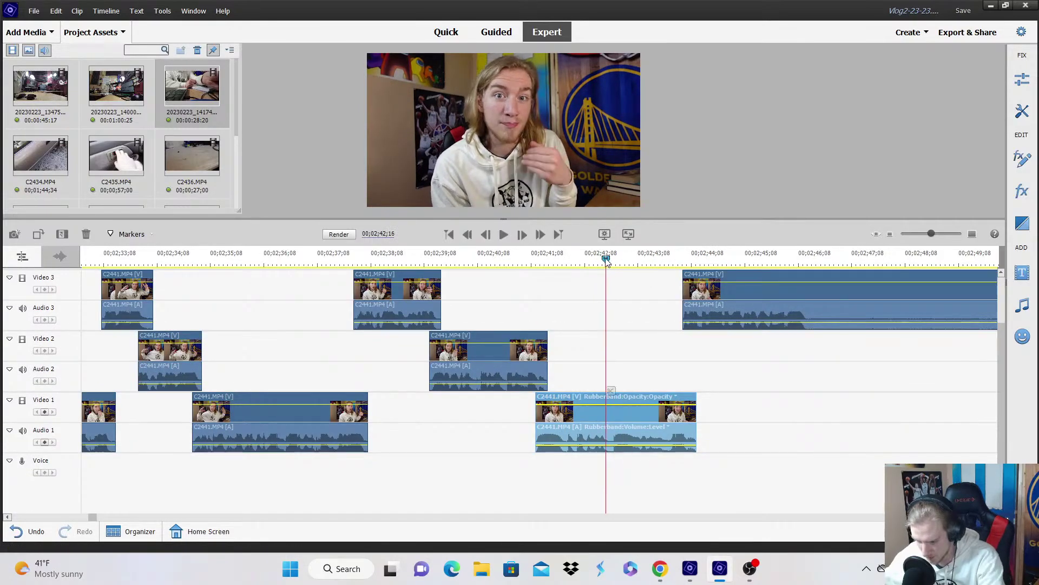
pyautogui.click(611, 397)
pyautogui.moveTo(623, 409)
pyautogui.click(701, 423)
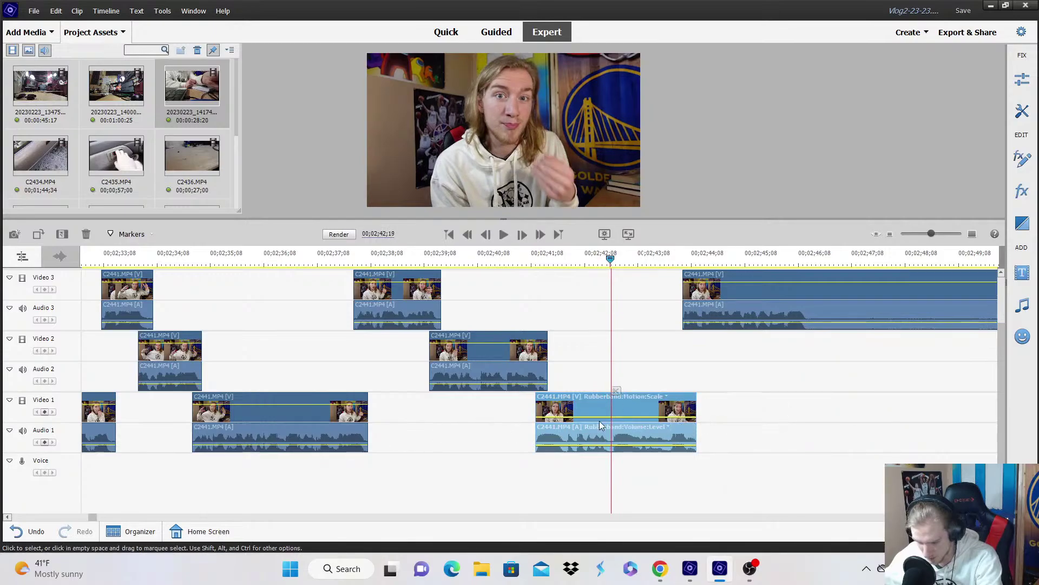
# Add Scale keyframes to the last Video 1 clip around 00;02;42;21 and enlarge its frame slightly for a zoom-in.
pyautogui.click(45, 412)
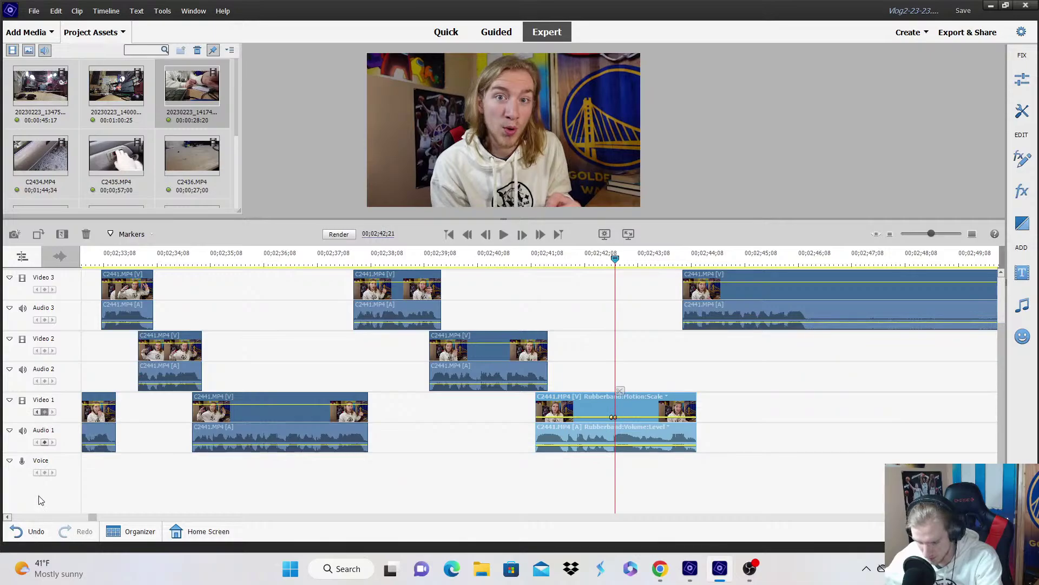
pyautogui.hotkey('ctrl', 'z')
pyautogui.click(45, 412)
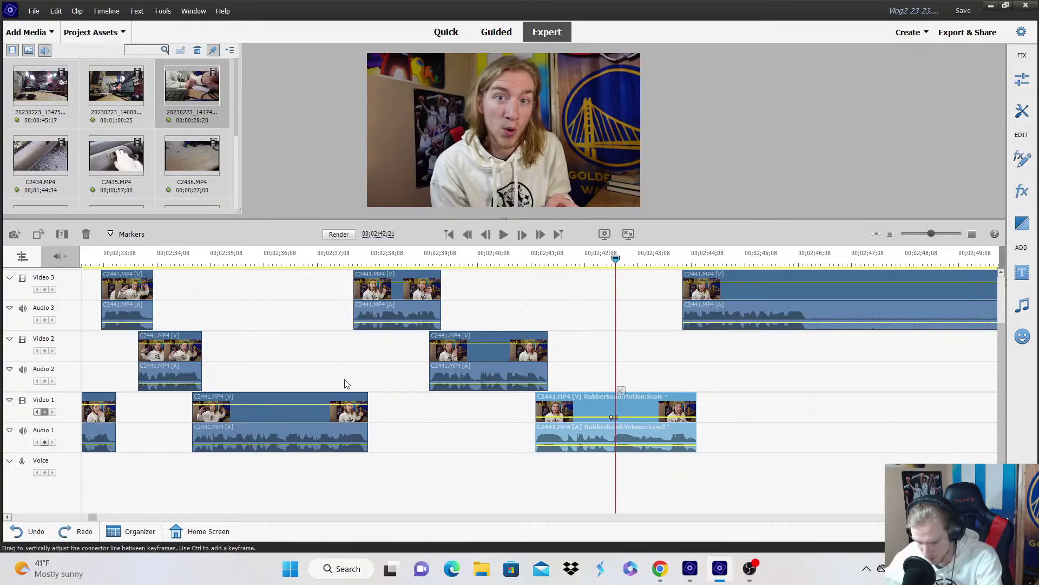
pyautogui.click(531, 131)
pyautogui.press('Left')
pyautogui.press('Left')
pyautogui.press('Left')
pyautogui.press('Left')
pyautogui.press('Left')
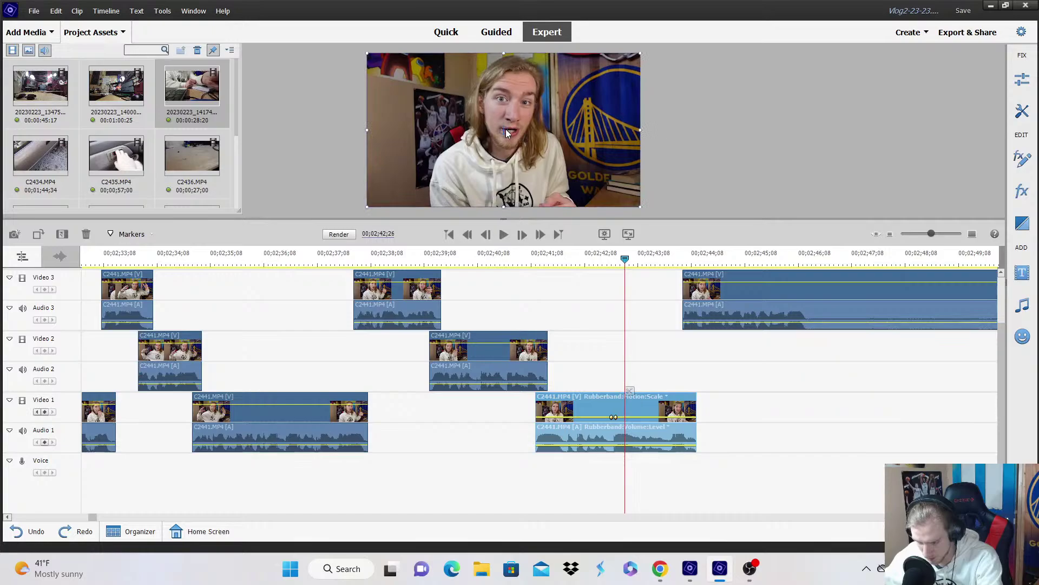
pyautogui.press('Left')
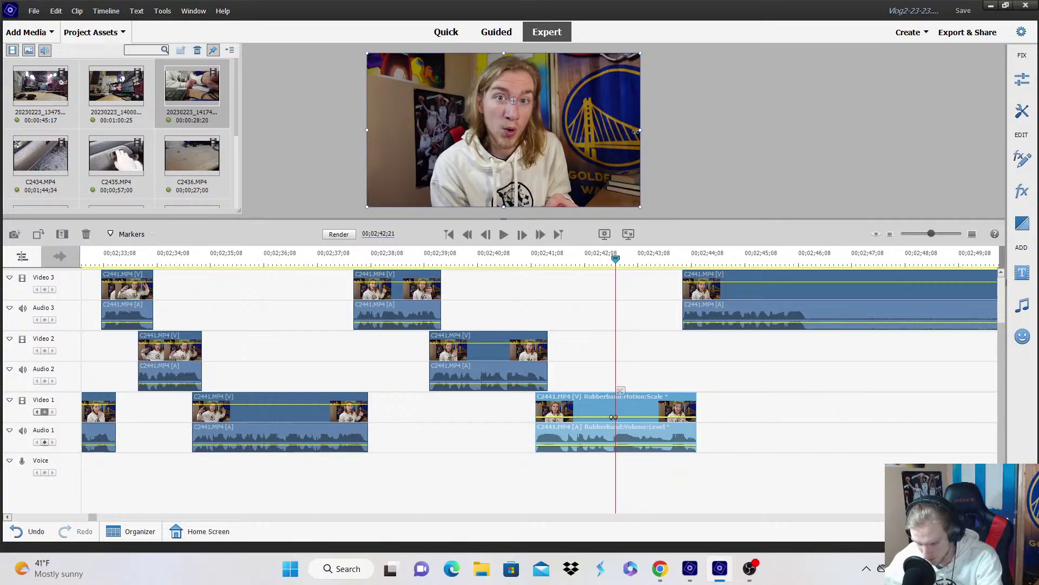
pyautogui.moveTo(640, 130); pyautogui.dragTo(652, 132)
# Add Scale keyframes near the end of the same Video 1 clip, around 00;02;43;22, and enlarge its frame further.
pyautogui.click(601, 278)
pyautogui.press('space')
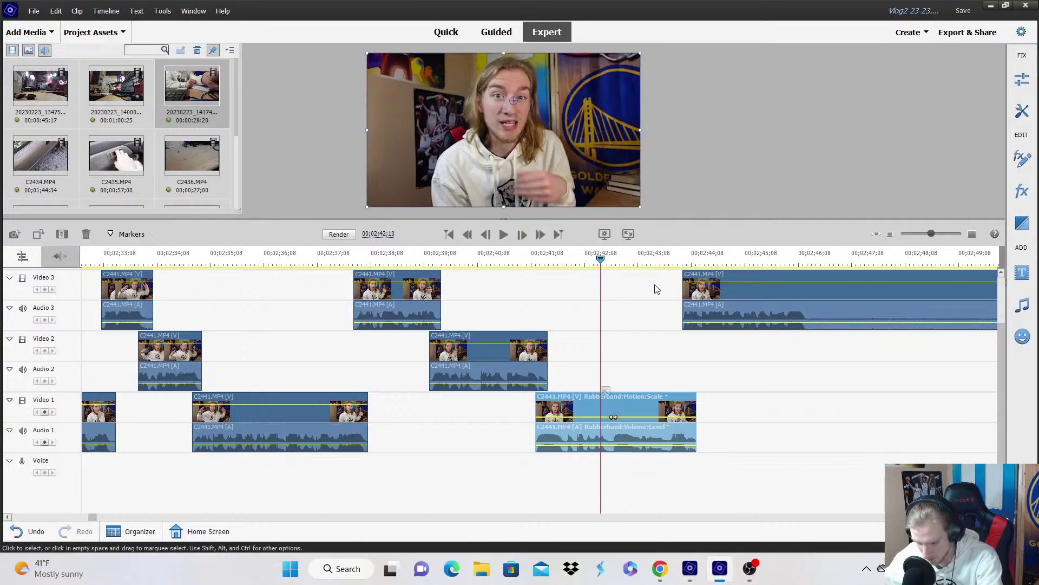
pyautogui.scroll(2, 656, 287)
pyautogui.press('space')
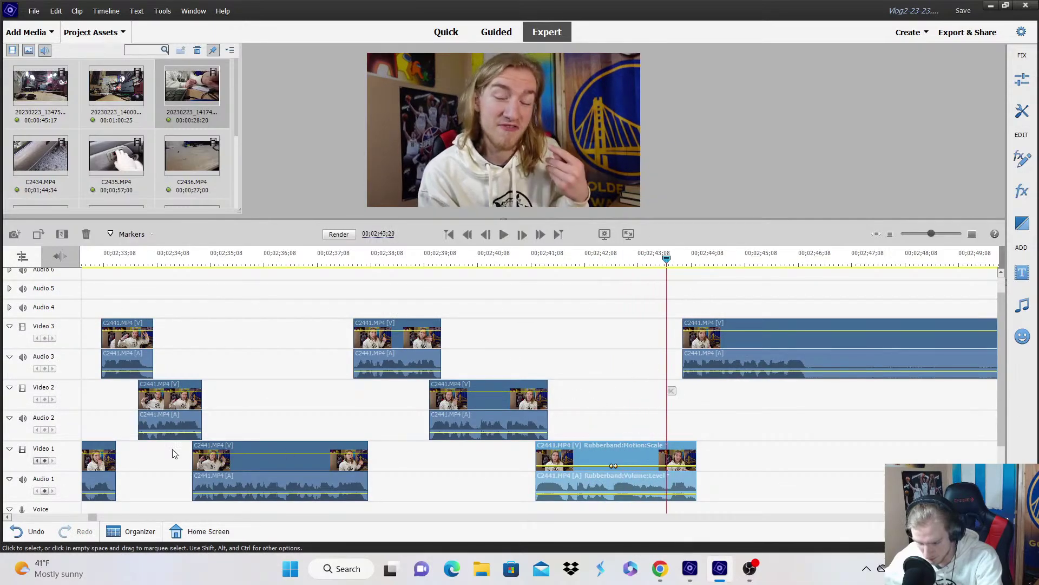
pyautogui.press('Right')
pyautogui.press('Right')
pyautogui.press('Right')
pyautogui.click(46, 460)
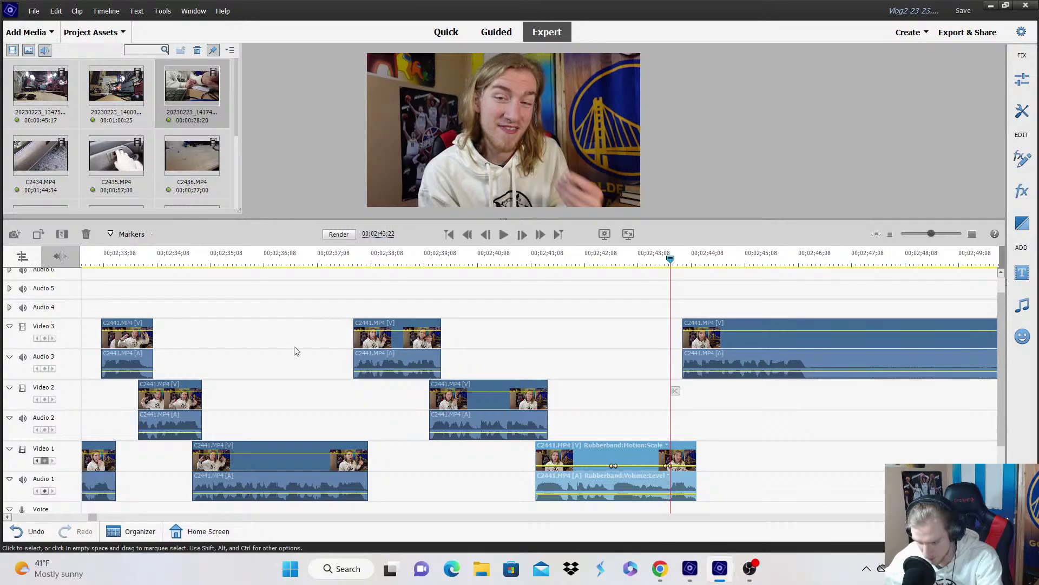
pyautogui.click(531, 136)
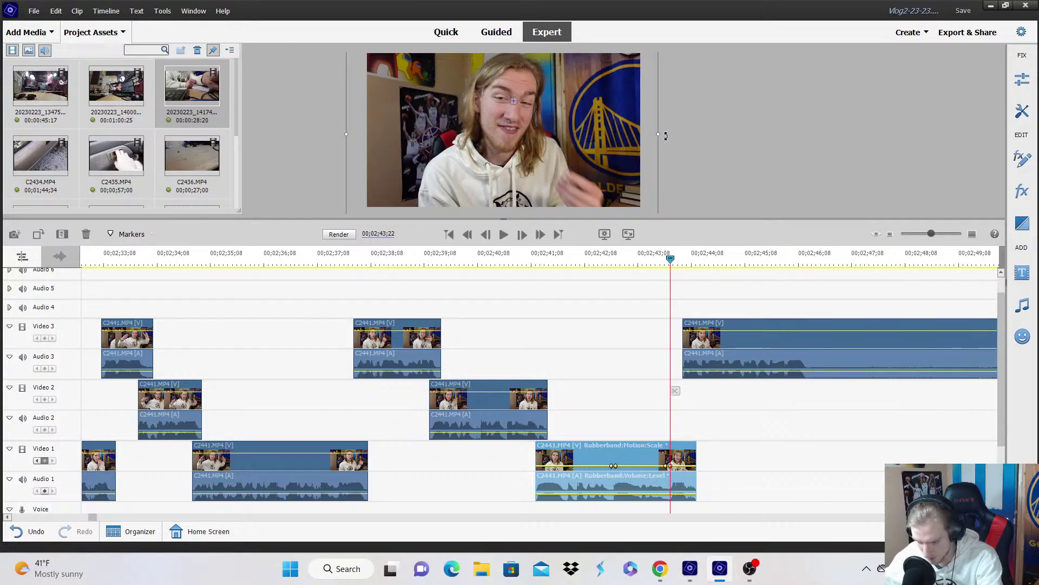
pyautogui.moveTo(658, 134); pyautogui.dragTo(682, 140)
# Play back the edited section from 00;02;41;12 through the opening of the following Video 3 clip.
pyautogui.click(544, 258)
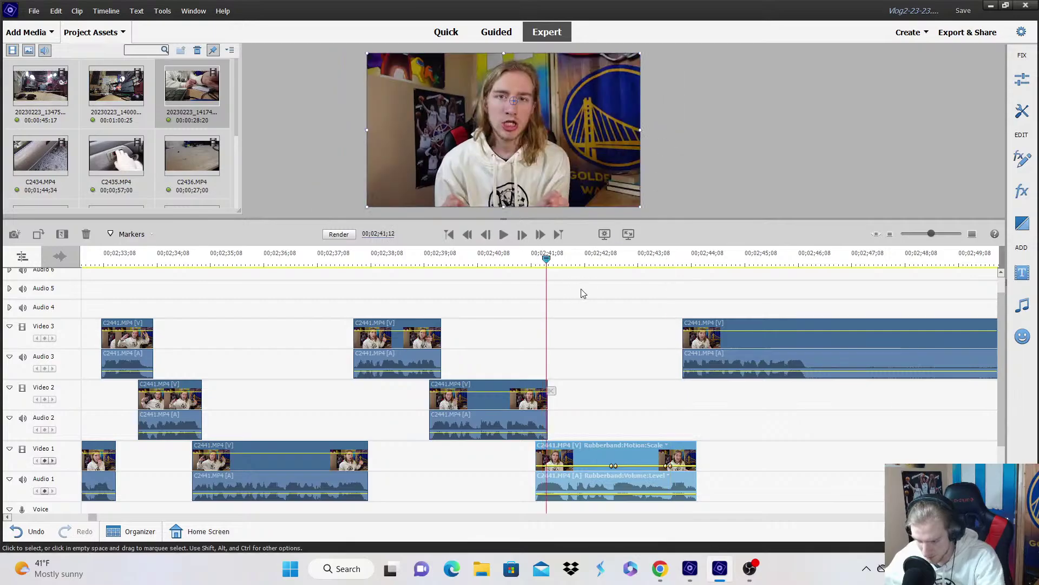
pyautogui.press('space')
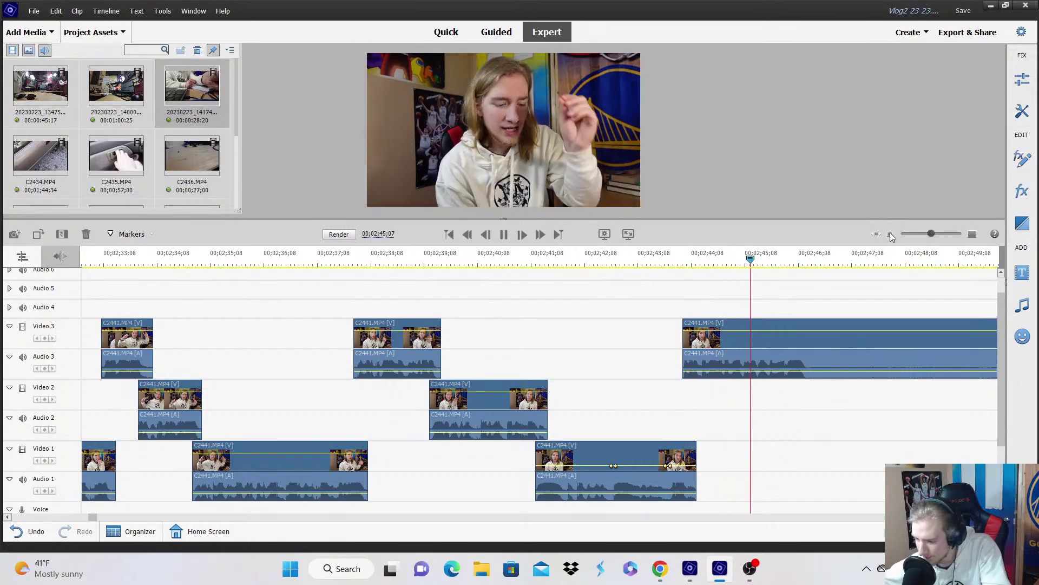
pyautogui.press('-')
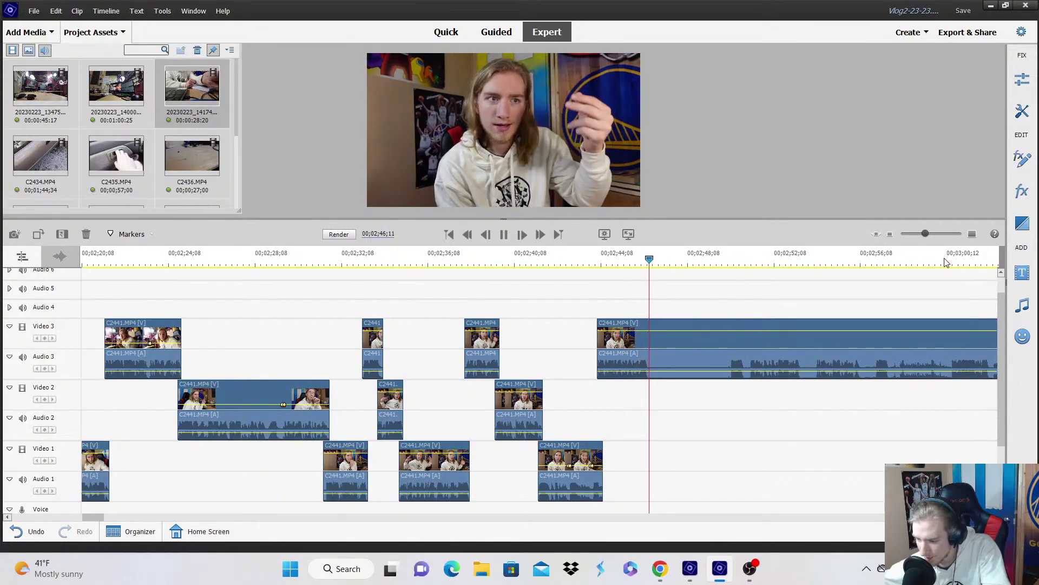
pyautogui.press('=')
pyautogui.press('space')
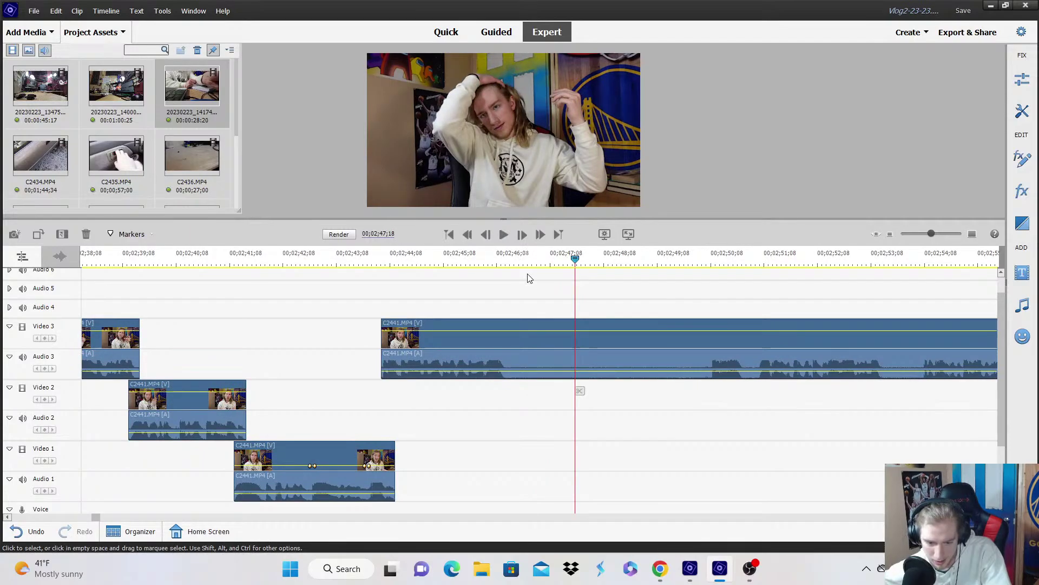
pyautogui.press('space')
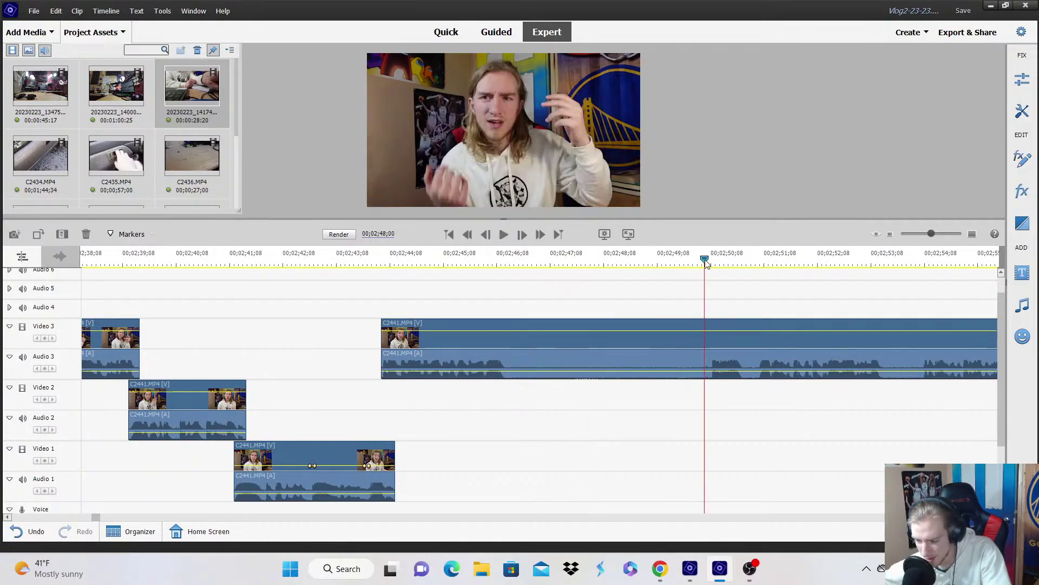
pyautogui.press('space')
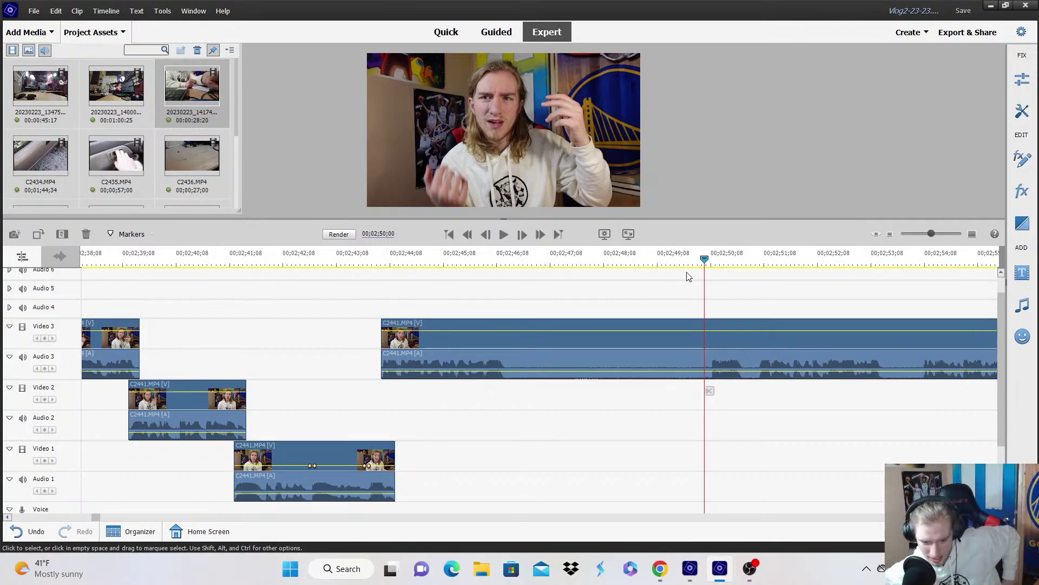
# Split the last Video 3 clip near 00;02;46;24 and move the remainder, trimmed past its opening pause, to Video 2 with a slight overlap.
pyautogui.click(505, 262)
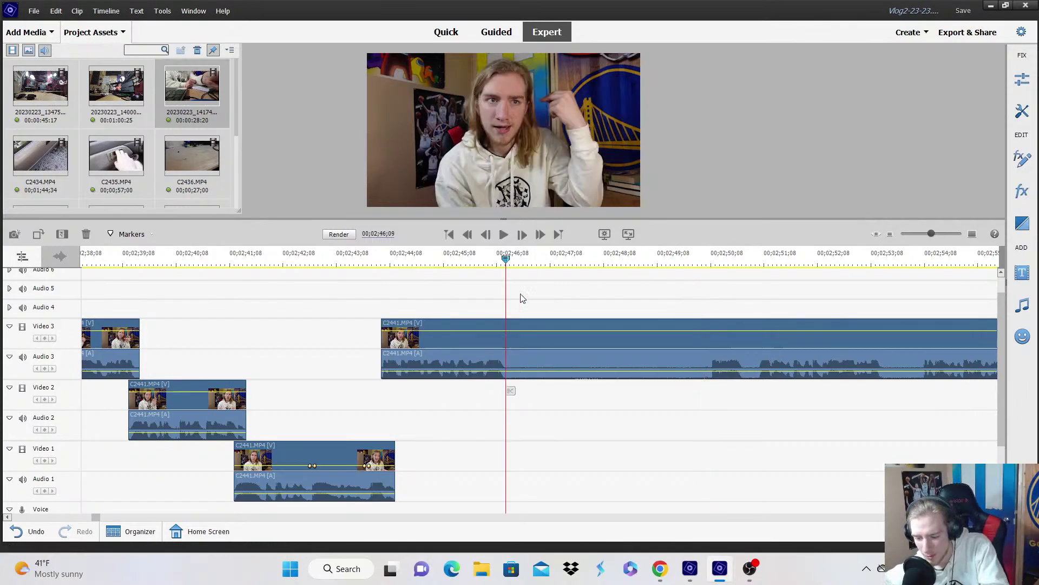
pyautogui.press('space')
pyautogui.click(760, 263)
pyautogui.press('space')
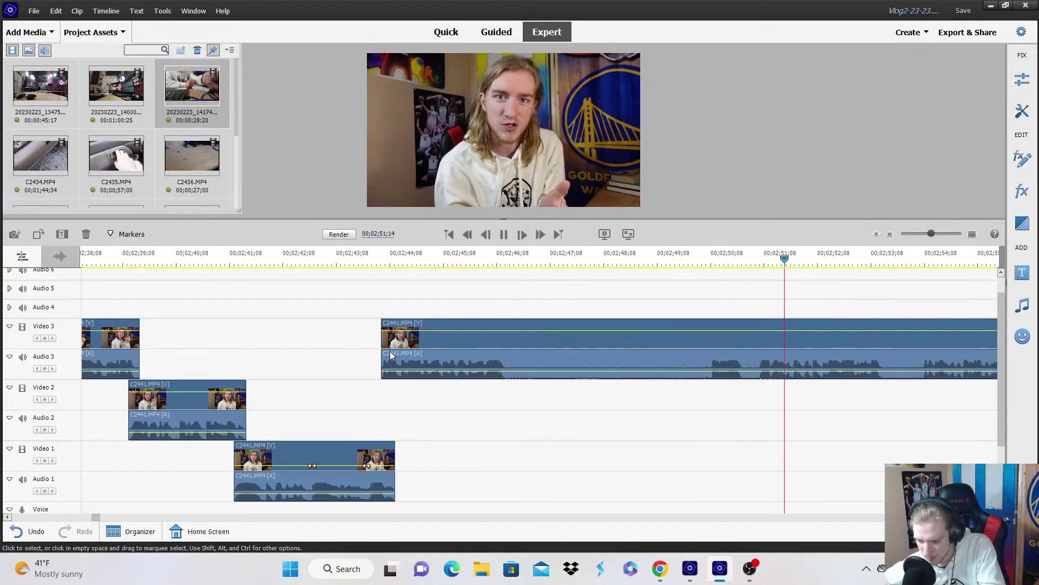
pyautogui.click(715, 264)
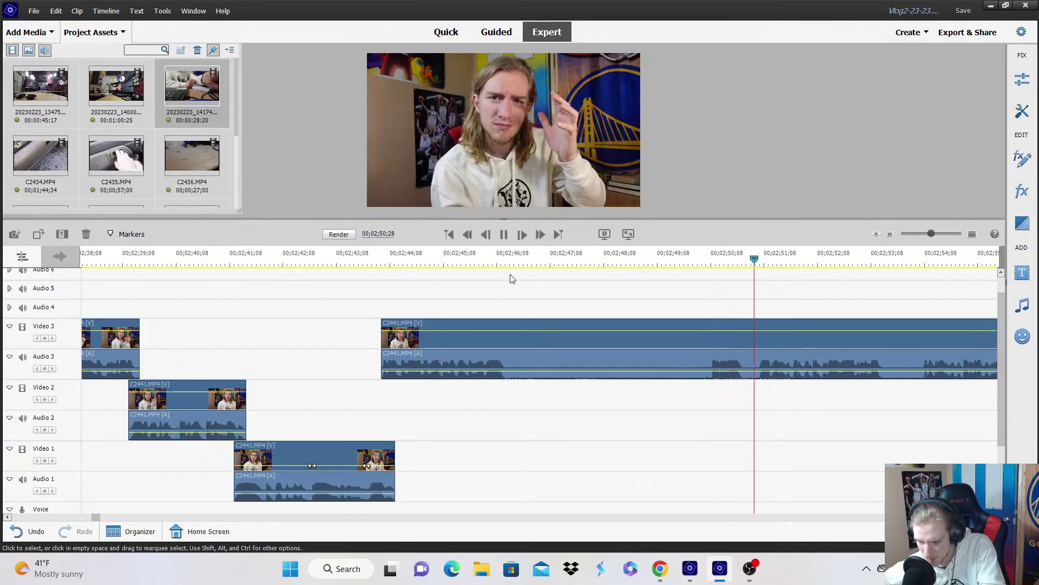
pyautogui.click(468, 261)
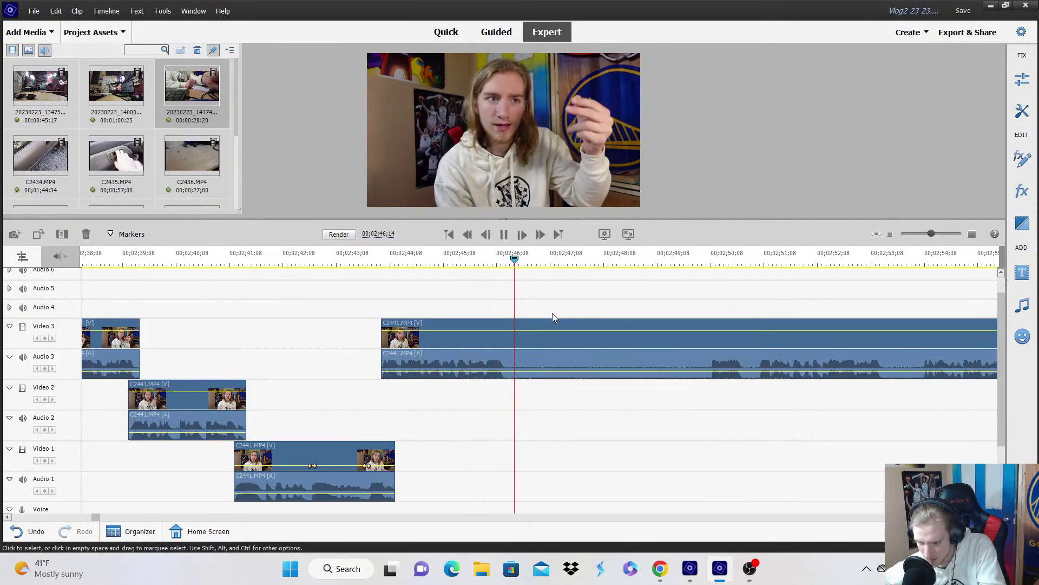
pyautogui.press('space')
pyautogui.click(538, 390)
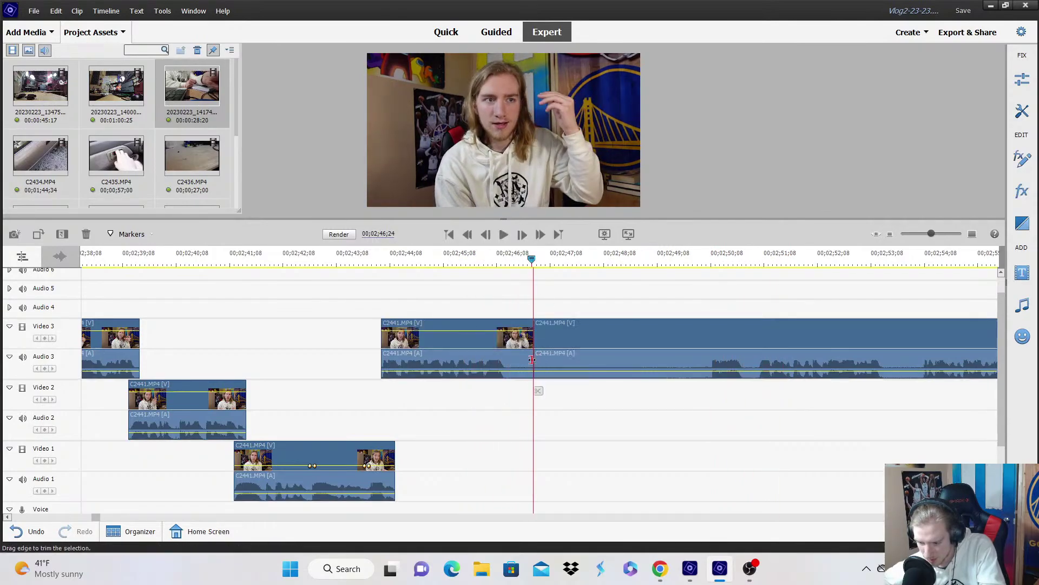
pyautogui.moveTo(532, 359); pyautogui.dragTo(543, 432)
# Extend the end of the last Video 3 clip slightly and display its Motion Scale keyframe line at 00;02;46;09.
pyautogui.click(434, 295)
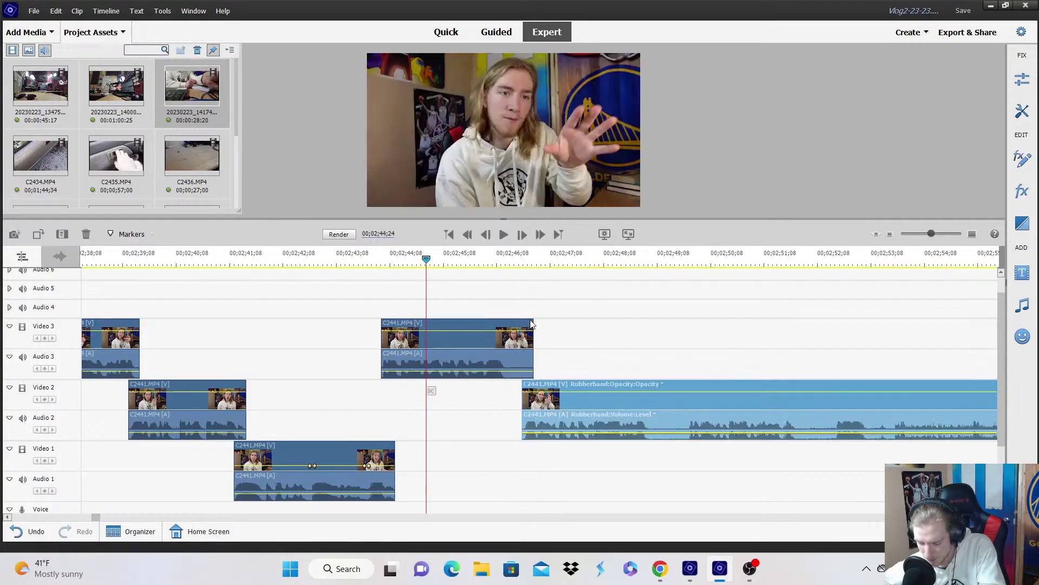
pyautogui.moveTo(532, 333); pyautogui.dragTo(543, 351)
pyautogui.click(514, 261)
pyautogui.moveTo(515, 264); pyautogui.dragTo(508, 325)
pyautogui.click(514, 323)
pyautogui.moveTo(500, 337)
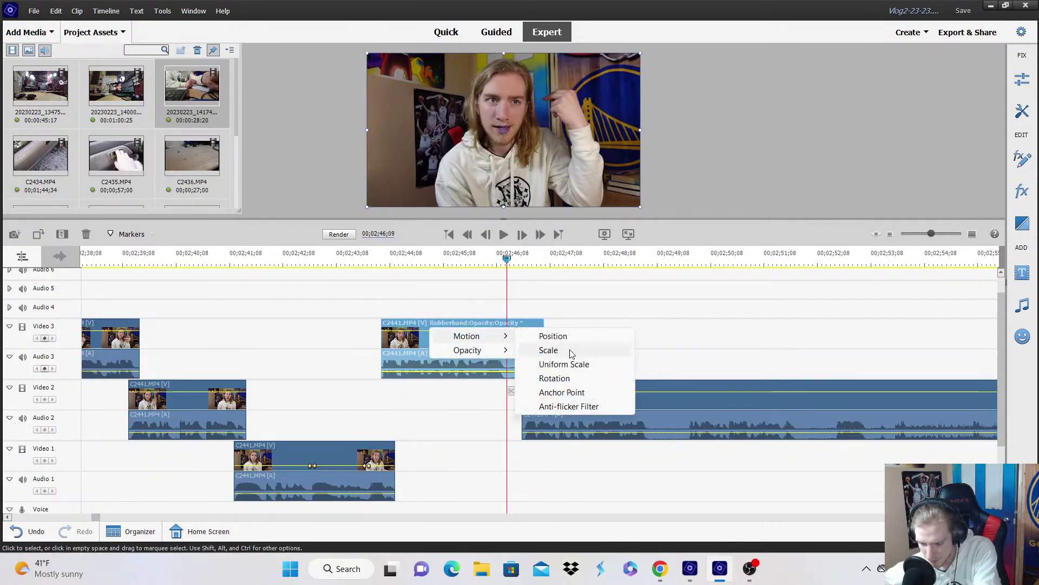
pyautogui.click(541, 353)
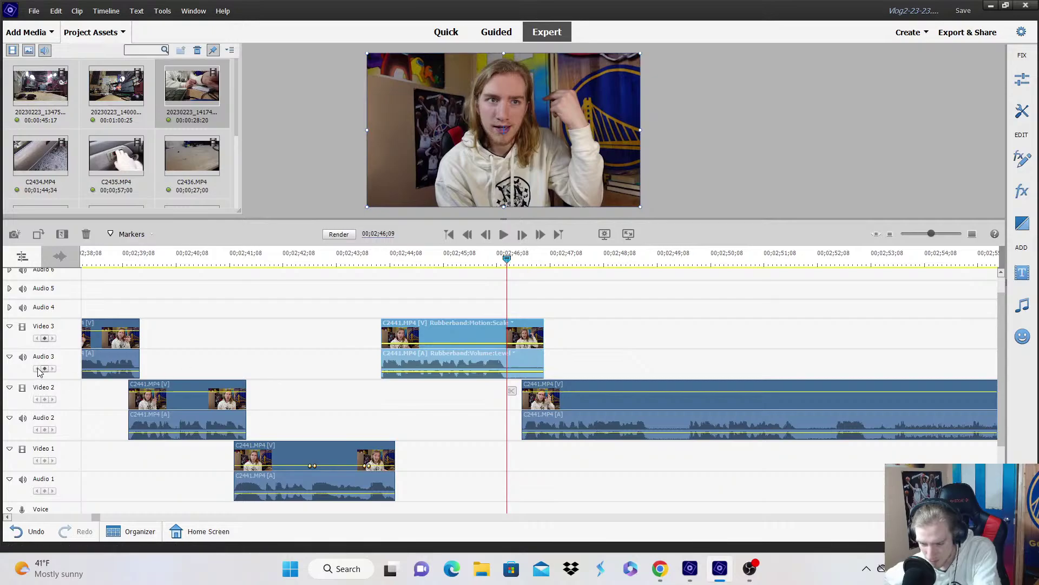
# Add Scale keyframes to the Video 3 clip at 00;02;46;09 and 00;02;46;29, enlarging the frame at the second, and play back the zoom-in.
pyautogui.click(46, 339)
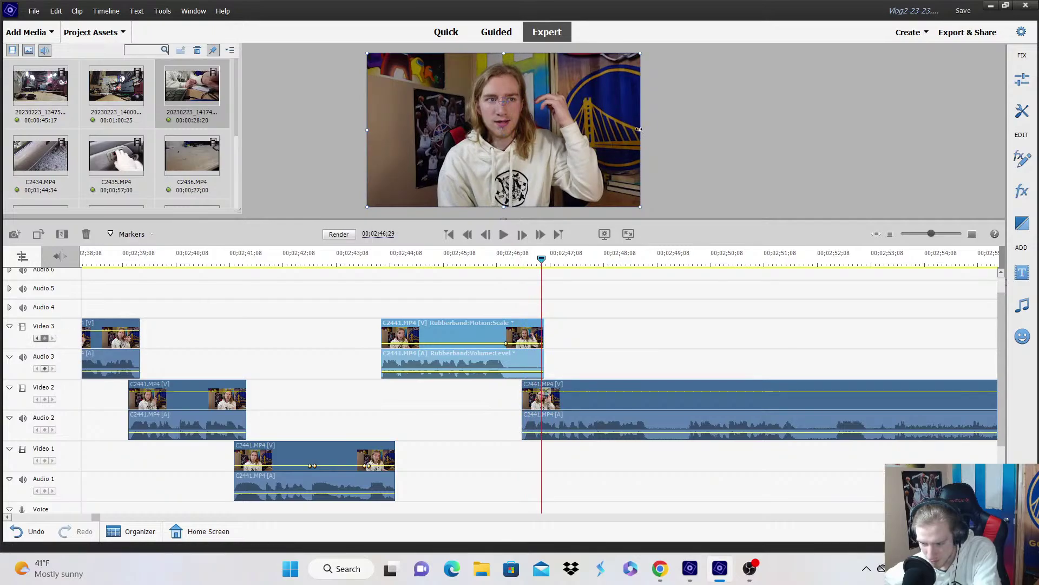
pyautogui.moveTo(638, 129); pyautogui.dragTo(672, 154)
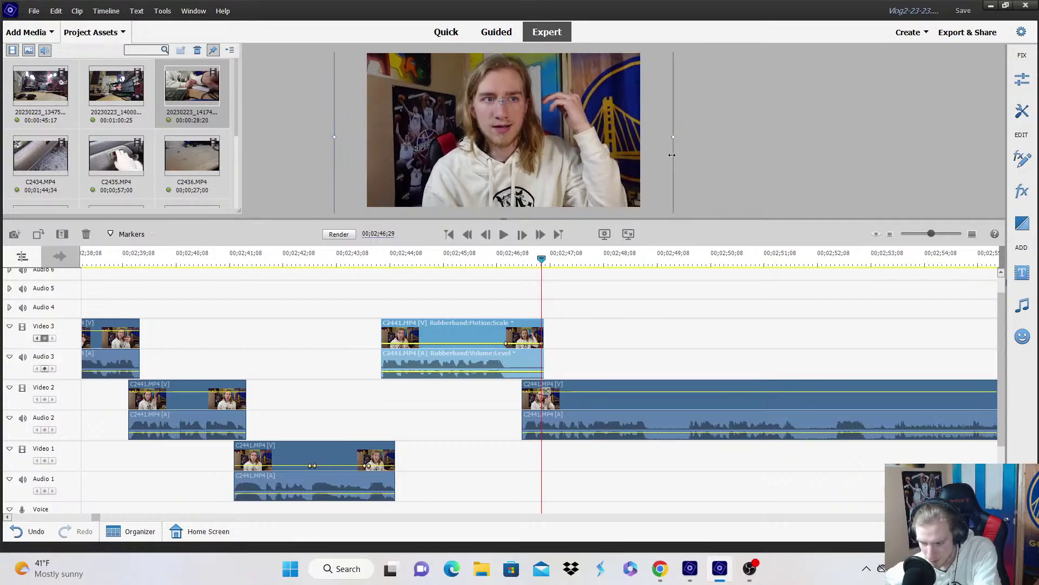
pyautogui.click(468, 273)
pyautogui.press('space')
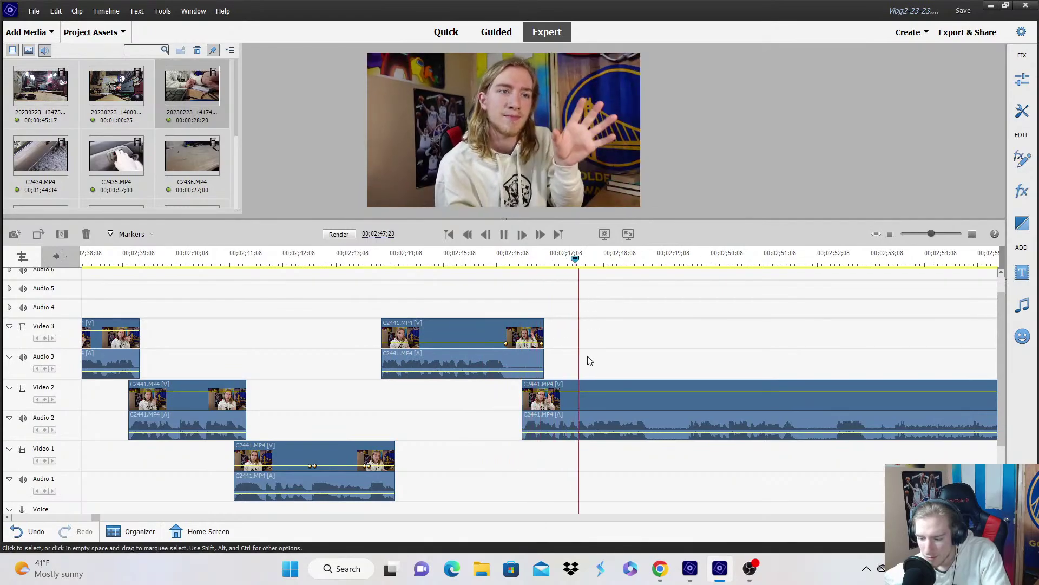
# Split the last Video 2 clip at 00;02;49;19 and move the remainder to Video 1, slightly overlapping the end of the previous piece.
pyautogui.press('space')
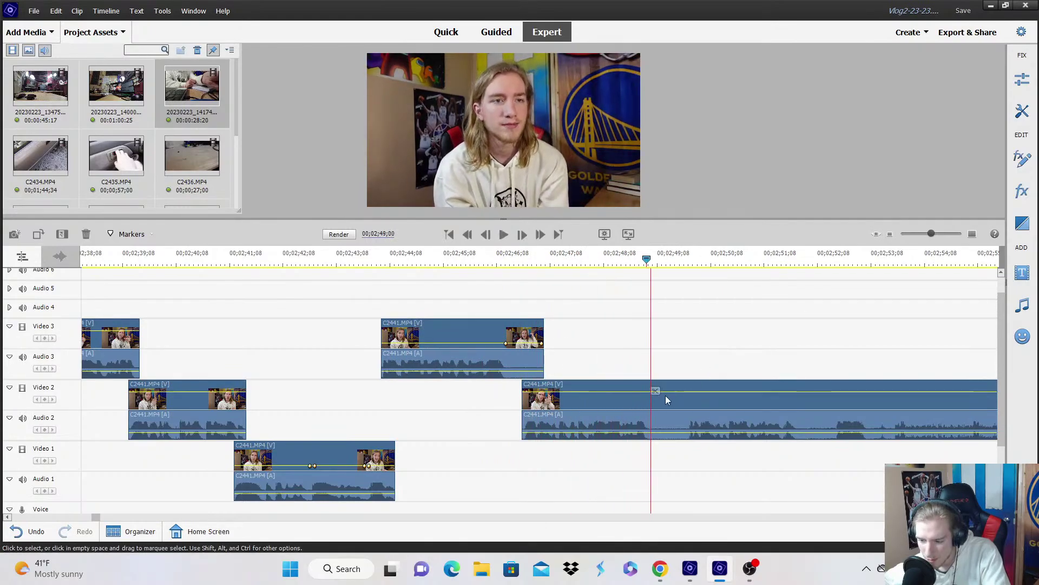
pyautogui.press('space')
pyautogui.click(657, 254)
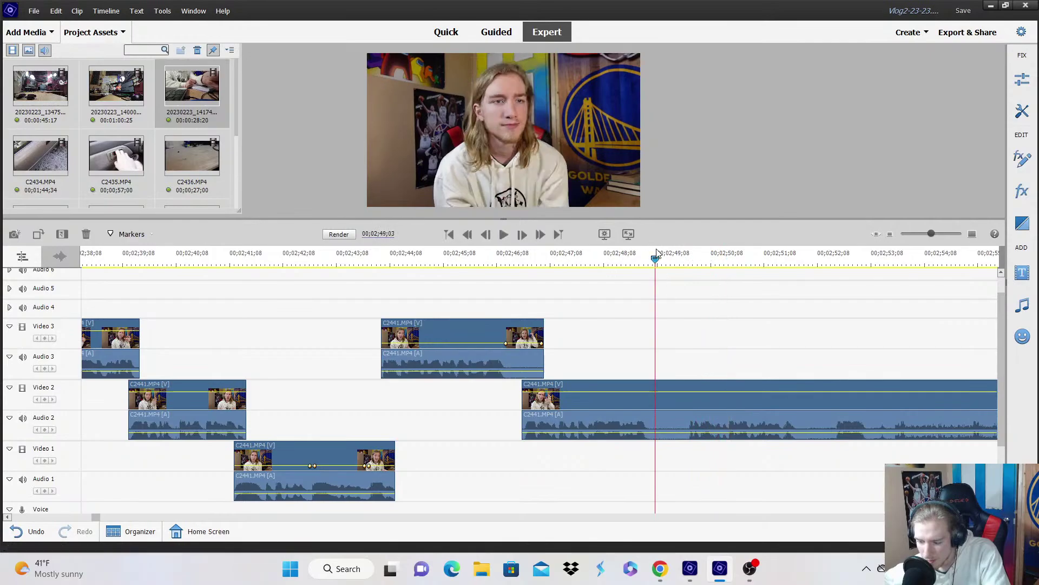
pyautogui.moveTo(657, 254); pyautogui.dragTo(673, 255)
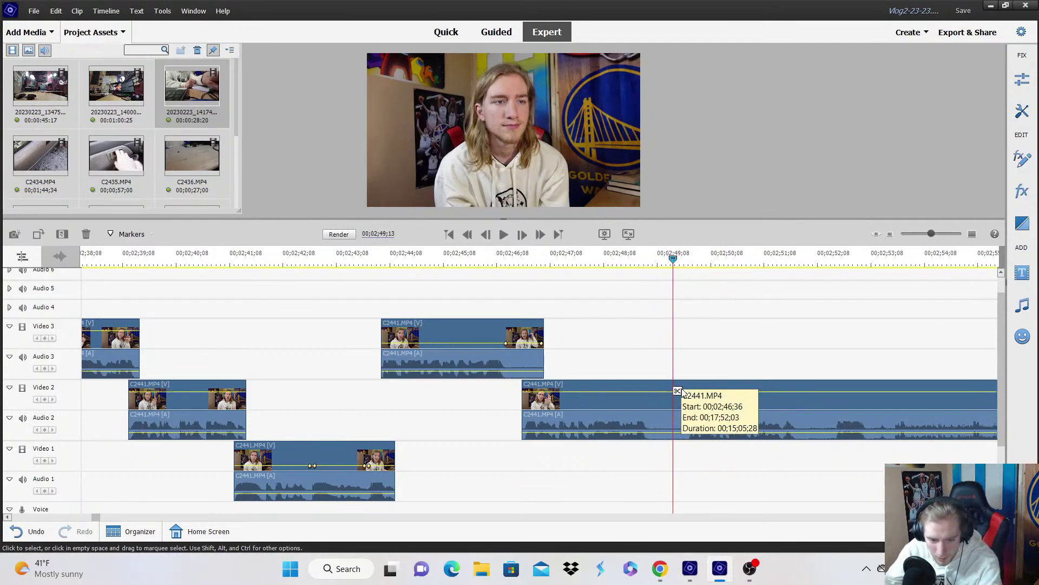
pyautogui.press('Right')
pyautogui.press('Right')
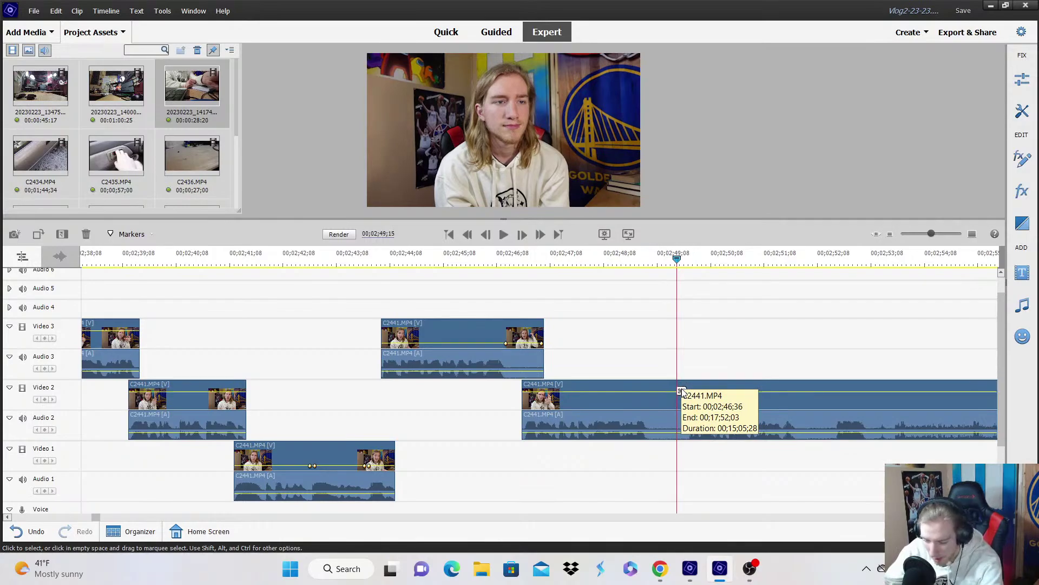
pyautogui.press('Right')
pyautogui.press('Right')
pyautogui.press('Right')
pyautogui.press('Right')
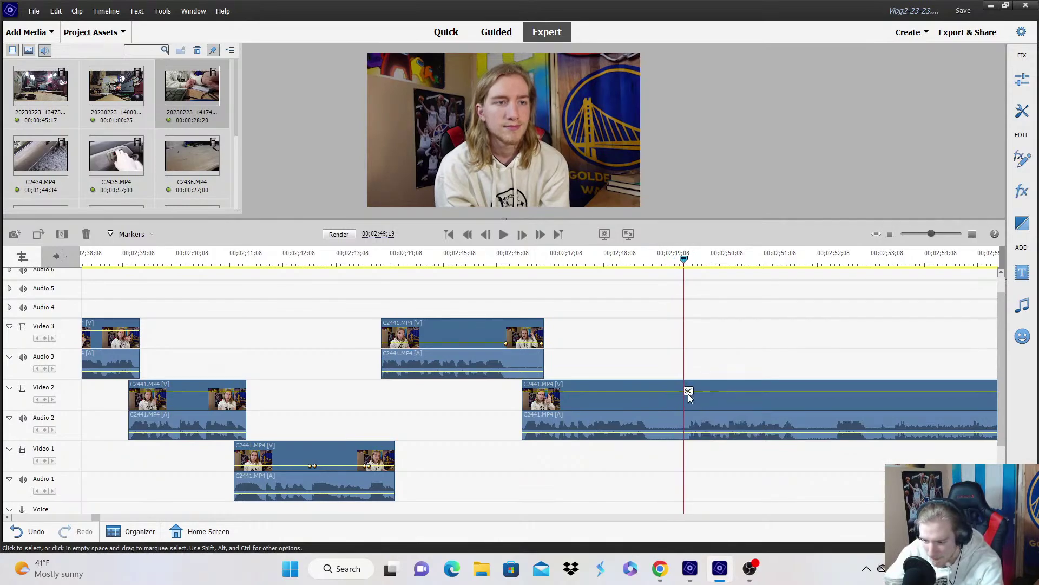
pyautogui.click(688, 394)
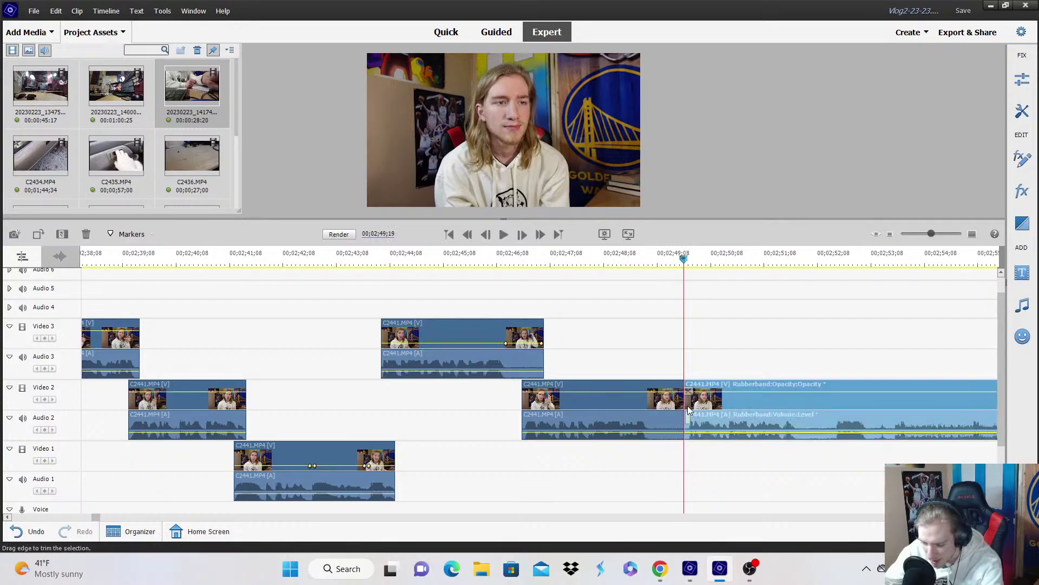
pyautogui.moveTo(688, 409); pyautogui.dragTo(681, 452)
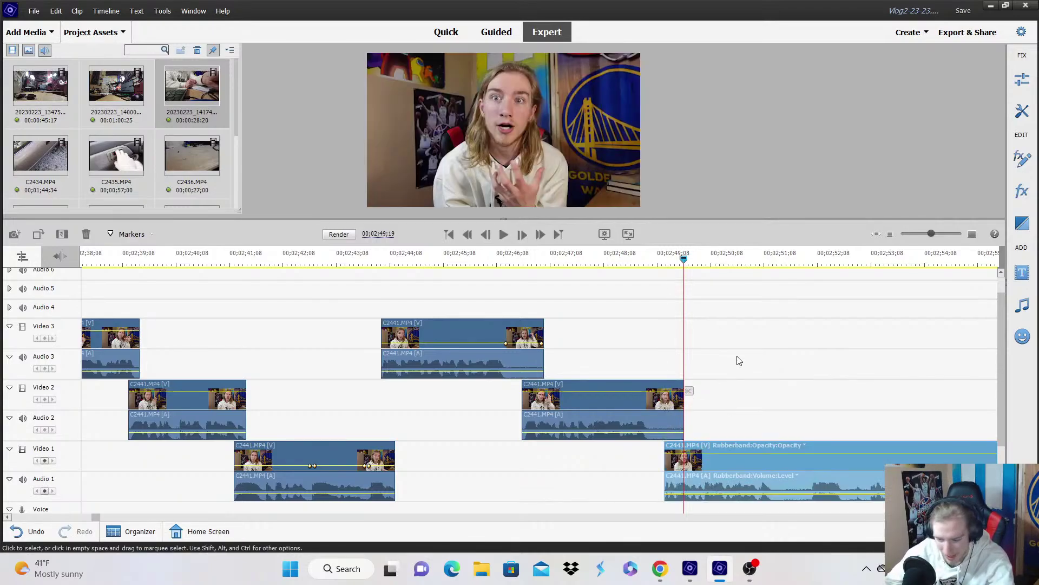
# Split the last Video 2 clip again at the end of its speech, around 00;02;48;28.
pyautogui.click(972, 234)
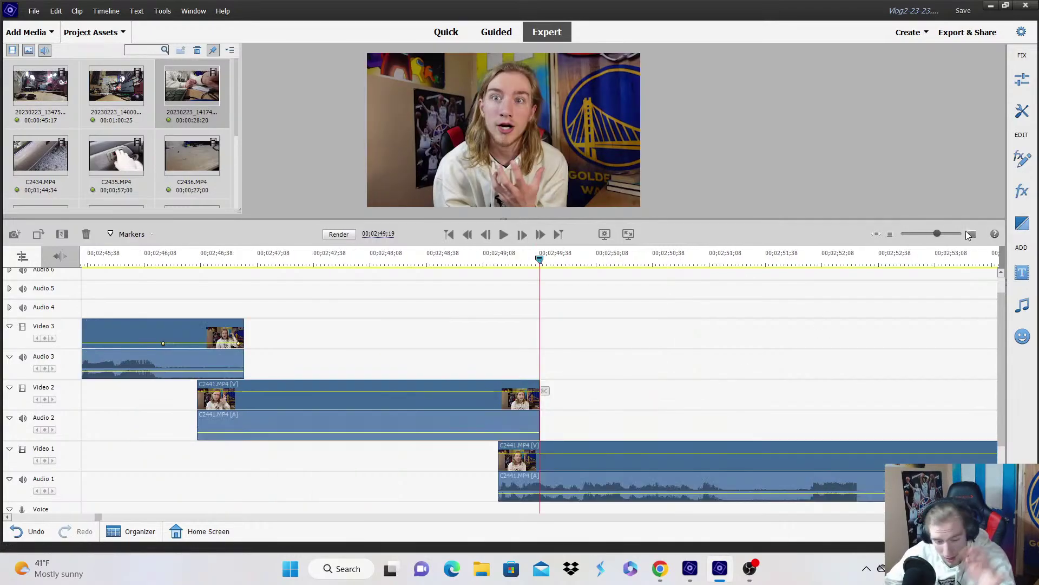
pyautogui.click(278, 260)
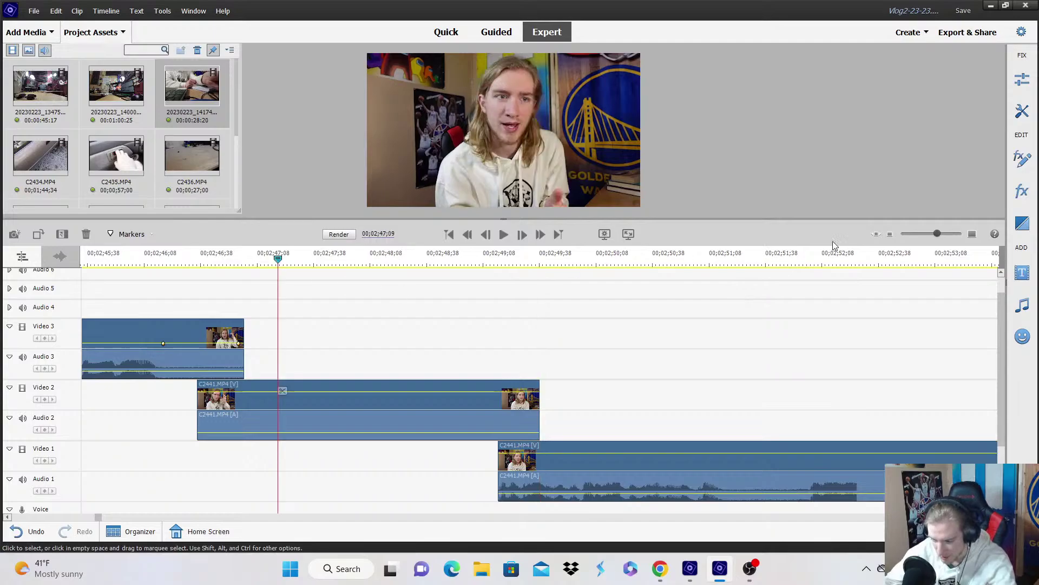
pyautogui.click(890, 234)
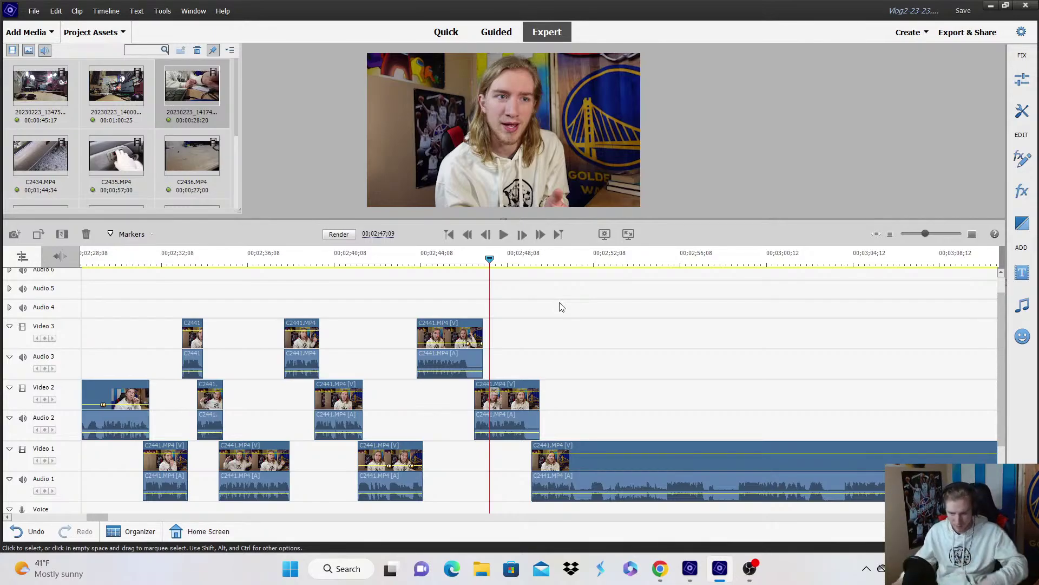
pyautogui.press('space')
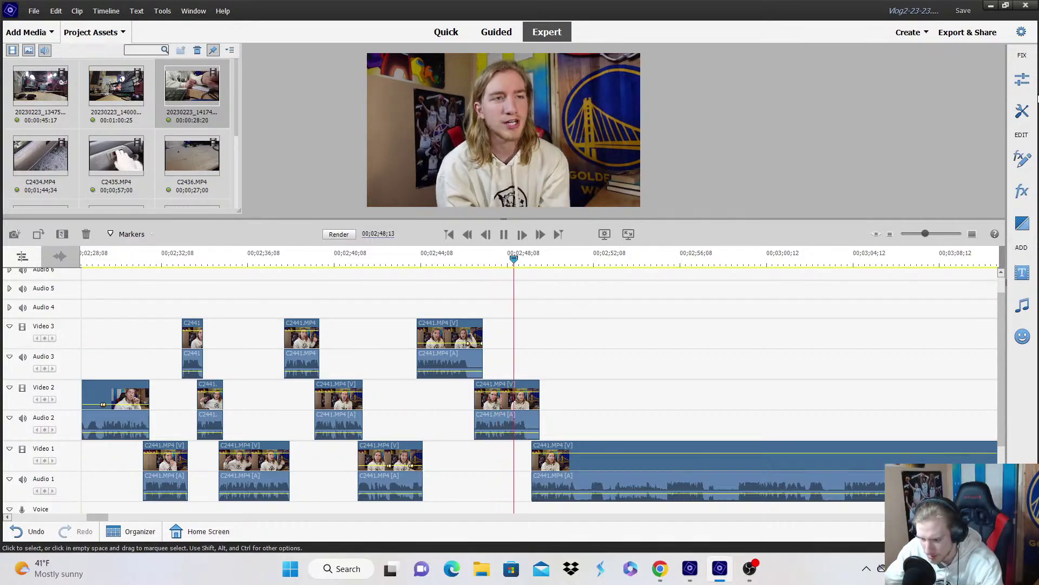
pyautogui.press('space')
pyautogui.click(973, 234)
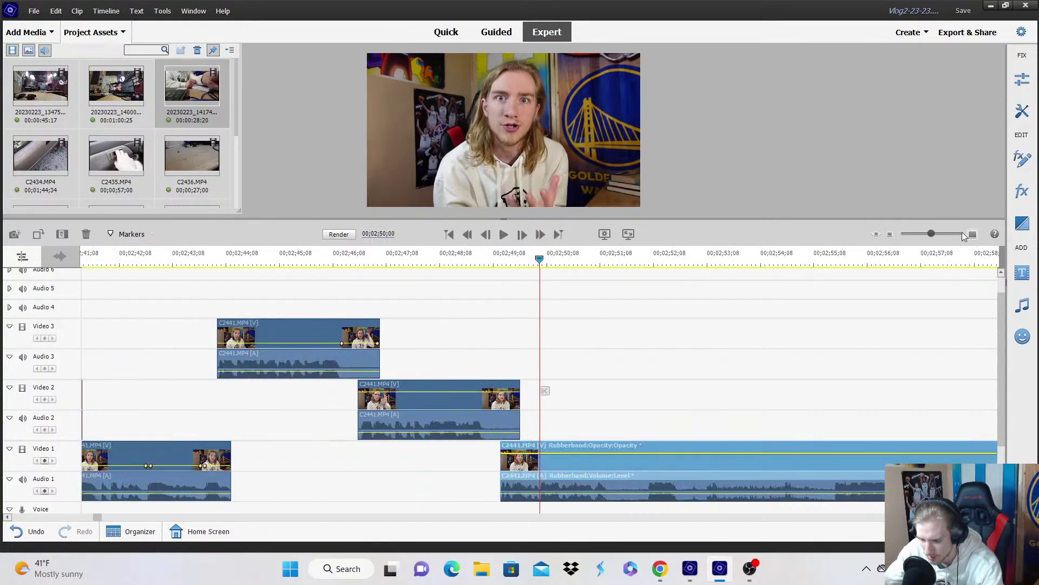
pyautogui.click(972, 234)
pyautogui.moveTo(410, 260); pyautogui.dragTo(421, 418)
pyautogui.click(425, 391)
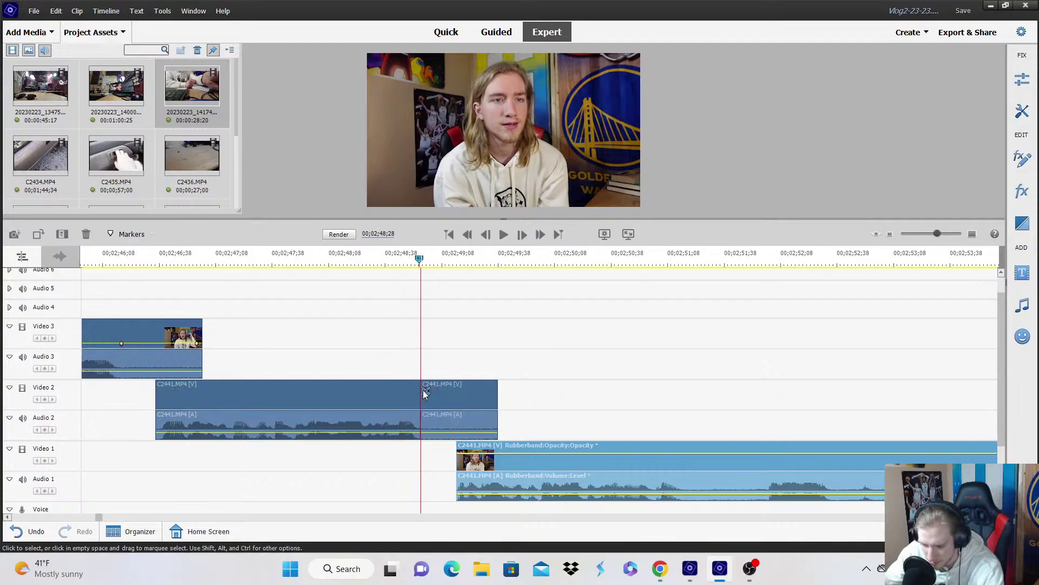
# Enlarge the frame of the short split-off piece at the end of Video 2 for a static zoom and play it back.
pyautogui.click(504, 132)
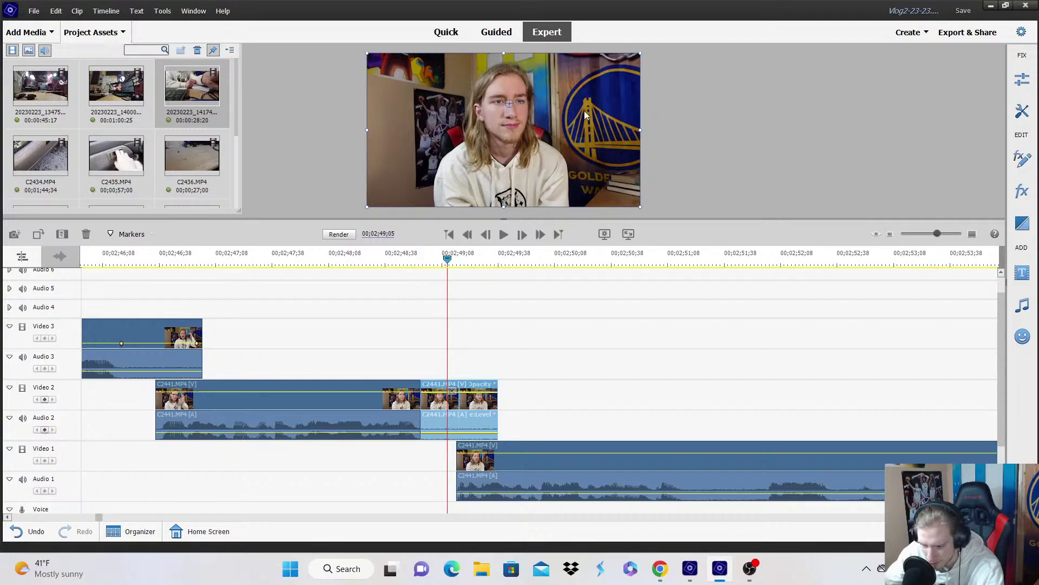
pyautogui.moveTo(641, 130); pyautogui.dragTo(685, 134)
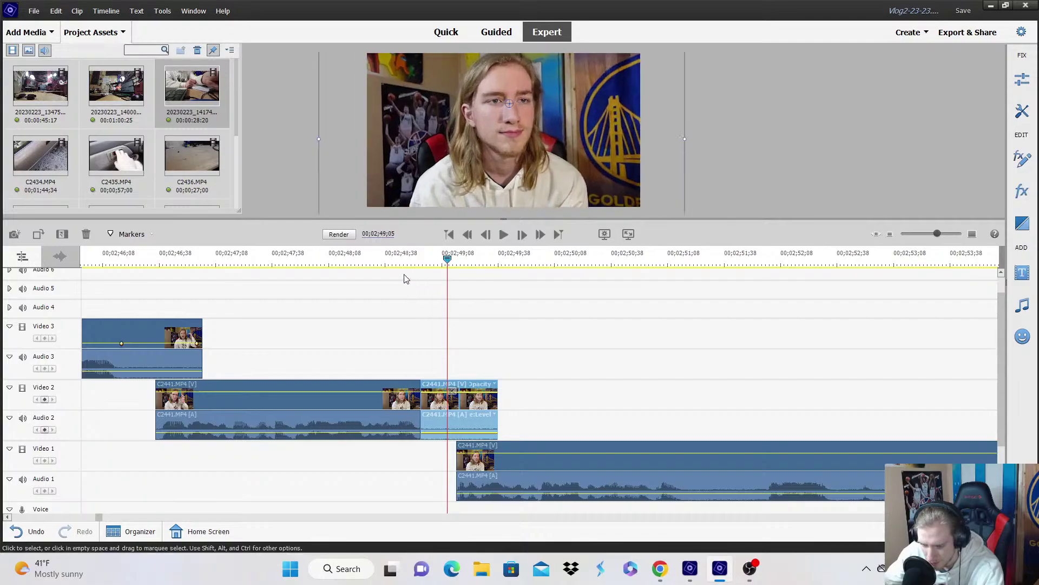
pyautogui.press('space')
# Split the last Video 1 clip at the pause around 00;02;51;12.
pyautogui.click(504, 294)
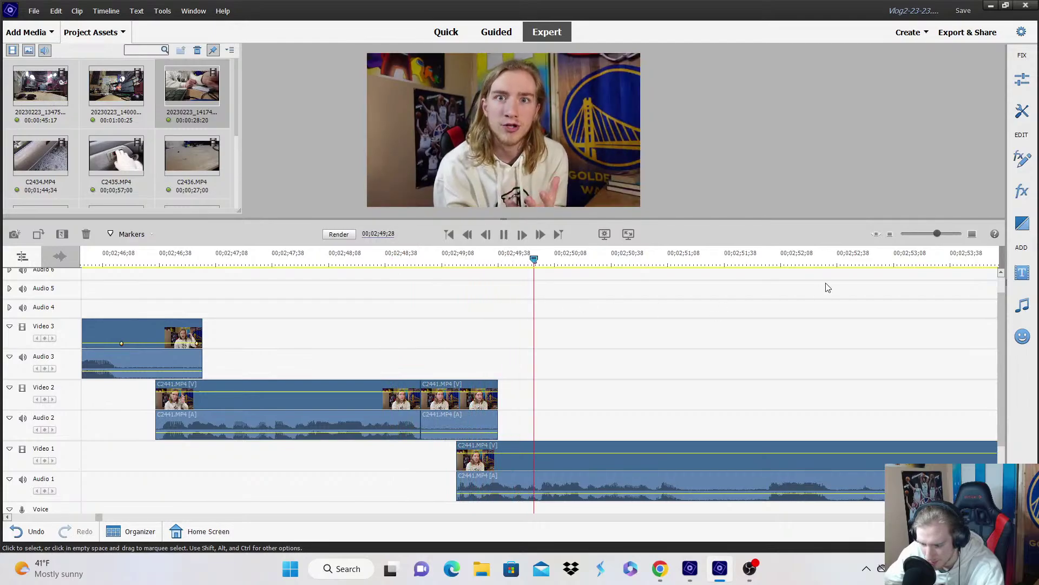
pyautogui.click(715, 459)
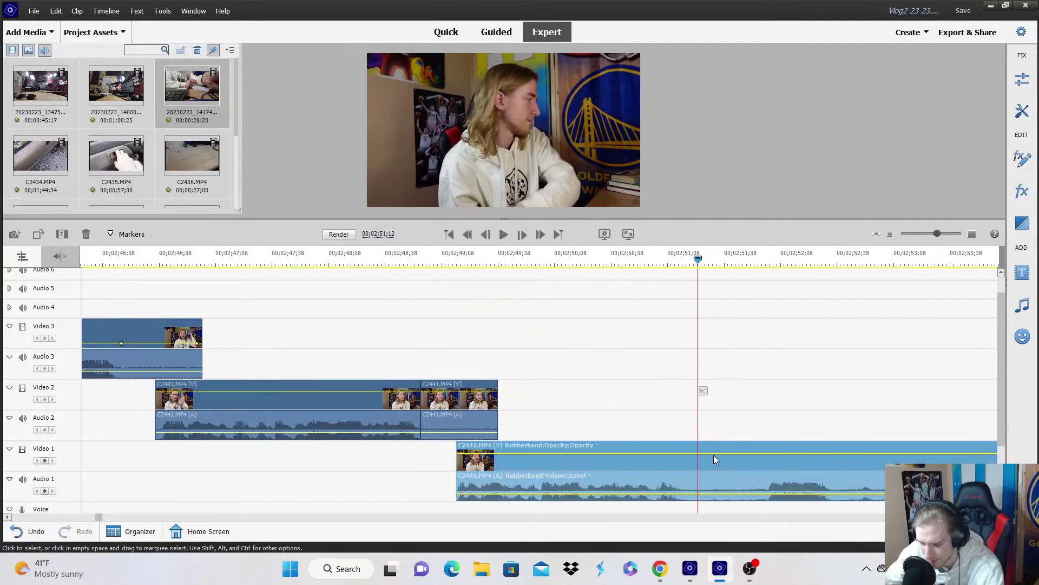
pyautogui.click(703, 390)
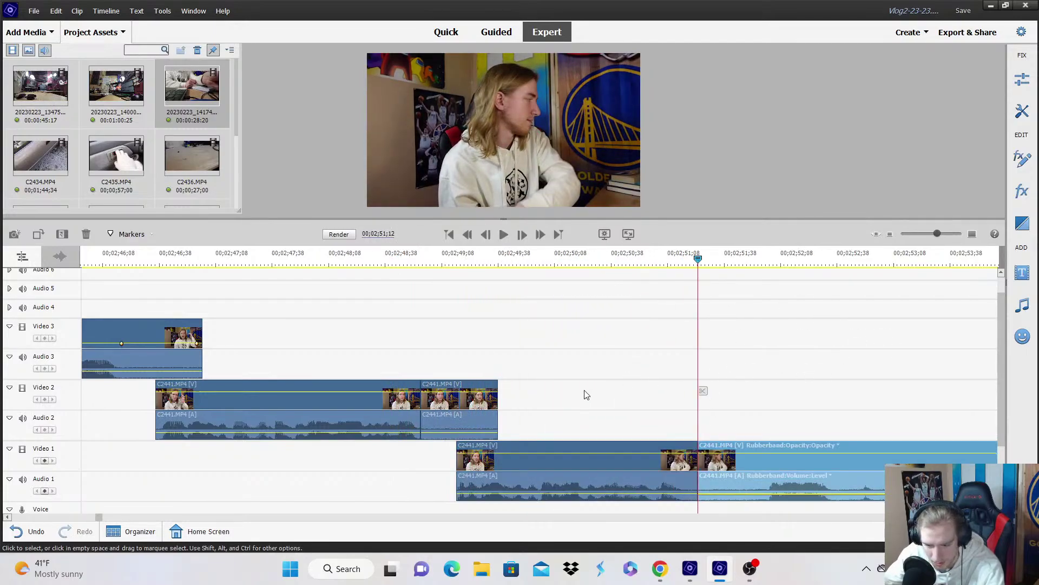
# Split the last Video 1 clip at about 00;02;54;27 and delete the piece before it, closing the gap.
pyautogui.scroll(-2, 503, 415)
pyautogui.scroll(3, 502, 415)
pyautogui.moveTo(495, 473); pyautogui.dragTo(492, 451)
pyautogui.scroll(-1, 714, 434)
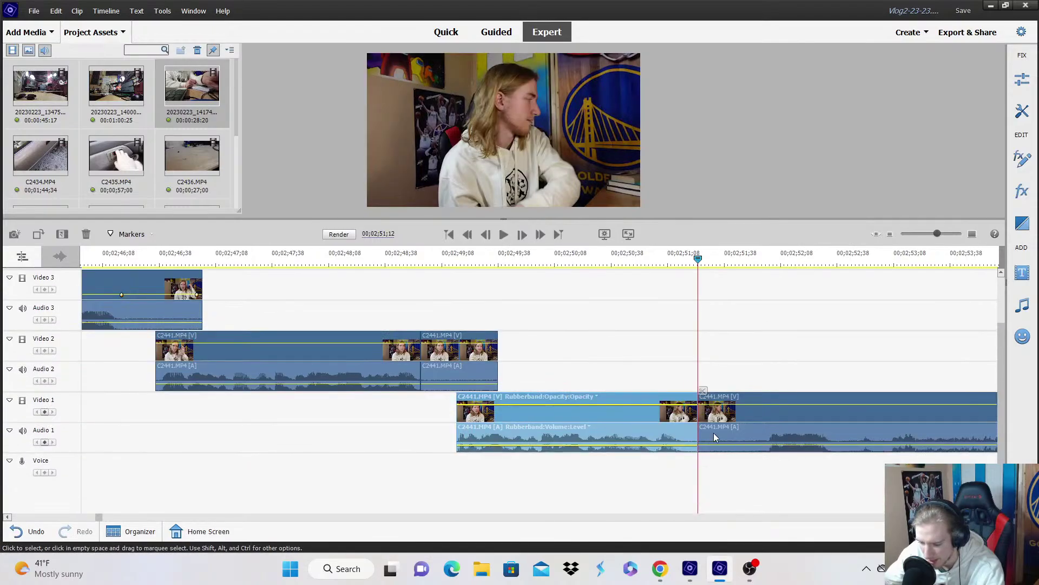
pyautogui.moveTo(701, 428); pyautogui.dragTo(770, 425)
pyautogui.press('-')
pyautogui.press('-')
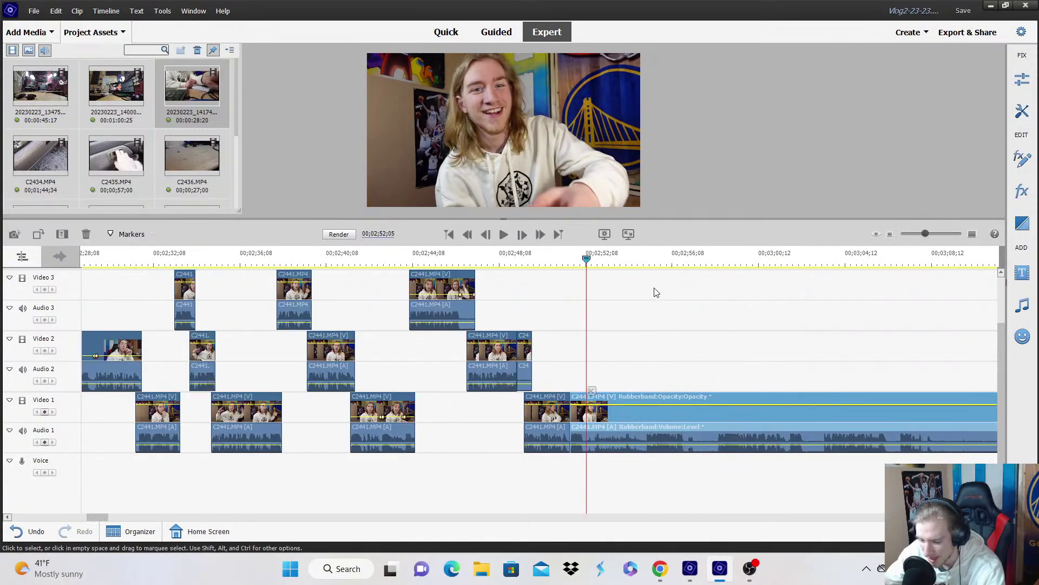
pyautogui.click(644, 264)
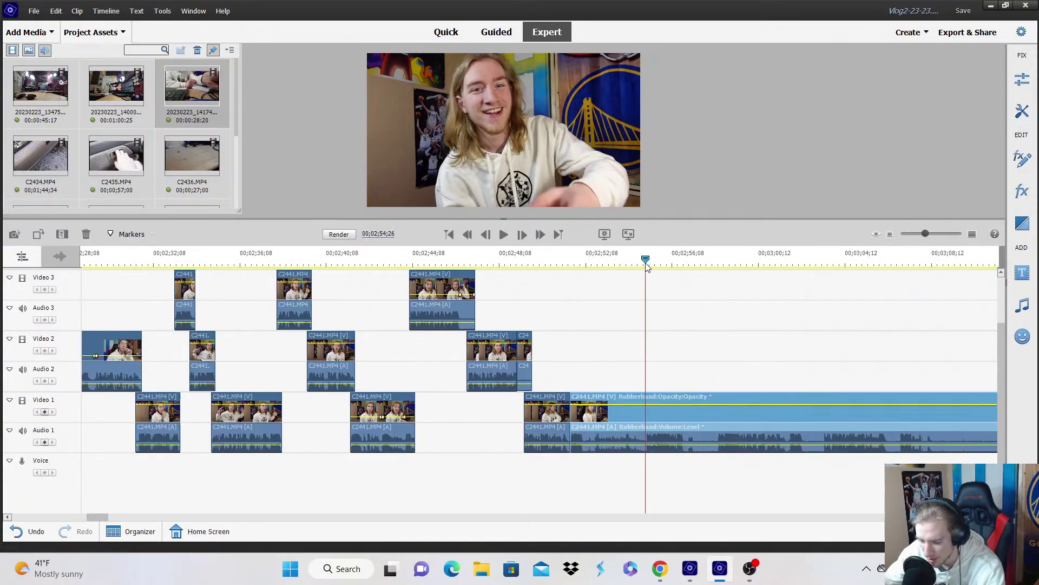
pyautogui.click(973, 233)
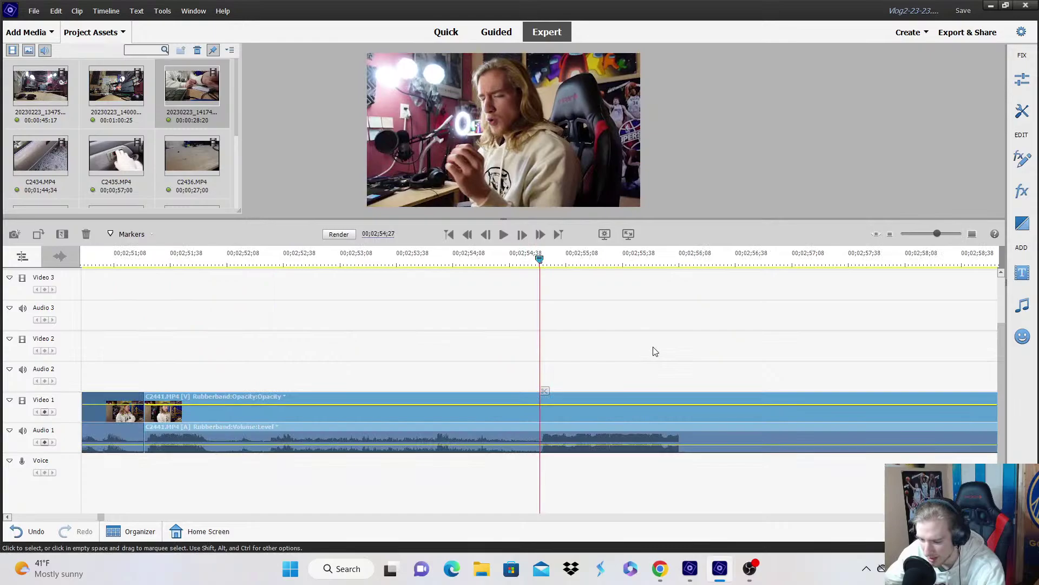
pyautogui.rightClick(348, 443)
pyautogui.click(411, 171)
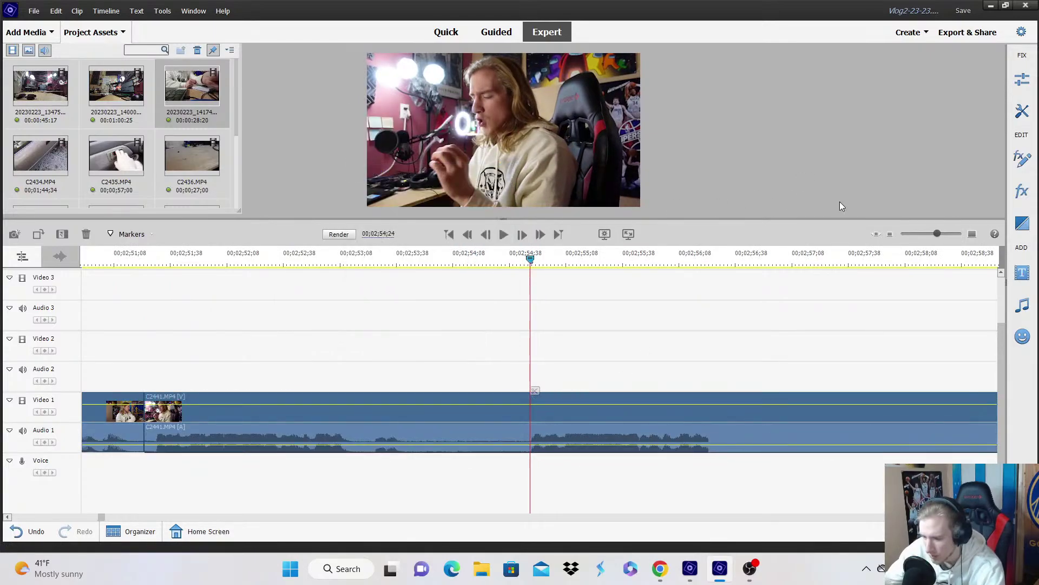
# Move the remaining Video 1 footage to Video 3, slightly overlapping the end of the previous piece, and play back the join.
pyautogui.click(890, 234)
pyautogui.click(972, 234)
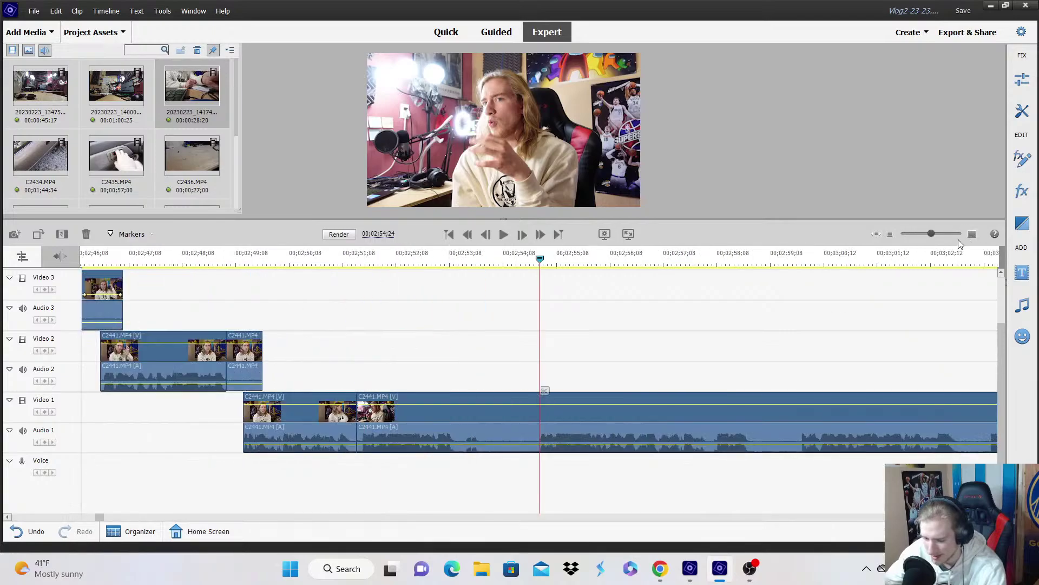
pyautogui.moveTo(349, 424); pyautogui.dragTo(378, 319)
pyautogui.click(539, 307)
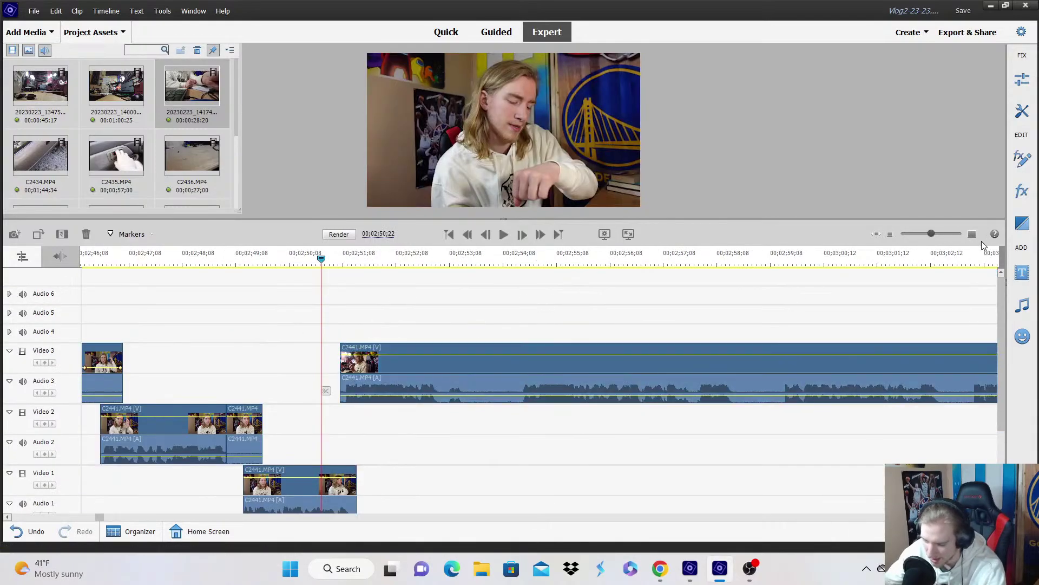
pyautogui.click(972, 234)
pyautogui.click(972, 234)
pyautogui.press('space')
pyautogui.scroll(-2, 802, 292)
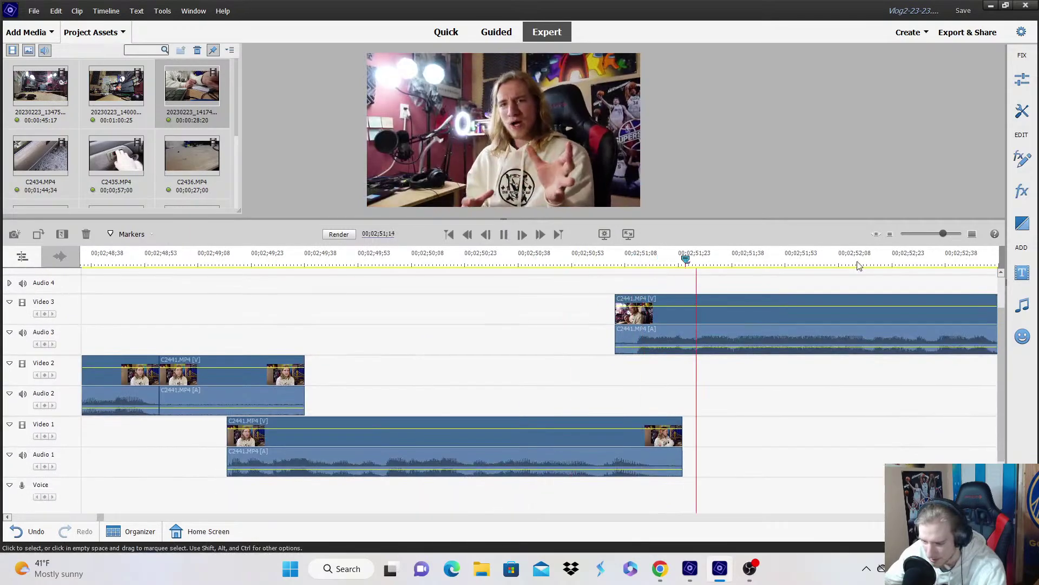
pyautogui.click(891, 234)
pyautogui.click(890, 234)
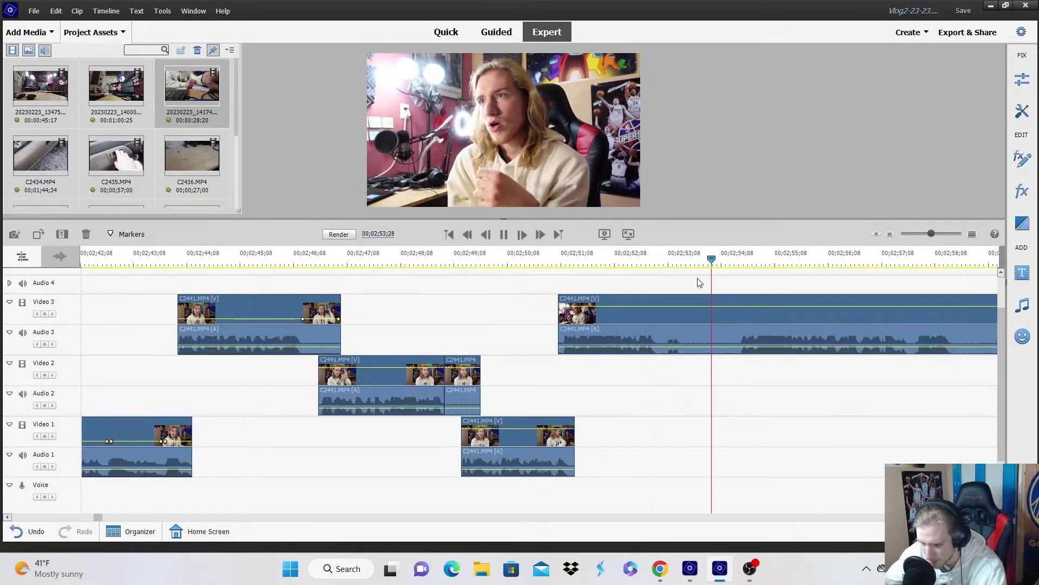
pyautogui.press('space')
# Trim the opening of the last Video 3 clip, keep it overlapping the previous Video 1 piece and play it back.
pyautogui.moveTo(563, 324); pyautogui.dragTo(601, 341)
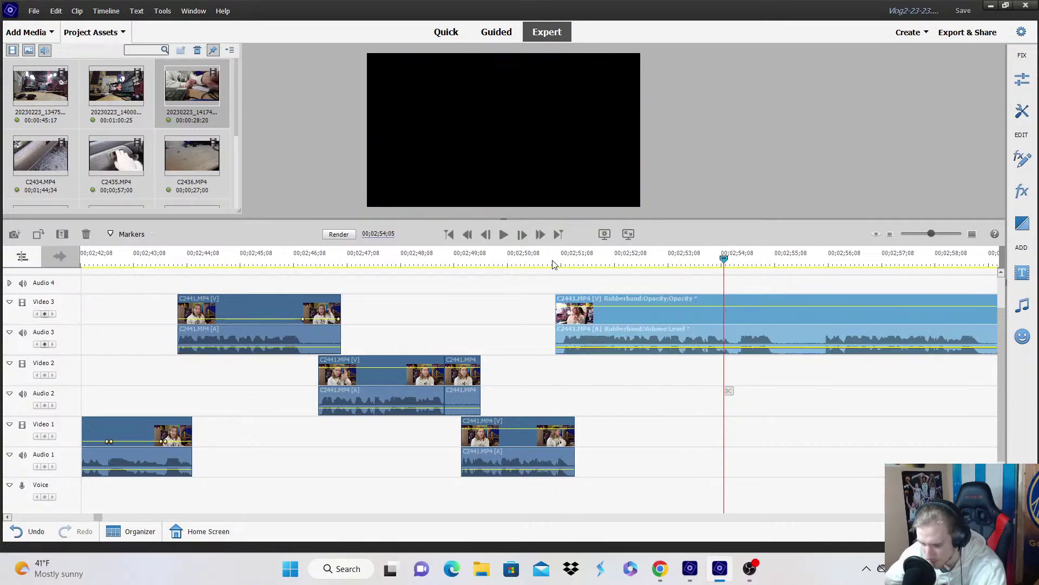
pyautogui.click(552, 261)
pyautogui.press('space')
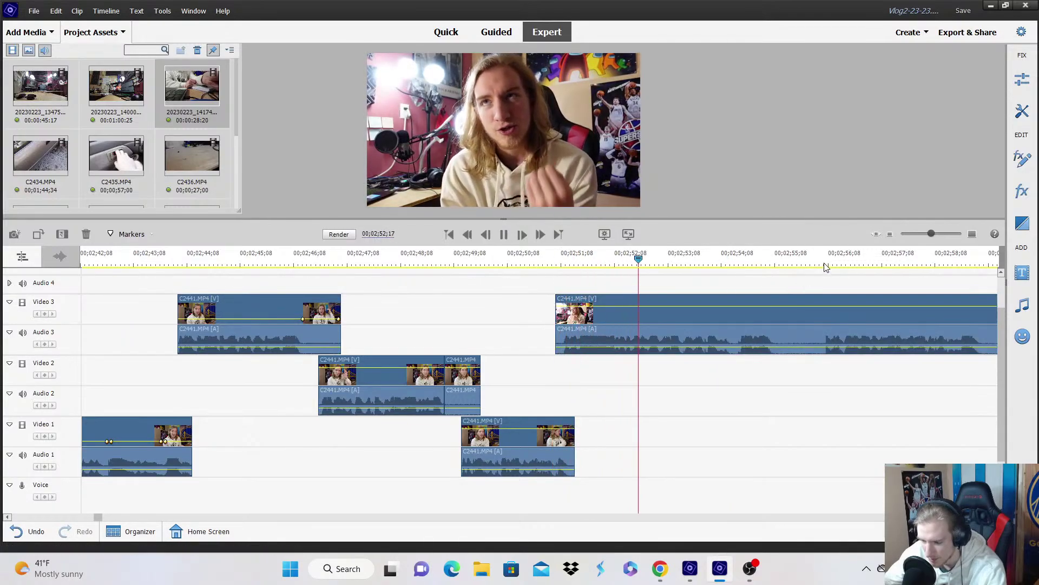
# Split the last Video 3 clip at 00;02;54;09 and move the remainder to Video 2 with a slight overlap.
pyautogui.click(559, 261)
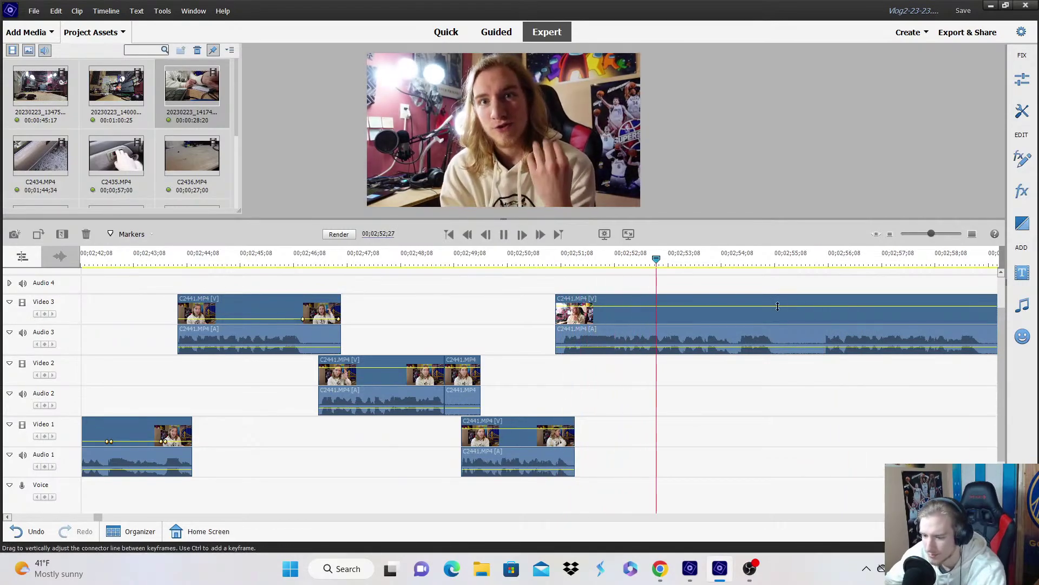
pyautogui.press('space')
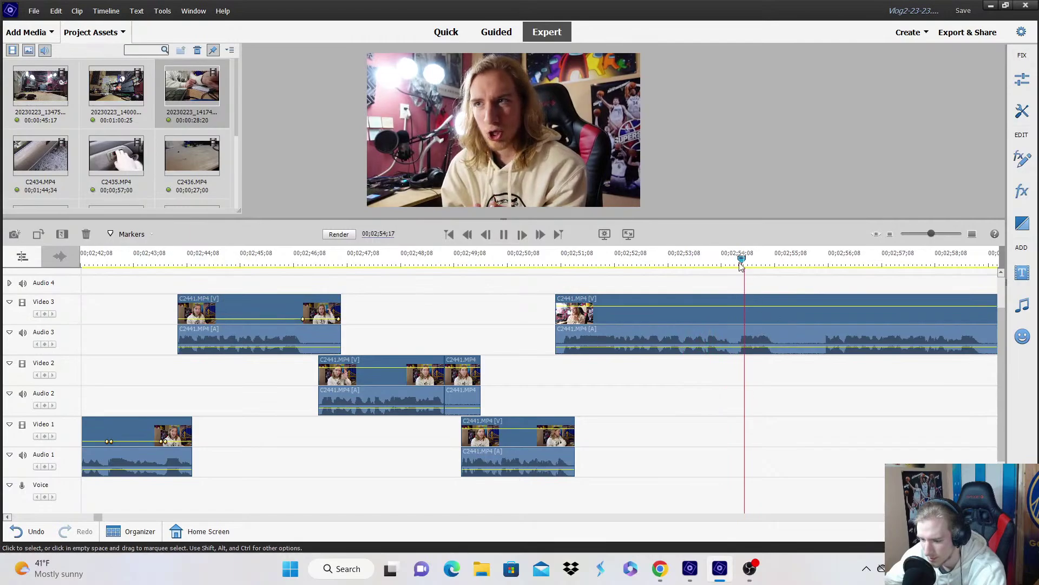
pyautogui.click(735, 391)
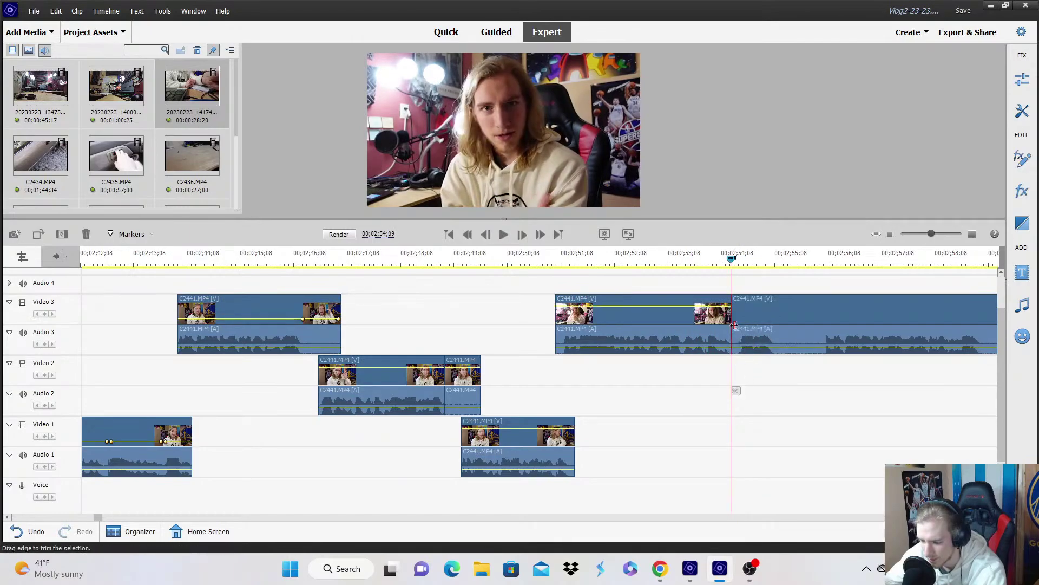
pyautogui.moveTo(758, 319); pyautogui.dragTo(741, 380)
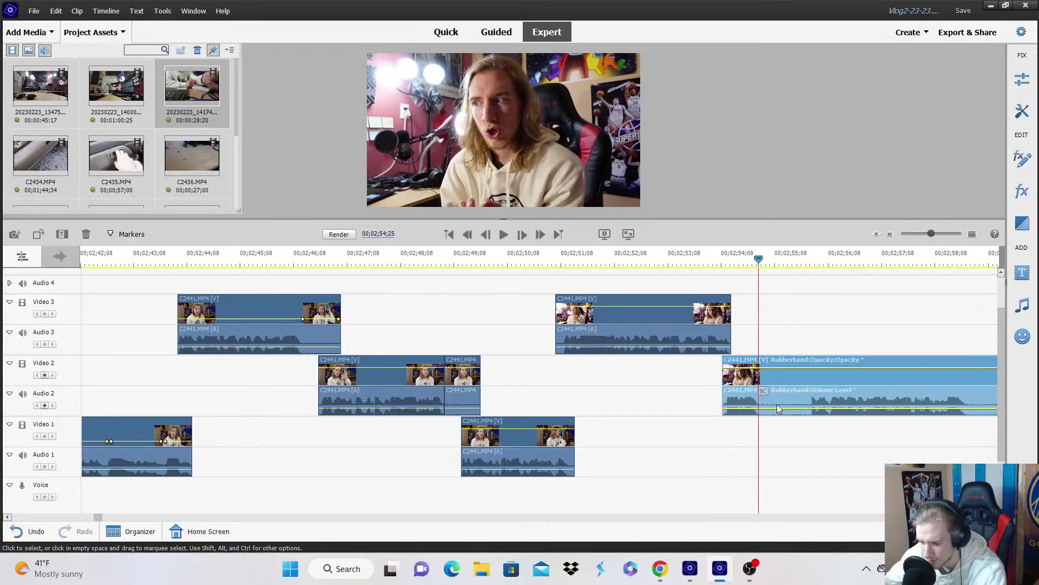
# Split the last Video 2 clip at 00;02;54;25 and move the remainder to Video 1, slightly overlapping the previous piece.
pyautogui.click(762, 390)
pyautogui.moveTo(763, 379); pyautogui.dragTo(763, 425)
pyautogui.click(734, 258)
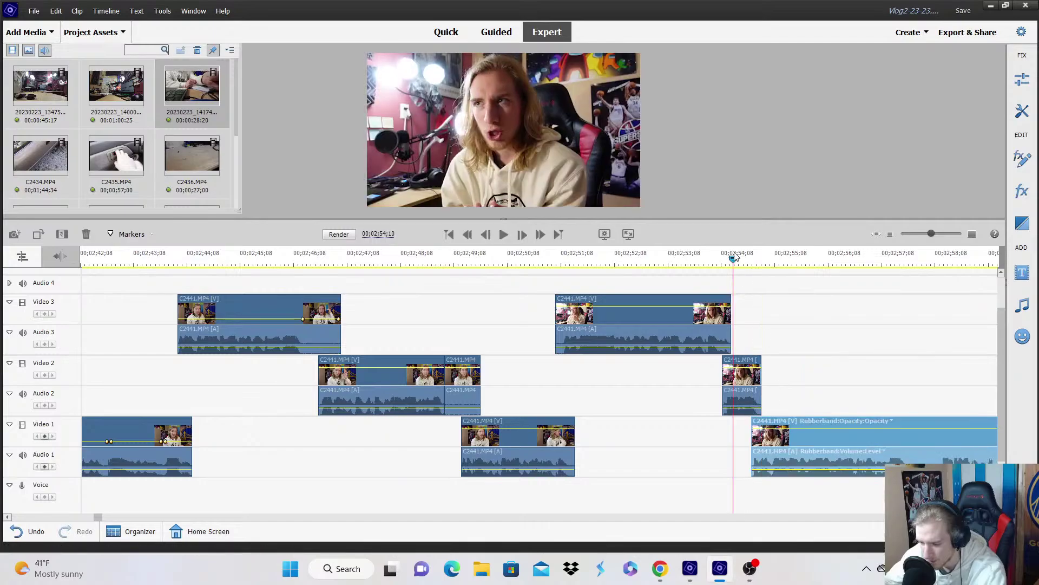
# Play on to the next pause, split the last Video 1 clip at 00;02;57;20 and move the remainder to Video 3 with a slight overlap.
pyautogui.press('space')
pyautogui.scroll(-2, 853, 318)
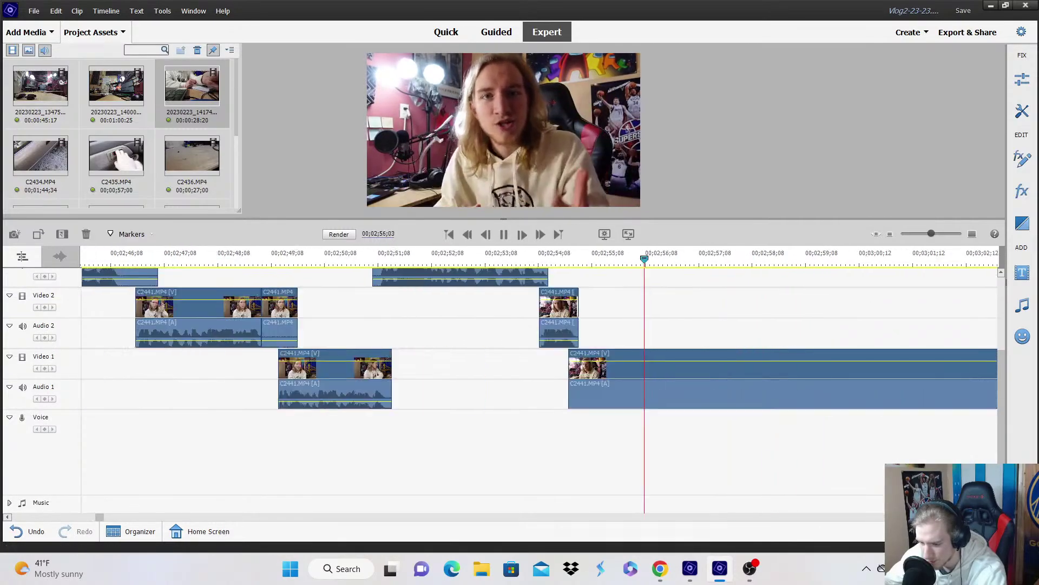
pyautogui.click(459, 398)
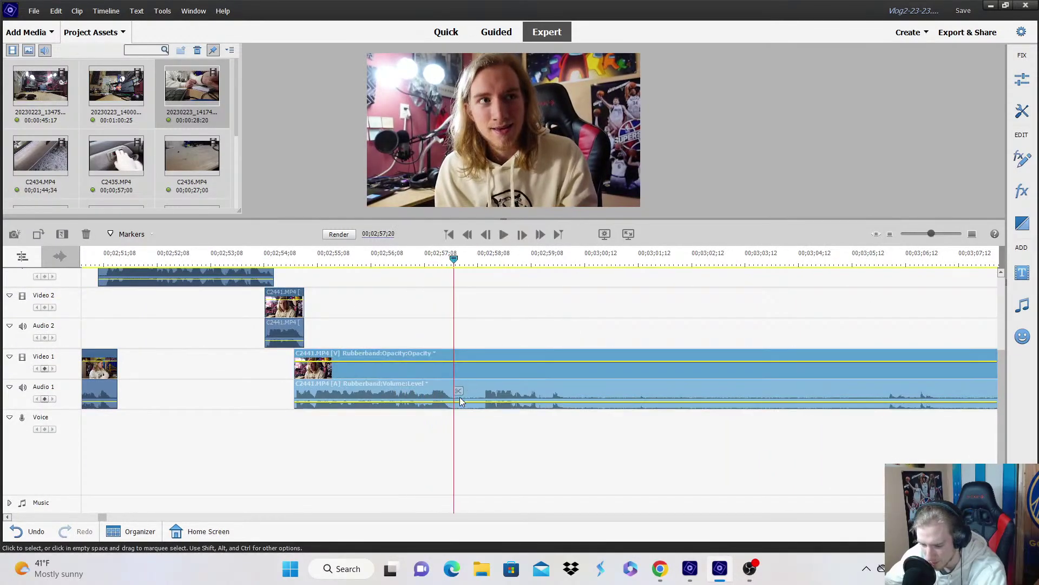
pyautogui.click(458, 391)
pyautogui.moveTo(454, 387); pyautogui.dragTo(433, 256)
# Play the last Video 3 clip and split it at the end of the phrase, at 00;02;58;17.
pyautogui.press('space')
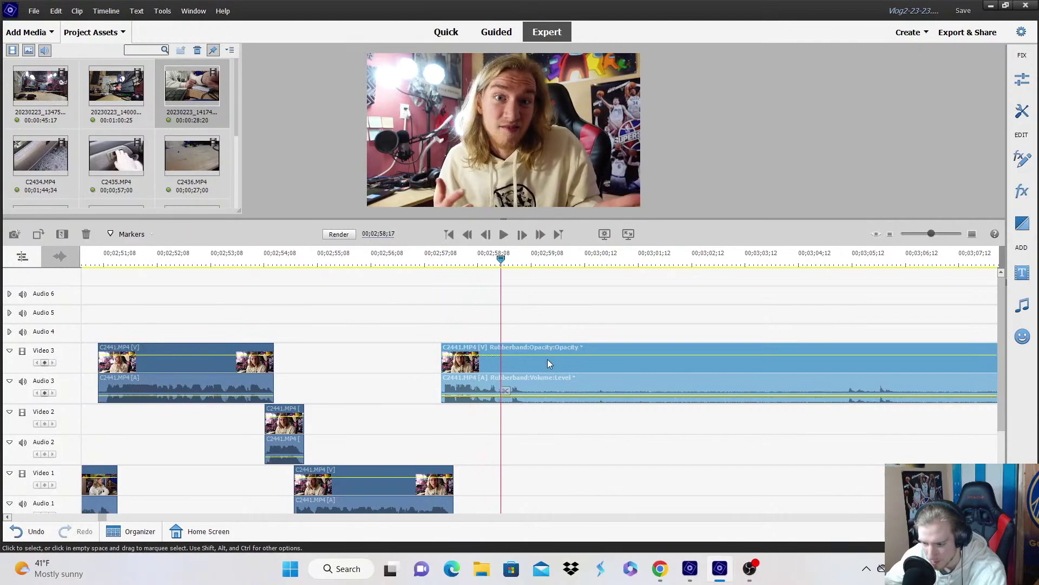
pyautogui.click(505, 390)
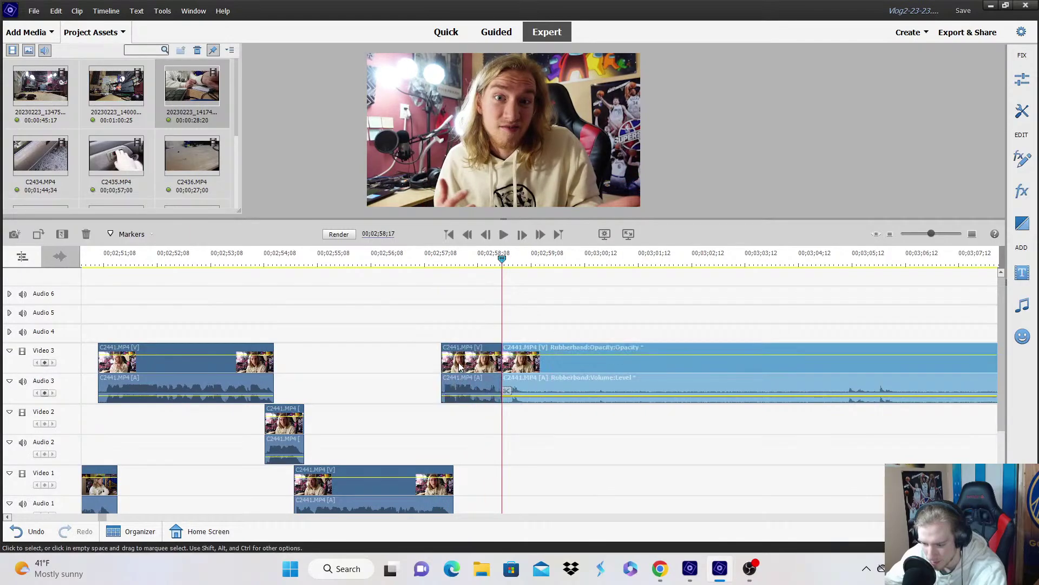
# Export the frame at 00;02;58;03 as a JPEG freeze frame named Vlog2-23-23_2, then save the project.
pyautogui.click(478, 259)
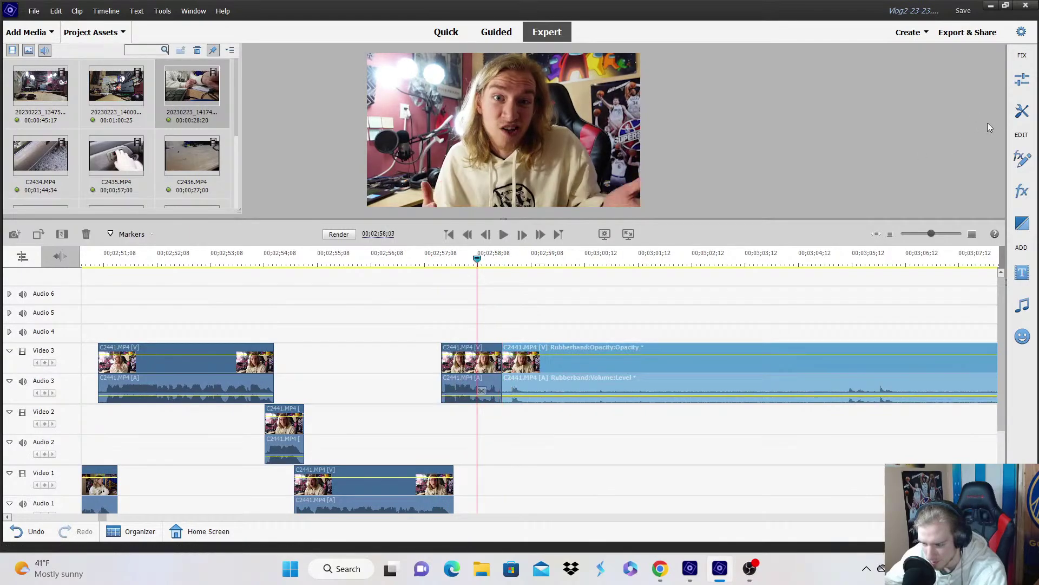
pyautogui.click(1023, 112)
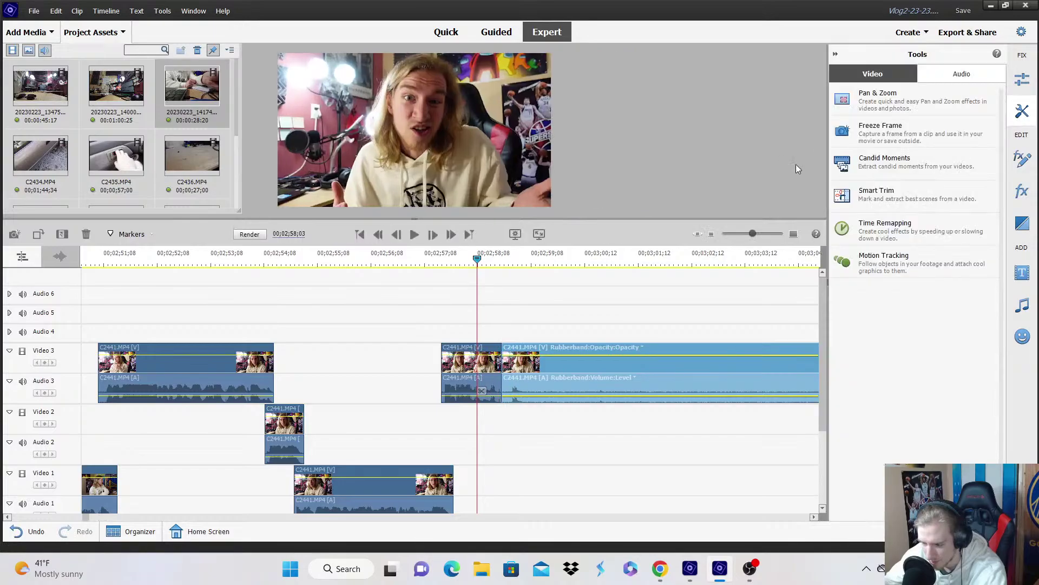
pyautogui.click(895, 123)
pyautogui.click(504, 373)
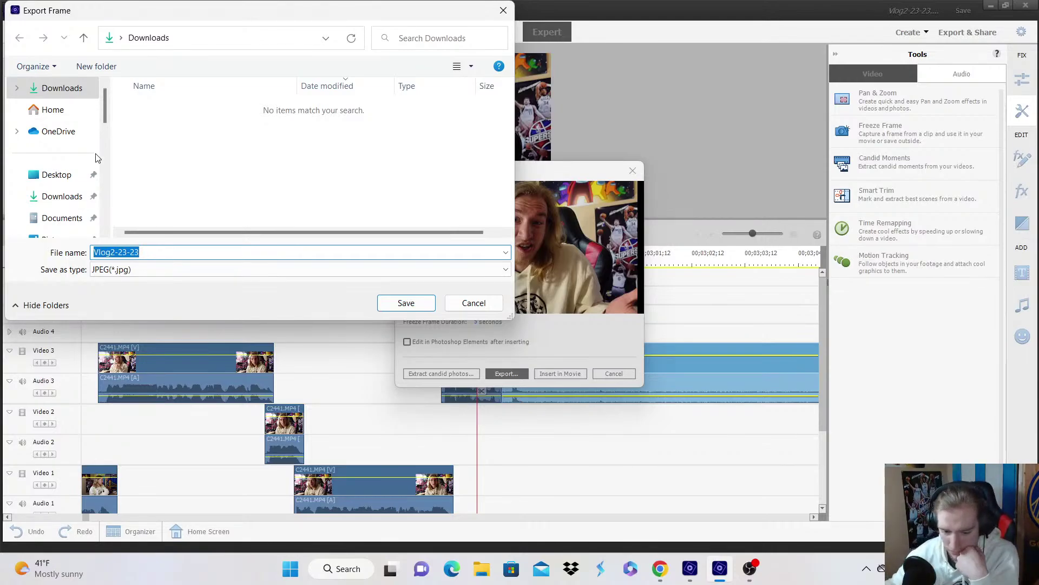
pyautogui.scroll(-8, 65, 150)
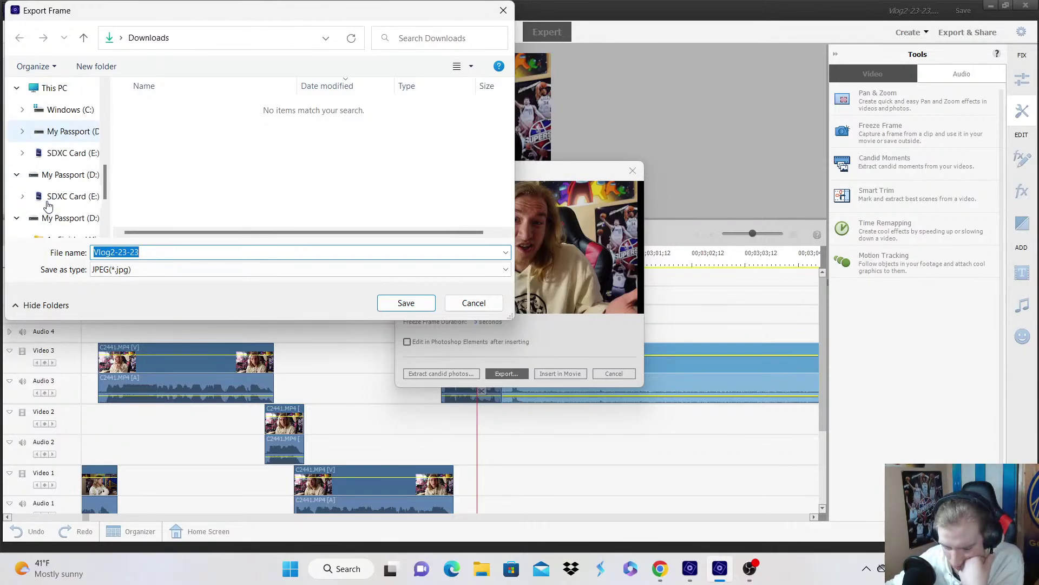
pyautogui.click(169, 252)
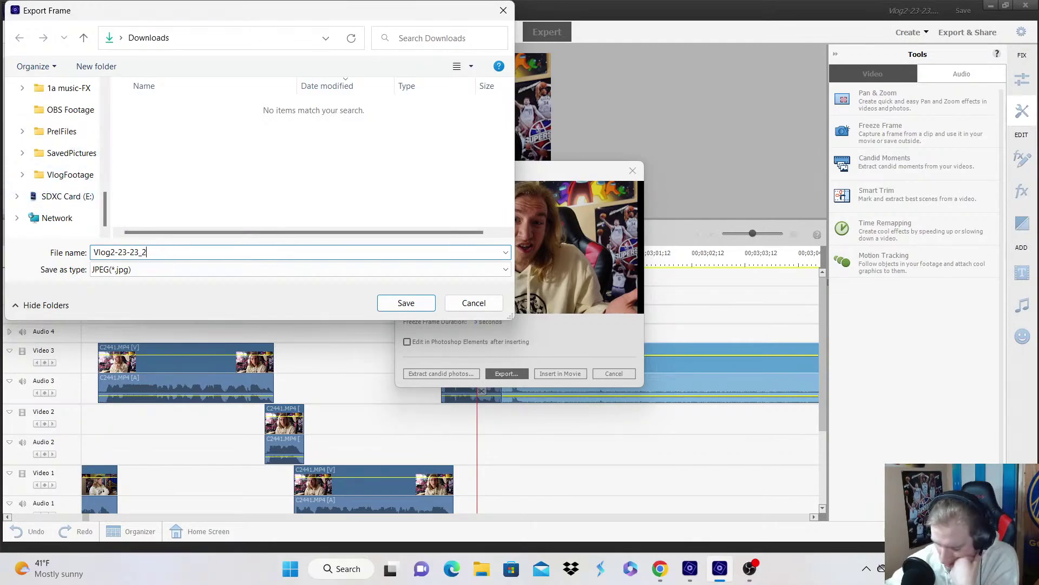
pyautogui.click(383, 305)
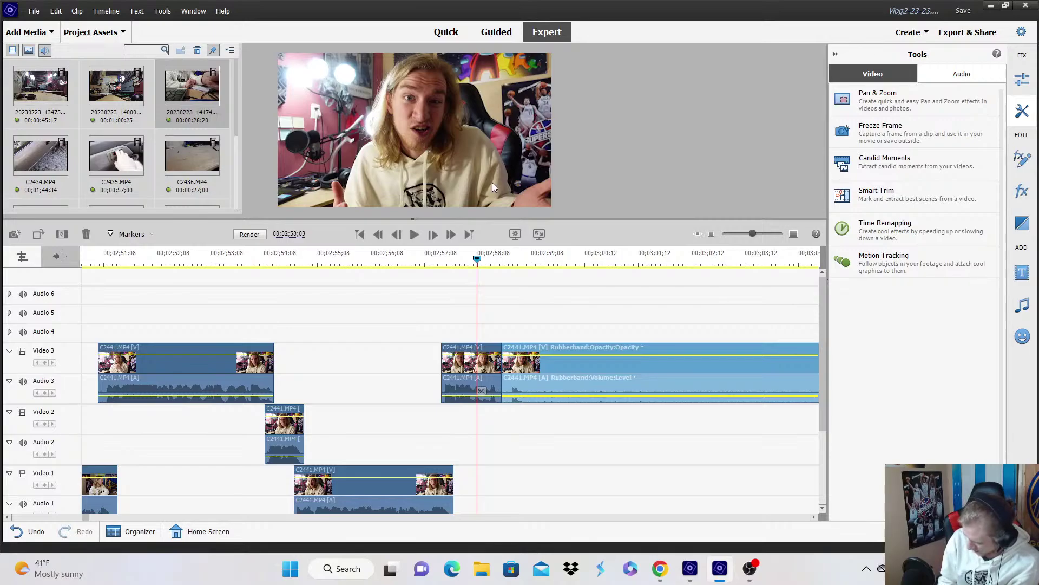
pyautogui.hotkey('ctrl', 's')
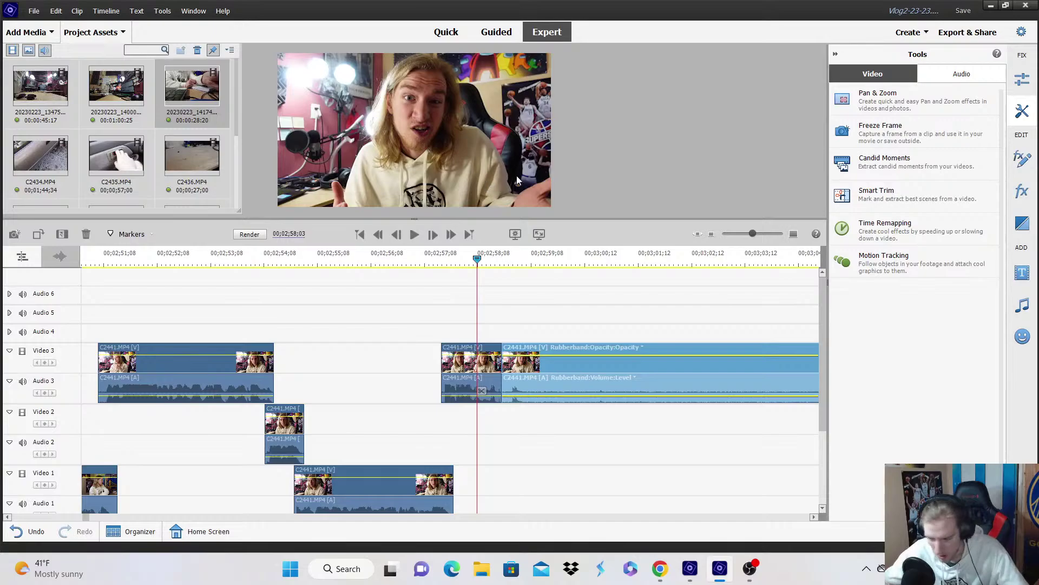
# Split the last Video 3 clip where the next take starts, at 00;03;32;15, and delete the unwanted piece before it.
pyautogui.click(675, 194)
pyautogui.press('space')
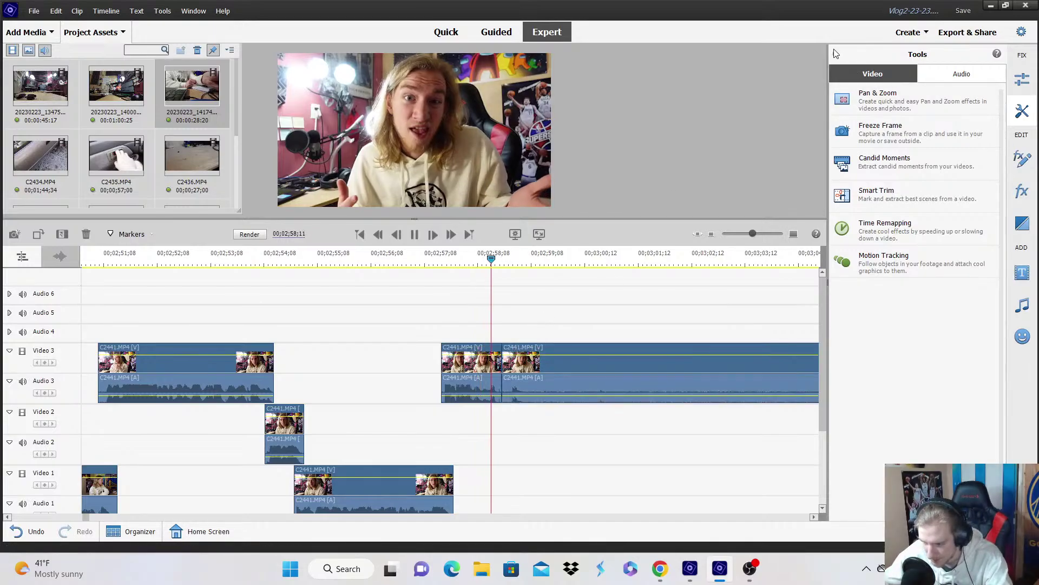
pyautogui.click(836, 55)
pyautogui.press('-')
pyautogui.press('-')
pyautogui.press('-')
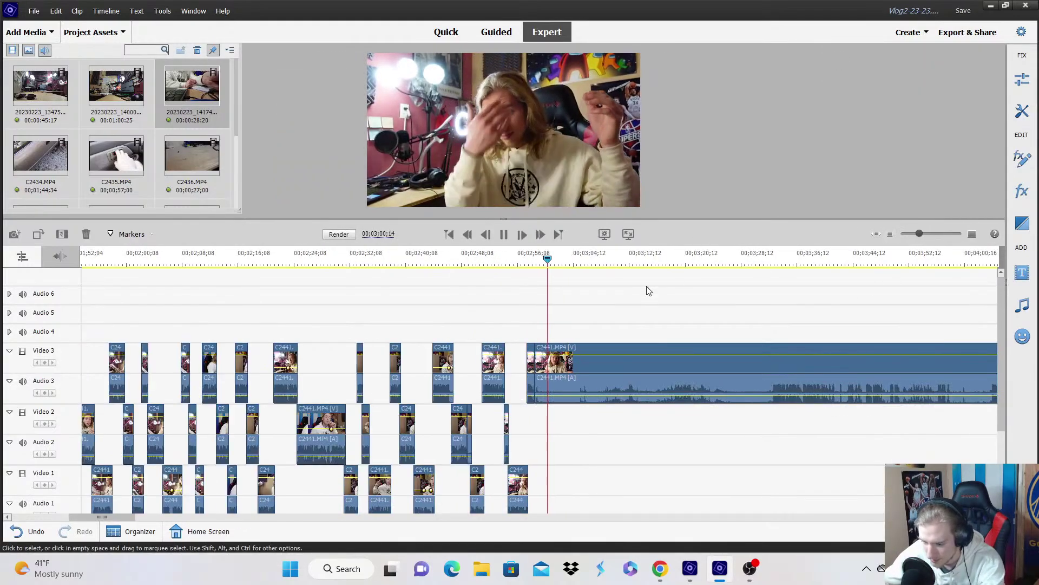
pyautogui.moveTo(755, 254); pyautogui.dragTo(772, 255)
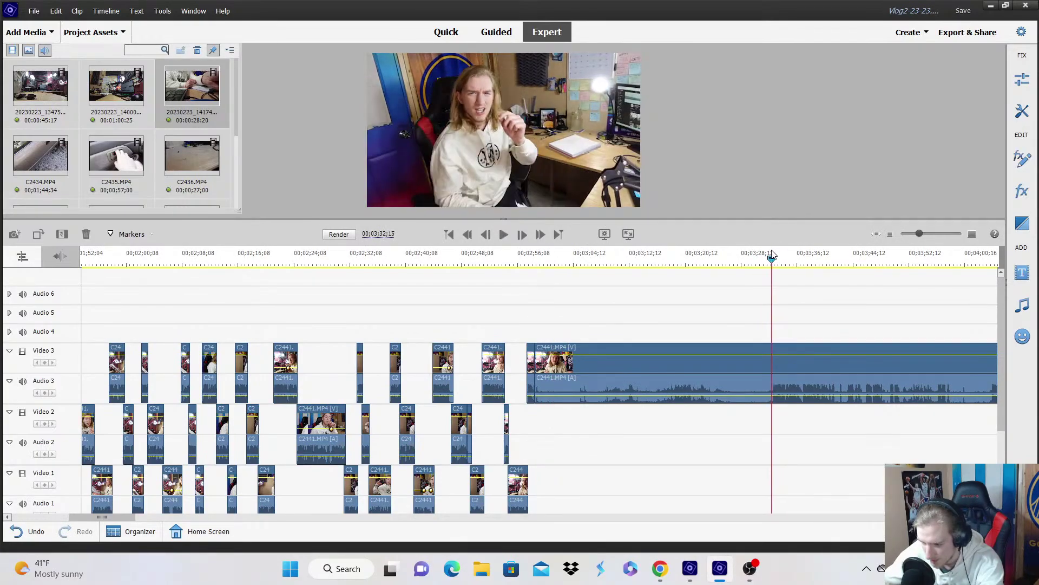
pyautogui.click(777, 387)
pyautogui.rightClick(757, 384)
pyautogui.click(790, 100)
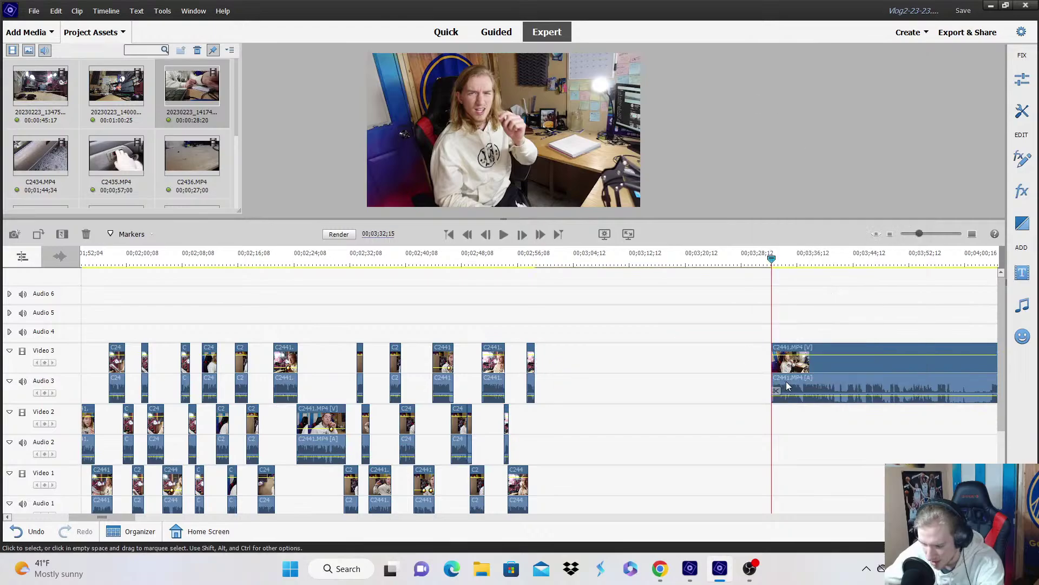
# Move the remaining Video 3 footage to Video 2, slightly overlapping the end of the short Video 3 piece, and play it back.
pyautogui.moveTo(786, 384); pyautogui.dragTo(550, 428)
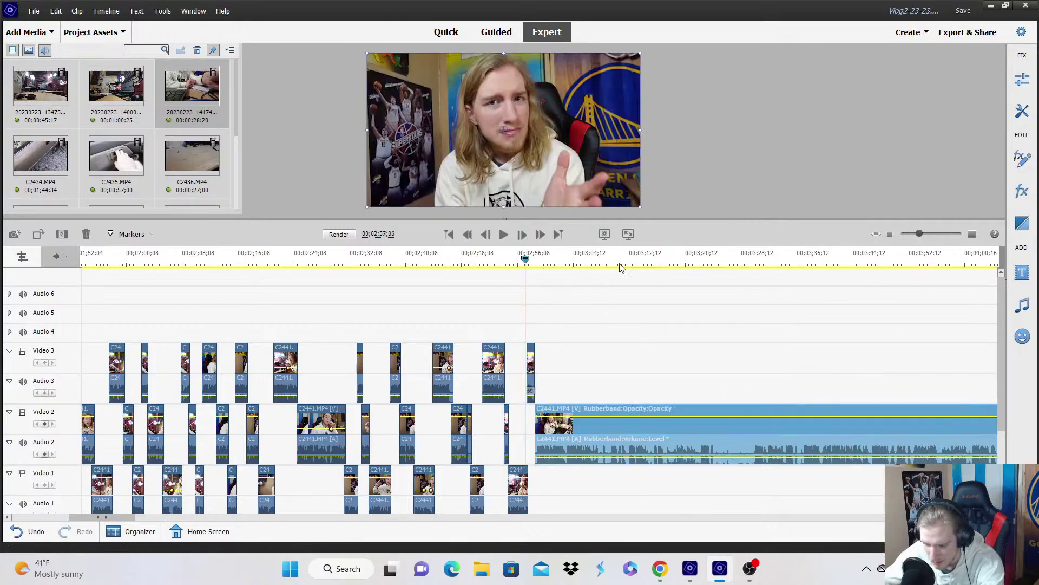
pyautogui.click(972, 234)
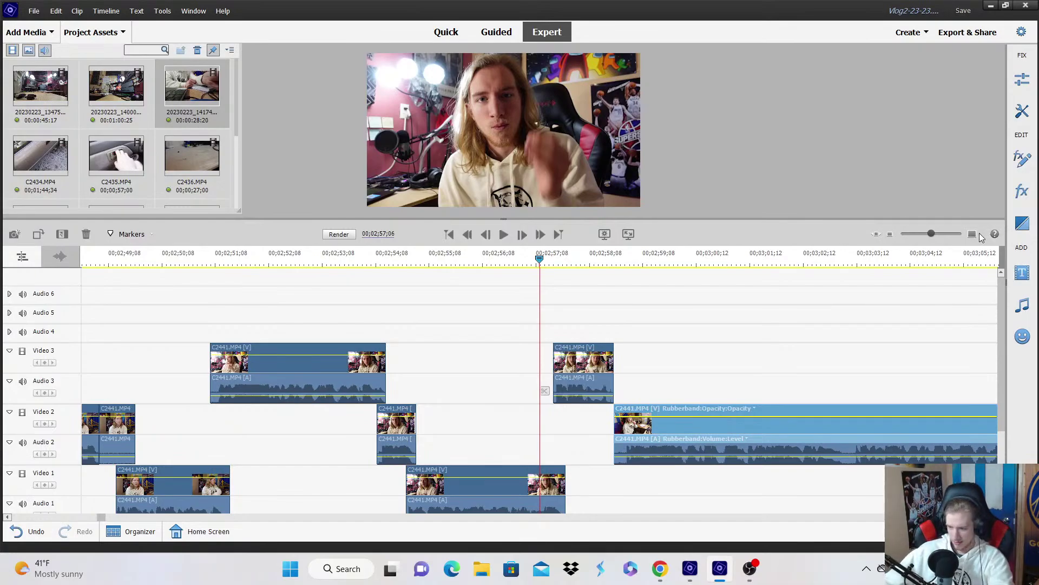
pyautogui.click(973, 234)
pyautogui.click(974, 234)
pyautogui.moveTo(878, 442); pyautogui.dragTo(799, 431)
pyautogui.press('space')
pyautogui.click(890, 234)
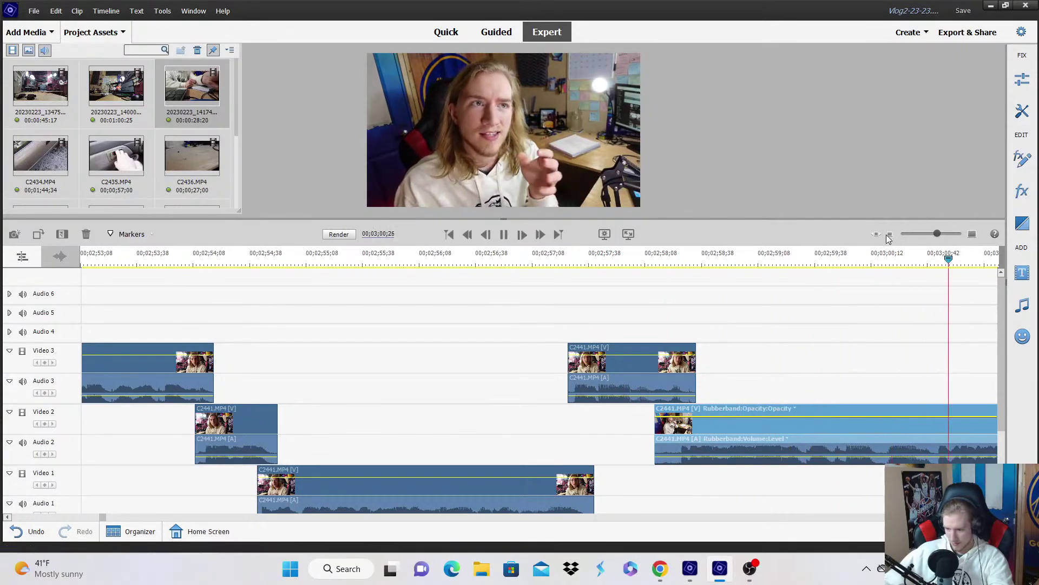
pyautogui.press('-')
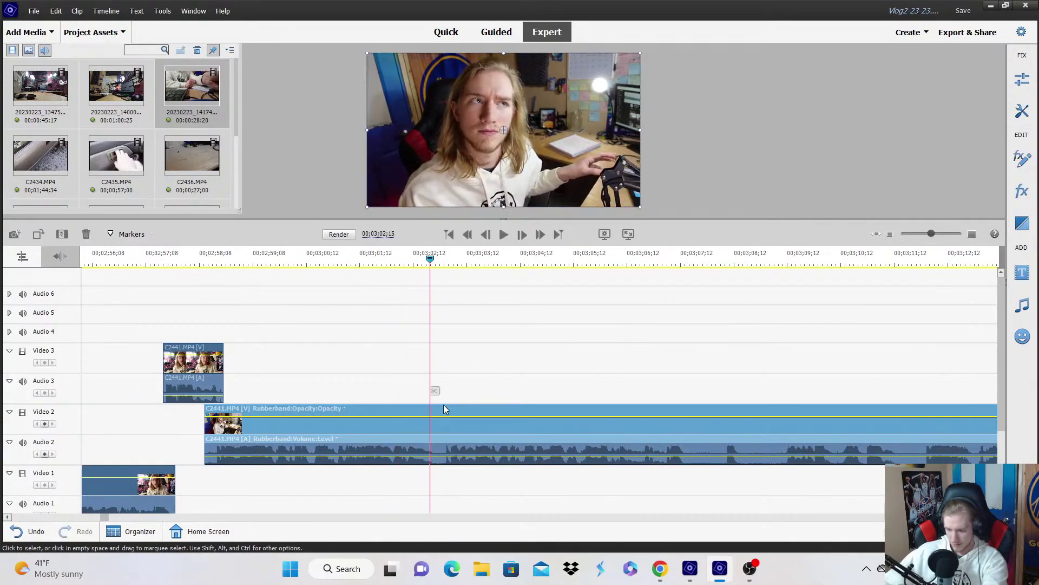
# Split the Video 2 clip at 00;03;02;15, move the remainder to Video 1 slightly overlapping the first piece's end, and play the join.
pyautogui.click(439, 390)
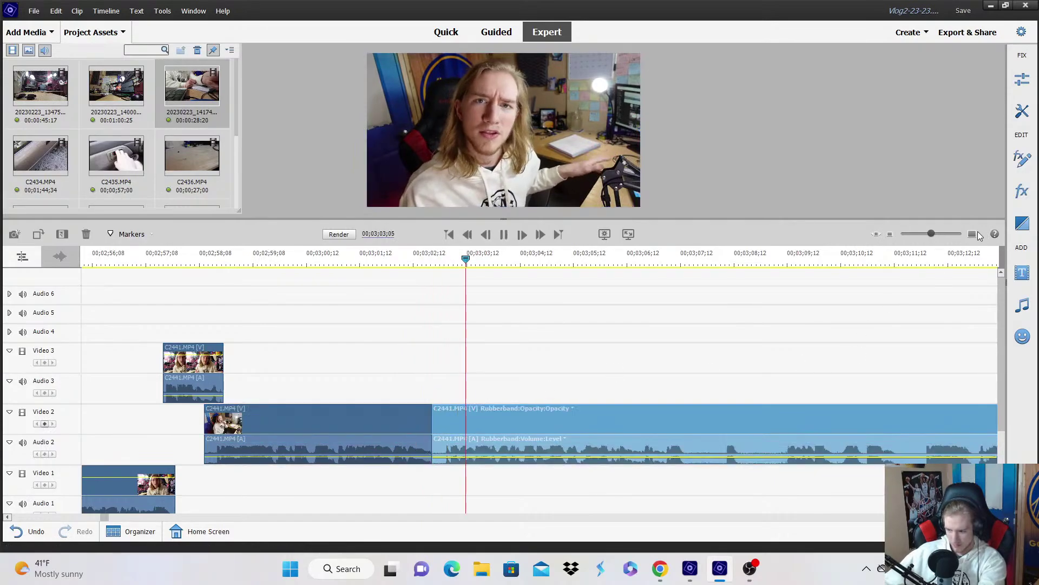
pyautogui.press('=')
pyautogui.press('space')
pyautogui.scroll(-3, 492, 405)
pyautogui.moveTo(441, 347); pyautogui.dragTo(418, 382)
pyautogui.moveTo(368, 275); pyautogui.dragTo(396, 273)
pyautogui.moveTo(418, 397); pyautogui.dragTo(400, 396)
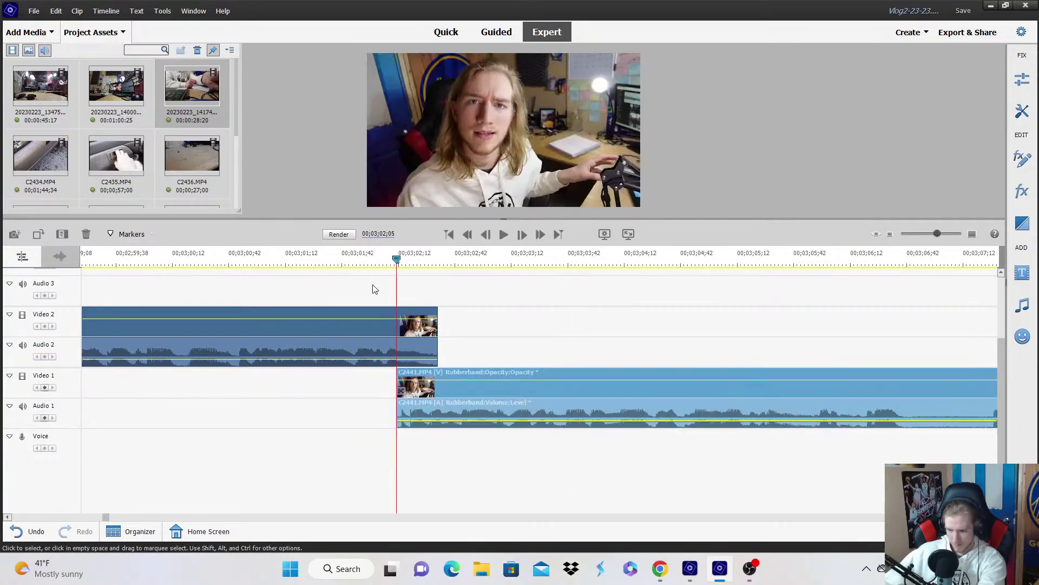
pyautogui.click(334, 260)
pyautogui.press('space')
pyautogui.click(724, 320)
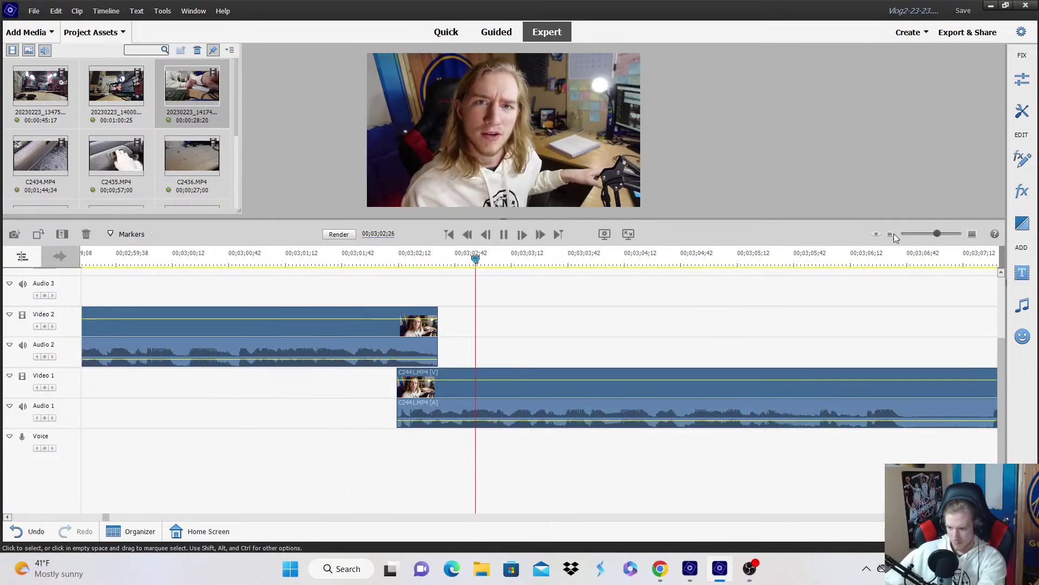
# Split the Video 1 clip at 00;03;06;22, move the remainder to Video 3 with a slight overlap, and play it back.
pyautogui.click(876, 234)
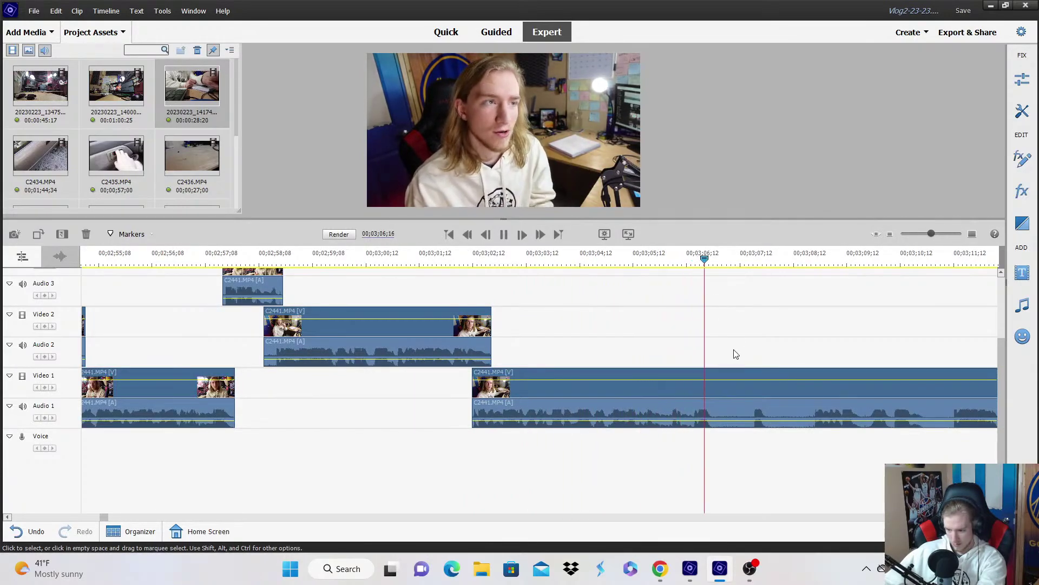
pyautogui.click(725, 374)
pyautogui.click(720, 391)
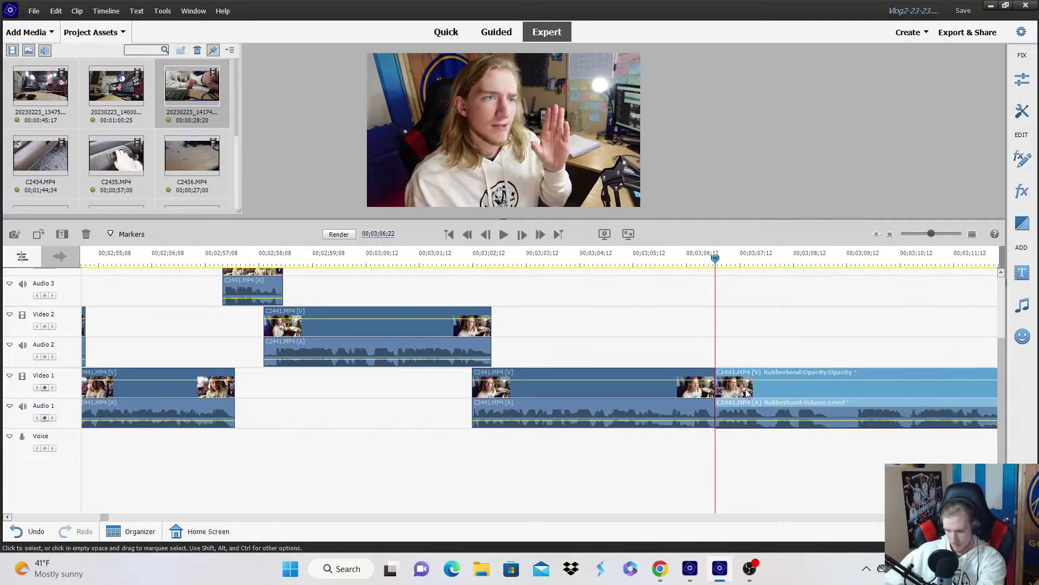
pyautogui.moveTo(747, 392); pyautogui.dragTo(753, 289)
pyautogui.press('space')
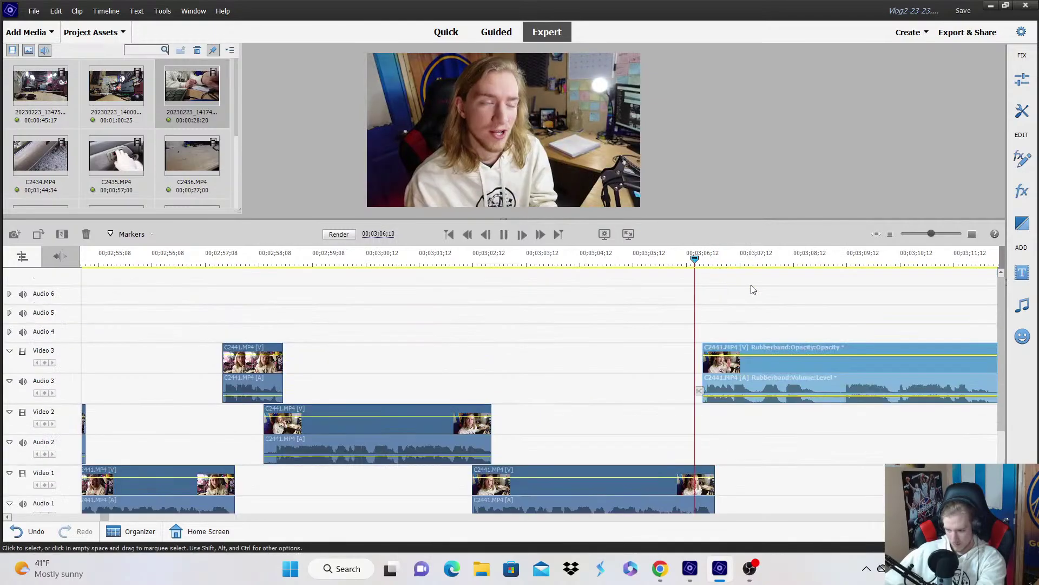
# Split the Video 3 clip at 00;03;08;19, trim the remainder's quiet start, and move it to Video 2 slightly overlapping the previous piece.
pyautogui.scroll(-1, 826, 368)
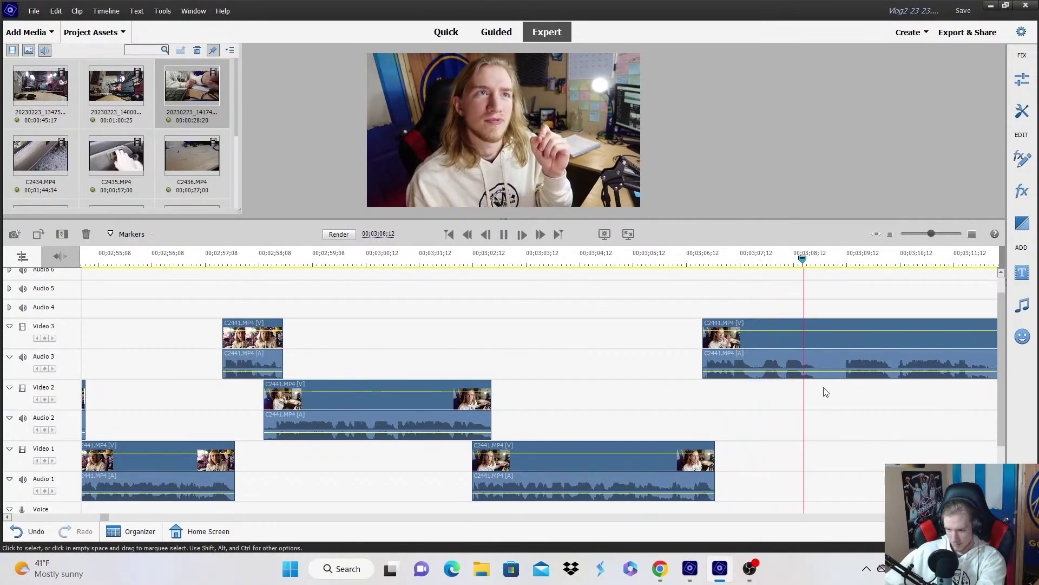
pyautogui.click(822, 391)
pyautogui.click(823, 349)
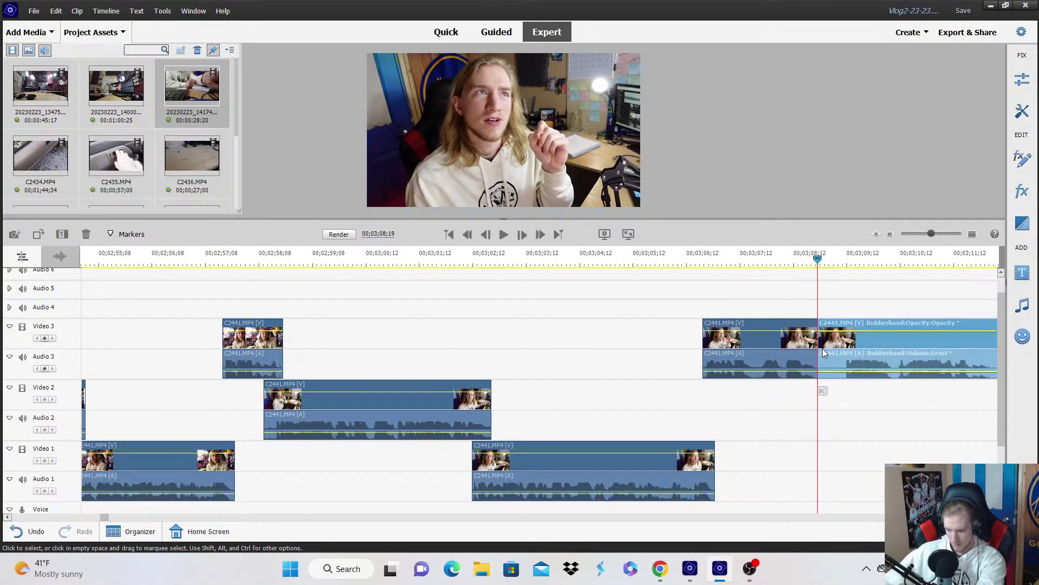
pyautogui.moveTo(823, 348); pyautogui.dragTo(848, 349)
pyautogui.moveTo(850, 336); pyautogui.dragTo(804, 398)
pyautogui.press('space')
pyautogui.scroll(-2, 847, 303)
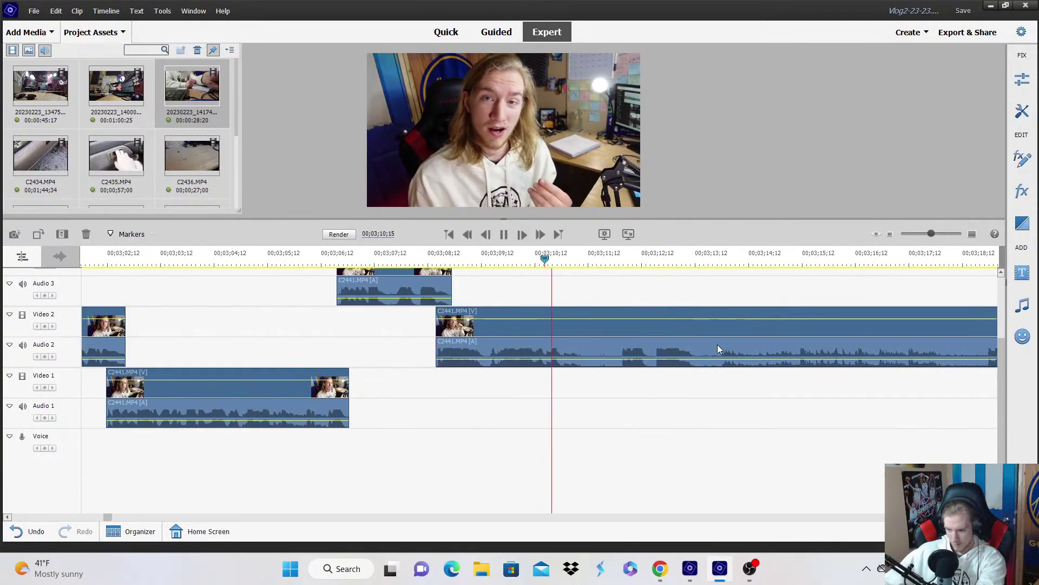
# Split the Video 2 clip at 00;03;11;04, move the remainder to Video 1, and adjust its slight overlap while playing the join.
pyautogui.press('space')
pyautogui.click(589, 391)
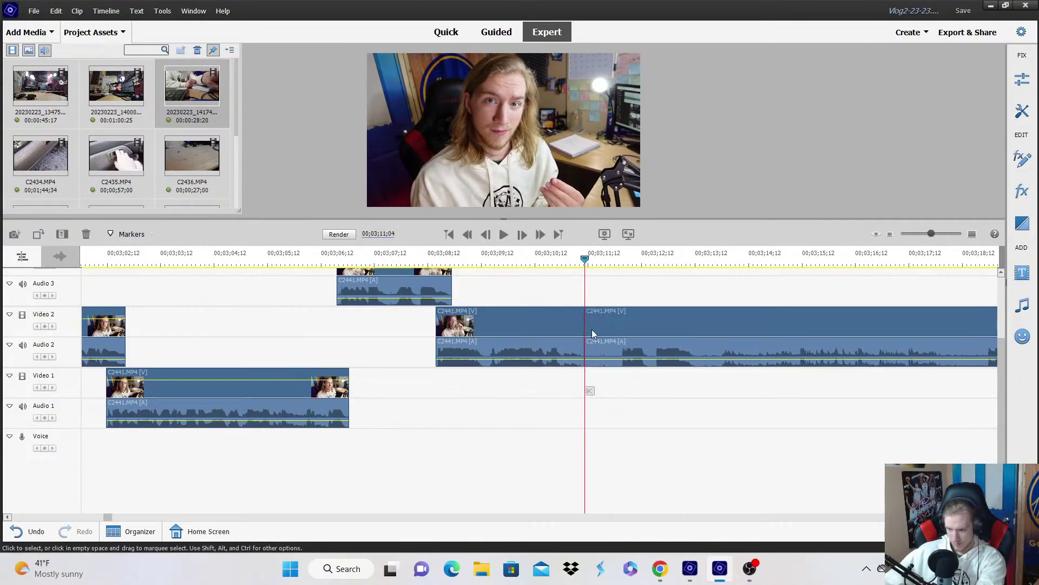
pyautogui.click(590, 332)
pyautogui.moveTo(587, 331); pyautogui.dragTo(588, 364)
pyautogui.press('space')
pyautogui.click(637, 302)
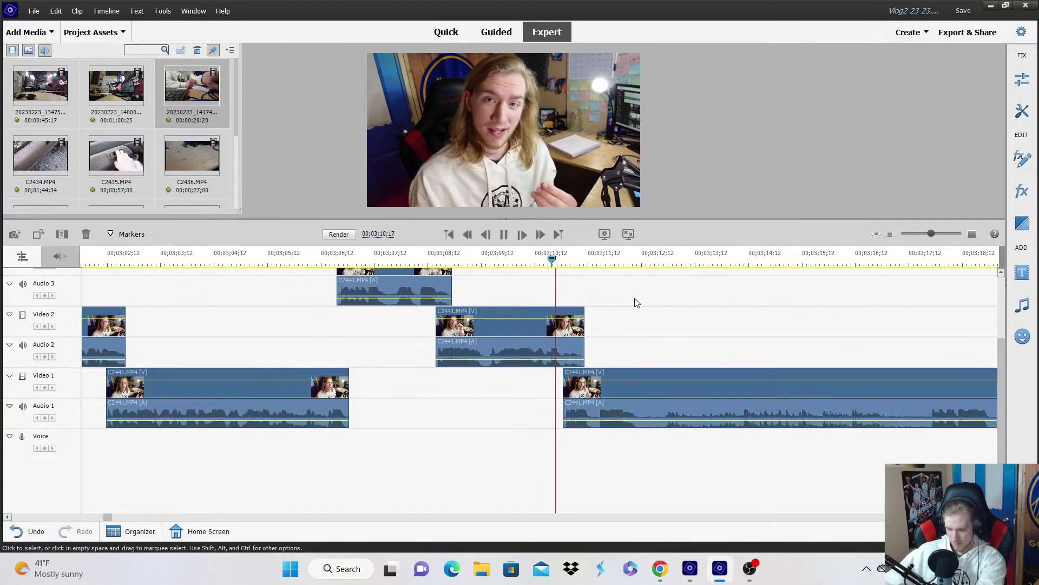
pyautogui.moveTo(581, 387); pyautogui.dragTo(589, 389)
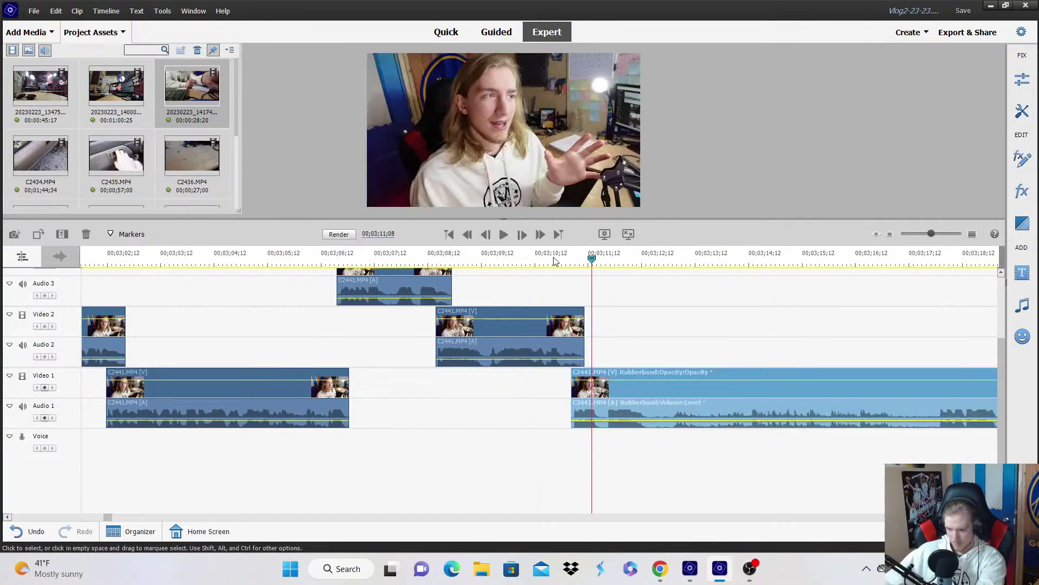
pyautogui.click(554, 261)
pyautogui.press('space')
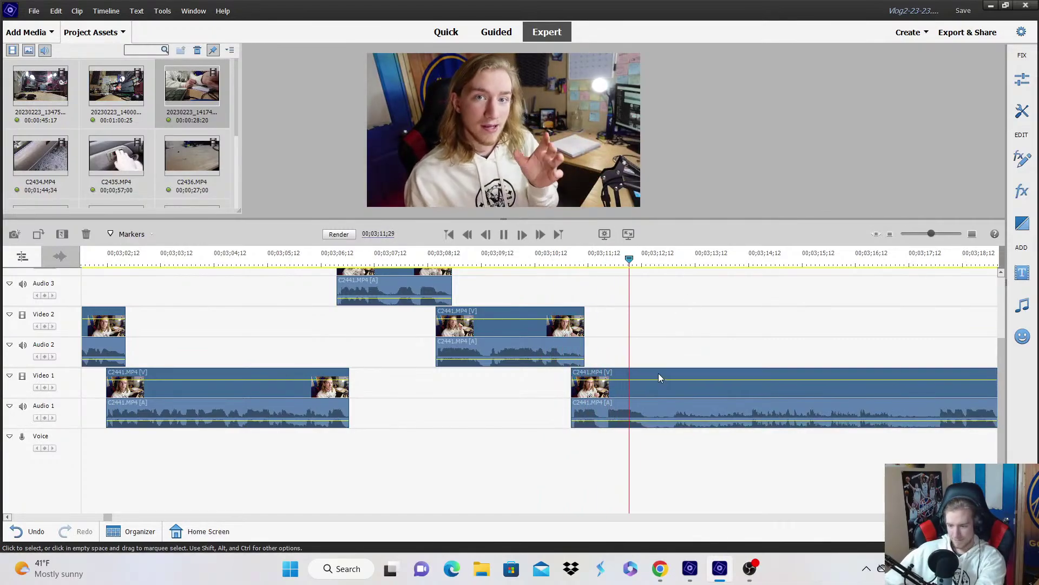
# Split the last Video 1 clip where the next take starts, at 00;03;17;20, and delete the piece before it, closing the gap.
pyautogui.click(658, 415)
pyautogui.press('space')
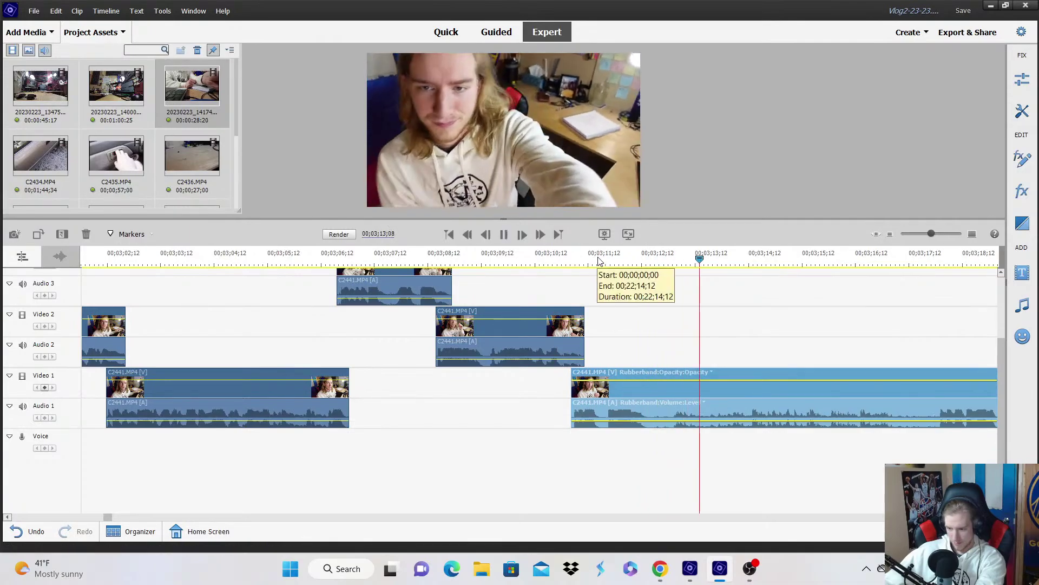
pyautogui.click(935, 261)
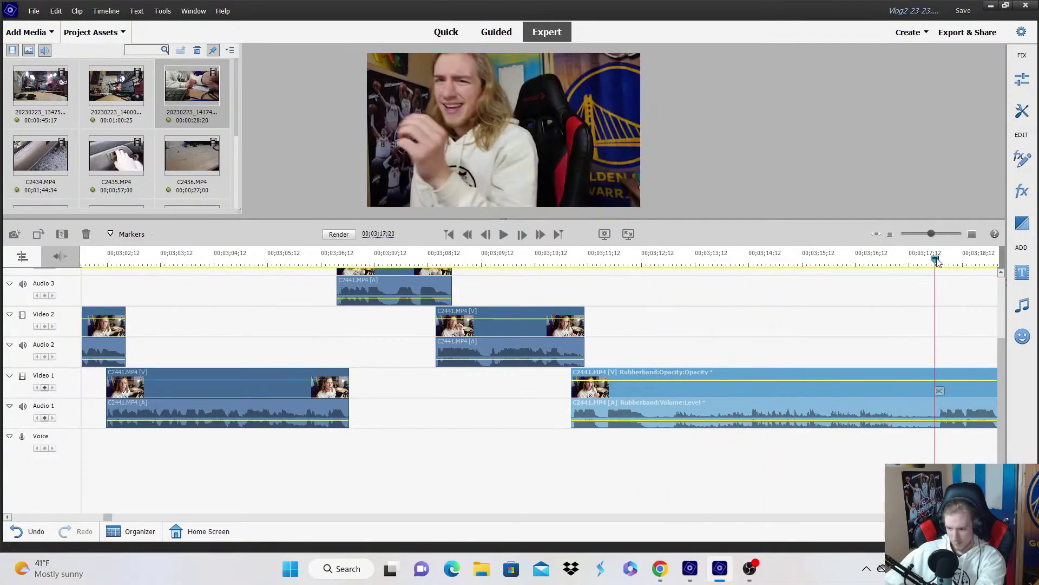
pyautogui.press('space')
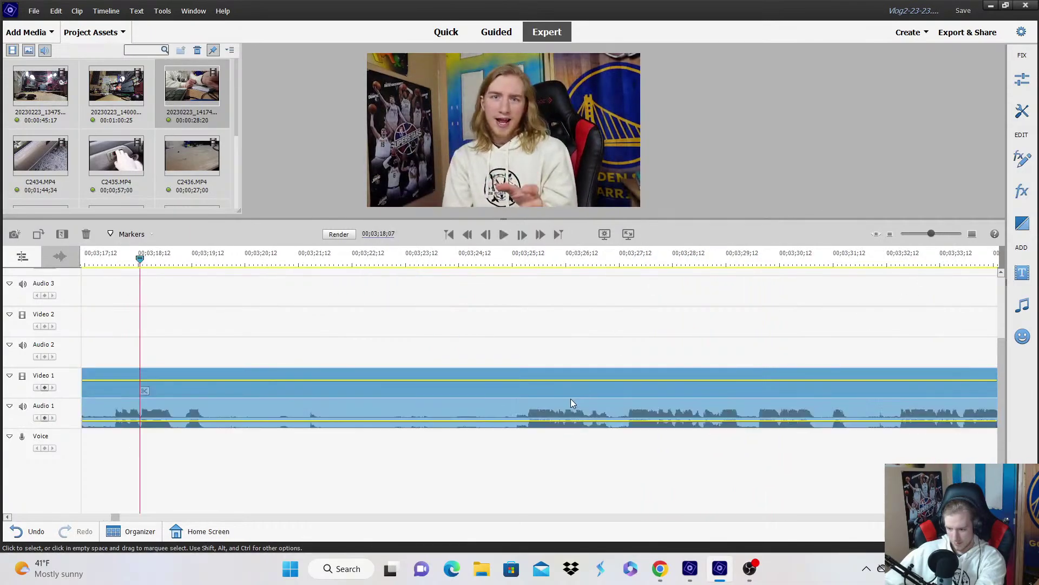
pyautogui.click(107, 264)
pyautogui.rightClick(112, 394)
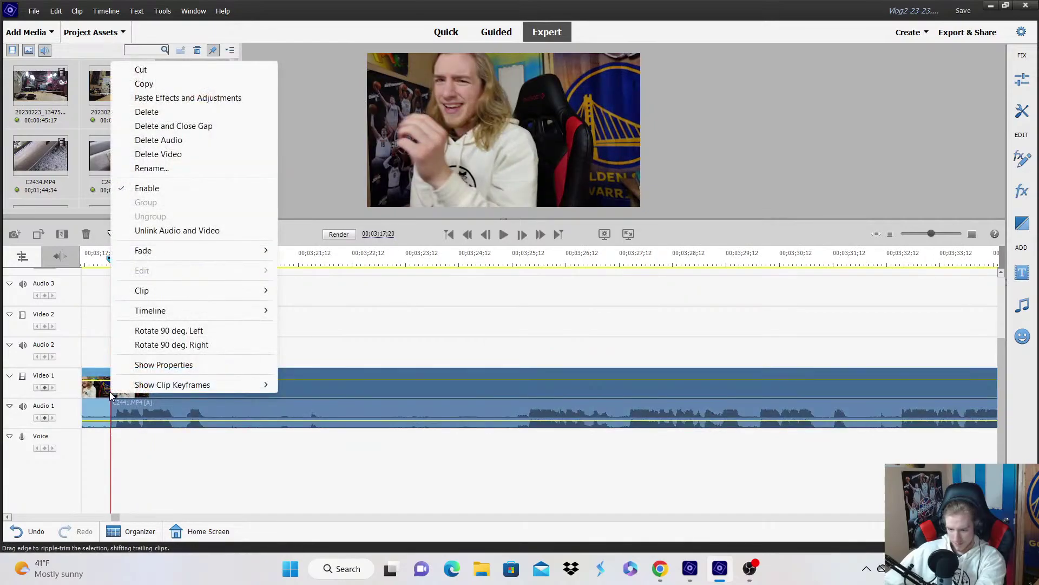
pyautogui.click(243, 126)
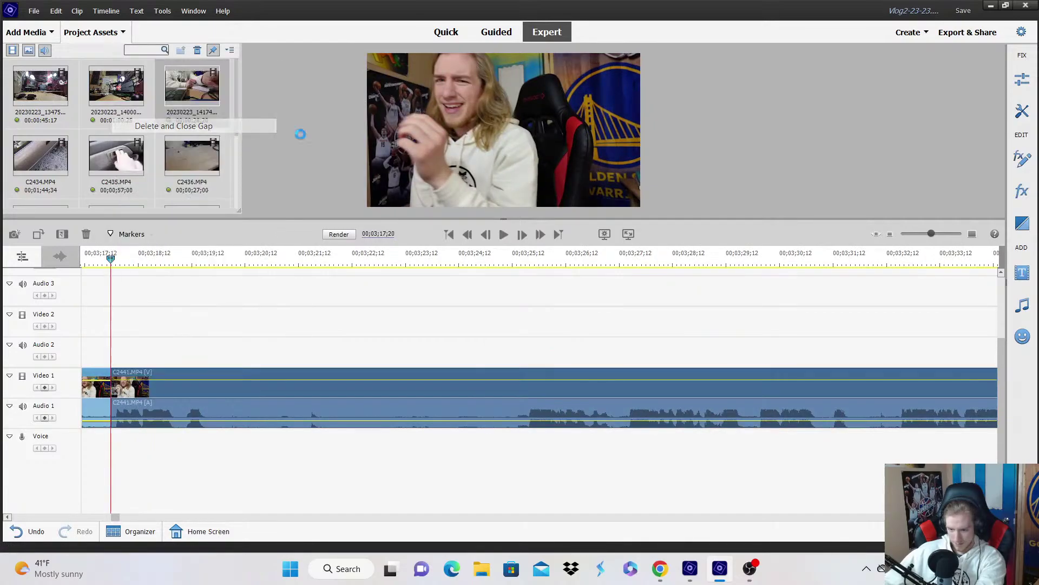
pyautogui.click(878, 234)
pyautogui.click(221, 260)
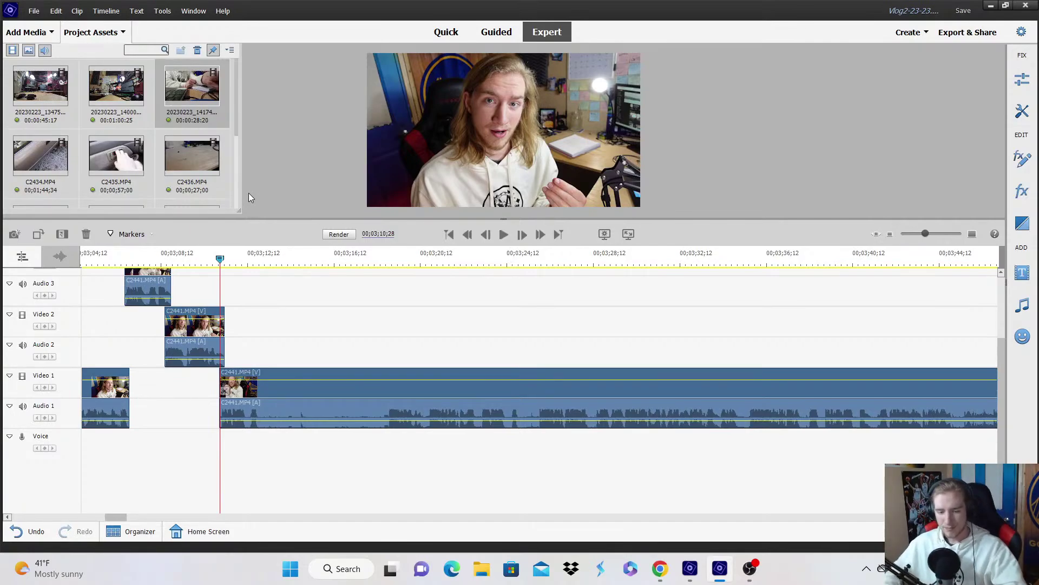
pyautogui.press('space')
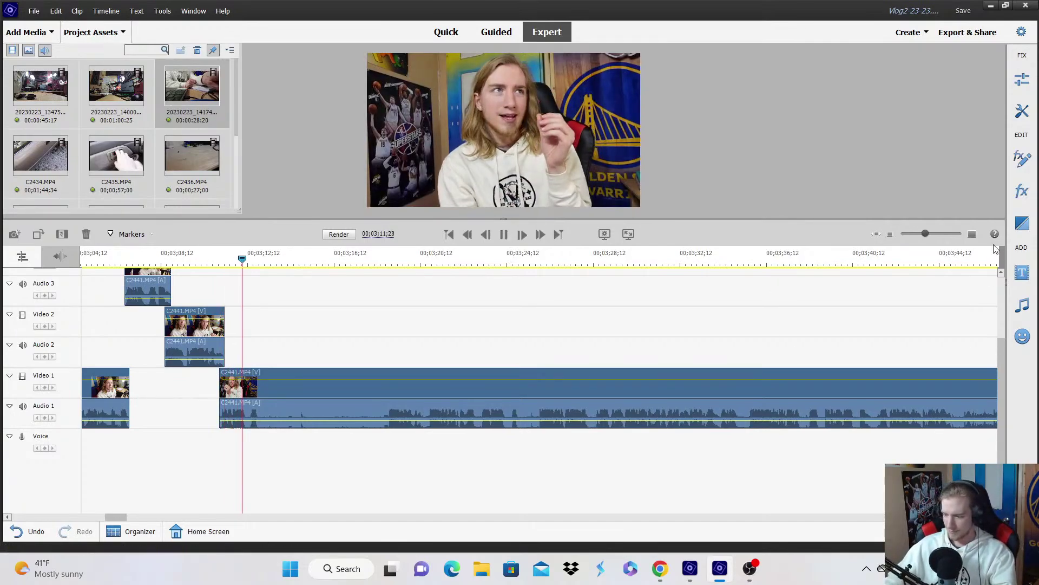
# Shift the remaining Video 1 footage slightly earlier to tighten its overlap with the Video 2 clip, checking the join by playback.
pyautogui.click(812, 384)
pyautogui.press('=')
pyautogui.press('=')
pyautogui.press('=')
pyautogui.click(366, 260)
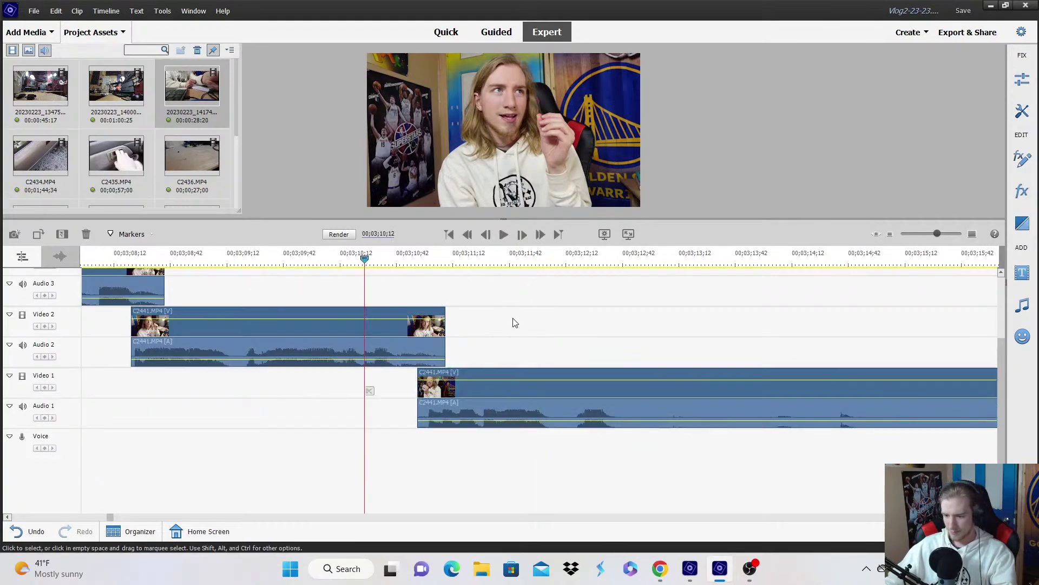
pyautogui.press('space')
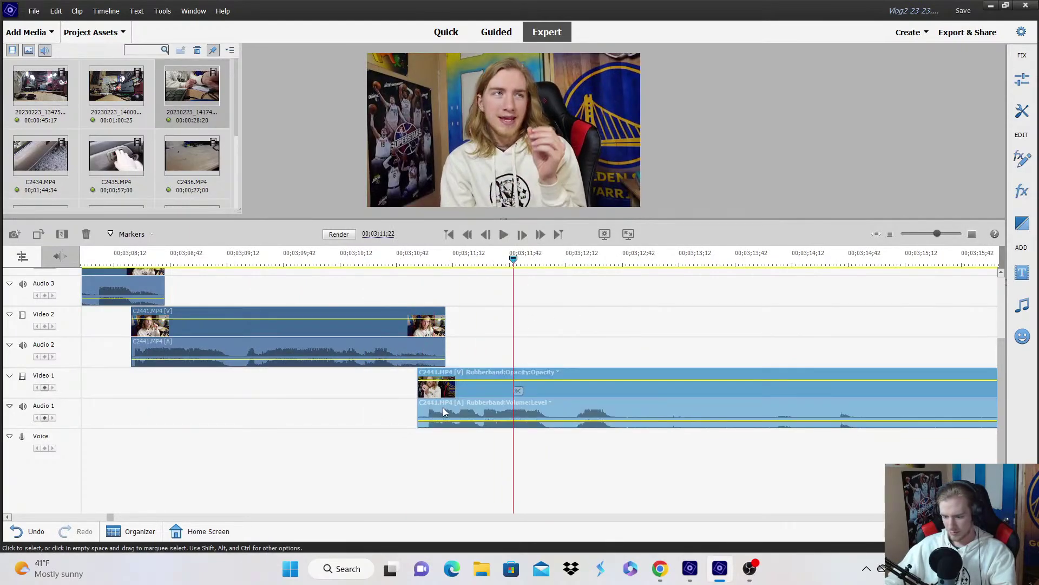
pyautogui.moveTo(443, 412); pyautogui.dragTo(423, 411)
pyautogui.press('space')
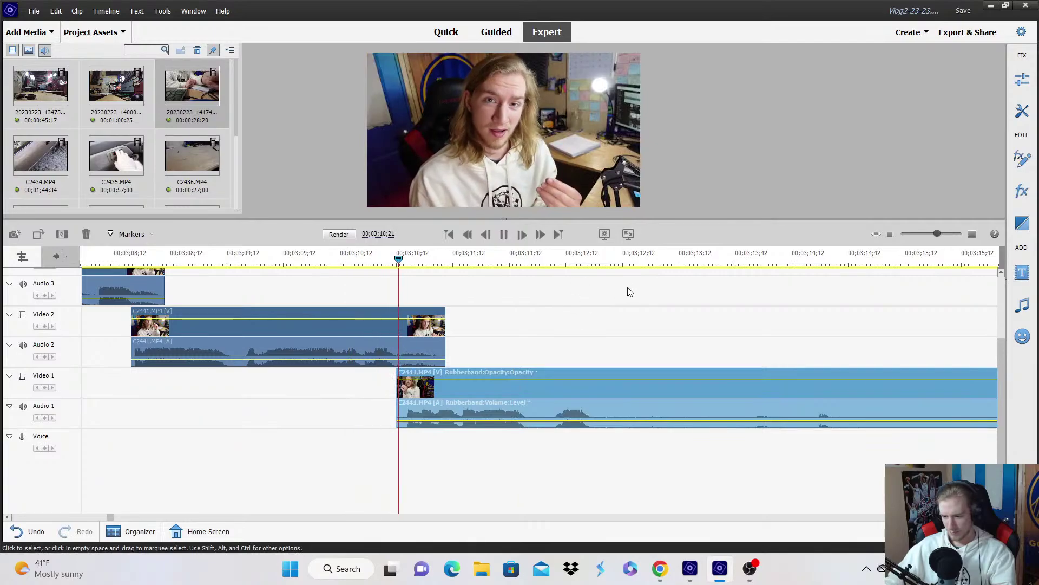
pyautogui.moveTo(418, 392); pyautogui.dragTo(430, 392)
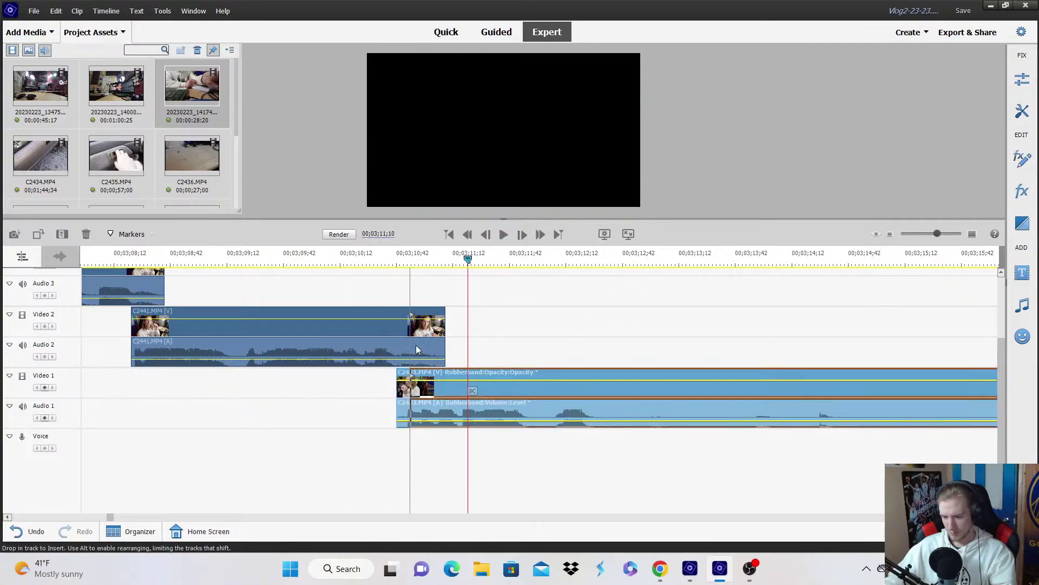
pyautogui.moveTo(417, 349); pyautogui.dragTo(418, 350)
pyautogui.press('space')
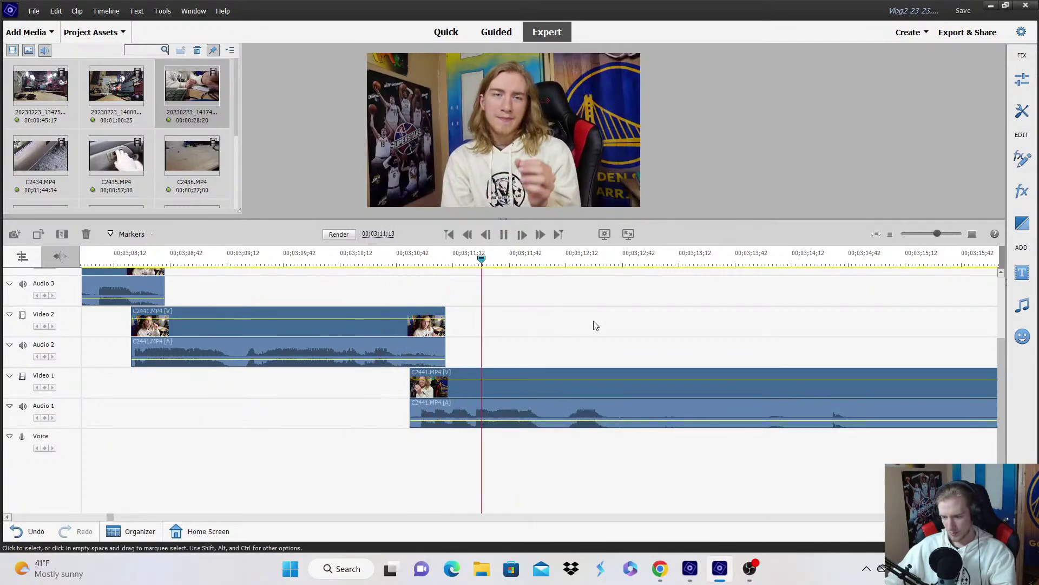
# Split the last Video 1 clip after the phrase, at about 00;03;11;29, and ripple-trim the following piece's start to the next spoken take.
pyautogui.press('space')
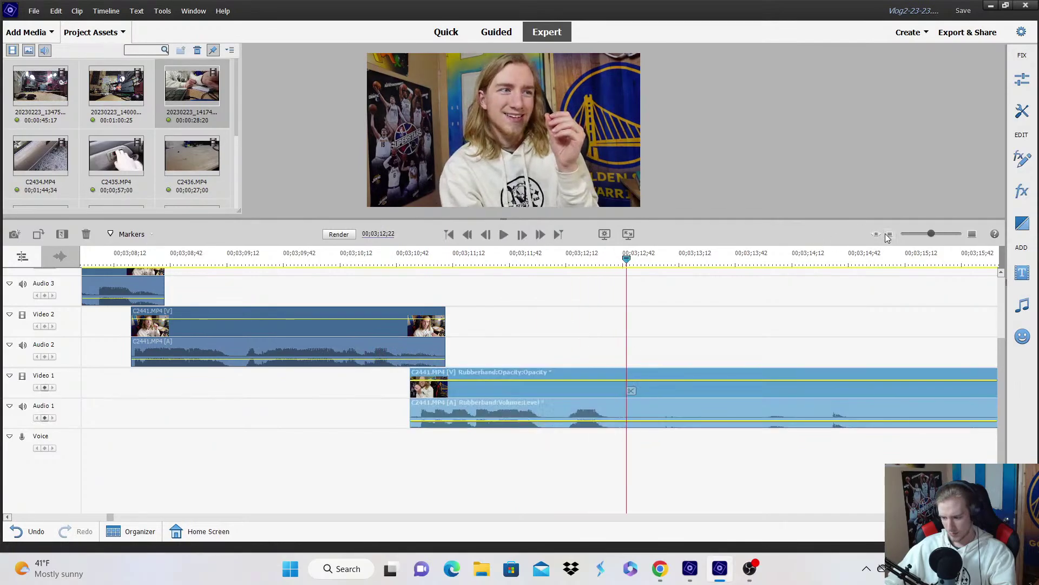
pyautogui.click(888, 235)
pyautogui.press('-')
pyautogui.press('space')
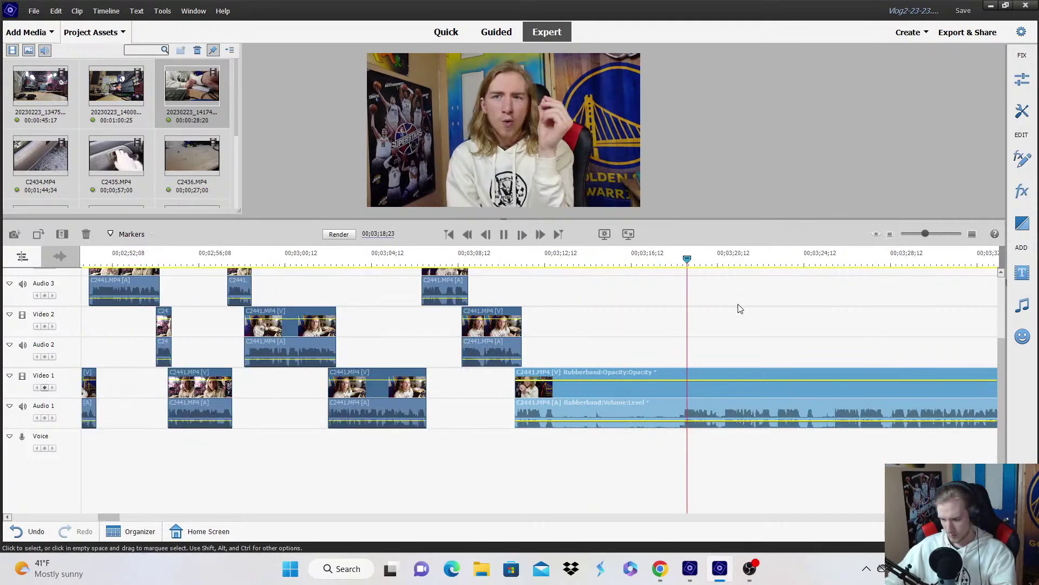
pyautogui.click(972, 236)
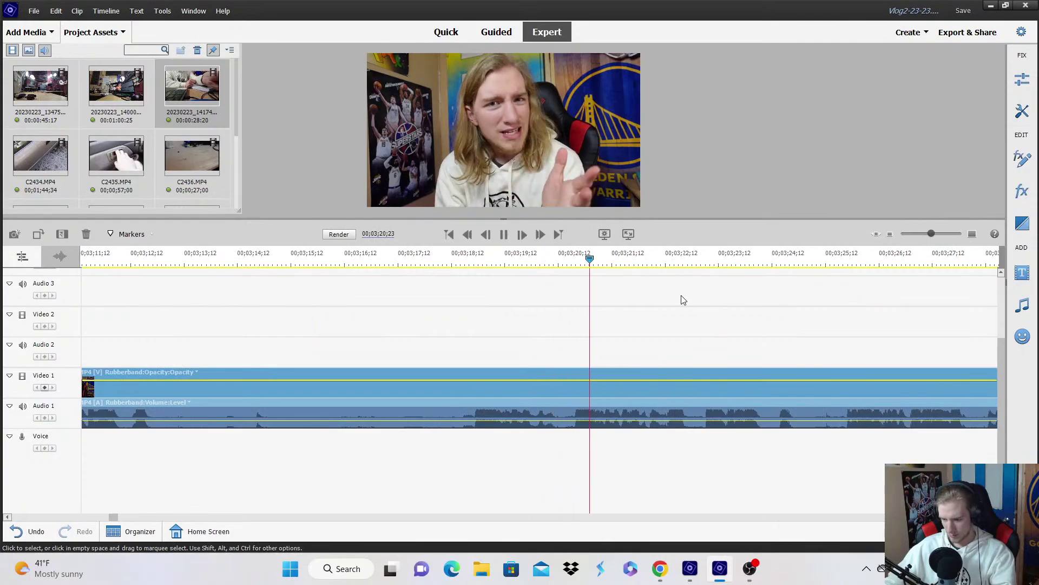
pyautogui.click(891, 234)
pyautogui.click(375, 258)
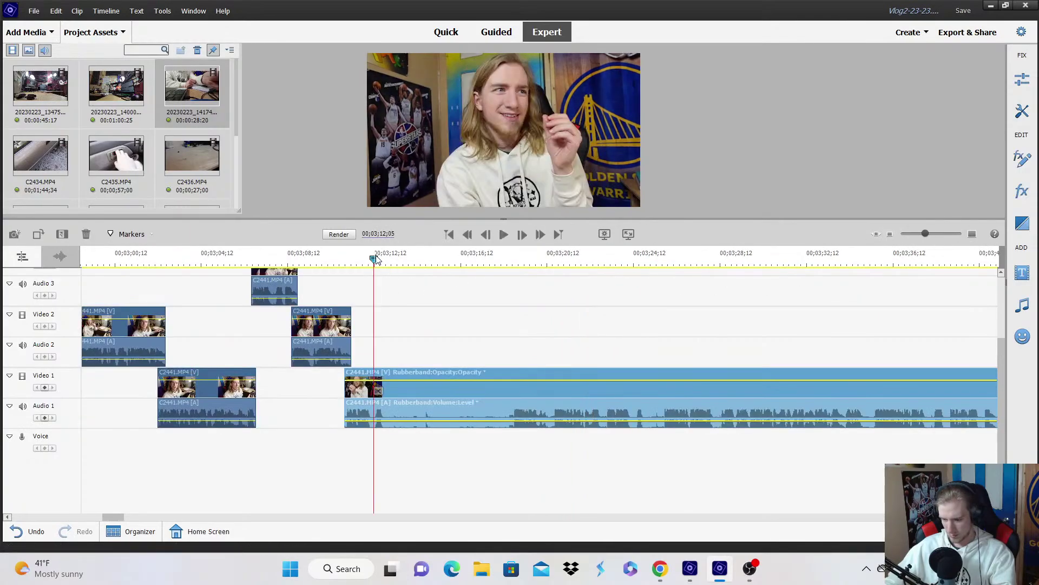
pyautogui.click(972, 236)
pyautogui.click(505, 260)
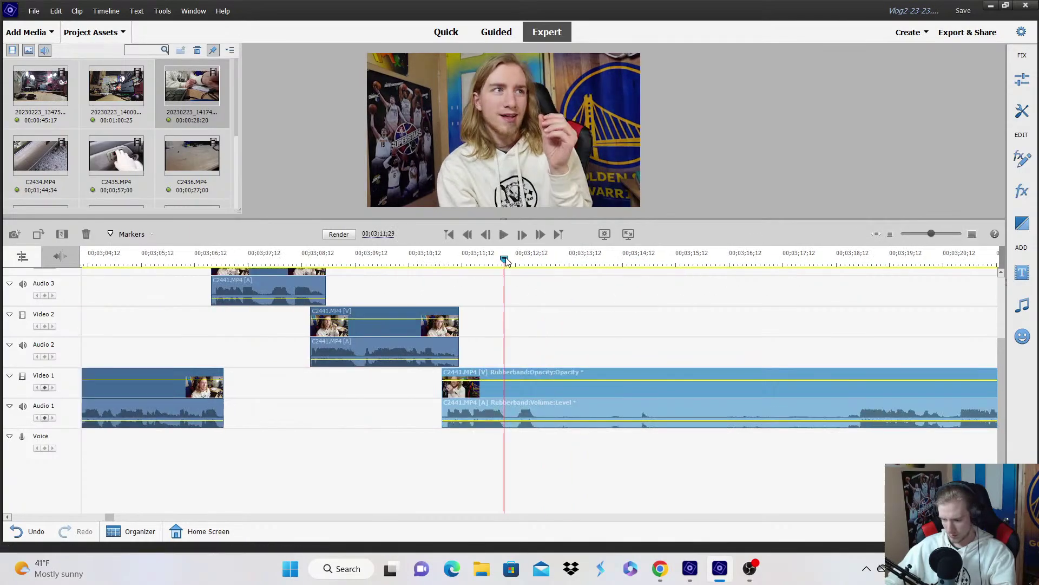
pyautogui.click(511, 390)
pyautogui.moveTo(508, 383); pyautogui.dragTo(957, 373)
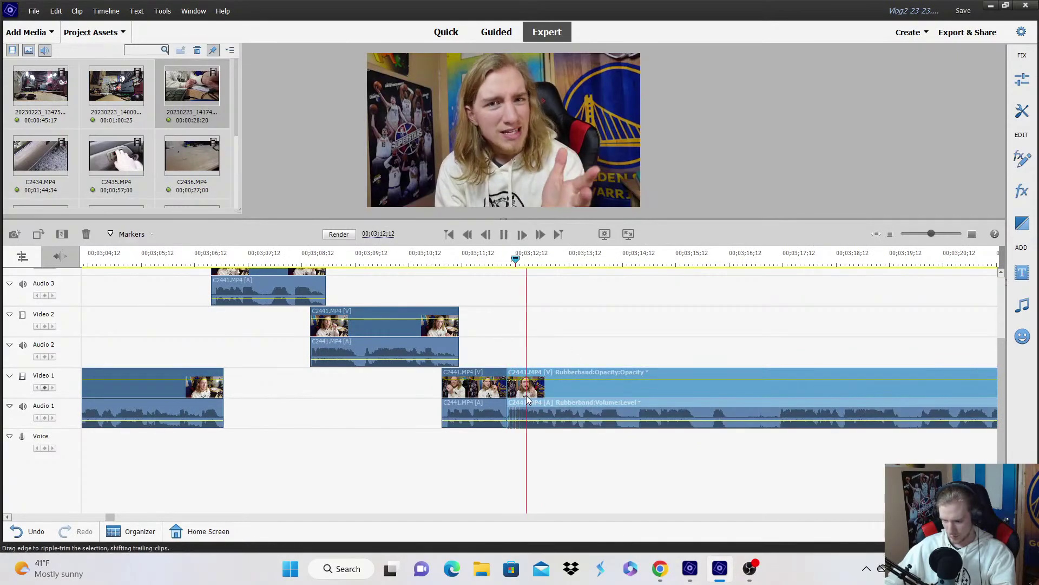
# Move the trimmed Video 1 remainder to Video 3, slightly overlapping the short piece's end, and play it back.
pyautogui.moveTo(522, 381); pyautogui.dragTo(519, 277)
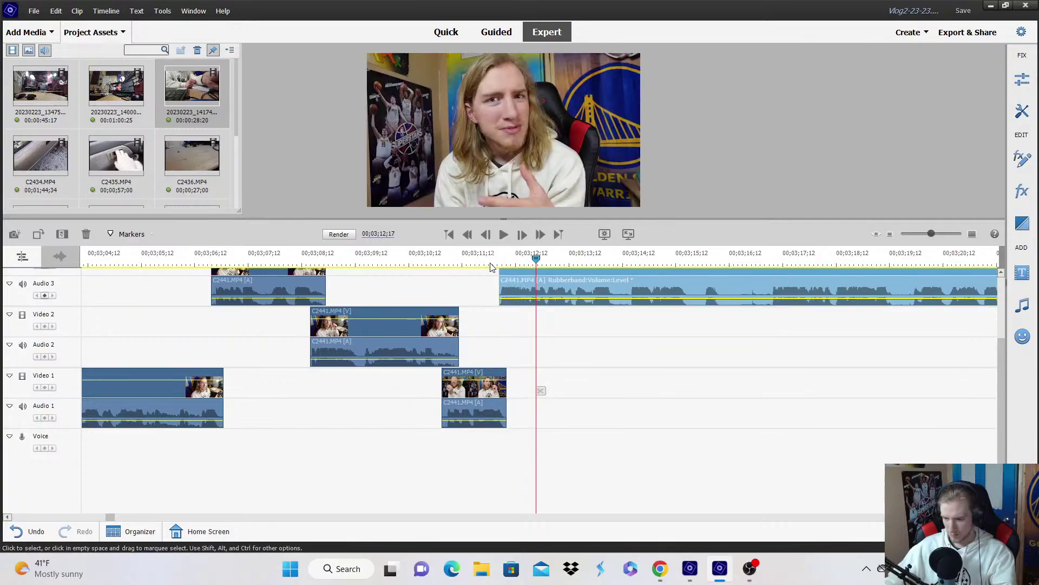
pyautogui.press('space')
pyautogui.click(972, 234)
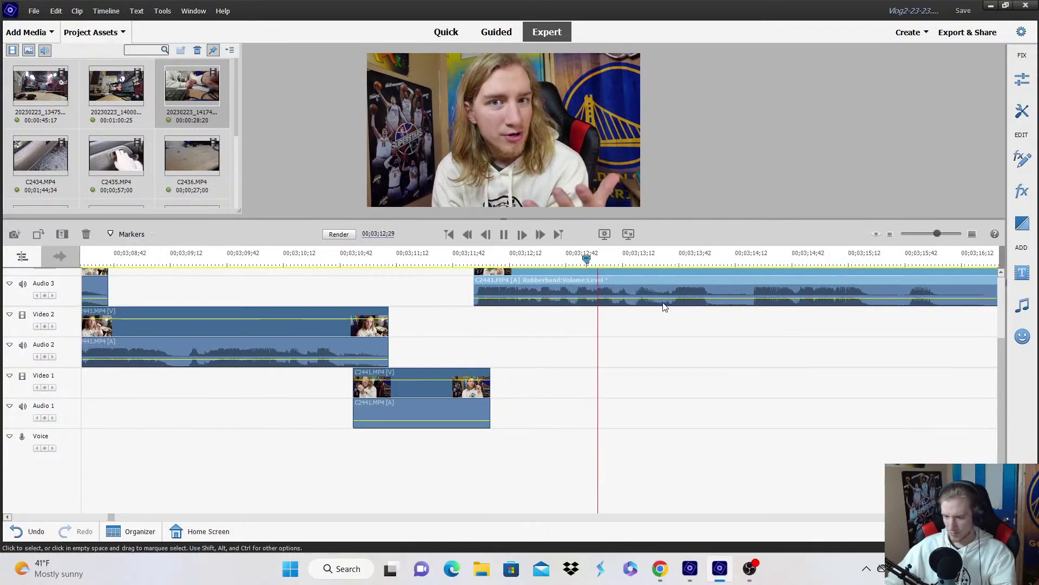
# Split the Video 3 clip at 00;03;14;02, trim the remainder's quiet start, and move it to Video 2 with a slight overlap.
pyautogui.scroll(1, 704, 300)
pyautogui.click(725, 391)
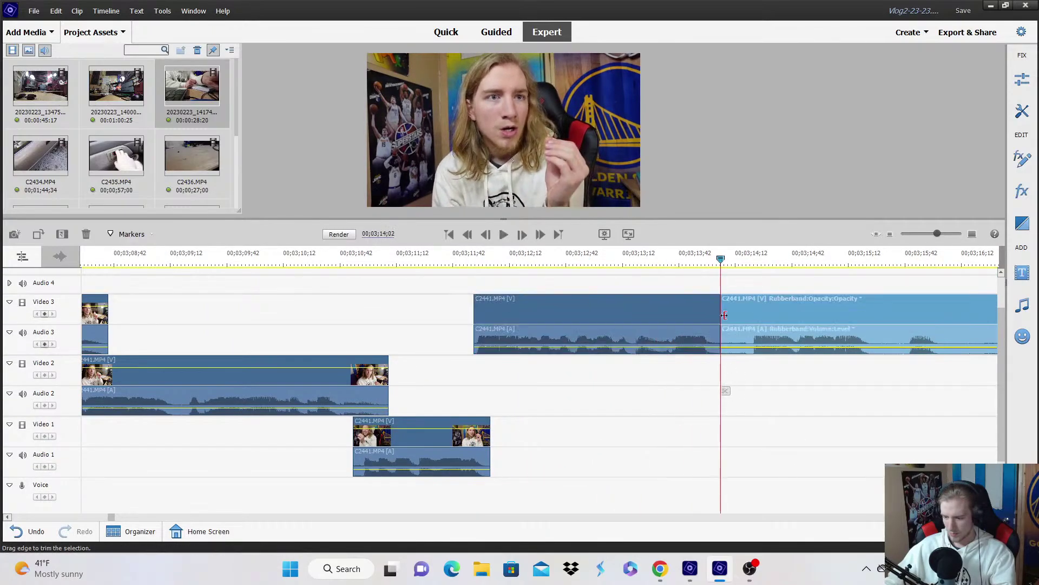
pyautogui.moveTo(723, 316); pyautogui.dragTo(756, 316)
pyautogui.moveTo(769, 311); pyautogui.dragTo(733, 378)
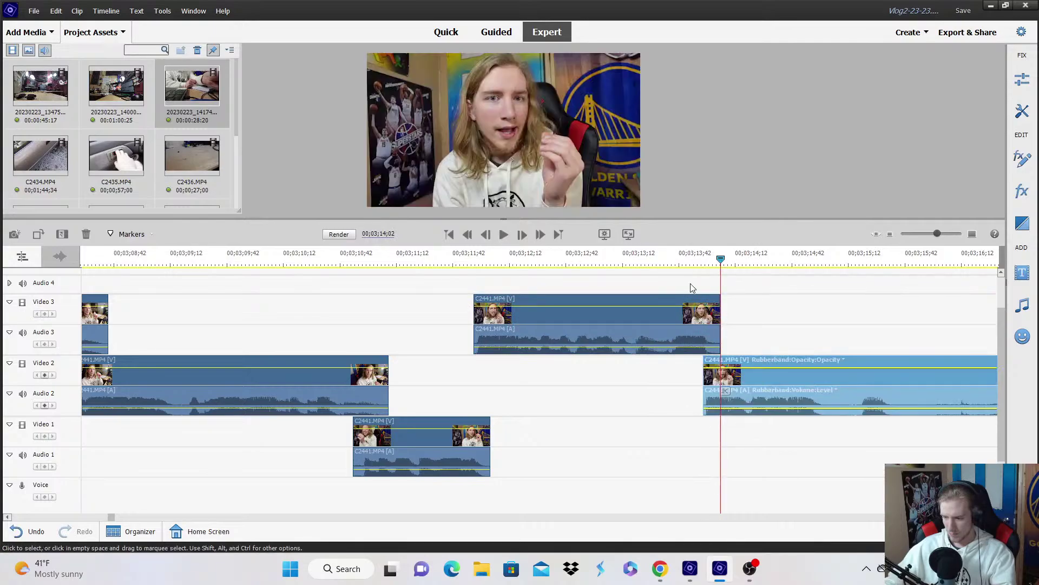
# Play on from 00;03;14;02 and split the Video 2 clip at 00;03;15;00, after the spoken phrase.
pyautogui.press('space')
pyautogui.scroll(-1, 852, 315)
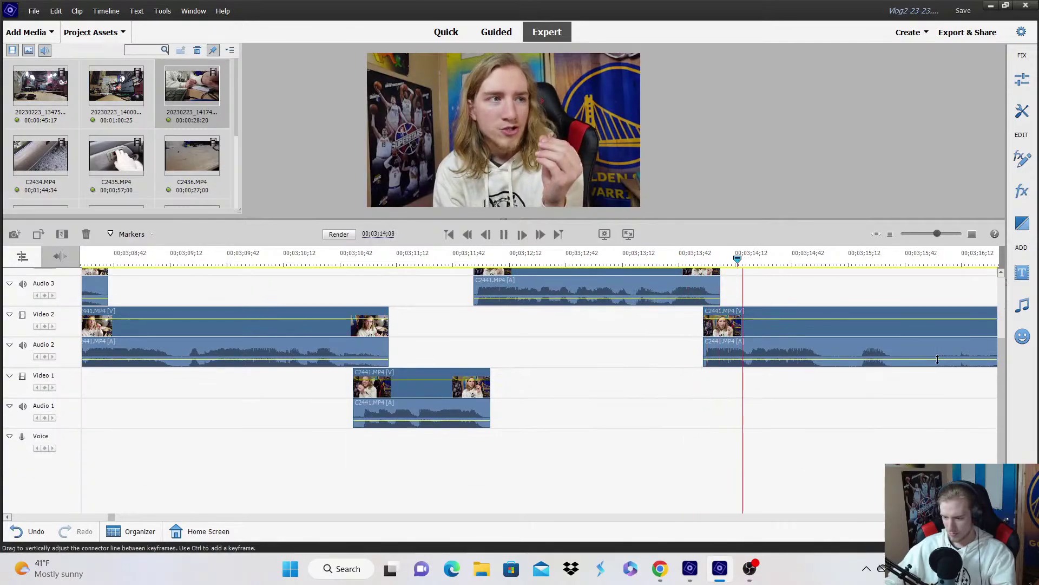
pyautogui.click(890, 234)
pyautogui.press('space')
pyautogui.press('Left')
pyautogui.press('Left')
pyautogui.press('Left')
pyautogui.press('Left')
pyautogui.press('Left')
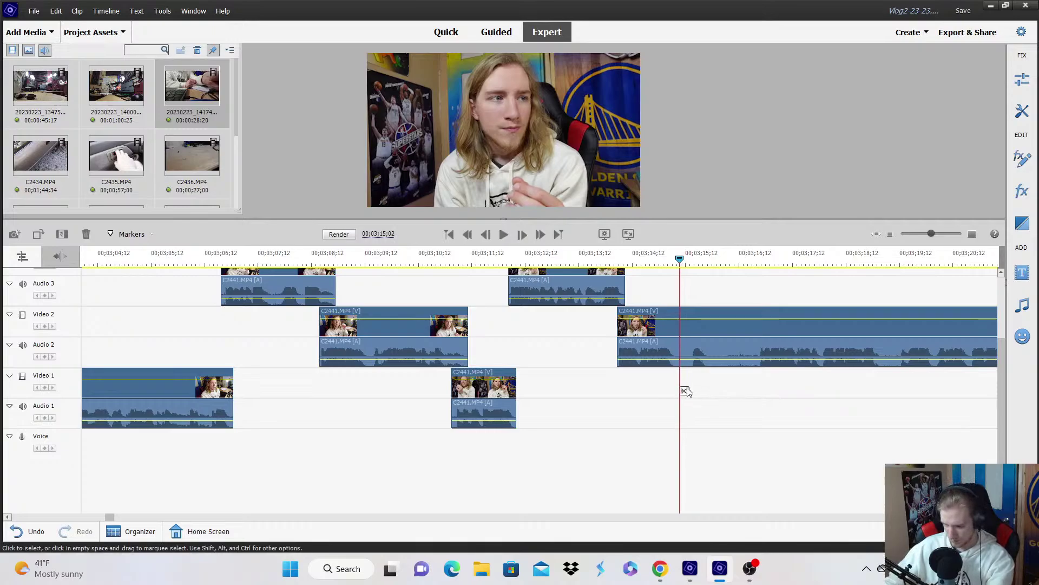
pyautogui.click(680, 390)
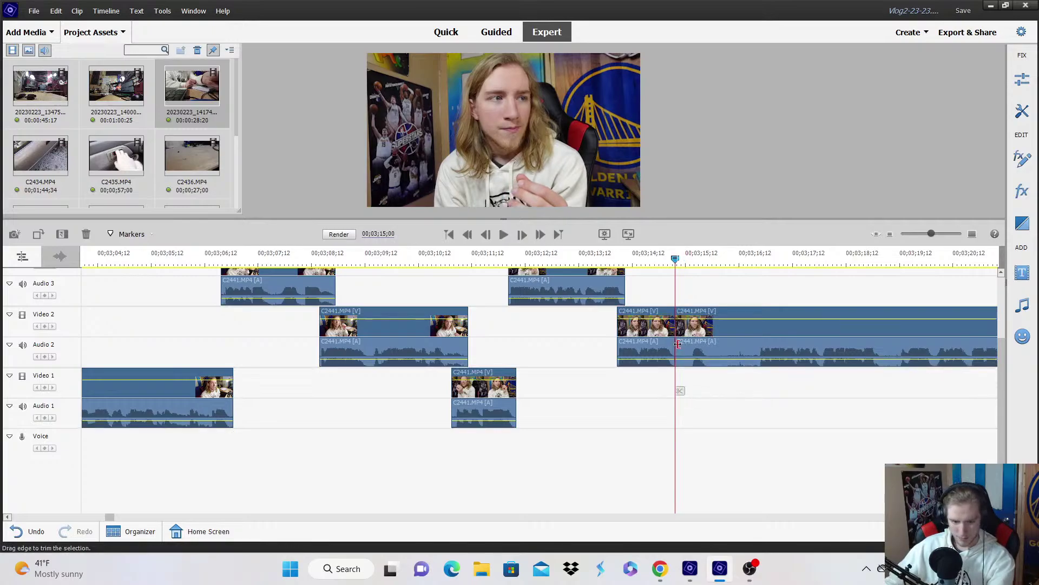
# Preview the footage after the split and ripple-trim its start by about 00;00;01;32 to the next spoken take.
pyautogui.press('space')
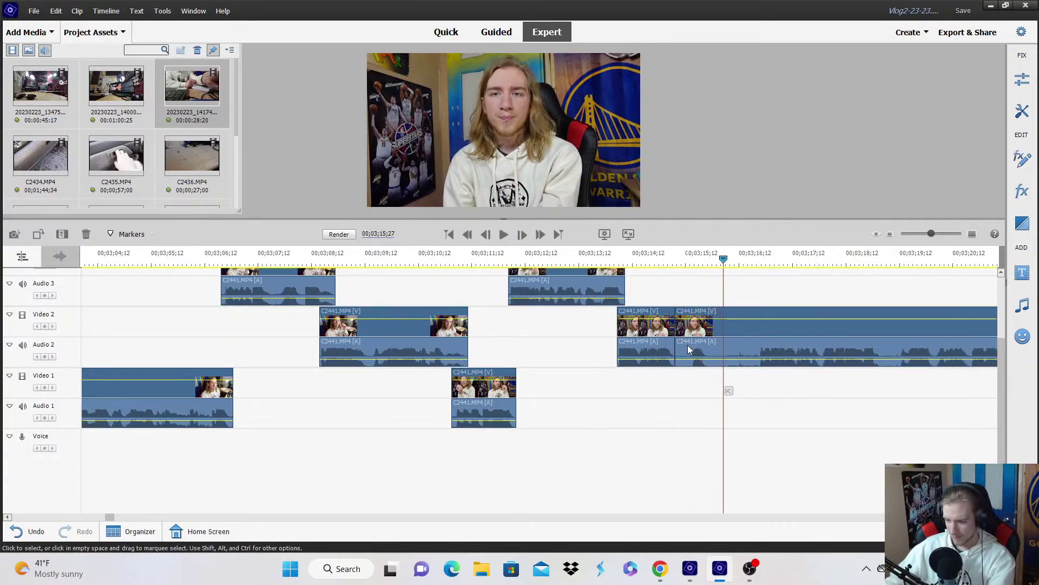
pyautogui.click(684, 260)
pyautogui.press('space')
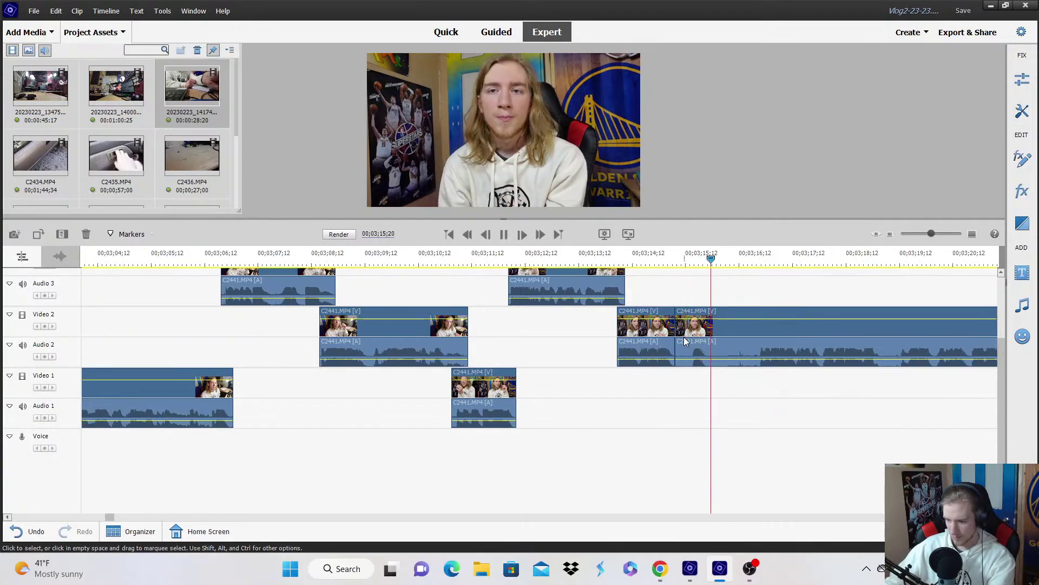
pyautogui.click(681, 339)
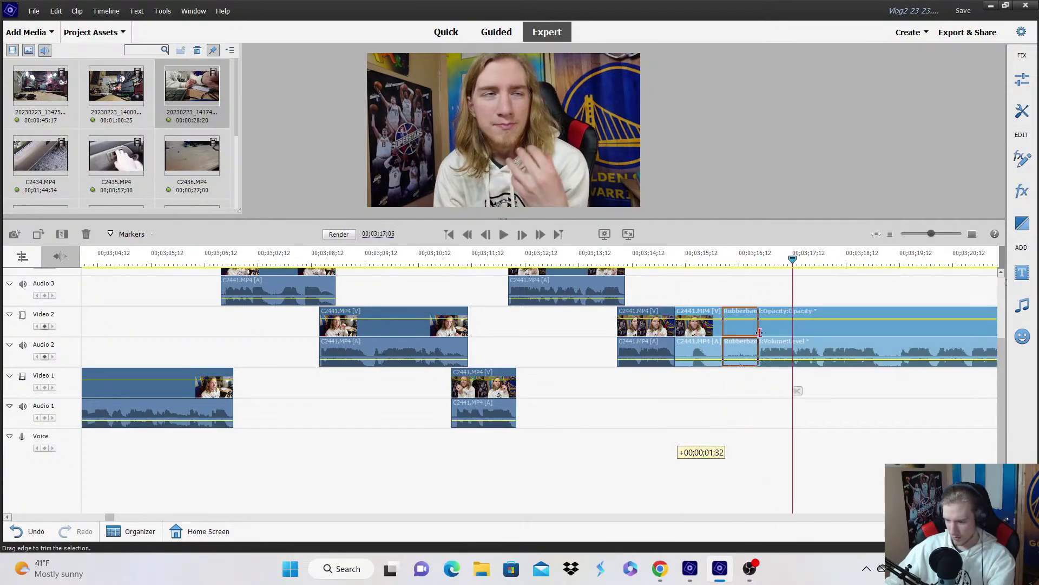
pyautogui.moveTo(761, 332); pyautogui.dragTo(761, 333)
# Remove the short takes between 00;03;10 and 00;03;15, and move the trimmed remainder to Video 1, overlapping the earlier Video 2 clip's end.
pyautogui.click(443, 261)
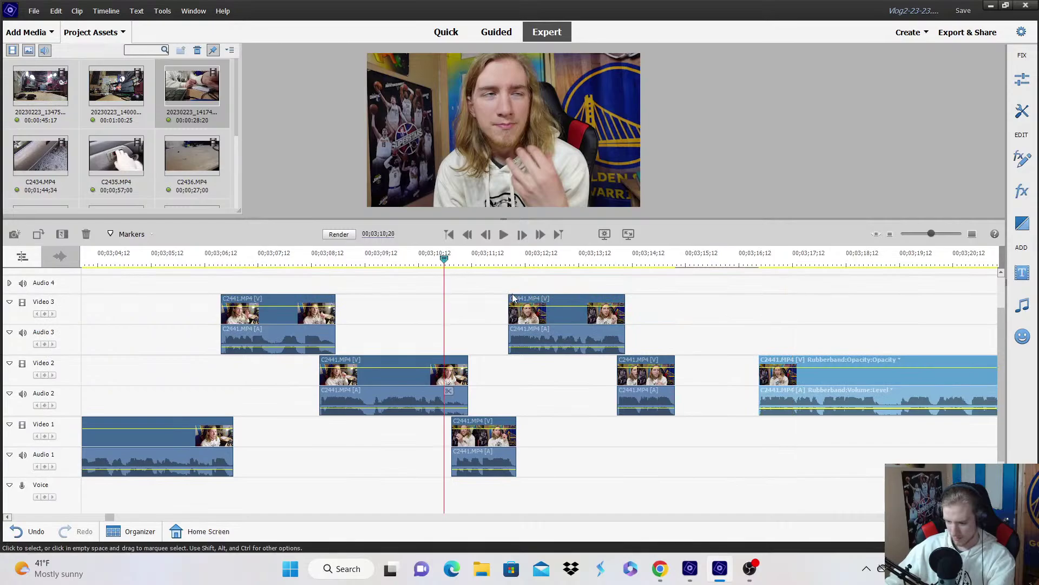
pyautogui.moveTo(478, 283); pyautogui.dragTo(638, 389)
pyautogui.rightClick(639, 388)
pyautogui.click(681, 126)
pyautogui.moveTo(775, 378); pyautogui.dragTo(466, 428)
# Shift the Video 1 remainder slightly later to shorten its overlap with the Video 2 clip, checking the join by playback.
pyautogui.click(430, 261)
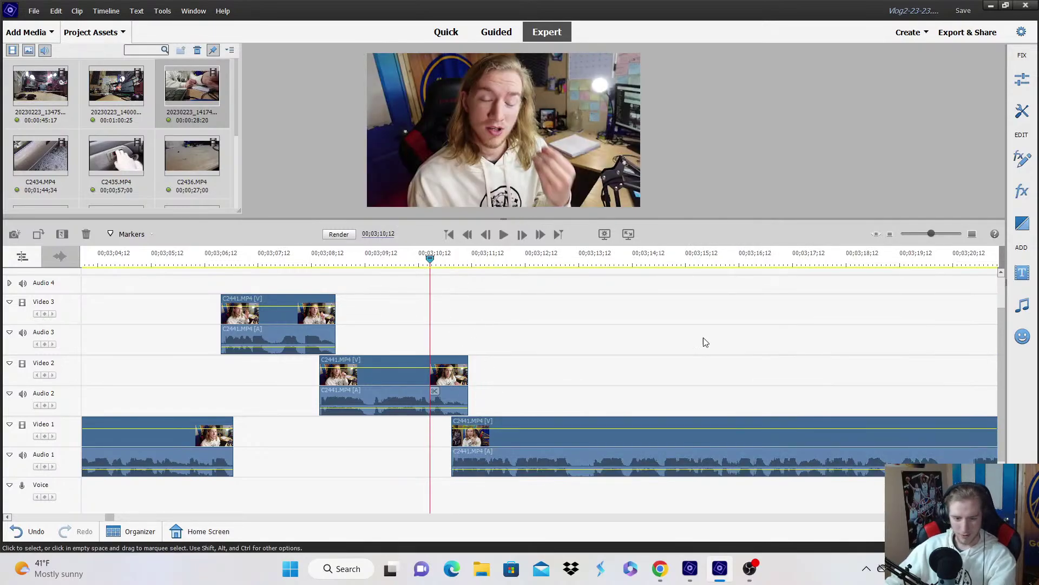
pyautogui.click(972, 236)
pyautogui.press('space')
pyautogui.moveTo(615, 452); pyautogui.dragTo(628, 453)
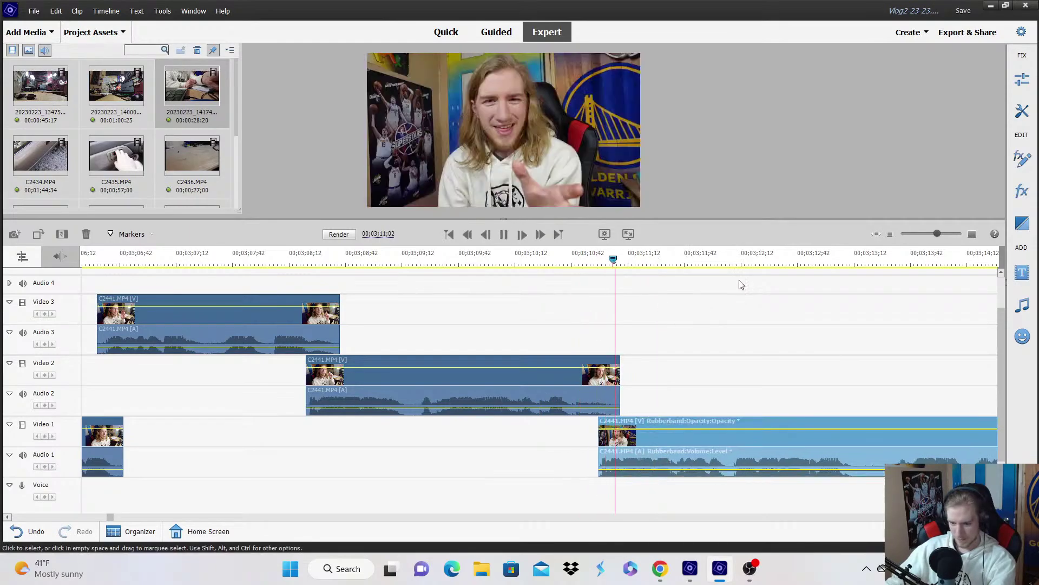
pyautogui.press('space')
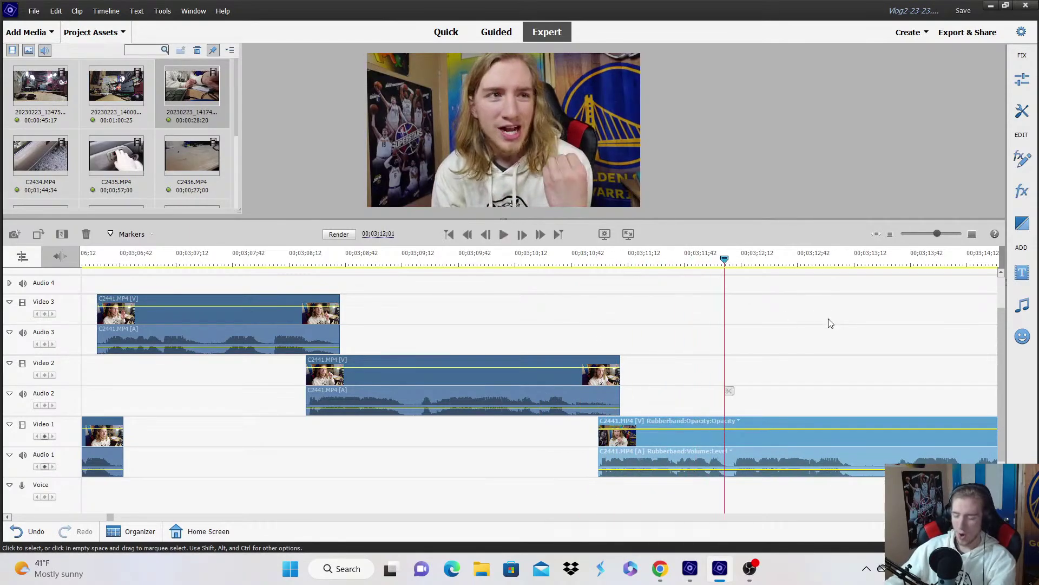
# Split the Video 1 clip at 00;03;12;01, trim the remainder's quiet start, and move it to Video 3 with a slight overlap.
pyautogui.press('space')
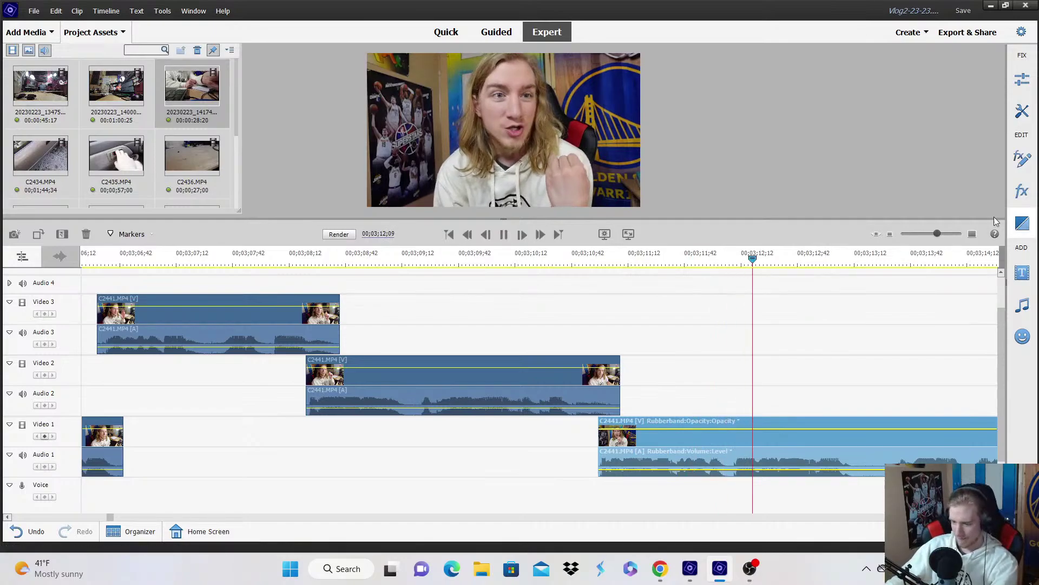
pyautogui.click(718, 258)
pyautogui.click(725, 259)
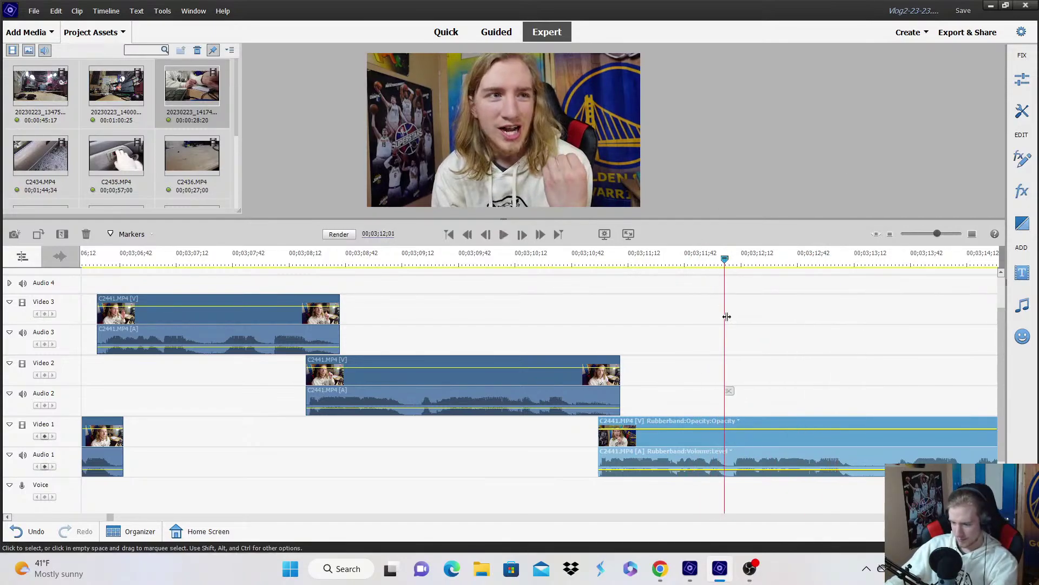
pyautogui.click(731, 390)
pyautogui.moveTo(729, 439); pyautogui.dragTo(731, 313)
pyautogui.press('space')
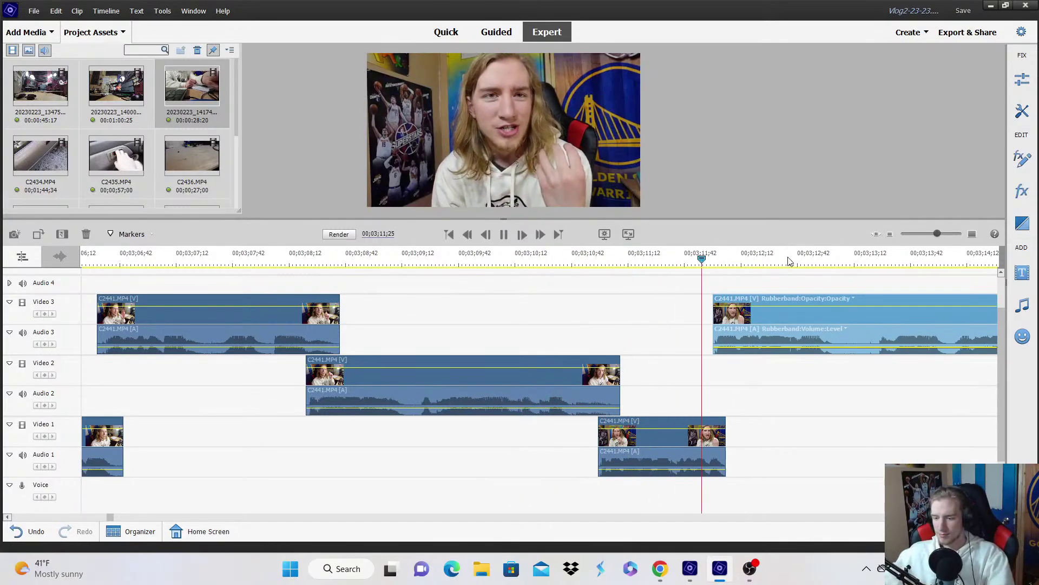
# Split the Video 3 clip at 00;03;13;01, trim the remainder's quiet start, move it to Video 2 with a slight overlap, and play it back.
pyautogui.press('space')
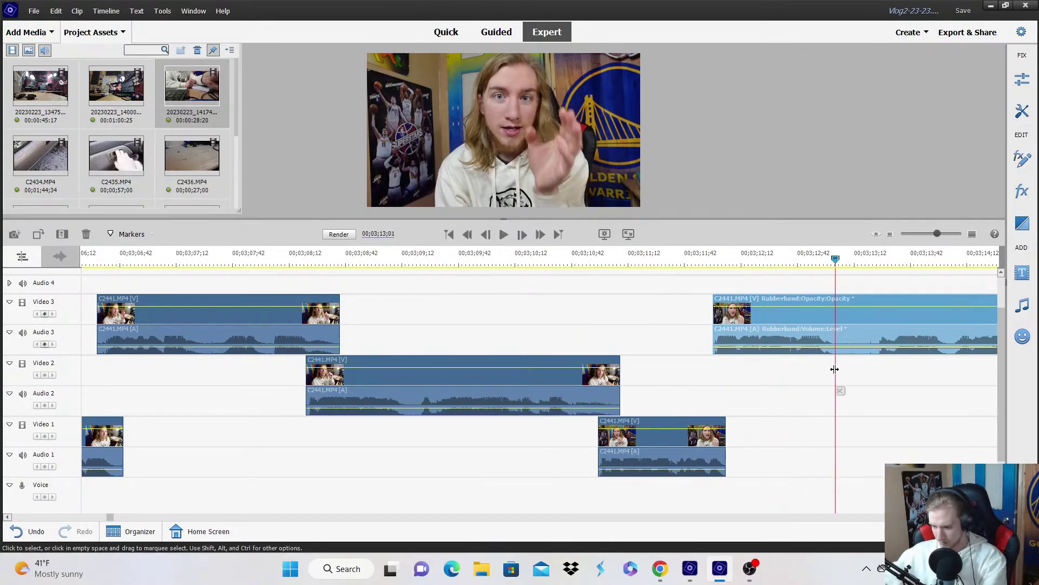
pyautogui.click(840, 390)
pyautogui.moveTo(874, 327); pyautogui.dragTo(855, 374)
pyautogui.click(791, 254)
pyautogui.press('space')
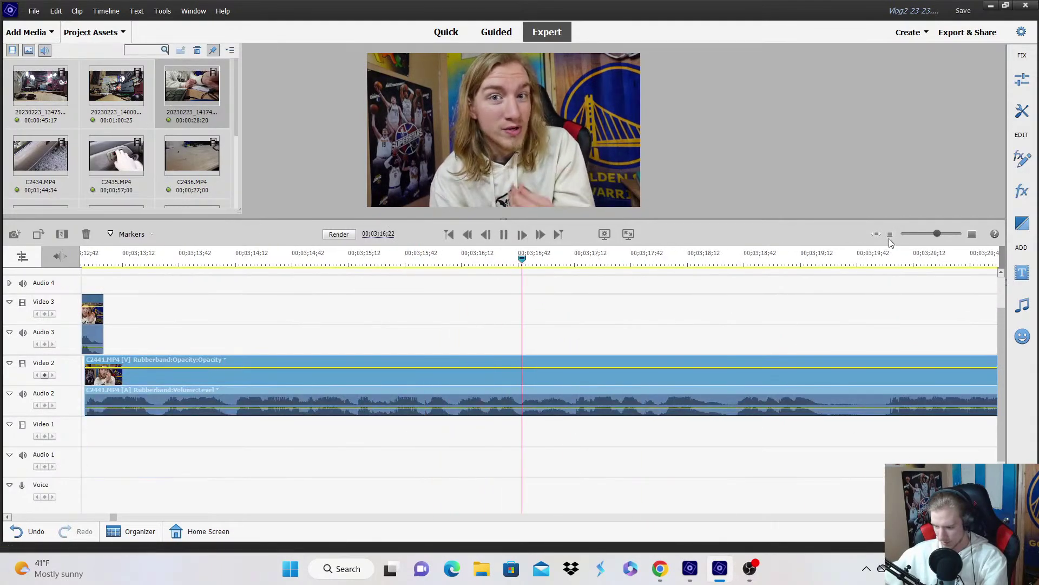
# Split the Video 2 clip at 00;03;19;13, trim the remainder's quiet start, and move it to Video 1, slightly overlapping the Video 2 clip's end.
pyautogui.click(889, 237)
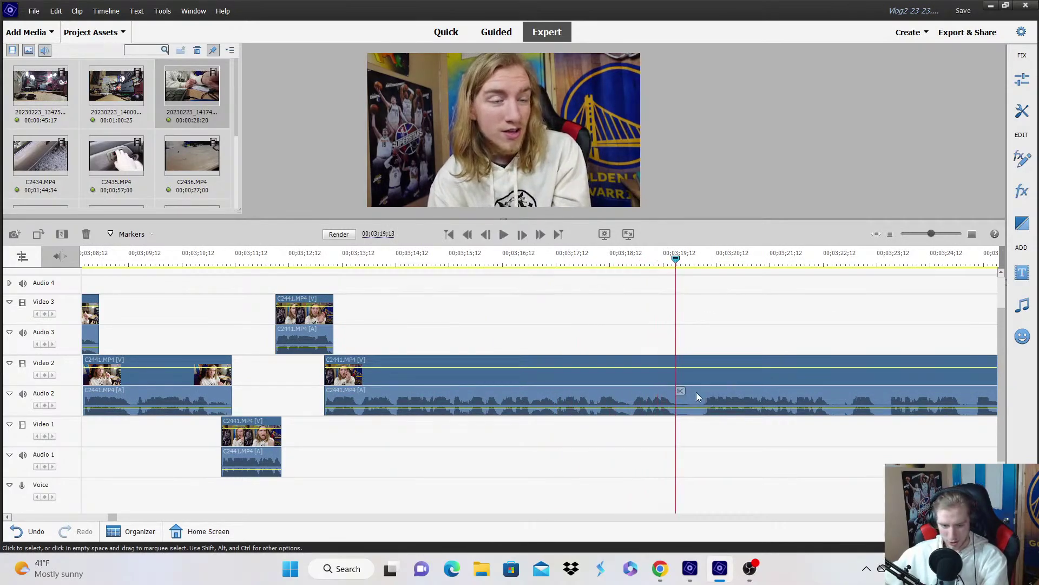
pyautogui.click(681, 390)
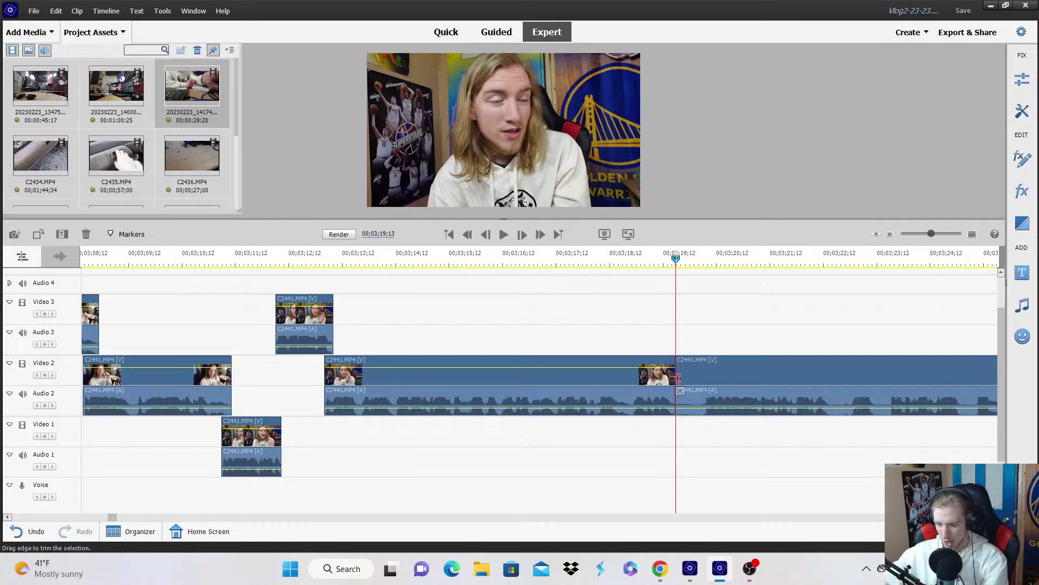
pyautogui.moveTo(678, 378); pyautogui.dragTo(677, 436)
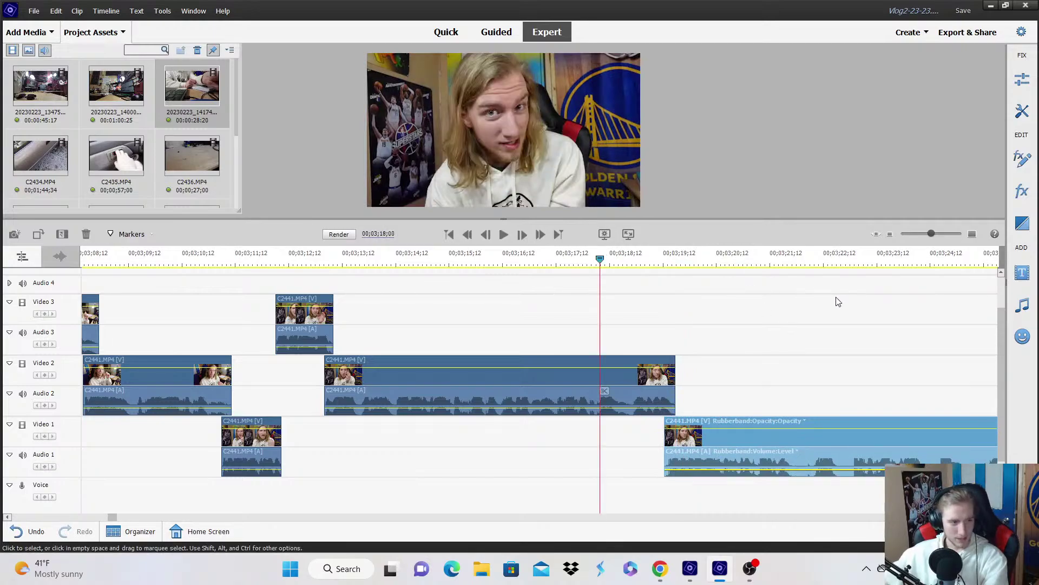
pyautogui.click(967, 237)
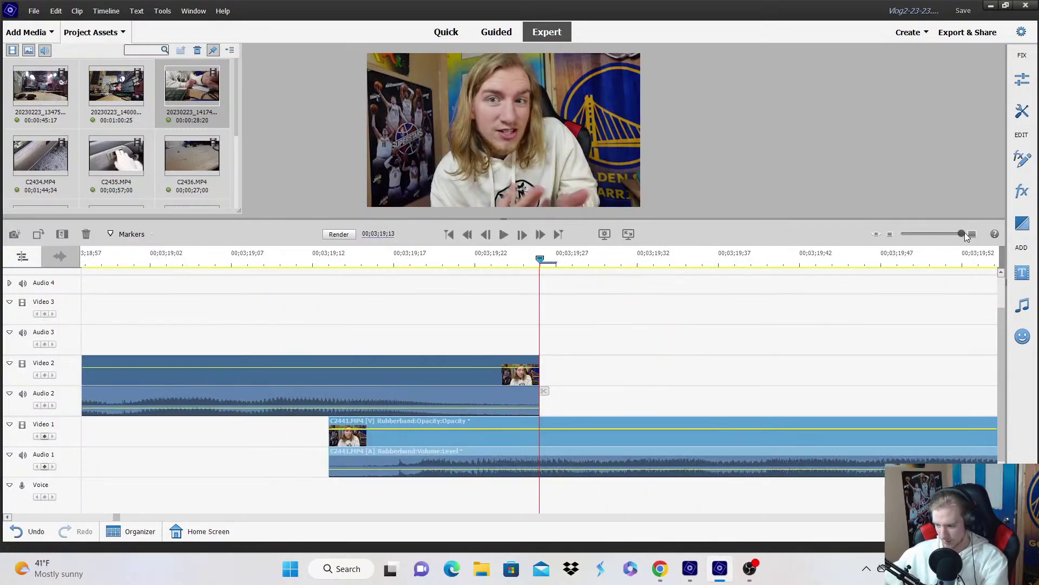
pyautogui.click(889, 235)
pyautogui.click(890, 234)
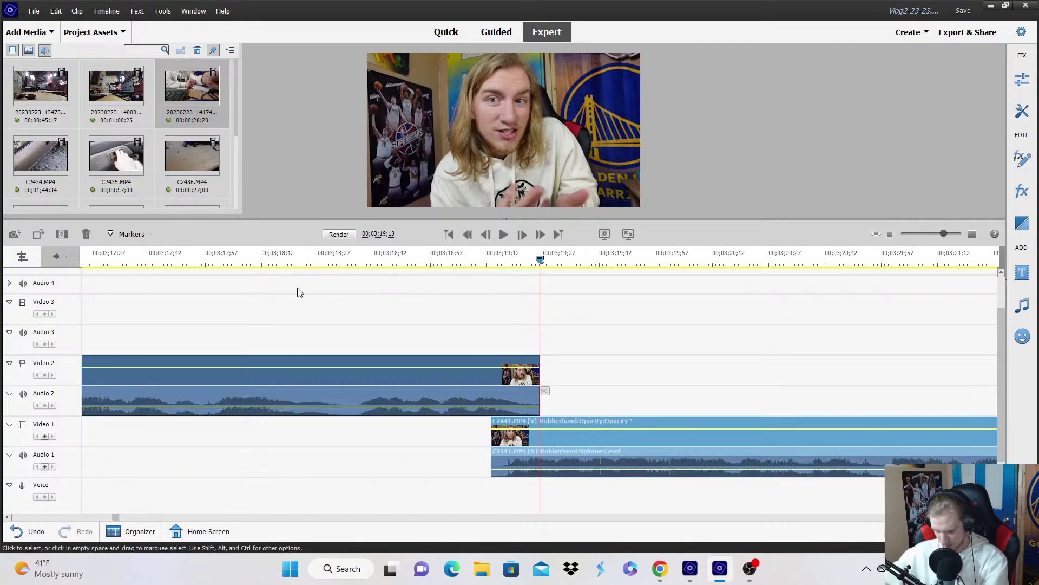
# Switch the Video 2 clip's rubberband to Motion Scale and add a keyframe at 00;03;18;16.
pyautogui.moveTo(282, 260); pyautogui.dragTo(322, 261)
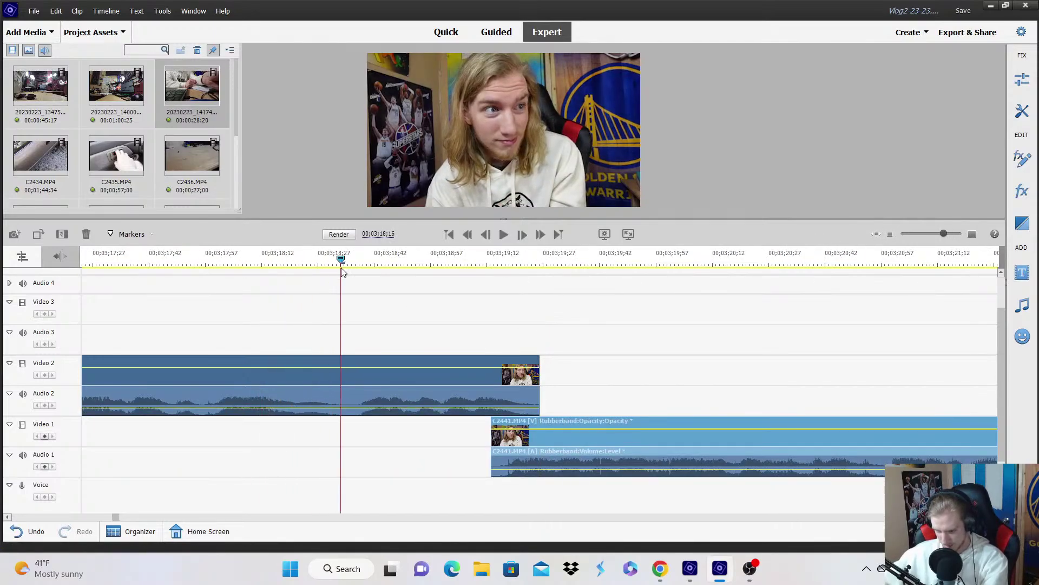
pyautogui.click(214, 370)
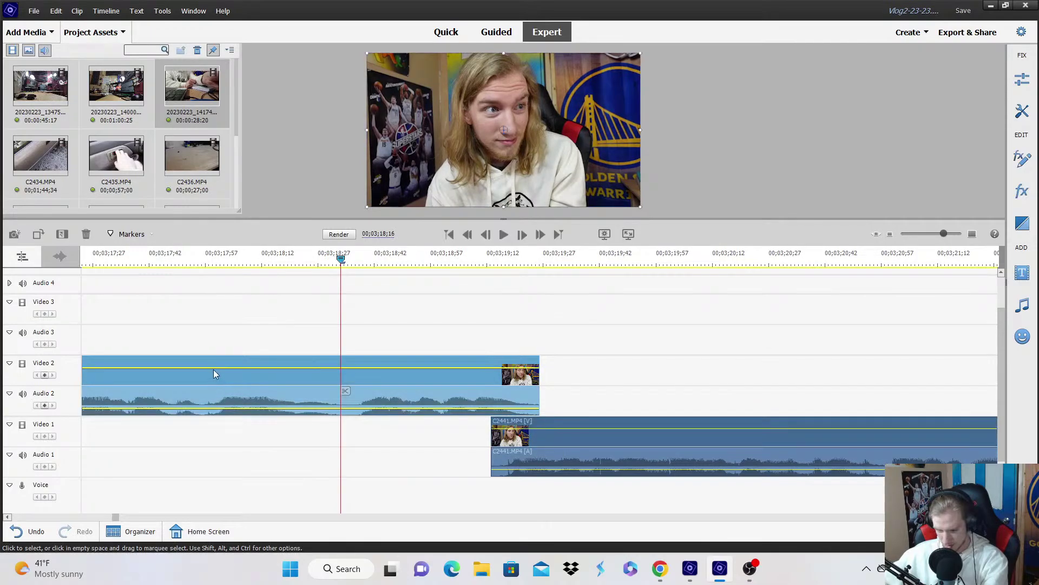
pyautogui.click(890, 235)
pyautogui.click(266, 365)
pyautogui.moveTo(247, 371)
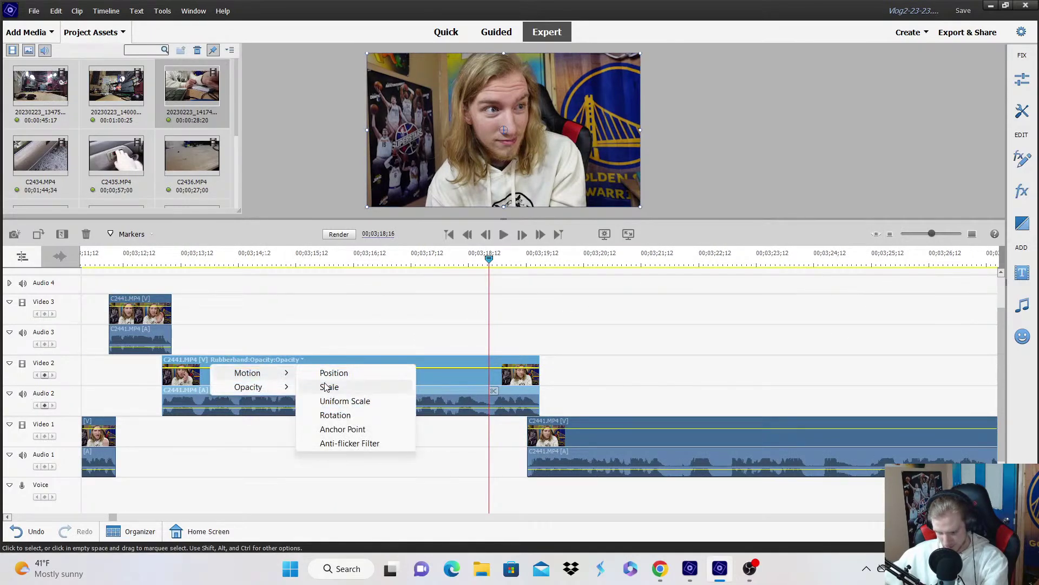
pyautogui.click(332, 386)
pyautogui.click(46, 375)
# Add a second scale keyframe at 00;03;18;19, enlarge the picture there to zoom in on the face, and play it back.
pyautogui.press('Right')
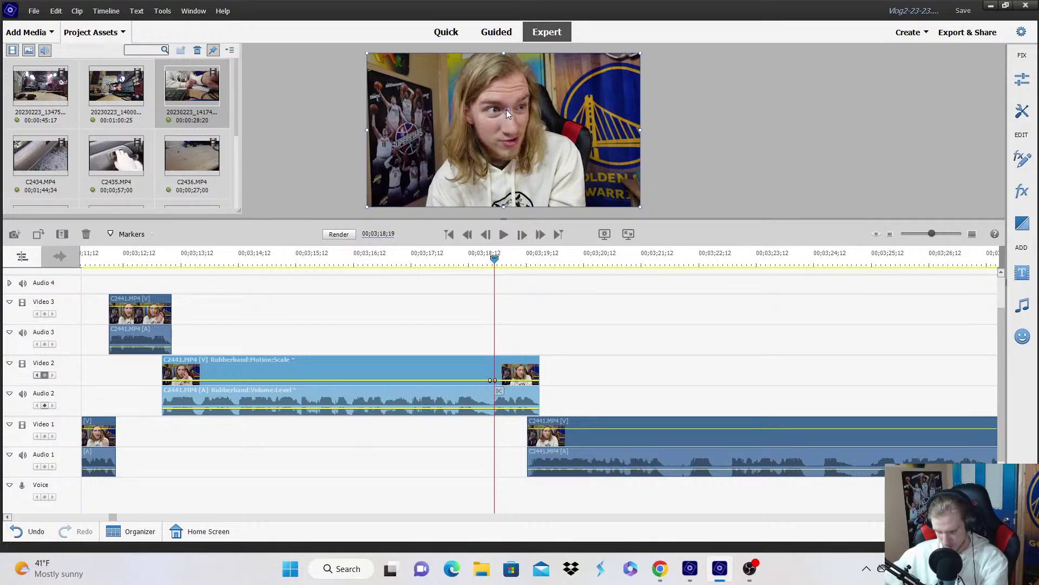
pyautogui.moveTo(640, 130); pyautogui.dragTo(674, 131)
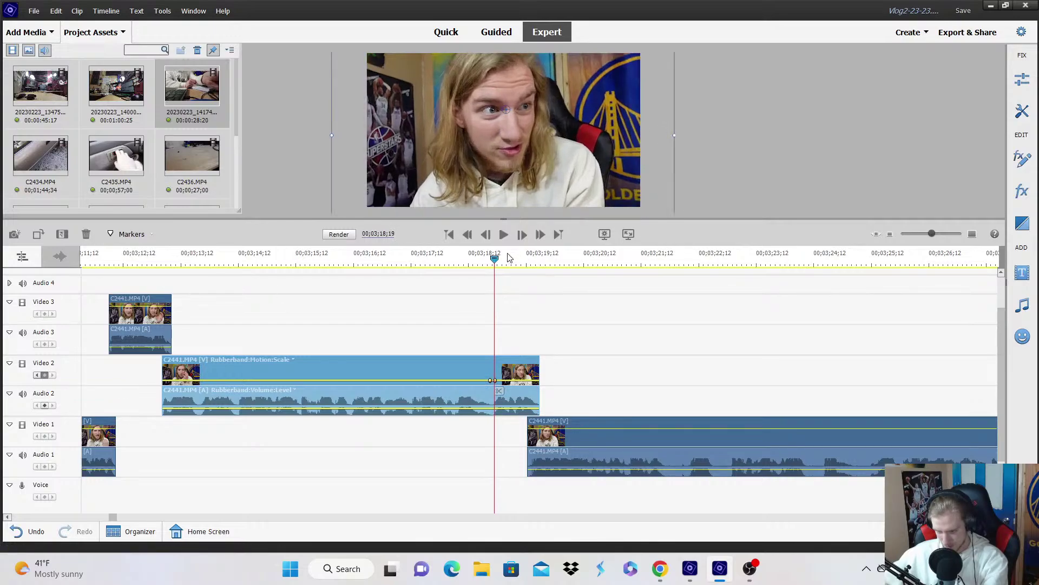
pyautogui.press('space')
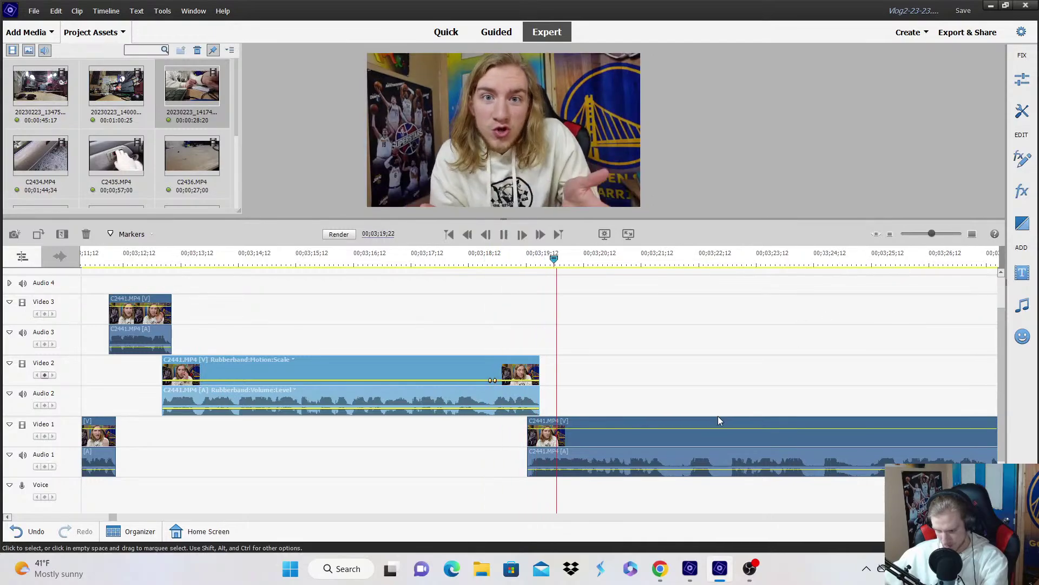
# Split the Video 1 clip at 00;03;21;18, trim the remainder's quiet start, and move it to Video 3 with a slight overlap, playing the join.
pyautogui.press('=')
pyautogui.click(665, 411)
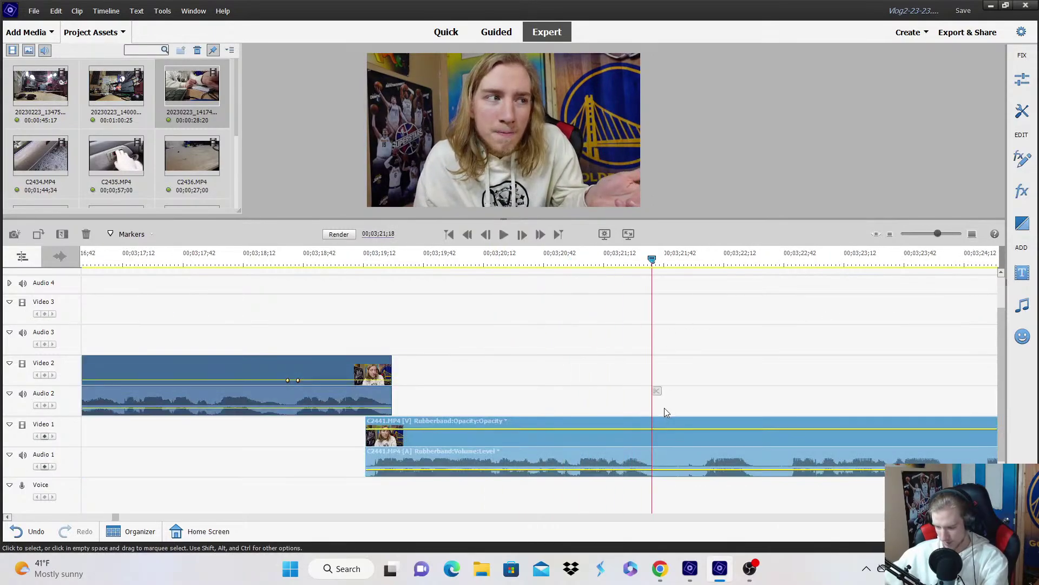
pyautogui.click(656, 391)
pyautogui.moveTo(653, 427); pyautogui.dragTo(641, 328)
pyautogui.press('space')
pyautogui.press('space')
# Split the Video 3 clip at 00;03;23;16, trim the remainder's quiet start, and move it to Video 2 with a slight overlap, playing it back.
pyautogui.click(623, 260)
pyautogui.press('space')
pyautogui.press('-')
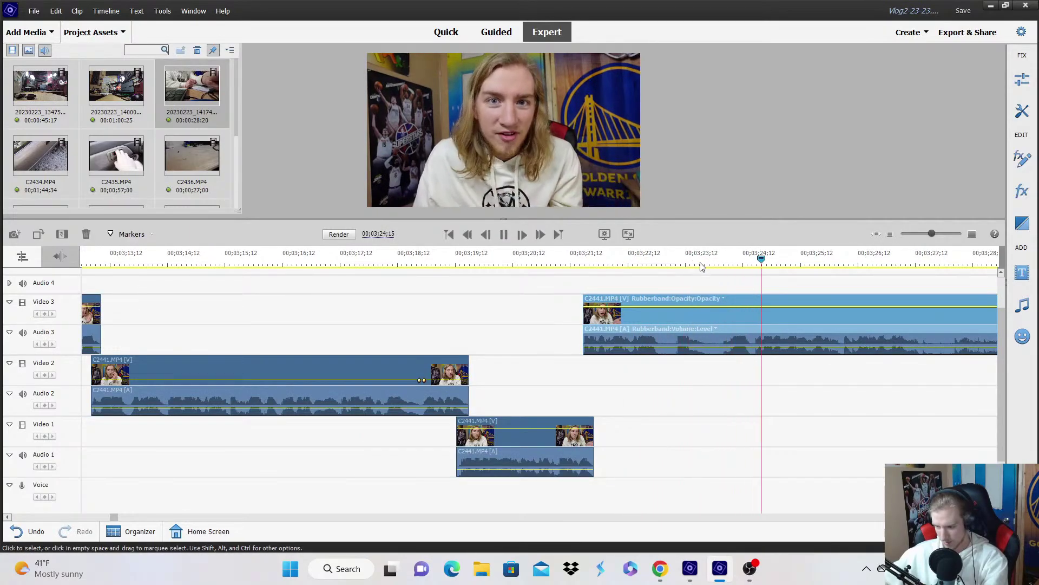
pyautogui.click(708, 391)
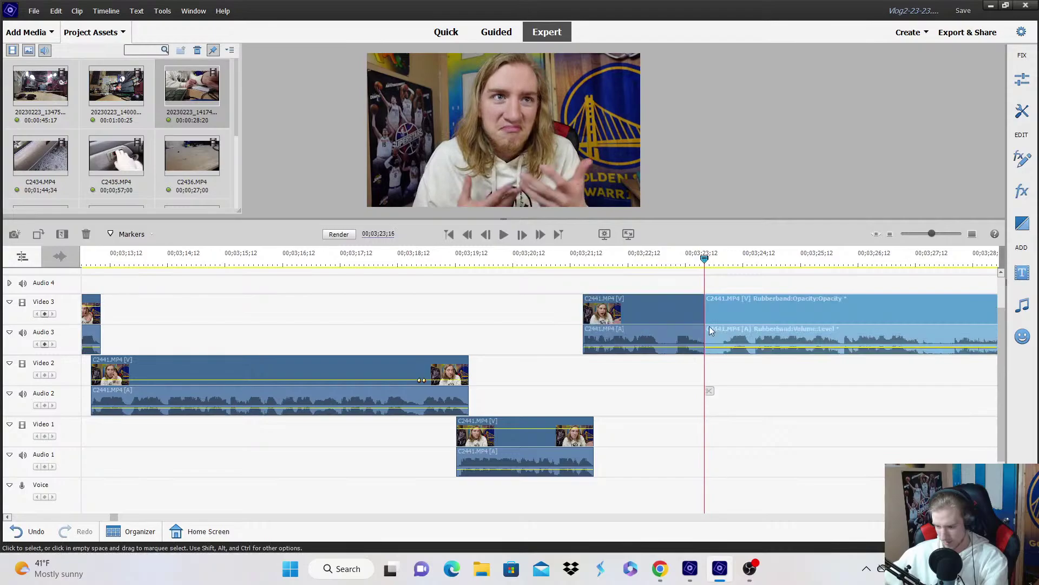
pyautogui.moveTo(709, 326); pyautogui.dragTo(726, 326)
pyautogui.moveTo(711, 410); pyautogui.dragTo(695, 390)
pyautogui.click(680, 271)
pyautogui.press('space')
# Split the Video 2 clip at the pause after 00;03;26;02, trim about 00;00;04;51 off the remainder's start, and move it to Video 1.
pyautogui.scroll(-1, 816, 349)
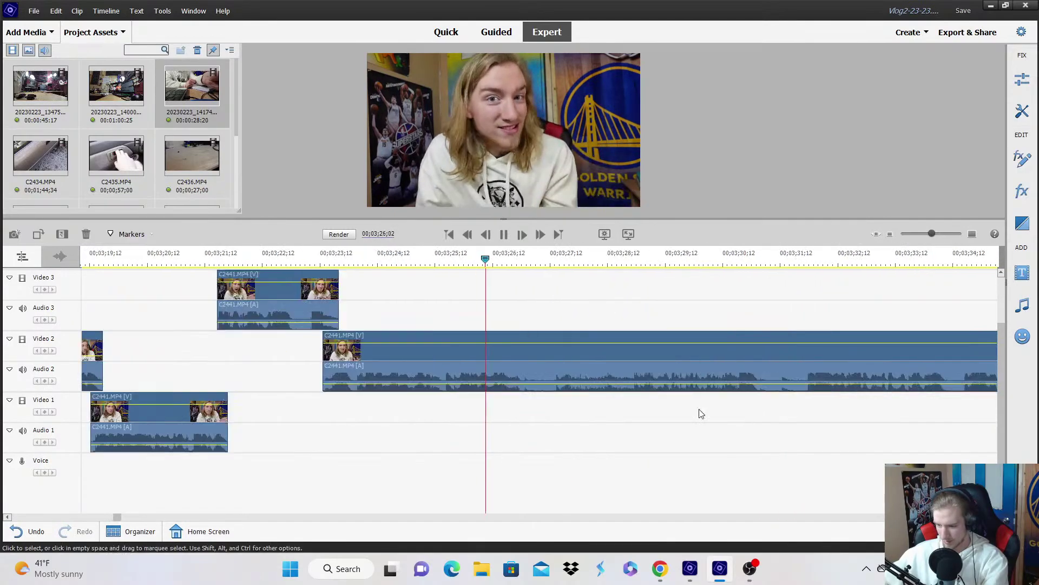
pyautogui.click(529, 391)
pyautogui.press('space')
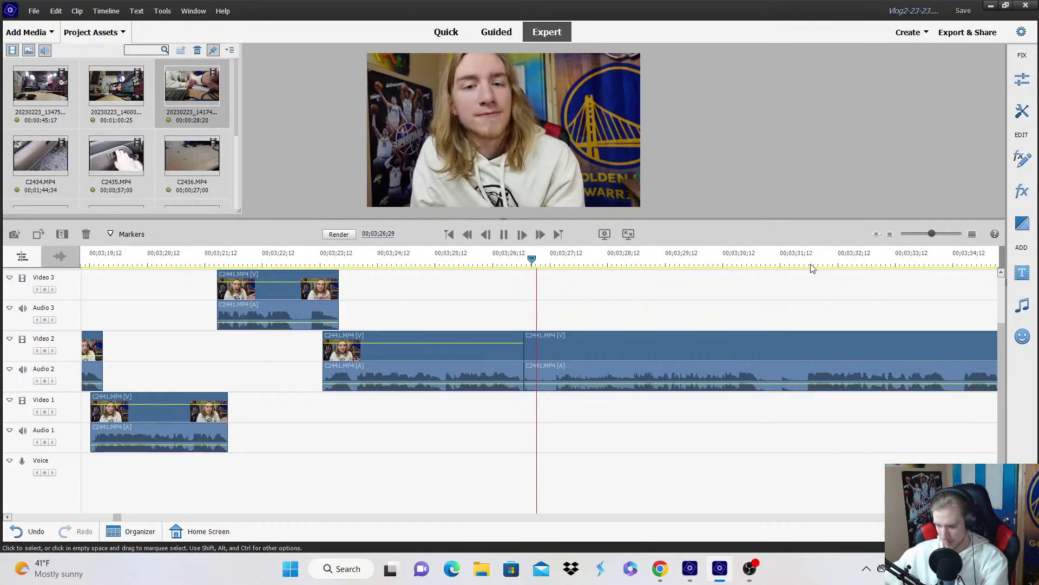
pyautogui.click(799, 262)
pyautogui.click(890, 234)
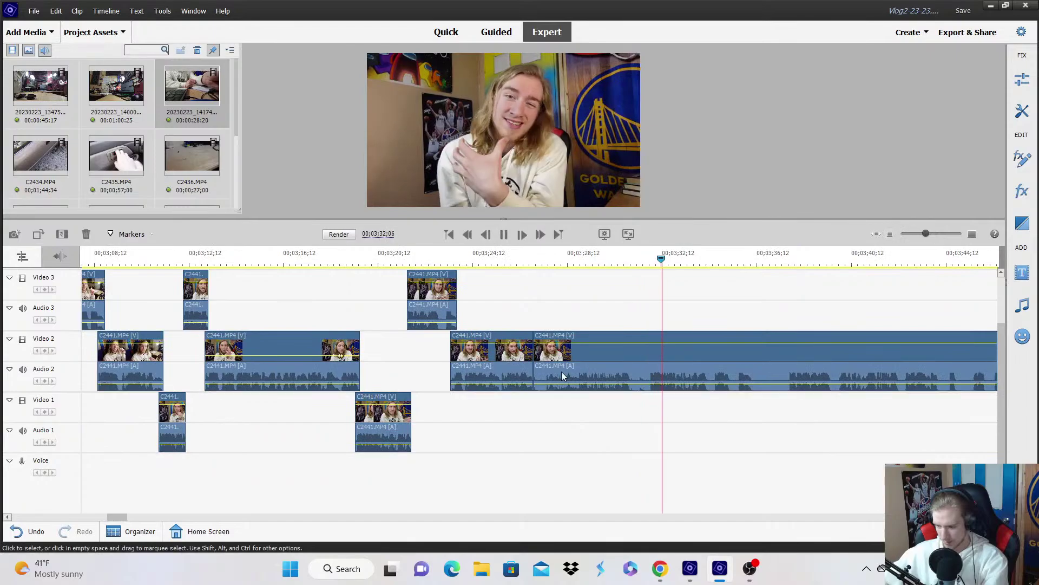
pyautogui.click(544, 373)
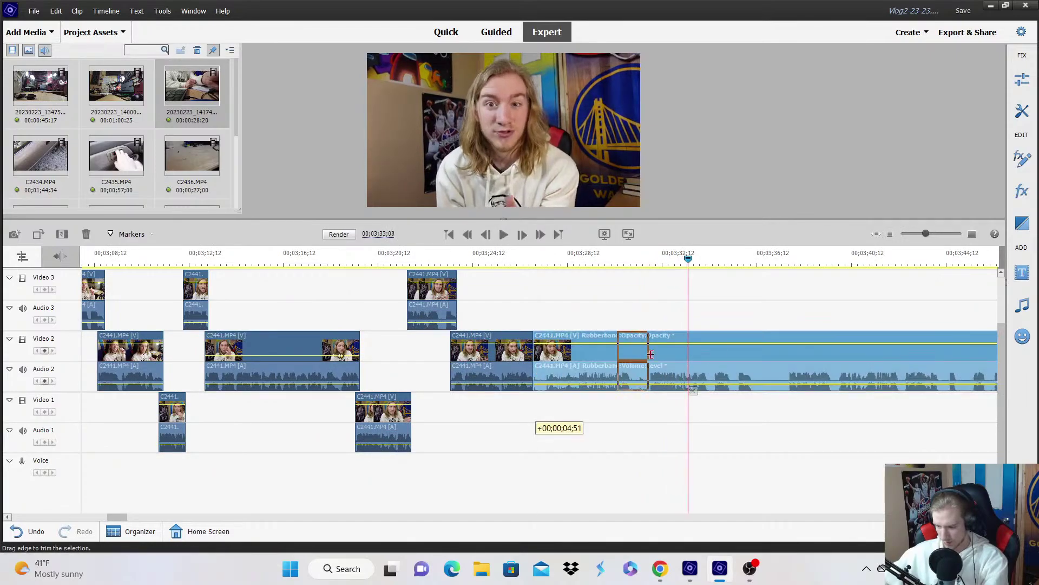
pyautogui.moveTo(650, 353); pyautogui.dragTo(537, 414)
# Shift the Video 1 remainder slightly earlier so it overlaps the end of the Video 2 clip, checking the join by playback.
pyautogui.click(516, 261)
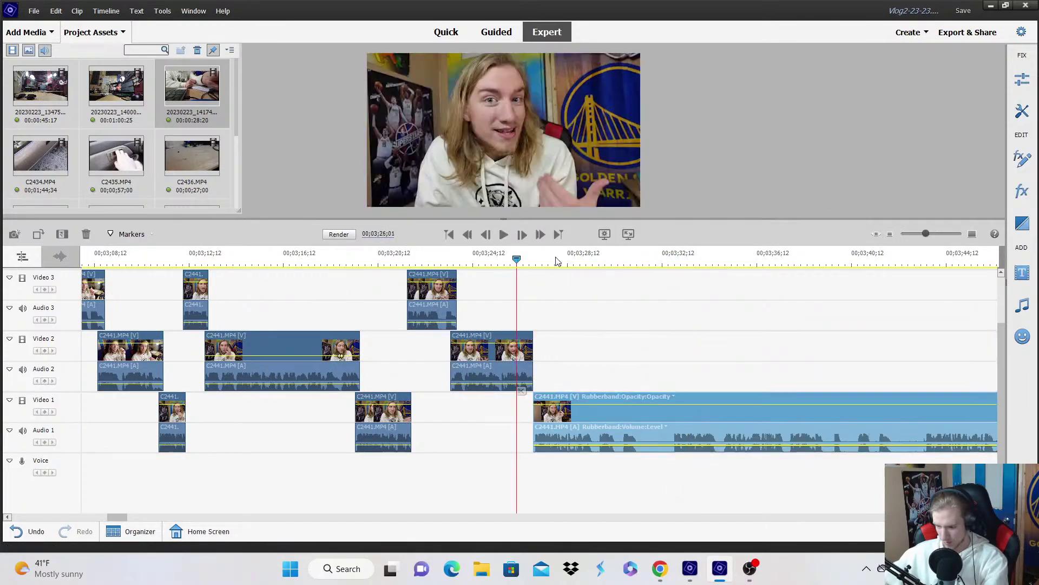
pyautogui.click(977, 235)
pyautogui.click(978, 235)
pyautogui.press('space')
pyautogui.moveTo(625, 415); pyautogui.dragTo(590, 417)
pyautogui.press('pageup')
pyautogui.click(672, 317)
pyautogui.press('space')
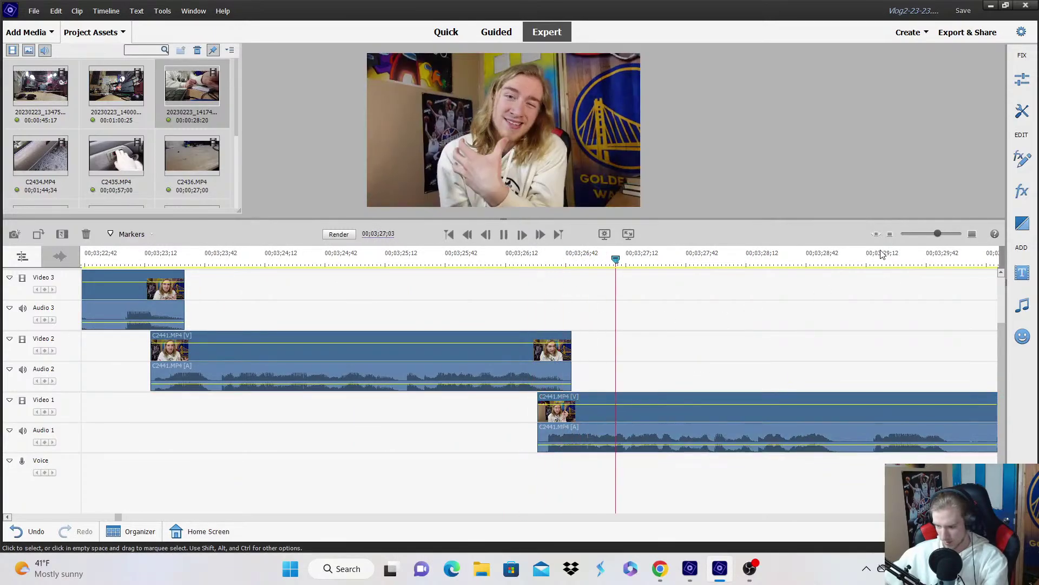
# Split the Video 1 clip at the pause after 00;03;28;13, trim the remainder's start to about 00;03;32;11, and move it to Video 3 with a slight overlap.
pyautogui.press('-')
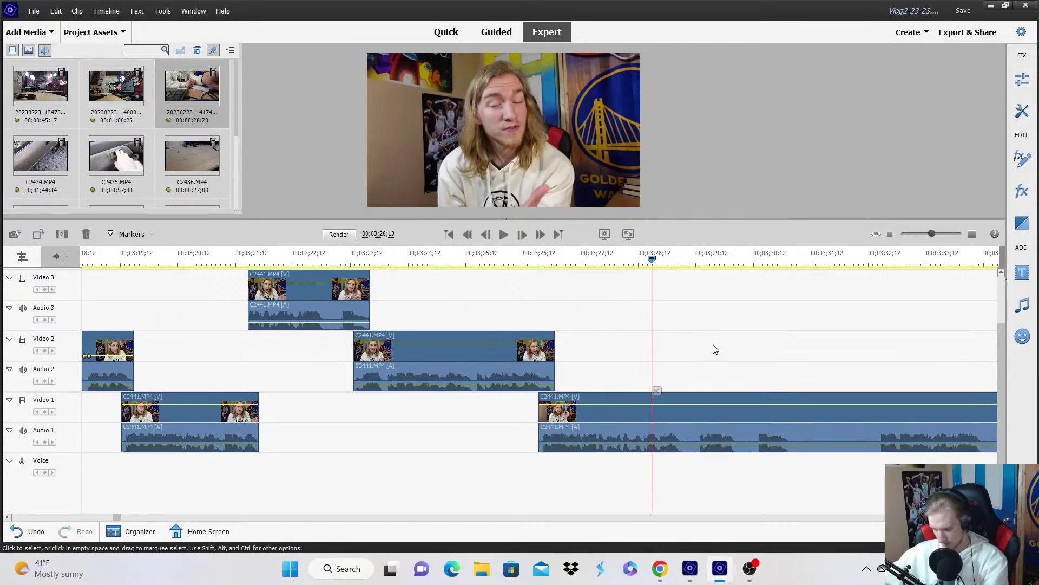
pyautogui.hotkey('ctrl', 'k')
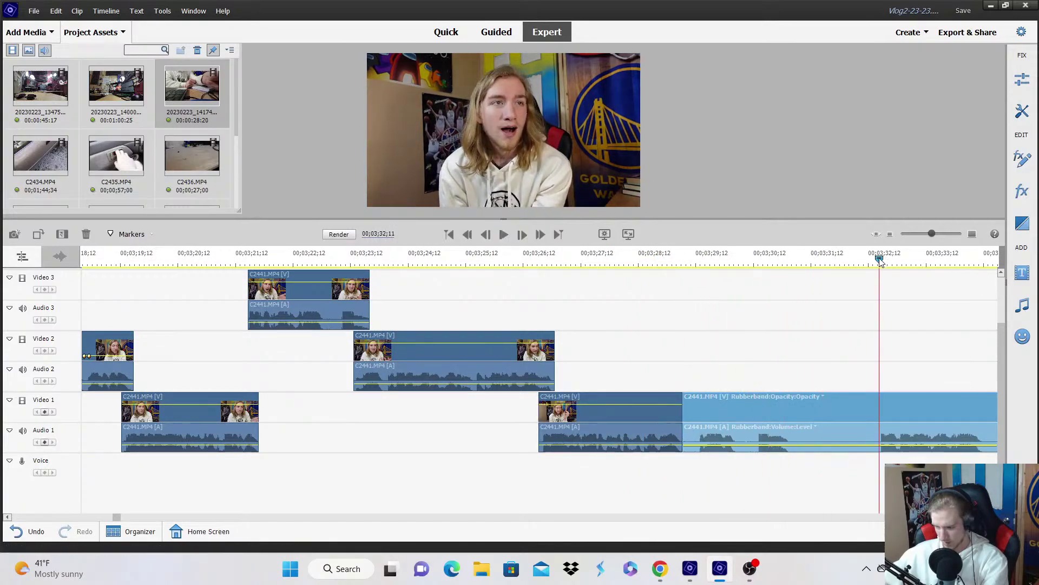
pyautogui.click(890, 234)
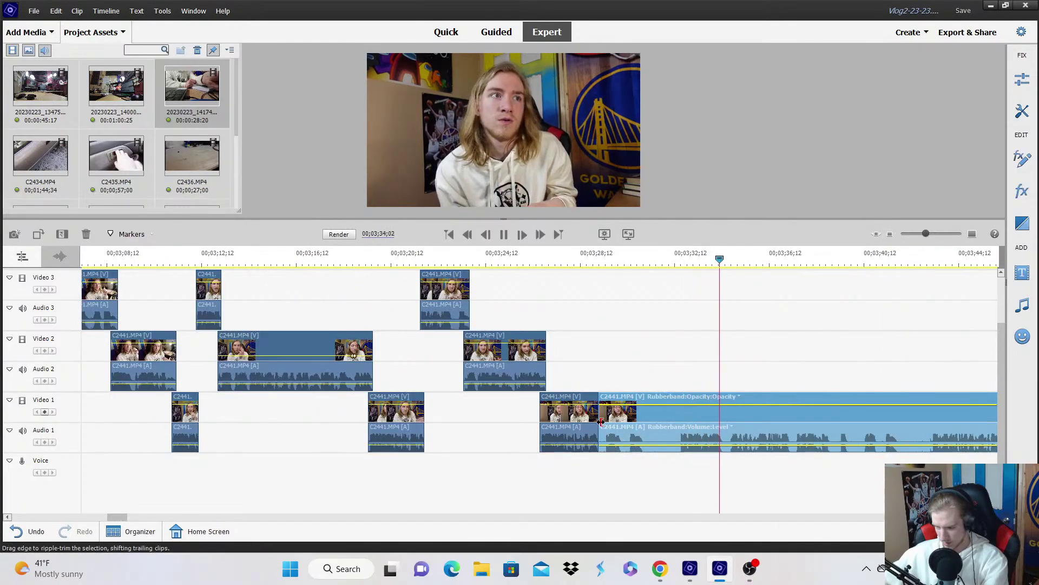
pyautogui.moveTo(601, 422); pyautogui.dragTo(681, 425)
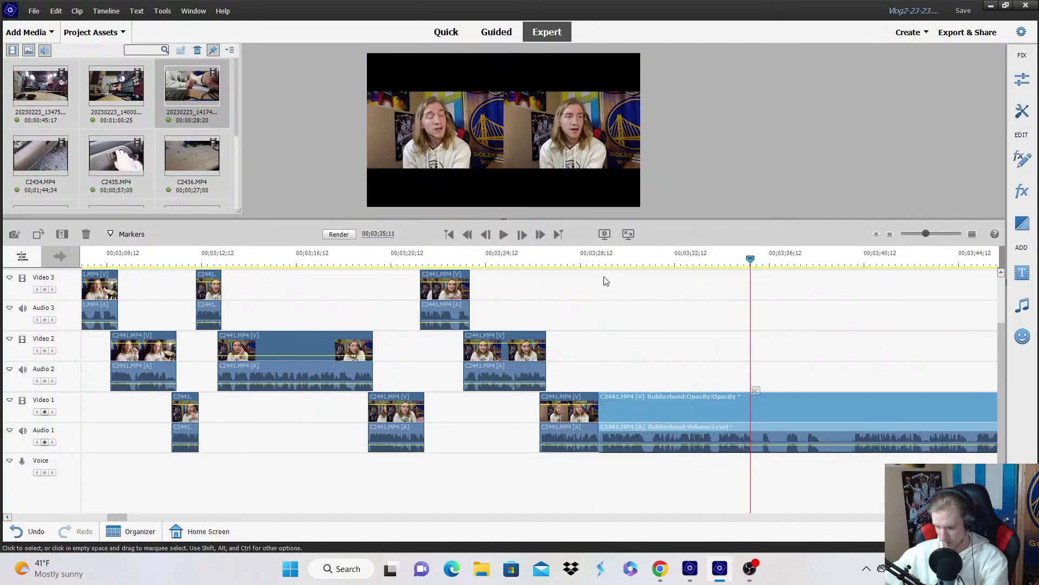
pyautogui.click(973, 234)
pyautogui.moveTo(538, 422); pyautogui.dragTo(477, 295)
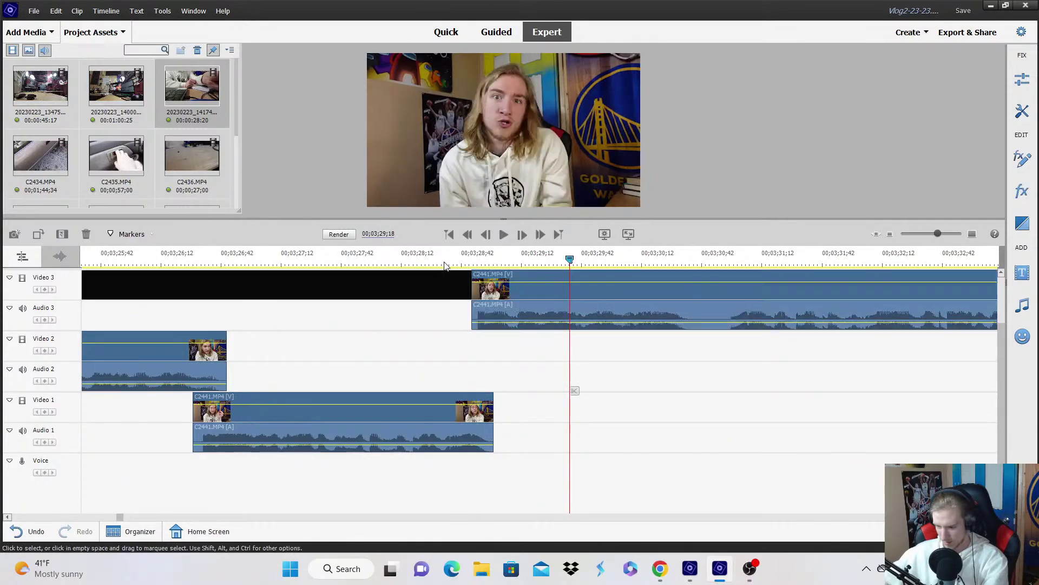
pyautogui.press('space')
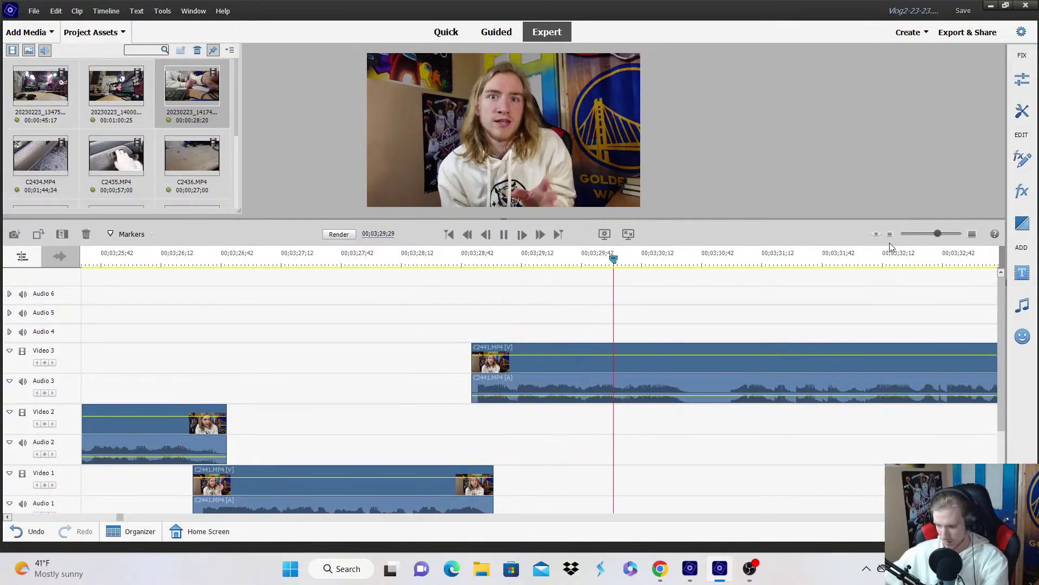
# Split the Video 3 clip at 00;03;30;21 and move the remainder to Video 2 with a slight overlap, checking the join by playback.
pyautogui.click(890, 234)
pyautogui.click(617, 264)
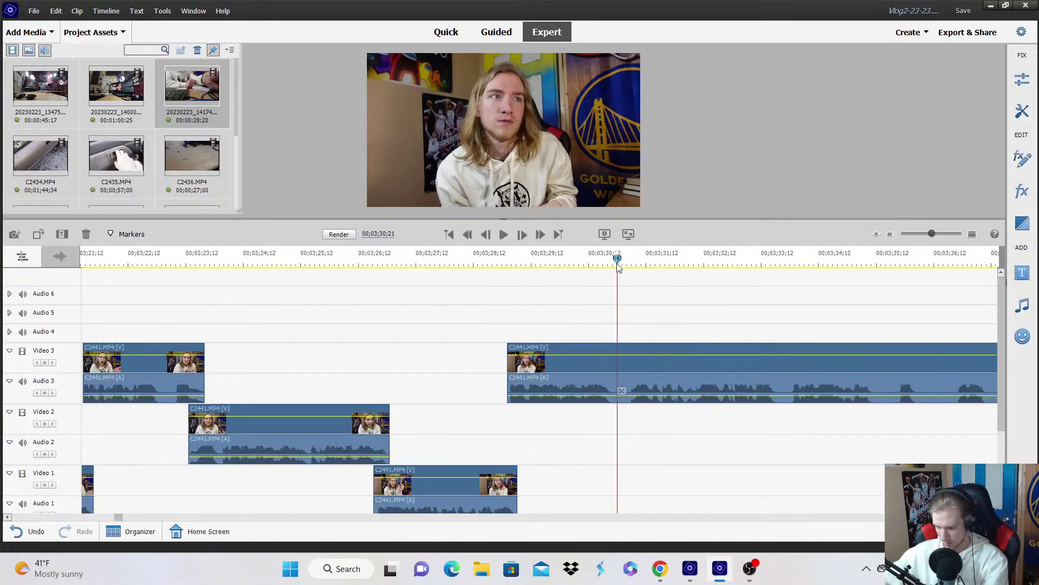
pyautogui.moveTo(622, 377); pyautogui.dragTo(617, 417)
pyautogui.press('space')
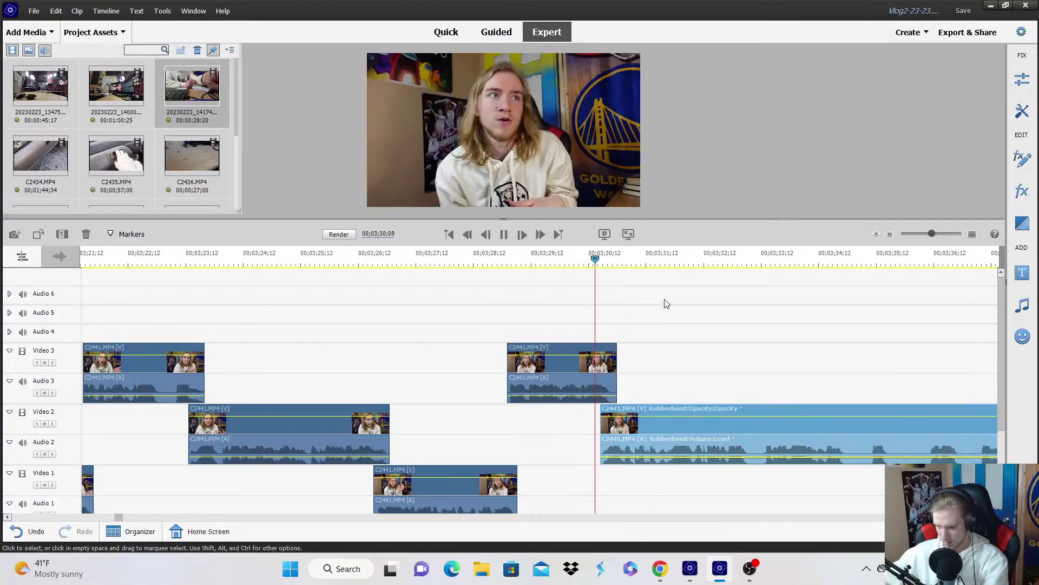
pyautogui.scroll(-3, 823, 347)
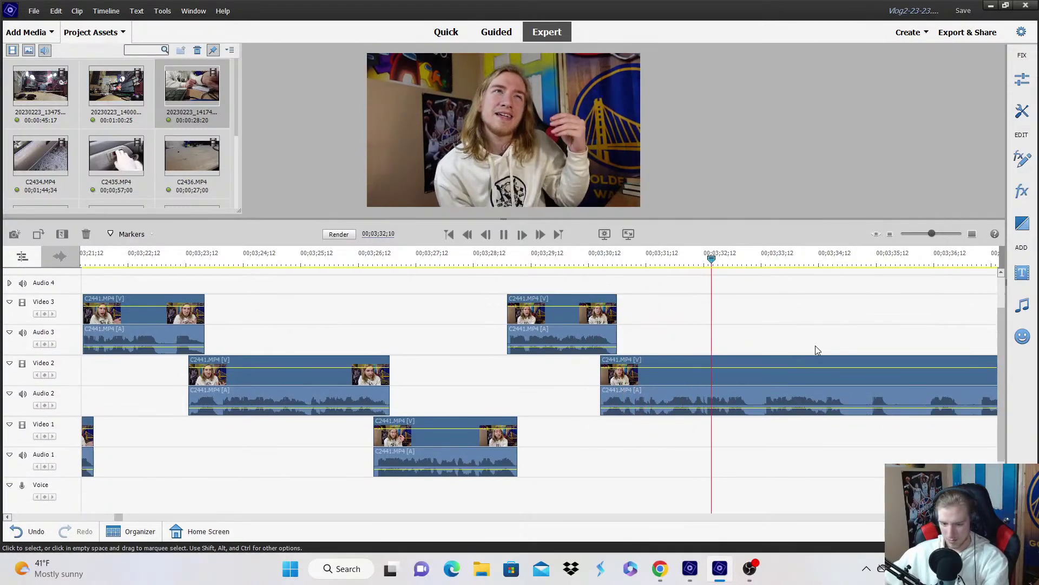
pyautogui.press('space')
pyautogui.press('space')
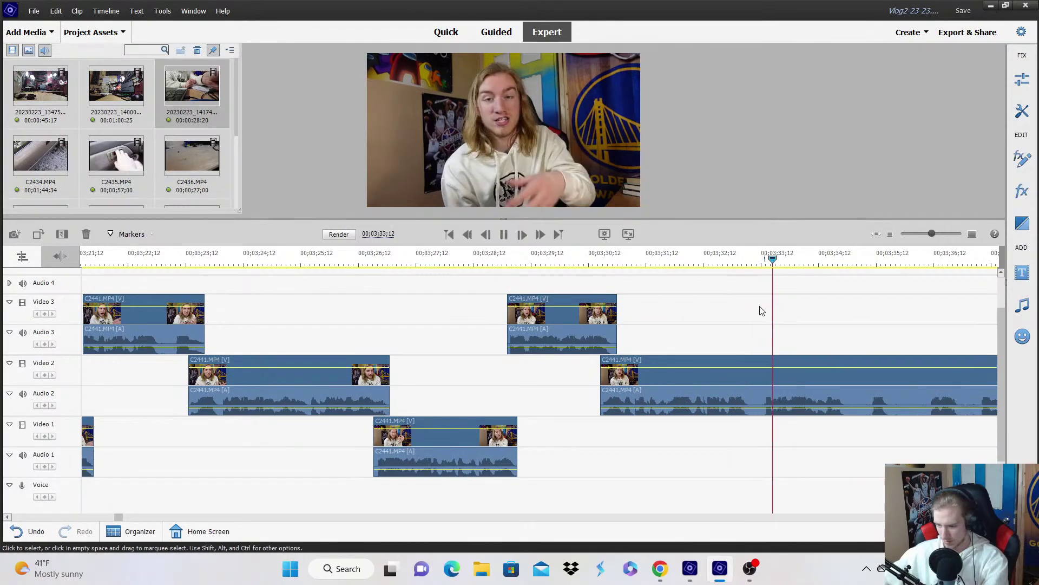
# Split the Video 2 clip at the pause after 00;03;32;10, trim the remainder's quiet start, and move it to Video 1 with a slight overlap.
pyautogui.click(750, 263)
pyautogui.moveTo(756, 396); pyautogui.dragTo(763, 385)
pyautogui.moveTo(760, 385); pyautogui.dragTo(738, 441)
pyautogui.press('space')
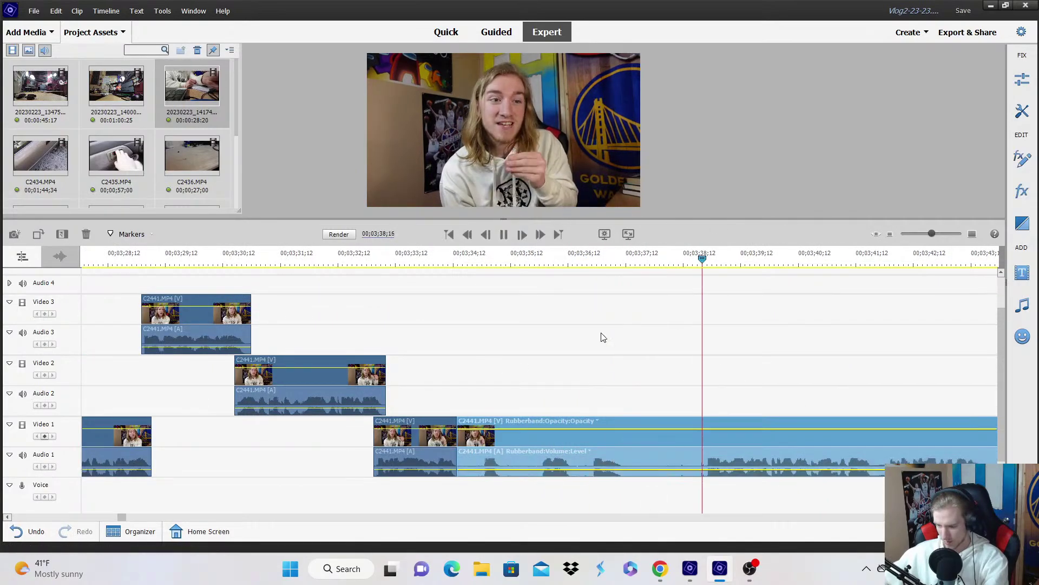
# Trim the unwanted start of the Video 1 remainder to about 00;03;38;16, move it to Video 3 with a slight overlap, and play the join.
pyautogui.press('space')
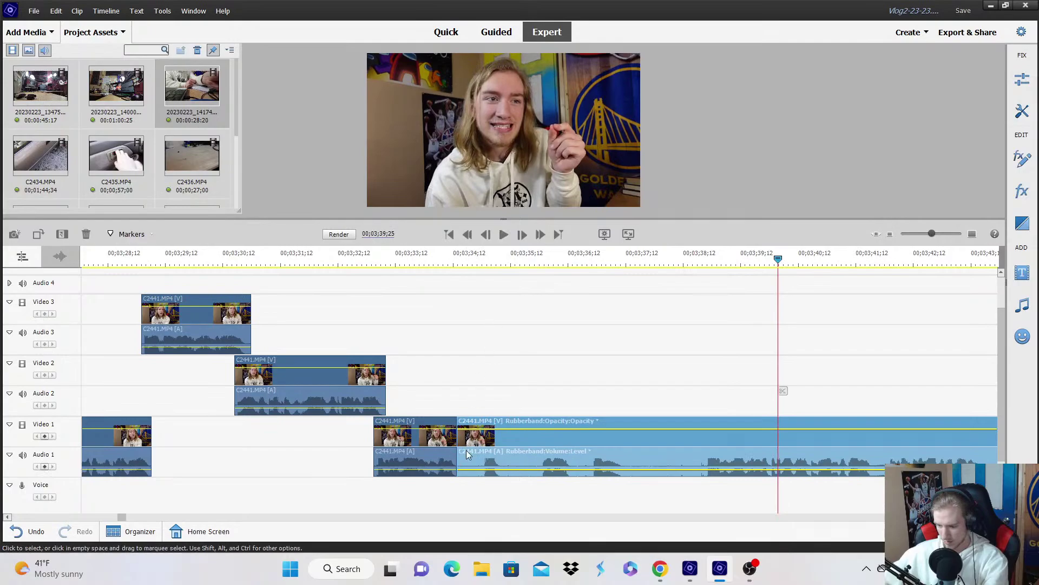
pyautogui.moveTo(458, 454); pyautogui.dragTo(709, 444)
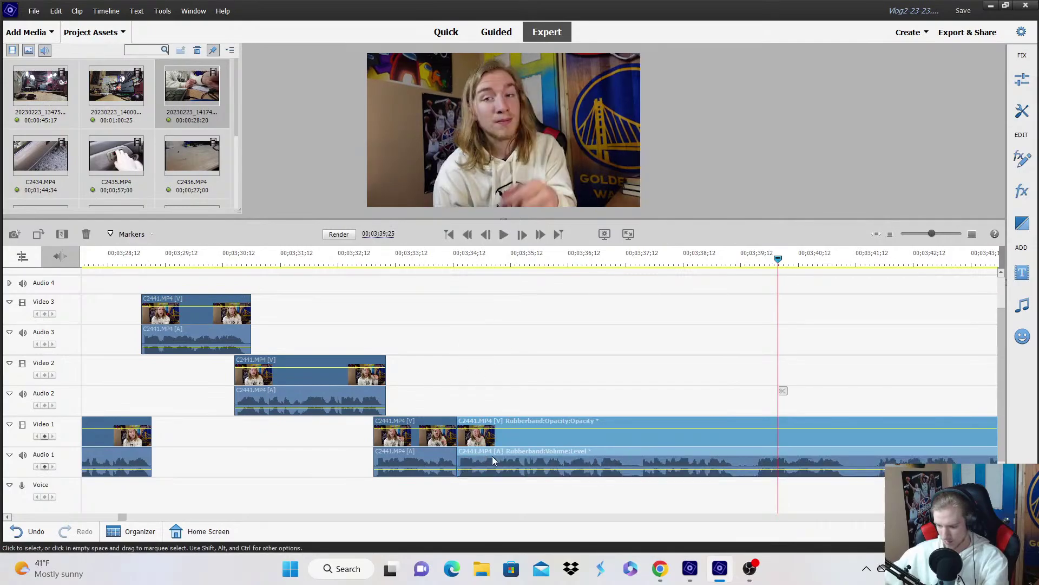
pyautogui.moveTo(492, 455); pyautogui.dragTo(479, 335)
pyautogui.press('pageup')
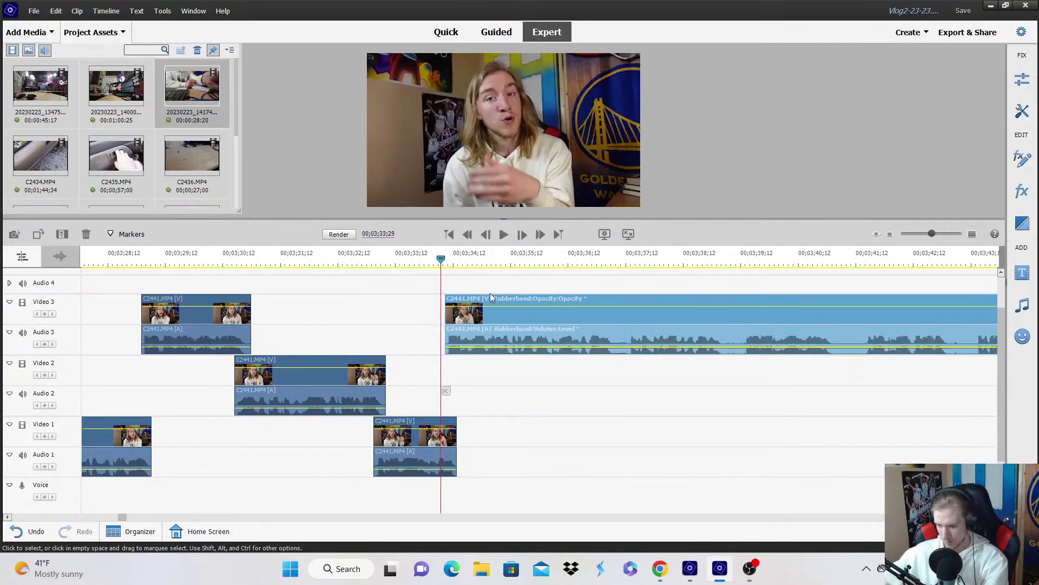
pyautogui.click(476, 283)
pyautogui.press('space')
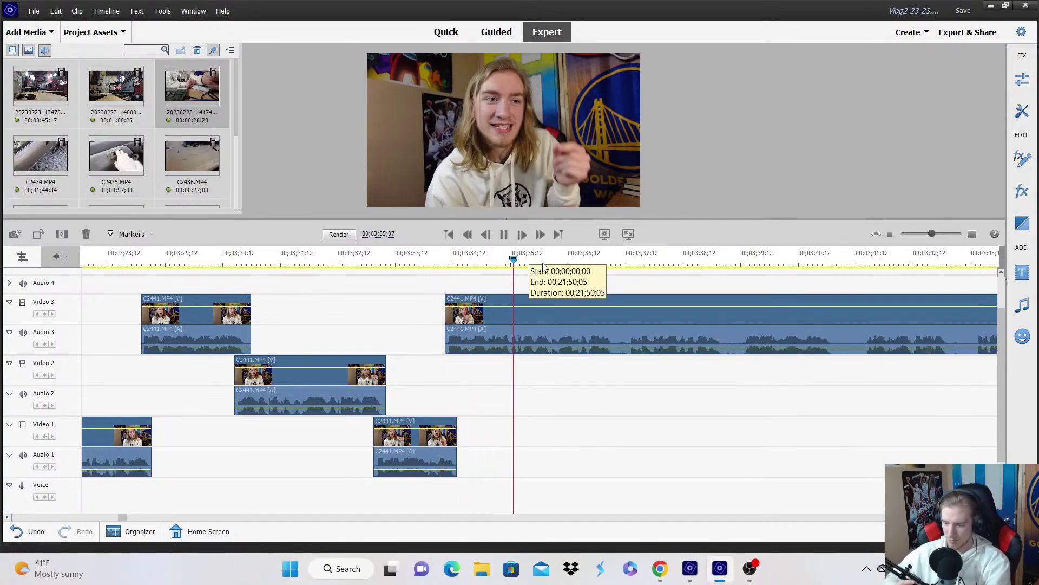
# Split the Video 3 clip at 00;03;36;29, trim about 00;00;00;15 off the remainder's start, and move it to Video 2 with a slight overlap.
pyautogui.press('space')
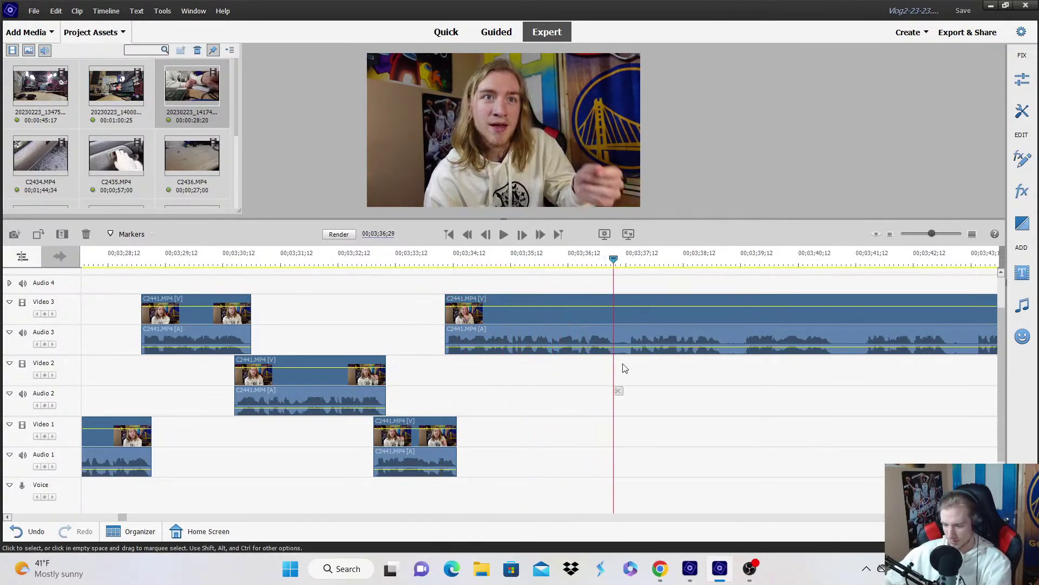
pyautogui.click(619, 390)
pyautogui.click(627, 336)
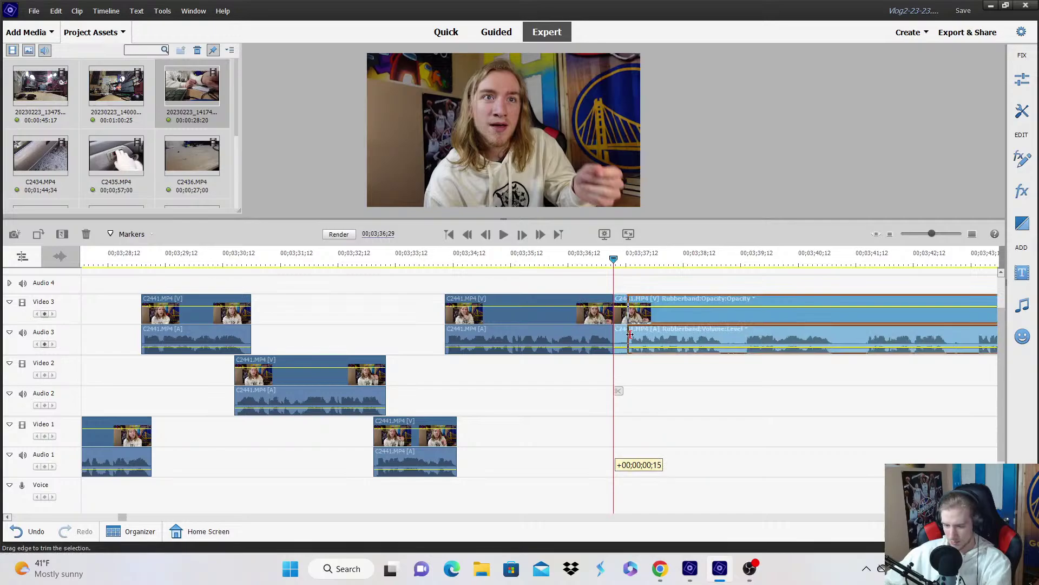
pyautogui.moveTo(630, 334); pyautogui.dragTo(621, 382)
pyautogui.click(584, 263)
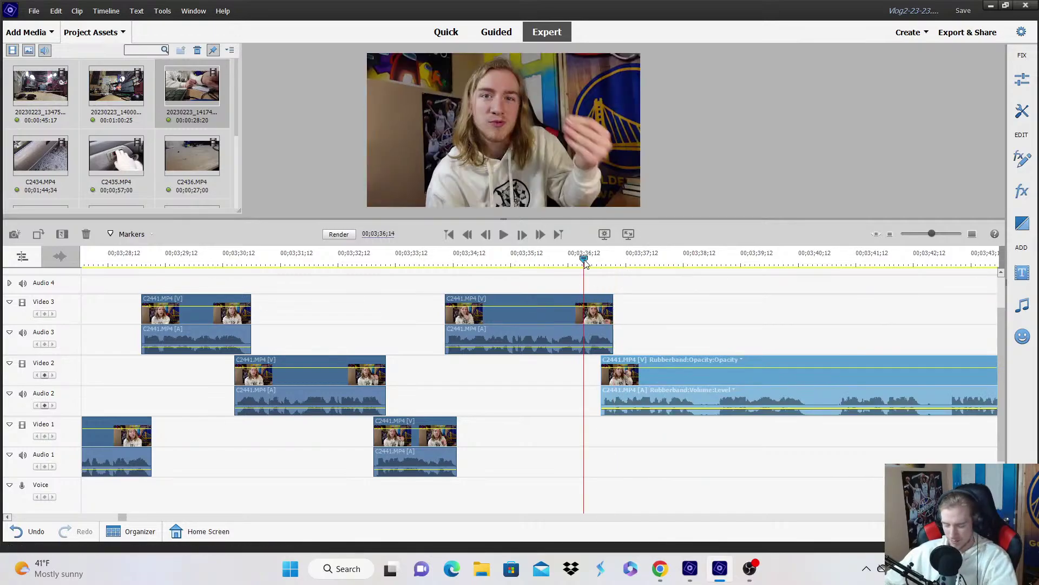
pyautogui.click(671, 277)
pyautogui.press('space')
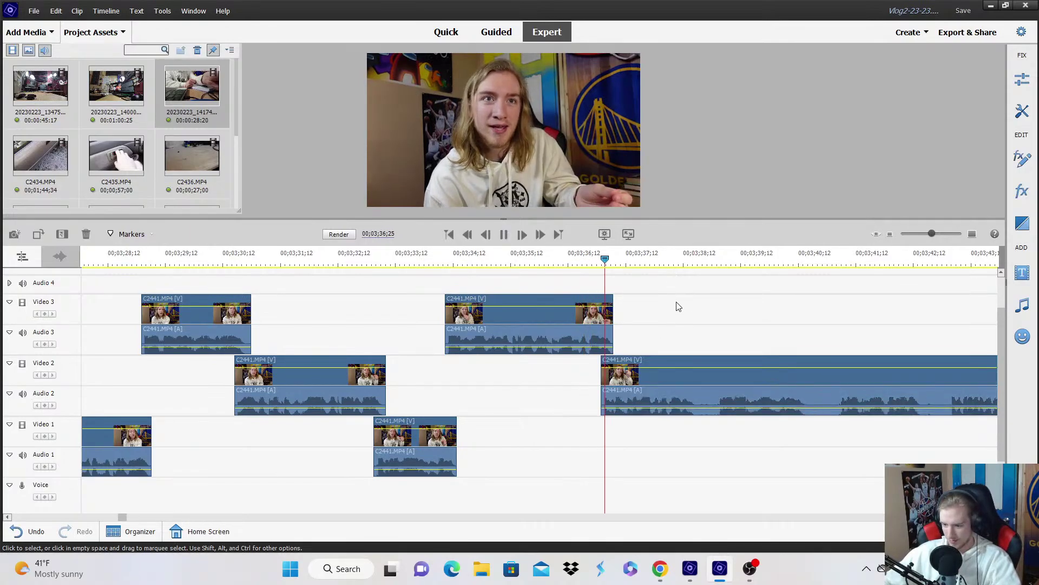
# Split the Video 2 clip near 00;03;38;12, trim the remainder's quiet start, and move it to Video 1 with a slight overlap.
pyautogui.click(701, 391)
pyautogui.moveTo(704, 388)
pyautogui.mouseDown()
pyautogui.moveTo(734, 388)
pyautogui.moveTo(700, 420)
pyautogui.moveTo(687, 379)
pyautogui.mouseUp()
pyautogui.click(664, 257)
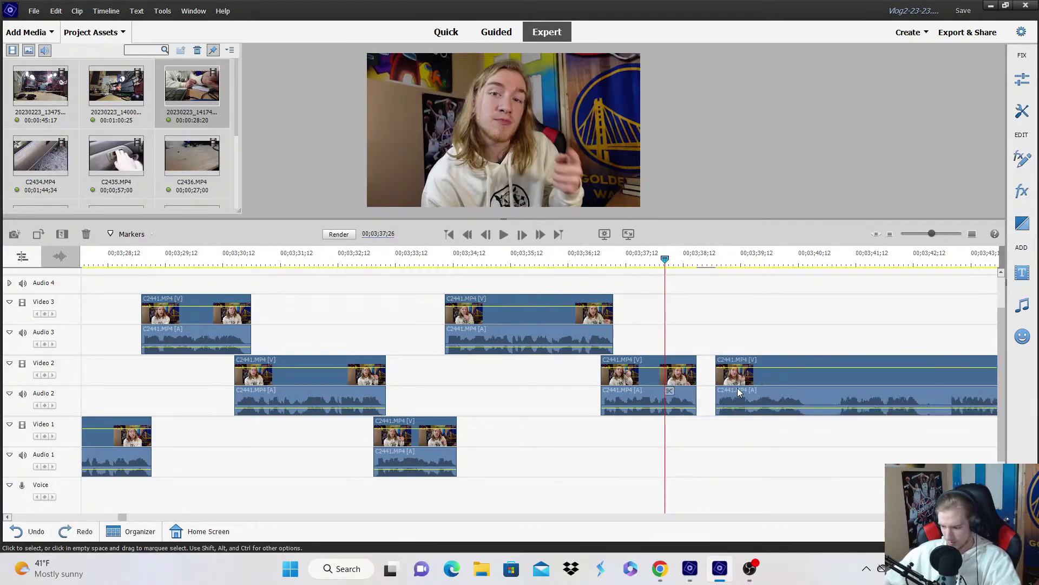
pyautogui.moveTo(738, 389); pyautogui.dragTo(701, 428)
pyautogui.press('space')
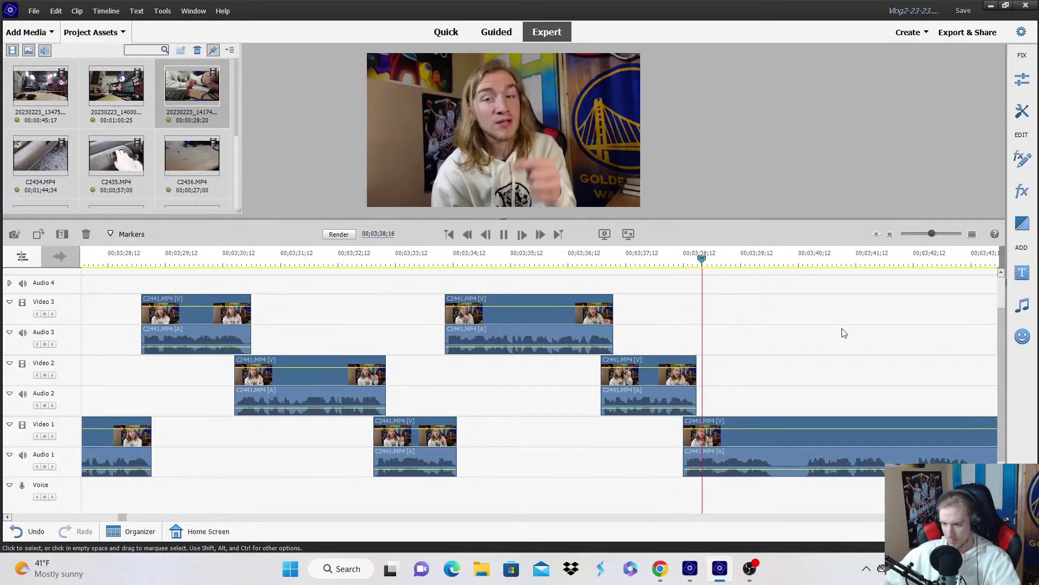
# Split the Video 1 clip near 00;03;39;20 and move the remainder to Video 3 with a slight overlap, playing the join.
pyautogui.click(779, 391)
pyautogui.moveTo(775, 440); pyautogui.dragTo(779, 311)
pyautogui.press('space')
pyautogui.click(765, 275)
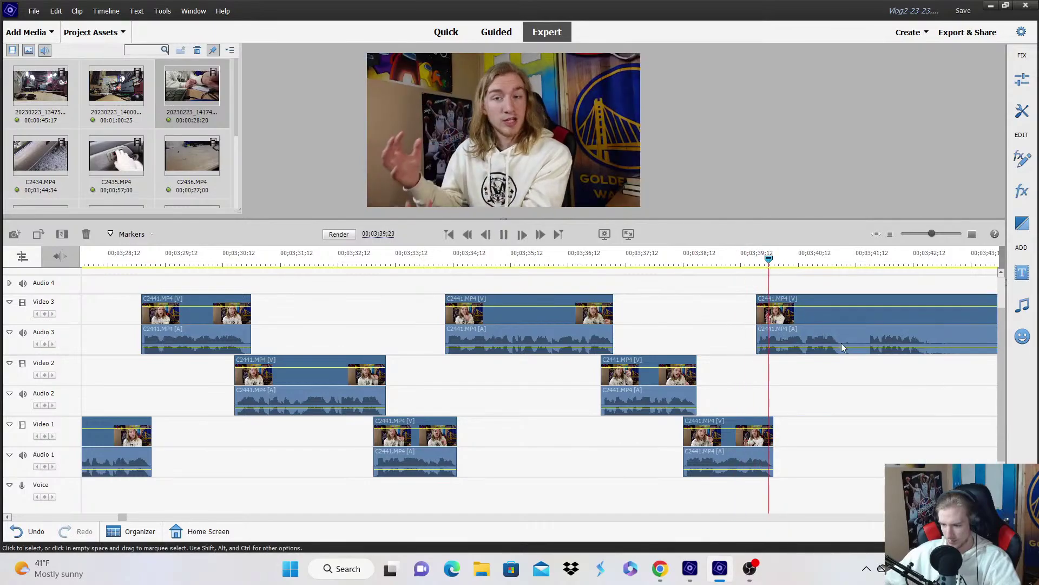
# Split the Video 3 clip at 00;03;40;28 and move the remainder to Video 2 with a slight overlap, playing it back.
pyautogui.press('space')
pyautogui.click(847, 389)
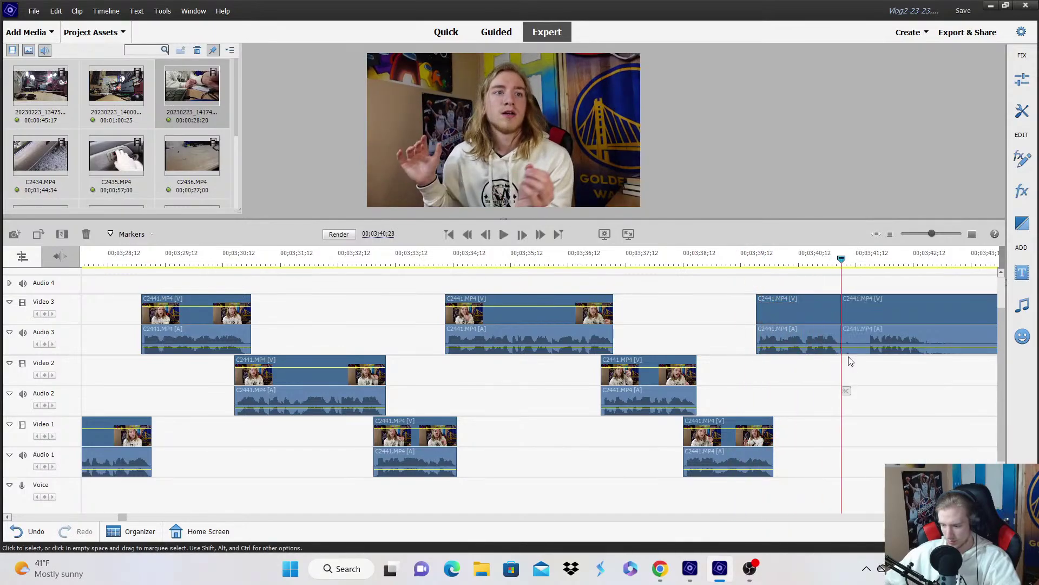
pyautogui.moveTo(848, 330); pyautogui.dragTo(848, 370)
pyautogui.press('space')
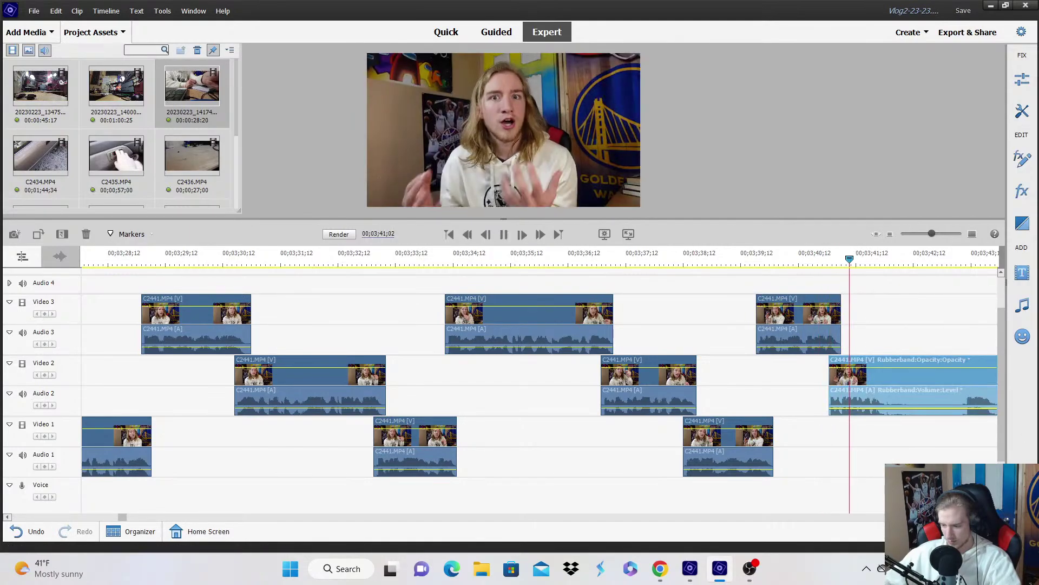
# Split the Video 2 clip at the pause after 00;03;41;24 and trim the quiet start off the remainder.
pyautogui.press('space')
pyautogui.click(714, 396)
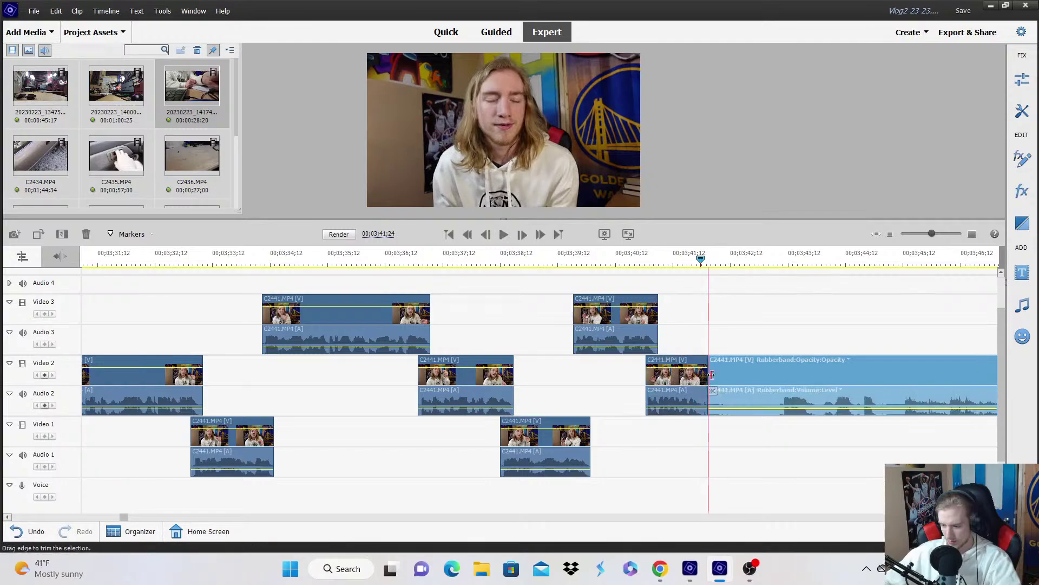
pyautogui.moveTo(713, 395); pyautogui.dragTo(784, 395)
pyautogui.press('space')
# Split the Video 2 remainder at 00;04;02;18, where the desktop close-up begins, and delete the unwanted talking piece before it.
pyautogui.click(890, 234)
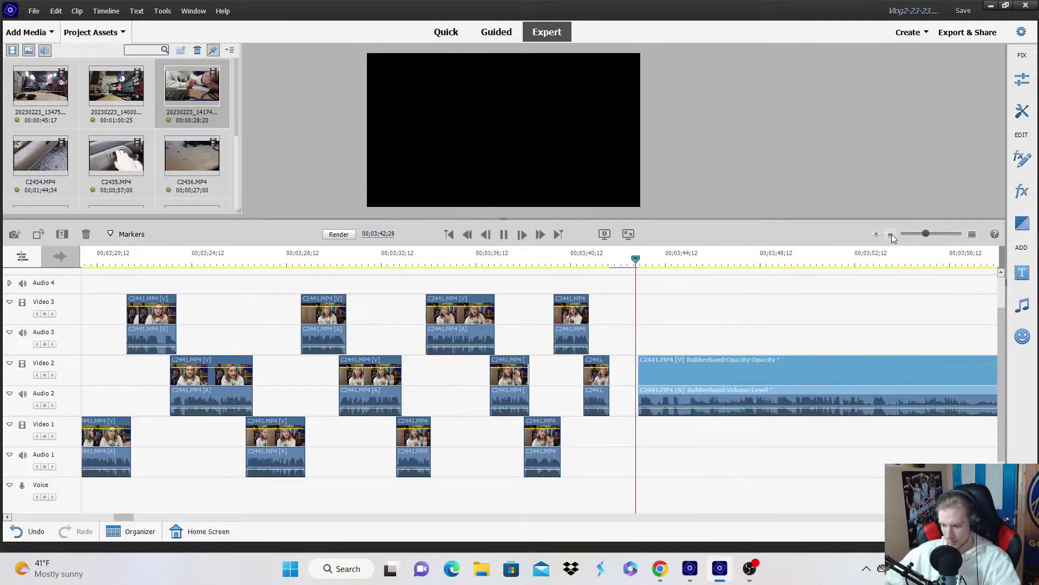
pyautogui.click(890, 234)
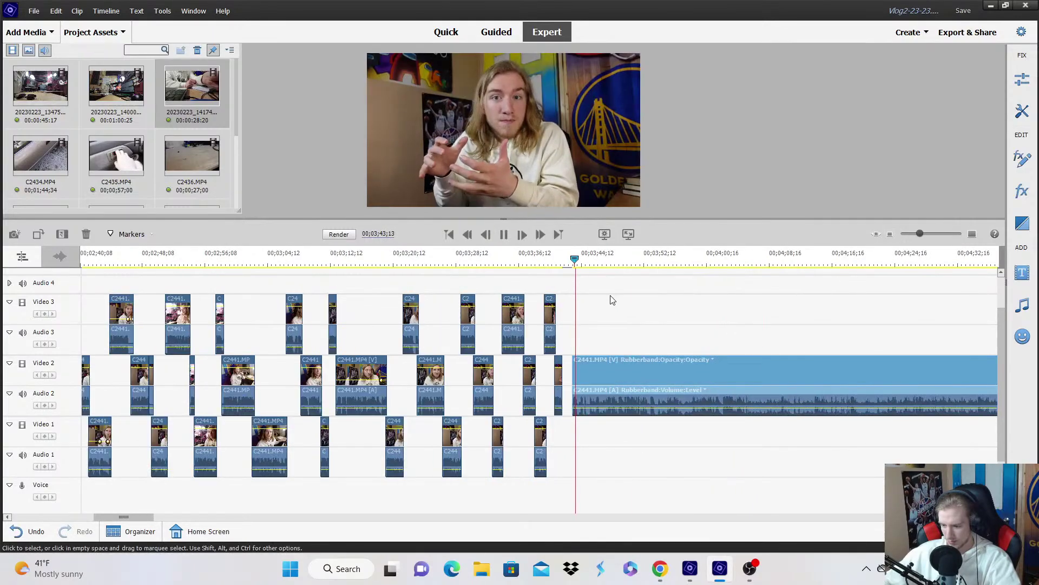
pyautogui.click(890, 234)
pyautogui.press('space')
pyautogui.click(646, 261)
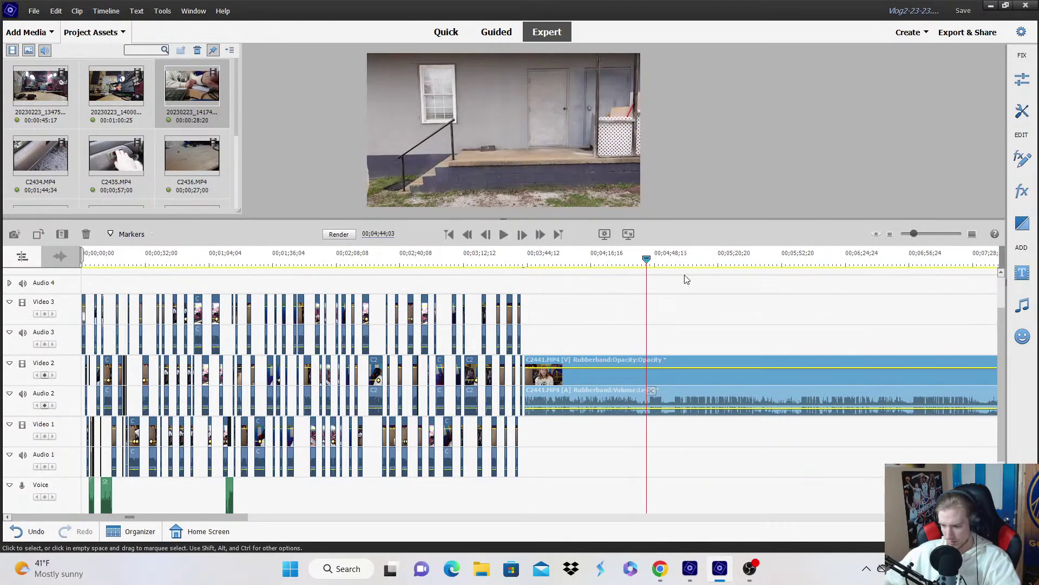
pyautogui.moveTo(601, 260); pyautogui.dragTo(567, 293)
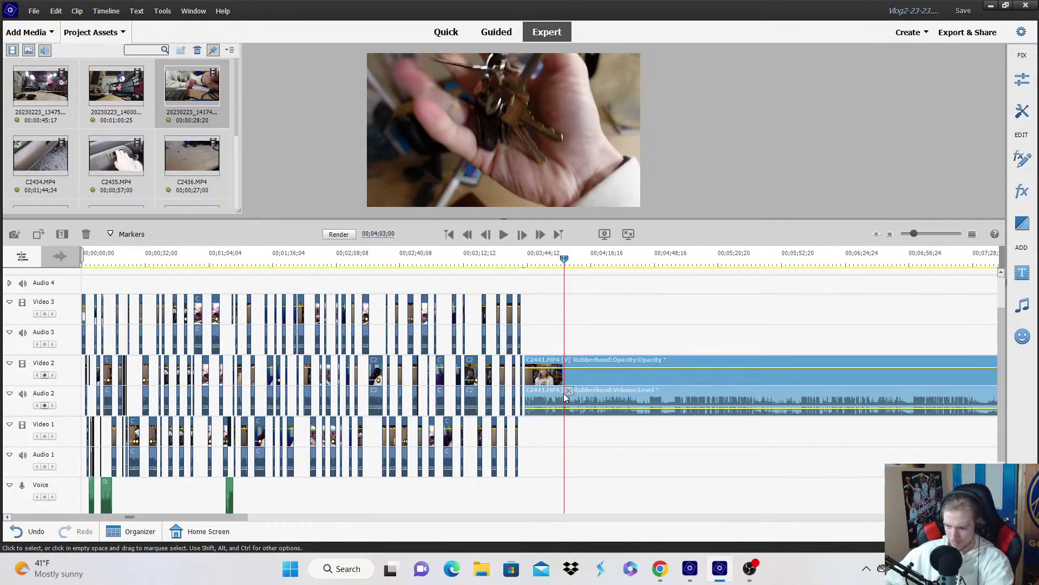
pyautogui.press('Left')
pyautogui.press('Left')
pyautogui.press('Left')
pyautogui.press('Left')
pyautogui.press('Left')
pyautogui.press('Left')
pyautogui.press('Left')
pyautogui.press('Left')
pyautogui.press('Left')
pyautogui.press('Left')
pyautogui.press('Left')
pyautogui.press('Left')
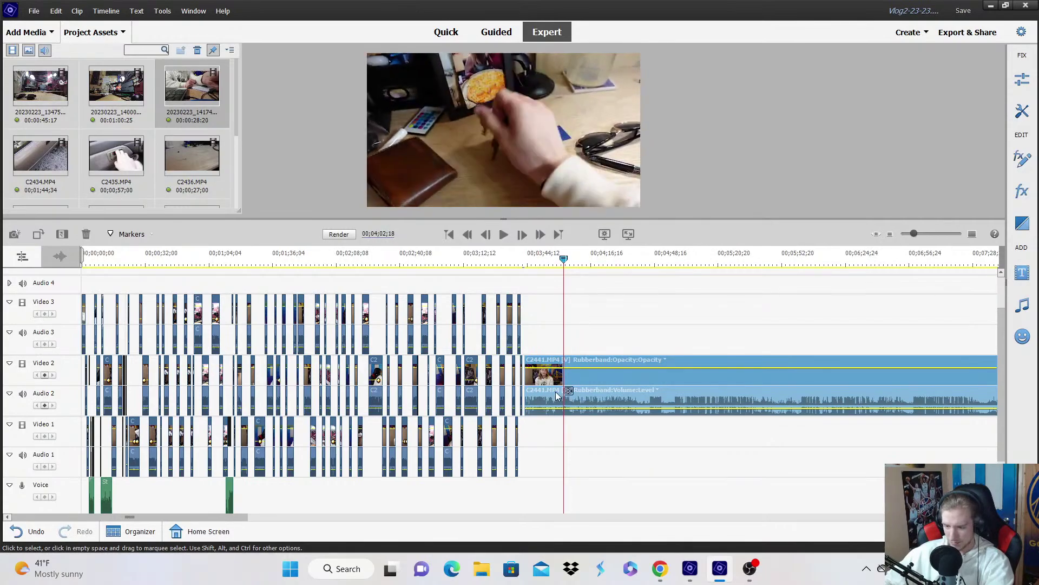
pyautogui.rightClick(556, 396)
pyautogui.click(623, 109)
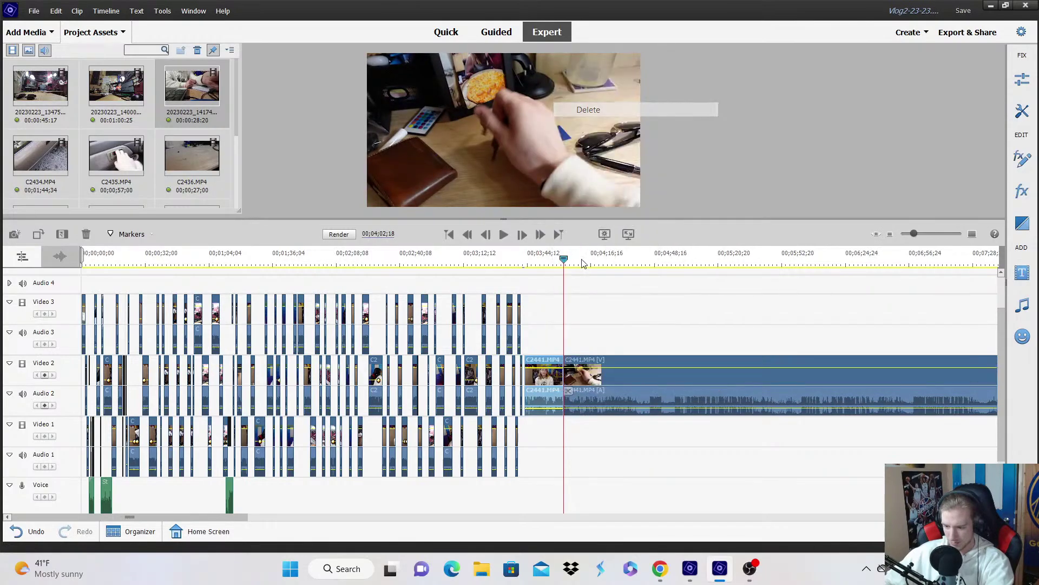
# Save the Vlog2-23-23 project.
pyautogui.click(964, 12)
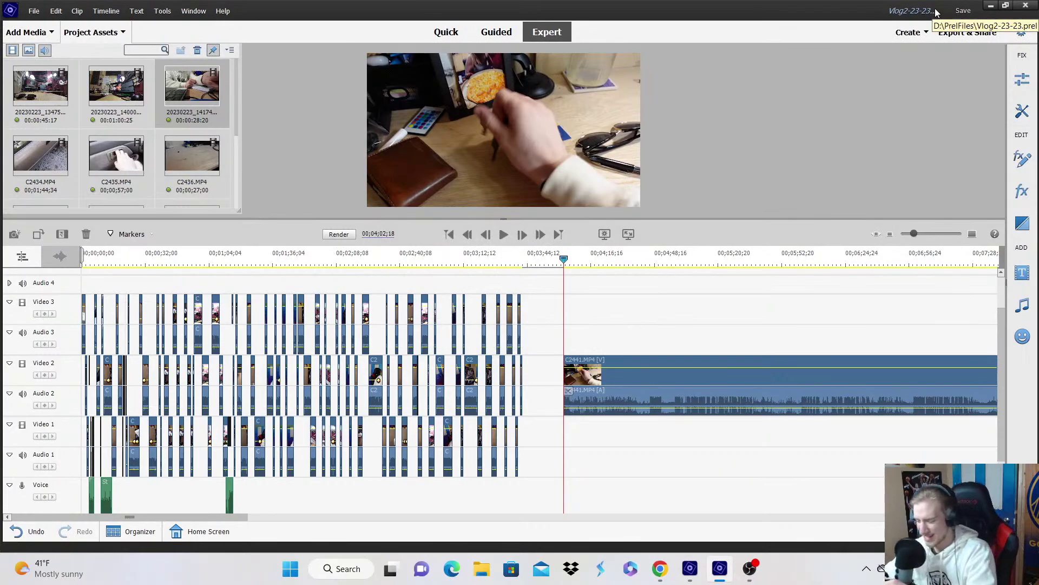
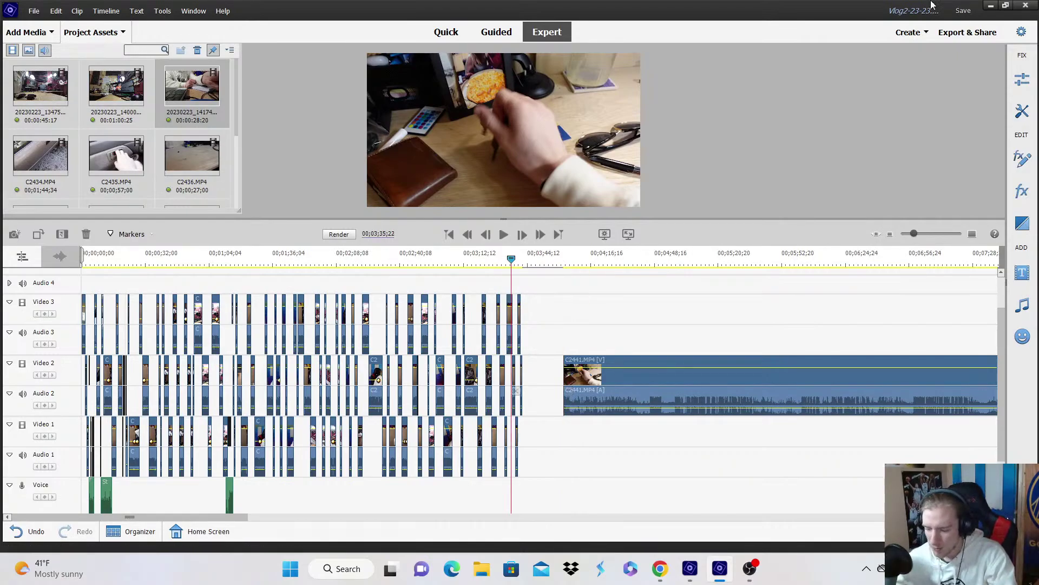
pyautogui.click(963, 11)
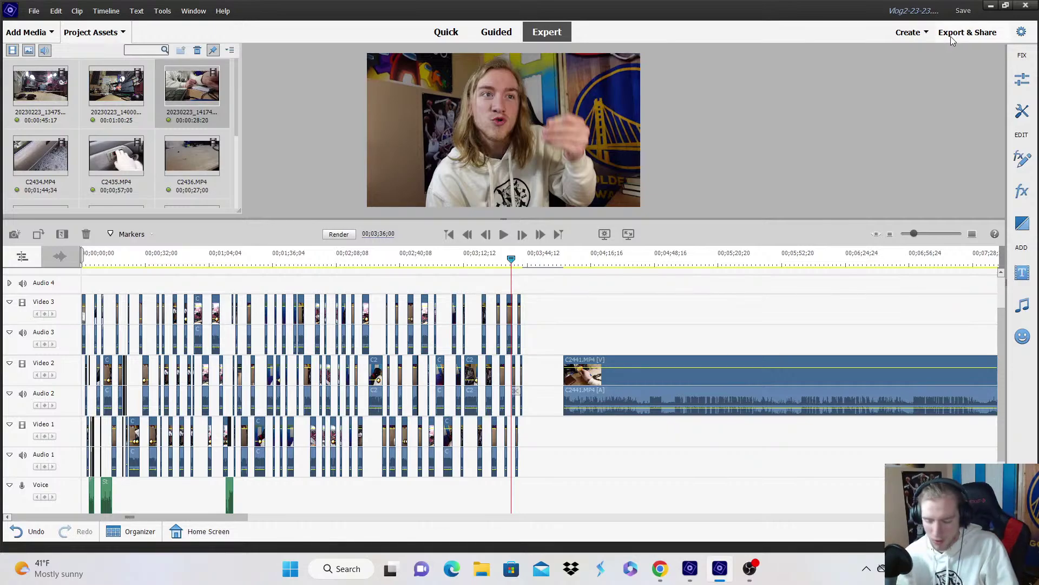
pyautogui.click(972, 234)
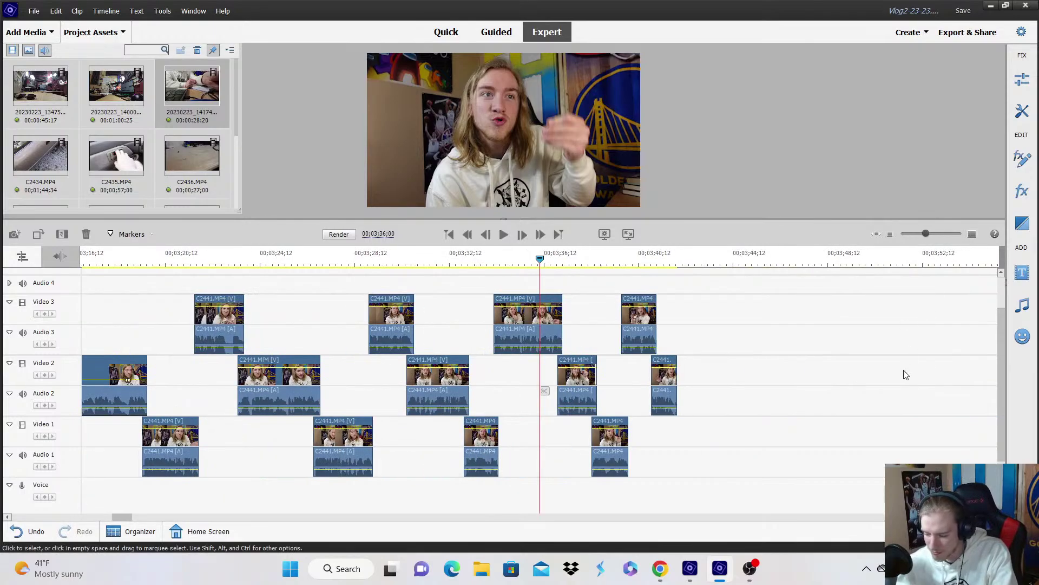
# Move the keys close-up clip from Video 2 to Video 1, directly after the last talking piece, and save the project.
pyautogui.click(902, 236)
pyautogui.moveTo(765, 379); pyautogui.dragTo(606, 439)
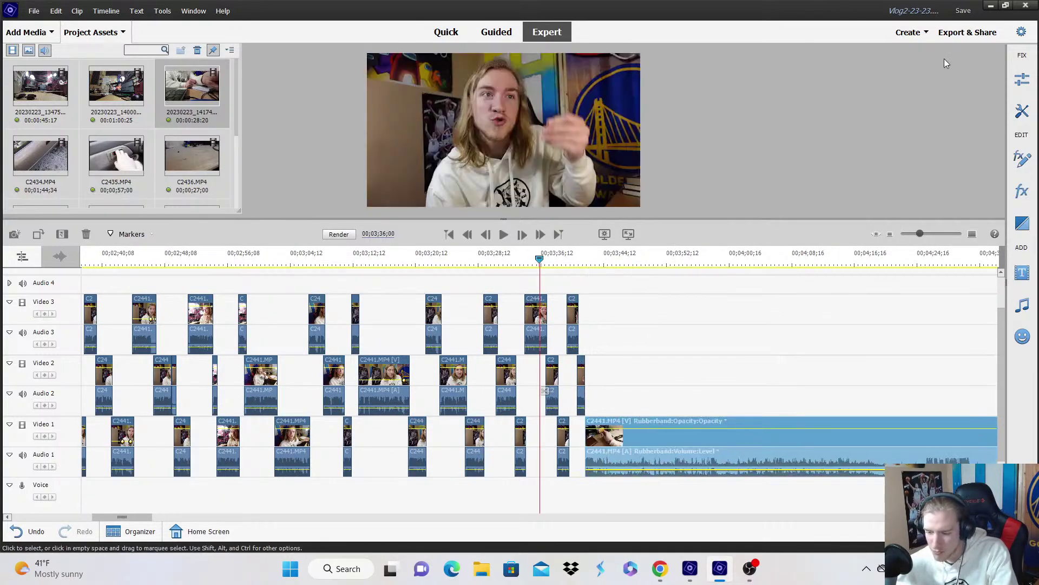
pyautogui.click(964, 11)
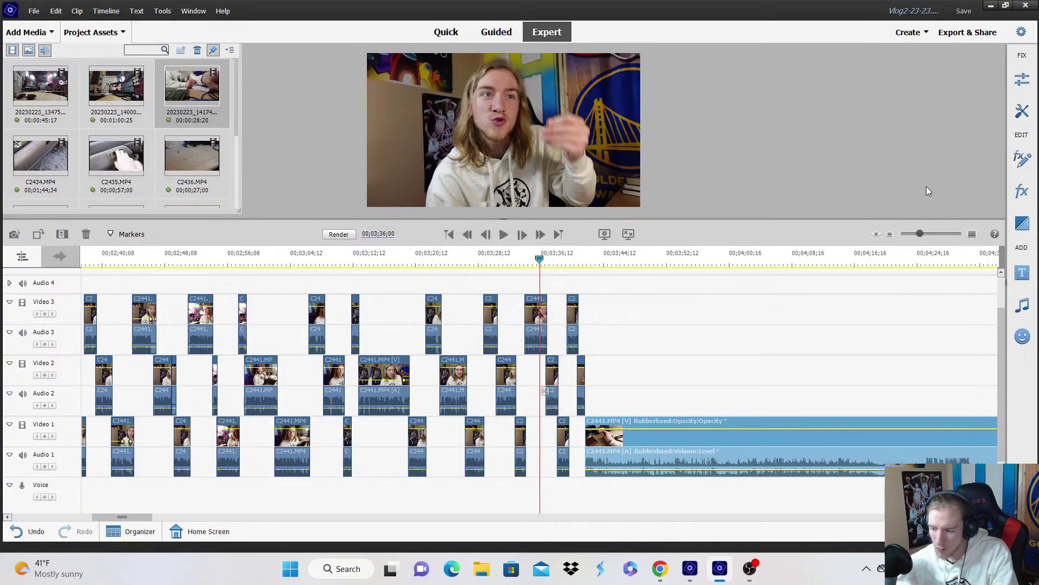
# Shift the keys close-up clip on Video 1 earlier so it overlaps the end of the Video 2 piece, playing back the join.
pyautogui.press('space')
pyautogui.click(890, 234)
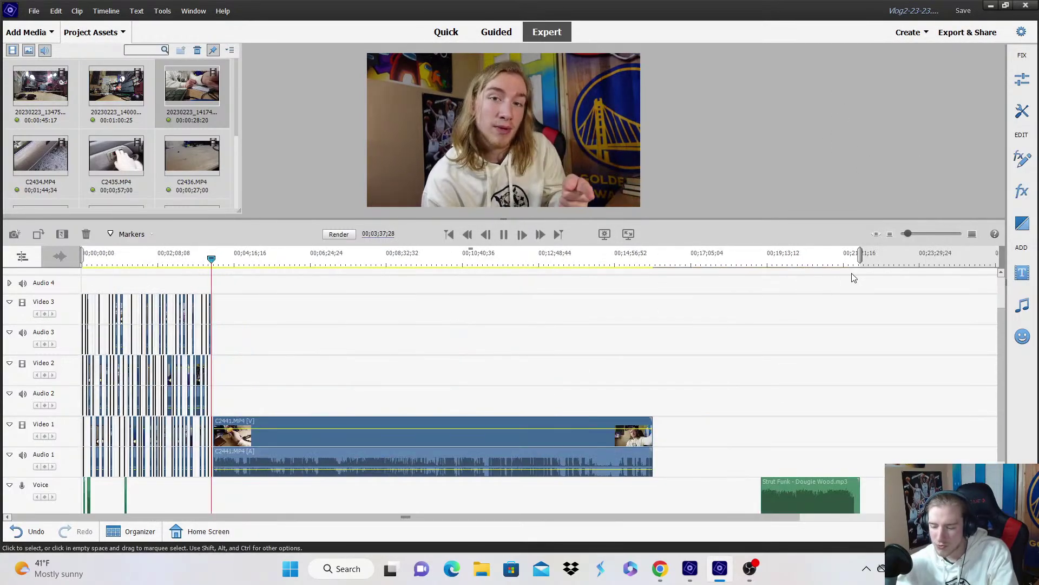
pyautogui.click(973, 235)
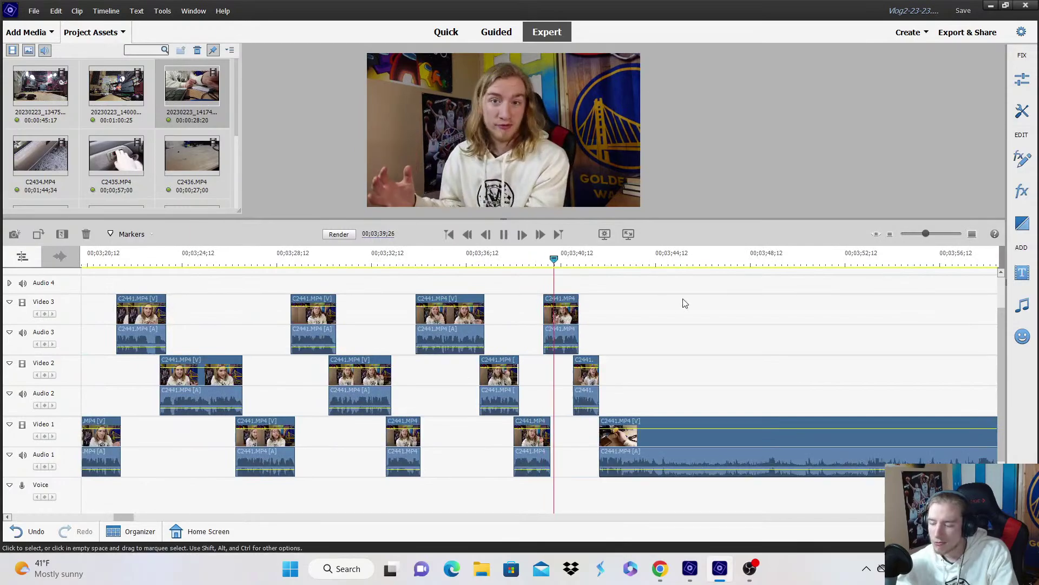
pyautogui.scroll(-1, 849, 293)
pyautogui.press('=')
pyautogui.scroll(-1, 849, 293)
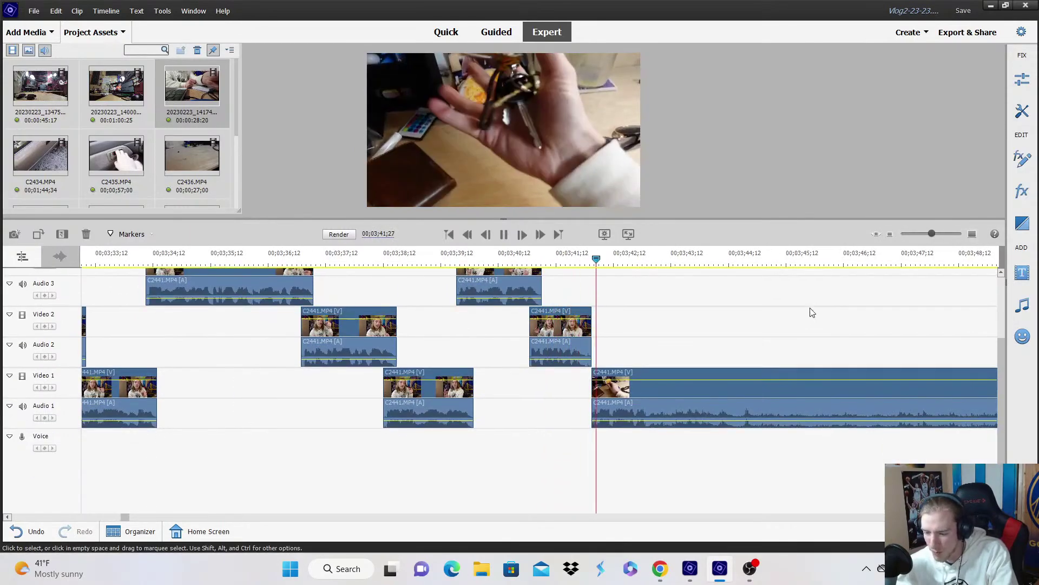
pyautogui.click(677, 382)
pyautogui.press('=')
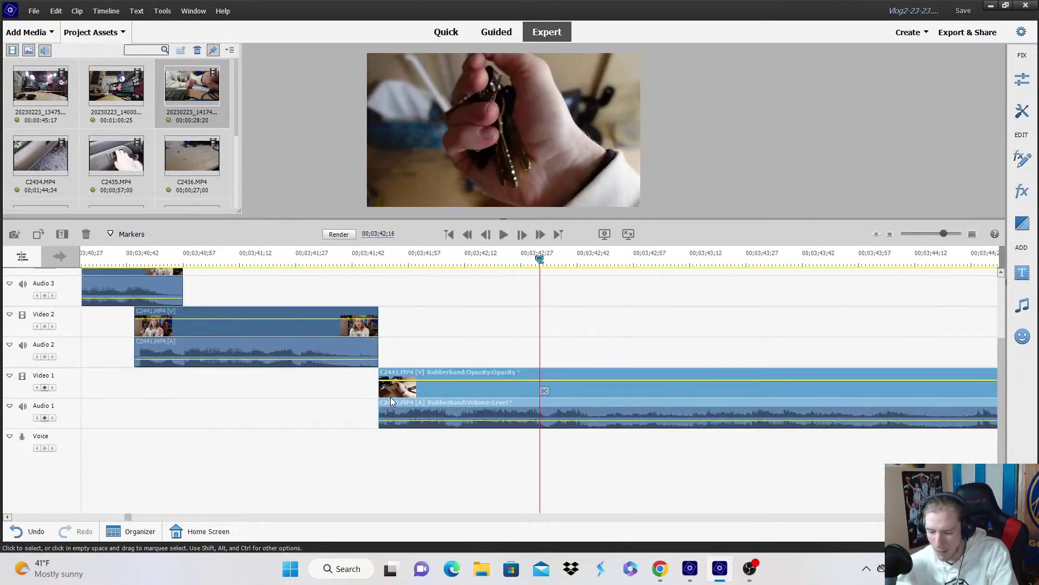
pyautogui.moveTo(390, 397); pyautogui.dragTo(331, 398)
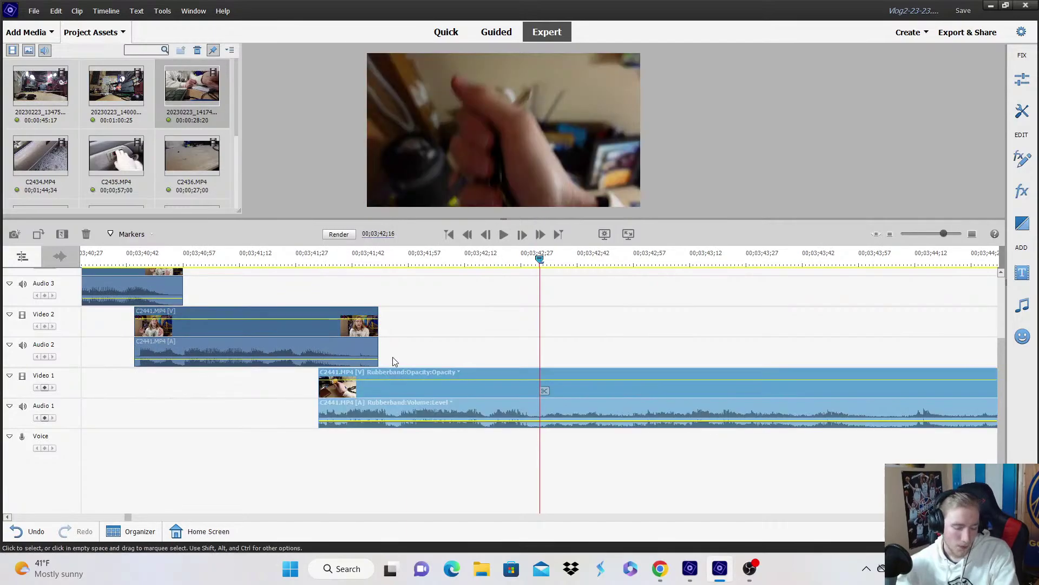
pyautogui.press('space')
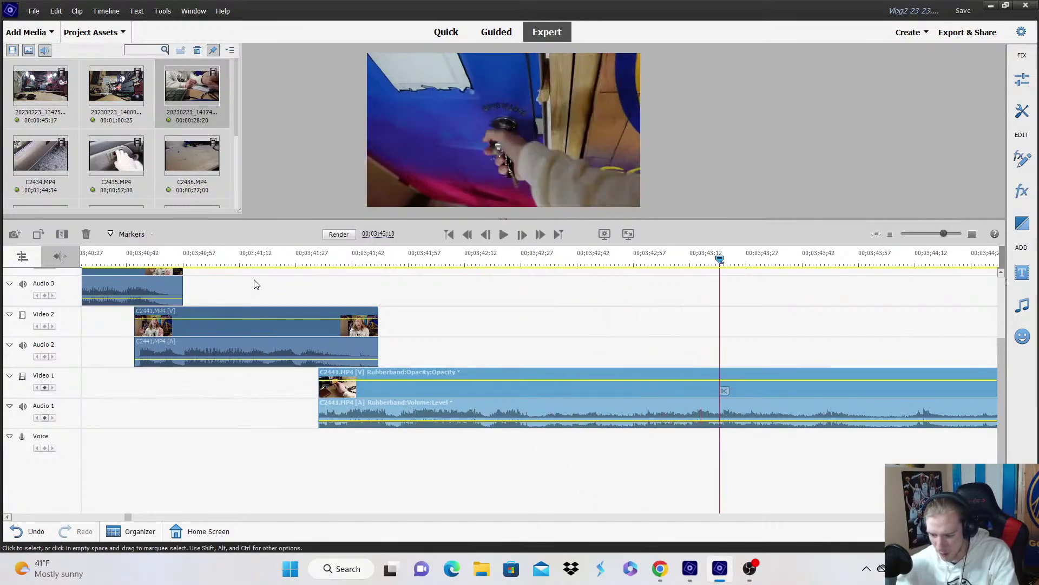
pyautogui.click(220, 256)
pyautogui.press('space')
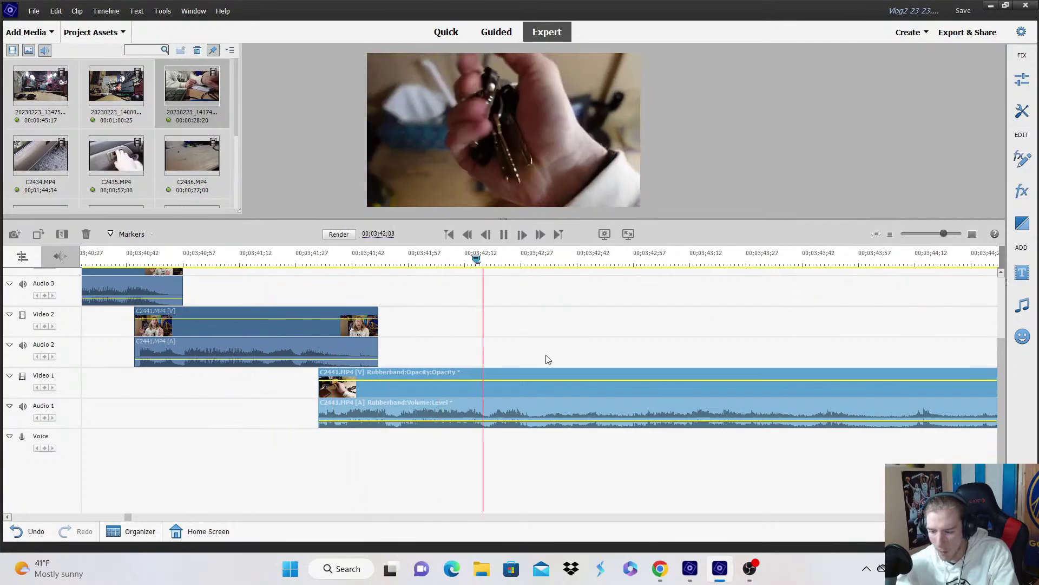
# Nudge the keys close-up clip on Video 1 slightly earlier for a longer overlap and play back the transition.
pyautogui.press('space')
pyautogui.moveTo(310, 396); pyautogui.dragTo(295, 395)
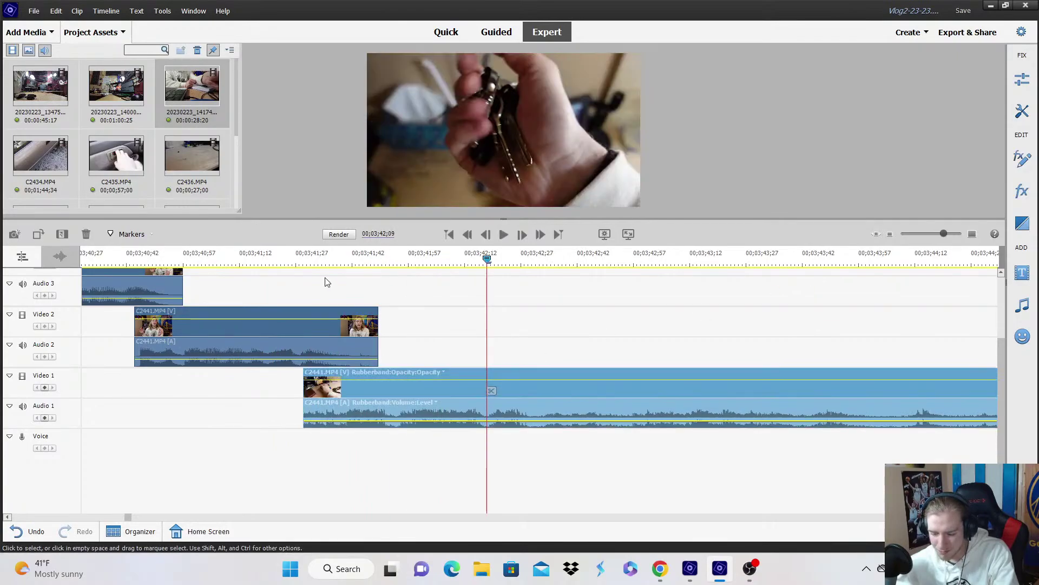
pyautogui.click(274, 256)
pyautogui.press('space')
pyautogui.press('space')
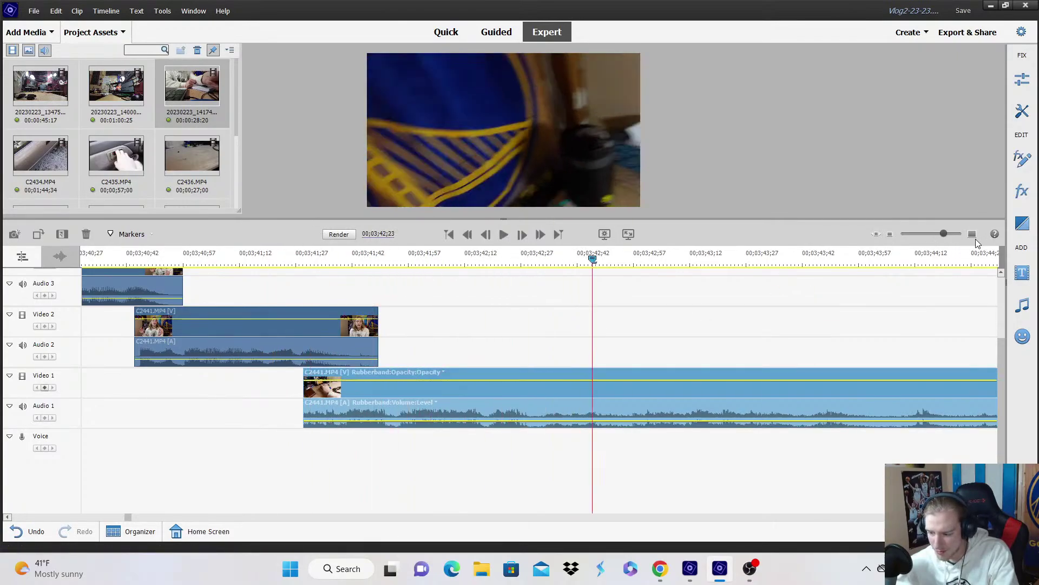
# Split the Video 1 clip at 00;03;43;24, where the blue door opens.
pyautogui.click(891, 235)
pyautogui.press('space')
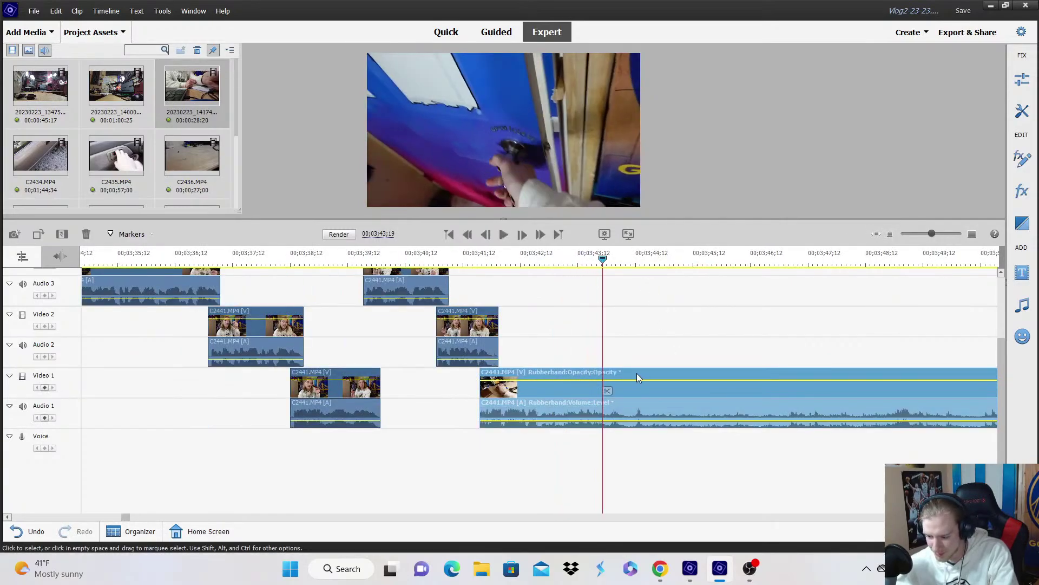
pyautogui.press('space')
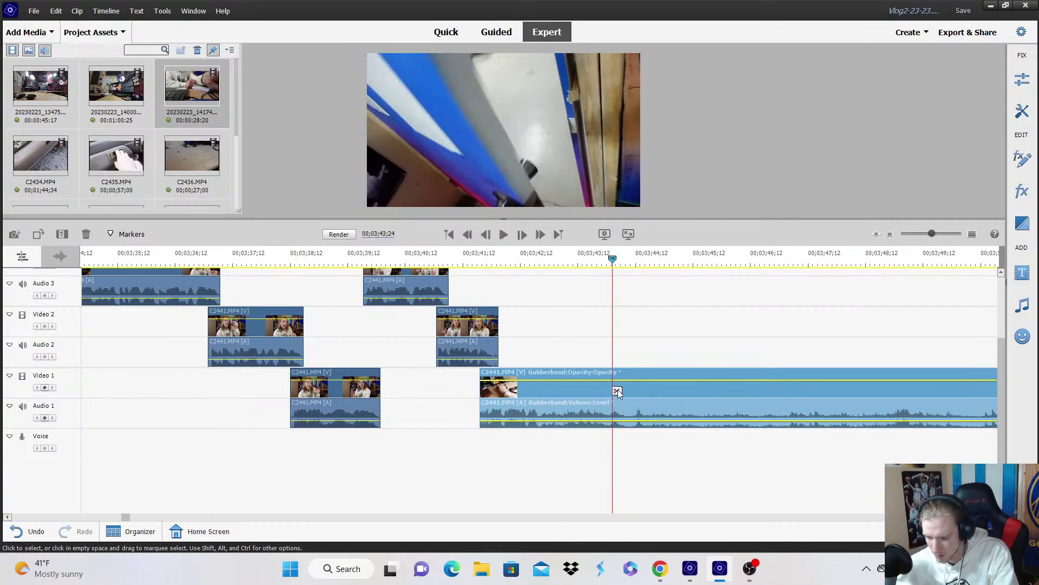
pyautogui.click(619, 389)
# Split the Video 1 remainder at 00;03;49;18, at the step onto the tiled floor, and delete the piece before it, closing the gap.
pyautogui.press('space')
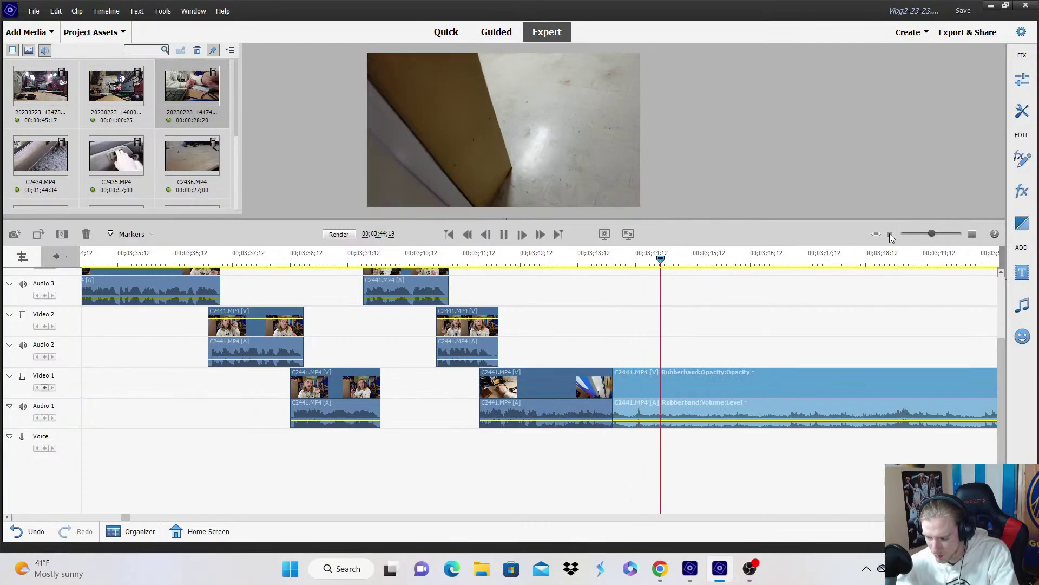
pyautogui.click(890, 234)
pyautogui.press('space')
pyautogui.hotkey('ctrl', 'k')
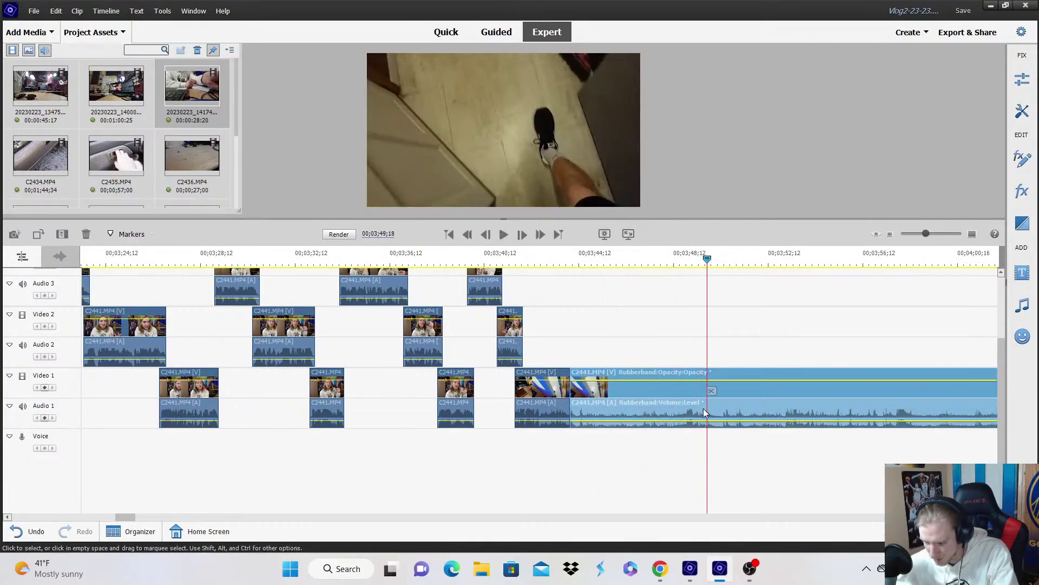
pyautogui.press('space')
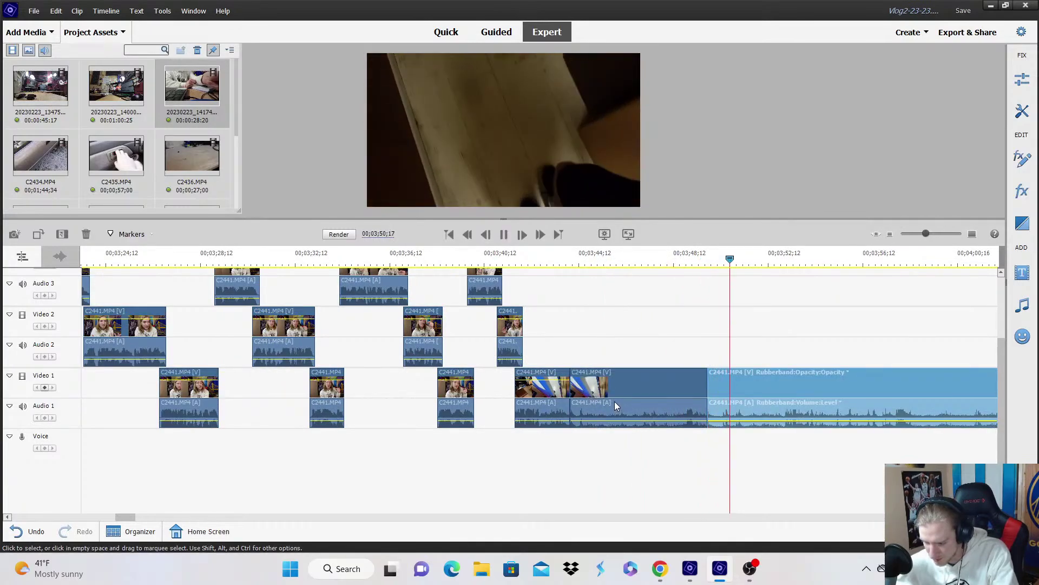
pyautogui.rightClick(615, 401)
pyautogui.click(677, 134)
# Move the hallway remainder from Video 1 to Video 3, overlapping the blue door piece slightly, and play back the join.
pyautogui.click(552, 263)
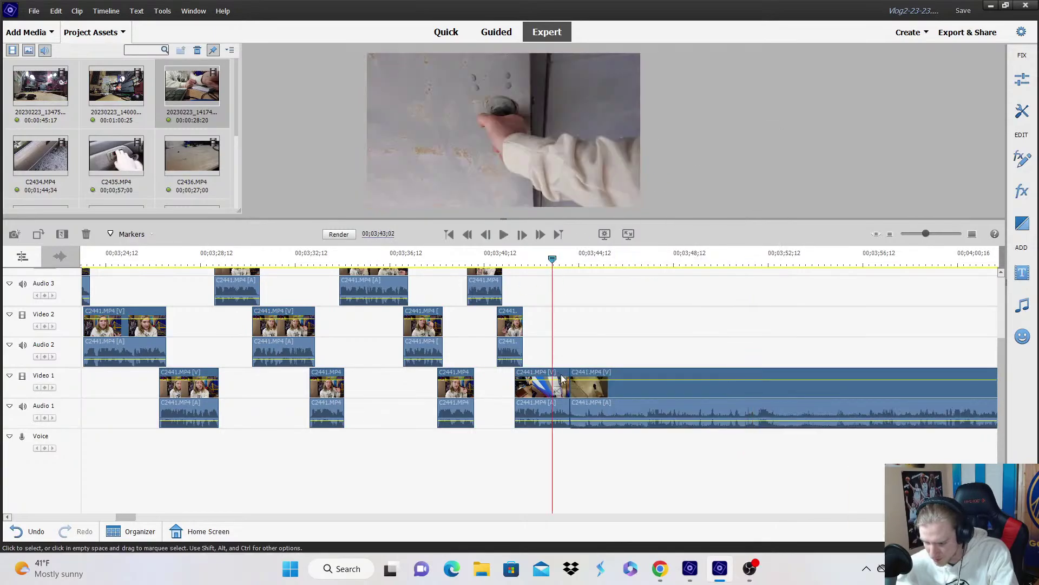
pyautogui.moveTo(576, 379); pyautogui.dragTo(558, 290)
pyautogui.press('space')
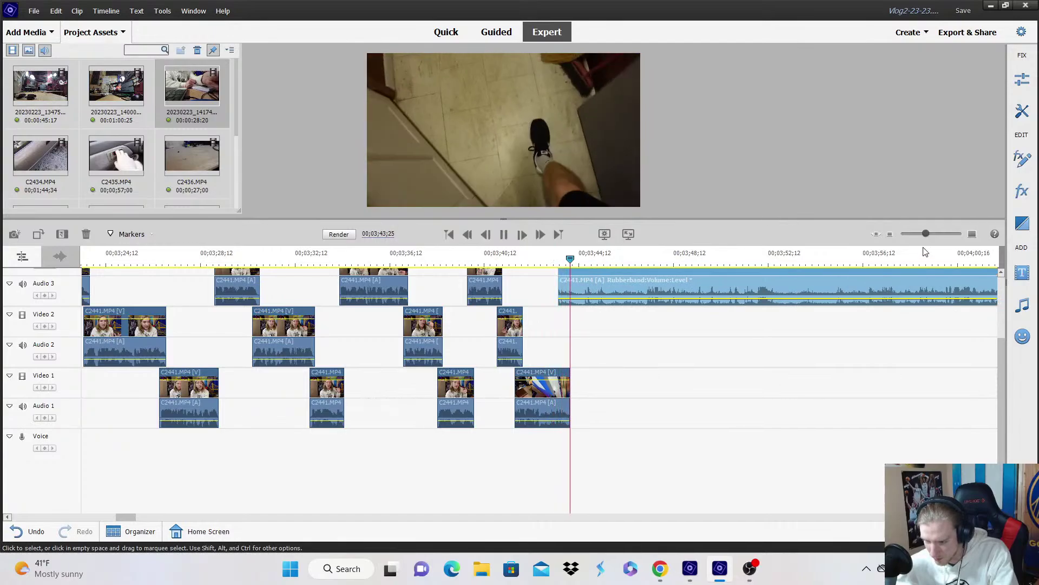
# Split the Video 3 hallway clip at 00;03;45;09, before the hand reaches for the door.
pyautogui.click(932, 234)
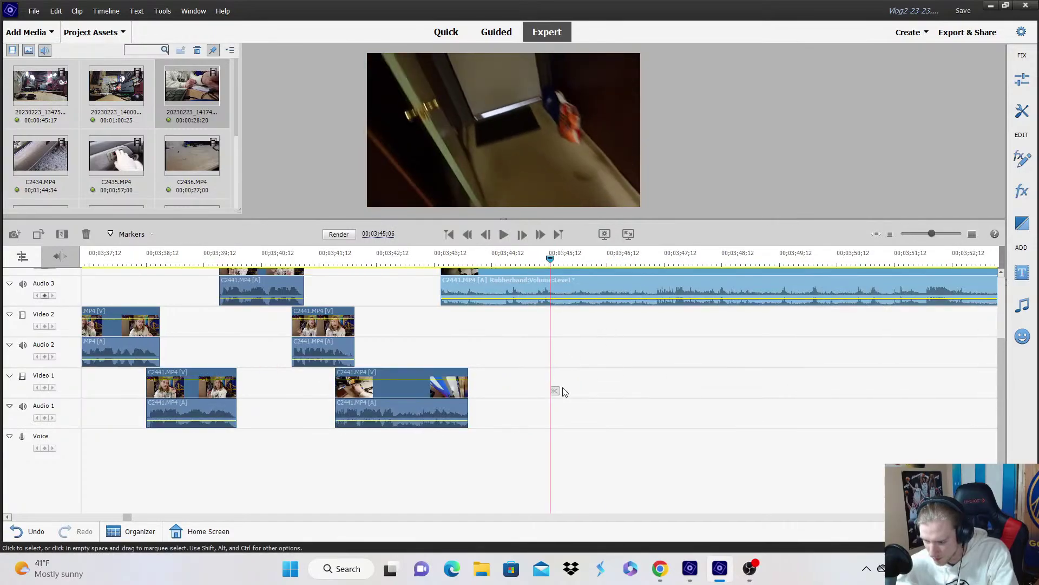
pyautogui.press('space')
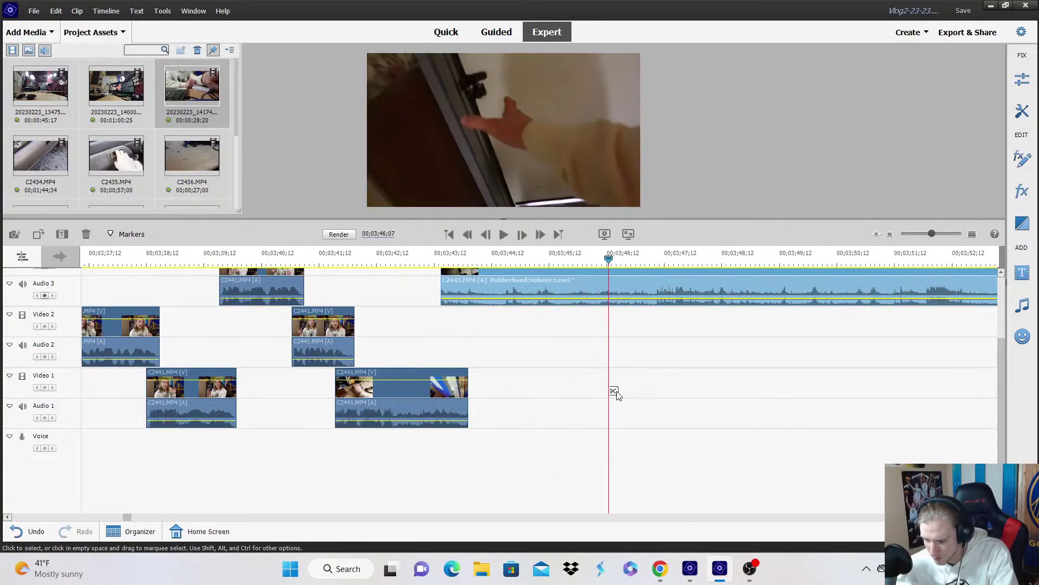
pyautogui.moveTo(540, 260); pyautogui.dragTo(556, 269)
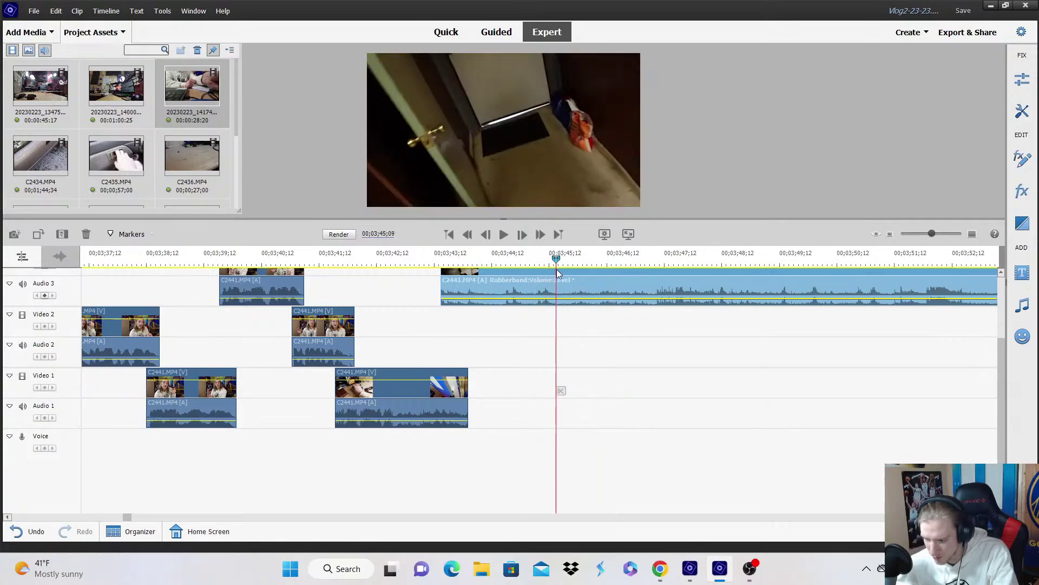
pyautogui.click(561, 390)
# Trim the remainder's start to the grey outer door shot and move it to Video 2 with a slight overlap.
pyautogui.click(935, 259)
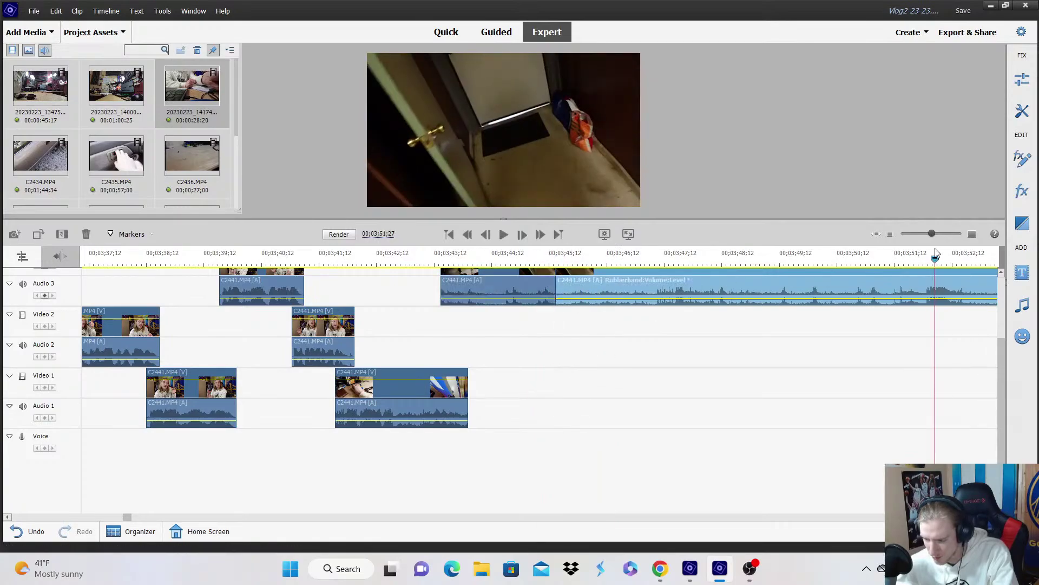
pyautogui.click(890, 234)
pyautogui.moveTo(551, 289); pyautogui.dragTo(540, 333)
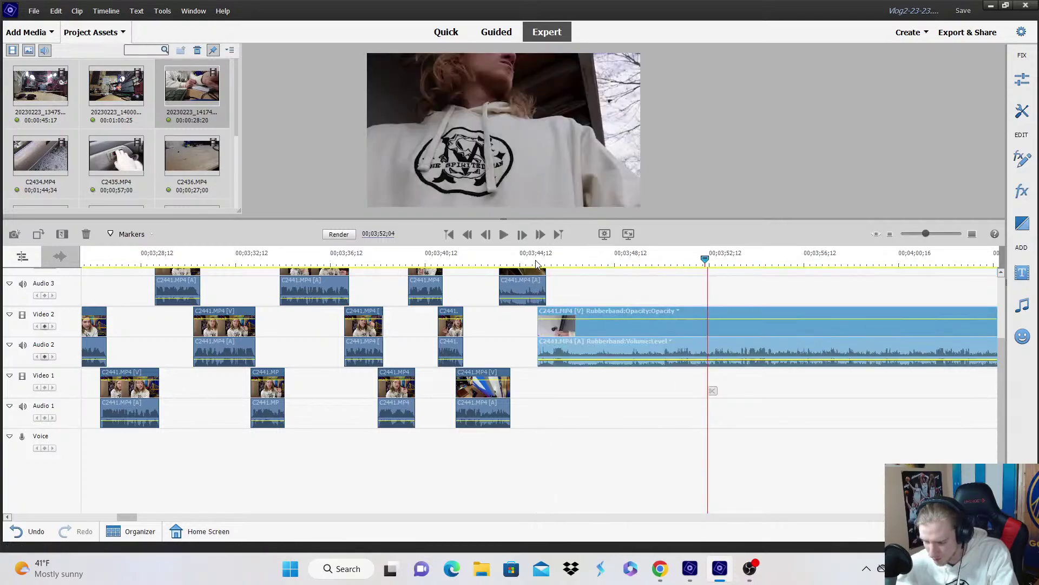
# Play back the grey door join and split the Video 2 clip at about 00;03;46;12.
pyautogui.click(539, 259)
pyautogui.press('space')
pyautogui.click(972, 234)
pyautogui.click(973, 233)
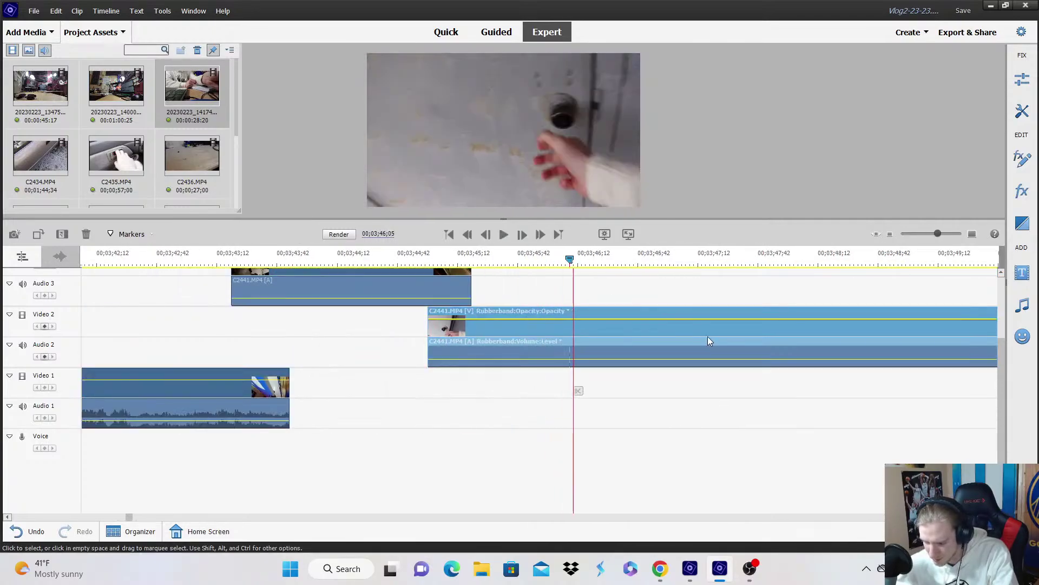
pyautogui.click(602, 388)
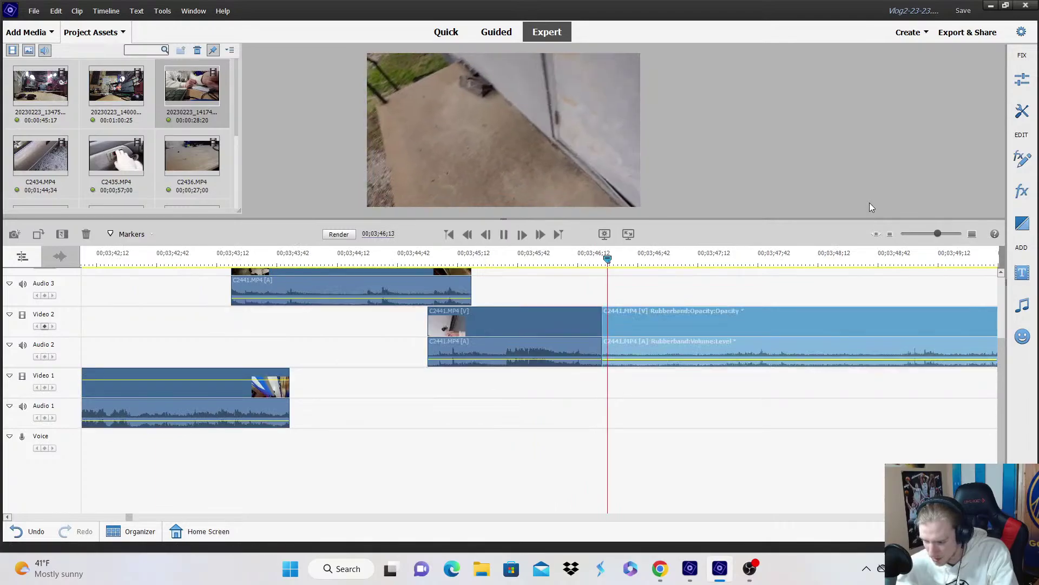
# Trim the Video 2 remainder's start to the porch talking shot, move it to Video 1 with a slight overlap and play it back.
pyautogui.click(890, 233)
pyautogui.moveTo(669, 265); pyautogui.dragTo(716, 266)
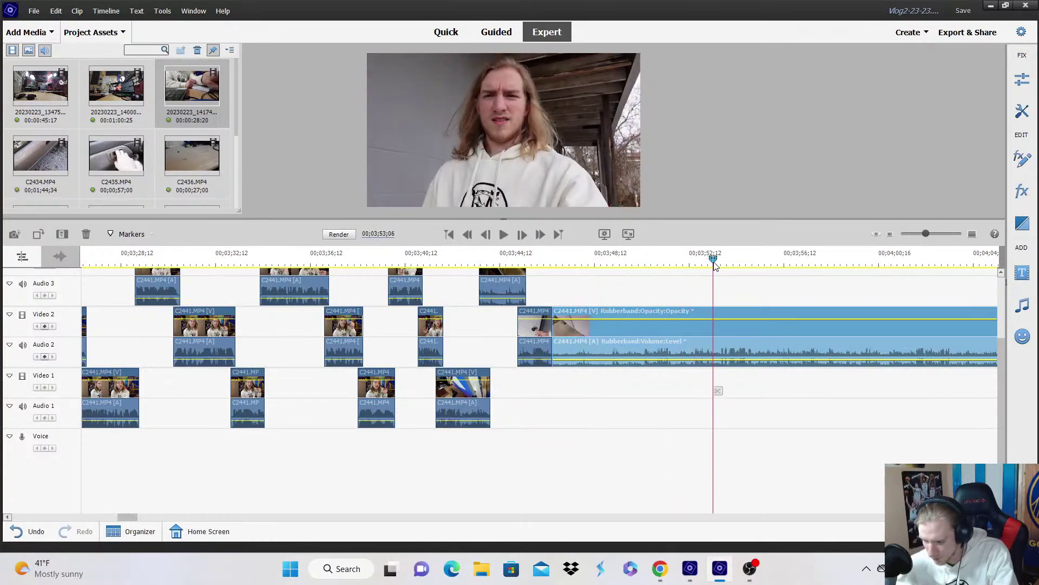
pyautogui.press('space')
pyautogui.moveTo(554, 329); pyautogui.dragTo(544, 381)
pyautogui.click(532, 261)
pyautogui.press('space')
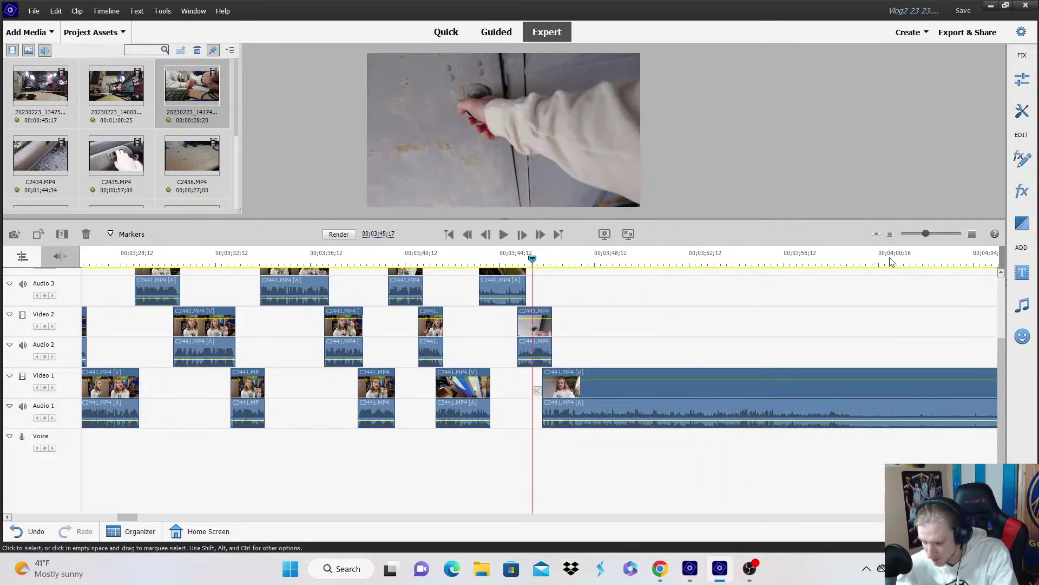
# Split the Video 1 porch talking clip at 00;03;47;15.
pyautogui.press('=')
pyautogui.click(616, 399)
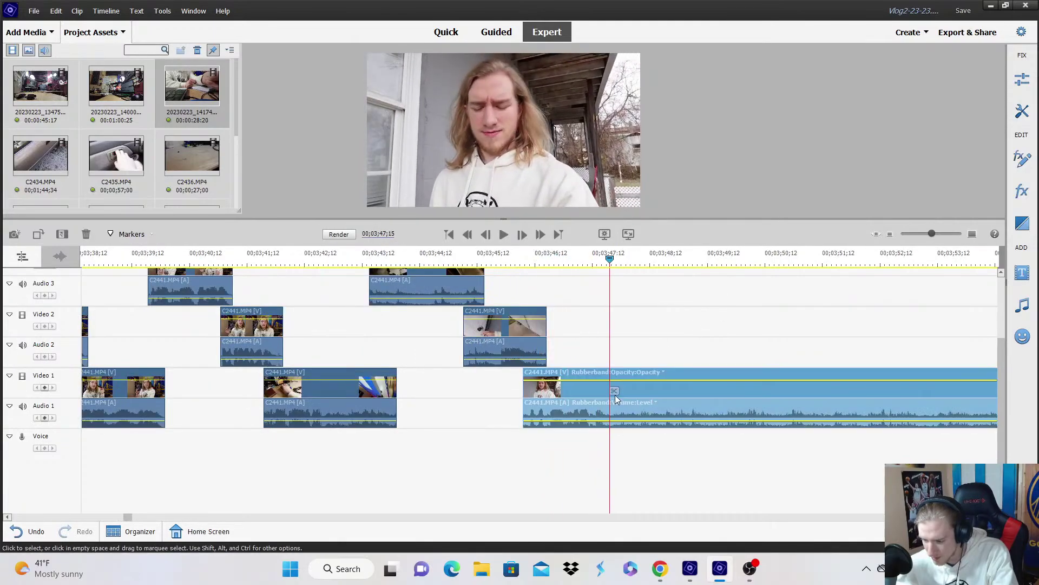
pyautogui.click(615, 393)
# Trim the Video 1 remainder's start to the yard talking shot at about 00;04;18;00, closing the gap to the porch piece.
pyautogui.click(890, 234)
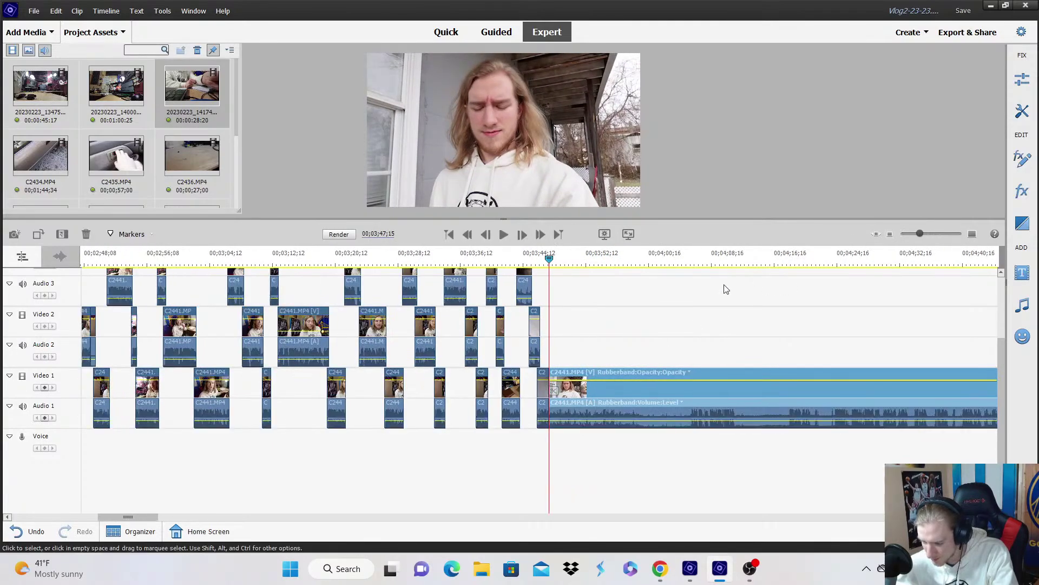
pyautogui.press('space')
pyautogui.click(686, 264)
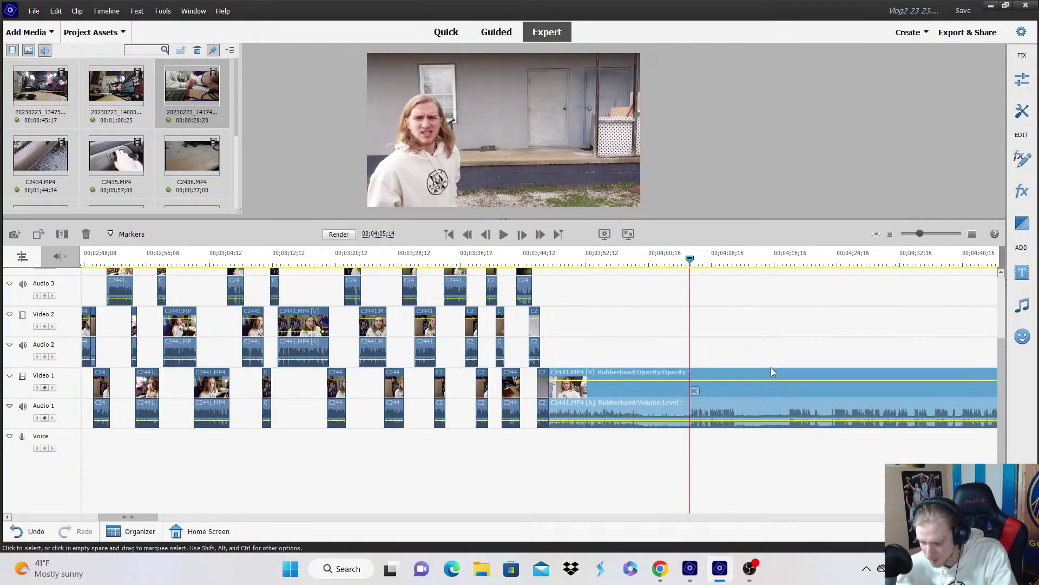
pyautogui.click(778, 265)
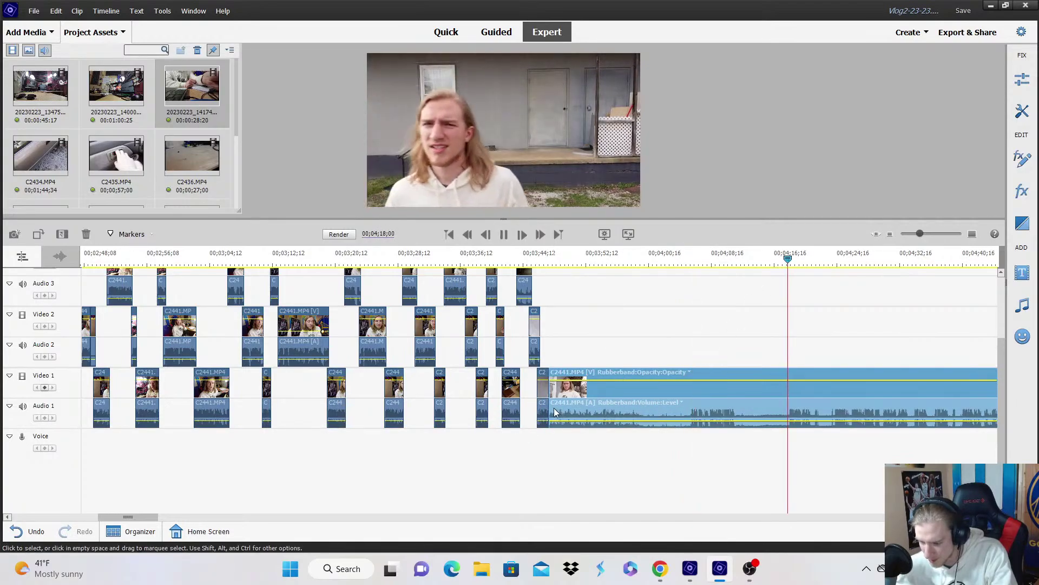
pyautogui.moveTo(650, 388); pyautogui.dragTo(787, 378)
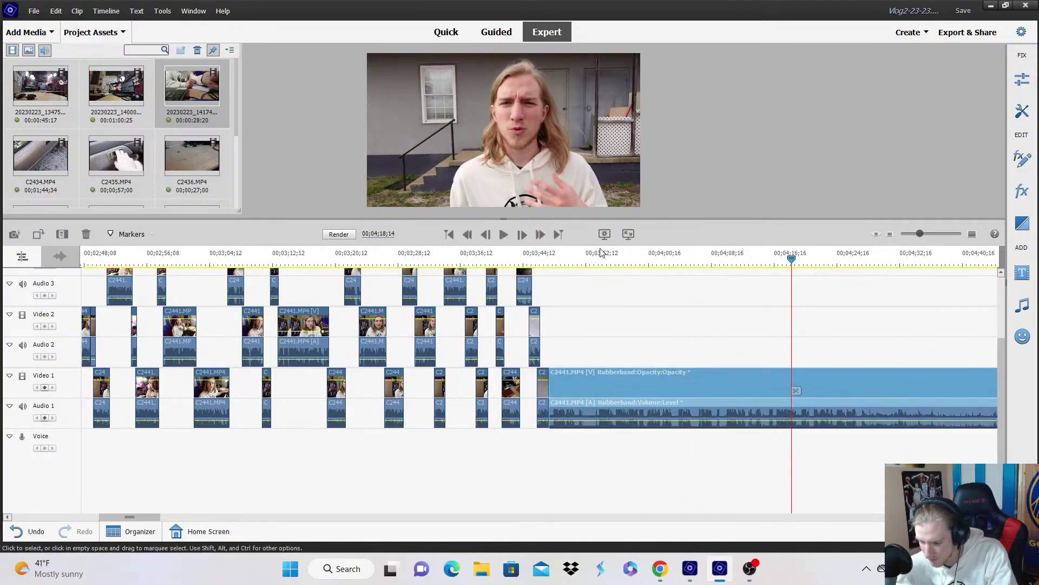
# Move the yard talking clip from Video 1 to Video 3, overlapping the end of the porch piece, and play back the join.
pyautogui.press('Up')
pyautogui.press('space')
pyautogui.click(972, 234)
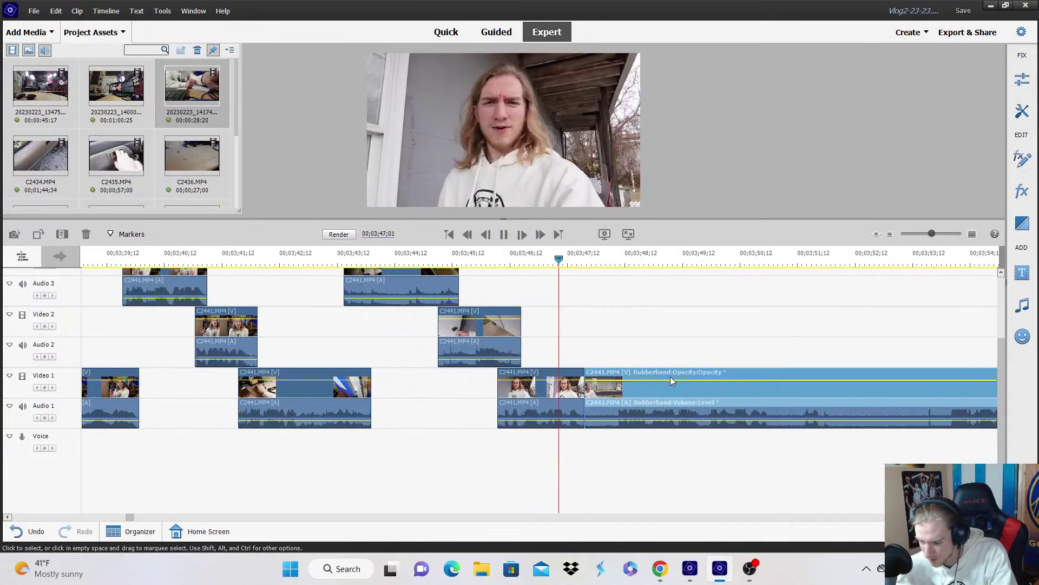
pyautogui.click(575, 390)
pyautogui.moveTo(587, 399); pyautogui.dragTo(585, 300)
pyautogui.moveTo(584, 291); pyautogui.dragTo(585, 291)
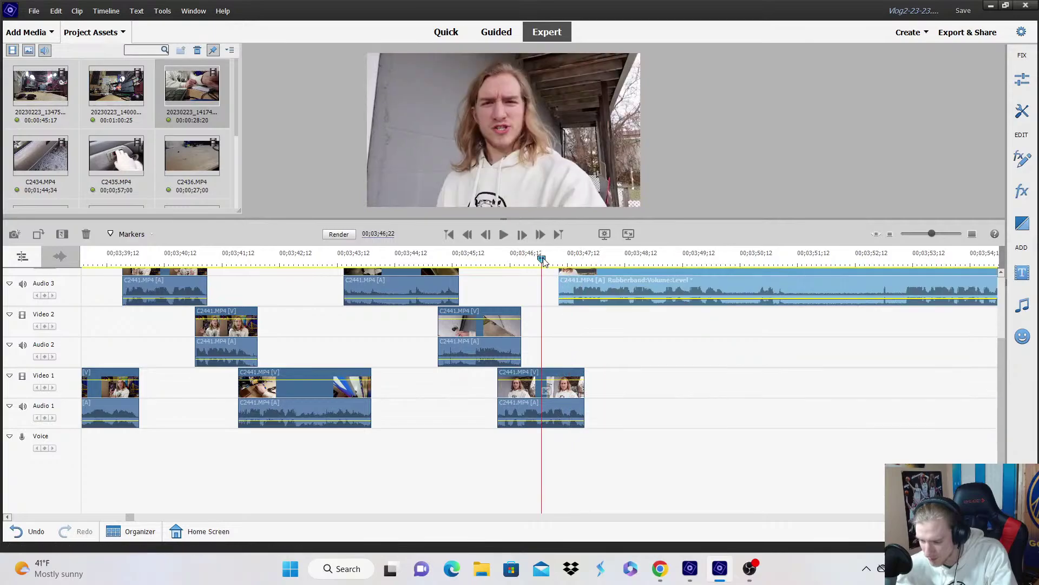
pyautogui.scroll(3, 677, 304)
pyautogui.press('space')
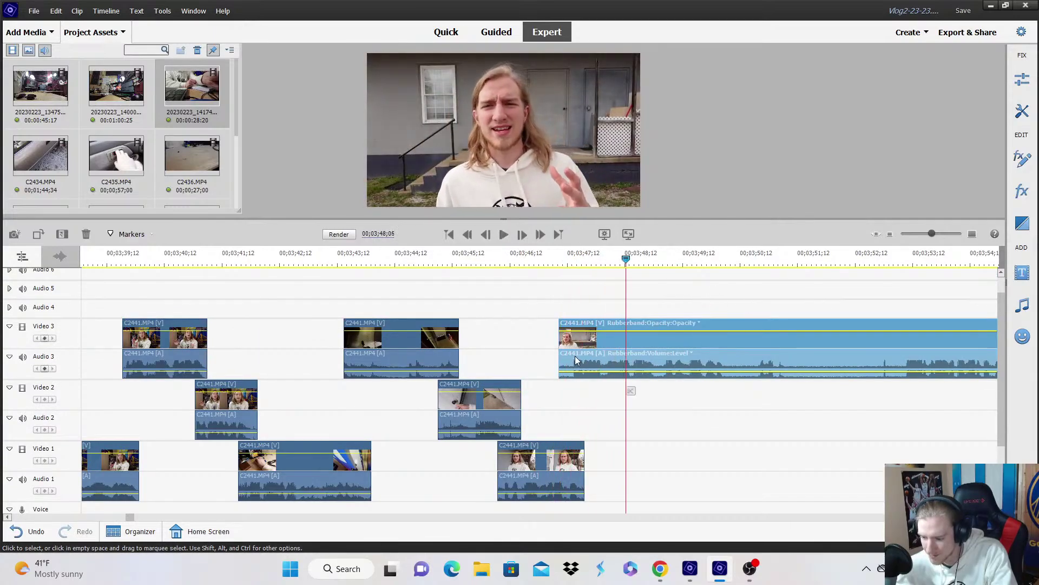
# Play back the porch-to-yard join, split the Video 3 yard talking clip at 00;03;50;01 and move the trimmed remainder to Video 2 with a slight overlap.
pyautogui.click(580, 355)
pyautogui.click(540, 259)
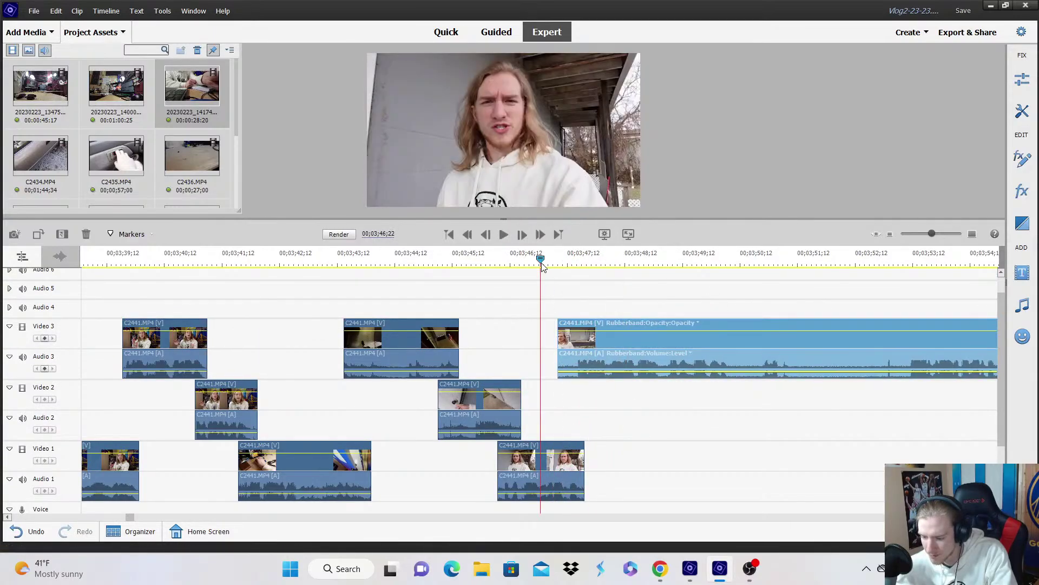
pyautogui.press('space')
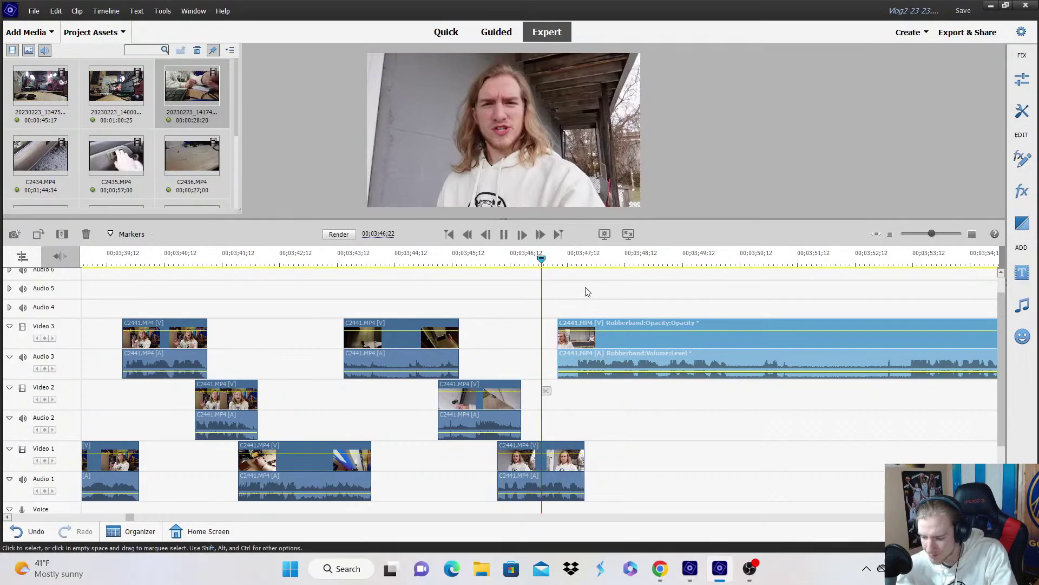
pyautogui.click(739, 273)
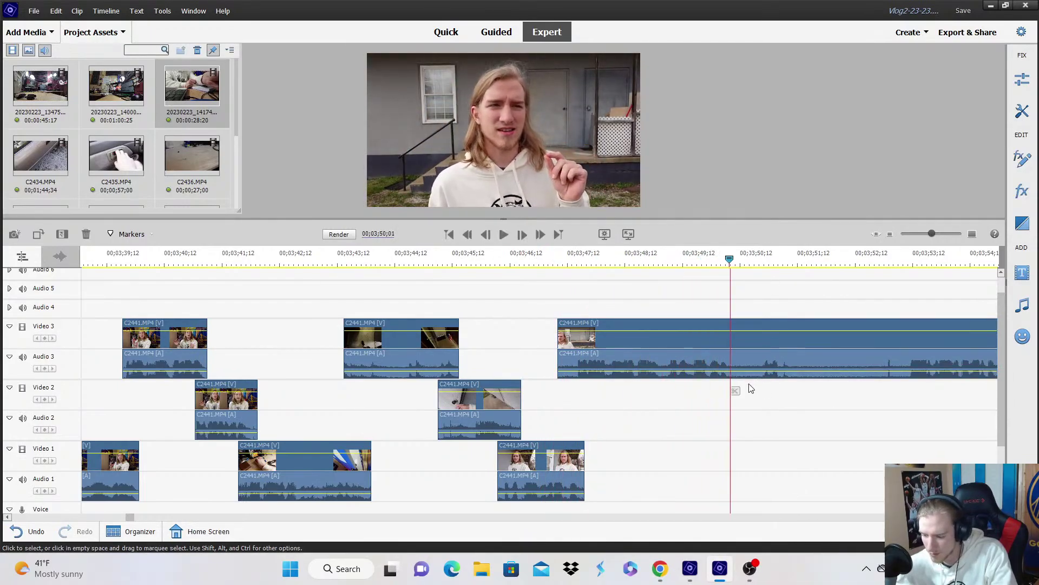
pyautogui.click(731, 363)
pyautogui.moveTo(733, 362); pyautogui.dragTo(728, 390)
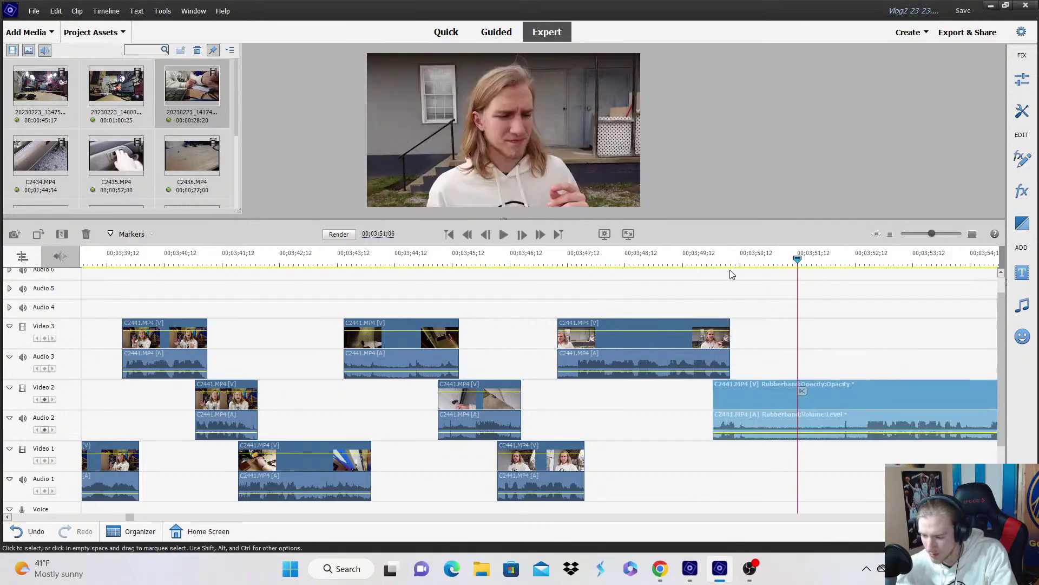
# Export the raised-hand frame at 00;03;50;03 as a JPEG freeze frame named Vlog2-23-23_2 in the SavedPictures folder.
pyautogui.click(735, 262)
pyautogui.click(1022, 111)
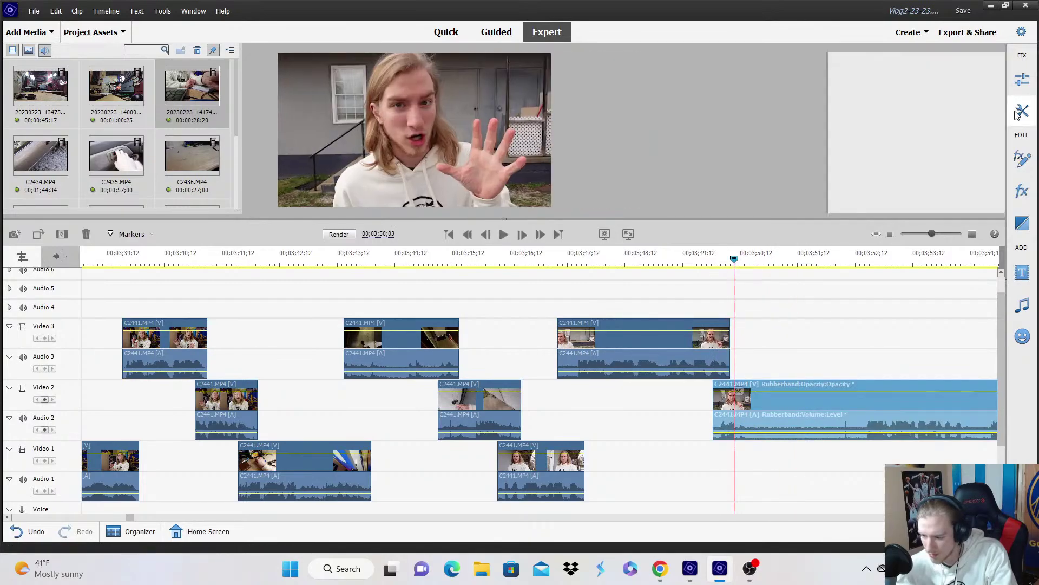
pyautogui.click(949, 129)
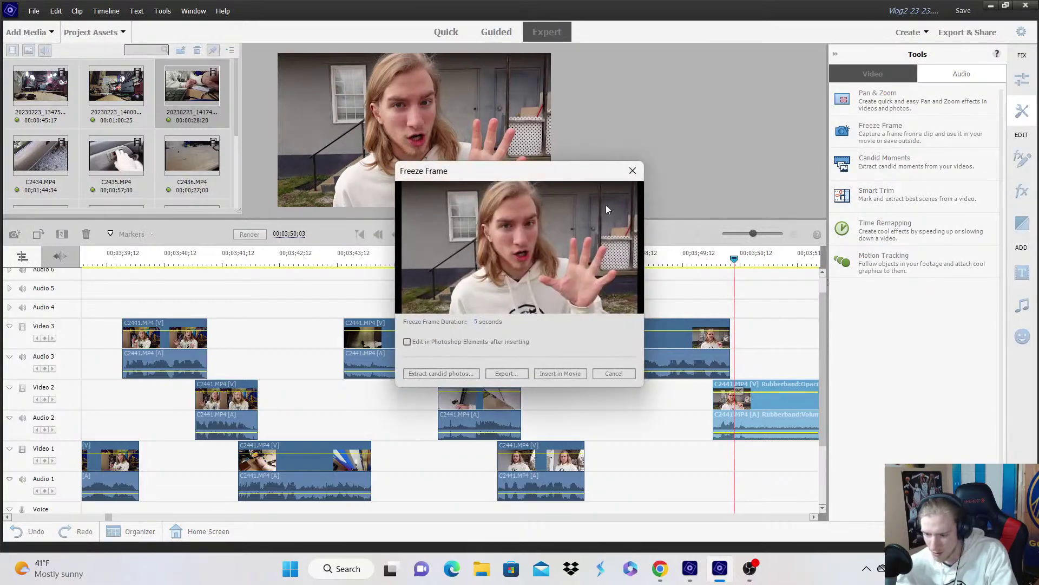
pyautogui.click(514, 373)
pyautogui.scroll(-10, 76, 214)
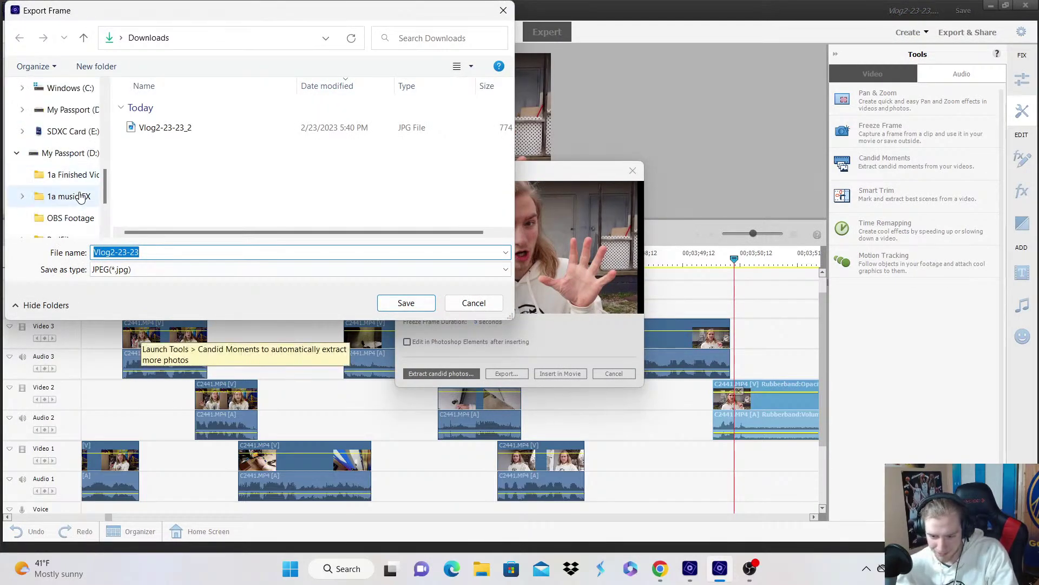
pyautogui.click(79, 200)
pyautogui.doubleClick(158, 252)
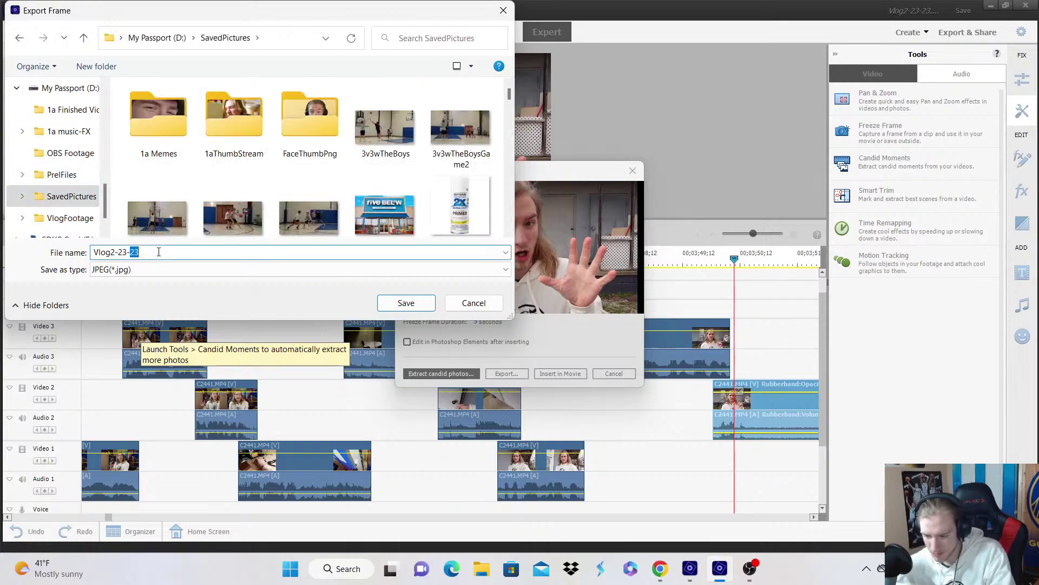
pyautogui.write('_2')
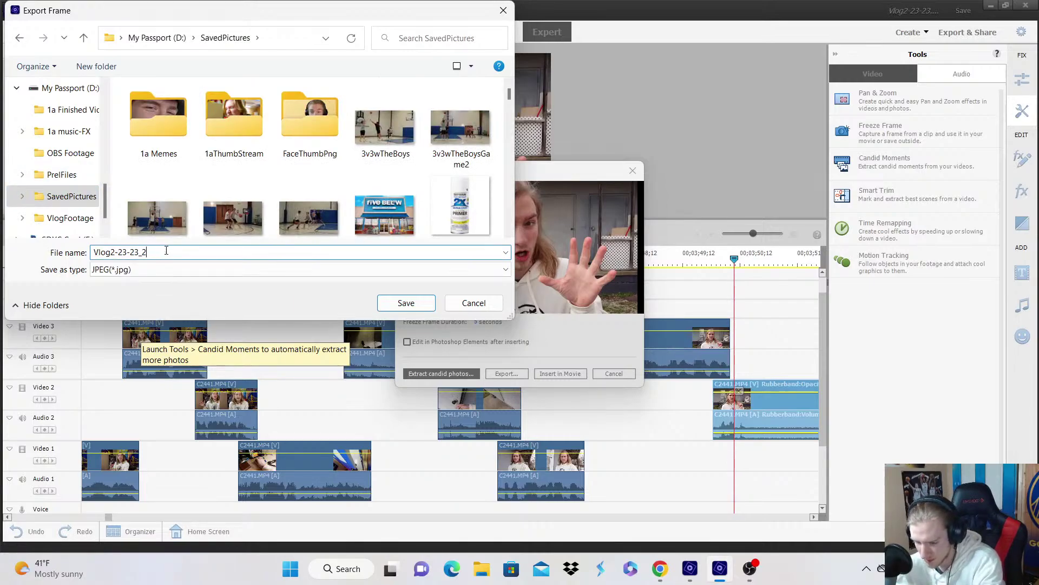
pyautogui.click(406, 303)
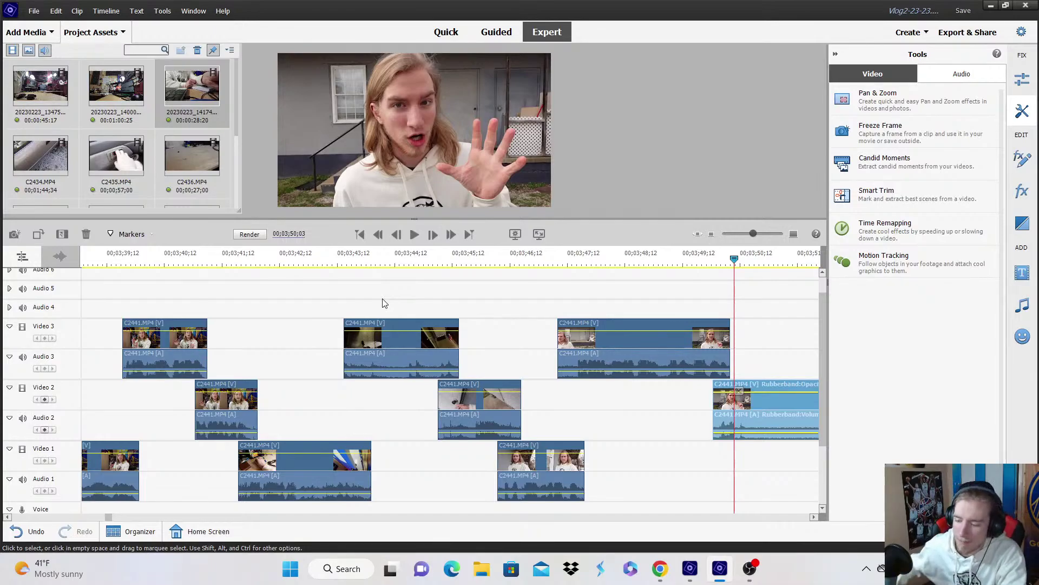
pyautogui.click(835, 54)
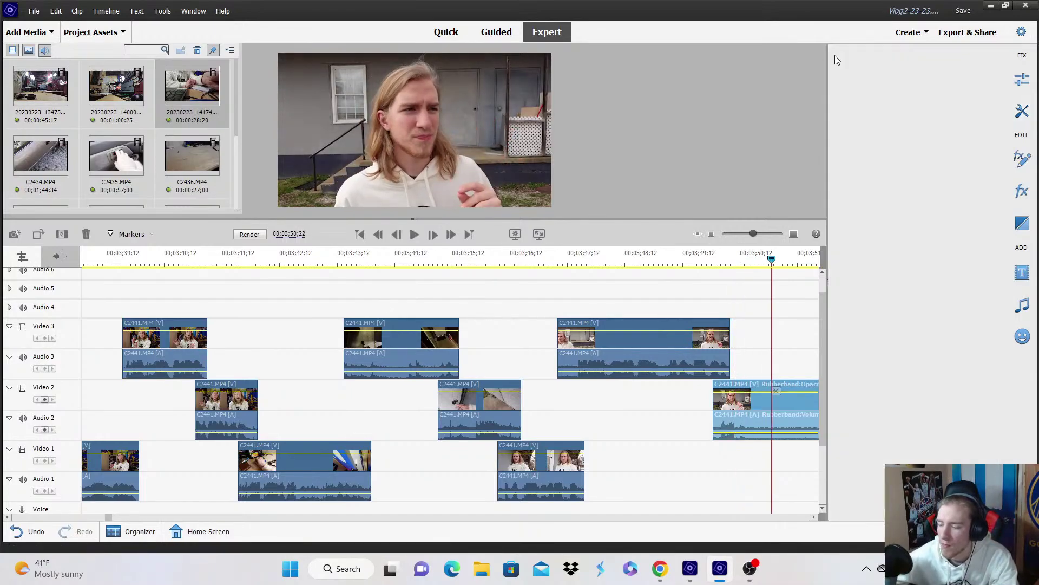
# Shift the Video 2 raised-hand clip slightly later, split it after the gesture and move the remainder without the pause to Video 1.
pyautogui.moveTo(736, 409); pyautogui.dragTo(743, 404)
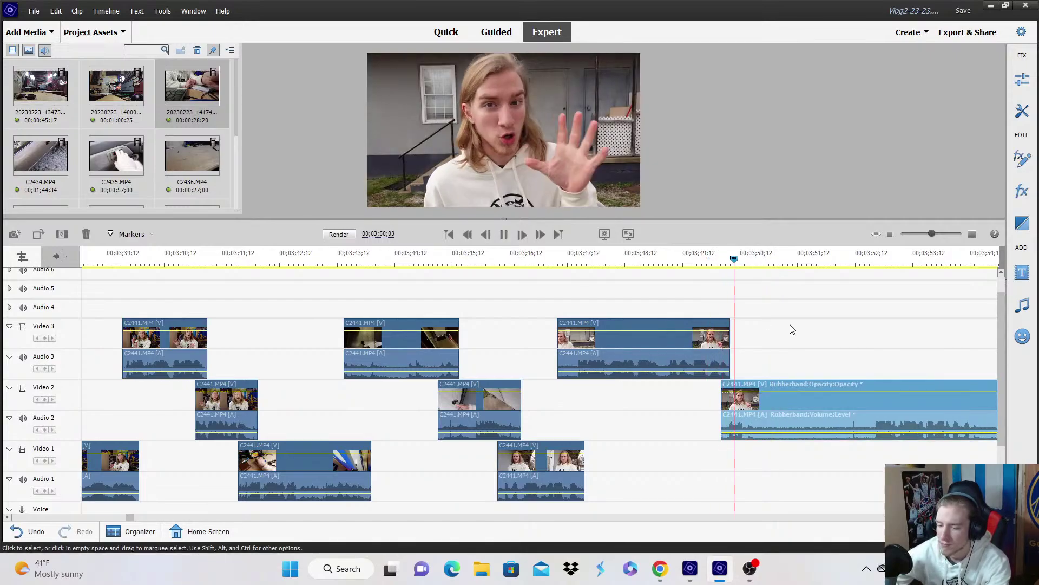
pyautogui.click(765, 391)
pyautogui.moveTo(764, 416); pyautogui.dragTo(760, 455)
pyautogui.click(711, 288)
pyautogui.click(761, 300)
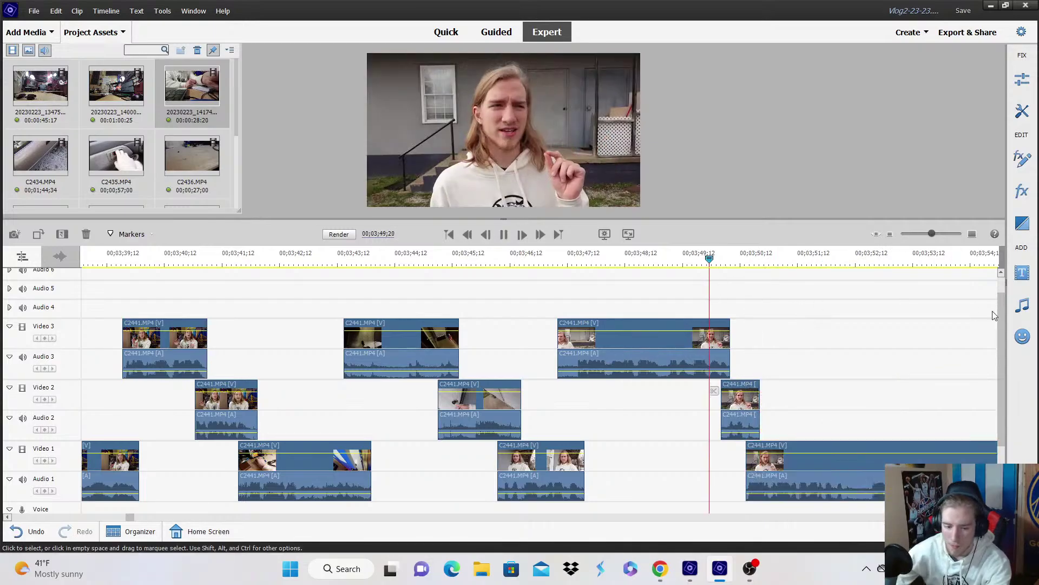
pyautogui.press('space')
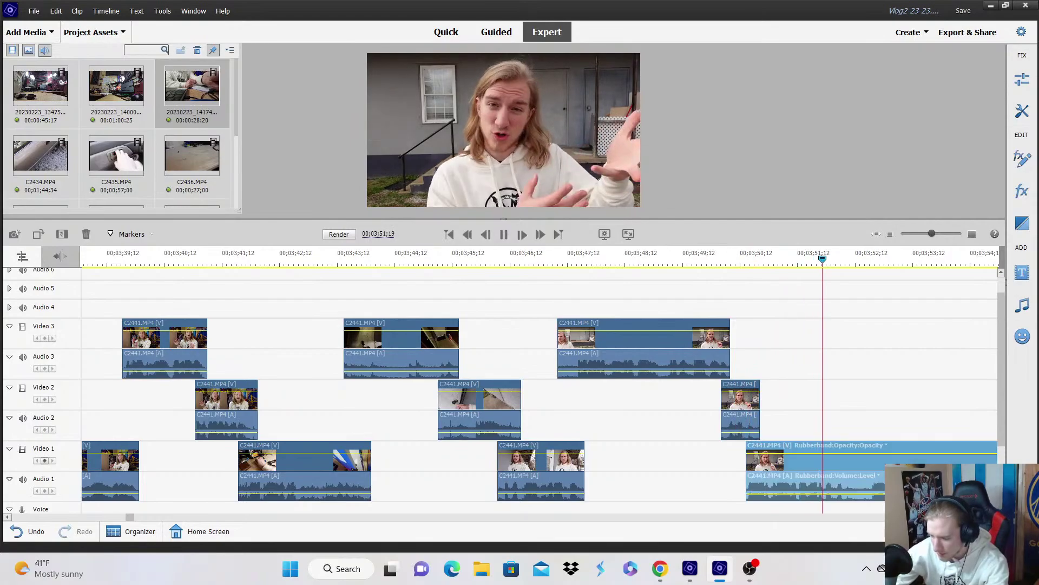
# Split the Video 1 yard talking clip at 00;03;52;04, trim the remainder's start and move it to Video 3, overlapping the piece's end.
pyautogui.scroll(-3, 712, 448)
pyautogui.press('space')
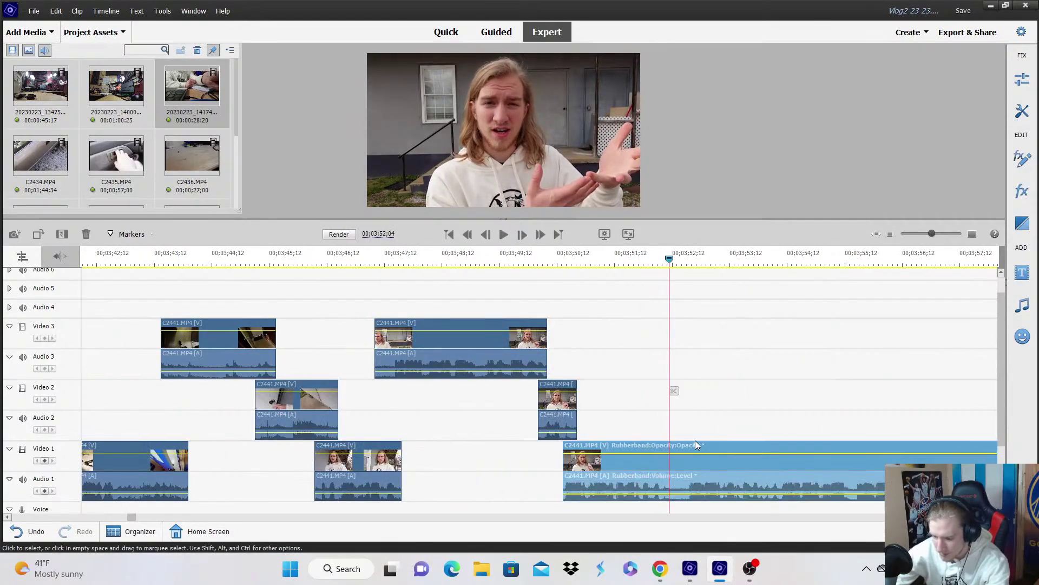
pyautogui.click(674, 392)
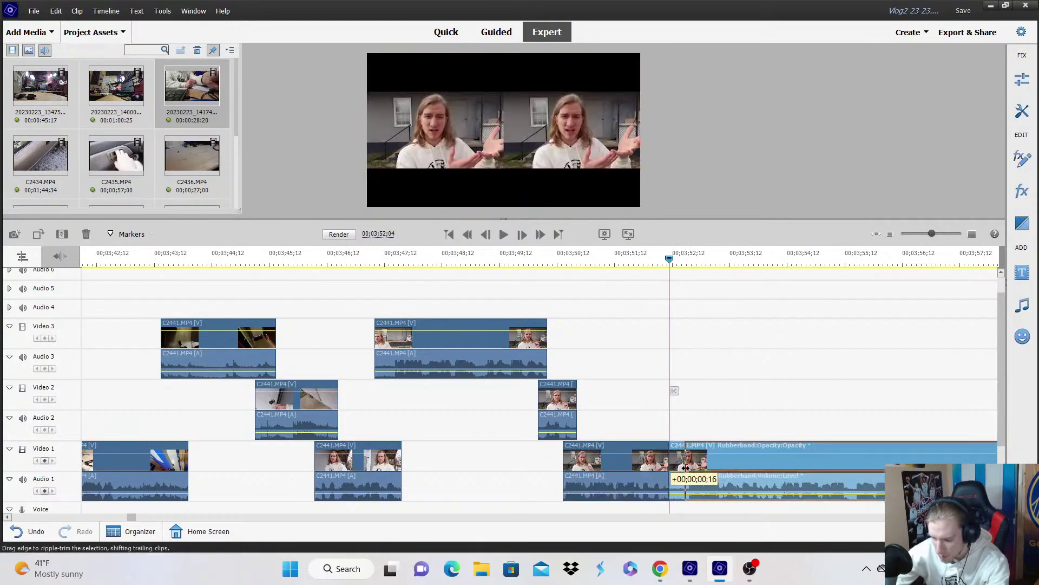
pyautogui.moveTo(674, 472); pyautogui.dragTo(671, 368)
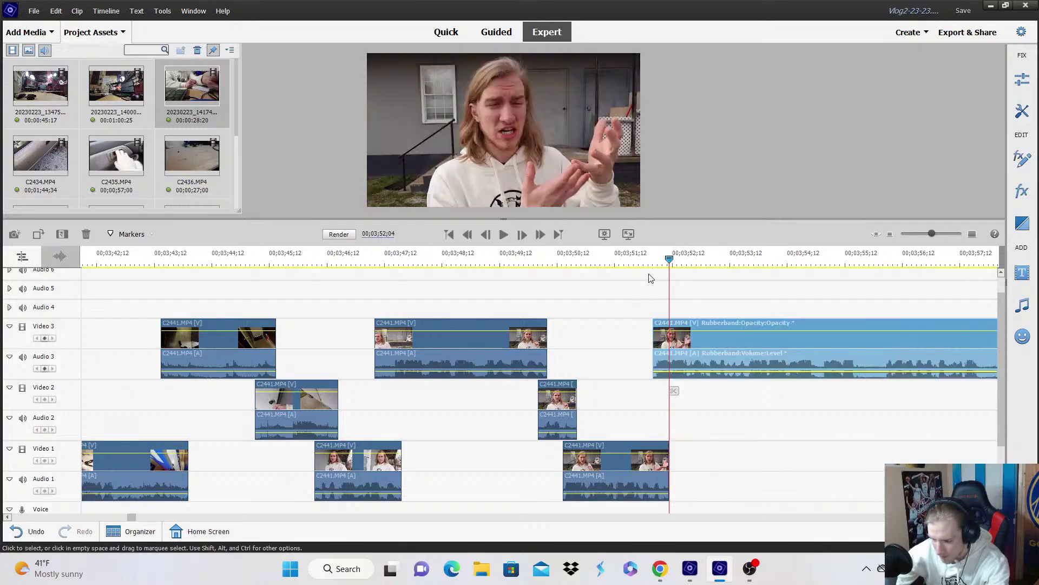
pyautogui.click(697, 283)
pyautogui.press('space')
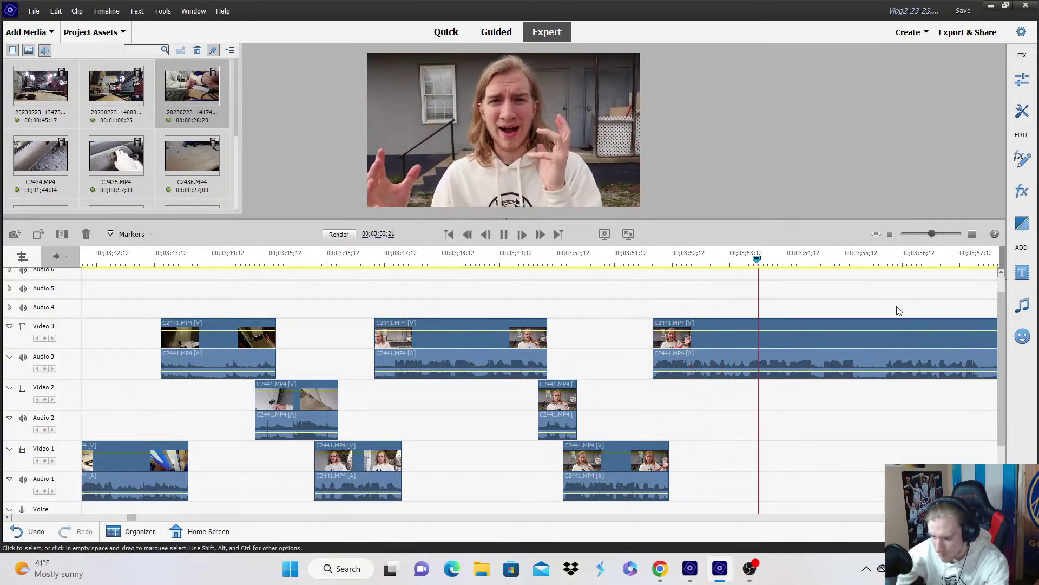
# Split the Video 3 clip at 00;03;55;14, move the trimmed remainder to Video 2 with a slight overlap and save the project.
pyautogui.press('space')
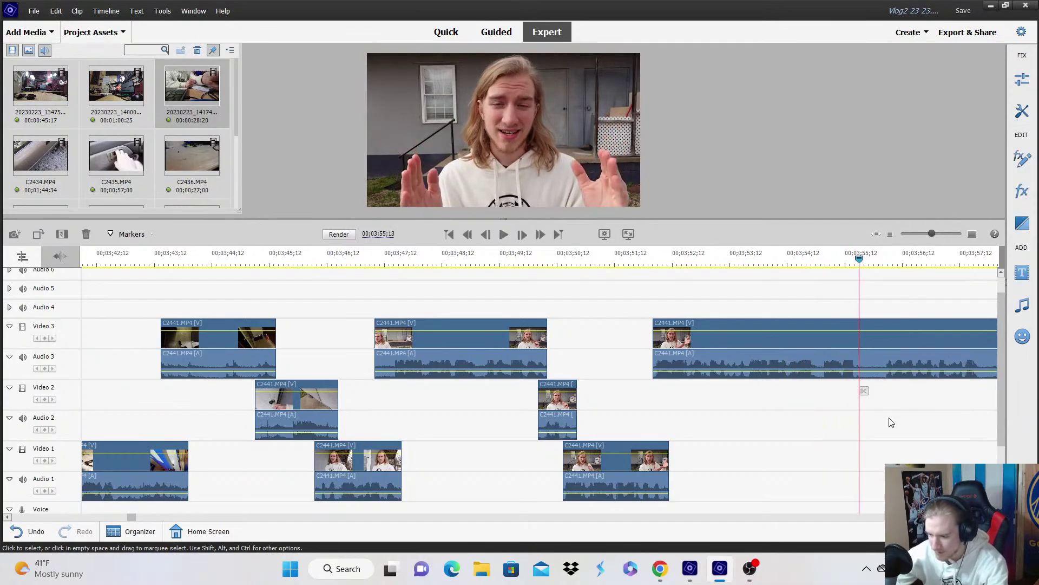
pyautogui.click(867, 391)
pyautogui.moveTo(866, 355); pyautogui.dragTo(866, 391)
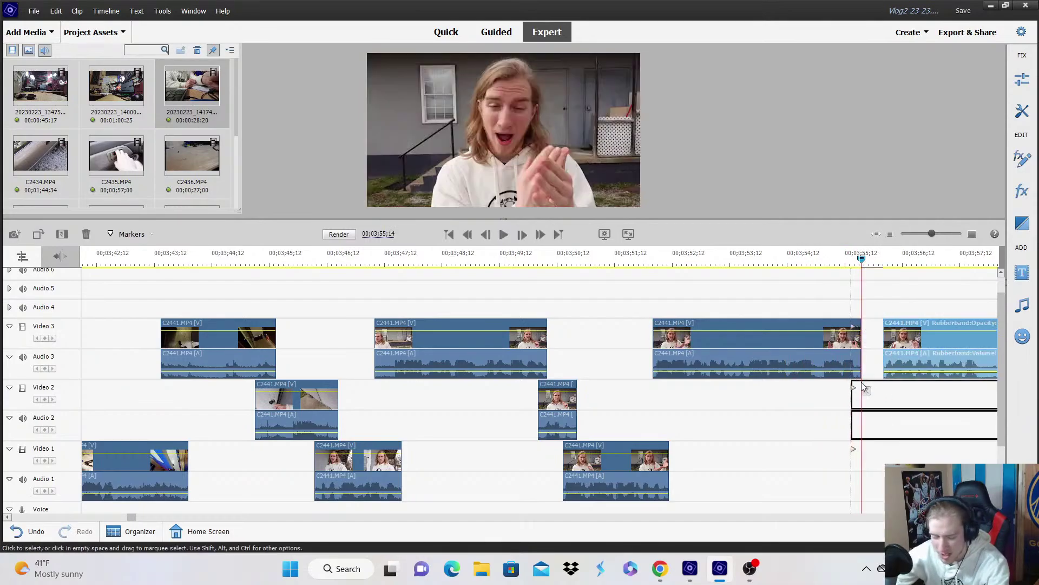
pyautogui.hotkey('ctrl', 's')
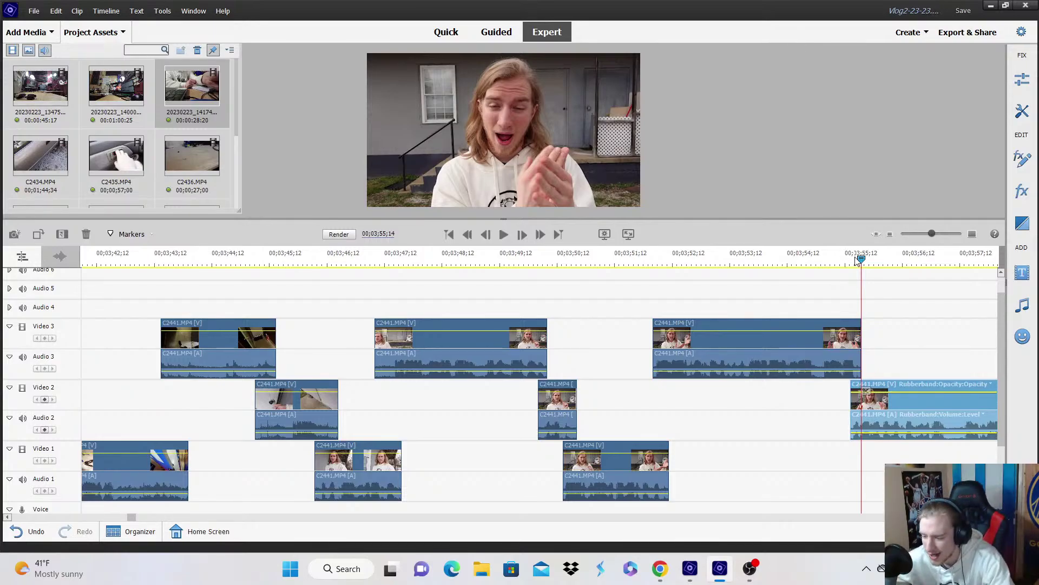
# Play back the newest join, split the Video 2 clip at 00;03;56;29 and move the trimmed remainder to Video 1 with a slight overlap.
pyautogui.click(833, 391)
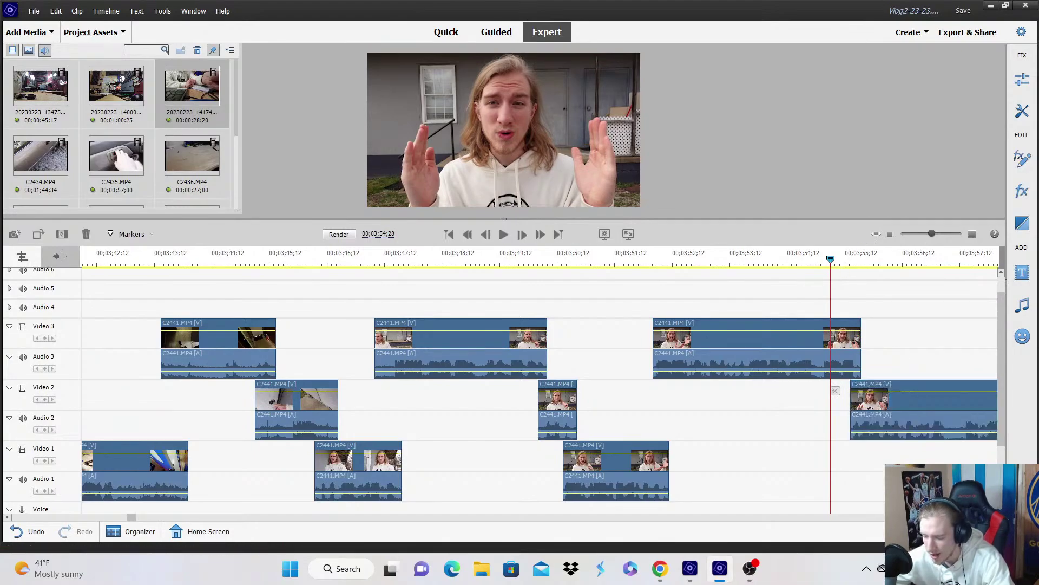
pyautogui.scroll(-5, 617, 292)
pyautogui.press('space')
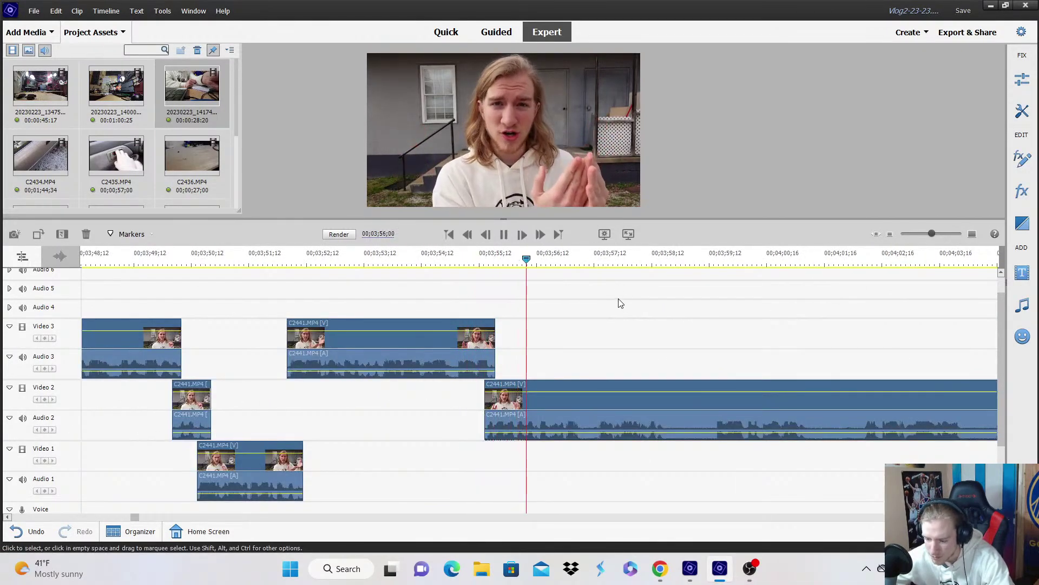
pyautogui.press('space')
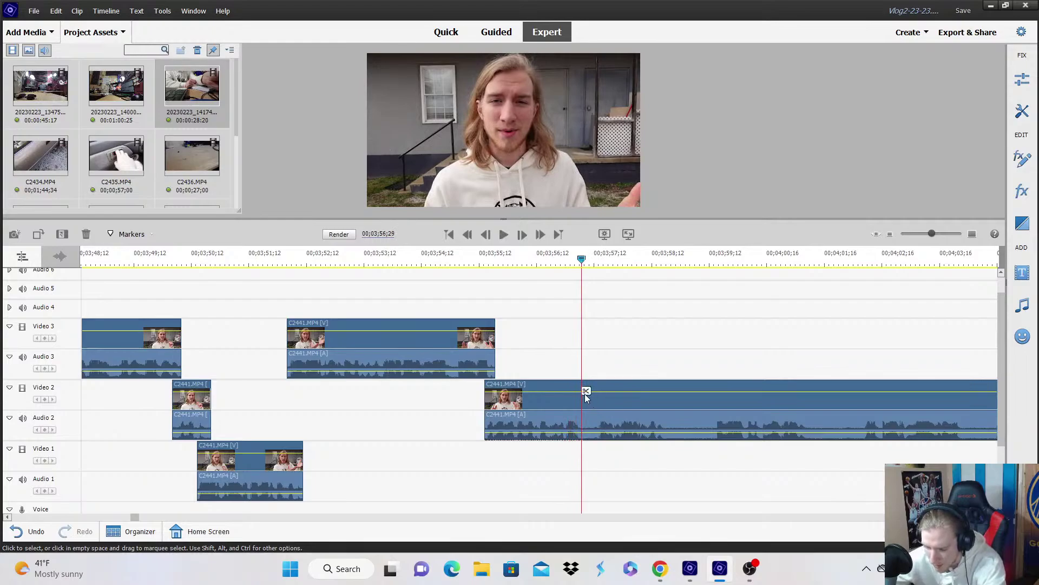
pyautogui.click(586, 395)
pyautogui.moveTo(585, 395); pyautogui.dragTo(592, 454)
# Split the Video 1 clip at 00;03;58;02 and move the trimmed remainder to Video 3, slightly overlapping the piece's end.
pyautogui.press('space')
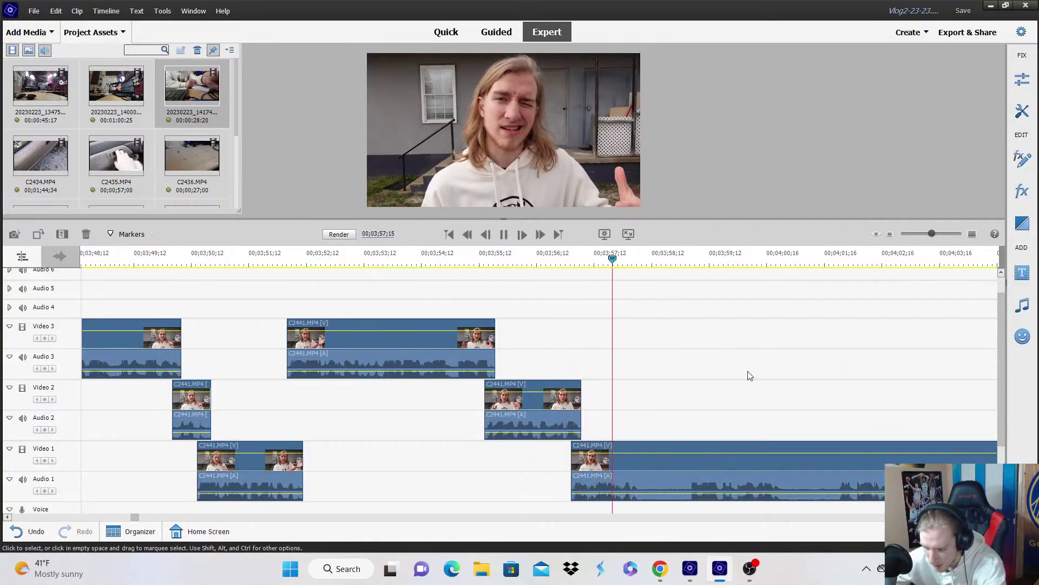
pyautogui.press('space')
pyautogui.click(649, 390)
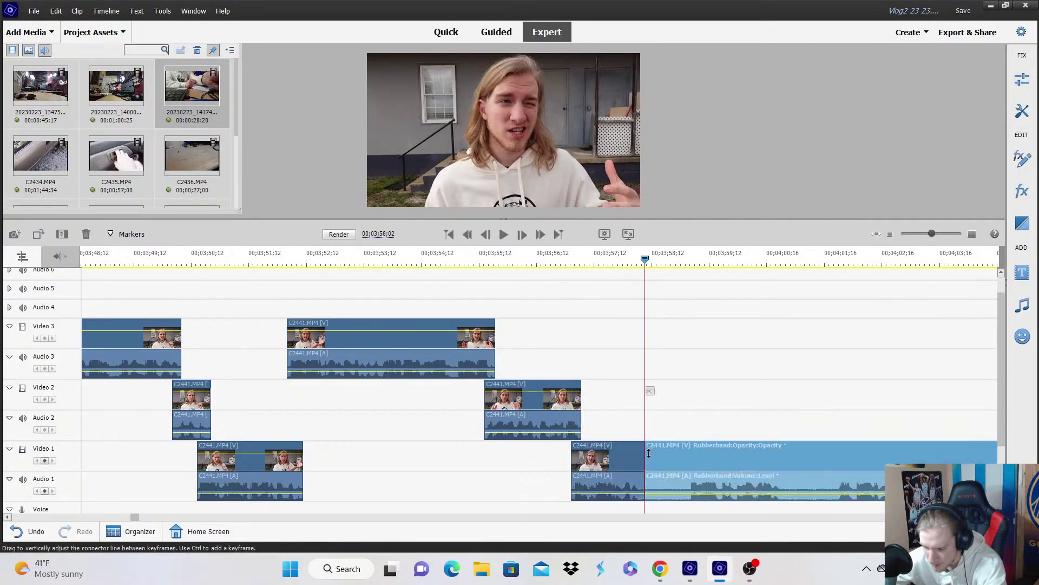
pyautogui.moveTo(649, 453); pyautogui.dragTo(658, 352)
# Split the Video 3 clip at about 00;03;59;15 and move the trimmed remainder to Video 2, slightly overlapping the piece's end.
pyautogui.press('space')
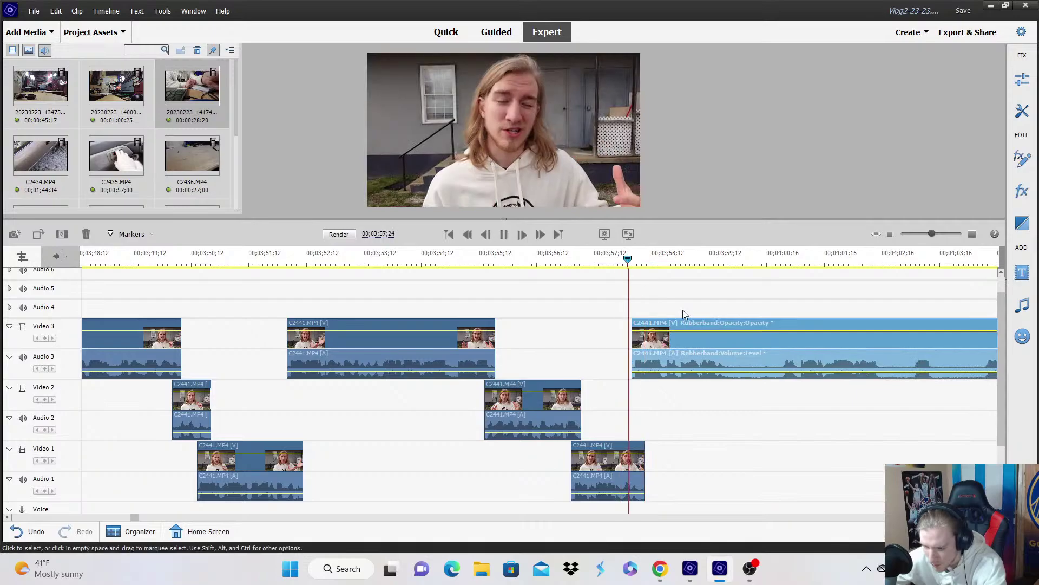
pyautogui.click(684, 314)
pyautogui.scroll(-1, 742, 309)
pyautogui.press('space')
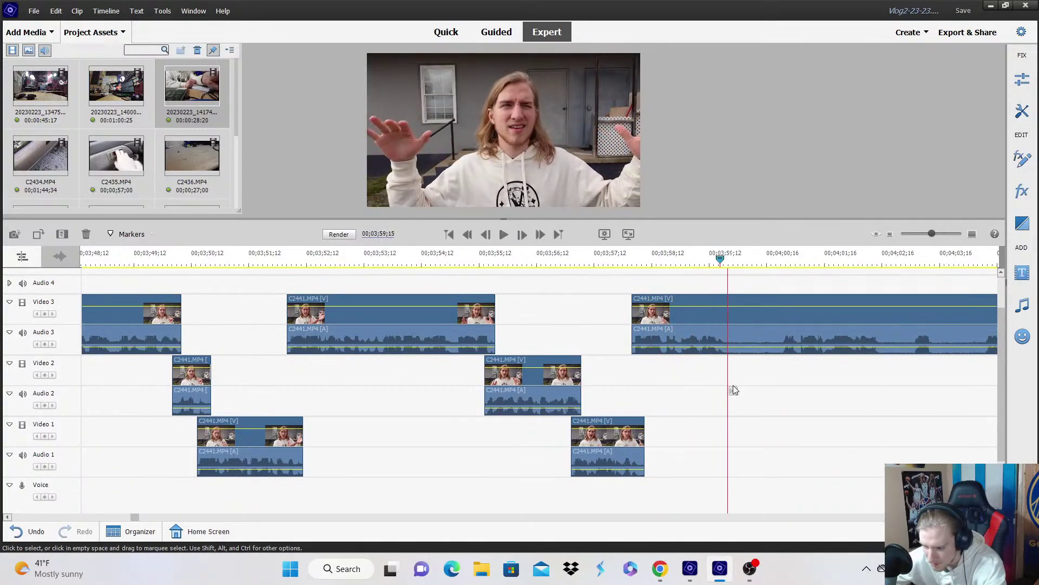
pyautogui.moveTo(740, 320); pyautogui.dragTo(723, 384)
# Split the Video 2 clip at 00;04;01;02, trim the remainder's start and move it to Video 1 with a slight overlap.
pyautogui.press('space')
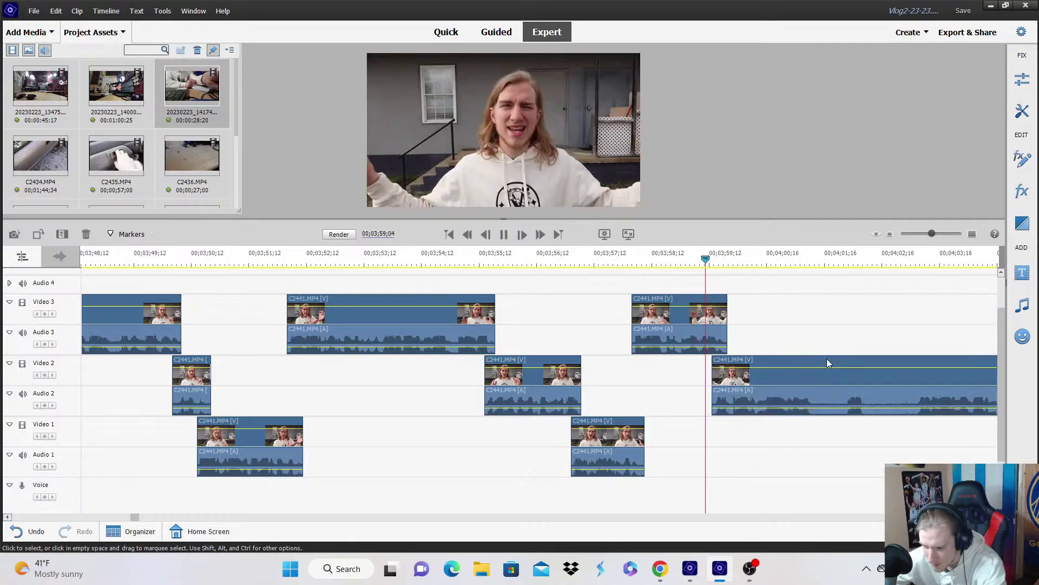
pyautogui.scroll(-1, 952, 439)
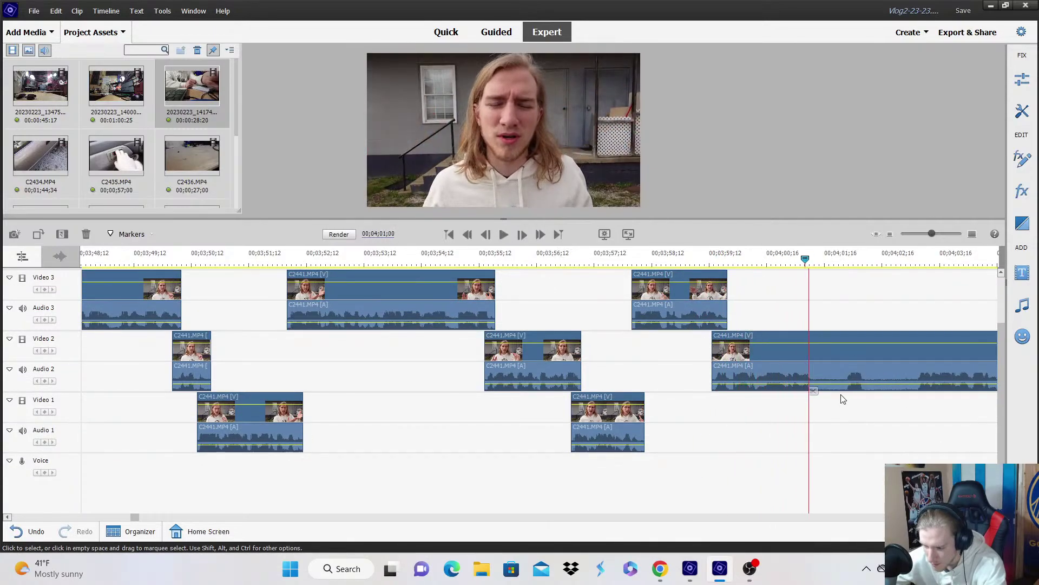
pyautogui.press('space')
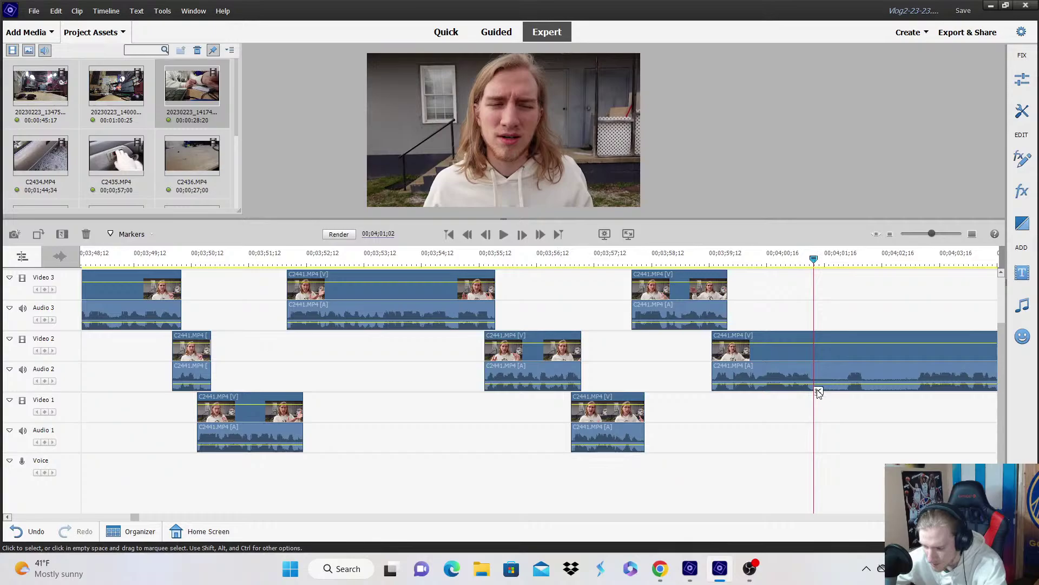
pyautogui.click(817, 374)
pyautogui.press('space')
pyautogui.moveTo(818, 371); pyautogui.dragTo(839, 414)
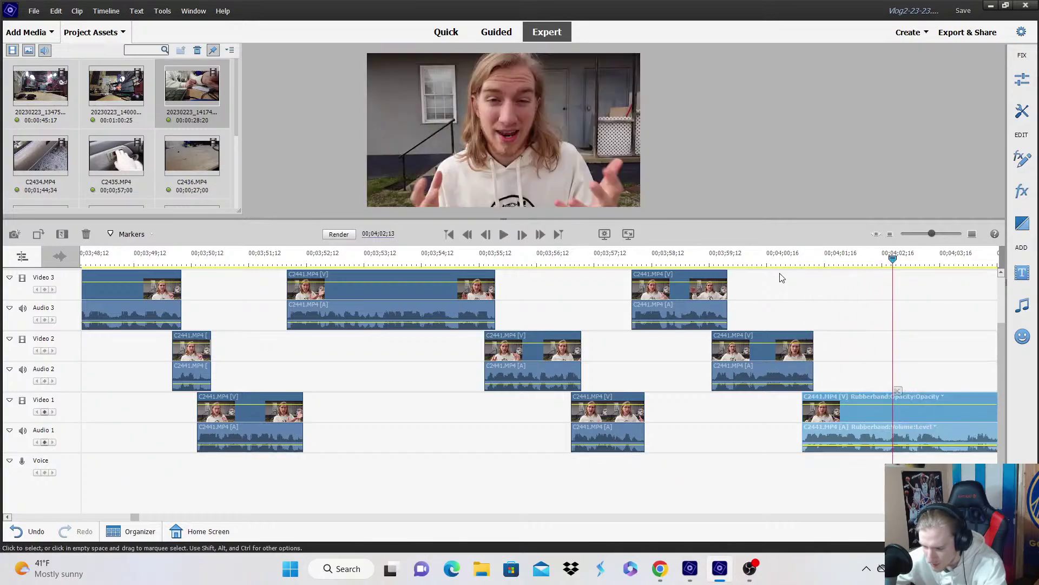
# Play back the join, undo the remainder's move and trim, and place it on Video 1 again with an earlier start overlapping the Video 2 piece.
pyautogui.click(782, 254)
pyautogui.click(819, 302)
pyautogui.press('space')
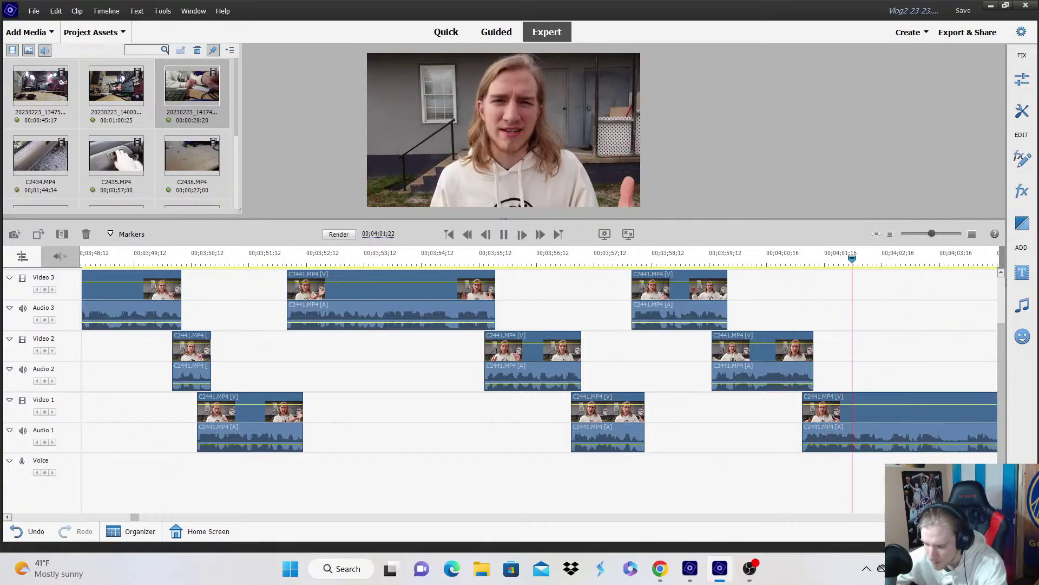
pyautogui.click(44, 533)
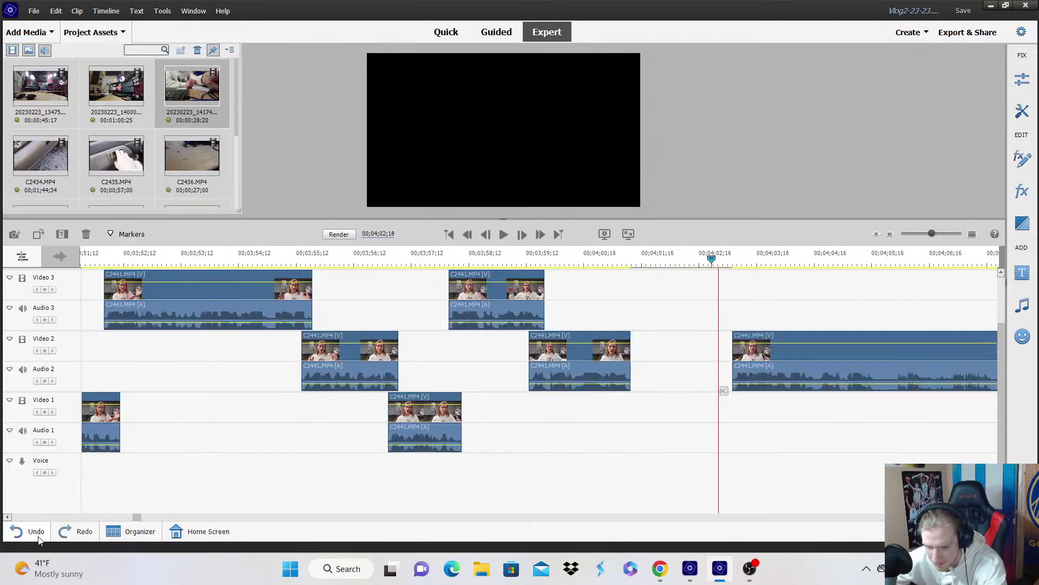
pyautogui.moveTo(733, 366); pyautogui.dragTo(644, 399)
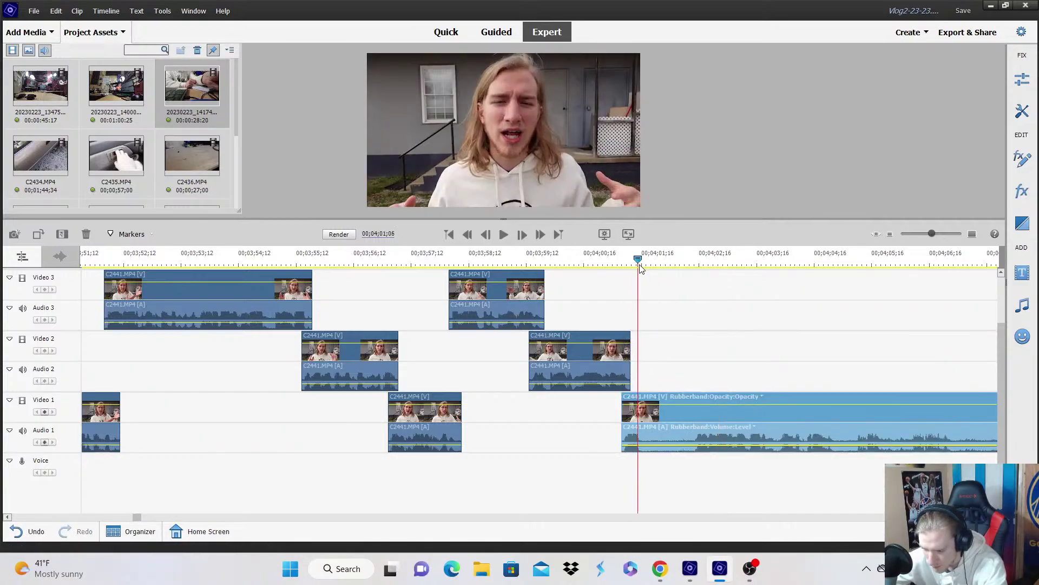
# Split the Video 1 clip at 00;04;01;08, ripple-trim the remainder's start to cut the pause, and play back the join.
pyautogui.click(648, 391)
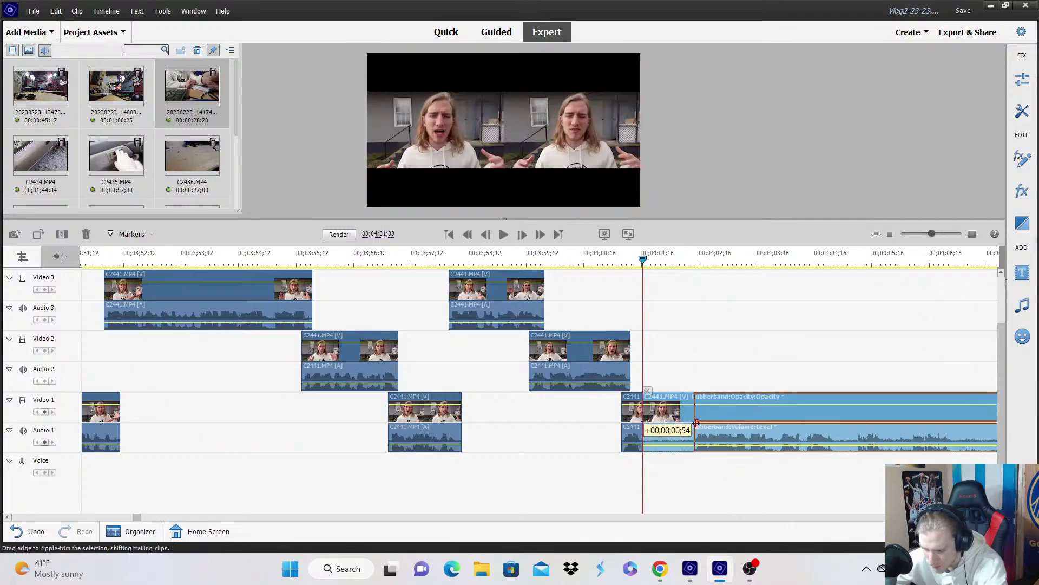
pyautogui.click(619, 271)
pyautogui.press('space')
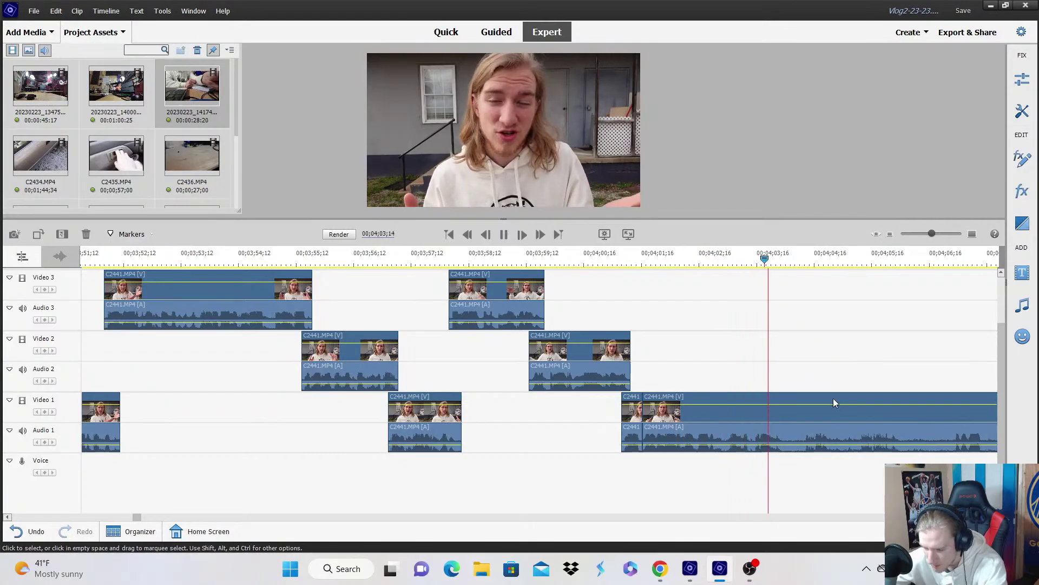
# Split the Video 1 clip at about 00;04;03;22, trim the remainder's start and move it to Video 3 with a slight overlap.
pyautogui.click(800, 402)
pyautogui.click(791, 387)
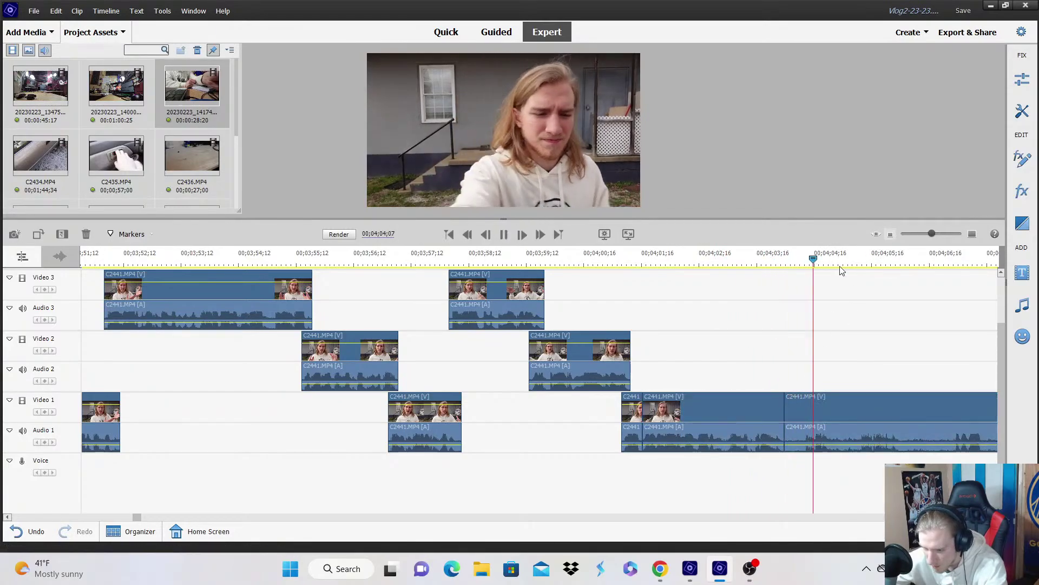
pyautogui.press('-')
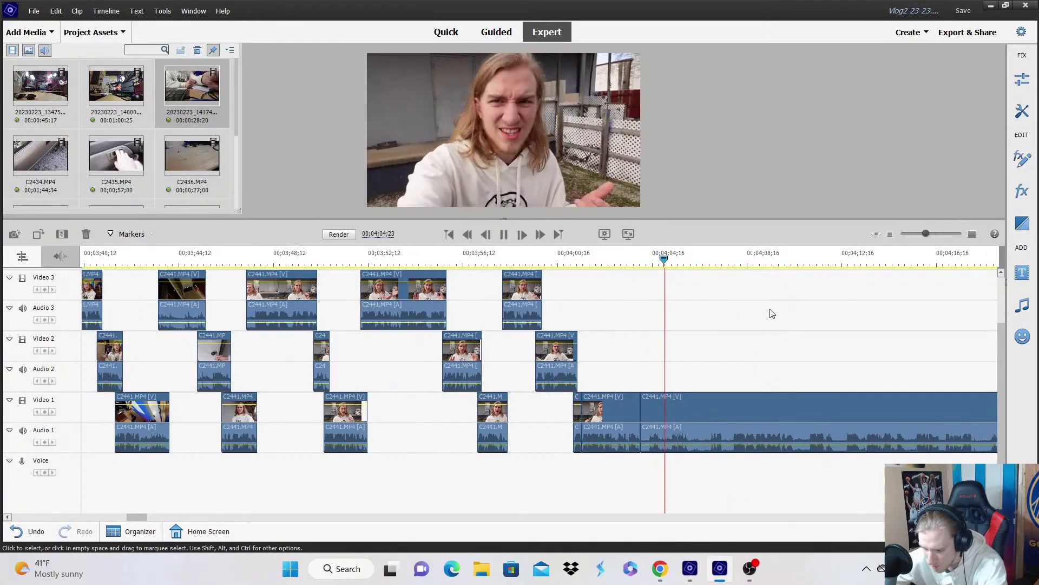
pyautogui.click(972, 234)
pyautogui.click(396, 432)
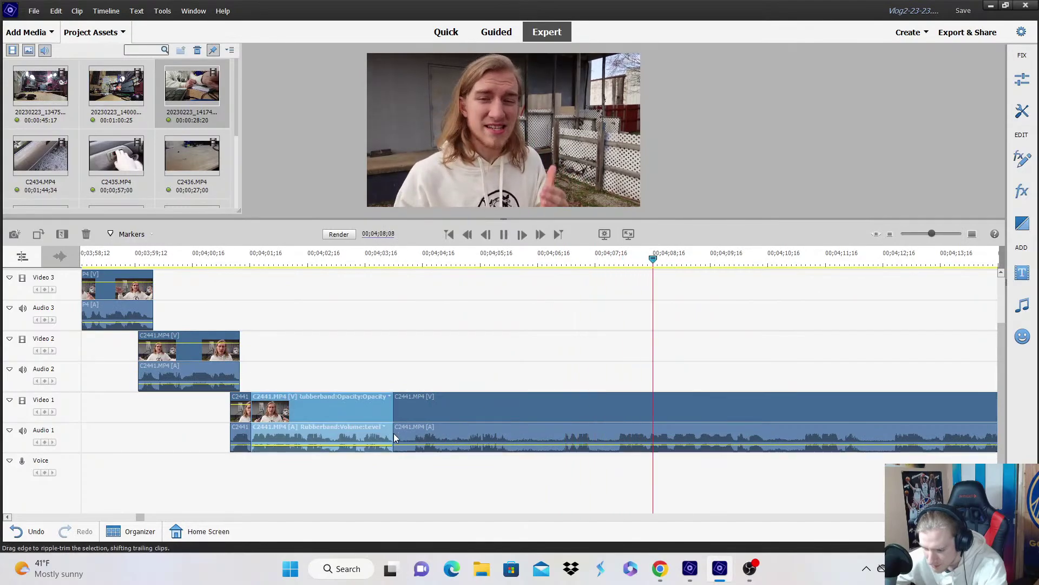
pyautogui.moveTo(396, 431); pyautogui.dragTo(562, 418)
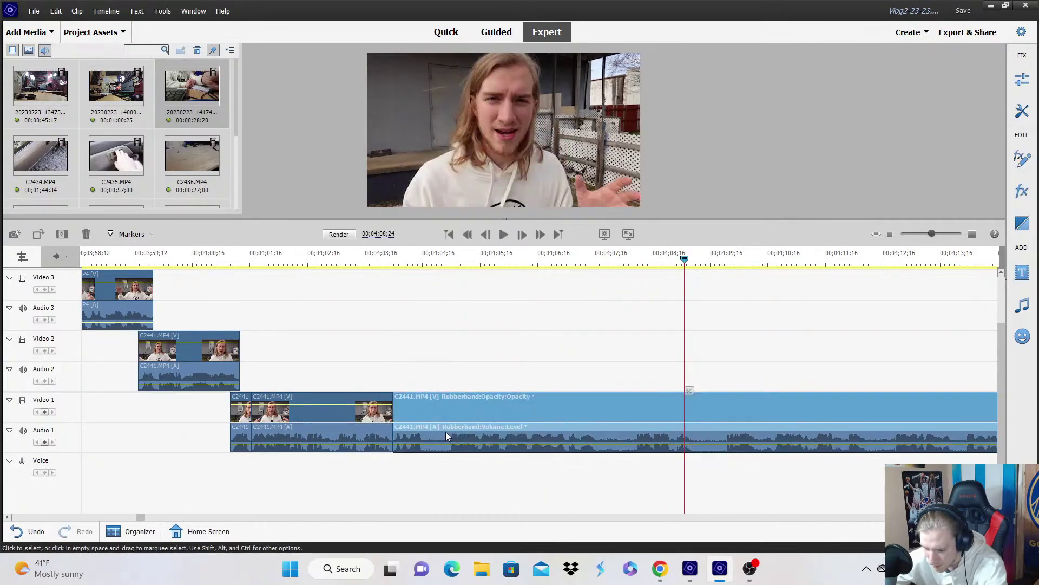
pyautogui.moveTo(446, 431); pyautogui.dragTo(372, 281)
pyautogui.scroll(2, 379, 287)
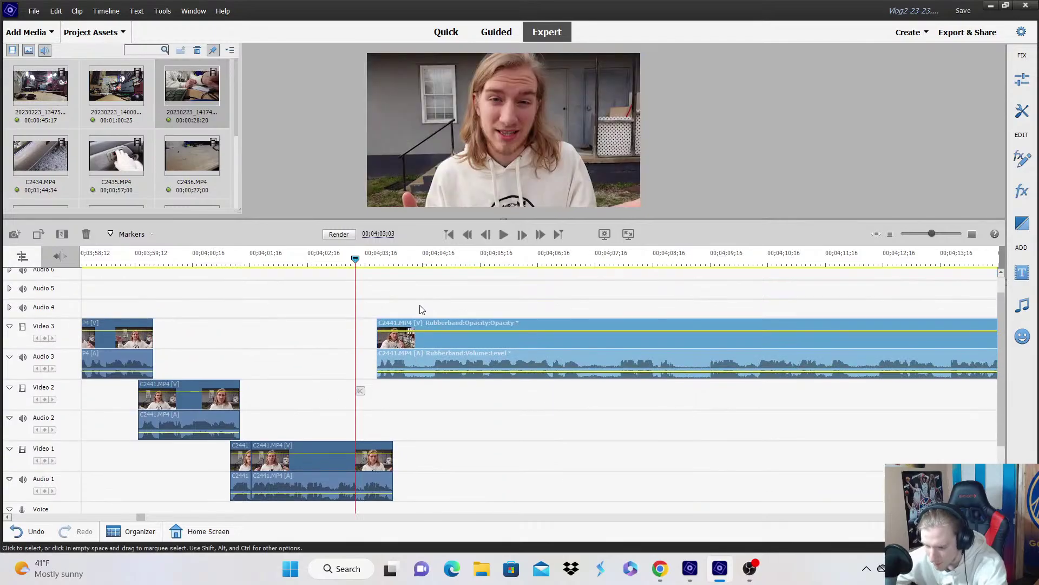
# Split the Video 3 clip at about 00;04;04;03 and move the trimmed remainder to Video 2, slightly overlapping the piece's end.
pyautogui.click(419, 309)
pyautogui.press('space')
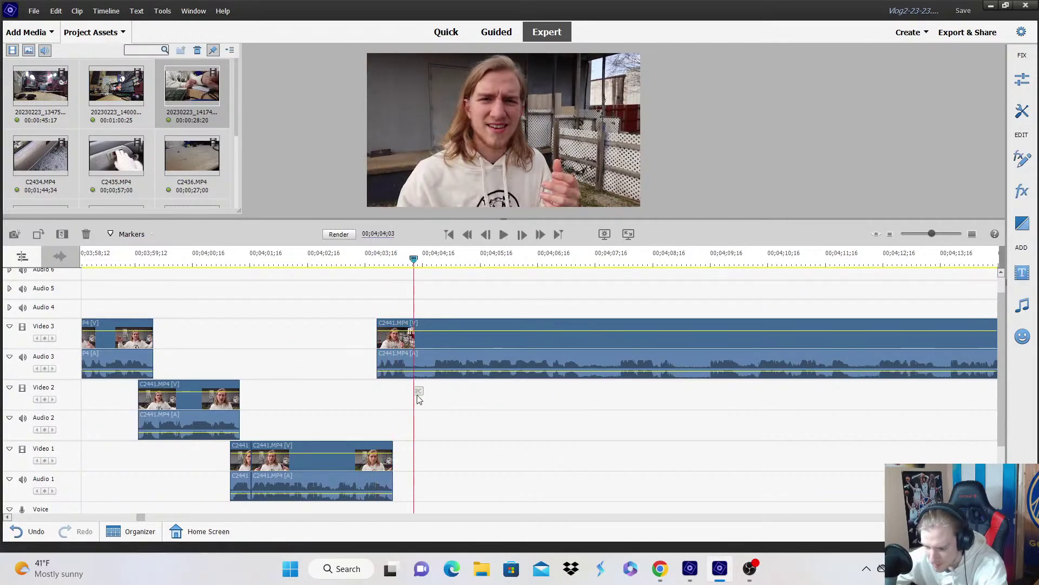
pyautogui.click(419, 391)
pyautogui.moveTo(418, 365); pyautogui.dragTo(424, 397)
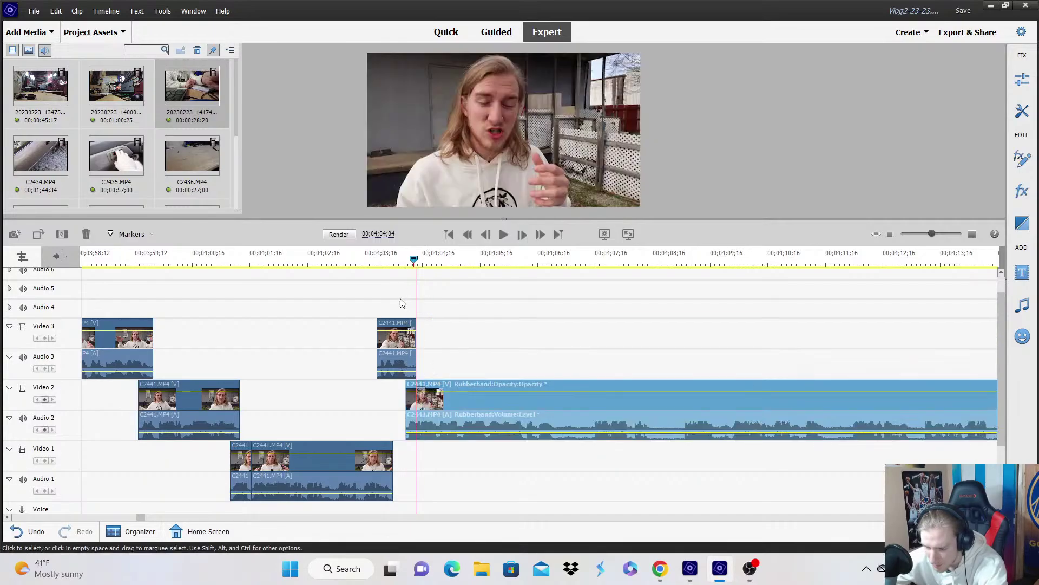
# Split the Video 2 clip at 00;04;06;18 and move the trimmed remainder to Video 1, slightly overlapping the piece's end.
pyautogui.click(497, 319)
pyautogui.press('space')
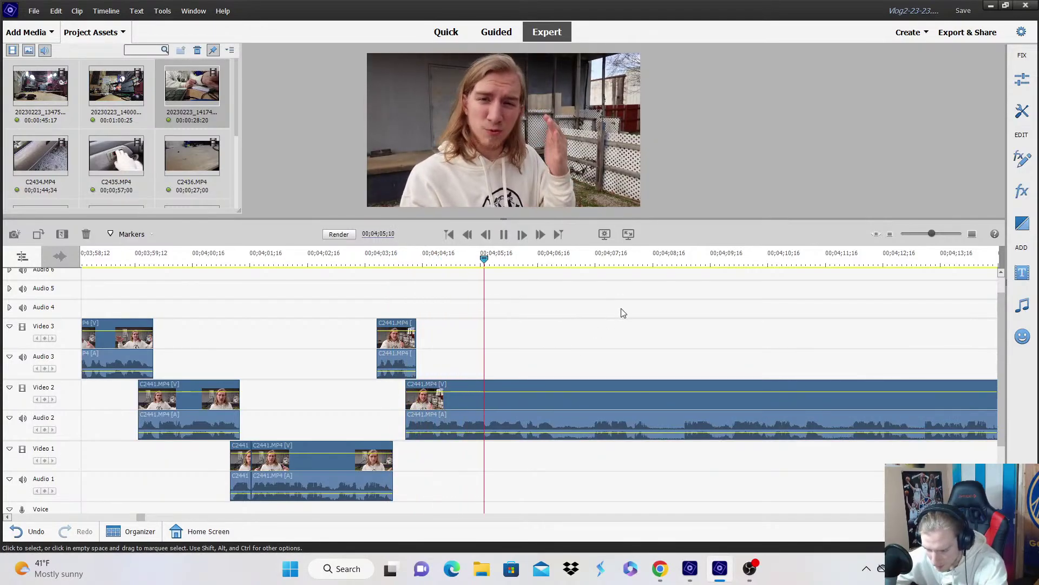
pyautogui.click(563, 392)
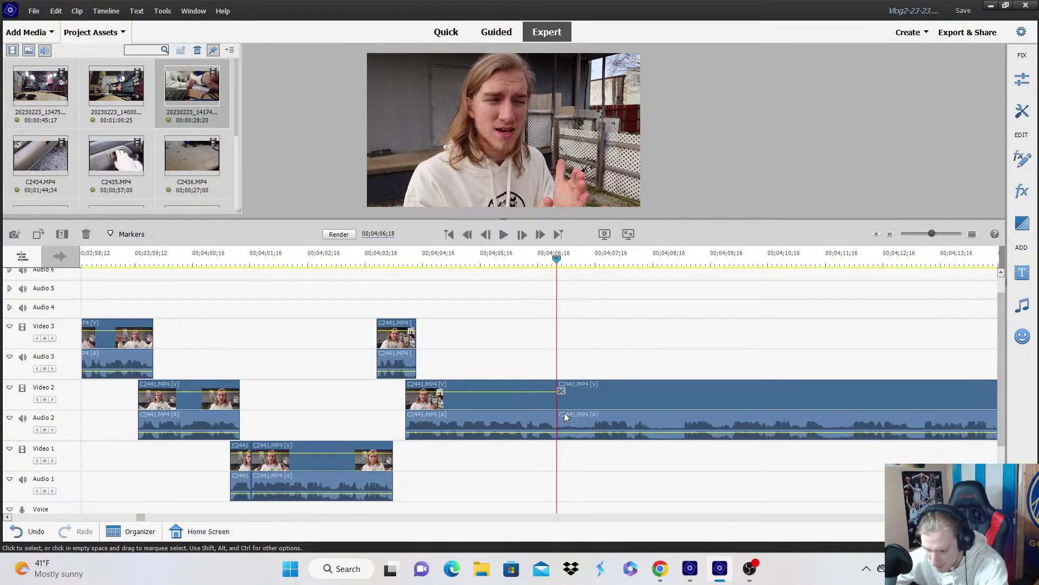
pyautogui.moveTo(564, 416); pyautogui.dragTo(554, 474)
pyautogui.scroll(-3, 596, 320)
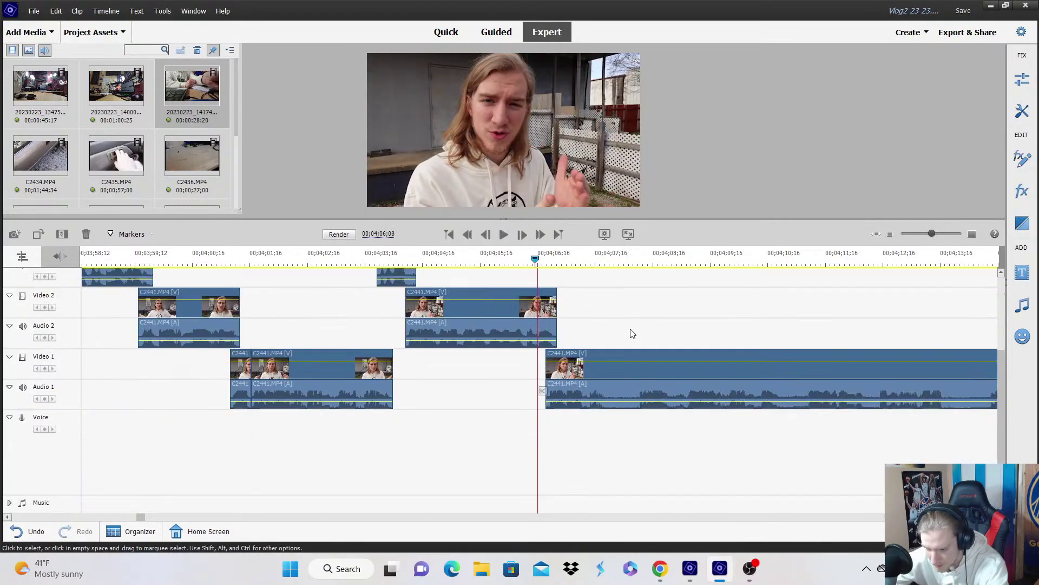
# Split the Video 1 clip at 00;04;07;15 and move the remainder to Video 3, slightly overlapping the piece's end.
pyautogui.press('space')
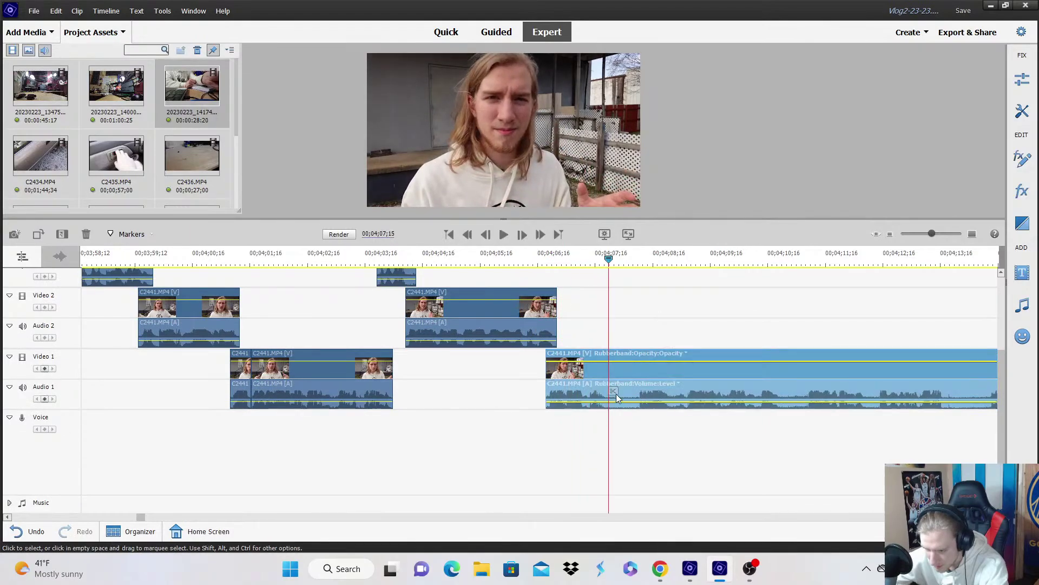
pyautogui.click(638, 394)
pyautogui.hotkey('ctrl', 'k')
pyautogui.scroll(2, 640, 381)
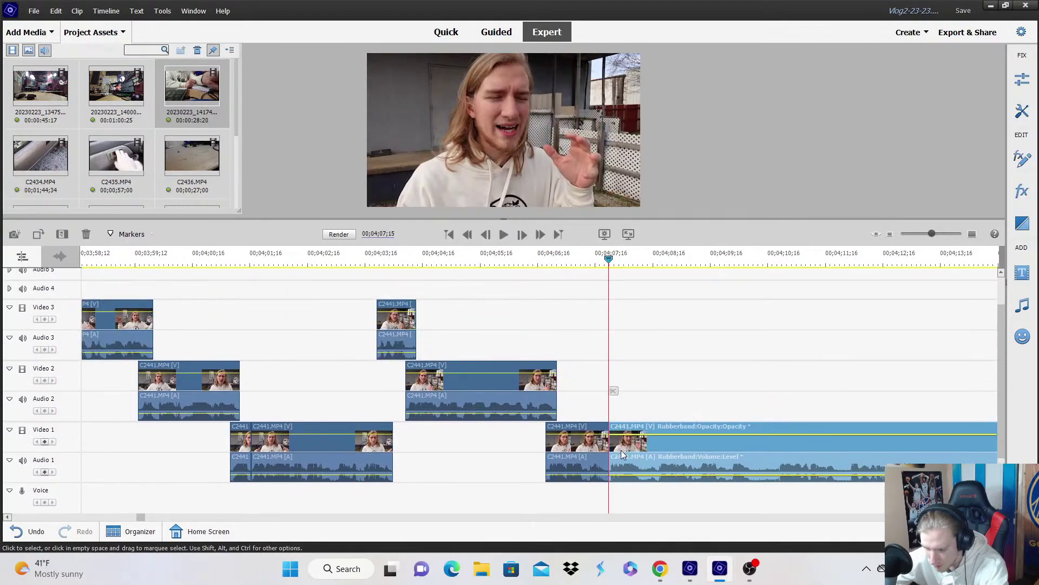
pyautogui.moveTo(621, 450); pyautogui.dragTo(607, 318)
# Play back the join, split the Video 3 clip at 00;04;09;22 and move the trimmed remainder to Video 2 with a slight overlap.
pyautogui.click(669, 296)
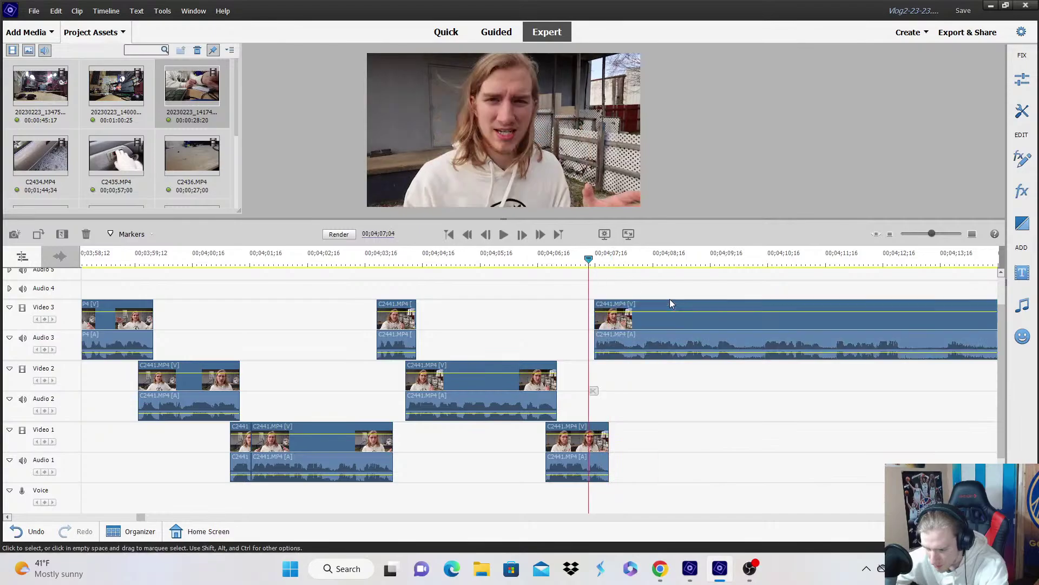
pyautogui.press('space')
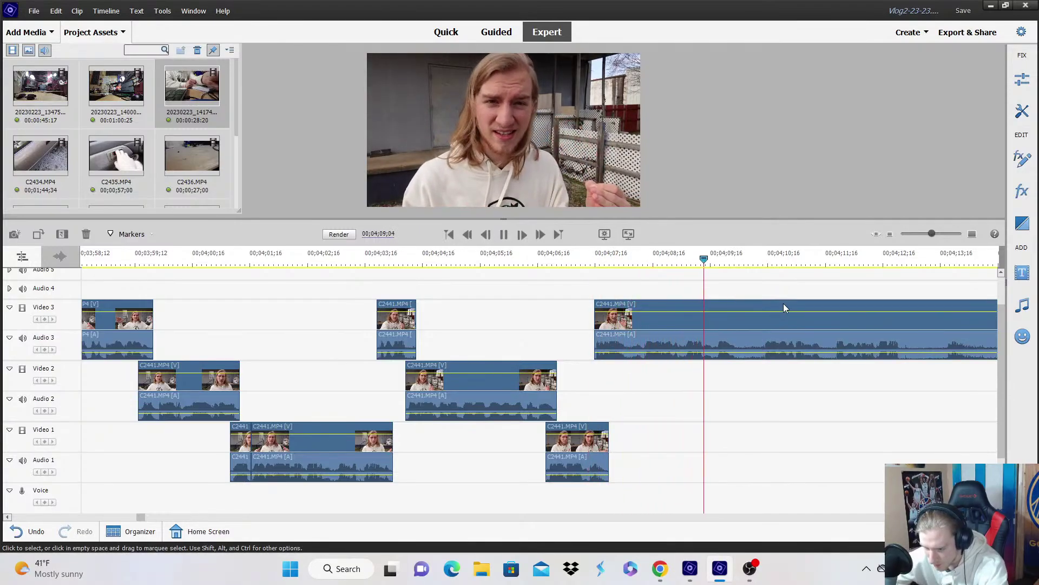
pyautogui.press('space')
pyautogui.click(743, 393)
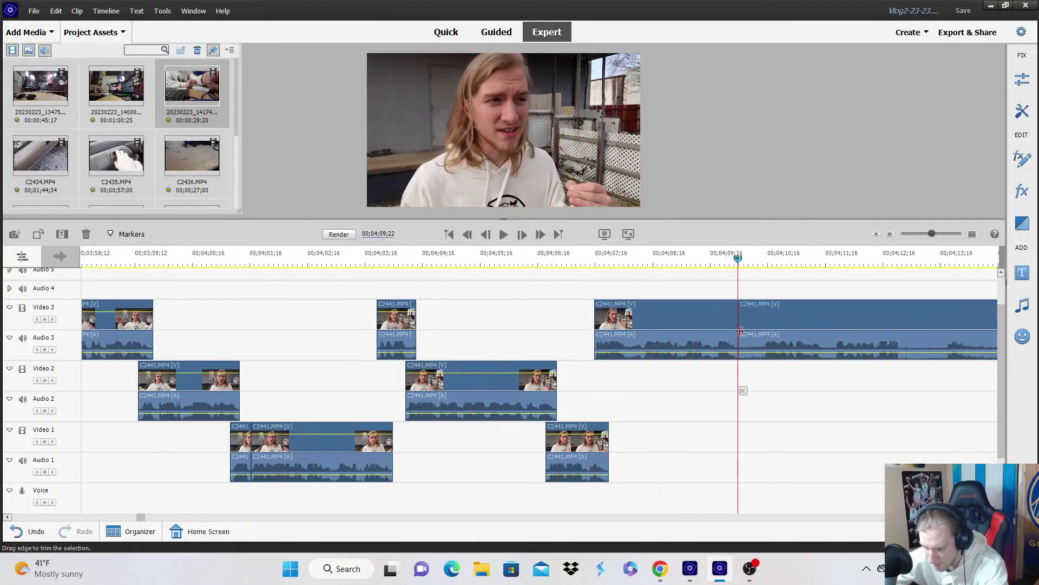
pyautogui.moveTo(772, 325); pyautogui.dragTo(736, 389)
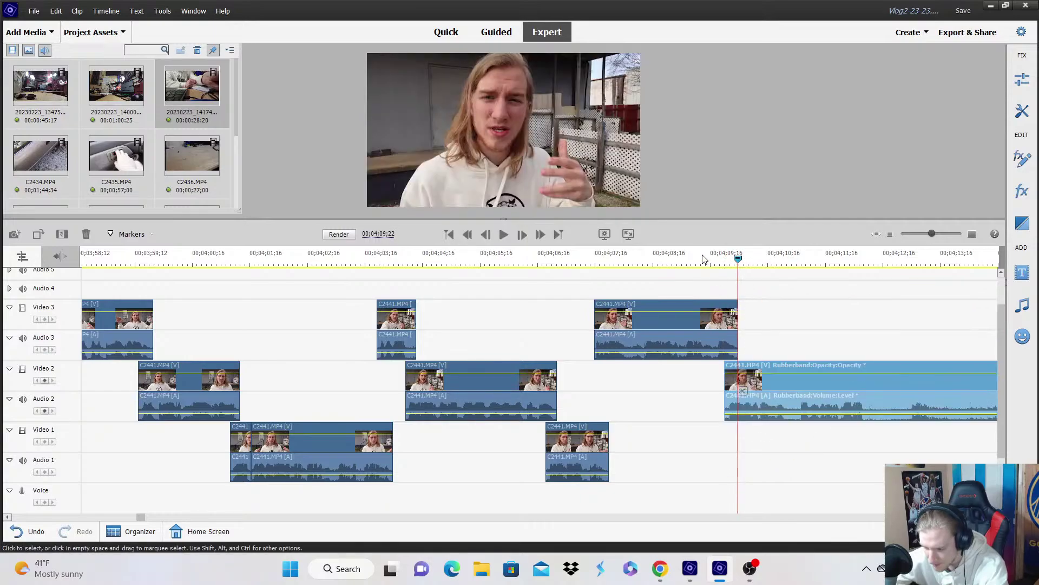
# Play back the new Video 2 clip and split it at the end of the spoken line, at about 00;04;12;02.
pyautogui.click(703, 259)
pyautogui.press('space')
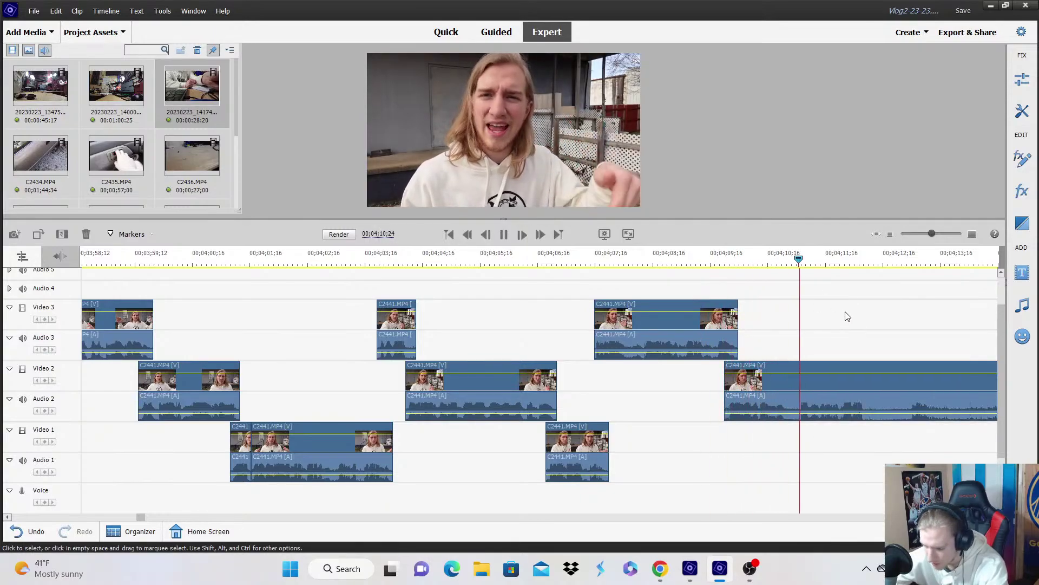
pyautogui.click(877, 391)
# Keyframe a quick zoom-in on the Video 2 piece using Motion Scale, from 00;04;10;23 to an enlarged frame at 00;04;10;25.
pyautogui.moveTo(775, 258); pyautogui.dragTo(796, 265)
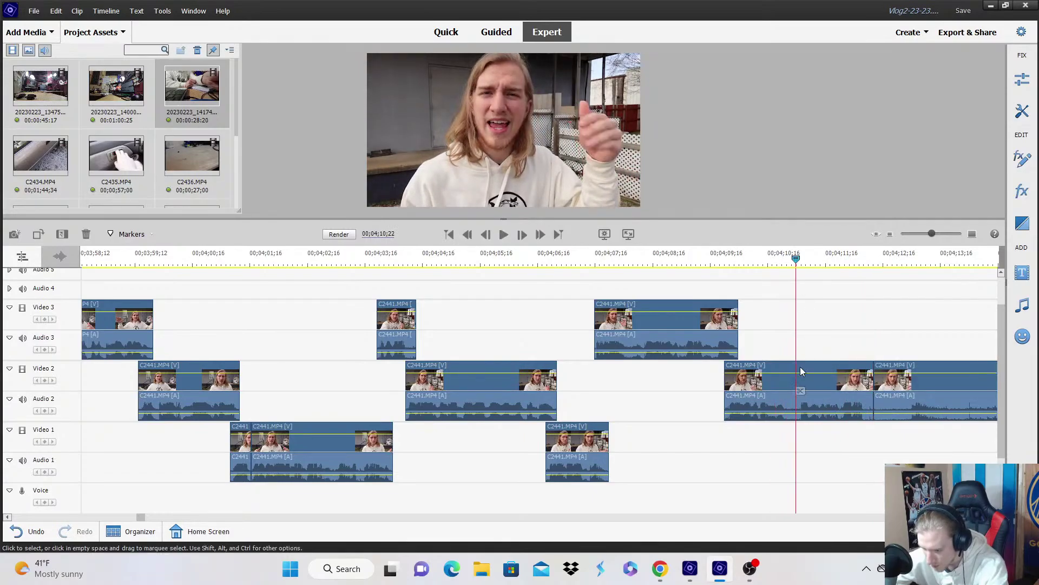
pyautogui.click(769, 373)
pyautogui.click(783, 372)
pyautogui.moveTo(812, 376)
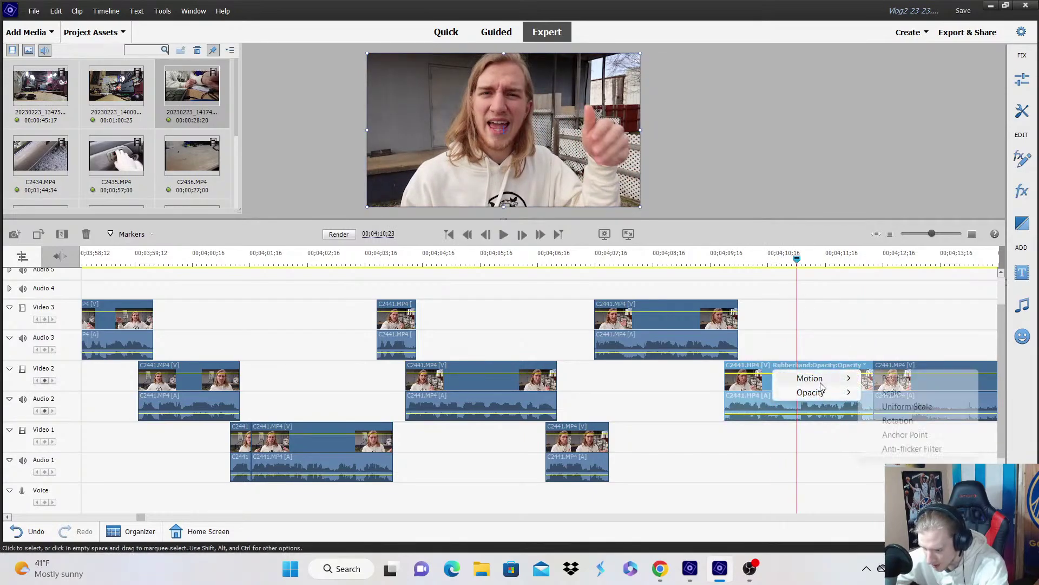
pyautogui.click(890, 390)
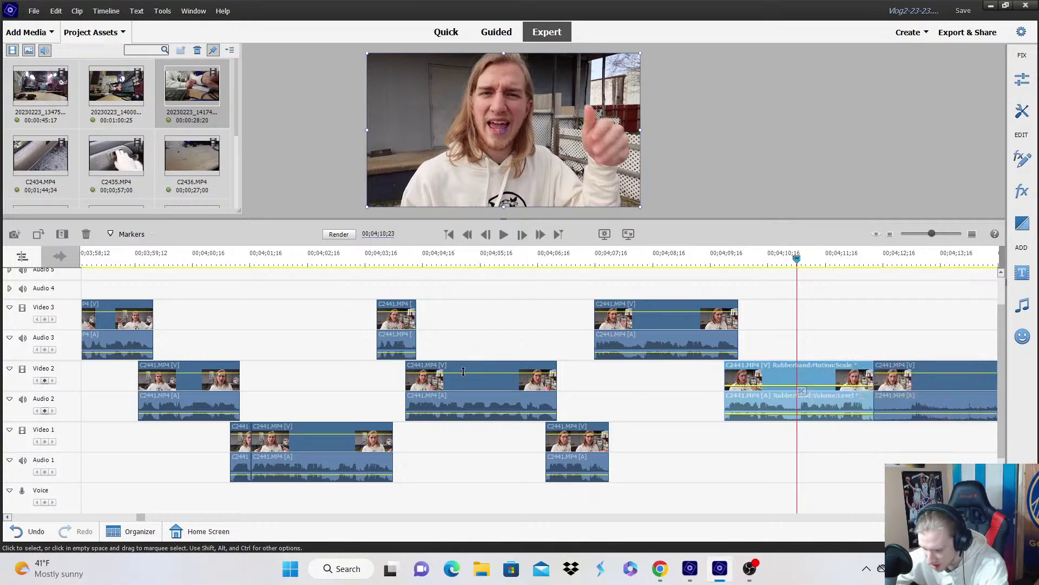
pyautogui.click(44, 381)
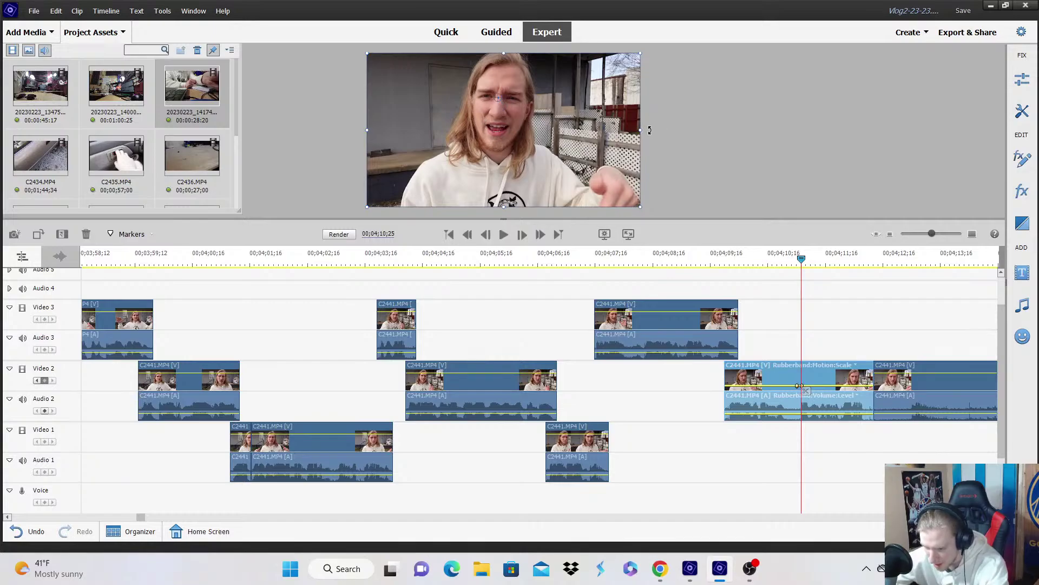
pyautogui.moveTo(641, 130); pyautogui.dragTo(677, 136)
# Play back the zoom from 00;04;10;09 and save the project.
pyautogui.click(772, 259)
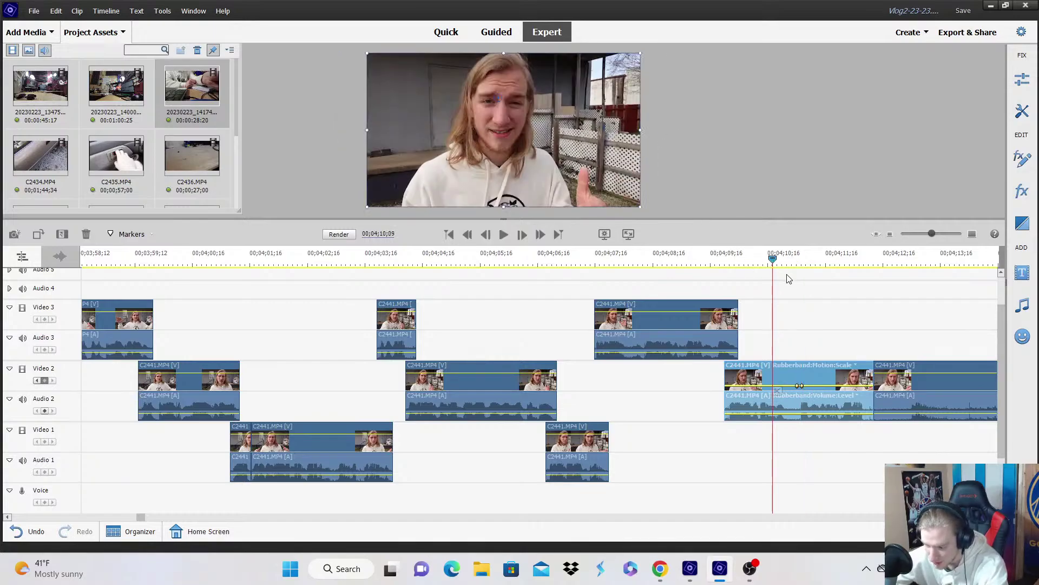
pyautogui.press('space')
pyautogui.click(892, 230)
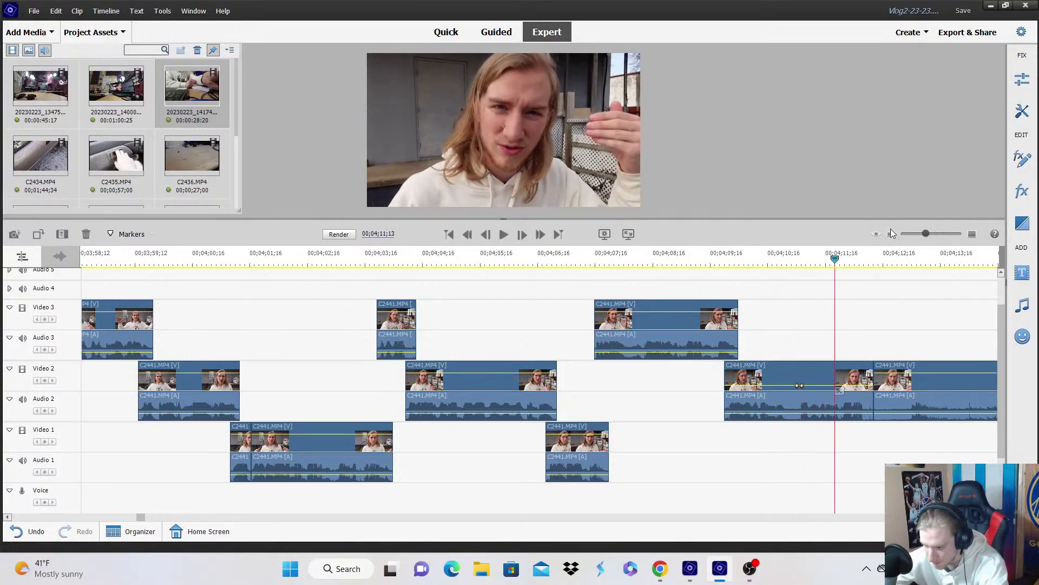
pyautogui.click(967, 9)
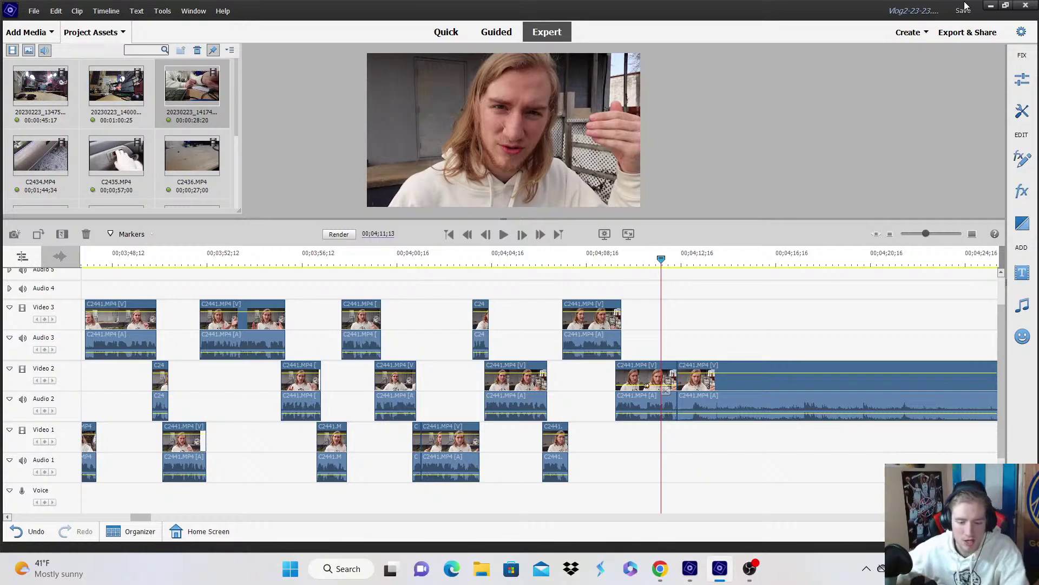
# Look through the remaining Video 2 footage for the start of the next usable take.
pyautogui.press('space')
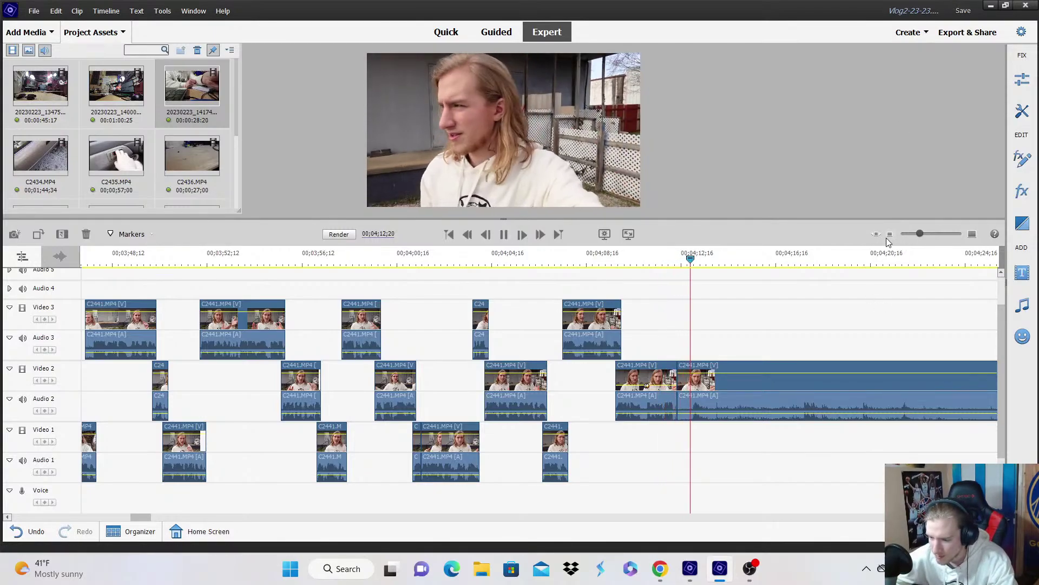
pyautogui.click(889, 234)
pyautogui.click(773, 257)
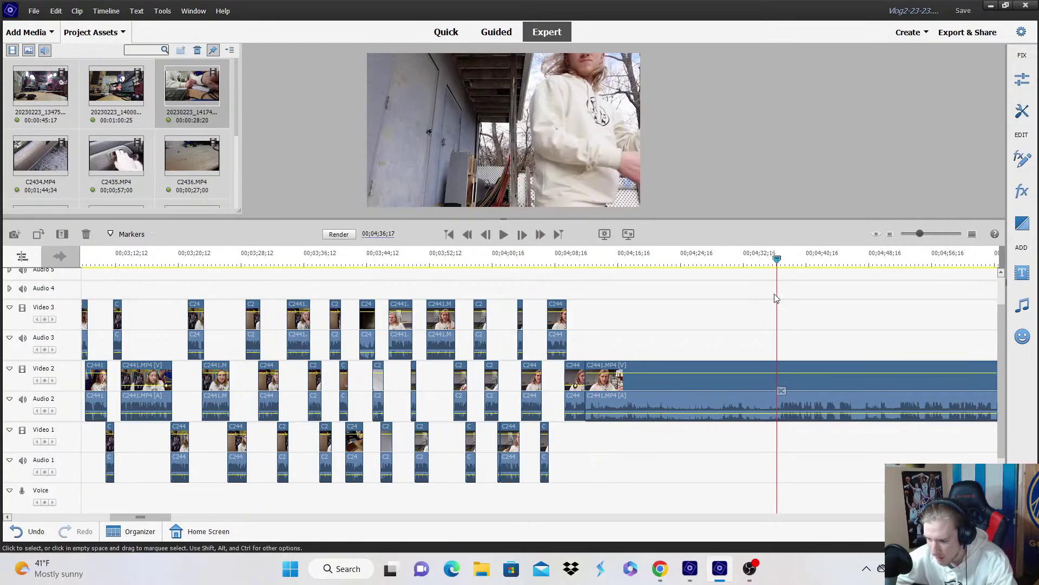
pyautogui.press('=')
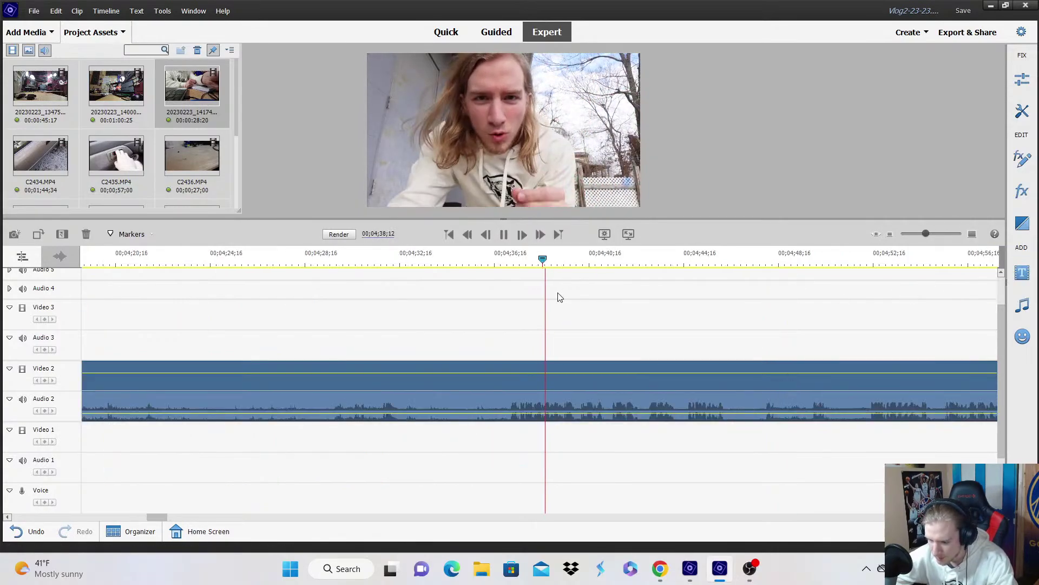
pyautogui.click(507, 259)
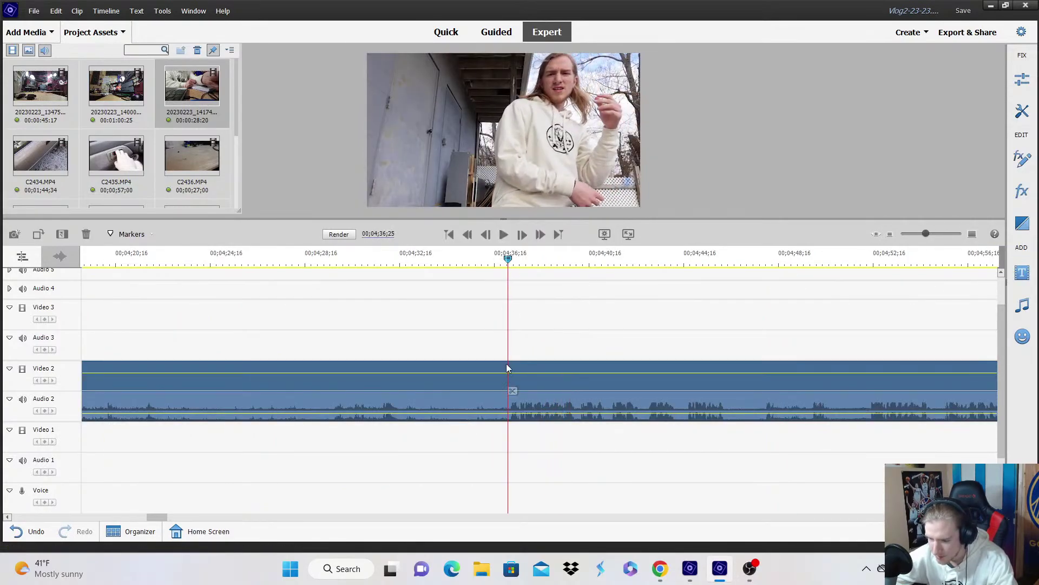
pyautogui.press('space')
pyautogui.click(871, 260)
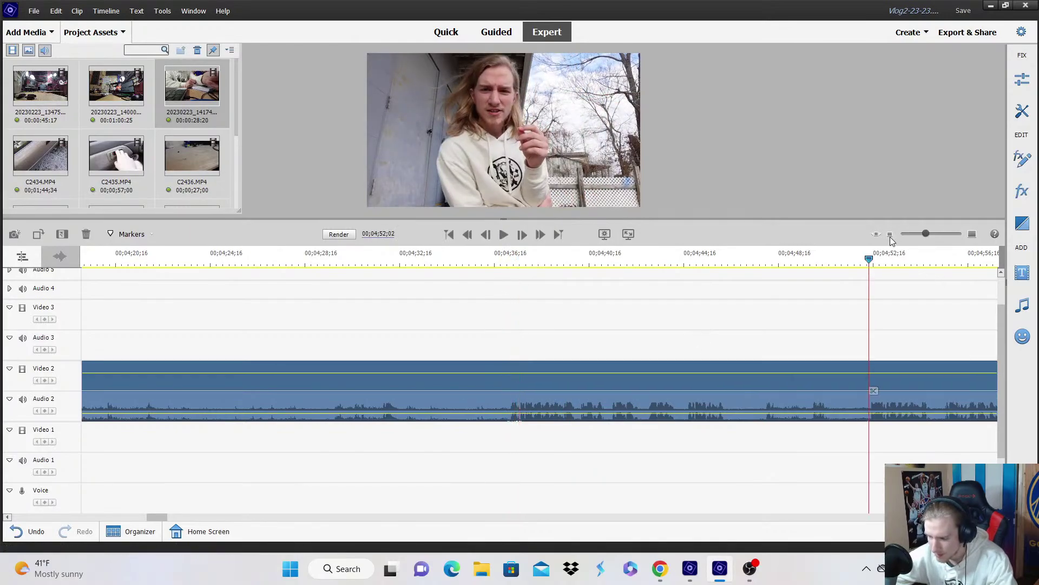
pyautogui.click(890, 234)
pyautogui.click(891, 234)
pyautogui.click(647, 260)
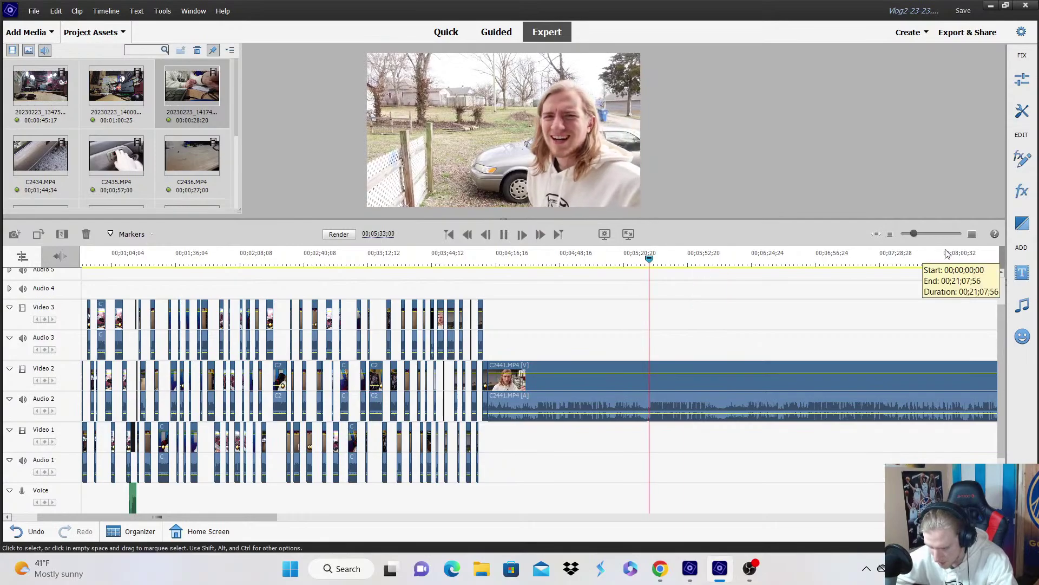
# Split the Video 2 clip at 00;05;30;26 and delete the unwanted piece before it, leaving the gap open.
pyautogui.press('=')
pyautogui.press('=')
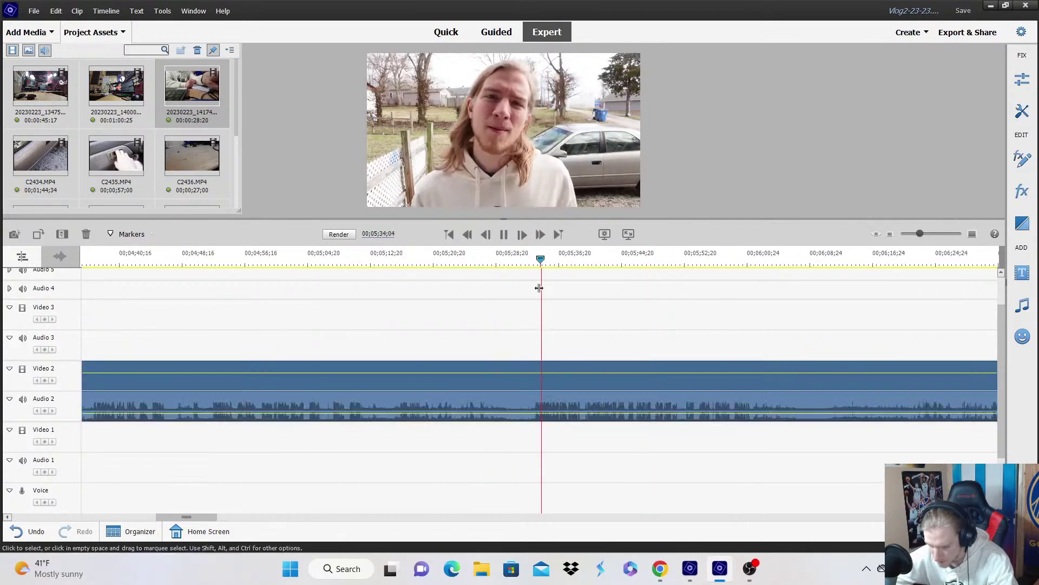
pyautogui.click(516, 262)
pyautogui.click(520, 393)
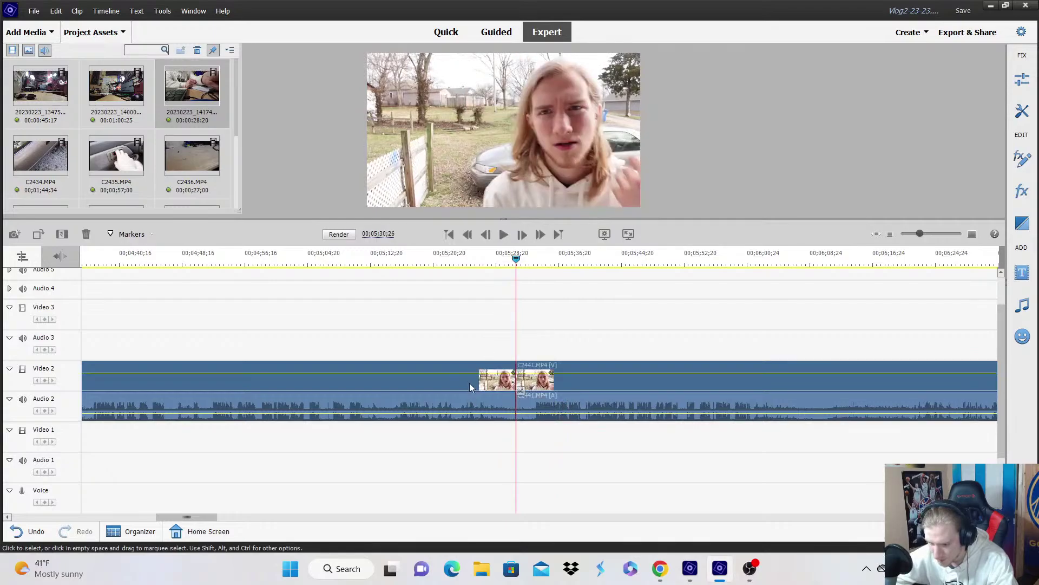
pyautogui.rightClick(468, 403)
pyautogui.click(550, 123)
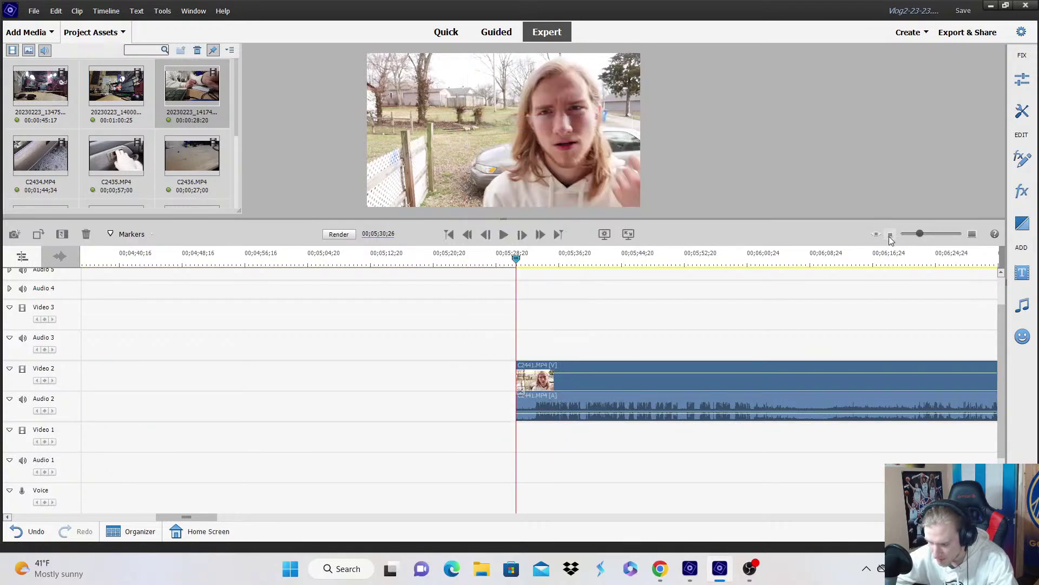
# Delete the empty gap before the remaining Video 2 take so it closes up against the preceding piece.
pyautogui.click(890, 234)
pyautogui.click(265, 397)
pyautogui.press('Delete')
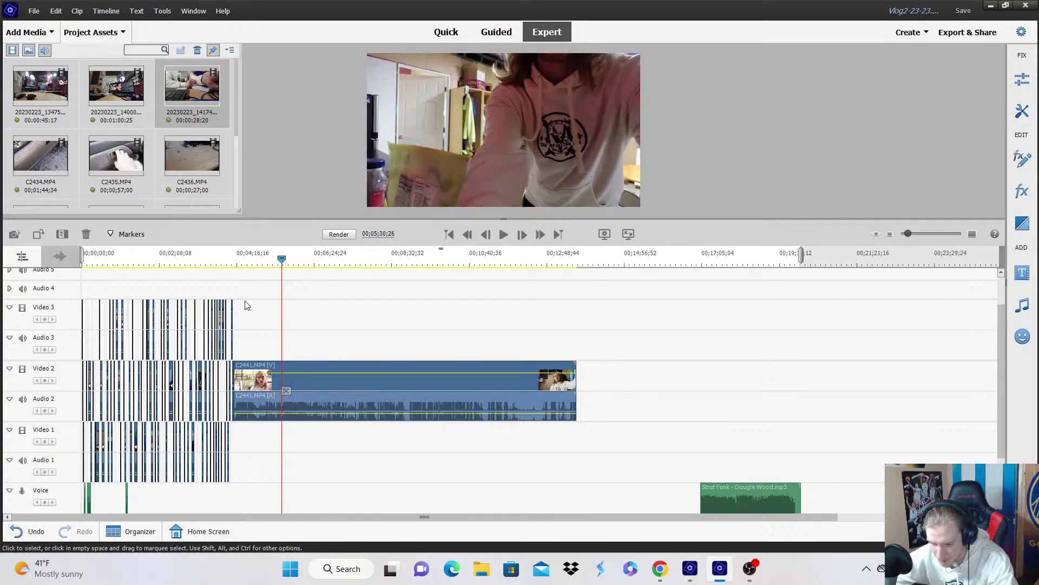
# Move the remaining outdoor take from Video 2 to Video 1, overlapping the preceding piece's end, and play the join from 00;04;11;09.
pyautogui.click(228, 269)
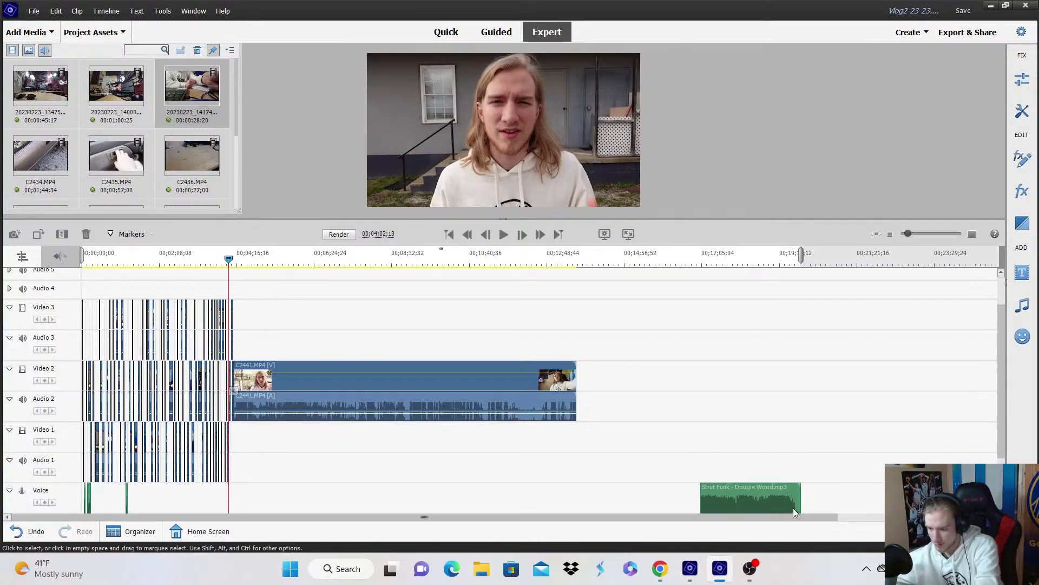
pyautogui.click(972, 234)
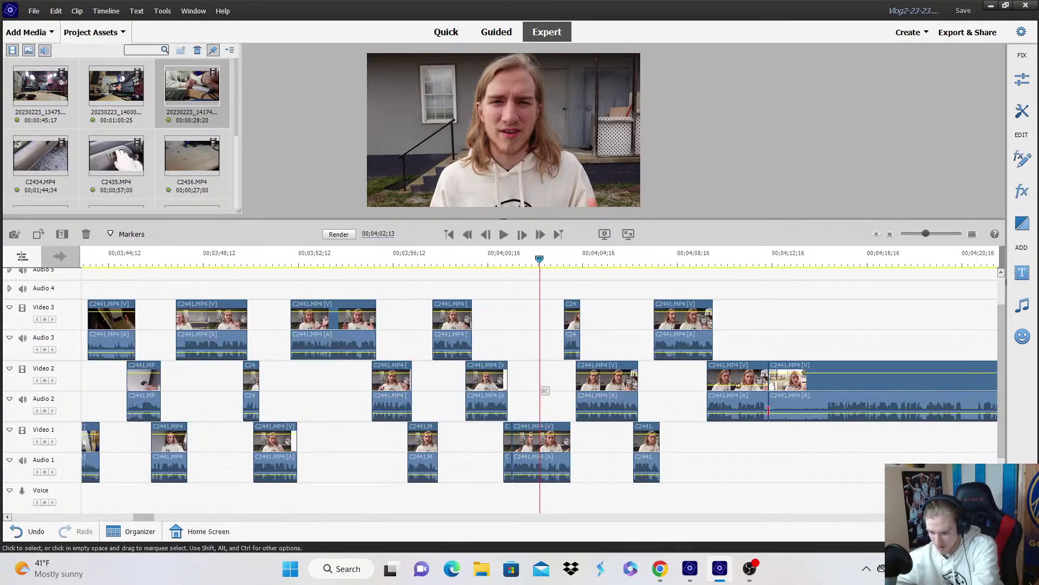
pyautogui.moveTo(771, 401); pyautogui.dragTo(796, 431)
pyautogui.click(751, 257)
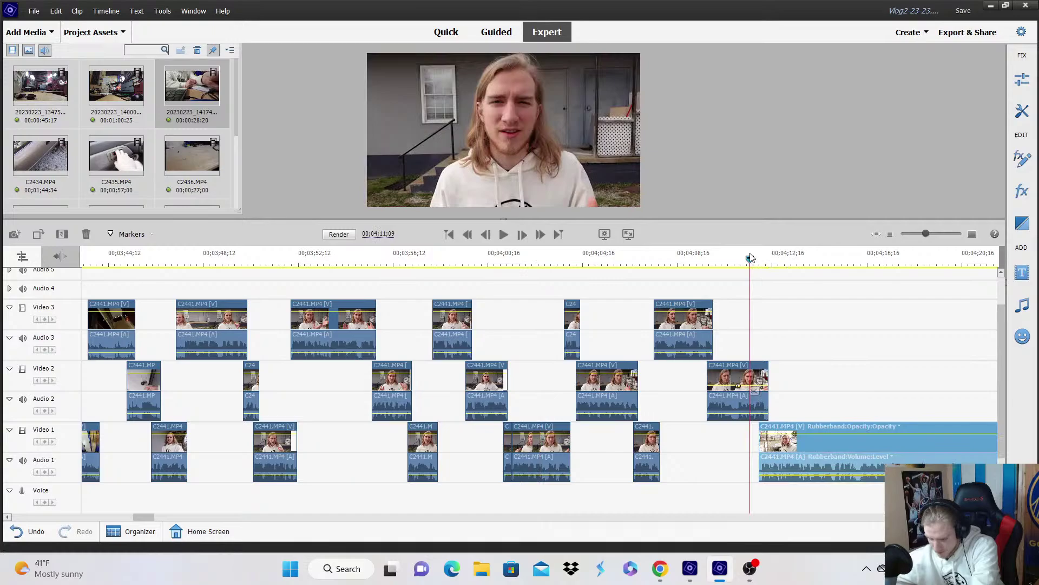
pyautogui.click(973, 233)
pyautogui.press('space')
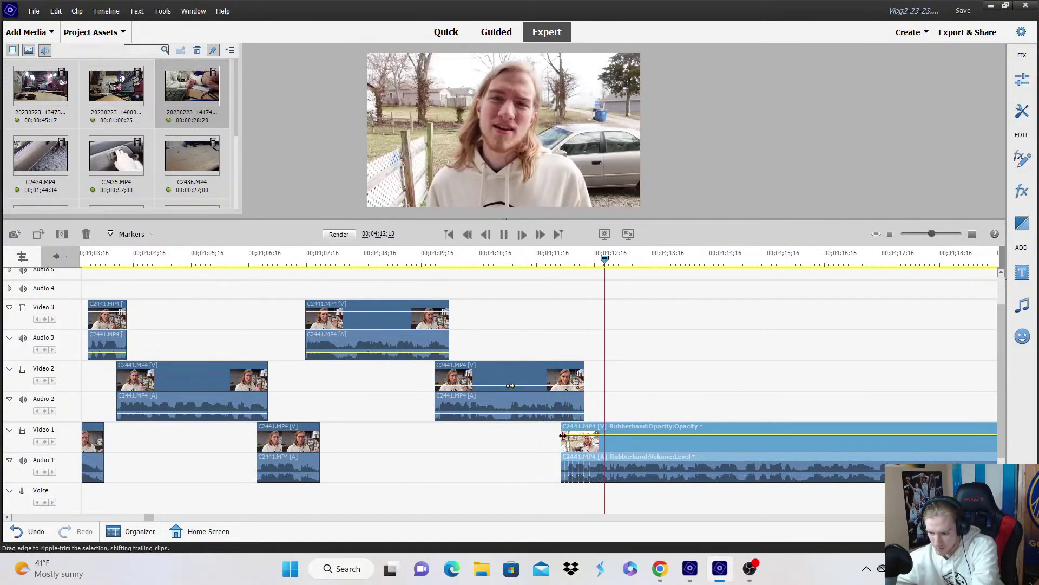
# Shift the start of the outdoor take on Video 1 slightly later and replay the join from 00;04;11;23.
pyautogui.moveTo(563, 436); pyautogui.dragTo(584, 450)
pyautogui.moveTo(586, 397); pyautogui.dragTo(586, 397)
pyautogui.click(566, 253)
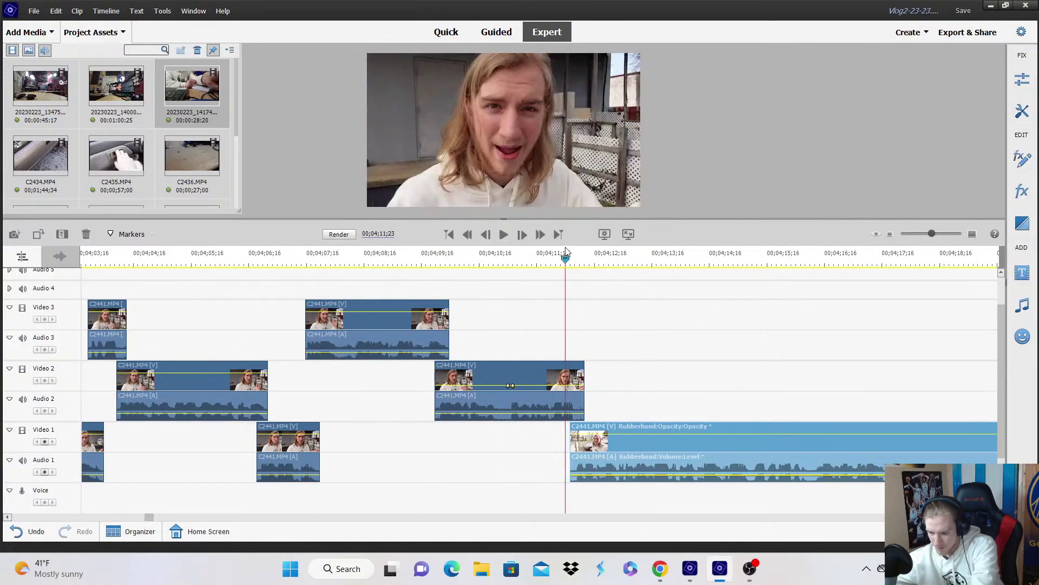
pyautogui.press('space')
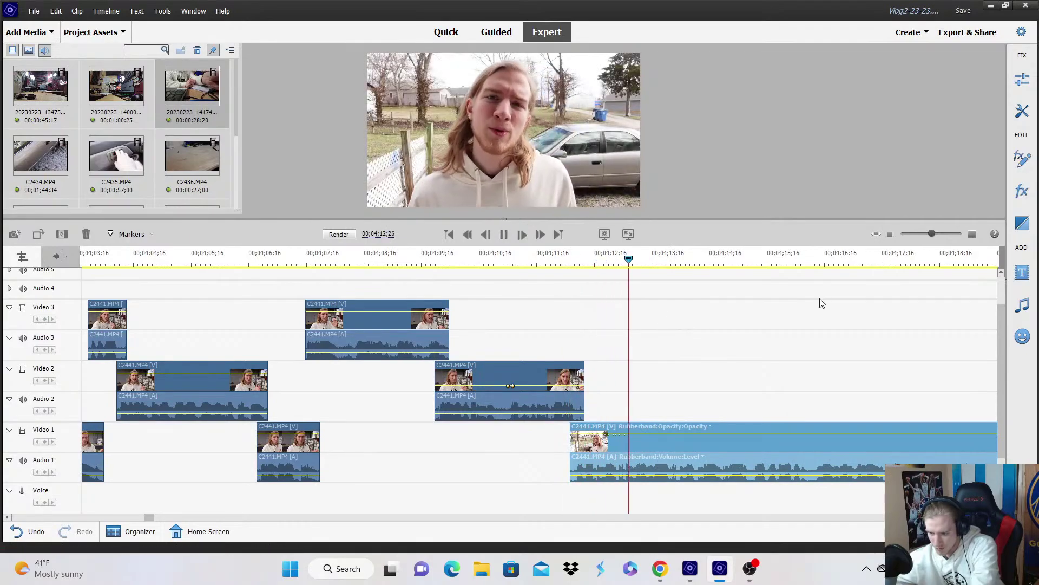
pyautogui.press('space')
# Try extending the Video 2 piece's end over the outdoor take and starting the Video 1 take slightly later.
pyautogui.click(972, 234)
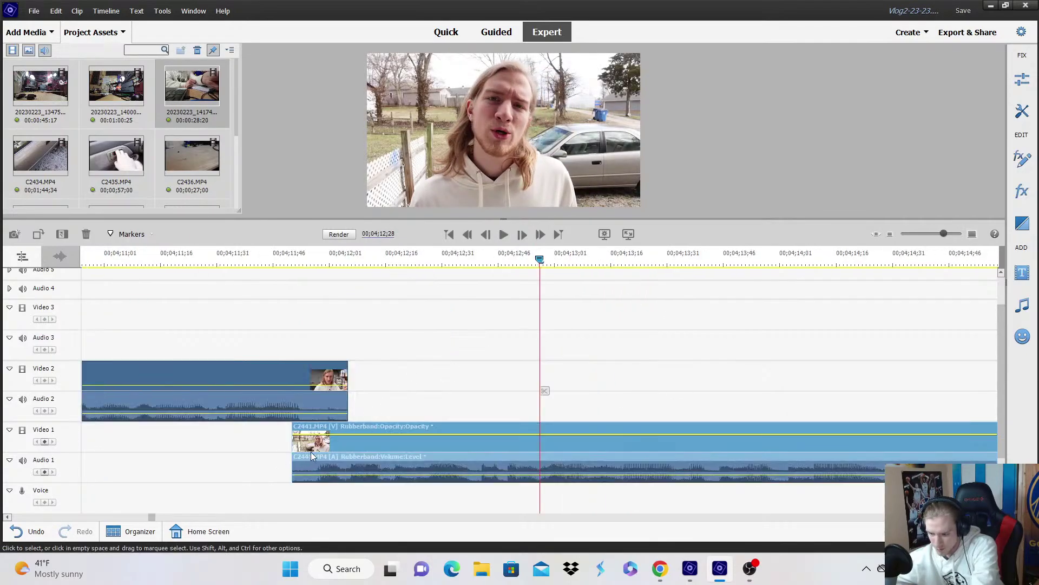
pyautogui.moveTo(311, 455); pyautogui.dragTo(419, 390)
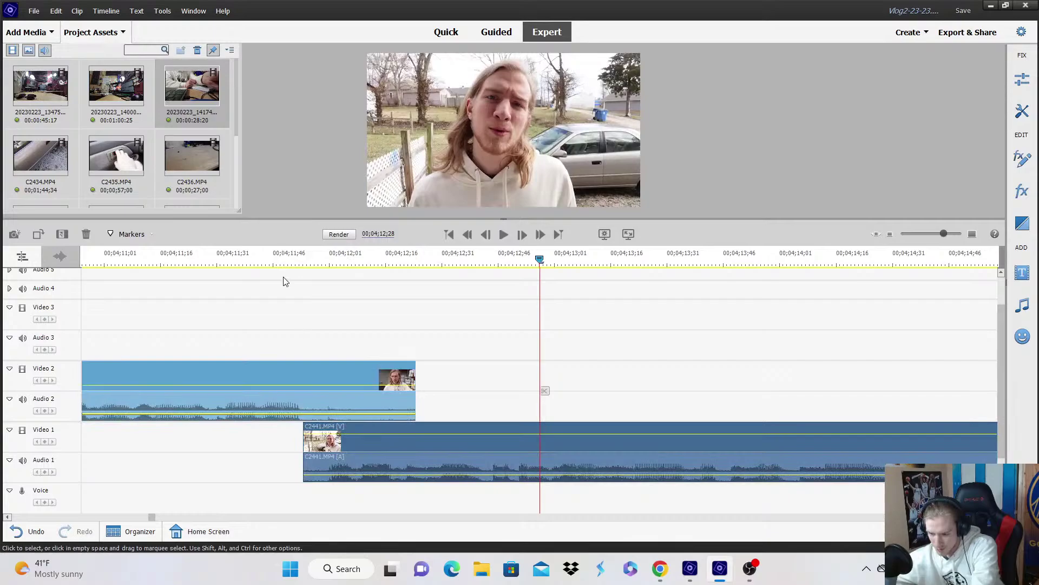
pyautogui.click(247, 262)
pyautogui.click(459, 317)
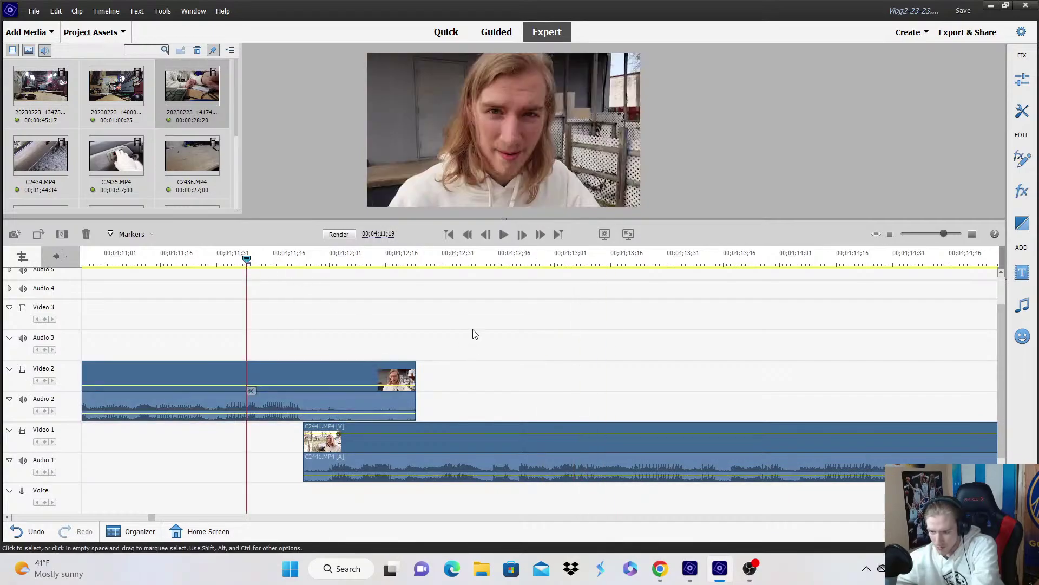
# Shorten the Video 2 piece's silent end and start the Video 1 outdoor take slightly earlier to tighten their overlap.
pyautogui.click(876, 234)
pyautogui.click(446, 459)
pyautogui.moveTo(410, 455)
pyautogui.mouseDown()
pyautogui.moveTo(388, 455)
pyautogui.moveTo(410, 455)
pyautogui.mouseUp()
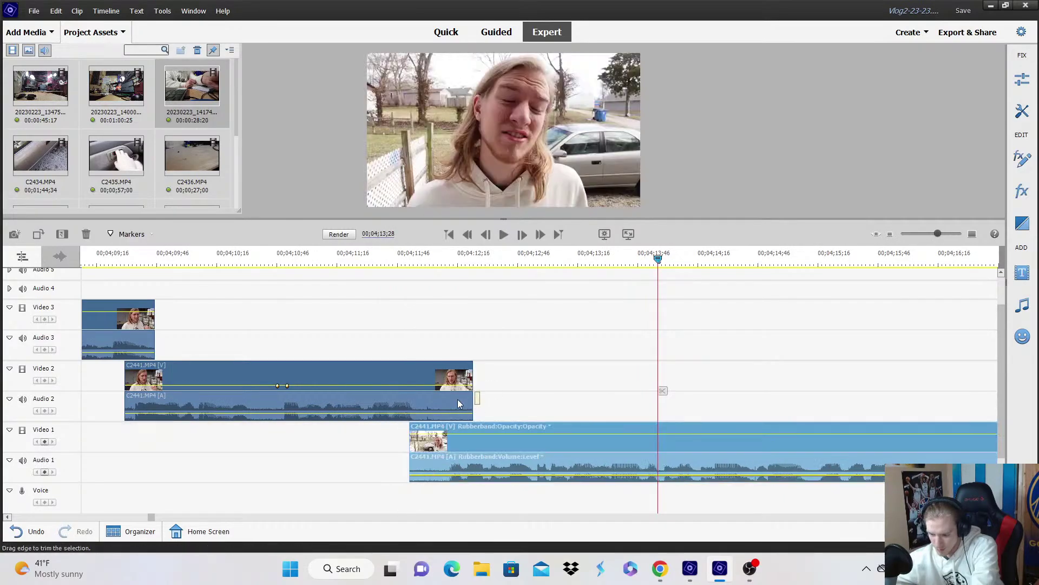
pyautogui.moveTo(473, 403); pyautogui.dragTo(442, 403)
pyautogui.moveTo(409, 439); pyautogui.dragTo(398, 439)
pyautogui.click(370, 286)
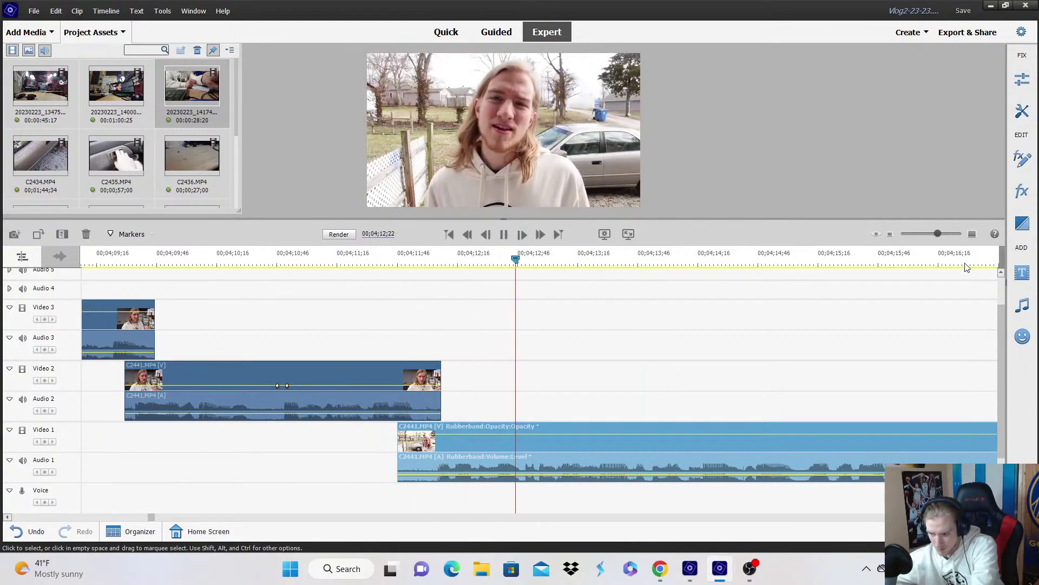
# Split the Video 1 outdoor take at 00;04;17;24 and move the remainder to Video 3, slightly overlapping the first part.
pyautogui.press('-')
pyautogui.click(758, 323)
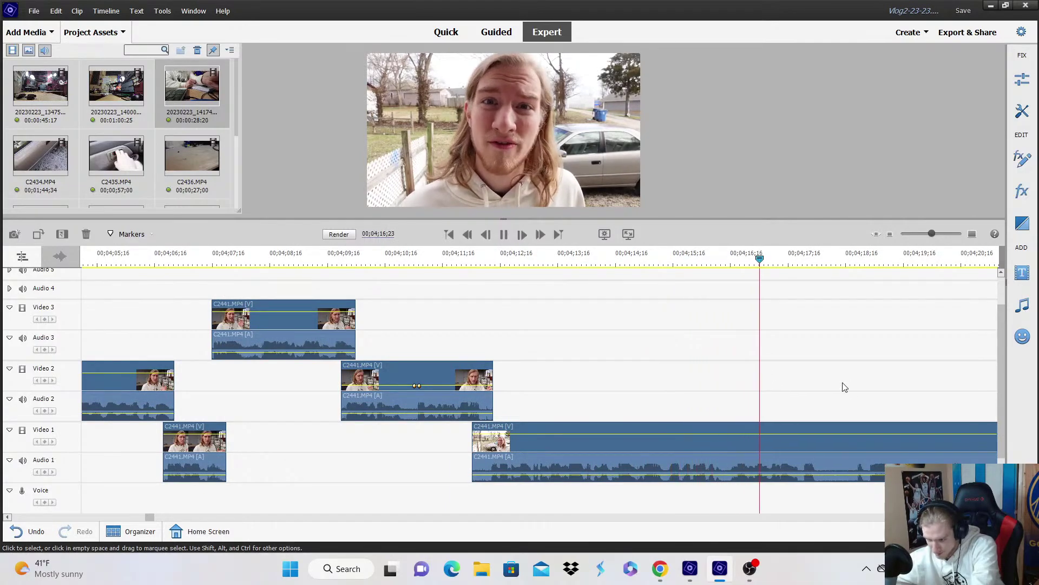
pyautogui.press('space')
pyautogui.click(823, 391)
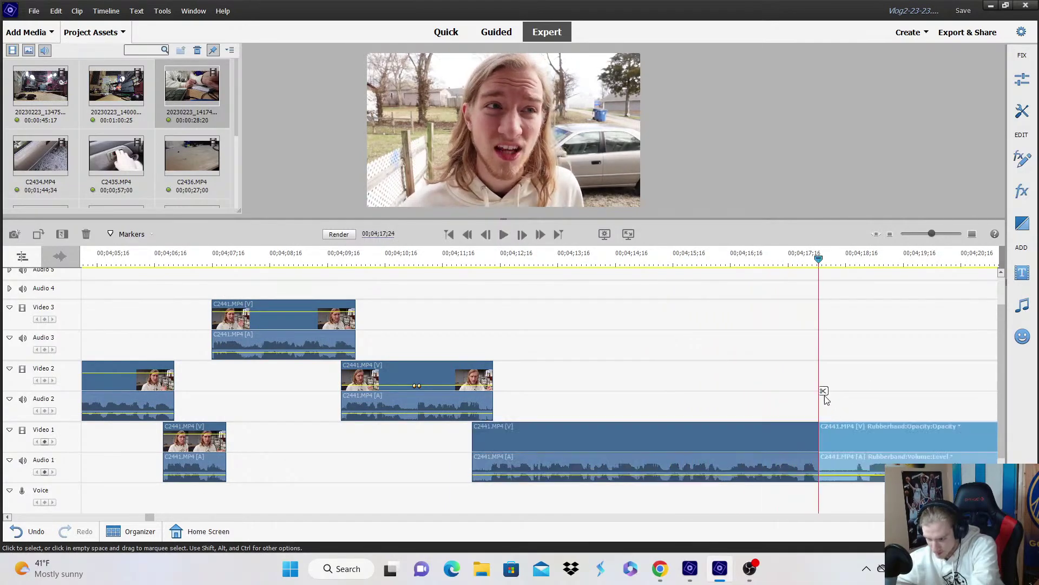
pyautogui.moveTo(848, 439); pyautogui.dragTo(823, 341)
# Split the Video 3 take at 00;04;21;16 and move the remainder to Video 2, slightly overlapping the preceding piece.
pyautogui.press('space')
pyautogui.press('space')
pyautogui.click(891, 233)
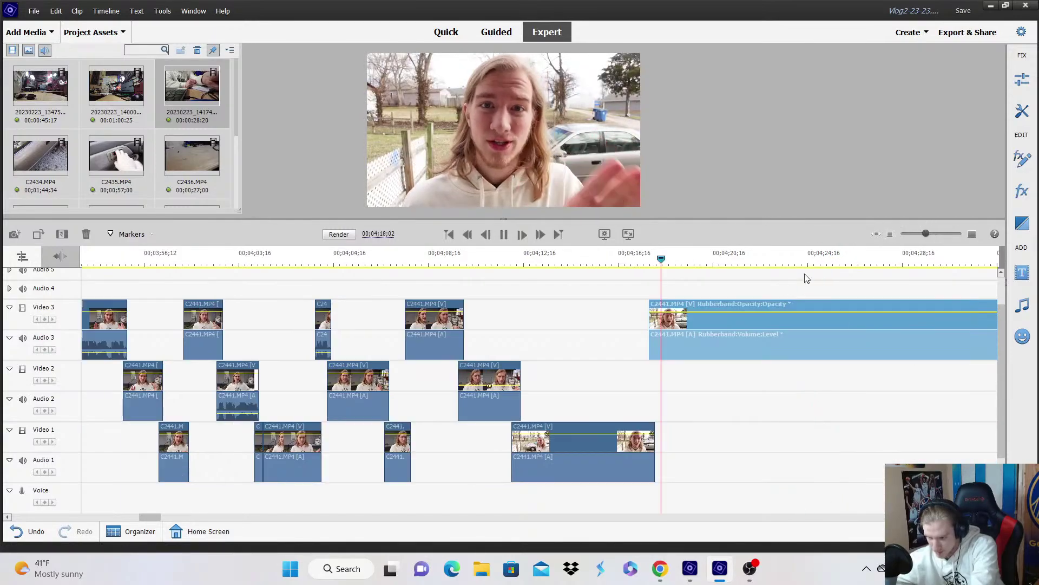
pyautogui.click(772, 291)
pyautogui.press('=')
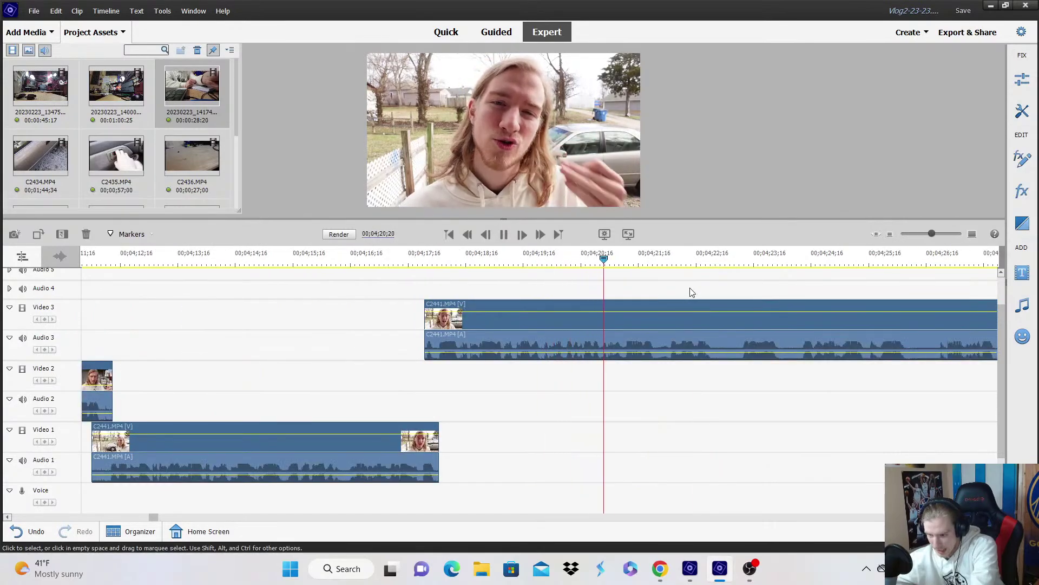
pyautogui.click(662, 260)
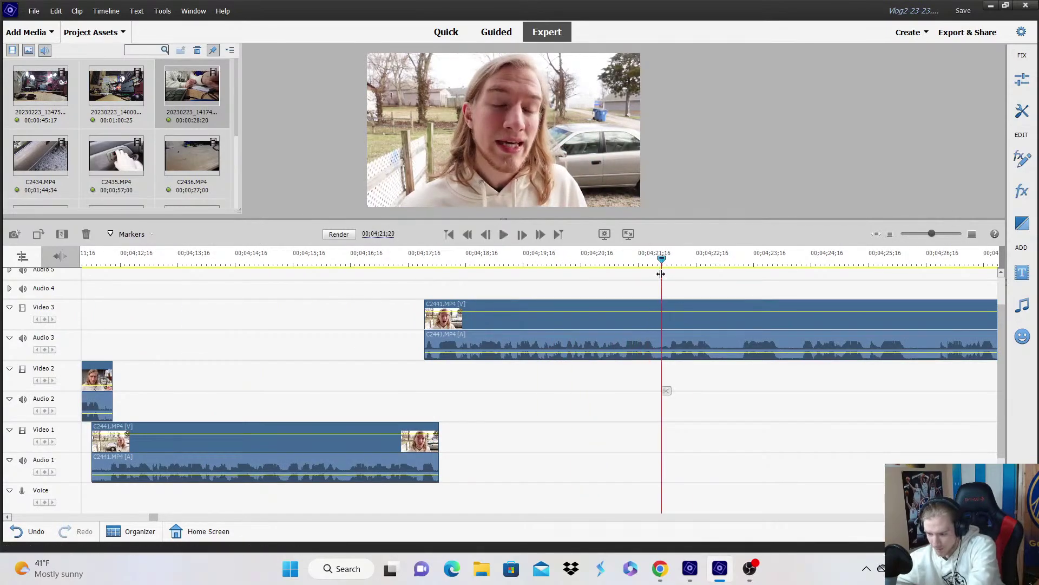
pyautogui.moveTo(661, 274); pyautogui.dragTo(658, 274)
pyautogui.click(660, 390)
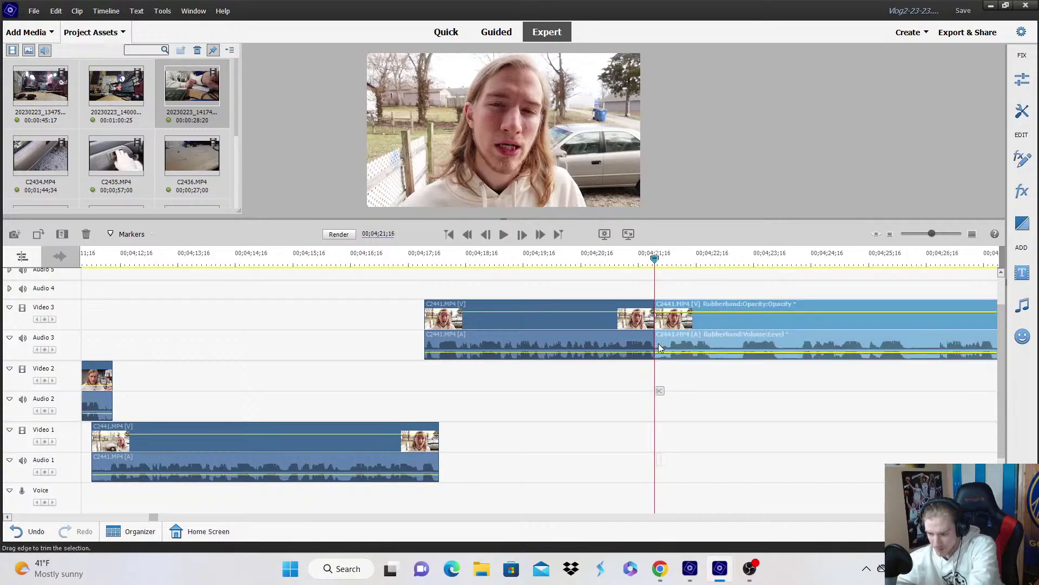
pyautogui.moveTo(669, 328); pyautogui.dragTo(657, 391)
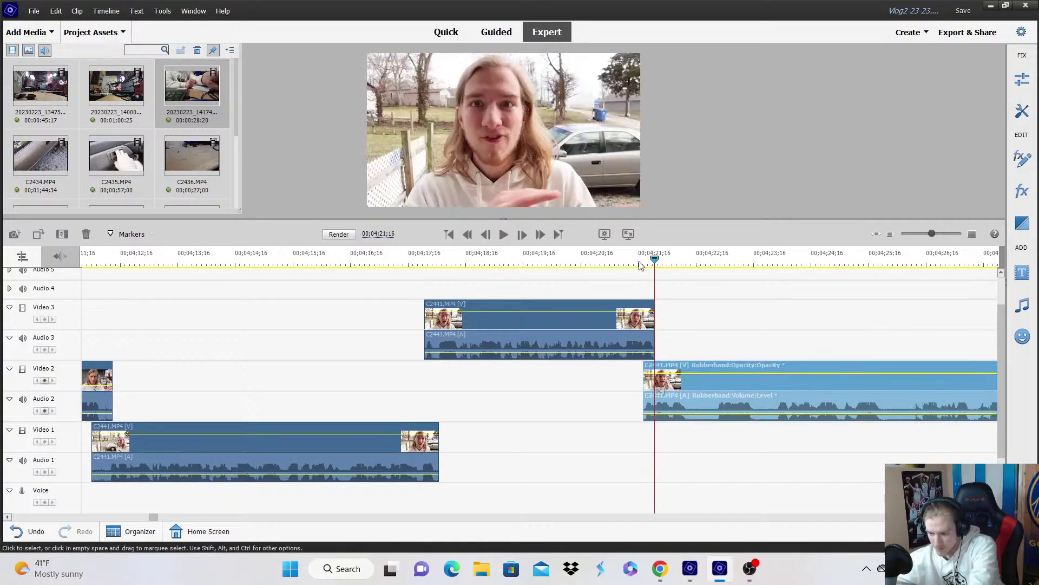
# Split the Video 2 take at about 00;04;22;03 and move the remainder to Video 1, slightly overlapping the preceding piece.
pyautogui.press('space')
pyautogui.press('space')
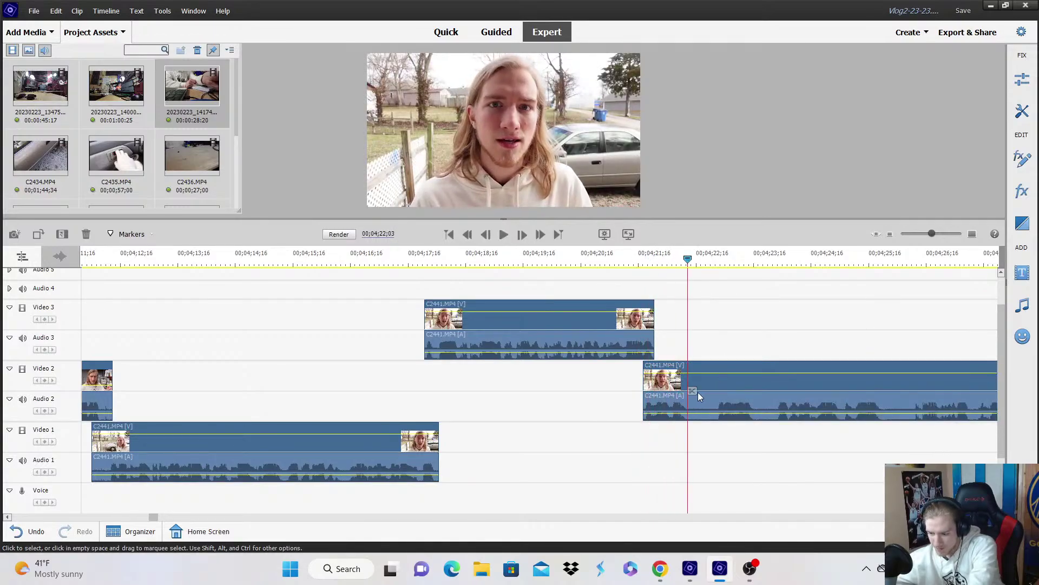
pyautogui.click(697, 392)
pyautogui.moveTo(691, 403); pyautogui.dragTo(691, 465)
# Split the Video 1 take at 00;04;22;19 and move the remainder to Video 3, slightly overlapping the preceding piece.
pyautogui.click(666, 260)
pyautogui.press('space')
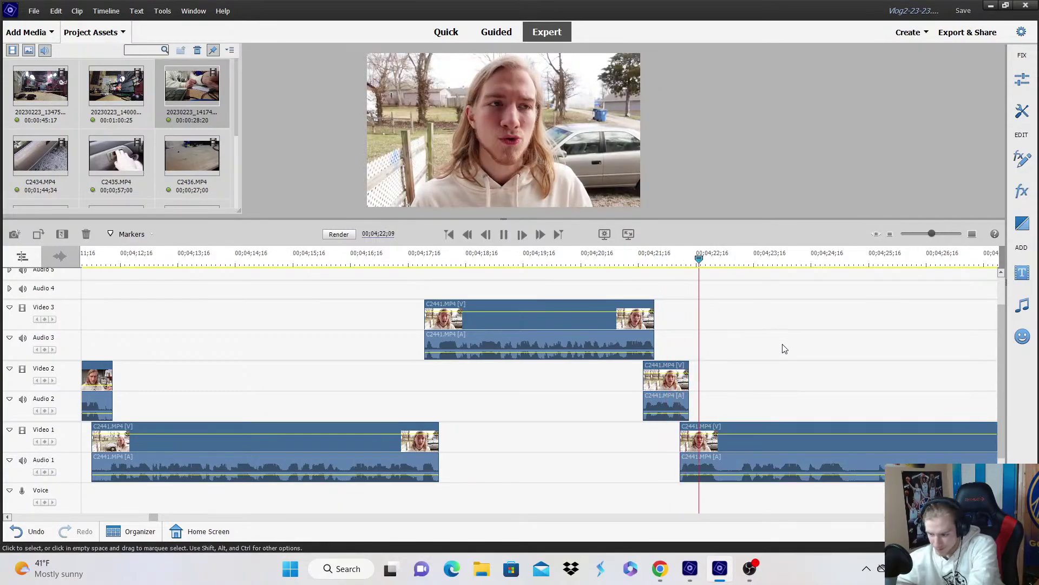
pyautogui.press('space')
pyautogui.click(723, 391)
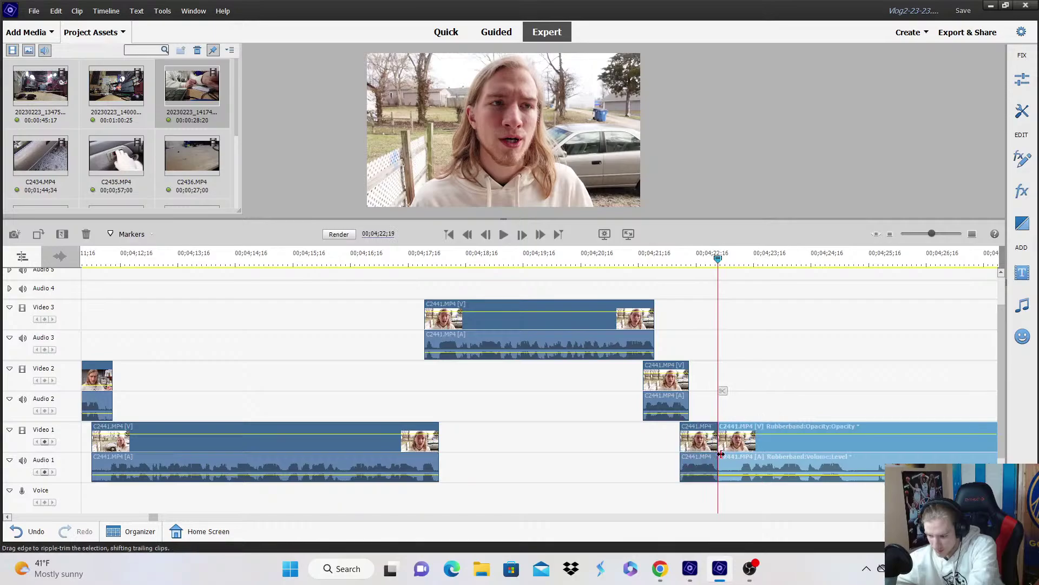
pyautogui.moveTo(719, 451); pyautogui.dragTo(733, 330)
# Split the Video 3 take at 00;04;24;13 and move the remainder to Video 2, slightly overlapping the preceding piece.
pyautogui.press('pageup')
pyautogui.press('space')
pyautogui.click(736, 290)
pyautogui.scroll(-1, 747, 289)
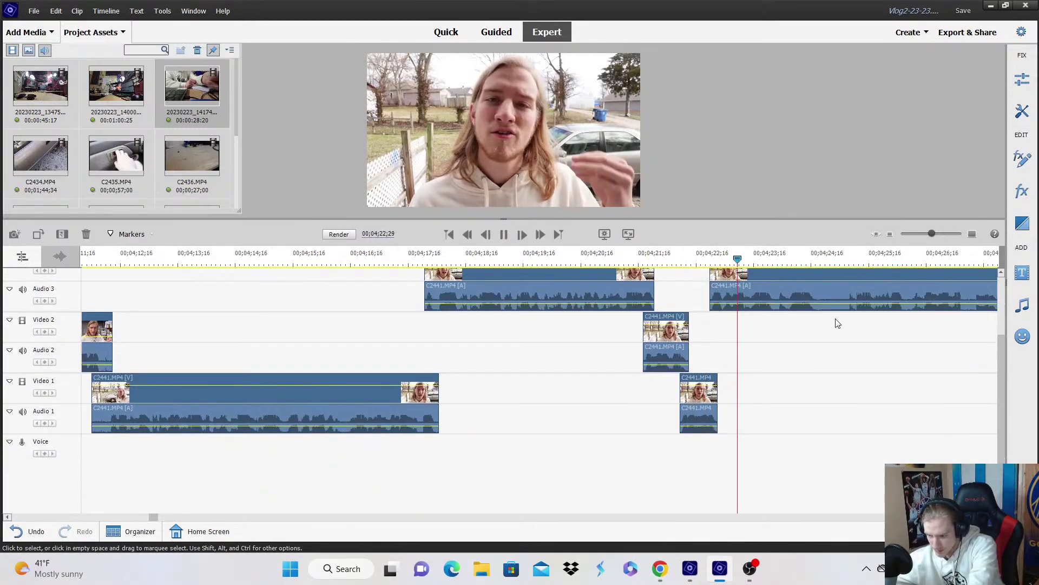
pyautogui.press('space')
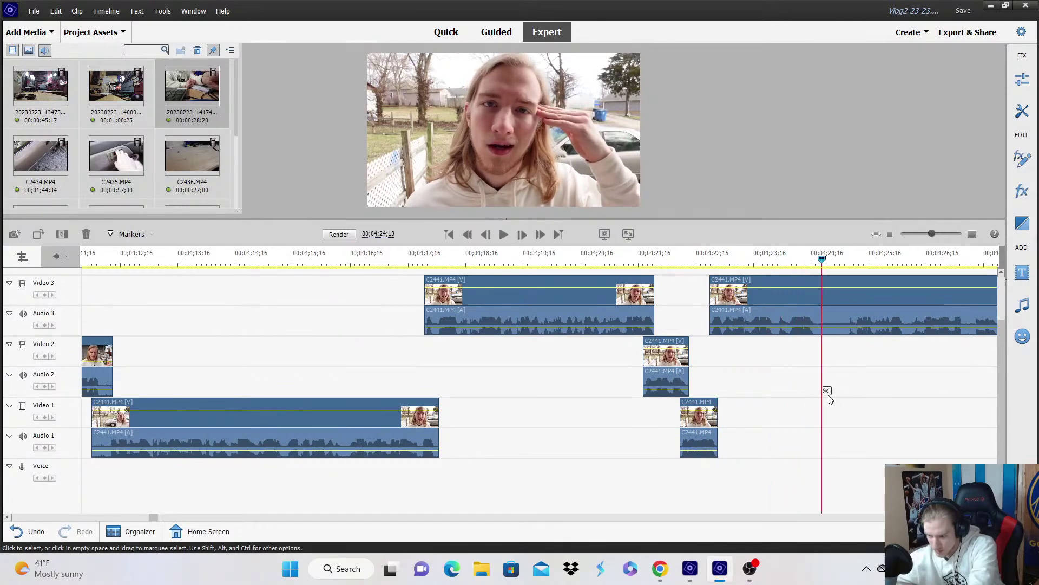
pyautogui.click(827, 391)
pyautogui.moveTo(822, 313); pyautogui.dragTo(827, 353)
# Play ahead through the Video 2 take and try trimming its start from the join at about 00;04;24;07.
pyautogui.press('space')
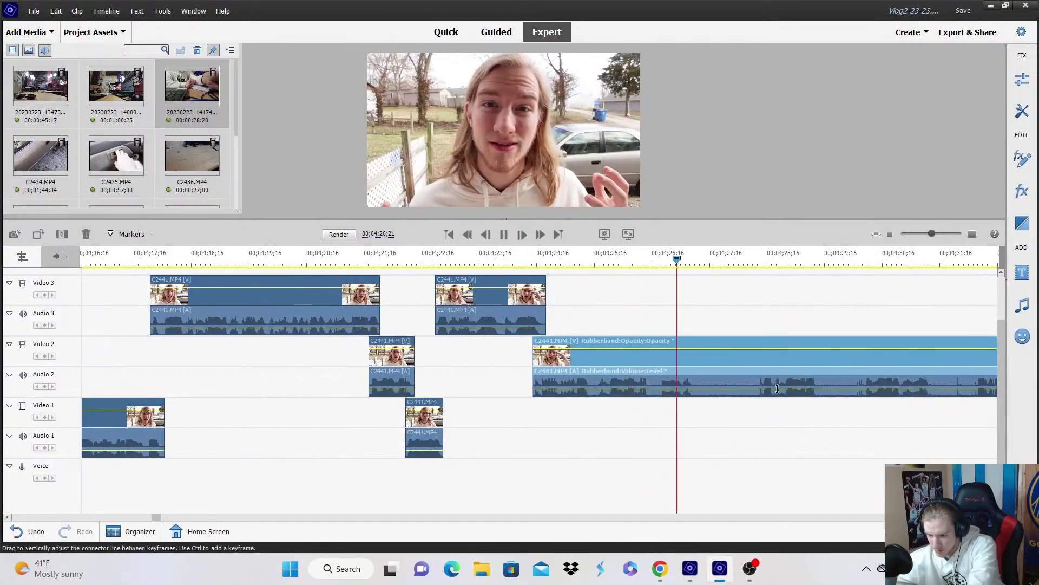
pyautogui.click(762, 259)
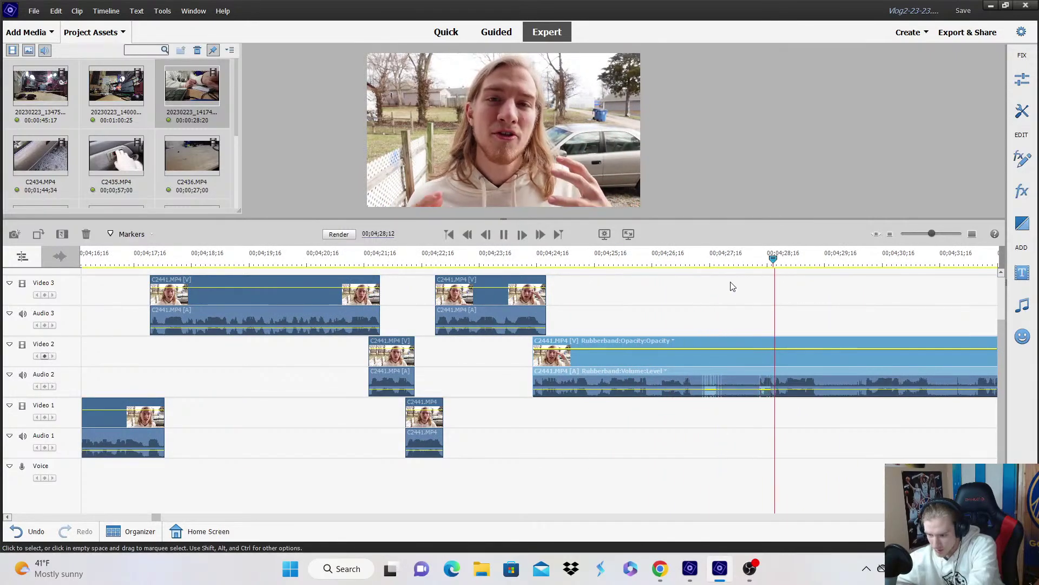
pyautogui.click(518, 258)
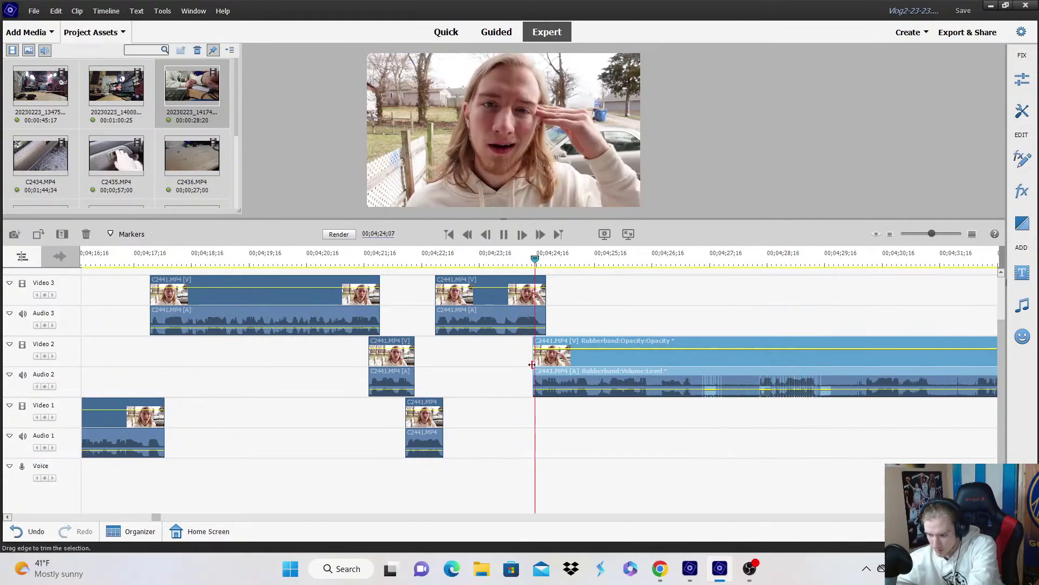
pyautogui.moveTo(535, 355); pyautogui.dragTo(760, 353)
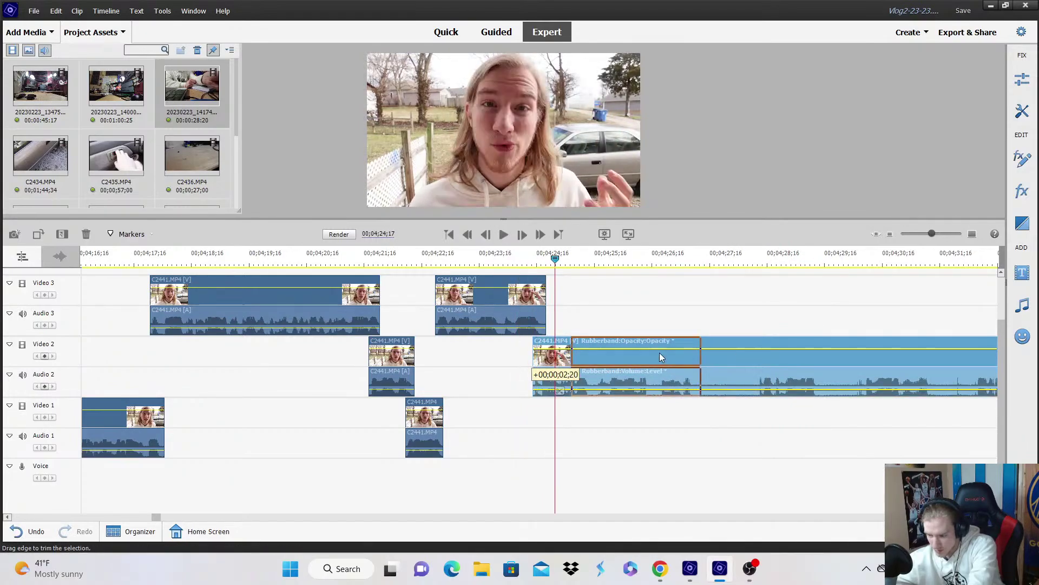
pyautogui.moveTo(662, 357); pyautogui.dragTo(530, 353)
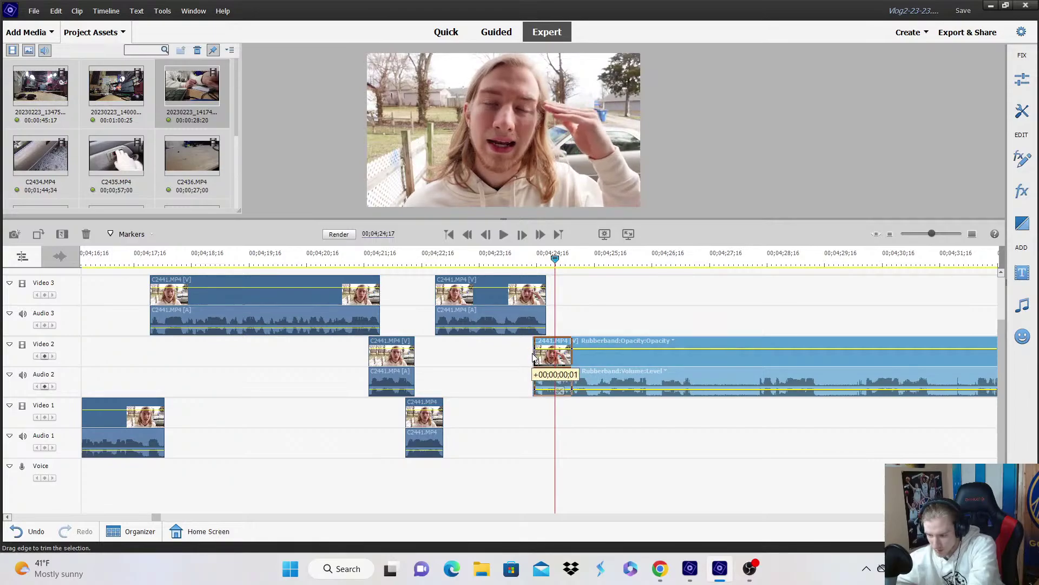
pyautogui.moveTo(534, 357); pyautogui.dragTo(535, 357)
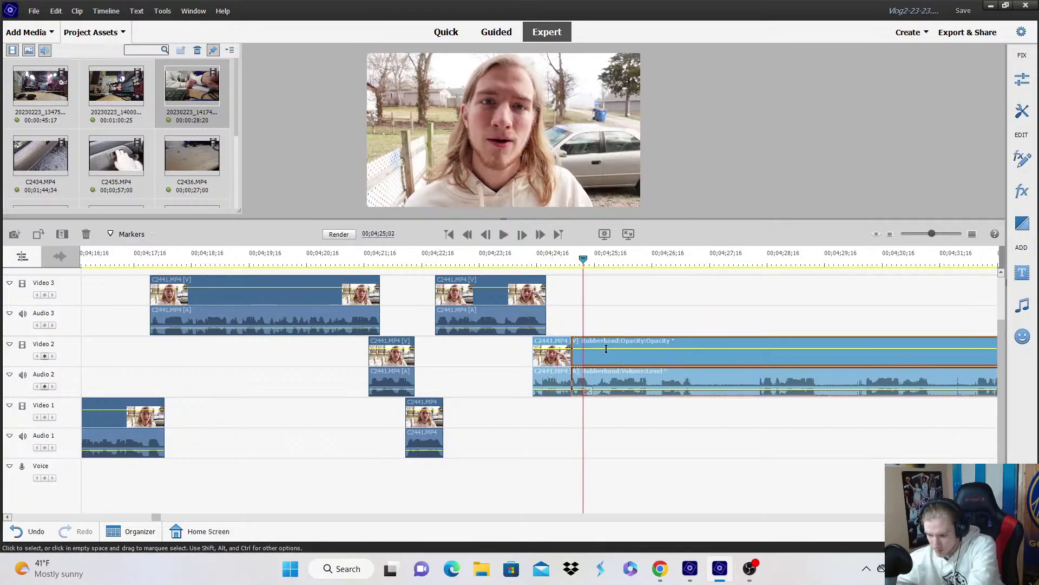
# Split the Video 2 take at 00;04;25;05 and move the remainder to Video 1, slightly overlapping the preceding piece.
pyautogui.click(592, 391)
pyautogui.moveTo(593, 387); pyautogui.dragTo(588, 421)
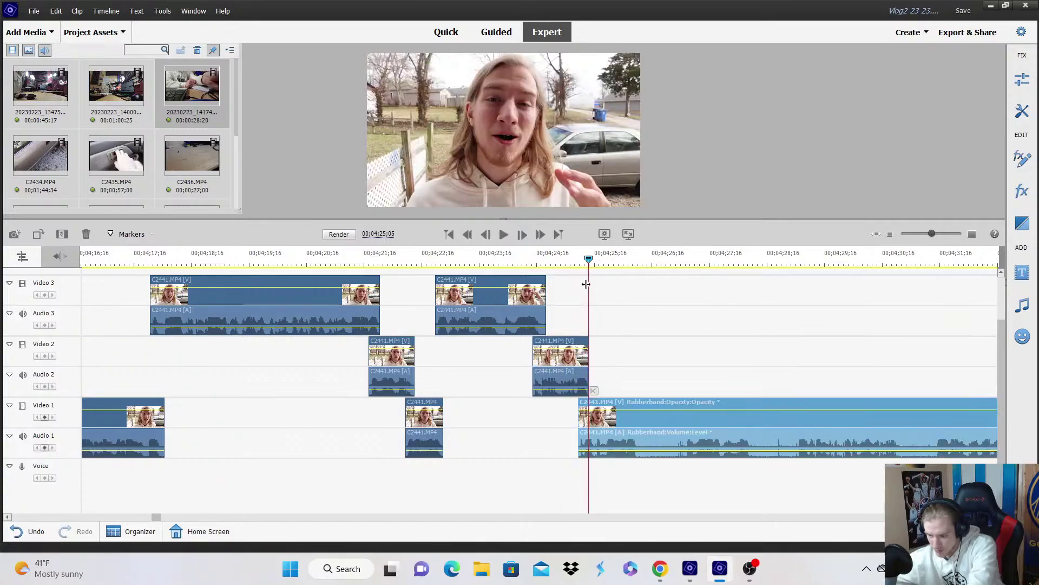
# Split the Video 1 take at about 00;04;26;00 and move the remainder to Video 3, slightly overlapping the preceding piece.
pyautogui.press('space')
pyautogui.click(659, 413)
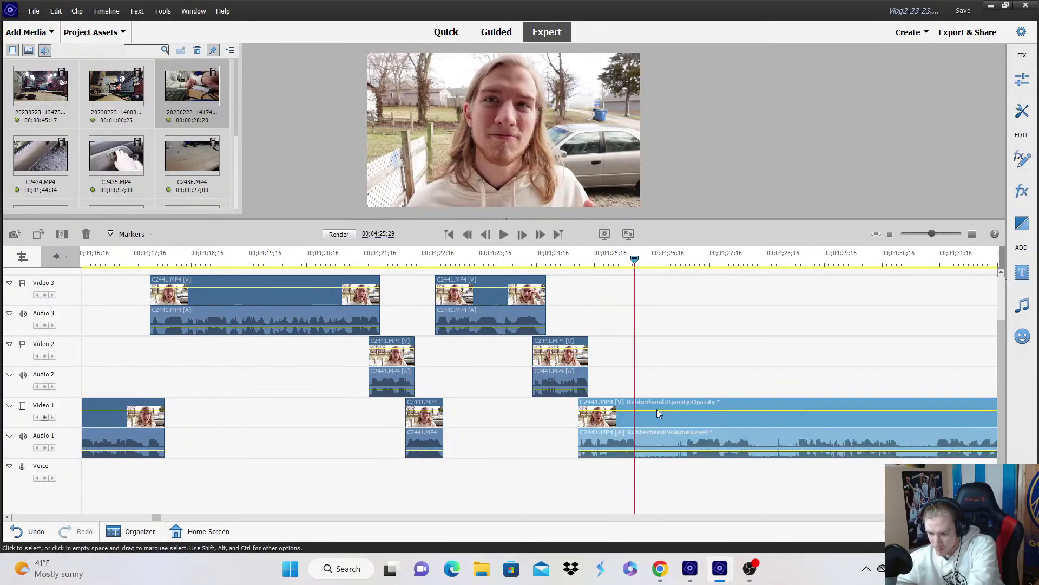
pyautogui.click(642, 390)
pyautogui.moveTo(639, 426); pyautogui.dragTo(691, 319)
# Split the Video 3 take at about 00;04;27;00 and move the remainder to Video 2, slightly overlapping the preceding piece.
pyautogui.click(617, 262)
pyautogui.scroll(2, 702, 308)
pyautogui.press('space')
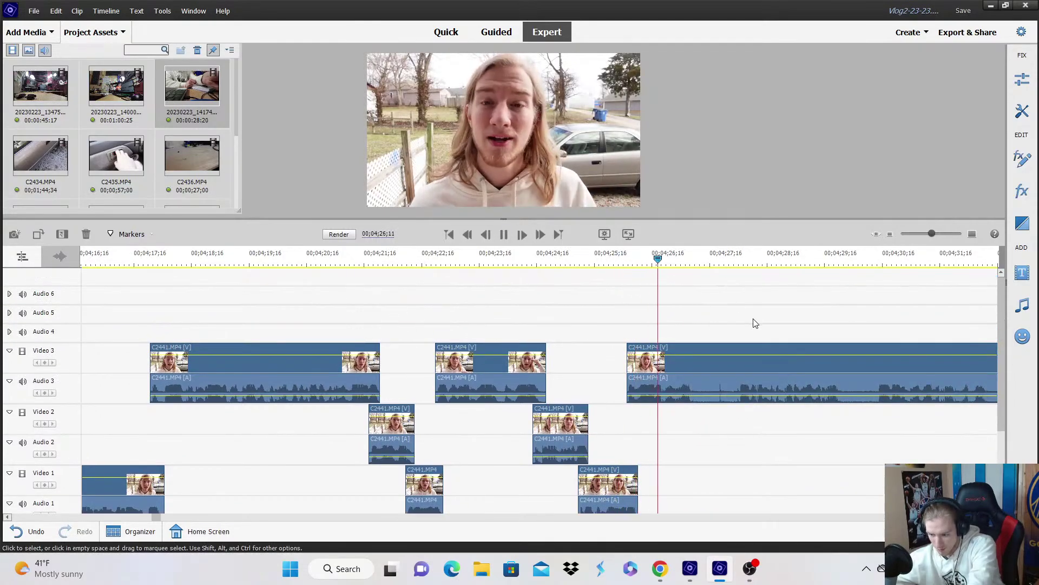
pyautogui.moveTo(703, 384); pyautogui.dragTo(672, 286)
# Split the Video 2 take near 00;04;29;00, move the later part back over its unwanted beginning, and replay the join.
pyautogui.click(675, 262)
pyautogui.press('space')
pyautogui.scroll(-2, 789, 331)
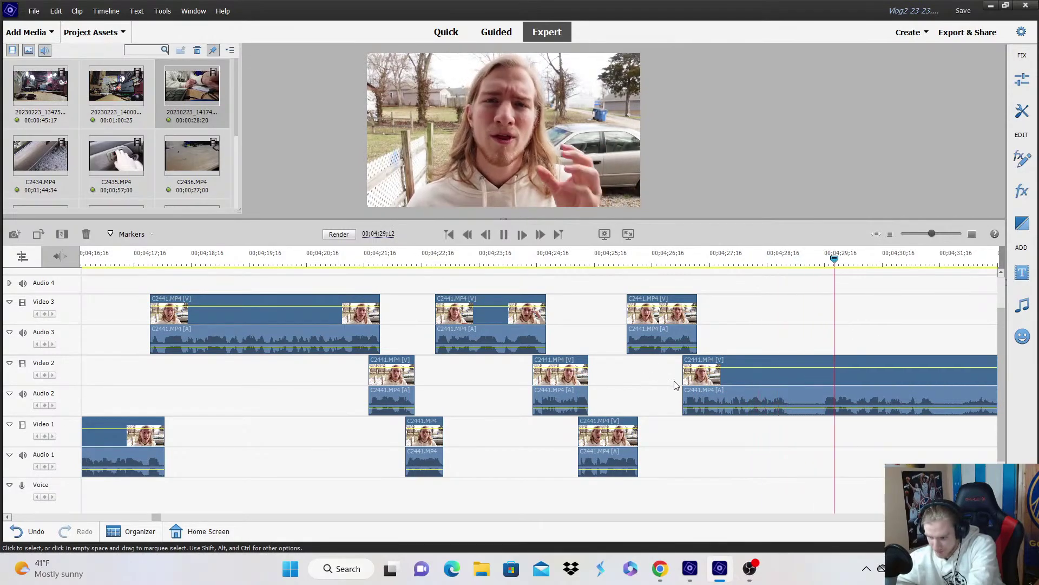
pyautogui.click(813, 390)
pyautogui.moveTo(822, 386); pyautogui.dragTo(709, 398)
pyautogui.click(675, 273)
pyautogui.press('space')
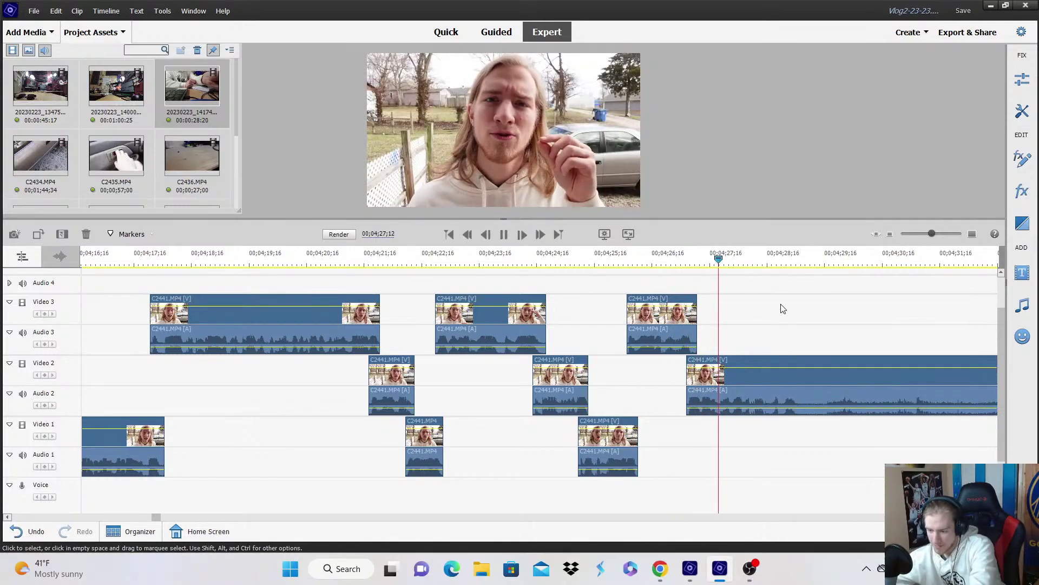
# Split the Video 2 take at about 00;04;28;25, where the outdoor talking shot finishes.
pyautogui.press('space')
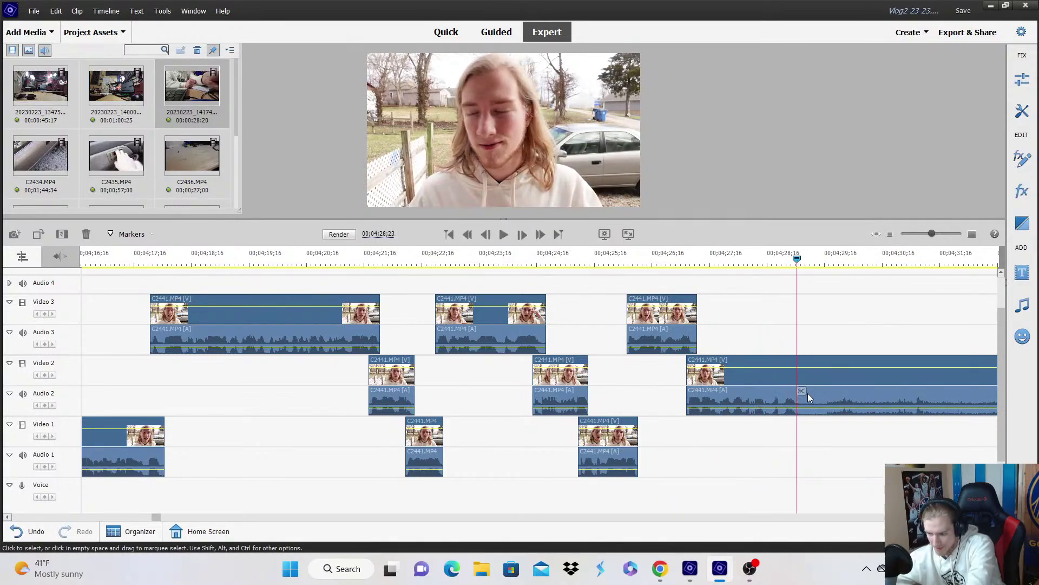
pyautogui.click(807, 393)
pyautogui.click(890, 234)
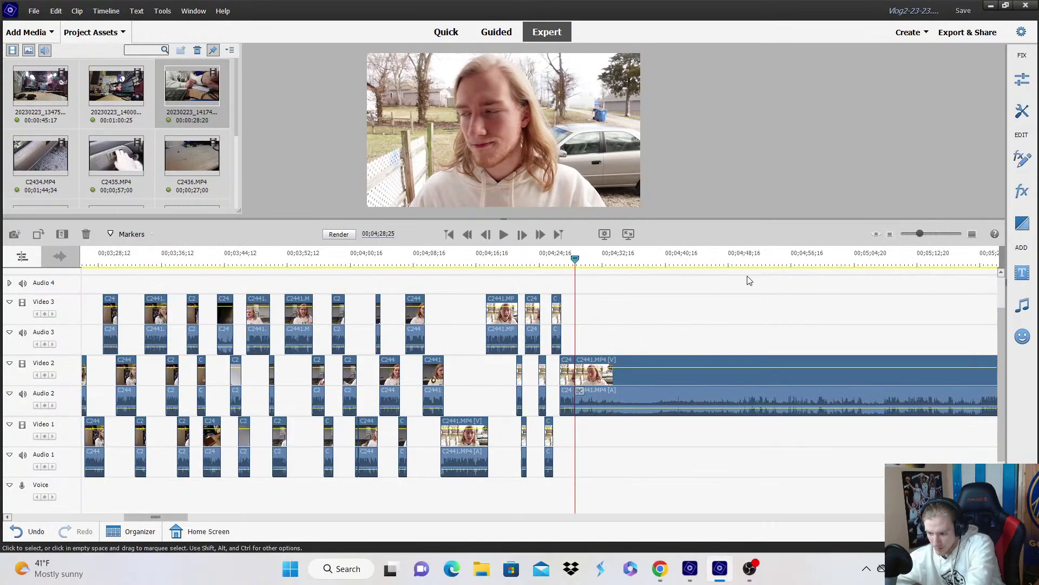
# Split the Video 2 take at 00;04;55;23 and delete the section between 00;04;28;25 and this cut, leaving the gap open.
pyautogui.moveTo(749, 280); pyautogui.dragTo(887, 260)
pyautogui.click(889, 234)
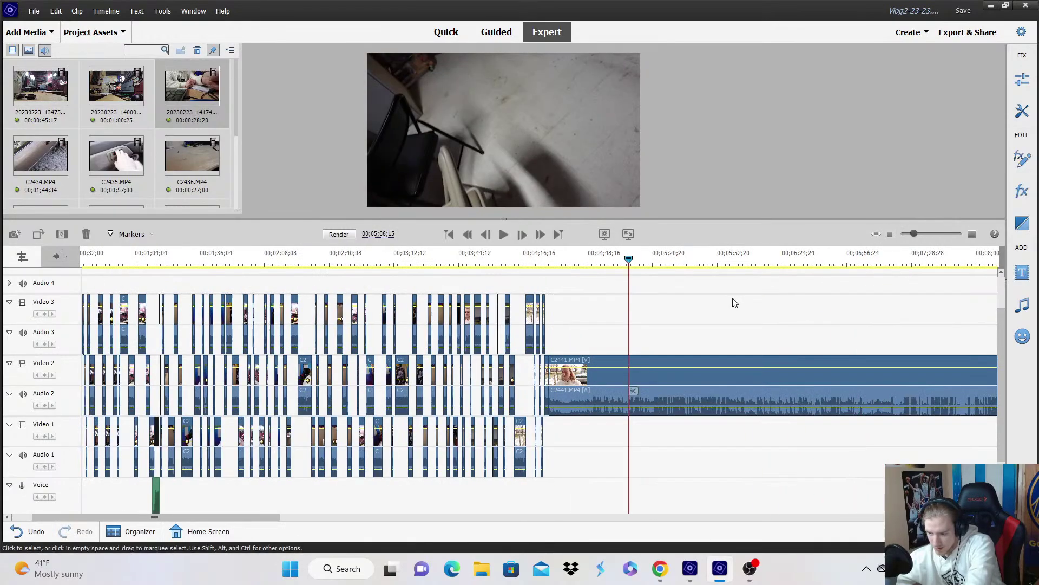
pyautogui.press('=')
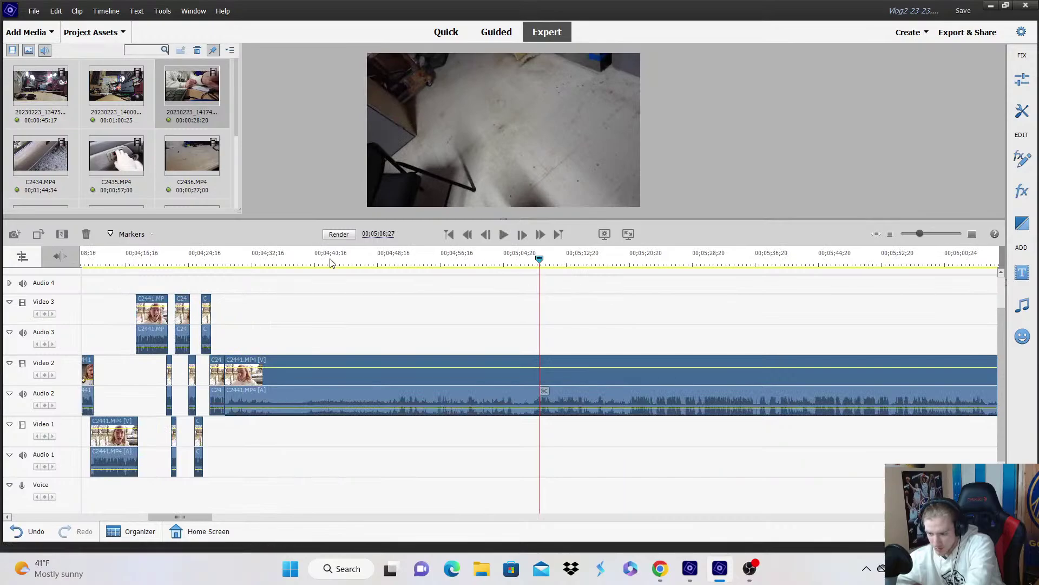
pyautogui.moveTo(287, 262); pyautogui.dragTo(436, 285)
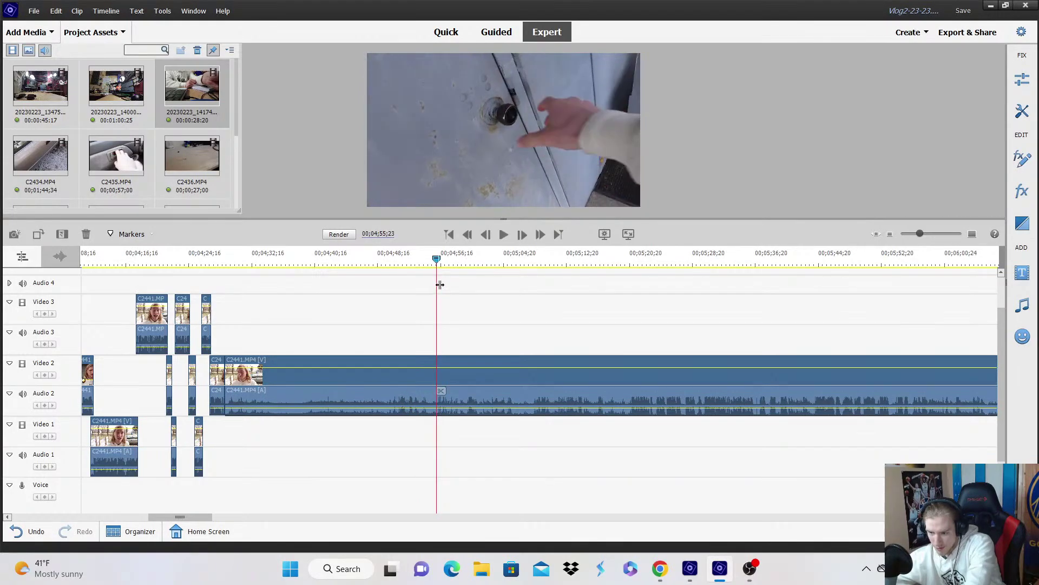
pyautogui.click(440, 392)
pyautogui.rightClick(424, 380)
pyautogui.click(505, 102)
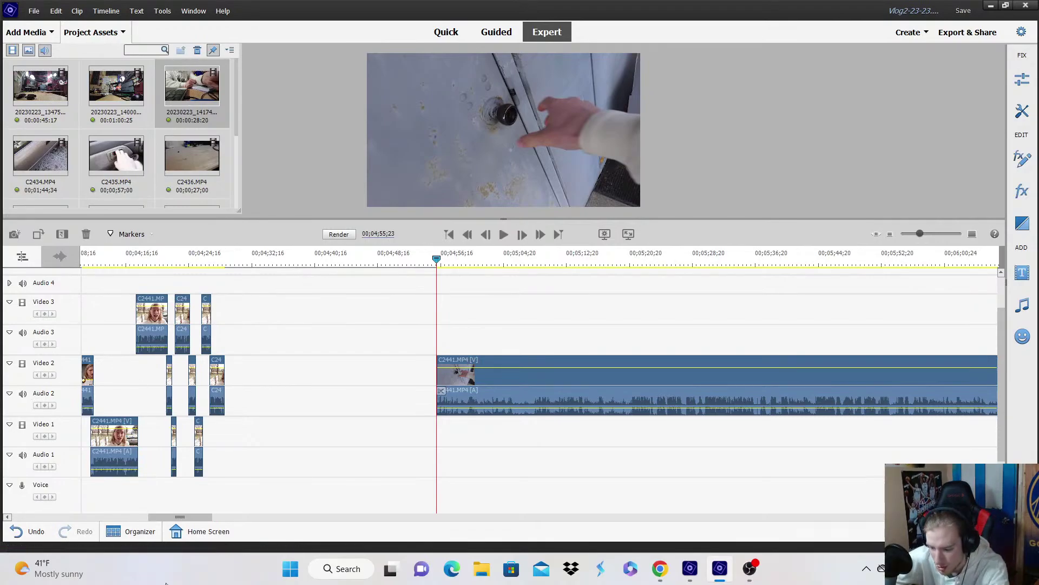
# Look through the remaining Video 2 footage for the start of the desk talk and split it at 00;07;24;01.
pyautogui.moveTo(436, 259); pyautogui.dragTo(604, 288)
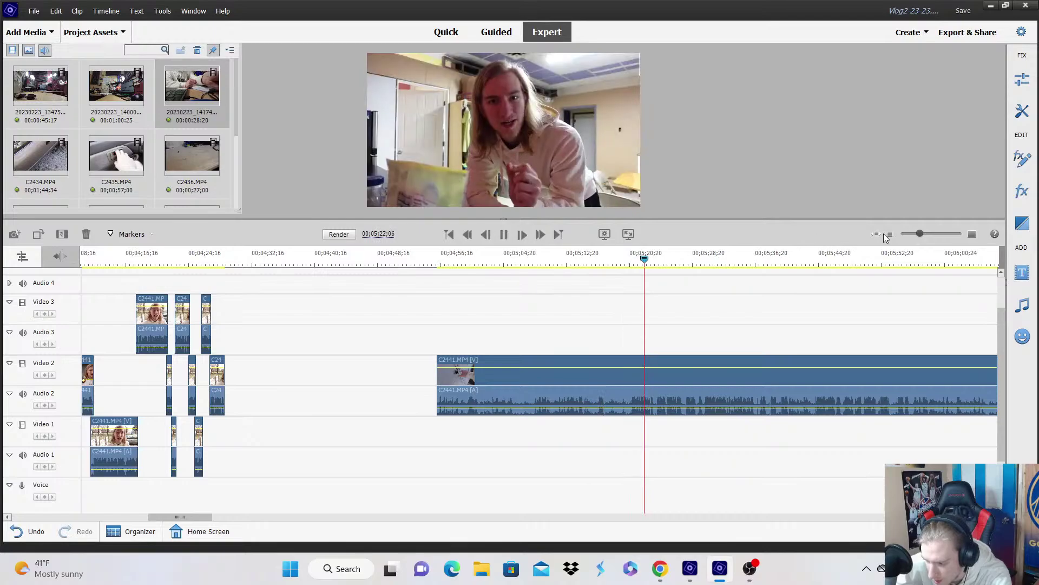
pyautogui.press('-')
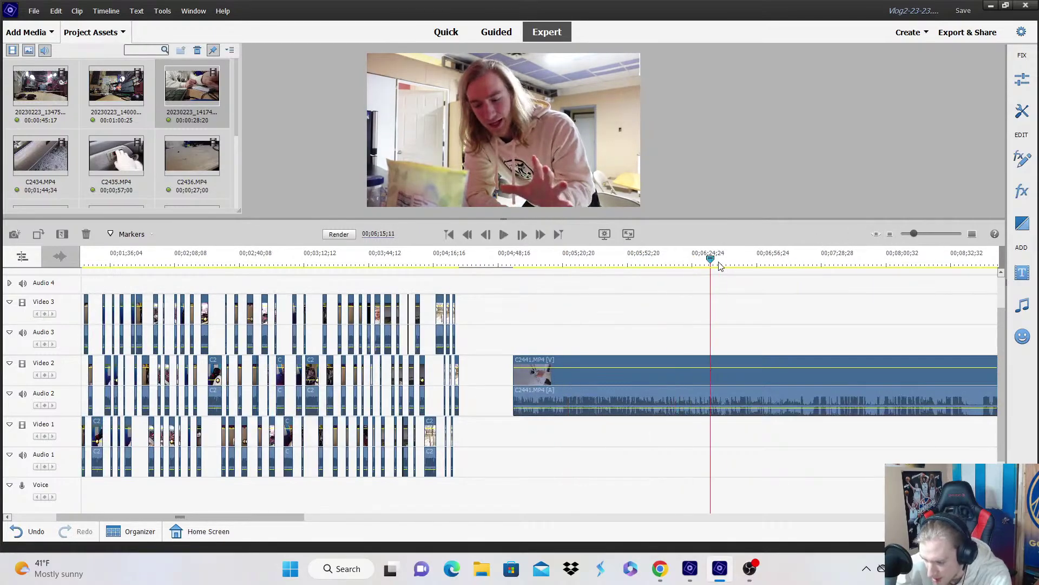
pyautogui.click(729, 260)
pyautogui.click(890, 234)
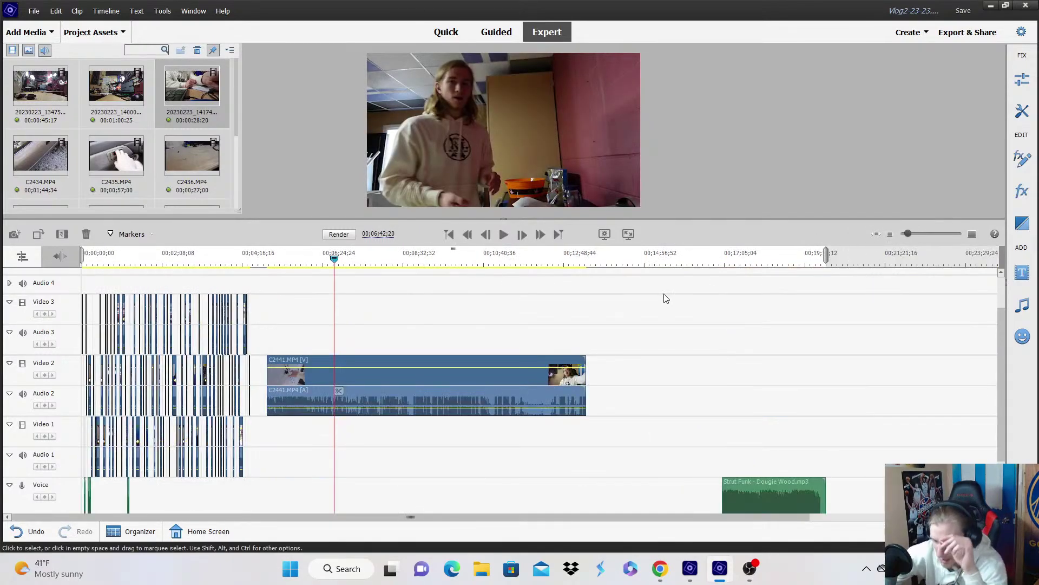
pyautogui.click(394, 262)
pyautogui.click(373, 264)
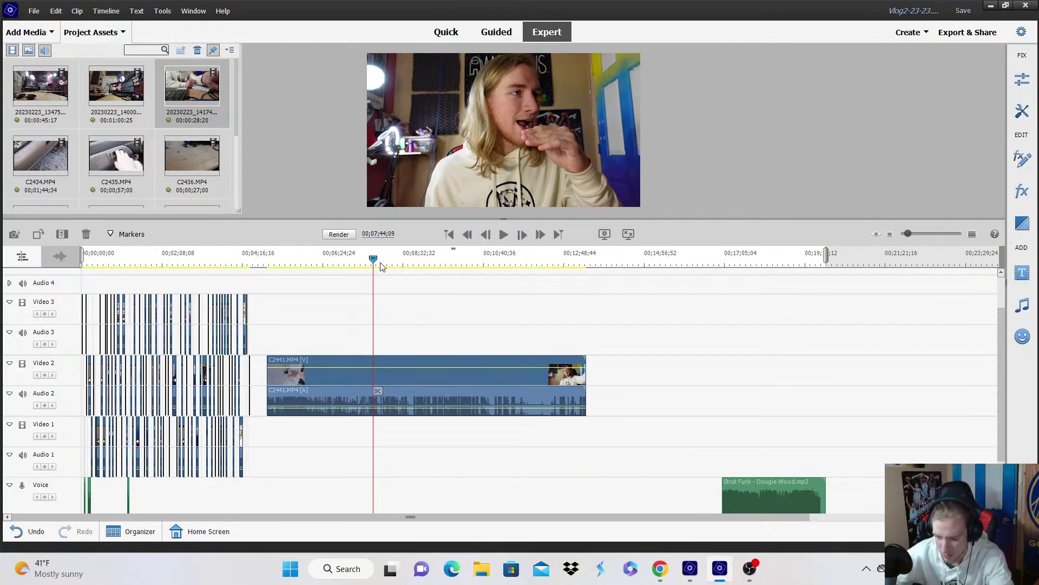
pyautogui.click(973, 234)
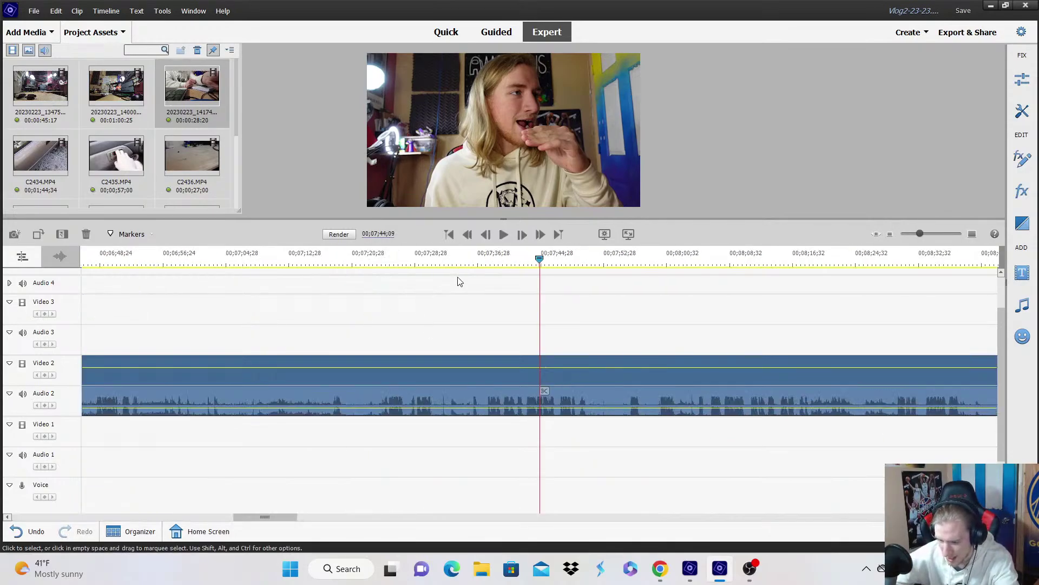
pyautogui.press('space')
pyautogui.click(491, 259)
pyautogui.click(355, 260)
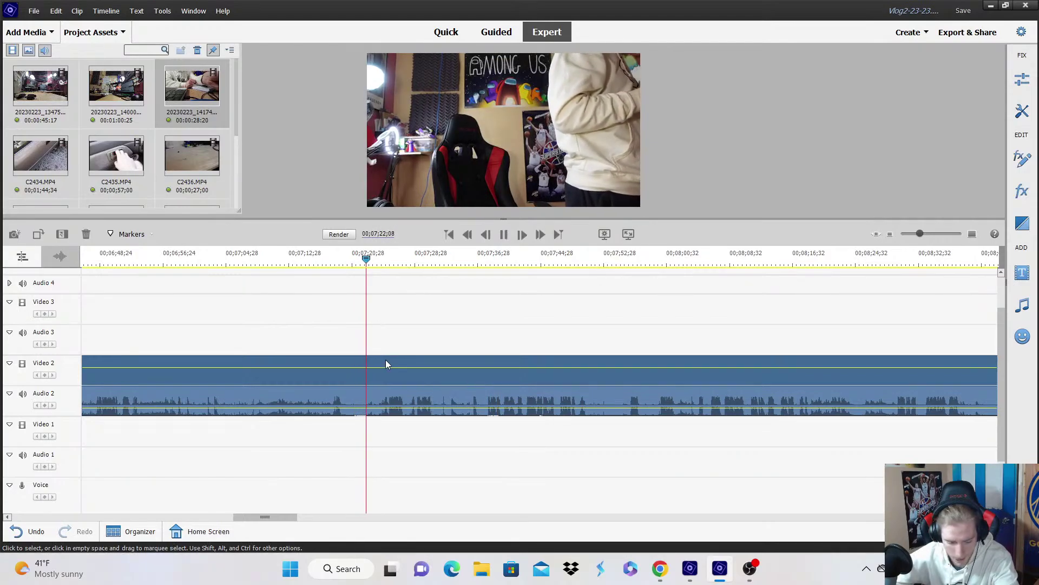
pyautogui.press('space')
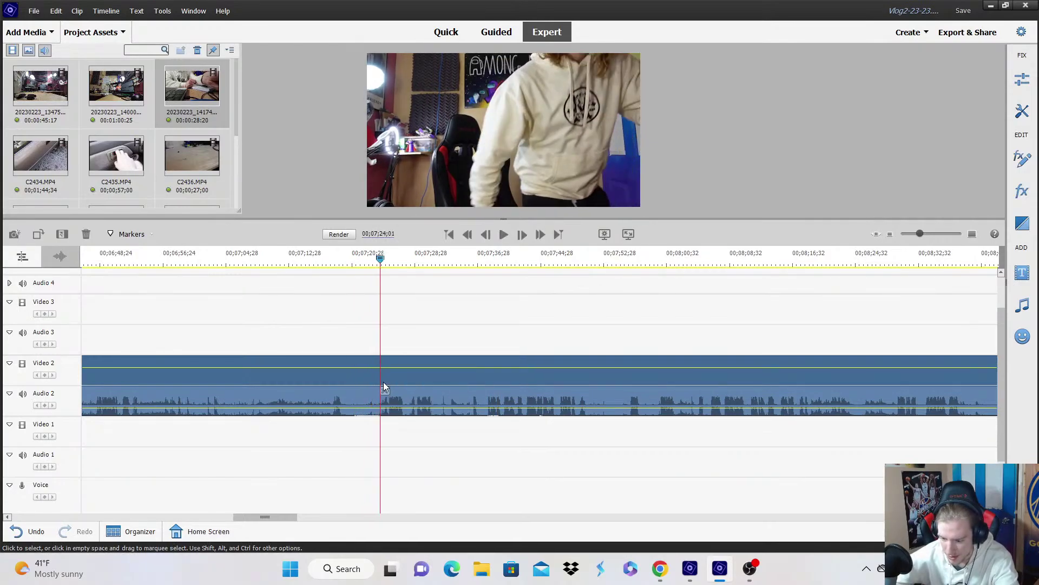
pyautogui.click(382, 395)
# Trim the end of the door-footage piece on Video 2 back to about 00;05;12 and play its beginning.
pyautogui.click(896, 234)
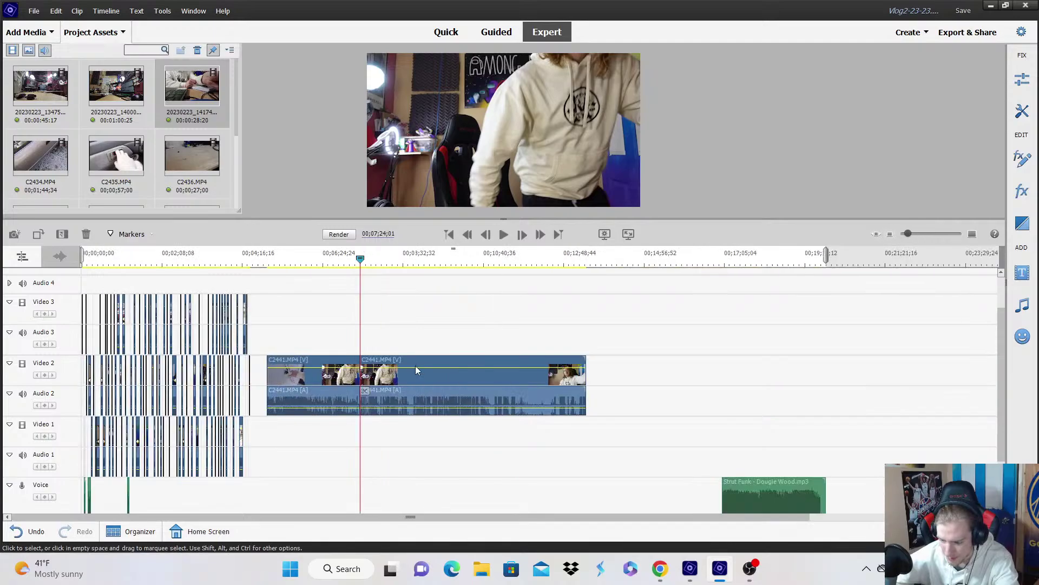
pyautogui.moveTo(358, 396); pyautogui.dragTo(276, 396)
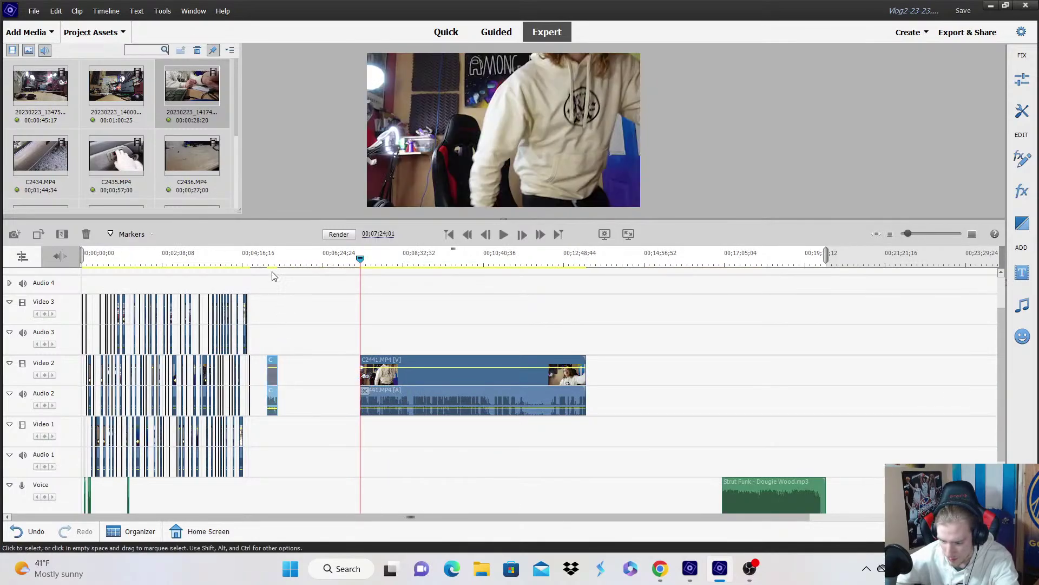
pyautogui.click(266, 259)
pyautogui.press('space')
pyautogui.click(972, 234)
pyautogui.click(972, 234)
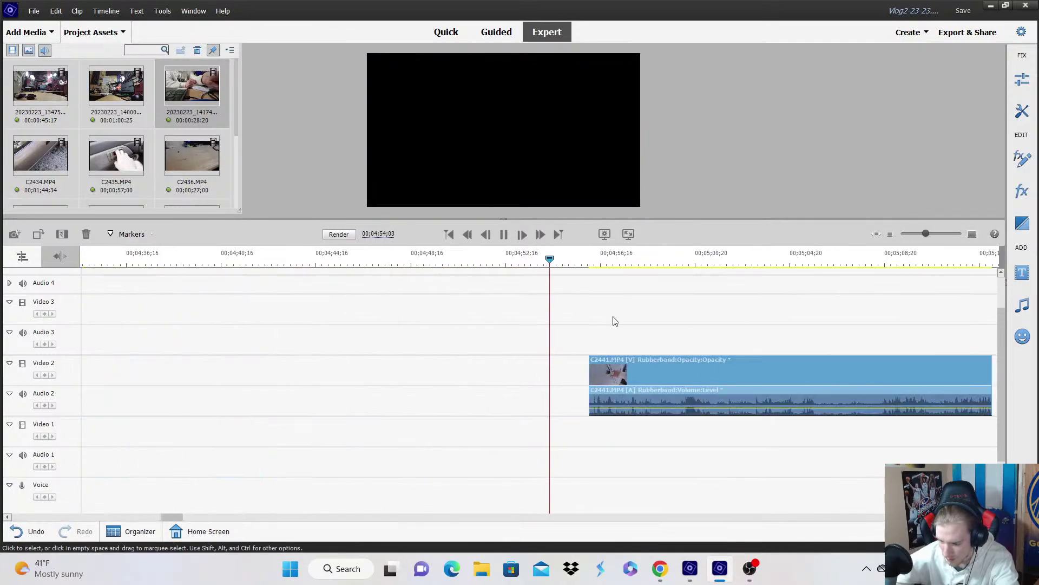
pyautogui.click(644, 287)
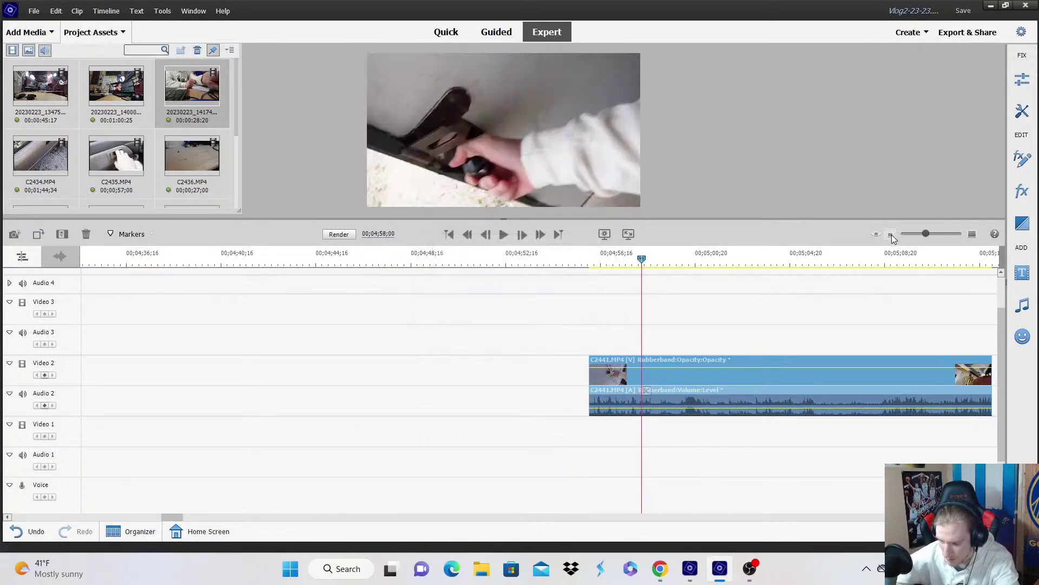
# Close the gap between the trimmed door-footage piece and the desk-talk piece on Video 2.
pyautogui.click(898, 234)
pyautogui.rightClick(330, 388)
pyautogui.click(349, 395)
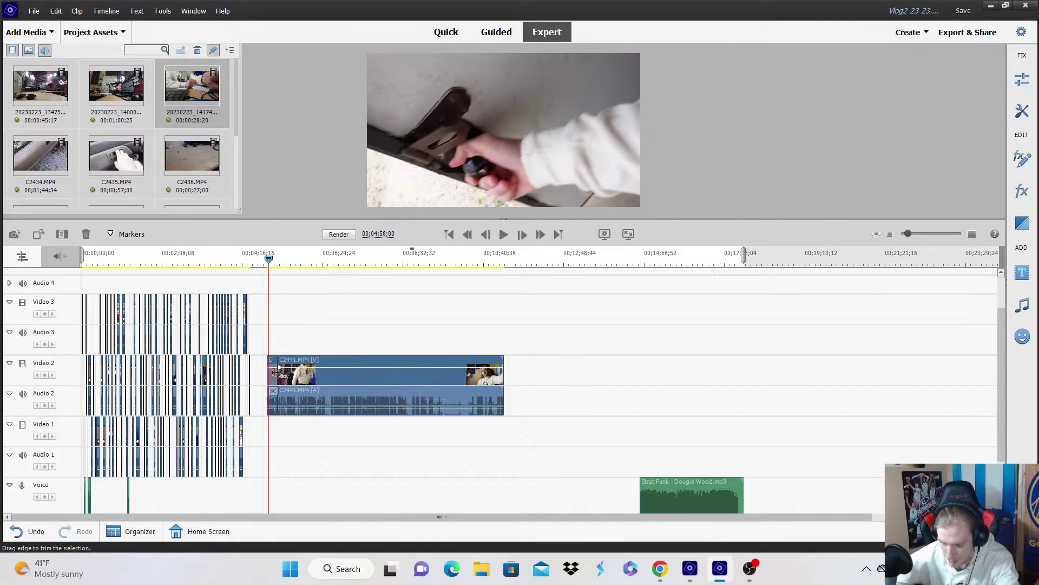
# Move the door-footage and desk-talk pieces to Video 1, directly after the last outdoor talking piece, and play the join.
pyautogui.moveTo(287, 378); pyautogui.dragTo(271, 433)
pyautogui.click(247, 260)
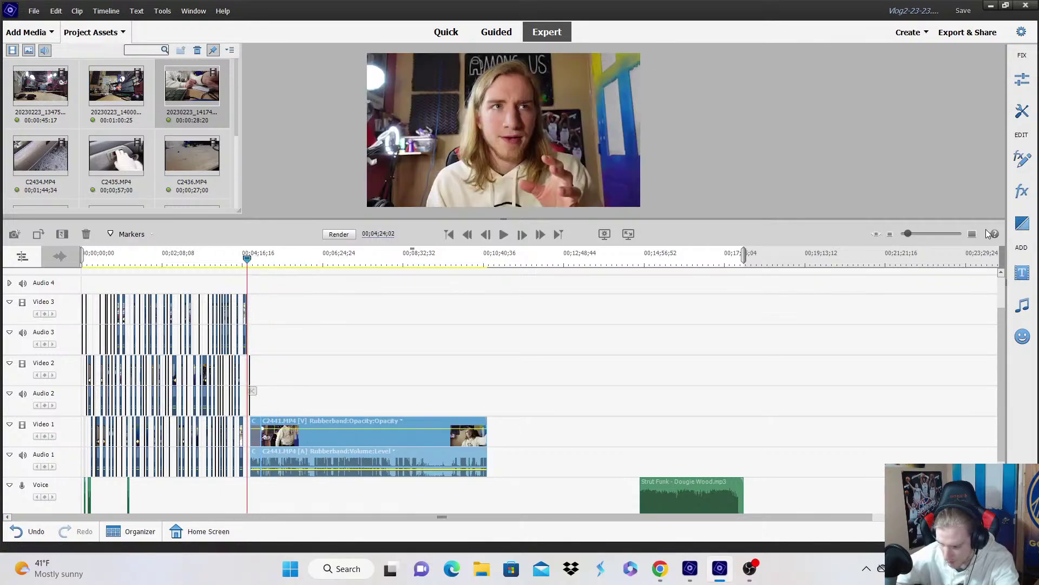
pyautogui.press('space')
pyautogui.click(931, 233)
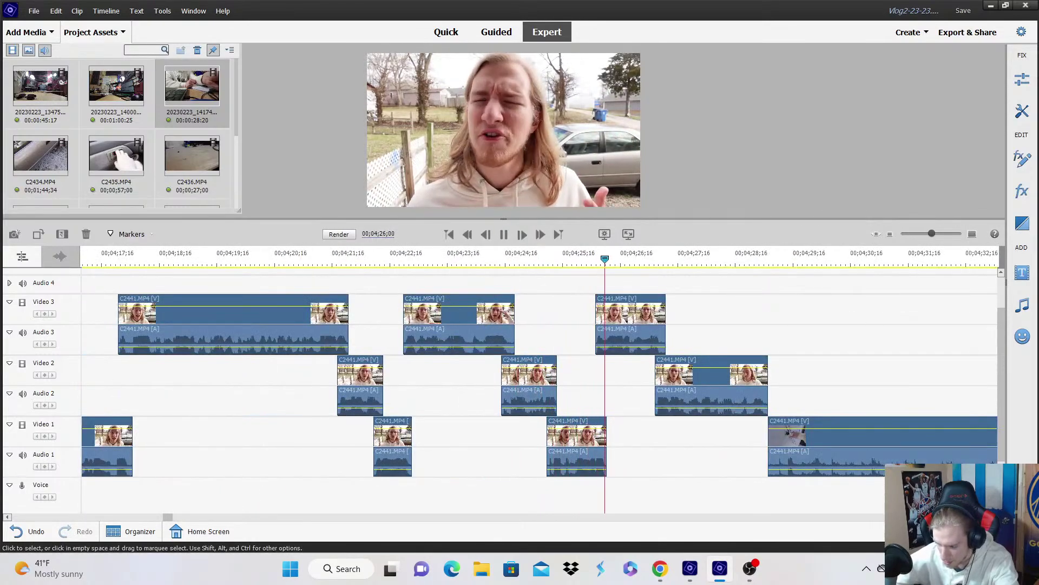
# Trim the door footage's start slightly, shift the footage to overlap the preceding Video 2 piece, and replay the join.
pyautogui.hscroll(8, 513, 426)
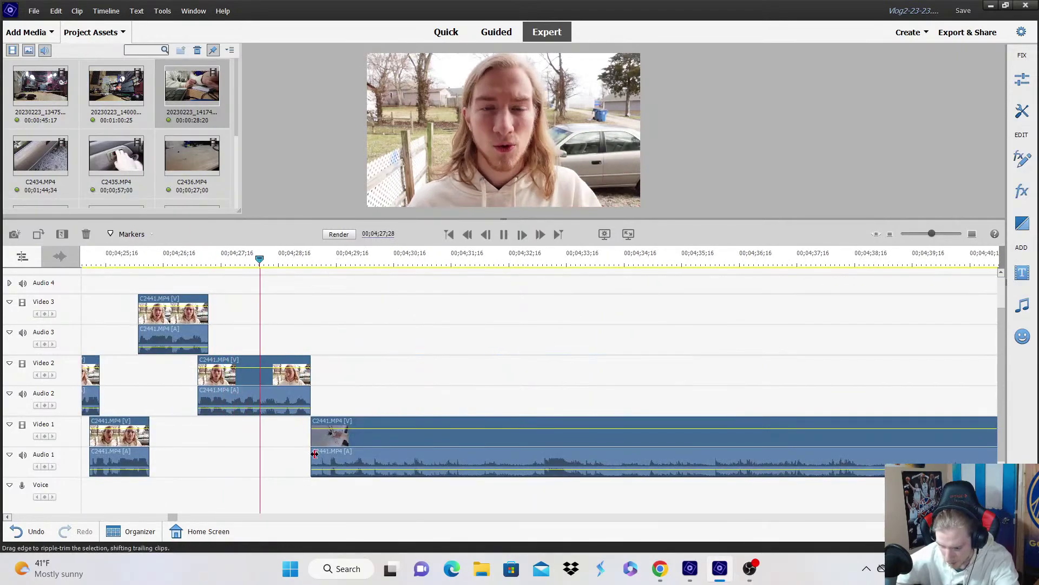
pyautogui.moveTo(315, 453); pyautogui.dragTo(323, 441)
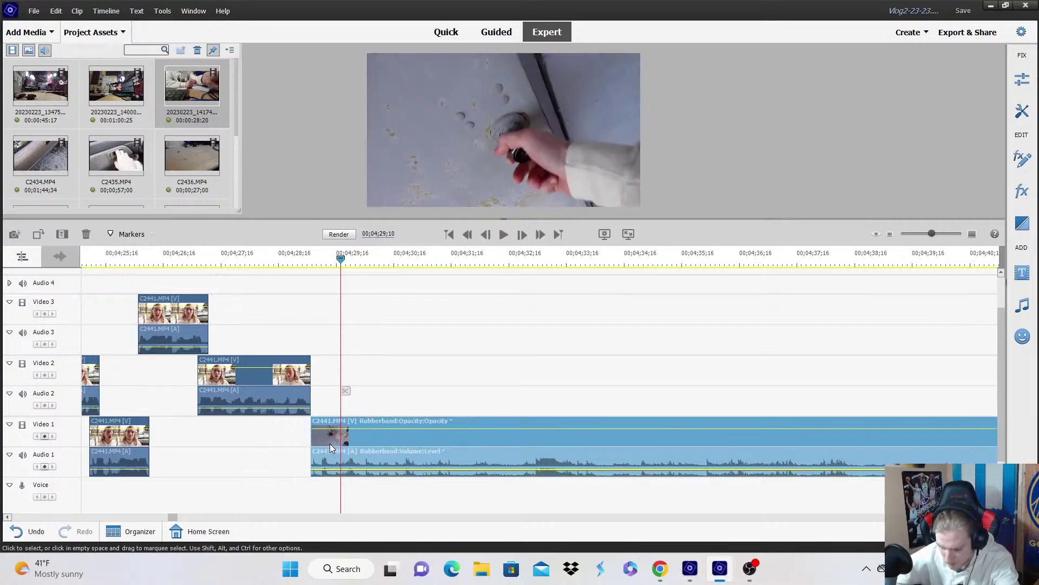
pyautogui.press('space')
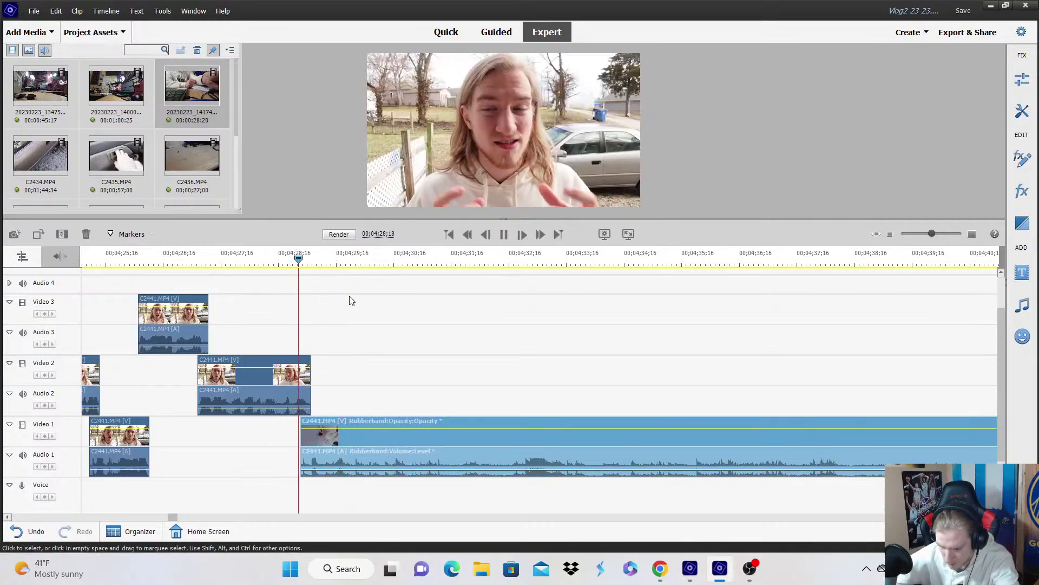
pyautogui.scroll(-2, 349, 295)
pyautogui.press('space')
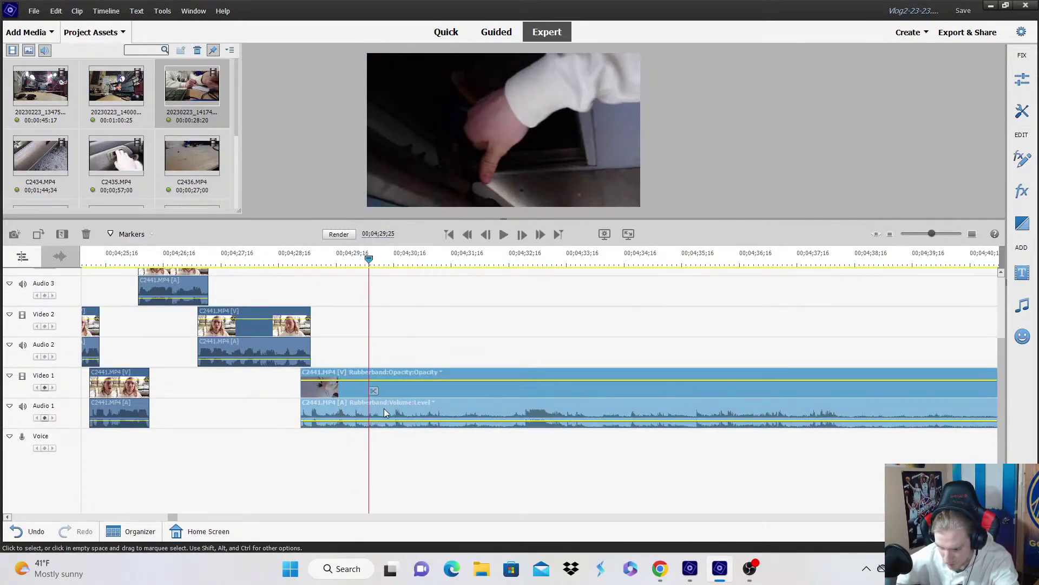
# Split the Video 1 door footage at 00;04;29;25, trim away the beginning of the later part, and replay the join.
pyautogui.click(374, 390)
pyautogui.moveTo(371, 384); pyautogui.dragTo(669, 379)
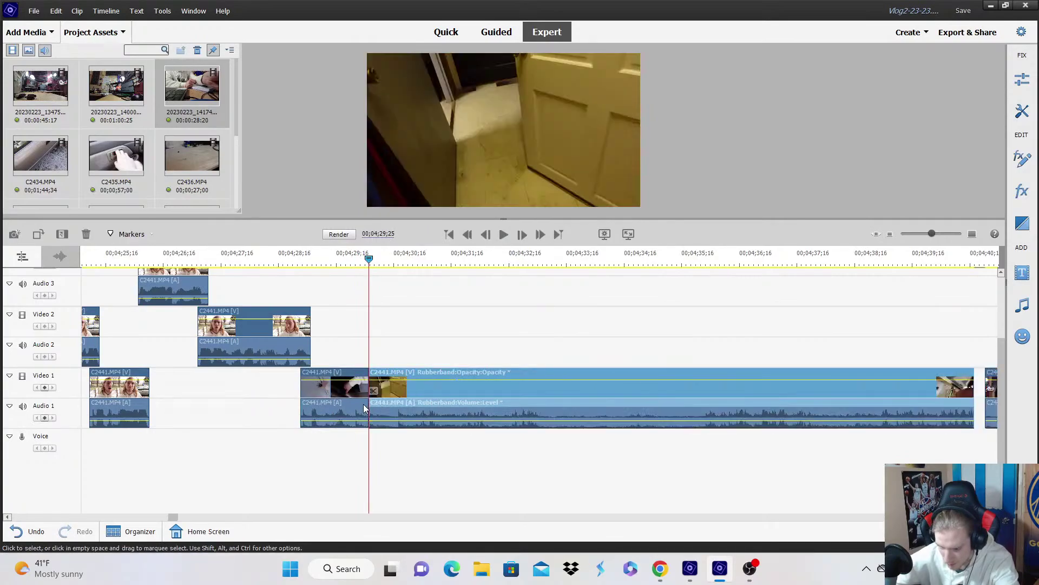
pyautogui.click(346, 262)
pyautogui.press('space')
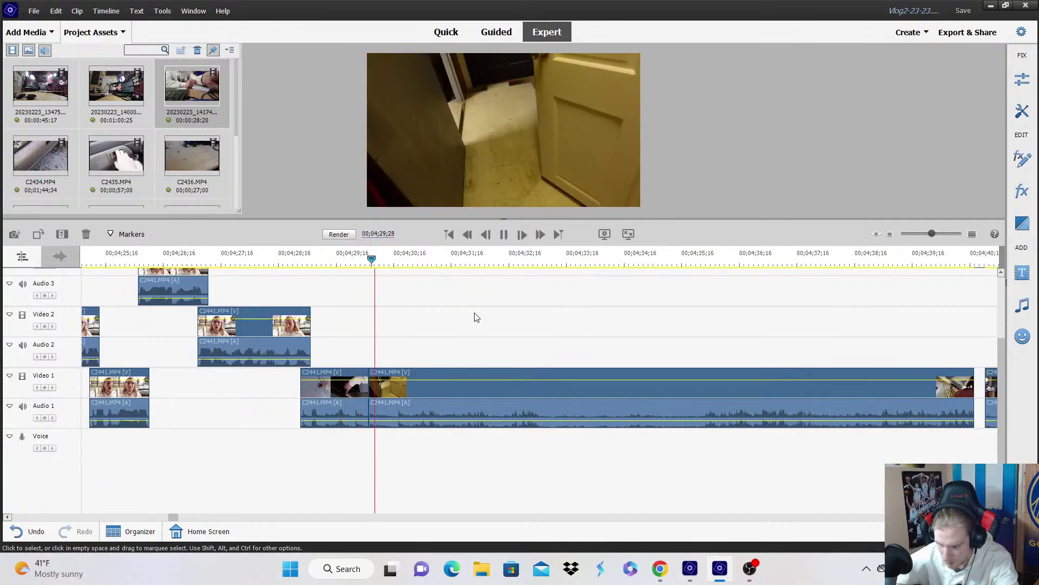
pyautogui.click(475, 373)
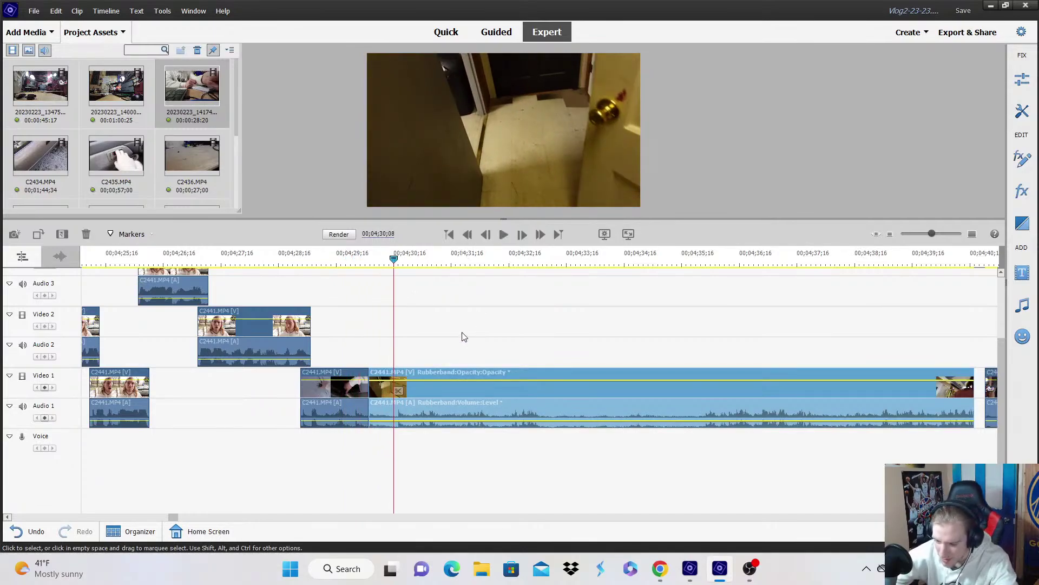
# Review the transition from the outdoor talking shot into the door footage, playing from 00;04;28;21.
pyautogui.click(303, 261)
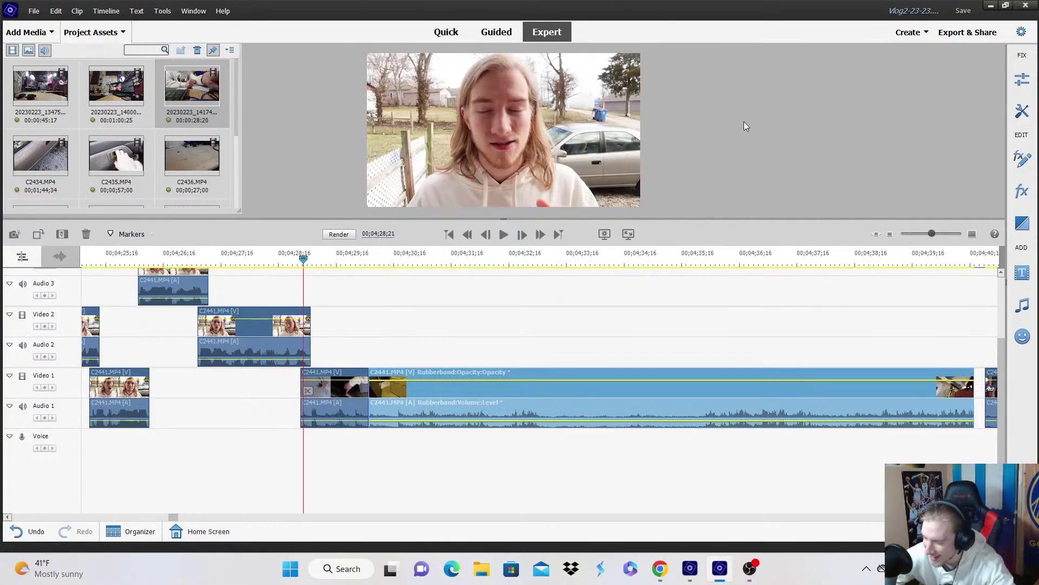
pyautogui.click(891, 234)
pyautogui.click(892, 234)
pyautogui.click(891, 234)
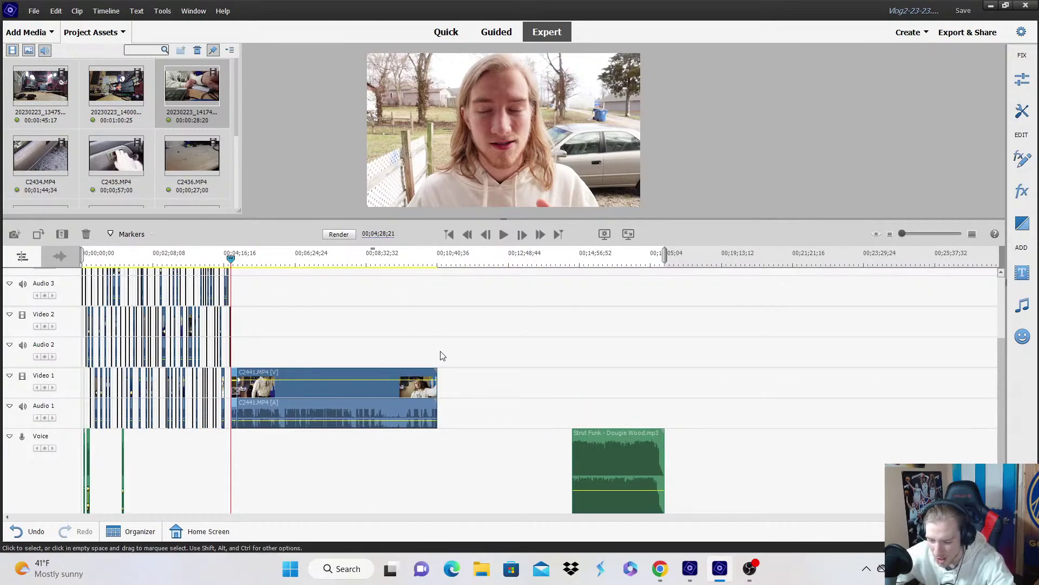
pyautogui.click(972, 234)
pyautogui.click(973, 234)
pyautogui.click(973, 234)
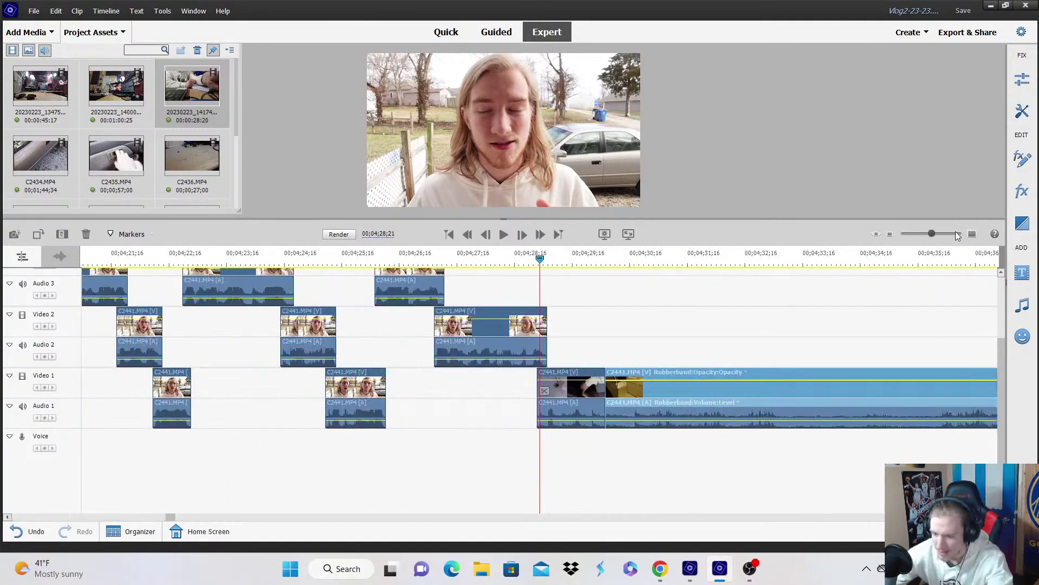
pyautogui.press('space')
pyautogui.press('space')
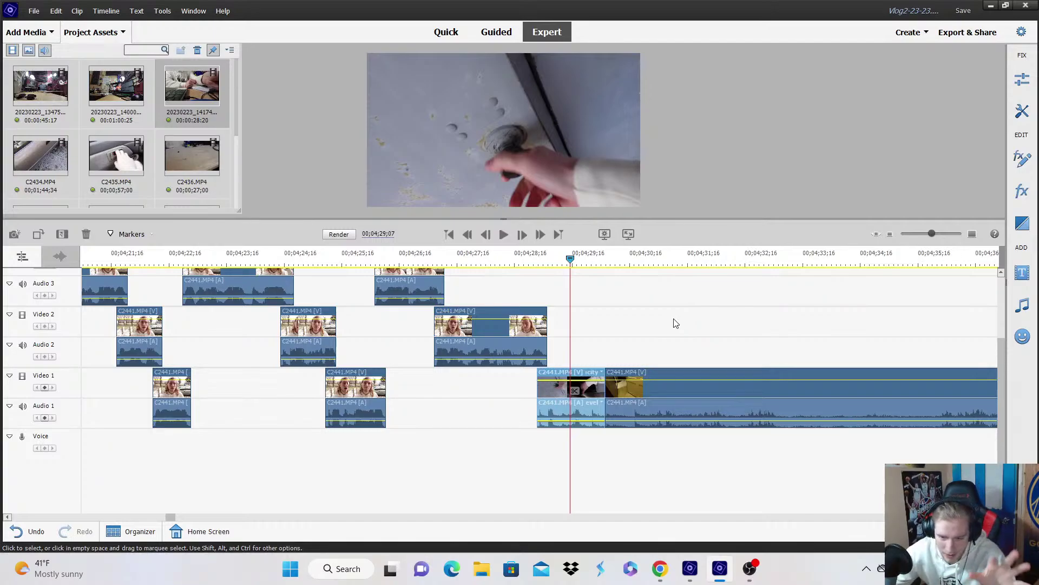
# Play on through the Video 1 piece that starts at 00;04;29;25, and delete this piece, closing its gap.
pyautogui.click(676, 323)
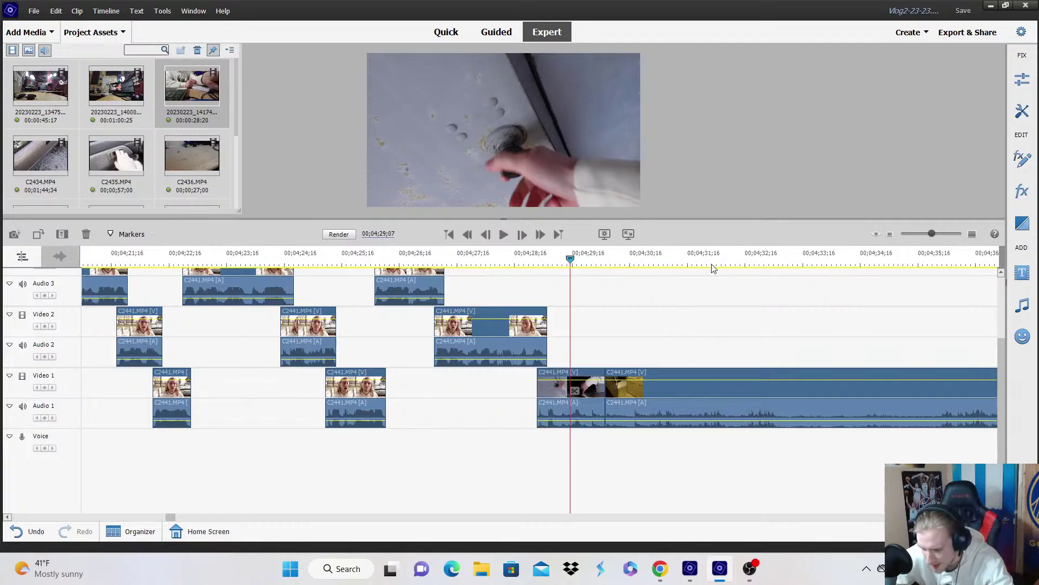
pyautogui.press('space')
pyautogui.click(643, 406)
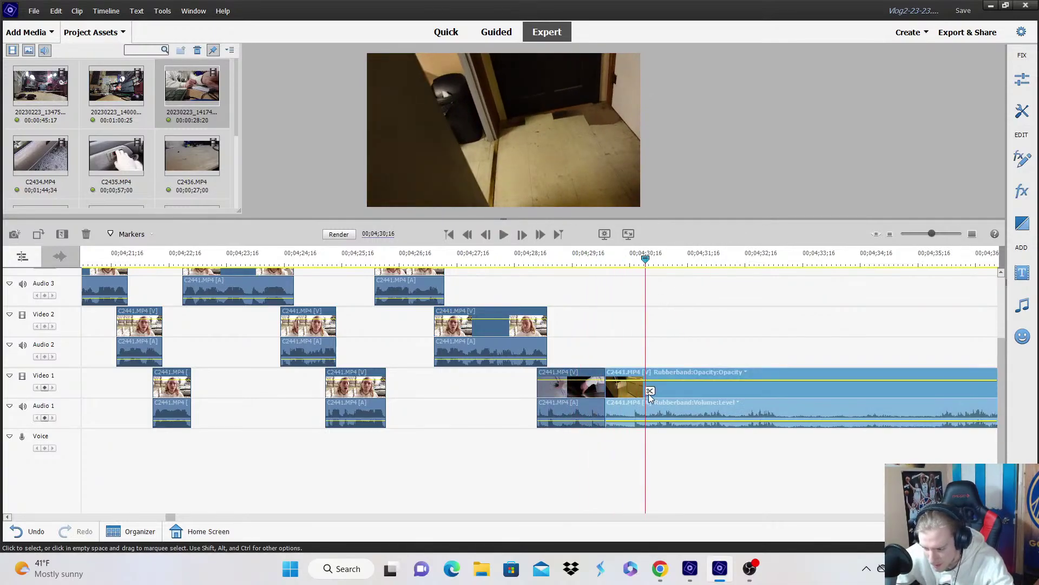
pyautogui.click(890, 234)
pyautogui.click(684, 260)
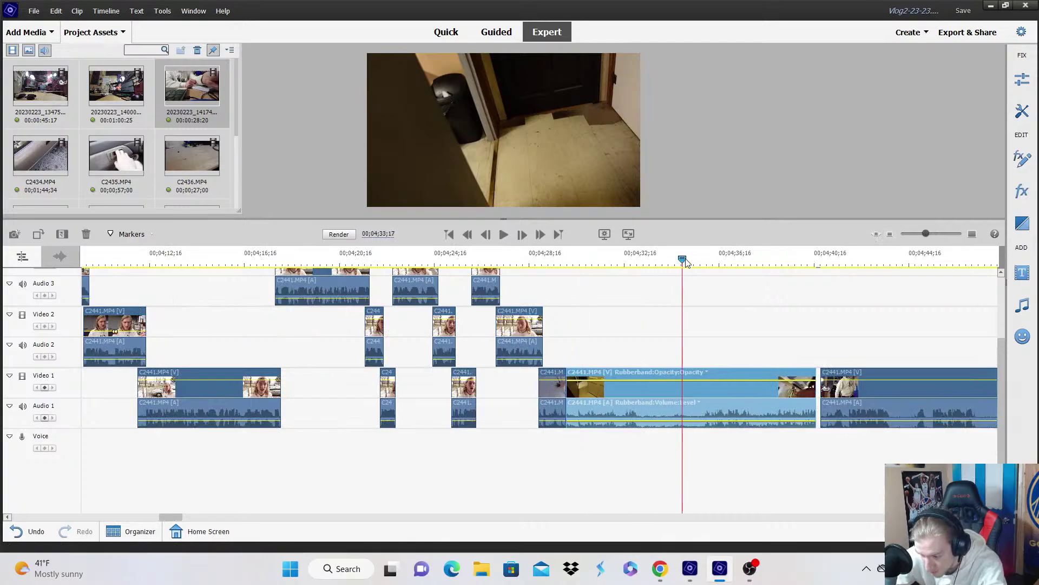
pyautogui.press('space')
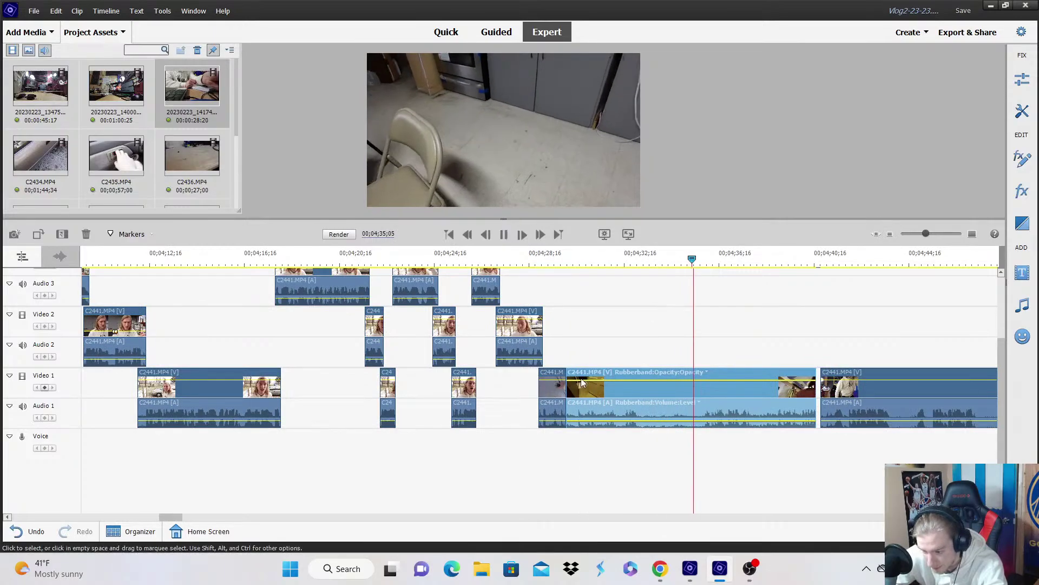
pyautogui.rightClick(603, 402)
pyautogui.click(677, 132)
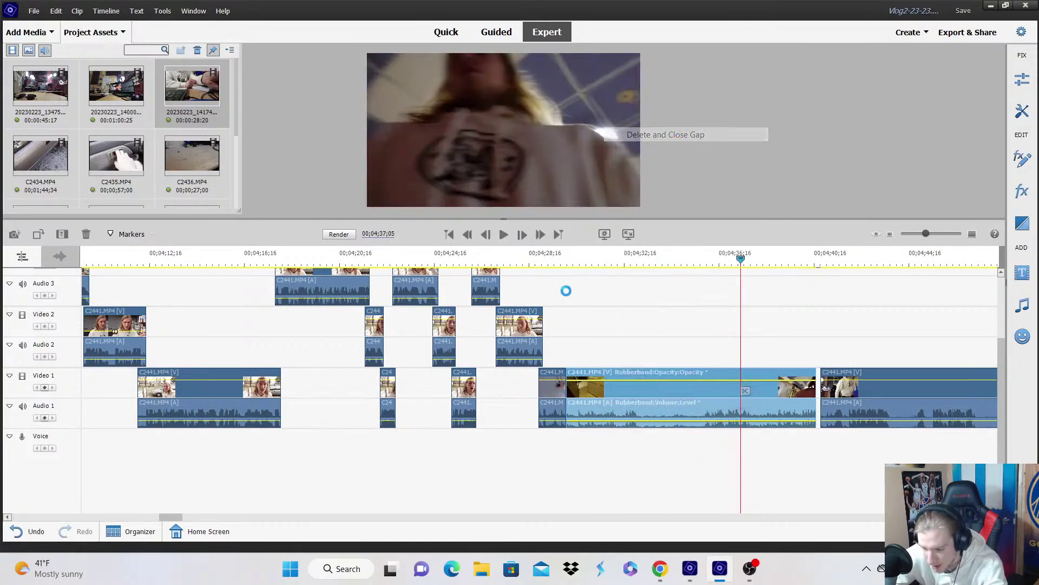
# Delete the selected segment after the short clip near 00;04;29 on Video 1 and close the gap.
pyautogui.rightClick(568, 403)
pyautogui.click(579, 414)
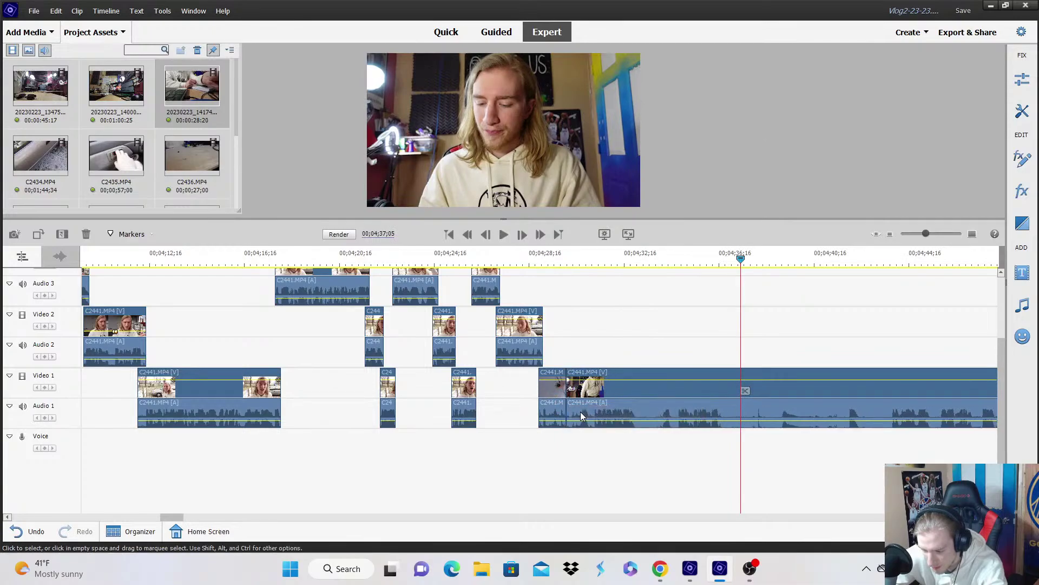
pyautogui.click(972, 233)
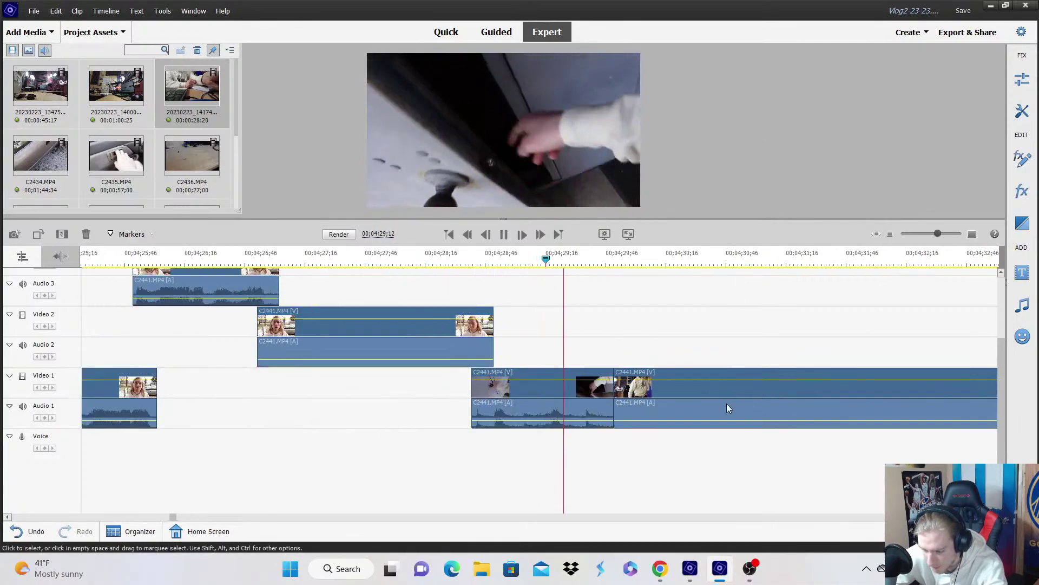
# Move the long talking clip up to Video 3 and extend the end of the preceding Video 1 clip so the two overlap.
pyautogui.click(656, 410)
pyautogui.scroll(-1, 655, 410)
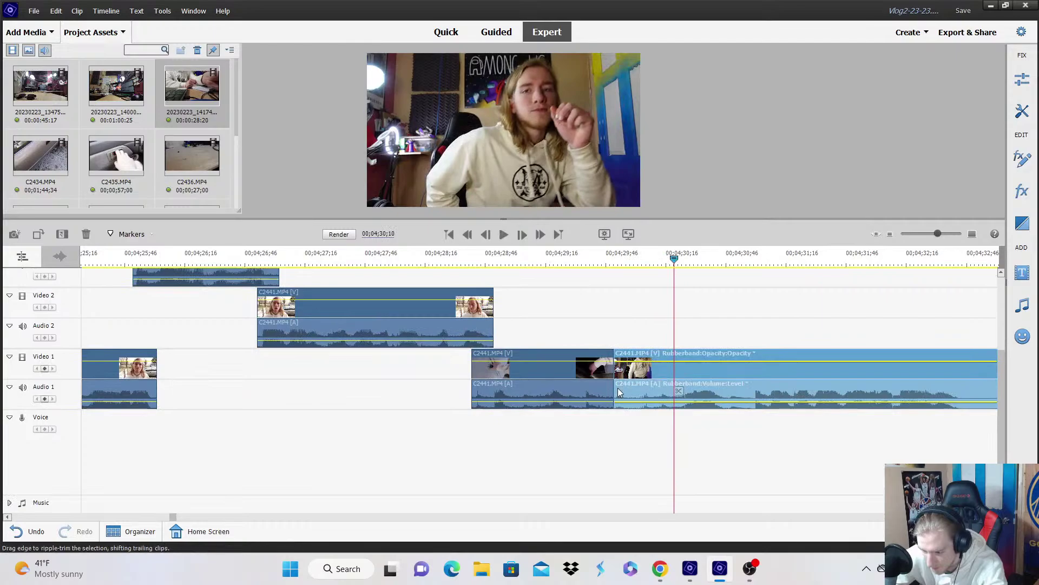
pyautogui.moveTo(615, 386); pyautogui.dragTo(684, 372)
pyautogui.click(541, 258)
pyautogui.press('space')
pyautogui.scroll(6, 653, 305)
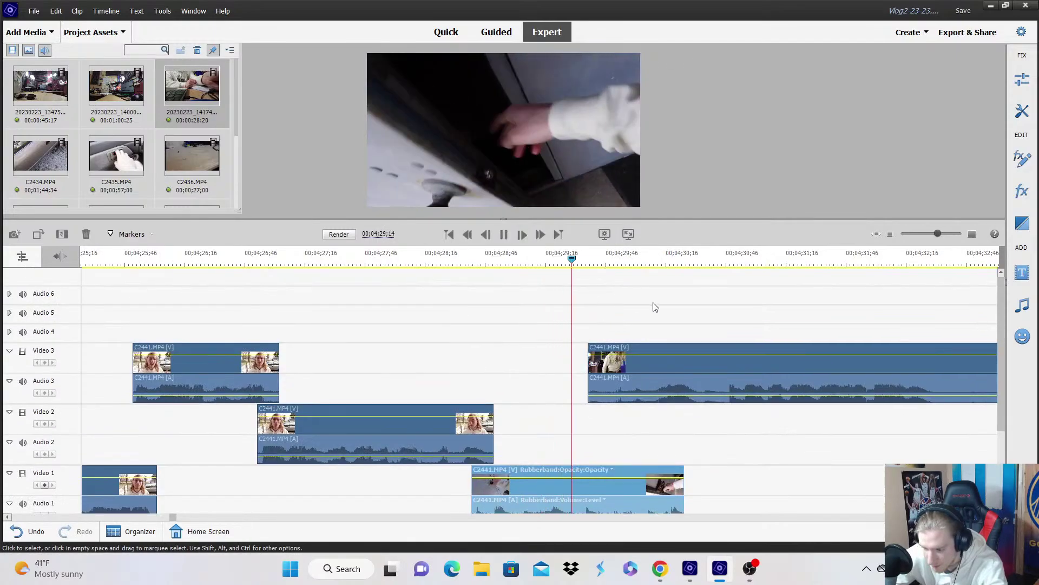
# Split the Video 3 clip at 00;04;32;16 and move the remainder, trimmed of its opening pause, down to Video 2 so it overlaps the cut.
pyautogui.click(877, 235)
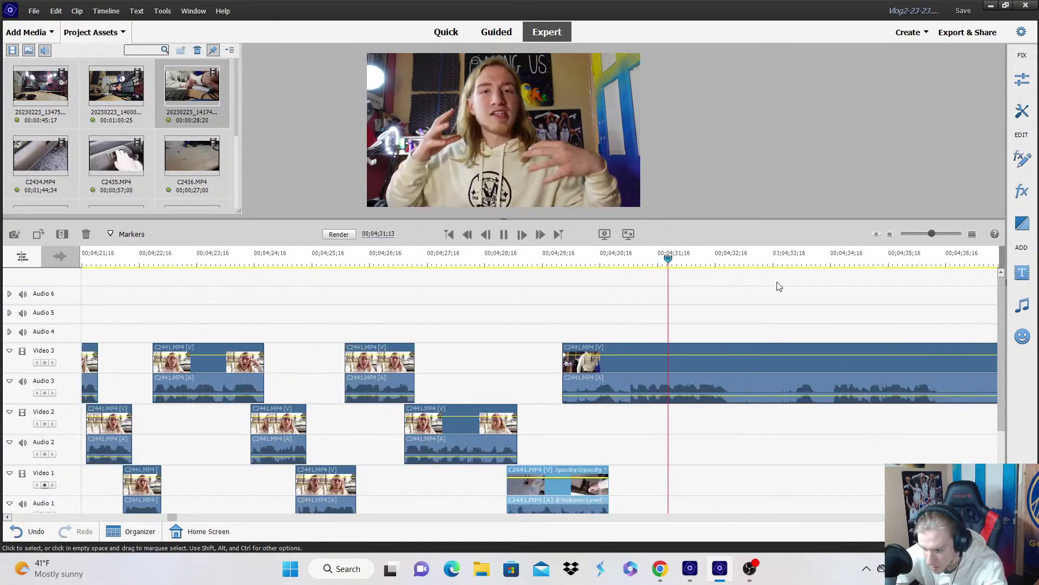
pyautogui.press('space')
pyautogui.click(736, 389)
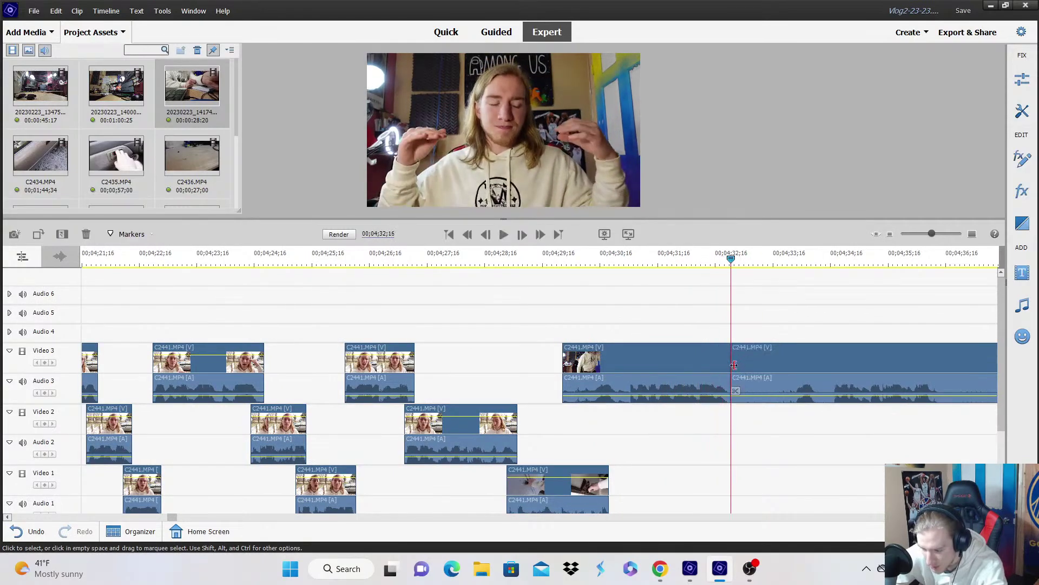
pyautogui.moveTo(735, 370); pyautogui.dragTo(797, 375)
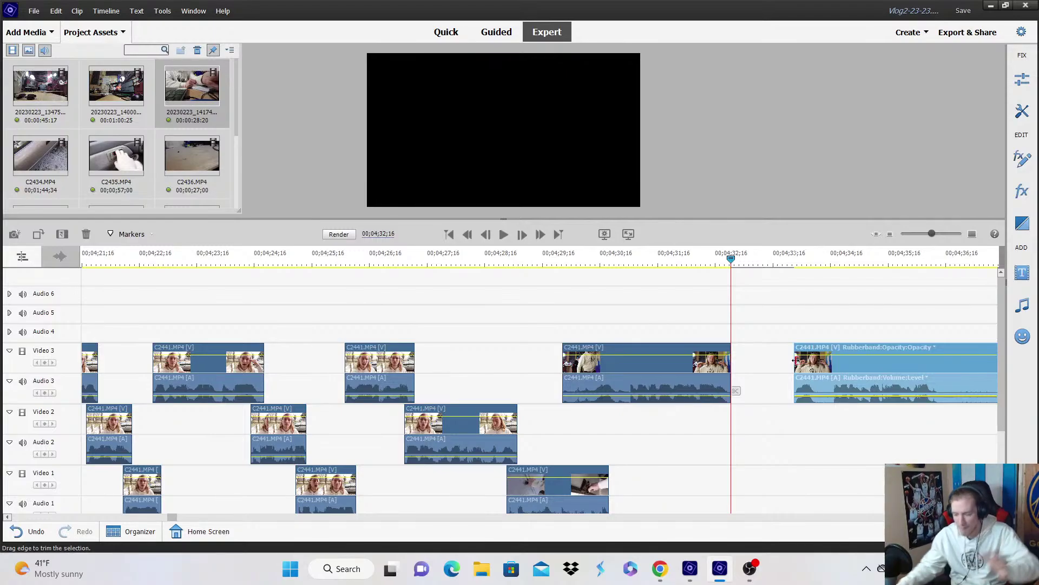
pyautogui.moveTo(806, 386); pyautogui.dragTo(729, 436)
# Review the overlap, split the Video 2 clip at 00;04;32;26 and move its remainder, without the opening pause, down to Video 1 with a slight overlap.
pyautogui.click(704, 262)
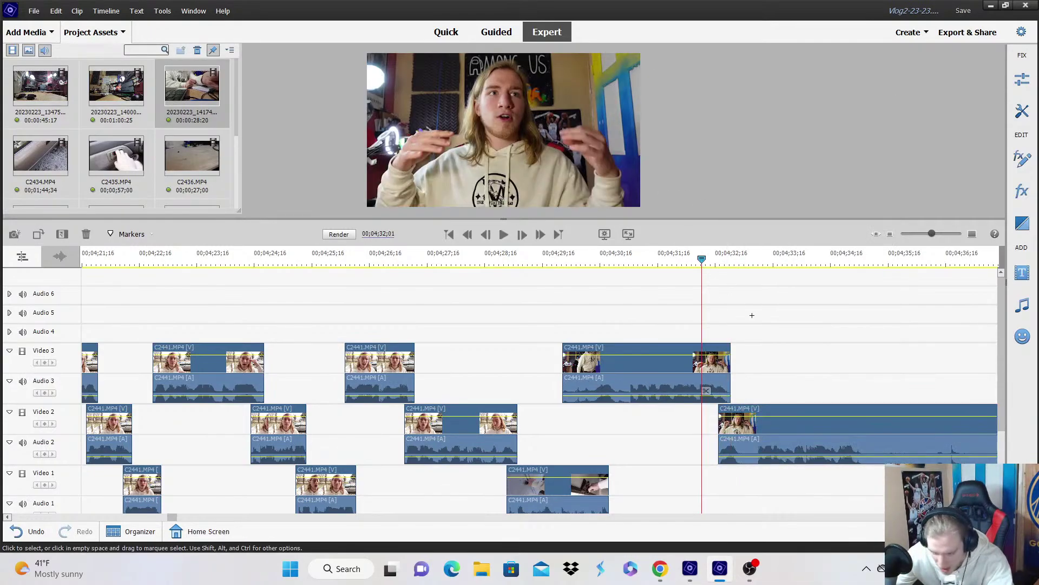
pyautogui.scroll(-1, 752, 315)
pyautogui.scroll(2, 842, 316)
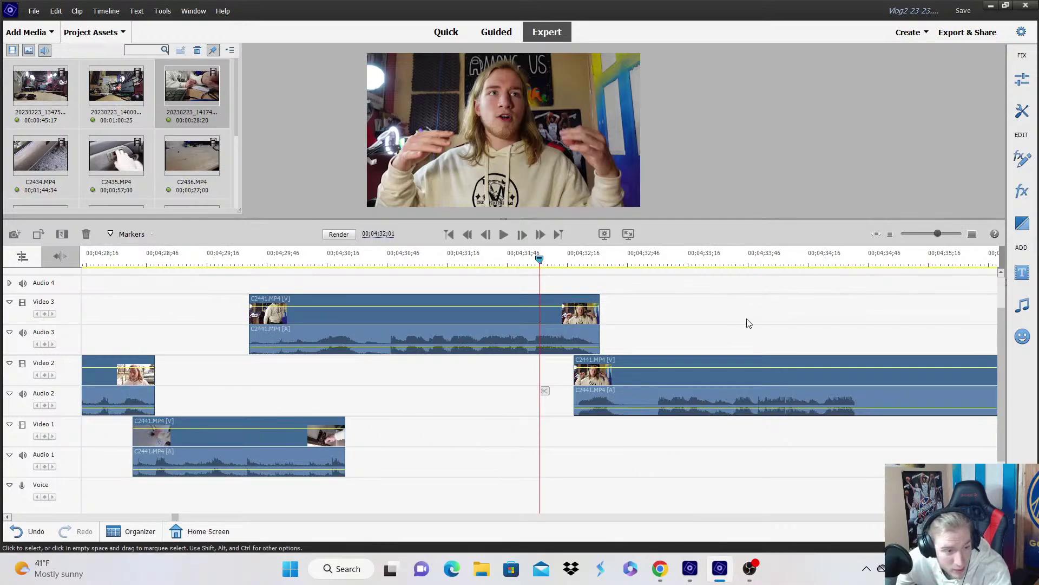
pyautogui.press('space')
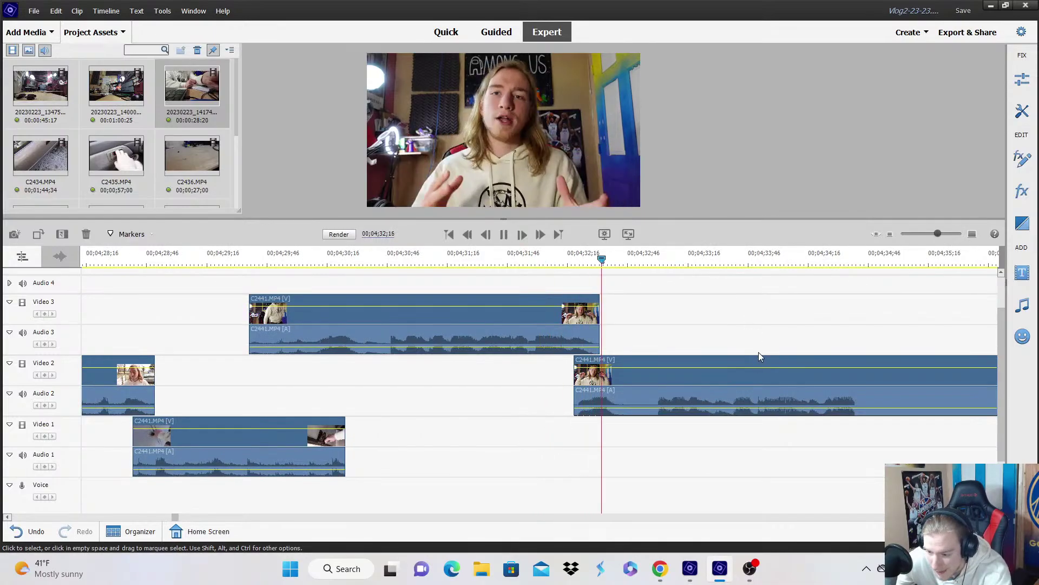
pyautogui.press('space')
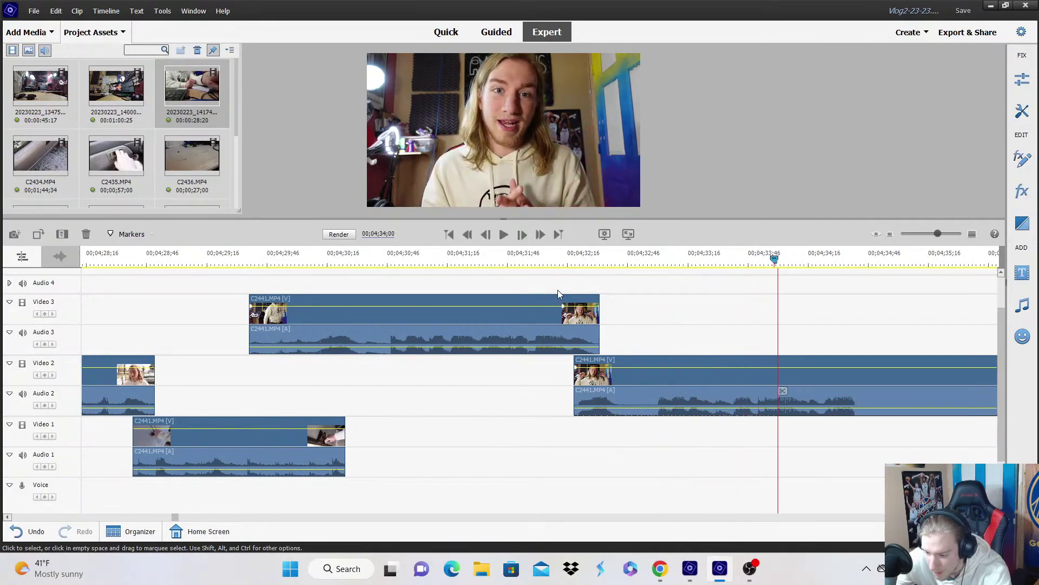
pyautogui.click(332, 256)
pyautogui.press('space')
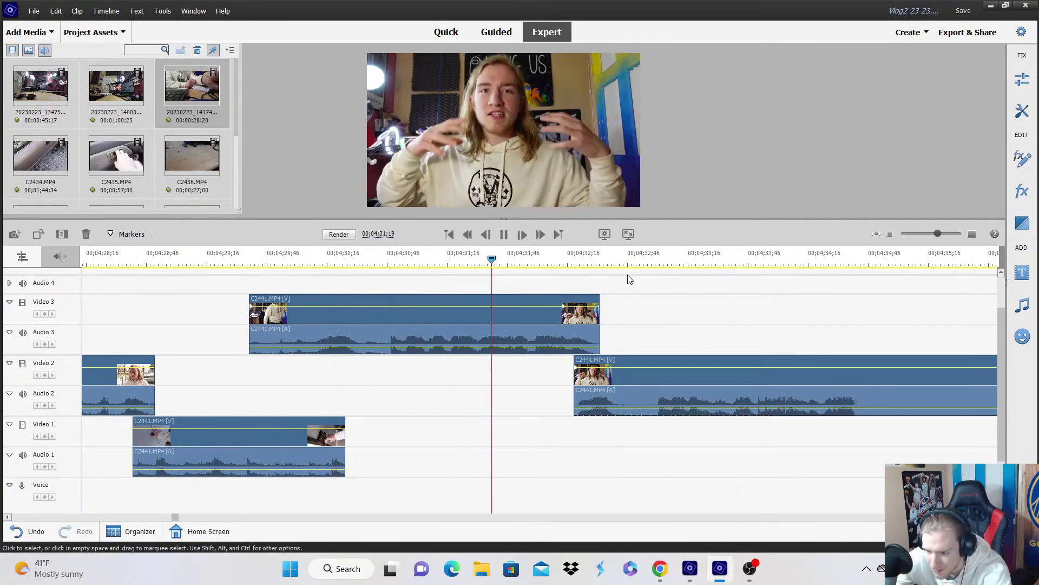
pyautogui.press('space')
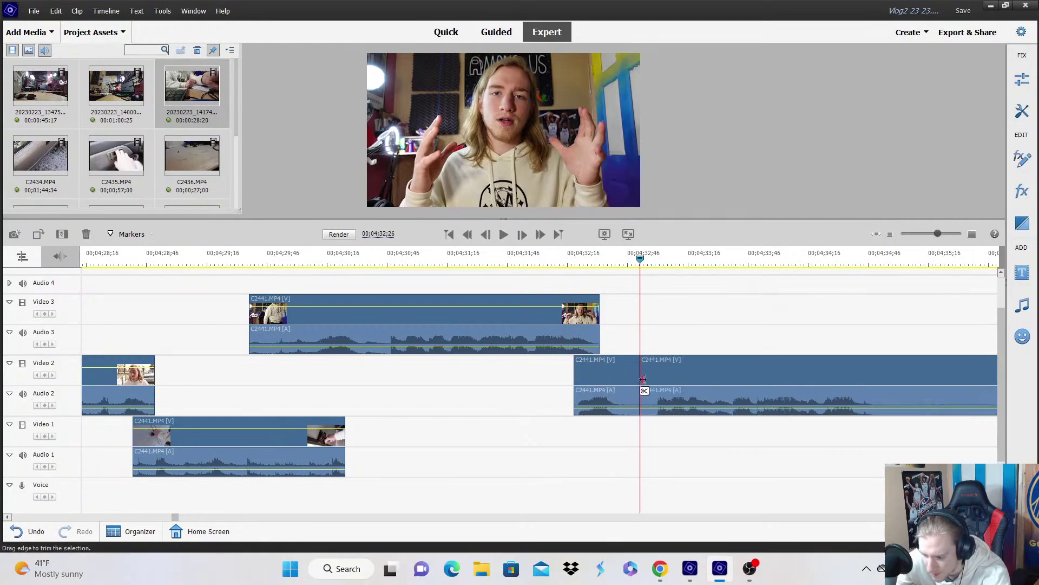
pyautogui.click(640, 391)
pyautogui.moveTo(643, 392); pyautogui.dragTo(626, 464)
# Play through the new overlap and split the Video 1 clip at the end of the spoken phrase, at 00;04;34;16.
pyautogui.click(546, 256)
pyautogui.press('space')
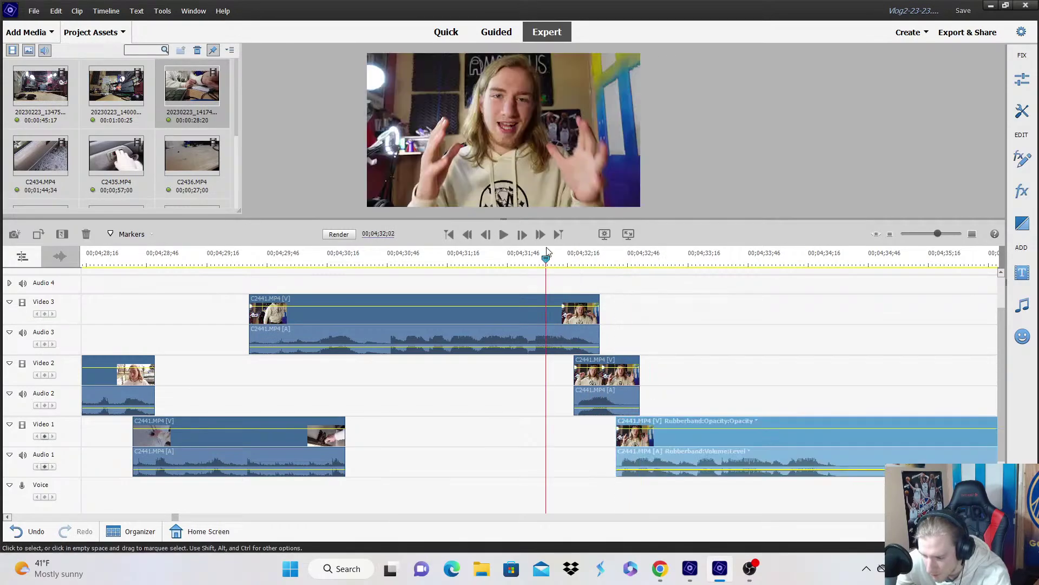
pyautogui.scroll(-1, 704, 311)
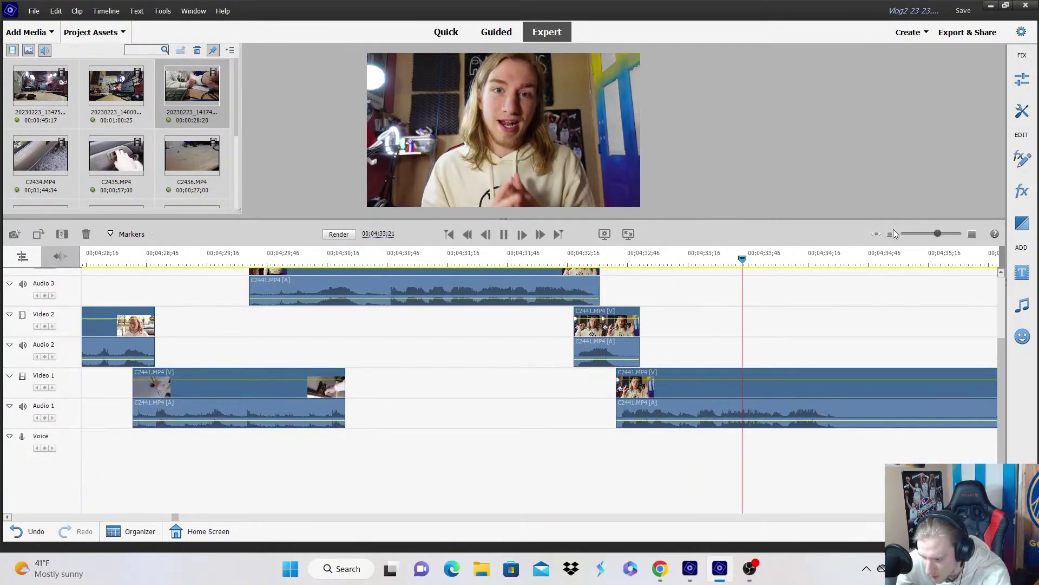
pyautogui.press('-')
pyautogui.click(701, 379)
pyautogui.press('Right')
pyautogui.press('Right')
pyautogui.click(689, 390)
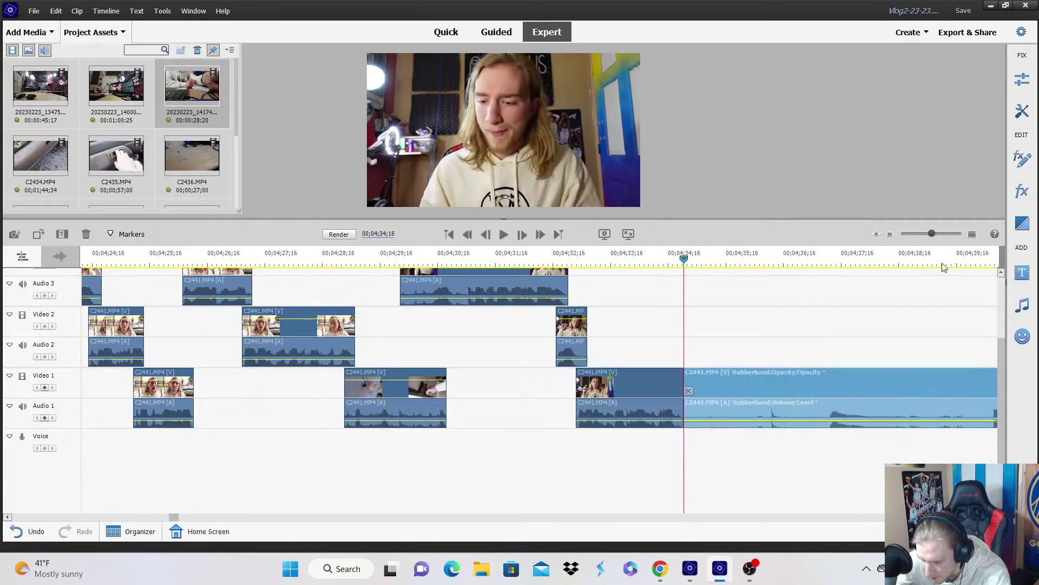
# Ripple-trim the unwanted opening from the Video 1 segment that starts at 00;04;34;16, so it begins at the next speech.
pyautogui.click(890, 234)
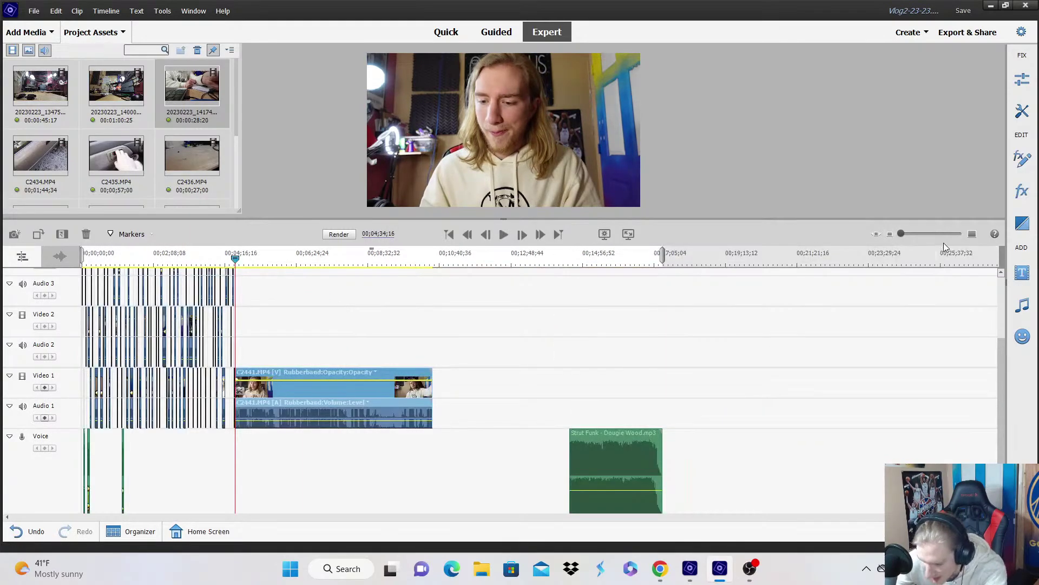
pyautogui.click(973, 234)
pyautogui.press('space')
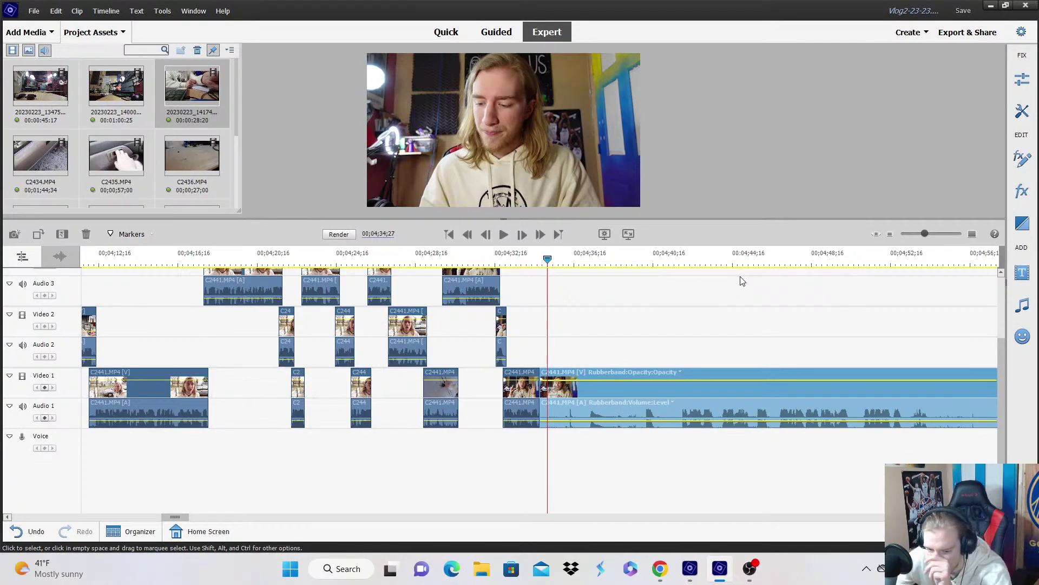
pyautogui.click(681, 265)
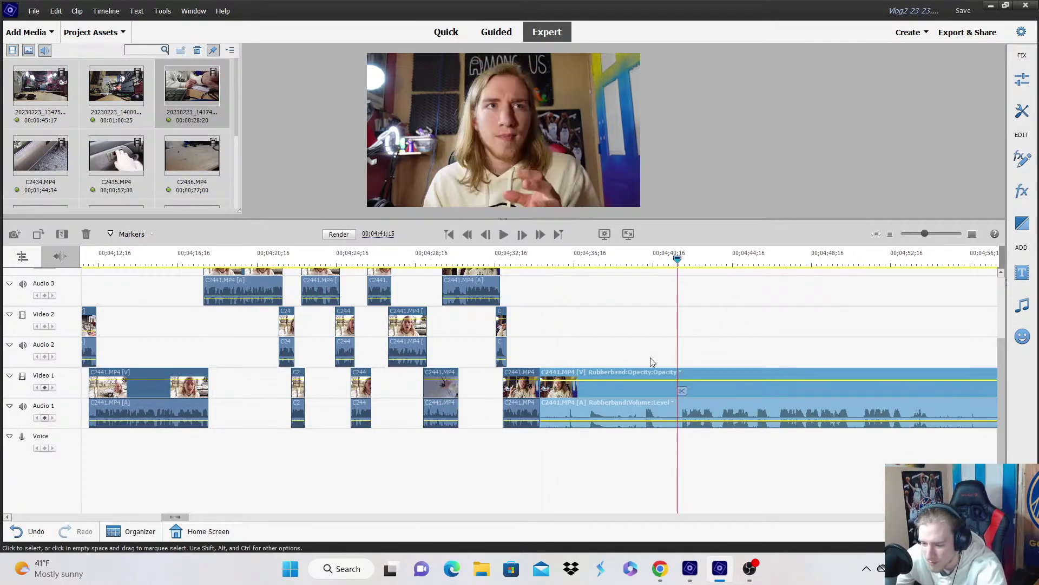
pyautogui.moveTo(541, 414); pyautogui.dragTo(646, 402)
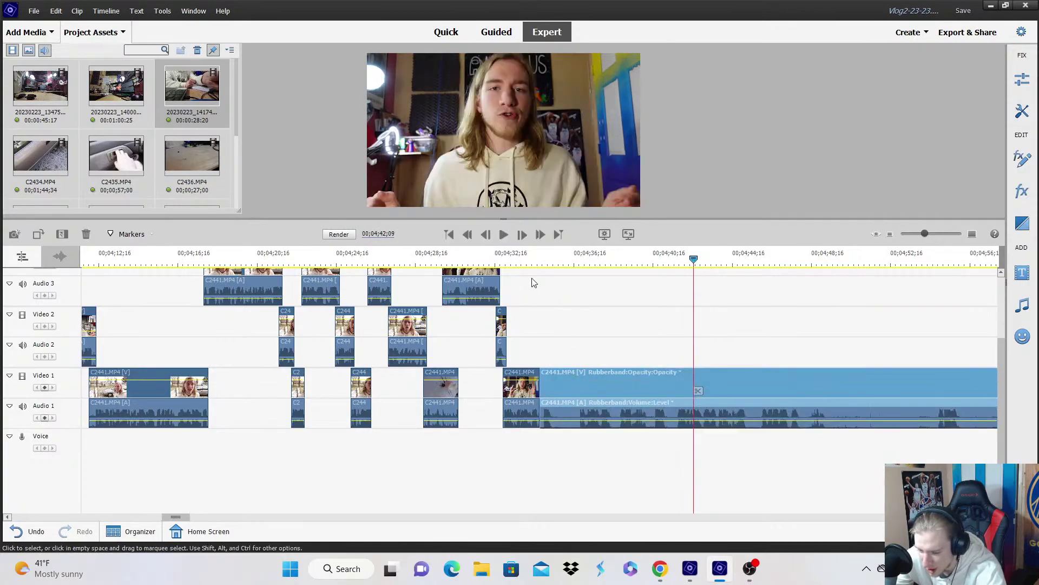
pyautogui.click(563, 299)
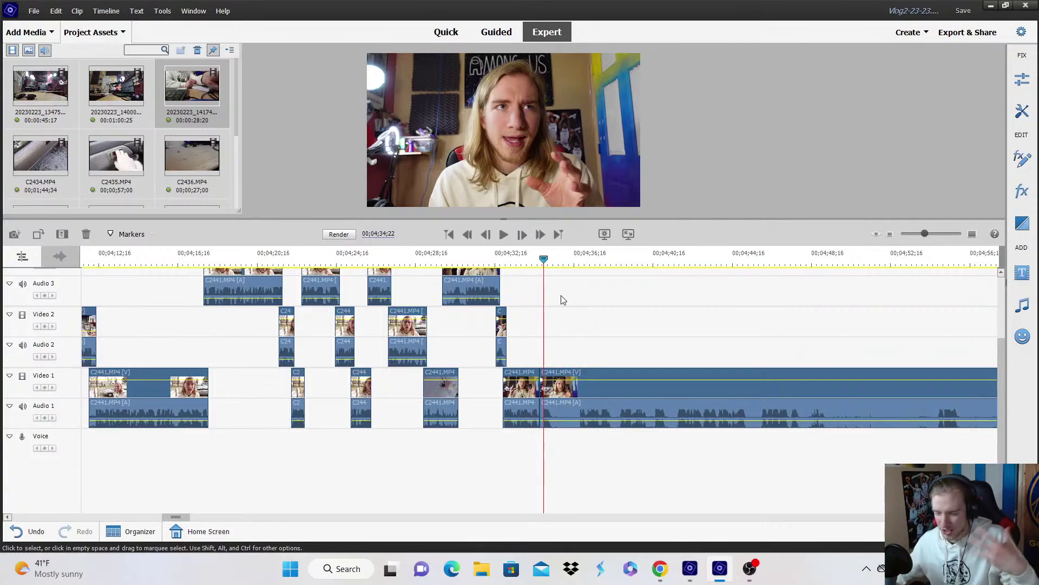
# Trim the short silence at the start of the last Video 1 segment and move it up to Video 3, overlapping the preceding clip's end.
pyautogui.click(972, 234)
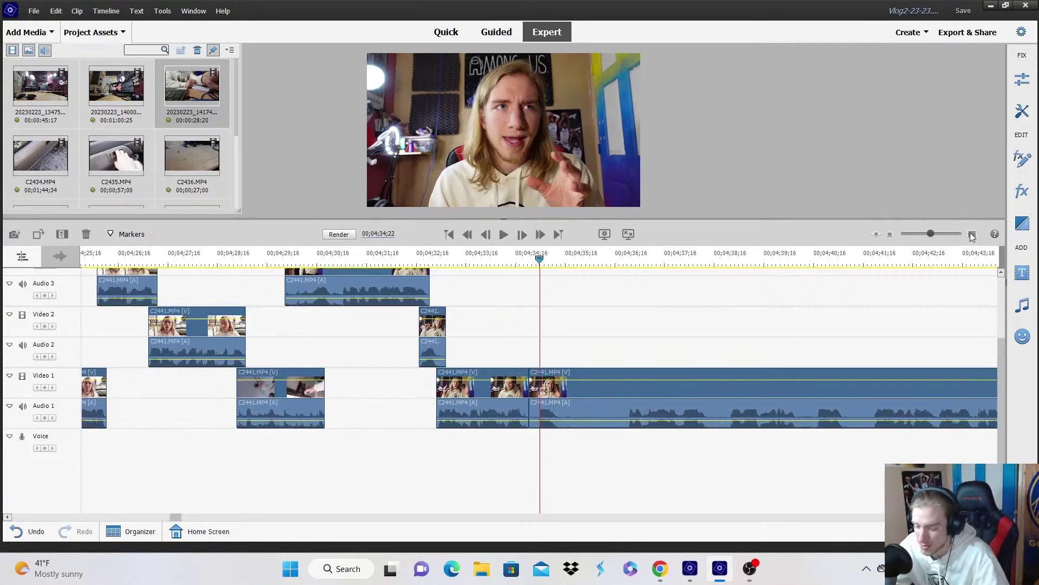
pyautogui.click(972, 234)
pyautogui.press('space')
pyautogui.click(552, 422)
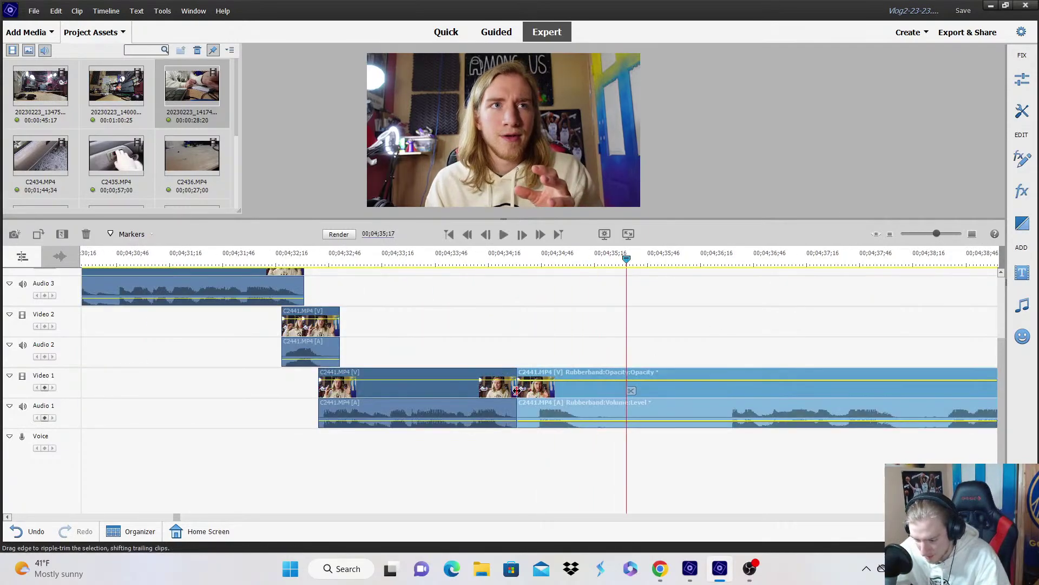
pyautogui.click(524, 292)
pyautogui.click(548, 317)
pyautogui.moveTo(582, 387); pyautogui.dragTo(506, 284)
# Split the Video 3 clip at the pause just before 00;04;36 and move the remainder down to Video 2 with a slight overlap.
pyautogui.click(444, 261)
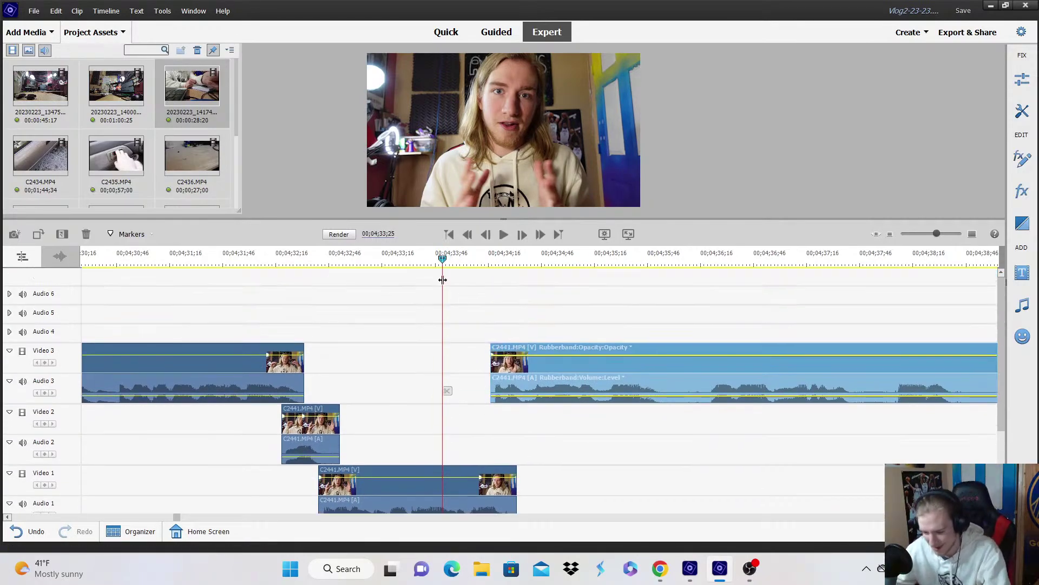
pyautogui.press('space')
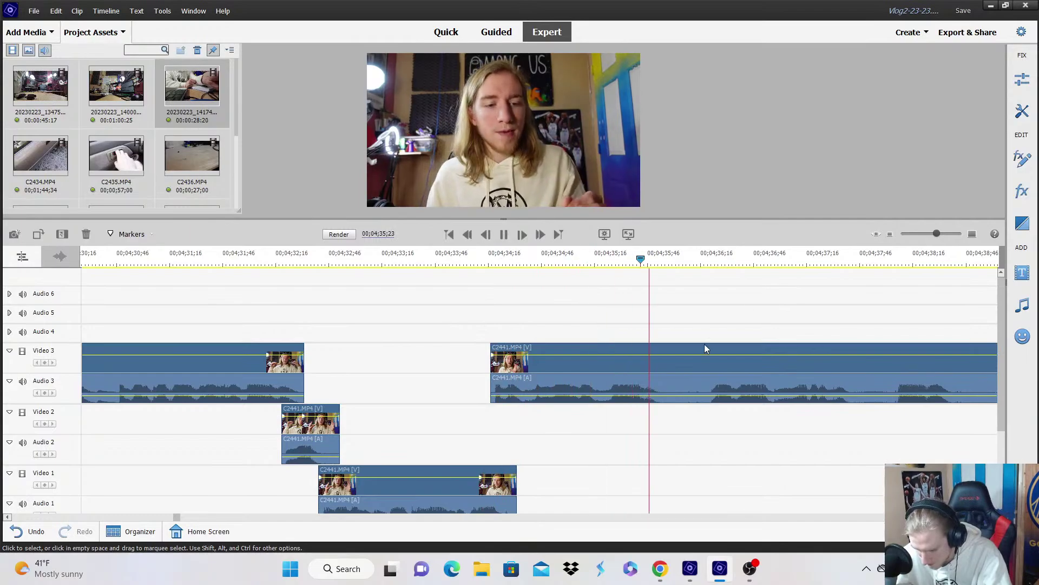
pyautogui.press('space')
pyautogui.click(668, 390)
pyautogui.click(668, 373)
pyautogui.moveTo(669, 372); pyautogui.dragTo(648, 419)
# Split the Video 2 clip at 00;04;37;02 and move the remainder, starting at the next speech, down to Video 1 with a slight overlap.
pyautogui.press('space')
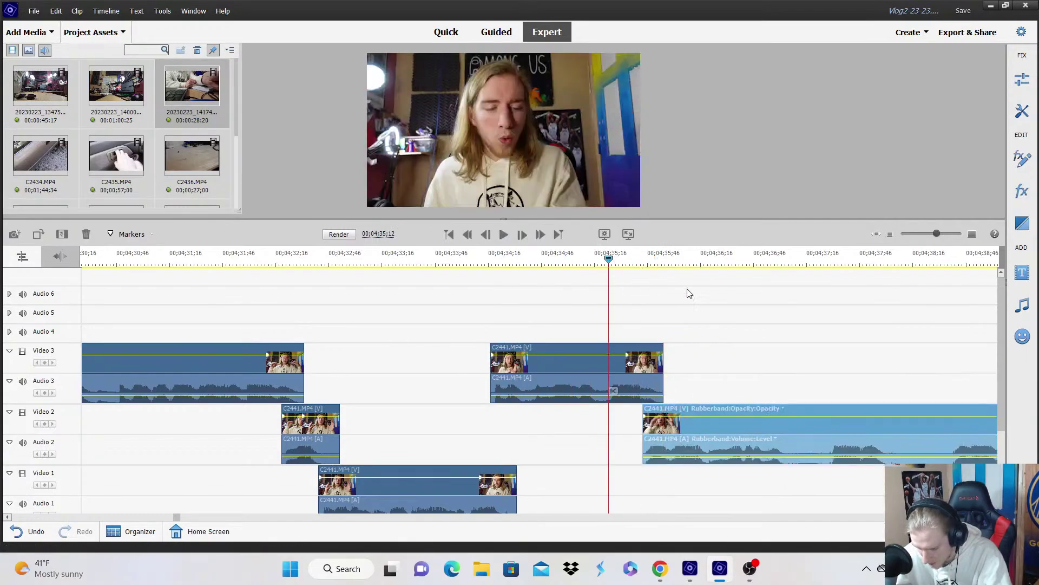
pyautogui.click(715, 308)
pyautogui.scroll(-3, 742, 330)
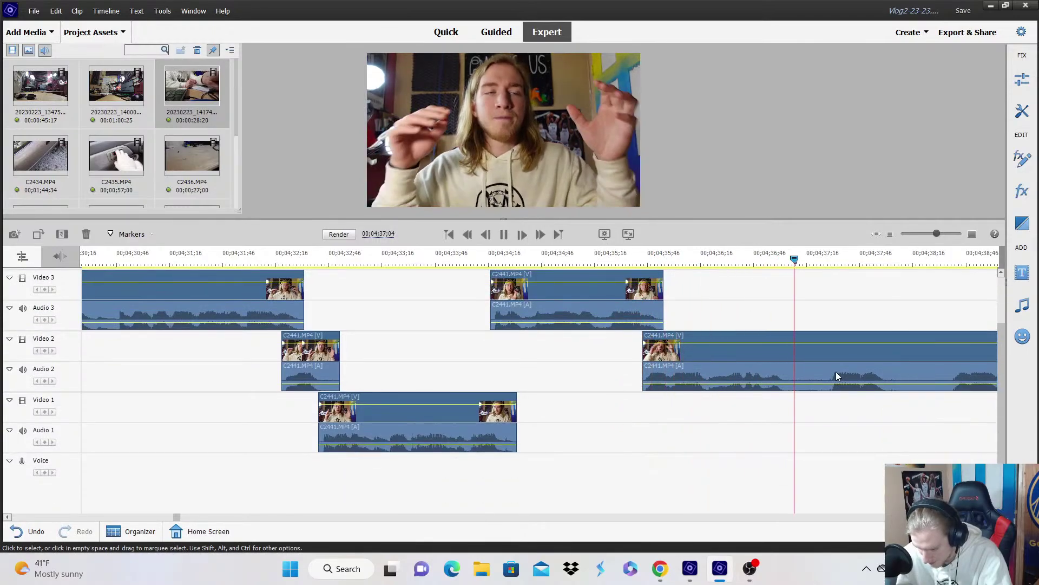
pyautogui.press('space')
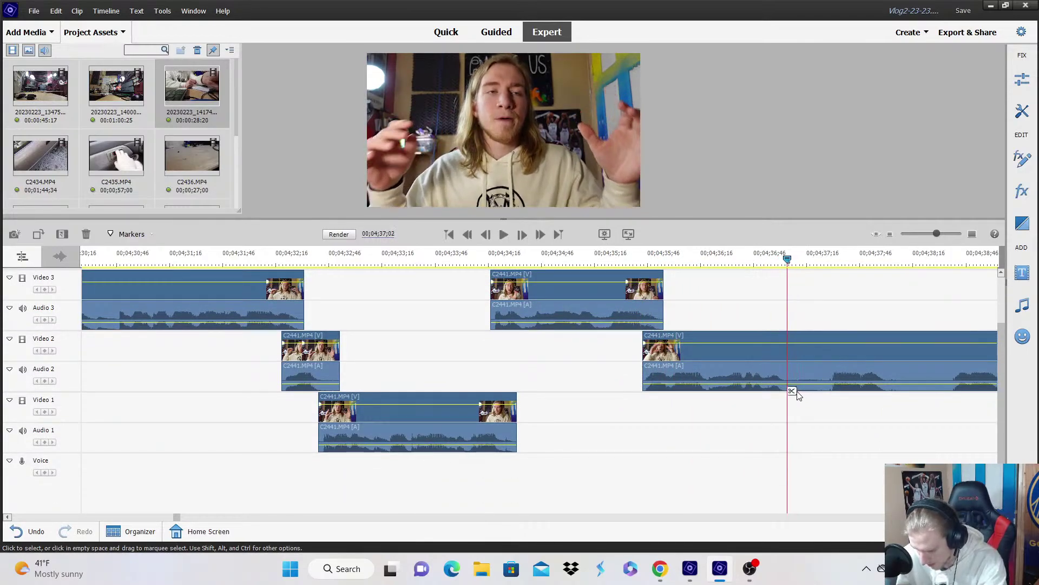
pyautogui.click(791, 391)
pyautogui.moveTo(790, 373); pyautogui.dragTo(815, 430)
# Split the Video 1 clip at 00;04;37;16, trim the pause from the remainder's start and move it up to Video 3, overlapping the cut.
pyautogui.press('space')
pyautogui.click(890, 234)
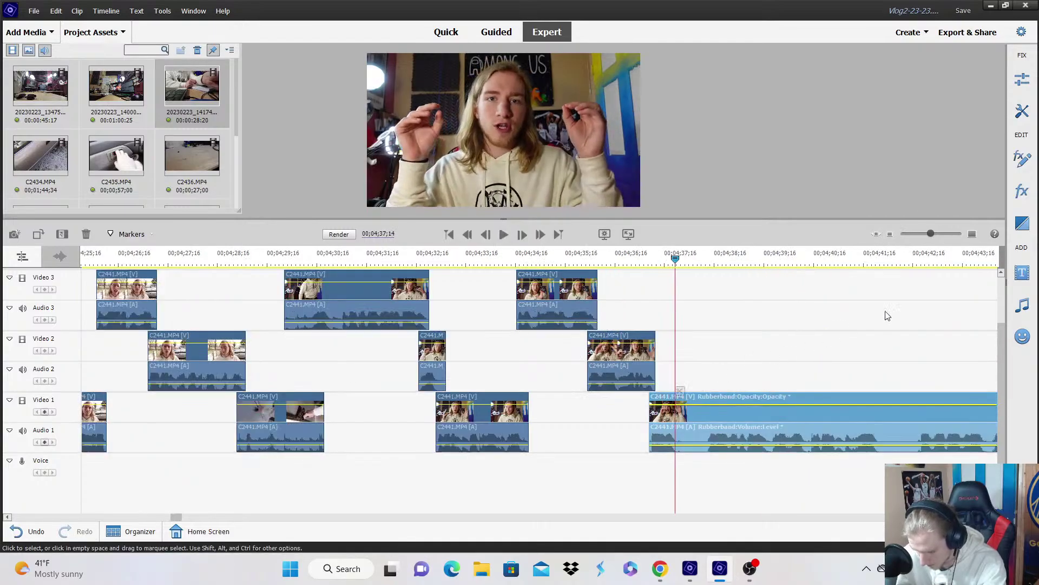
pyautogui.press('space')
pyautogui.click(973, 233)
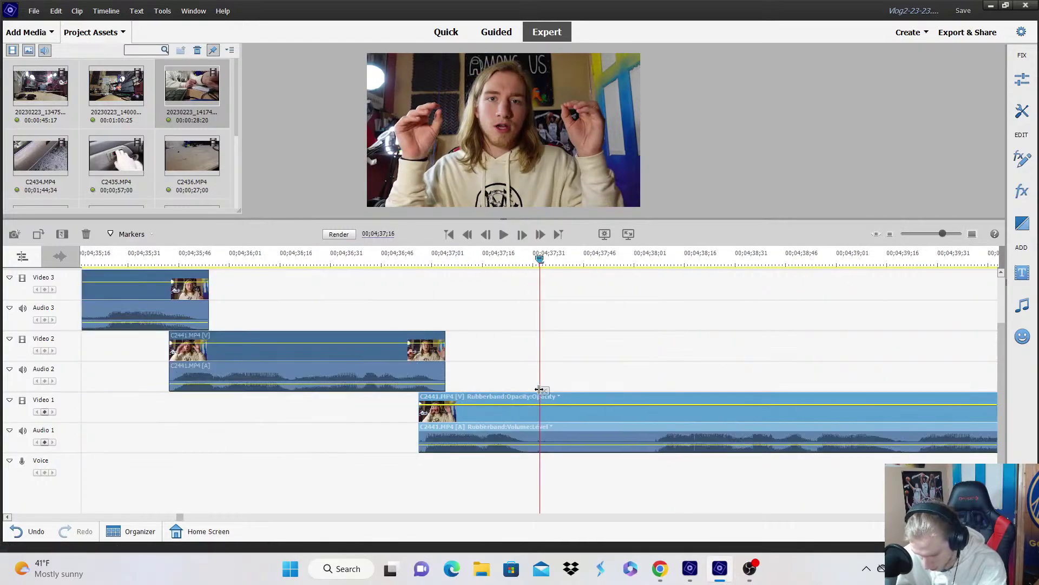
pyautogui.click(544, 390)
pyautogui.moveTo(542, 410); pyautogui.dragTo(655, 410)
pyautogui.moveTo(589, 427); pyautogui.dragTo(541, 317)
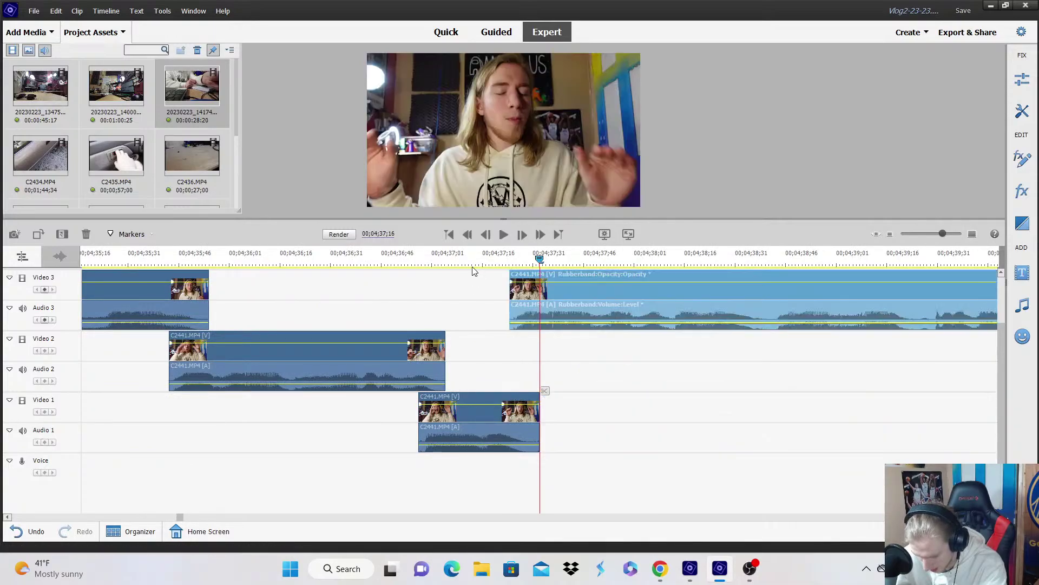
# Split the Video 3 clip just before 00;04;41, move the remainder down to Video 2 with a slight overlap, and review playback up to 00;04;42;05.
pyautogui.press('space')
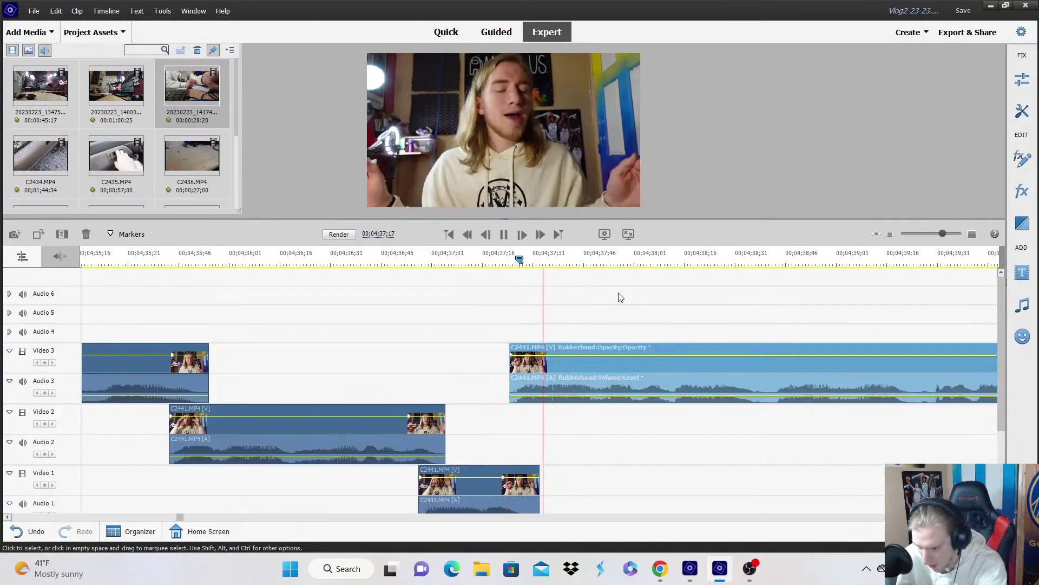
pyautogui.click(888, 236)
pyautogui.click(888, 235)
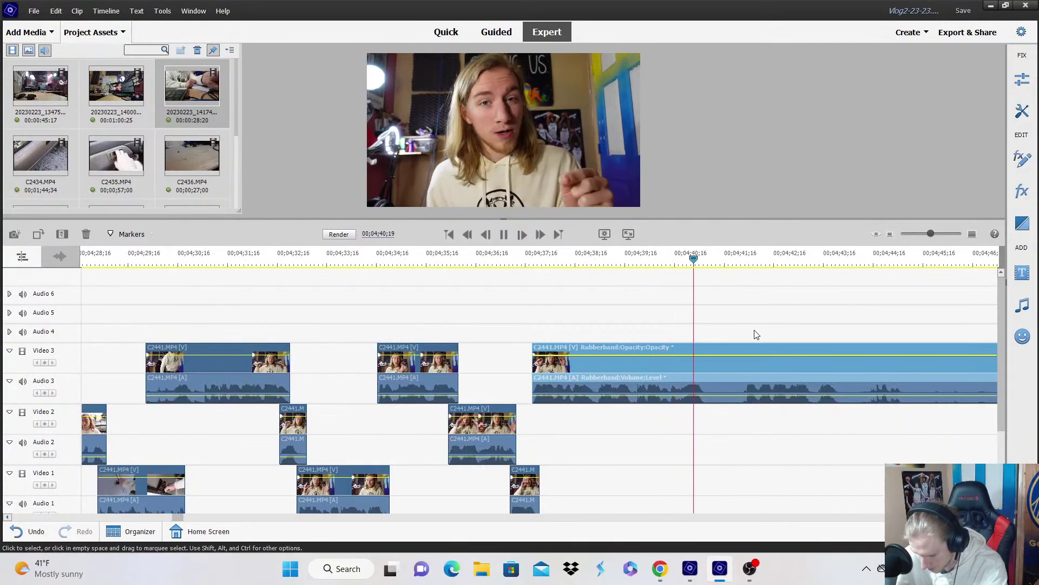
pyautogui.click(711, 390)
pyautogui.moveTo(715, 391); pyautogui.dragTo(726, 414)
pyautogui.scroll(-2, 787, 306)
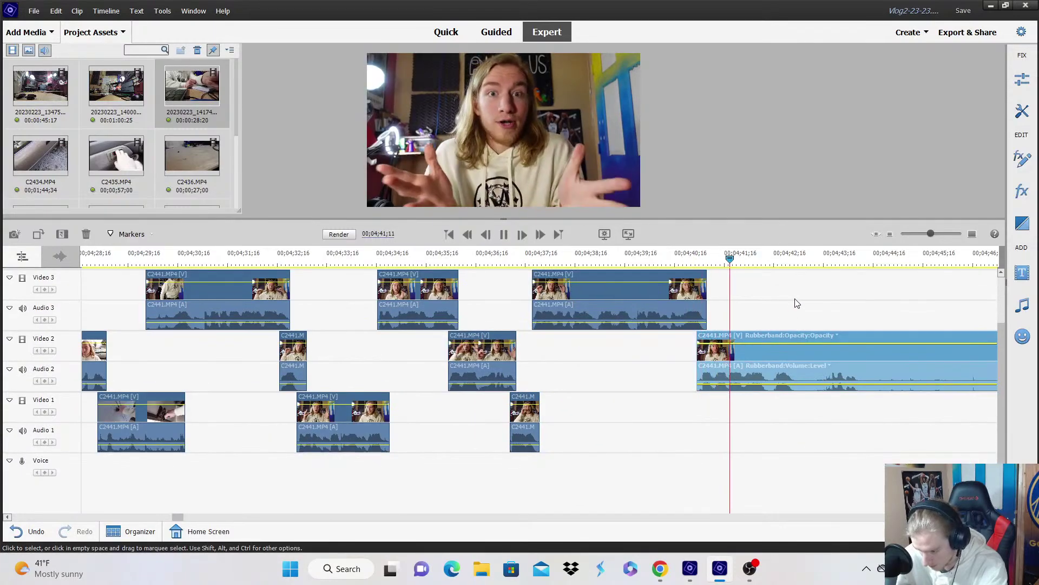
pyautogui.click(769, 260)
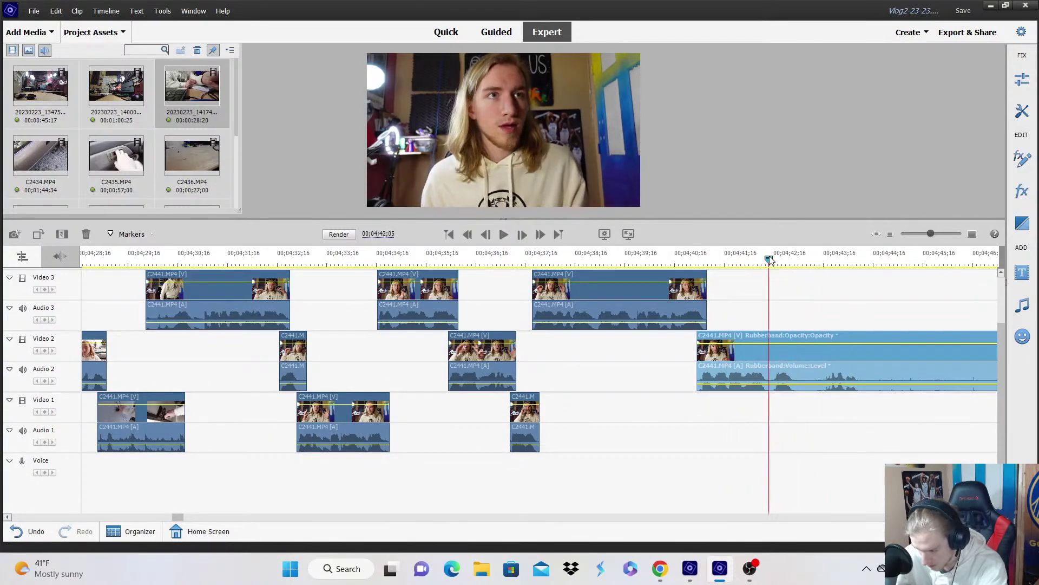
# Split the Video 2 clip at 00;04;42;04 and 00;04;49;21, and delete the section between the two cuts.
pyautogui.click(774, 390)
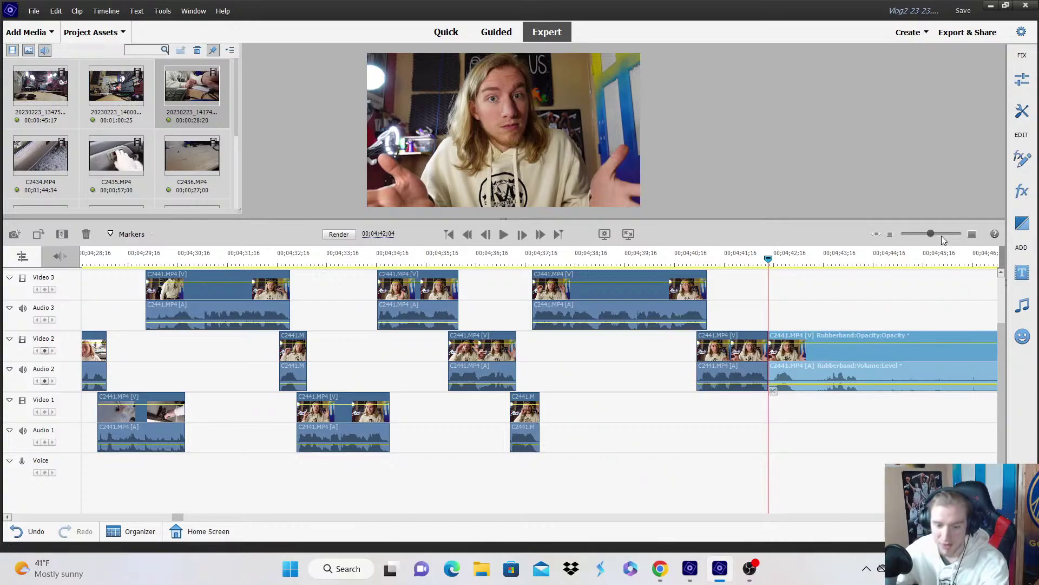
pyautogui.click(889, 234)
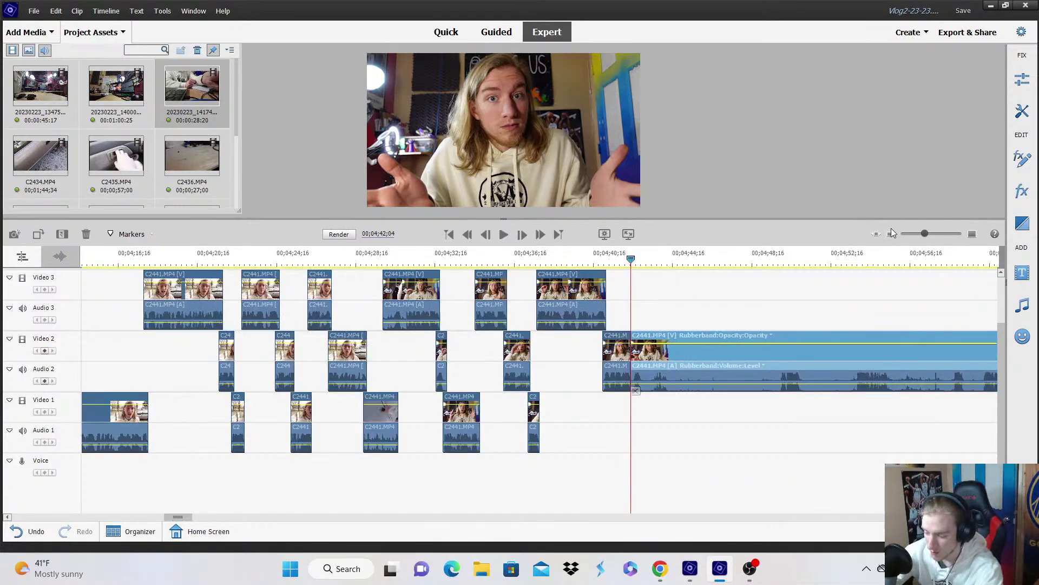
pyautogui.moveTo(773, 259); pyautogui.dragTo(779, 260)
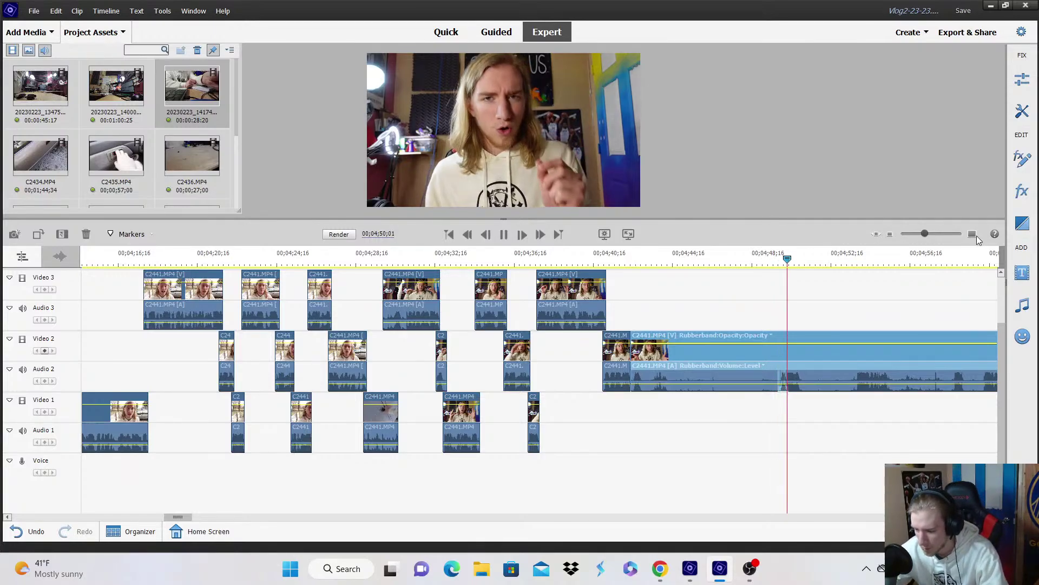
pyautogui.press('=')
pyautogui.press('Right')
pyautogui.press('Right')
pyautogui.press('Right')
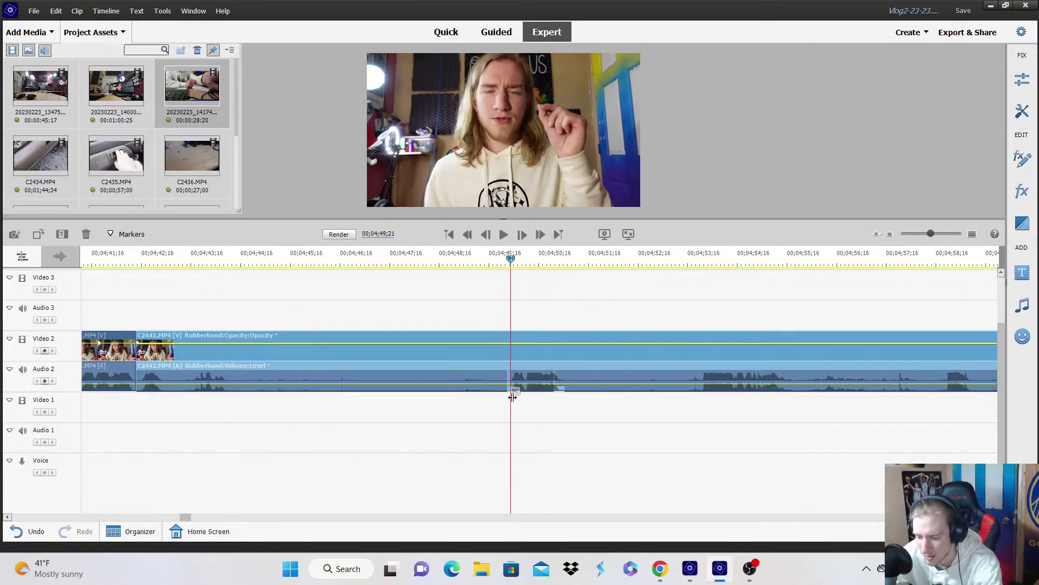
pyautogui.click(514, 390)
pyautogui.rightClick(493, 386)
pyautogui.click(544, 101)
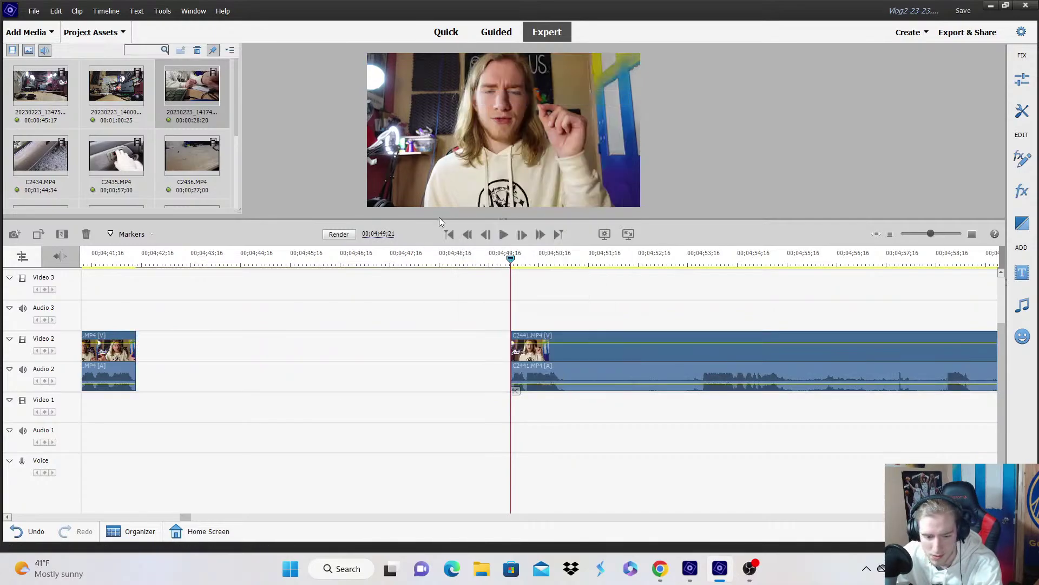
# Move the remaining Video 2 clip back and down to Video 1, slightly overlapping the previous clip's end, and play back the transition.
pyautogui.moveTo(512, 341); pyautogui.dragTo(131, 412)
pyautogui.click(118, 291)
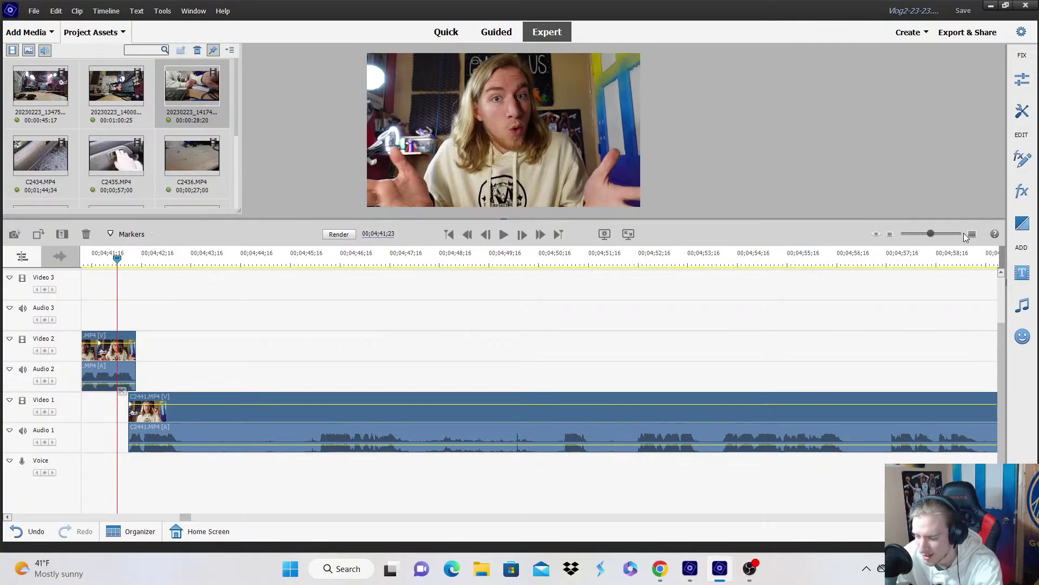
pyautogui.click(972, 234)
pyautogui.press('space')
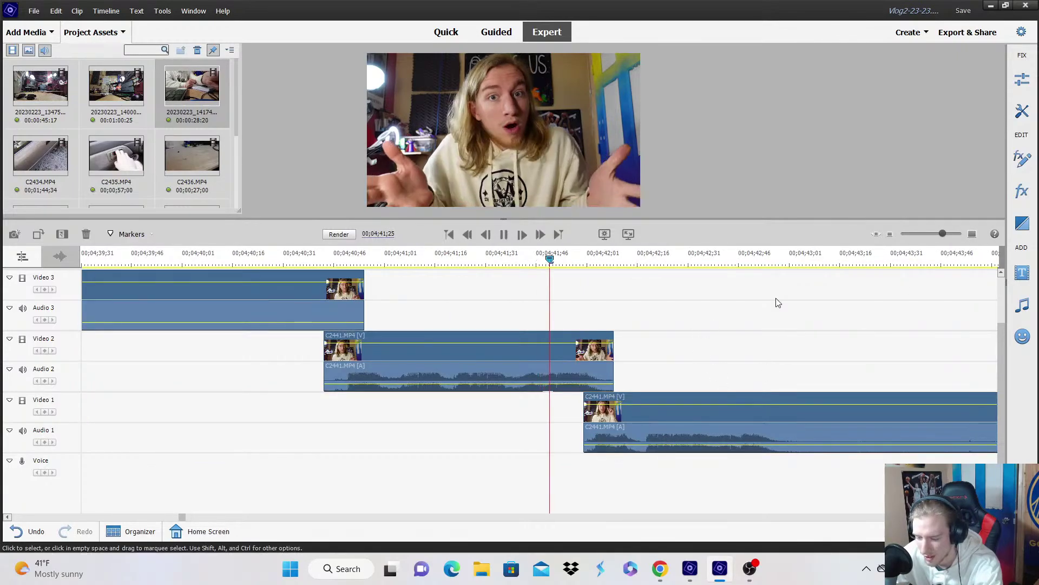
pyautogui.press('space')
# Split the Video 1 clip at 00;04;43;00, trim the pause from the remainder's start and move it up to Video 3 with a slight overlap.
pyautogui.click(890, 234)
pyautogui.click(675, 391)
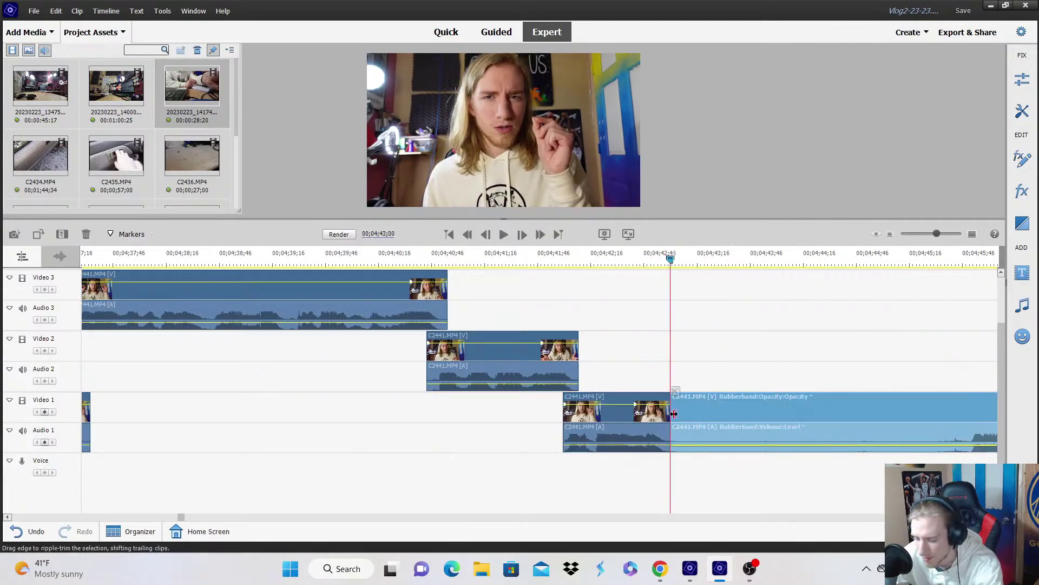
pyautogui.moveTo(674, 413); pyautogui.dragTo(666, 293)
pyautogui.scroll(1, 661, 282)
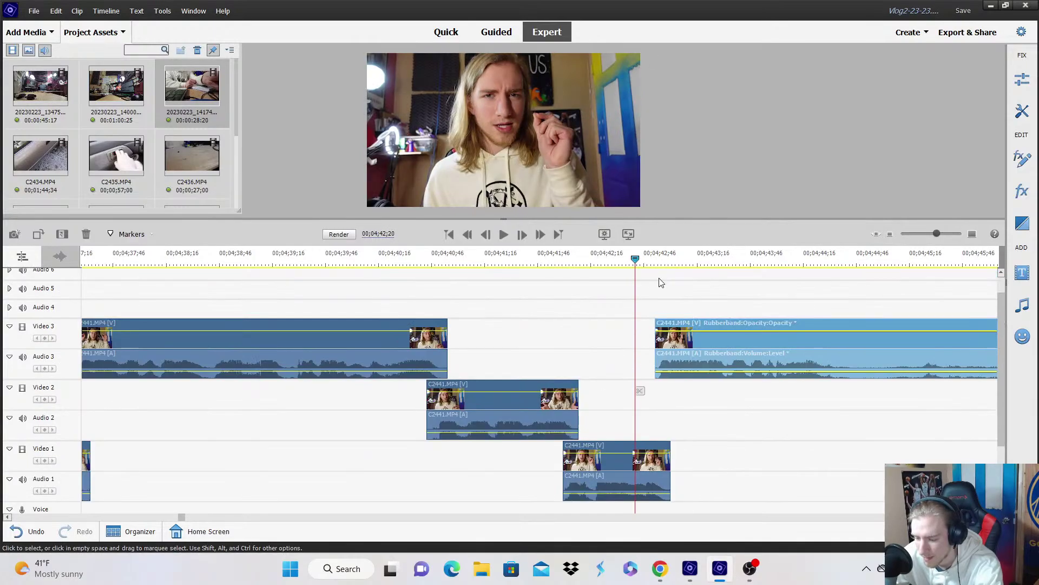
pyautogui.click(675, 298)
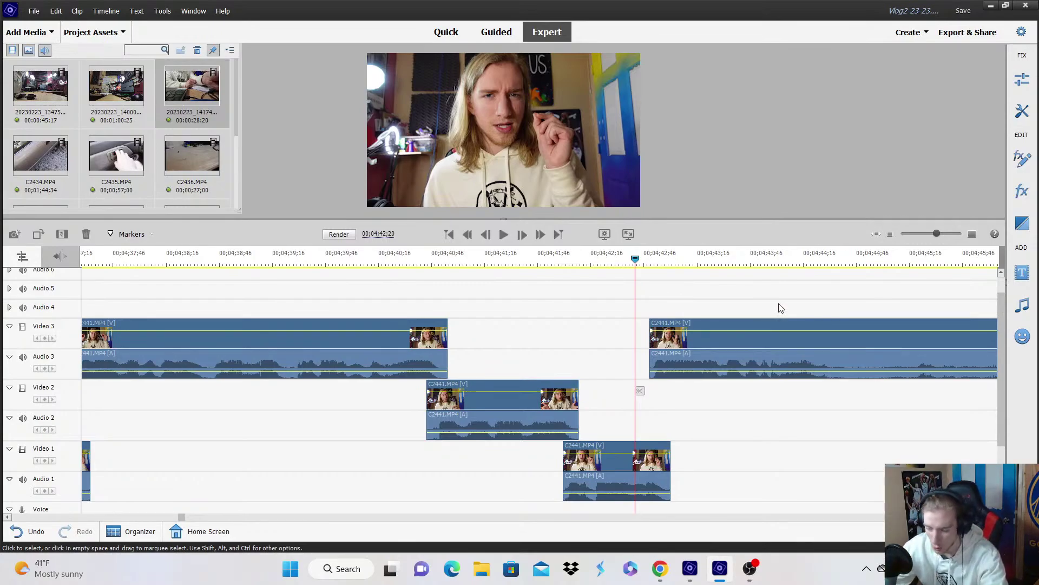
# Split the Video 3 clip at 00;04;44;20, trim the remainder to the next speech and move it down to Video 2 with a slight overlap.
pyautogui.press('space')
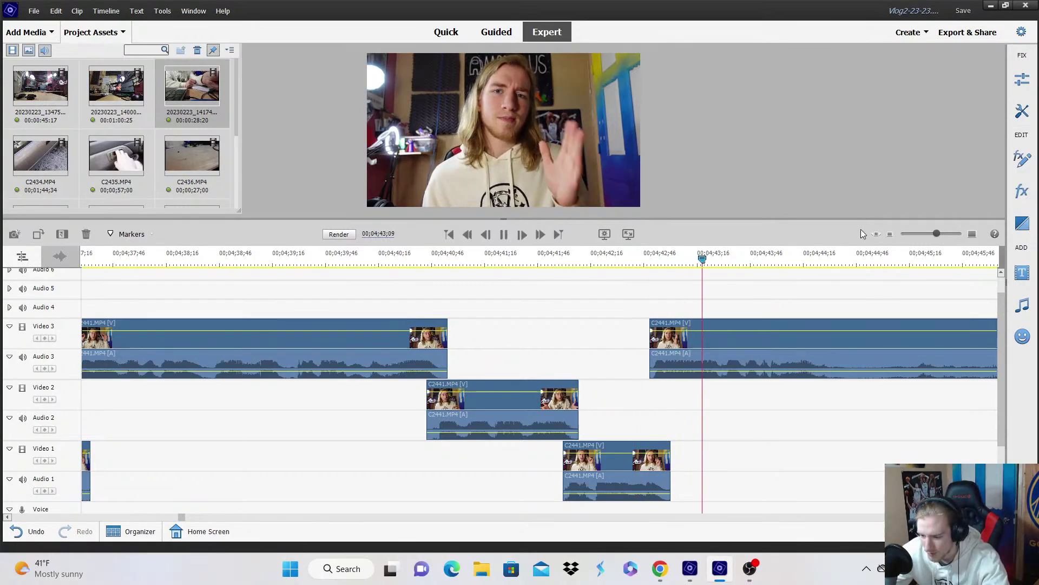
pyautogui.press('-')
pyautogui.press('space')
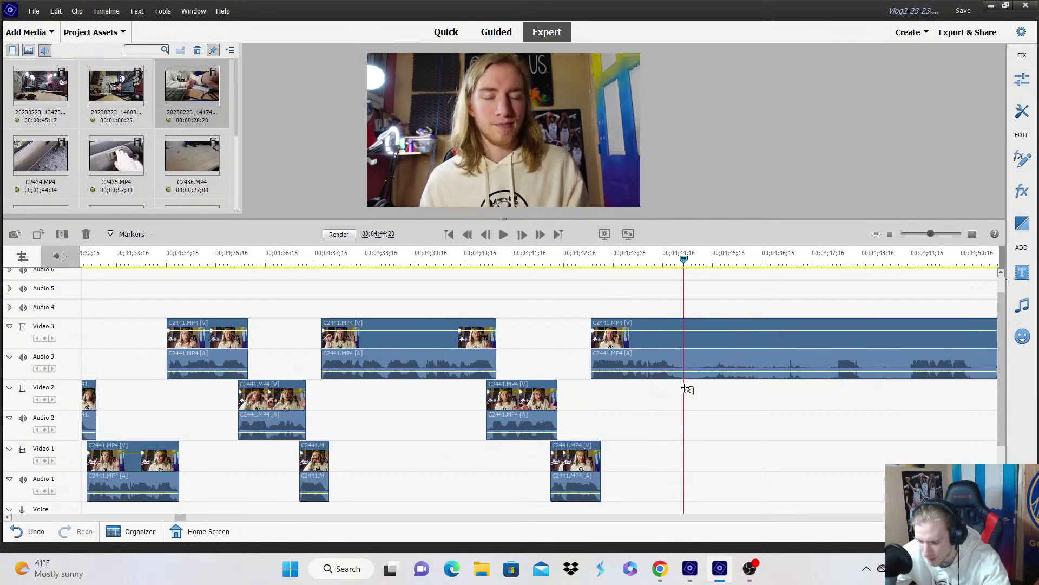
pyautogui.click(687, 390)
pyautogui.moveTo(687, 354); pyautogui.dragTo(834, 347)
pyautogui.click(829, 264)
pyautogui.press('space')
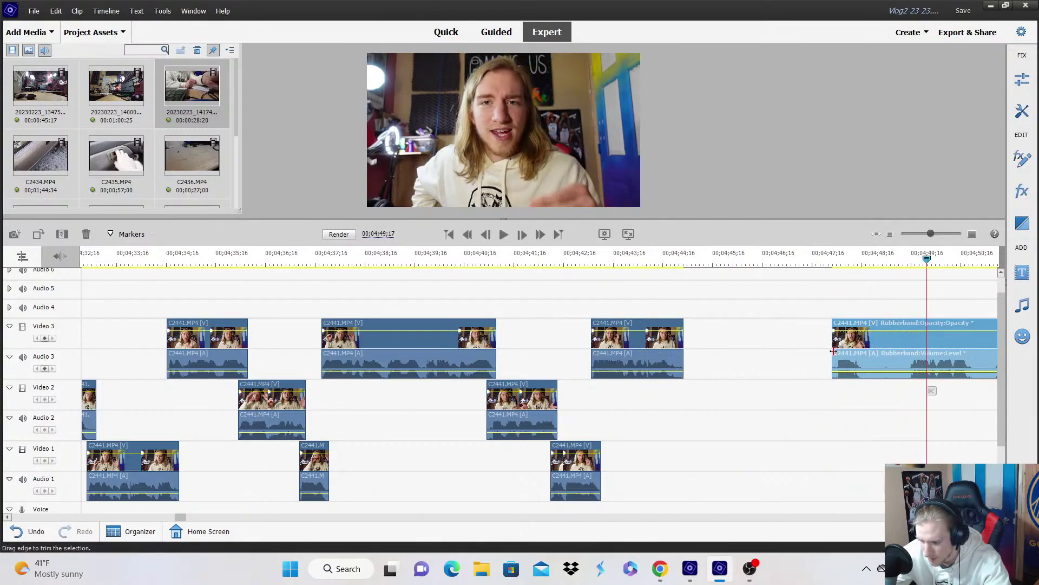
pyautogui.moveTo(836, 353); pyautogui.dragTo(688, 406)
# Split the Video 2 clip at 00;04;45;21, trim the pause from the remainder and move it down to Video 1, overlapping the cut.
pyautogui.click(653, 264)
pyautogui.press('space')
pyautogui.scroll(-2, 782, 297)
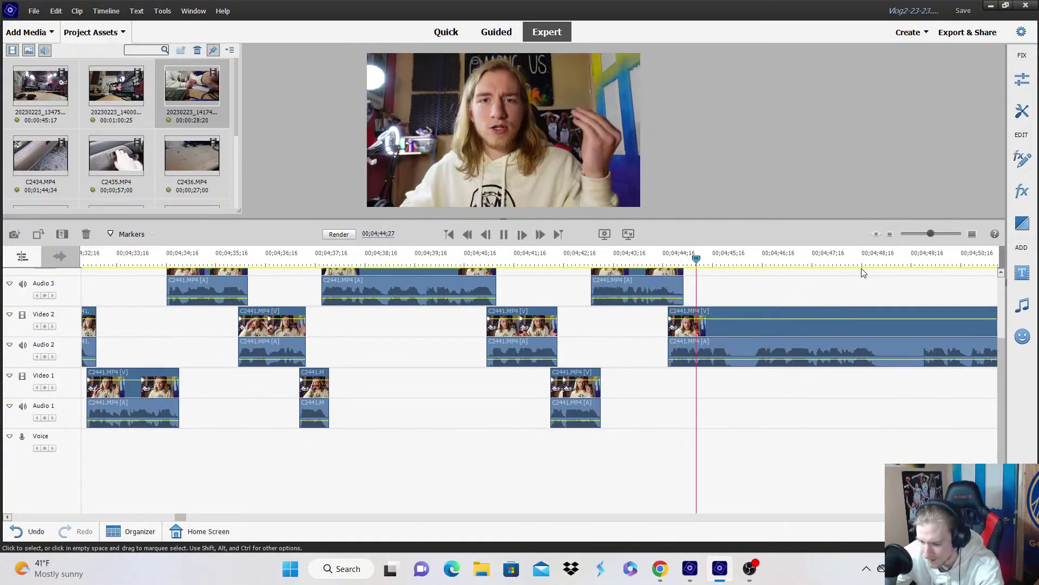
pyautogui.press('space')
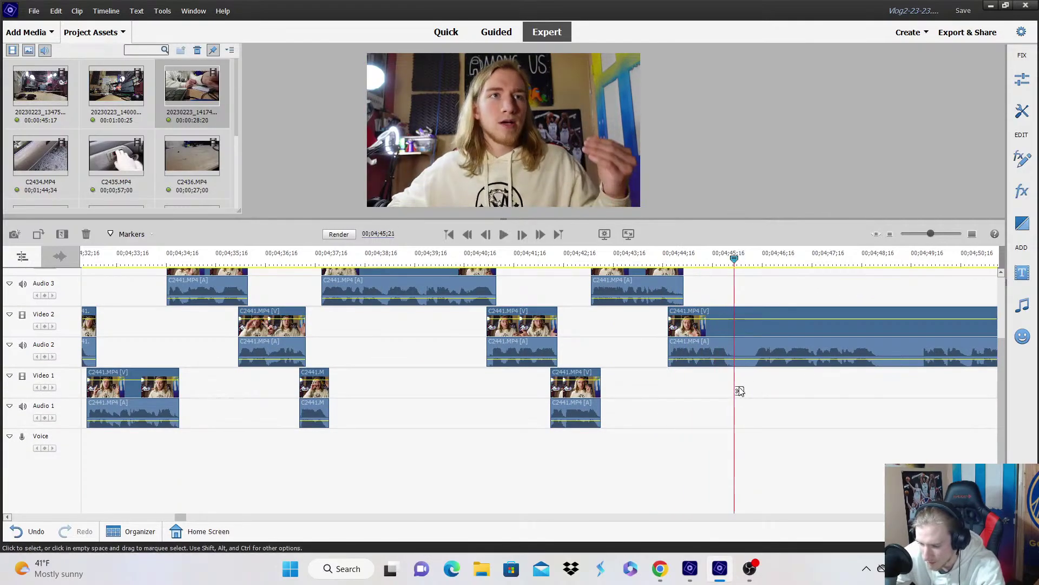
pyautogui.click(738, 390)
pyautogui.moveTo(758, 319); pyautogui.dragTo(742, 379)
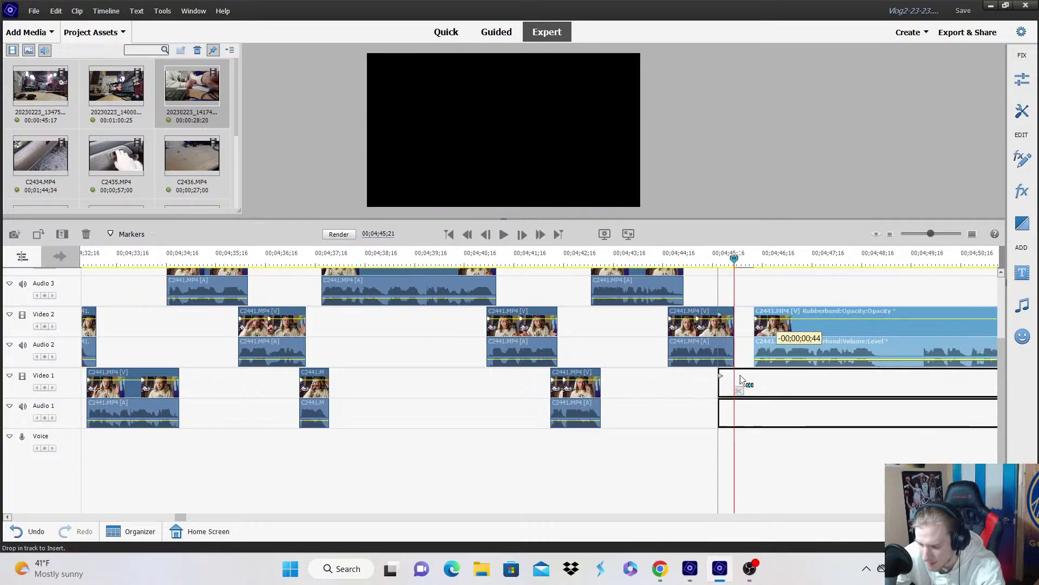
pyautogui.moveTo(736, 340); pyautogui.dragTo(744, 379)
pyautogui.scroll(-1, 812, 294)
# Play on to the end of the next phrase and split the Video 1 clip at 00;04;47;28.
pyautogui.press('space')
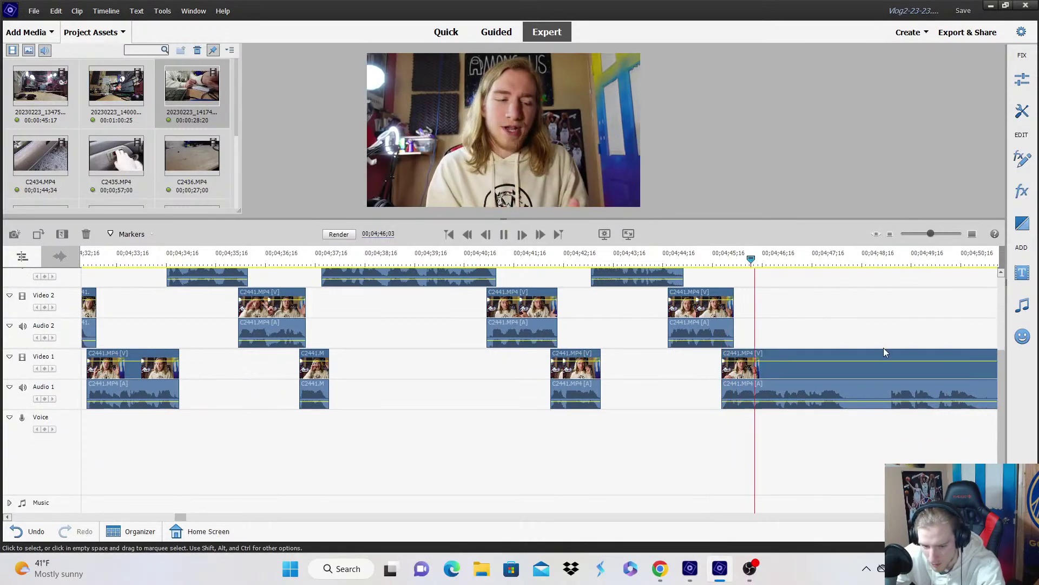
pyautogui.click(681, 404)
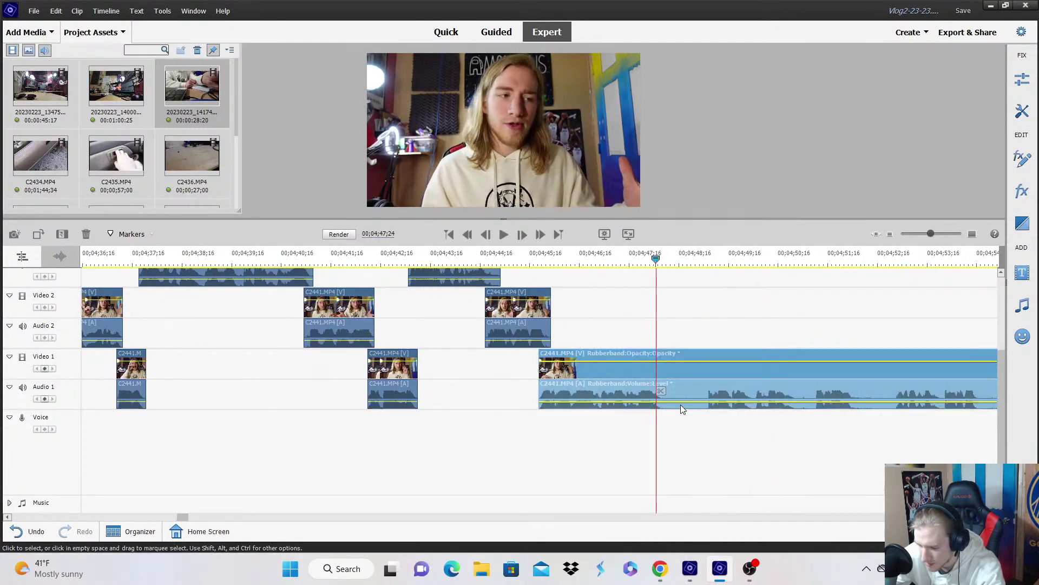
pyautogui.press('Right')
pyautogui.press('Right')
pyautogui.press('Right')
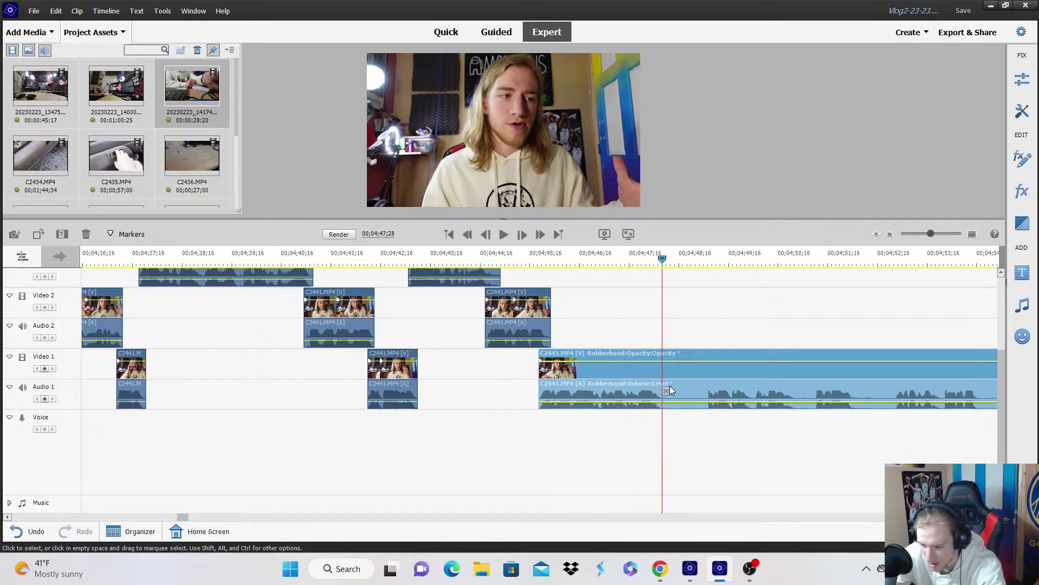
pyautogui.click(670, 391)
# Move the Strut Funk music clip on the Voice track back to the cut at 00;04;47;28 and save the project.
pyautogui.click(889, 234)
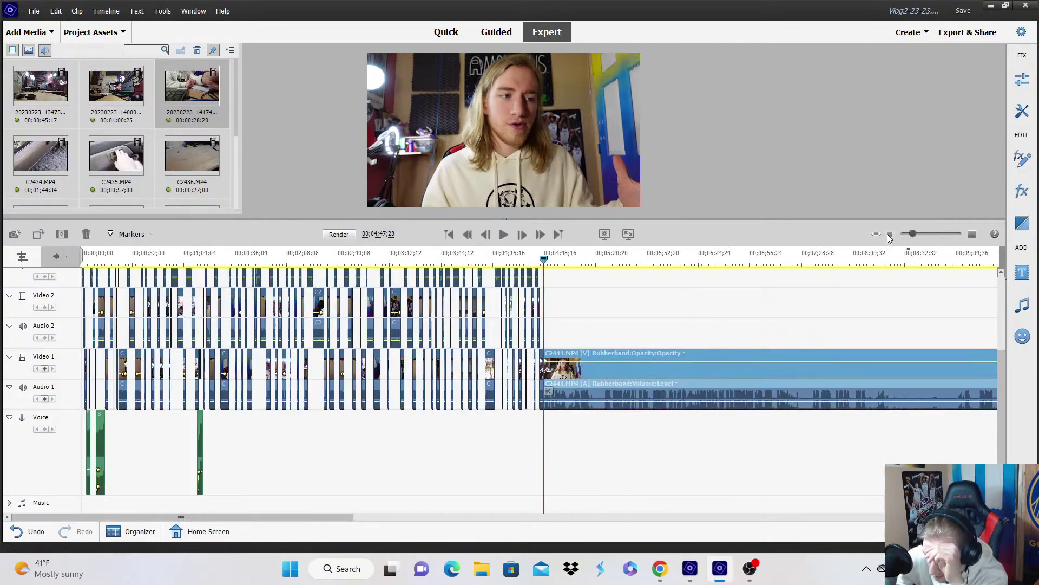
pyautogui.moveTo(677, 439); pyautogui.dragTo(322, 464)
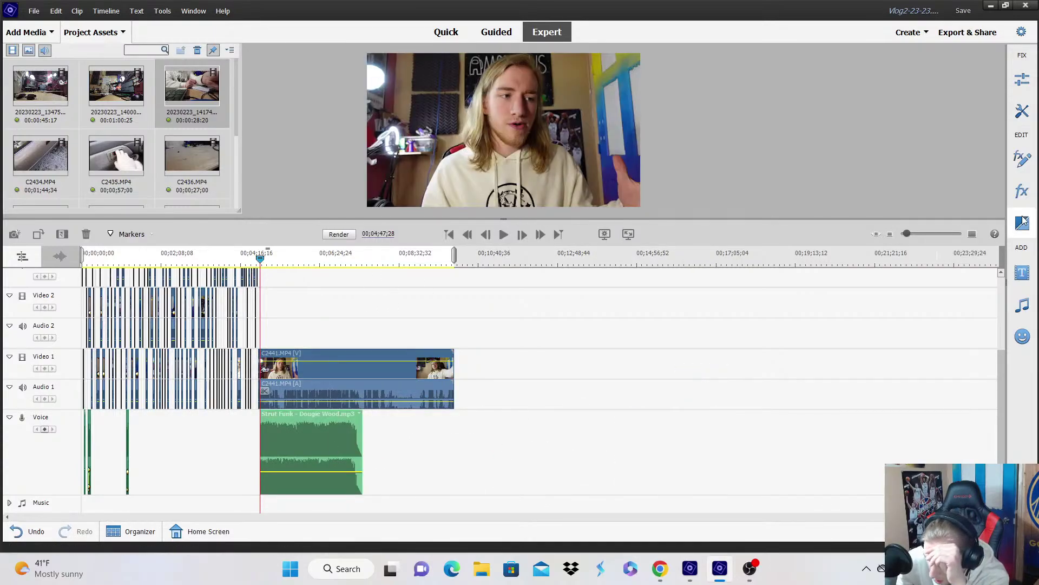
pyautogui.click(973, 234)
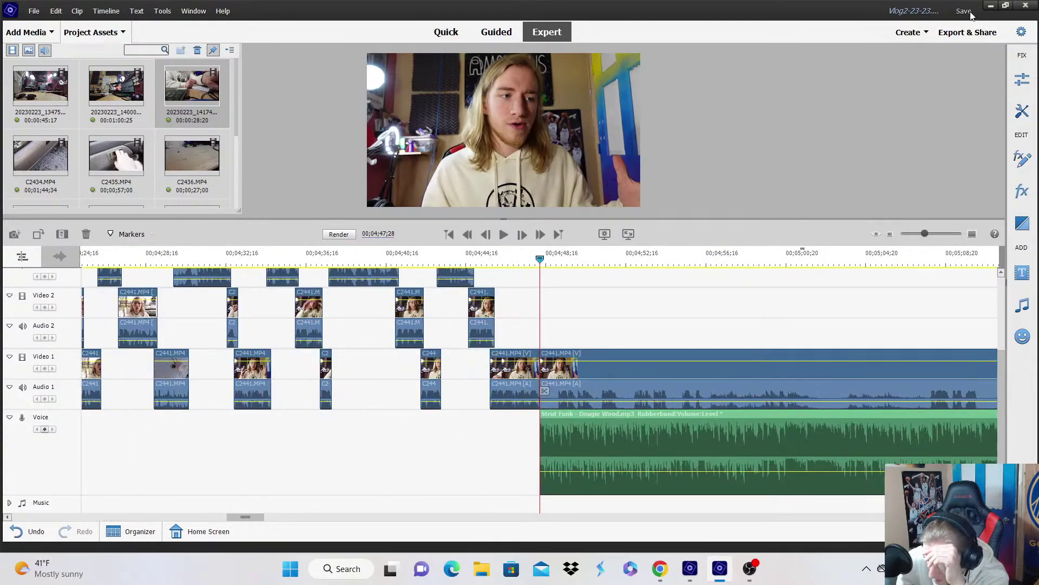
pyautogui.click(969, 12)
# Review the earlier talking section and move the Strut Funk music clip back to about 00;04;30, at the end of the Video 1 clip there.
pyautogui.click(889, 234)
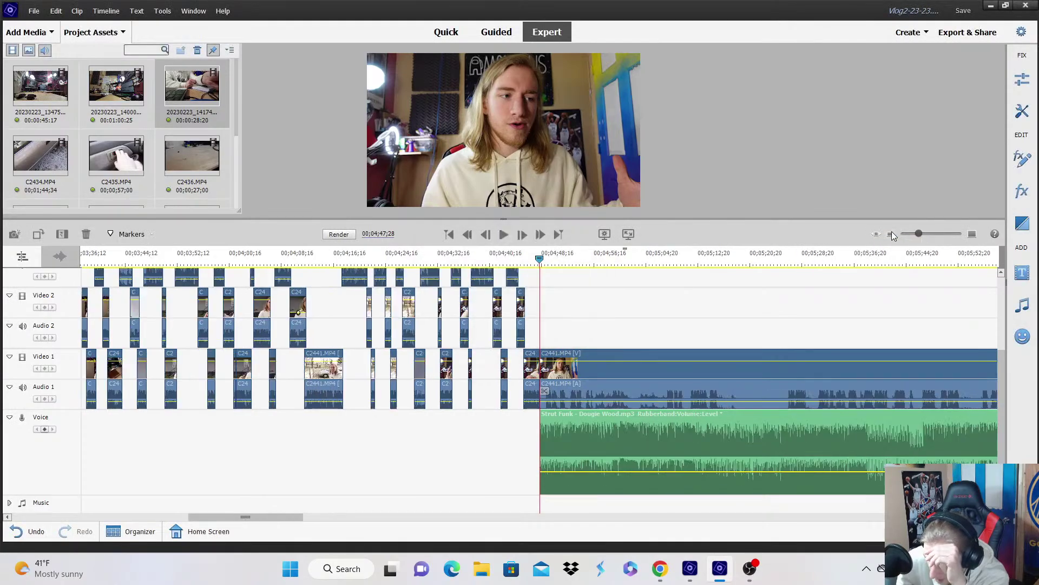
pyautogui.click(448, 265)
pyautogui.scroll(3, 628, 302)
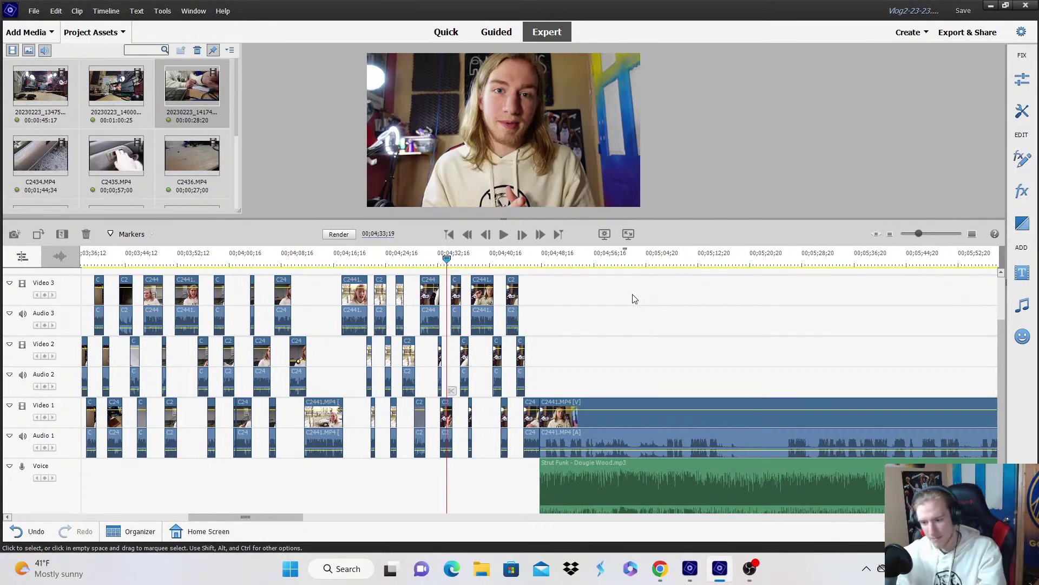
pyautogui.press('space')
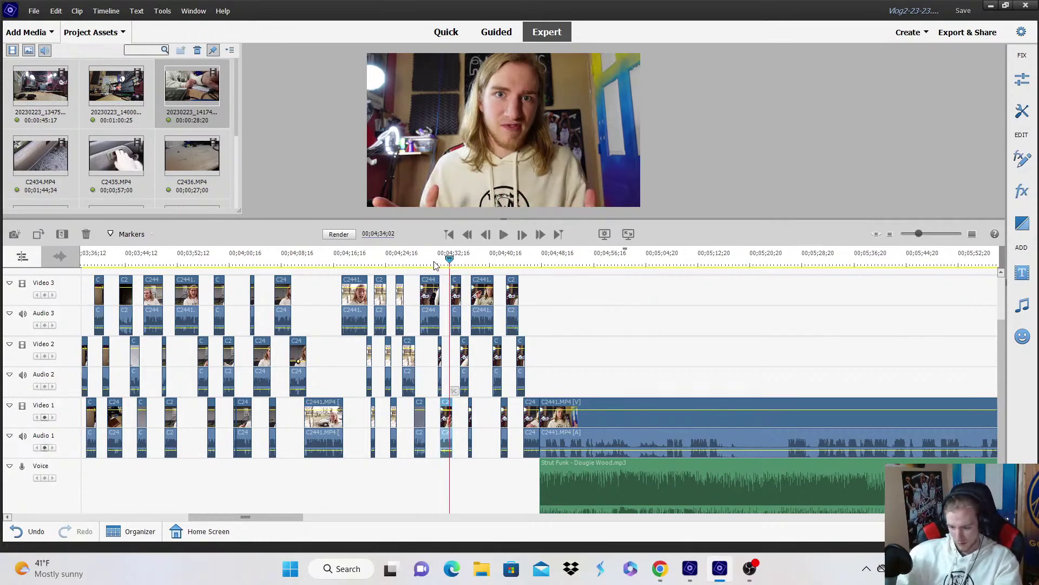
pyautogui.click(409, 262)
pyautogui.scroll(-1, 666, 303)
pyautogui.moveTo(622, 454); pyautogui.dragTo(506, 461)
# Play back the music's entry and shift the music clip slightly earlier so it overlaps the end of the Video 1 clip.
pyautogui.press('space')
pyautogui.click(972, 233)
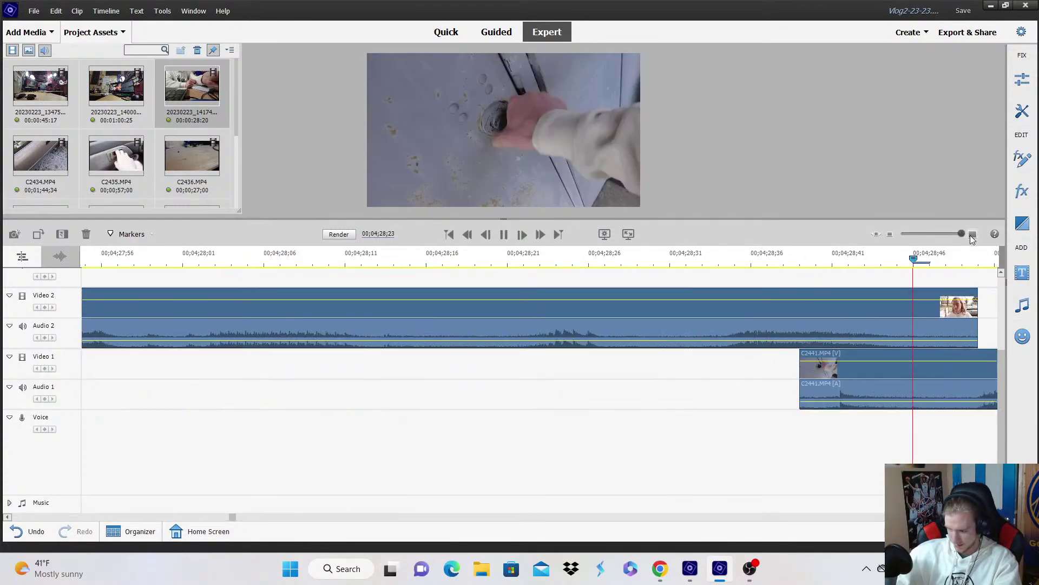
pyautogui.click(890, 234)
pyautogui.click(890, 234)
pyautogui.click(890, 234)
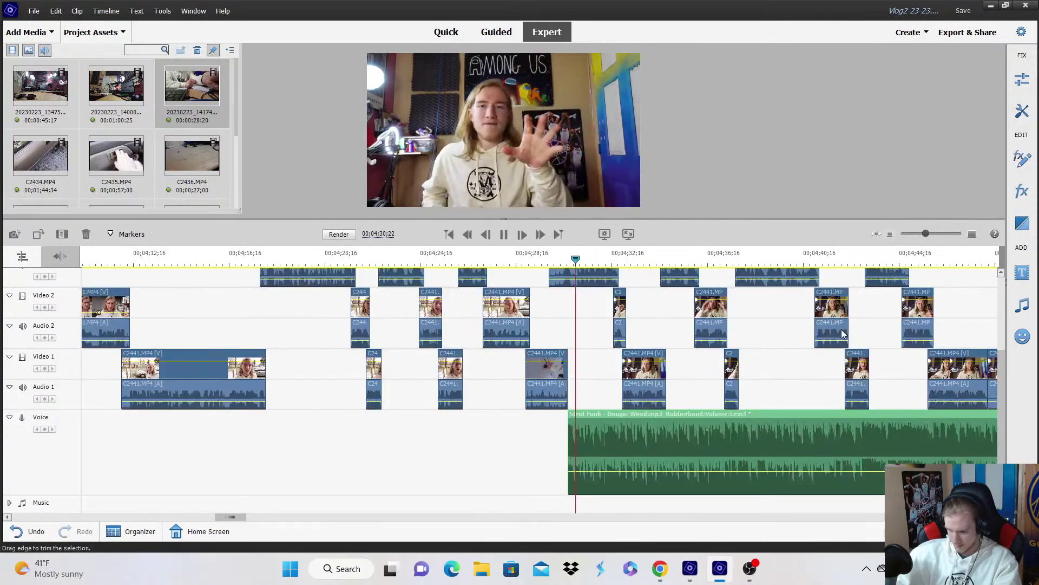
pyautogui.click(972, 234)
pyautogui.click(972, 234)
pyautogui.click(972, 234)
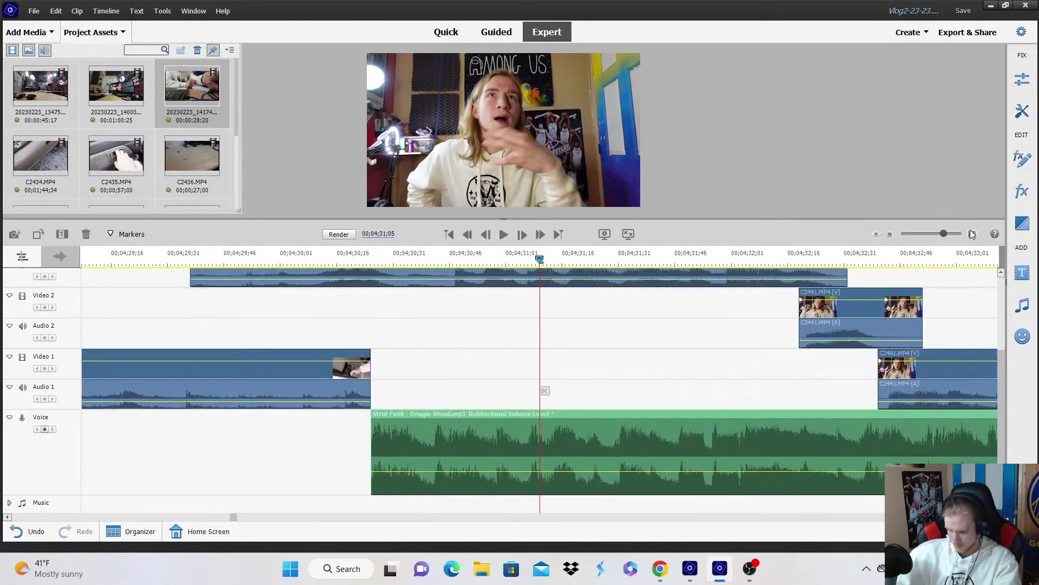
pyautogui.moveTo(410, 472); pyautogui.dragTo(226, 464)
# Apply Fade In Audio to the Strut Funk music clip and play back its opening from 00;04;29;17.
pyautogui.rightClick(306, 473)
pyautogui.moveTo(358, 364)
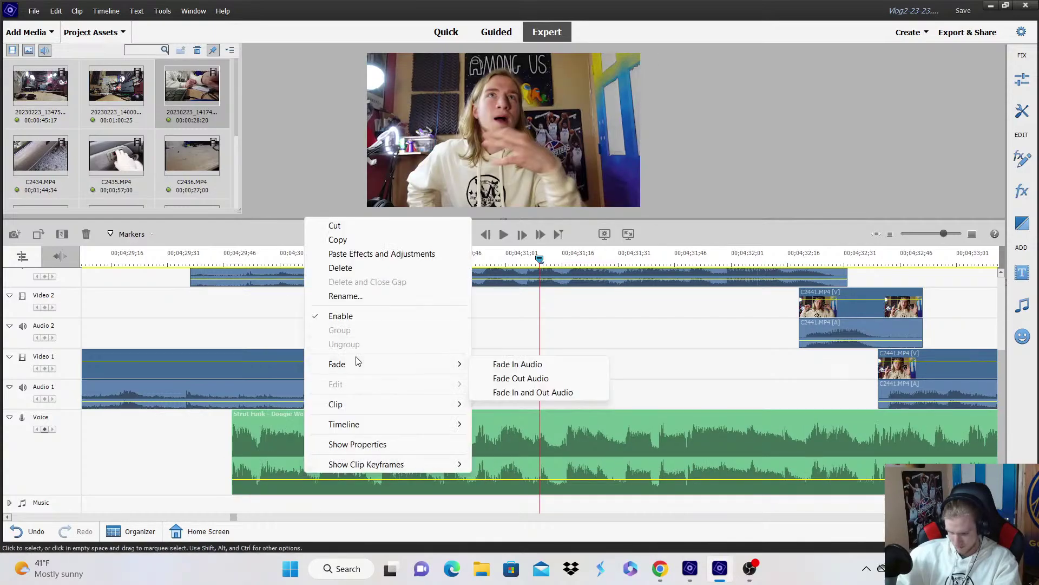
pyautogui.click(515, 365)
pyautogui.click(180, 265)
pyautogui.scroll(1, 458, 340)
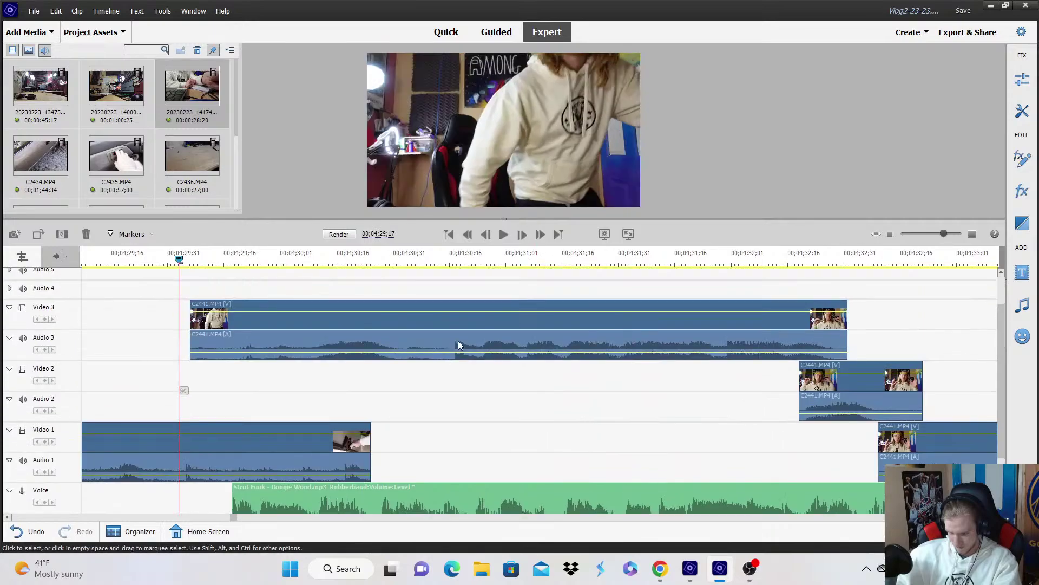
pyautogui.press('space')
pyautogui.scroll(-1, 479, 415)
pyautogui.press('space')
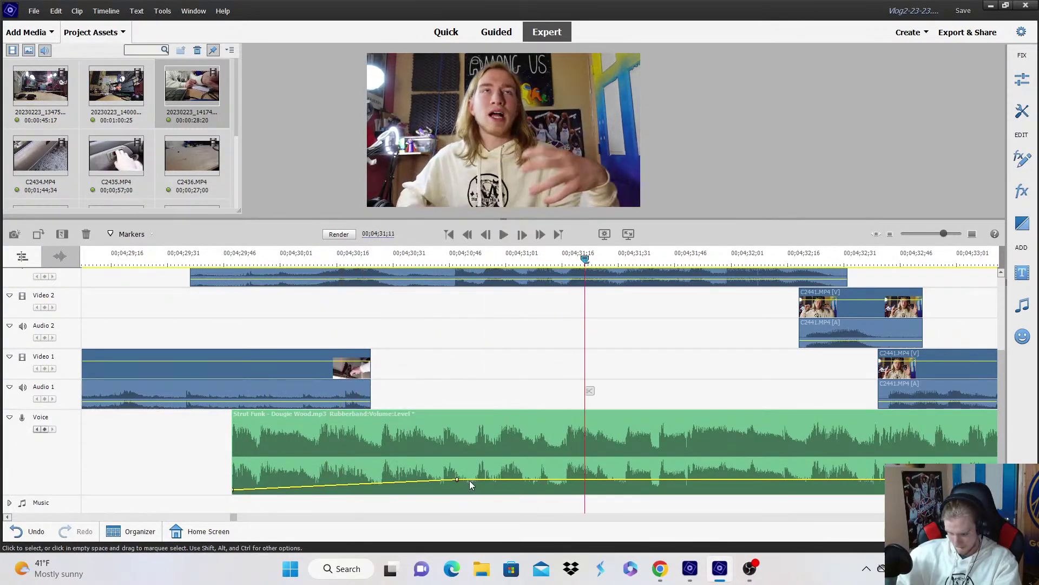
# Lower the music clip's volume to about -12 dB, shift its start slightly later and play back the result.
pyautogui.moveTo(470, 482); pyautogui.dragTo(469, 487)
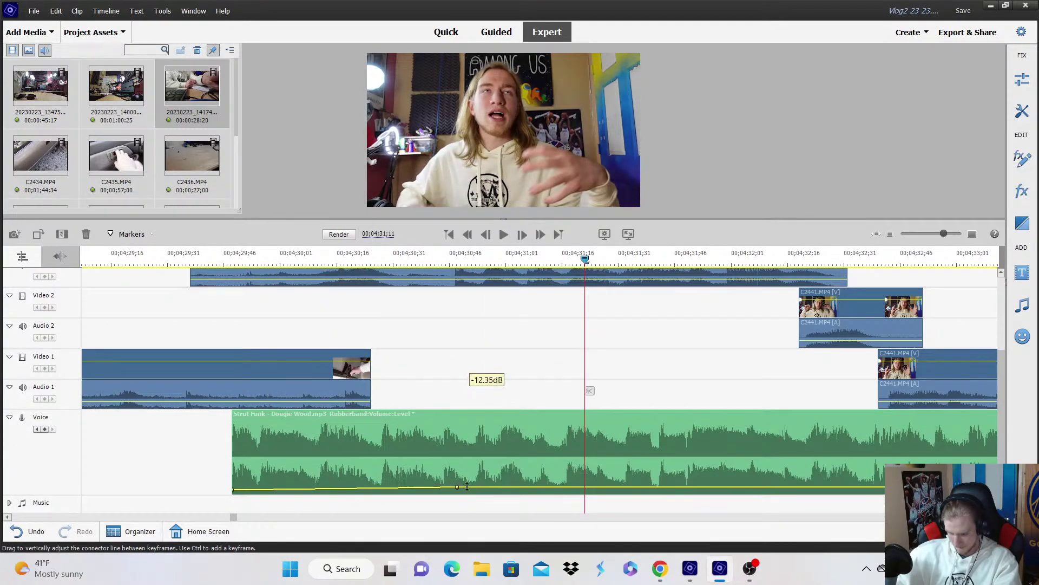
pyautogui.moveTo(433, 453); pyautogui.dragTo(498, 447)
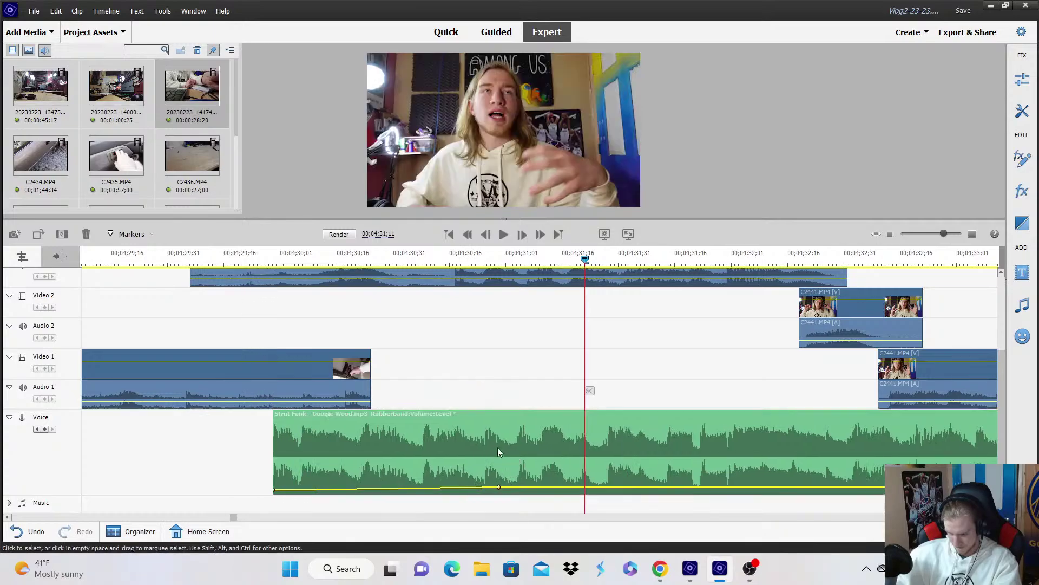
pyautogui.press('space')
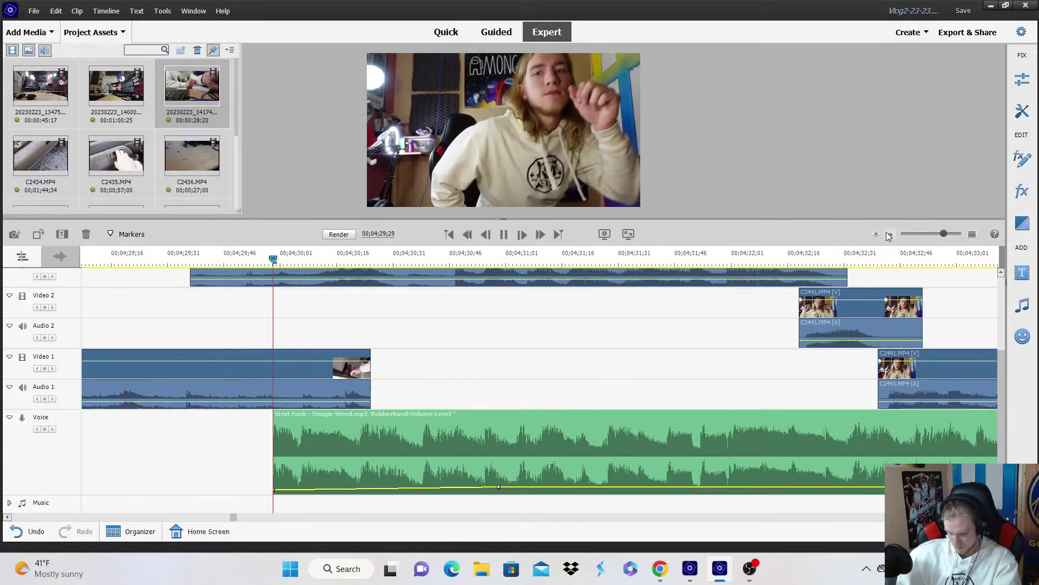
pyautogui.scroll(-5, 635, 360)
pyautogui.scroll(2, 639, 358)
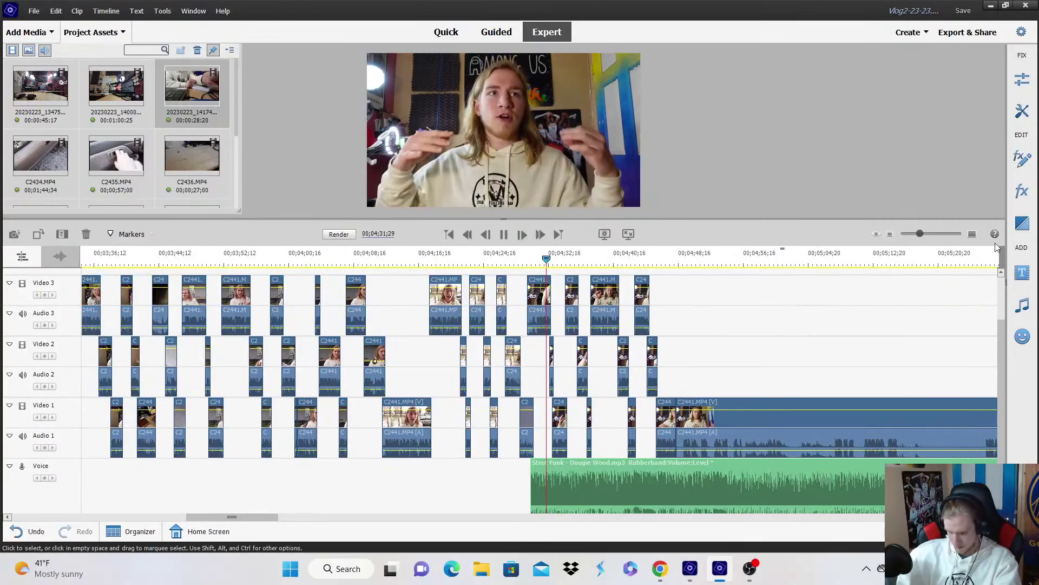
# Play back the talking section from about 00;04;31 to 00;04;39 and check how the background music sits under the voice.
pyautogui.click(974, 235)
pyautogui.click(974, 235)
pyautogui.scroll(-3, 878, 332)
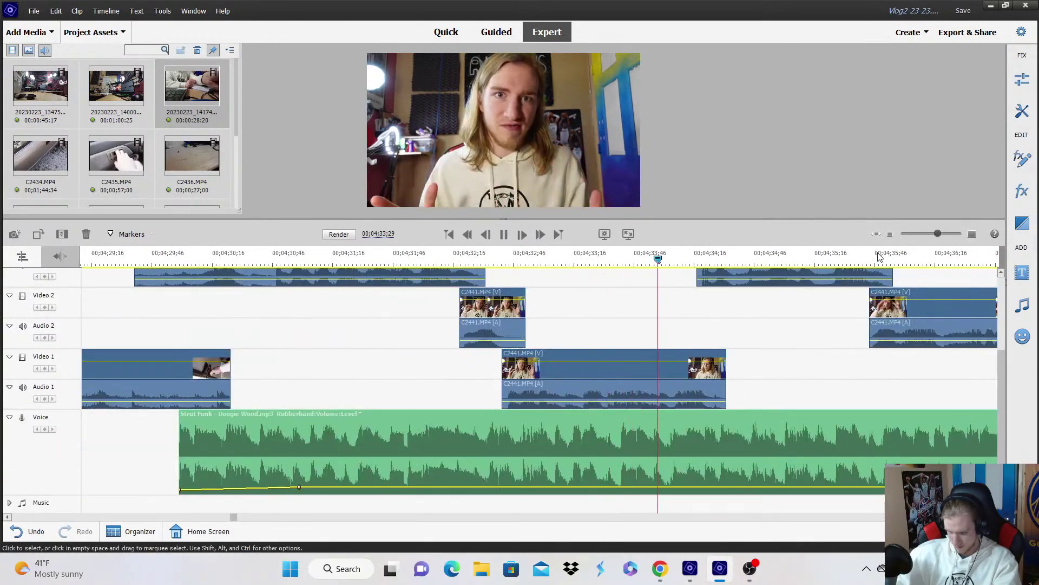
pyautogui.scroll(-2, 878, 333)
pyautogui.scroll(3, 879, 333)
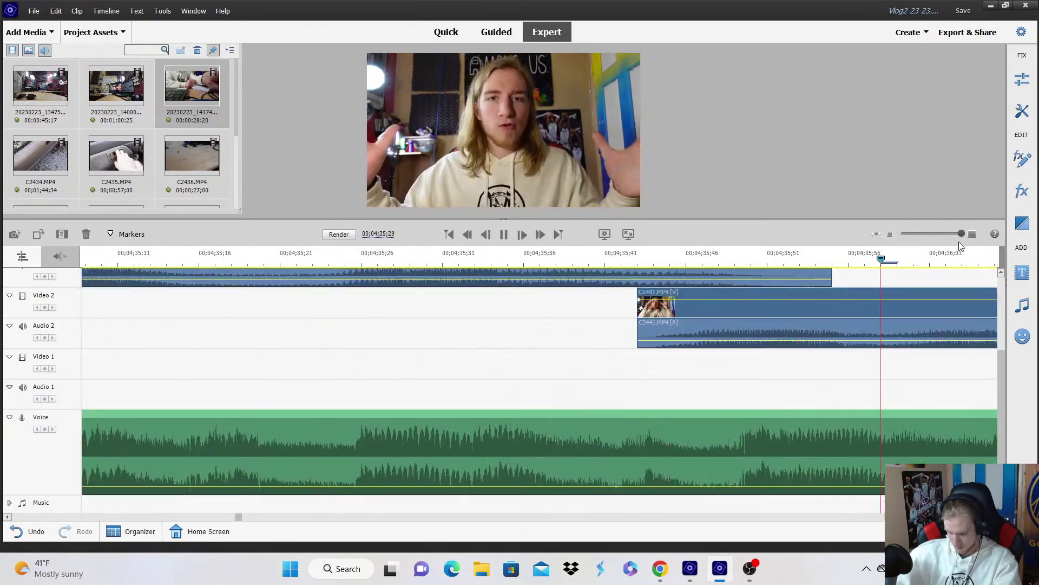
pyautogui.press('space')
pyautogui.click(890, 234)
pyautogui.click(890, 234)
pyautogui.click(890, 234)
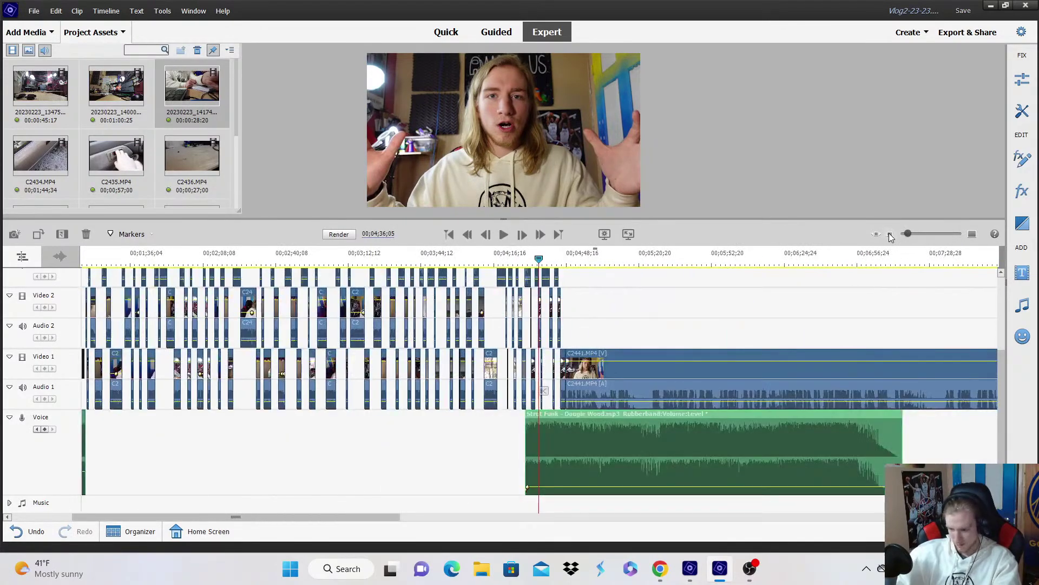
pyautogui.click(890, 234)
pyautogui.press('space')
pyautogui.scroll(3, 638, 464)
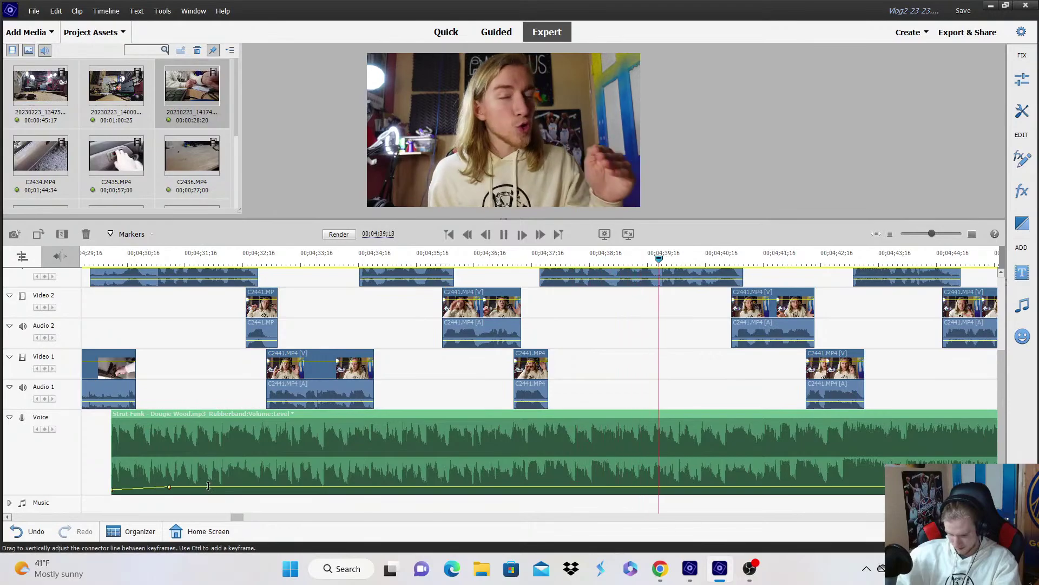
# Delete the Strut Funk music clip and place a fresh copy from the project assets on the Voice track at about 00;04;22.
pyautogui.rightClick(263, 459)
pyautogui.click(299, 253)
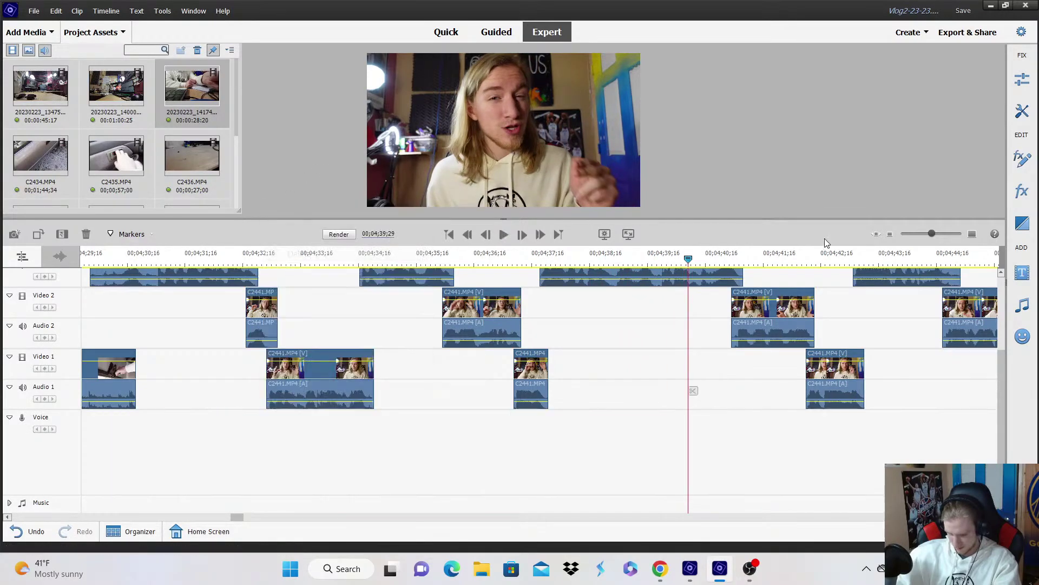
pyautogui.click(890, 234)
pyautogui.scroll(-3, 193, 135)
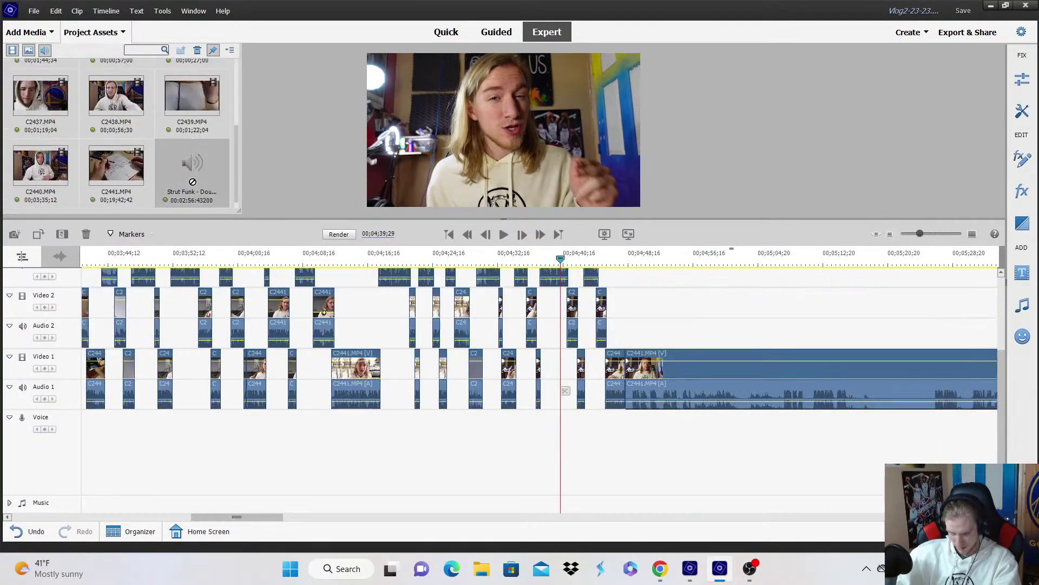
pyautogui.moveTo(192, 166); pyautogui.dragTo(419, 472)
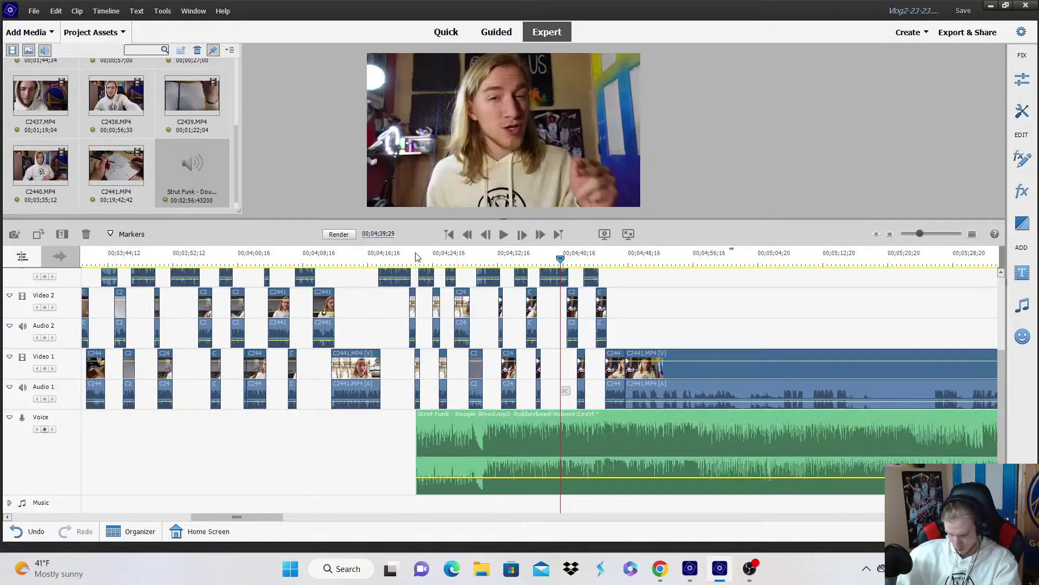
# Move the new music clip to about 00;04;29, aligned with the Video 3 clip's start, and apply Fade In Audio.
pyautogui.press('space')
pyautogui.click(972, 234)
pyautogui.click(972, 234)
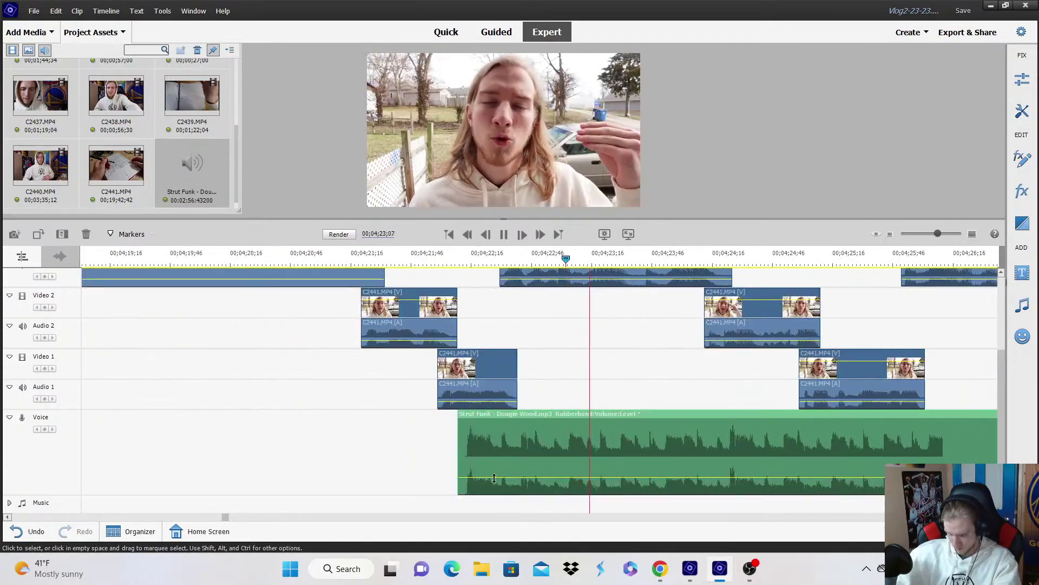
pyautogui.click(890, 234)
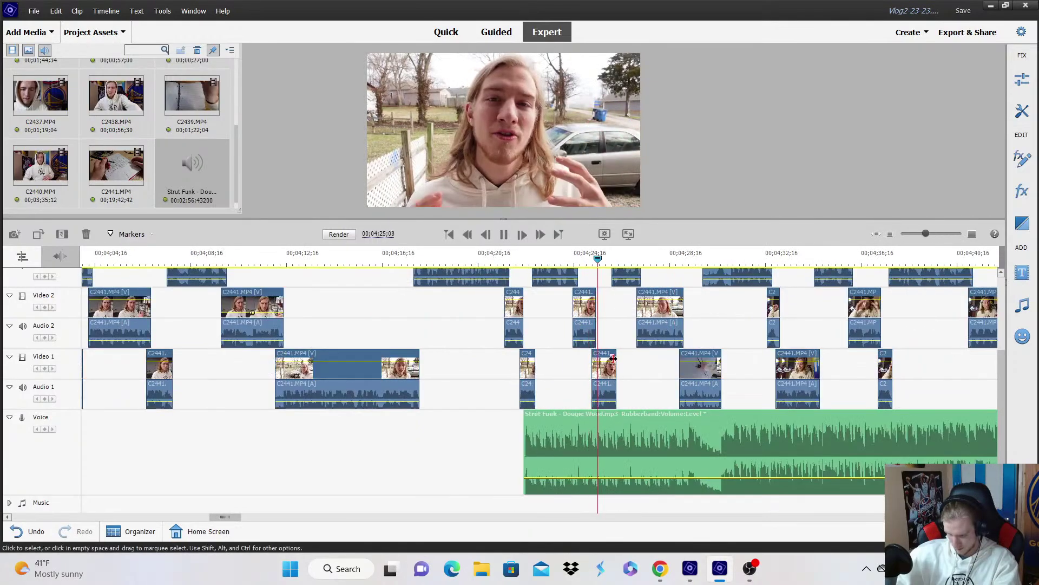
pyautogui.moveTo(563, 464); pyautogui.dragTo(743, 476)
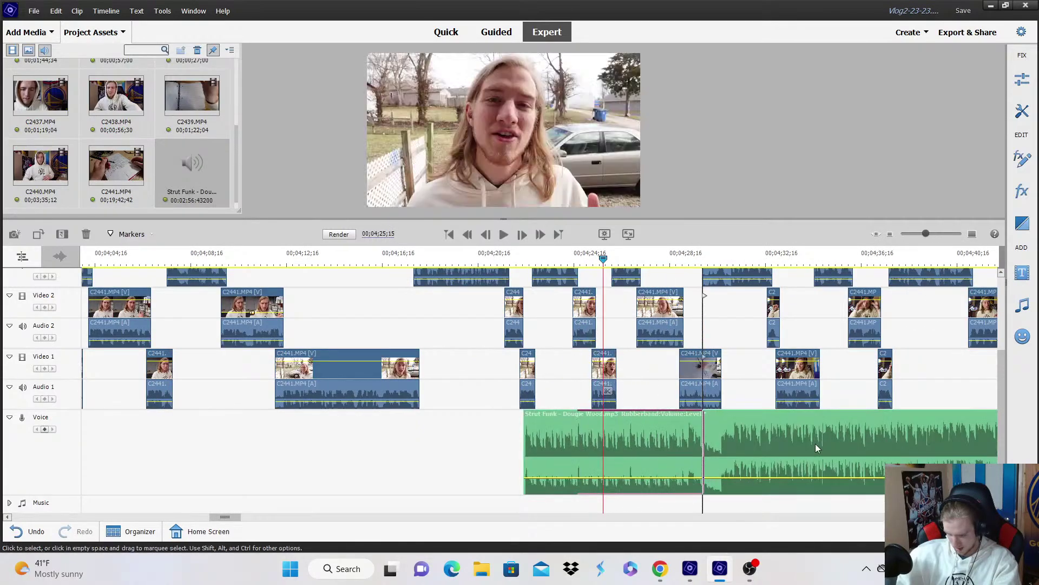
pyautogui.rightClick(765, 449)
pyautogui.moveTo(812, 337)
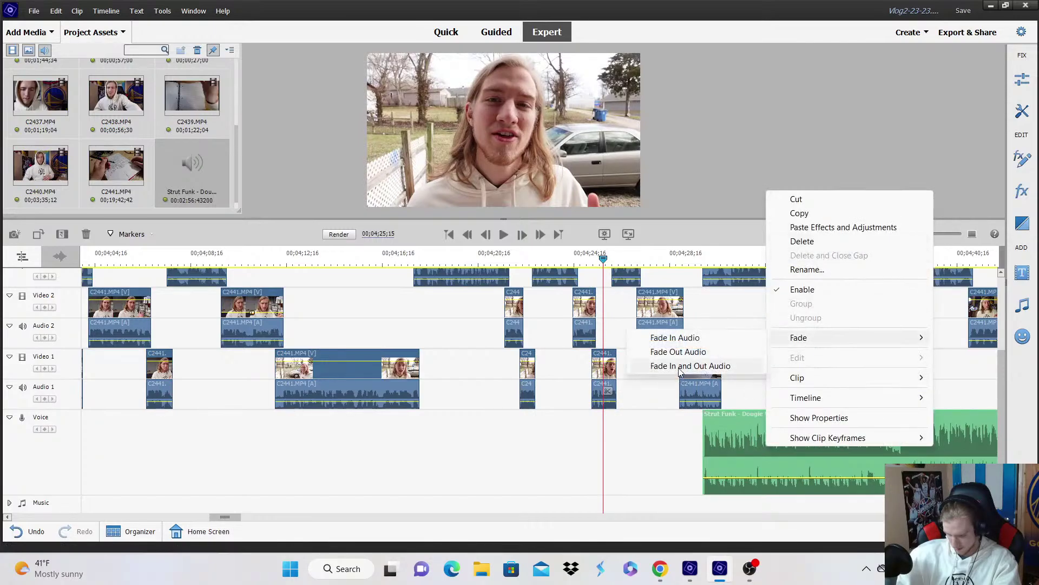
pyautogui.click(693, 337)
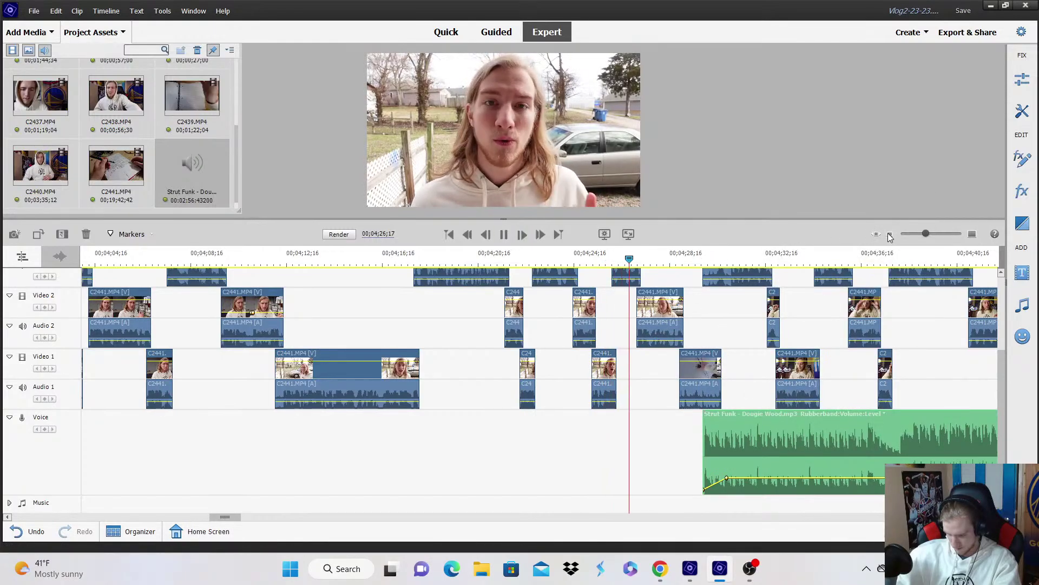
# Lower the Strut Funk clip's volume line after its fade-in and play back the result up to about 00;04;33.
pyautogui.press('-')
pyautogui.click(971, 234)
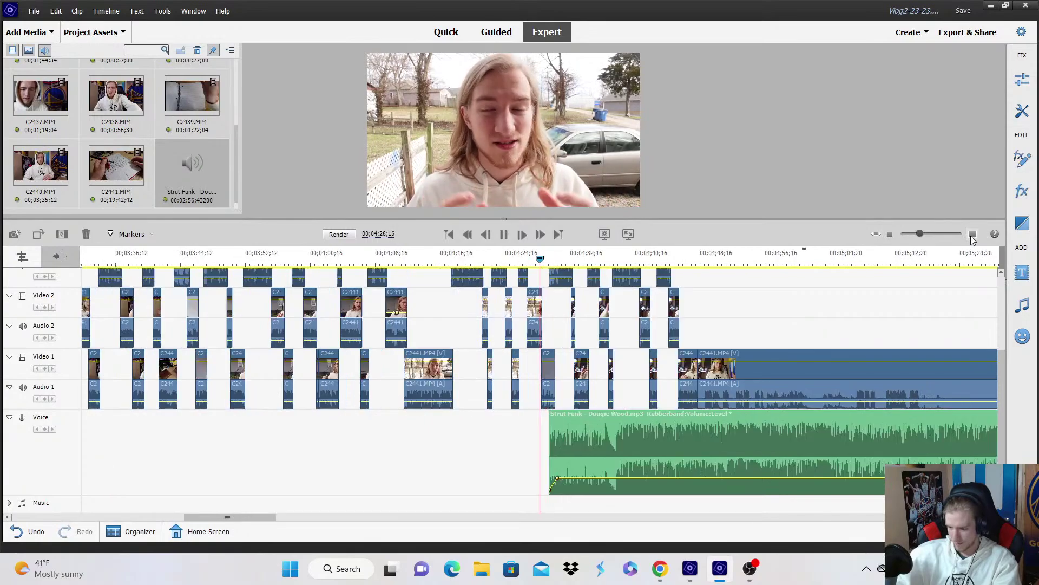
pyautogui.click(972, 234)
pyautogui.click(972, 234)
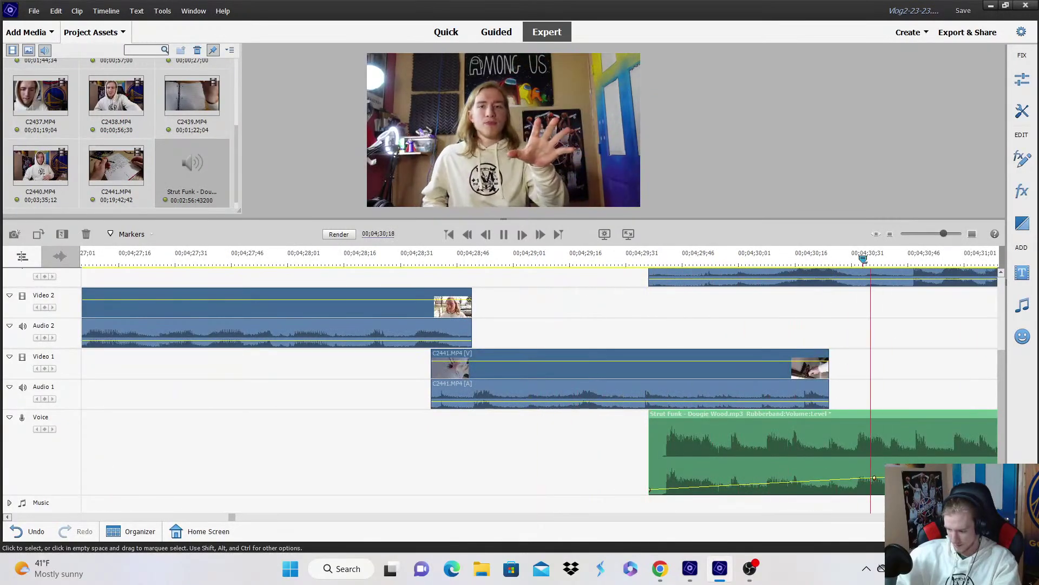
pyautogui.press('space')
pyautogui.moveTo(880, 479); pyautogui.dragTo(880, 487)
pyautogui.press('space')
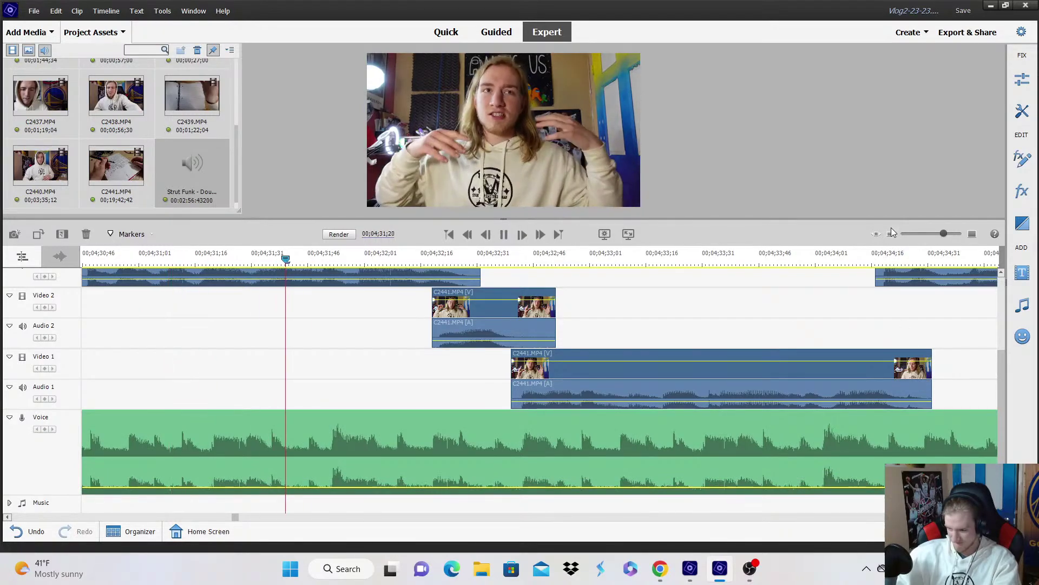
pyautogui.click(890, 234)
pyautogui.press('space')
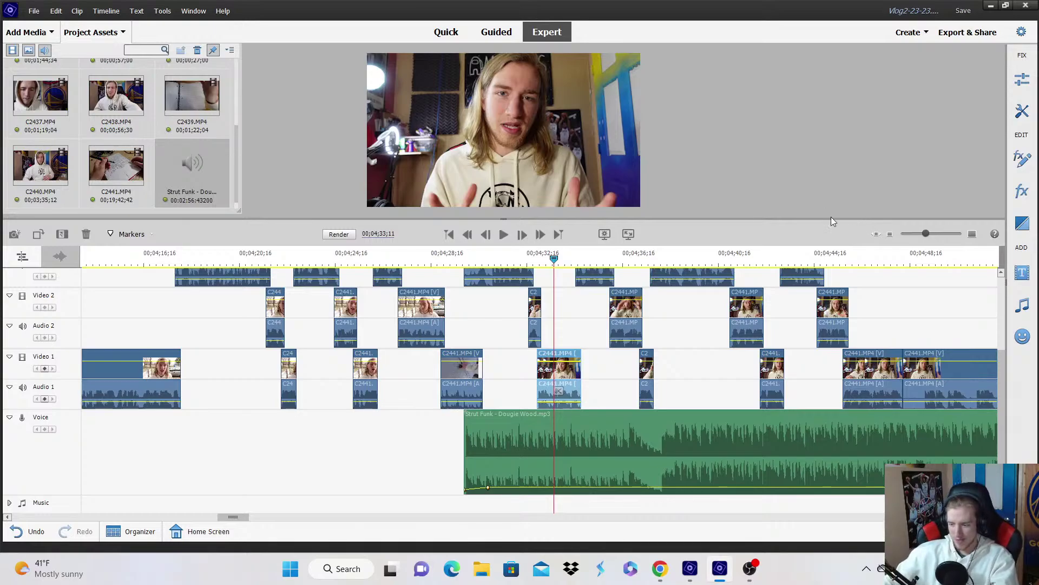
# Review the staggered talking clips and play back the section with music from 00;04;33;11 to about 00;04;40.
pyautogui.scroll(2, 800, 301)
pyautogui.scroll(1, 764, 323)
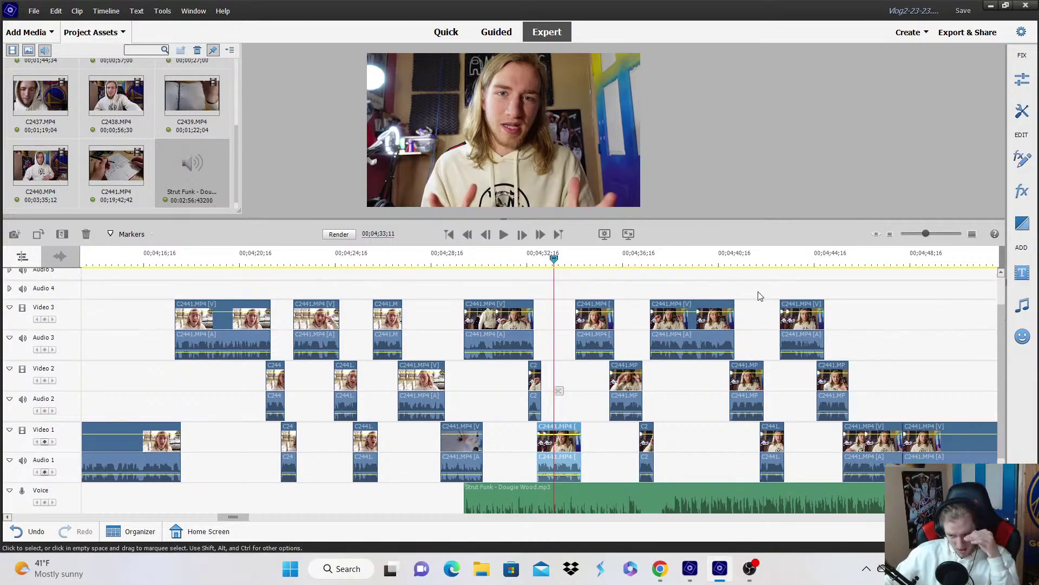
pyautogui.click(753, 297)
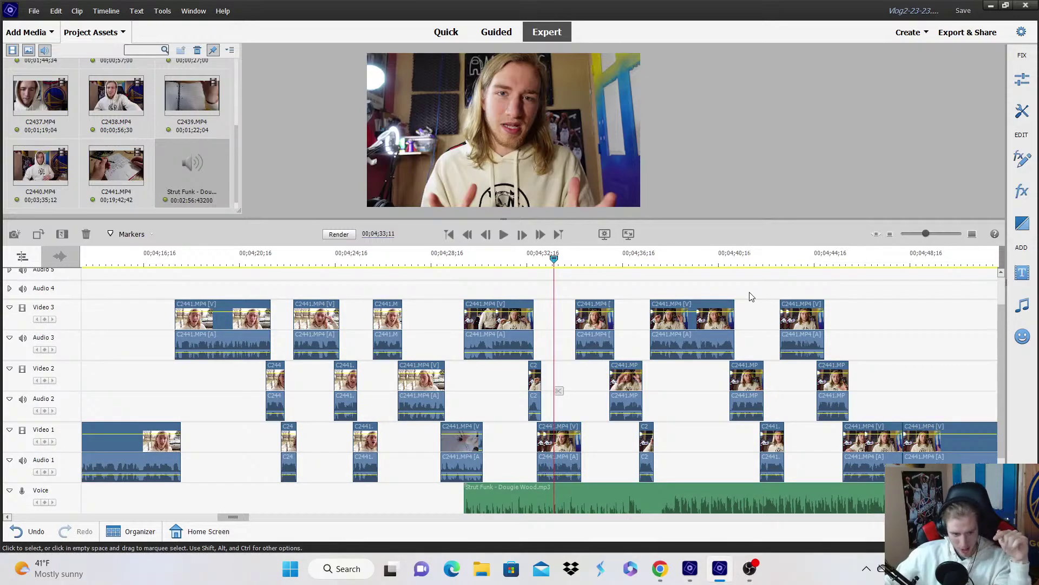
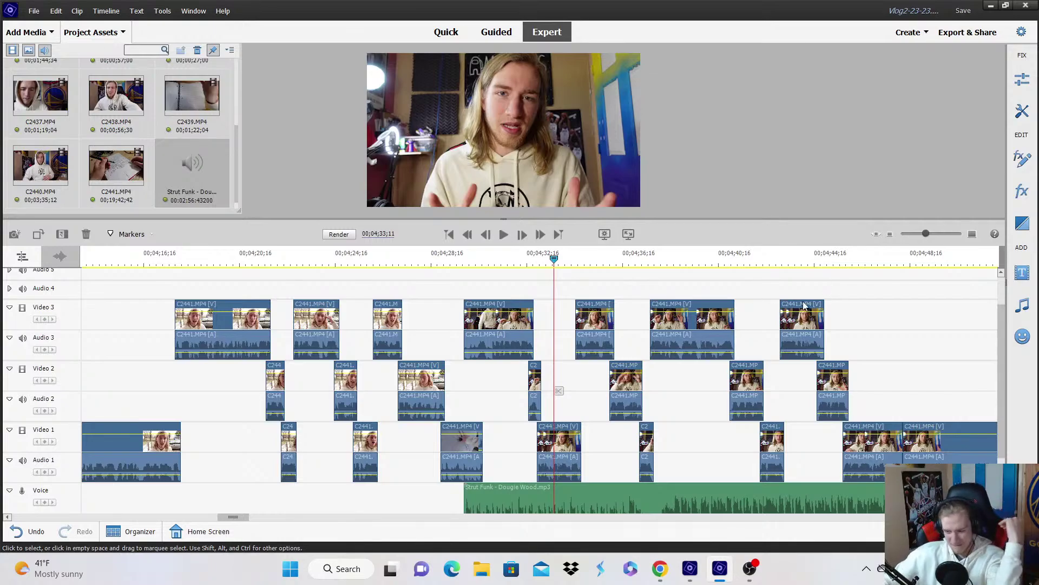
pyautogui.press('space')
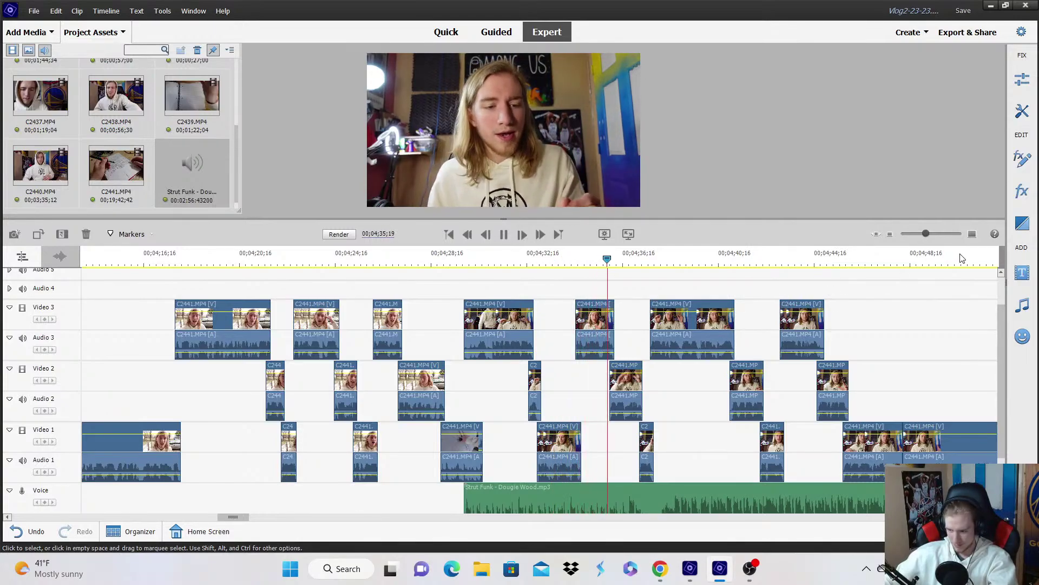
pyautogui.press('=')
pyautogui.click(890, 234)
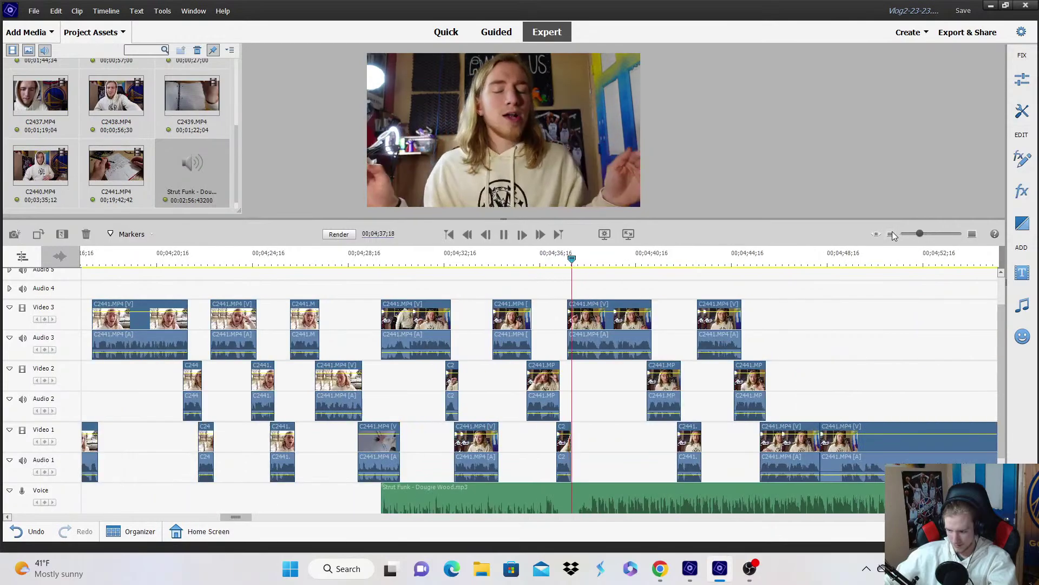
pyautogui.click(890, 234)
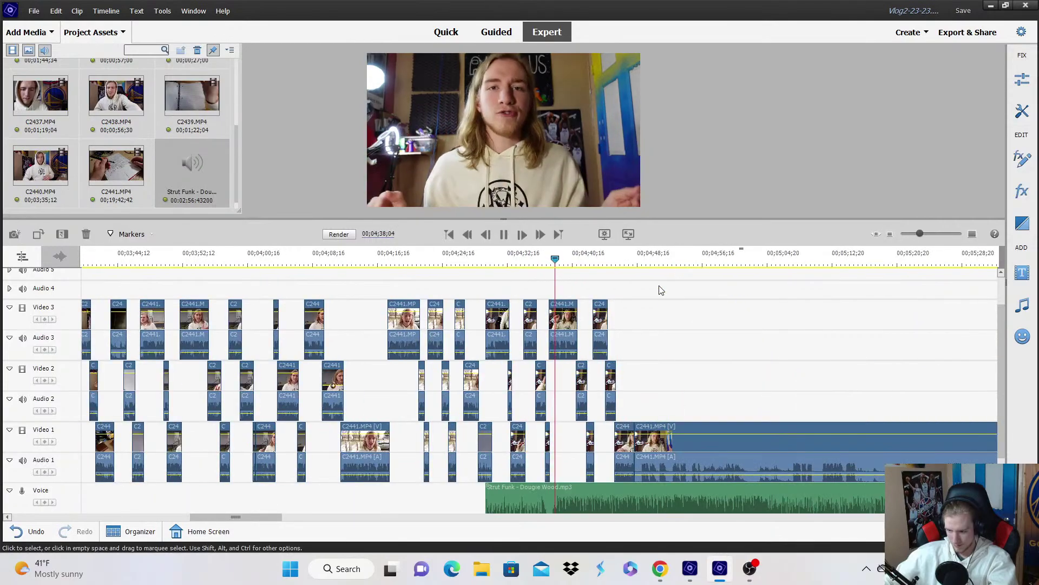
pyautogui.click(974, 234)
pyautogui.click(974, 234)
pyautogui.press('space')
# Delete the Strut Funk music clip from the Voice track around 00;04;40.
pyautogui.click(890, 234)
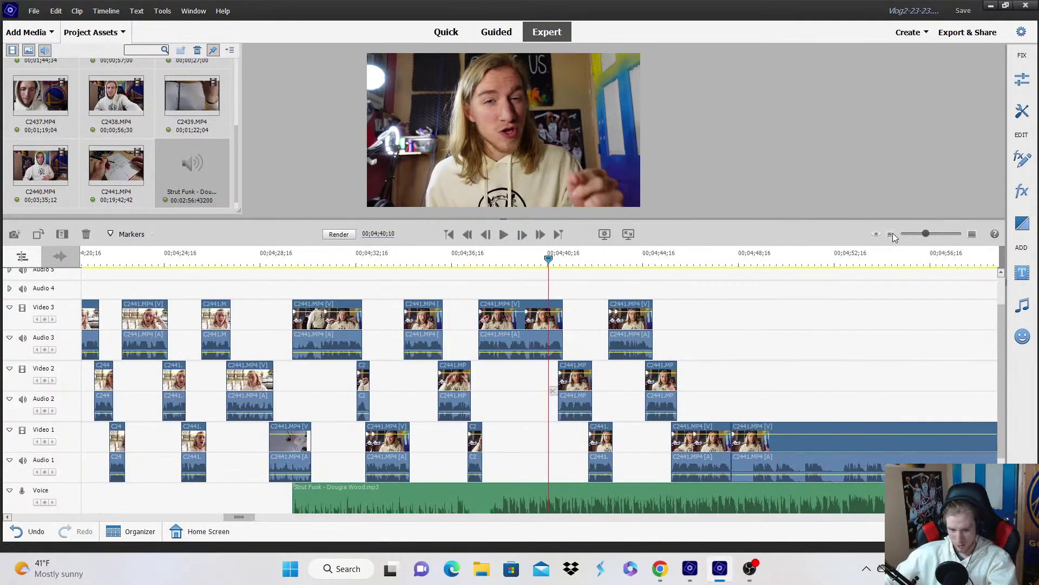
pyautogui.click(890, 234)
pyautogui.scroll(-2, 572, 428)
pyautogui.rightClick(572, 427)
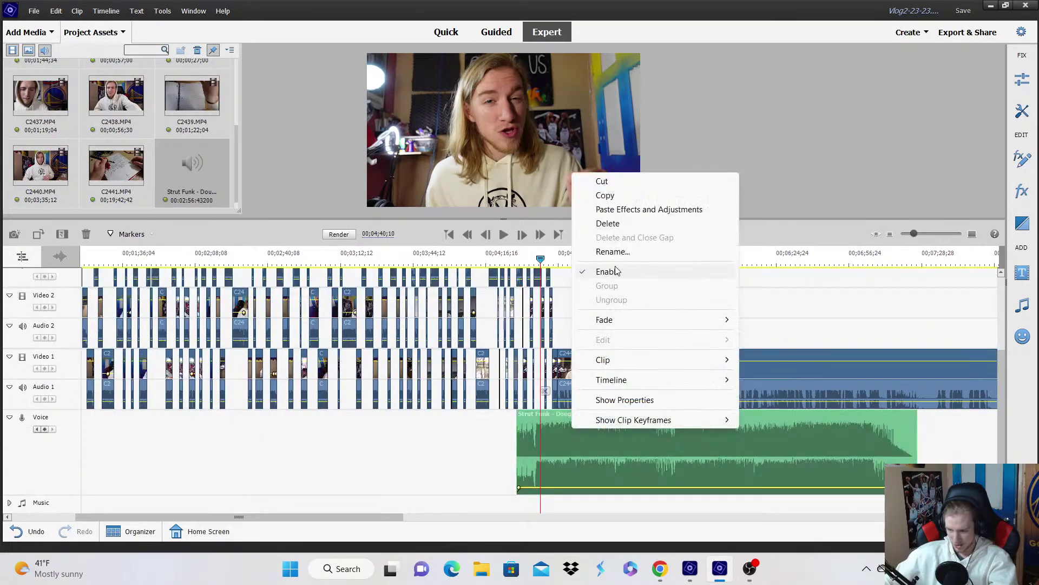
pyautogui.click(607, 223)
# Browse for media files to import from Downloads and preview the Timeless - Slenderbeats MP3 in Media Player.
pyautogui.click(27, 34)
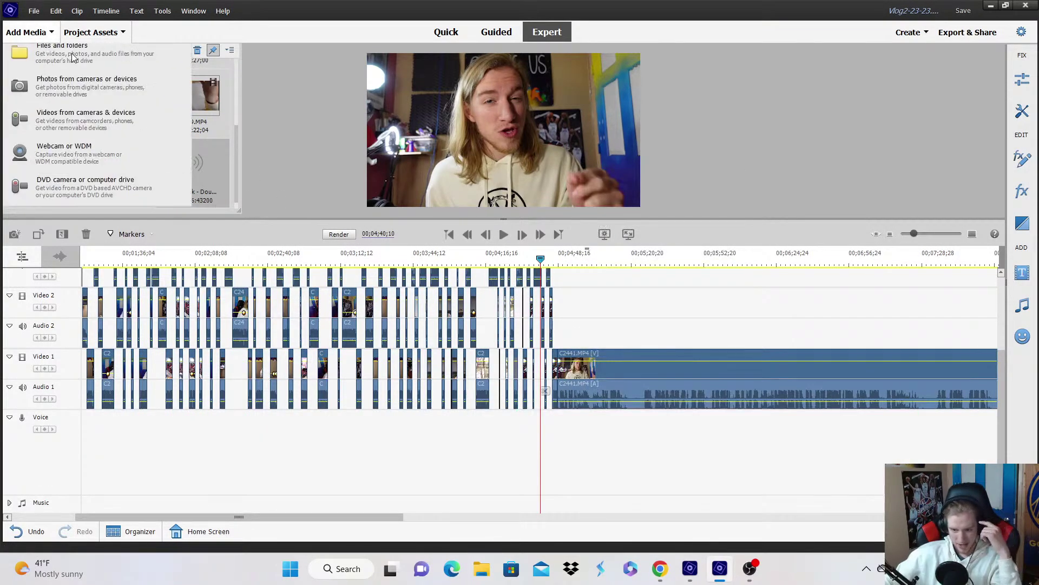
pyautogui.click(109, 101)
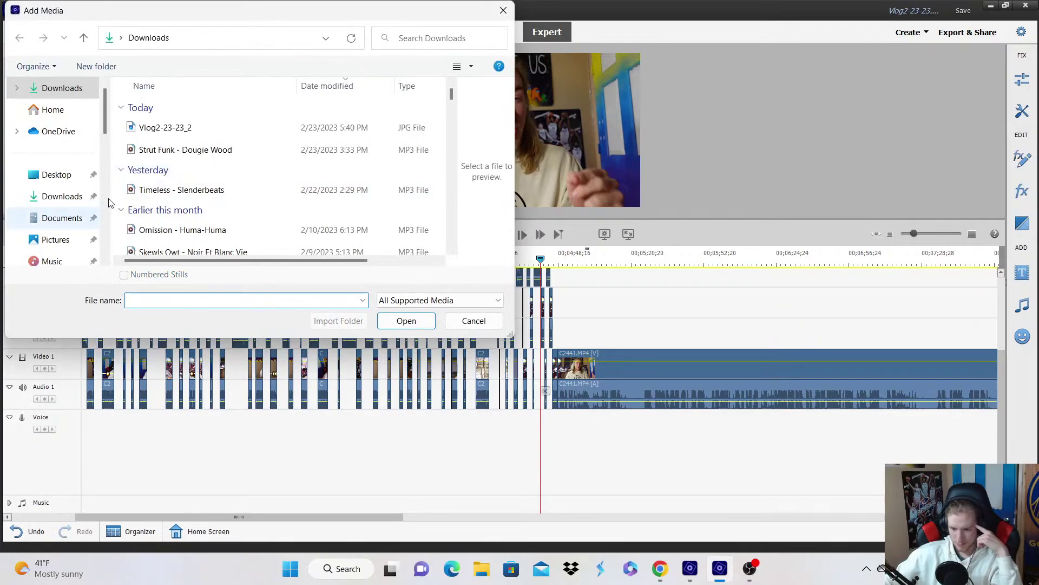
pyautogui.click(164, 194)
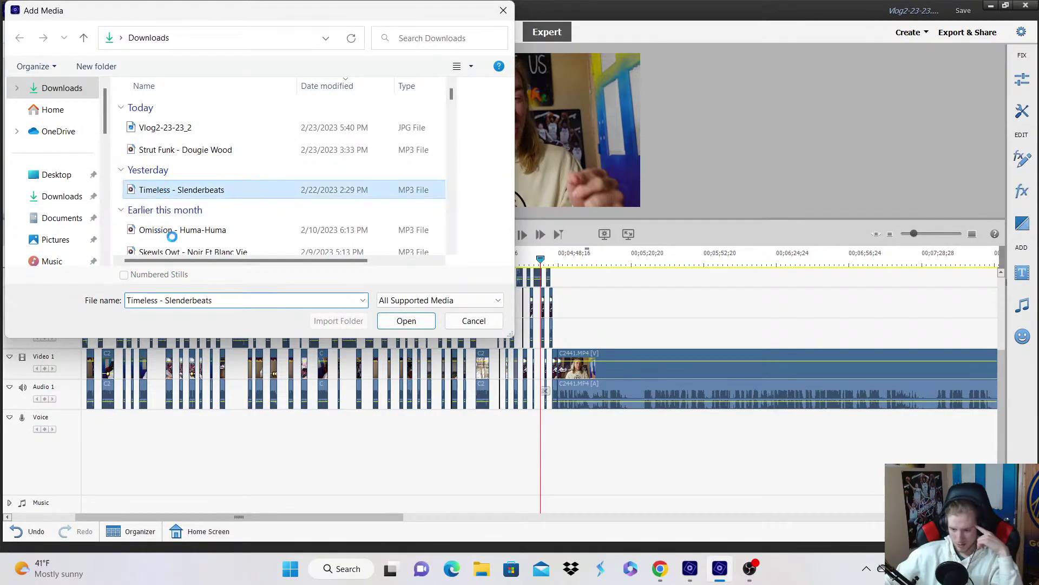
pyautogui.rightClick(164, 190)
pyautogui.click(195, 219)
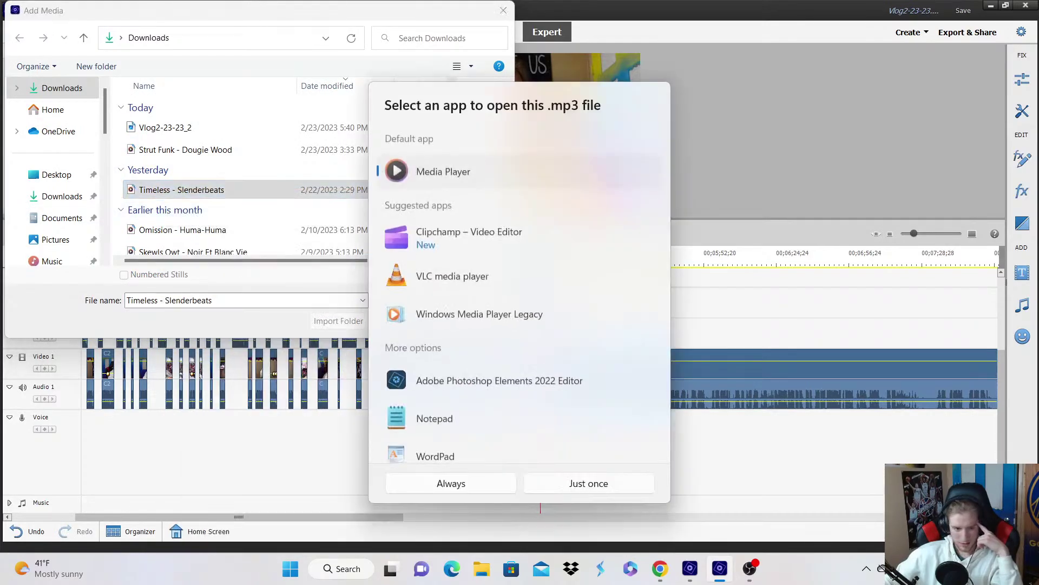
pyautogui.click(472, 490)
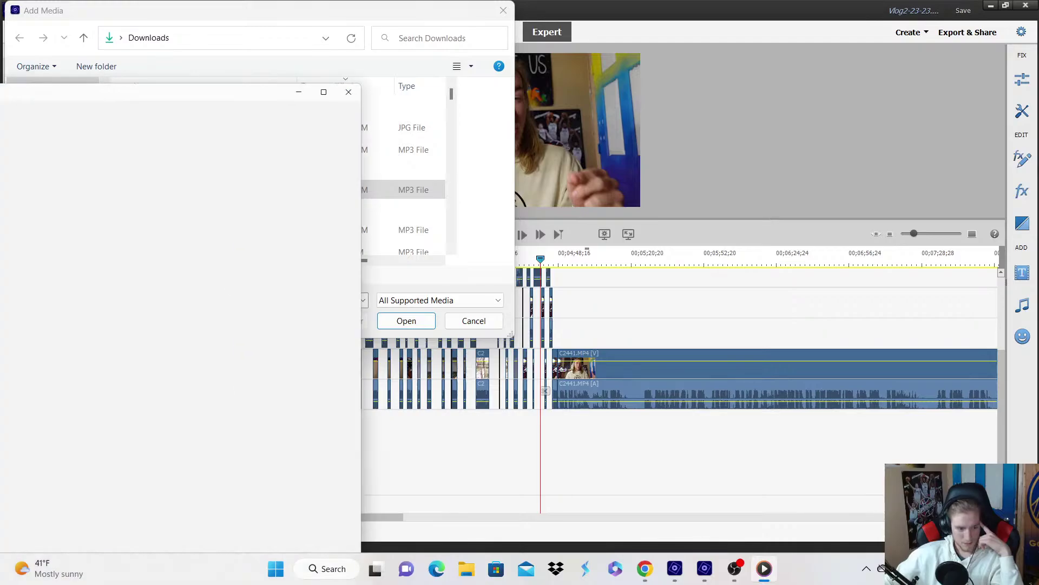
# Pause the Timeless - Slenderbeats preview and browse the song list in Media Player's music library for background track candidates.
pyautogui.moveTo(149, 10); pyautogui.dragTo(297, 23)
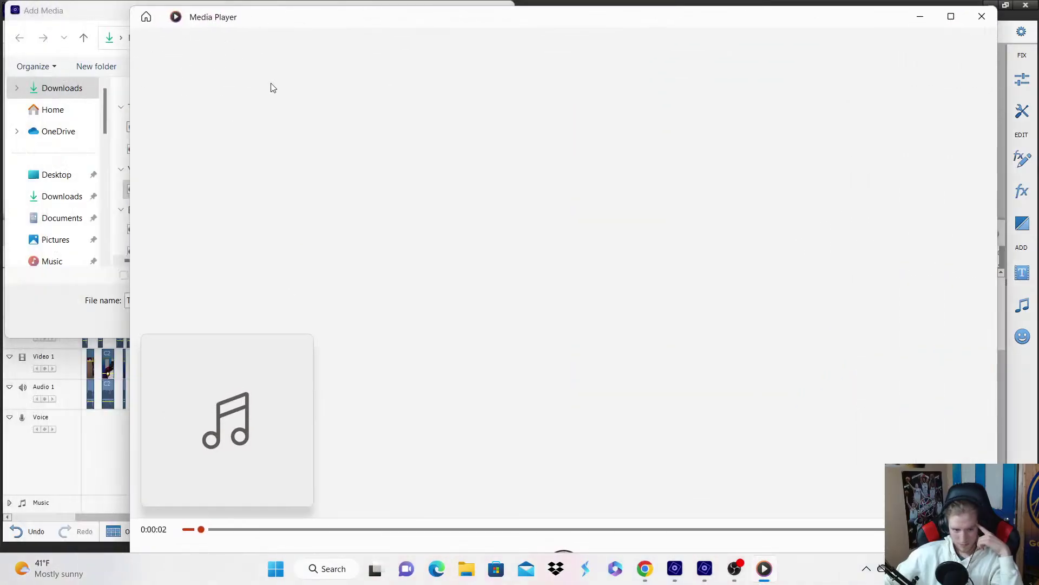
pyautogui.click(148, 18)
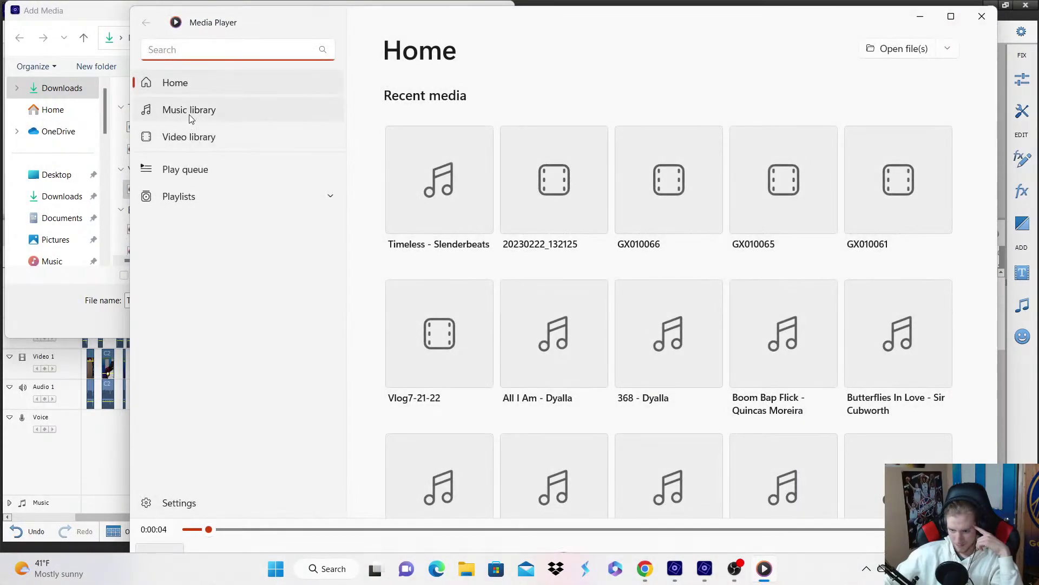
pyautogui.click(193, 111)
pyautogui.scroll(-1, 518, 332)
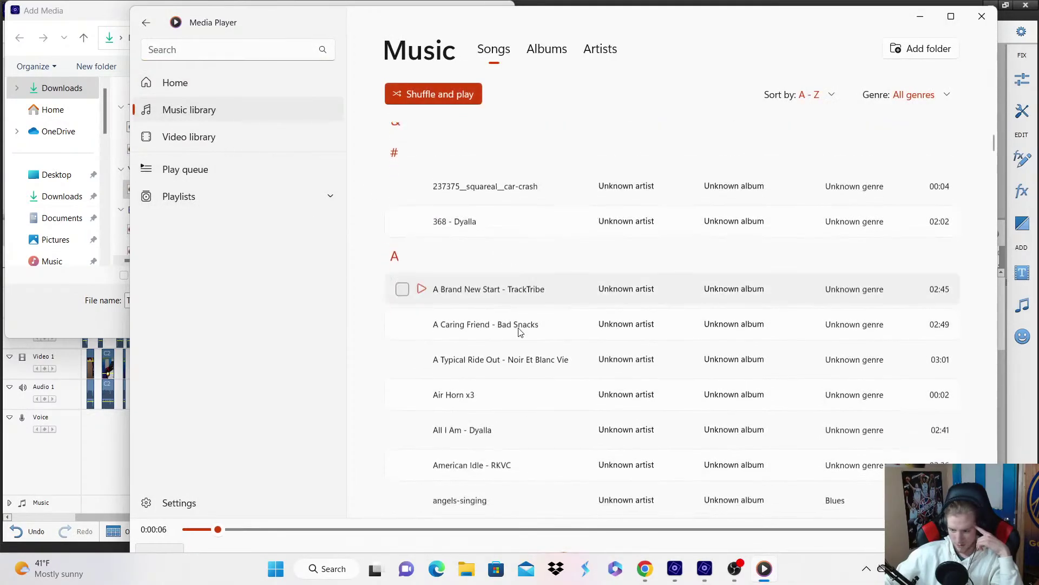
pyautogui.scroll(-3, 668, 390)
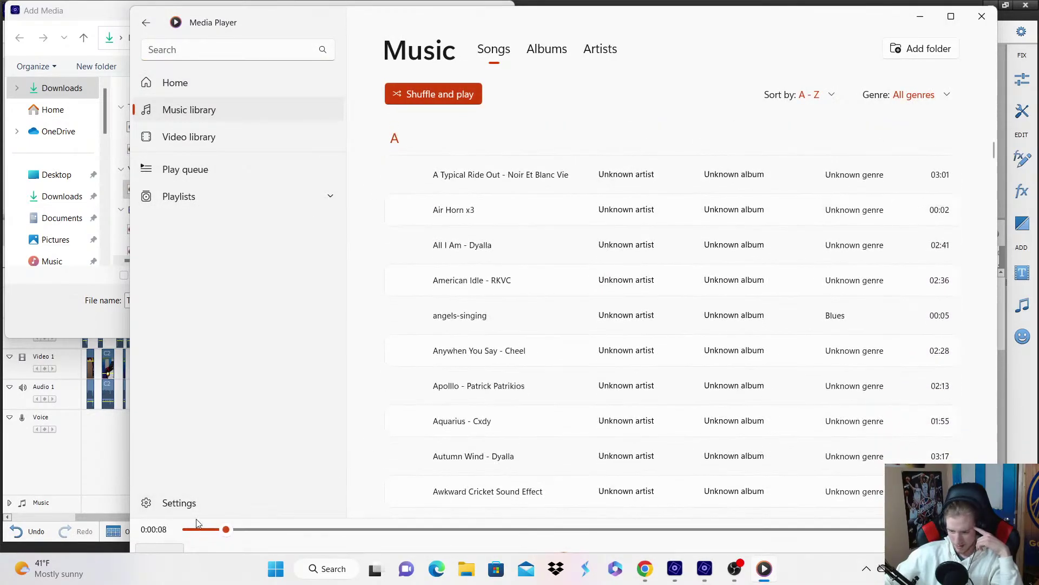
pyautogui.moveTo(603, 16); pyautogui.dragTo(732, 33)
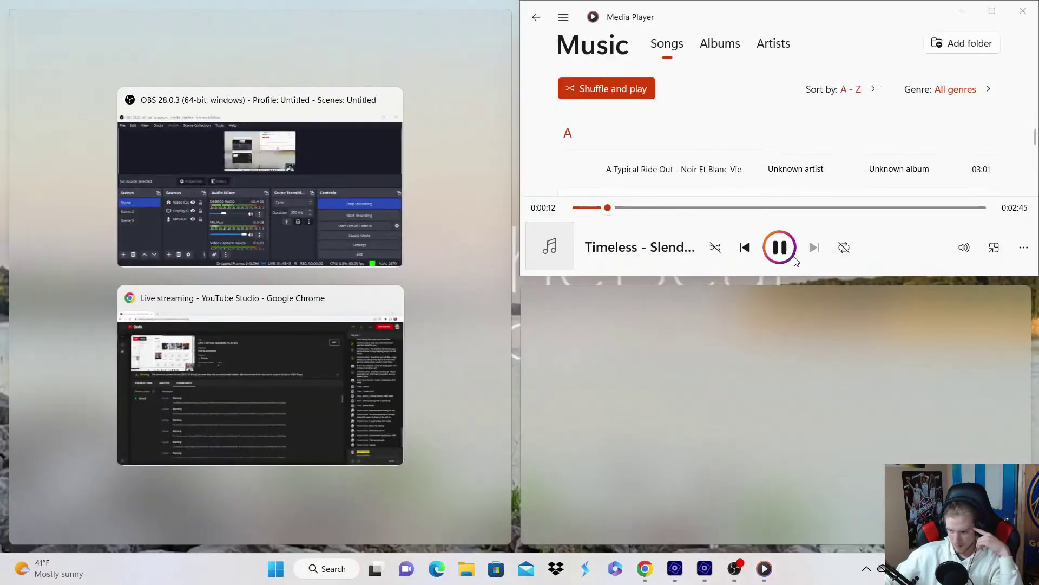
pyautogui.click(780, 259)
pyautogui.moveTo(831, 13); pyautogui.dragTo(784, 35)
pyautogui.scroll(-3, 671, 244)
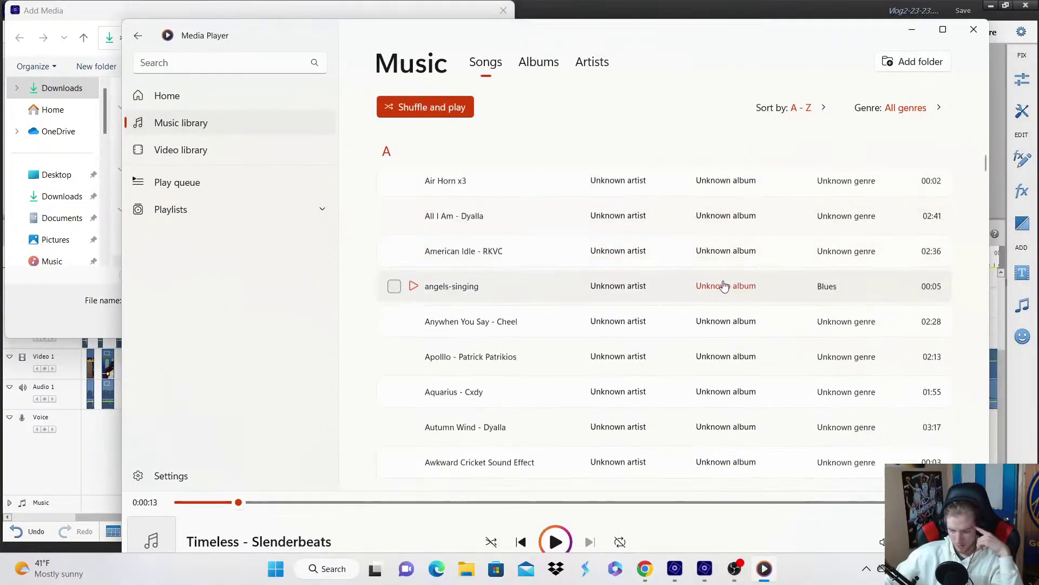
pyautogui.scroll(6, 550, 332)
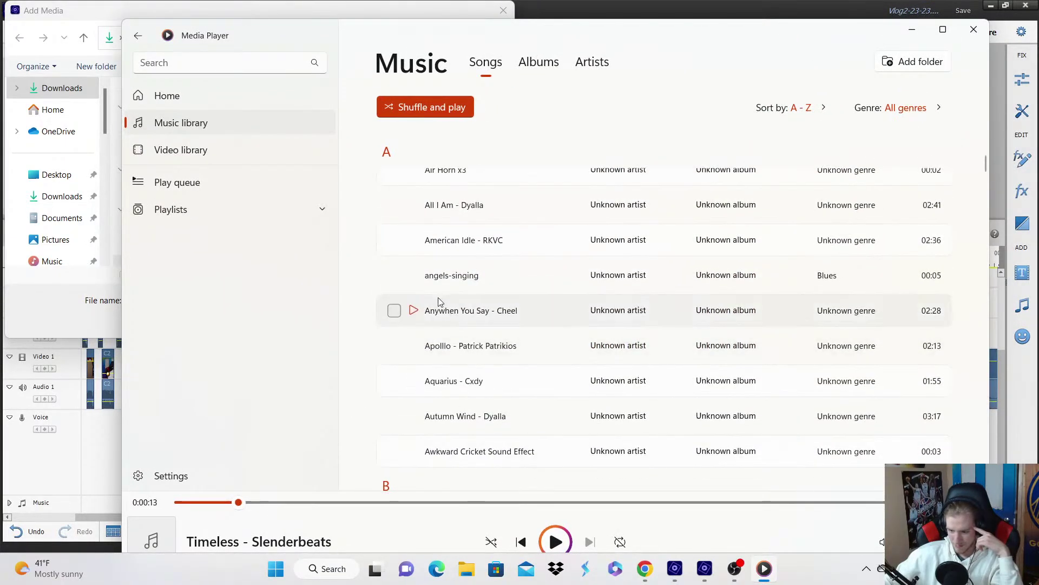
pyautogui.scroll(3, 415, 279)
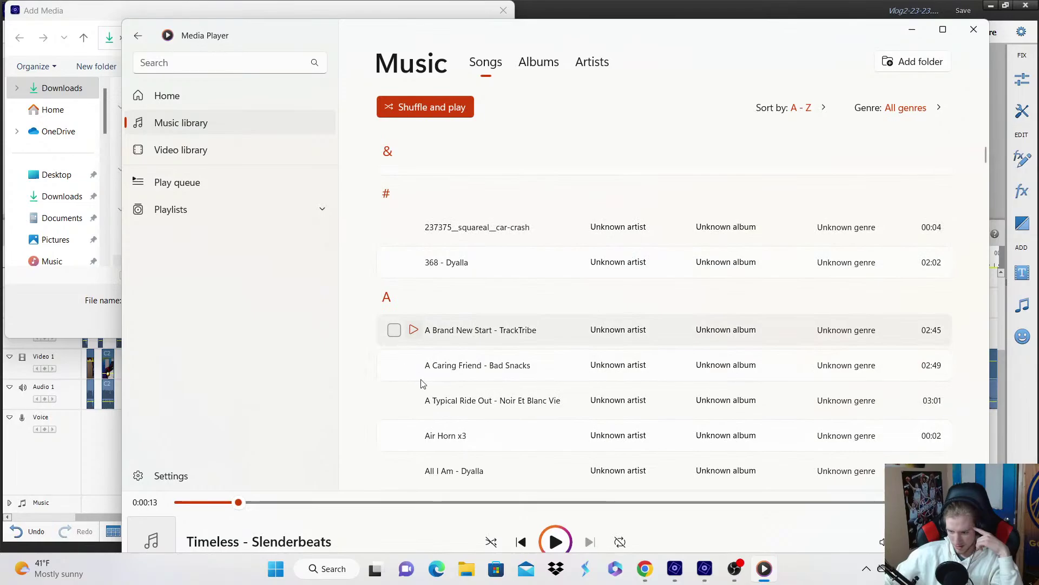
# Preview A Caring Friend, A Typical Ride Out, All I Am, American Idle and Anywhen You Say in the music library.
pyautogui.click(413, 365)
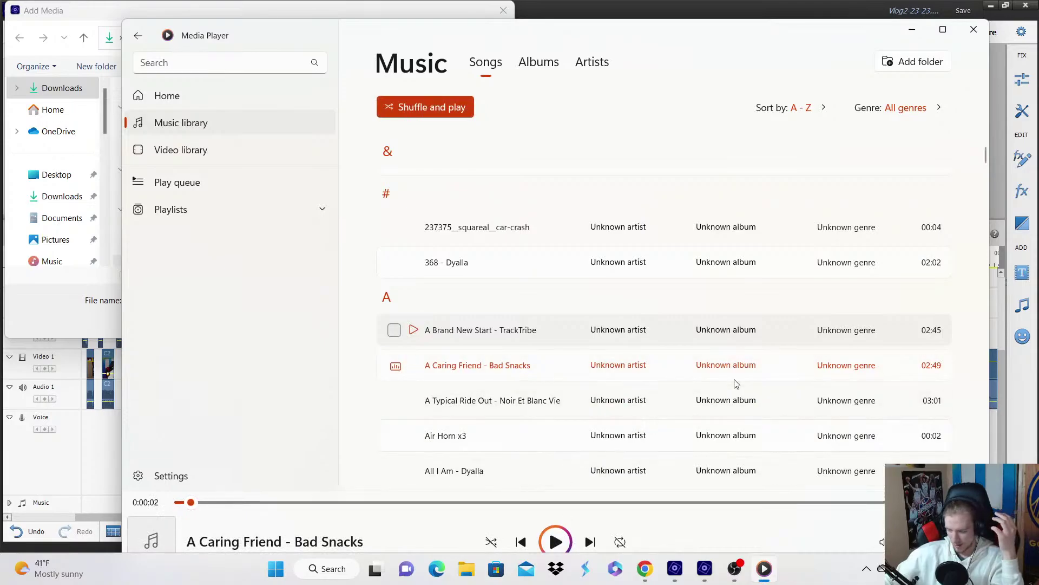
pyautogui.click(414, 400)
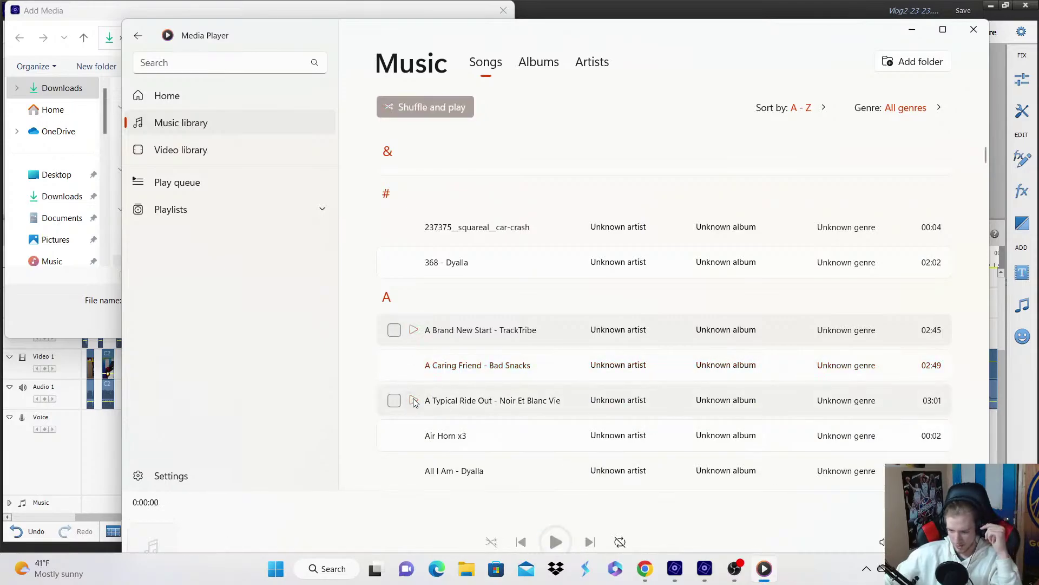
pyautogui.scroll(-1, 493, 476)
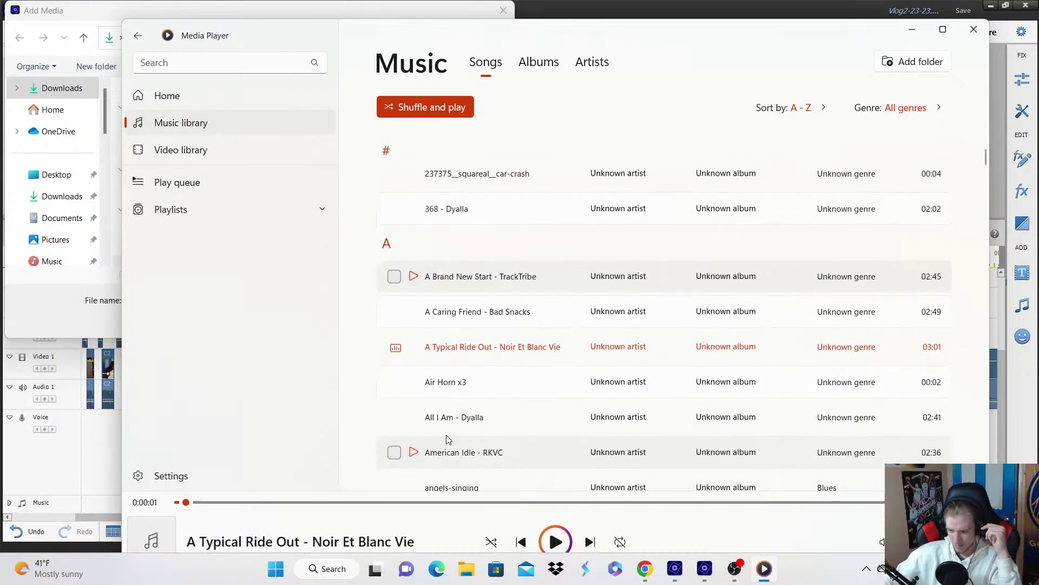
pyautogui.click(413, 418)
pyautogui.scroll(-1, 494, 441)
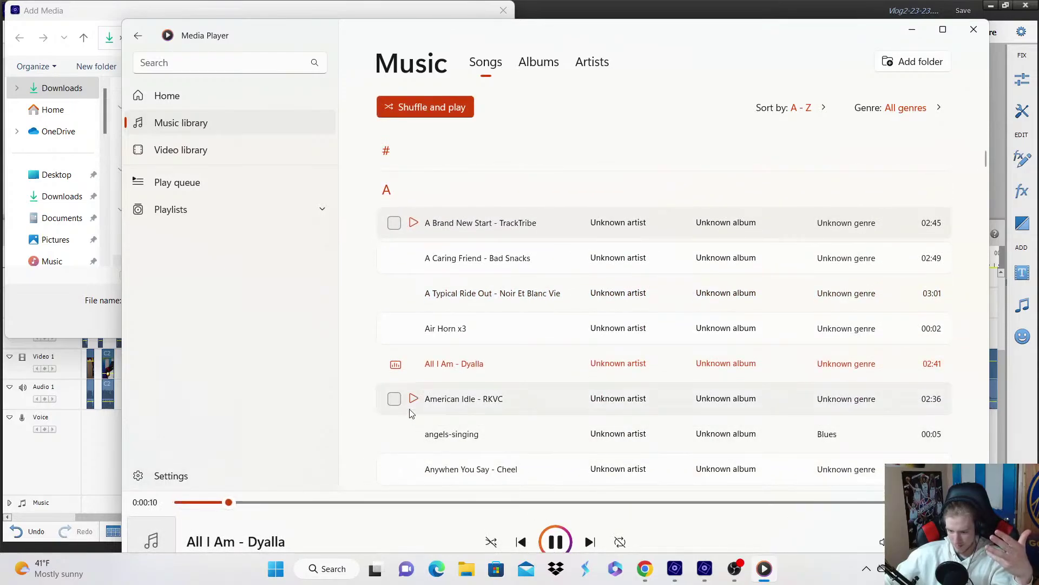
pyautogui.click(414, 398)
pyautogui.click(413, 469)
pyautogui.scroll(-1, 414, 460)
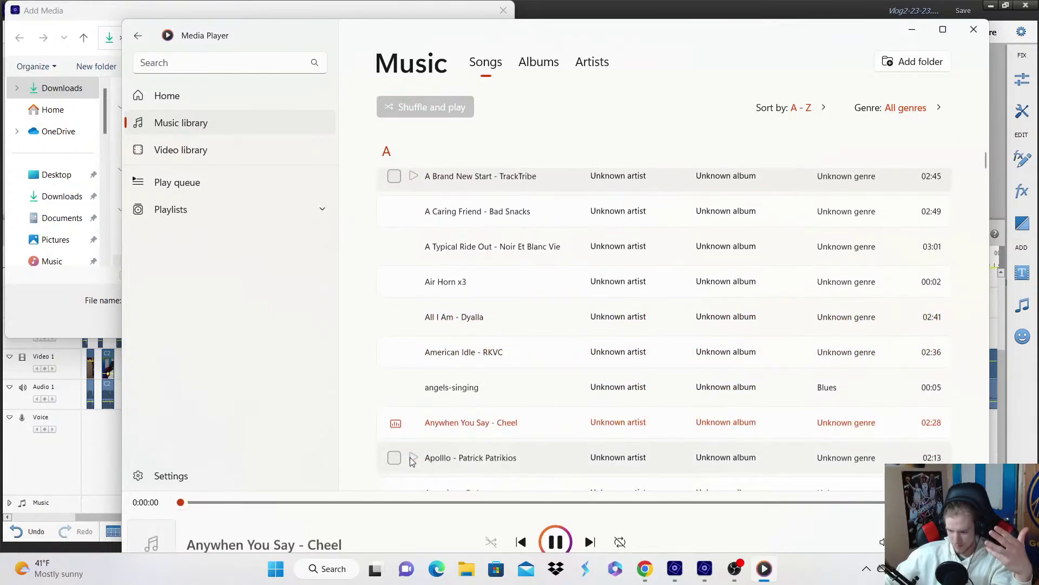
# Preview Apolllo, Aquarius, Autumn Wind and Awkward Cricket Sound Effect in the music library.
pyautogui.click(414, 451)
pyautogui.scroll(-1, 411, 448)
pyautogui.click(413, 441)
pyautogui.scroll(-1, 413, 441)
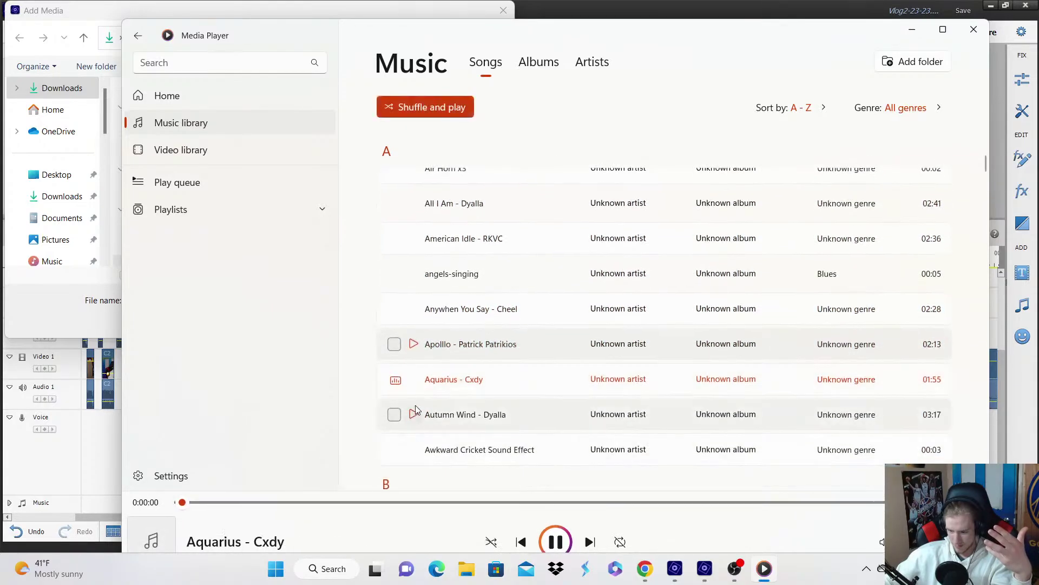
pyautogui.click(410, 429)
pyautogui.click(411, 448)
pyautogui.scroll(-1, 411, 449)
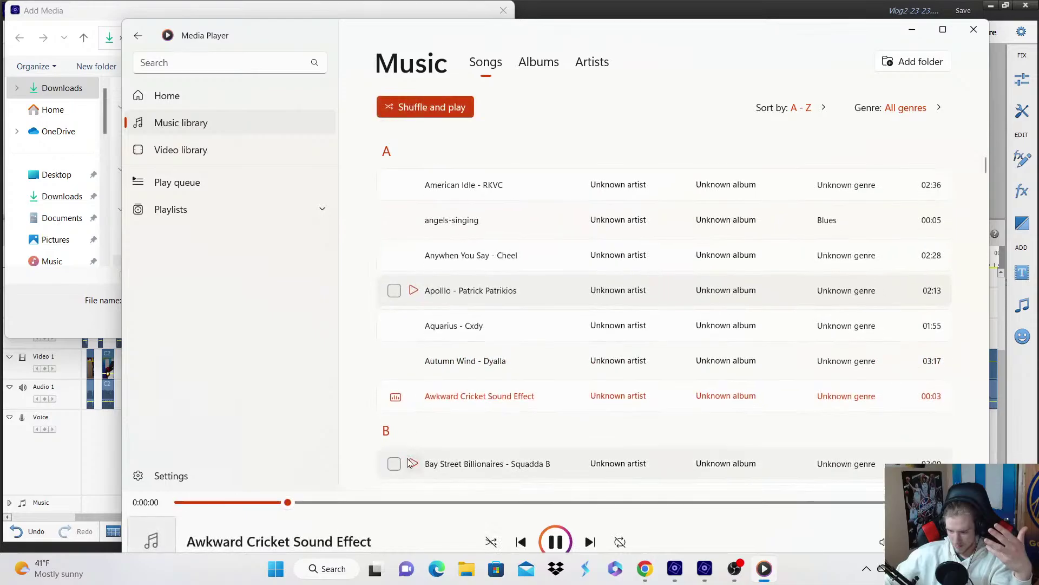
# Preview Bay Street Billionaires, Benji, Blind Memories and Blue Dream, then close Media Player.
pyautogui.click(412, 460)
pyautogui.scroll(-1, 410, 458)
pyautogui.scroll(-1, 410, 458)
pyautogui.click(413, 338)
pyautogui.scroll(-1, 413, 341)
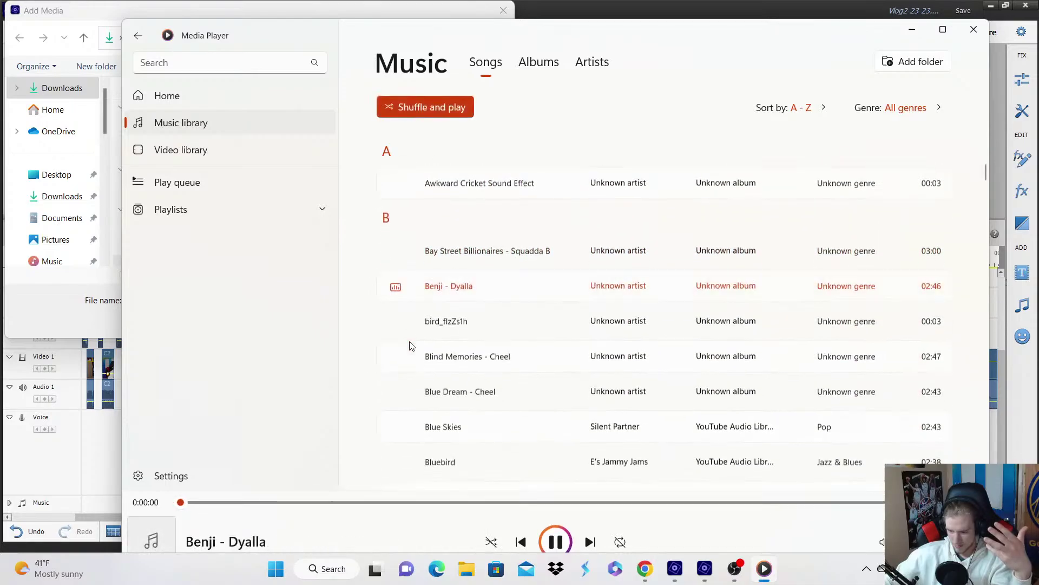
pyautogui.click(412, 355)
pyautogui.click(413, 390)
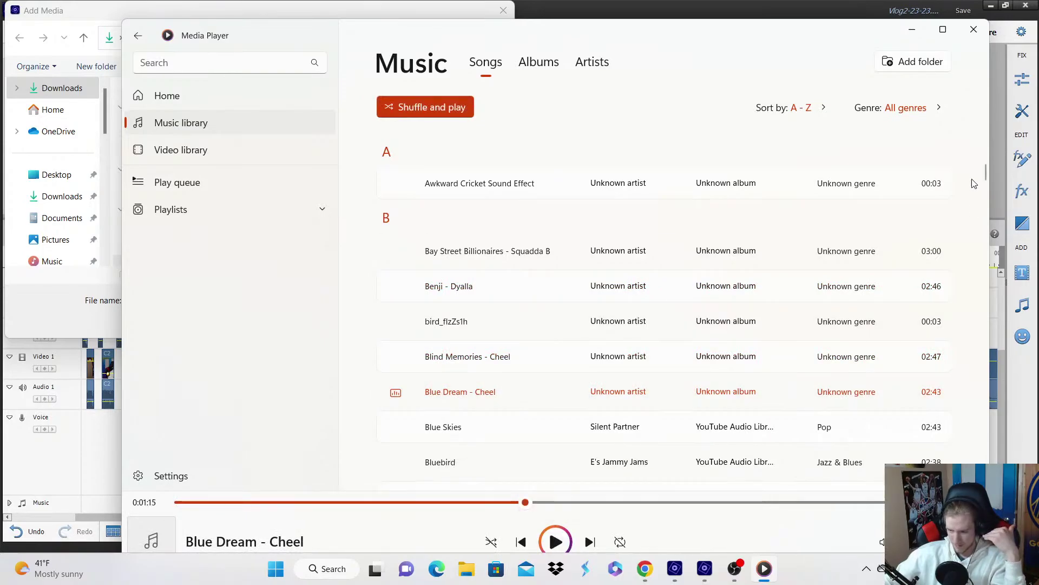
pyautogui.click(973, 30)
# Import Blue Dream - Cheel from the Music folder inside 1a music-FX on My Passport (D:).
pyautogui.scroll(-5, 271, 206)
pyautogui.scroll(-5, 51, 255)
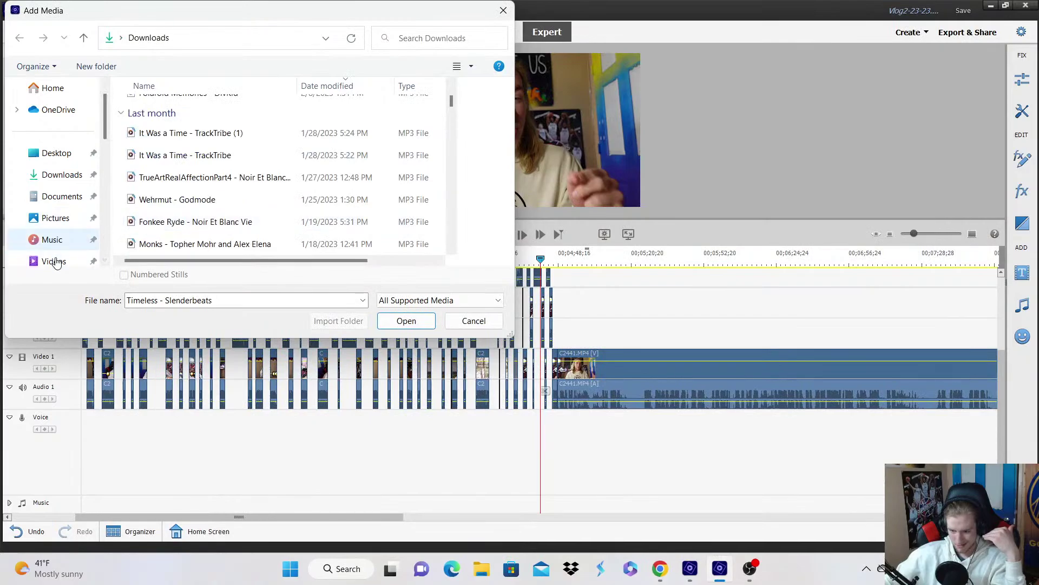
pyautogui.scroll(-1, 54, 250)
pyautogui.click(63, 261)
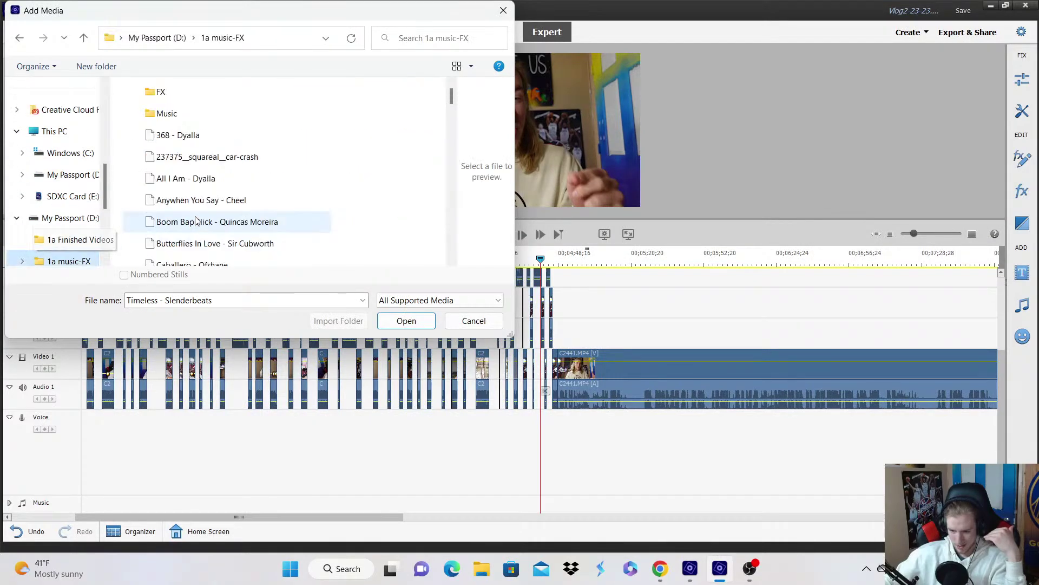
pyautogui.scroll(-1, 179, 212)
pyautogui.scroll(1, 193, 146)
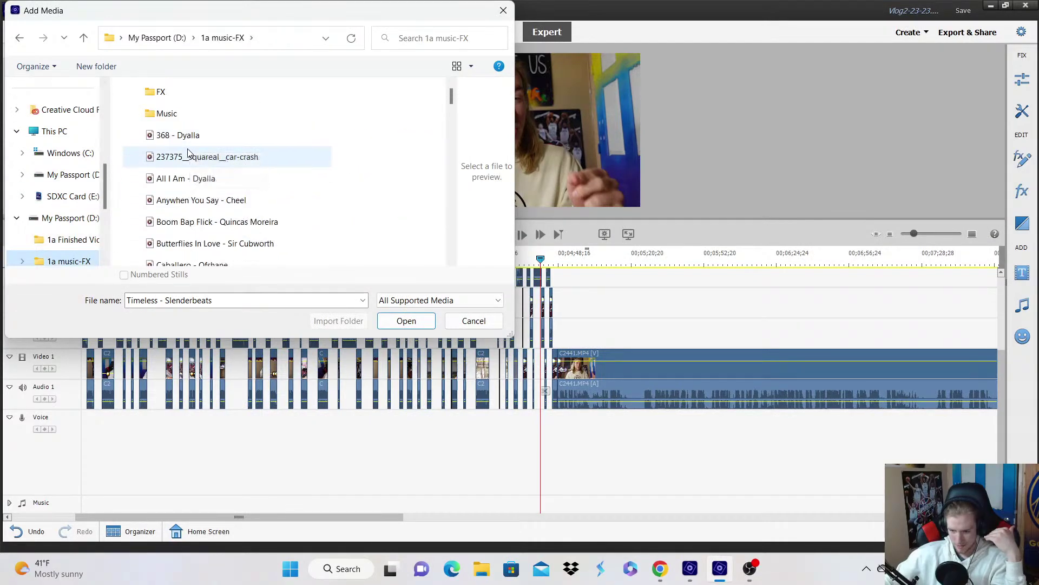
pyautogui.click(184, 113)
pyautogui.doubleClick(184, 113)
pyautogui.scroll(-2, 245, 168)
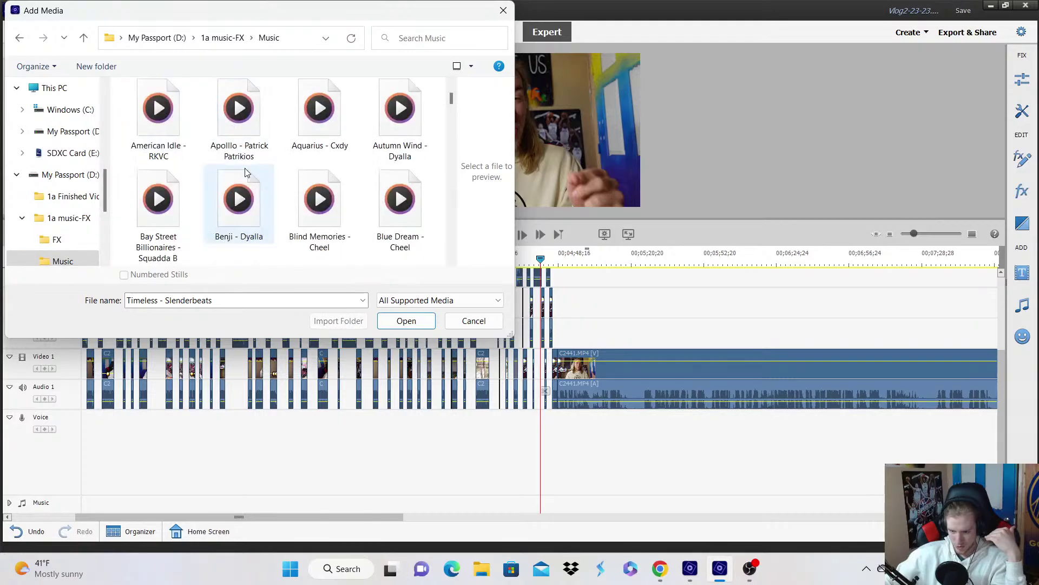
pyautogui.click(400, 206)
pyautogui.click(406, 321)
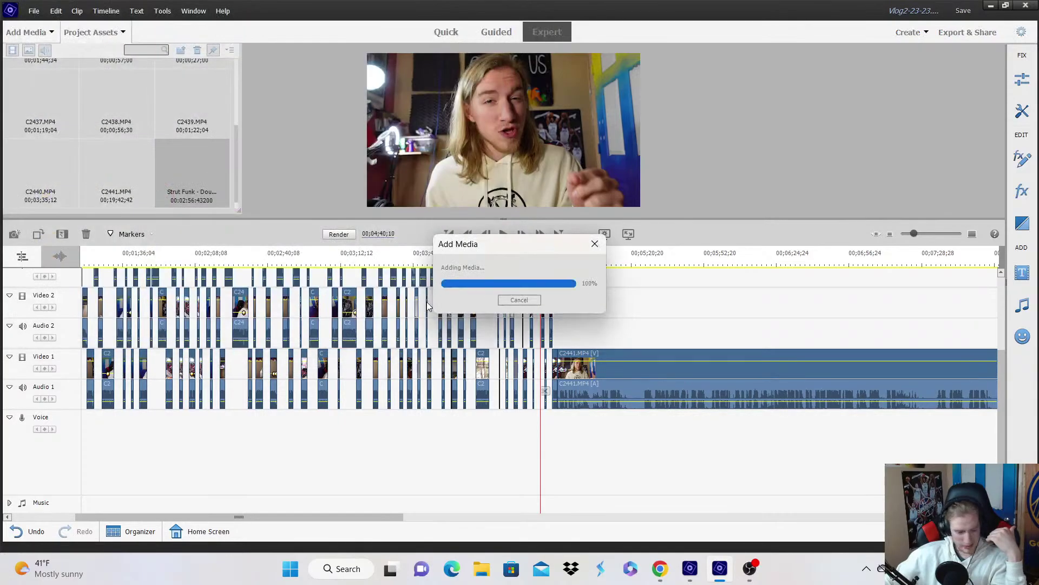
# Place the Blue Dream - Cheel clip on the Voice track and shift it to start at about 00;04;29.
pyautogui.moveTo(15, 163); pyautogui.dragTo(550, 452)
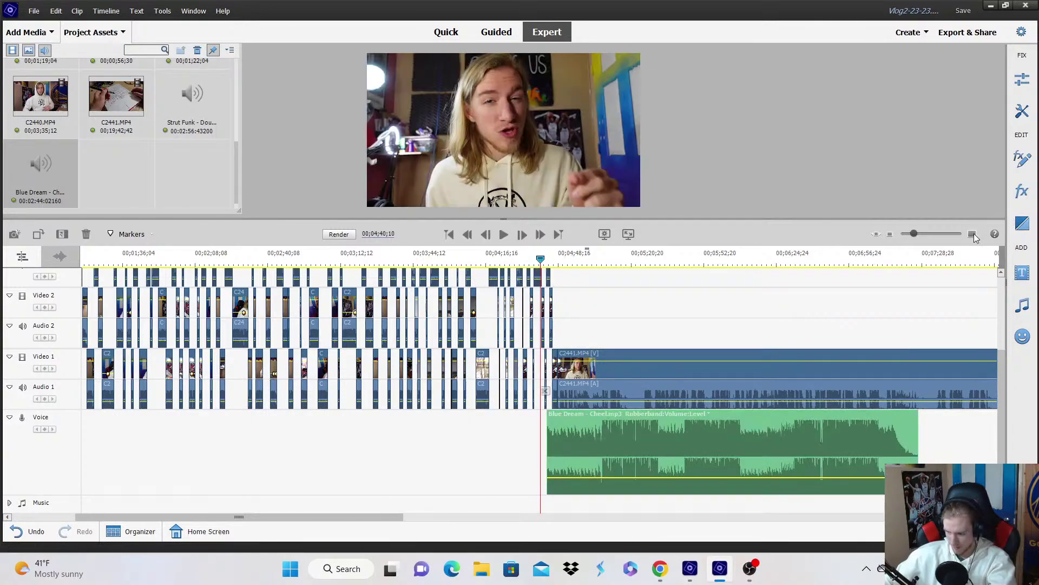
pyautogui.press('=')
pyautogui.press('=')
pyautogui.press('=')
pyautogui.press('=')
pyautogui.press('=')
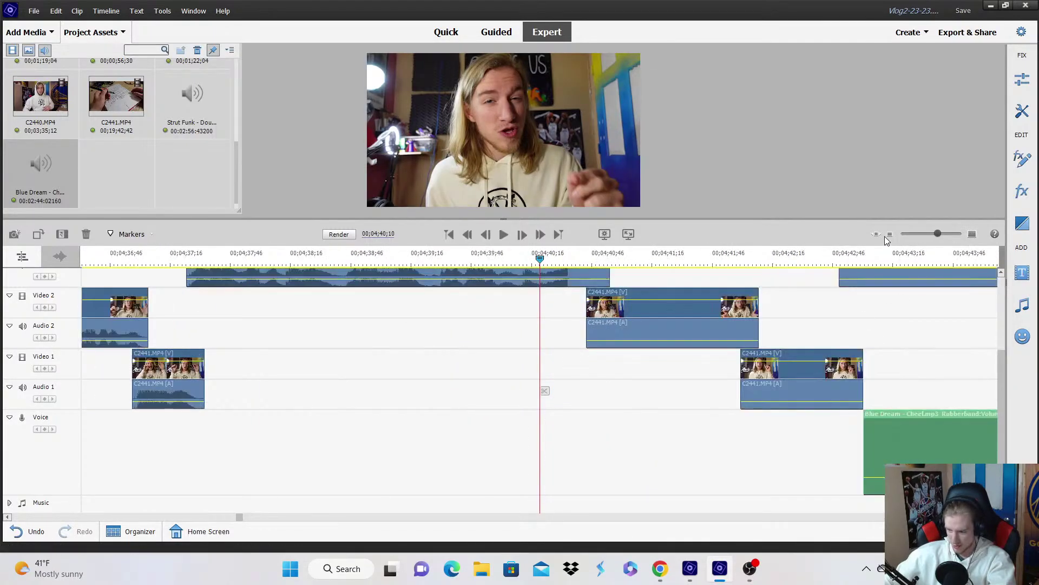
pyautogui.click(889, 234)
pyautogui.click(449, 260)
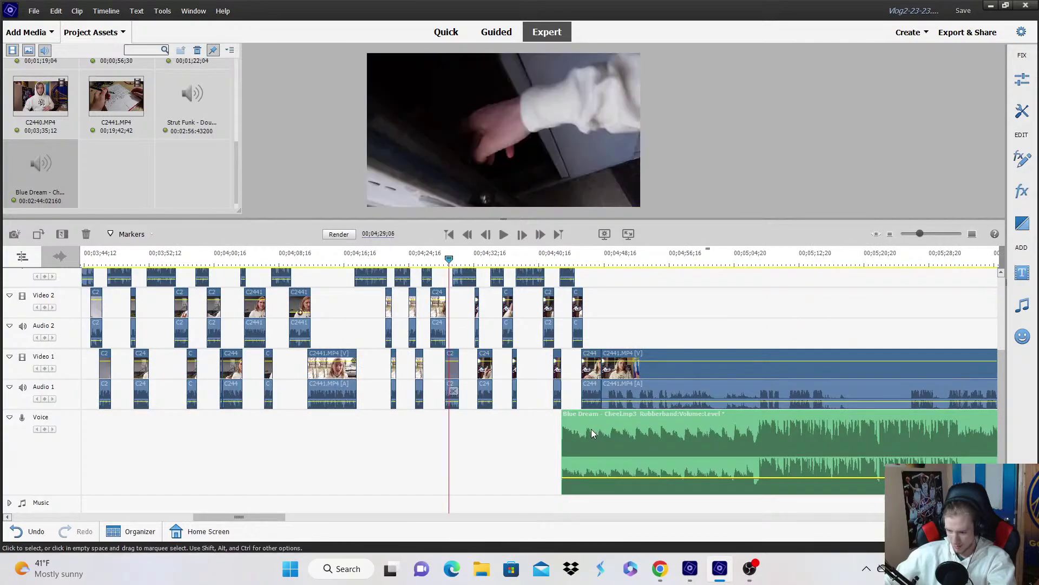
pyautogui.moveTo(590, 431); pyautogui.dragTo(486, 425)
# Add an audio fade-in to the Blue Dream music clip and lower its volume line after the fade.
pyautogui.press('space')
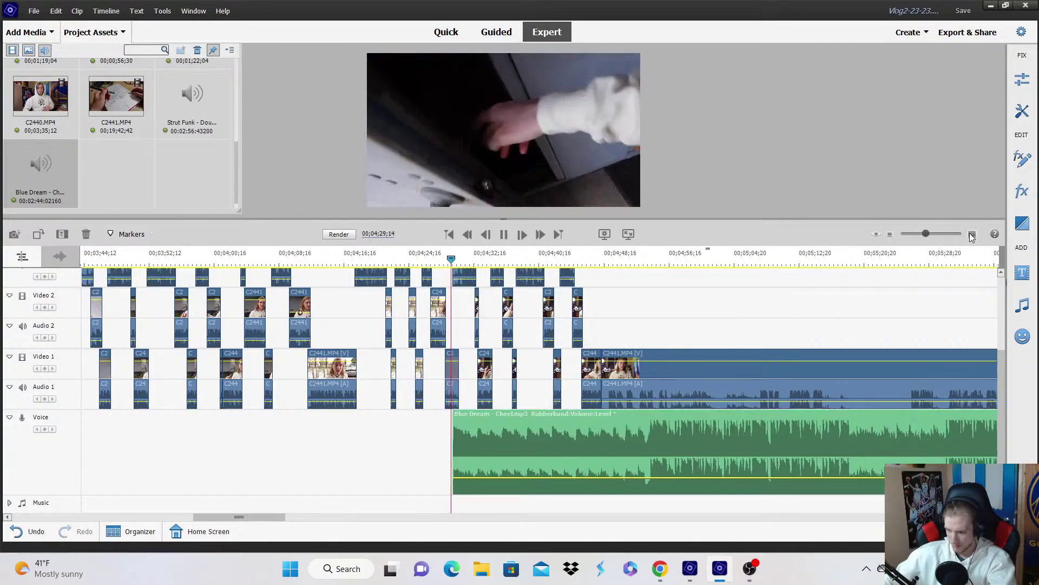
pyautogui.press('=')
pyautogui.press('=')
pyautogui.press('=')
pyautogui.rightClick(573, 446)
pyautogui.moveTo(677, 335)
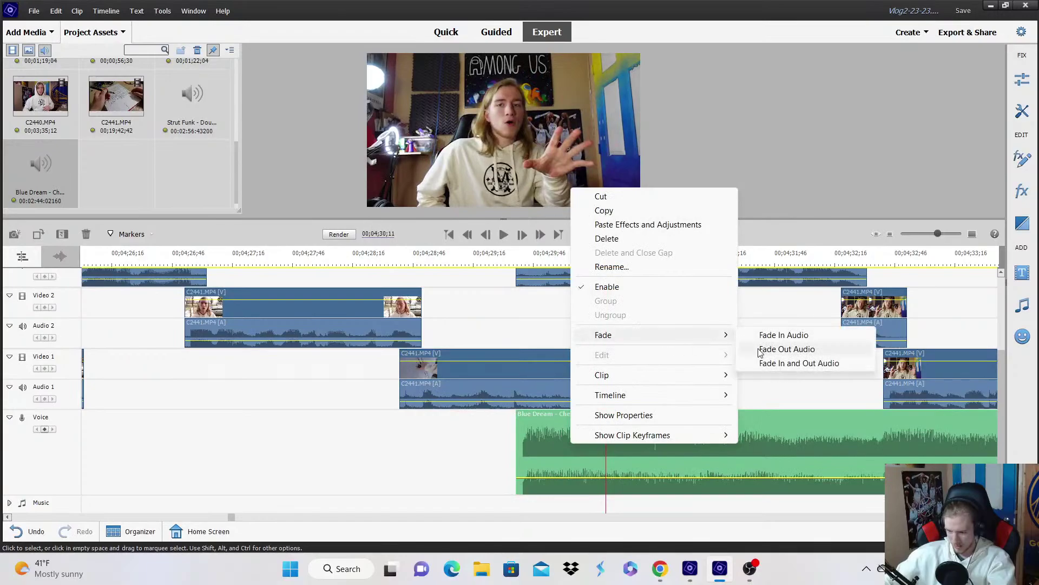
pyautogui.click(779, 335)
pyautogui.moveTo(645, 478); pyautogui.dragTo(644, 487)
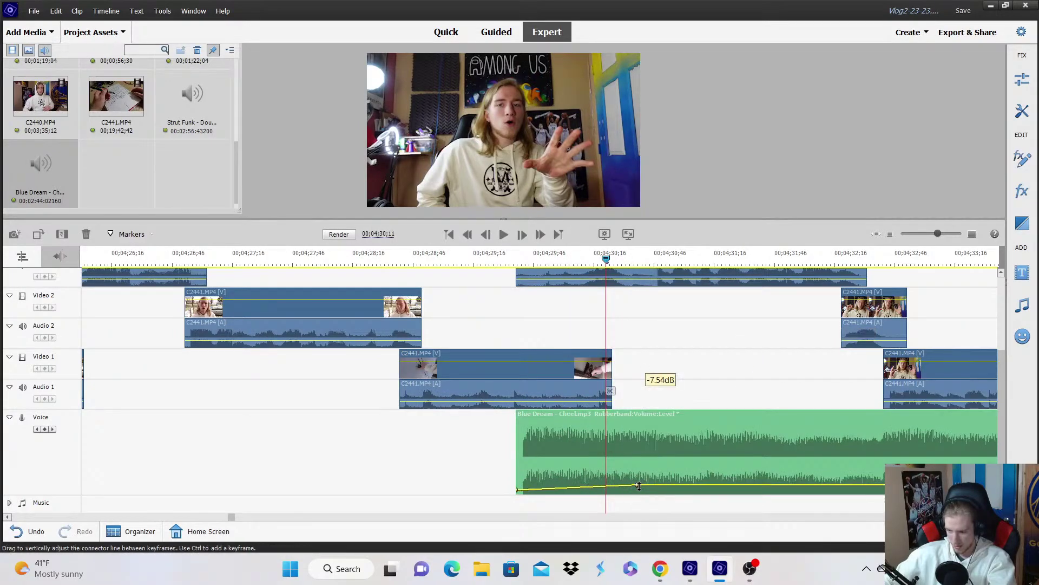
# Play back the faded start of the Blue Dream music under the talking clips up to about 00;04;32;08.
pyautogui.click(876, 234)
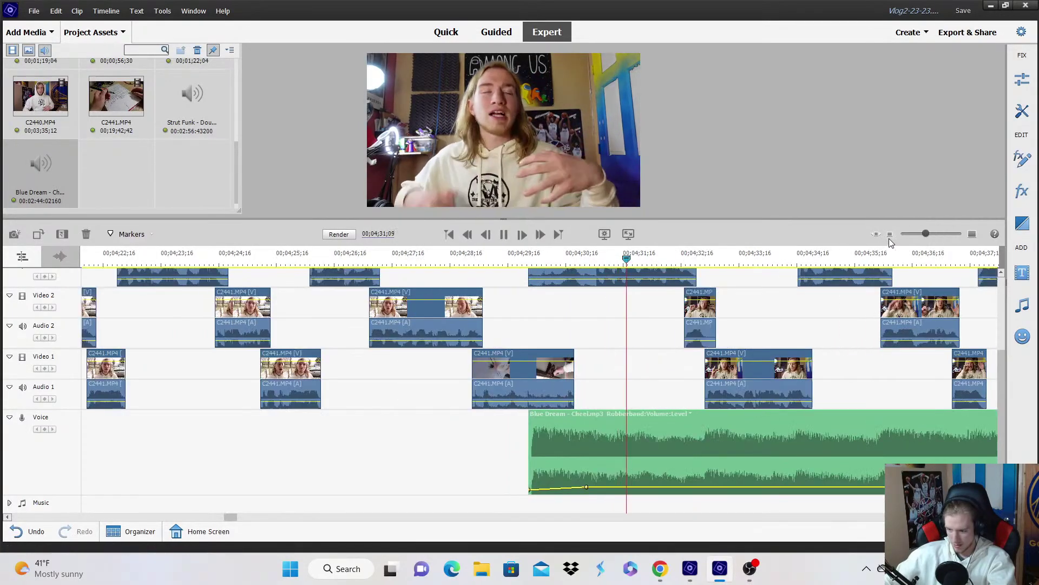
pyautogui.click(877, 234)
pyautogui.press('space')
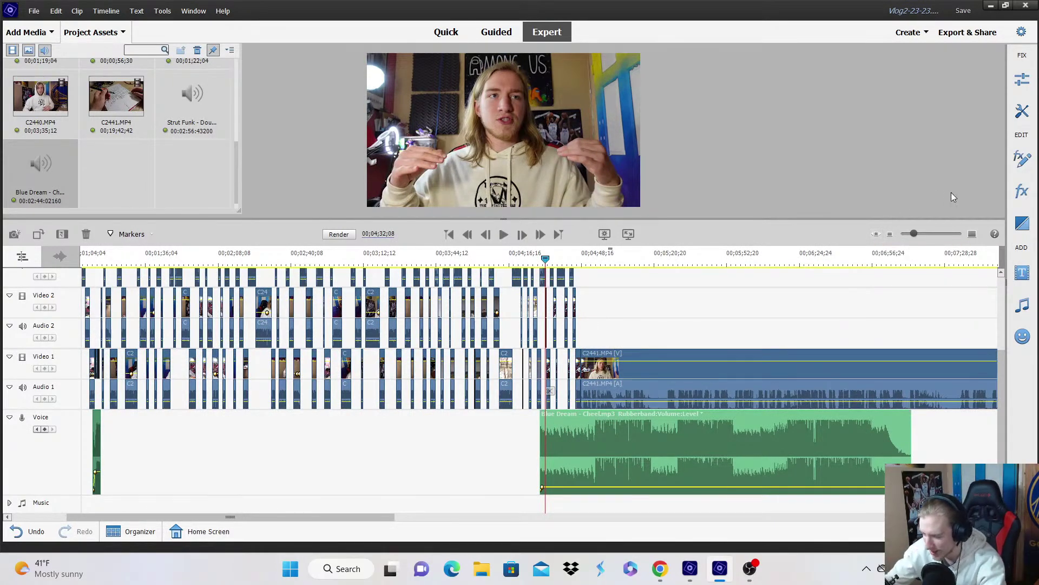
pyautogui.click(973, 233)
pyautogui.click(973, 234)
# Review the staggered talking clips with the Blue Dream music by playing from 00;04;32;08 to about 00;04;42;27.
pyautogui.press('space')
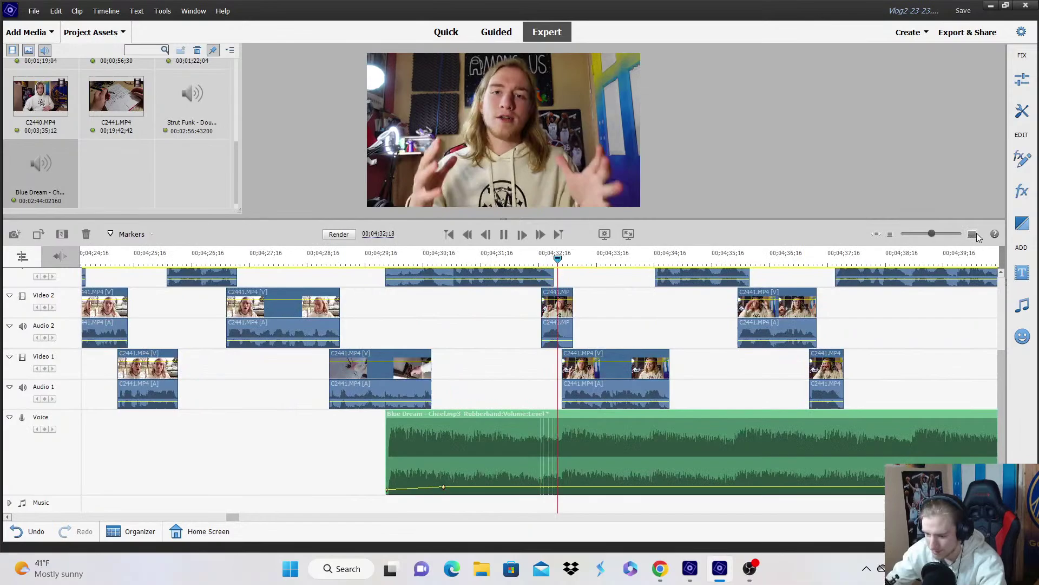
pyautogui.click(889, 234)
pyautogui.click(890, 233)
pyautogui.click(973, 234)
pyautogui.click(972, 234)
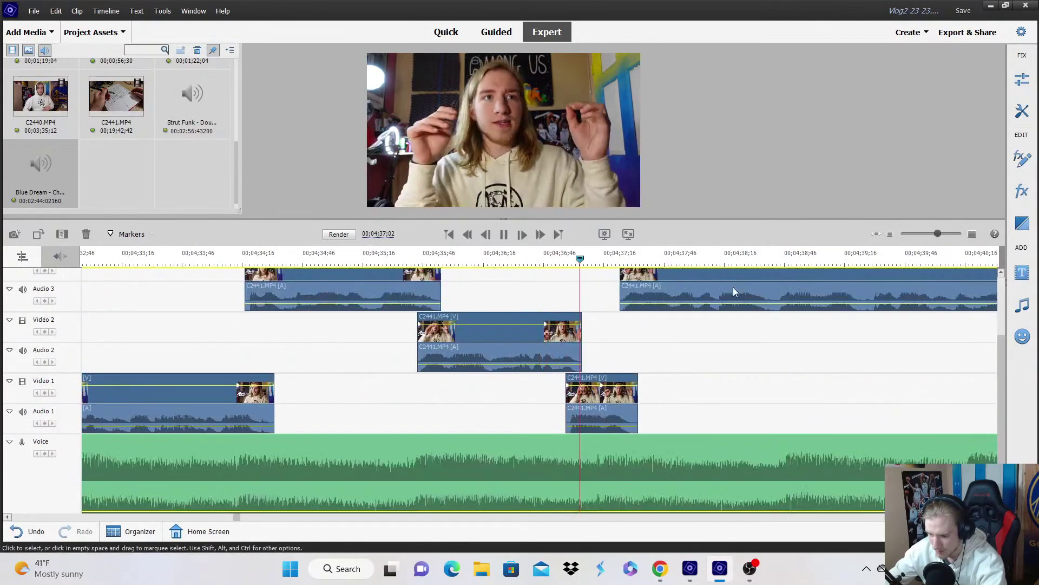
pyautogui.click(890, 233)
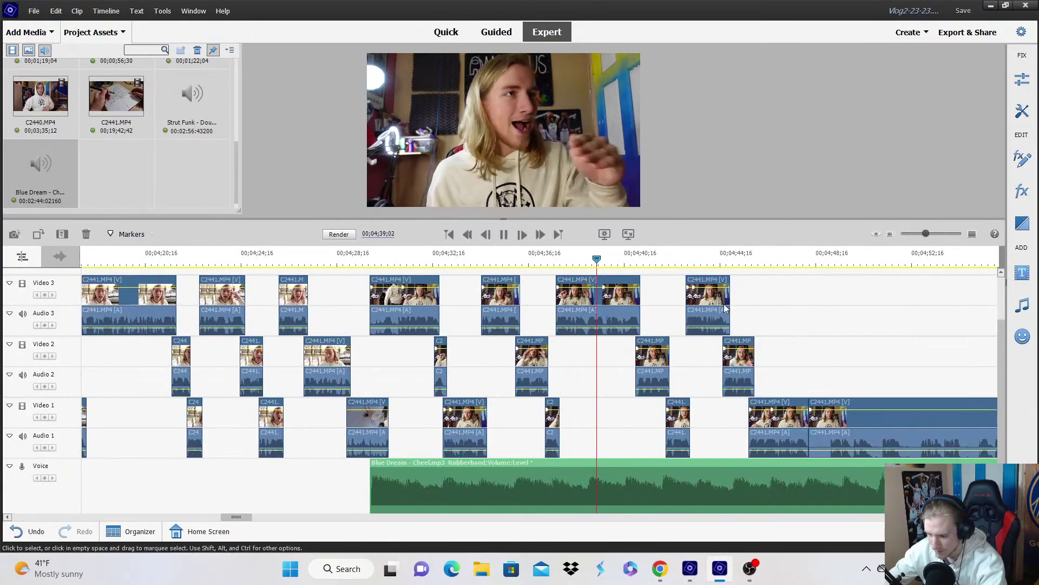
pyautogui.press('=')
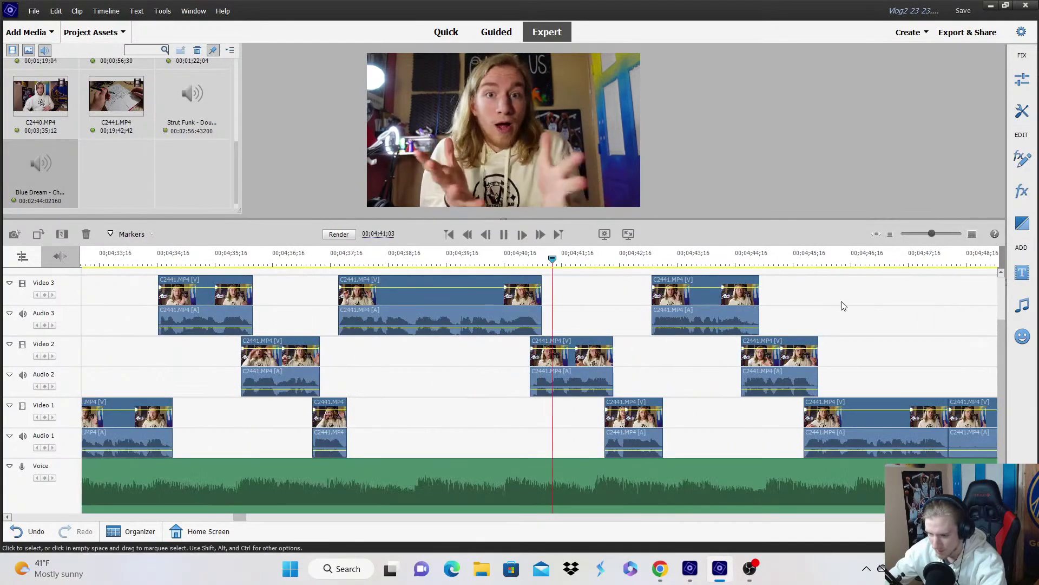
pyautogui.click(889, 233)
pyautogui.press('space')
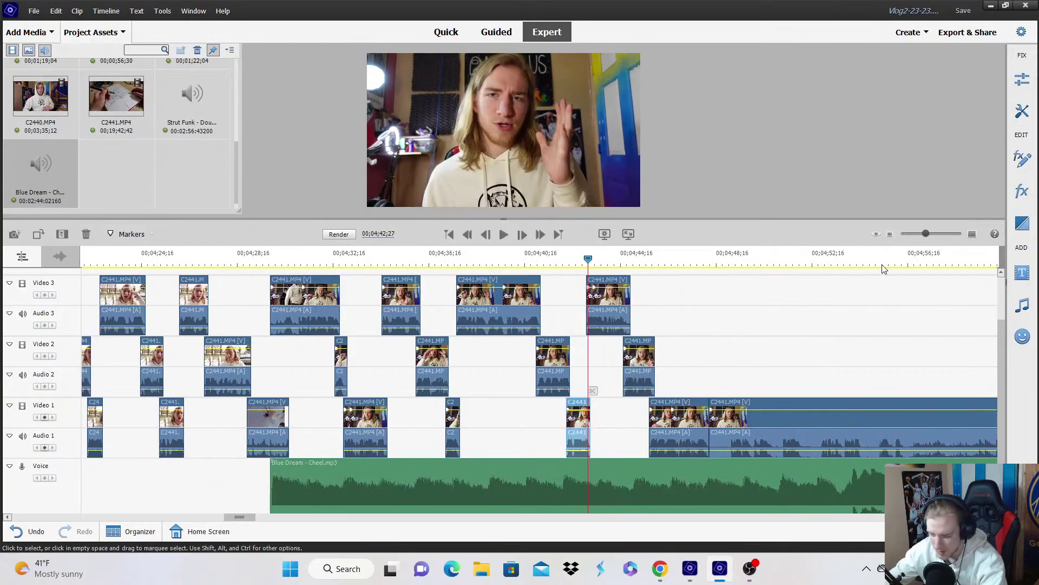
# Play on past 00;04;42;27 and move the long remaining C2441.MP4 clip from Video 1 to Video 3, starting at about 00;04;47;22.
pyautogui.press('space')
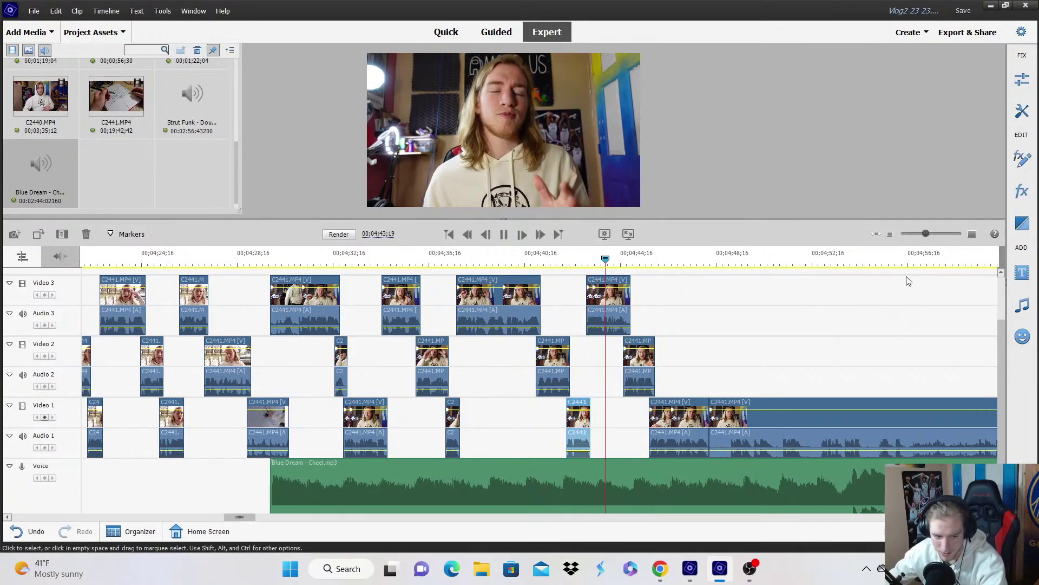
pyautogui.click(973, 234)
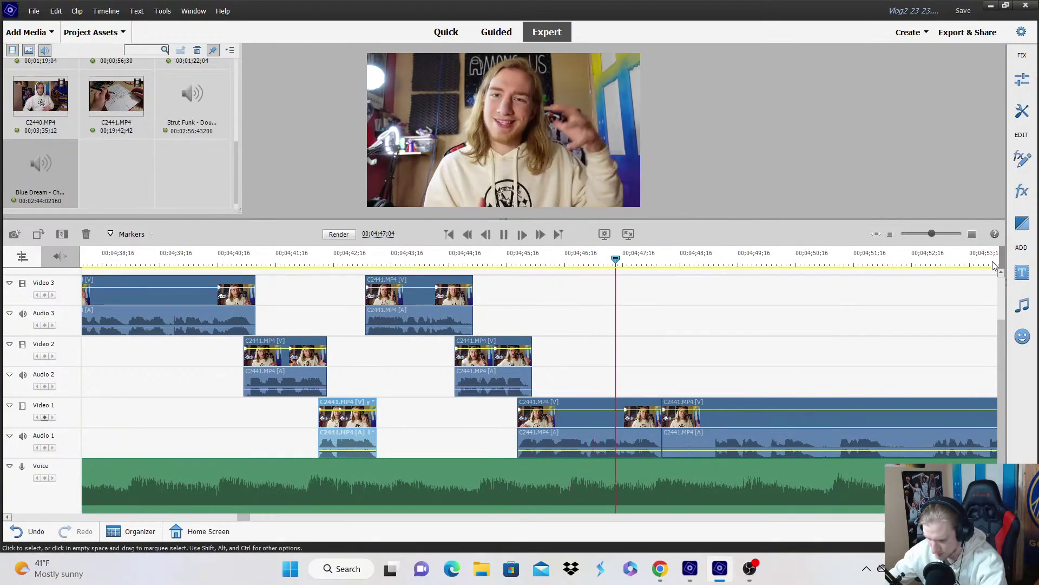
pyautogui.click(973, 234)
pyautogui.click(578, 435)
pyautogui.moveTo(634, 439); pyautogui.dragTo(552, 341)
pyautogui.click(516, 258)
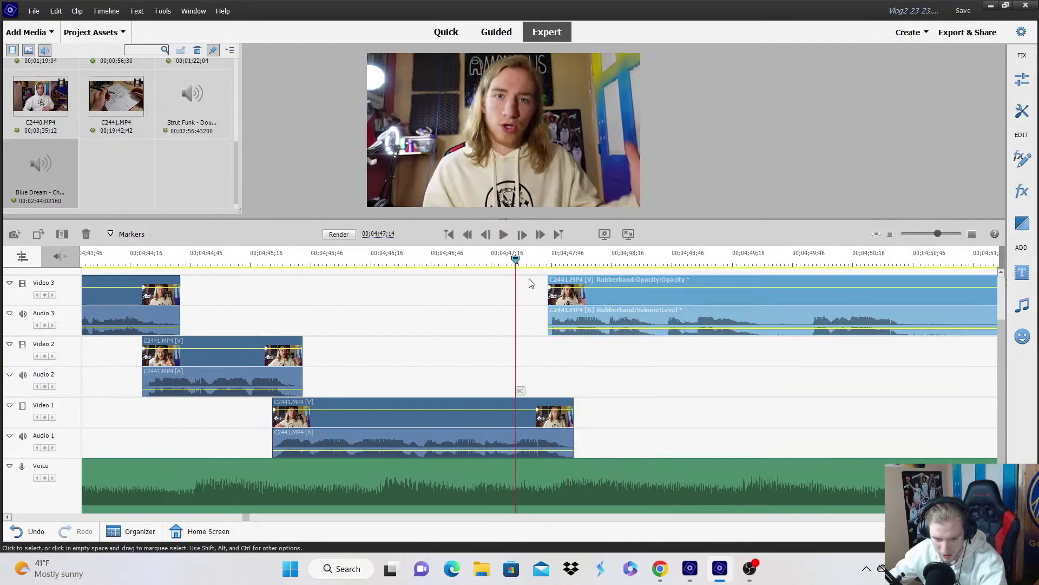
pyautogui.scroll(1, 536, 292)
pyautogui.click(536, 296)
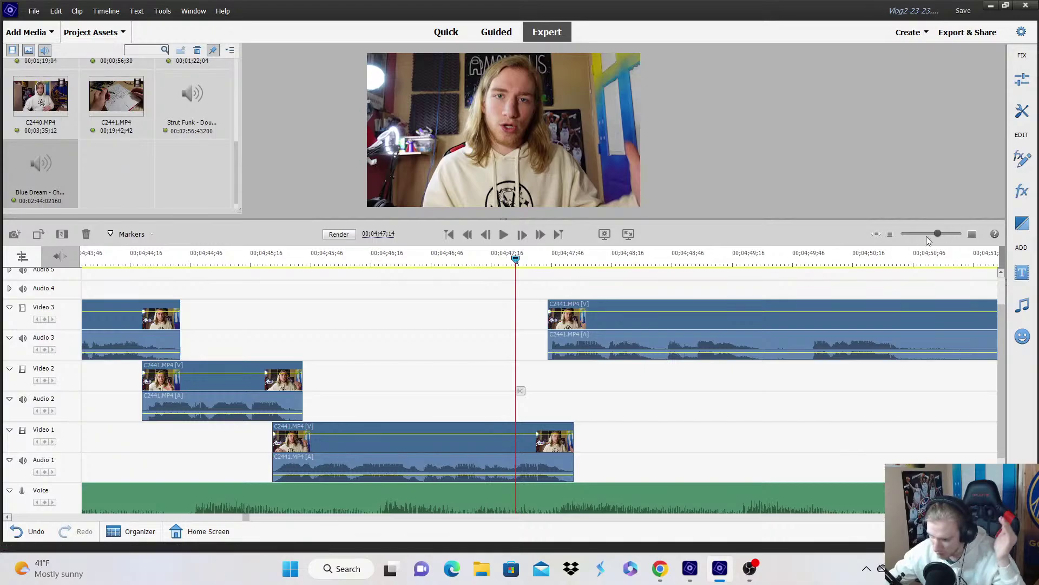
# Split the long Video 3 clip at 00;04;49;18 and move the remainder to Video 2, slightly overlapping the cut end.
pyautogui.click(890, 235)
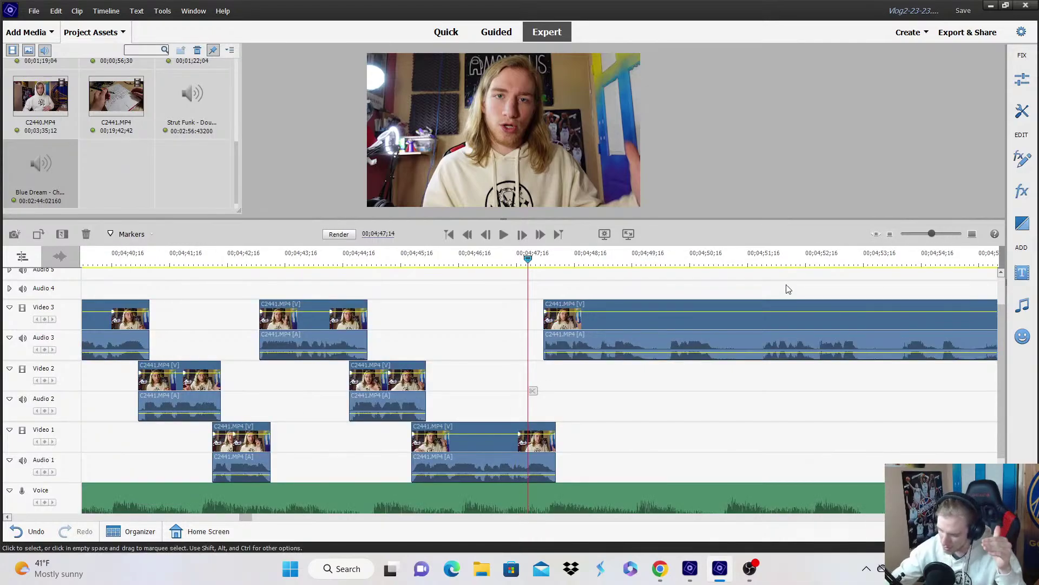
pyautogui.press('space')
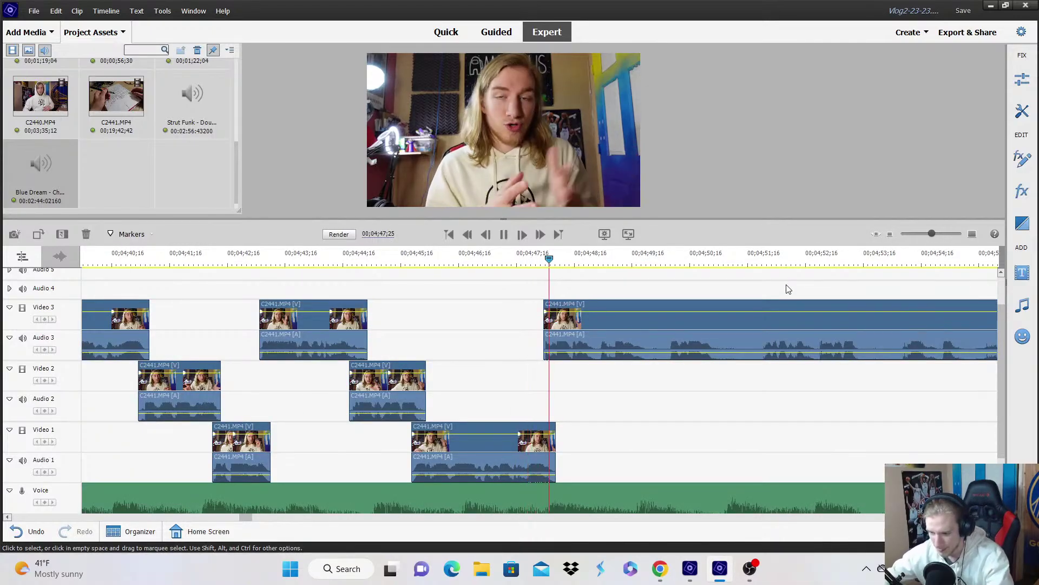
pyautogui.press('space')
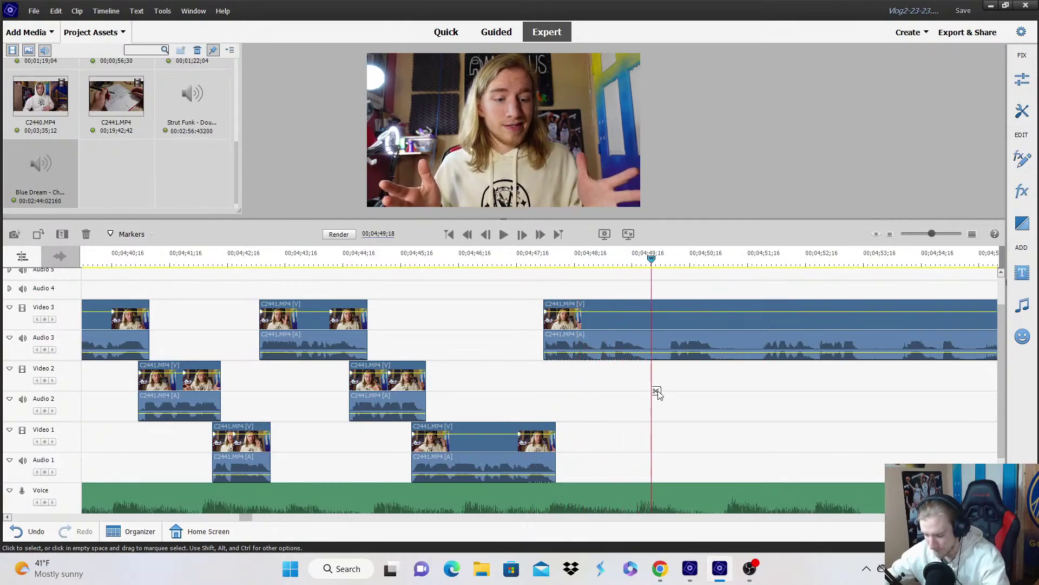
pyautogui.click(656, 392)
pyautogui.click(658, 336)
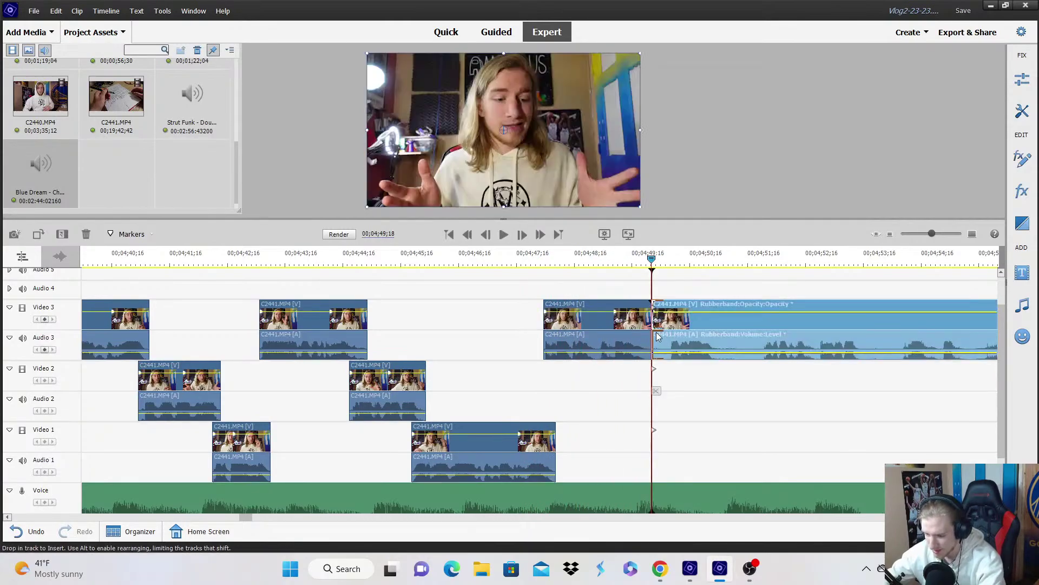
pyautogui.moveTo(667, 337); pyautogui.dragTo(667, 362)
# Split the long Video 2 clip just after 00;04;50 and move the remainder to Video 1 with a slight overlap.
pyautogui.press('space')
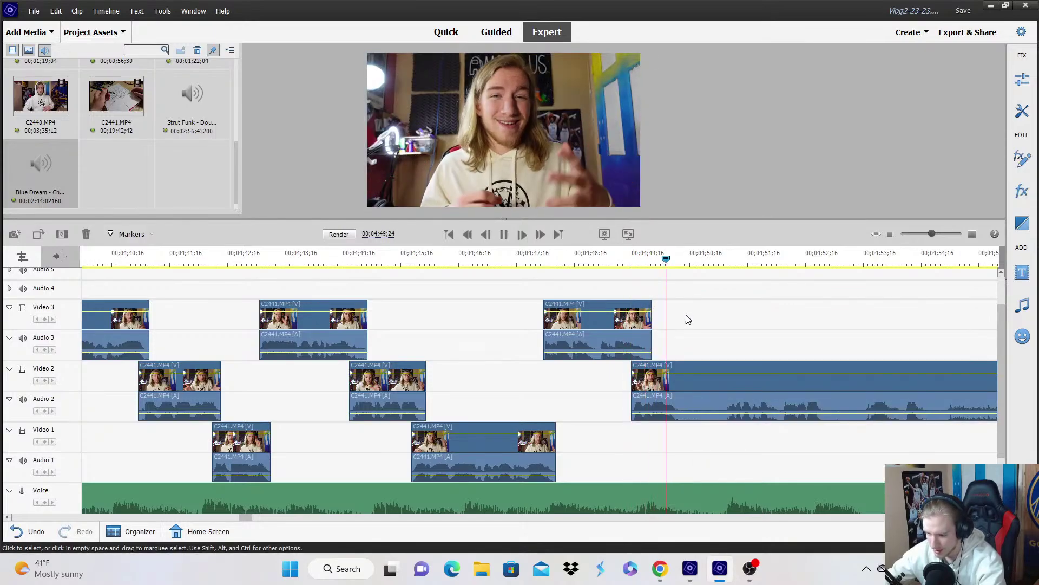
pyautogui.click(686, 392)
pyautogui.moveTo(689, 399); pyautogui.dragTo(686, 447)
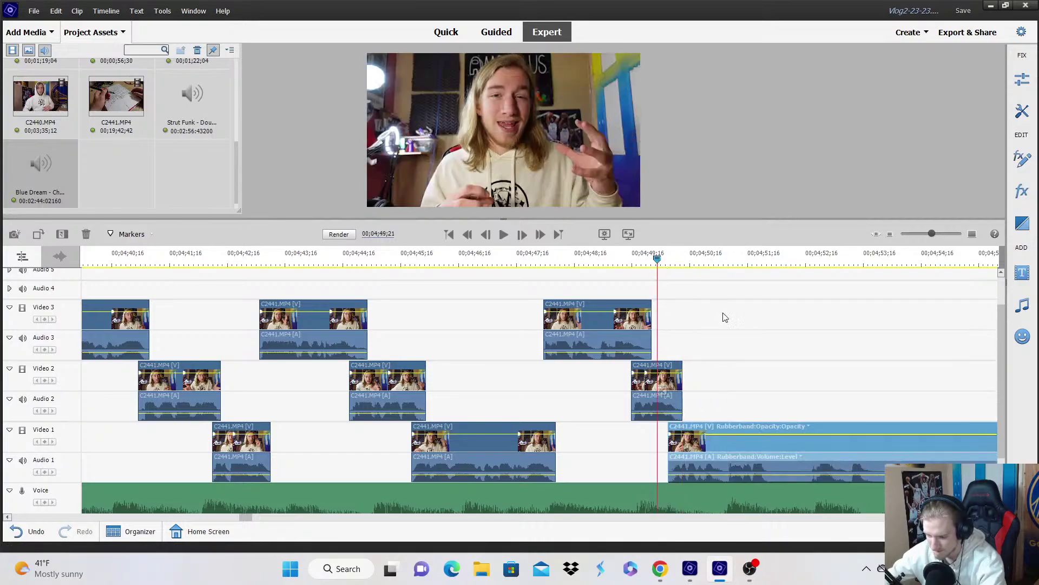
# Cut out the Video 1 section between about 00;04;50;26 and 00;05;04;20 and close the gap.
pyautogui.scroll(-2, 772, 327)
pyautogui.press('space')
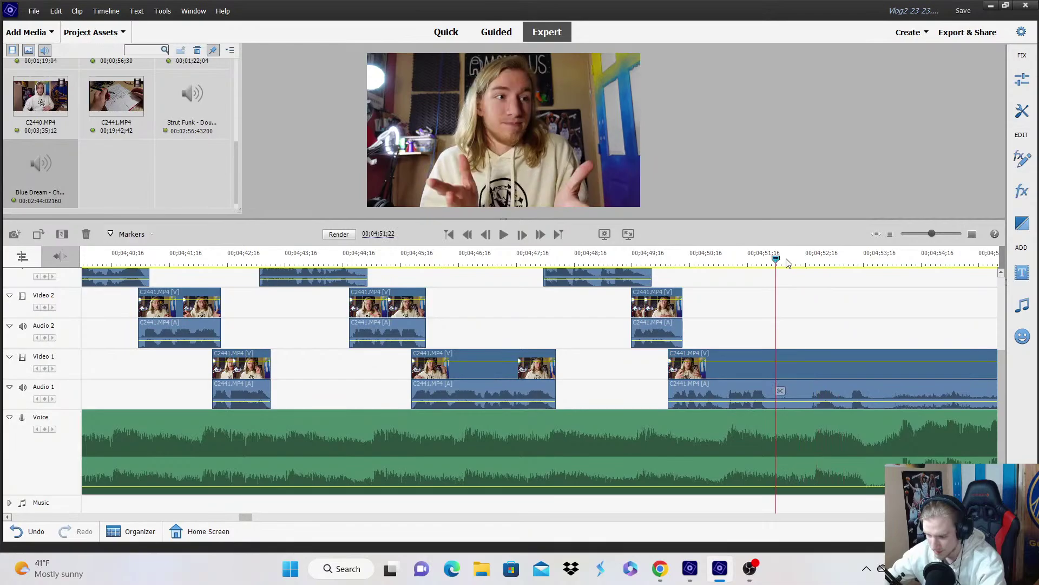
pyautogui.moveTo(724, 264)
pyautogui.mouseDown()
pyautogui.moveTo(709, 263)
pyautogui.moveTo(723, 262)
pyautogui.mouseUp()
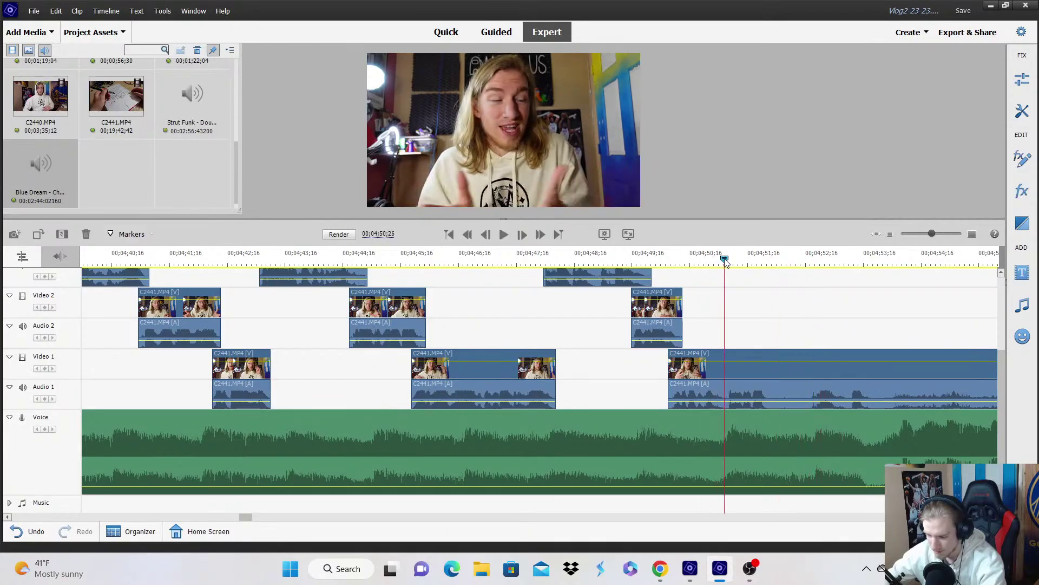
pyautogui.press('space')
pyautogui.press('-')
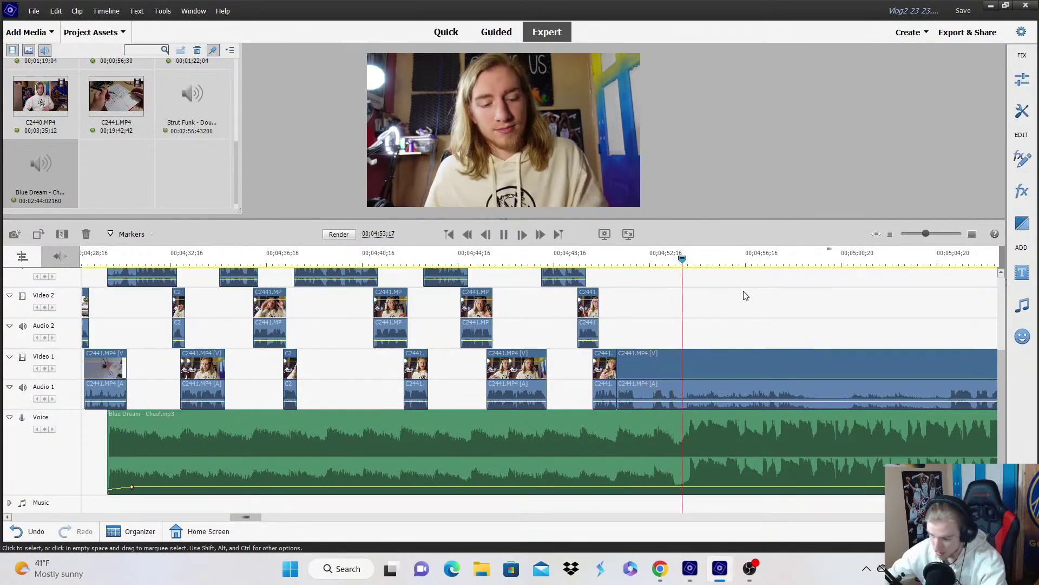
pyautogui.click(945, 368)
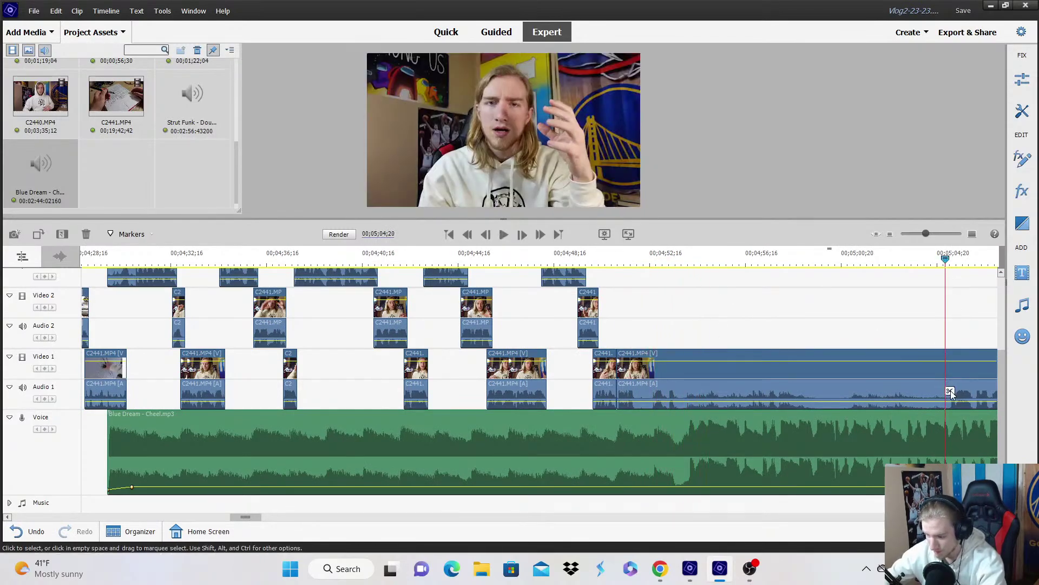
pyautogui.click(951, 391)
pyautogui.rightClick(828, 387)
pyautogui.press('Escape')
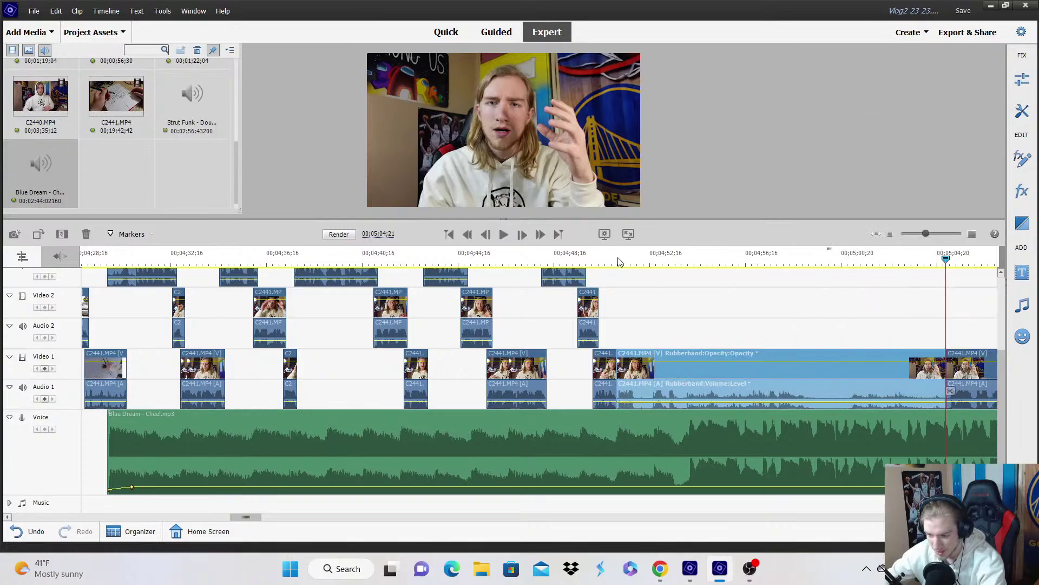
# Move the remaining long clip from Video 1 to Video 3 at 00;04;50;17 and trim a little off its start.
pyautogui.click(620, 260)
pyautogui.click(972, 233)
pyautogui.click(972, 233)
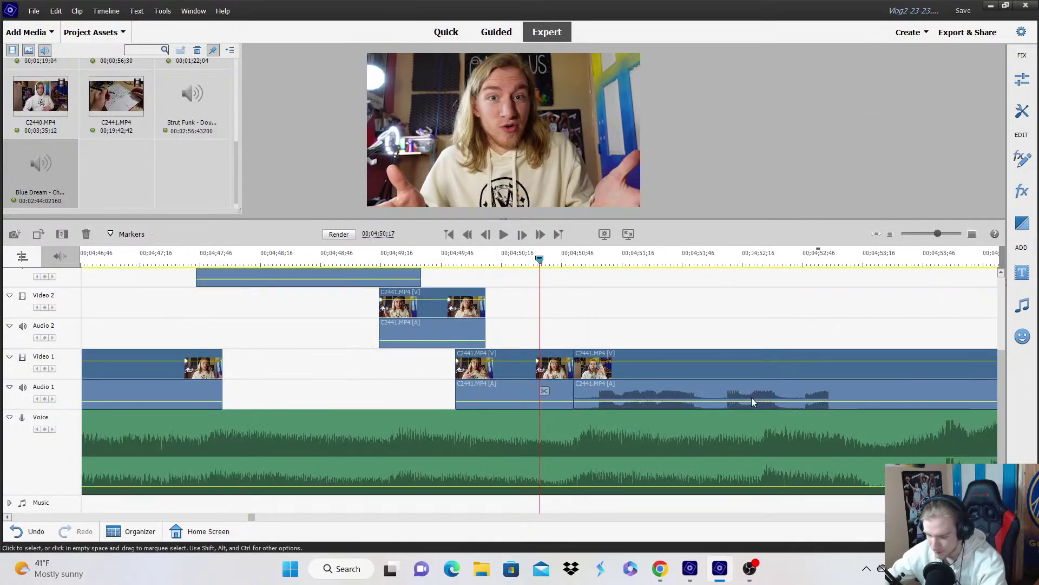
pyautogui.moveTo(642, 382); pyautogui.dragTo(587, 295)
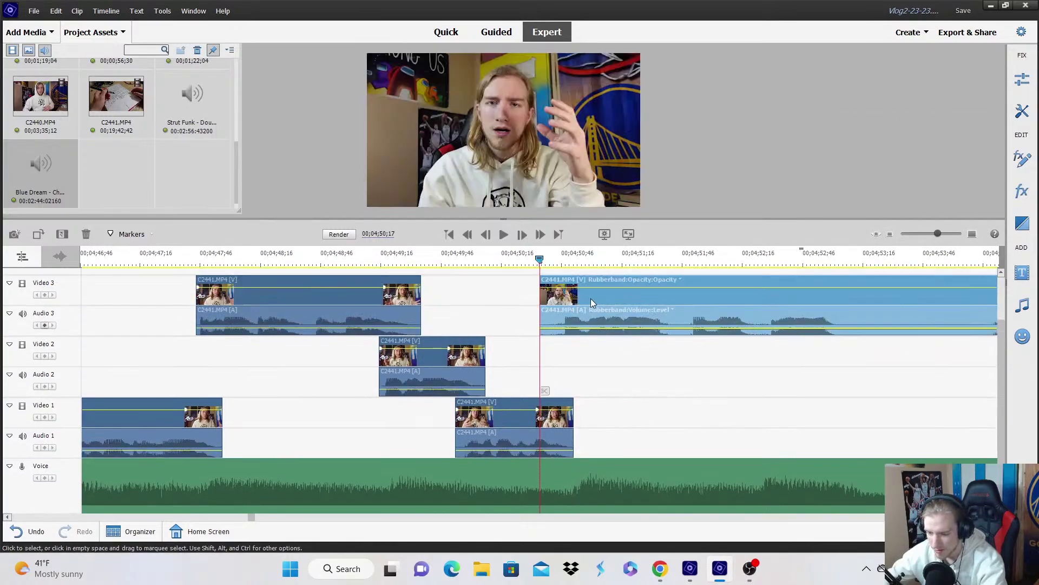
pyautogui.moveTo(543, 349); pyautogui.dragTo(572, 355)
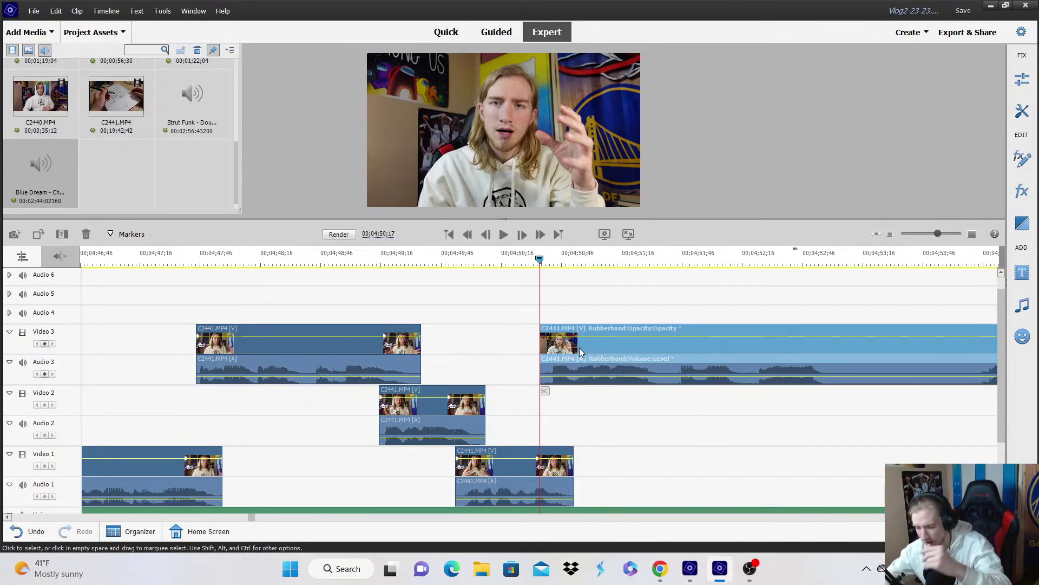
pyautogui.click(599, 291)
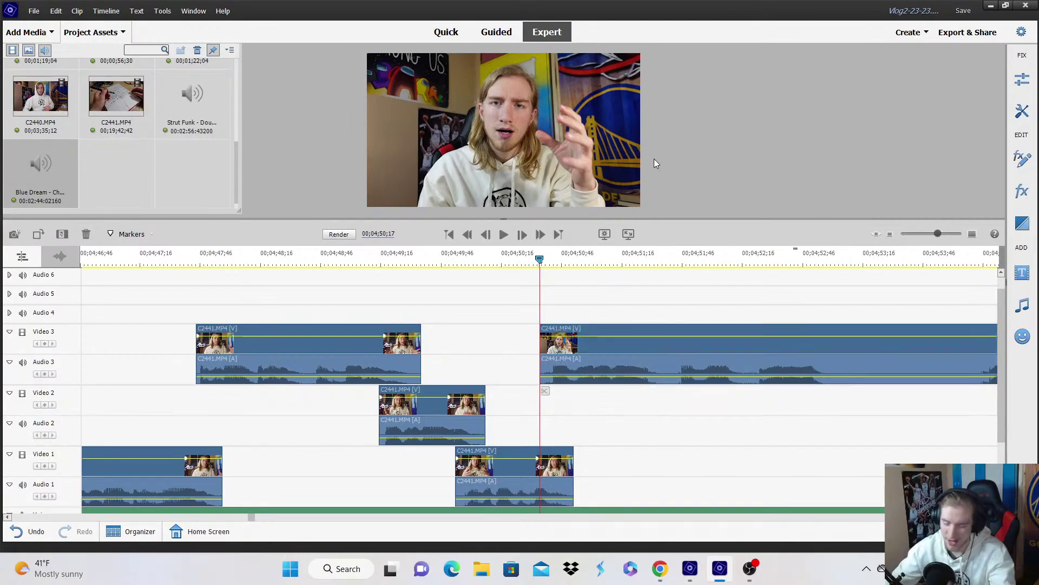
# Save the project, play the join from 00;04;50;05, and shift the long Video 3 clip to start at about 00;04;50;20.
pyautogui.click(491, 277)
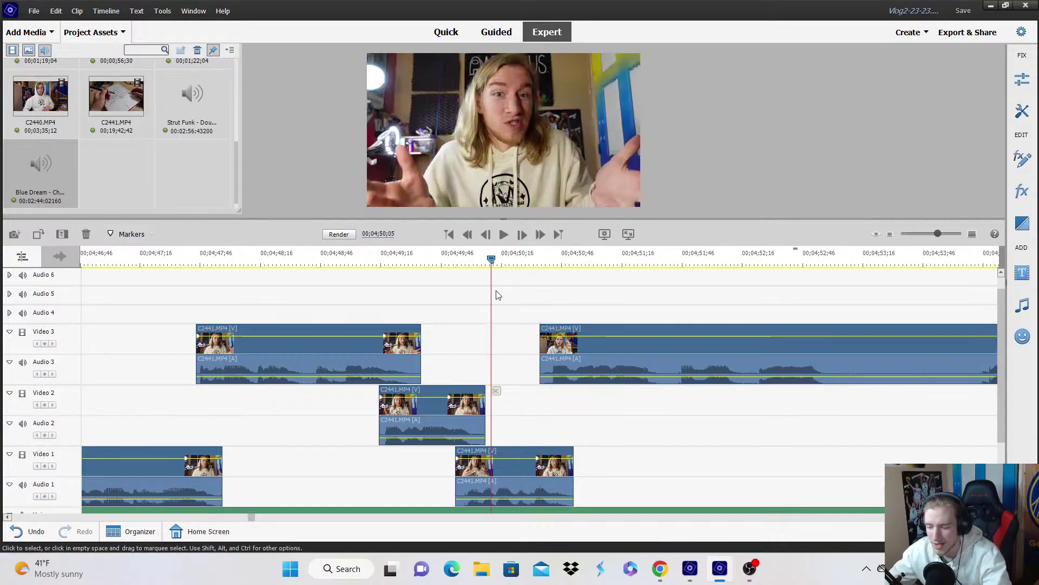
pyautogui.click(963, 12)
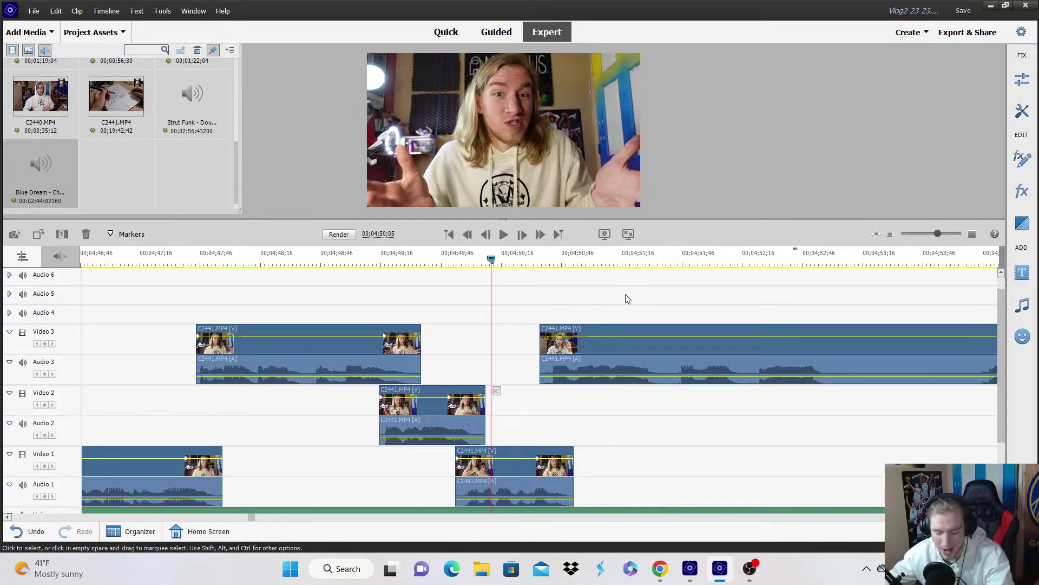
pyautogui.press('space')
pyautogui.scroll(-1, 568, 335)
pyautogui.moveTo(568, 336); pyautogui.dragTo(583, 327)
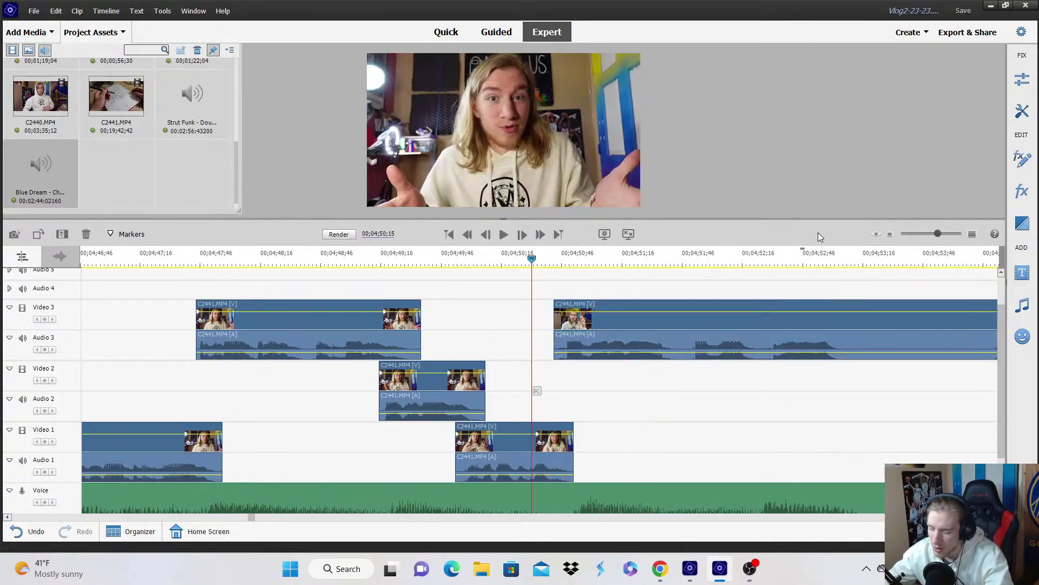
# Split the long Video 3 clip at 00;04;53;03 and move the remainder to Video 2, nudging it earlier to overlap the cut end.
pyautogui.click(891, 234)
pyautogui.click(891, 234)
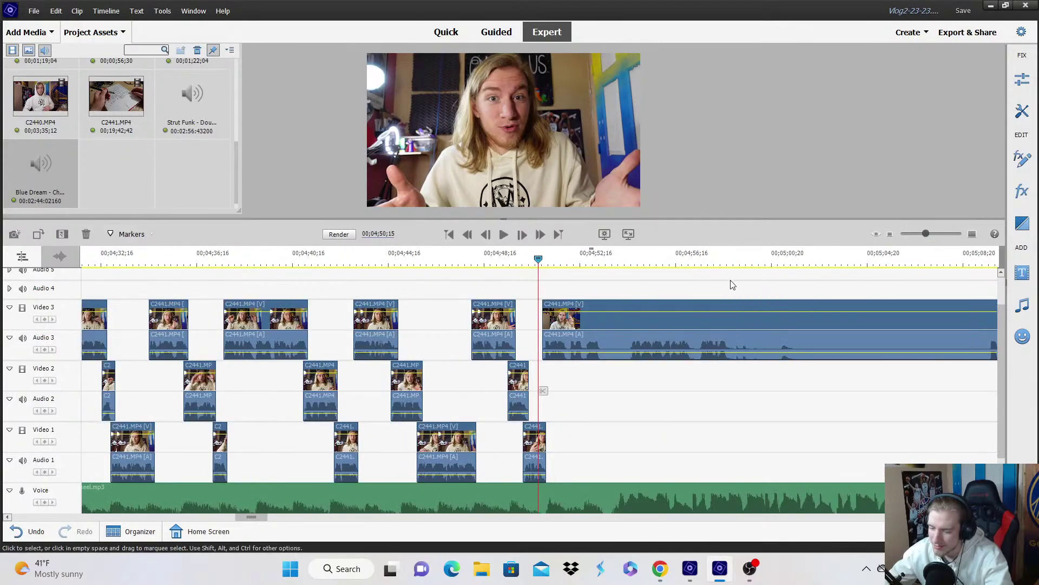
pyautogui.click(972, 234)
pyautogui.click(973, 234)
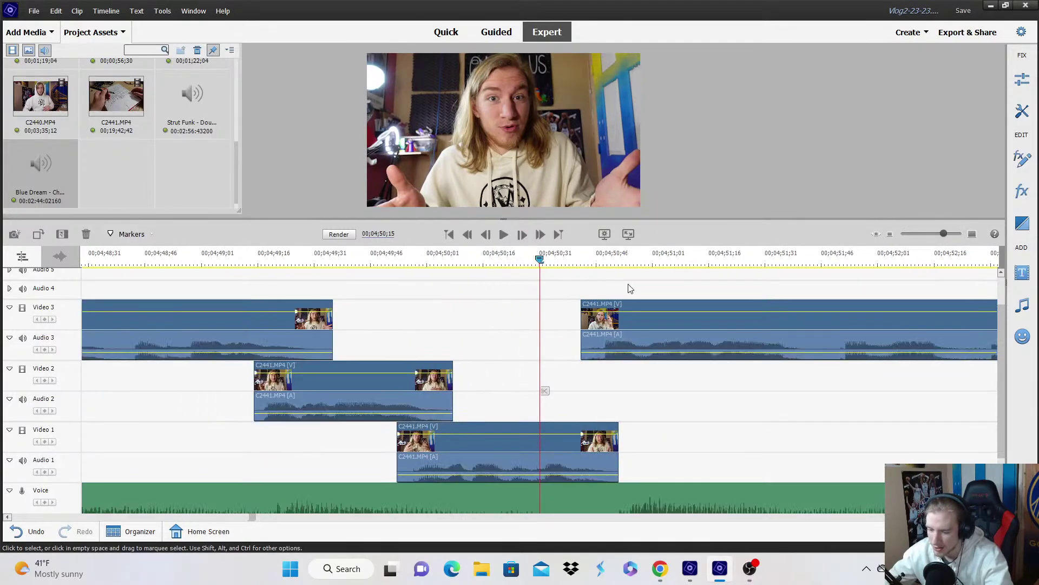
pyautogui.click(890, 234)
pyautogui.click(890, 234)
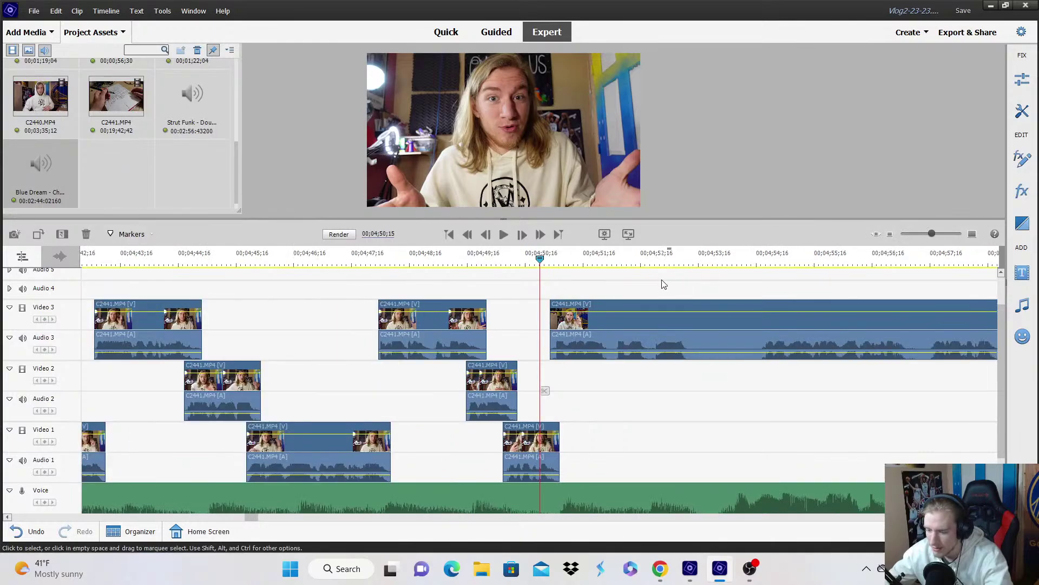
pyautogui.press('space')
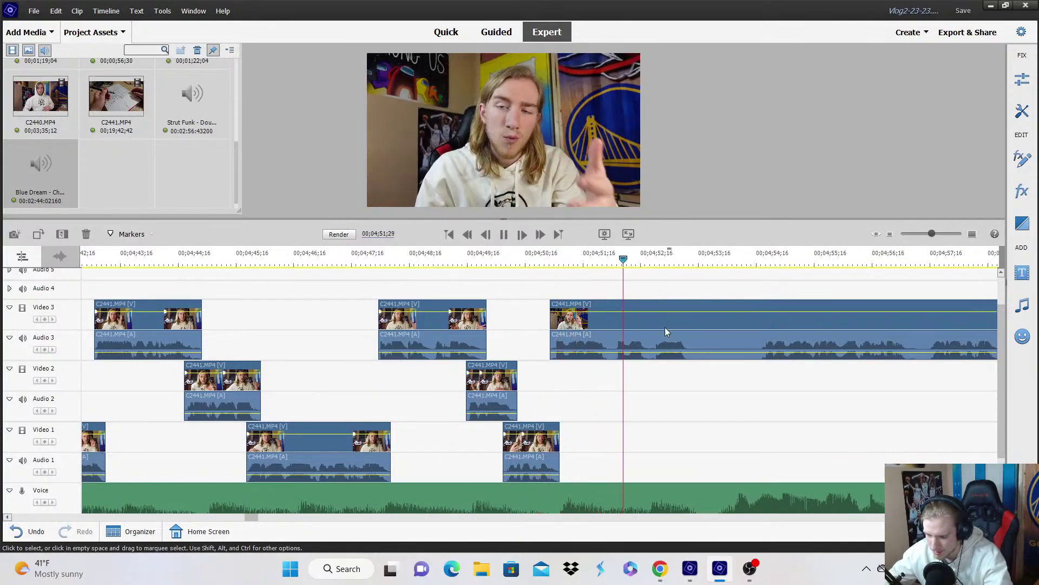
pyautogui.press('space')
pyautogui.click(695, 390)
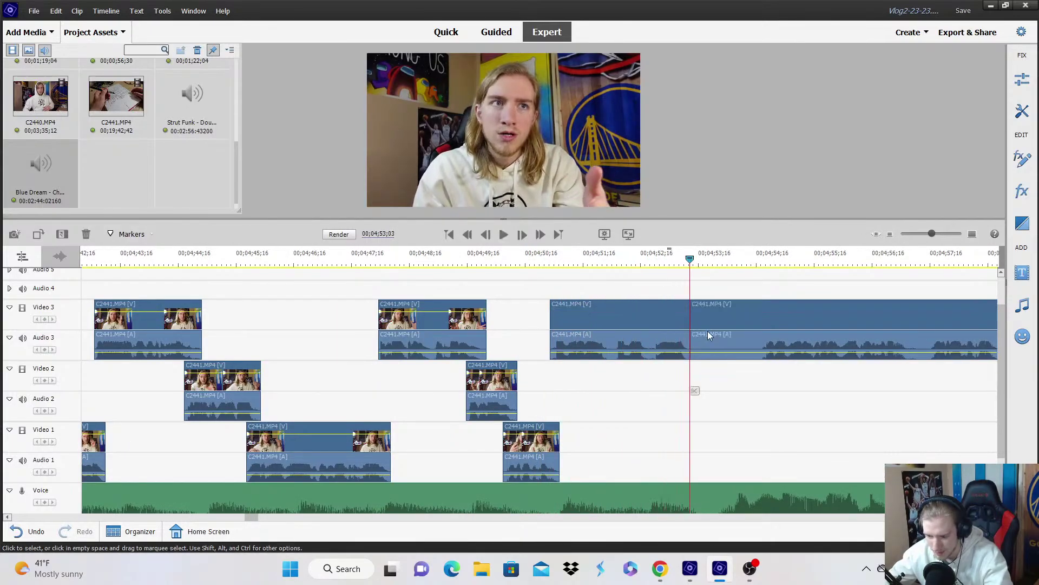
pyautogui.moveTo(693, 334); pyautogui.dragTo(692, 387)
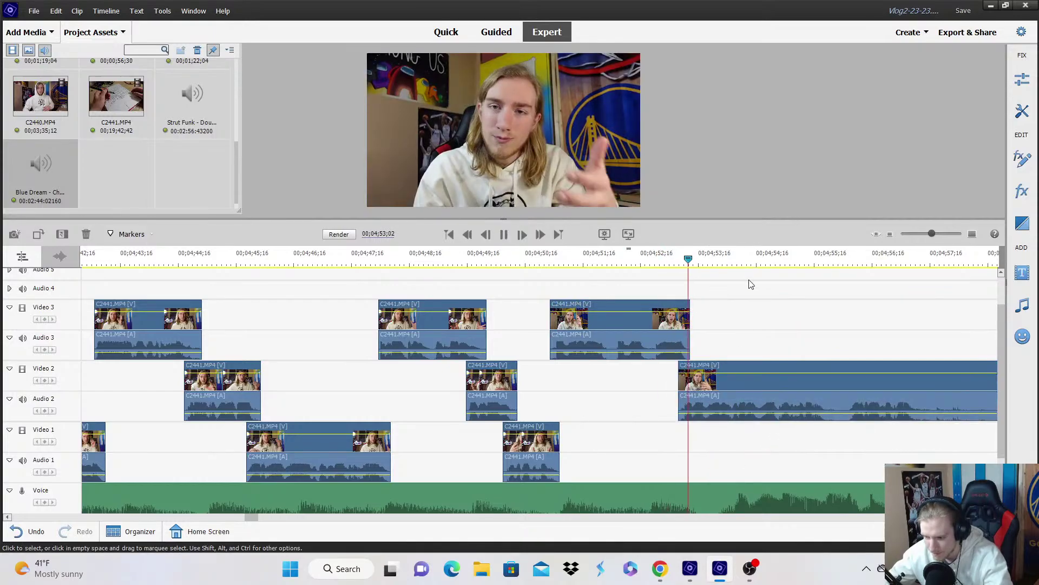
pyautogui.press('space')
pyautogui.moveTo(713, 347); pyautogui.dragTo(698, 368)
# Split the long Video 2 clip at 00;04;55;11 and move the remainder to Video 1, slightly overlapping the cut end.
pyautogui.press('space')
pyautogui.scroll(-1, 838, 337)
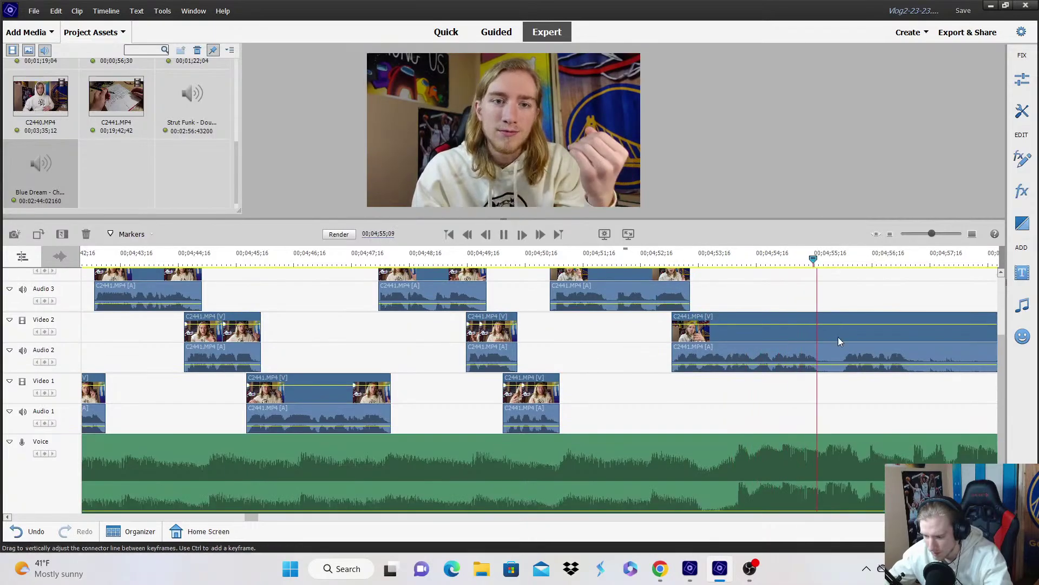
pyautogui.press('space')
pyautogui.click(825, 390)
pyautogui.click(827, 357)
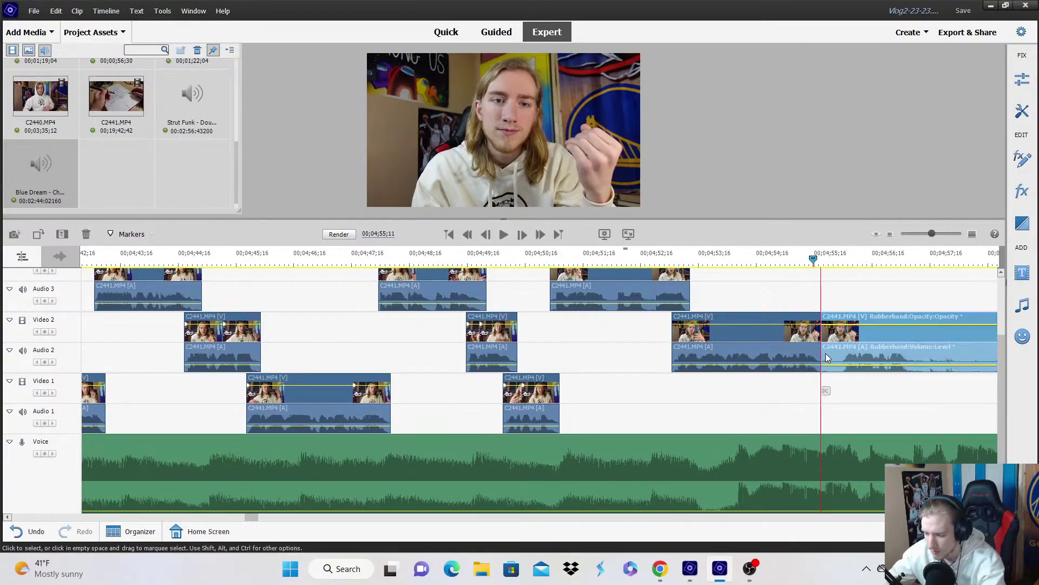
pyautogui.moveTo(827, 358); pyautogui.dragTo(812, 419)
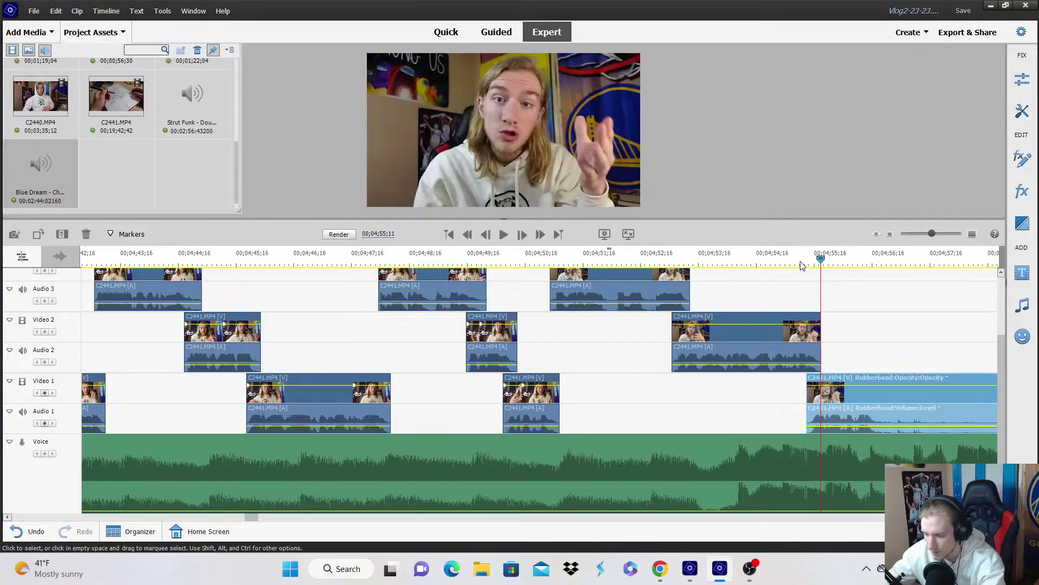
# Play the join from 00;04;54;28 and split the long Video 1 clip at 00;04;56;10 where the speech ends.
pyautogui.click(870, 303)
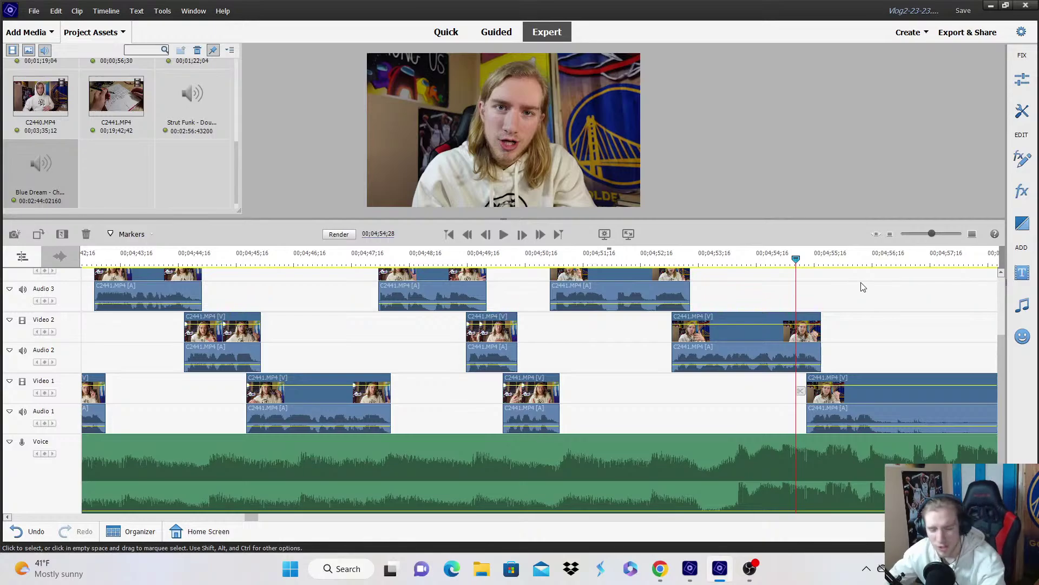
pyautogui.press('space')
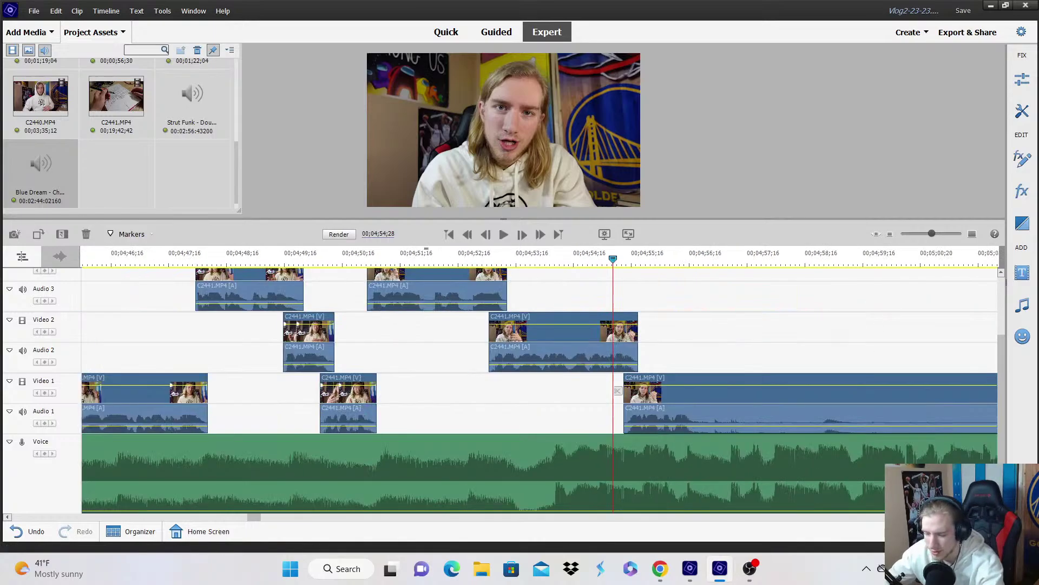
pyautogui.click(704, 398)
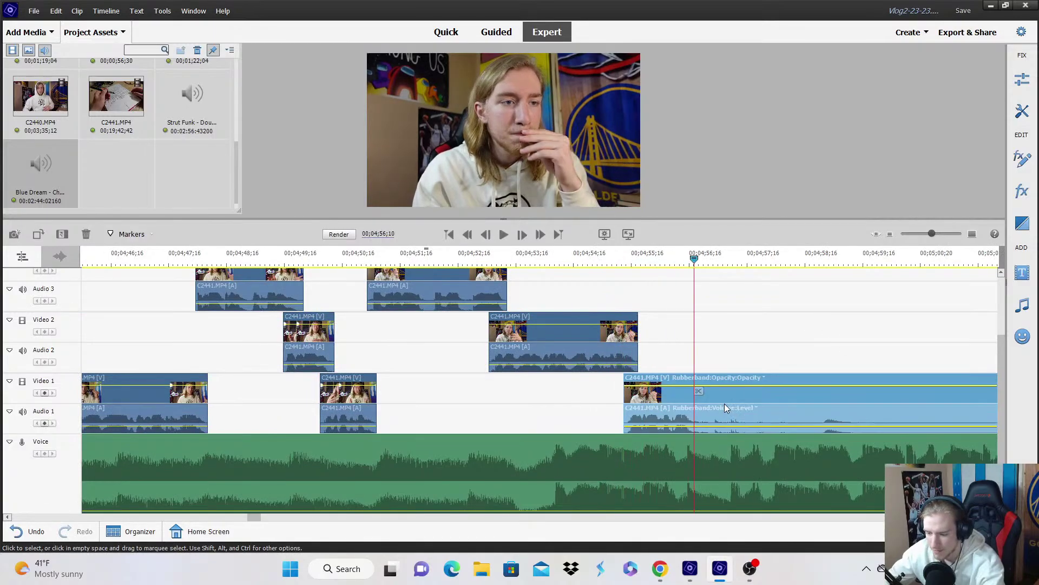
# Split the long Video 1 clip again at 00;05;07;07 and delete the silent section before it, closing the gap.
pyautogui.press('-')
pyautogui.press('-')
pyautogui.press('-')
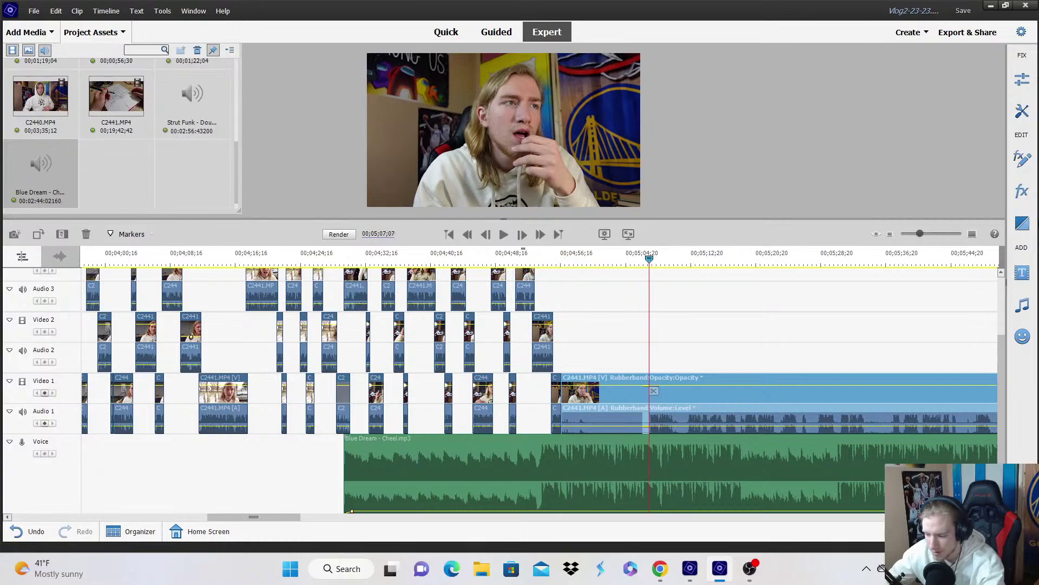
pyautogui.click(974, 236)
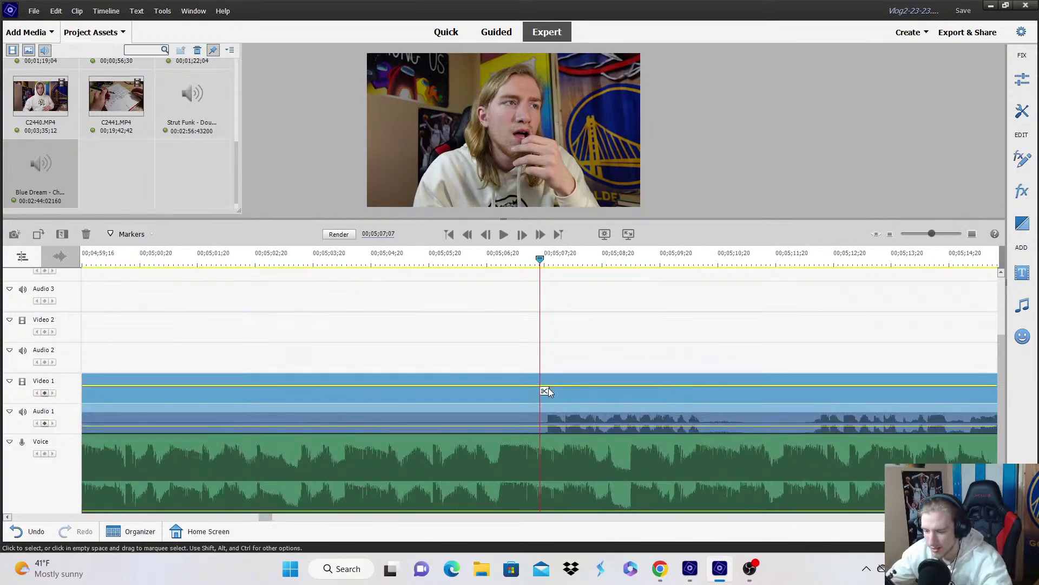
pyautogui.click(891, 235)
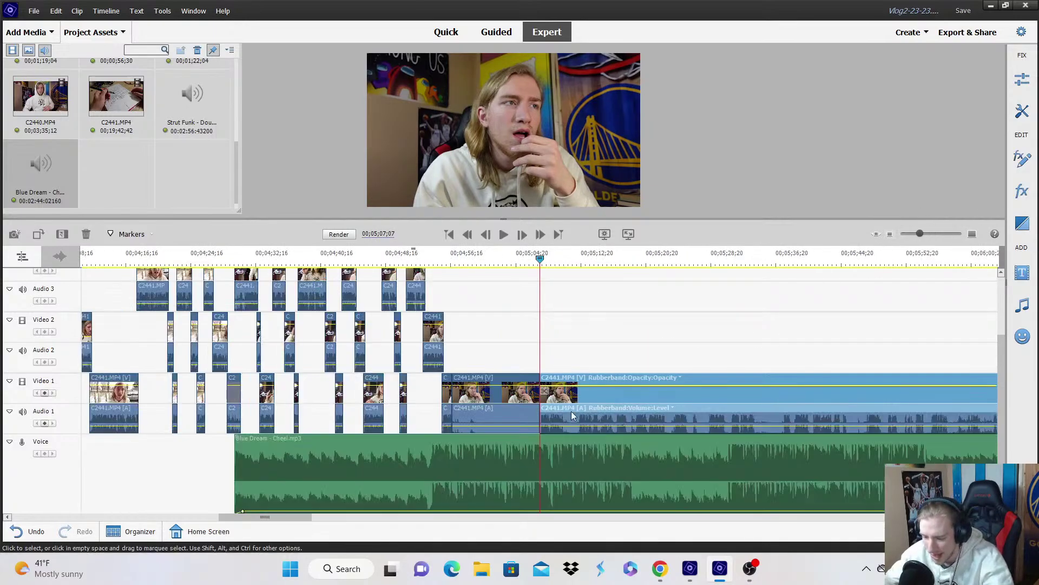
pyautogui.rightClick(500, 397)
pyautogui.click(615, 135)
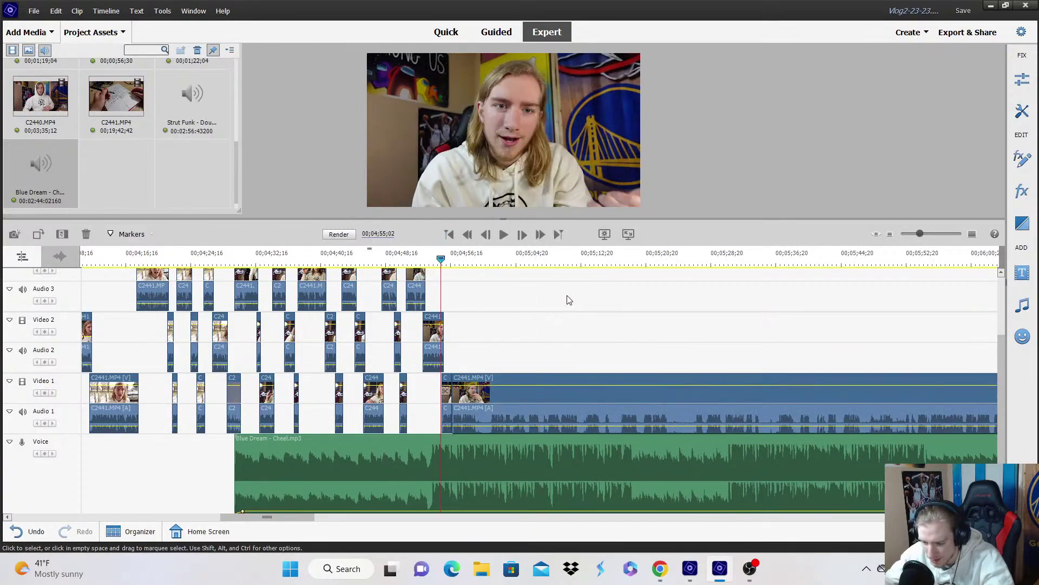
# Move the remaining long clip from Video 1 to Video 3, slightly overlapping the short clip's end, and play the join.
pyautogui.click(972, 234)
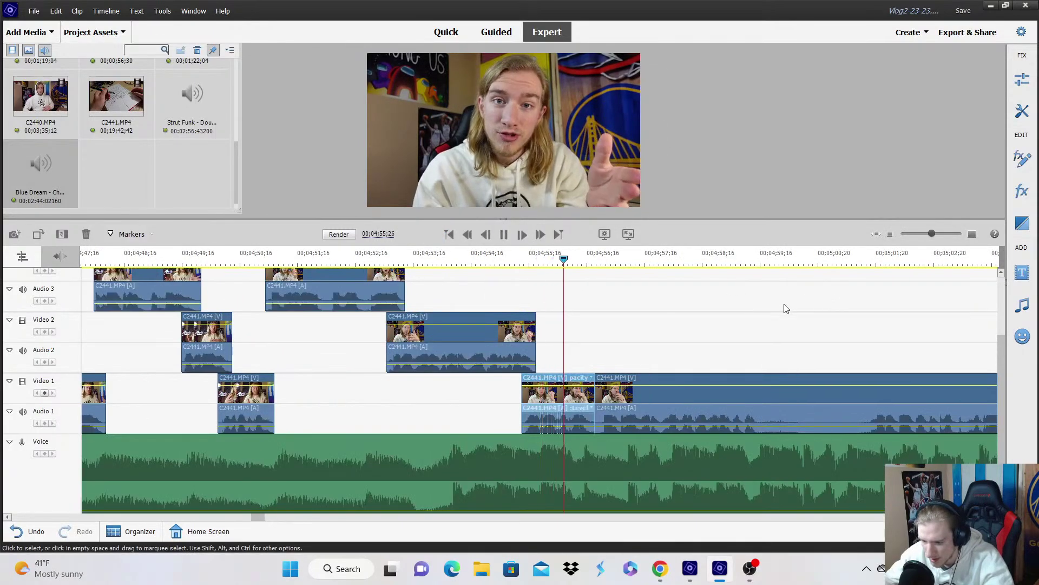
pyautogui.moveTo(603, 411); pyautogui.dragTo(590, 298)
pyautogui.scroll(2, 610, 312)
pyautogui.press('space')
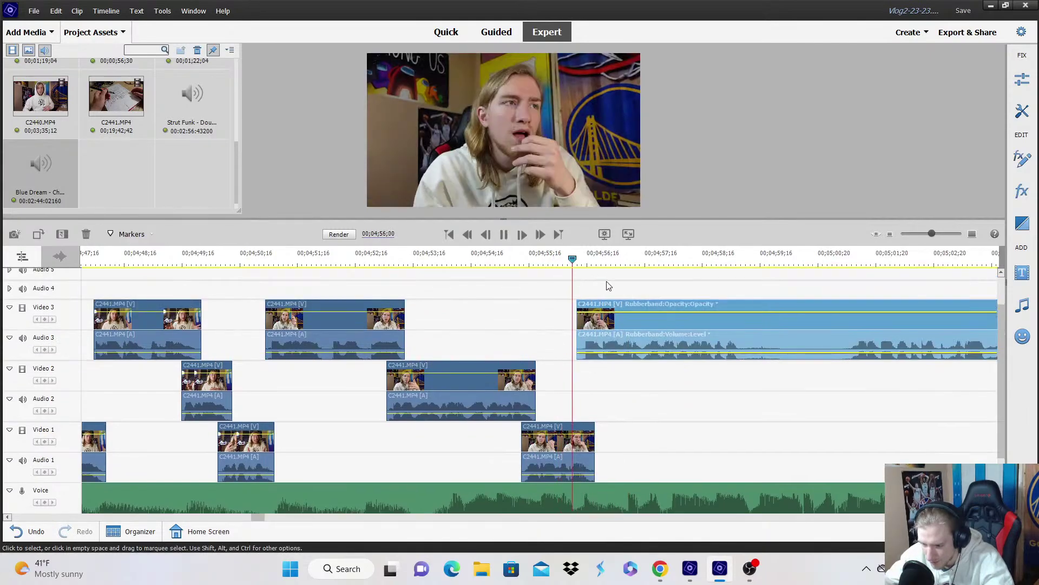
pyautogui.click(701, 291)
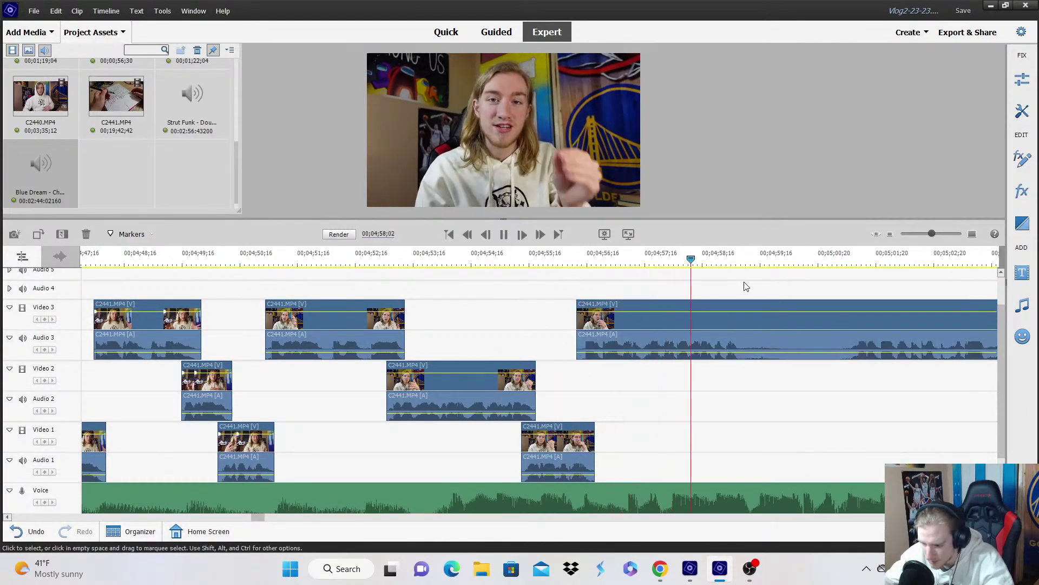
# Split the long Video 3 clip at about 00;04;59, trim the remainder's opening pause, and move it to Video 2 overlapping the cut end.
pyautogui.press('space')
pyautogui.click(749, 390)
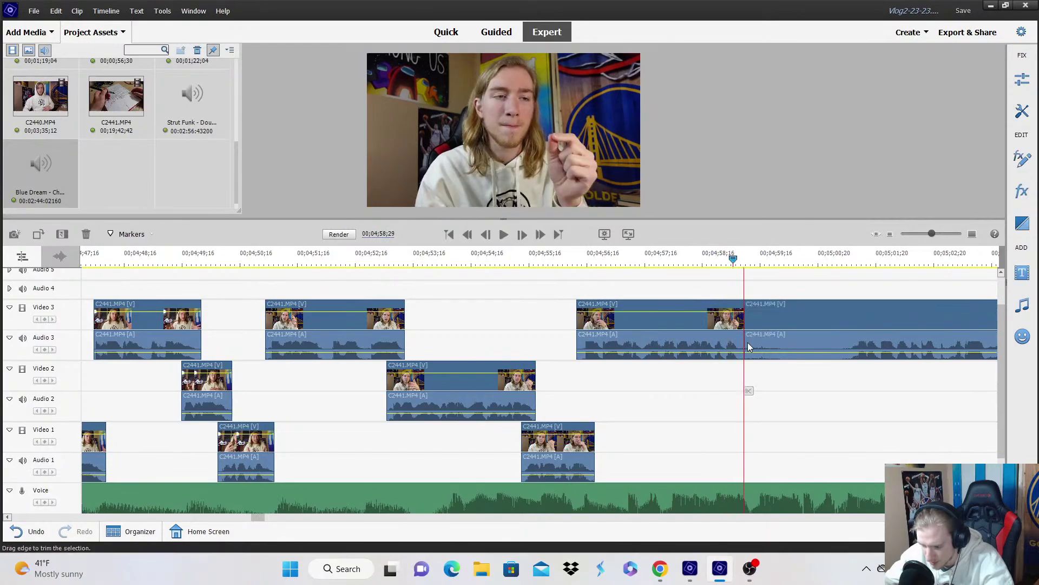
pyautogui.moveTo(747, 339); pyautogui.dragTo(742, 271)
pyautogui.press('space')
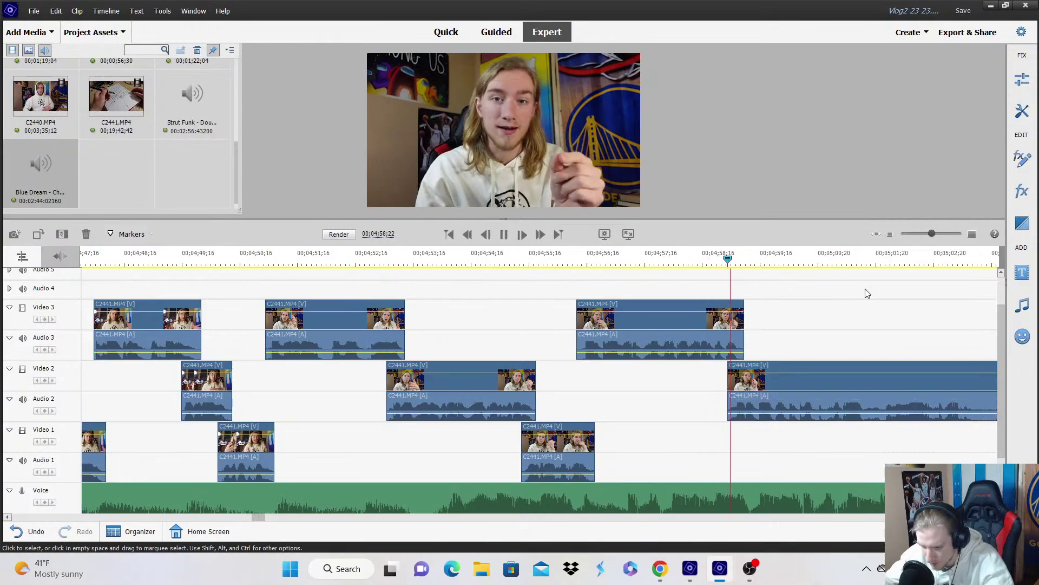
# Split the long Video 2 clip at 00;05;03;00 and move the remainder to Video 1, trimmed at its start and overlapping the cut end.
pyautogui.press('-')
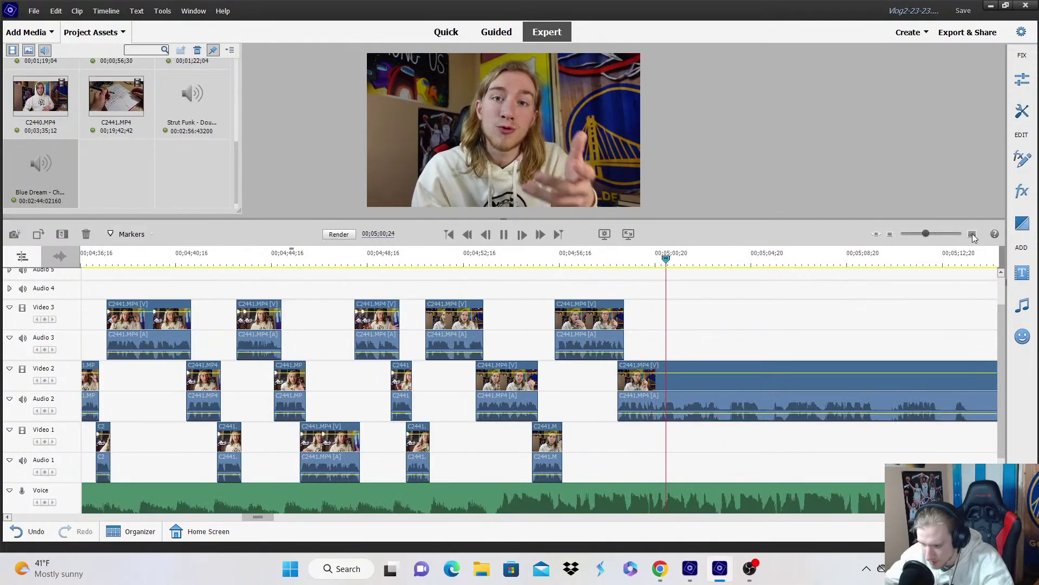
pyautogui.press('=')
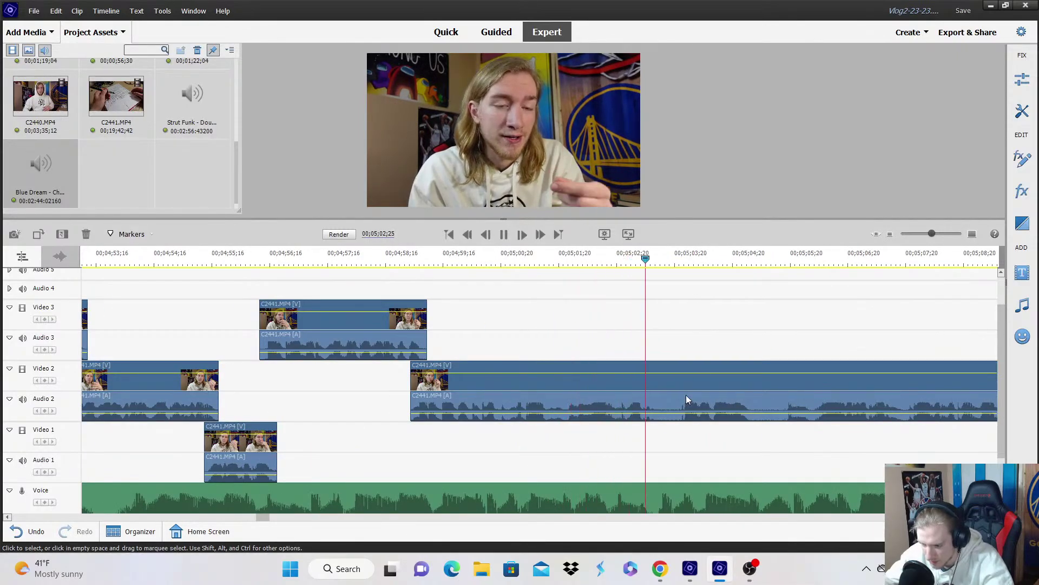
pyautogui.press('space')
pyautogui.click(661, 392)
pyautogui.moveTo(662, 393); pyautogui.dragTo(663, 427)
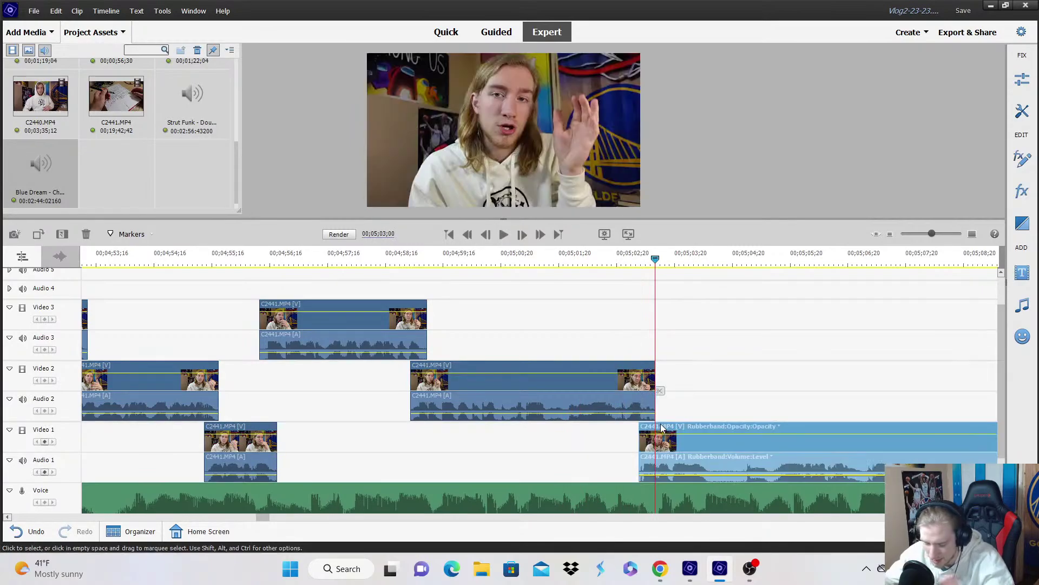
pyautogui.click(700, 356)
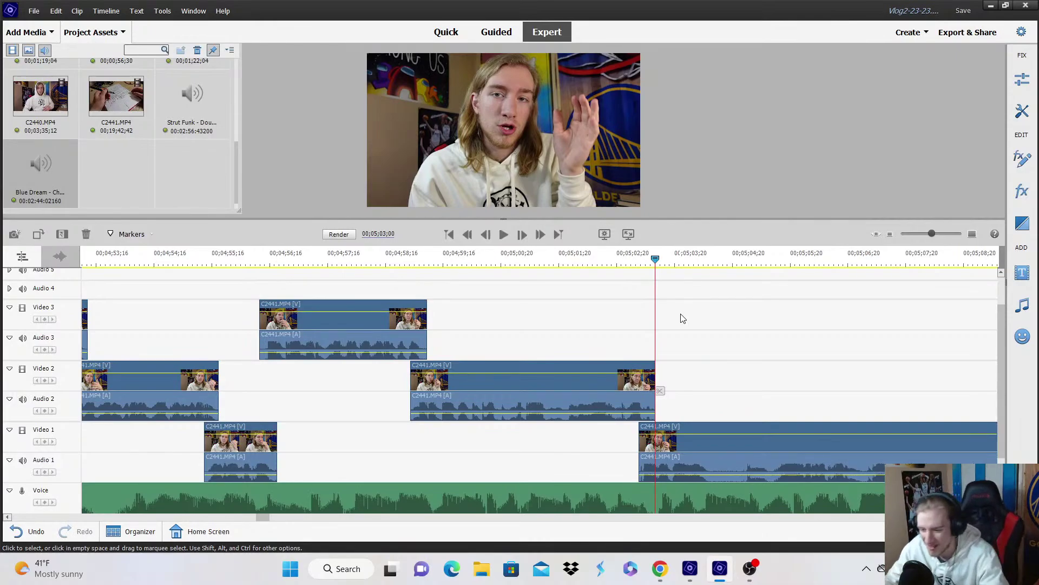
# Split the long Video 1 clip at 00;05;03;29 and move the remainder to Video 3, starting at about 00;05;03;18.
pyautogui.click(599, 259)
pyautogui.press('space')
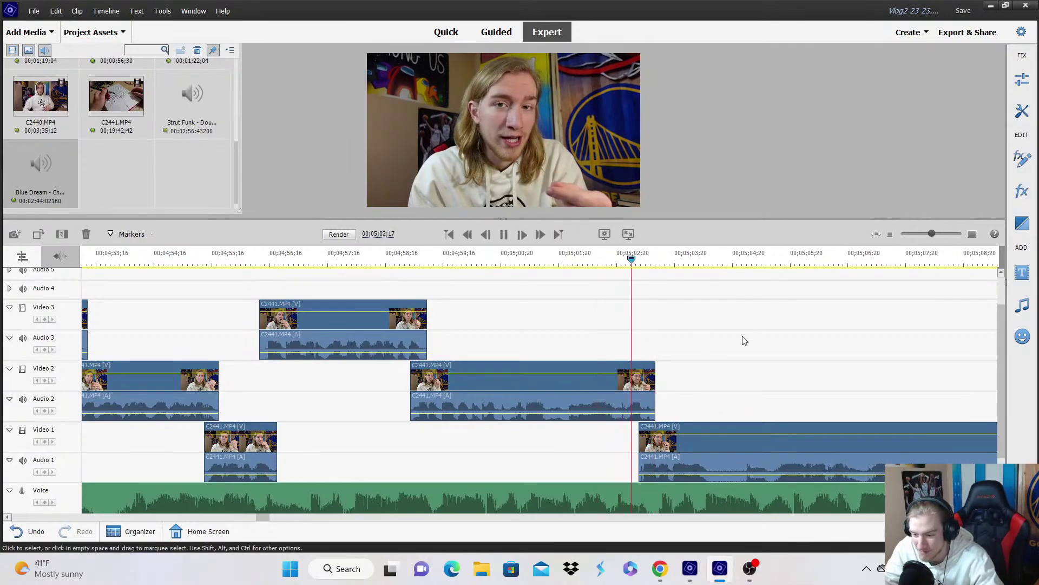
pyautogui.click(717, 390)
pyautogui.click(715, 434)
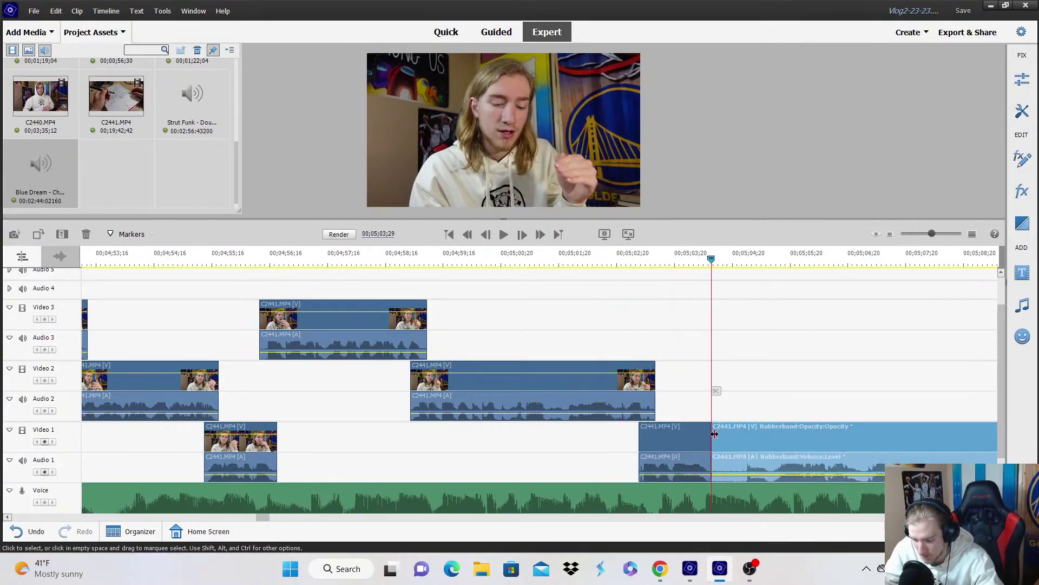
pyautogui.moveTo(715, 434); pyautogui.dragTo(735, 293)
pyautogui.press('space')
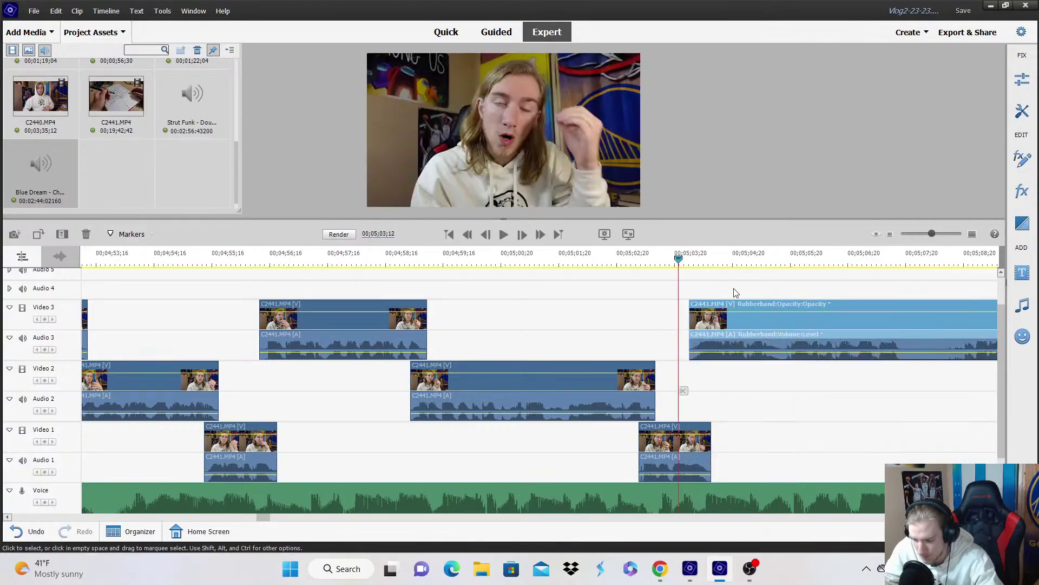
# Split the long Video 3 clip at 00;05;07;09 and move the remainder to Video 2, slightly overlapping the cut end.
pyautogui.press('space')
pyautogui.scroll(-2, 731, 326)
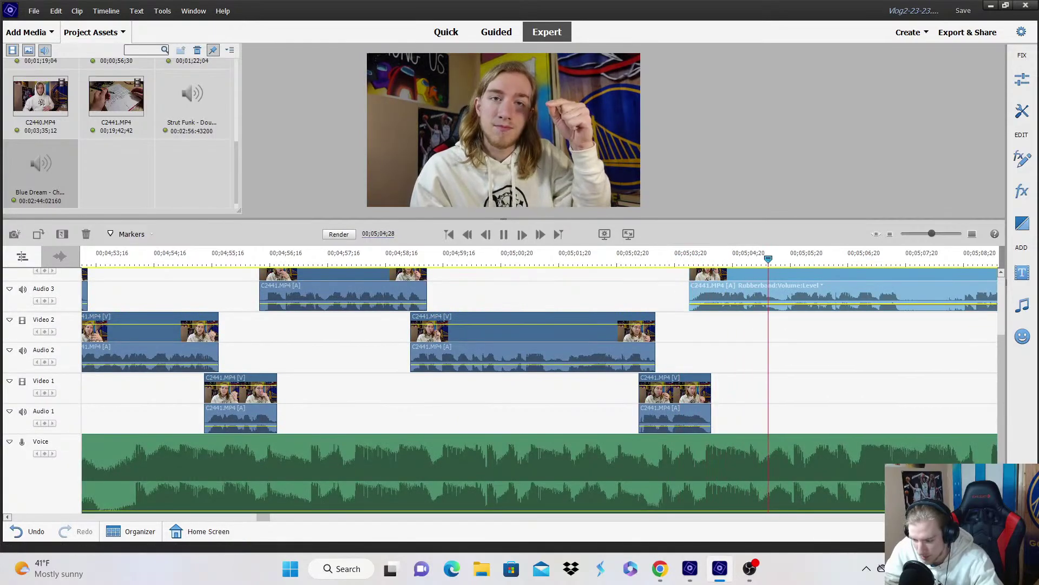
pyautogui.hscroll(5, 534, 325)
pyautogui.scroll(3, 534, 320)
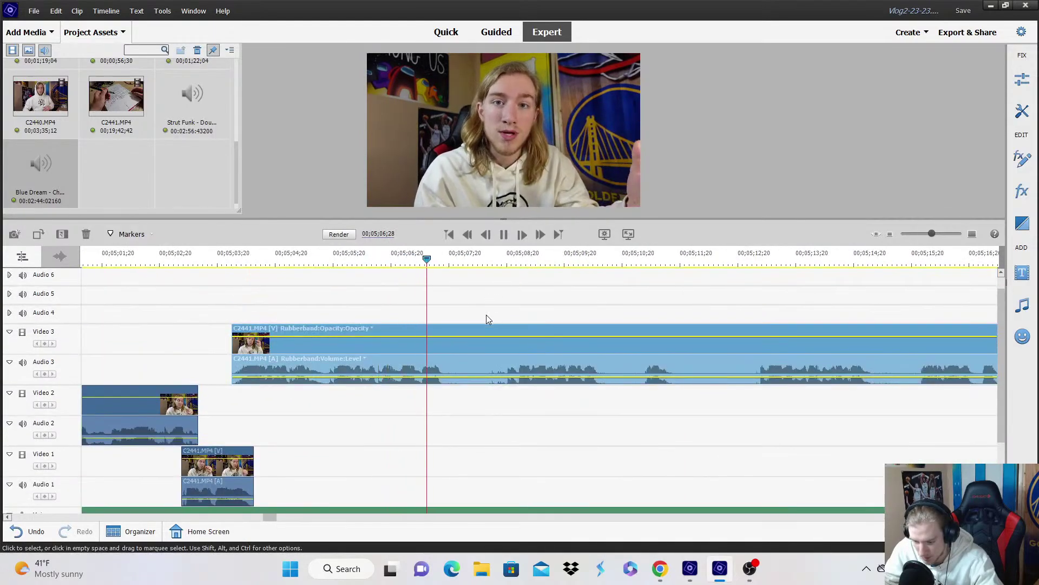
pyautogui.press('space')
pyautogui.click(453, 390)
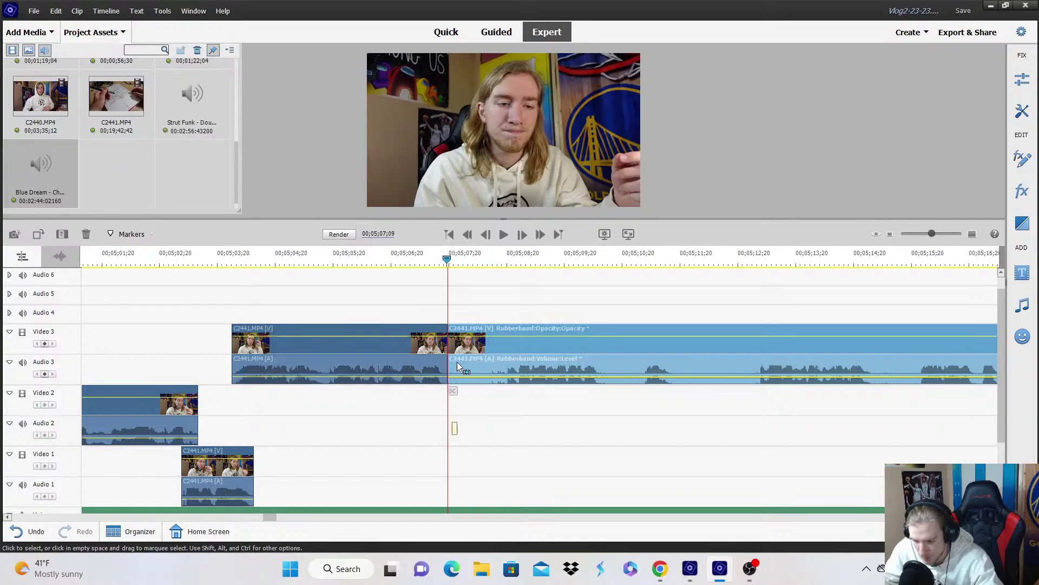
pyautogui.moveTo(451, 362); pyautogui.dragTo(445, 413)
# Add Motion Scale keyframes to the Video 3 clip at 00;05;05;07 and 00;05;05;09, enlarge the picture at the second, and play the zoom.
pyautogui.click(320, 260)
pyautogui.click(329, 349)
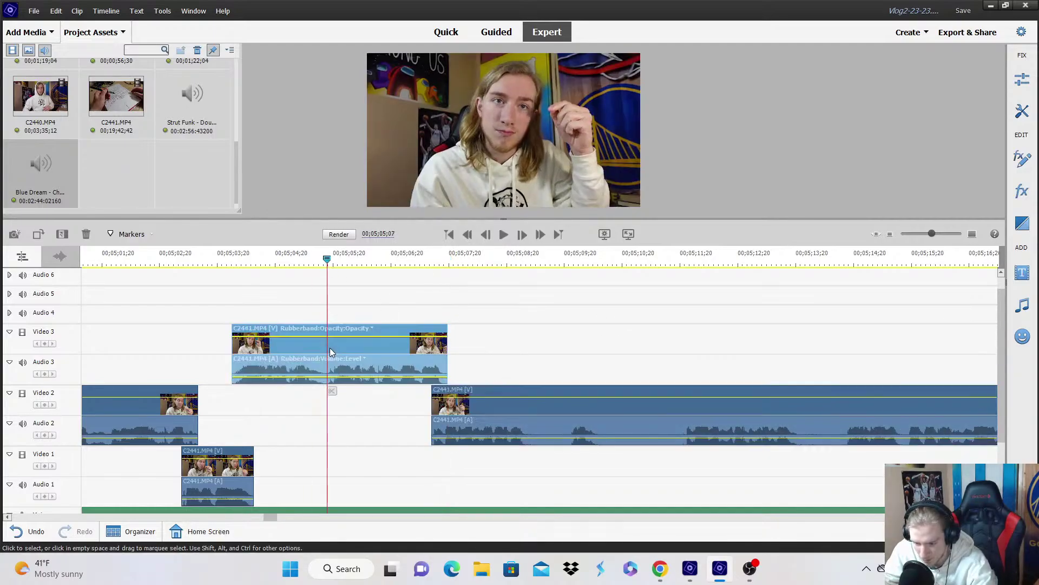
pyautogui.click(284, 329)
pyautogui.click(397, 354)
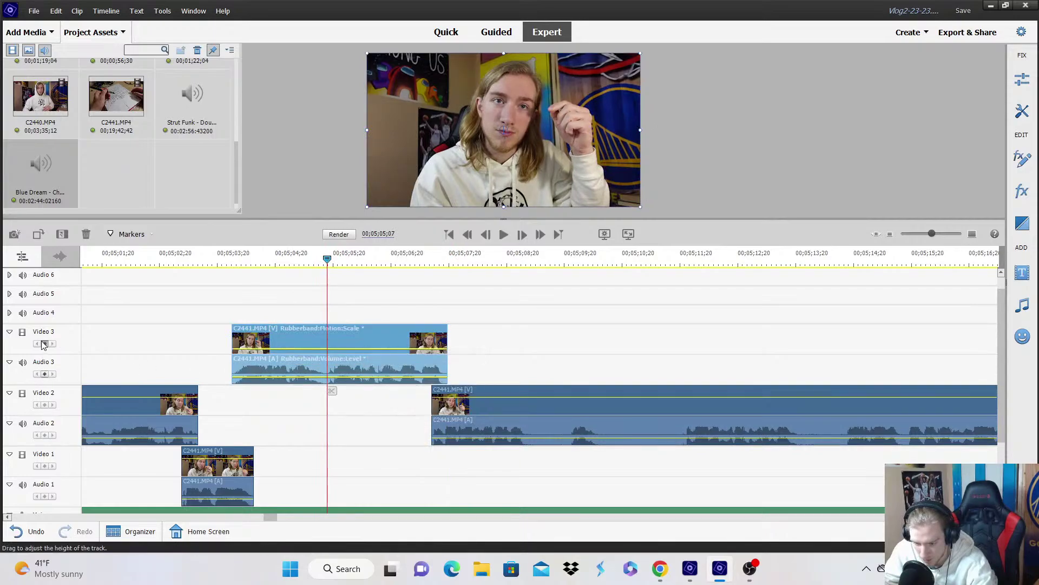
pyautogui.press('Right')
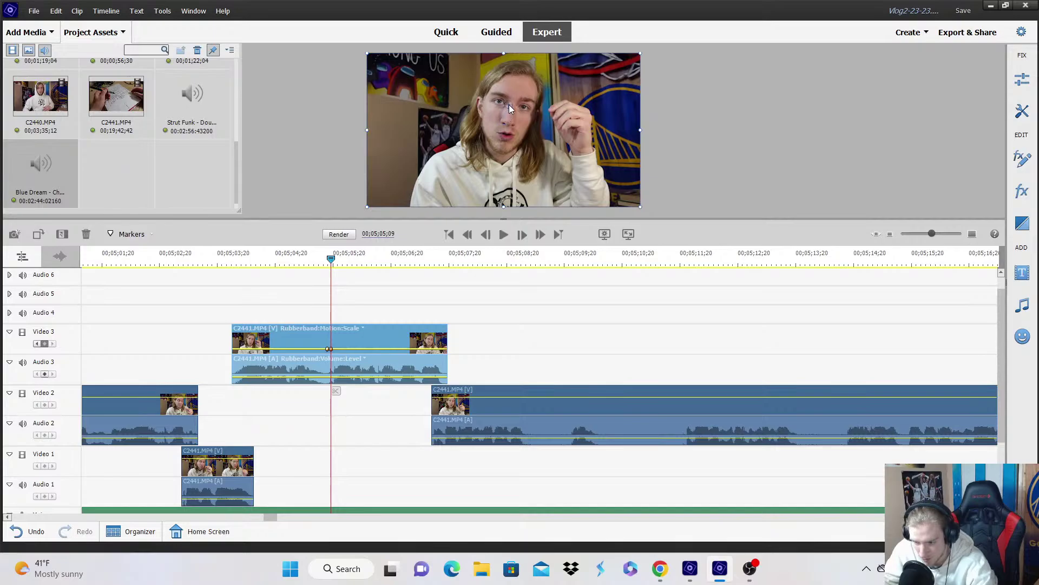
pyautogui.moveTo(640, 130); pyautogui.dragTo(672, 133)
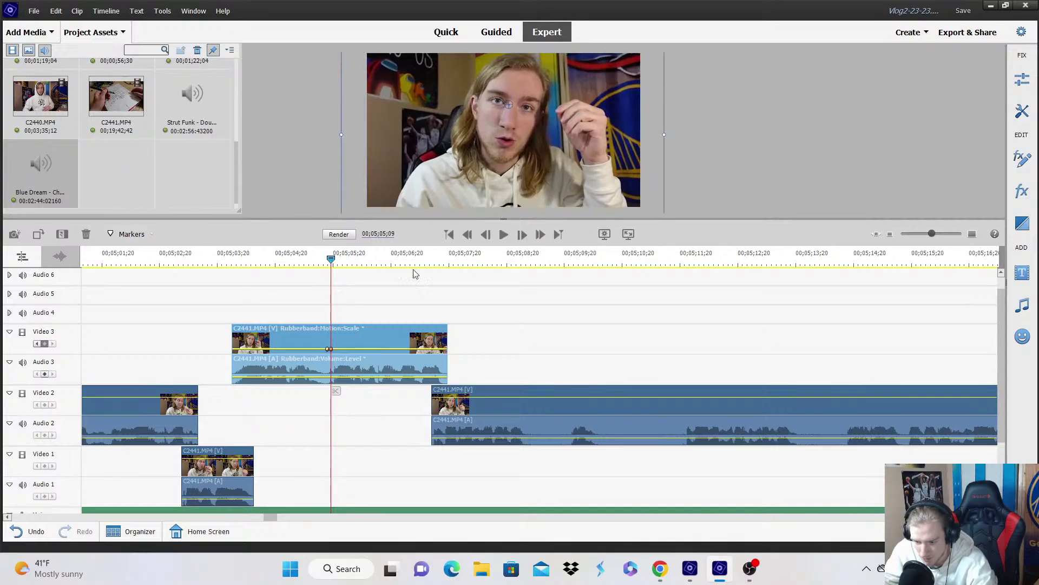
pyautogui.click(297, 261)
pyautogui.click(335, 278)
pyautogui.press('space')
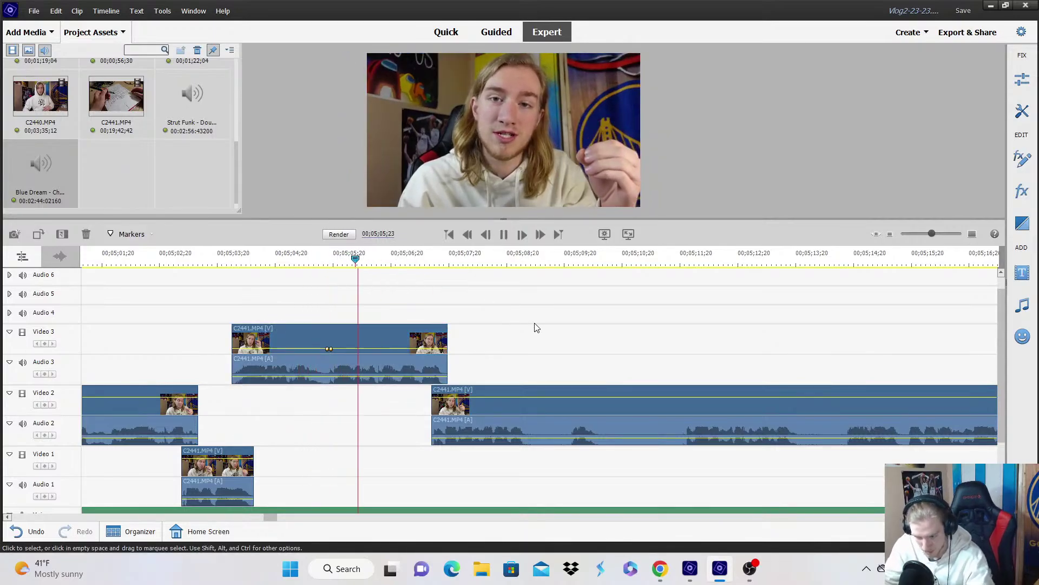
# Split the long Video 2 clip at 00;05;08;19 and move the remainder to Video 1, slightly overlapping the cut end.
pyautogui.scroll(-2, 569, 322)
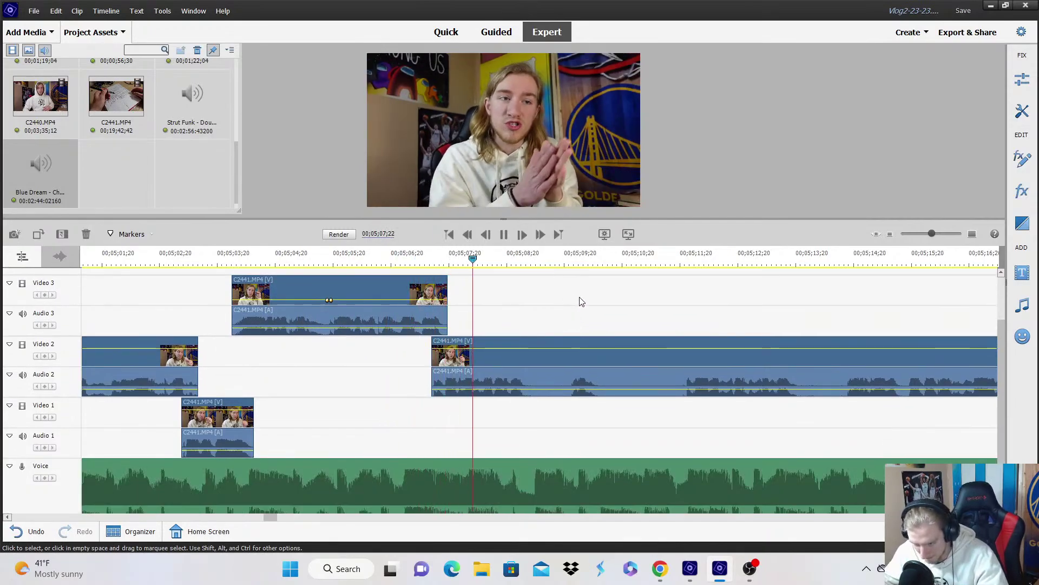
pyautogui.press('space')
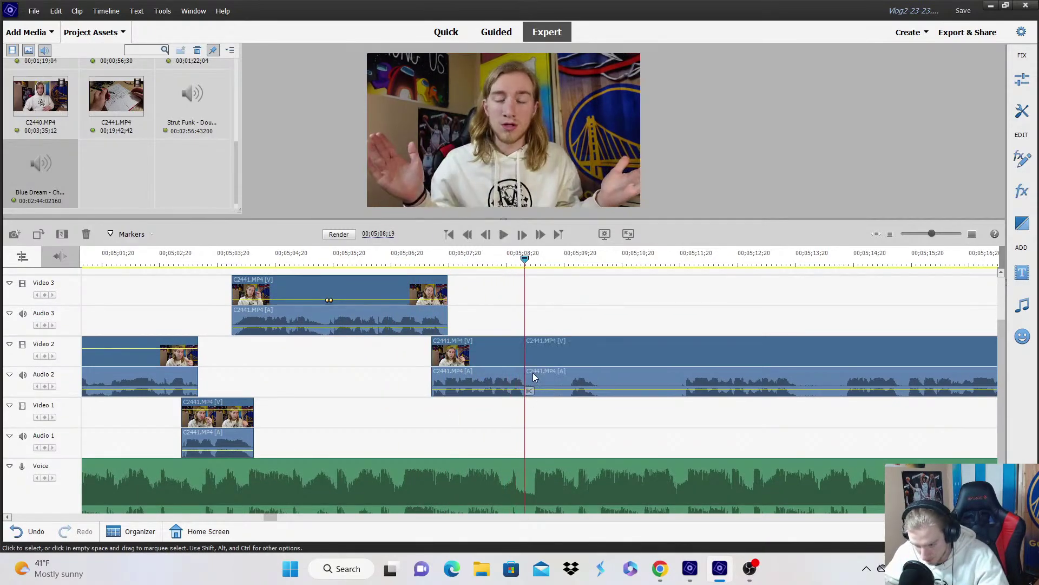
pyautogui.moveTo(533, 376); pyautogui.dragTo(542, 414)
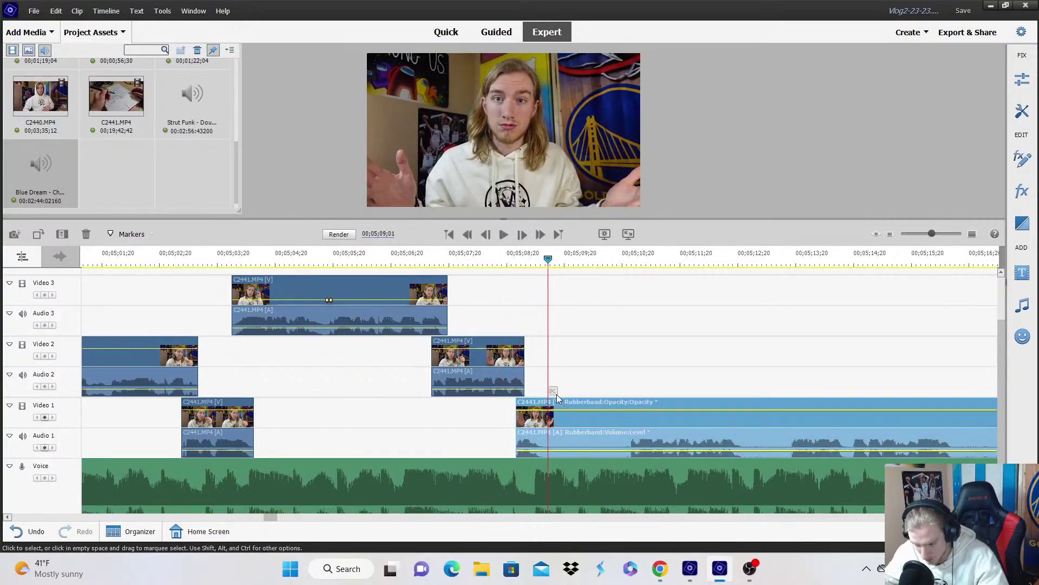
# Split the long Video 1 clip at 00;05;09;01, move the remainder to Video 3, and shift it later to start at the cut.
pyautogui.moveTo(554, 424); pyautogui.dragTo(558, 278)
pyautogui.press('space')
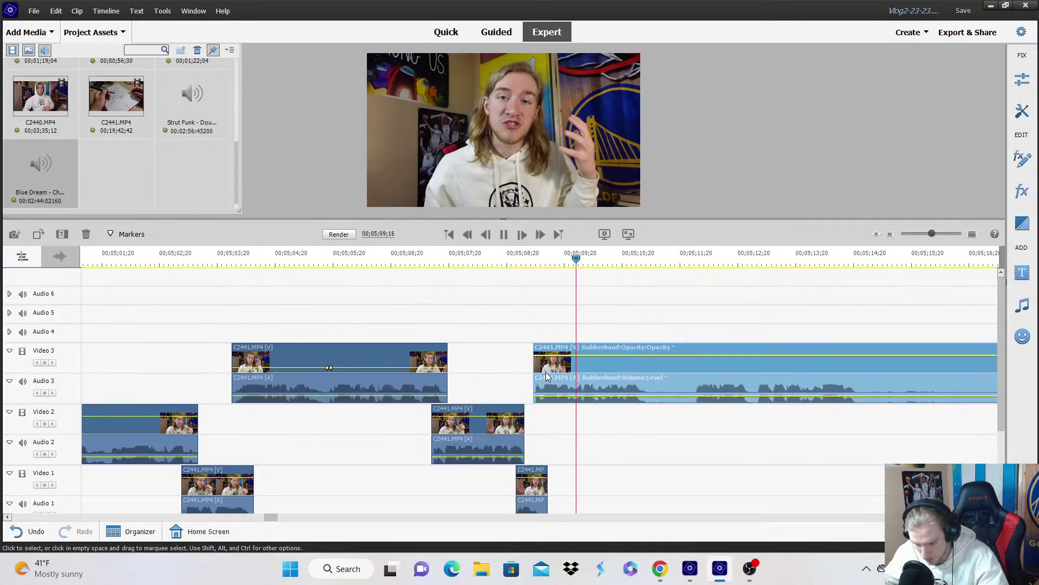
pyautogui.press('space')
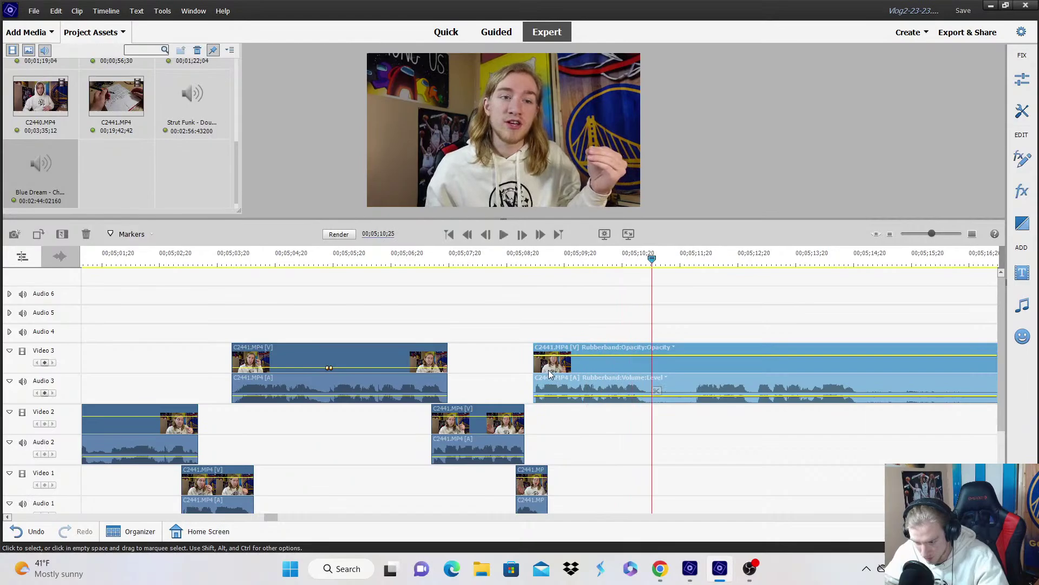
pyautogui.moveTo(550, 373); pyautogui.dragTo(565, 374)
# Move the short Video 1 clip to Video 3 and the long remainder to Video 2, overlapping from about 00;05;08;25, and play the join.
pyautogui.click(526, 257)
pyautogui.scroll(-2, 612, 325)
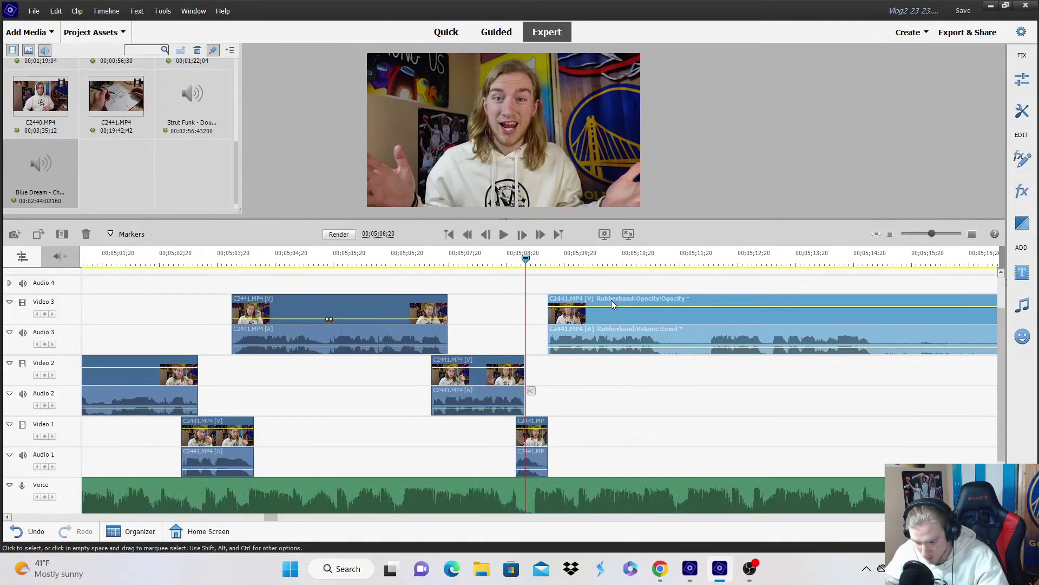
pyautogui.press('space')
pyautogui.scroll(-1, 715, 275)
pyautogui.press('space')
pyautogui.moveTo(552, 297); pyautogui.dragTo(553, 352)
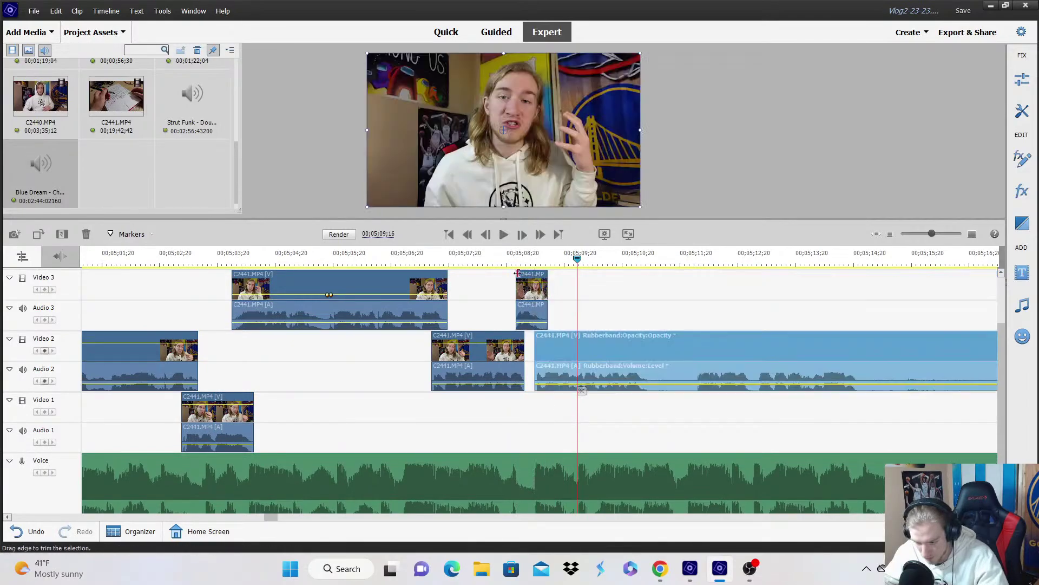
pyautogui.press('space')
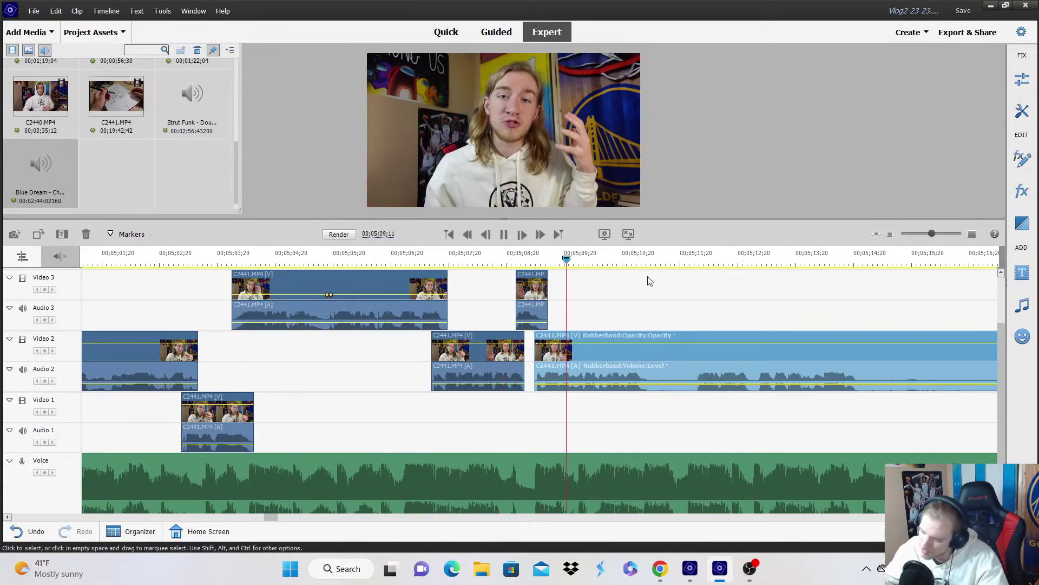
# Split the long Video 2 clip at 00;05;10;24, move the remainder to Video 1 slightly overlapping the cut end, and play the join.
pyautogui.click(654, 390)
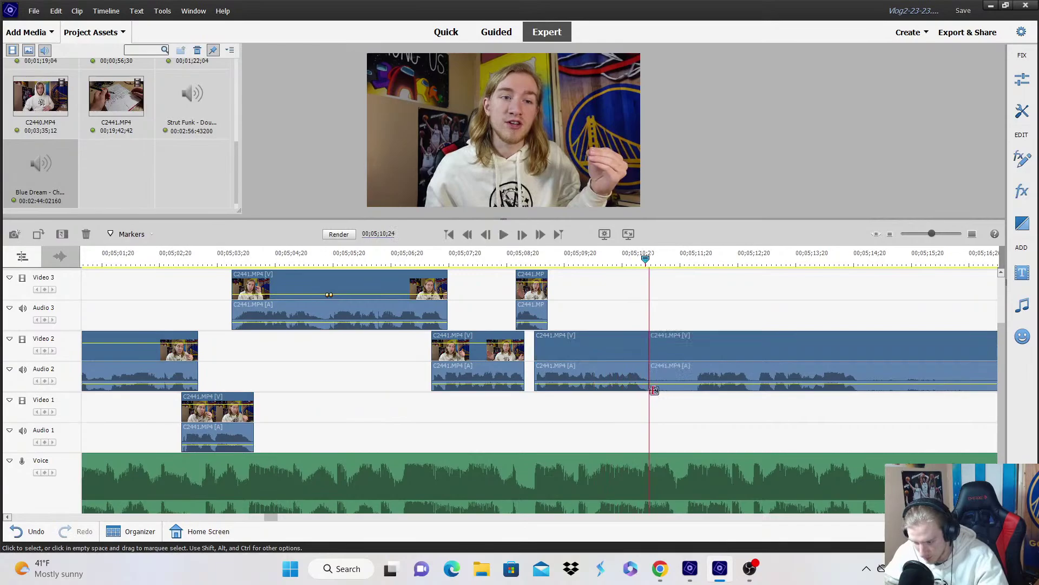
pyautogui.moveTo(654, 389); pyautogui.dragTo(642, 410)
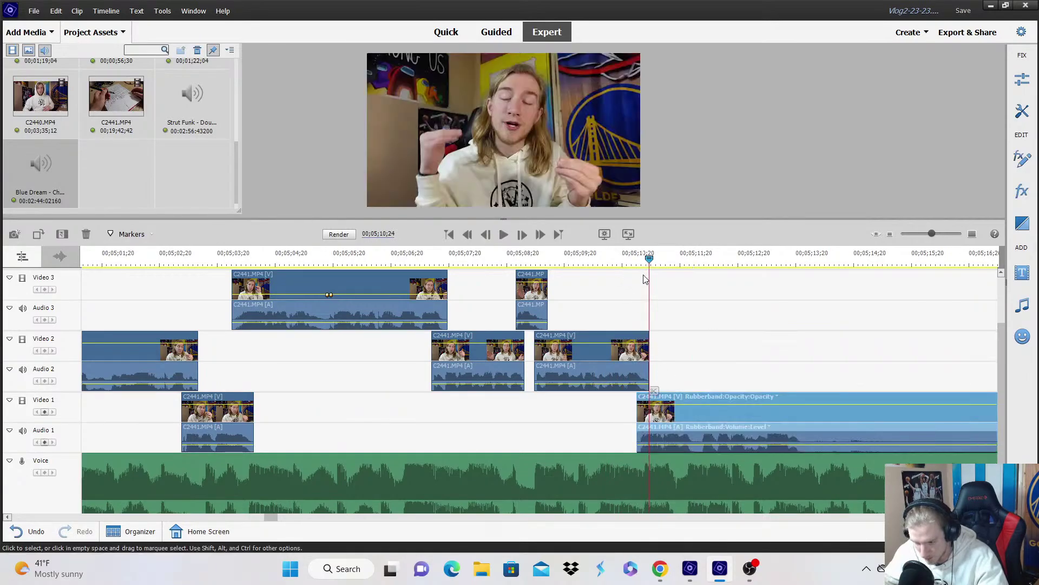
pyautogui.press('space')
pyautogui.click(661, 294)
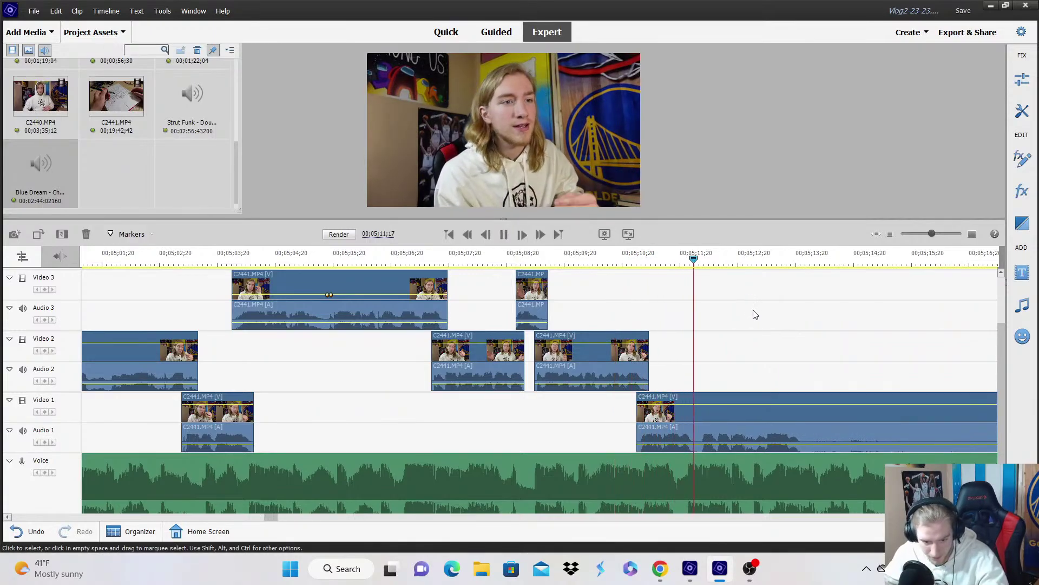
pyautogui.press('space')
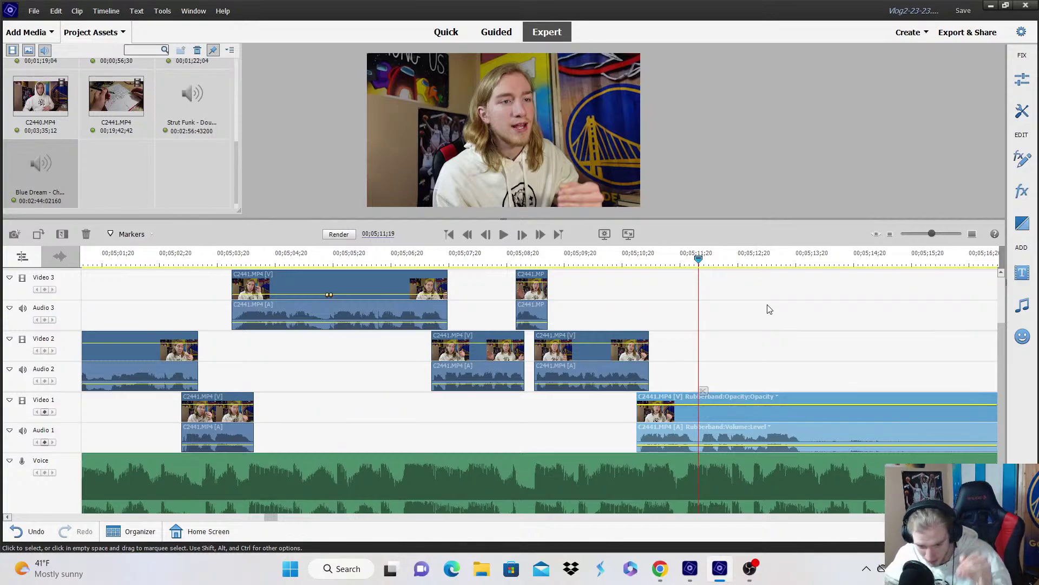
pyautogui.click(761, 301)
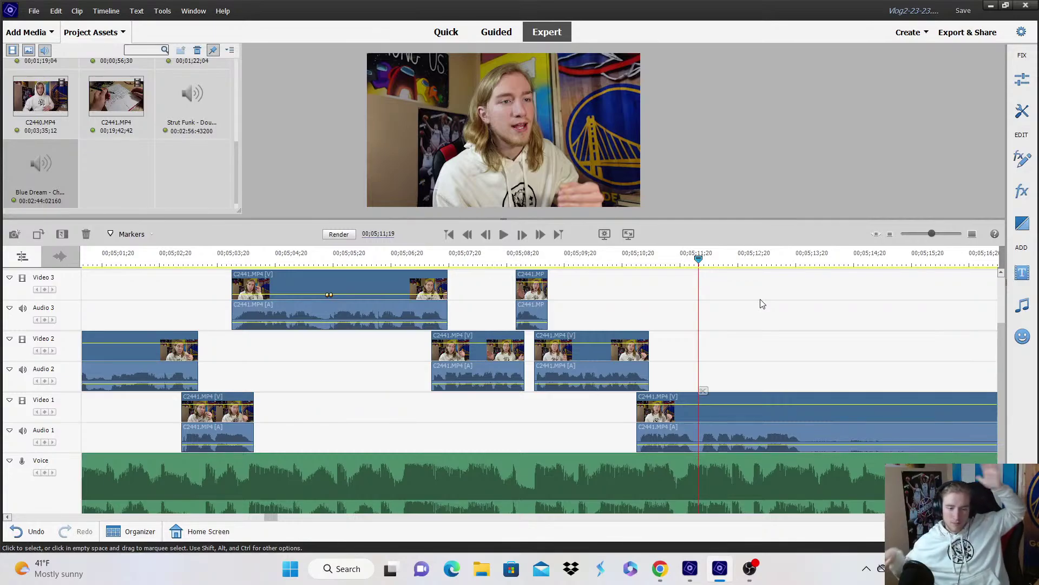
# Replay the join from 00;05;10;04 and split the long Video 1 clip at 00;05;13;15, where the pause begins.
pyautogui.click(786, 260)
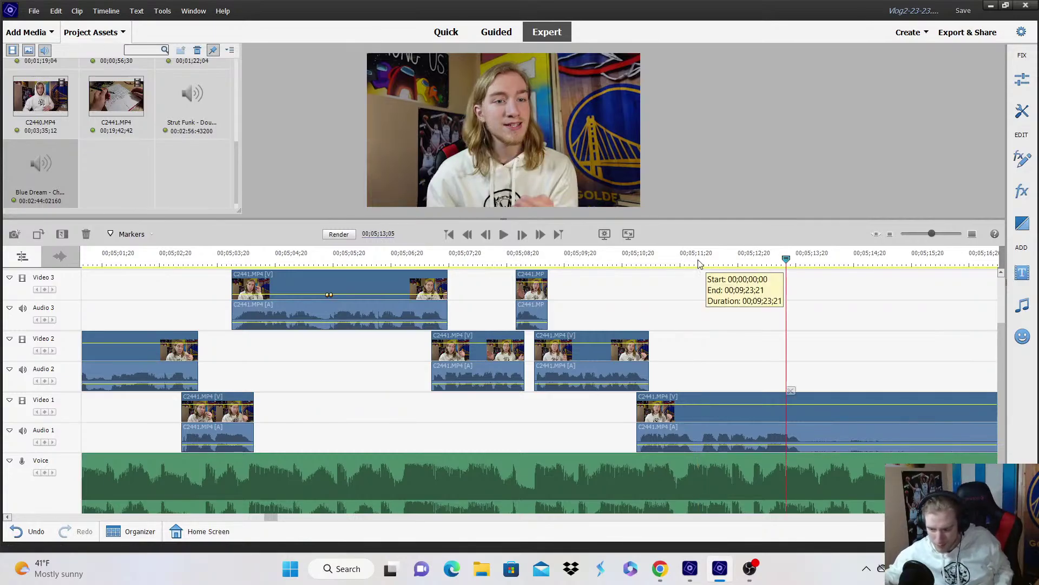
pyautogui.click(611, 264)
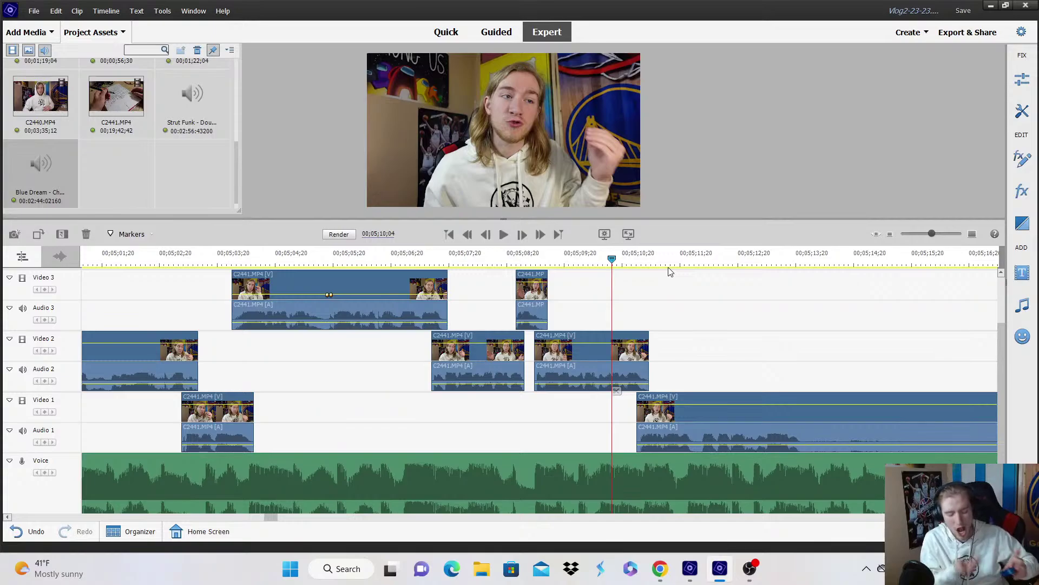
pyautogui.press('space')
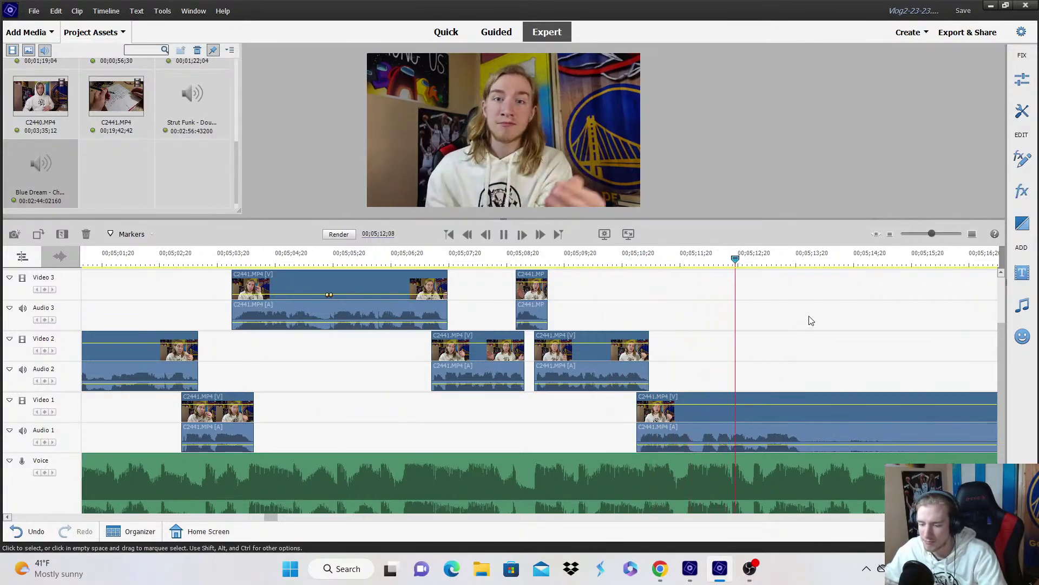
pyautogui.scroll(-1, 807, 322)
pyautogui.click(815, 387)
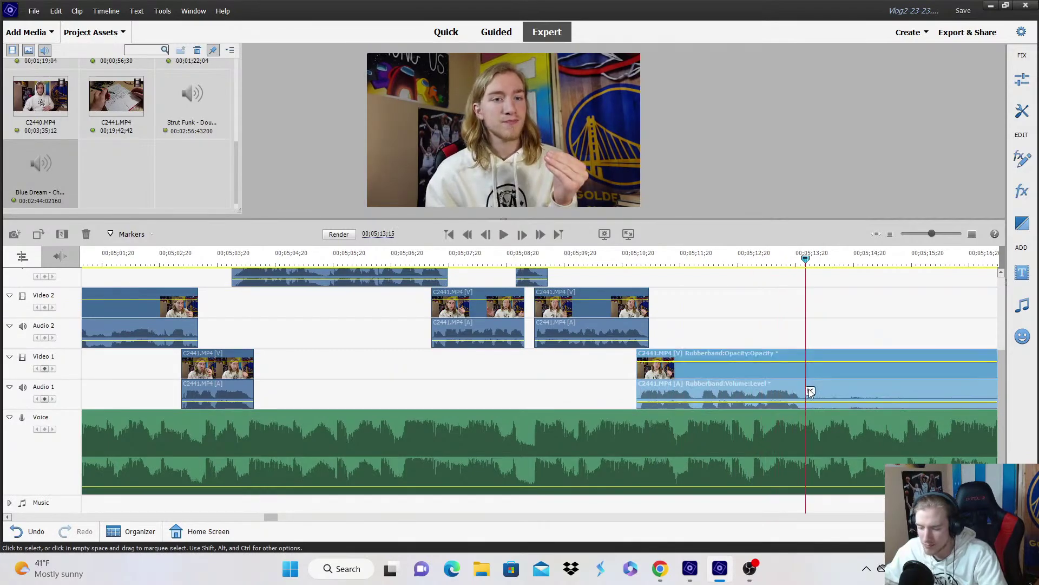
pyautogui.click(812, 388)
# Split the Video 1 clip again at 00;05;17;02 and delete the quiet section between the cuts, closing the gap.
pyautogui.press('-')
pyautogui.press('-')
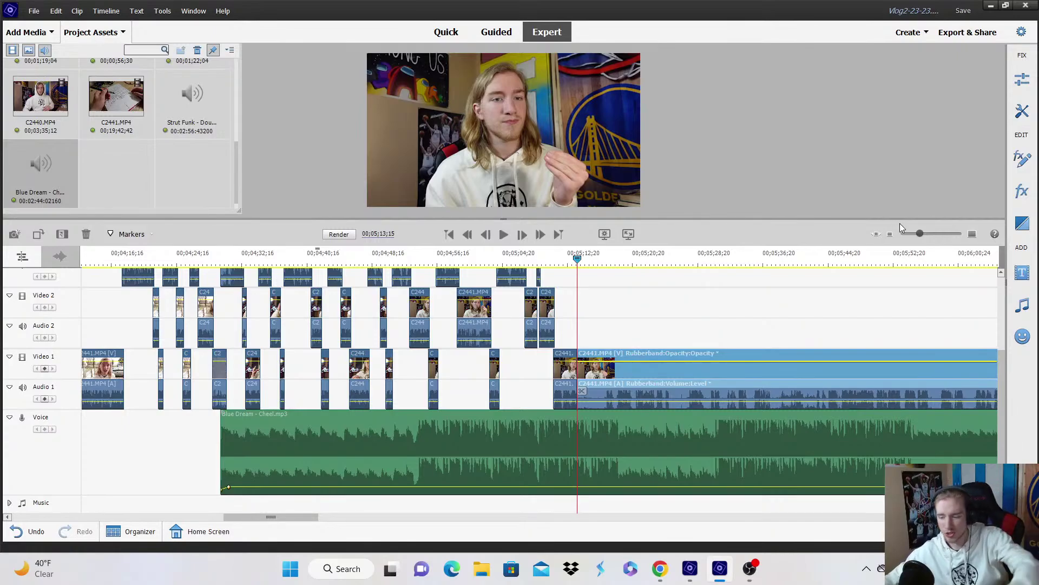
pyautogui.click(972, 236)
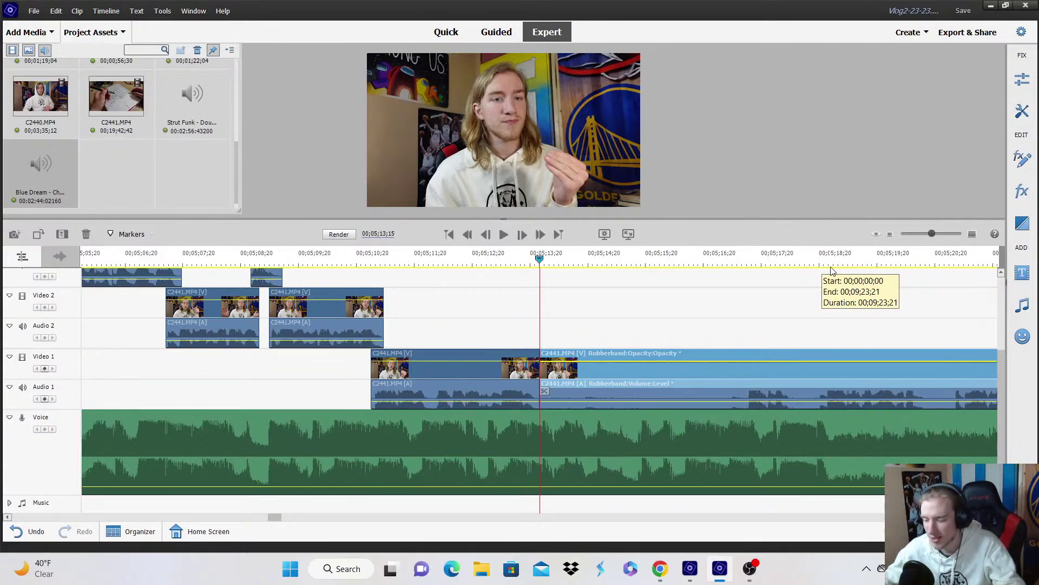
pyautogui.click(747, 266)
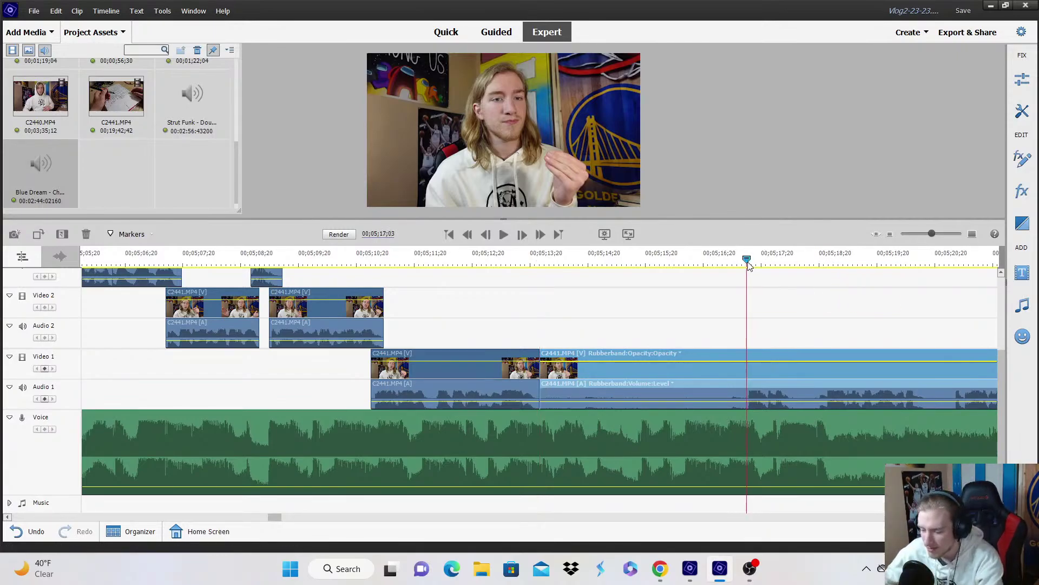
pyautogui.click(754, 386)
pyautogui.rightClick(704, 378)
pyautogui.click(769, 111)
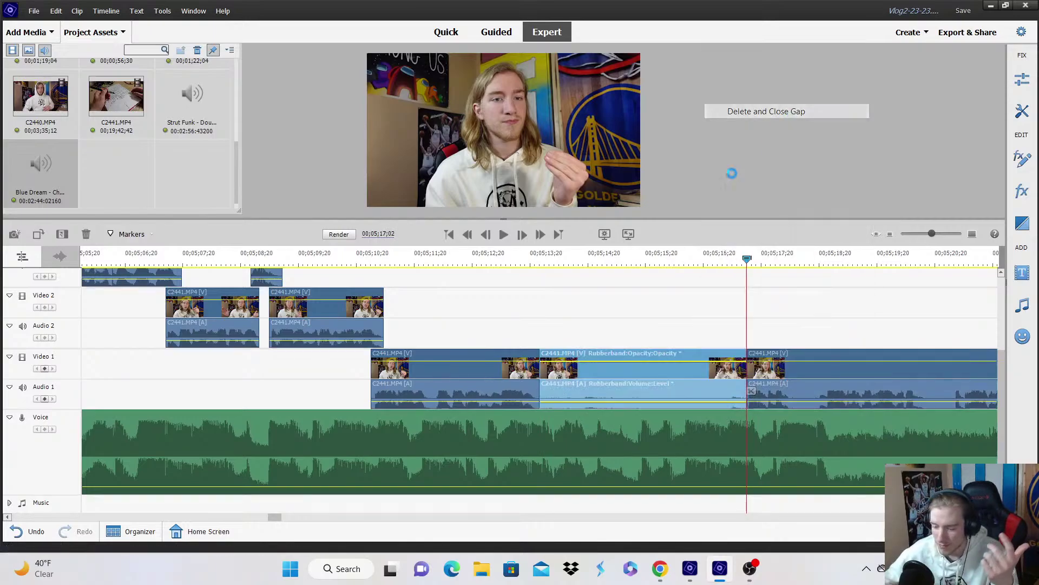
# Move the long Video 1 remainder to Video 3, slightly overlapping the end of the preceding clip, and play the join.
pyautogui.click(966, 235)
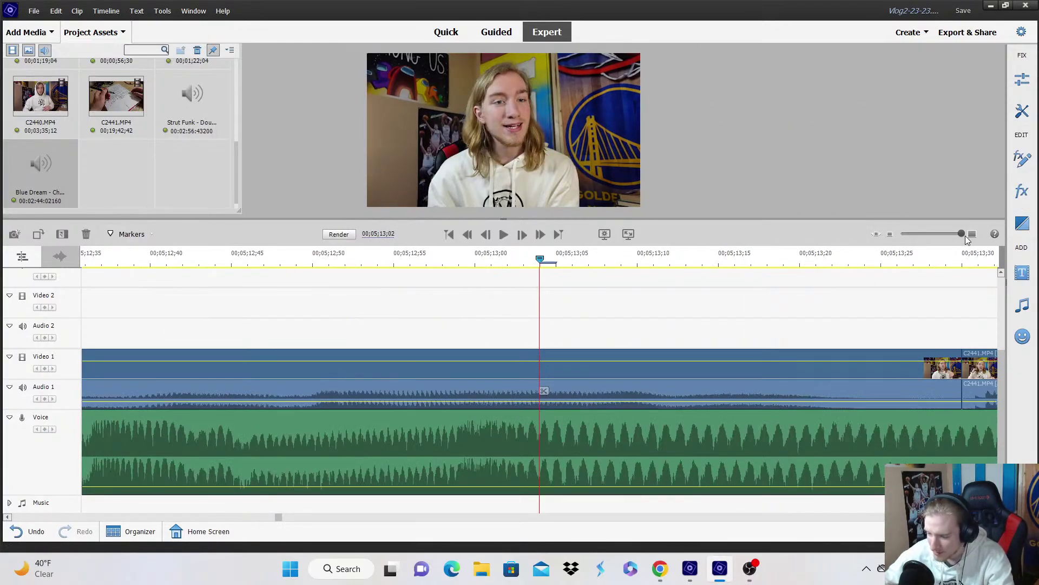
pyautogui.click(891, 235)
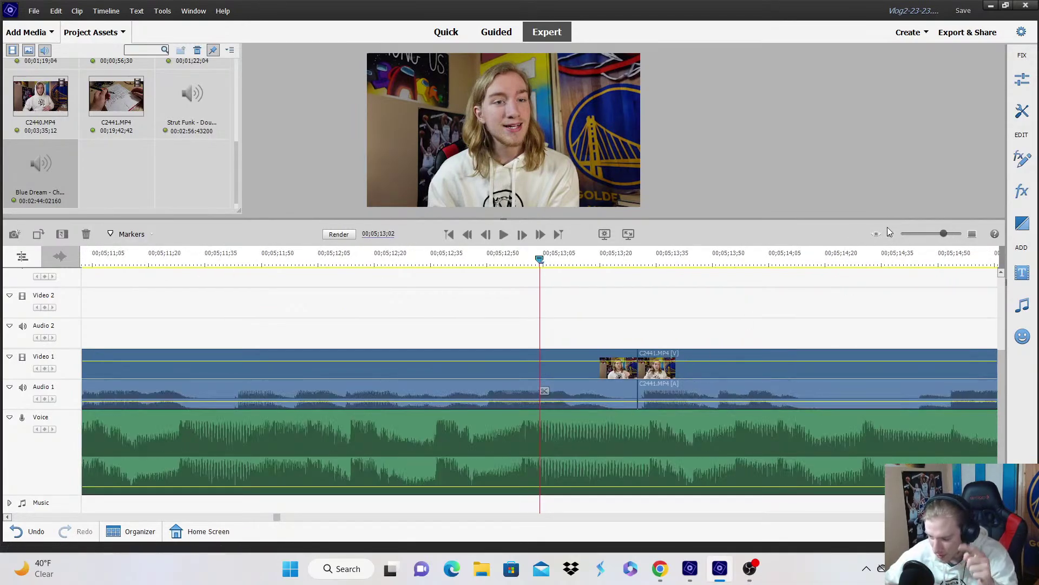
pyautogui.click(890, 234)
pyautogui.moveTo(582, 388); pyautogui.dragTo(584, 278)
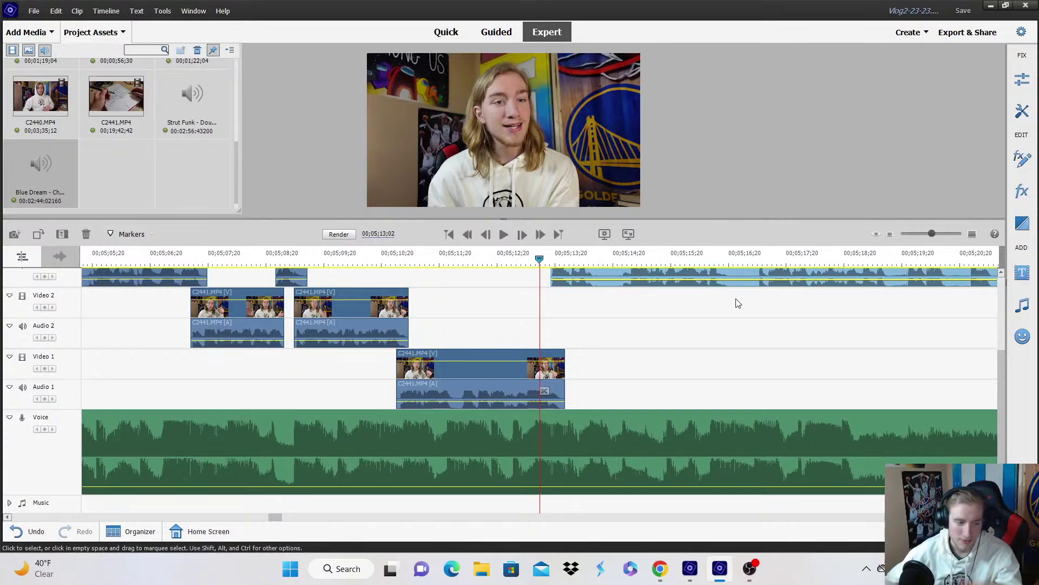
pyautogui.click(972, 234)
pyautogui.scroll(2, 547, 337)
pyautogui.press('space')
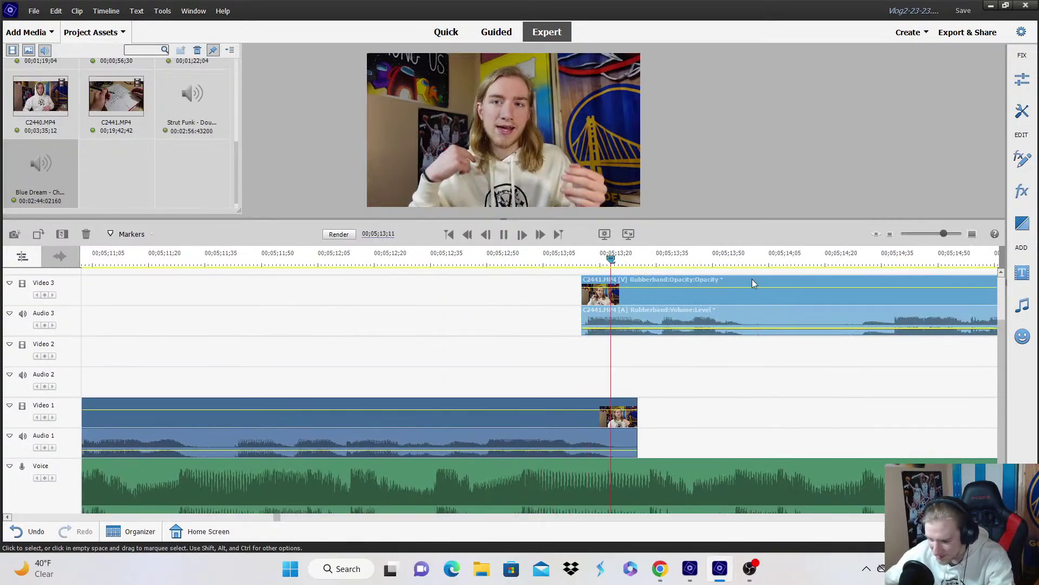
# Split the Video 3 clip at 00;05;14;00, move the remainder to Video 2 slightly overlapping the cut end, and play the join.
pyautogui.click(890, 234)
pyautogui.moveTo(667, 388); pyautogui.dragTo(652, 387)
pyautogui.click(657, 390)
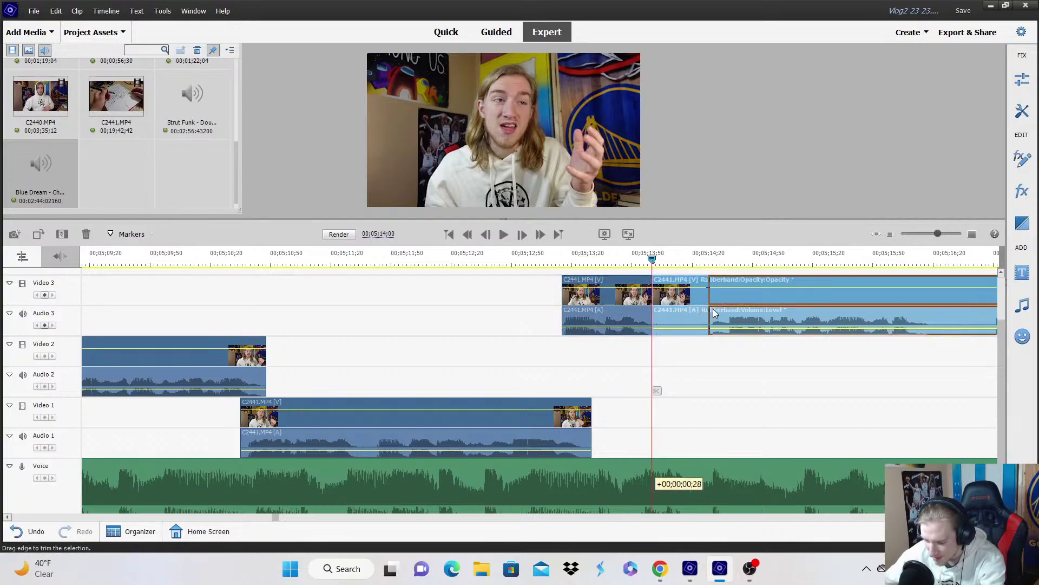
pyautogui.moveTo(713, 308); pyautogui.dragTo(687, 370)
pyautogui.press('space')
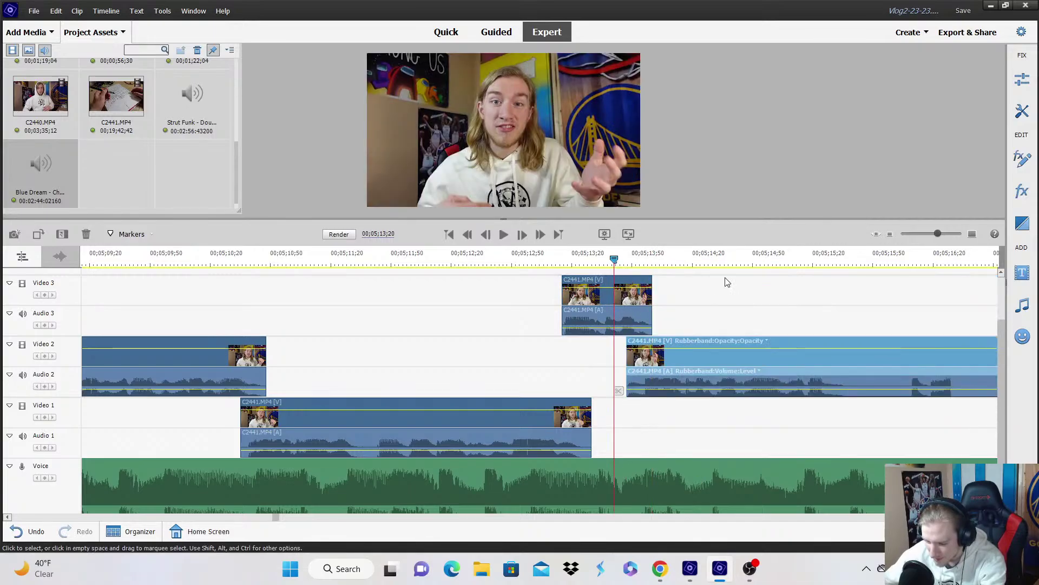
pyautogui.click(710, 309)
pyautogui.scroll(1, 940, 279)
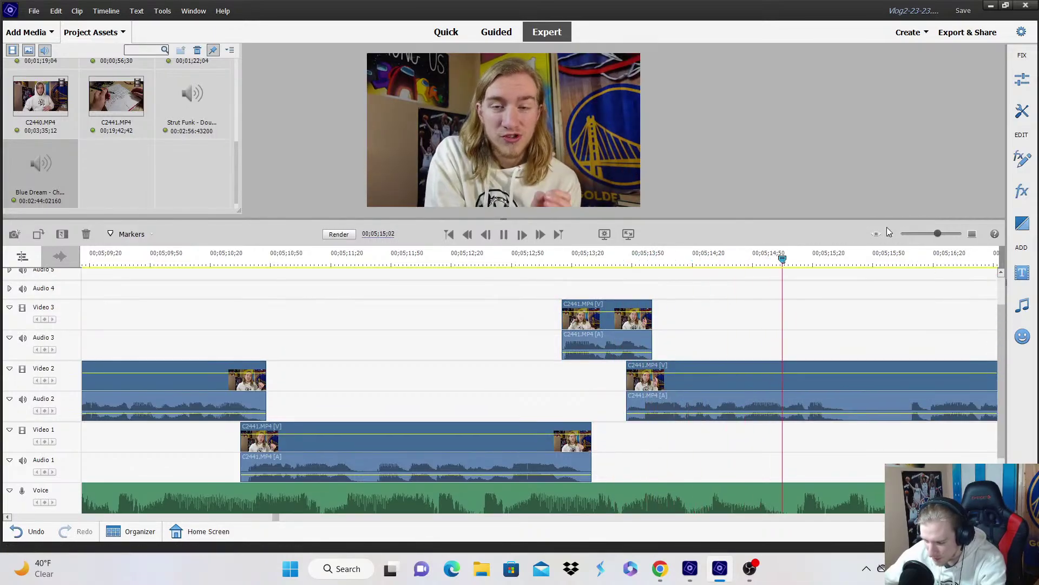
# Split the long Video 2 clip at 00;05;15;19, move the remainder to Video 1 slightly overlapping the cut end, and play the join.
pyautogui.press('space')
pyautogui.click(860, 392)
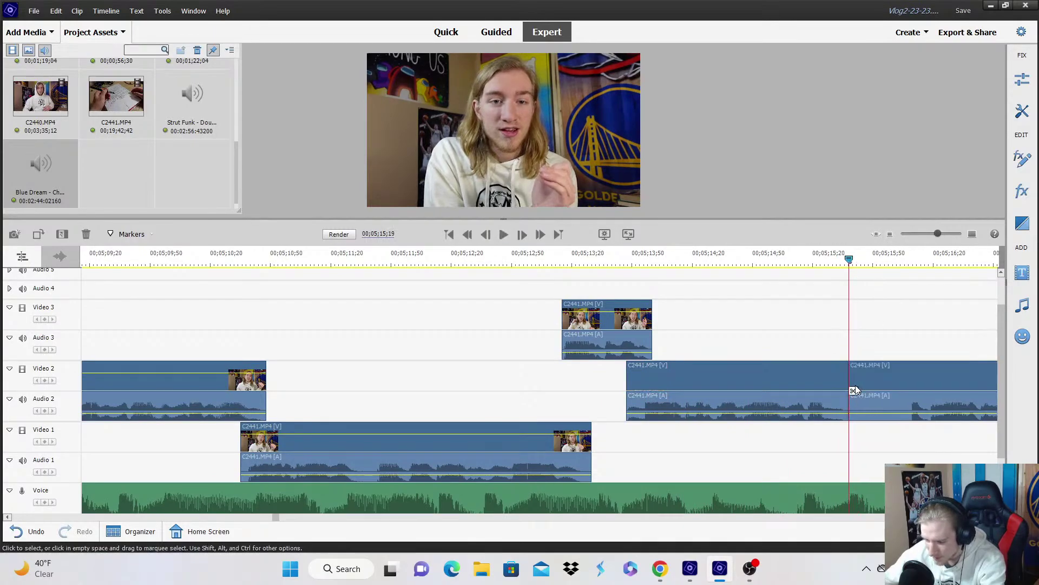
pyautogui.moveTo(860, 392); pyautogui.dragTo(839, 433)
pyautogui.press('space')
pyautogui.press('-')
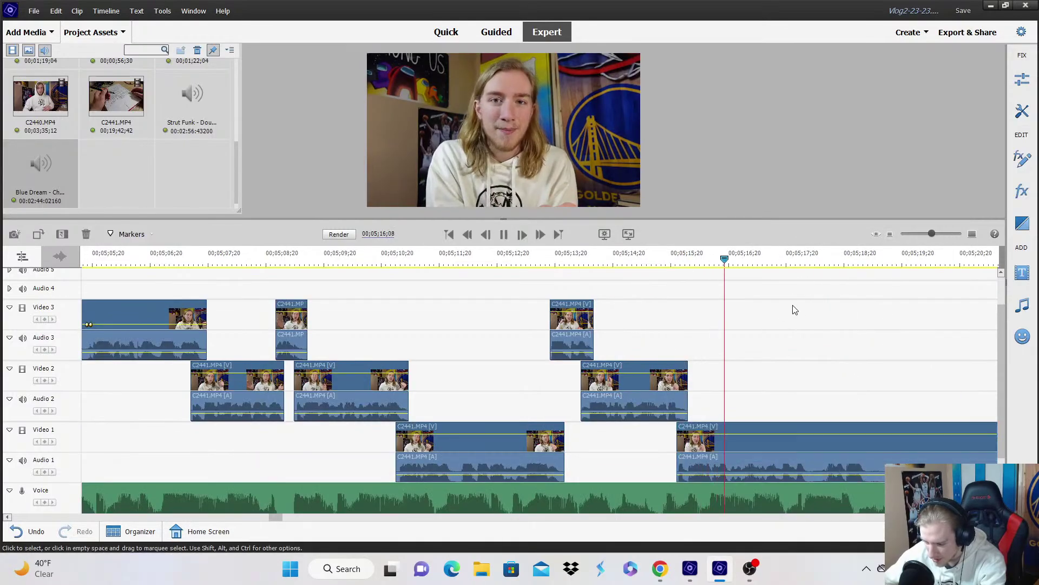
pyautogui.press('space')
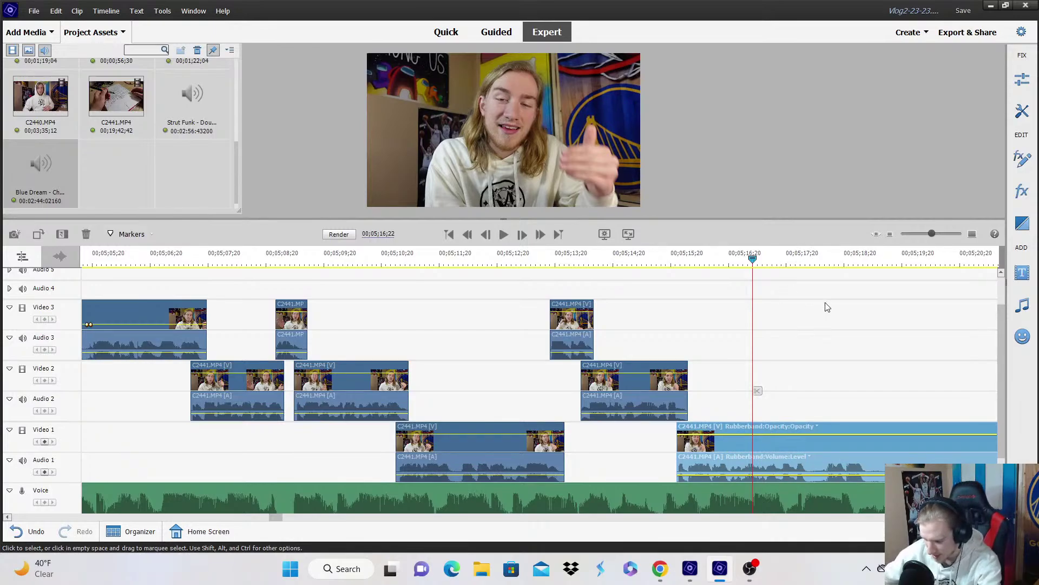
# Split the long Video 1 clip at 00;05;17;21, move the remainder to Video 3 slightly overlapping the cut end, and play the join.
pyautogui.press('space')
pyautogui.press('space')
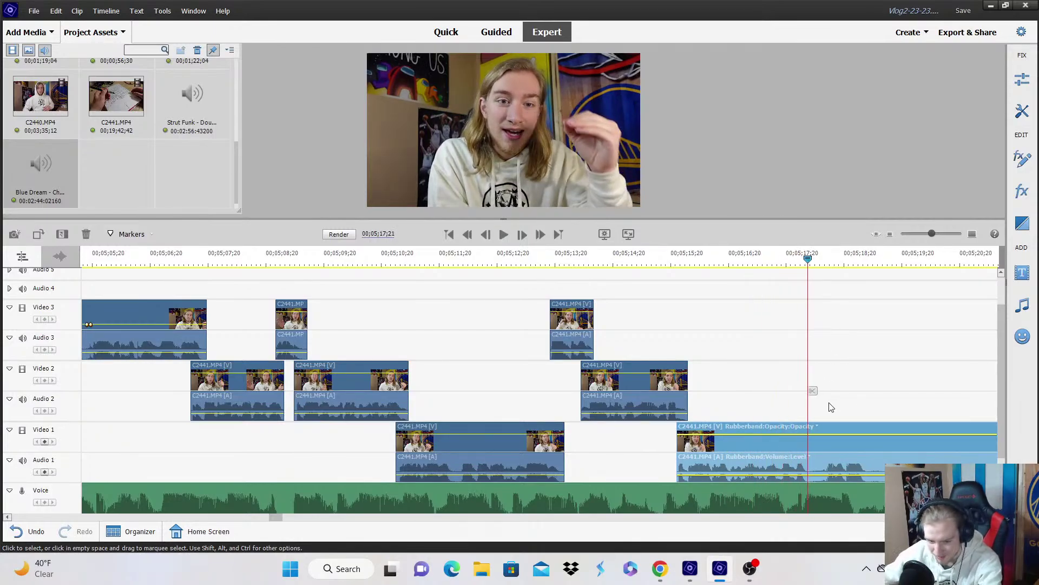
pyautogui.click(813, 390)
pyautogui.moveTo(812, 449); pyautogui.dragTo(819, 341)
pyautogui.press('space')
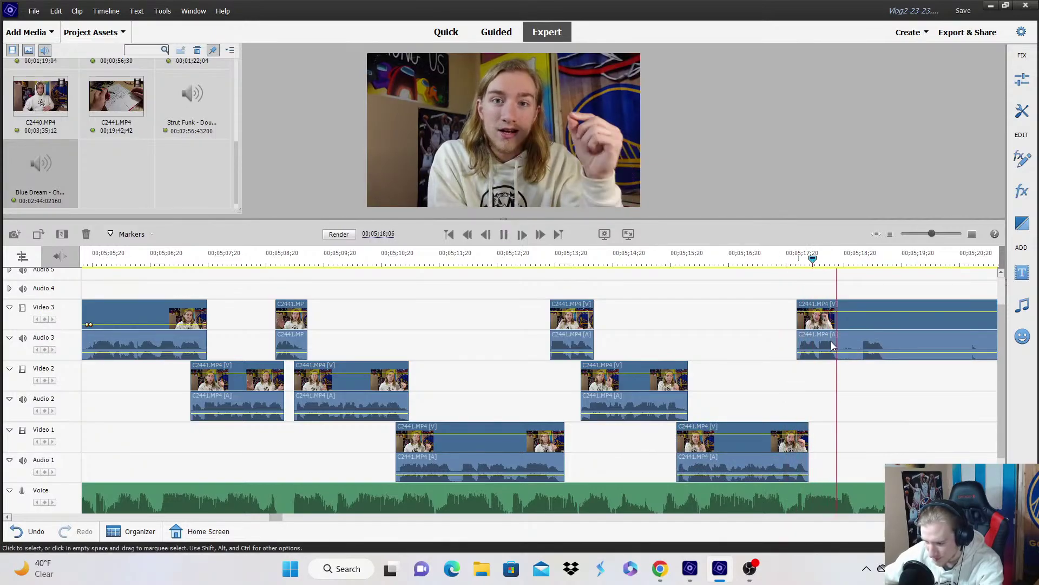
# Split the long Video 3 clip just after 00;05;19;13 and shift the remainder later on the same track, leaving a gap.
pyautogui.press('space')
pyautogui.press('-')
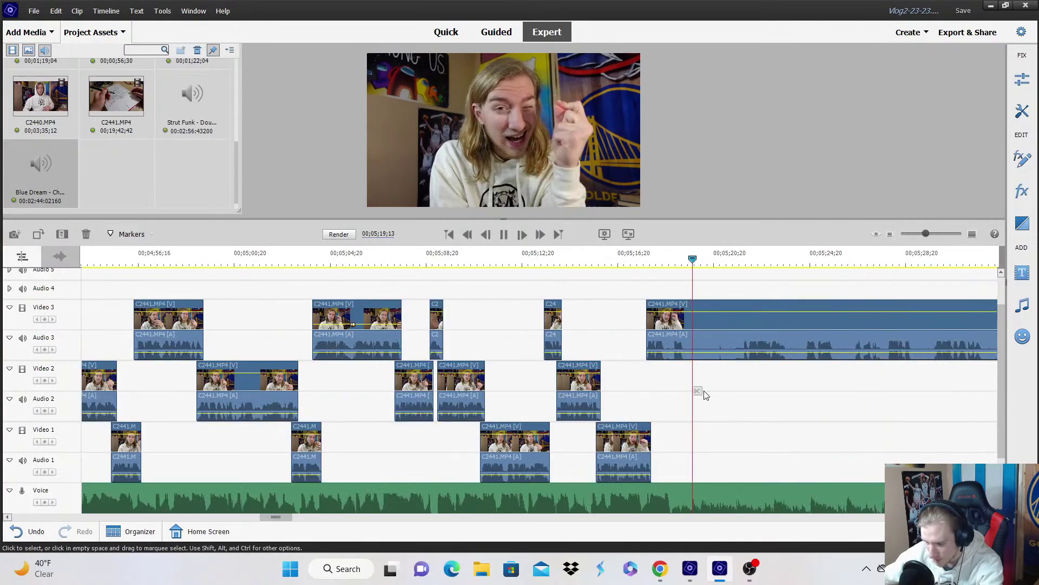
pyautogui.click(706, 390)
pyautogui.click(706, 325)
pyautogui.moveTo(707, 325); pyautogui.dragTo(748, 326)
# Replay the edit from 00;05;10;29, move the long Video 3 remainder to Video 2 overlapping the cut end, and play the join.
pyautogui.click(565, 281)
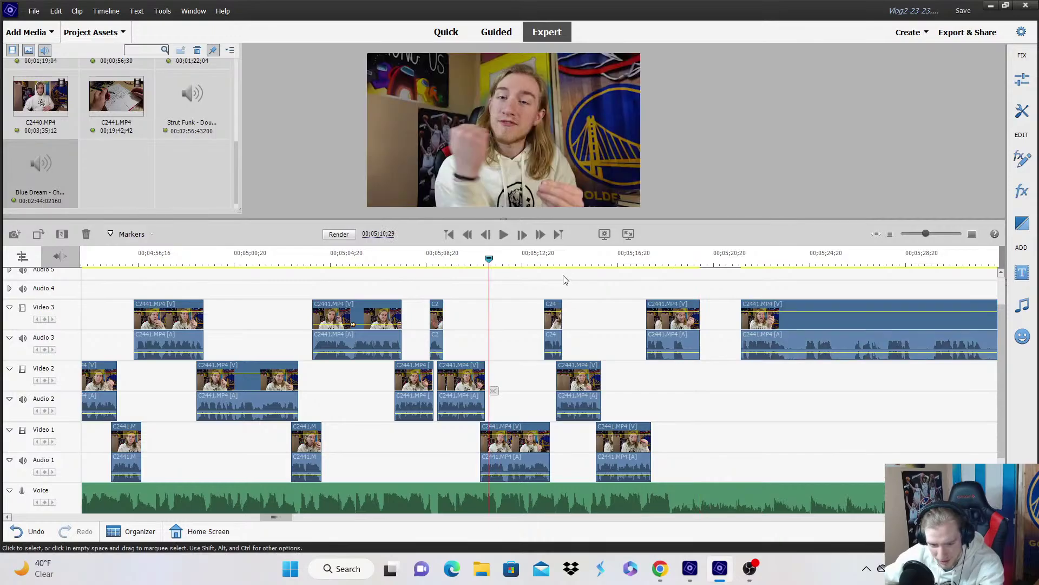
pyautogui.press('space')
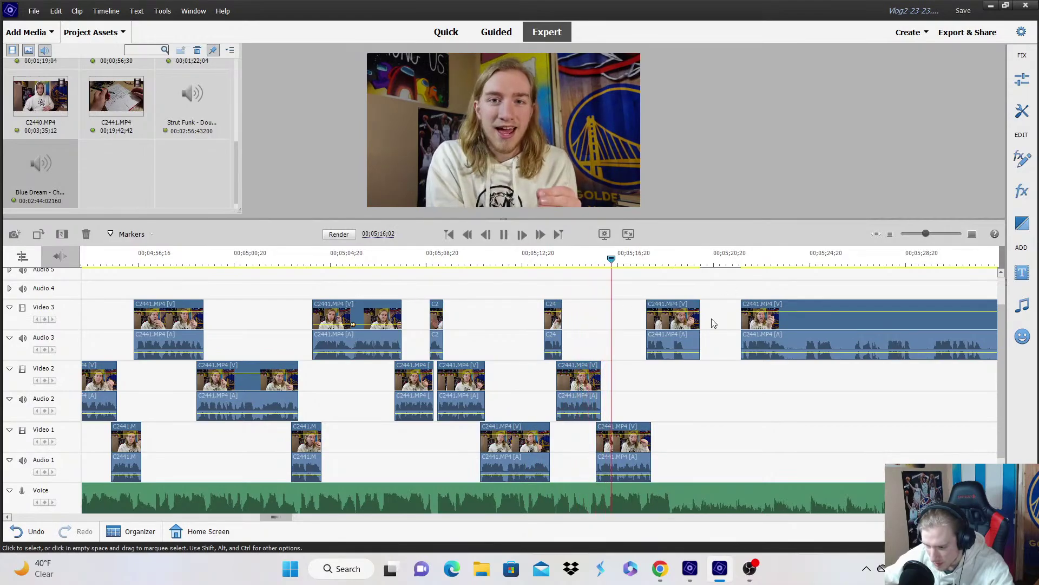
pyautogui.press('space')
pyautogui.press('space')
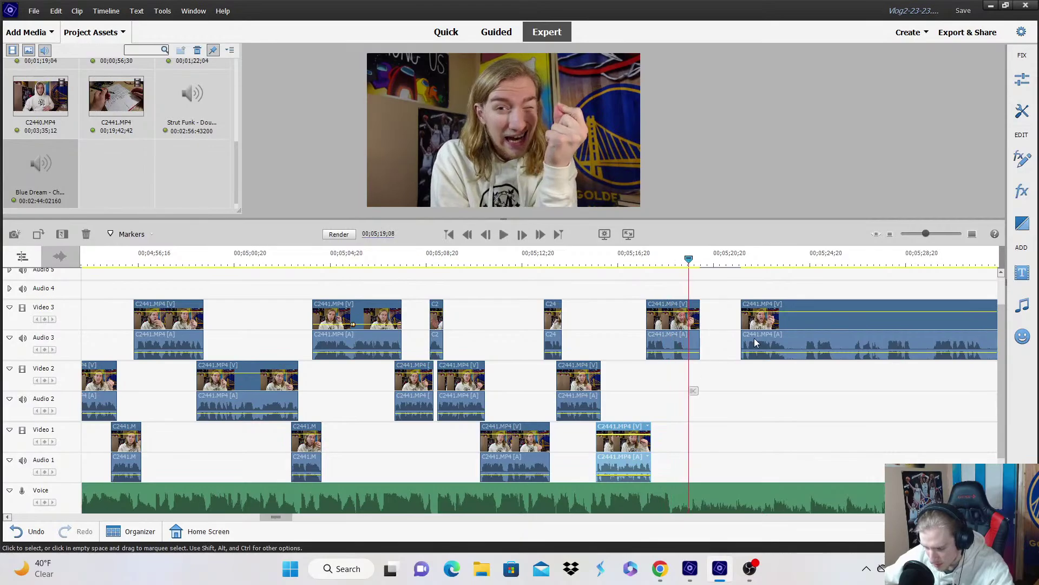
pyautogui.moveTo(754, 338); pyautogui.dragTo(703, 371)
pyautogui.press('space')
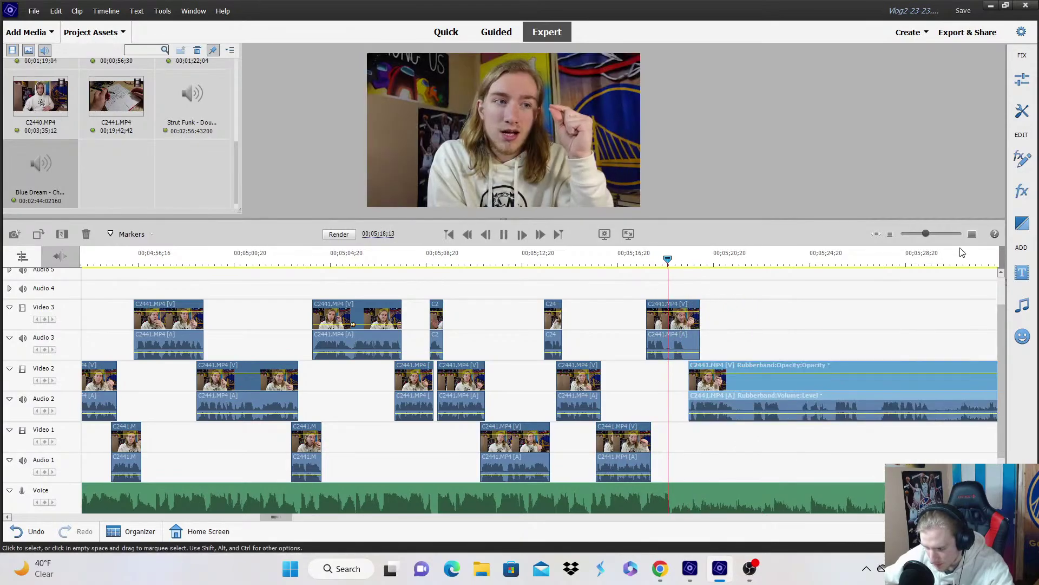
# Split the long Video 2 clip at 00;05;21;05, move the remainder to Video 1 slightly overlapping the cut end, and play the join.
pyautogui.click(972, 234)
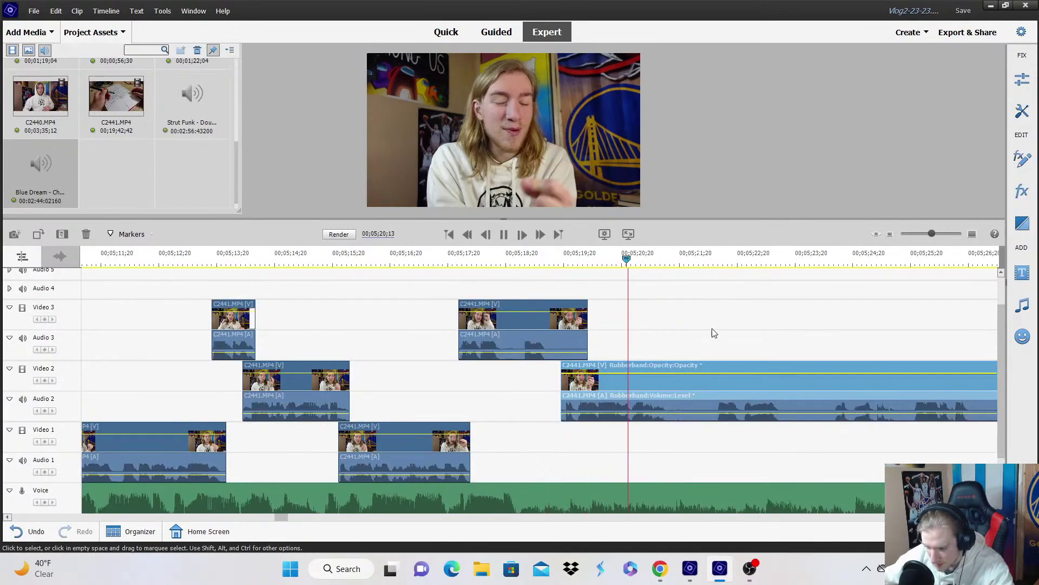
pyautogui.press('space')
pyautogui.click(674, 396)
pyautogui.click(675, 395)
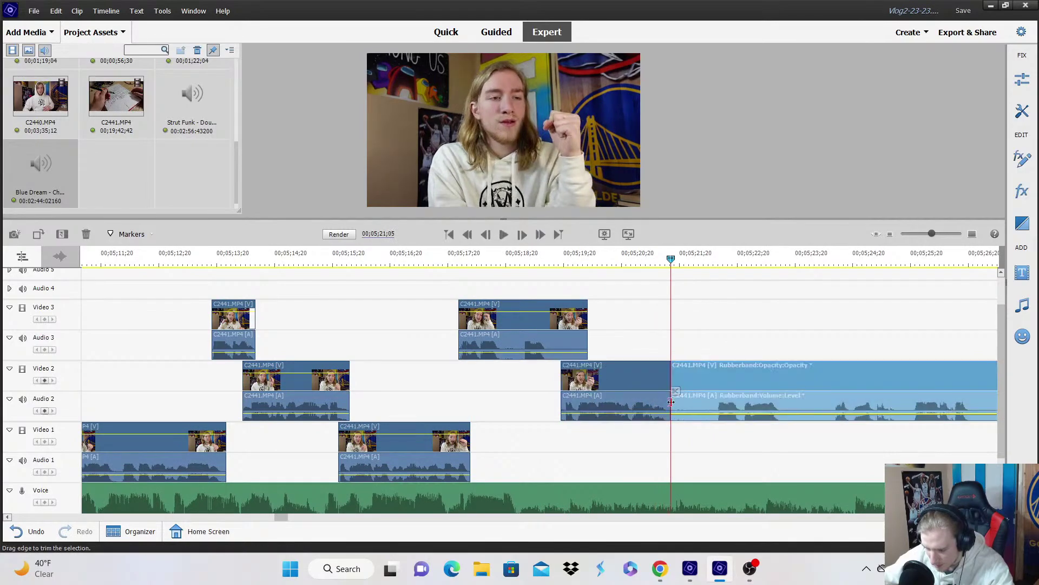
pyautogui.moveTo(696, 404); pyautogui.dragTo(685, 458)
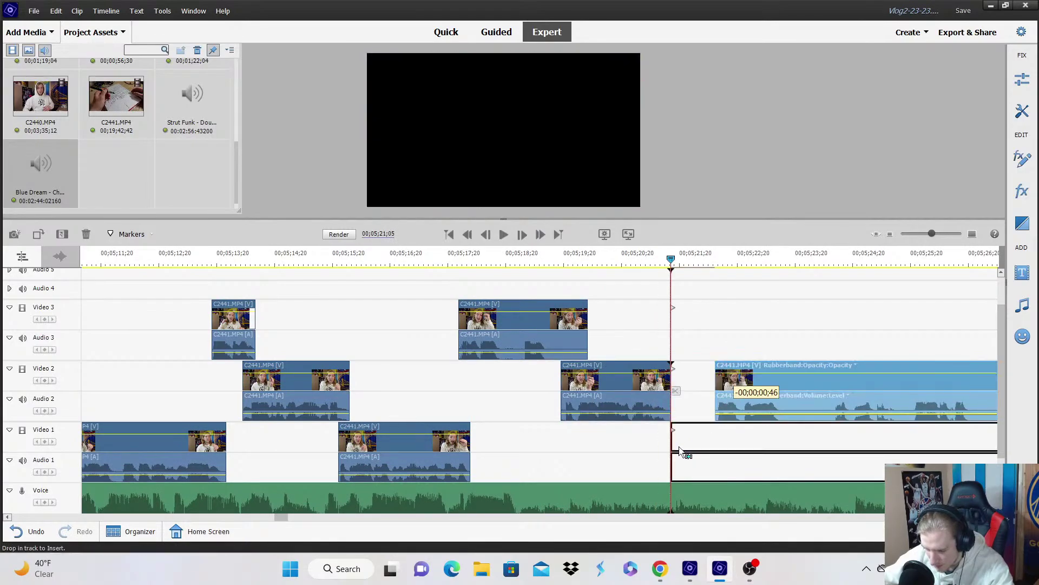
pyautogui.click(634, 263)
pyautogui.click(742, 359)
pyautogui.press('space')
pyautogui.scroll(-3, 763, 346)
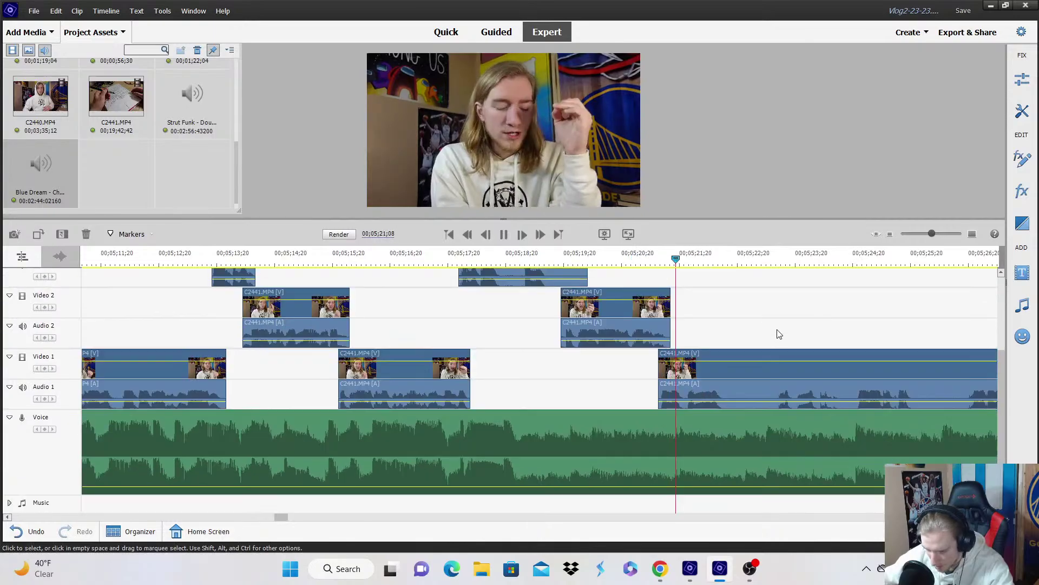
pyautogui.press('space')
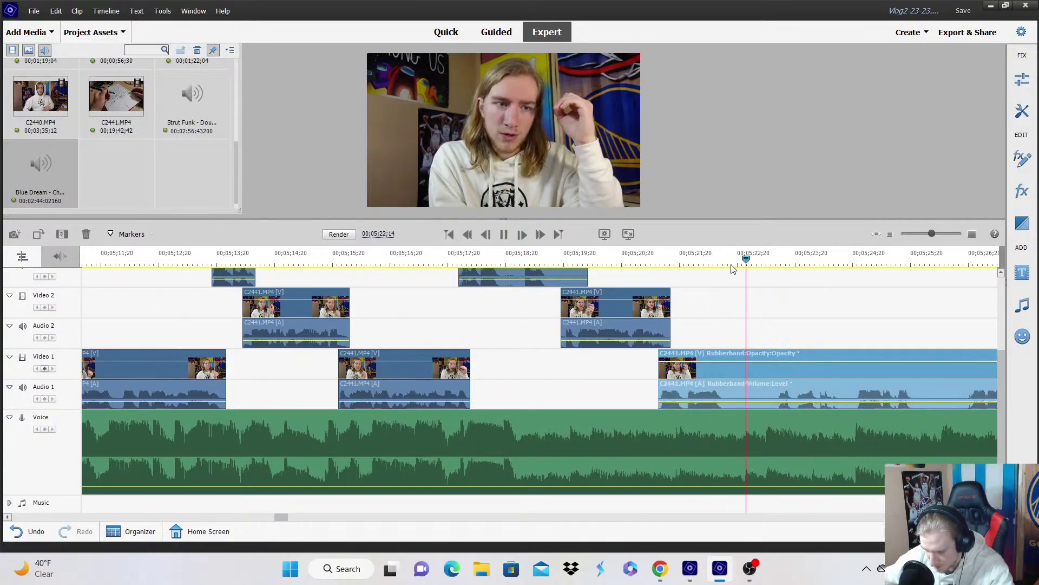
# Play and skim the remaining long Video 1 footage from 00;05;22;14 to about 00;06;49;02 to locate the next usable section.
pyautogui.click(877, 234)
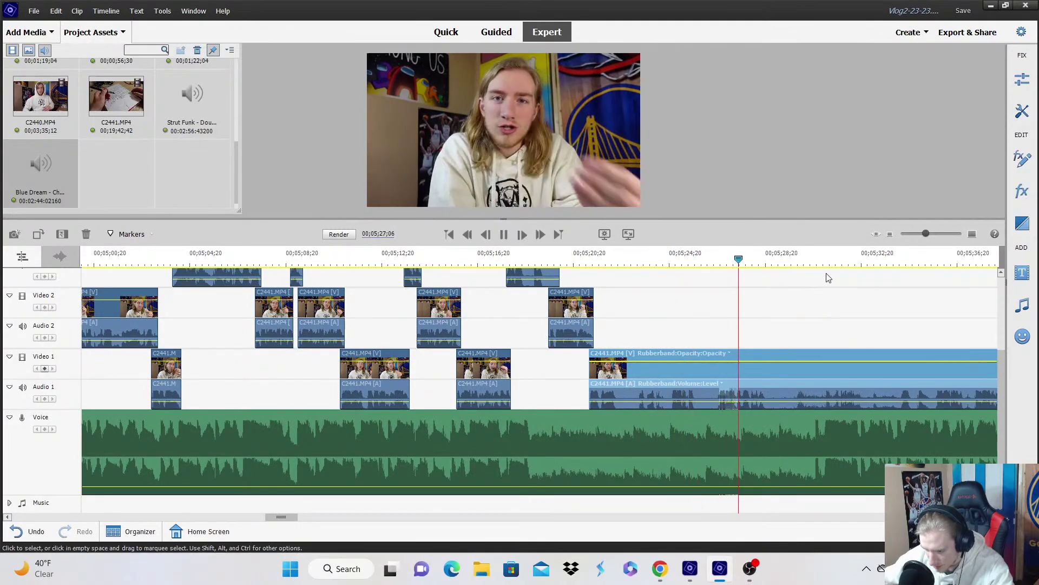
pyautogui.click(894, 263)
pyautogui.click(892, 234)
pyautogui.press('space')
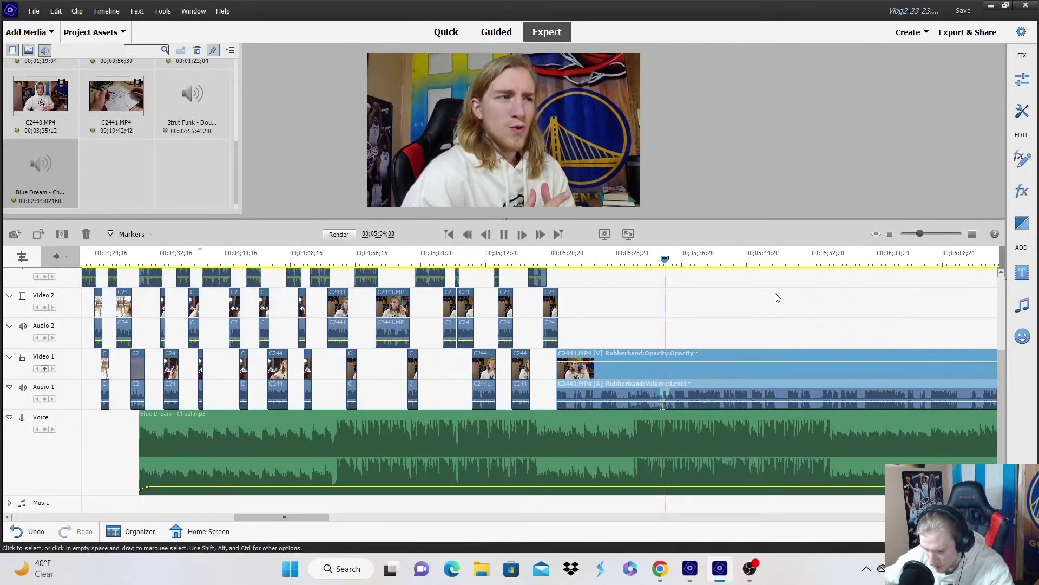
pyautogui.click(972, 234)
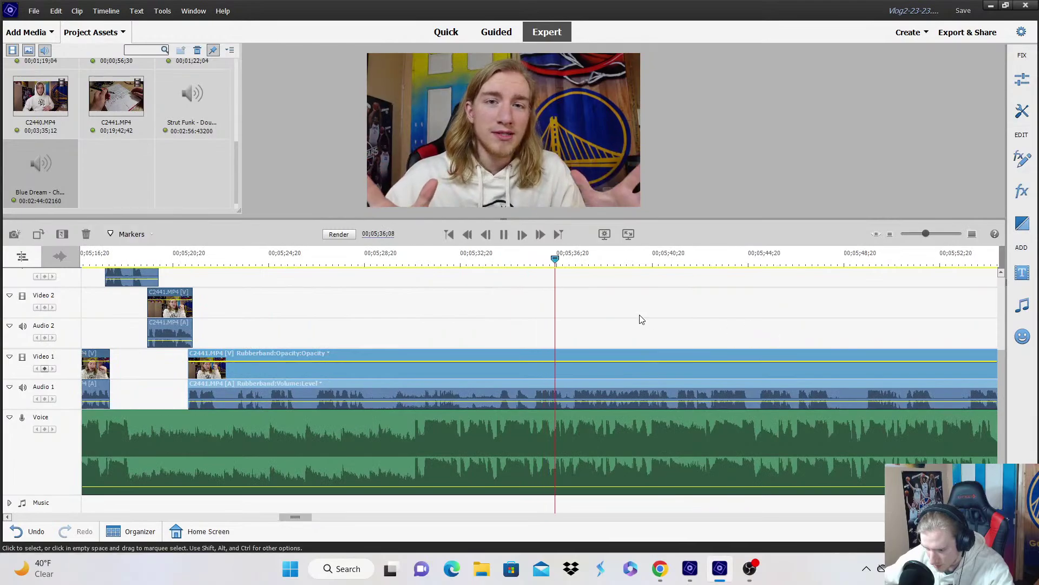
pyautogui.click(890, 234)
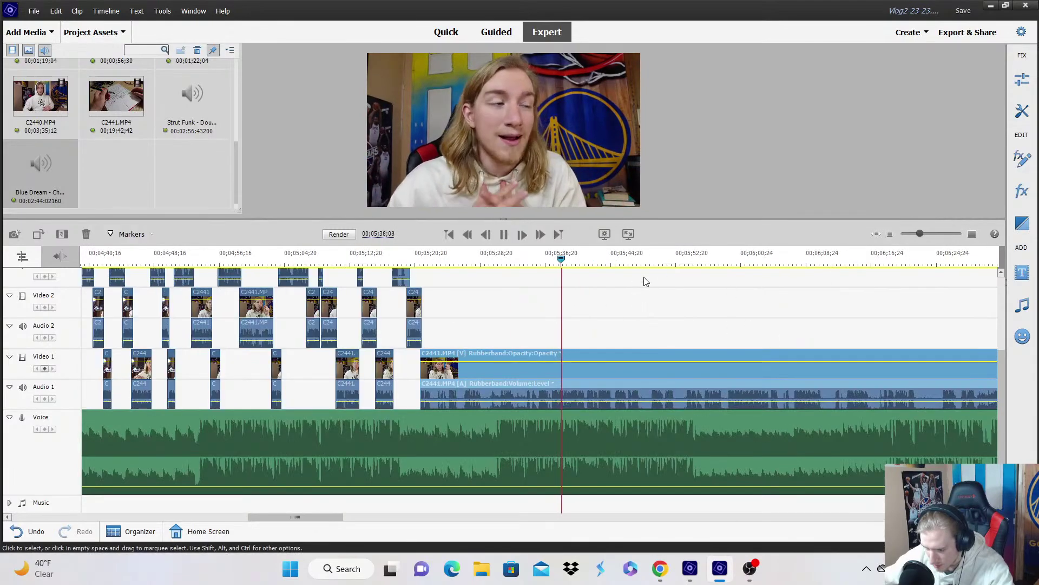
pyautogui.click(726, 266)
pyautogui.click(890, 234)
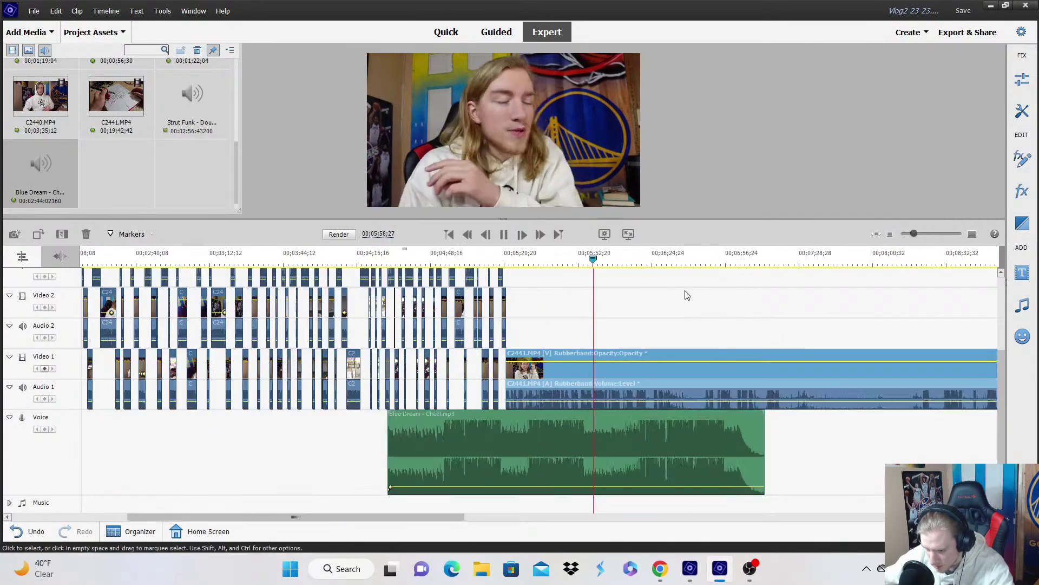
pyautogui.click(711, 263)
pyautogui.press('space')
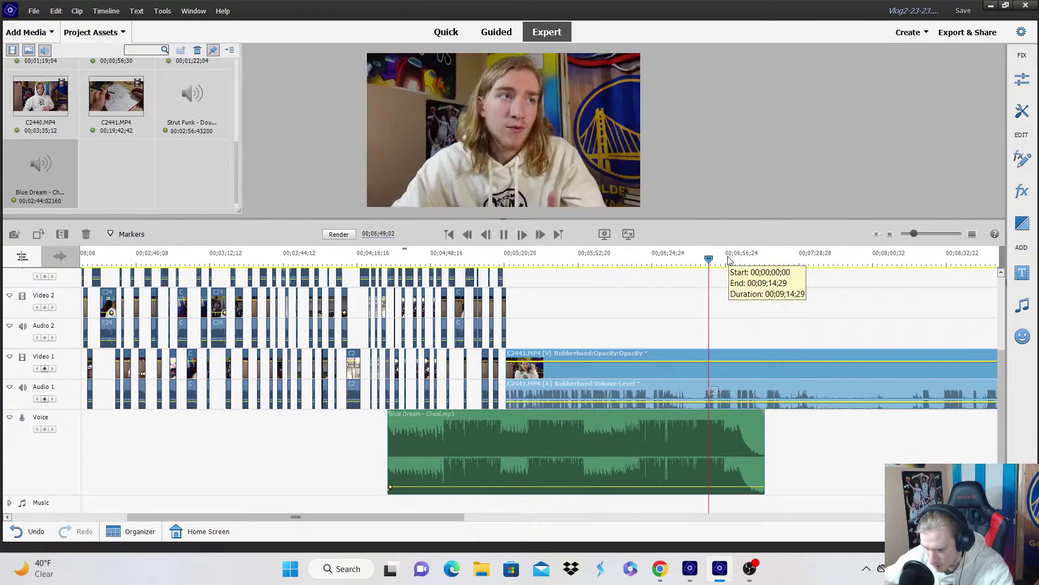
# Split the long Video 1 clip at 00;06;46;14, where the next usable talking section begins.
pyautogui.click(702, 261)
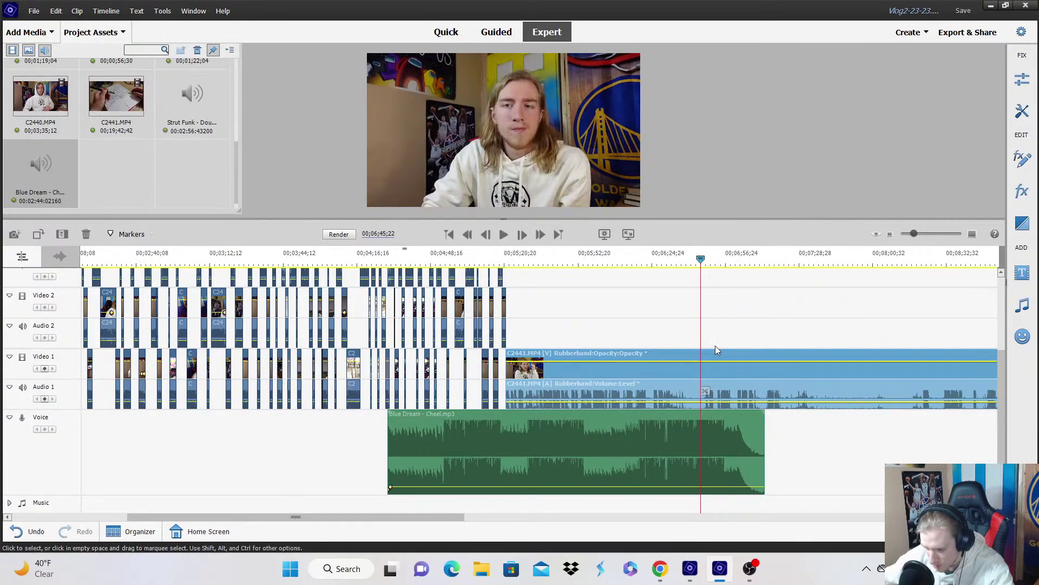
pyautogui.click(710, 388)
pyautogui.rightClick(686, 391)
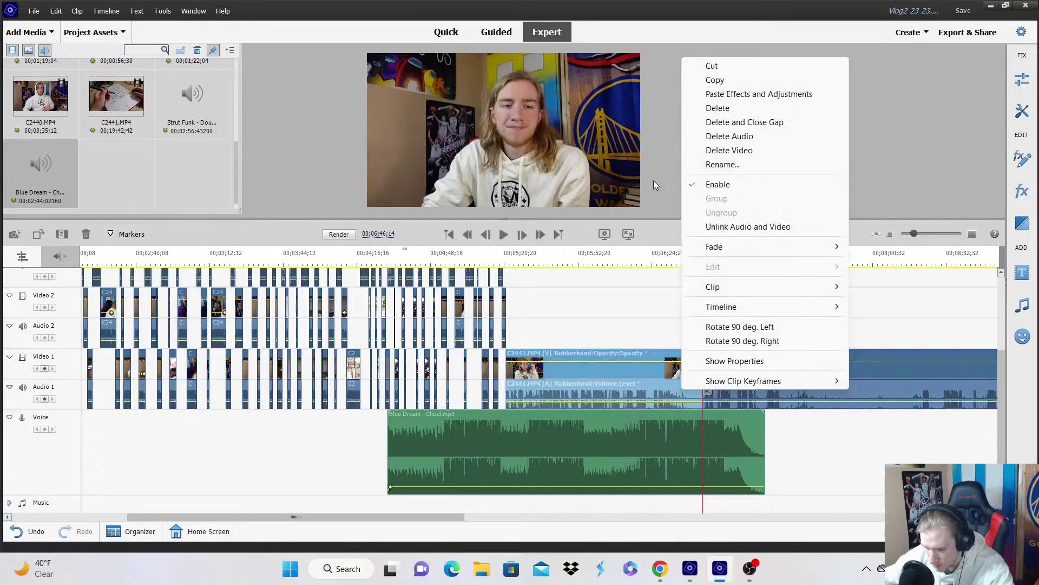
# Replay the long Video 1 clip from its start and sample the footage around 00;05;27 to judge where to cut.
pyautogui.click(506, 264)
pyautogui.press('space')
pyautogui.click(973, 234)
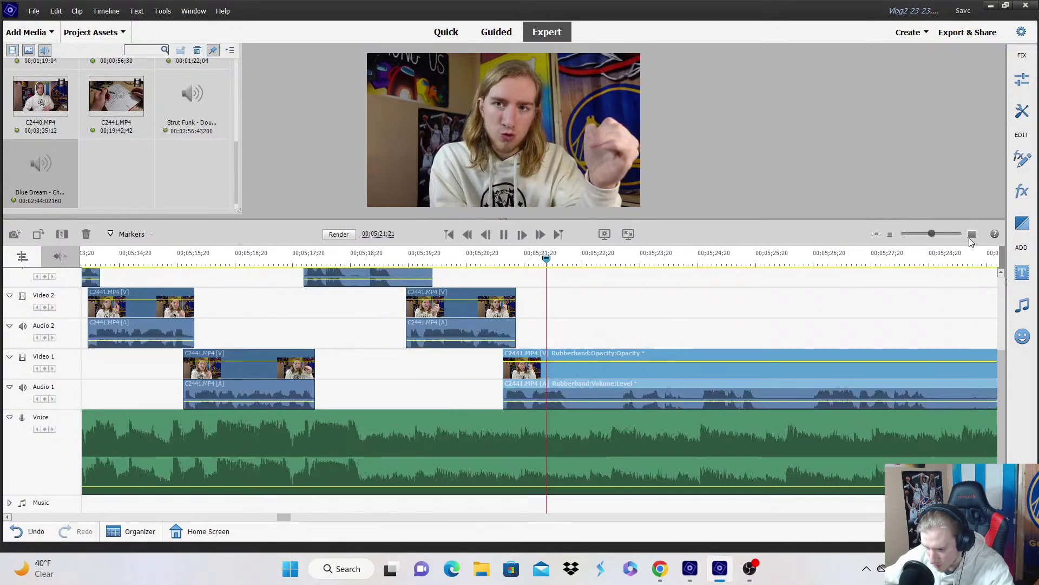
pyautogui.press('=')
pyautogui.press('=')
pyautogui.press('=')
pyautogui.press('space')
pyautogui.click(891, 233)
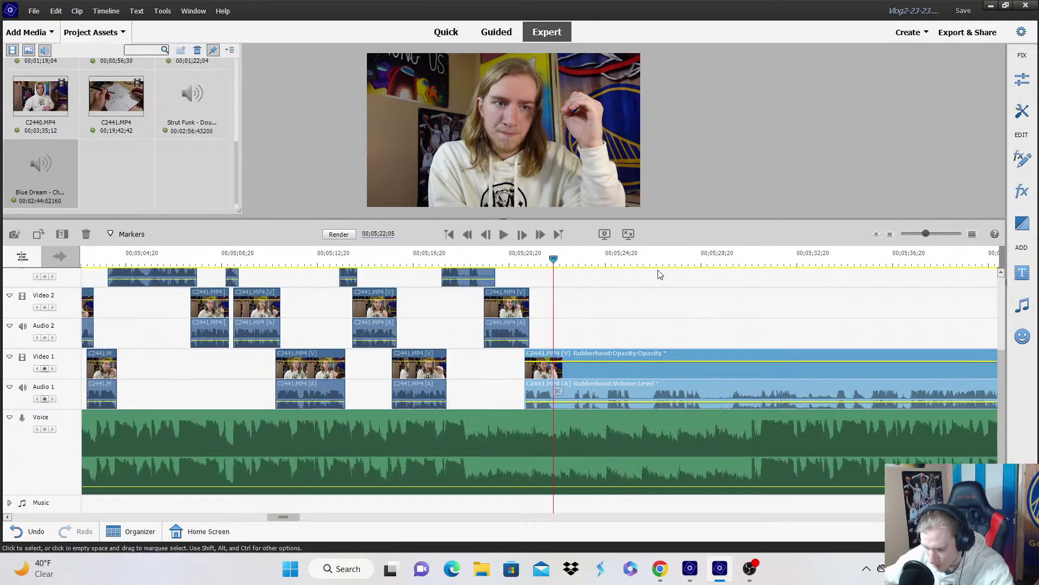
pyautogui.click(657, 273)
pyautogui.click(669, 268)
pyautogui.press('space')
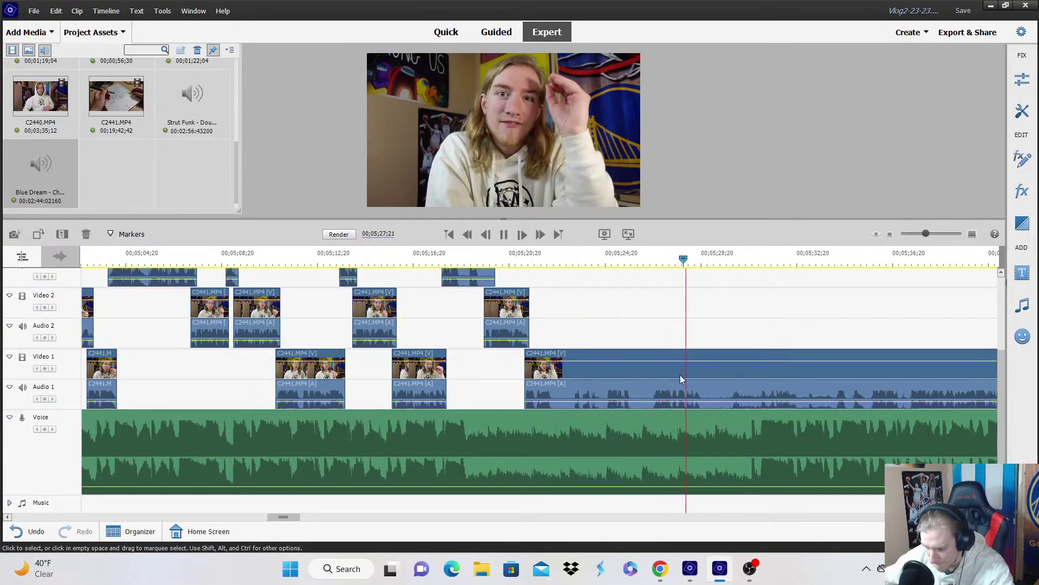
# Split the long Video 1 clip at about 00;05;22;05, move the remainder to Video 3 slightly overlapping the cut end, and play the join.
pyautogui.click(571, 394)
pyautogui.click(554, 266)
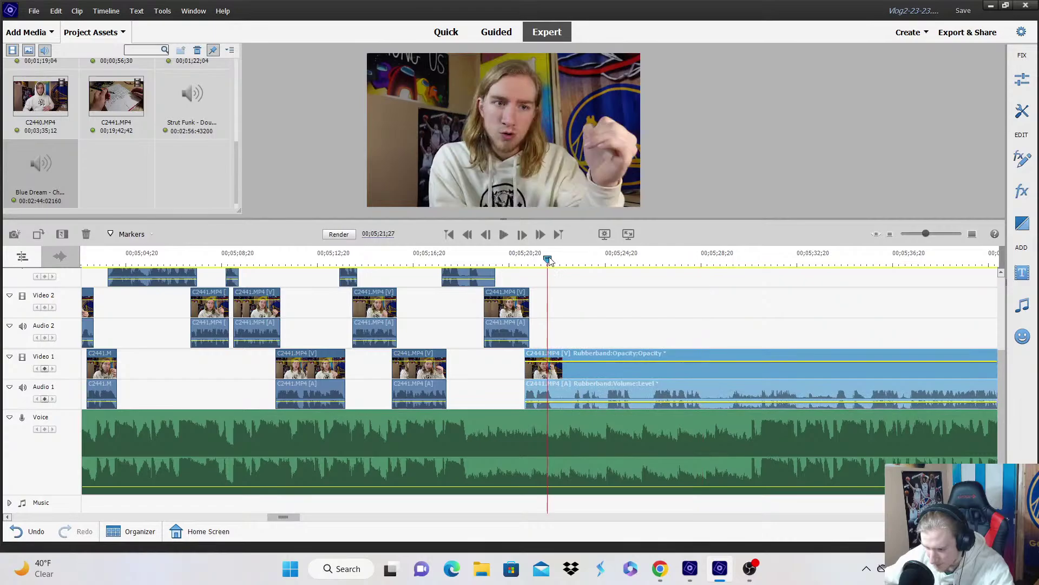
pyautogui.click(559, 391)
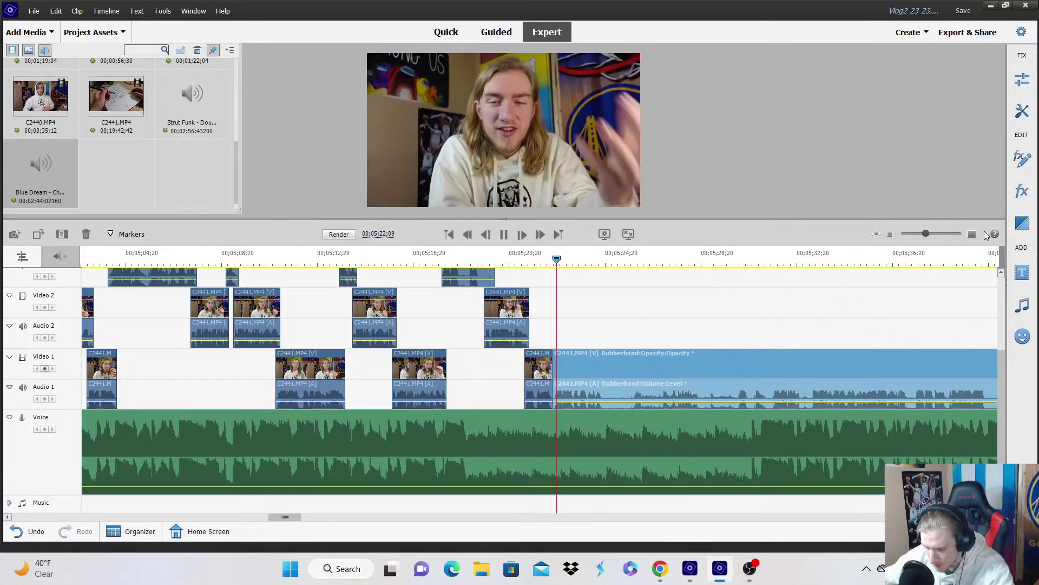
pyautogui.click(936, 236)
pyautogui.moveTo(569, 368); pyautogui.dragTo(517, 274)
pyautogui.press('space')
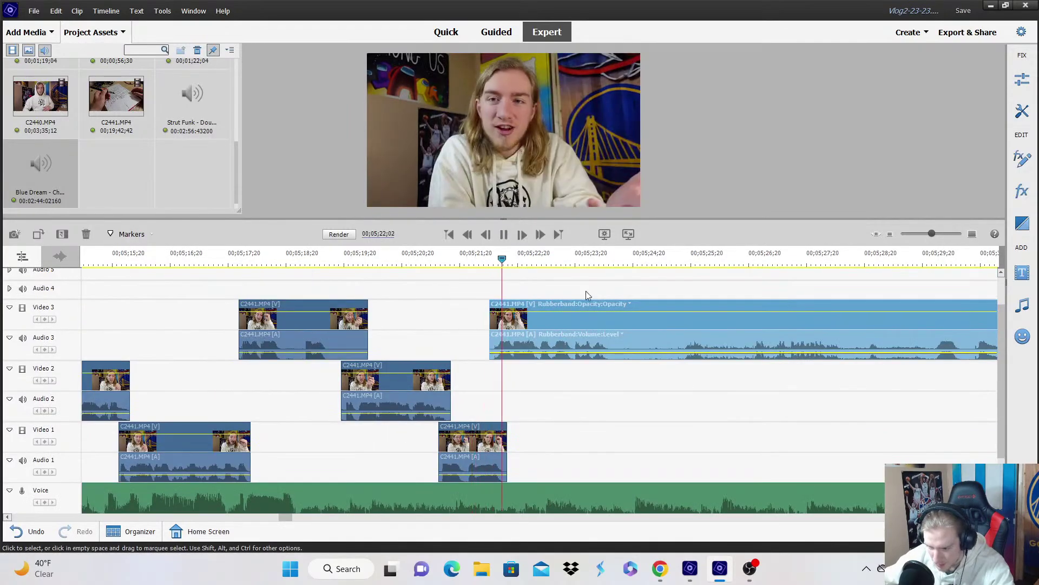
# Split the Video 3 clip at 00;05;23;29 and delete the unwanted footage after the cut.
pyautogui.click(655, 292)
pyautogui.press('space')
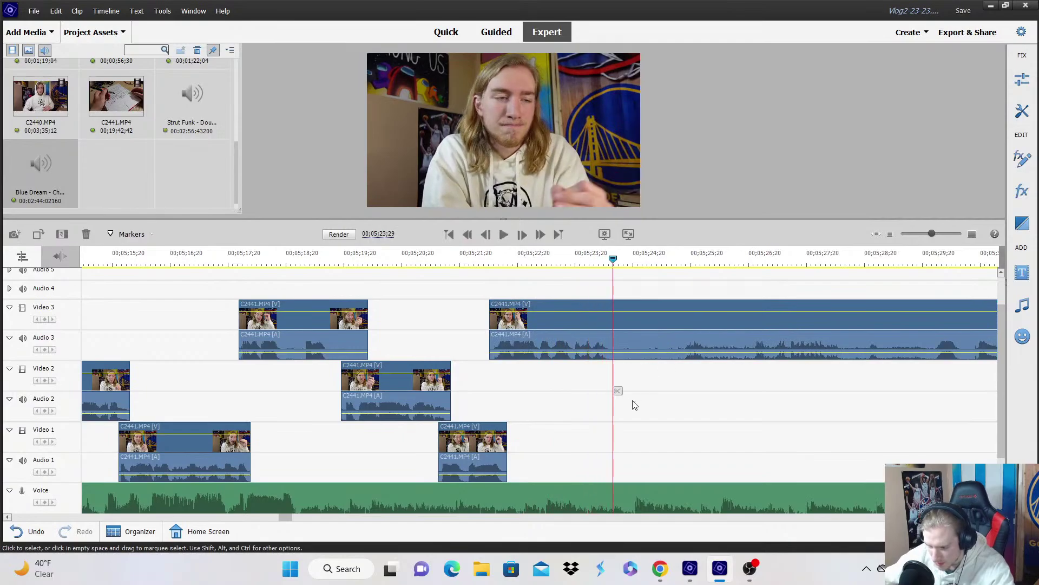
pyautogui.click(888, 236)
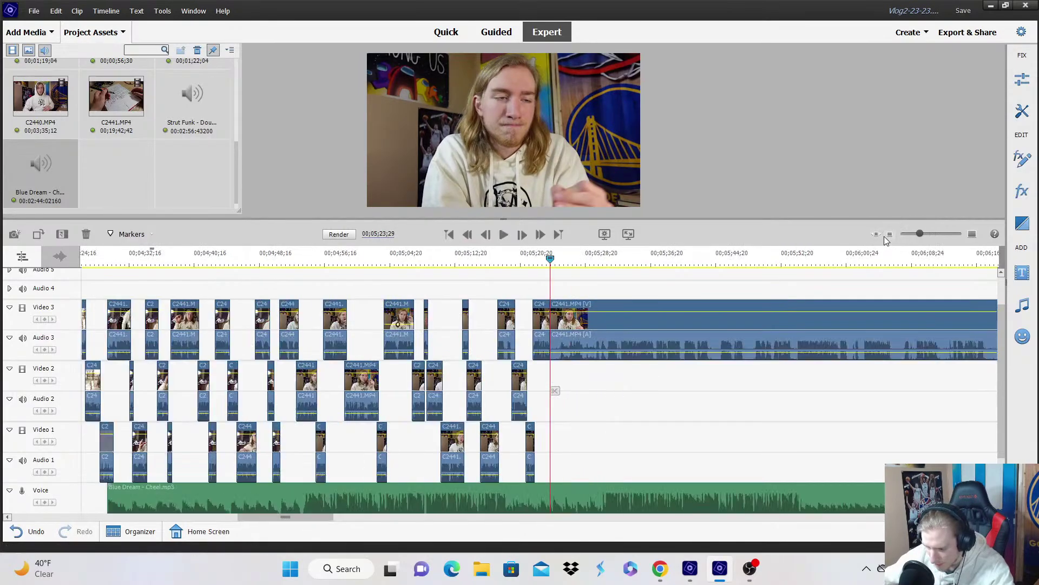
pyautogui.click(888, 236)
pyautogui.rightClick(649, 343)
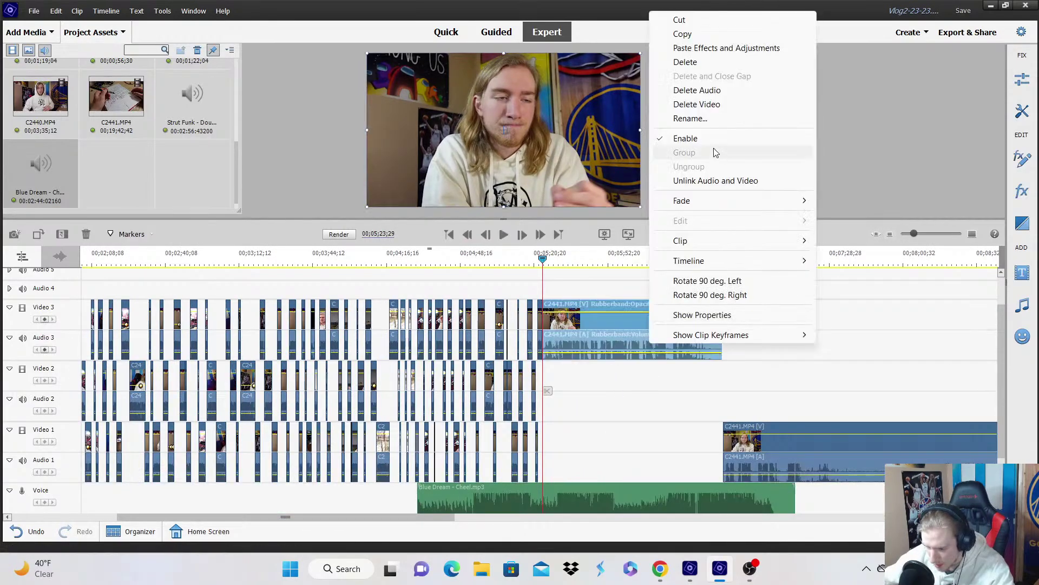
pyautogui.click(704, 61)
# Bring the remaining long Video 1 clip back beside the cut at 00;05;23;29 and place it on Video 2, slightly overlapping the Video 3 clip's end.
pyautogui.moveTo(737, 457); pyautogui.dragTo(556, 437)
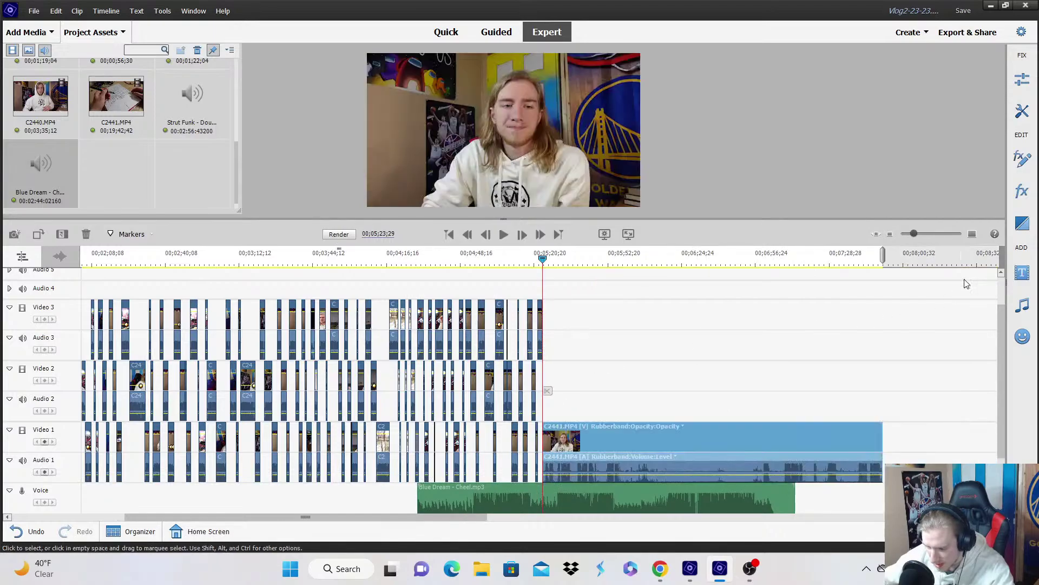
pyautogui.click(972, 234)
pyautogui.click(973, 234)
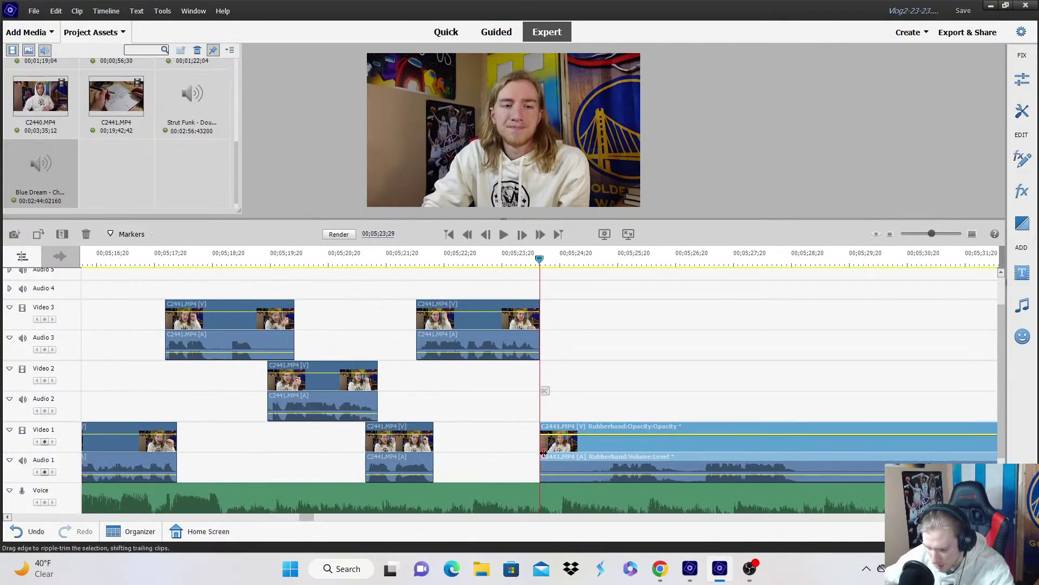
pyautogui.moveTo(592, 457); pyautogui.dragTo(564, 392)
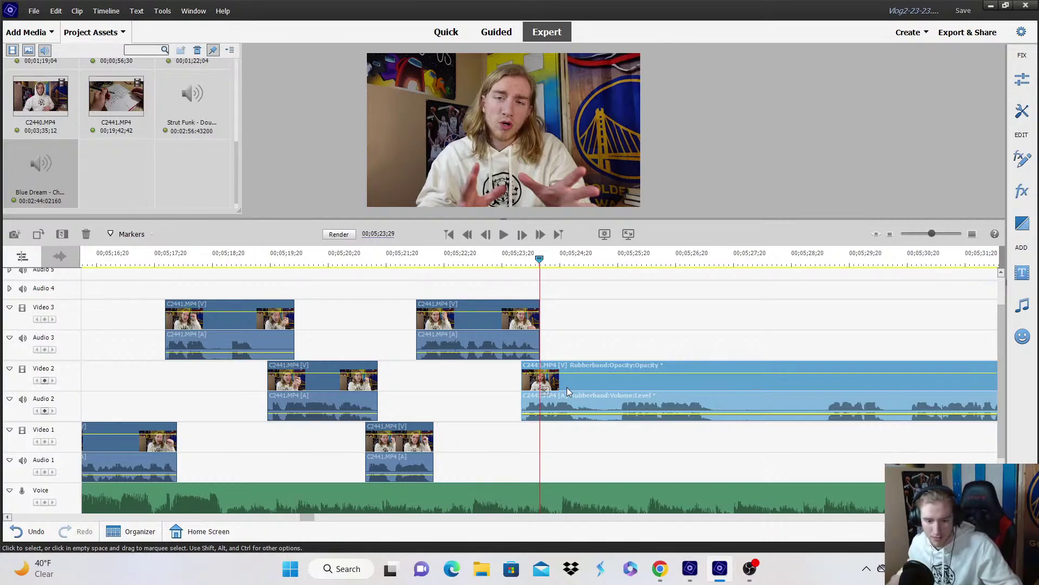
# Split the long Video 2 clip at 00;05;24;23, move the remainder to Video 1 slightly overlapping the cut end, and save the project.
pyautogui.click(613, 326)
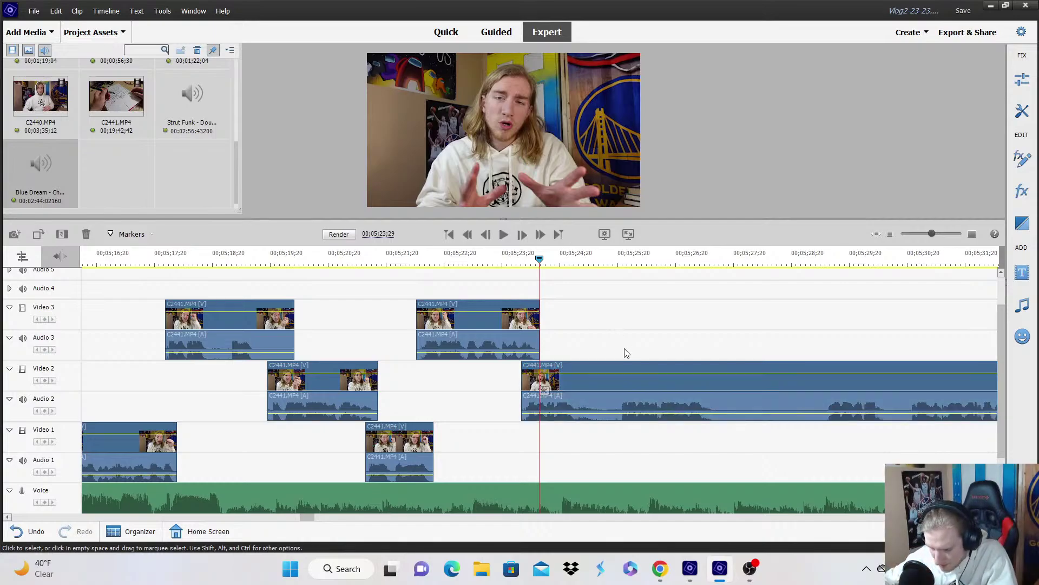
pyautogui.press('space')
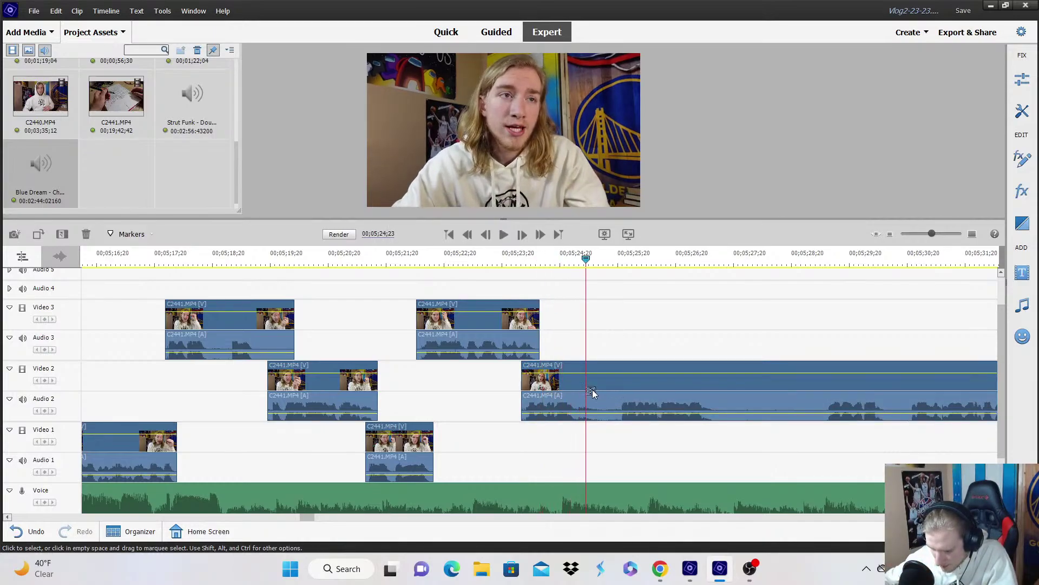
pyautogui.click(591, 390)
pyautogui.moveTo(598, 412); pyautogui.dragTo(574, 445)
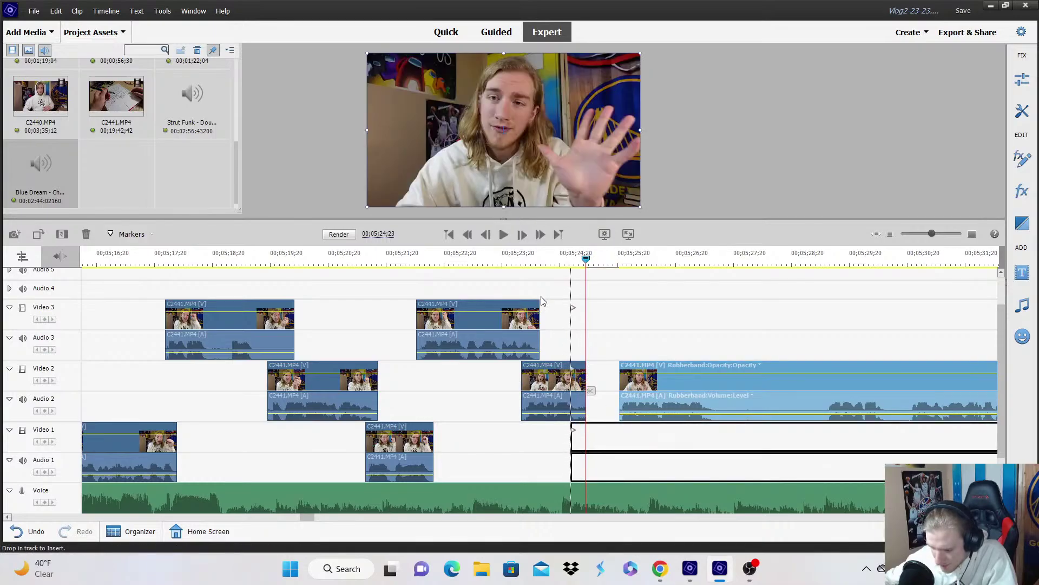
pyautogui.click(964, 11)
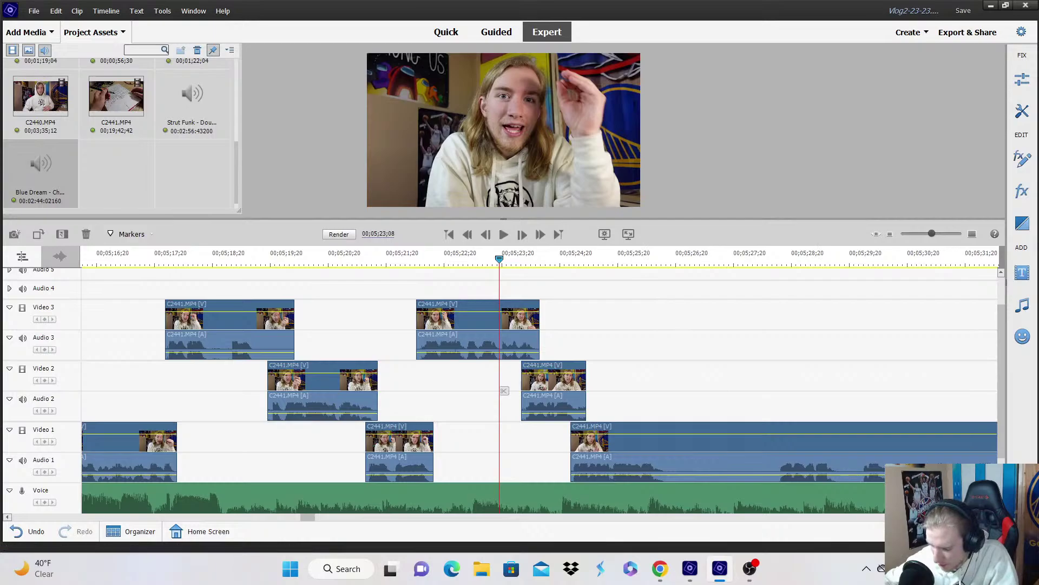
# Split the long Video 1 clip at 00;05;26;06, move the remainder to Video 3 overlapping the cut end, and play the join.
pyautogui.scroll(-5, 505, 379)
pyautogui.press('space')
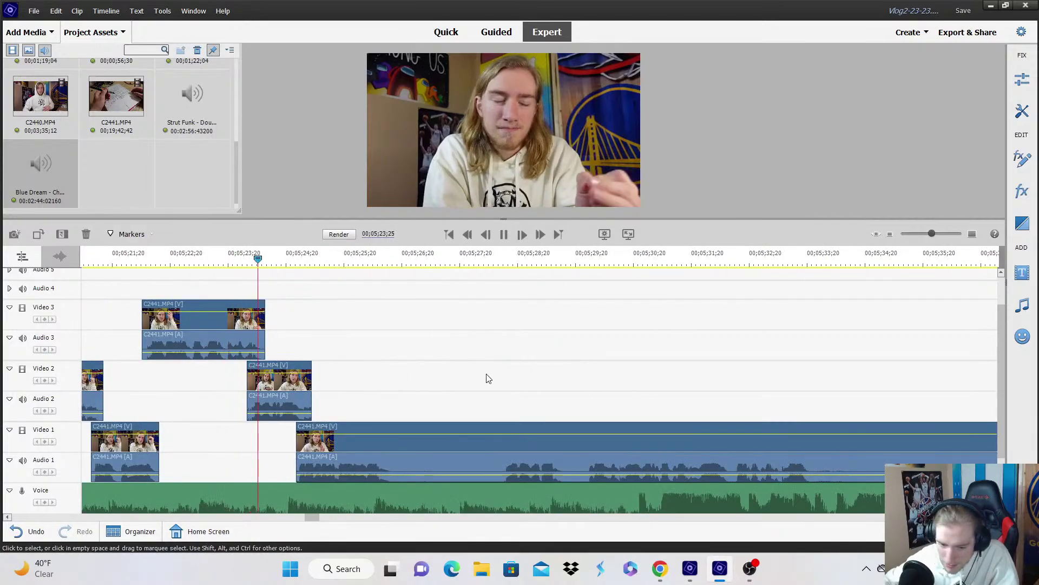
pyautogui.press('space')
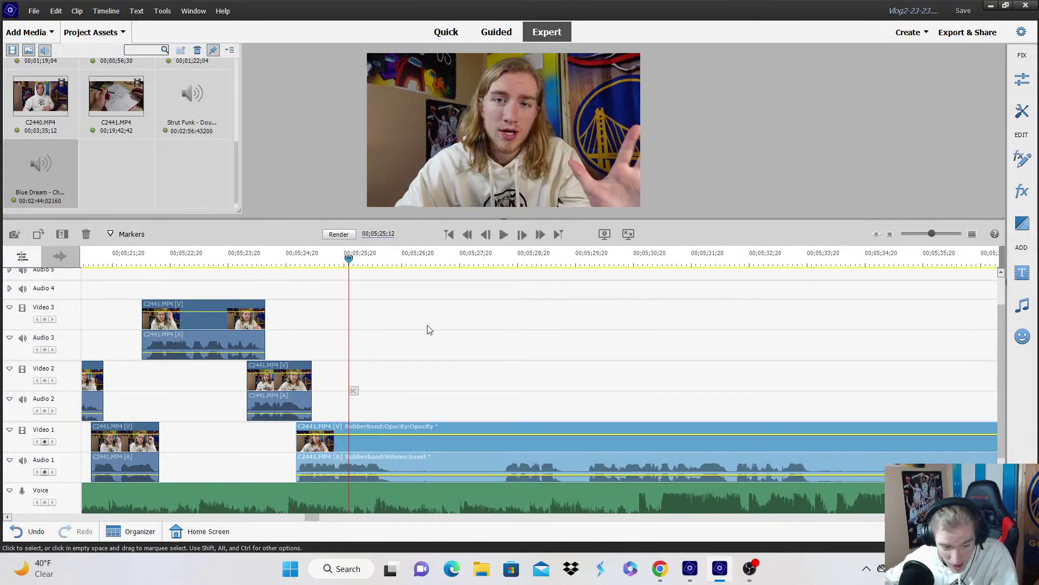
pyautogui.click(430, 329)
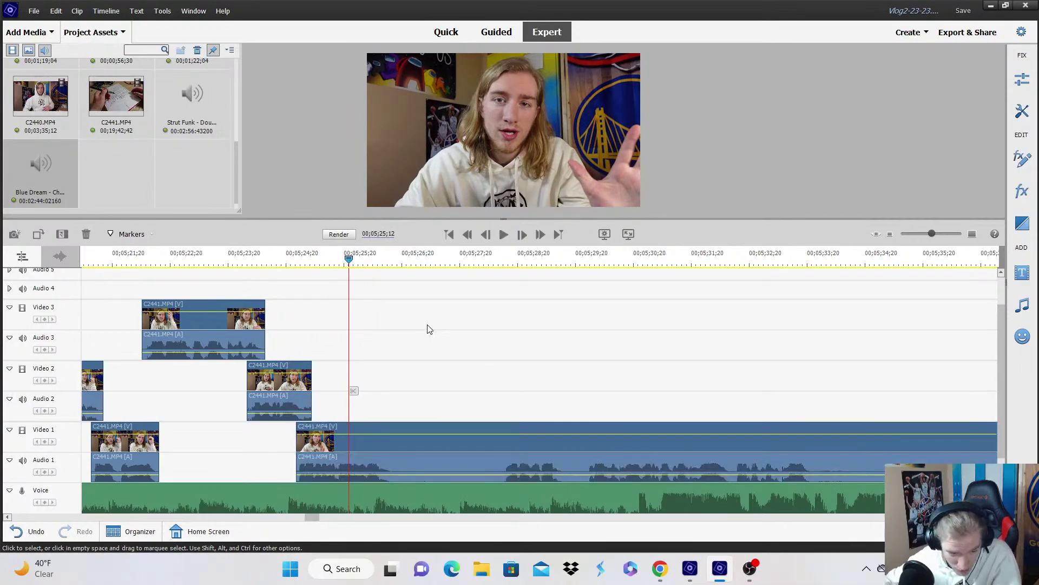
pyautogui.press('space')
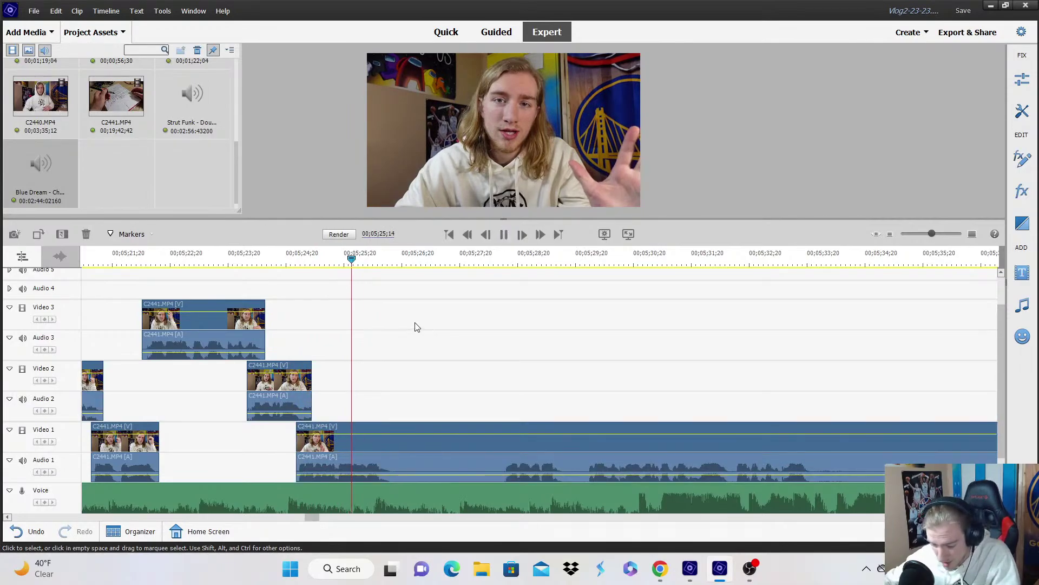
pyautogui.press('space')
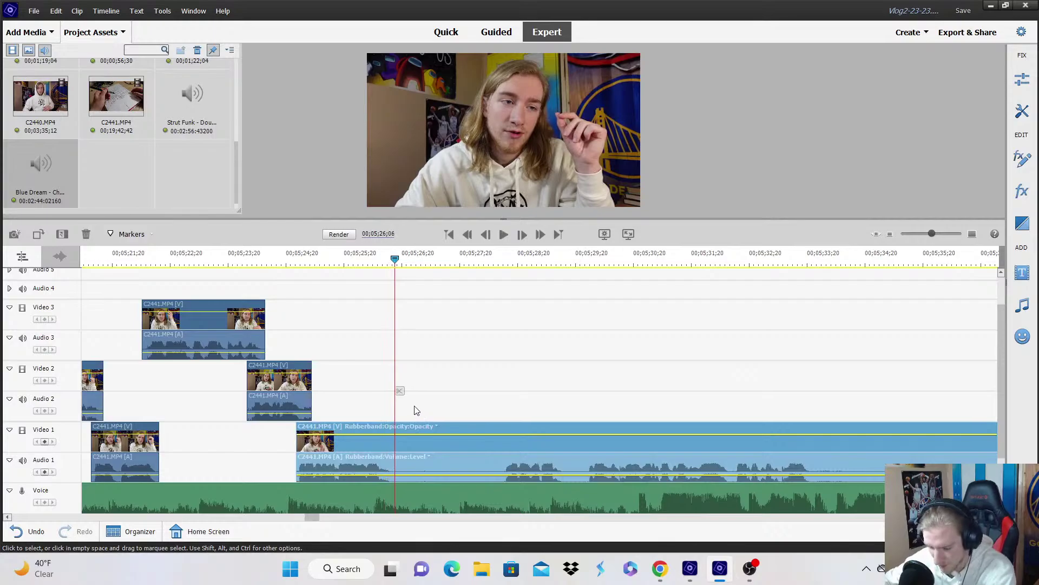
pyautogui.click(399, 390)
pyautogui.moveTo(396, 443); pyautogui.dragTo(506, 452)
pyautogui.moveTo(422, 459); pyautogui.dragTo(412, 323)
pyautogui.press('space')
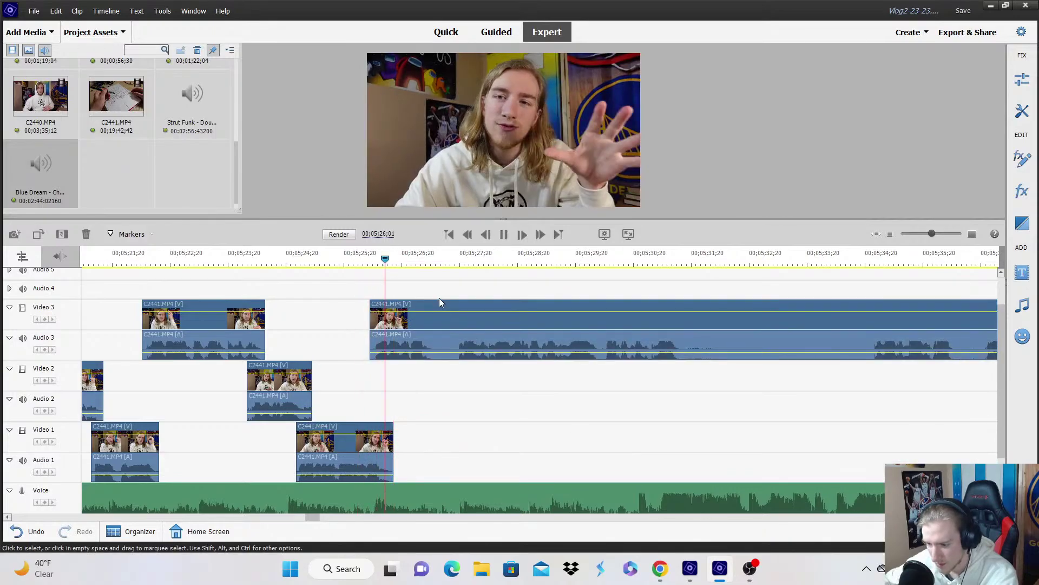
# Split the long Video 3 clip at 00;05;26;27, move the remainder to Video 2 slightly overlapping the cut end, and play the join.
pyautogui.click(438, 260)
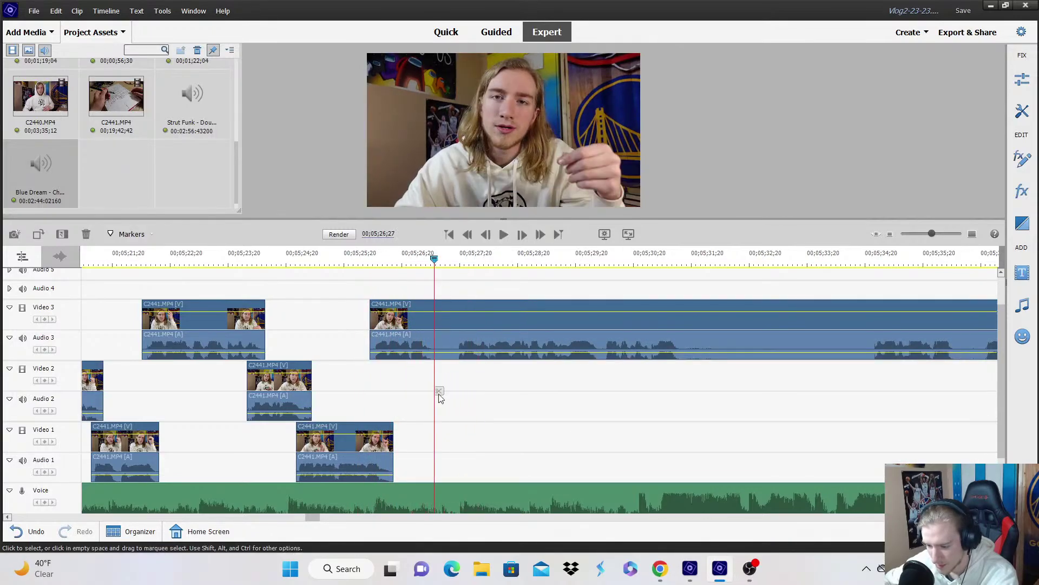
pyautogui.click(439, 390)
pyautogui.click(455, 338)
pyautogui.moveTo(456, 337); pyautogui.dragTo(422, 374)
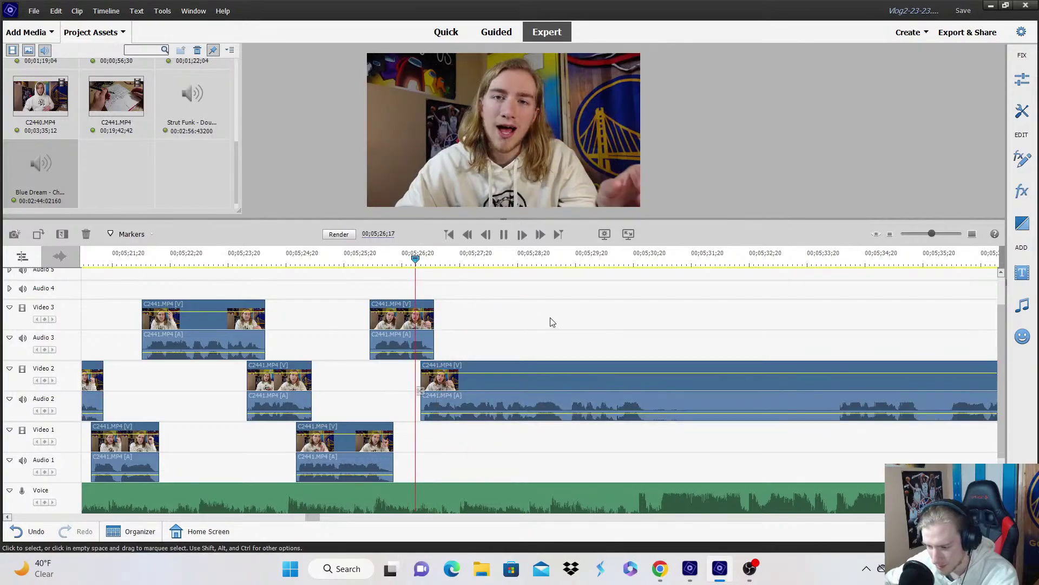
pyautogui.scroll(-3, 828, 408)
pyautogui.click(423, 260)
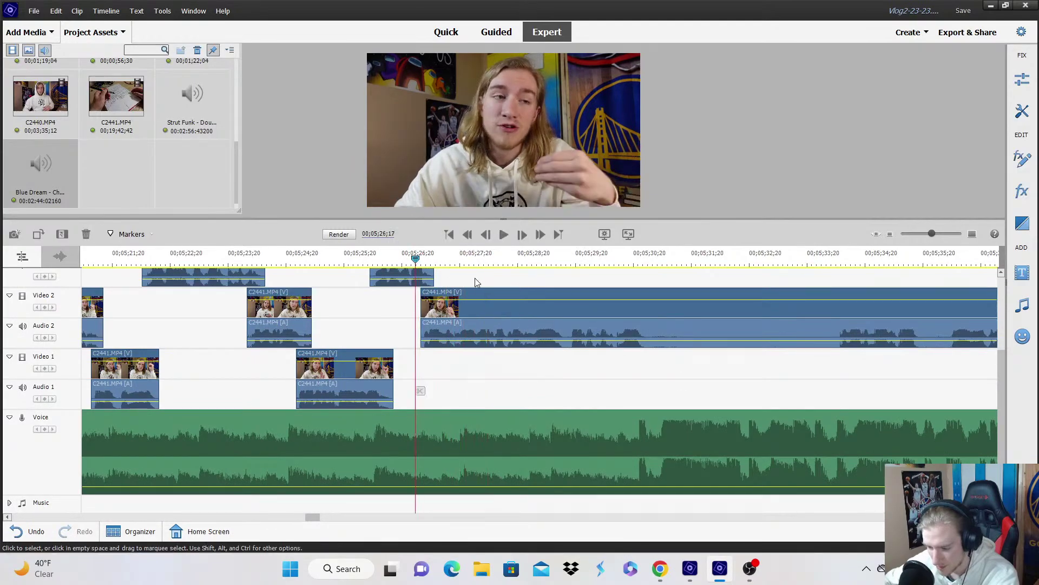
pyautogui.scroll(2, 482, 289)
pyautogui.press('space')
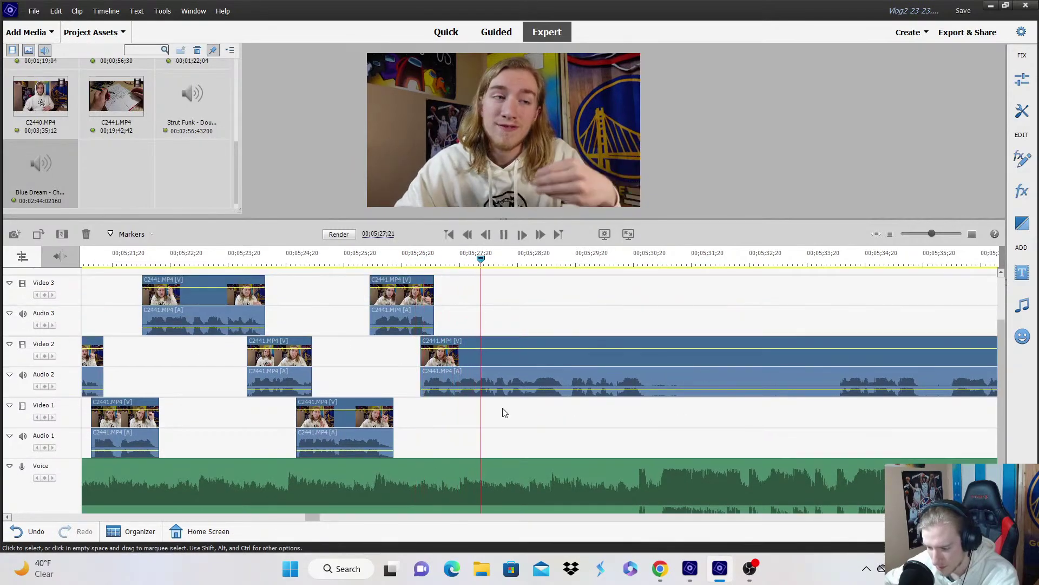
pyautogui.moveTo(437, 367); pyautogui.dragTo(438, 366)
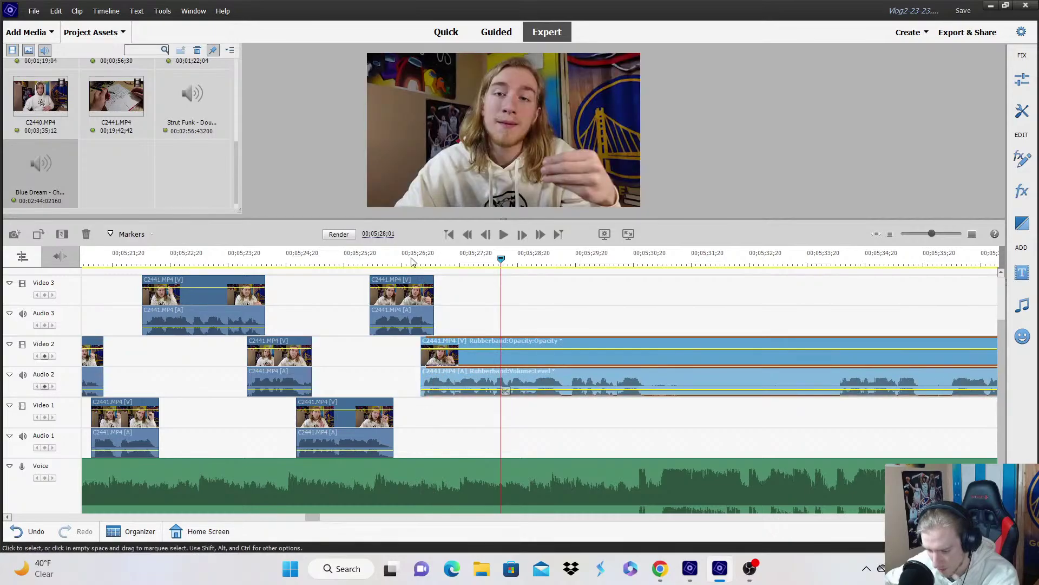
# Split the long Video 2 clip at 00;05;30;20 and move the remainder to Video 1, slightly overlapping the cut end.
pyautogui.click(972, 234)
pyautogui.press('space')
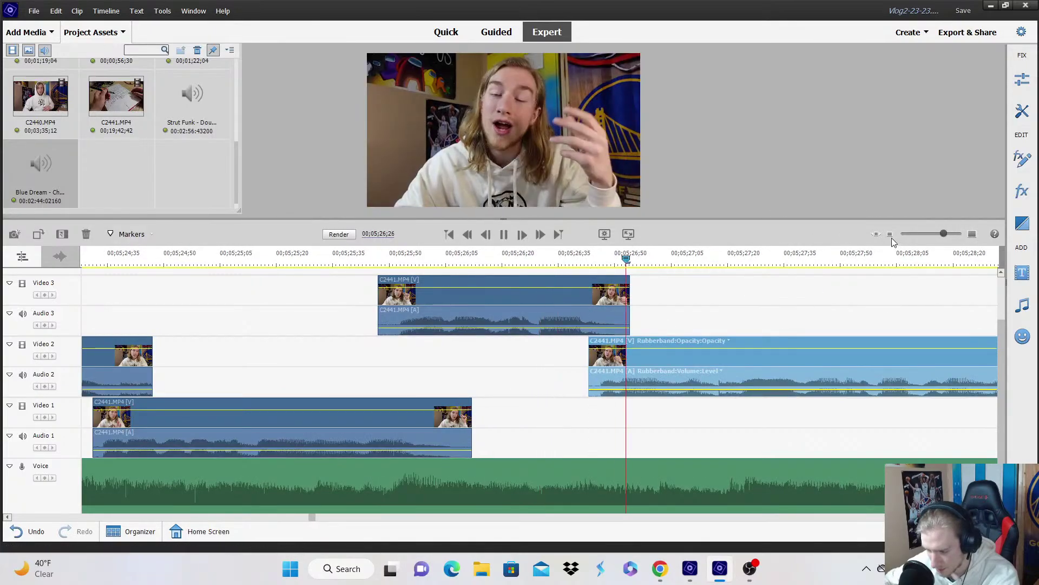
pyautogui.click(889, 234)
pyautogui.click(664, 282)
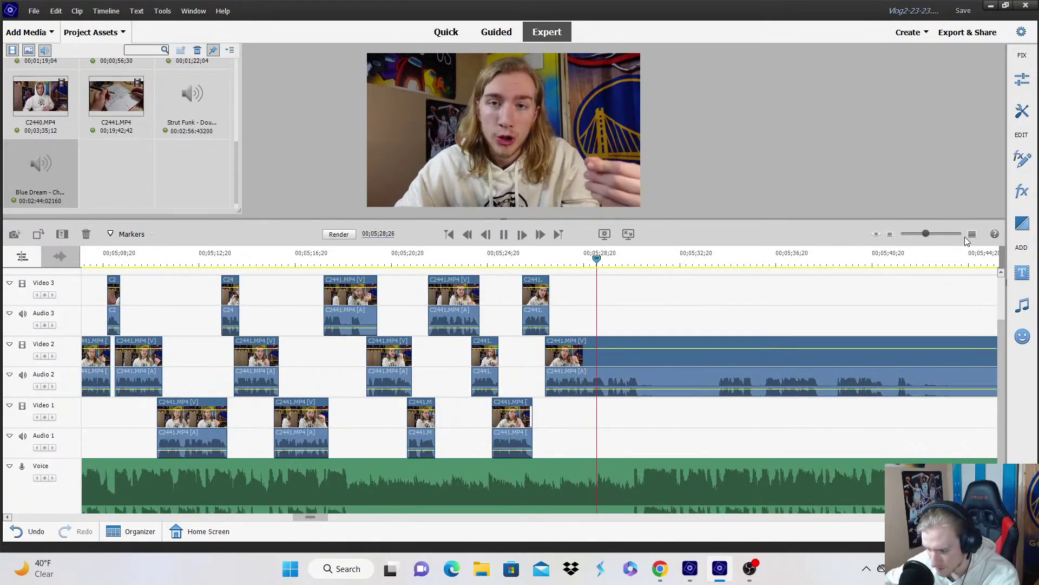
pyautogui.press('=')
pyautogui.press('space')
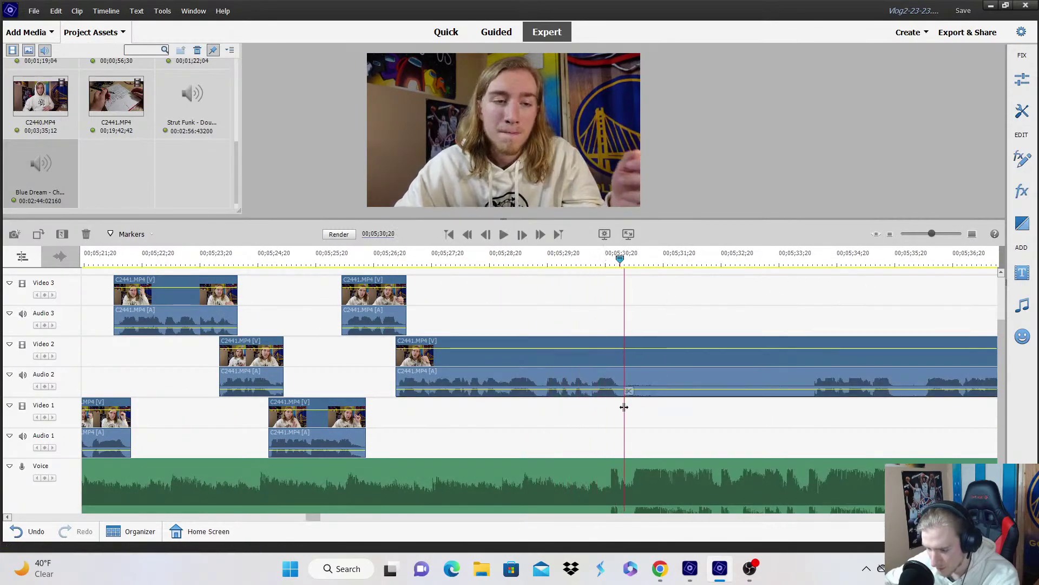
pyautogui.click(629, 391)
pyautogui.moveTo(630, 371); pyautogui.dragTo(640, 424)
# Add Motion Scale keyframes to the Video 2 clip at 00;05;29;07 and 00;05;29;10, enlarge the frame slightly at the second, and save the project.
pyautogui.click(542, 259)
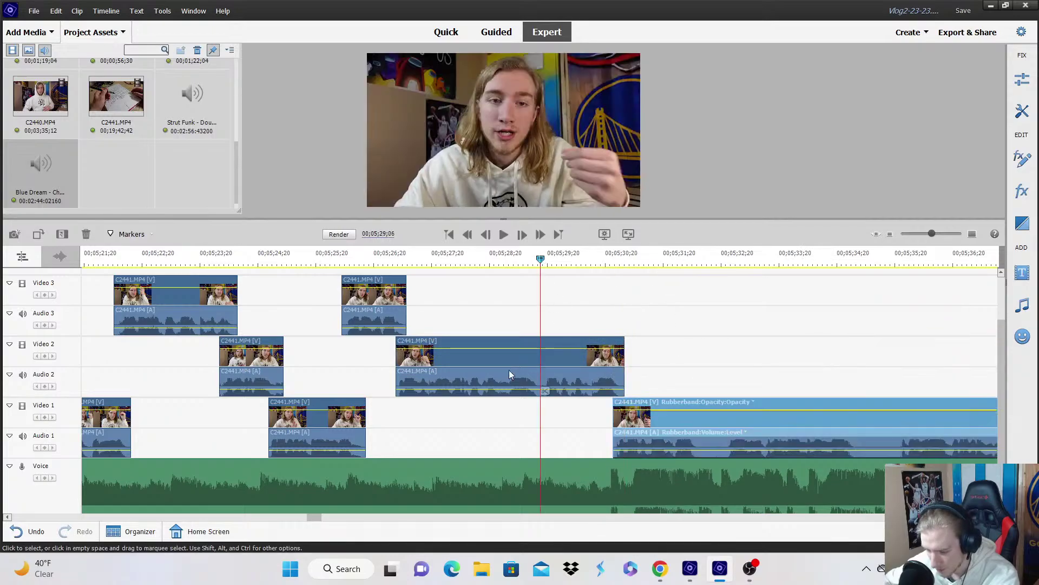
pyautogui.click(443, 367)
pyautogui.click(483, 341)
pyautogui.moveTo(495, 354)
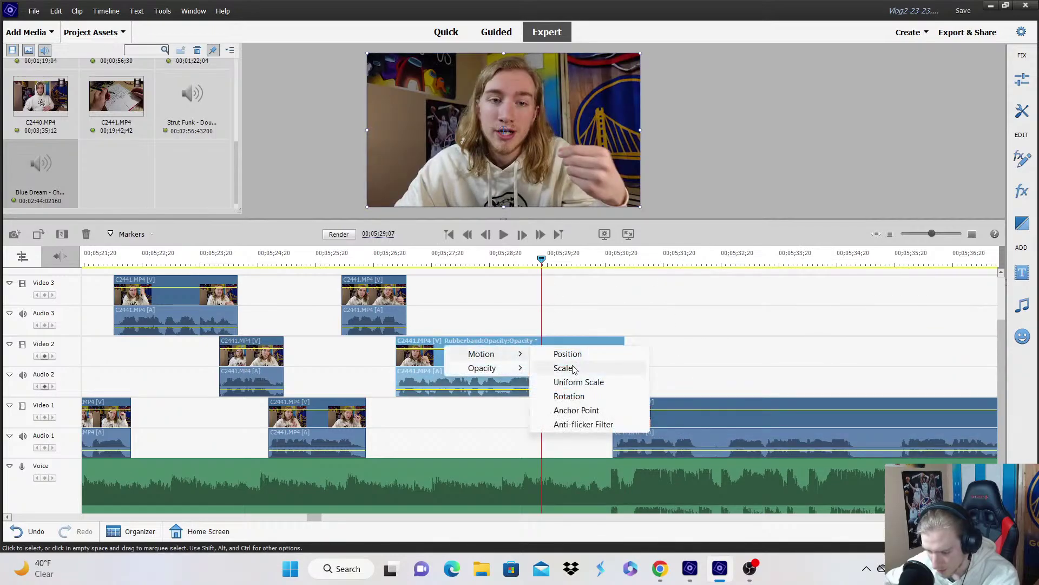
pyautogui.click(563, 367)
pyautogui.click(45, 357)
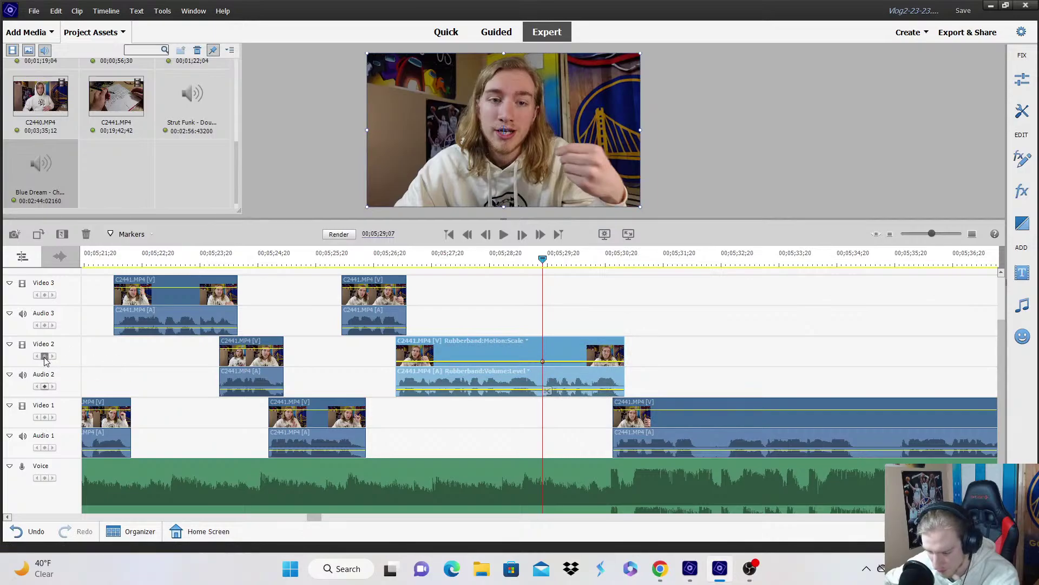
pyautogui.press('Right')
pyautogui.press('Right')
pyautogui.press('Right')
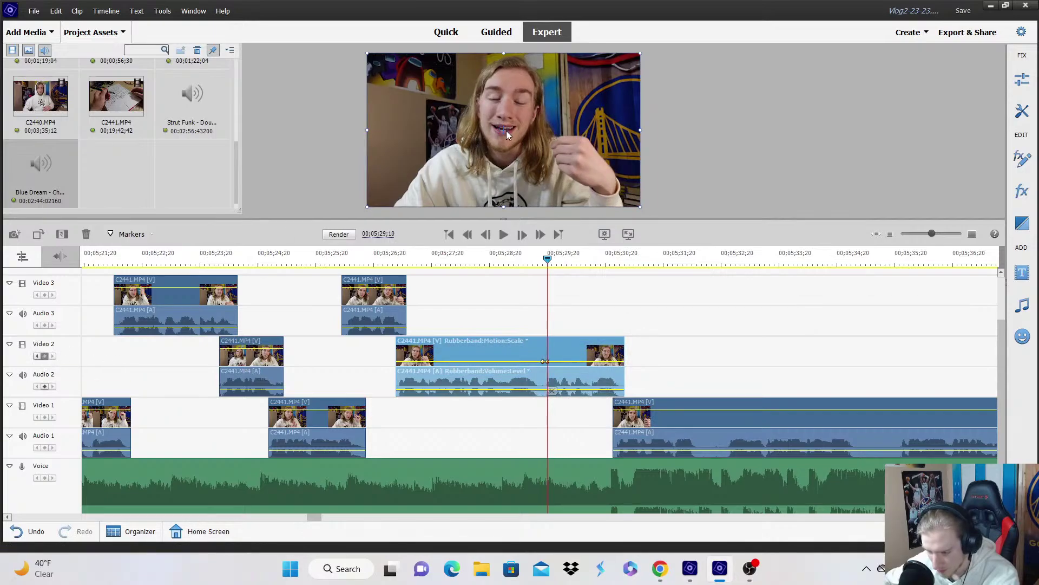
pyautogui.moveTo(641, 129); pyautogui.dragTo(662, 141)
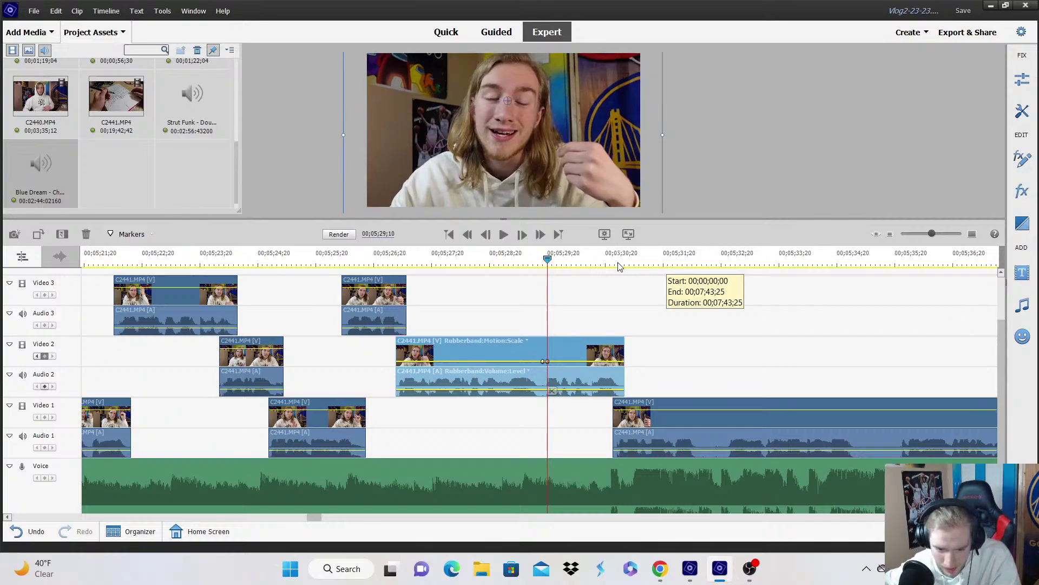
pyautogui.click(491, 264)
pyautogui.click(512, 291)
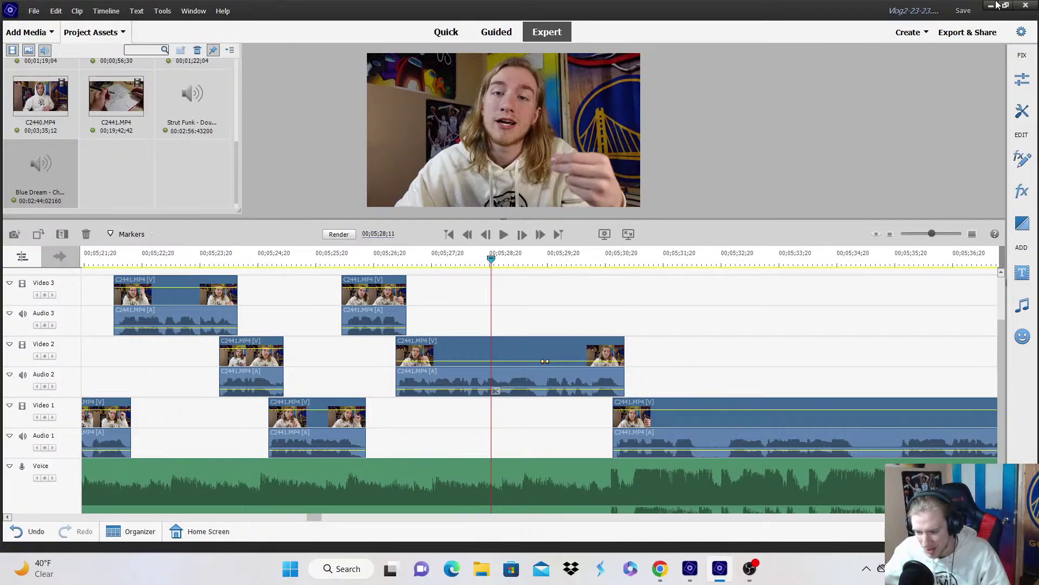
pyautogui.hotkey('ctrl', 's')
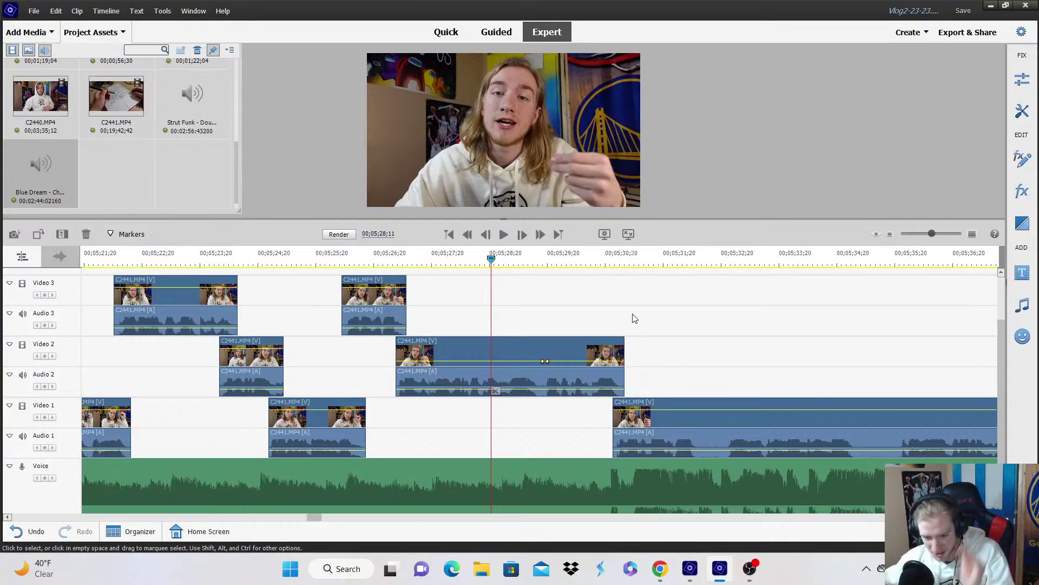
# Split the long Video 1 clip at 00;05;32;01 and move the remainder to Video 3, slightly overlapping the cut end.
pyautogui.press('space')
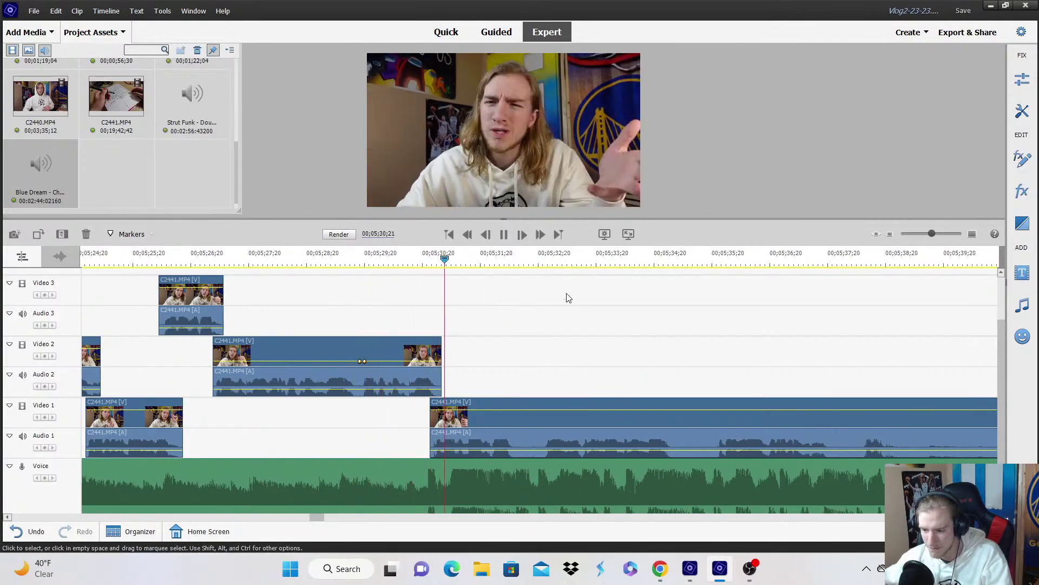
pyautogui.press('space')
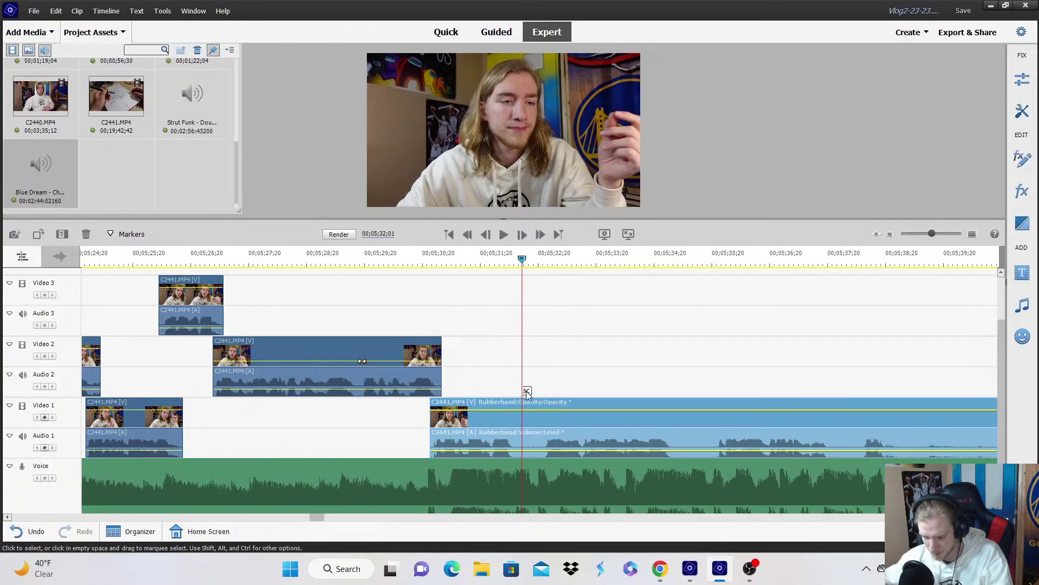
pyautogui.click(526, 391)
pyautogui.moveTo(522, 423); pyautogui.dragTo(523, 320)
pyautogui.press('space')
pyautogui.click(567, 297)
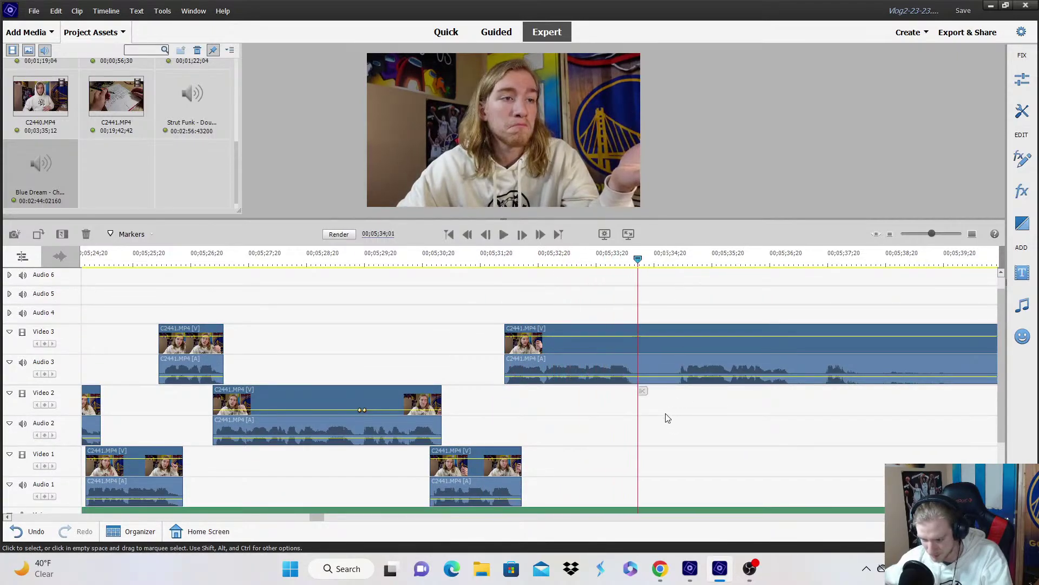
# Cut the unwanted opening section from the long Video 3 clip and bring the remaining footage back to overlap the Video 1 clip's end.
pyautogui.press('space')
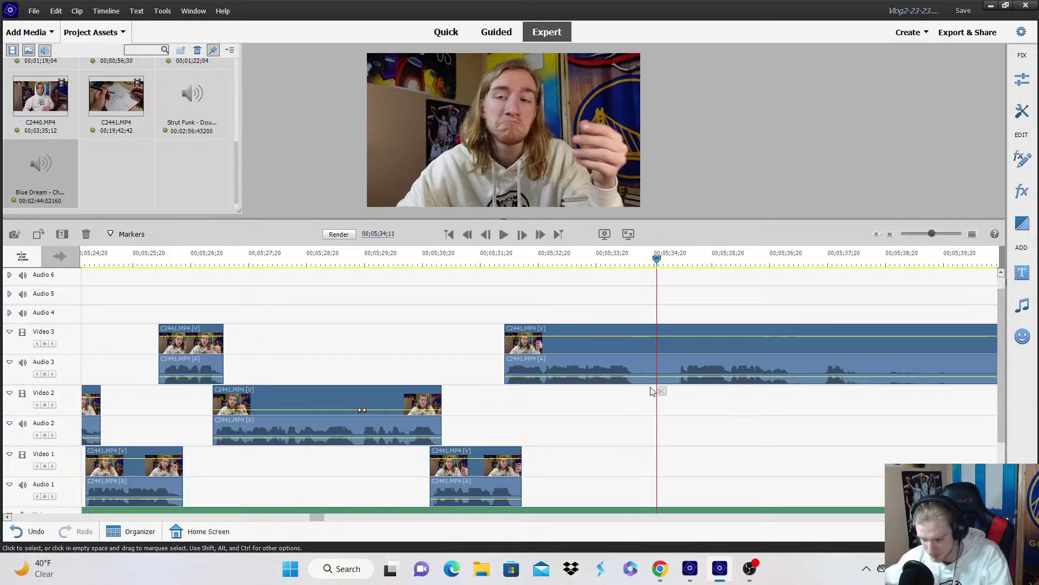
pyautogui.press('space')
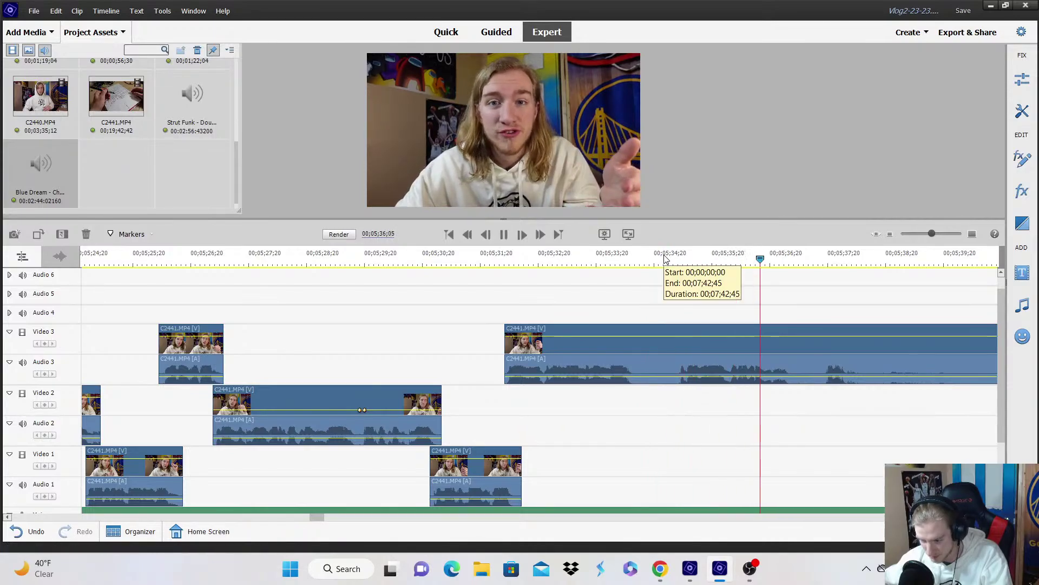
pyautogui.click(666, 259)
pyautogui.click(893, 234)
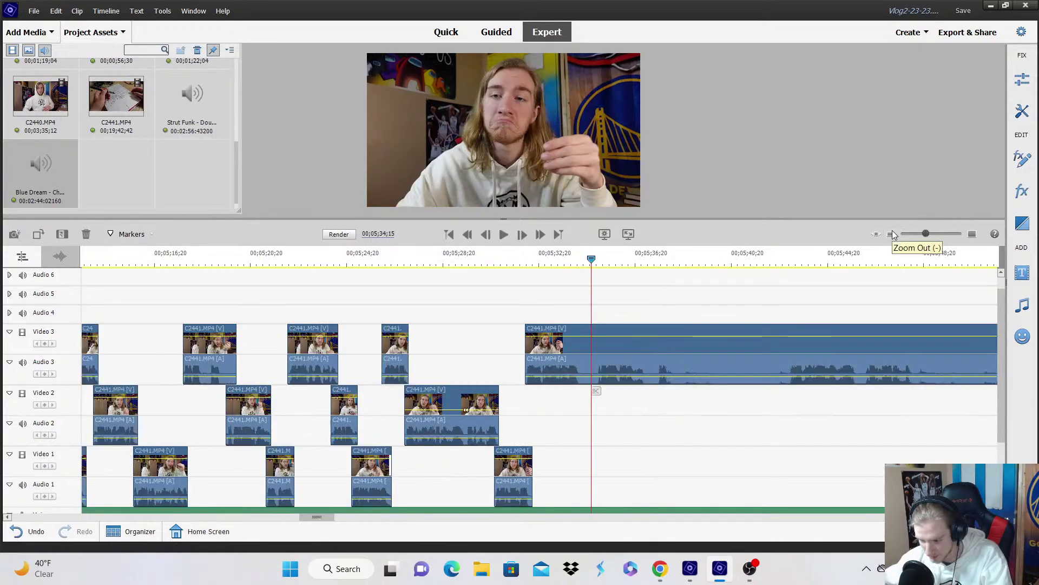
pyautogui.click(971, 236)
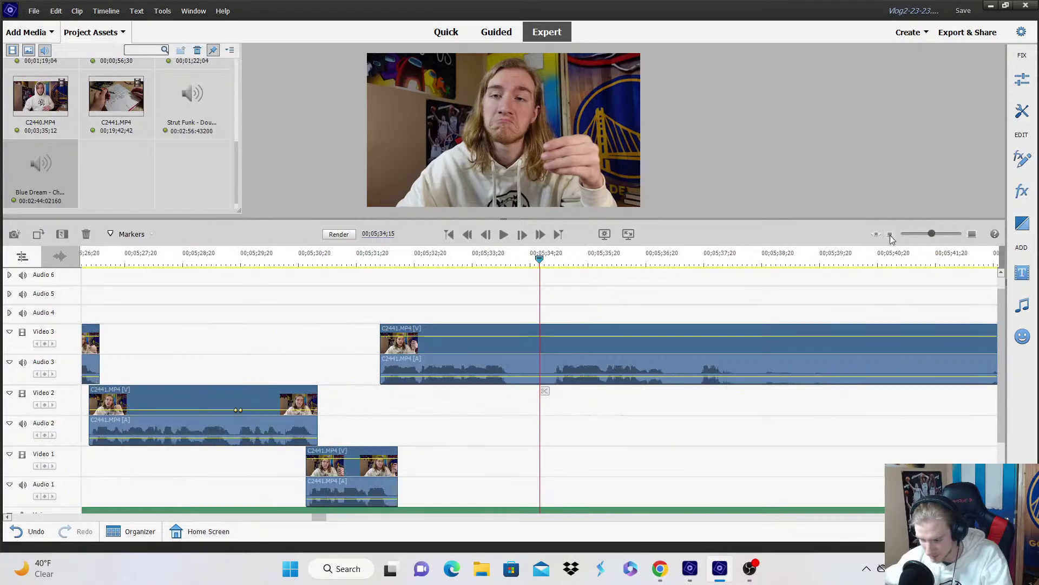
pyautogui.click(656, 349)
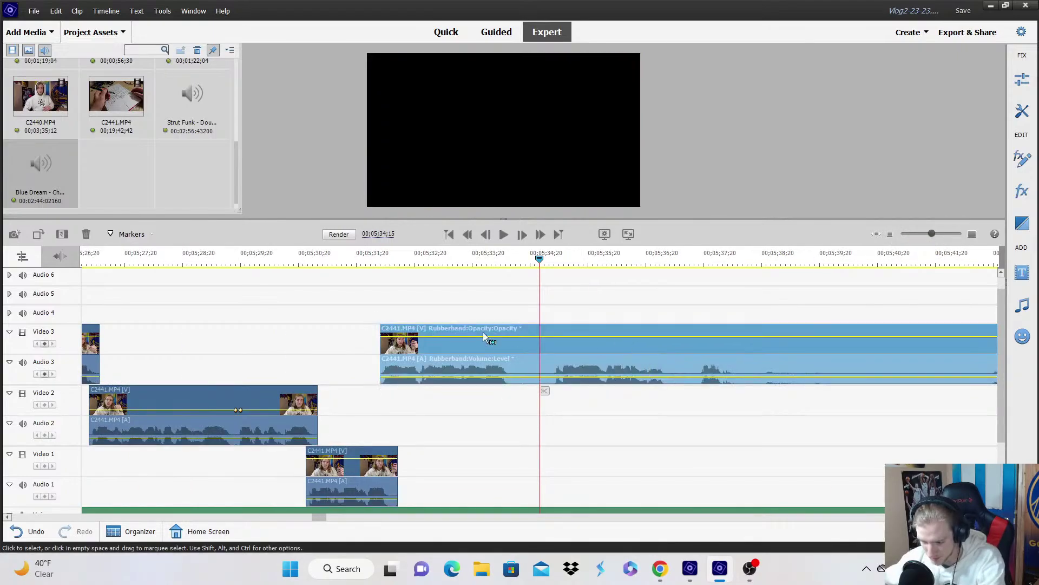
pyautogui.click(727, 292)
pyautogui.press('-')
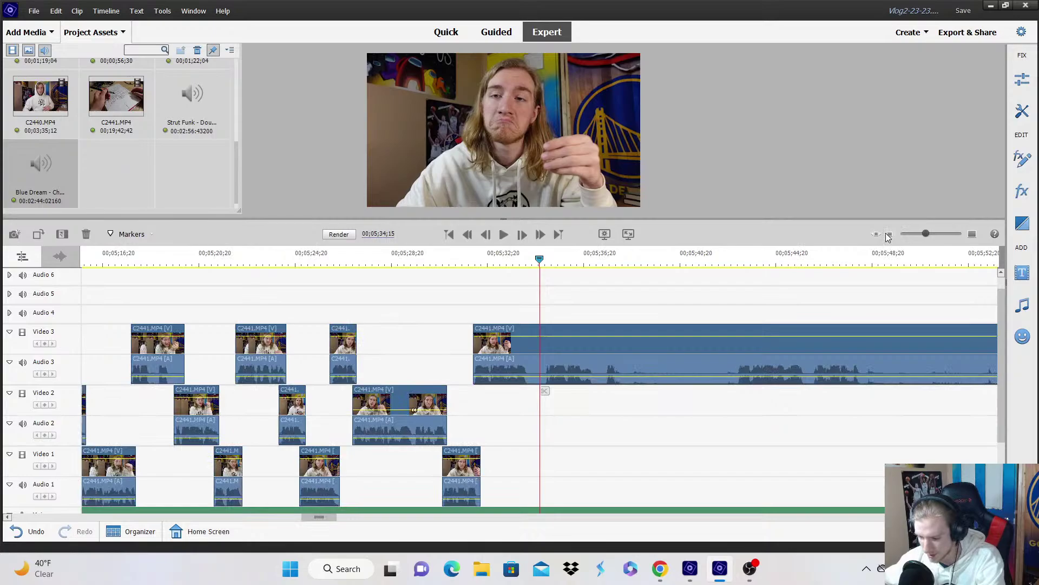
pyautogui.click(743, 264)
pyautogui.press('space')
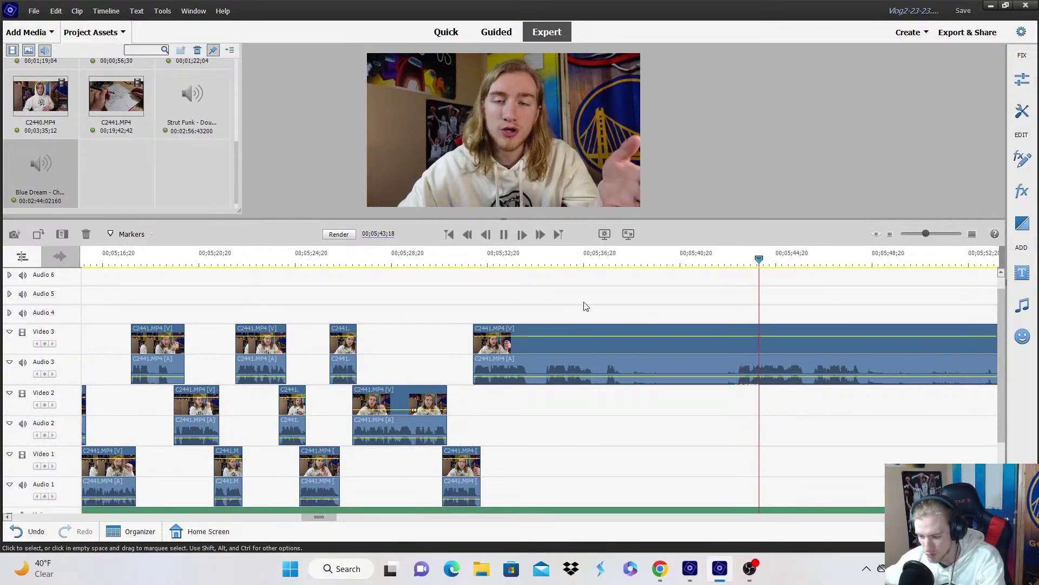
pyautogui.moveTo(707, 338); pyautogui.dragTo(488, 372)
pyautogui.press('Delete')
# Extend the start of the long Video 3 clip slightly earlier over the Video 1 clip's end and play the join.
pyautogui.click(455, 260)
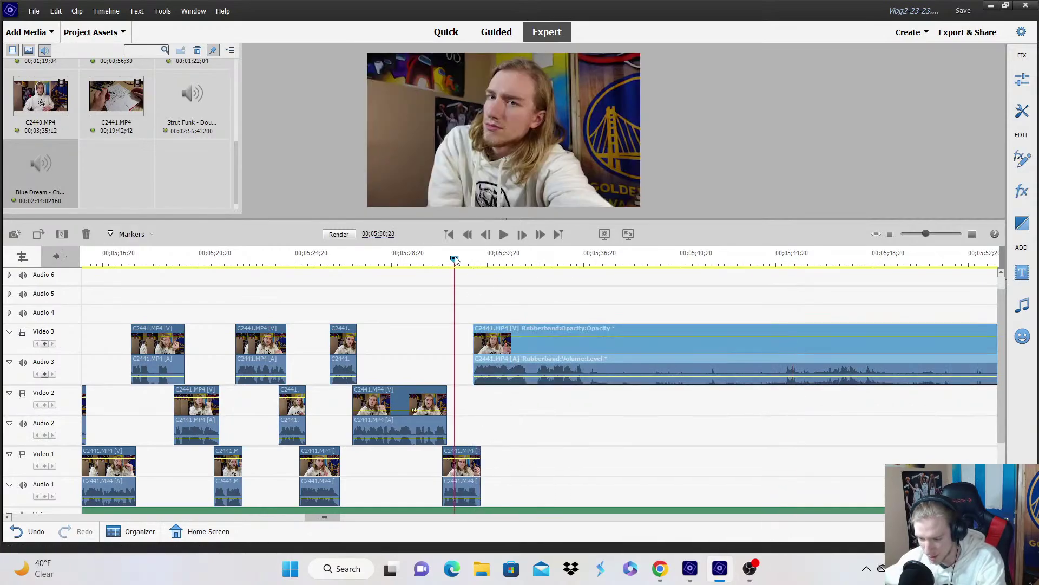
pyautogui.click(973, 234)
pyautogui.click(973, 234)
pyautogui.click(646, 386)
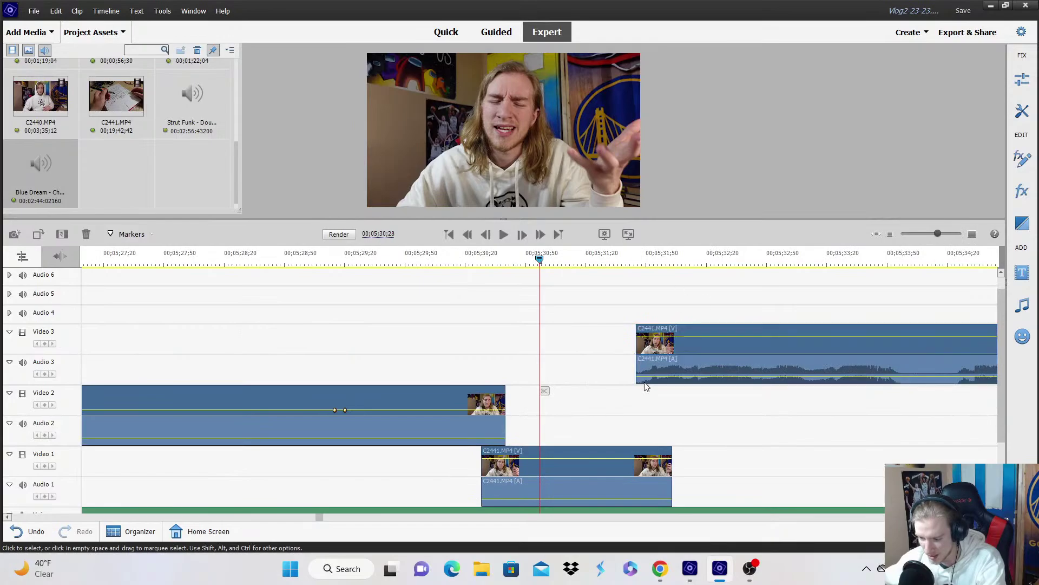
pyautogui.moveTo(645, 358); pyautogui.dragTo(672, 296)
pyautogui.scroll(-1, 673, 323)
pyautogui.click(675, 328)
pyautogui.click(678, 293)
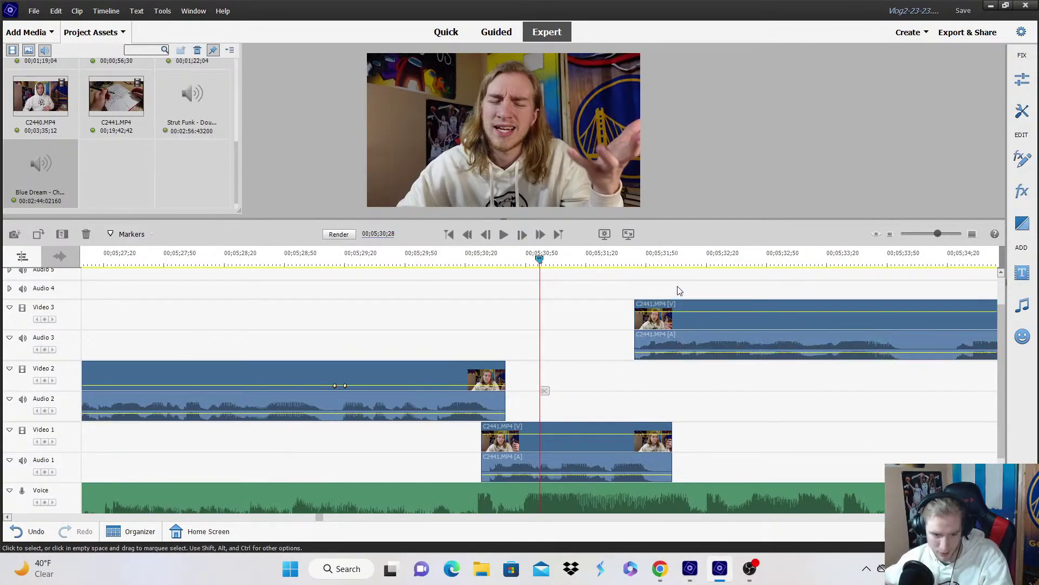
pyautogui.press('space')
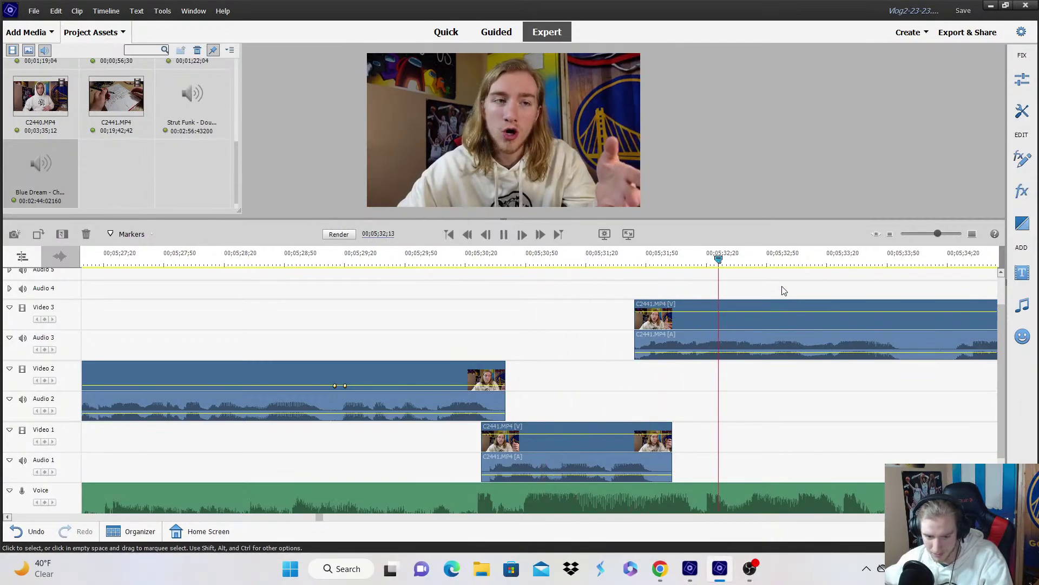
# Split the long Video 3 clip at 00;05;37;13.
pyautogui.click(641, 330)
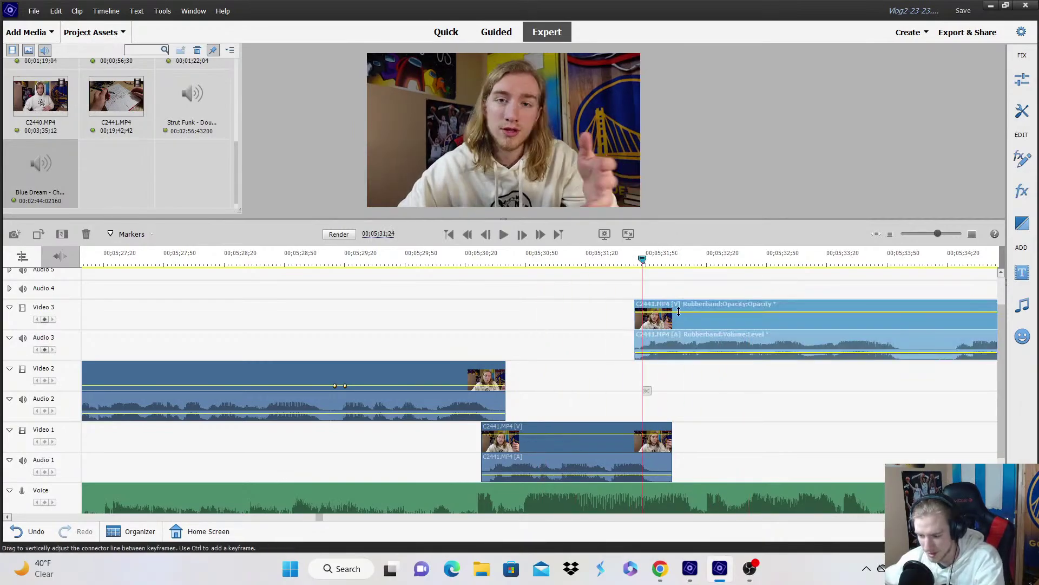
pyautogui.click(890, 234)
pyautogui.click(696, 264)
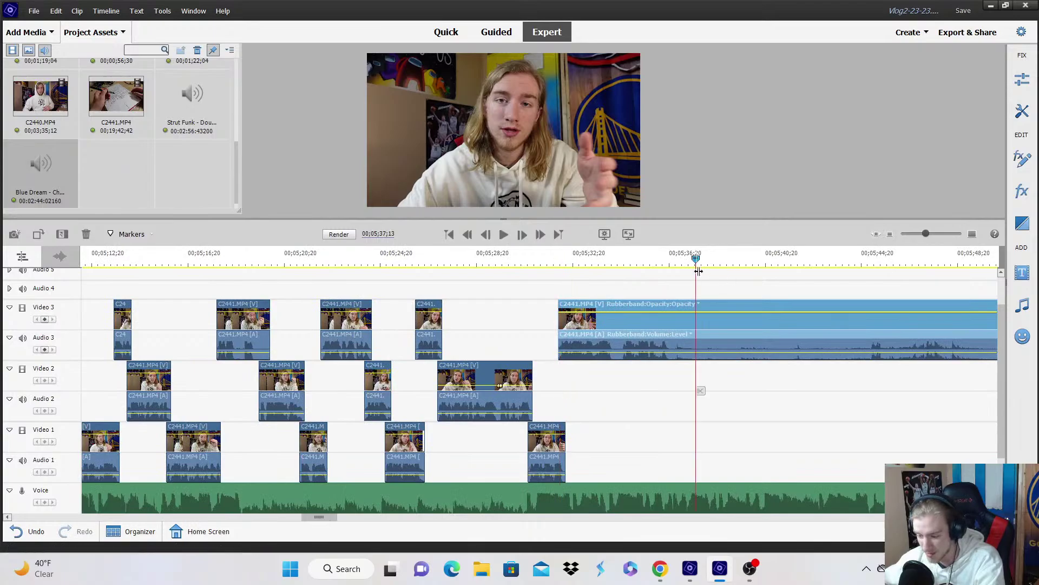
pyautogui.click(701, 391)
# Add Motion Scale keyframes at 00;05;31;23 and 00;05;31;26 on the Video 3 piece before the new cut, and enlarge the frame at the second.
pyautogui.press('pageup')
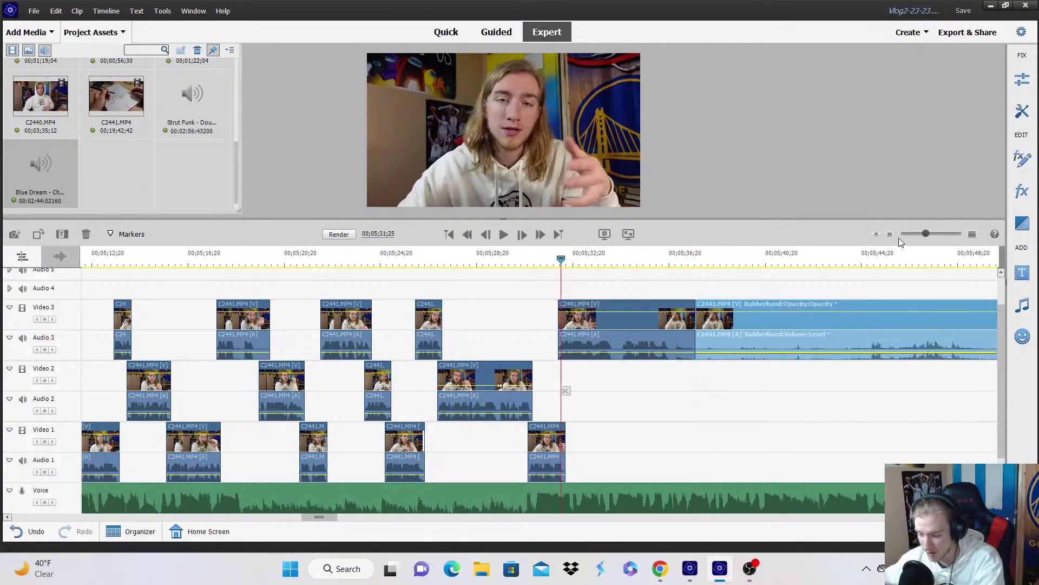
pyautogui.click(972, 233)
pyautogui.click(573, 321)
pyautogui.click(595, 303)
pyautogui.moveTo(622, 316)
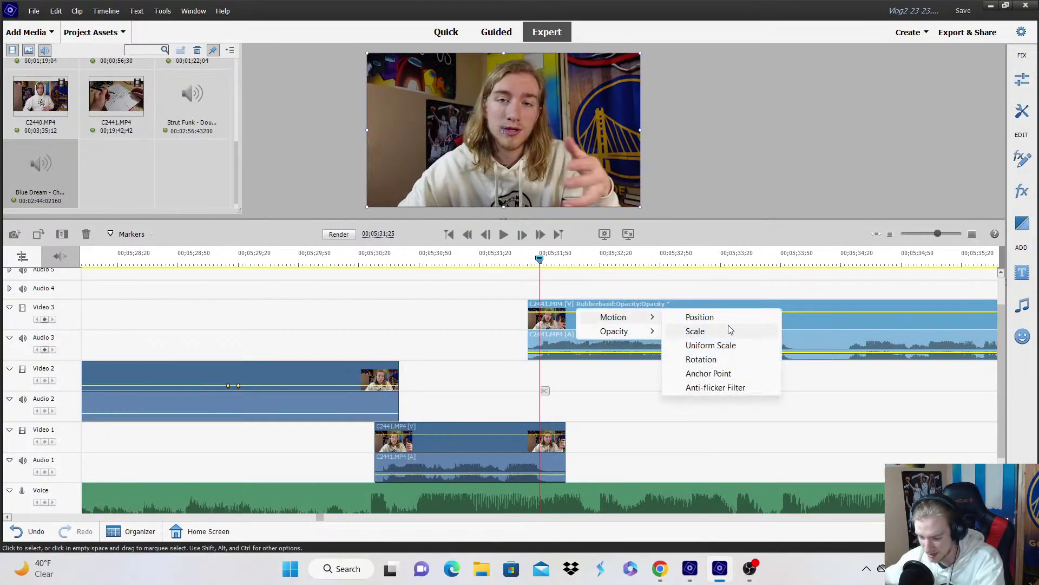
pyautogui.click(730, 330)
pyautogui.click(972, 234)
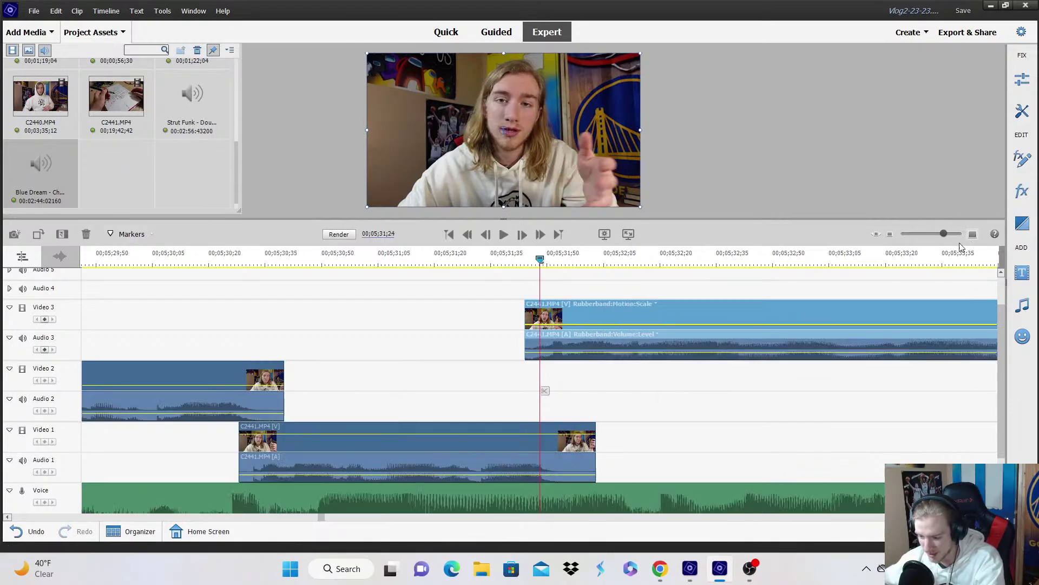
pyautogui.press('Left')
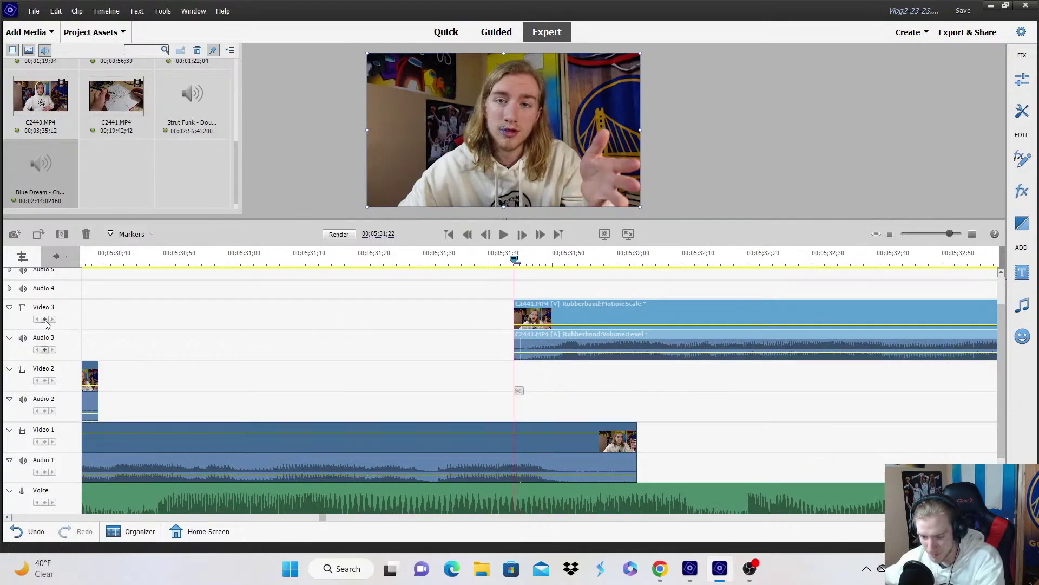
pyautogui.press('Right')
pyautogui.click(45, 320)
pyautogui.press('Right')
pyautogui.press('Right')
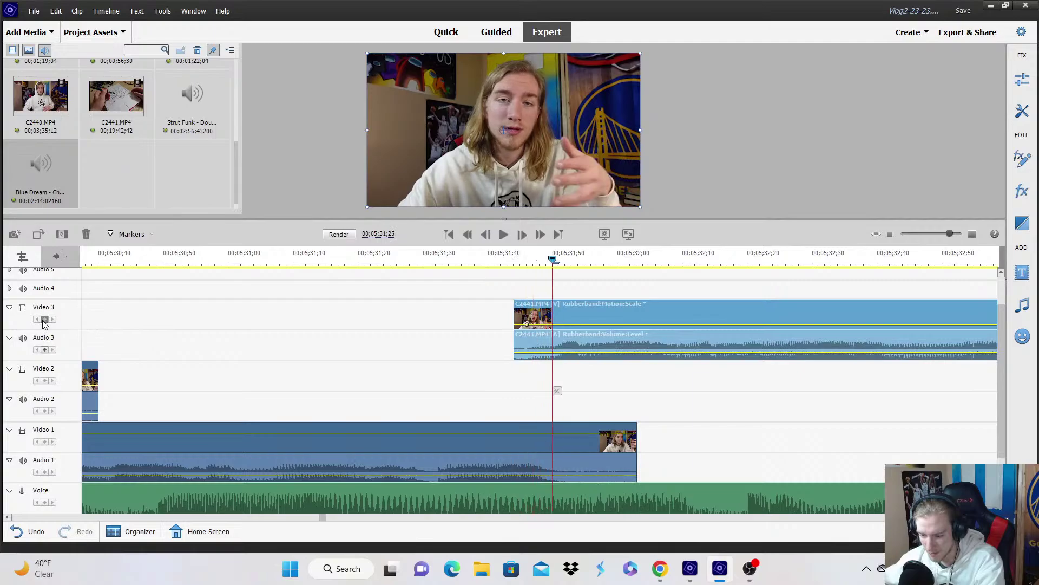
pyautogui.press('Right')
pyautogui.click(45, 320)
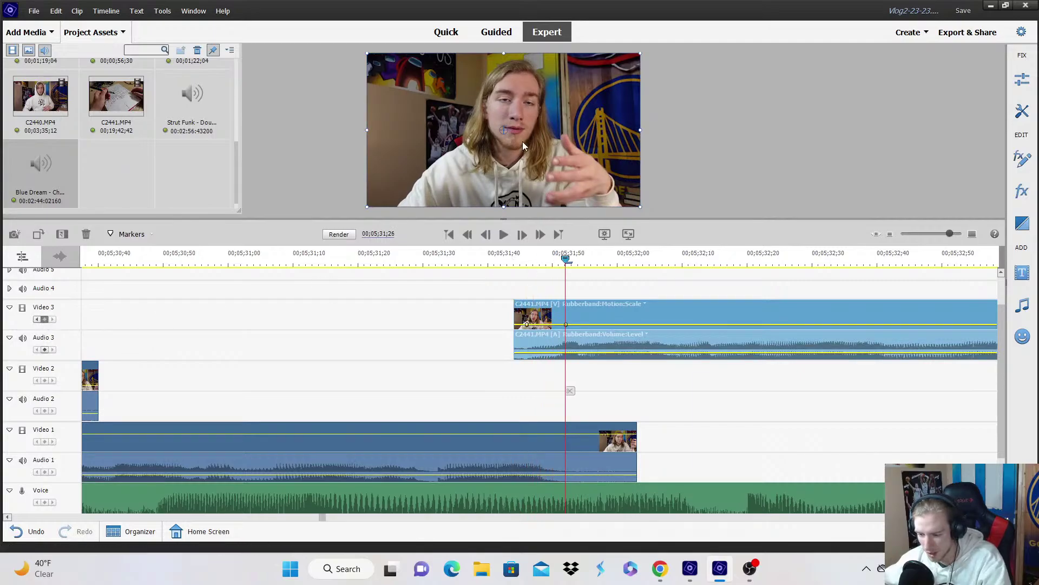
pyautogui.moveTo(641, 130); pyautogui.dragTo(670, 134)
# Play the join from 00;05;31;19 to check the punch-in zoom on the Video 3 clip.
pyautogui.press('Left')
pyautogui.press('Left')
pyautogui.press('Left')
pyautogui.press('Left')
pyautogui.press('Left')
pyautogui.press('Left')
pyautogui.press('Left')
pyautogui.click(514, 275)
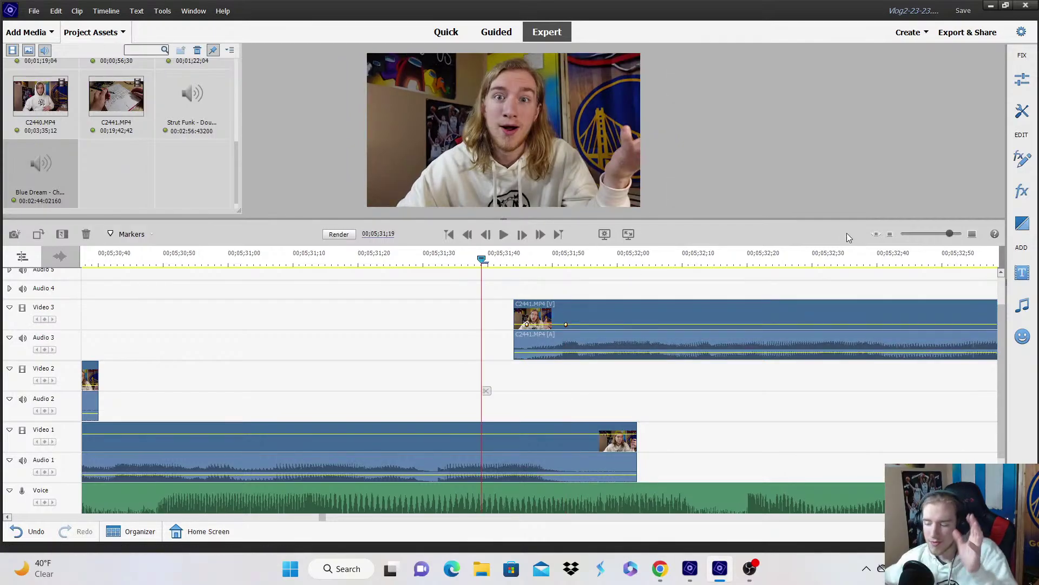
pyautogui.press('-')
pyautogui.press('-')
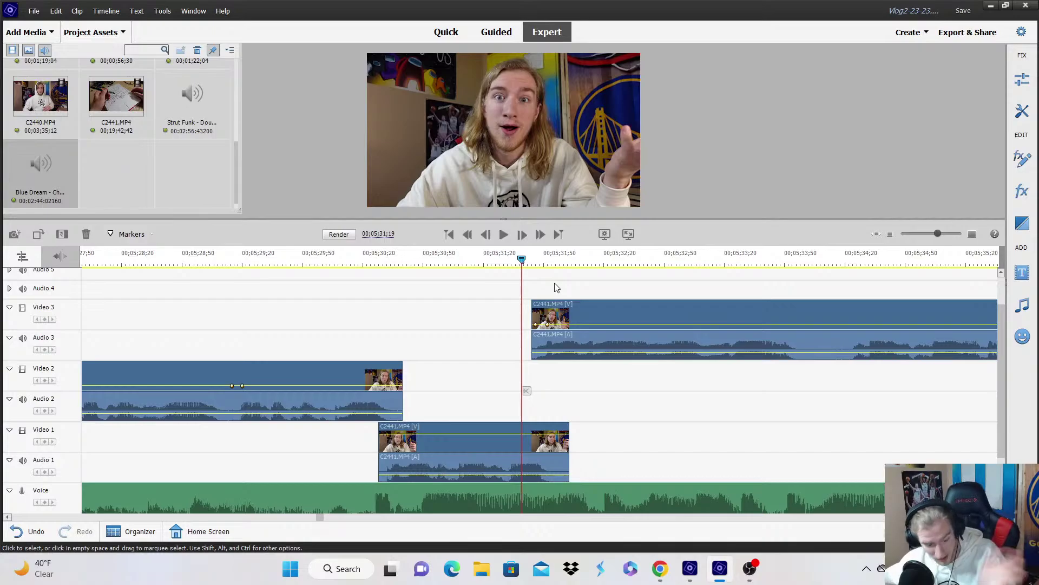
pyautogui.press('space')
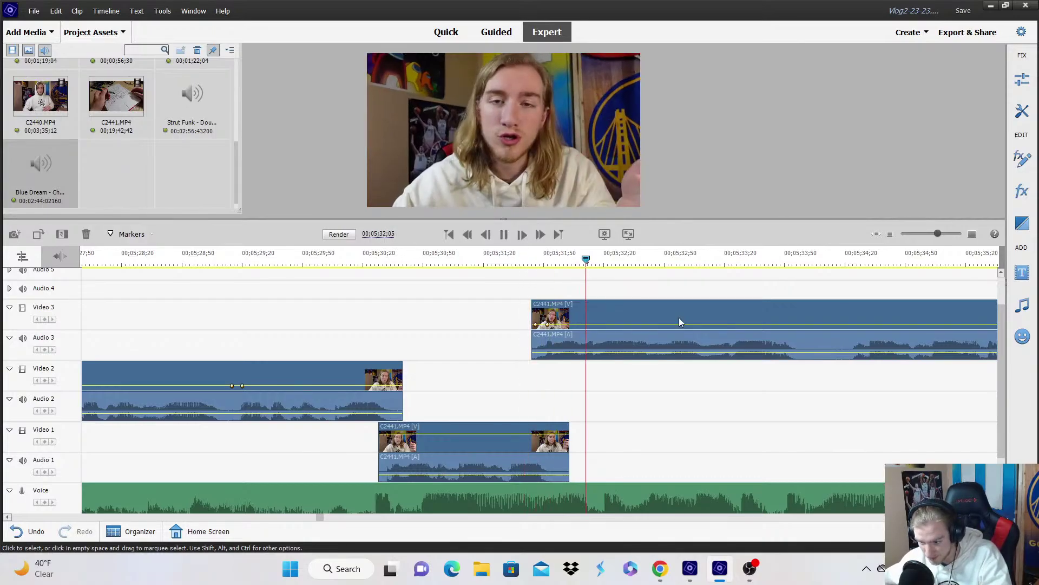
# Add Motion Scale keyframes at 00;05;34;09 and 00;05;34;12 on the last short Video 3 clip.
pyautogui.click(891, 234)
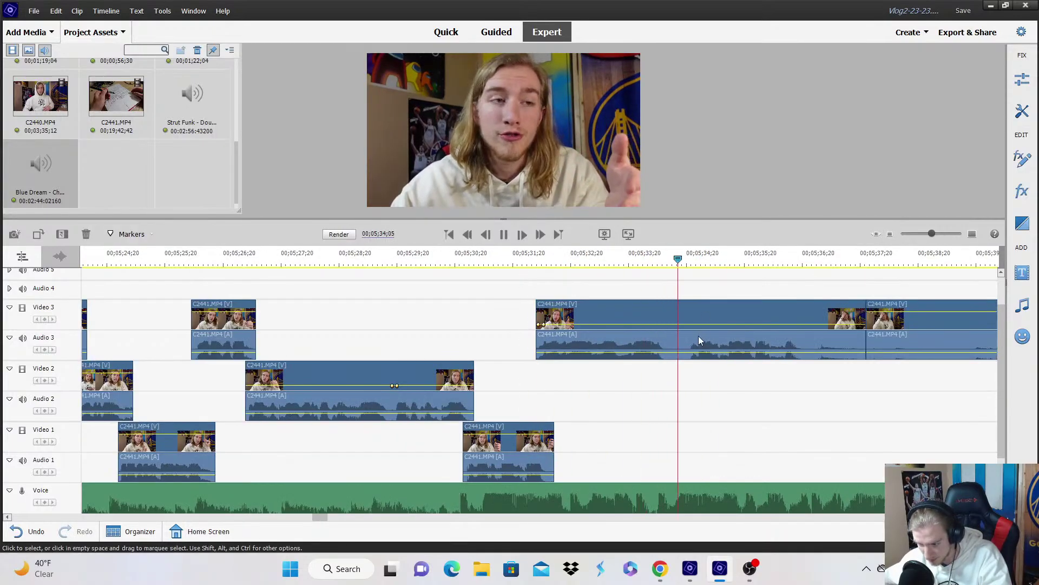
pyautogui.press('space')
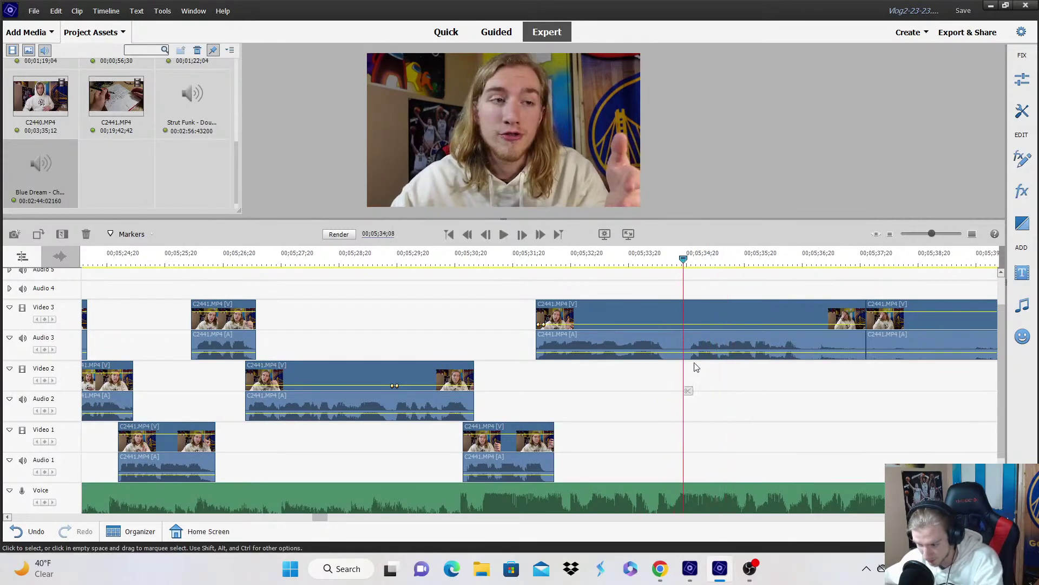
pyautogui.click(683, 333)
pyautogui.click(631, 302)
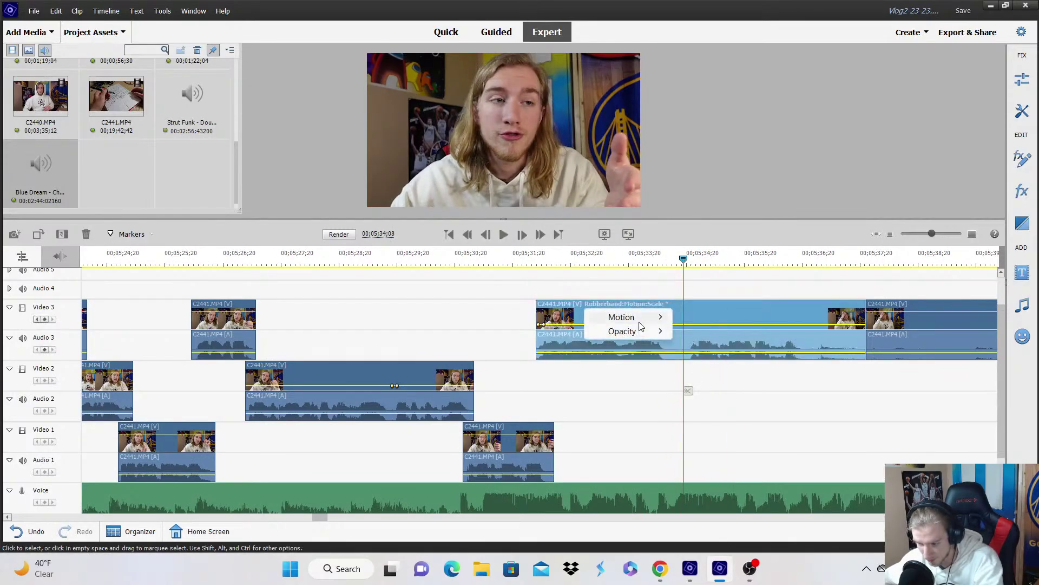
pyautogui.click(699, 330)
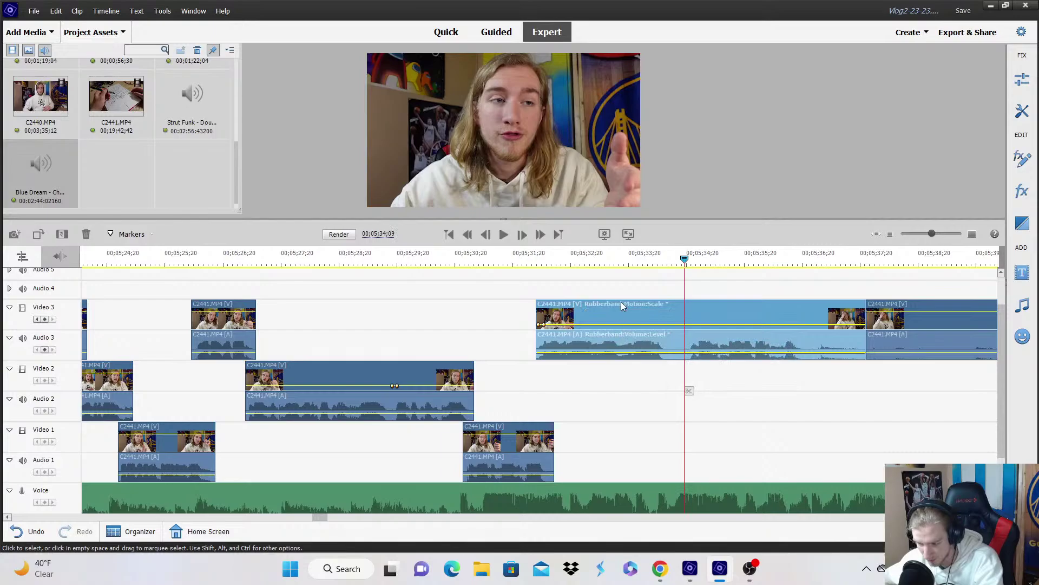
pyautogui.click(44, 319)
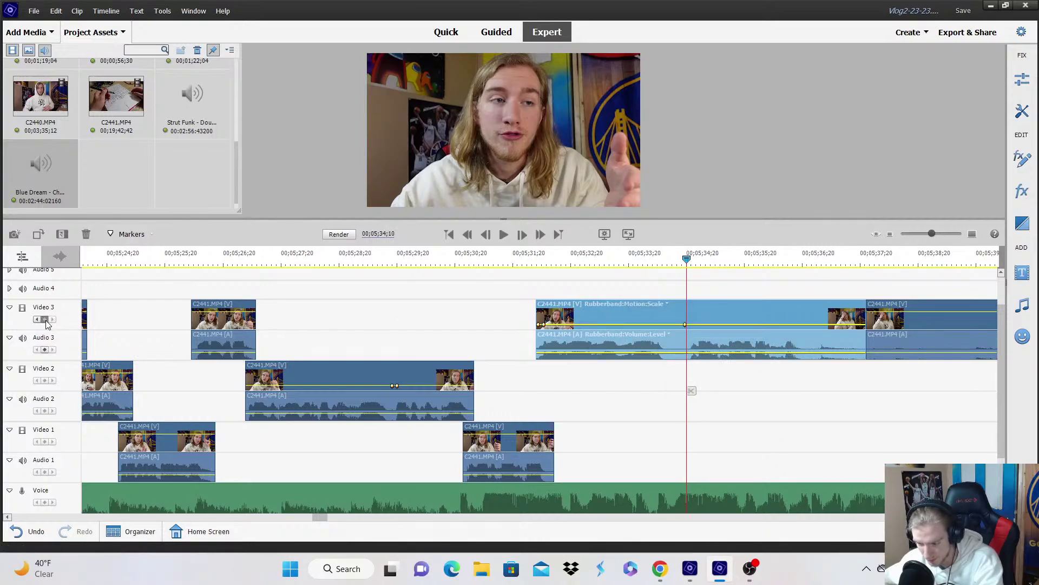
pyautogui.click(44, 319)
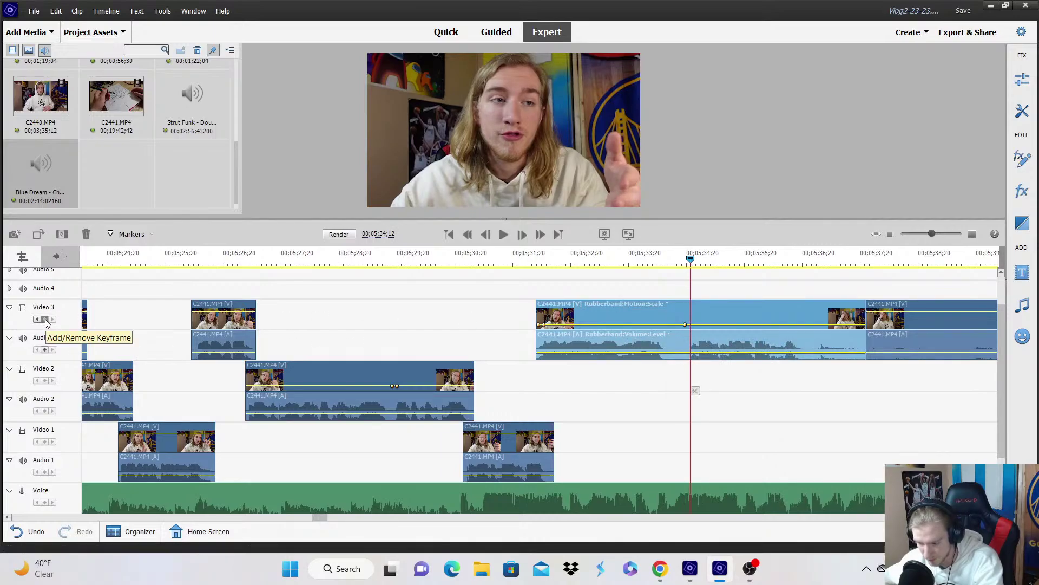
# Shrink the frame at the 00;05;34;12 keyframe to create a quick zoom-out on the Video 3 clip.
pyautogui.click(512, 112)
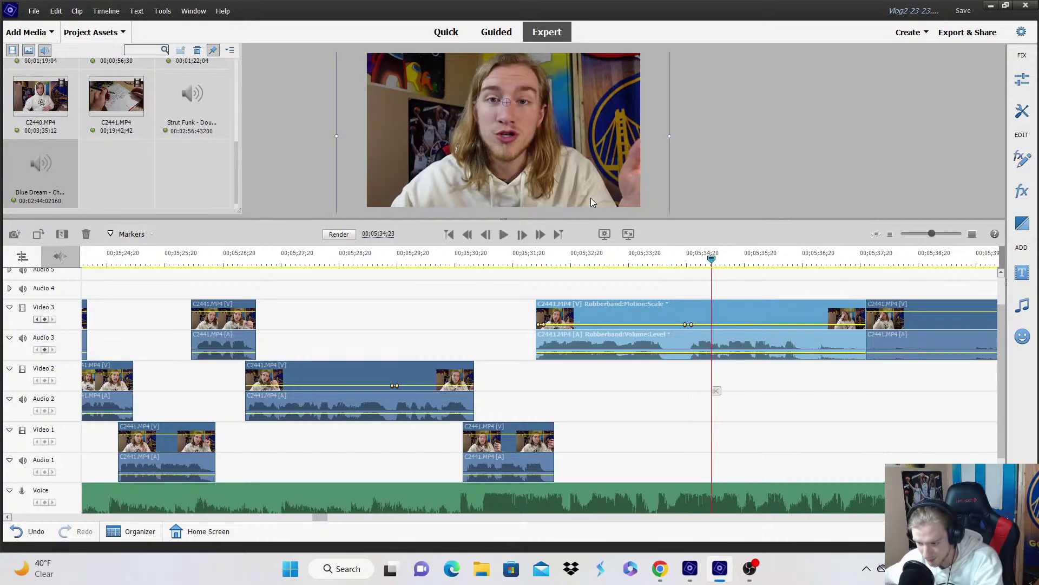
pyautogui.press('Left')
pyautogui.press('Left')
pyautogui.press('Left')
pyautogui.press('Left')
pyautogui.press('Left')
pyautogui.press('Left')
pyautogui.press('Left')
pyautogui.press('Left')
pyautogui.press('Left')
pyautogui.press('Left')
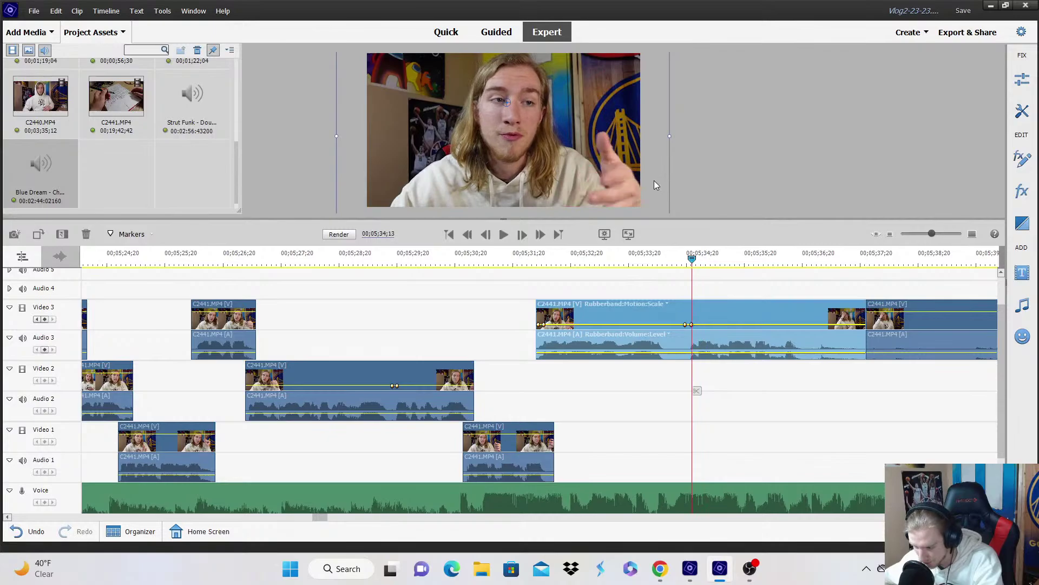
pyautogui.press('Left')
pyautogui.moveTo(670, 139); pyautogui.dragTo(647, 142)
# Play the zoom-out and trim the Video 3 clip's end back to 00;05;36;10, where the talking stops.
pyautogui.click(700, 279)
pyautogui.press('space')
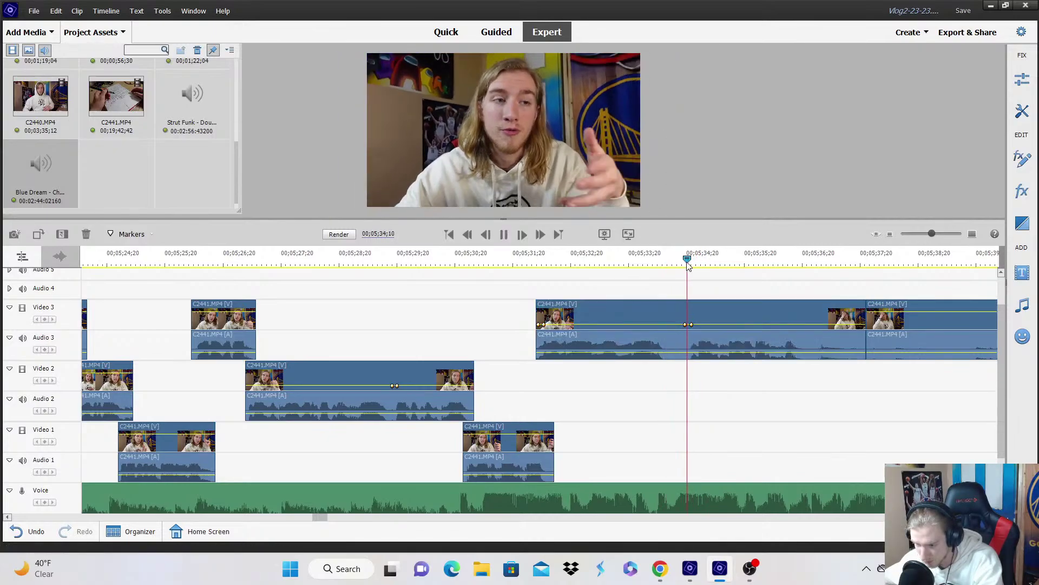
pyautogui.press('space')
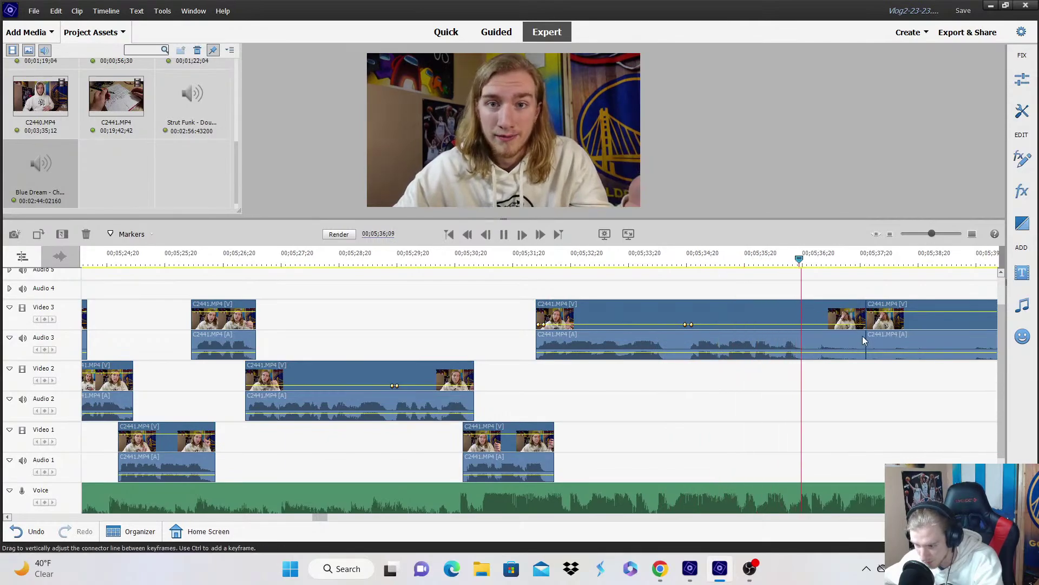
pyautogui.click(861, 336)
pyautogui.moveTo(861, 336); pyautogui.dragTo(805, 335)
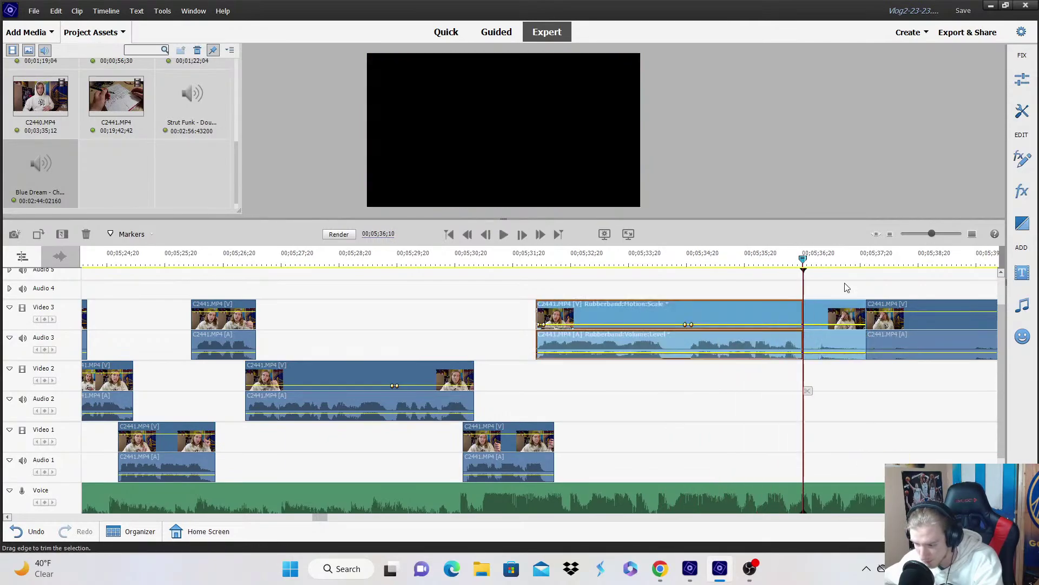
# Sample the long remaining Video 3 clip from about 00;06;47 to 00;07;23 to find the next usable talking section.
pyautogui.click(890, 234)
pyautogui.click(717, 261)
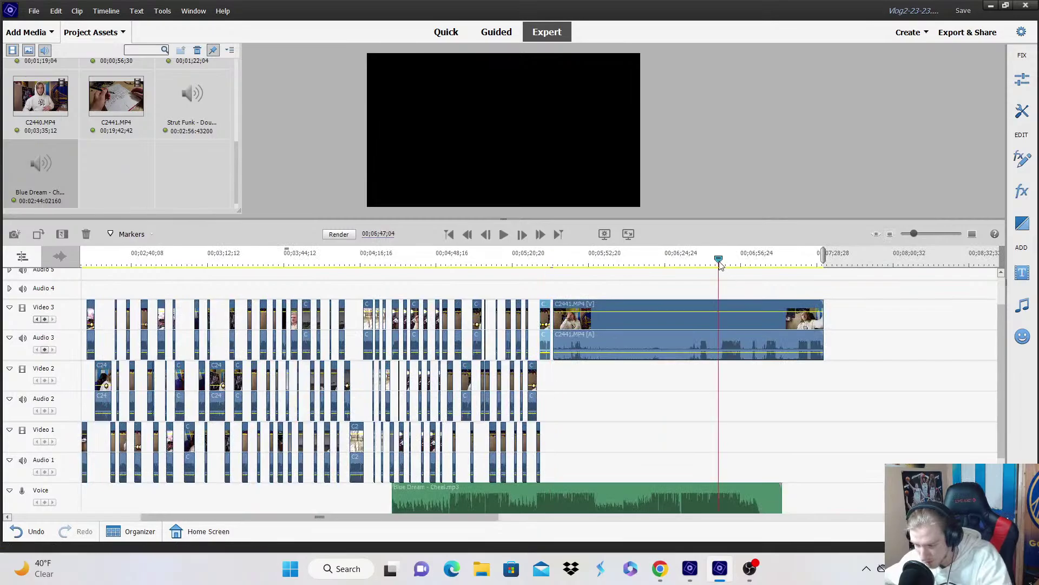
pyautogui.press('space')
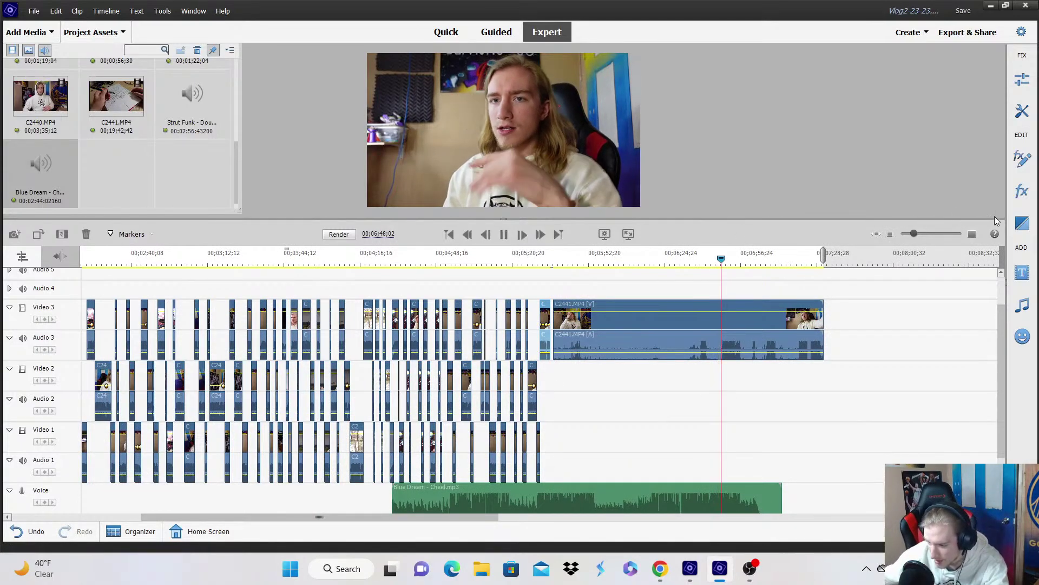
pyautogui.click(972, 234)
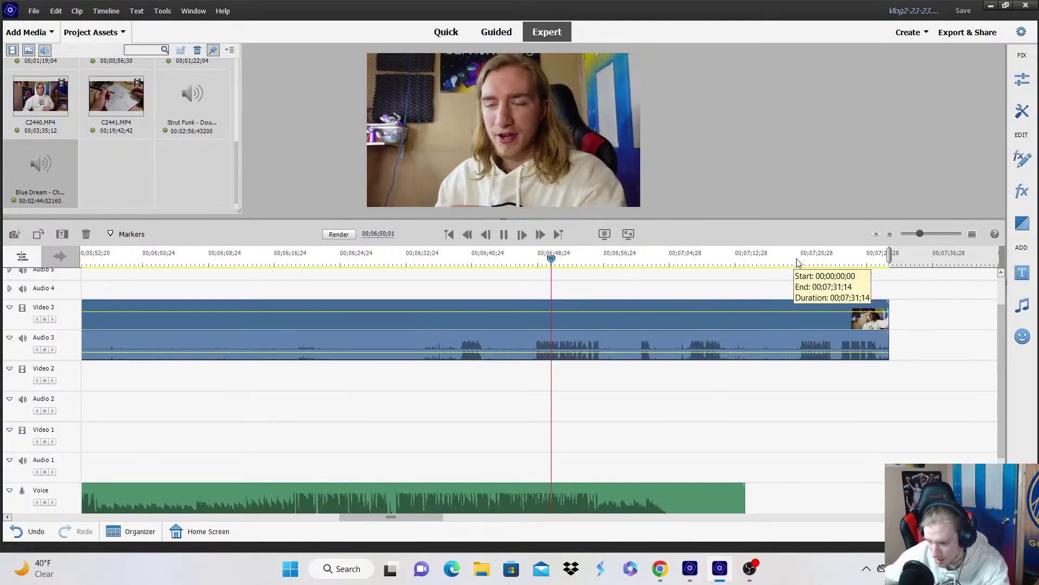
pyautogui.click(799, 264)
pyautogui.click(889, 234)
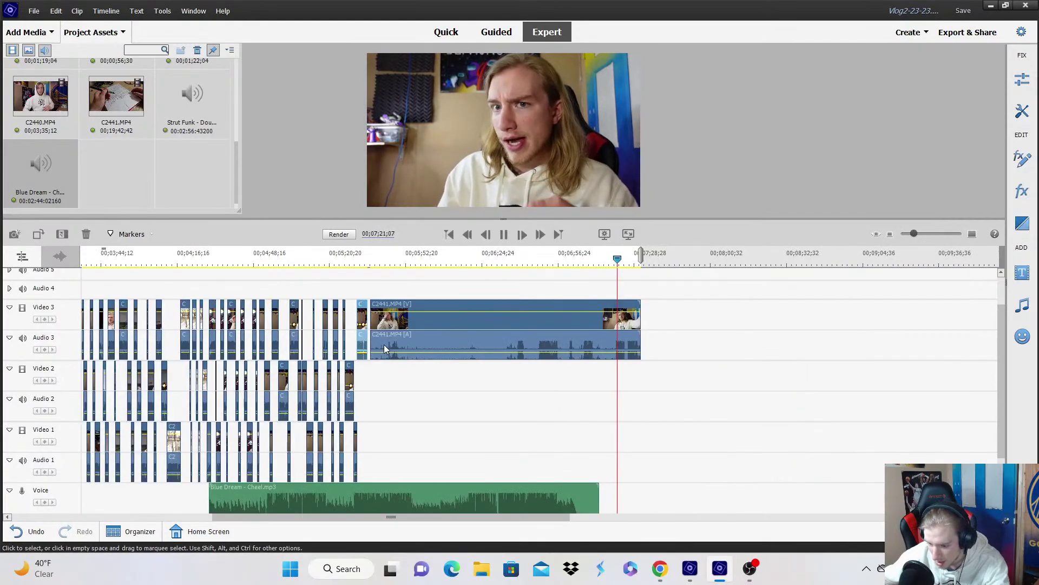
pyautogui.click(373, 334)
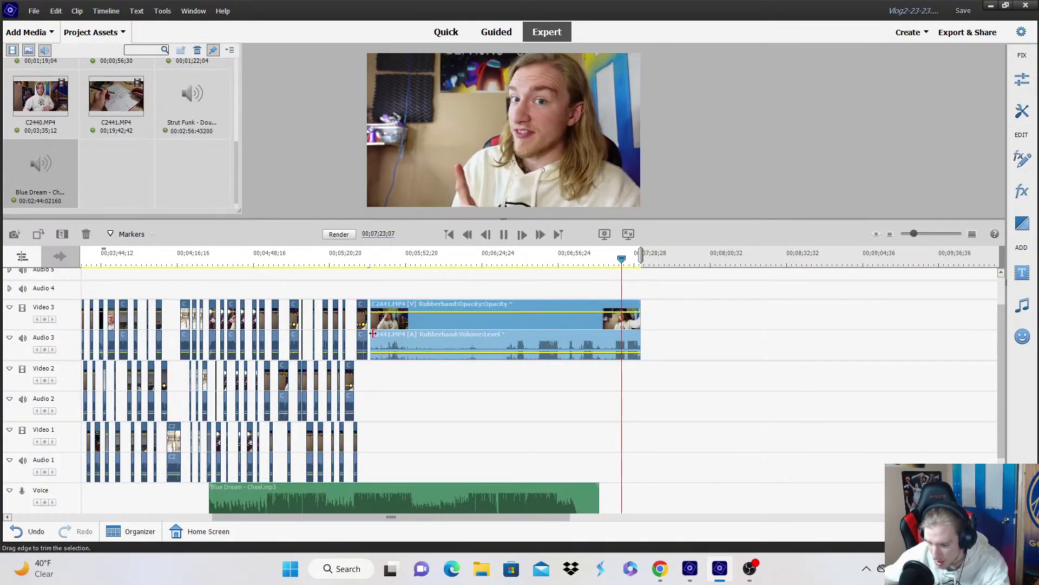
pyautogui.press('space')
pyautogui.click(586, 263)
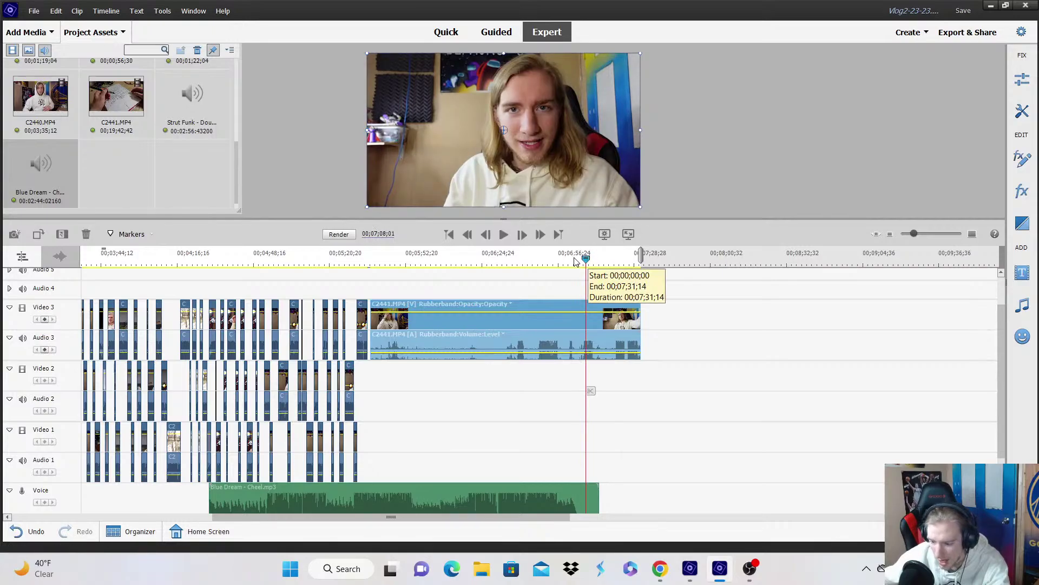
pyautogui.click(576, 262)
pyautogui.click(597, 274)
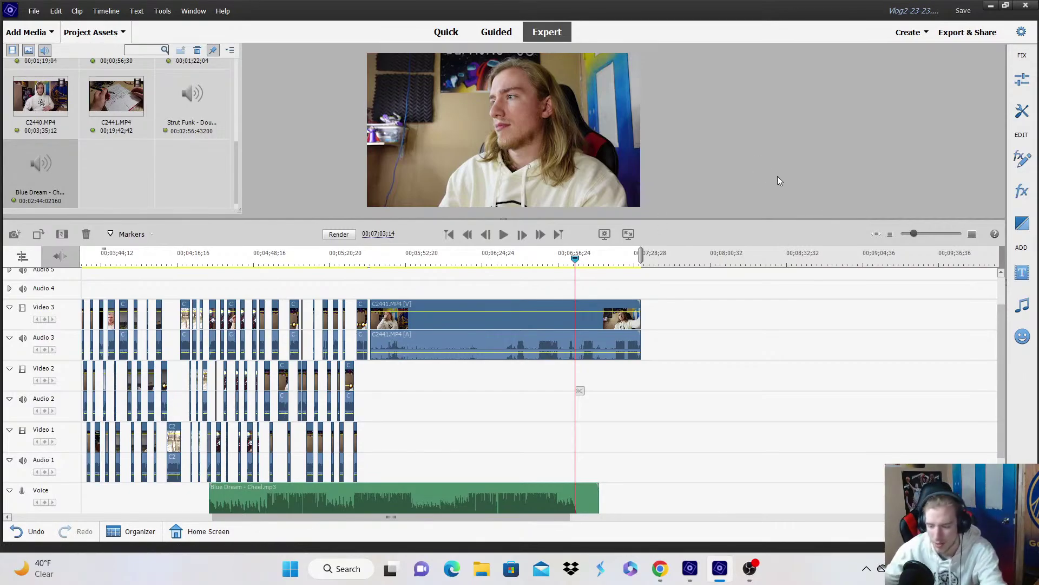
pyautogui.press('=')
pyautogui.press('=')
pyautogui.press('=')
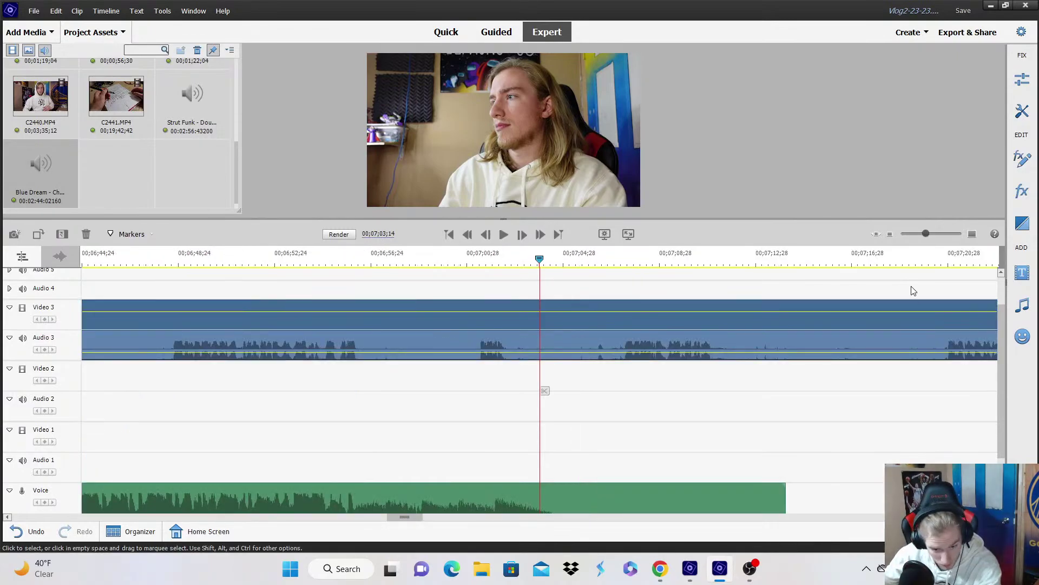
pyautogui.click(890, 234)
pyautogui.click(890, 234)
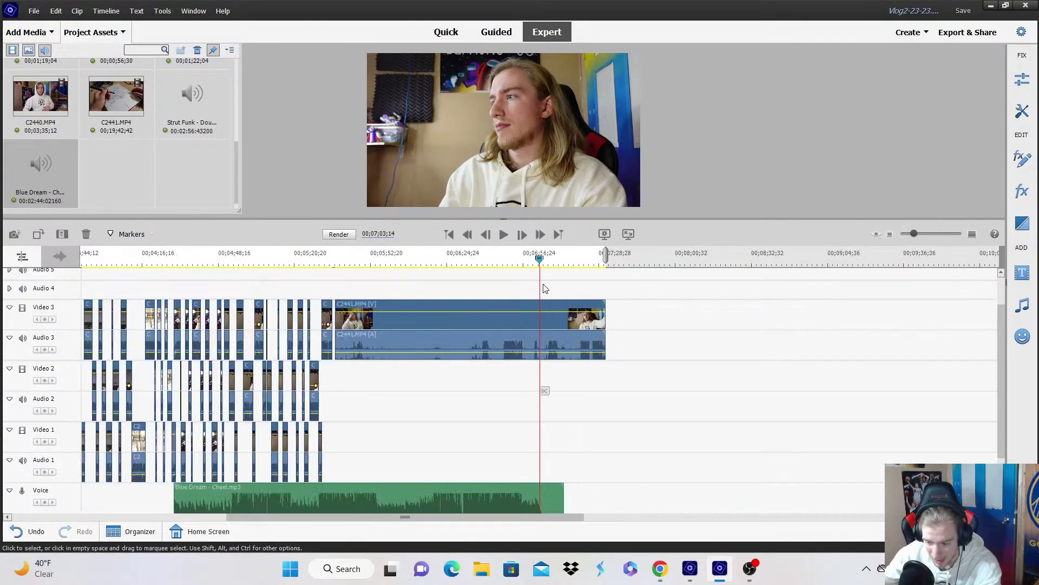
# Play from 00;07;03;14, split the long Video 3 clip at 00;07;06;28, and delete the piece before the cut.
pyautogui.click(972, 234)
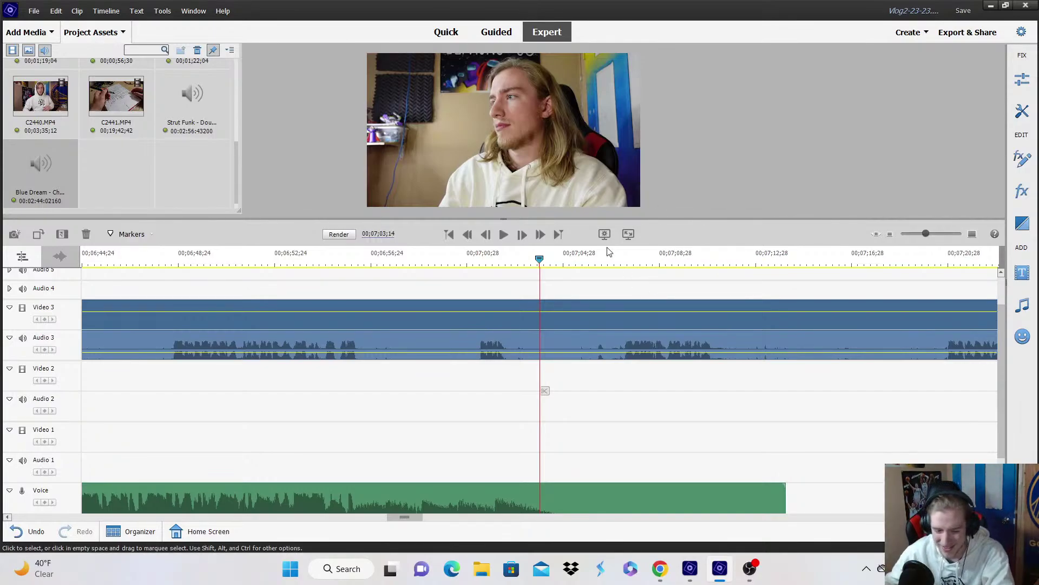
pyautogui.press('space')
pyautogui.click(915, 234)
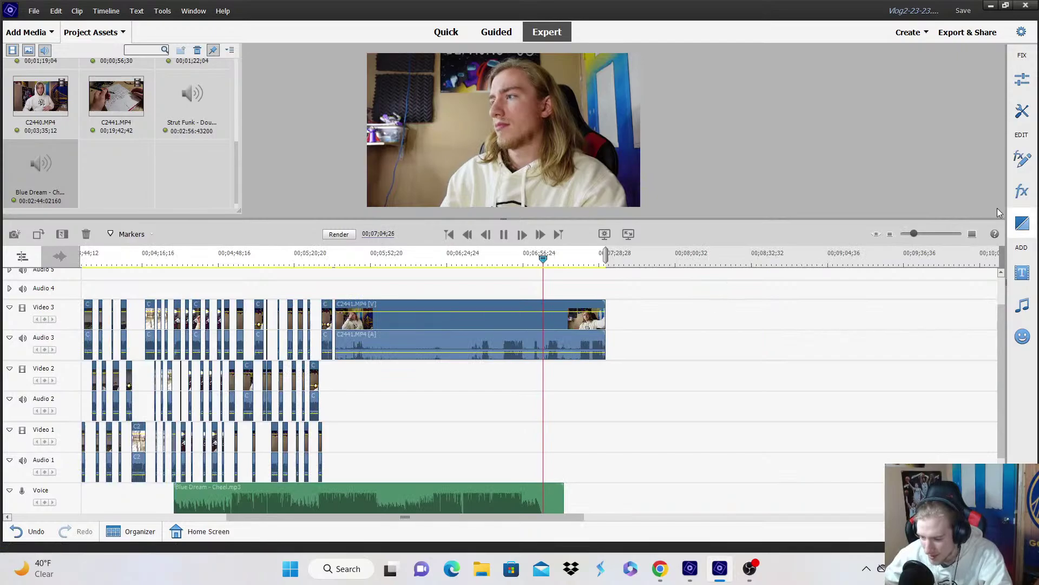
pyautogui.press('=')
pyautogui.press('=')
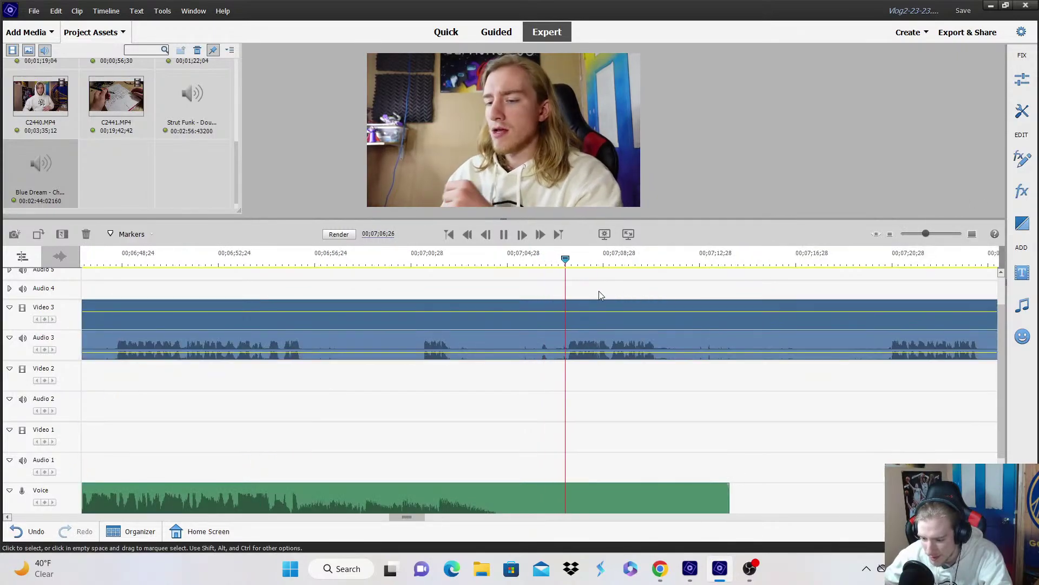
pyautogui.click(569, 272)
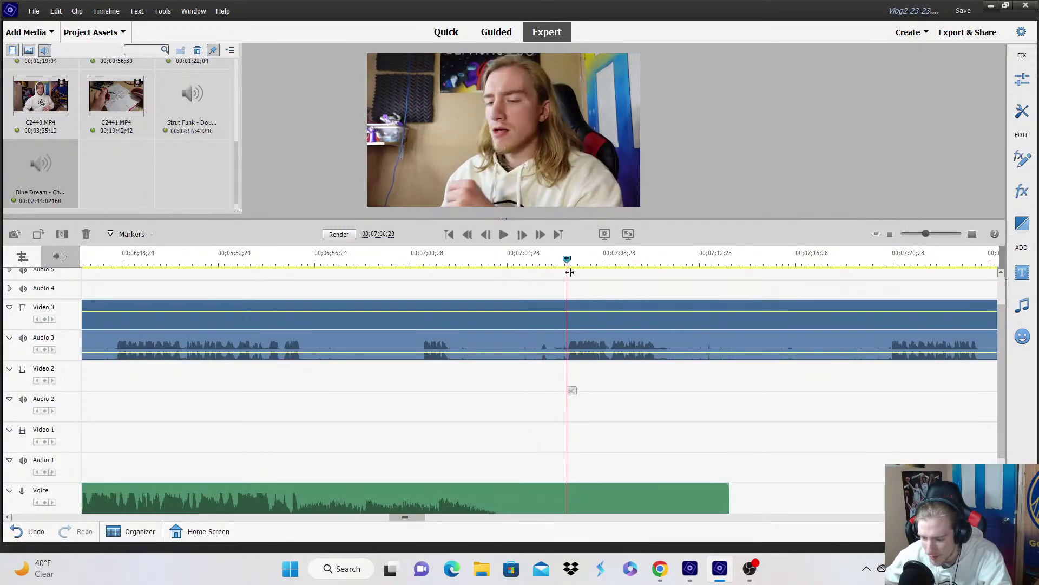
pyautogui.click(572, 390)
pyautogui.rightClick(520, 322)
pyautogui.click(555, 270)
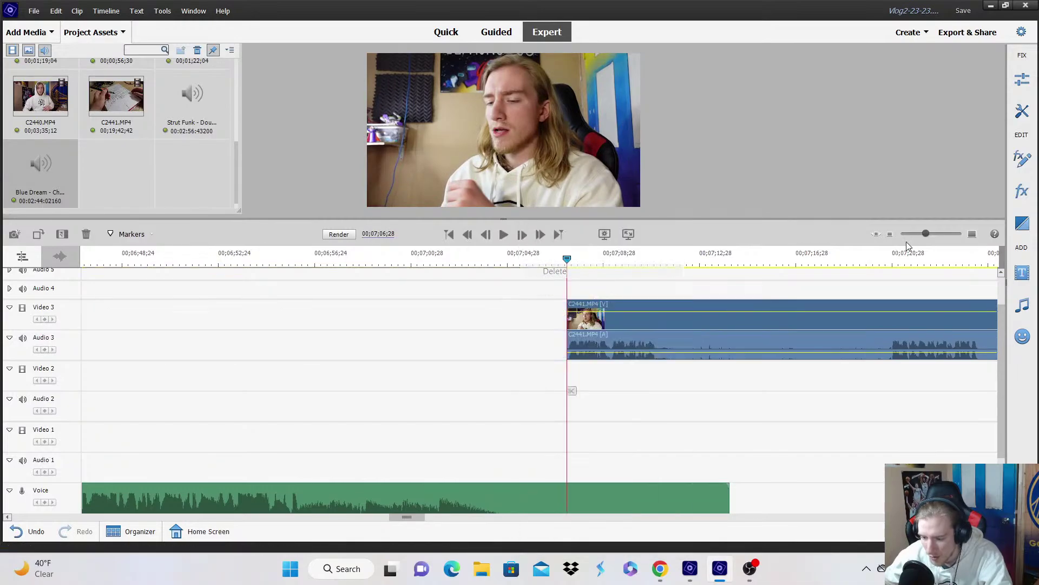
# Move the remaining long clip from Video 3 to Video 2, starting where the last Video 3 clip ends.
pyautogui.press('-')
pyautogui.press('-')
pyautogui.moveTo(565, 329); pyautogui.dragTo(353, 392)
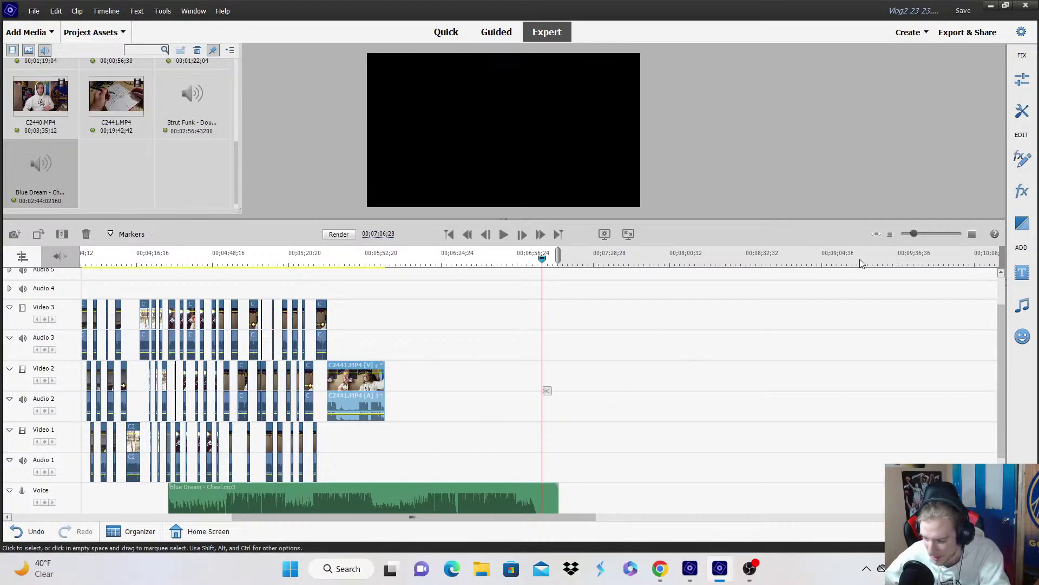
# Save the project.
pyautogui.press('-')
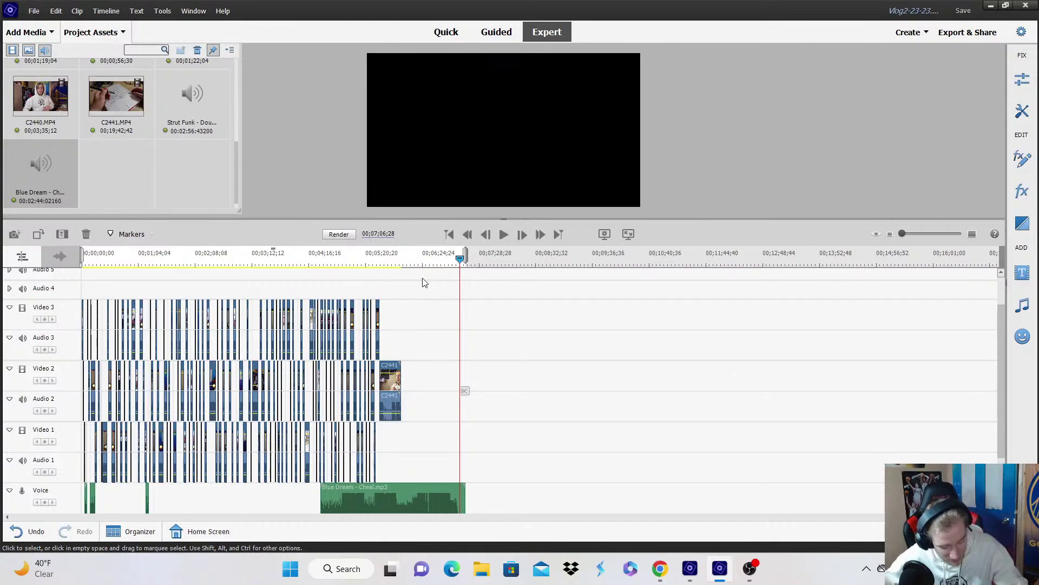
pyautogui.click(959, 12)
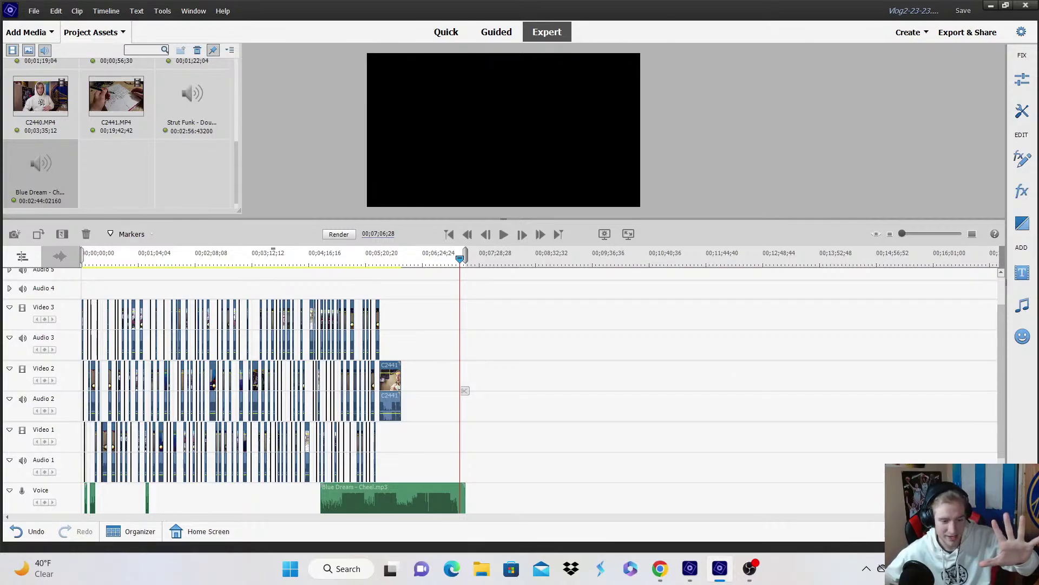
pyautogui.click(966, 12)
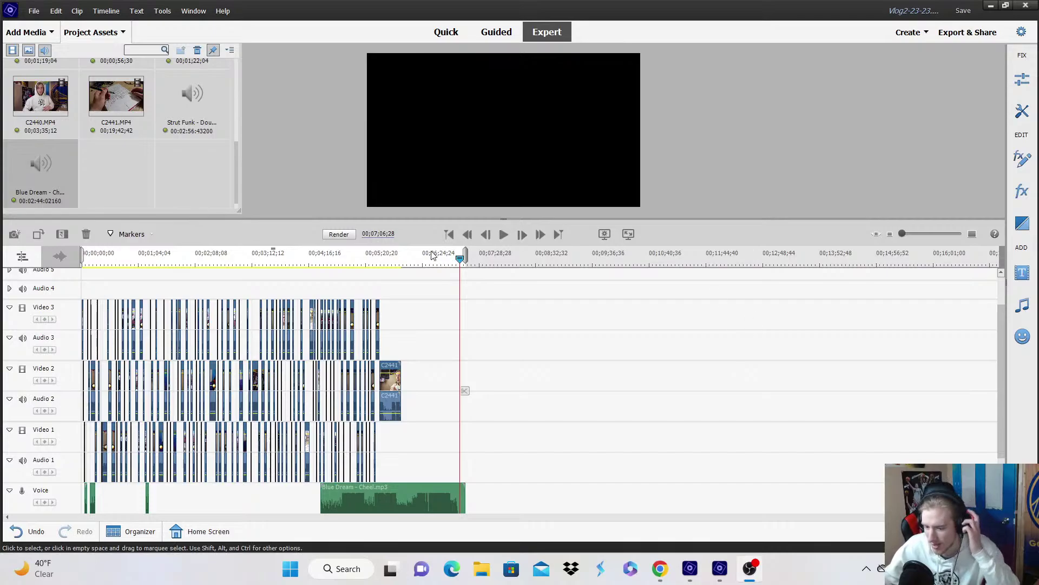
# Move the long Video 2 clip a few frames earlier so its start overlaps the end of the last Video 3 clip.
pyautogui.click(387, 264)
pyautogui.click(972, 234)
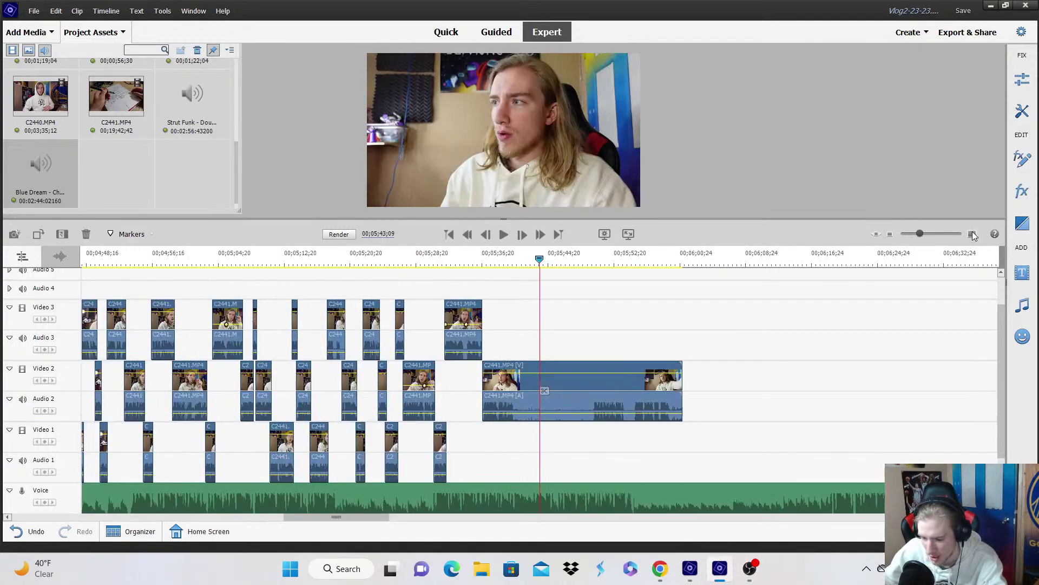
pyautogui.click(972, 234)
pyautogui.click(125, 266)
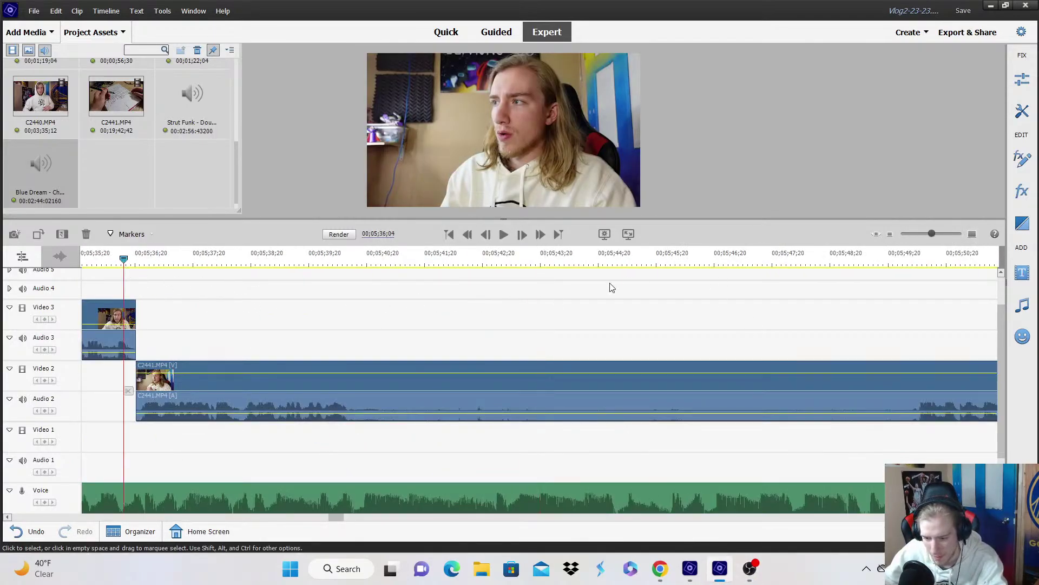
pyautogui.click(890, 233)
pyautogui.click(890, 234)
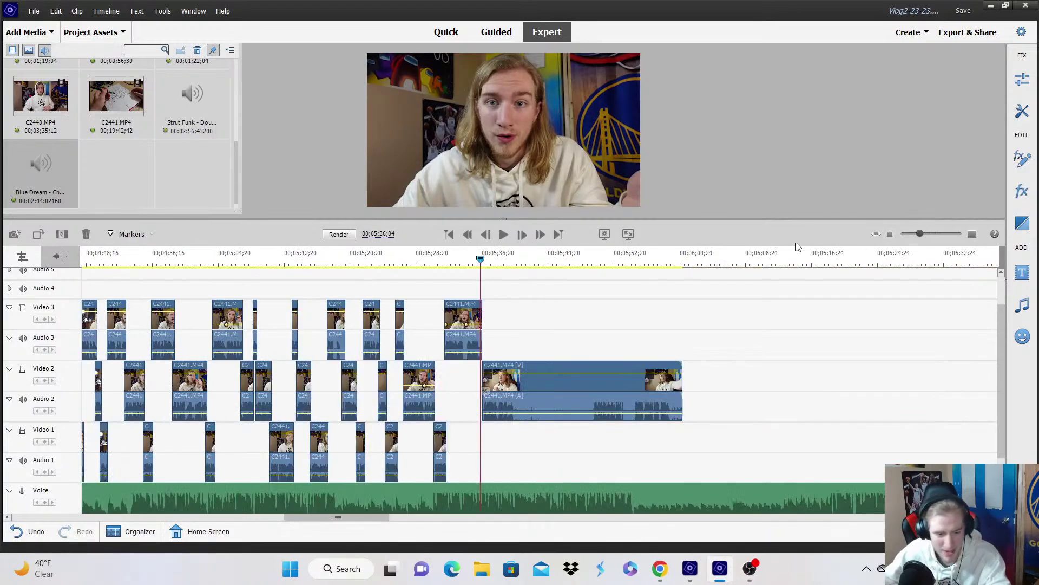
pyautogui.click(973, 234)
pyautogui.click(972, 234)
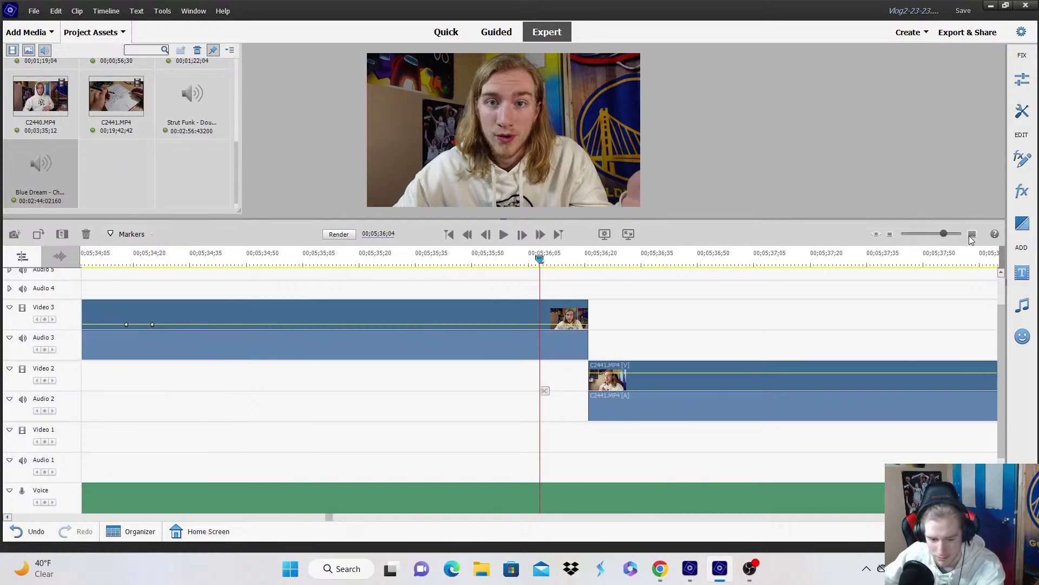
pyautogui.moveTo(623, 376); pyautogui.dragTo(574, 389)
# Play from 00;05;35;28 to check the overlapping join between the Video 3 and Video 2 clips.
pyautogui.click(720, 259)
pyautogui.click(892, 234)
pyautogui.click(521, 278)
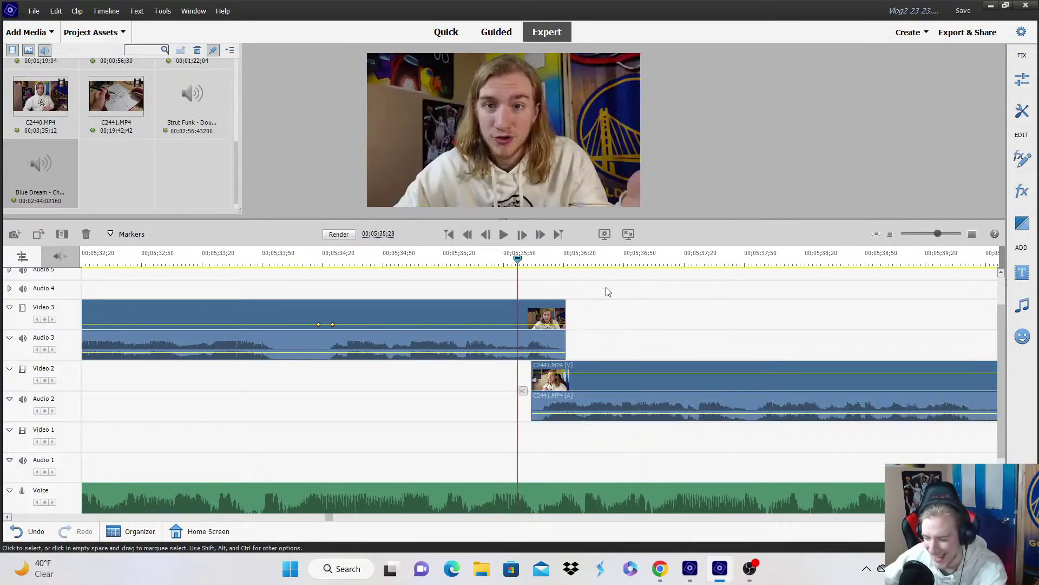
pyautogui.press('space')
pyautogui.press('space')
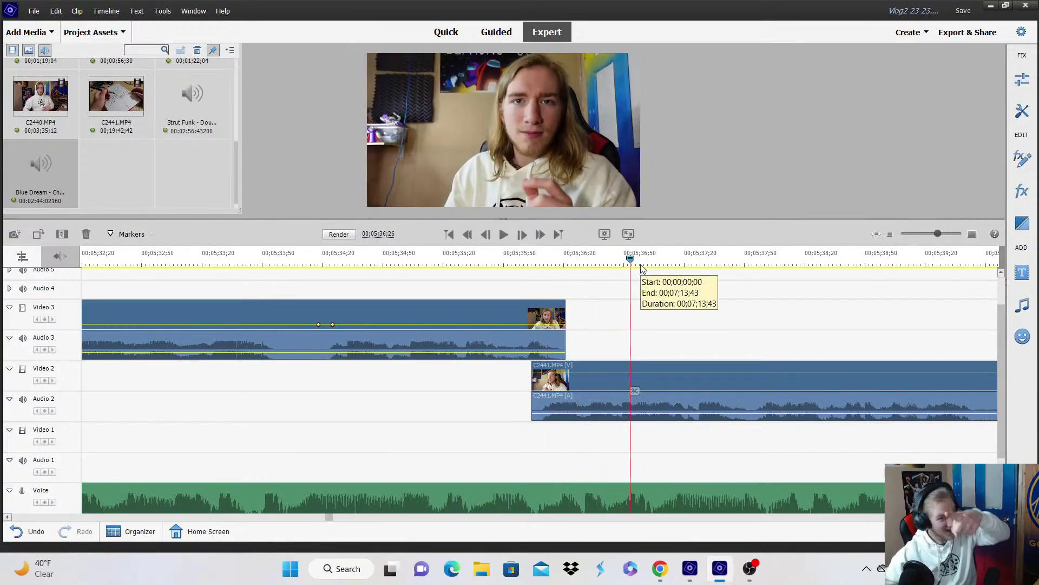
# Play from 00;05;35;21 across the join and split the Video 2 clip at 00;05;39;25.
pyautogui.click(490, 263)
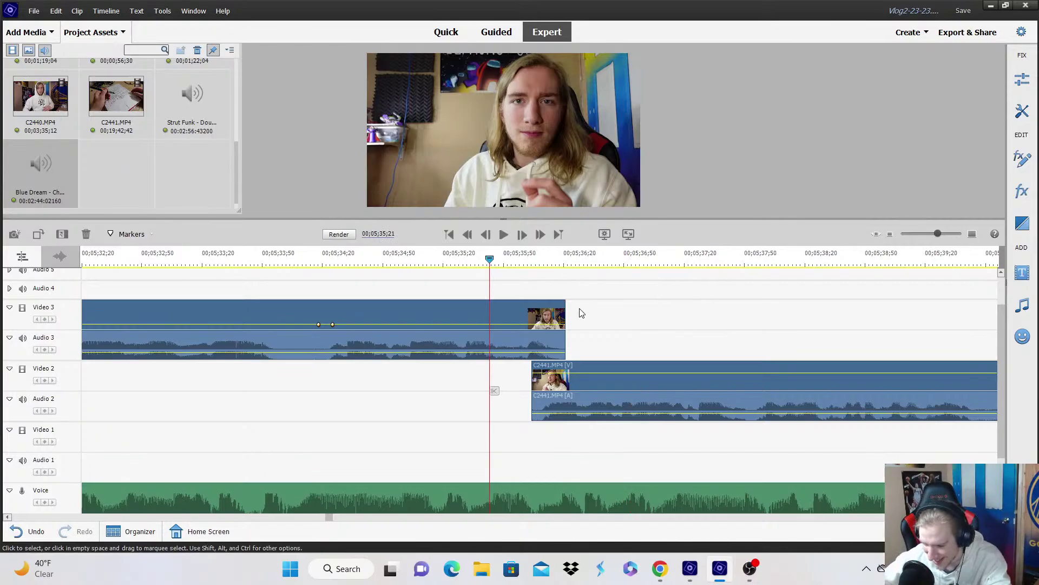
pyautogui.press('space')
pyautogui.scroll(-1, 758, 271)
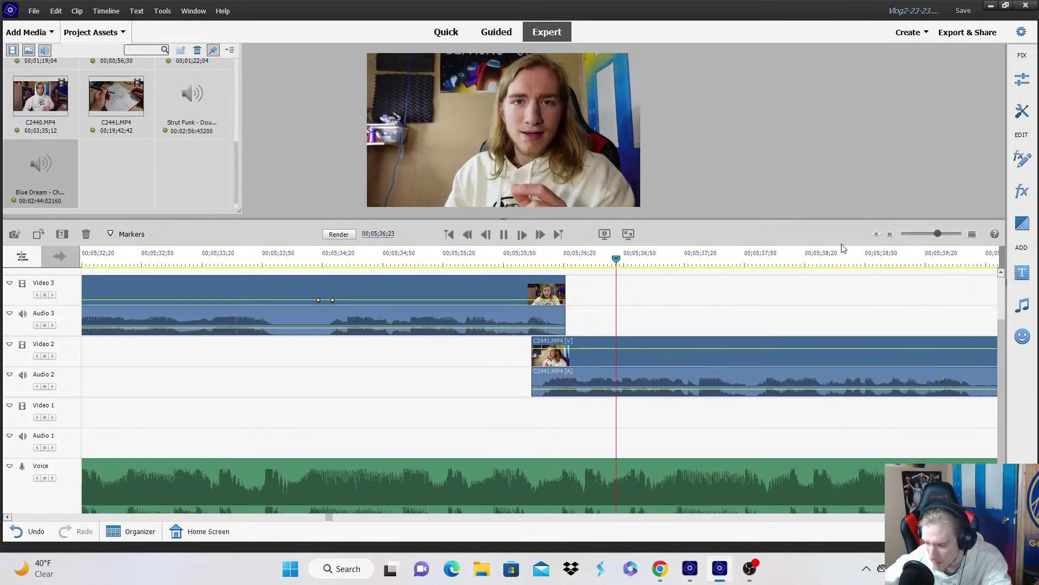
pyautogui.click(890, 234)
pyautogui.click(891, 234)
pyautogui.click(973, 234)
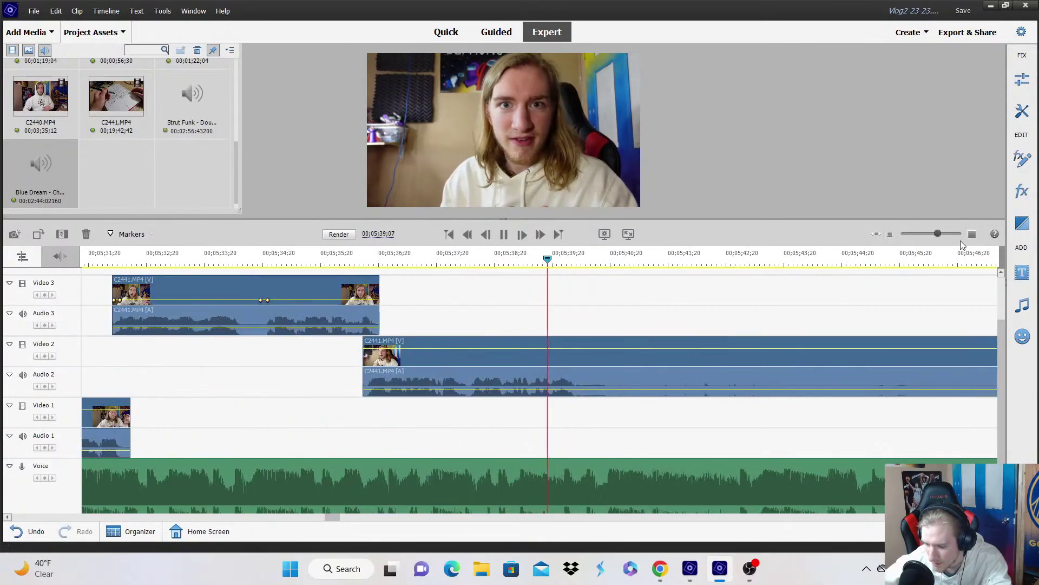
pyautogui.click(972, 234)
pyautogui.press('space')
pyautogui.click(616, 391)
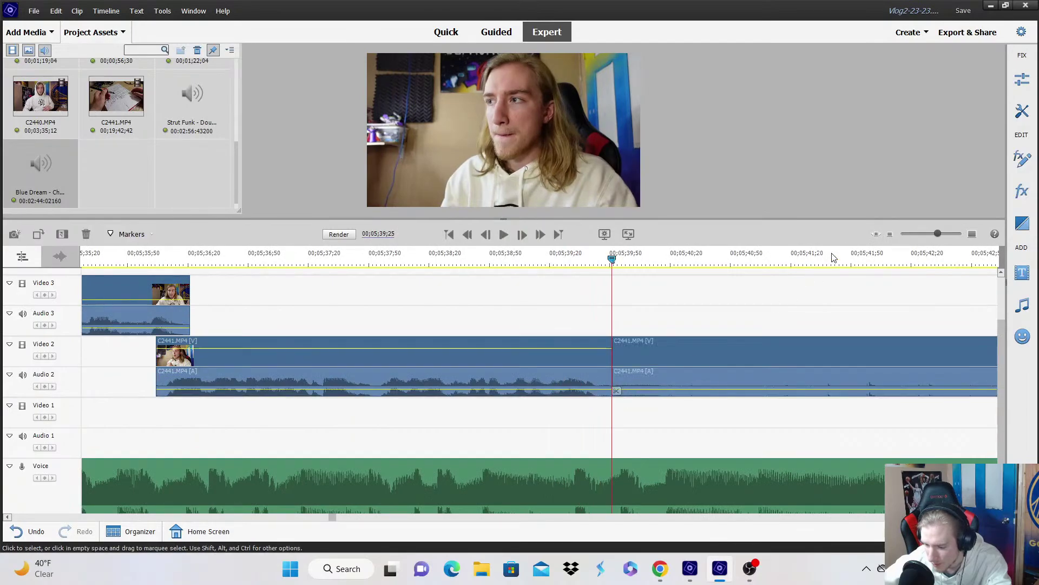
# Move the piece after the cut from Video 2 to Video 1, starting slightly before the Video 2 clip ends.
pyautogui.click(890, 234)
pyautogui.moveTo(557, 372); pyautogui.dragTo(569, 435)
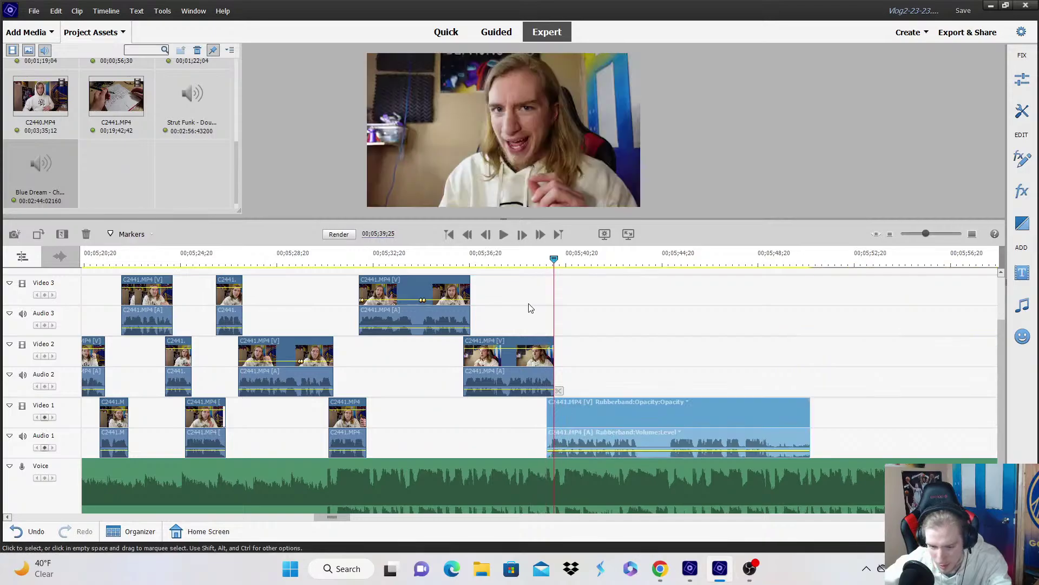
pyautogui.click(528, 259)
pyautogui.scroll(2, 902, 236)
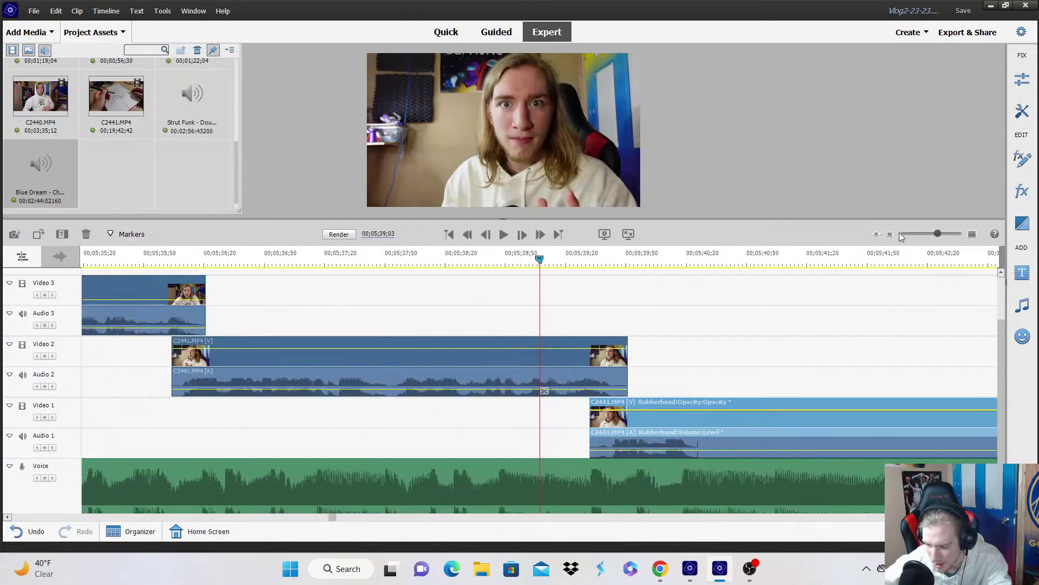
# Move the last Video 1 clip a few frames earlier to lengthen its overlap with the end of the Video 2 clip.
pyautogui.scroll(-5, 893, 234)
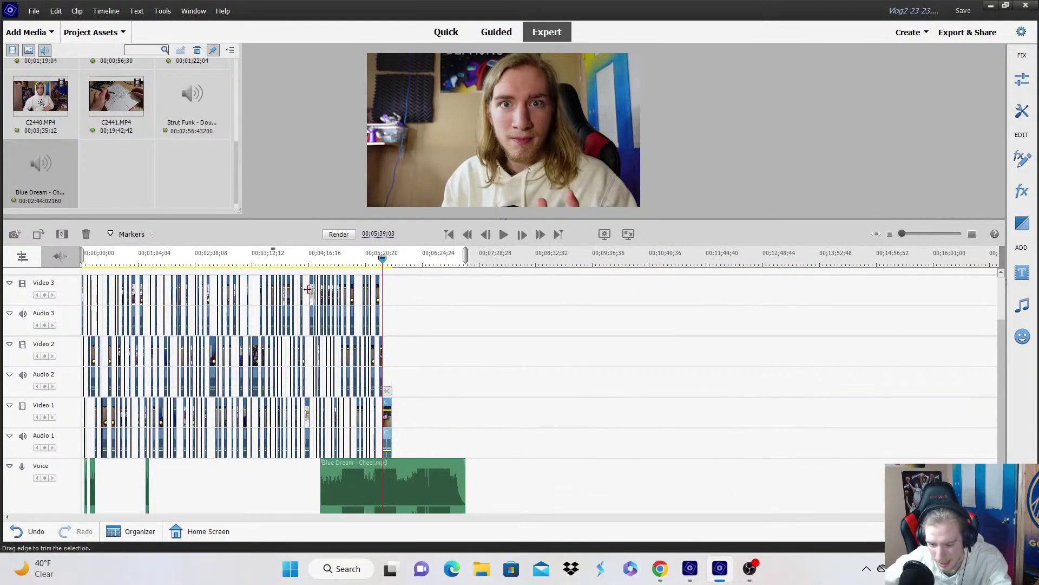
pyautogui.scroll(3, 308, 289)
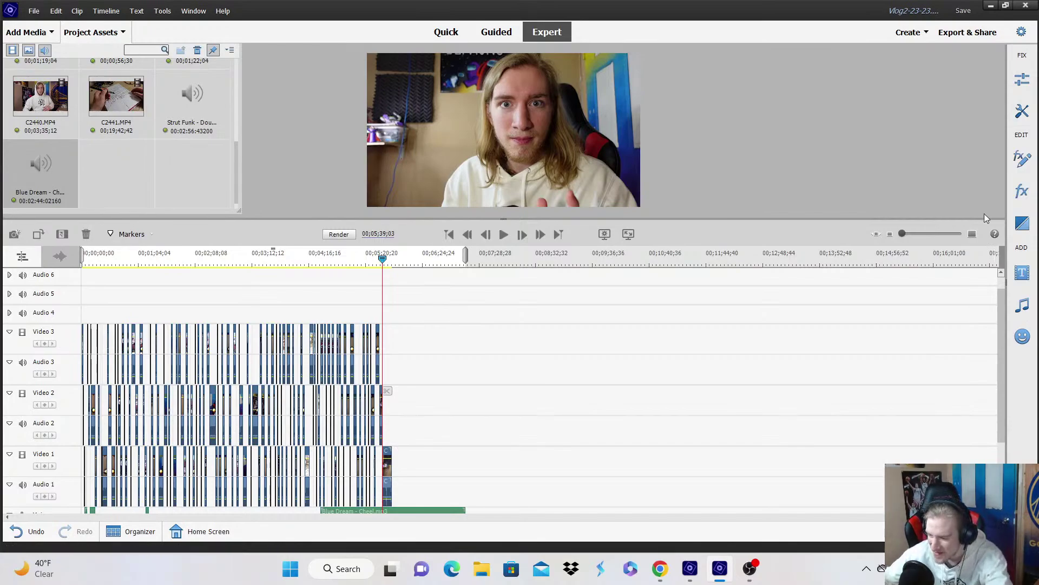
pyautogui.click(971, 234)
pyautogui.press('space')
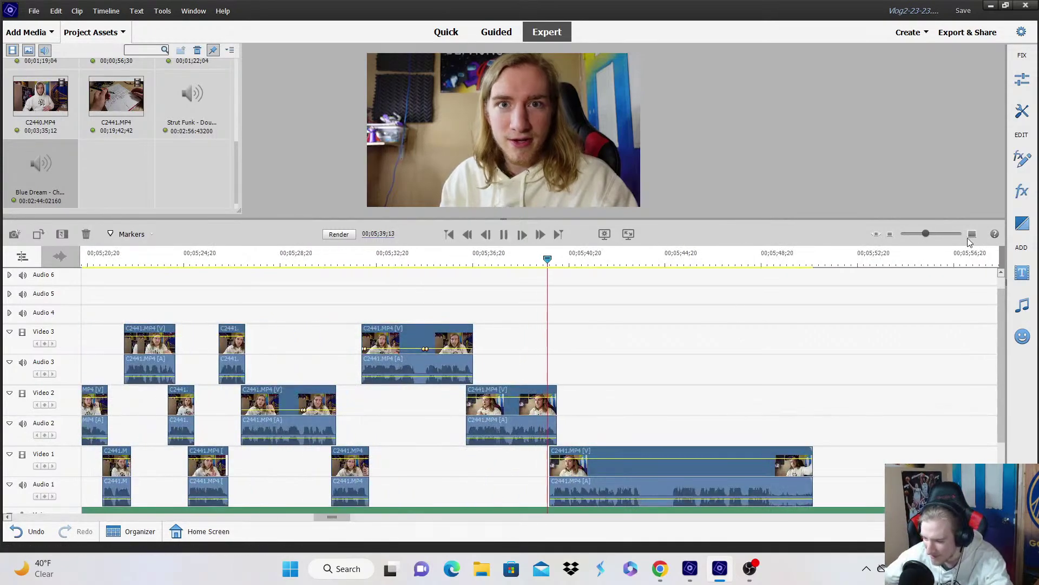
pyautogui.click(972, 234)
pyautogui.scroll(-3, 817, 324)
pyautogui.moveTo(570, 434); pyautogui.dragTo(550, 433)
# Play across the overlap and split the Video 1 clip at 00;05;43;04, where the speech pauses.
pyautogui.click(526, 257)
pyautogui.press('space')
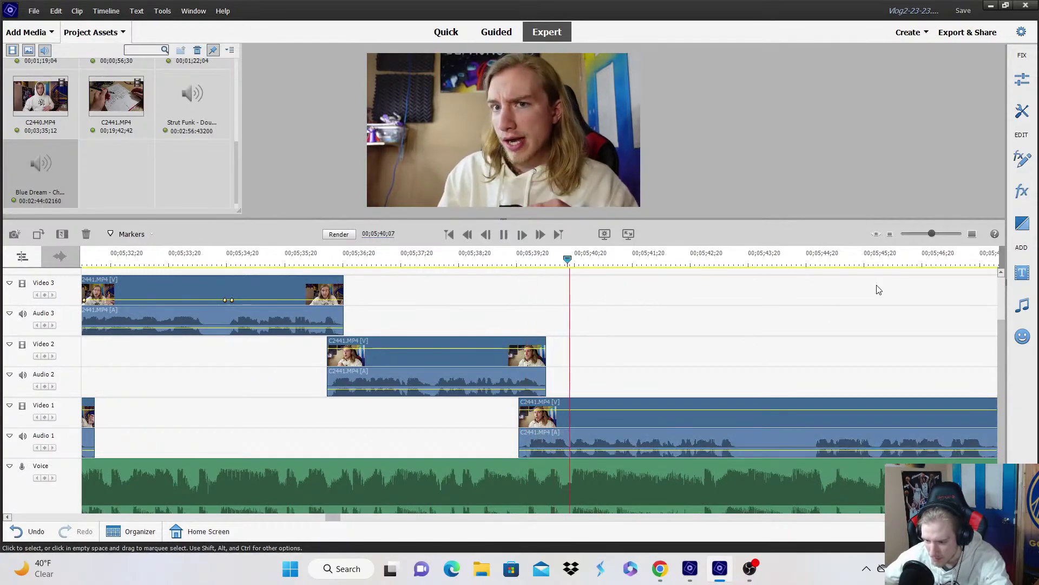
pyautogui.scroll(-1, 795, 317)
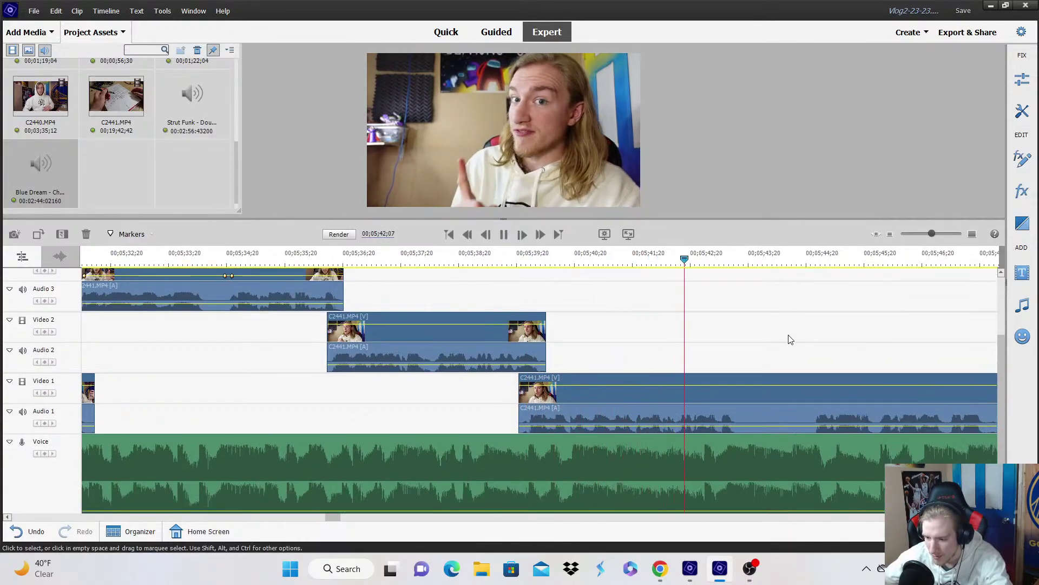
pyautogui.click(766, 396)
pyautogui.click(740, 391)
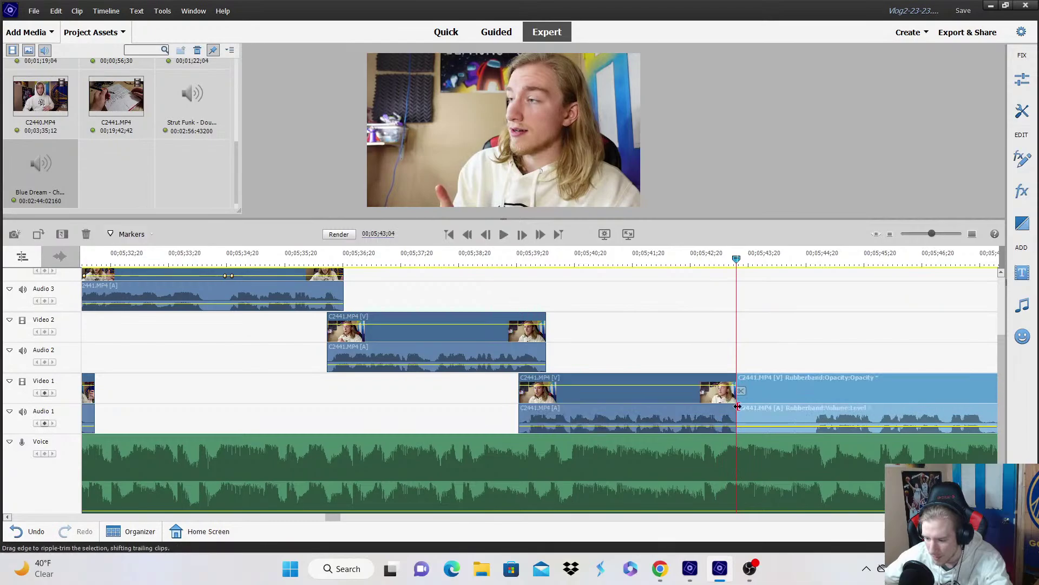
# Move the piece after the cut to Video 2 without its opening pause, overlapping the end of the Video 1 clip.
pyautogui.moveTo(764, 408); pyautogui.dragTo(753, 330)
pyautogui.press('space')
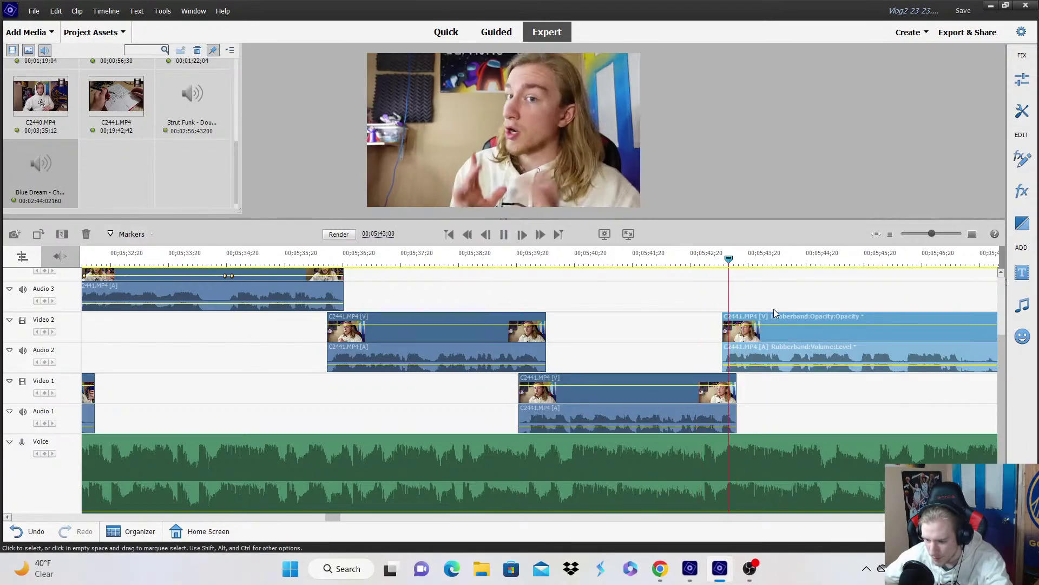
pyautogui.click(891, 234)
pyautogui.press('space')
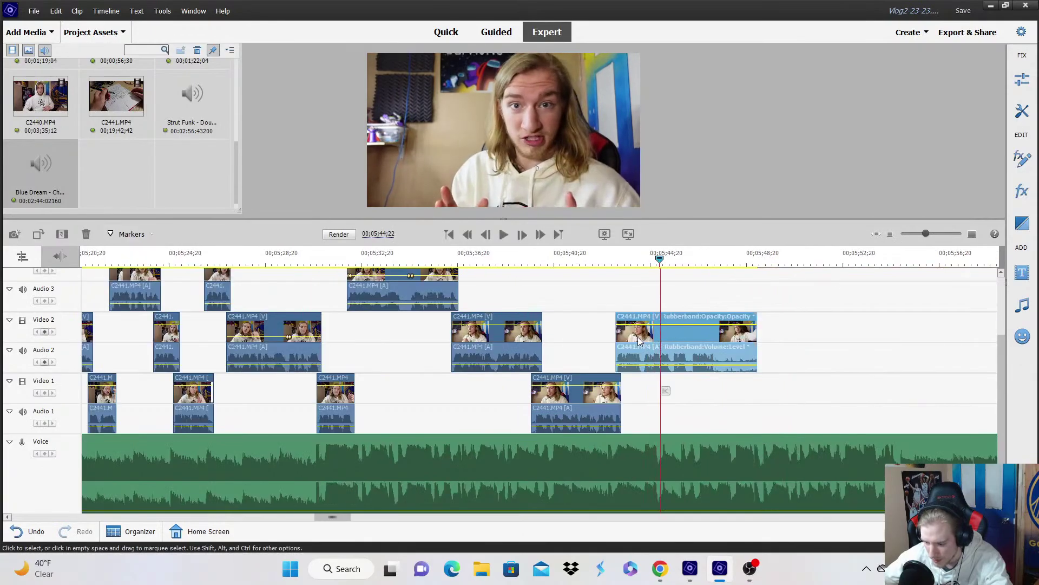
# Cut about one more second from the start of the last Video 2 clip, keeping its start overlapping the Video 1 clip.
pyautogui.moveTo(618, 339)
pyautogui.mouseDown()
pyautogui.moveTo(644, 346)
pyautogui.moveTo(624, 345)
pyautogui.mouseUp()
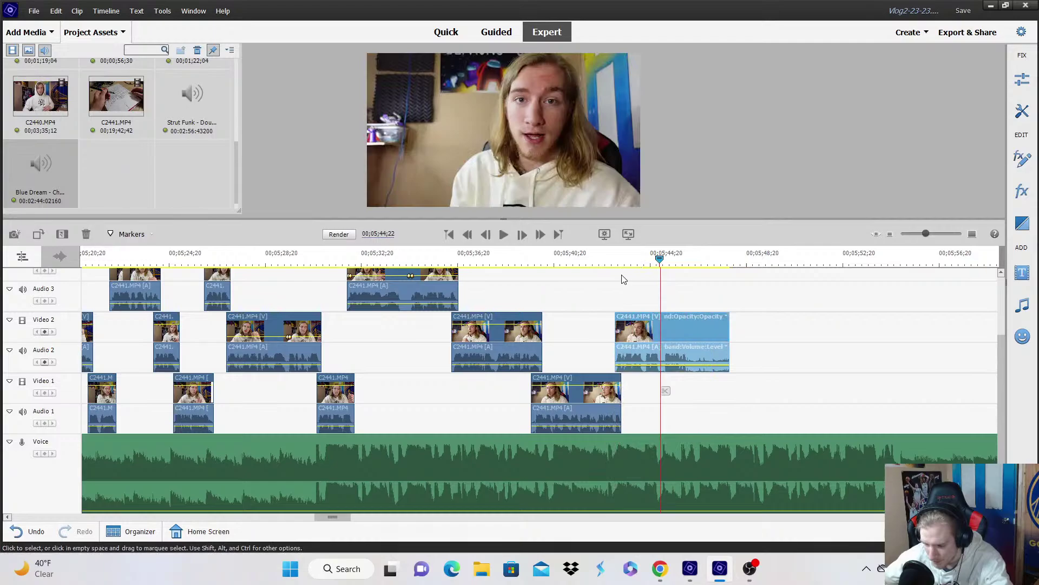
pyautogui.click(655, 302)
pyautogui.press('space')
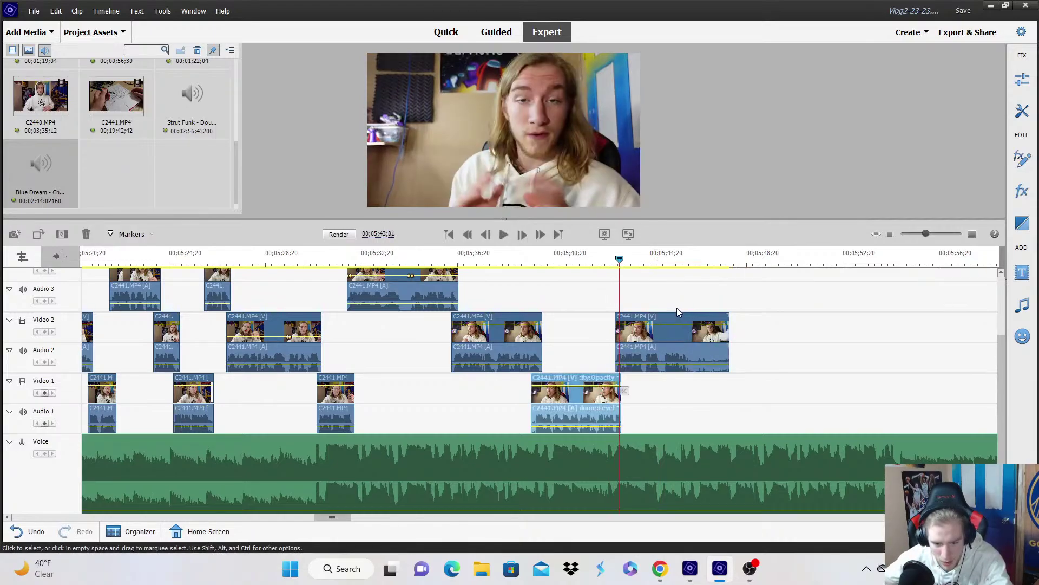
pyautogui.click(690, 305)
# Play from 00;05;42;17 to check the overlapping join between the last Video 1 and Video 2 clips.
pyautogui.click(973, 233)
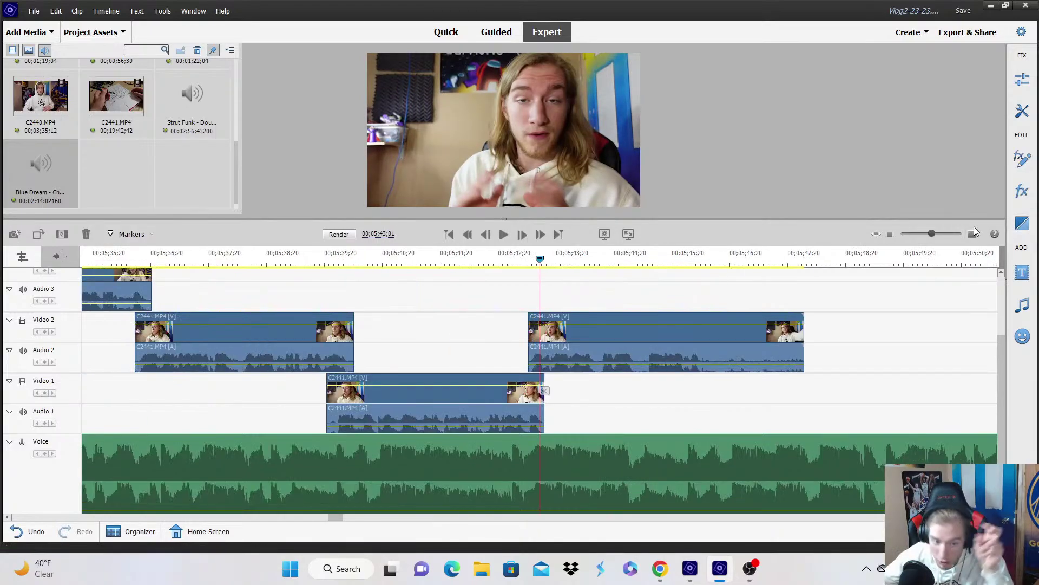
pyautogui.click(972, 233)
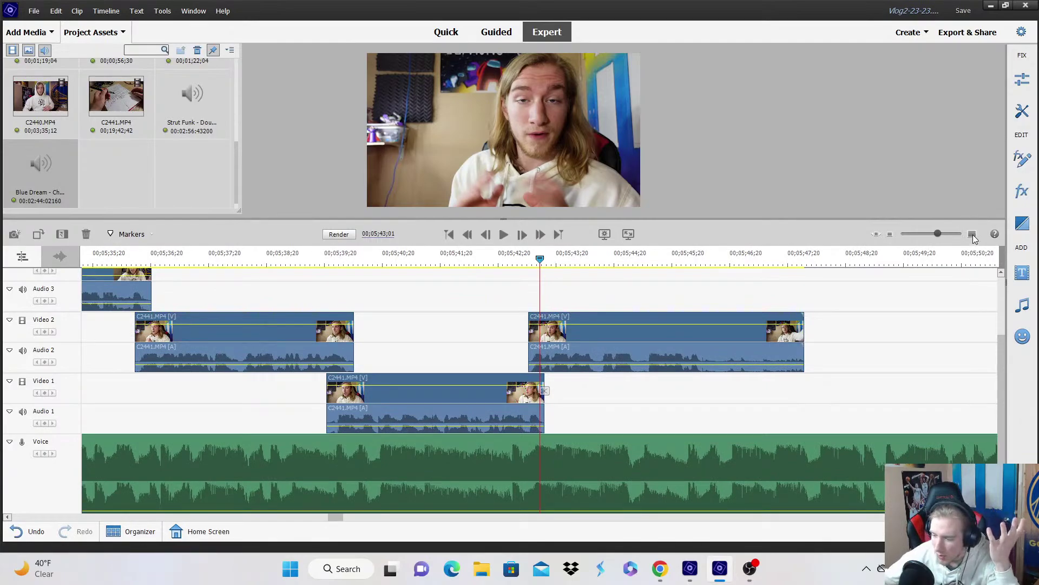
pyautogui.click(890, 233)
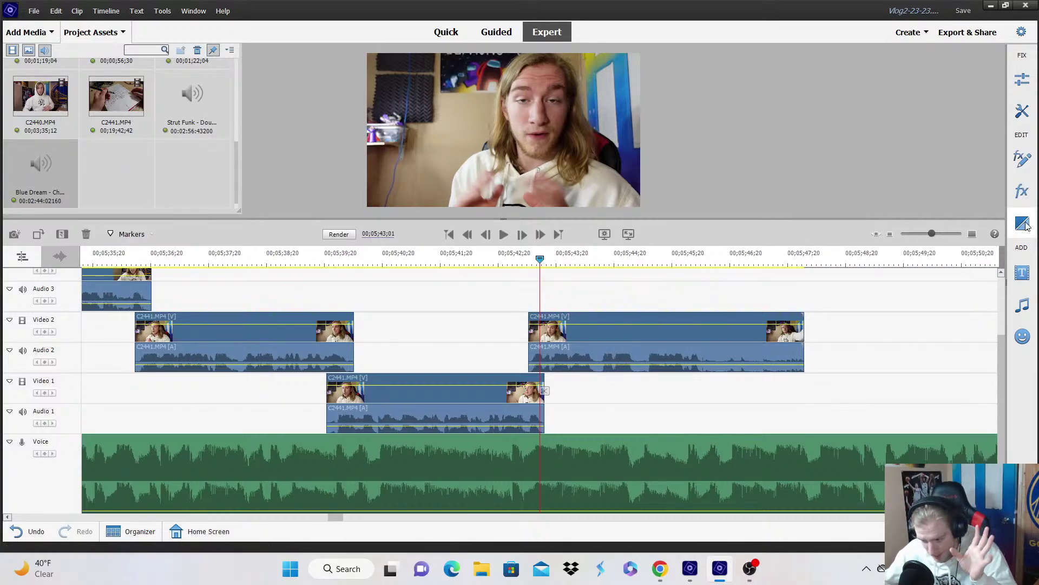
pyautogui.press('=')
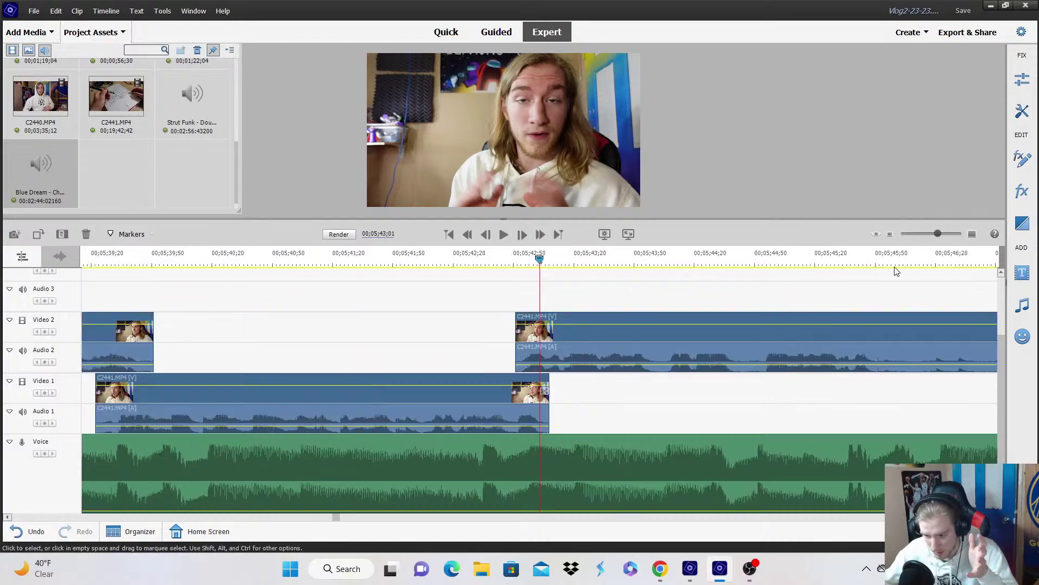
pyautogui.click(482, 266)
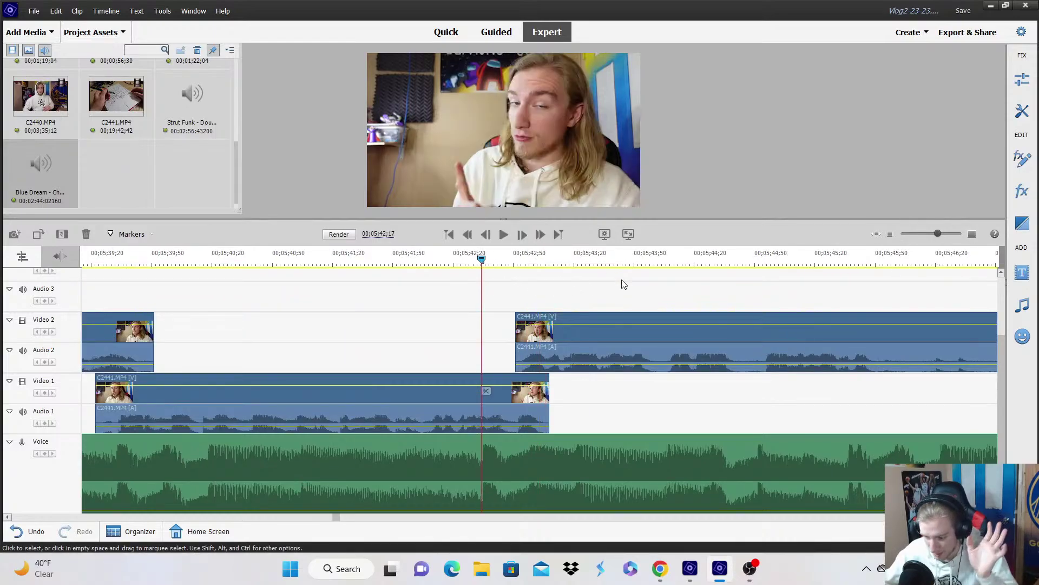
pyautogui.press('space')
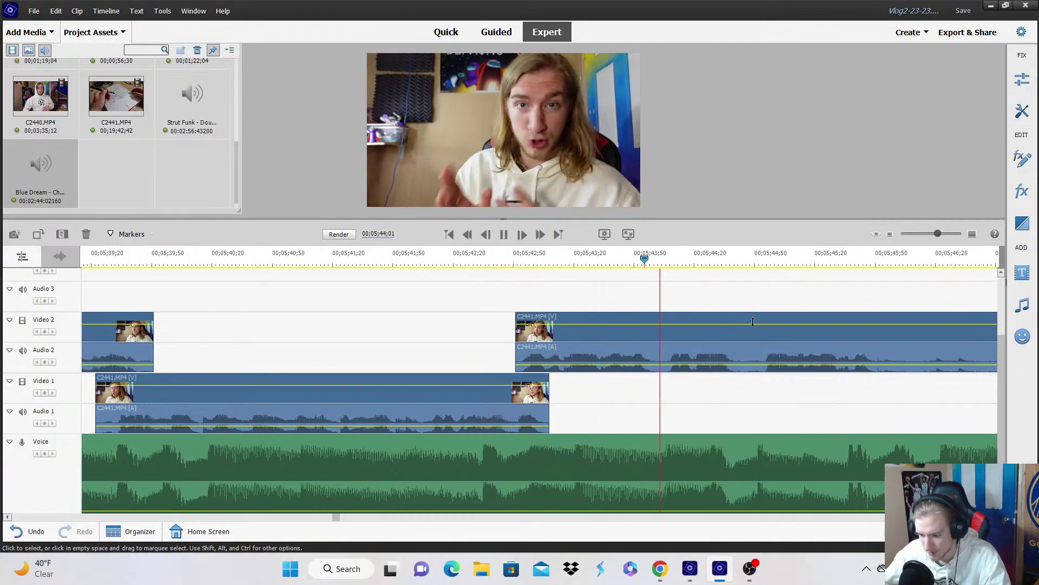
# Trim the end of the last Video 2 clip back to just before 00;05;45;28 and play the ending to check it.
pyautogui.press('-')
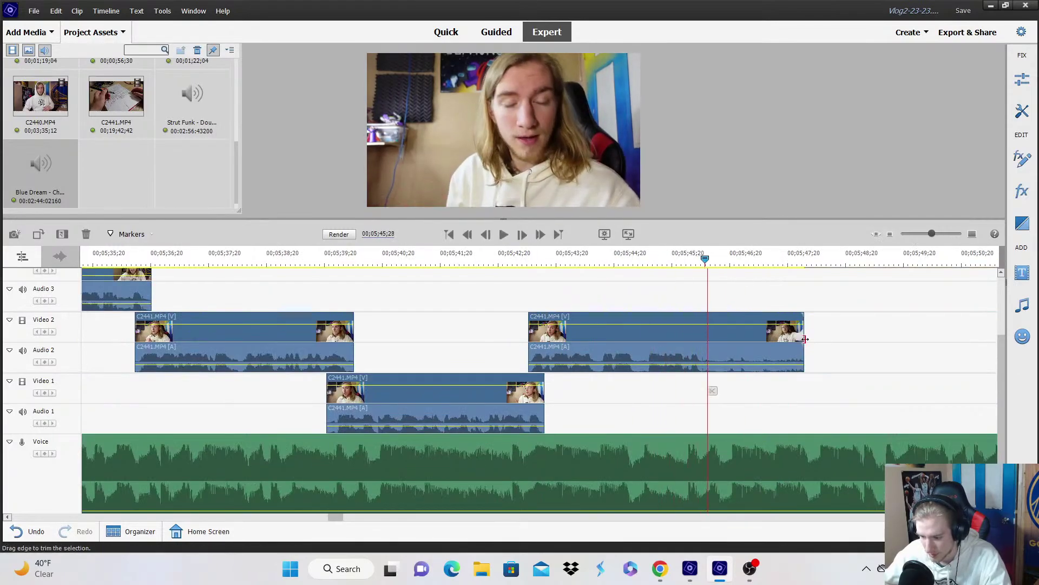
pyautogui.moveTo(803, 346); pyautogui.dragTo(702, 347)
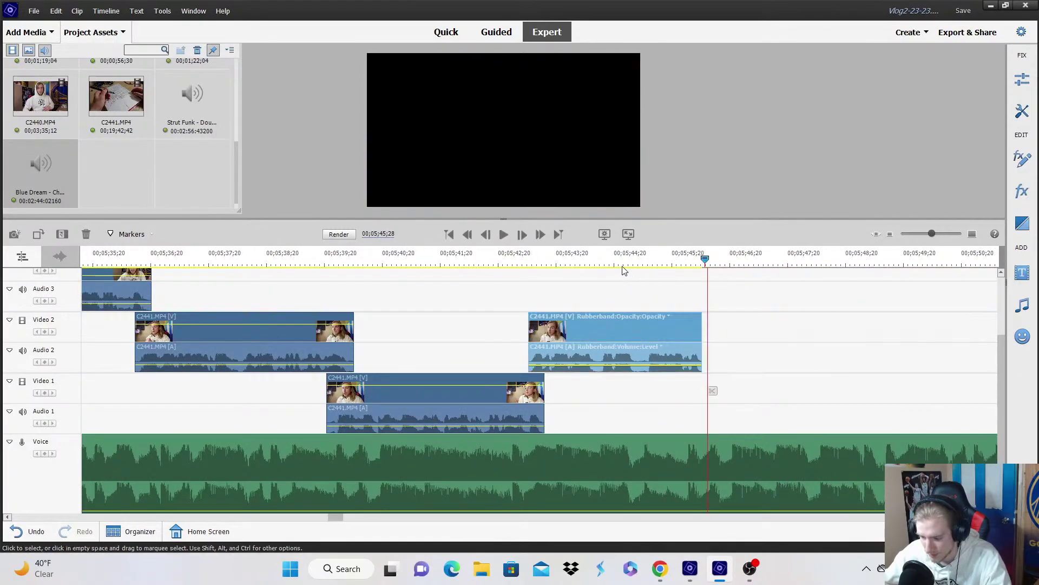
pyautogui.click(627, 260)
pyautogui.press('space')
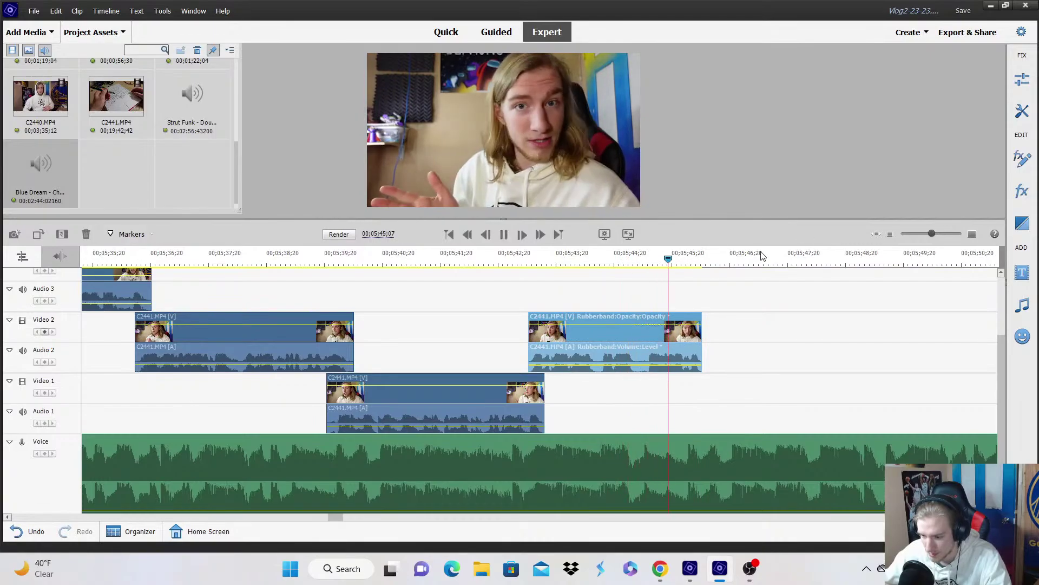
pyautogui.press('space')
# Trim the Blue Dream music on the Voice track to end with the last video clip, and fade out its audio.
pyautogui.press('-')
pyautogui.press('-')
pyautogui.press('-')
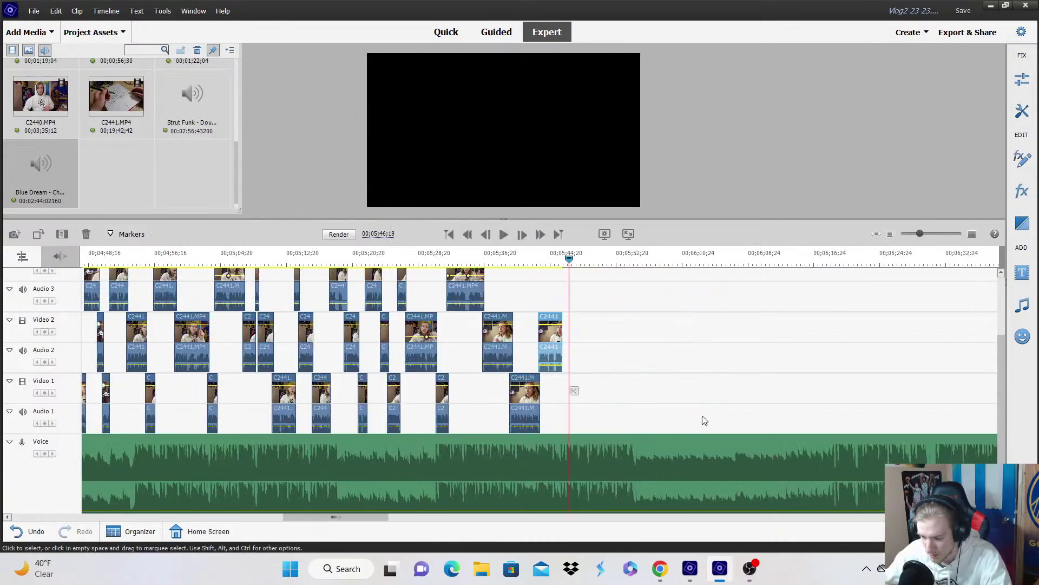
pyautogui.click(890, 233)
pyautogui.moveTo(757, 460); pyautogui.dragTo(547, 452)
pyautogui.rightClick(538, 451)
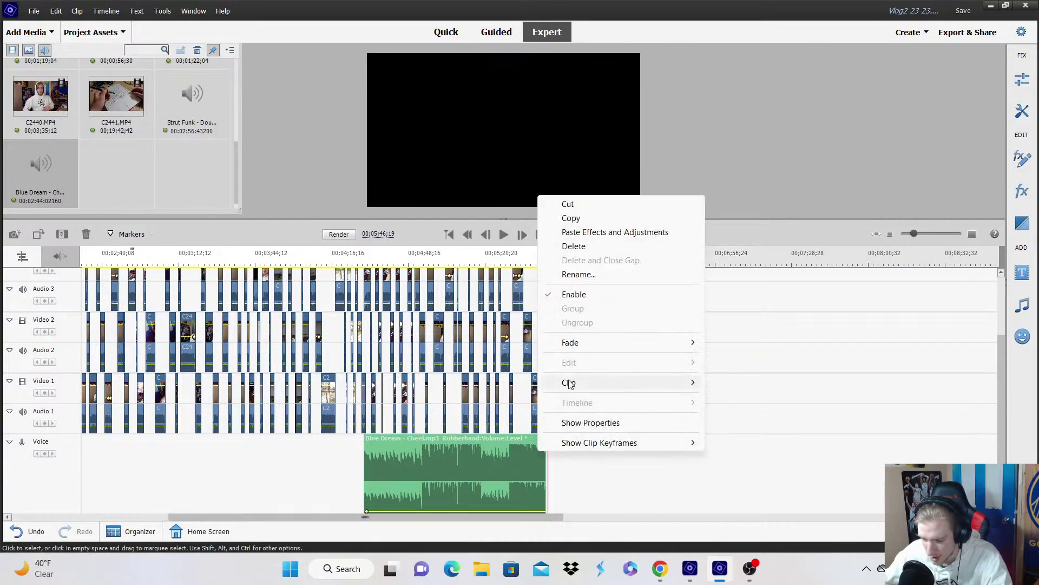
pyautogui.moveTo(581, 340)
pyautogui.click(739, 356)
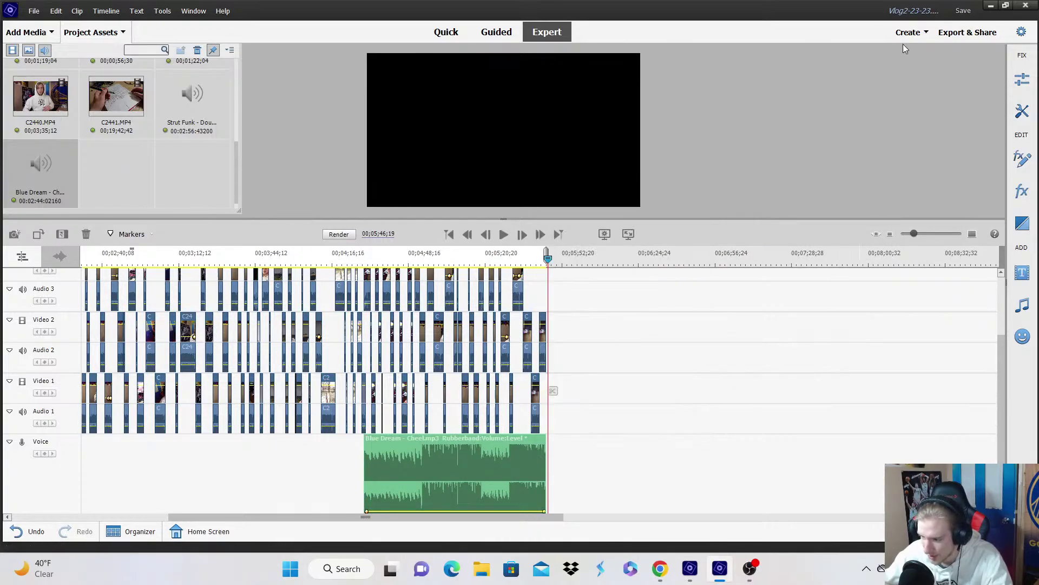
# Save the project.
pyautogui.click(963, 11)
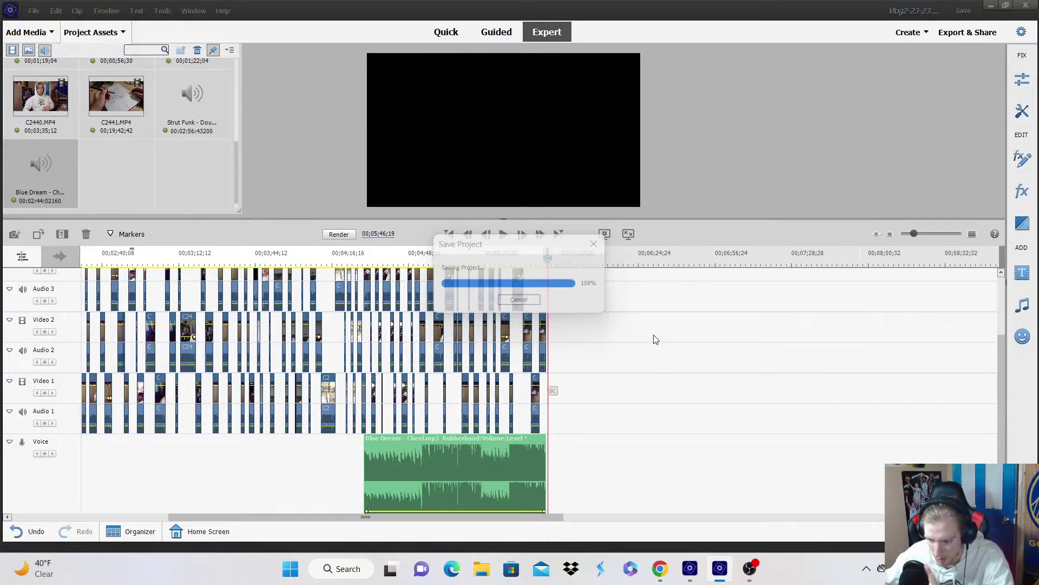
pyautogui.scroll(3, 680, 325)
pyautogui.click(908, 235)
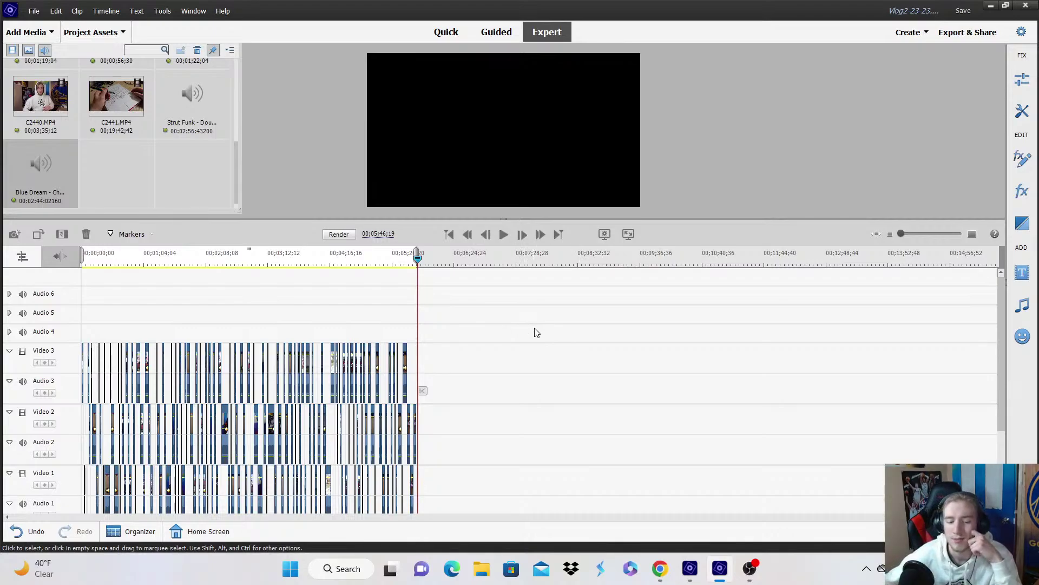
pyautogui.click(964, 11)
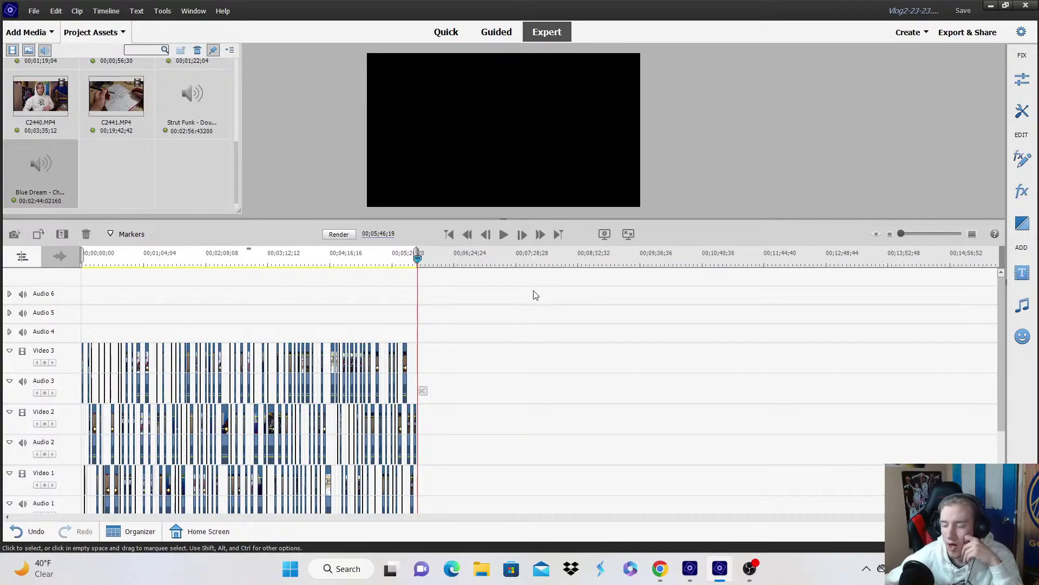
pyautogui.click(964, 11)
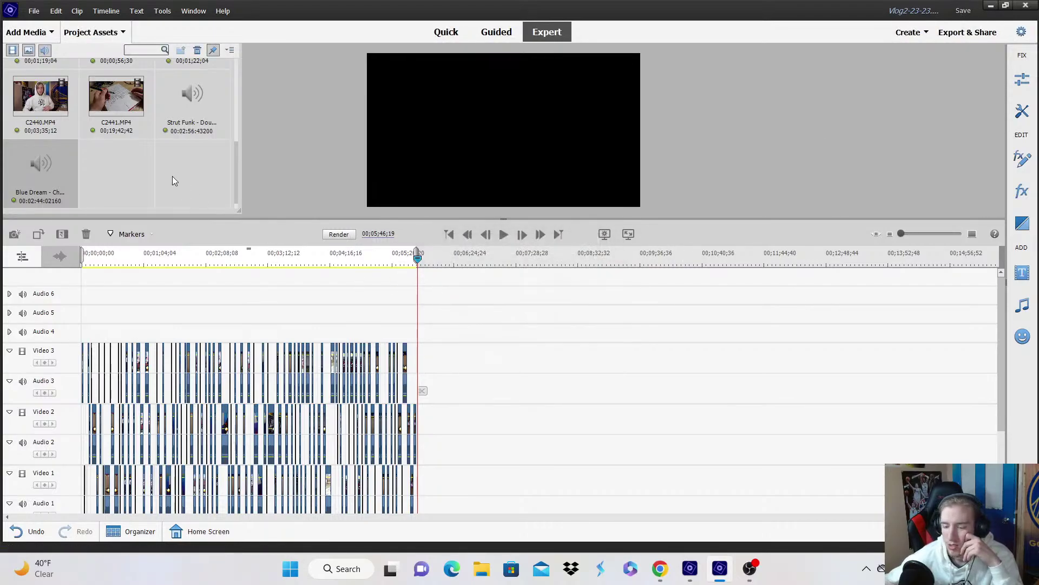
pyautogui.click(963, 11)
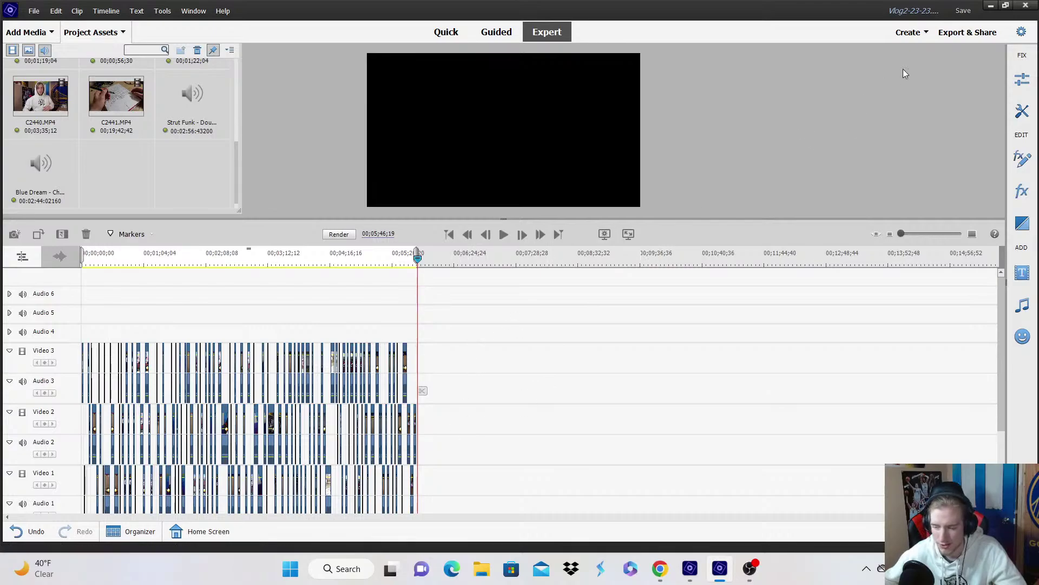
pyautogui.doubleClick(966, 18)
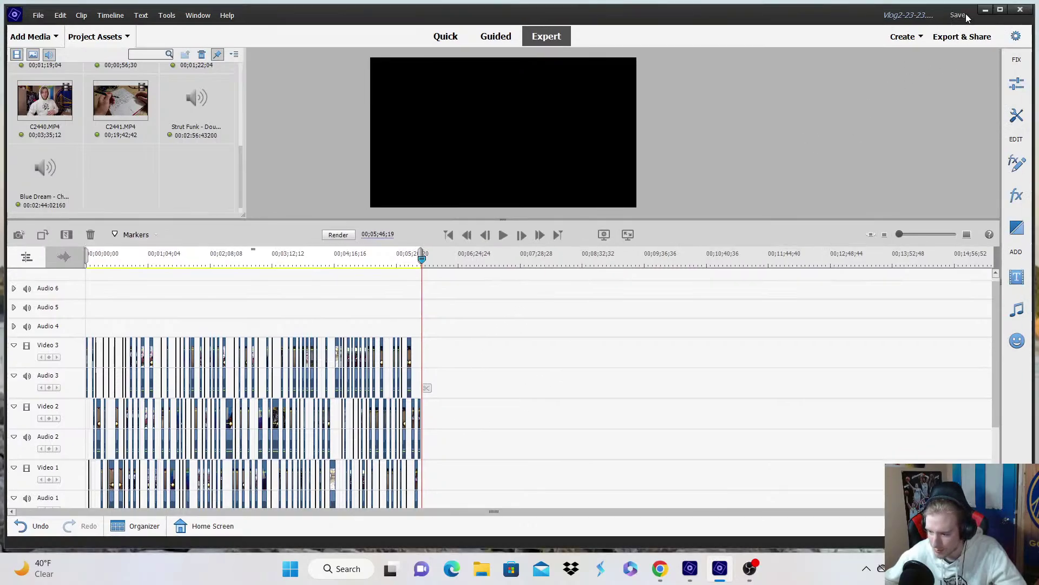
pyautogui.click(958, 15)
pyautogui.click(1001, 9)
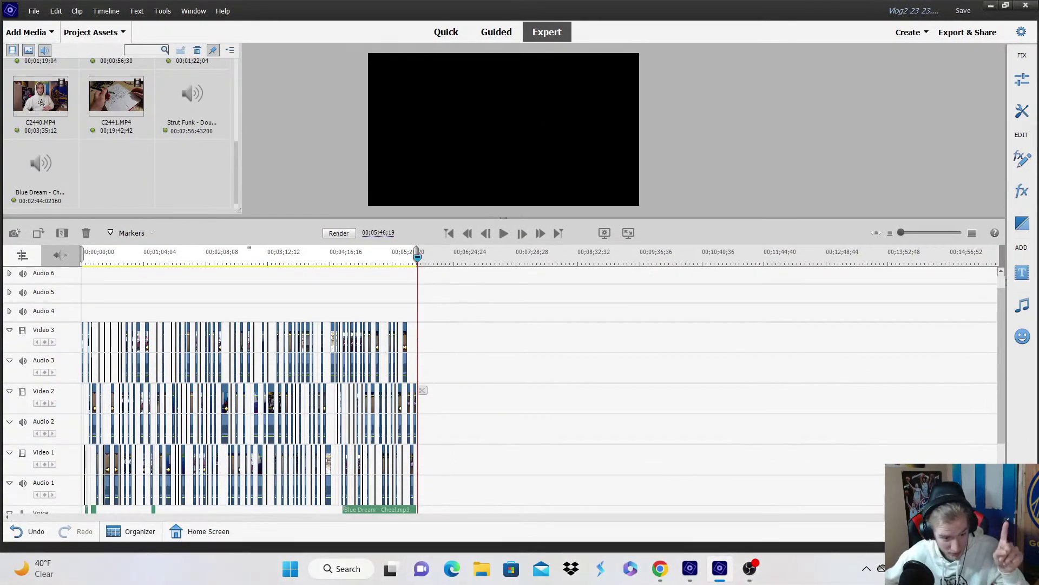
pyautogui.hotkey('alt', 'Tab')
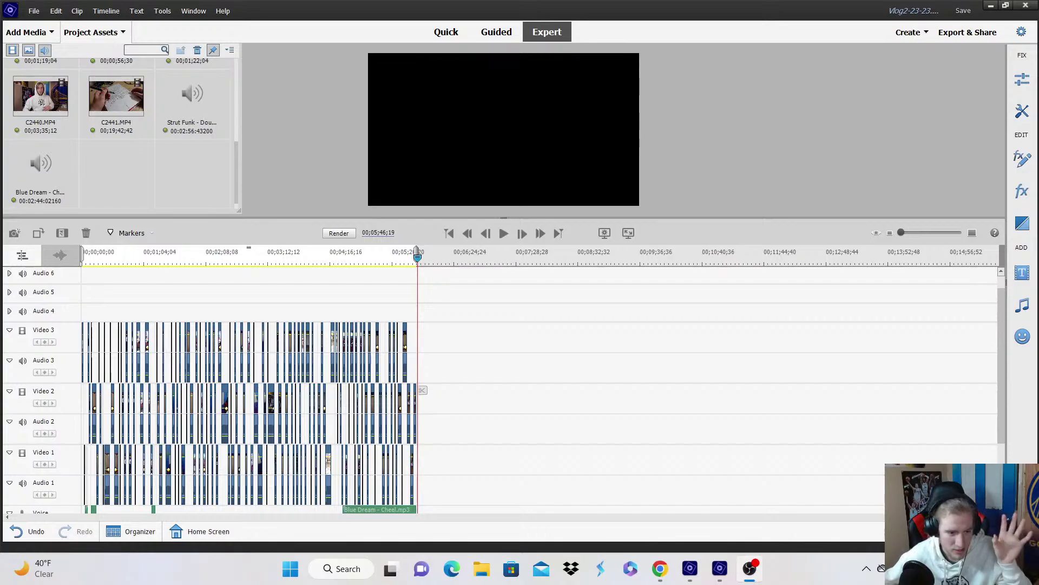
pyautogui.click(962, 10)
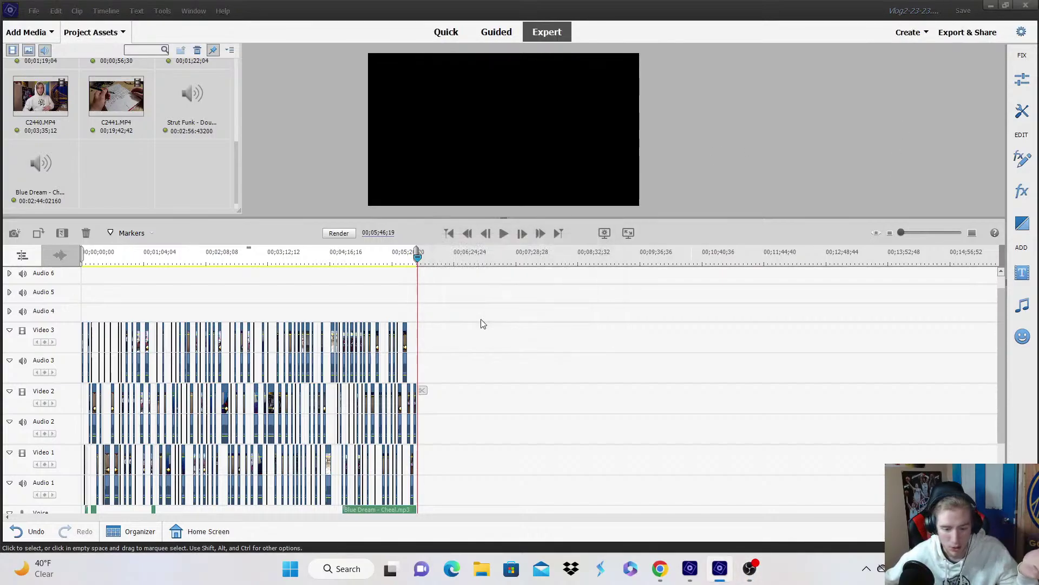